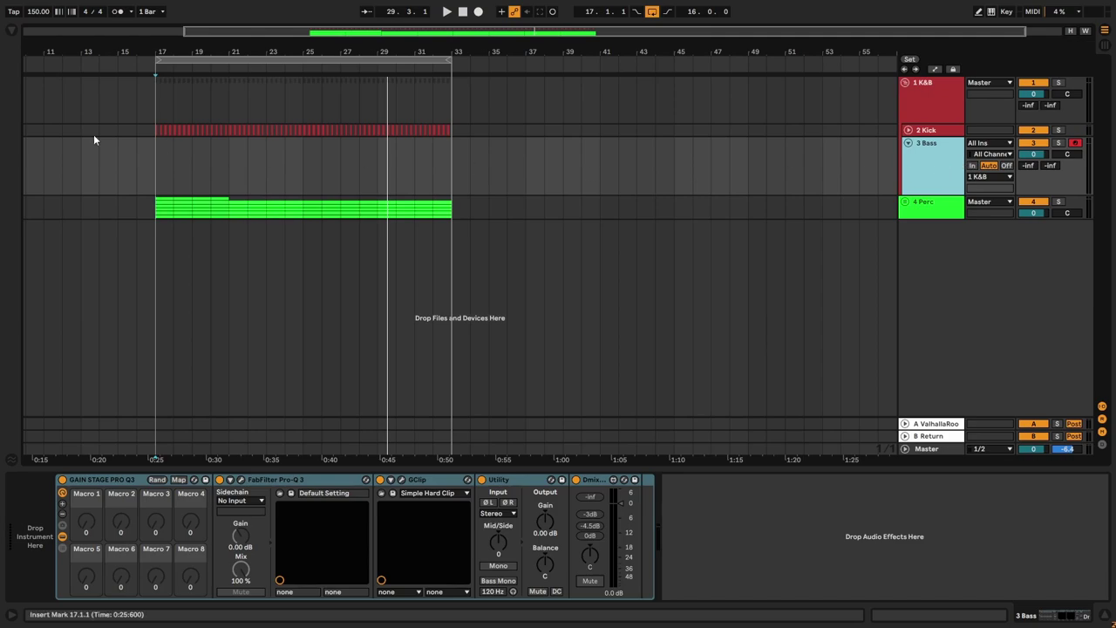
Step: Show the browser and collapse the 64x folder in the VST plug-in list
click(13, 31)
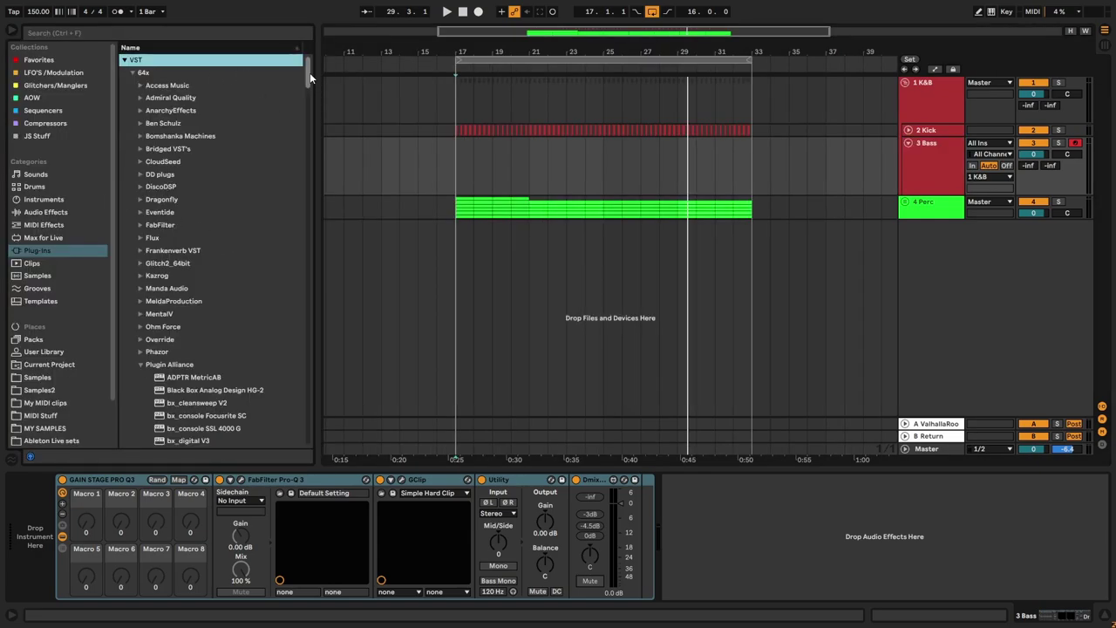
click(133, 73)
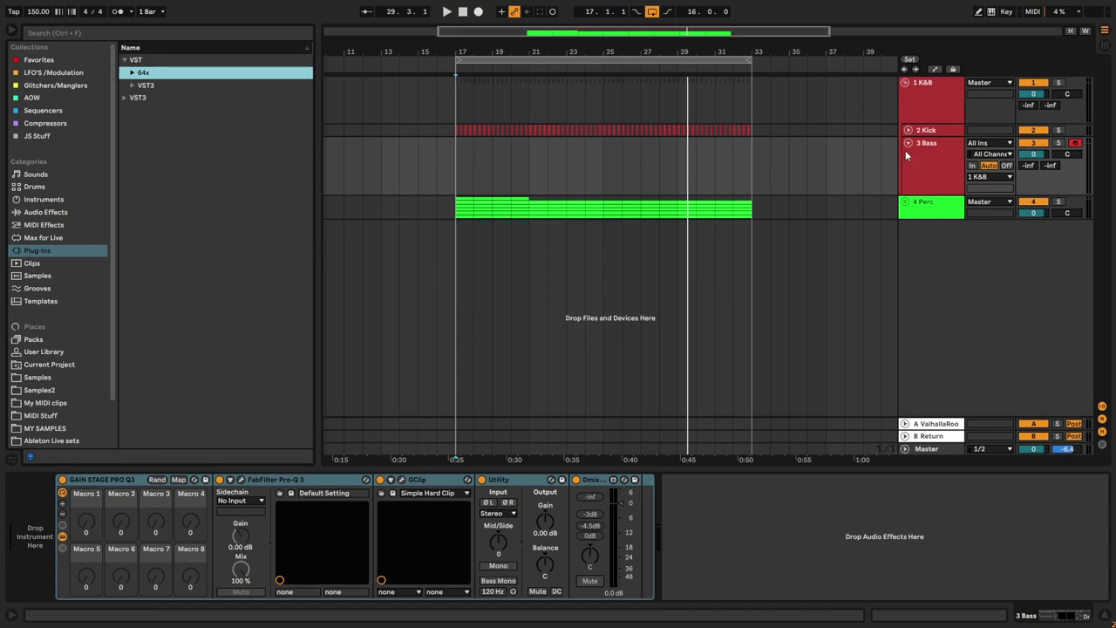
Step: Play the kick and percussion arrangement from bar 17 and examine the master's frequency spectrum in SPAN
click(930, 156)
click(467, 176)
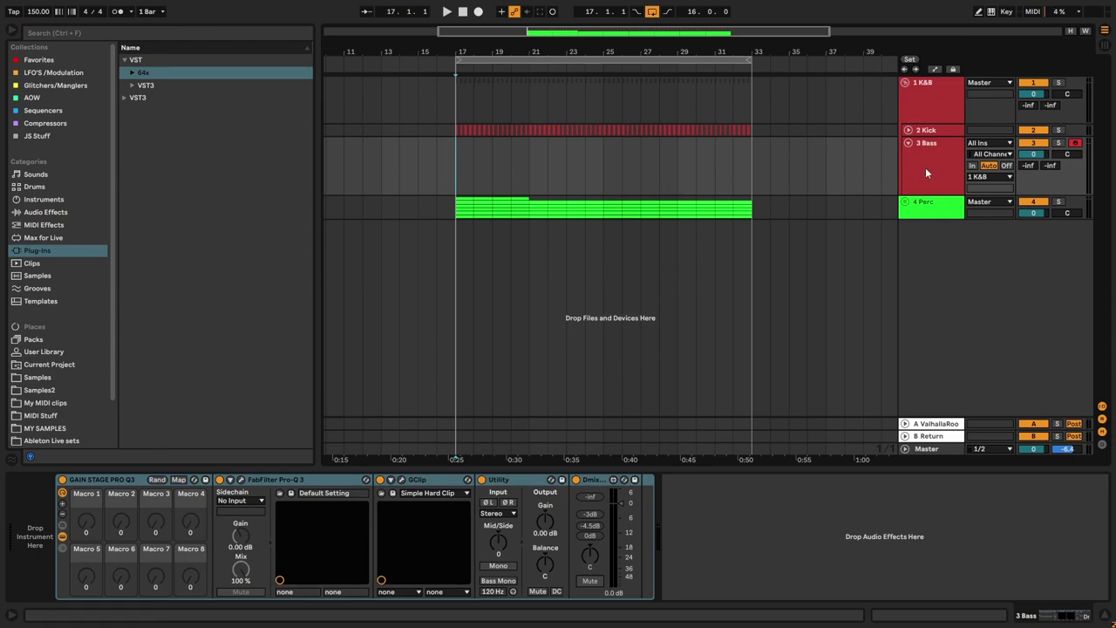
click(905, 202)
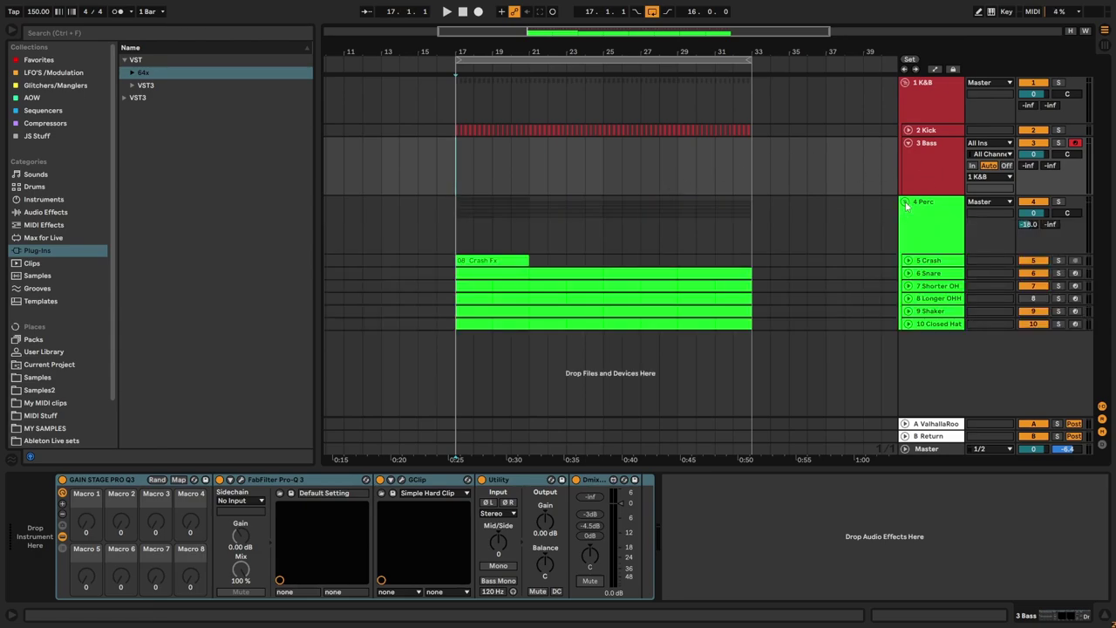
click(905, 202)
key(space)
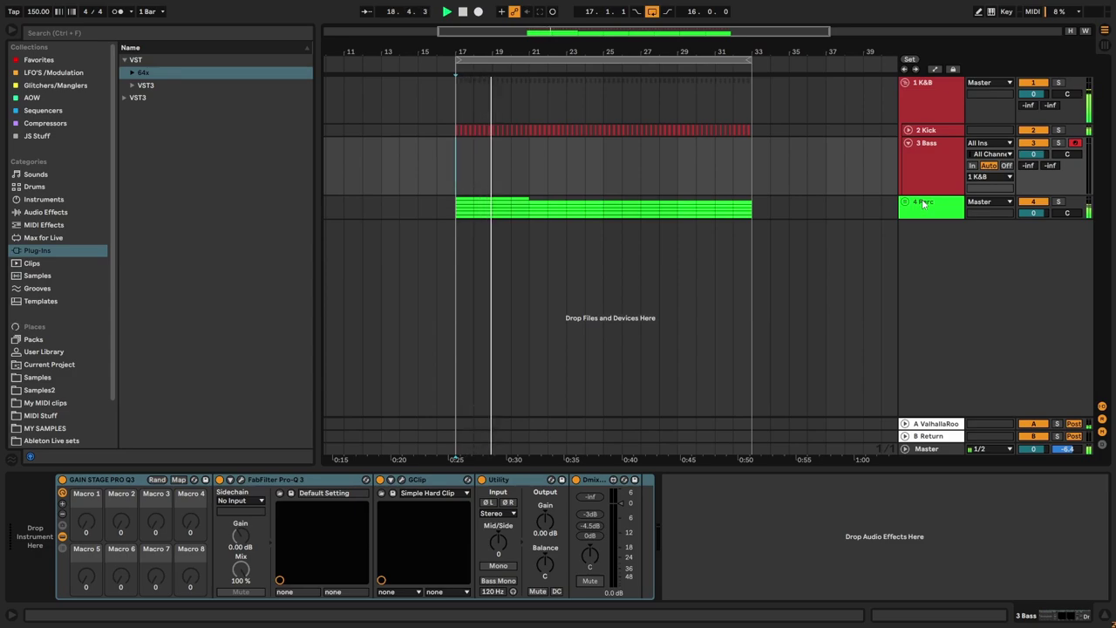
click(931, 449)
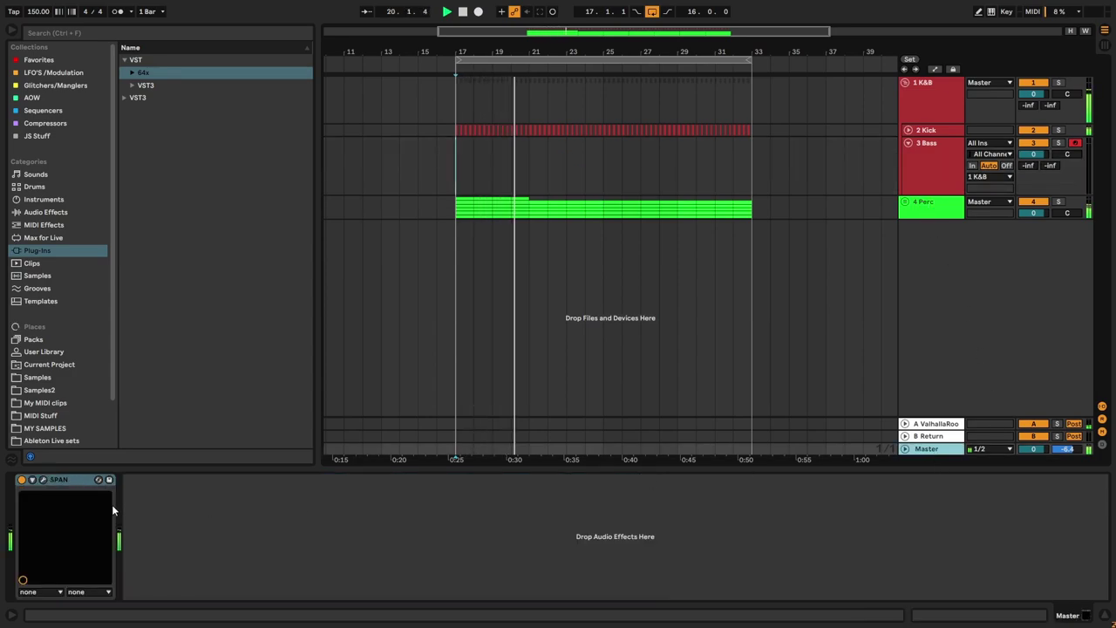
click(43, 479)
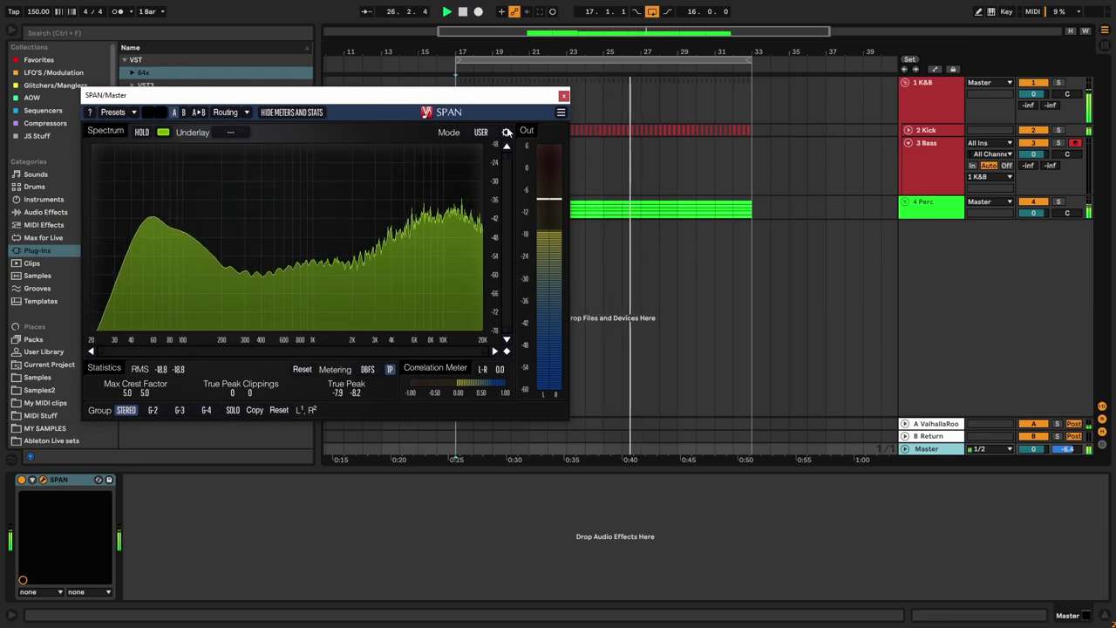
click(564, 95)
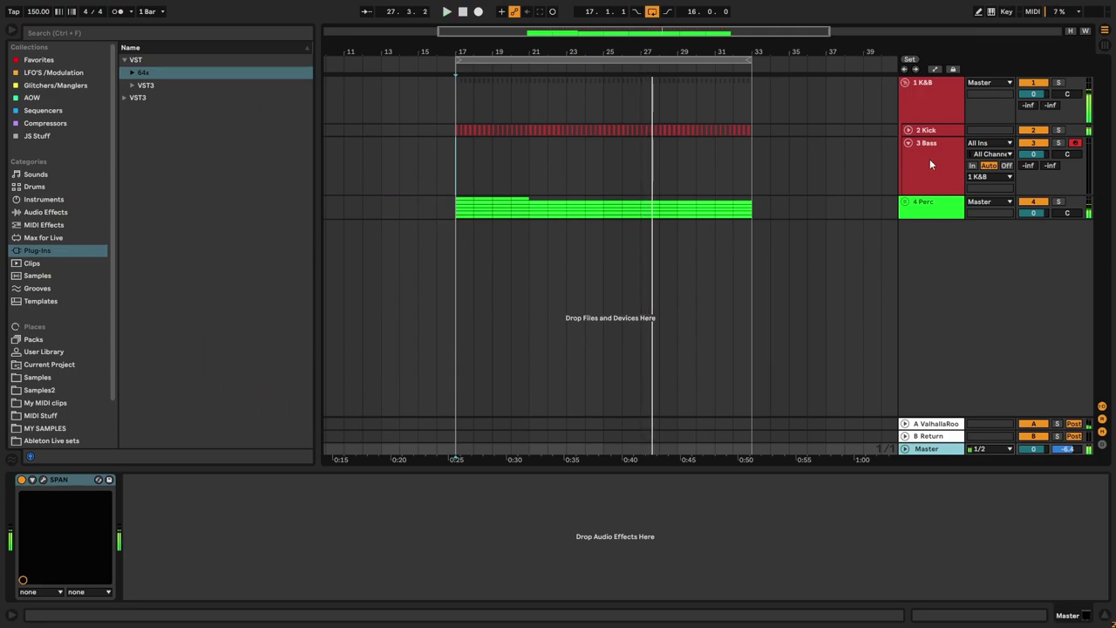
Step: Search the Favorites collection for Serum and load Serum Rack.adg onto the Bass track ahead of the gain-stage rack
click(929, 159)
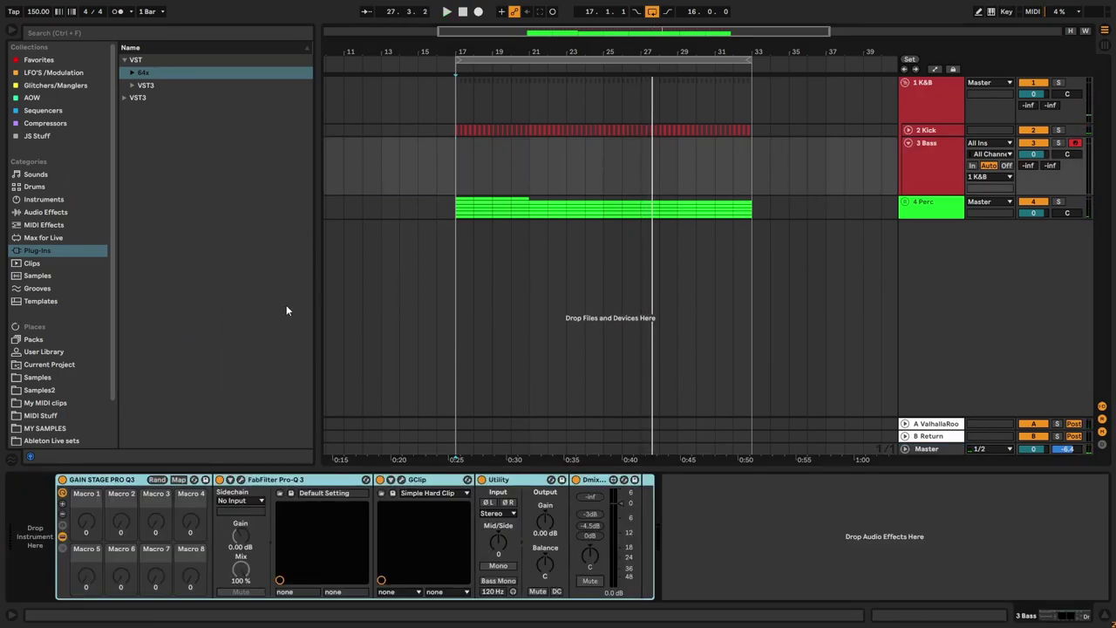
click(143, 31)
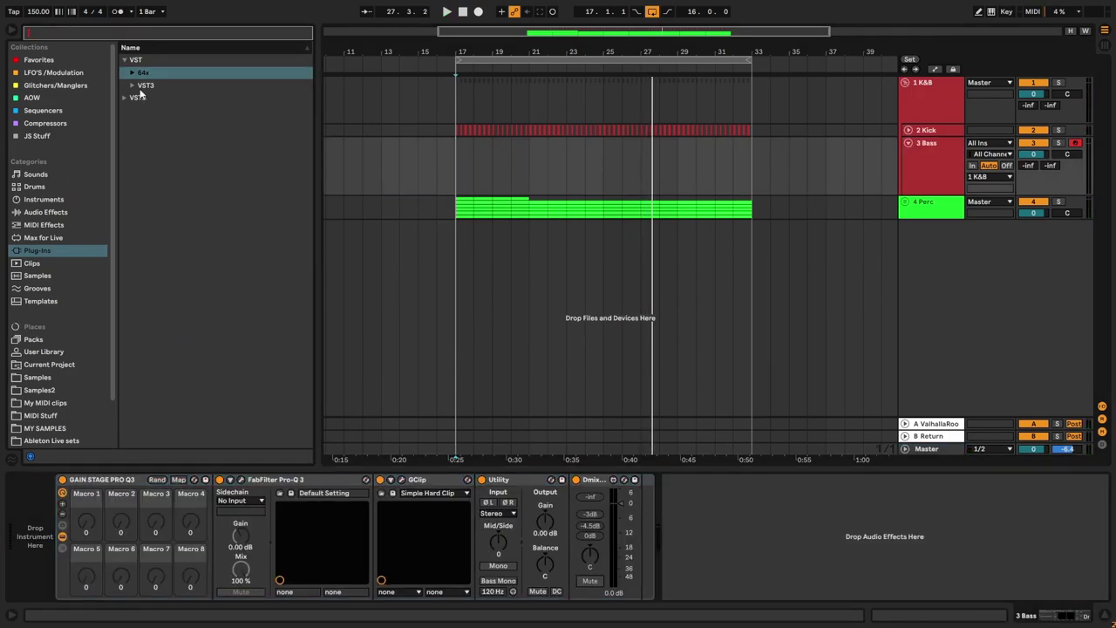
click(50, 61)
click(42, 251)
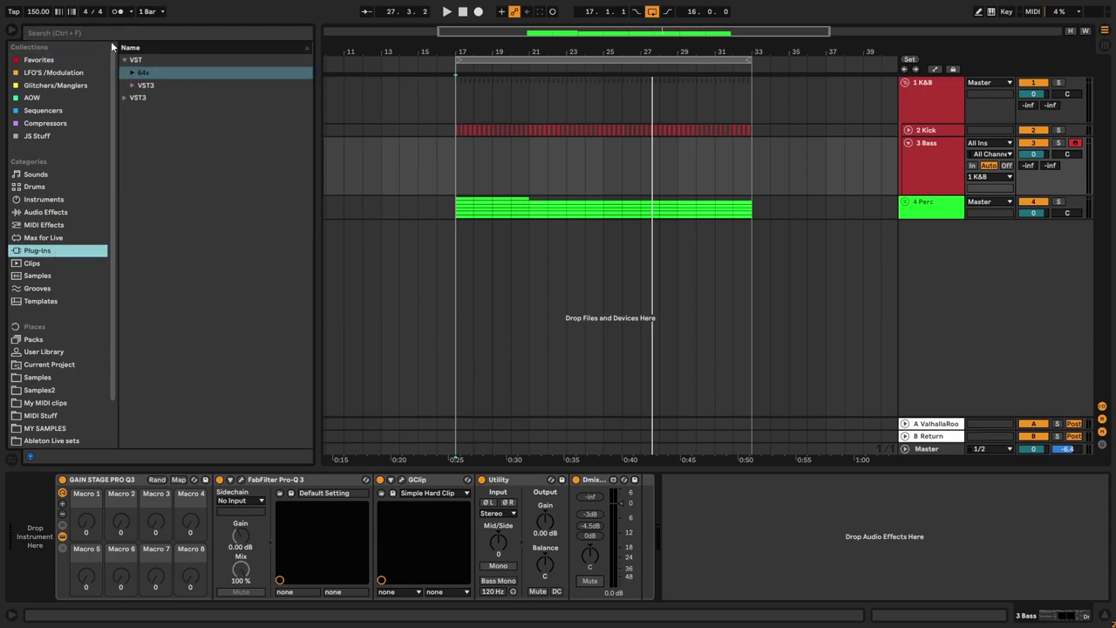
click(39, 60)
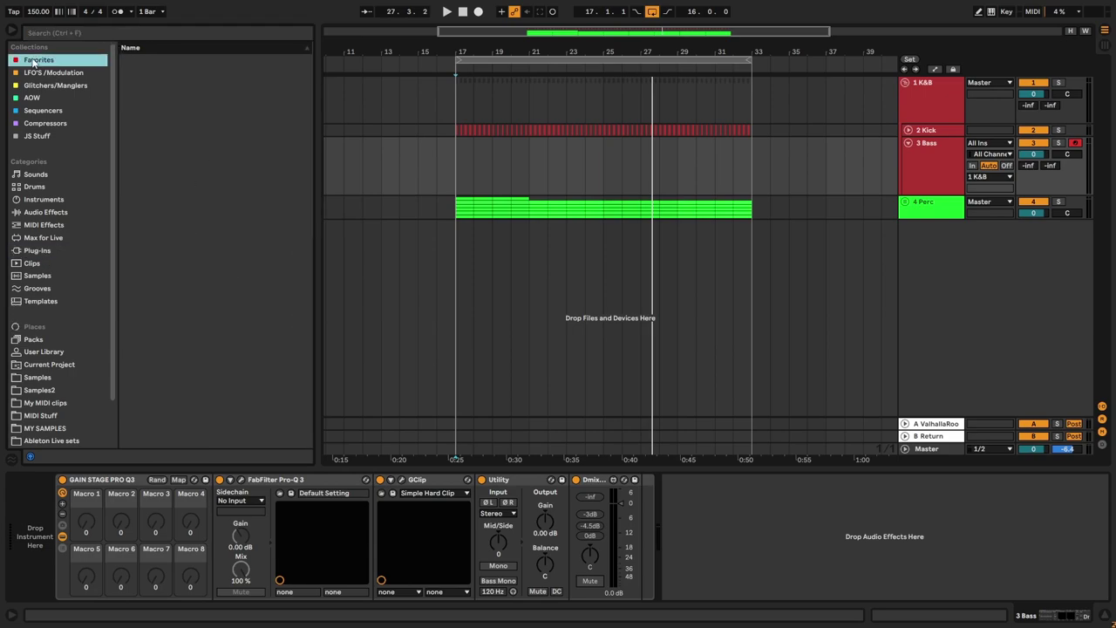
click(87, 35)
text(Serum)
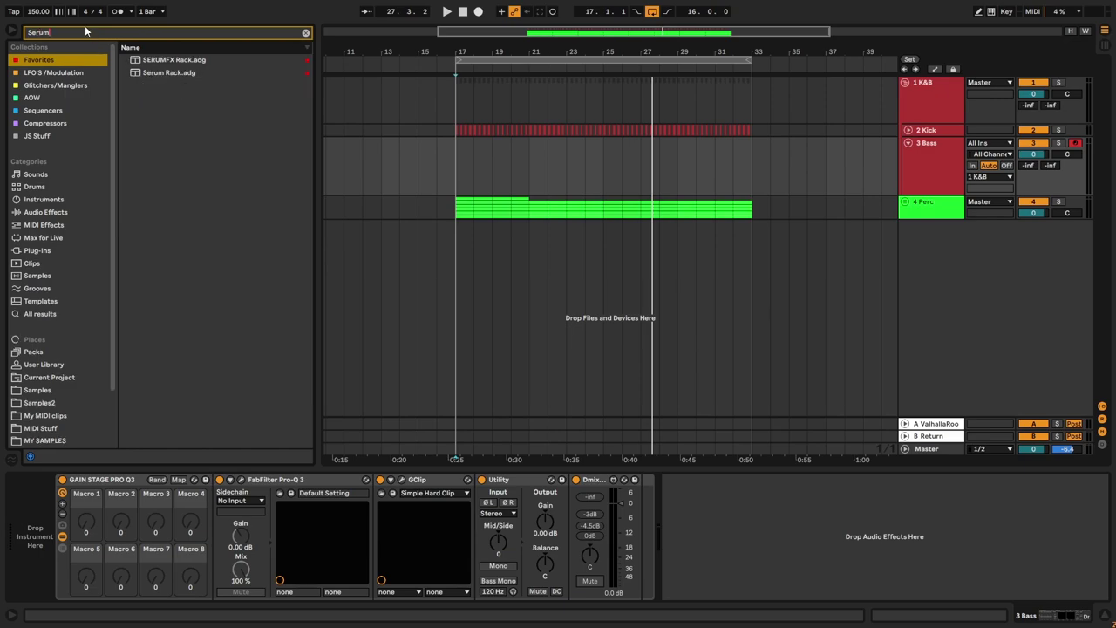
mouse_move(163, 73)
mouse_down()
mouse_move(173, 359)
mouse_move(48, 517)
mouse_up()
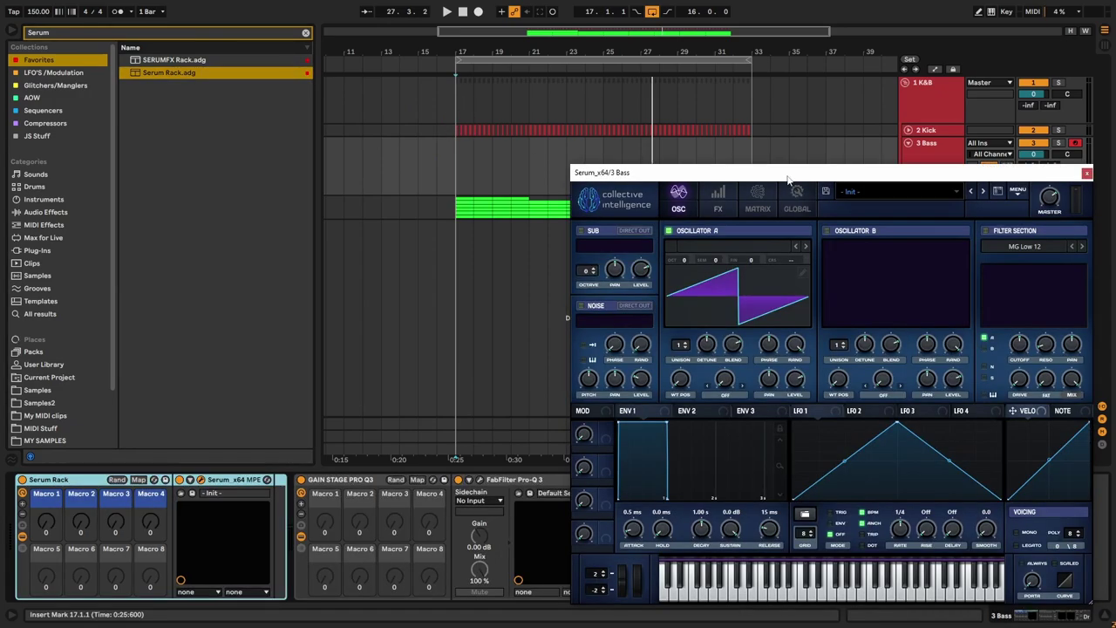
drag(787, 179, 475, 175)
click(770, 132)
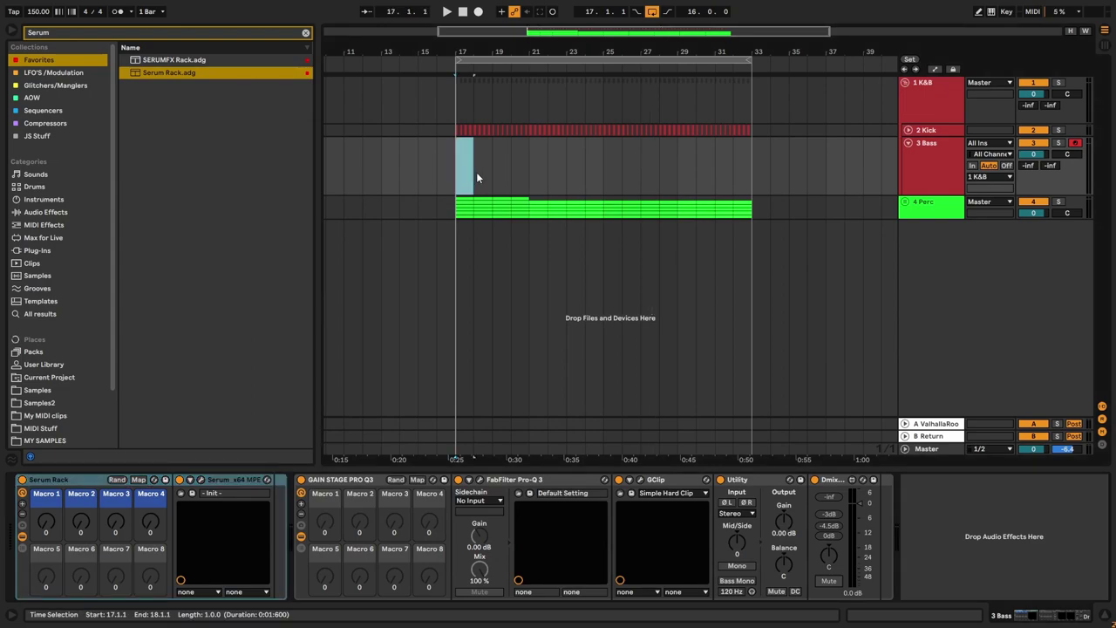
Step: Create a one-bar MIDI clip at bar 17 on the Bass track and move it to bar 25
key(ctrl+shift+m)
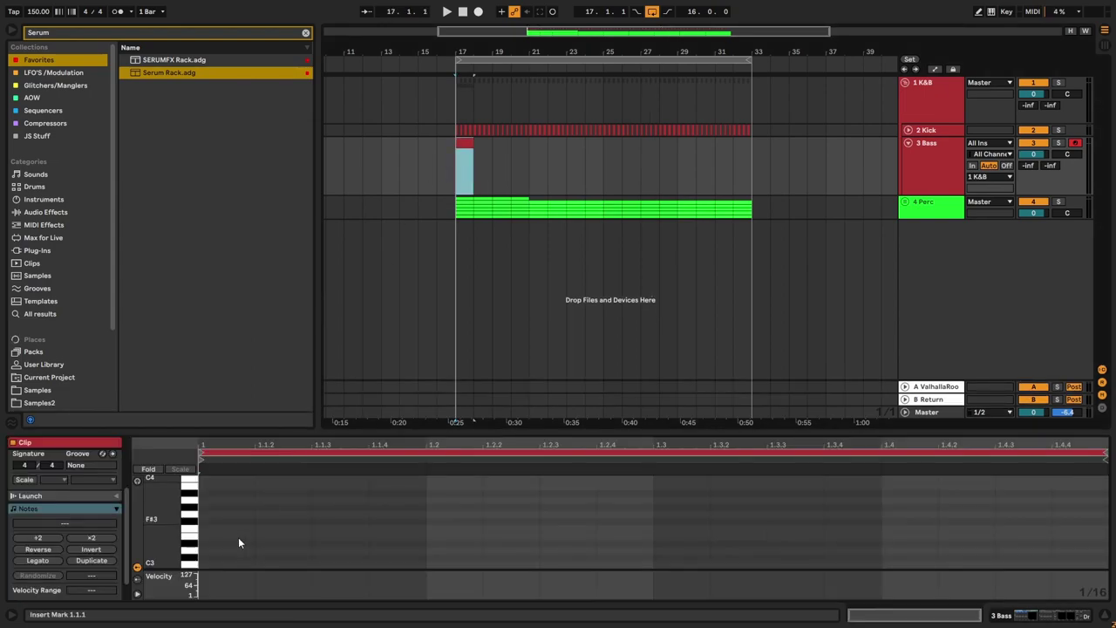
click(476, 150)
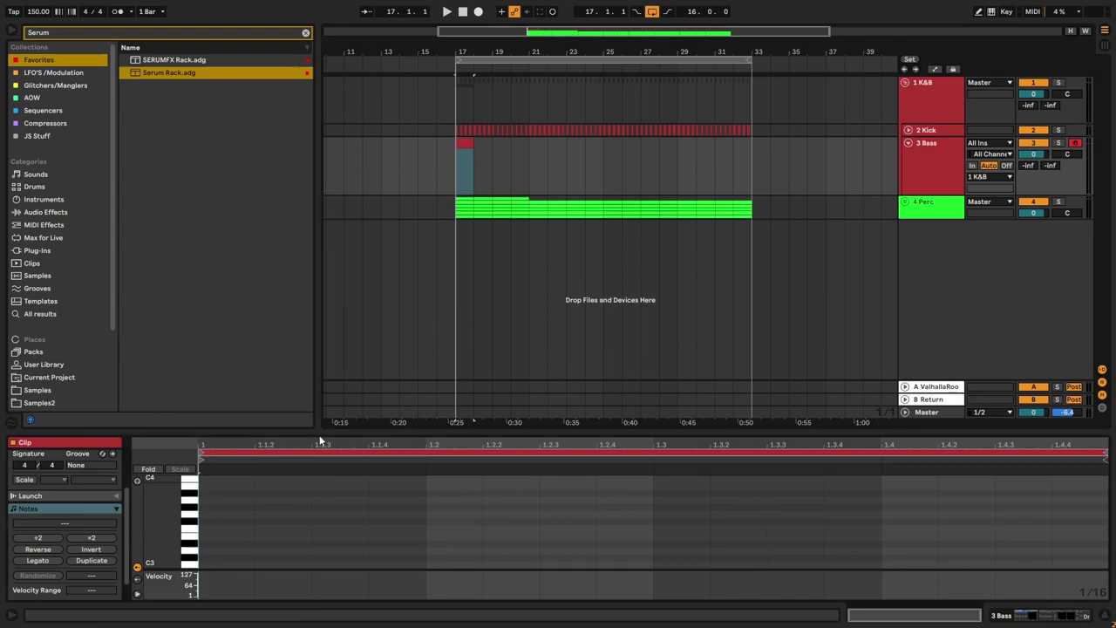
click(466, 142)
drag(465, 142, 641, 108)
Step: Set the arrangement loop to the one-bar Bass clip at bar 25
shift+click(638, 164)
drag(634, 180, 600, 183)
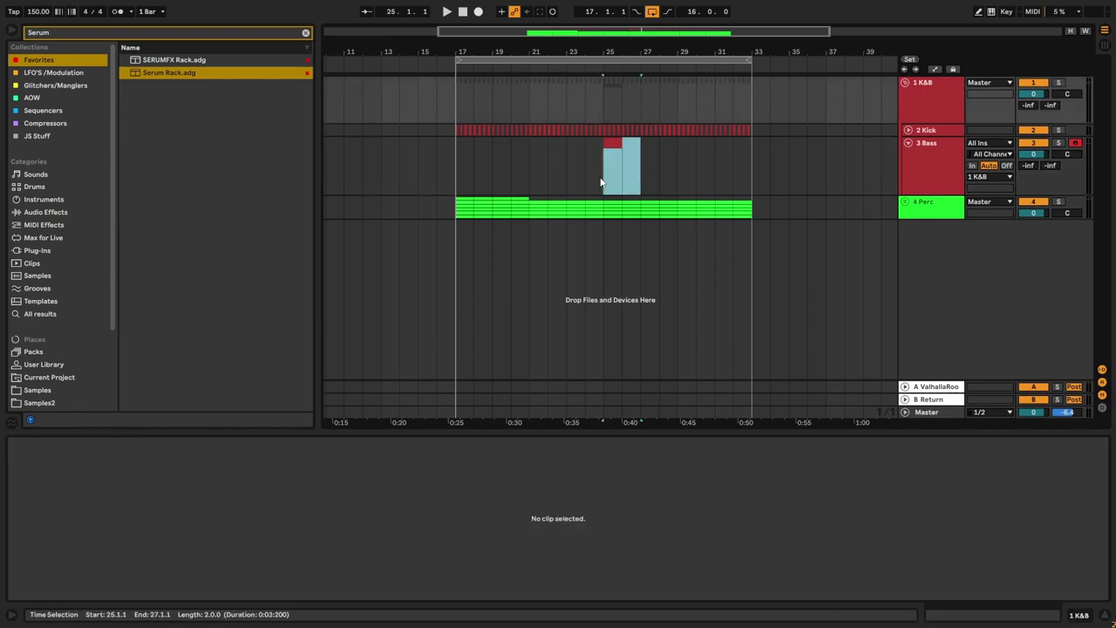
key(ctrl+l)
click(613, 144)
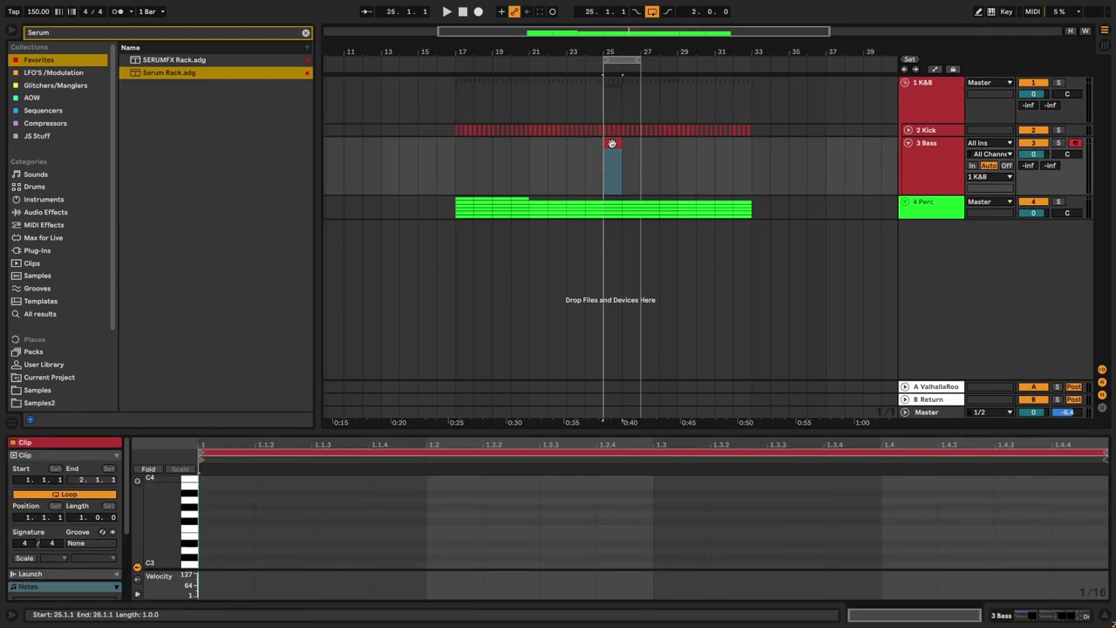
key(ctrl+l)
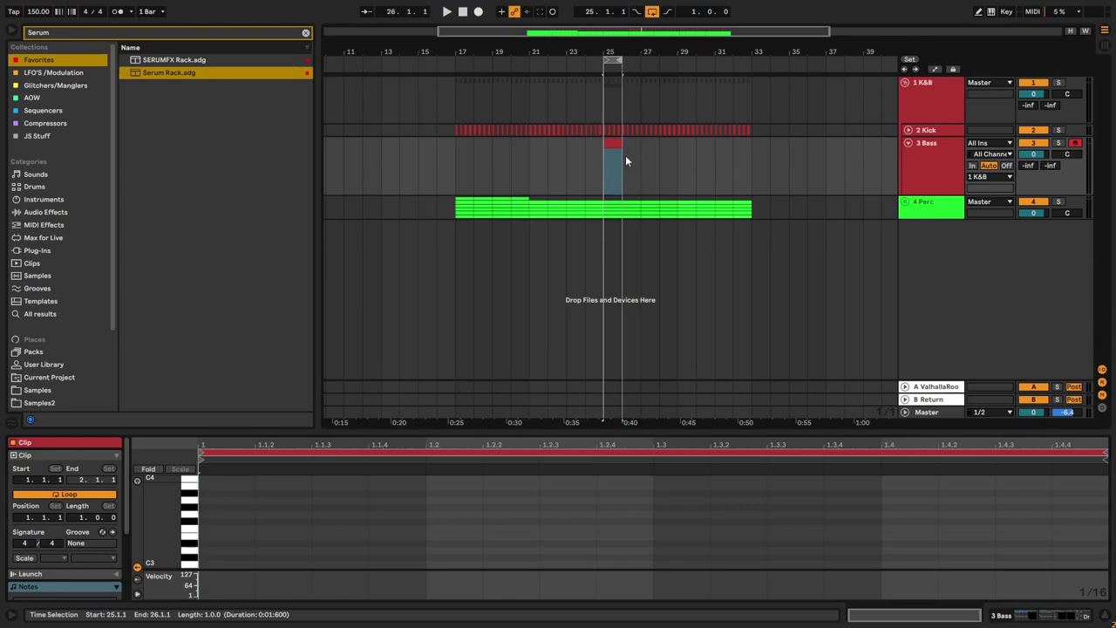
Step: Add three consecutive G#0 sixteenth notes to the Bass clip at 1.1.2, 1.1.3 and 1.1.4
click(608, 141)
scroll(203, 549, down, 5)
scroll(206, 531, down, 4)
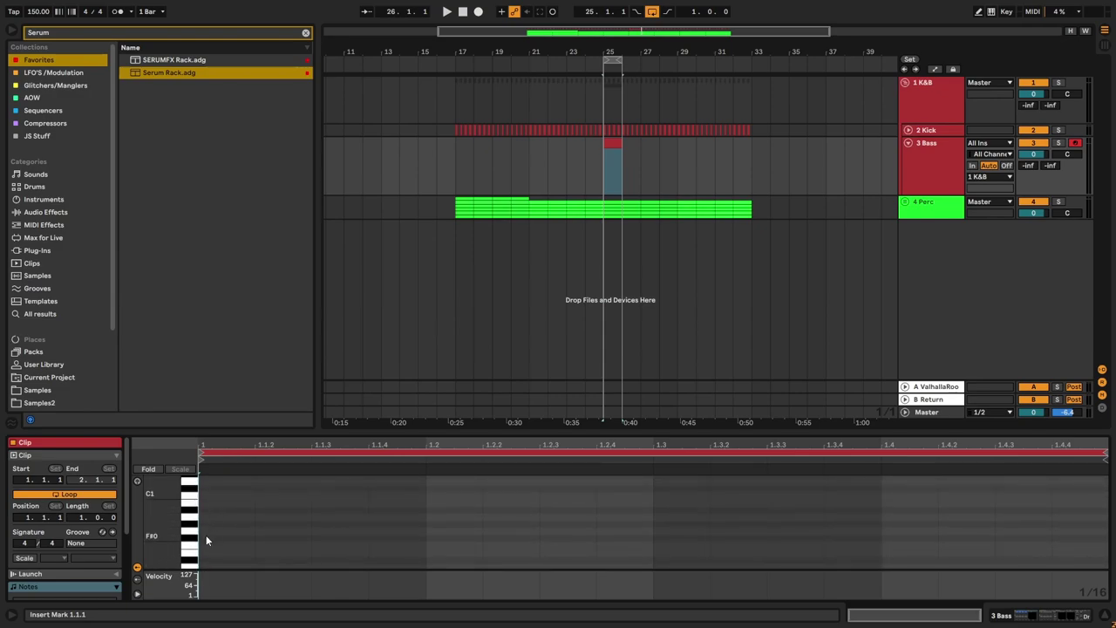
double_click(211, 524)
drag(213, 523, 269, 523)
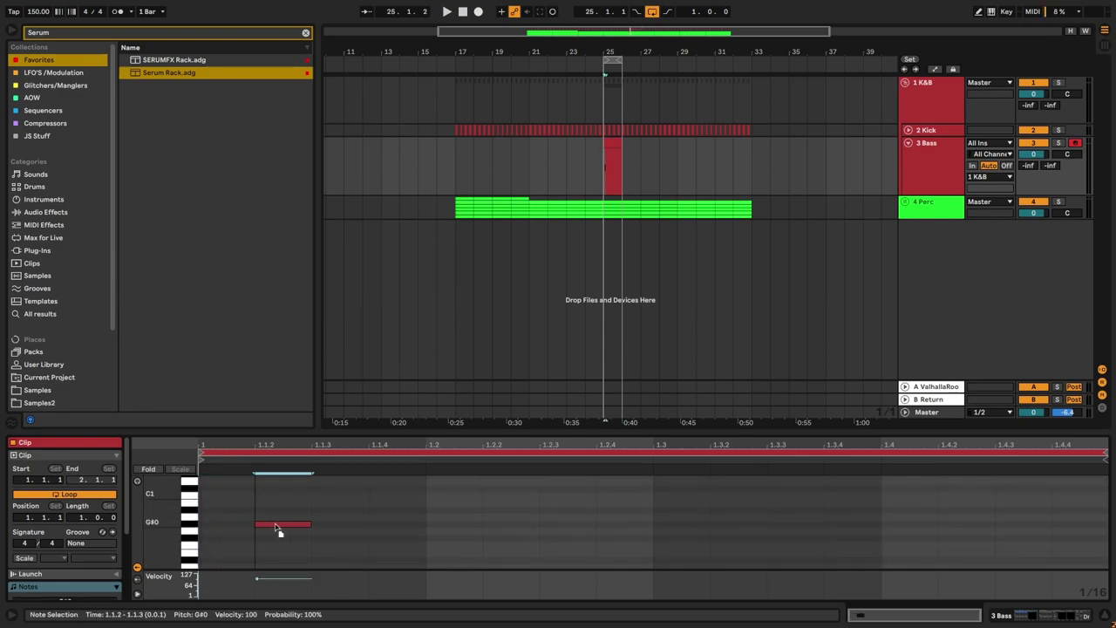
click(345, 525)
double_click(345, 525)
key(ctrl+d)
Step: Duplicate the first beat's three-note pattern across the remaining three beats of the Bass clip
drag(402, 497, 244, 566)
key(ctrl+d)
key(ctrl+d)
key(ctrl+d)
Step: In the first beat, raise the last two notes to maximum velocity and lower the first note to the minimum
click(358, 557)
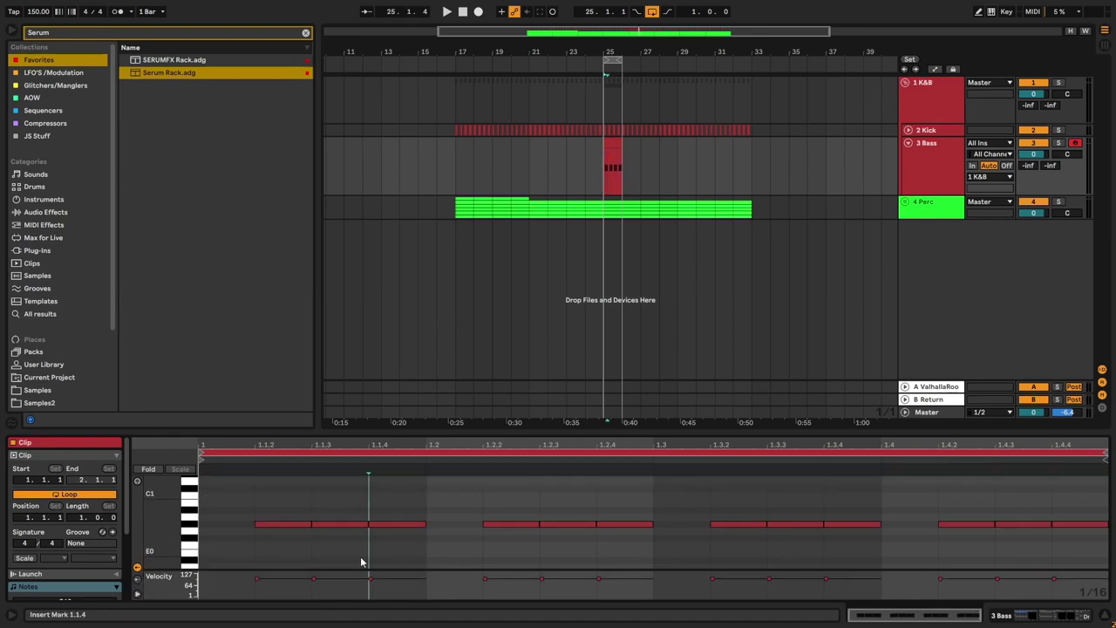
drag(372, 578, 372, 558)
drag(315, 579, 314, 558)
drag(258, 579, 258, 611)
Step: Repeat the first beat with its edited velocities over the other three beats of the Bass clip
drag(416, 479, 195, 596)
key(ctrl+d)
key(ctrl+d)
key(ctrl+d)
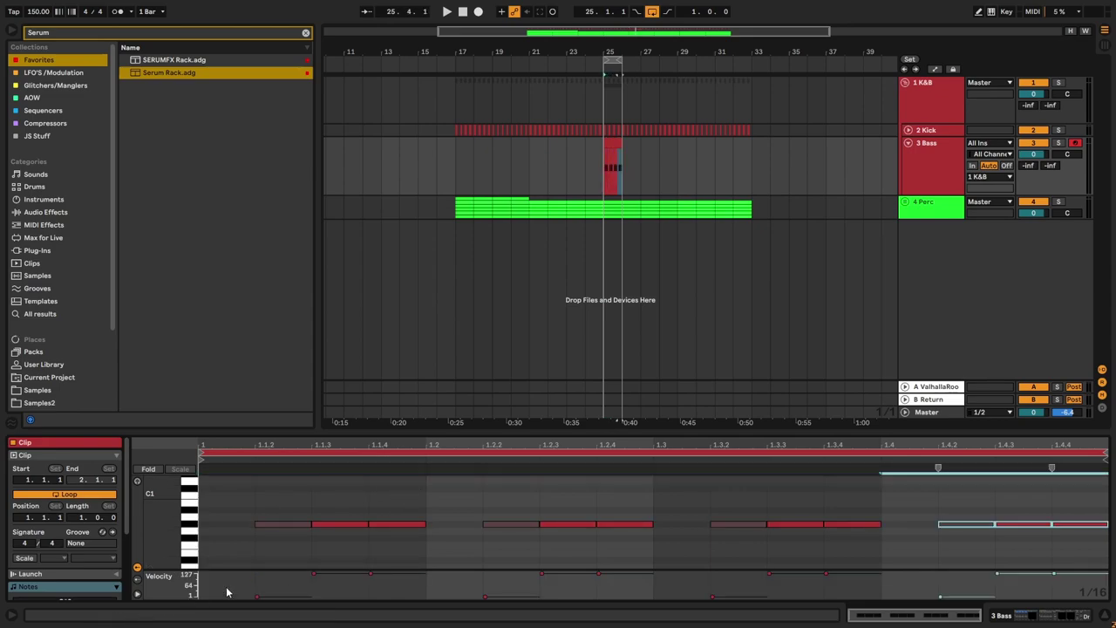
Step: Search the browser for "veloci" and load the Velocity MIDI effect onto the Bass track before Serum Rack
click(939, 160)
click(146, 33)
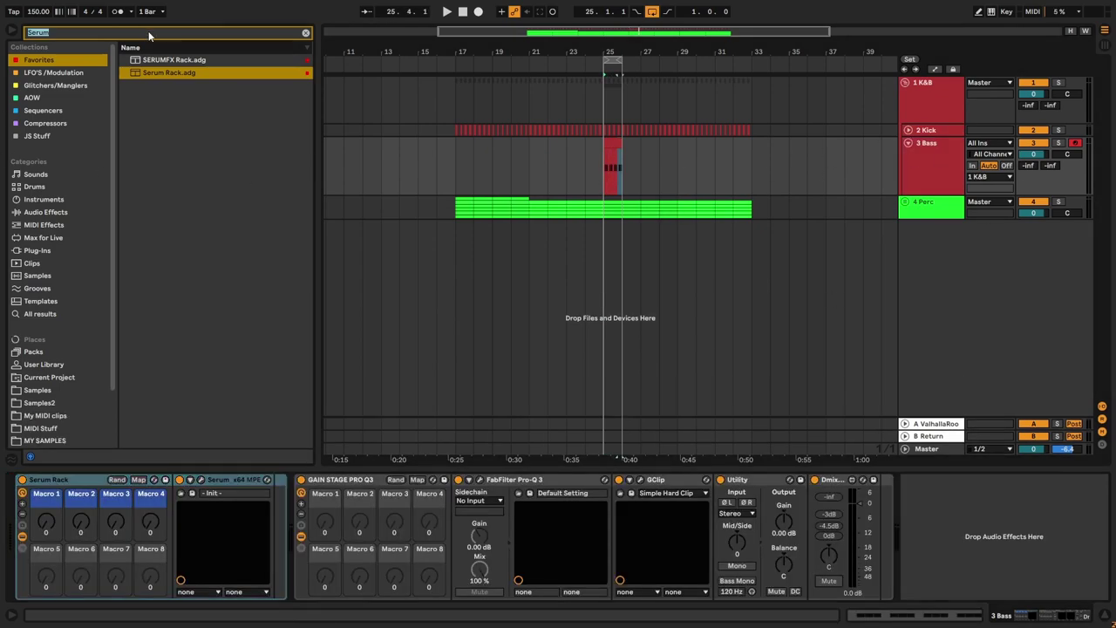
text(veloci)
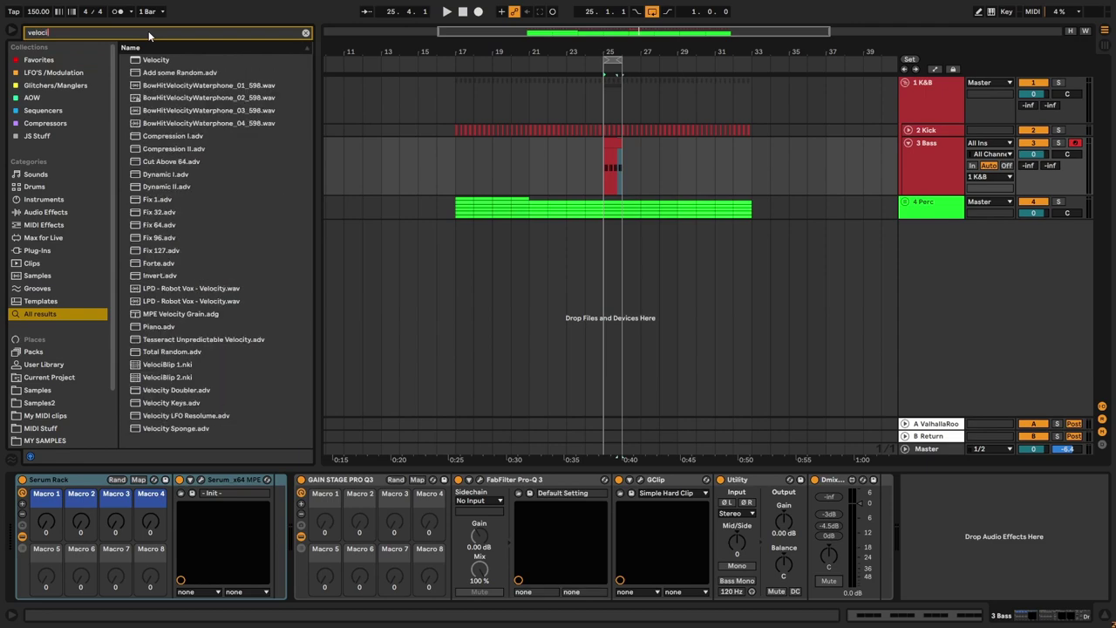
key(Down)
key(Return)
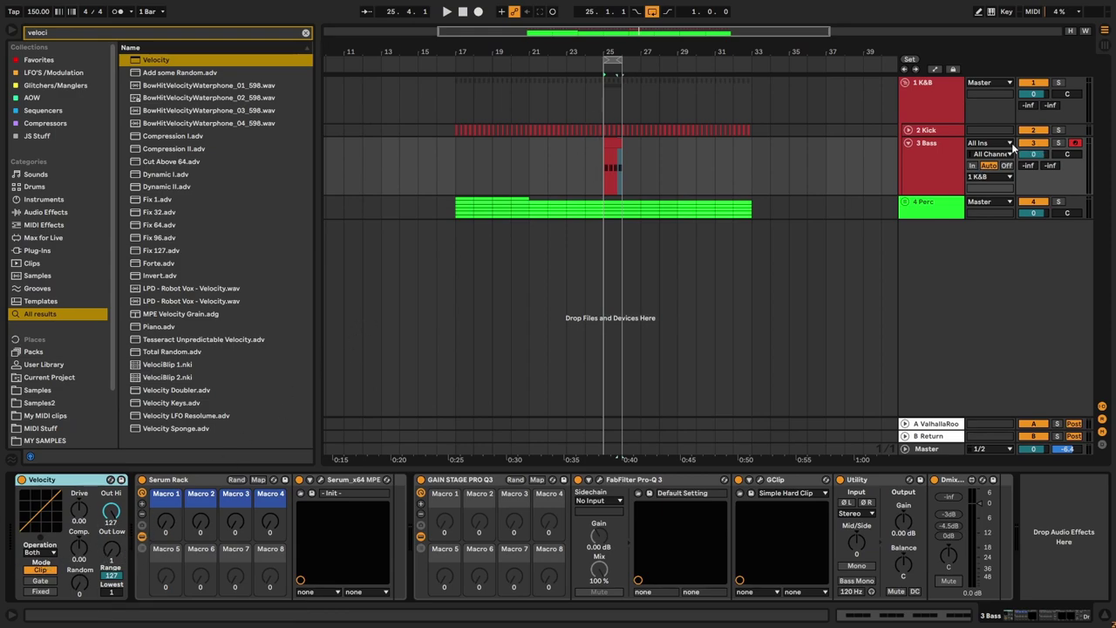
Step: Open Serum on the Bass track and assign velocity modulation to Oscillator A's level
click(320, 480)
drag(571, 411, 479, 339)
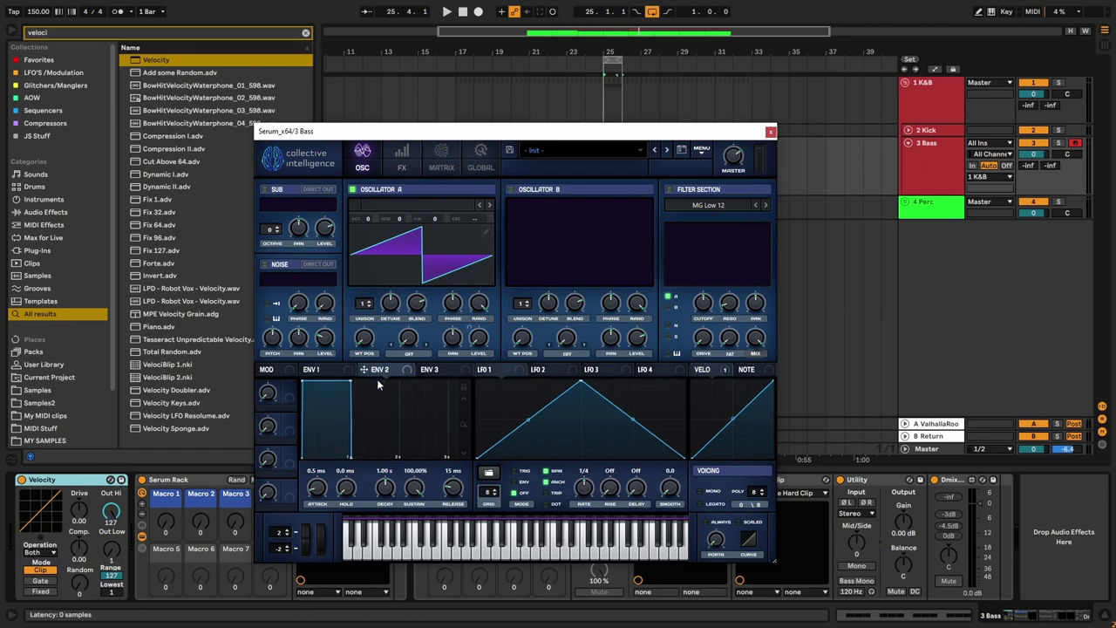
Step: Enable Serum's filter with the Low 18 type and lower its cutoff, modulated by Envelope 2
click(668, 190)
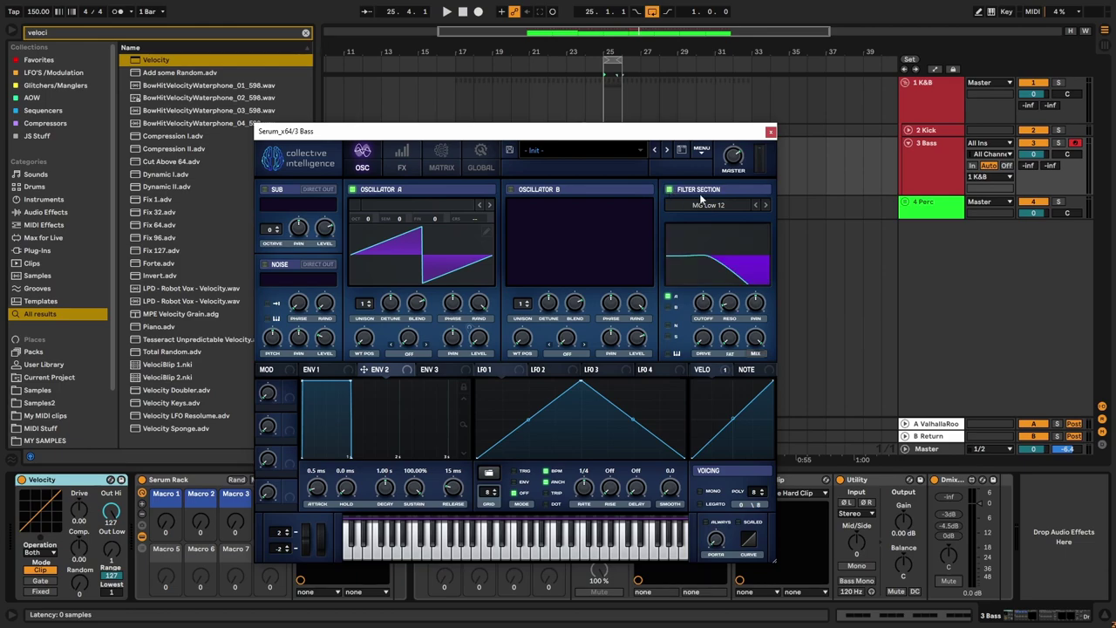
click(765, 205)
click(765, 205)
click(765, 205)
click(765, 205)
click(764, 205)
drag(726, 310, 701, 295)
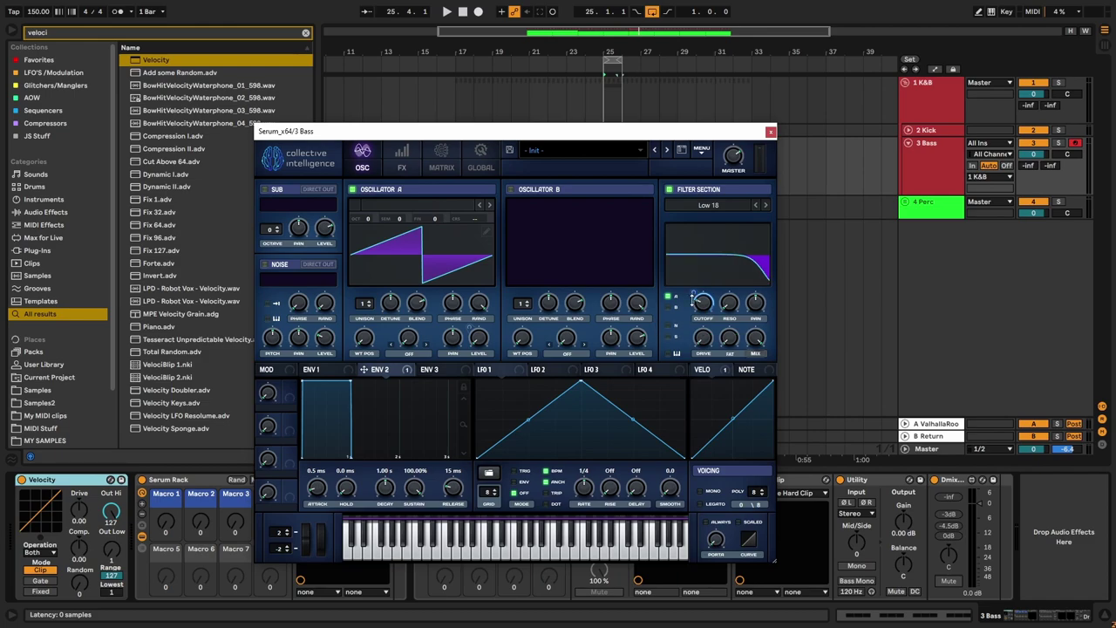
Step: Load the Bass 01 wavetable from PsyTables V4, [PT vol 4] Bass, into Oscillator A
click(448, 218)
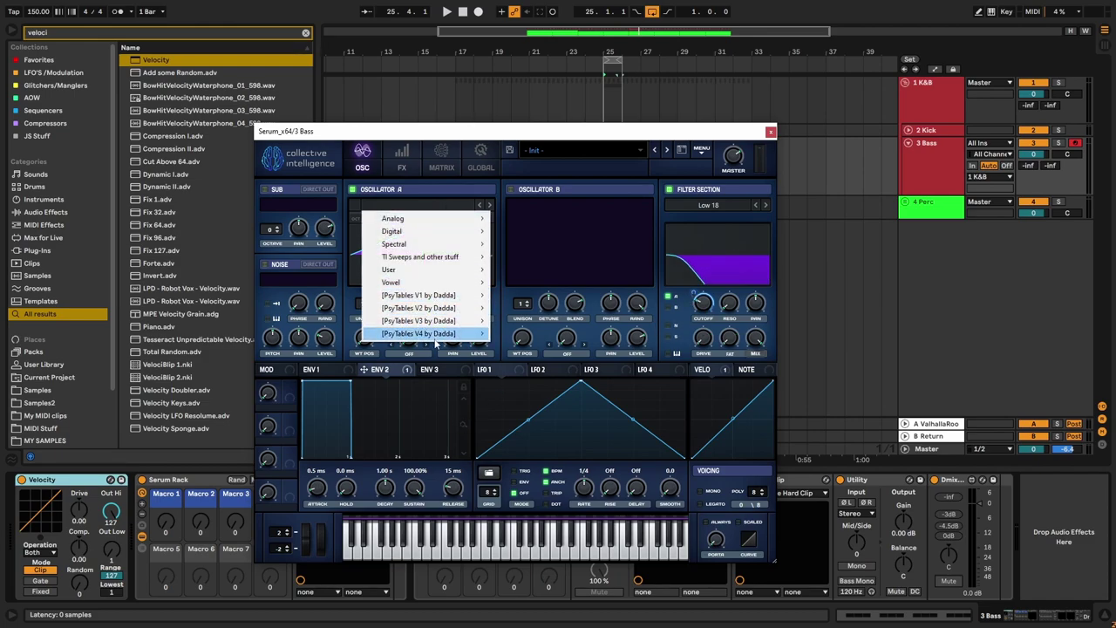
mouse_move(431, 340)
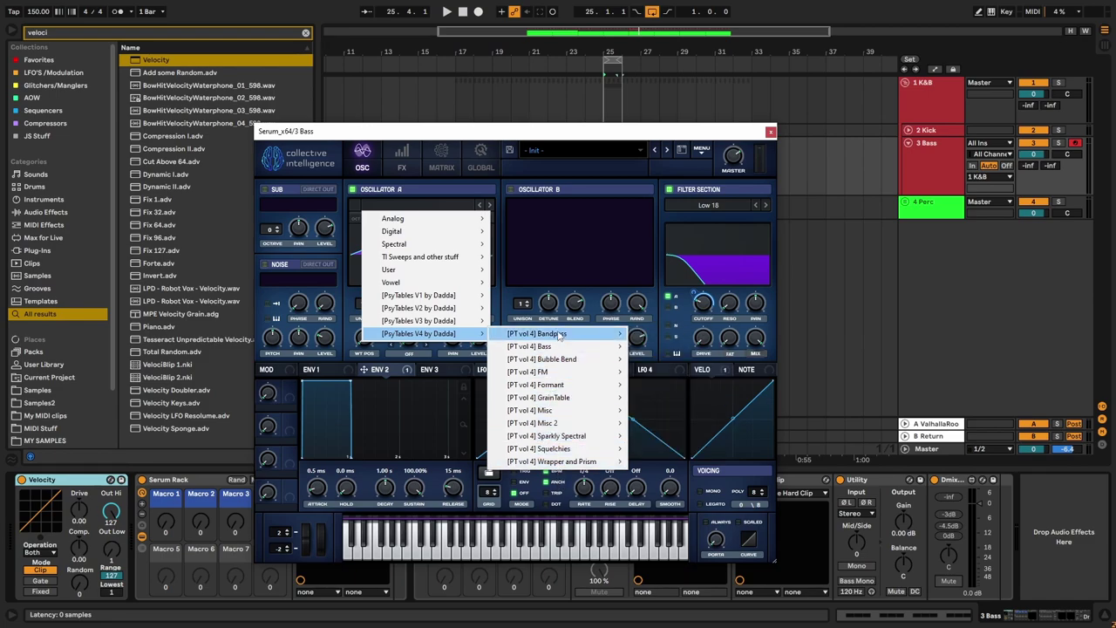
mouse_move(563, 350)
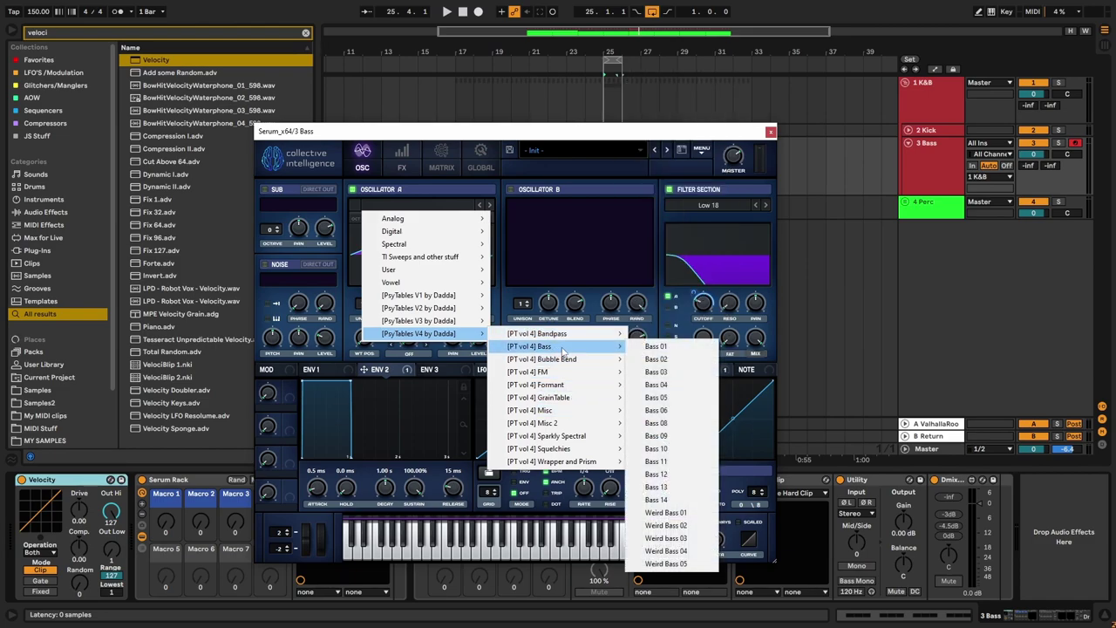
click(662, 348)
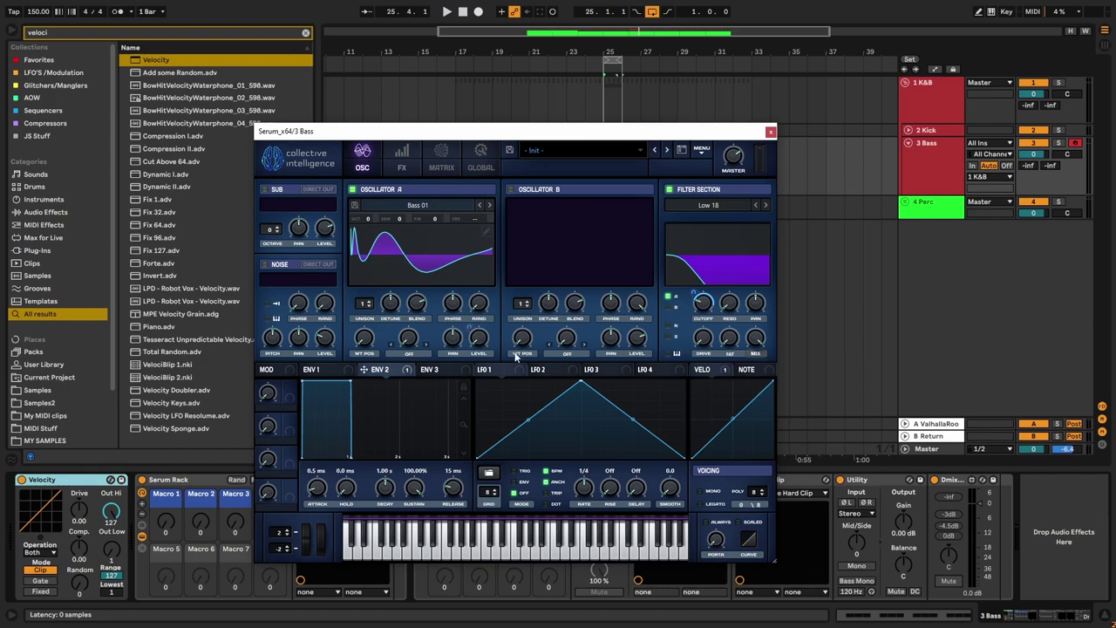
Step: Shape Serum's Envelope 2 with a 415 ms decay and 0% sustain
drag(350, 383, 315, 471)
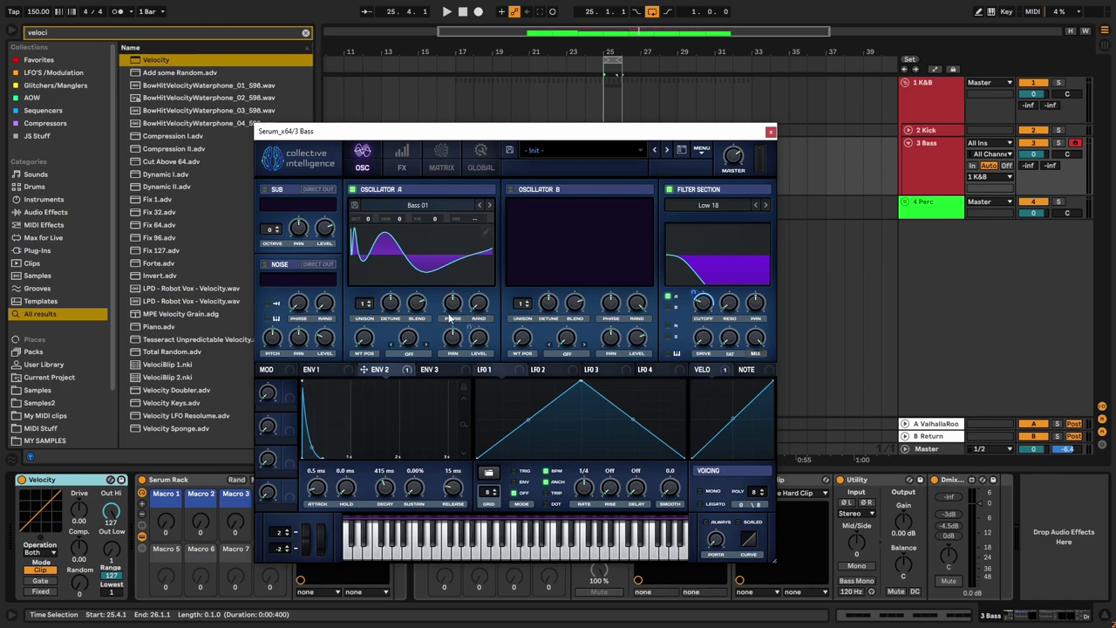
Step: Adjust Oscillator A's phase and solo the K&B group while checking the loop's playback
mouse_move(452, 304)
mouse_down()
mouse_move(452, 272)
mouse_move(431, 377)
mouse_move(458, 282)
mouse_up()
mouse_move(452, 309)
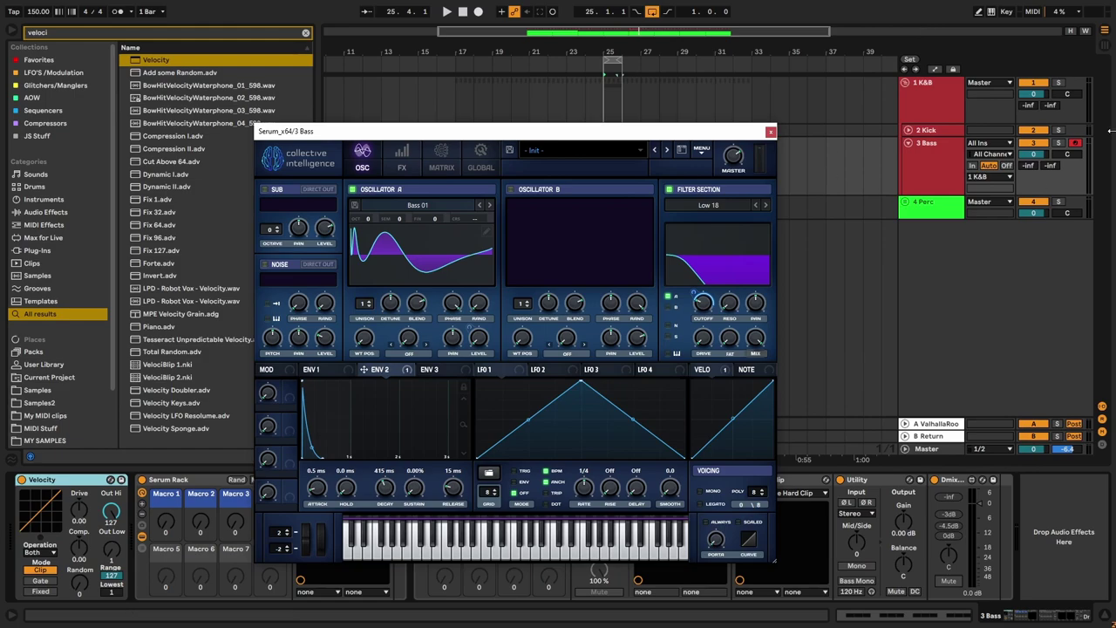
drag(741, 137, 615, 45)
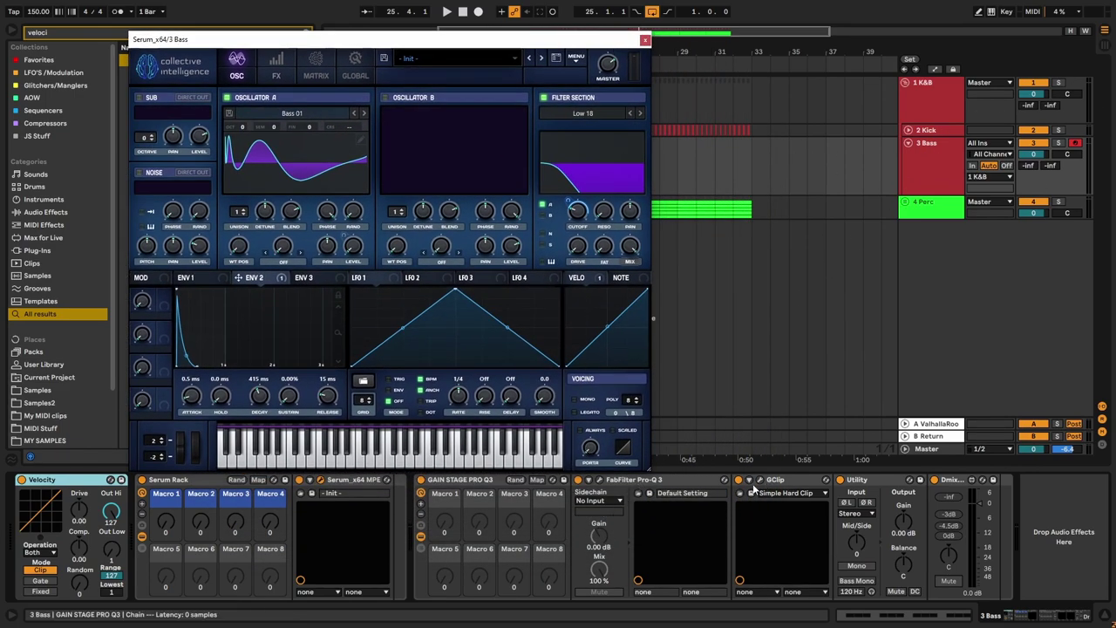
key(space)
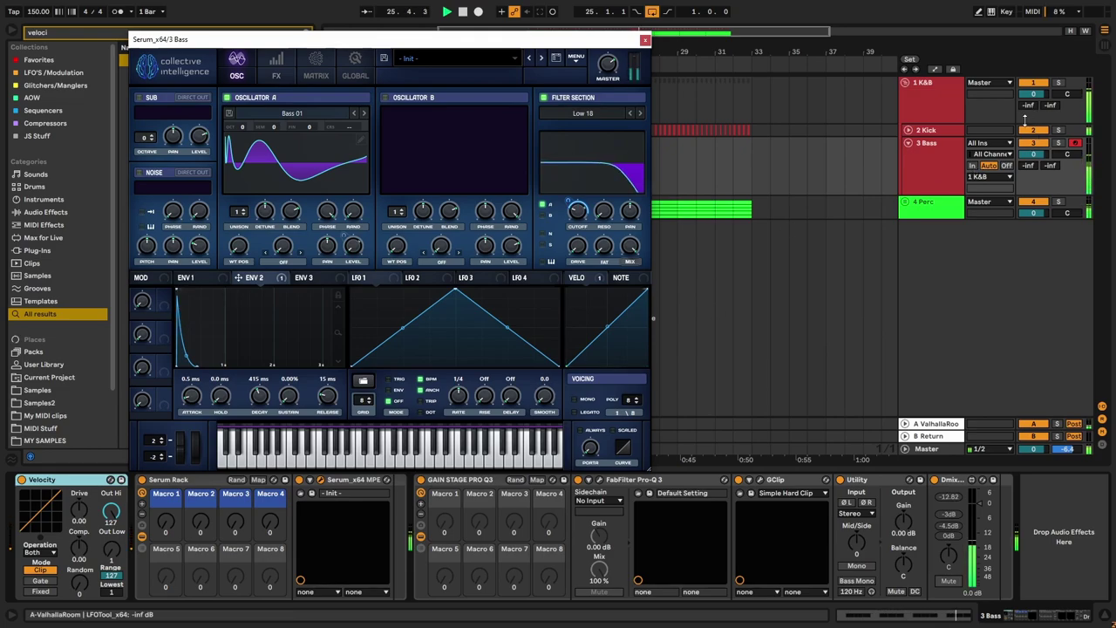
click(1059, 83)
key(Tab)
drag(397, 39, 593, 48)
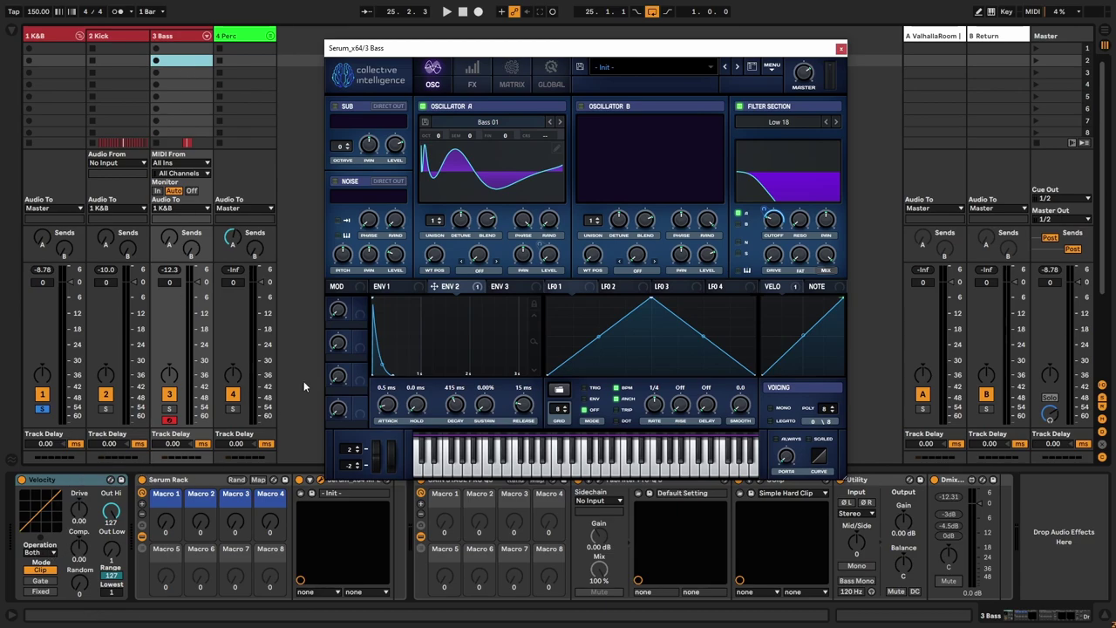
Step: Inspect the note velocities in the Bass track's MIDI clip at bar 25
key(Tab)
drag(576, 49, 90, 73)
double_click(616, 141)
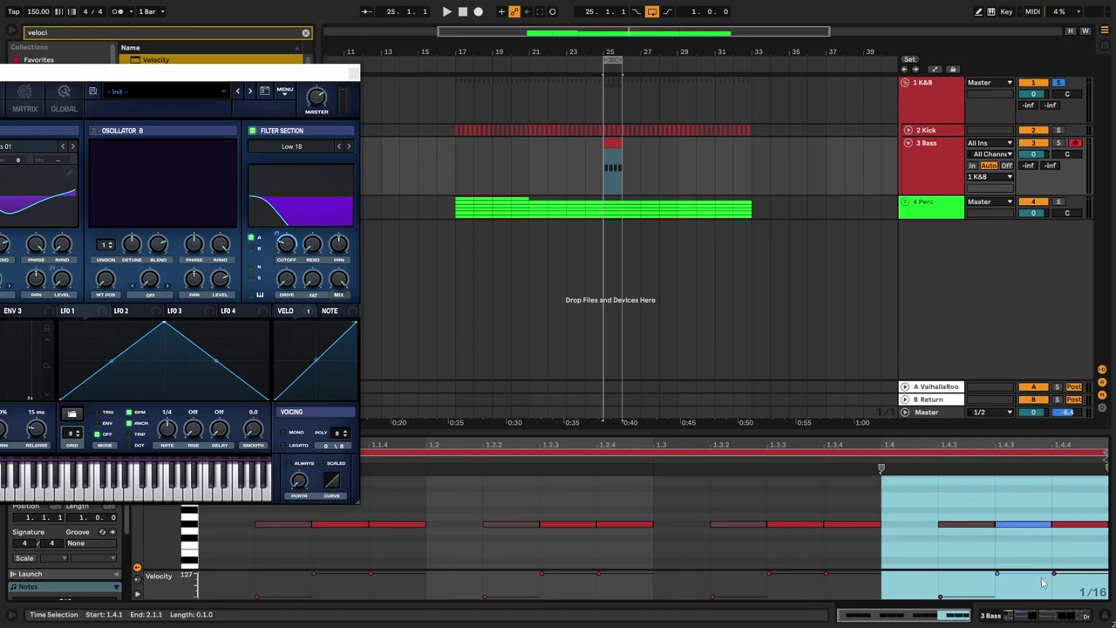
click(944, 150)
Step: Raise the Velocity device's Out Low to 64 and listen to the looped bass
drag(186, 72, 768, 64)
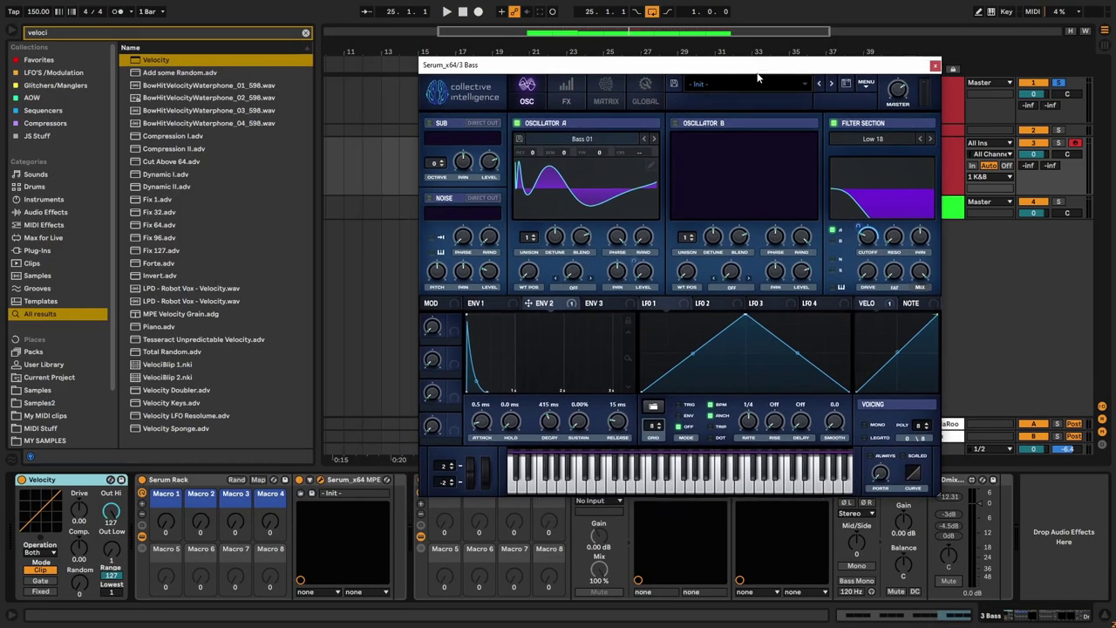
drag(111, 549, 110, 507)
key(space)
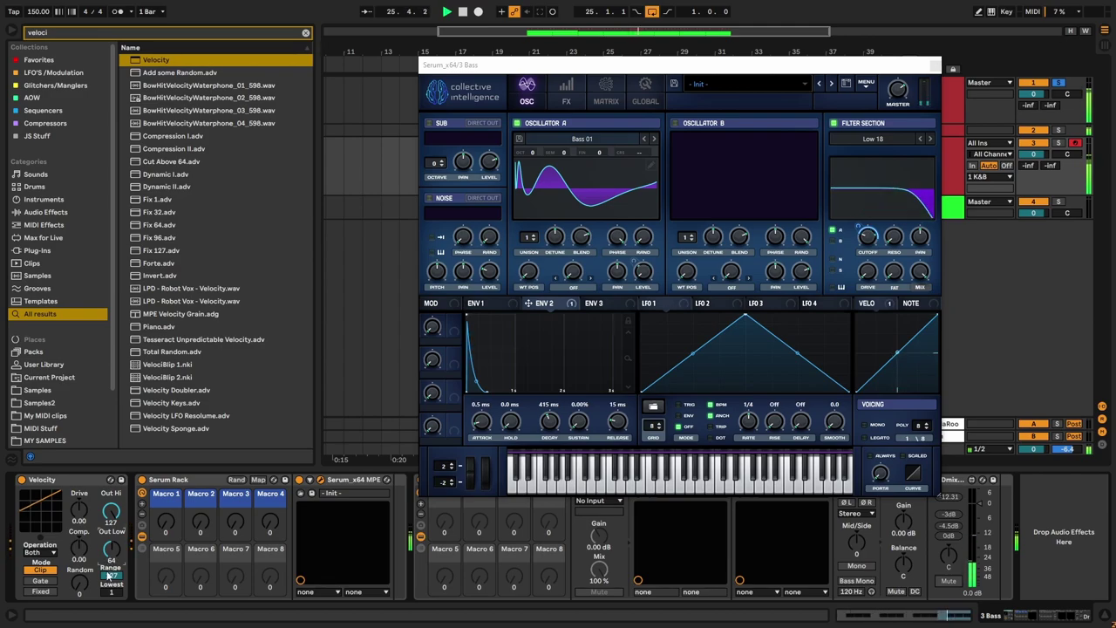
key(space)
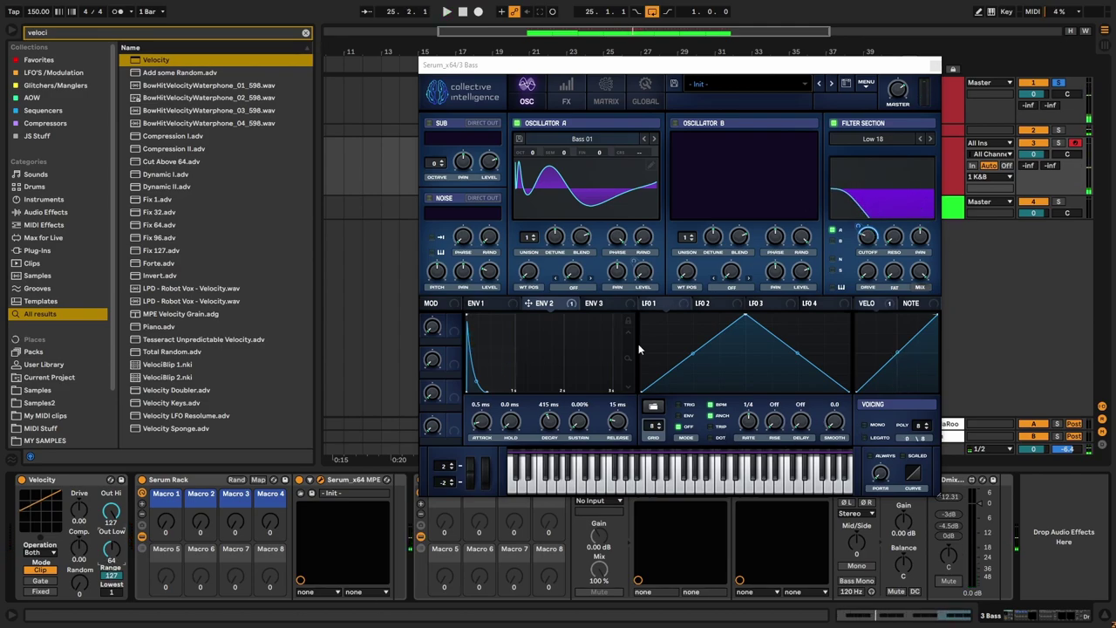
Step: Set Serum's Envelope 2 decay to 200 ms and sustain to 32.46% while the loop plays
key(space)
drag(860, 224, 860, 227)
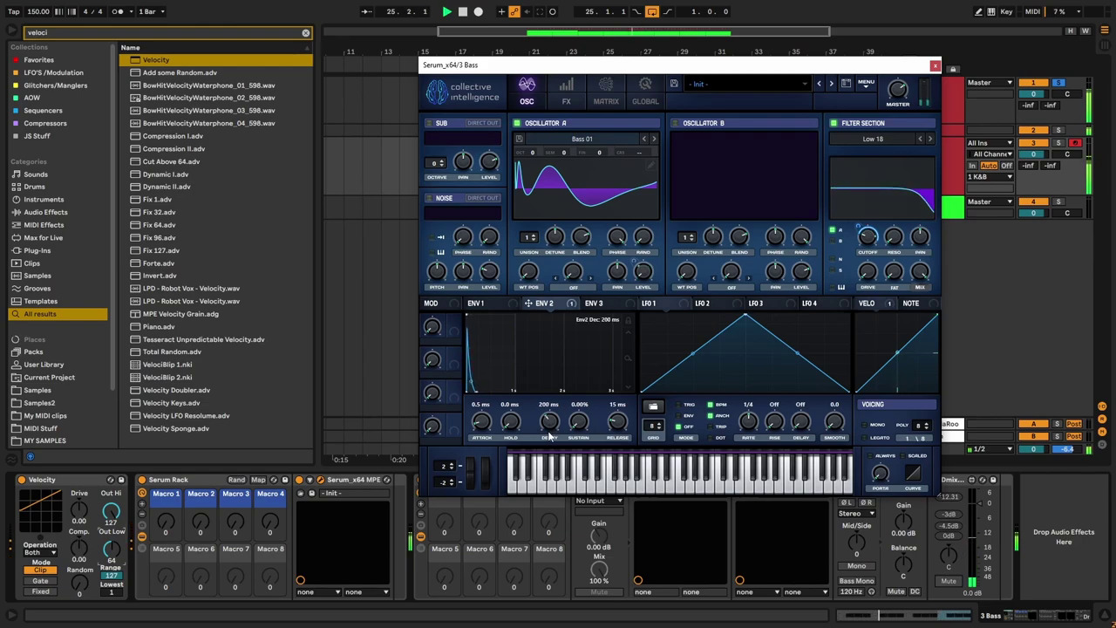
click(630, 357)
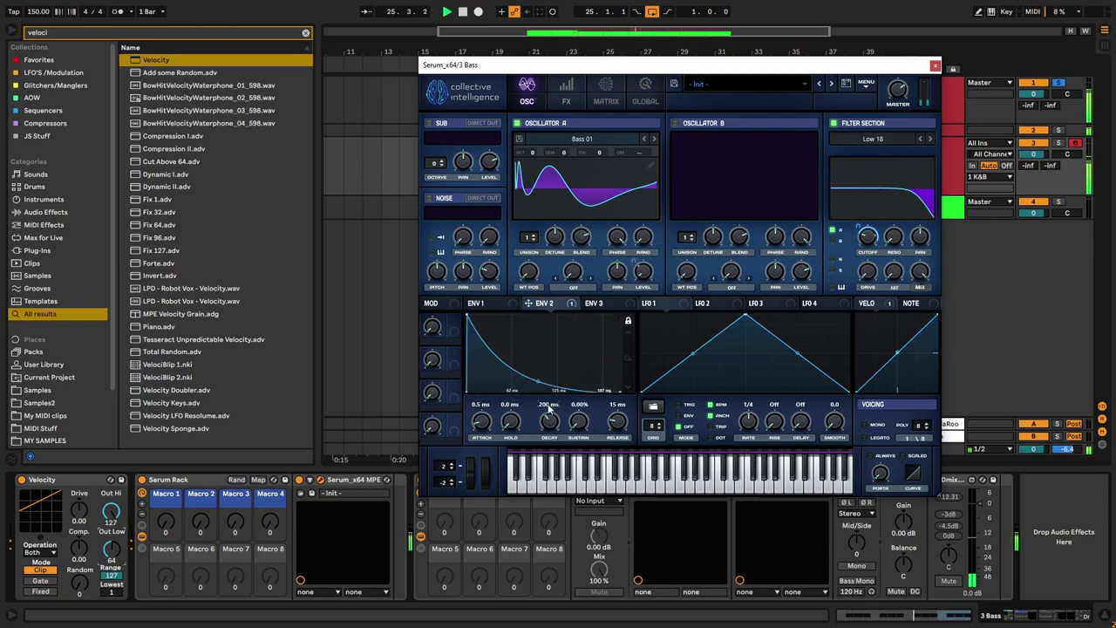
drag(578, 427, 585, 392)
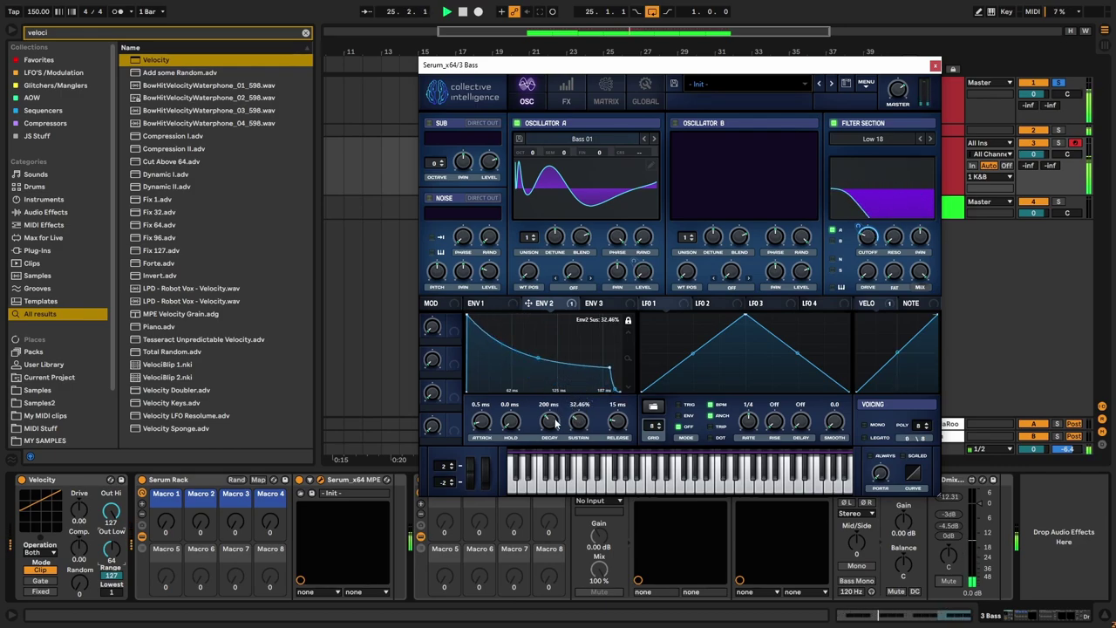
drag(531, 357, 538, 363)
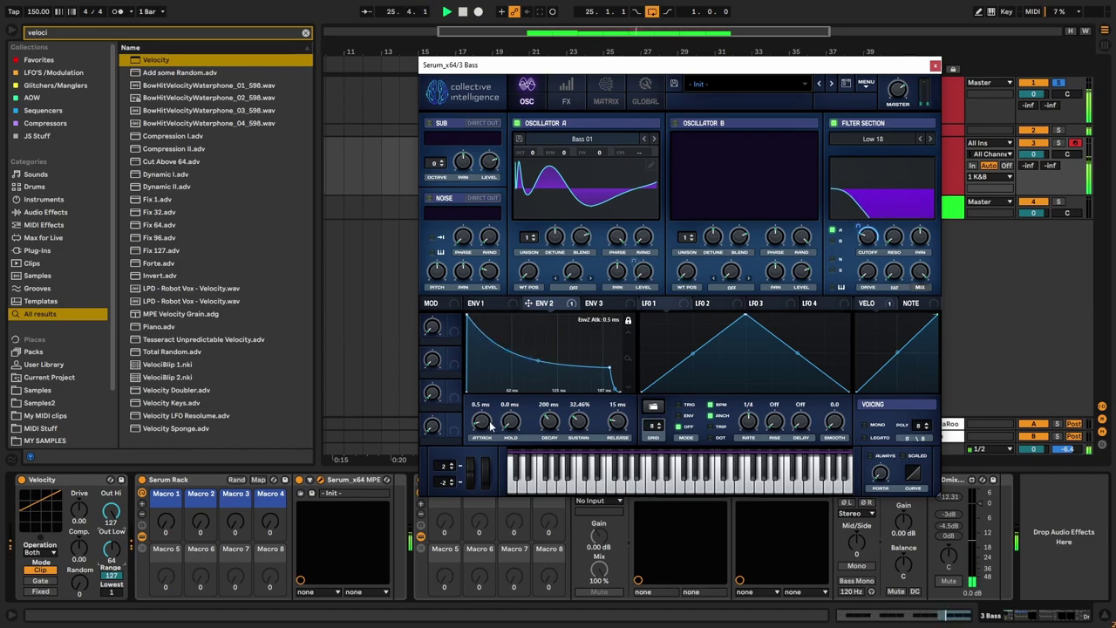
drag(489, 428, 489, 430)
Step: Set Serum's Envelope 1 decay to 217 ms and sustain to -1.3 dB
click(505, 303)
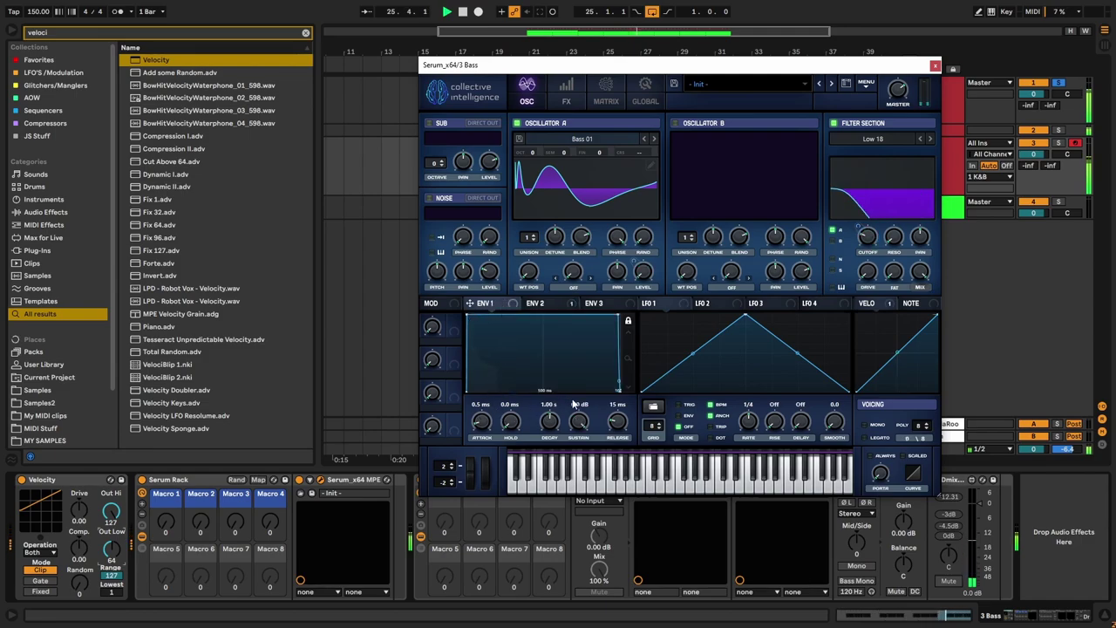
drag(547, 423, 581, 430)
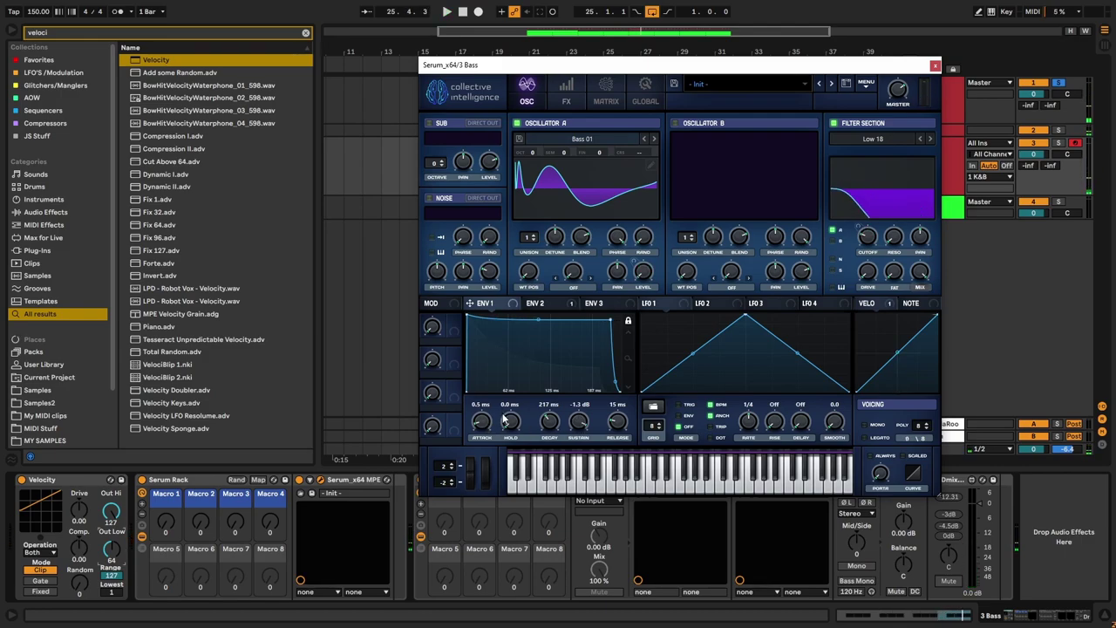
Step: Hide the browser and audition Oscillator A's wavetables from Bass 02 through Bass 14 over the playing loop
click(13, 31)
drag(606, 67, 622, 88)
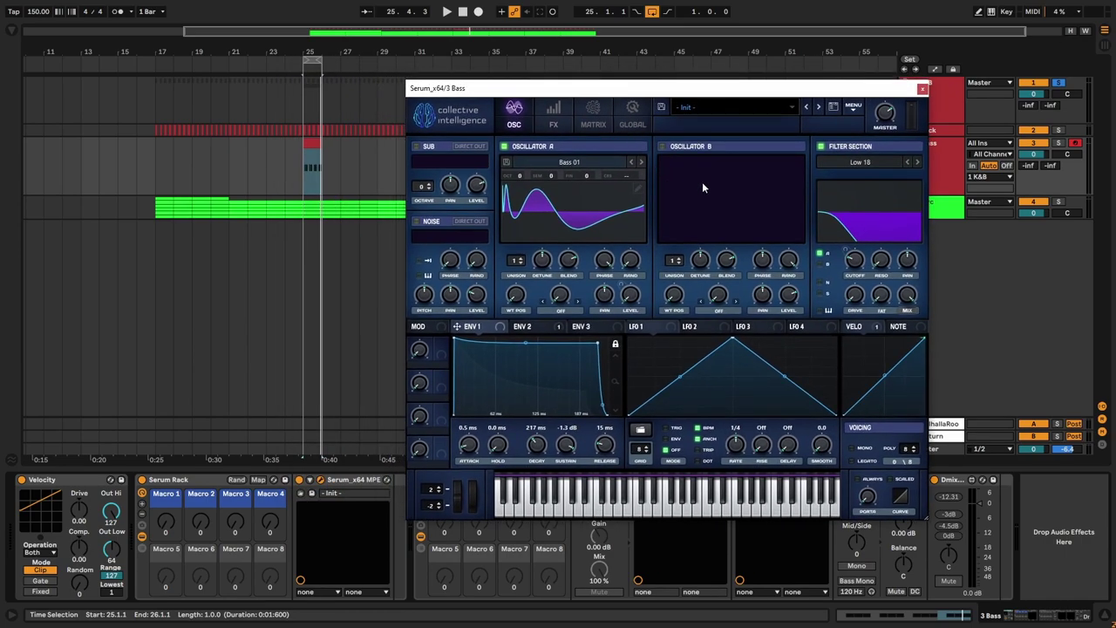
click(641, 163)
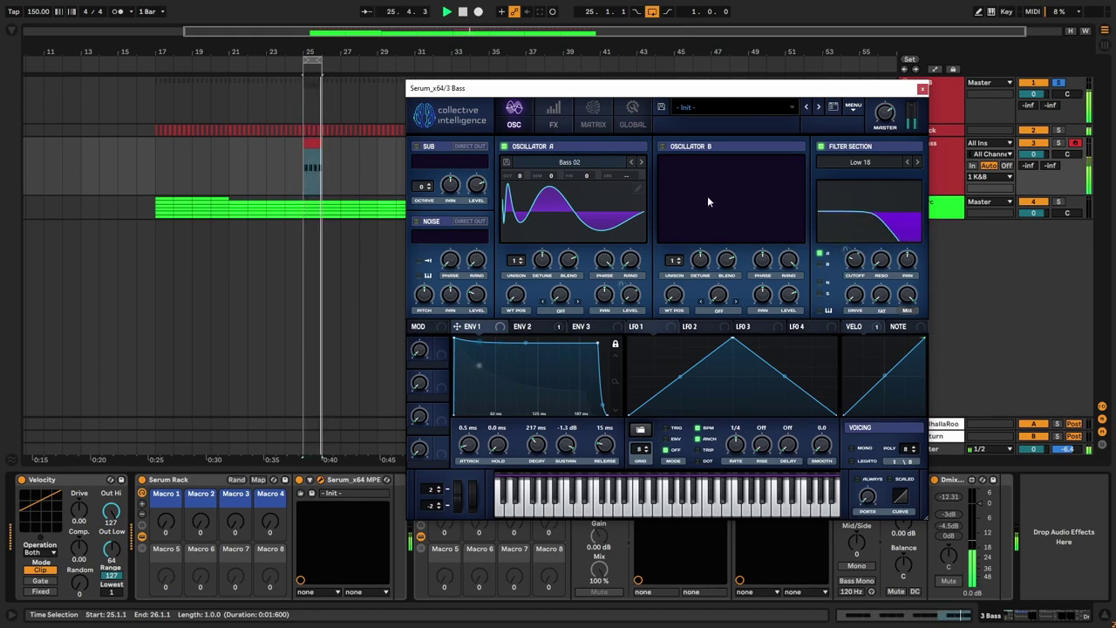
key(Tab)
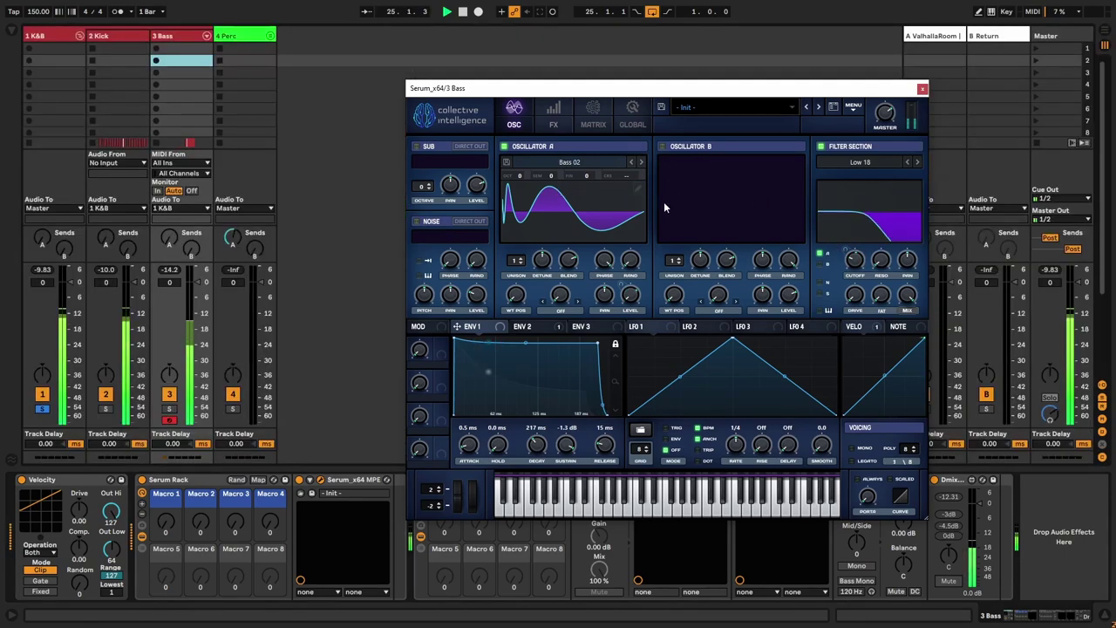
click(641, 163)
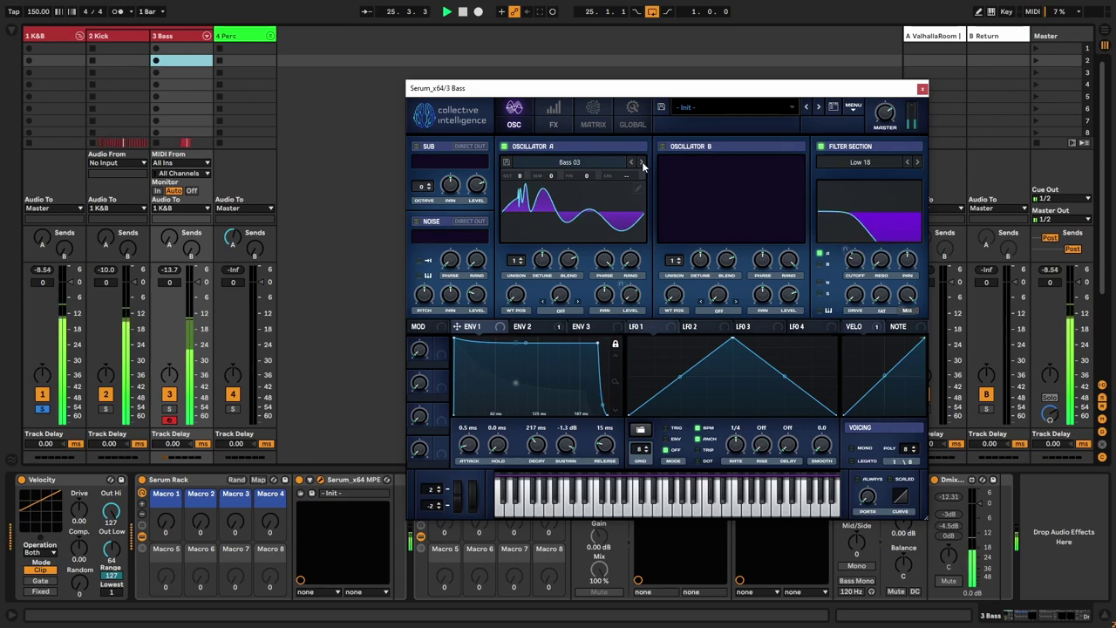
click(641, 163)
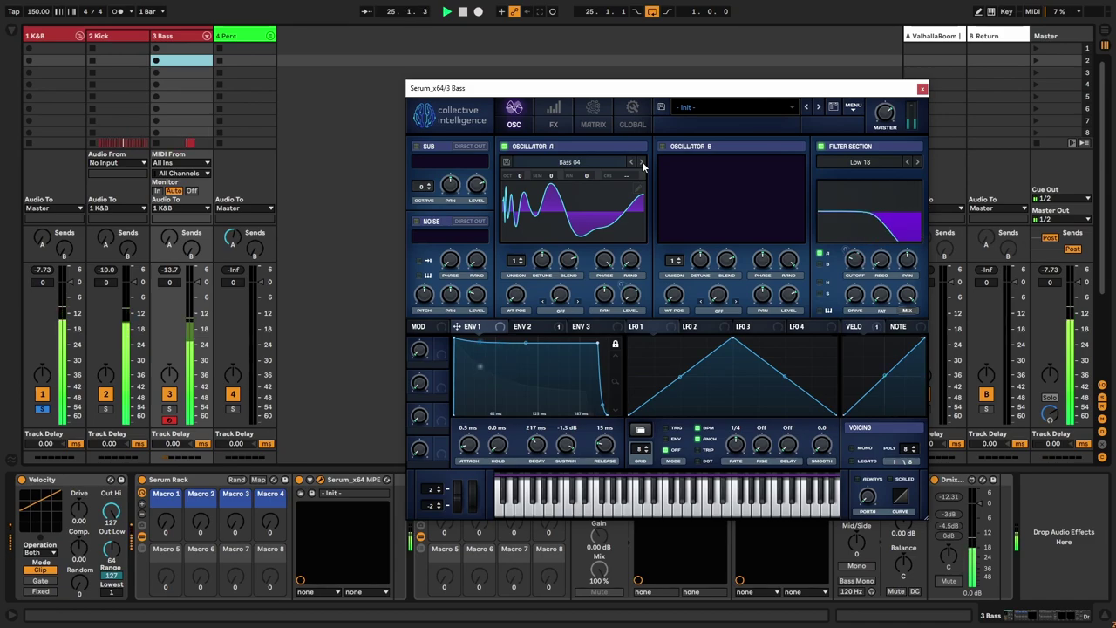
click(641, 163)
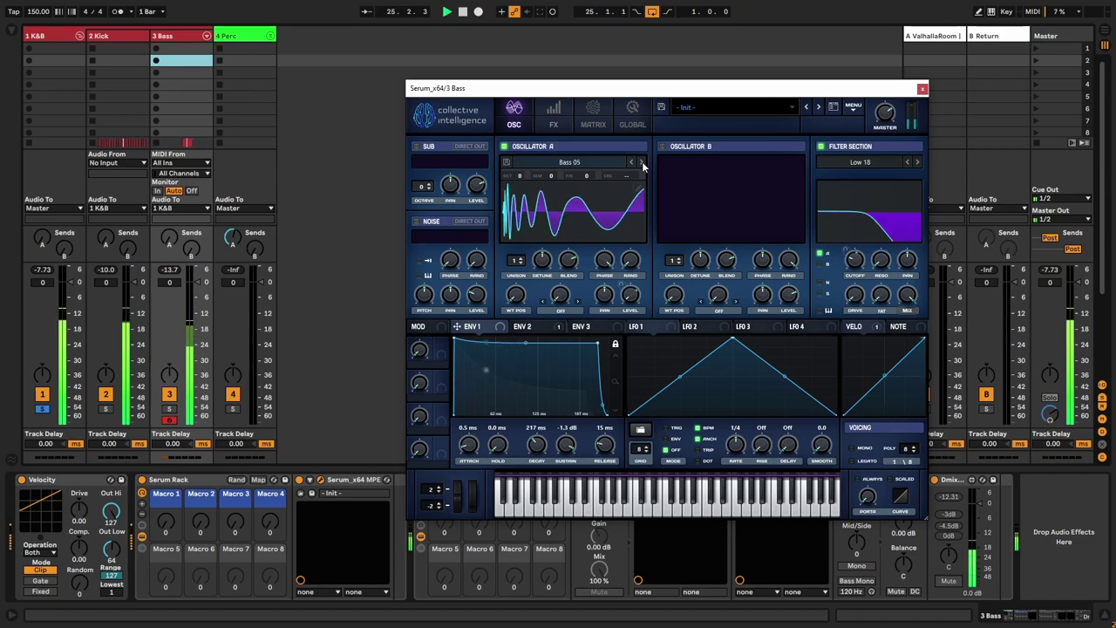
click(642, 163)
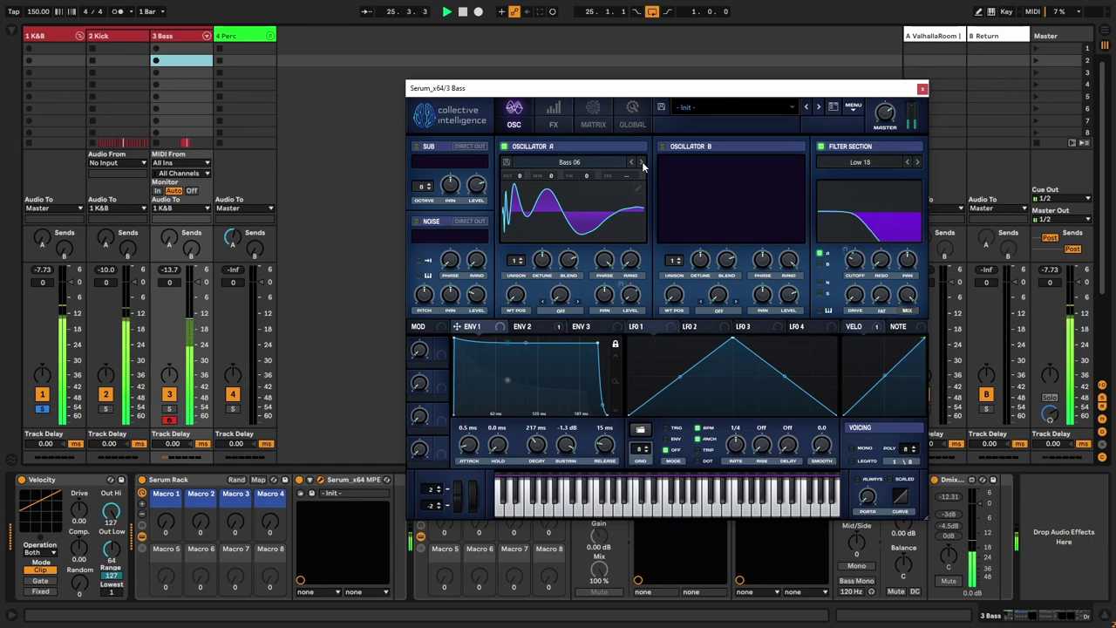
click(641, 163)
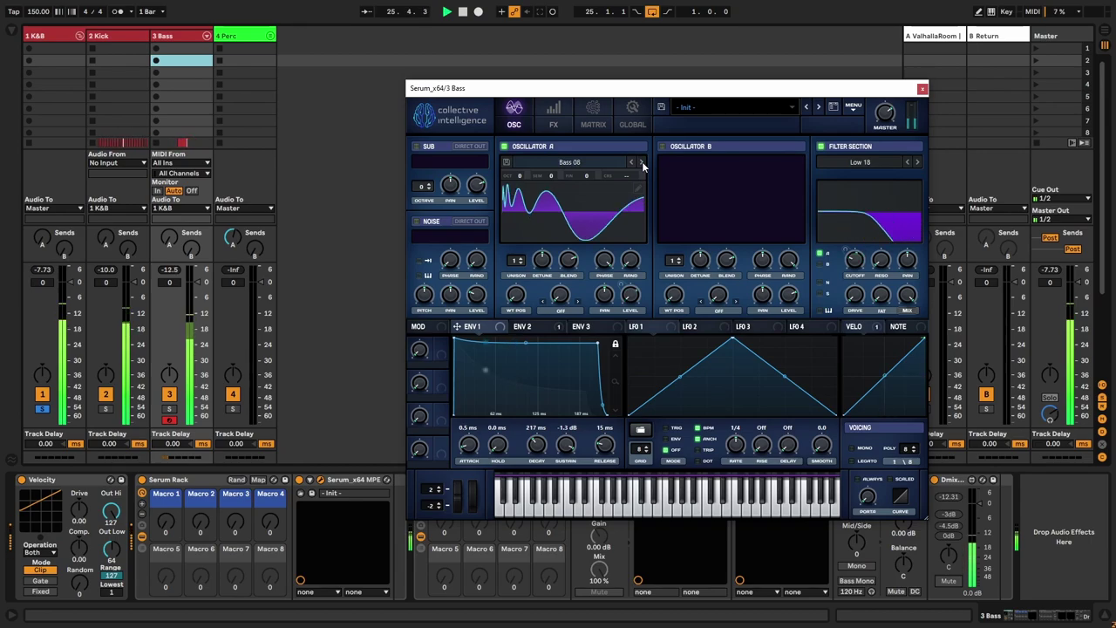
click(642, 163)
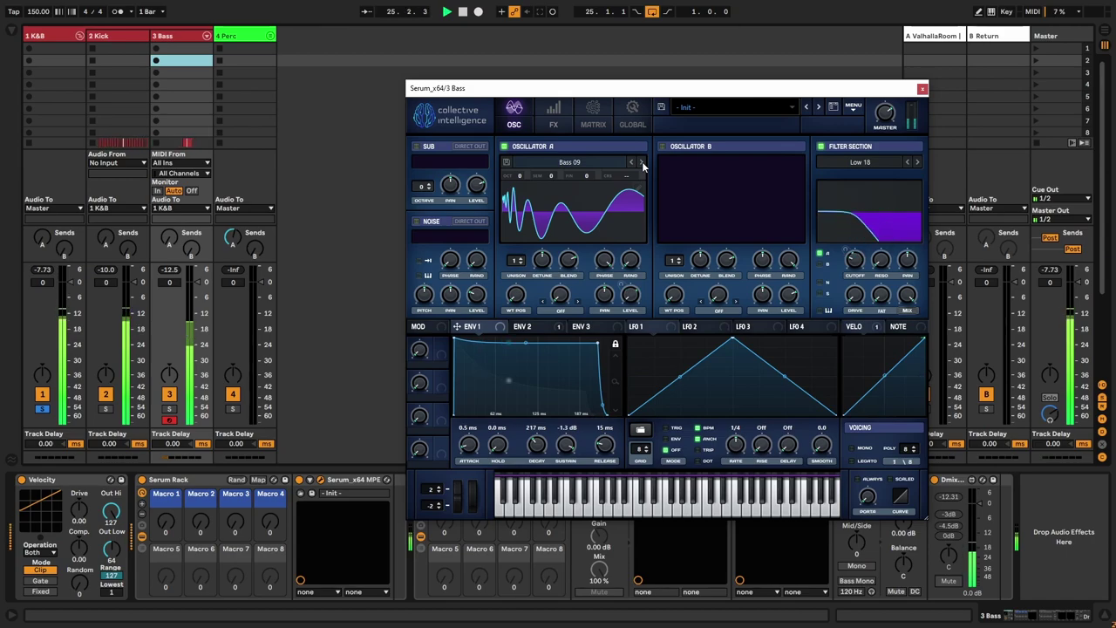
click(641, 163)
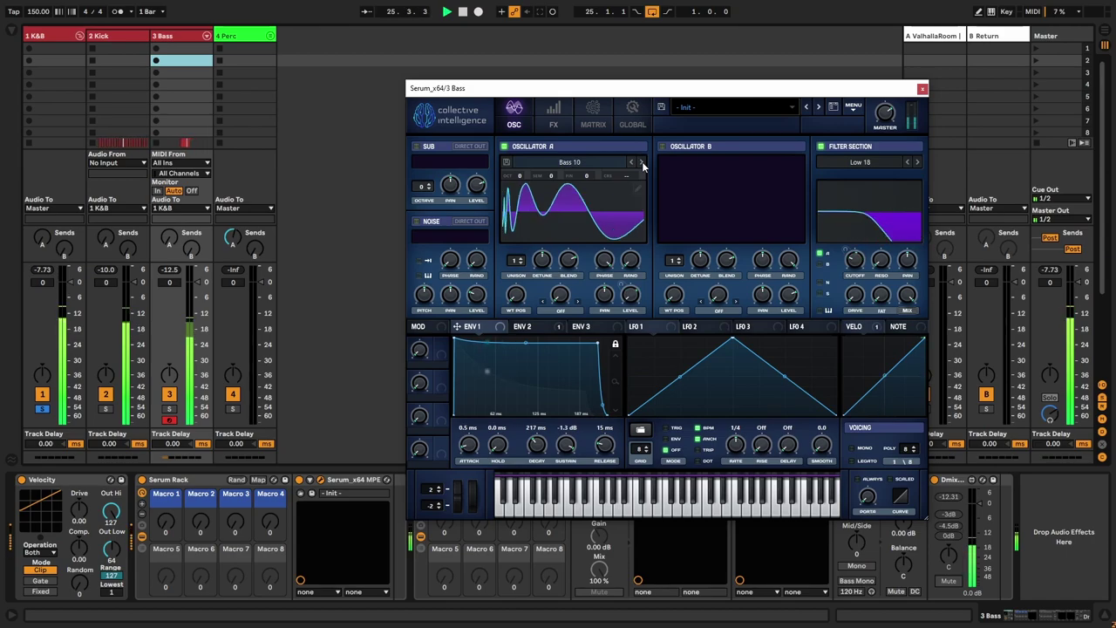
click(642, 163)
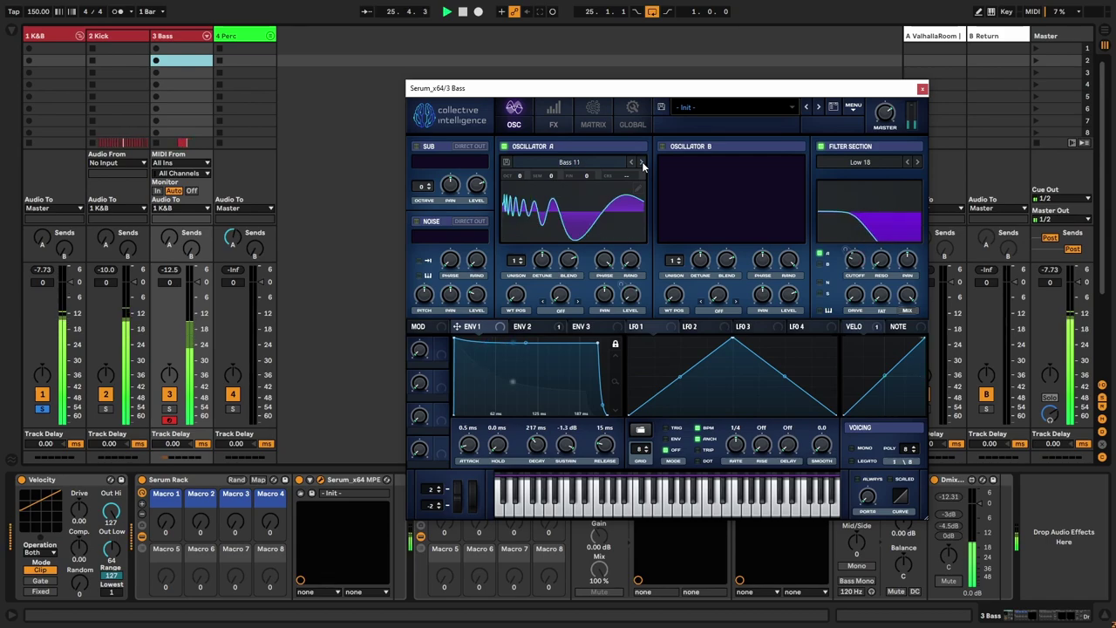
click(642, 163)
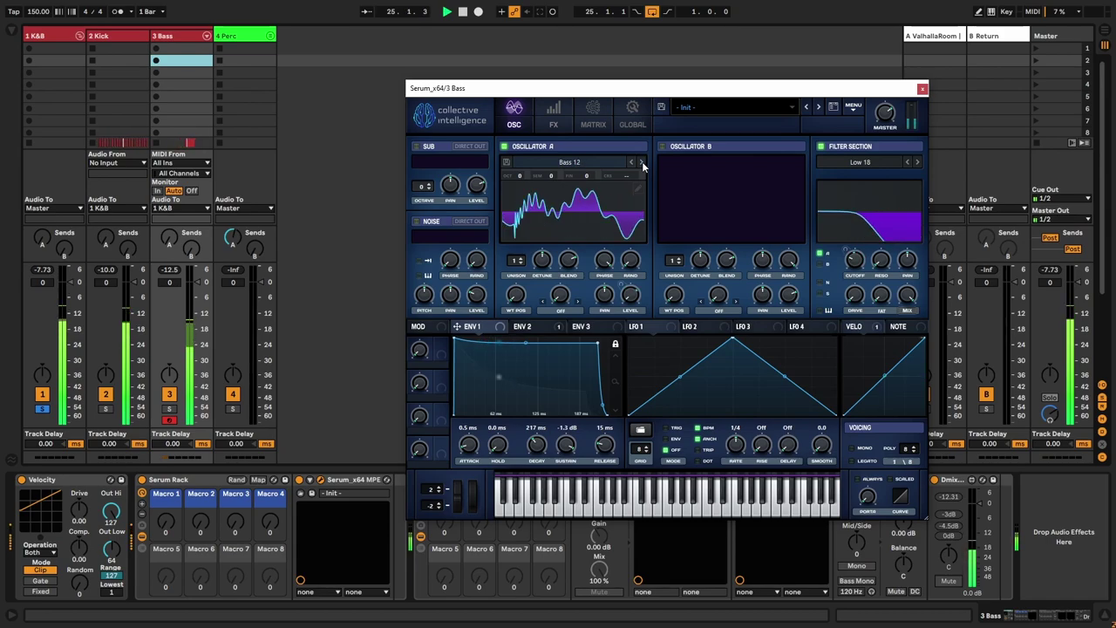
click(642, 163)
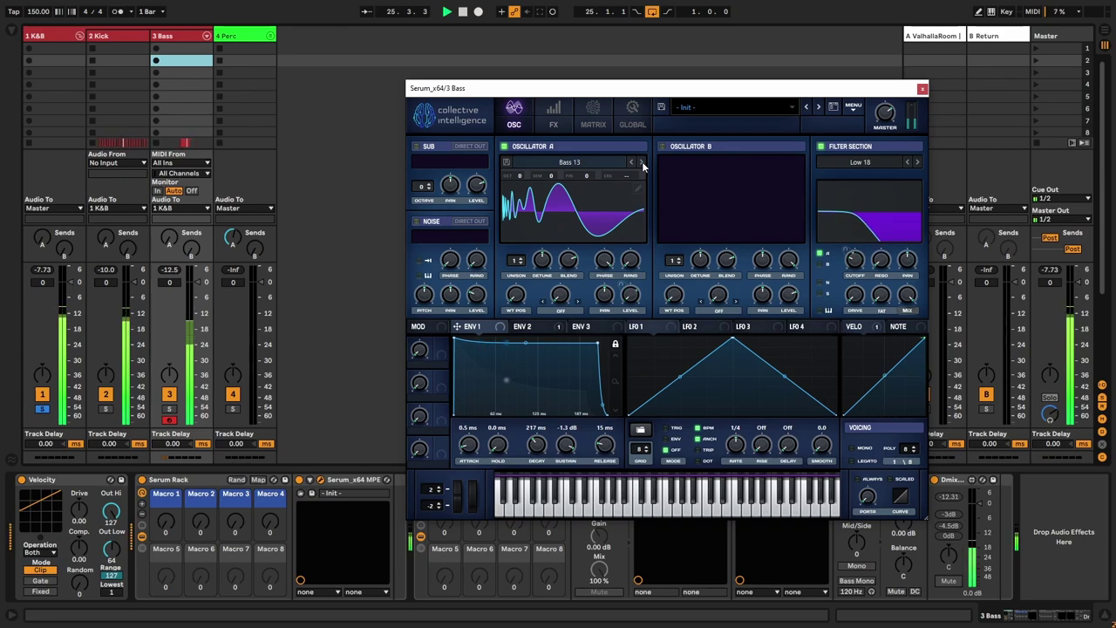
click(641, 163)
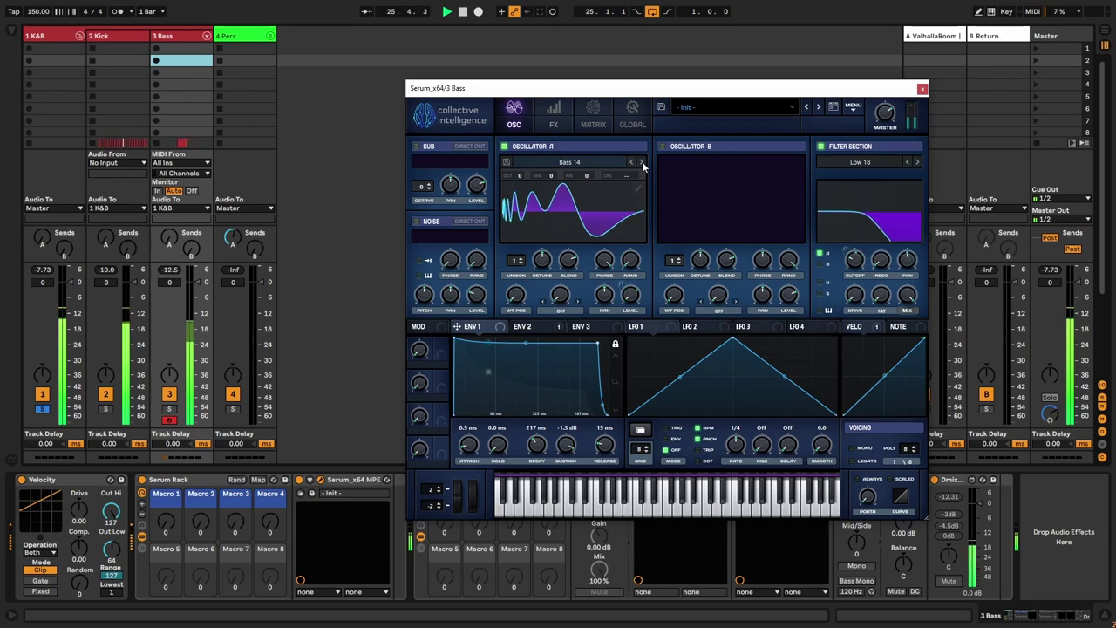
click(633, 164)
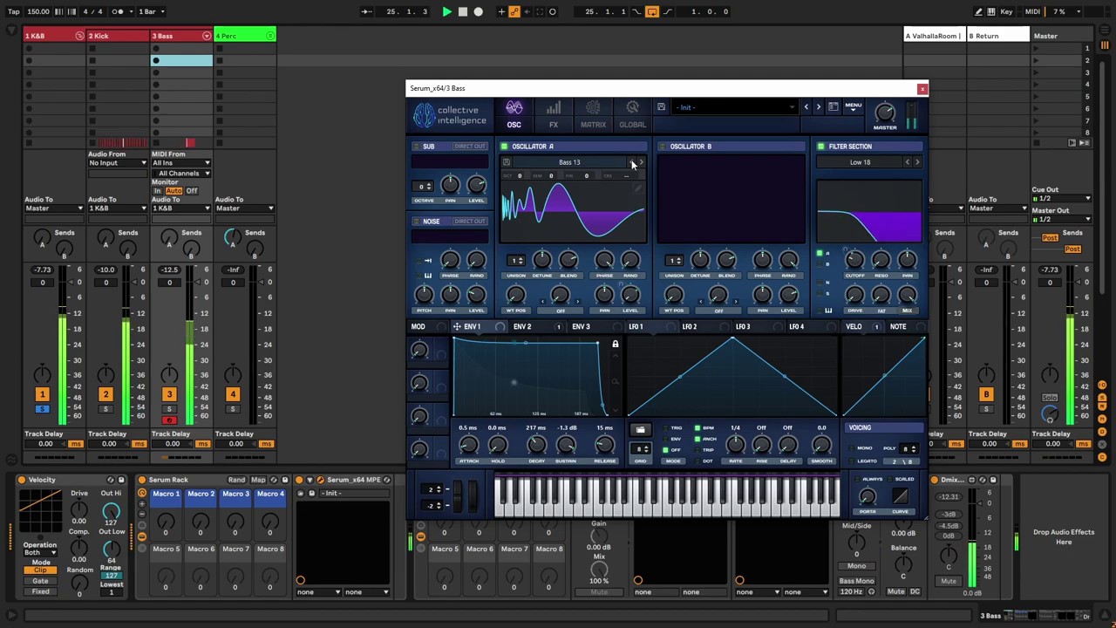
click(641, 163)
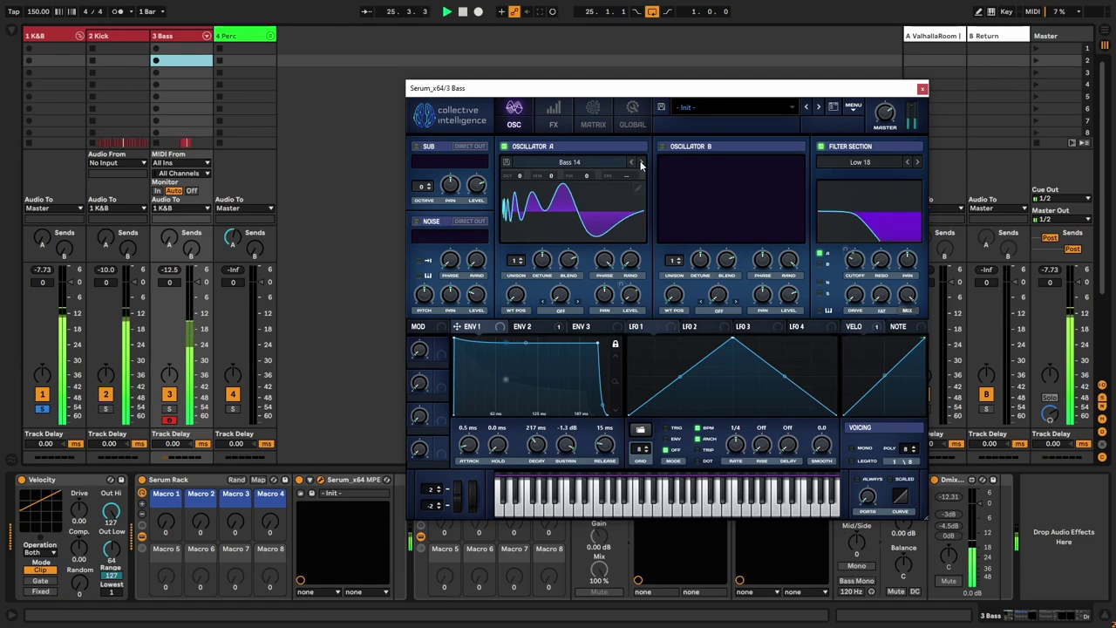
Step: Reset the Bass track's peak level and step Oscillator A from Weird Bass 01 to Weird bass 03, sweeping the wavetable position
click(171, 268)
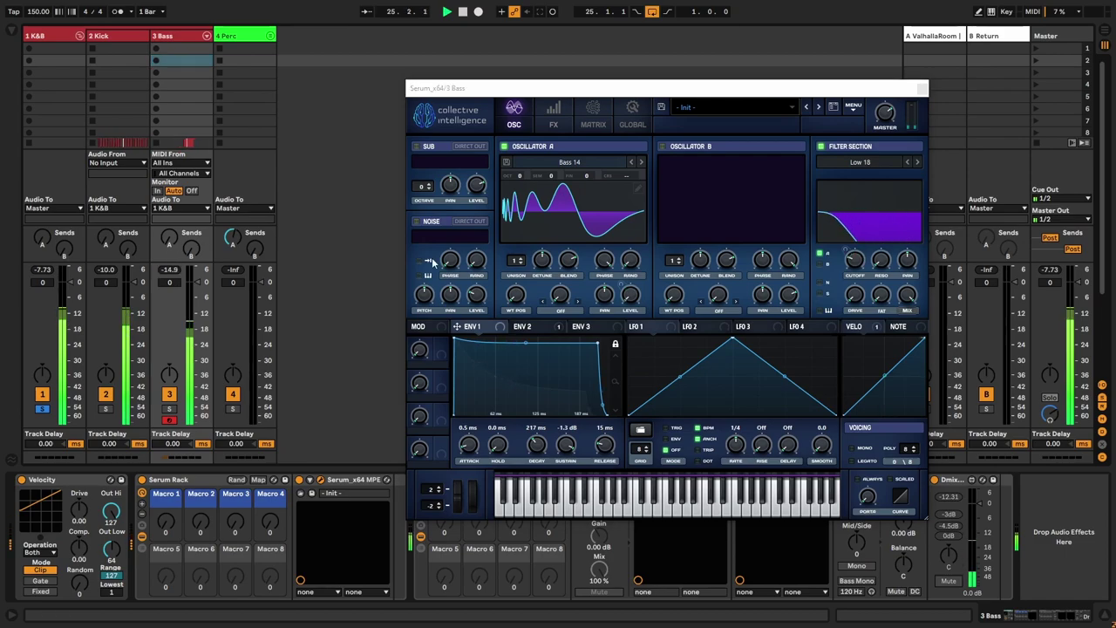
click(639, 163)
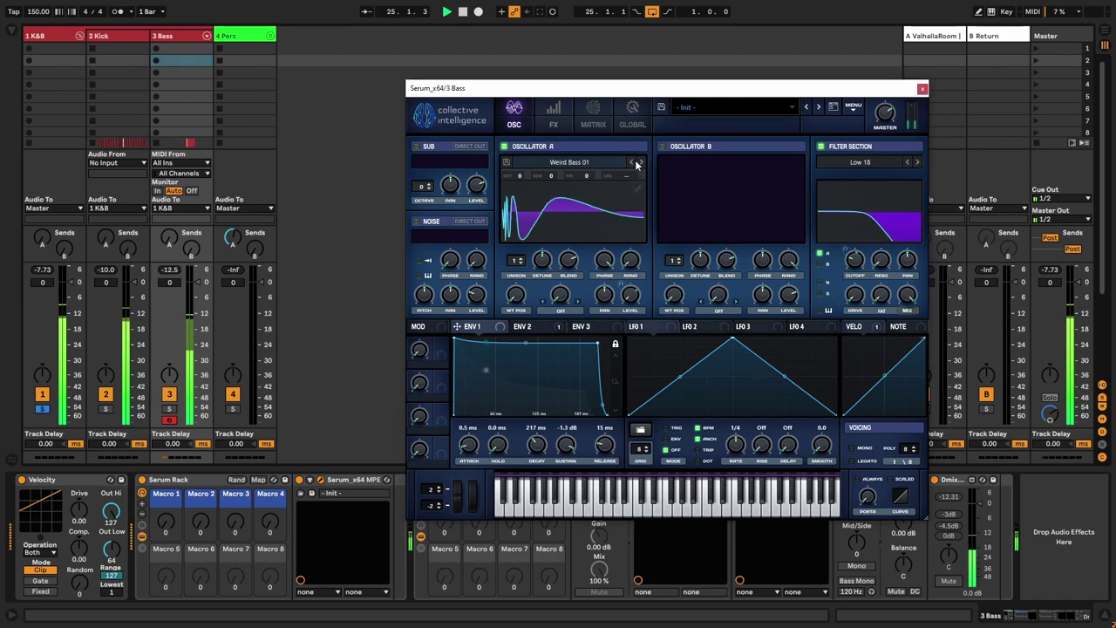
drag(514, 300, 656, 170)
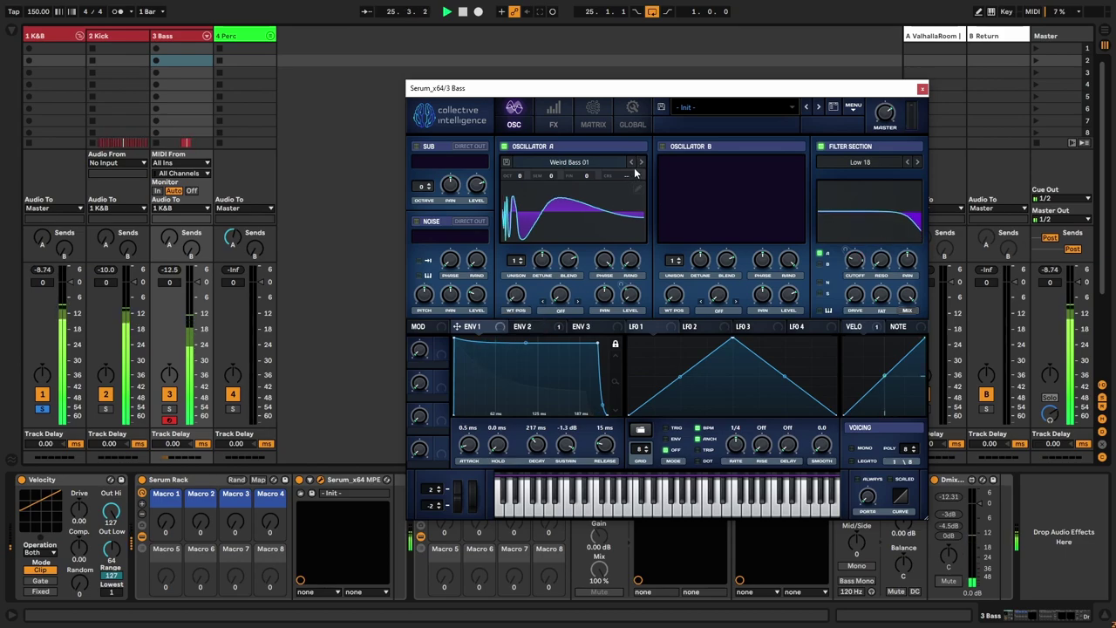
click(640, 163)
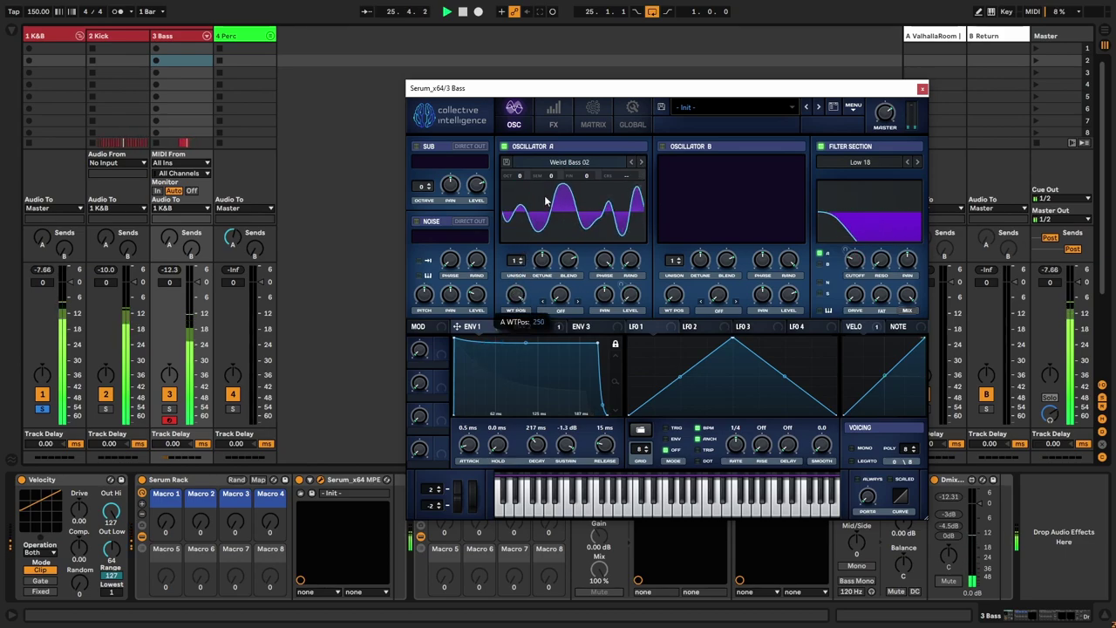
click(641, 162)
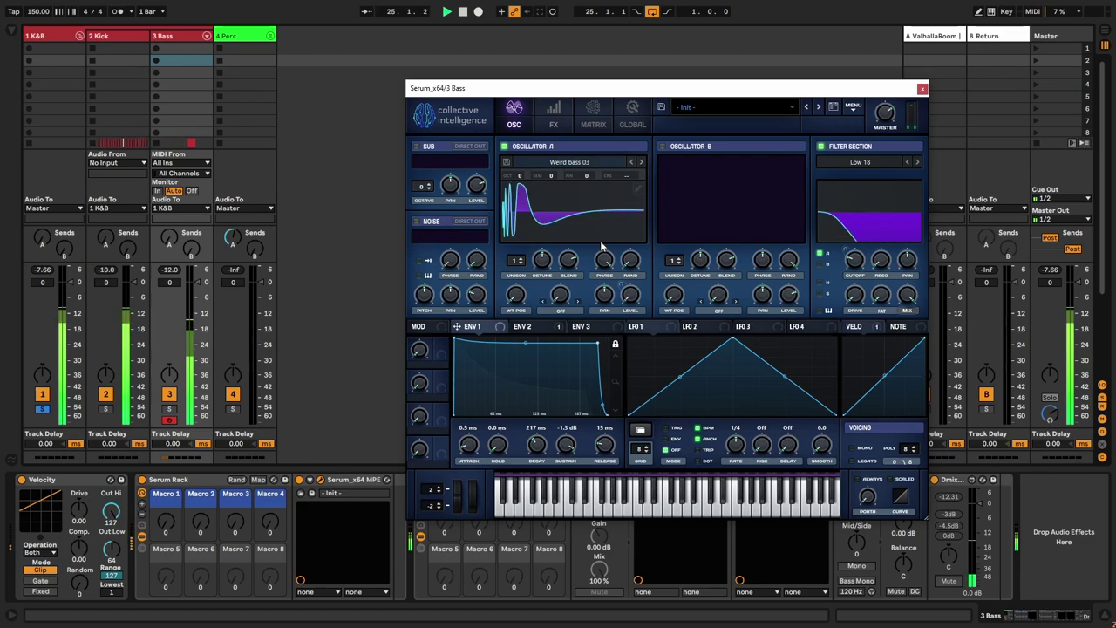
Step: Audition Oscillator A's wavetables up to Weird Bass 05, sweeping the wavetable position while the loop plays
click(641, 162)
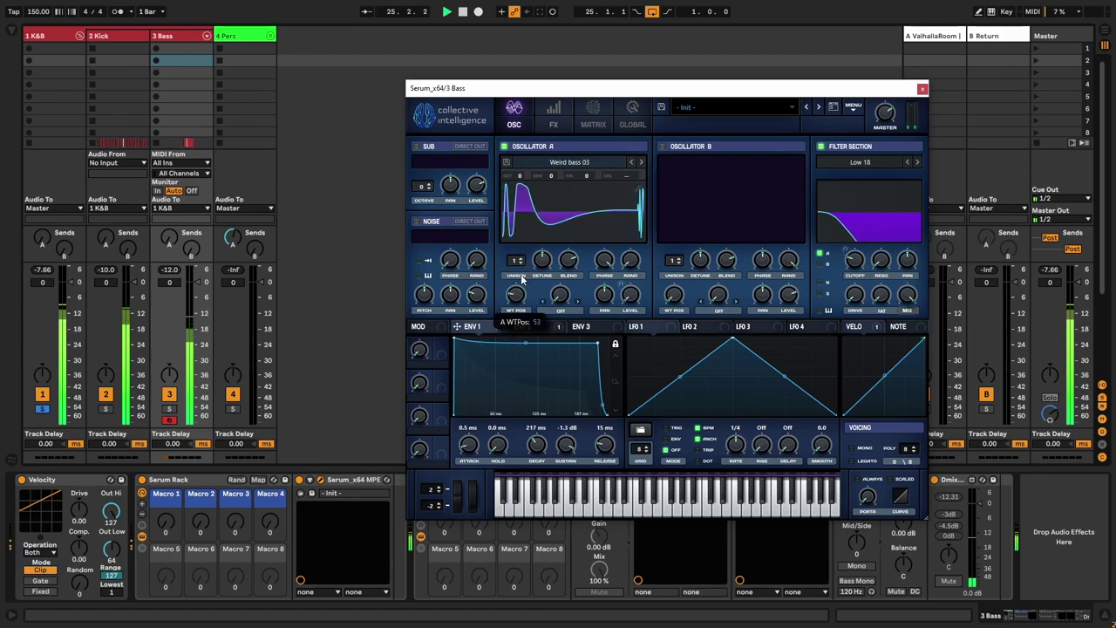
click(632, 163)
click(634, 163)
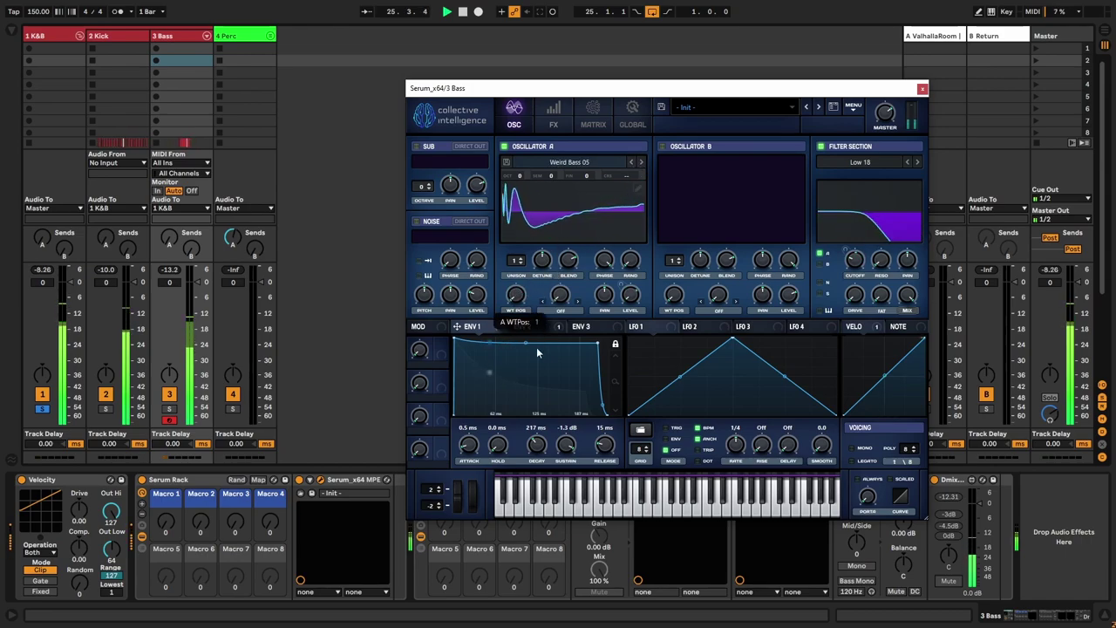
Step: Return Oscillator A to the Bass 13 wavetable and reset the Bass track's peak level
click(632, 163)
click(632, 163)
click(632, 163)
click(633, 163)
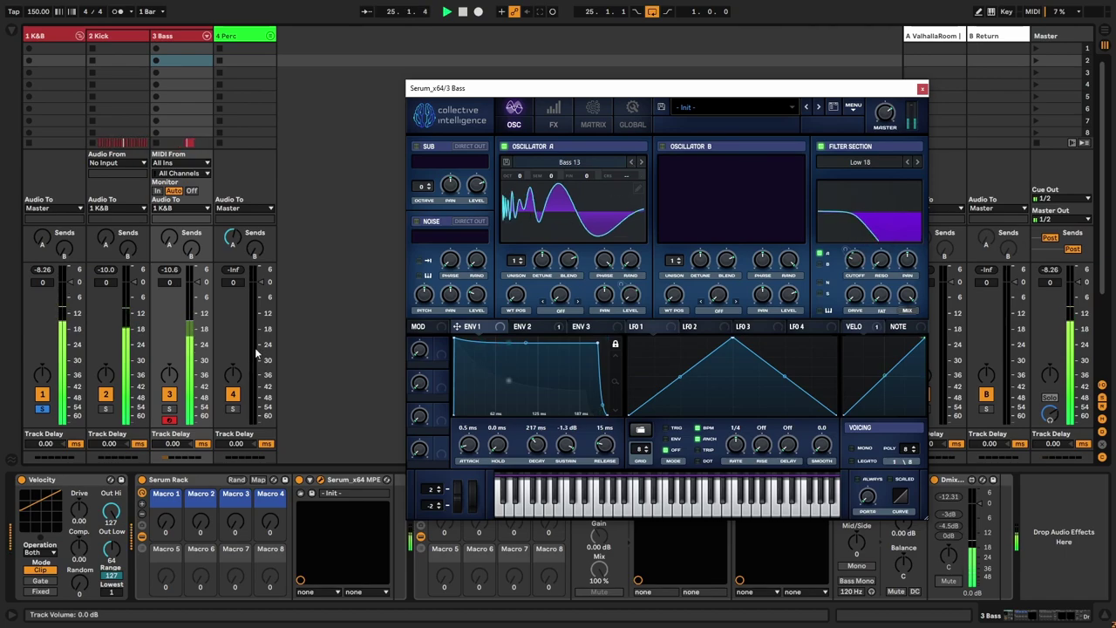
click(169, 270)
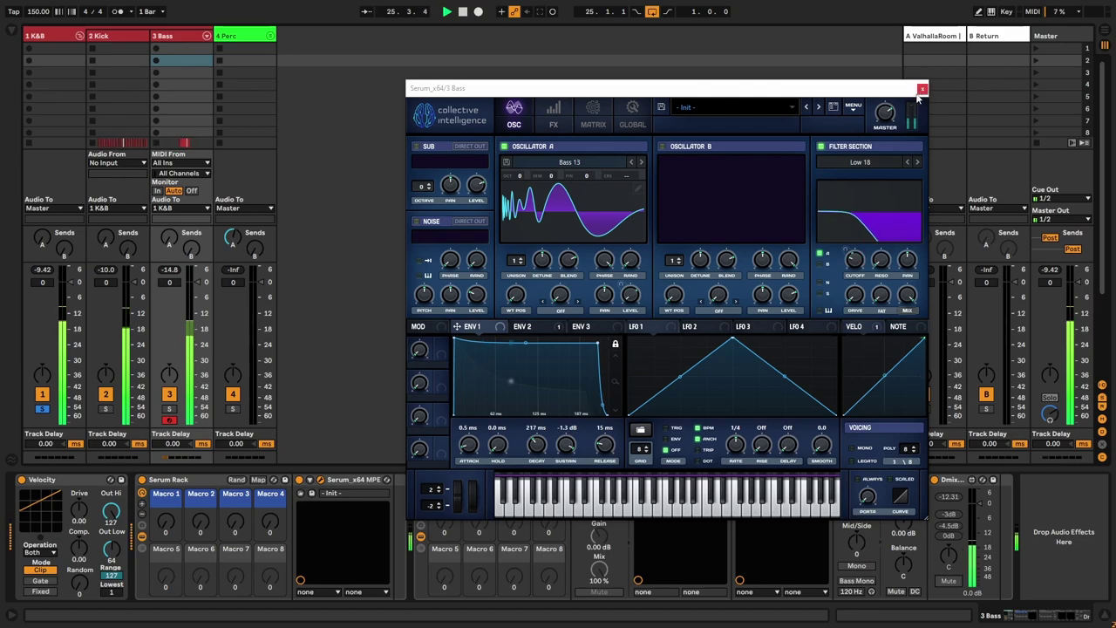
Step: Adjust Envelope 2's modulation of the filter cutoff and set the filter resonance to 3%
click(556, 326)
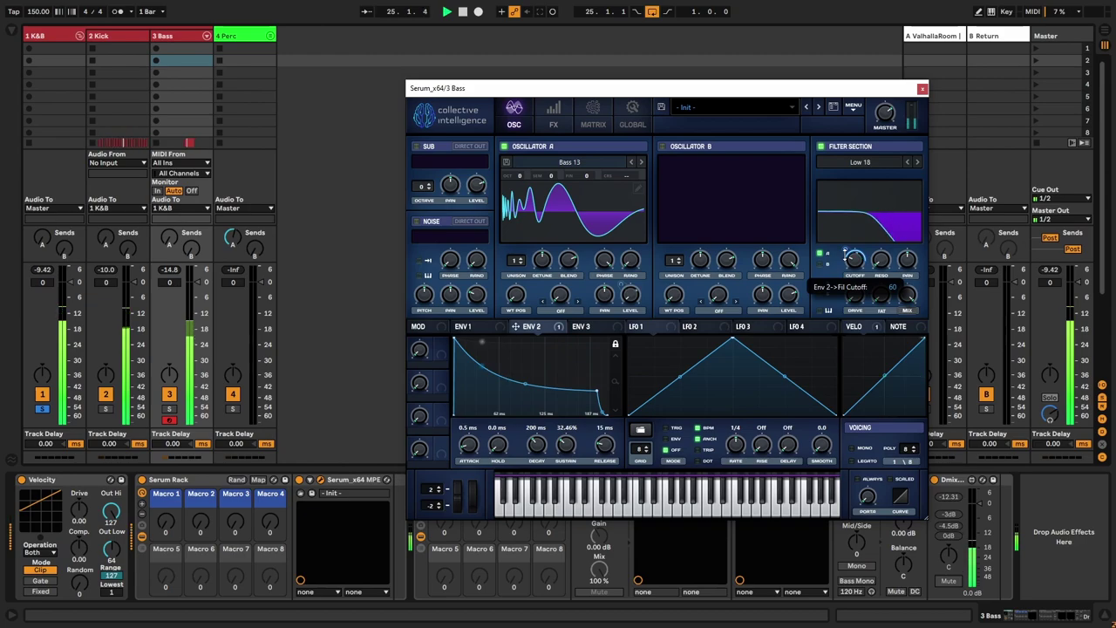
drag(845, 253, 845, 251)
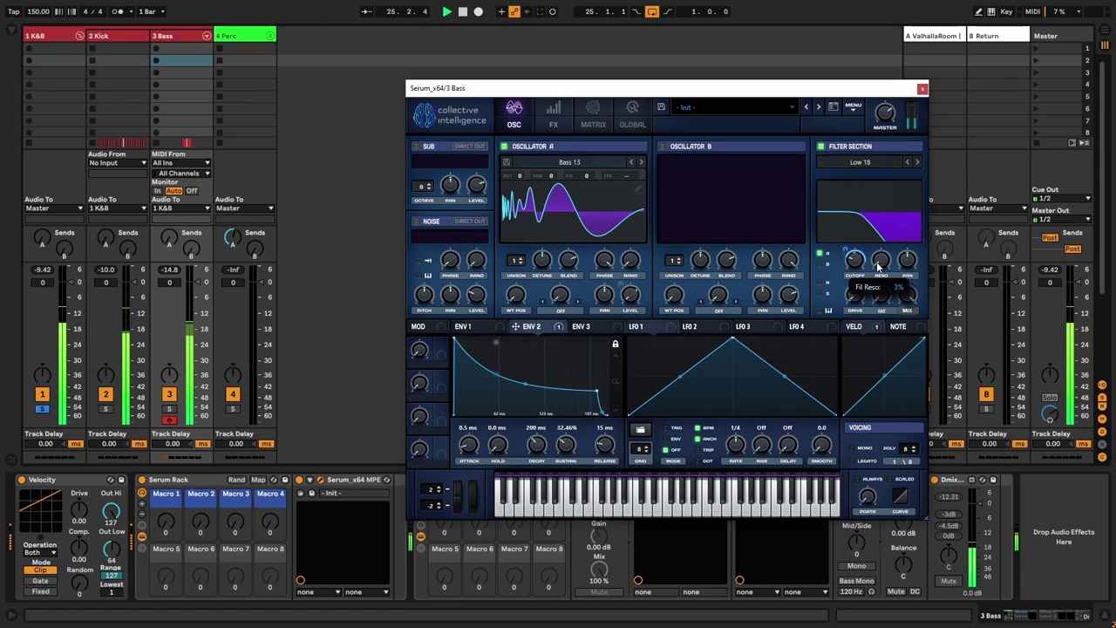
click(290, 289)
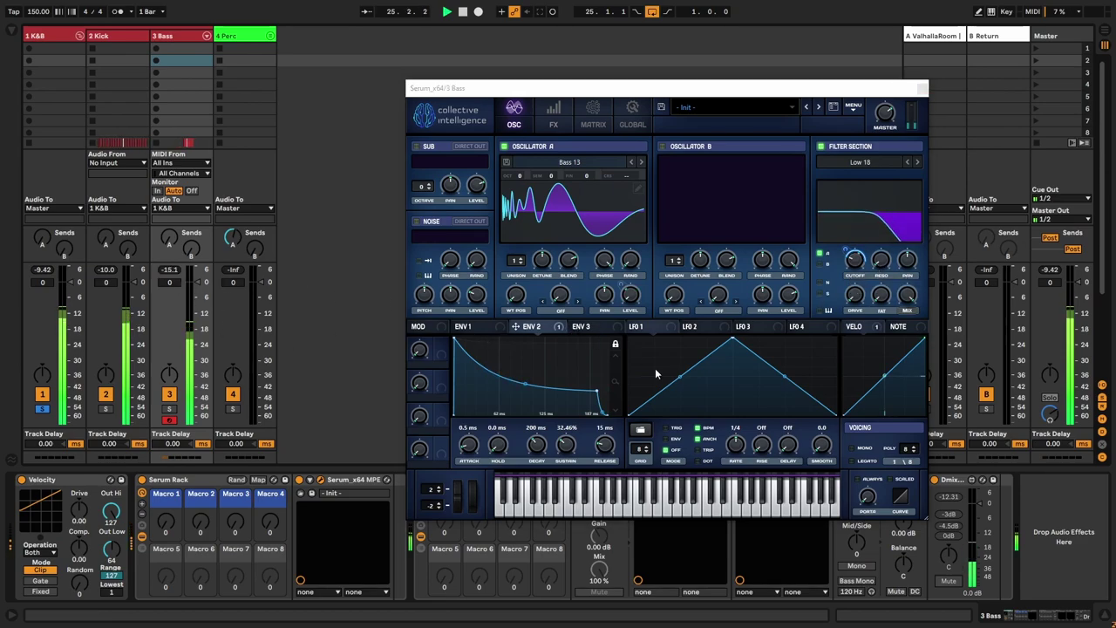
Step: Close Serum and add a low shelf in the Bass track's FabFilter Pro-Q 3 at about 50 Hz with -2.02 dB gain
click(922, 88)
click(599, 481)
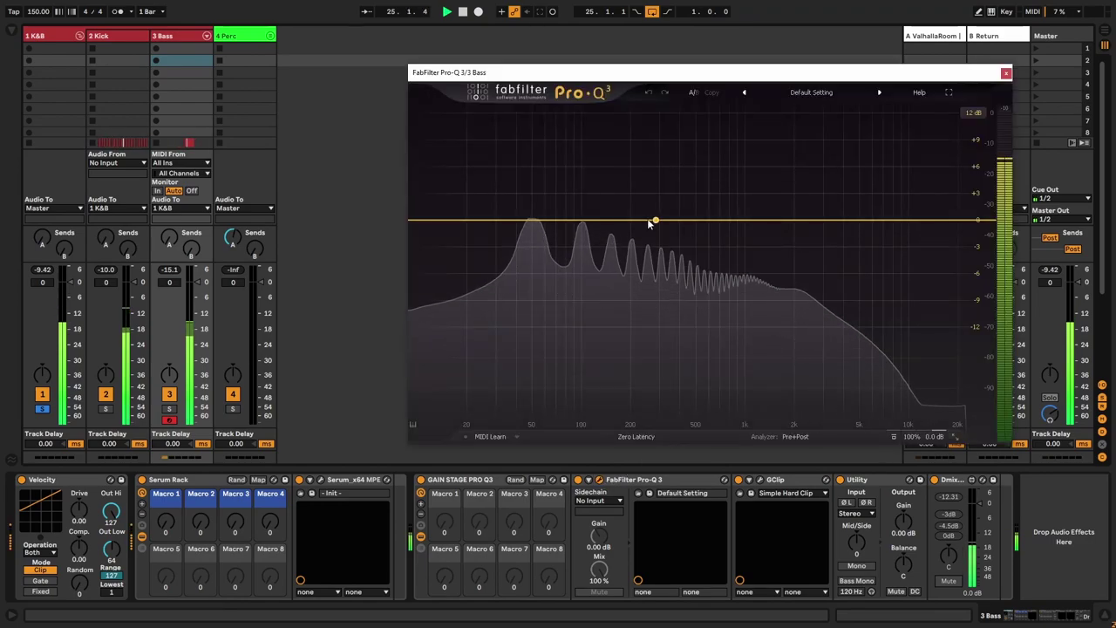
click(416, 223)
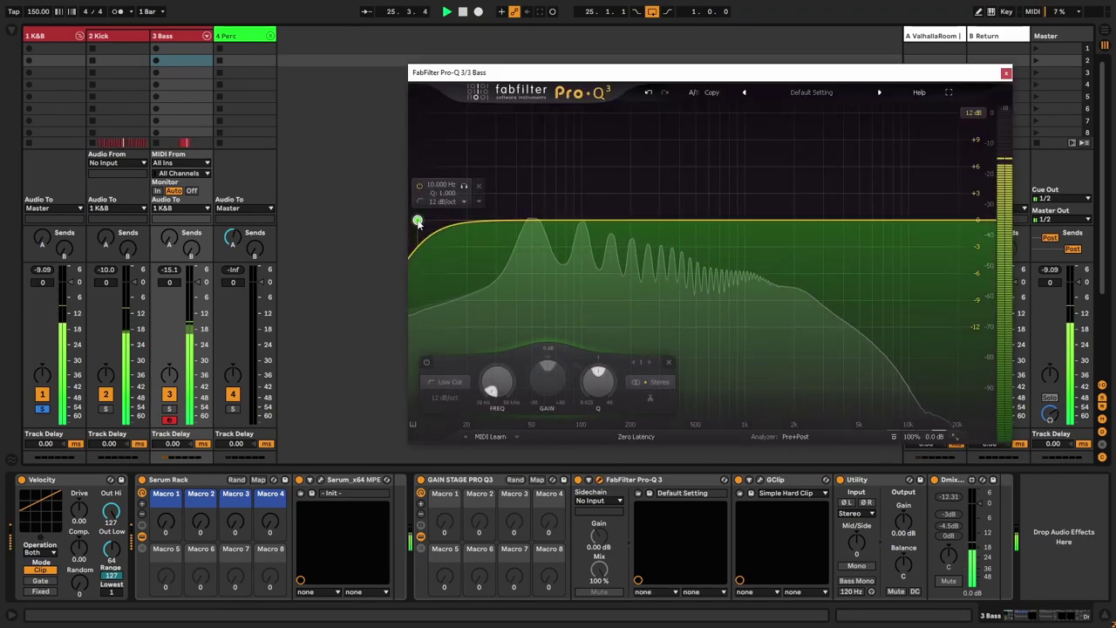
click(458, 213)
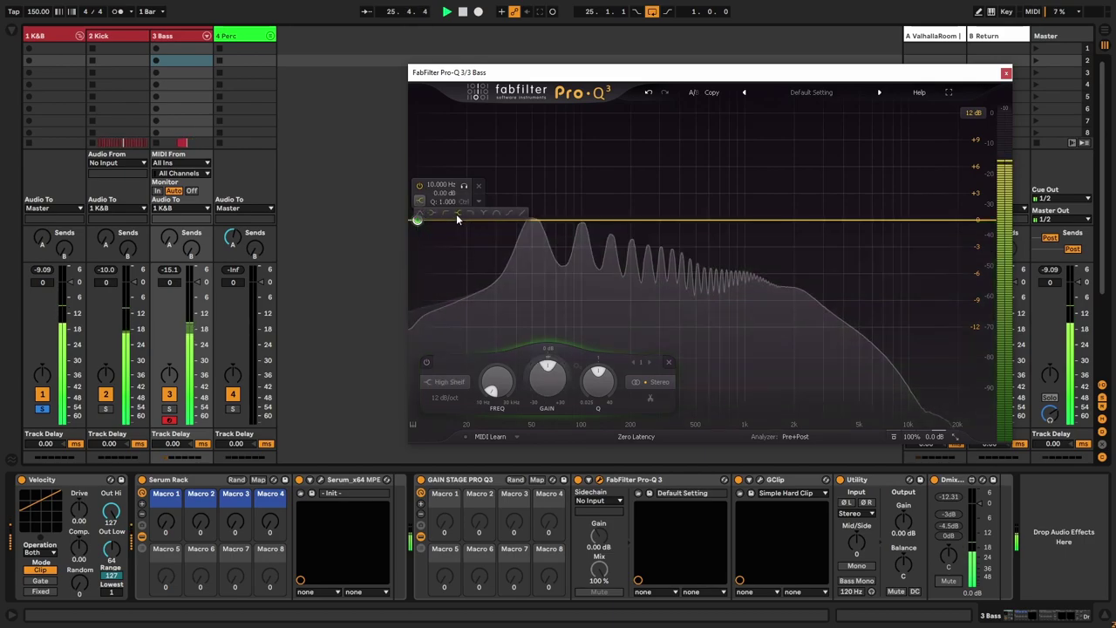
mouse_move(416, 219)
mouse_down()
mouse_move(416, 250)
mouse_move(420, 219)
mouse_up()
right_click(420, 220)
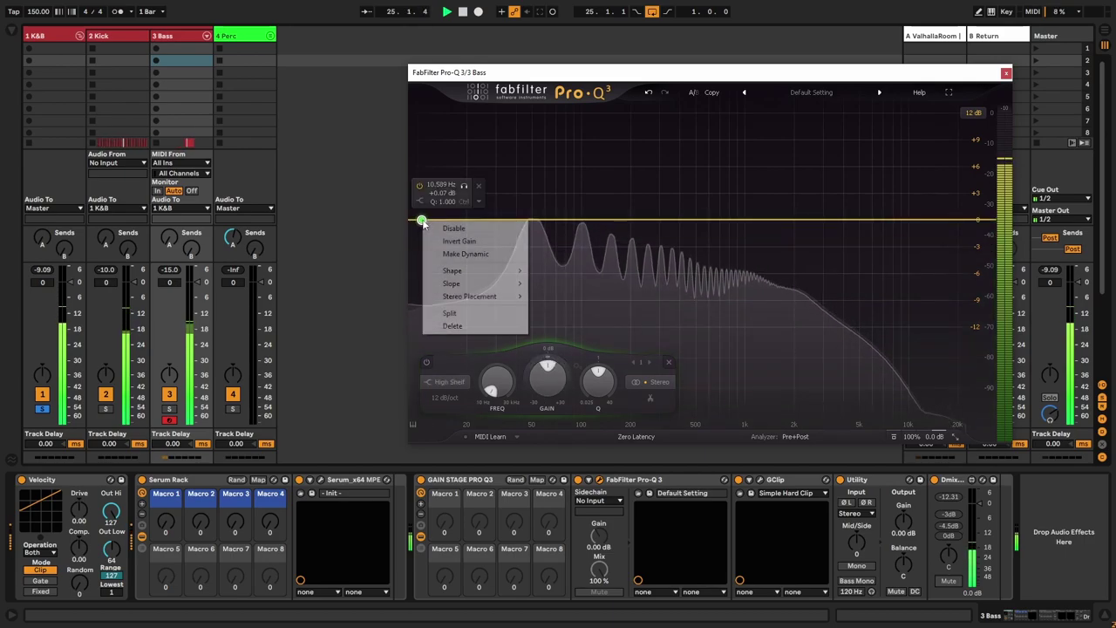
mouse_move(501, 270)
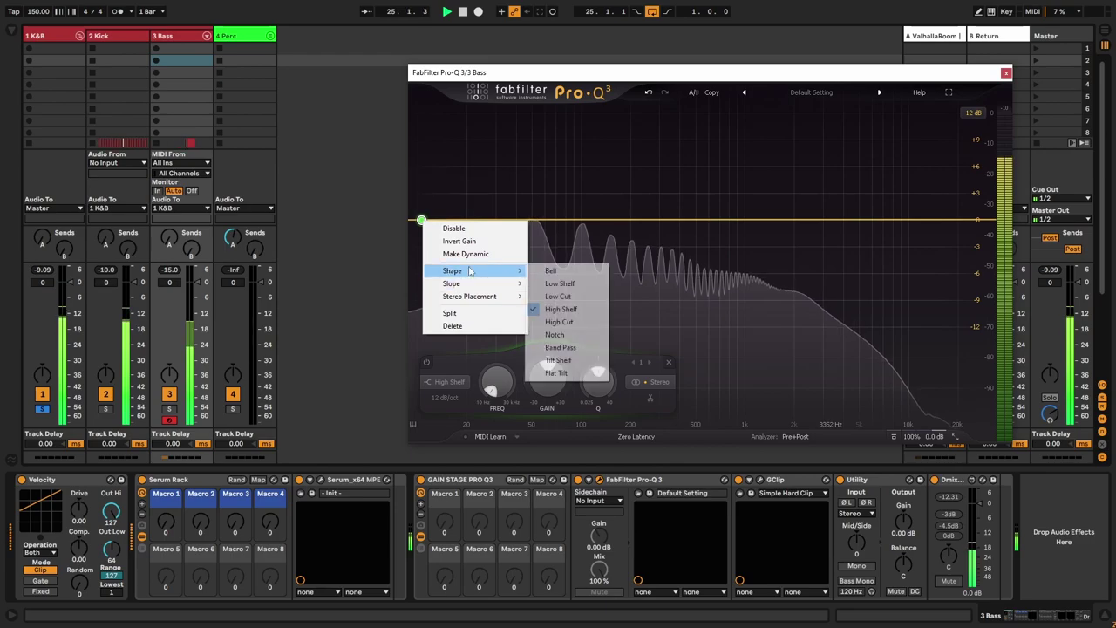
click(560, 284)
drag(430, 224, 547, 260)
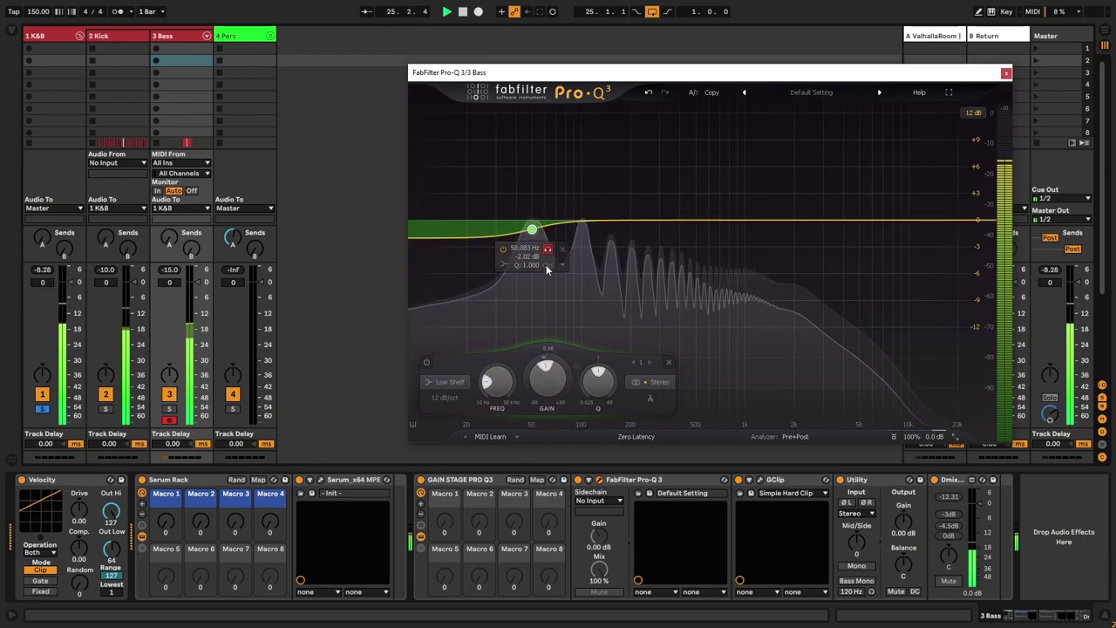
Step: Raise the Q of the 50 Hz low shelf to make its slope steeper
drag(521, 426, 535, 282)
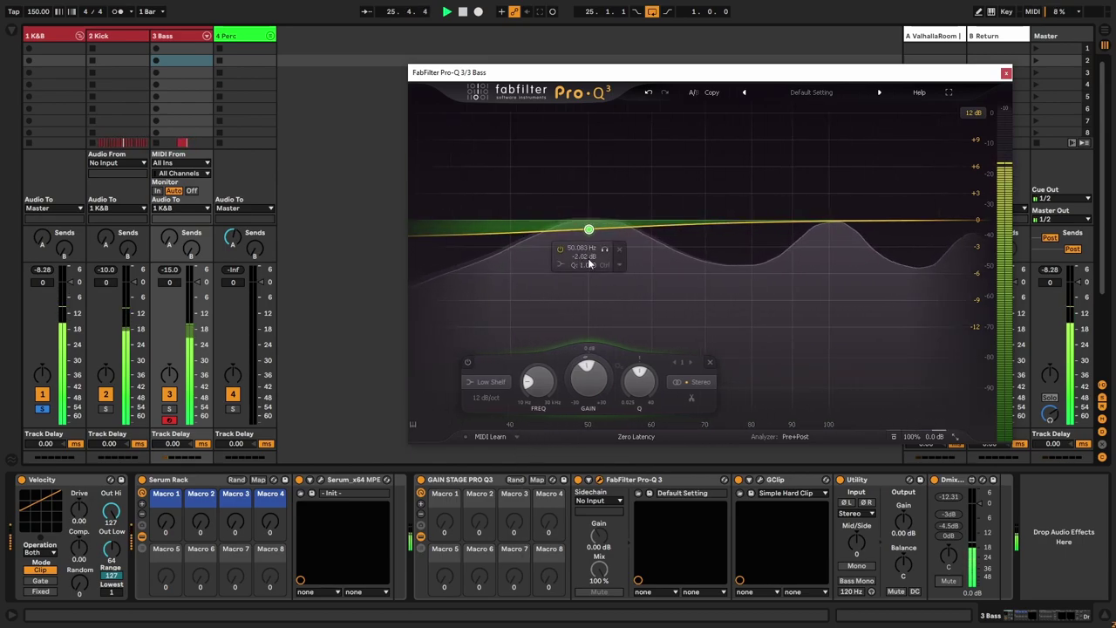
scroll(589, 231, up, 5)
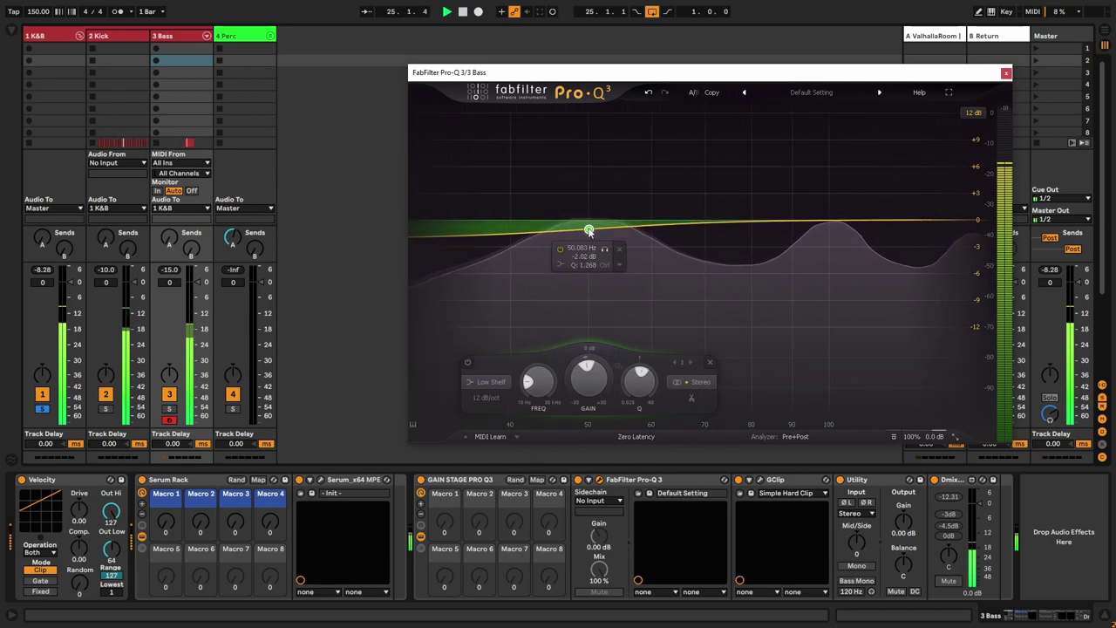
scroll(589, 231, down, 1)
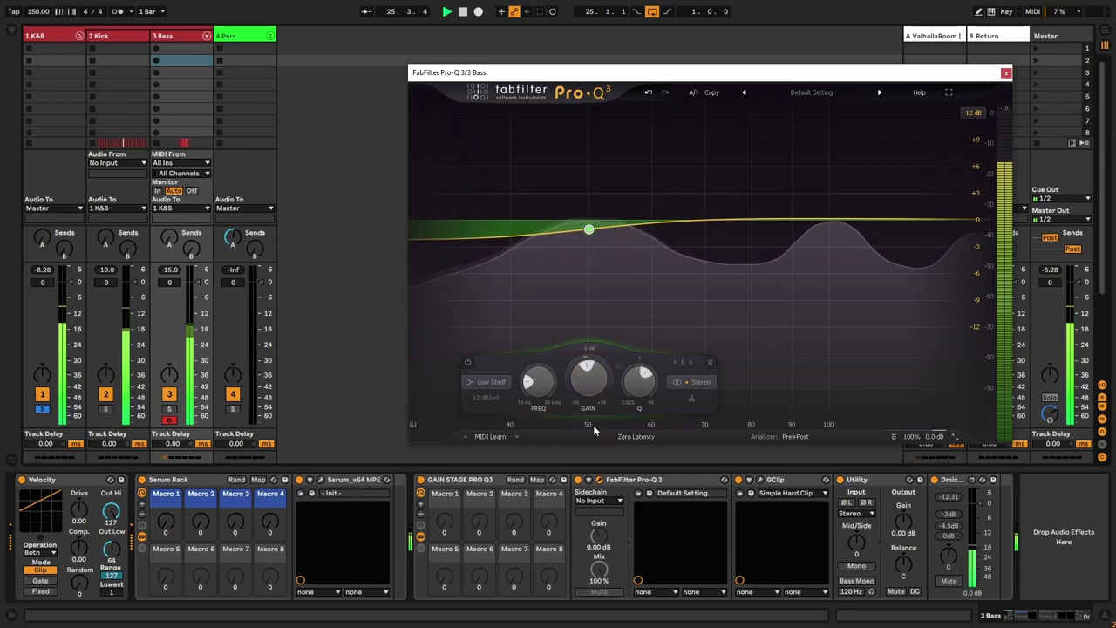
drag(593, 425, 572, 599)
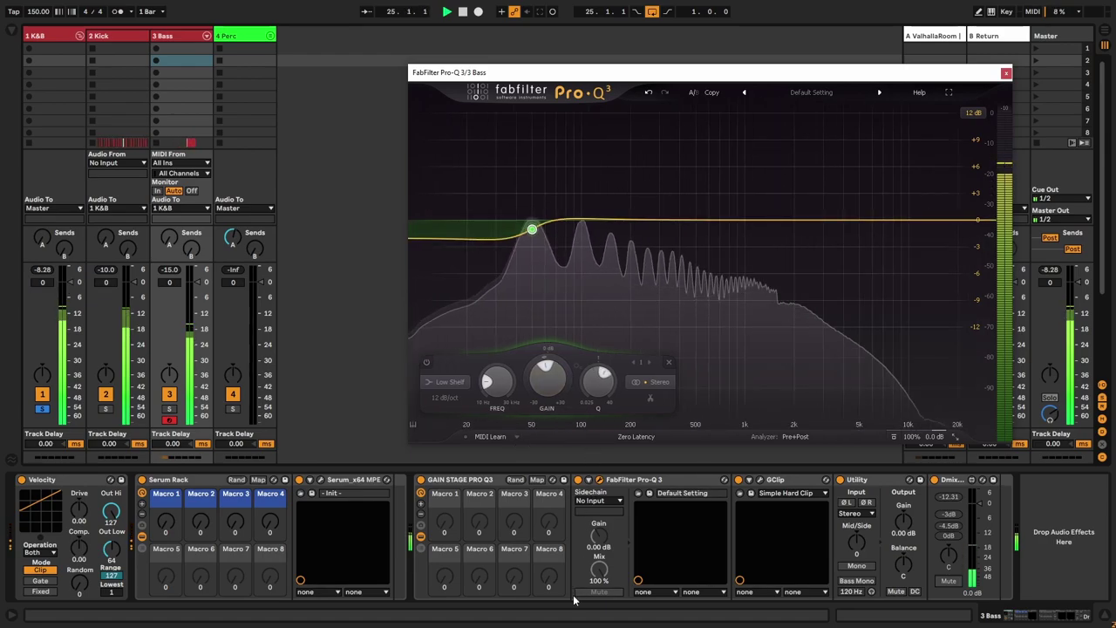
Step: Add three bell bands: -1.17 dB at about 329 Hz, a narrower cut near 951 Hz, and +0.59 dB at about 607 Hz with Q 1.956
click(655, 220)
drag(670, 185, 667, 233)
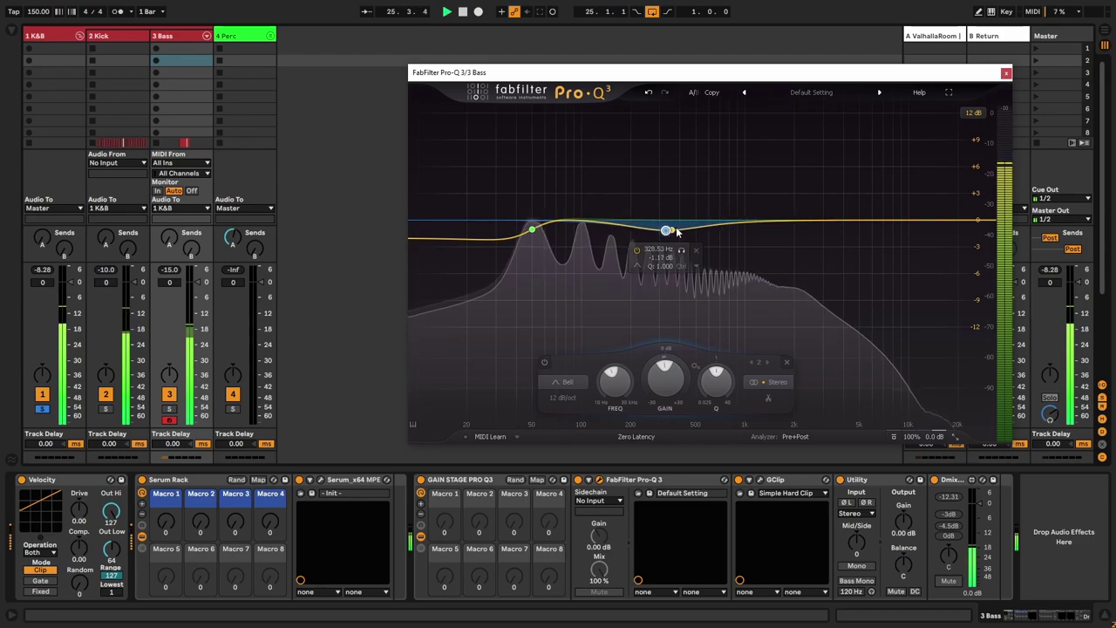
click(741, 226)
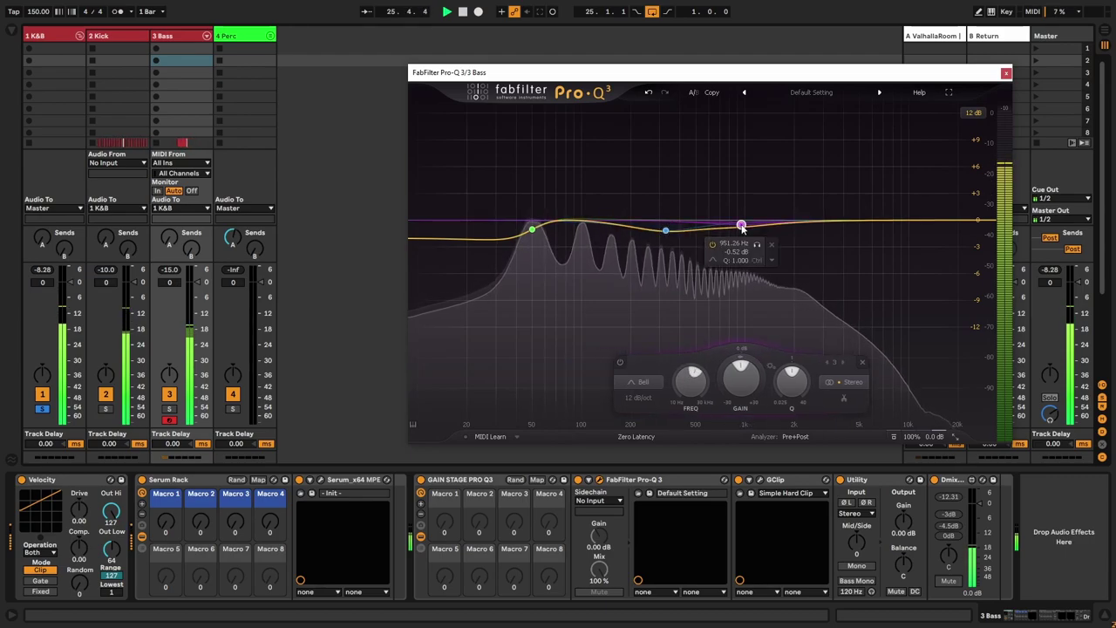
click(757, 246)
scroll(741, 227, up, 5)
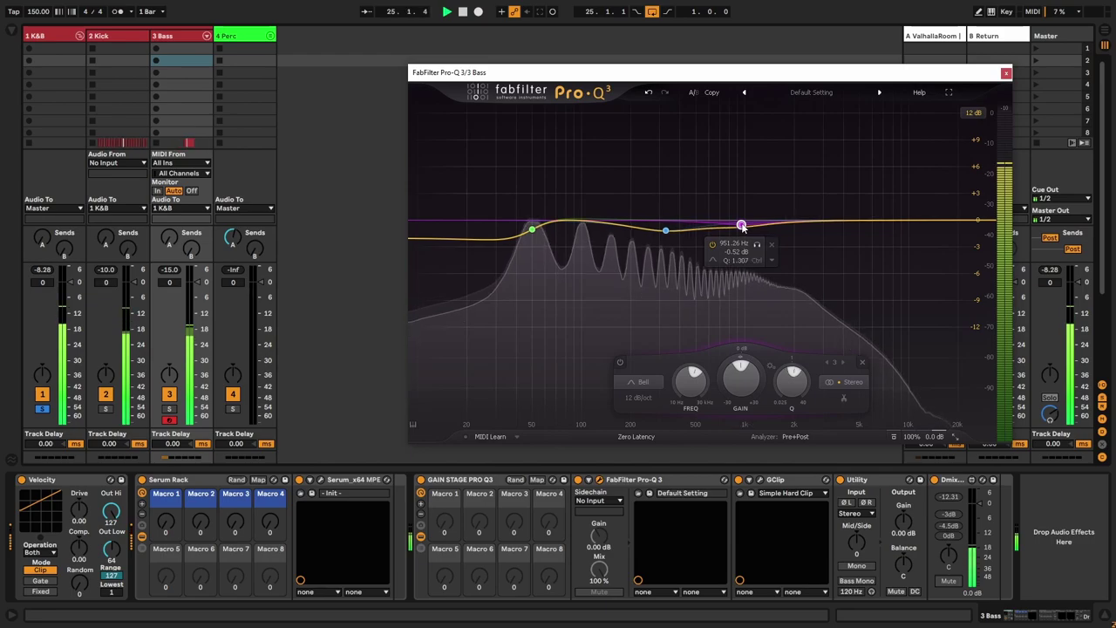
drag(742, 226, 741, 234)
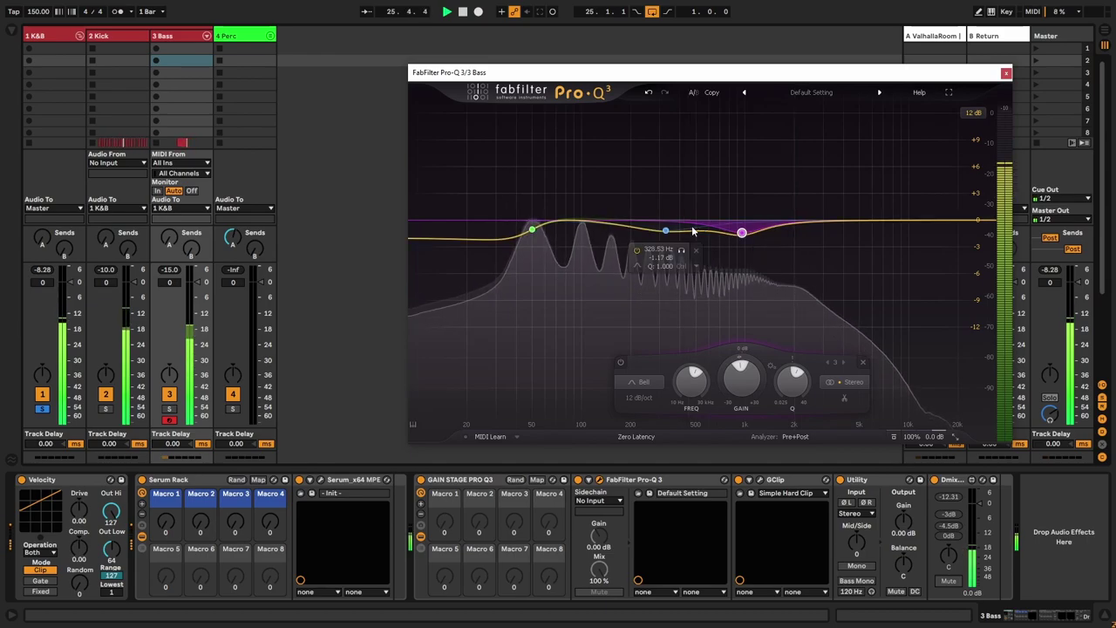
drag(705, 230, 711, 227)
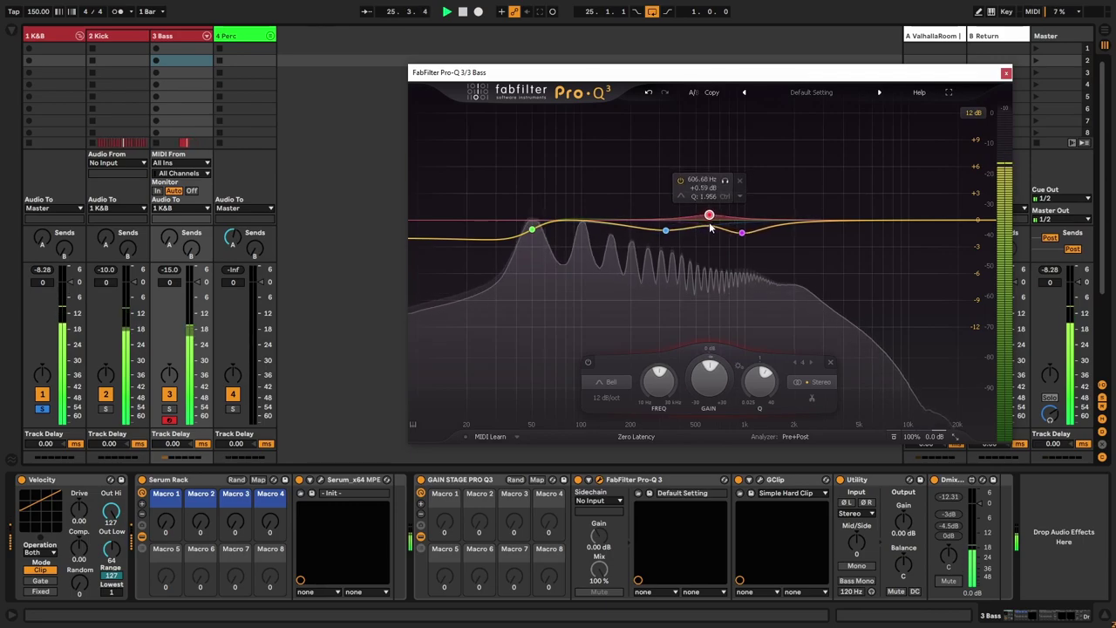
Step: Add a 6 dB/oct high cut at about 5386 Hz, auditioning the band, and close the equalizer
click(981, 220)
click(920, 202)
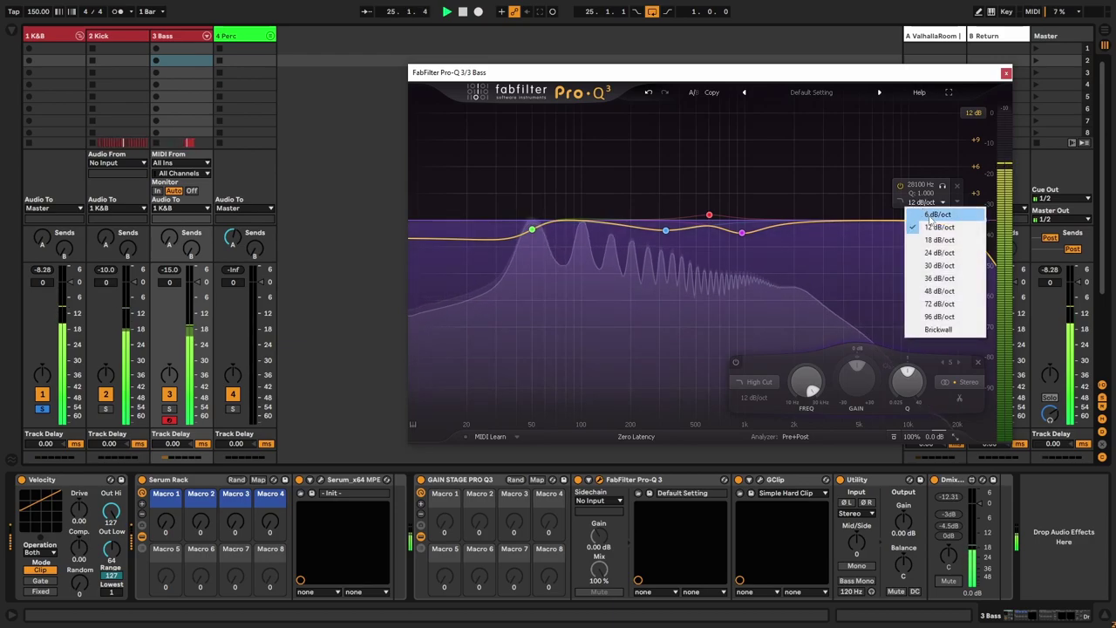
click(931, 217)
drag(982, 221, 878, 225)
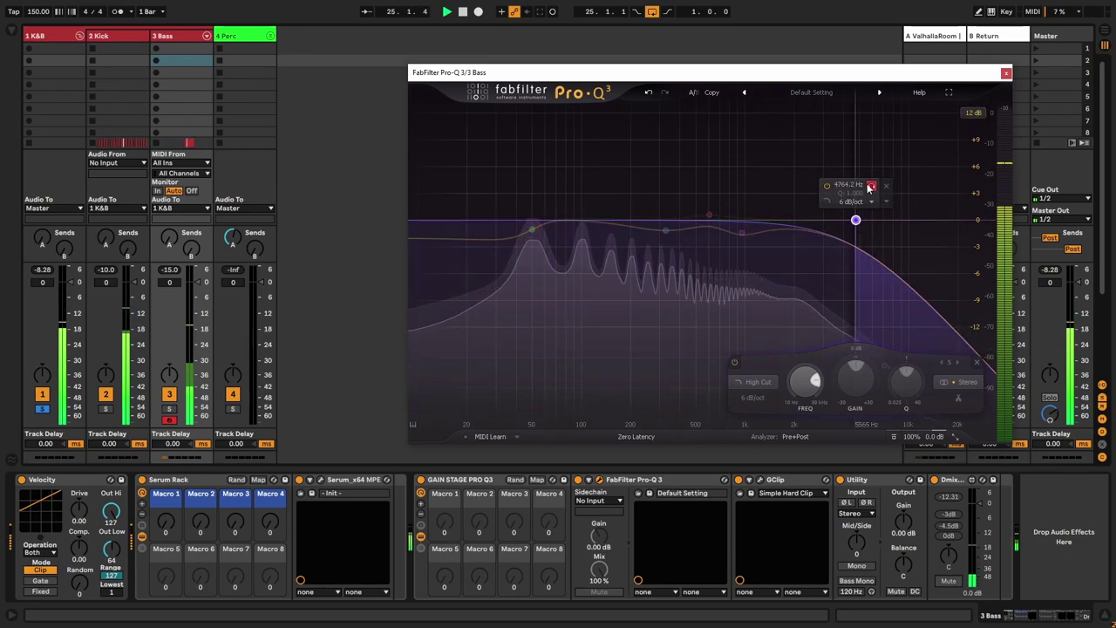
click(880, 187)
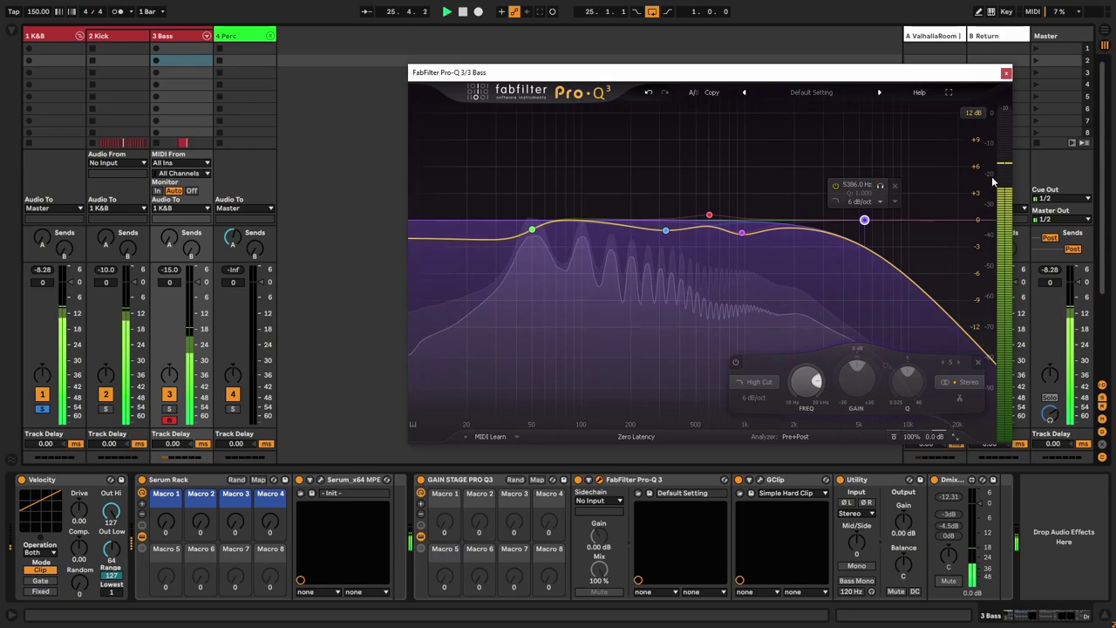
click(1005, 73)
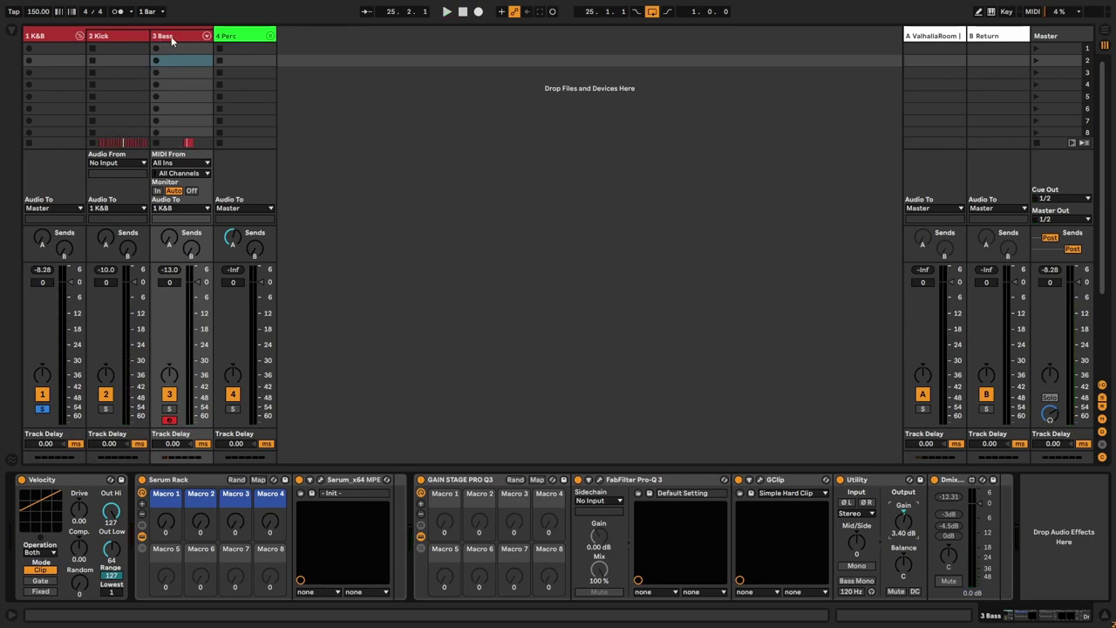
Step: Check the Bass clip's notes in the arrangement and add Oszillos Mega Scope at the end of the Bass track's device chain
key(Tab)
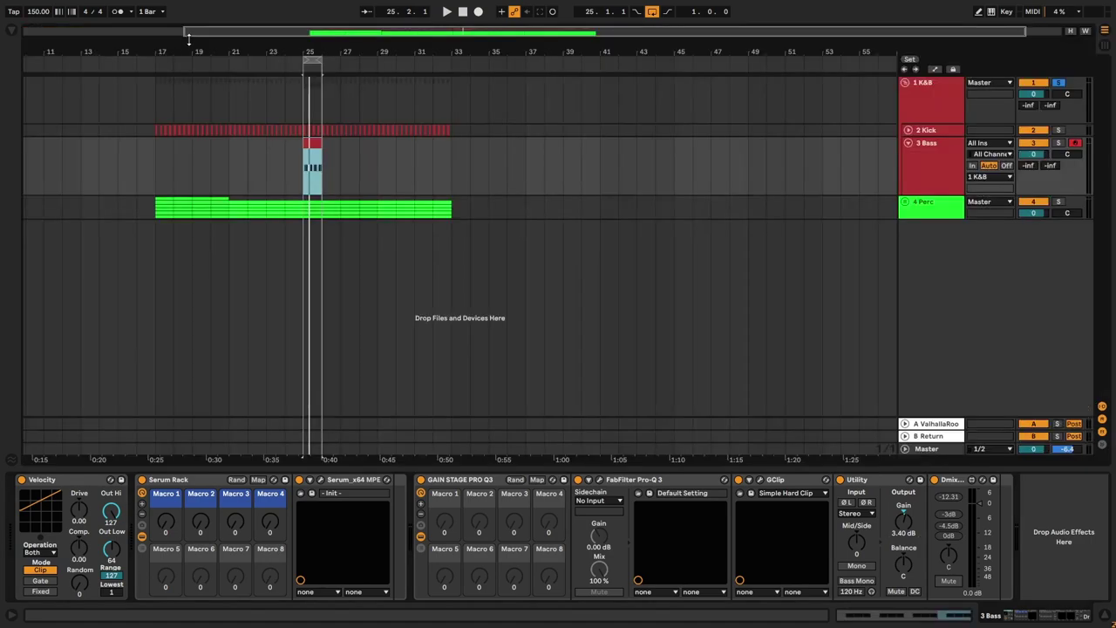
key(z)
double_click(336, 144)
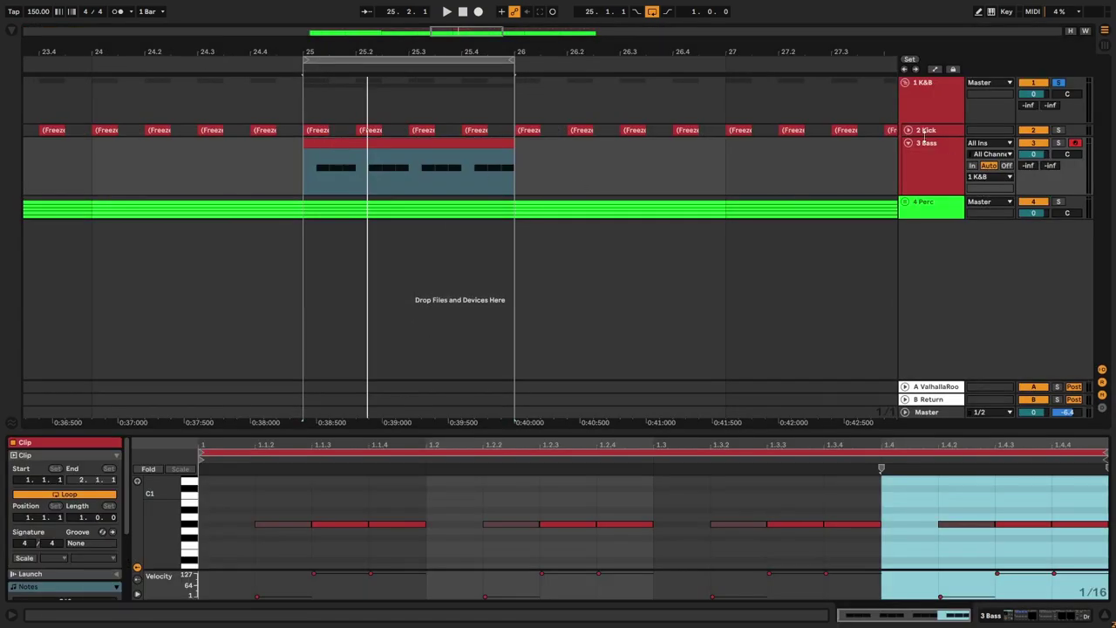
click(931, 163)
click(11, 31)
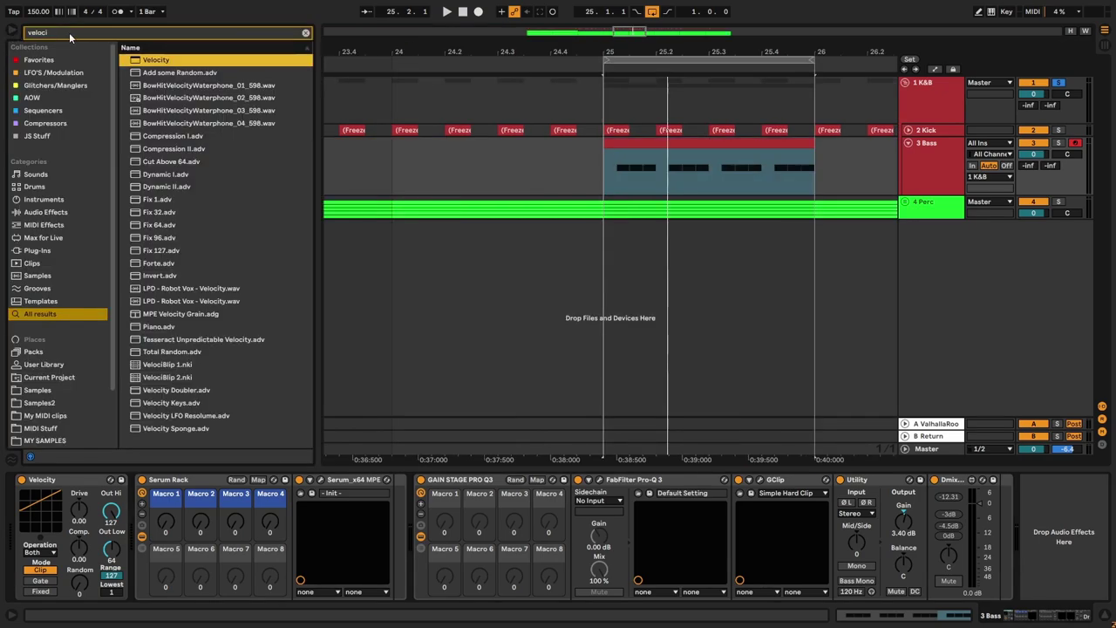
text(Oszi)
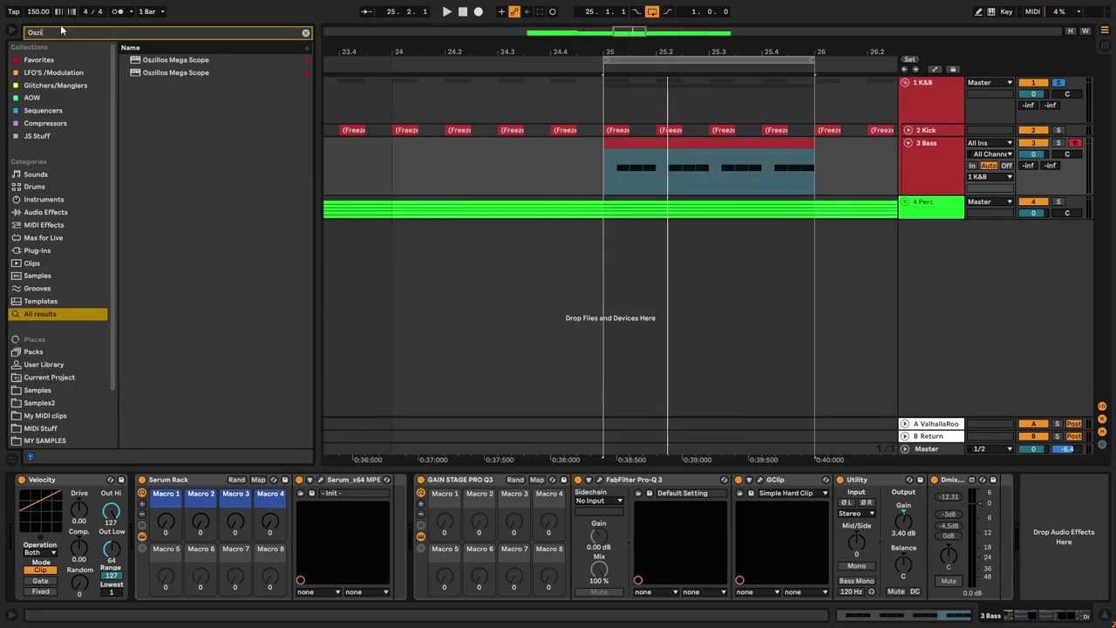
drag(1060, 537, 1055, 535)
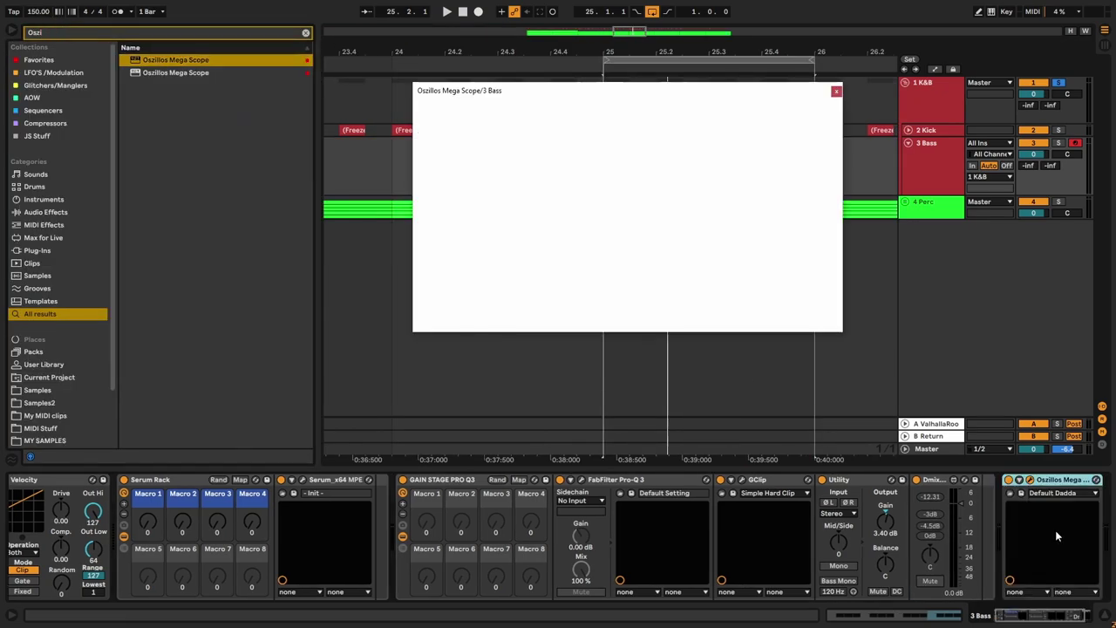
Step: Play the loop and name the scope's two channels Kick and Bass, keeping both waveforms shown
key(space)
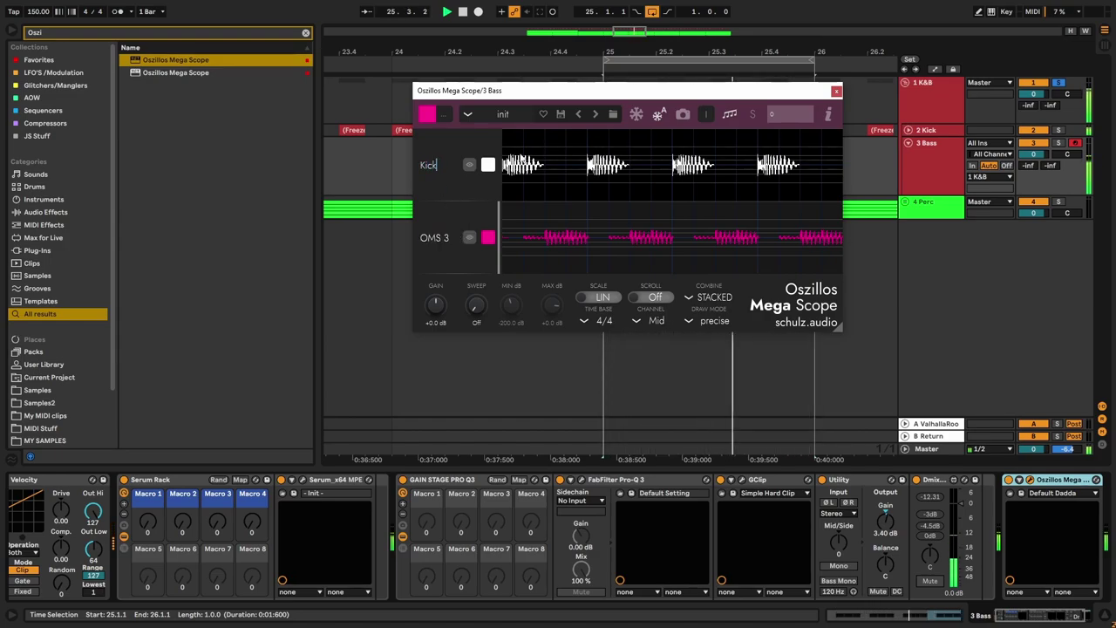
click(450, 169)
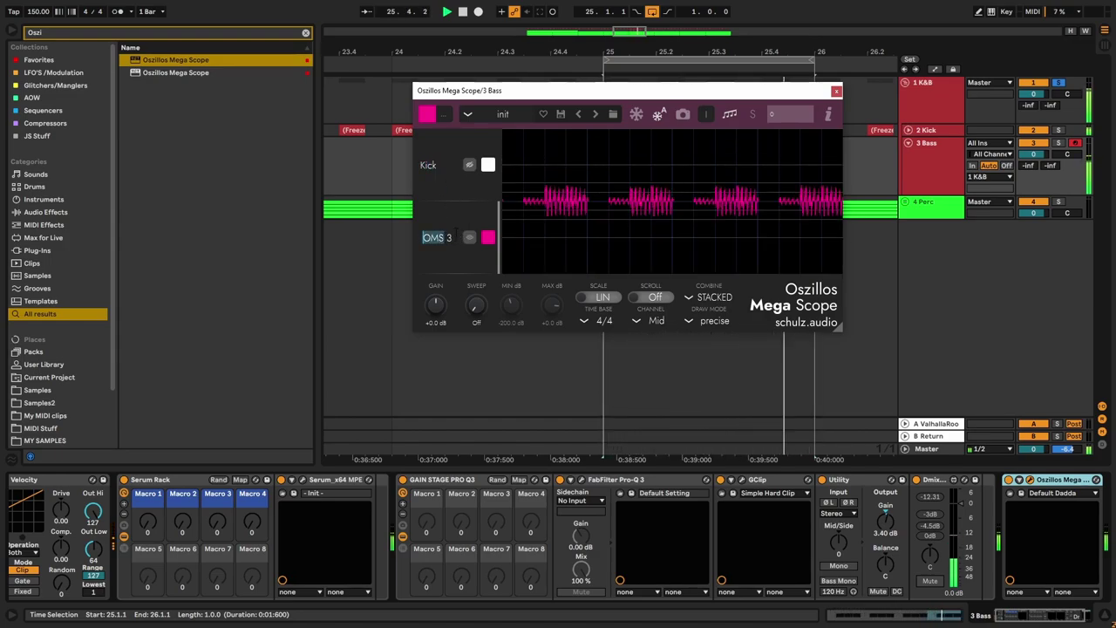
click(467, 167)
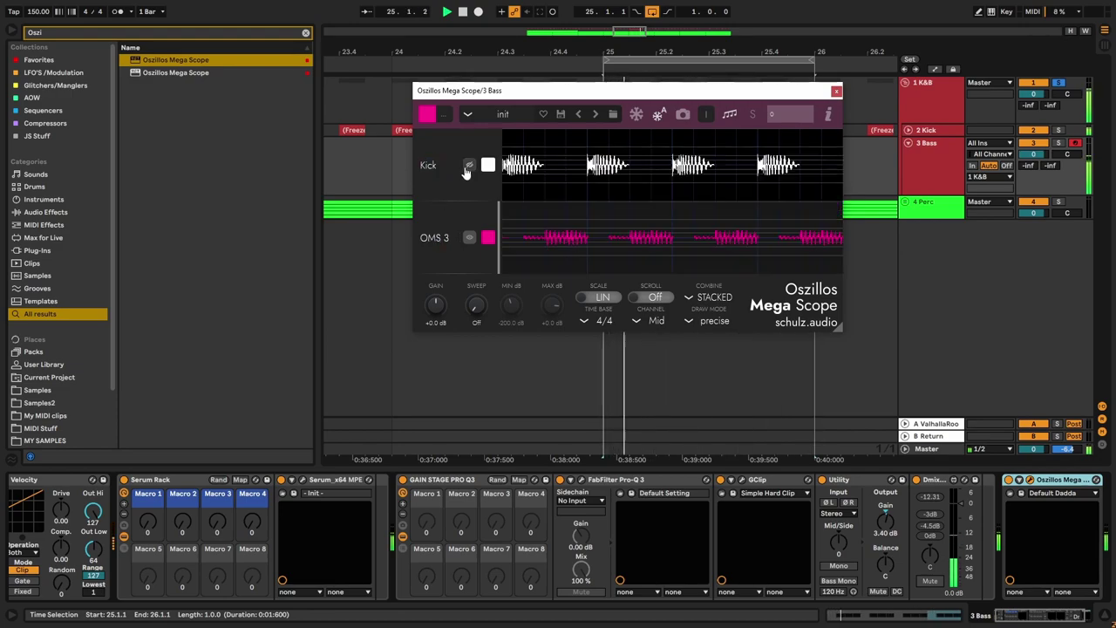
click(363, 237)
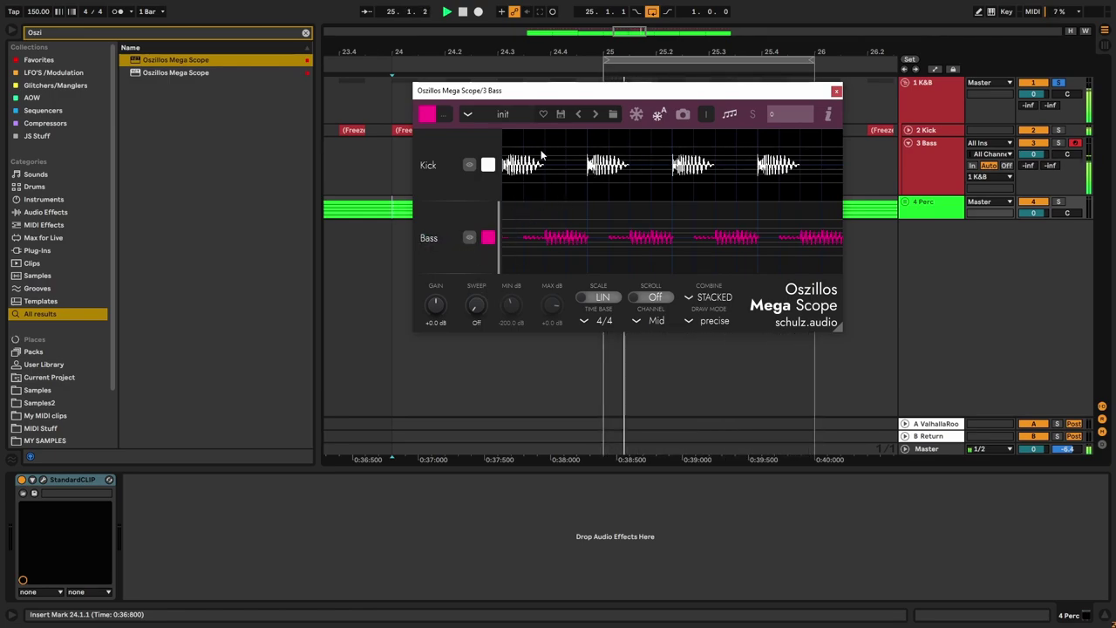
Step: Load the Default Dadda preset in Oszillos Mega Scope, turn off the K&B group's solo, and replay the loop with the Bass clip selected
click(500, 133)
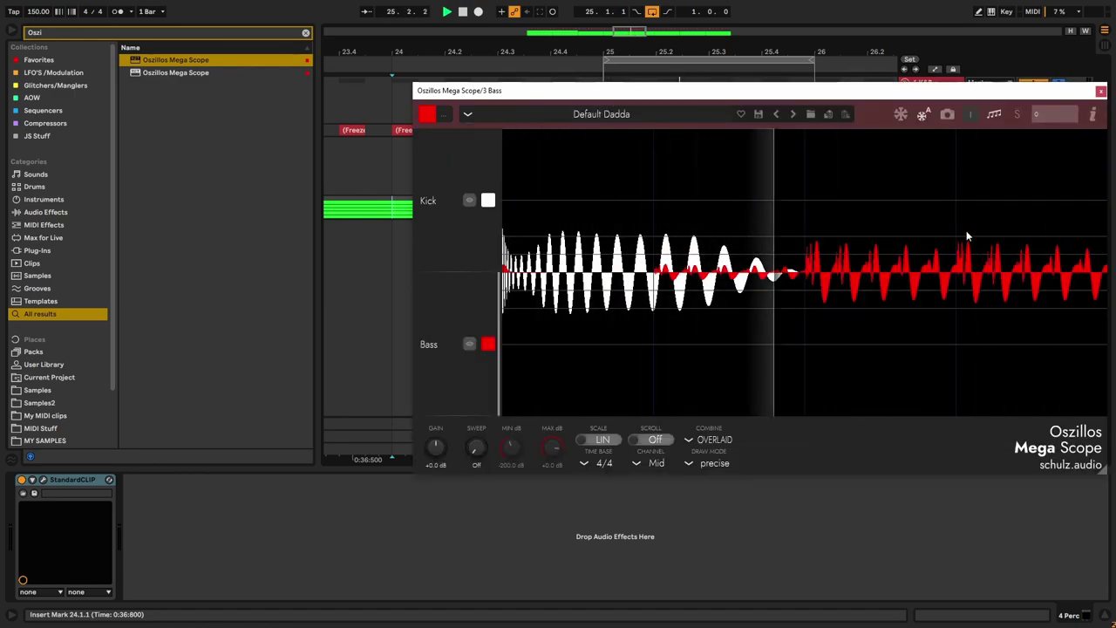
drag(853, 99, 618, 97)
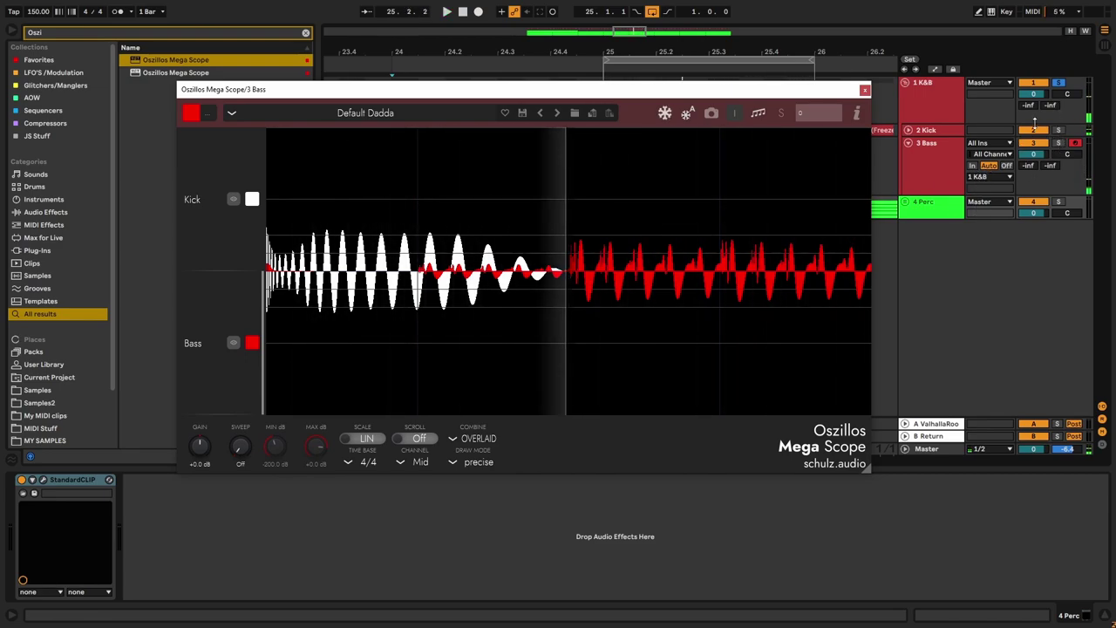
key(space)
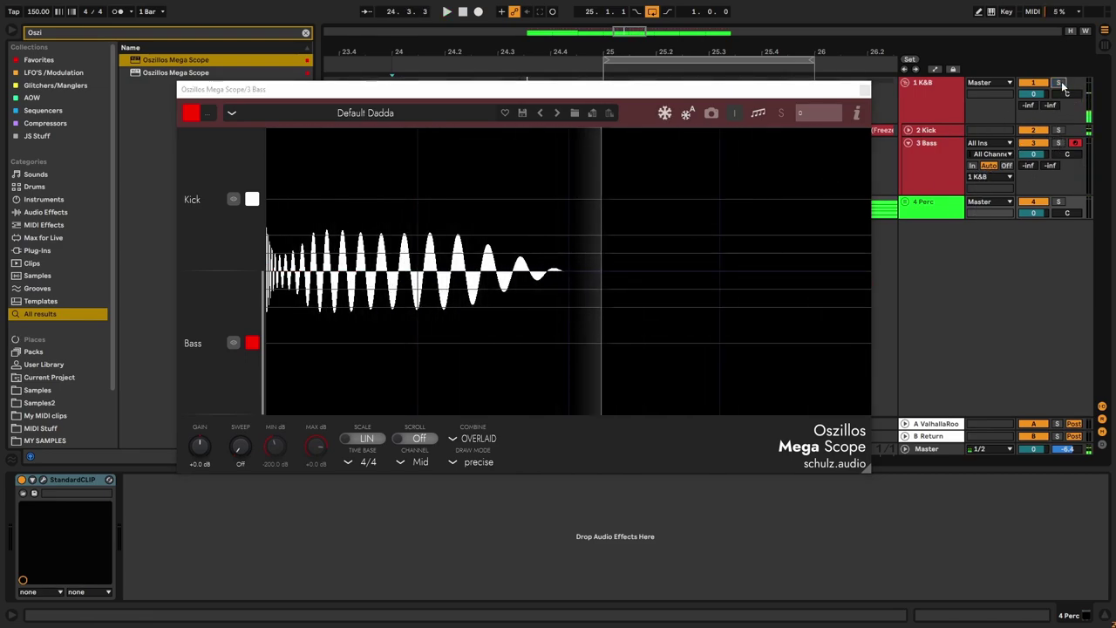
drag(820, 94, 530, 104)
click(665, 144)
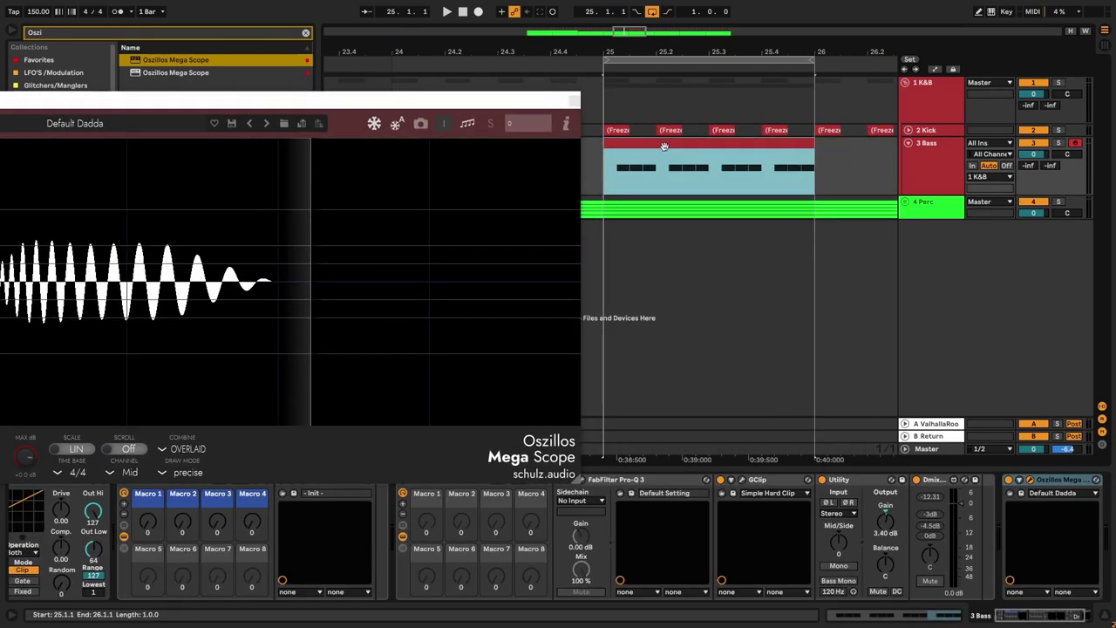
key(space)
drag(444, 102, 659, 61)
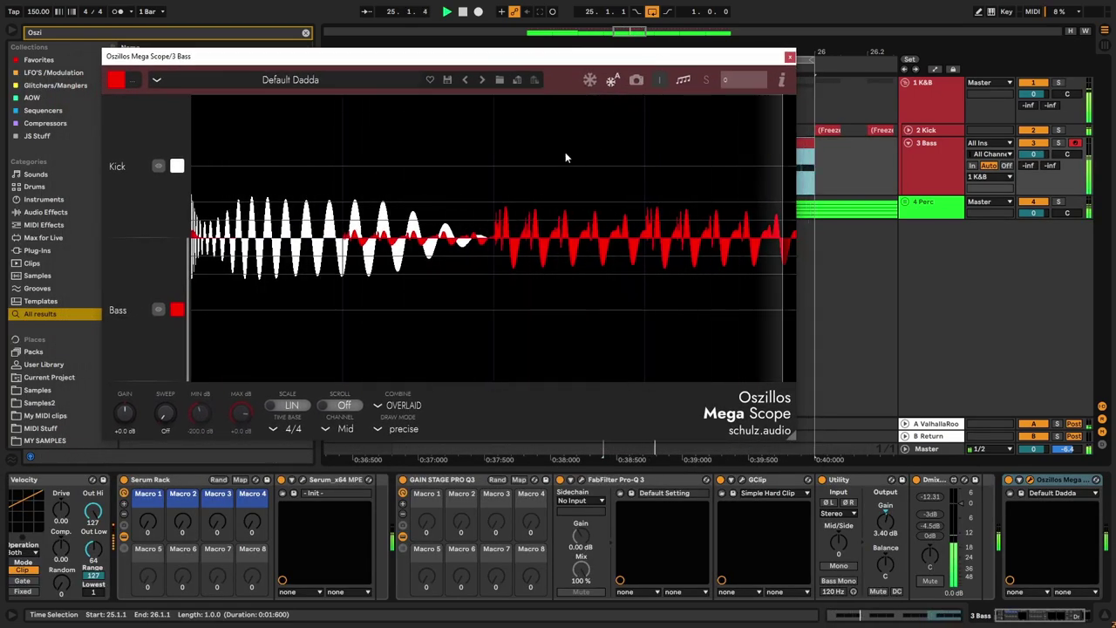
Step: Browse the scope's draw modes, keep precise, and set the combine mode for kick and bass to SUM
click(403, 428)
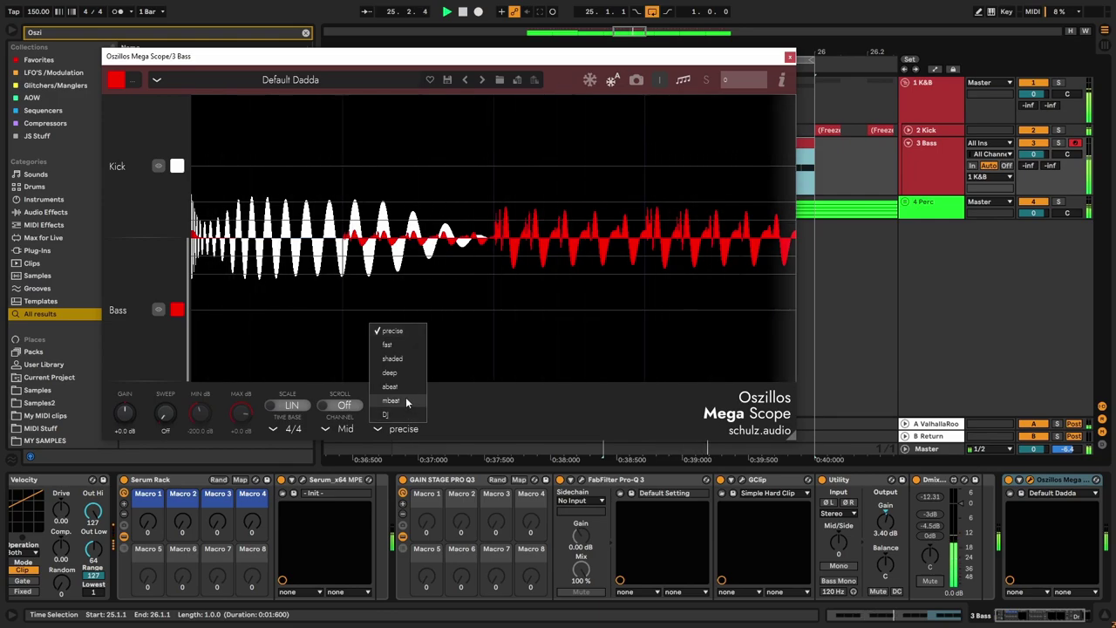
click(456, 425)
click(403, 405)
click(405, 391)
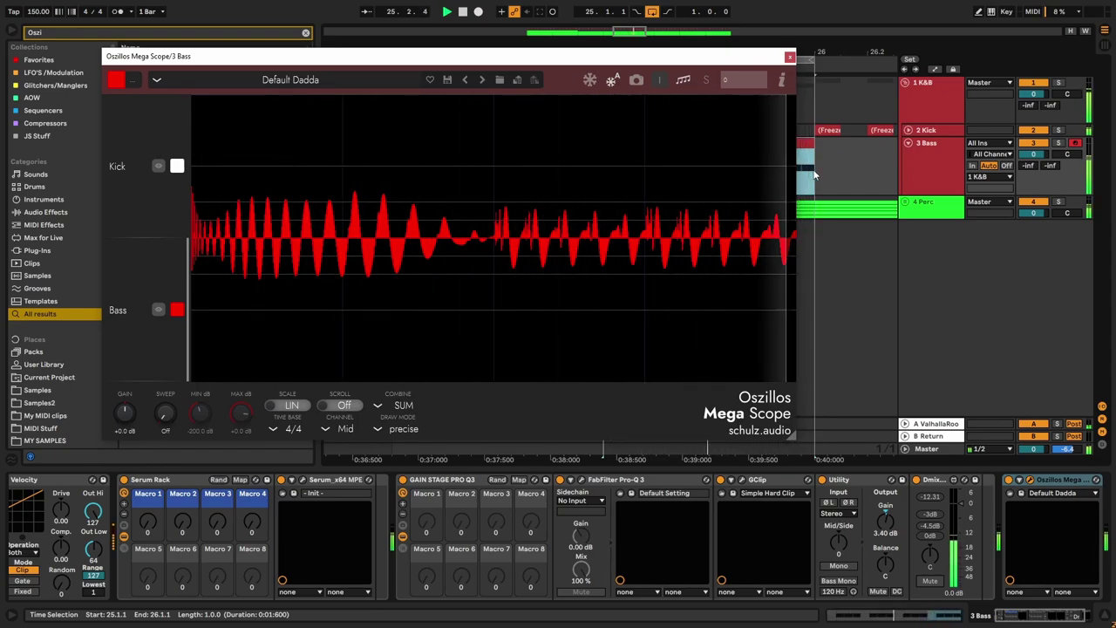
drag(553, 58, 620, 34)
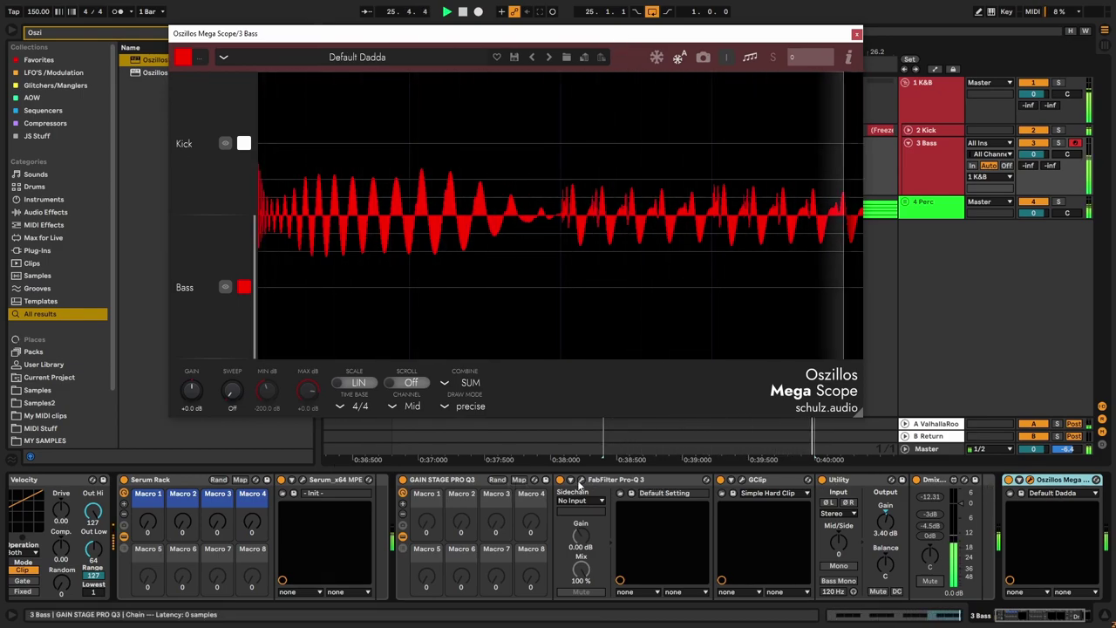
Step: Bypass GClip and move the low shelf in the Bass track's Pro-Q 3 to about 41 Hz at -2.15 dB
click(720, 480)
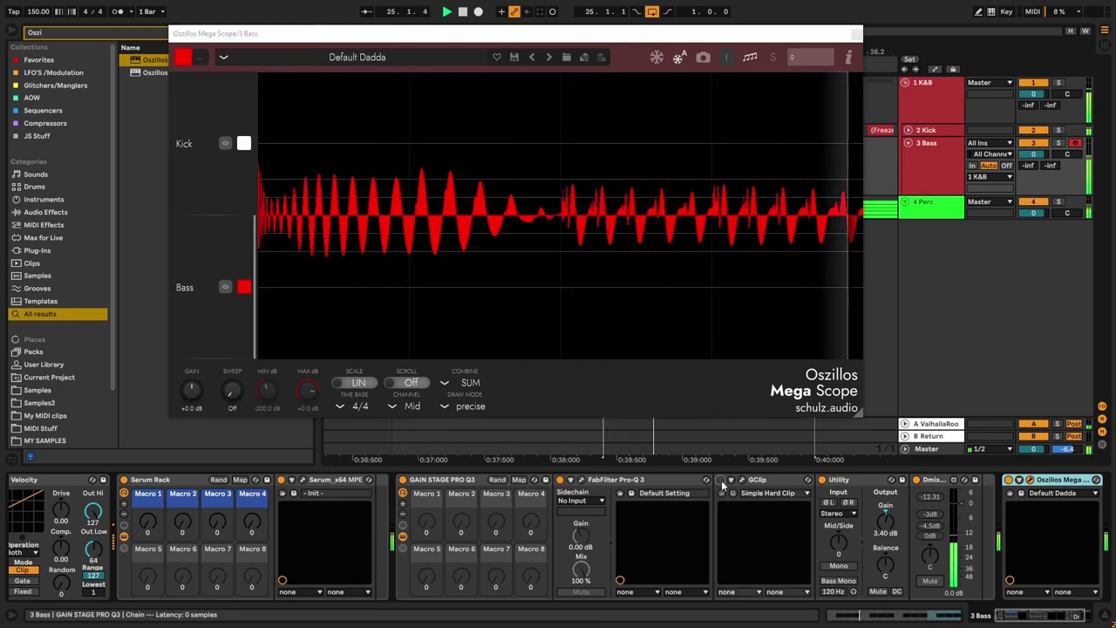
click(576, 481)
drag(587, 73, 801, 106)
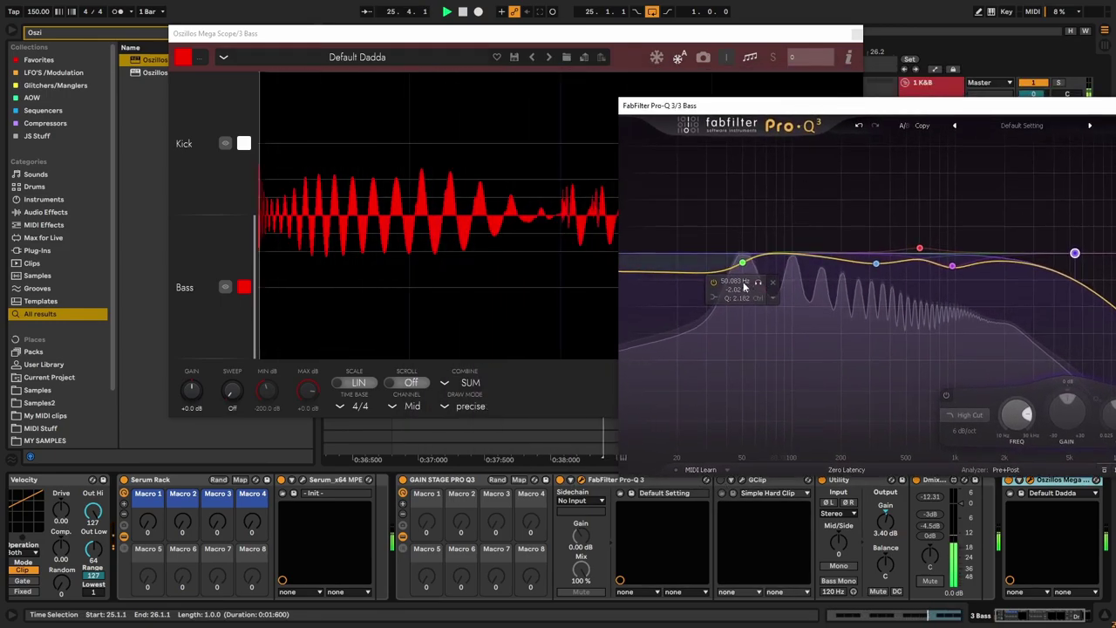
mouse_move(743, 266)
mouse_down()
mouse_move(771, 268)
mouse_move(717, 270)
mouse_move(753, 267)
mouse_move(728, 266)
mouse_up()
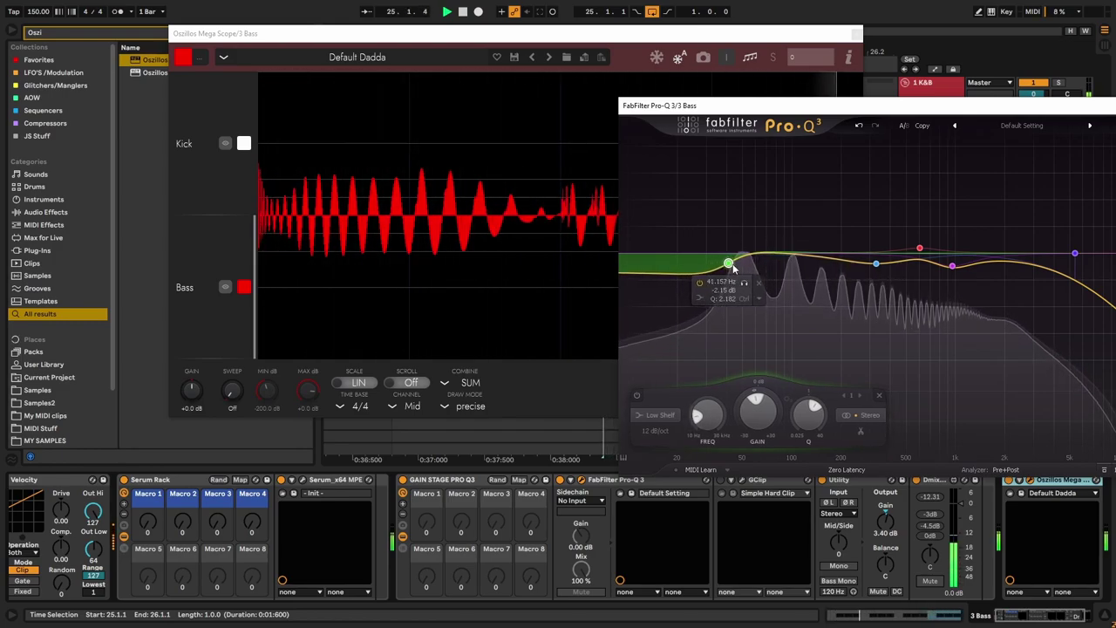
drag(1078, 109, 897, 116)
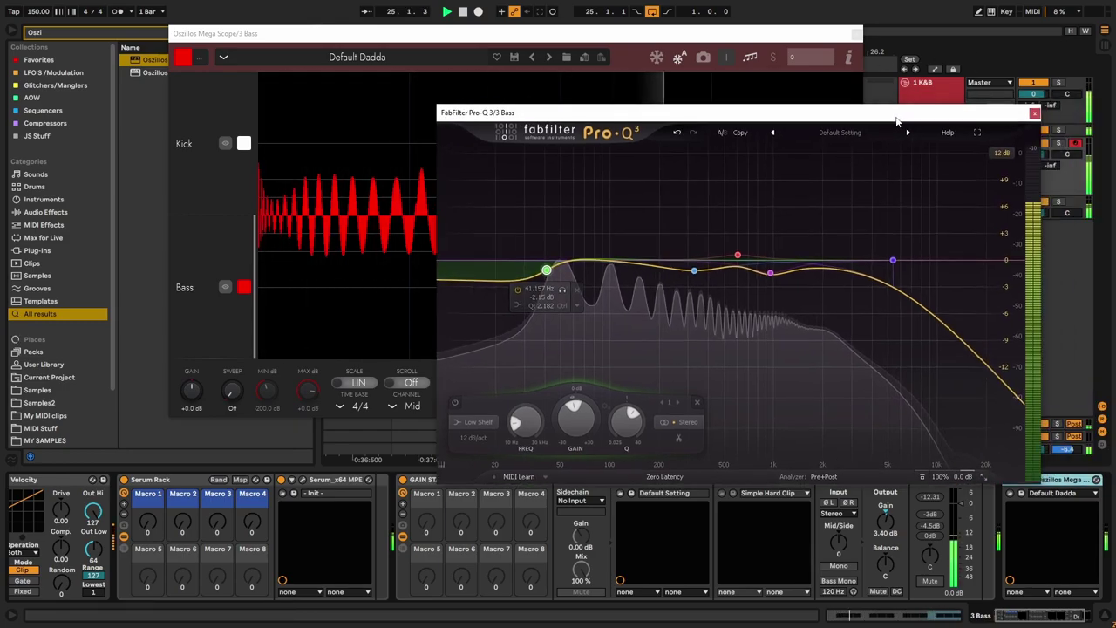
click(1035, 113)
click(856, 35)
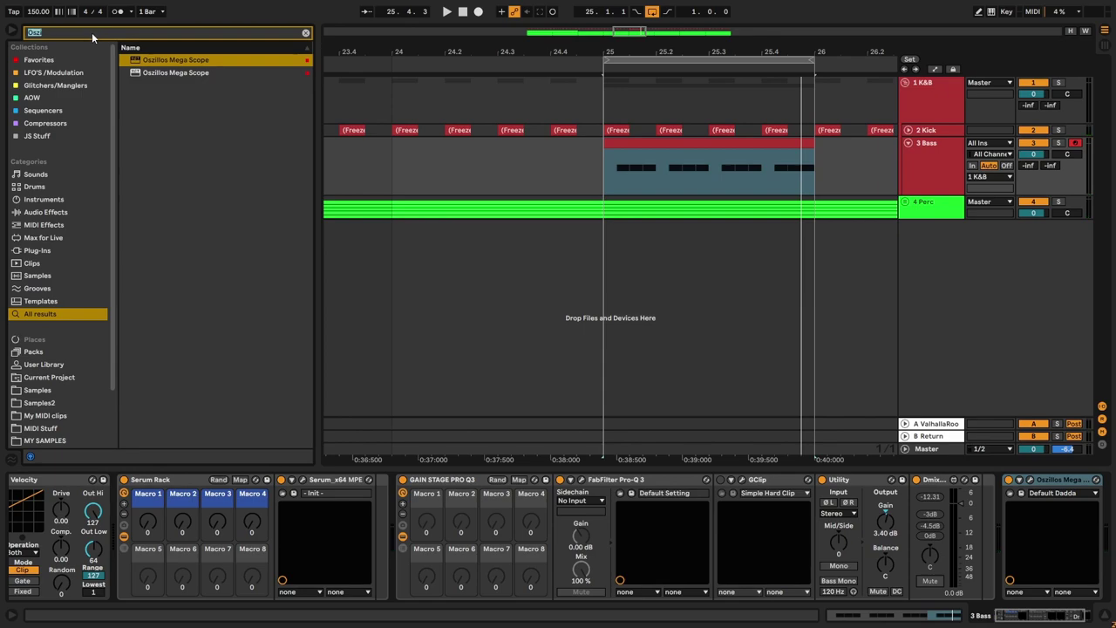
Step: Search for Voxengo plugins and insert PHA-979 before Oszillos Mega Scope on the Bass track
text(Voxengo)
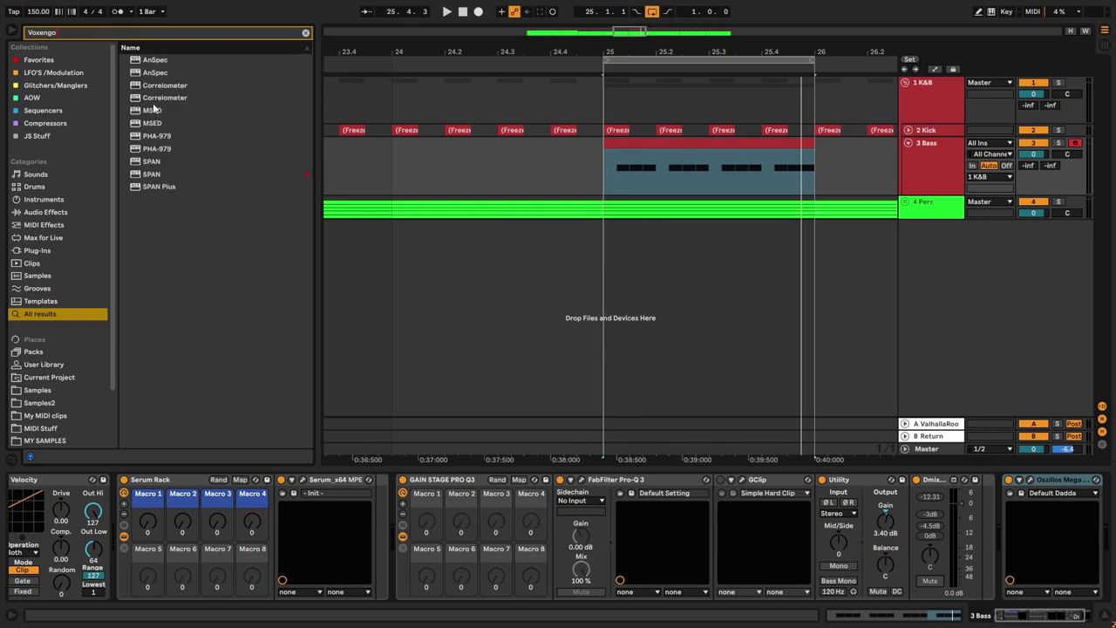
drag(157, 135, 494, 350)
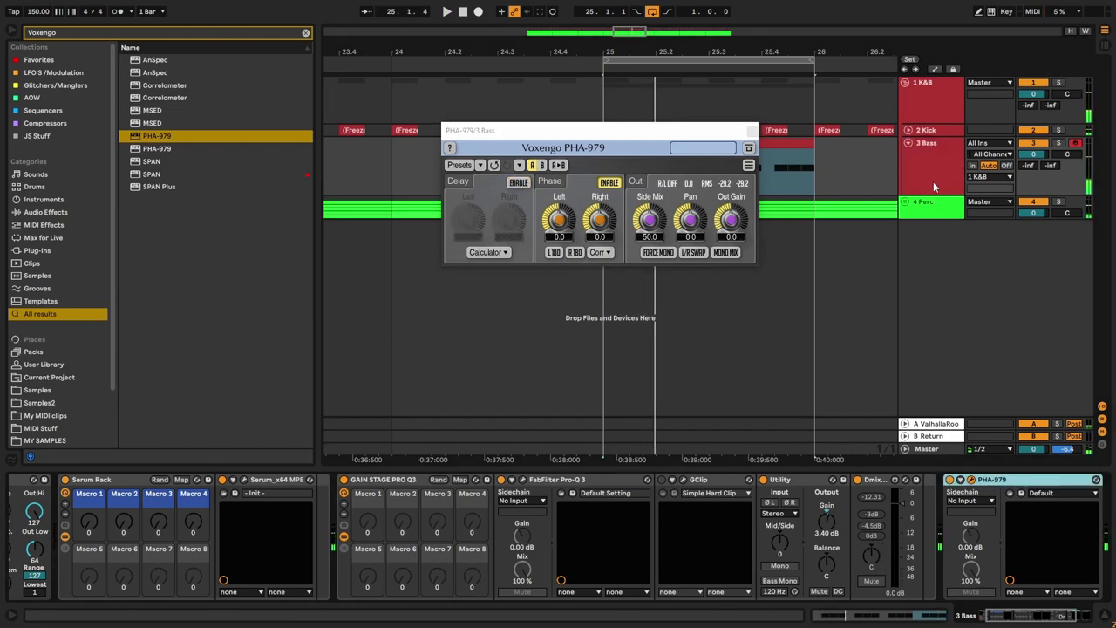
drag(1004, 619, 1021, 617)
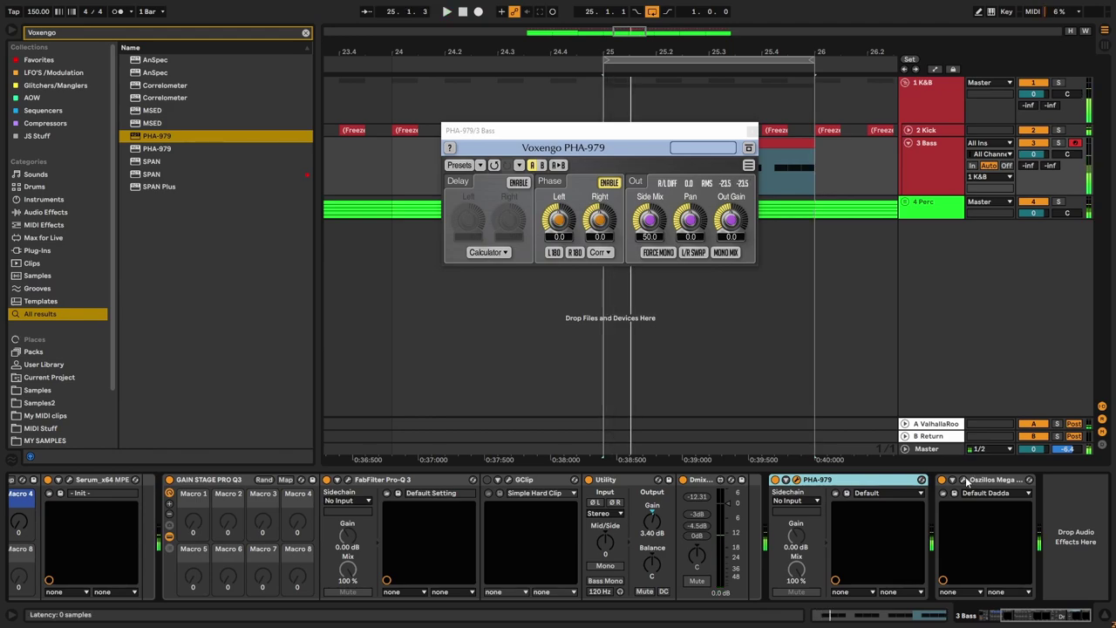
Step: Set the scope's sample offset to -2114 and play the loop with the scope and PHA-979 windows side by side
click(962, 480)
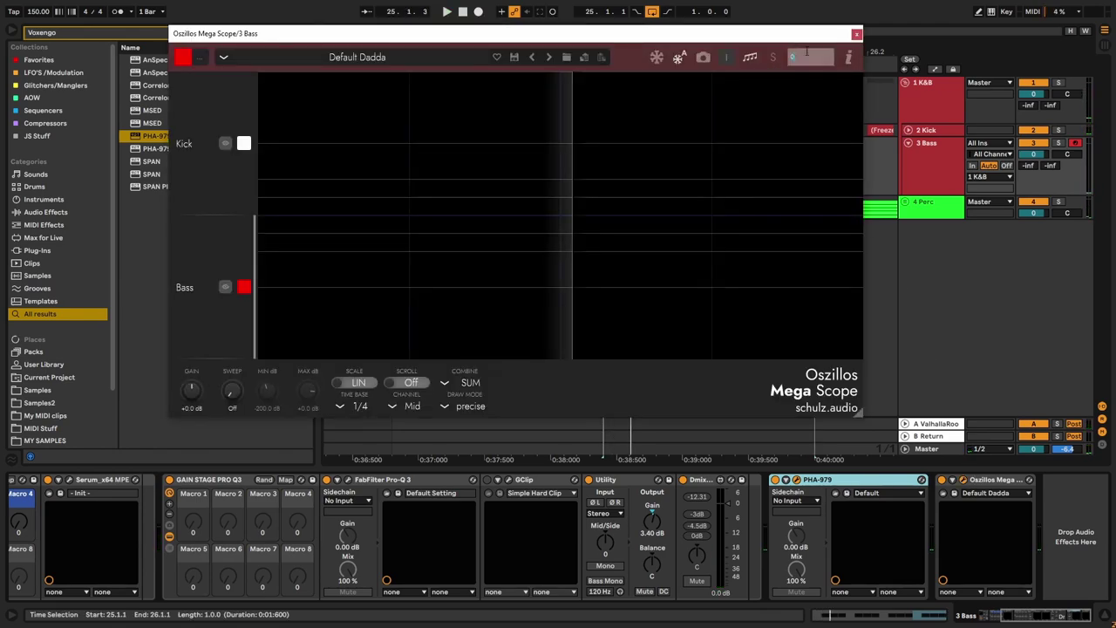
key(space)
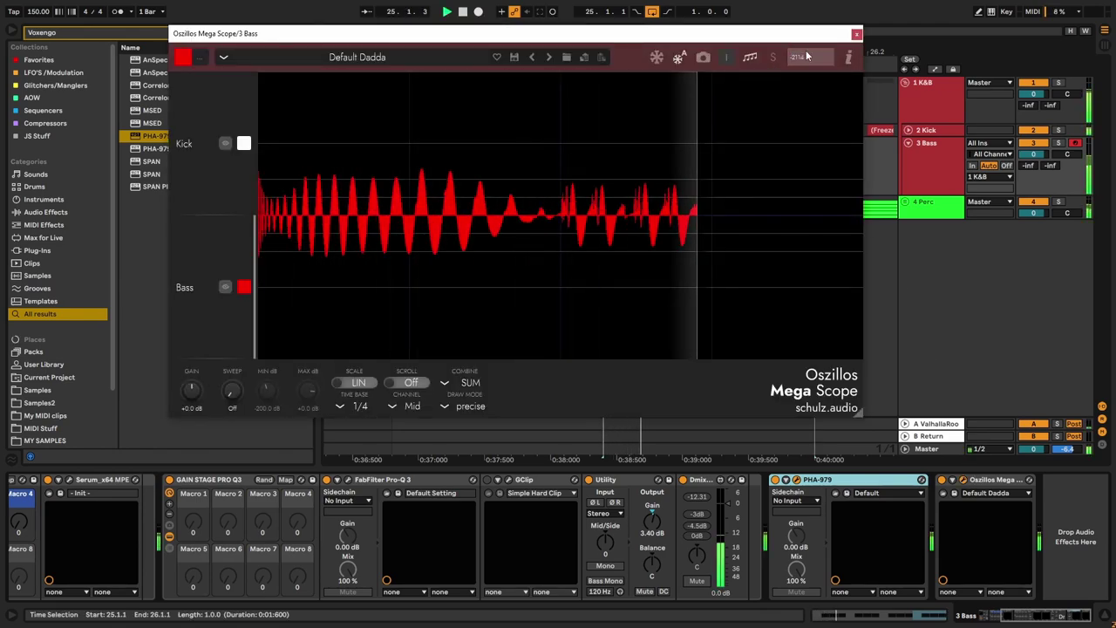
drag(636, 38, 424, 13)
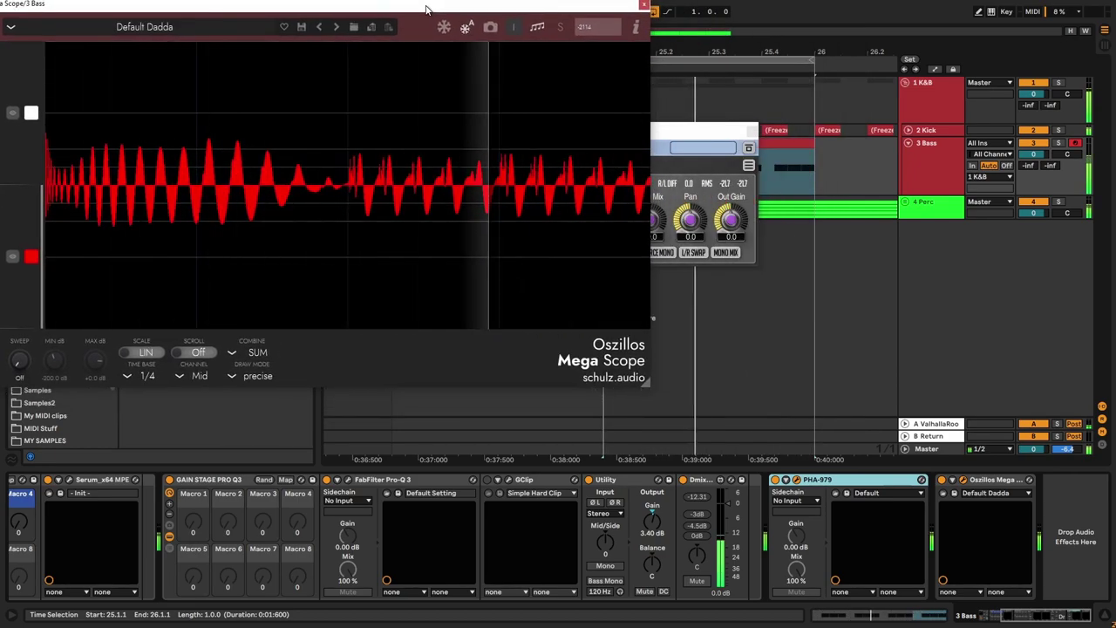
drag(669, 127, 849, 124)
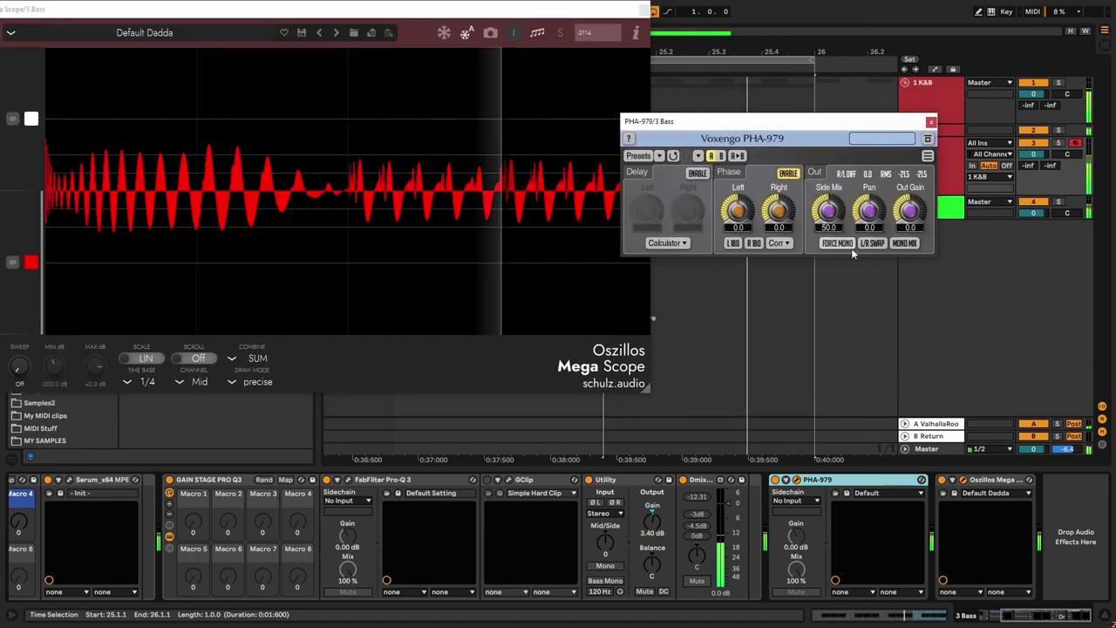
Step: Enable Force Mono in PHA-979 and try the phase control, resetting it to 0
click(835, 243)
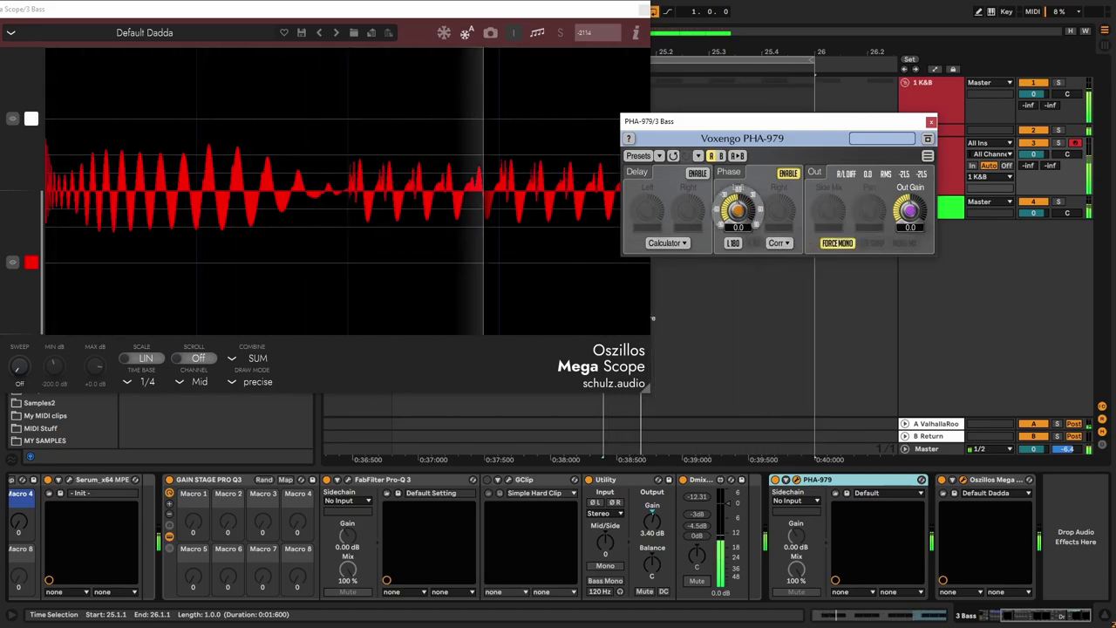
mouse_move(739, 217)
mouse_down()
mouse_move(739, 289)
mouse_move(740, 128)
mouse_move(740, 214)
mouse_up()
double_click(740, 216)
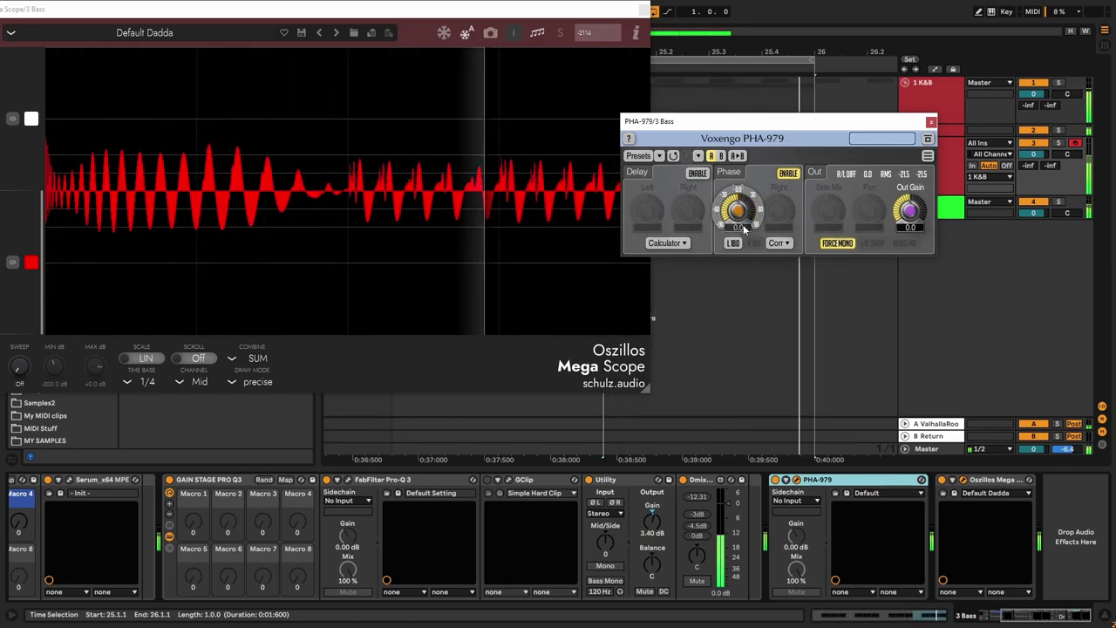
Step: Compare the scope's OVERLAID, SUM and STACKED views of kick and bass, settle on OVERLAID, and set the draw mode to shaded
click(256, 358)
click(257, 357)
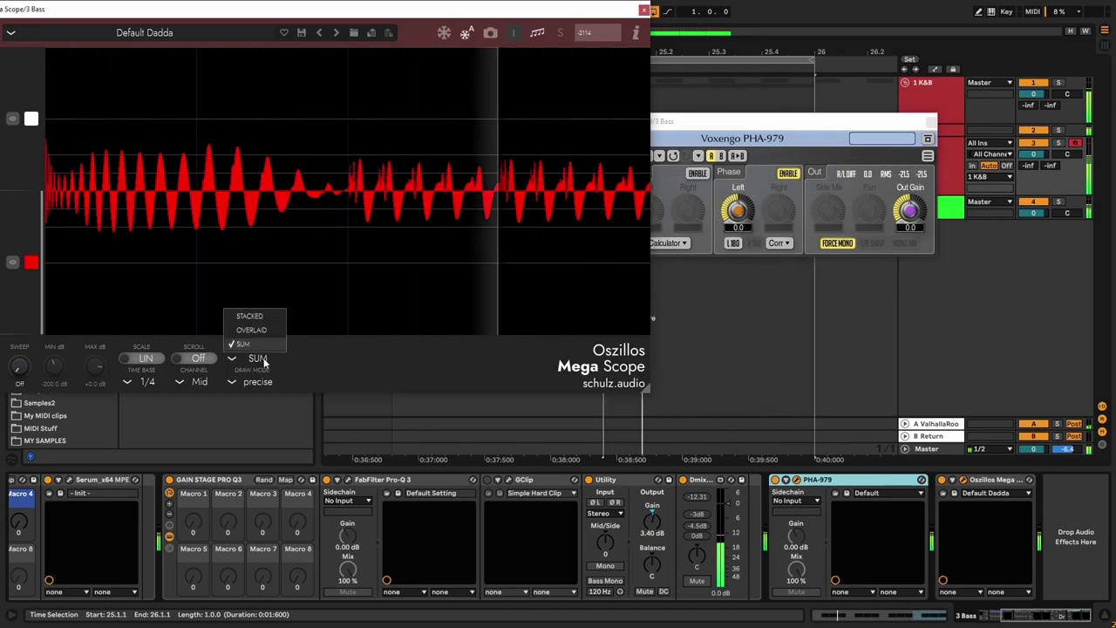
click(256, 330)
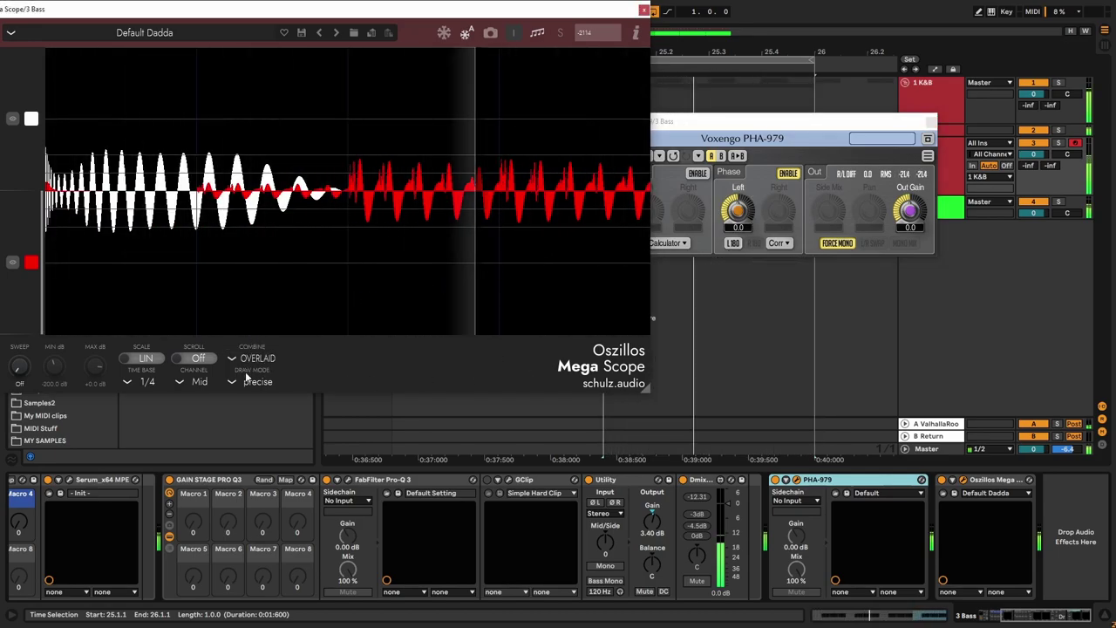
click(252, 358)
click(244, 344)
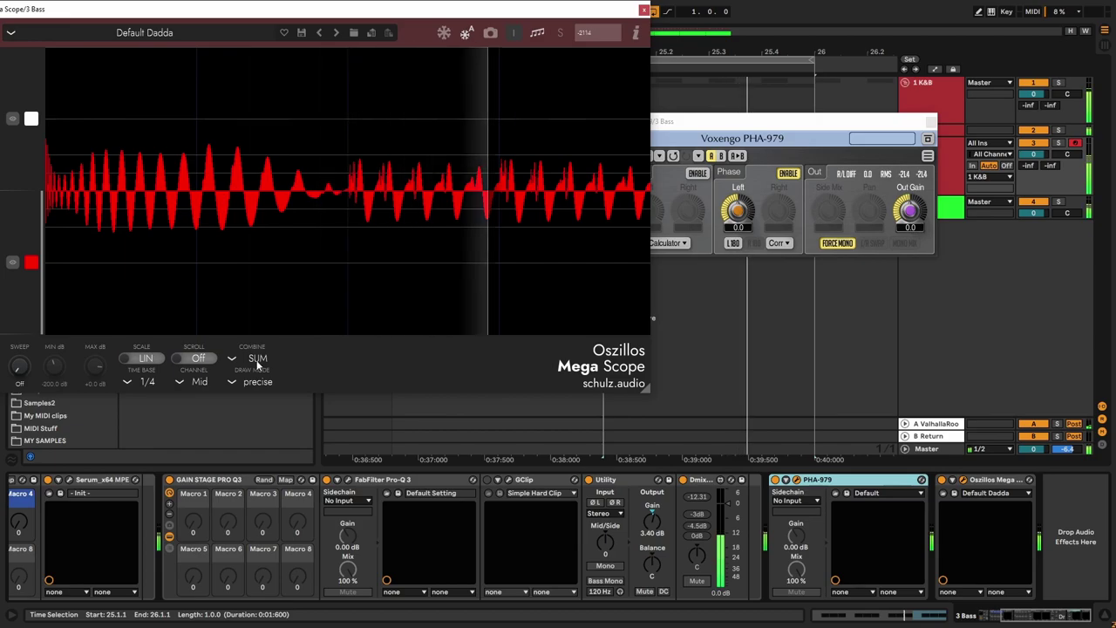
click(254, 357)
click(252, 315)
click(257, 357)
click(253, 331)
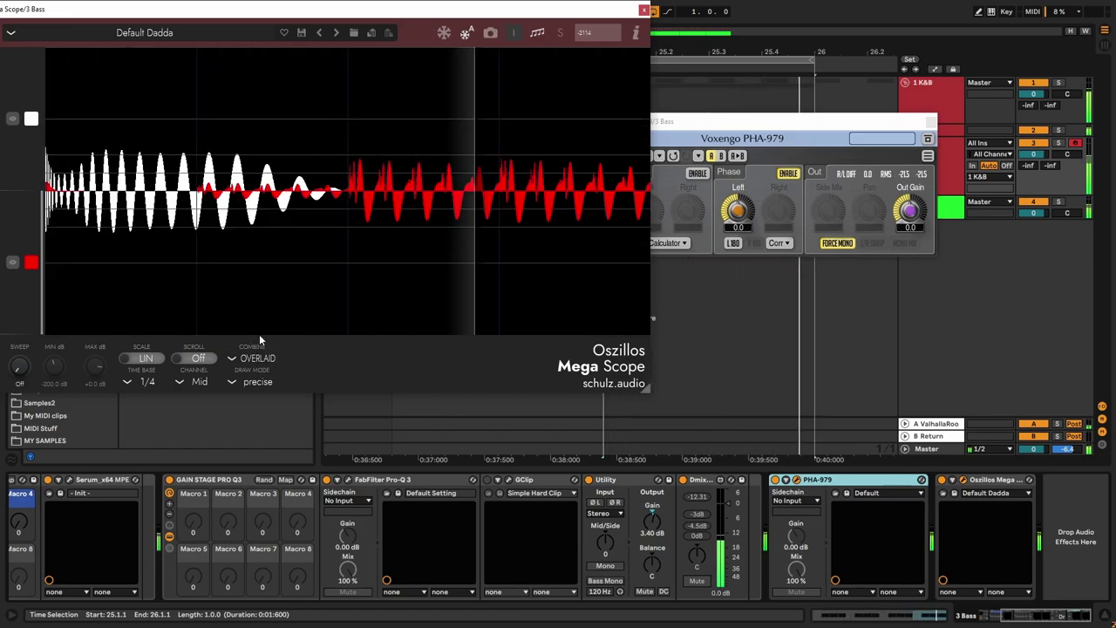
click(255, 375)
click(254, 319)
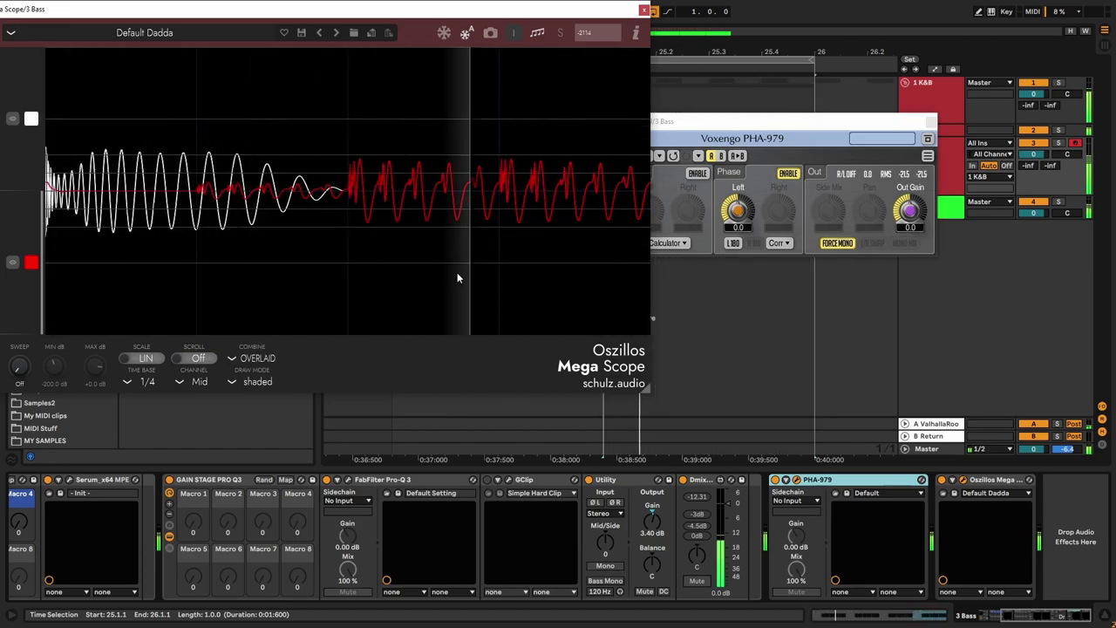
Step: Set PHA-979's phase to -25.6 and show kick and bass in the scope as SUM
mouse_move(741, 208)
mouse_down()
mouse_move(740, 239)
mouse_move(740, 223)
mouse_up()
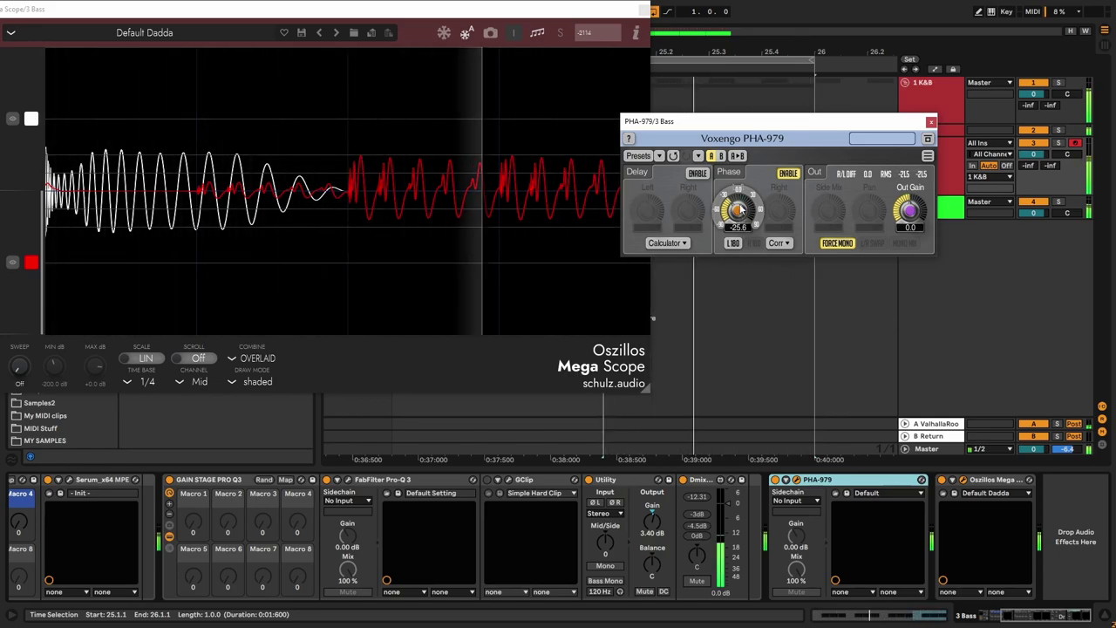
click(963, 479)
click(962, 479)
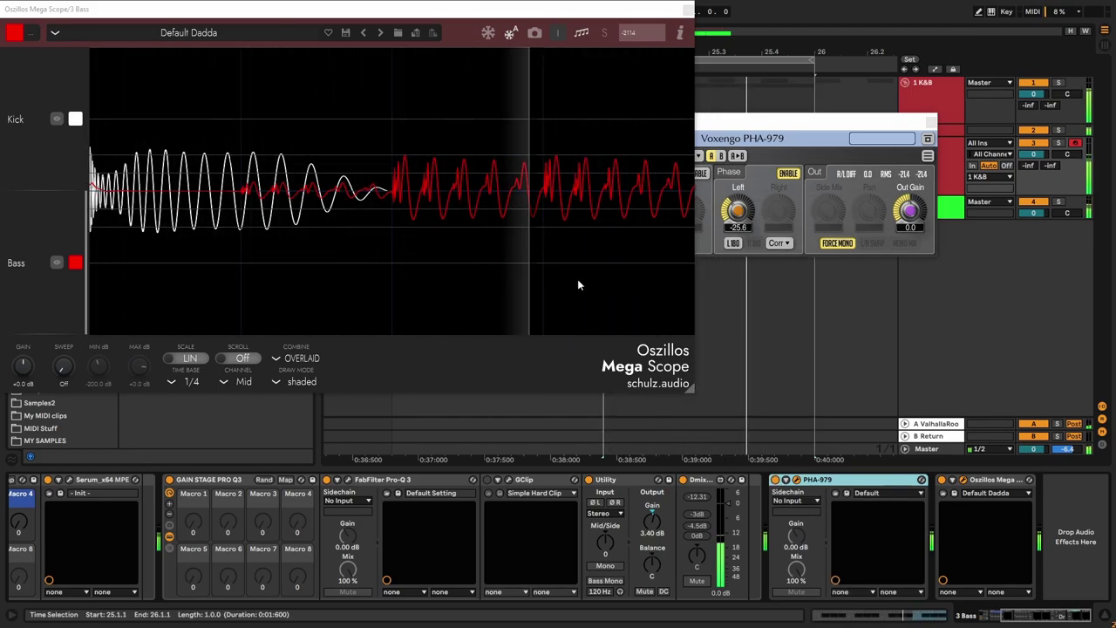
click(296, 359)
click(311, 346)
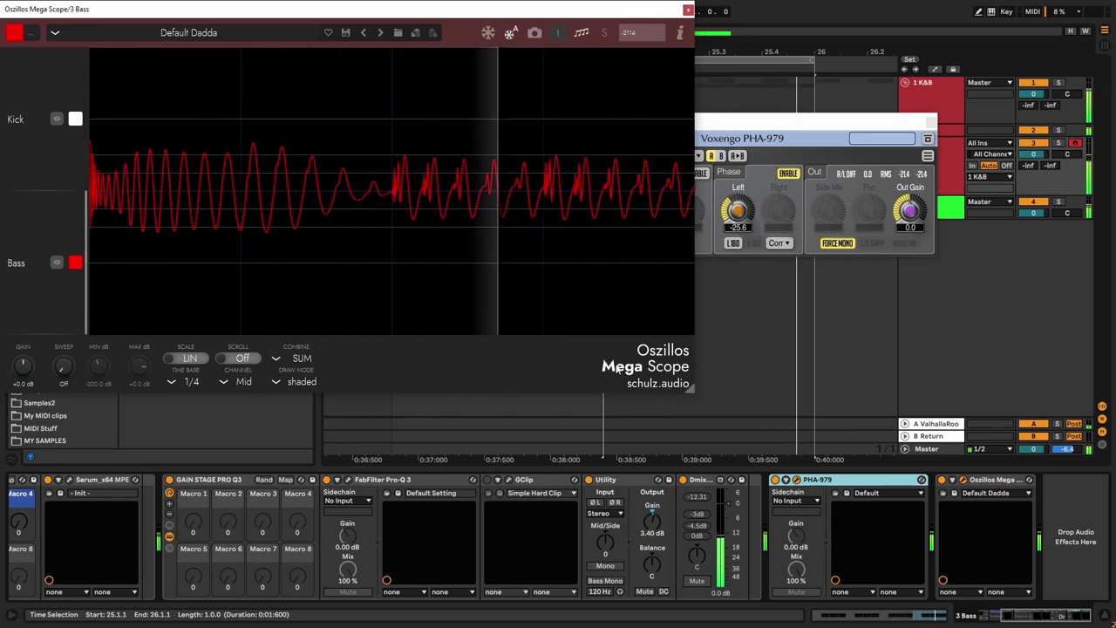
Step: Remove PHA-979 from the Bass track after a bypassed comparison, reset the scope's offset to 0, and close the scope
click(775, 481)
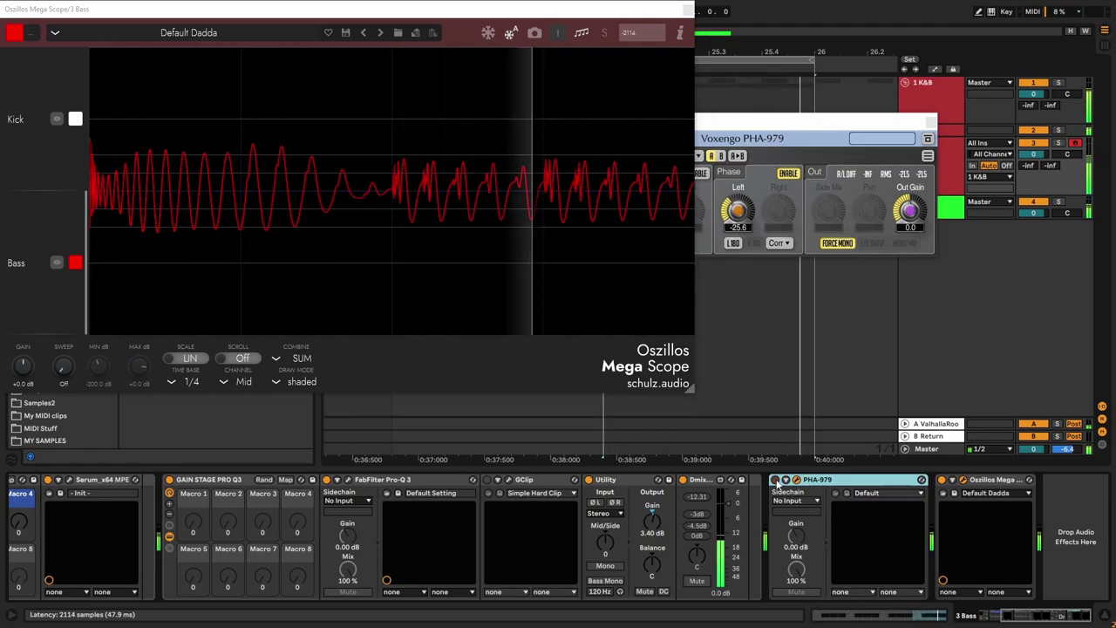
key(Delete)
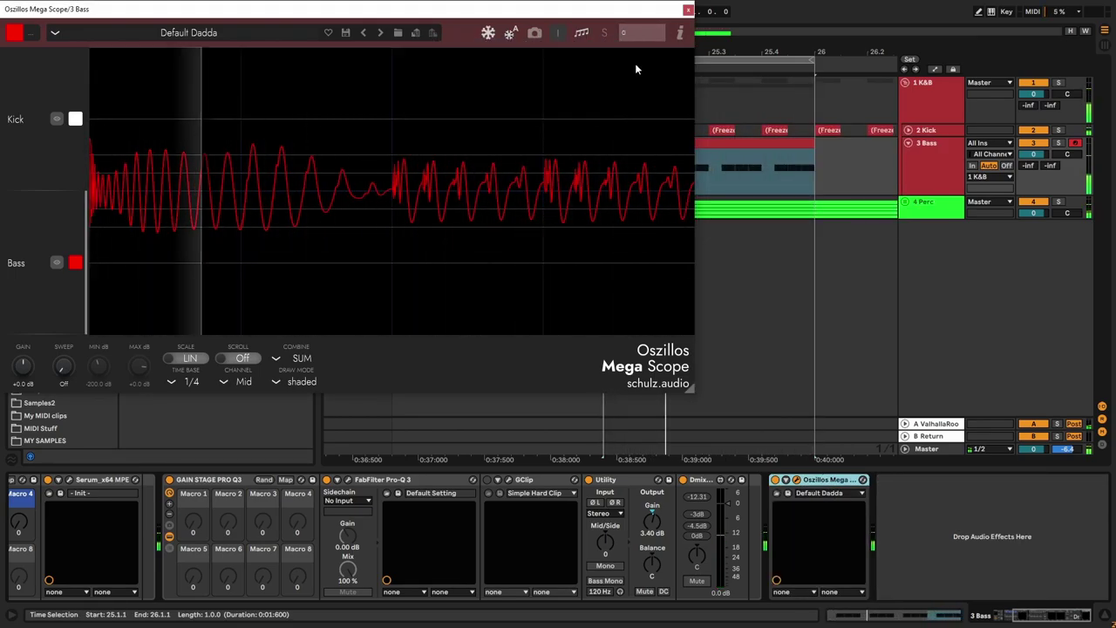
click(688, 10)
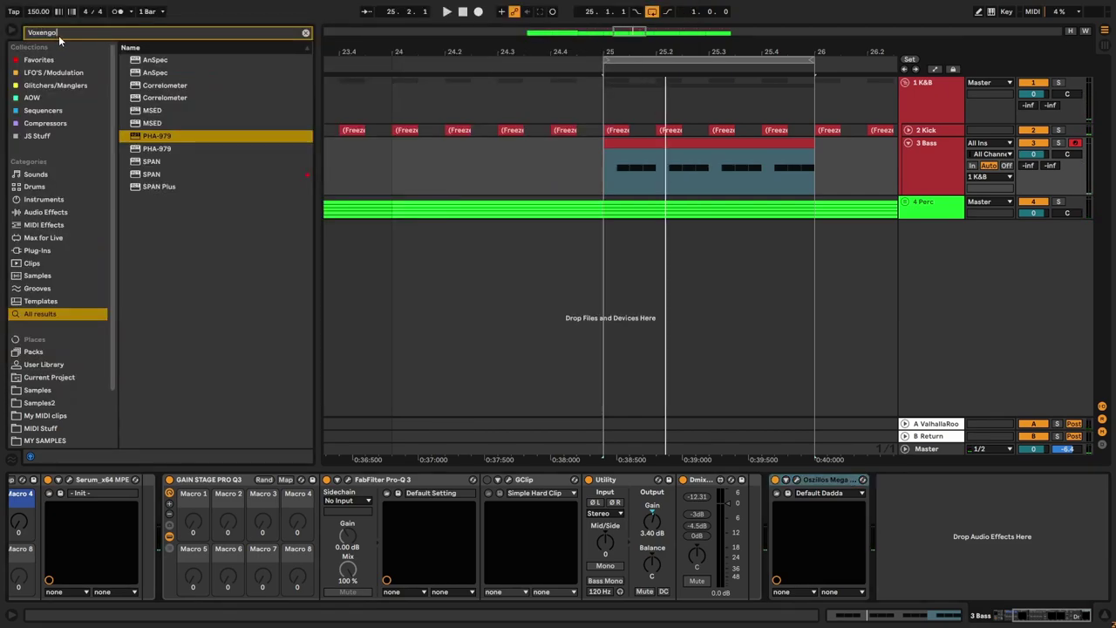
Step: Insert LFOTool from the favorites before Oszillos Mega Scope on the Bass track and play the loop
text(LFO)
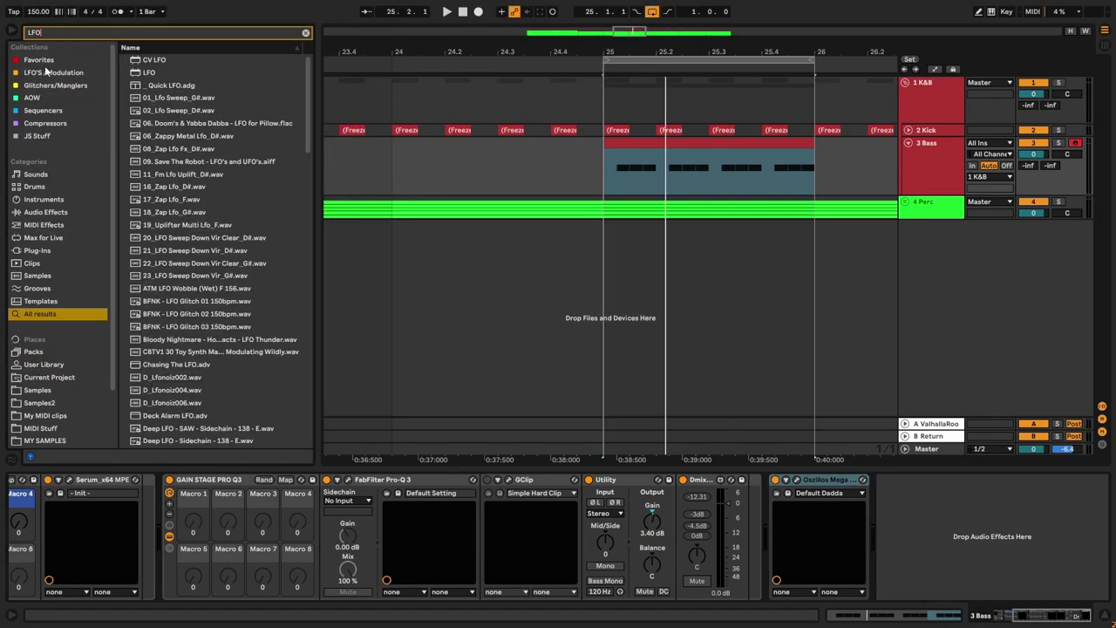
click(43, 59)
drag(148, 90, 962, 560)
key(space)
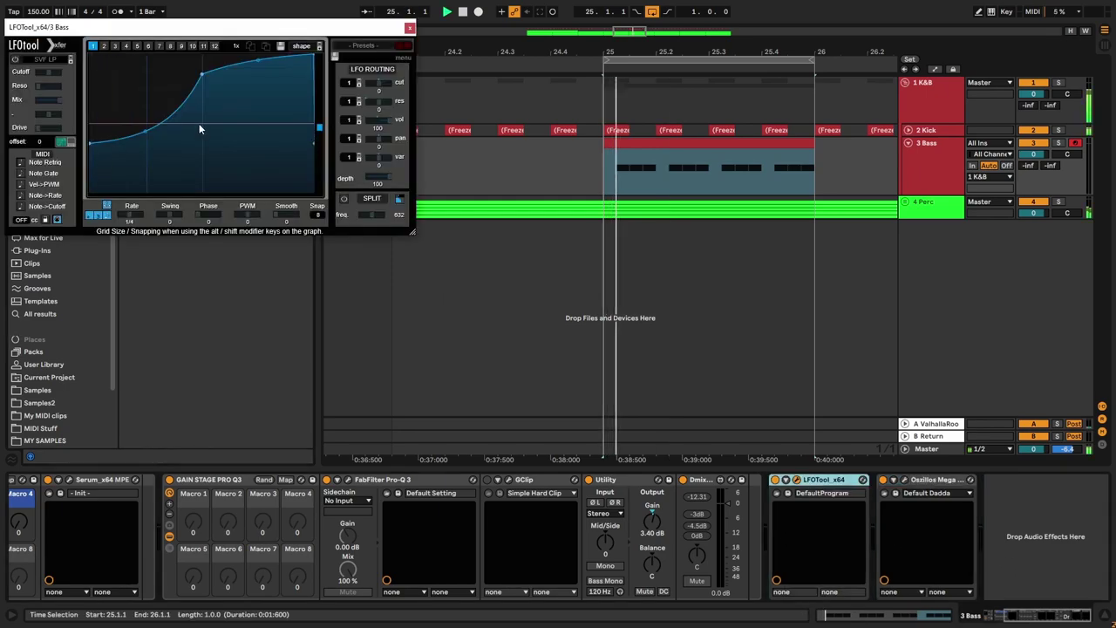
Step: Set LFOTool's grid snap to 4 and reshape the volume curve to stay silent for the first quarter, then rise steeply to full
drag(203, 81, 146, 62)
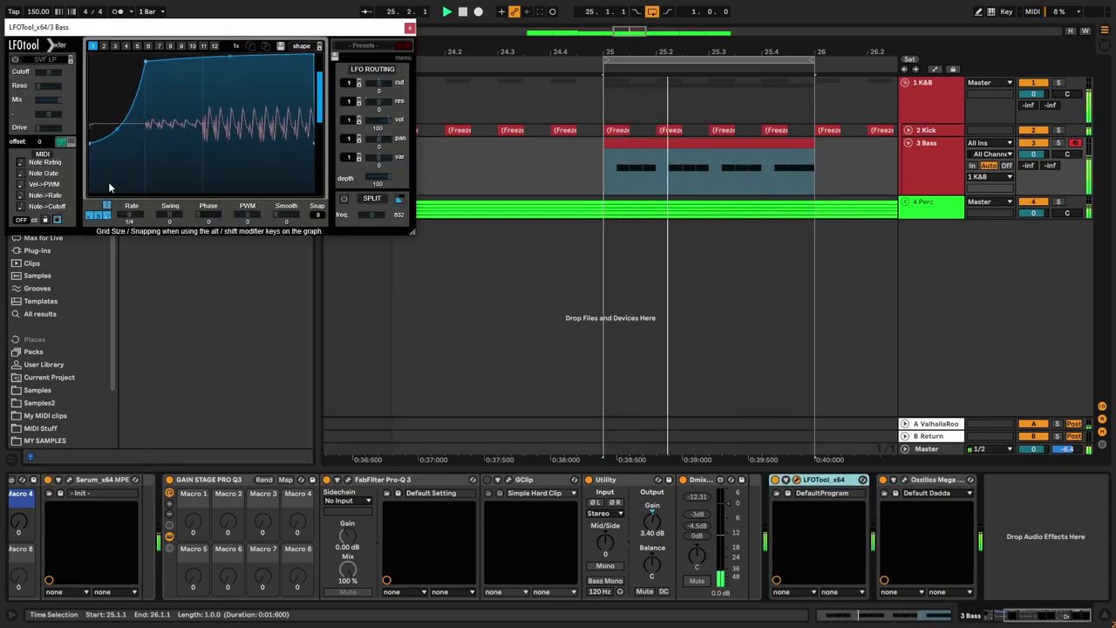
drag(315, 216, 312, 248)
drag(135, 164, 114, 193)
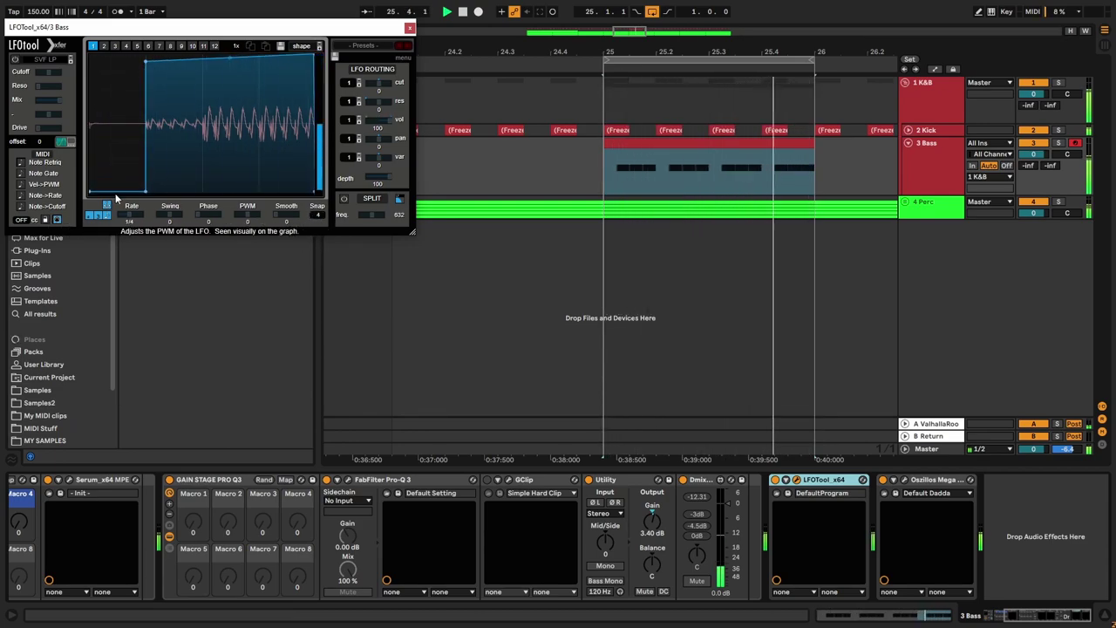
double_click(146, 190)
drag(118, 128, 130, 186)
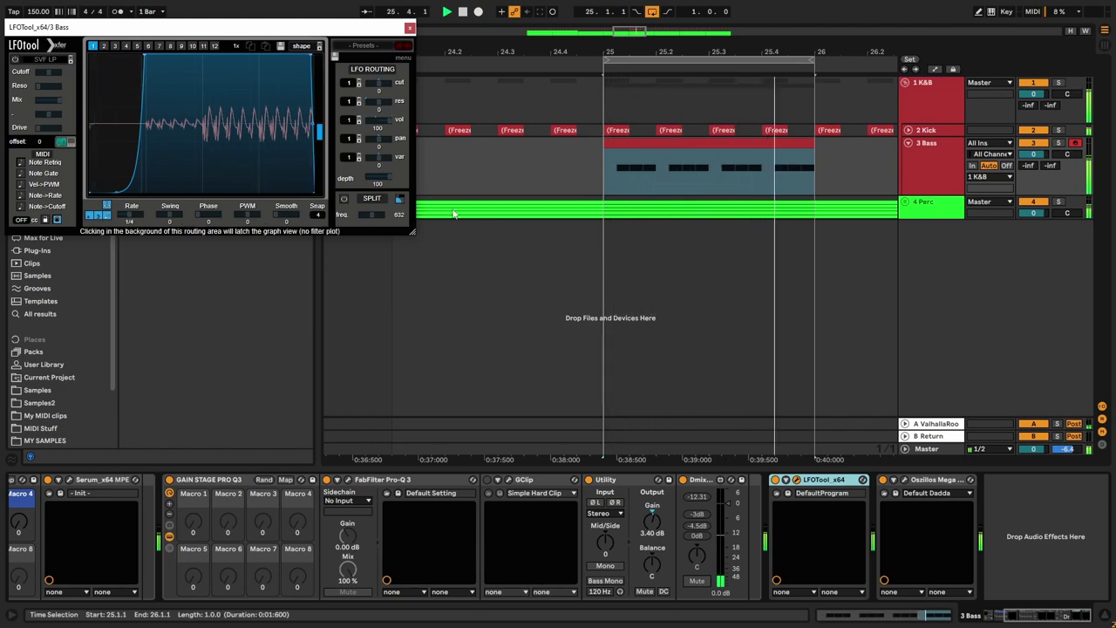
Step: Solo the Bass track, slightly shorten all notes in its MIDI clip during playback, and unsolo the track
click(1058, 142)
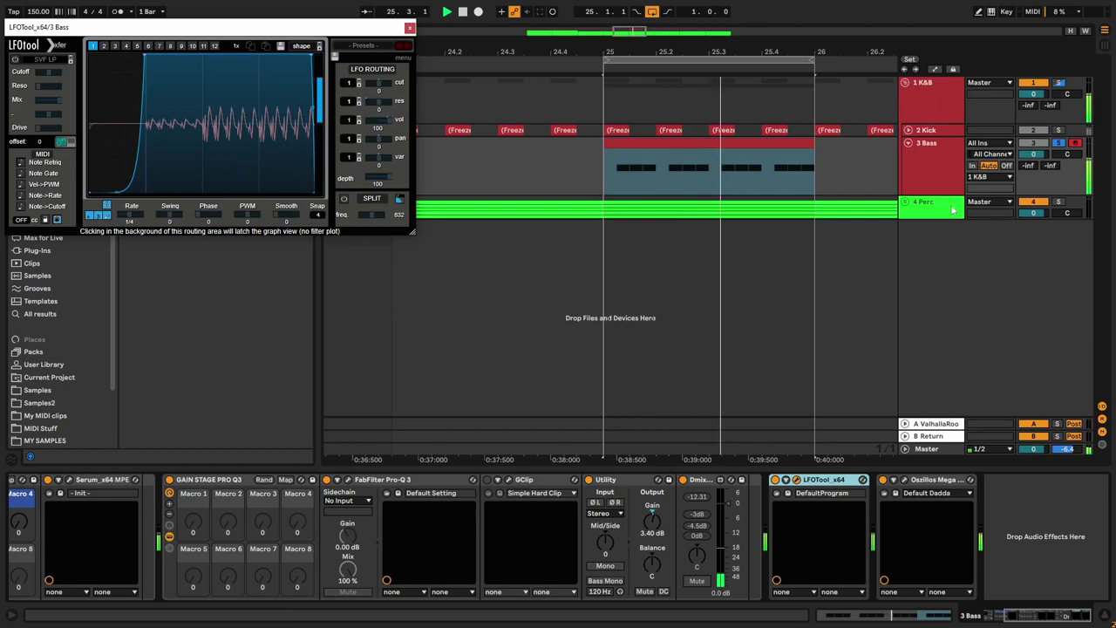
double_click(722, 156)
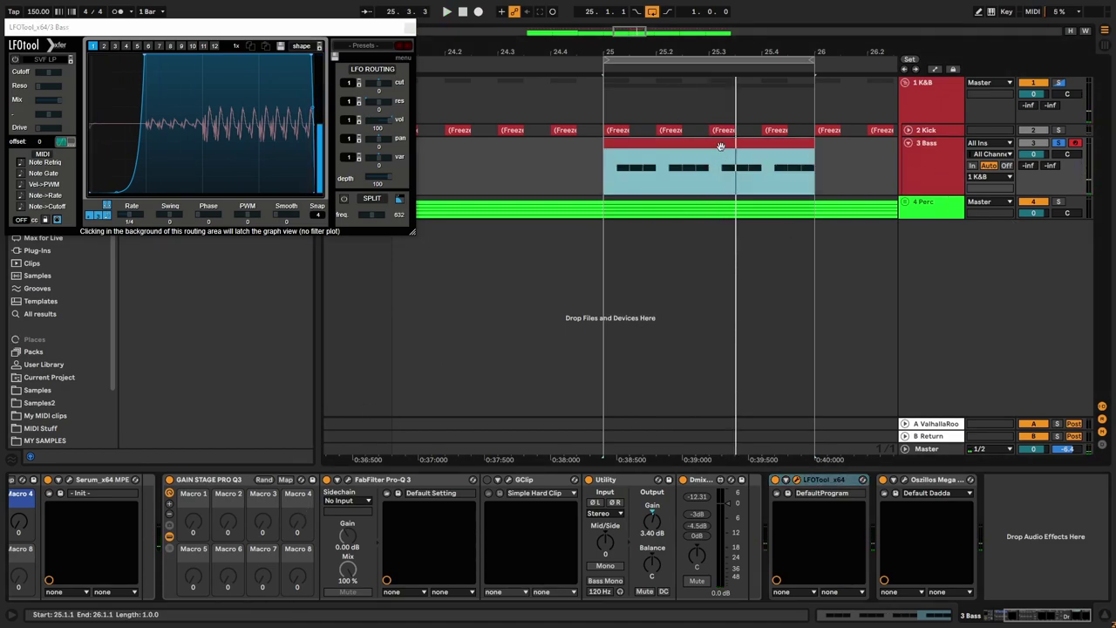
key(ctrl+a)
drag(426, 523, 421, 523)
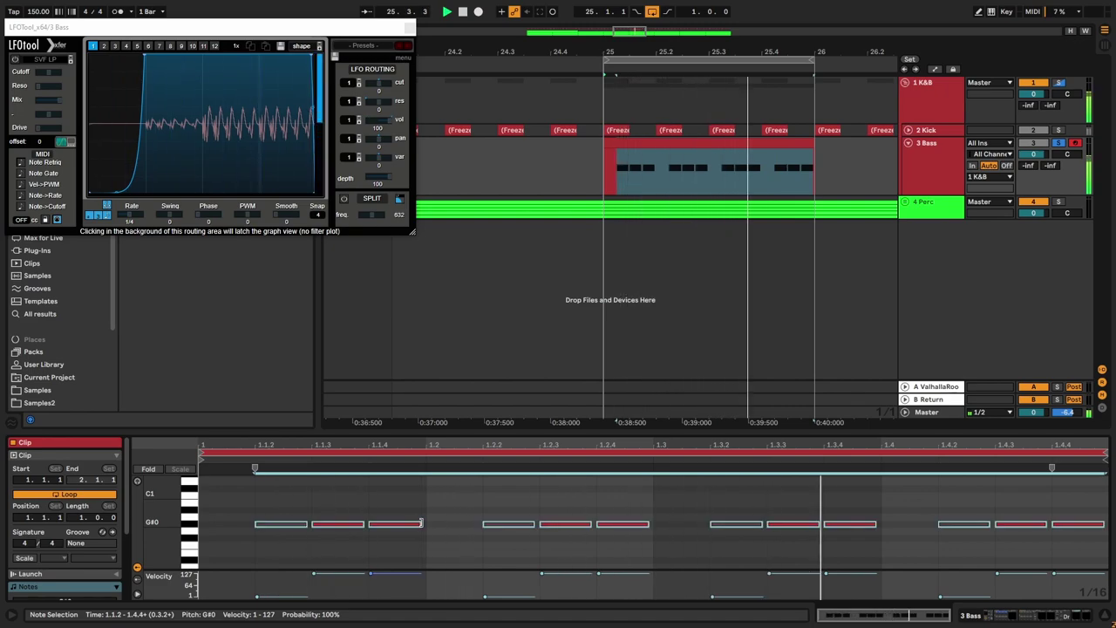
click(1060, 143)
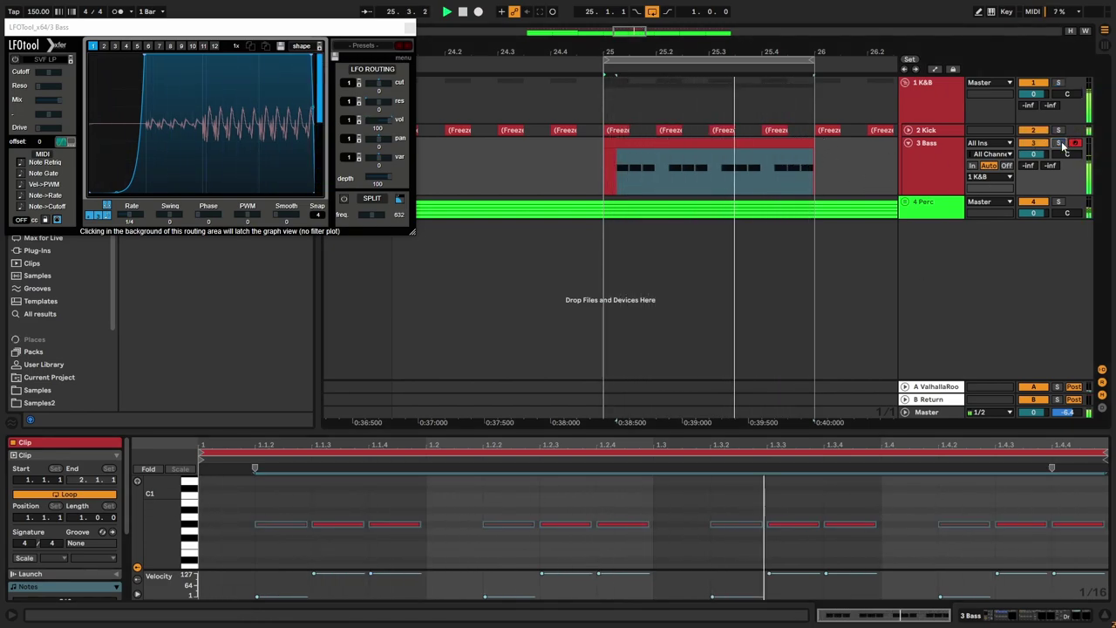
Step: Close LFOTool, review the Serum patch on the Bass track, and close its window
click(410, 28)
click(923, 131)
click(917, 156)
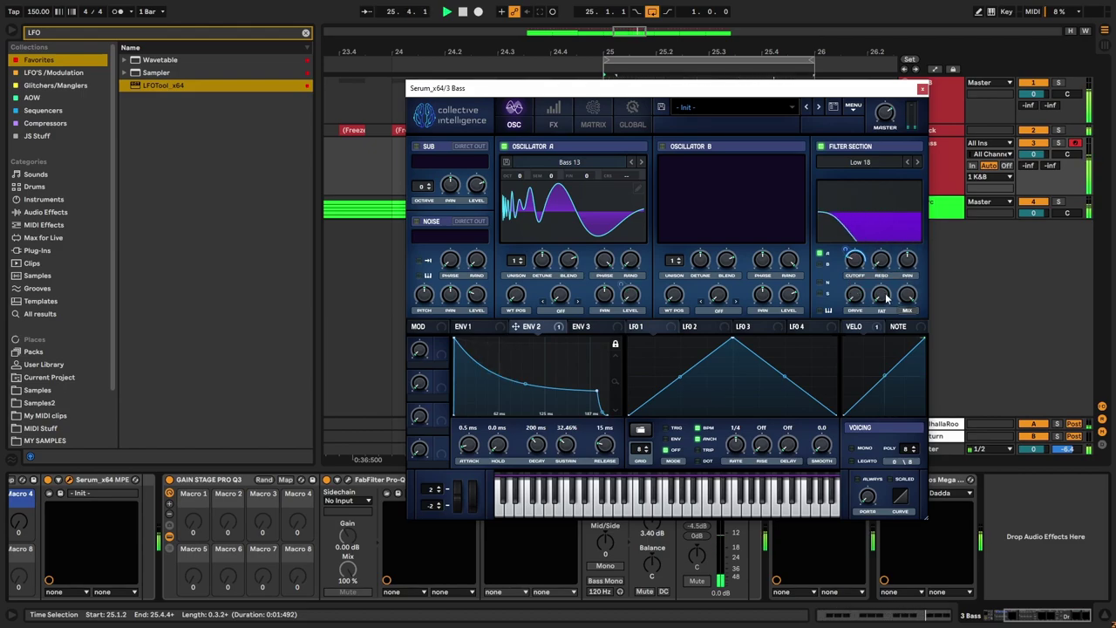
click(922, 88)
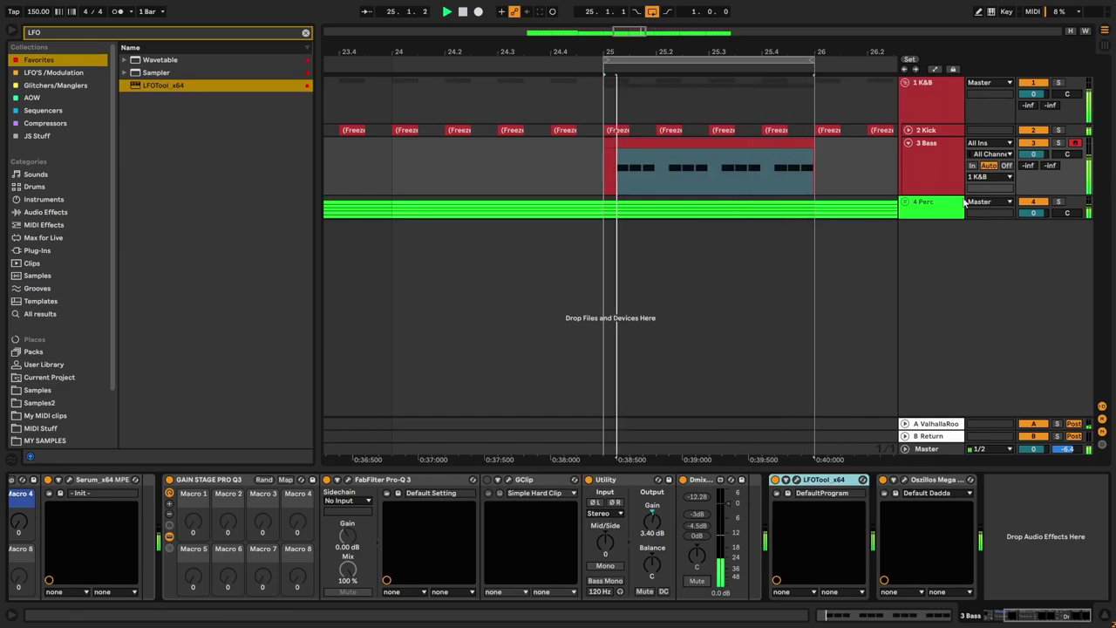
Step: Copy the one-bar bass clip to bar 17 and duplicate it repeatedly to fill the Bass track up to bar 33
click(755, 142)
scroll(562, 206, down, 5)
scroll(562, 204, down, 3)
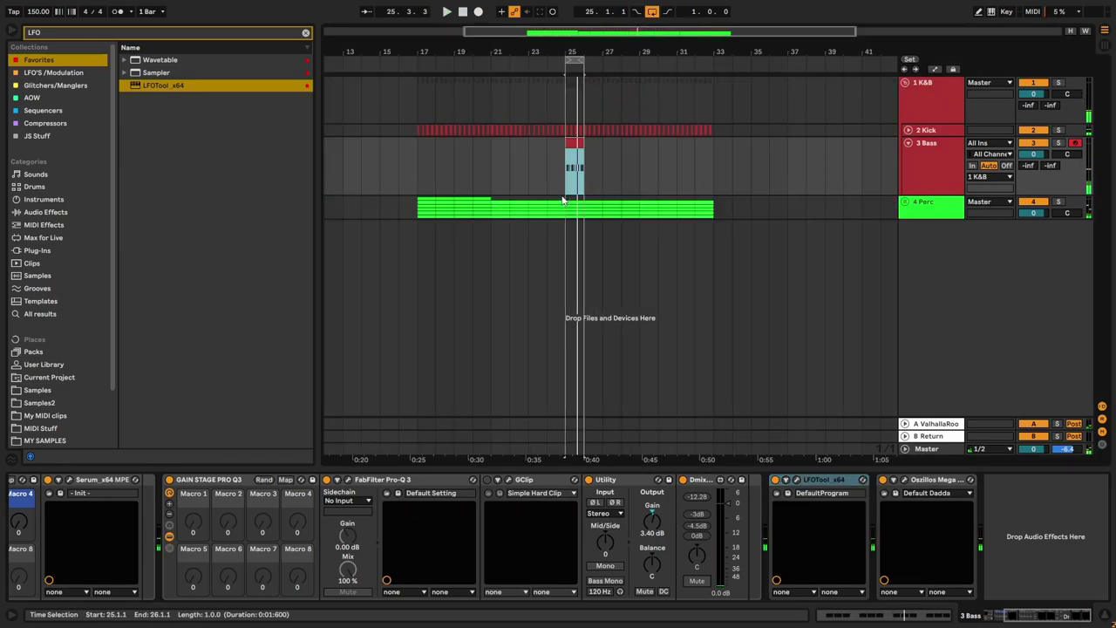
click(449, 157)
key(ctrl+v)
key(ctrl+d)
key(ctrl+d)
key(ctrl+d)
key(ctrl+d)
key(ctrl+d)
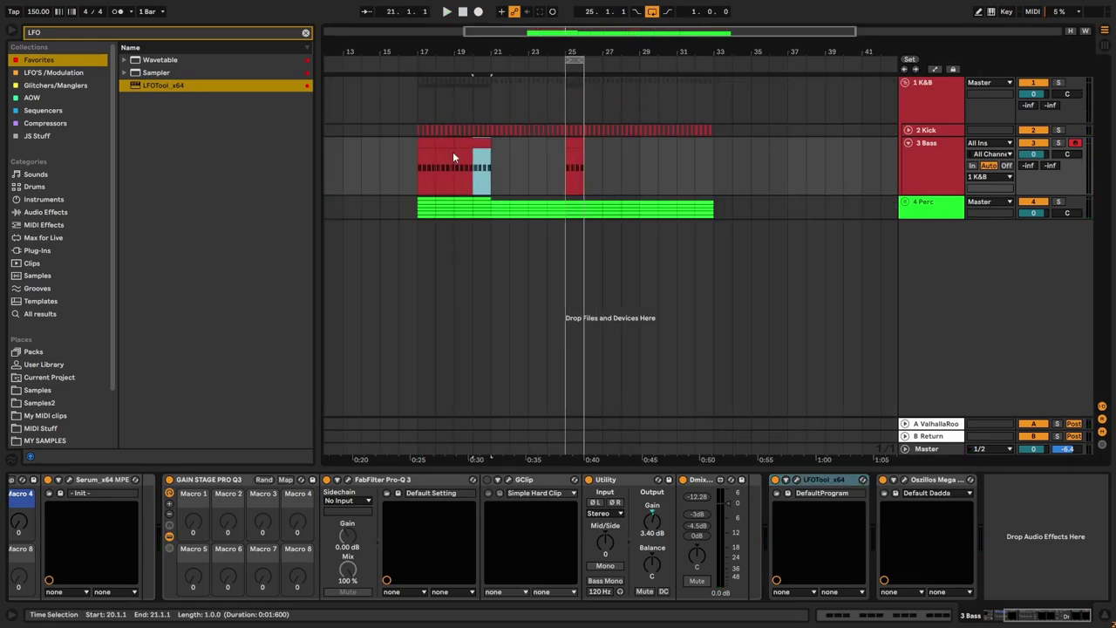
key(ctrl+d)
key(ctrl+d)
key(ctrl+d)
key(ctrl+d)
key(ctrl+d)
key(ctrl+d)
key(ctrl+d)
key(ctrl+d)
key(ctrl+d)
key(ctrl+d)
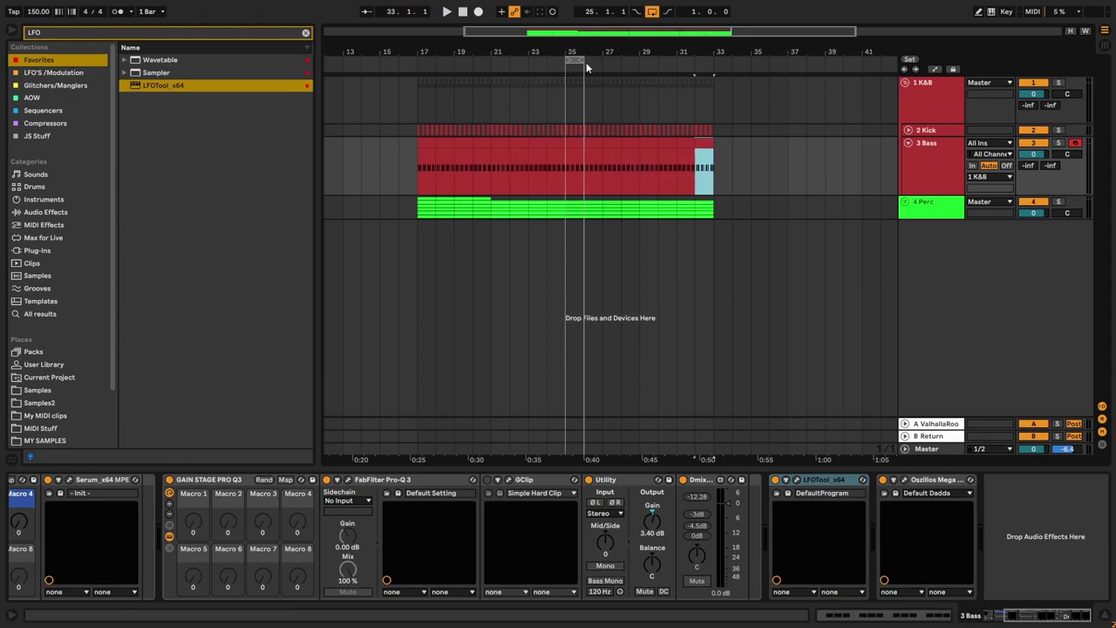
Step: Extend the loop to span bars 17 to 33, start playback, and select the Perc track
mouse_move(571, 60)
mouse_down()
mouse_move(423, 65)
mouse_move(414, 79)
mouse_move(416, 63)
mouse_up()
drag(592, 63, 715, 62)
key(space)
click(922, 210)
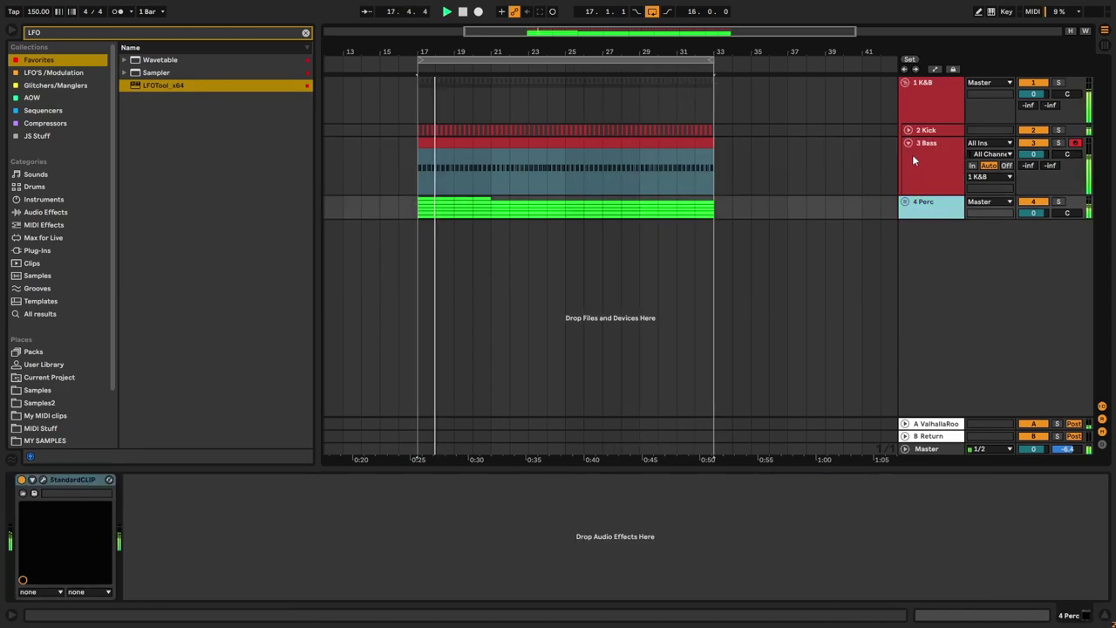
Step: Fold the Bass track and the K&B group, and insert a new MIDI track below Perc
click(907, 143)
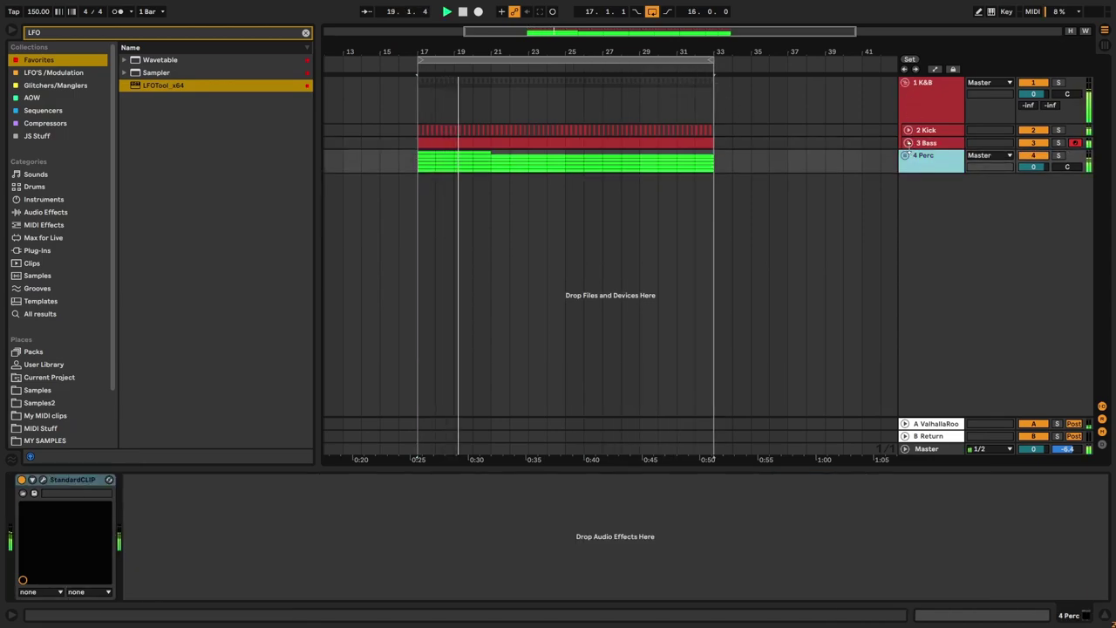
right_click(927, 185)
click(944, 203)
click(903, 81)
right_click(922, 131)
click(227, 249)
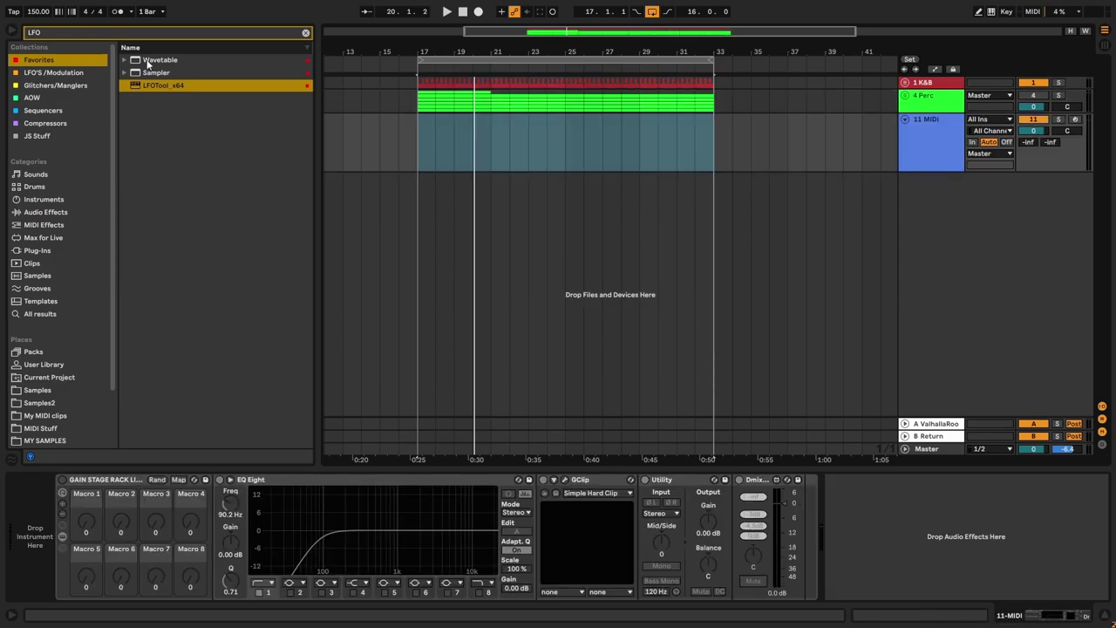
Step: Search the favorites for Serum and load Serum Rack.adg onto the new MIDI track
text(Serum)
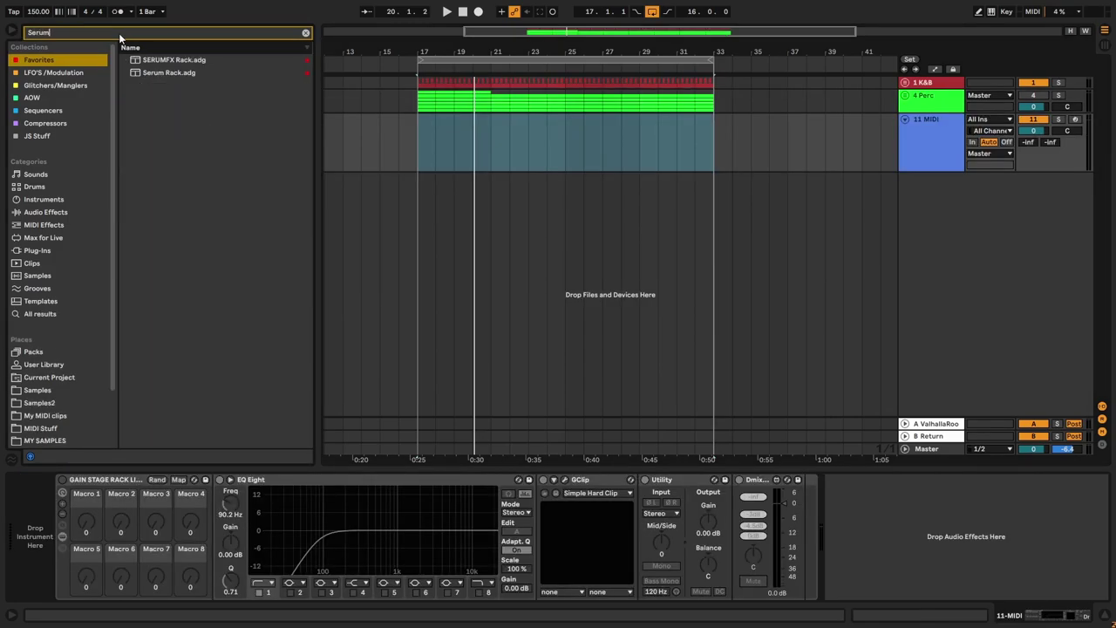
click(161, 74)
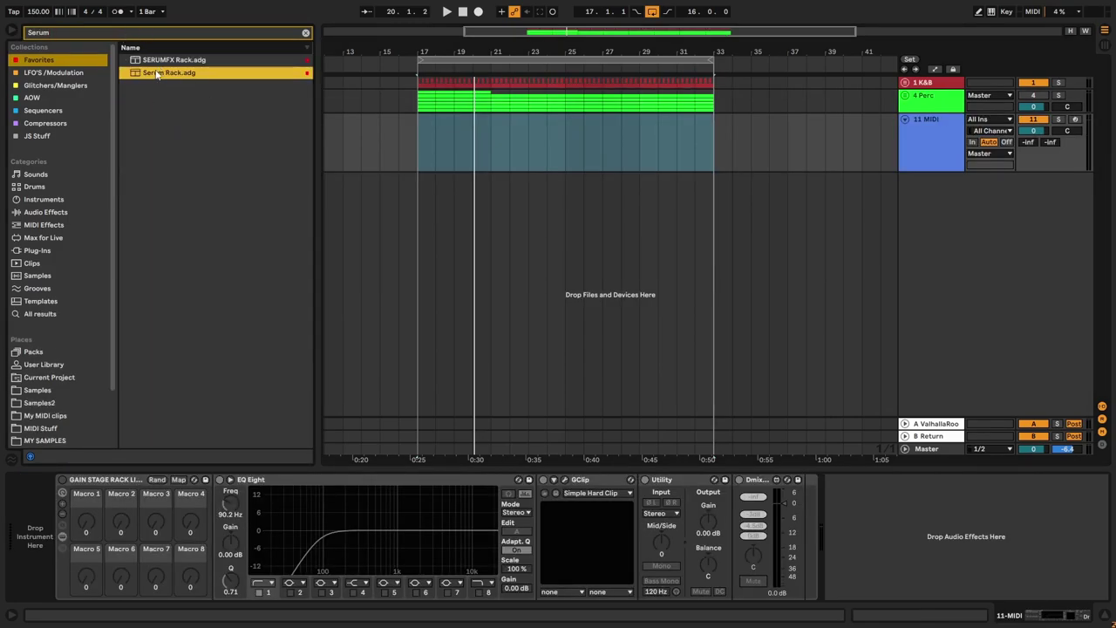
drag(158, 74, 29, 535)
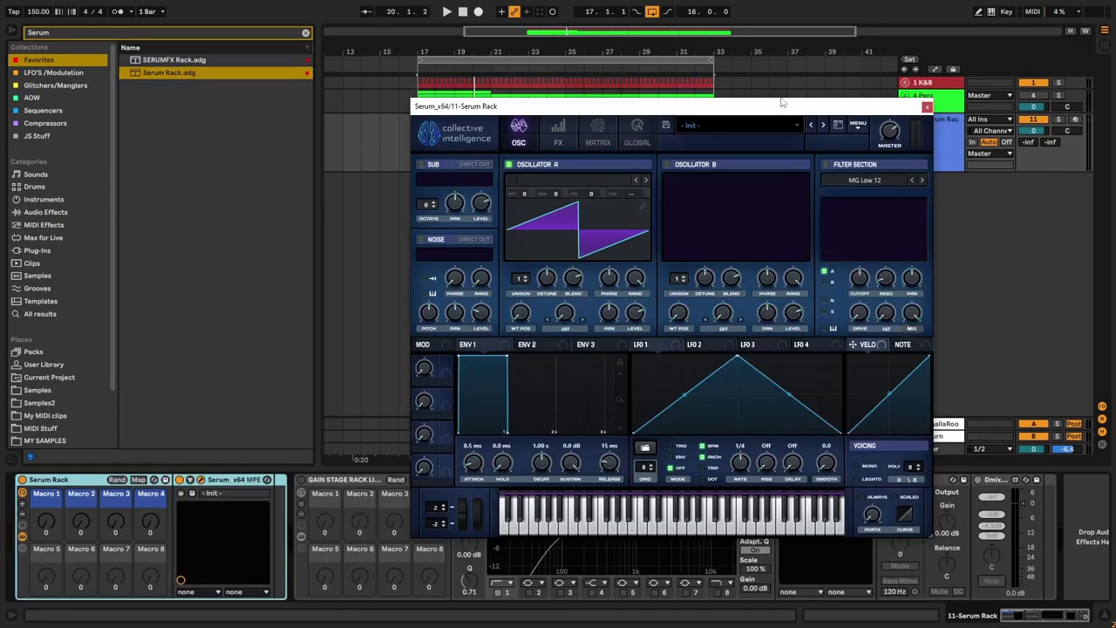
drag(782, 103, 538, 76)
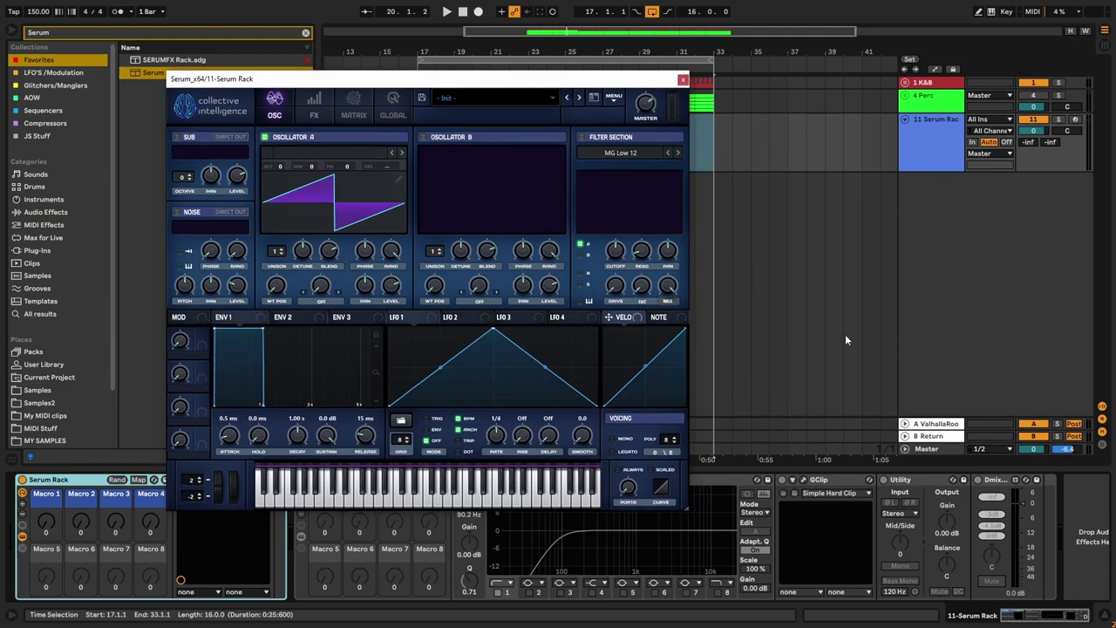
Step: Color the Serum Rack track dark blue and move the Serum window clear of the track headers
right_click(777, 355)
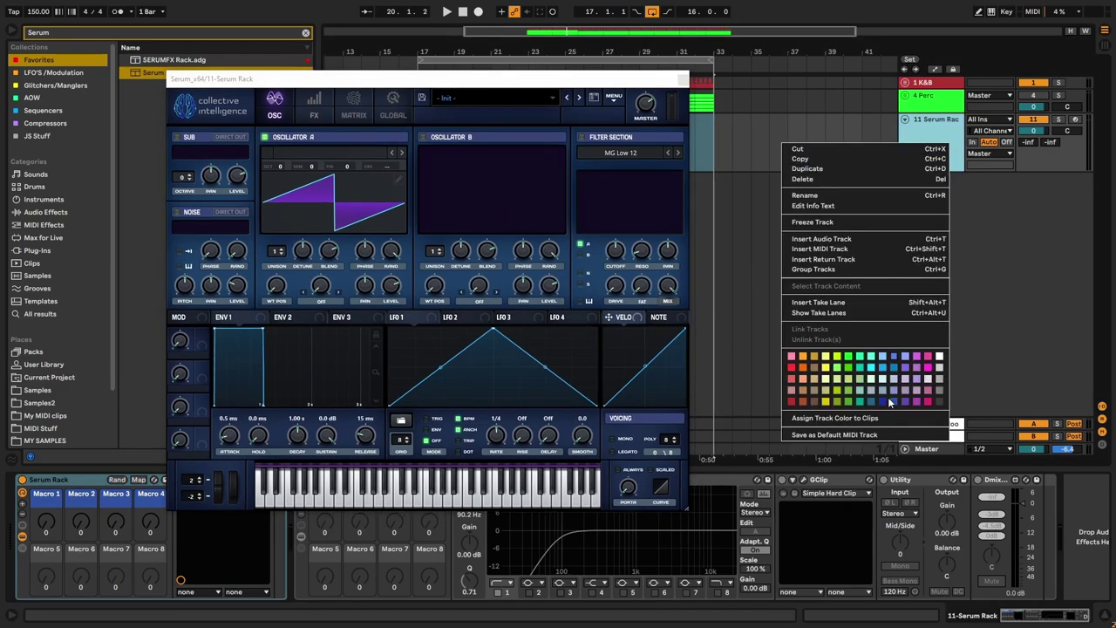
right_click(934, 214)
click(1041, 402)
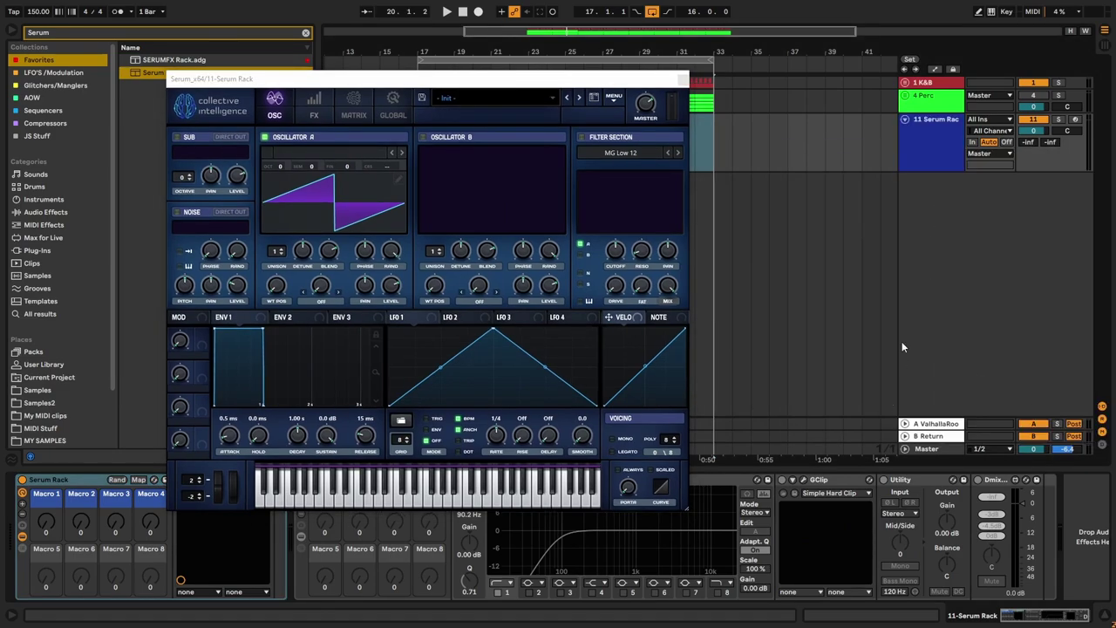
drag(418, 85, 444, 62)
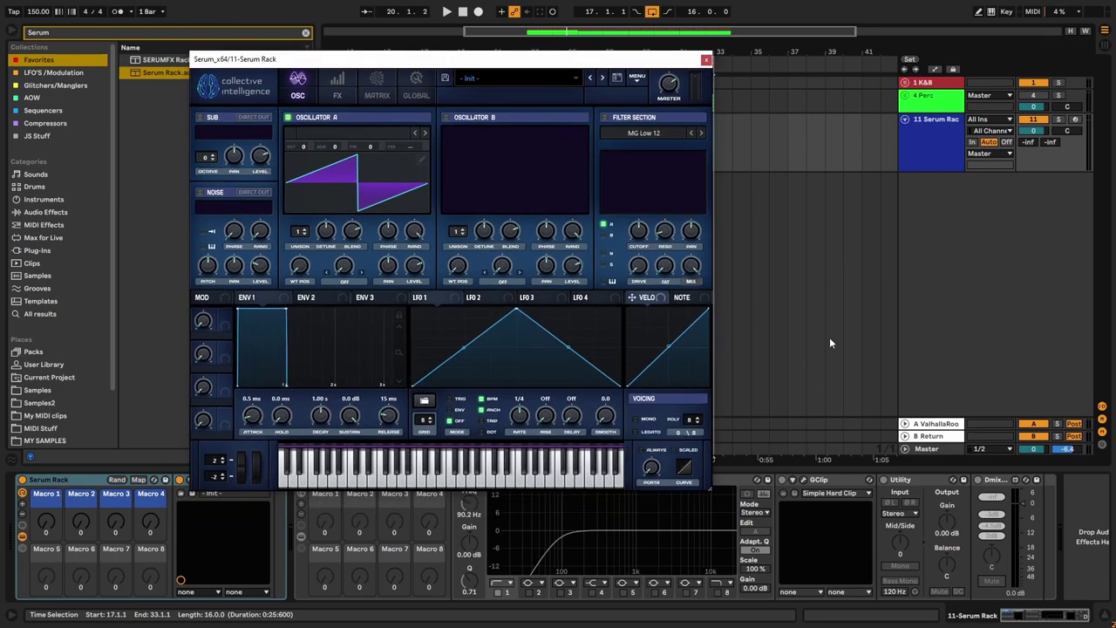
key(super)
key(super)
Step: Load the 8 Bit Quantize wavetable from PsyTables V4's Misc folder into Oscillator A
click(366, 136)
mouse_move(361, 264)
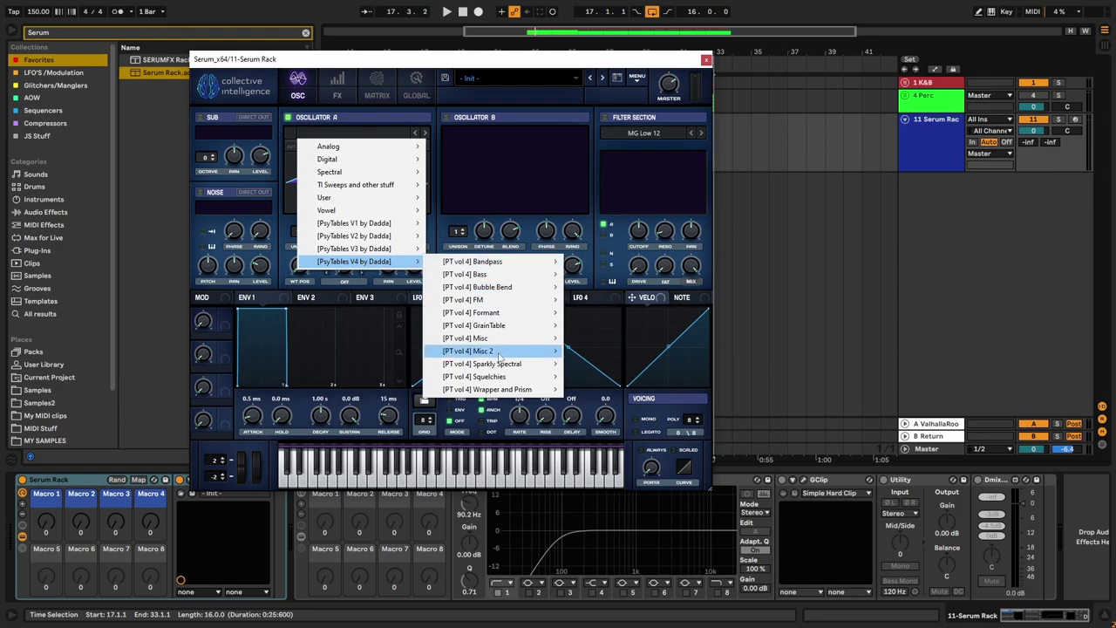
mouse_move(497, 342)
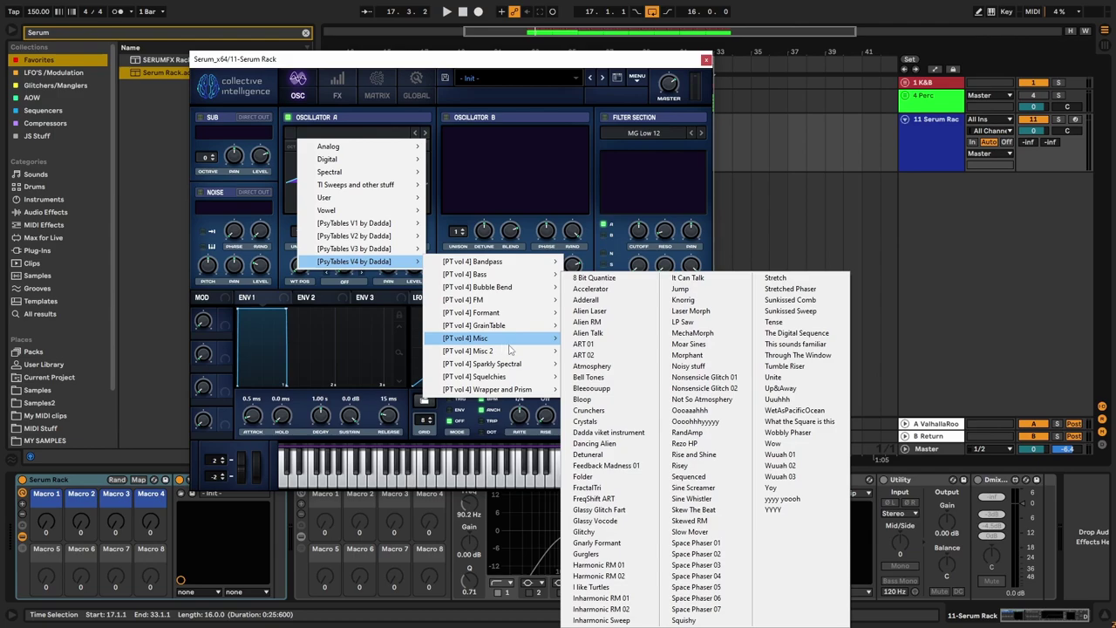
click(597, 278)
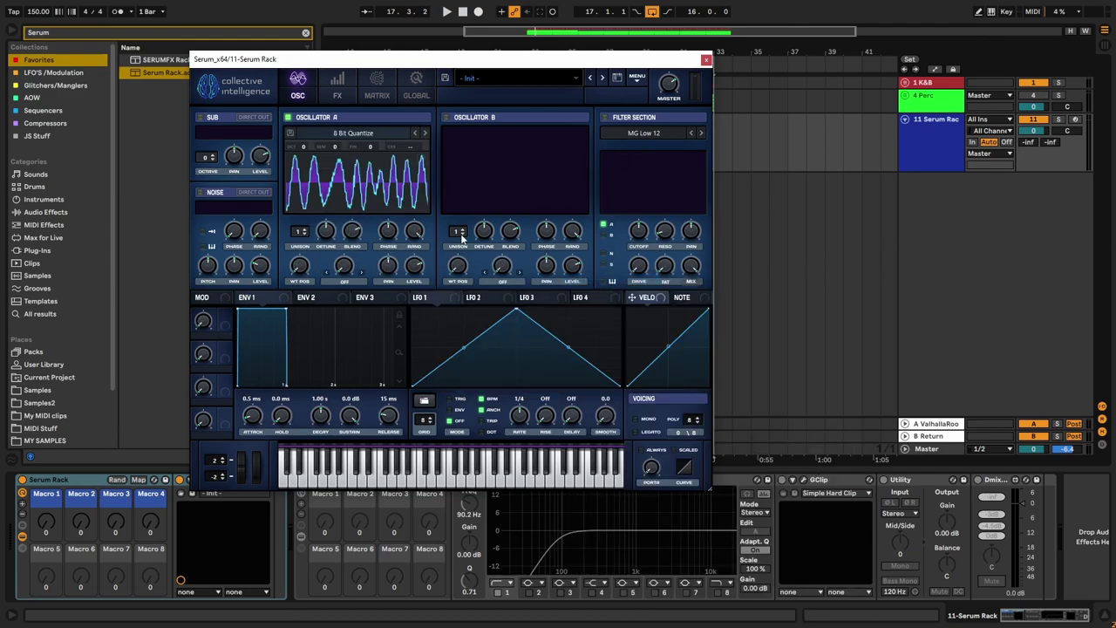
drag(486, 65, 462, 28)
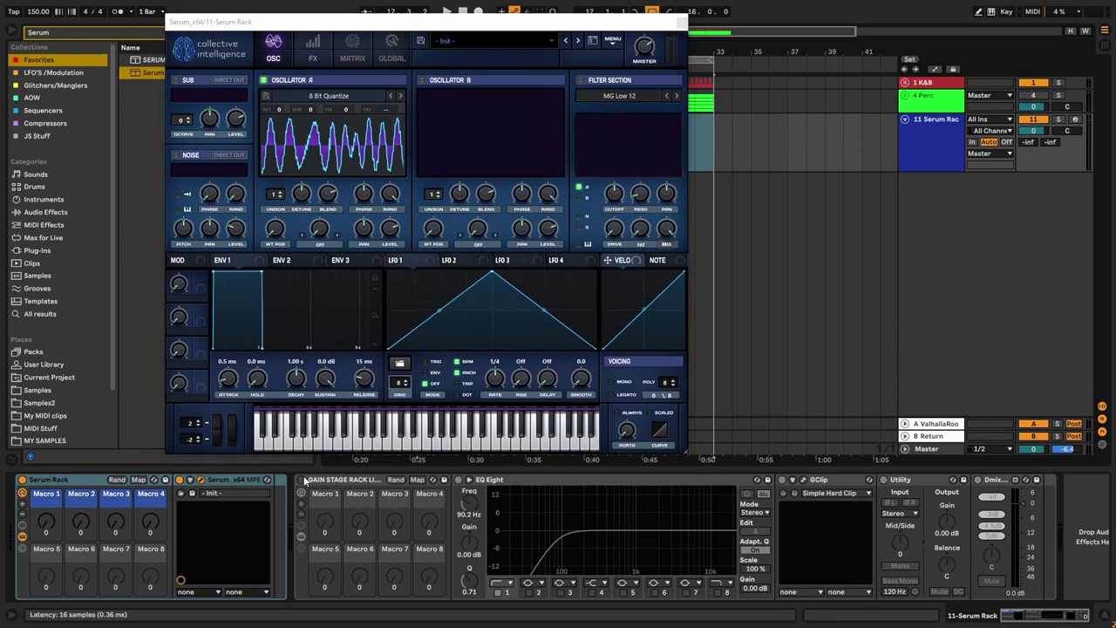
Step: Enable the gain stage rack, set its Utility gain to -15.0 dB, and play a test note on the armed track
click(813, 480)
drag(949, 523, 949, 545)
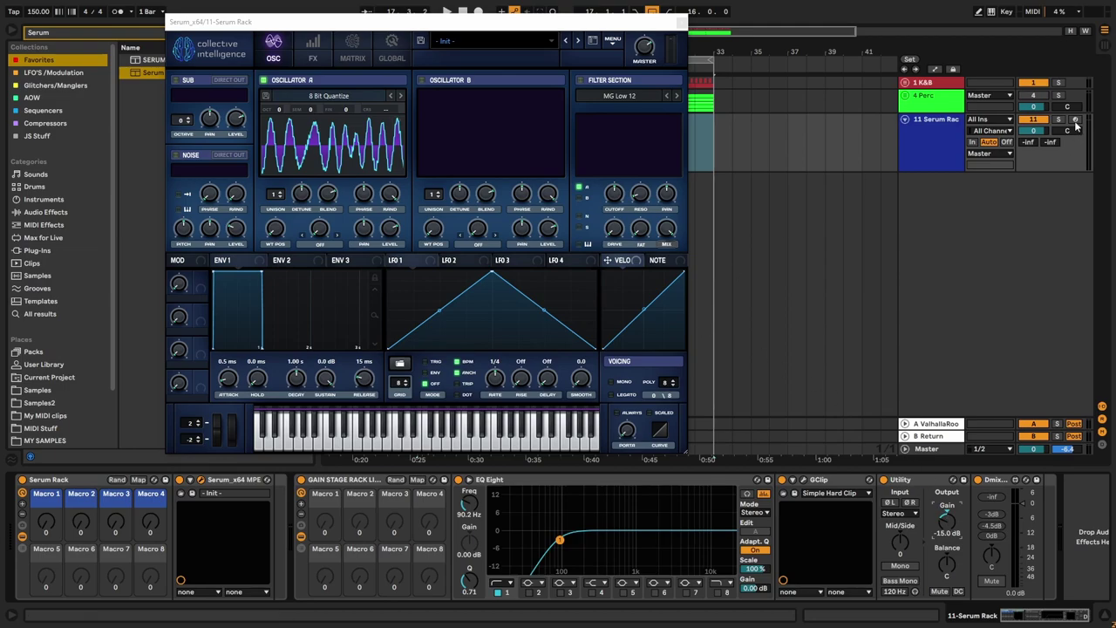
key(a)
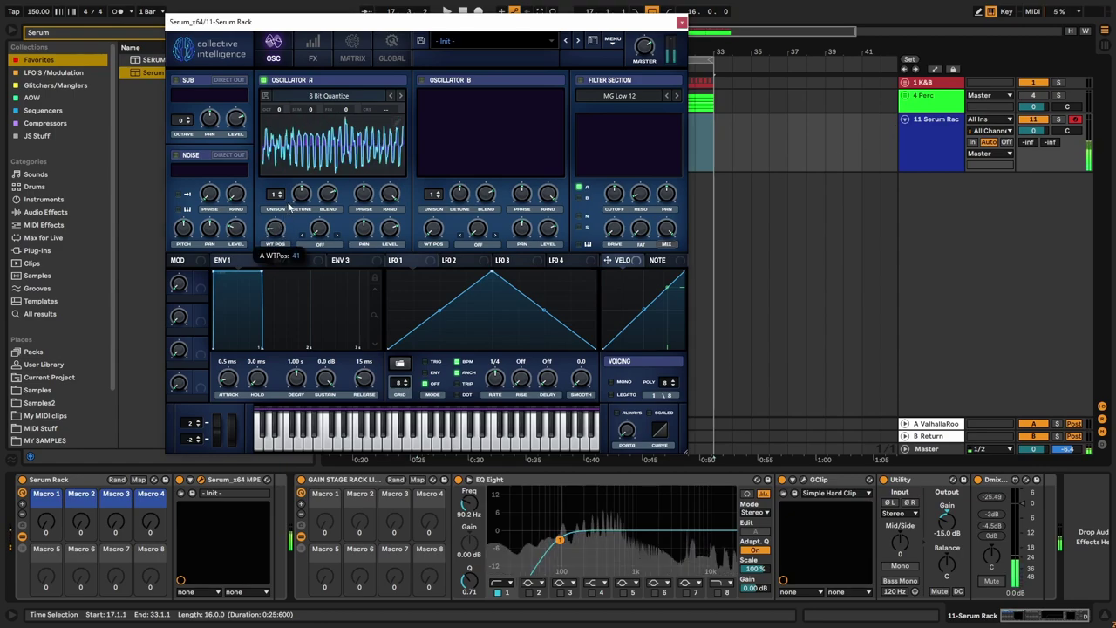
Step: Audition Oscillator A's wavetables from 8 Bit Quantize up to Alien RM, sweeping the wavetable position along the way
drag(275, 228, 297, 285)
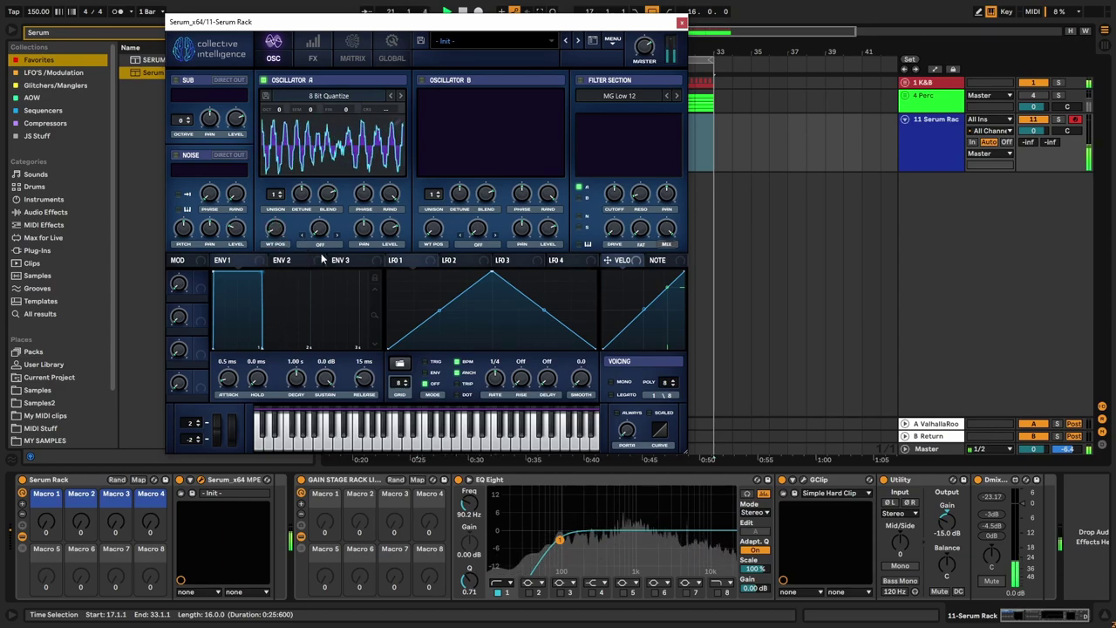
click(400, 95)
drag(277, 231, 396, 144)
click(402, 97)
mouse_move(275, 228)
mouse_down()
mouse_move(281, 187)
mouse_move(277, 231)
mouse_up()
click(401, 97)
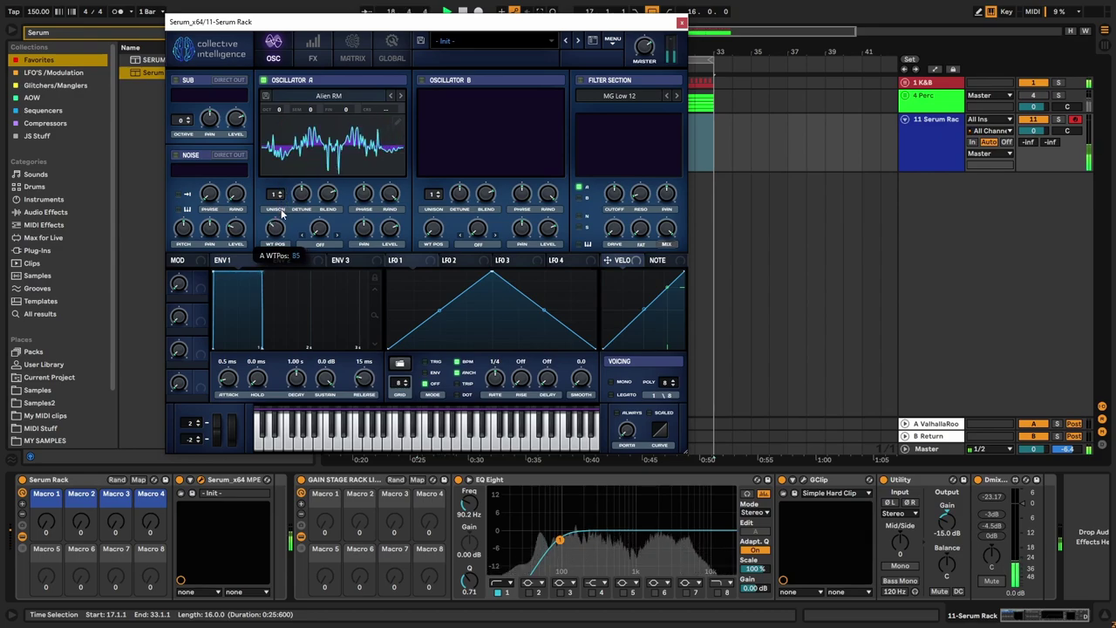
Step: Sweep the wavetable position of Alien RM and Alien Talk, and advance Oscillator A to the Bell Tones wavetable
drag(279, 194, 290, 180)
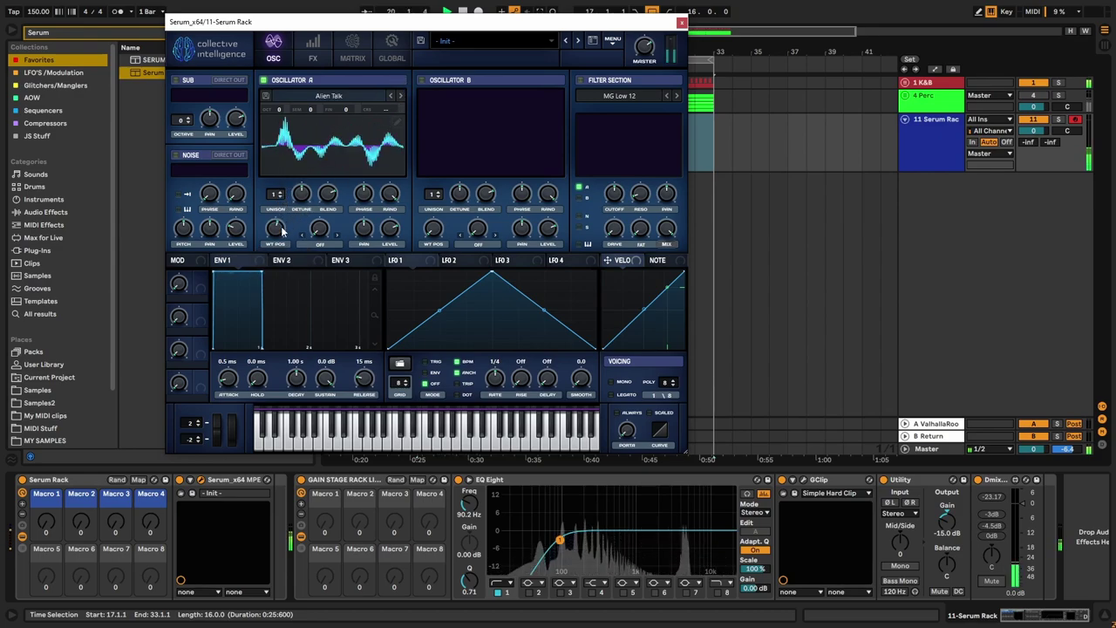
drag(281, 229, 270, 265)
drag(276, 228, 278, 288)
click(395, 97)
click(399, 96)
click(400, 97)
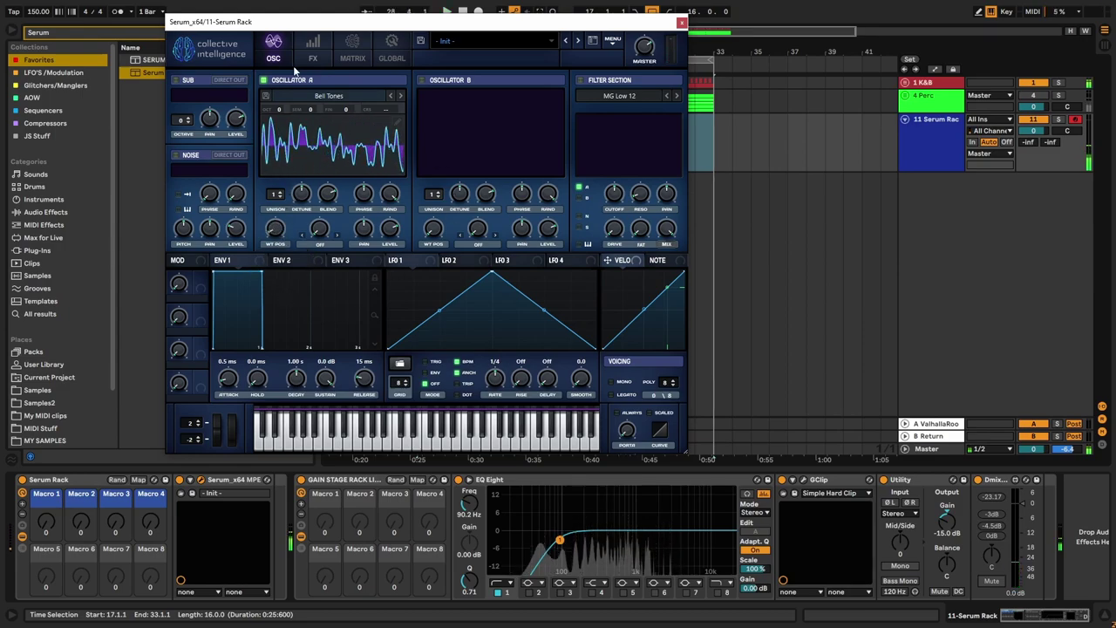
Step: Enable Serum's Hall reverb with its size at 88%, and sweep Oscillator A's Bell Tones wavetable position to about 148
click(312, 63)
click(202, 209)
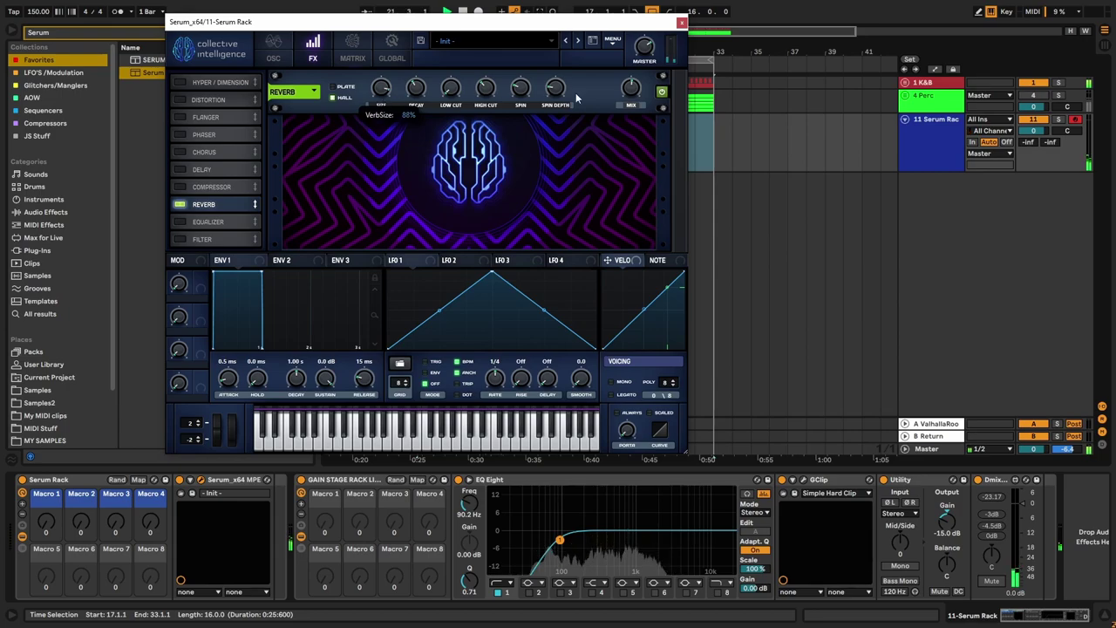
click(286, 56)
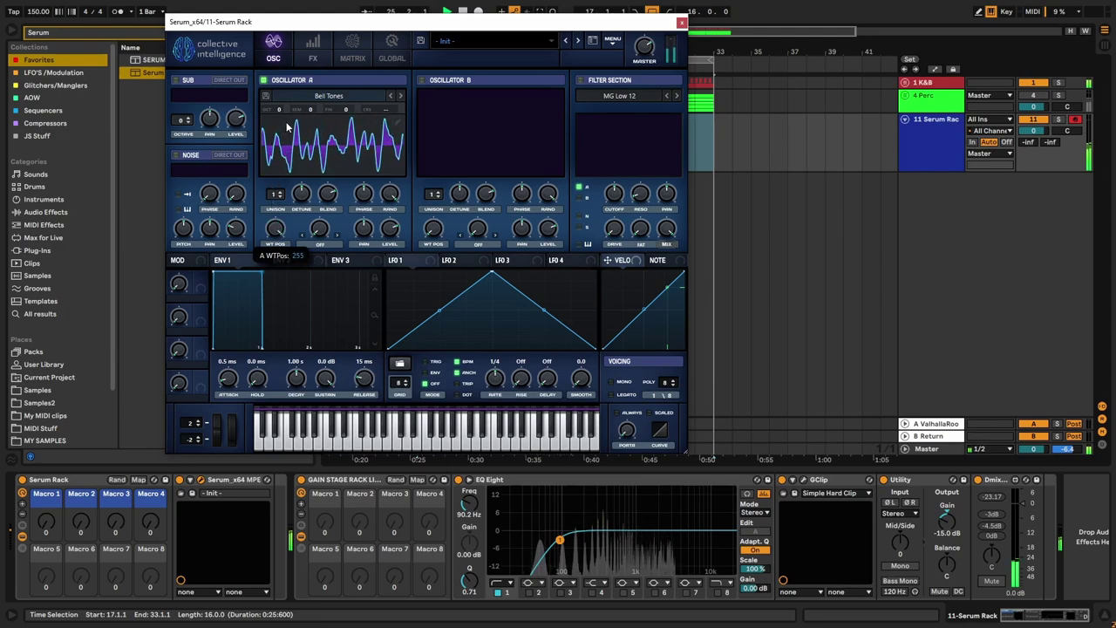
drag(291, 148, 290, 155)
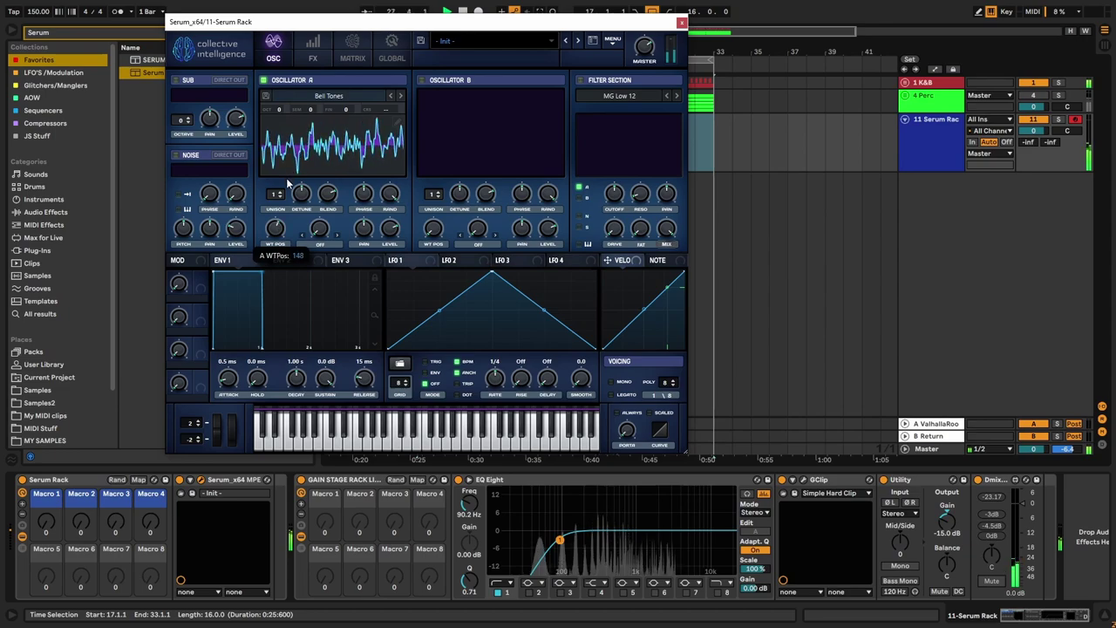
Step: Sweep Oscillator A's Bell Tones wavetable position, and raise the Hall reverb's low cut to 29%
drag(287, 188, 285, 257)
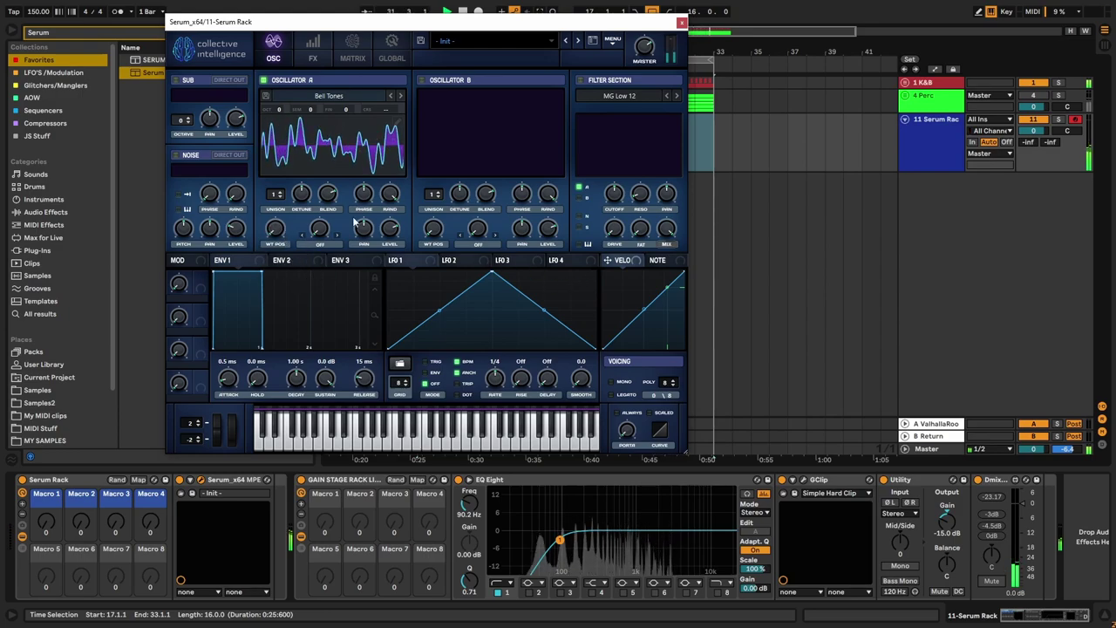
click(313, 53)
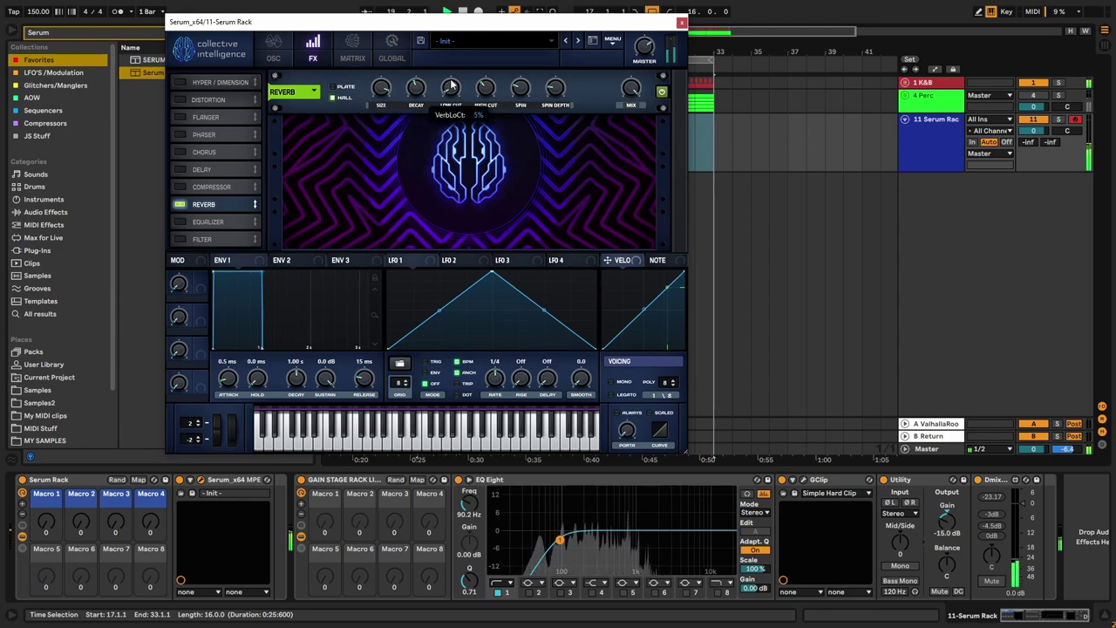
drag(450, 66, 451, 58)
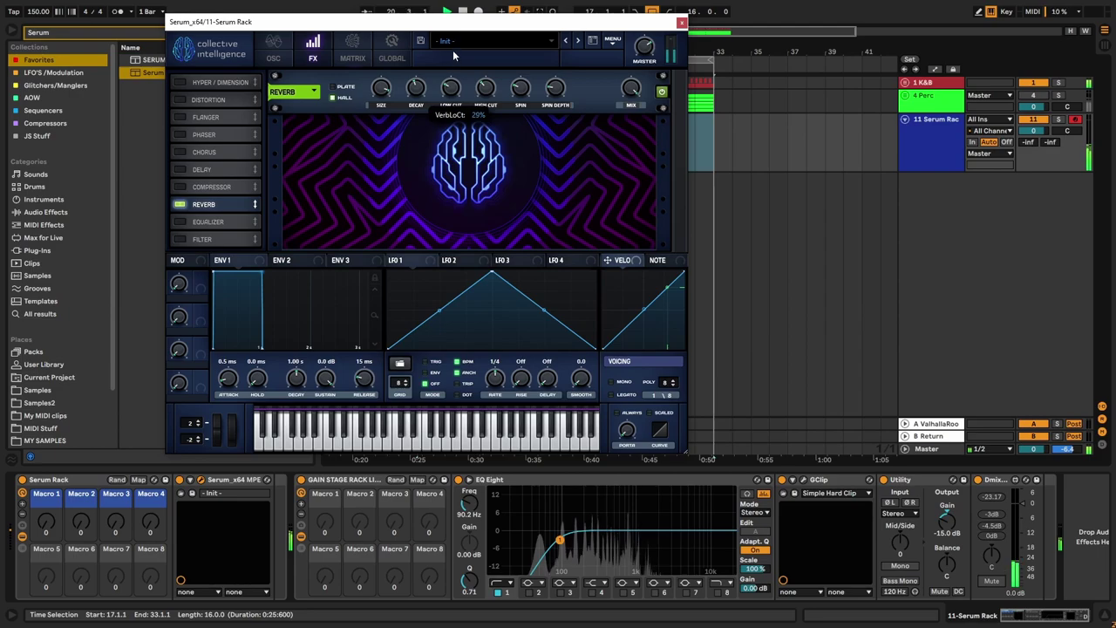
click(277, 51)
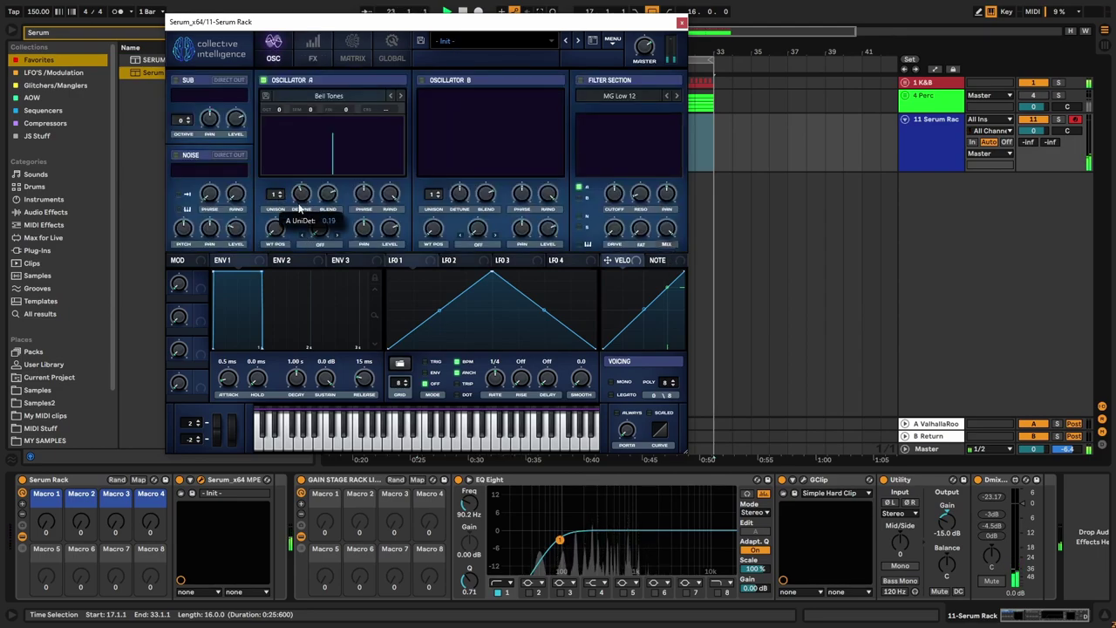
Step: Modulate Oscillator A's wavetable position with LFO 1 at a rate of 16 bar, and close the Serum window
drag(278, 197, 284, 202)
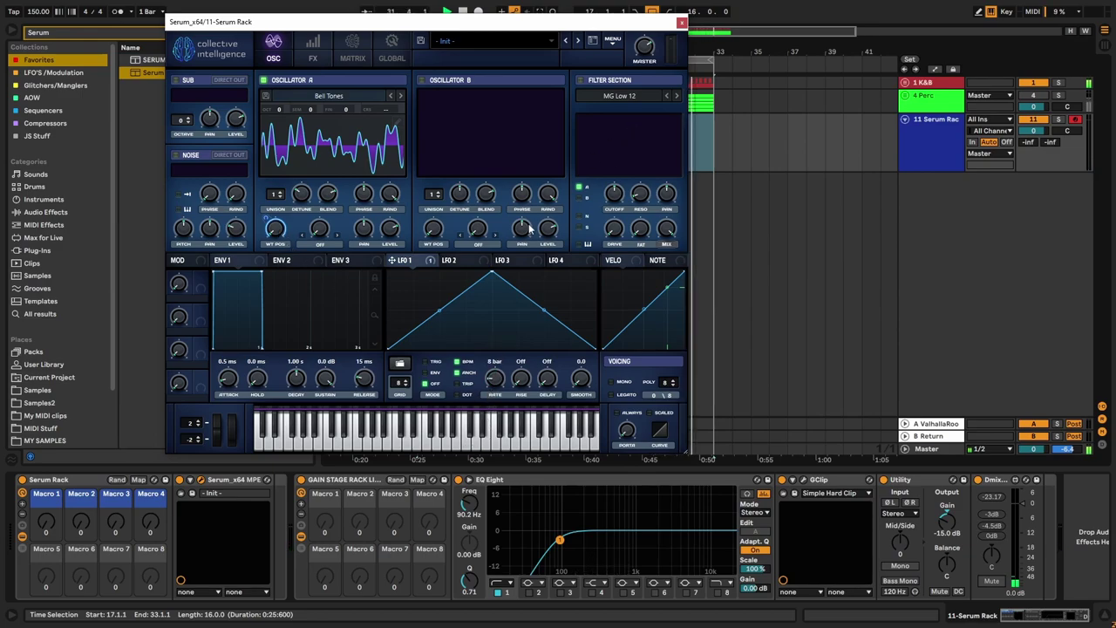
drag(490, 376, 489, 385)
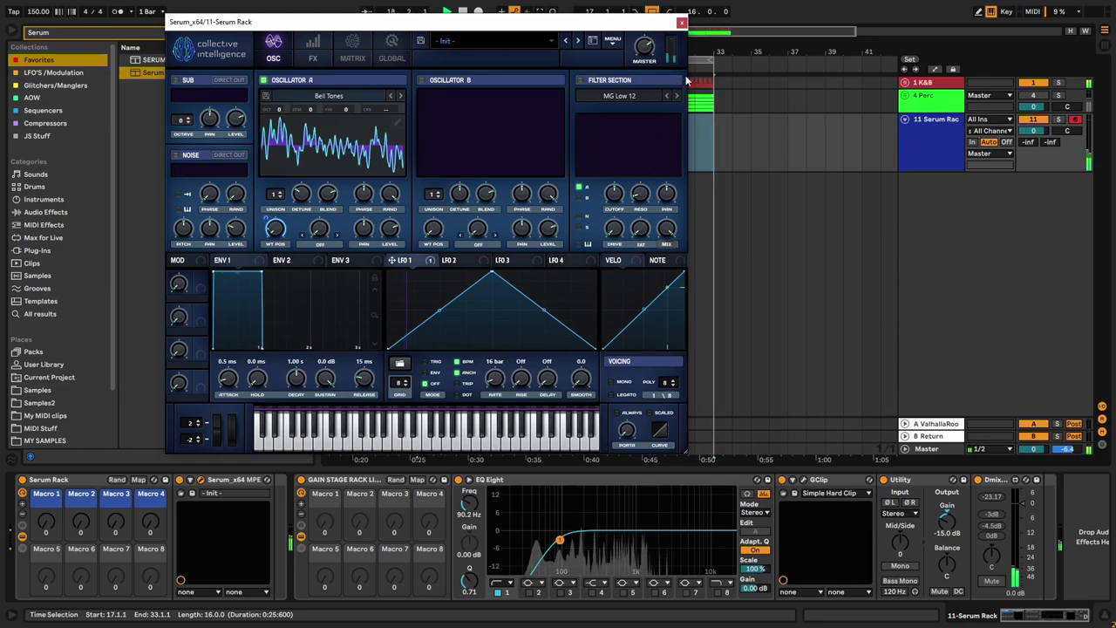
click(681, 22)
Step: Insert an empty 16-bar MIDI clip on the Serum Rack track from bar 17 to bar 33
drag(422, 153, 492, 159)
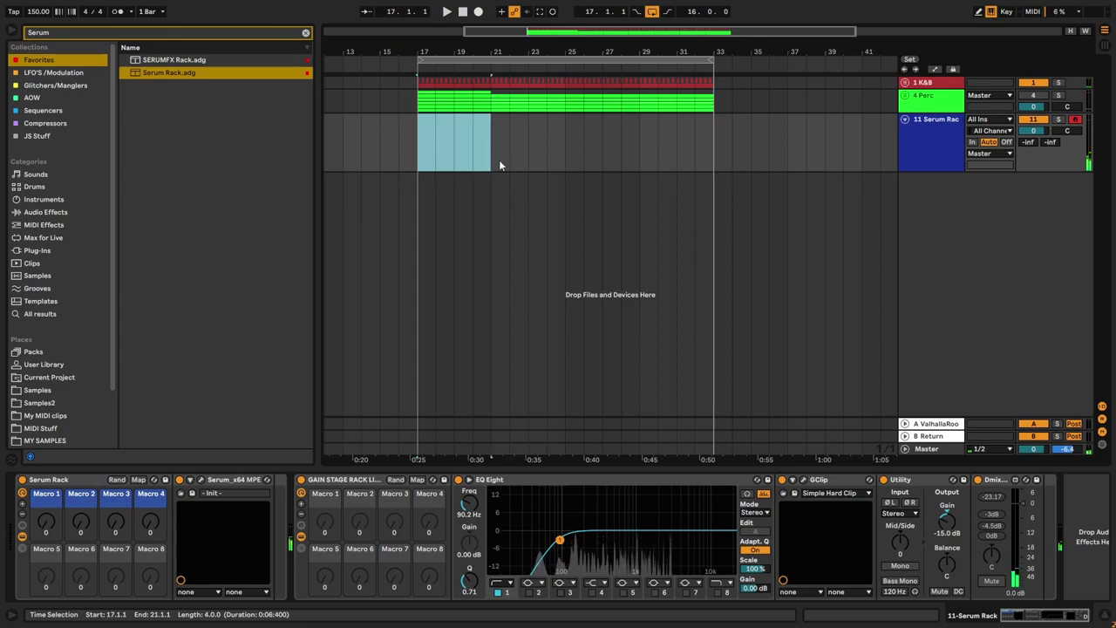
drag(703, 154, 411, 155)
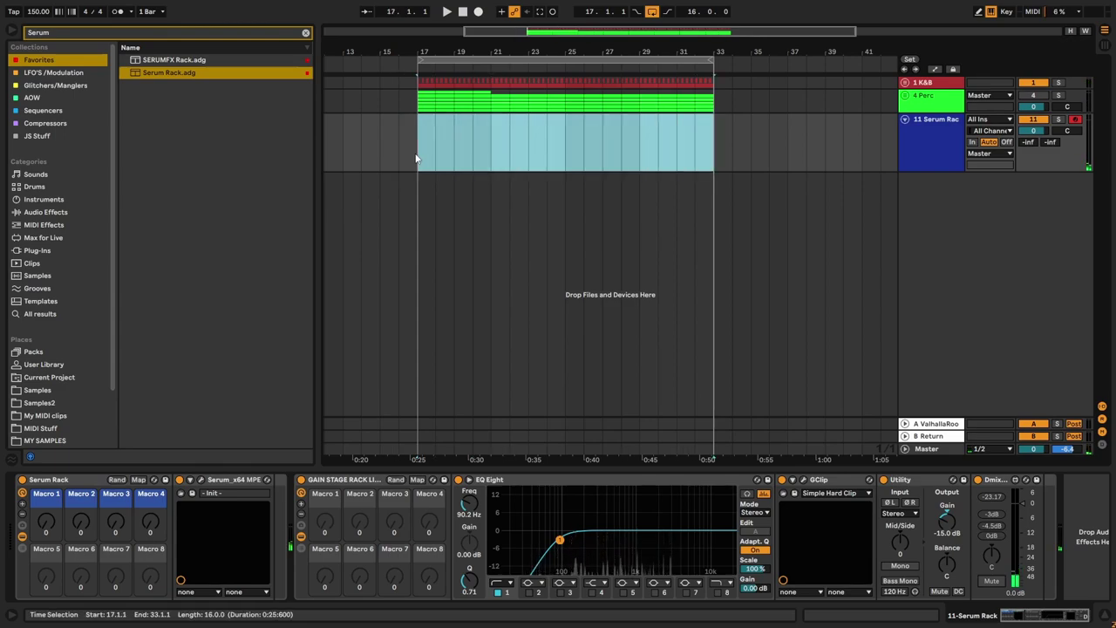
key(super+shift+m)
Step: Set the new clip's note grid to 2 bars
scroll(208, 558, up, 1)
click(208, 544)
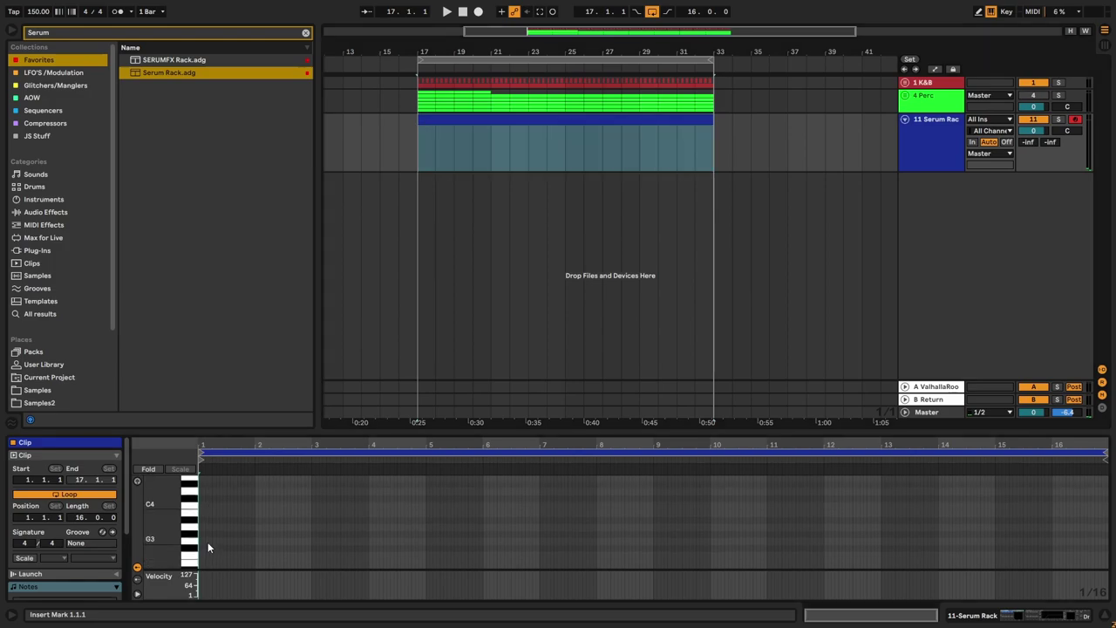
drag(164, 526, 185, 526)
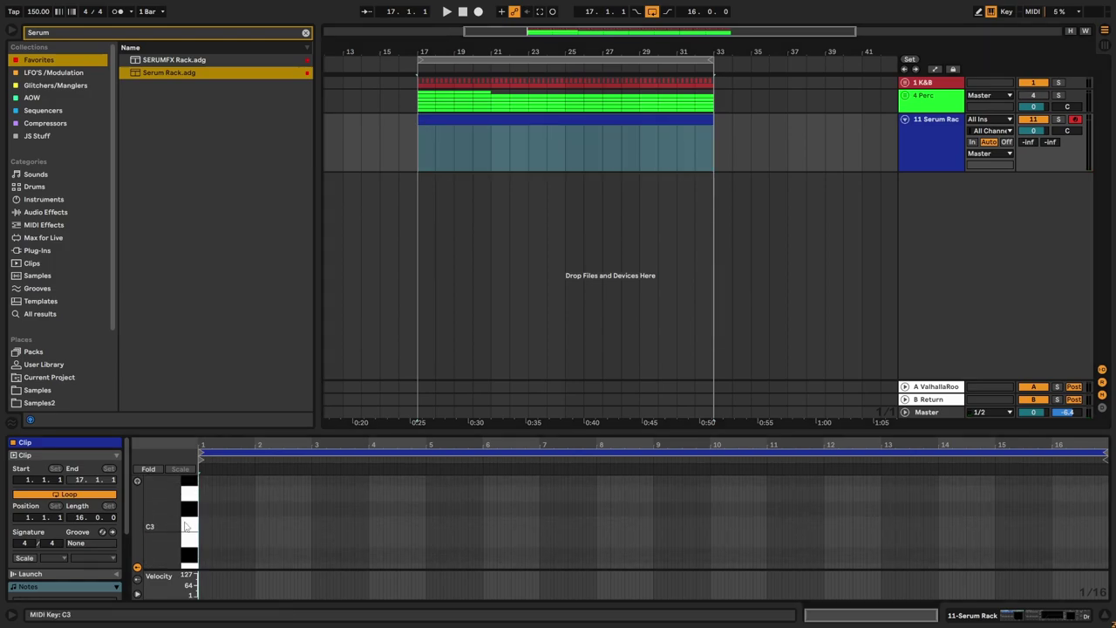
right_click(236, 516)
click(288, 448)
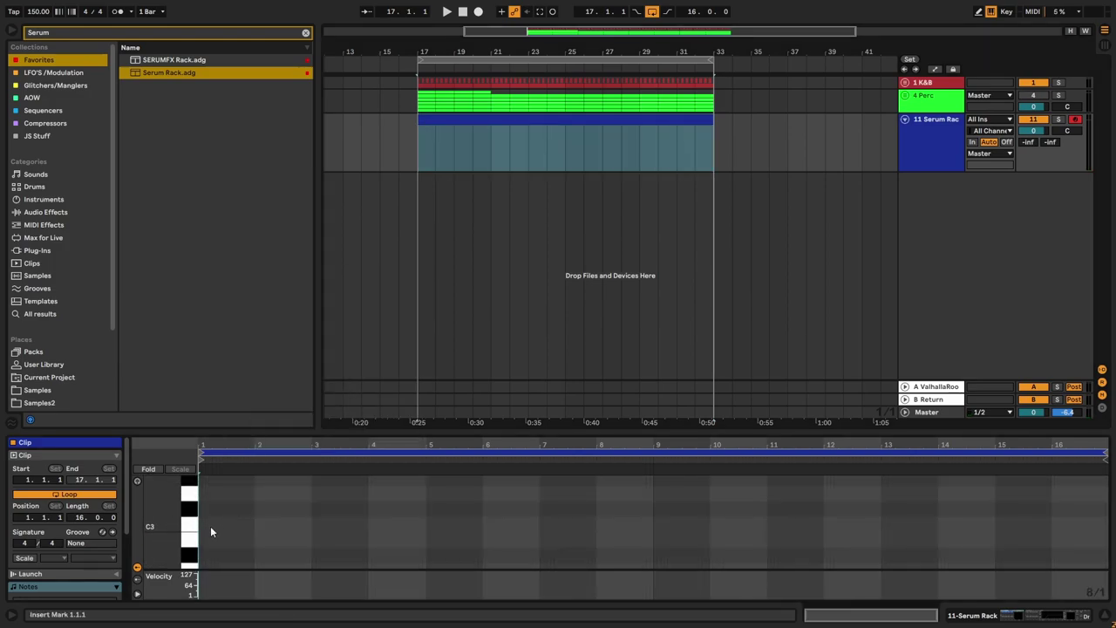
right_click(260, 516)
click(353, 446)
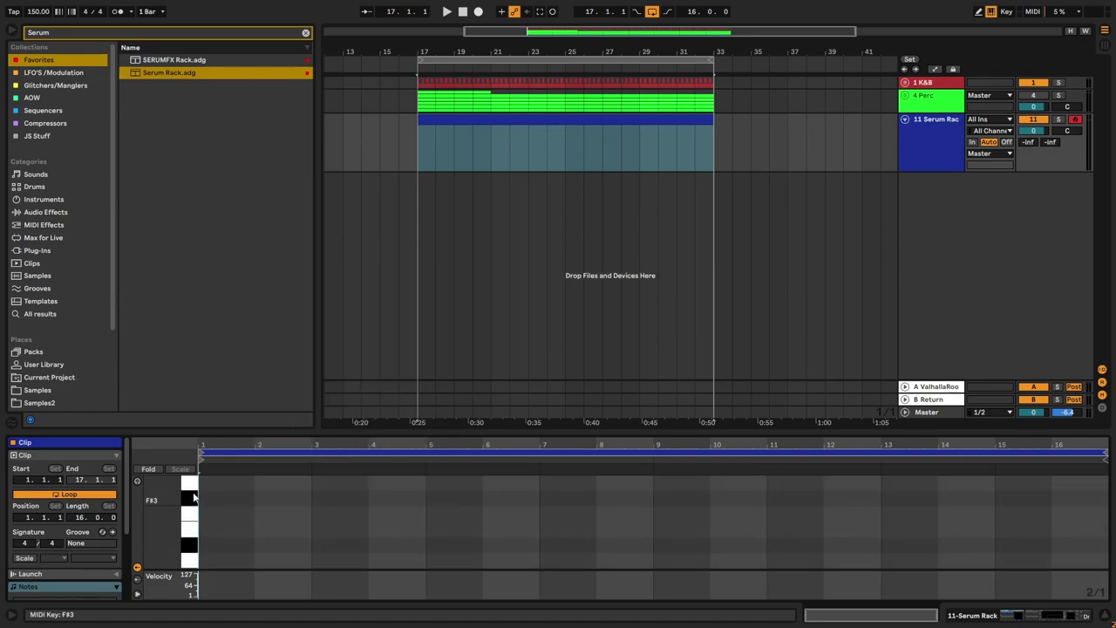
Step: Draw a two-bar note at the clip's start and transpose it to G#1 during loop playback
click(209, 486)
key(space)
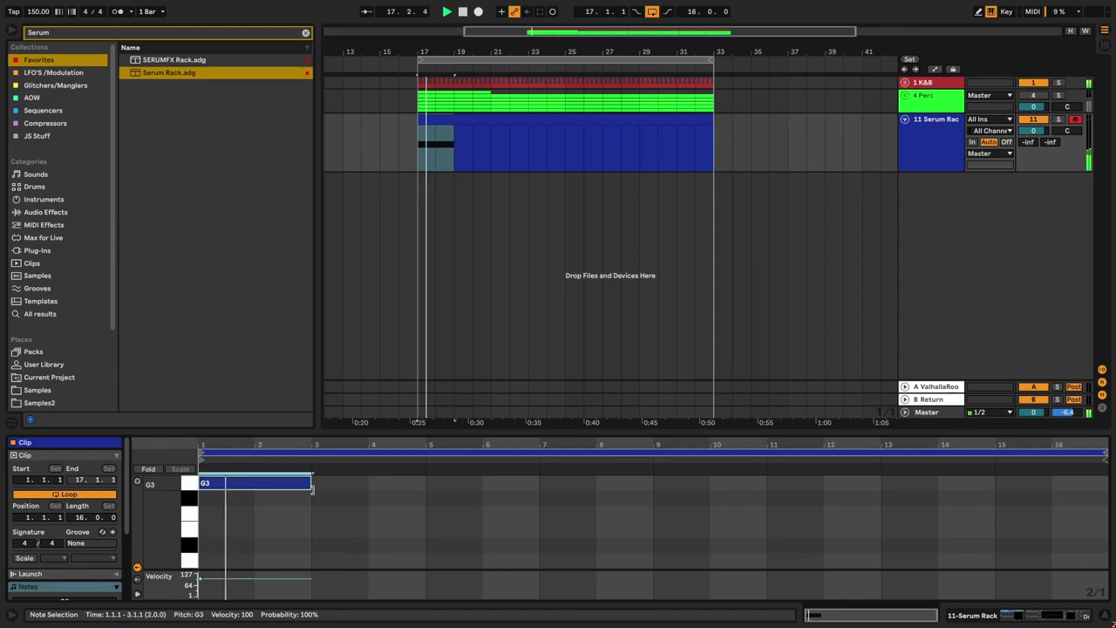
key(shift+Down)
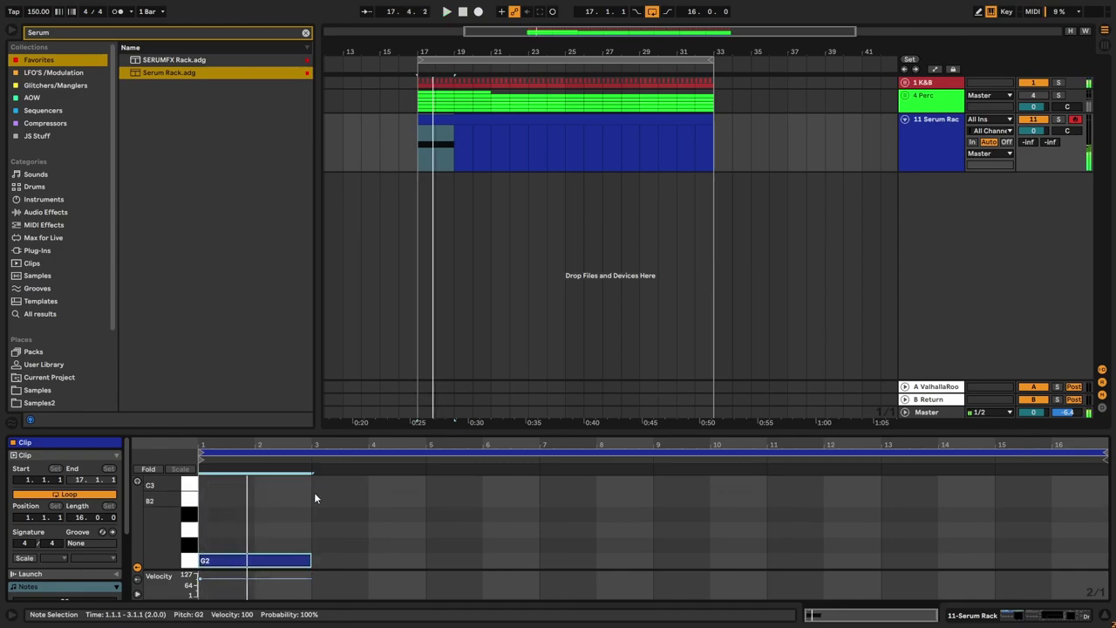
key(shift+Down)
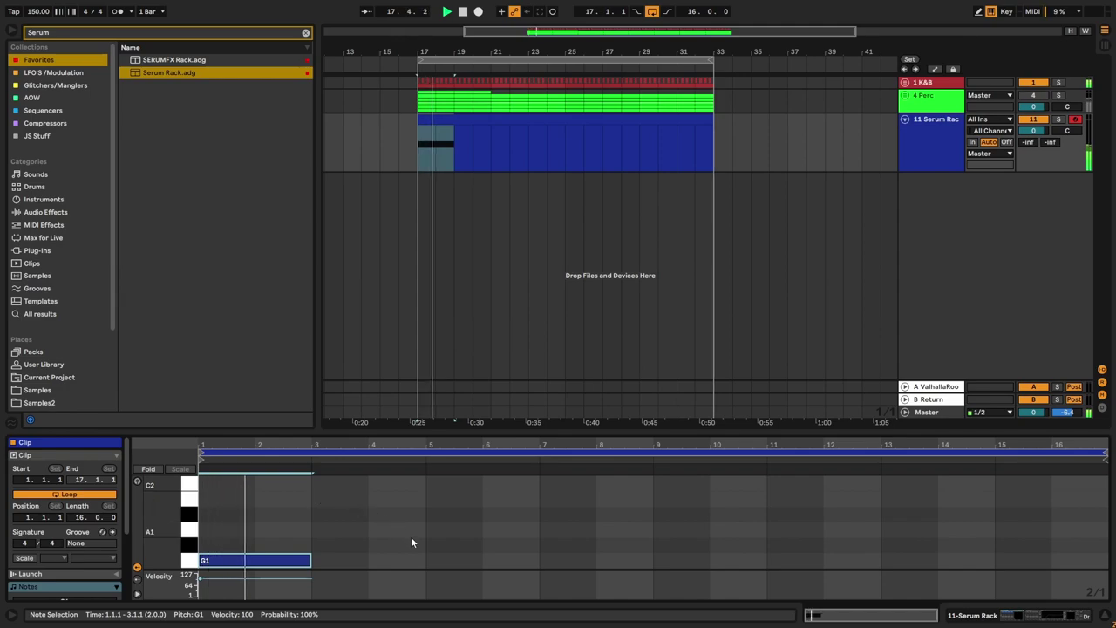
scroll(449, 556, down, 4)
key(Up)
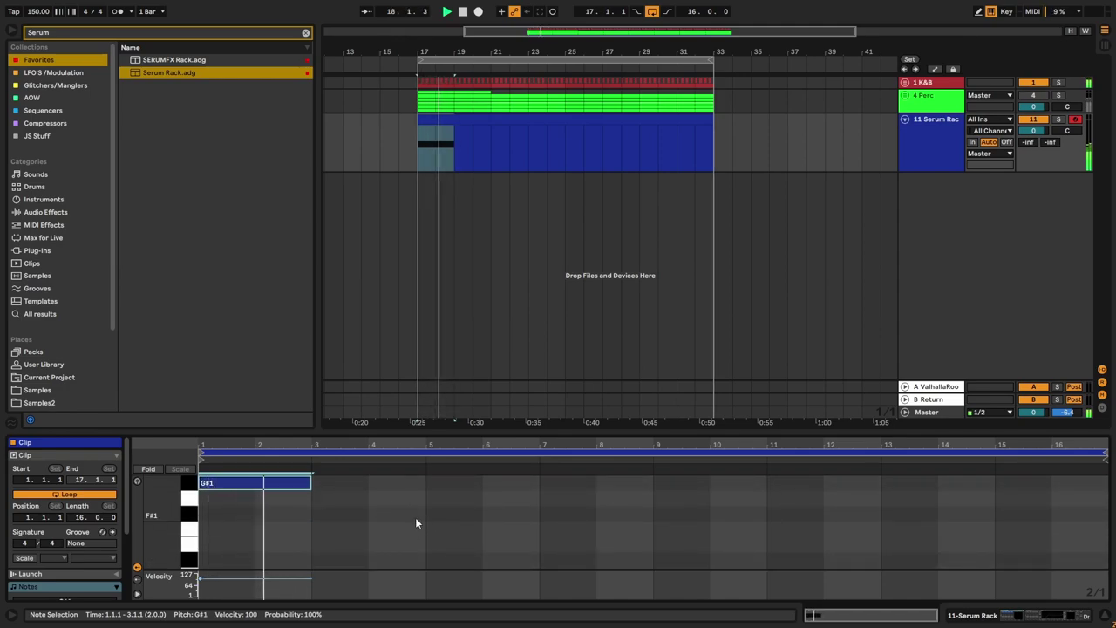
Step: Copy the opening two-bar note to bar 5 at G#0 and to bar 9 at G#1
drag(296, 486, 444, 482)
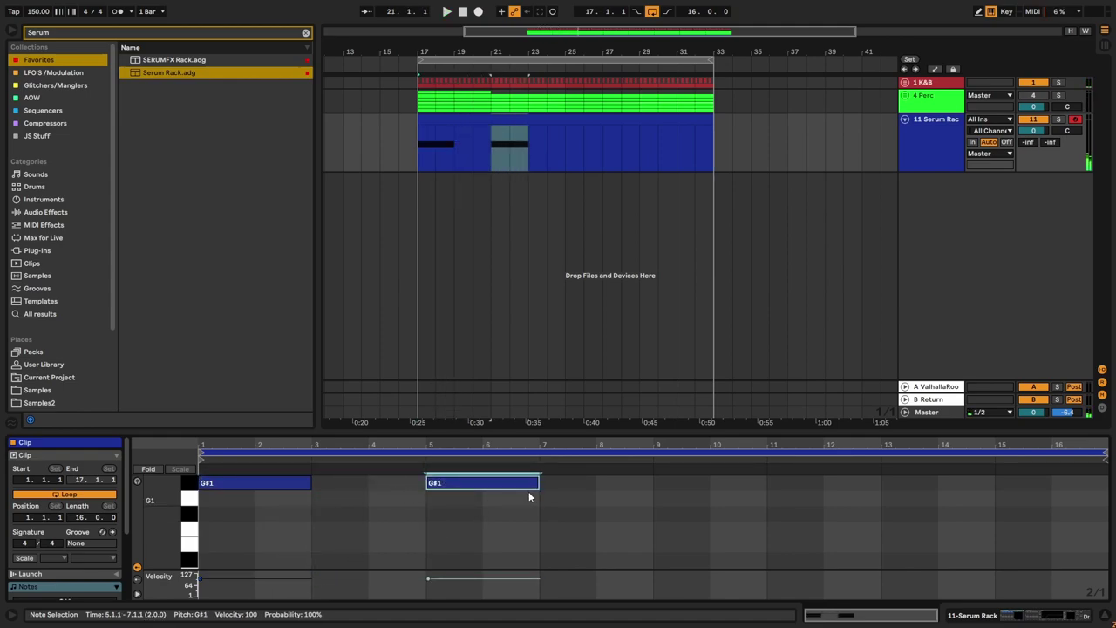
key(shift+Down)
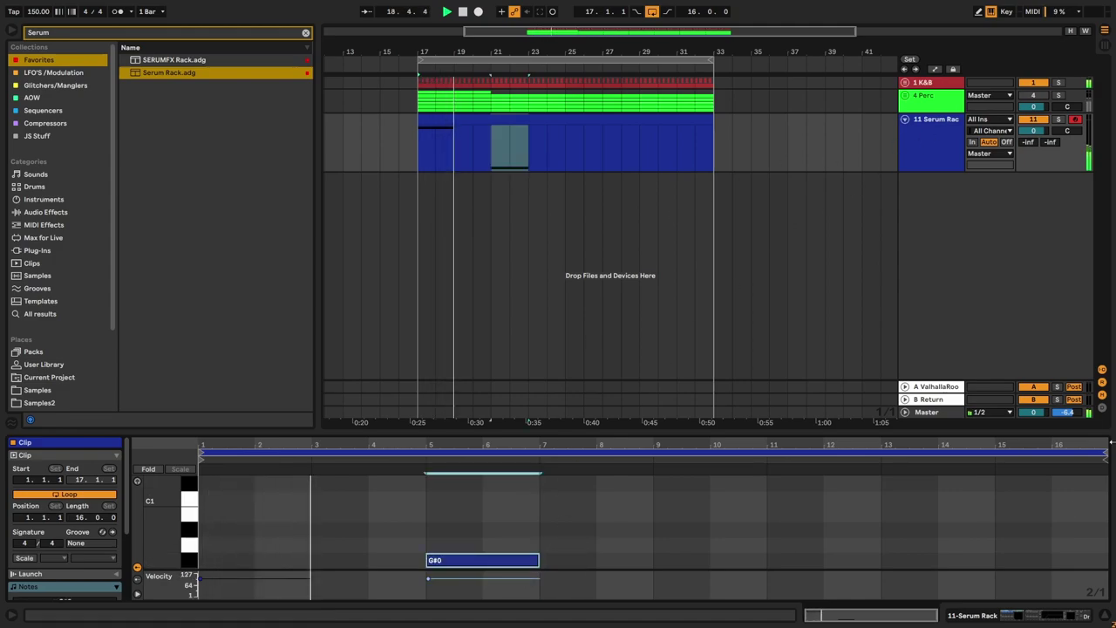
key(ctrl+d)
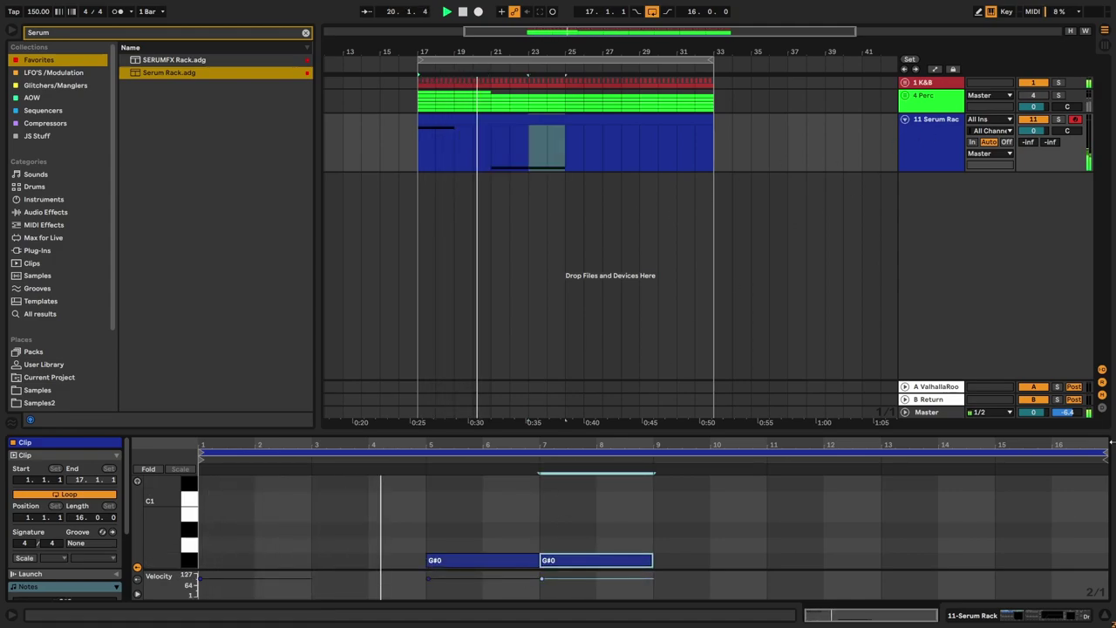
key(shift+Up)
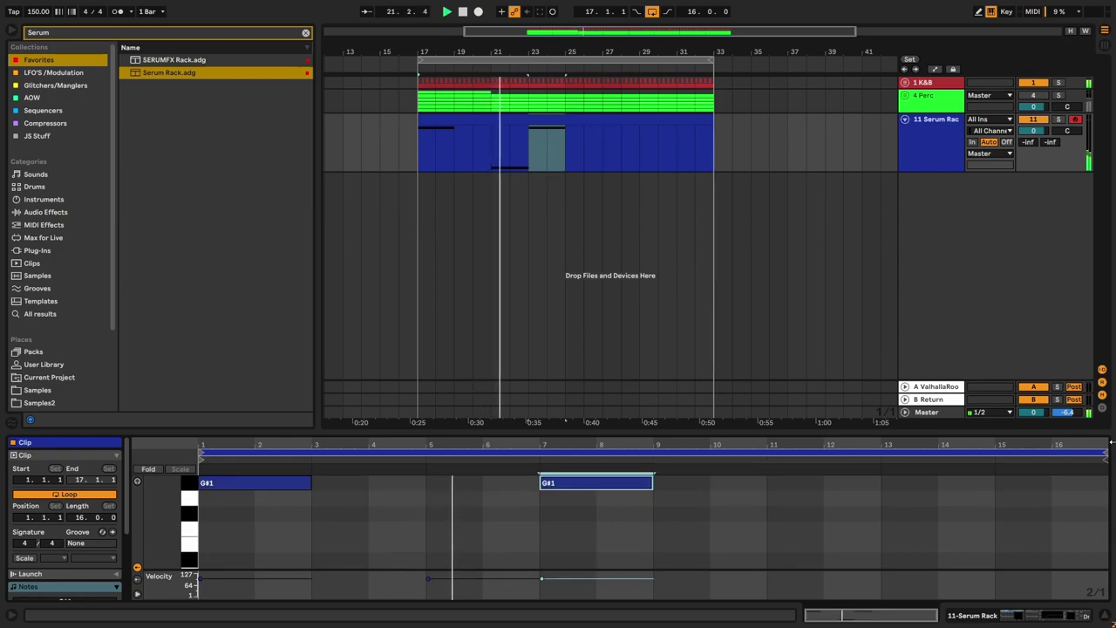
drag(633, 483, 748, 485)
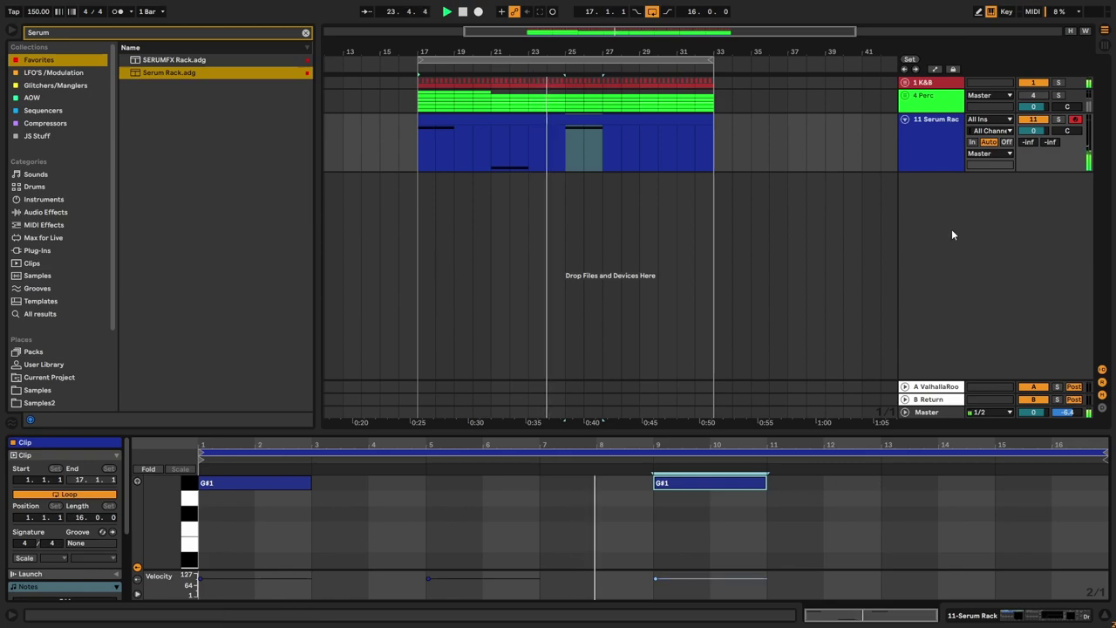
Step: Copy the bar 9 note to bar 15 and transpose the copy to G#0
click(937, 156)
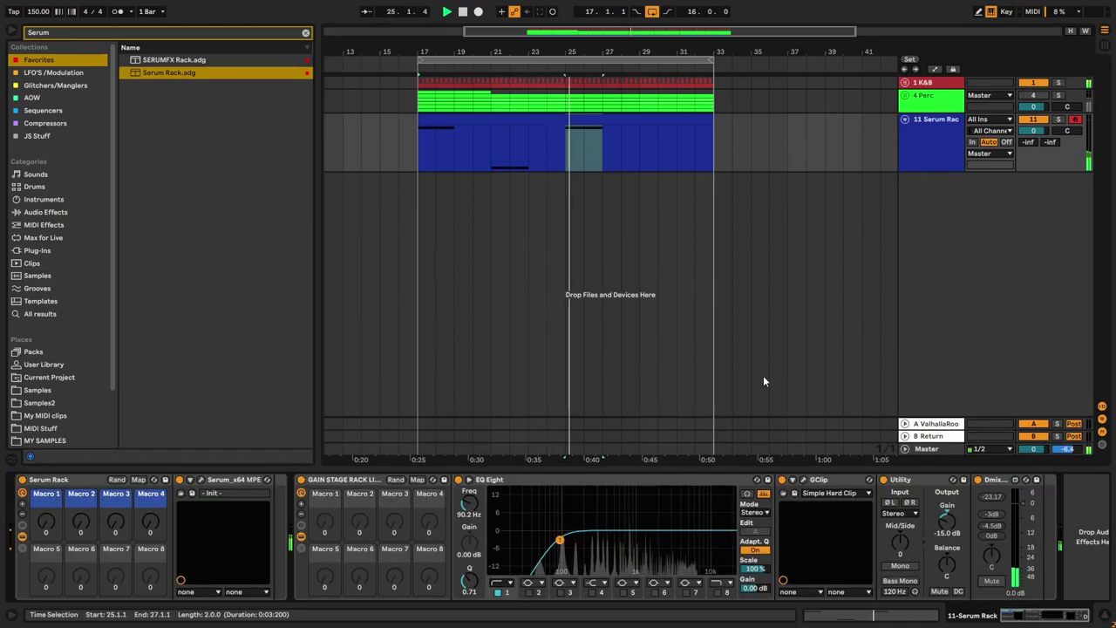
click(610, 119)
click(723, 482)
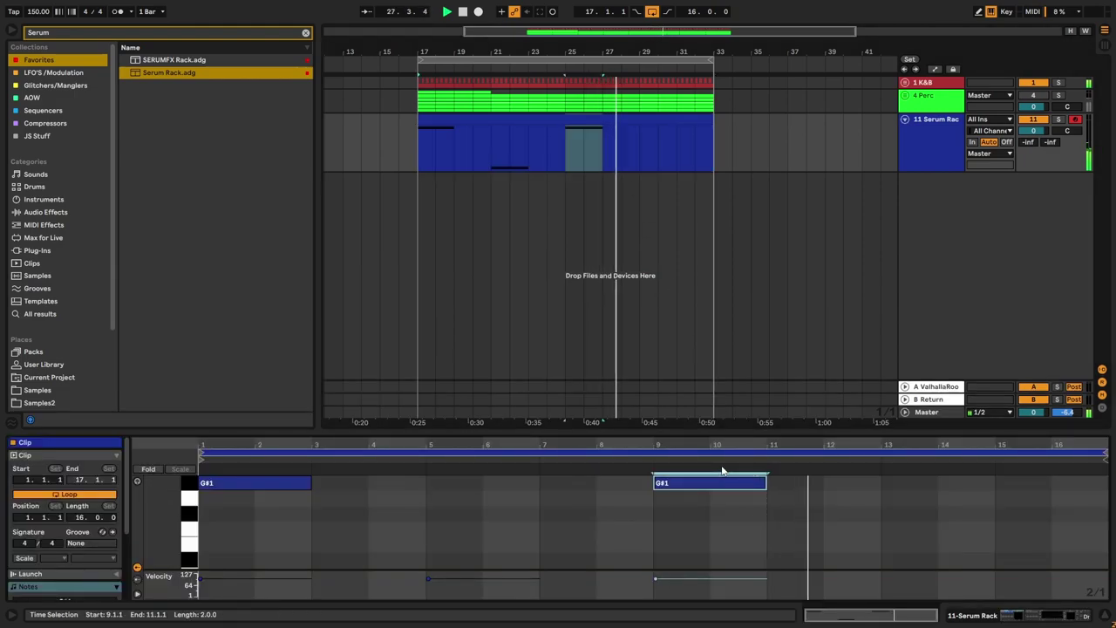
key(ctrl+d)
key(Right)
key(Right)
key(shift+Down)
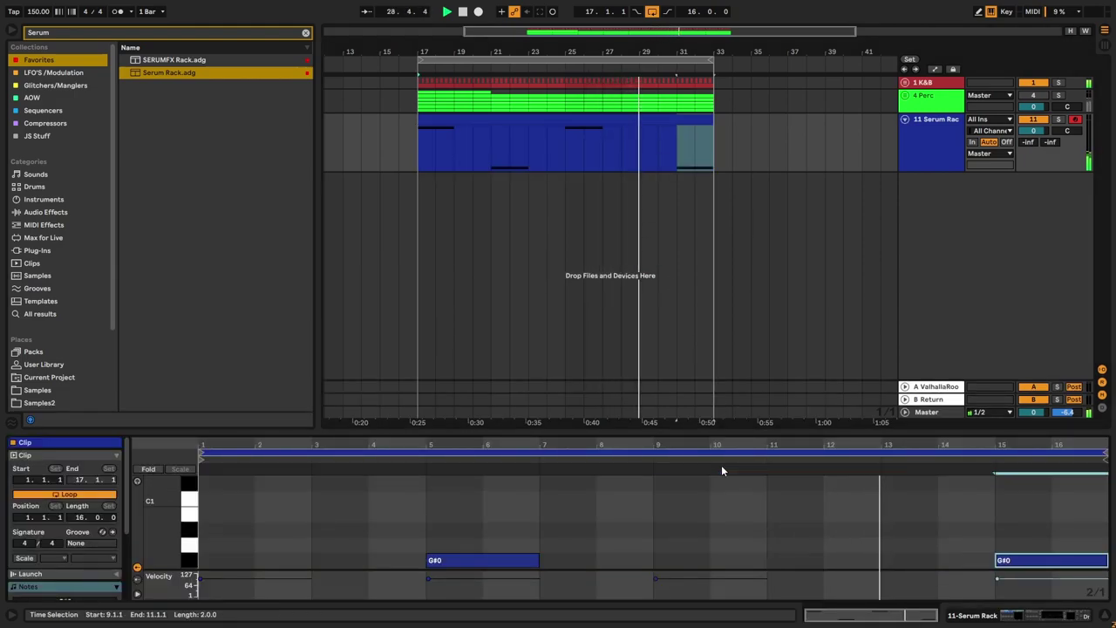
key(shift+Down)
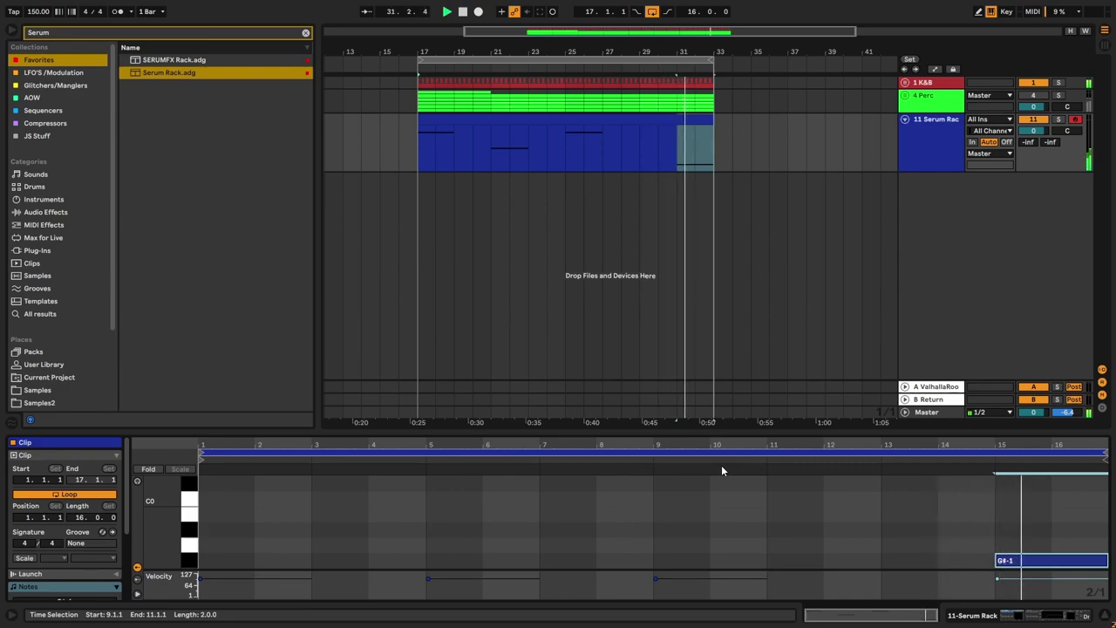
key(shift+Up)
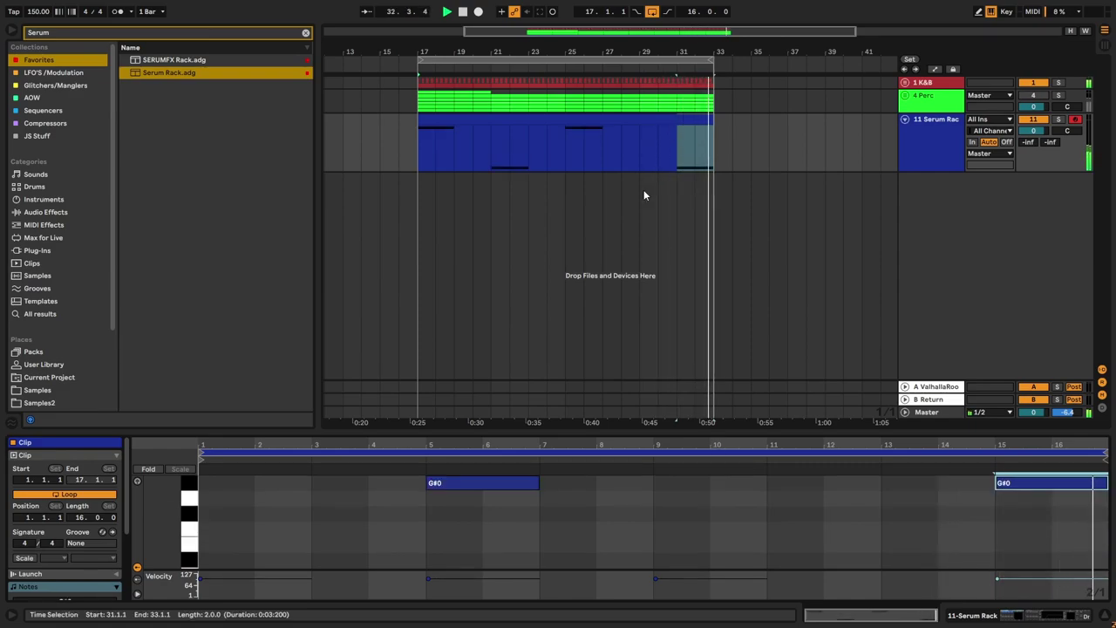
Step: Turn on the clip's scale highlighting with root G#/Ab and the Harmonic Minor scale
scroll(736, 519, up, 3)
click(553, 493)
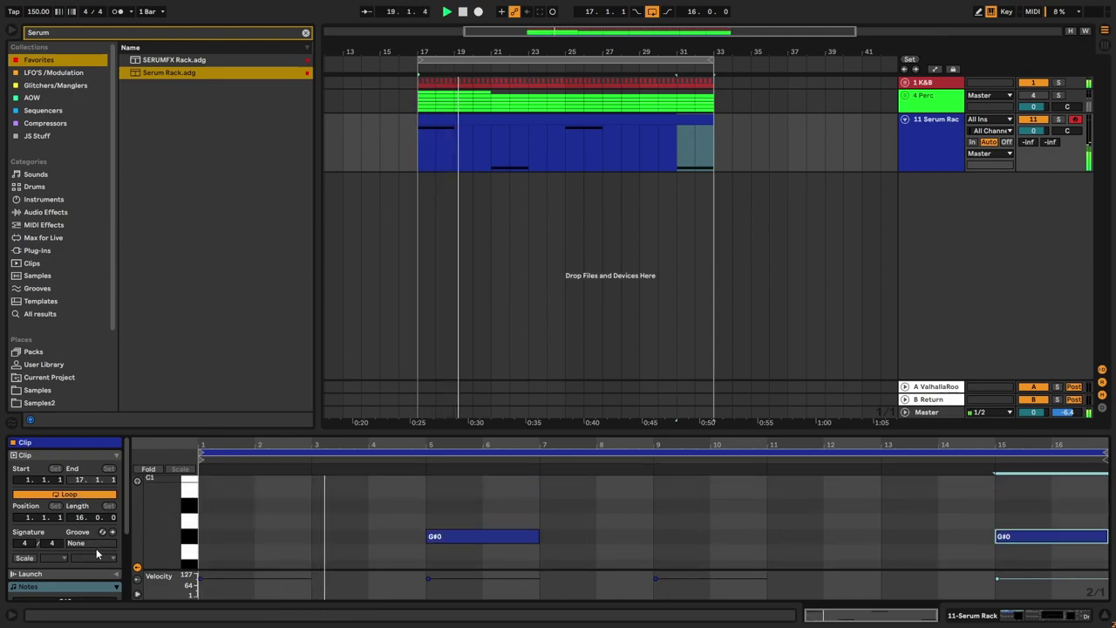
click(54, 557)
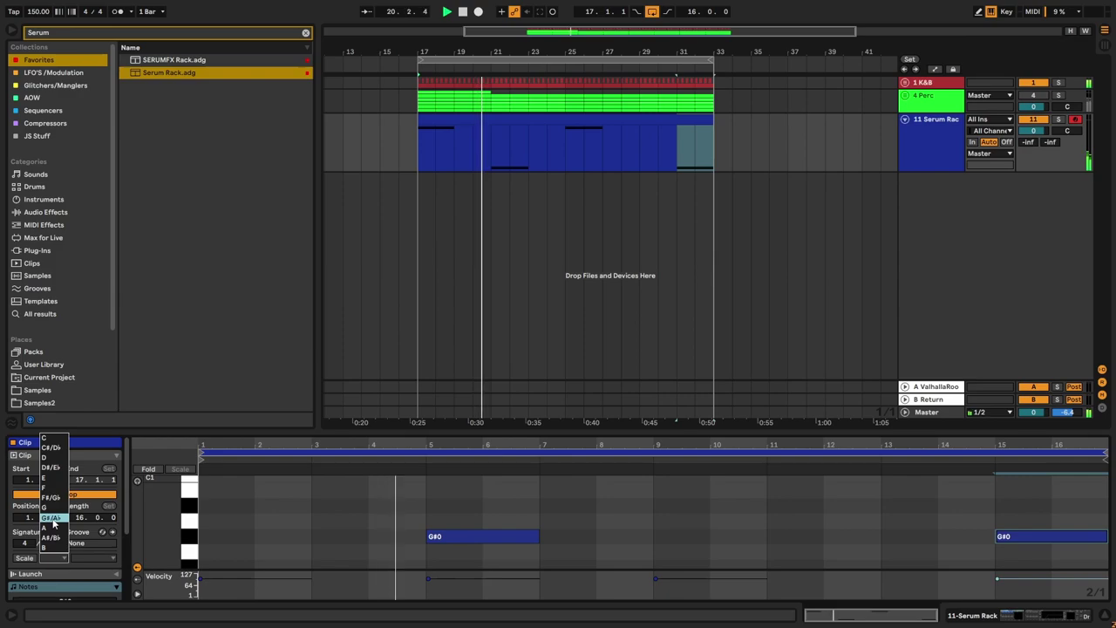
click(52, 520)
click(25, 558)
click(93, 557)
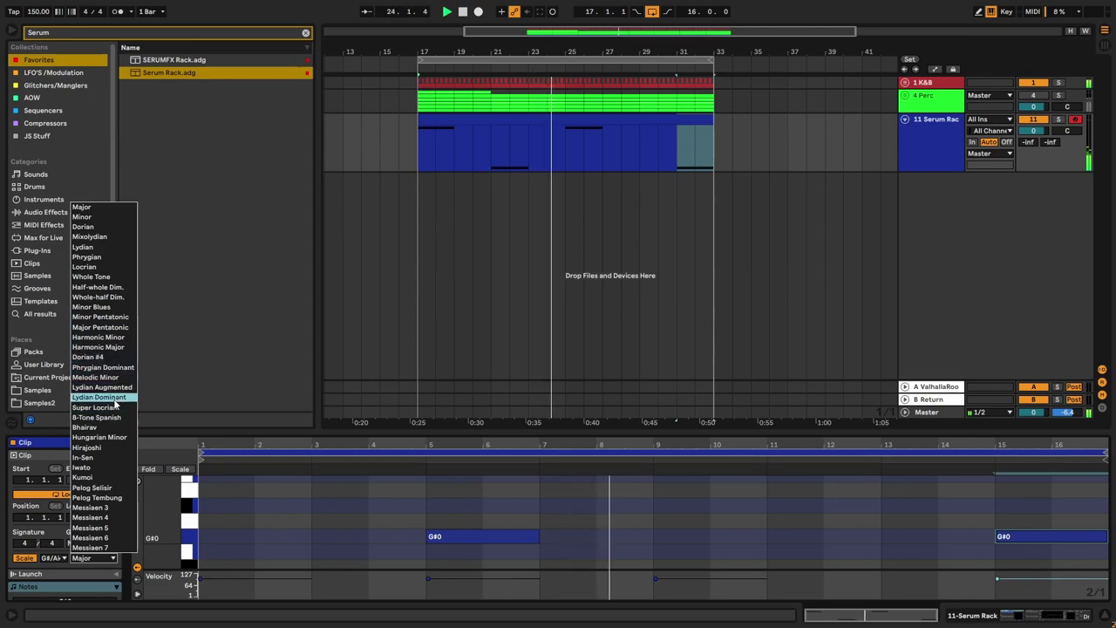
click(122, 340)
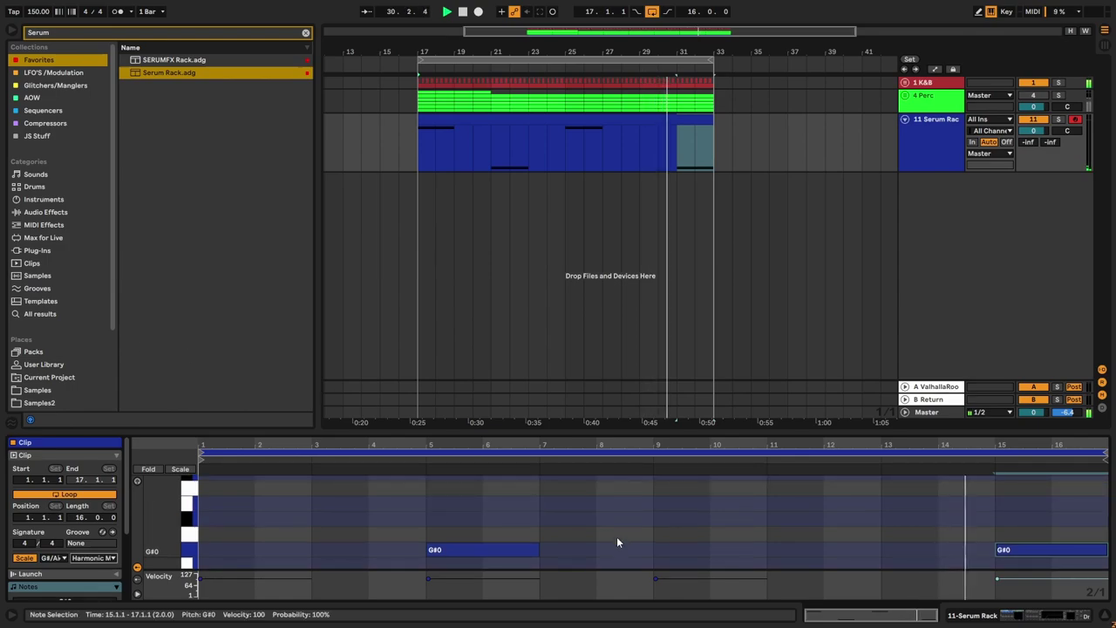
scroll(615, 537, up, 3)
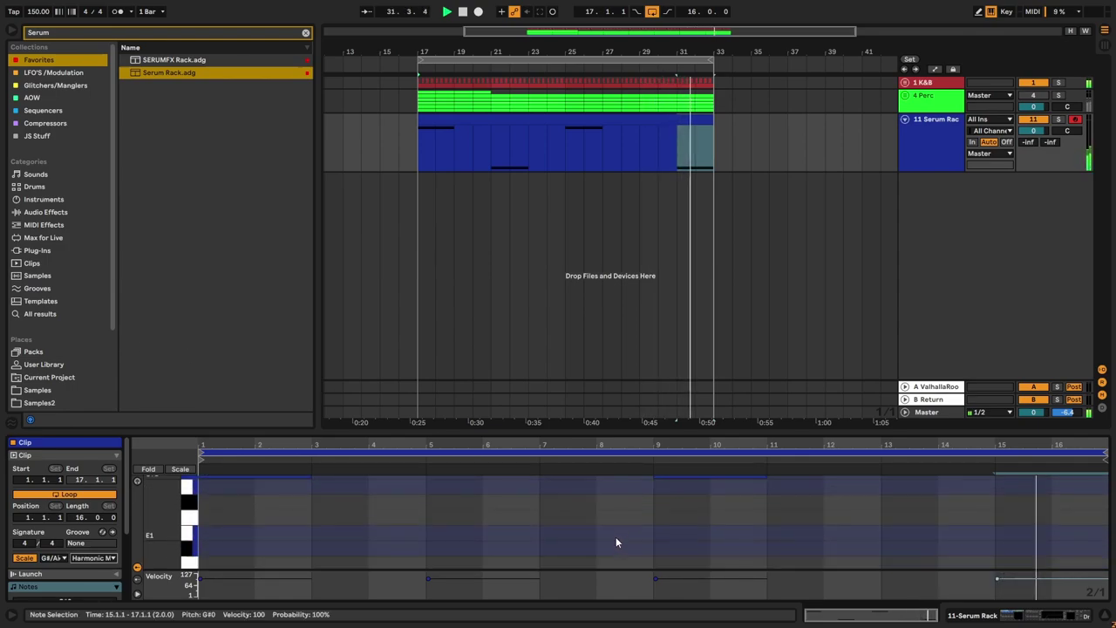
scroll(623, 533, down, 2)
drag(677, 526, 810, 530)
scroll(619, 523, down, 3)
scroll(619, 523, up, 3)
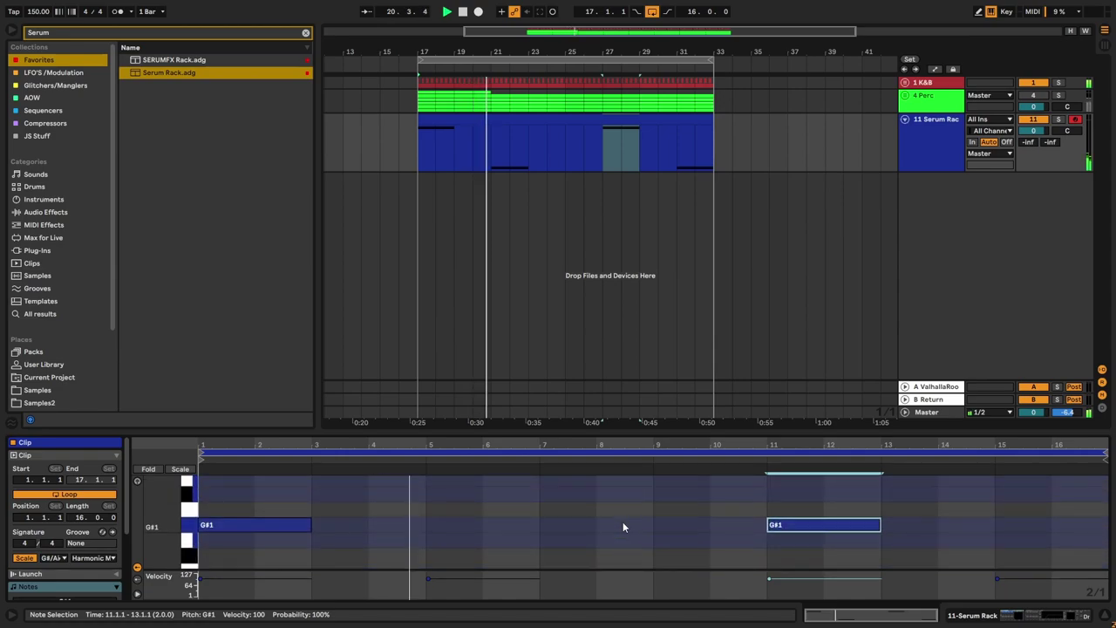
scroll(622, 526, up, 1)
drag(775, 549, 673, 549)
Step: Move the G#0 note from bar 15 to bar 13, and select the G#1 note at the clip's start
scroll(885, 540, down, 3)
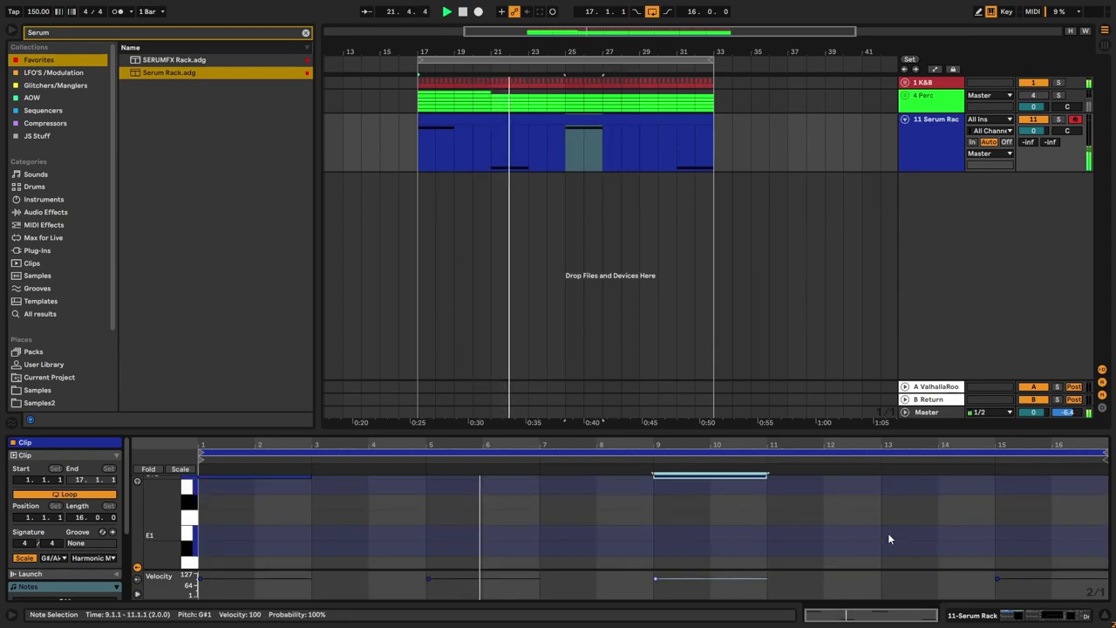
scroll(1020, 536, down, 3)
drag(1027, 514, 912, 514)
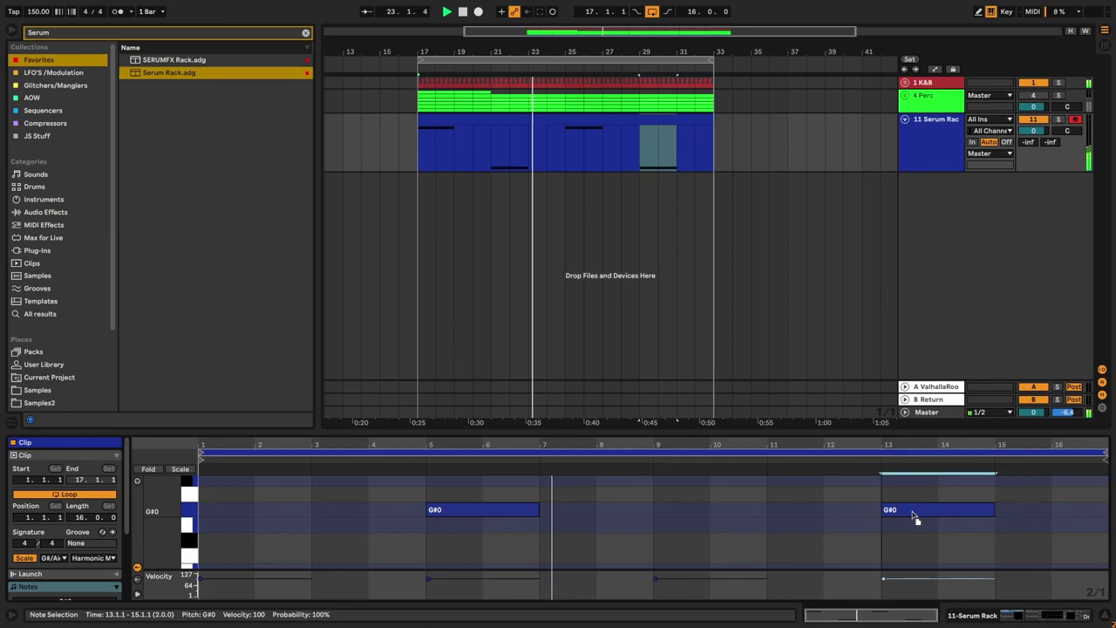
scroll(726, 536, up, 5)
click(285, 523)
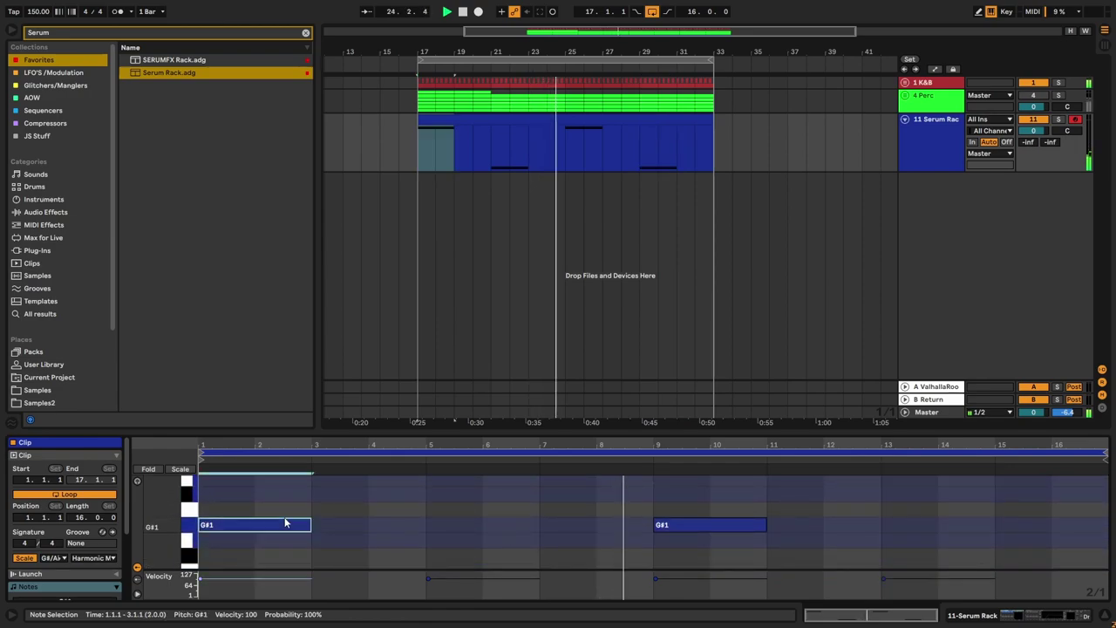
Step: Enlarge the clip's note editor and limit the piano roll's displayed rows to the notes of the scale
drag(443, 432, 443, 375)
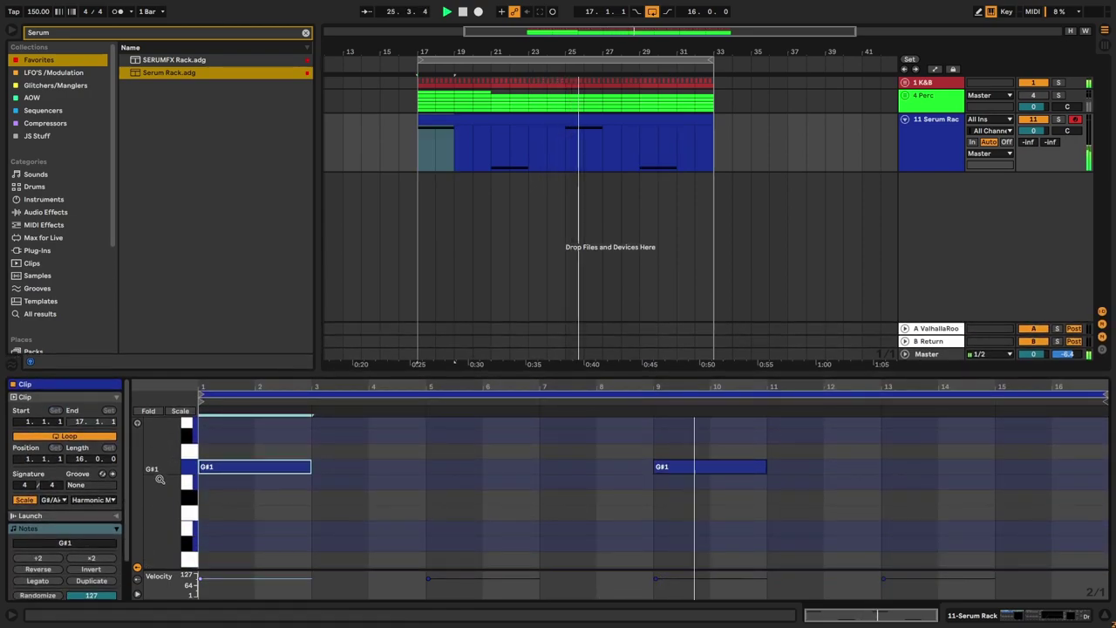
click(180, 412)
drag(169, 466, 148, 468)
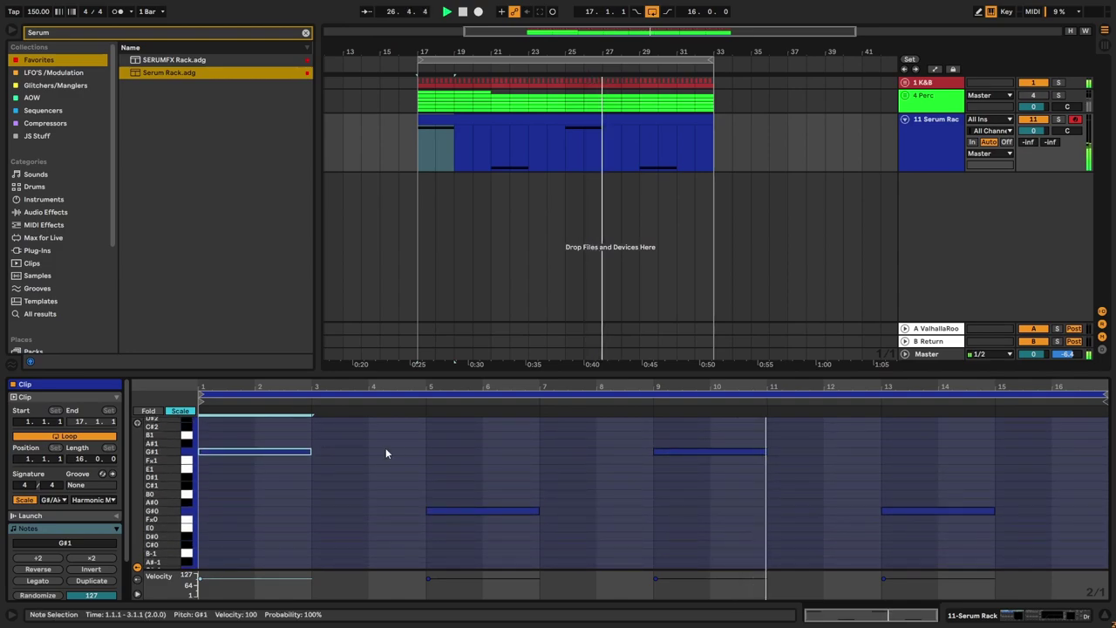
Step: Try the bar 5 note one scale step higher at A#0, and return it to G#0
click(359, 449)
click(464, 511)
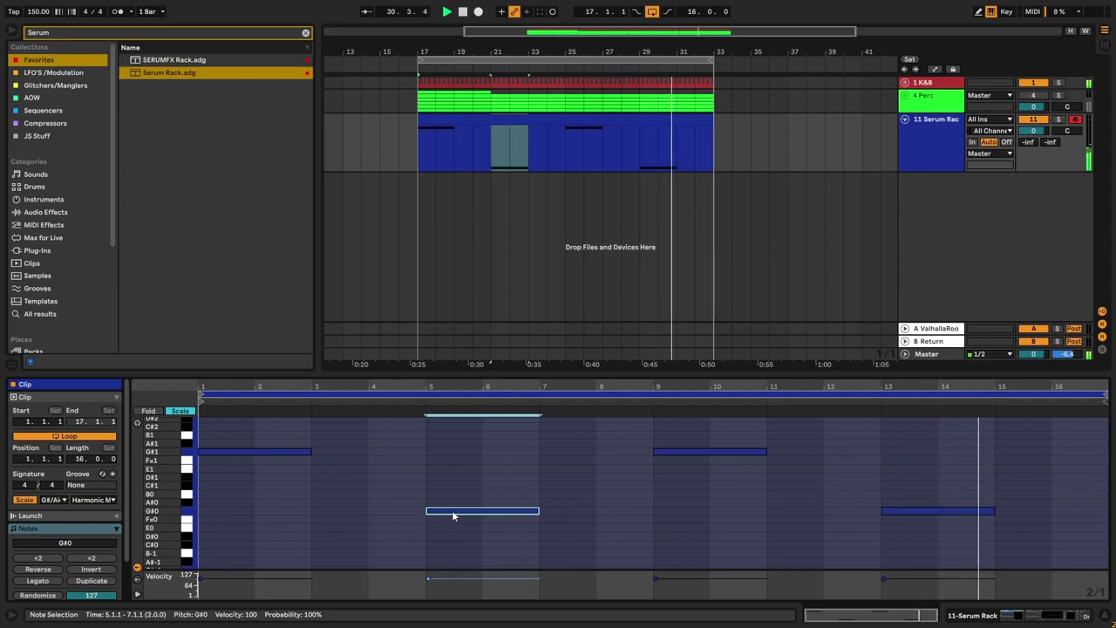
click(319, 456)
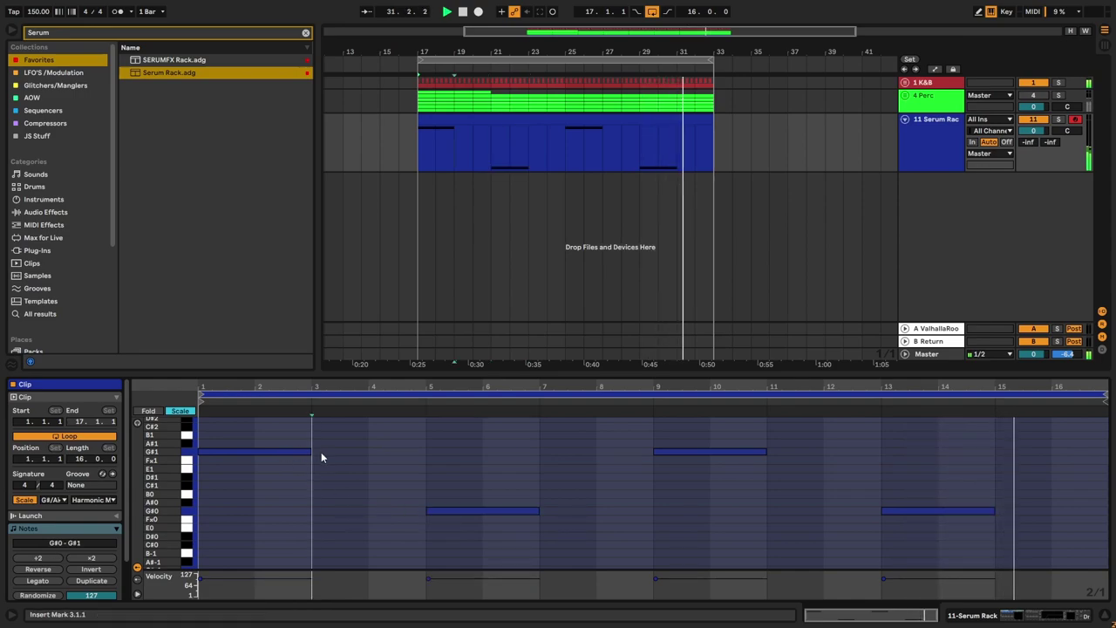
click(458, 511)
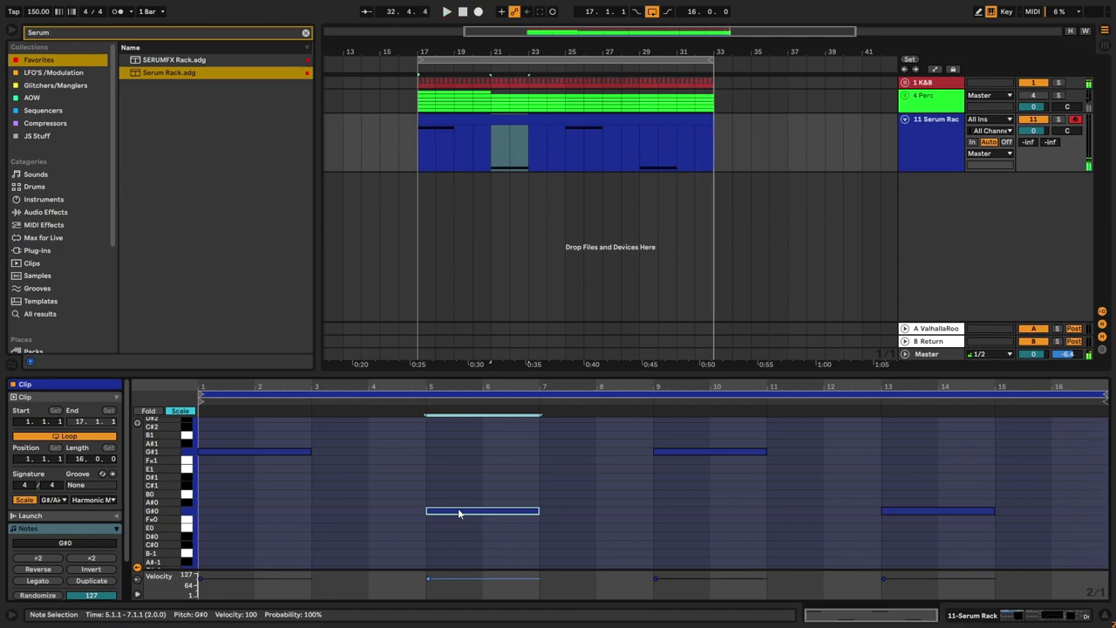
key(Up)
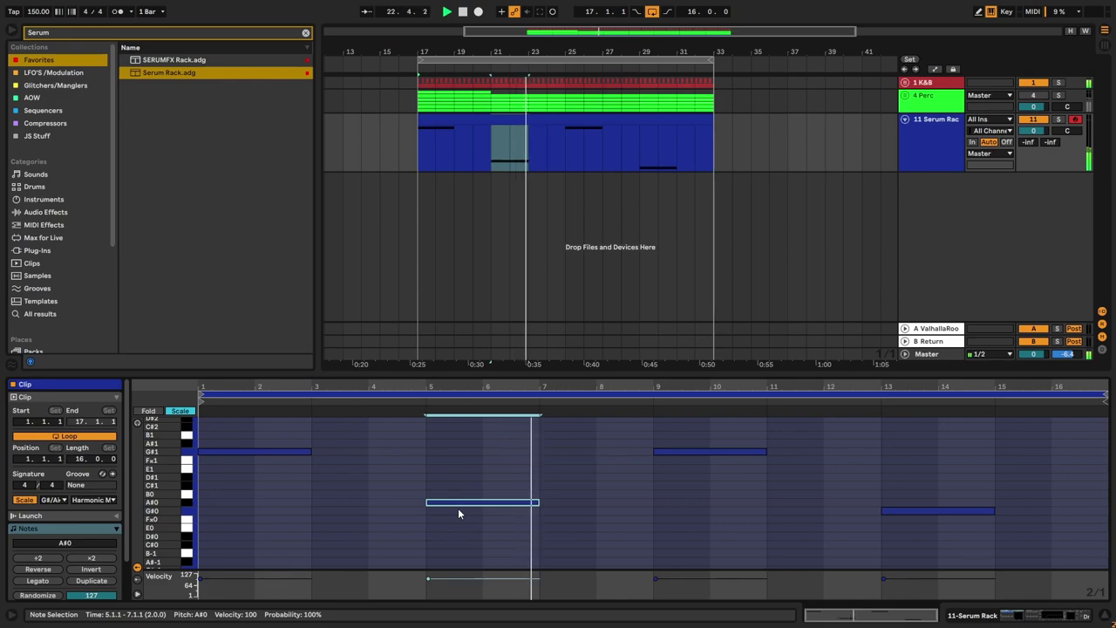
key(Down)
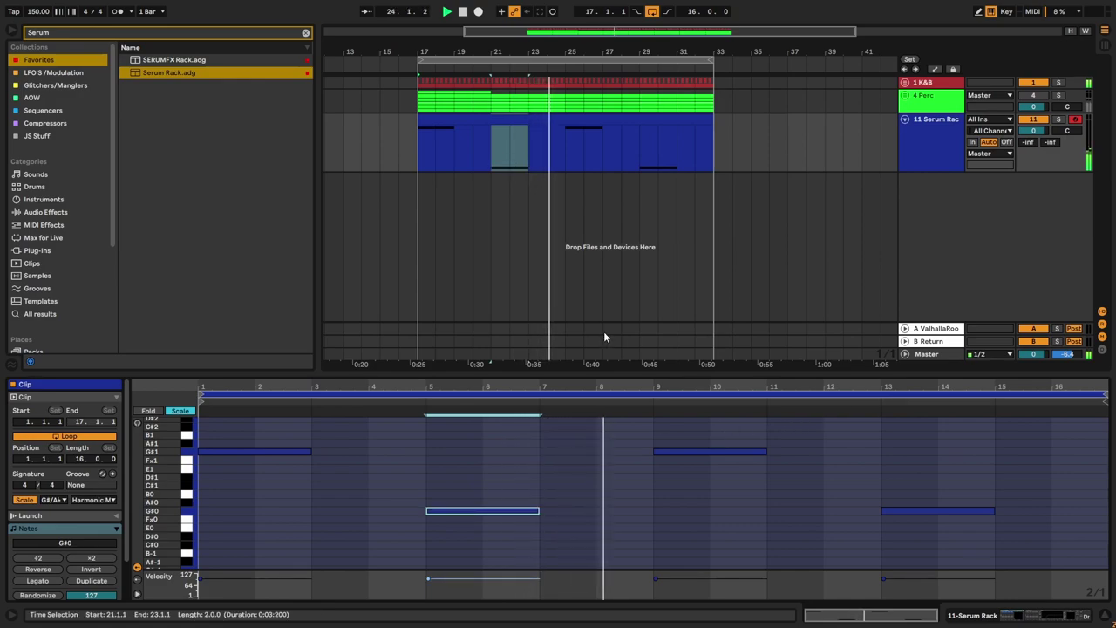
Step: Open the Serum synth of the Serum Rack track and enable its Hyper/Dimension effect
key(shift+Tab)
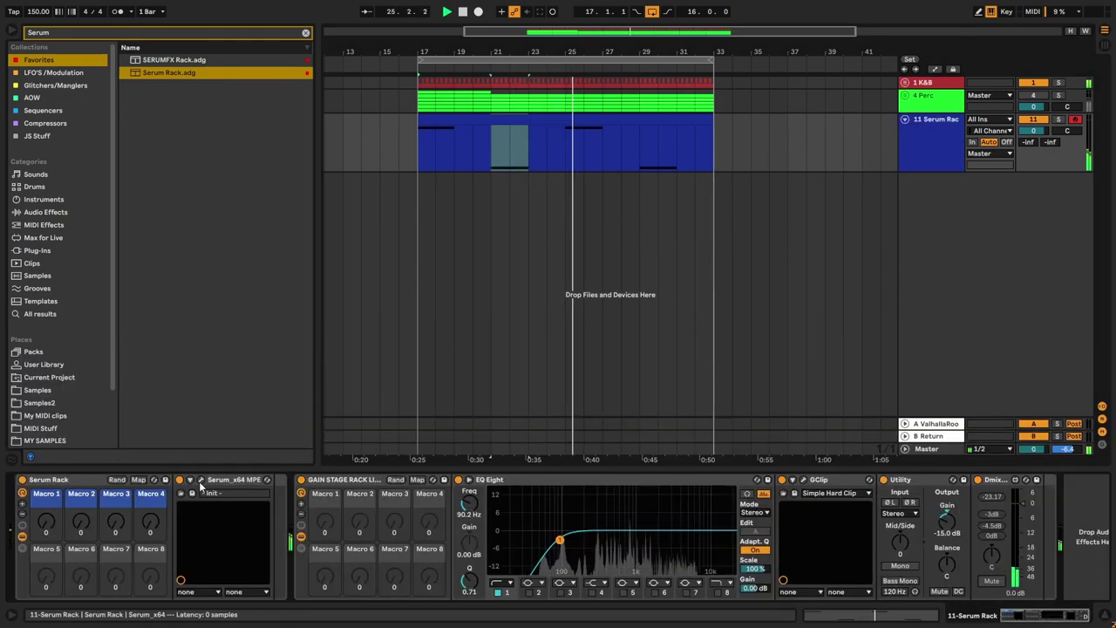
click(201, 481)
click(312, 59)
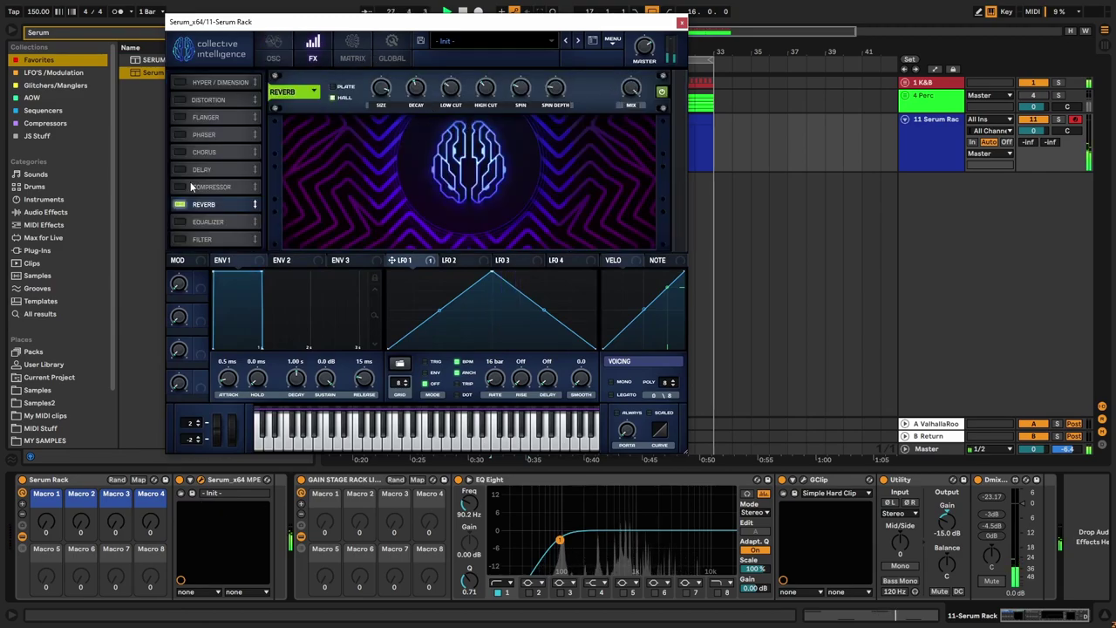
click(179, 83)
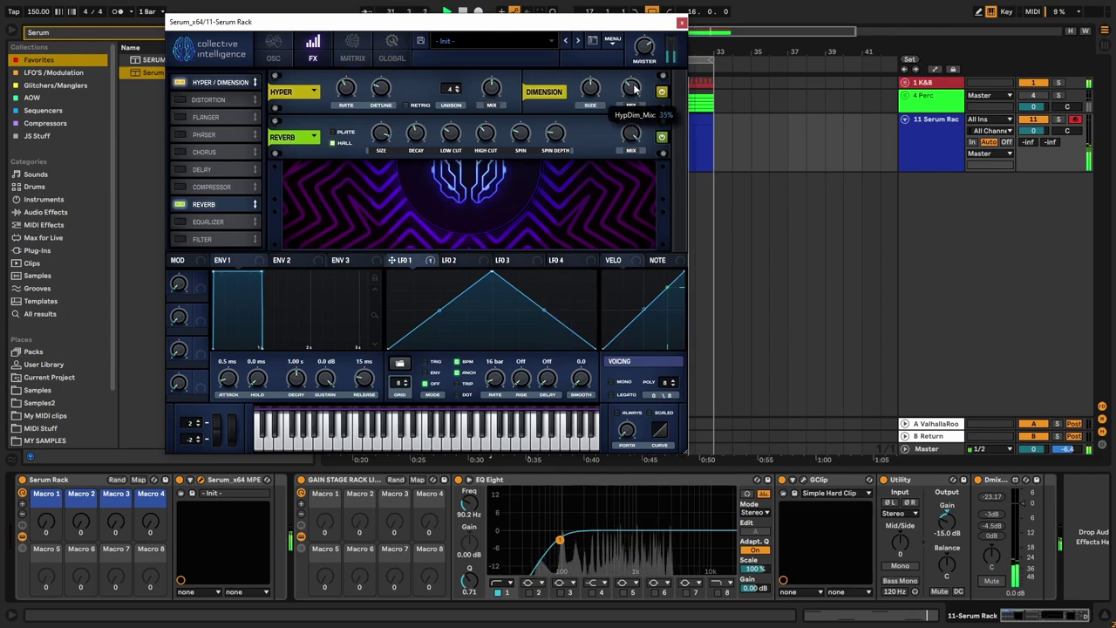
Step: Set oscillator A's warp mode to Sync (Window 1/2) and adjust the warp amount
click(273, 52)
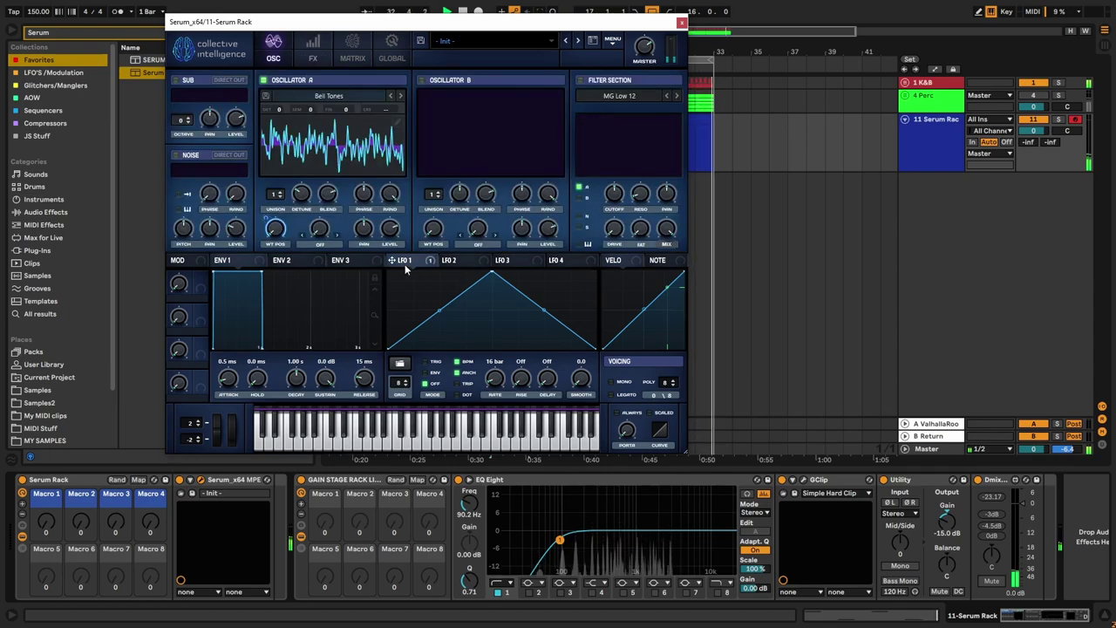
click(332, 247)
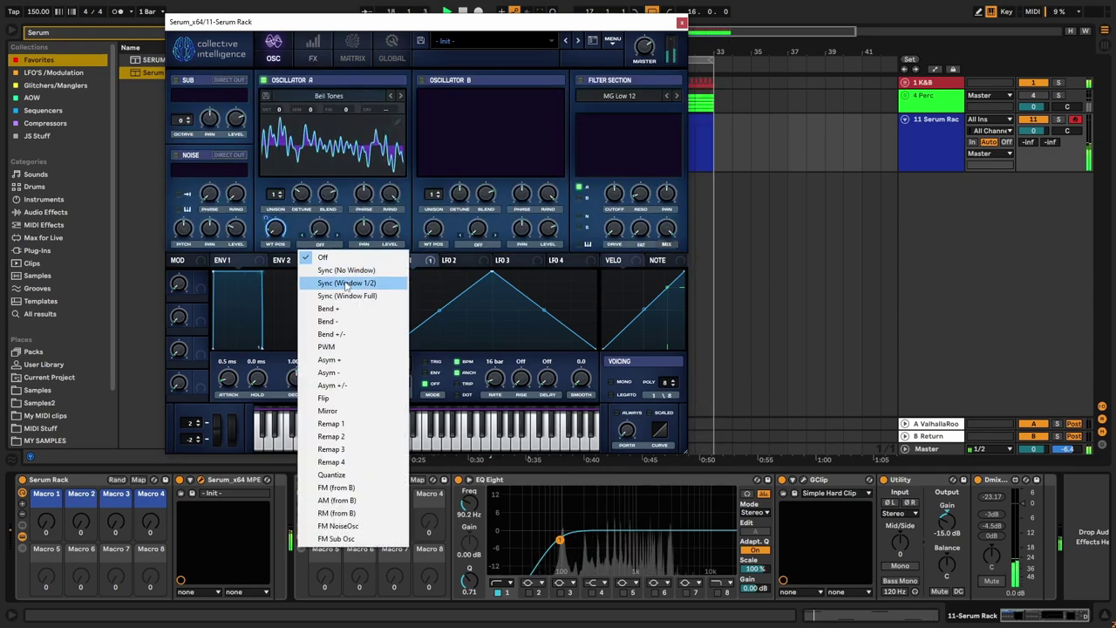
click(344, 270)
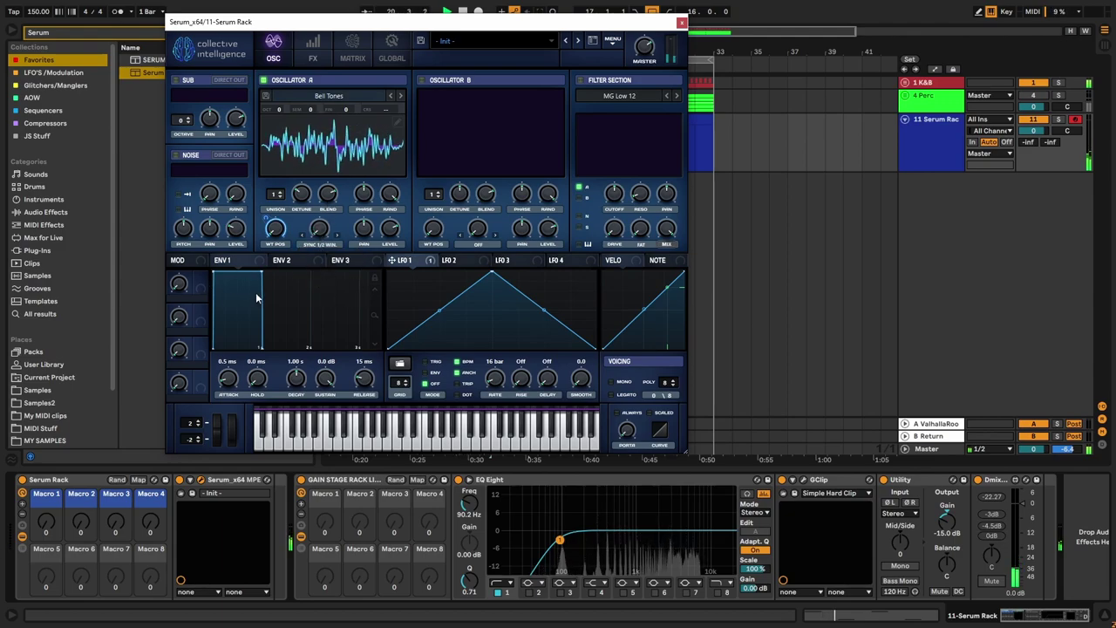
mouse_move(320, 234)
mouse_down()
mouse_move(329, 188)
mouse_move(321, 225)
mouse_up()
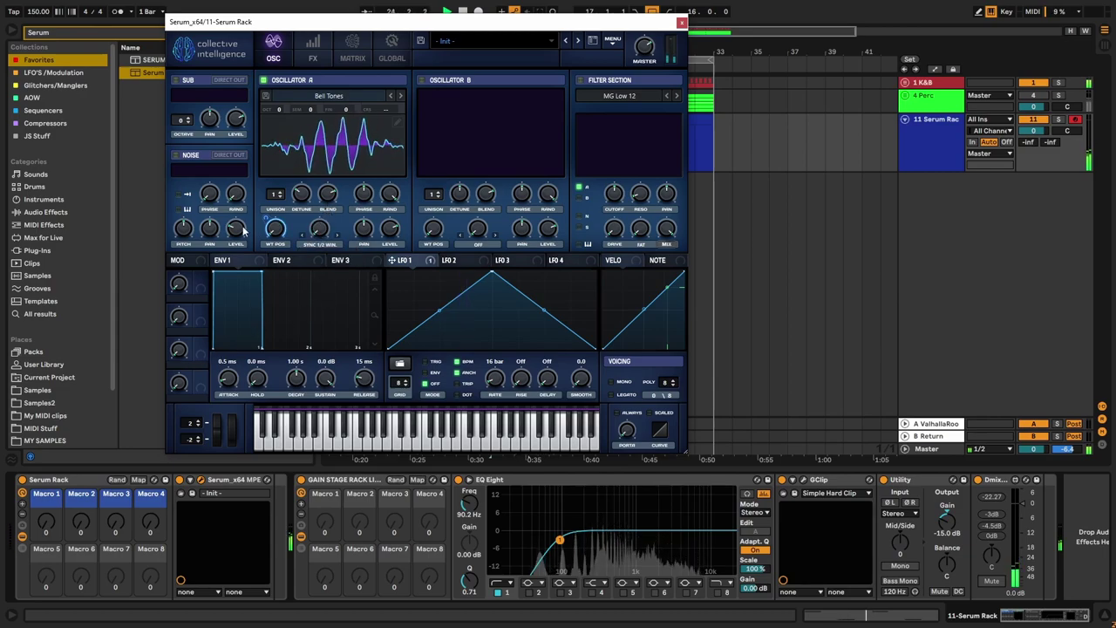
Step: Shape Env 1 with attack 1.53 s, decay 3.11 s, sustain -4.8 dB and release 3.22 s
click(302, 263)
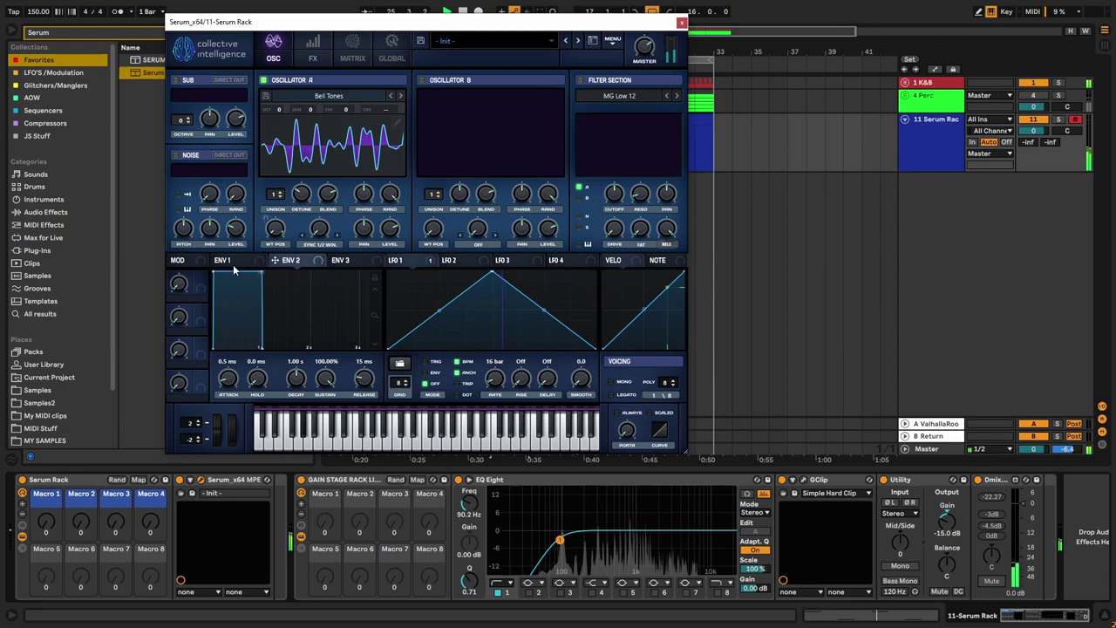
drag(242, 338, 243, 331)
mouse_move(366, 379)
mouse_down()
mouse_move(369, 350)
mouse_move(366, 374)
mouse_up()
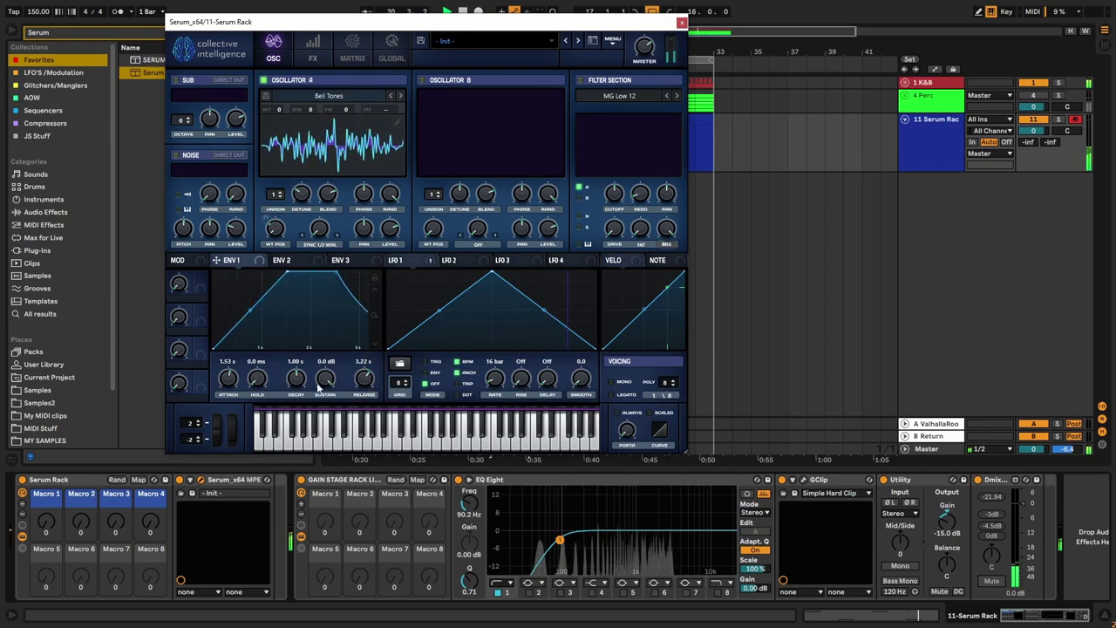
drag(299, 386, 319, 407)
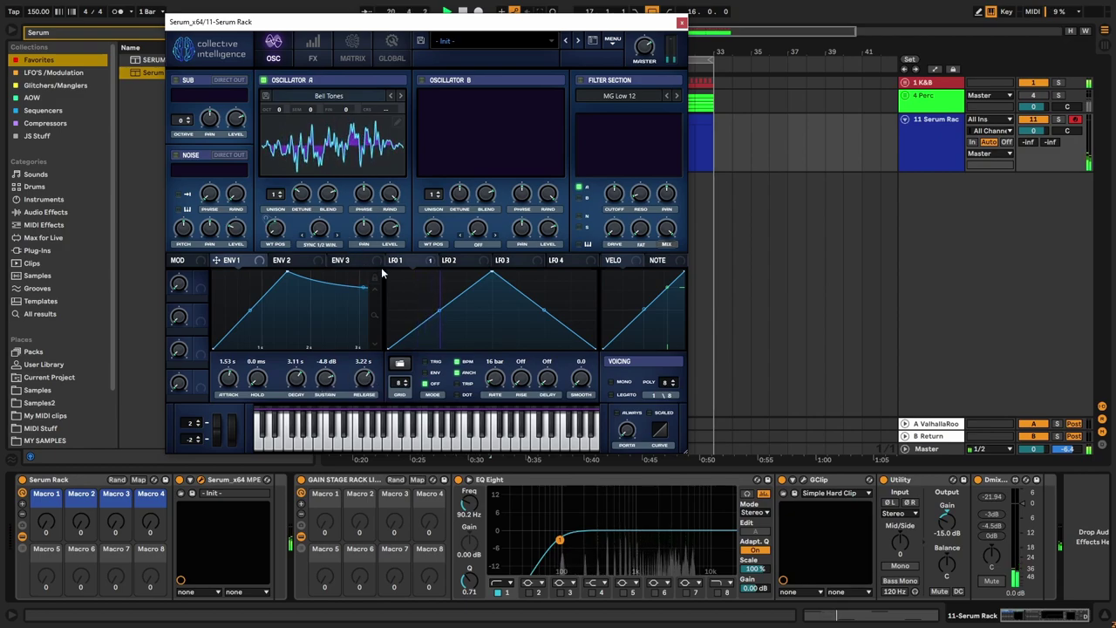
Step: Enable the MG Low 12 filter, and adjust its cutoff with Env 1 modulating it
click(580, 79)
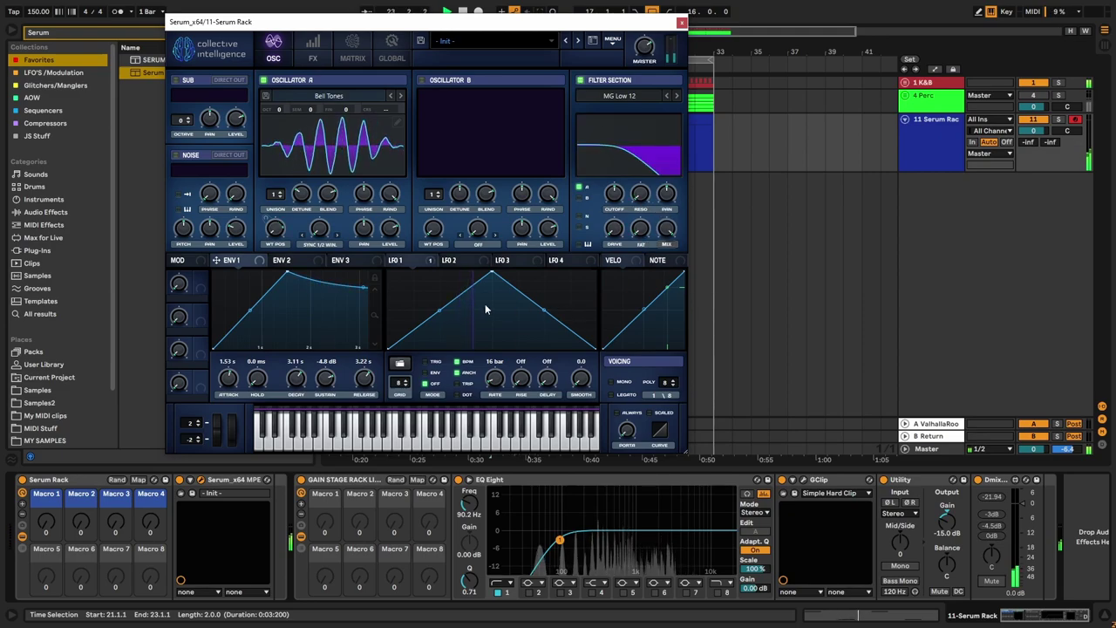
mouse_move(616, 199)
mouse_down()
mouse_move(607, 181)
mouse_move(615, 192)
mouse_up()
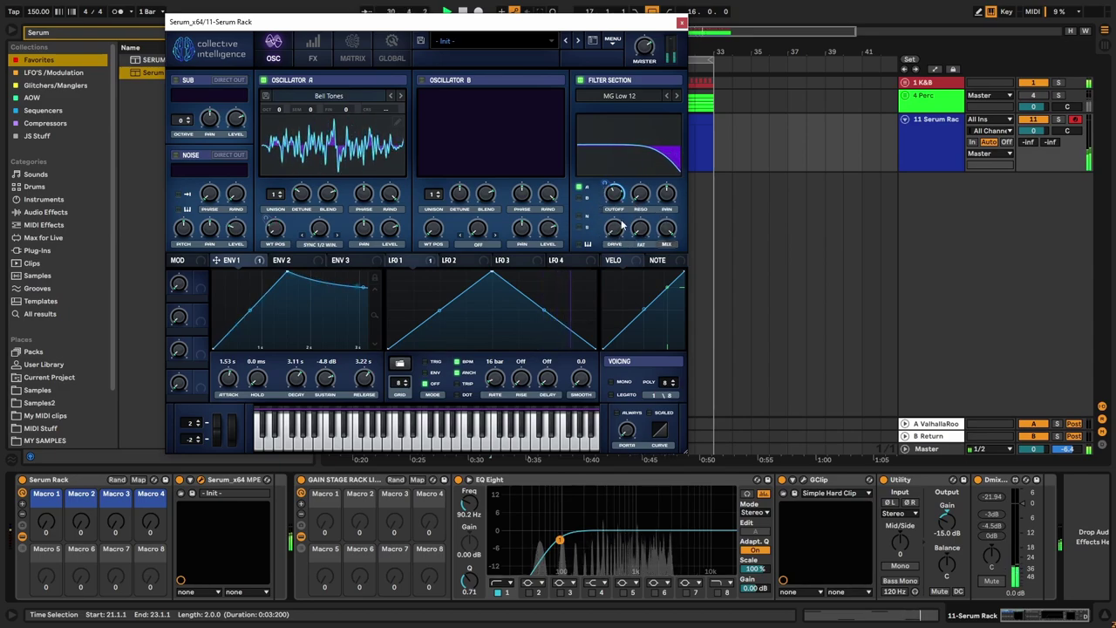
mouse_move(617, 200)
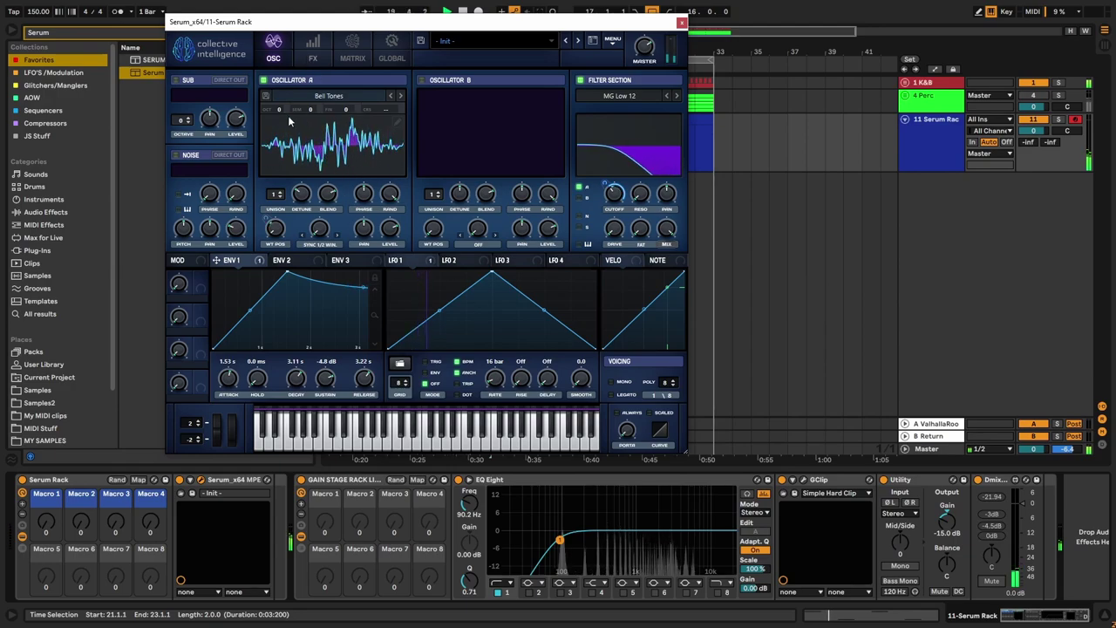
Step: Modulate oscillator A's coarse pitch with LFO 2 and set that LFO to a dotted rate of 3 bar
click(453, 263)
mouse_move(467, 247)
mouse_down()
mouse_move(373, 114)
mouse_move(385, 110)
mouse_up()
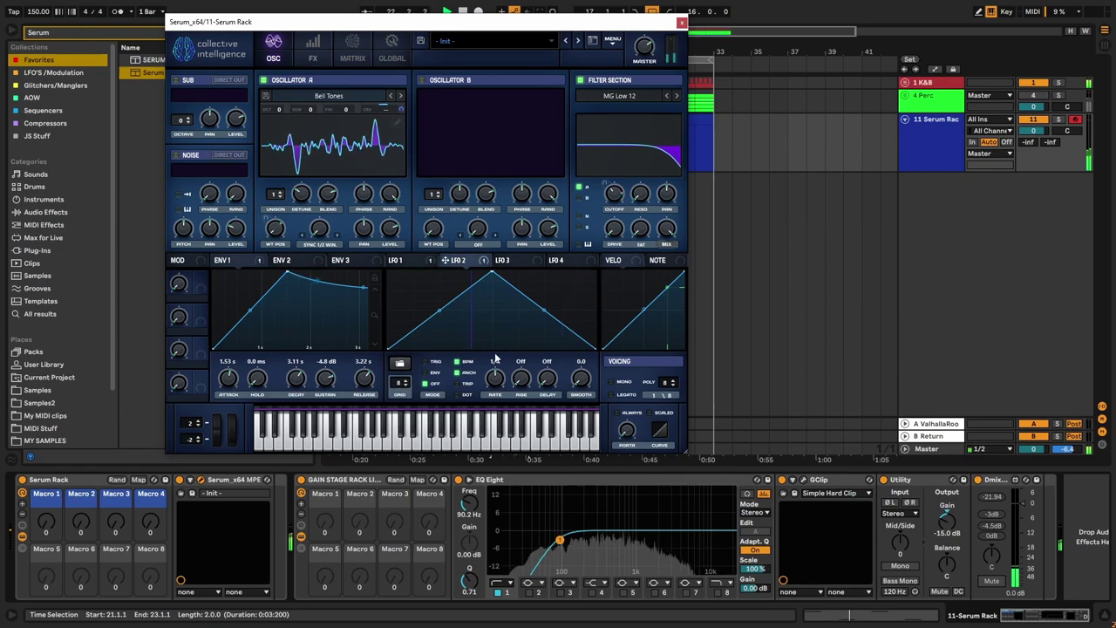
drag(493, 358, 497, 416)
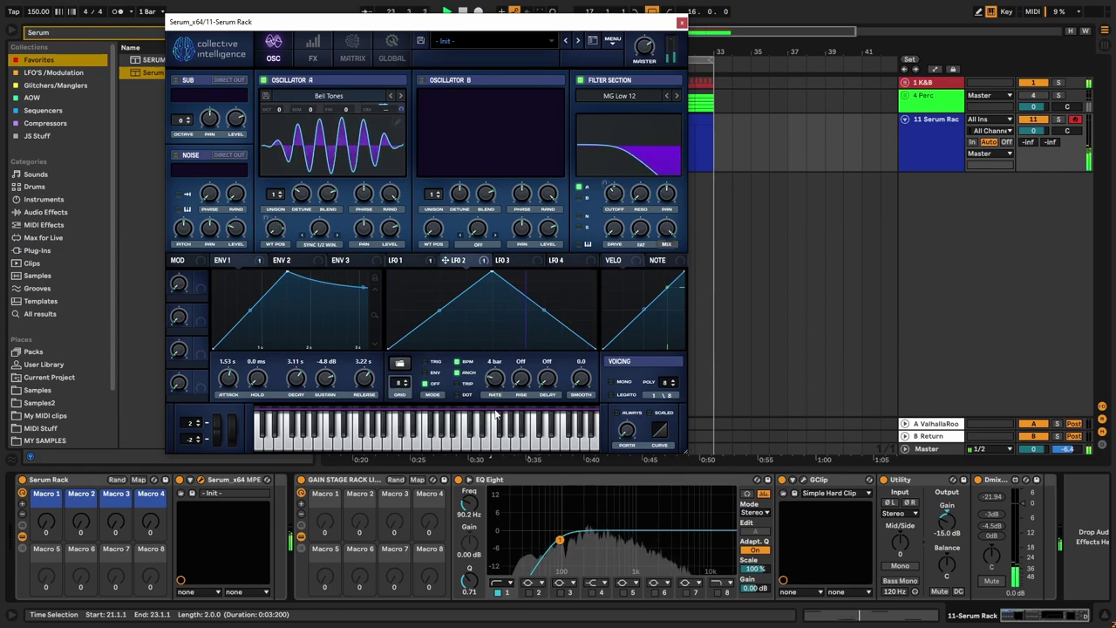
mouse_move(401, 113)
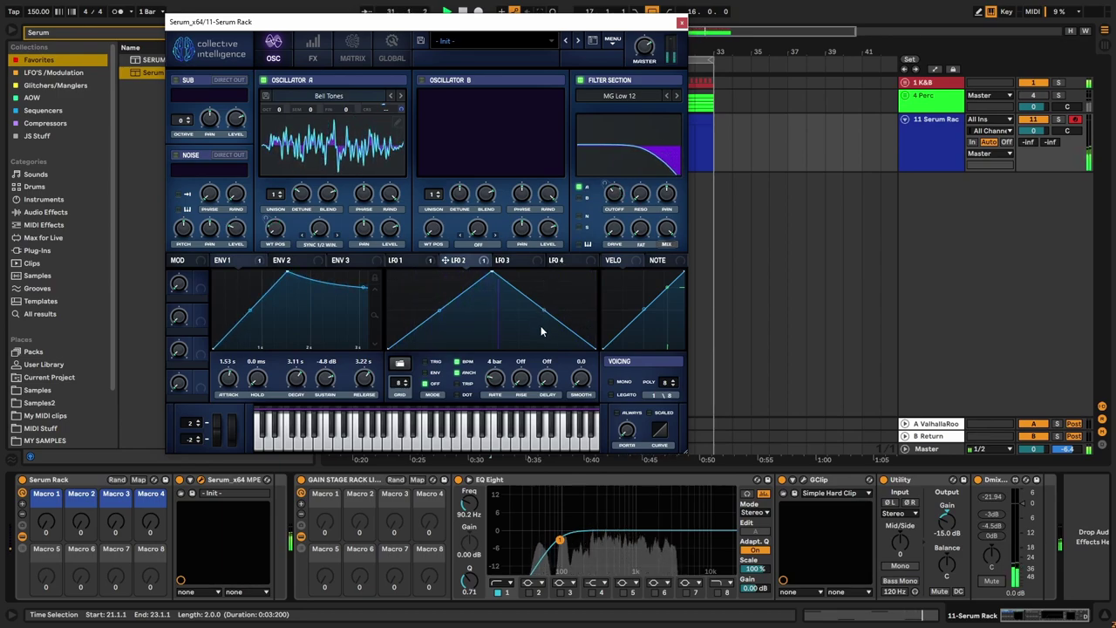
click(469, 394)
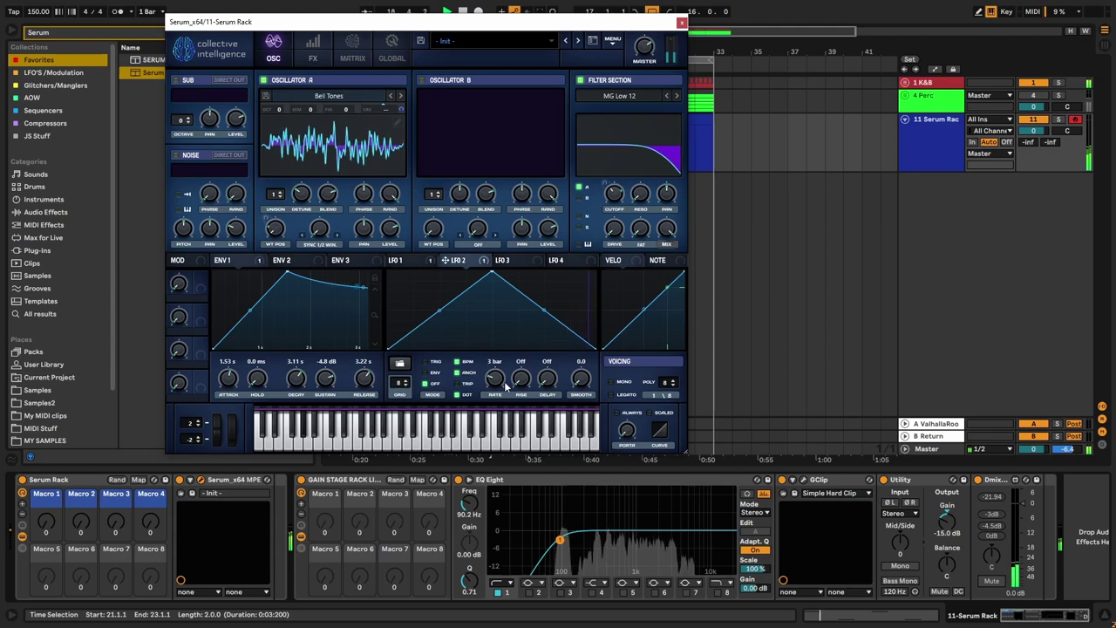
Step: Raise the low-cut frequency of EQ Eight's first band to 271 Hz
drag(469, 503, 469, 477)
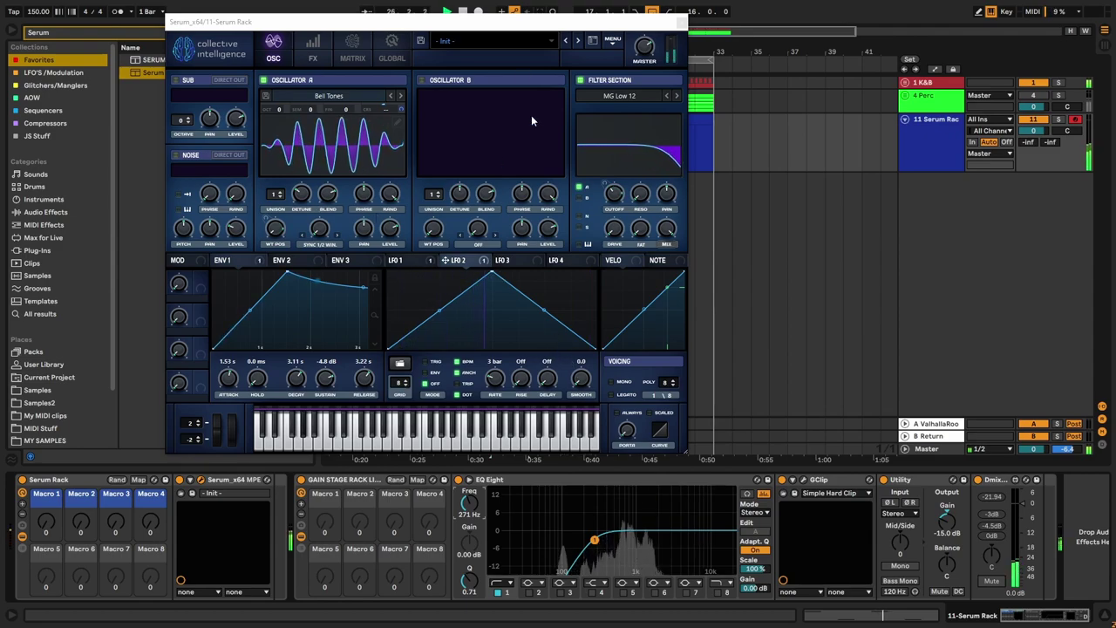
click(319, 52)
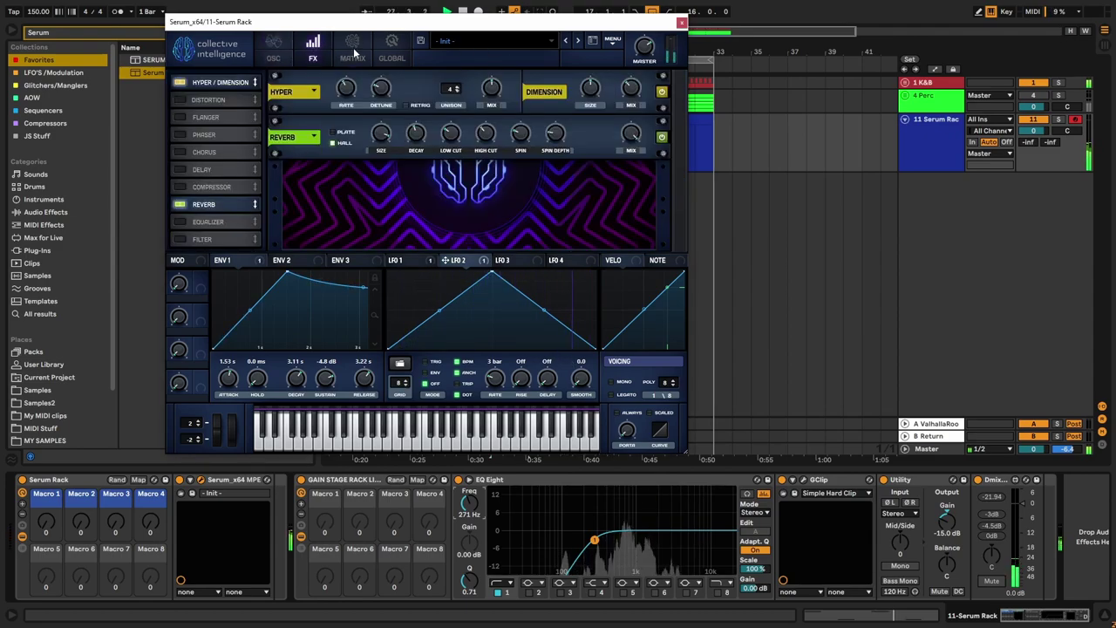
click(352, 52)
click(272, 54)
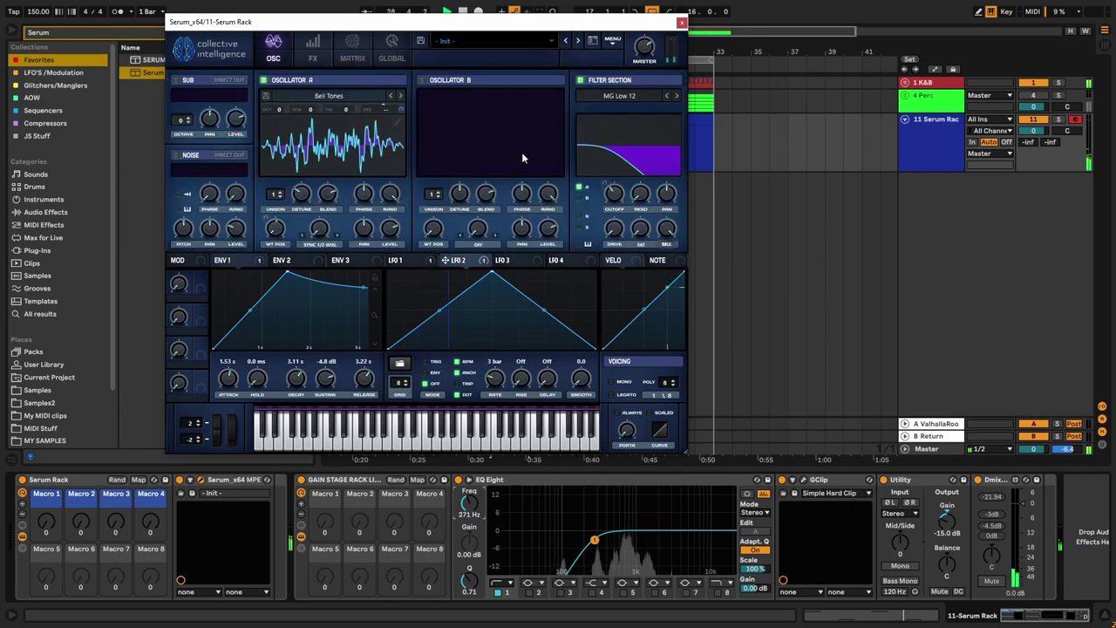
Step: Shape LFO 3 into a quick rise followed by a convex downward curve, with a rate of 1/16
click(515, 260)
drag(494, 272, 385, 267)
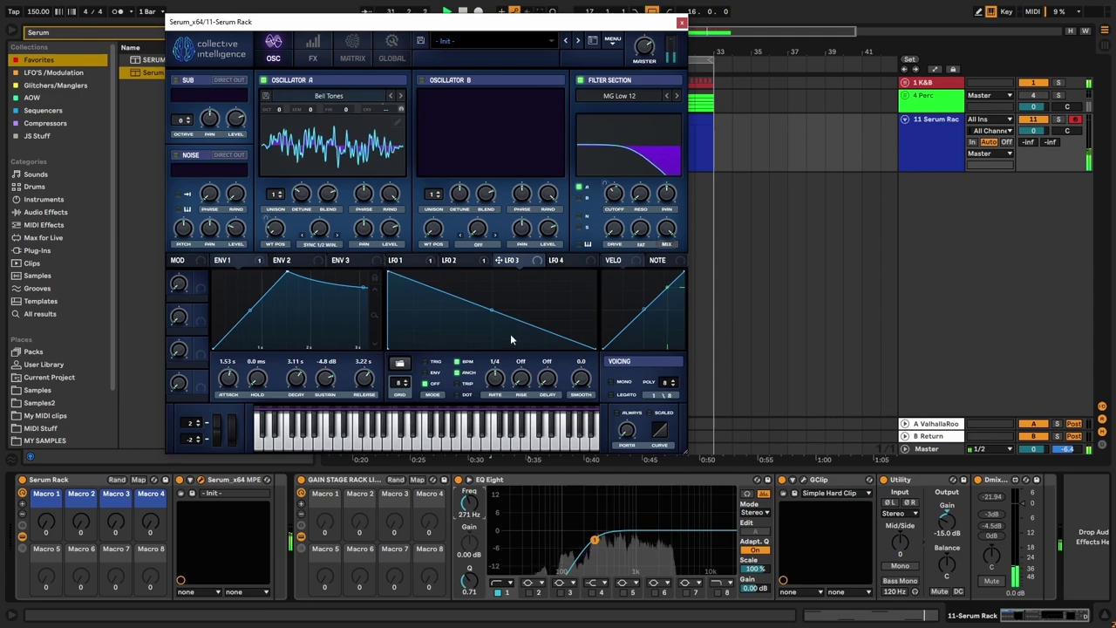
drag(491, 311, 494, 323)
drag(494, 384, 508, 364)
drag(388, 271, 395, 271)
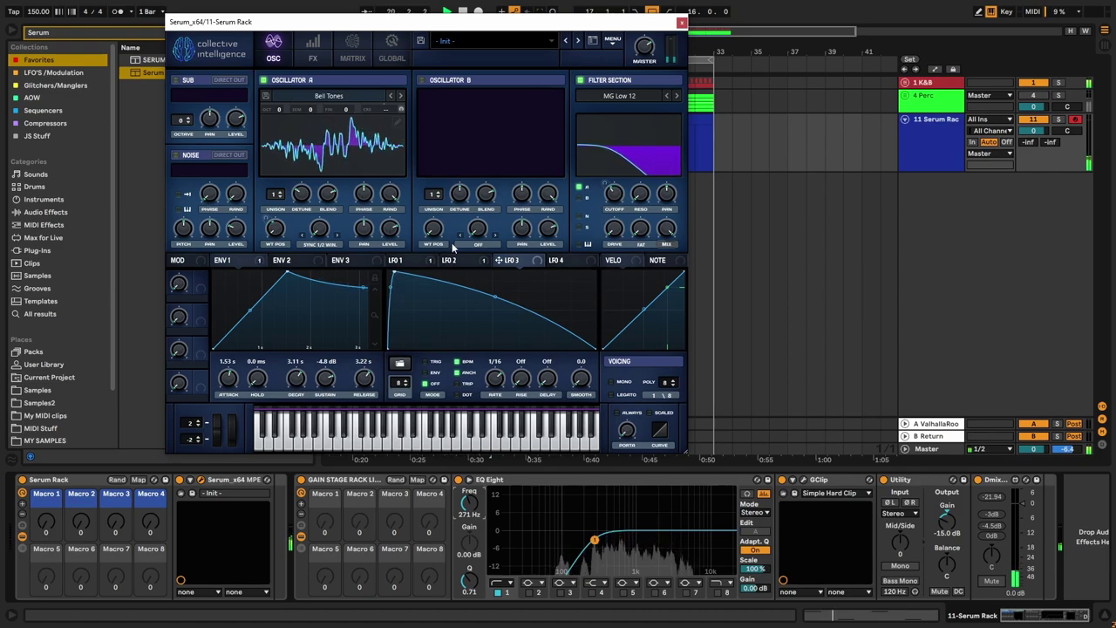
Step: Try modulating oscillator A's level with LFO 3, and remove all modulators from that level
drag(523, 260, 394, 190)
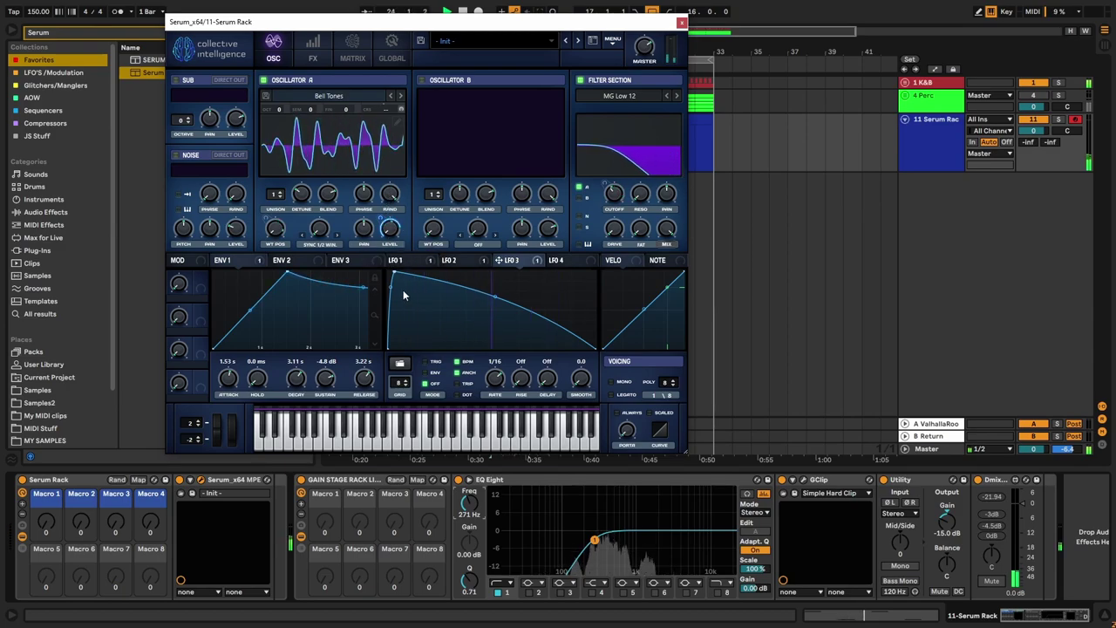
right_click(389, 226)
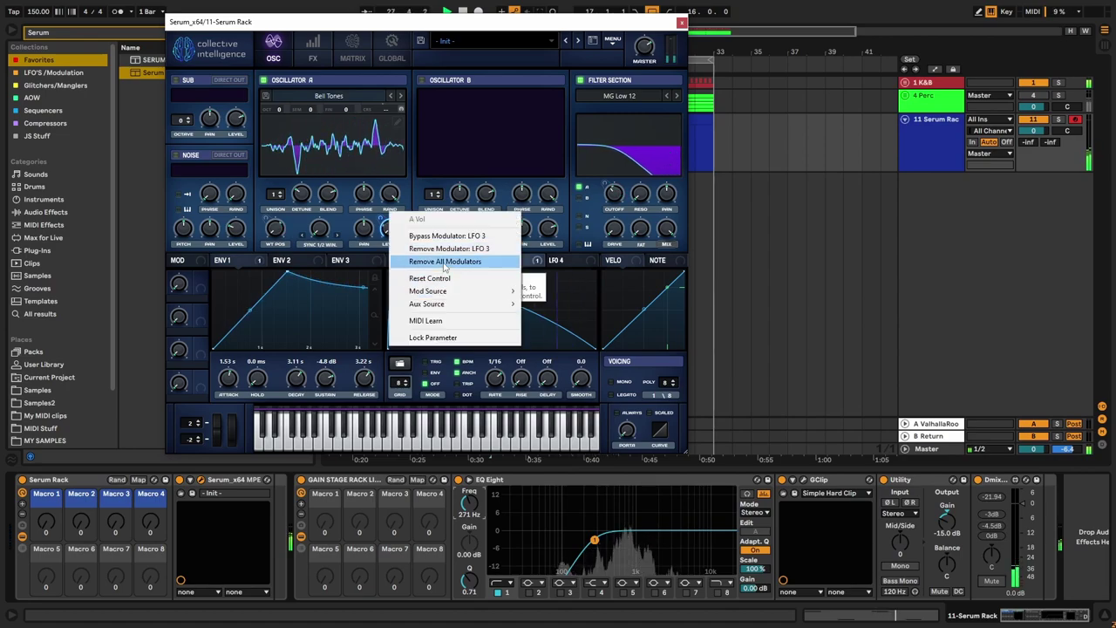
click(445, 262)
Step: Readjust oscillator A's output level
drag(389, 209, 406, 166)
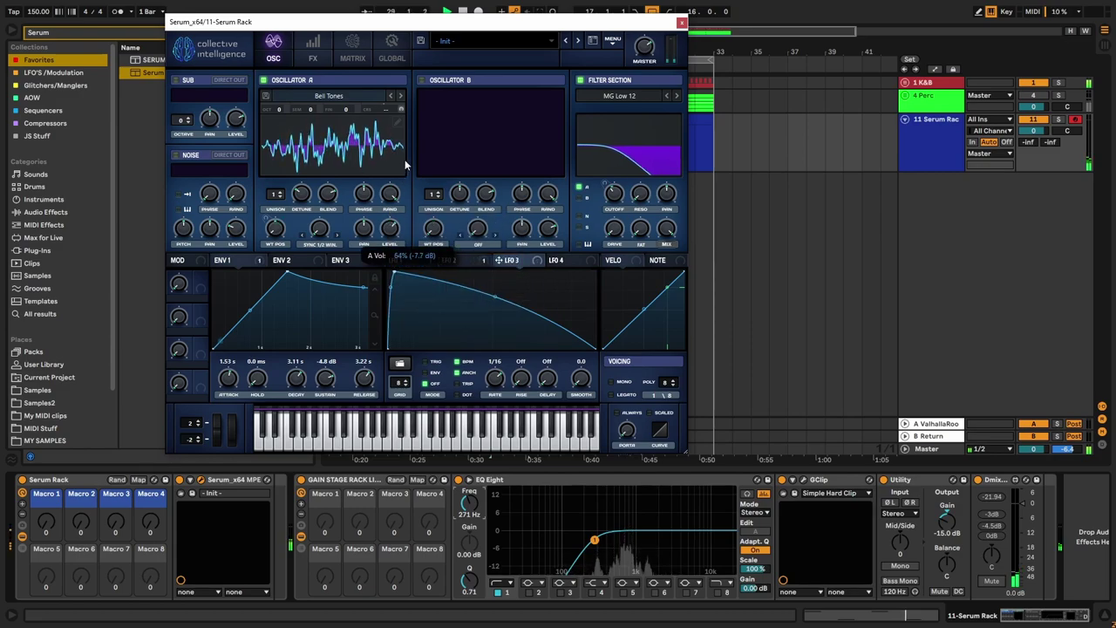
drag(395, 231, 394, 225)
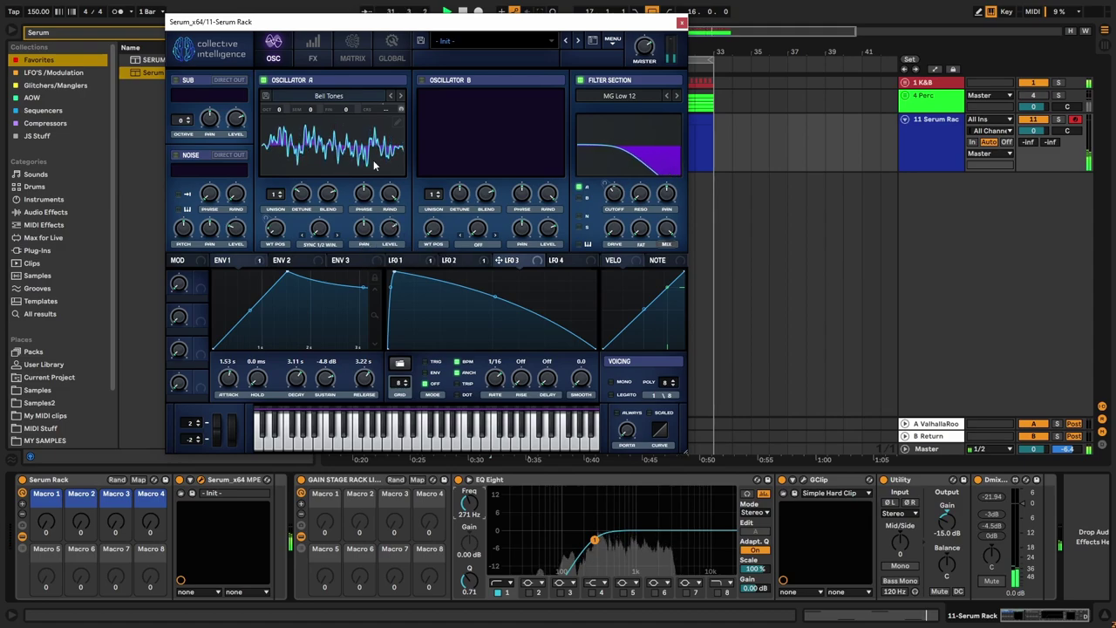
Step: Switch the reverb's Mix control to Level and modulate it with LFO 3 while the loop plays
click(313, 53)
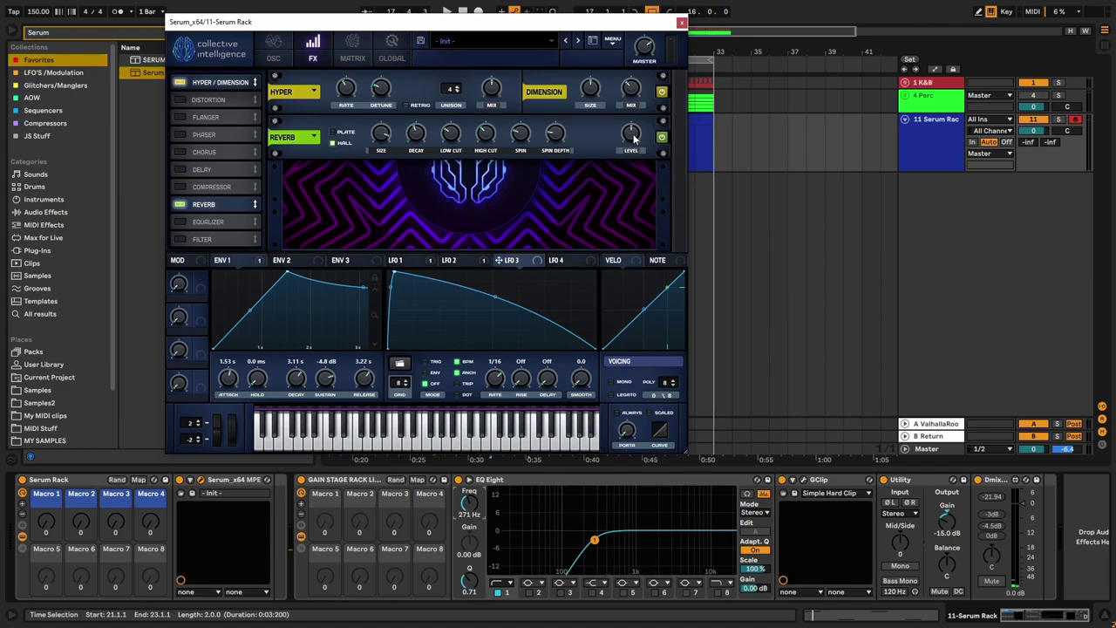
mouse_move(634, 138)
drag(623, 119, 622, 127)
key(space)
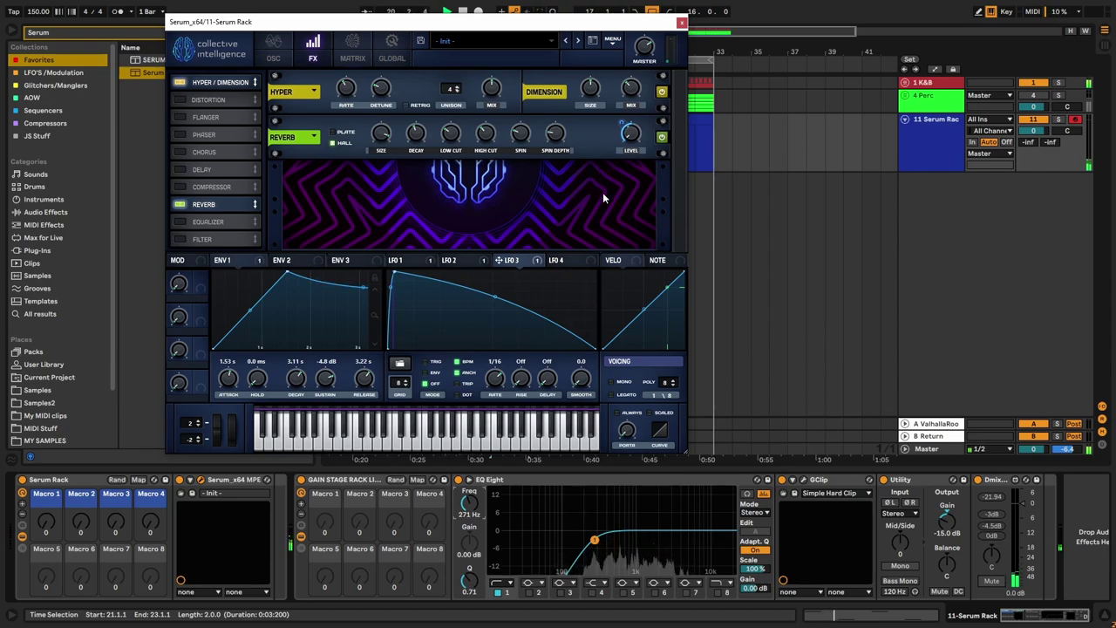
Step: Solo the Serum Rack track and bend LFO 3's falling segment into a fuller convex curve
click(1057, 119)
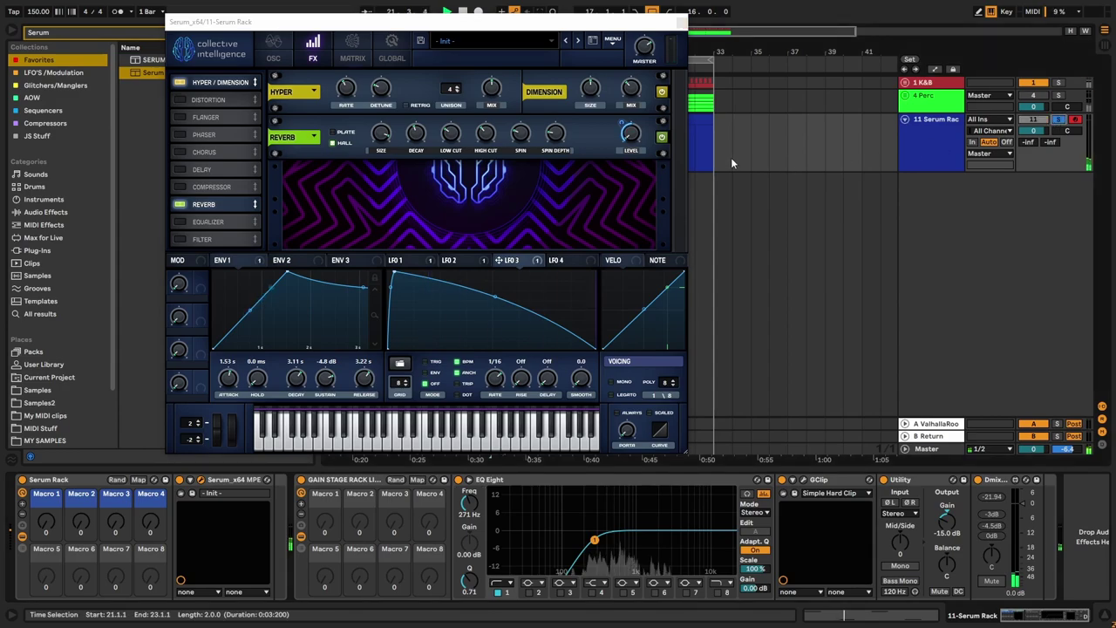
drag(500, 302, 502, 284)
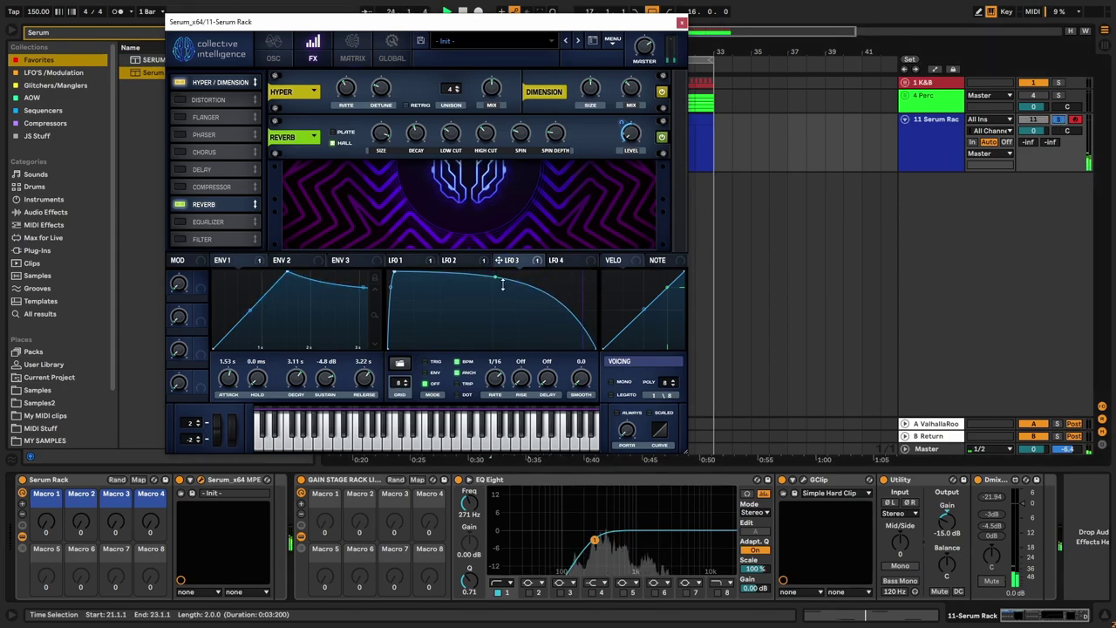
Step: Add a ping-pong delay after the reverb with dotted 1/8 times on both sides and an adjusted filter, followed by a chorus
click(181, 170)
drag(232, 168, 230, 212)
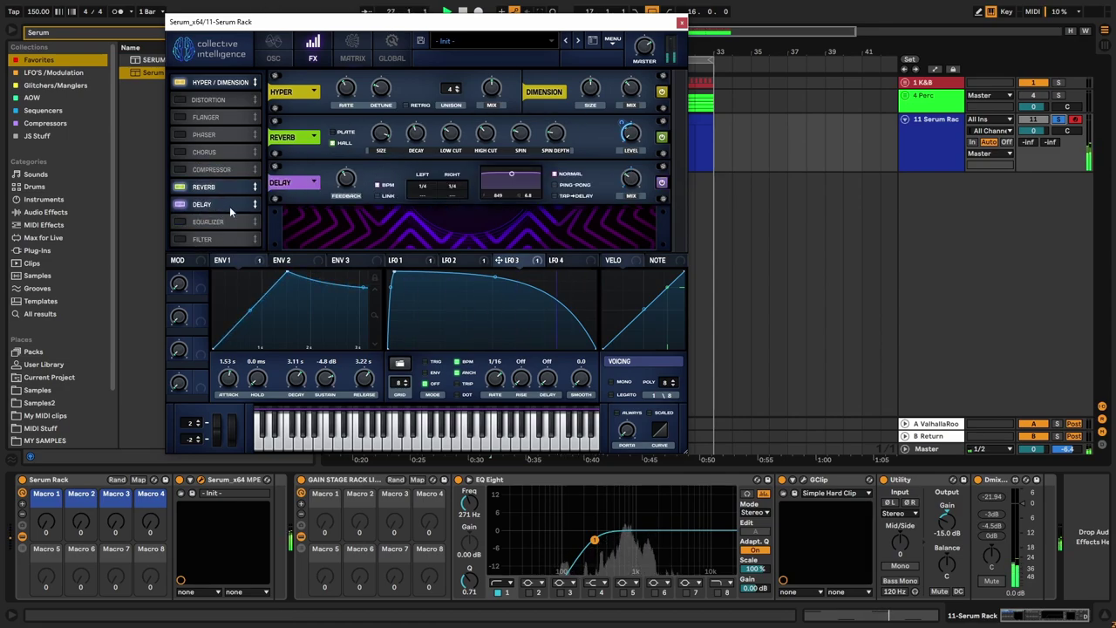
click(452, 196)
drag(428, 196, 464, 63)
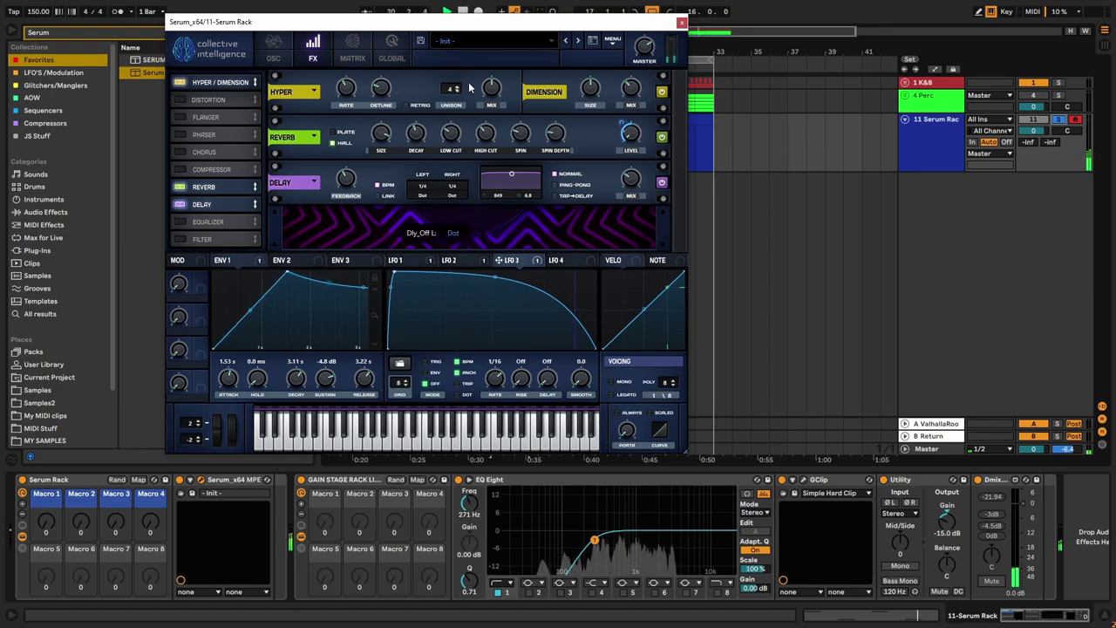
drag(428, 188, 431, 201)
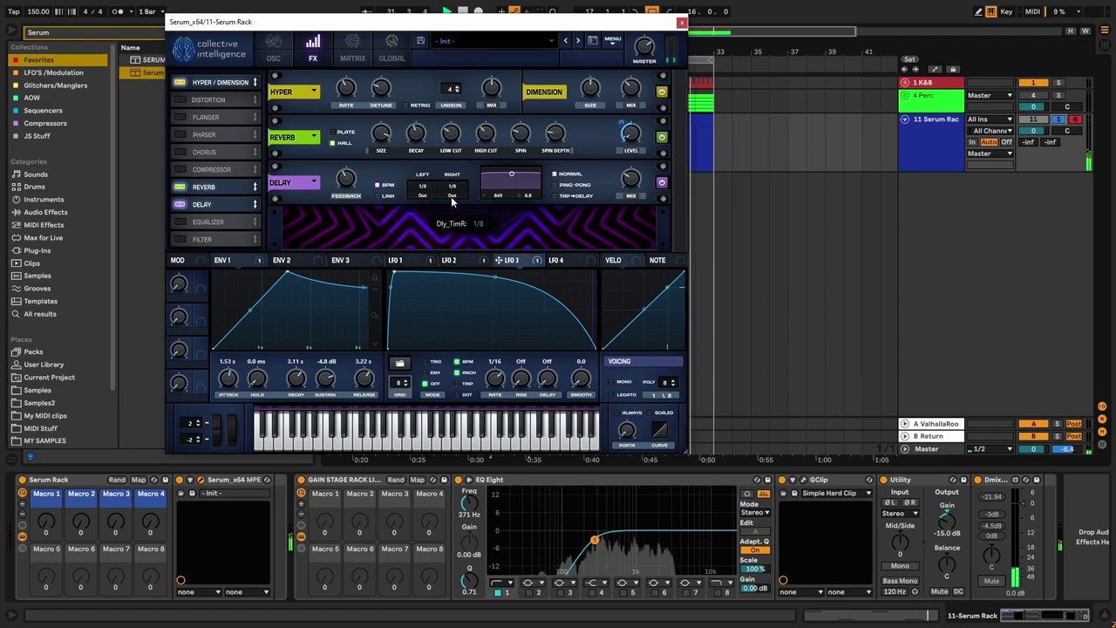
drag(512, 174, 547, 188)
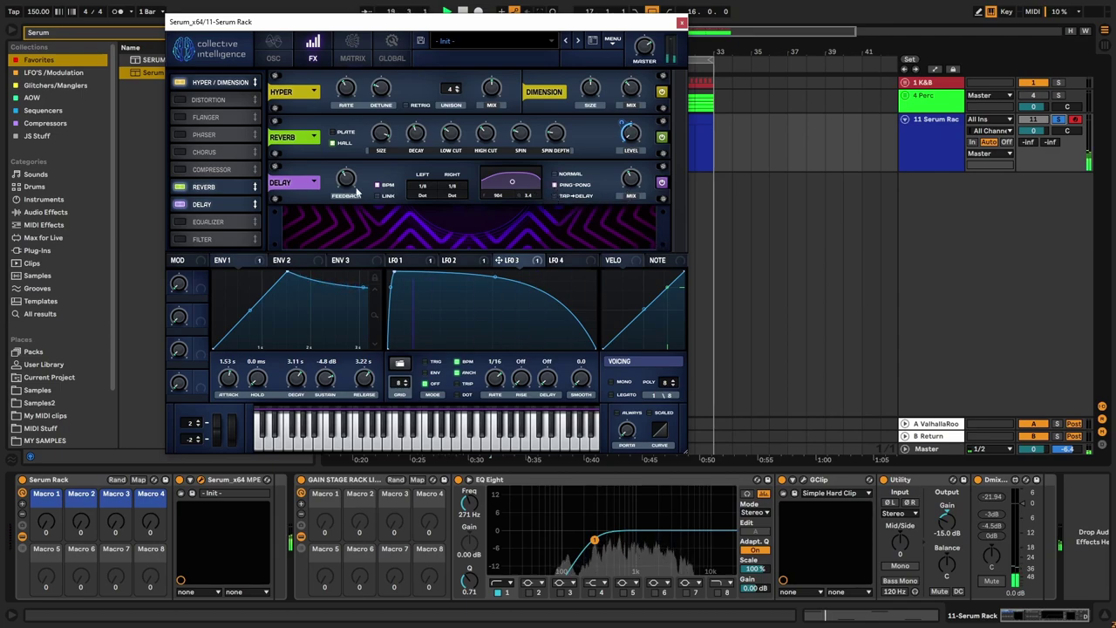
mouse_move(347, 200)
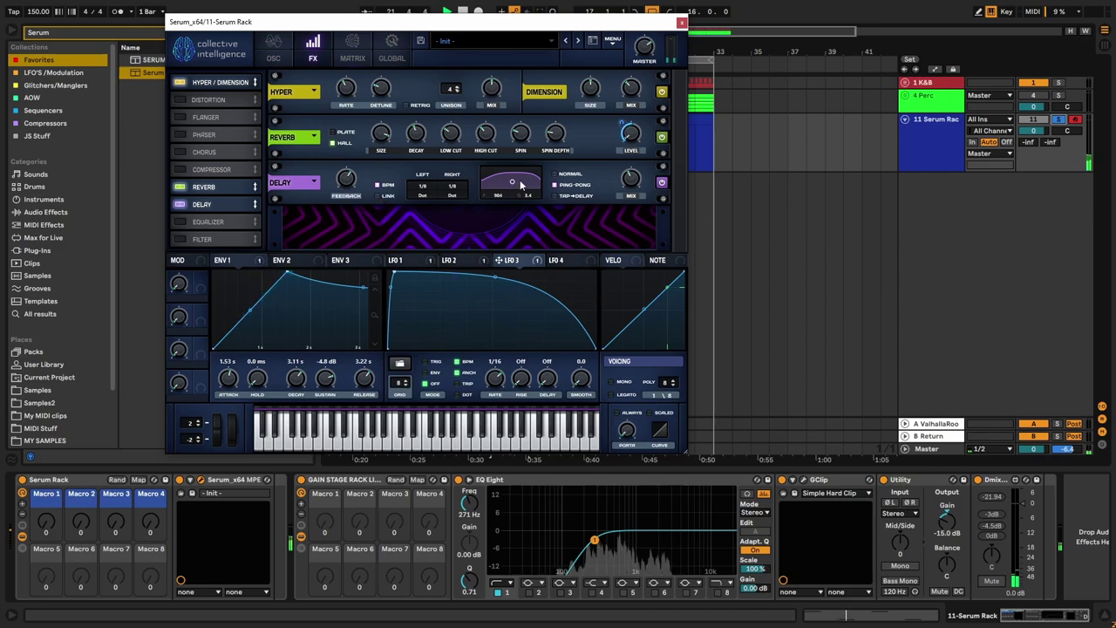
click(180, 152)
drag(223, 162, 262, 237)
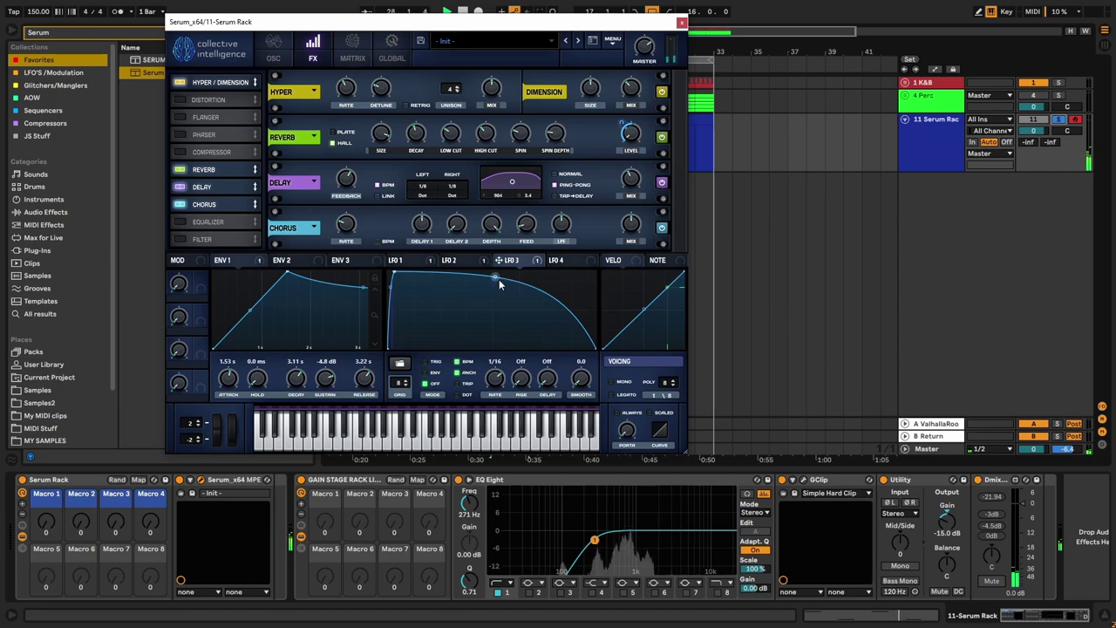
Step: Add a point near the end of LFO 3's fall, soften its initial rise, and unsolo the Serum Rack track
double_click(564, 299)
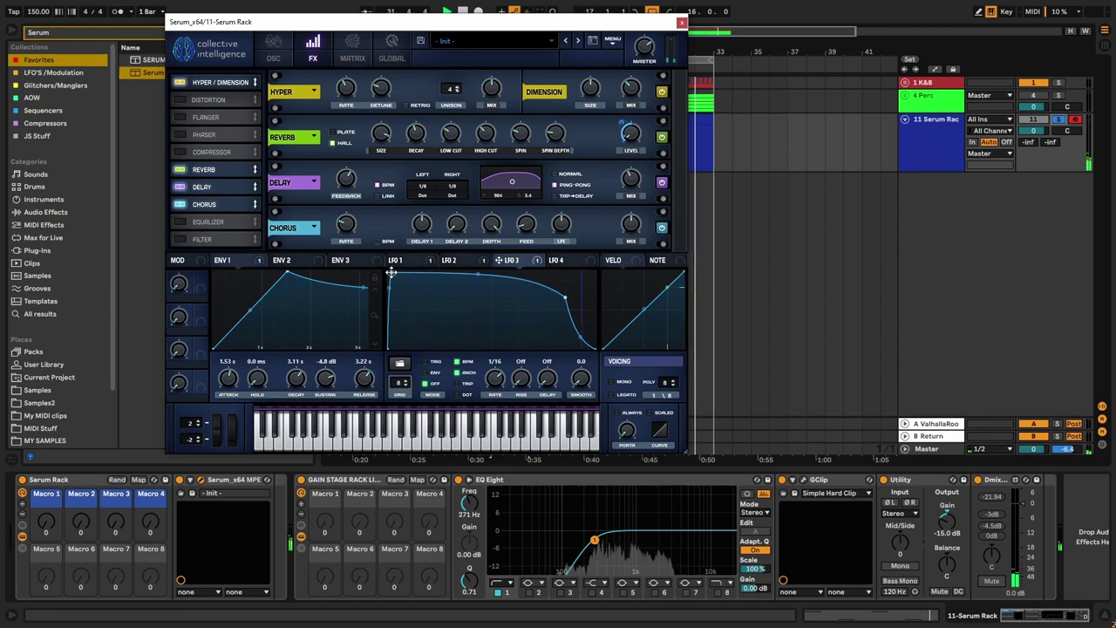
mouse_move(394, 274)
mouse_down()
mouse_move(426, 267)
mouse_move(410, 264)
mouse_up()
click(1030, 120)
click(1056, 120)
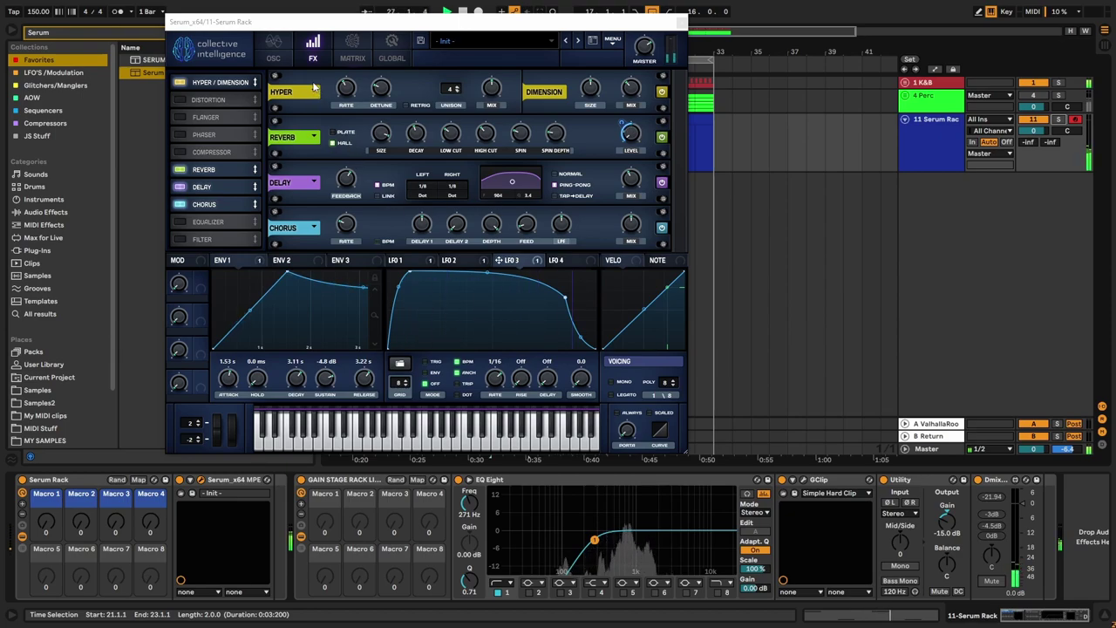
Step: Reshape LFO 2 with a slightly concave rise and a convex fall, and set its rate to 6 bar
click(274, 48)
click(453, 260)
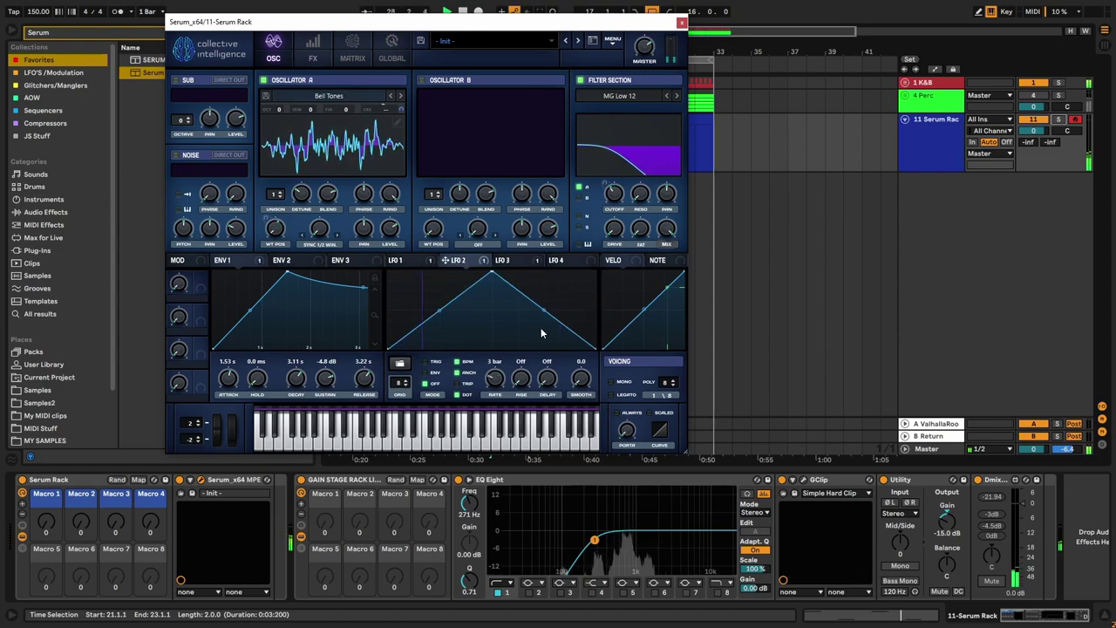
drag(542, 311, 548, 299)
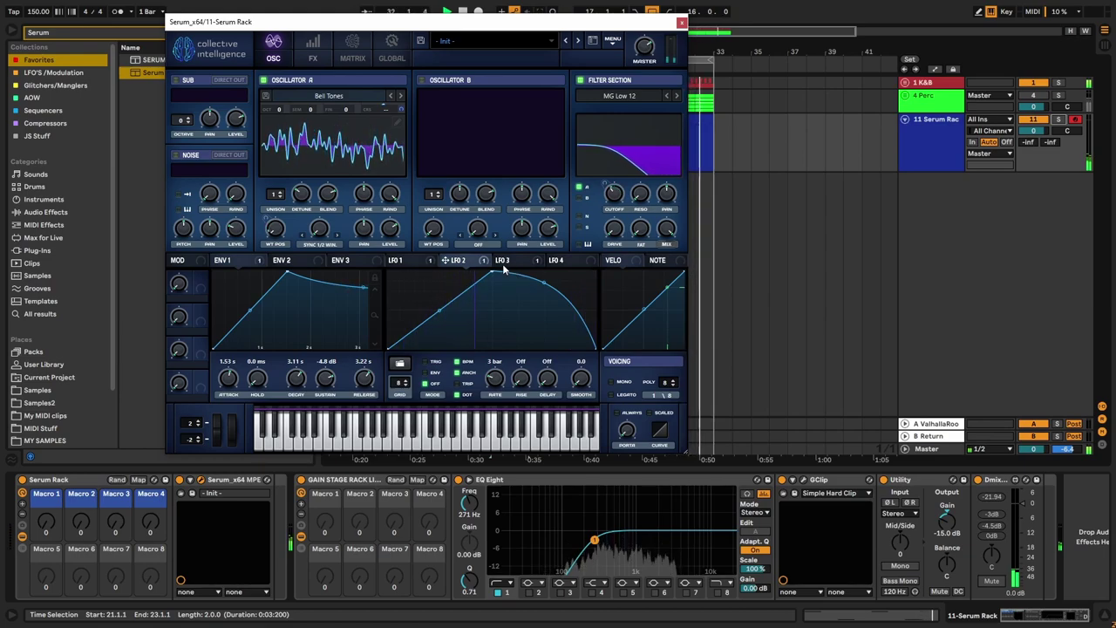
click(431, 262)
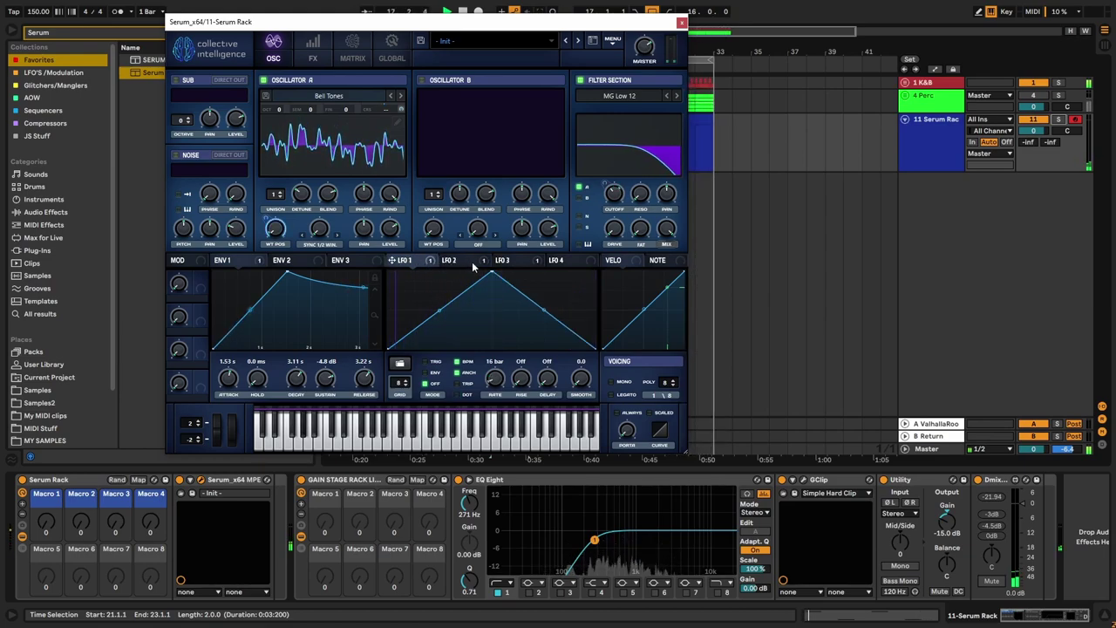
click(476, 263)
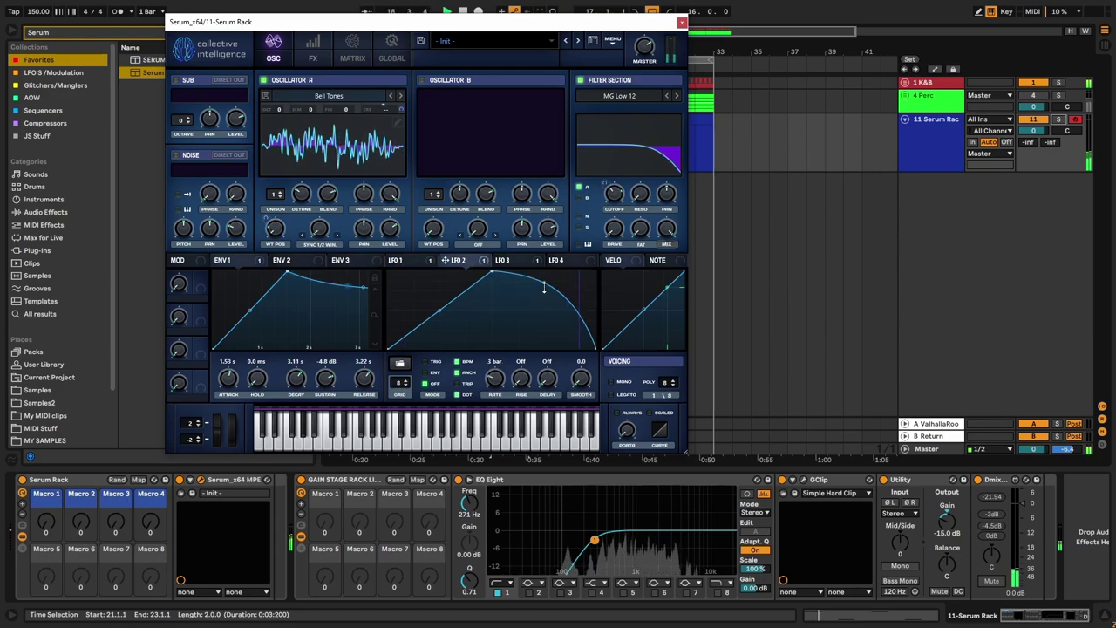
click(520, 262)
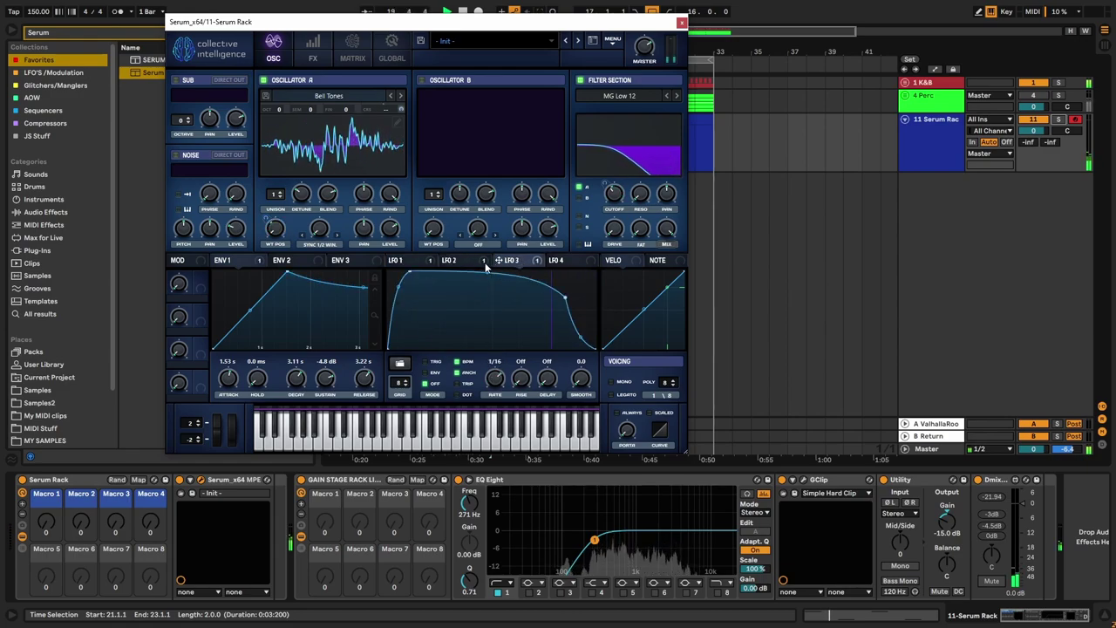
click(486, 263)
drag(540, 311, 545, 284)
drag(441, 316, 442, 323)
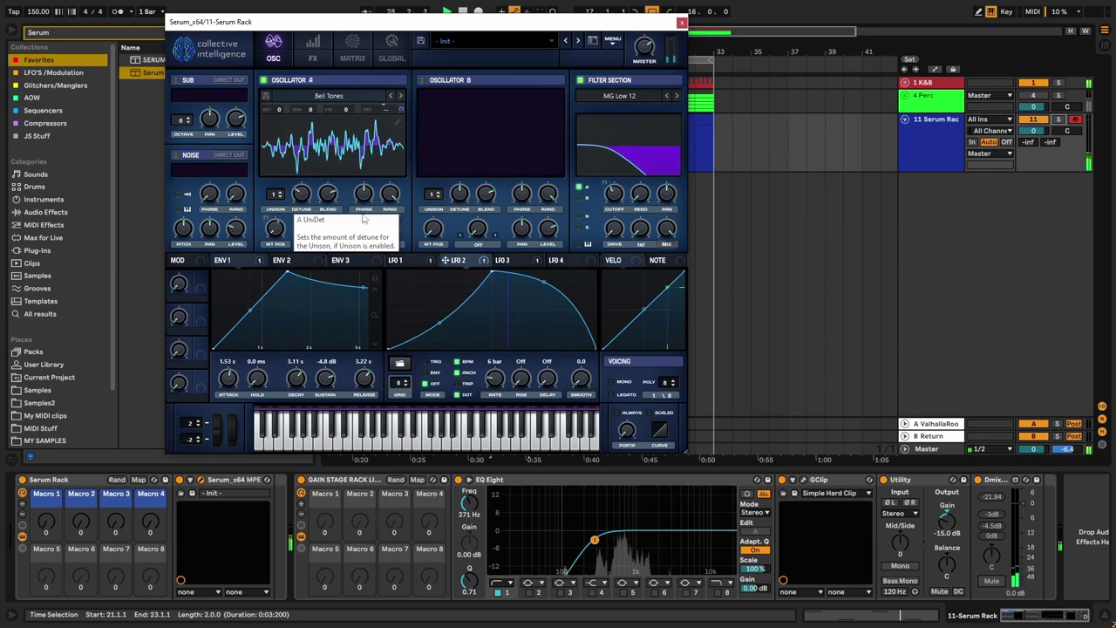
Step: Set envelope 1's sustain to -3.6 dB and its decay to 4.95 s
click(401, 260)
click(512, 261)
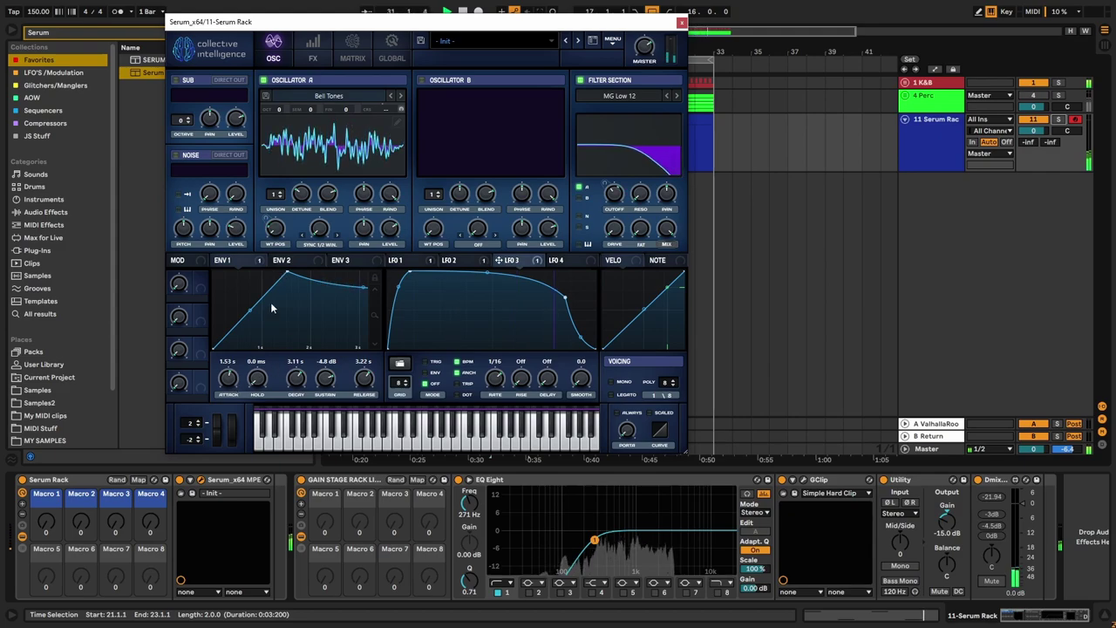
drag(328, 387, 297, 381)
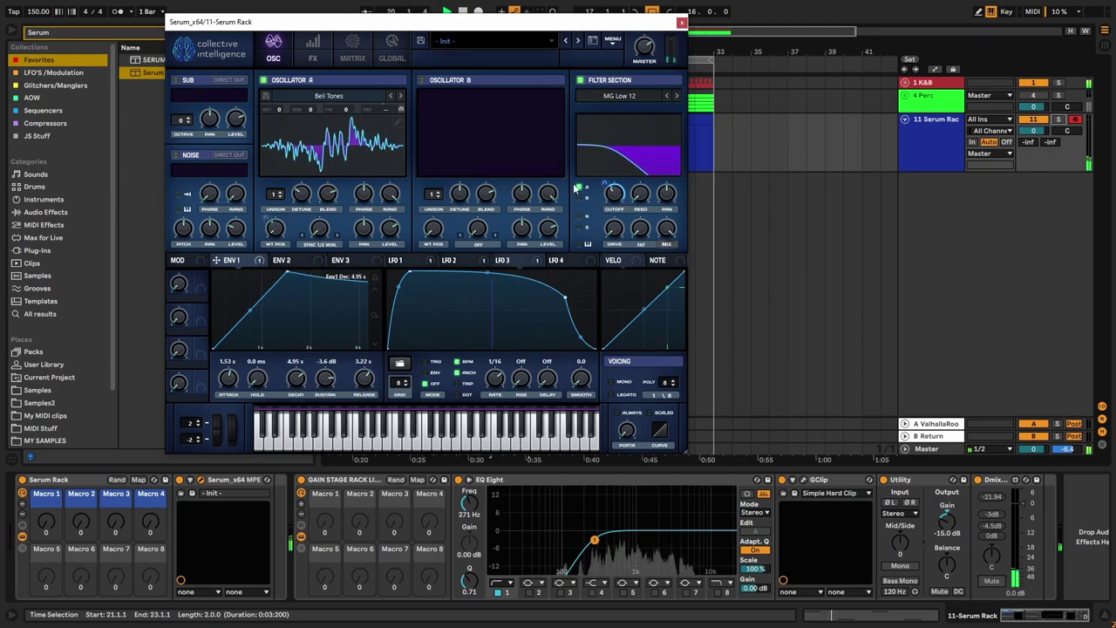
Step: Adjust the filter's cutoff and resonance, and modulate the resonance with envelope 1
drag(613, 202, 612, 200)
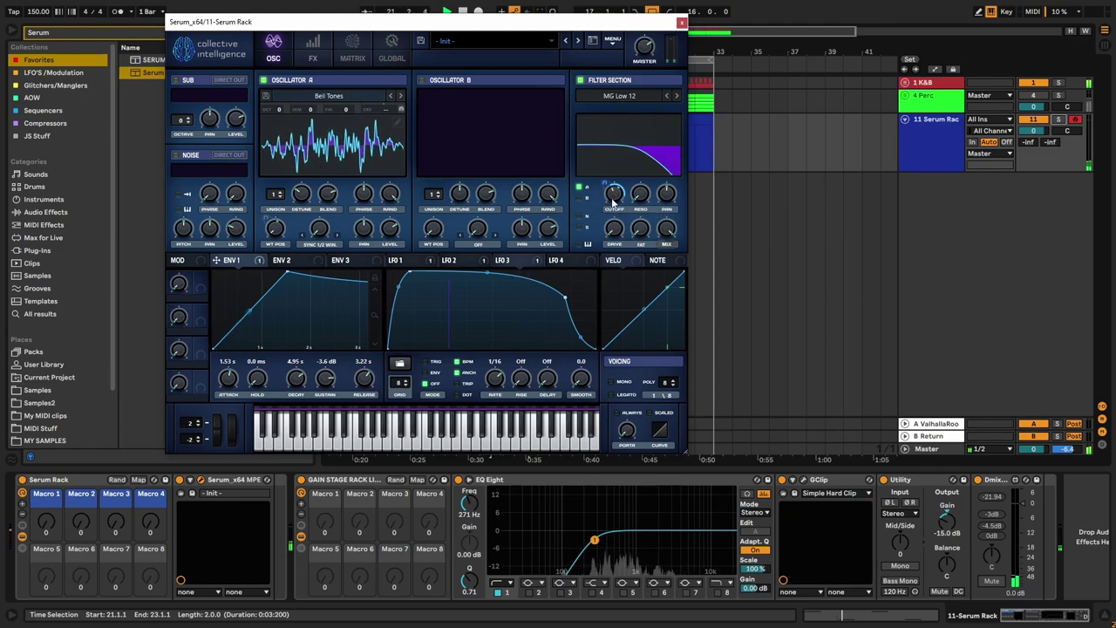
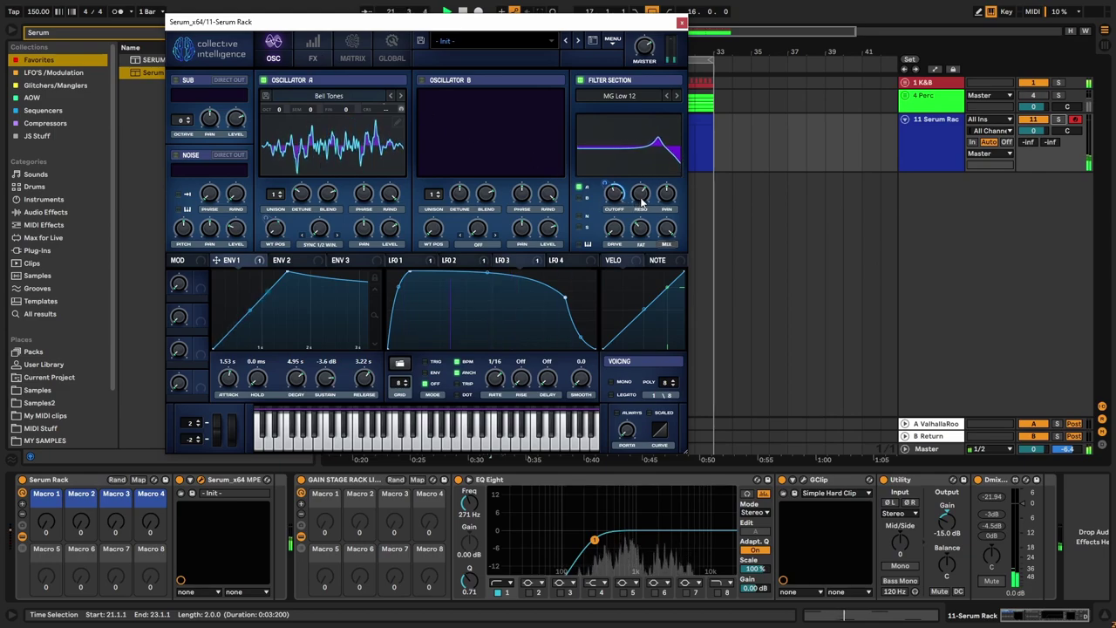
drag(639, 203, 636, 224)
drag(249, 261, 640, 209)
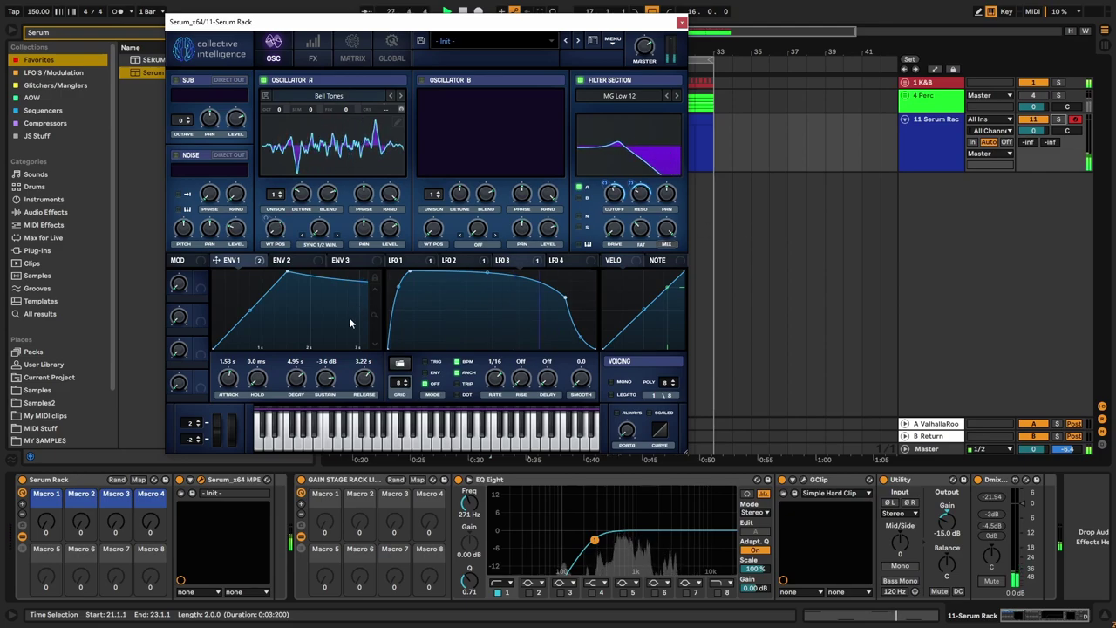
Step: Zoom out envelope 1's display, and set its release to 3.69 s and its decay to 4.21 s
drag(376, 313, 383, 298)
drag(317, 337, 327, 340)
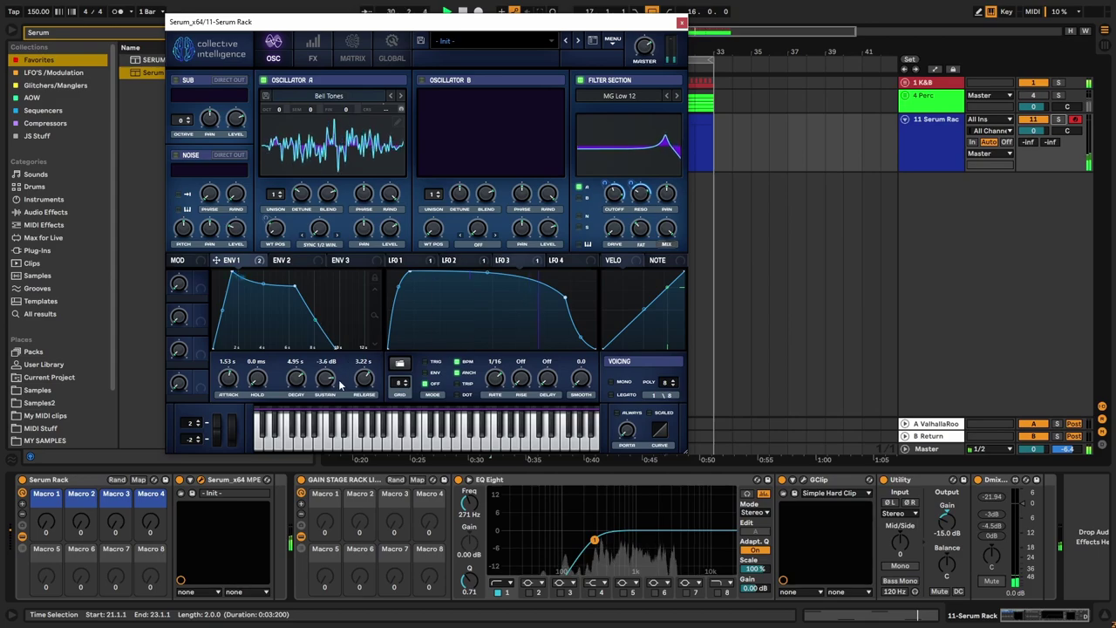
drag(363, 384, 367, 389)
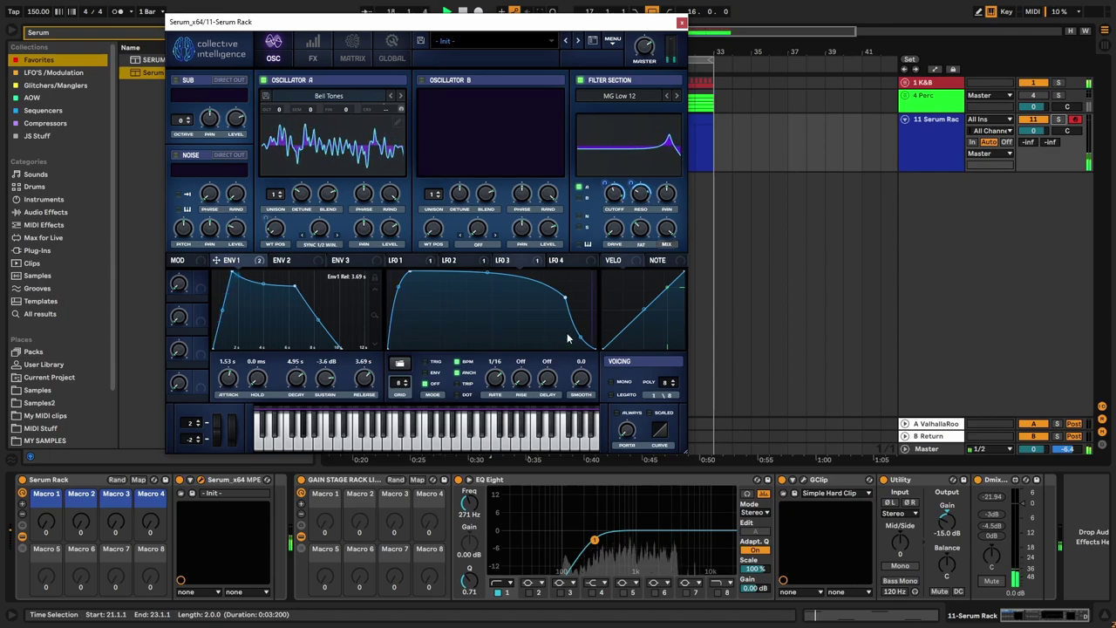
drag(296, 378, 296, 391)
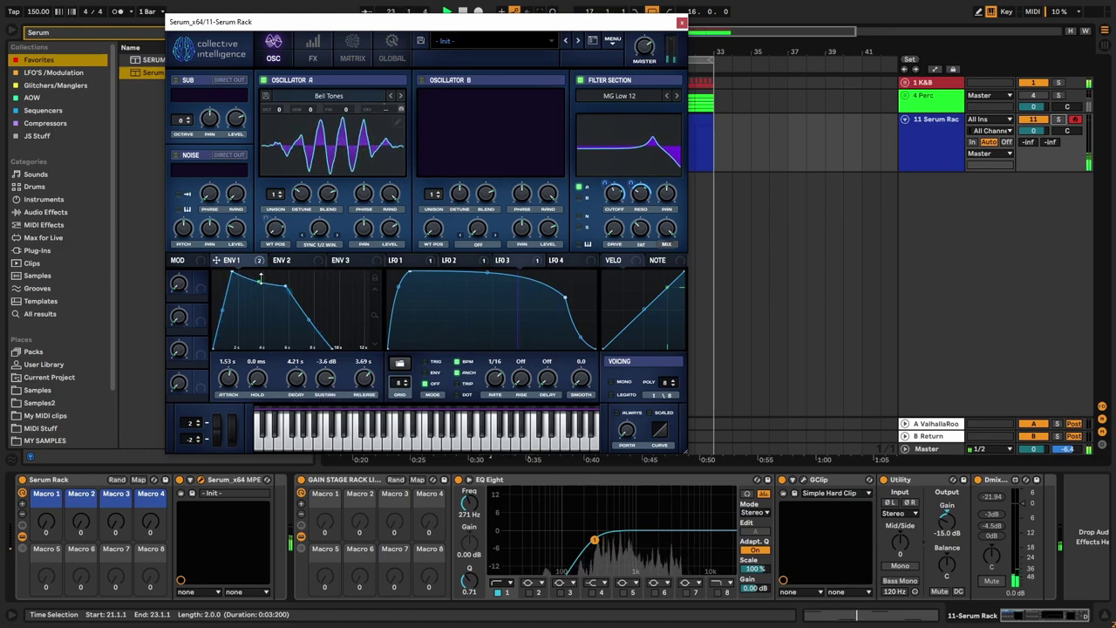
drag(292, 385, 294, 382)
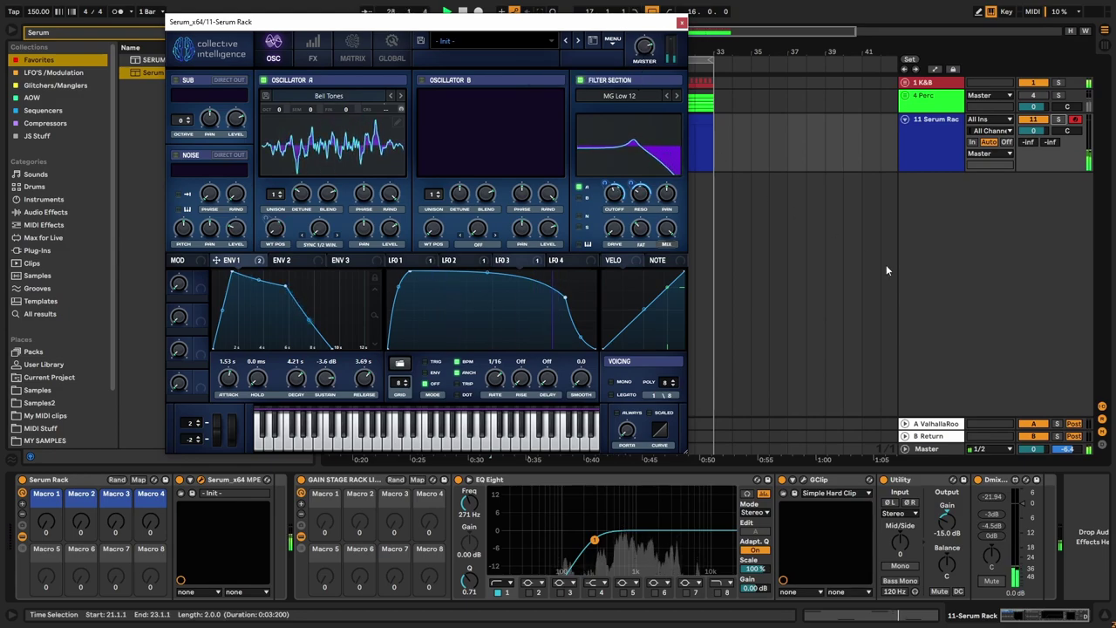
Step: Raise the Utility device's output gain to -9.44 dB on the Serum Rack track
drag(946, 522, 947, 506)
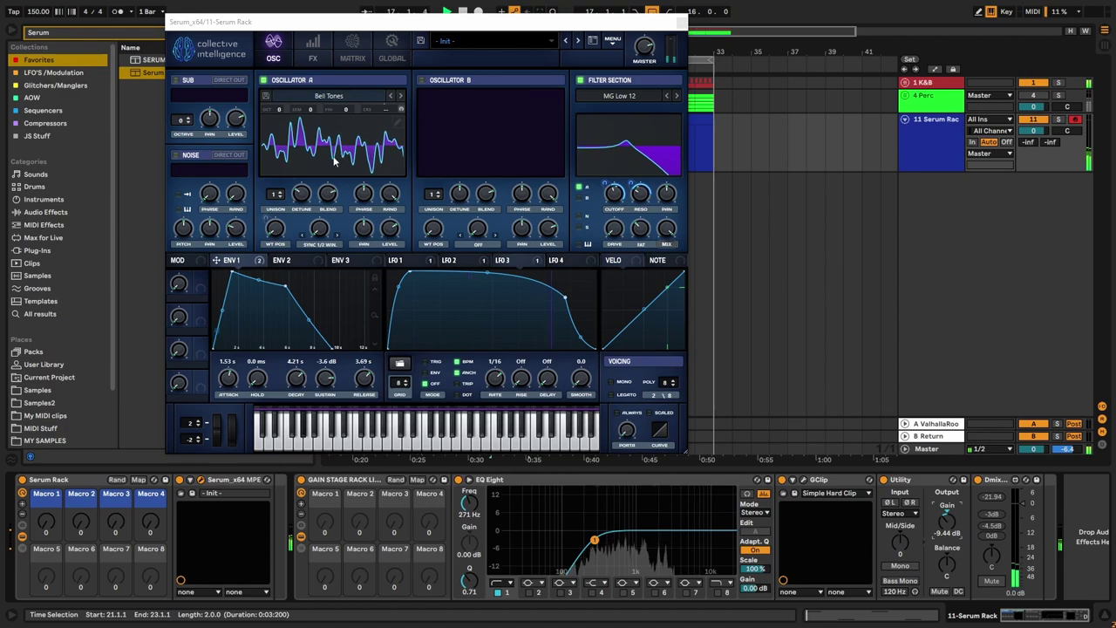
Step: Raise the chorus feedback, adjust its second delay time, and close the Serum window
click(313, 54)
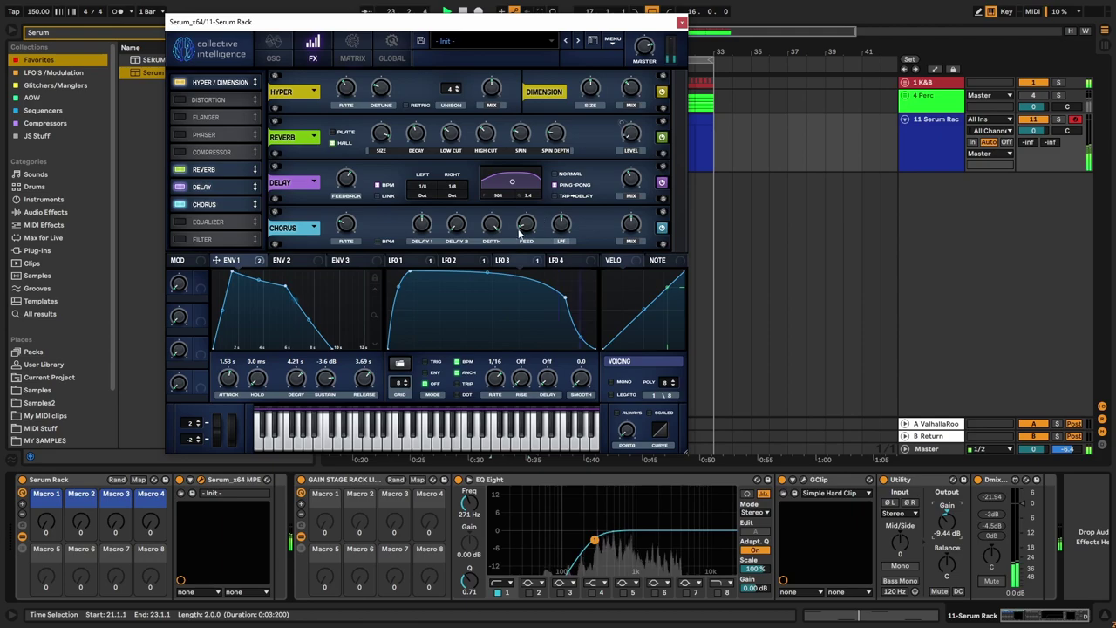
mouse_move(526, 225)
mouse_move(525, 227)
mouse_down()
mouse_move(531, 215)
mouse_move(528, 237)
mouse_up()
mouse_move(525, 234)
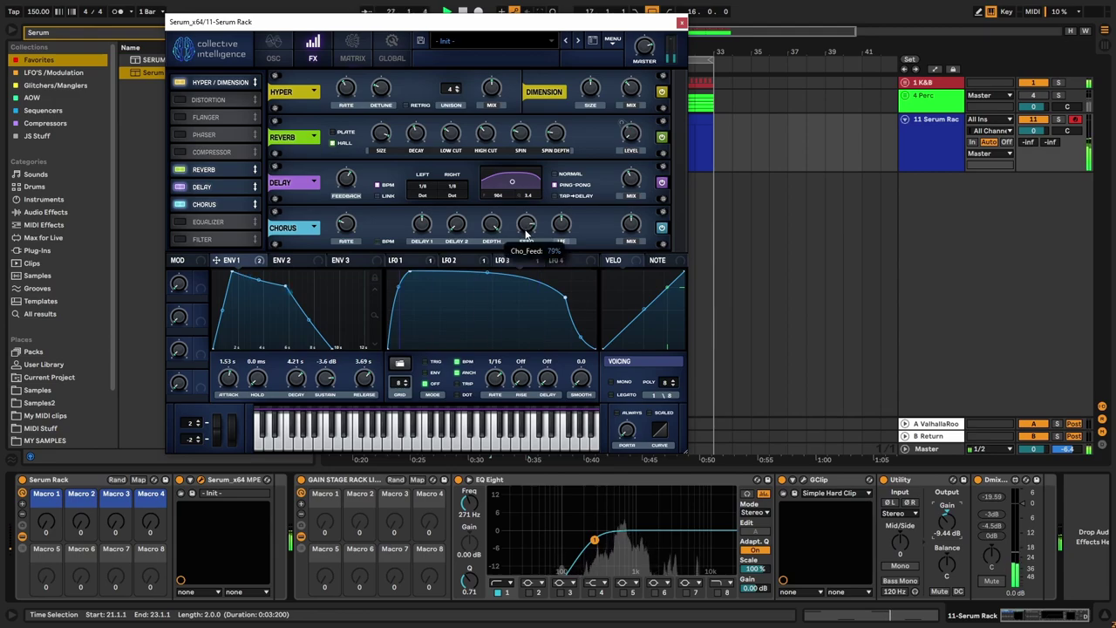
mouse_move(458, 228)
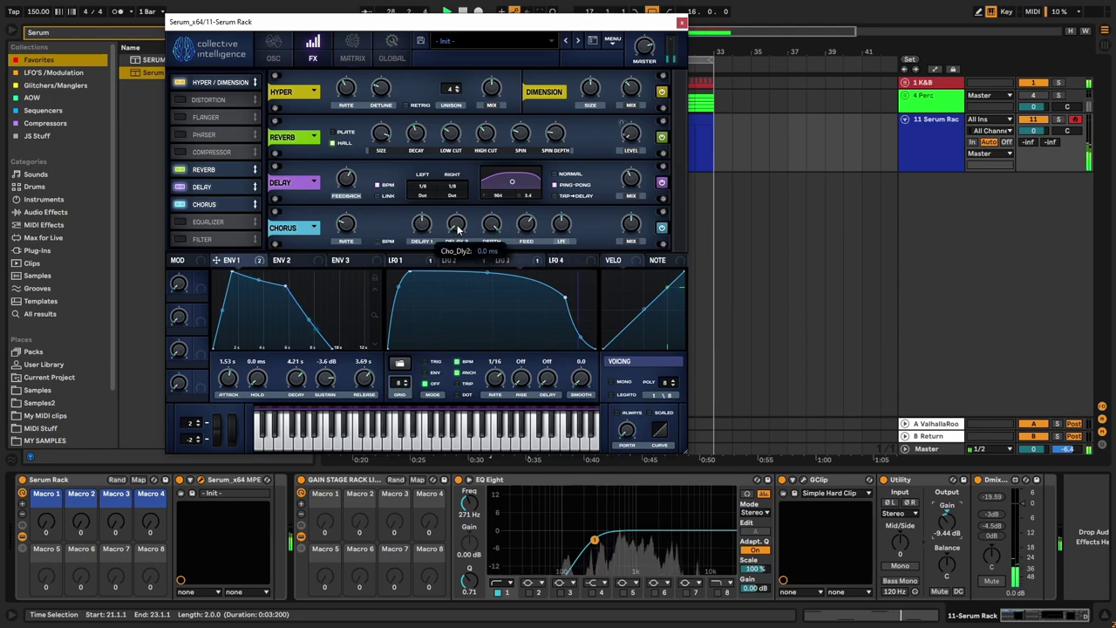
drag(462, 224, 465, 217)
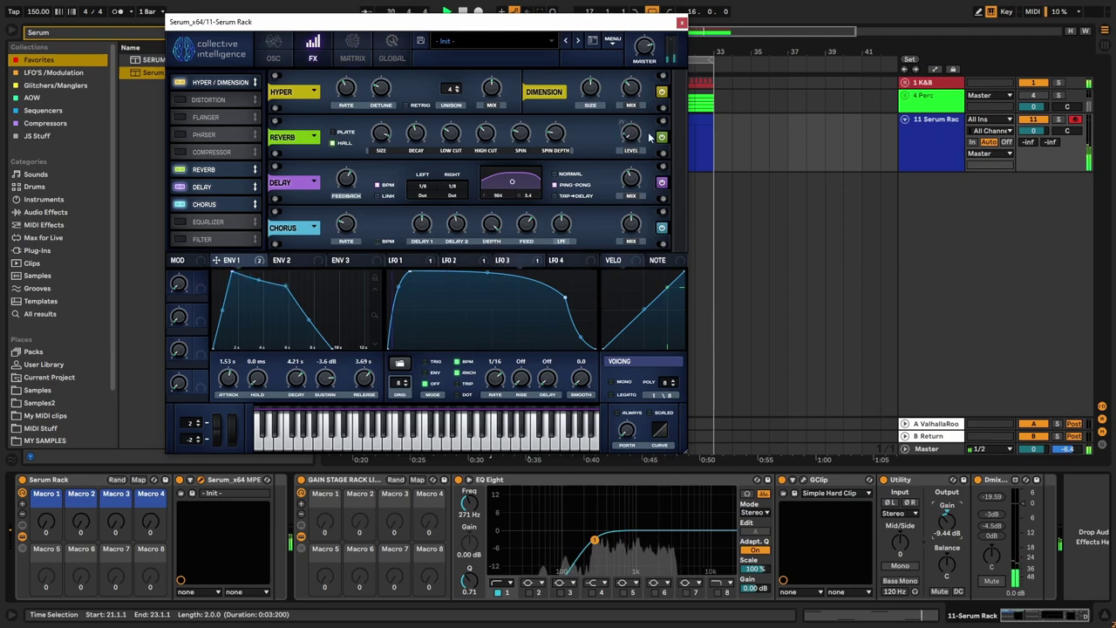
click(682, 21)
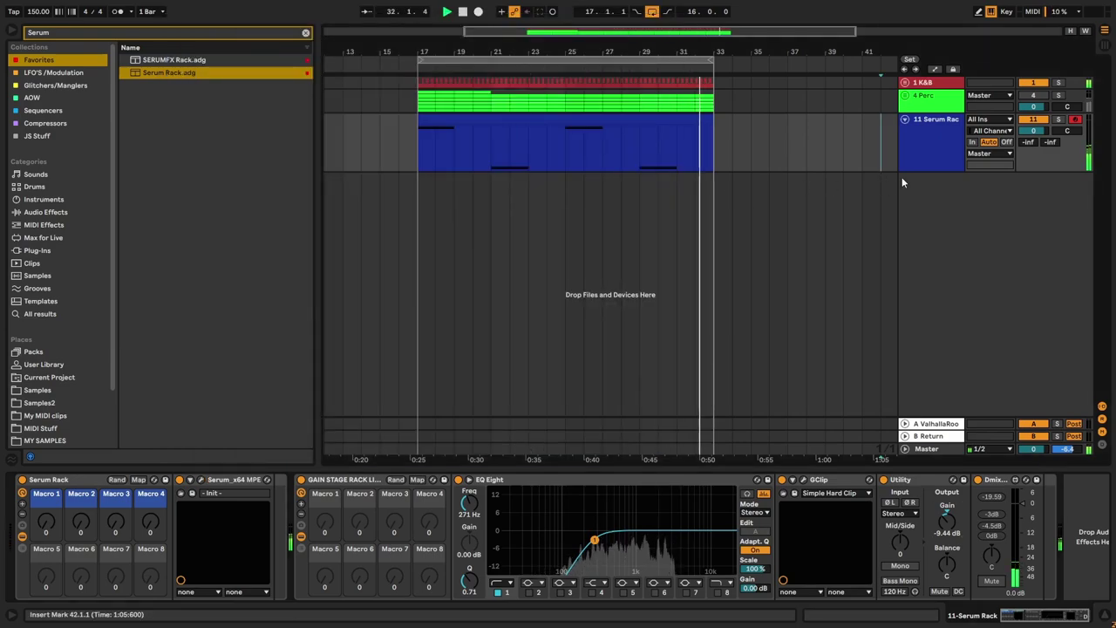
Step: Insert a new MIDI track below the Serum Rack track and load Serum Rack.adg onto it
click(939, 136)
right_click(928, 189)
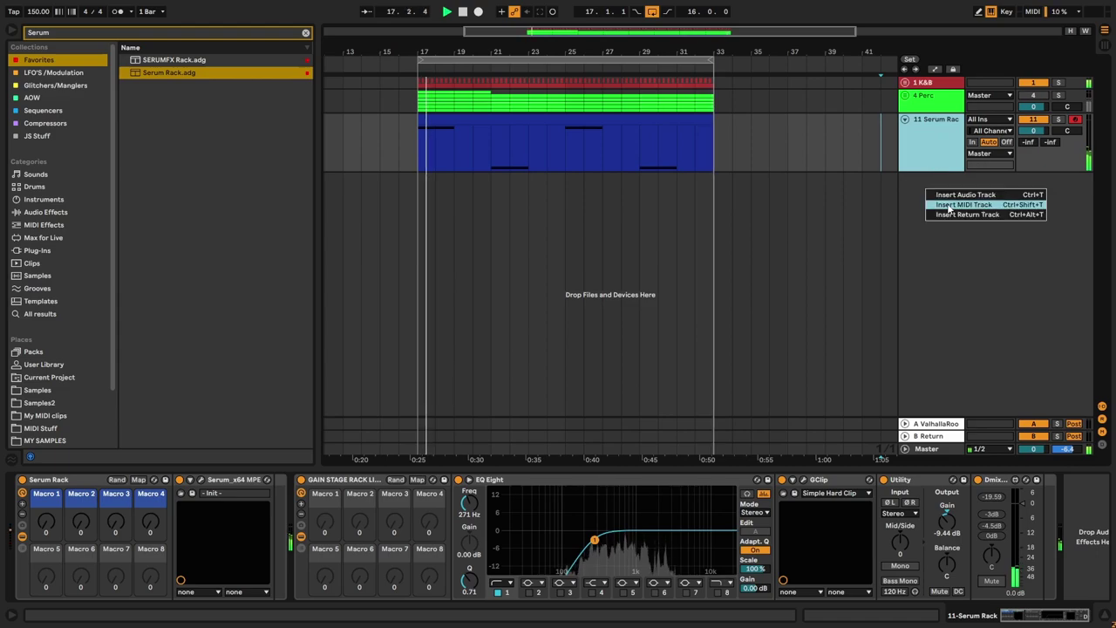
click(944, 205)
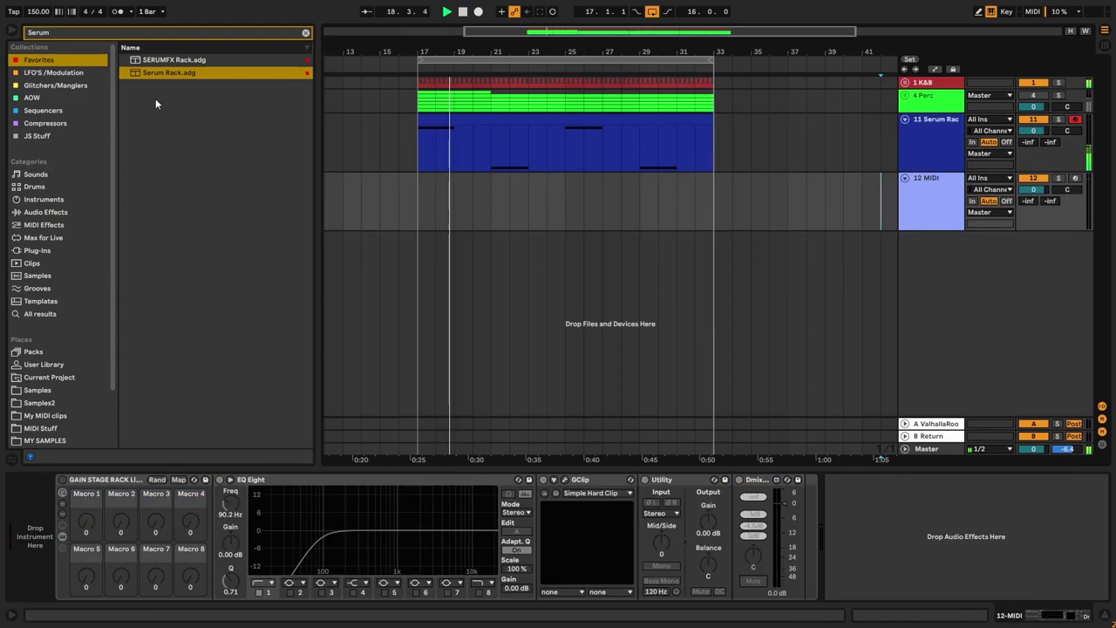
click(175, 73)
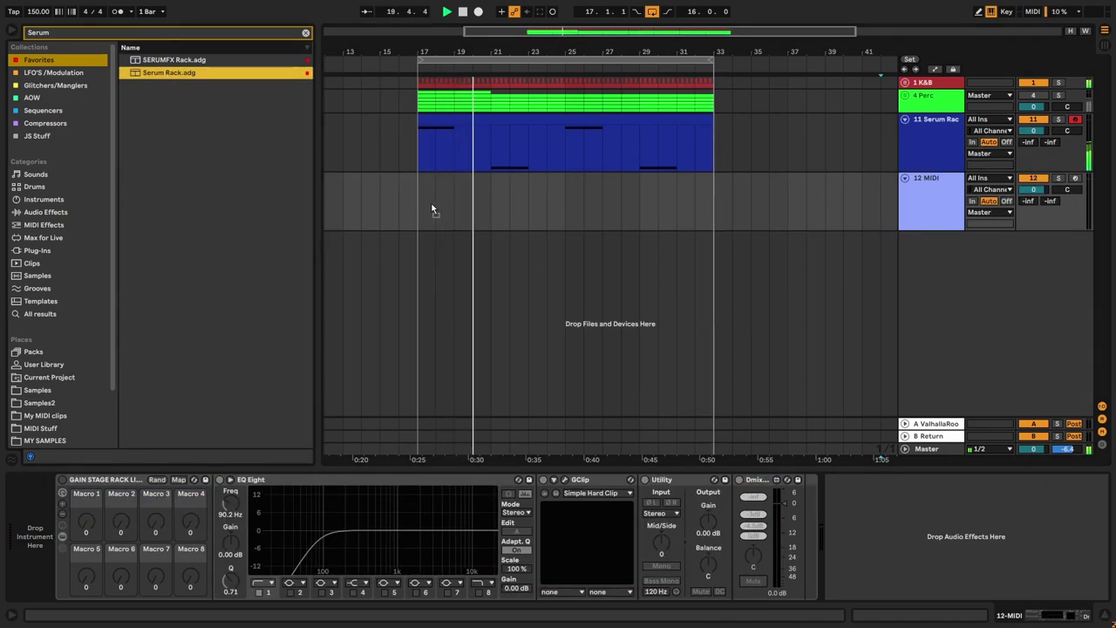
drag(98, 474, 26, 520)
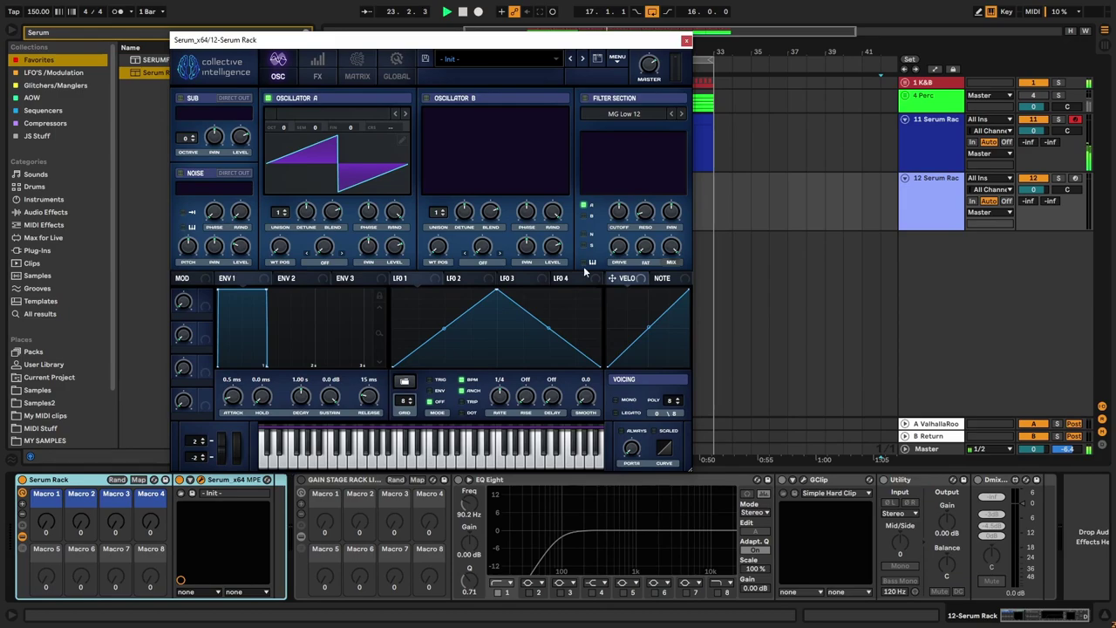
Step: Duplicate the 16-bar section on the K&B, Perc and first Serum Rack tracks, and extend the loop to 32 bars
drag(615, 41, 393, 42)
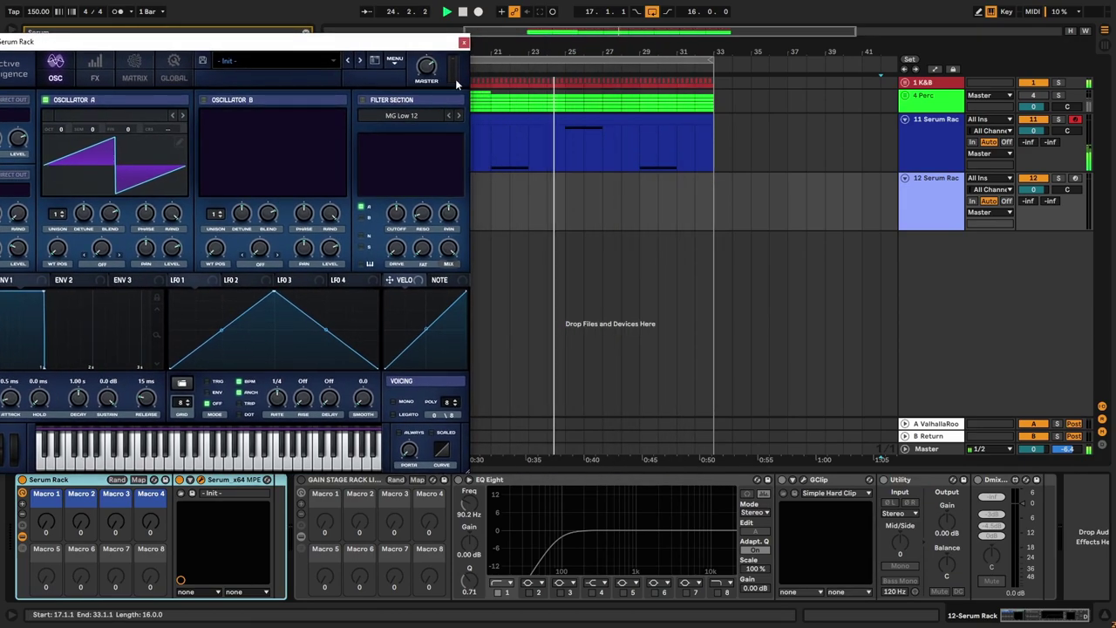
double_click(593, 119)
click(504, 175)
click(490, 149)
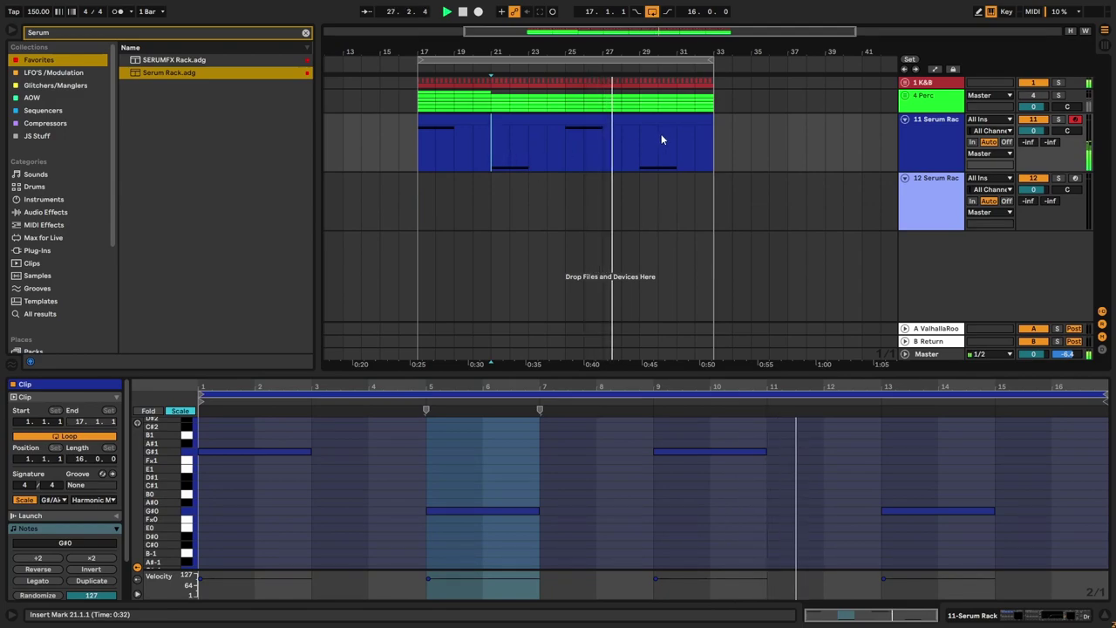
click(636, 122)
drag(717, 94, 421, 168)
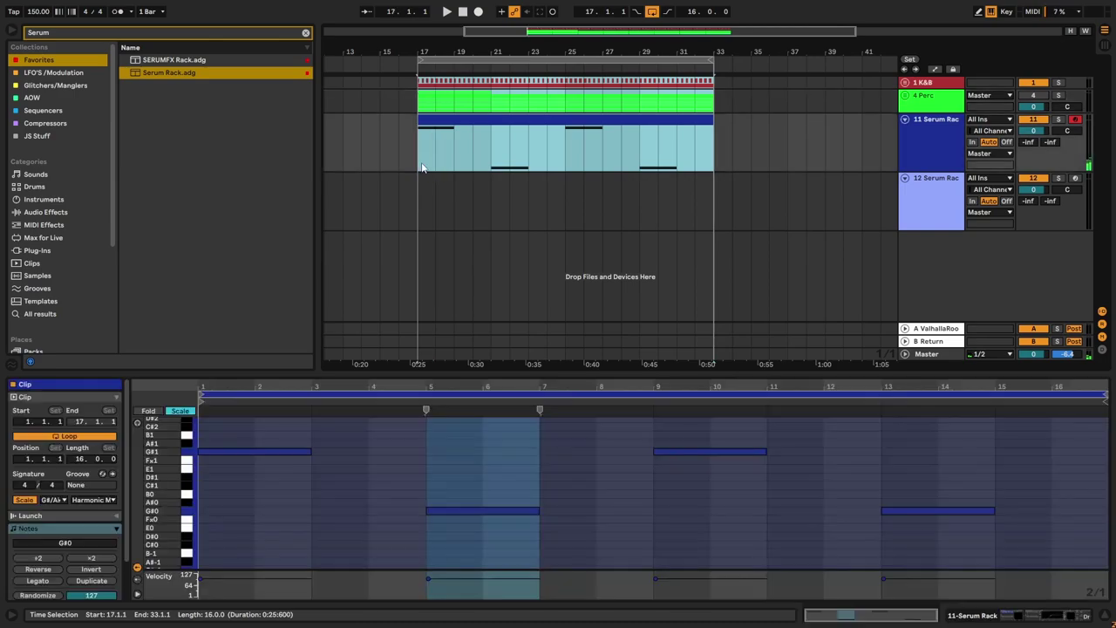
key(ctrl+d)
key(minus)
drag(641, 63, 799, 83)
Step: Try moving the clip's G#0 note from bar 5 to bar 9 and its G#1 note from bar 9 to bar 15
click(664, 157)
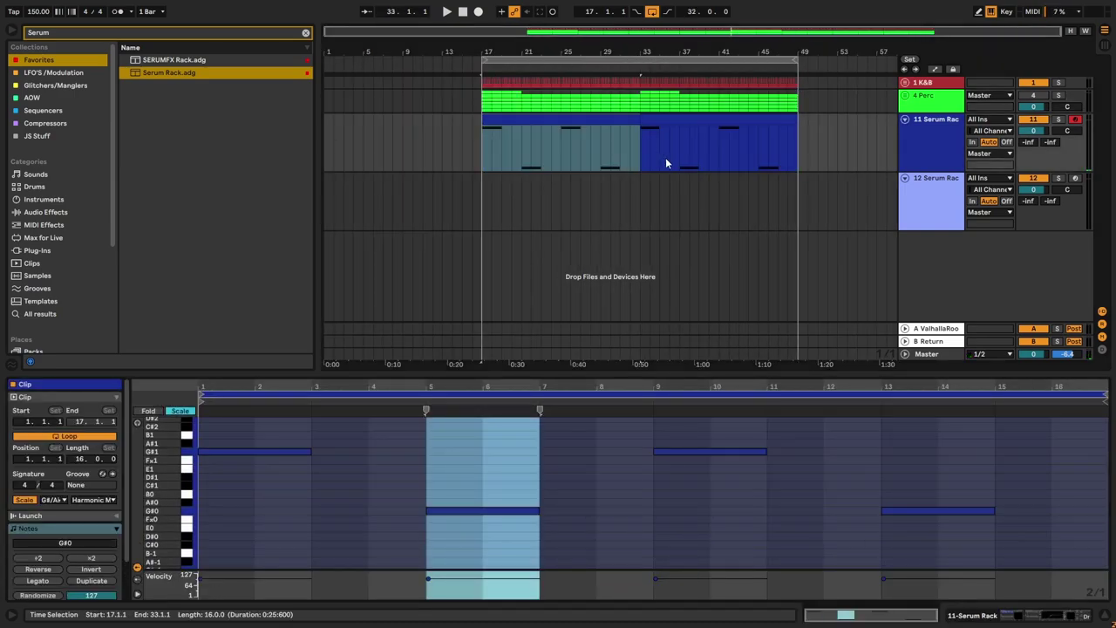
click(547, 446)
click(593, 174)
click(663, 480)
click(682, 451)
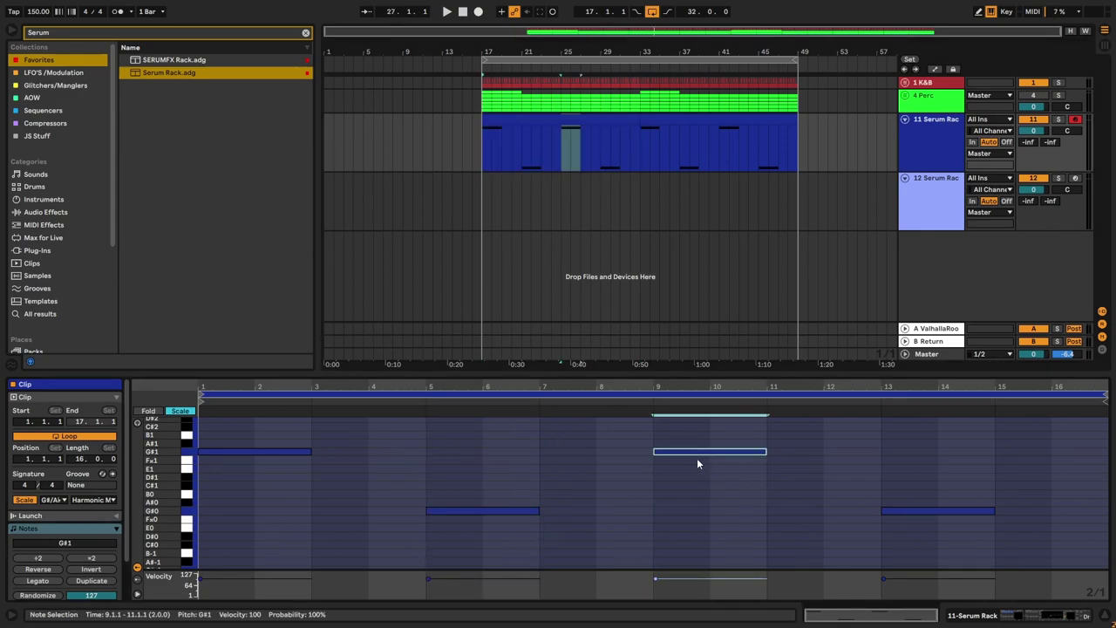
drag(438, 511, 705, 516)
click(710, 453)
drag(711, 453, 1011, 456)
click(148, 411)
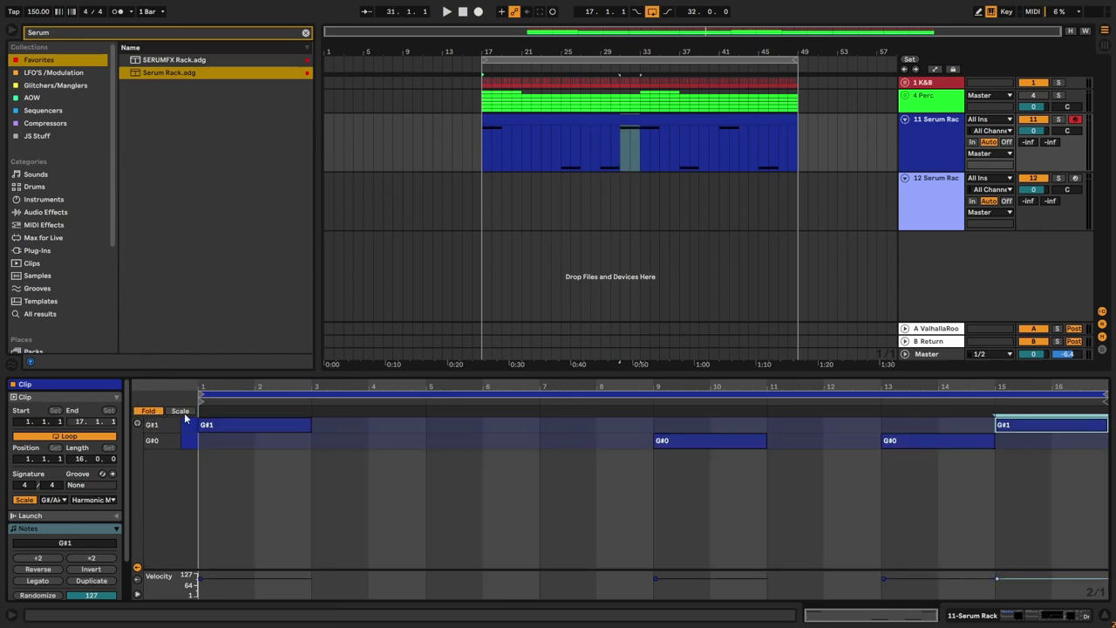
key(ctrl+z)
key(ctrl+z)
key(ctrl+z)
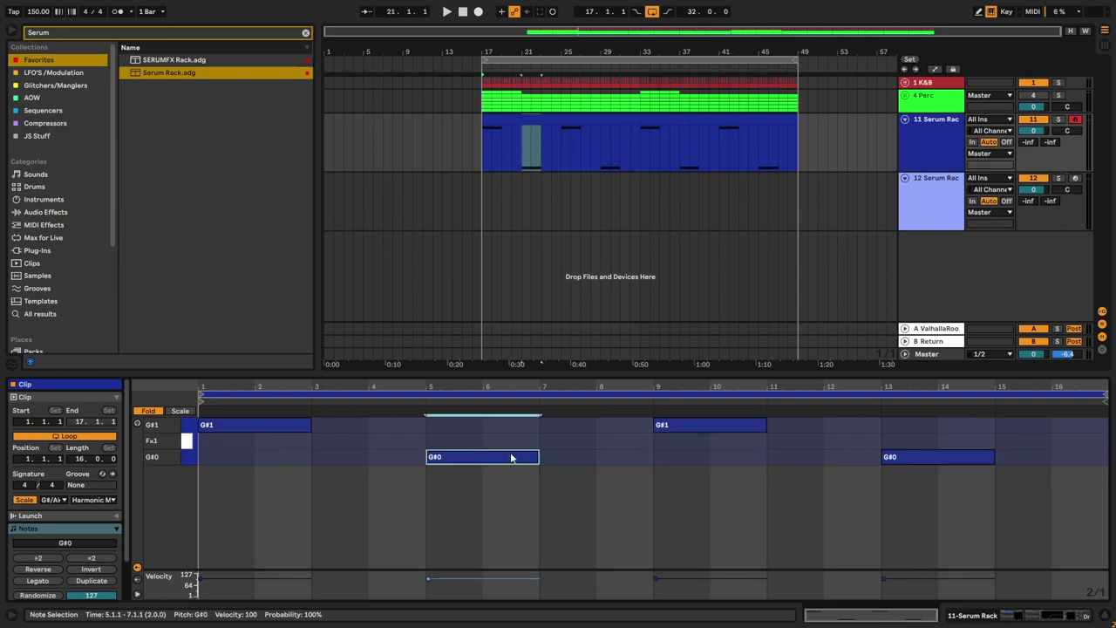
Step: In the folded note view, replace the bar 9 G#1 with the bar 5 G#0 note, and delete the G#0 at bar 13
click(149, 410)
click(148, 410)
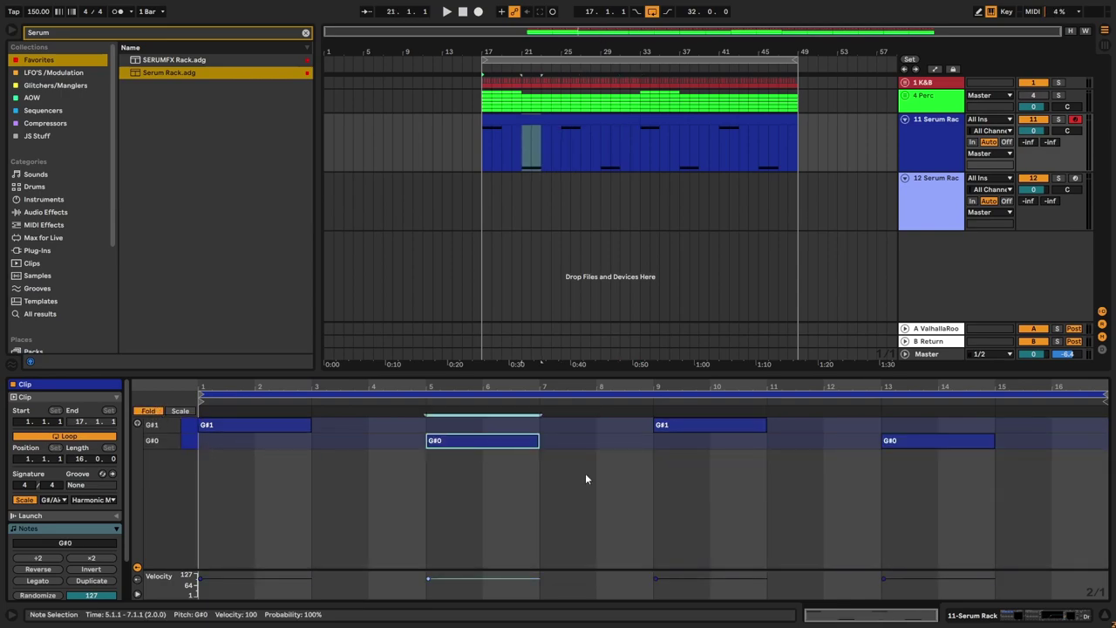
click(655, 474)
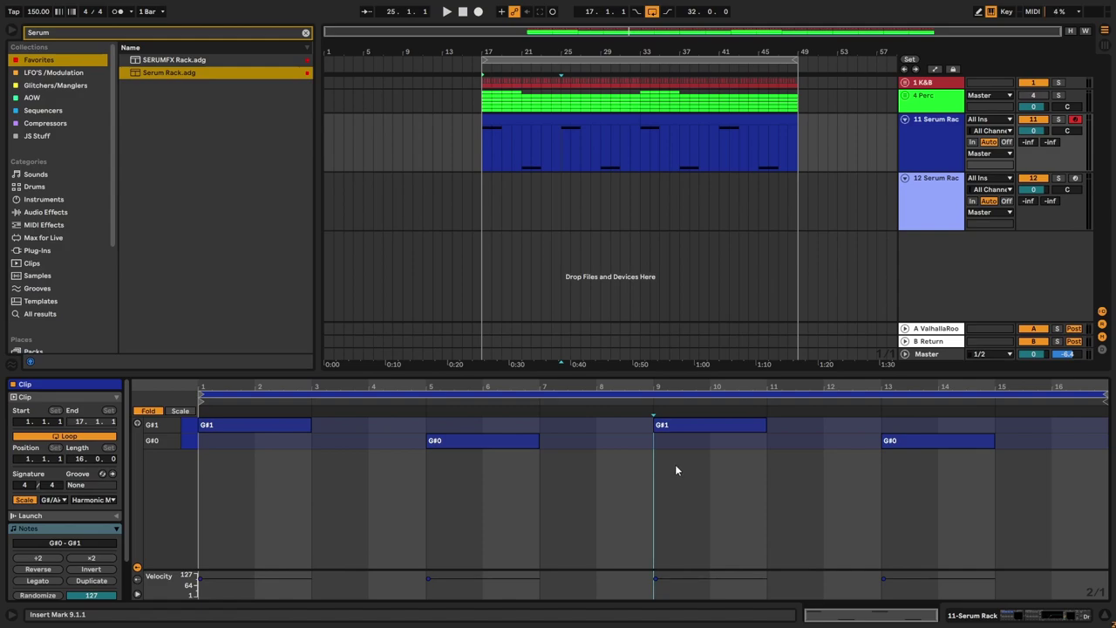
drag(487, 439, 665, 445)
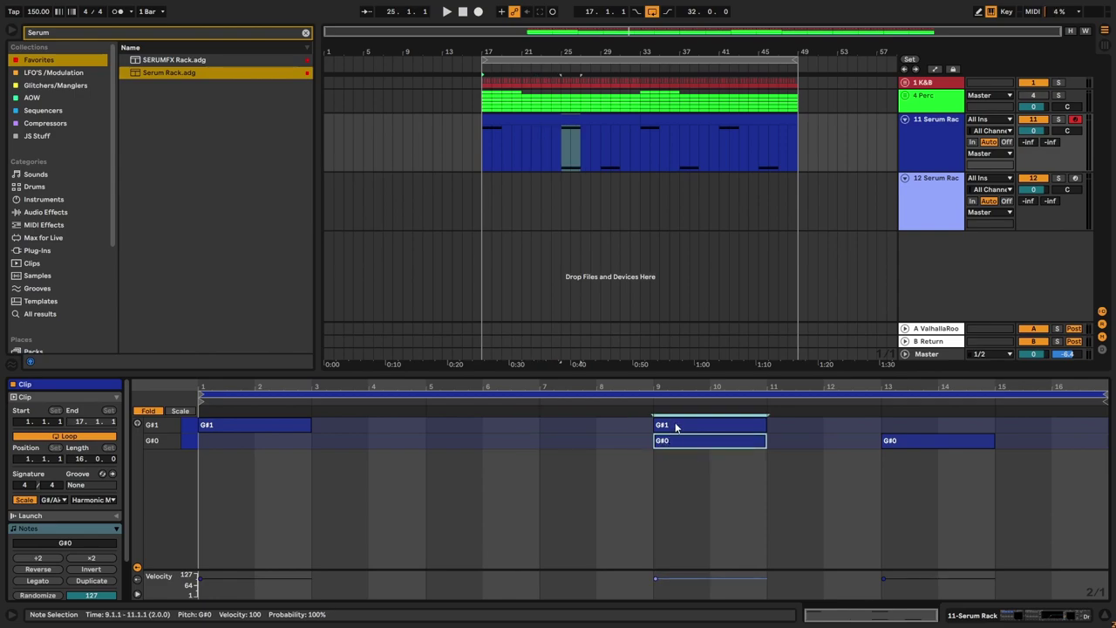
click(676, 426)
key(Delete)
double_click(900, 443)
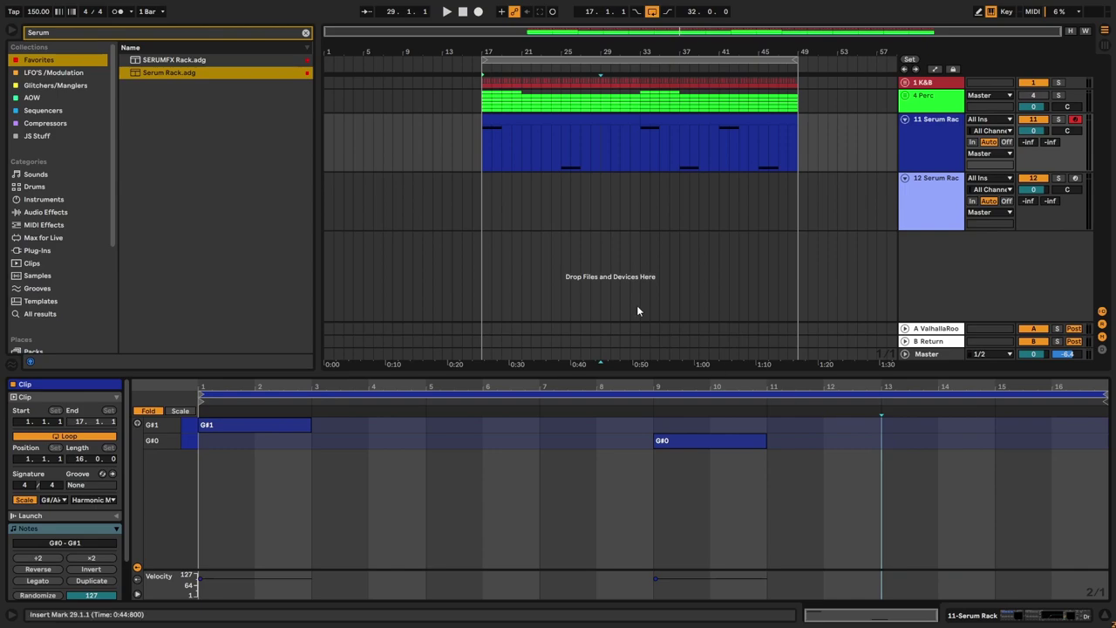
Step: Duplicate the edited Serum Rack clip over the second 16 bars and play from bar 17
click(584, 124)
key(ctrl+d)
click(483, 154)
key(space)
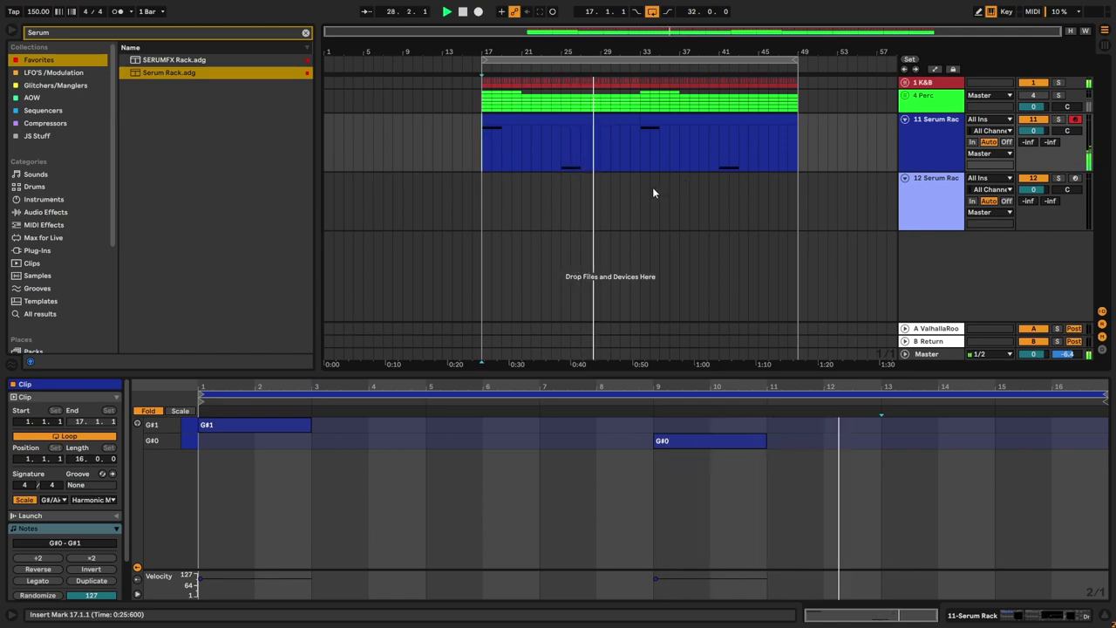
Step: Open Serum on track 11 and set envelope 1's decay to 4.08 s and release to 7.16 s during playback
click(921, 137)
key(Tab)
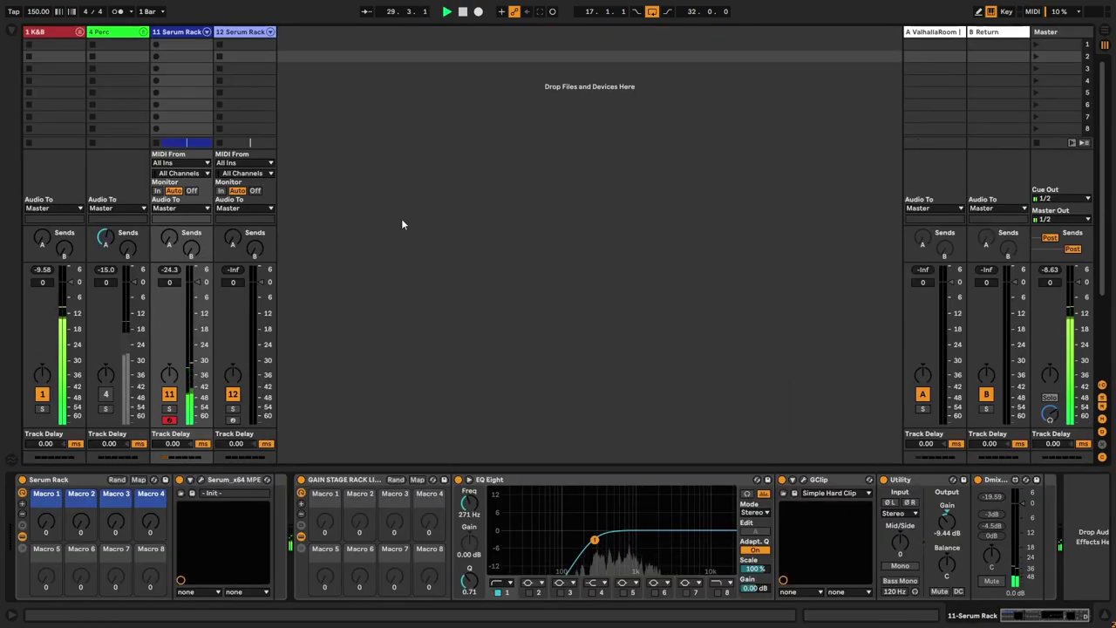
key(Tab)
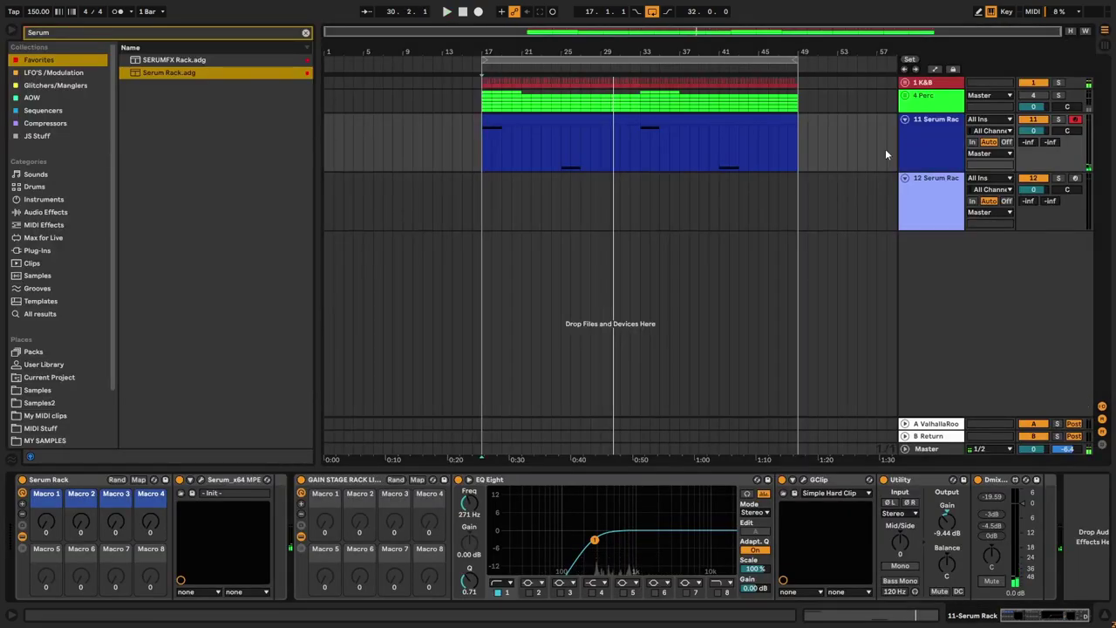
click(200, 479)
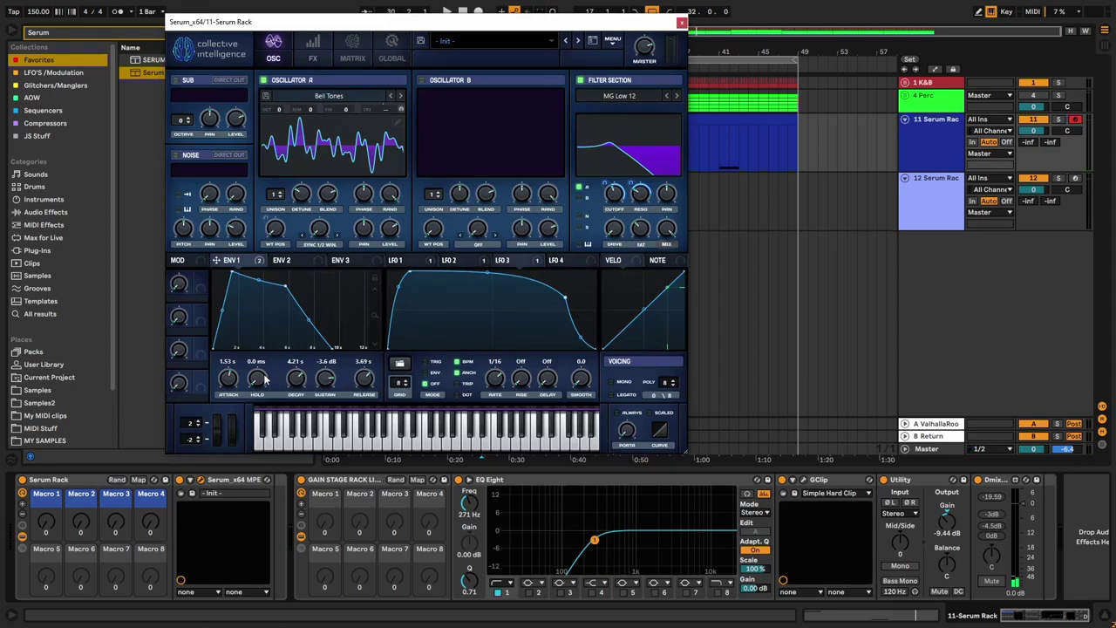
key(space)
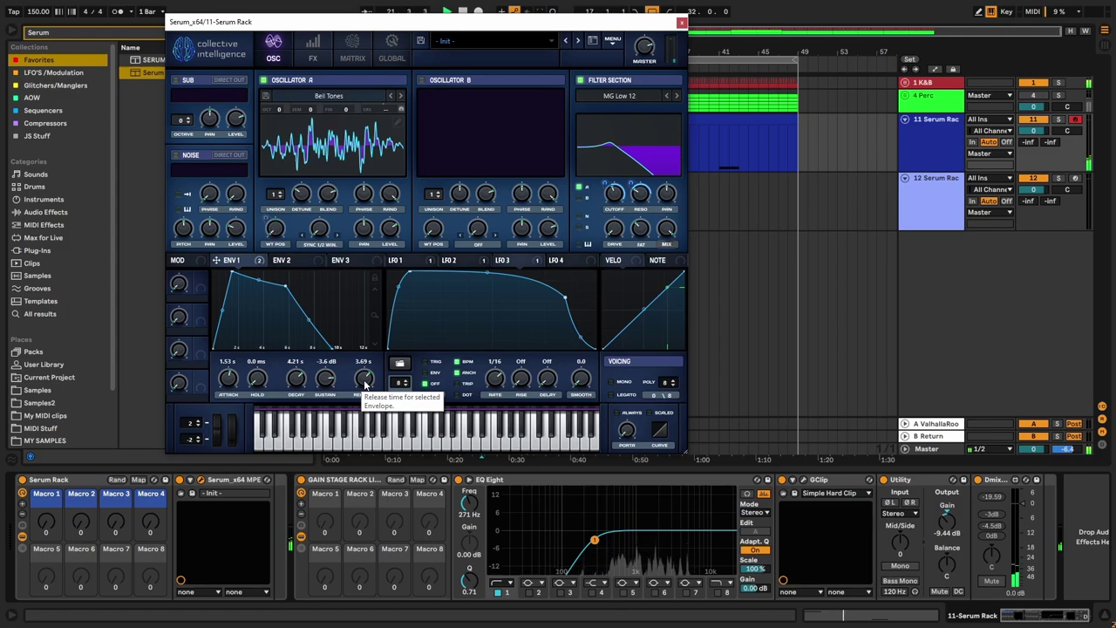
scroll(297, 377, down, 2)
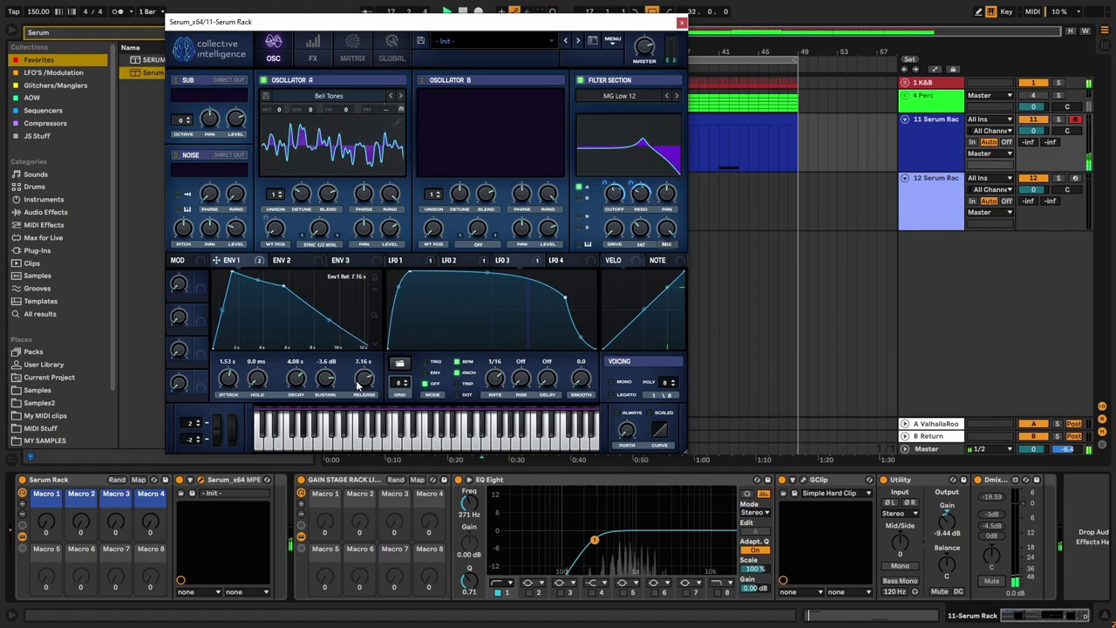
Step: Display LFO 2, set envelope 1's release to 9.82 s, and close track 11's Serum window
click(465, 261)
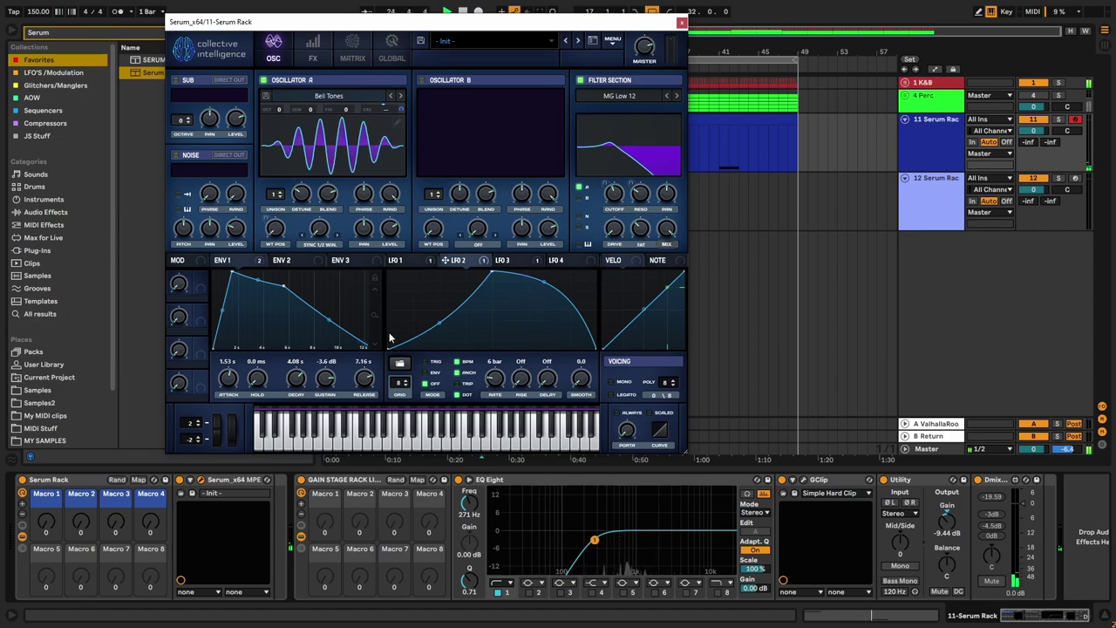
key(Tab)
key(Tab)
drag(362, 382, 360, 379)
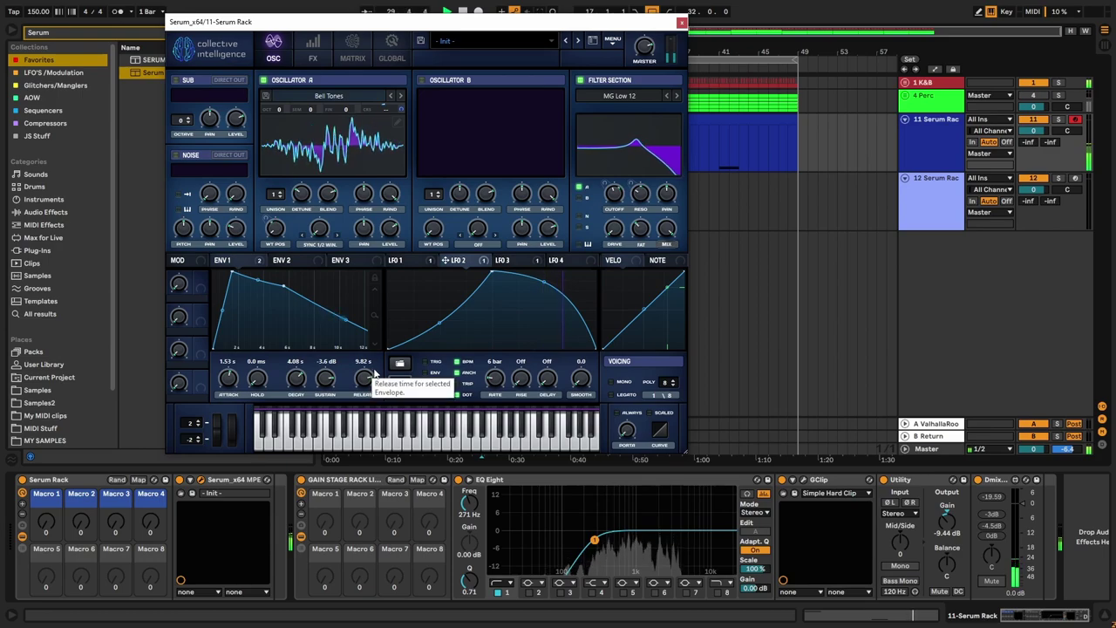
key(Tab)
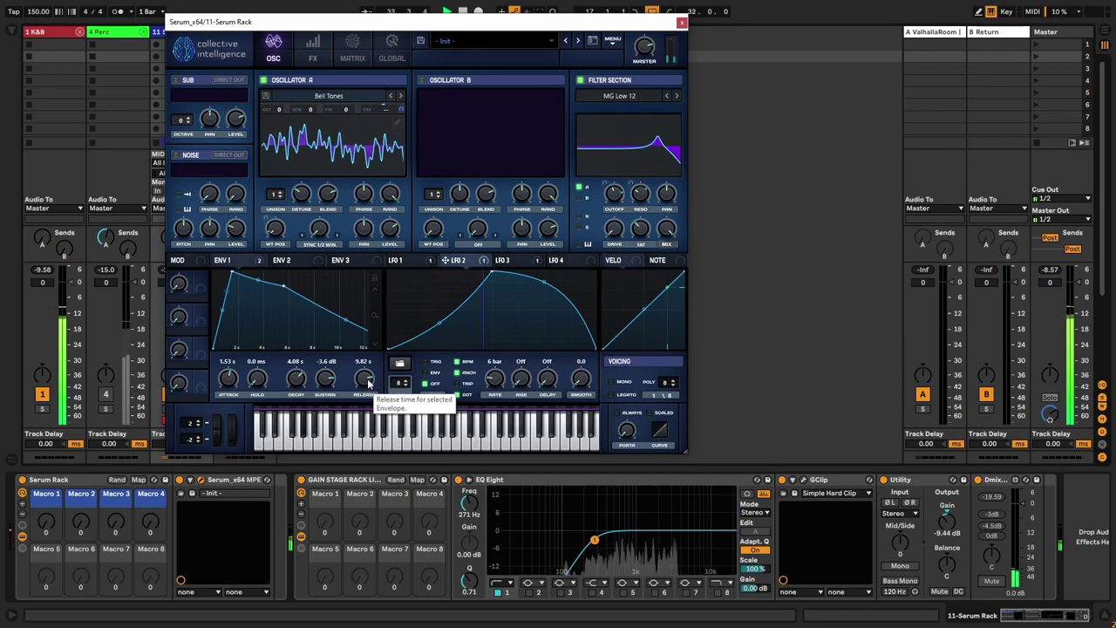
click(681, 21)
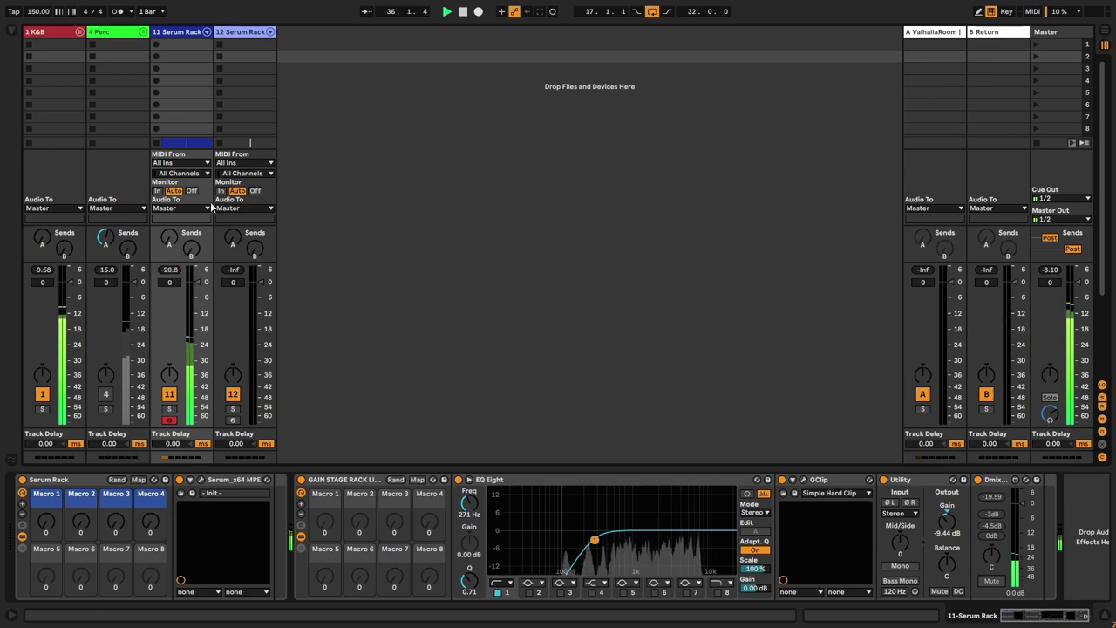
Step: Select the second Serum Rack track and return to the Arrangement View with its Serum window closed
click(248, 34)
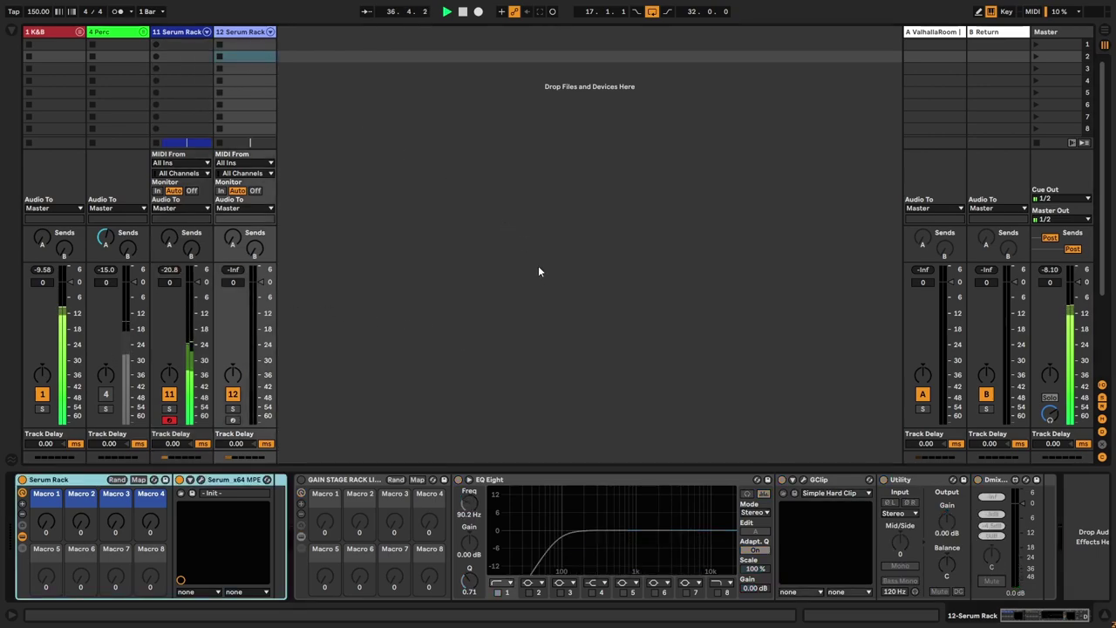
click(202, 480)
drag(264, 56, 427, 75)
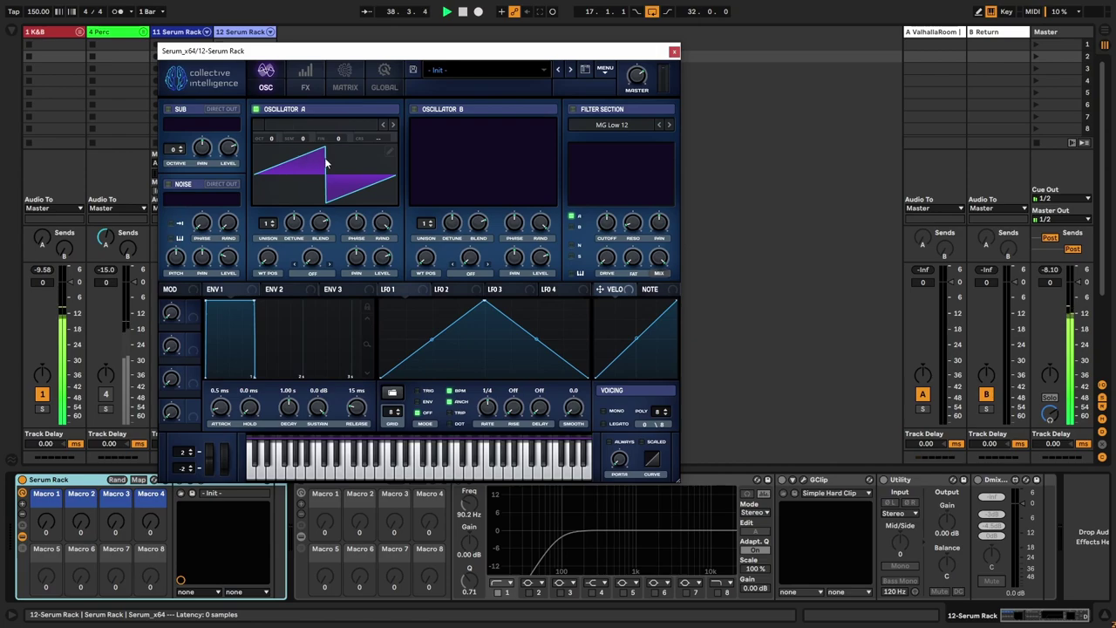
key(Tab)
click(674, 51)
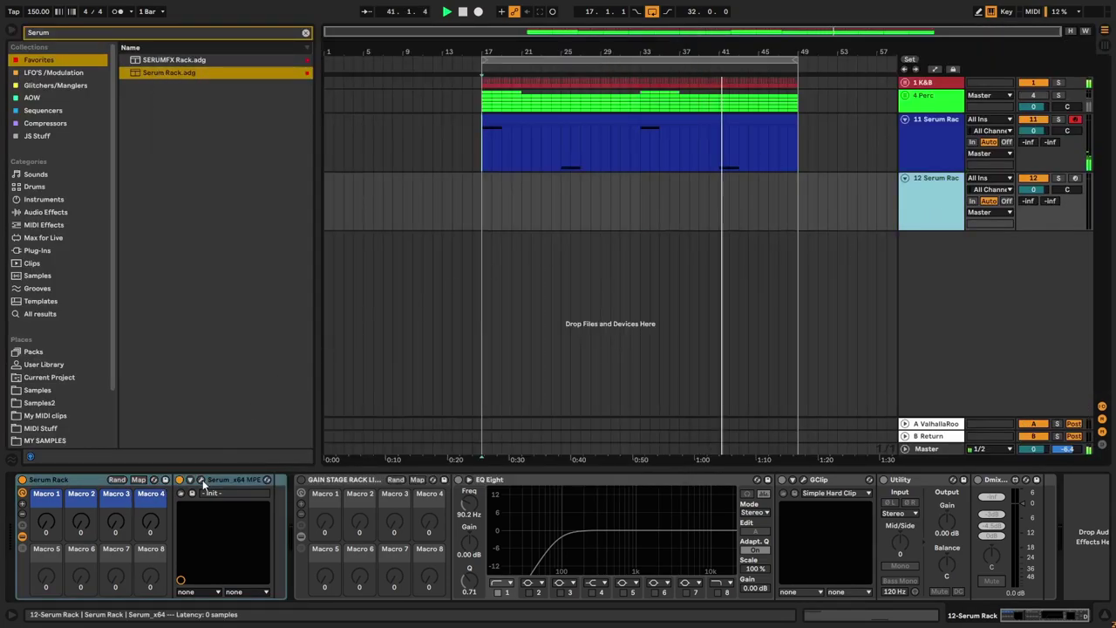
Step: Insert an empty four-bar MIDI clip from bar 21 to bar 25 on track 12
click(489, 204)
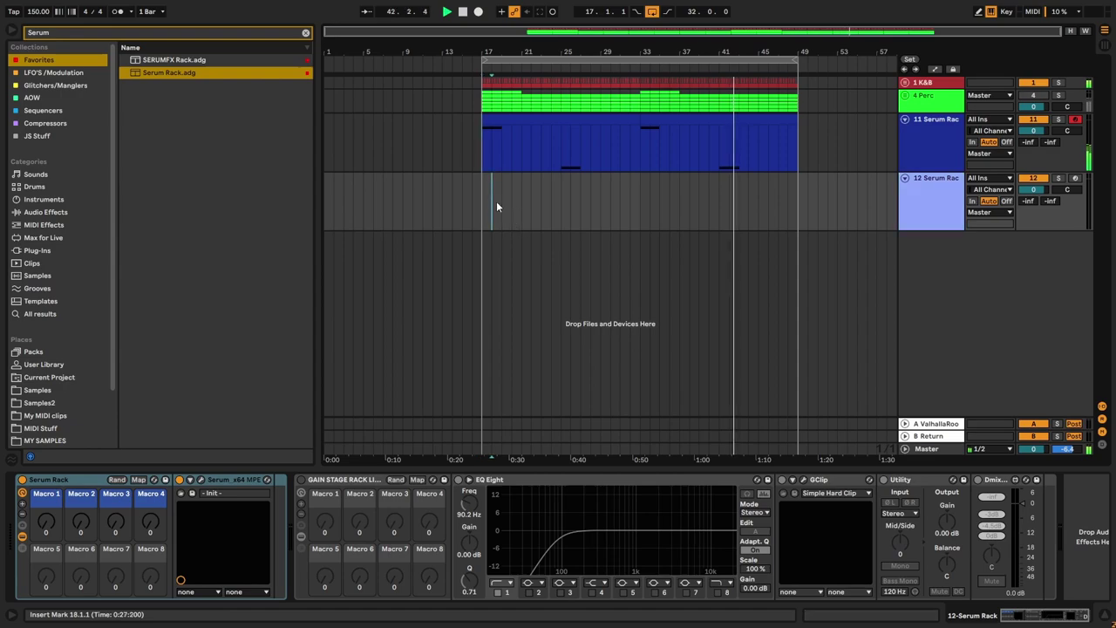
scroll(526, 216, up, 2)
click(510, 206)
drag(510, 209, 588, 211)
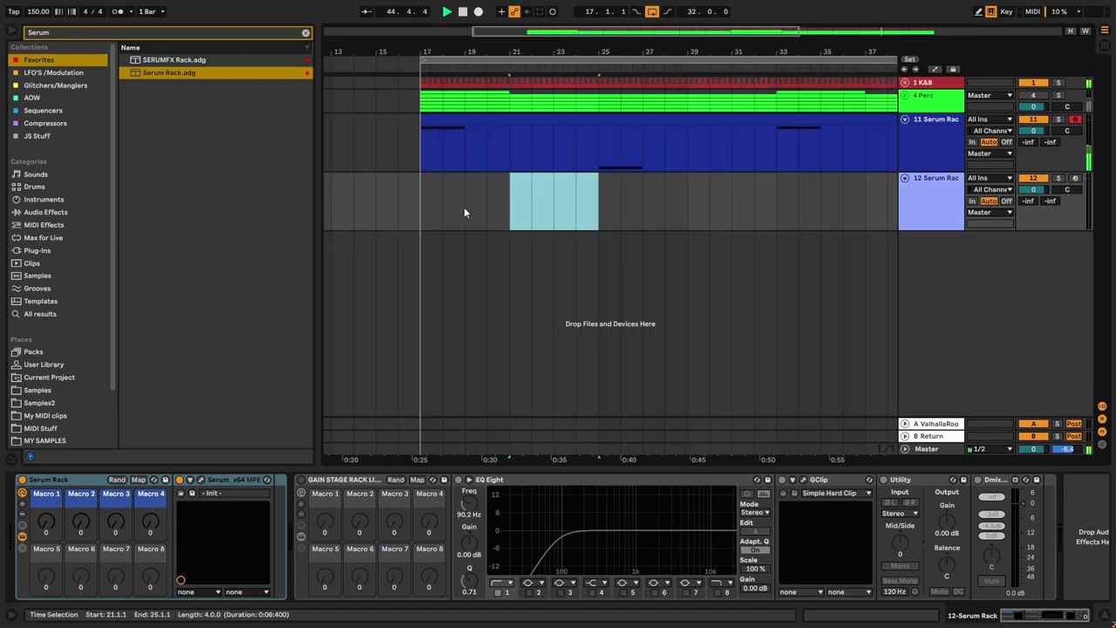
key(ctrl+shift+m)
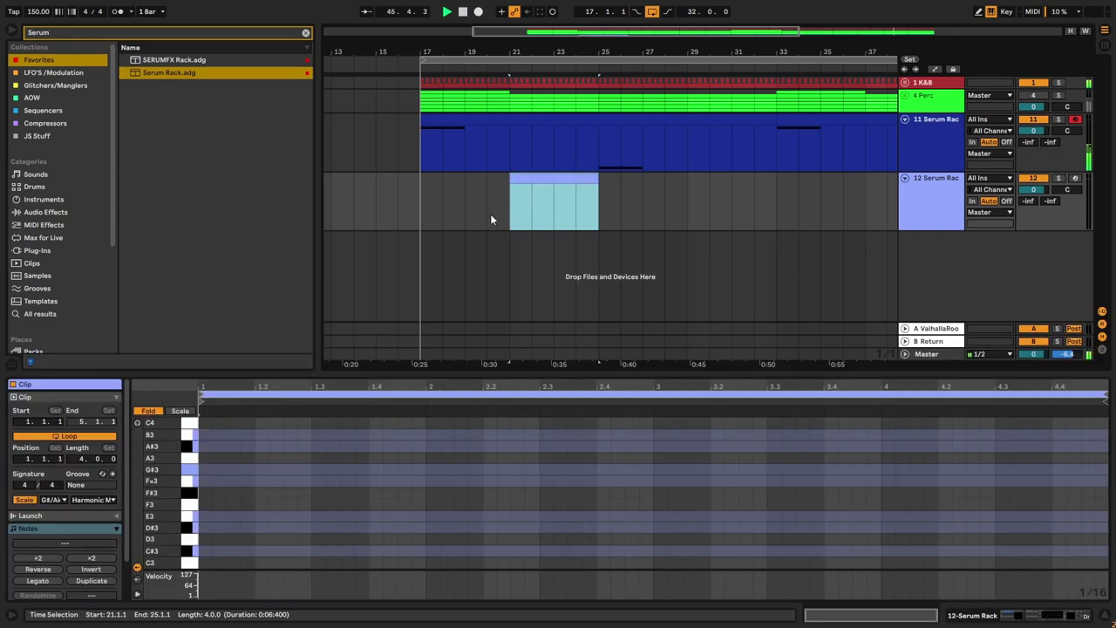
Step: Open track 12's Serum and load the Bleeoouupp wavetable from the PsyTables V4 Misc folder into oscillator A
click(911, 194)
click(200, 479)
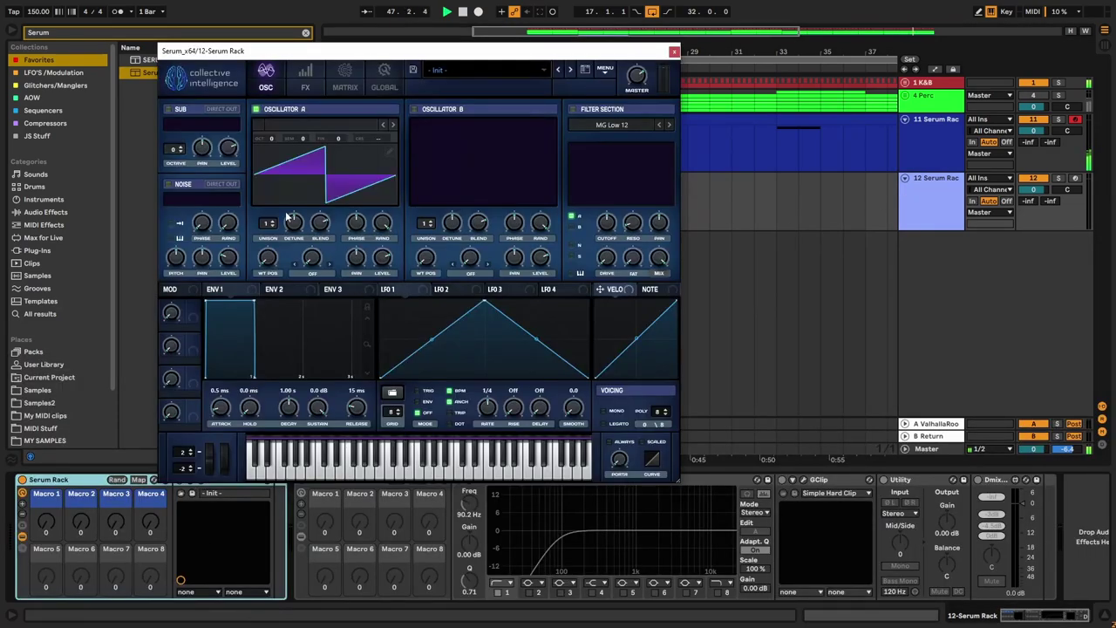
click(323, 124)
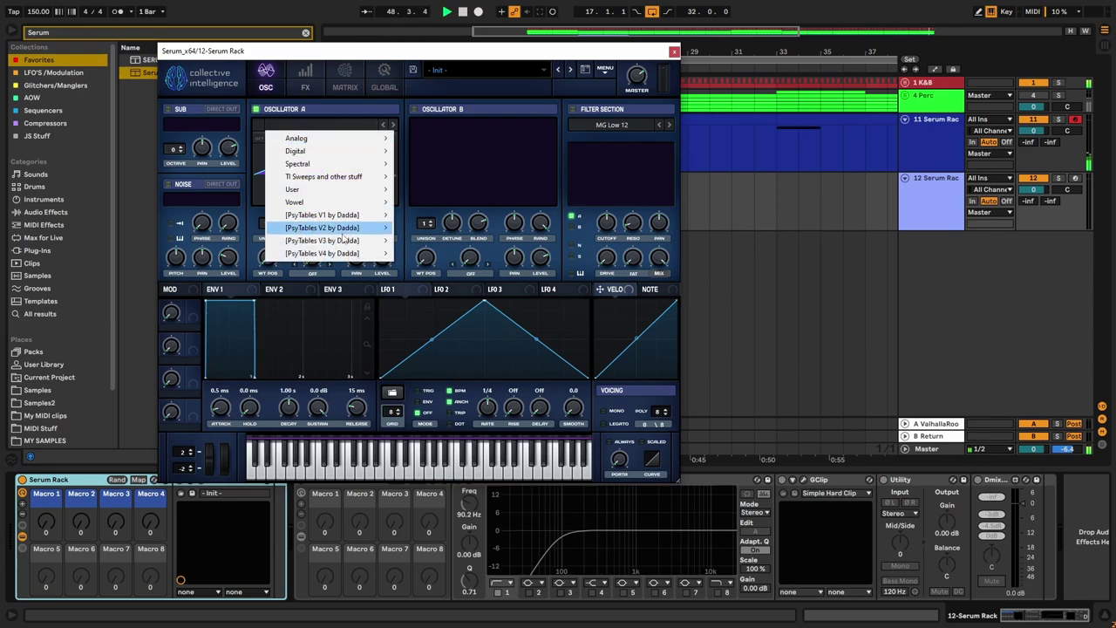
mouse_move(348, 253)
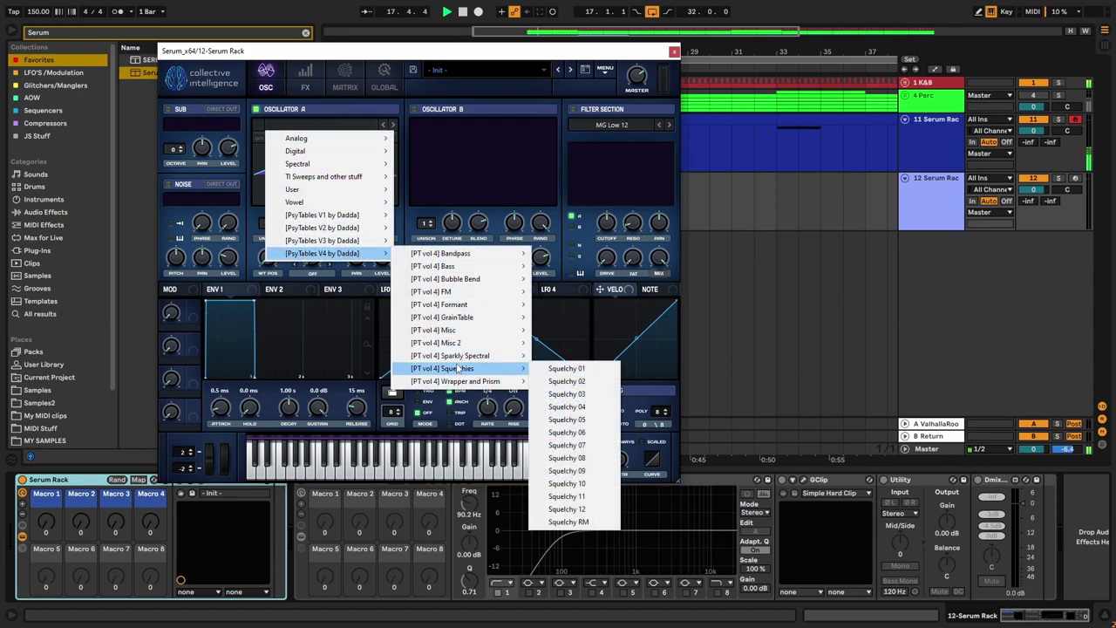
mouse_move(451, 331)
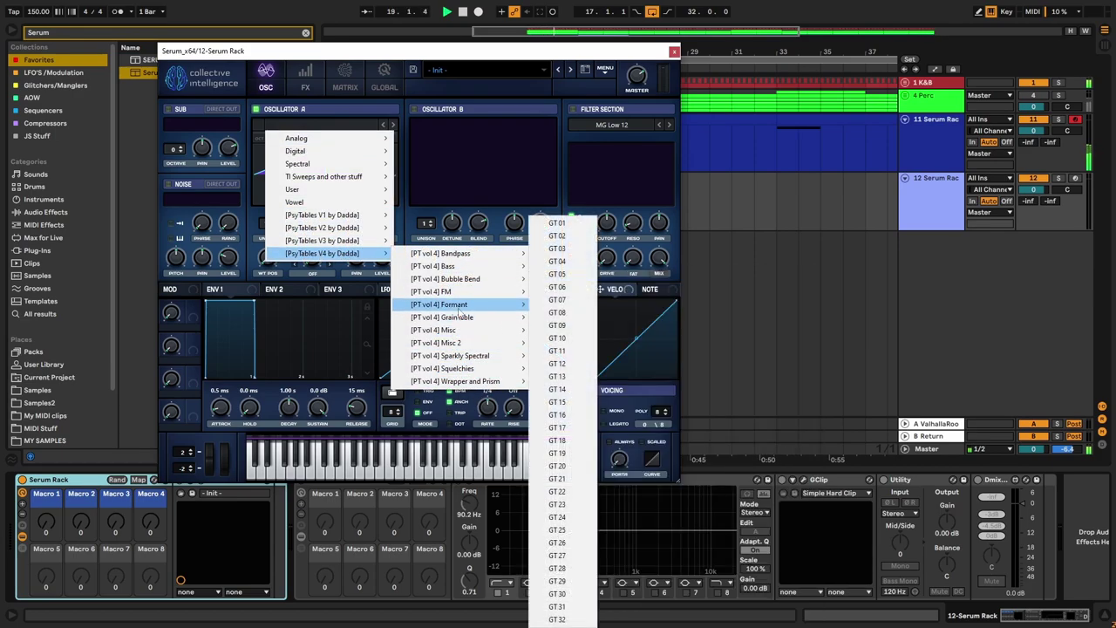
mouse_move(460, 284)
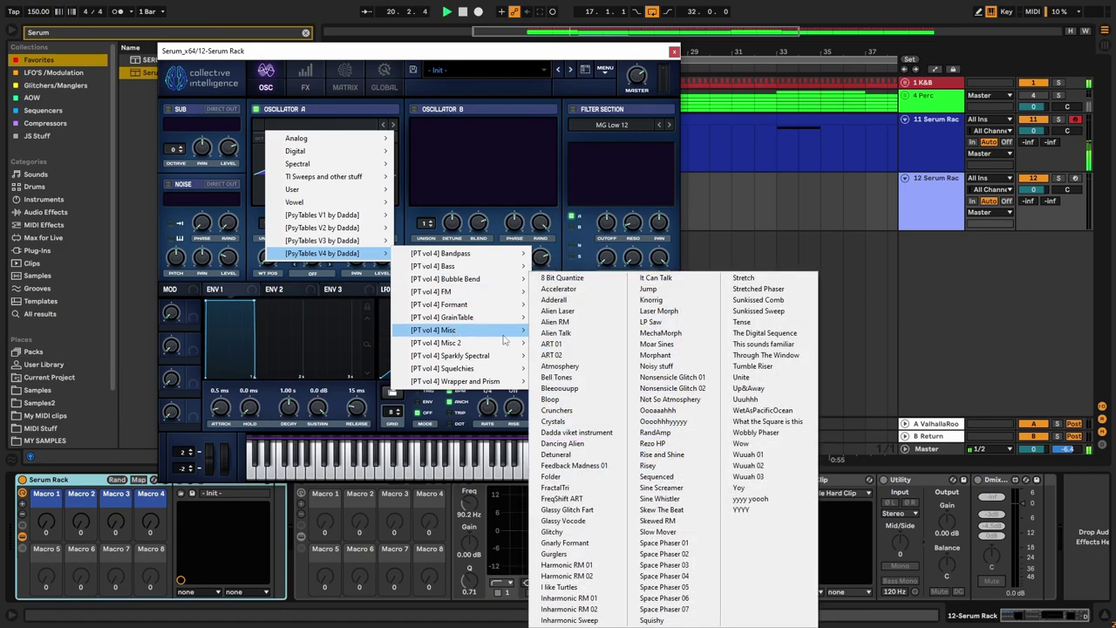
click(561, 388)
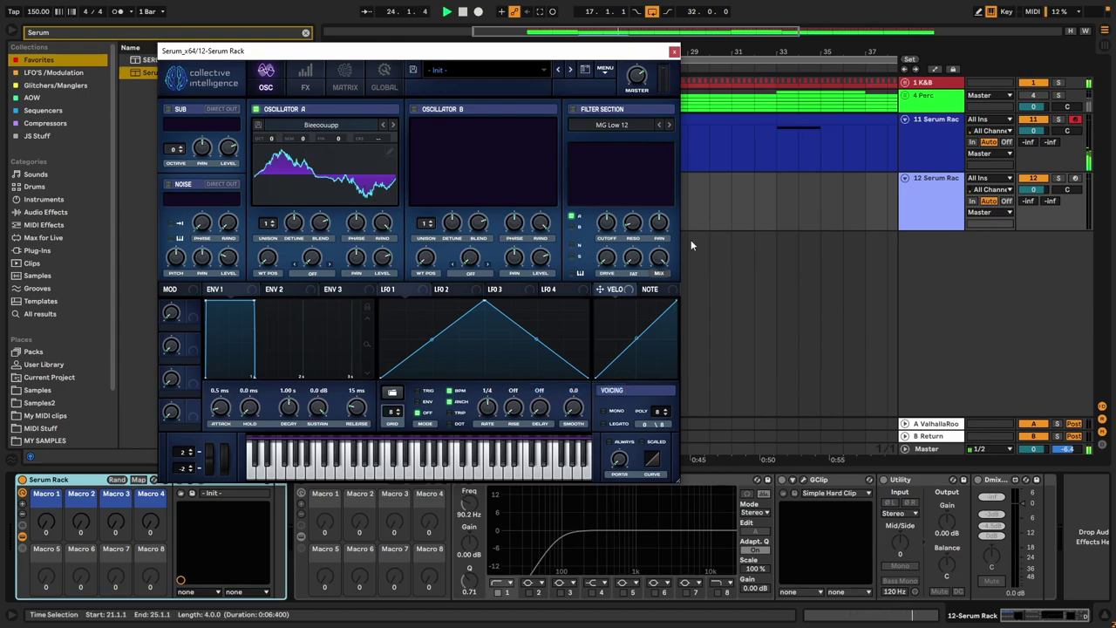
Step: Arm track 12 for playing and set its Serum master volume to 61% (-12.8 dB)
click(855, 177)
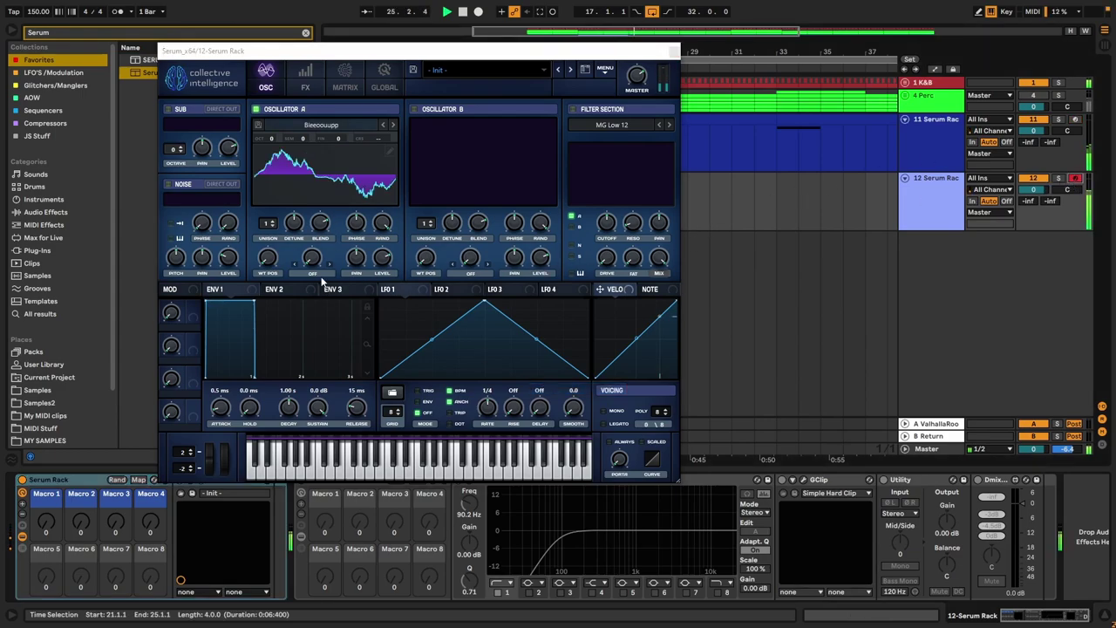
click(638, 90)
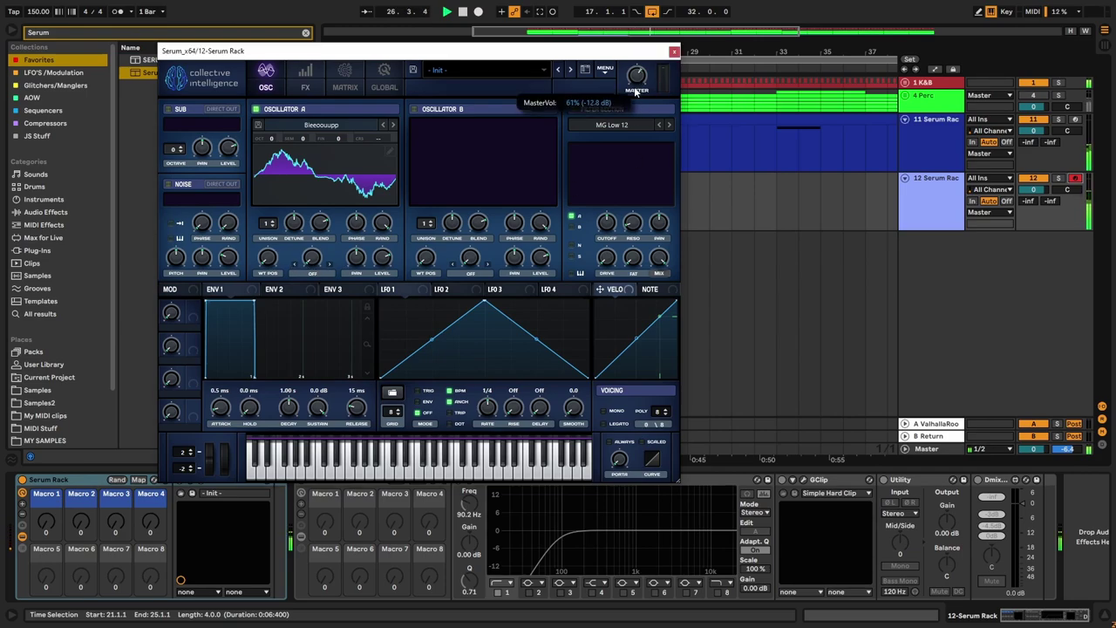
Step: Audition successive wavetables in oscillator A by sweeping the wavetable position, and settle on Crystals
drag(267, 259, 295, 189)
click(394, 125)
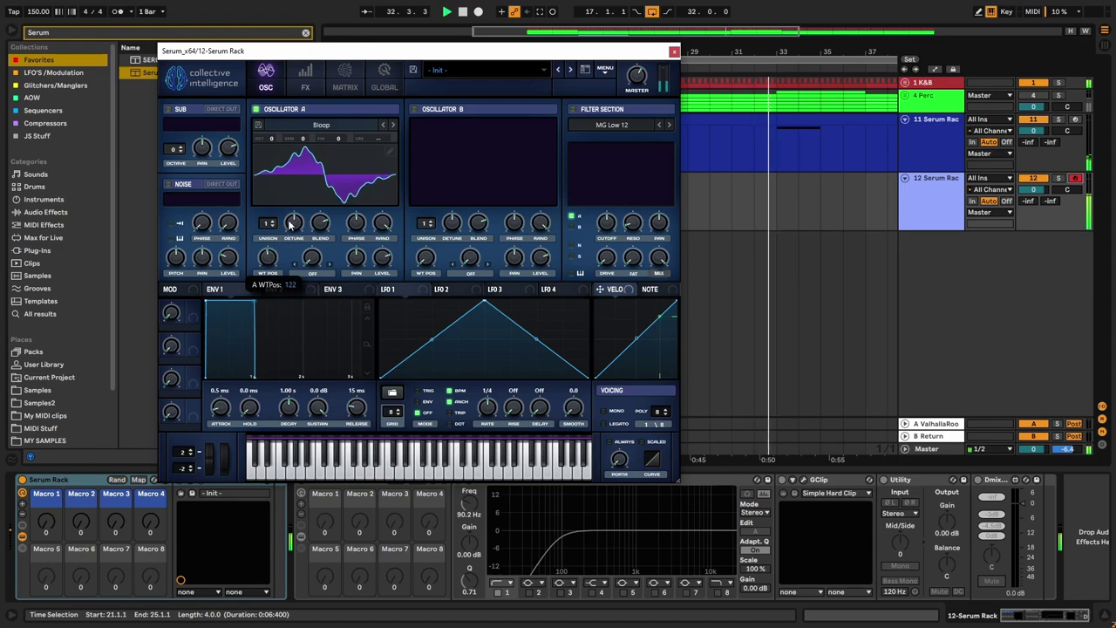
click(392, 124)
mouse_move(268, 257)
mouse_down()
mouse_move(285, 242)
mouse_move(254, 304)
mouse_move(274, 212)
mouse_move(284, 241)
mouse_up()
key(z)
key(x)
click(393, 126)
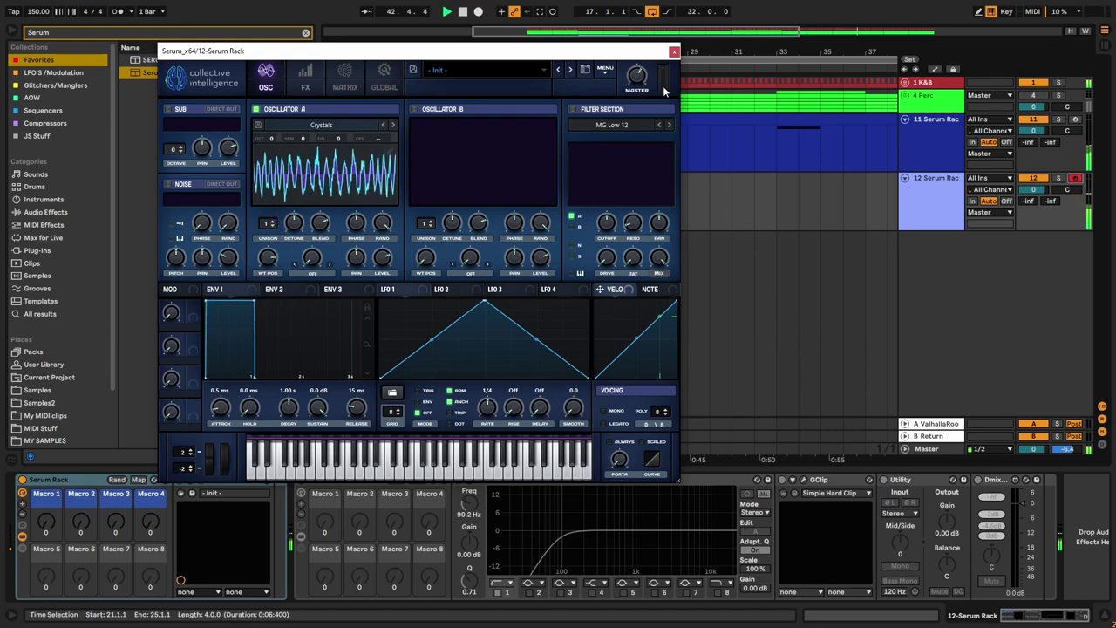
mouse_move(629, 93)
drag(274, 261, 267, 309)
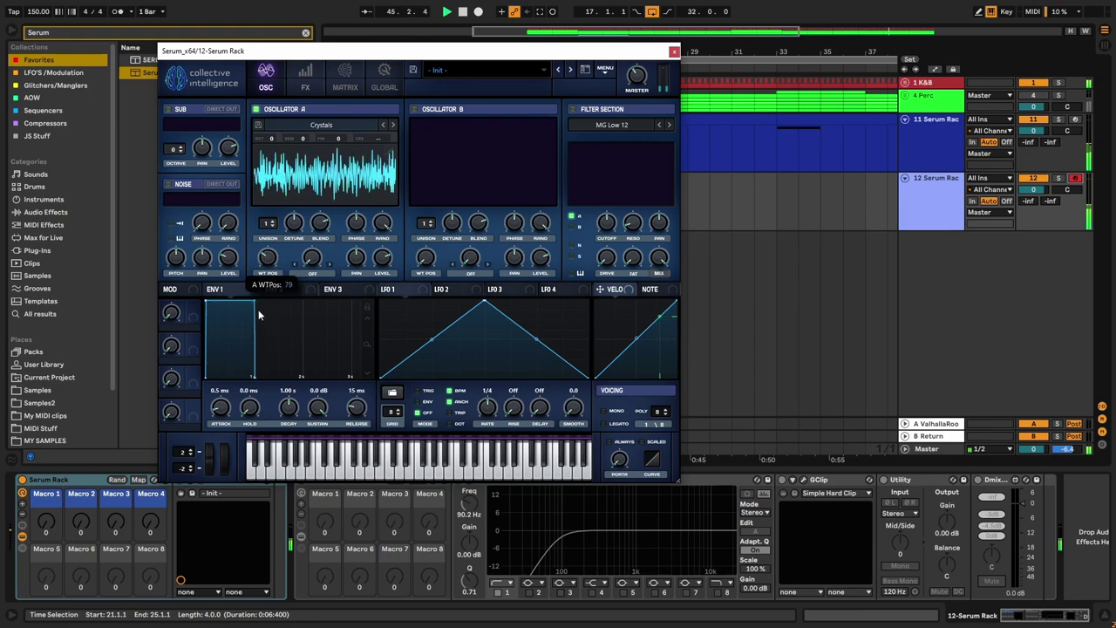
drag(262, 318, 314, 357)
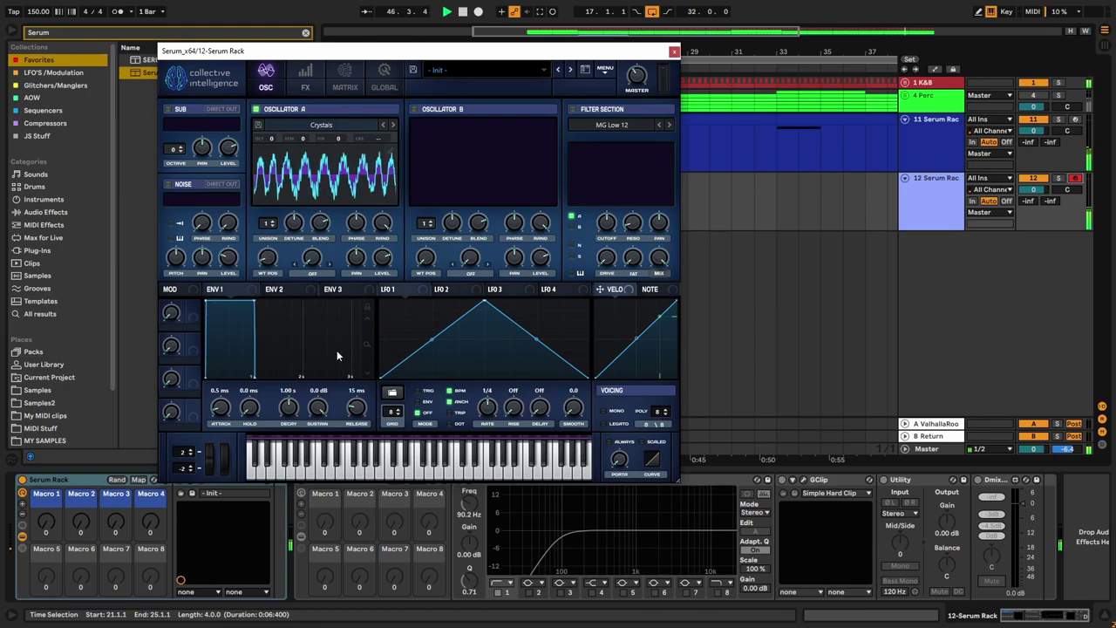
Step: Modulate oscillator A's wavetable position with LFO 1, running in trigger mode at a rate of 8 bars
mouse_move(489, 304)
mouse_down()
mouse_move(423, 302)
mouse_move(475, 302)
mouse_up()
drag(384, 289, 271, 259)
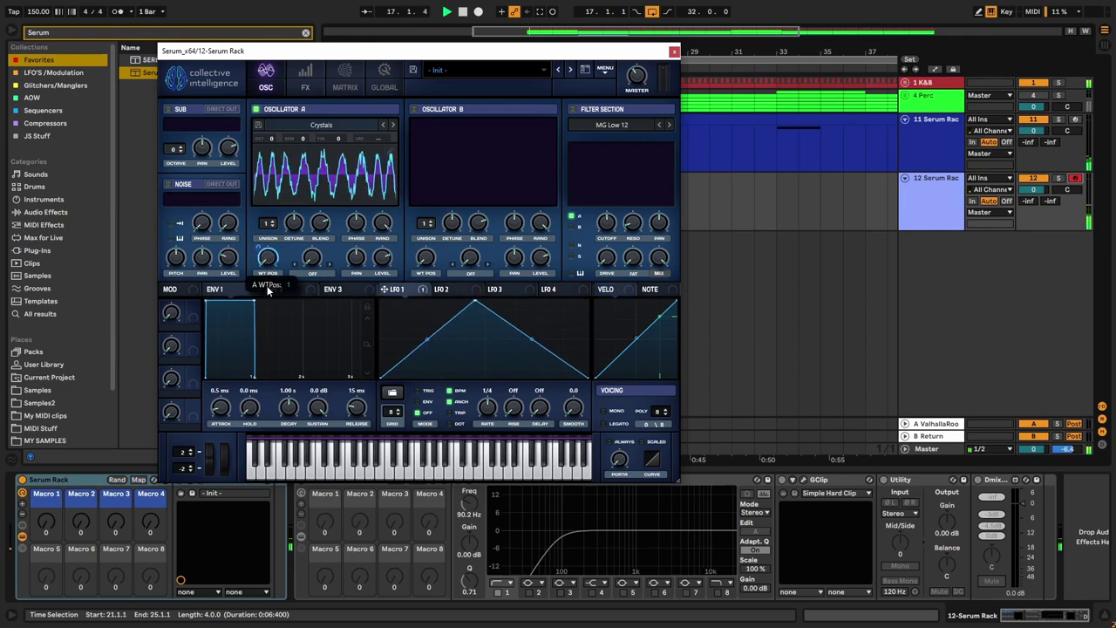
mouse_move(480, 412)
mouse_down()
mouse_move(478, 444)
mouse_move(477, 431)
mouse_up()
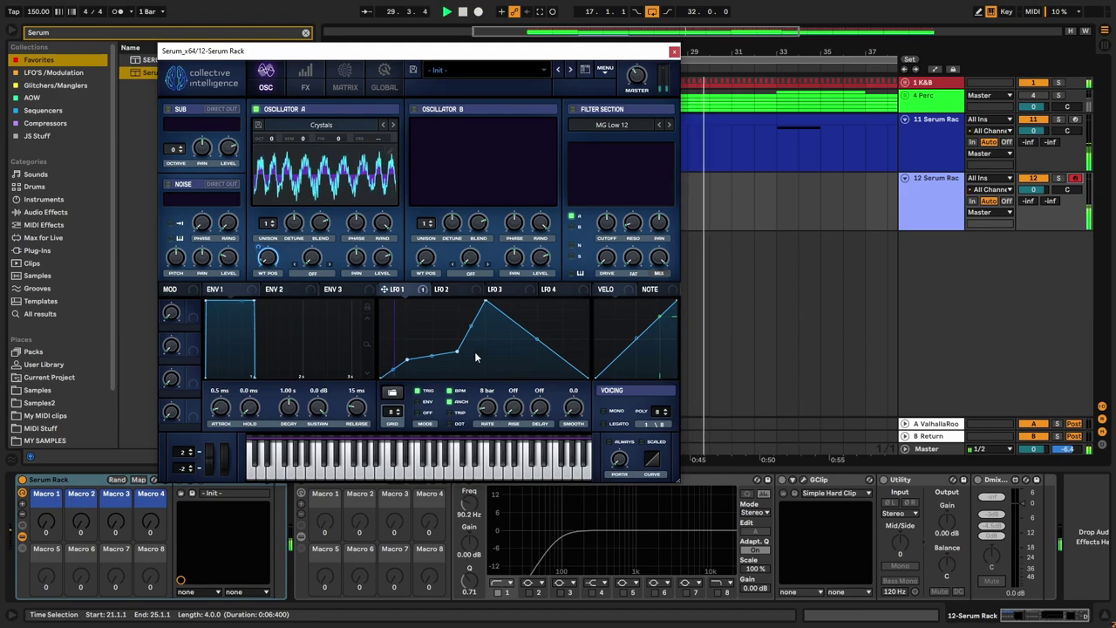
Step: Reshape LFO 1 into a gradual curved rise, a steeper climb to a central peak and a curved fall back to zero
drag(432, 358, 538, 350)
double_click(509, 320)
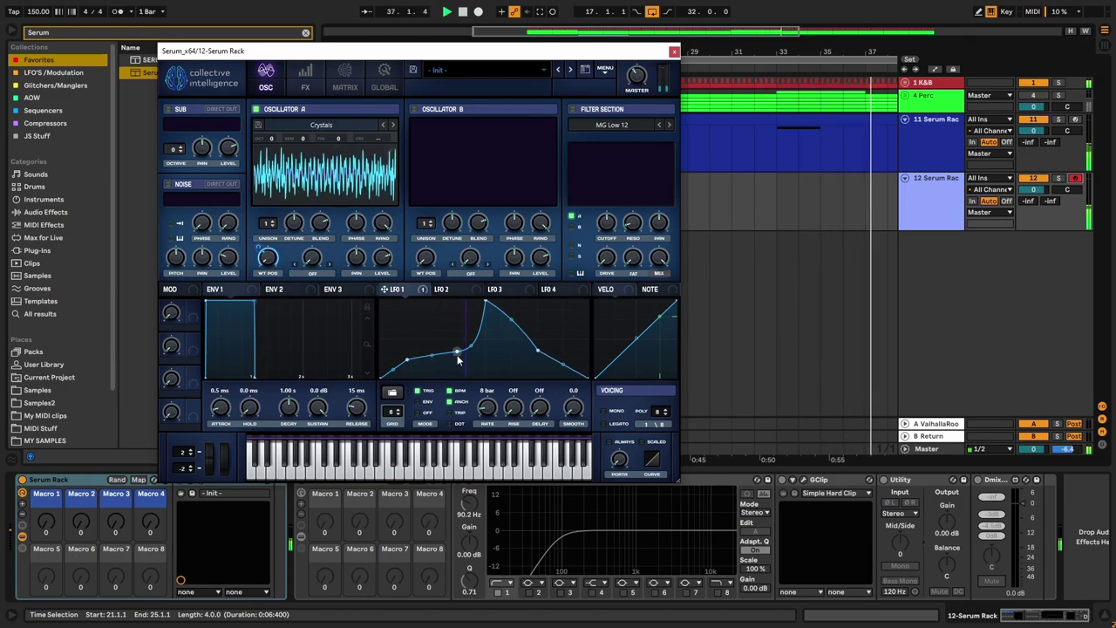
drag(488, 411, 488, 407)
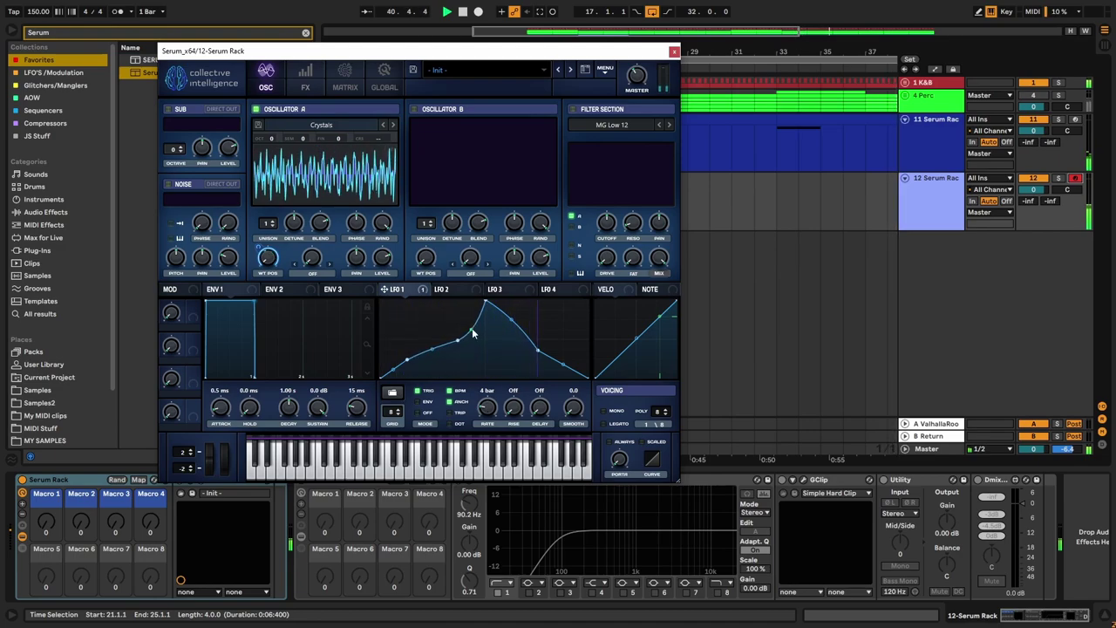
drag(510, 325, 511, 334)
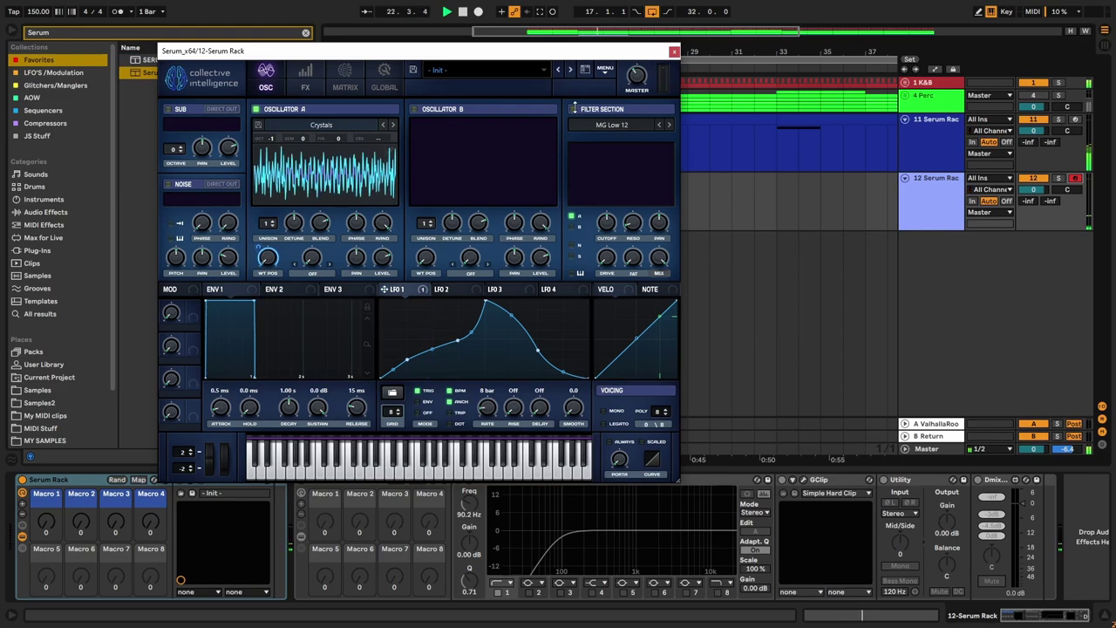
Step: Set the enabled filter to the Phs 24- flange type, adjust its cutoff and modulate the cutoff with LFO 1
mouse_move(645, 164)
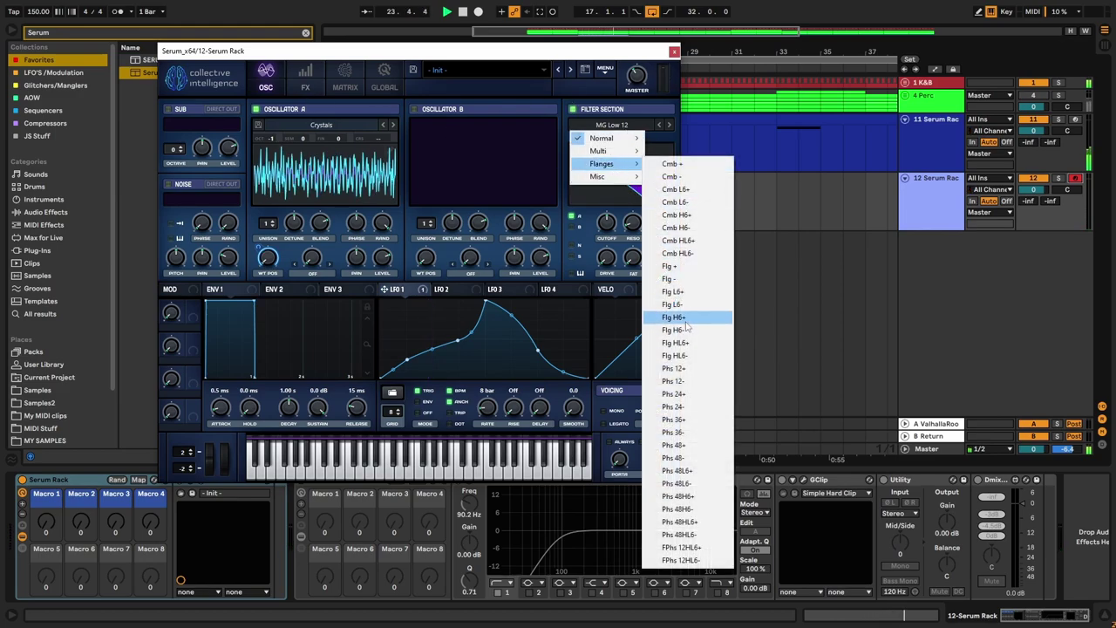
click(679, 407)
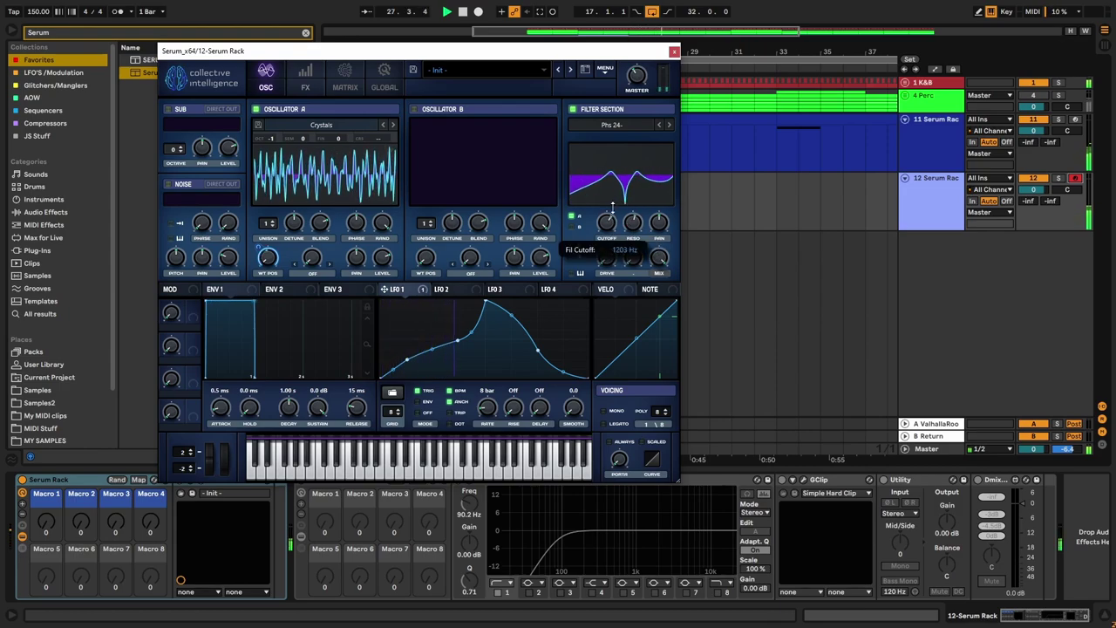
drag(639, 178, 639, 181)
mouse_move(608, 223)
mouse_down()
mouse_move(608, 252)
mouse_move(620, 196)
mouse_move(607, 223)
mouse_up()
drag(392, 291, 605, 236)
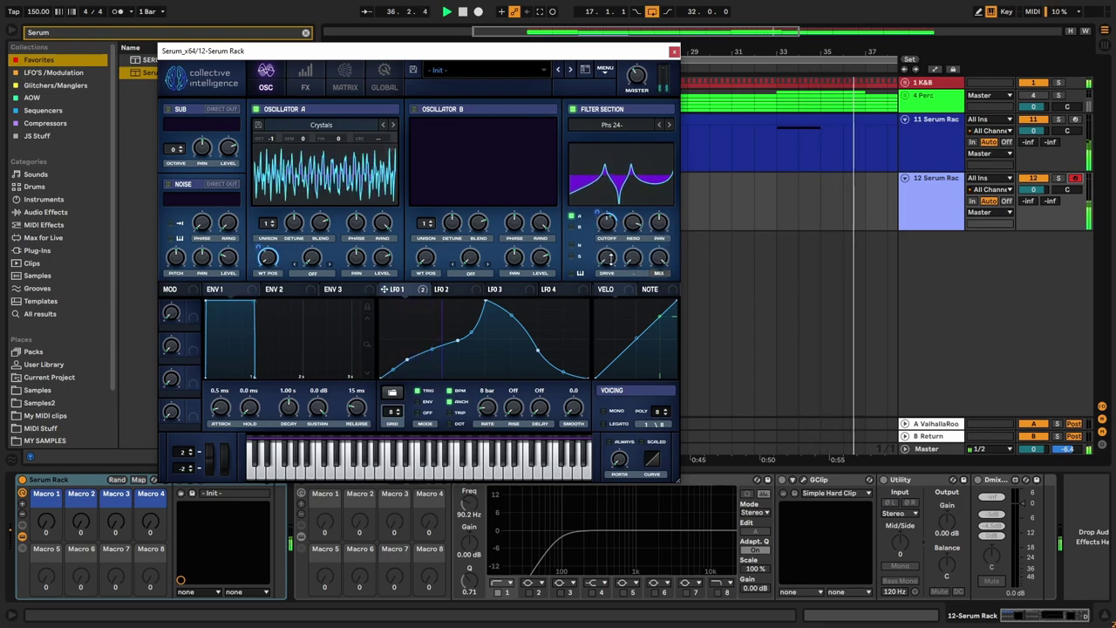
mouse_move(596, 209)
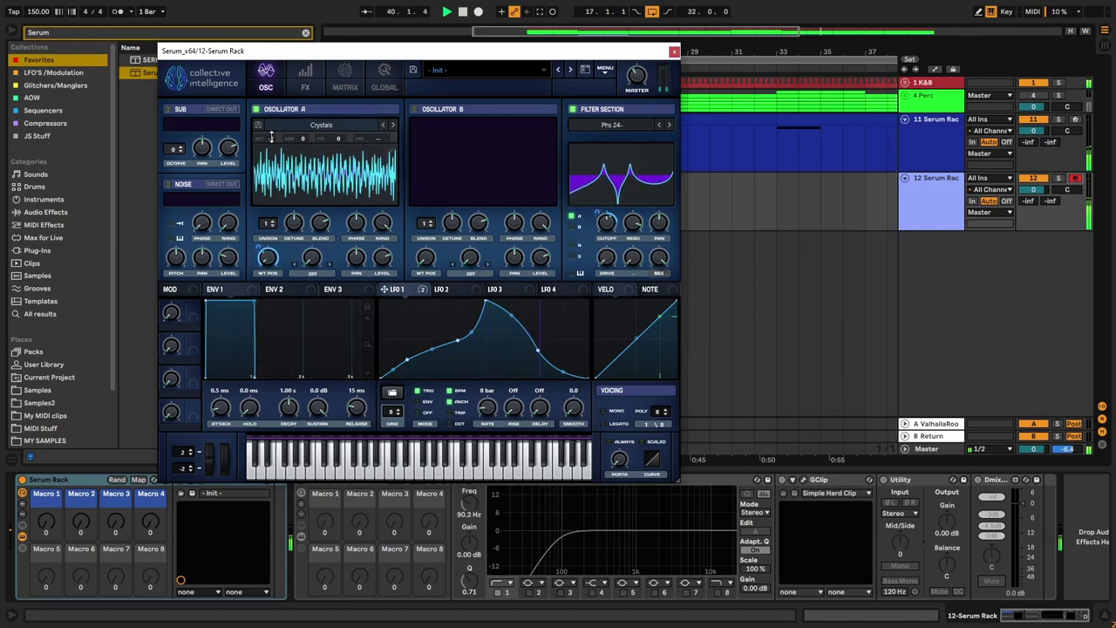
Step: Enable Serum's Hall reverb, set its mix to 46% and adjust the reverb size
click(305, 79)
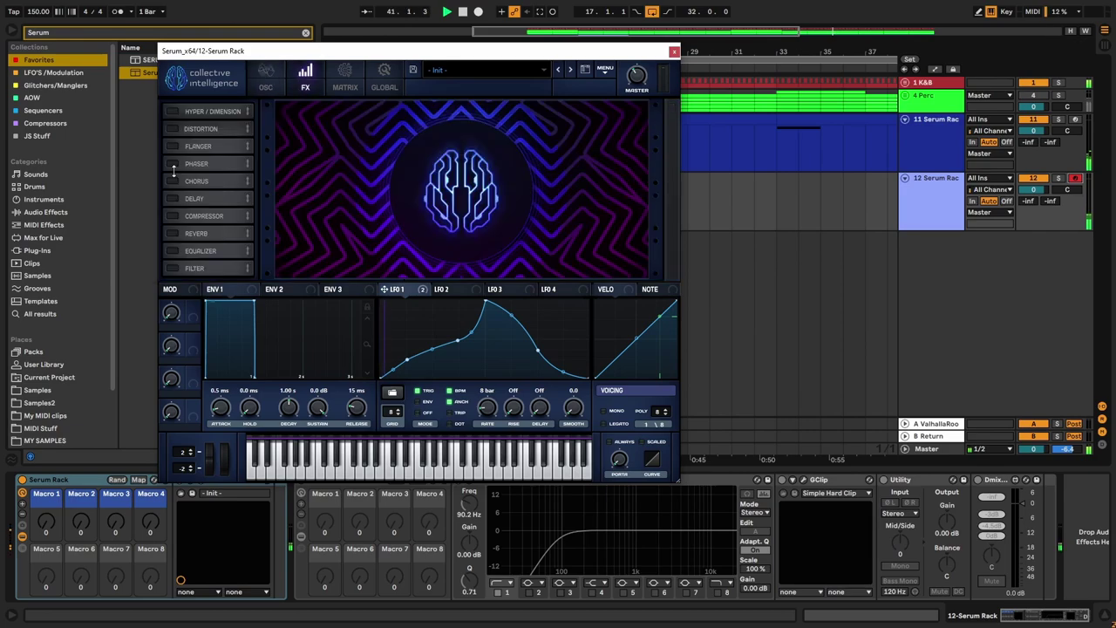
click(172, 233)
drag(621, 117, 620, 111)
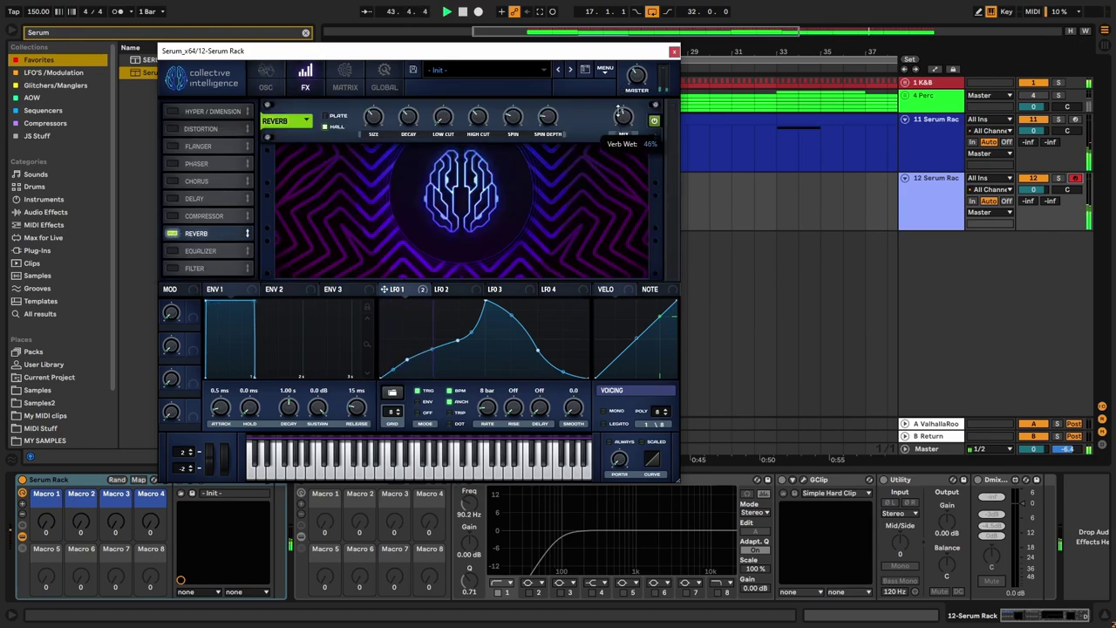
drag(377, 120, 365, 104)
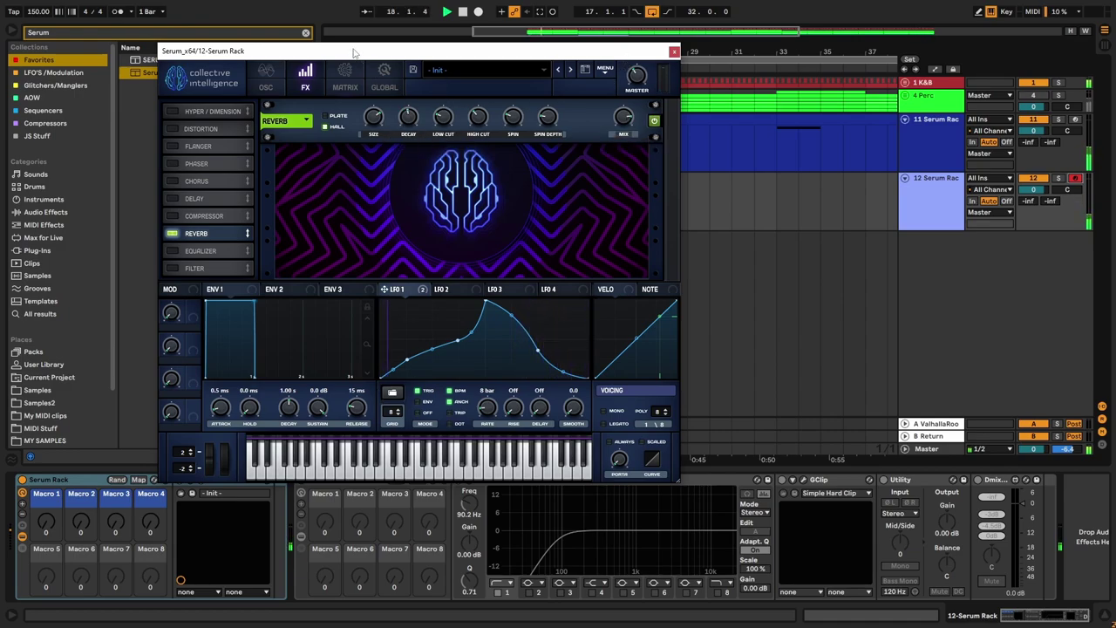
Step: Move the Serum window clear of the device chain and set EQ Eight's low-cut frequency to 212 Hz
drag(354, 54, 371, 23)
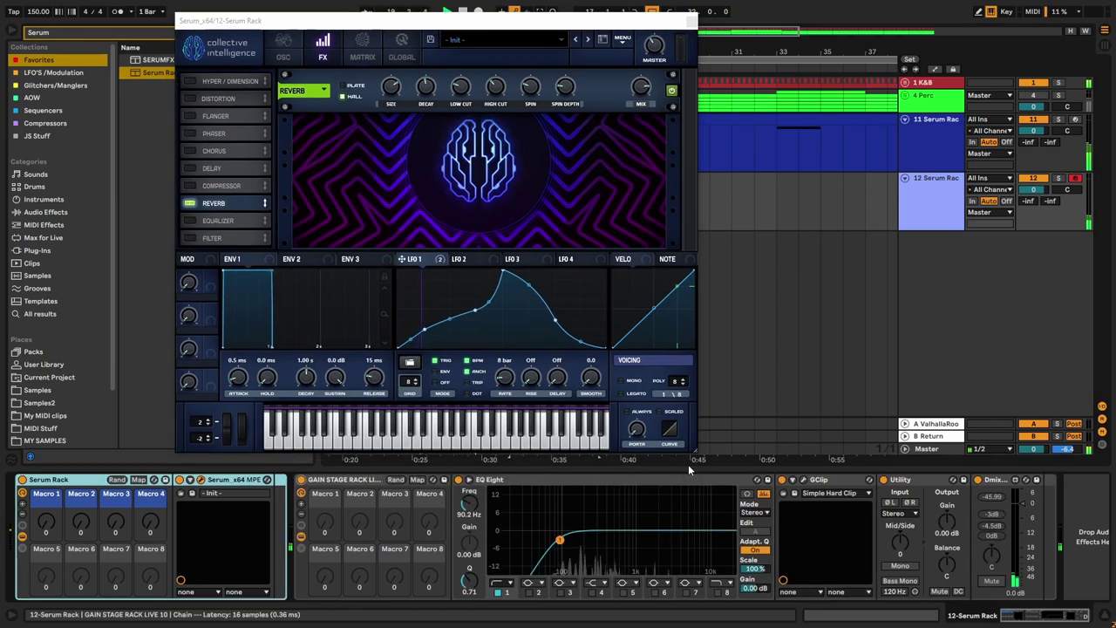
drag(558, 539, 584, 540)
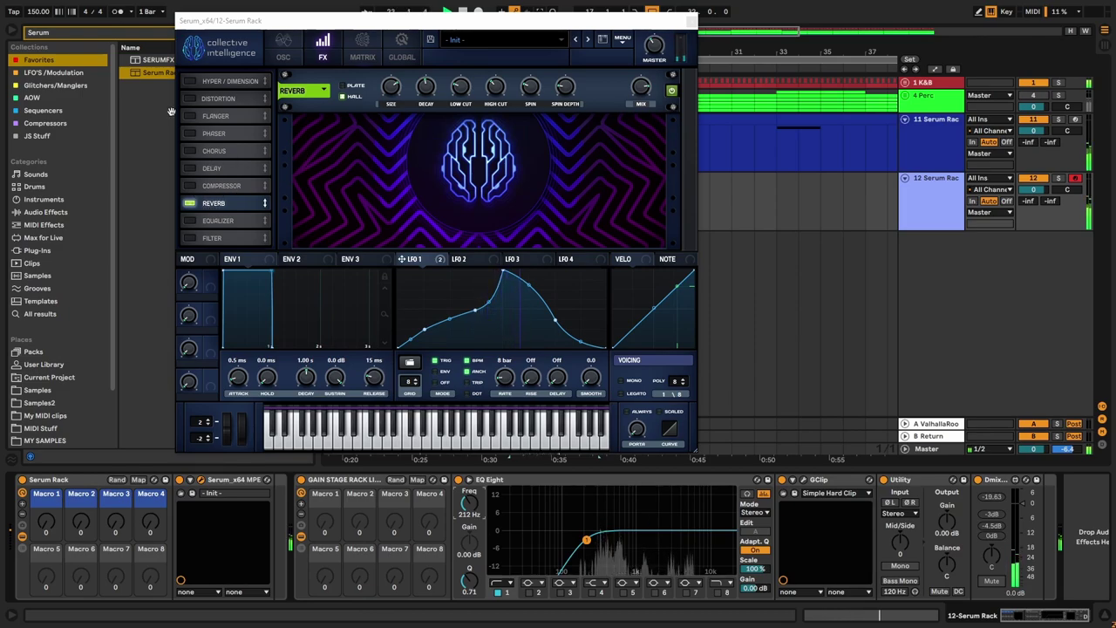
Step: Enable Serum's Tube distortion effect and adjust the mix of the Phs 24- filter
click(319, 47)
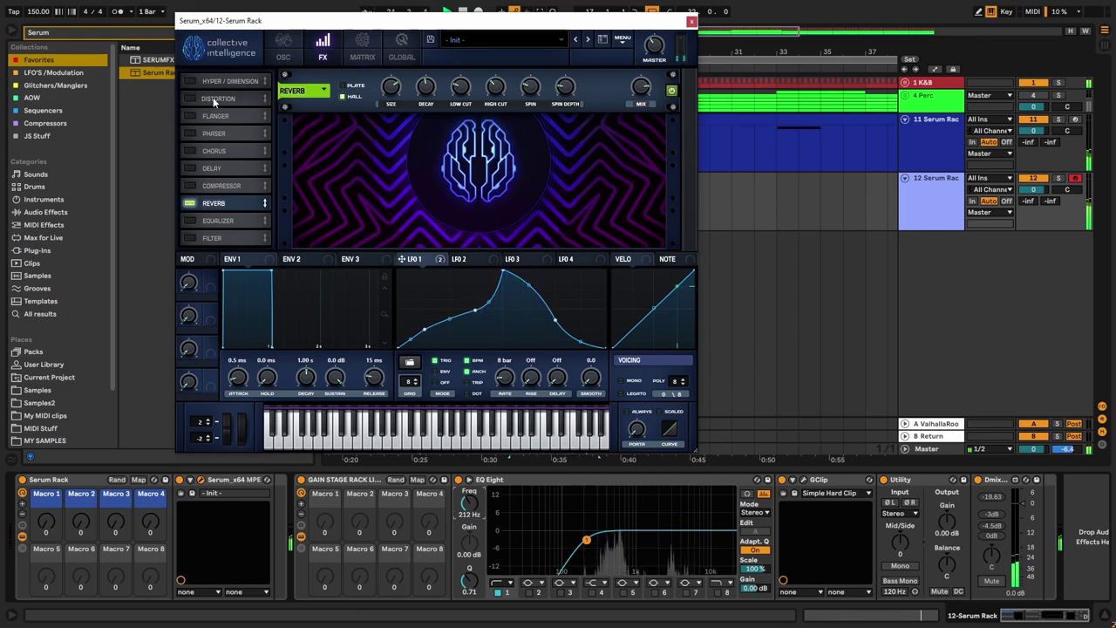
click(190, 99)
click(284, 46)
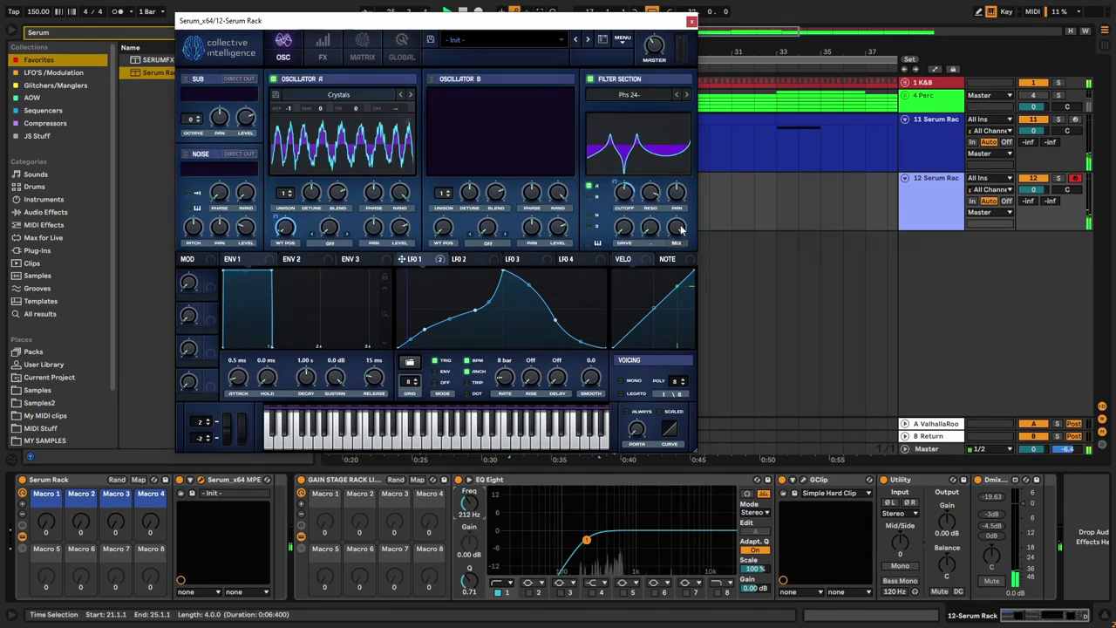
drag(674, 289, 675, 266)
click(320, 53)
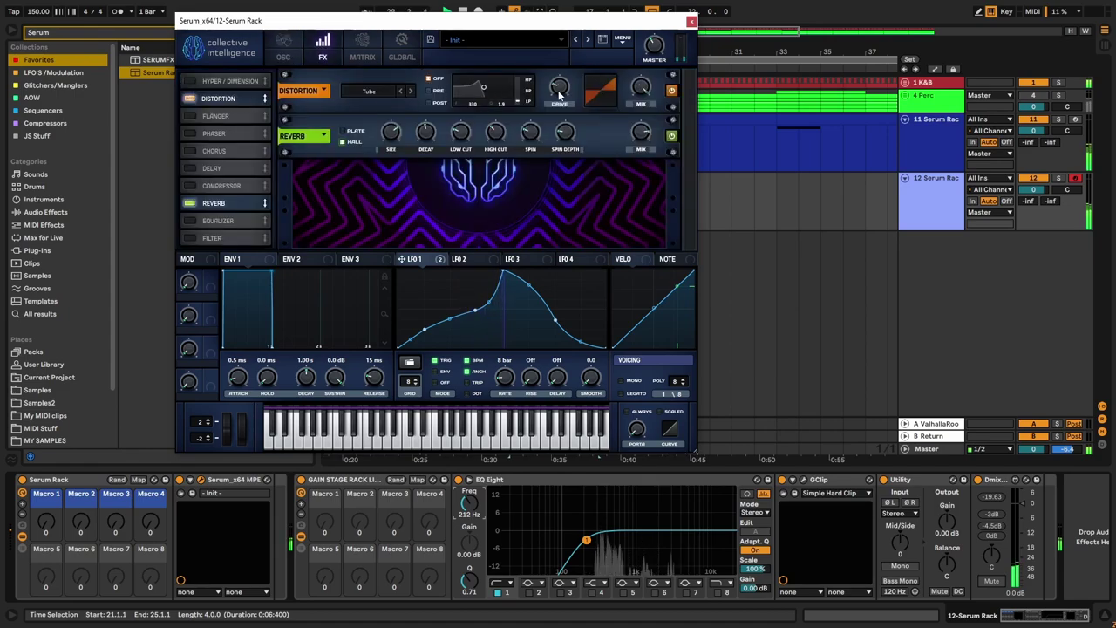
Step: Enable the effects filter, choose the Cmb - flange type, and set its cutoff to 25 Hz with a lower mix
click(187, 239)
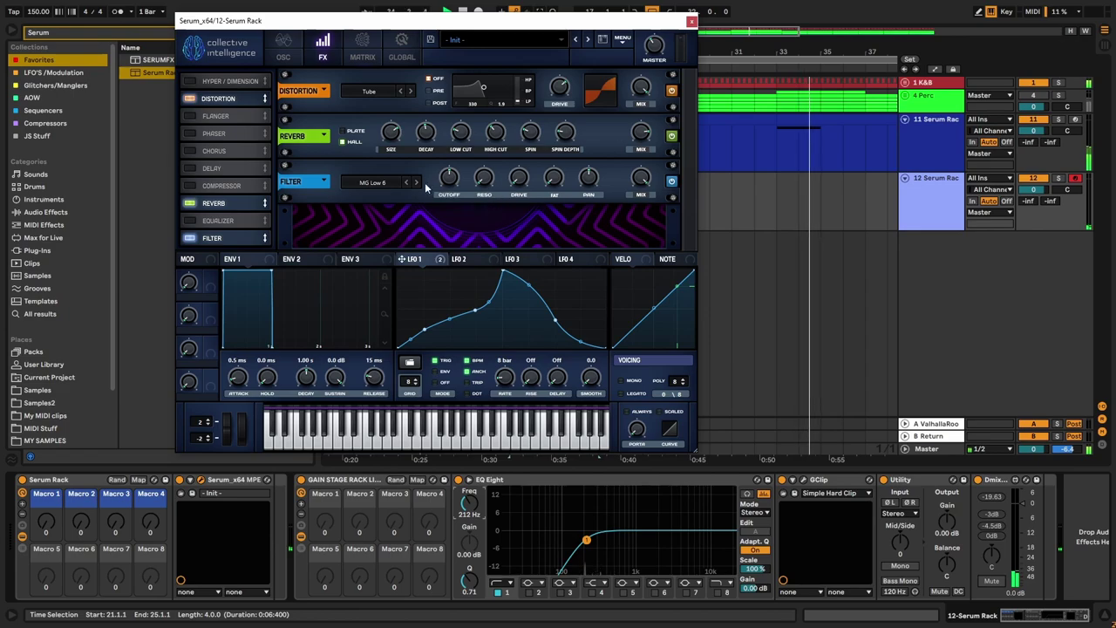
click(372, 183)
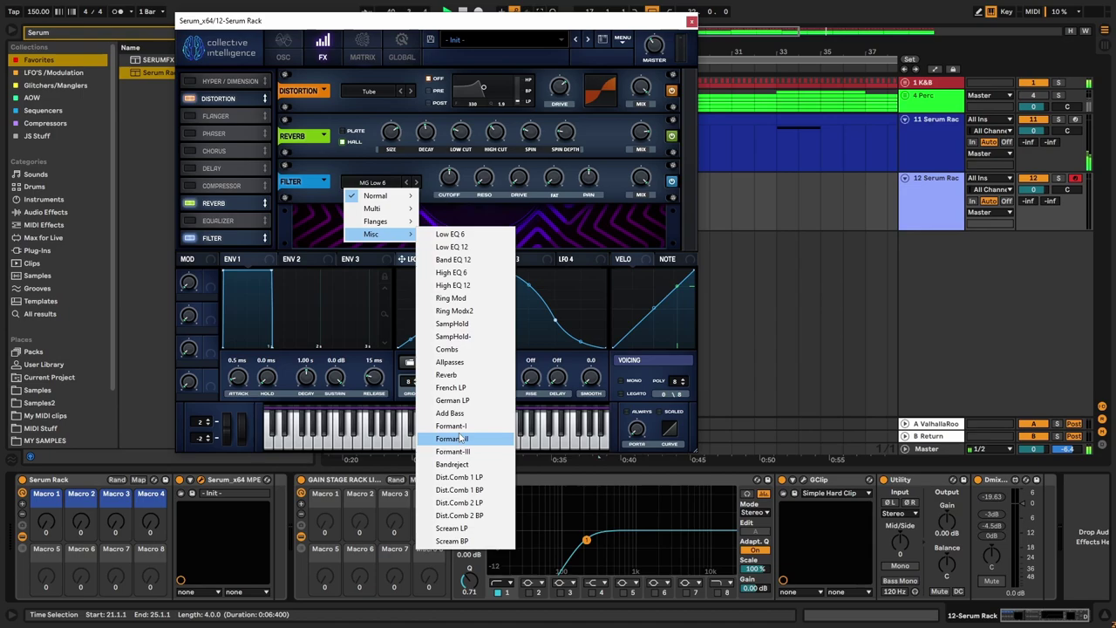
mouse_move(375, 220)
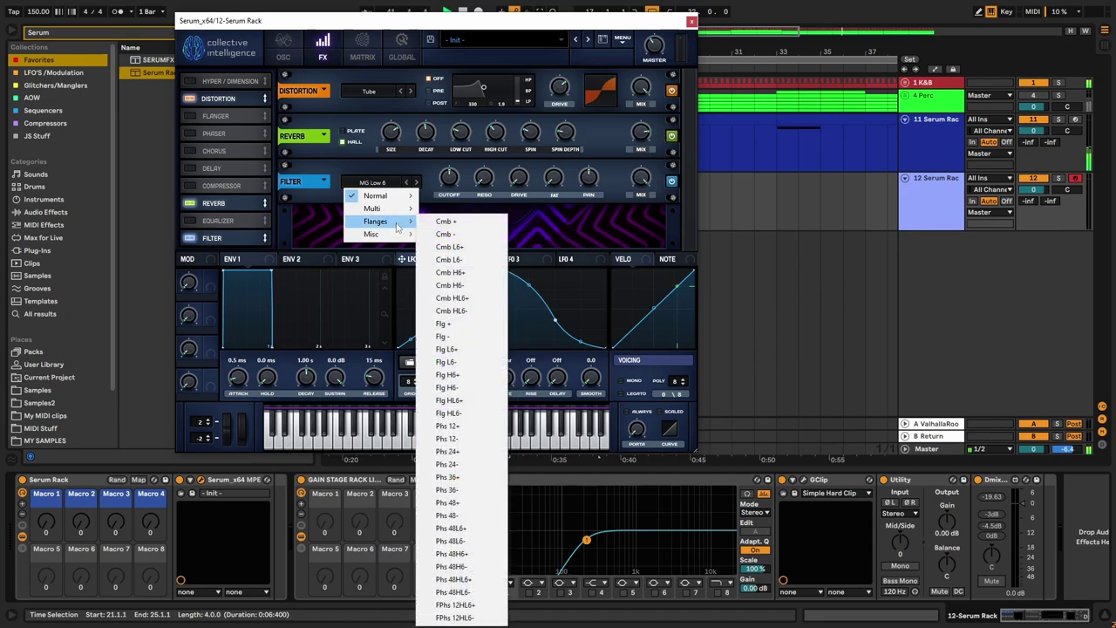
click(449, 235)
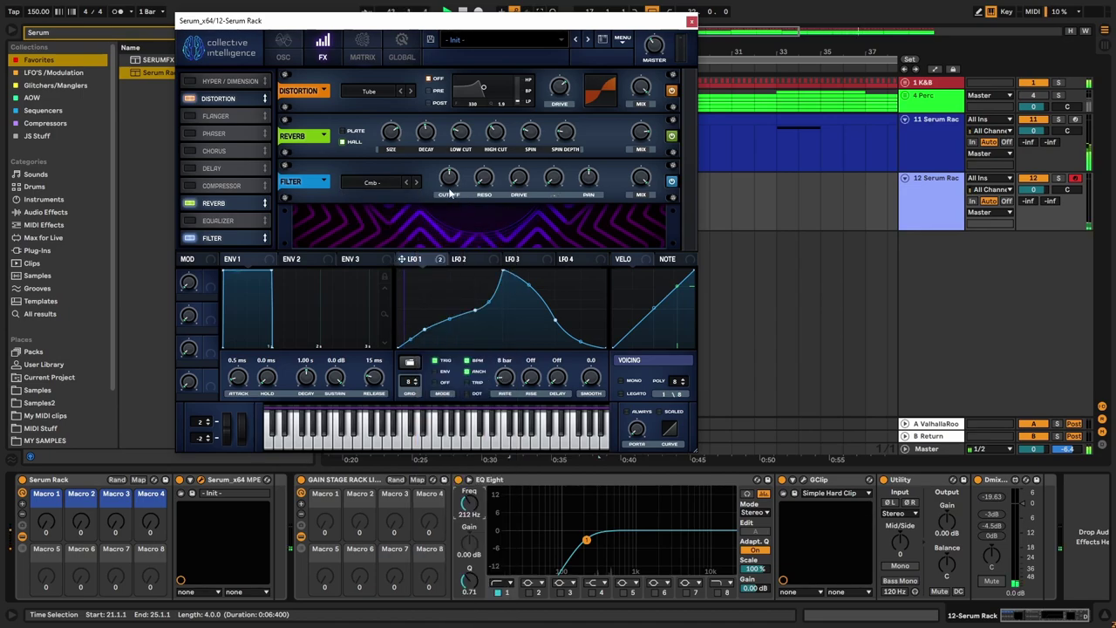
drag(446, 183, 442, 213)
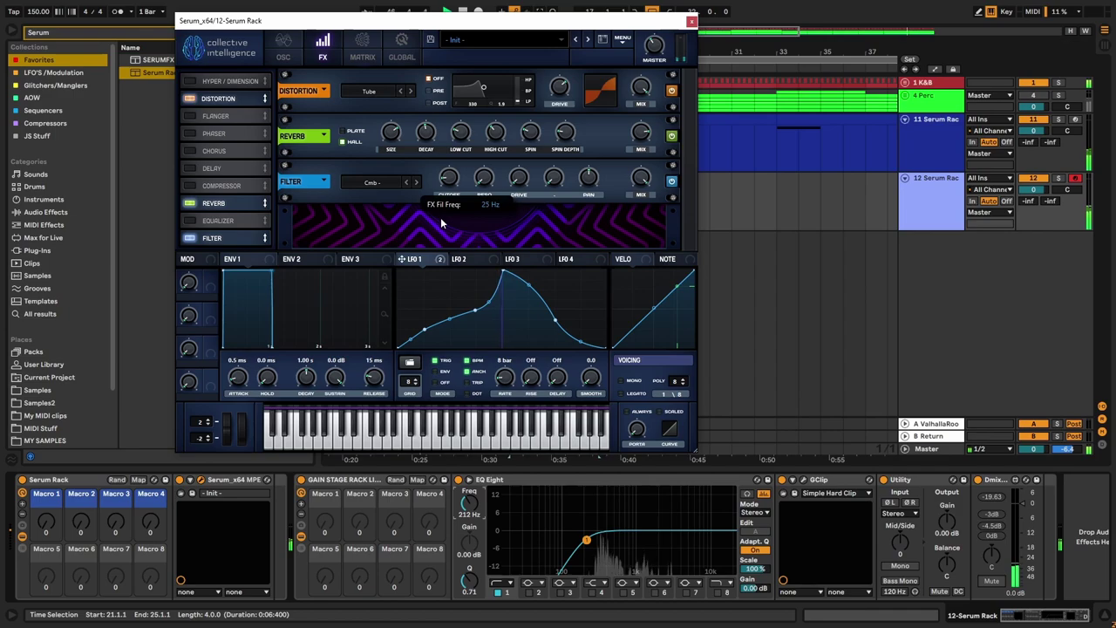
drag(641, 178, 623, 233)
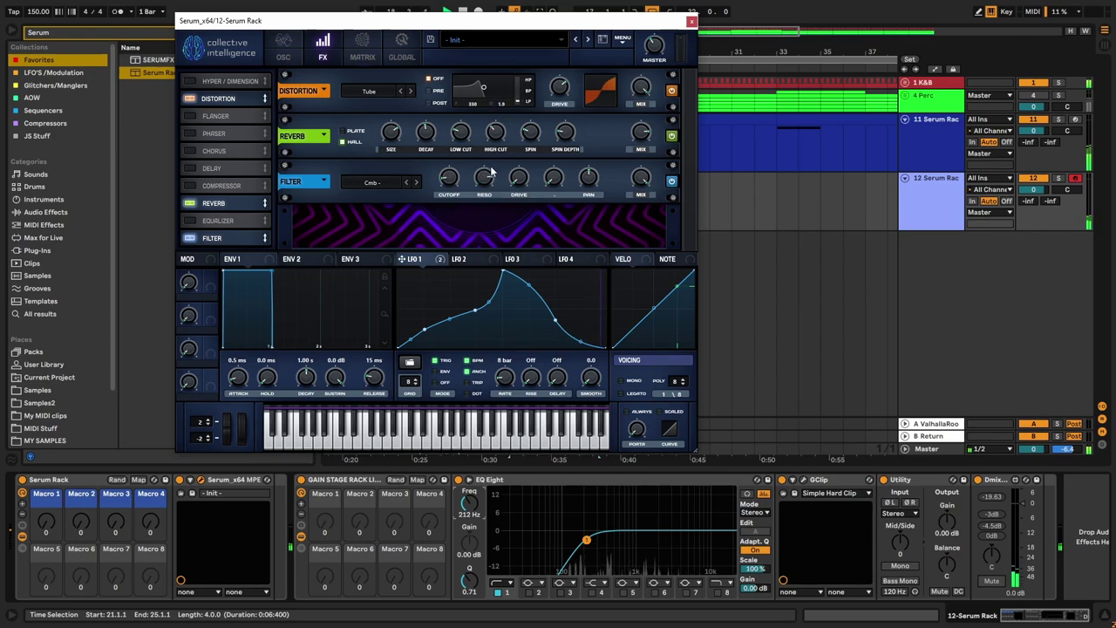
Step: Solo track 12 and set the effects filter's resonance to 73% and its mix to 82%
click(1057, 178)
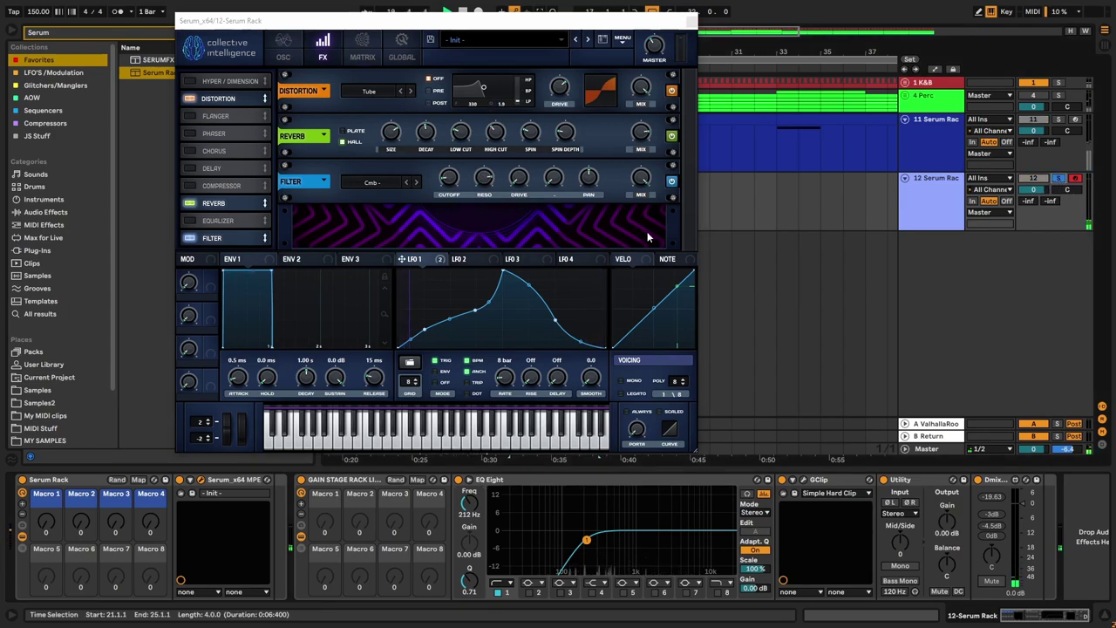
click(484, 179)
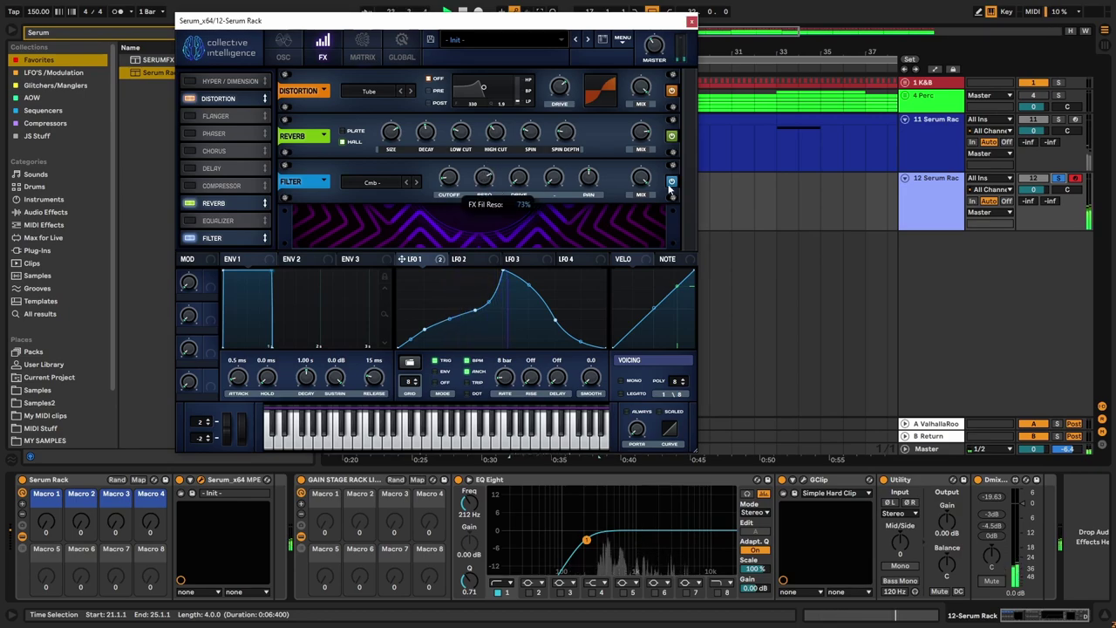
drag(637, 180, 637, 200)
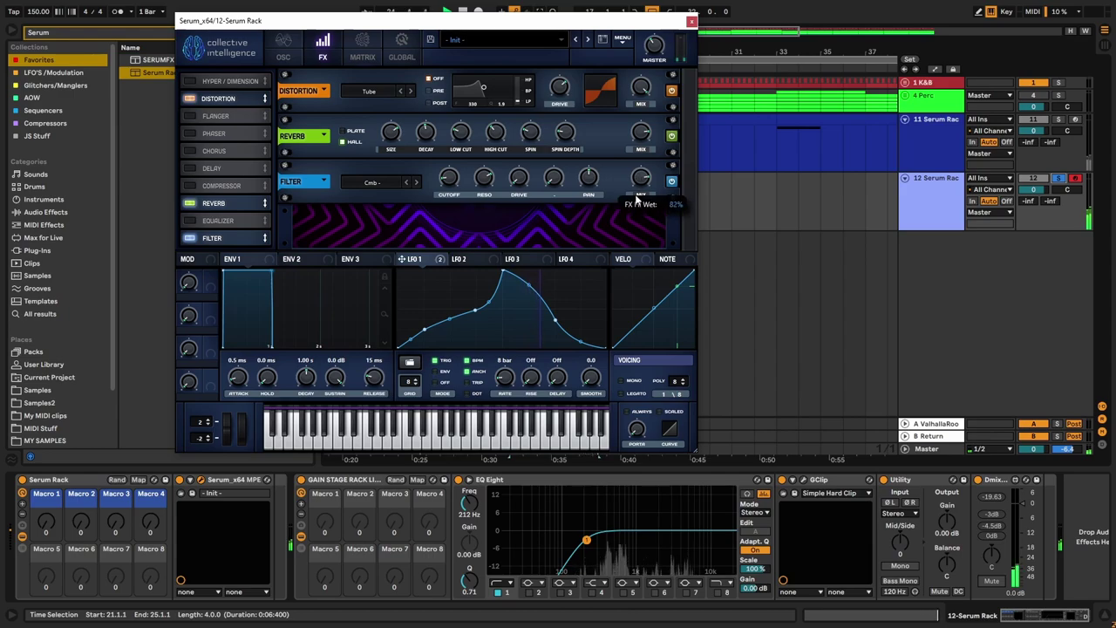
Step: Set the Tube distortion's drive to 61% and return to Serum's oscillator page
mouse_move(448, 184)
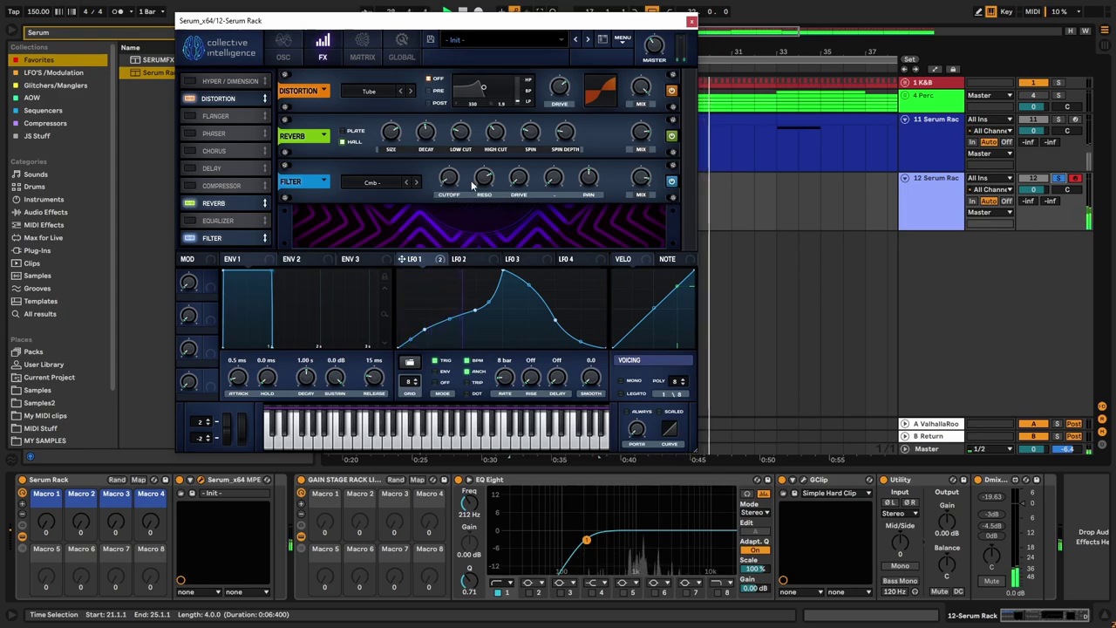
mouse_move(549, 113)
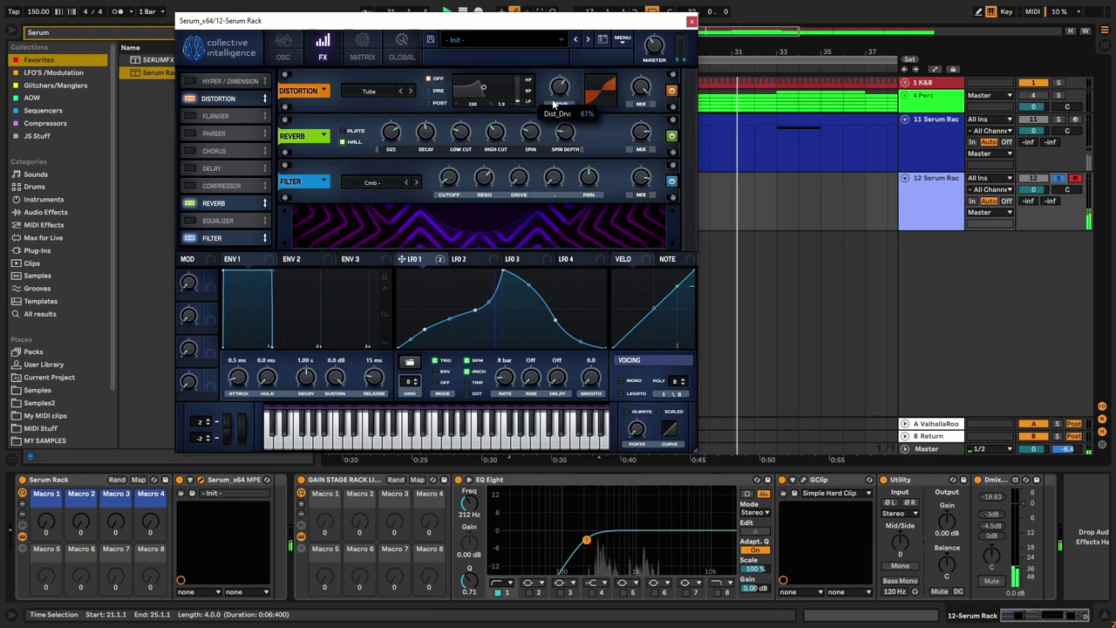
click(284, 48)
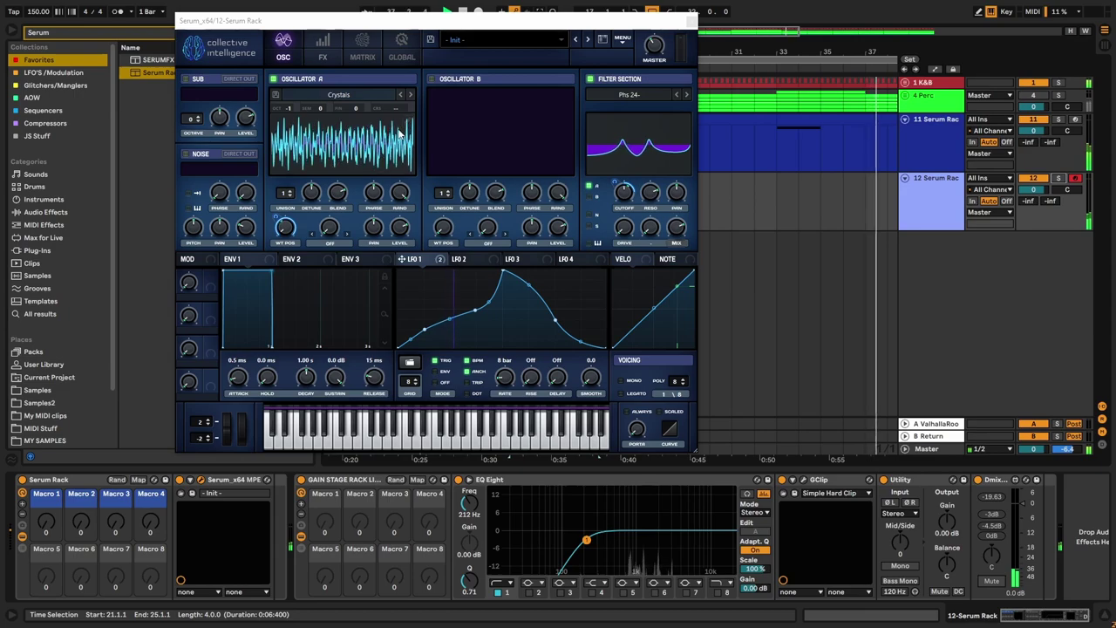
Step: Assign LFO 2 to oscillator A's coarse pitch and set the LFO's rate to 4 bar
click(476, 260)
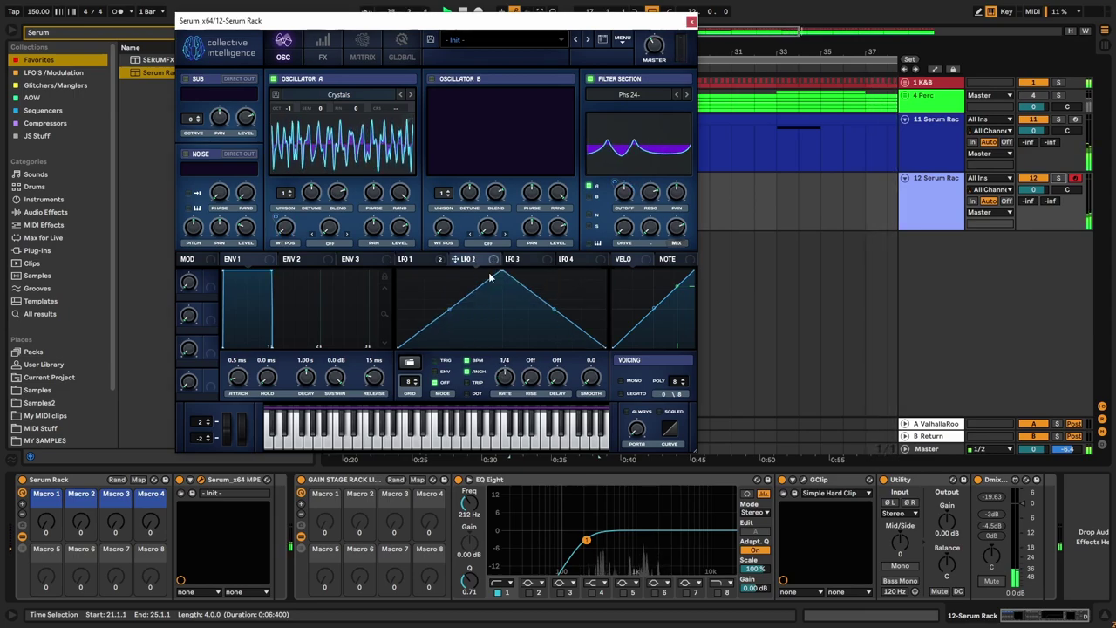
drag(395, 114, 395, 113)
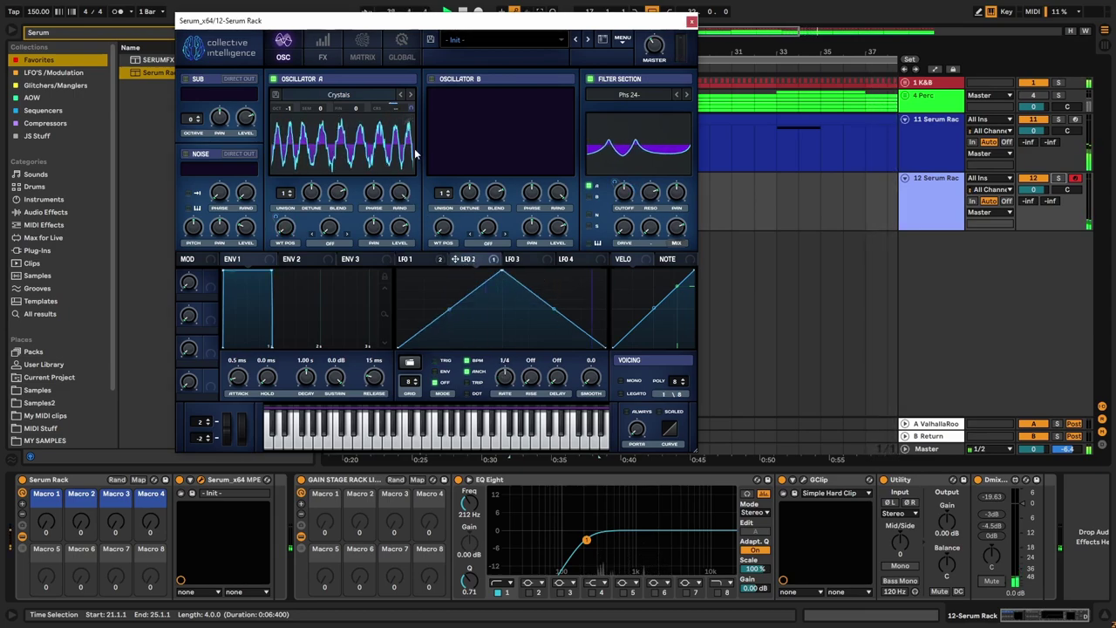
drag(504, 377, 501, 406)
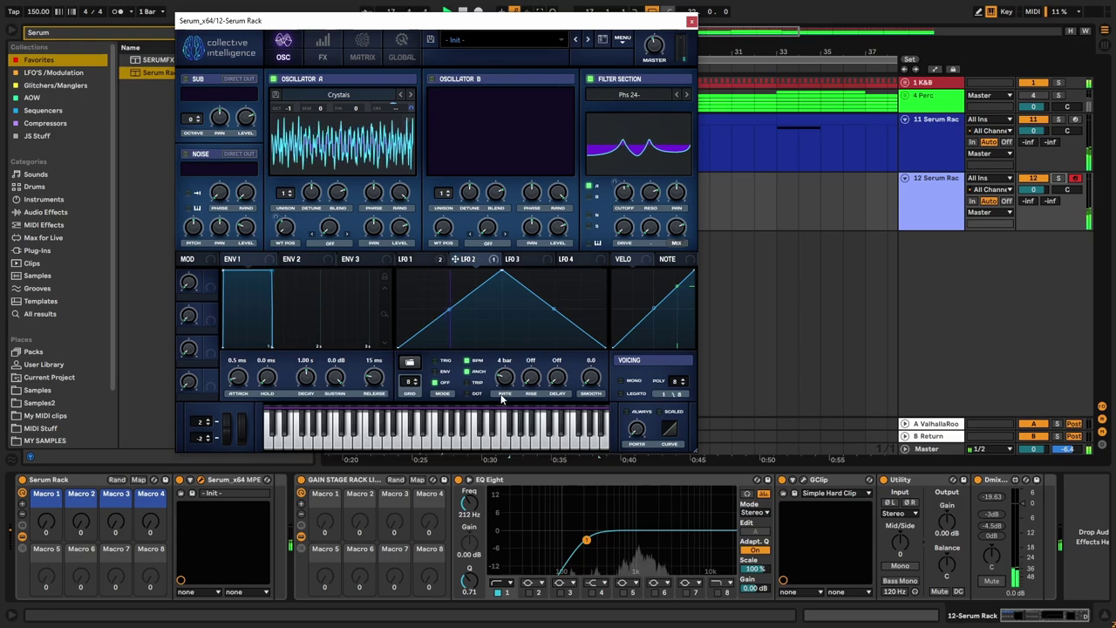
Step: Solo track 12, stop the arrangement playback, and reopen the track's Serum window
click(691, 22)
click(1058, 179)
key(space)
click(200, 479)
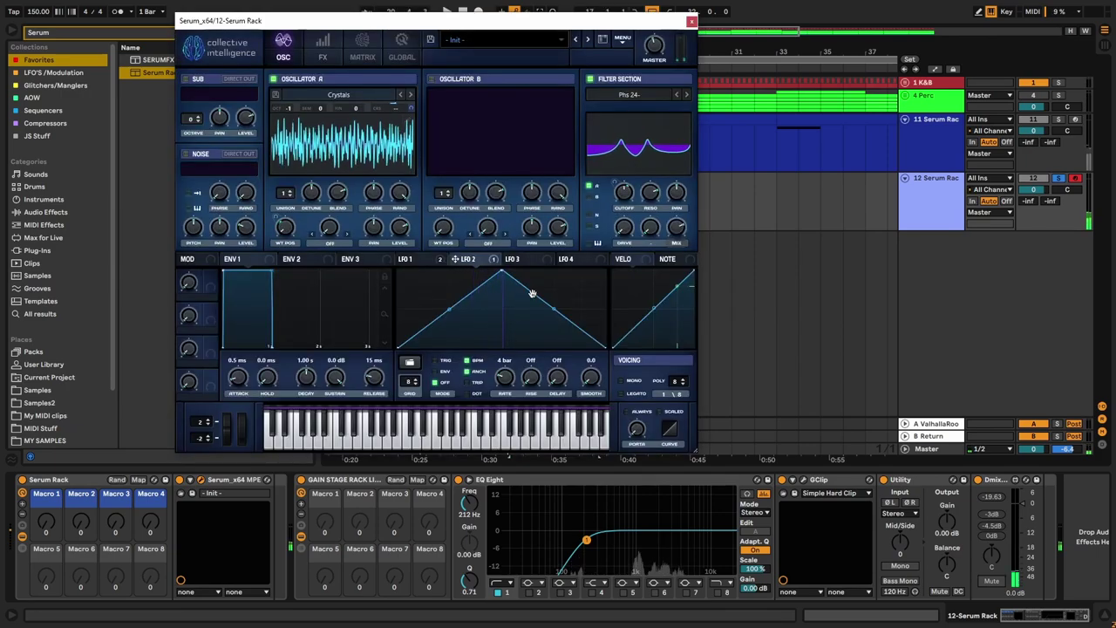
Step: Set Serum's effects filter mix to 55% and the reverb mix to 67%
click(322, 55)
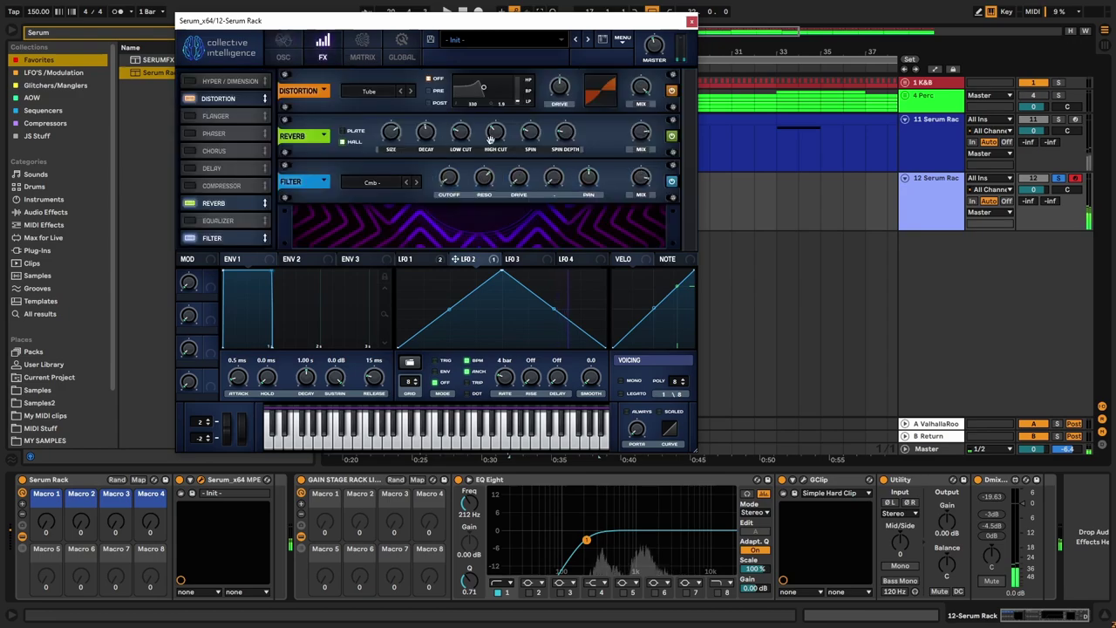
mouse_move(638, 197)
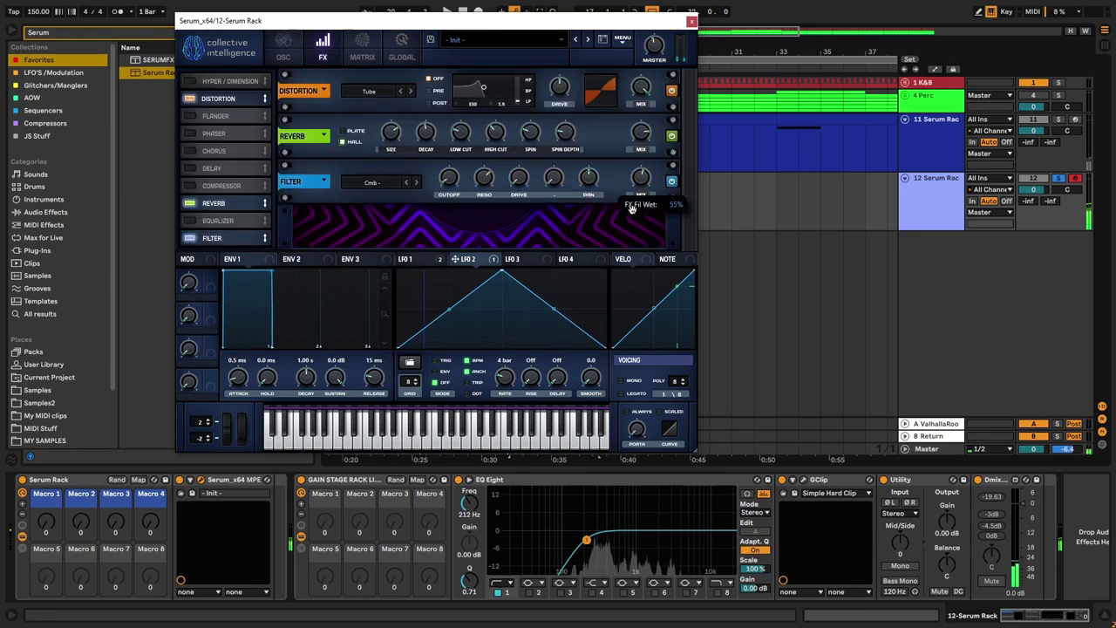
mouse_move(634, 150)
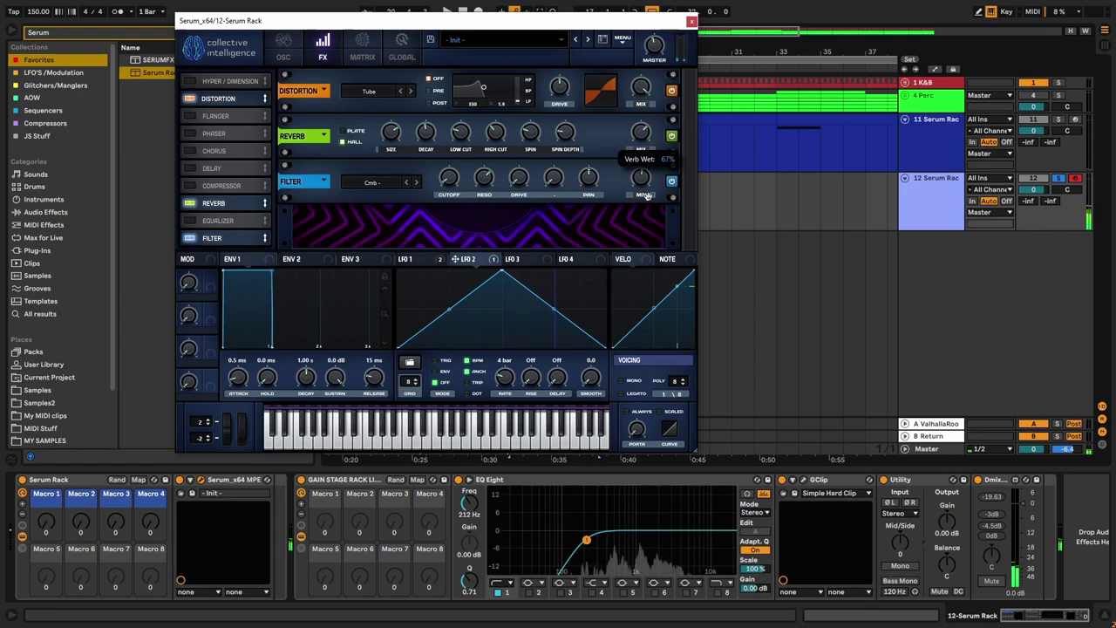
Step: Try the Bend - warp mode on oscillator A, and switch it to Sync (Window Full)
click(284, 51)
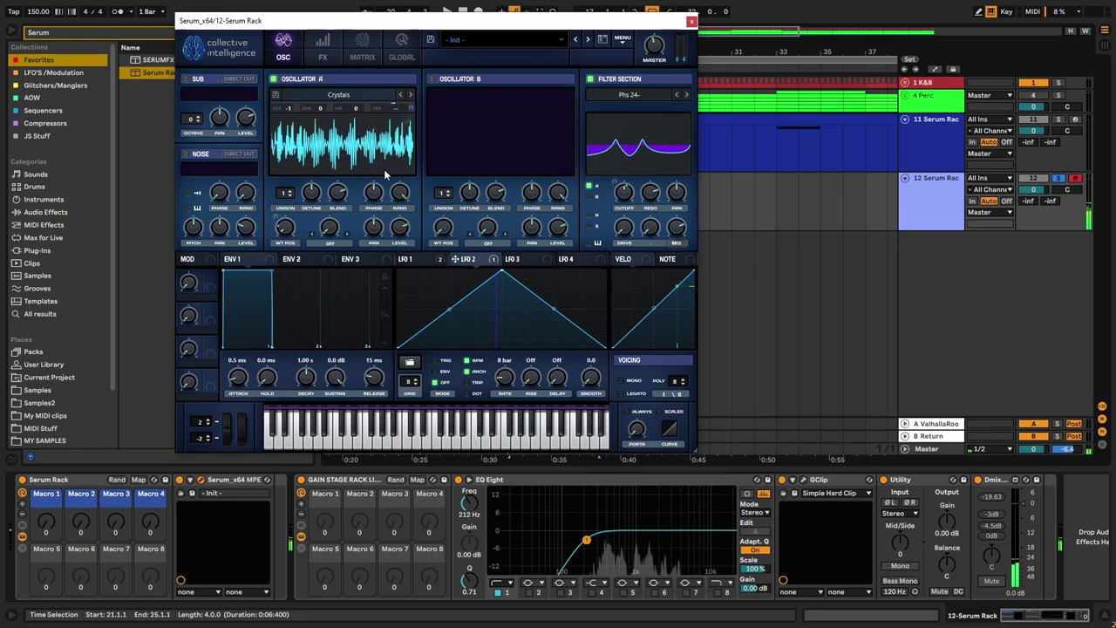
click(331, 244)
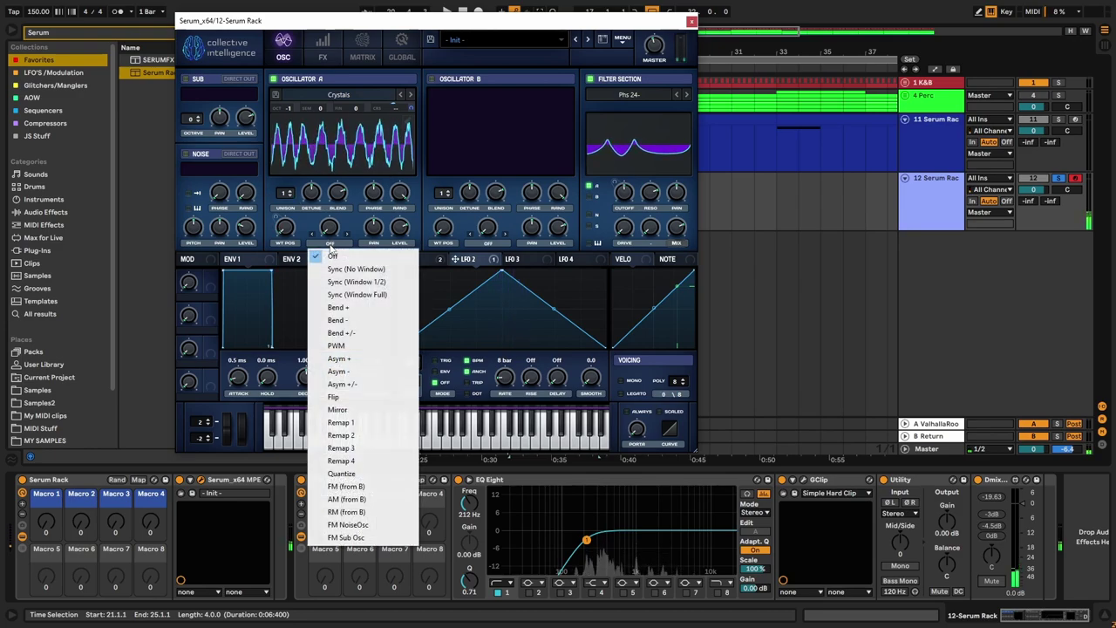
click(339, 320)
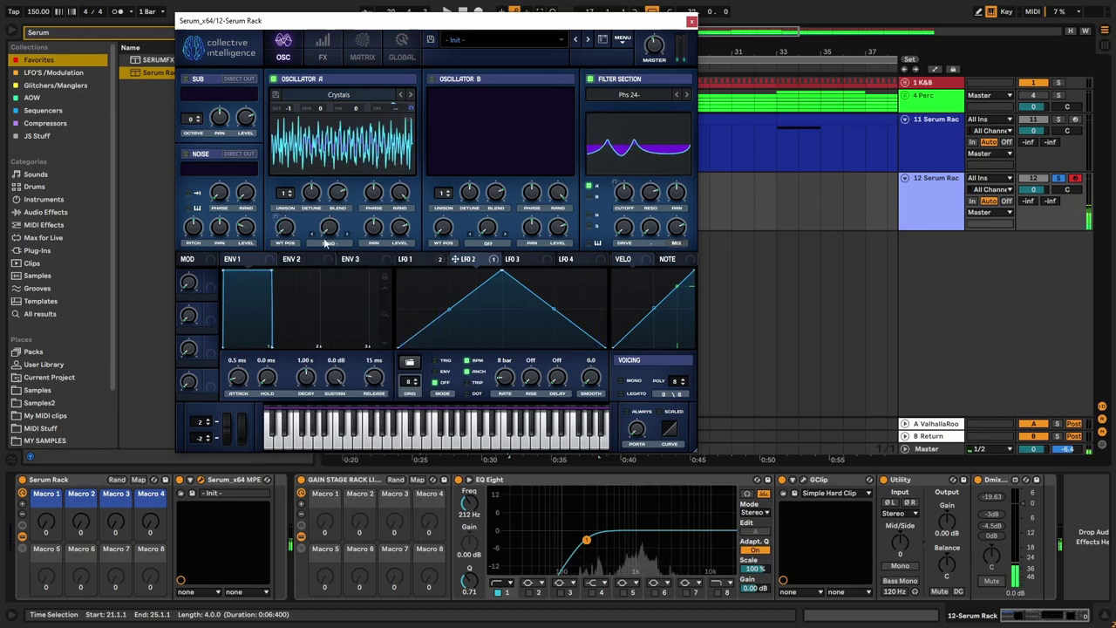
click(339, 246)
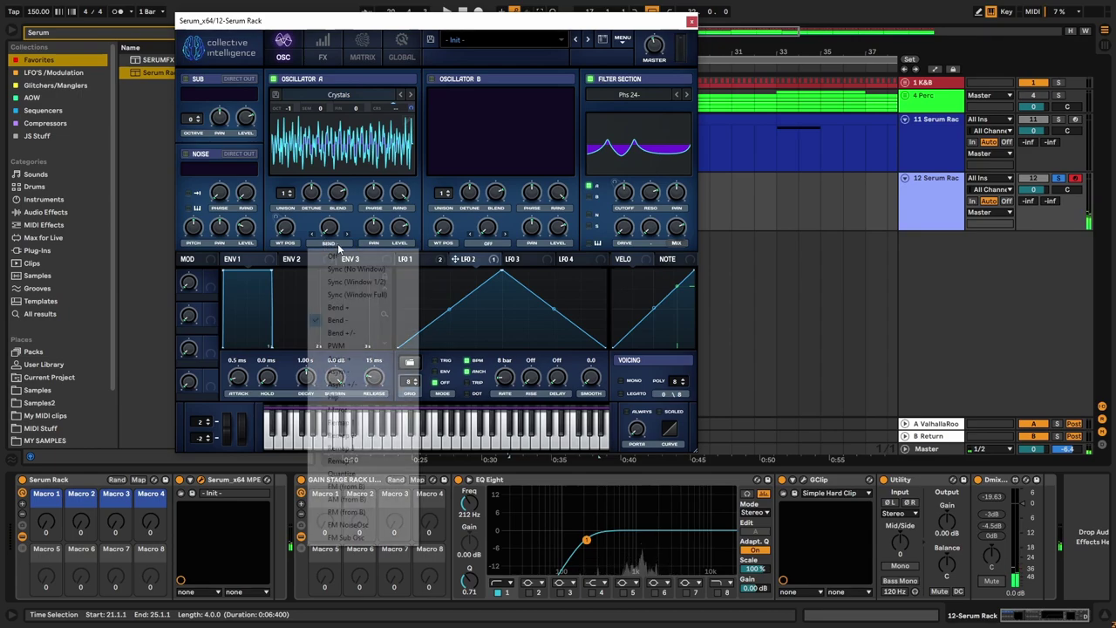
click(363, 294)
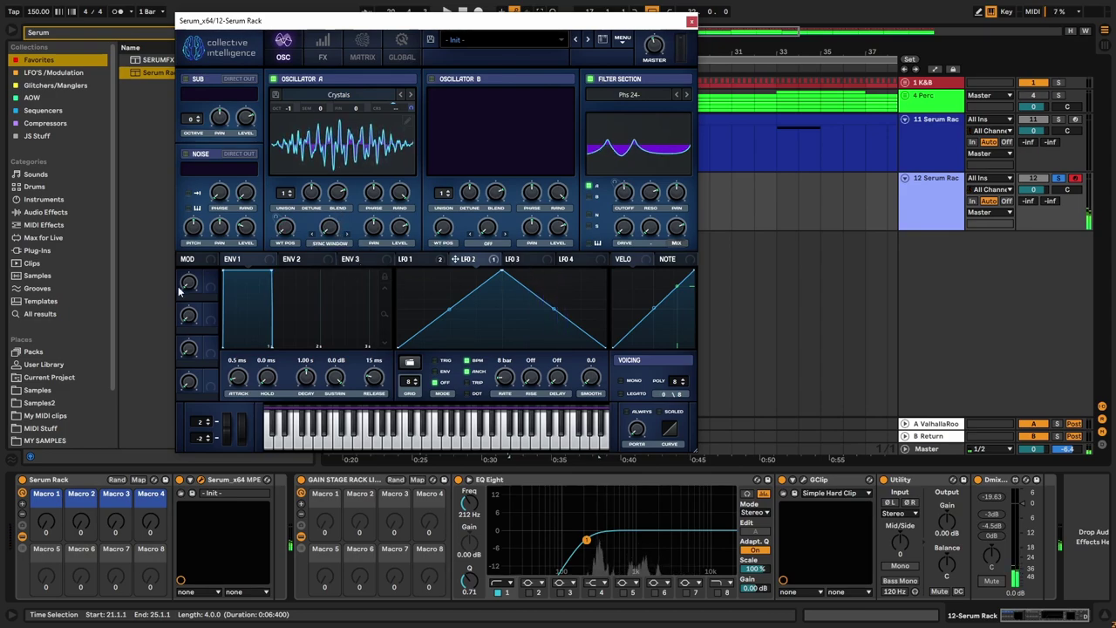
Step: Modulate Oscillator A's Sync Window with Macro 1 and close the Serum window
drag(330, 232, 321, 223)
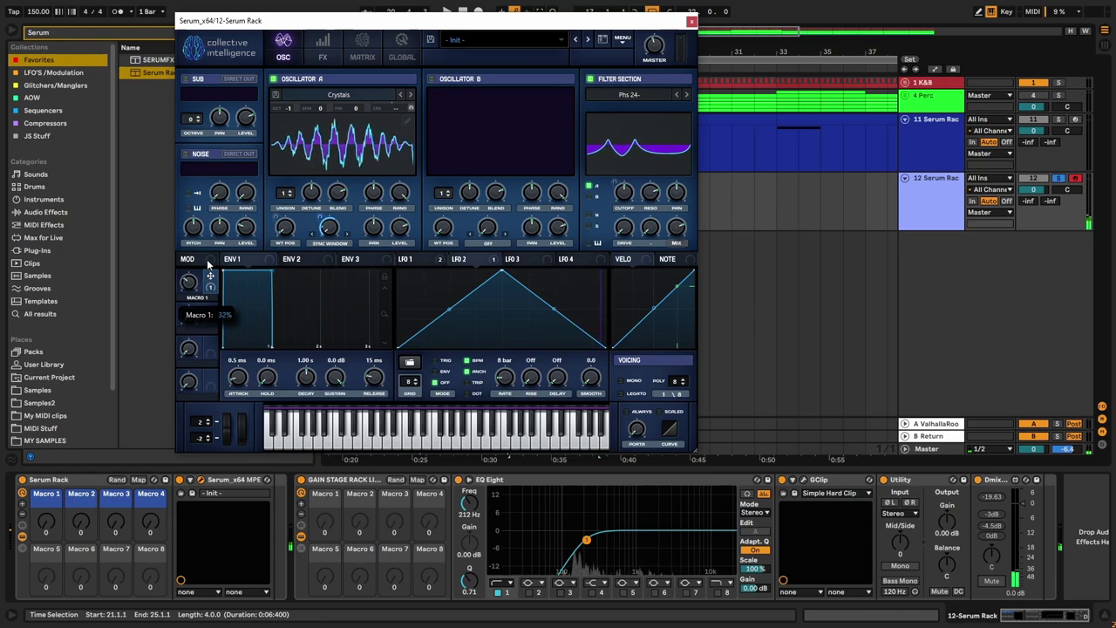
click(691, 21)
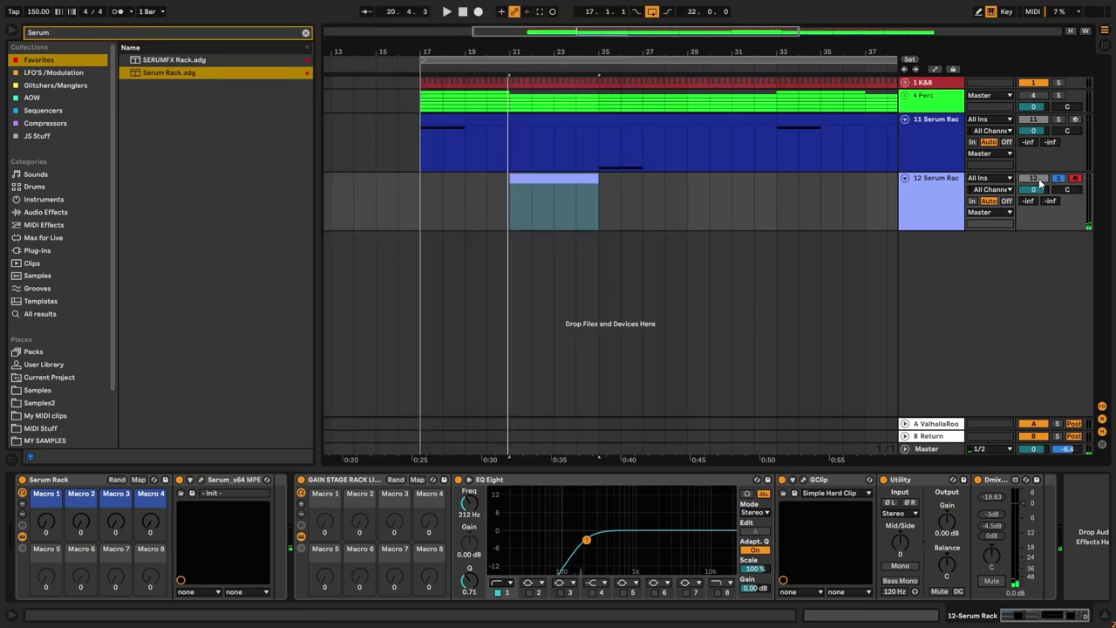
click(541, 181)
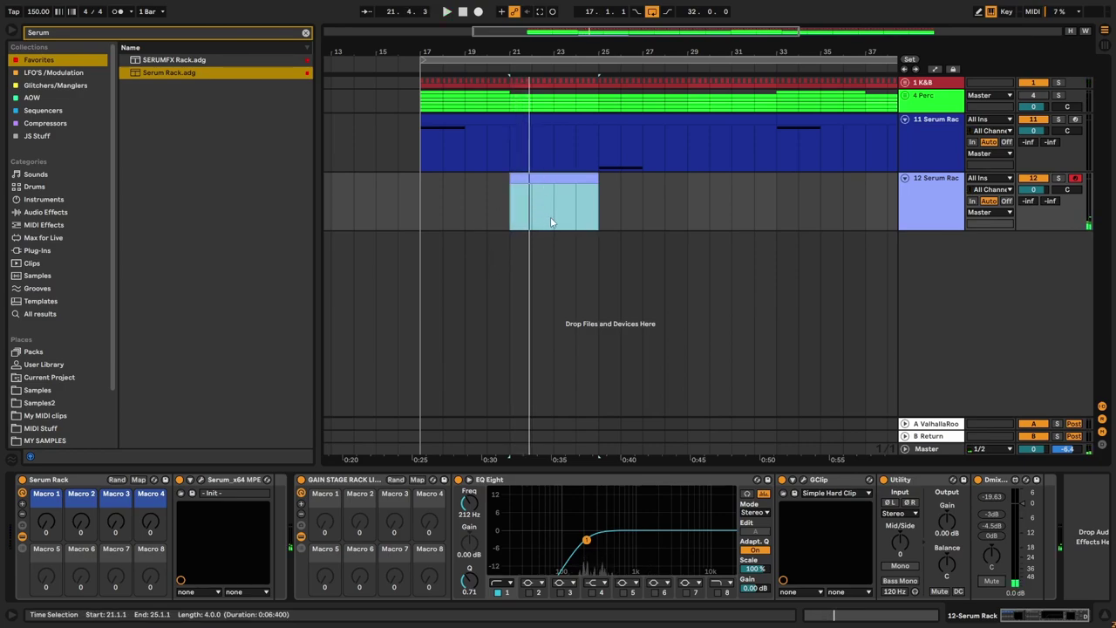
double_click(571, 192)
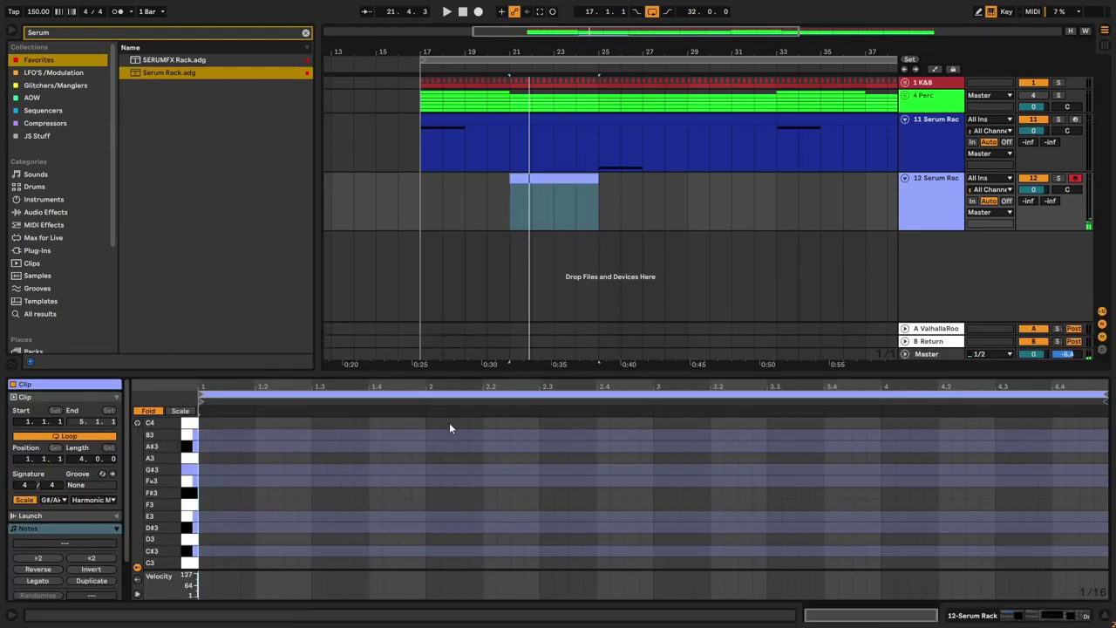
scroll(220, 506, down, 10)
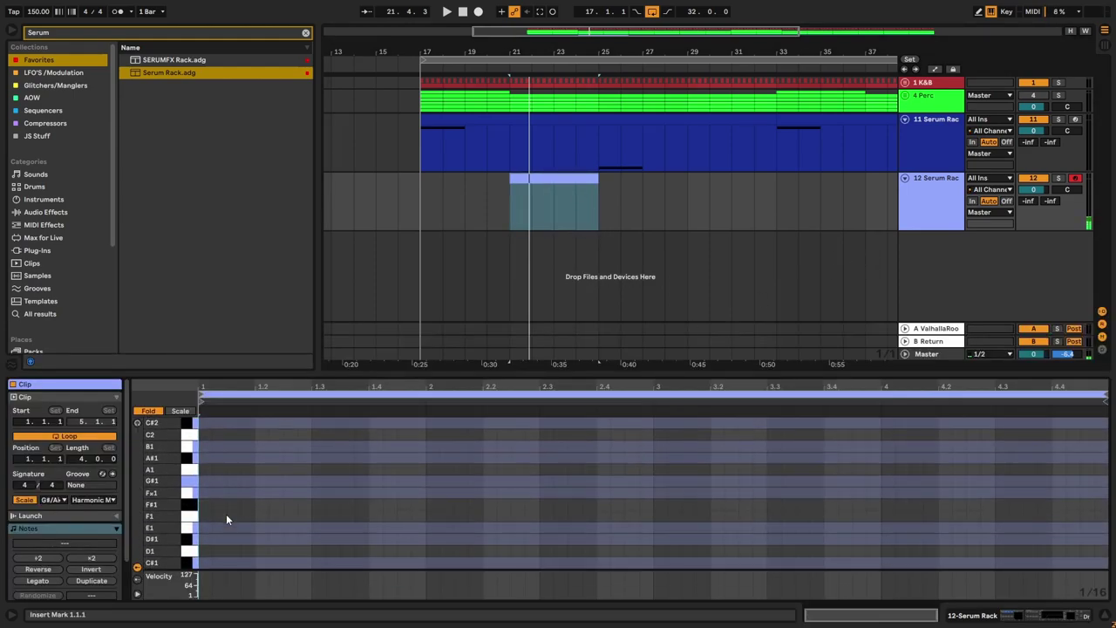
scroll(223, 530, down, 2)
Step: Delete the empty clip at bar 21 on the 12 Serum Rack track and show that track's devices
click(397, 200)
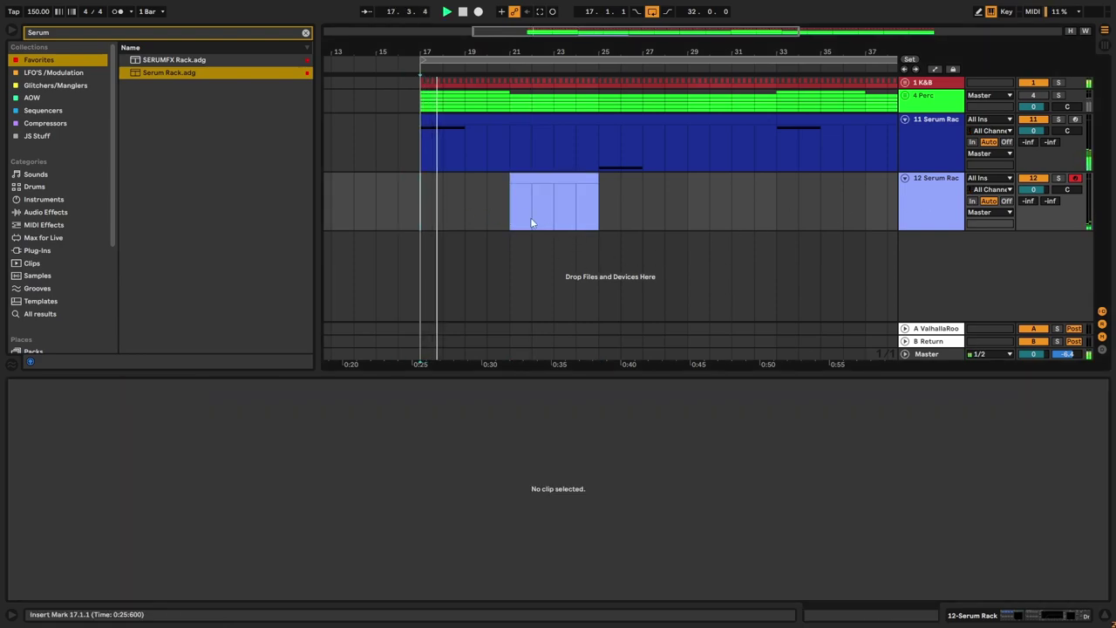
click(576, 175)
key(Delete)
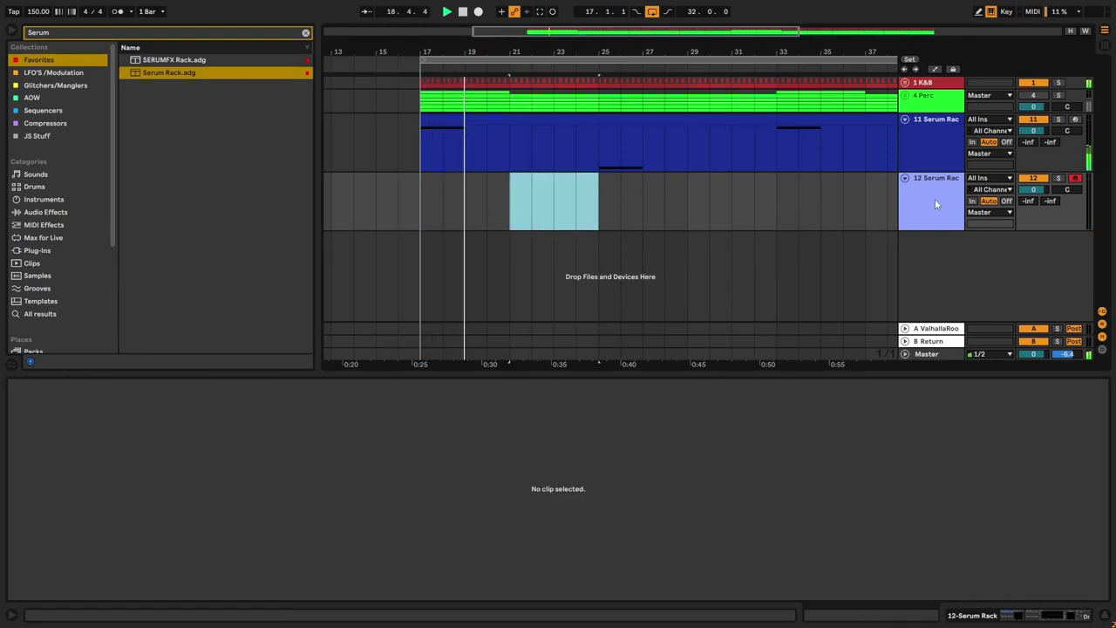
click(485, 217)
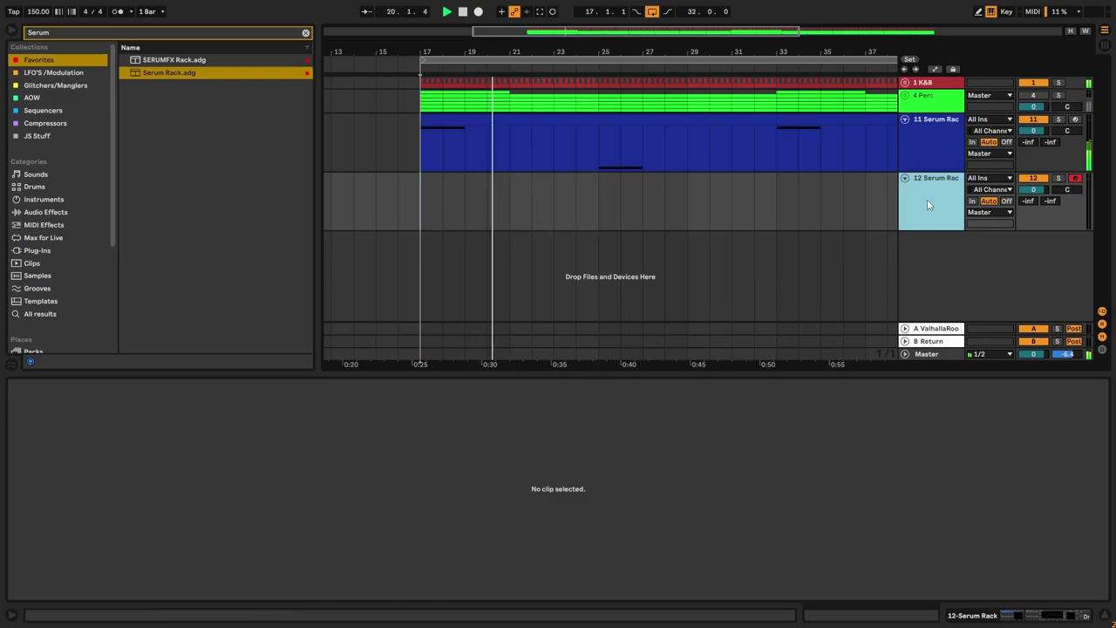
click(926, 199)
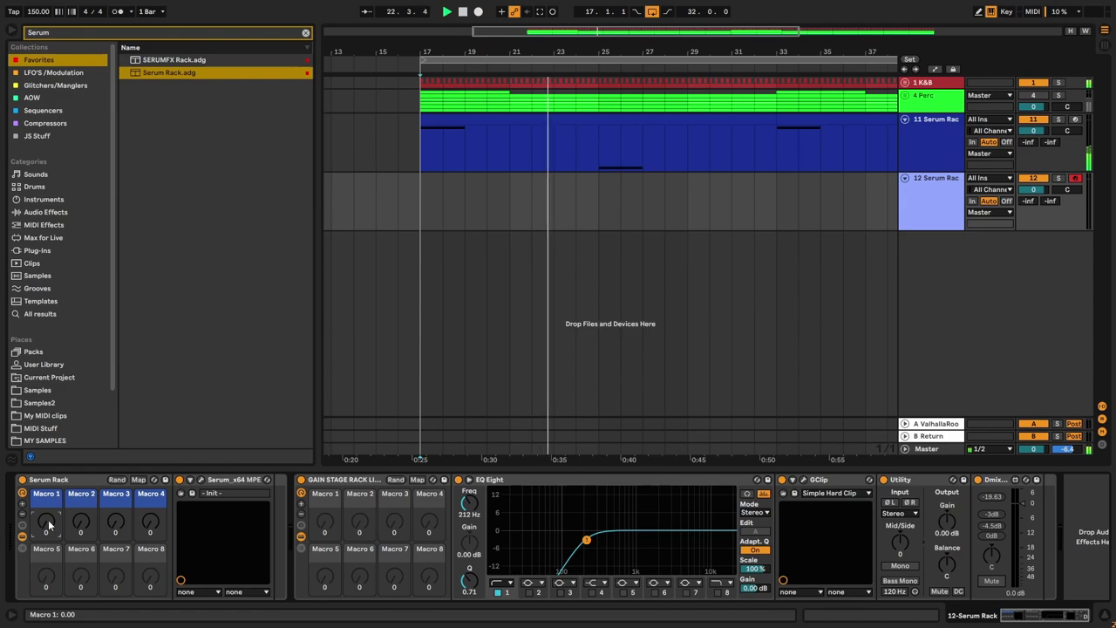
Step: Map the § key to the global Record control
key(ctrl+k)
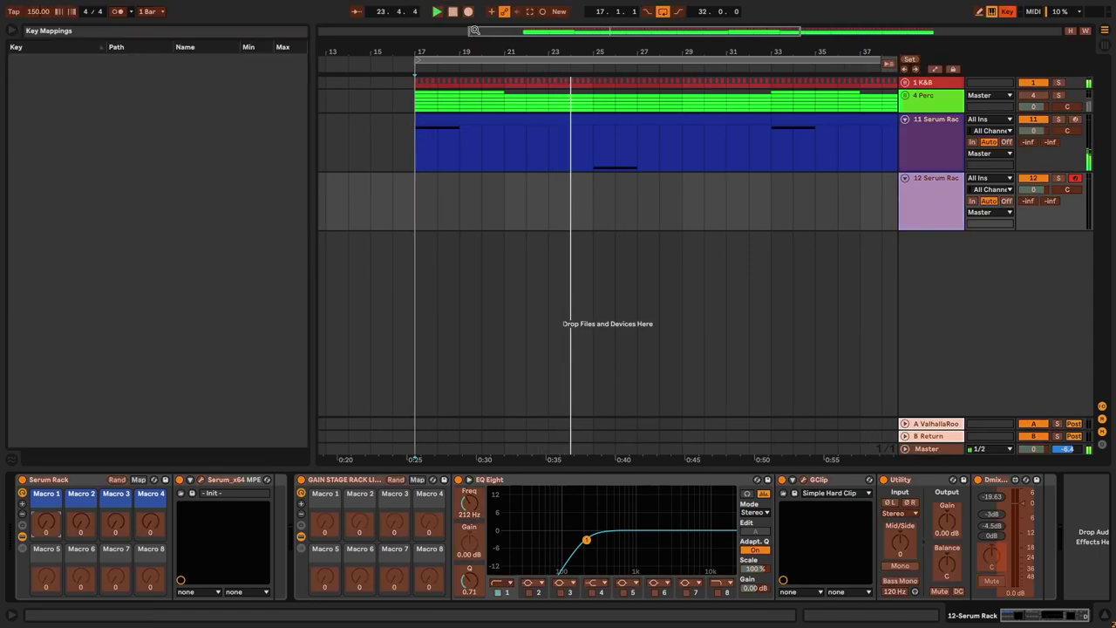
click(468, 11)
key(section)
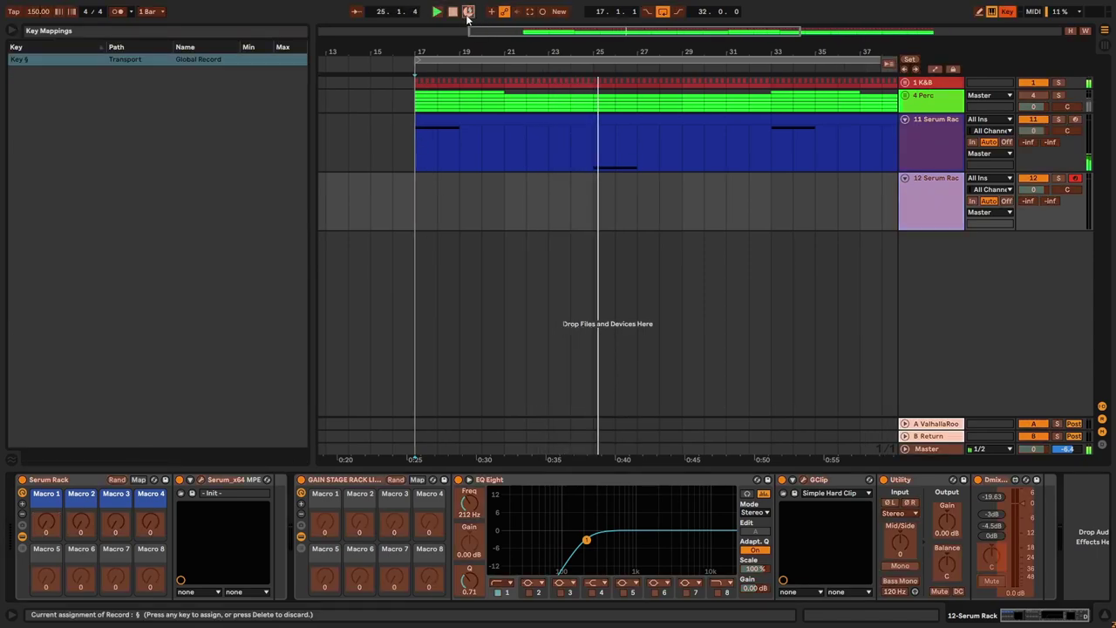
key(ctrl+k)
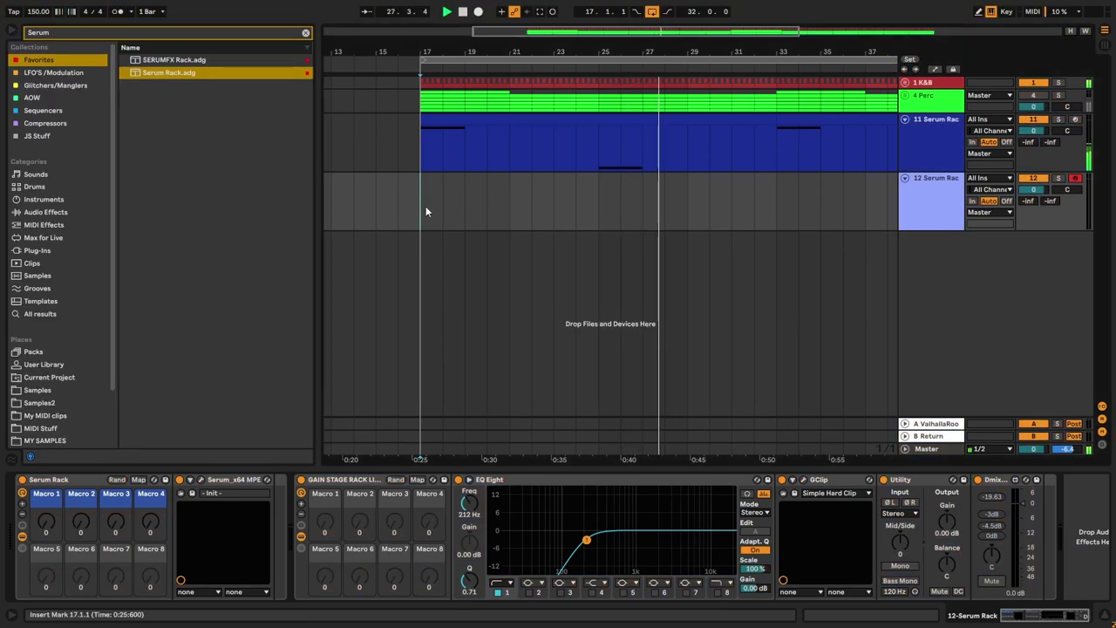
Step: Record a take of three long notes on the 12 Serum Rack track while sweeping Macro 1
key(space)
key(space)
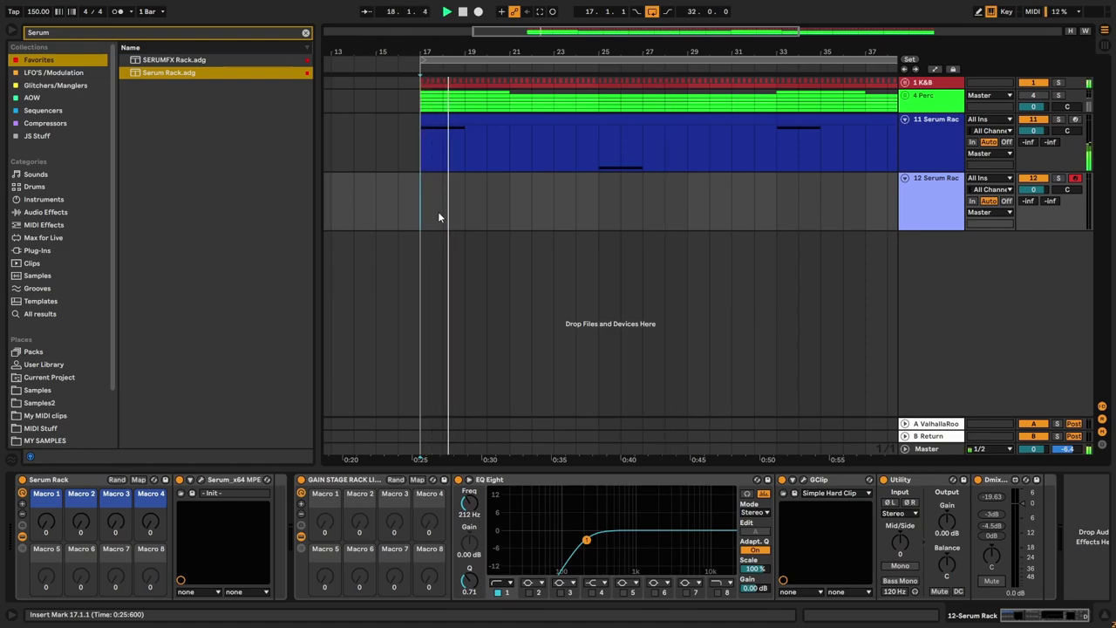
key(F9)
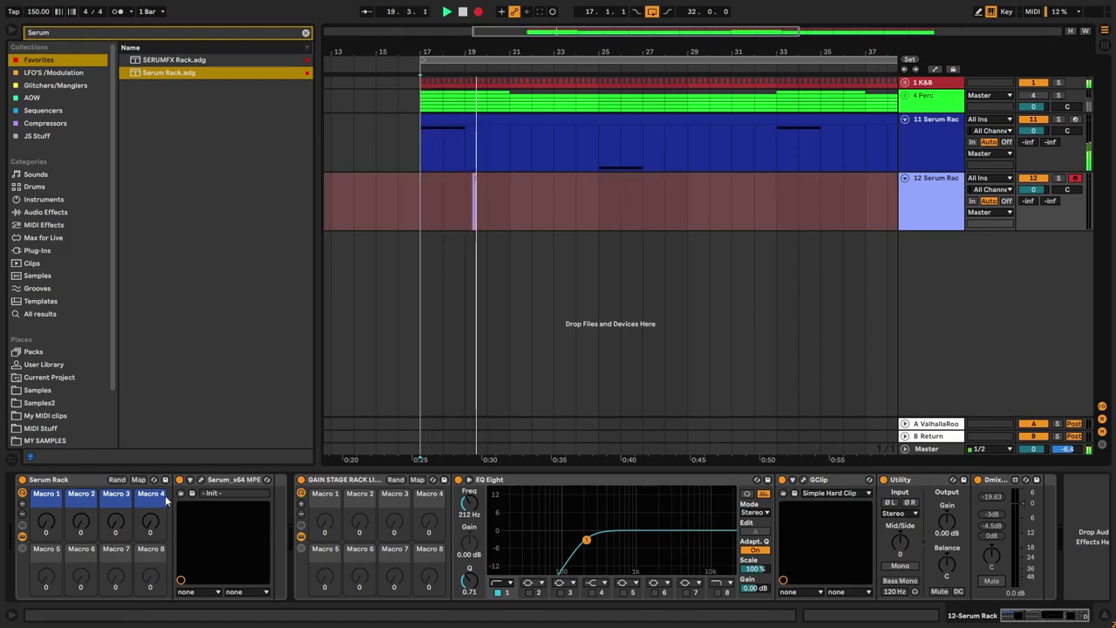
mouse_move(45, 525)
mouse_down()
mouse_move(46, 463)
mouse_move(45, 527)
mouse_up()
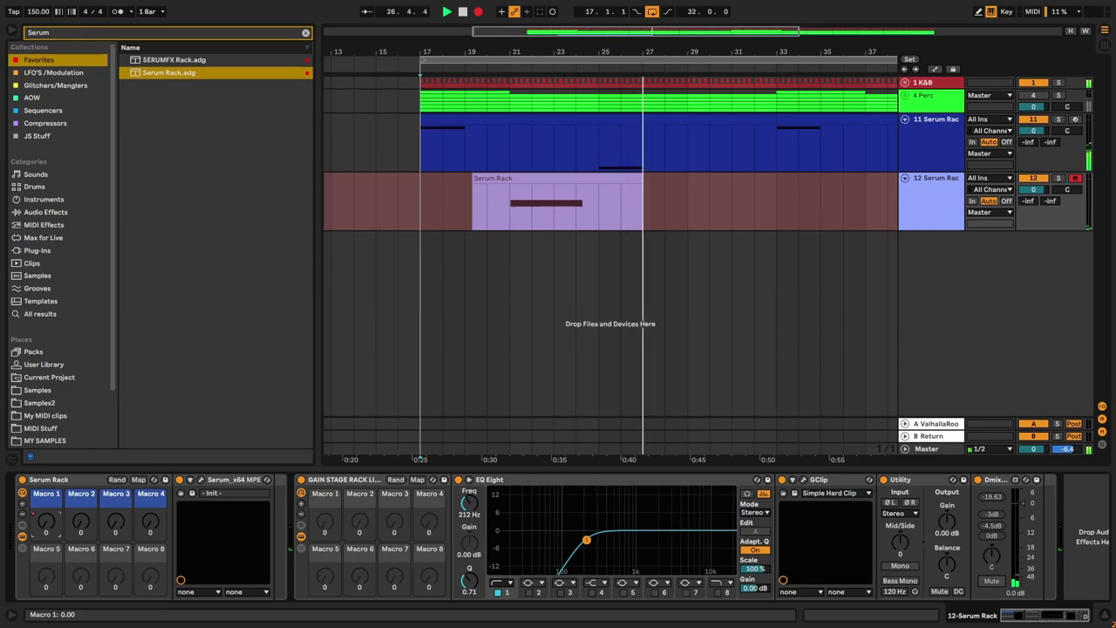
mouse_move(46, 527)
mouse_down()
mouse_move(46, 436)
mouse_move(45, 537)
mouse_up()
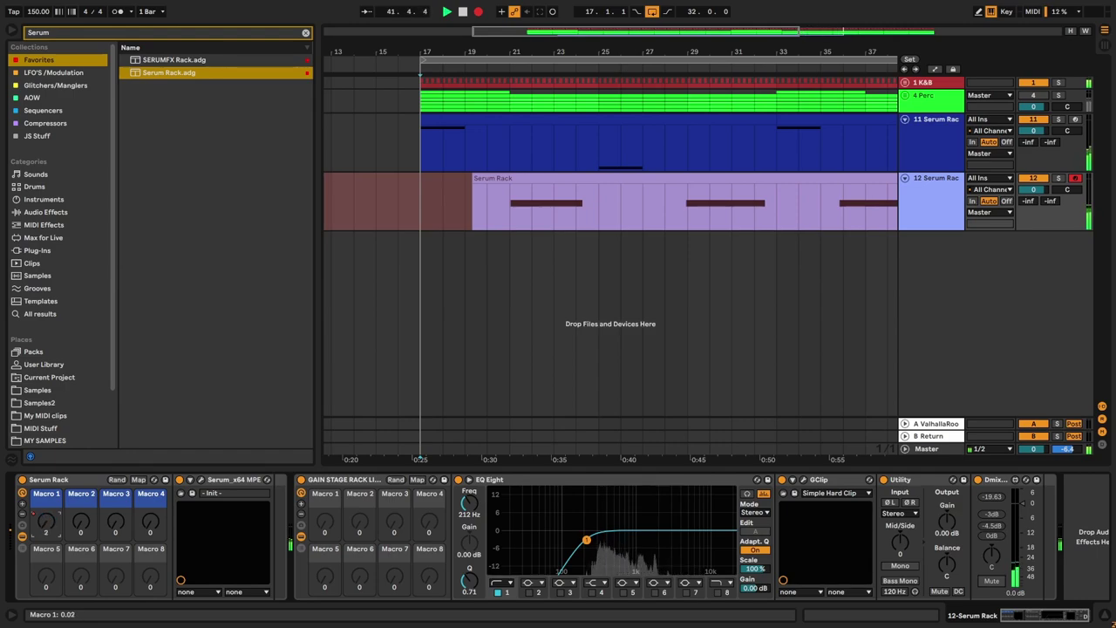
scroll(552, 270, down, 2)
scroll(722, 227, up, 2)
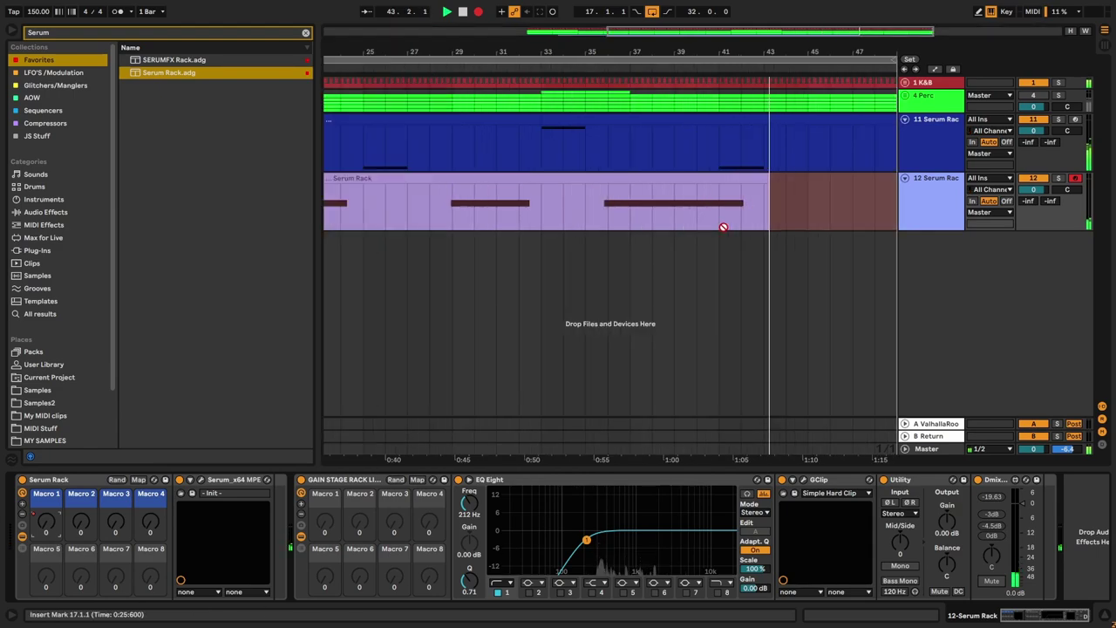
scroll(699, 239, down, 2)
key(space)
Step: Delete both recorded clips from the 12 Serum Rack track
click(581, 178)
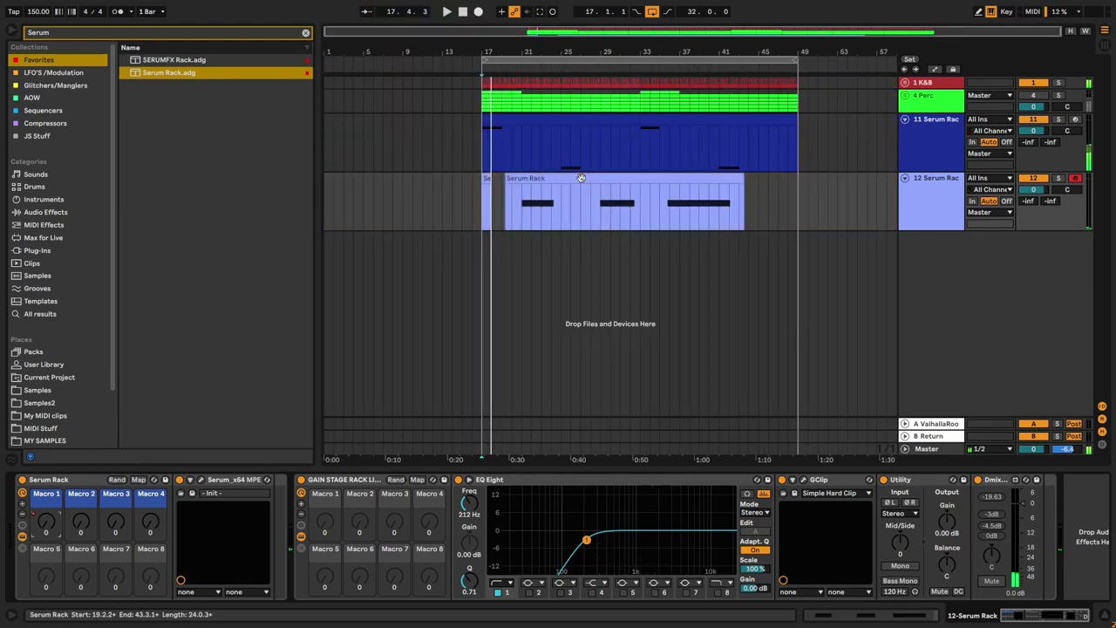
click(485, 176)
key(Delete)
click(588, 168)
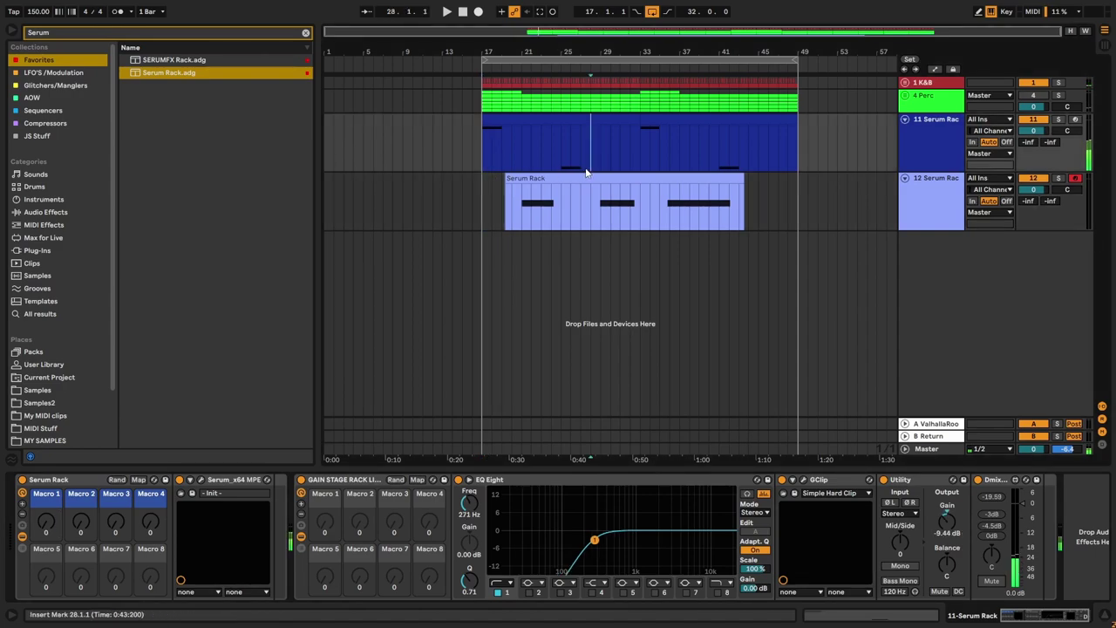
click(624, 177)
key(Delete)
click(490, 214)
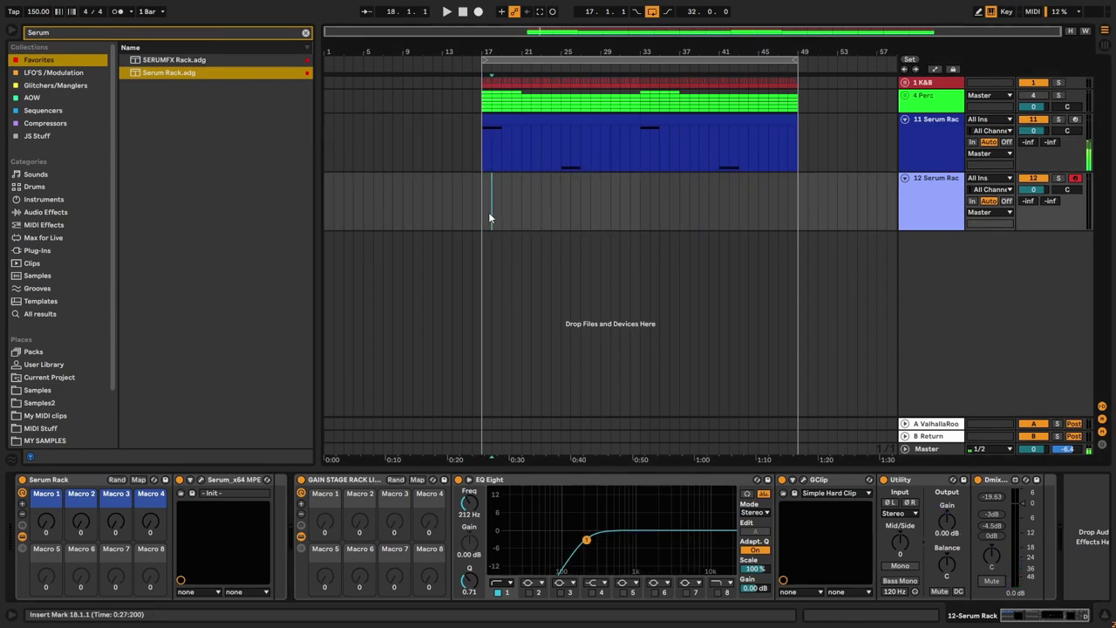
Step: Examine the Serum settings on the 11 Serum Rack track and close the instrument window
click(969, 144)
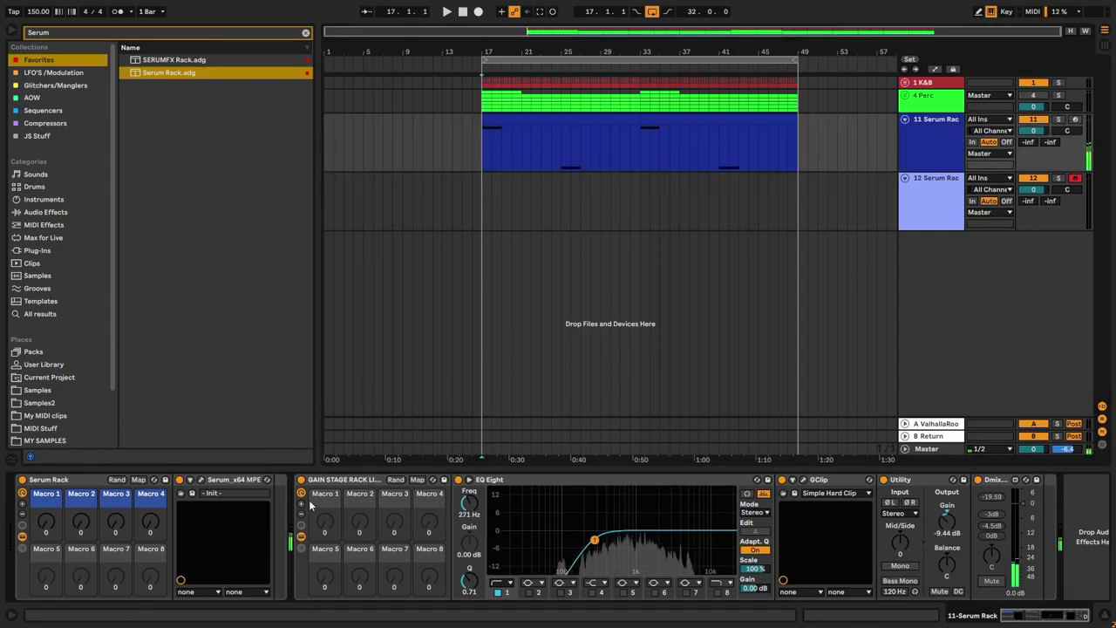
click(201, 480)
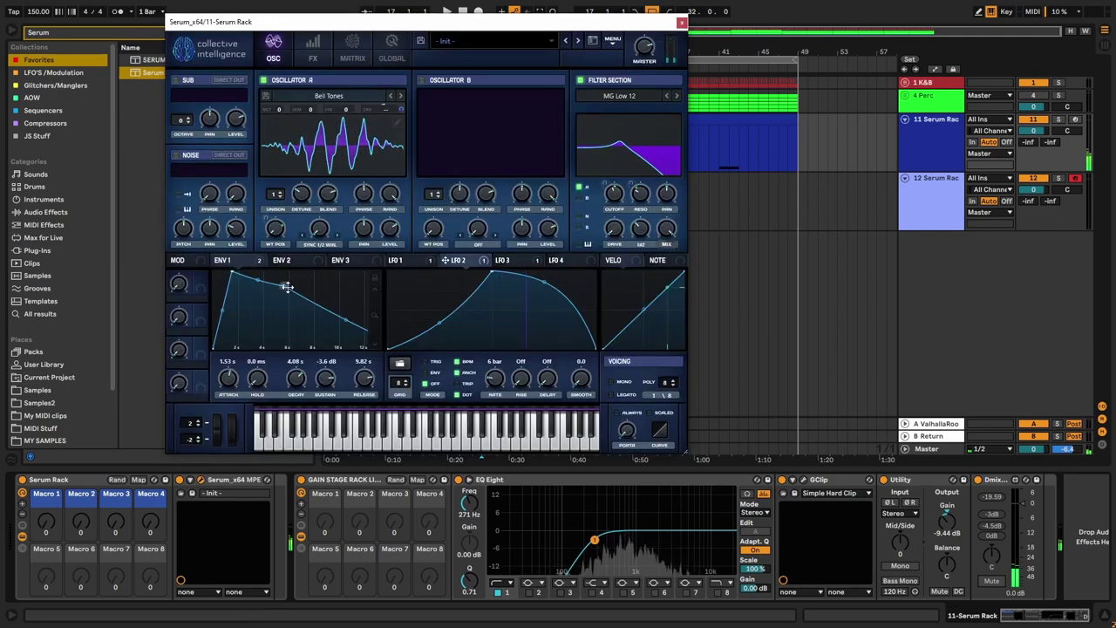
click(682, 23)
Step: Record two long G#0 notes with Macro 1 sweeps on the 12 Serum Rack track and delete the short clip before bar 17
click(926, 187)
key(F9)
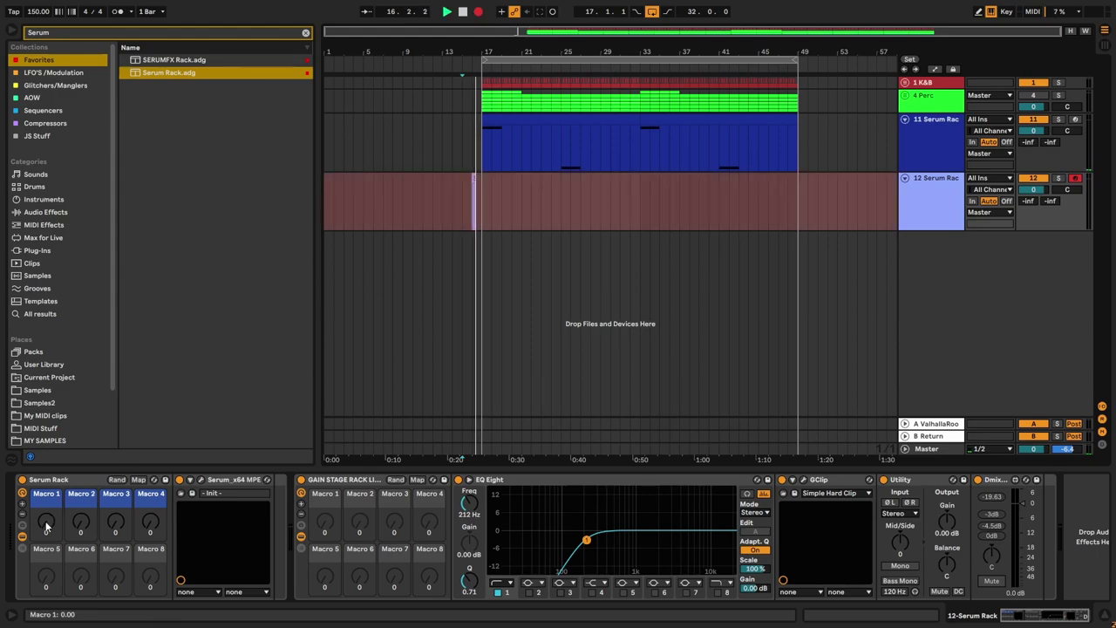
drag(46, 521, 46, 518)
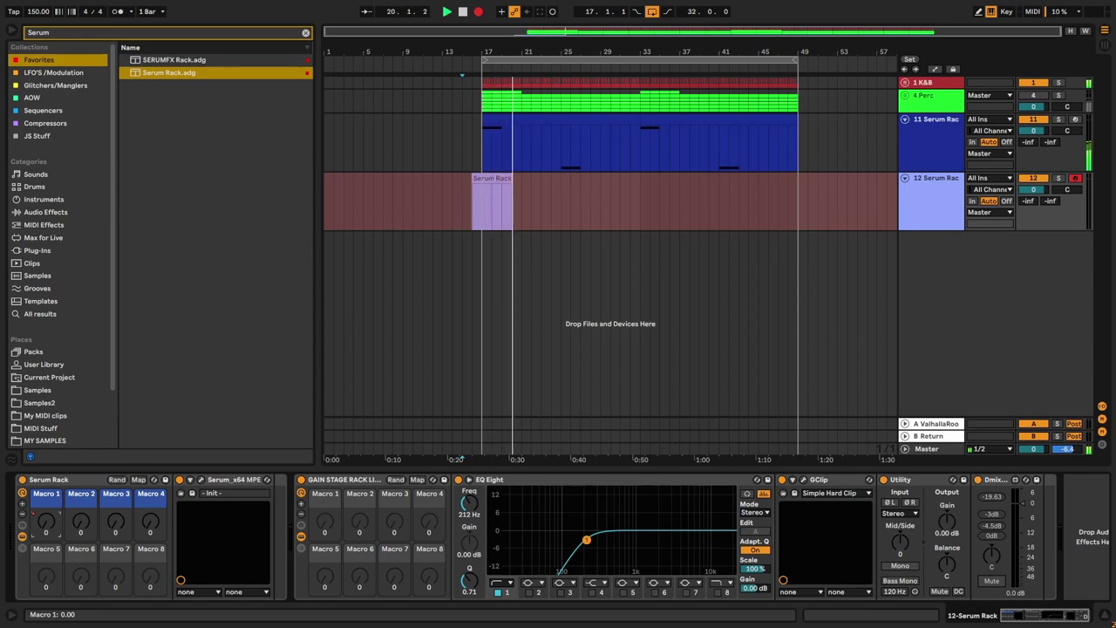
mouse_move(47, 520)
mouse_down()
mouse_move(46, 496)
mouse_move(46, 531)
mouse_move(46, 506)
mouse_up()
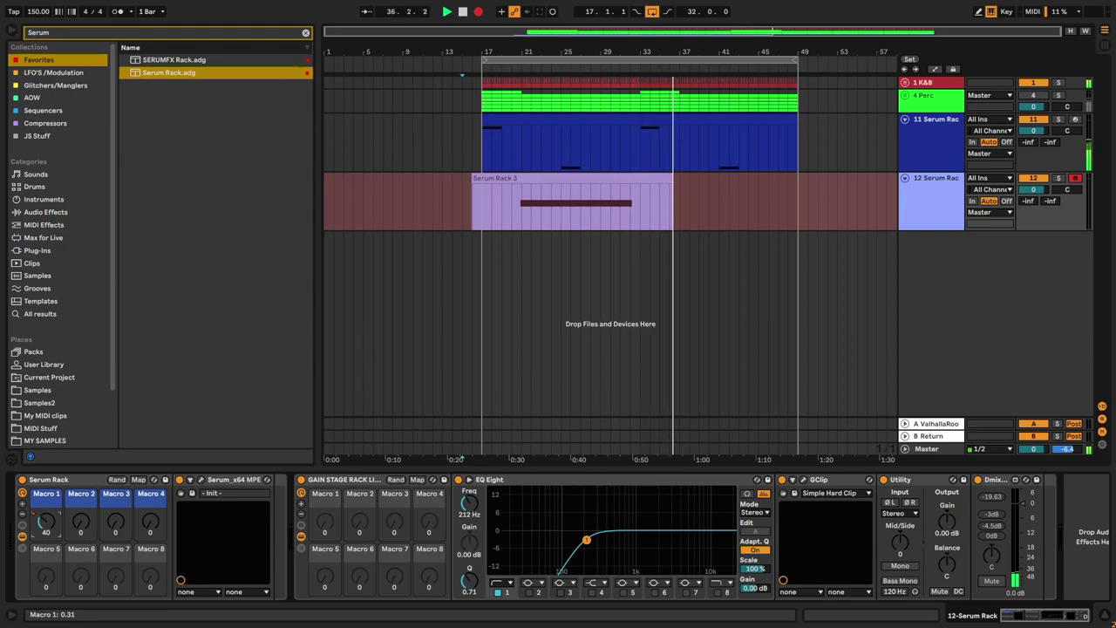
mouse_move(46, 521)
mouse_down()
mouse_move(47, 535)
mouse_move(46, 514)
mouse_up()
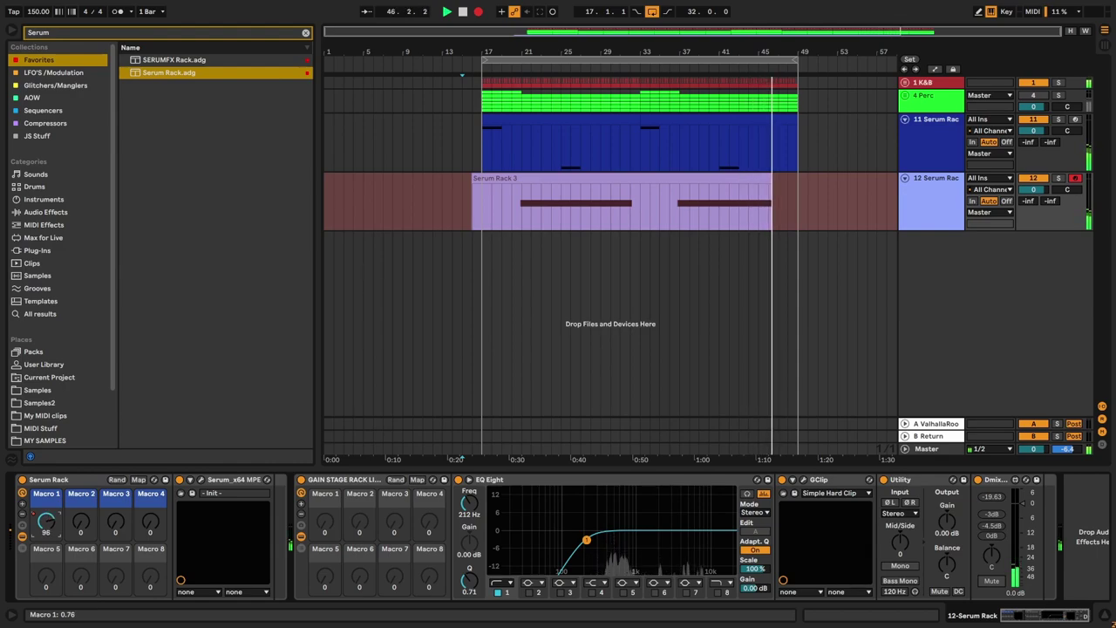
drag(47, 520, 46, 525)
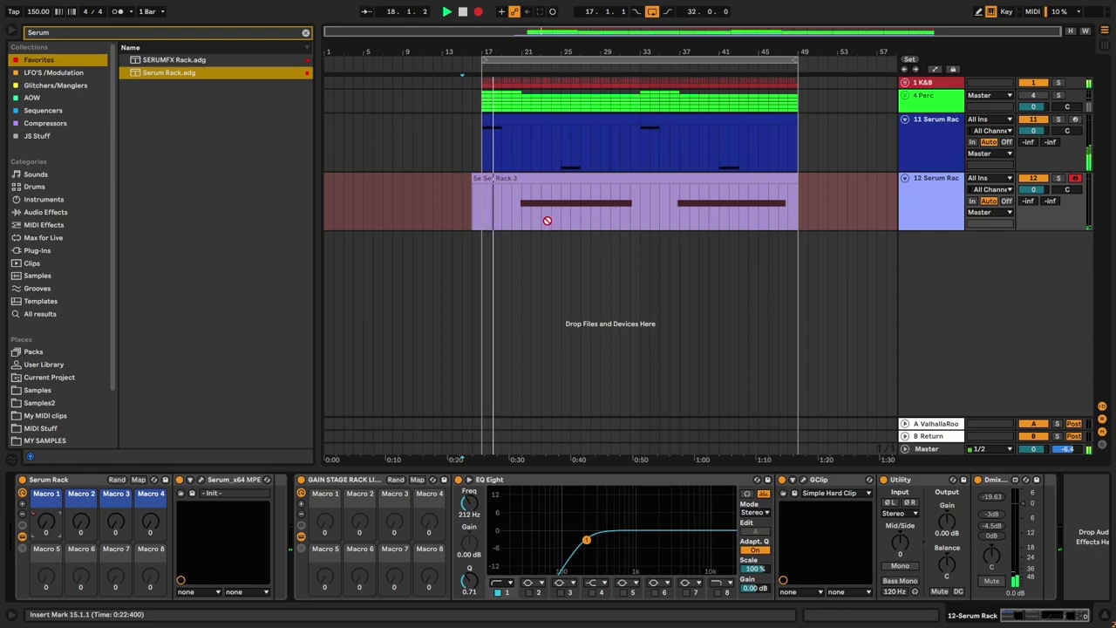
key(space)
click(501, 178)
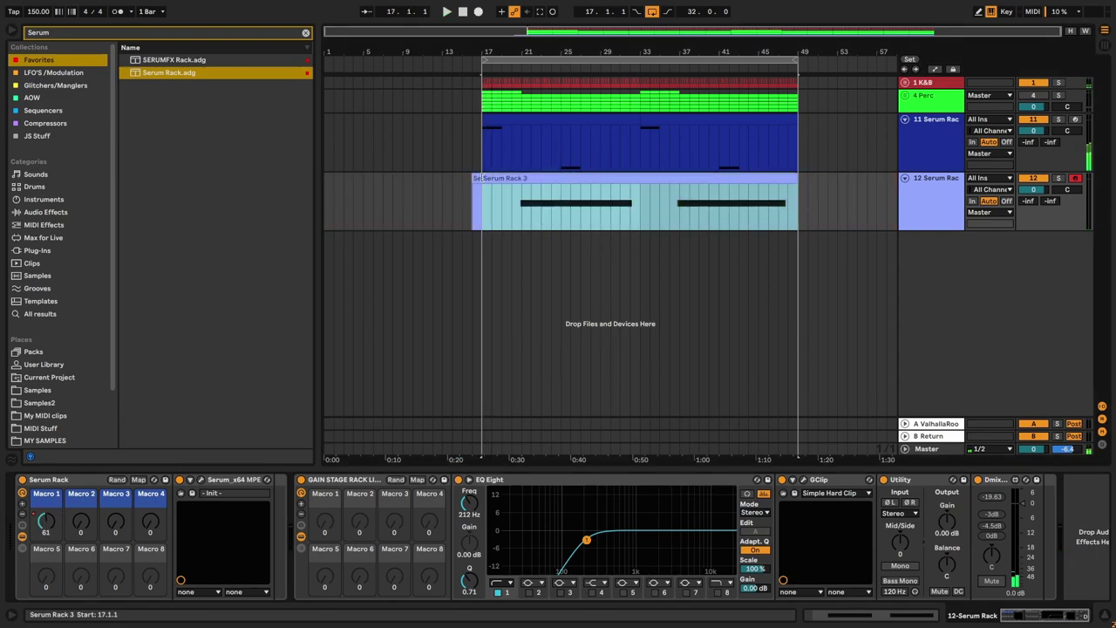
click(474, 201)
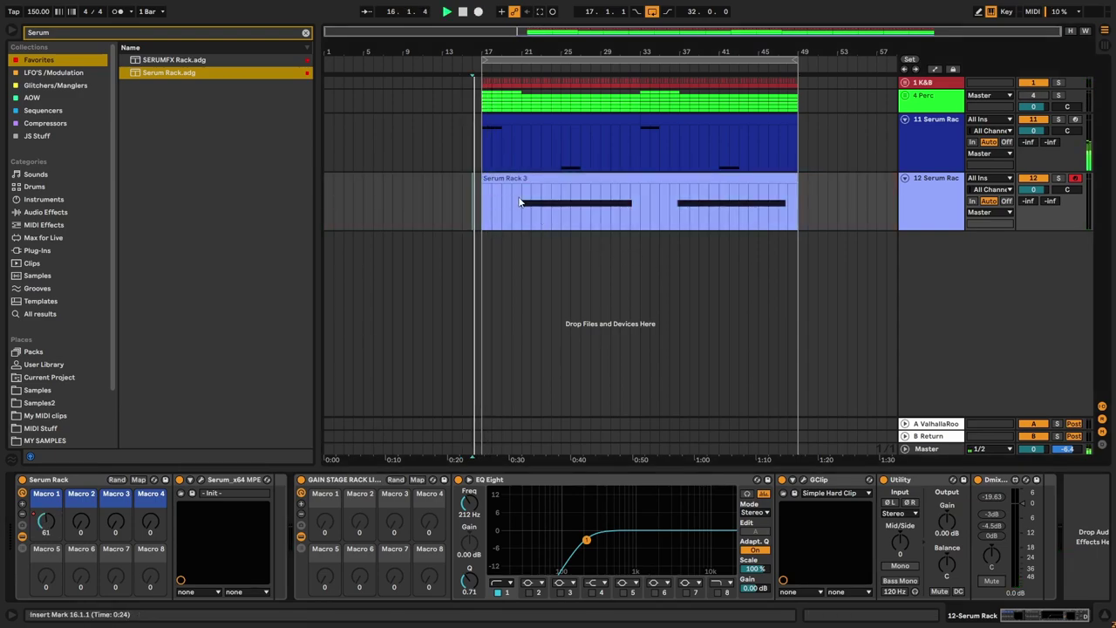
Step: Quantize both G#0 notes in the recorded clip on the 12 Serum Rack track
double_click(592, 199)
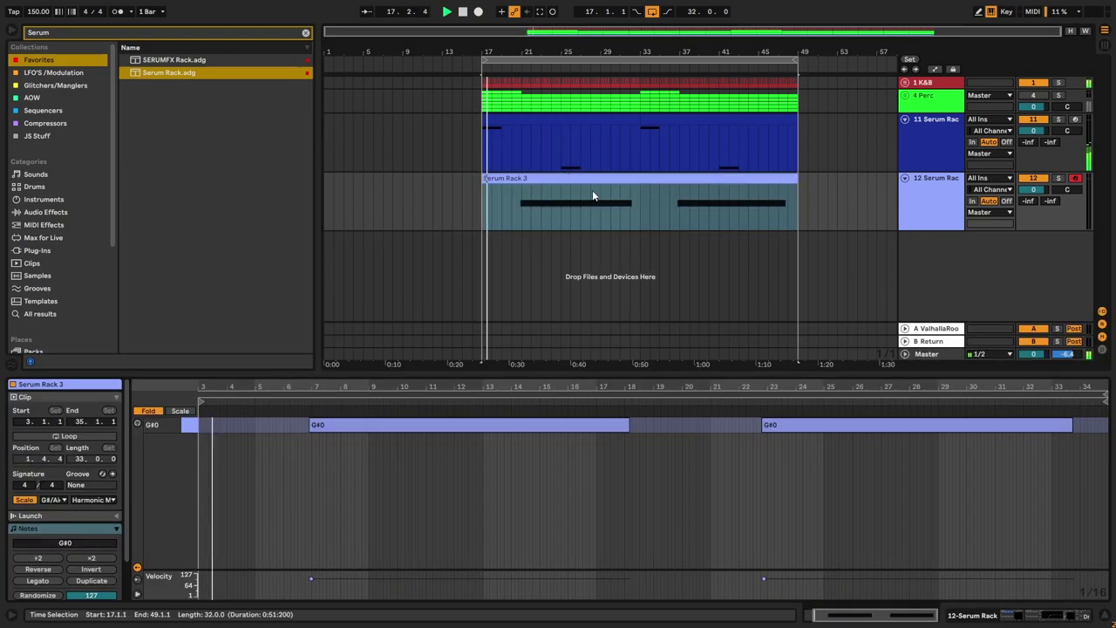
right_click(344, 461)
click(322, 437)
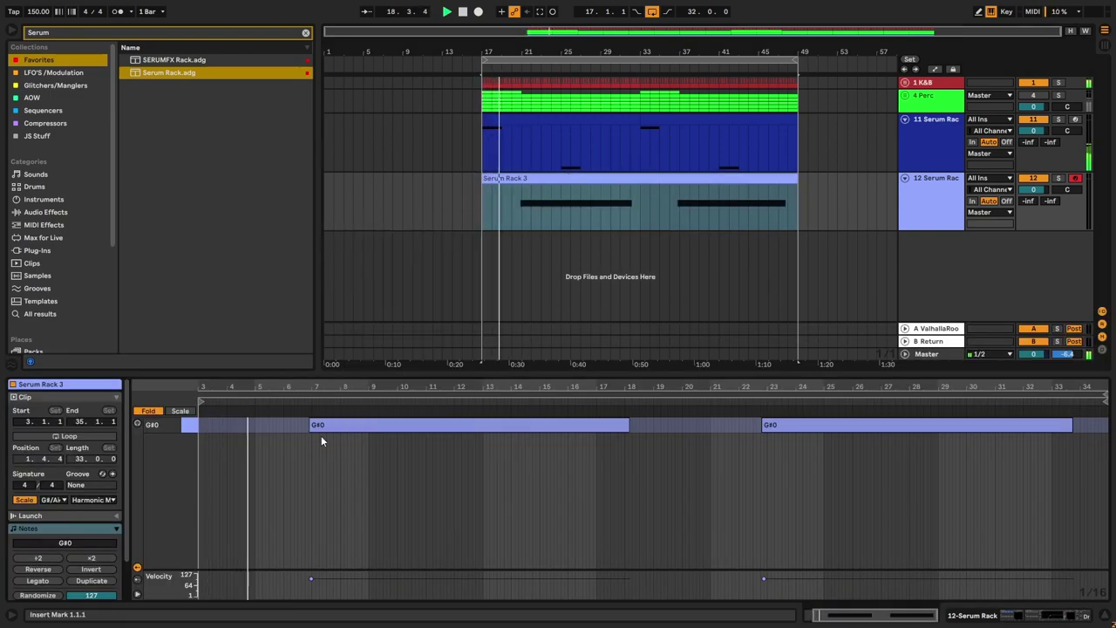
scroll(338, 445, up, 4)
scroll(344, 446, down, 1)
key(ctrl+a)
key(ctrl+u)
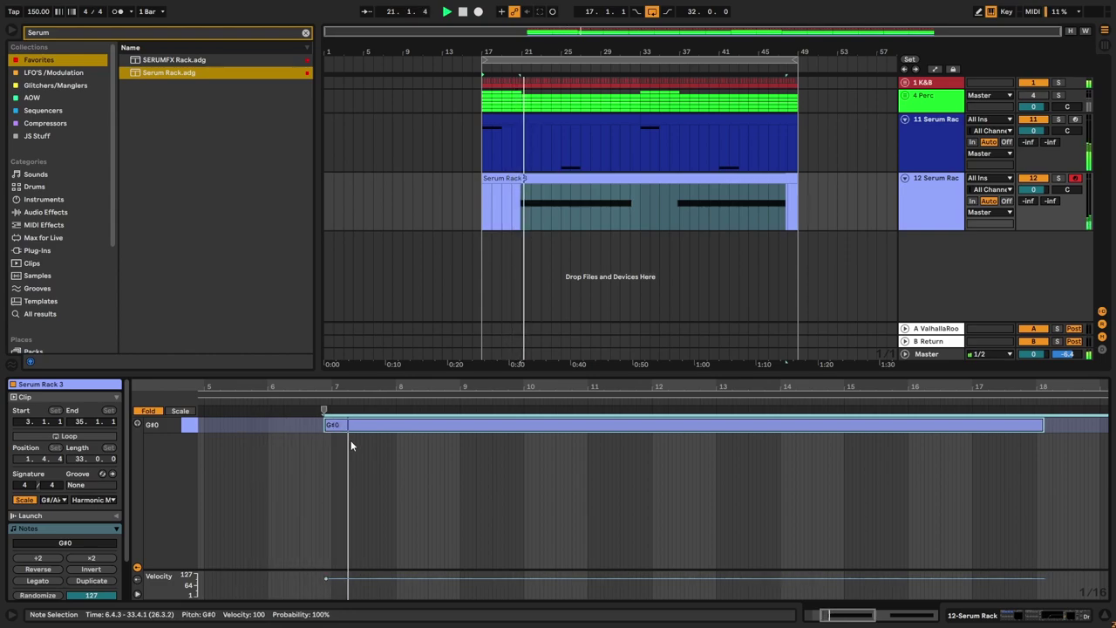
click(933, 208)
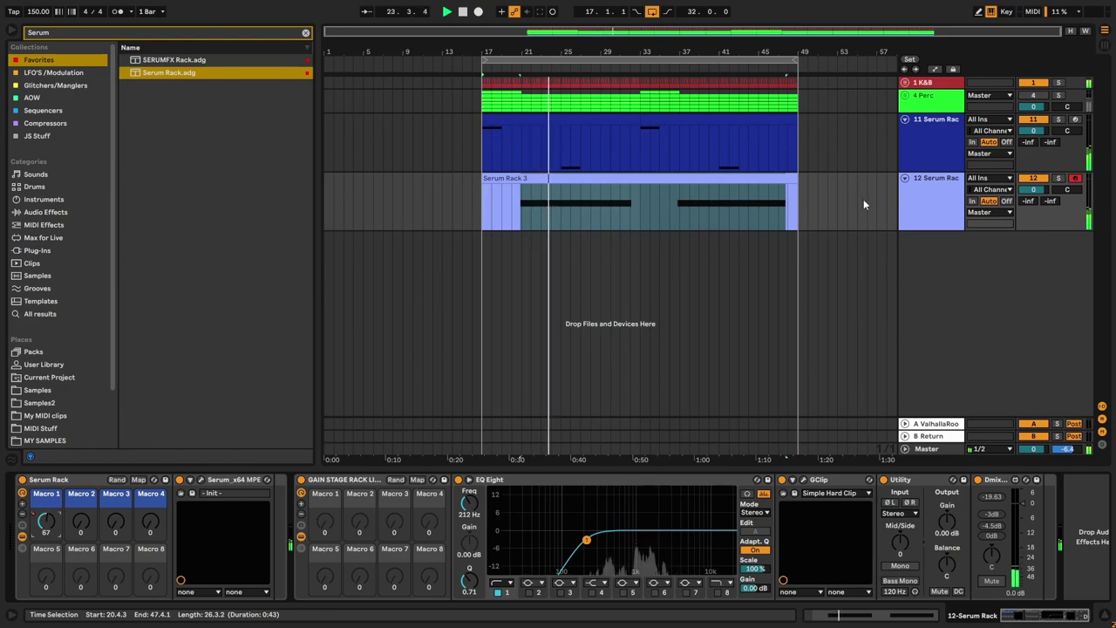
right_click(951, 257)
click(983, 274)
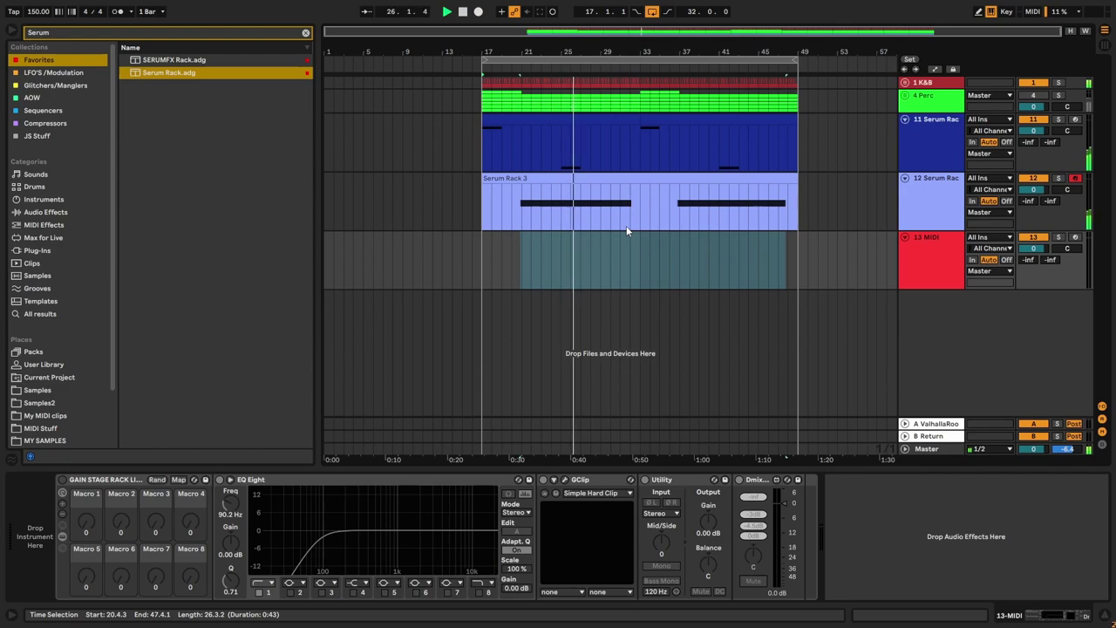
click(955, 249)
key(Delete)
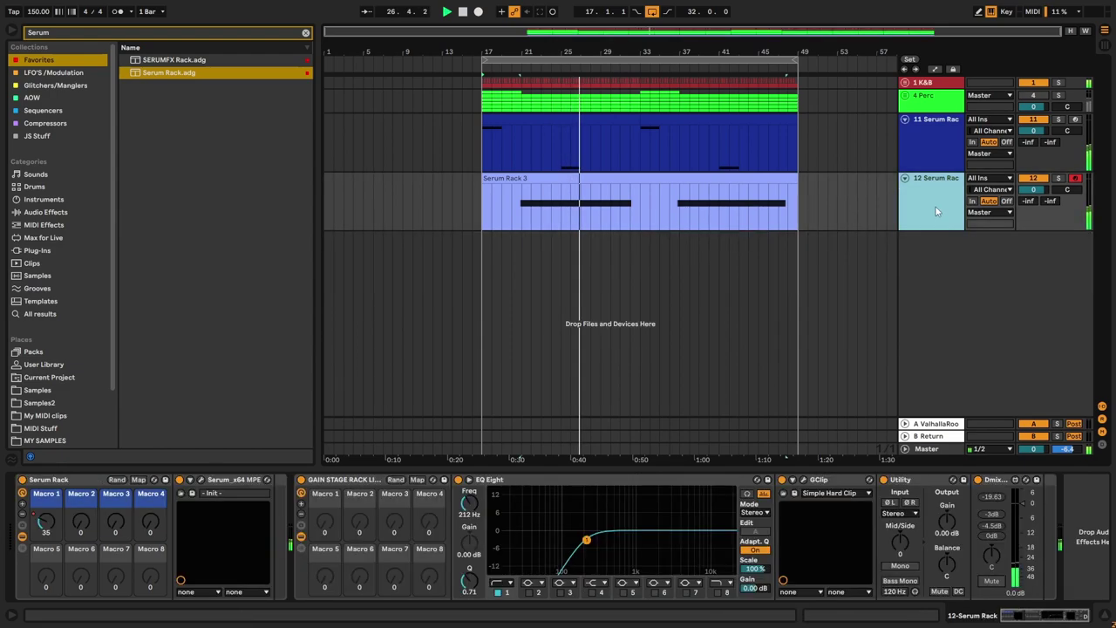
Step: Set envelope 1 in the 12 Serum Rack's Serum to 1.14 s attack, 2.00 s decay, -2.6 dB sustain and 1.72 s release
click(201, 479)
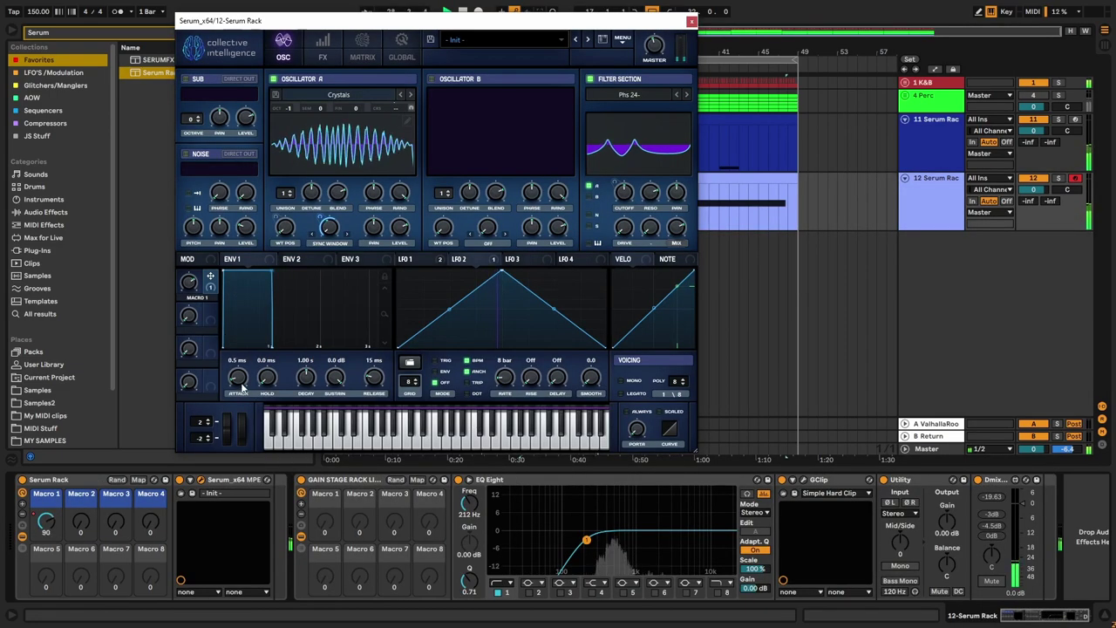
drag(242, 388, 252, 339)
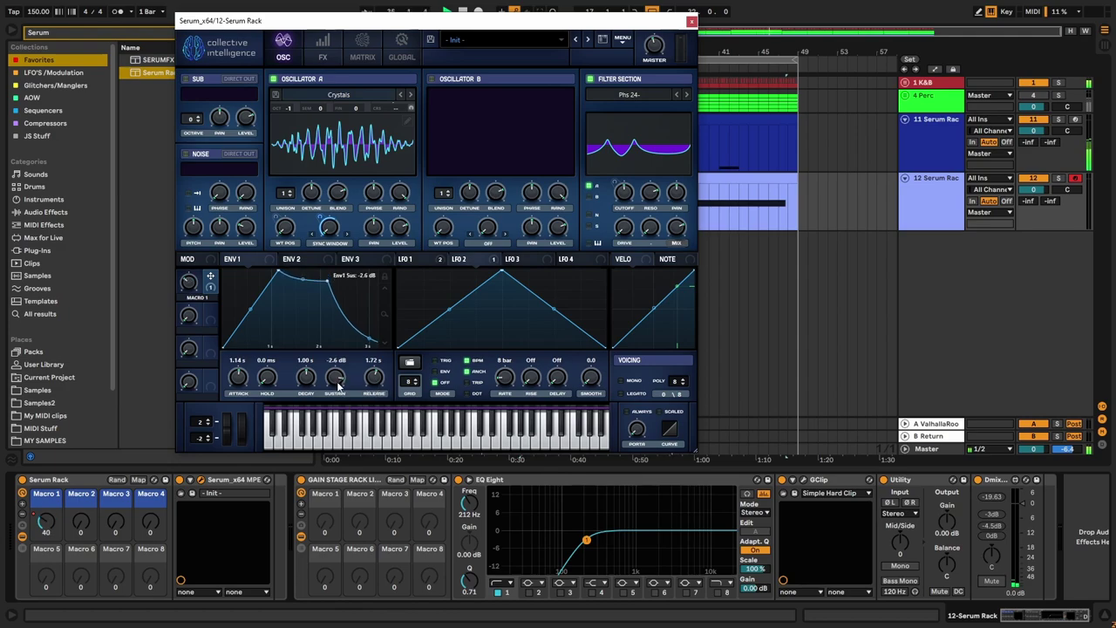
drag(311, 386, 315, 378)
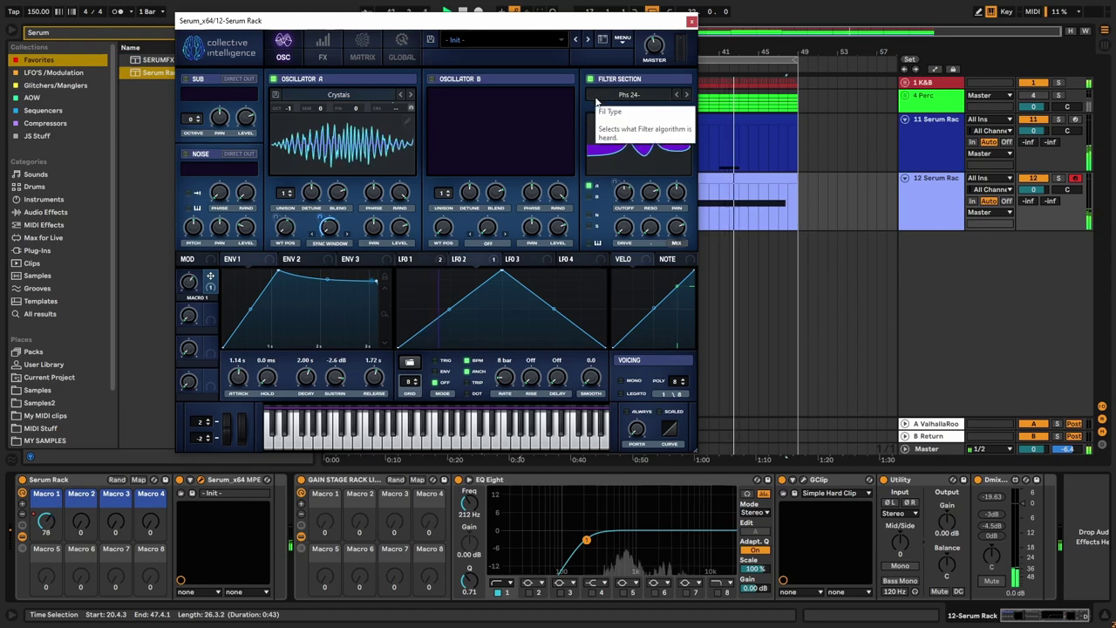
click(691, 21)
Step: Insert a new MIDI track below the 12 Serum Rack track
right_click(922, 253)
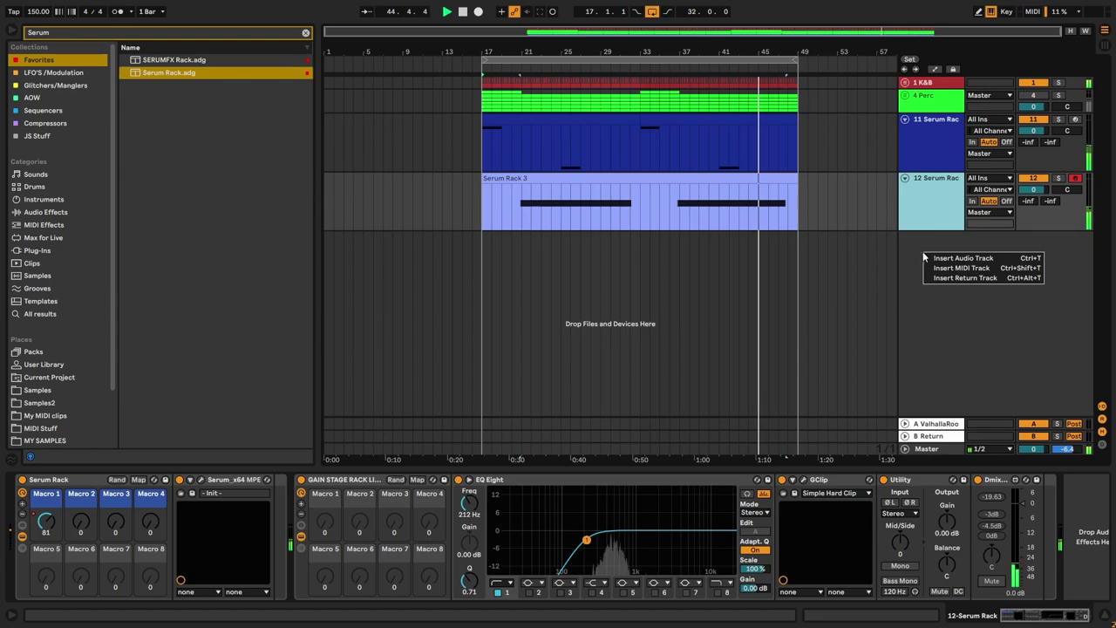
right_click(926, 210)
click(929, 264)
right_click(929, 264)
click(985, 279)
click(927, 263)
right_click(928, 263)
click(1031, 529)
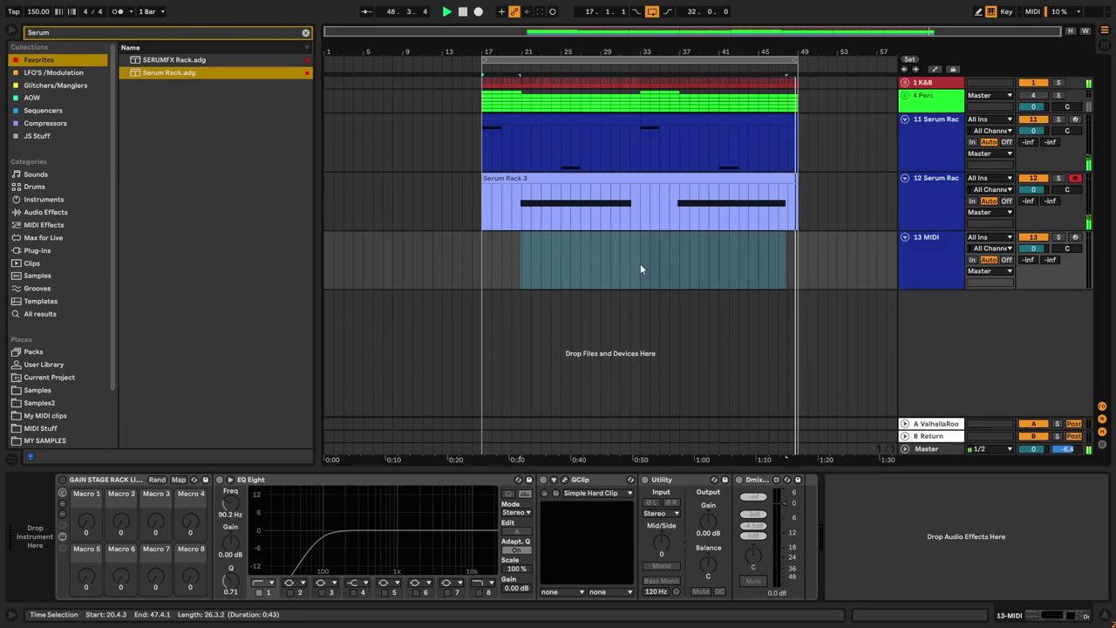
Step: Create an empty clip from bar 17 to bar 33 on the 13 MIDI track and load Serum Rack.adg on it
drag(482, 267, 640, 277)
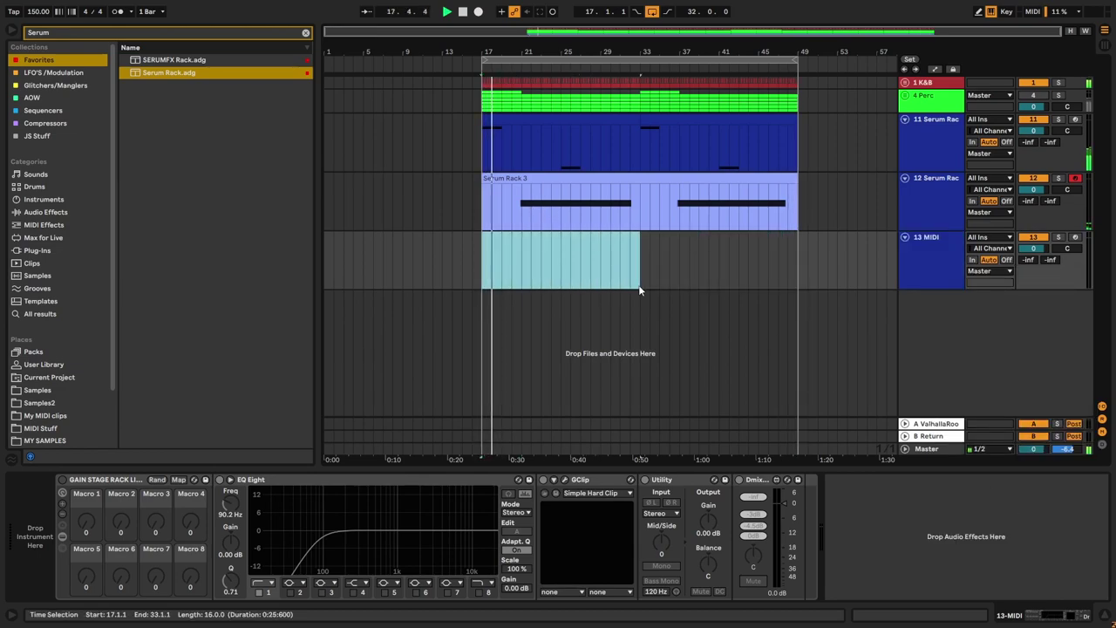
key(ctrl+shift+m)
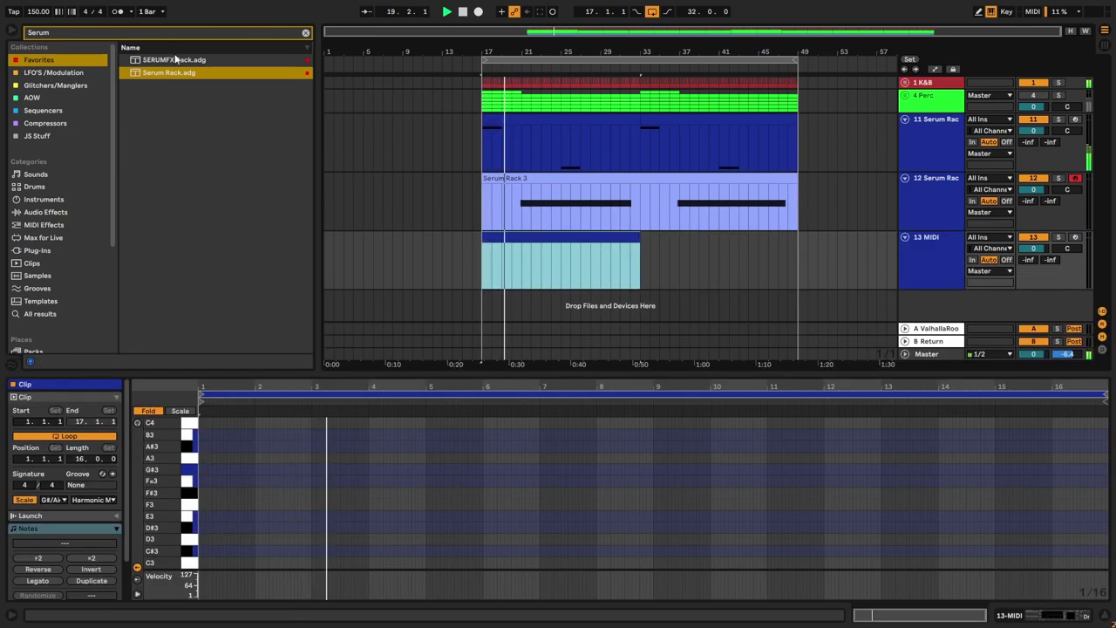
click(911, 273)
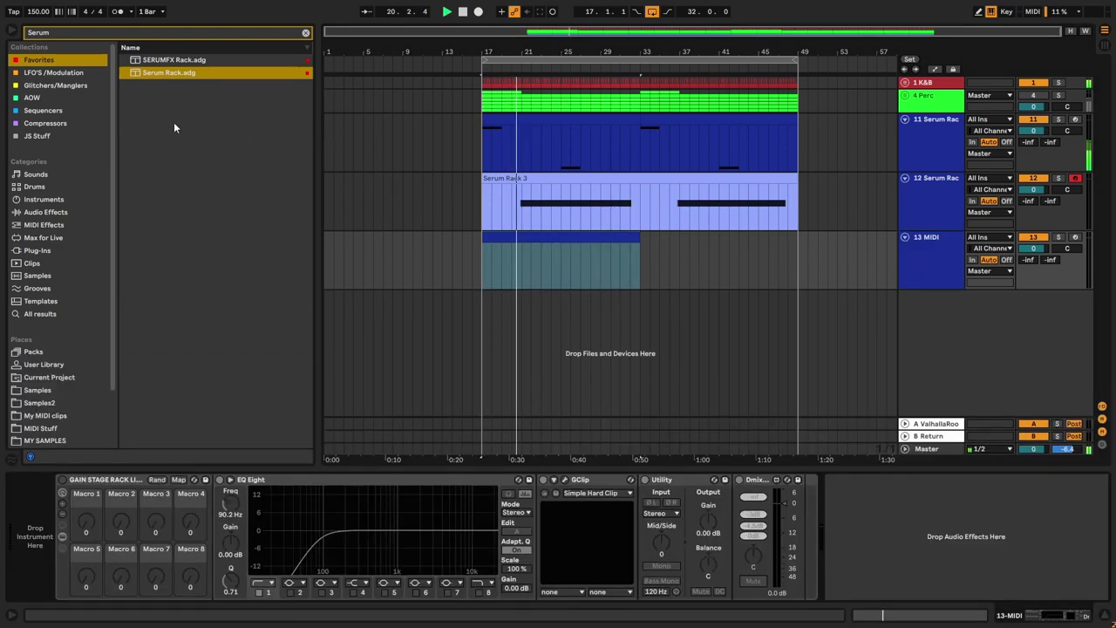
drag(153, 74, 41, 530)
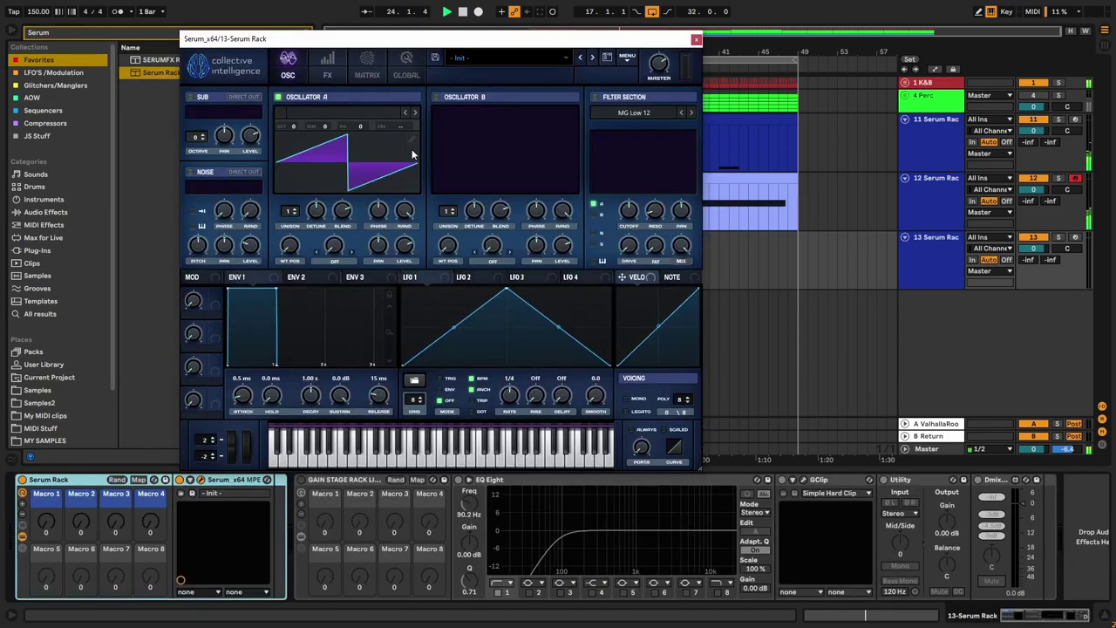
Step: Browse Serum's user presets and the PsyTables V4 wavetable categories for Oscillator A
click(480, 61)
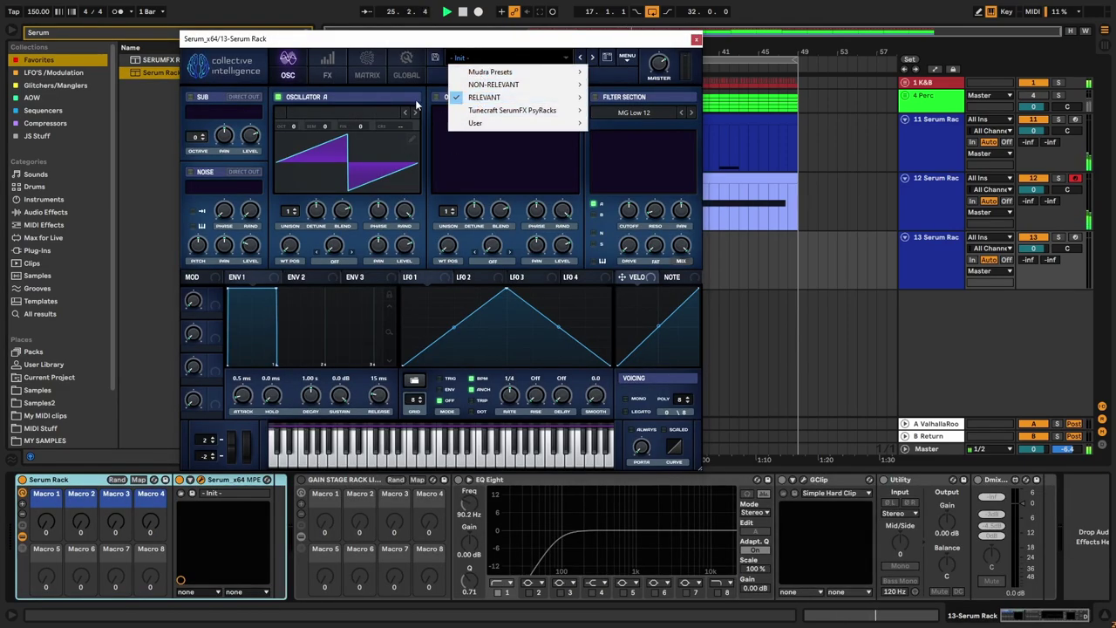
click(425, 49)
click(470, 63)
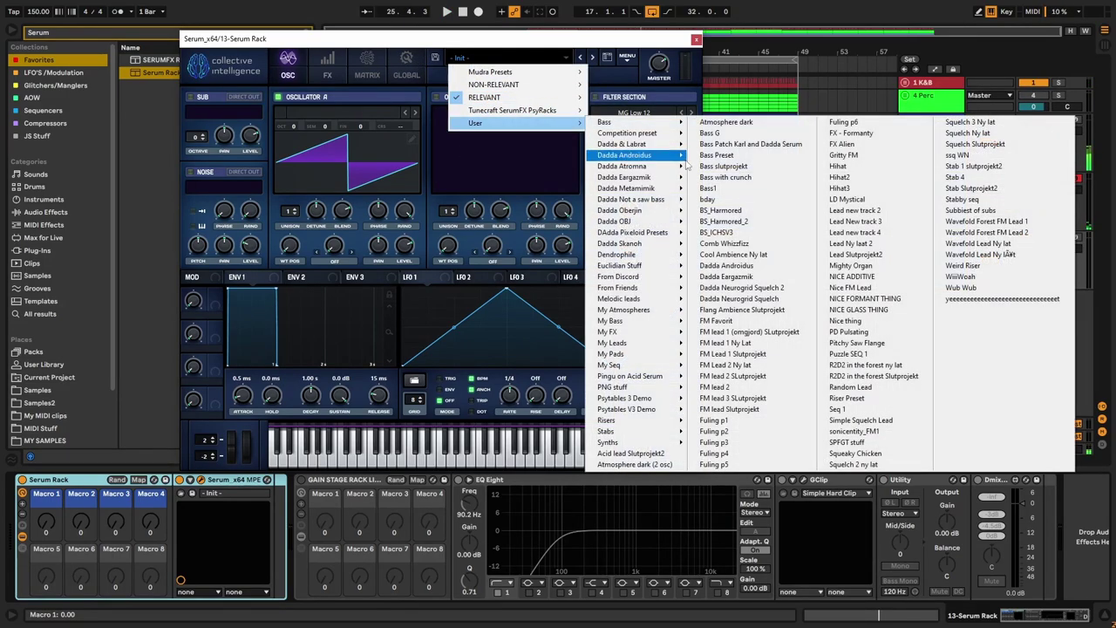
click(391, 168)
click(364, 111)
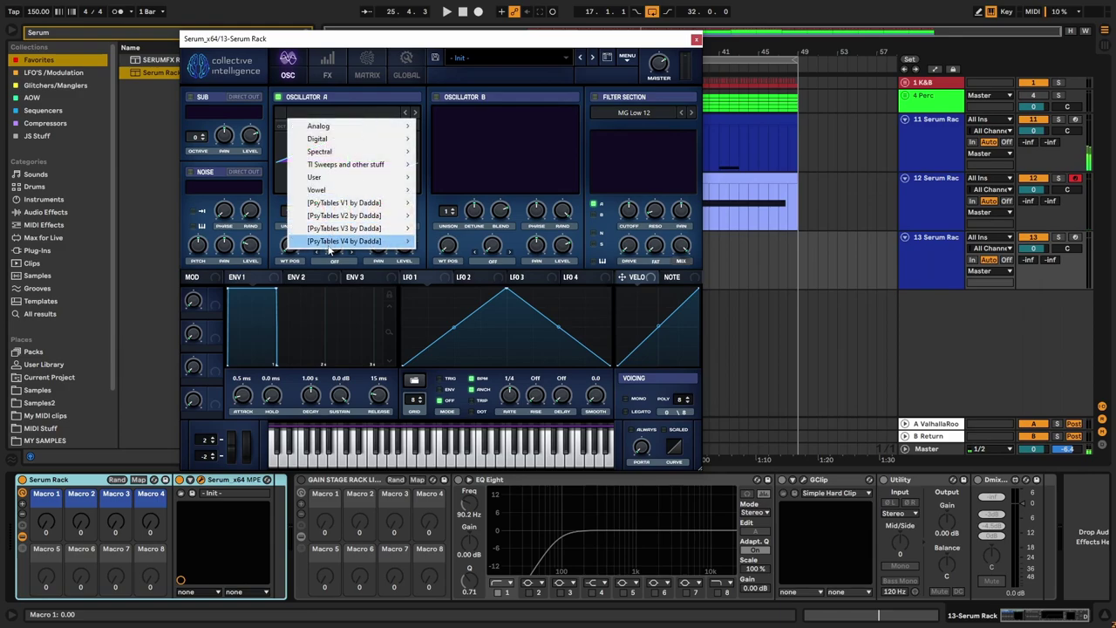
mouse_move(349, 241)
mouse_move(493, 281)
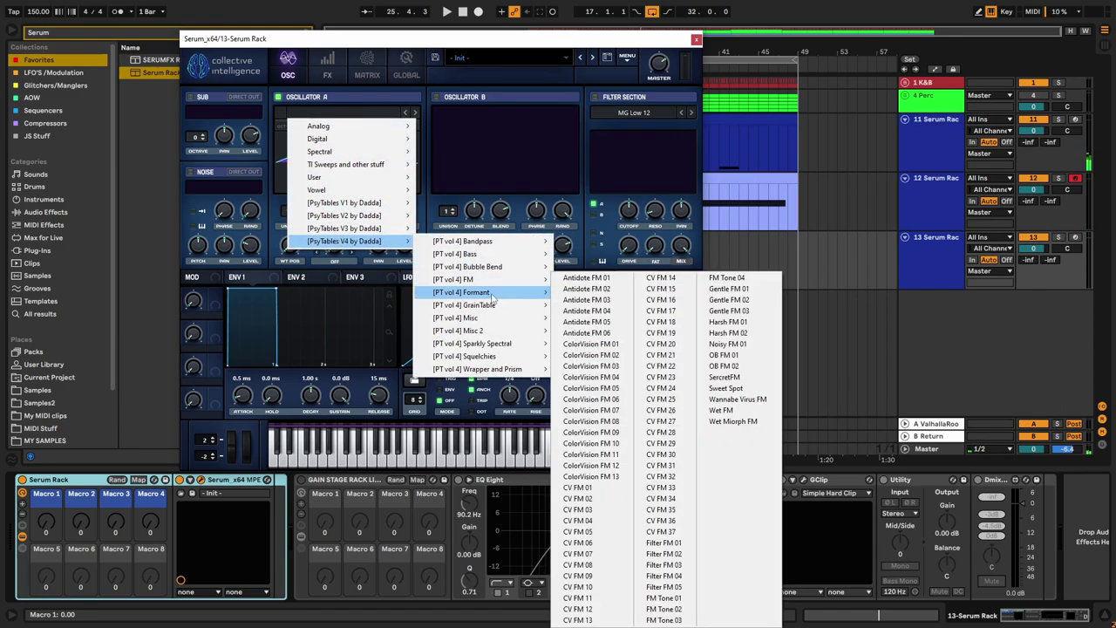
mouse_move(488, 320)
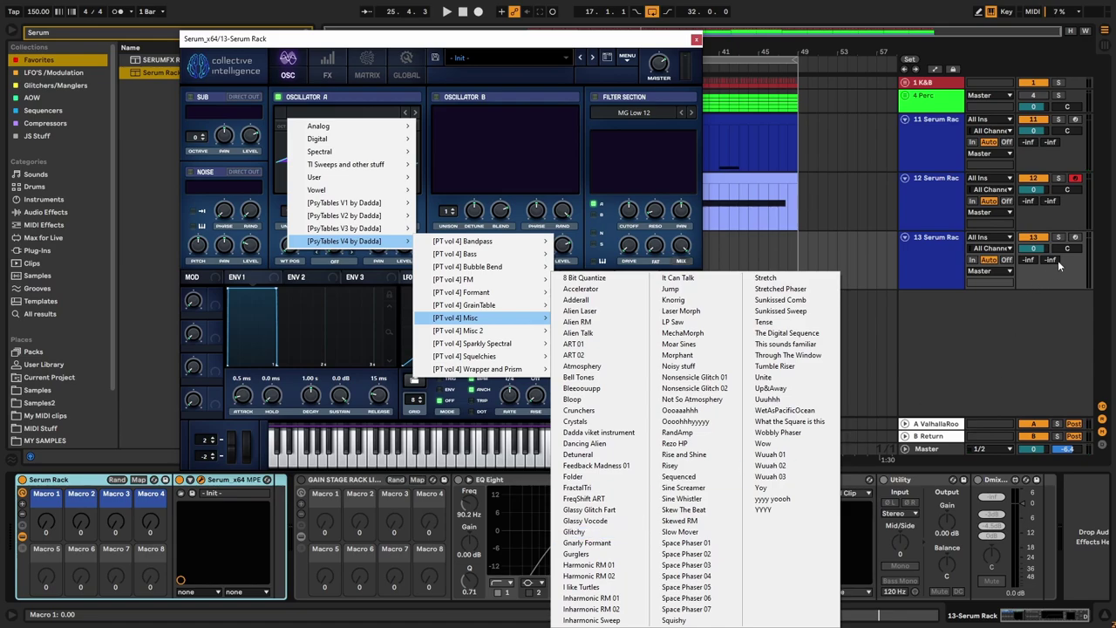
Step: Arm the 13 Serum Rack track, enable its gain stage rack and set the Utility gain to -17.8 dB
click(1079, 233)
click(1076, 237)
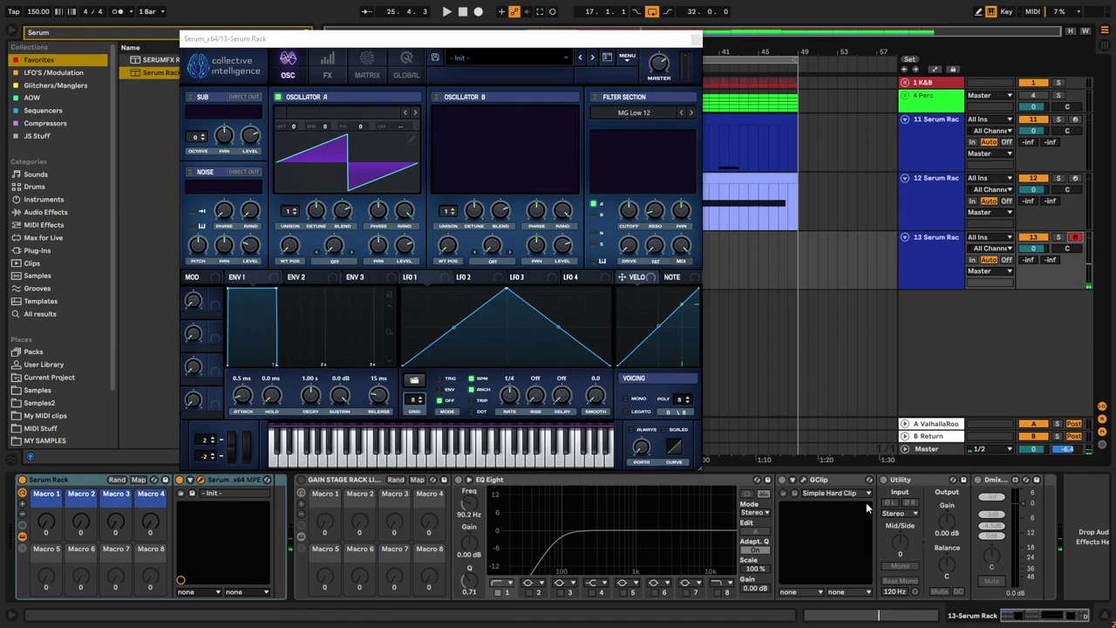
click(301, 480)
drag(946, 521, 947, 558)
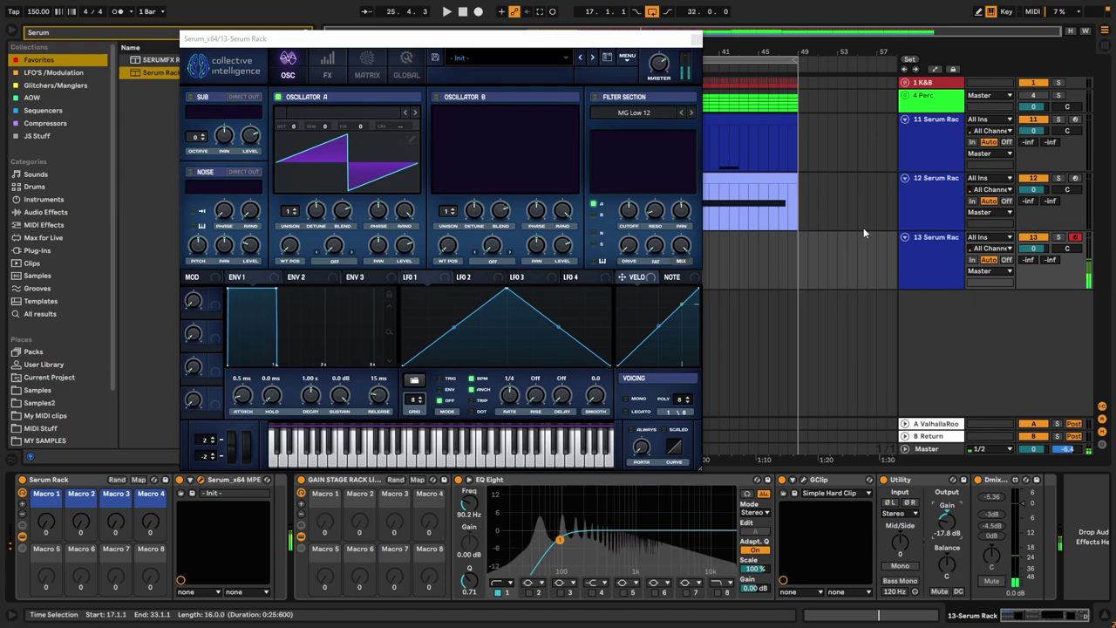
Step: Load the PsyTables V4 Feedback Madness 01 wavetable into Oscillator A and shape LFO 1 as a rising ramp in envelope mode
click(374, 111)
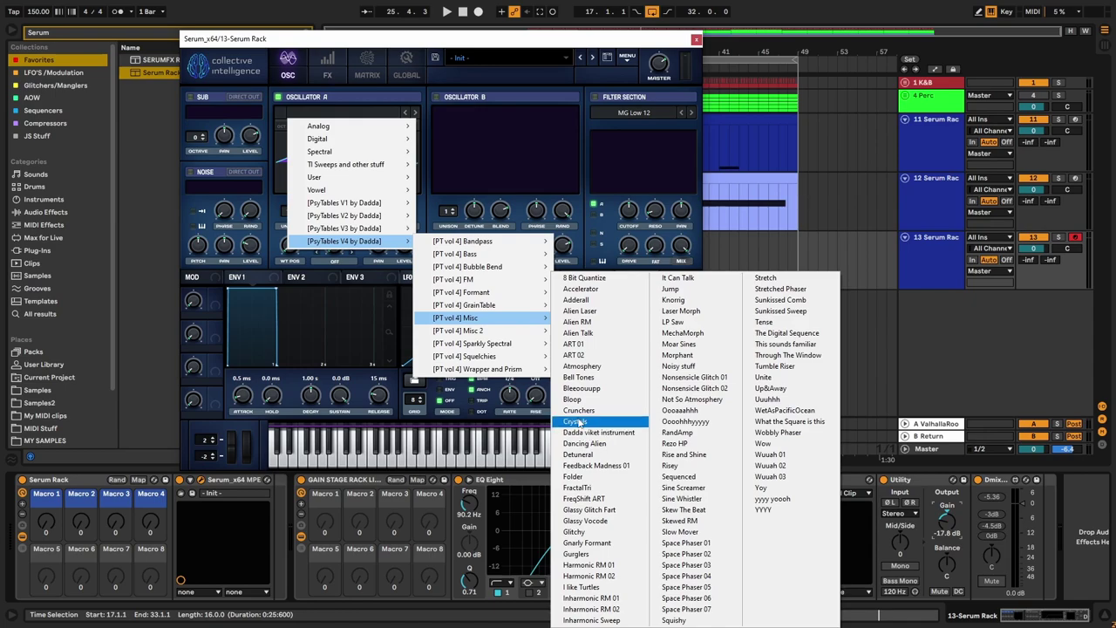
click(593, 421)
drag(314, 193, 358, 150)
click(418, 112)
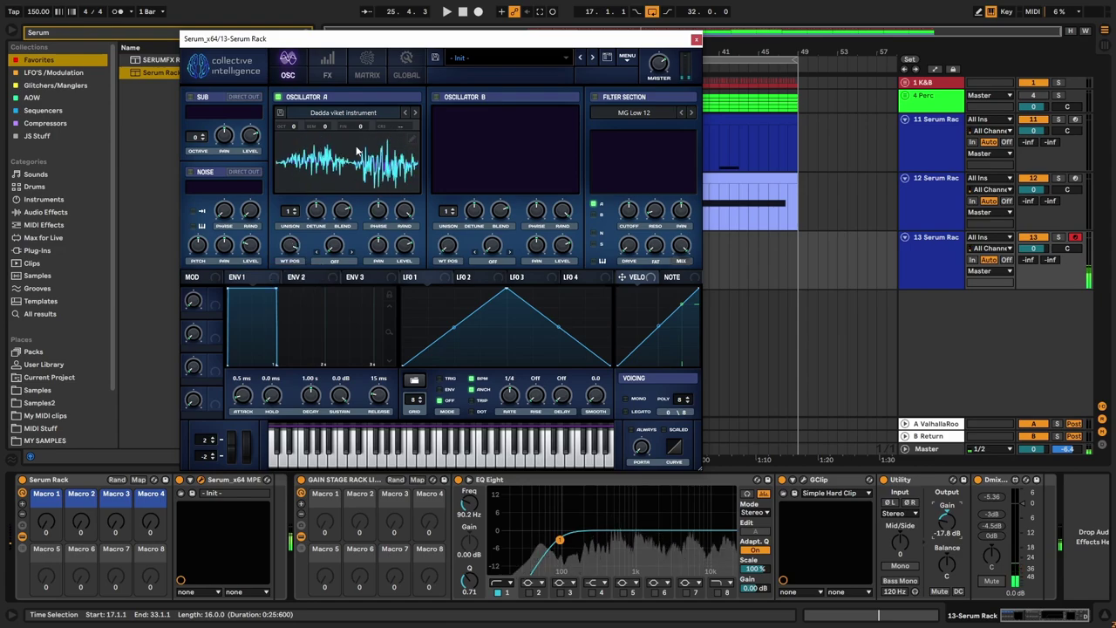
click(414, 113)
drag(298, 259, 293, 296)
click(414, 112)
mouse_move(290, 247)
mouse_down()
mouse_move(315, 184)
mouse_move(308, 298)
mouse_move(296, 235)
mouse_move(306, 184)
mouse_move(297, 248)
mouse_up()
click(415, 112)
drag(505, 296, 603, 286)
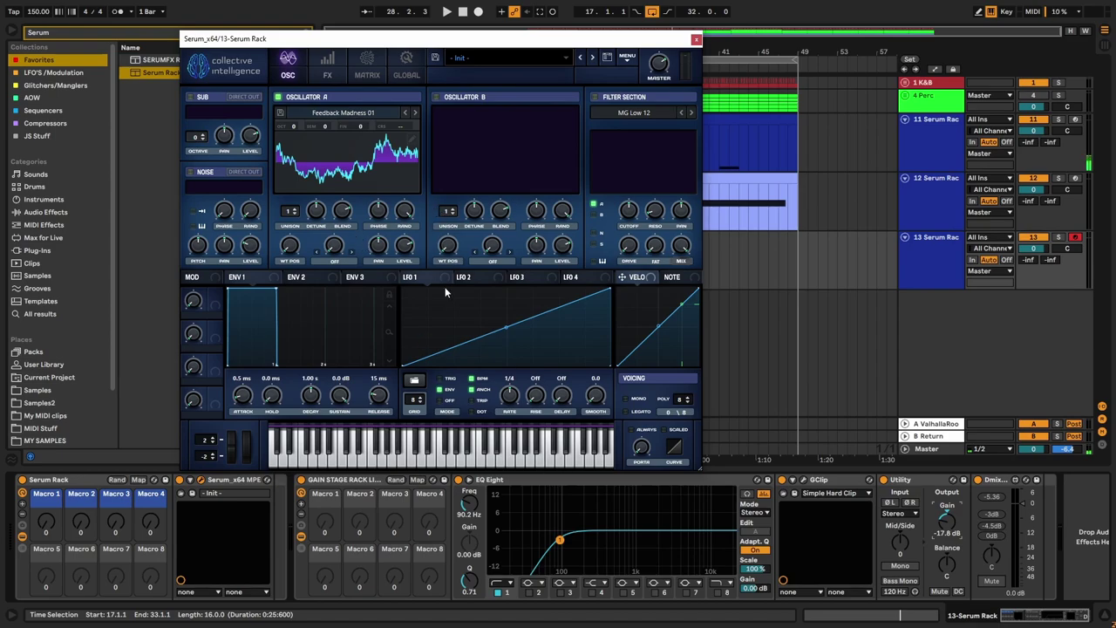
click(694, 41)
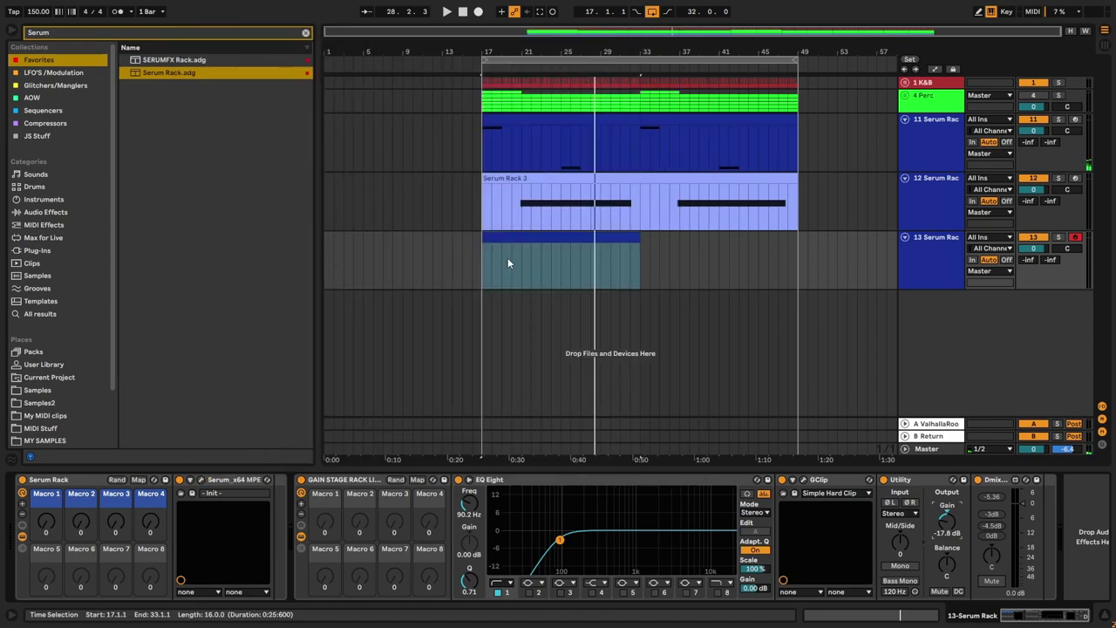
Step: Shorten the empty clip on the 13 Serum Rack track to three bars and move it to bars 30 through 32
click(485, 268)
drag(639, 246, 512, 246)
scroll(499, 266, up, 5)
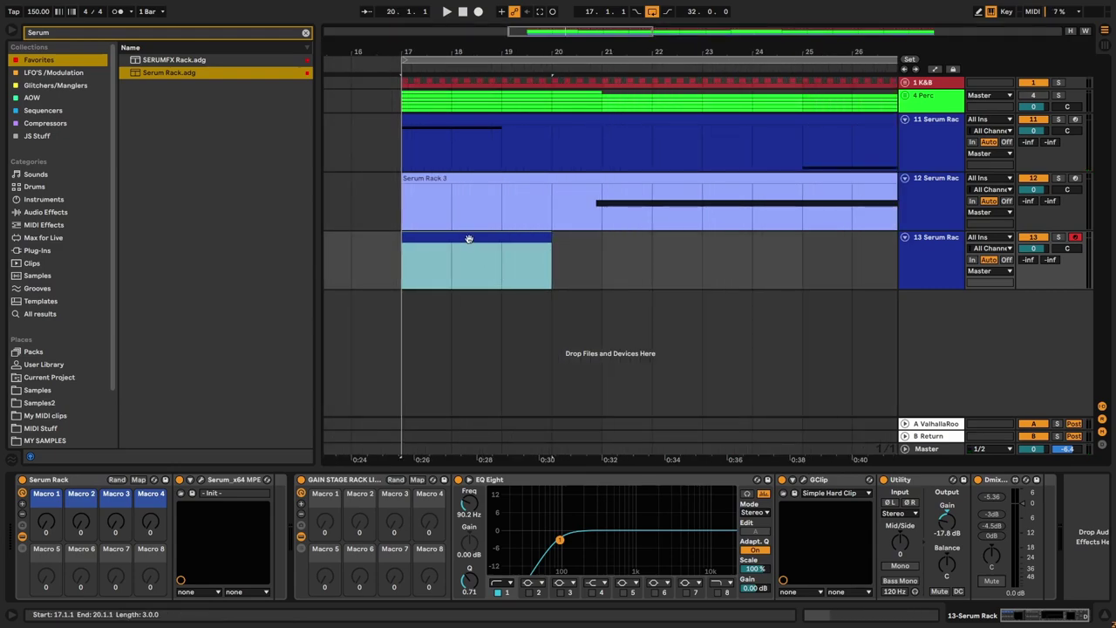
scroll(439, 269, down, 3)
scroll(450, 251, down, 3)
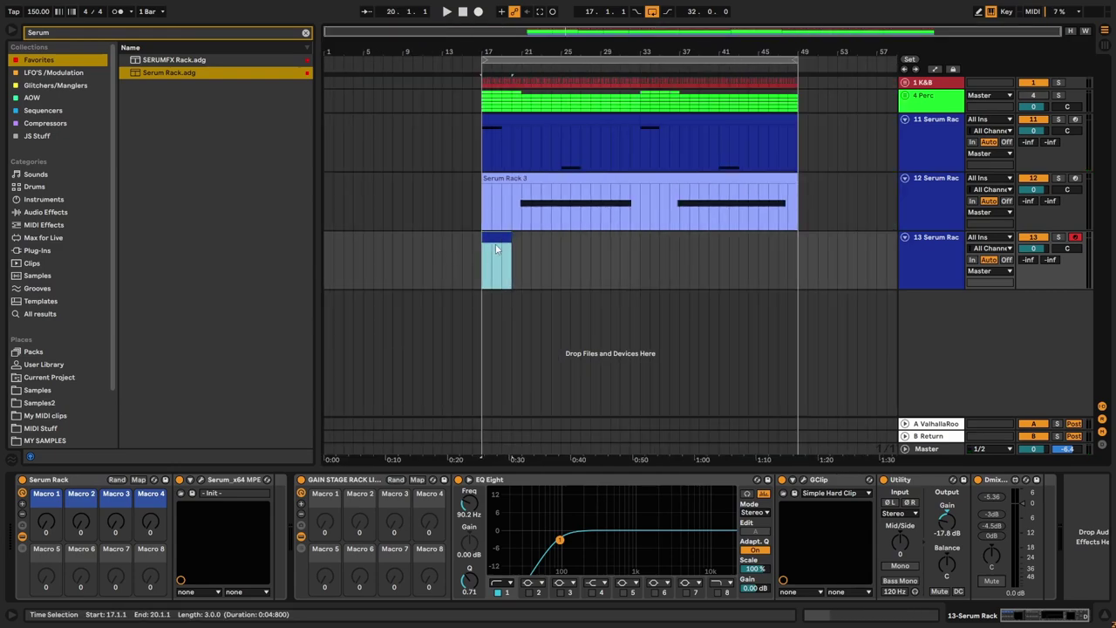
drag(494, 236, 593, 250)
Step: Unfold the Perc and K&B groups and expand the Kick and Bass tracks around bar 33
scroll(623, 247, up, 5)
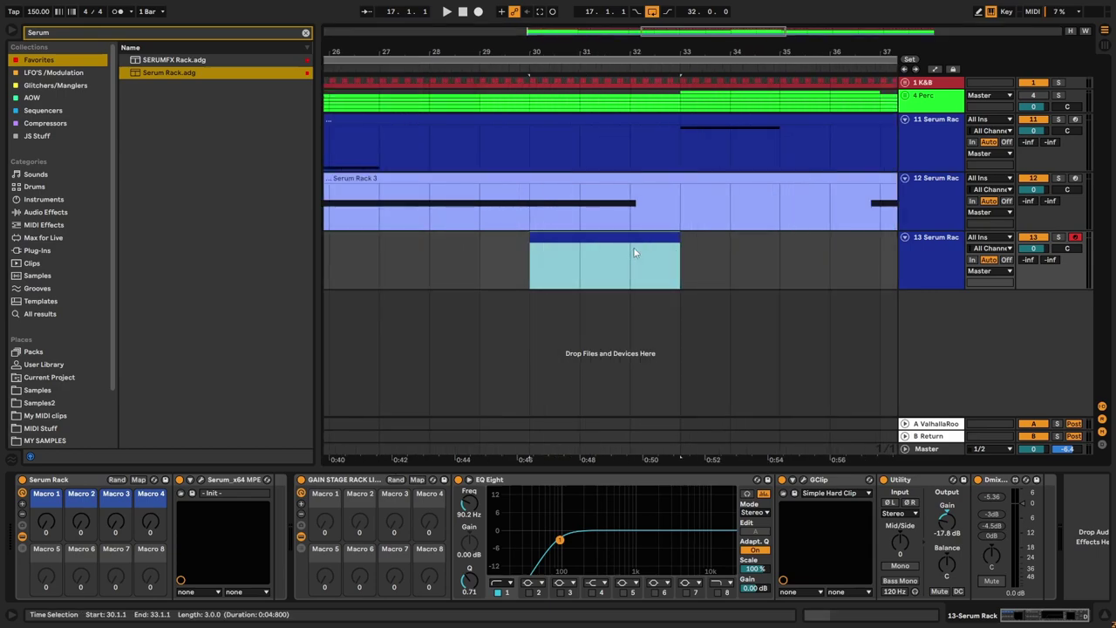
click(682, 141)
shift+click(650, 103)
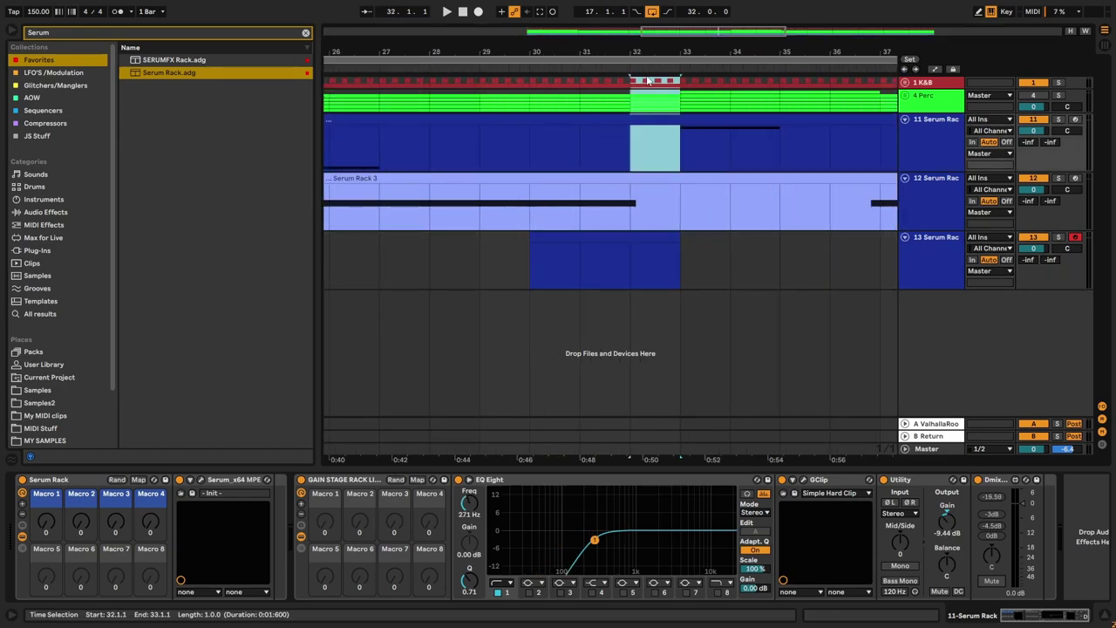
click(929, 111)
click(905, 97)
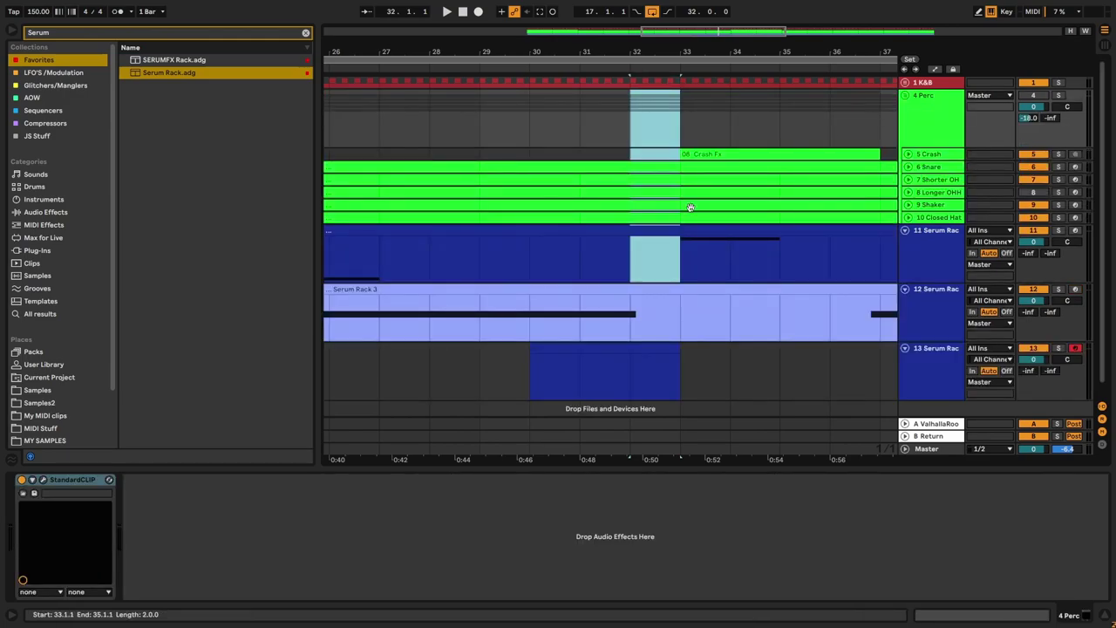
click(905, 82)
click(686, 168)
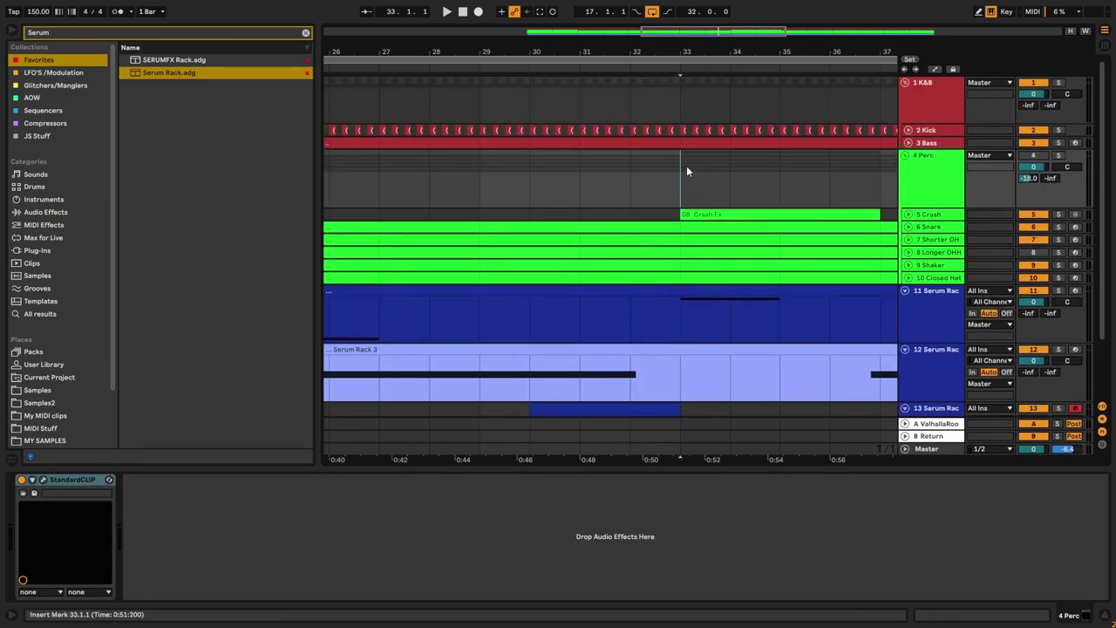
click(909, 143)
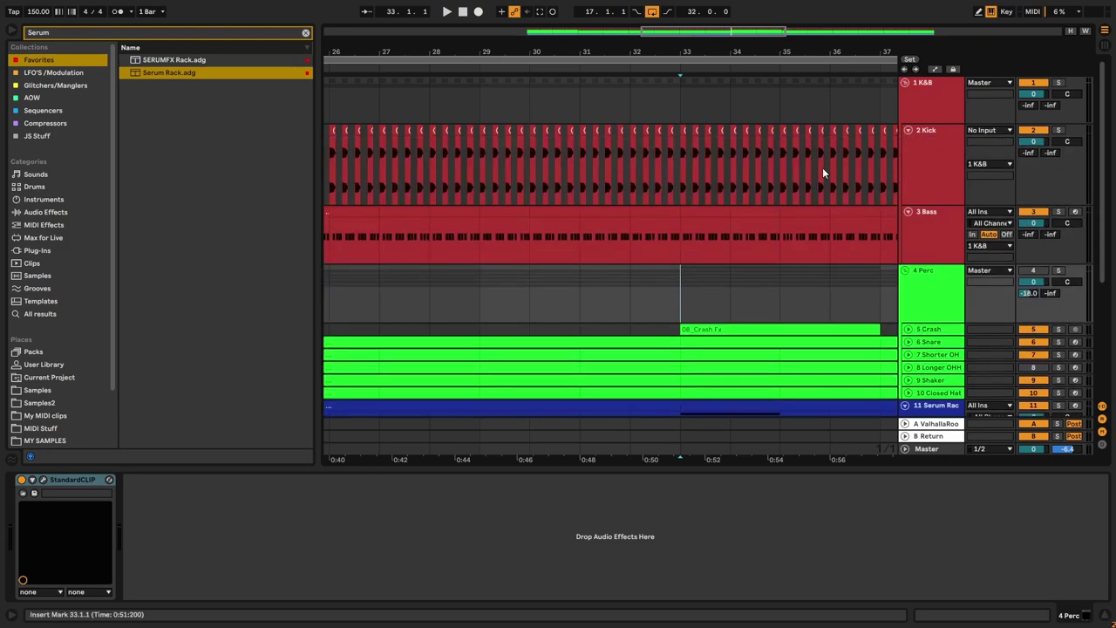
Step: Set the arrangement grid to 1/8 and delete the Kick and Bass material from 32.4.1 to 33.1.1
right_click(681, 249)
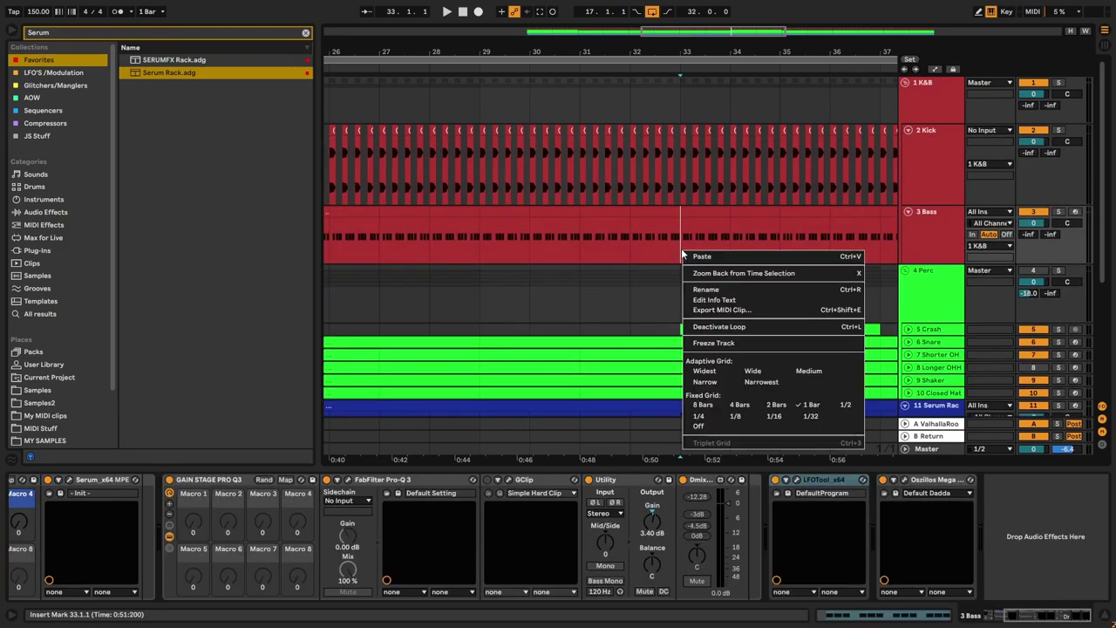
click(737, 415)
drag(676, 230, 670, 170)
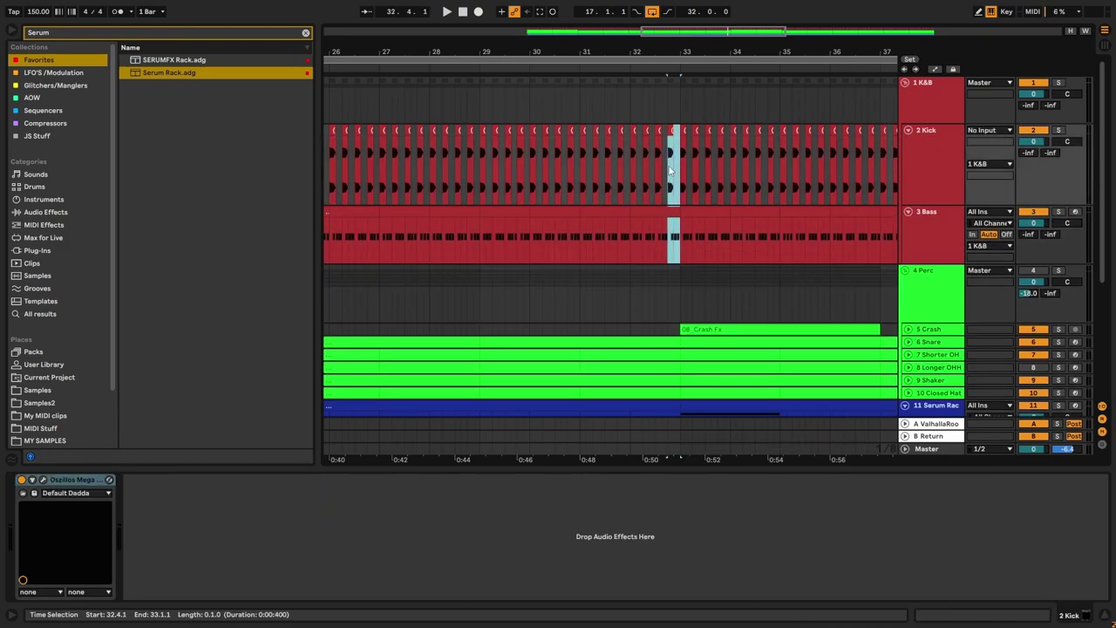
Step: Delete the material from 32.4.1 to 33.1.1 on the percussion tracks and the 11 Serum Rack track
scroll(641, 274, down, 2)
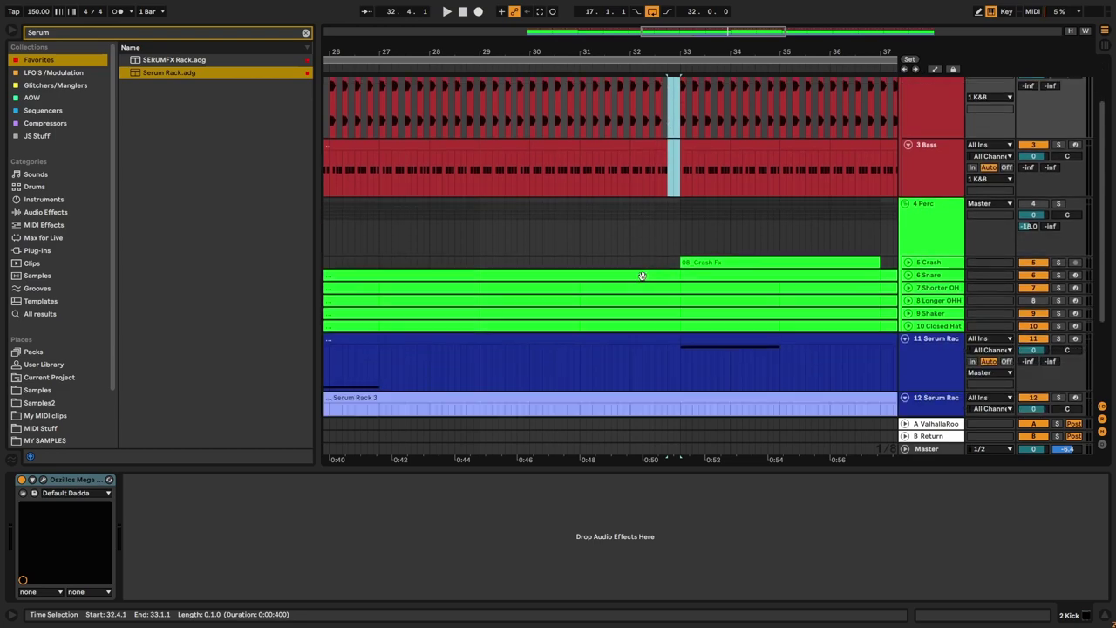
click(680, 339)
click(678, 349)
drag(679, 349, 668, 348)
click(669, 269)
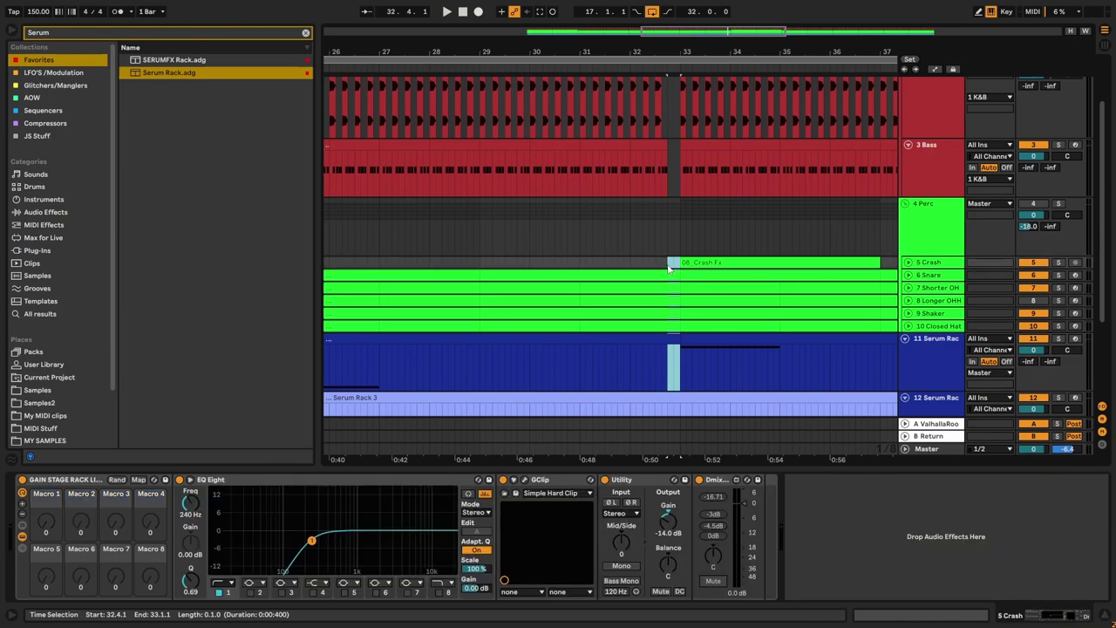
scroll(654, 278, down, 4)
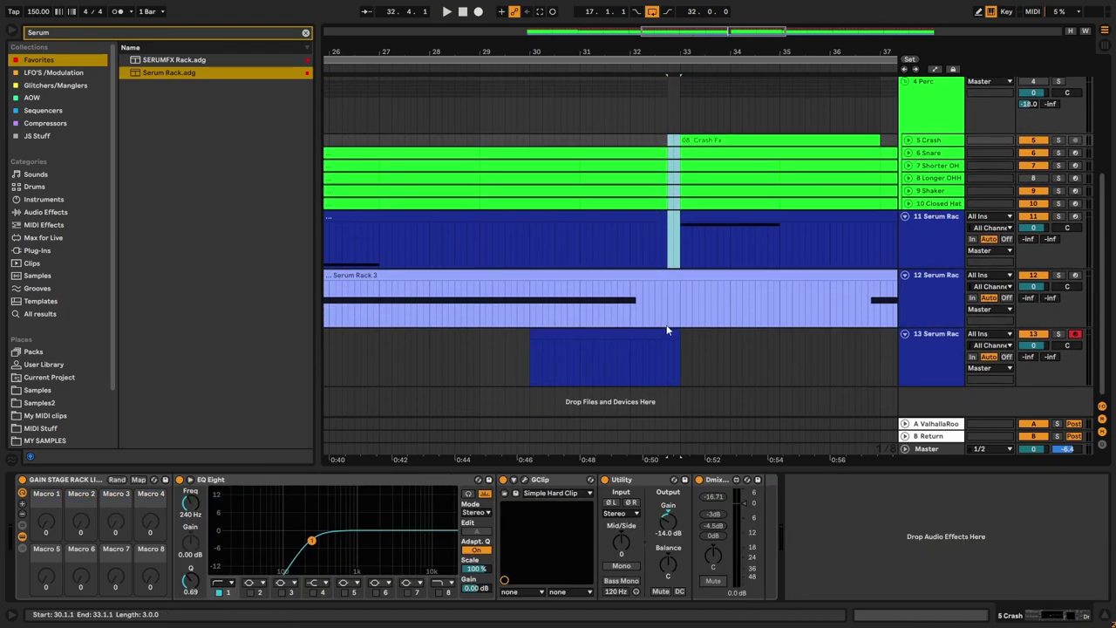
Step: Trim the clip on the 13 Serum Rack track to span 31.1.1 to 33.1.1 and open it for note editing
click(666, 323)
click(658, 335)
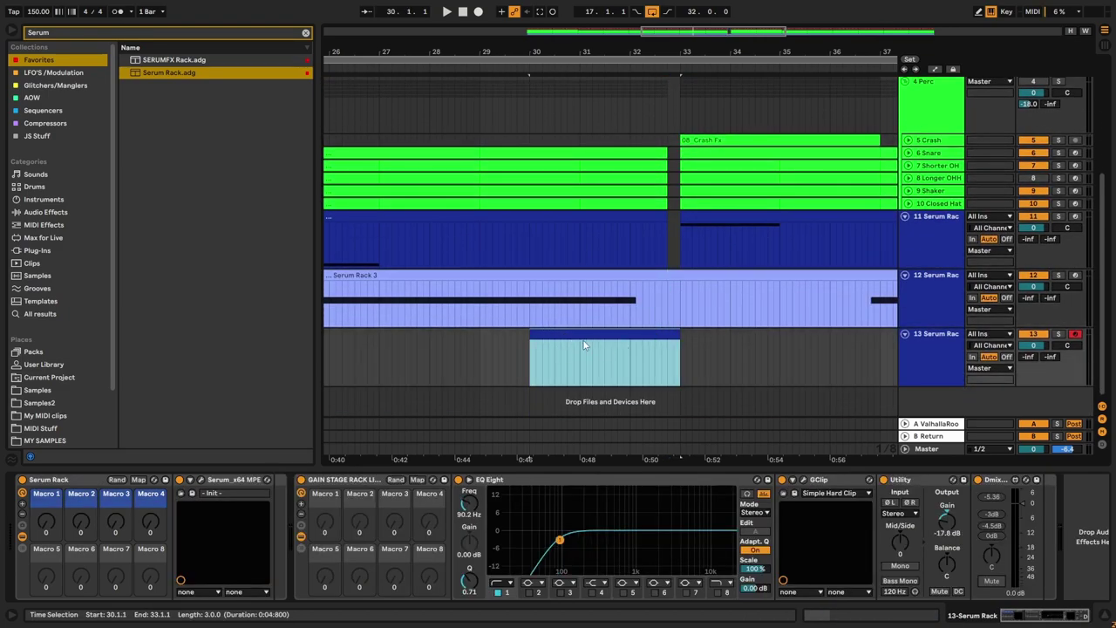
drag(671, 335, 773, 347)
drag(658, 344, 608, 339)
drag(728, 337, 680, 337)
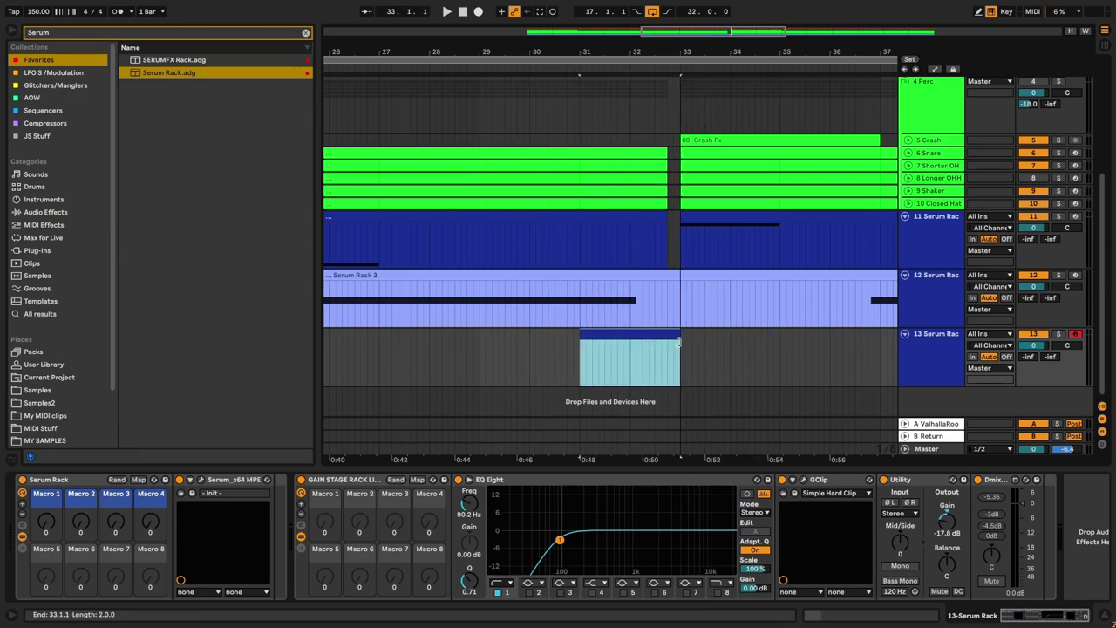
double_click(629, 334)
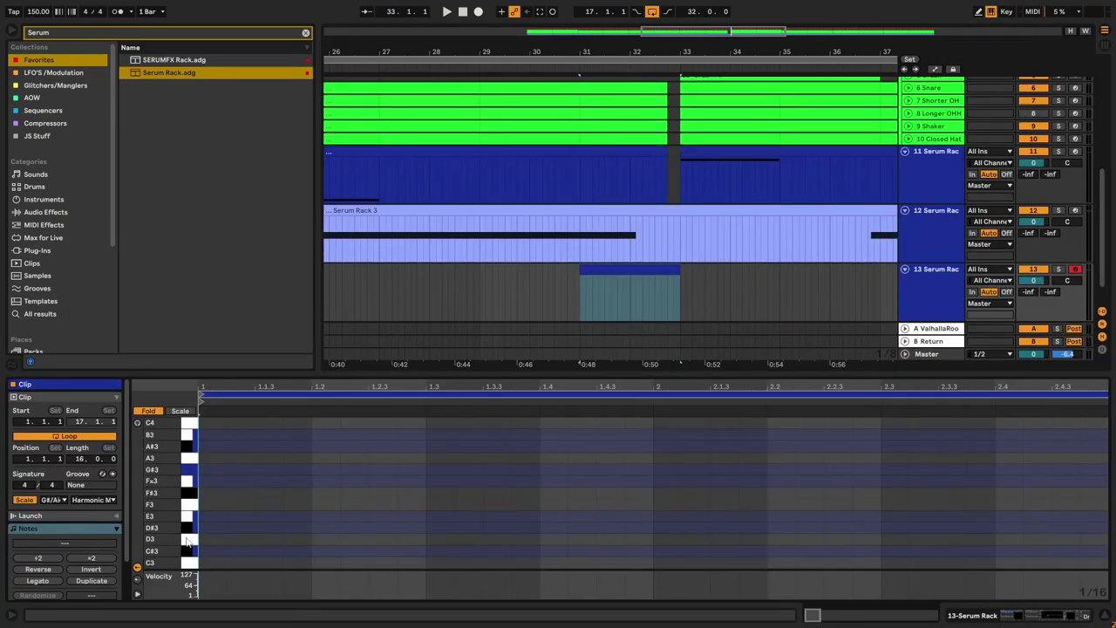
Step: Draw a sustained G#0 note spanning the two-bar clip on the 13 Serum Rack track
scroll(211, 550, down, 8)
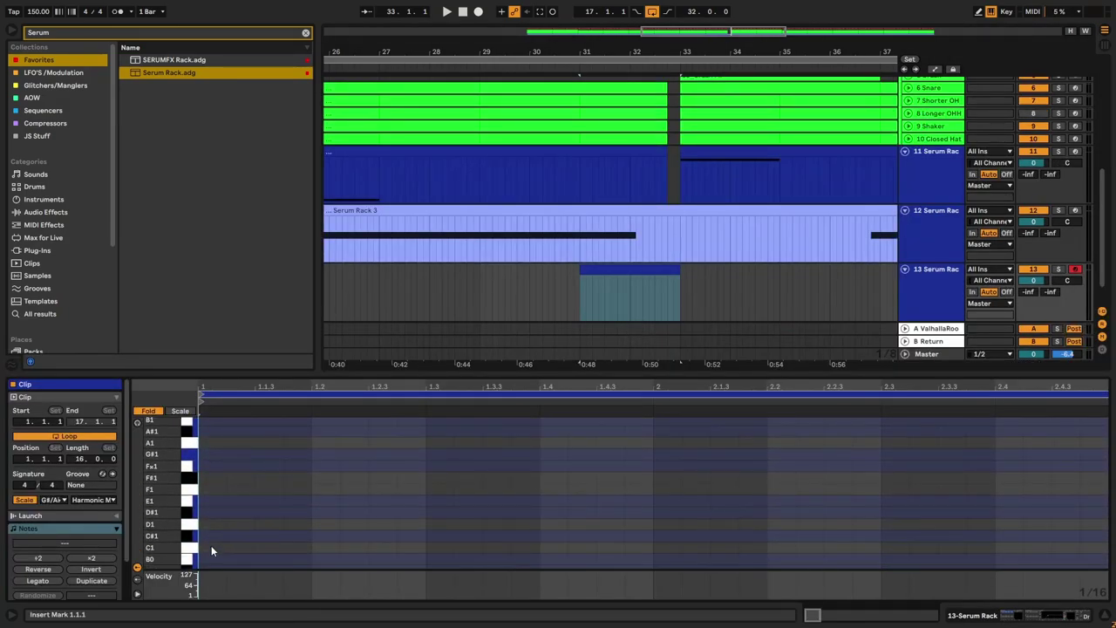
scroll(211, 545, down, 2)
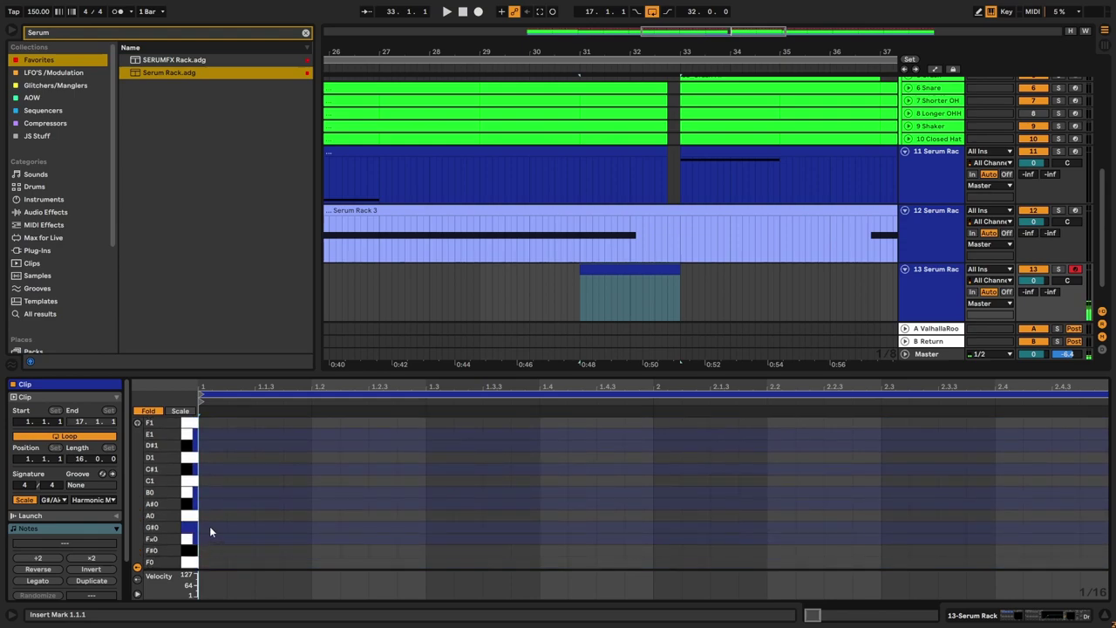
click(209, 527)
drag(224, 528, 1062, 528)
Step: Set LFO 1's rate to 2 bar in the 13 Serum Rack's Serum and close the plugin window
double_click(948, 302)
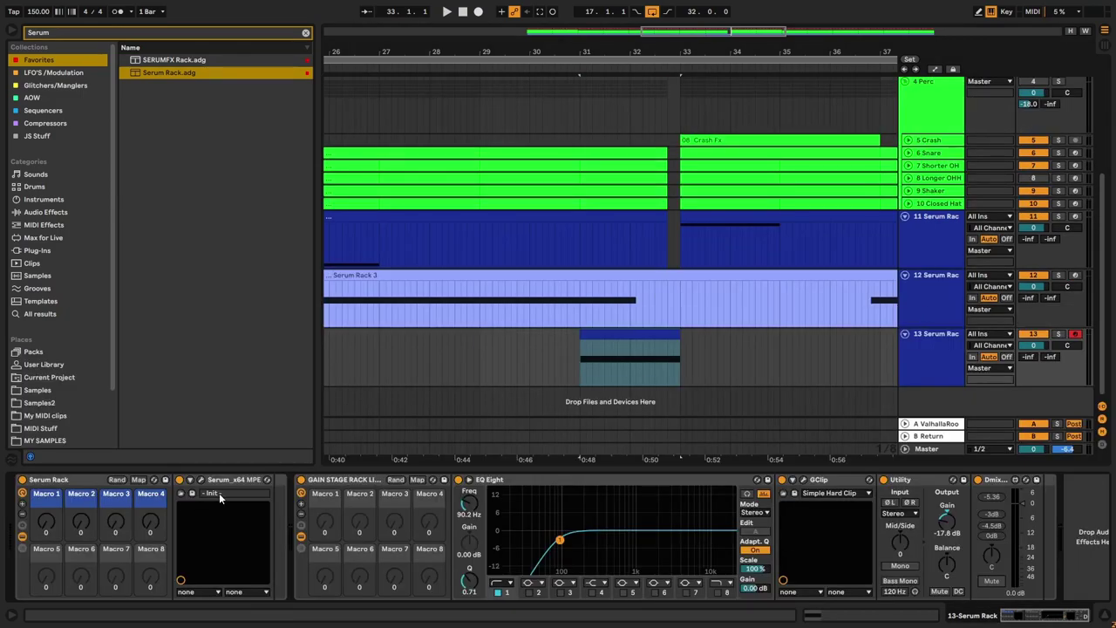
click(199, 481)
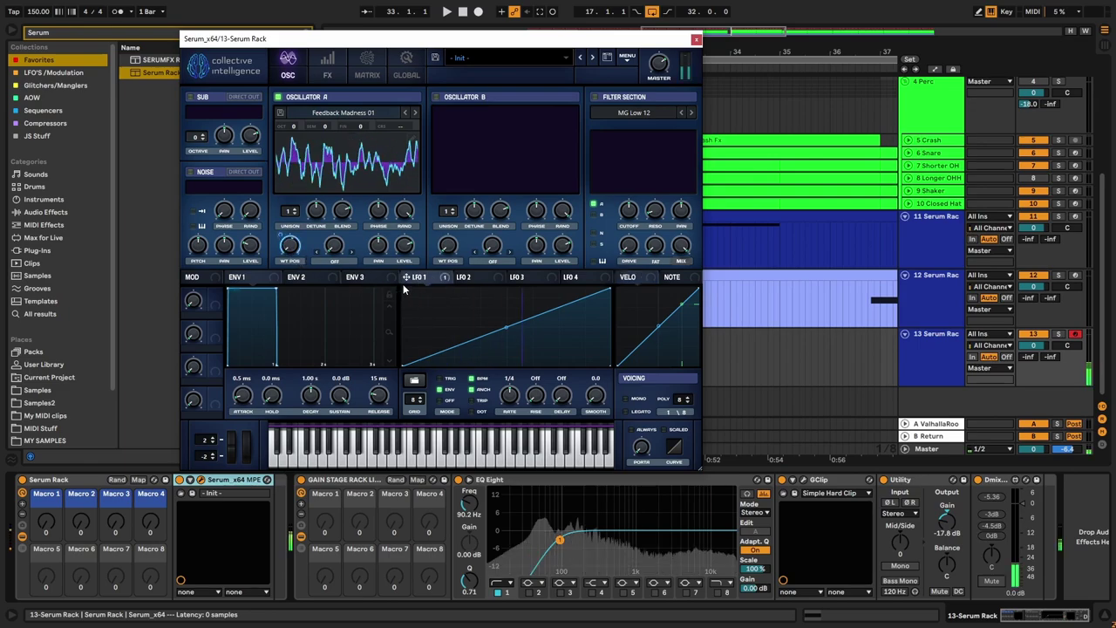
drag(501, 410, 500, 411)
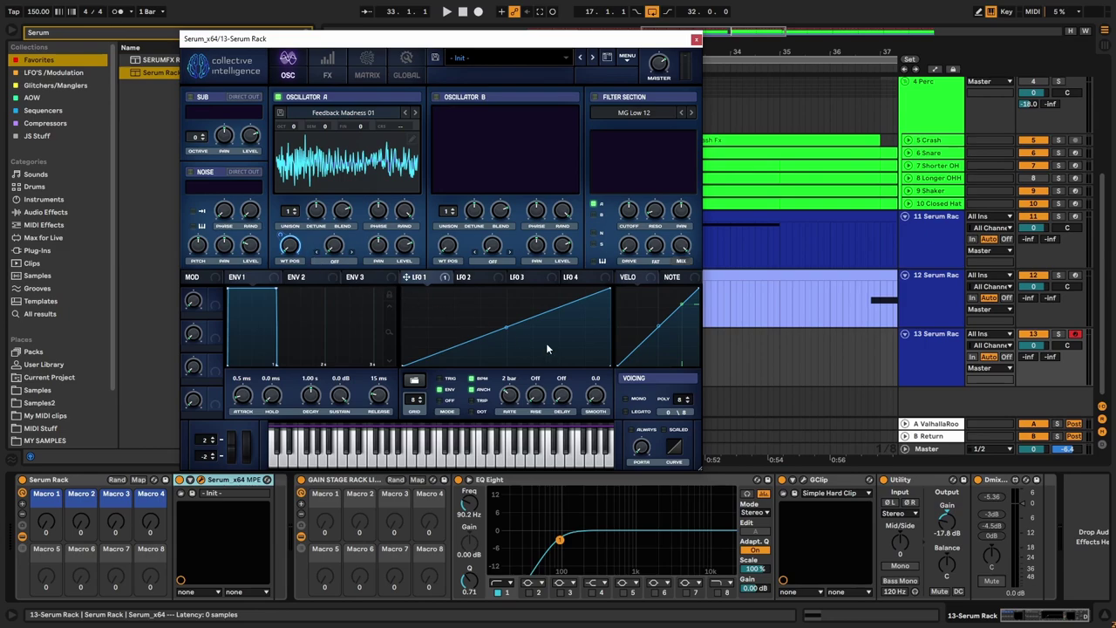
mouse_move(431, 279)
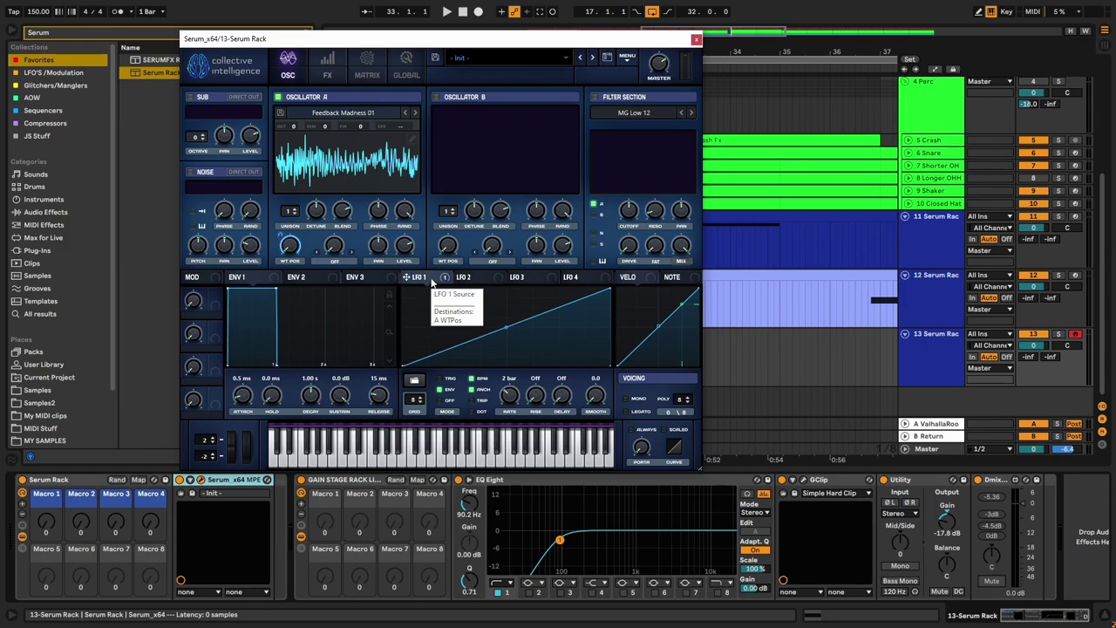
click(328, 68)
click(293, 71)
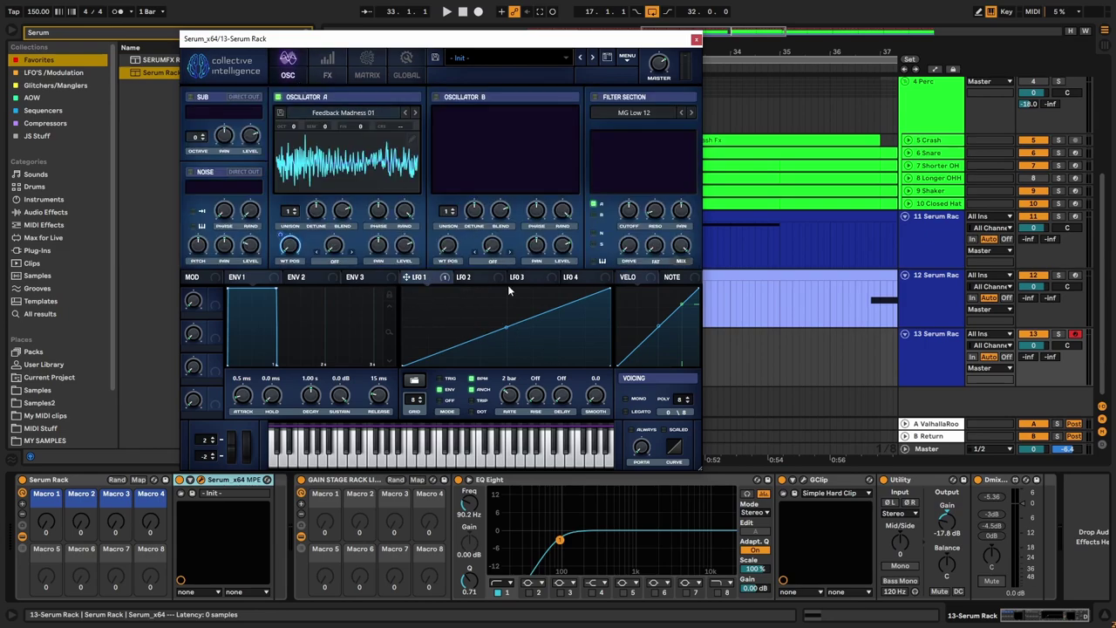
click(694, 40)
Step: Play the arrangement from bar 27, then from just before the fill clip through bar 33
key(minus)
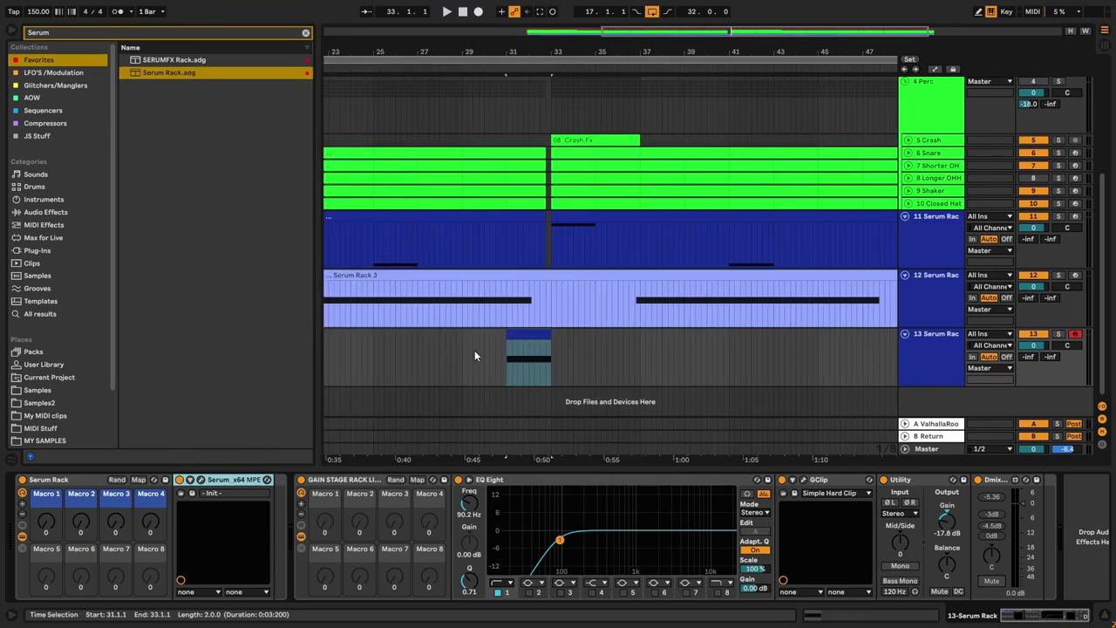
click(430, 362)
key(space)
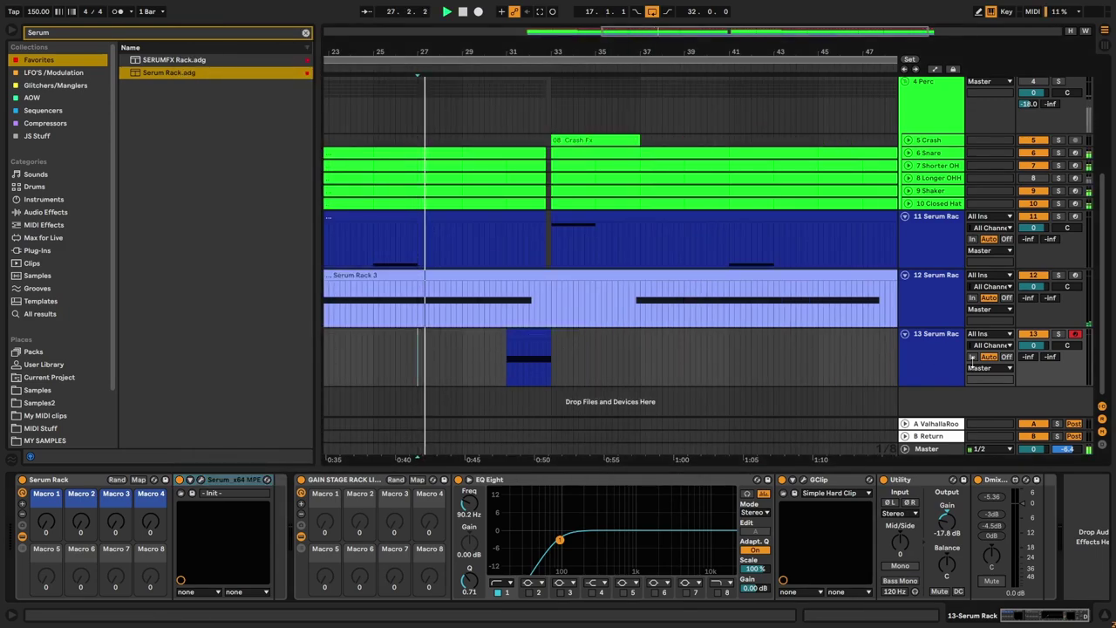
click(523, 363)
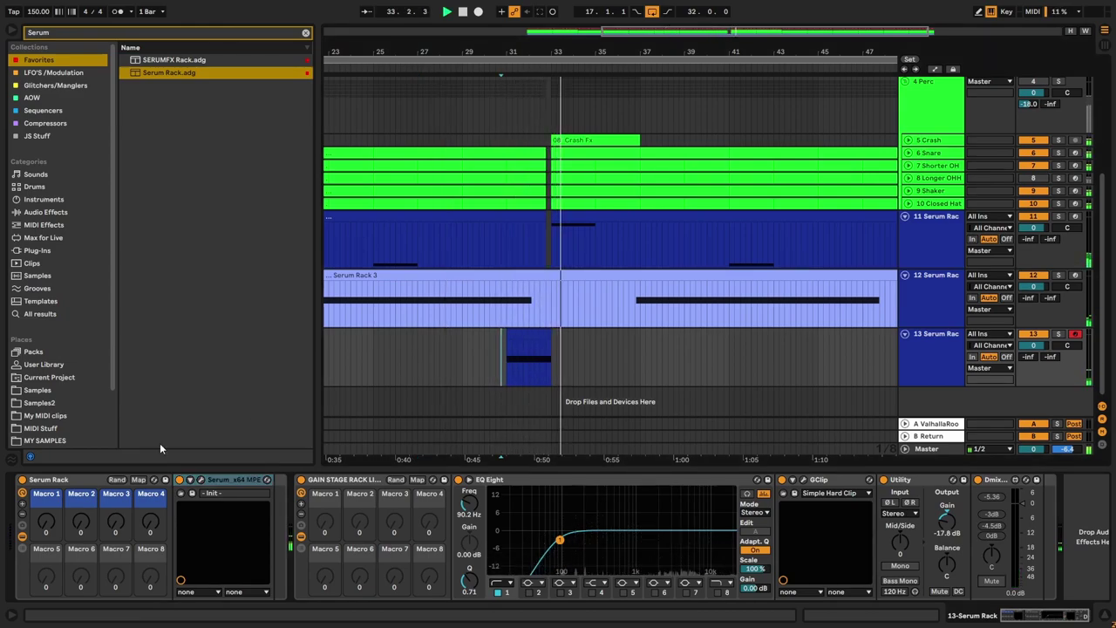
Step: Enable Serum's Delay effect on the 13 Serum Rack with both channels set to 1/8 dotted
click(200, 481)
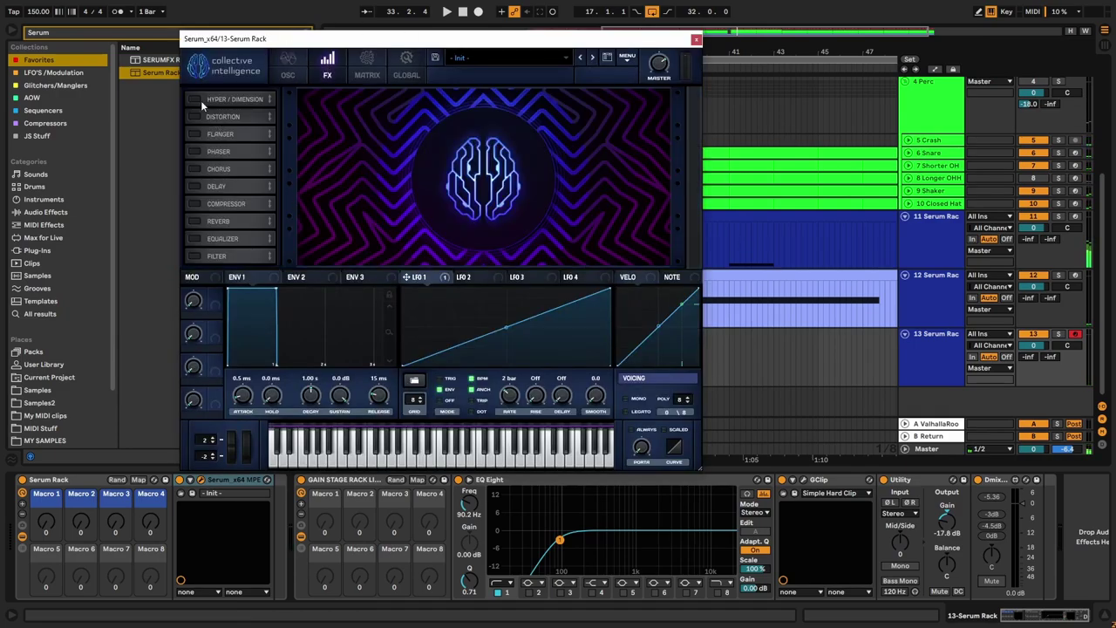
click(194, 186)
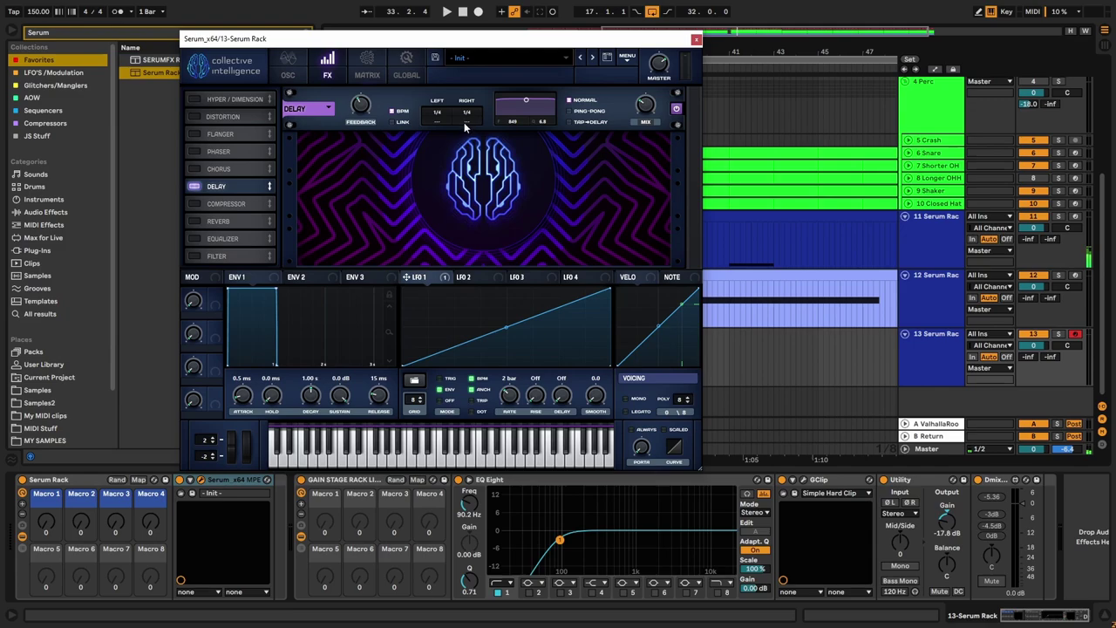
drag(466, 113, 439, 123)
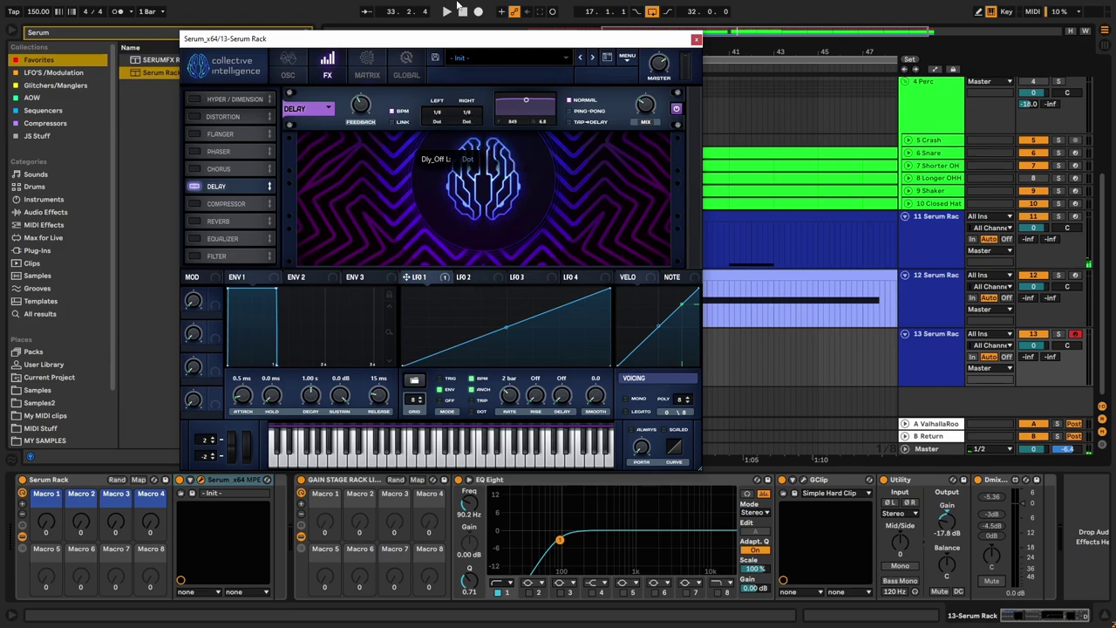
click(696, 39)
Step: Play the fill from bar 31 and set Envelope 1 to 404 ms attack, -0.9 dB sustain and 800 ms release
click(509, 357)
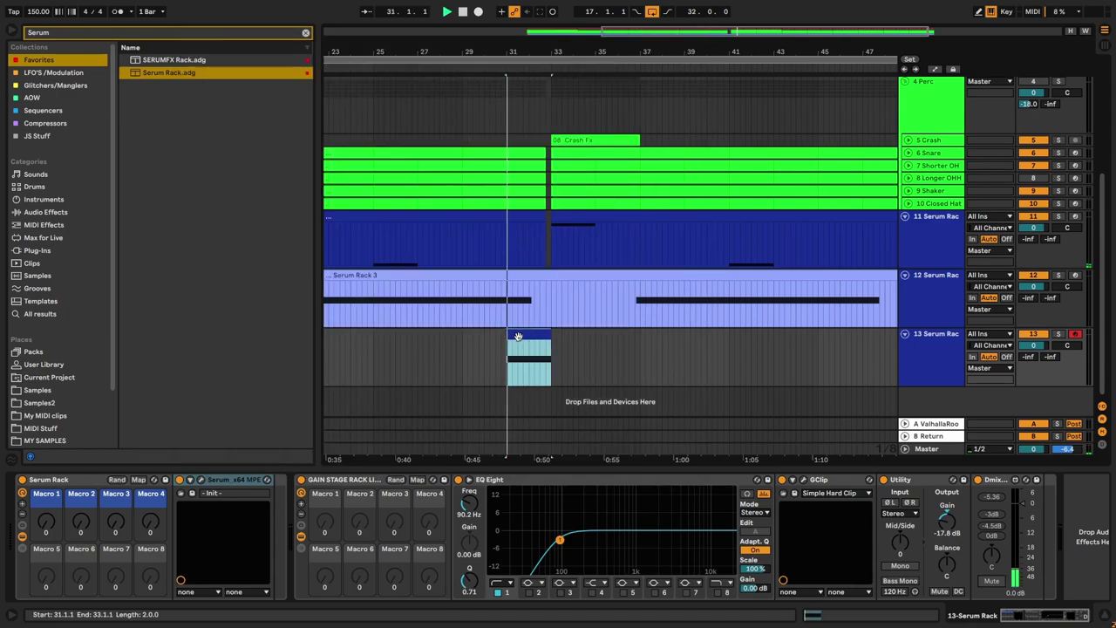
key(space)
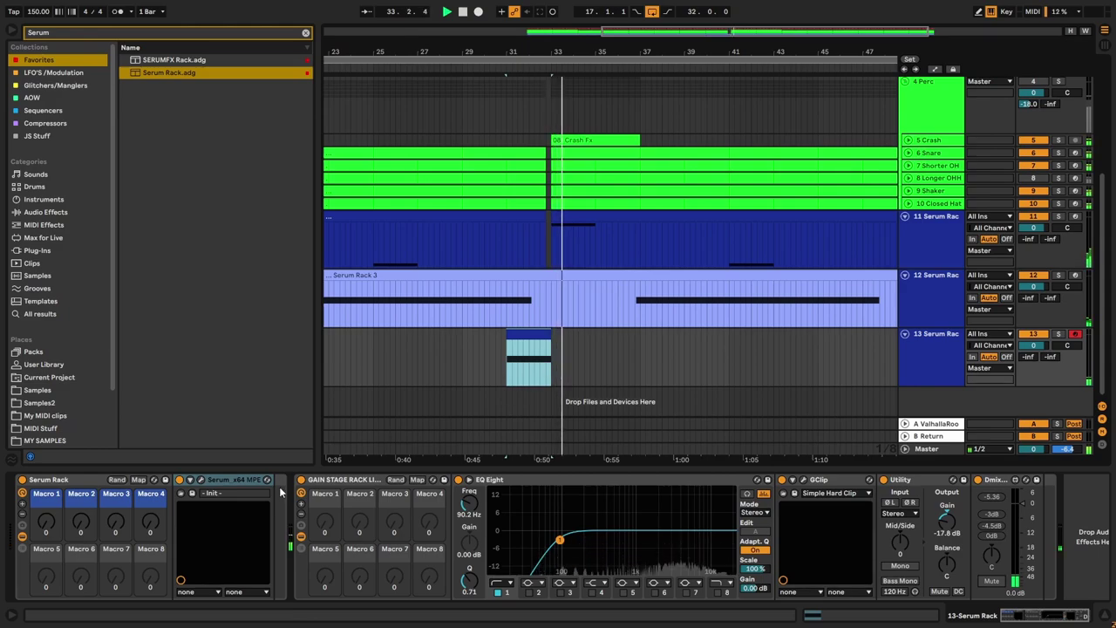
click(202, 479)
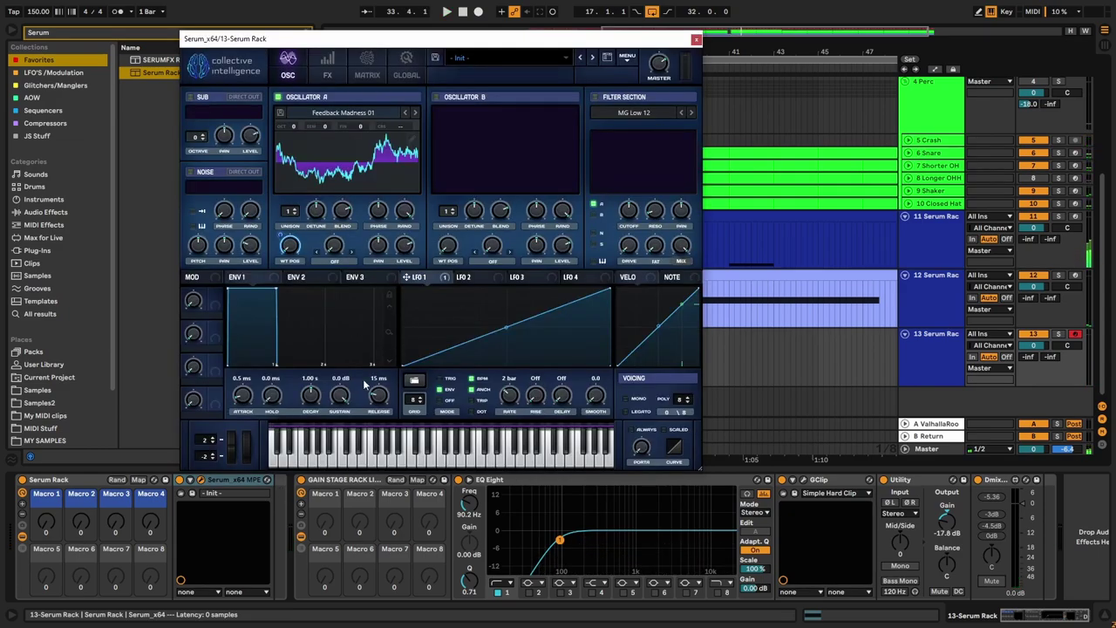
drag(373, 397, 381, 399)
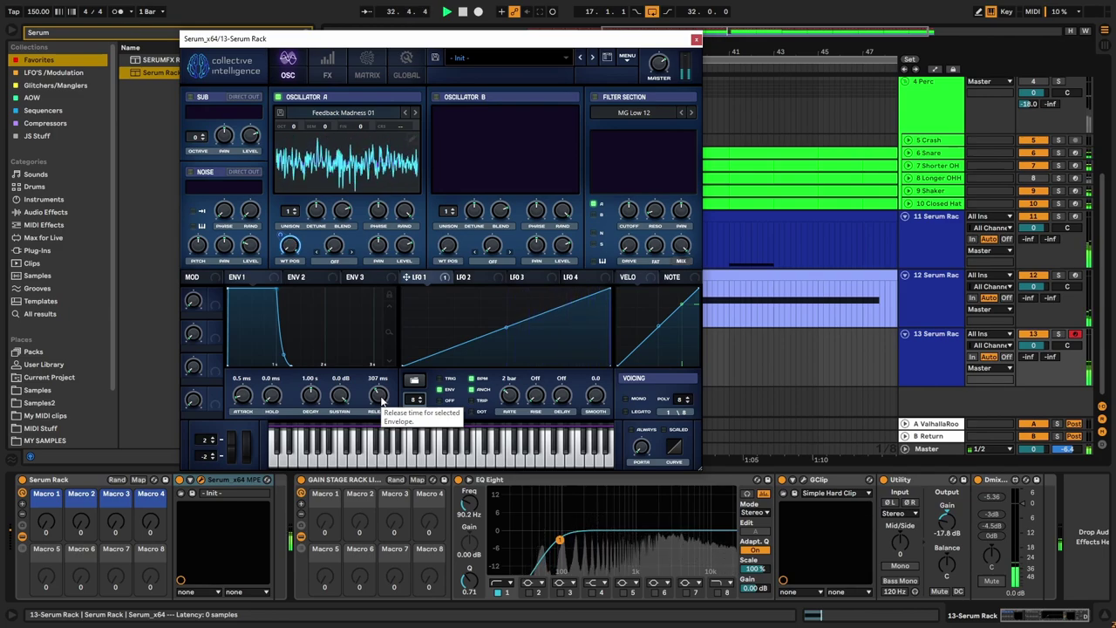
drag(382, 402, 385, 392)
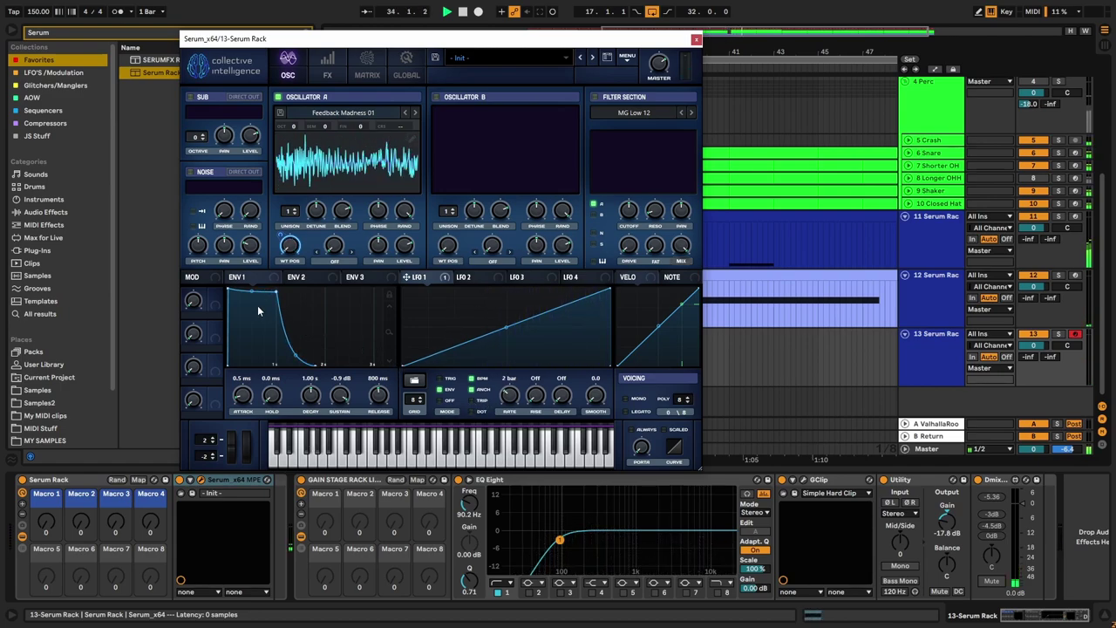
drag(246, 396, 479, 264)
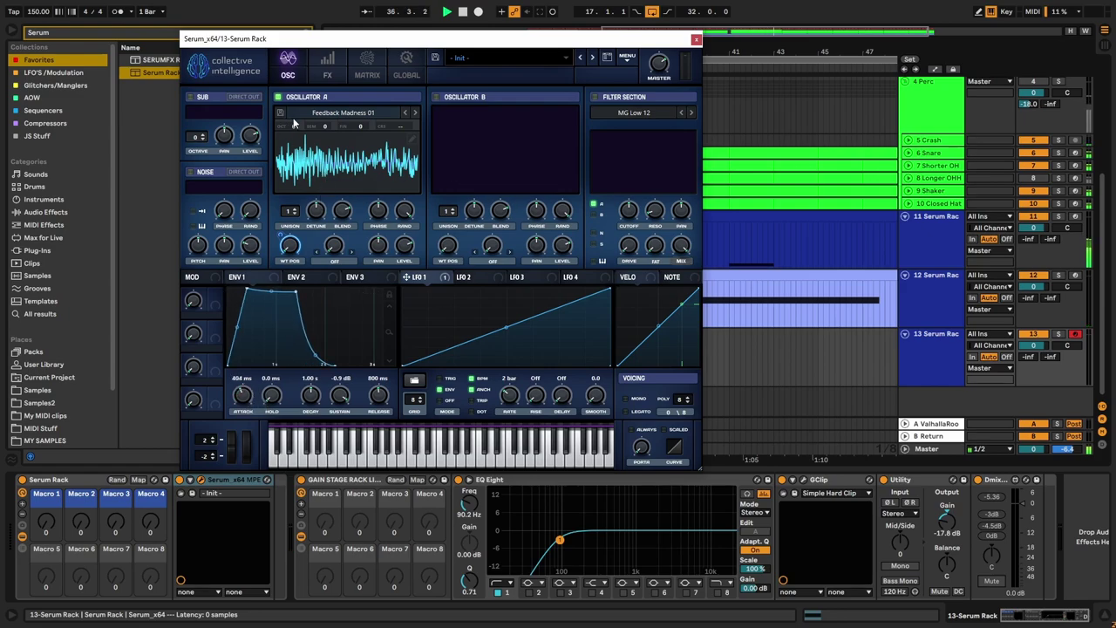
Step: Try Oscillator A one octave lower during playback and return its octave to 0
key(space)
drag(294, 125, 294, 136)
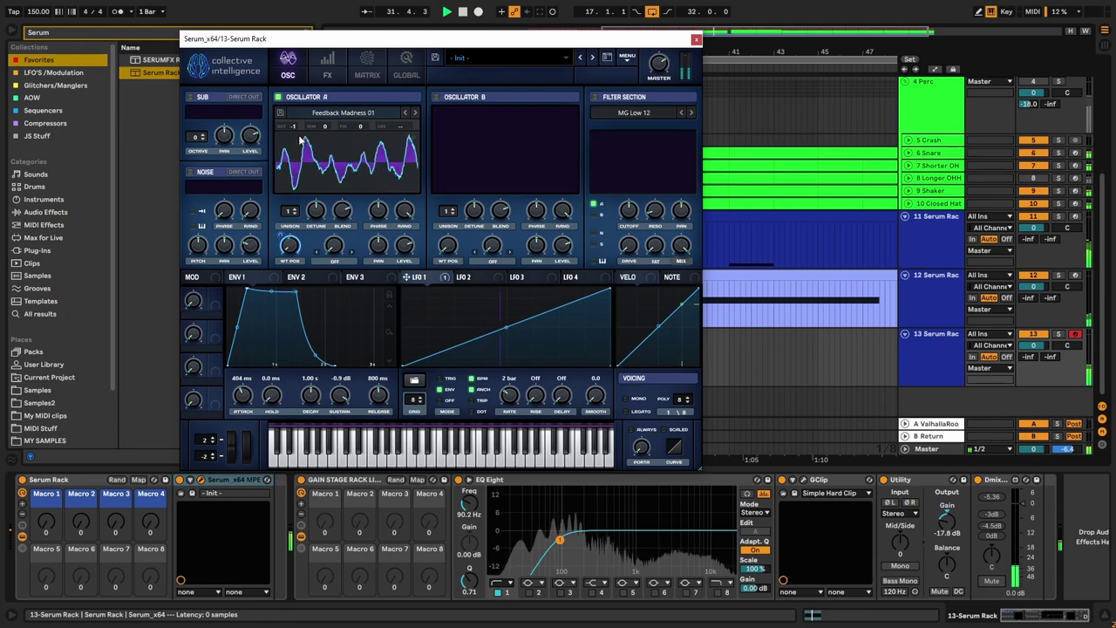
drag(305, 132, 306, 111)
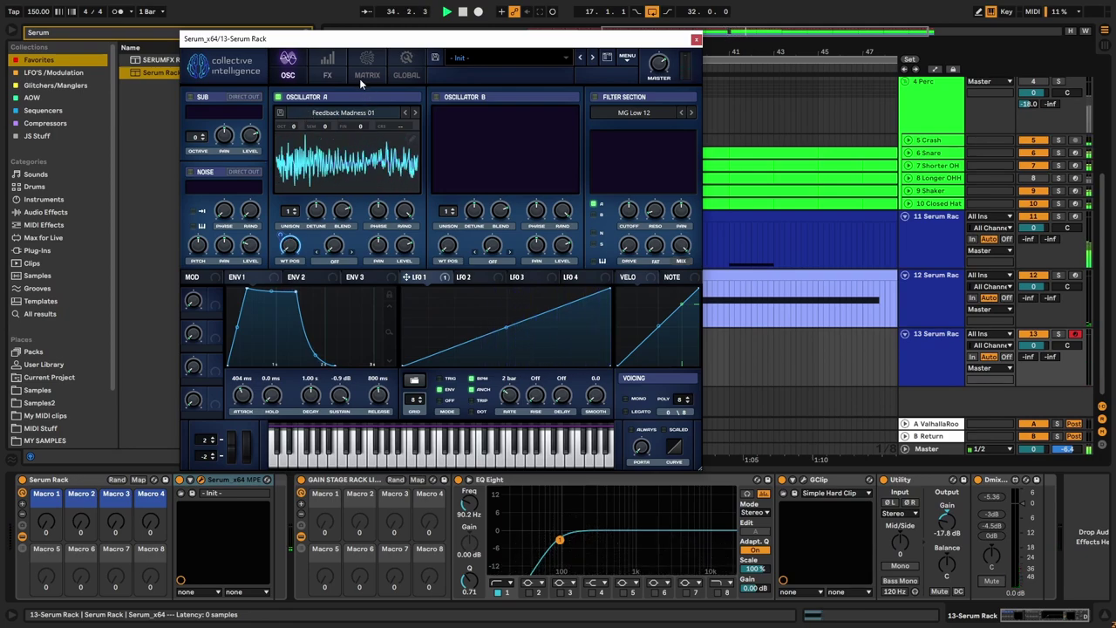
Step: Set Oscillator A's unison to 3 voices and modulate its detune with LFO 1
drag(290, 218, 290, 205)
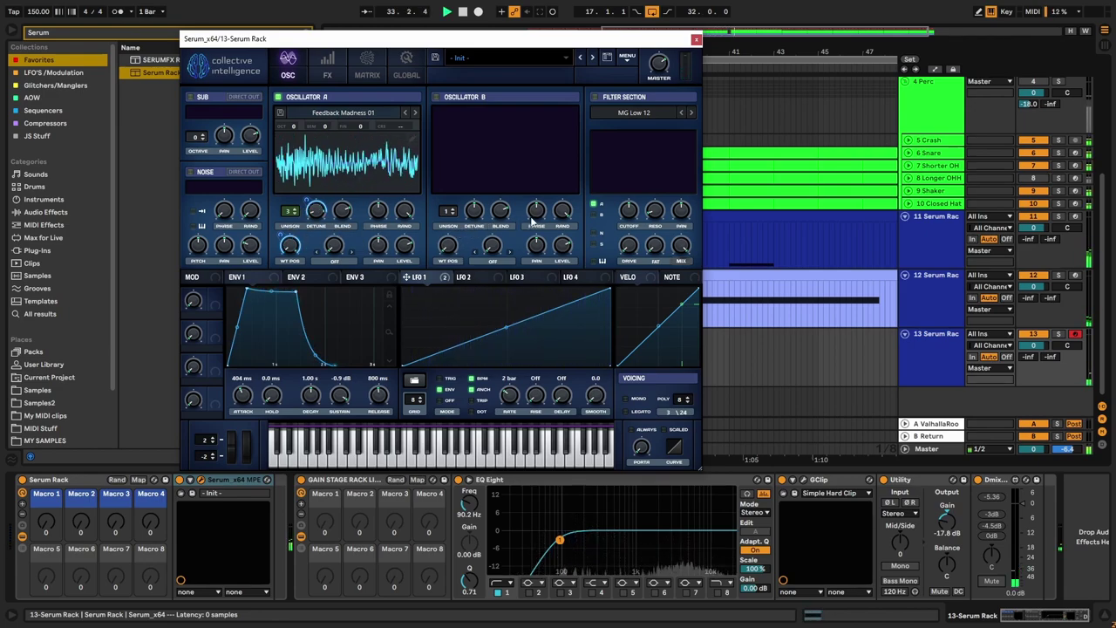
Step: Reshape LFO 2 to stay at full level and drop steeply at its end, with a 2 bar rate
click(467, 276)
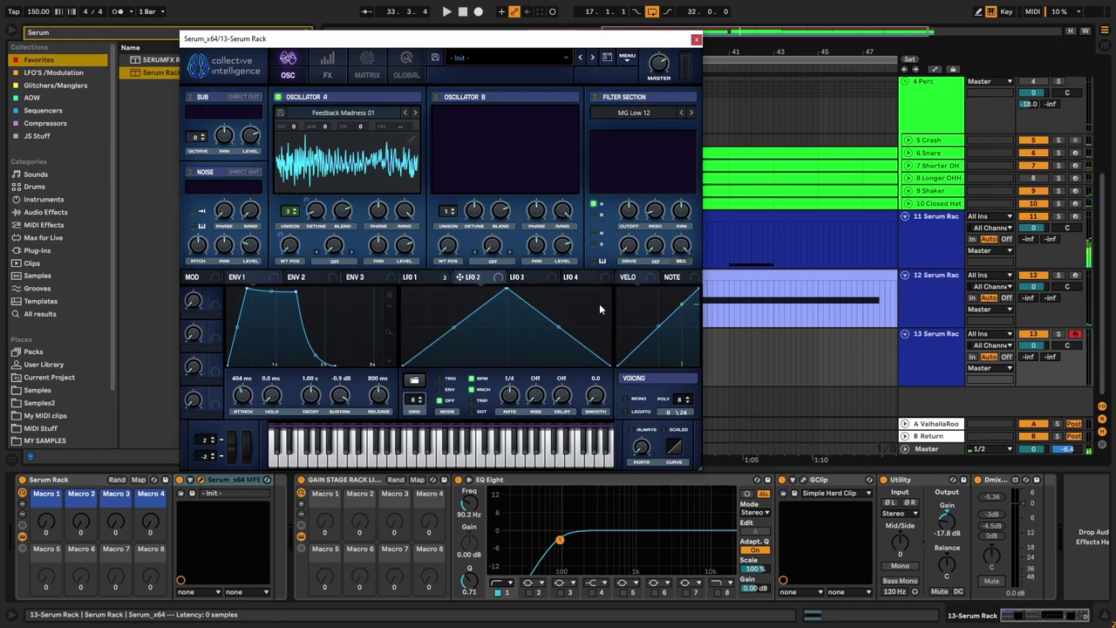
drag(506, 292, 610, 292)
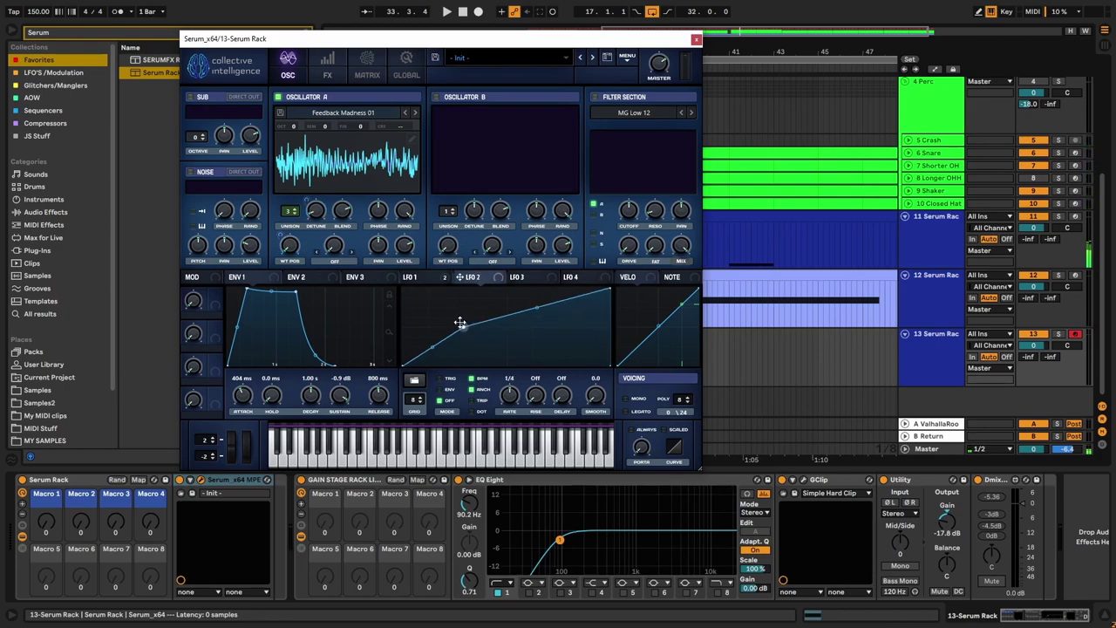
drag(403, 364, 384, 234)
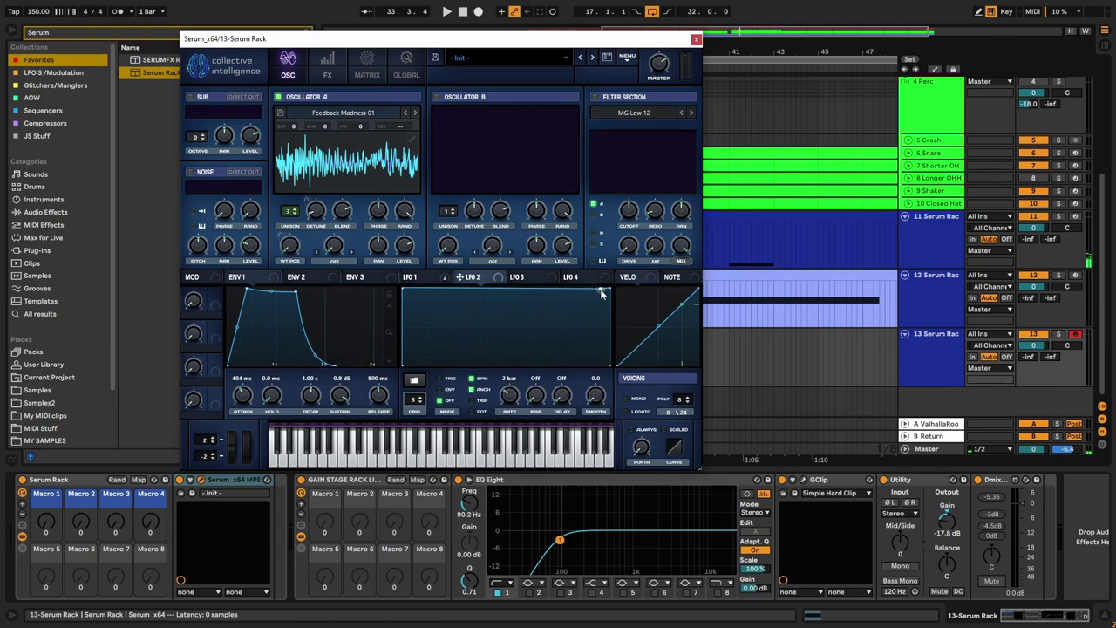
drag(611, 289, 629, 410)
drag(577, 288, 606, 271)
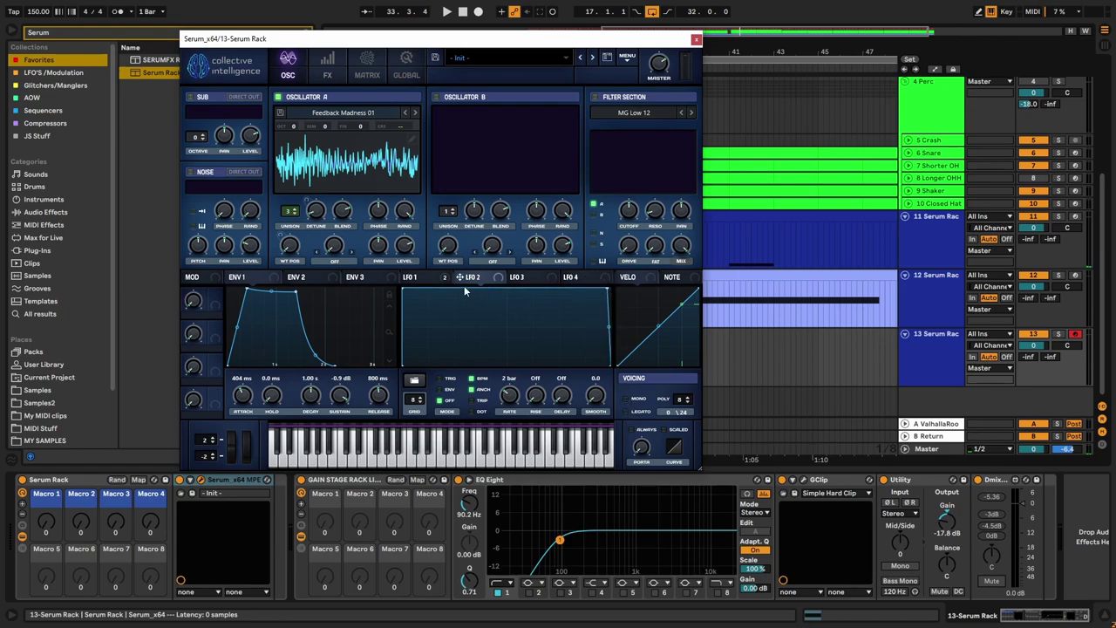
Step: Modulate Oscillator A's level with LFO 2 and play the fill
drag(404, 265, 405, 246)
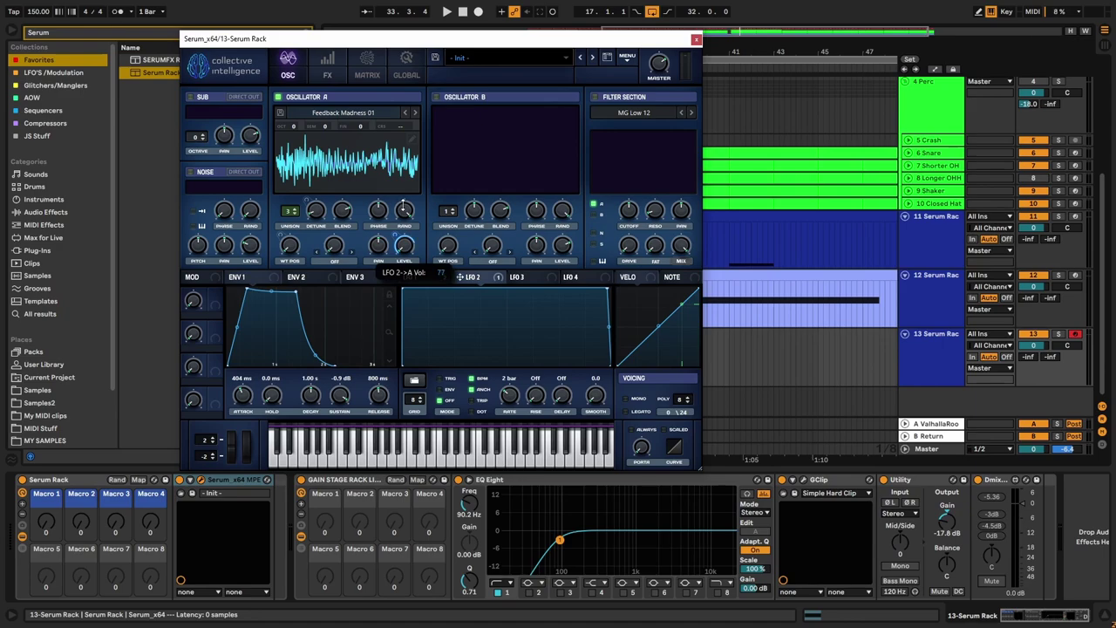
key(space)
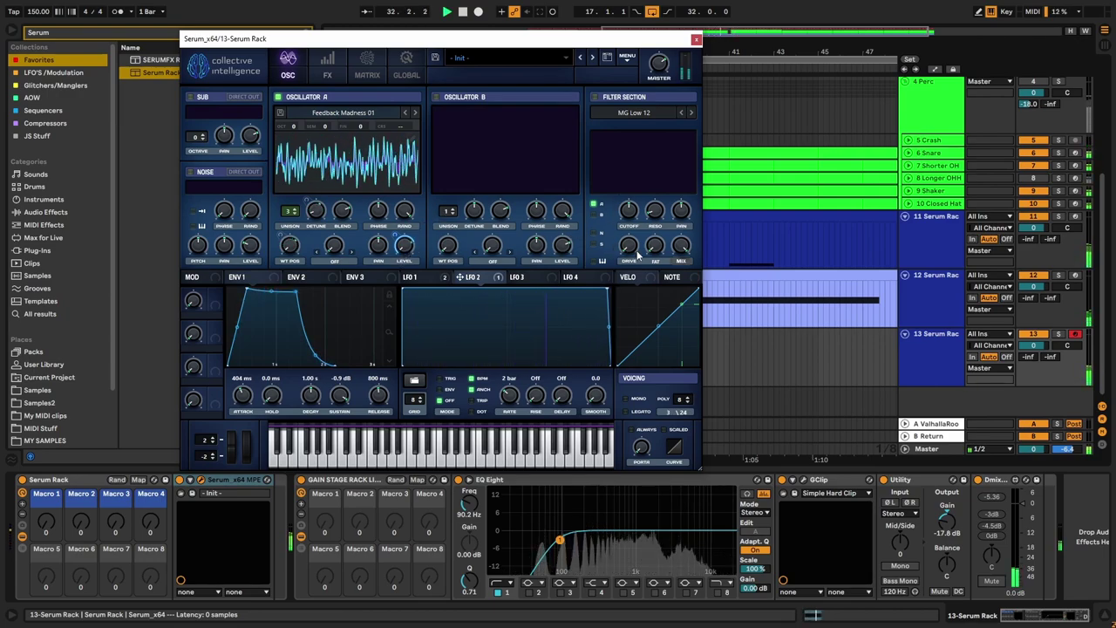
Step: Replay the fill and soften LFO 2's closing drop into a rounded downward curve
key(space)
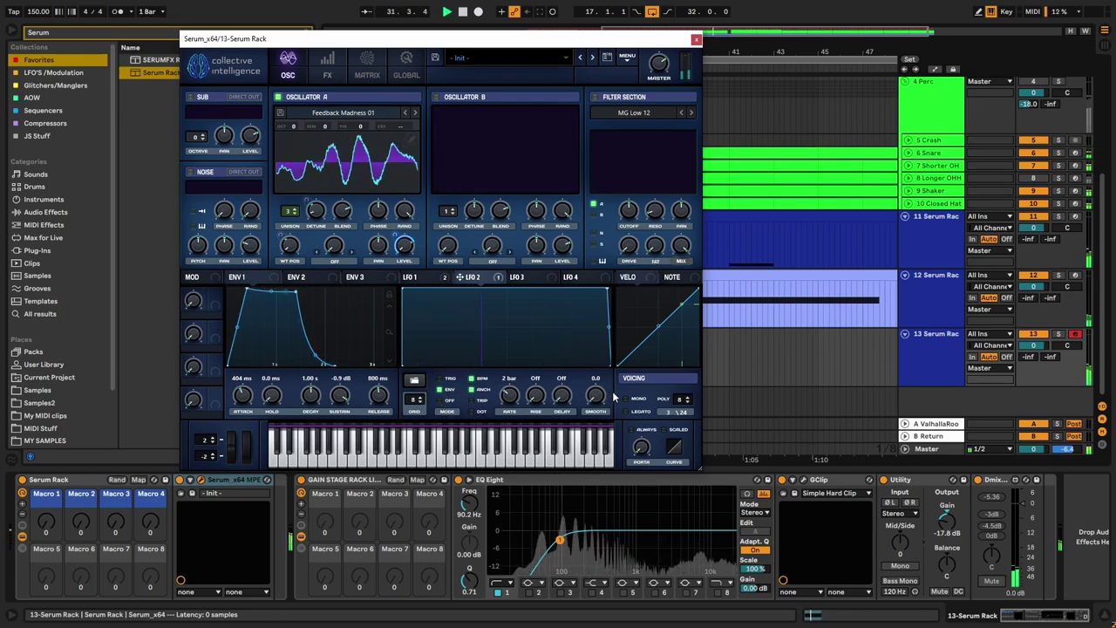
double_click(609, 289)
drag(507, 326, 533, 293)
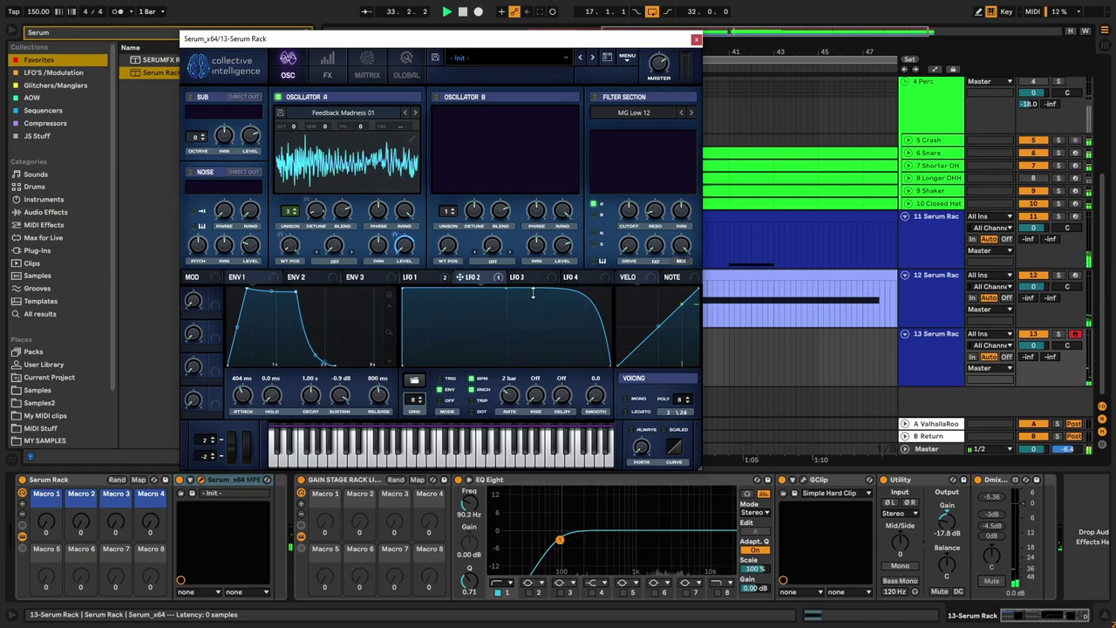
Step: Solo the 13 Serum Rack track and play its fill with Serum's delay settings open
click(327, 74)
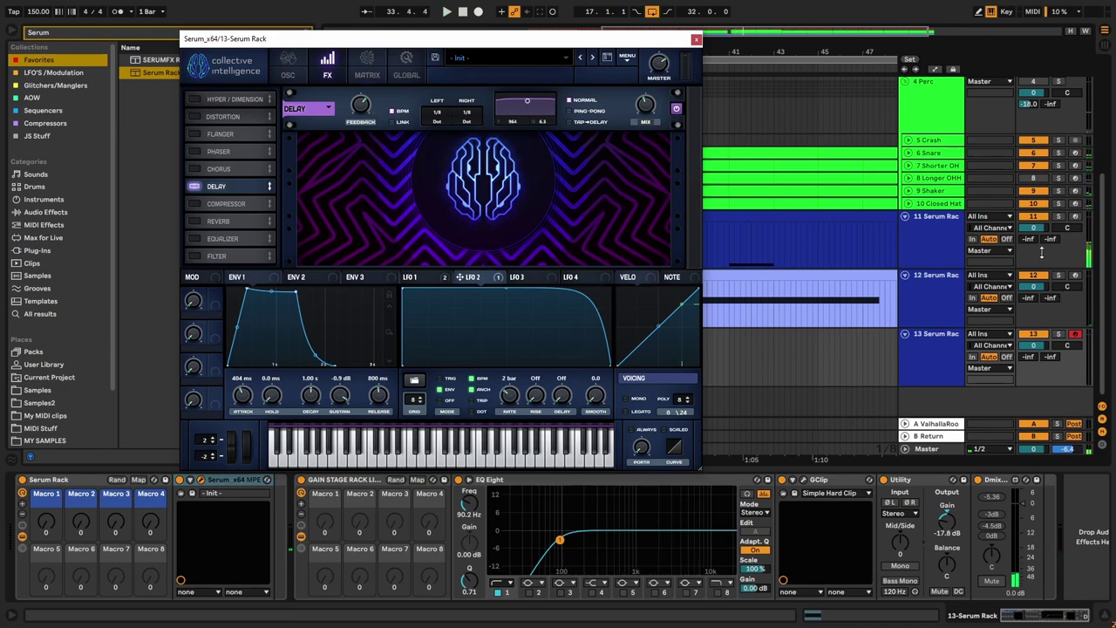
click(1058, 334)
key(space)
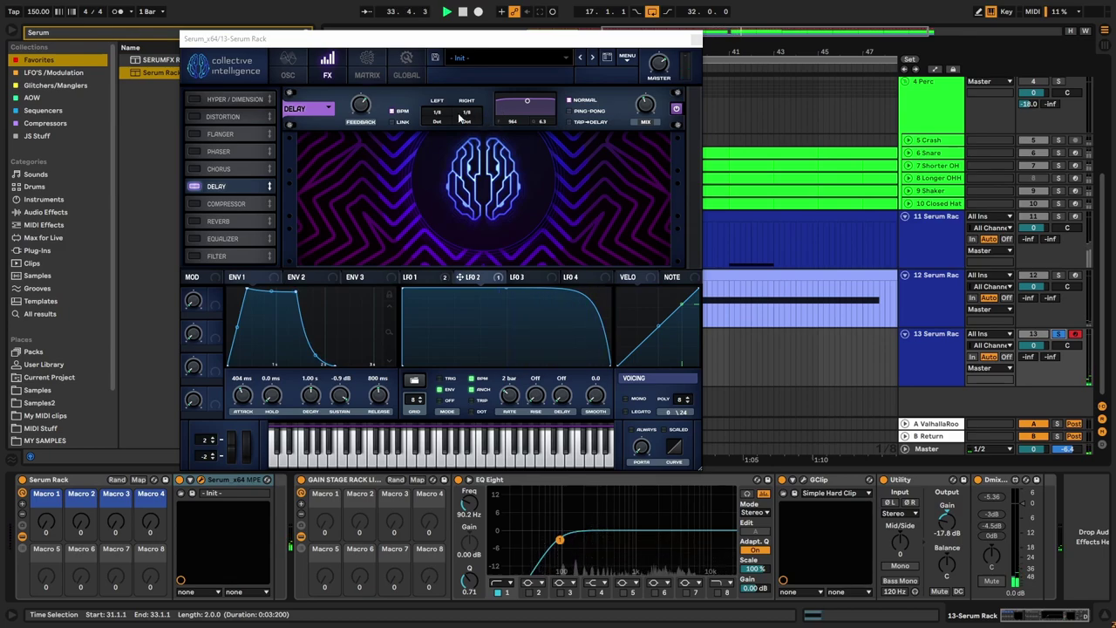
click(365, 109)
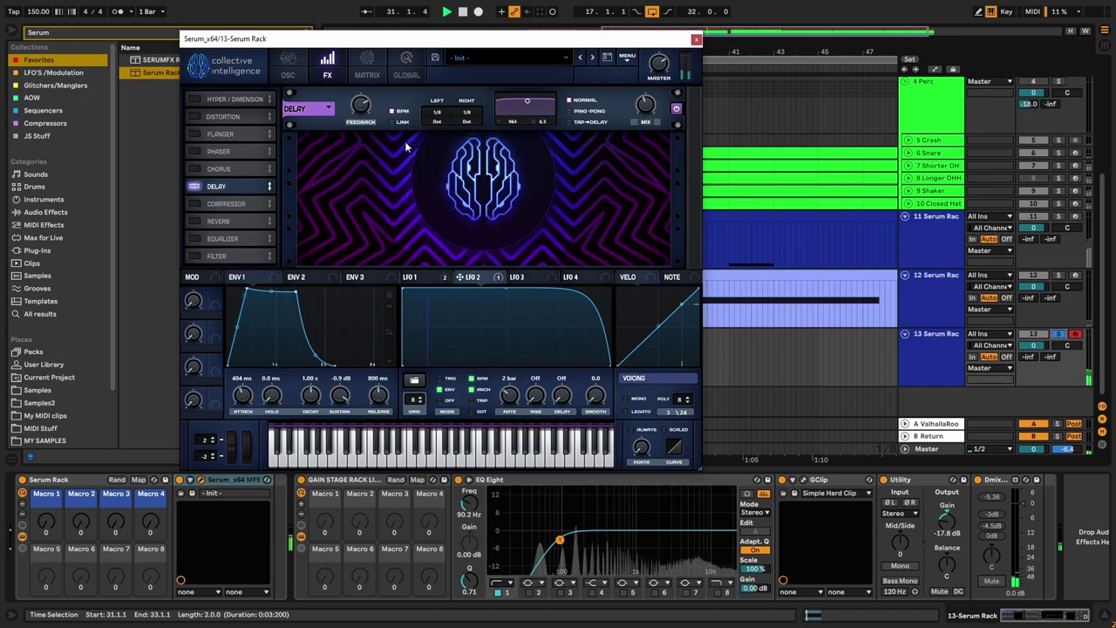
mouse_move(651, 106)
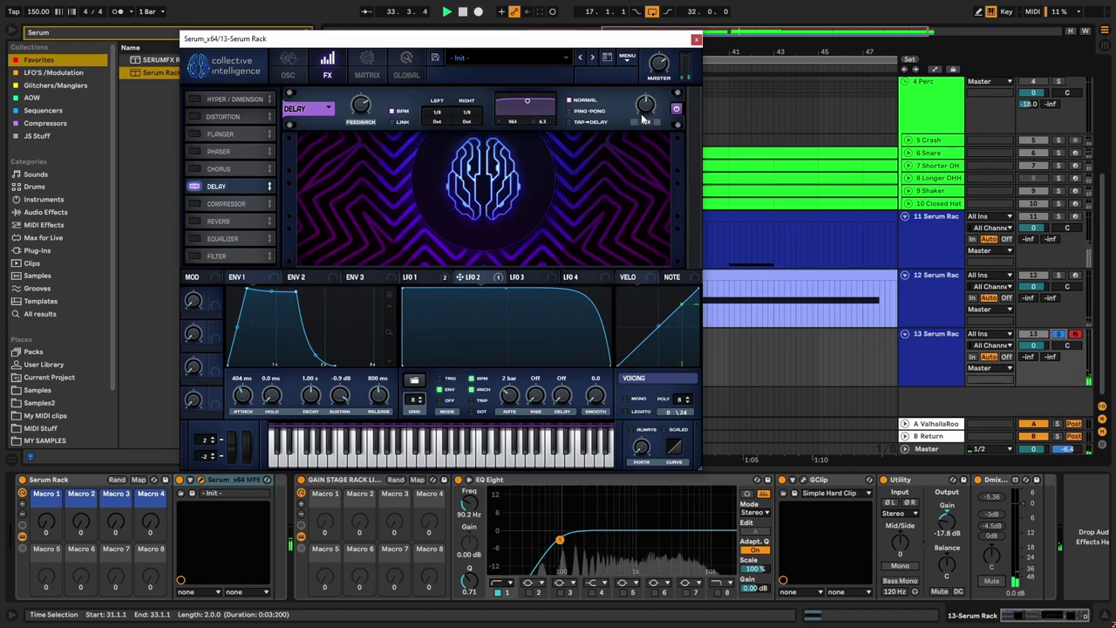
Step: Adjust Oscillator A's warp mode and unison blend, then return to Serum's delay settings
click(290, 67)
click(334, 261)
click(353, 279)
drag(344, 217, 340, 294)
click(326, 69)
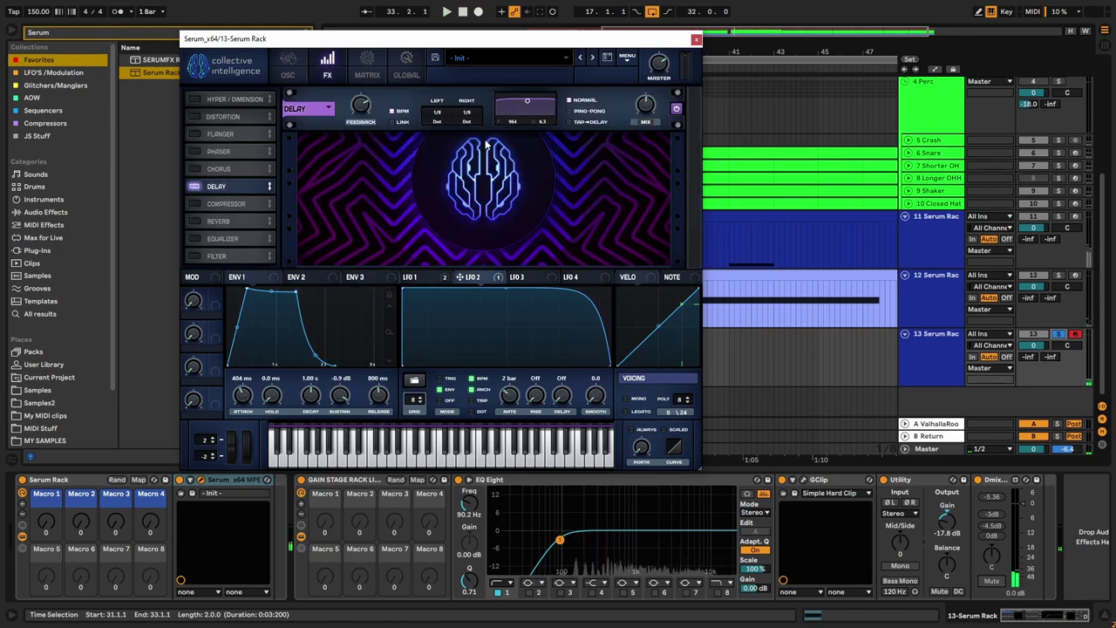
Step: Switch Serum's delay on the 13 Serum Rack track to ping-pong mode and close the plugin window
click(568, 111)
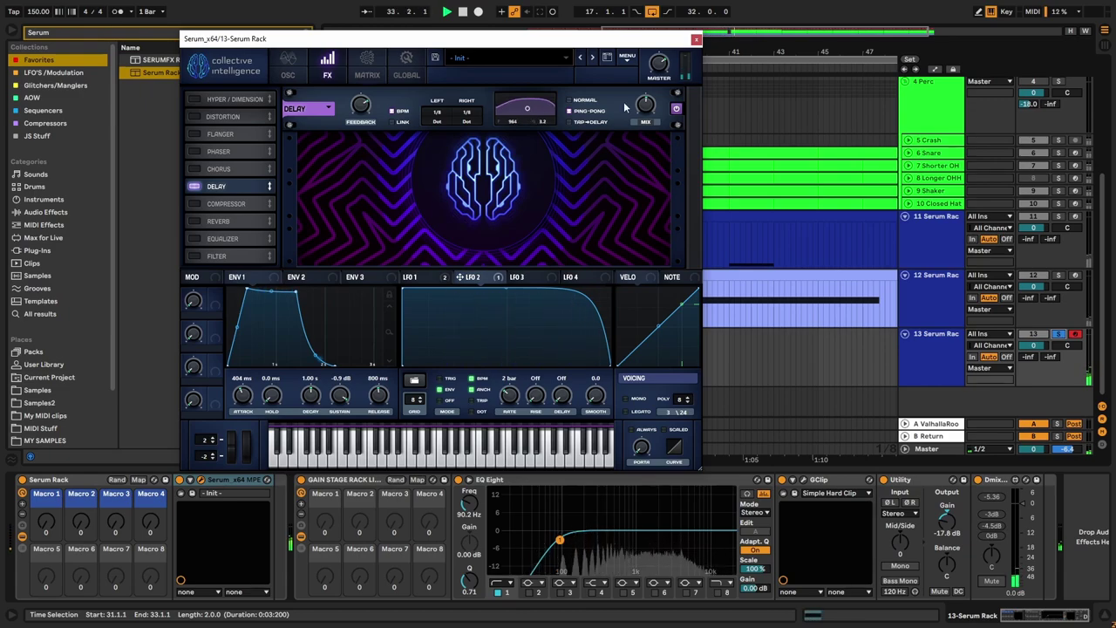
click(696, 38)
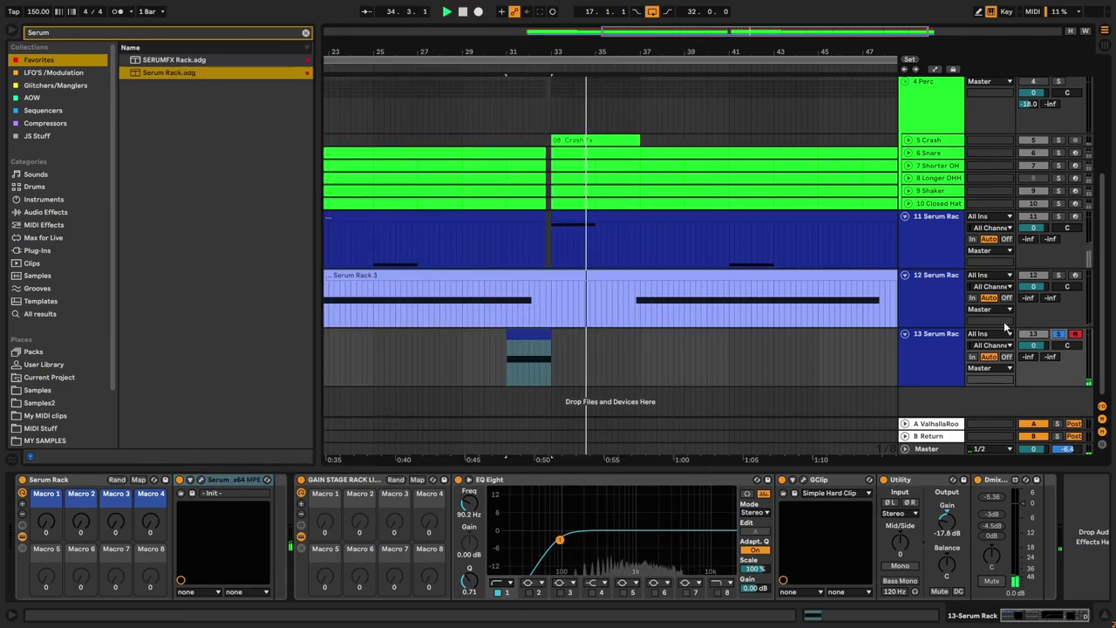
scroll(526, 359, down, 5)
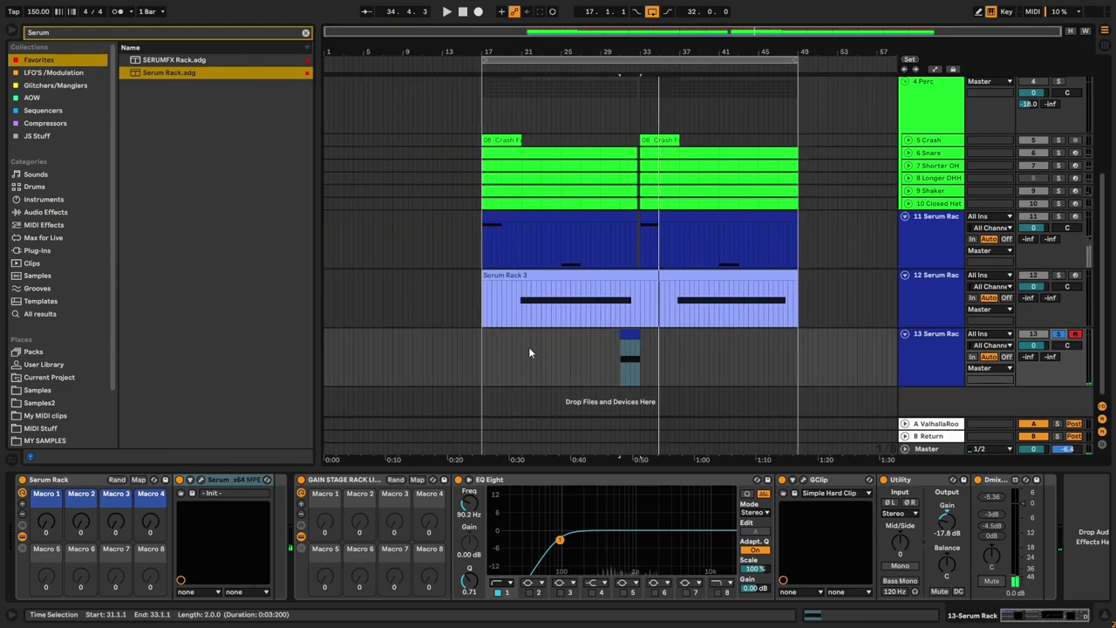
Step: Unsolo the 13 Serum Rack track and play the full arrangement from just before bar 21
click(521, 351)
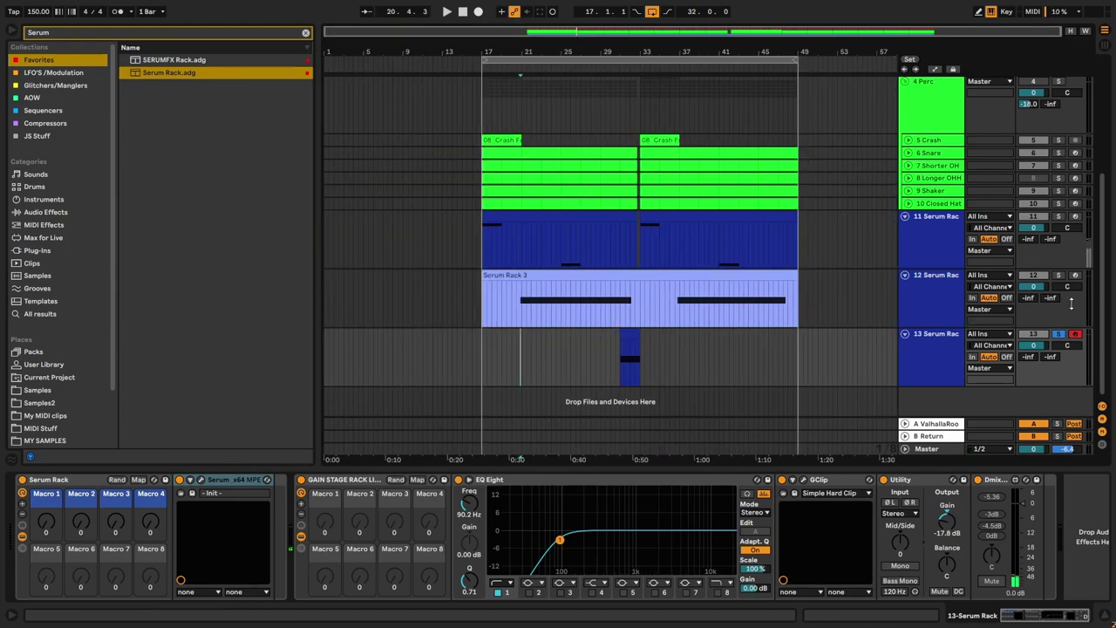
click(1058, 335)
key(space)
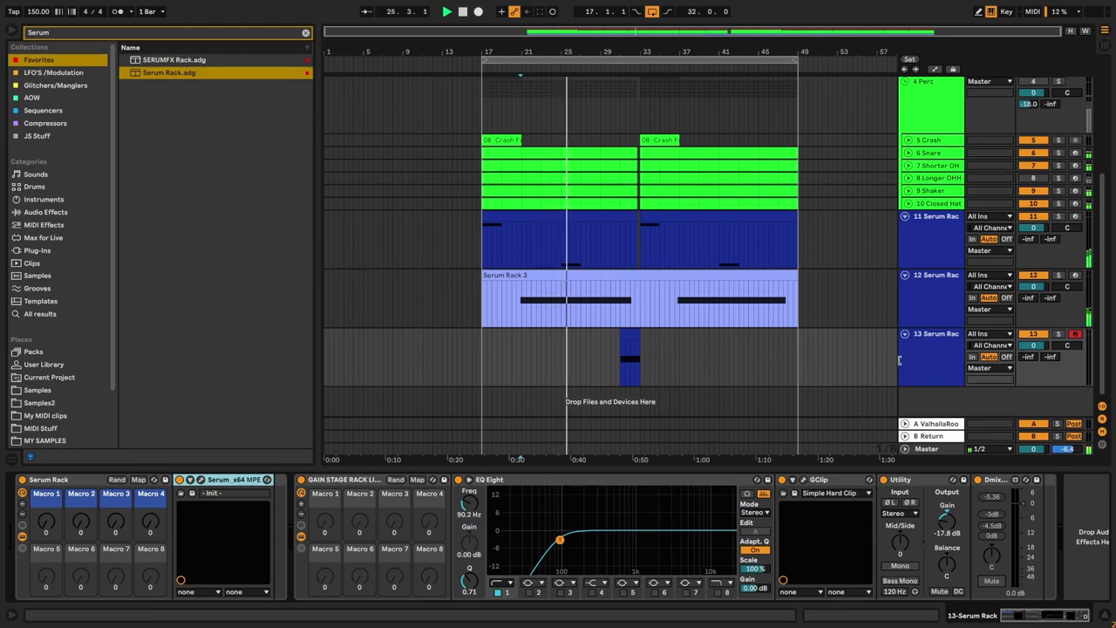
Step: Review the 13 Serum Rack track's oscillator and delay settings in Serum while the arrangement plays
click(931, 364)
right_click(924, 398)
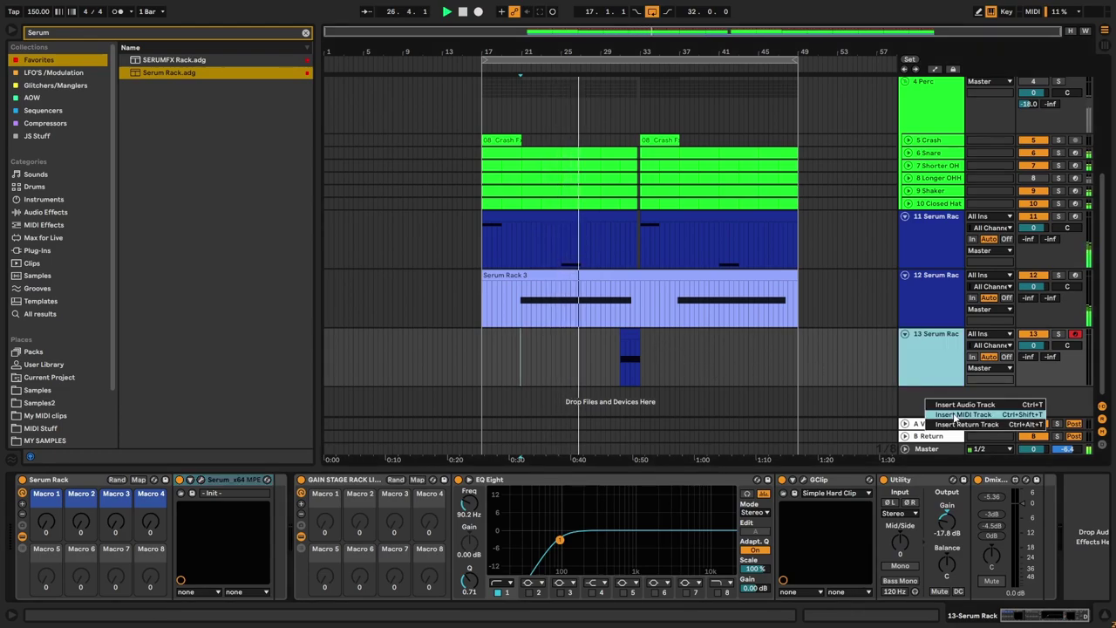
click(918, 353)
click(201, 480)
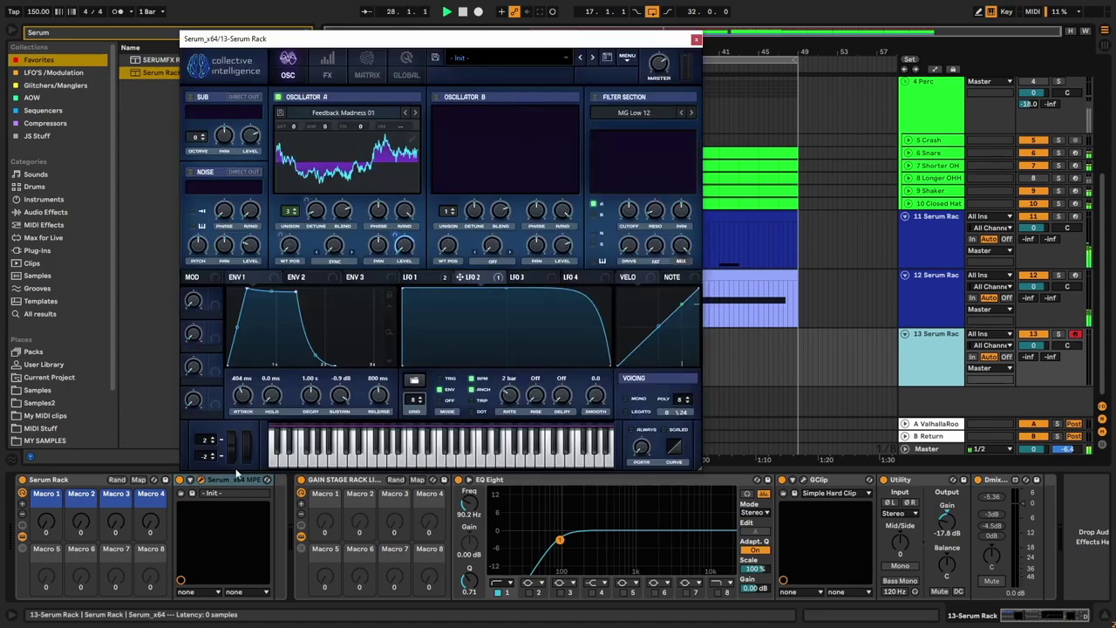
click(324, 75)
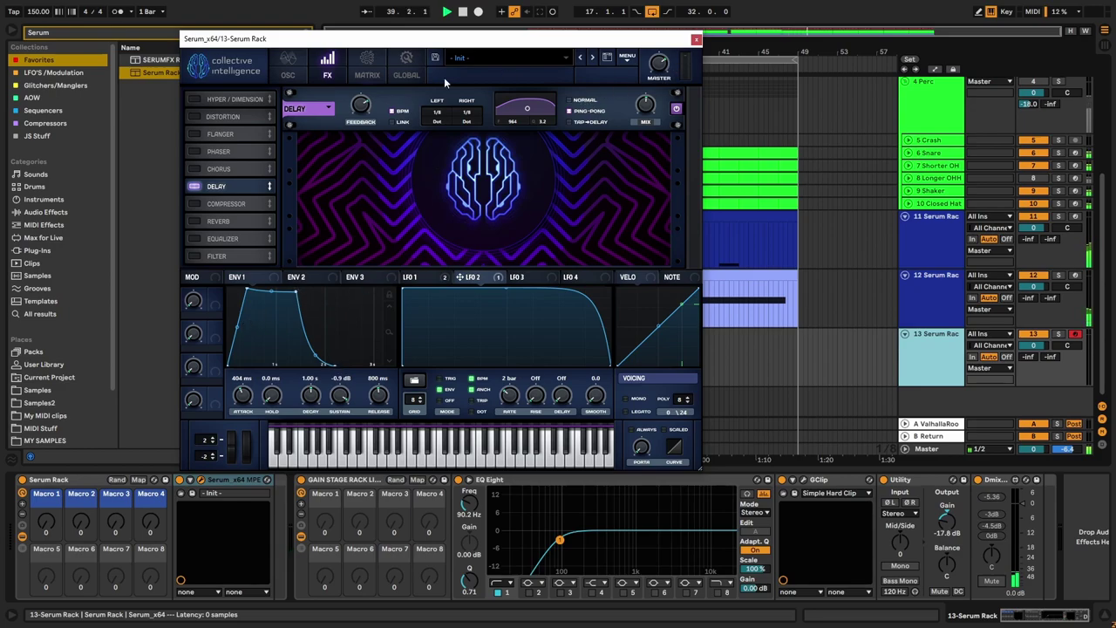
click(695, 40)
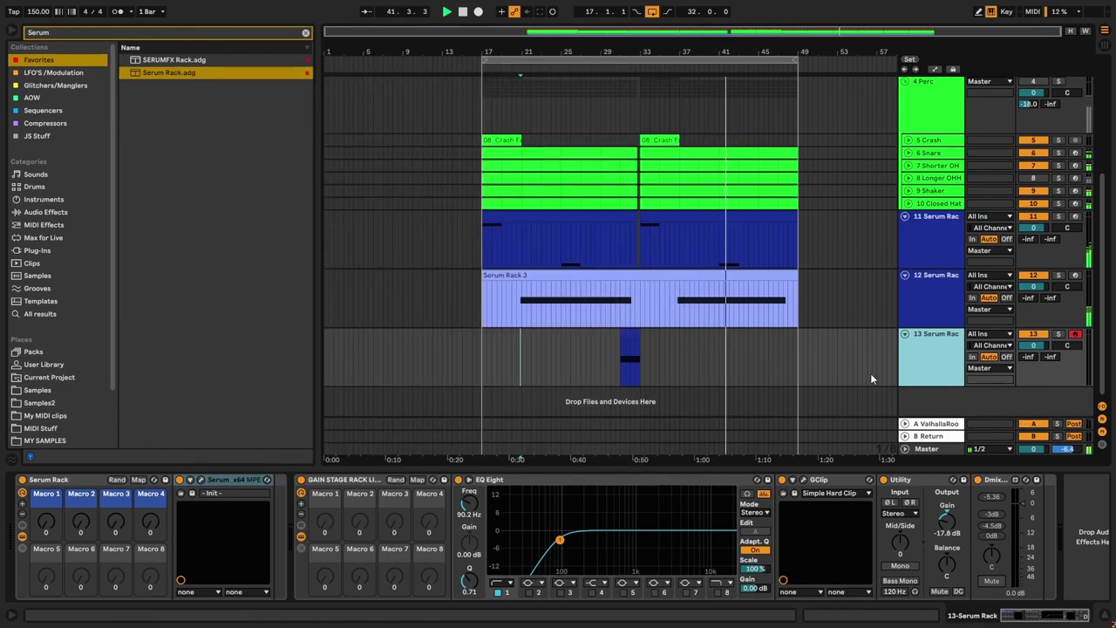
Step: Create a new MIDI track below the 13 Serum Rack track and load Serum Rack onto it
double_click(905, 395)
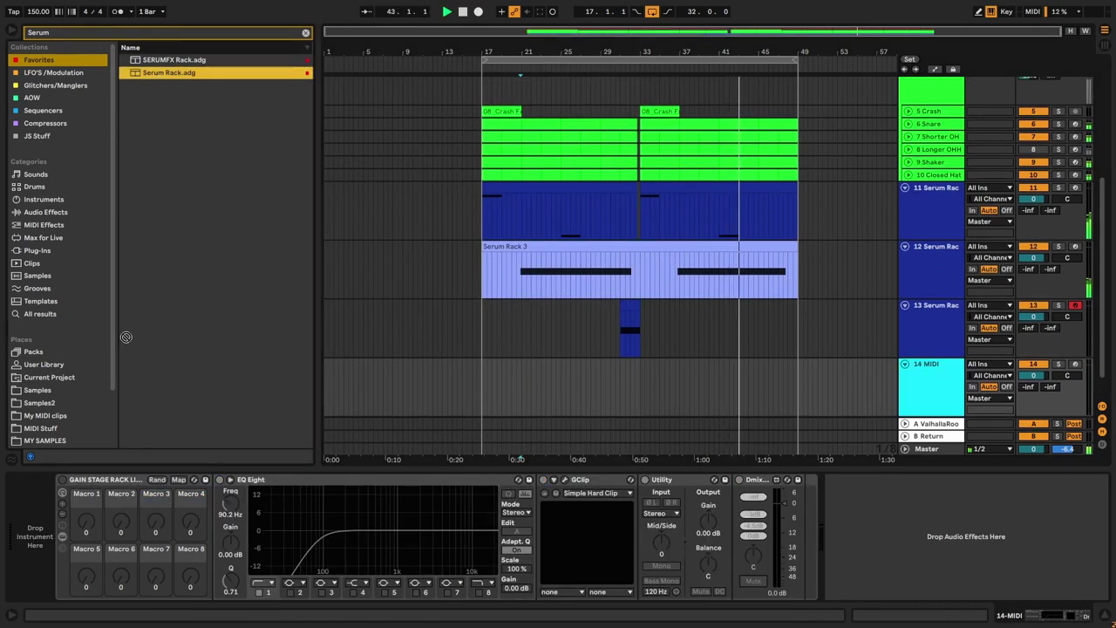
drag(138, 296, 48, 520)
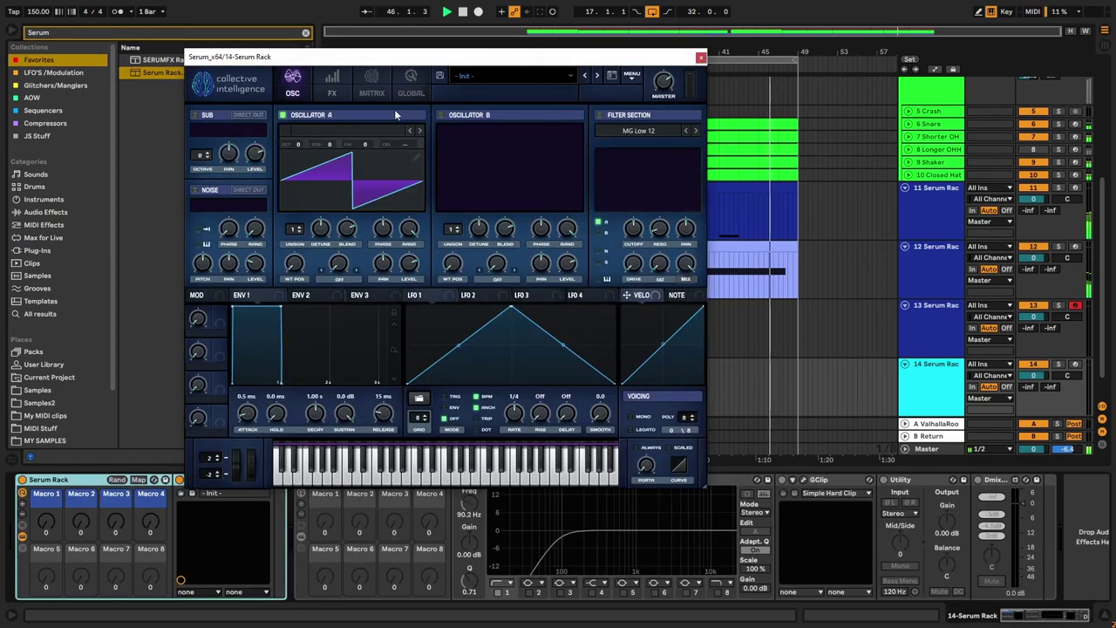
Step: Load the Folder wavetable from the PsyTables V4 Misc group into Oscillator A
click(357, 126)
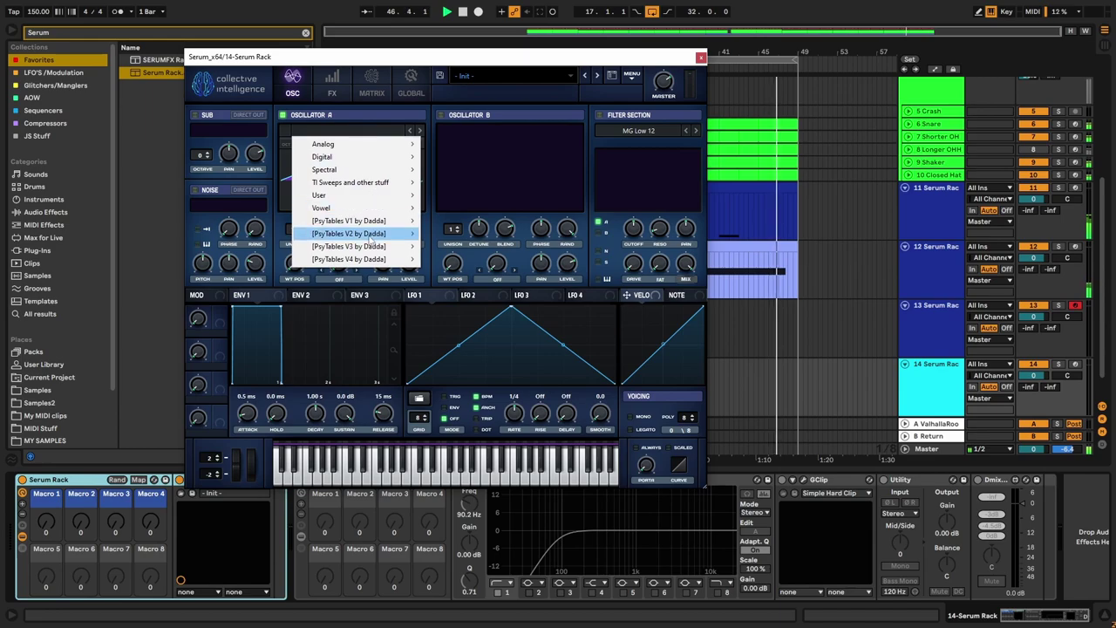
mouse_move(375, 259)
mouse_move(492, 312)
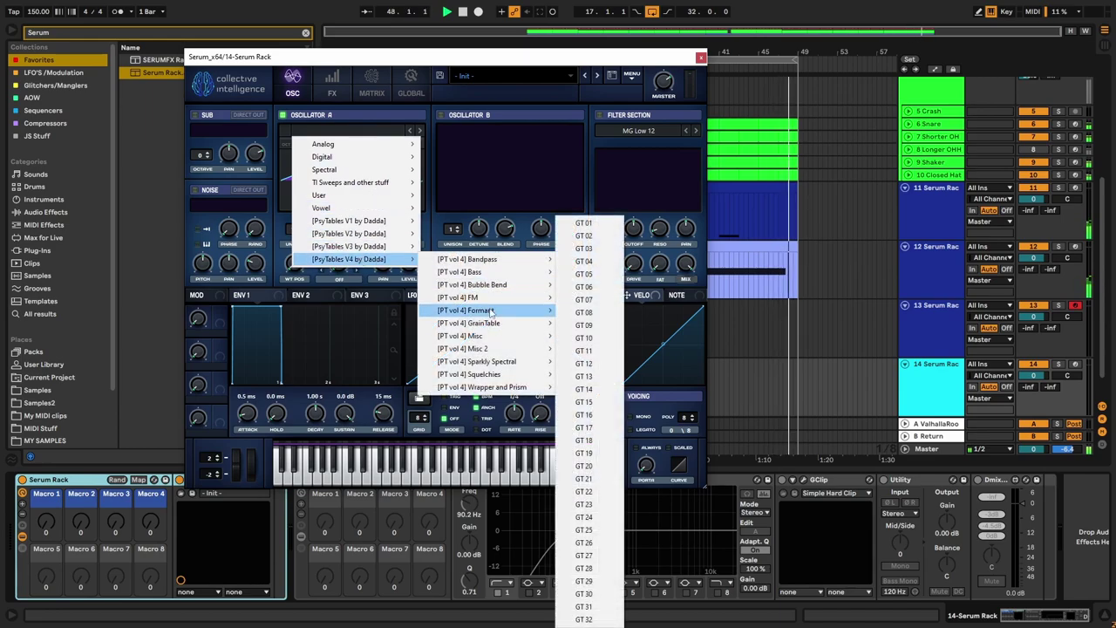
mouse_move(493, 380)
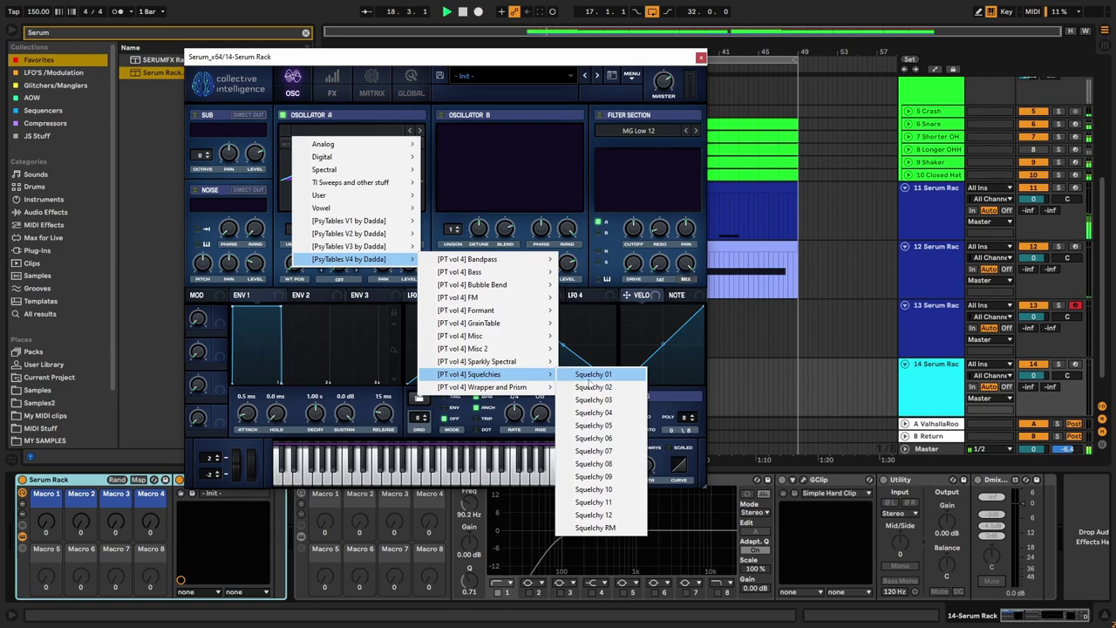
mouse_move(487, 337)
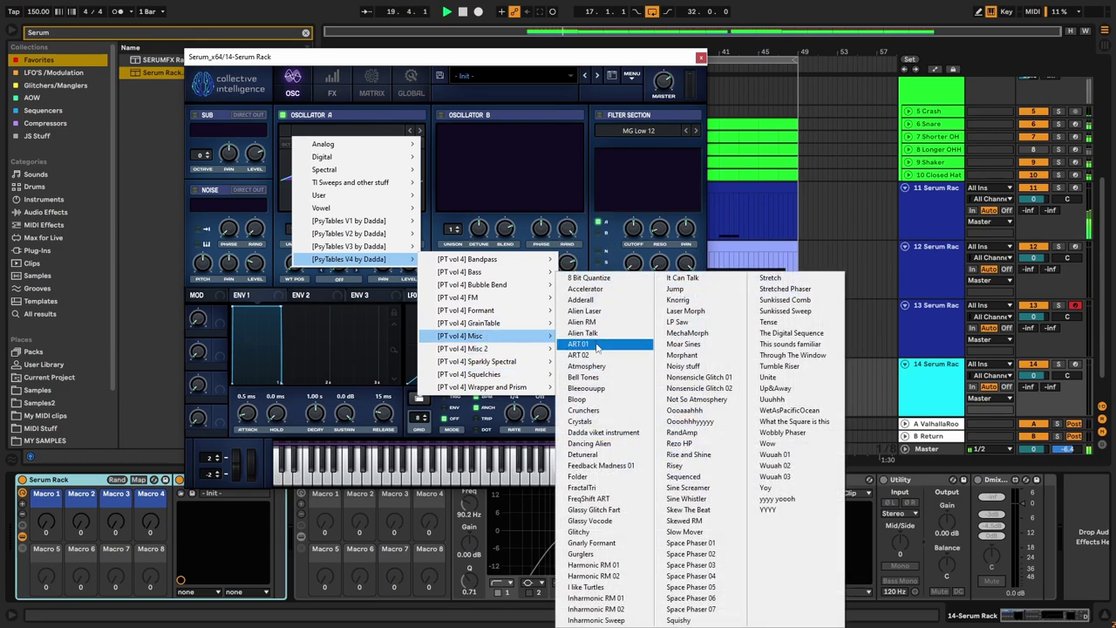
click(578, 476)
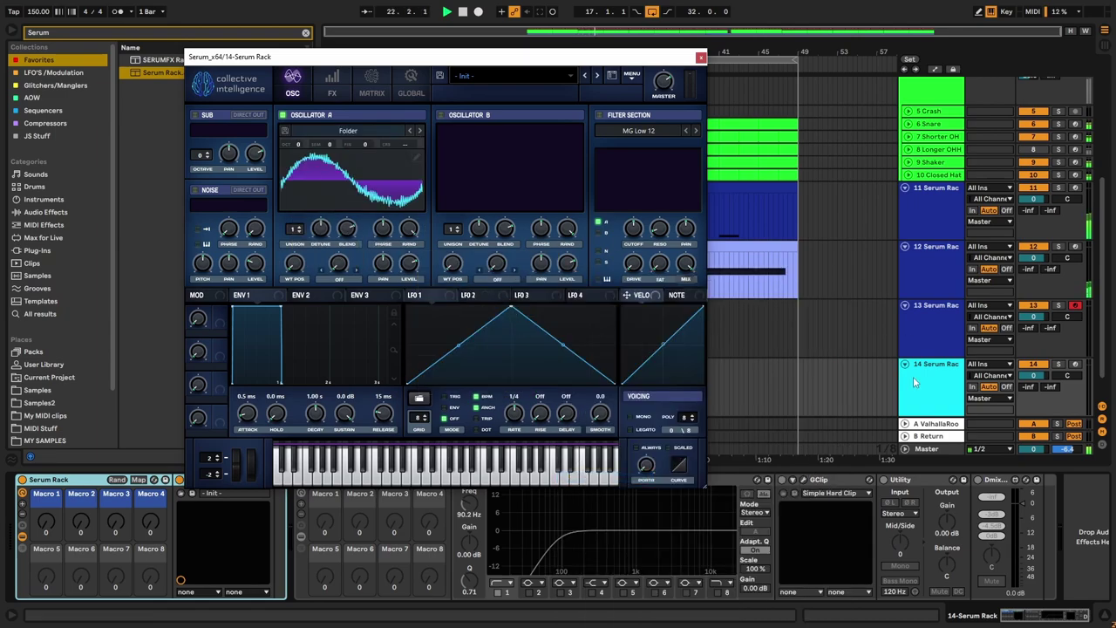
Step: Arm the 14 Serum Rack track and audition successive wavetables by sweeping their position, ending on FreqShift ART
click(1076, 364)
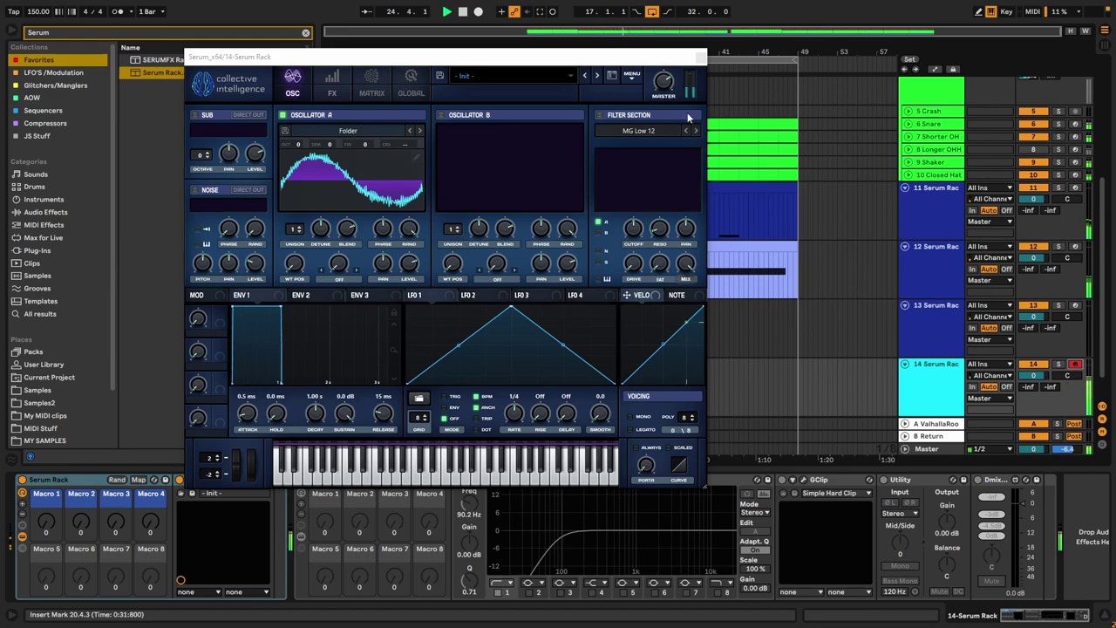
click(660, 106)
drag(295, 264, 316, 214)
click(420, 131)
drag(300, 265, 328, 157)
click(420, 130)
mouse_move(302, 270)
mouse_down()
mouse_move(277, 339)
mouse_move(279, 399)
mouse_move(305, 260)
mouse_up()
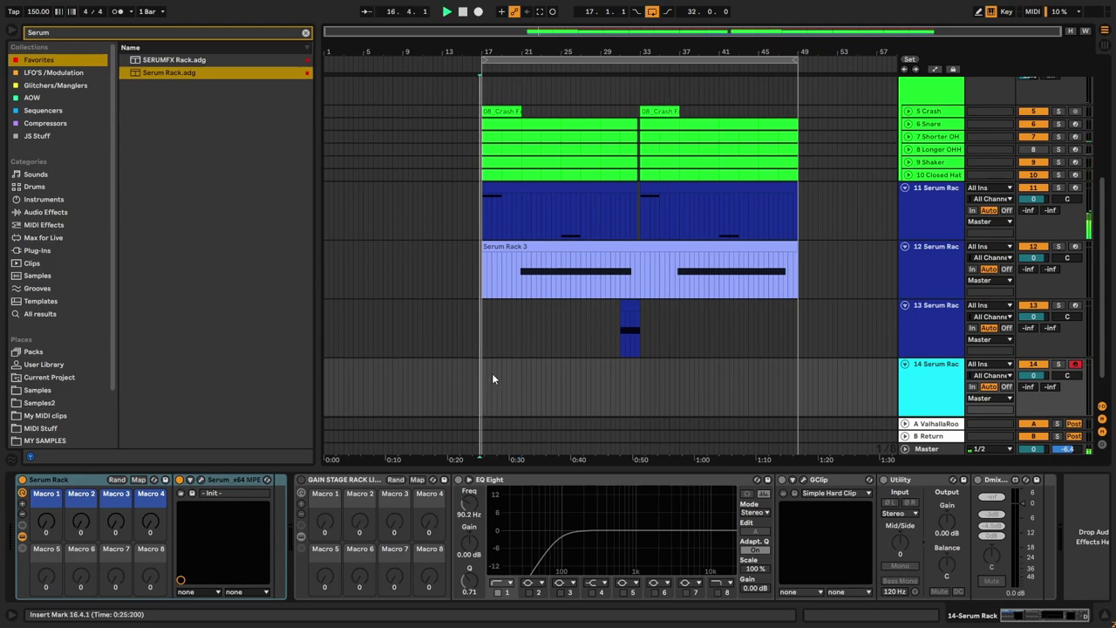
Step: Play the 13 Serum Rack fill from bar 31, setting its Utility gain to -11.1 dB and EQ Eight low cut to 225 Hz
click(625, 377)
scroll(719, 392, up, 3)
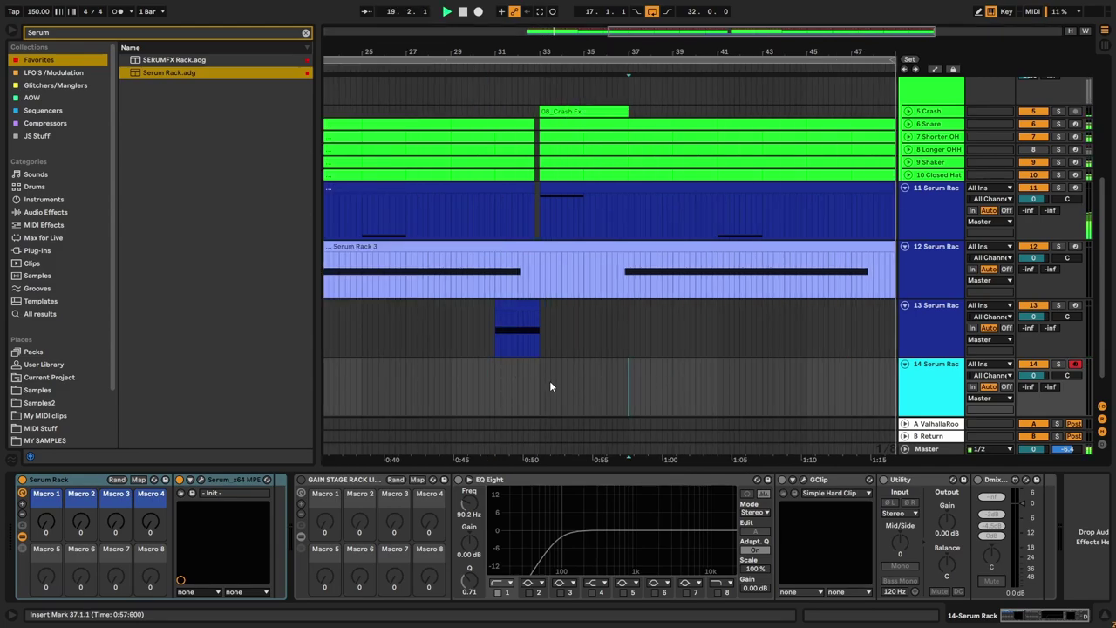
click(493, 380)
scroll(531, 347, up, 4)
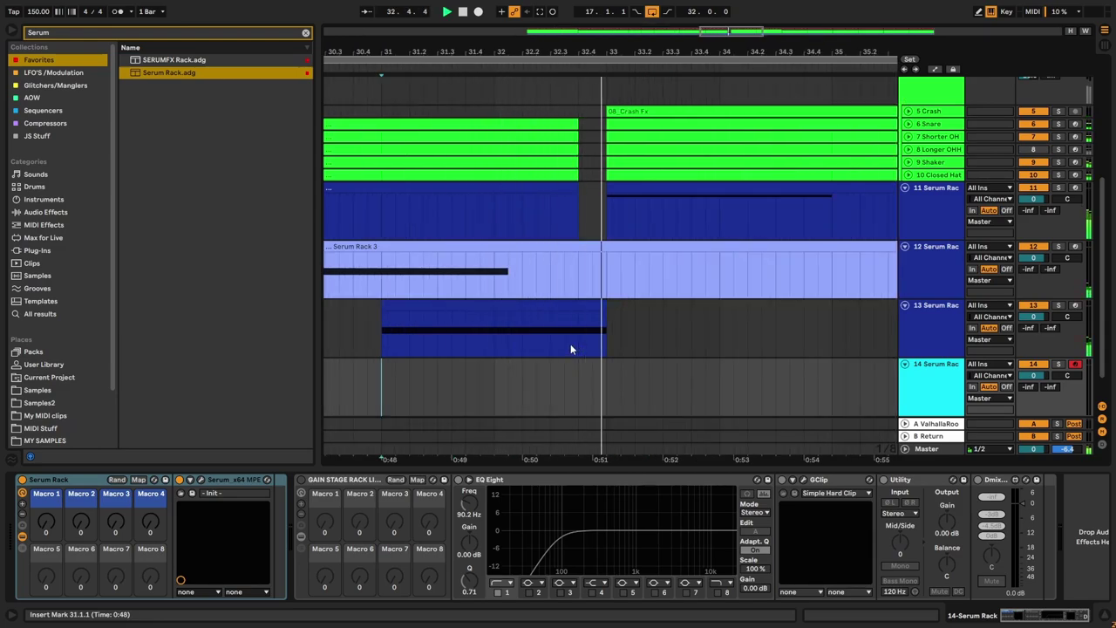
click(921, 337)
key(space)
key(space)
drag(949, 525, 950, 526)
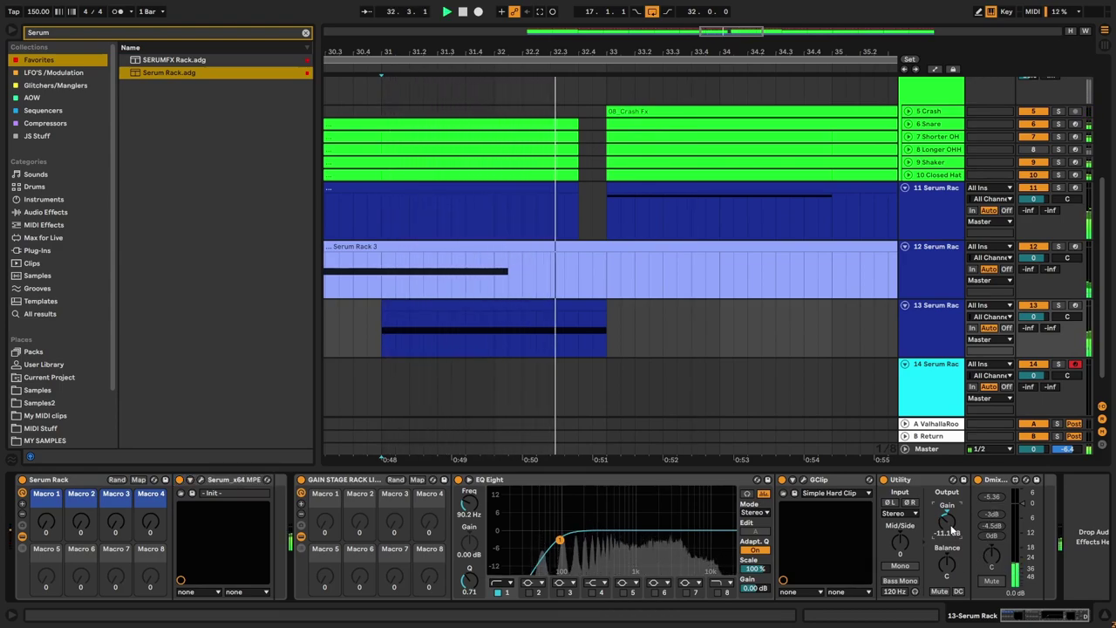
drag(469, 504, 469, 486)
scroll(699, 424, down, 5)
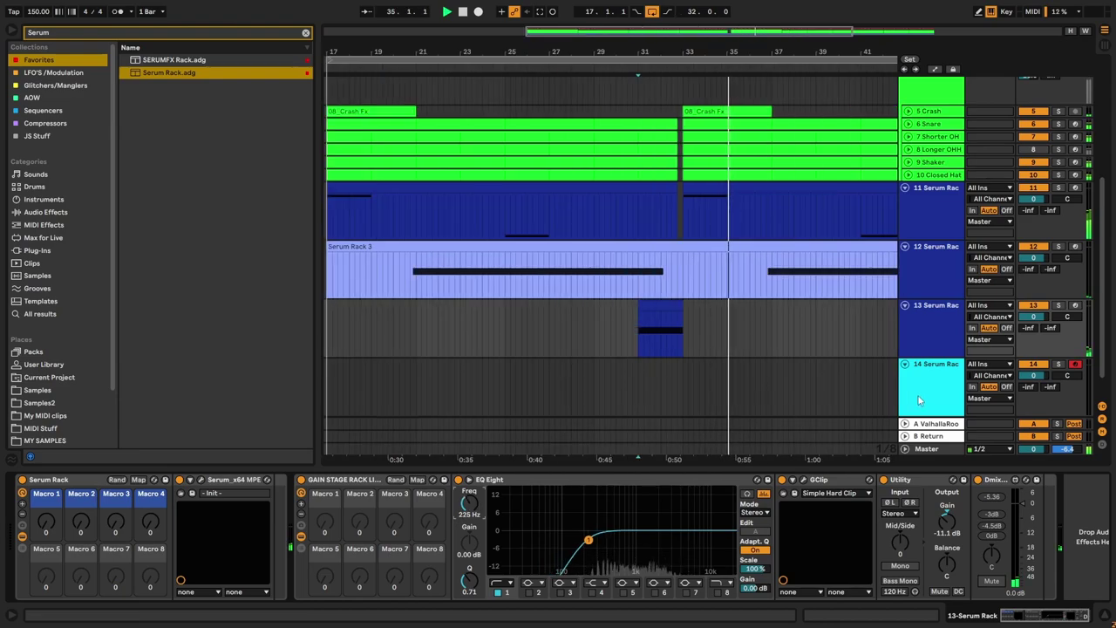
Step: Stop playback, mark 34.1.1 to 37.1.1 on the 14 Serum Rack track and enable its gain stage rack
scroll(829, 397, up, 4)
key(space)
drag(551, 386, 704, 385)
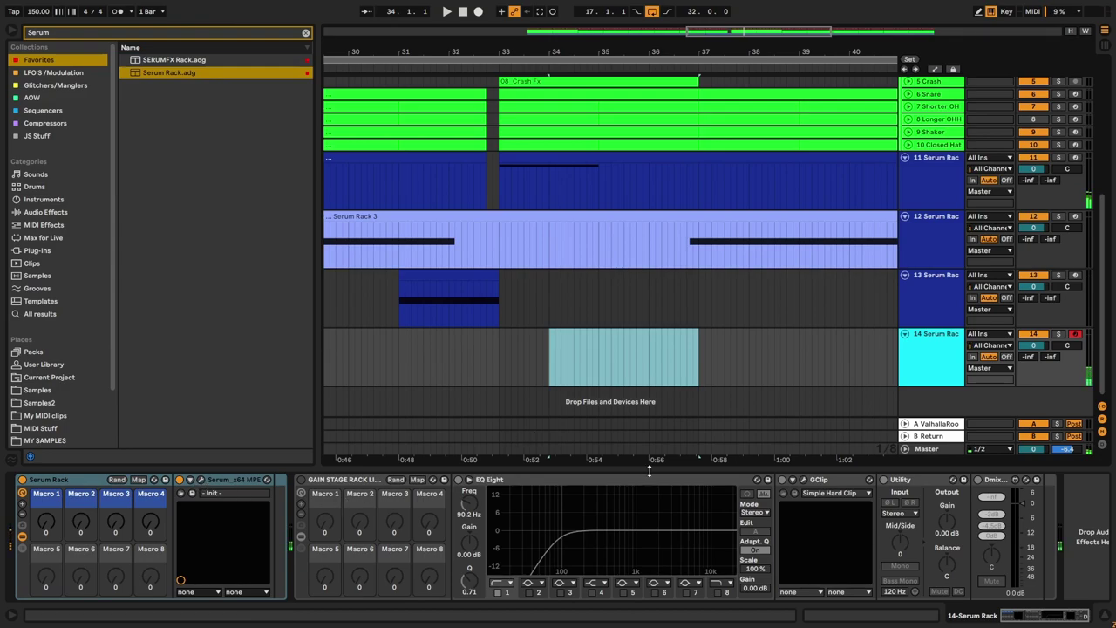
click(300, 486)
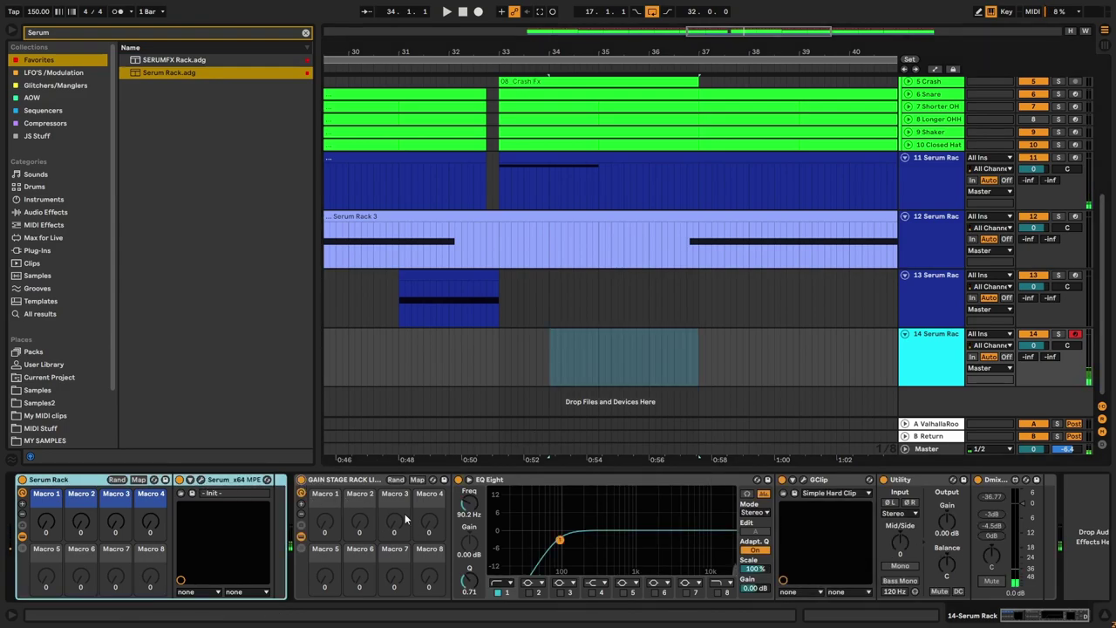
drag(552, 371, 529, 380)
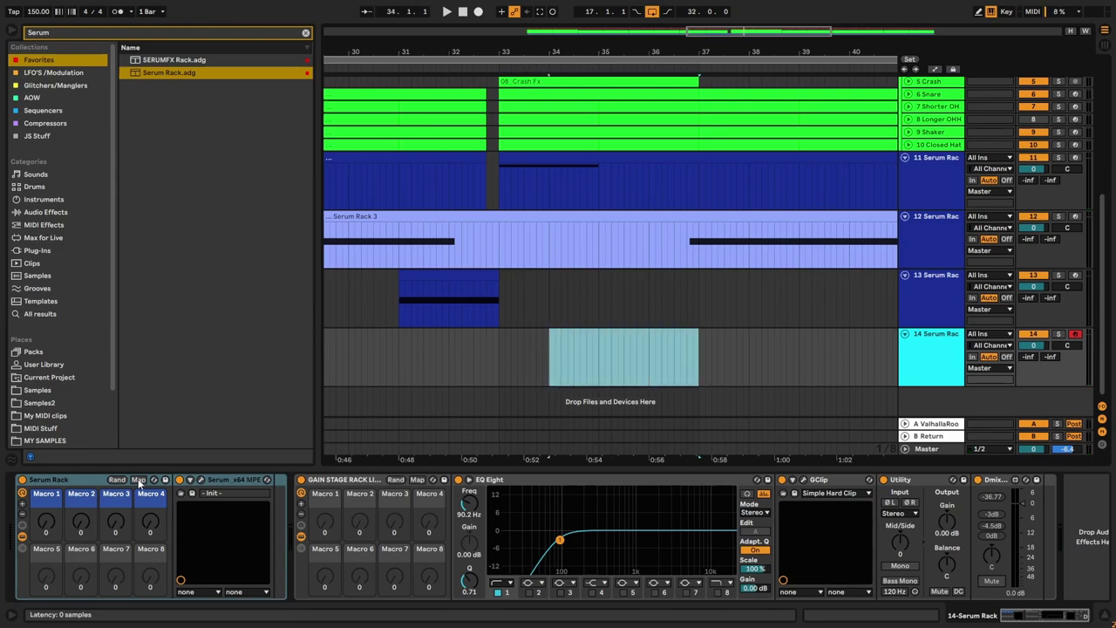
Step: Assign Macro 1 to Oscillator A's wavetable position, set unison to 3 voices and audition the FreqShift ART sweep
click(201, 480)
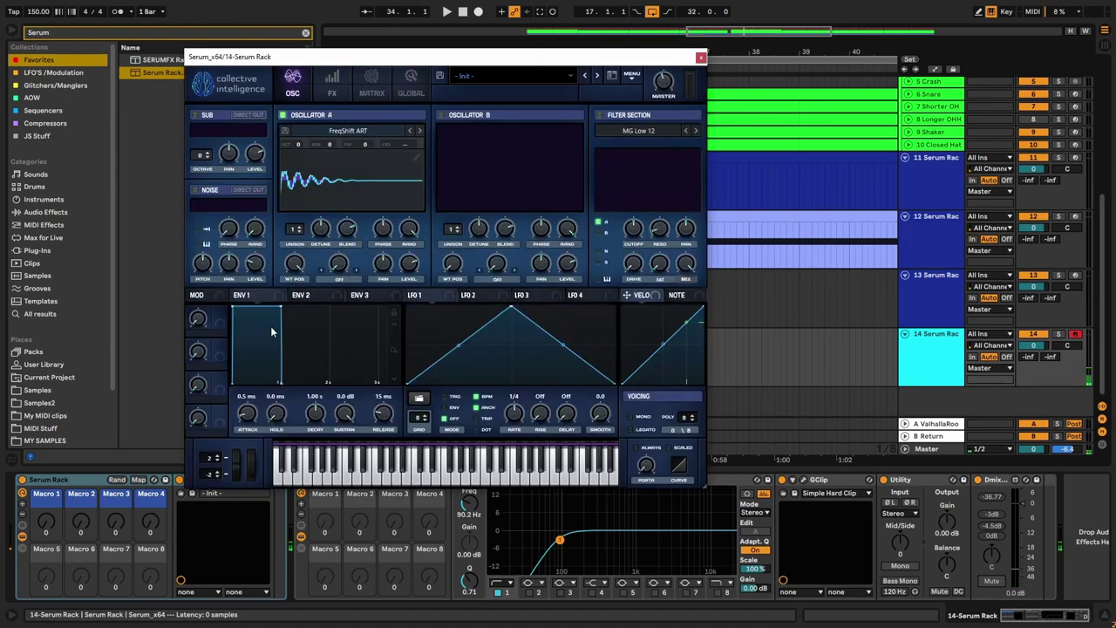
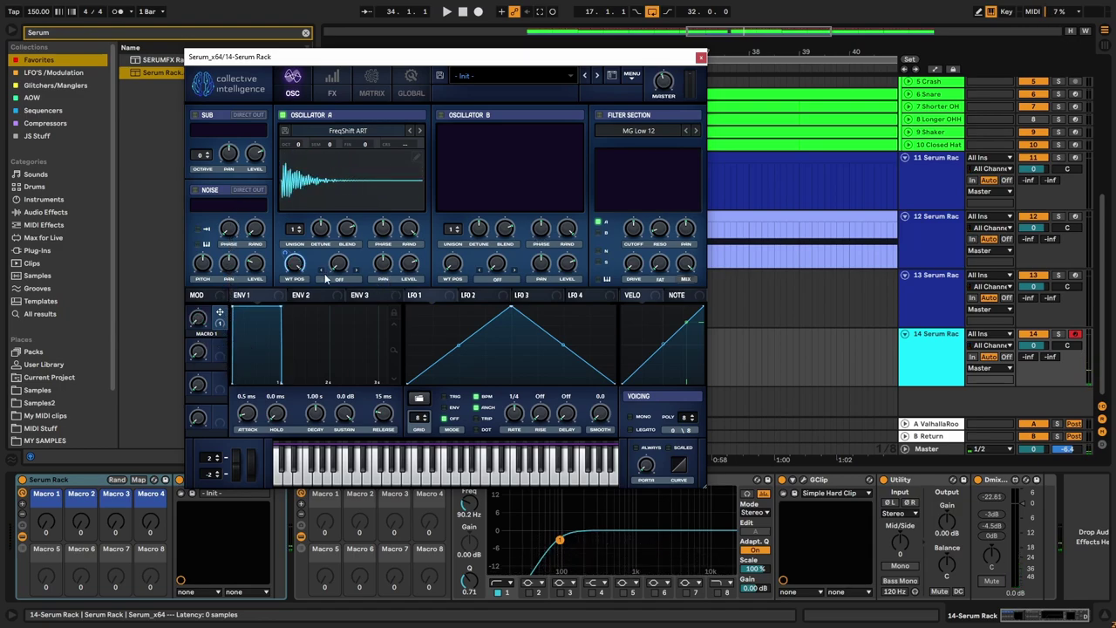
drag(296, 229, 308, 226)
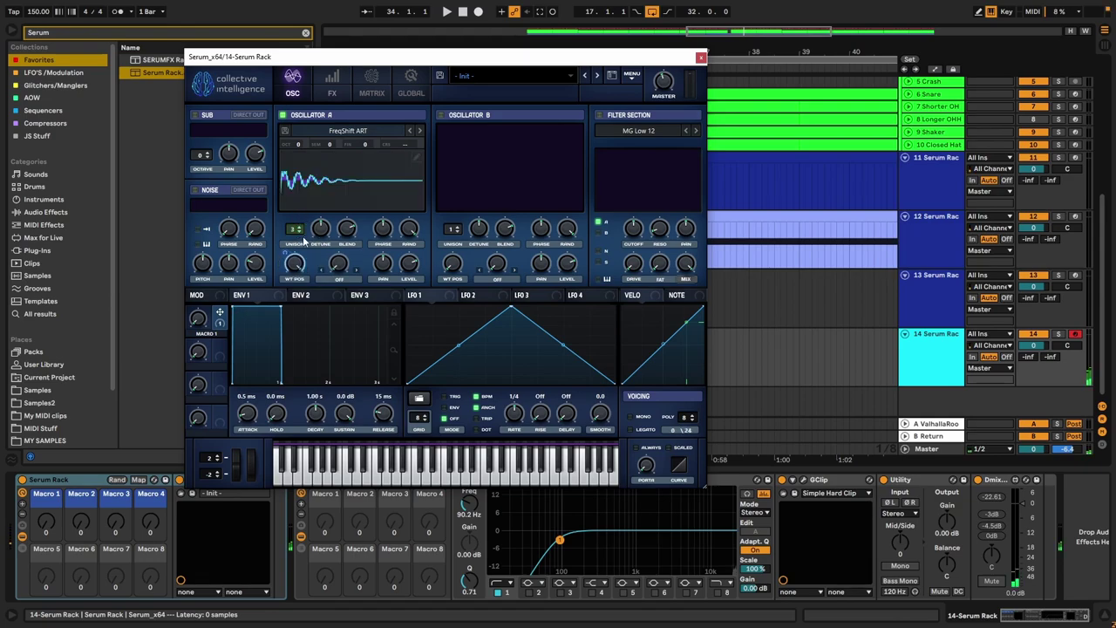
drag(203, 321, 221, 233)
click(418, 133)
click(409, 133)
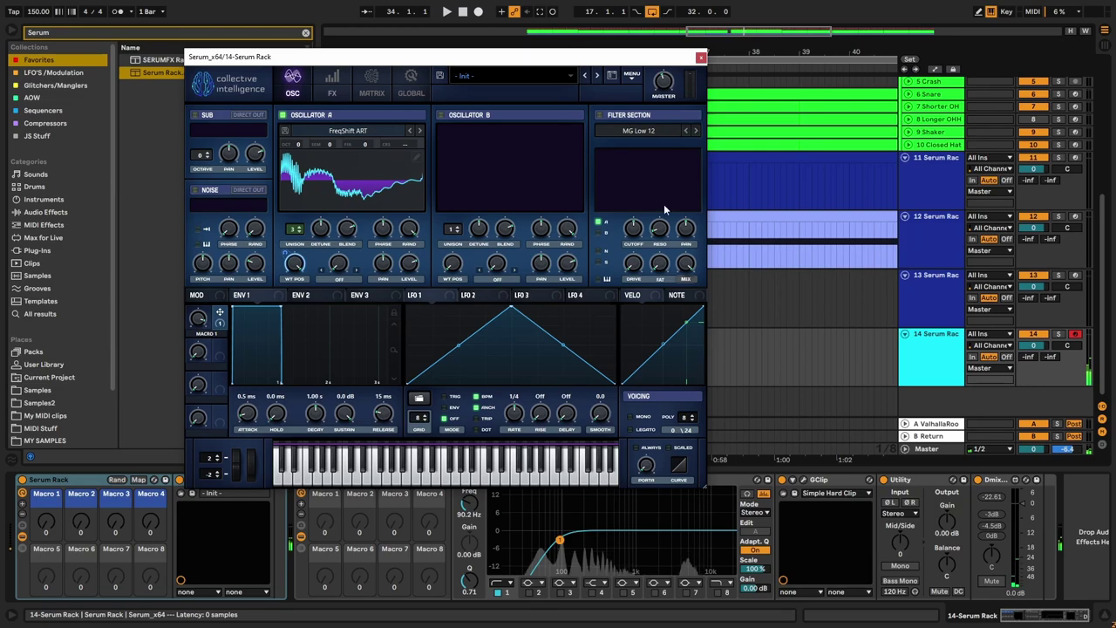
Step: Show Serum's effects beside the arrangement, solo the 13 and 14 Serum Rack tracks and play from 30.4.3
click(332, 87)
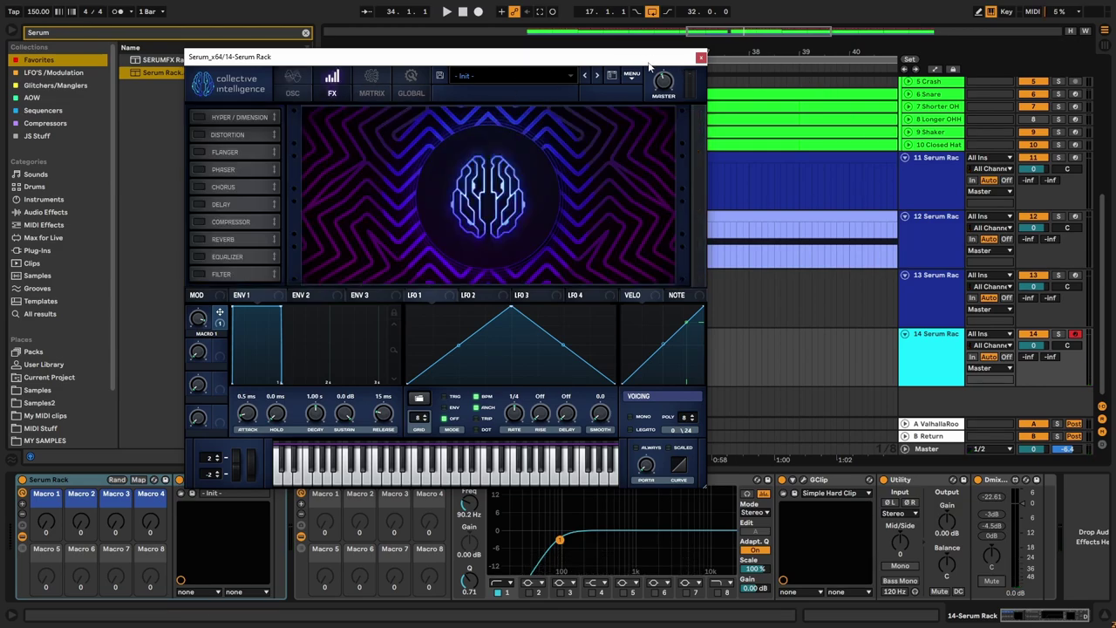
drag(648, 64, 375, 70)
click(612, 336)
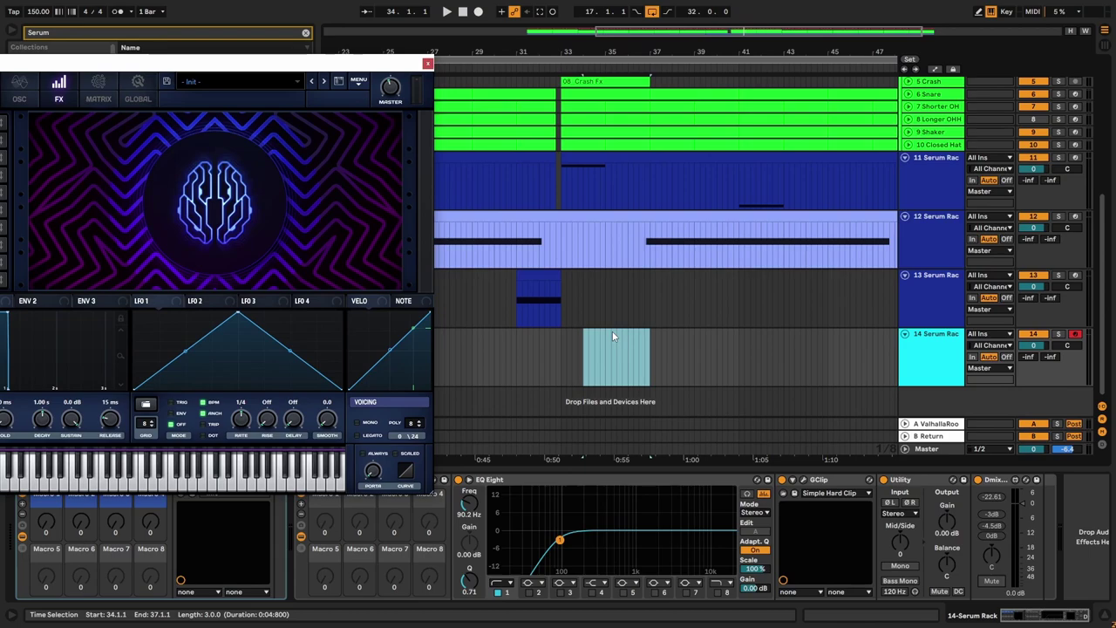
click(513, 349)
click(1059, 276)
key(space)
Step: Raise the 14 Serum Rack's Macro 1 to 126 during playback, then stop the transport
drag(216, 62, 245, 59)
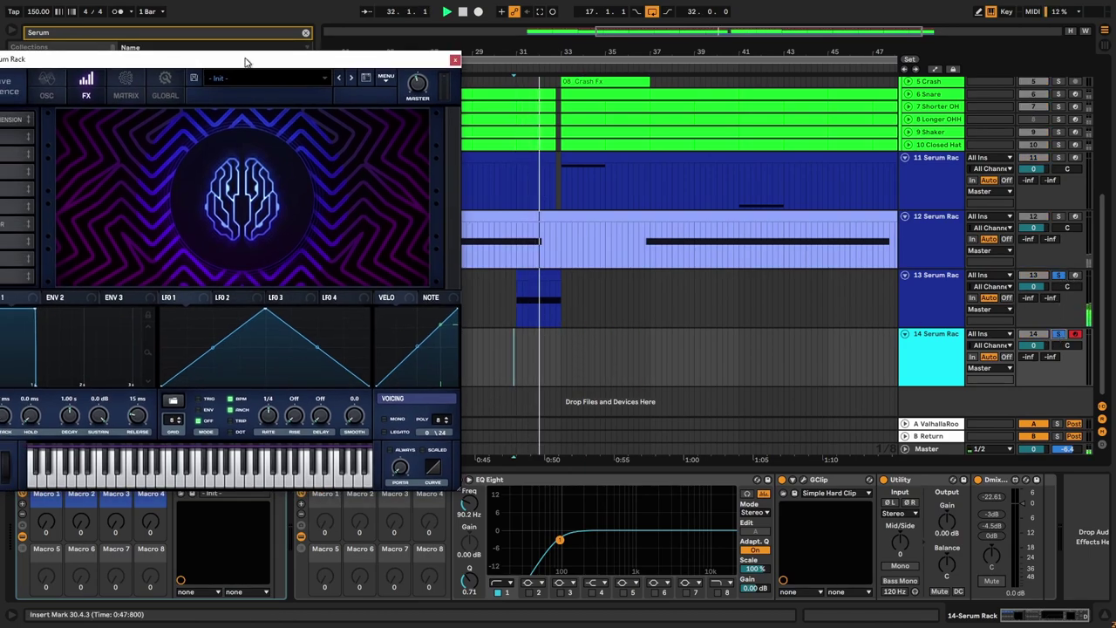
click(194, 540)
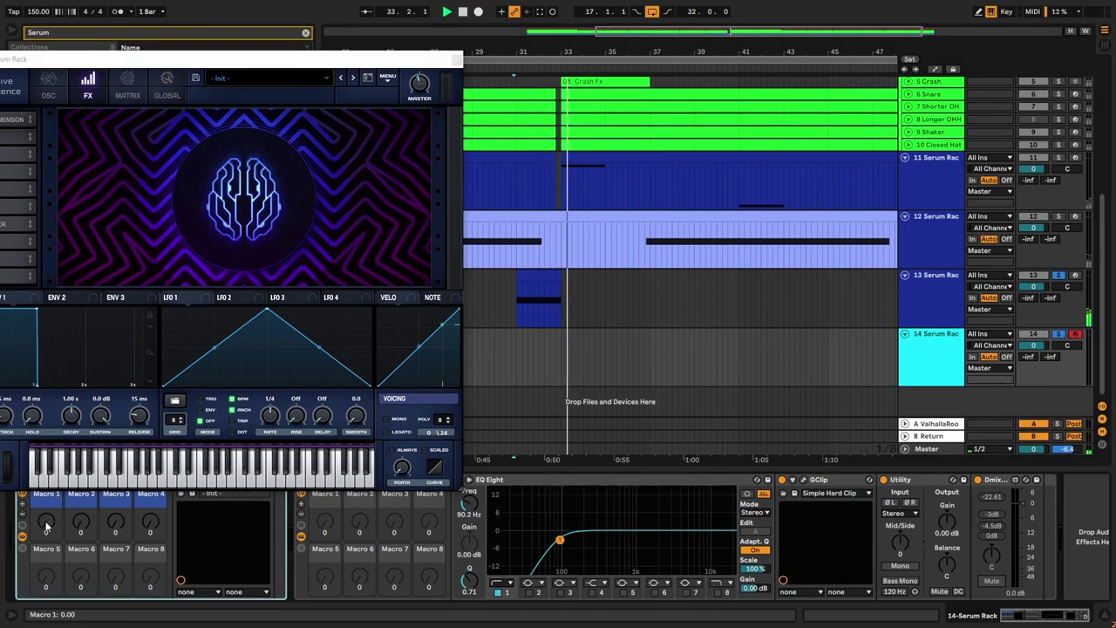
drag(45, 521, 45, 464)
key(space)
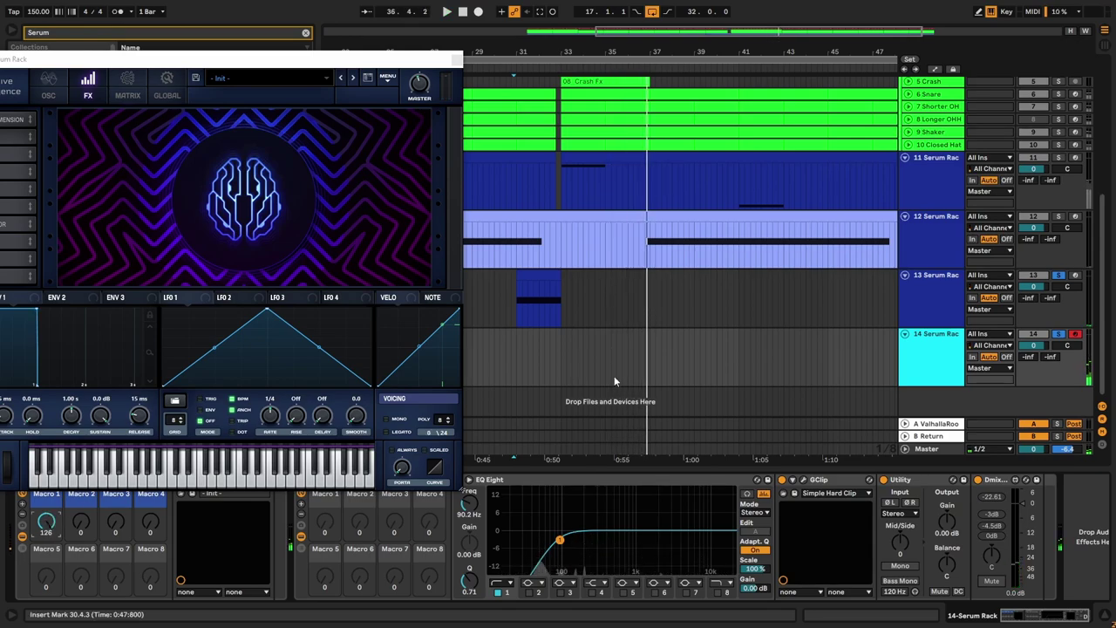
Step: Create a MIDI clip from 34.1.1 to 37.1.1 on the 14 Serum Rack track, fill it with one G#0 note and play it
scroll(589, 375, up, 3)
drag(524, 360, 676, 373)
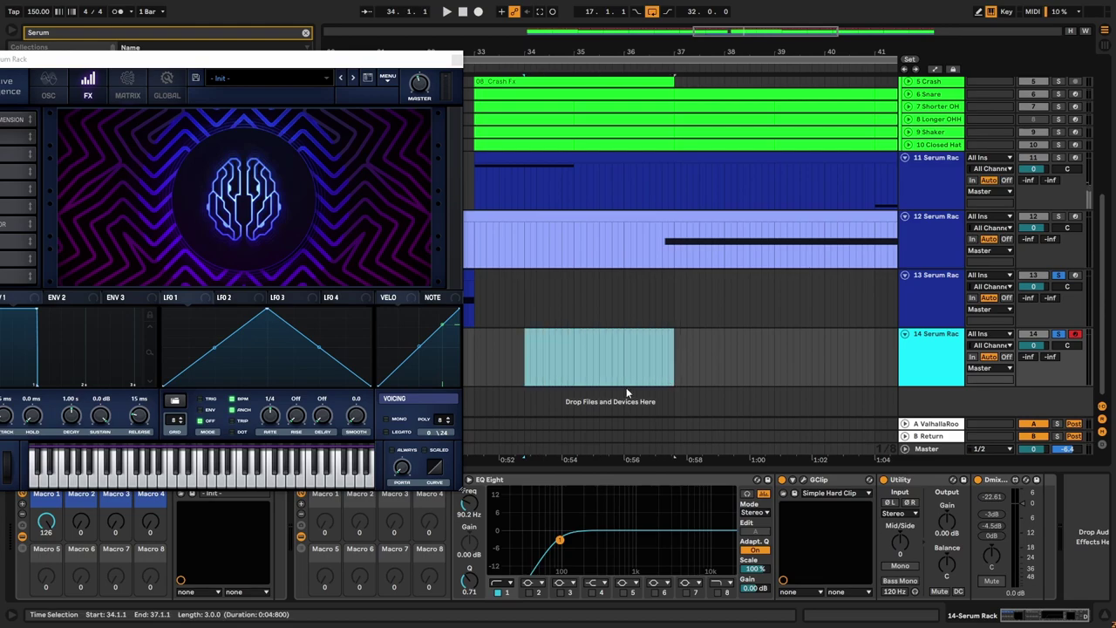
key(ctrl+shift+m)
scroll(234, 541, down, 5)
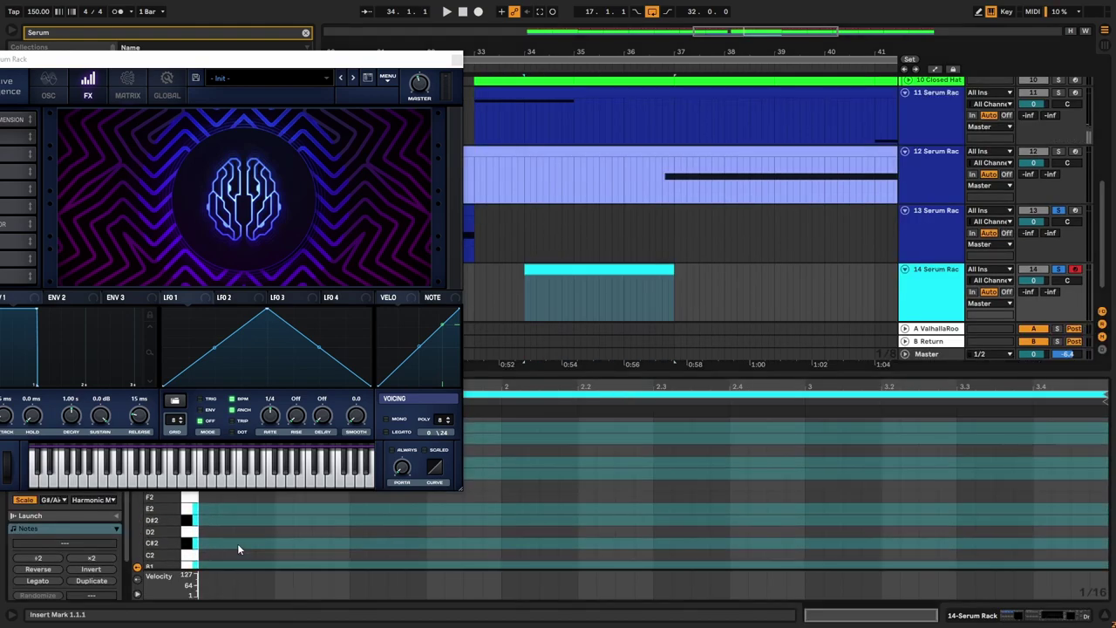
scroll(223, 544, down, 6)
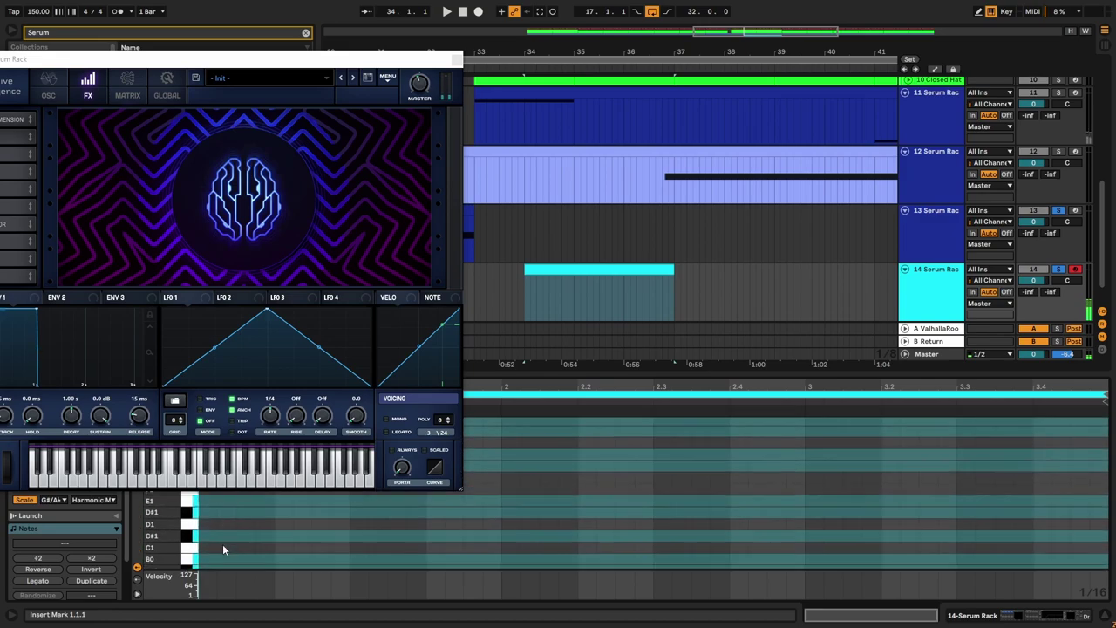
double_click(206, 527)
drag(215, 528, 1108, 556)
key(space)
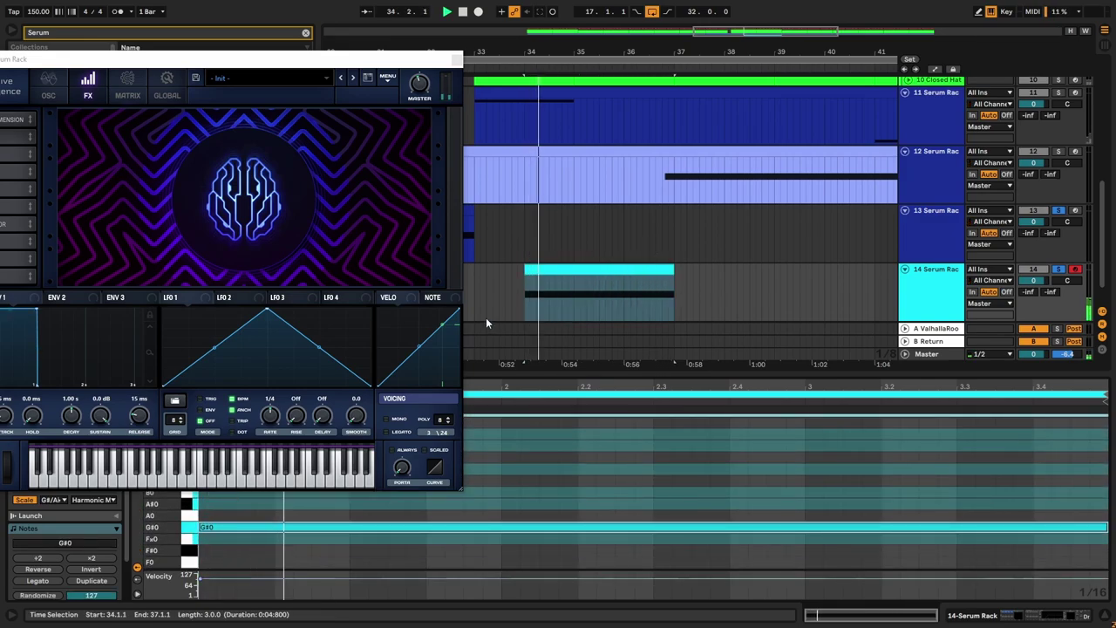
Step: Automate the 14 Serum Rack's Macro 1 to ramp up from 0 to 127 across its clip, auditioning from 33.4.3
drag(290, 59, 225, 26)
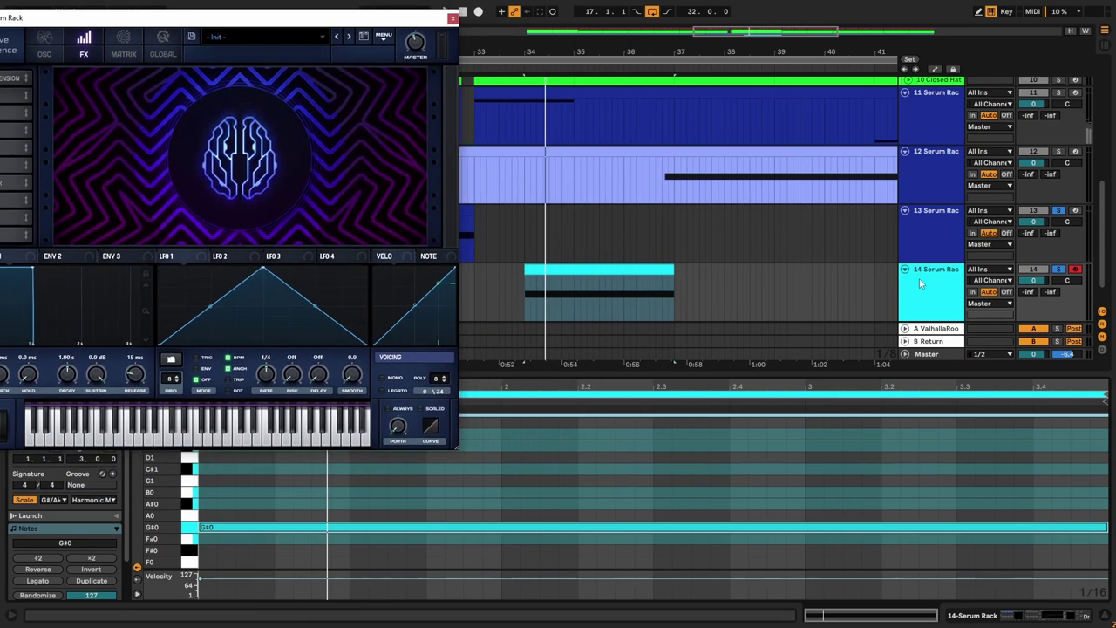
key(d)
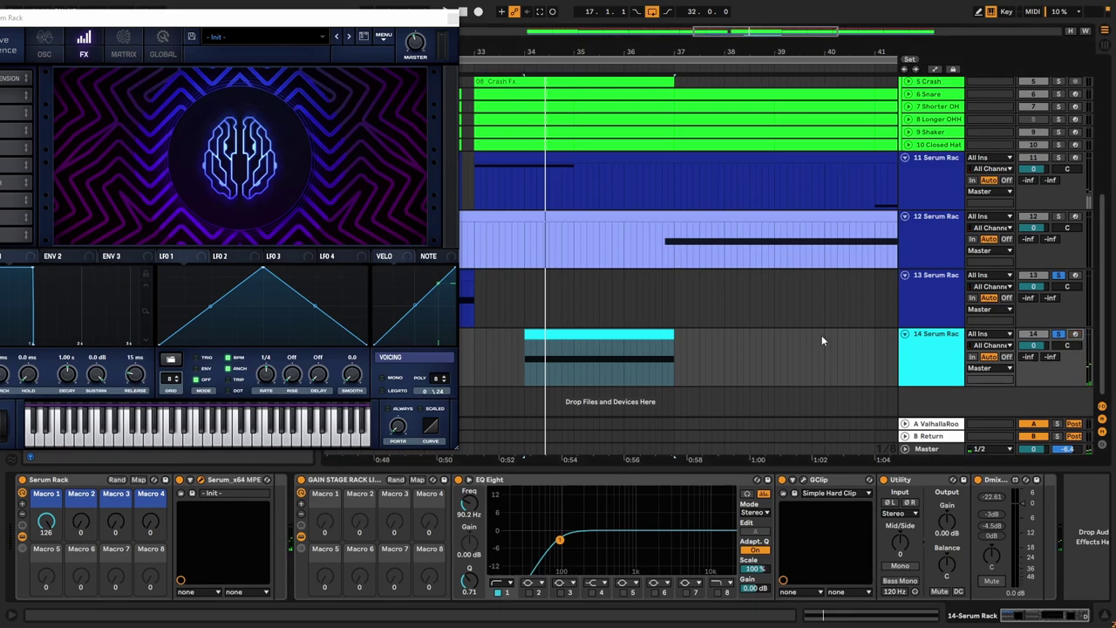
click(517, 368)
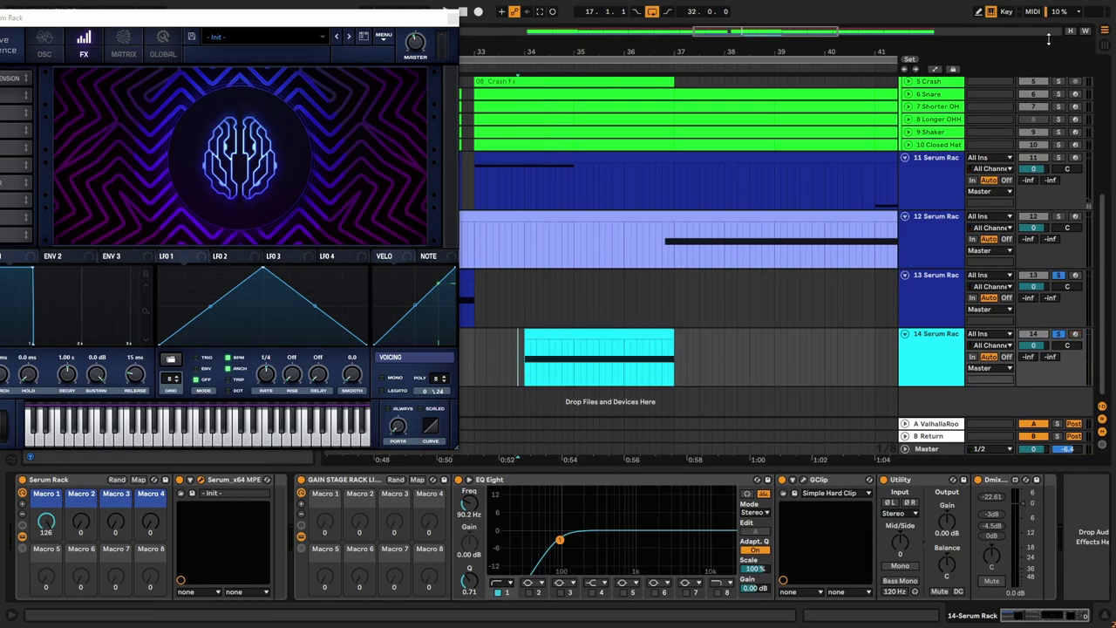
click(990, 12)
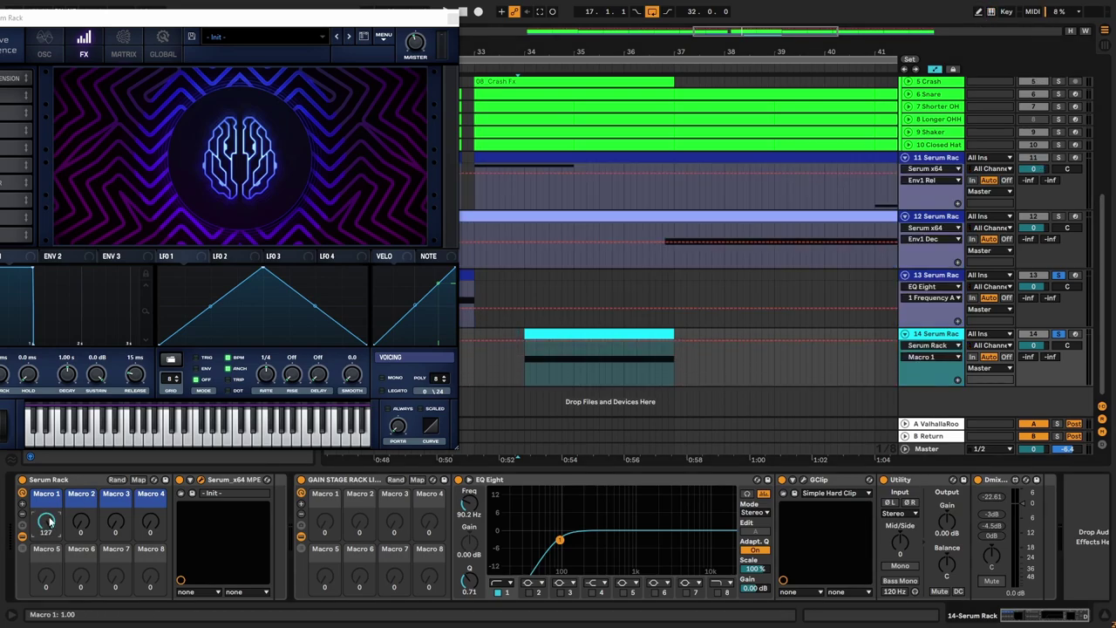
drag(675, 342, 675, 386)
key(space)
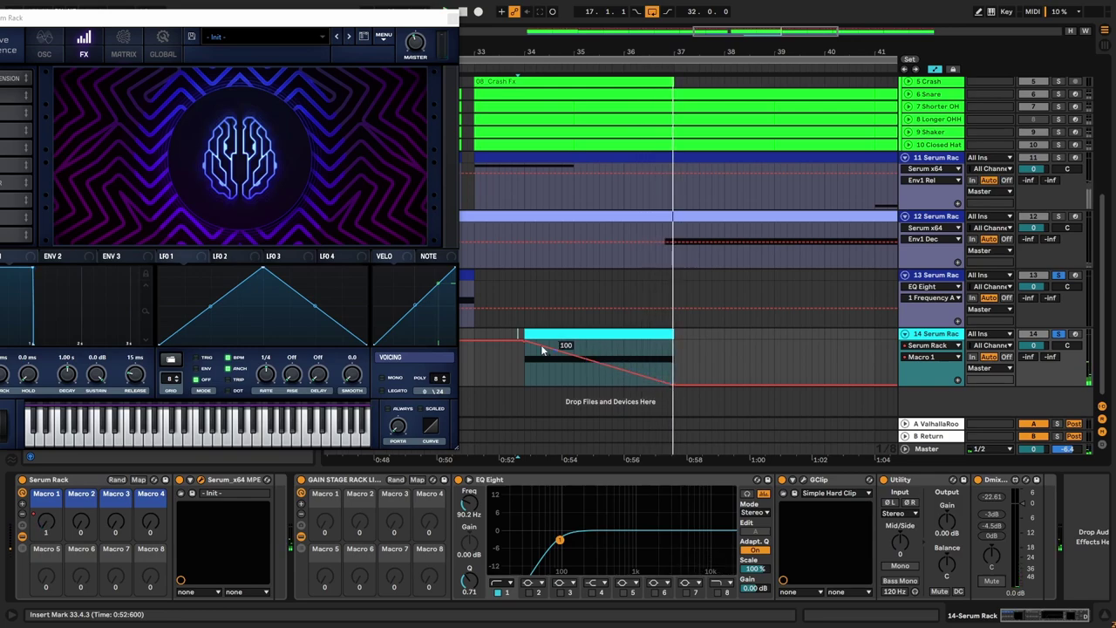
drag(526, 345, 536, 379)
drag(674, 383, 667, 340)
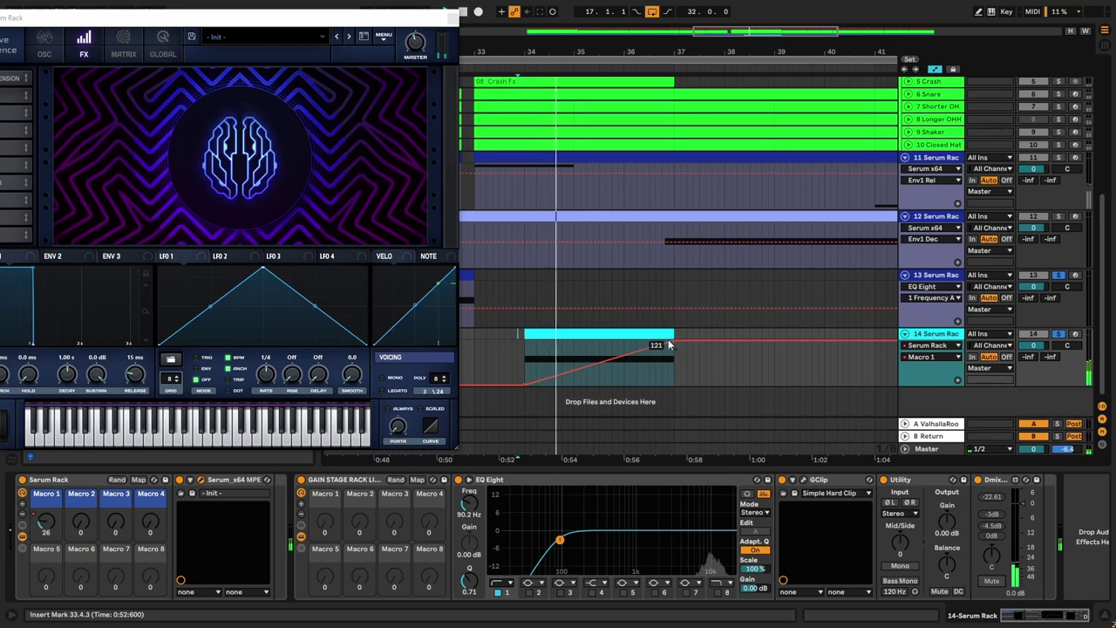
Step: Play from 26.1.3 with the 13 and 14 Serum Rack tracks unsoloed, and hide the automation lanes
scroll(668, 341, down, 5)
click(620, 342)
click(572, 349)
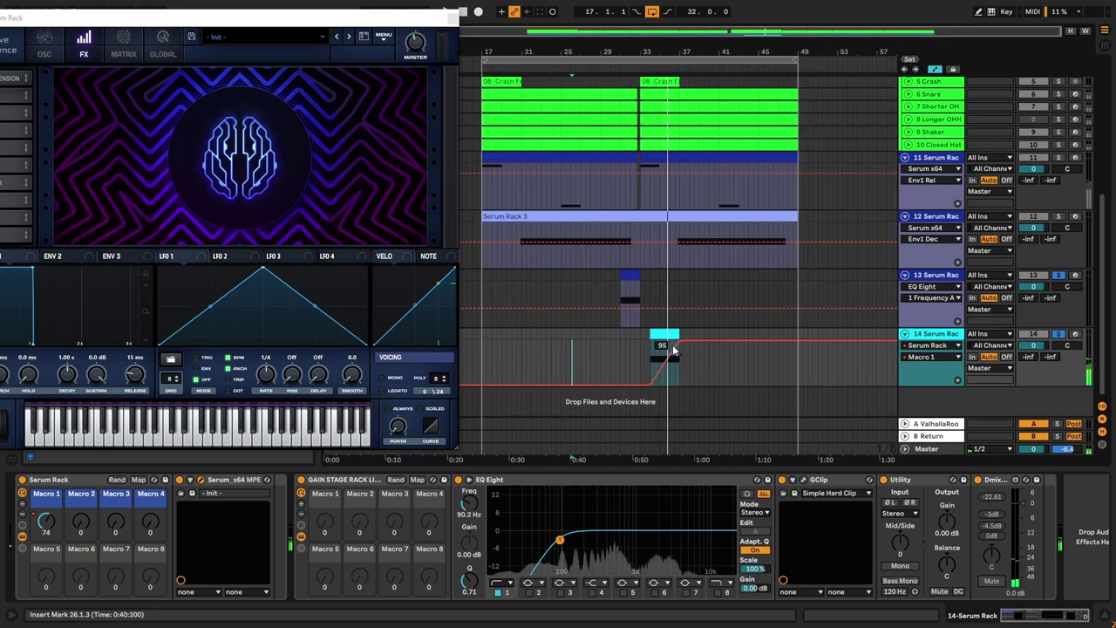
scroll(672, 349, up, 3)
click(646, 336)
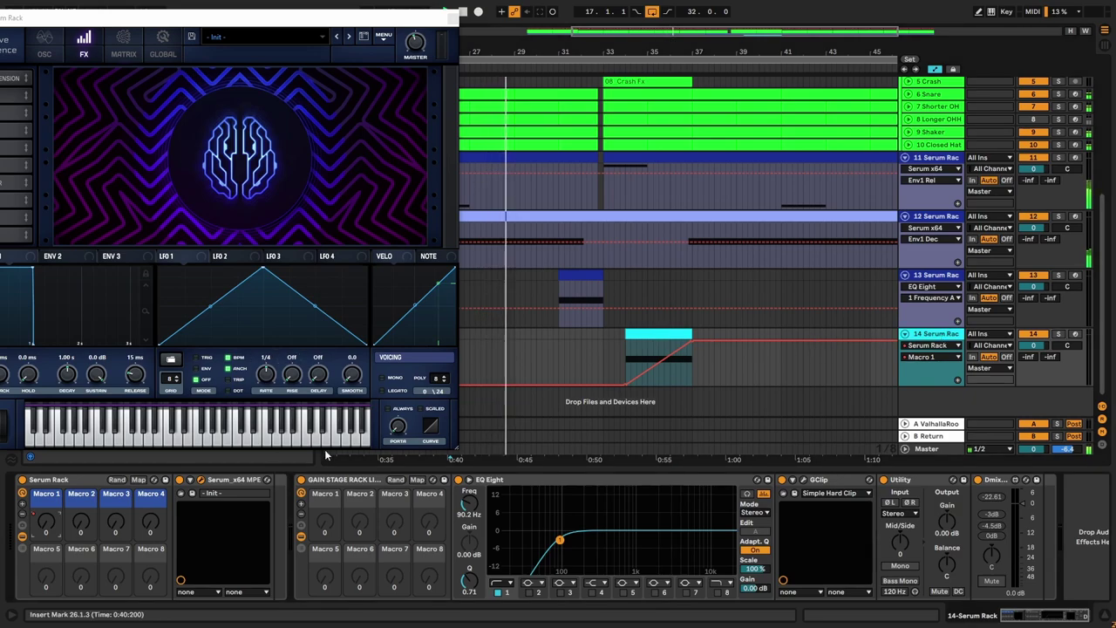
key(a)
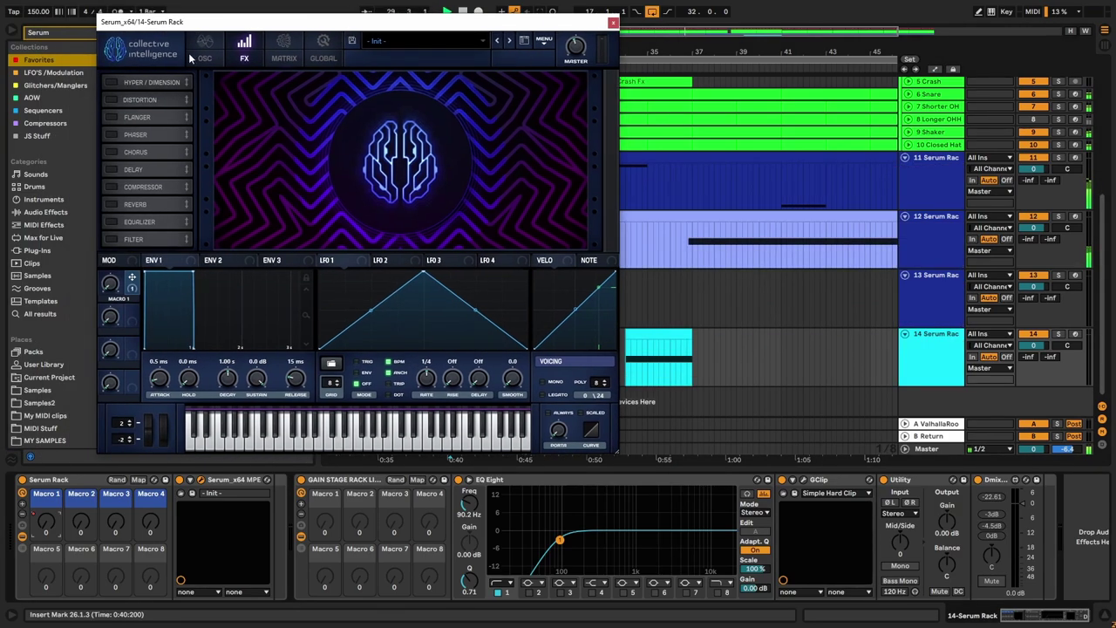
Step: Enable Serum's reverb on the 14 Serum Rack and set EQ Eight's low-cut frequency to 212 Hz
click(204, 54)
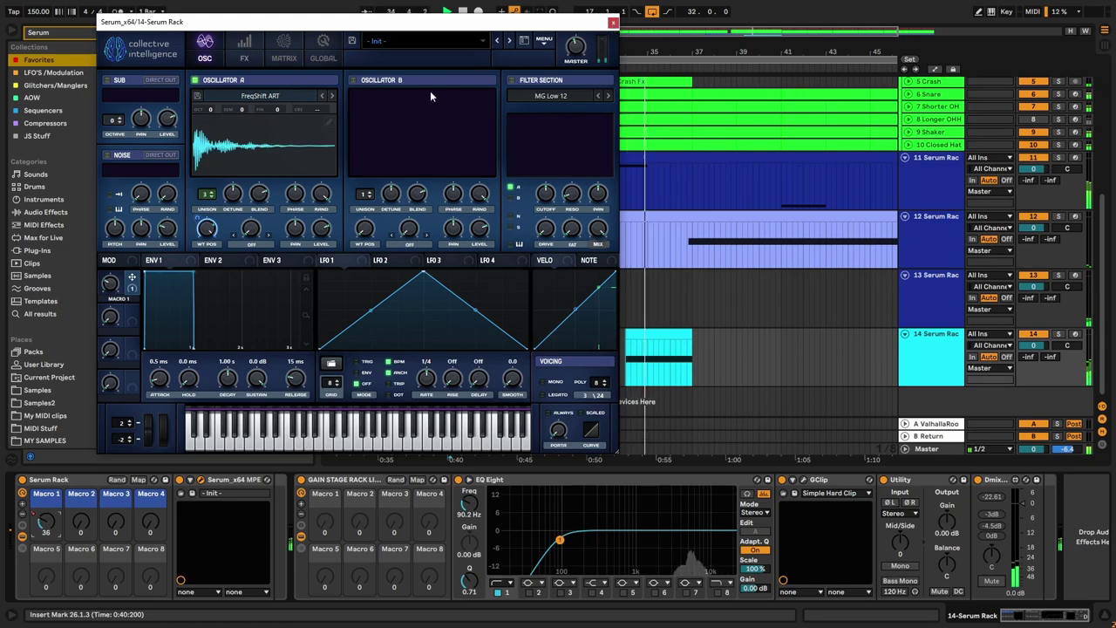
click(245, 53)
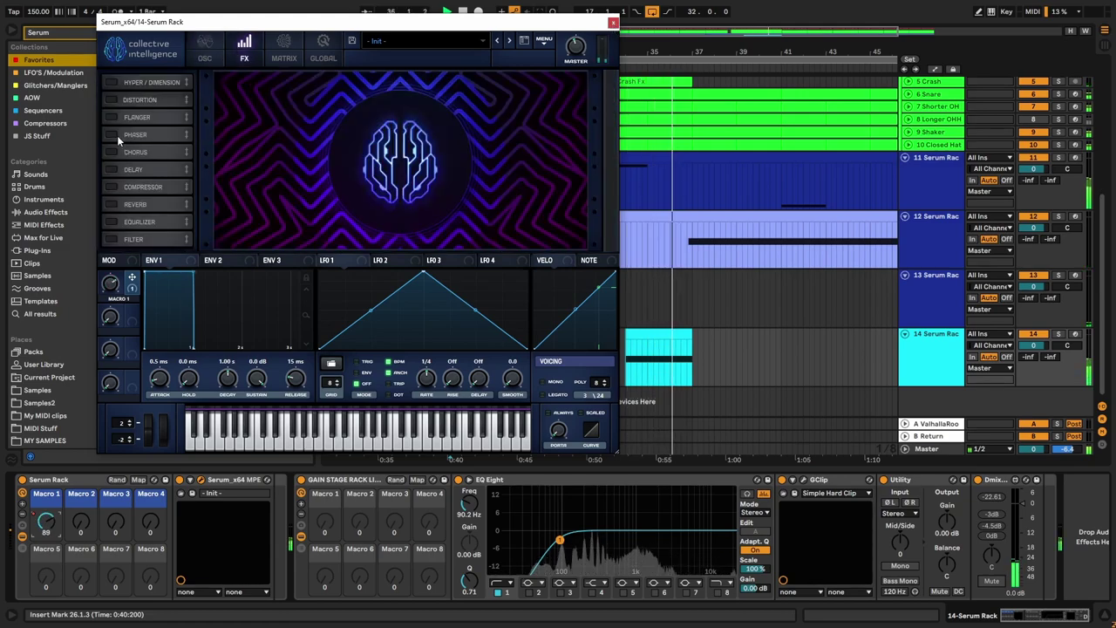
click(112, 204)
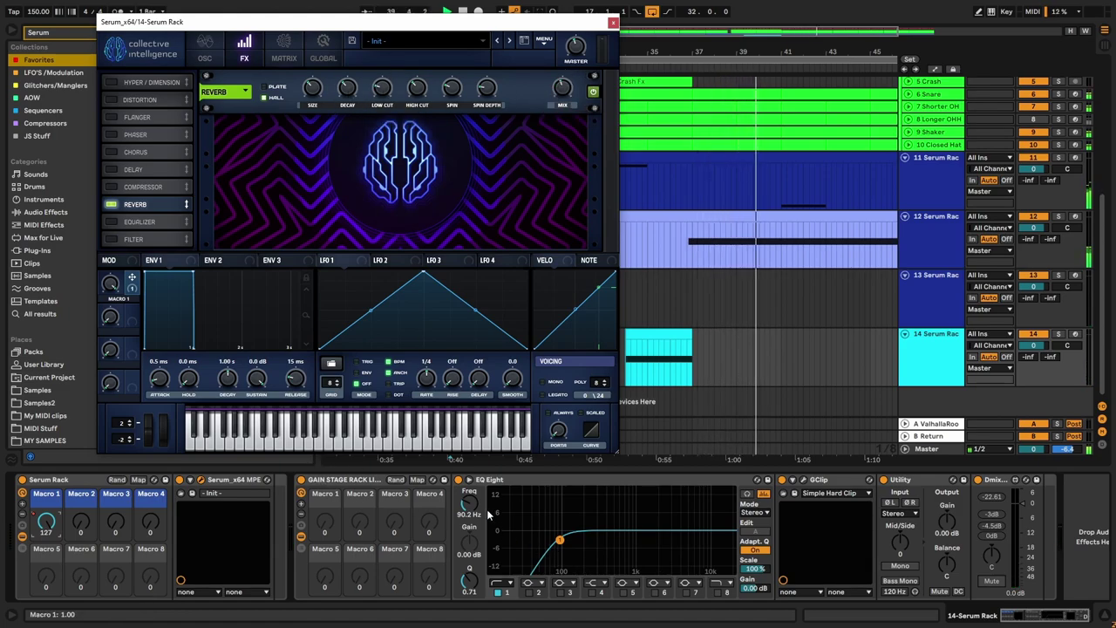
scroll(469, 501, up, 5)
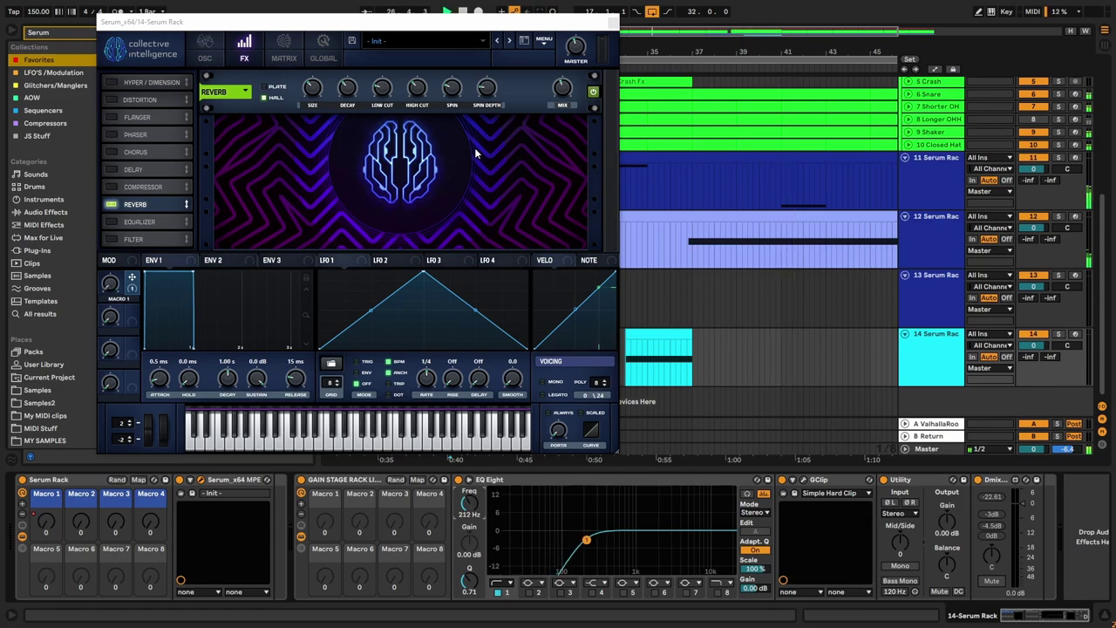
Step: Enable Serum's MG Low 12 filter and assign Macro 1 to its cutoff
click(216, 47)
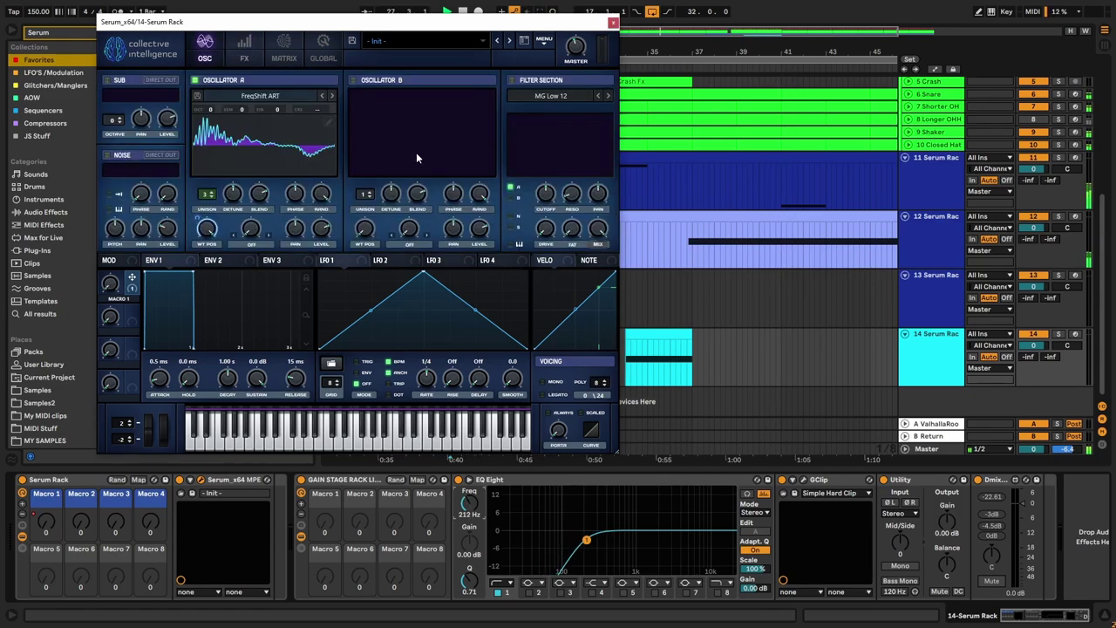
click(512, 80)
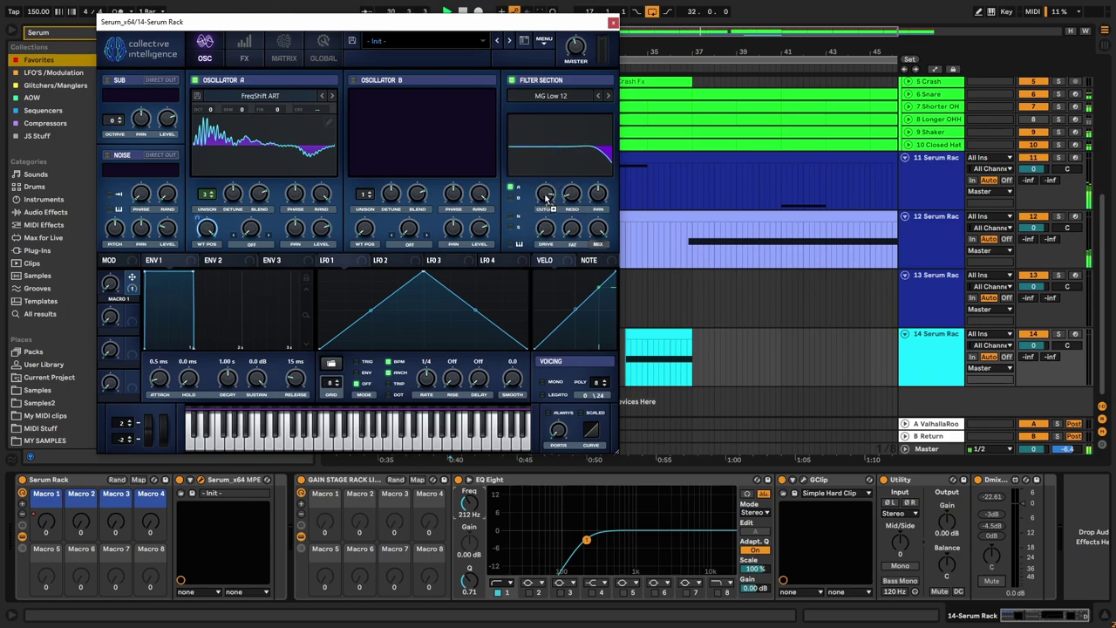
mouse_move(535, 188)
mouse_down()
mouse_move(531, 199)
mouse_move(548, 192)
mouse_up()
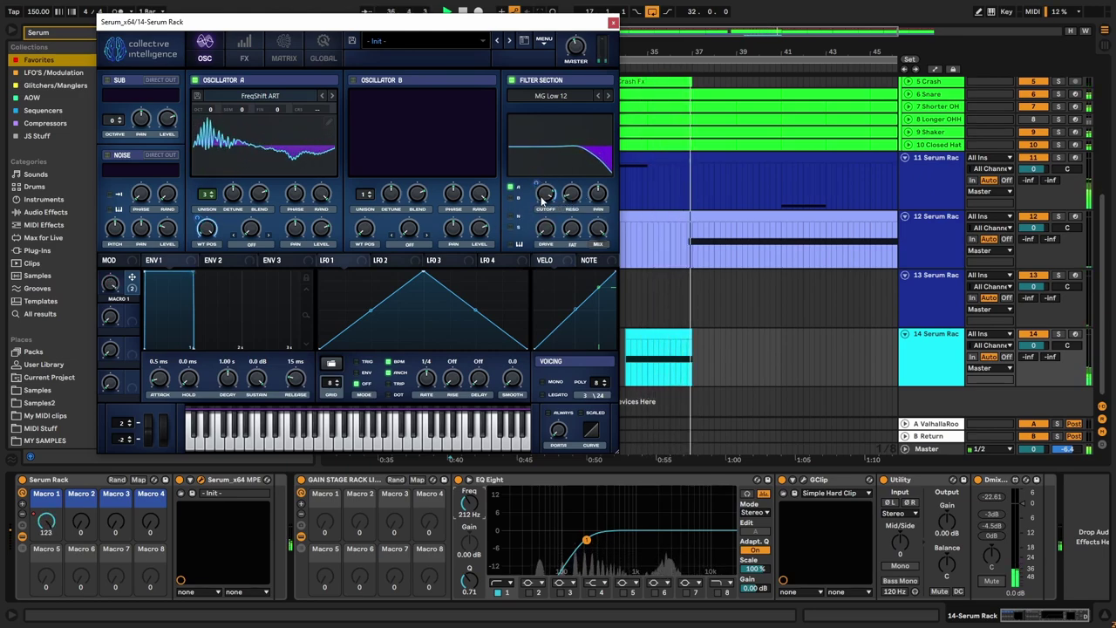
Step: Uncover the arrangement behind Serum's effects page and play from the 13 Serum Rack clip at 31.1.1 to hear both parts together
click(244, 48)
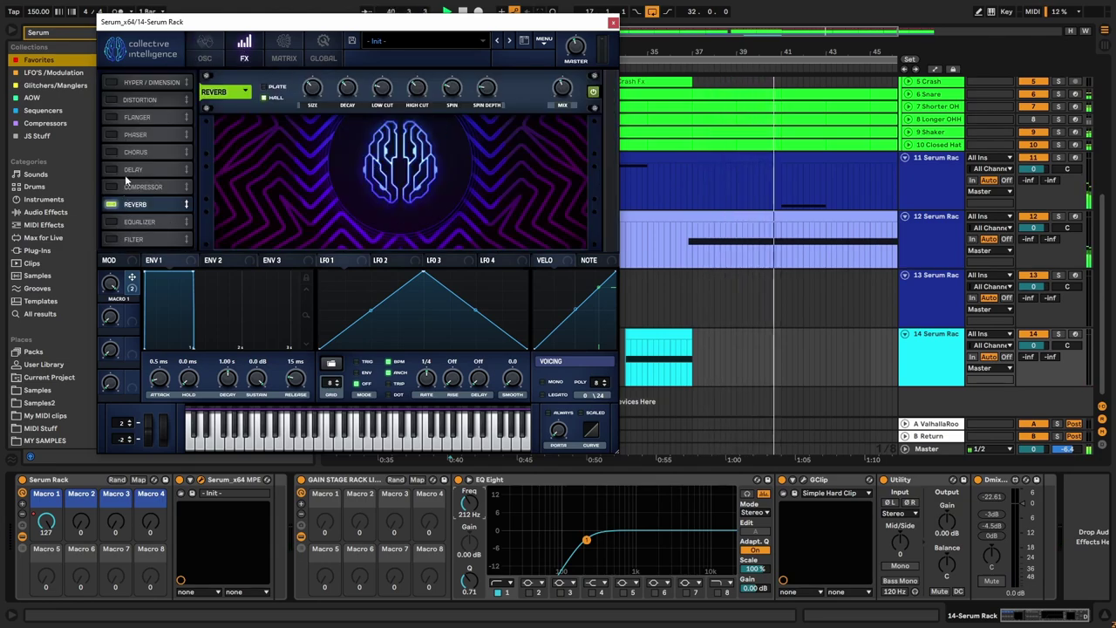
drag(566, 23, 375, 47)
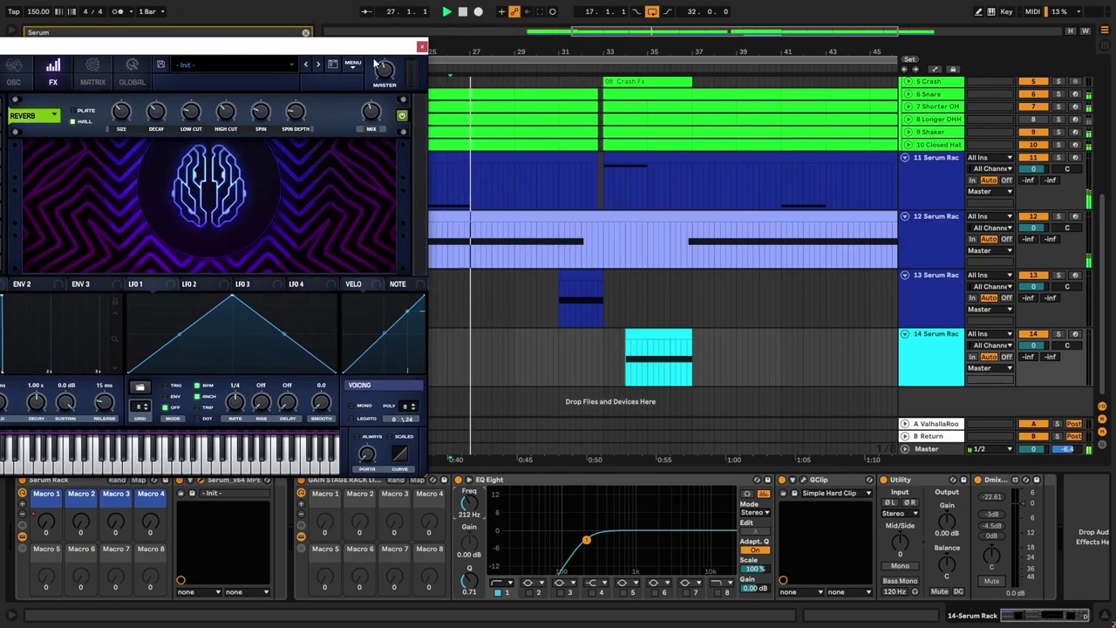
click(590, 275)
key(space)
key(space)
scroll(594, 290, up, 4)
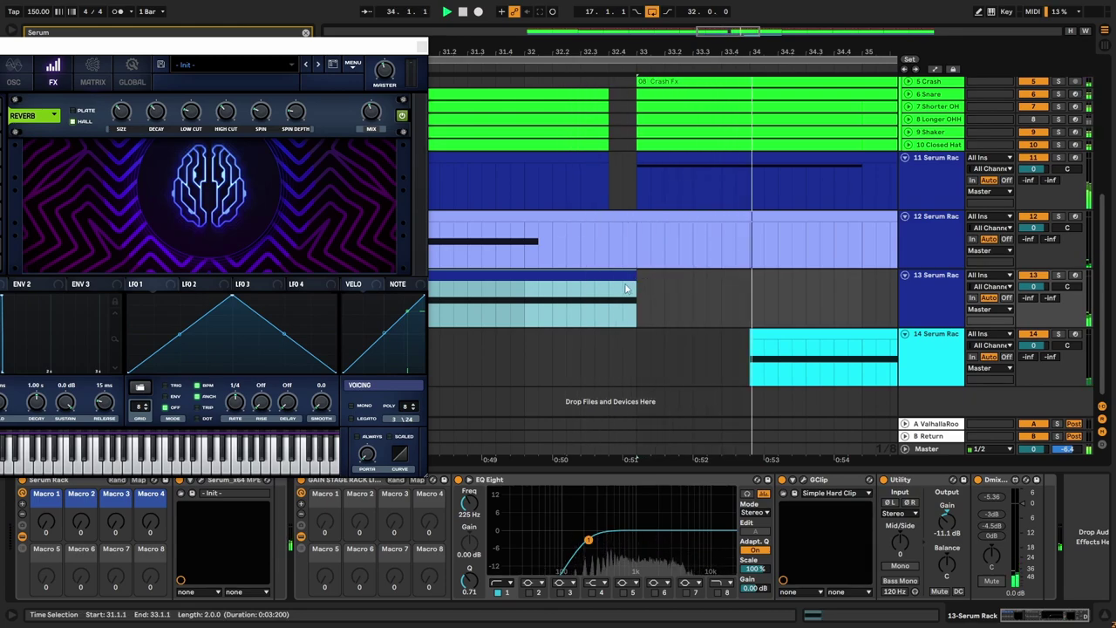
scroll(637, 279, down, 4)
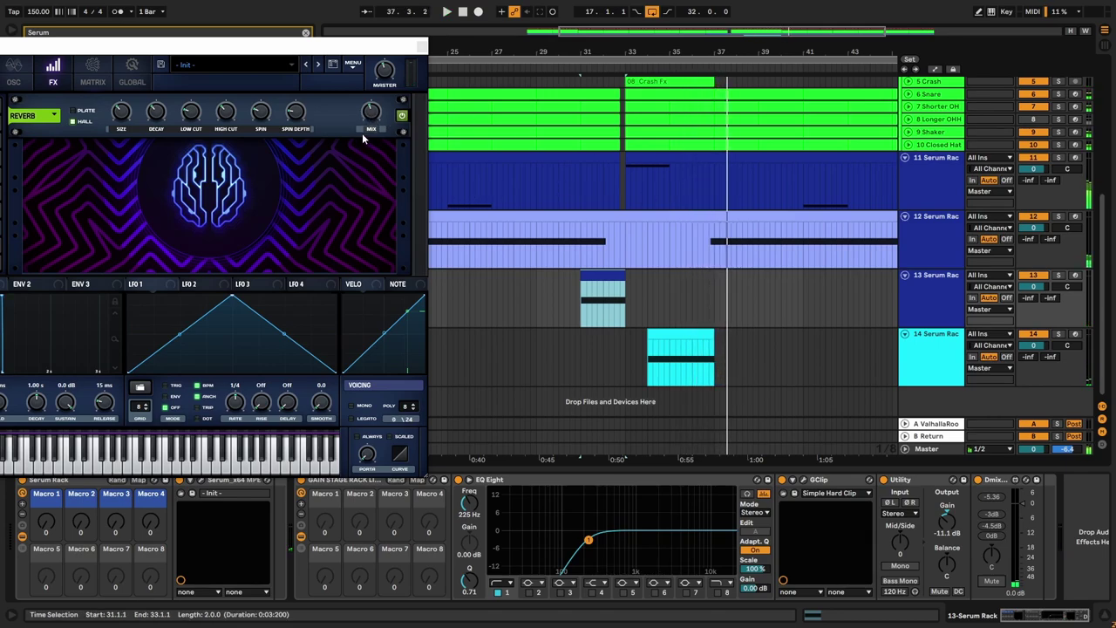
Step: Play the 14 Serum Rack clip from 34.1.1, checking its Utility gain and Serum's level, and bring Serum's full window into view
click(674, 368)
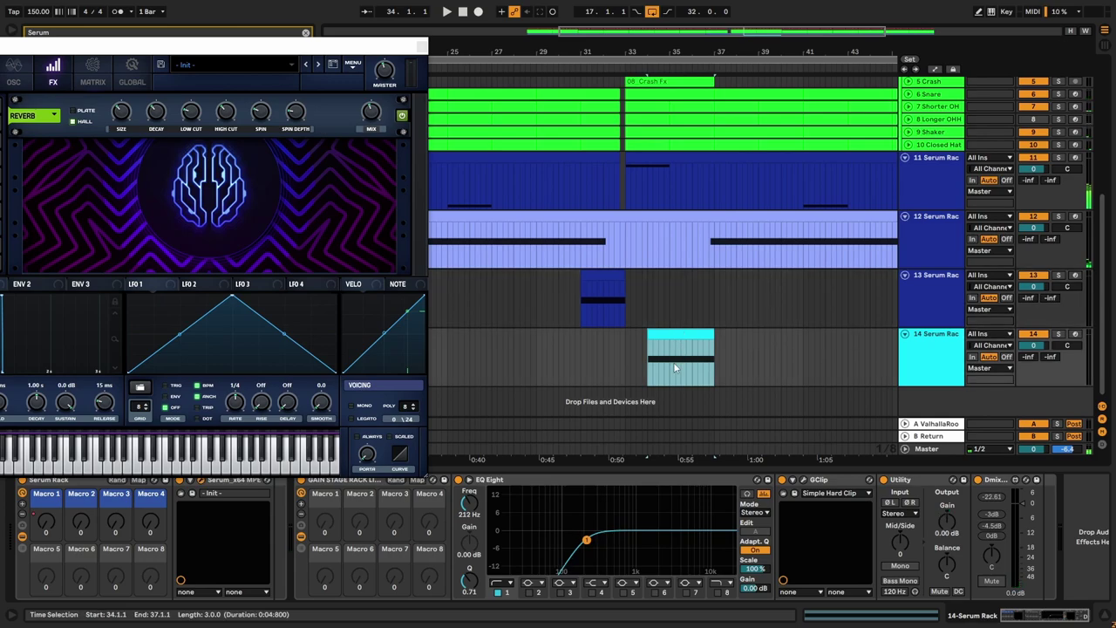
key(space)
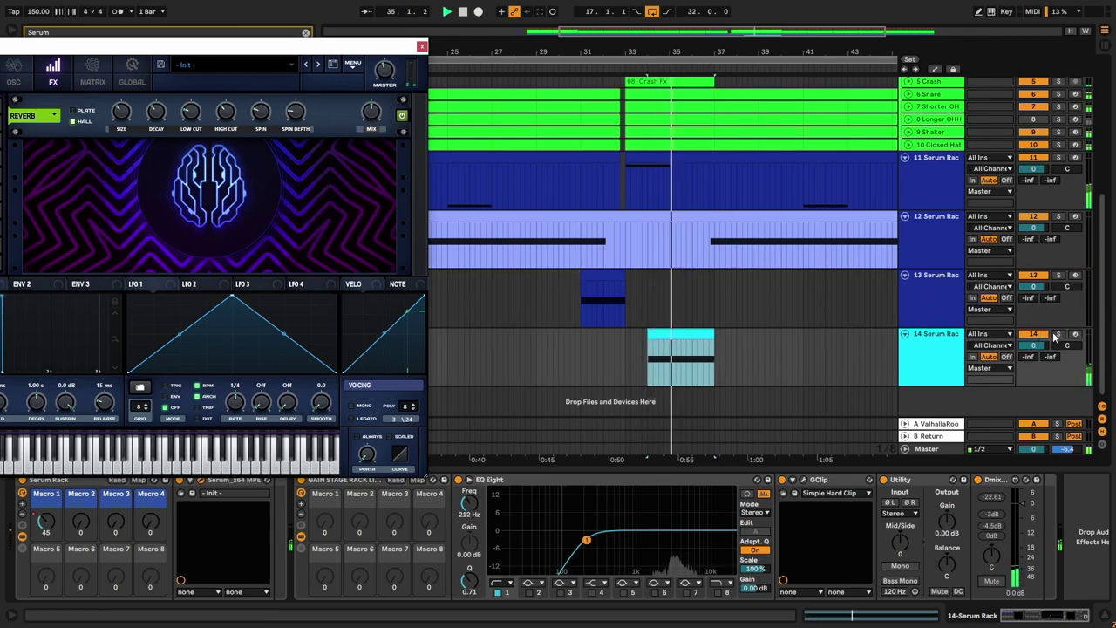
mouse_move(947, 521)
mouse_down()
mouse_move(947, 502)
mouse_move(947, 523)
mouse_up()
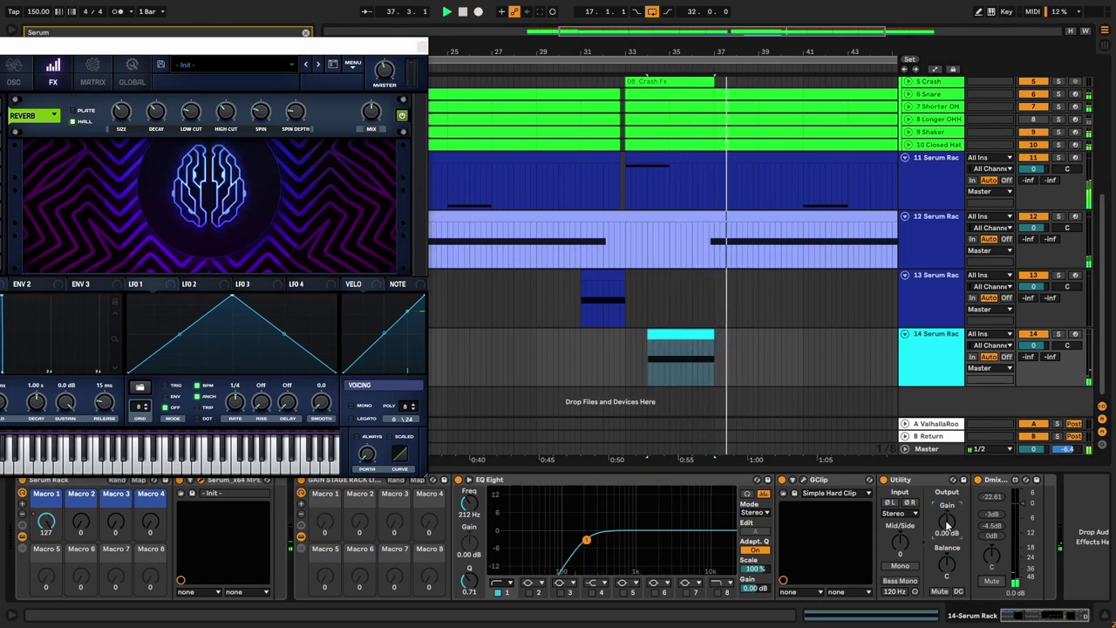
mouse_move(388, 69)
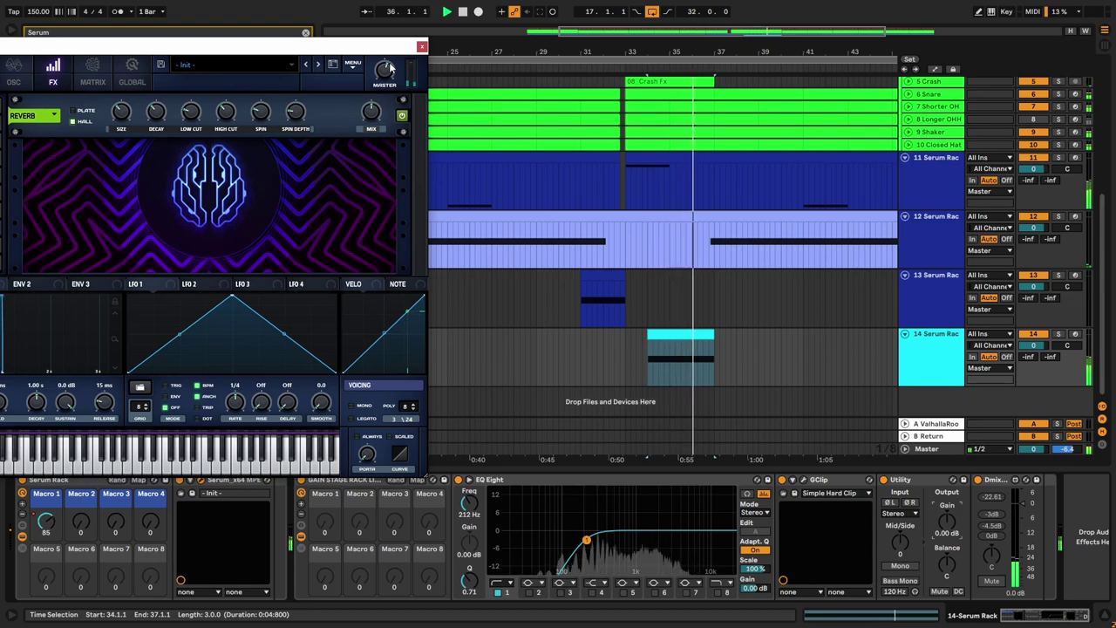
key(ctrl+alt+b)
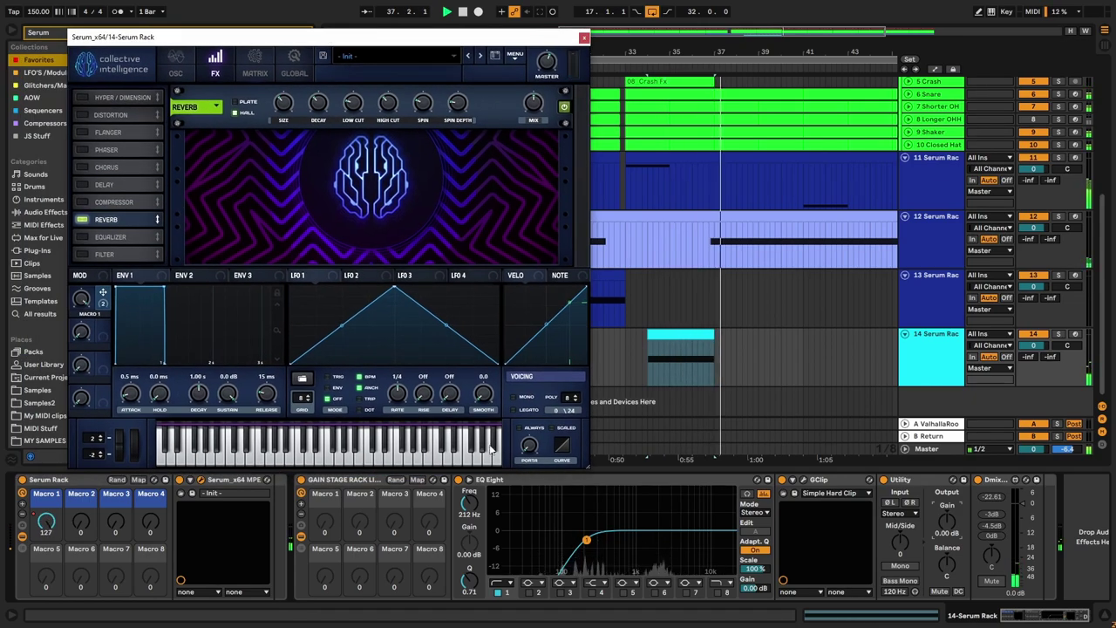
key(space)
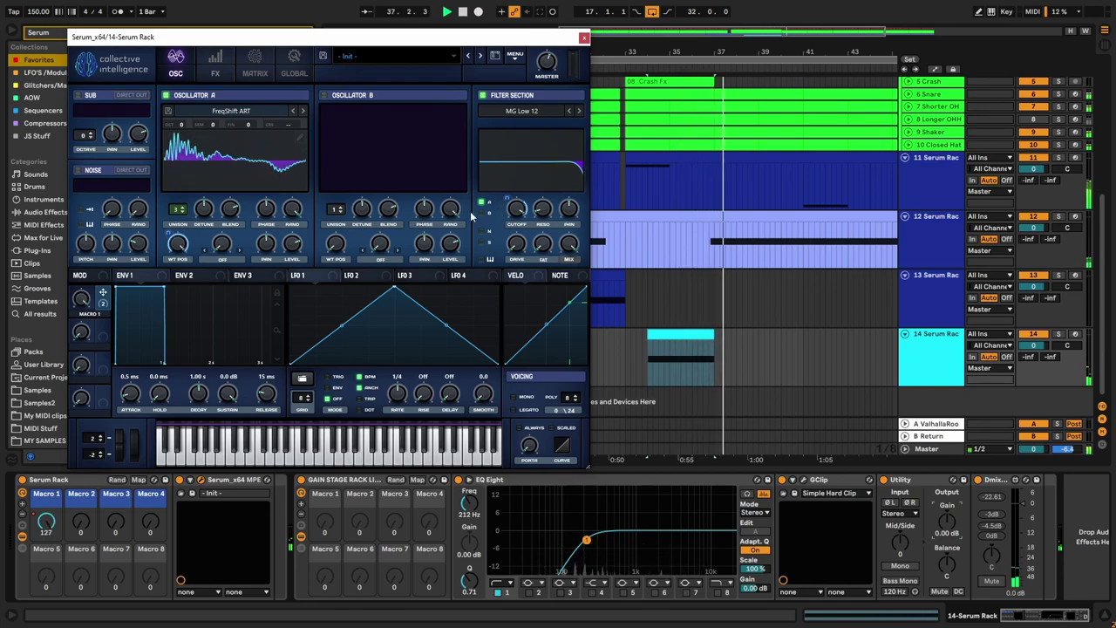
Step: Set Oscillator A's warp mode to Sync (Window 1/2) and assign Macro 1 to the warp amount
click(222, 255)
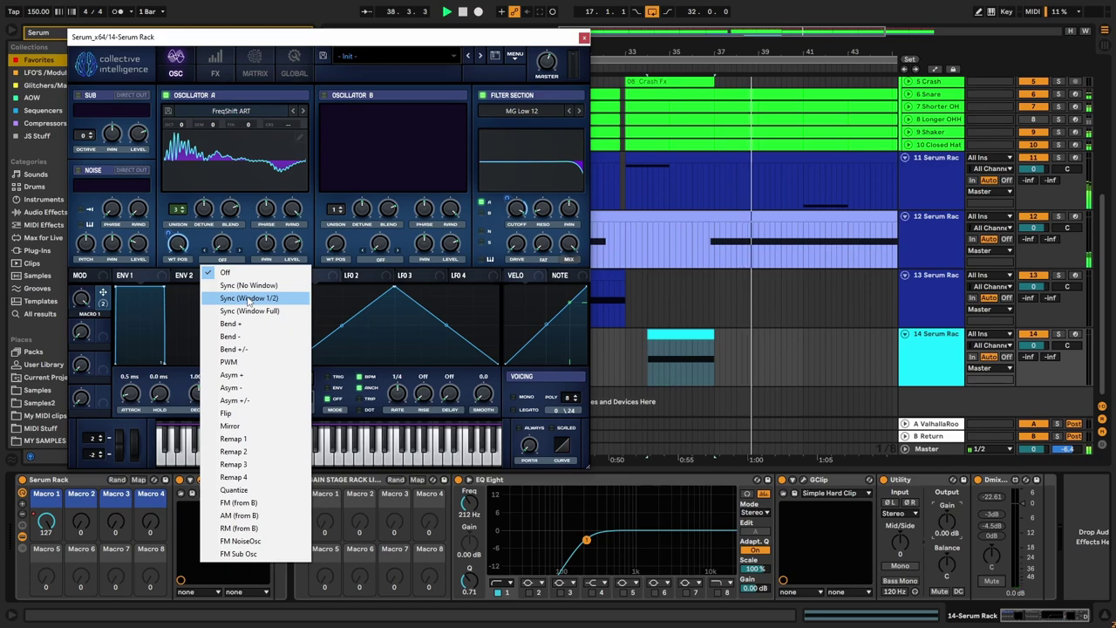
click(221, 293)
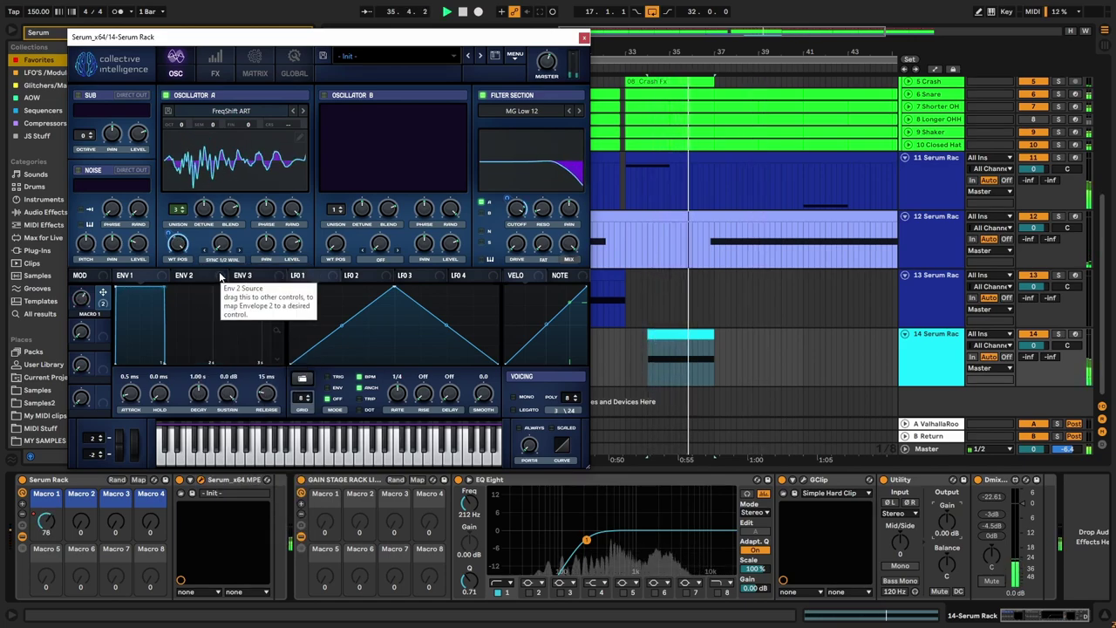
drag(227, 248, 226, 203)
key(space)
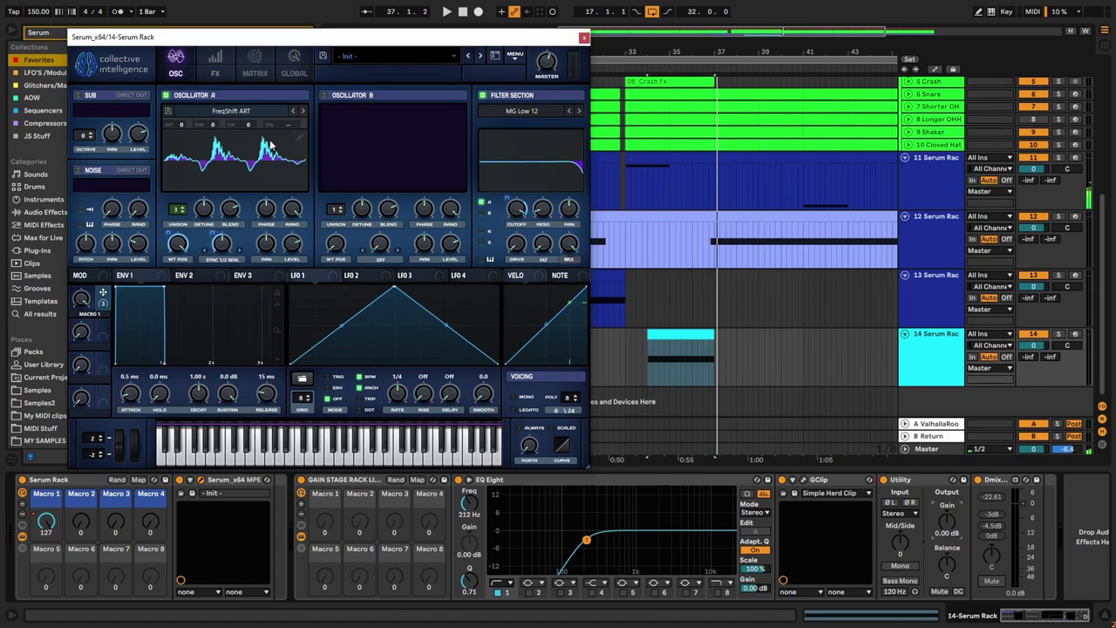
Step: Bend the curve of the Macro 1 to A Warp modulation in Serum's matrix during playback
click(215, 65)
key(space)
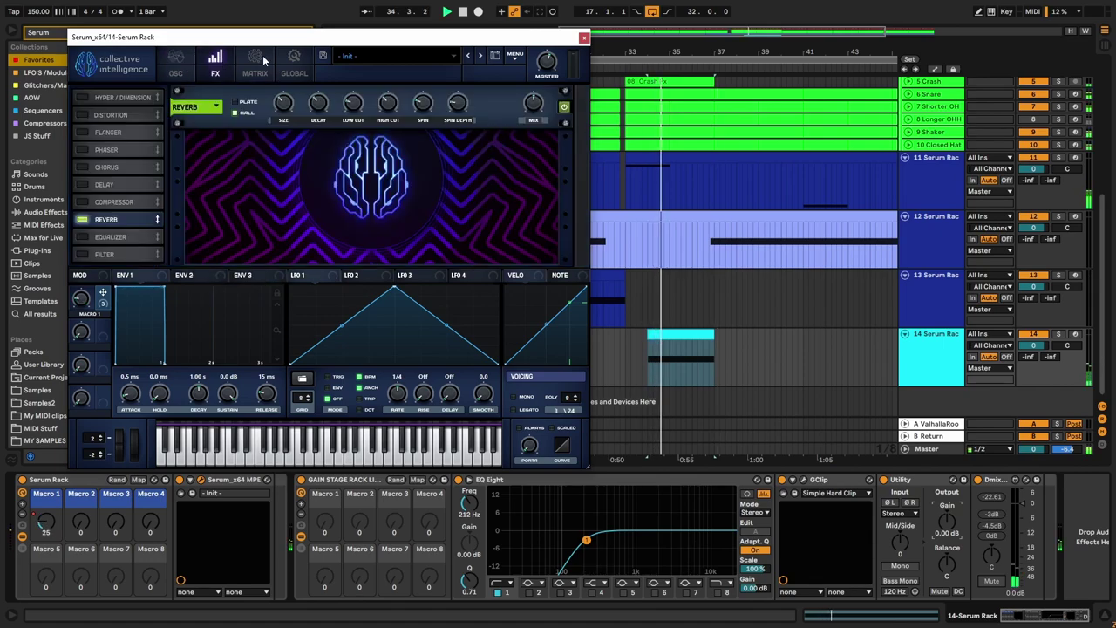
click(263, 59)
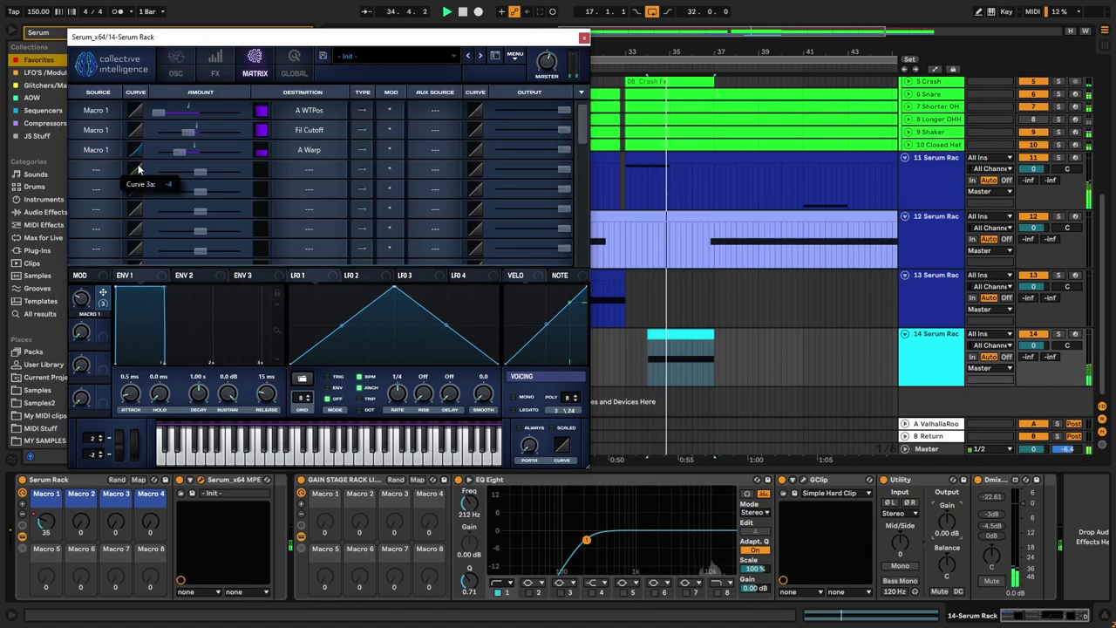
drag(137, 164, 136, 151)
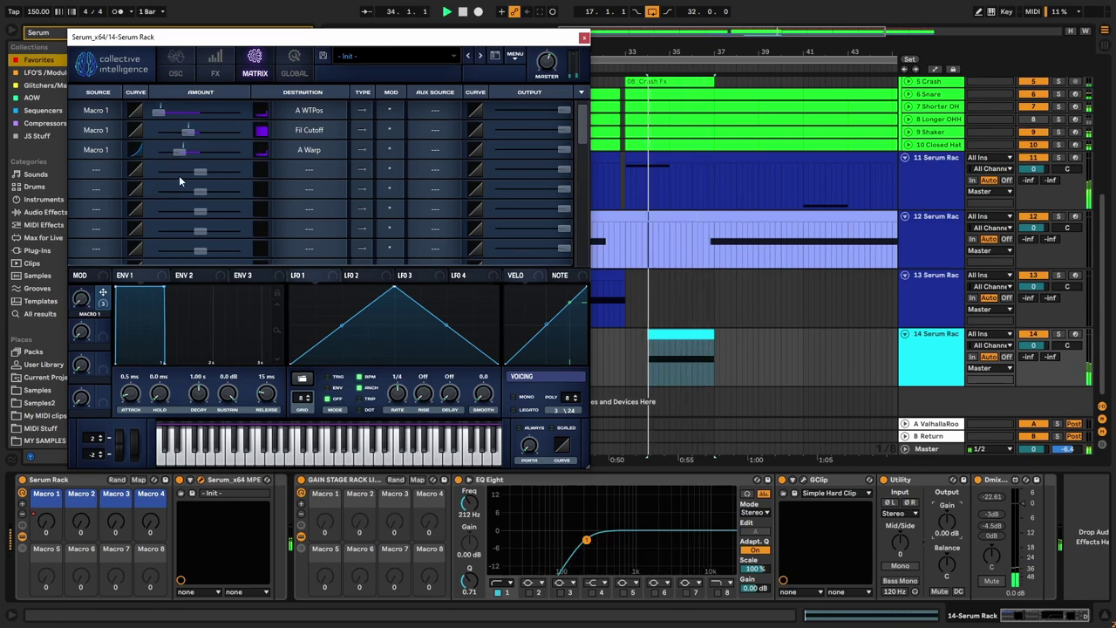
Step: Solo the 14 Serum Rack track and change Oscillator A's warp mode to Sync Window
click(1058, 335)
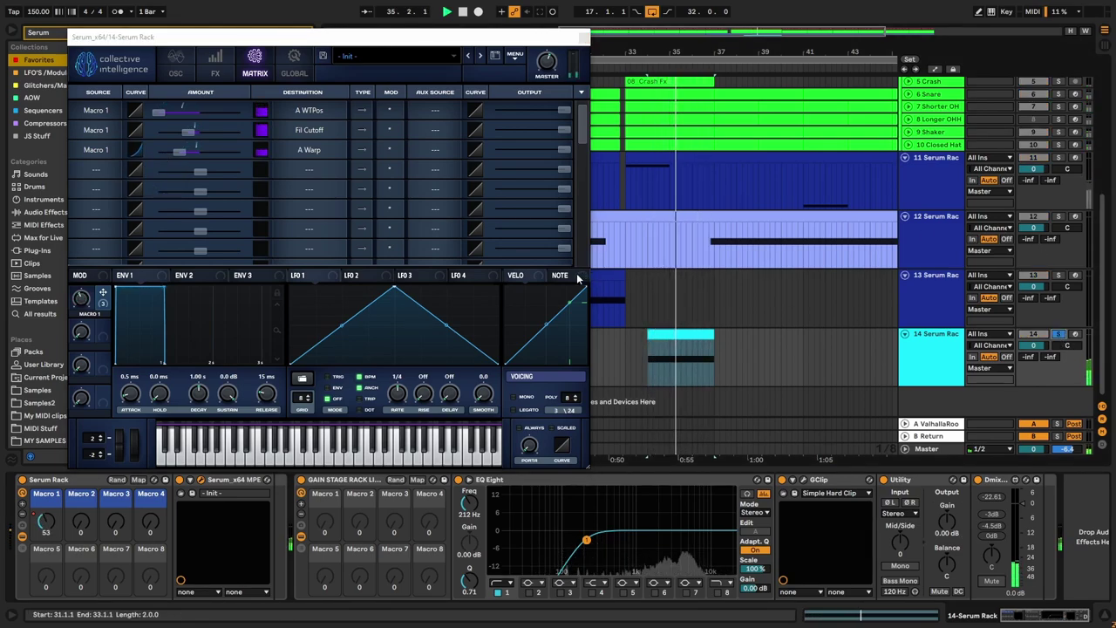
click(176, 68)
click(221, 259)
click(229, 293)
scroll(242, 254, down, 1)
scroll(242, 254, up, 2)
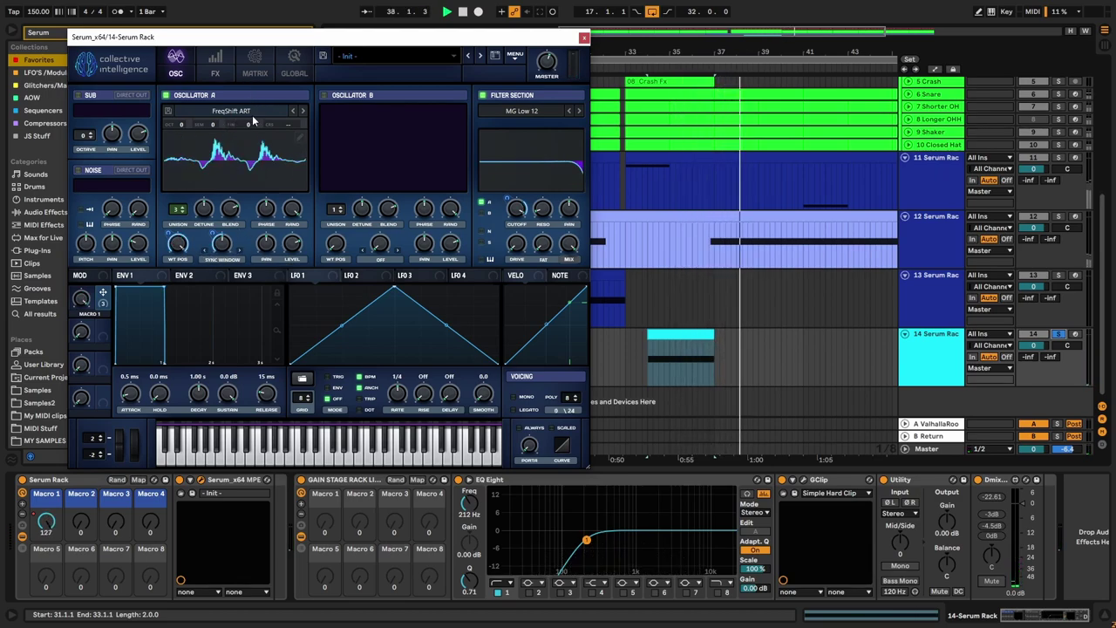
Step: Set Envelope 1's attack to 182 ms and its release to 217 ms
drag(133, 390, 142, 369)
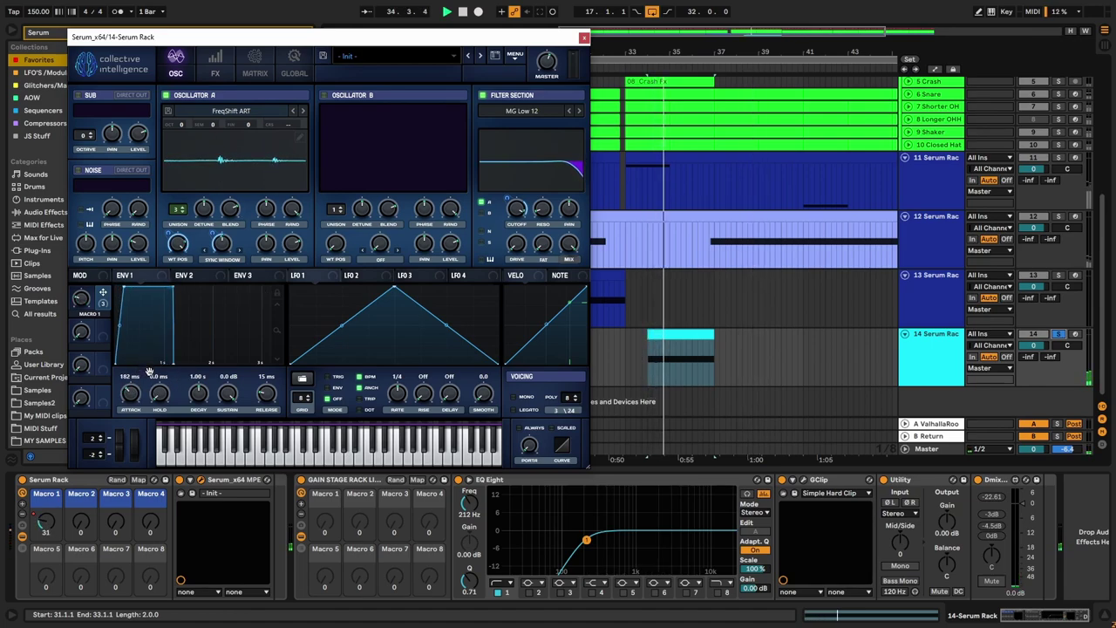
drag(266, 394, 267, 399)
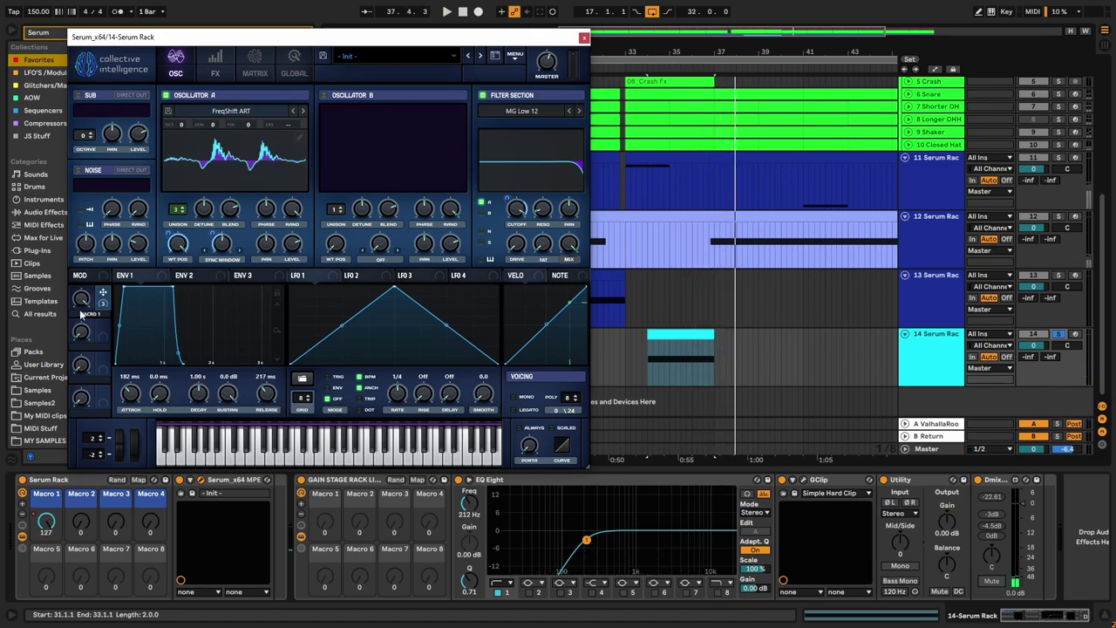
Step: Enable Serum's Hyper/Dimension effect with the dimension mix at 31%, and enable its Delay effect
click(217, 70)
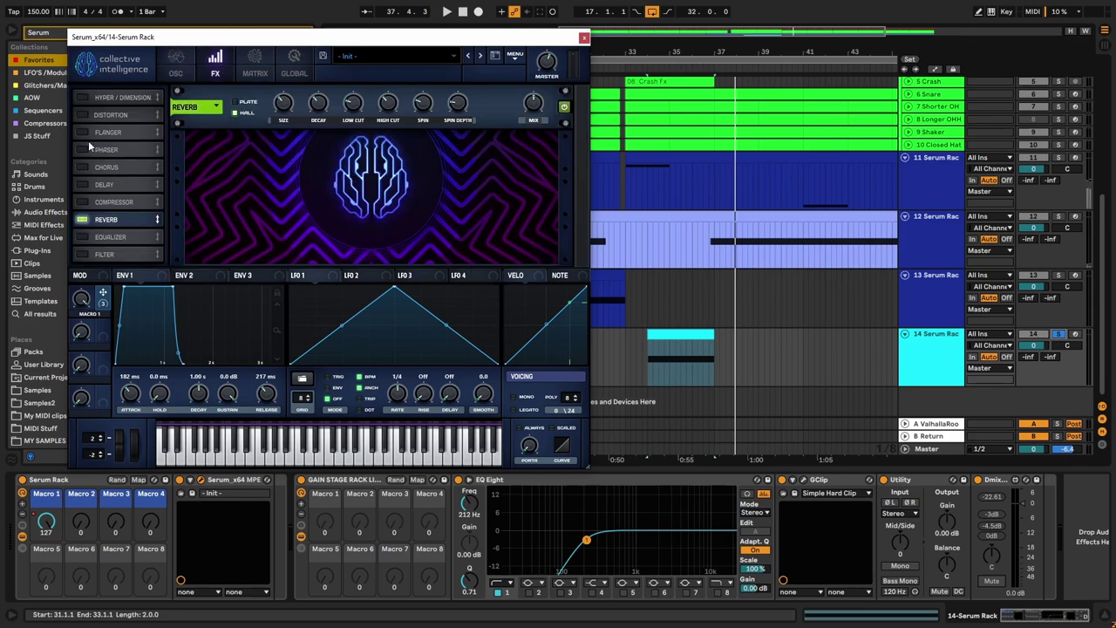
click(84, 98)
key(space)
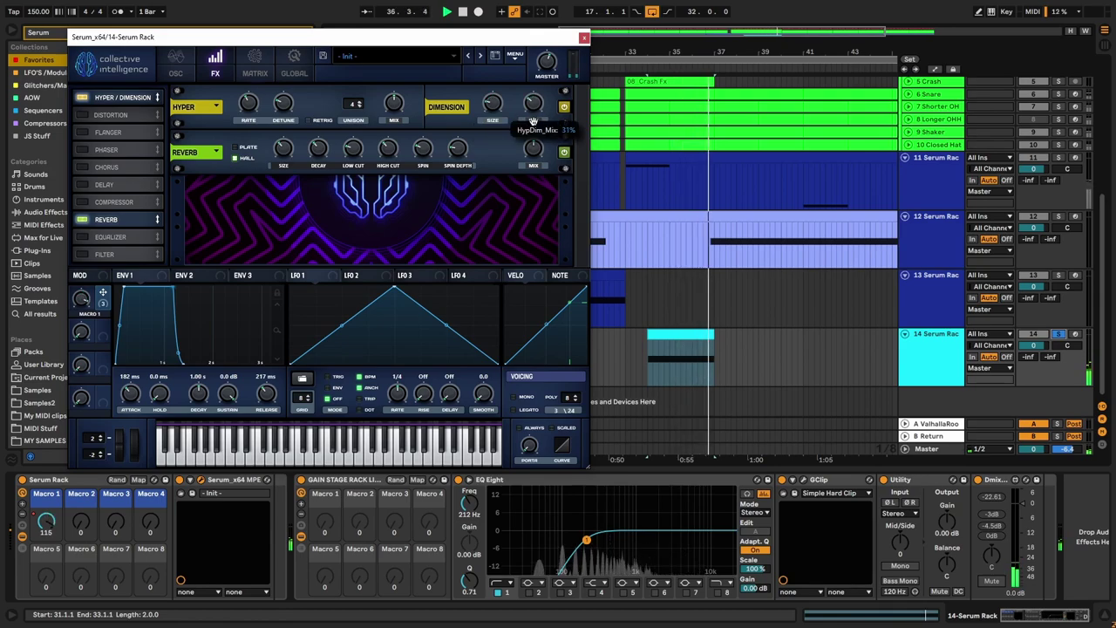
click(81, 183)
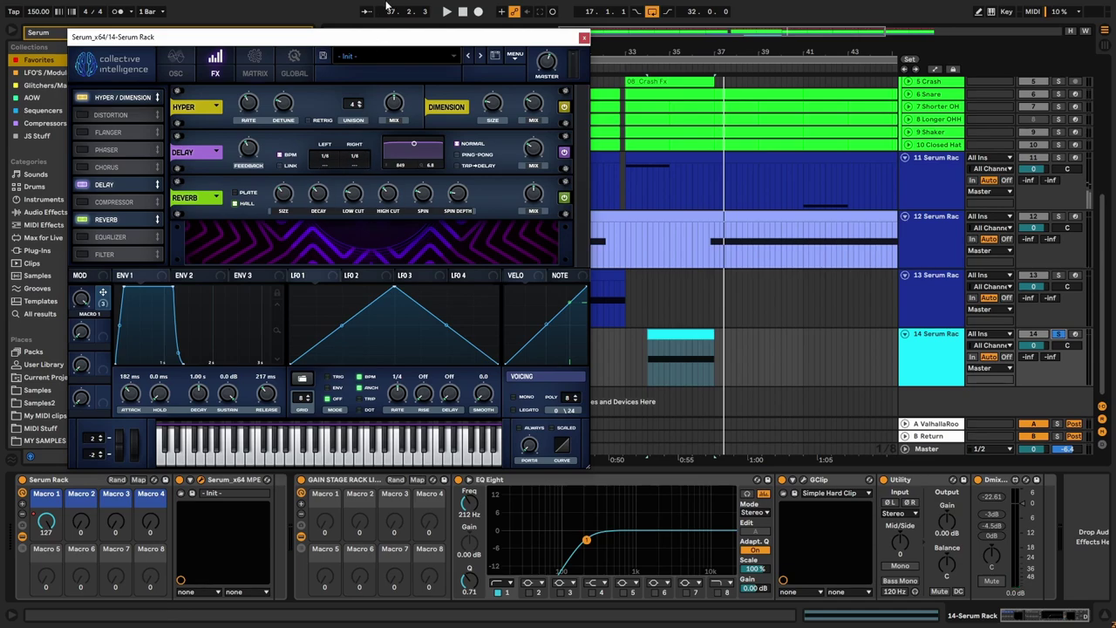
click(363, 165)
click(362, 205)
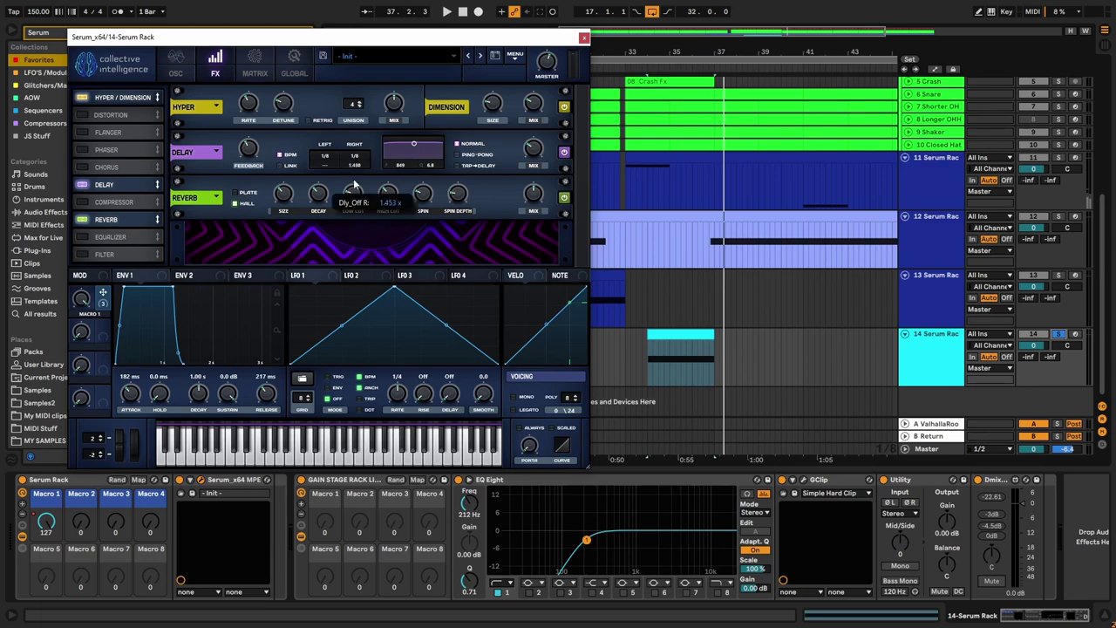
text(1)
key(Return)
Step: Raise the delay's feedback and lower the reverb's mix while the 14 Serum Rack clip plays
key(space)
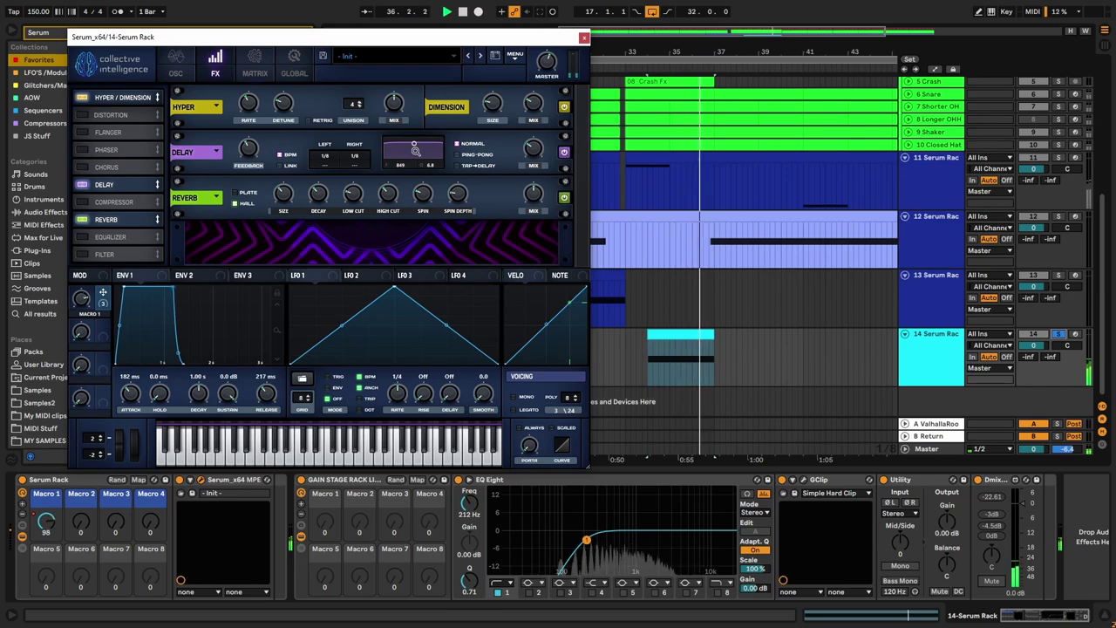
drag(251, 150, 253, 129)
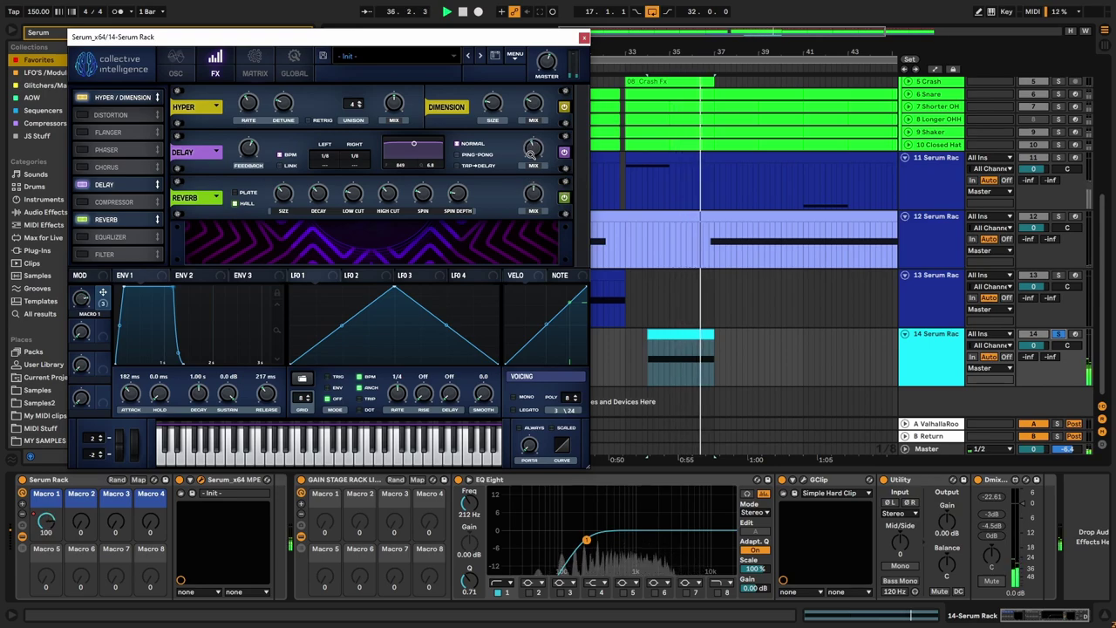
drag(533, 202, 526, 222)
key(space)
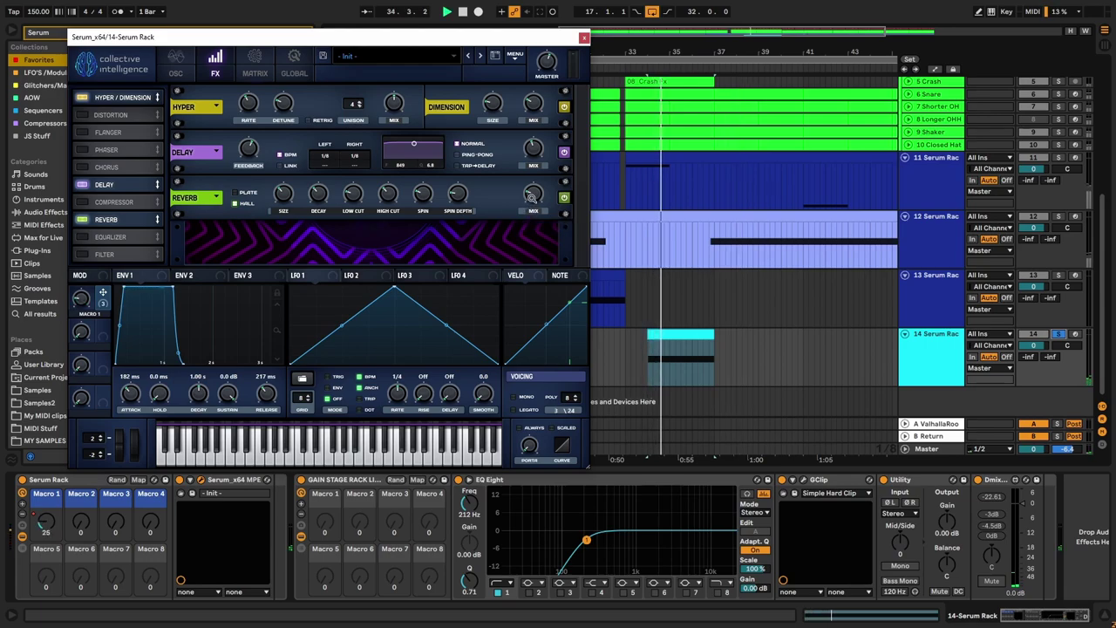
Step: Play from 33.2.3, set the delay feedback to 37% and assign Macro 1 to modulate it
click(643, 361)
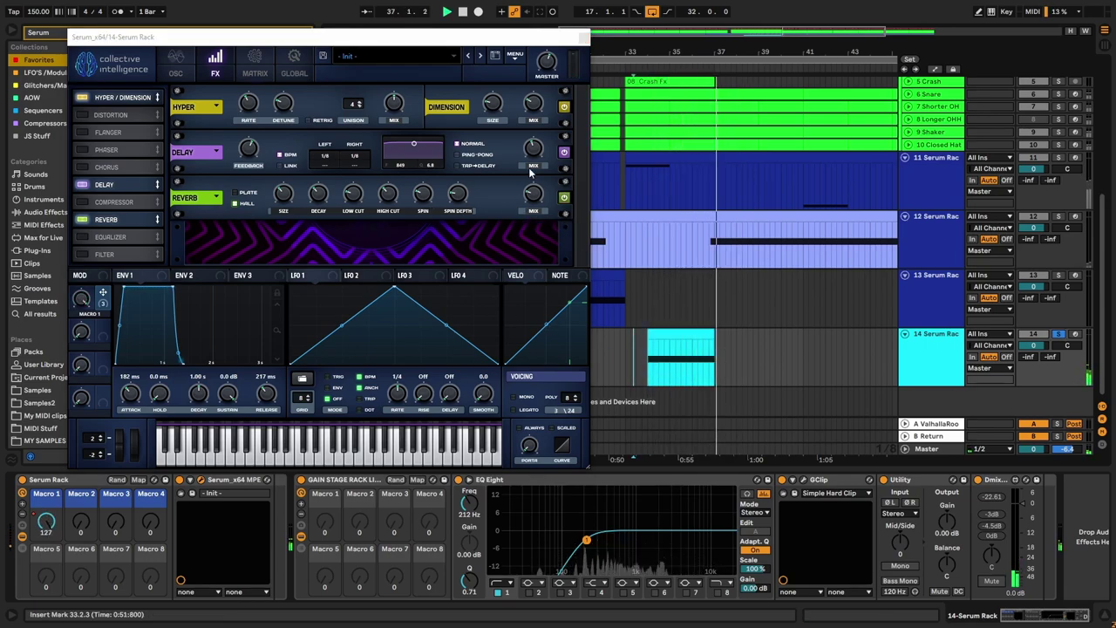
drag(253, 154, 255, 141)
key(space)
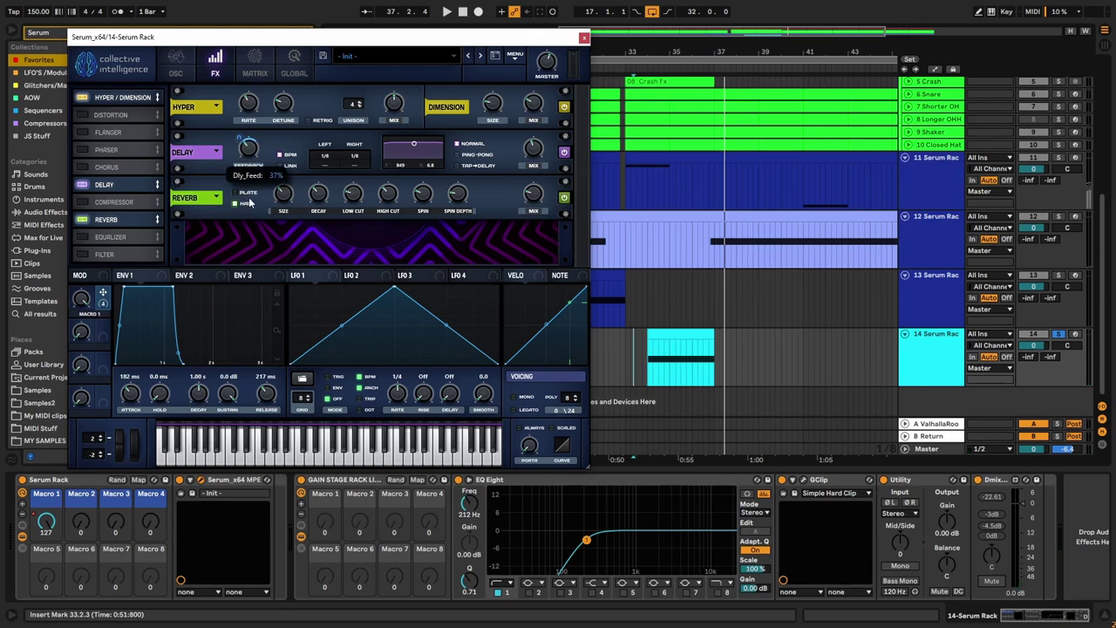
drag(238, 136, 245, 150)
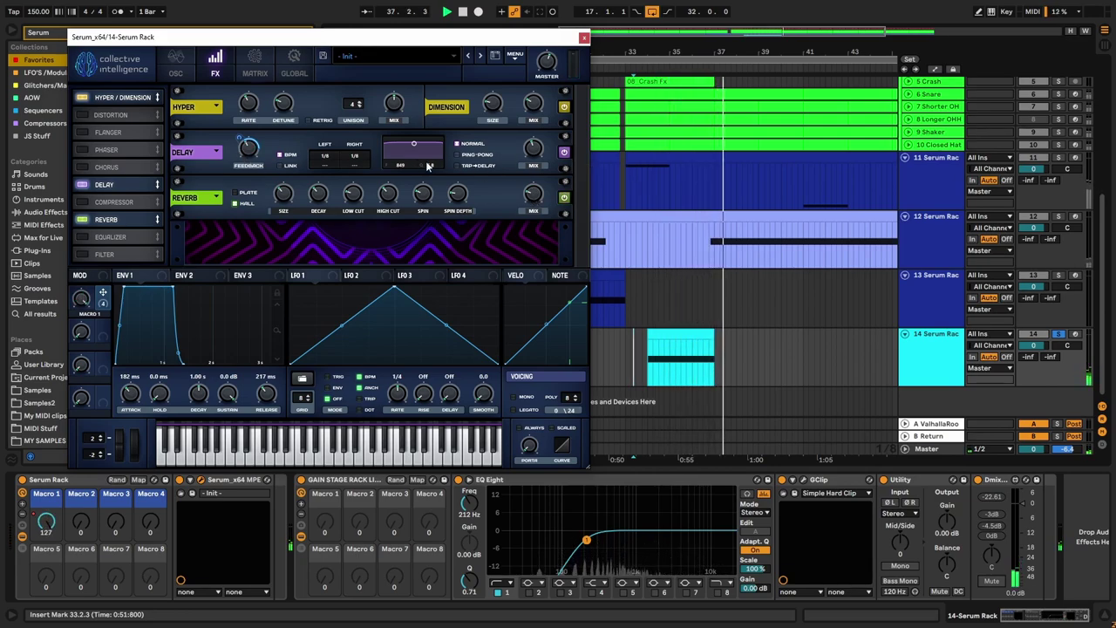
Step: Unsolo the 14 Serum Rack track to hear the full mix and close its Serum window
click(1058, 335)
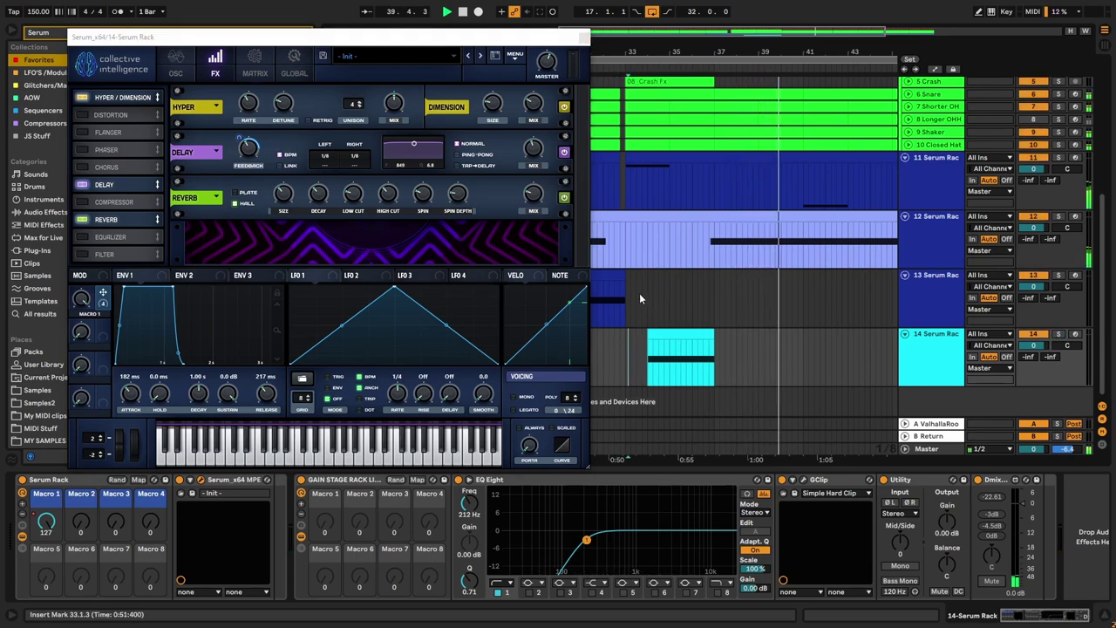
click(584, 39)
key(minus)
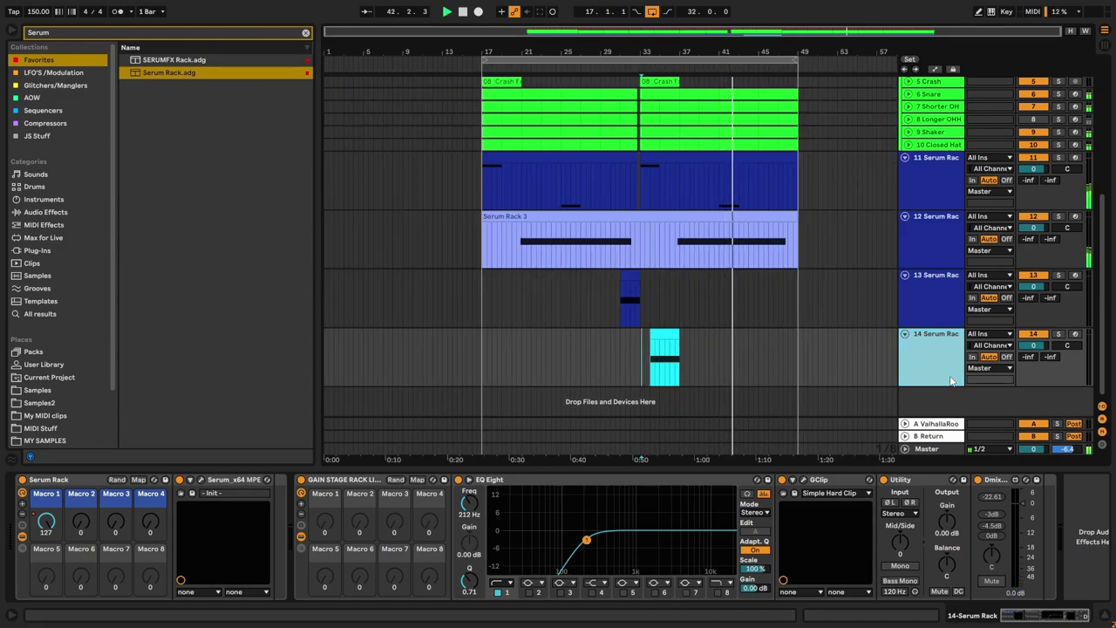
Step: Insert a MIDI track below 14 Serum Rack and load Serum Rack.adg onto it
right_click(927, 410)
click(959, 422)
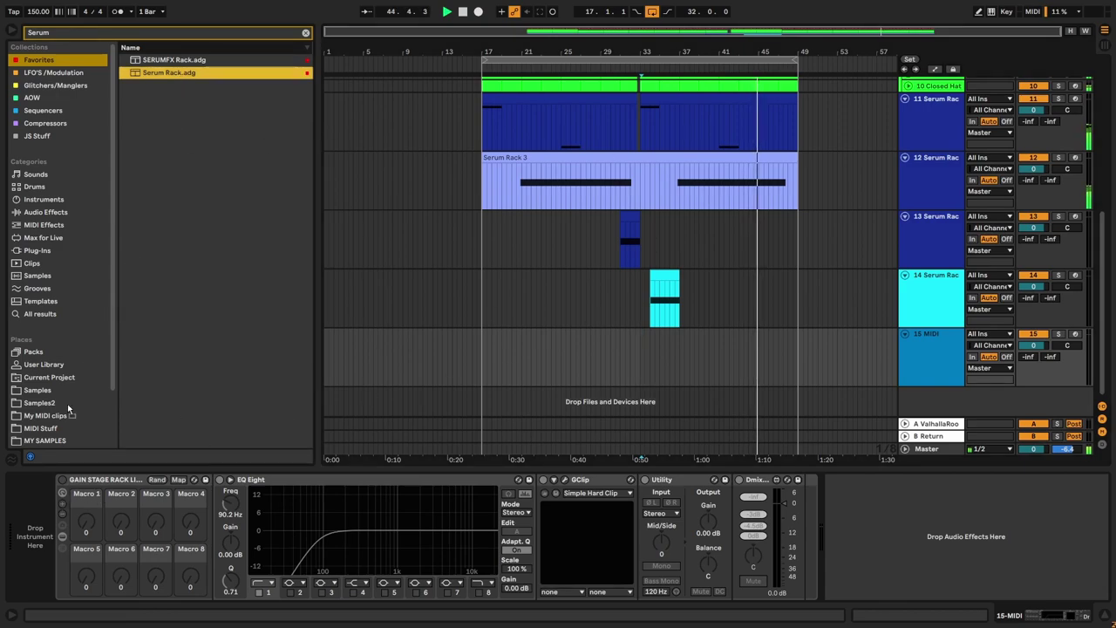
drag(178, 73, 17, 538)
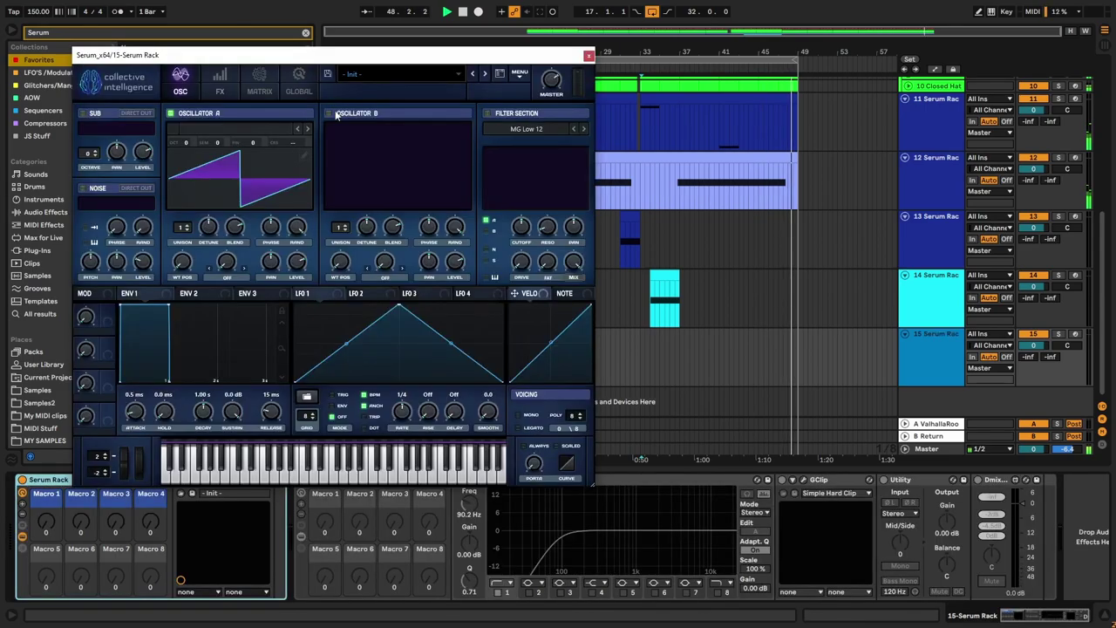
click(382, 75)
mouse_move(387, 114)
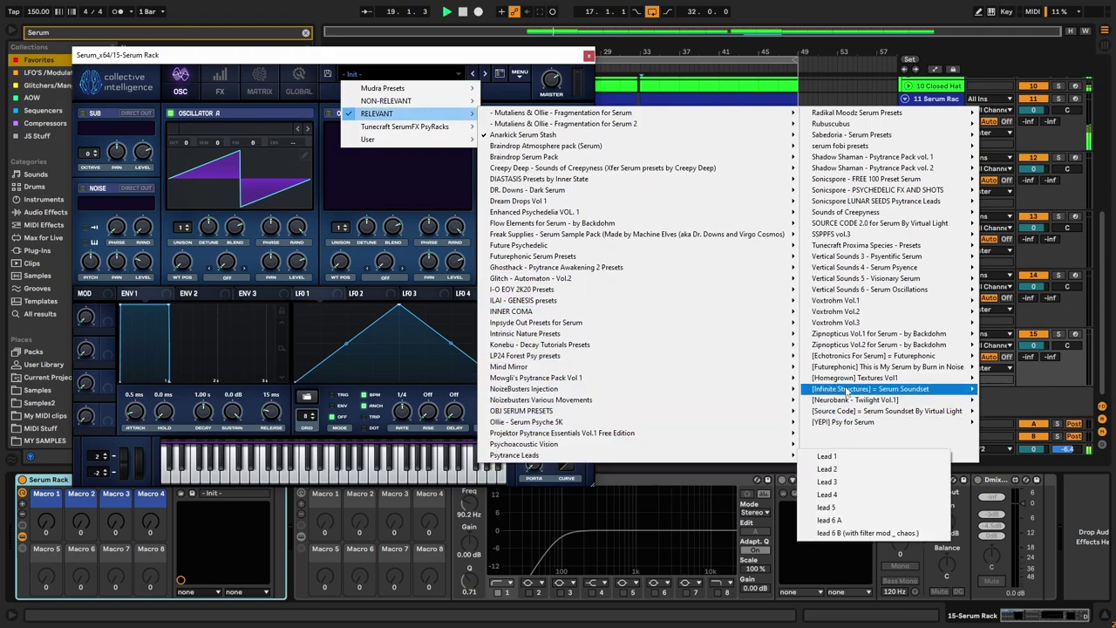
click(297, 141)
Step: Load the Gurglers wavetable from PsyTables V4 by Dadda, [PT vol 4] Misc, into Oscillator A
click(263, 128)
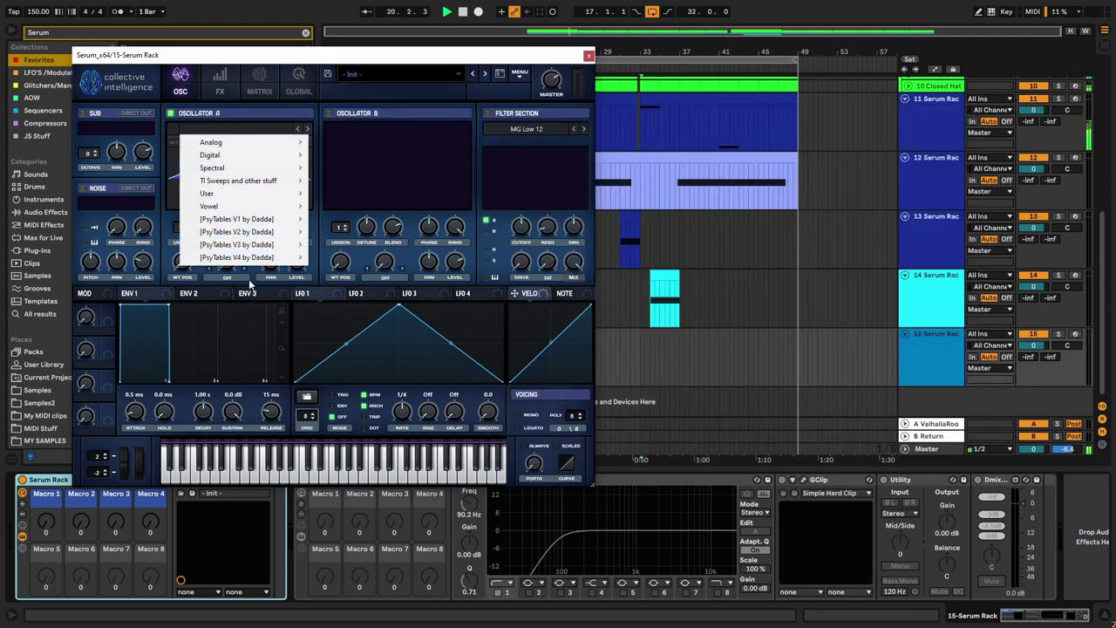
mouse_move(249, 261)
mouse_move(388, 374)
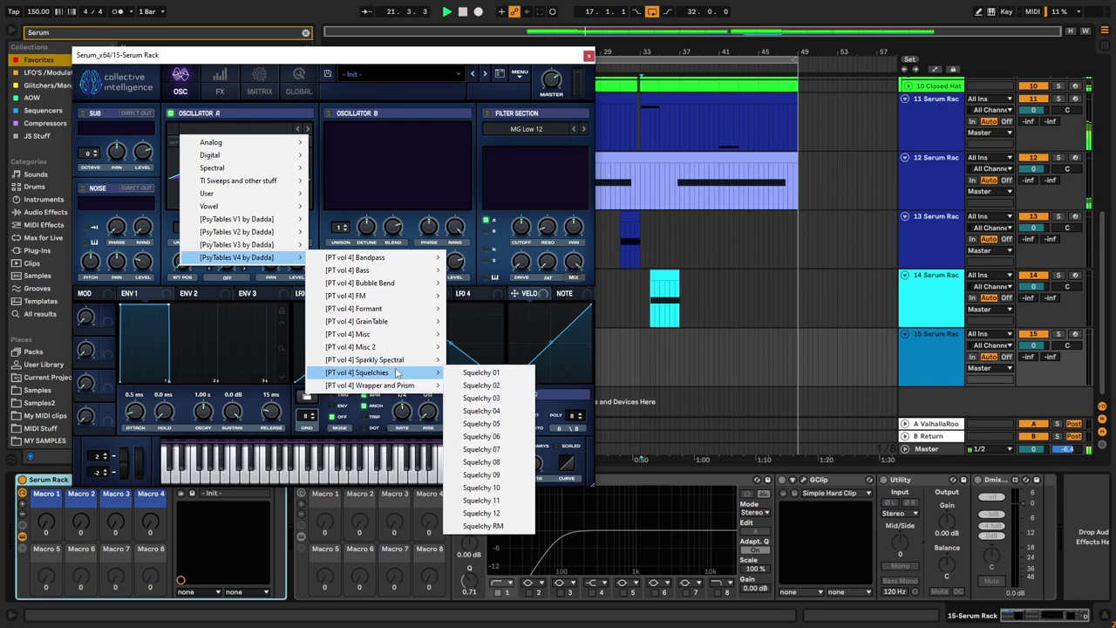
mouse_move(396, 340)
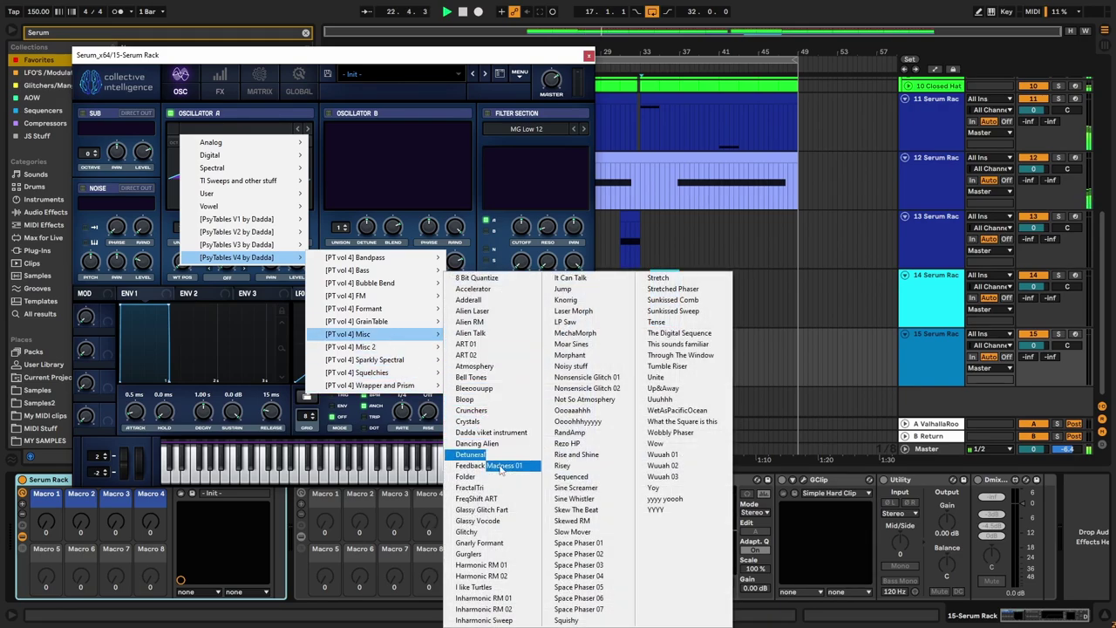
click(485, 555)
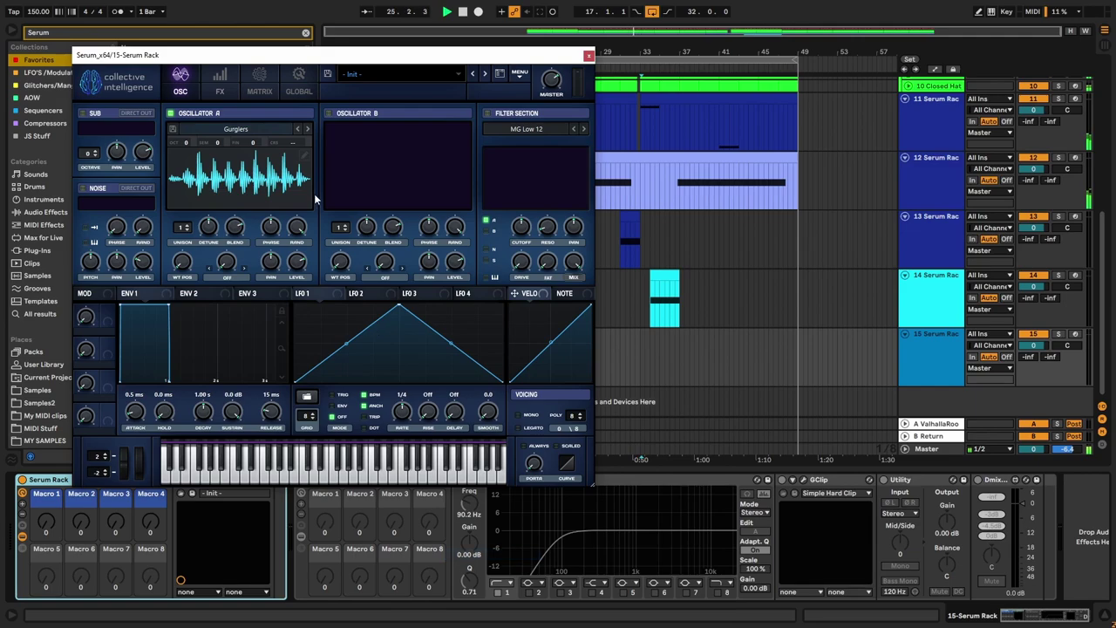
Step: Arm the 15 Serum Rack track and sweep Oscillator A's wavetable position to 42 while auditioning the sound
click(1075, 335)
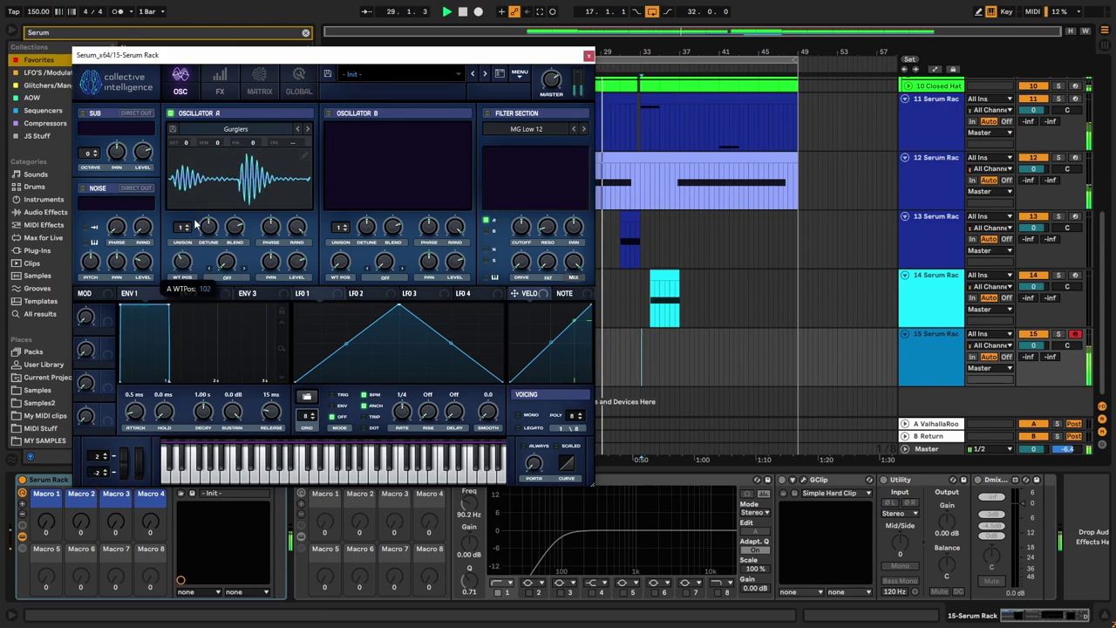
drag(193, 244, 207, 290)
double_click(179, 256)
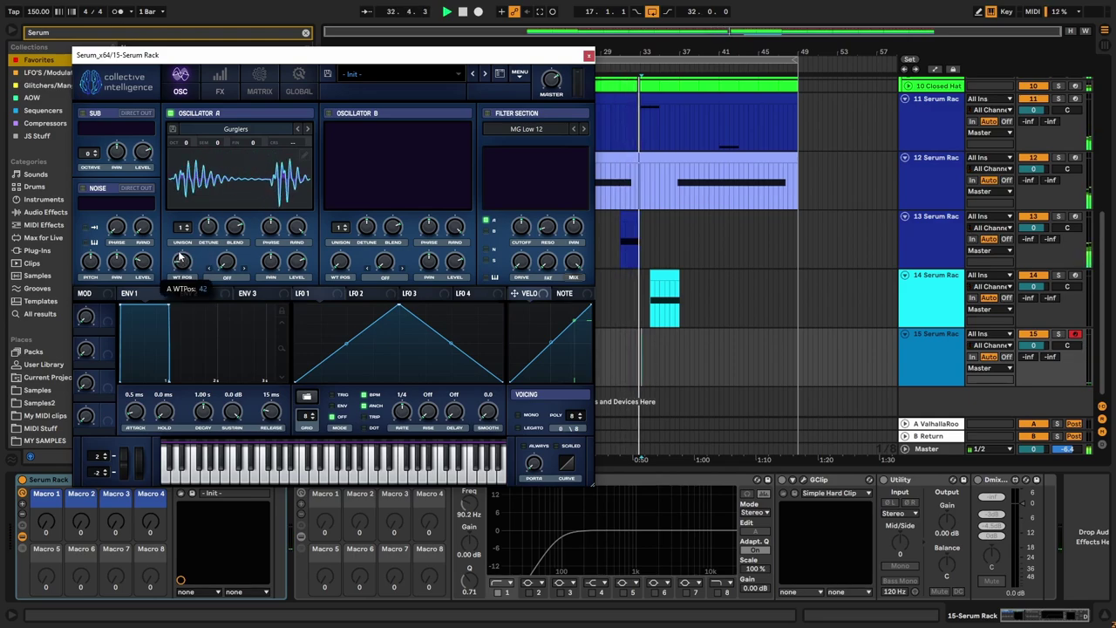
Step: Close Serum, enable the Gain Stage rack on track 15 and set its Utility gain to -8.89 dB
drag(562, 59, 478, 7)
click(503, 10)
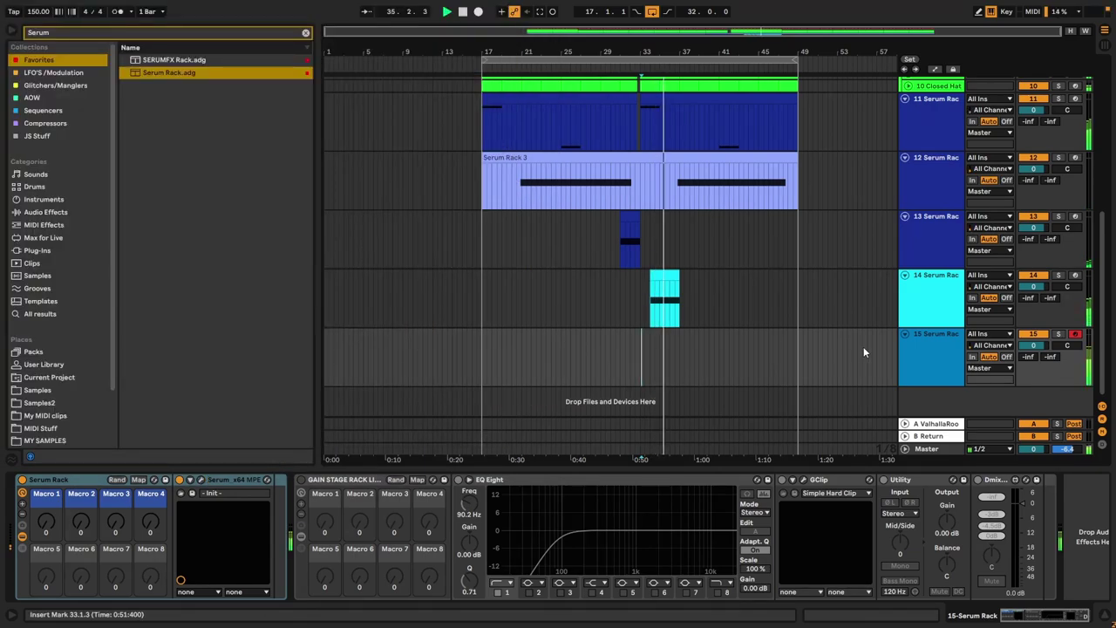
click(303, 480)
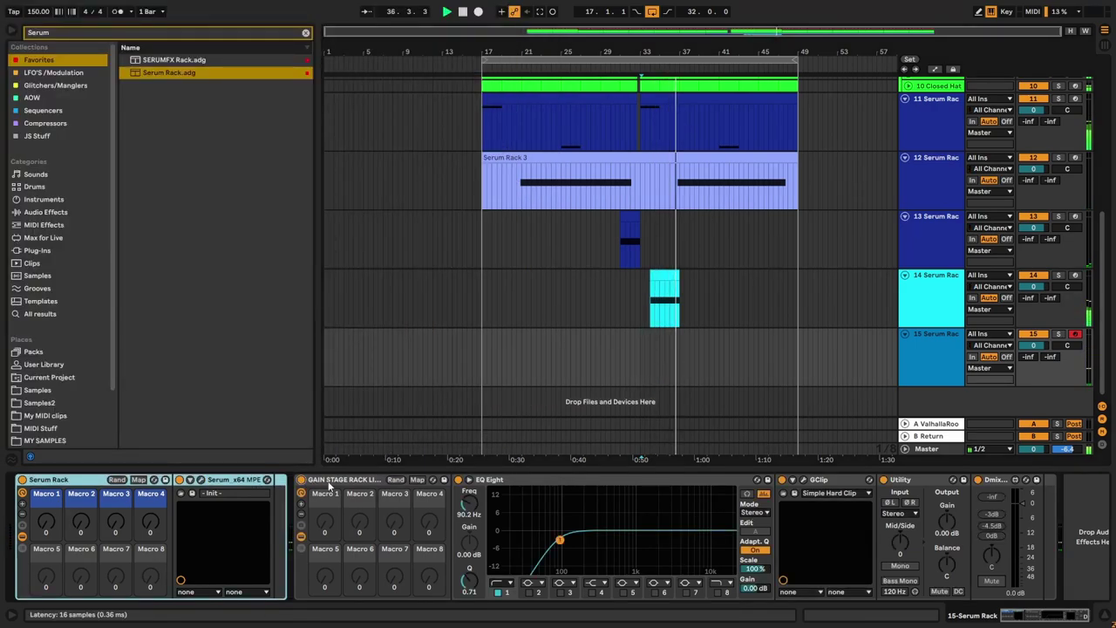
drag(946, 520, 946, 558)
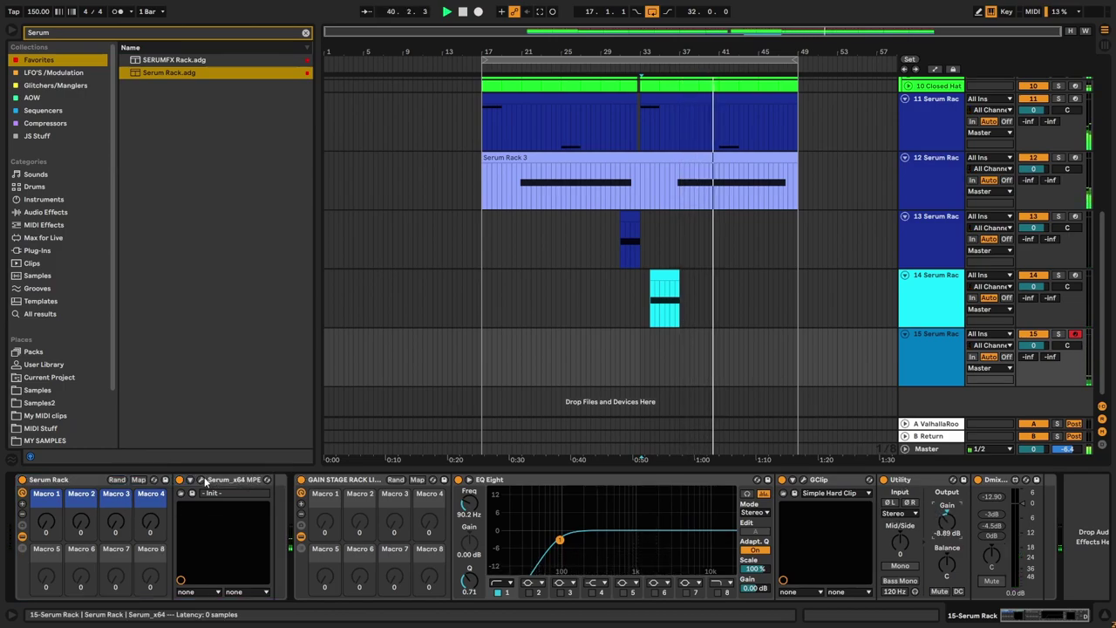
Step: Reopen Serum on track 15 to check Oscillator A's Gurglers wavetable, and close its window
click(203, 481)
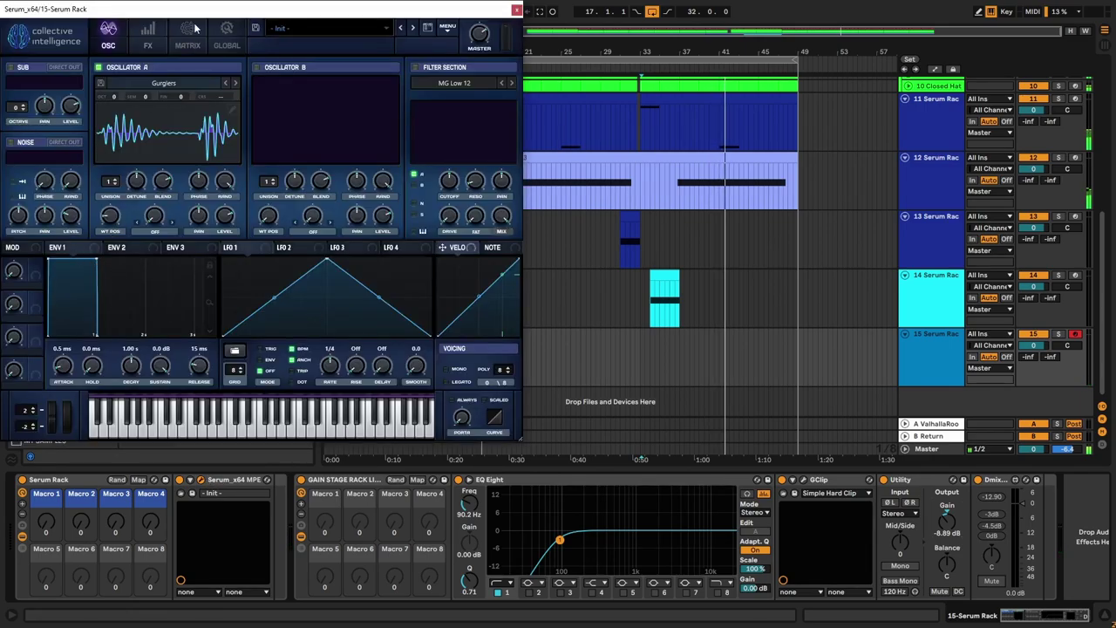
drag(196, 9, 273, 16)
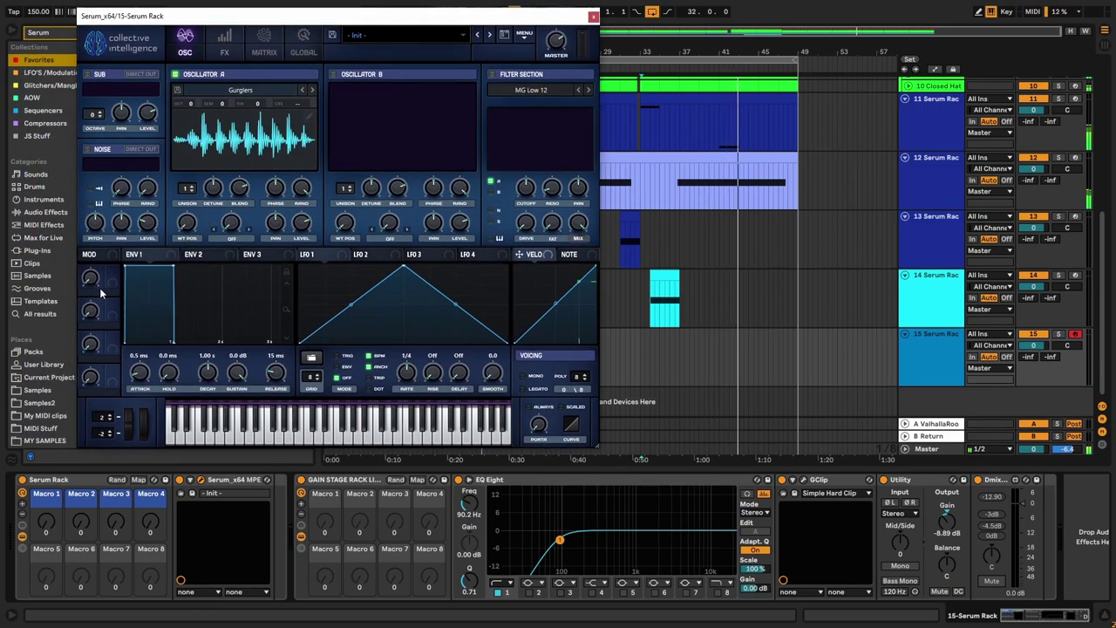
click(593, 17)
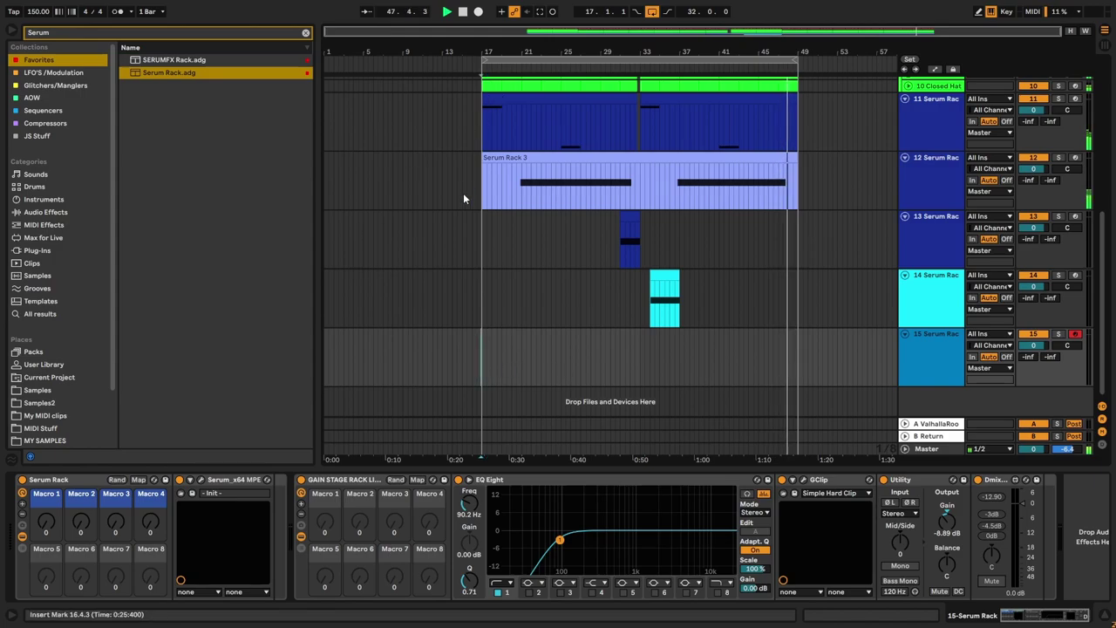
Step: Place the insert marker at 29.3.1 on the 15 Serum Rack track and stop playback
click(639, 365)
click(606, 360)
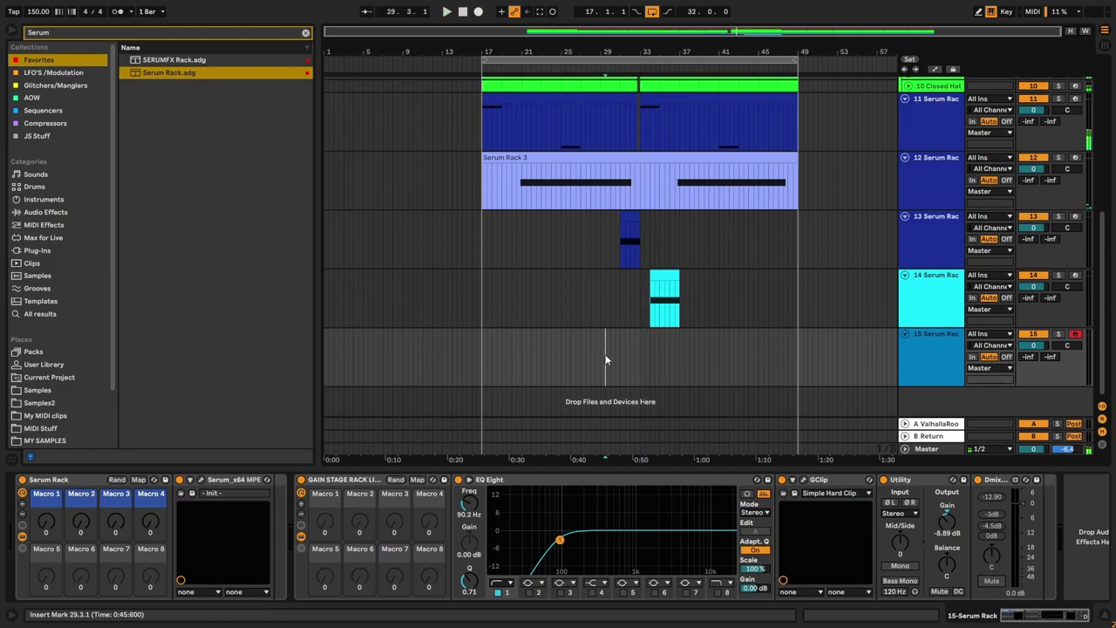
Step: Place the insert marker at 33.1.1 on the 15 Serum Rack track and sweep Macro 1 to 95 during playback
scroll(511, 360, up, 5)
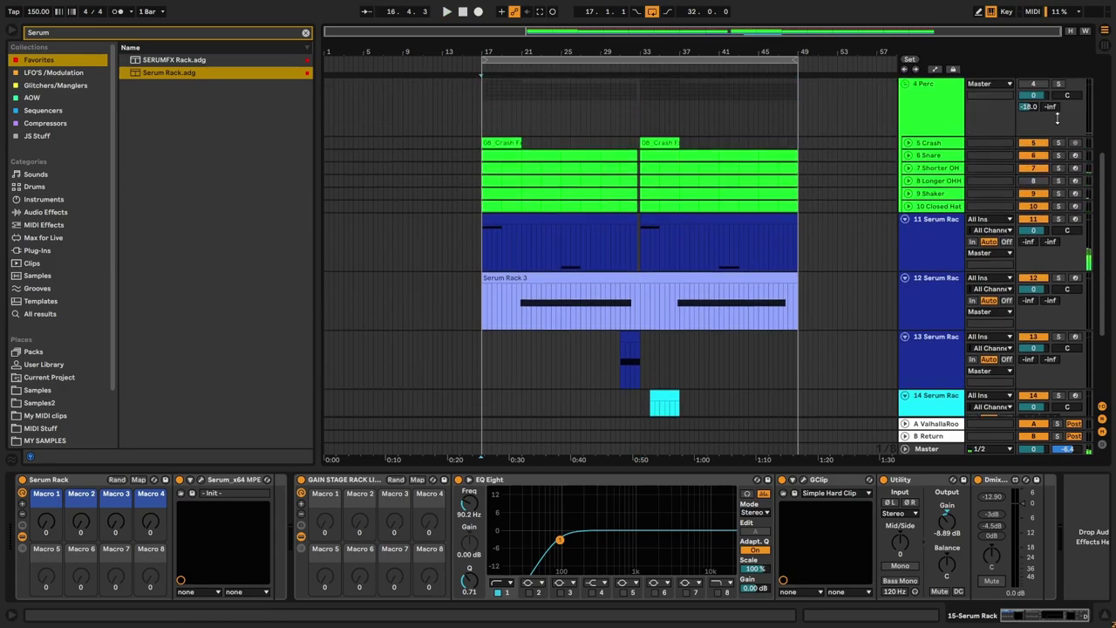
scroll(555, 280, down, 5)
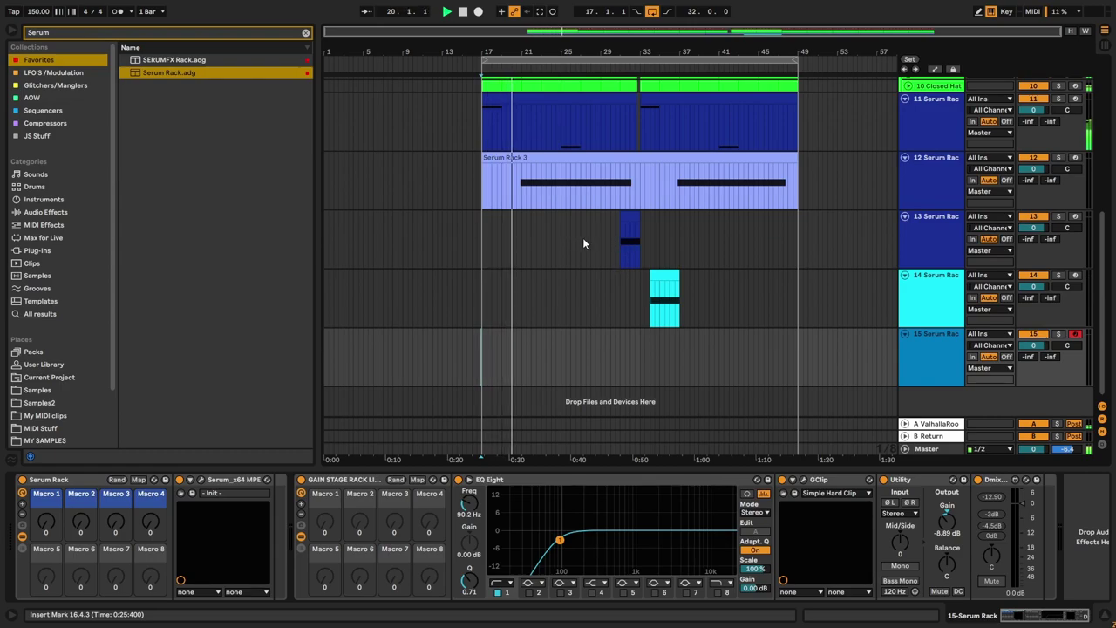
click(640, 364)
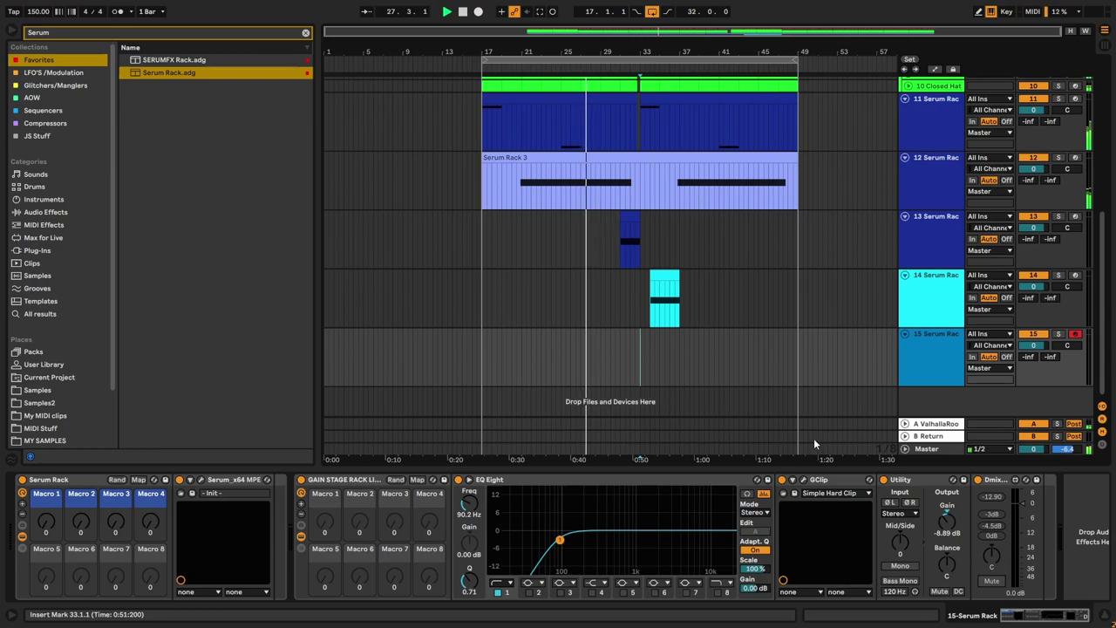
drag(46, 521, 46, 464)
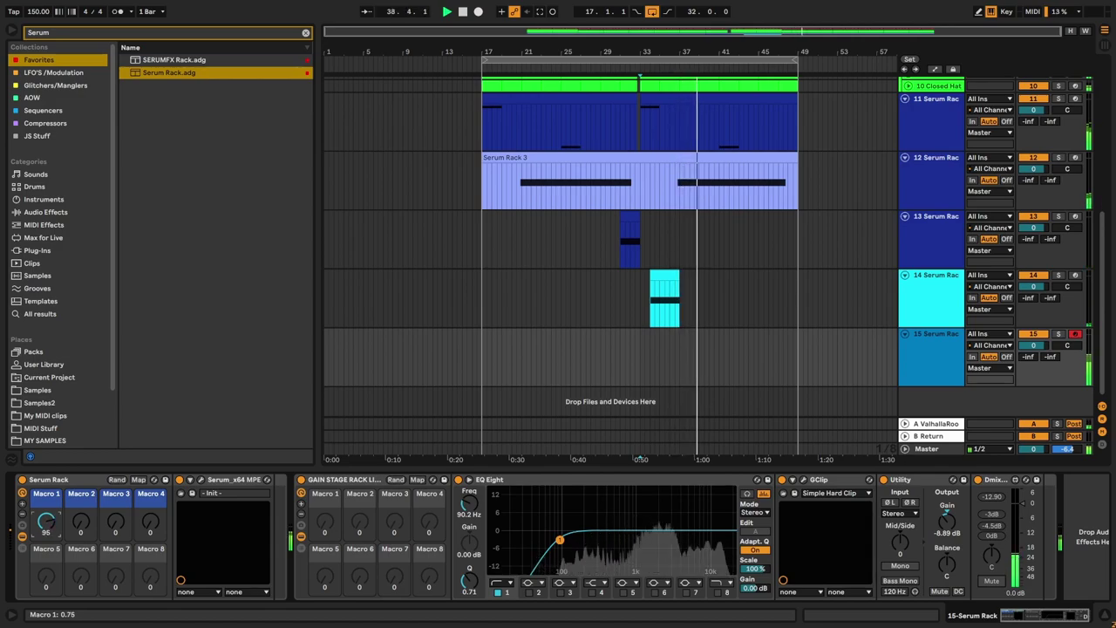
drag(46, 521, 46, 526)
Step: Add Beat Repeat between Serum and the Gain Stage rack on track 15, and audition it by sweeping Macro 1
click(74, 34)
text(Beat)
mouse_move(164, 111)
mouse_down()
mouse_move(175, 112)
mouse_move(299, 514)
mouse_move(368, 488)
mouse_up()
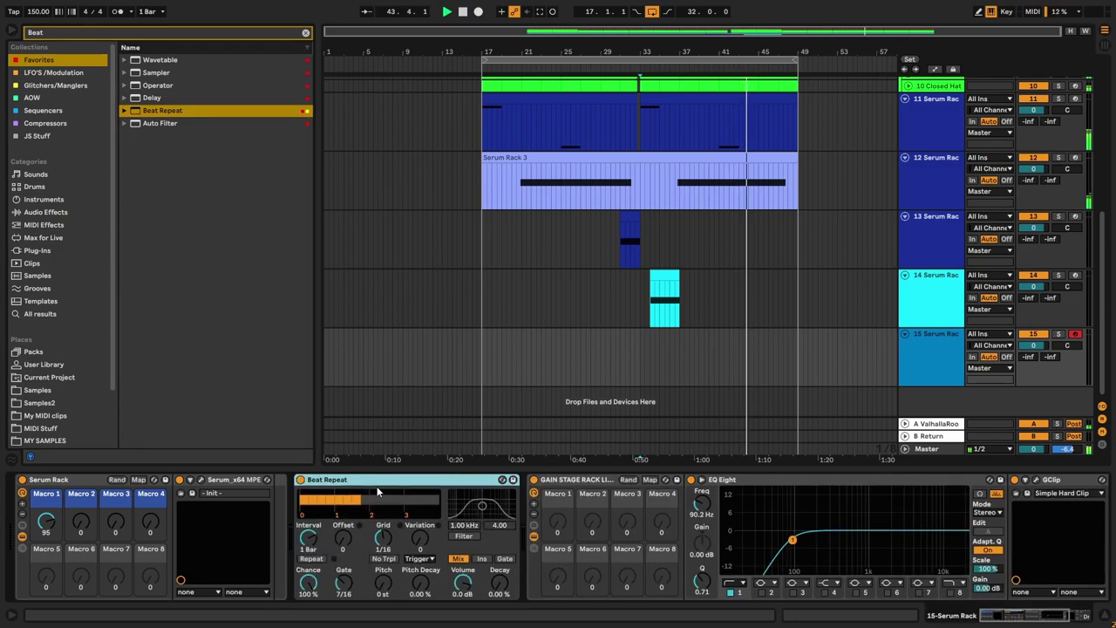
mouse_move(46, 521)
mouse_down()
mouse_move(46, 551)
mouse_move(47, 539)
mouse_up()
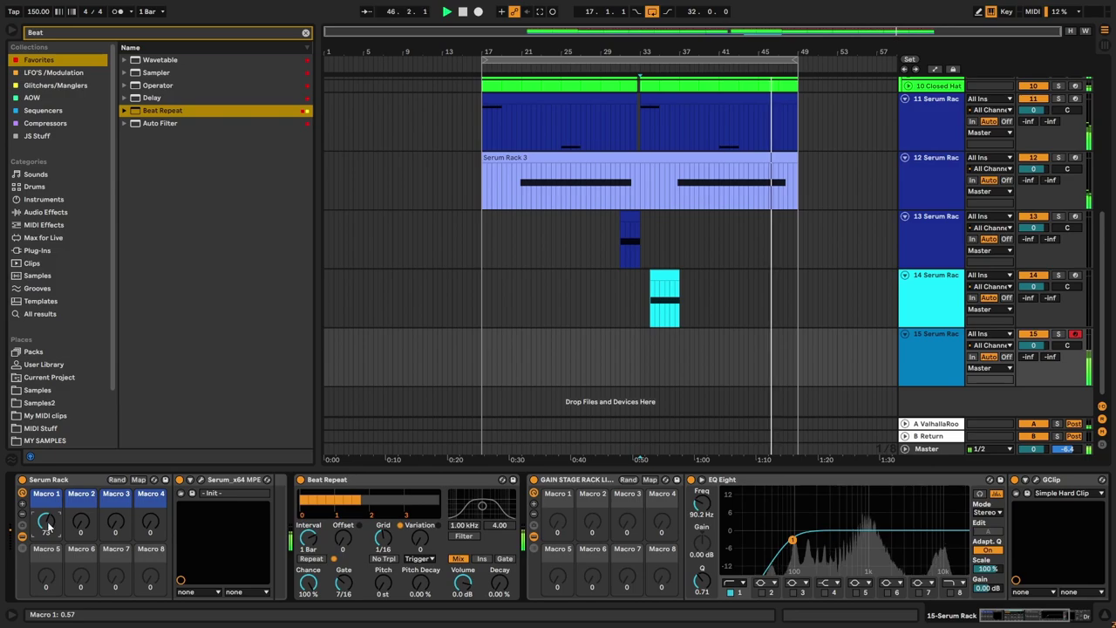
Step: Set Beat Repeat to Insert mode with interval 1/2, grid 1/32, No Triplets and variation 4 while auditioning Macro 1
click(482, 558)
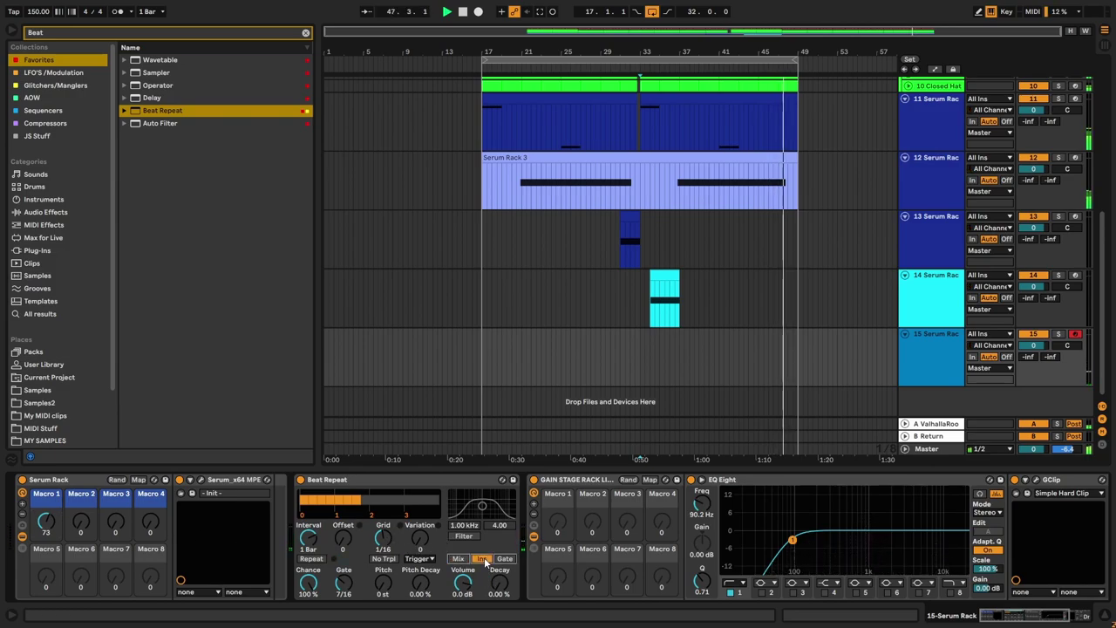
drag(468, 579, 468, 579)
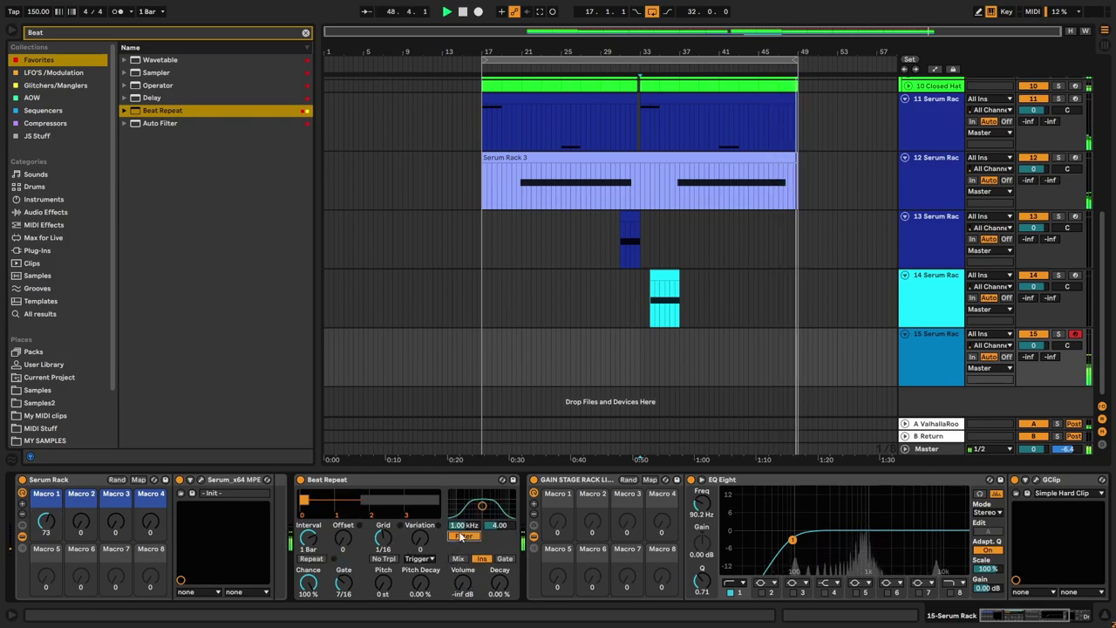
mouse_move(420, 538)
mouse_down()
mouse_move(421, 514)
mouse_move(420, 553)
mouse_up()
drag(310, 538, 308, 582)
mouse_move(47, 523)
mouse_down()
mouse_move(47, 558)
mouse_move(46, 503)
mouse_move(46, 537)
mouse_up()
drag(308, 582, 308, 514)
mouse_move(46, 522)
mouse_down()
mouse_move(46, 558)
mouse_move(47, 523)
mouse_up()
drag(385, 540, 385, 553)
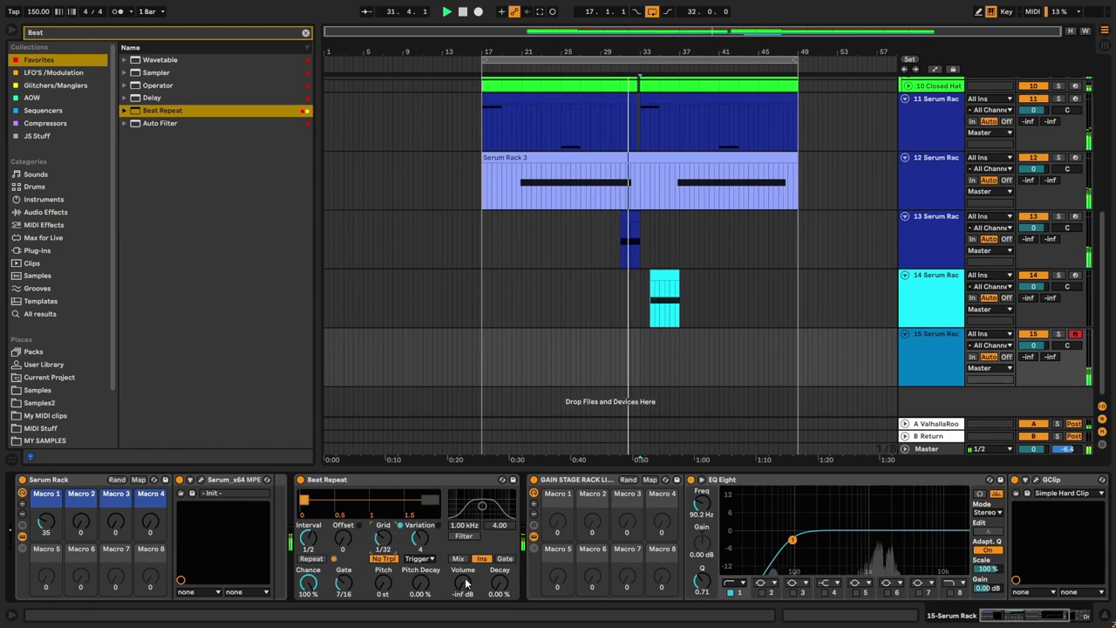
Step: Set Beat Repeat's volume to 0.0 dB and its interval to 1/8, auditioning Macro 1 before stopping playback
drag(464, 584, 464, 514)
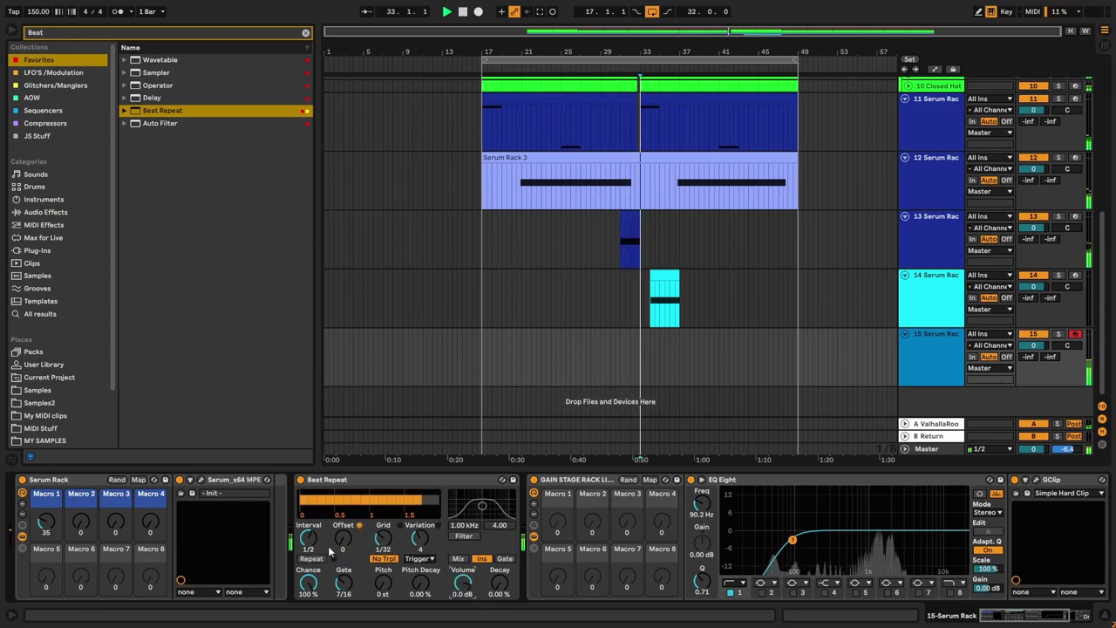
mouse_move(46, 522)
mouse_down()
mouse_move(46, 494)
mouse_move(46, 539)
mouse_move(46, 517)
mouse_up()
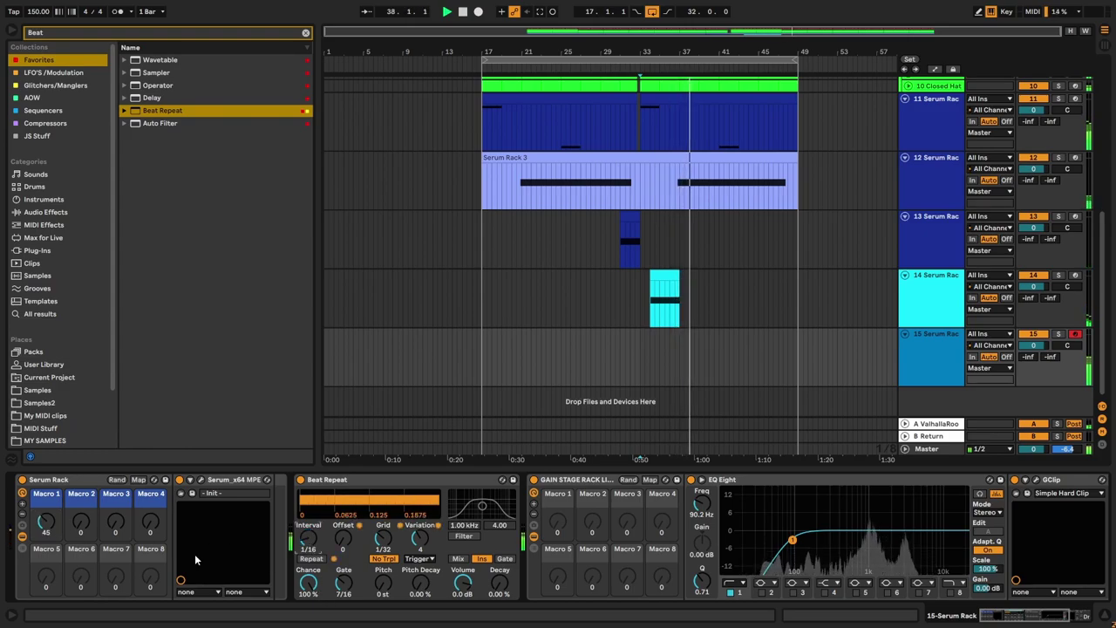
drag(307, 538, 308, 530)
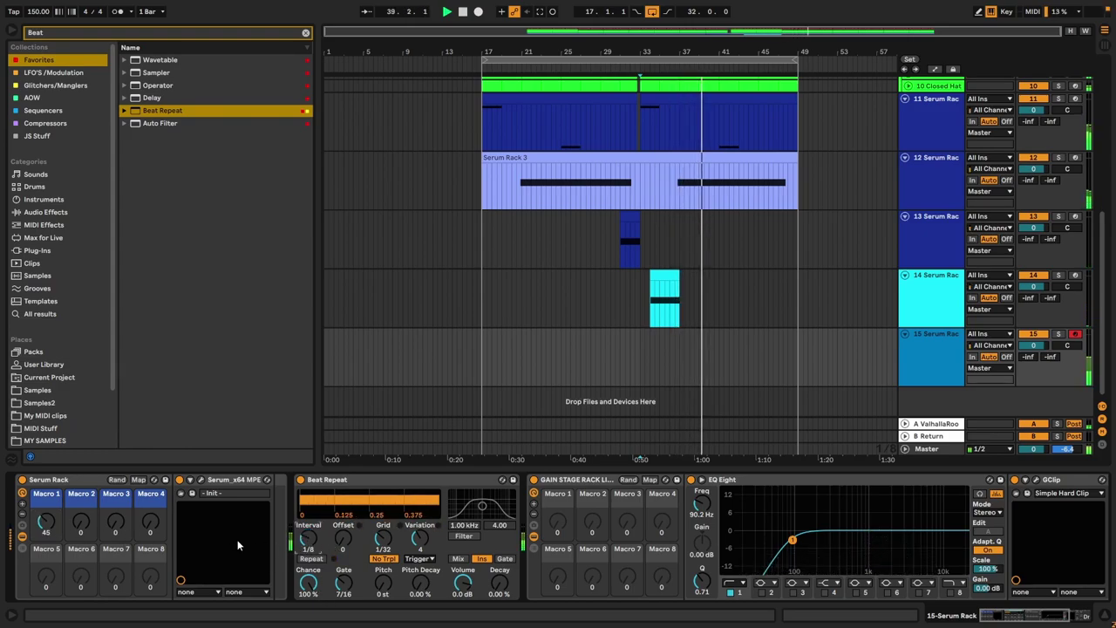
drag(41, 527, 45, 502)
key(space)
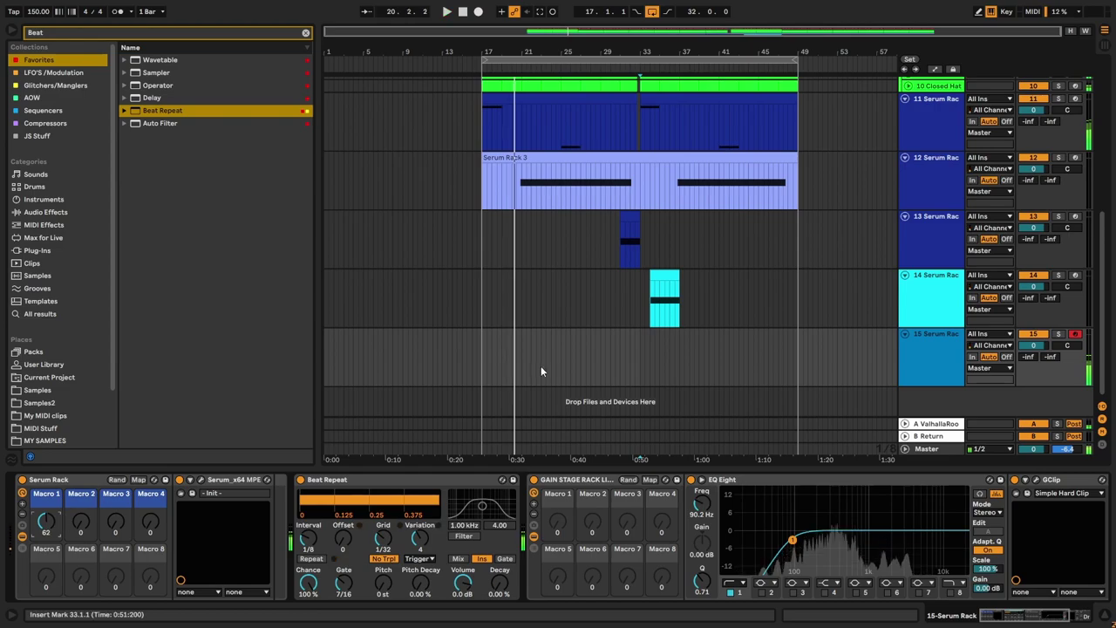
Step: Record a clip on track 15 from bar 33 to bar 49 while sweeping Macro 1 up and down to capture its automation
click(479, 12)
drag(45, 521, 45, 461)
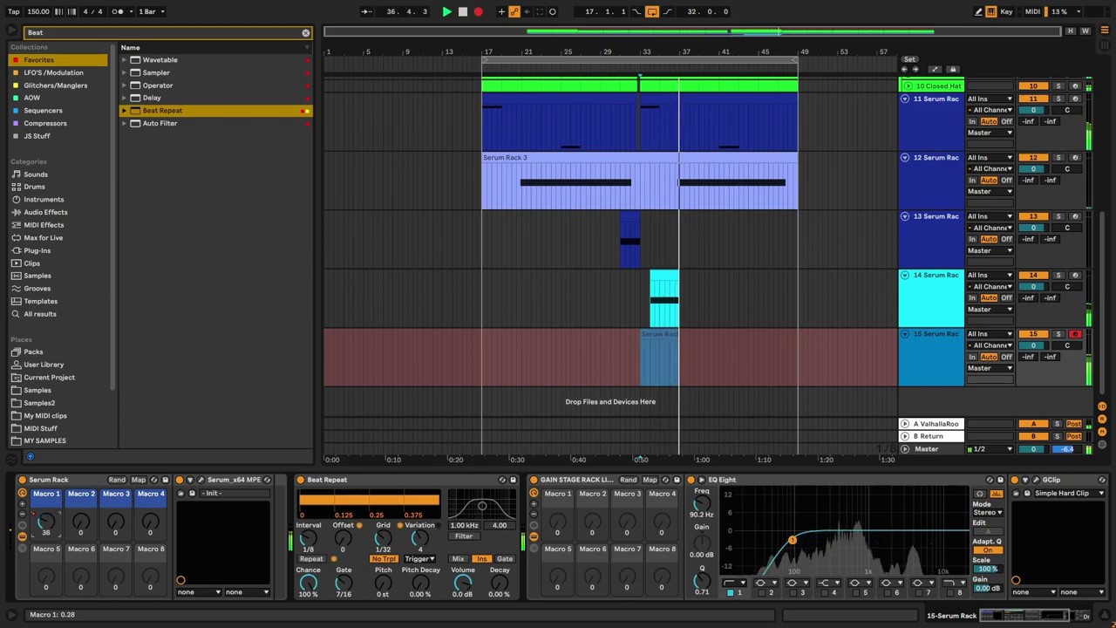
drag(46, 522, 46, 571)
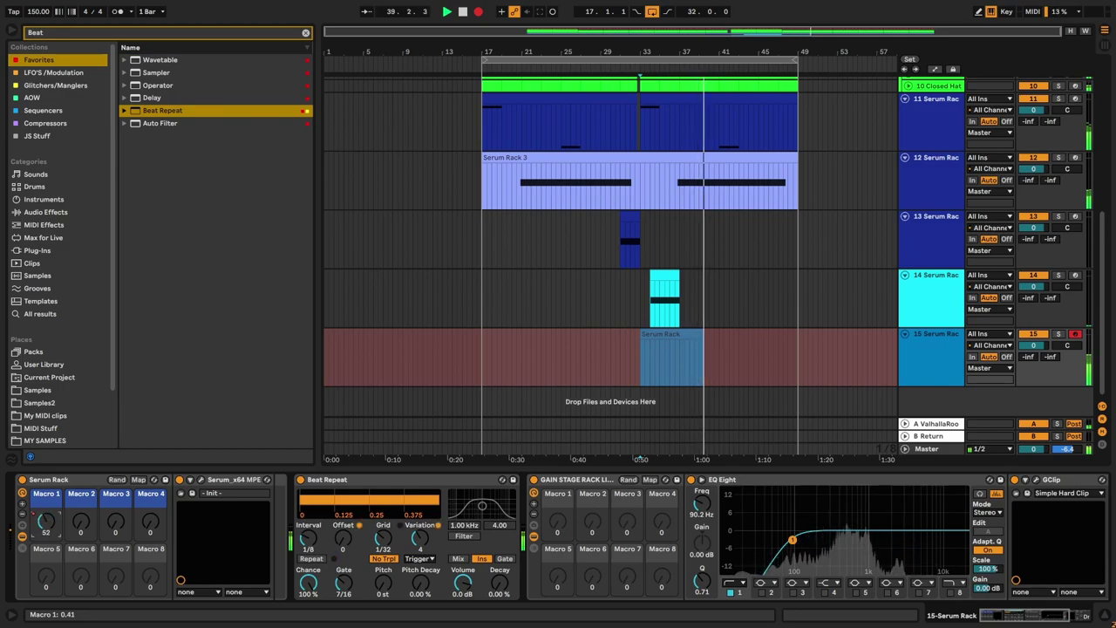
drag(45, 521, 45, 590)
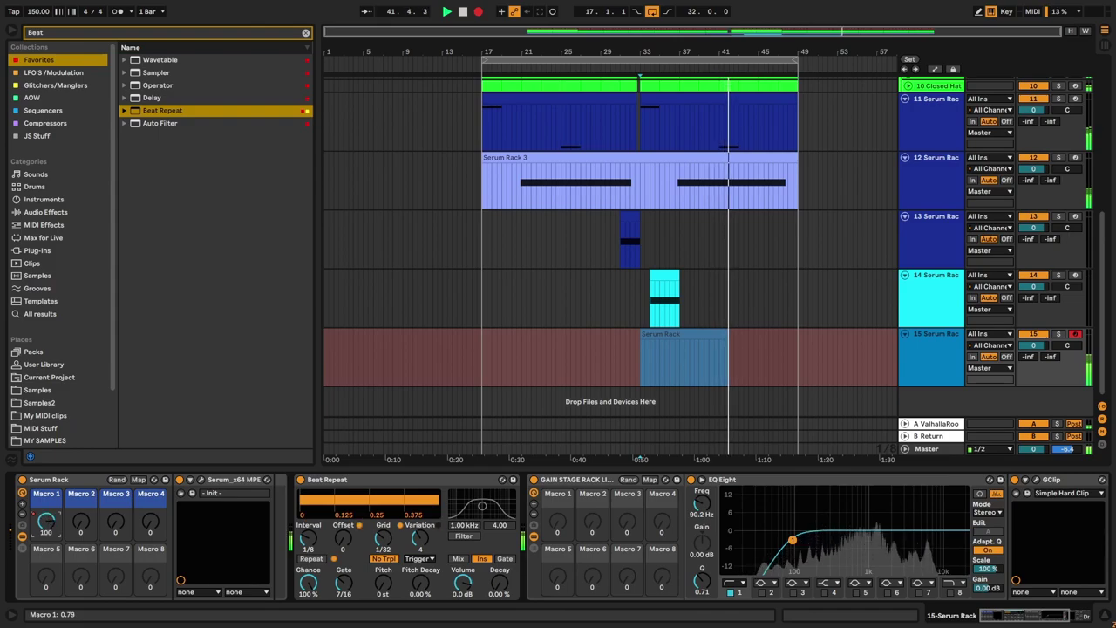
drag(46, 521, 46, 448)
drag(46, 521, 46, 563)
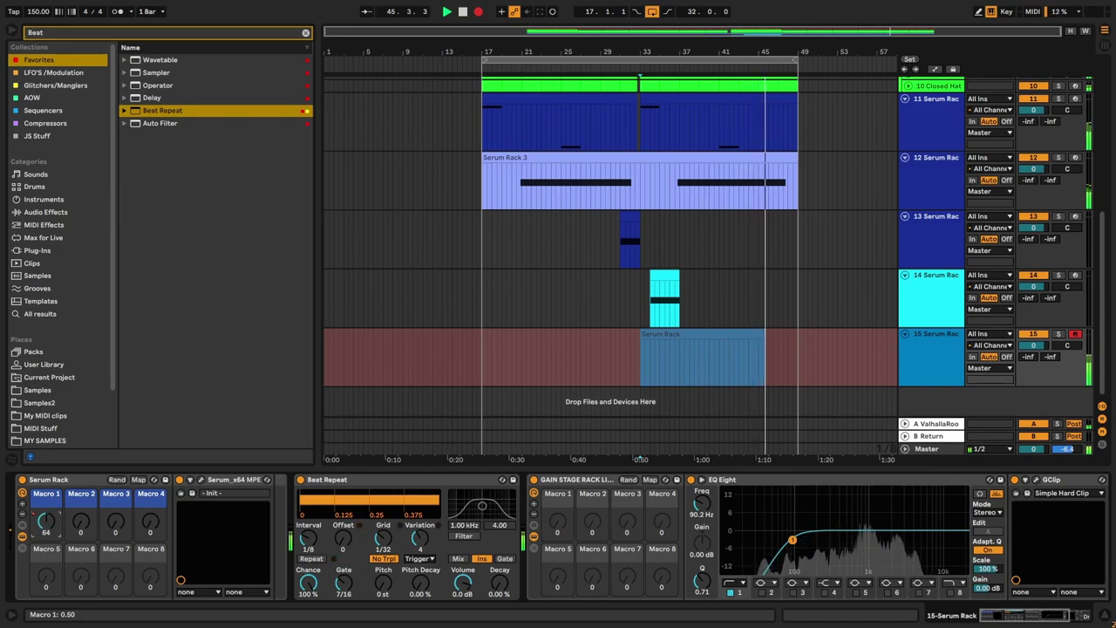
drag(45, 520, 46, 567)
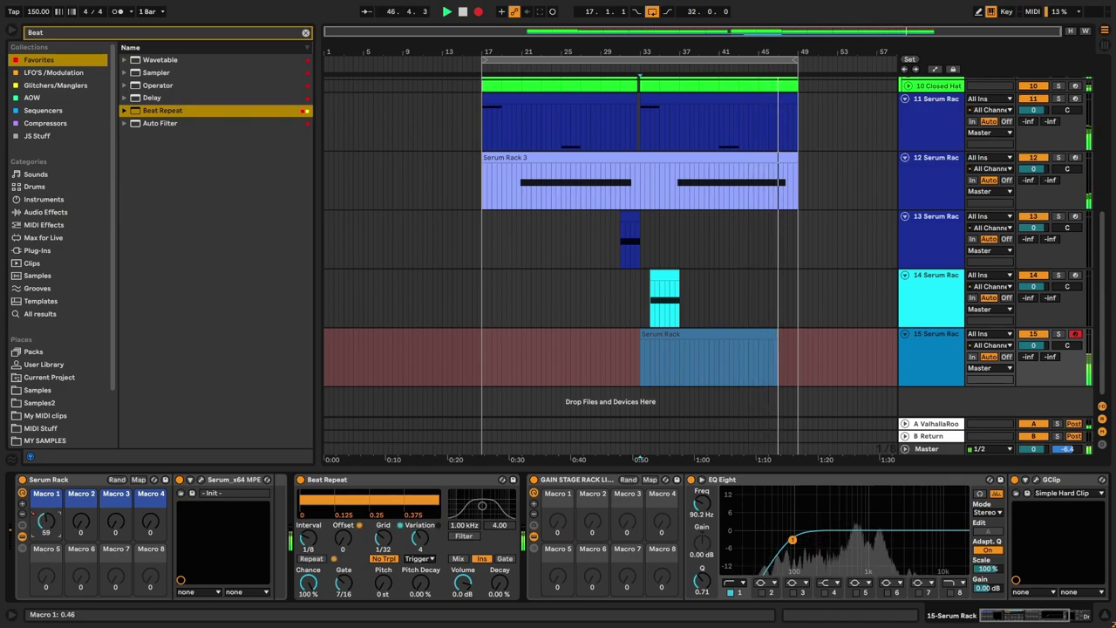
drag(45, 521, 46, 576)
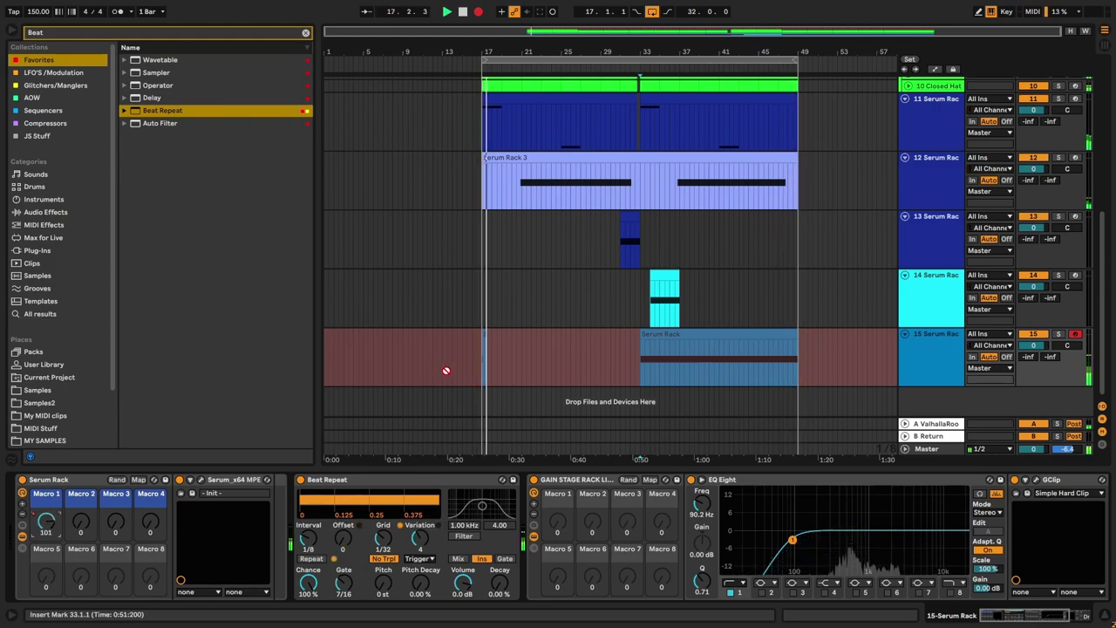
key(space)
Step: Delete the stray short clip at bar 17 on track 15 and play the recorded clip from 33.1.1
click(485, 333)
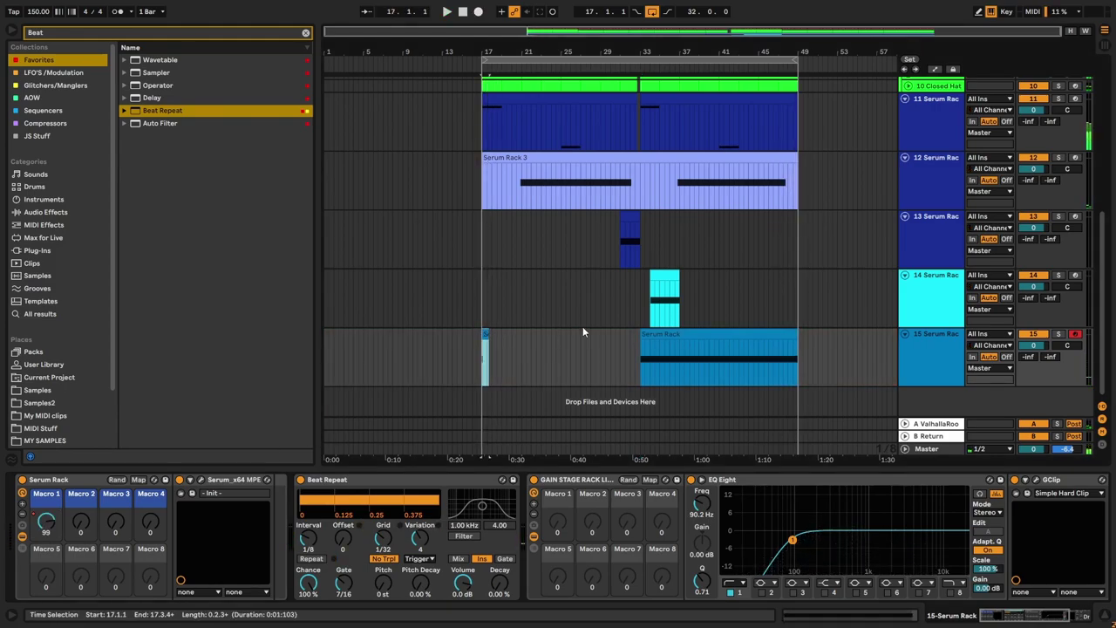
key(Delete)
click(640, 366)
key(space)
scroll(640, 366, up, 8)
scroll(622, 363, down, 2)
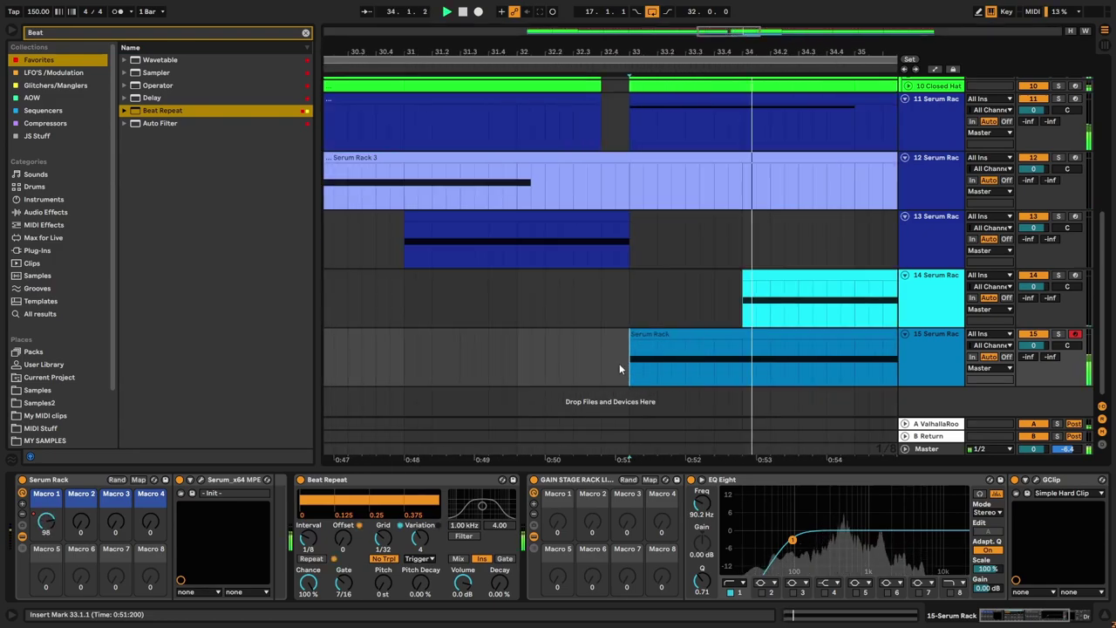
scroll(620, 363, down, 10)
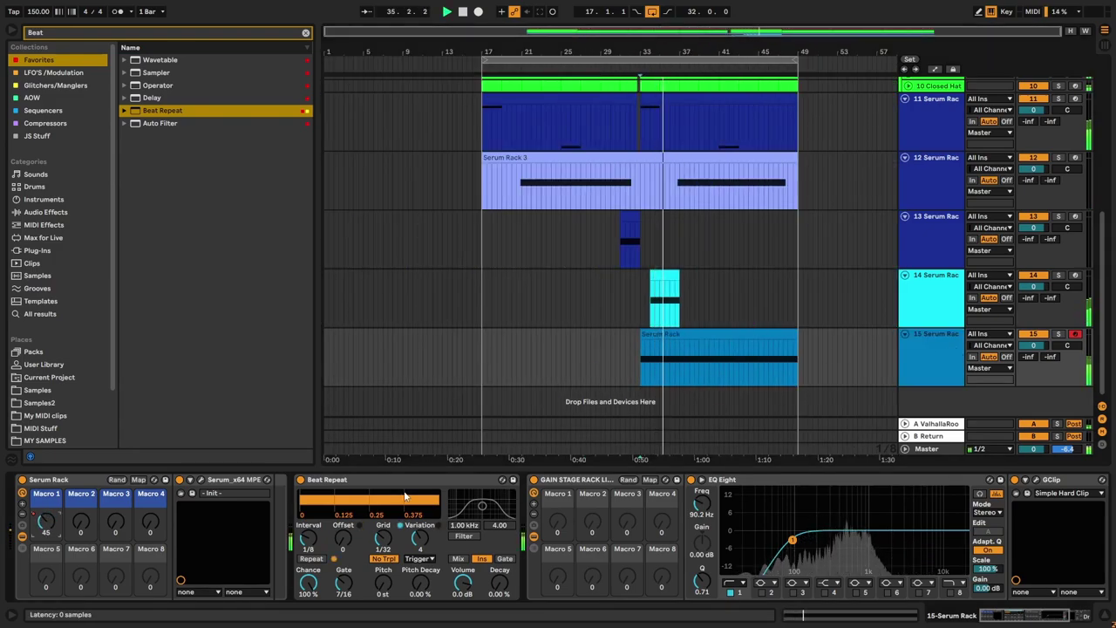
Step: In Serum on track 15, assign Macro 1 to Oscillator A's coarse pitch, raise its octave to +1 and adjust the pitch modulation amount
click(200, 478)
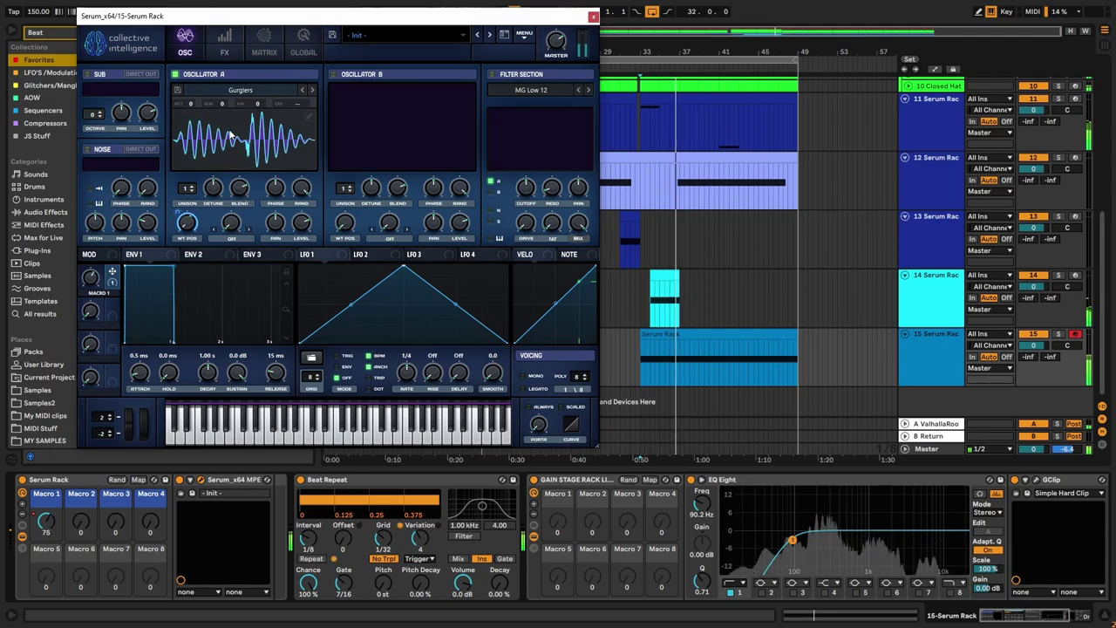
drag(112, 273, 310, 161)
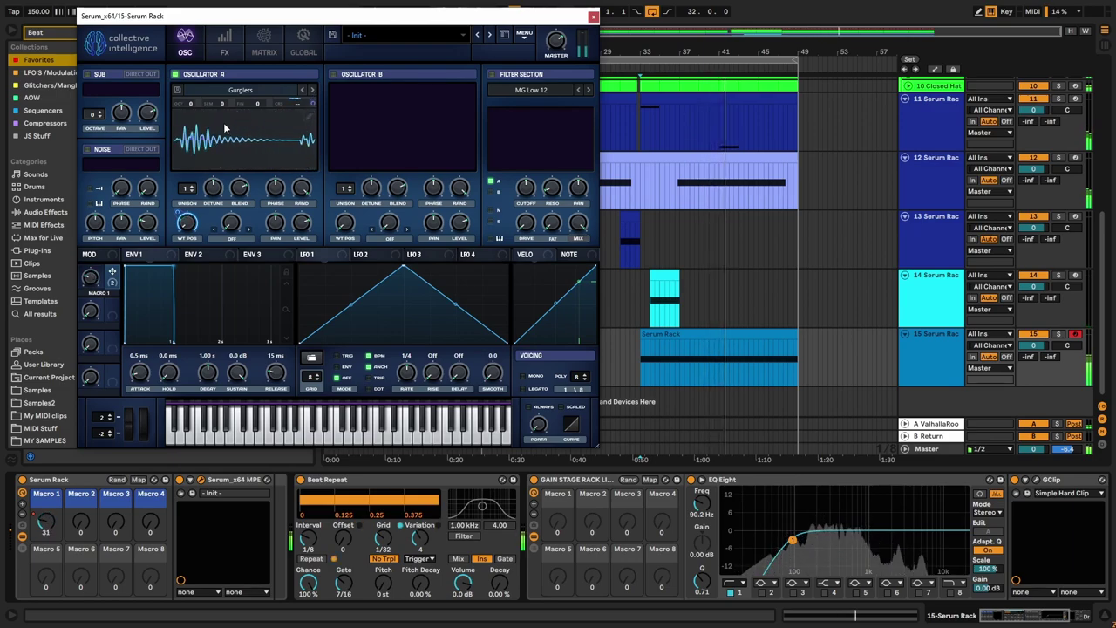
drag(190, 103, 191, 93)
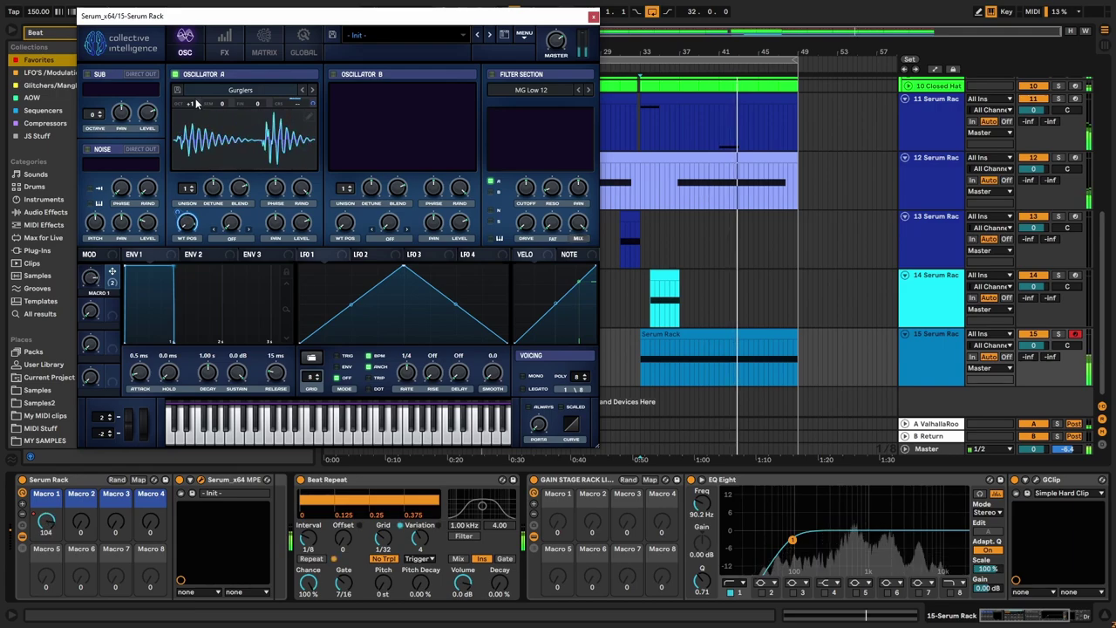
drag(312, 103, 312, 167)
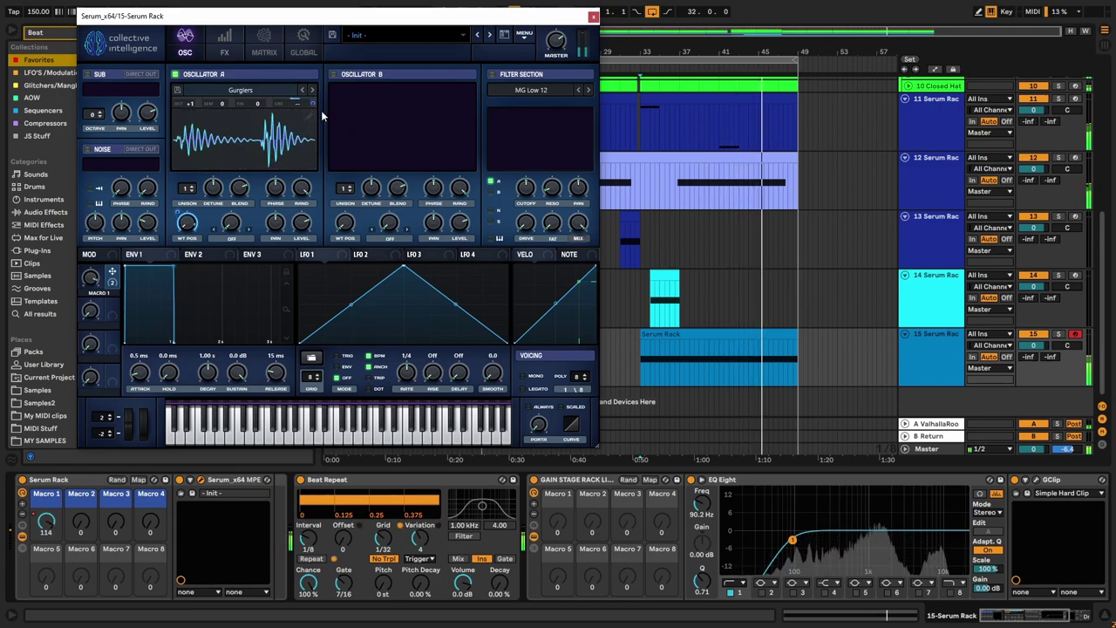
Step: Set the curve of the Macro 1 to A CoarsePit modulation to 51, and loop the recorded clip on track 15
click(264, 44)
click(231, 48)
click(264, 43)
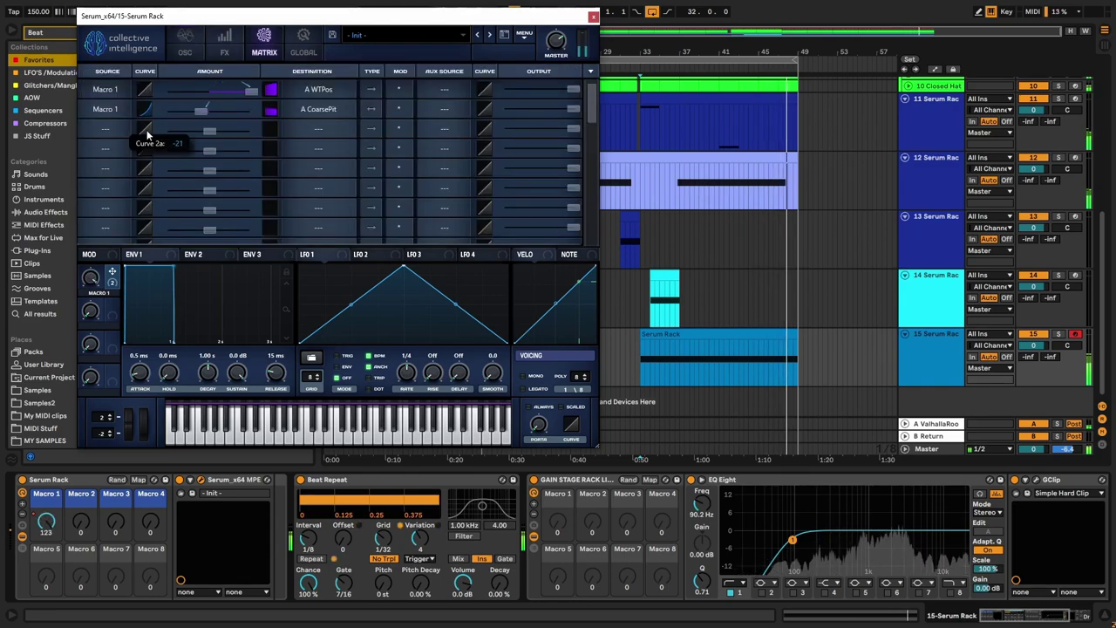
drag(151, 118, 131, 67)
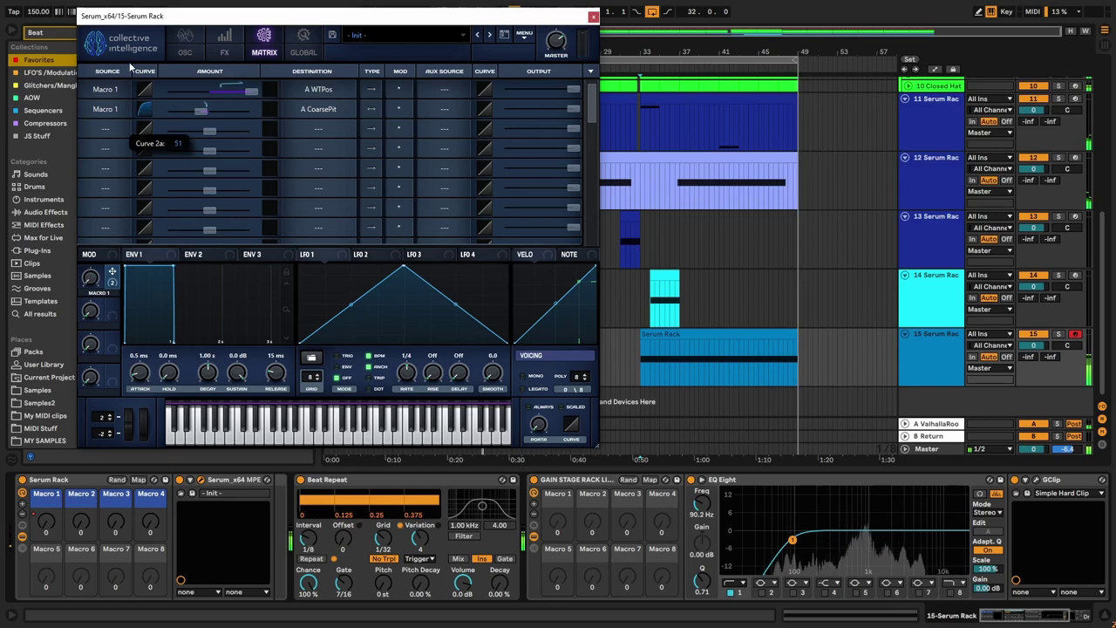
click(666, 331)
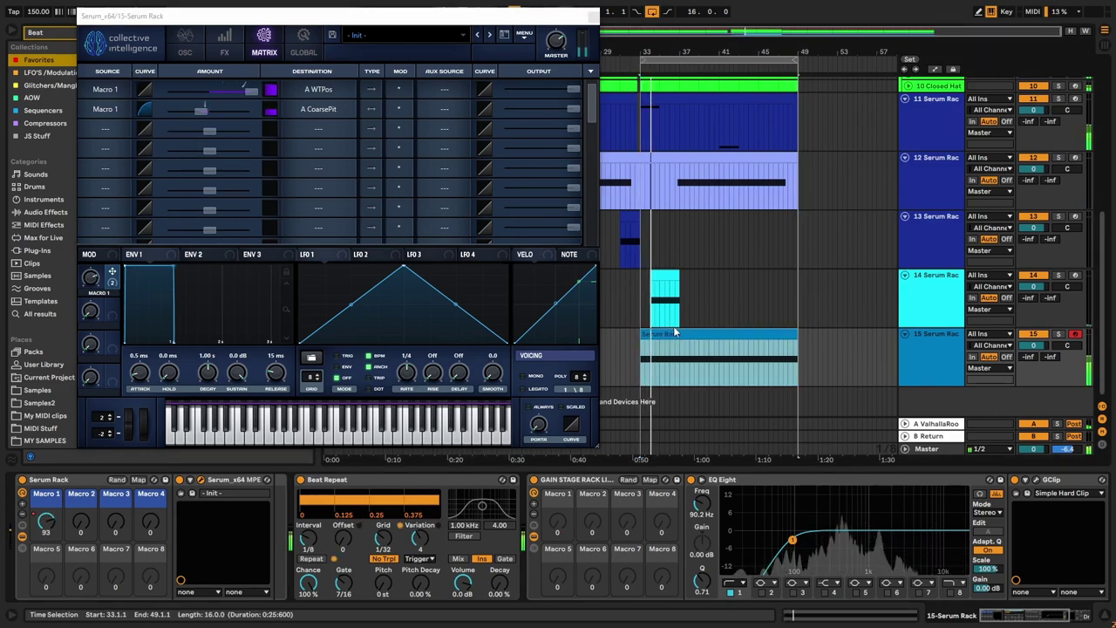
Step: Try Bend +/- on Oscillator A, switch its warp mode to Asym and adjust the warp amount
click(184, 42)
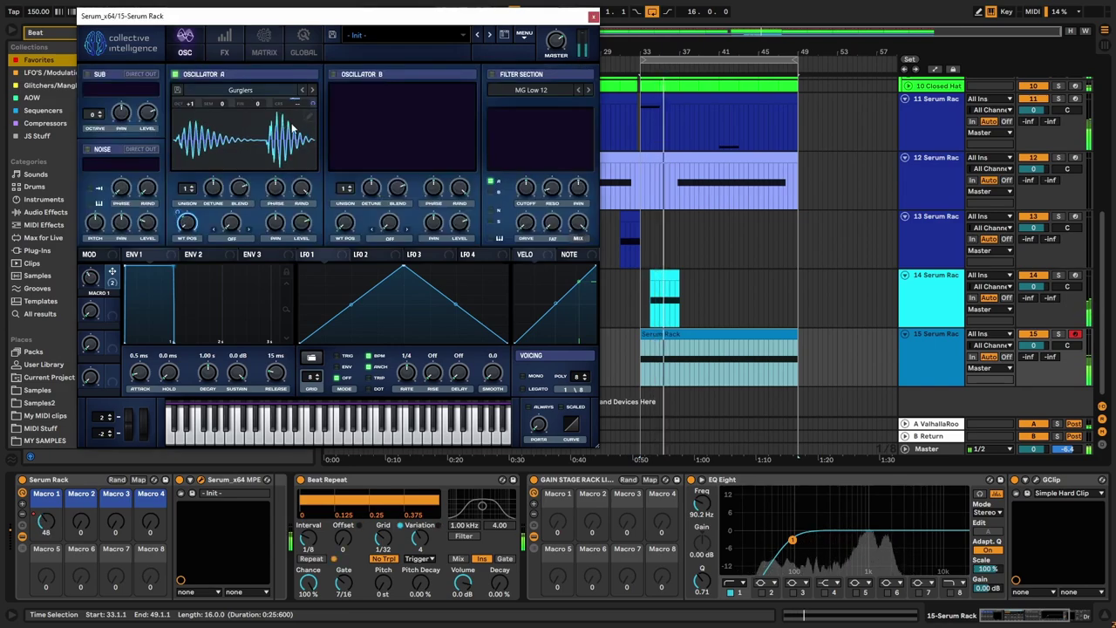
click(228, 238)
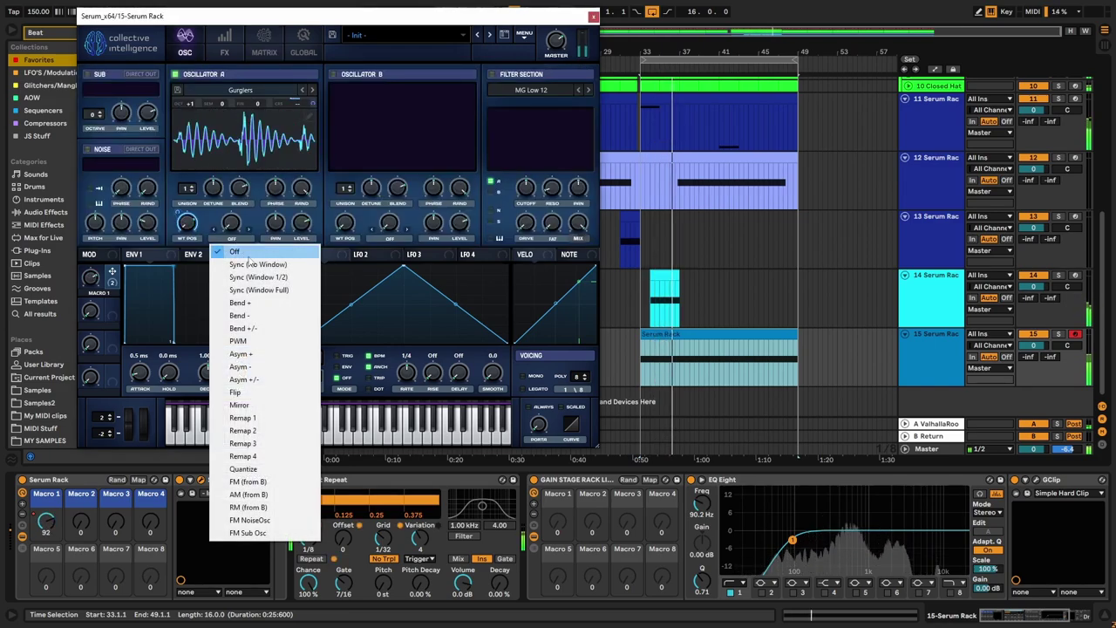
click(248, 328)
click(250, 232)
drag(232, 226, 264, 125)
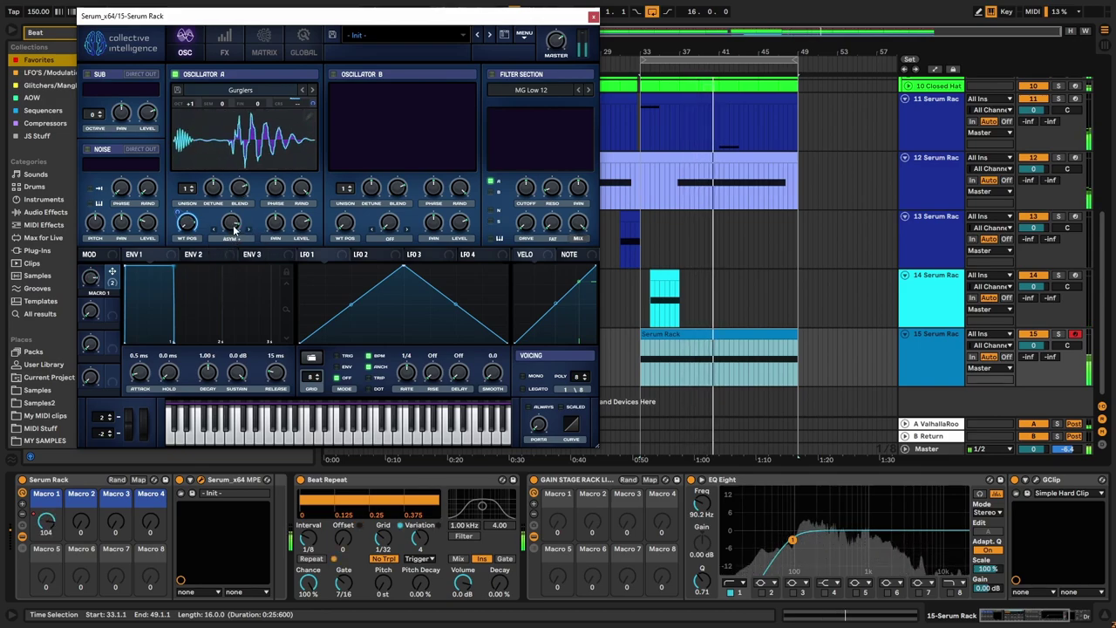
Step: Enable Serum's filter for Oscillator A and set its type to Bandreject
click(491, 74)
click(532, 90)
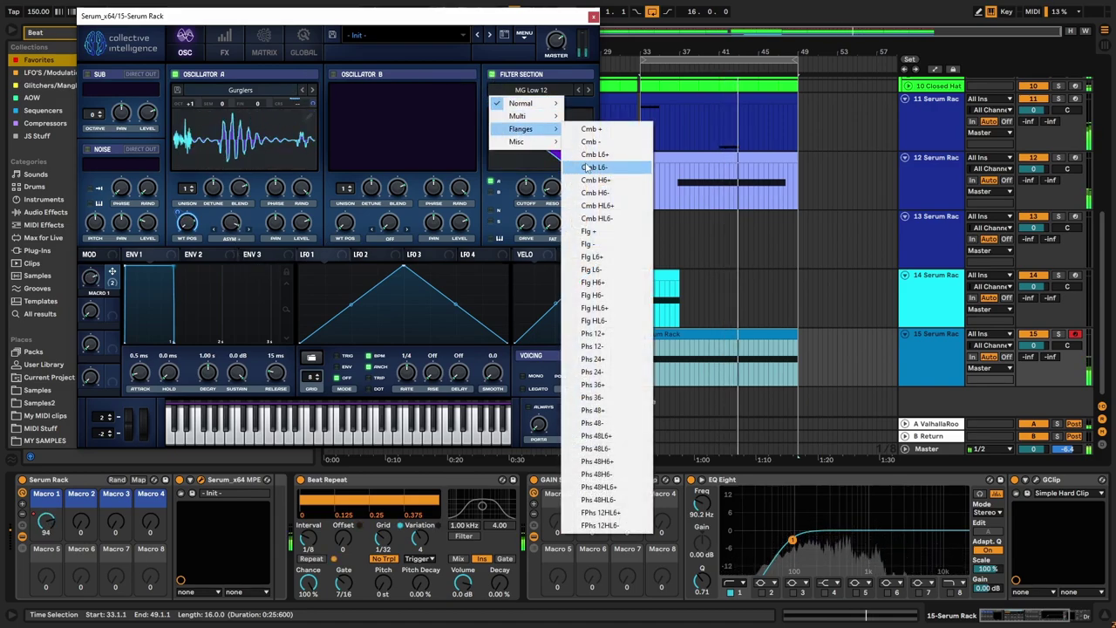
mouse_move(534, 143)
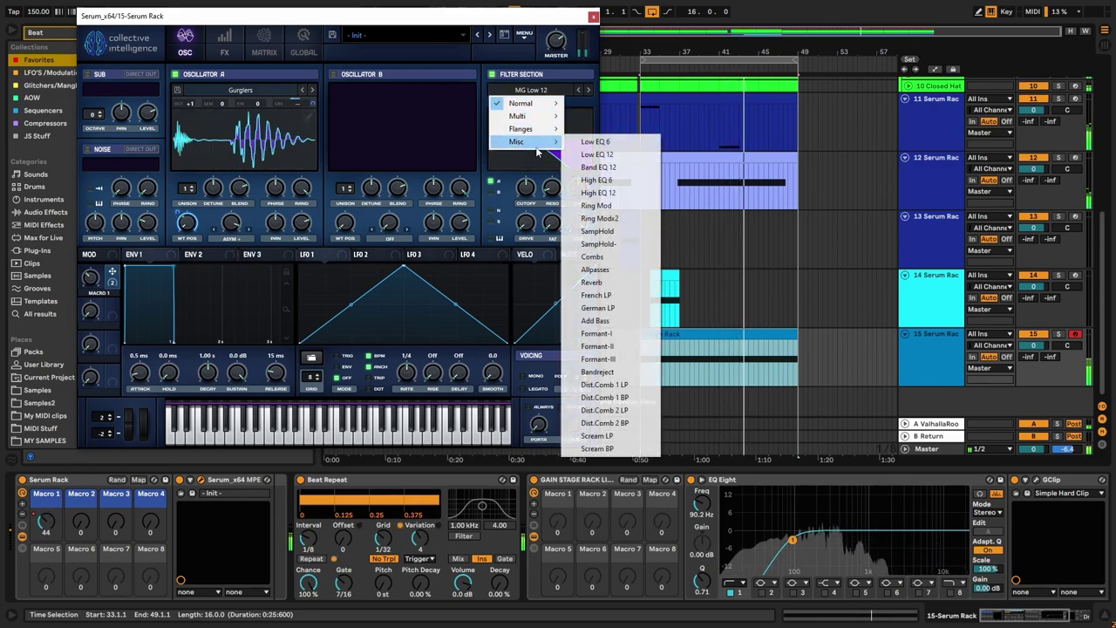
click(597, 371)
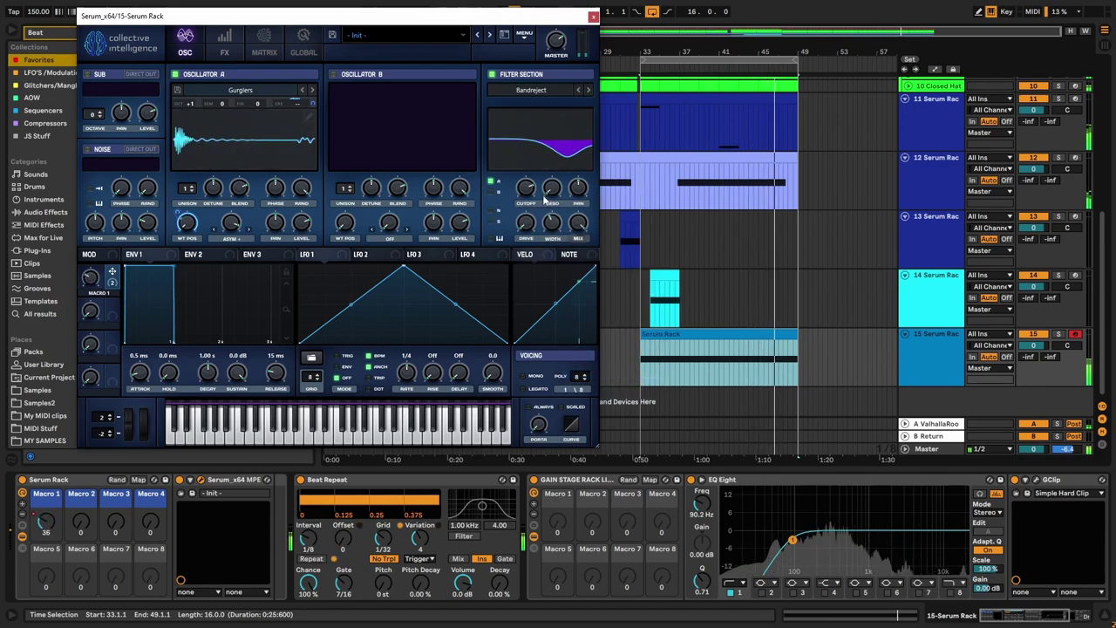
Step: Adjust the Bandreject filter's cutoff and width in Serum, and change the filter type to Formant-III
drag(513, 223, 559, 143)
drag(526, 186, 553, 174)
mouse_move(550, 221)
mouse_down()
mouse_move(545, 264)
mouse_move(531, 189)
mouse_move(551, 202)
mouse_up()
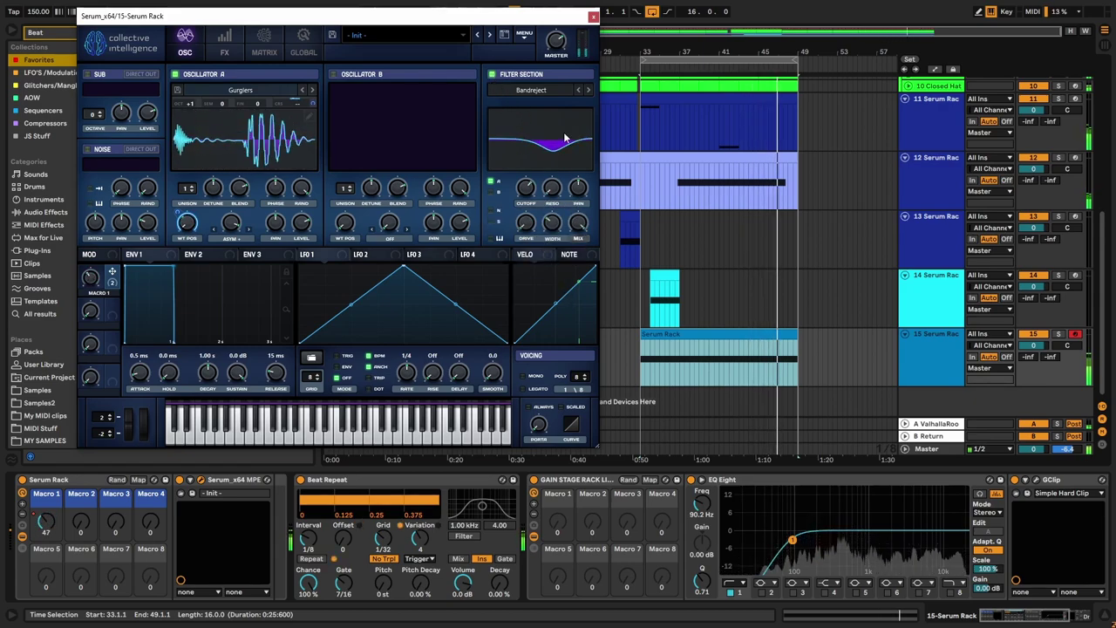
click(580, 91)
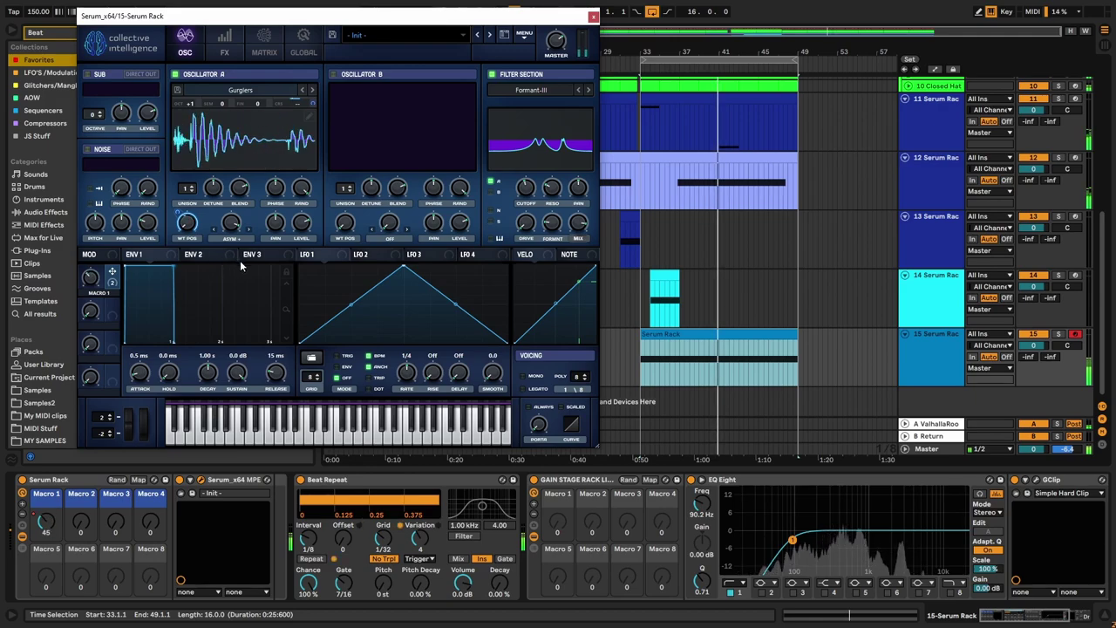
Step: Assign Chaos 1 as the modulation source of the filter cutoff and set the filter mix to 80%
right_click(524, 188)
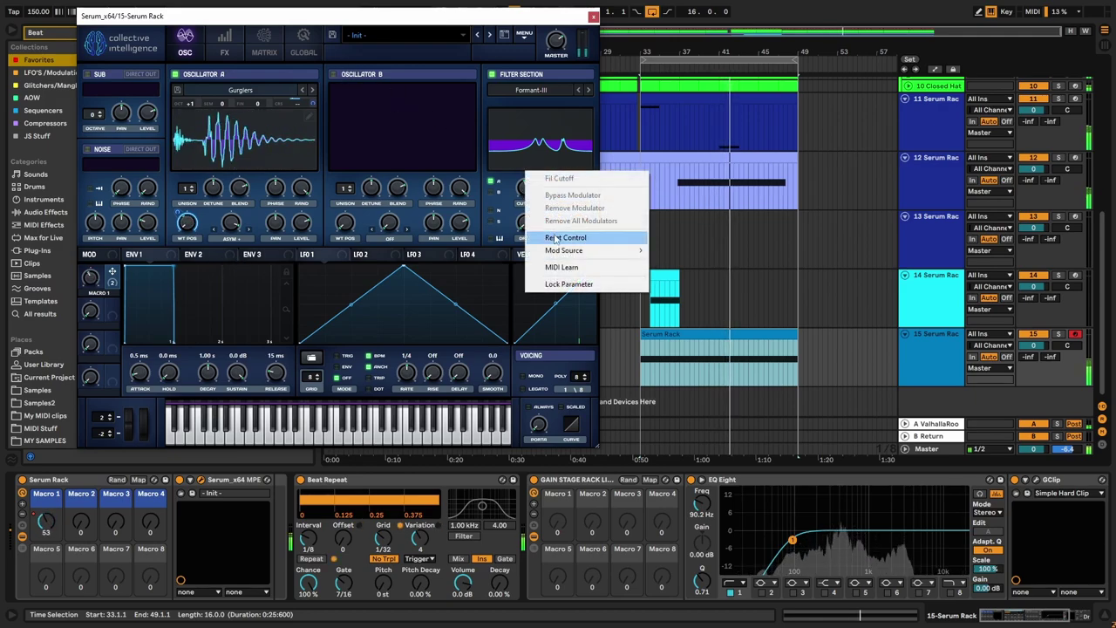
mouse_move(611, 250)
click(704, 428)
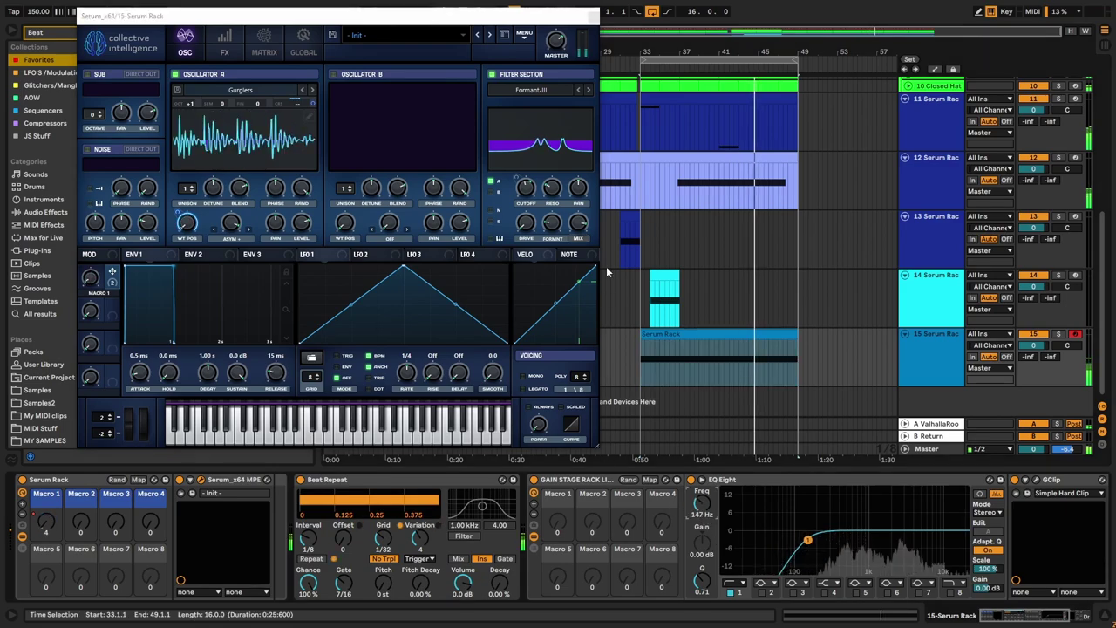
click(302, 45)
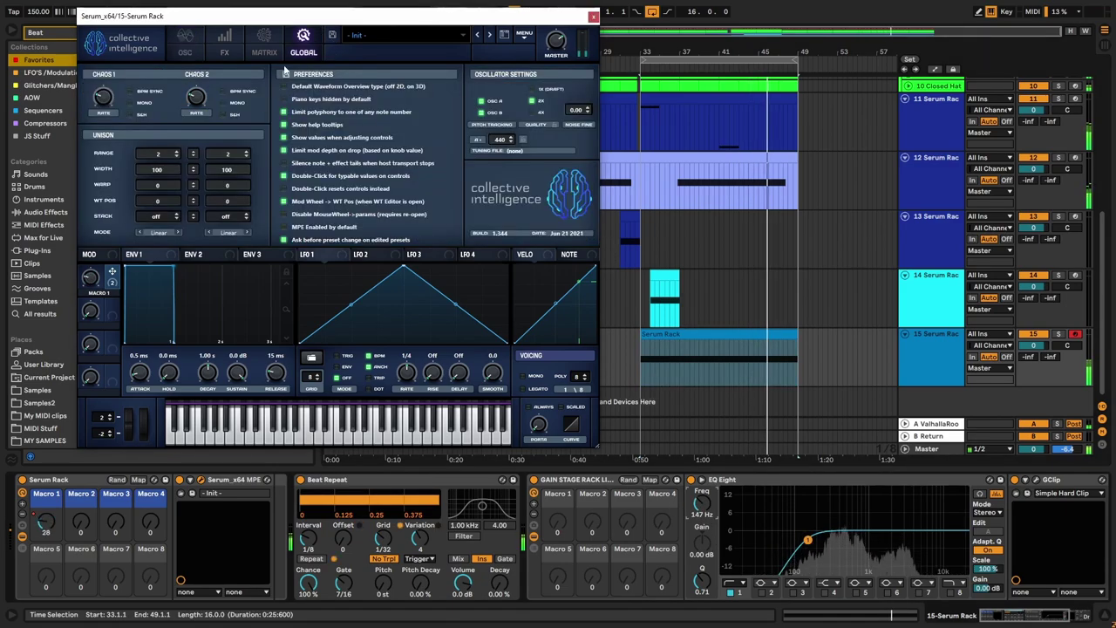
click(256, 48)
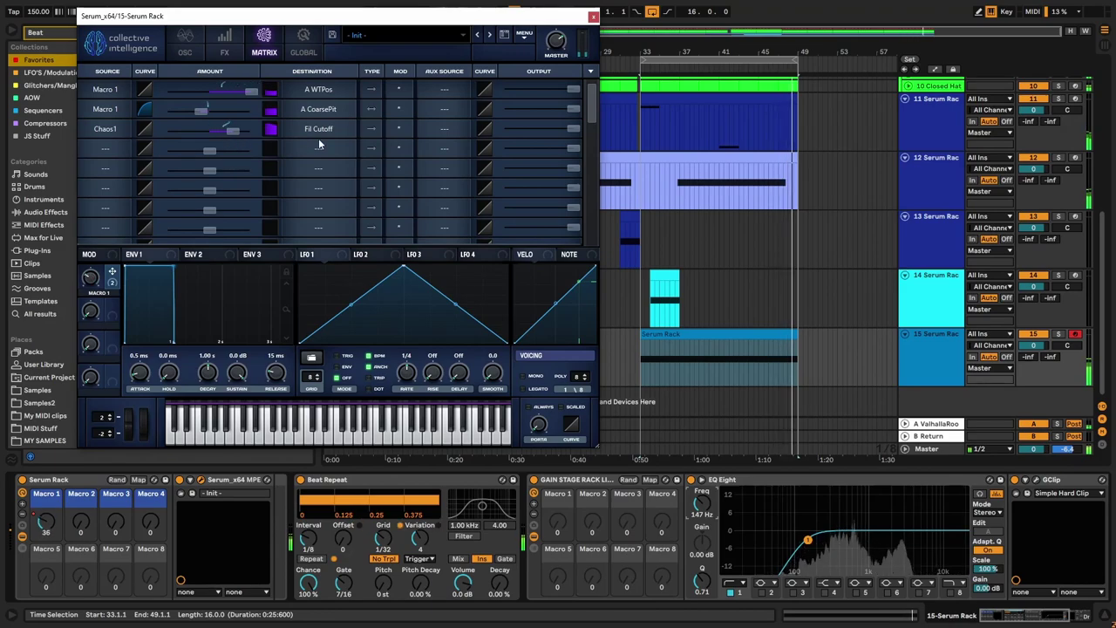
click(185, 45)
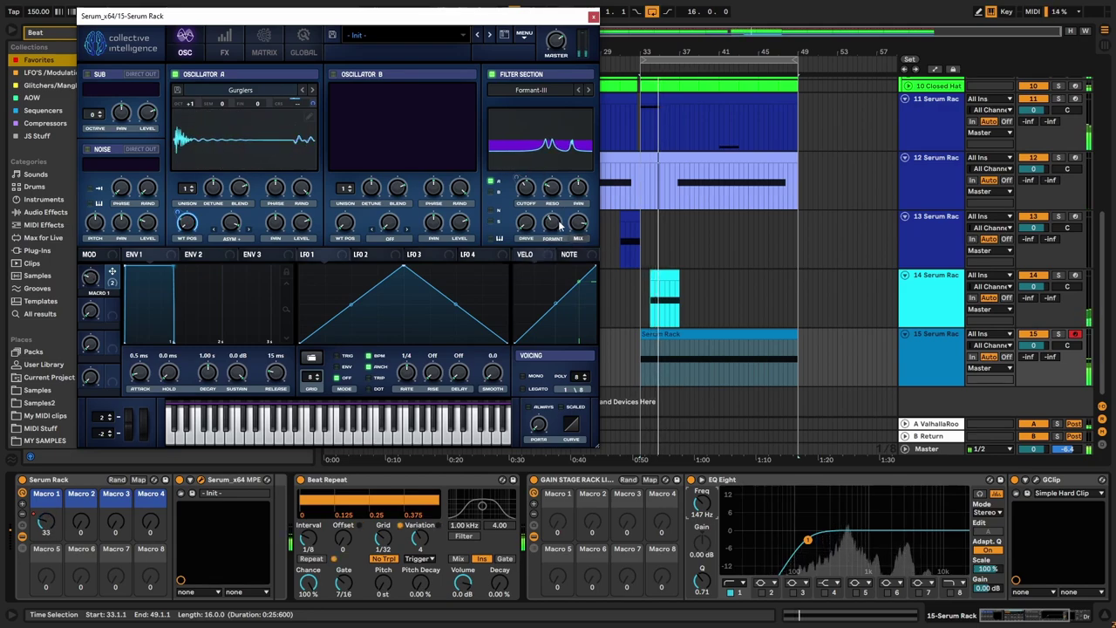
mouse_move(558, 234)
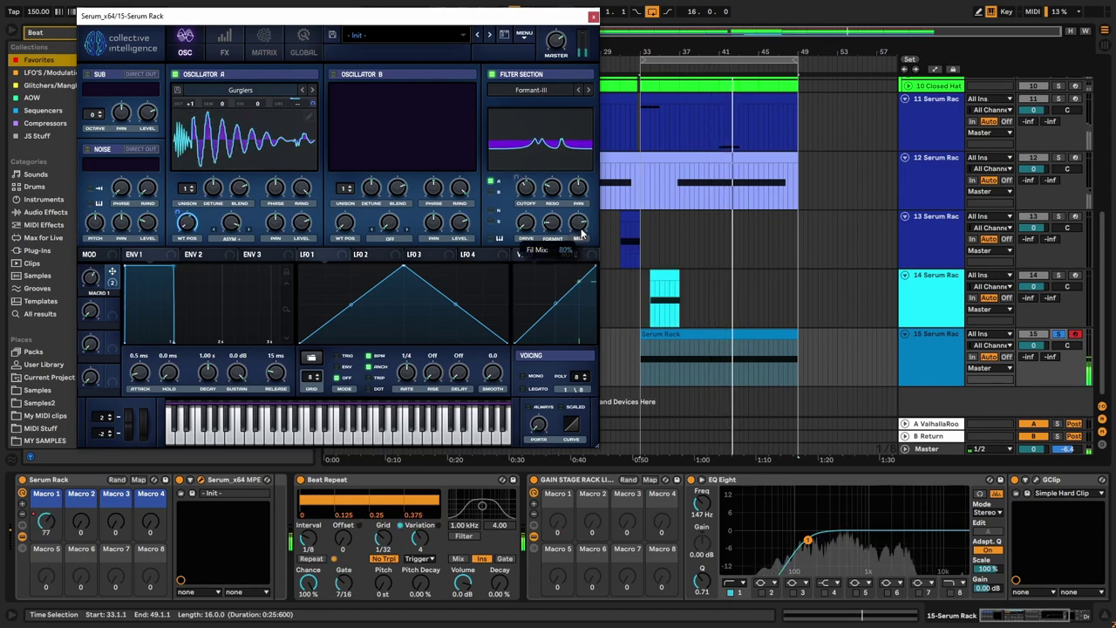
Step: Adjust the Chaos 1 rate and enable BPM sync for it, with the rate at 1/2
click(264, 53)
click(304, 53)
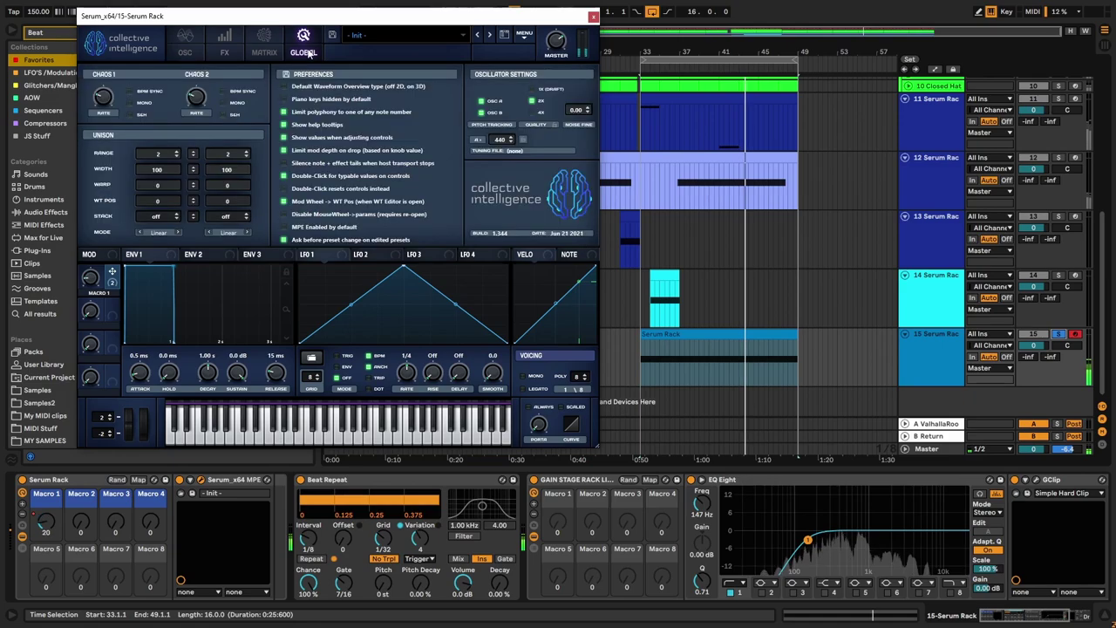
mouse_move(102, 103)
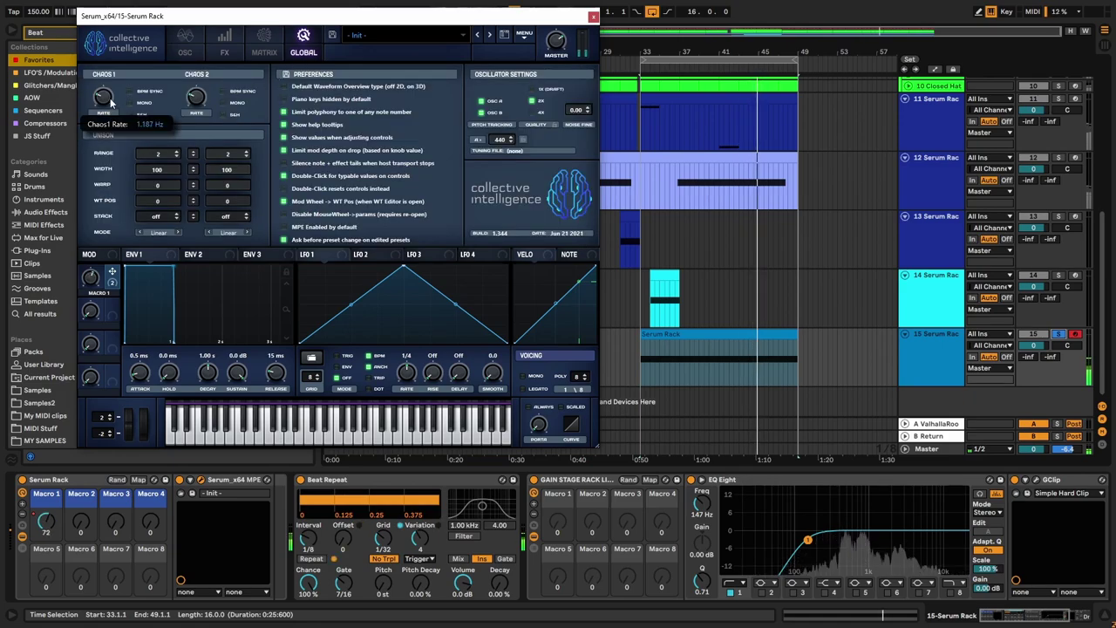
drag(116, 77, 139, 29)
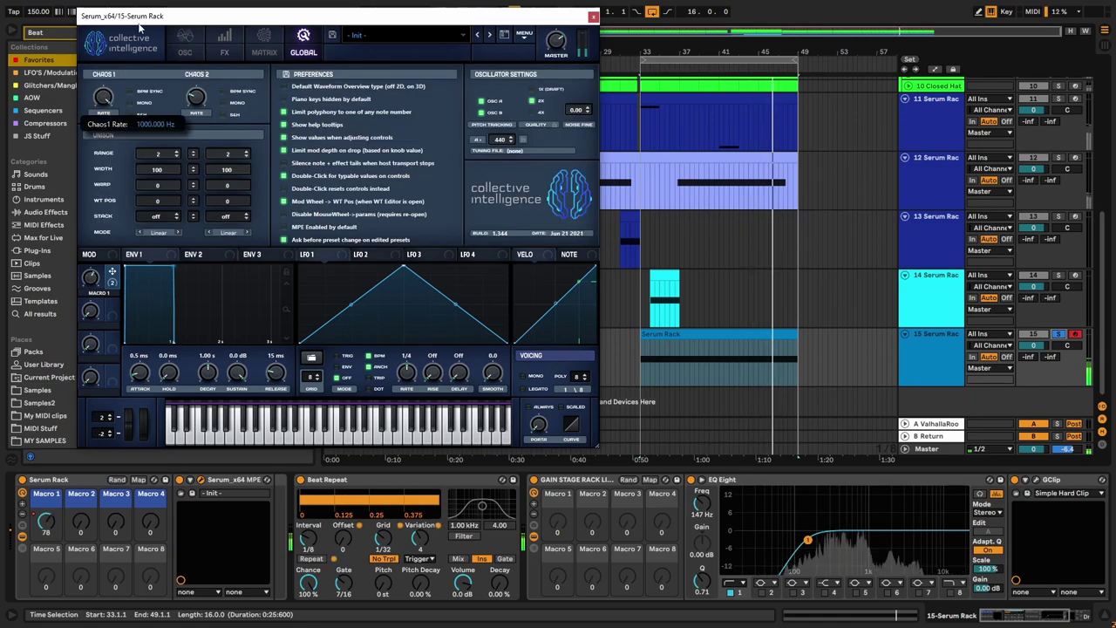
click(129, 91)
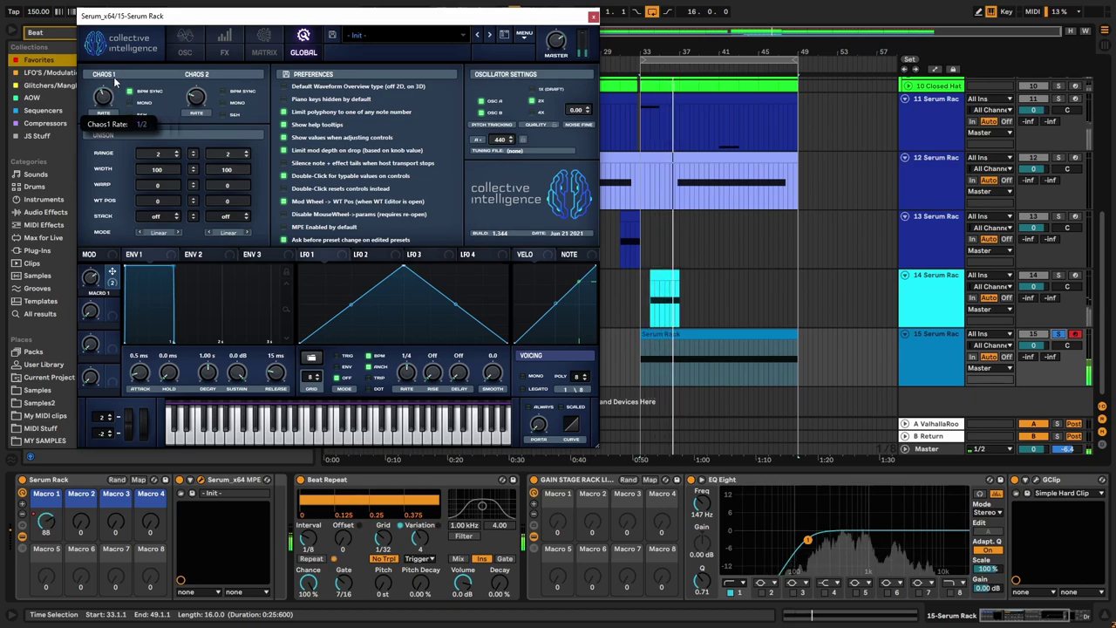
click(185, 43)
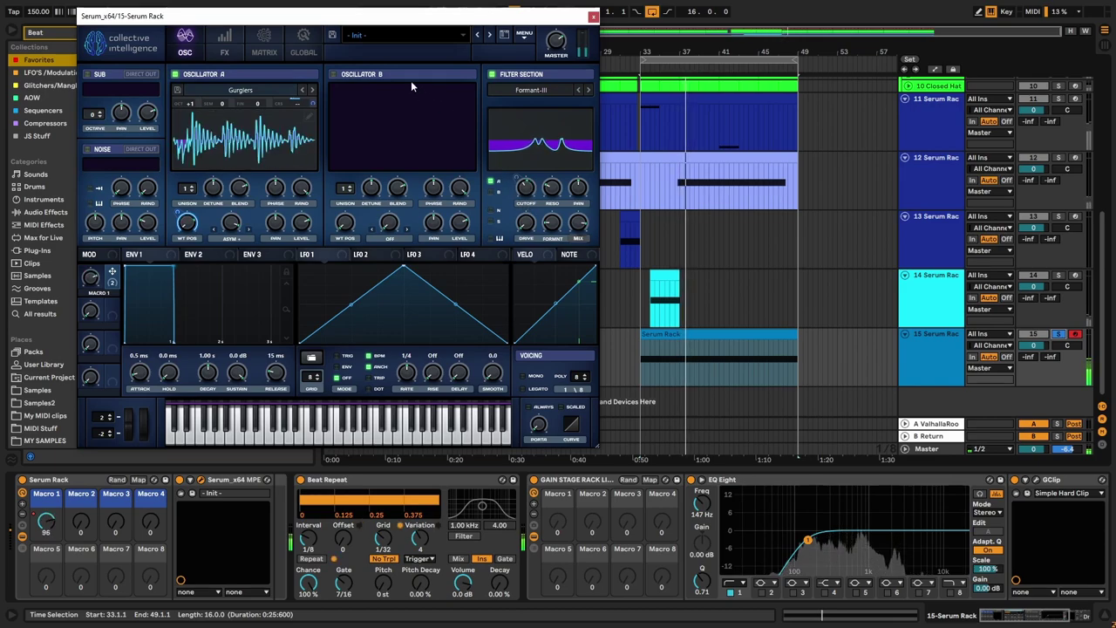
Step: Increase the Chaos 1 to Fil Cutoff modulation amount to 81
click(264, 45)
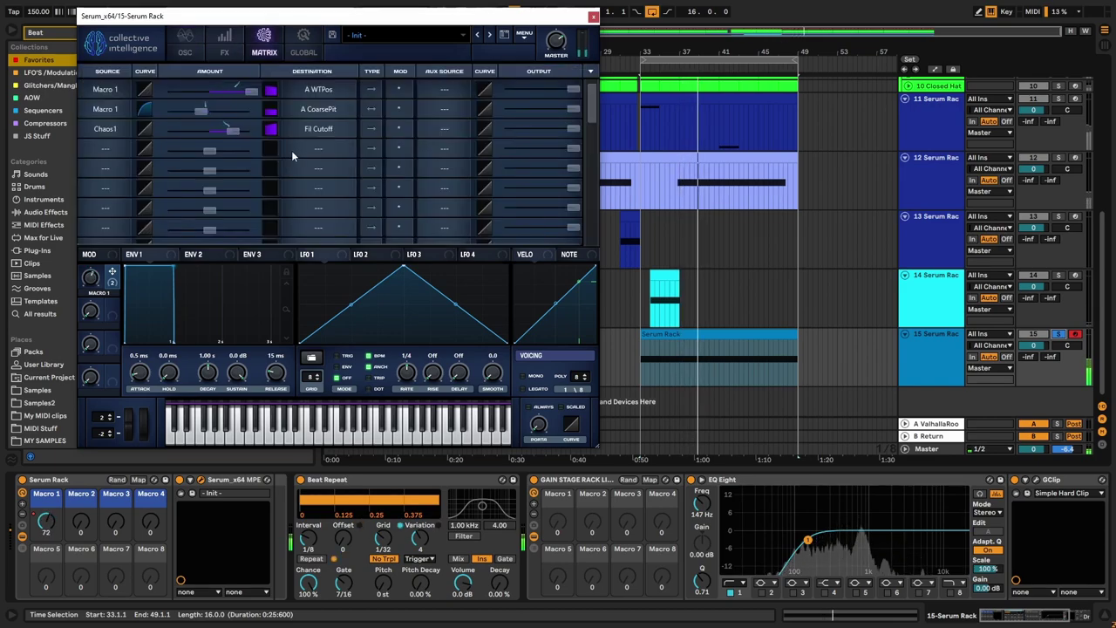
drag(234, 131, 253, 135)
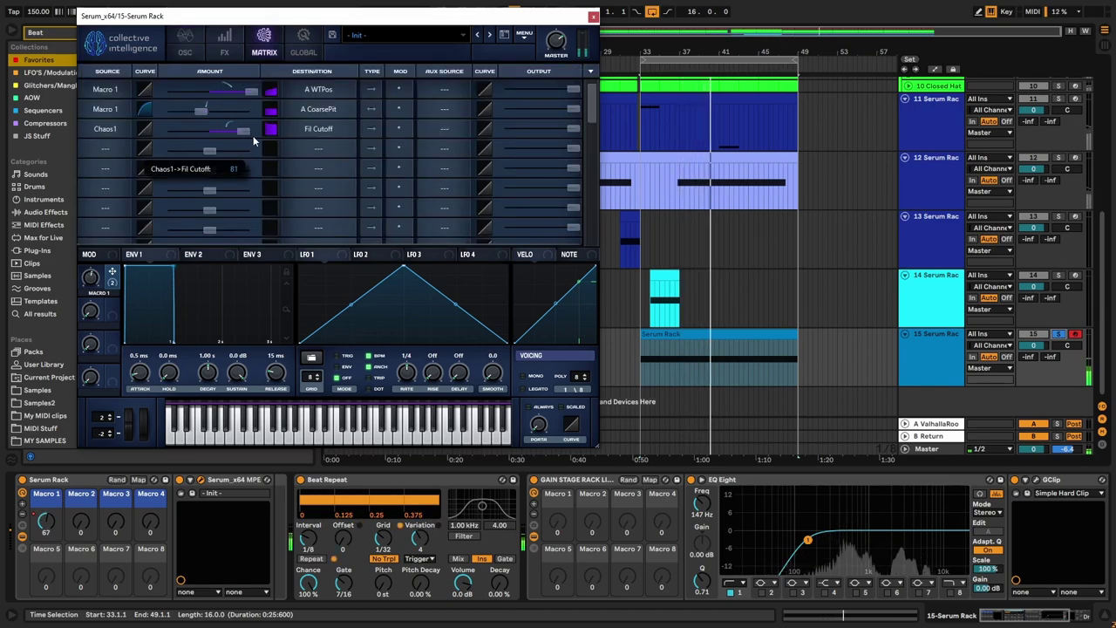
click(184, 43)
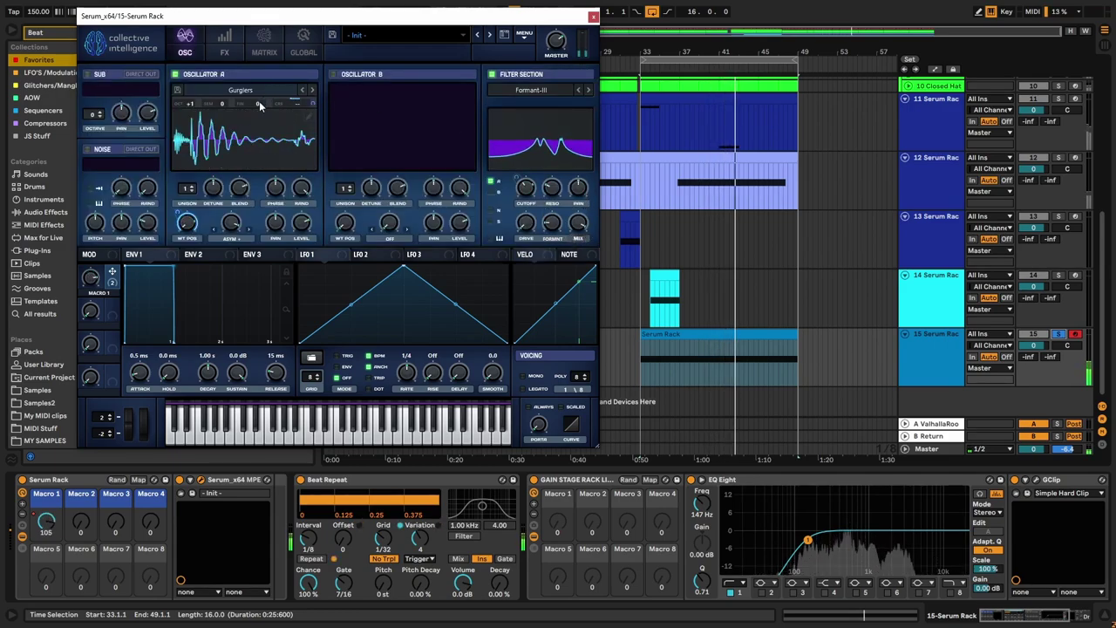
Step: Try Oscillator A's octave at +2, return it to +1, and take track 15 out of solo
drag(192, 103, 196, 88)
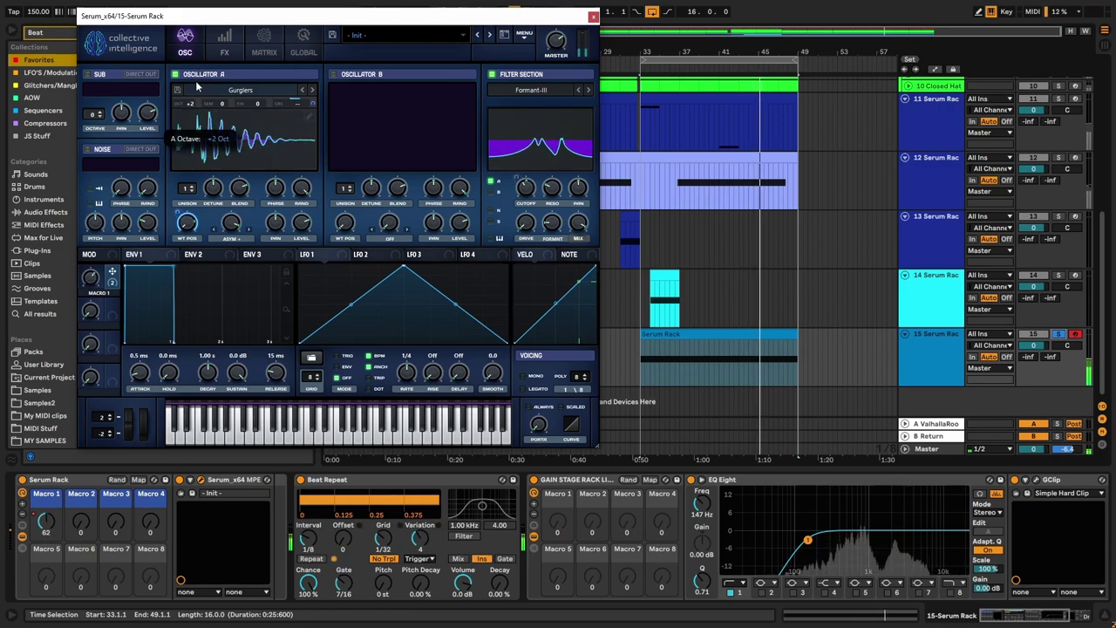
drag(196, 86, 197, 101)
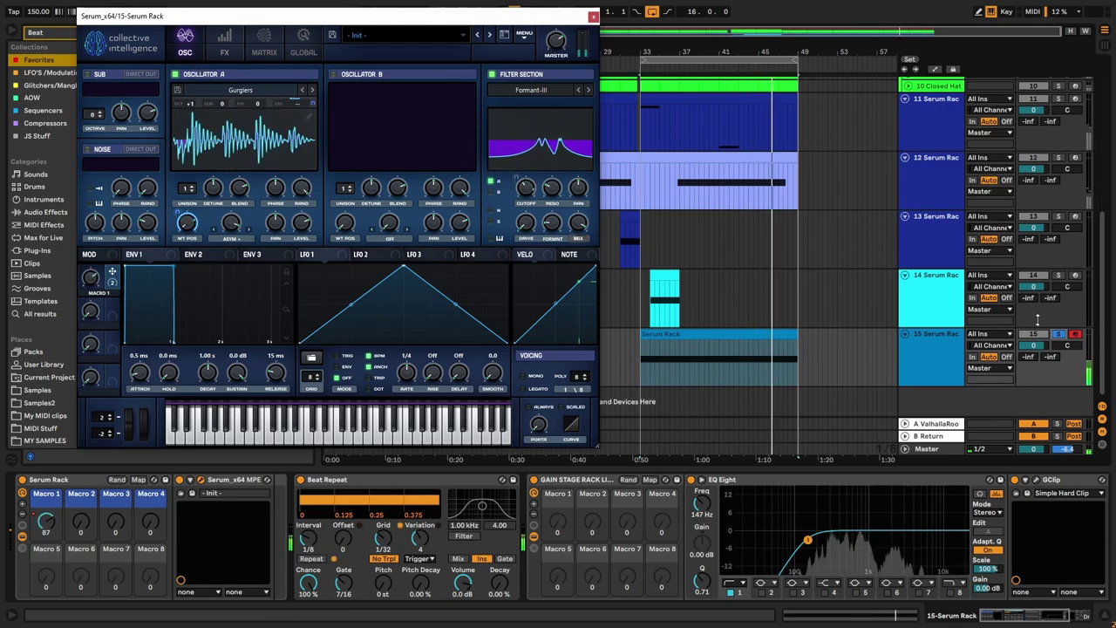
click(1058, 335)
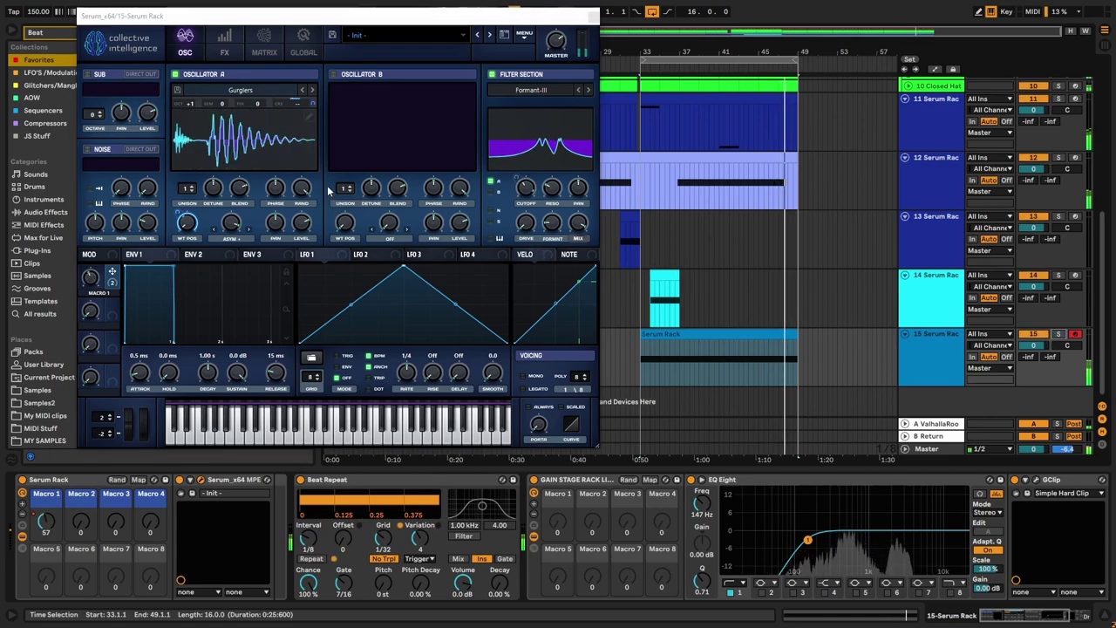
Step: Try two unison voices with slight detune and a changed blend on Oscillator A
drag(188, 188, 211, 224)
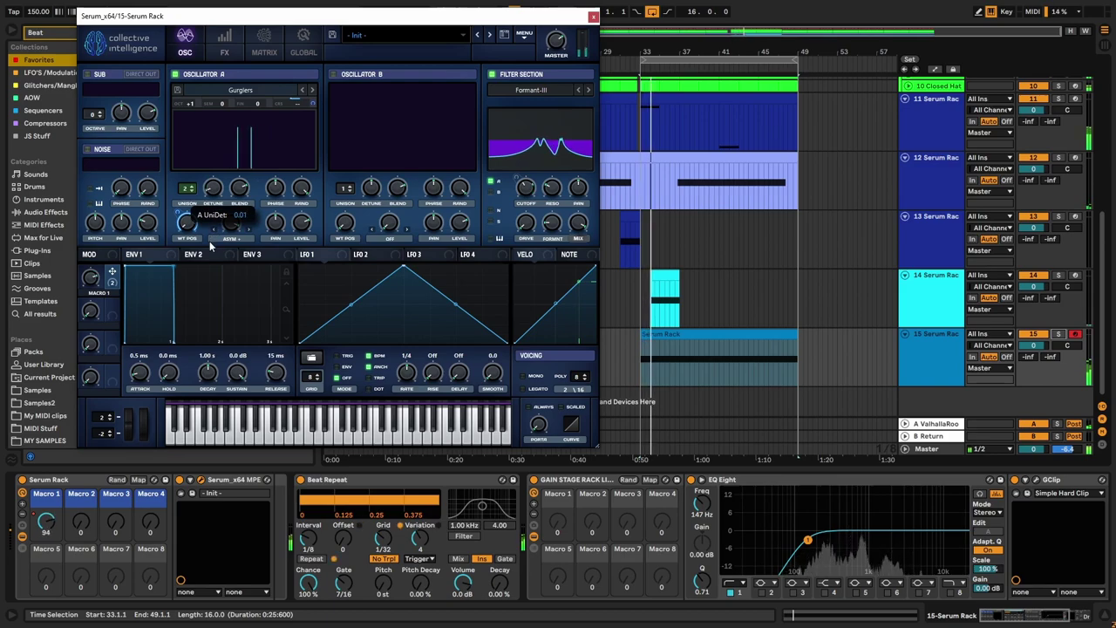
drag(239, 189, 217, 329)
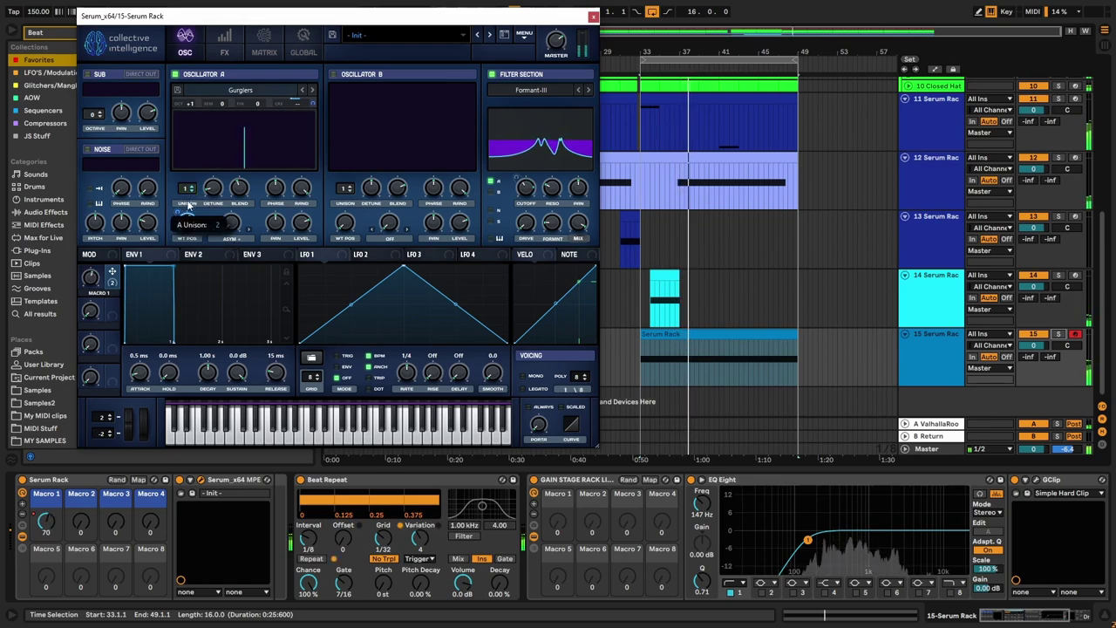
Step: Enable Serum's Distortion effect and set its type to Downsample
click(224, 53)
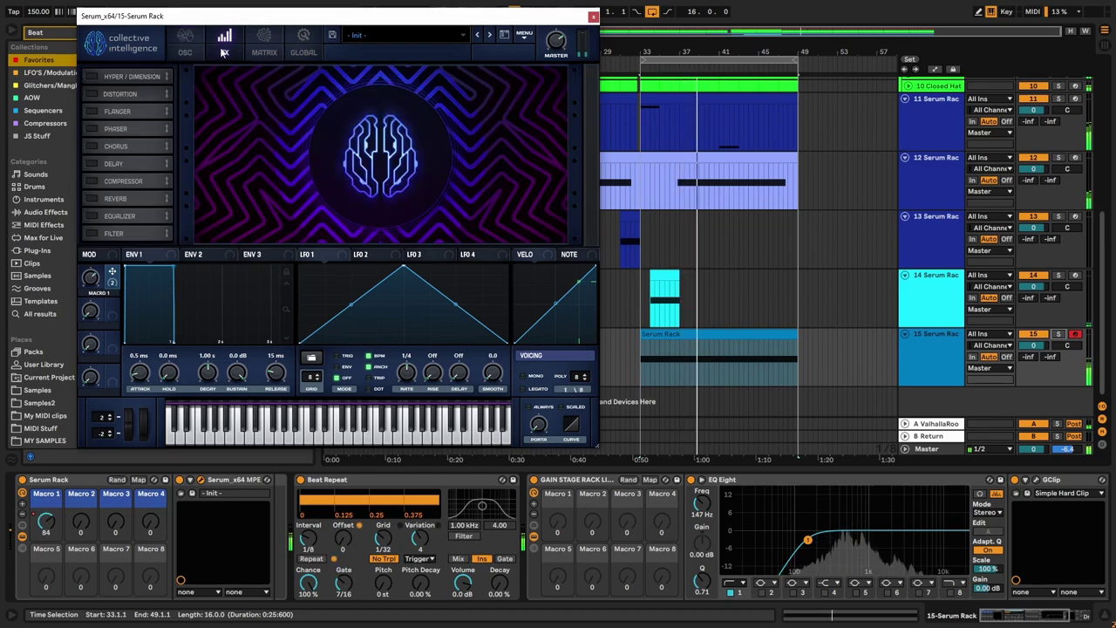
click(119, 93)
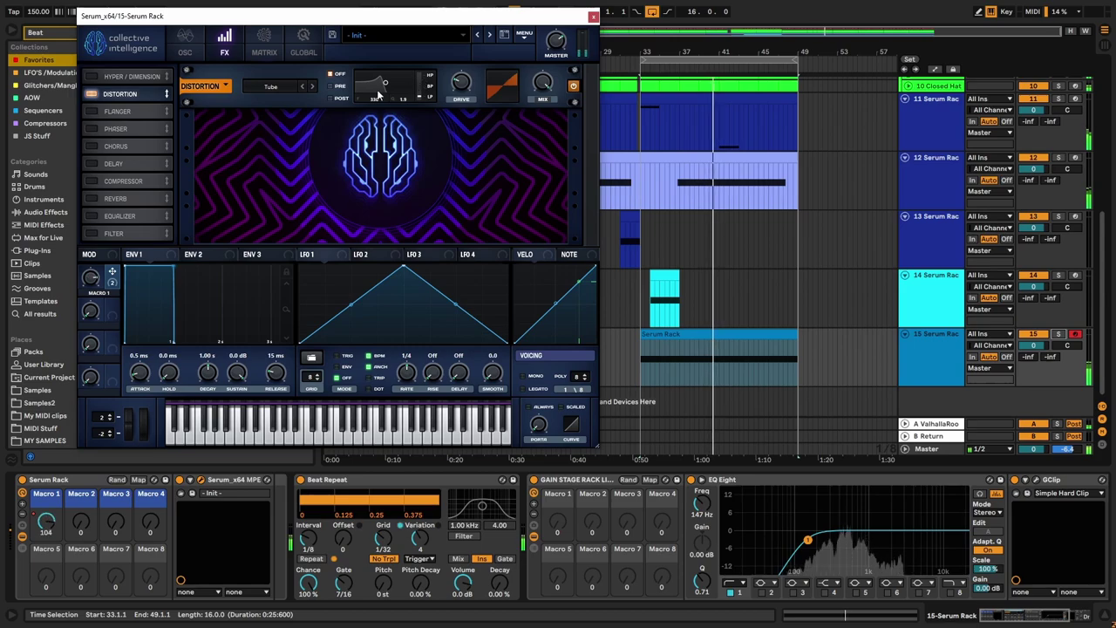
click(294, 87)
click(296, 202)
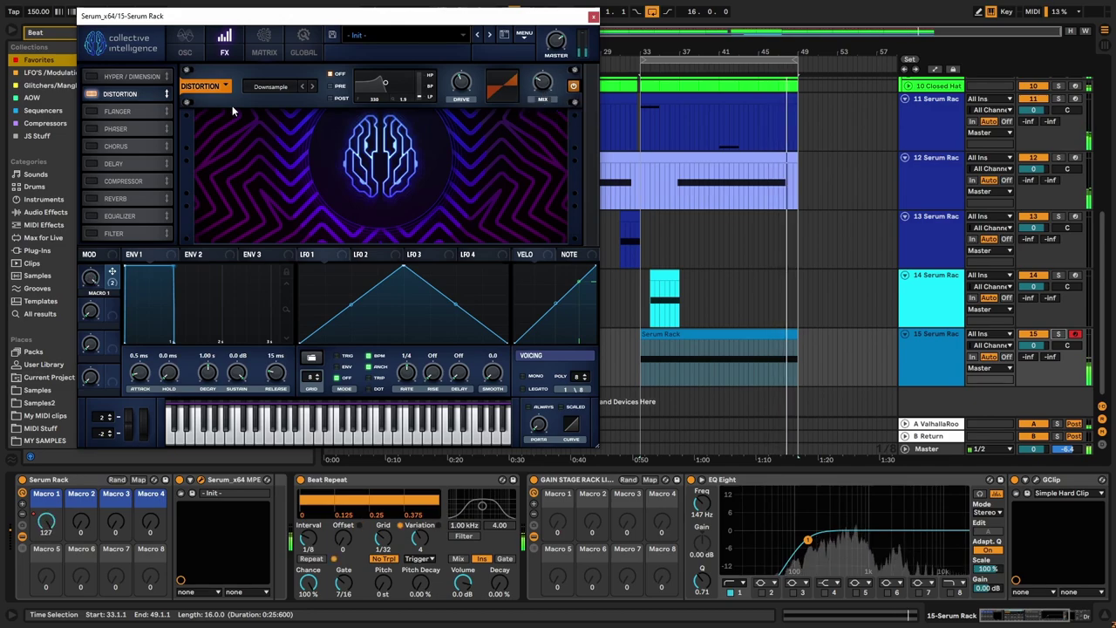
Step: Assign Chaos 2 as the modulation source of the distortion mix and reduce its modulation amount
right_click(541, 83)
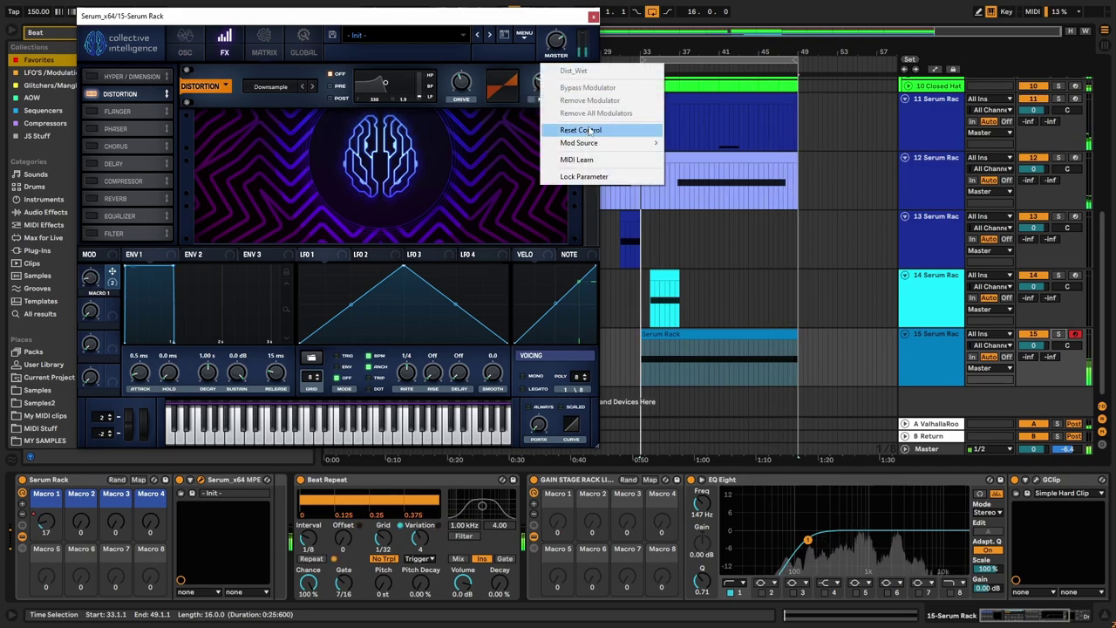
mouse_move(611, 142)
click(698, 360)
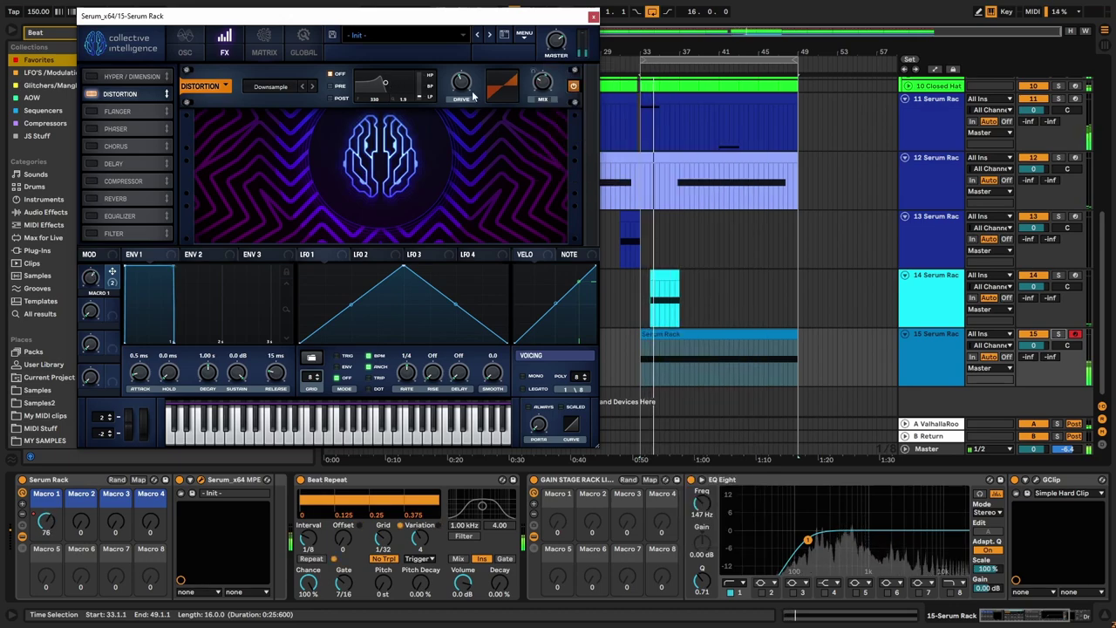
click(264, 42)
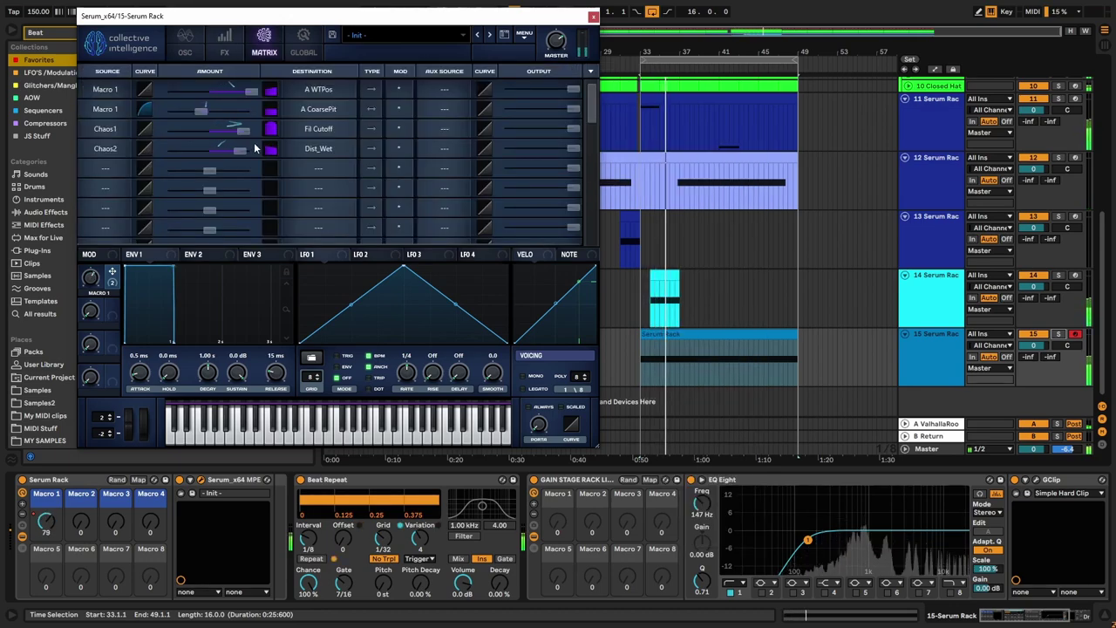
drag(239, 154, 228, 152)
click(304, 41)
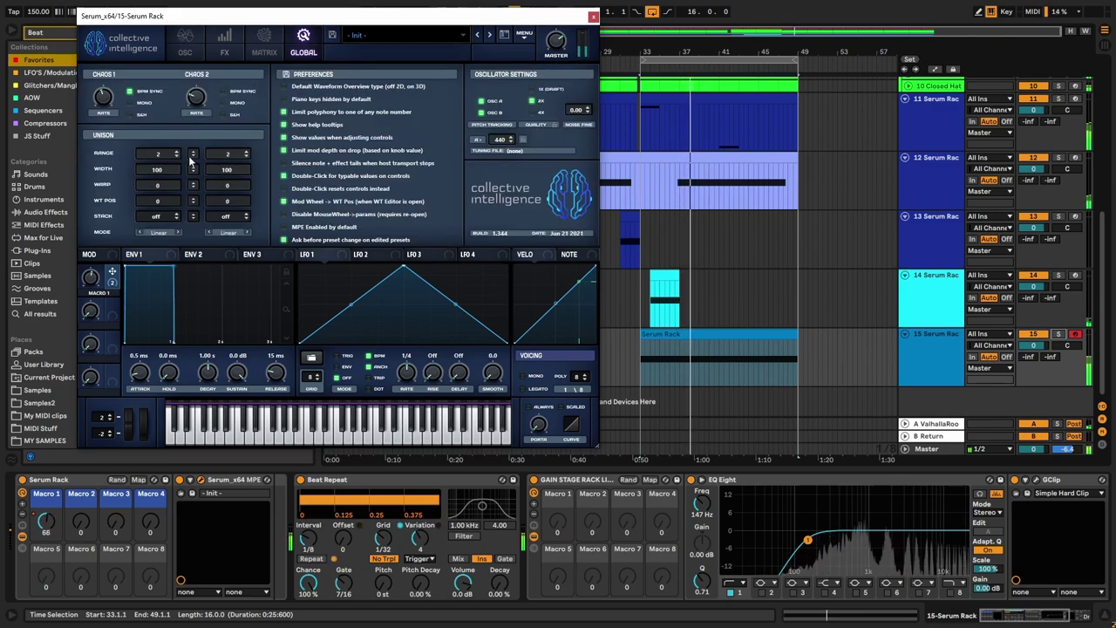
click(185, 42)
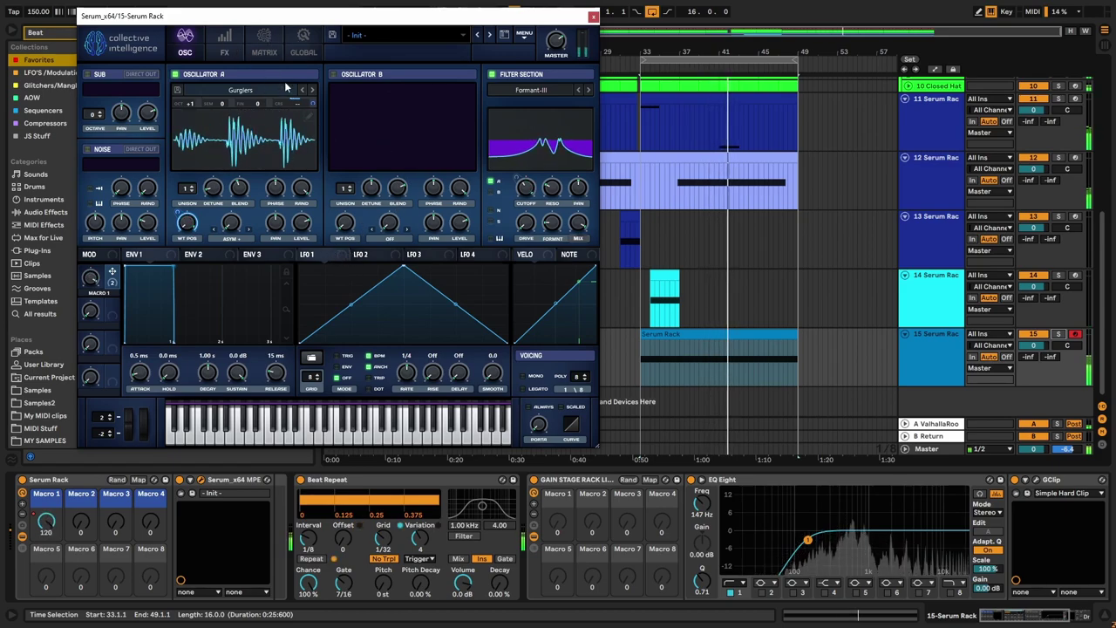
click(264, 43)
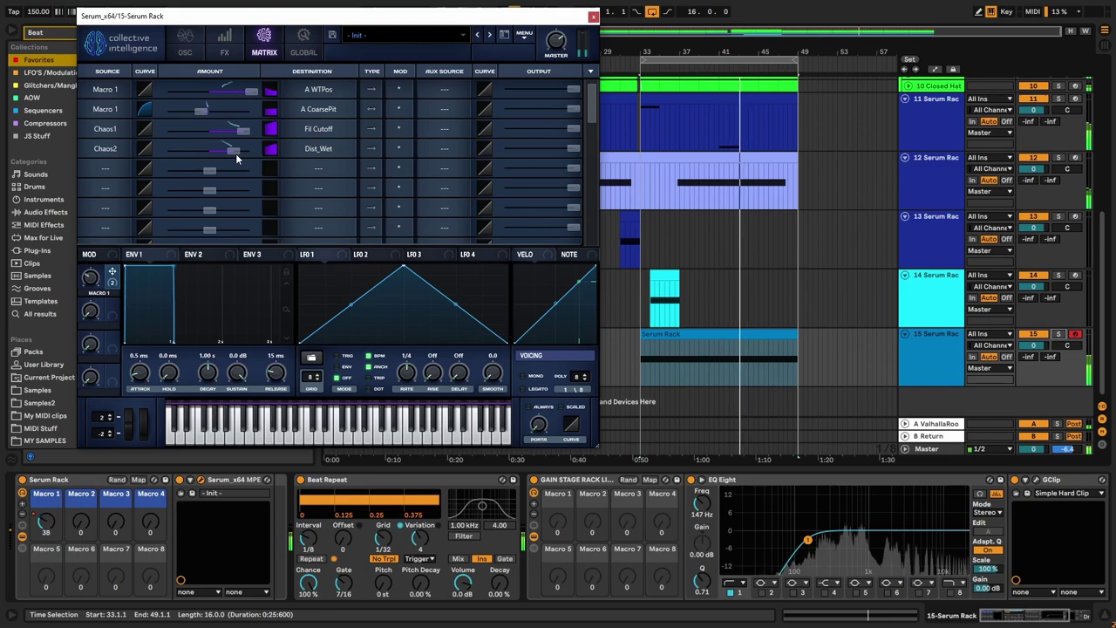
Step: Set the Dimension size to 11% in the Hyper/Dimension effect, adjust the Hyper mix, and close the Serum window
click(224, 48)
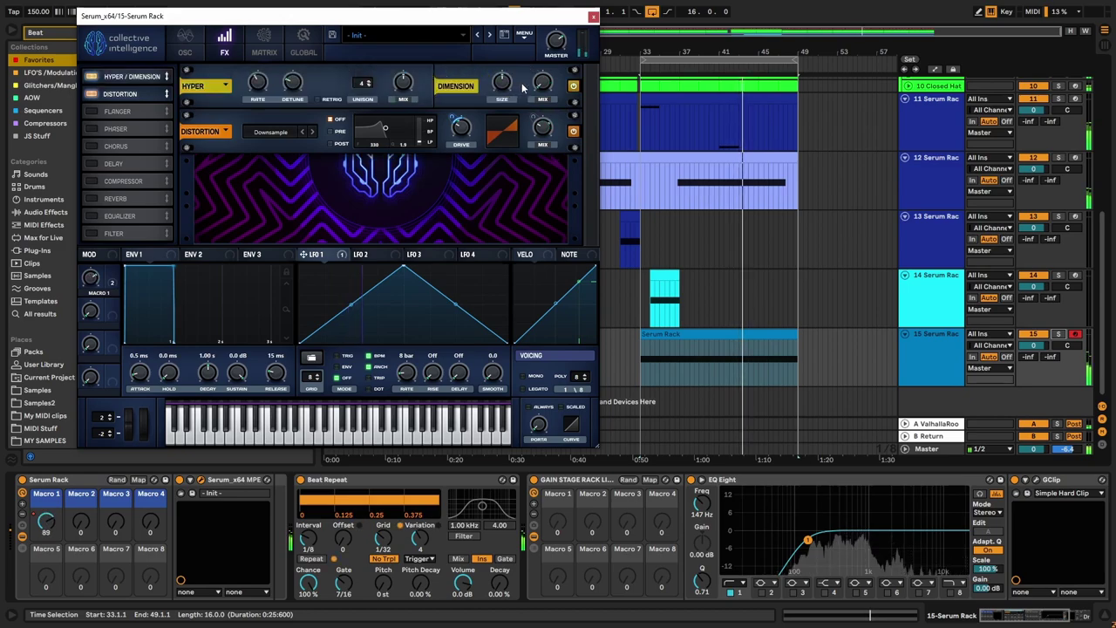
drag(490, 85, 485, 127)
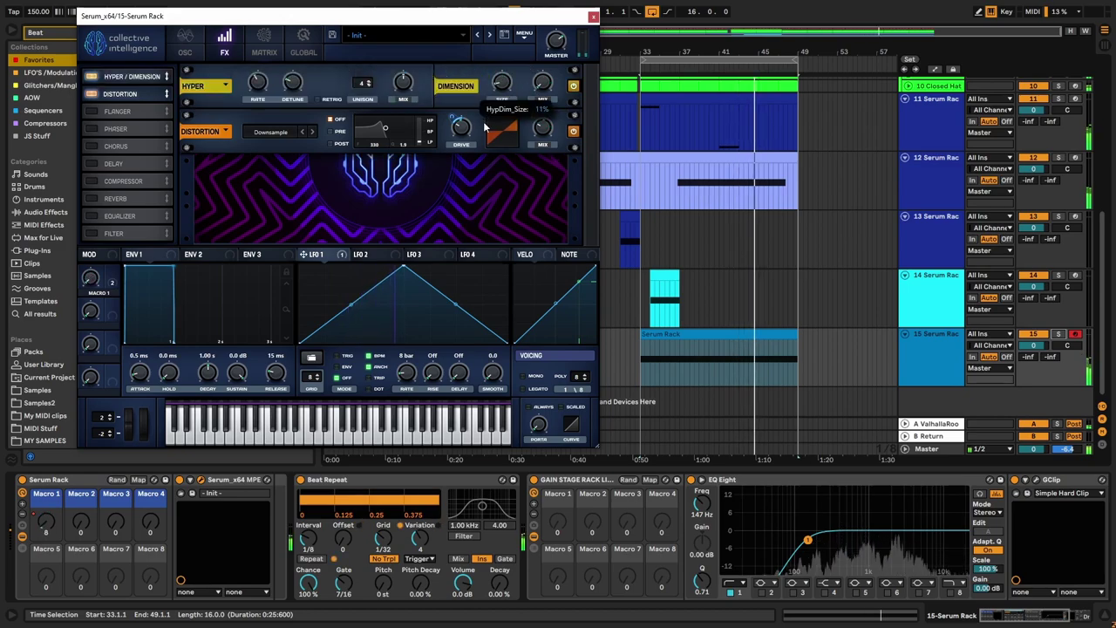
mouse_move(551, 85)
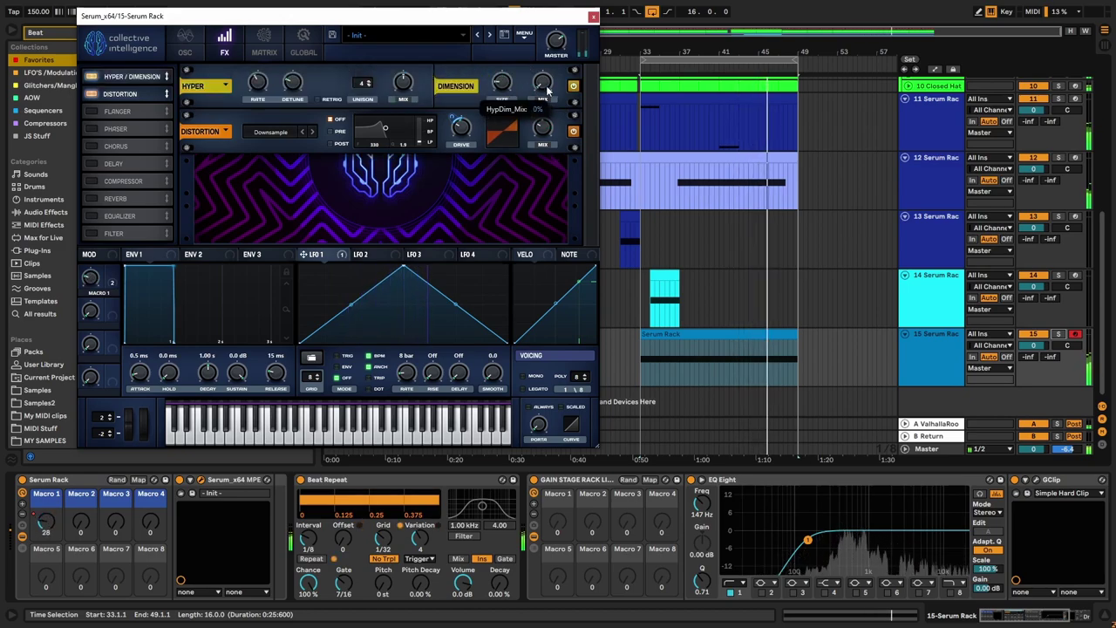
drag(401, 84, 393, 107)
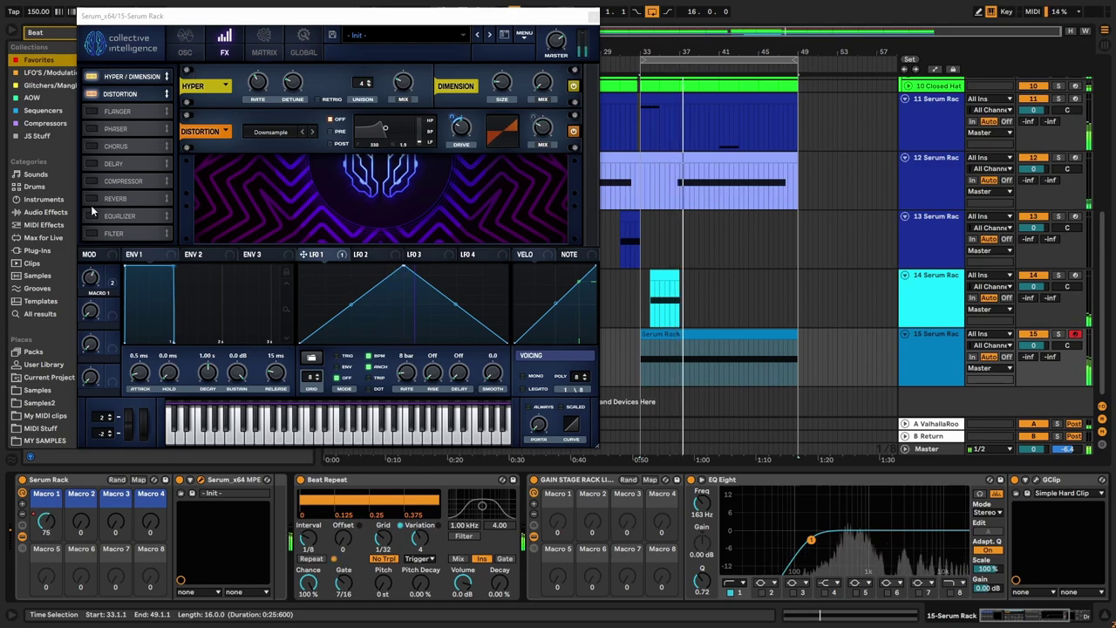
click(592, 16)
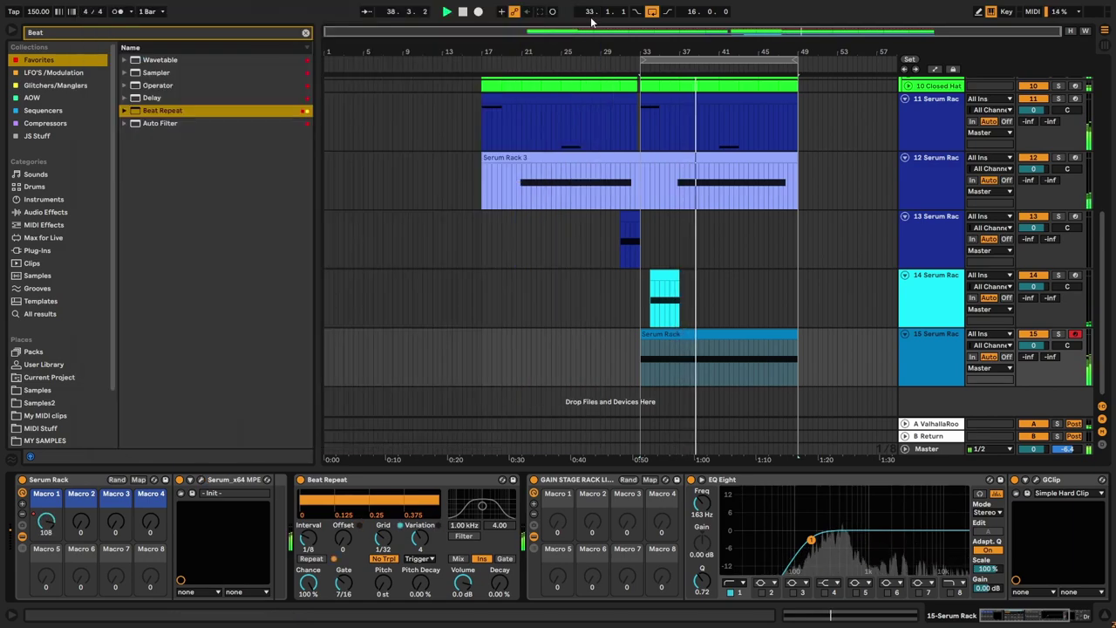
Step: Search the browser for Delay and load ValhallaDelay onto return track B
click(127, 34)
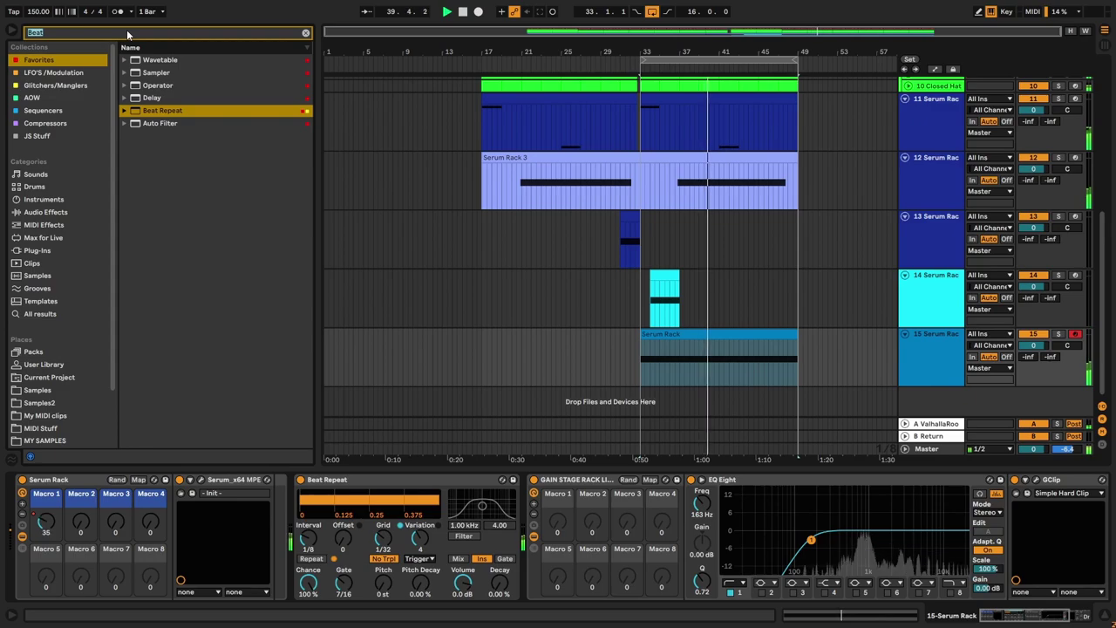
text(Delay)
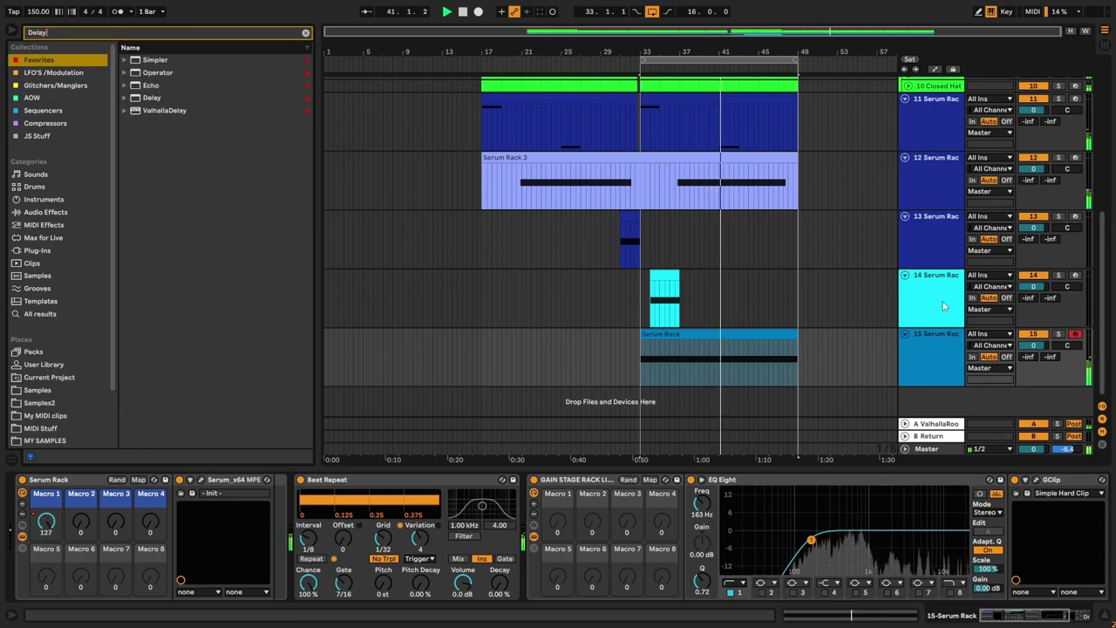
click(938, 448)
click(939, 437)
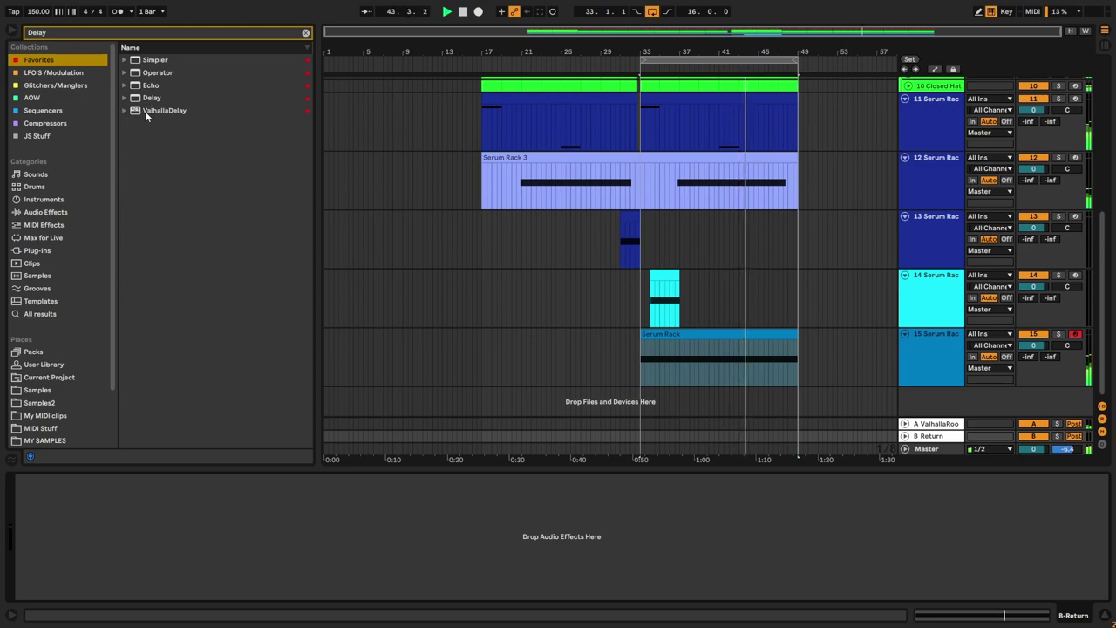
mouse_move(145, 114)
mouse_down()
mouse_move(170, 549)
mouse_move(185, 523)
mouse_up()
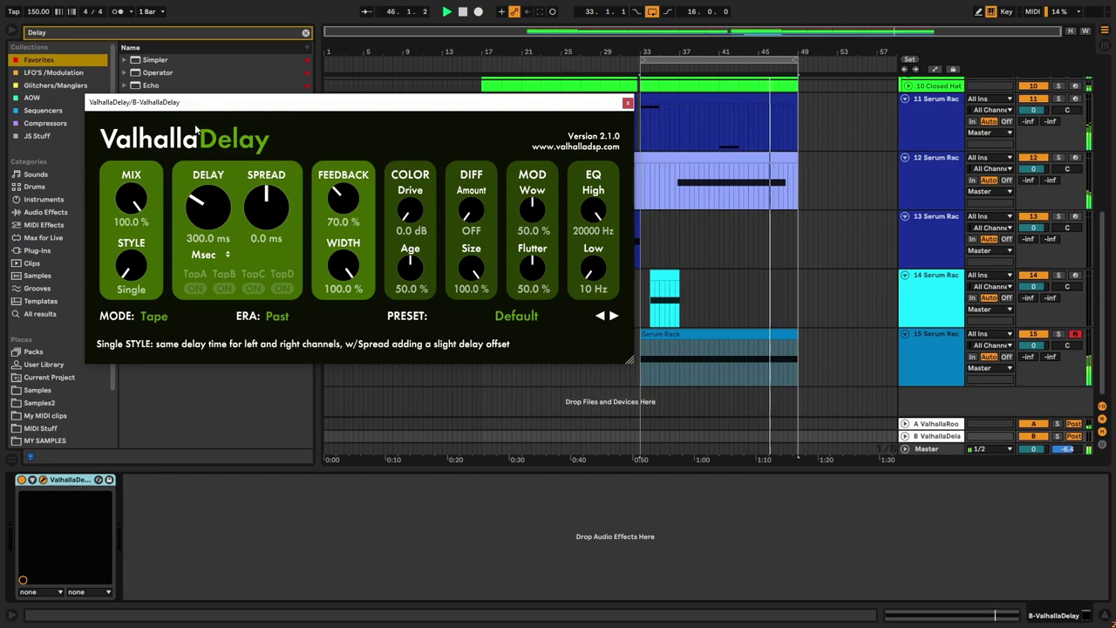
Step: Configure ValhallaDelay with a dotted 1/8 delay, 3.7 ms spread, Present era and Digital mode
click(206, 254)
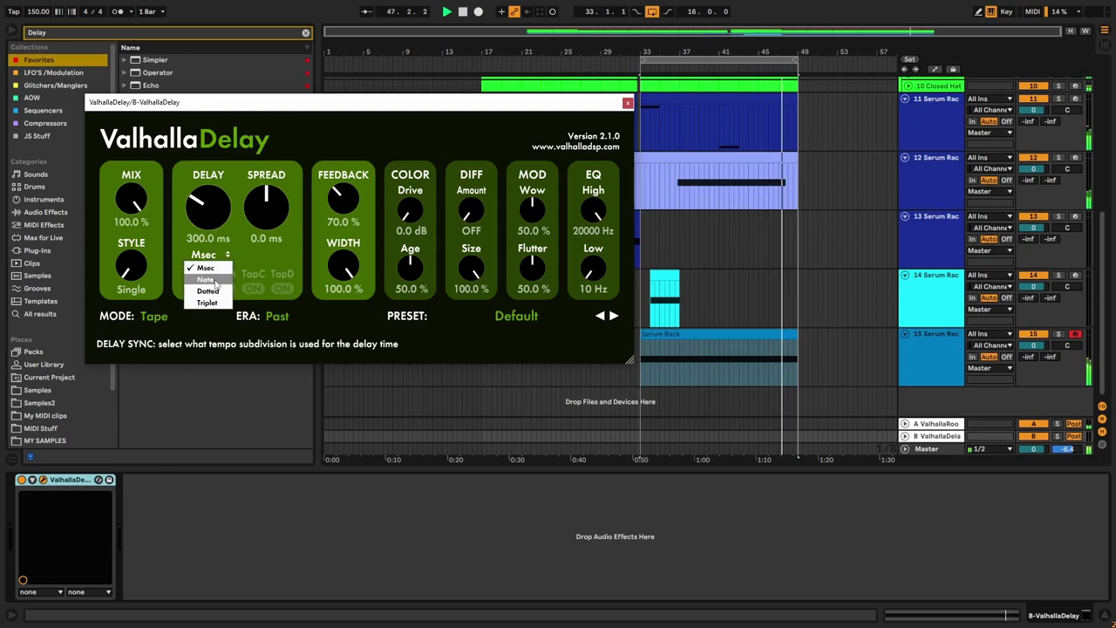
click(208, 290)
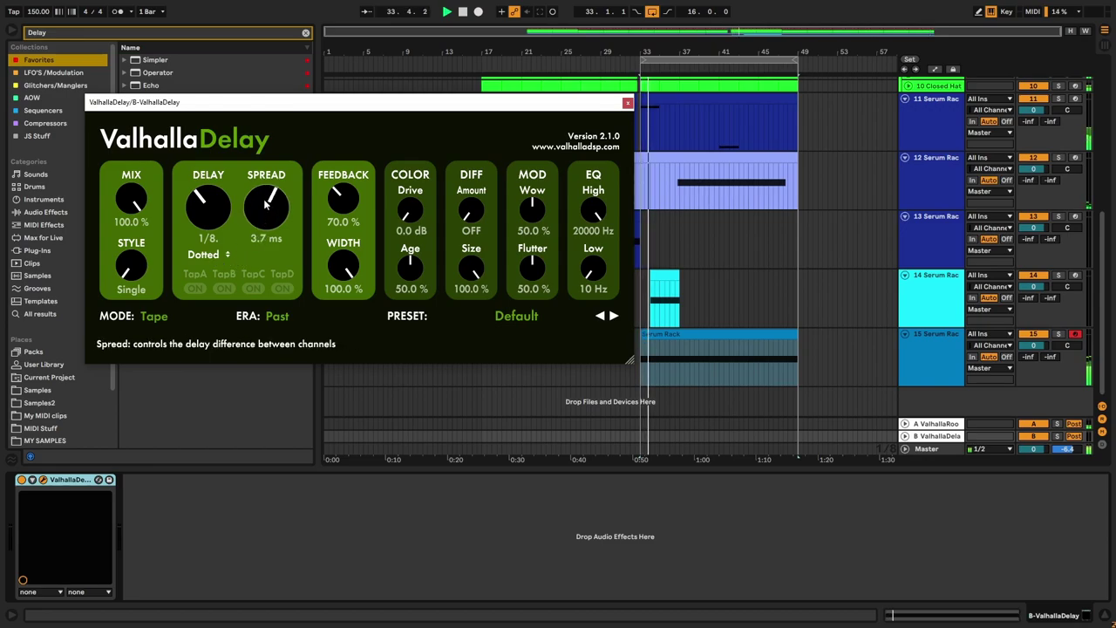
click(277, 315)
click(295, 349)
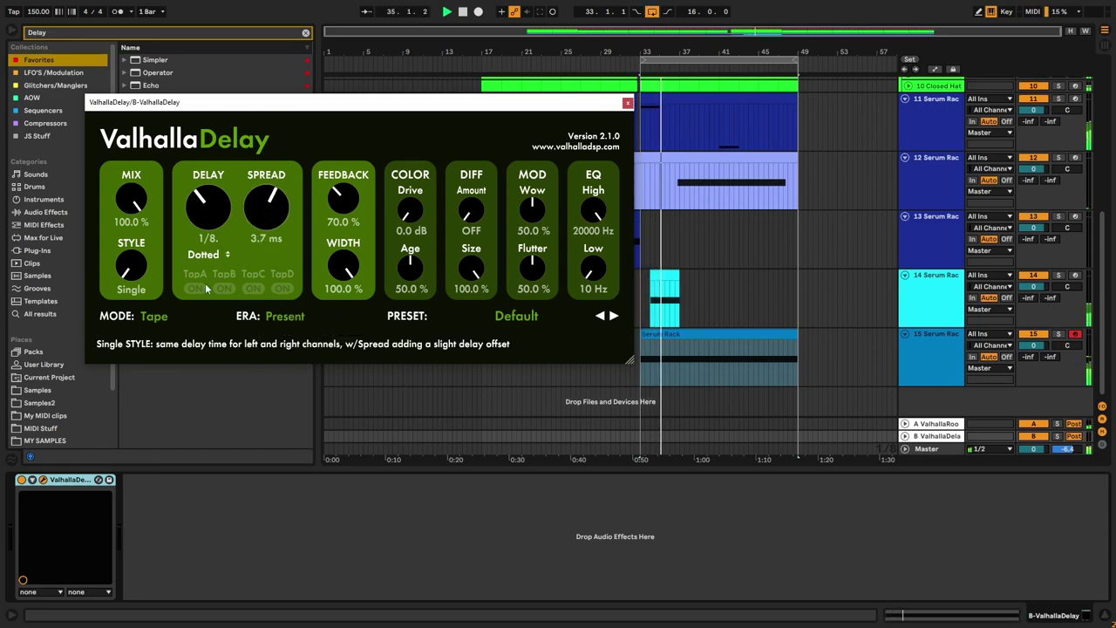
click(154, 316)
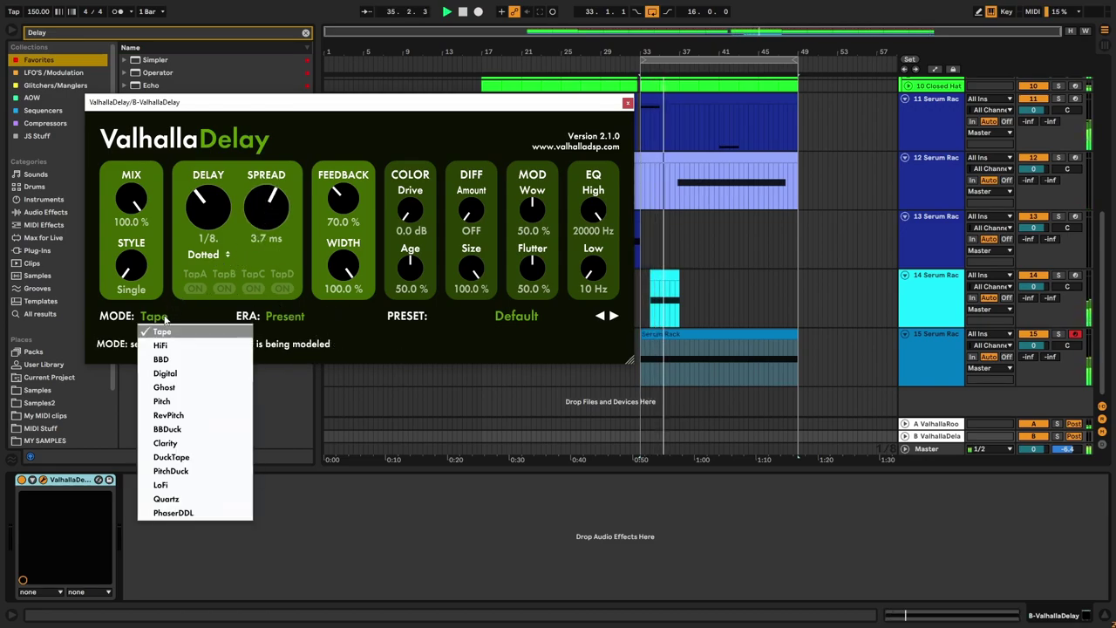
click(183, 375)
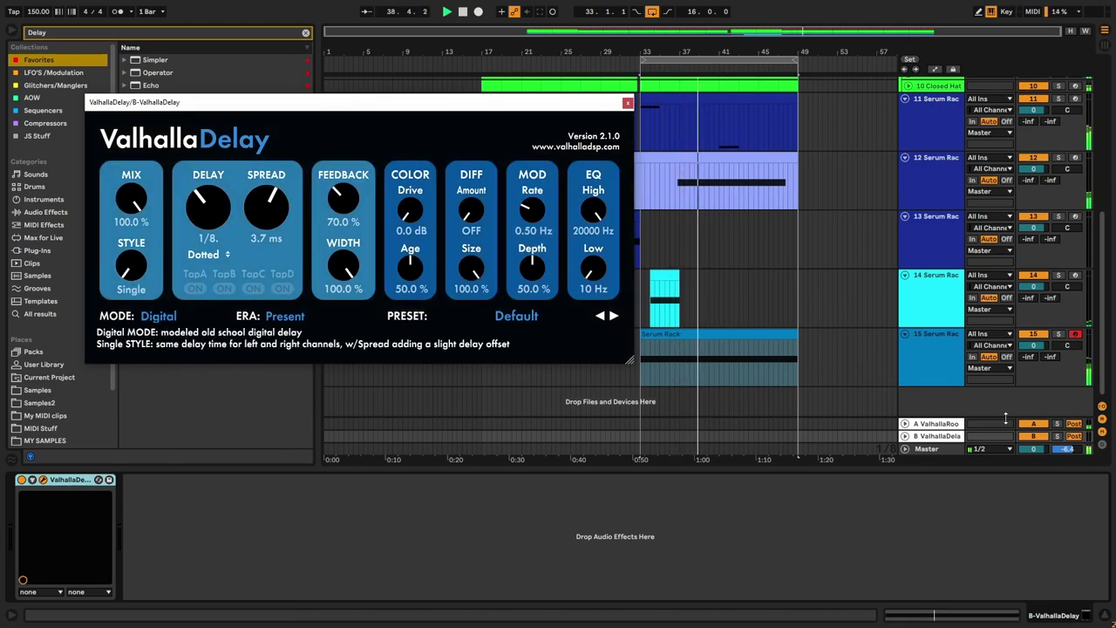
Step: Set track 15's send to return B to -11.6 dB and fold the Perc and K&B groups in the mixer
drag(1051, 357, 1051, 360)
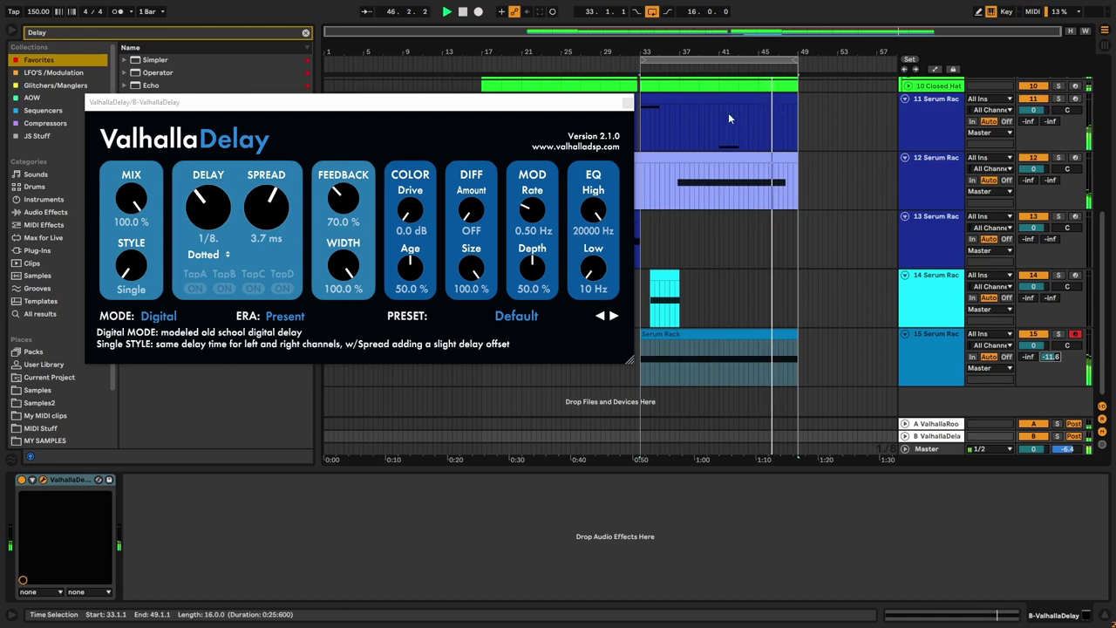
click(627, 102)
key(Tab)
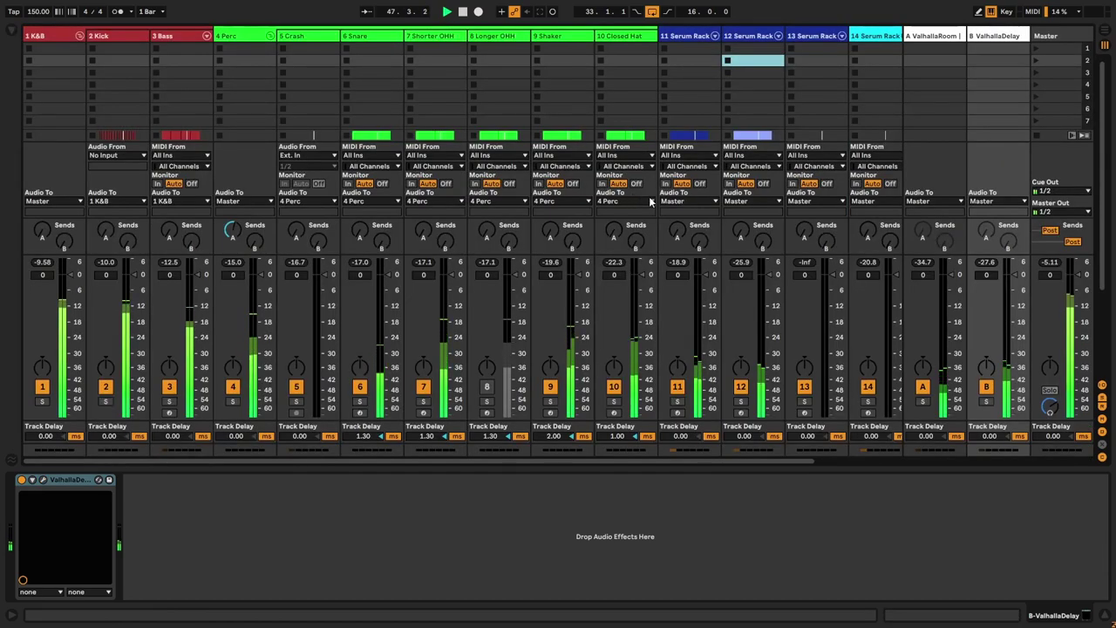
click(271, 37)
click(78, 36)
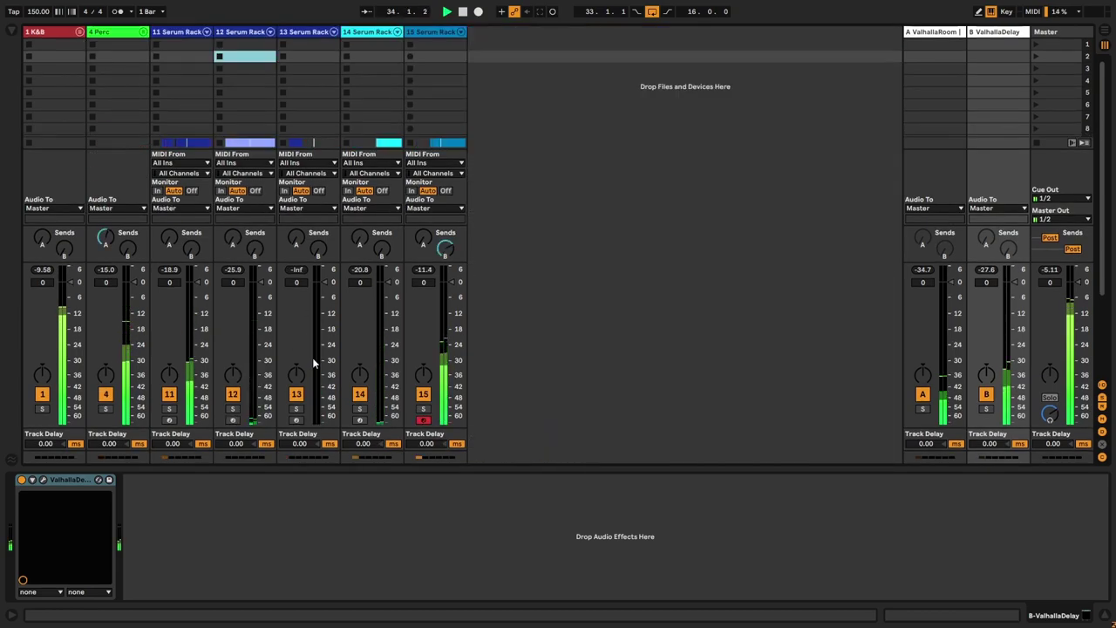
Step: Inspect the GClip waveform on track 15 and compare its Utility gain with that of track 11
click(440, 48)
click(1046, 617)
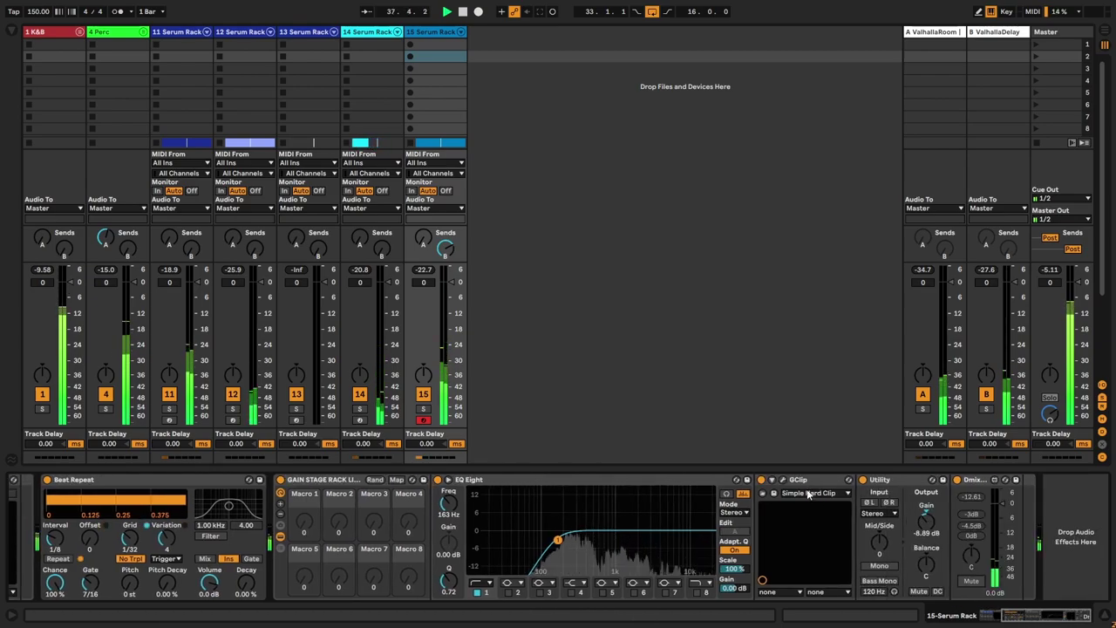
click(782, 479)
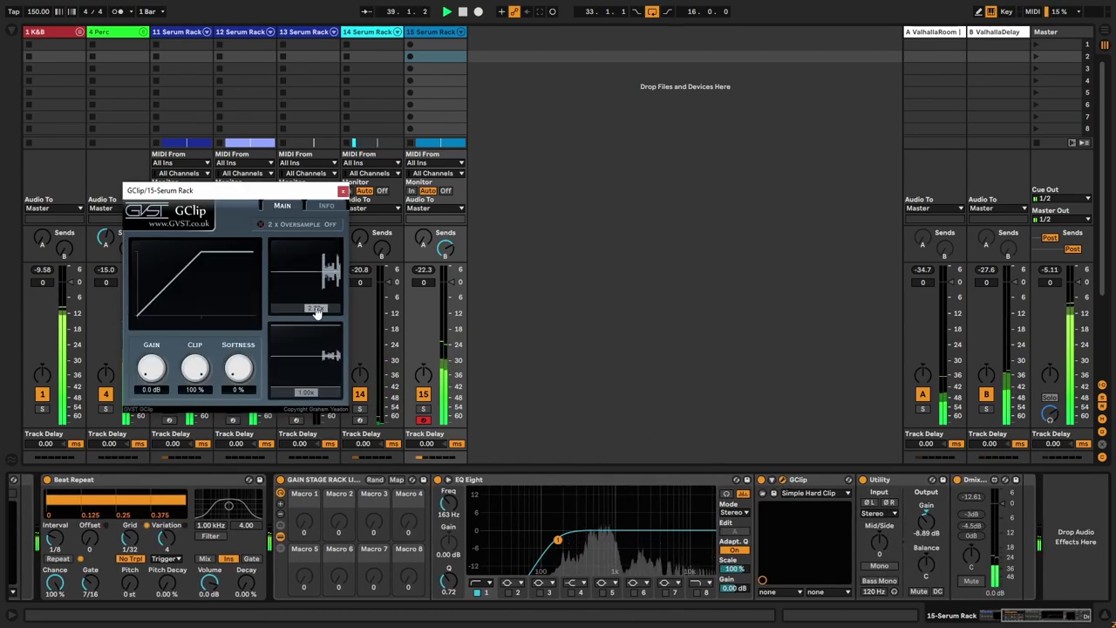
click(345, 191)
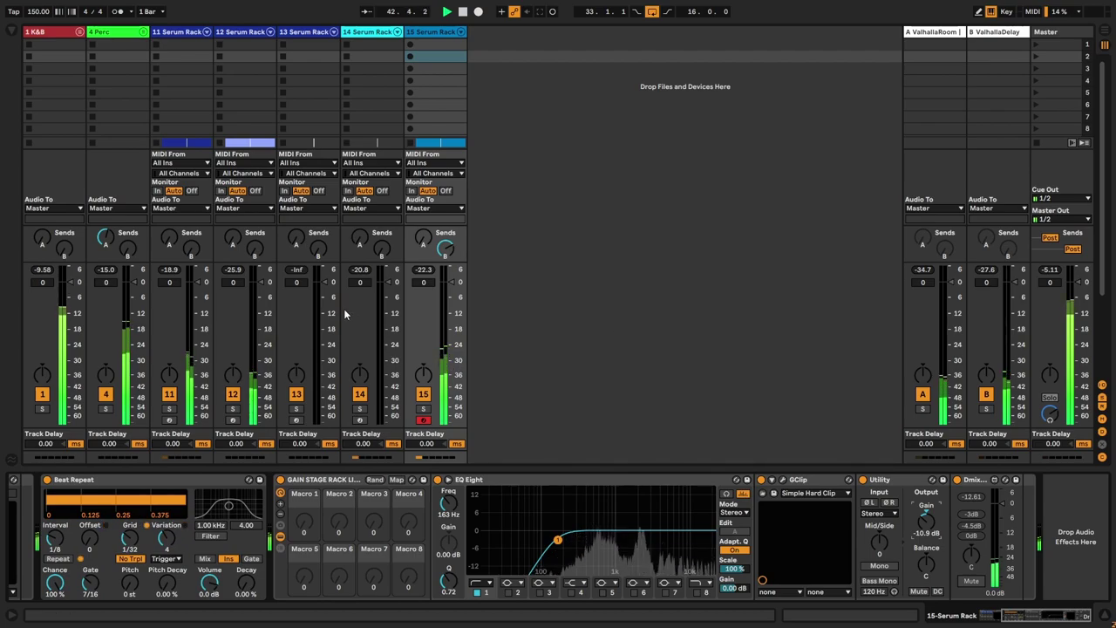
click(211, 56)
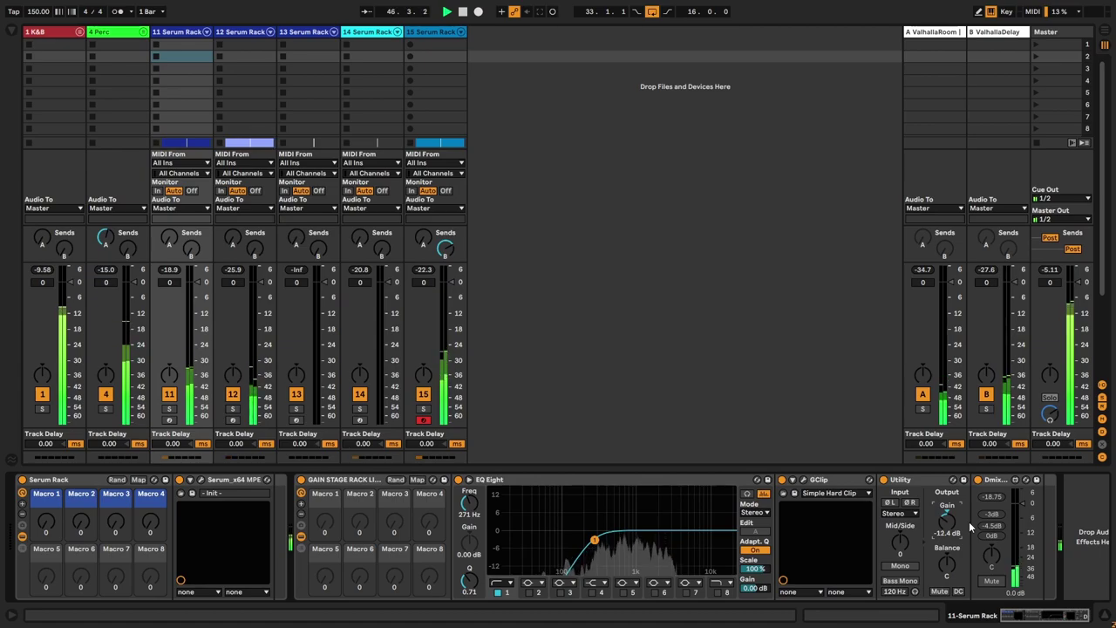
click(429, 35)
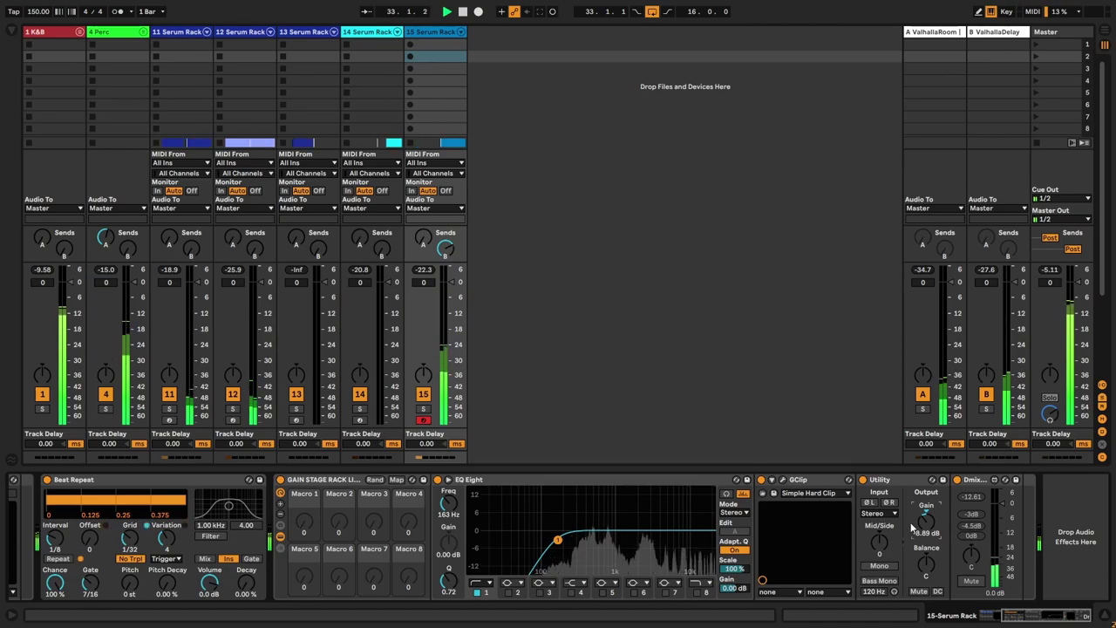
Step: Insert a new MIDI track below track 15 in the Arrangement and select it
key(Tab)
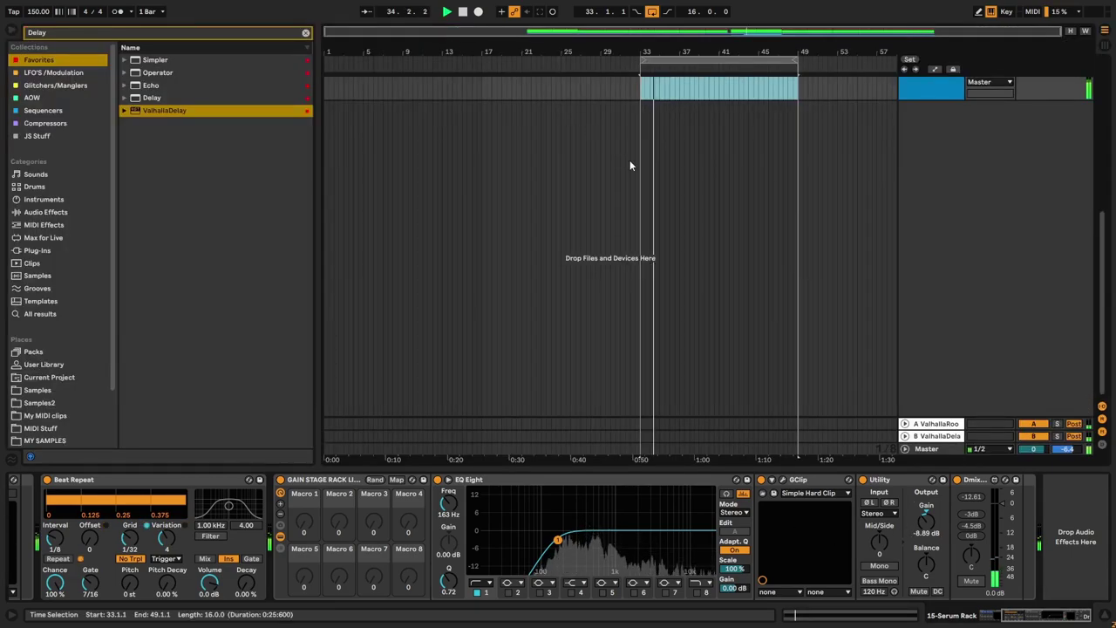
scroll(918, 211, up, 3)
click(924, 236)
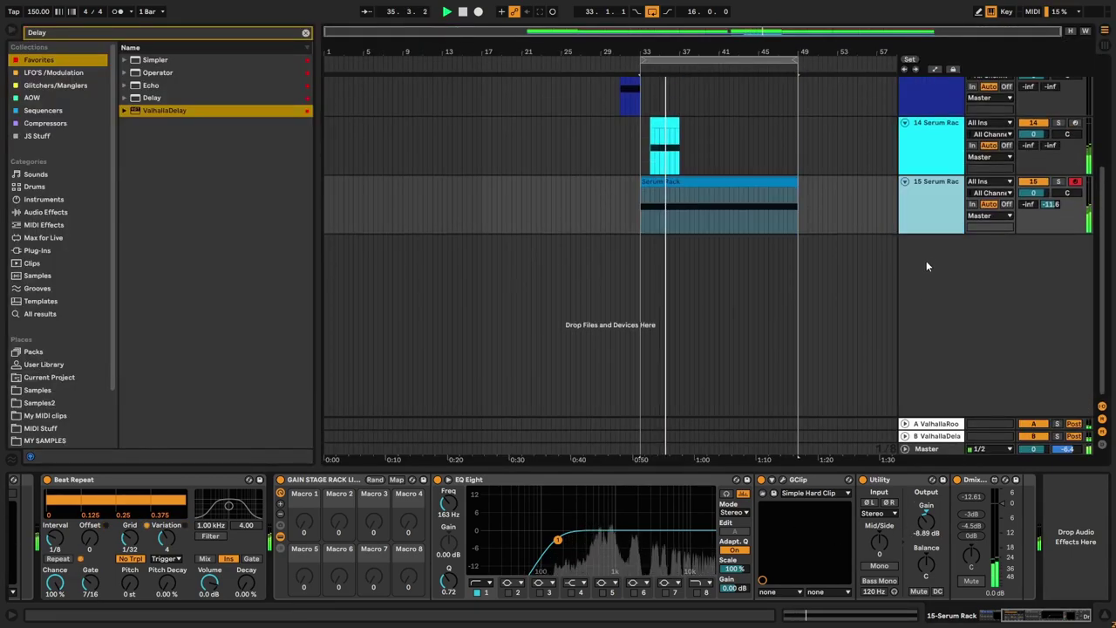
double_click(979, 283)
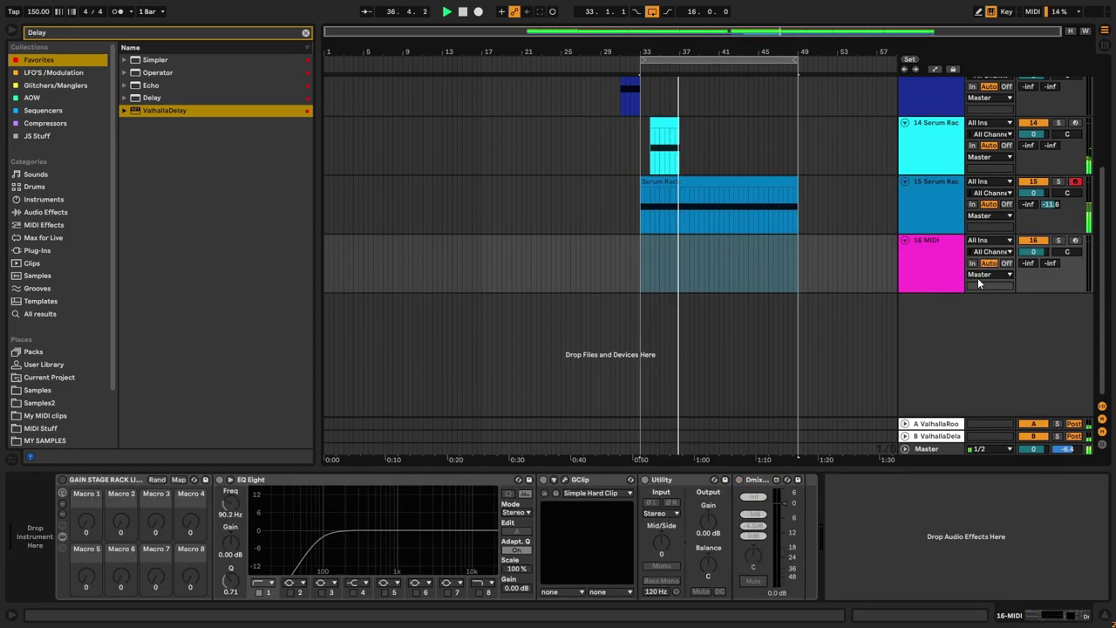
click(930, 213)
click(930, 260)
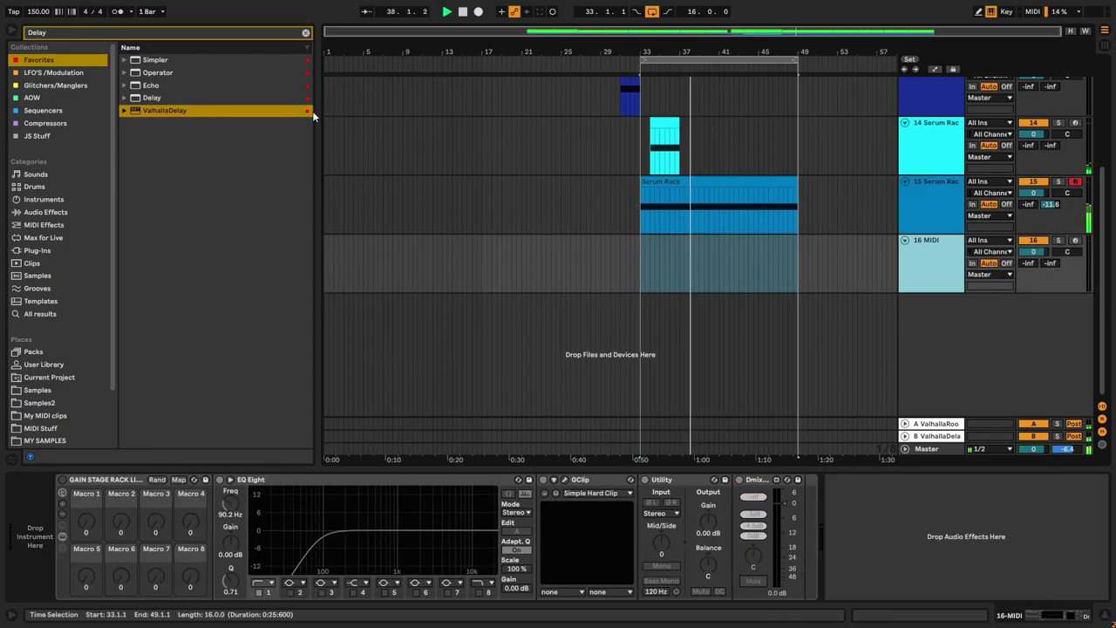
Step: Search the browser for Serum and load Serum Rack.adg onto the new MIDI track
click(111, 34)
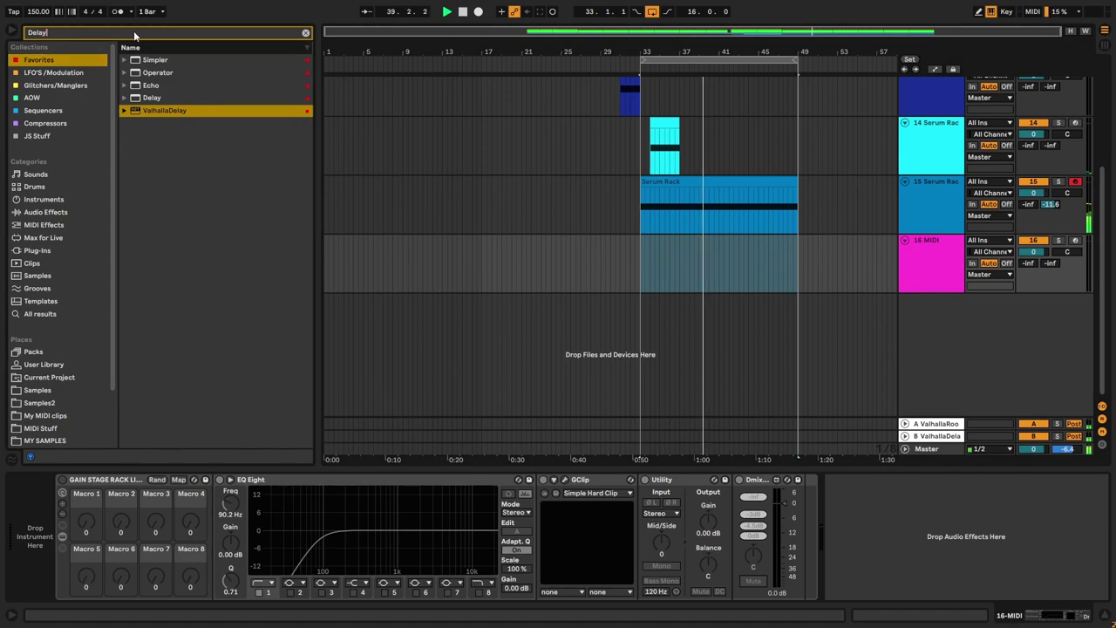
click(305, 34)
text(Serum)
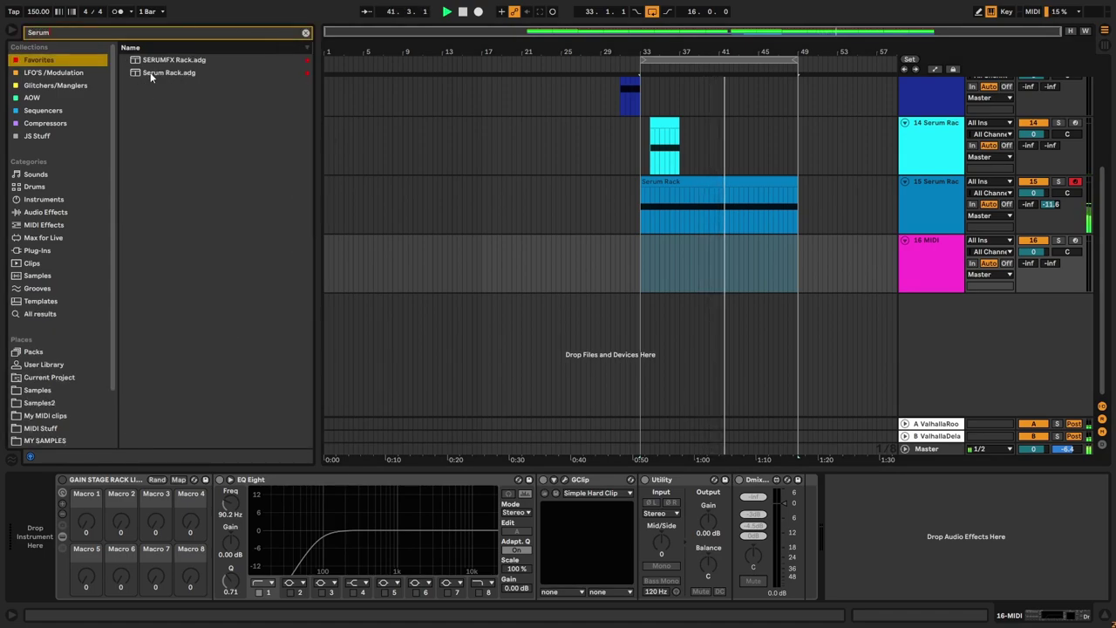
drag(152, 74, 657, 276)
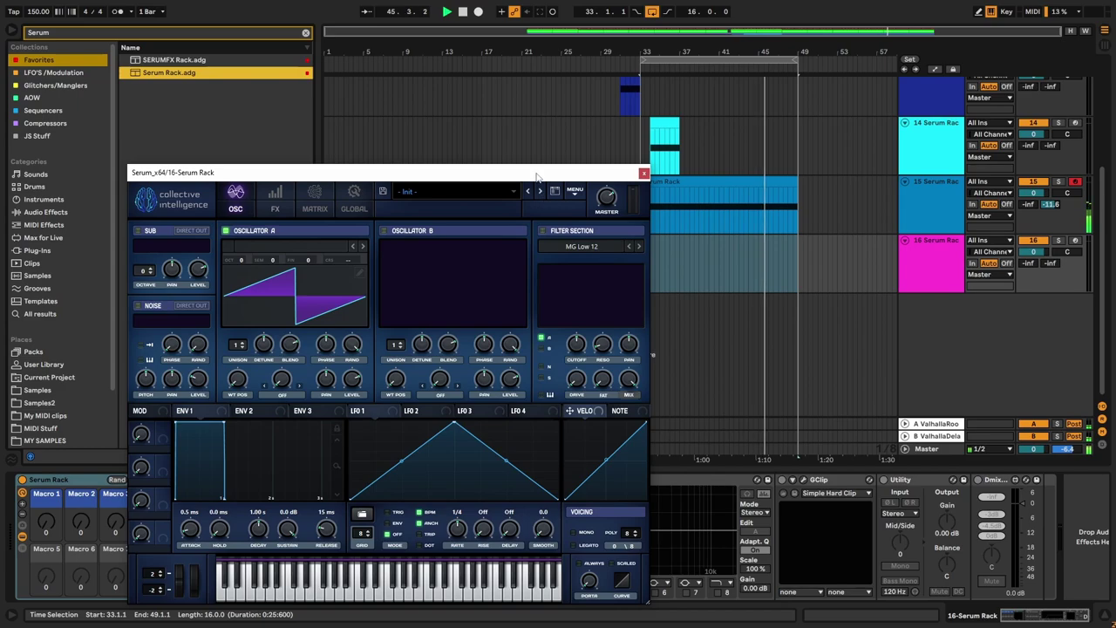
drag(534, 170, 521, 68)
Step: Open the Serum instrument of track 15 and show its modulation matrix
click(934, 194)
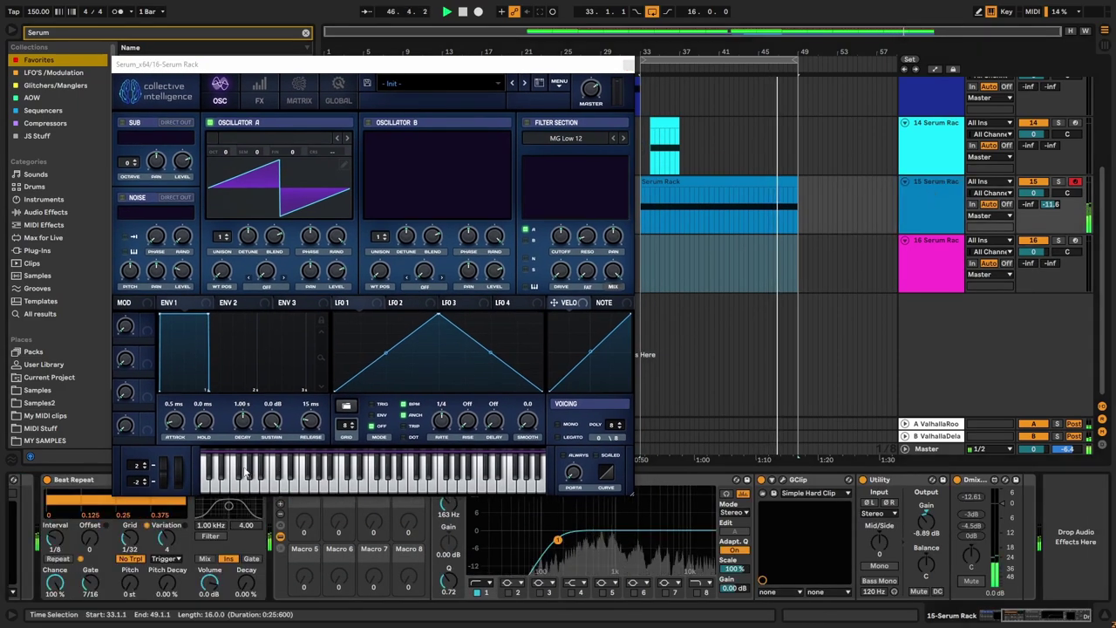
drag(373, 64, 473, 32)
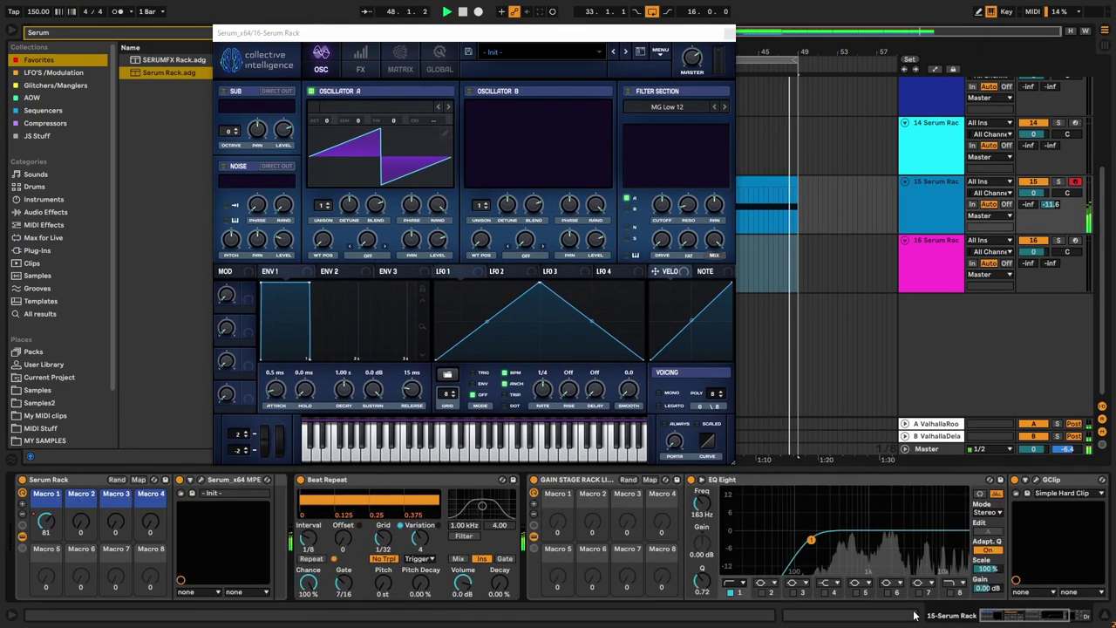
click(201, 479)
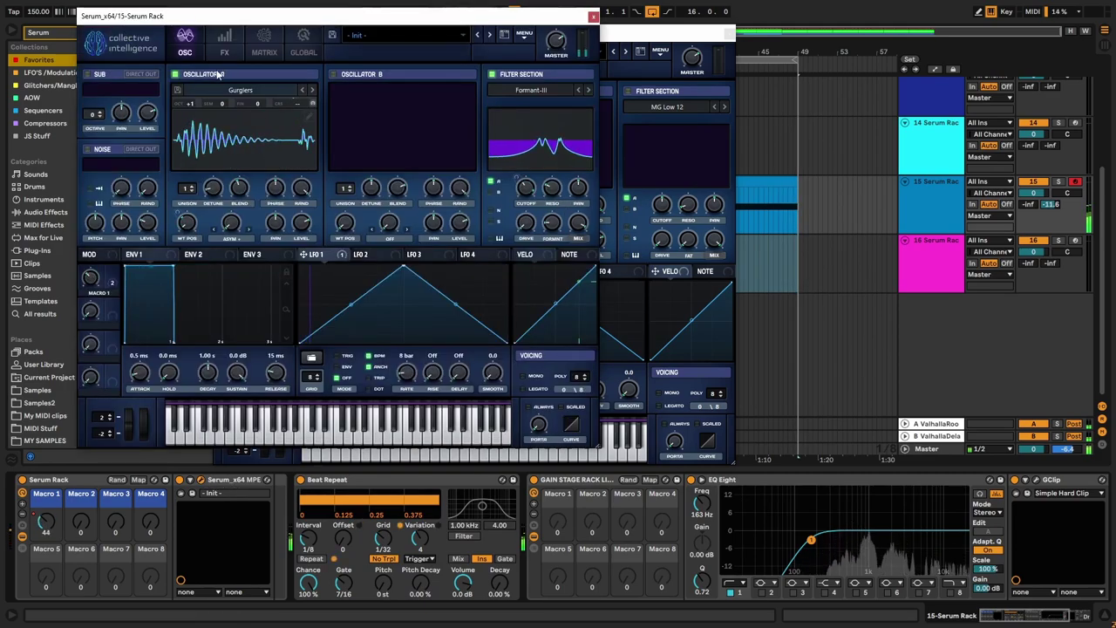
click(225, 44)
click(265, 47)
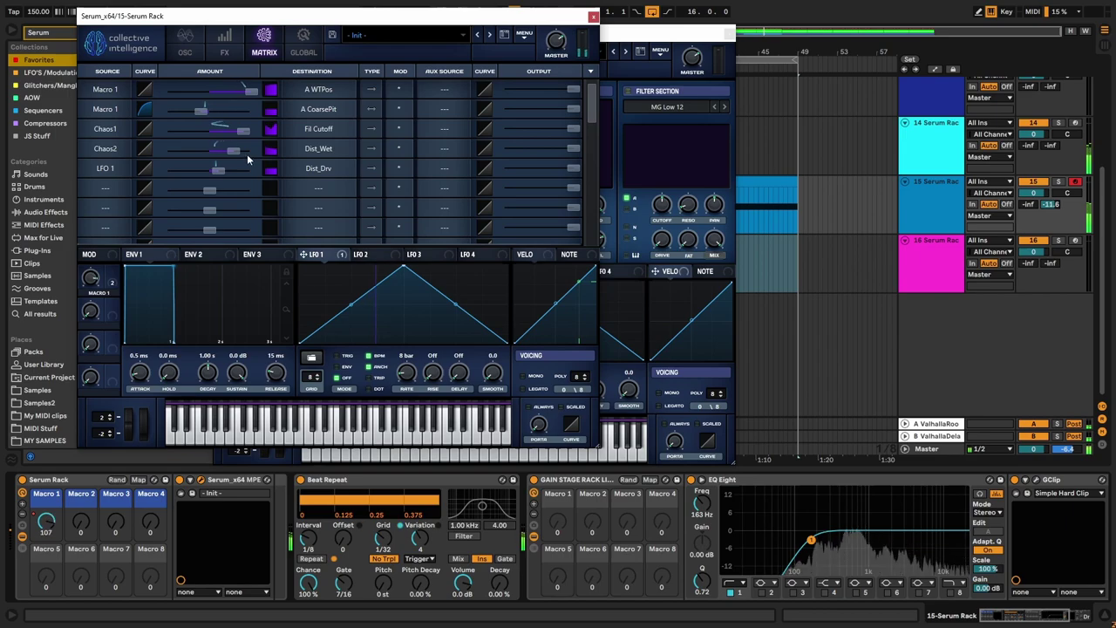
Step: Try a Chaos 2 amount of 36 on the distortion mix, check the distortion effect, and raise the amount again
drag(233, 150, 222, 150)
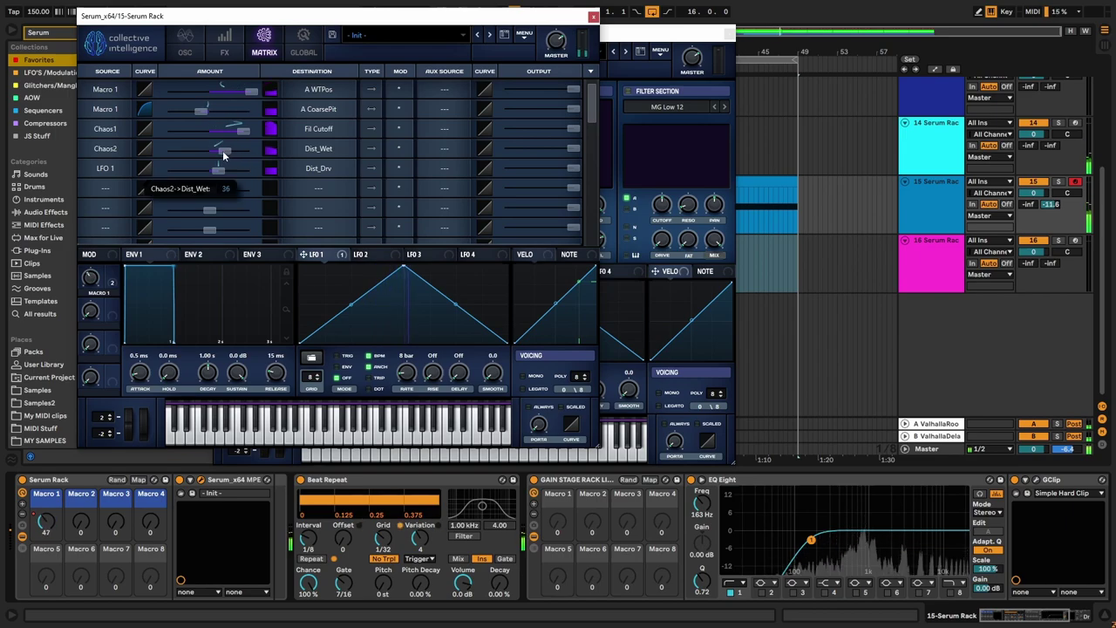
click(224, 48)
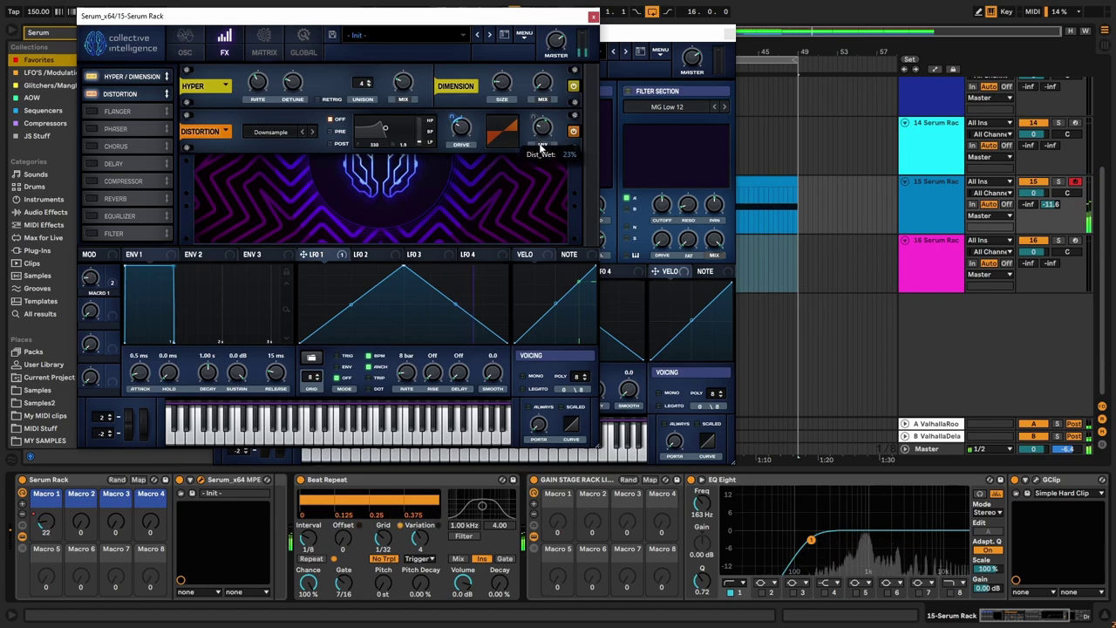
click(262, 48)
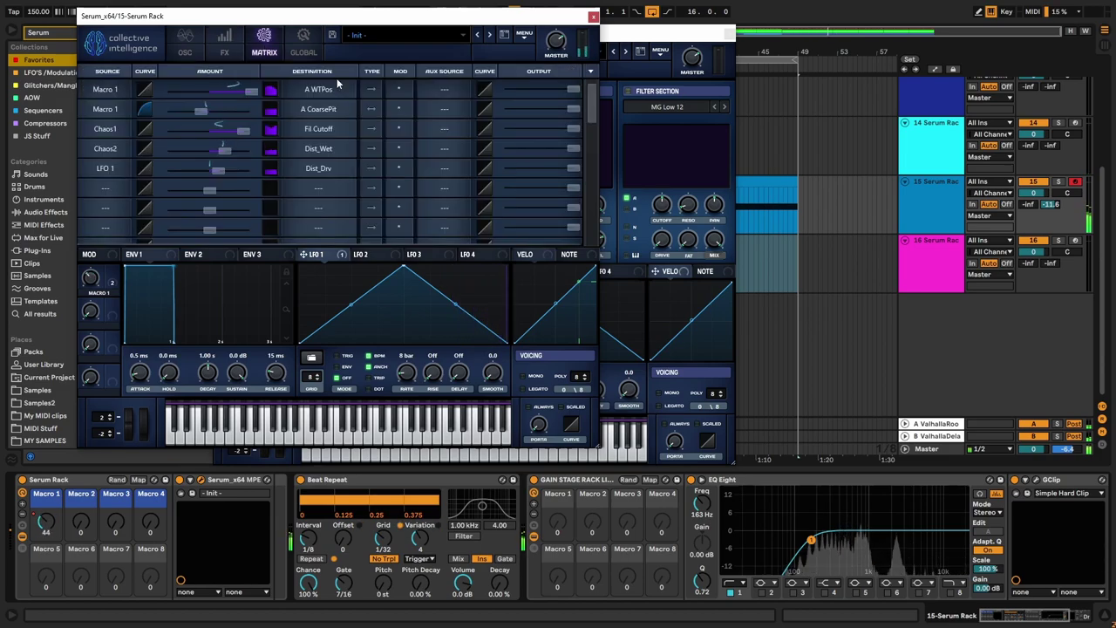
drag(226, 151, 241, 153)
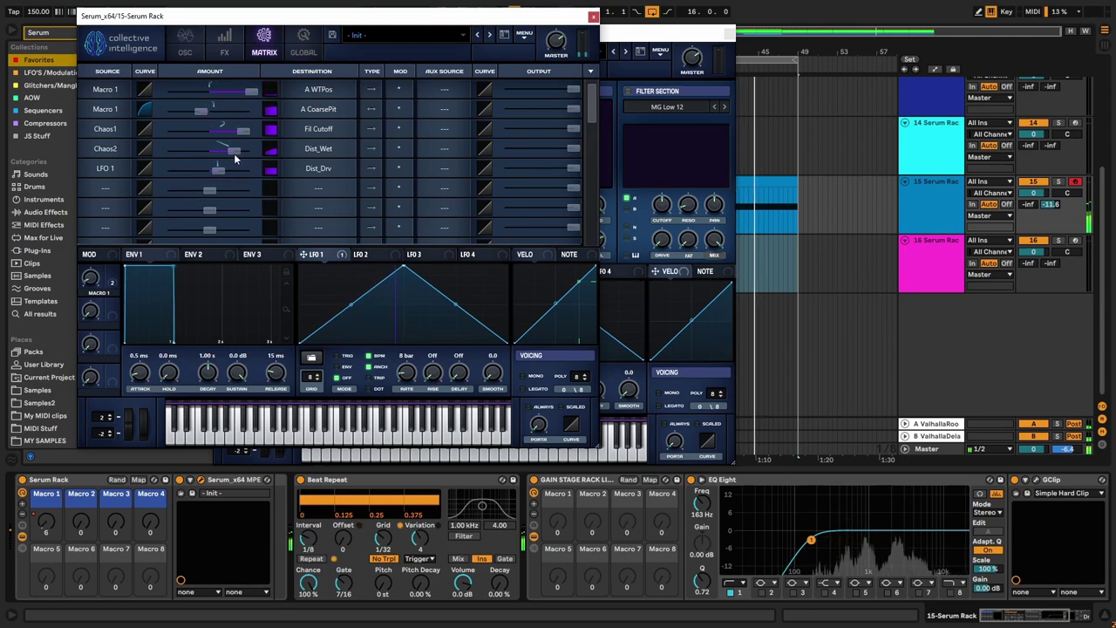
Step: Try the Asym +/- and Remap 1 warp modes on oscillator A of track 15's Serum, and switch the warp off
click(180, 47)
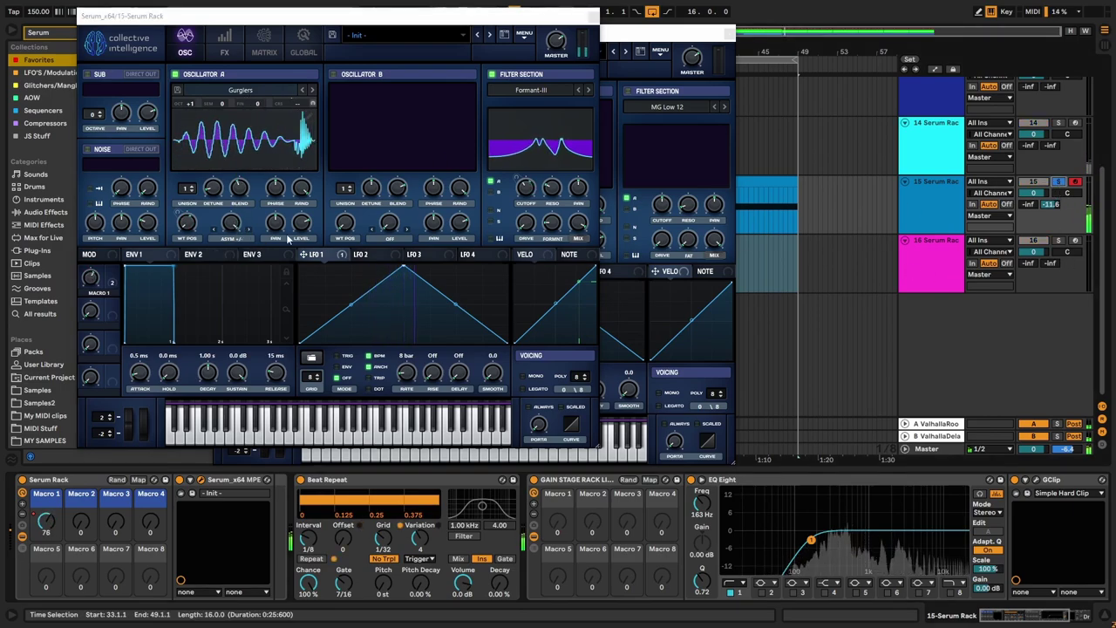
drag(224, 220, 218, 278)
click(249, 230)
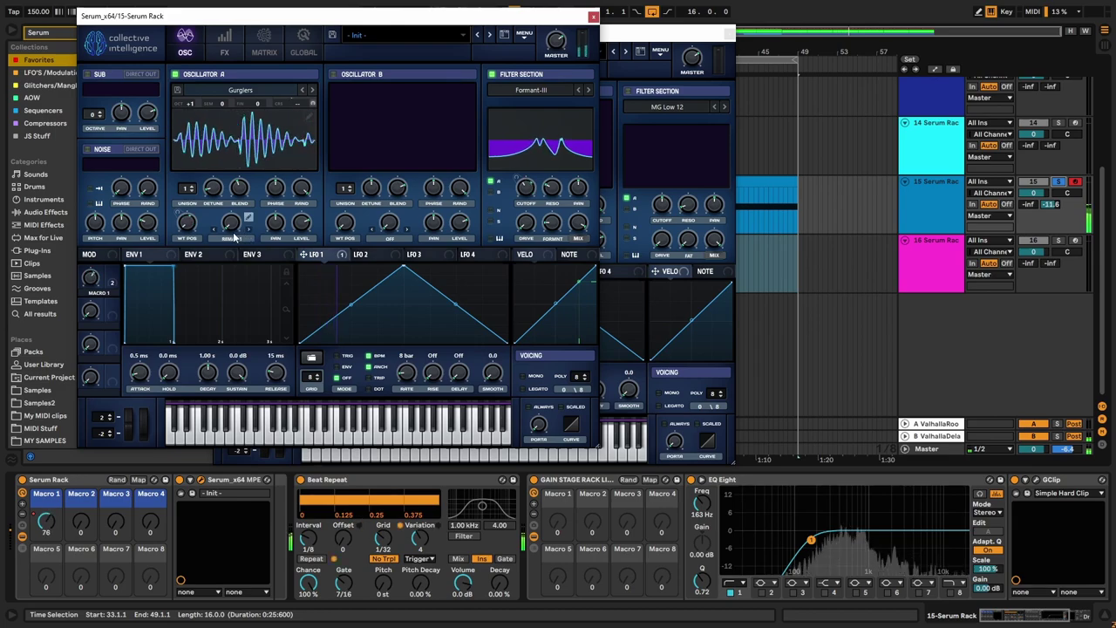
click(231, 238)
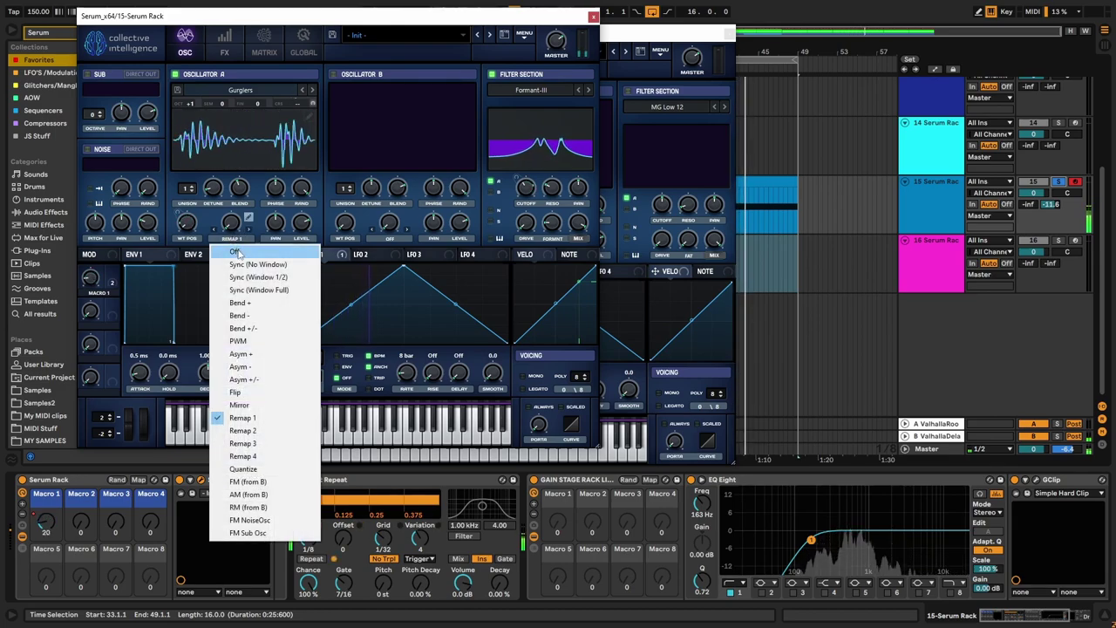
click(235, 252)
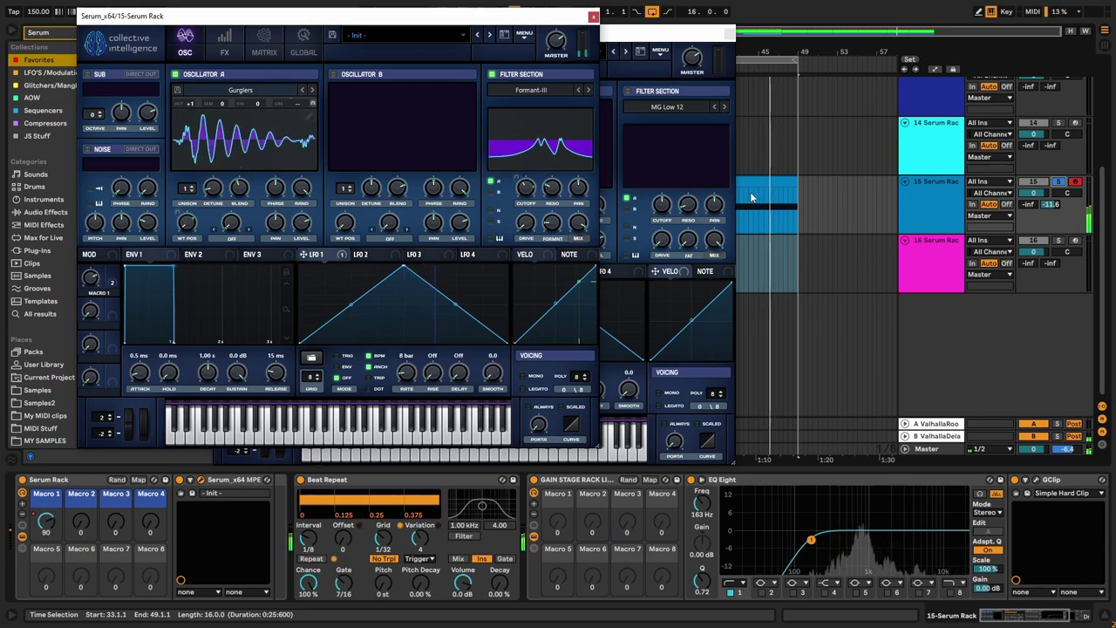
Step: Set oscillator A's warp mode to Sync (Window 1/2) and adjust its warp amount
click(248, 230)
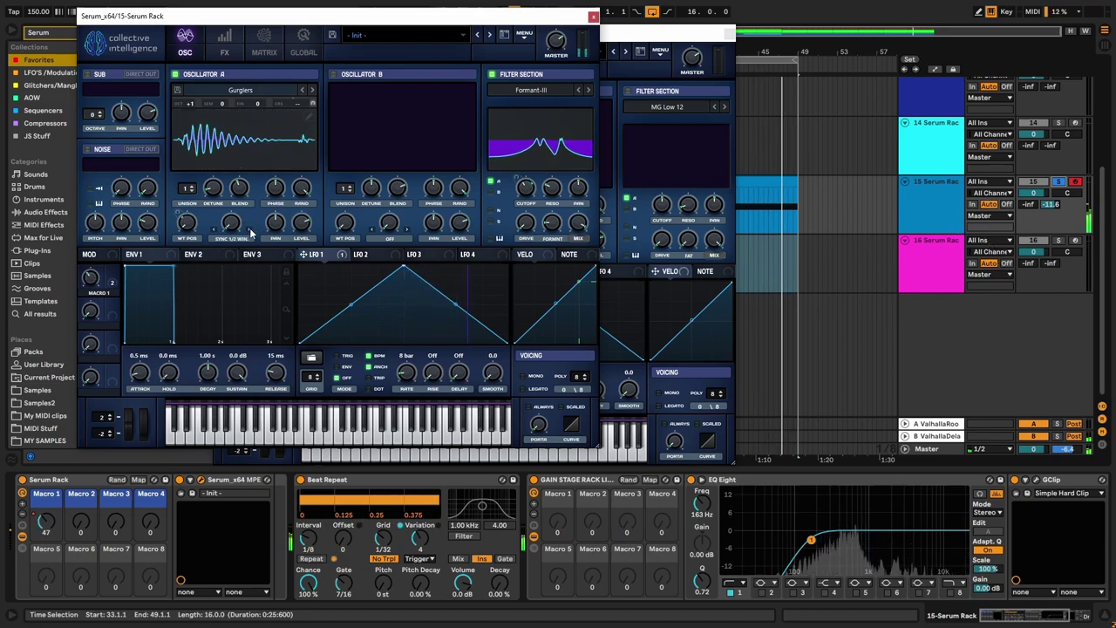
drag(231, 223, 238, 146)
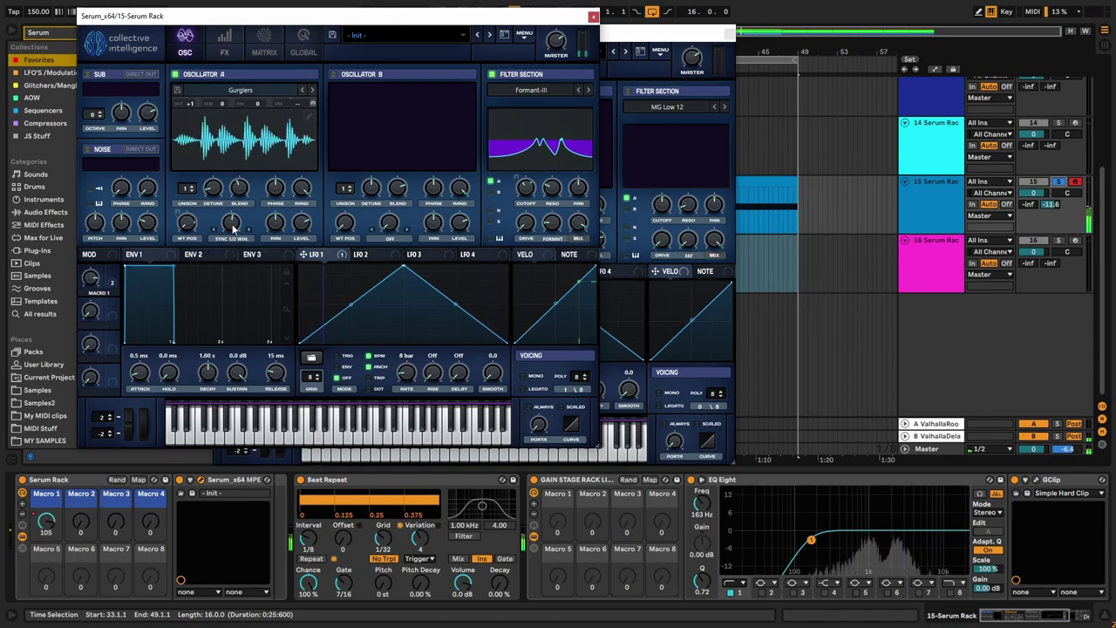
drag(231, 223, 234, 190)
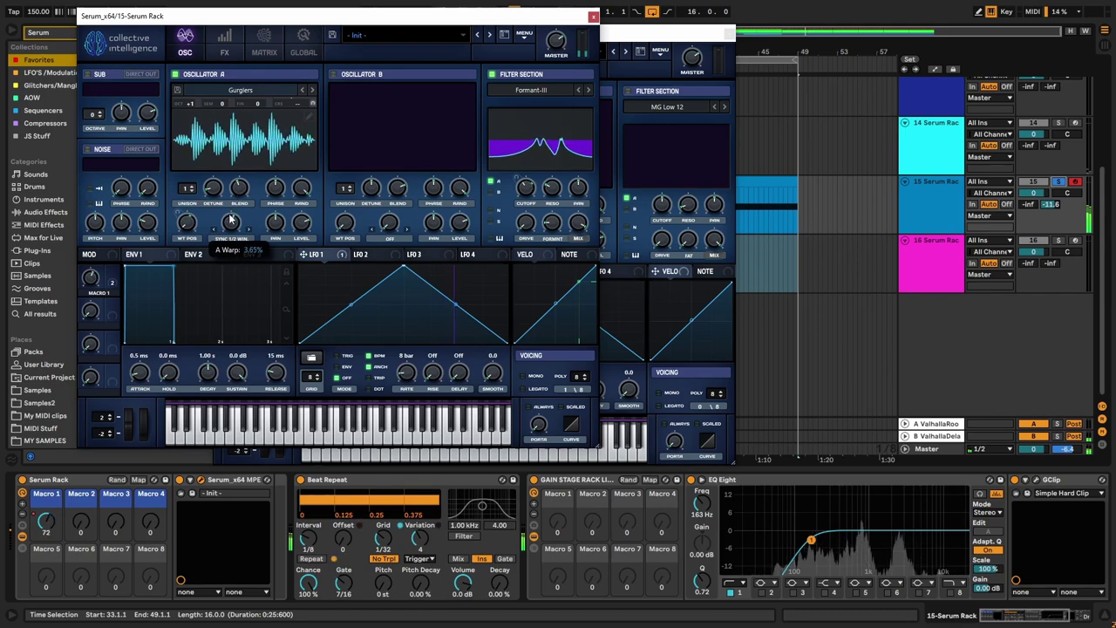
mouse_move(236, 235)
drag(237, 236, 239, 263)
Step: Load shape 27 from Sonicspore - Free Serum LFO Shapes into LFO 2, running at 2 bar, and assign it to oscillator A's warp
click(369, 253)
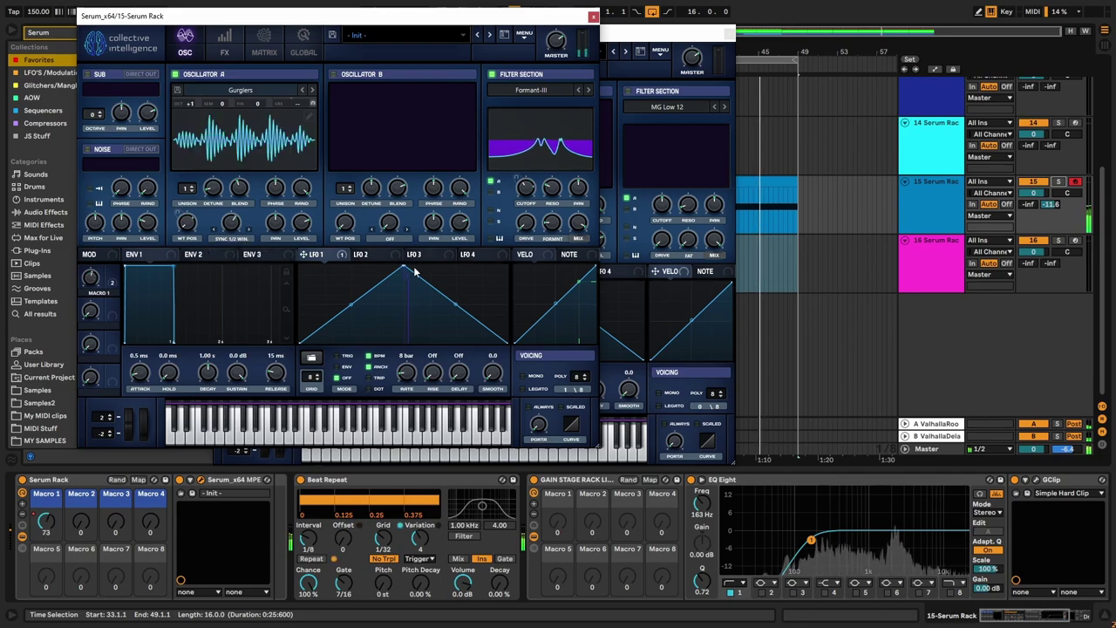
click(311, 357)
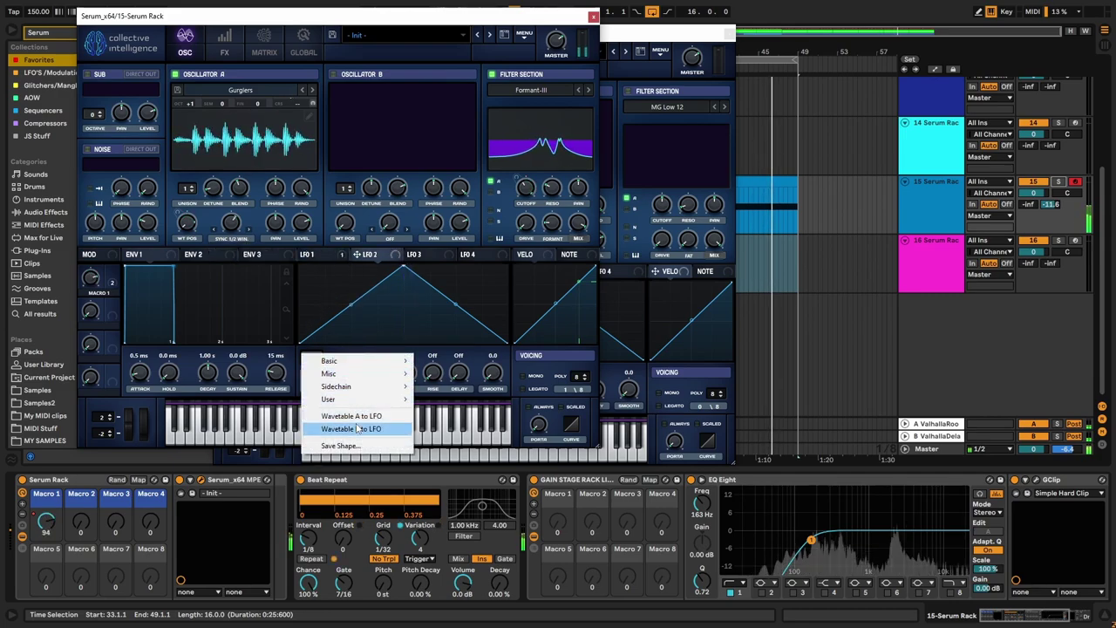
mouse_move(358, 400)
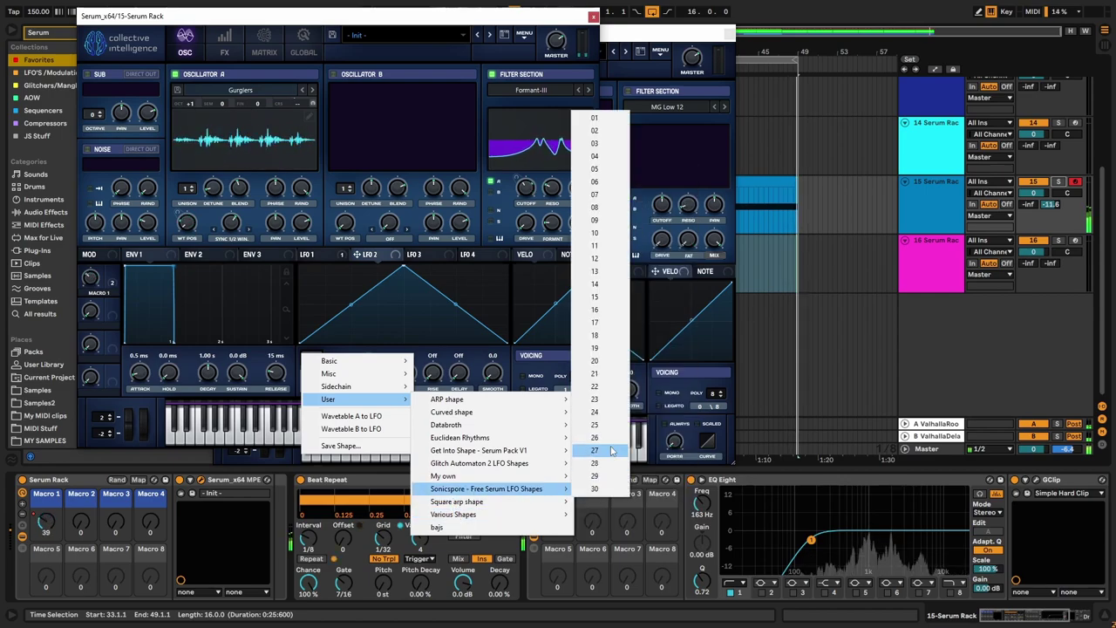
click(600, 450)
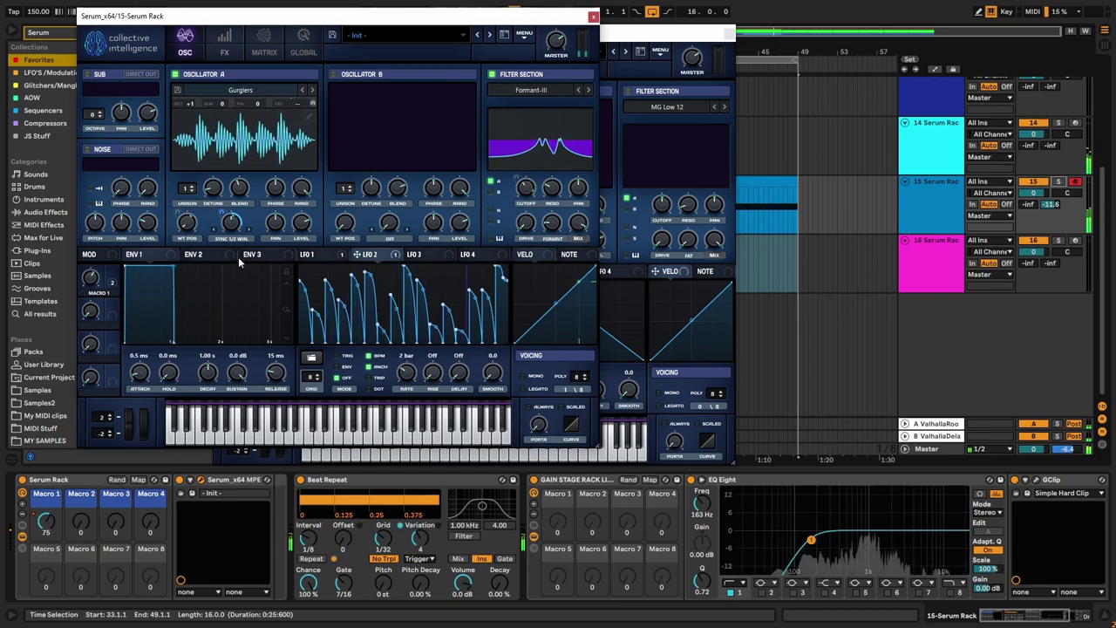
mouse_move(226, 222)
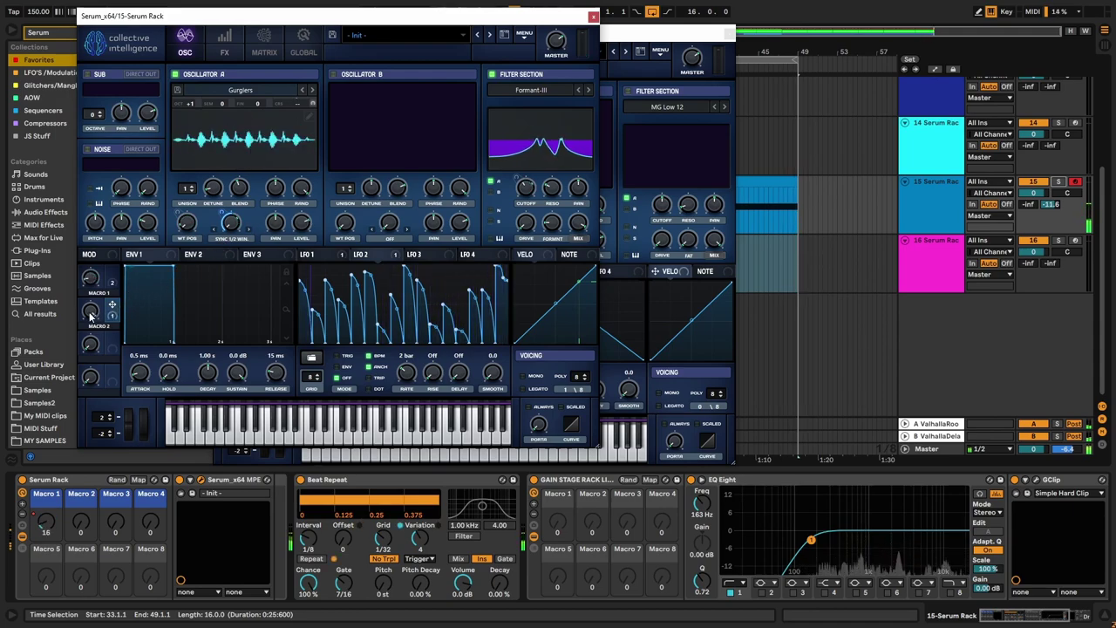
mouse_move(91, 323)
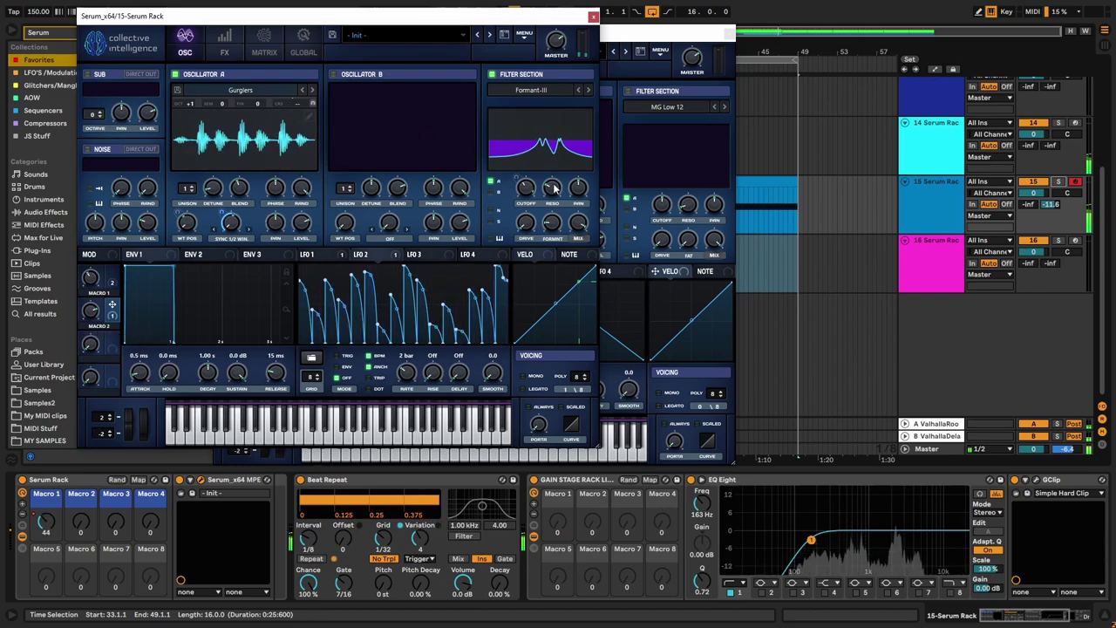
Step: Raise the Utility gain on track 15 to -5.56 dB and close both Serum windows
click(593, 18)
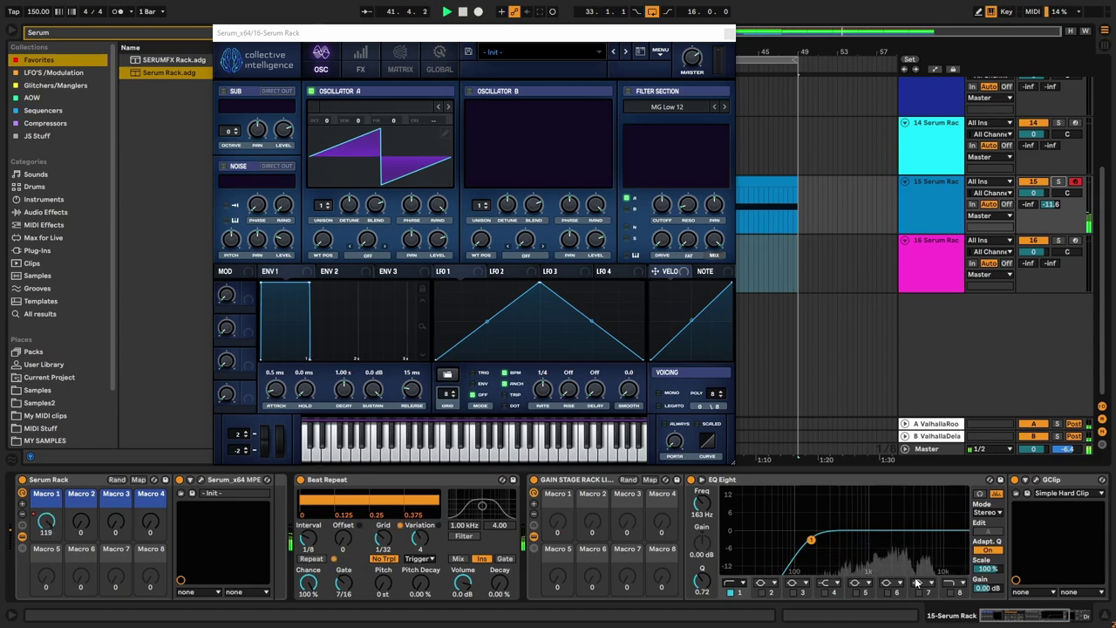
drag(1000, 617, 1030, 618)
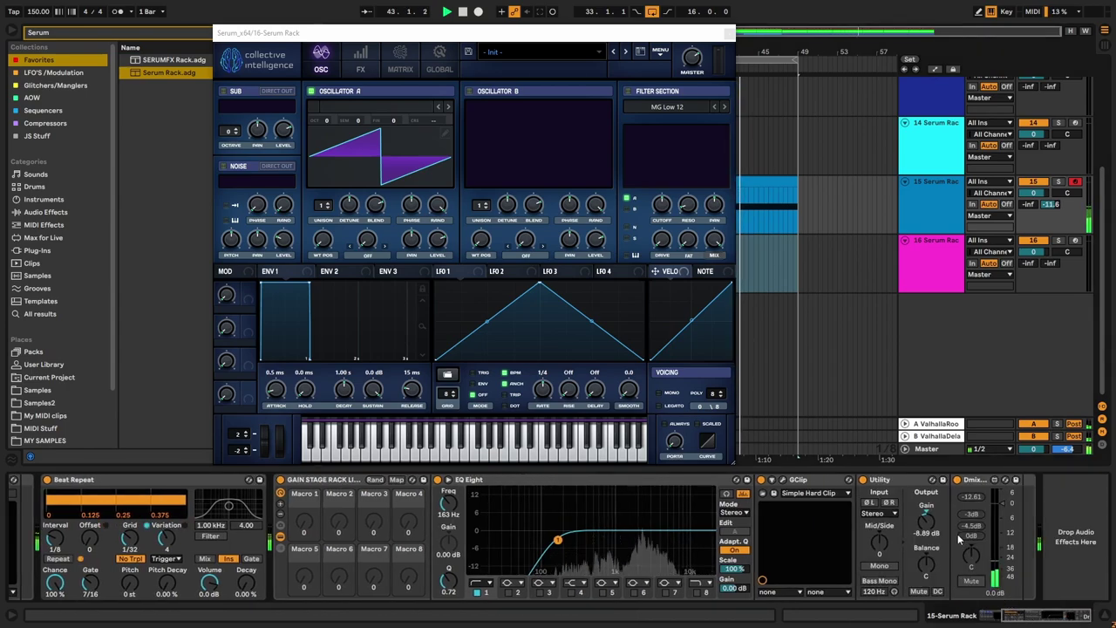
drag(929, 525, 930, 515)
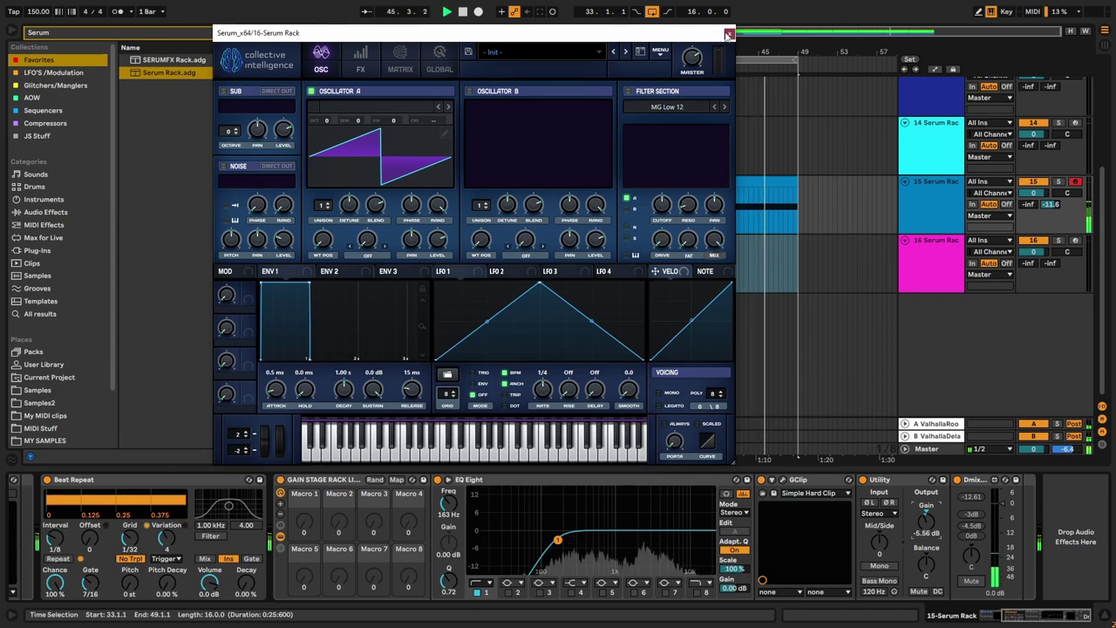
click(729, 32)
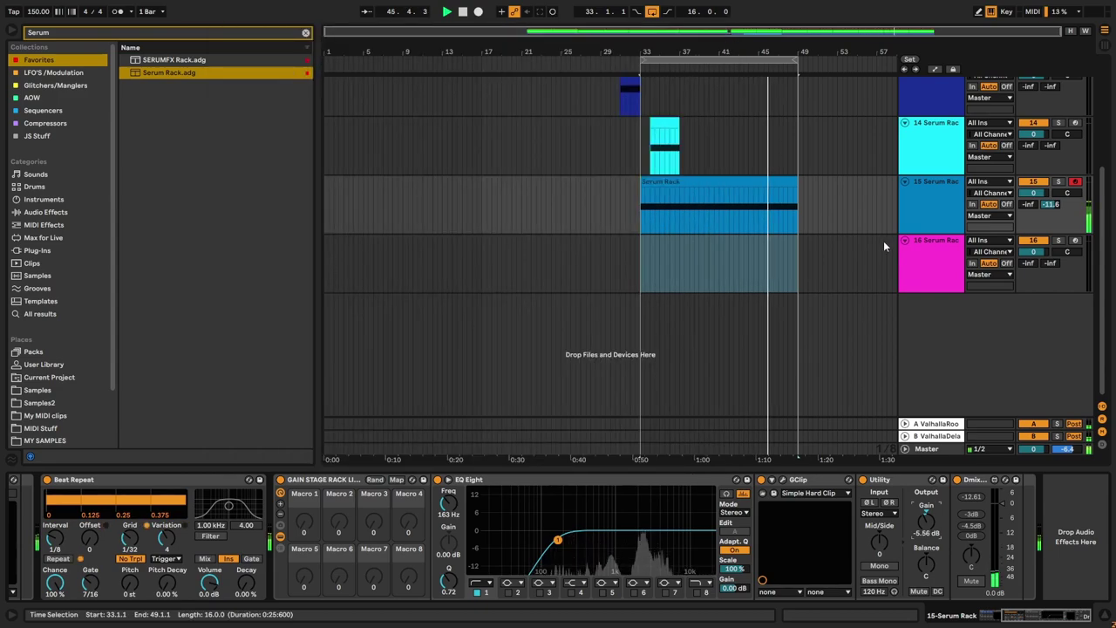
Step: Open the Serum instrument of track 16 and switch on its gain stage rack, with the Utility gain at -15 dB
click(900, 286)
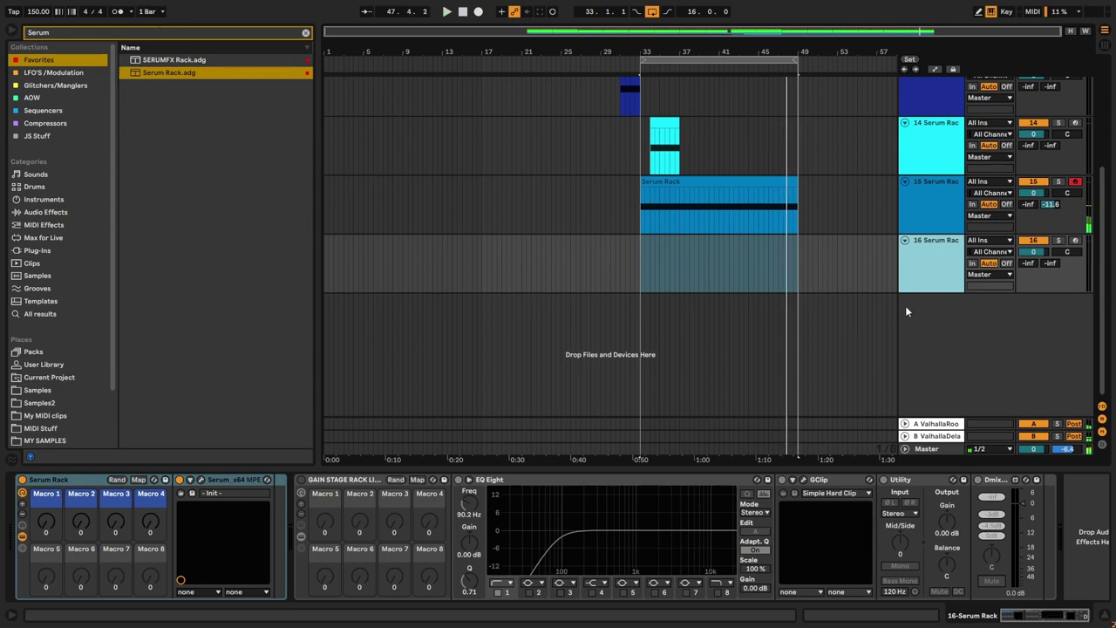
drag(151, 74, 630, 281)
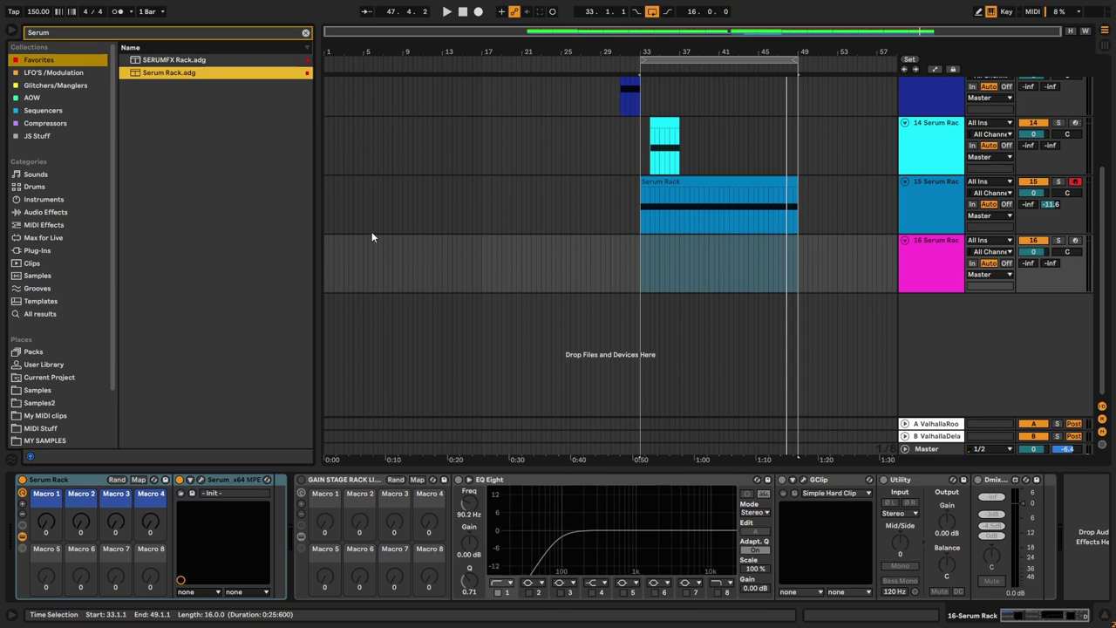
click(198, 480)
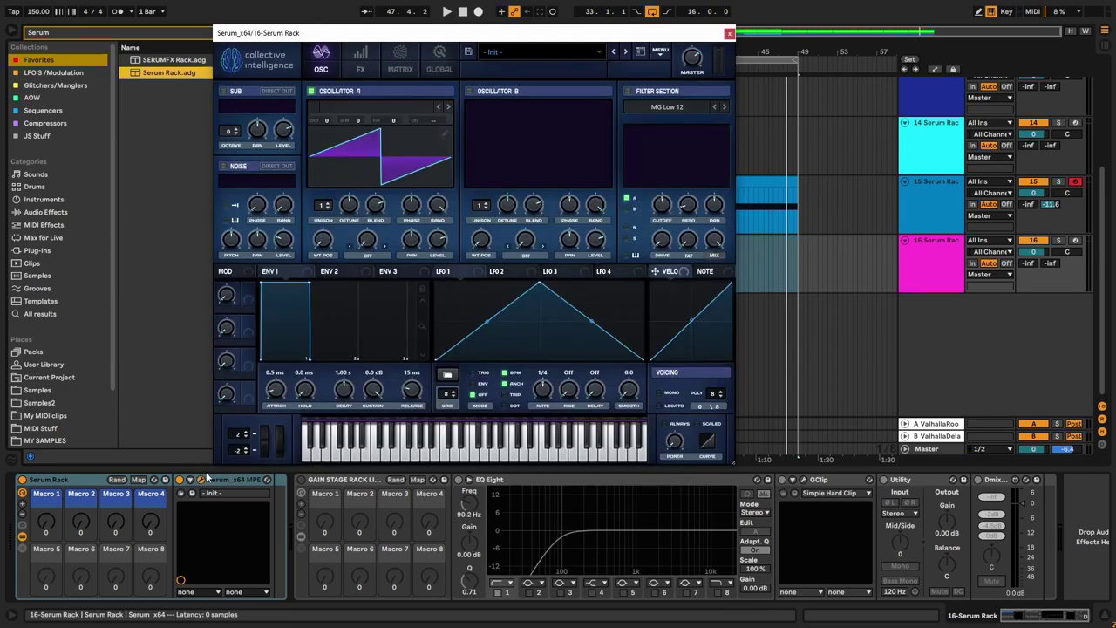
click(301, 480)
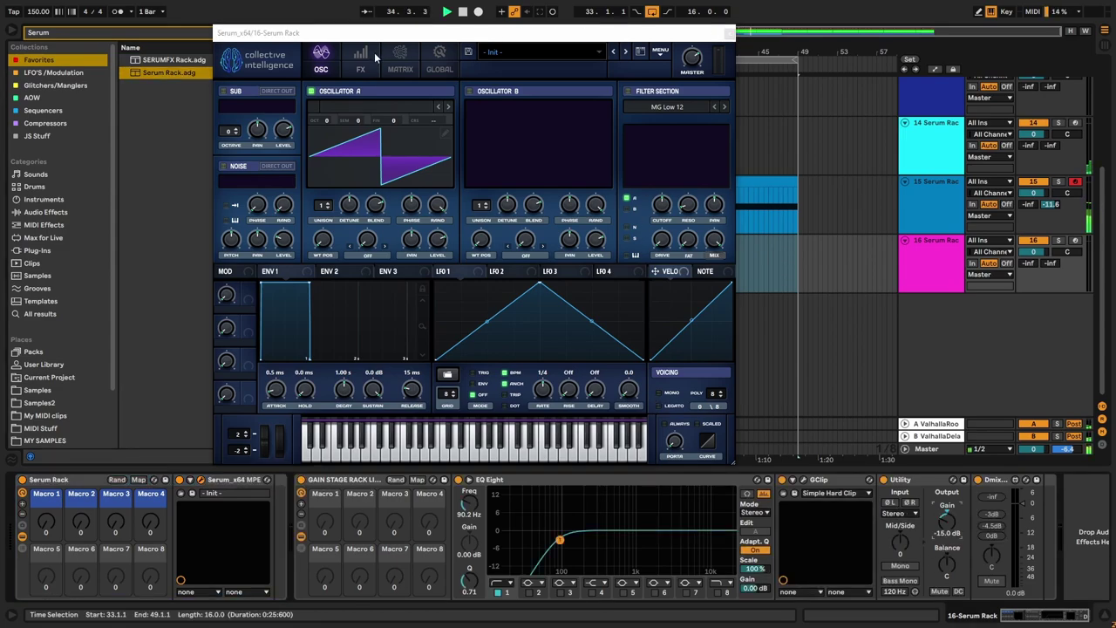
Step: Load the CV FM 01 wavetable from the PsyTables V4 FM folder into oscillator A
click(358, 106)
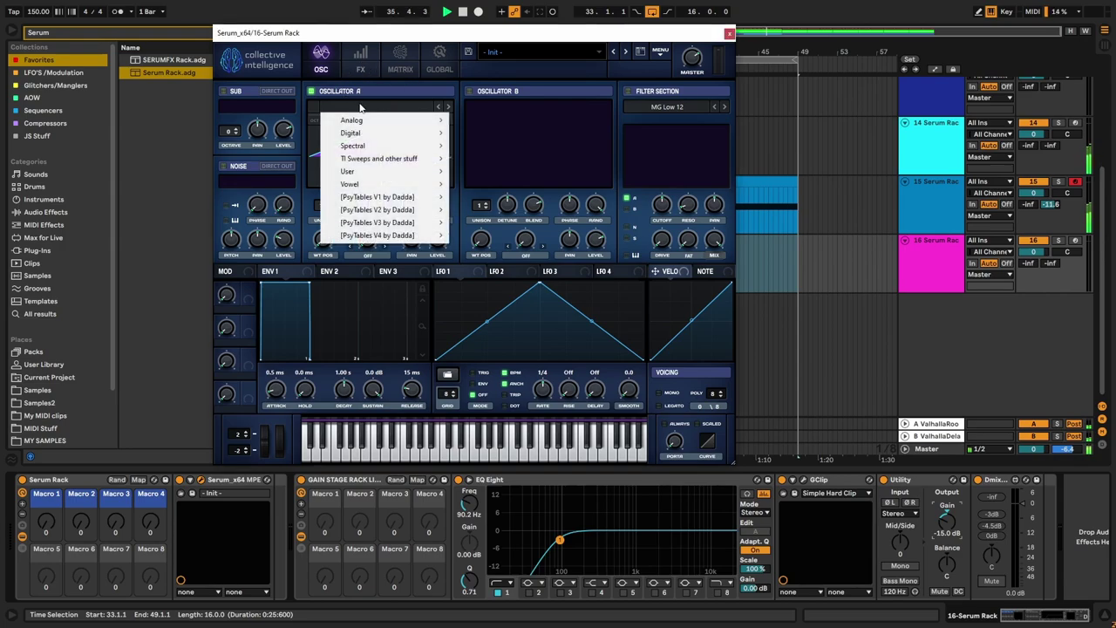
mouse_move(406, 237)
mouse_move(564, 364)
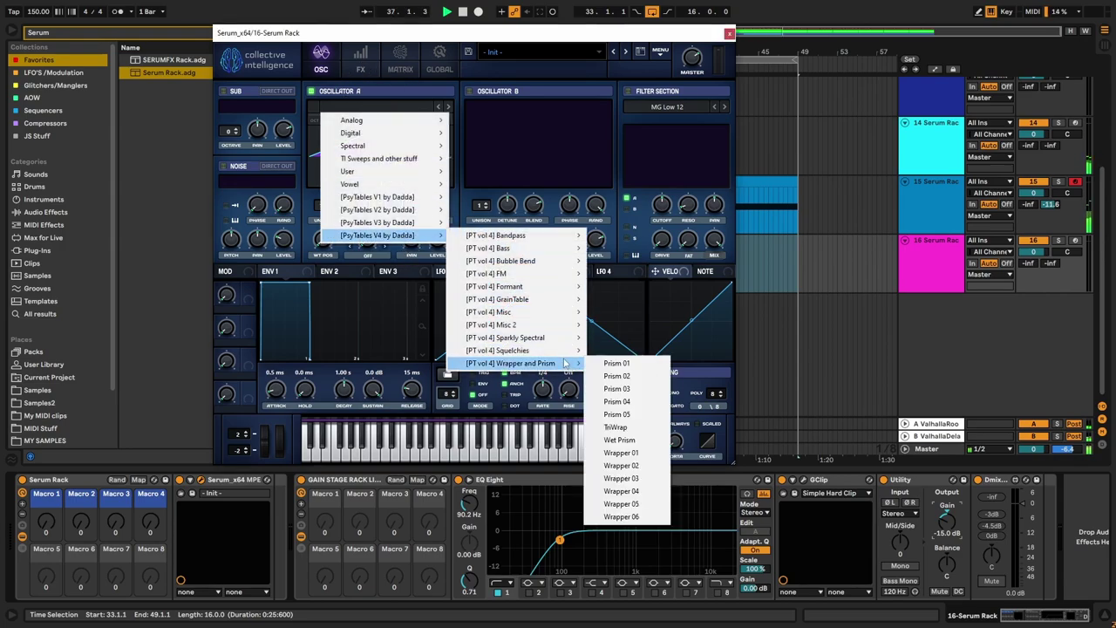
mouse_move(504, 274)
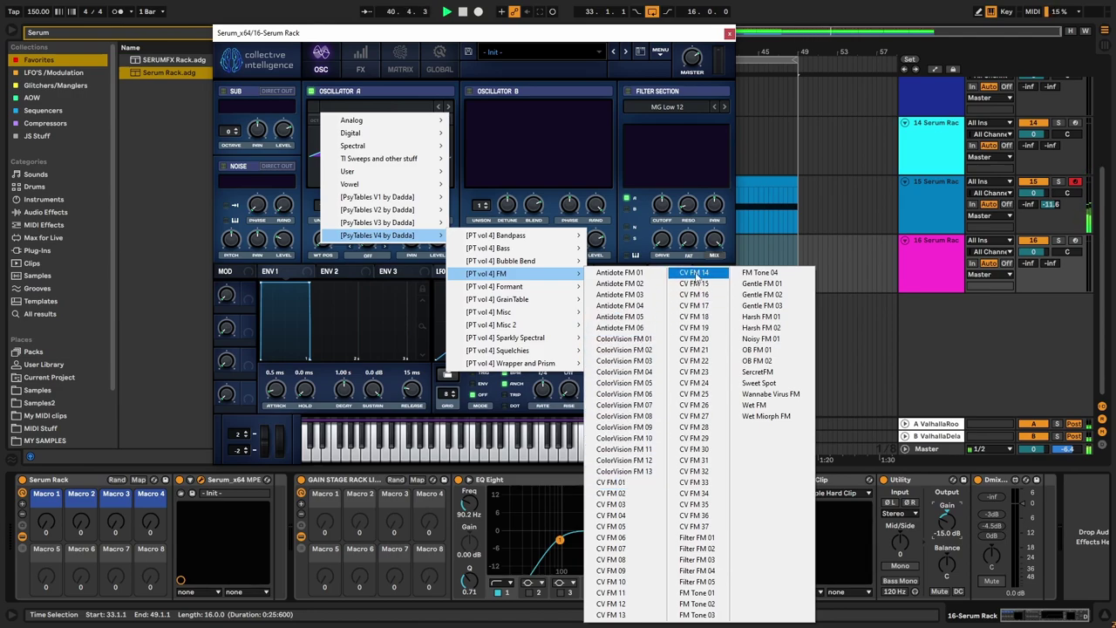
click(625, 483)
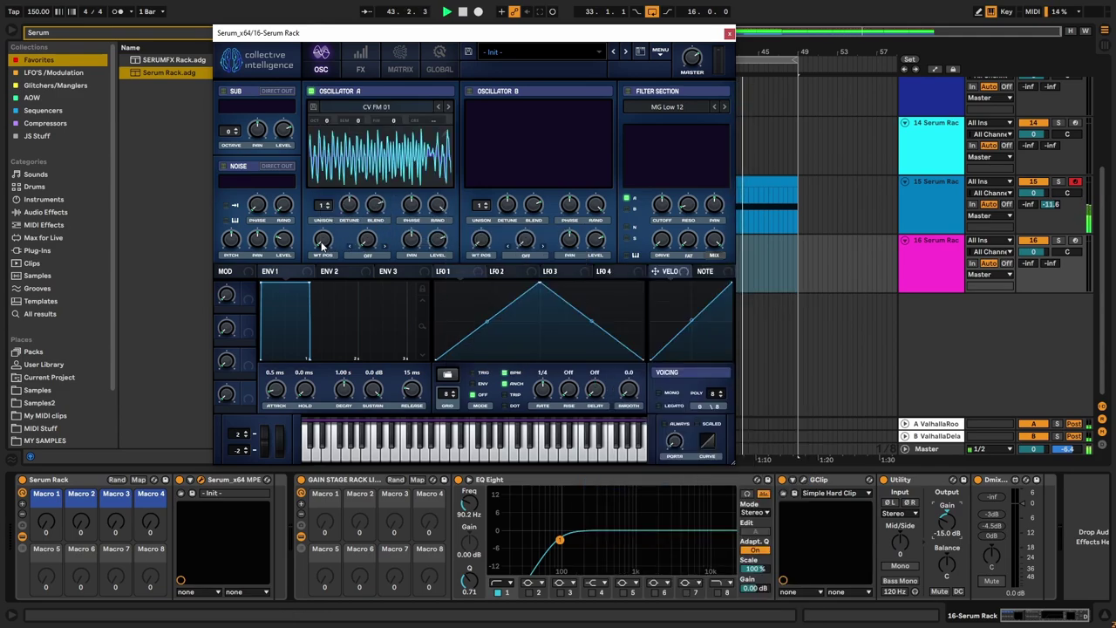
Step: Arm track 16 and audition the CV FM wavetables up to CV FM 06 in oscillator A, playing notes in a lower octave
click(448, 106)
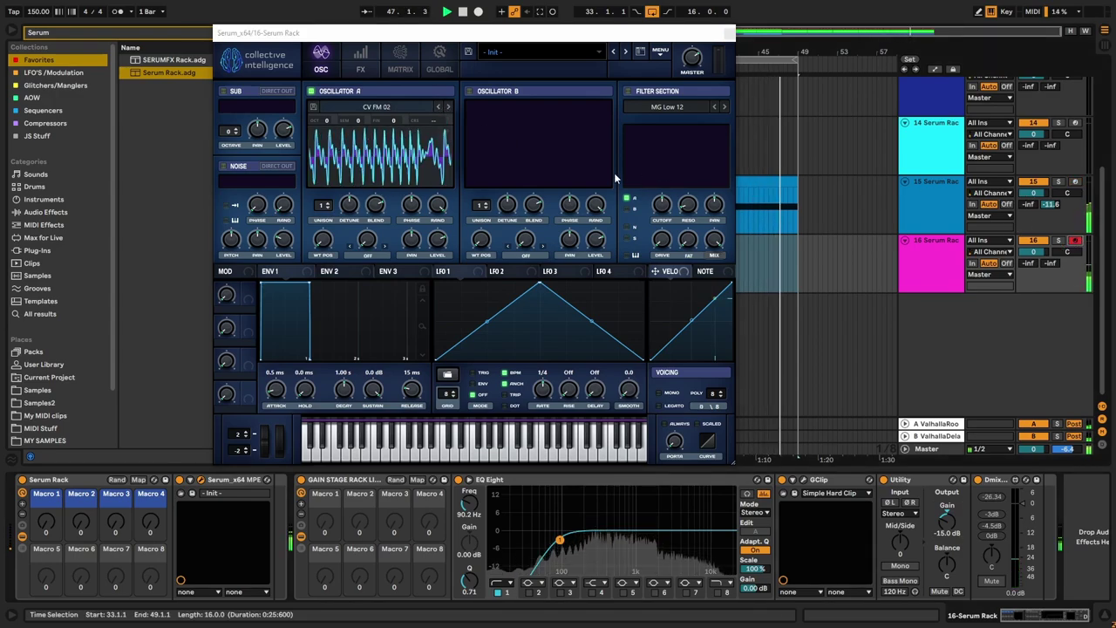
key(z)
key(a)
key(a)
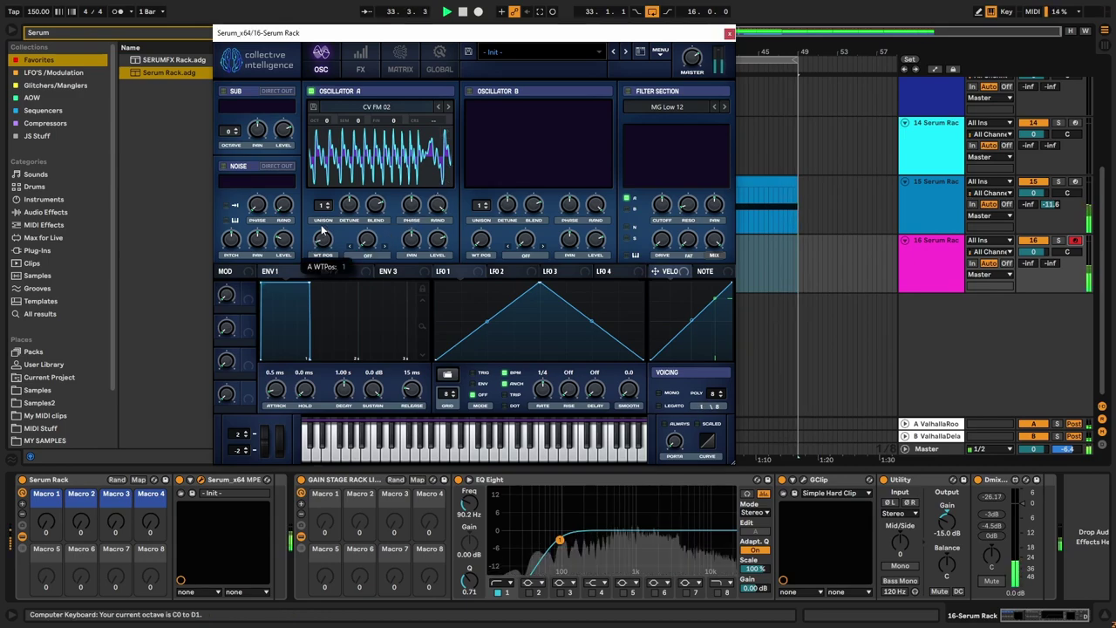
click(439, 106)
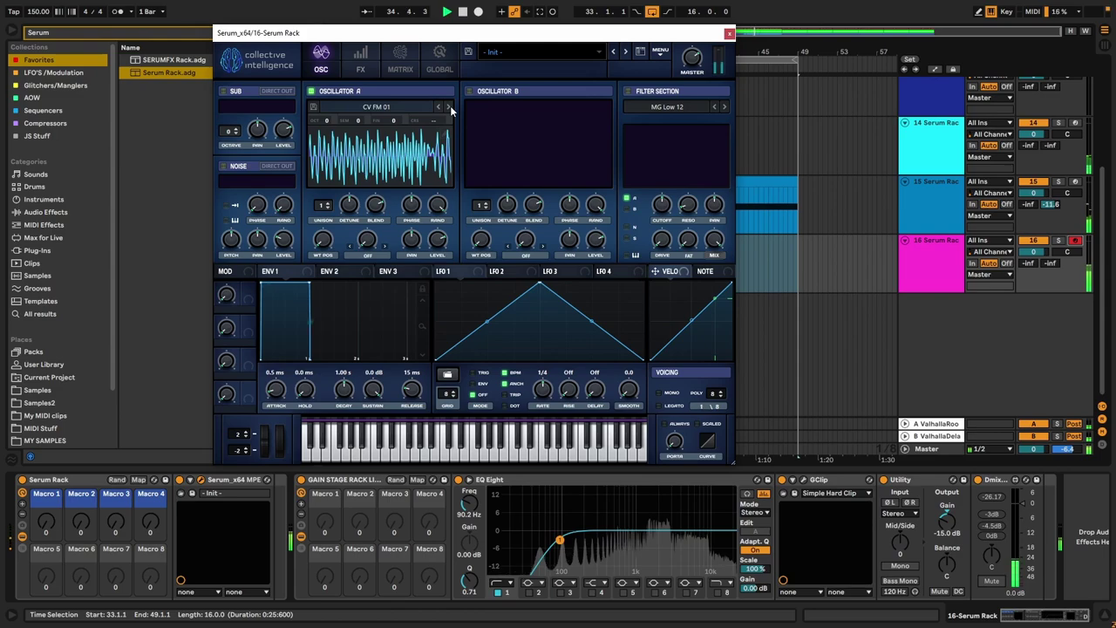
click(449, 105)
click(450, 105)
click(450, 105)
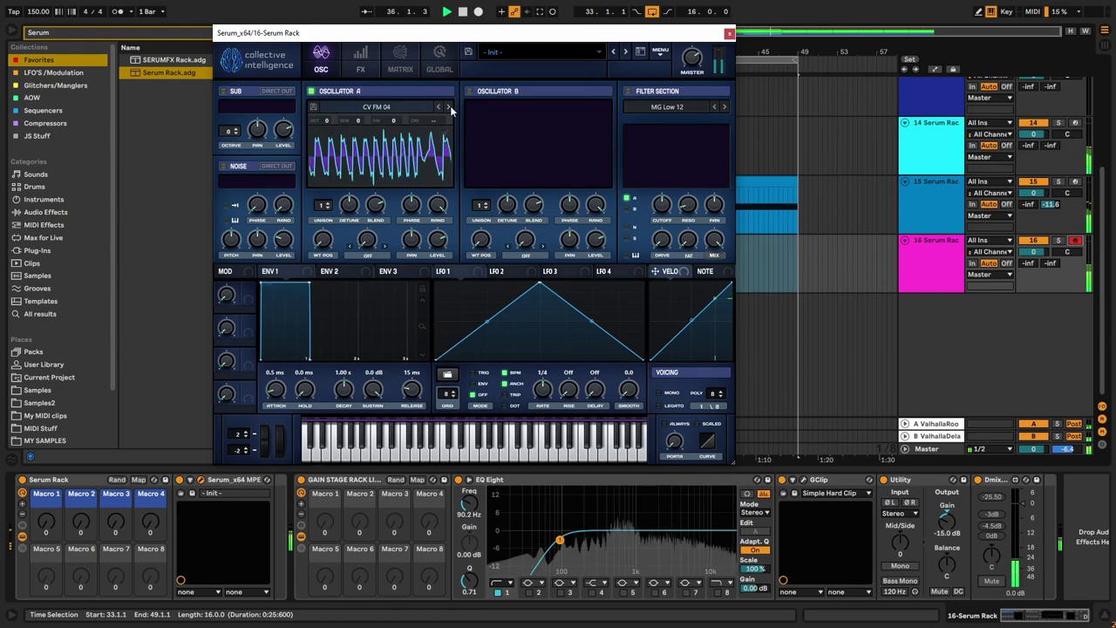
click(450, 105)
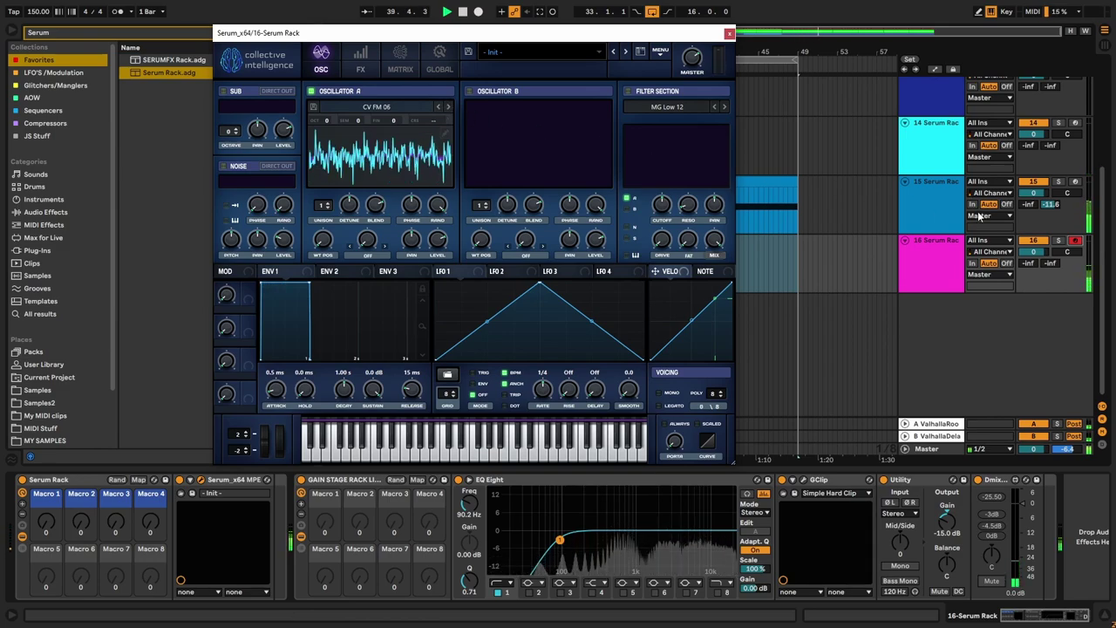
Step: Raise track 16's Utility gain to -7.22 dB and advance oscillator A's wavetable to CV FM 14
drag(1103, 215, 1102, 157)
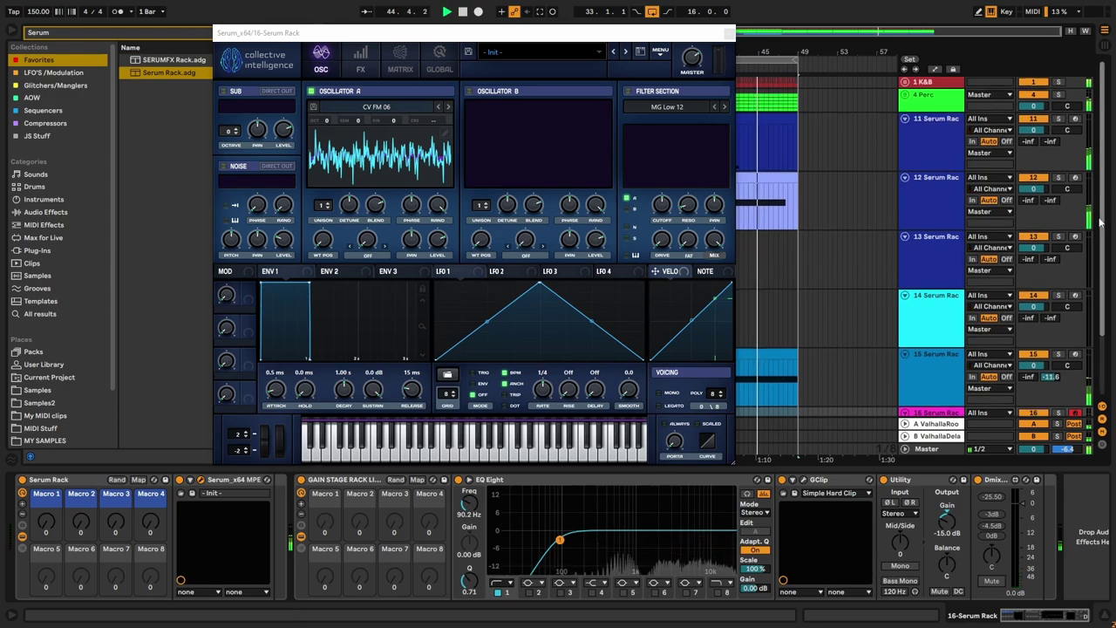
drag(1103, 206, 1103, 251)
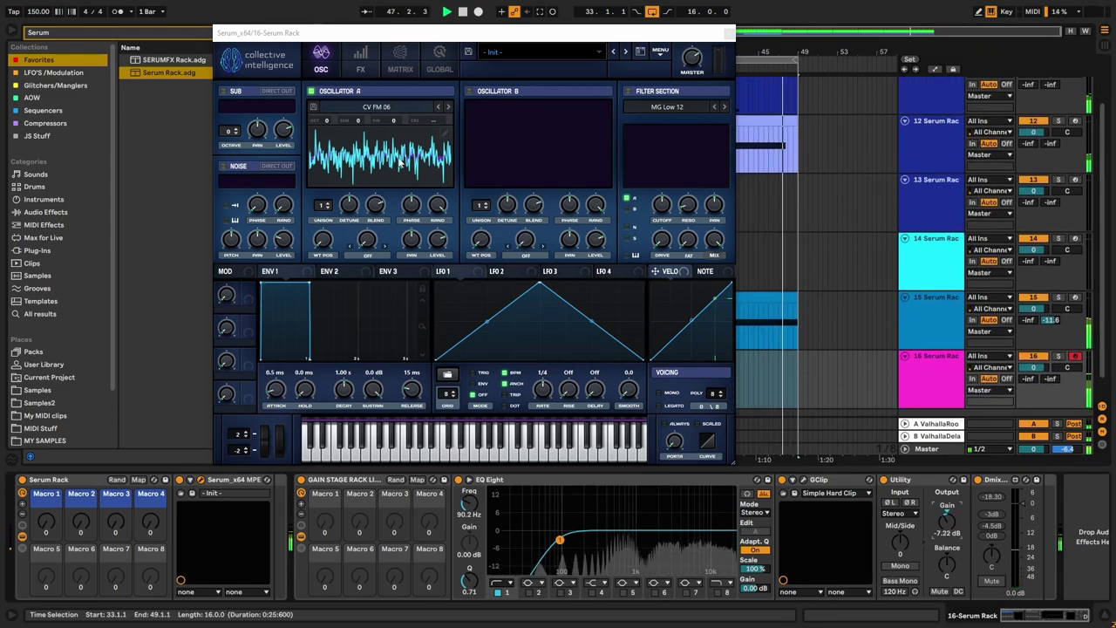
click(449, 107)
click(449, 107)
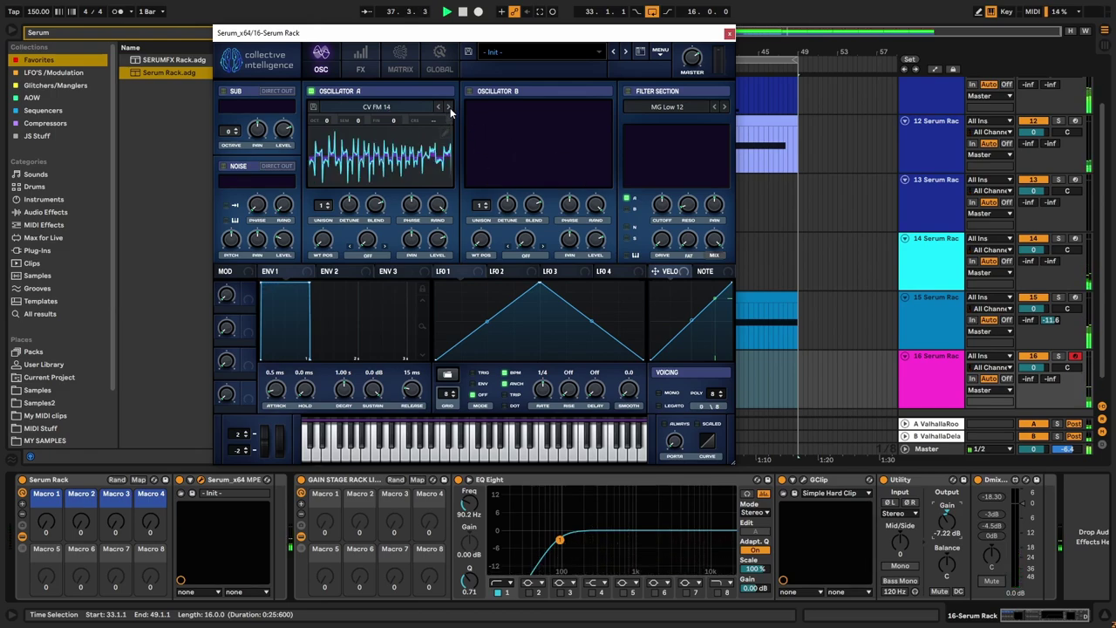
Step: Close Serum and copy the MIDI clip spanning bars 33 to 49 from track 15 onto track 16
click(728, 33)
scroll(784, 262, down, 1)
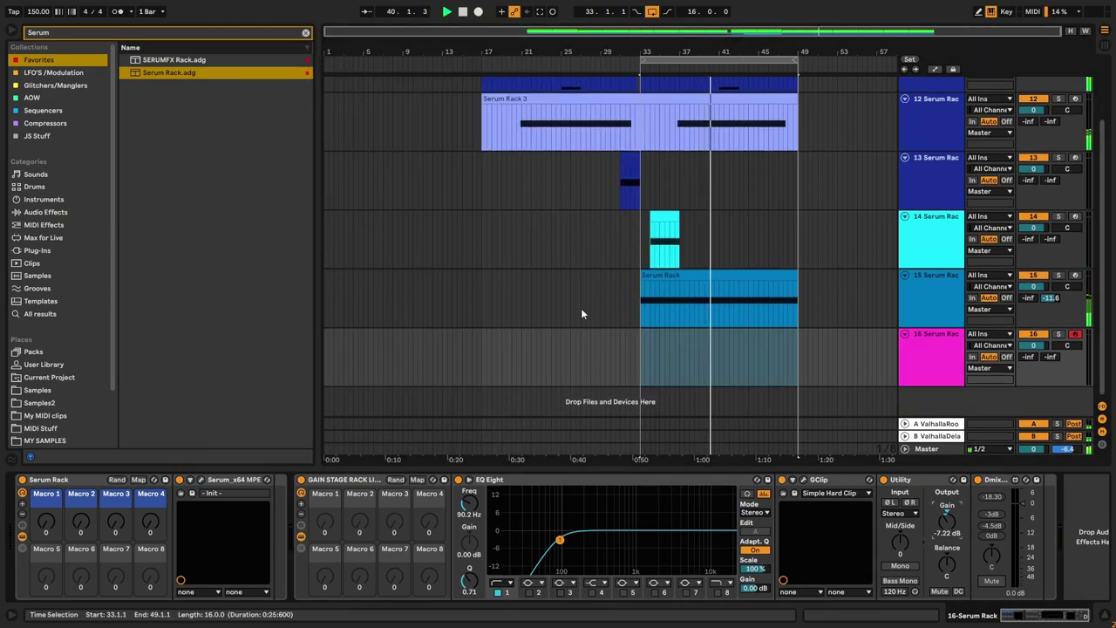
click(698, 297)
drag(705, 274, 706, 363)
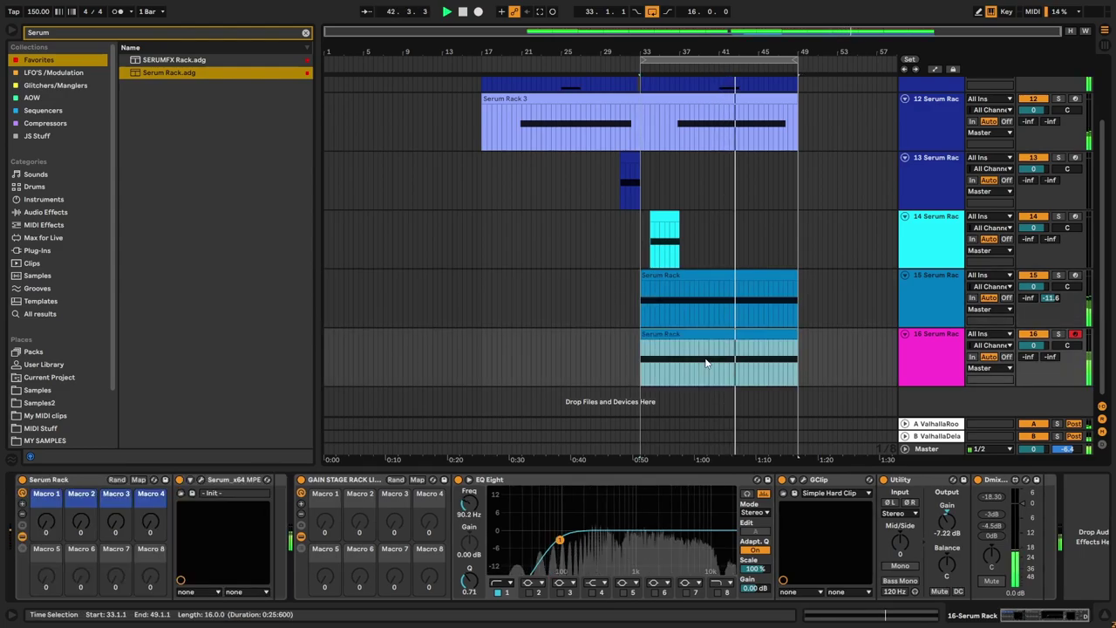
Step: Transpose the sustained note in track 16's copied clip to G#0
double_click(687, 342)
key(ctrl+a)
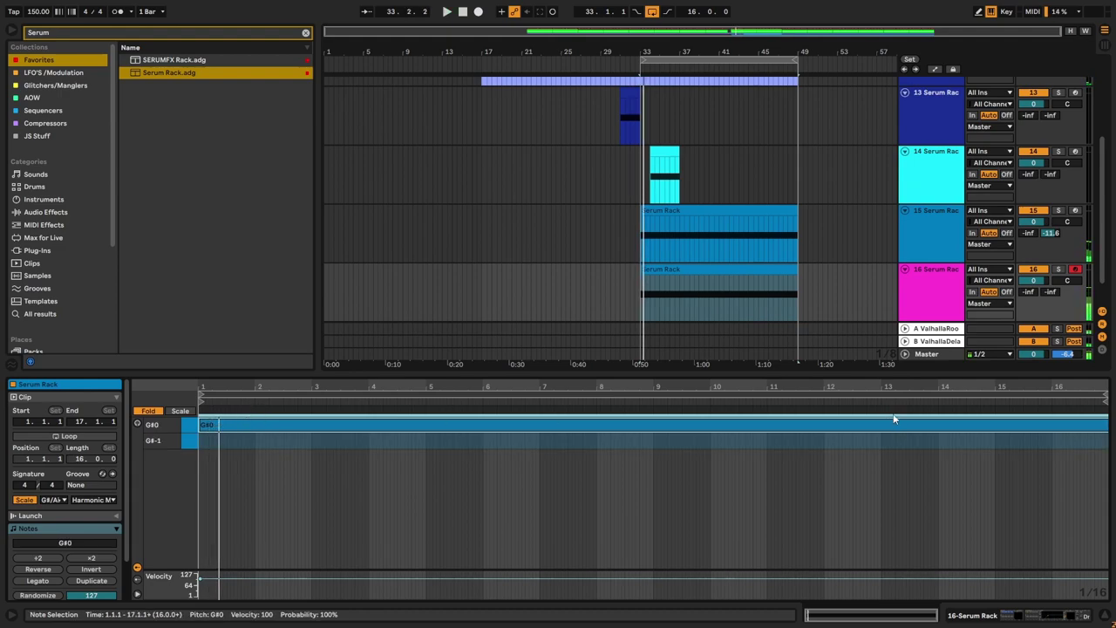
click(926, 299)
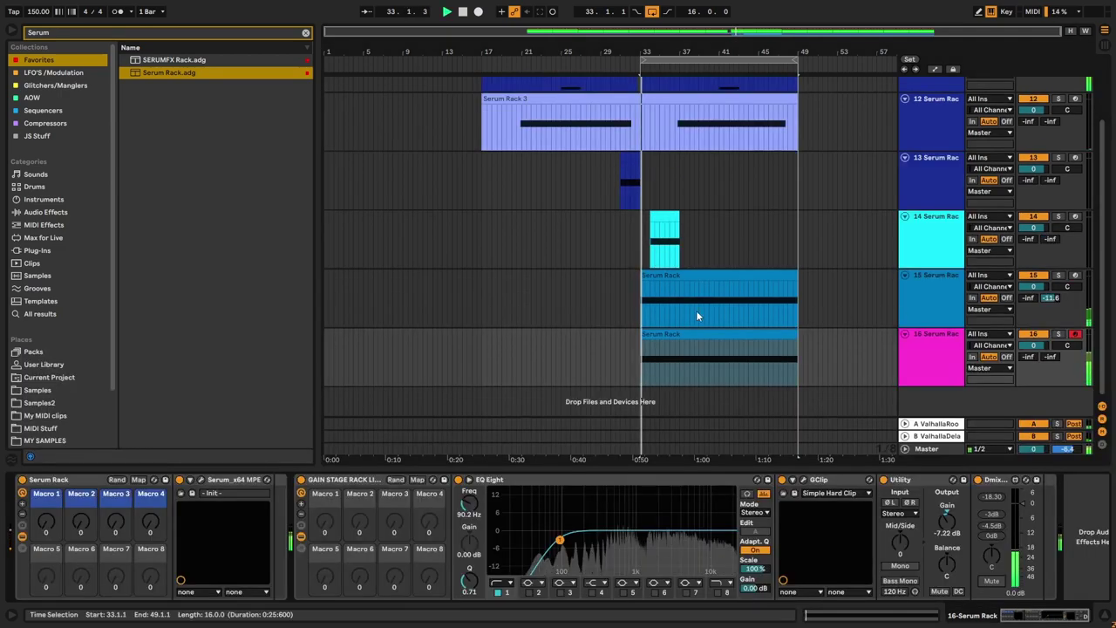
Step: Recolour track 16 and its MIDI clip bright green
right_click(913, 354)
click(982, 273)
right_click(952, 366)
click(898, 334)
Step: Select tracks 11 through 15 together, fold them to compact rows, and leave track 16 expanded and selected
click(926, 301)
ctrl+click(935, 247)
ctrl+click(928, 179)
ctrl+click(925, 113)
scroll(931, 126, up, 1)
ctrl+click(929, 125)
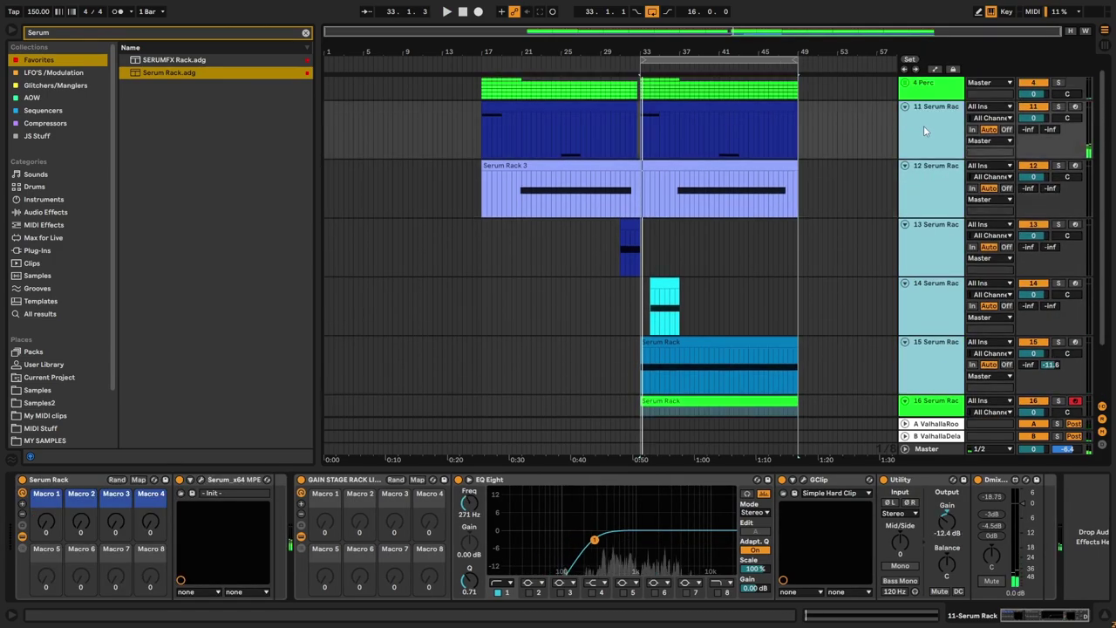
click(905, 107)
key(space)
click(920, 208)
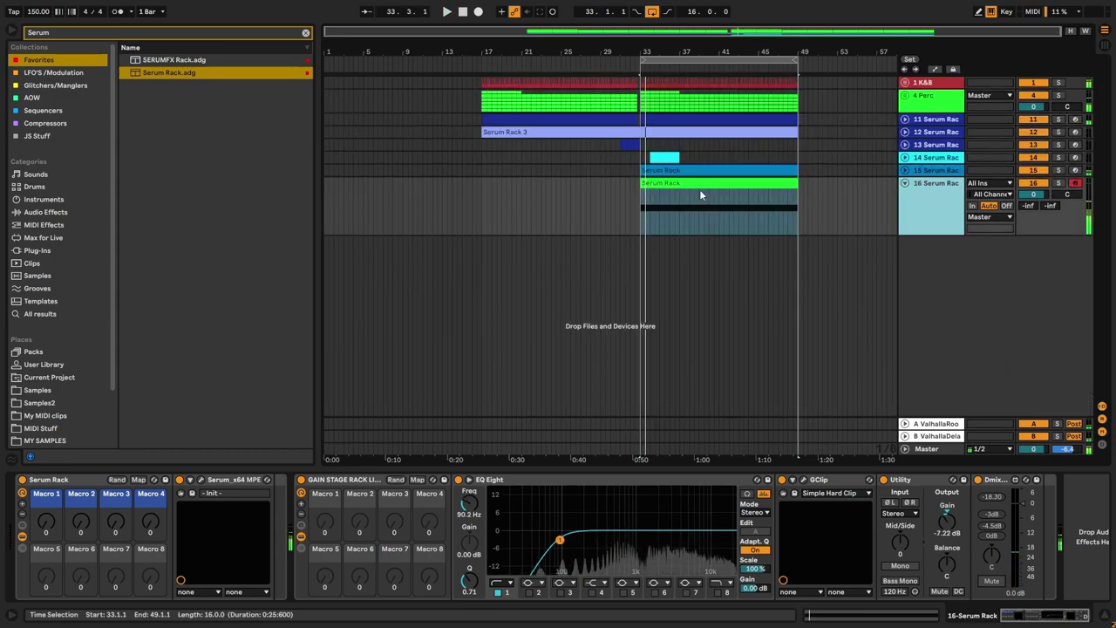
Step: Search the browser for "randun", load Randunca.amxd ahead of Serum on track 16, and hide the browser
double_click(702, 183)
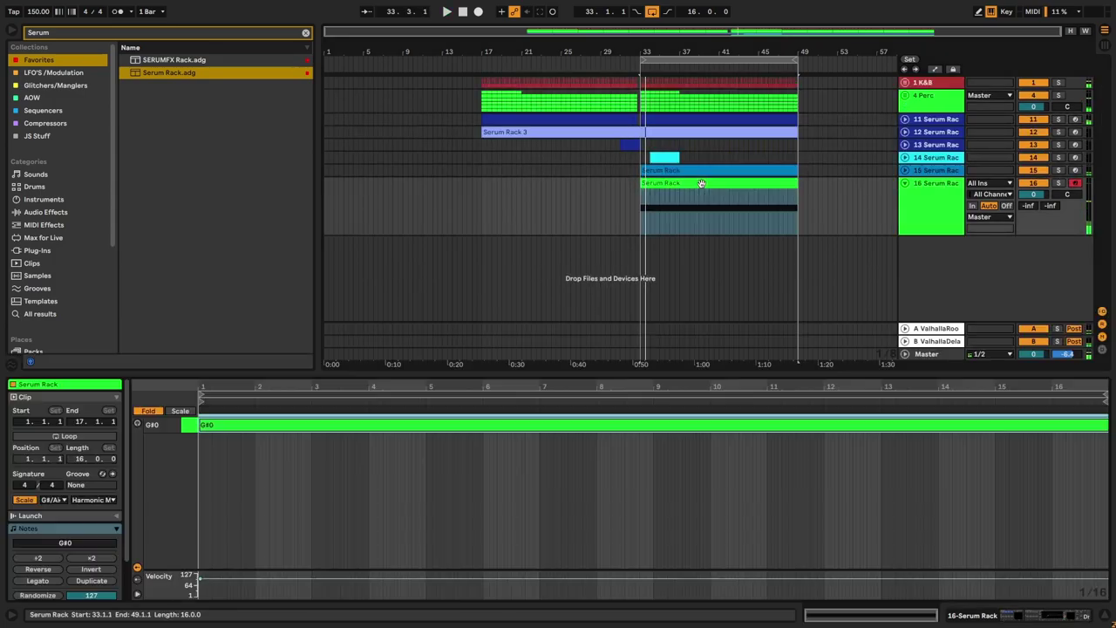
click(927, 208)
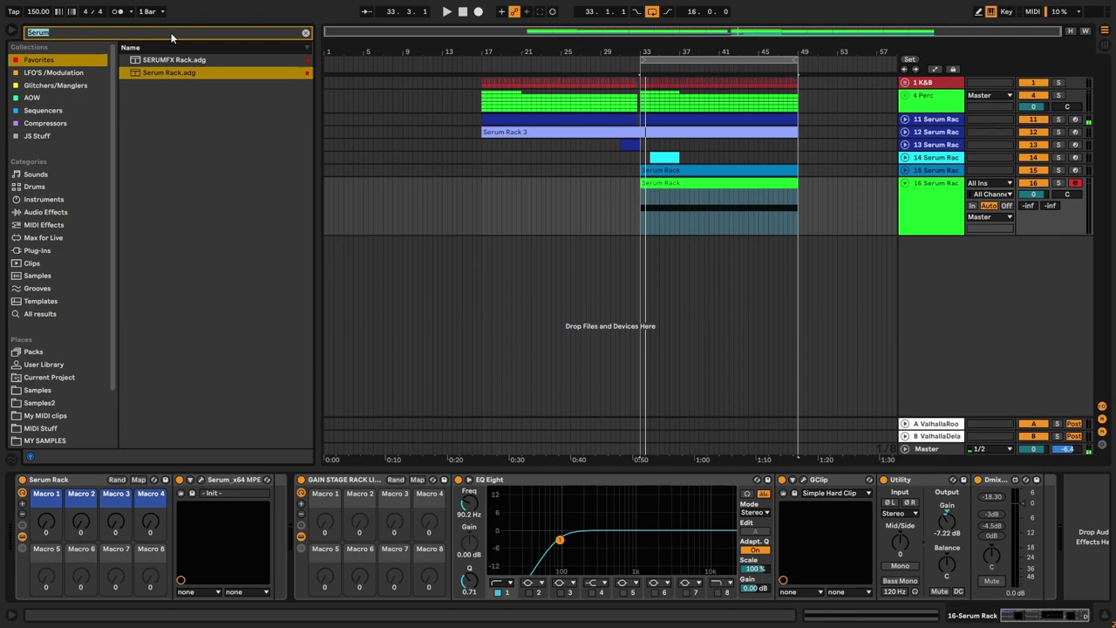
text(randun)
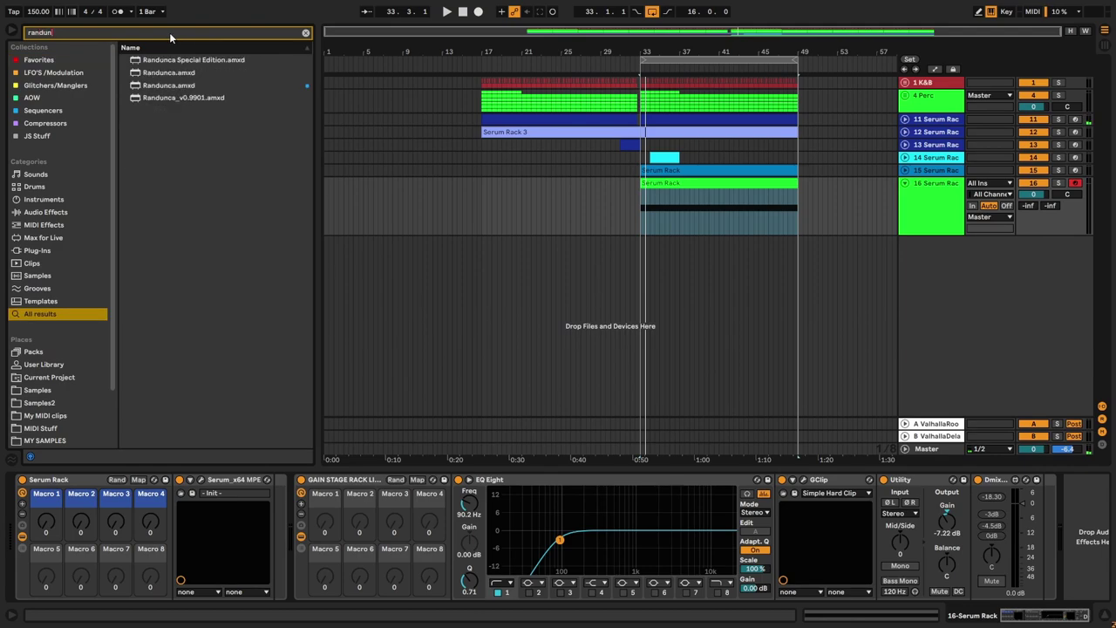
click(175, 85)
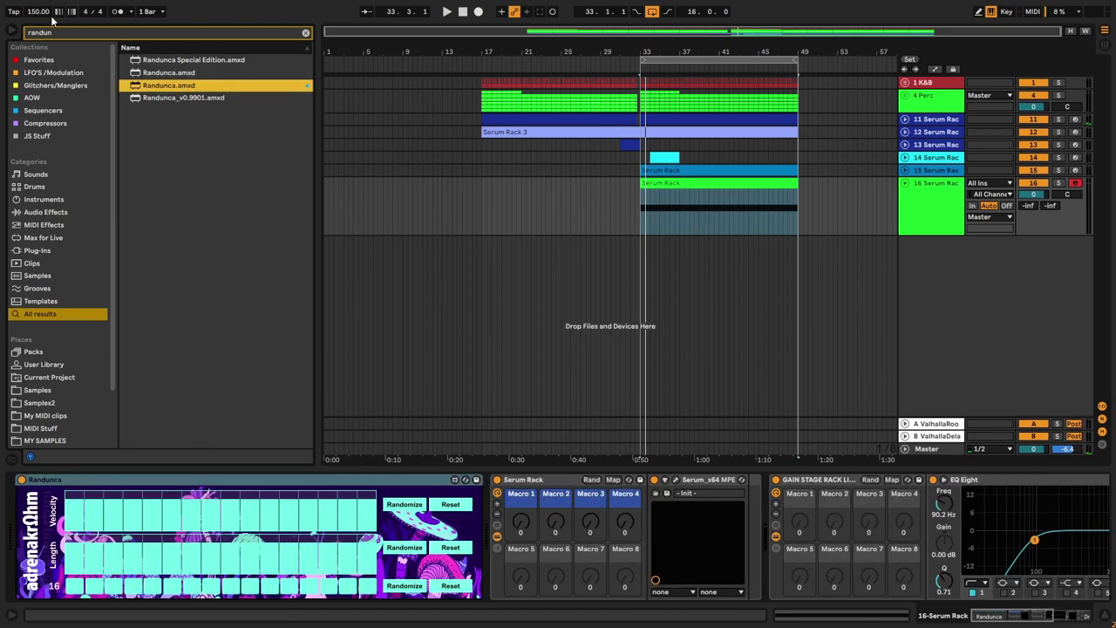
click(11, 34)
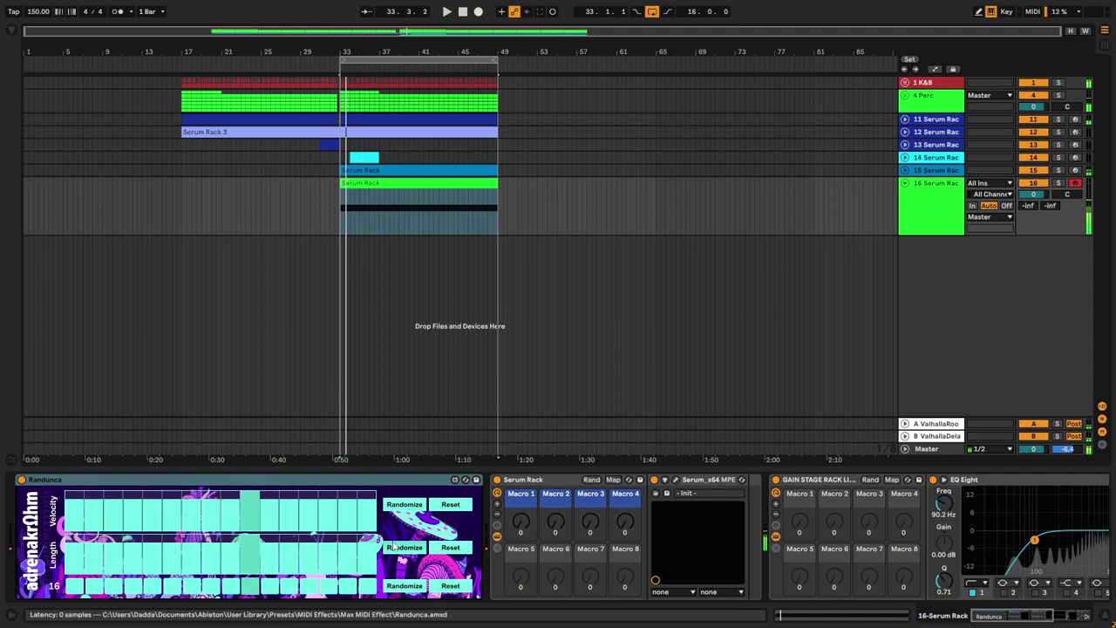
Step: Set Randunca to 11 steps and randomize its note lengths during playback
click(404, 506)
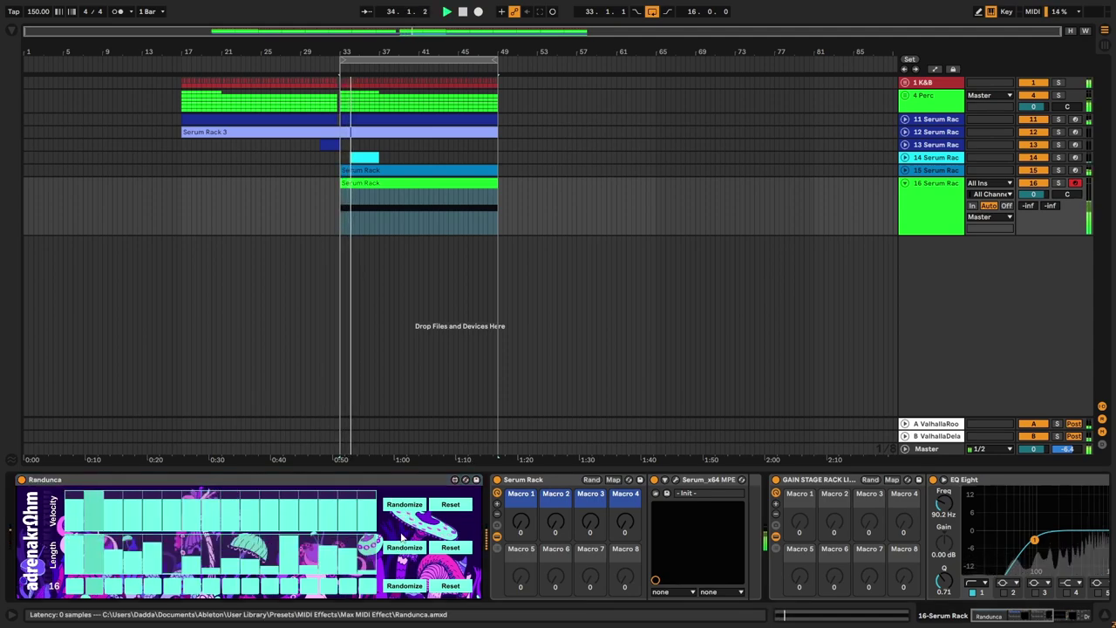
drag(55, 586, 55, 595)
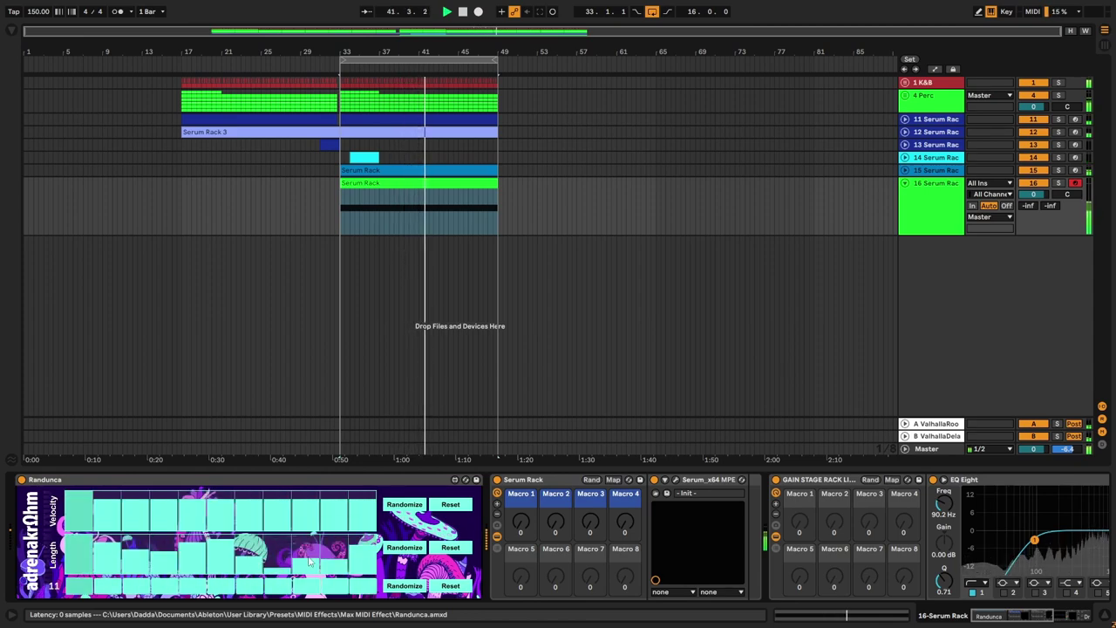
click(387, 546)
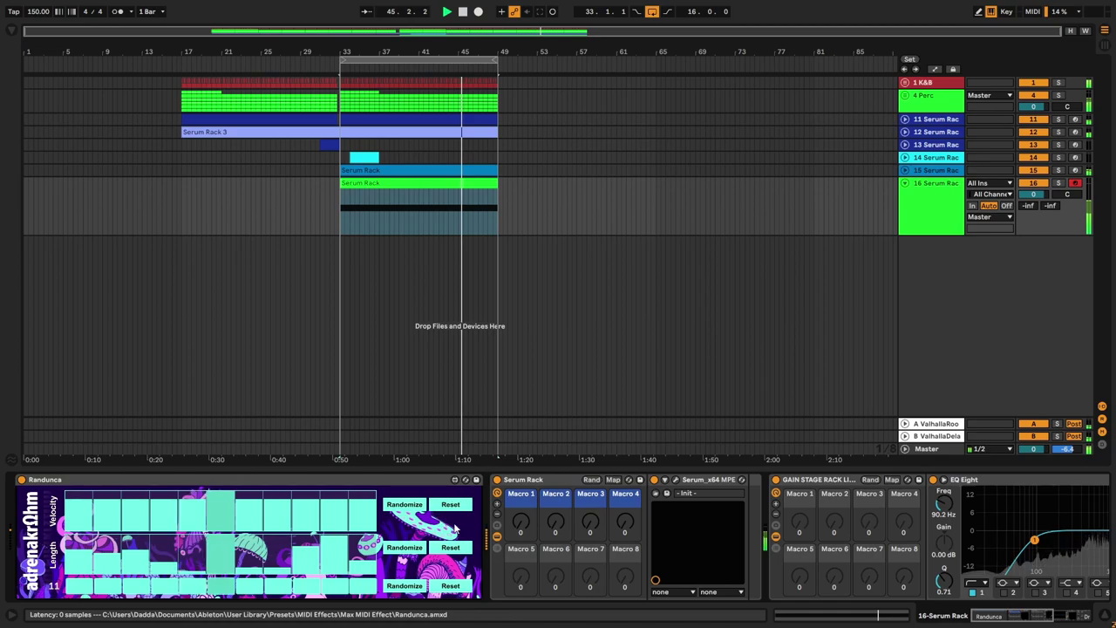
Step: Enable the filter in track 16's Serum with the High 18 type, try out its cutoff, and reset the cutoff to default
click(674, 480)
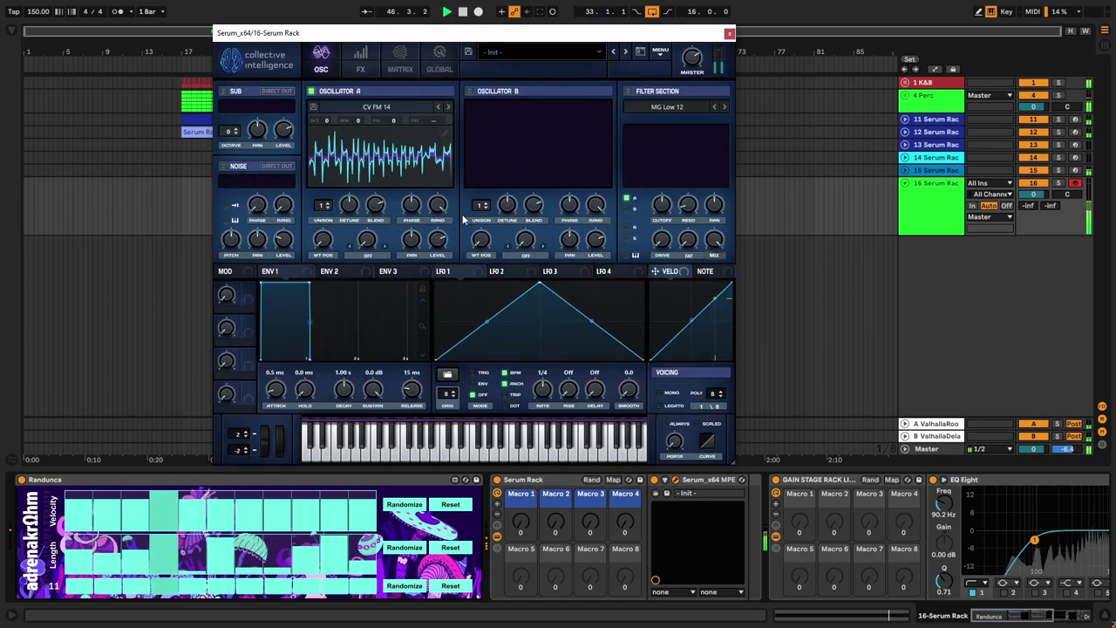
click(664, 106)
mouse_move(681, 131)
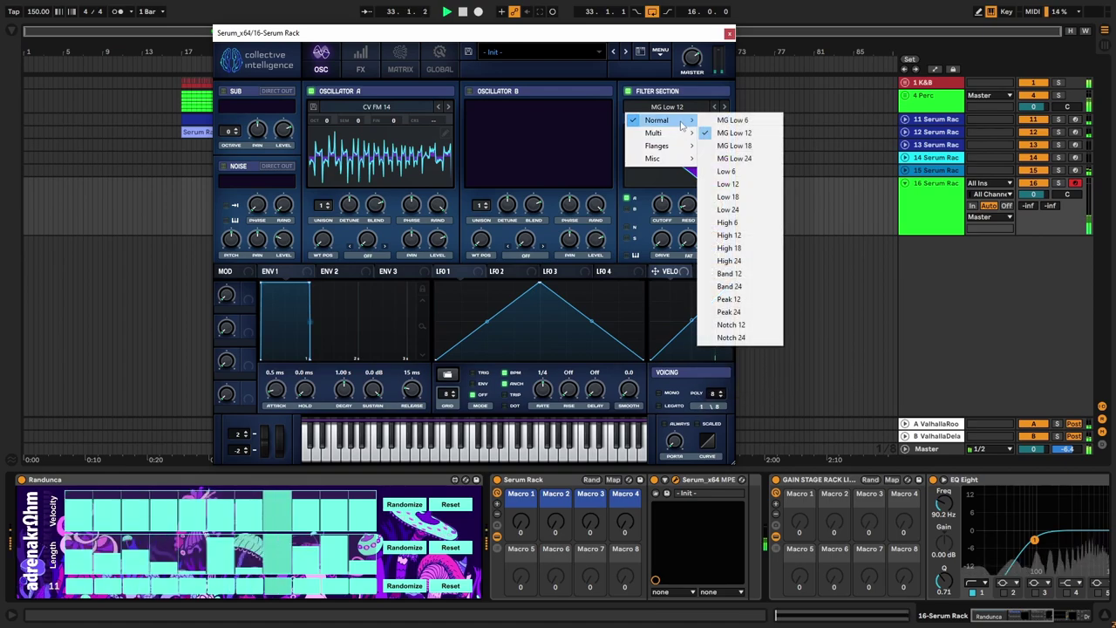
click(729, 247)
drag(693, 174, 666, 208)
right_click(666, 208)
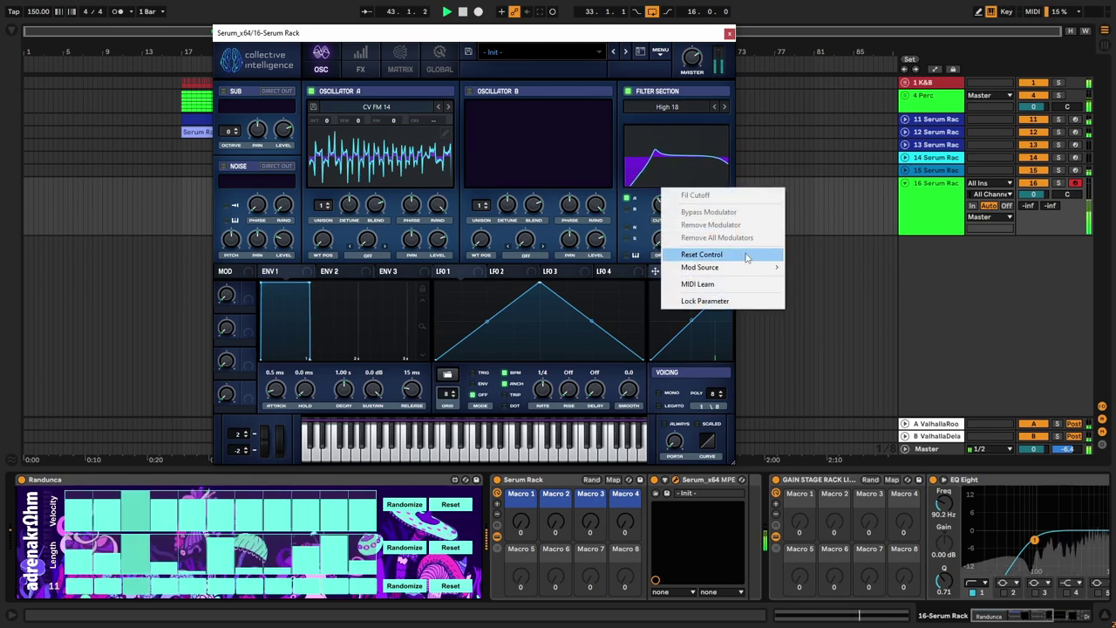
click(737, 256)
Step: Choose a modulation source for Serum's filter cutoff
right_click(665, 204)
mouse_move(720, 267)
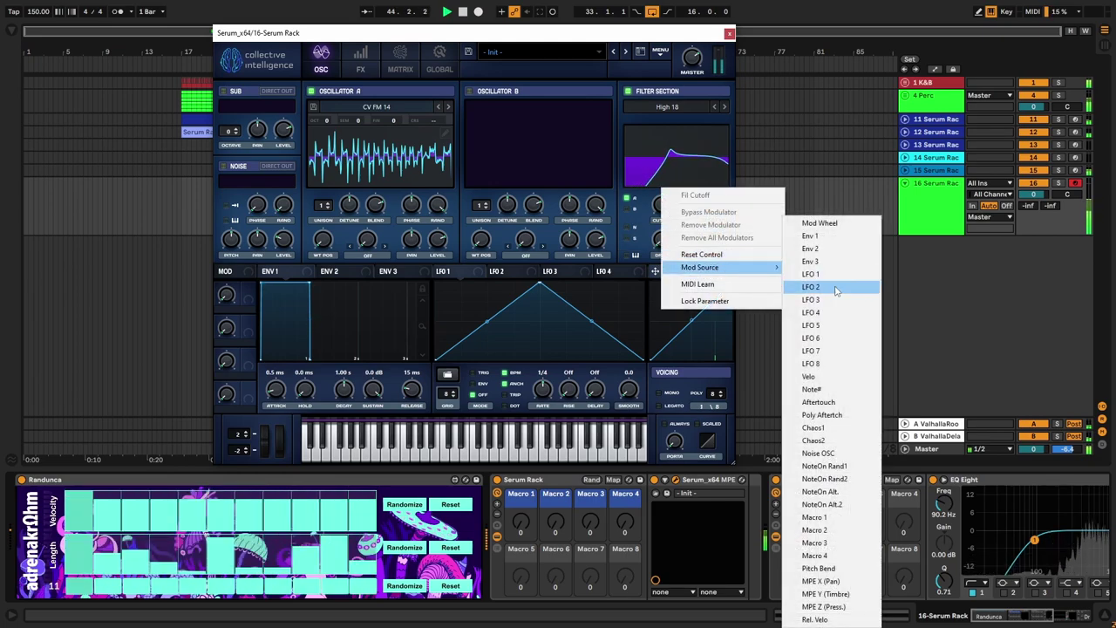
Step: Set LFO 1 to a dotted 1/2 rate, assign it to the filter cutoff and adjust the modulation amount
click(828, 453)
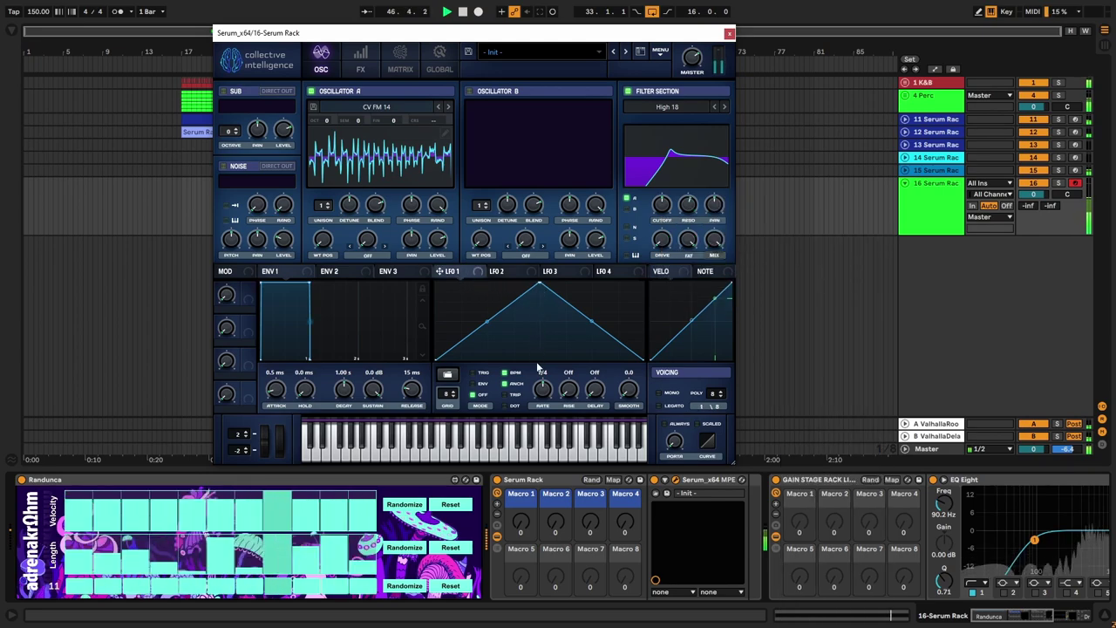
drag(540, 388, 510, 407)
click(510, 407)
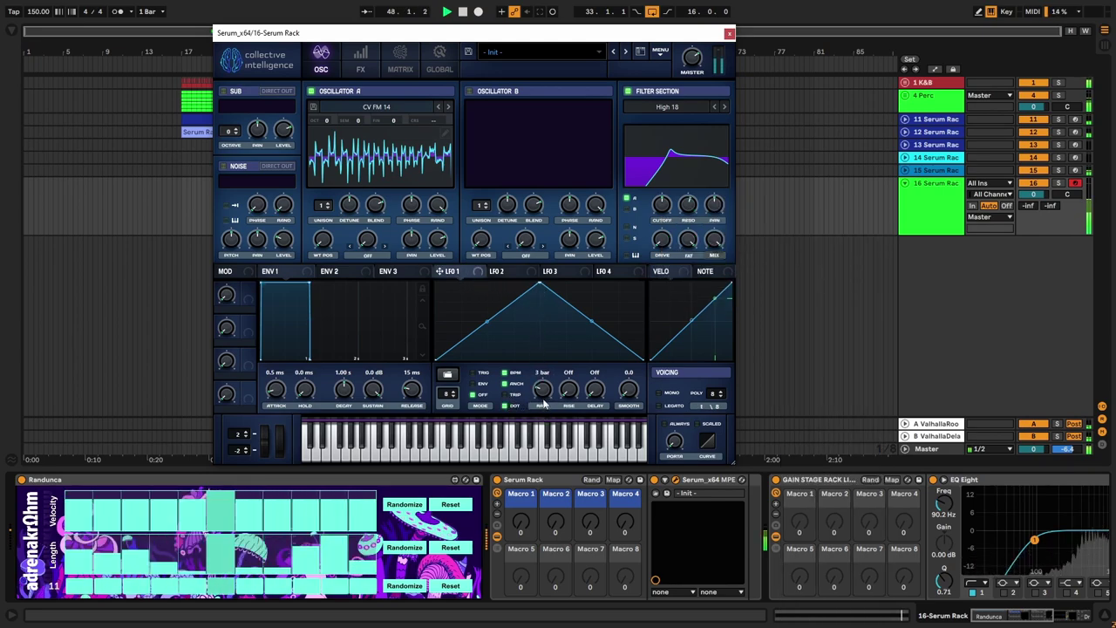
drag(544, 392, 546, 384)
drag(481, 275, 647, 233)
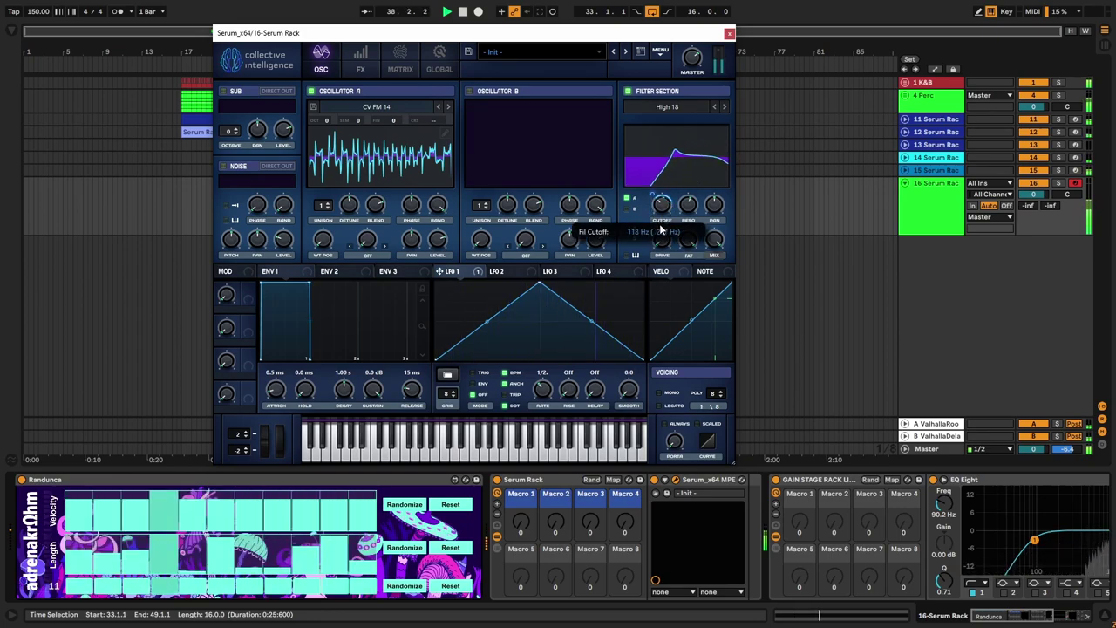
drag(653, 195, 654, 187)
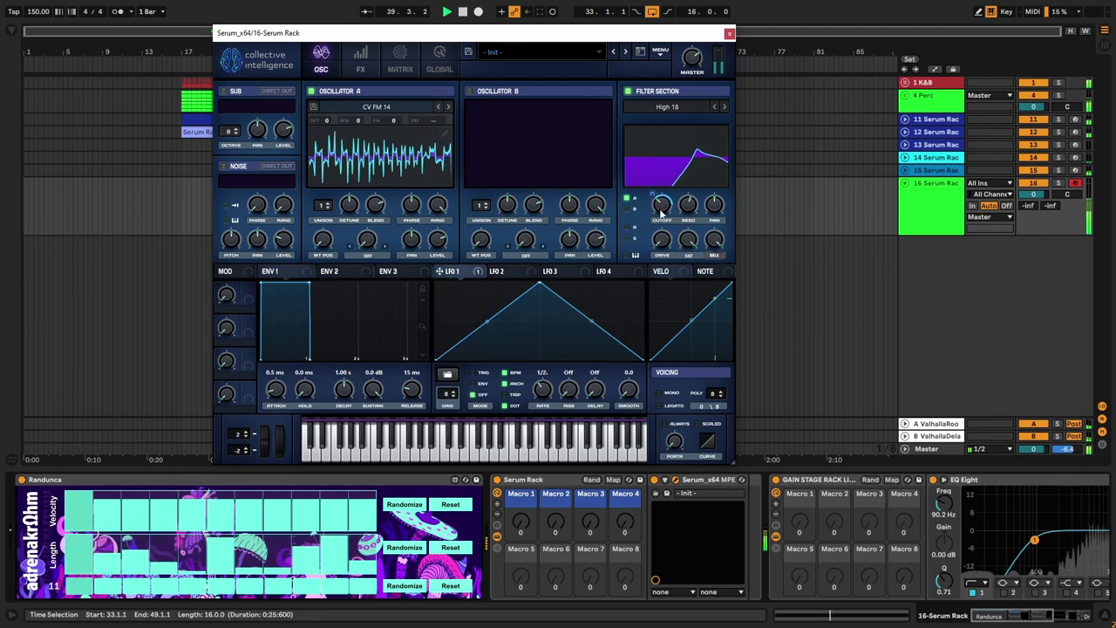
Step: Slow LFO 1's rate to 1.5 bar and reshape it with a centred peak and a slightly sagging falling curve
drag(540, 283, 593, 270)
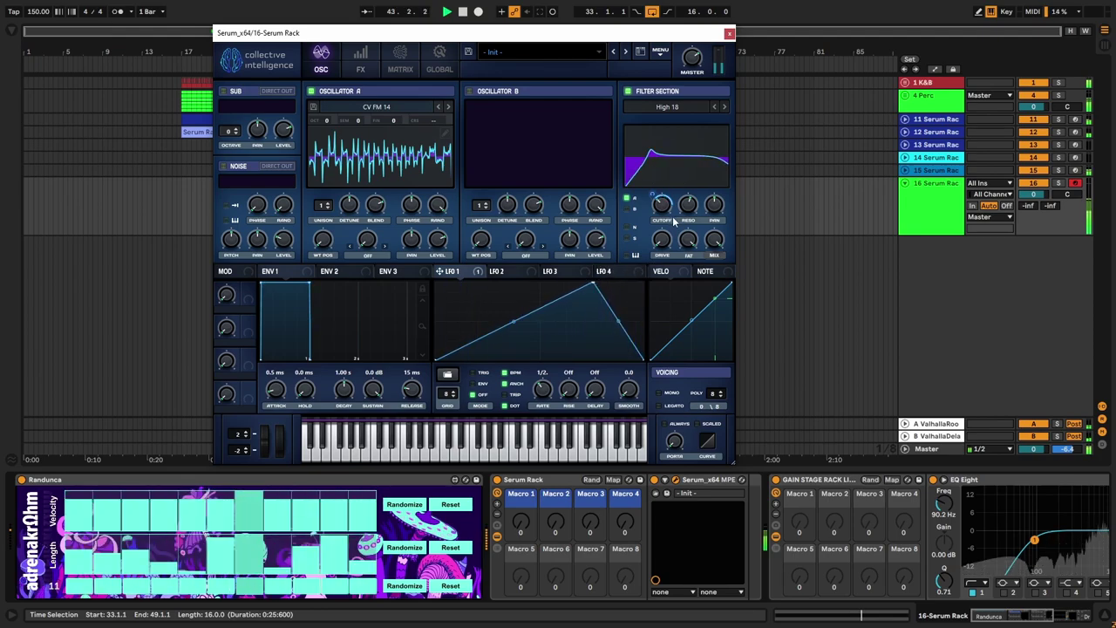
drag(609, 320, 617, 315)
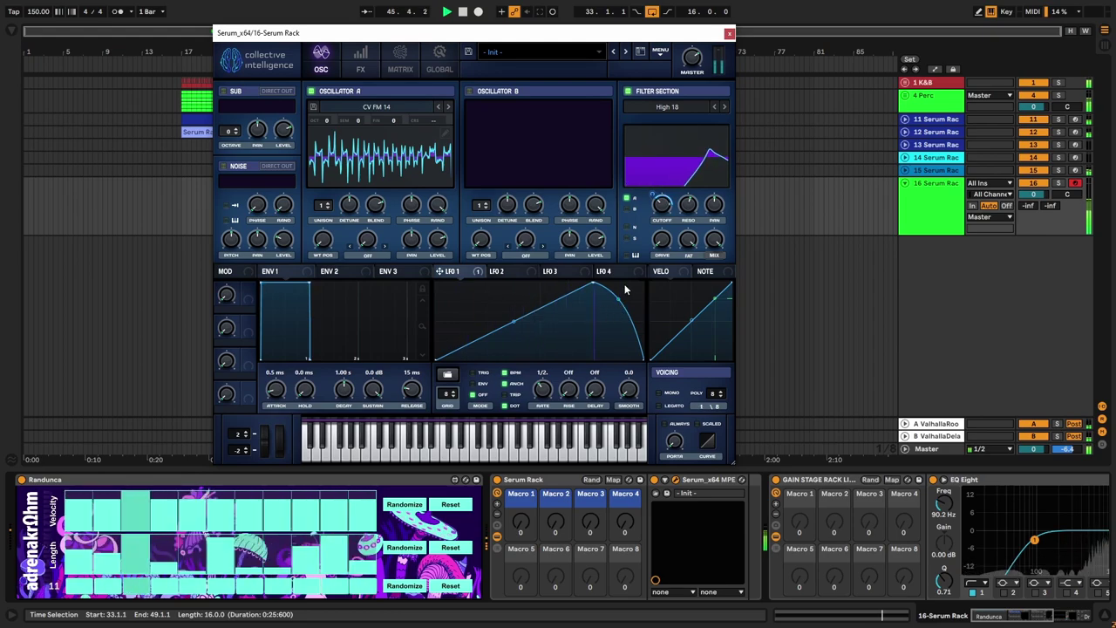
drag(542, 390, 539, 404)
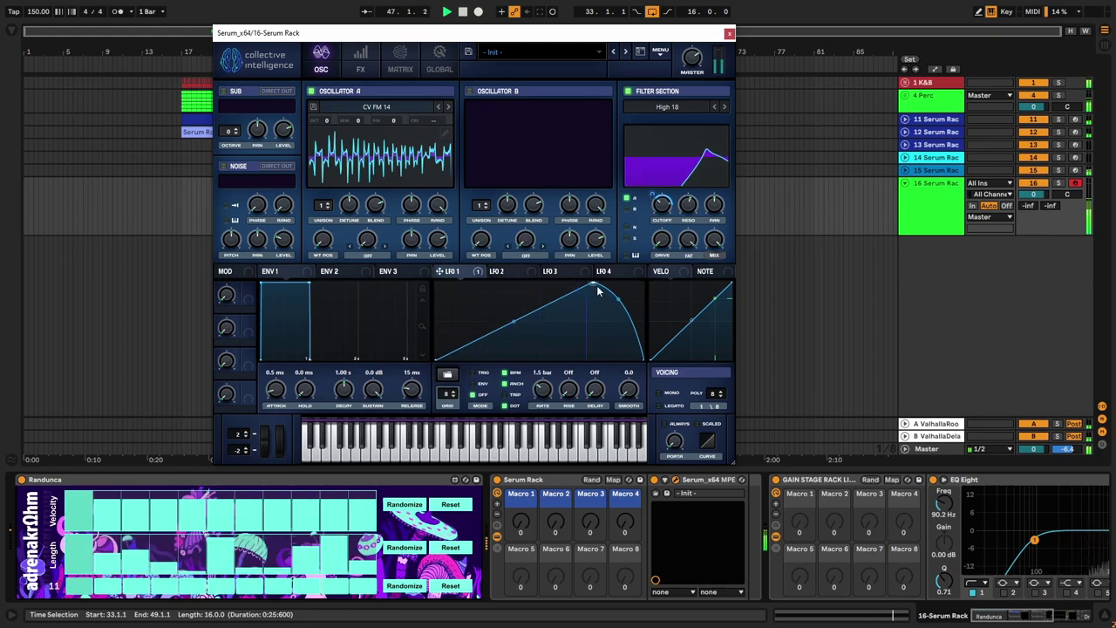
drag(593, 284, 549, 267)
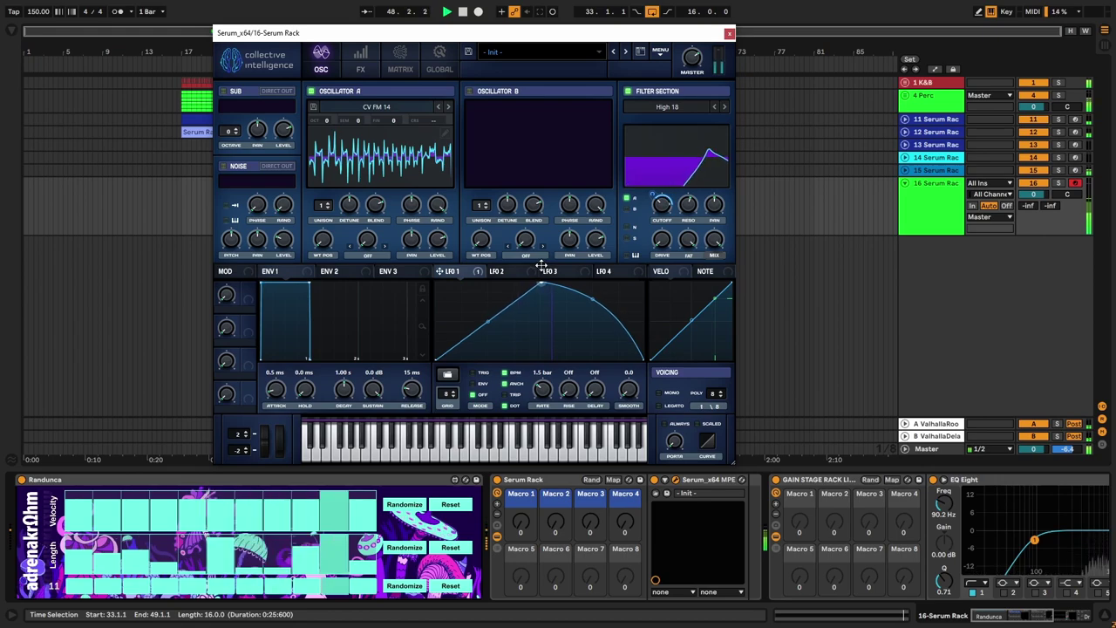
drag(592, 300, 592, 327)
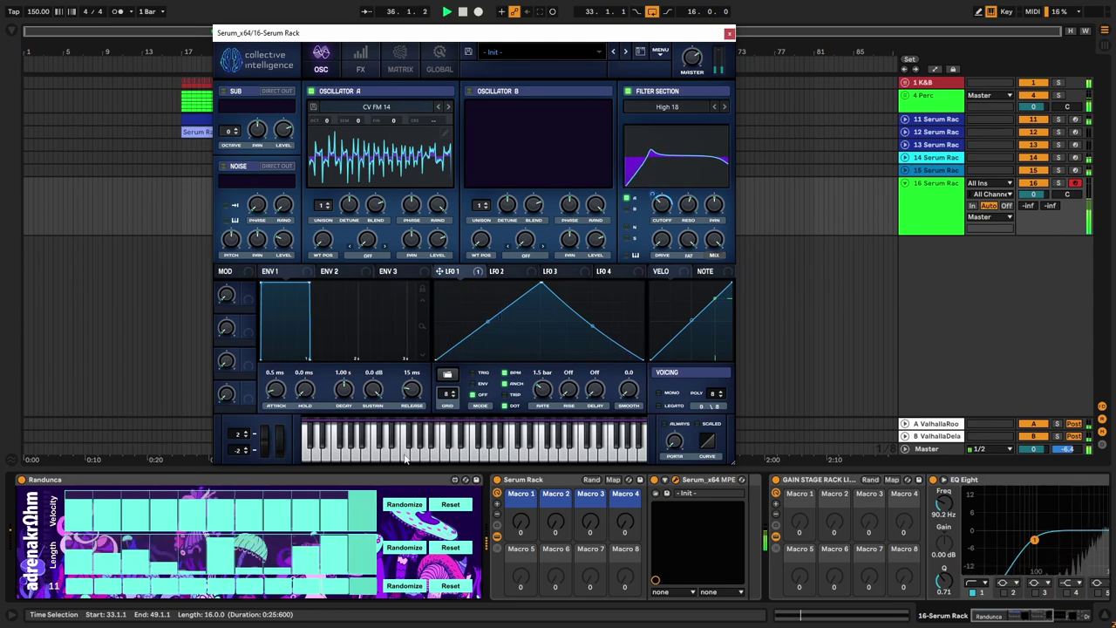
Step: Set the Randunca sequence to 12 steps and randomize its note lengths until a fitting pattern comes up
drag(54, 586, 54, 578)
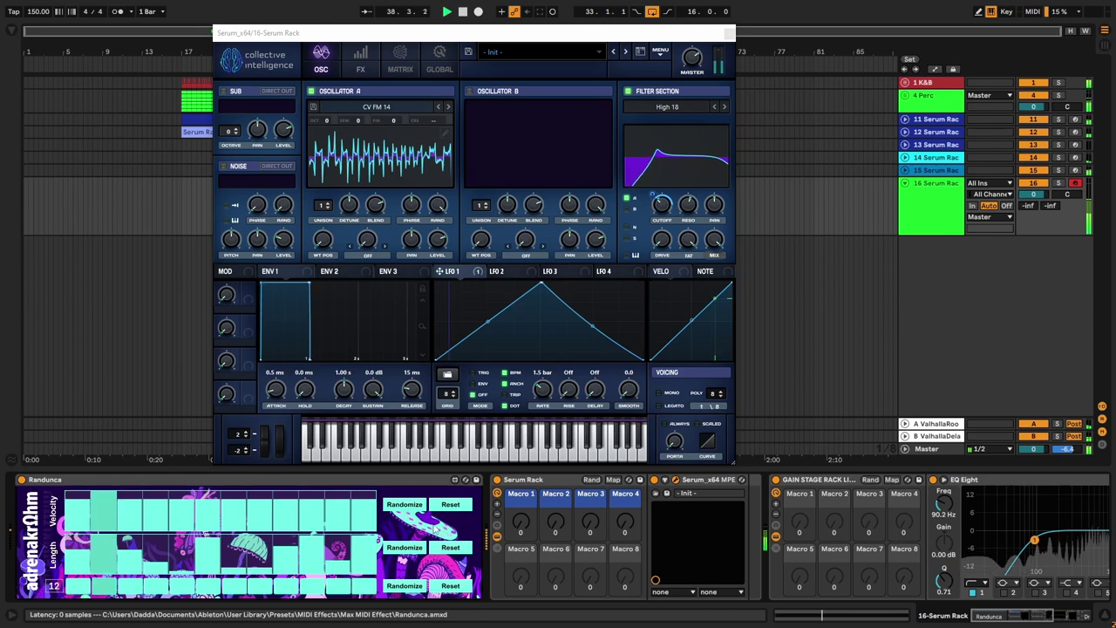
click(404, 548)
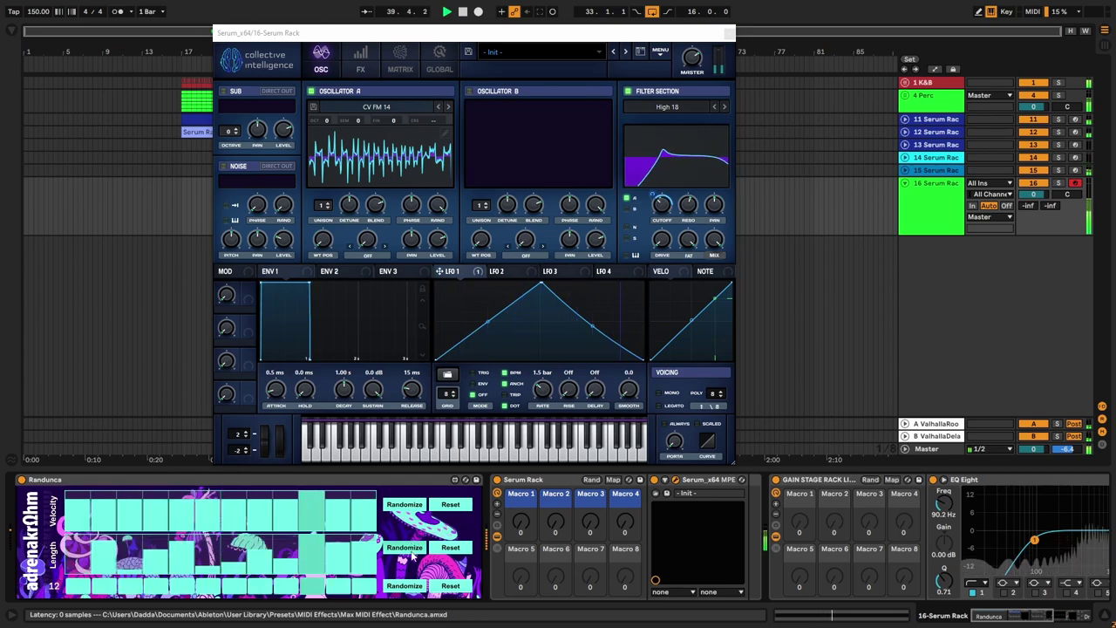
click(405, 547)
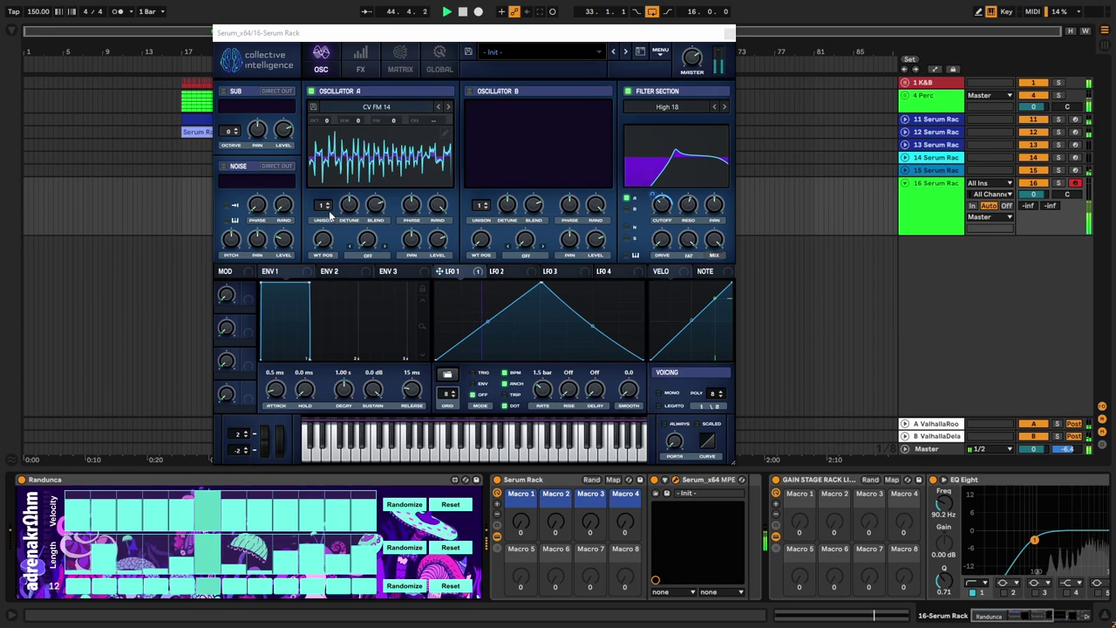
Step: Shape envelope 1 with a 290 ms decay, a -3.9 dB sustain and an 11 ms release
drag(413, 395, 370, 505)
drag(344, 391, 341, 415)
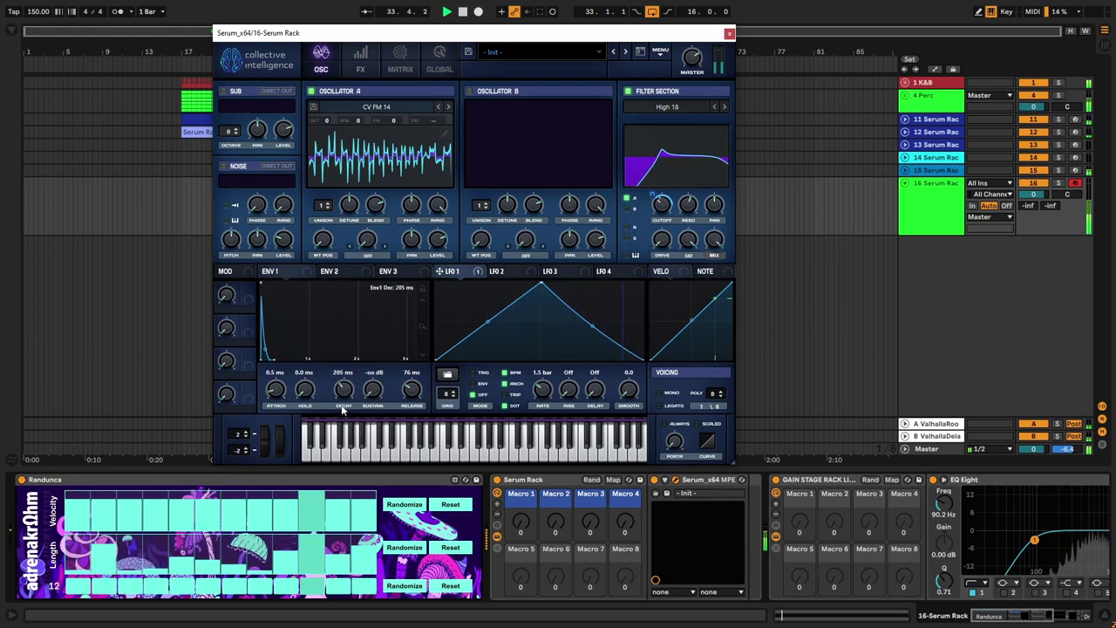
drag(379, 399, 415, 397)
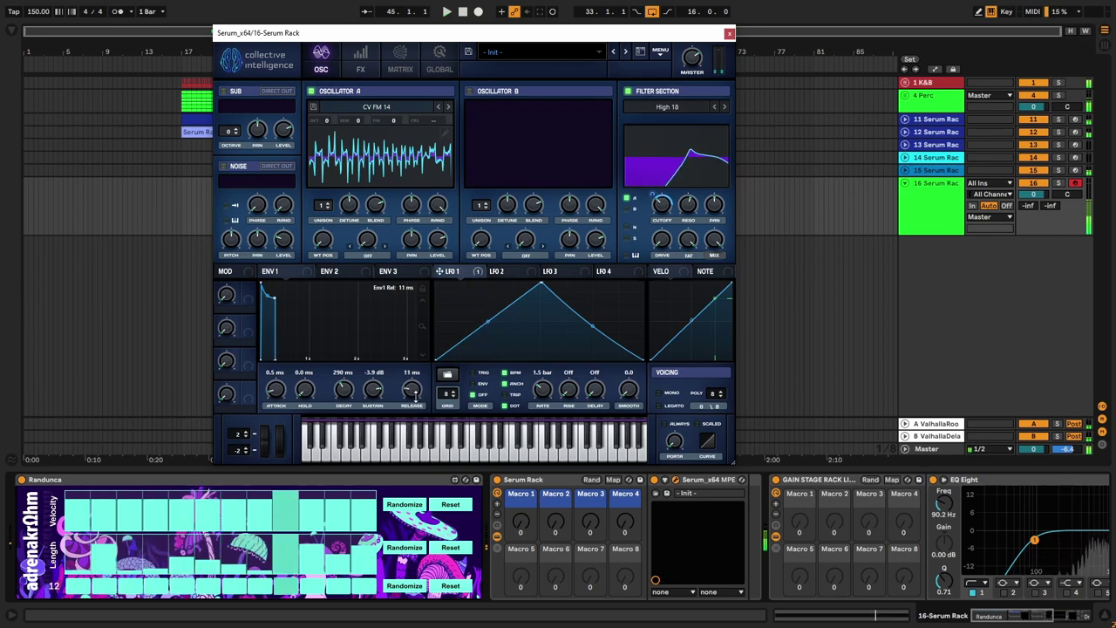
Step: Try to record a movement of envelope 1's release on track 16, starting from just before bar 33
click(729, 34)
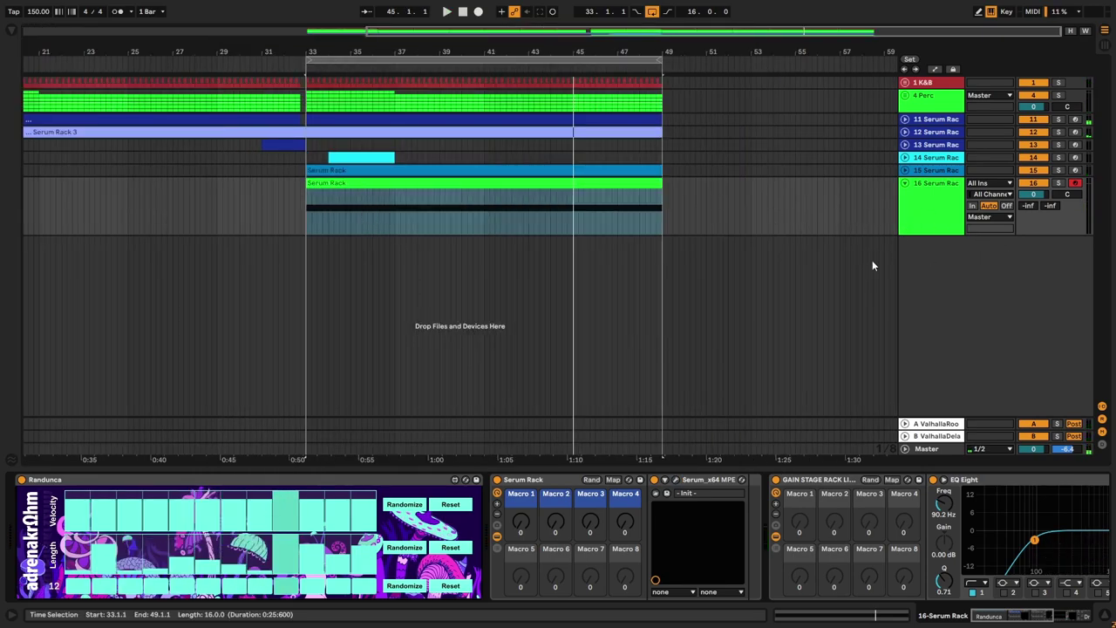
click(293, 220)
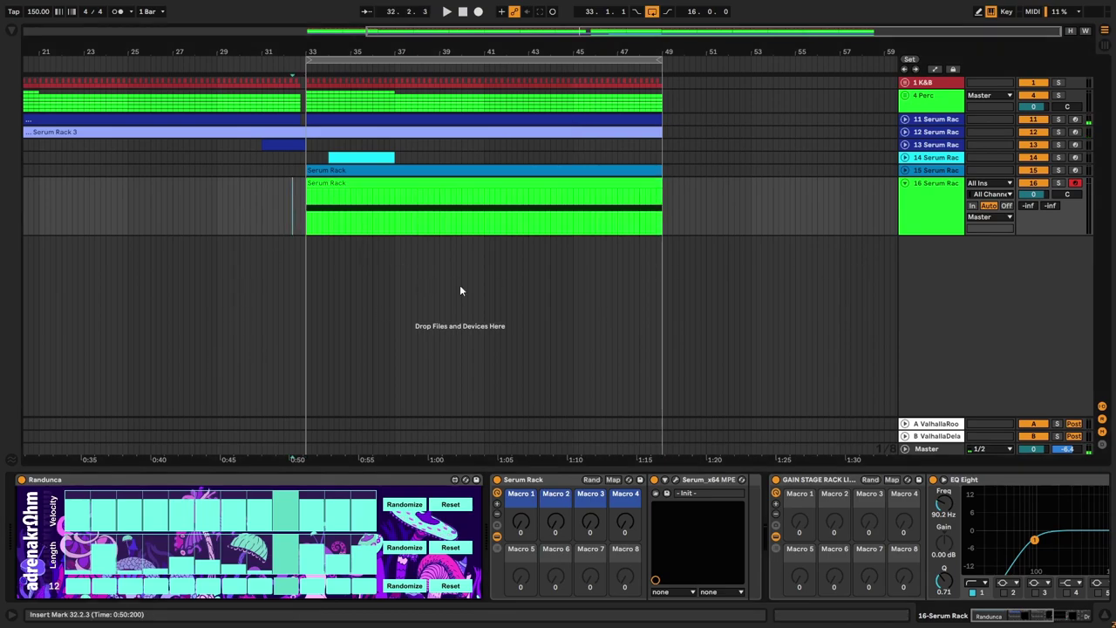
click(676, 479)
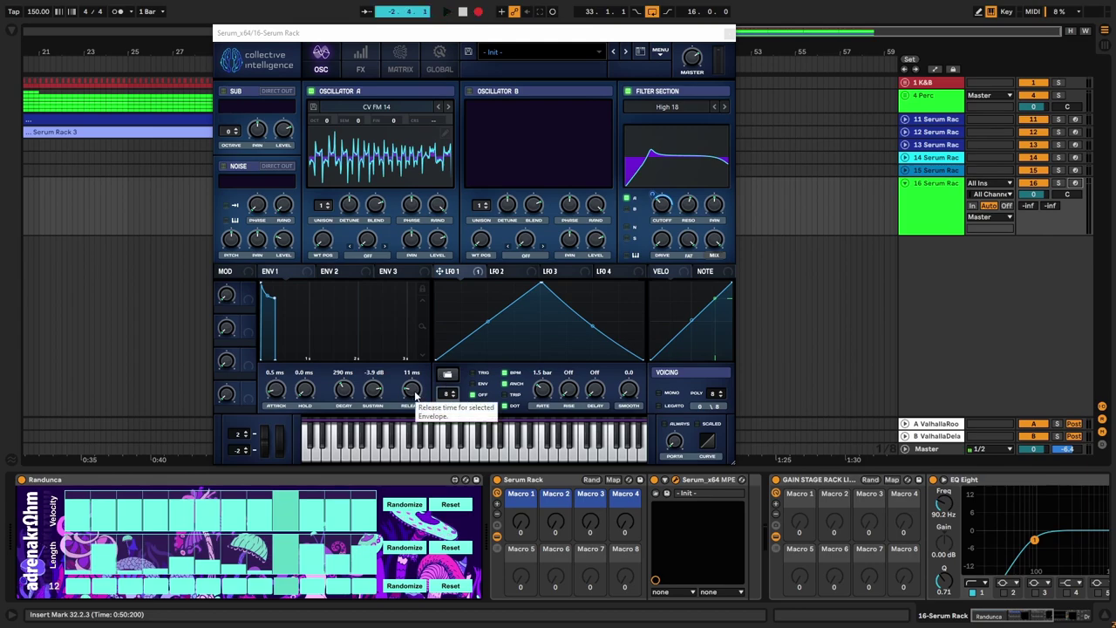
mouse_move(413, 397)
mouse_down()
mouse_move(427, 373)
mouse_move(423, 394)
mouse_up()
key(space)
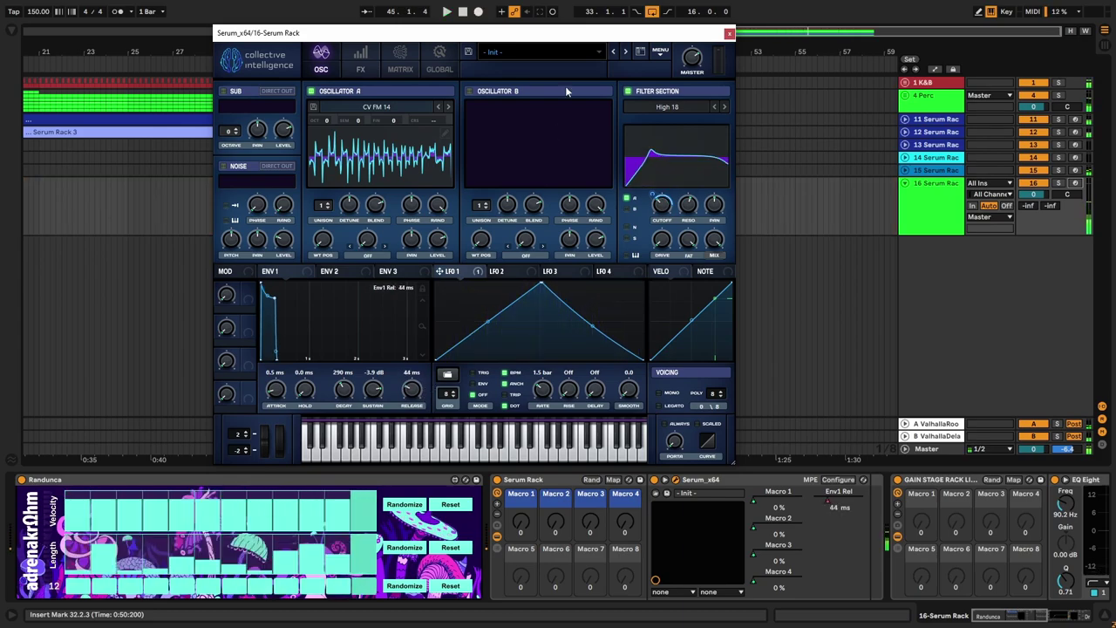
Step: Move the Serum window aside and record live automation of envelope 1's release on track 16 over the looped section
drag(584, 35, 631, 307)
drag(539, 306, 942, 107)
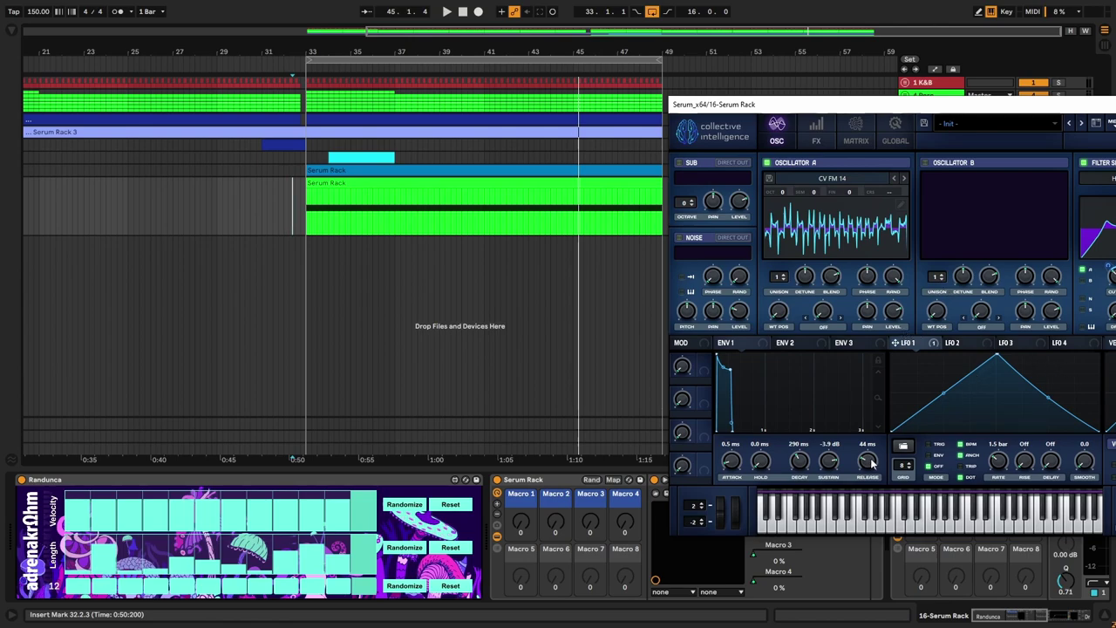
scroll(868, 465, up, 3)
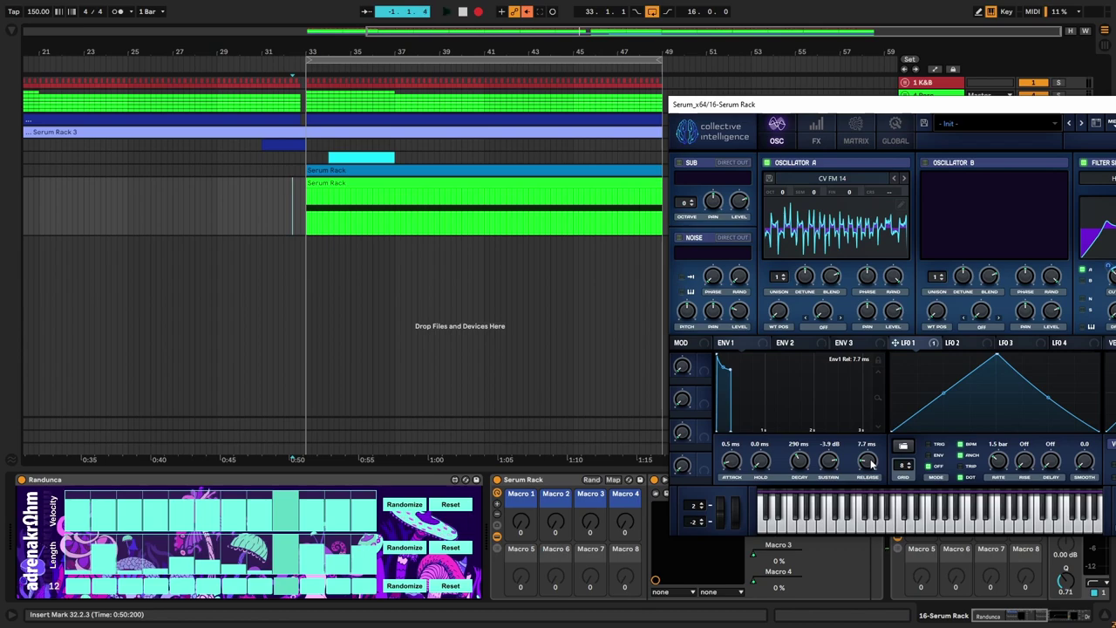
scroll(871, 465, up, 5)
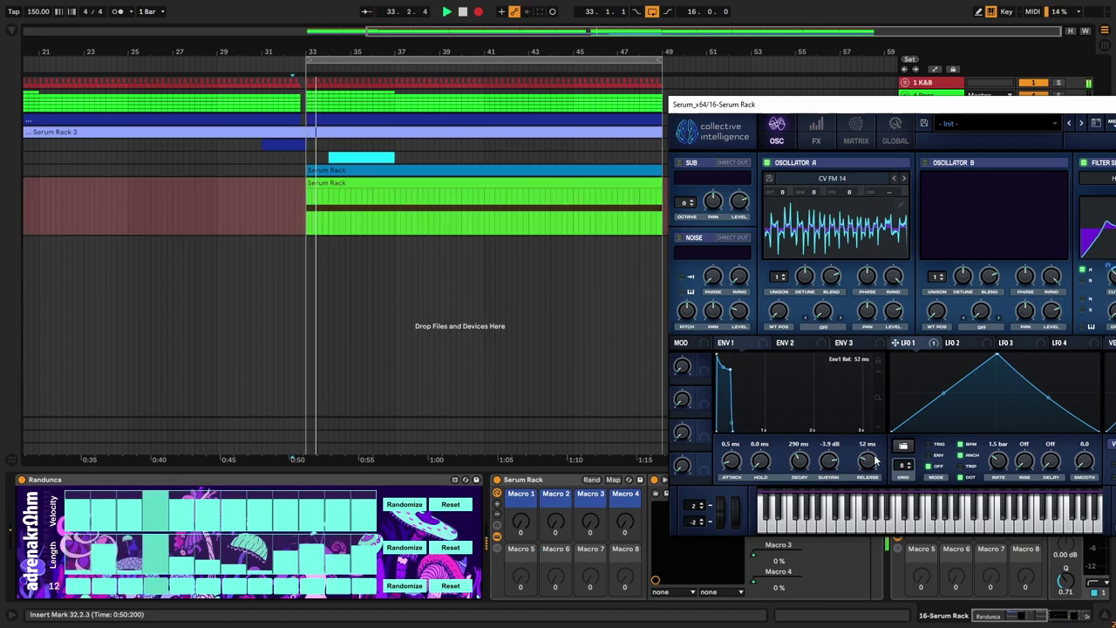
mouse_move(873, 459)
mouse_down()
mouse_move(883, 445)
mouse_move(875, 469)
mouse_move(880, 446)
mouse_move(877, 459)
mouse_up()
key(space)
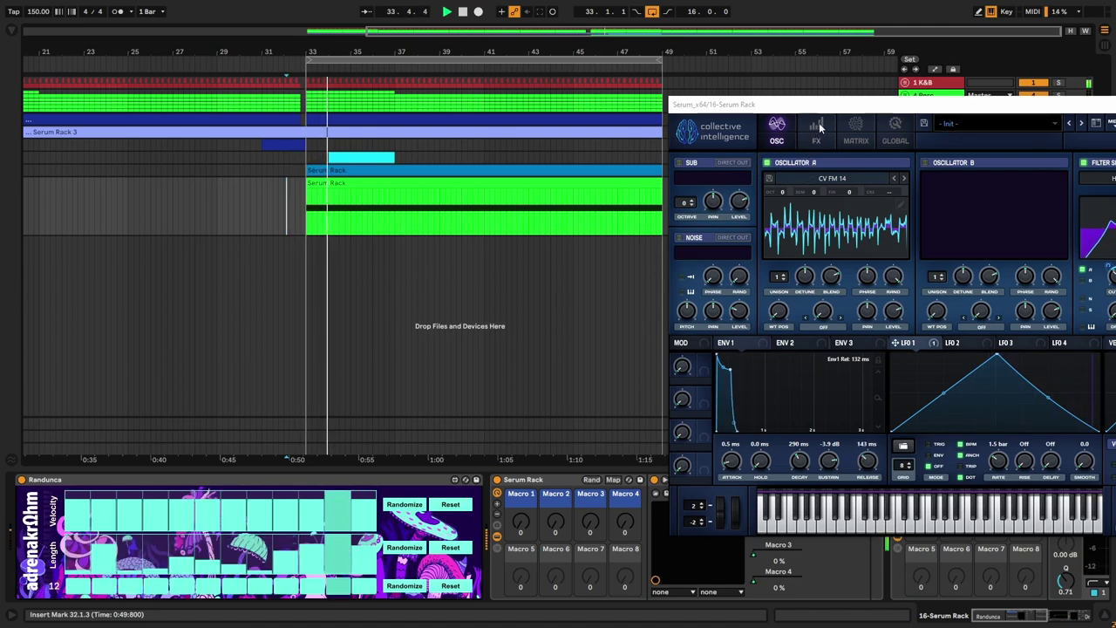
Step: Enable the Tube distortion effect in Serum, raise its drive to about 69% and leave Hyper/Dimension off
drag(822, 111, 639, 110)
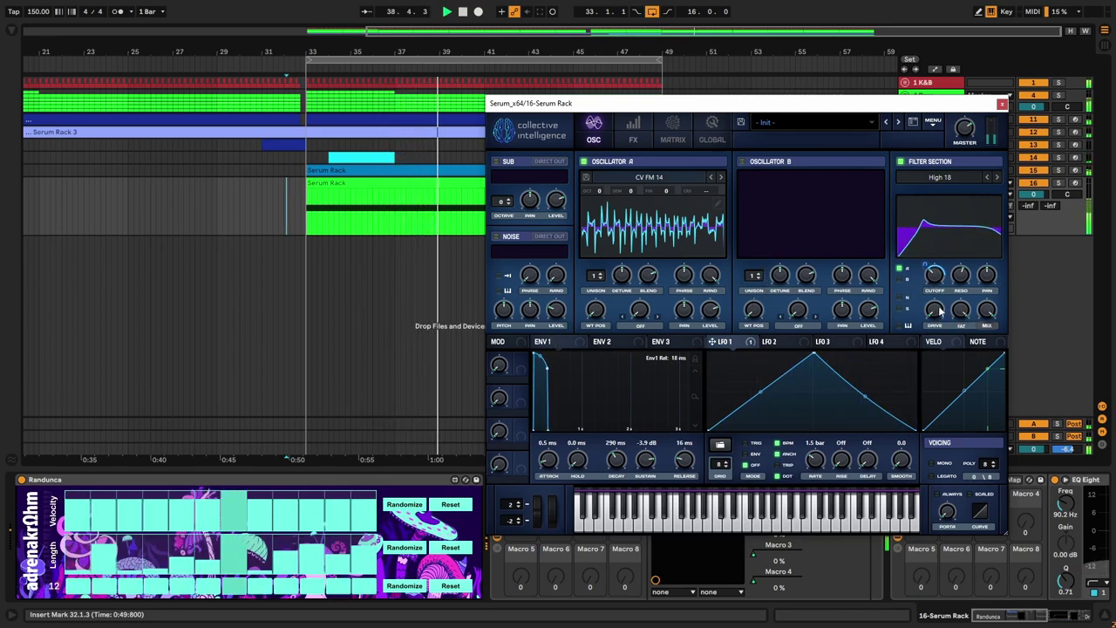
click(633, 135)
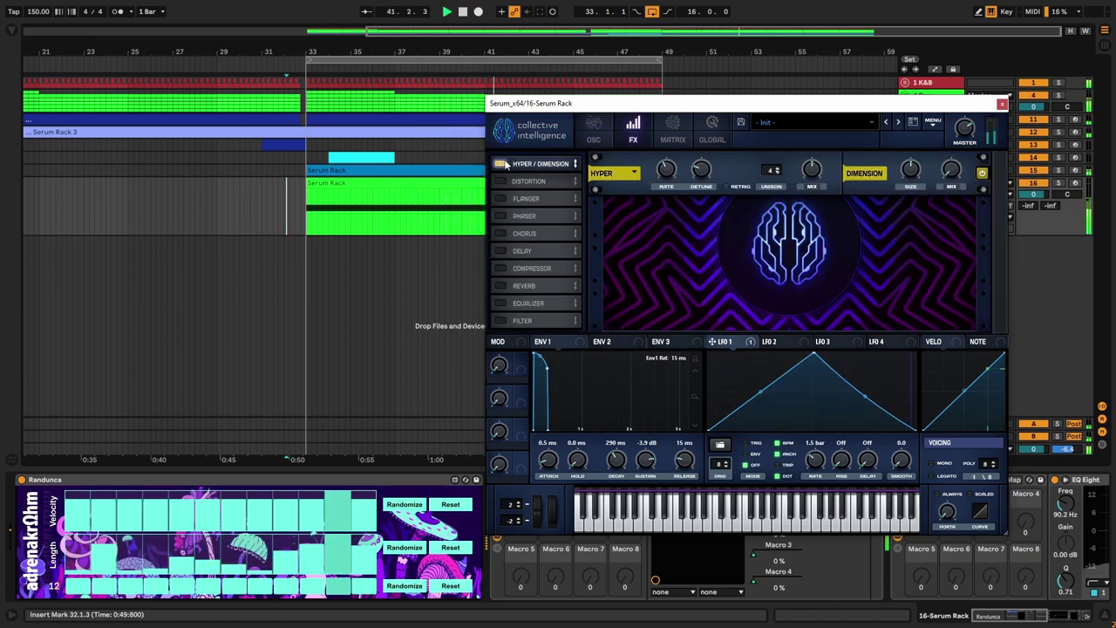
click(502, 163)
click(499, 181)
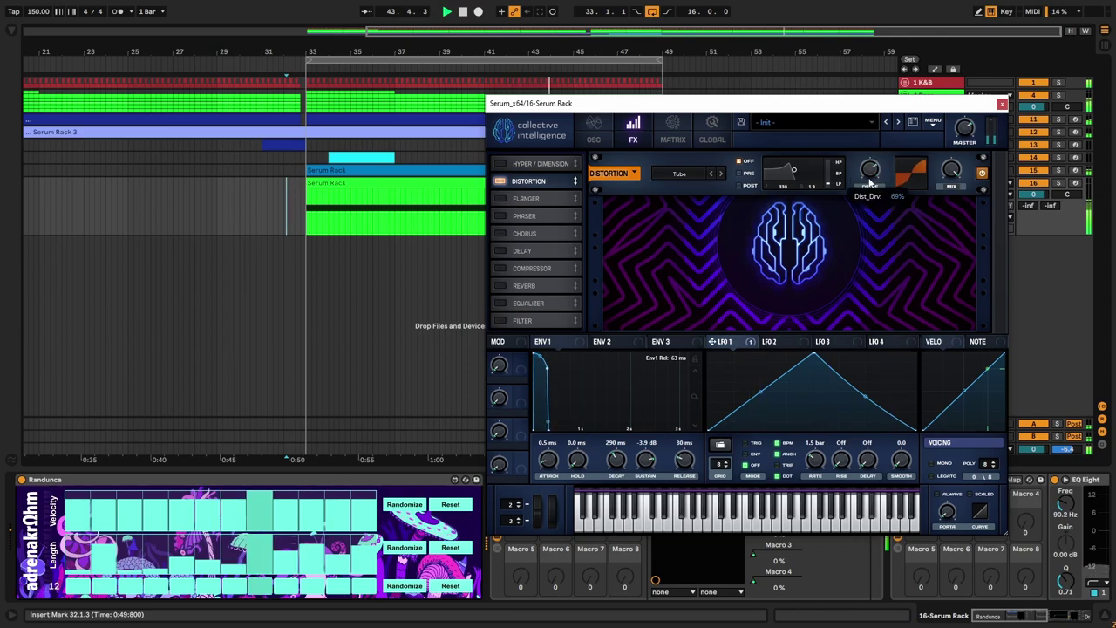
drag(865, 106, 698, 114)
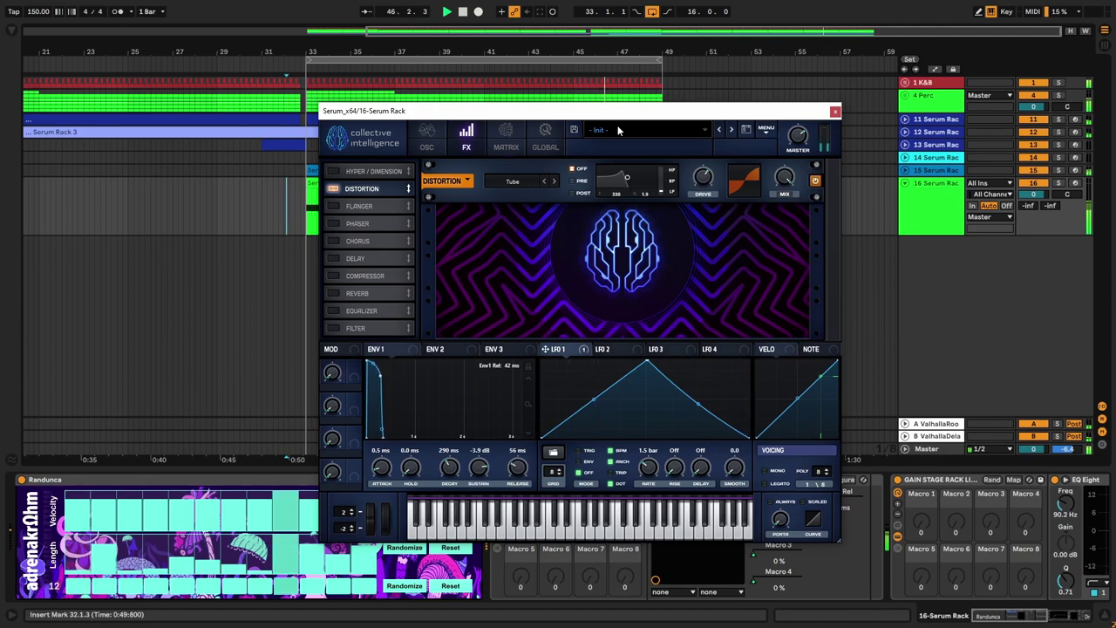
Step: Try oscillator A at -1 octave and return its octave to 0
click(436, 142)
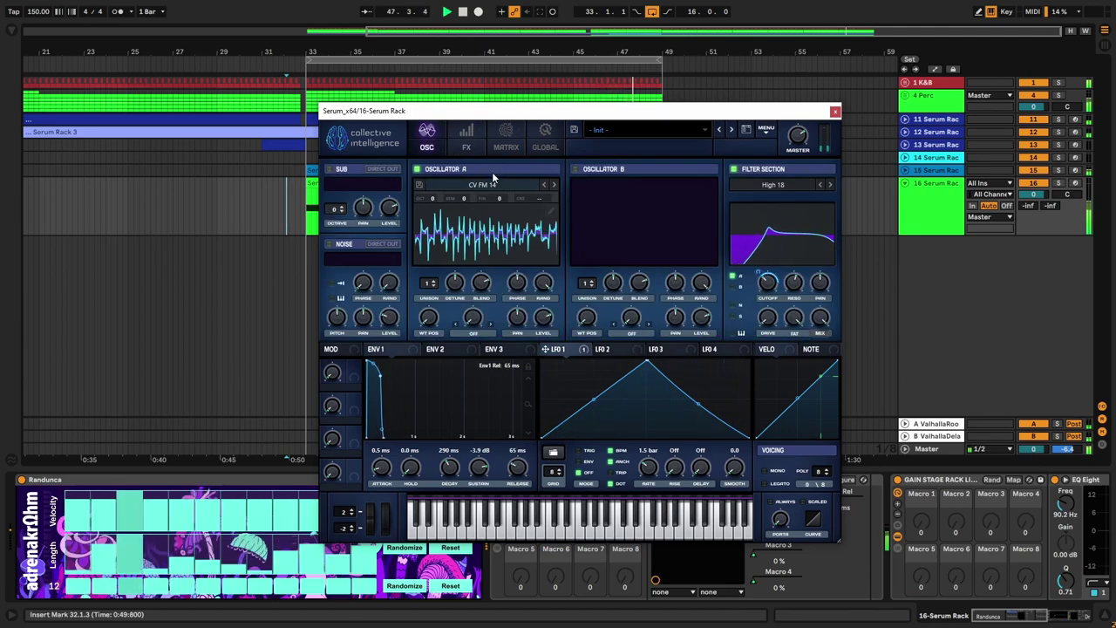
mouse_move(433, 204)
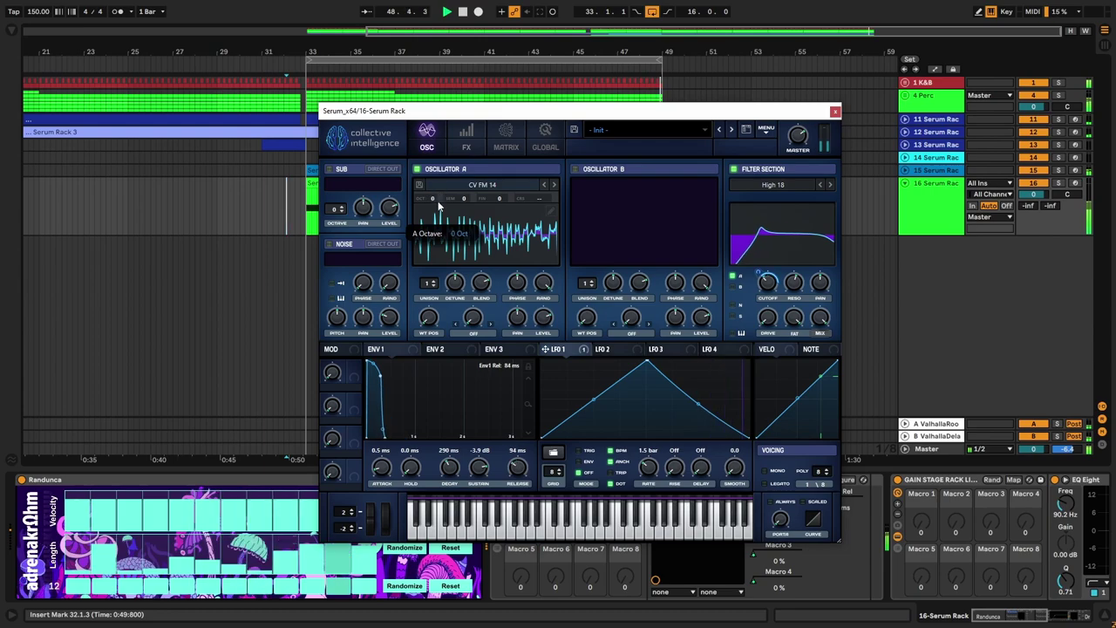
mouse_move(438, 214)
mouse_down()
mouse_move(442, 230)
mouse_move(444, 212)
mouse_up()
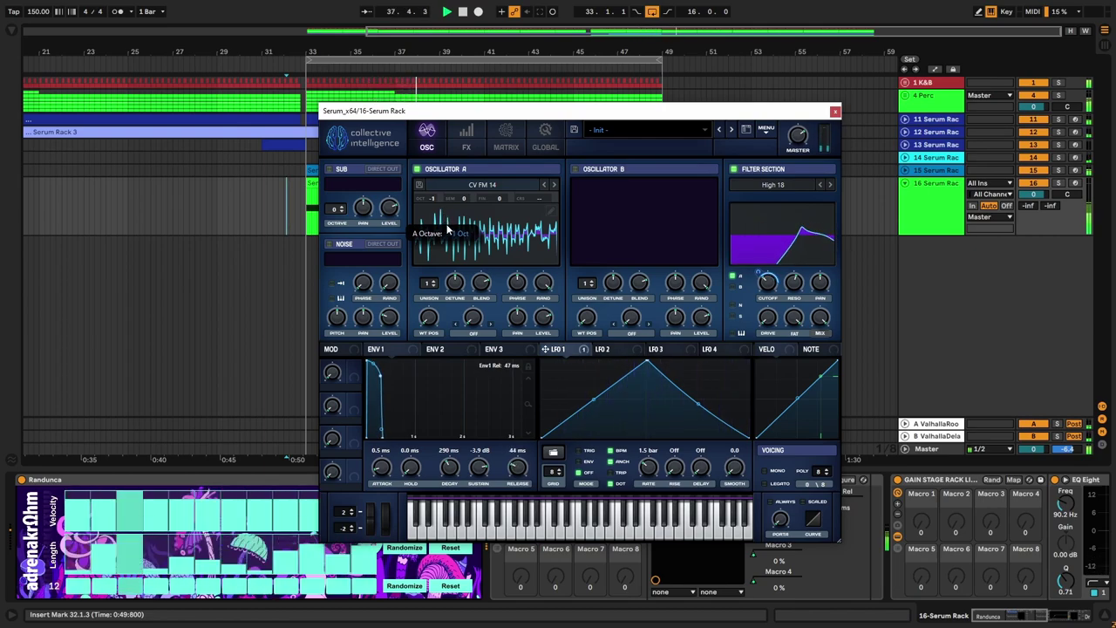
drag(451, 218, 452, 233)
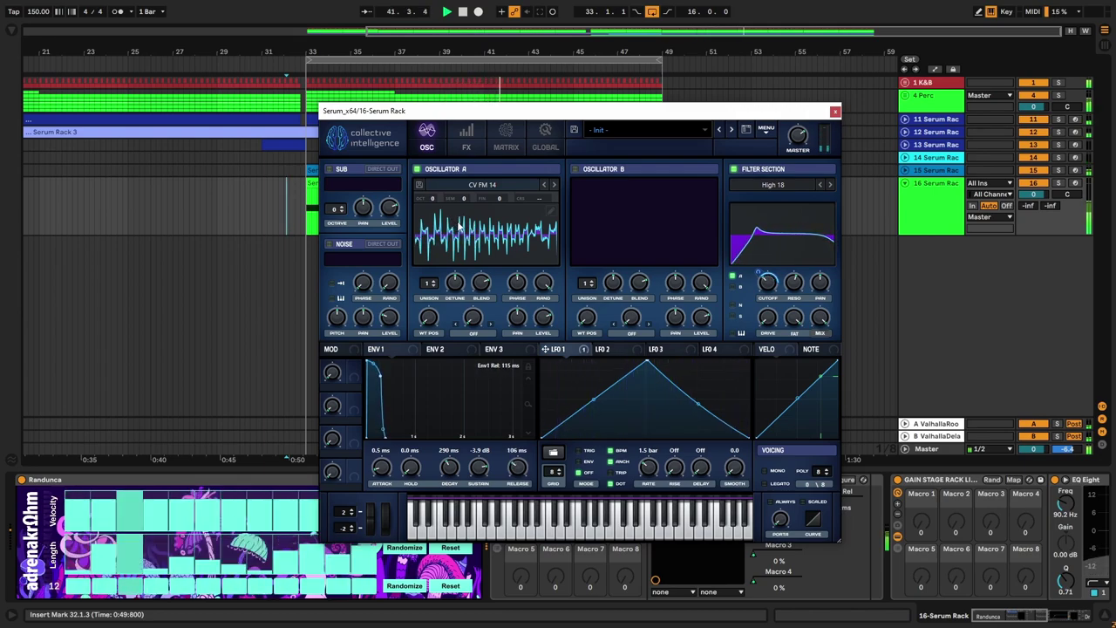
click(834, 111)
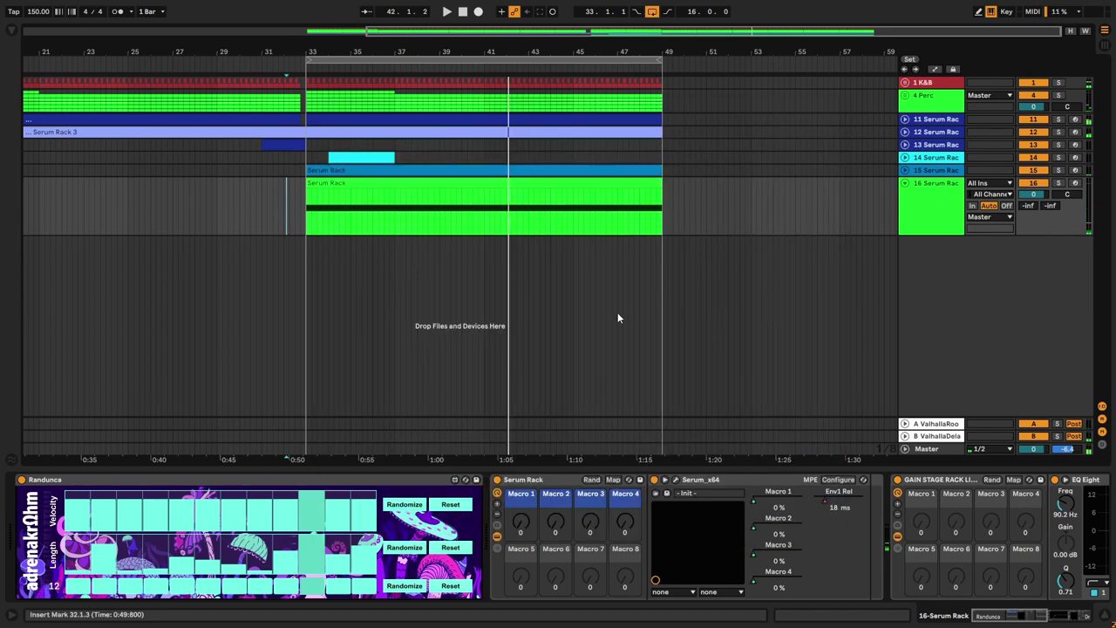
click(678, 480)
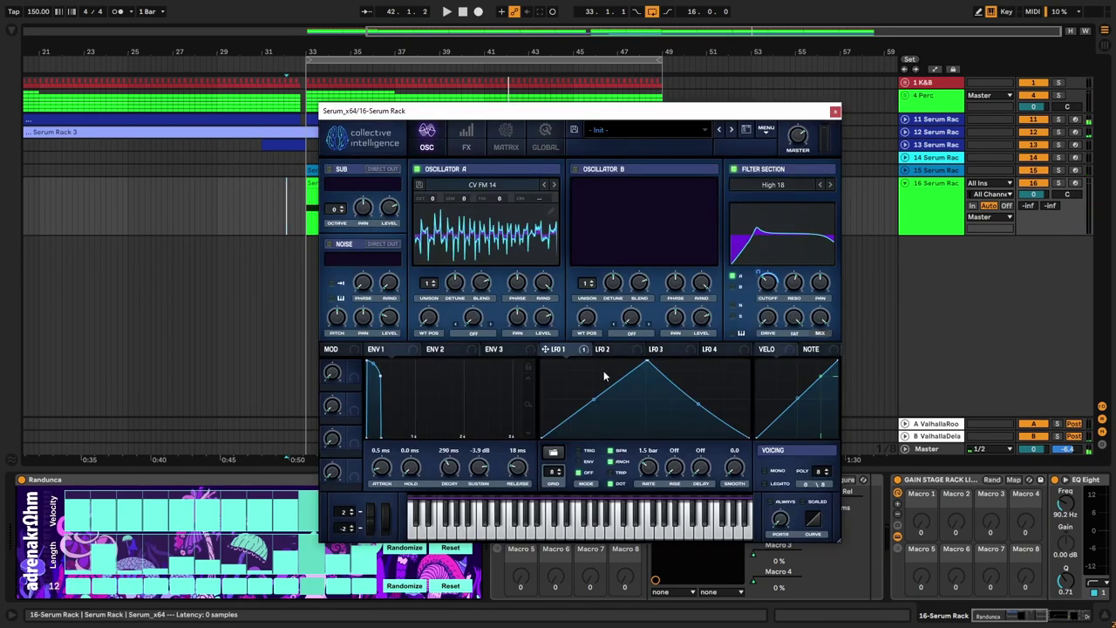
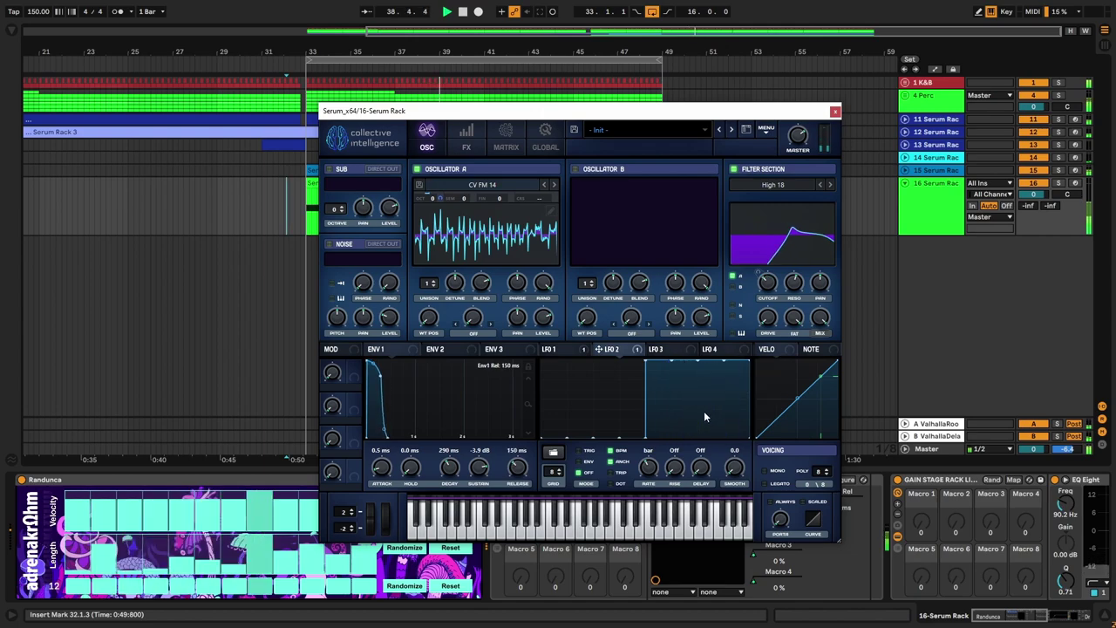
Step: Review the distortion settings on Serum's effects page and close the synth window
click(466, 143)
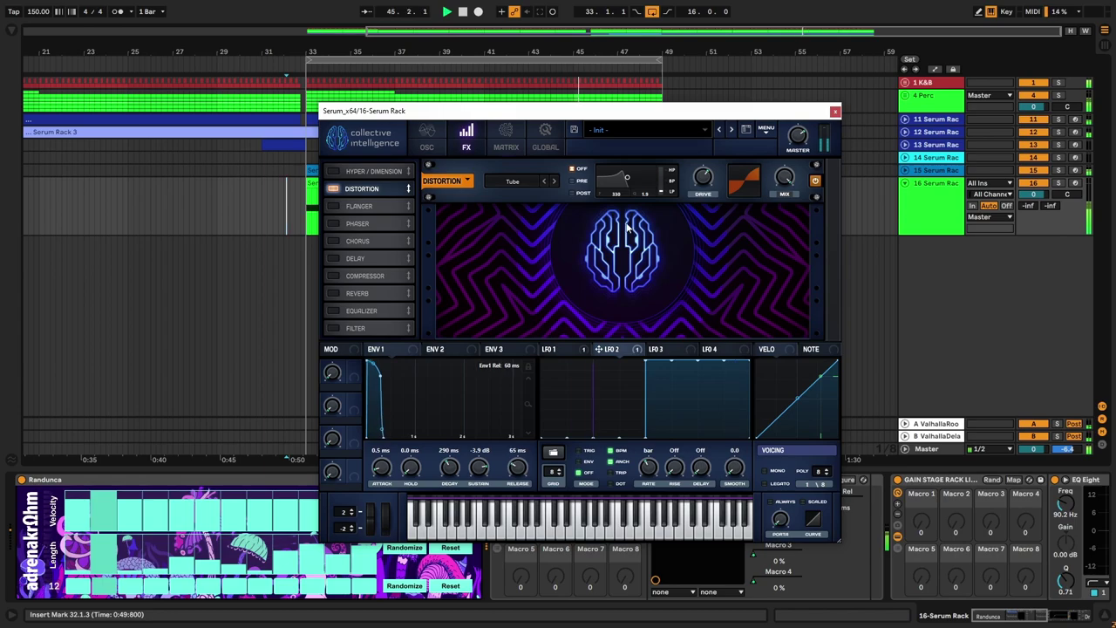
click(835, 111)
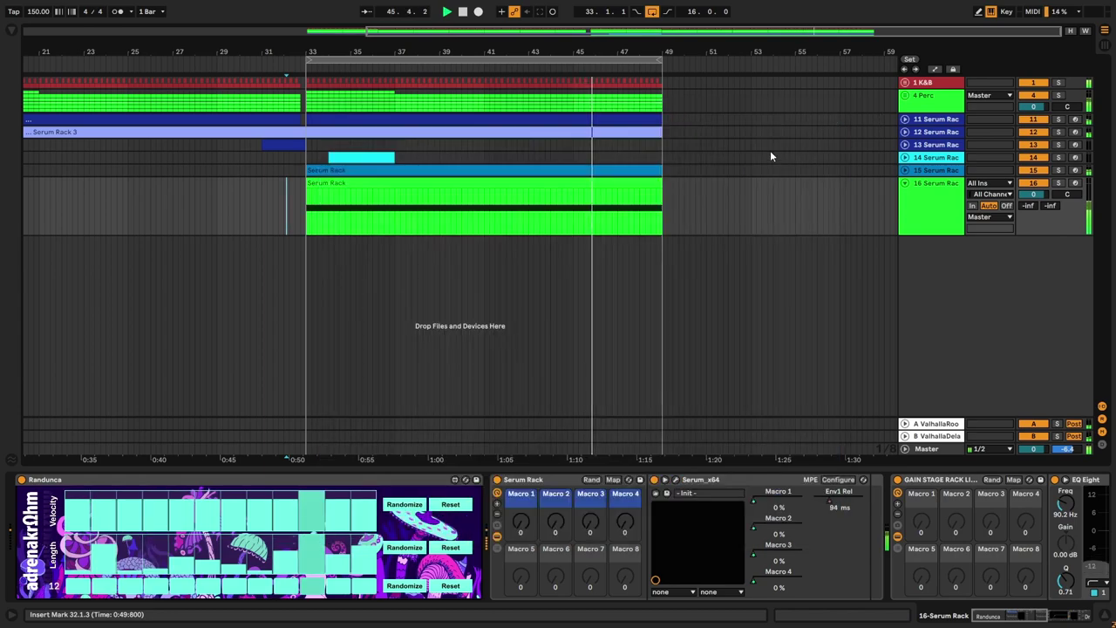
Step: Set track 16's send to the ValhallaDelay return to -16.0 dB and fold the track
click(931, 230)
mouse_move(1052, 207)
mouse_down()
mouse_move(1051, 182)
mouse_move(1051, 208)
mouse_up()
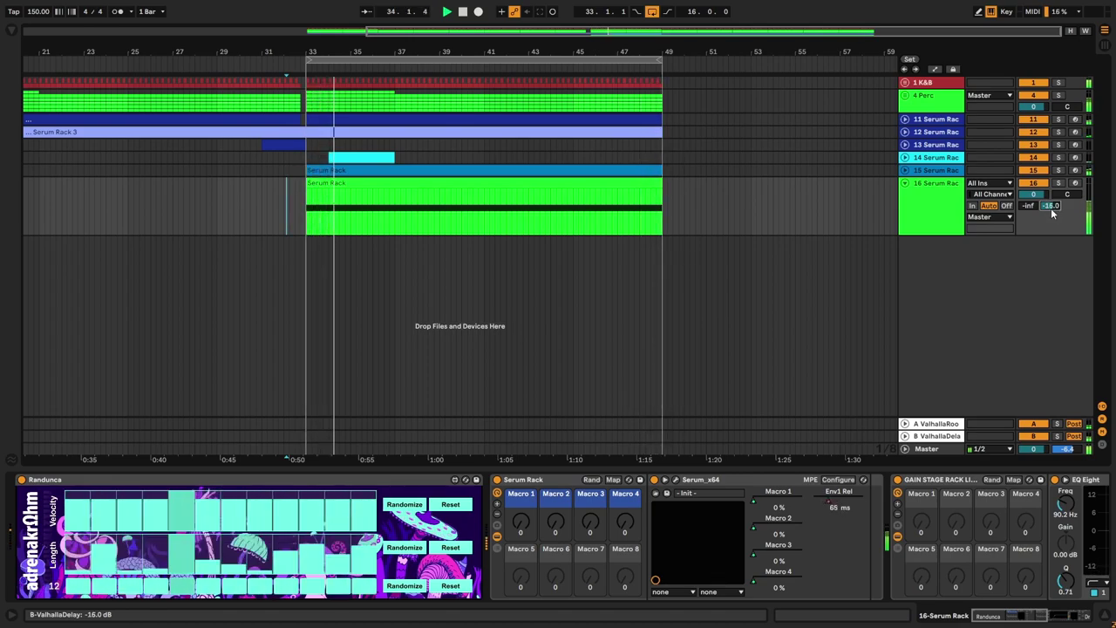
click(933, 206)
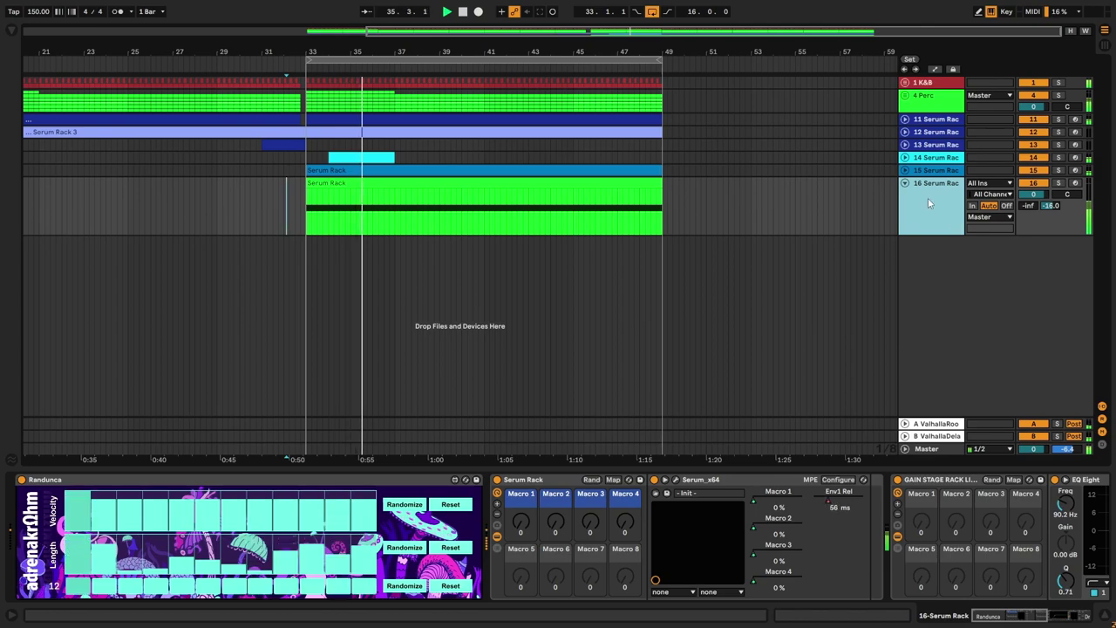
click(904, 183)
Step: Insert a new MIDI track below track 16 and load Serum Rack.adg from the favourites onto it
right_click(926, 212)
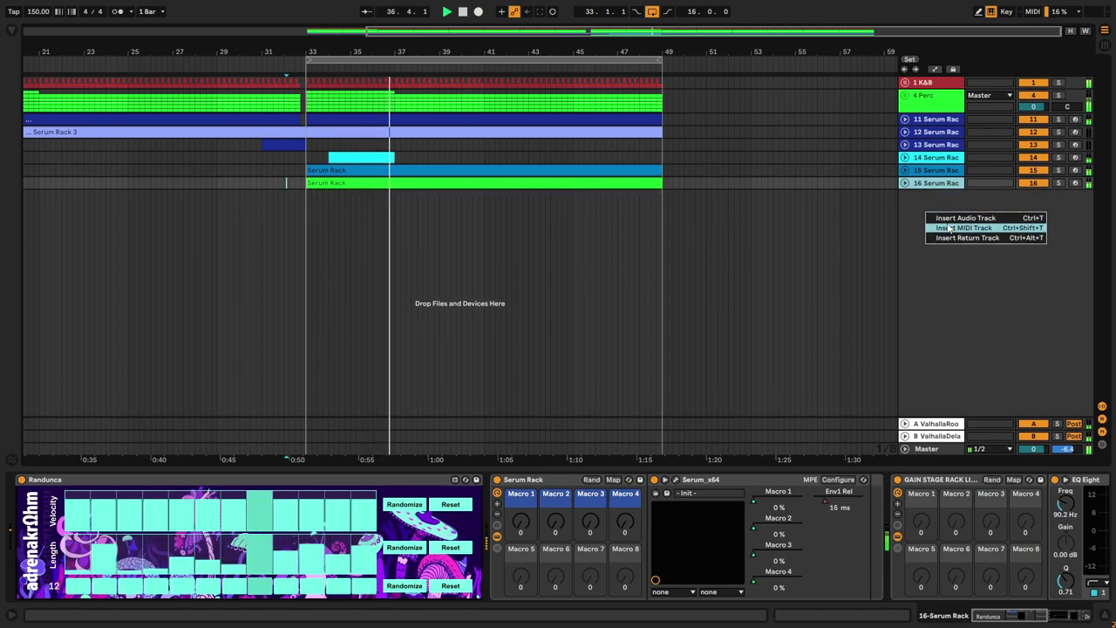
click(948, 227)
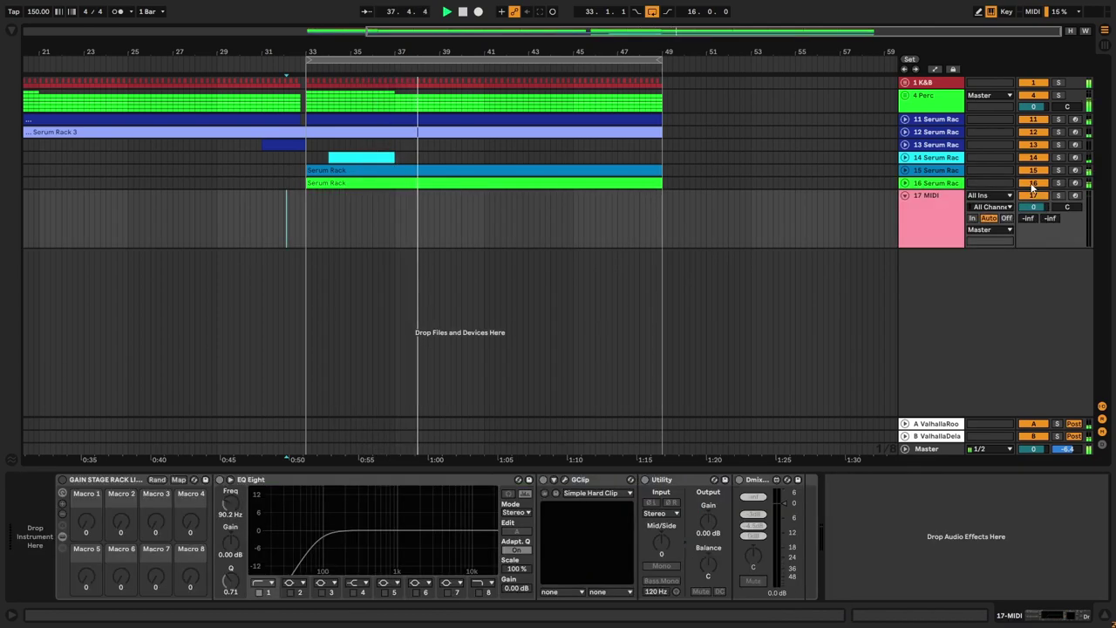
click(9, 32)
click(61, 33)
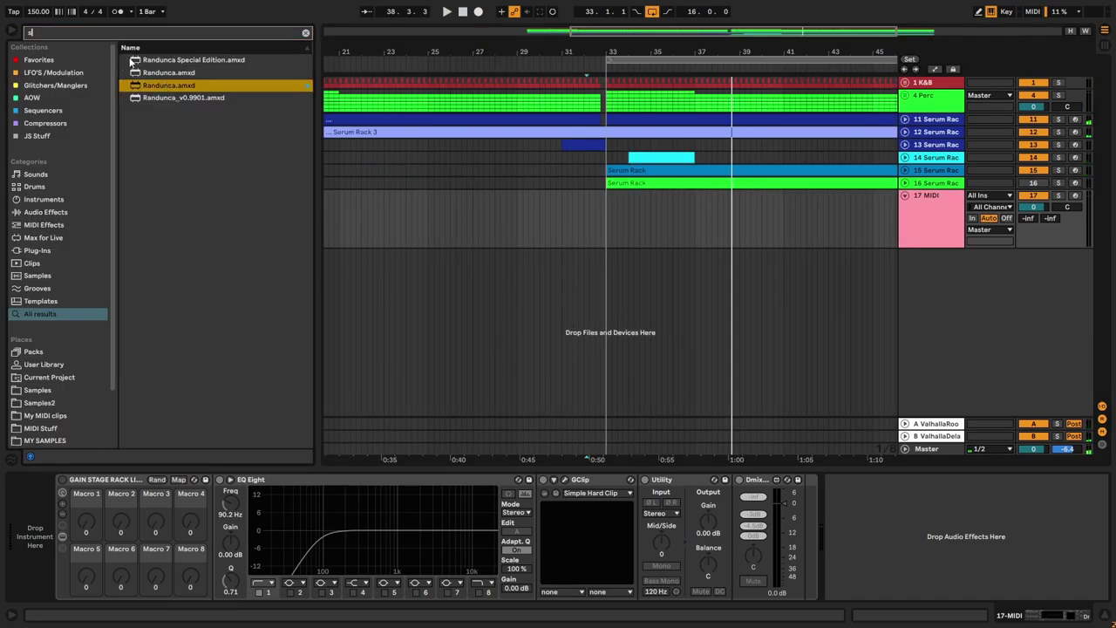
text(serum)
click(53, 60)
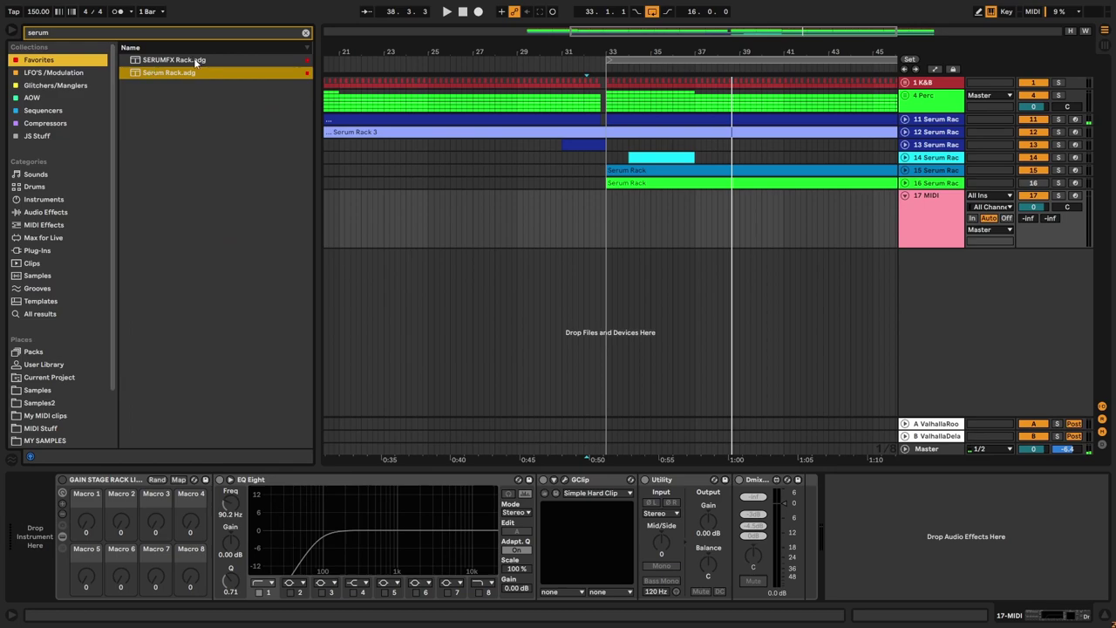
mouse_move(170, 74)
mouse_down()
mouse_move(26, 449)
mouse_move(35, 527)
mouse_up()
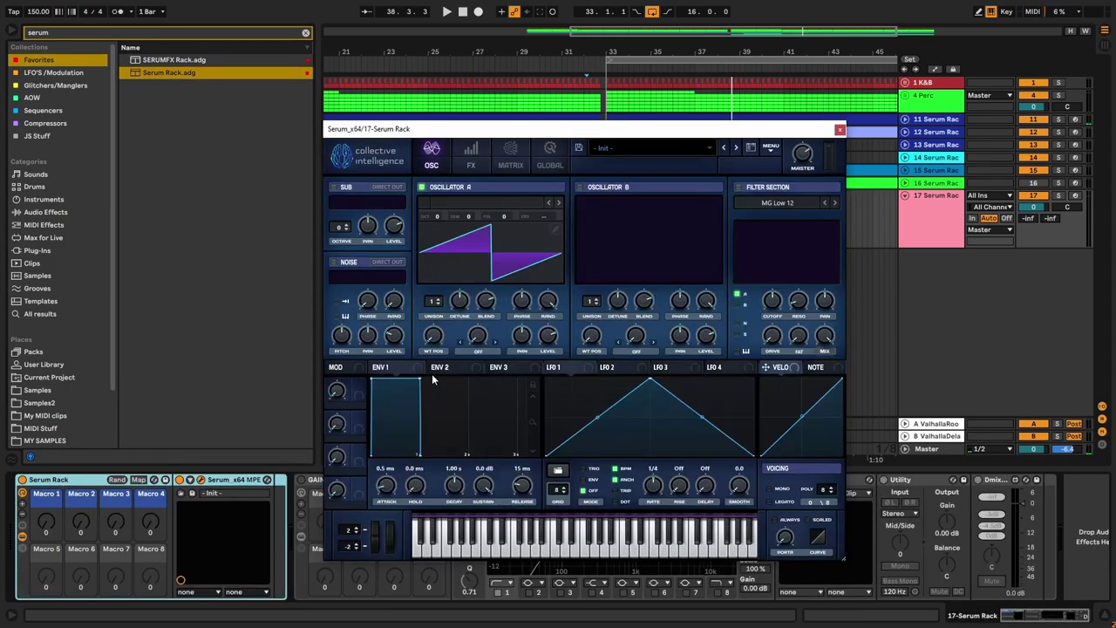
Step: Load the CV FM 30 wavetable from PsyTables V4's FM folder into oscillator A and close the synth window
click(492, 205)
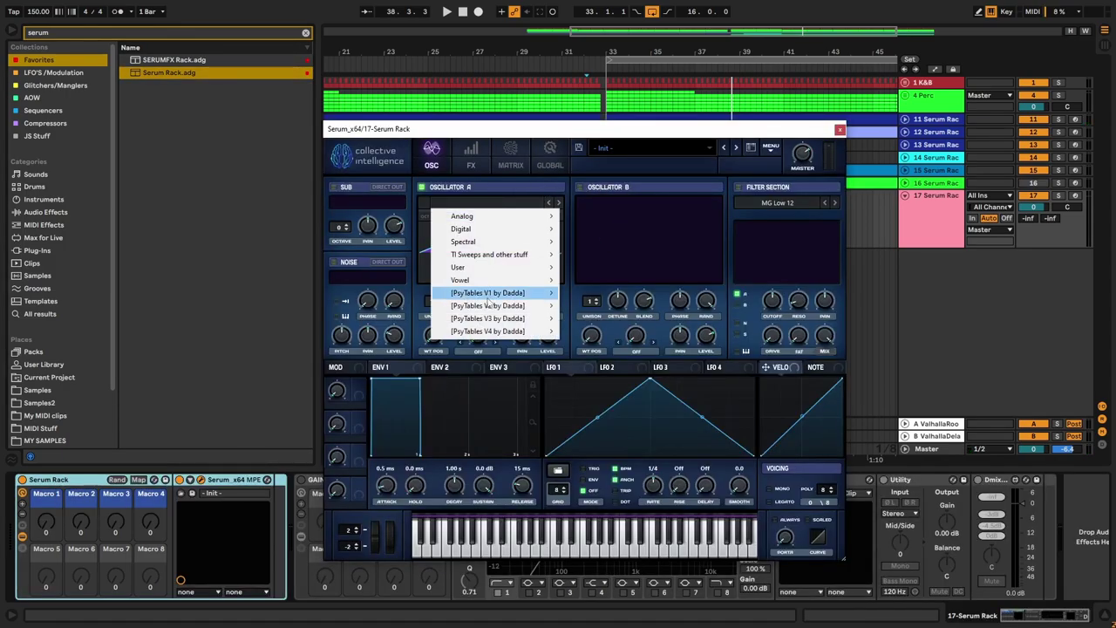
mouse_move(493, 332)
mouse_move(610, 370)
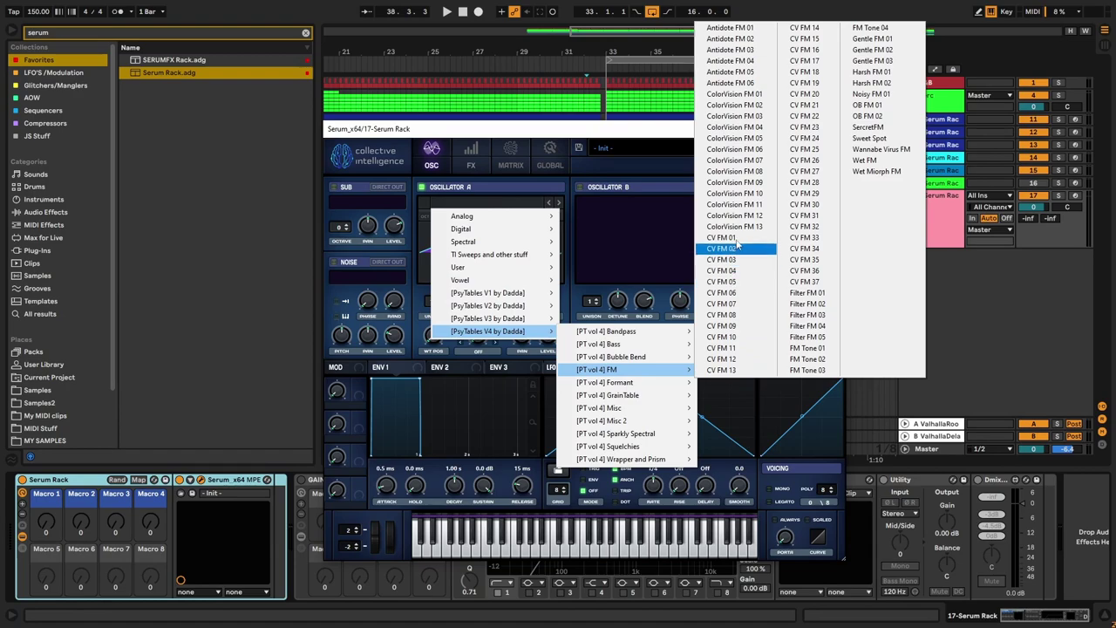
click(803, 209)
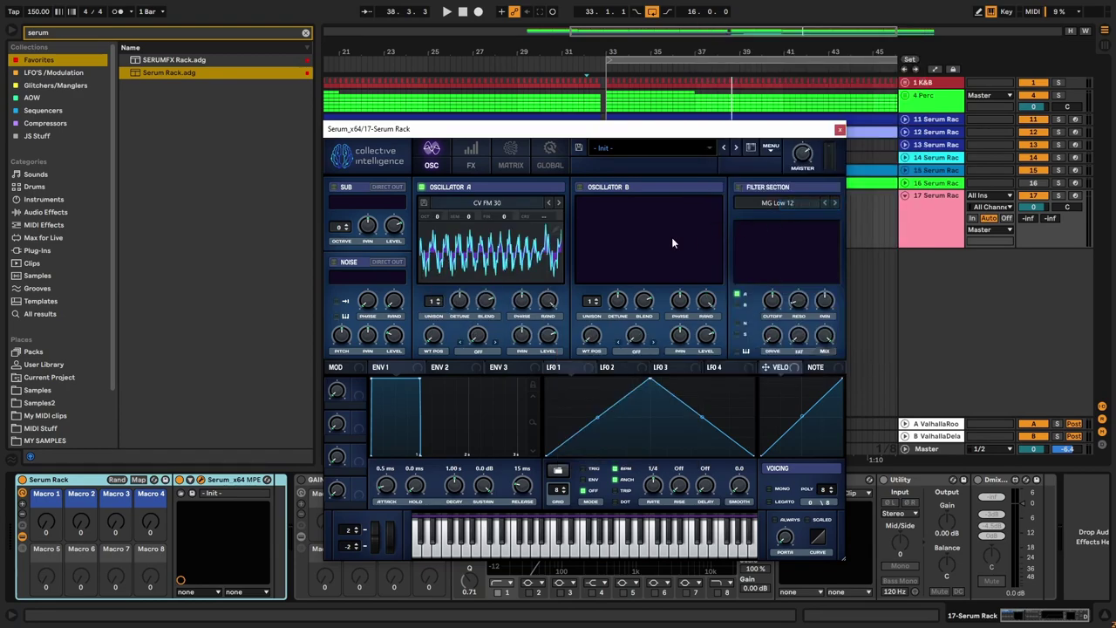
click(840, 130)
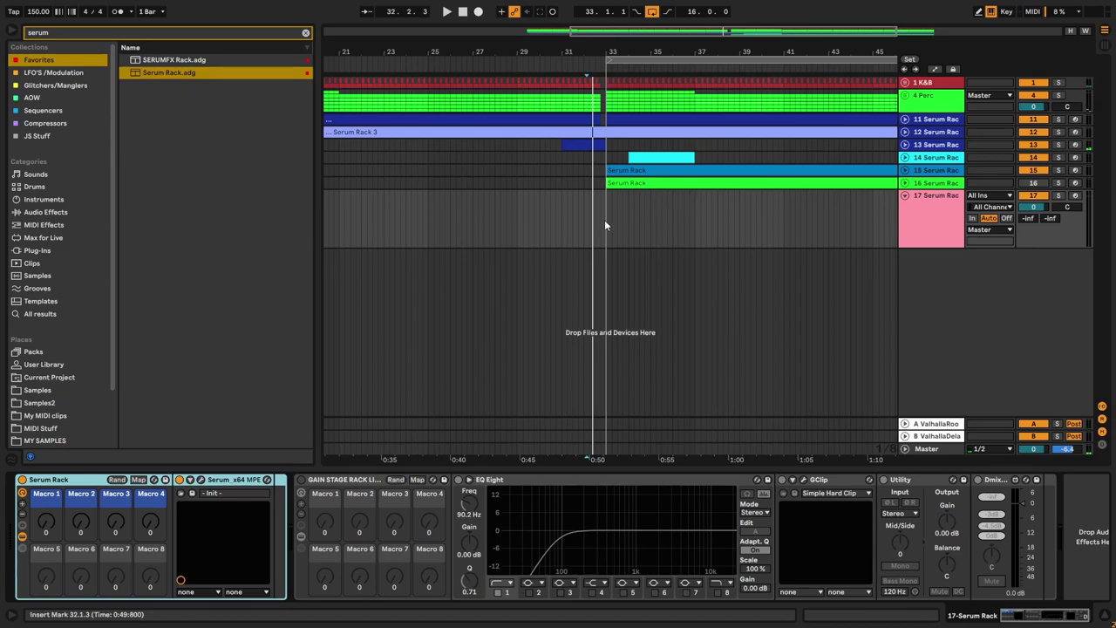
Step: Set the arrangement grid to 8 bars and create a 16-bar MIDI clip on track 17 starting at bar 33
scroll(673, 228, down, 5)
right_click(727, 229)
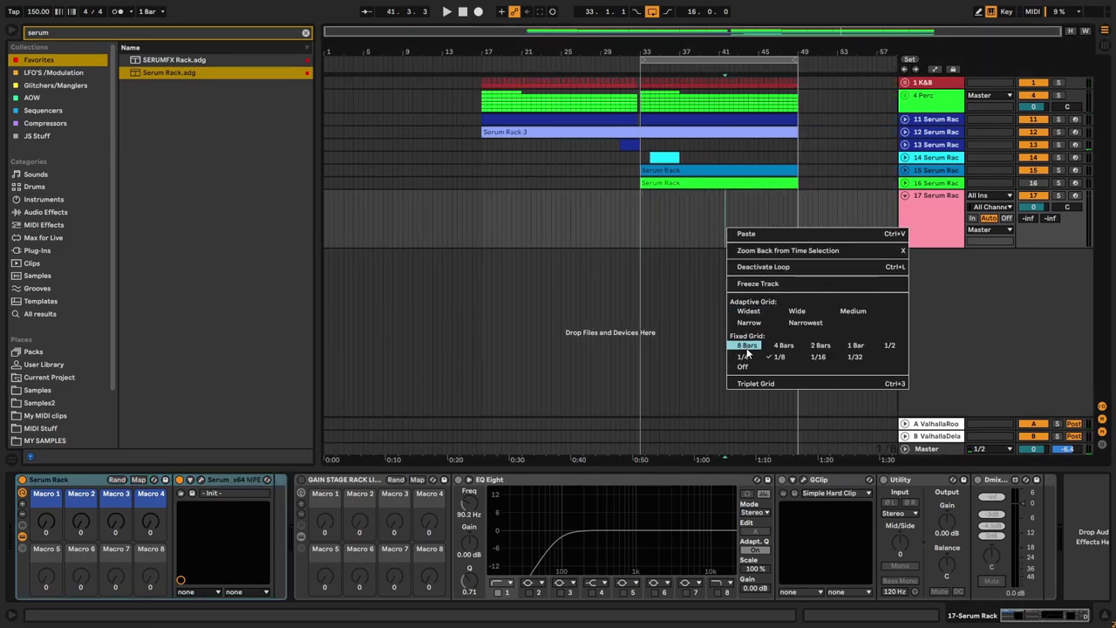
click(746, 349)
key(ctrl+shift+m)
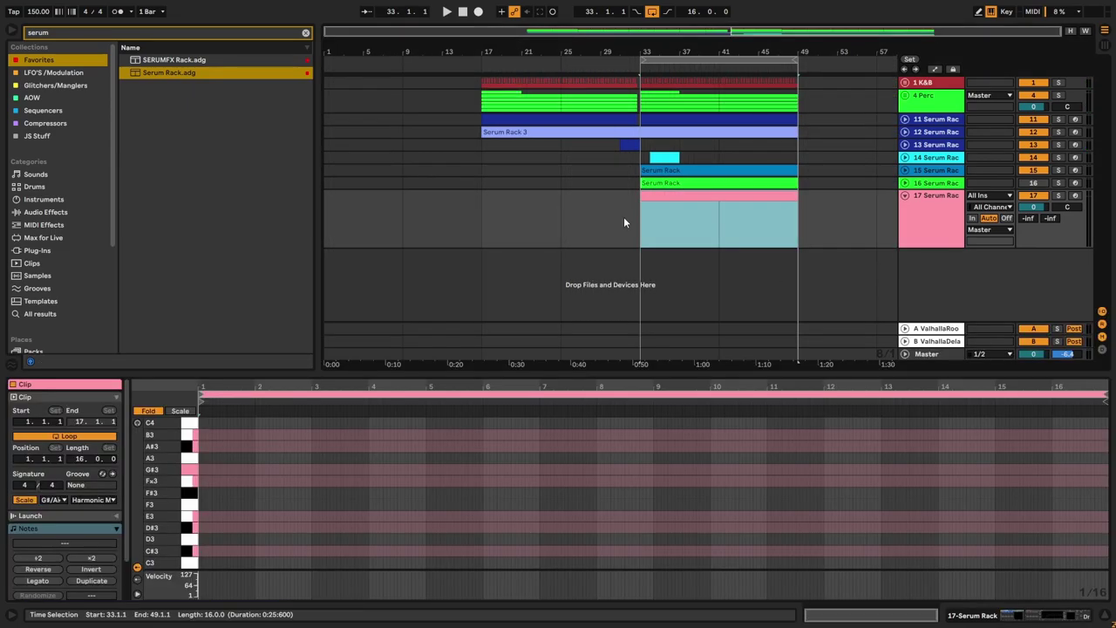
Step: Draw a 16-bar G#0 note across the clip and audition it with track 17 soloed
scroll(207, 531, down, 5)
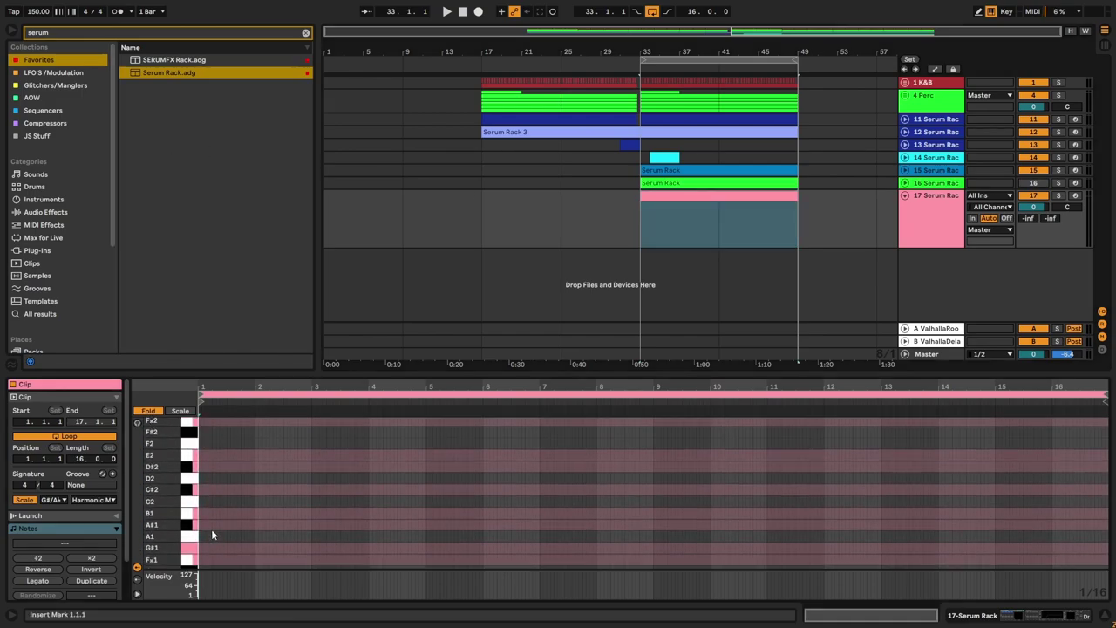
scroll(211, 528, down, 5)
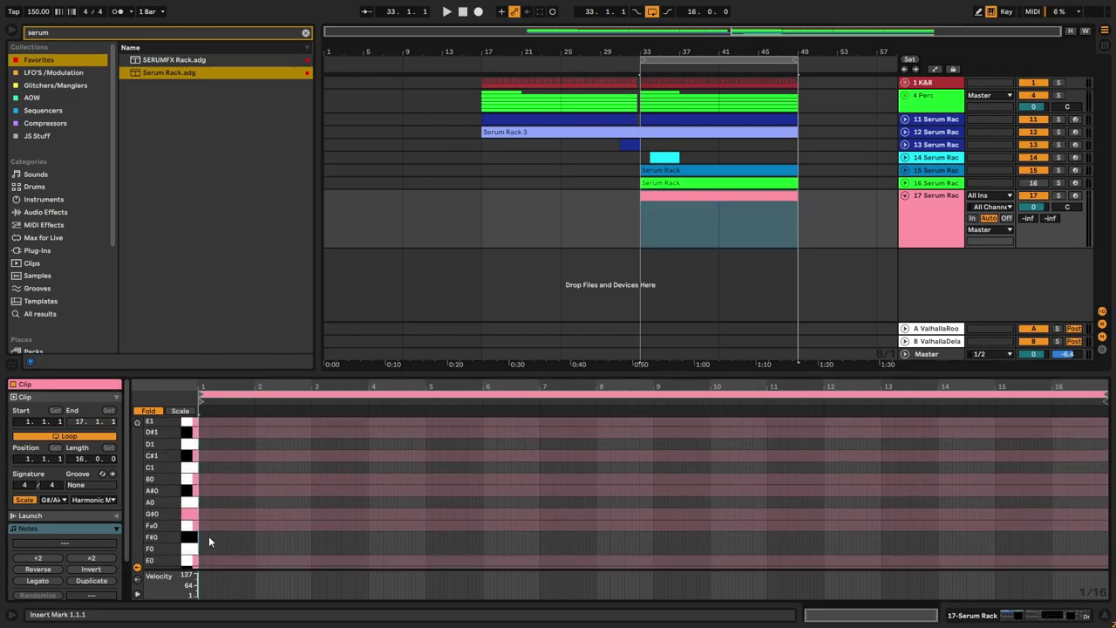
mouse_move(200, 471)
mouse_down()
mouse_move(1114, 485)
mouse_move(1033, 486)
mouse_up()
key(space)
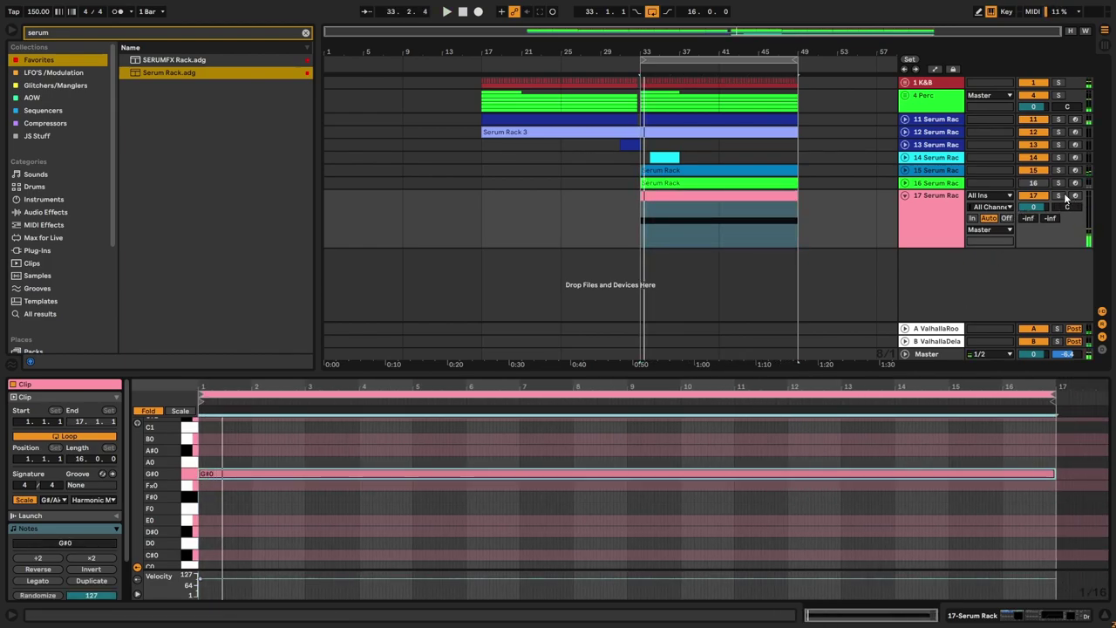
click(1058, 196)
key(Left)
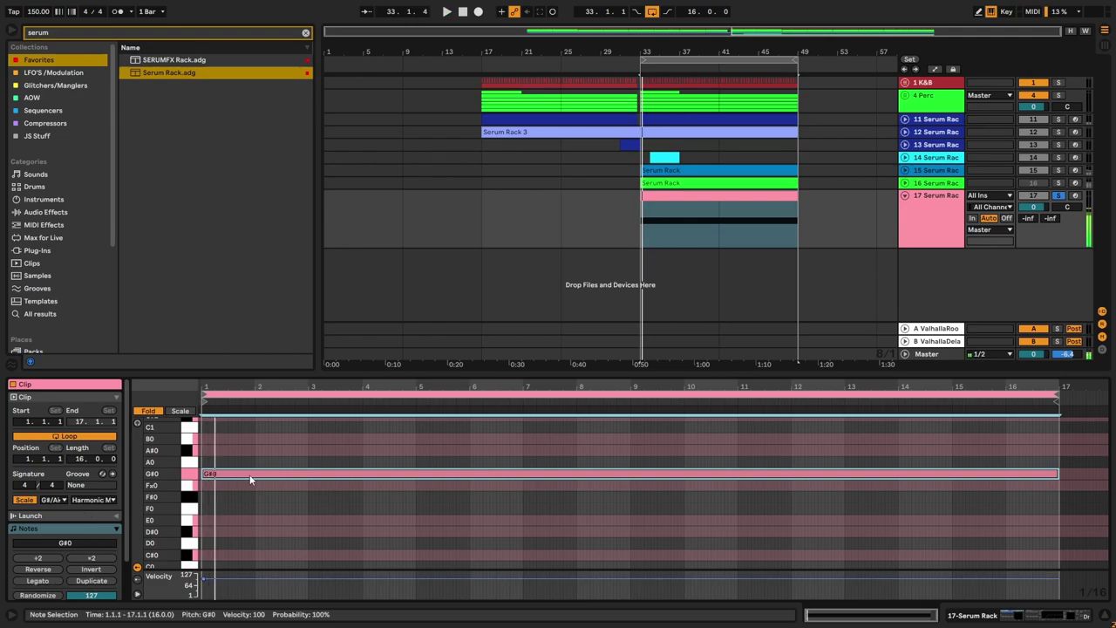
Step: Browse oscillator A's wavetables to Filter FM 02 and sweep its wavetable position, closing Serum when done
key(shift+Tab)
click(201, 480)
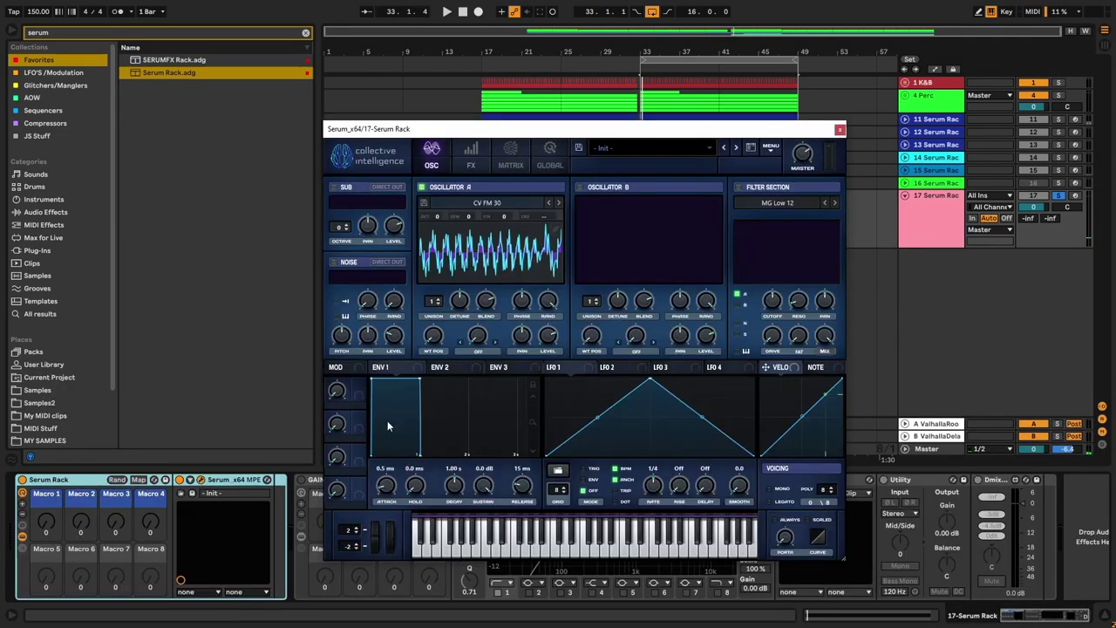
click(559, 203)
click(559, 202)
click(556, 203)
click(555, 202)
click(556, 202)
click(556, 202)
click(556, 202)
click(555, 202)
click(555, 202)
click(556, 202)
click(549, 202)
key(space)
click(549, 203)
drag(435, 335, 480, 250)
click(839, 129)
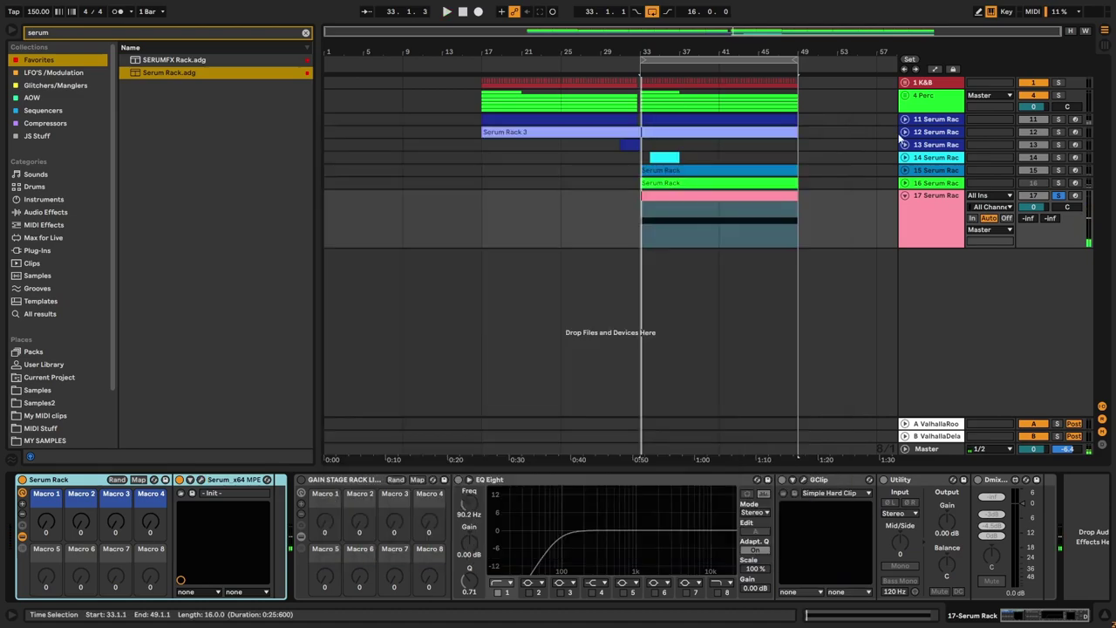
Step: Solo track 16 during playback to compare its level with track 17
key(space)
click(1058, 183)
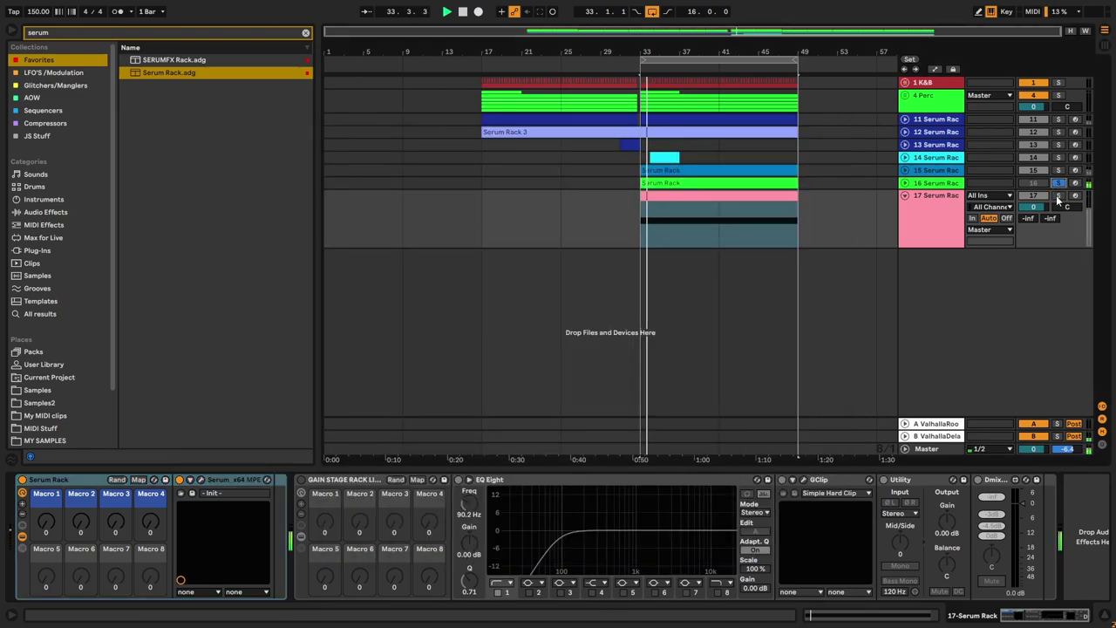
click(1058, 196)
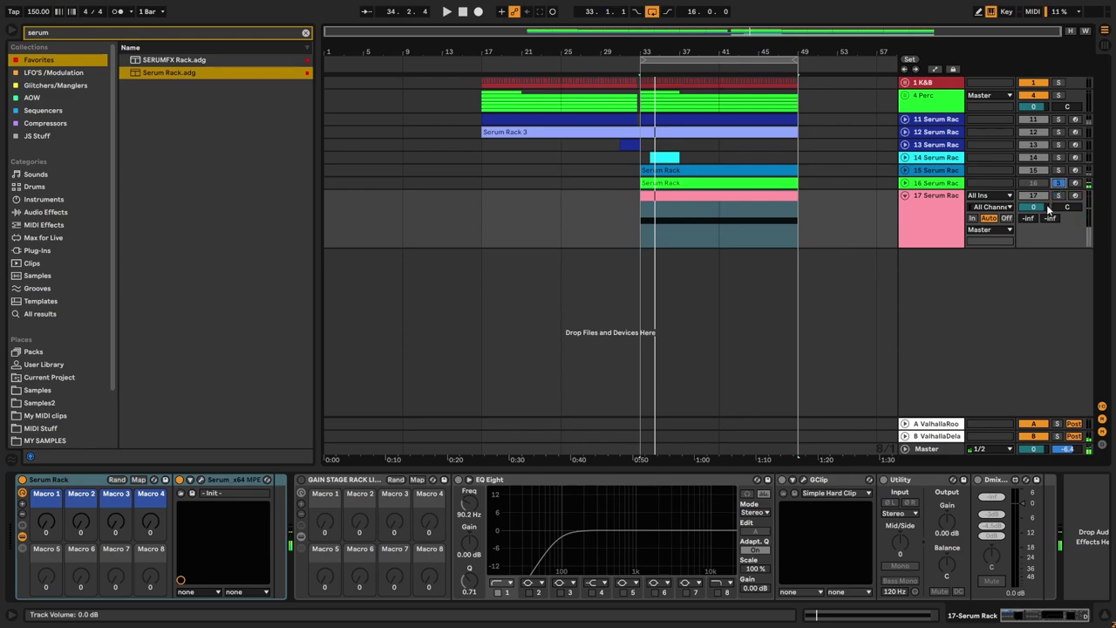
Step: Enable track 17's gain stage rack and set its Utility gain to -6.67 dB while auditioning the track soloed
click(302, 480)
key(space)
drag(951, 525, 954, 518)
key(space)
key(space)
key(space)
key(space)
click(1059, 196)
key(space)
key(space)
key(space)
drag(935, 522, 933, 528)
key(space)
key(space)
key(space)
key(space)
key(space)
key(space)
key(space)
key(space)
drag(946, 525, 947, 518)
key(space)
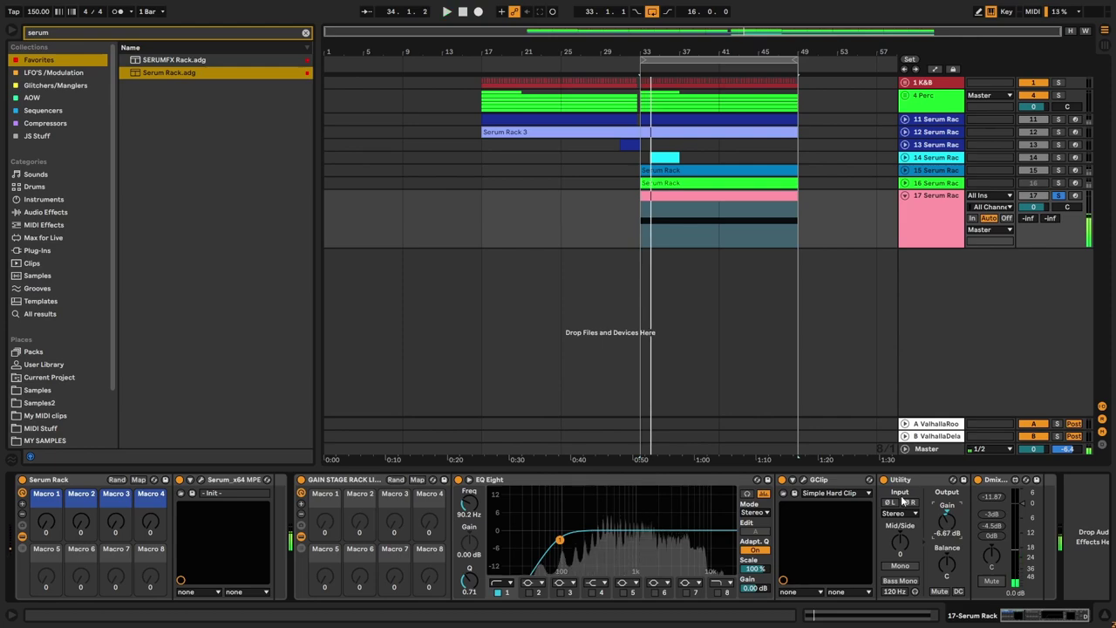
Step: Reopen Serum on track 17, switch oscillator A to the FM Tone 01 wavetable and audition different wavetable positions
click(202, 479)
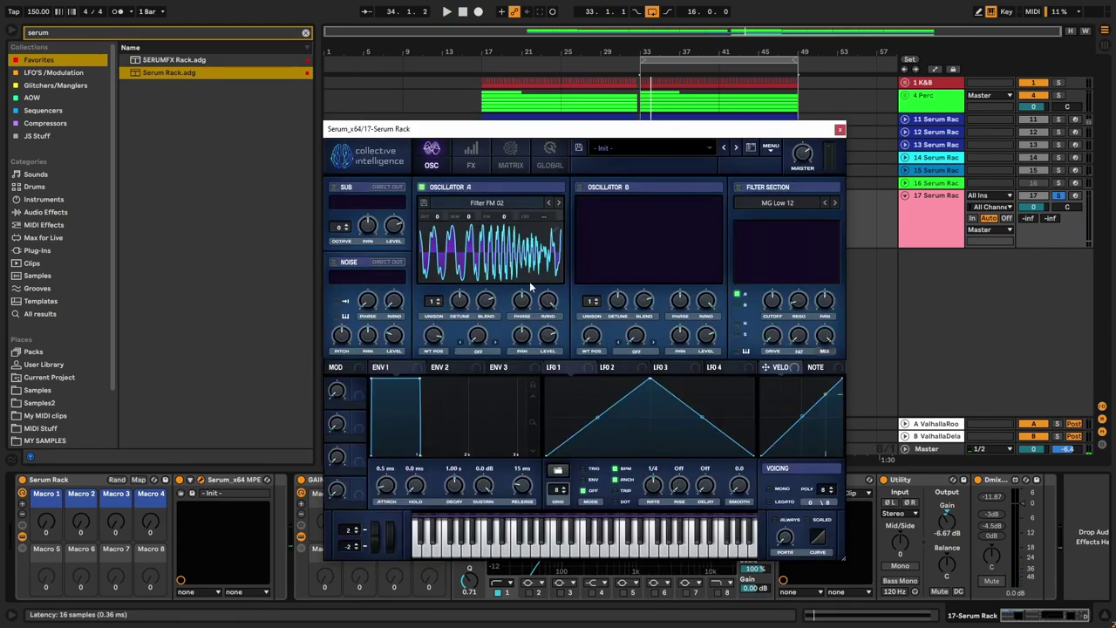
mouse_move(429, 338)
mouse_down()
mouse_move(444, 345)
mouse_move(426, 388)
mouse_move(447, 312)
mouse_move(435, 344)
mouse_up()
click(558, 202)
click(558, 203)
click(558, 203)
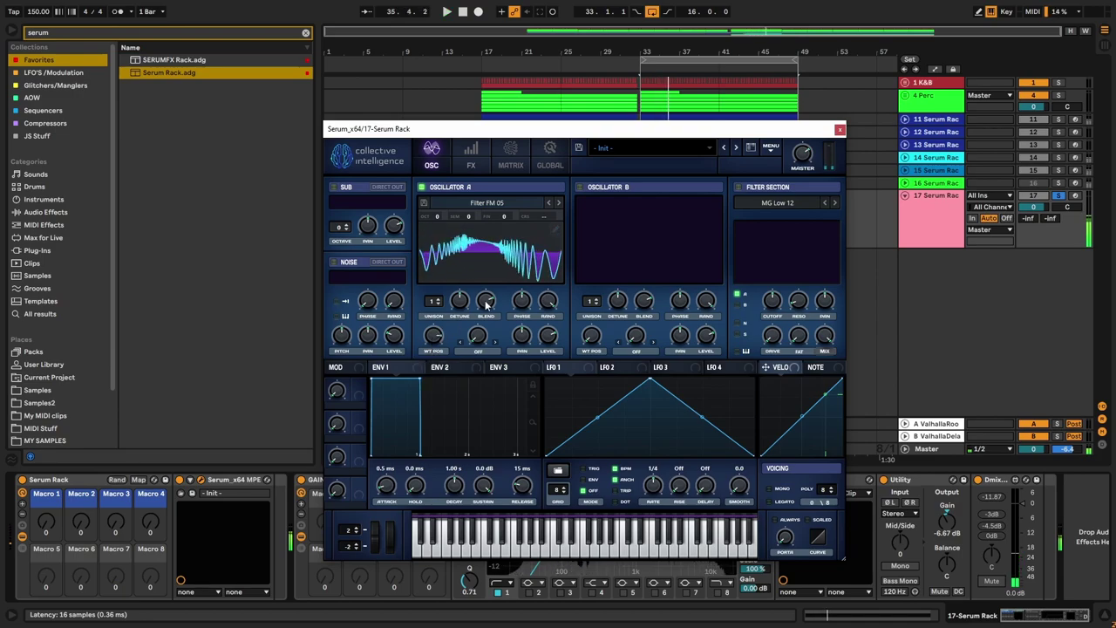
click(558, 202)
drag(435, 343, 460, 264)
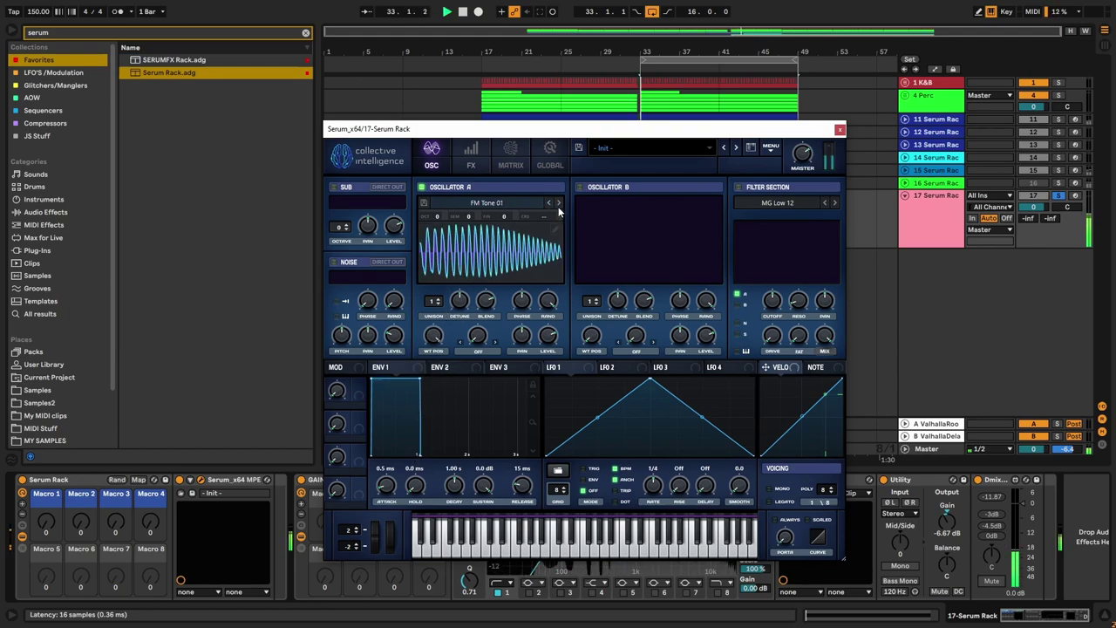
Step: Close Serum and delete the 16-bar MIDI clip from track 17
click(839, 129)
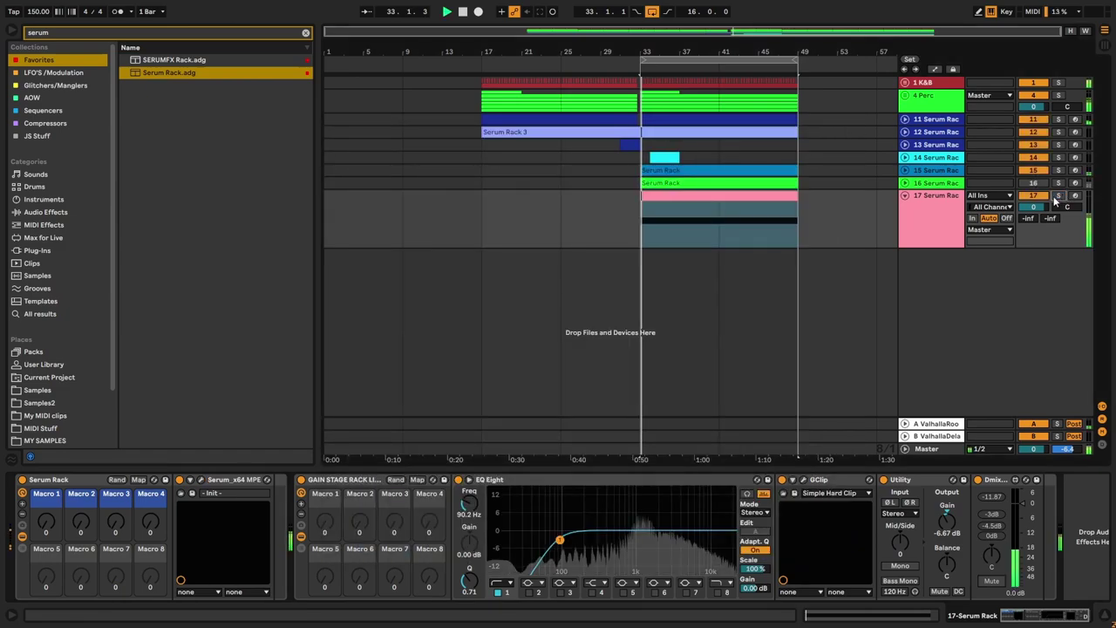
key(space)
double_click(671, 195)
click(229, 427)
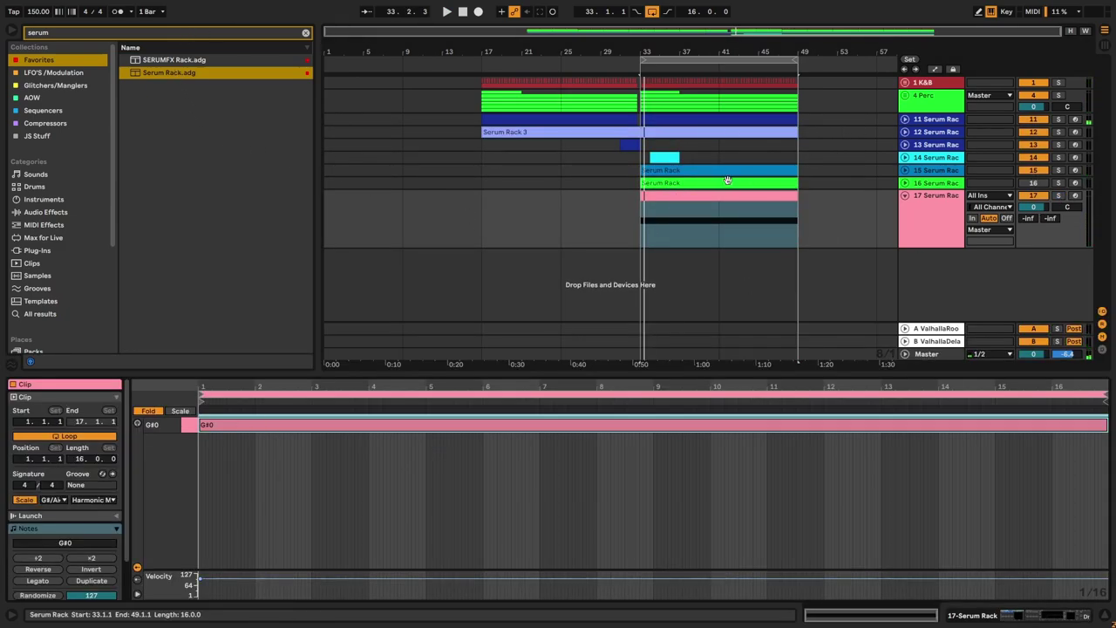
key(Delete)
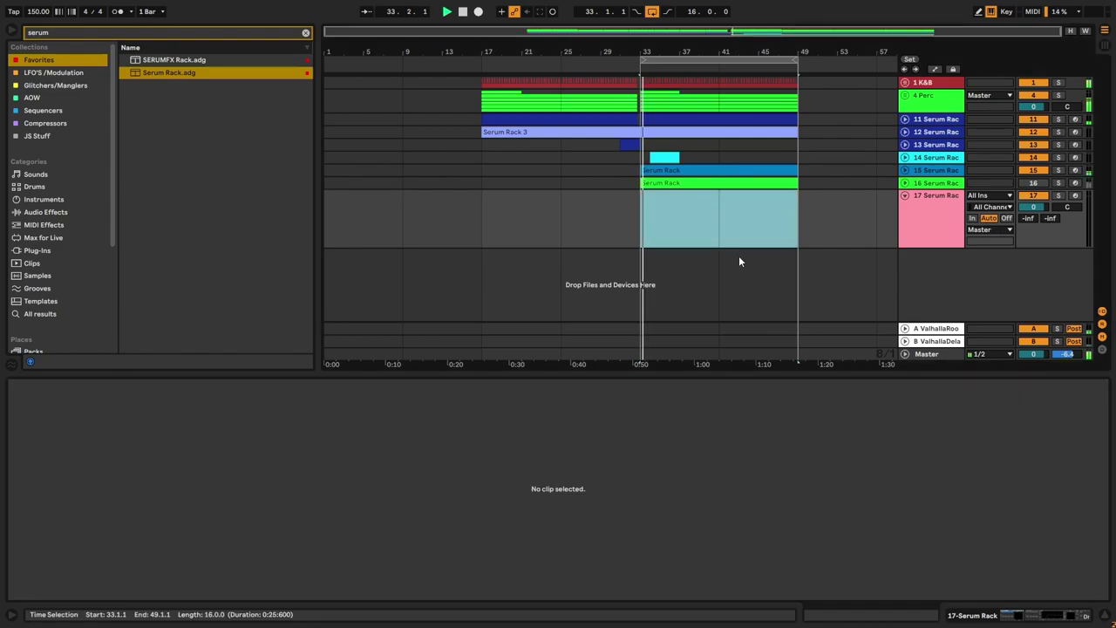
Step: Set the arrangement grid to 1 bar and create a one-bar MIDI clip at bar 33 on track 17
scroll(745, 258, up, 5)
scroll(774, 269, down, 3)
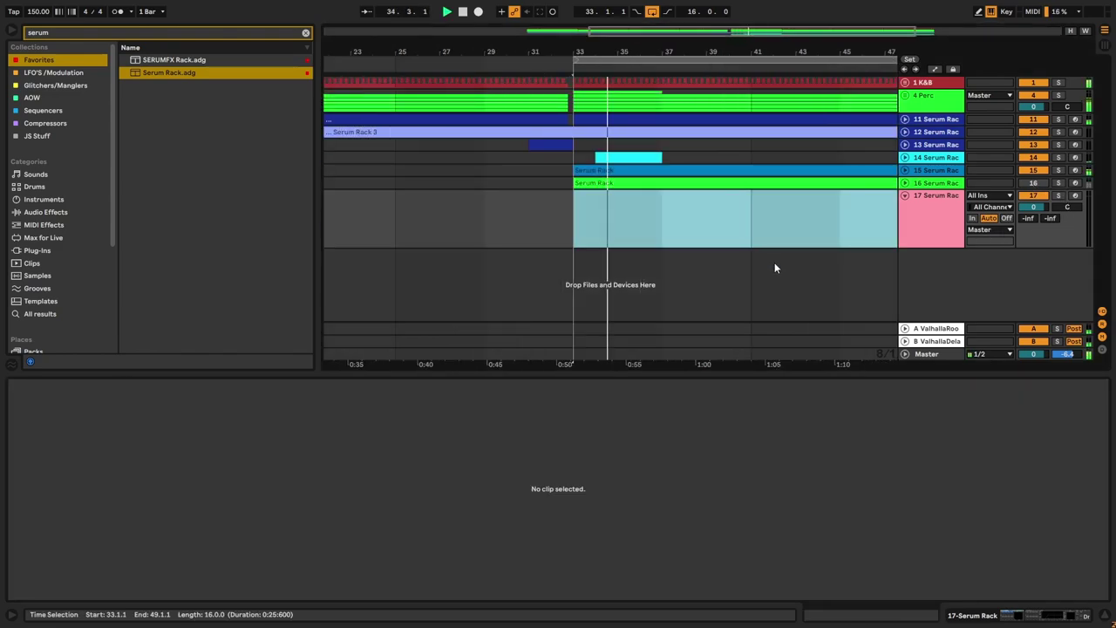
click(742, 209)
right_click(617, 228)
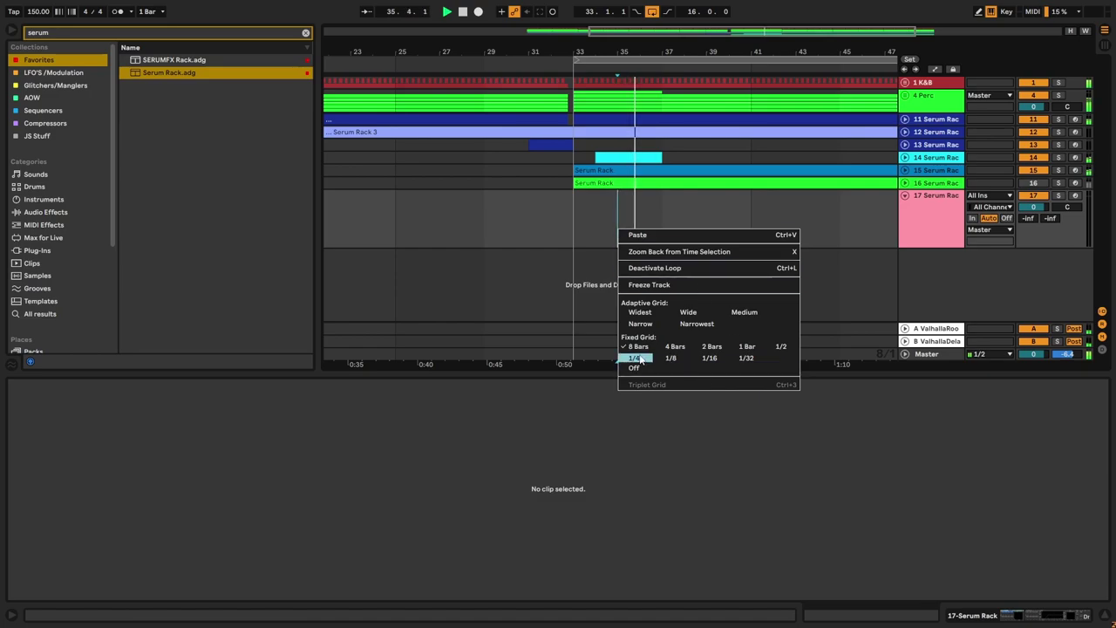
click(746, 346)
click(588, 221)
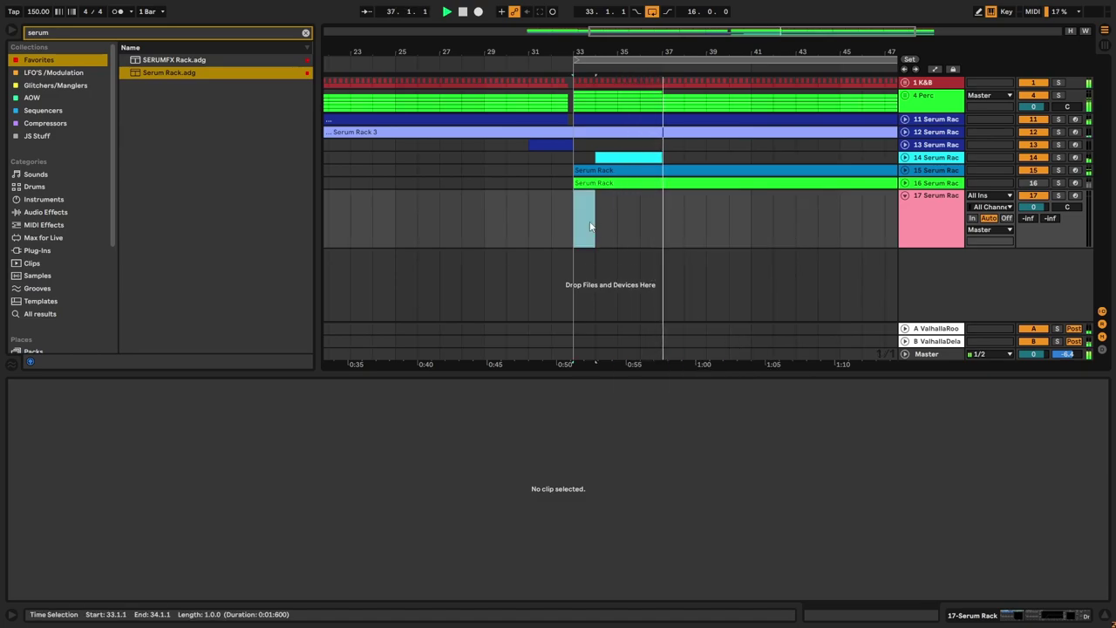
key(ctrl+shift+m)
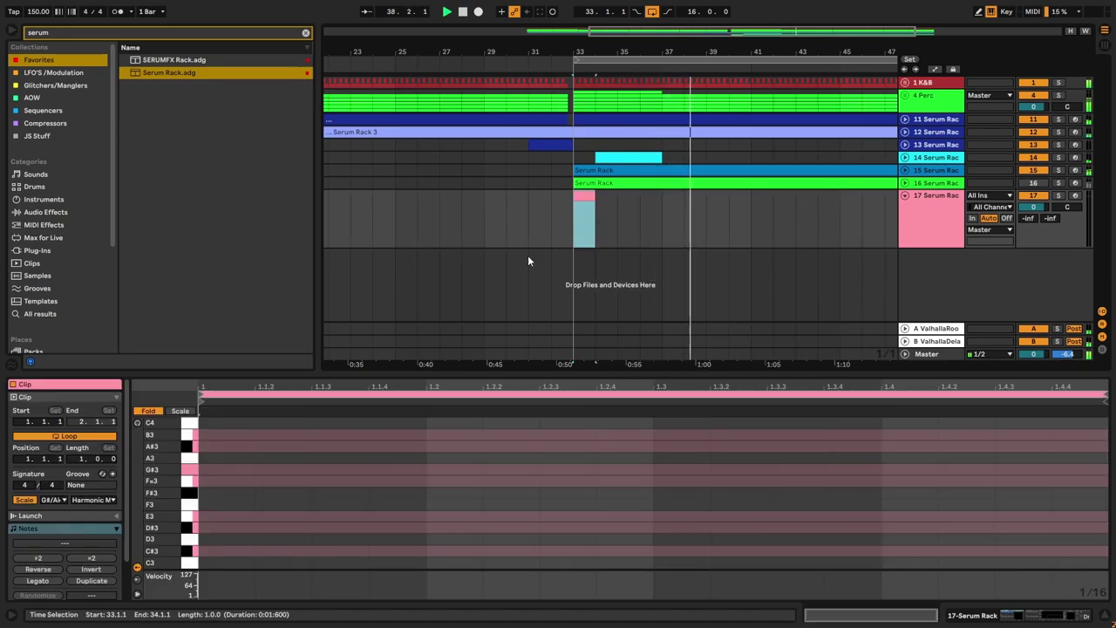
Step: Add a 1/16 note at the start of the one-bar clip and transpose it down three octaves to G#0
click(149, 411)
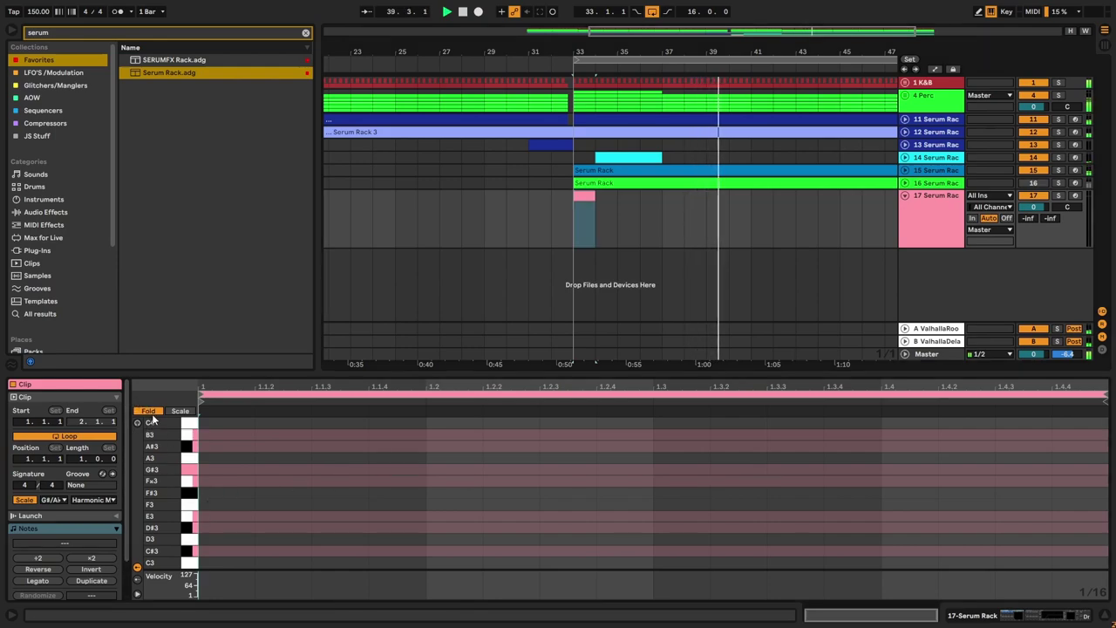
click(149, 410)
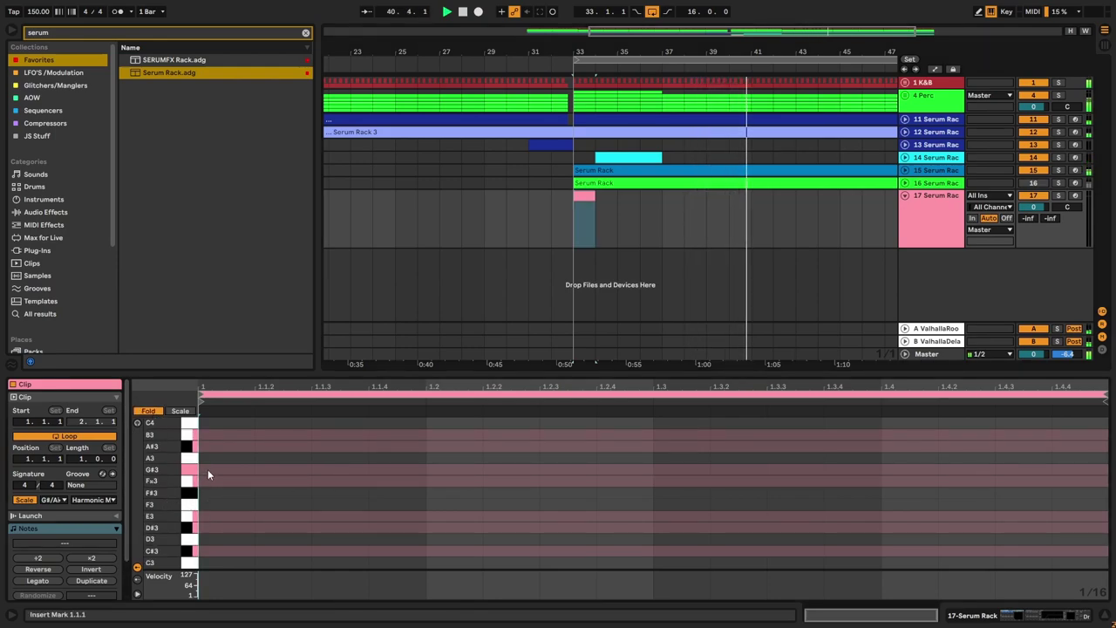
double_click(208, 469)
key(shift+Down)
key(shift+Down)
key(shift+Down)
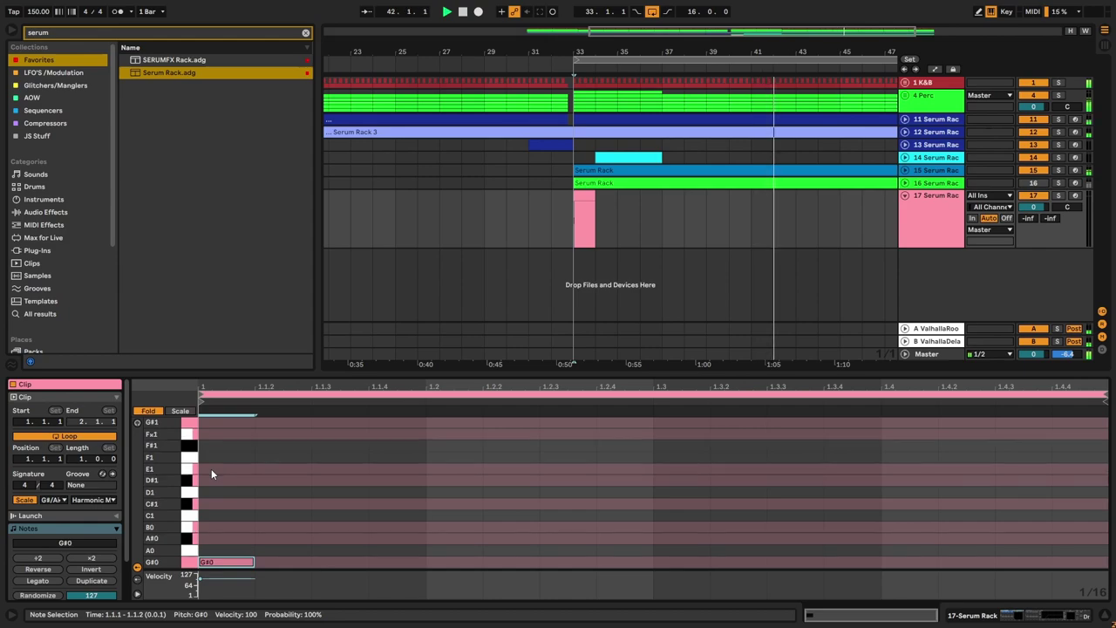
Step: Fold the piano roll to used notes and add 1/16 G#0 notes at 1.1.4 and 1.2.3 in track 17's clip
click(150, 412)
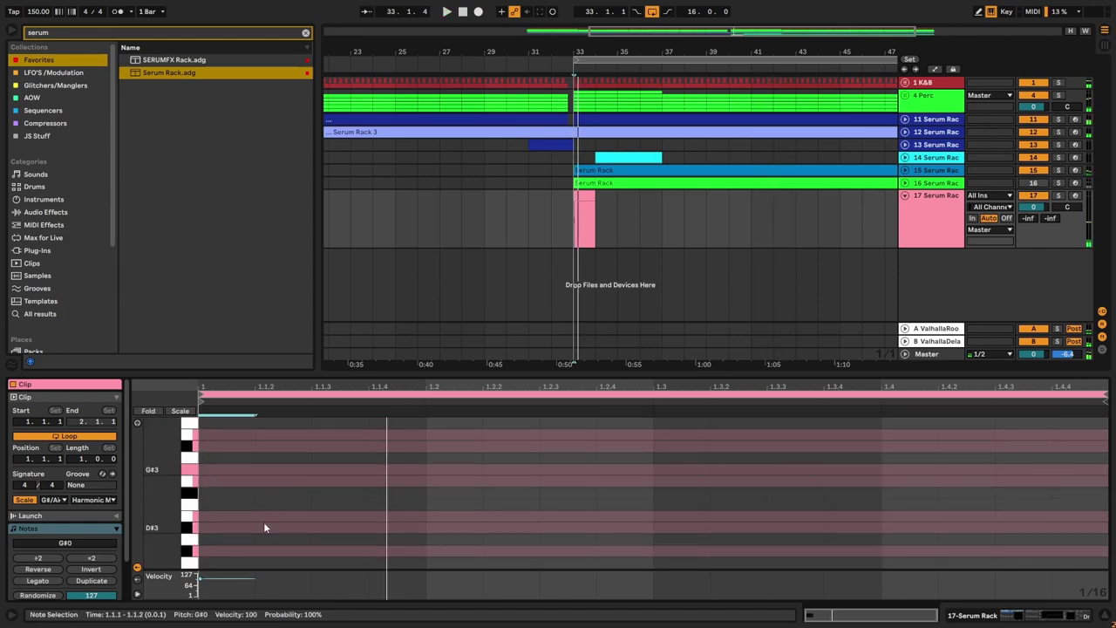
click(150, 411)
double_click(340, 425)
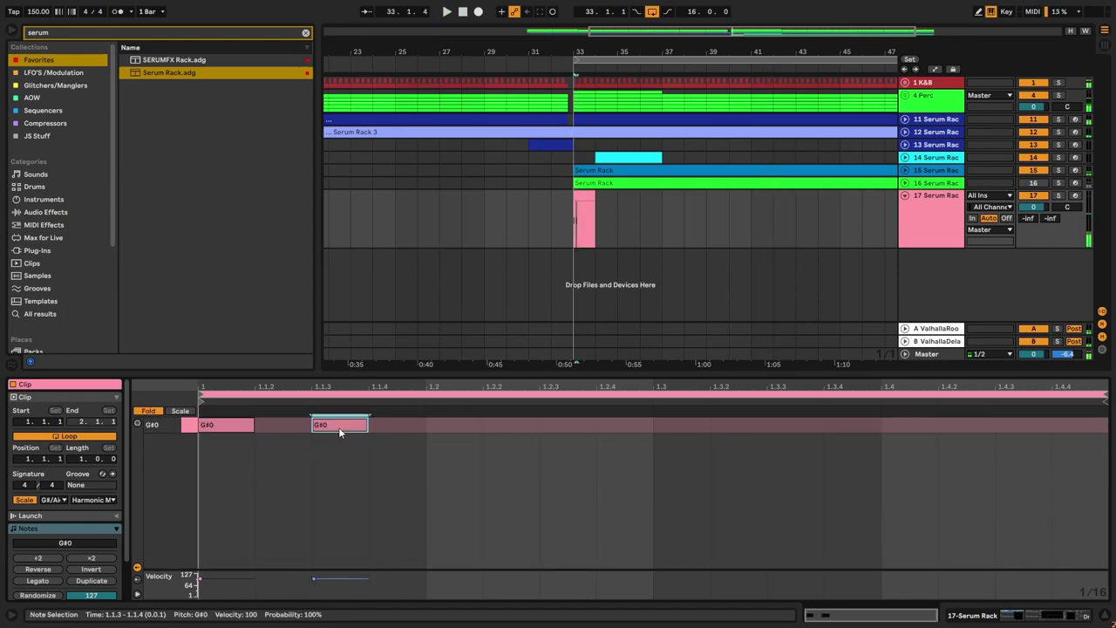
drag(340, 426, 396, 425)
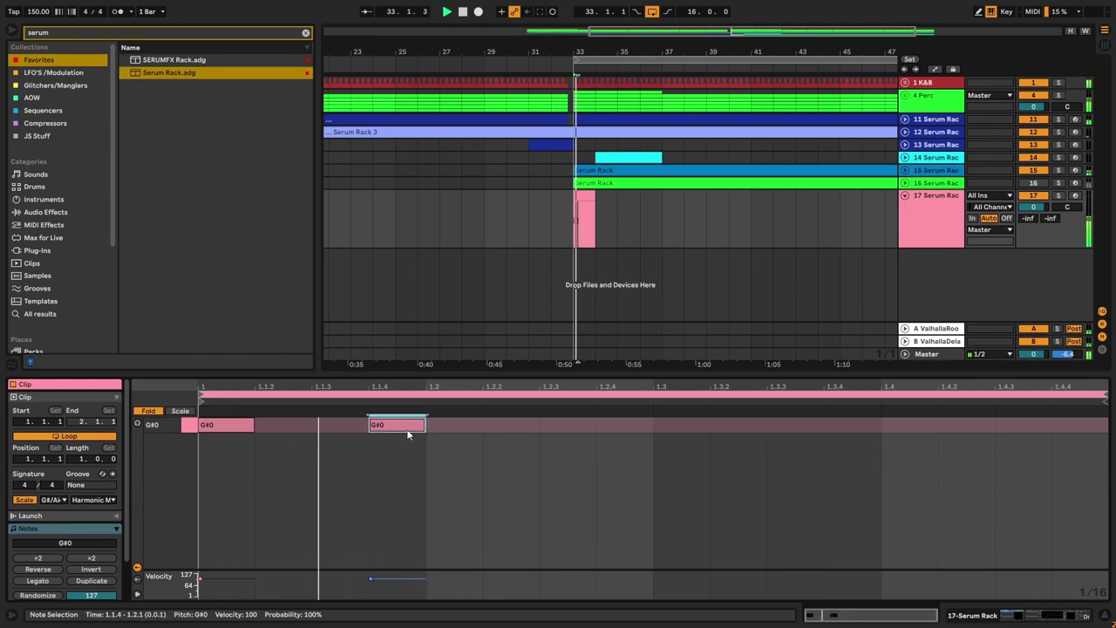
double_click(555, 427)
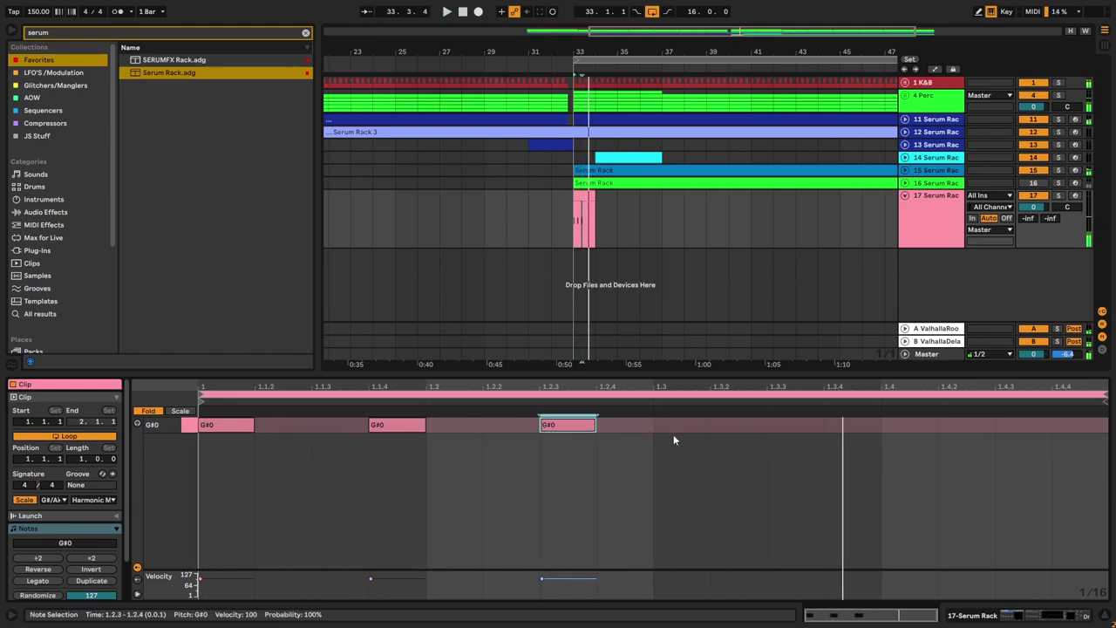
Step: Copy track 17's one-bar clip from bar 33 to bar 37 and play the arrangement
click(582, 229)
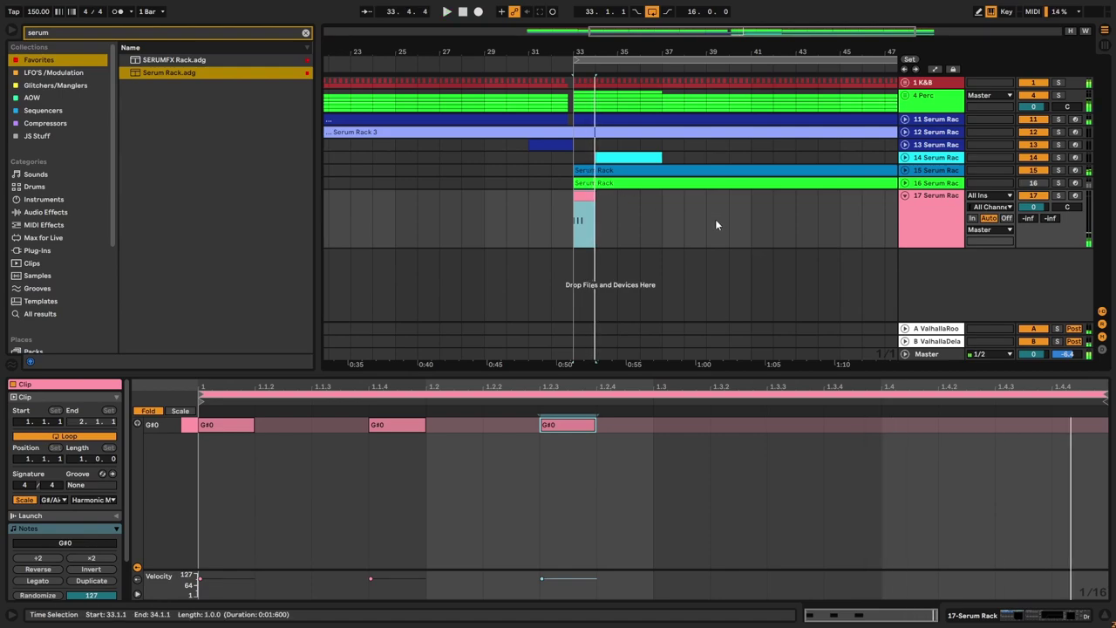
drag(585, 198, 678, 202)
click(584, 214)
key(space)
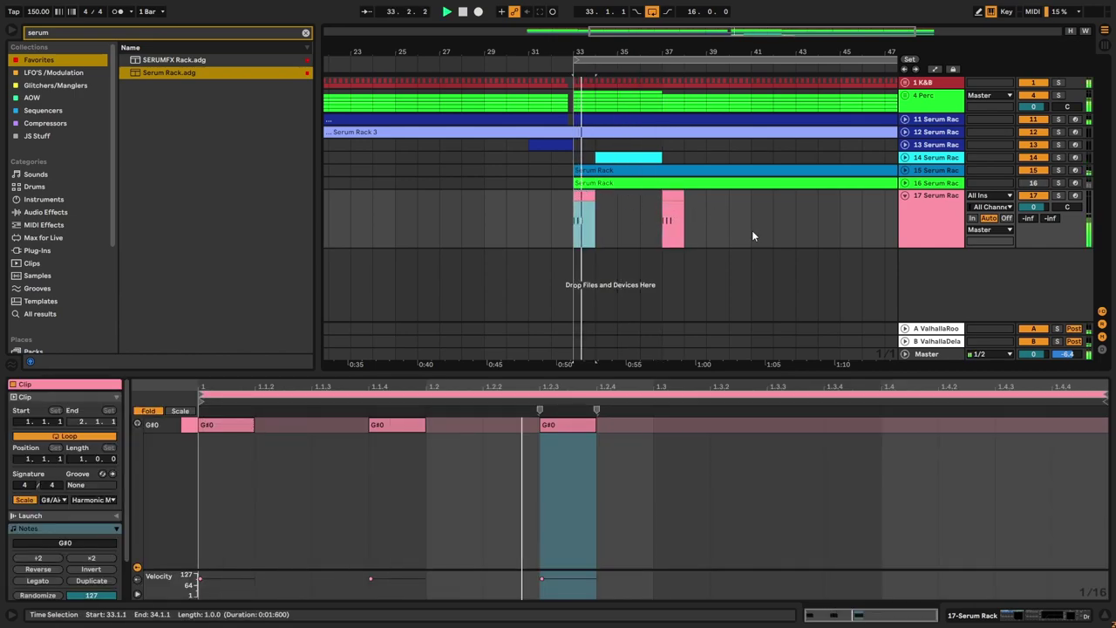
Step: Duplicate the eight-bar section from bar 33 on track 17 so its two clips repeat at bars 41 and 45
click(926, 223)
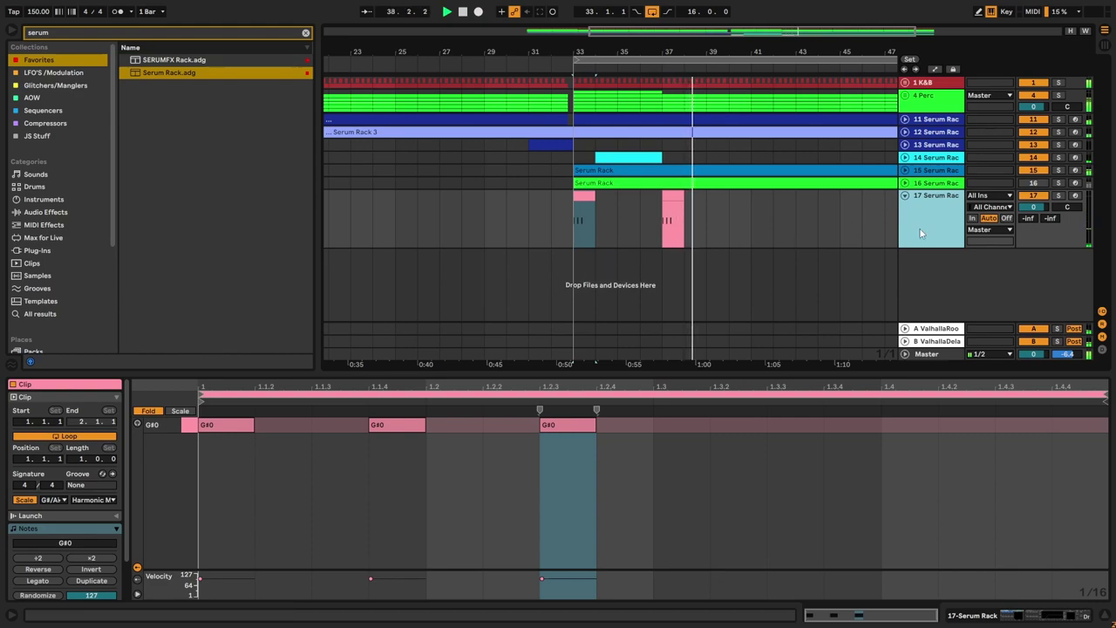
click(688, 185)
click(756, 220)
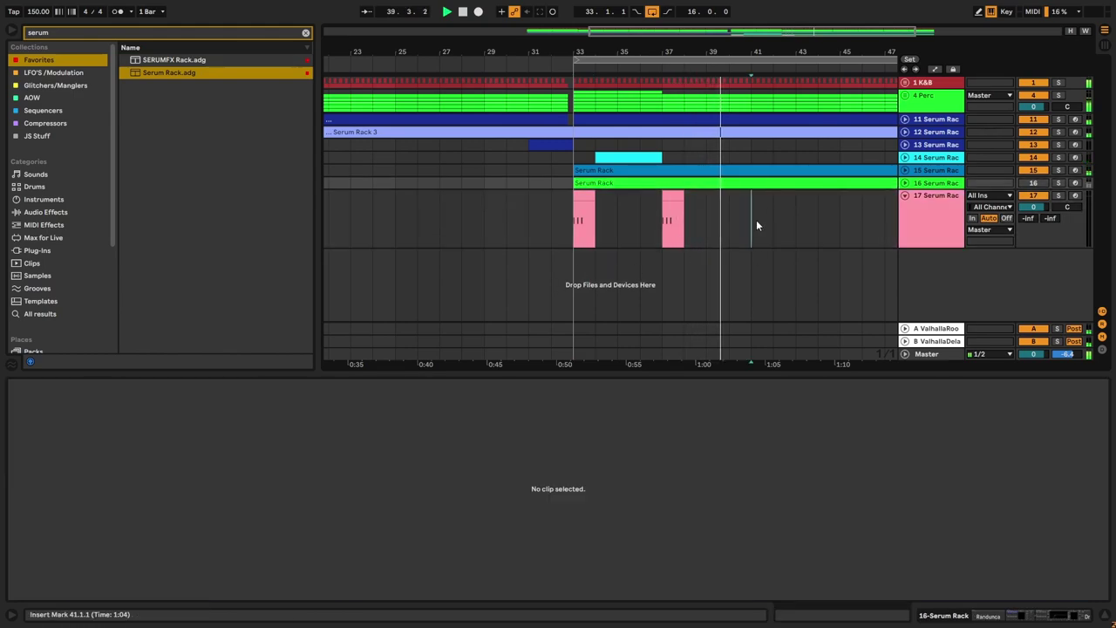
drag(756, 221, 566, 214)
key(ctrl+d)
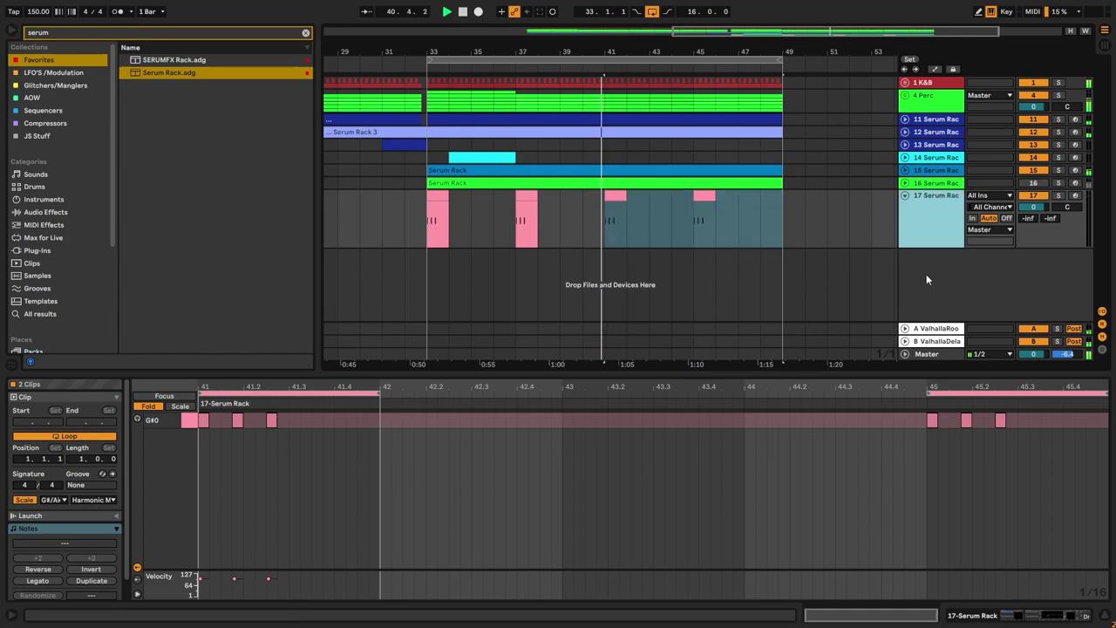
Step: Insert a MIDI track below track 17, load Serum Rack onto it, and close the Serum window
right_click(926, 273)
click(906, 266)
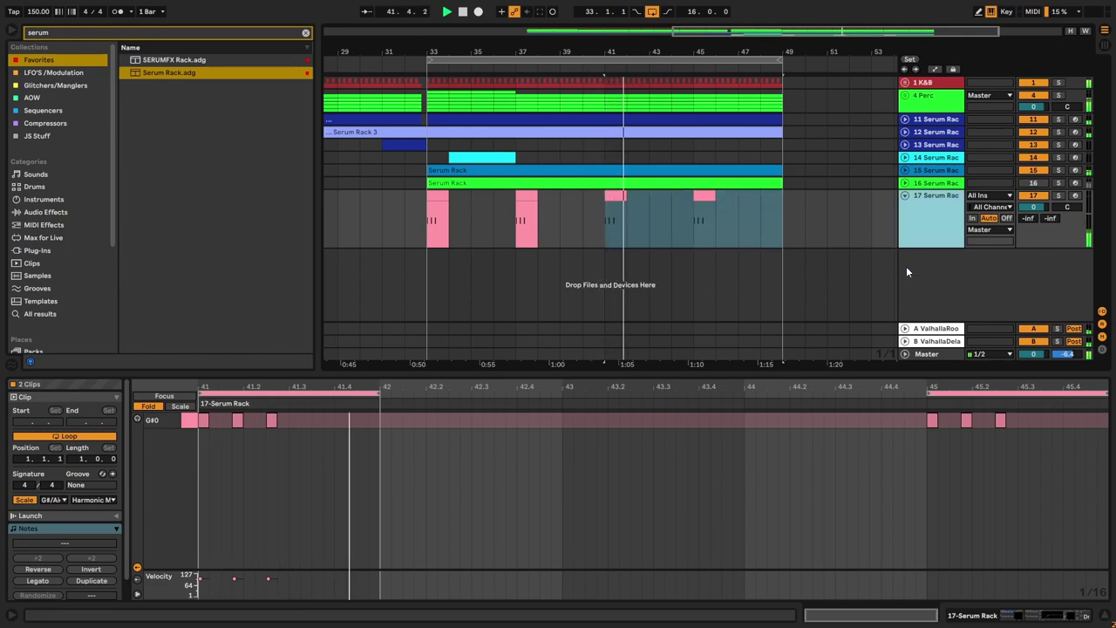
click(922, 267)
click(922, 214)
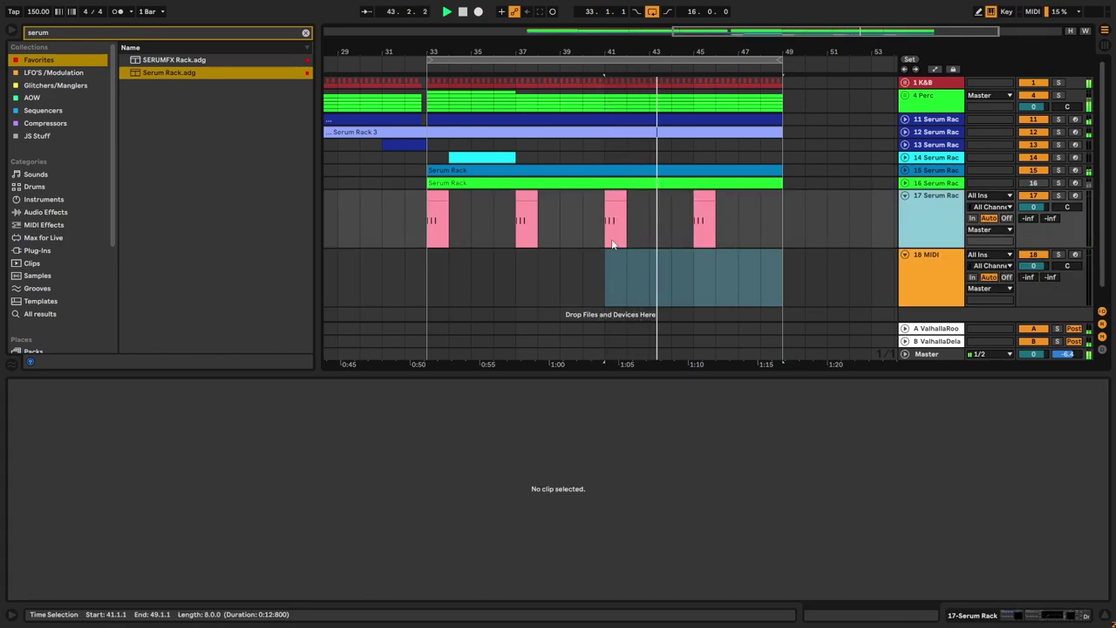
click(526, 223)
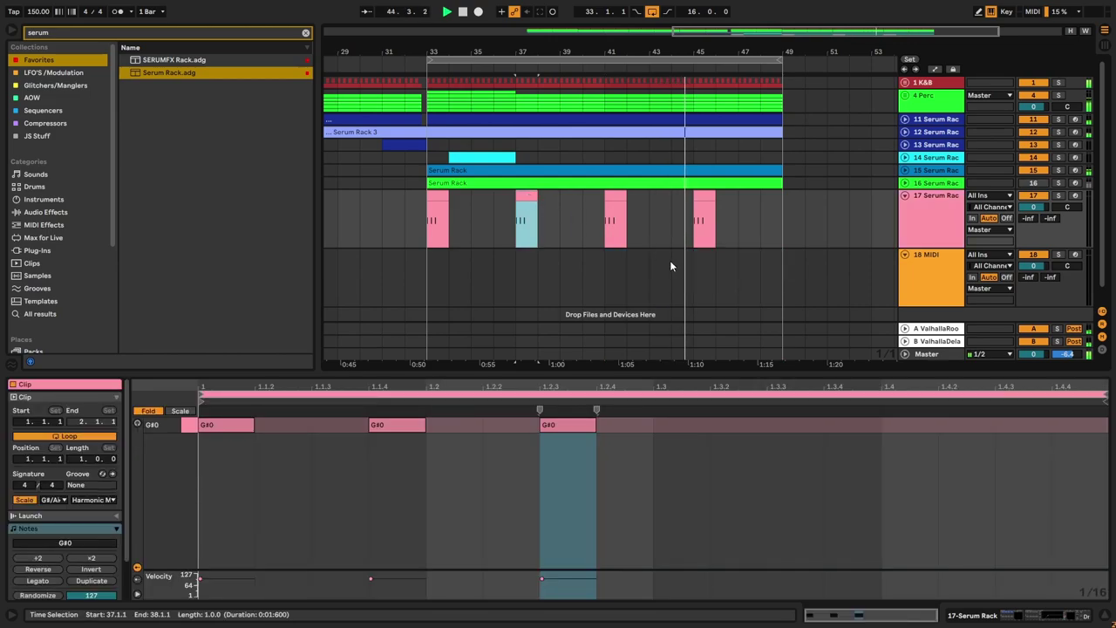
click(887, 272)
key(shift+Tab)
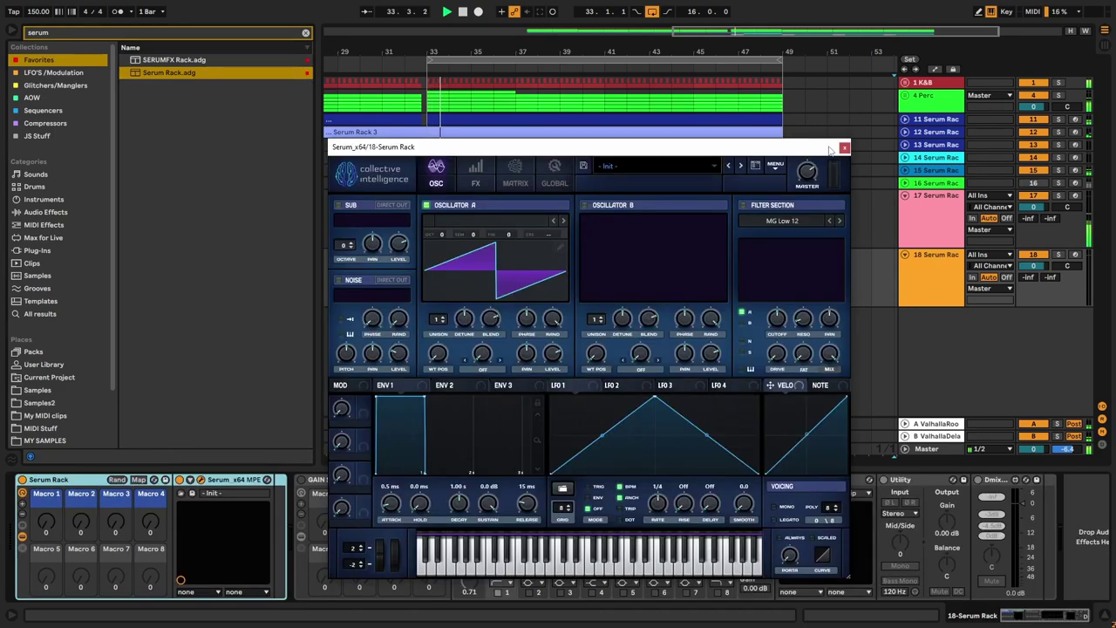
click(844, 147)
Step: Create a one-bar MIDI clip at bar 34 on track 18
scroll(458, 278, up, 5)
click(418, 286)
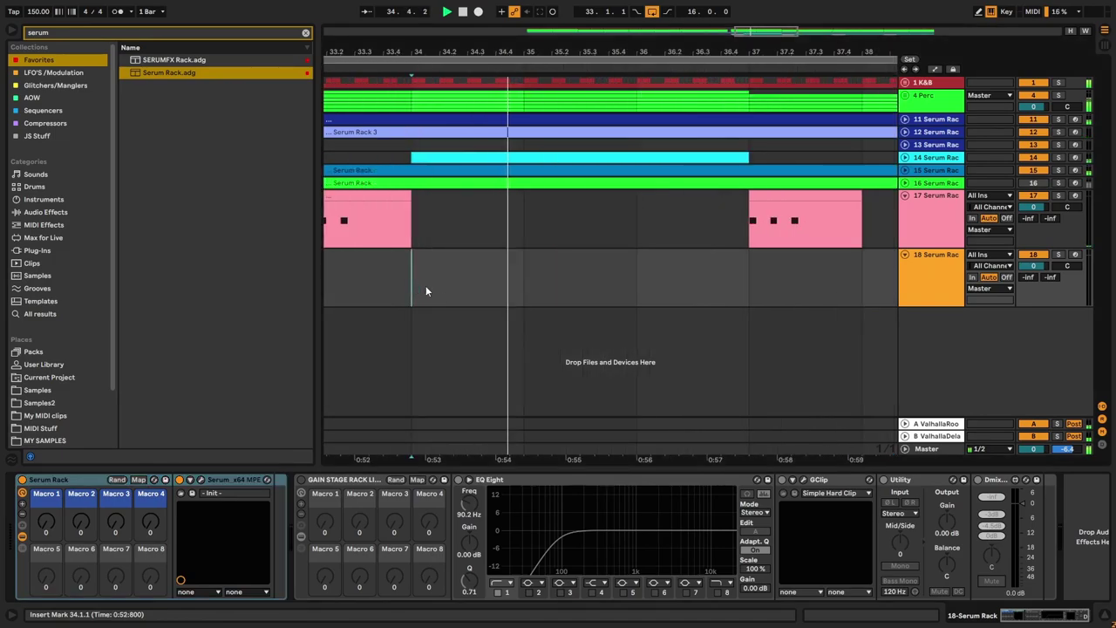
scroll(486, 296, down, 5)
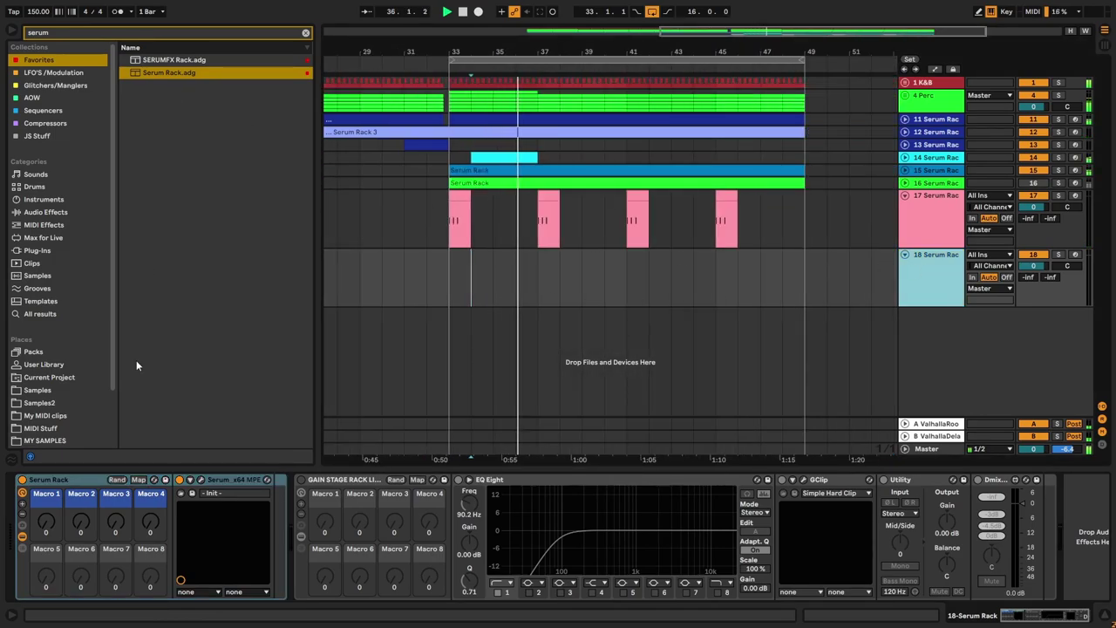
click(201, 479)
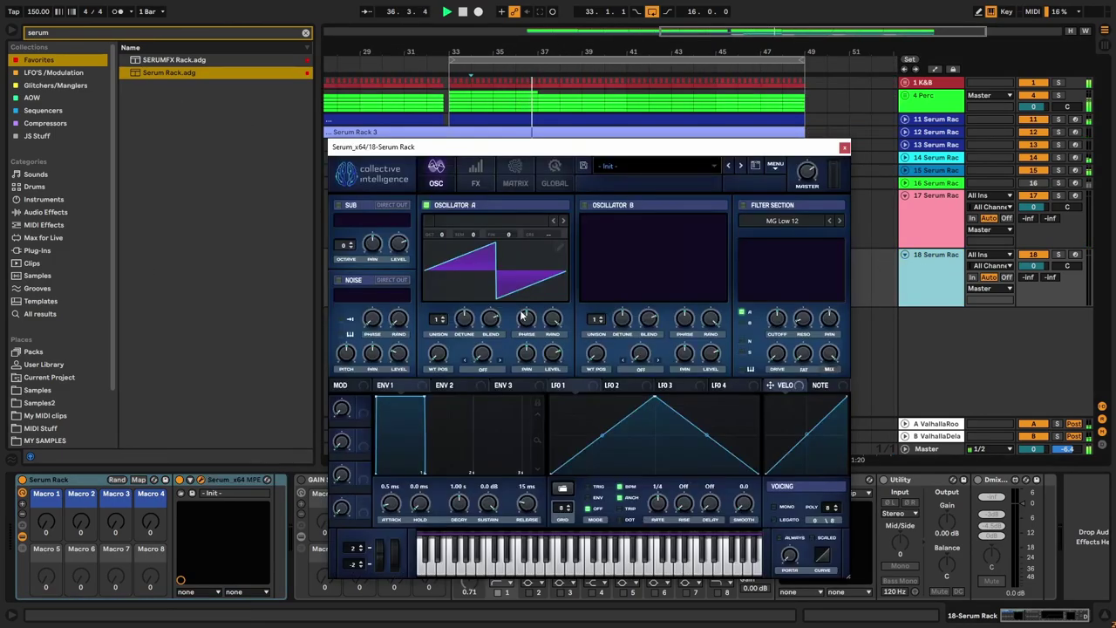
click(844, 147)
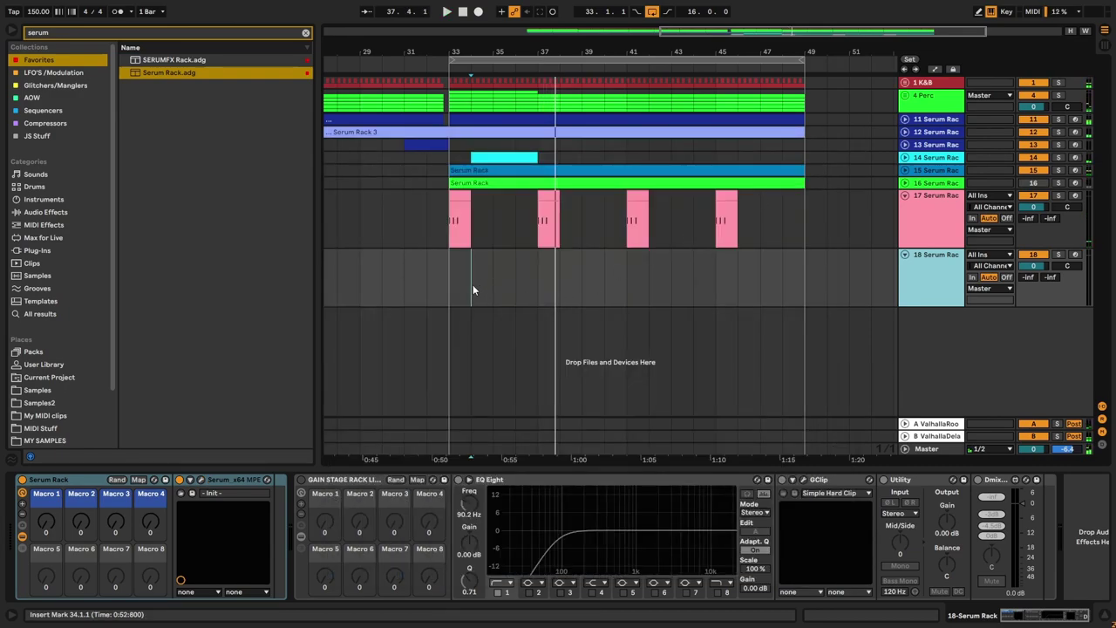
drag(473, 285, 494, 285)
key(ctrl+shift+m)
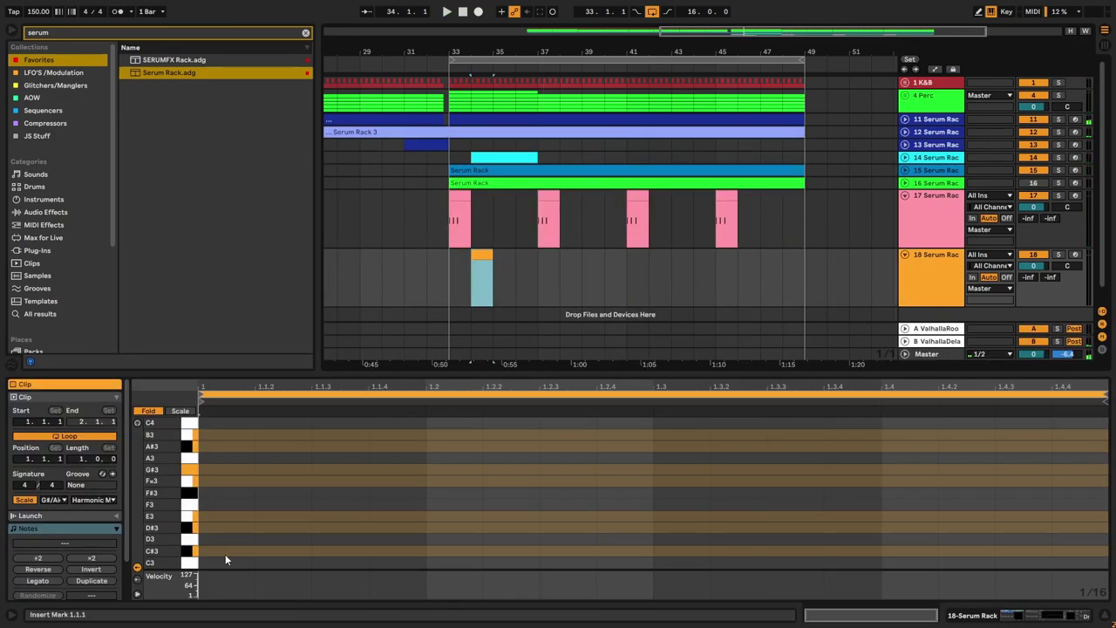
Step: Add a G#0 note at the start of track 18's clip and lengthen it to one beat
scroll(218, 541, down, 5)
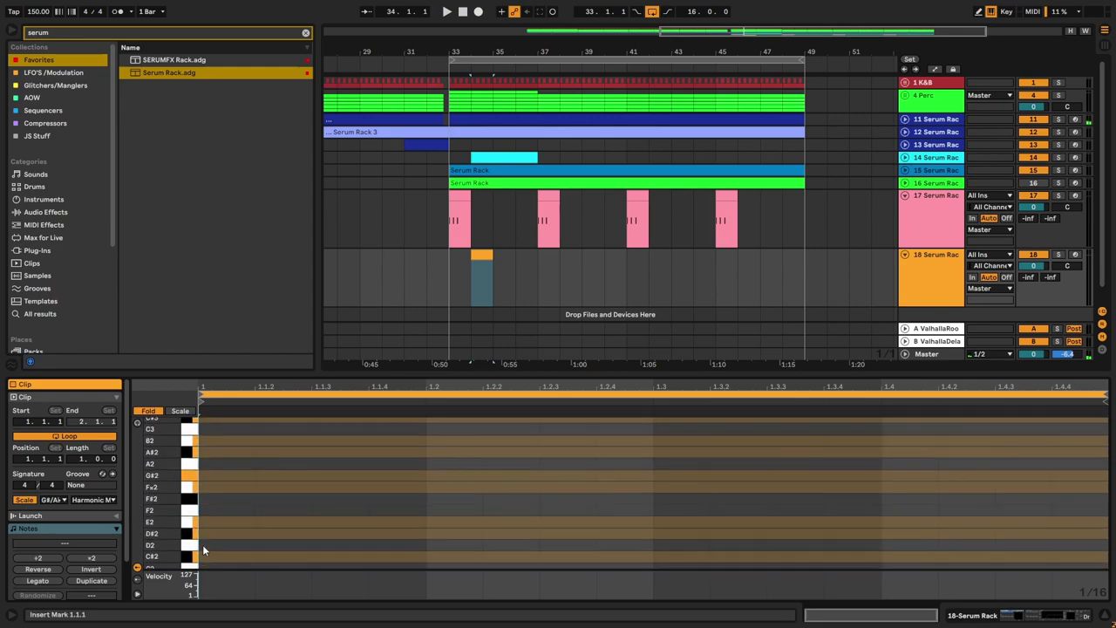
scroll(204, 549, down, 3)
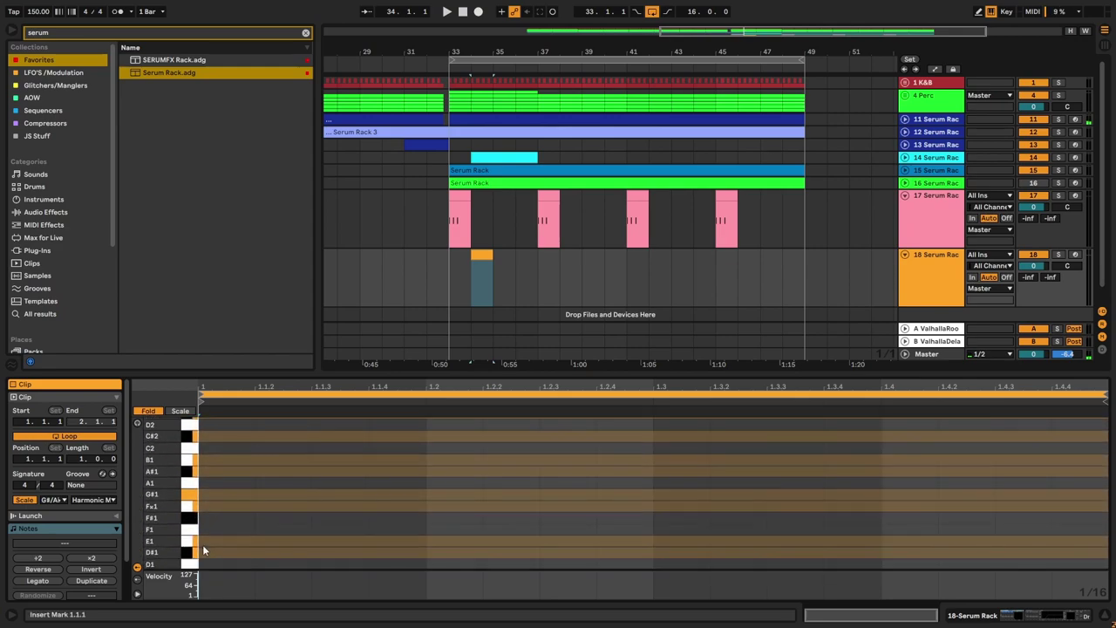
double_click(220, 491)
key(shift+Down)
key(space)
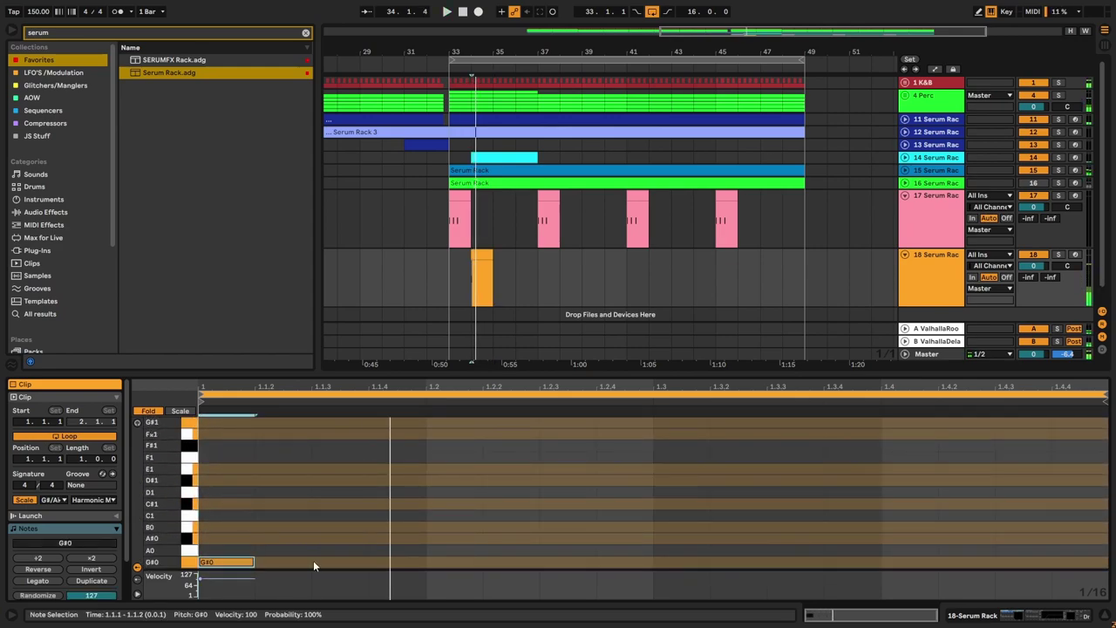
drag(254, 562, 424, 564)
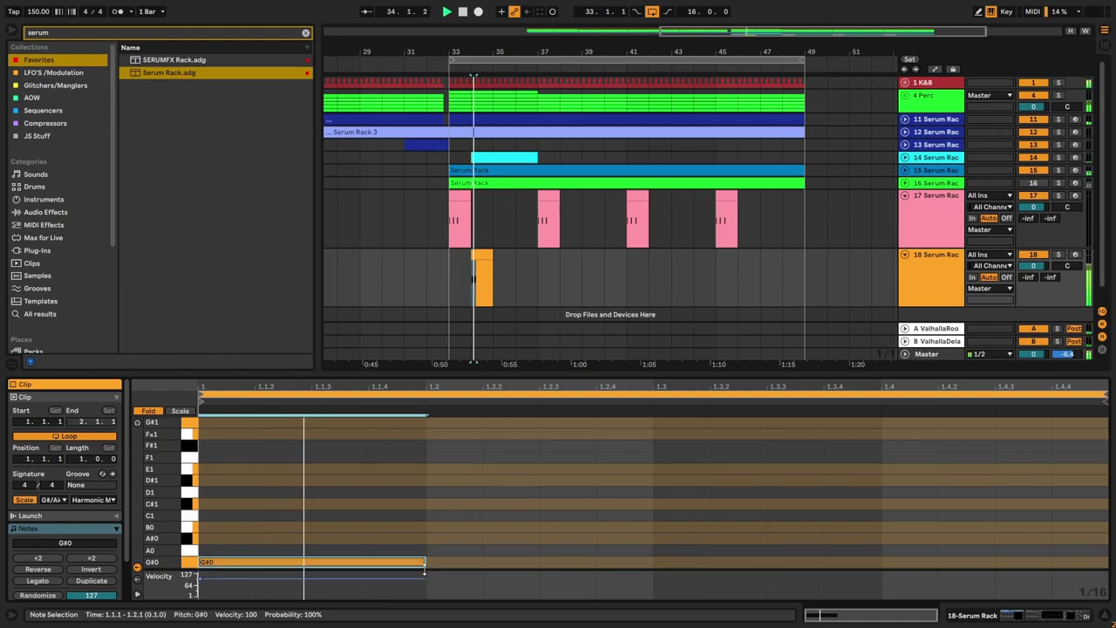
Step: Enable the gain stage rack on track 18 and lower its Utility gain to -9.44 dB during playback
click(451, 267)
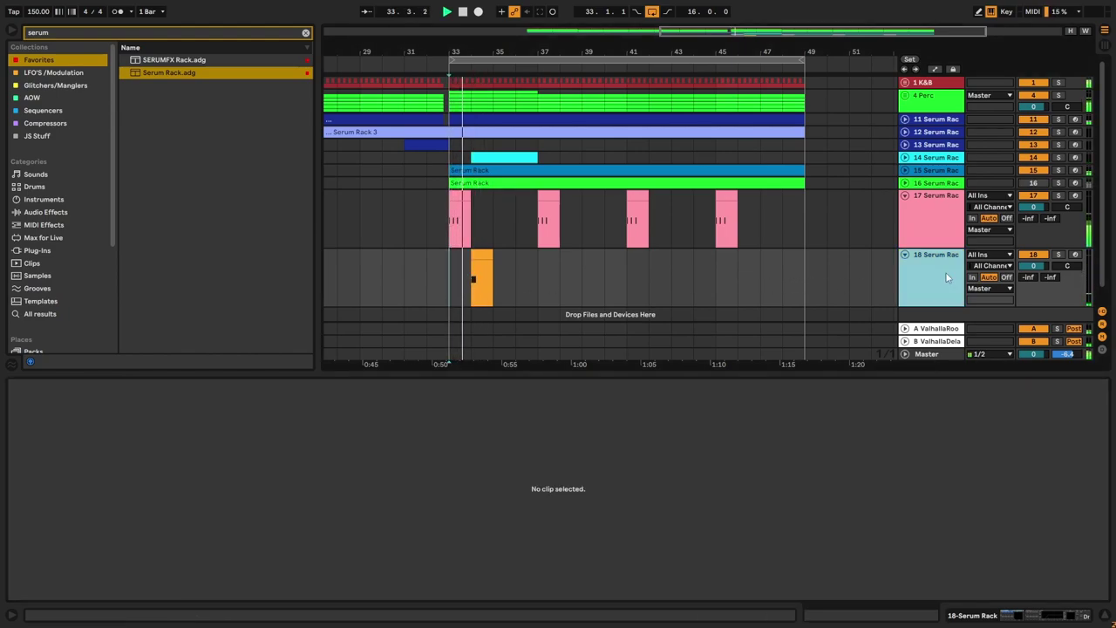
click(946, 273)
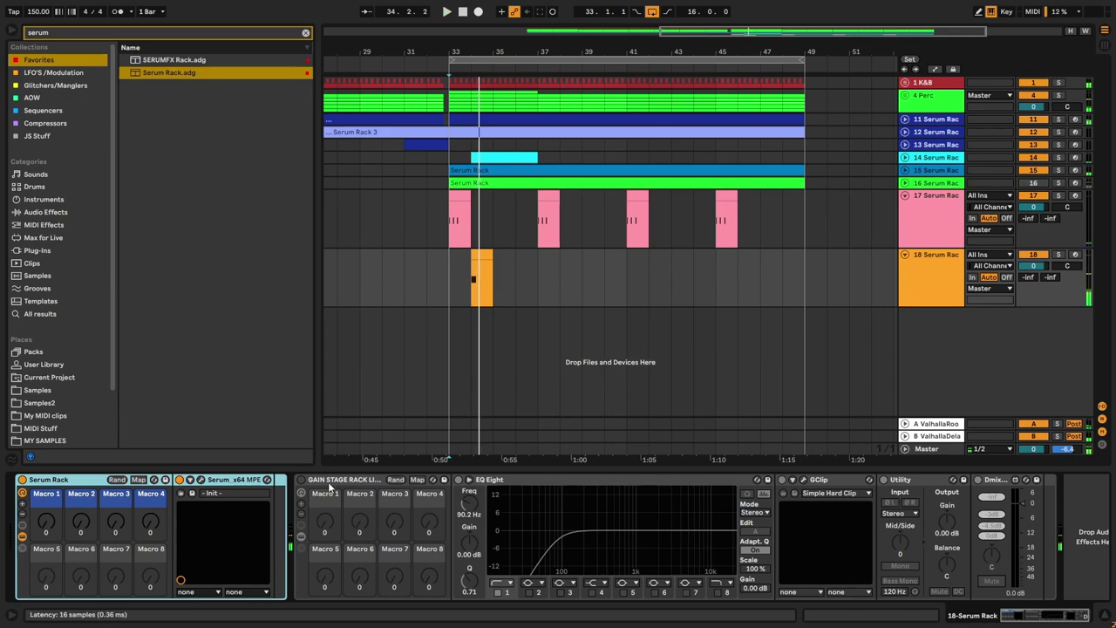
click(301, 480)
key(space)
drag(942, 530, 942, 551)
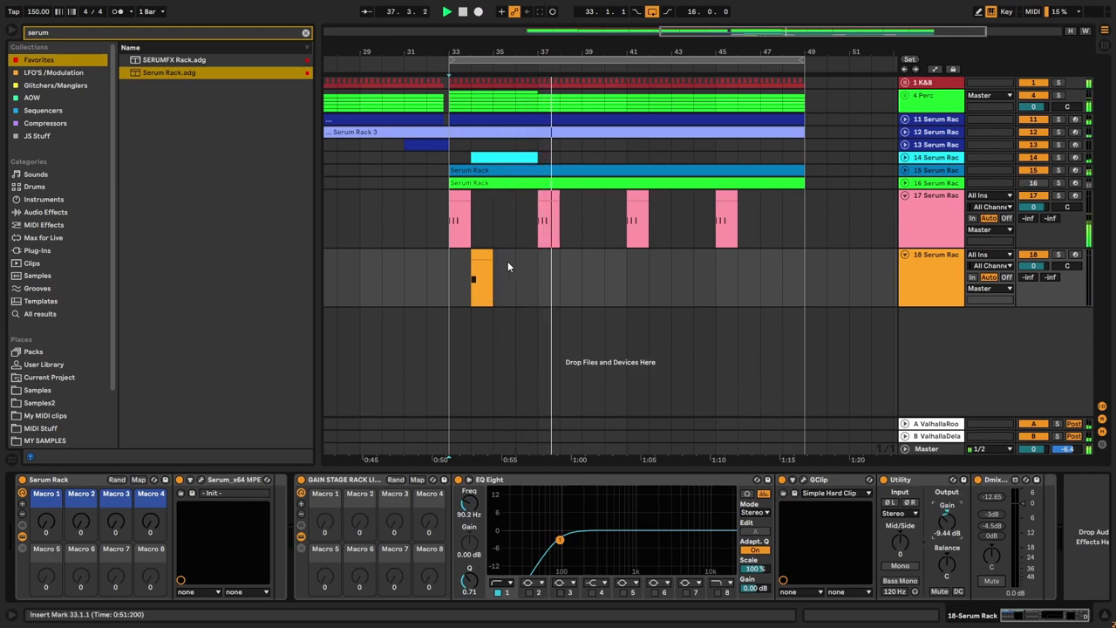
Step: Play the arrangement from bar 33 to check how track 18's bar 34 clip follows the track 17 clip
click(485, 254)
key(space)
drag(537, 271, 490, 266)
click(480, 255)
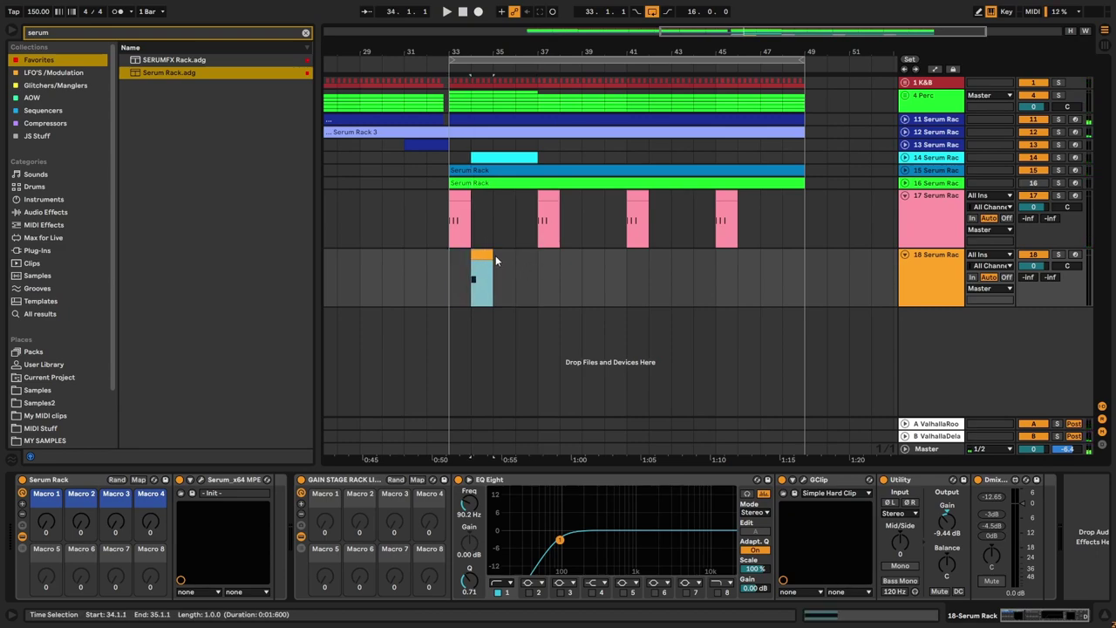
drag(586, 265, 484, 265)
key(space)
key(space)
click(451, 266)
key(space)
scroll(475, 281, up, 5)
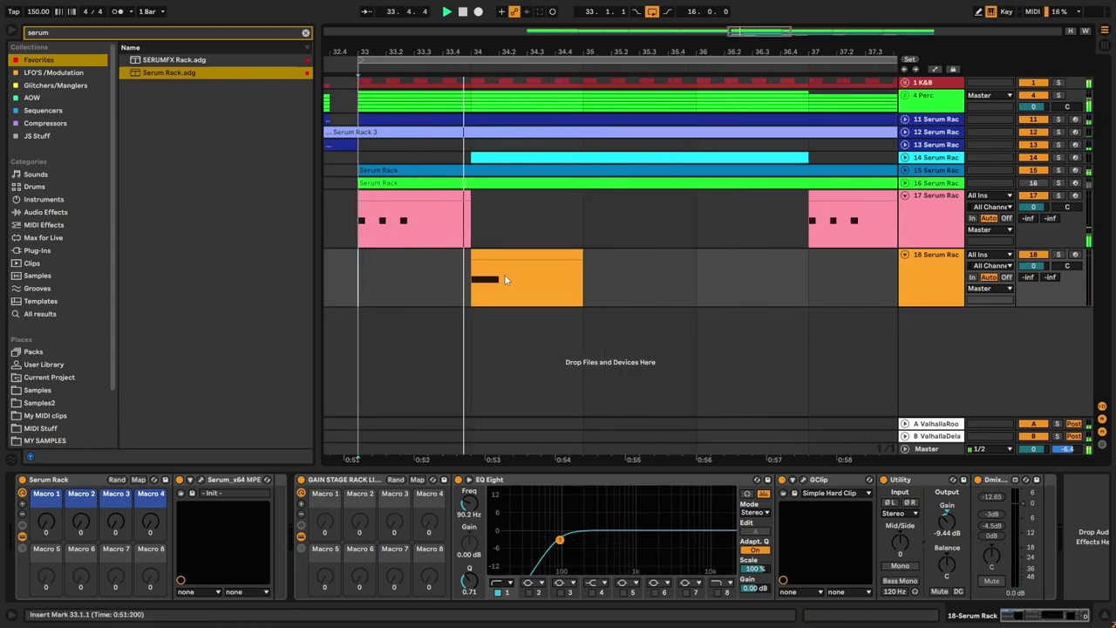
key(space)
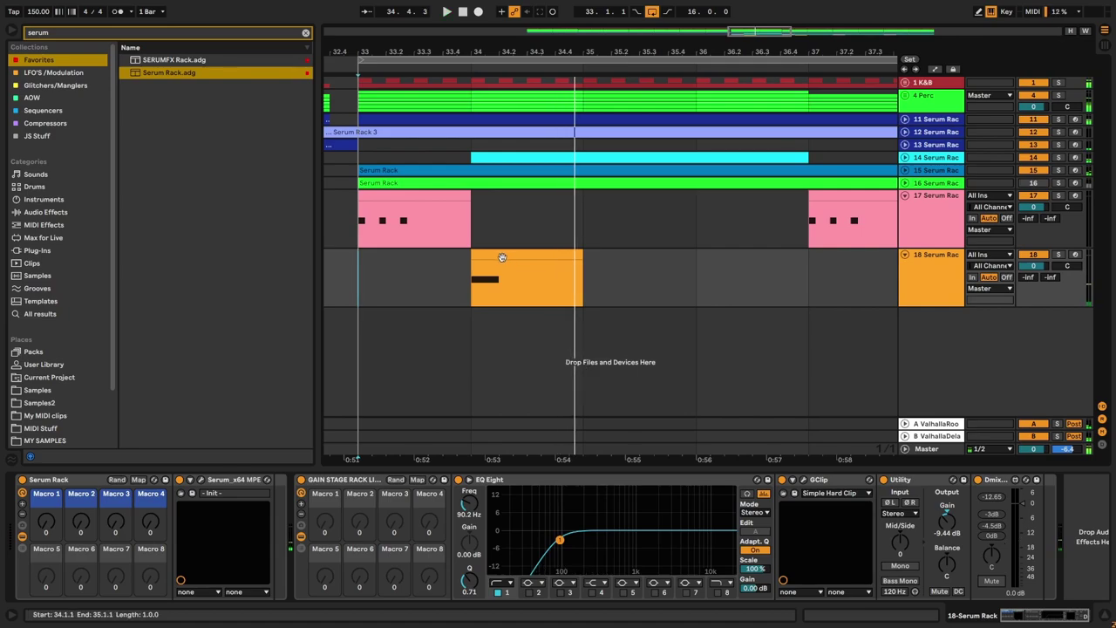
Step: Set the arrangement grid to 1/8, move track 18's clip one beat earlier to 33.4.1, and play it back
click(497, 254)
right_click(445, 279)
click(490, 551)
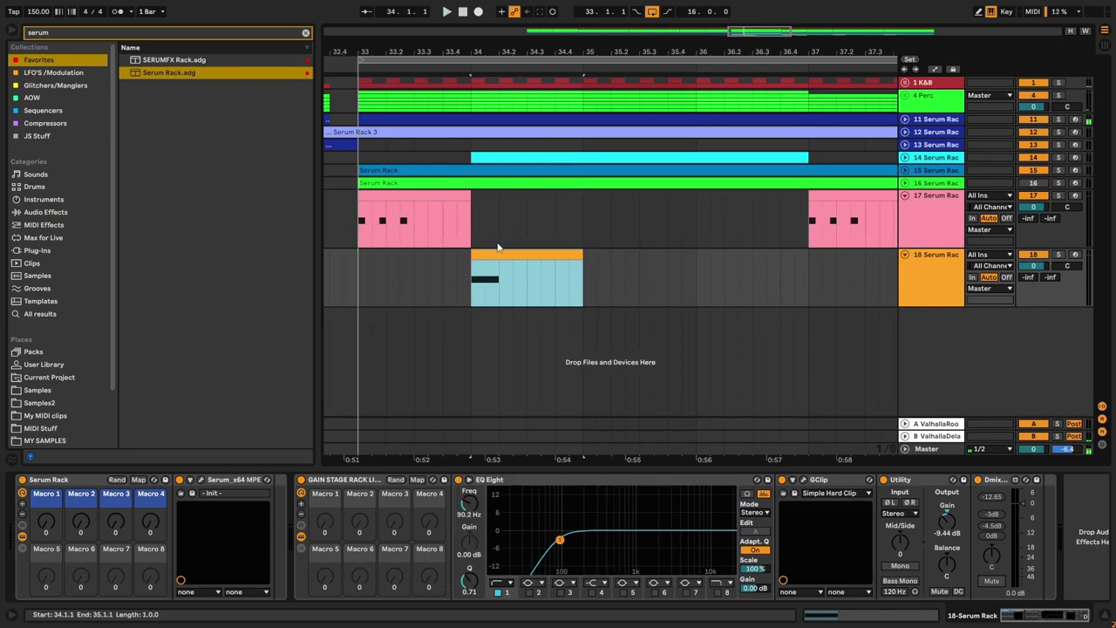
drag(495, 250, 472, 252)
click(343, 272)
key(space)
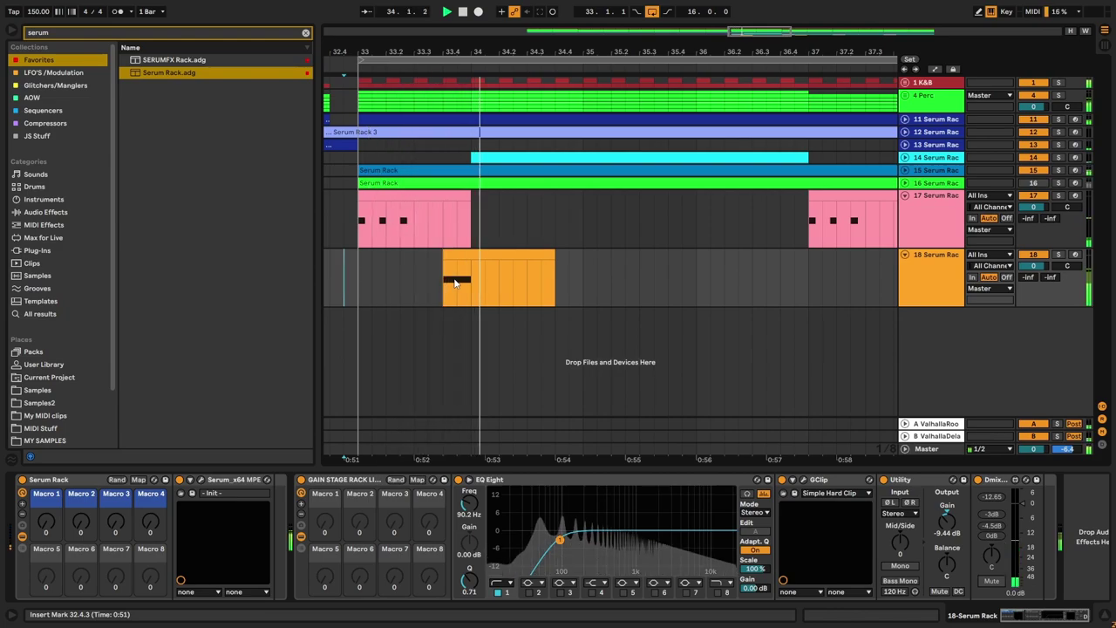
Step: Replace the one-beat G#0 note in track 18's clip with a 1/16 note at the clip's start
click(473, 278)
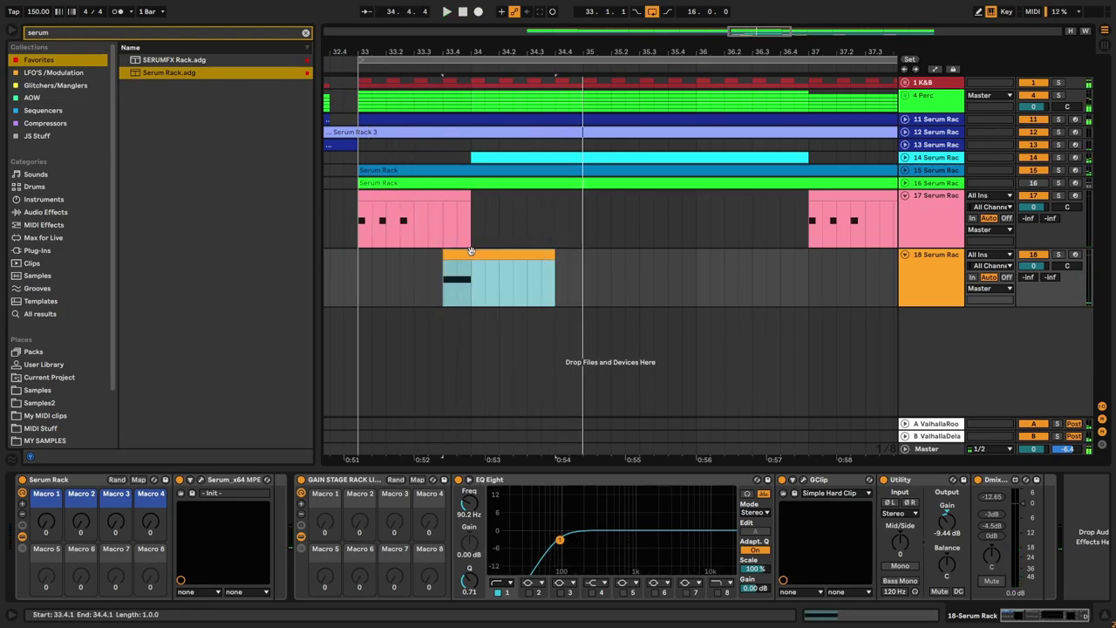
double_click(478, 282)
double_click(309, 425)
double_click(278, 428)
click(228, 428)
double_click(265, 428)
double_click(239, 427)
key(space)
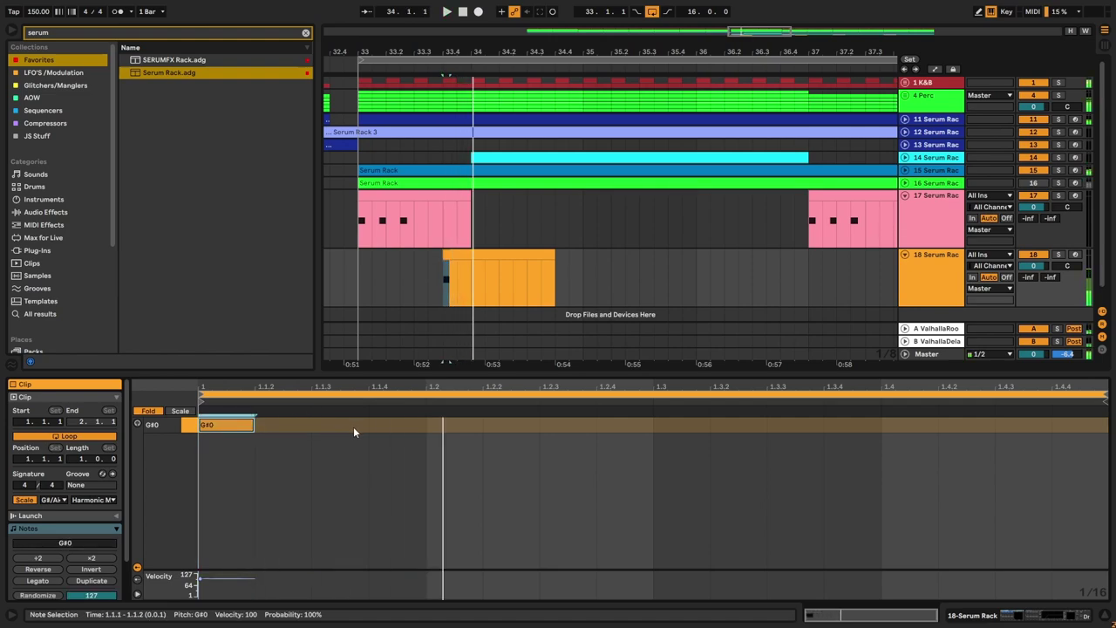
Step: Add a second 1/16 G#0 note at 1.1.4 in track 18's clip and play from bar 33
double_click(356, 427)
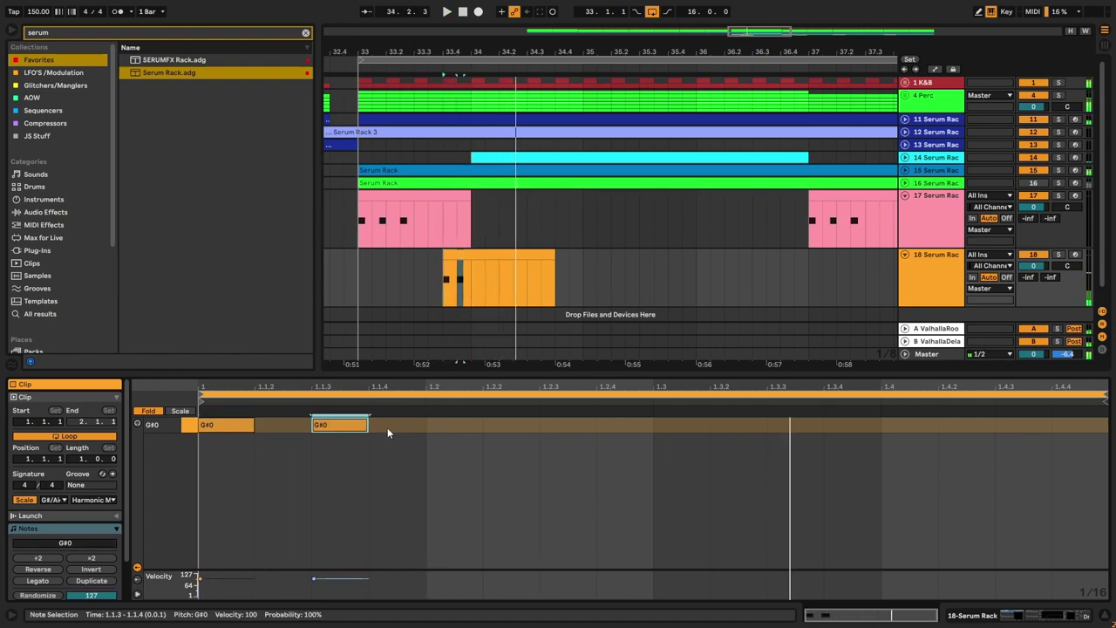
click(361, 280)
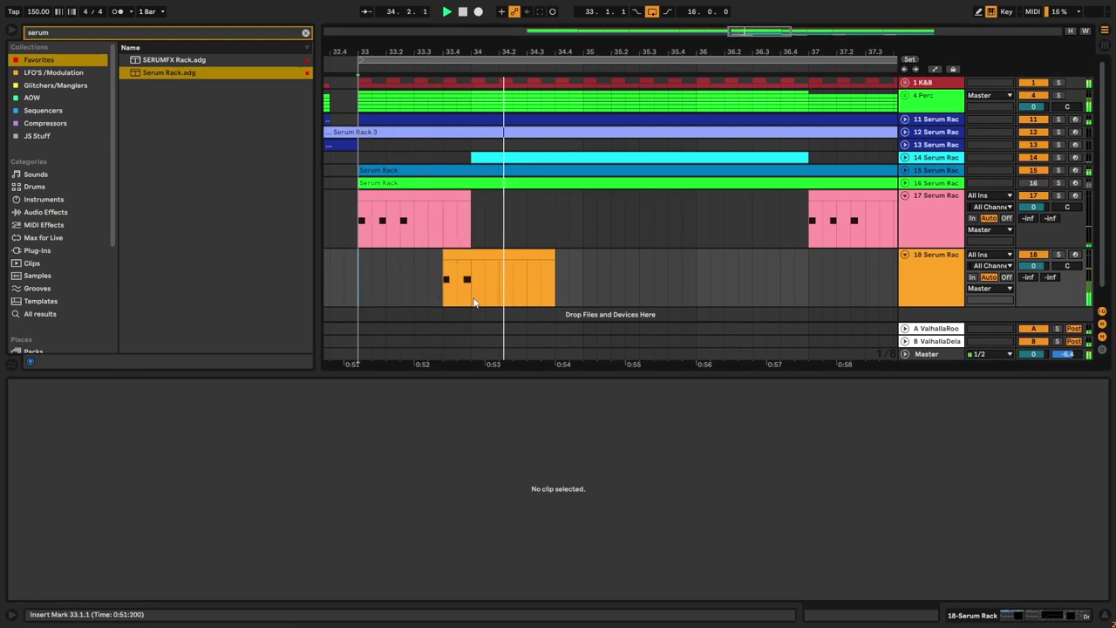
key(space)
double_click(477, 255)
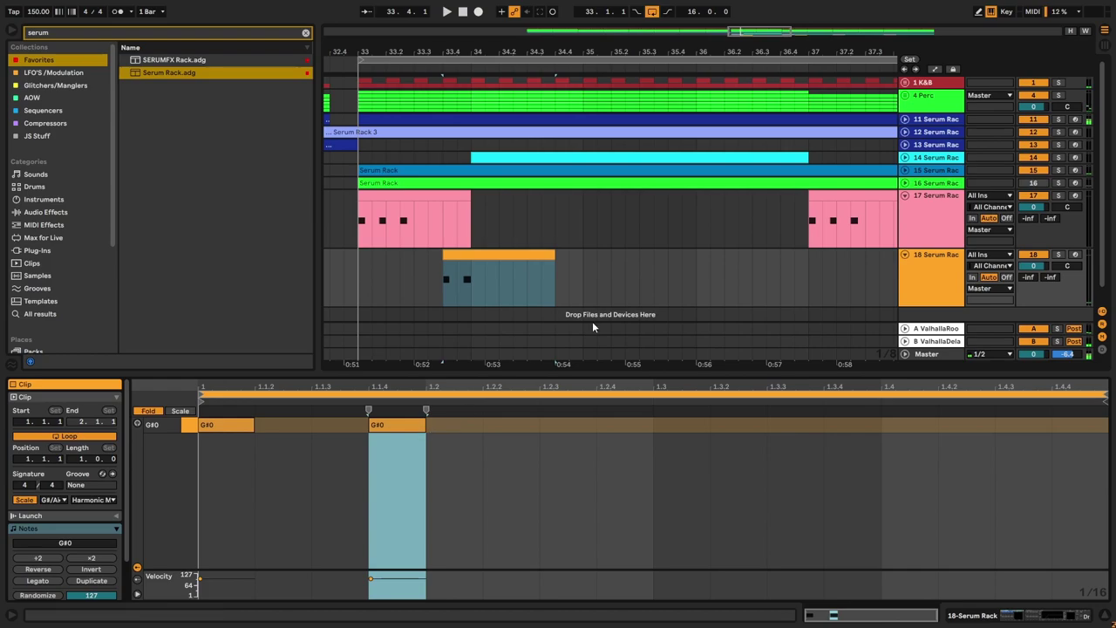
Step: Load the FM Tone 02 wavetable from PsyTables V4's FM folder into Oscillator A of track 18's Serum
click(941, 276)
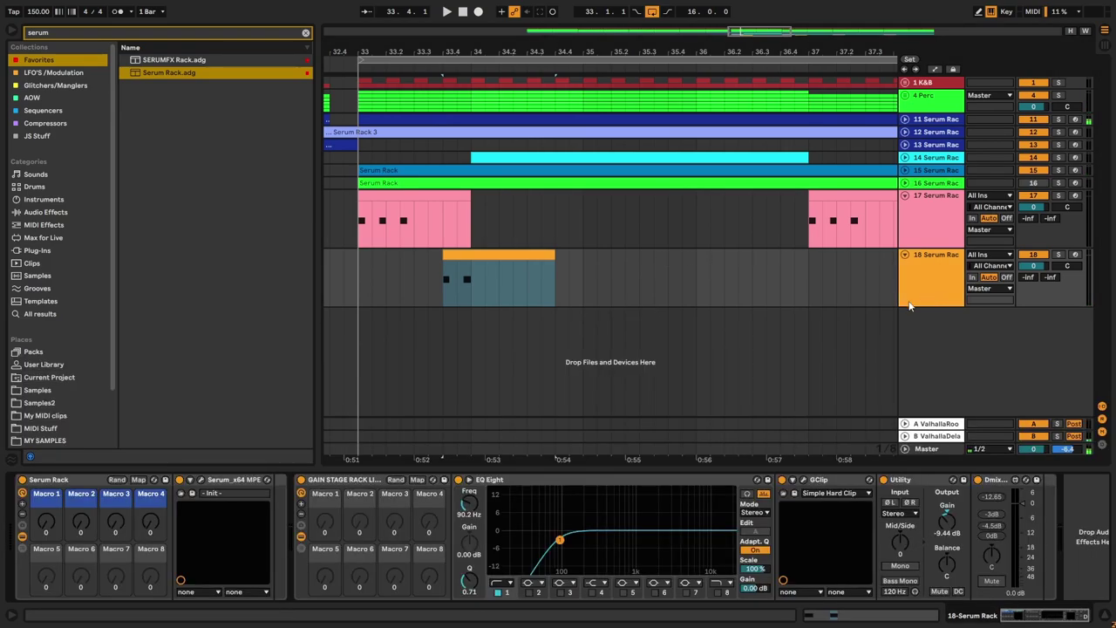
click(201, 480)
click(532, 217)
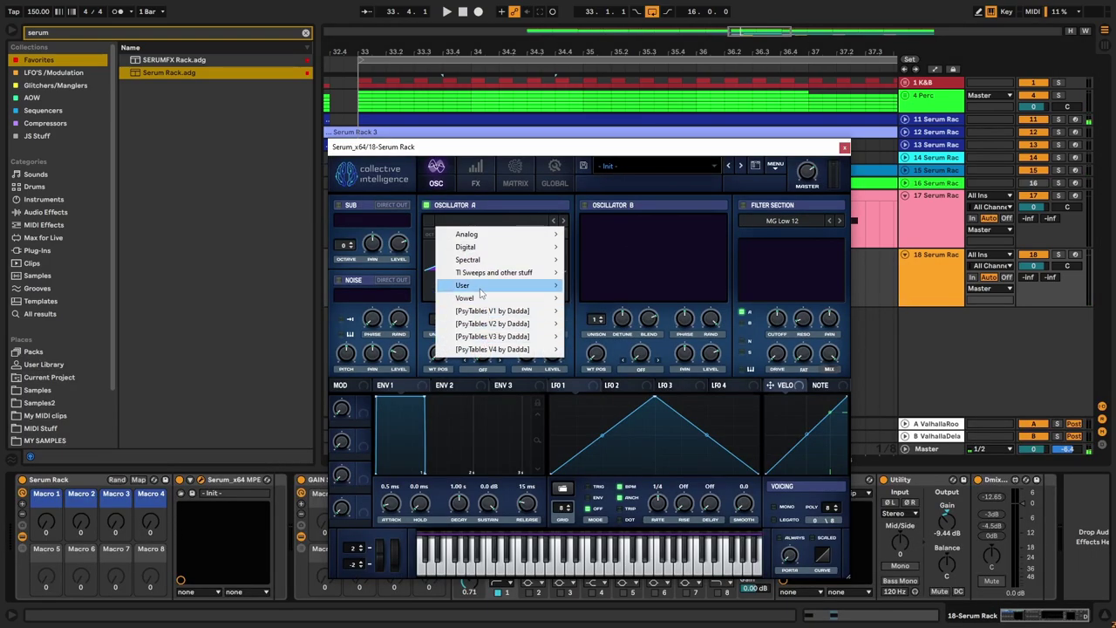
mouse_move(484, 348)
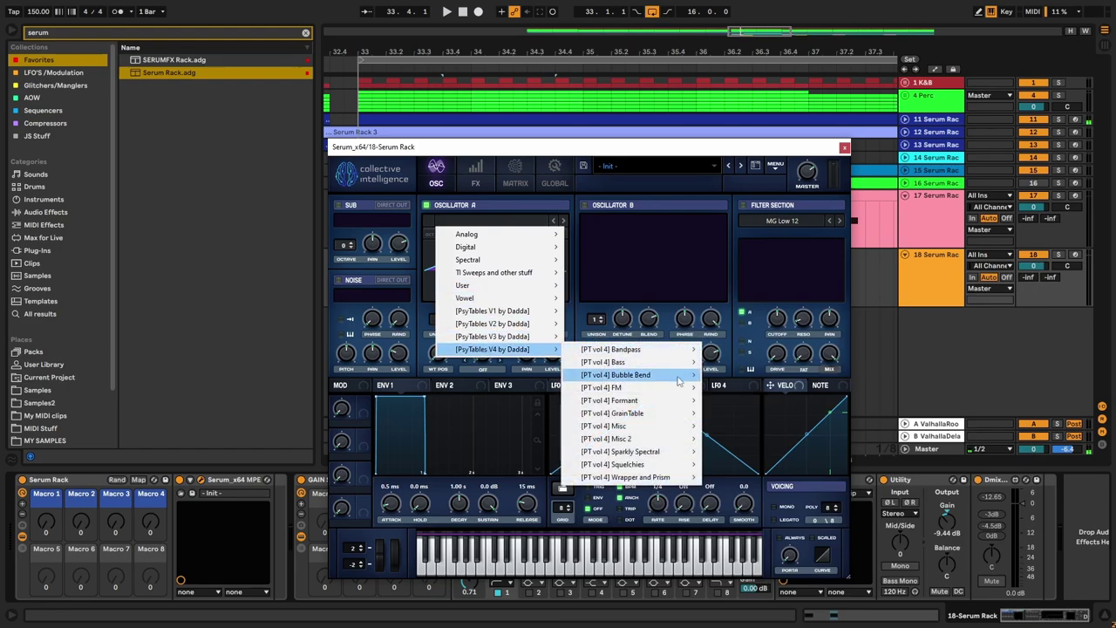
mouse_move(653, 387)
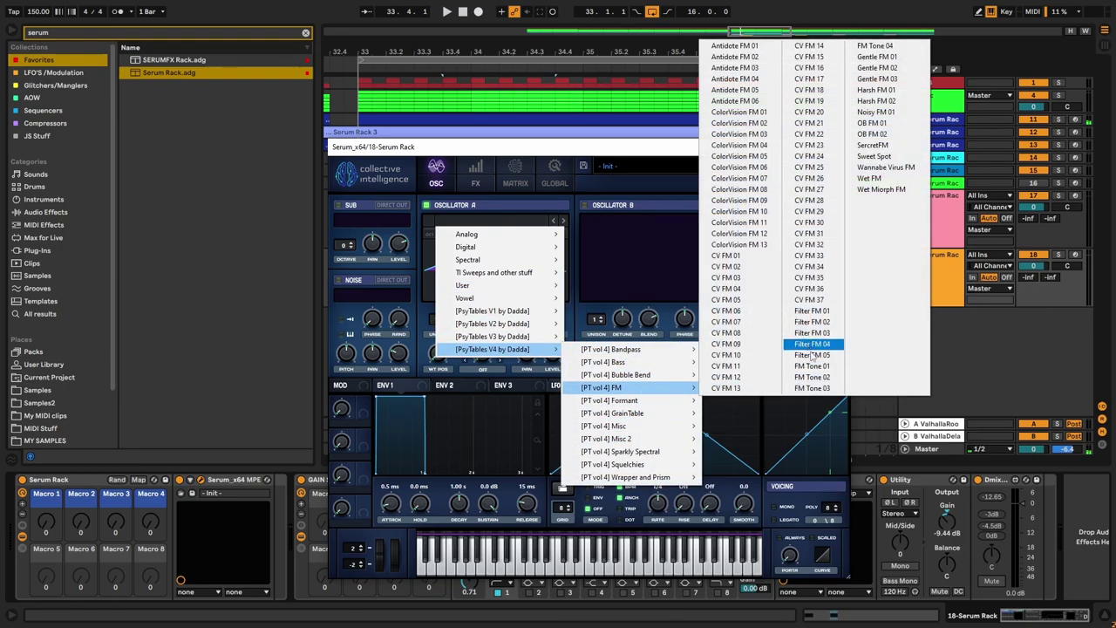
click(810, 376)
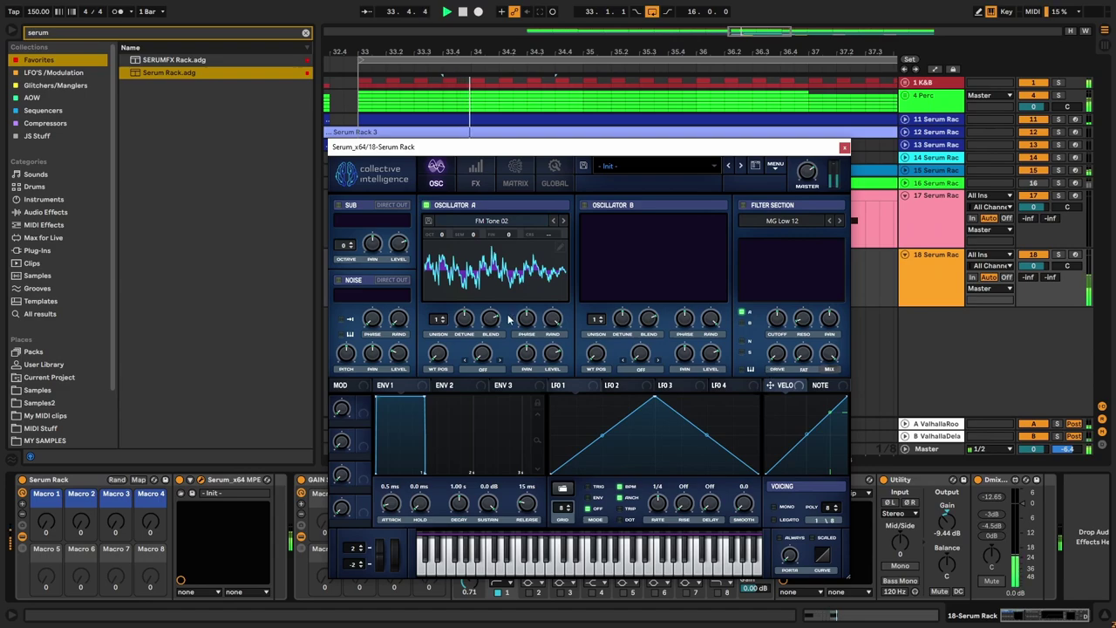
key(space)
Step: Move the Serum window clear of track 18's clip and play the arrangement from around bar 33
drag(490, 148, 771, 186)
click(375, 279)
key(space)
click(343, 279)
key(space)
Step: Lengthen the first G#0 note in track 18's clip to end at 1.1.3 and play from bar 33
double_click(480, 253)
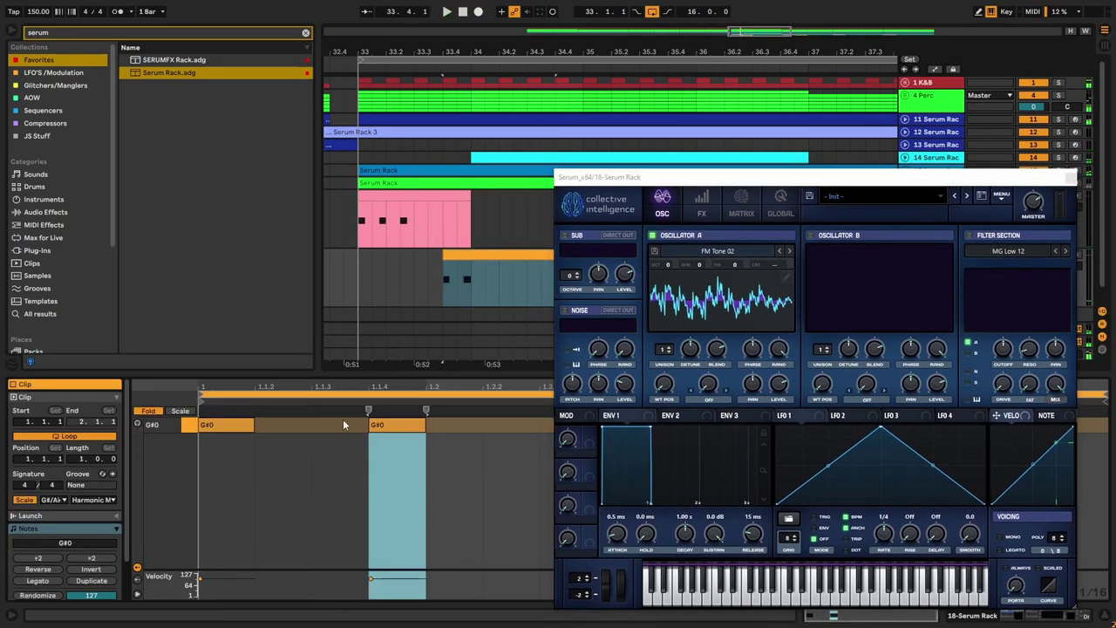
key(space)
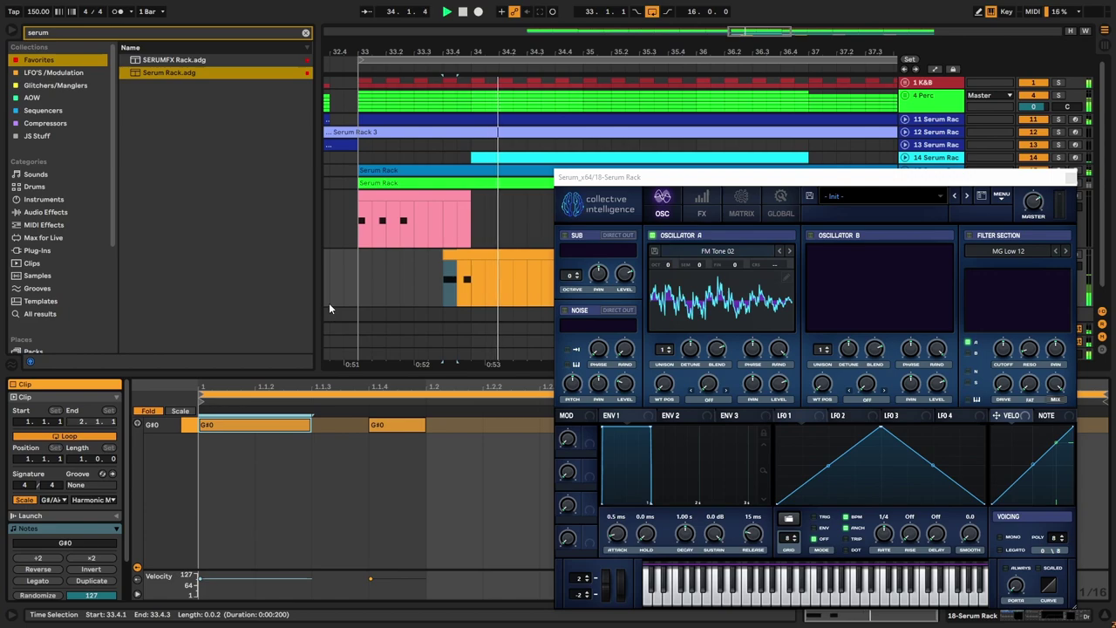
click(355, 304)
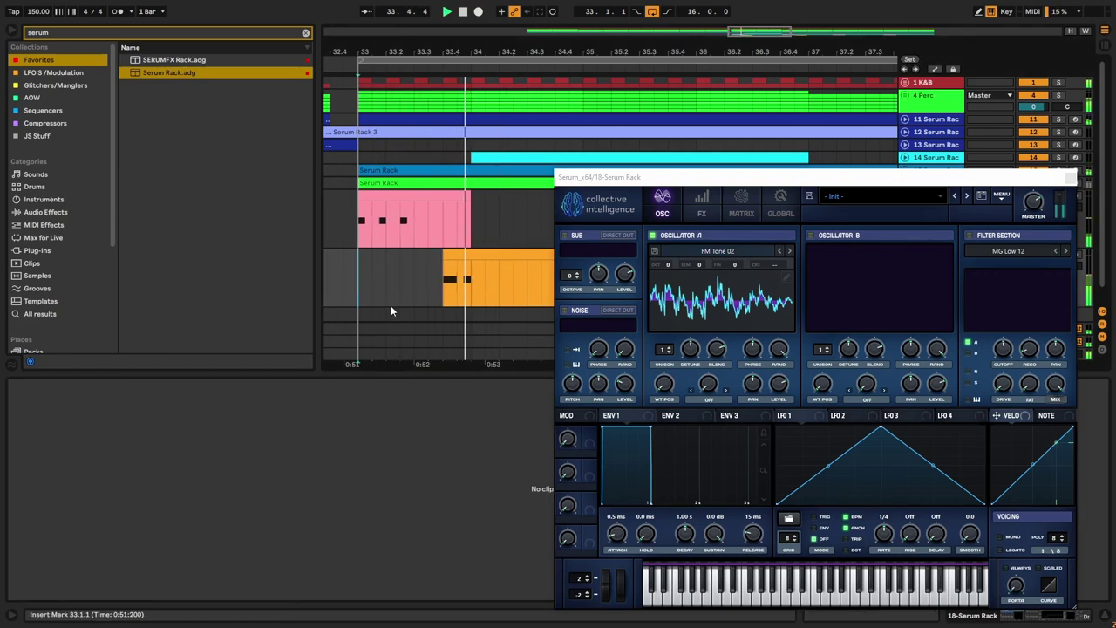
Step: Copy track 18's edited clip to bar 38, replacing any earlier copy there
click(654, 179)
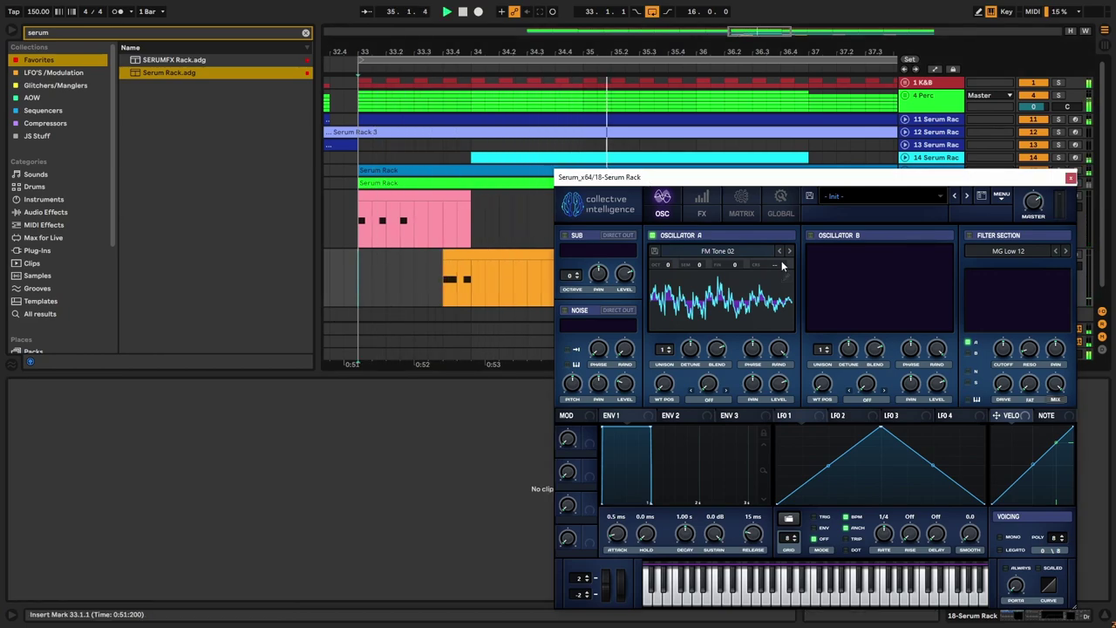
drag(653, 183, 902, 213)
scroll(565, 292, down, 5)
scroll(573, 282, up, 2)
click(529, 256)
click(526, 256)
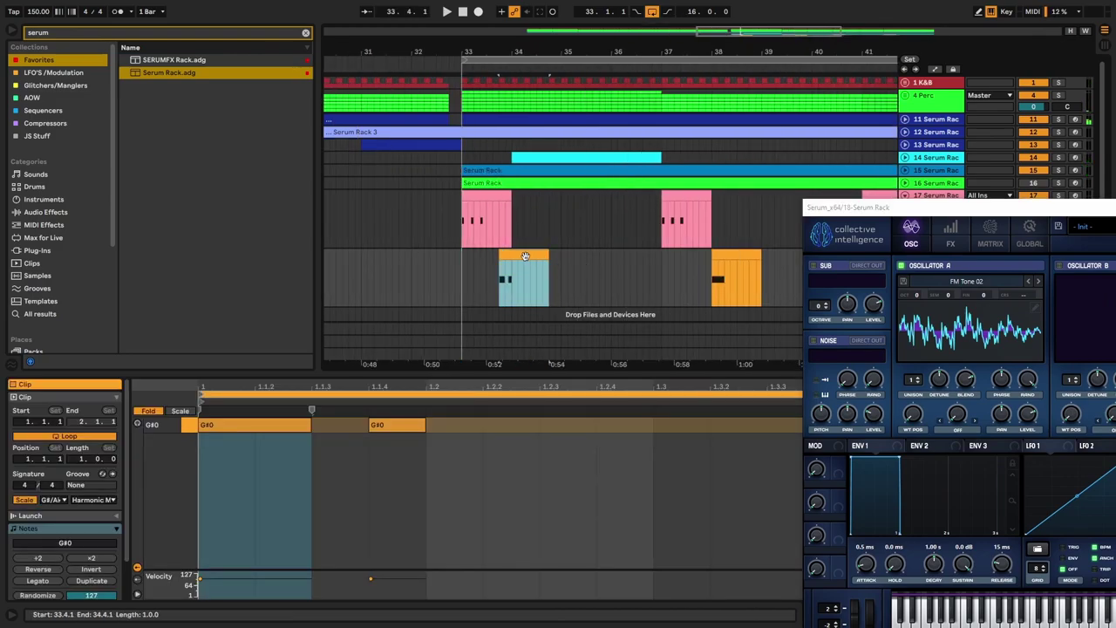
click(731, 270)
Step: Play both track 18 clips from bar 33 and close track 18's Serum window
click(465, 271)
key(space)
drag(922, 210, 407, 174)
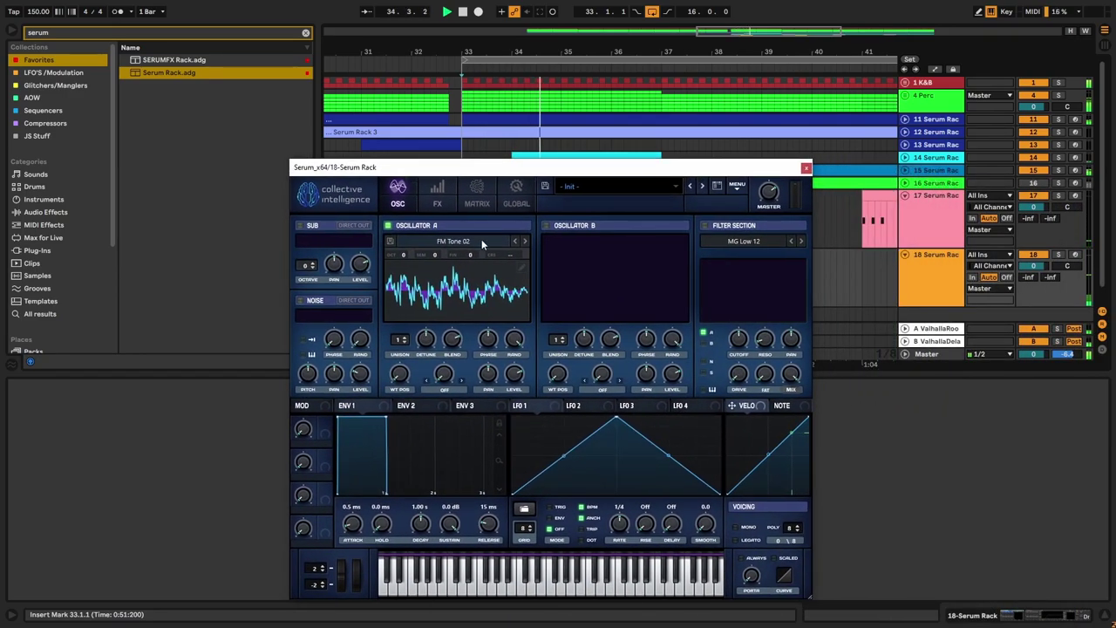
click(807, 169)
Step: Add a 1/16 G#0 note at 1.2.2 and a 1/8 G#0 note at 1.2.4 to track 18's first clip
click(516, 251)
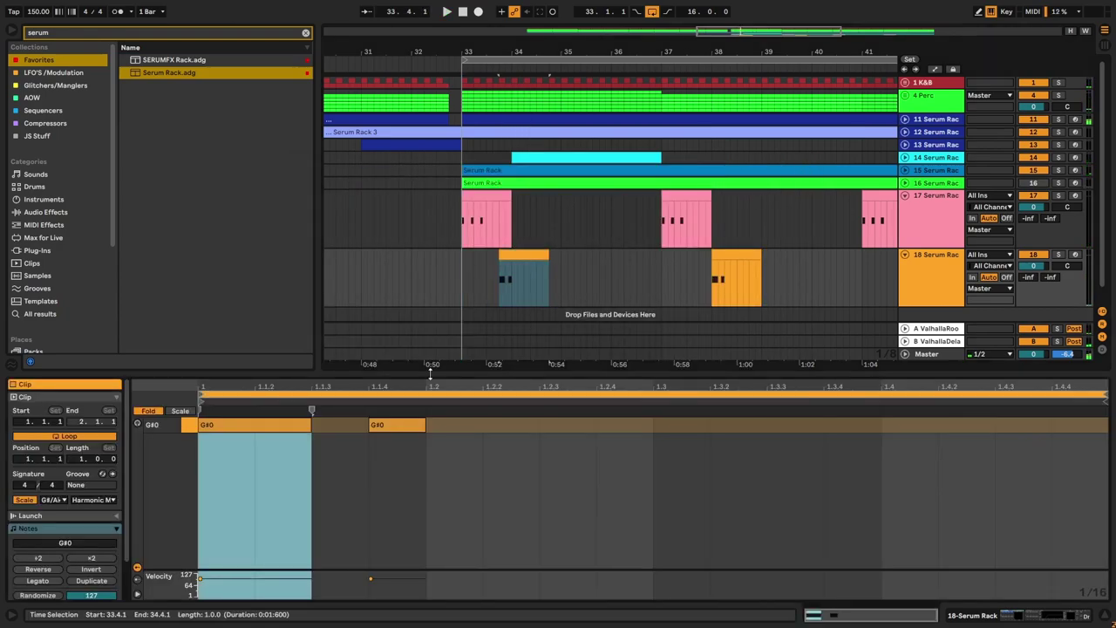
double_click(492, 425)
key(space)
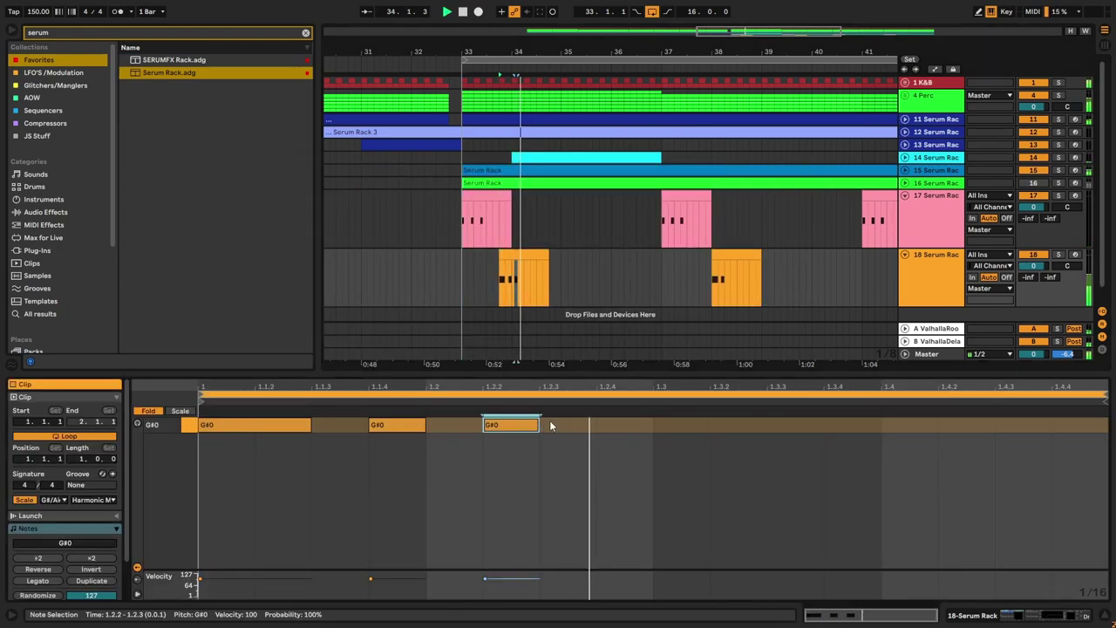
click(601, 424)
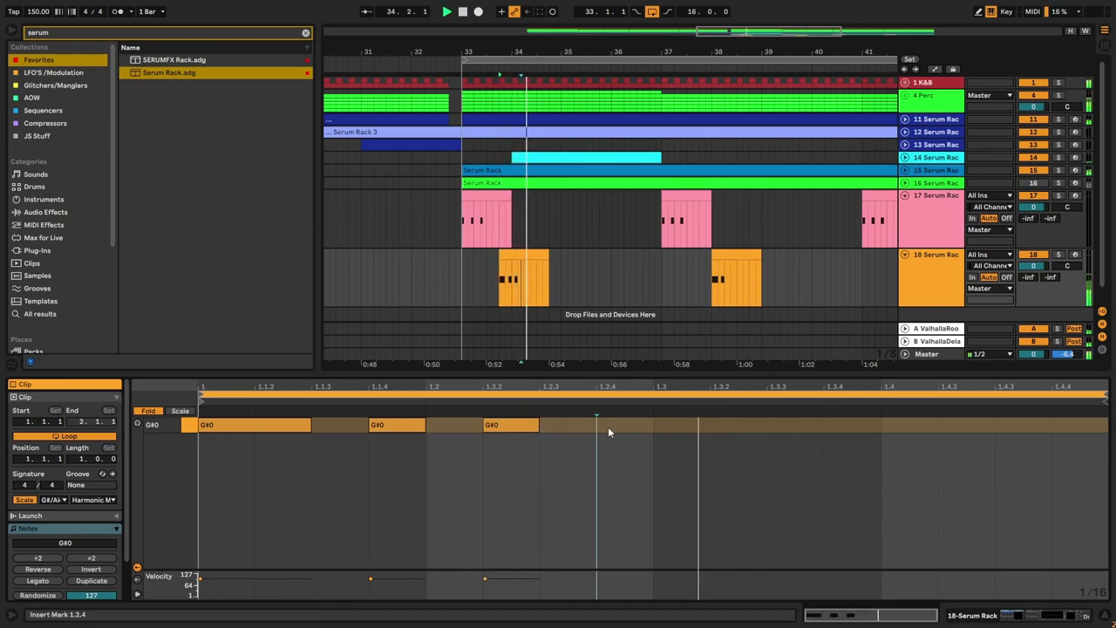
double_click(608, 426)
drag(656, 424, 716, 424)
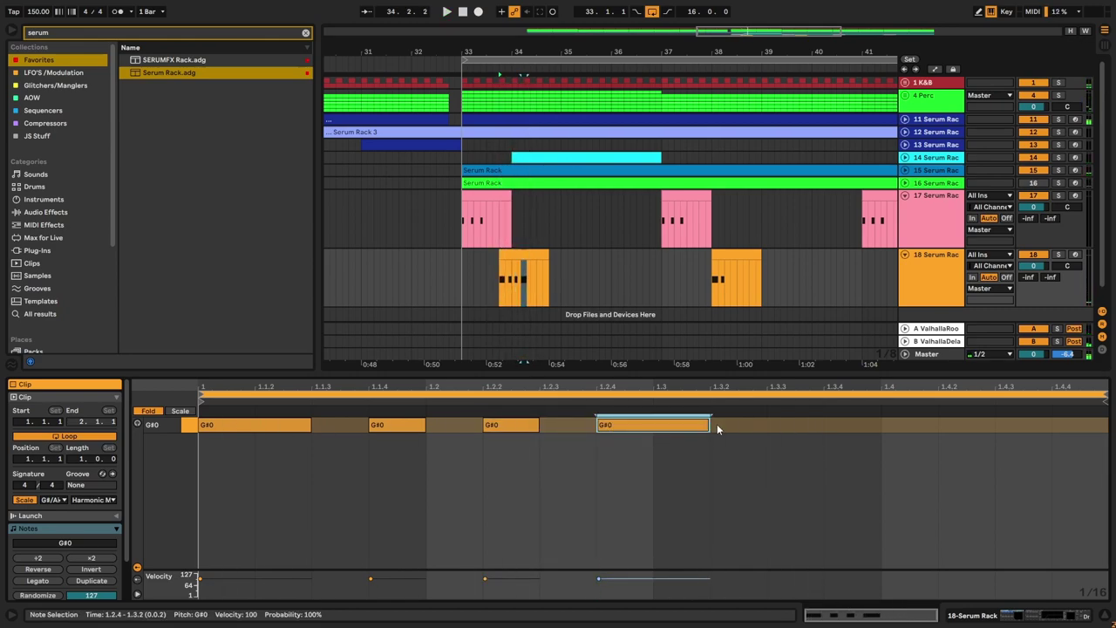
click(644, 285)
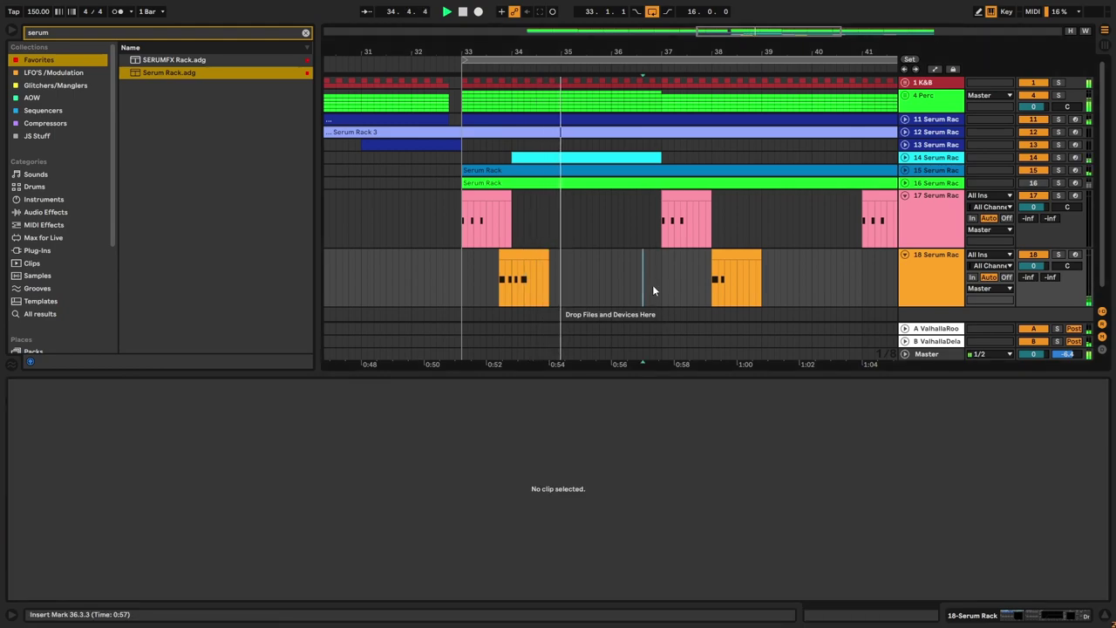
Step: Copy the updated clip over track 18's bar 38 clip and duplicate the track's bars 33 to 41 up to bar 49
drag(515, 253, 724, 267)
scroll(683, 277, down, 4)
scroll(766, 282, up, 2)
drag(656, 284, 477, 292)
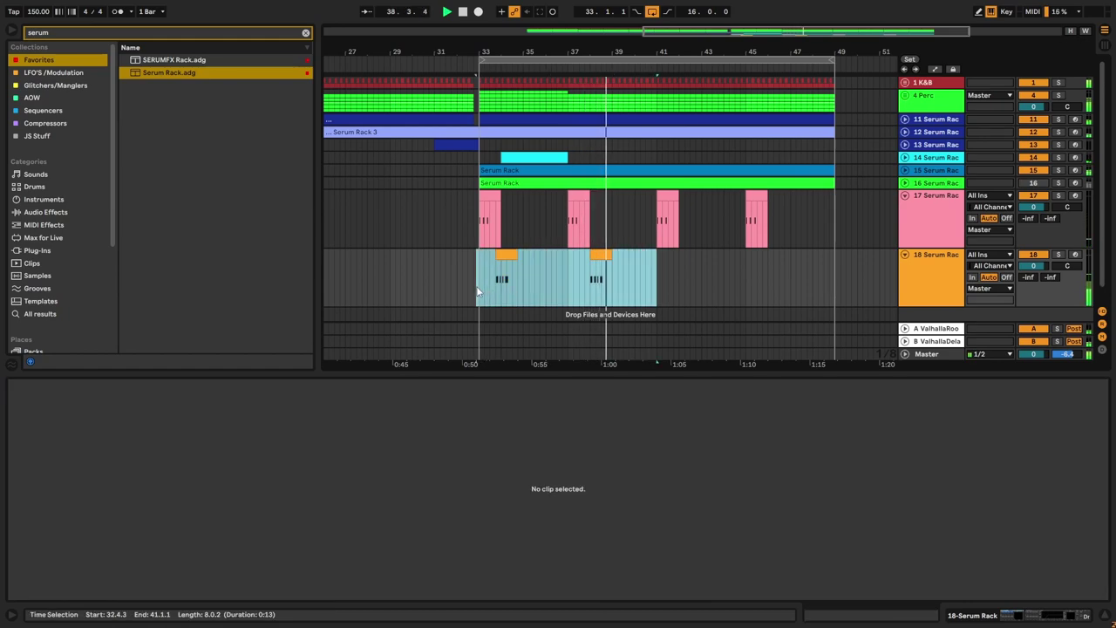
key(ctrl+d)
Step: Insert a new MIDI track below track 18 and load Serum Rack.adg with its Serum window open
click(903, 261)
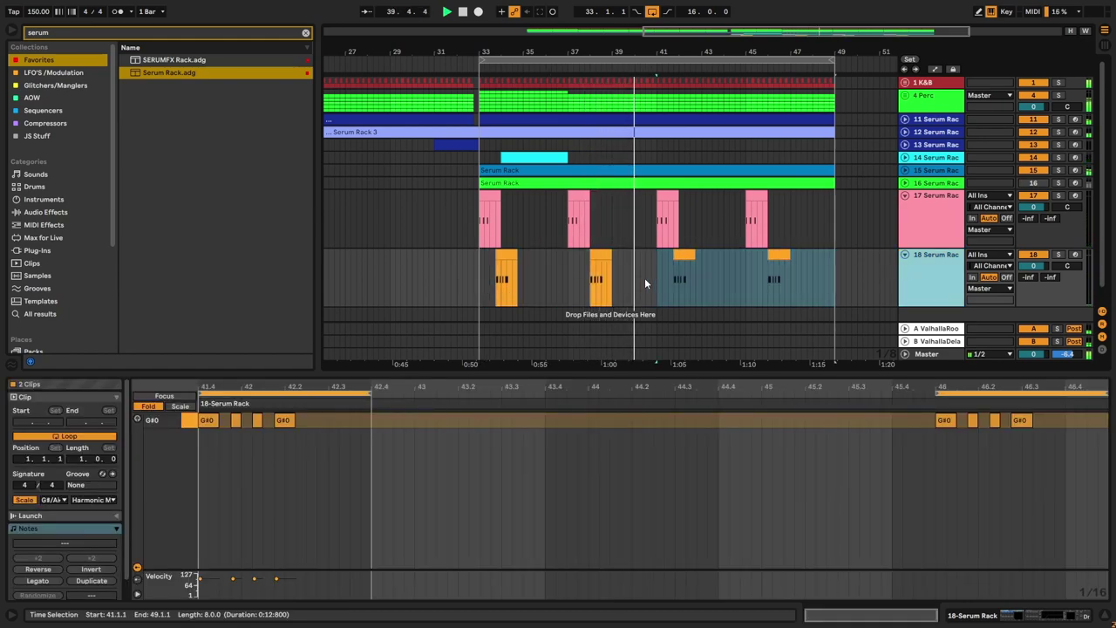
scroll(647, 281, down, 1)
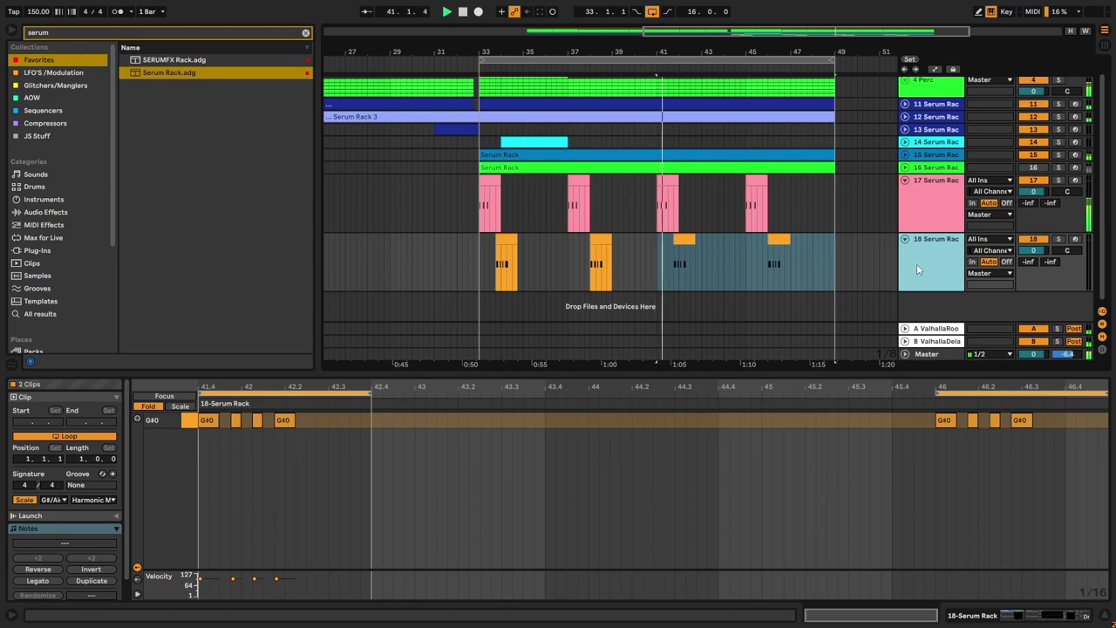
right_click(917, 302)
click(940, 316)
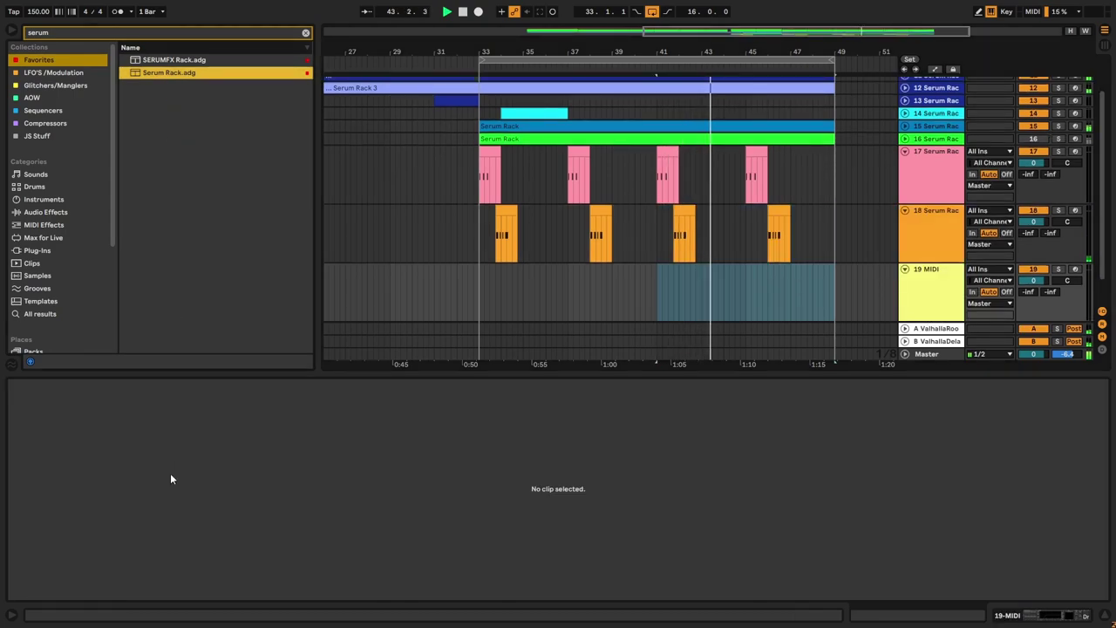
double_click(911, 291)
drag(150, 73, 33, 529)
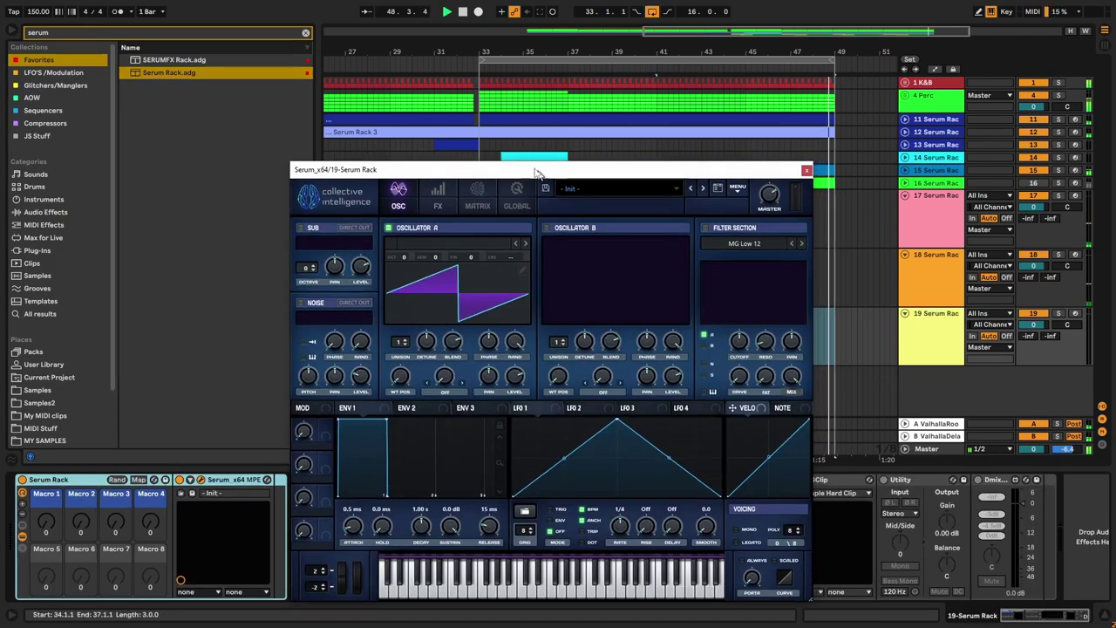
drag(539, 174, 698, 262)
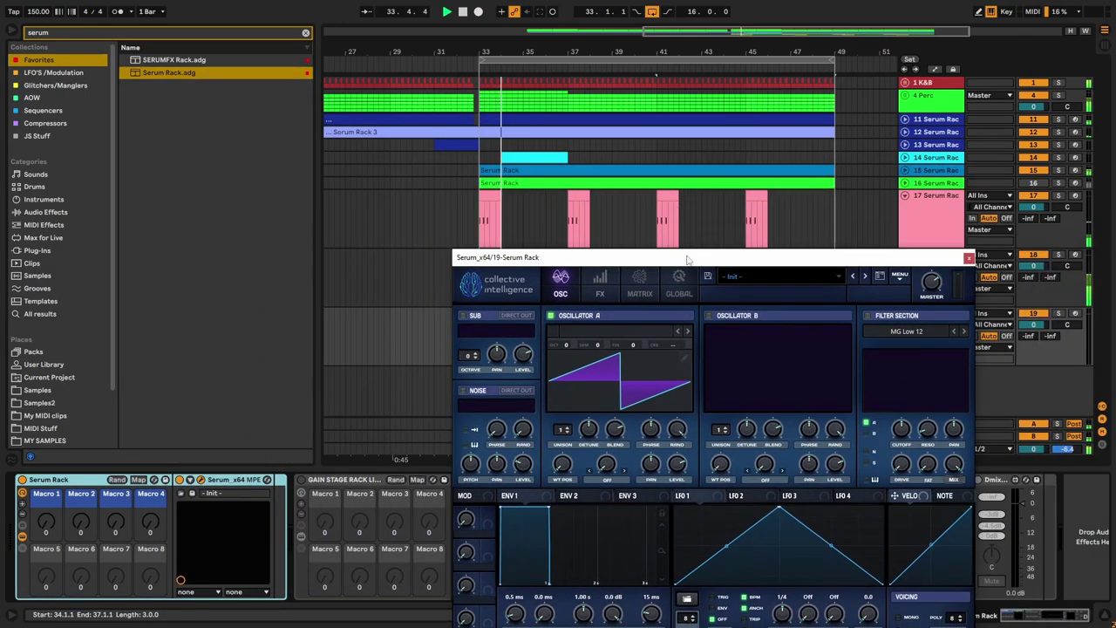
drag(551, 259, 766, 265)
Step: Try shortening track 18's first clip to end at 34.3.1, and undo the change
scroll(545, 342, up, 3)
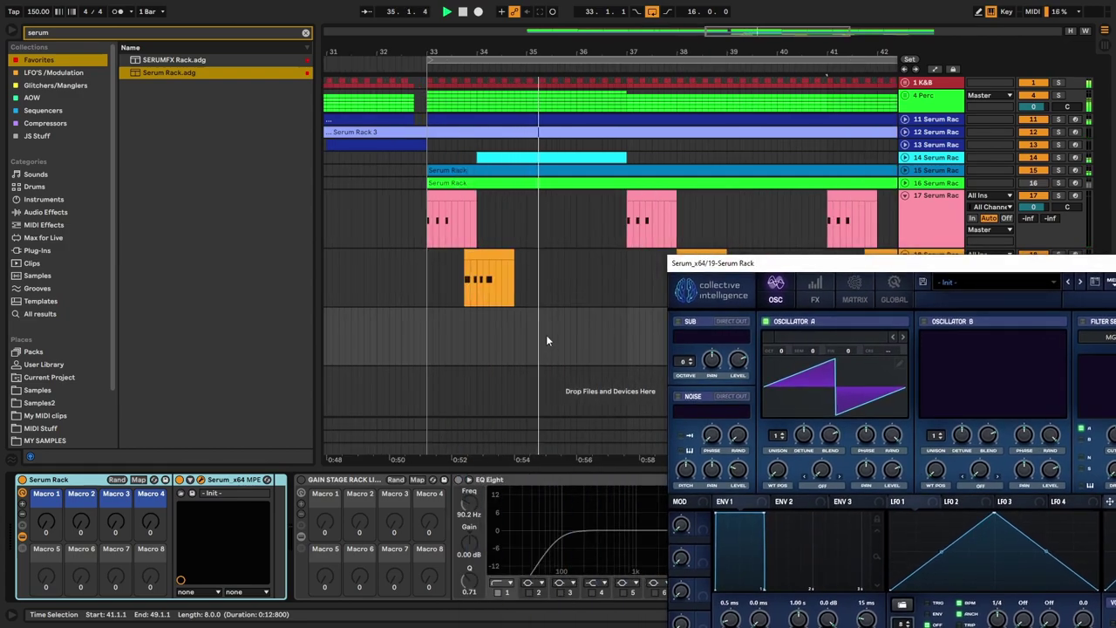
click(503, 256)
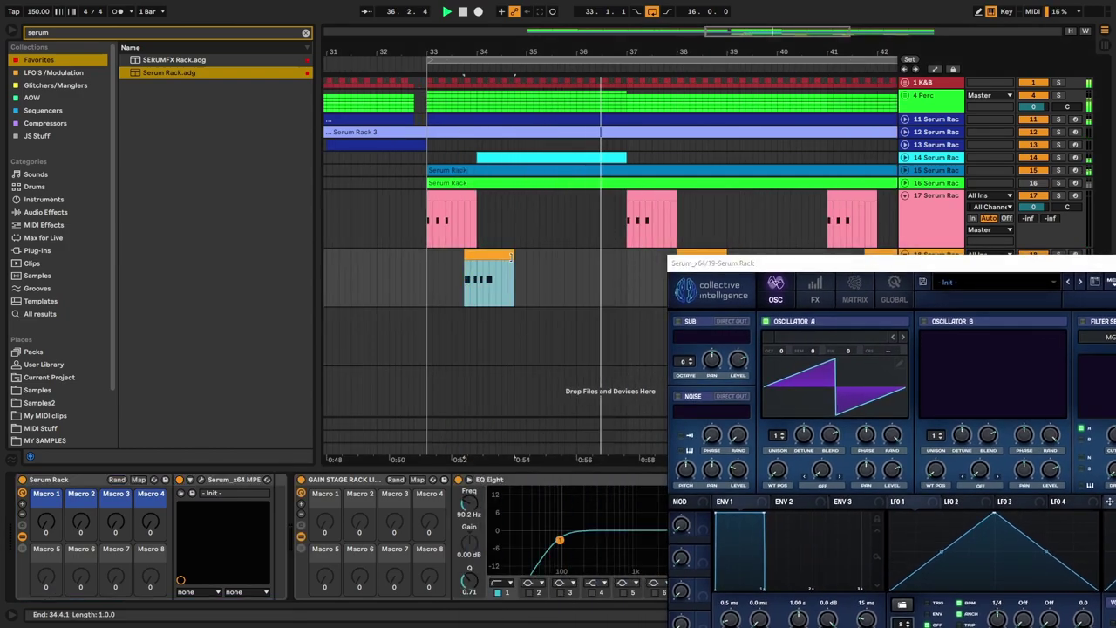
mouse_move(503, 255)
mouse_down()
mouse_move(491, 256)
mouse_move(501, 255)
mouse_up()
key(space)
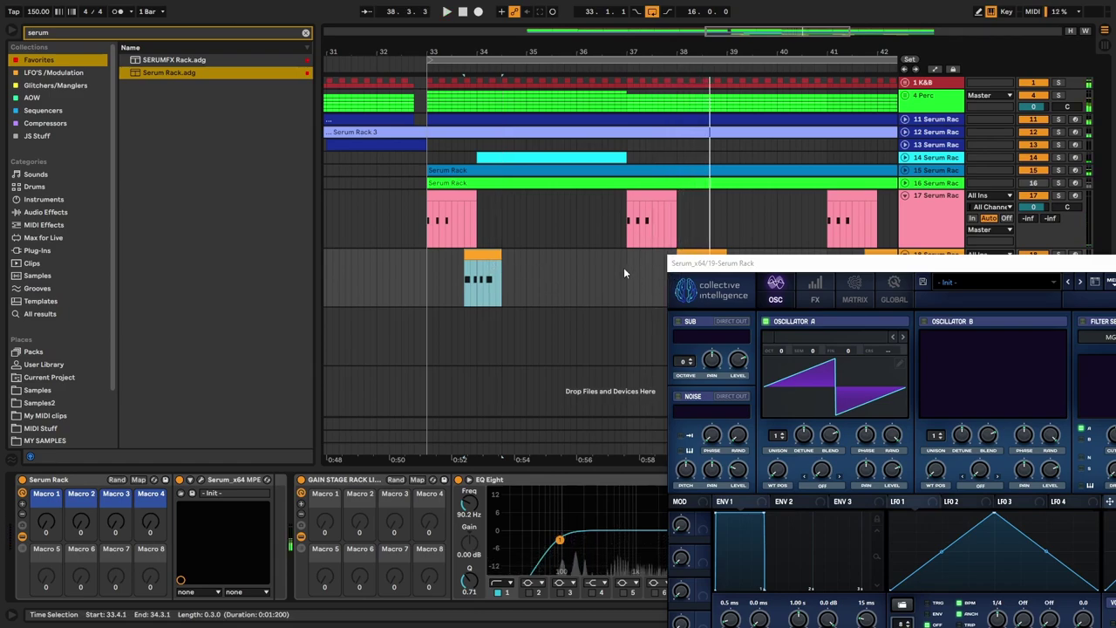
key(ctrl+z)
Step: Copy track 18's first clip to track 19 and position the copy to start at 34.3.1
drag(702, 271, 635, 259)
key(space)
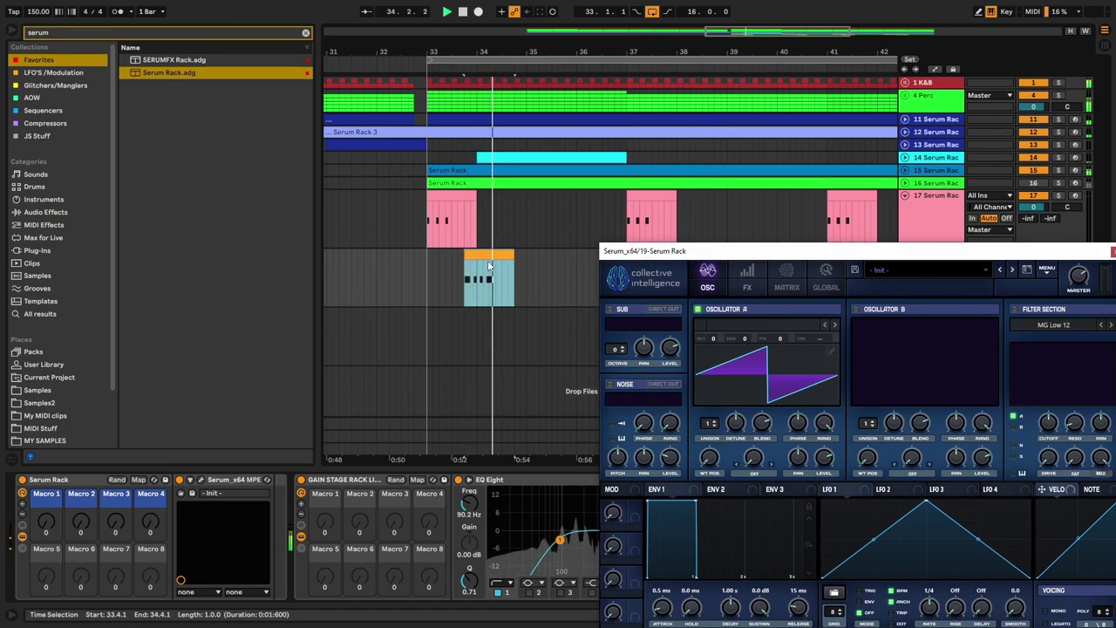
drag(486, 266, 521, 333)
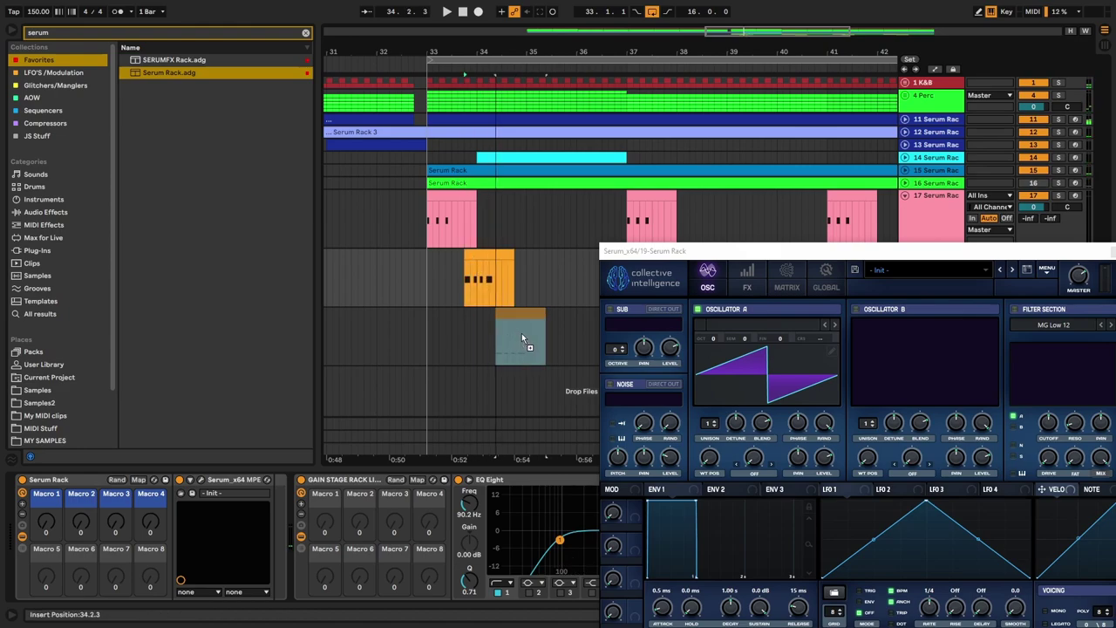
scroll(514, 335, up, 4)
key(space)
click(504, 316)
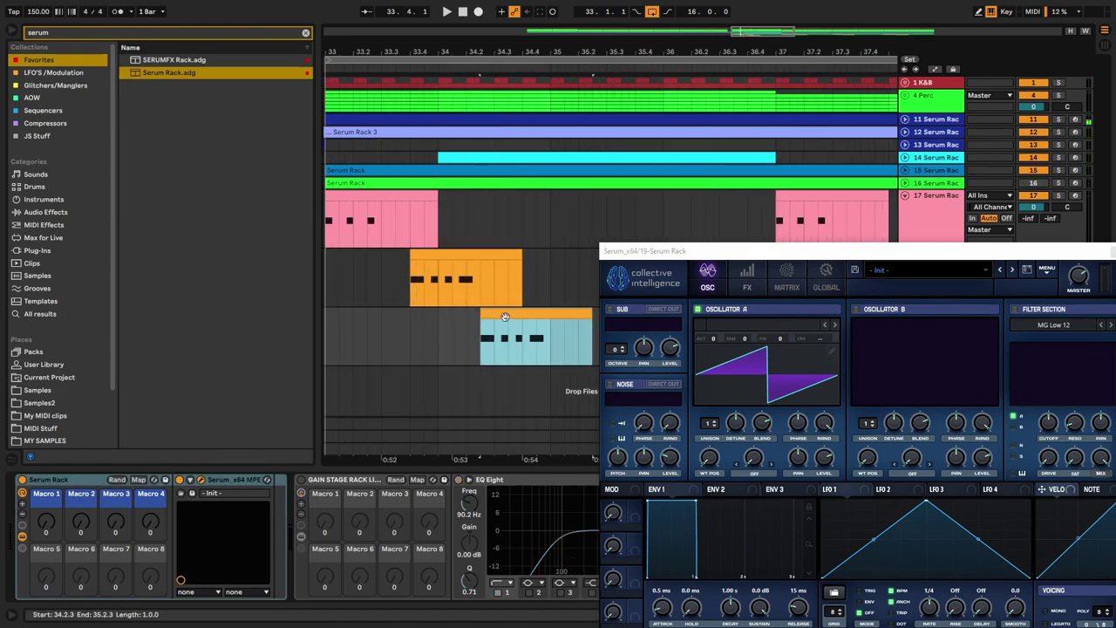
drag(494, 313, 512, 317)
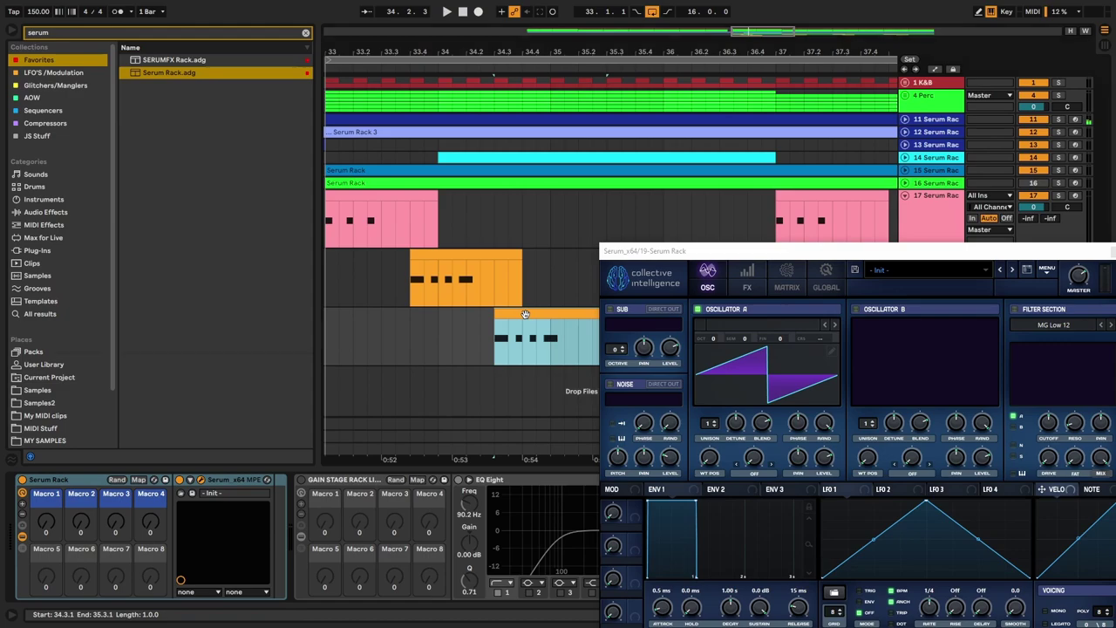
Step: Close track 19's Serum window and delete all notes from its copied clip
double_click(526, 313)
drag(757, 254, 224, 117)
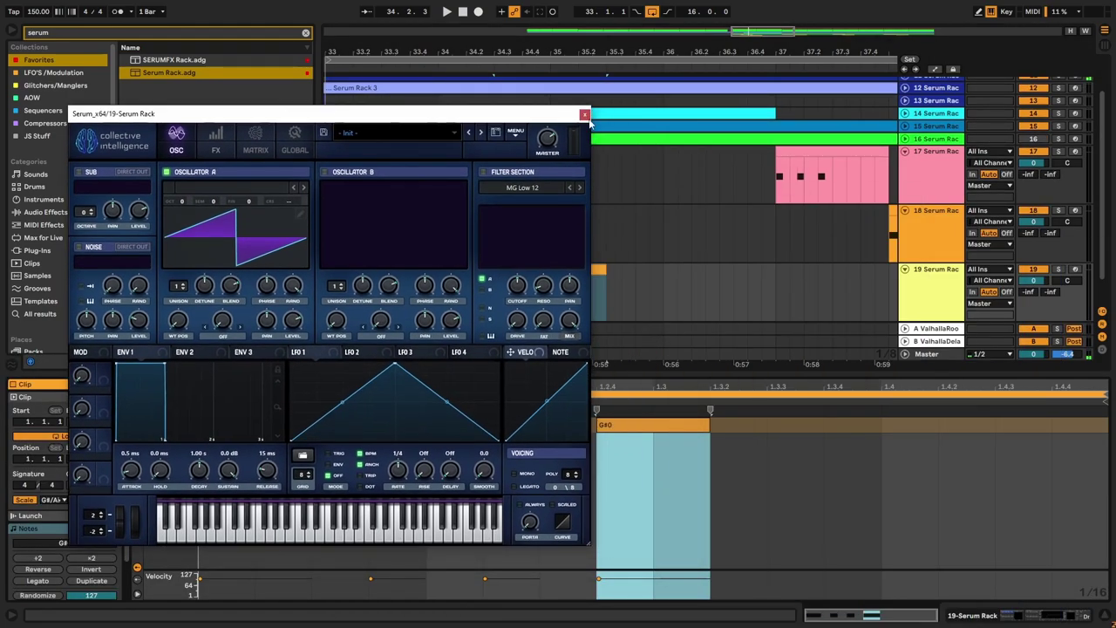
click(586, 116)
click(662, 473)
key(ctrl+a)
key(Delete)
click(492, 344)
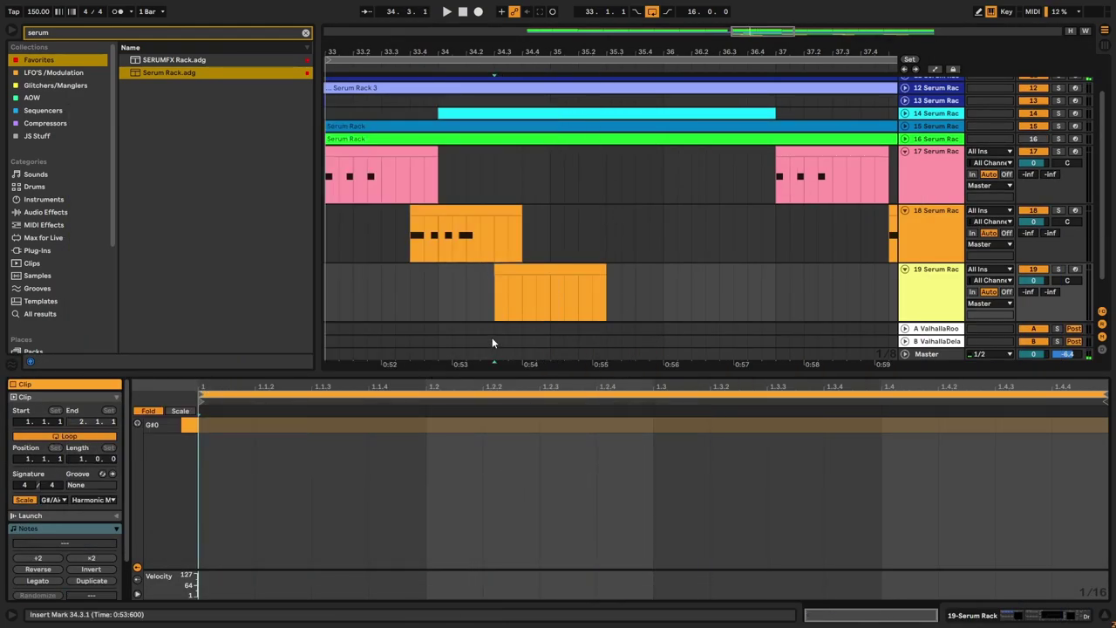
Step: Add four consecutive 1/16 G#0 notes from 1.1.1 to 1.1.4 in track 19's clip
click(237, 426)
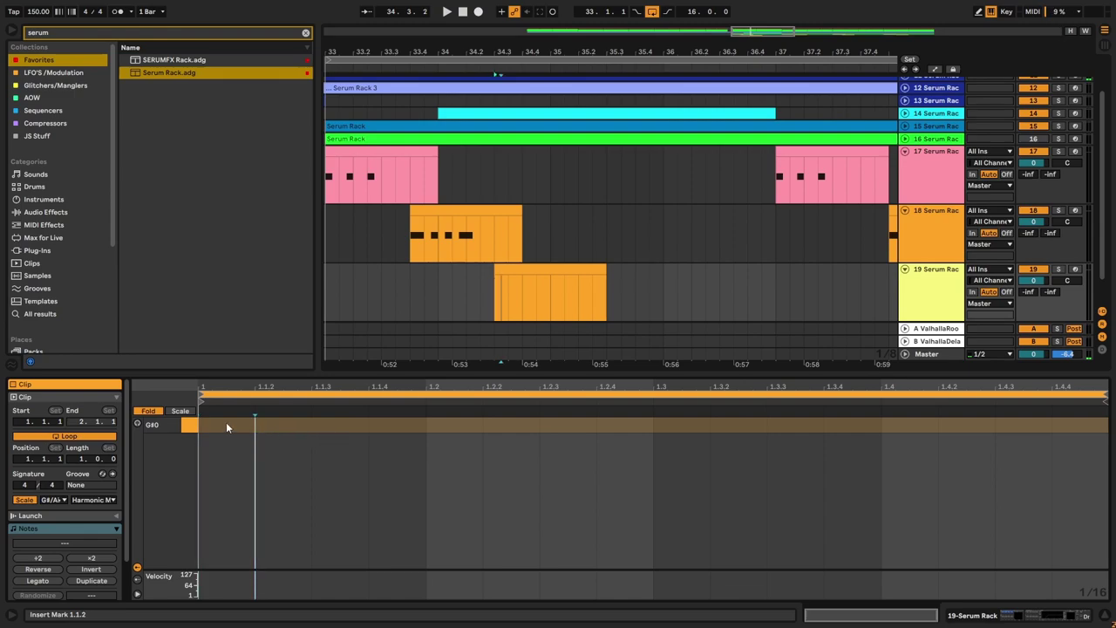
double_click(226, 422)
click(313, 430)
double_click(282, 425)
double_click(348, 428)
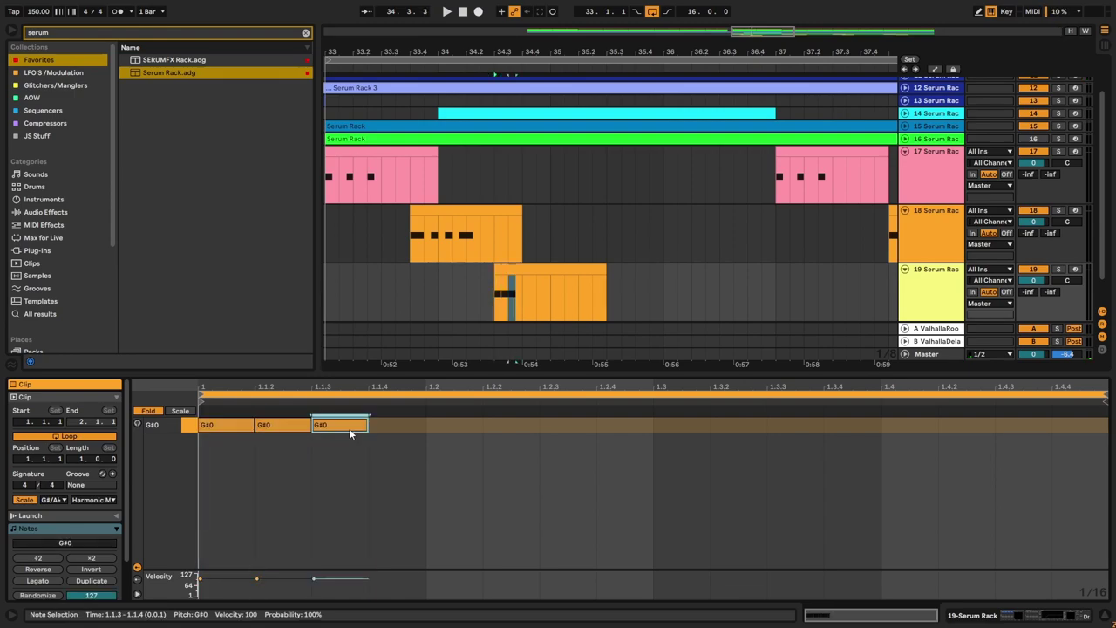
double_click(397, 425)
Step: Shorten all four G#0 notes in track 19's clip to 1/32 and play them back
drag(391, 457, 192, 393)
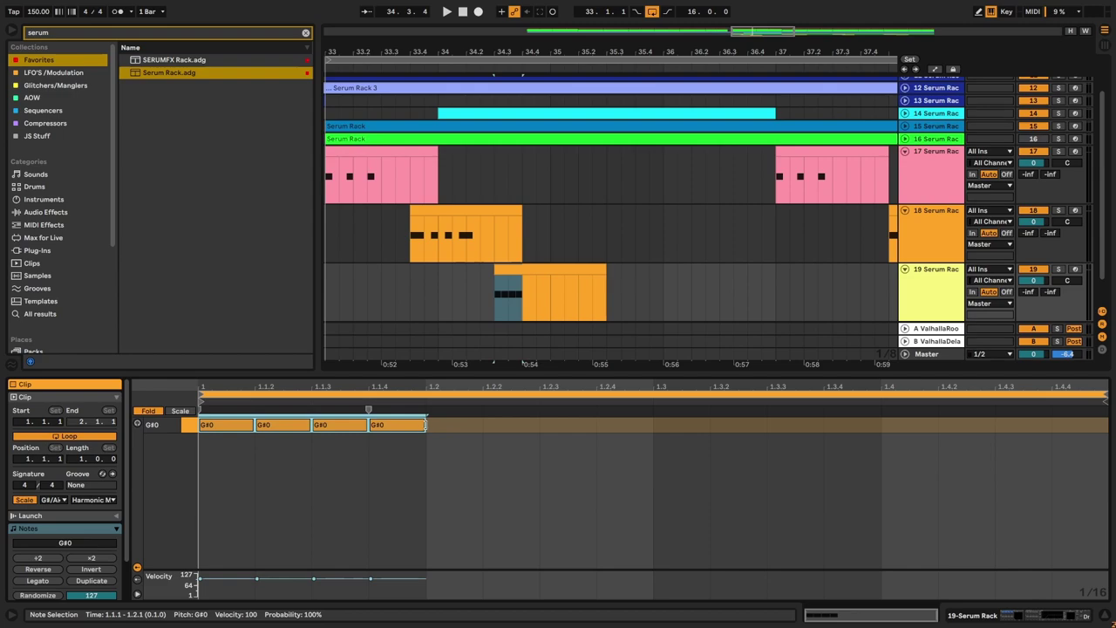
drag(425, 425, 399, 426)
key(space)
key(space)
key(space)
key(space)
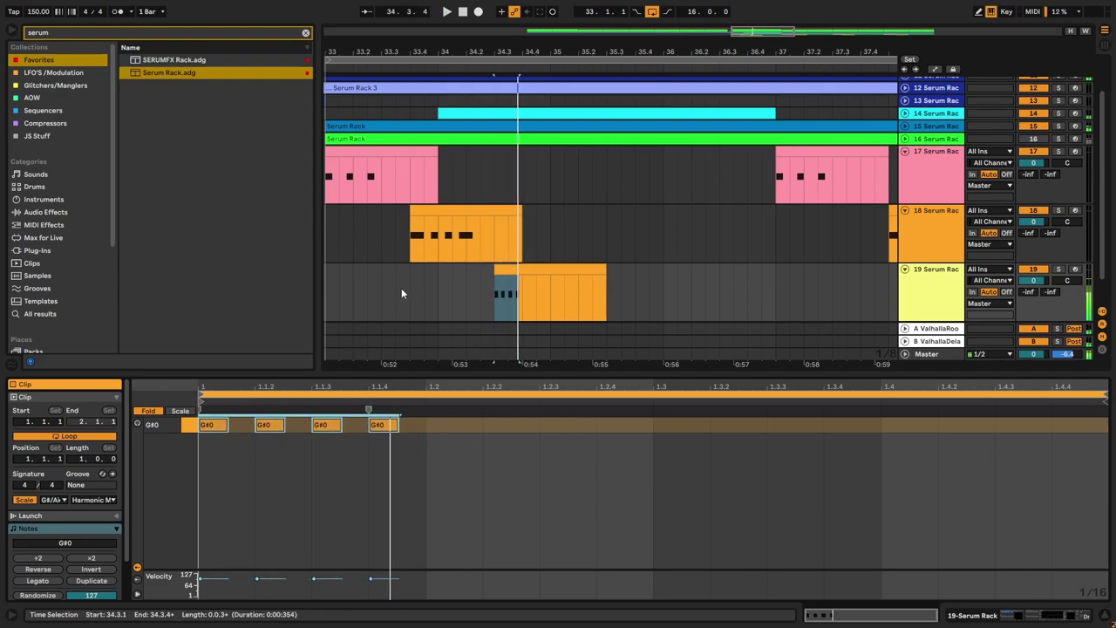
Step: In track 19's clip, lengthen the G#0 notes at 1.1.2 and 1.1.4, extending the latter past 1.2.1, and shorten the one at 1.1.3
click(400, 295)
key(space)
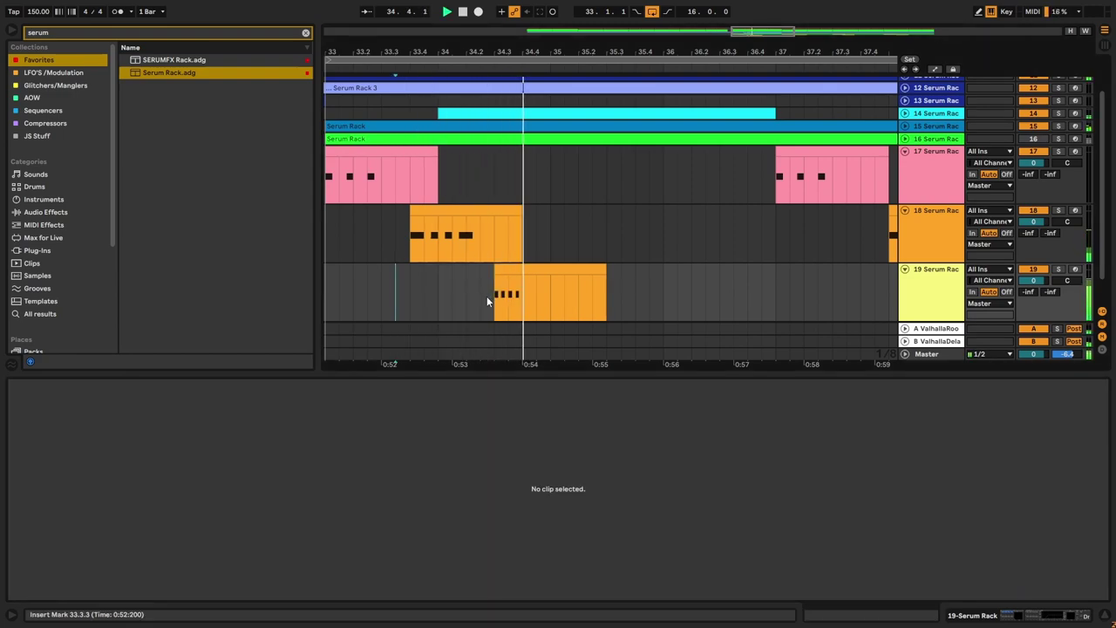
key(space)
click(552, 292)
click(309, 464)
drag(283, 426, 321, 426)
key(space)
key(space)
click(338, 425)
drag(397, 425, 454, 425)
key(space)
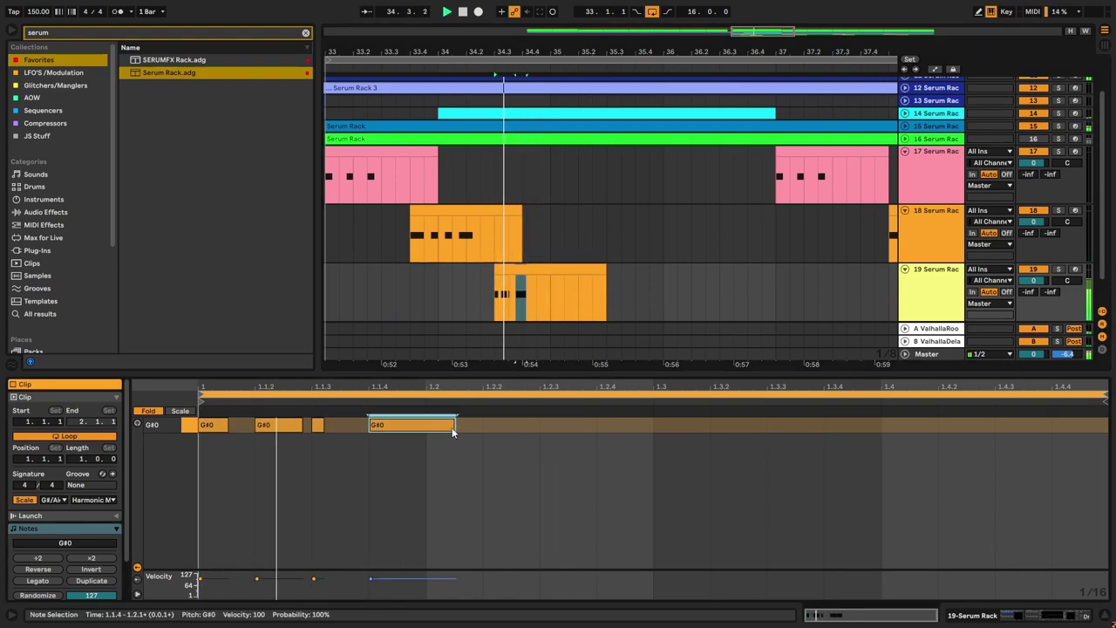
Step: Open track 19's Serum, load a PsyTables V4 Formant wavetable into Oscillator A and adjust its wavetable position
click(915, 281)
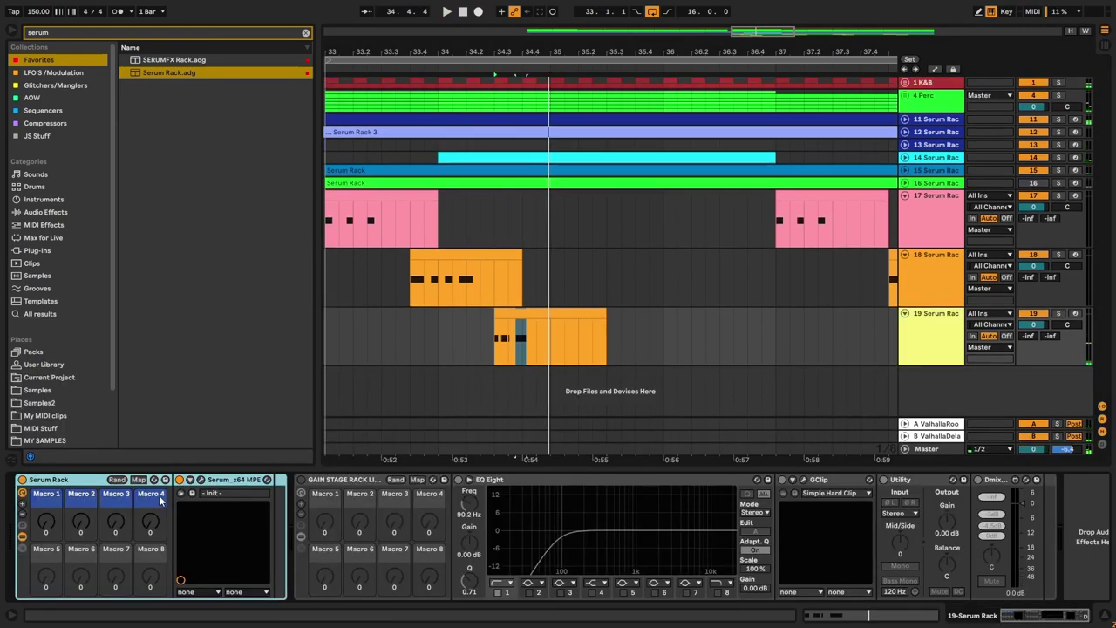
click(202, 478)
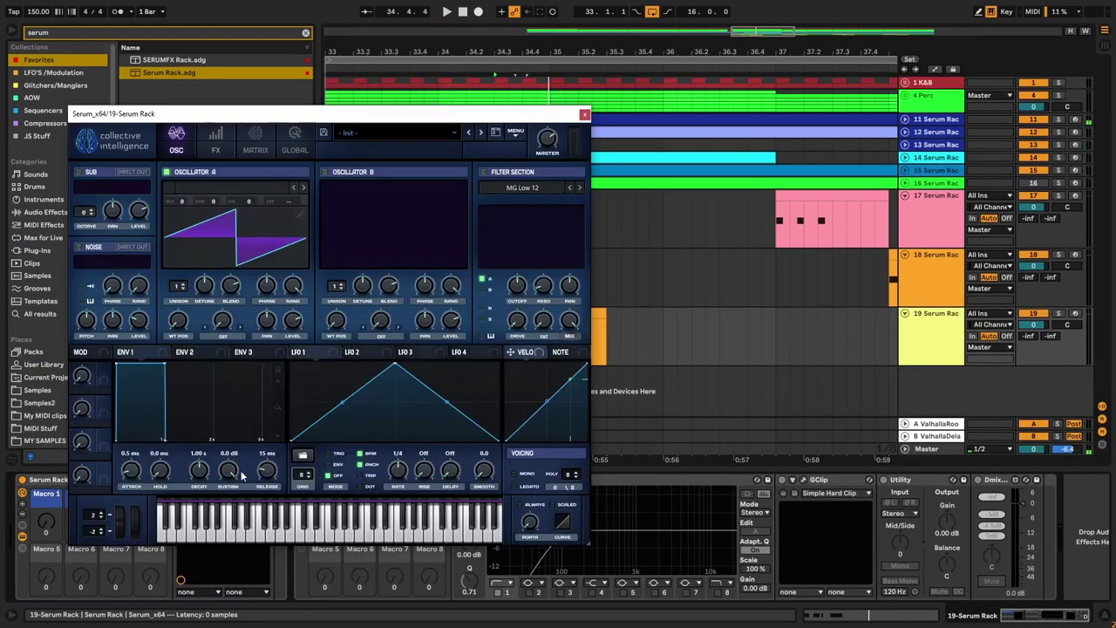
click(298, 191)
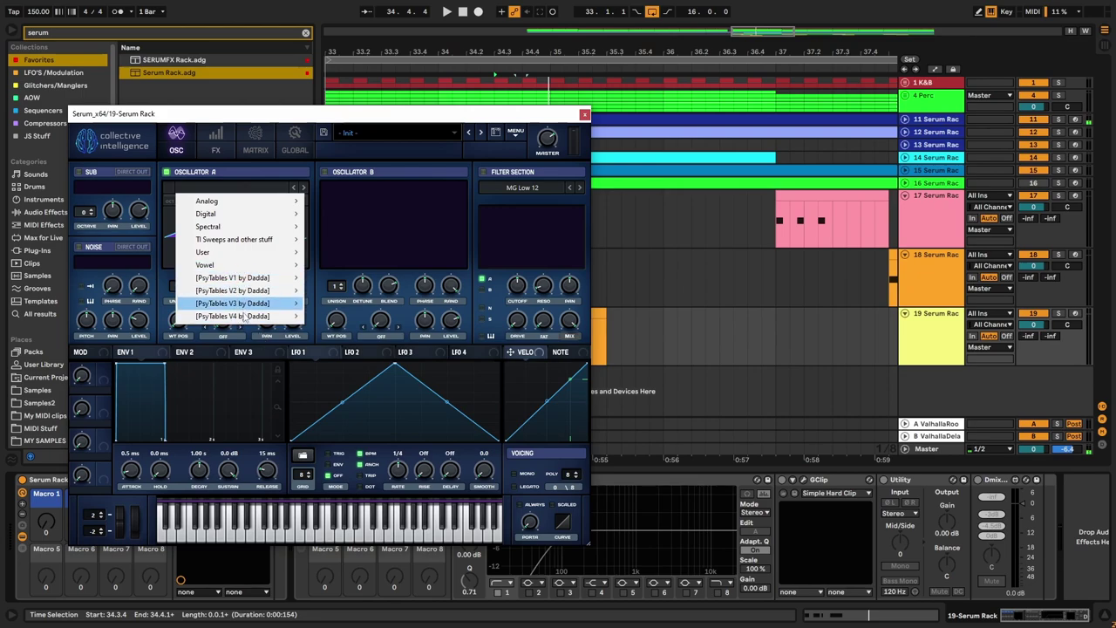
mouse_move(292, 316)
mouse_move(375, 367)
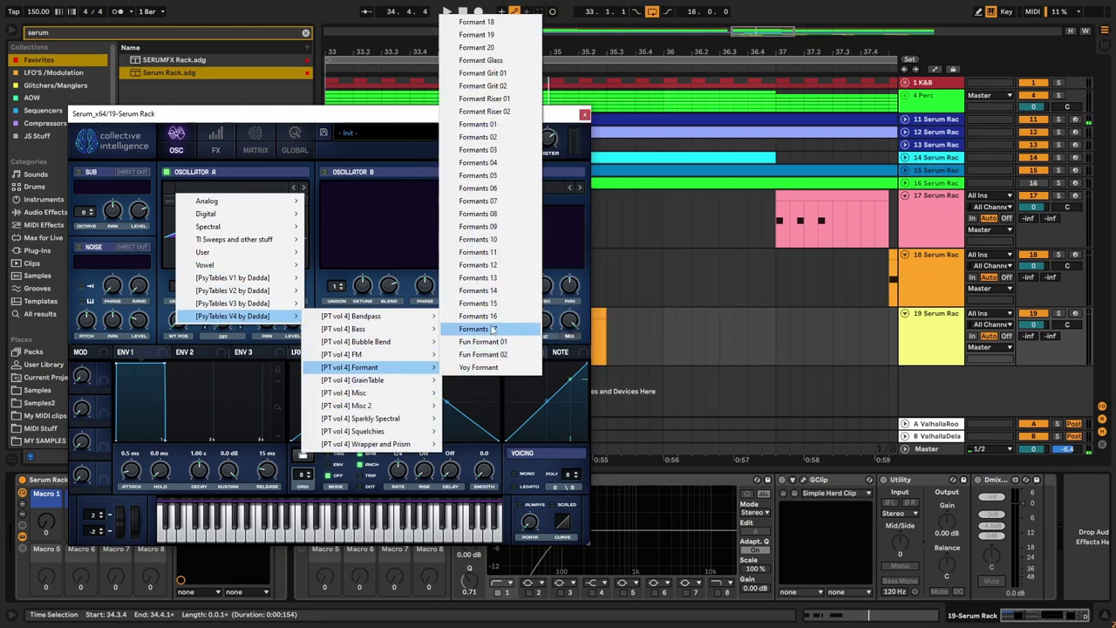
click(477, 319)
drag(178, 321, 180, 340)
Step: Load Gentle FM 01 from the PsyTables V4 FM set into Oscillator A, browse on to Harsh FM 01 and adjust its wavetable position
click(291, 189)
mouse_move(244, 315)
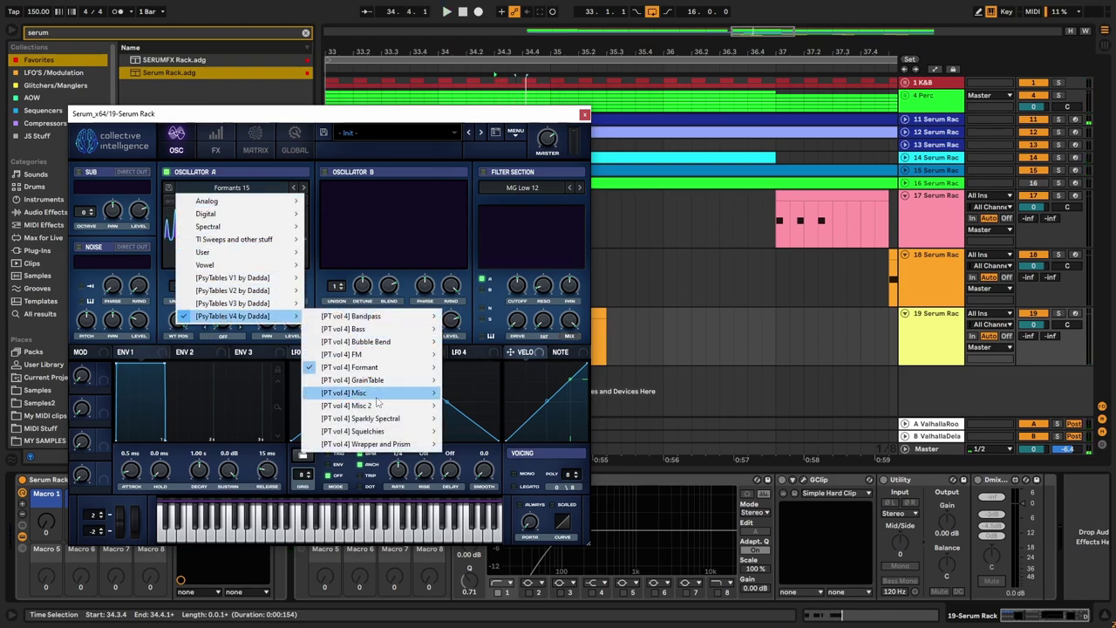
mouse_move(384, 354)
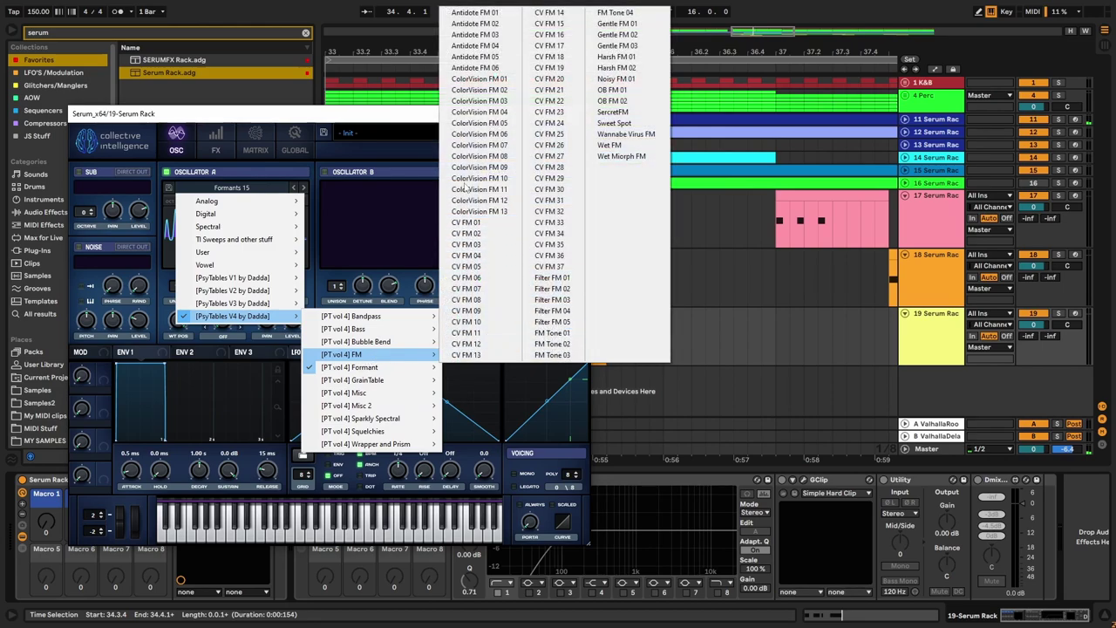
click(617, 24)
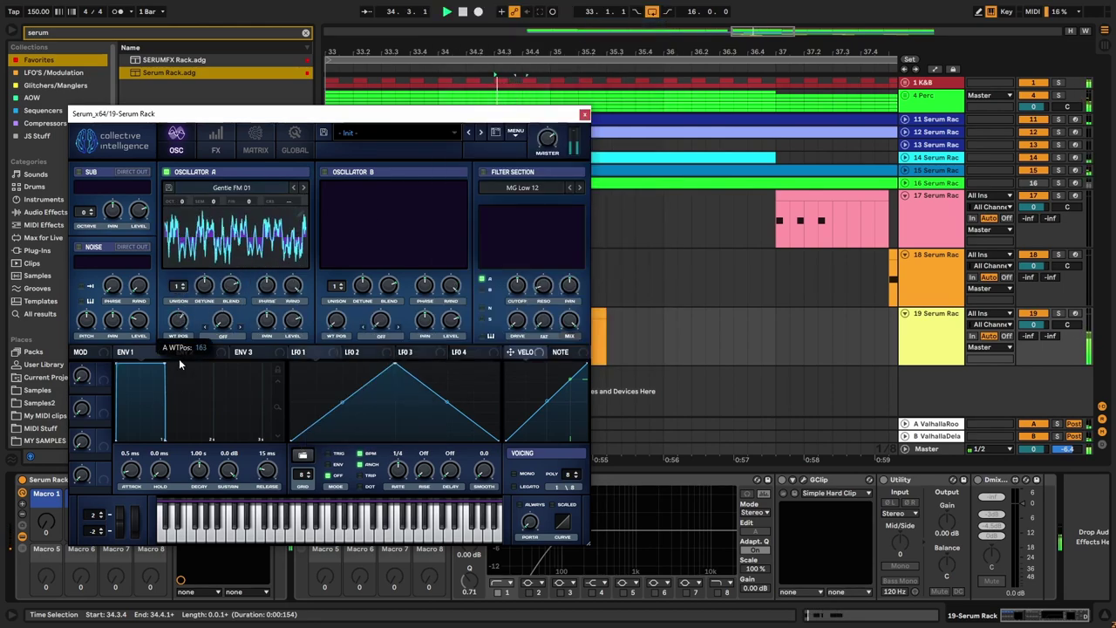
click(304, 187)
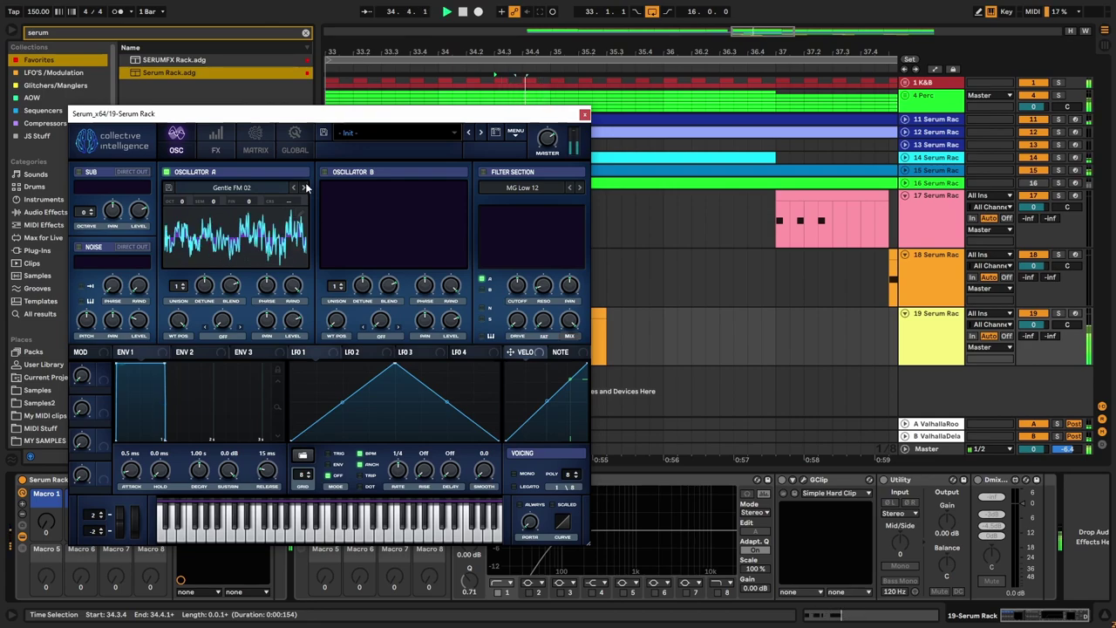
click(304, 188)
click(305, 187)
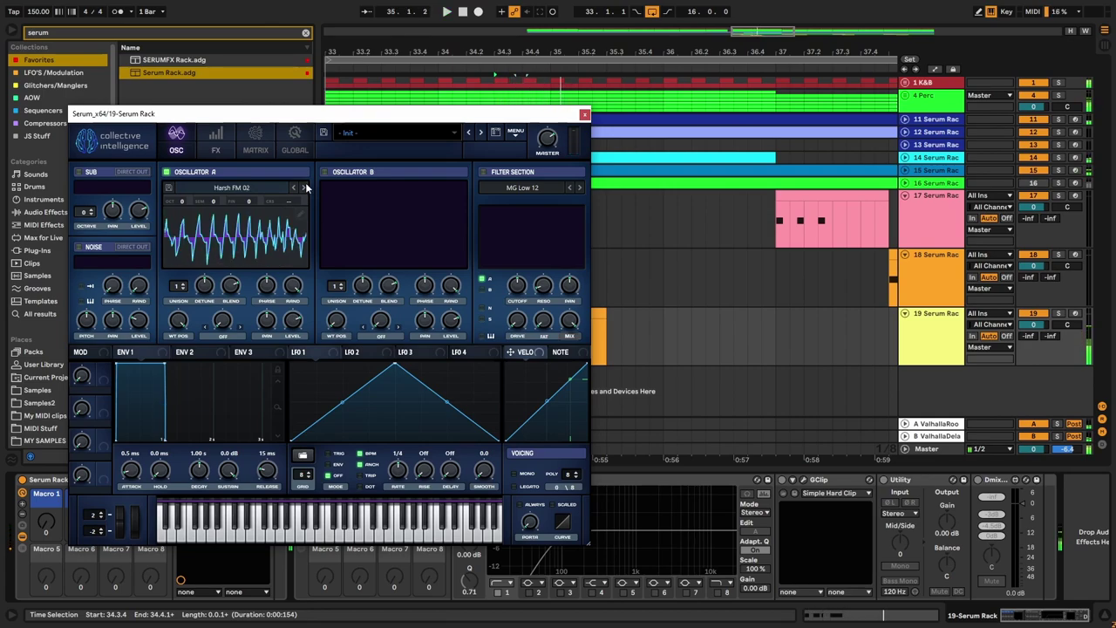
click(296, 193)
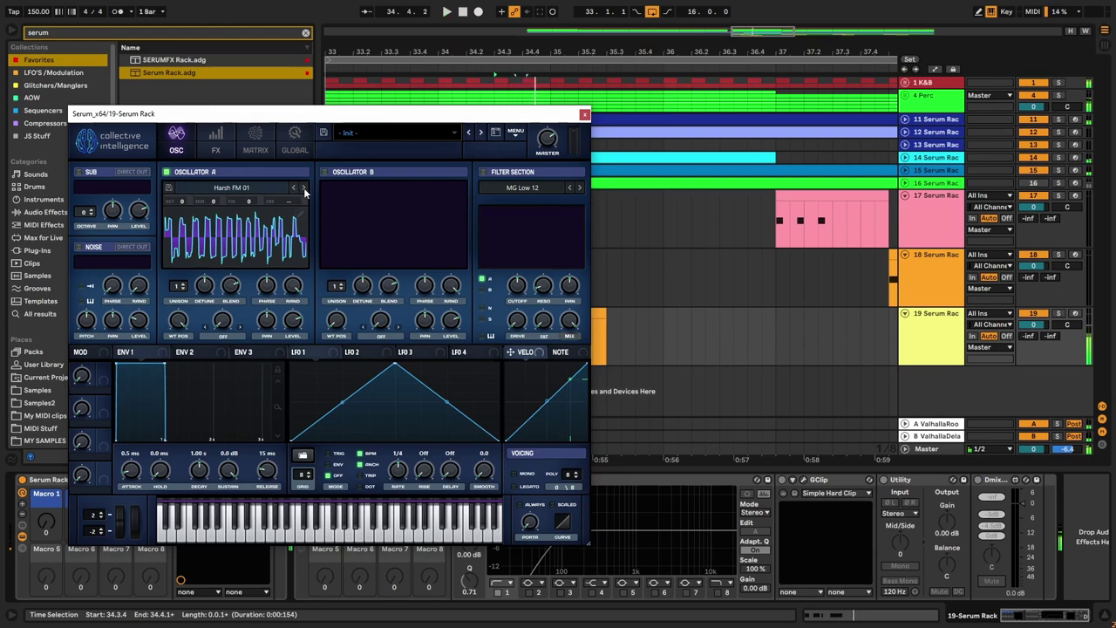
drag(174, 324, 165, 469)
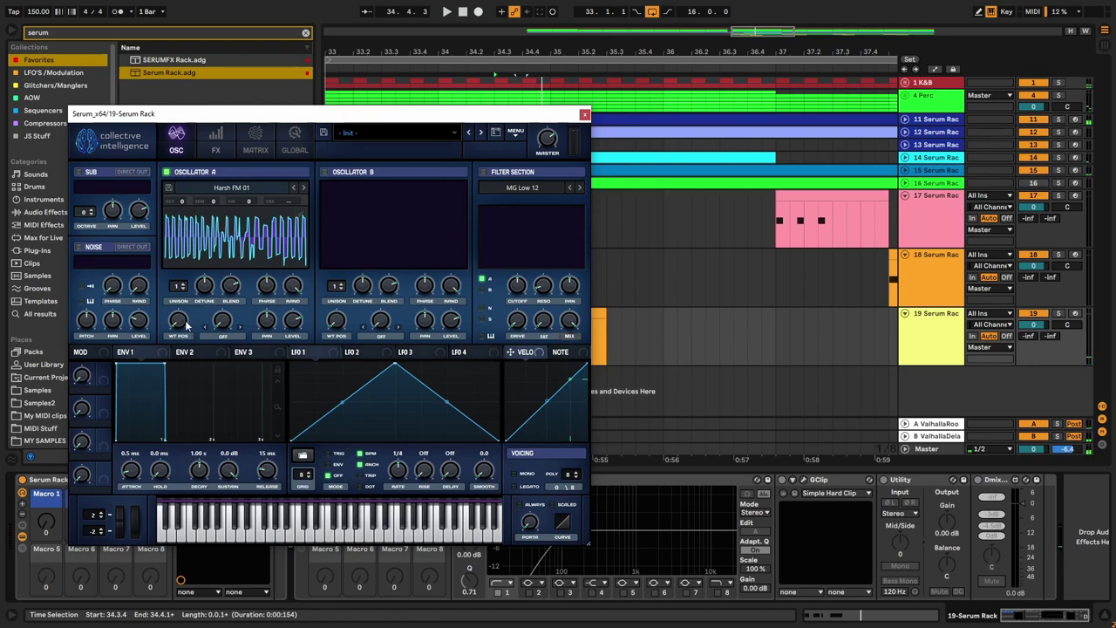
Step: Switch Oscillator A to Harsh FM 02, set its wavetable position to about 32 and close Serum's window
click(304, 188)
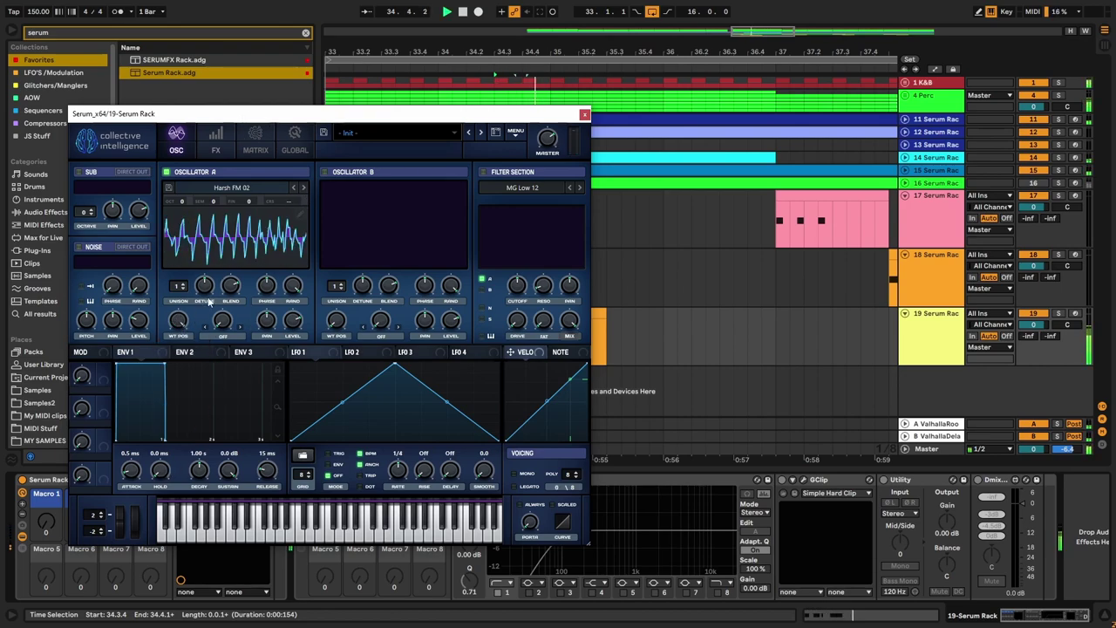
mouse_move(172, 334)
mouse_down()
mouse_move(149, 421)
mouse_move(184, 322)
mouse_up()
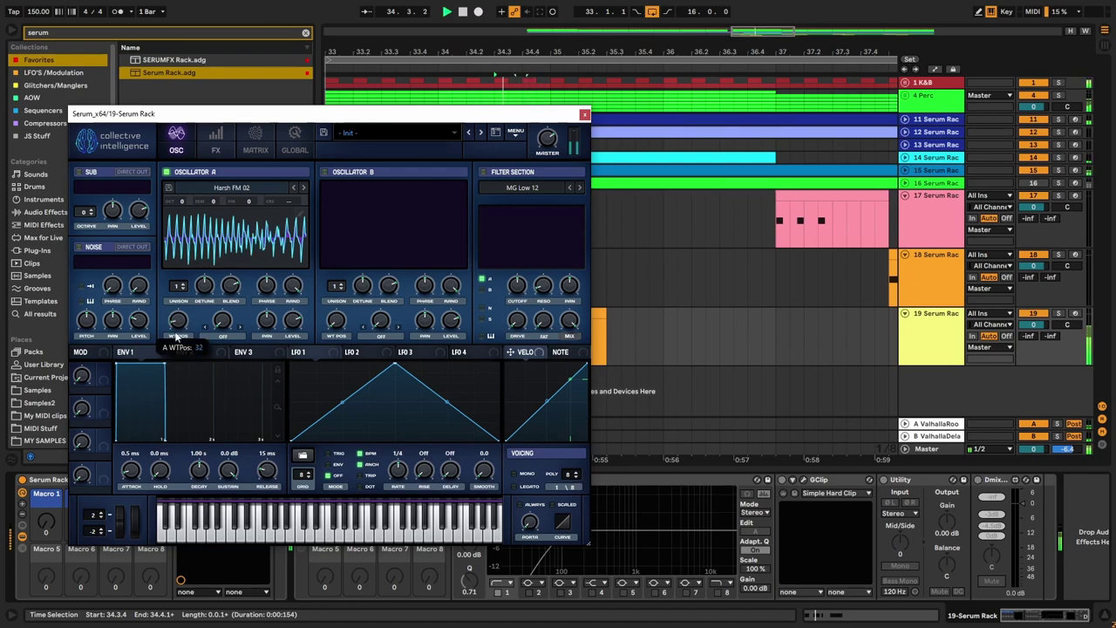
click(584, 115)
Step: Move track 19's clip to start at 34.4.1 and play the call-and-response parts back from 33.1.1
key(minus)
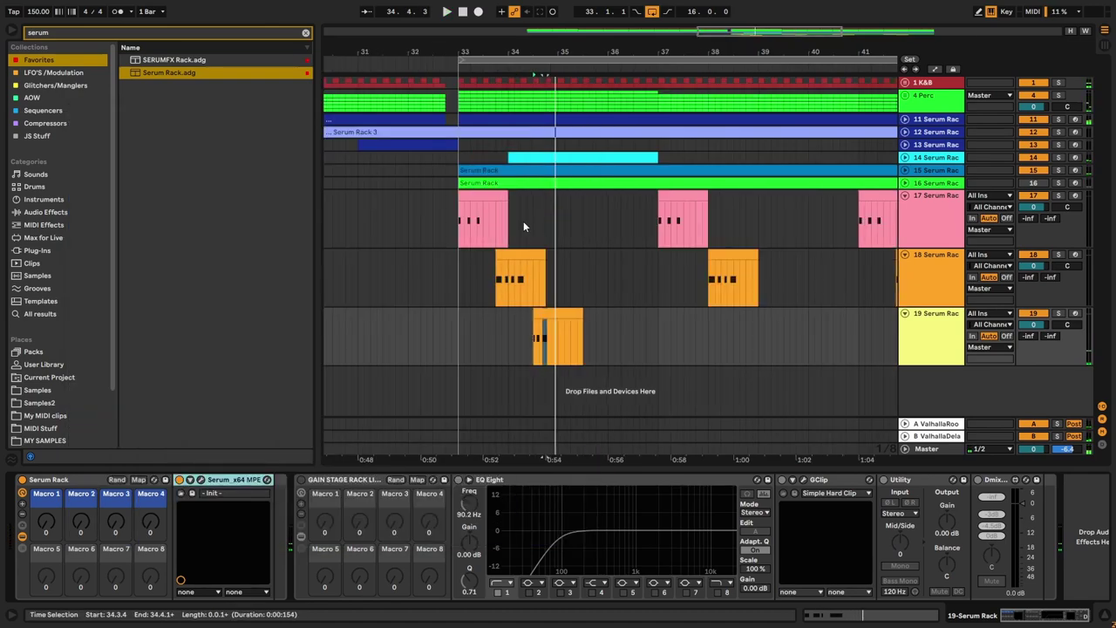
click(455, 256)
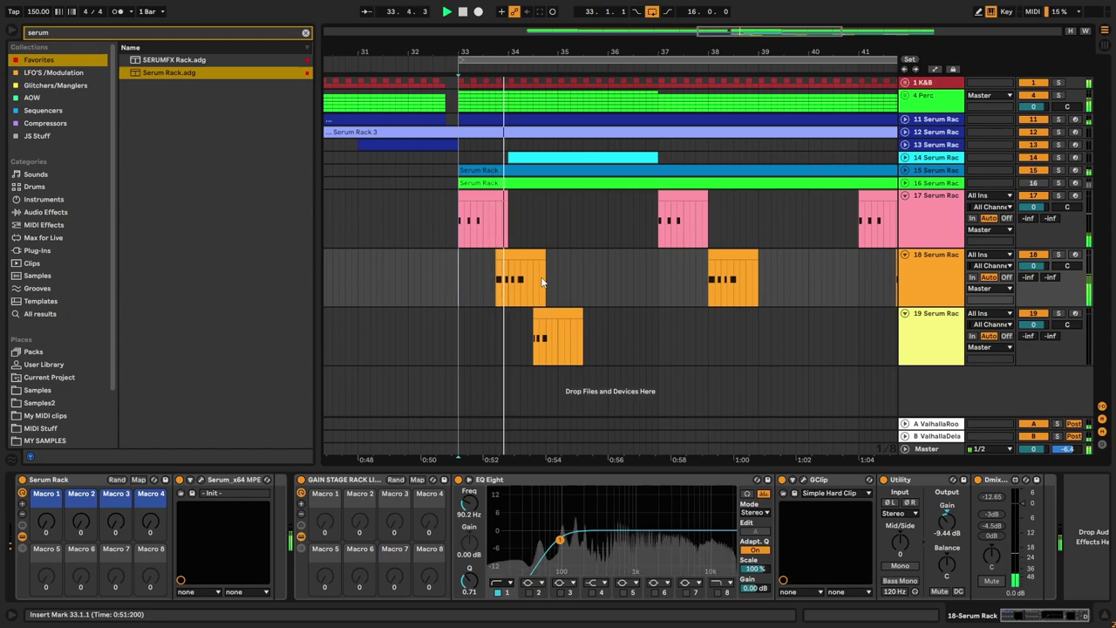
scroll(544, 282, up, 5)
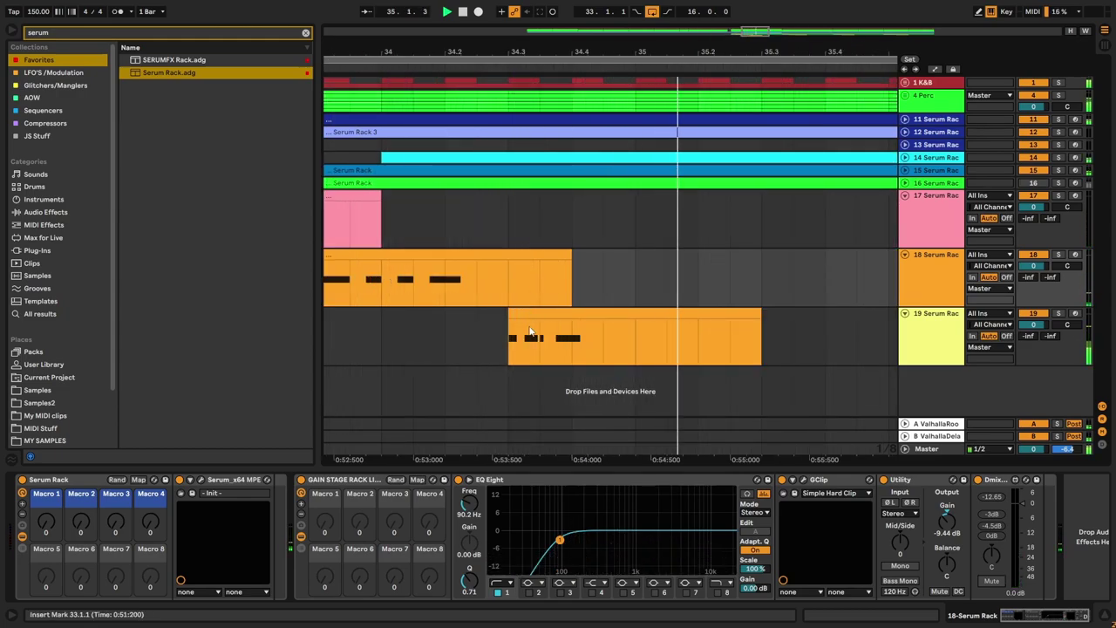
scroll(529, 336, down, 3)
key(space)
double_click(586, 312)
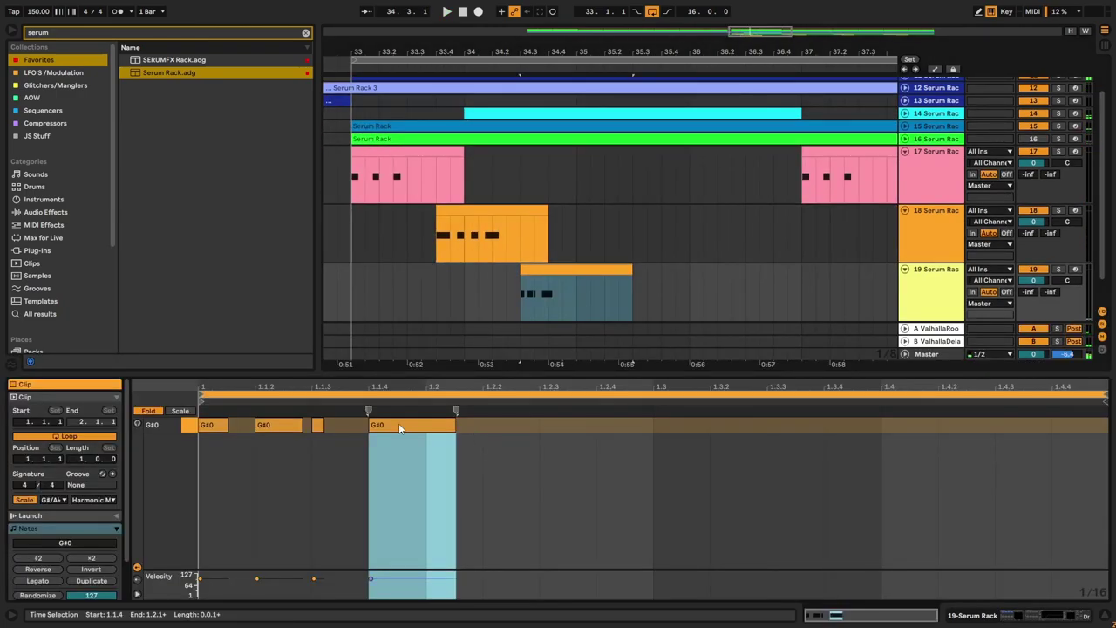
drag(554, 270, 577, 279)
click(386, 277)
key(space)
key(space)
click(355, 275)
key(space)
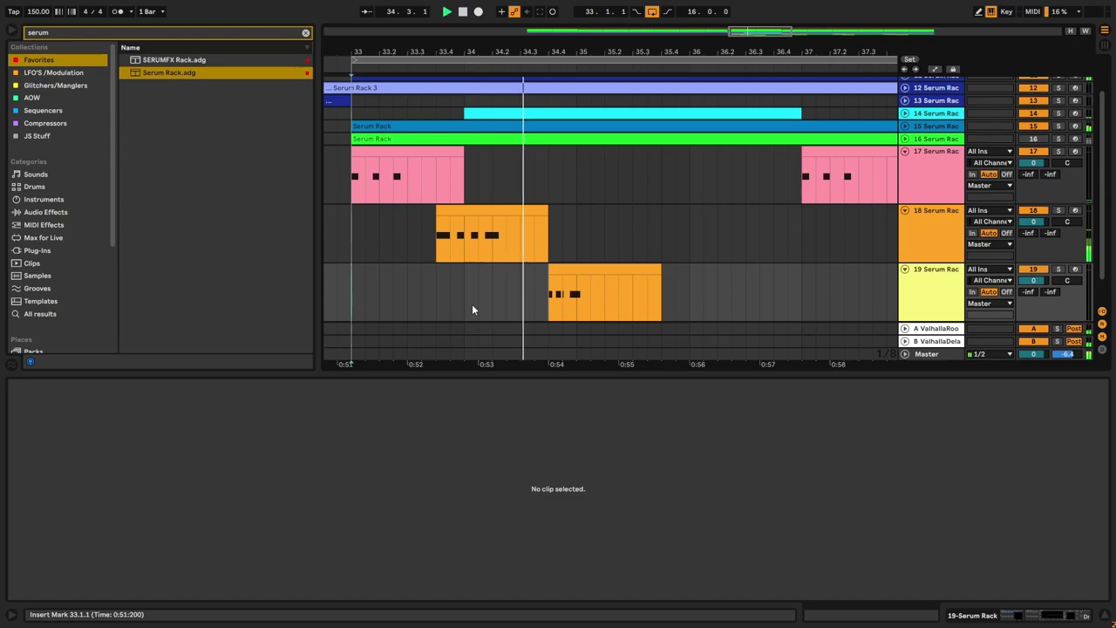
Step: Recreate the G#0 note at 1.1.4 in track 19's clip and shorten it to about 1/32
click(582, 269)
click(416, 472)
double_click(403, 428)
double_click(405, 428)
key(space)
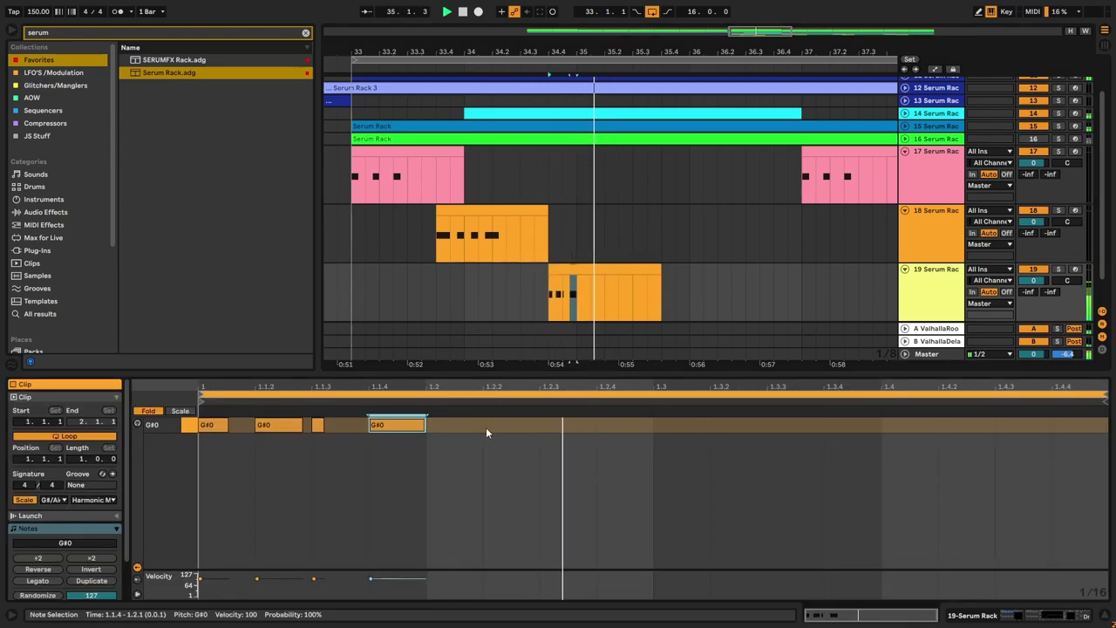
drag(424, 426, 393, 428)
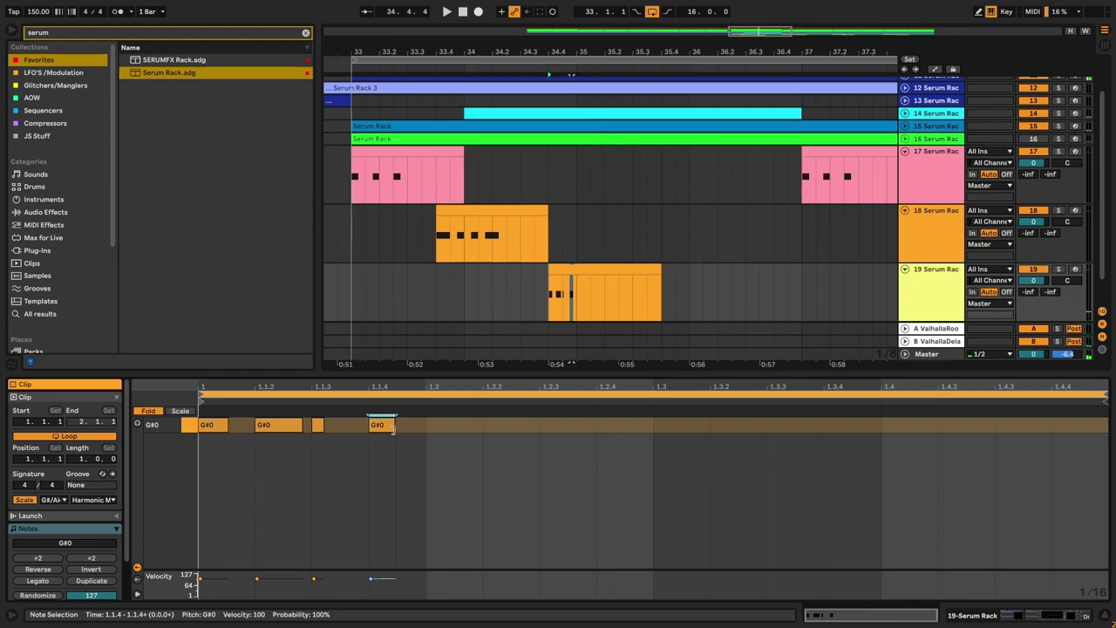
Step: Add G#0 notes at 1.2.1, 1.2.2 and 1.2.4, keeping the middle one at 1/16 and shortening the others to just under 1/32
double_click(441, 426)
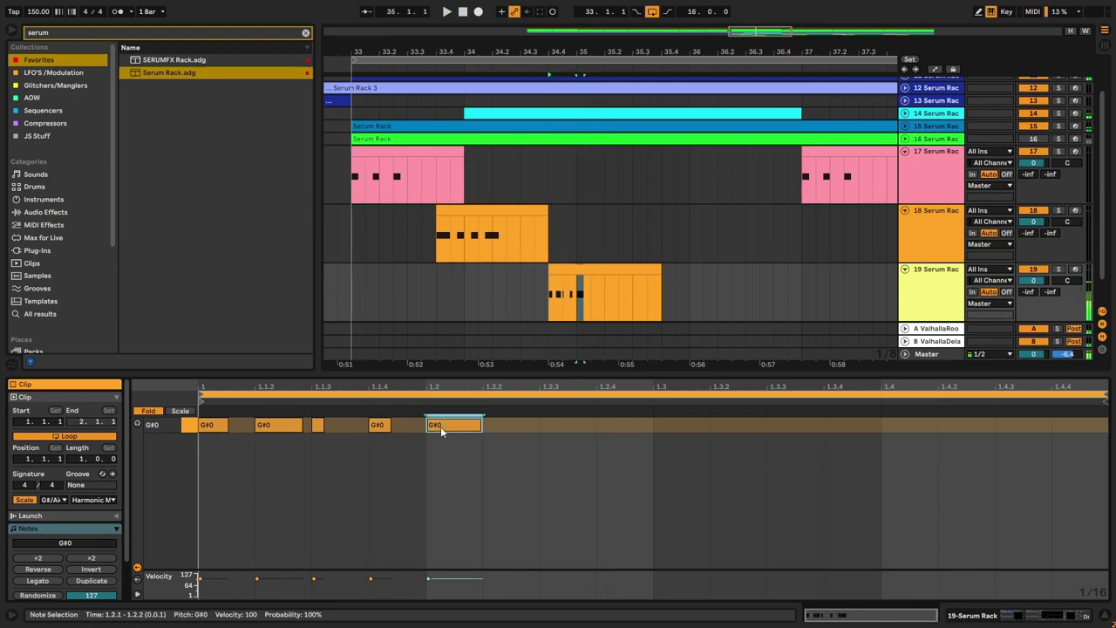
key(space)
drag(480, 435, 474, 435)
key(space)
double_click(514, 430)
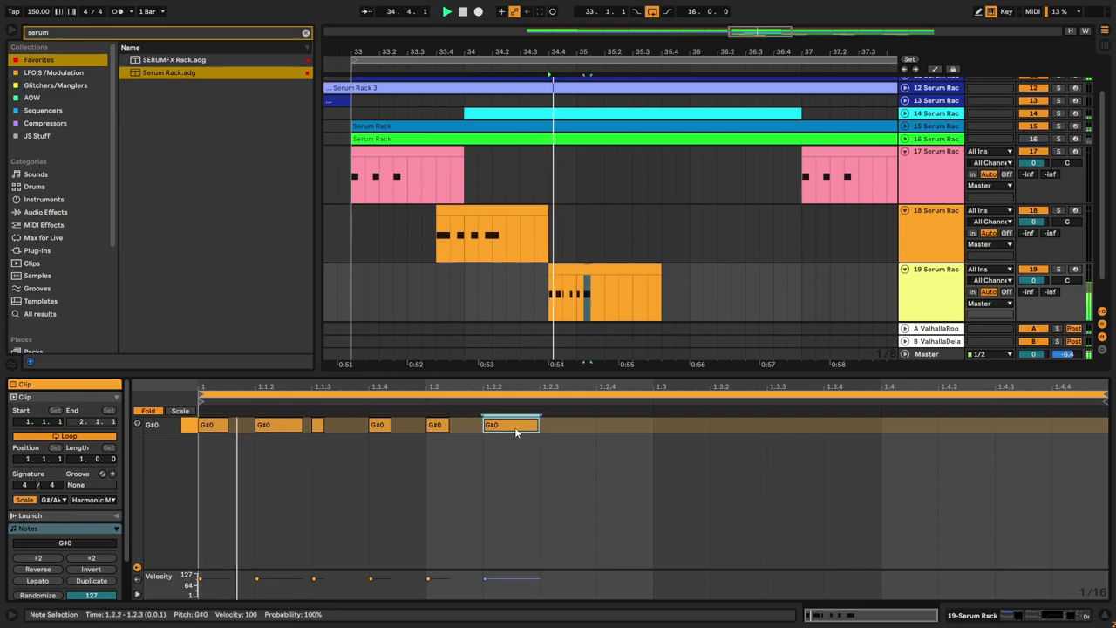
double_click(563, 432)
drag(568, 431, 617, 428)
key(space)
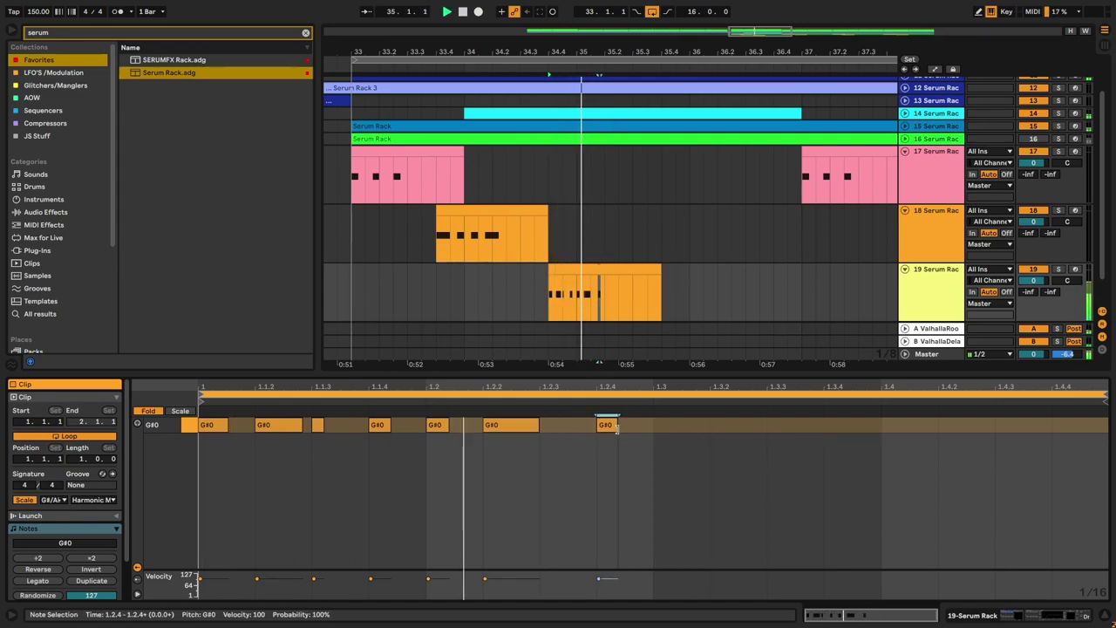
Step: Add a G#0 note at 1.2.3 and shorten it and the 1.2.2 note to very short stabs
double_click(552, 427)
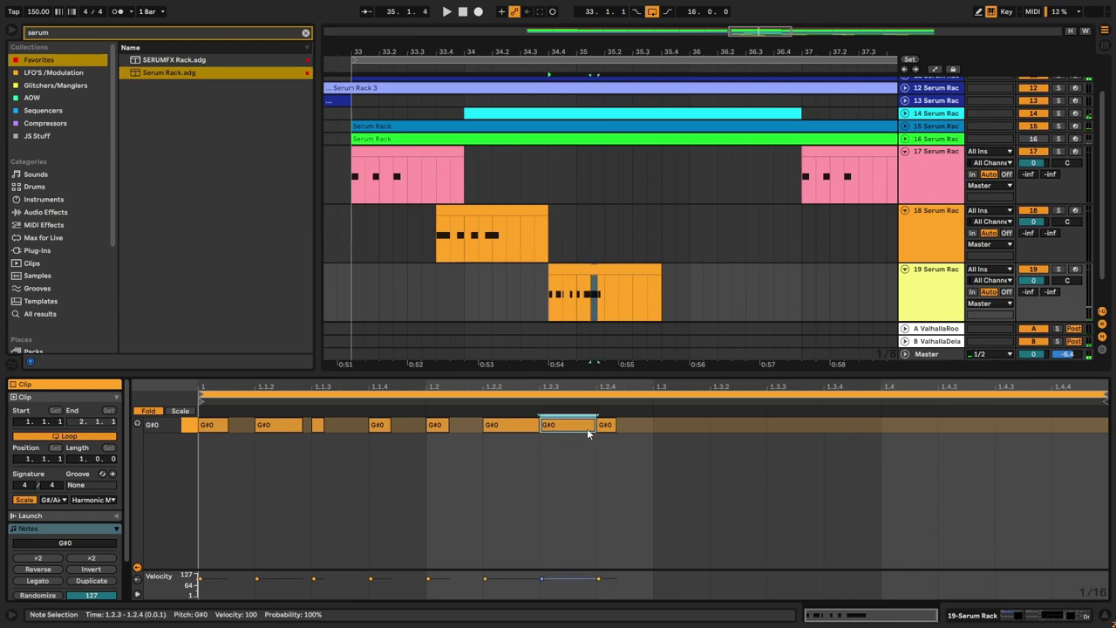
drag(595, 427, 529, 428)
key(space)
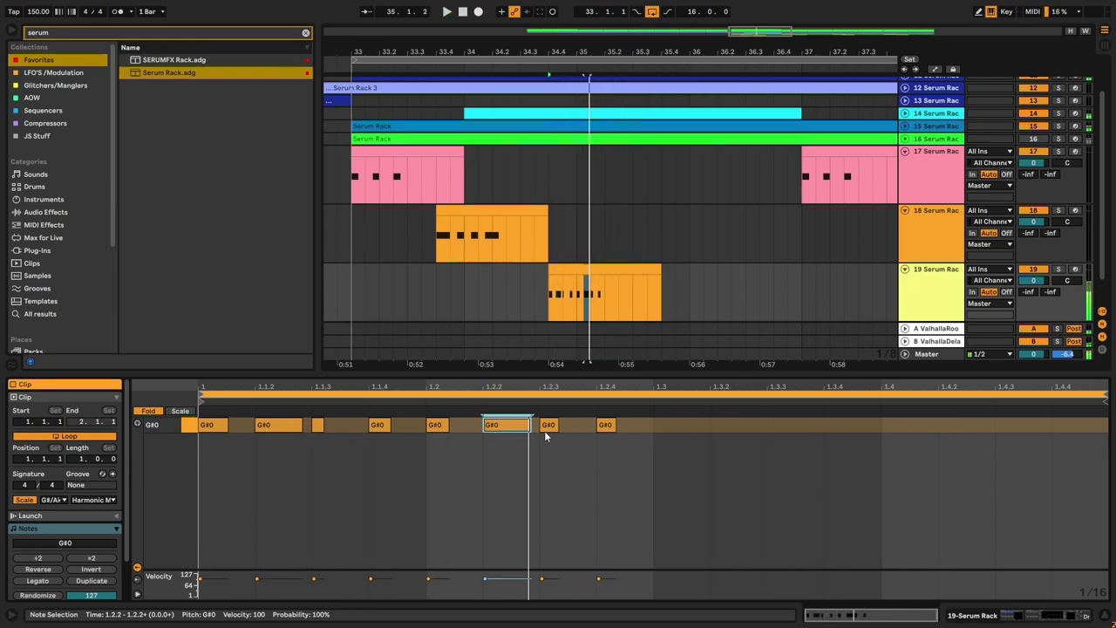
mouse_move(529, 428)
mouse_down()
mouse_move(494, 427)
mouse_move(544, 426)
mouse_up()
click(552, 425)
Step: Lengthen the G#0 note at 1.2.4 to nearly 1/16 and play the parts back from 33.3.3
click(609, 424)
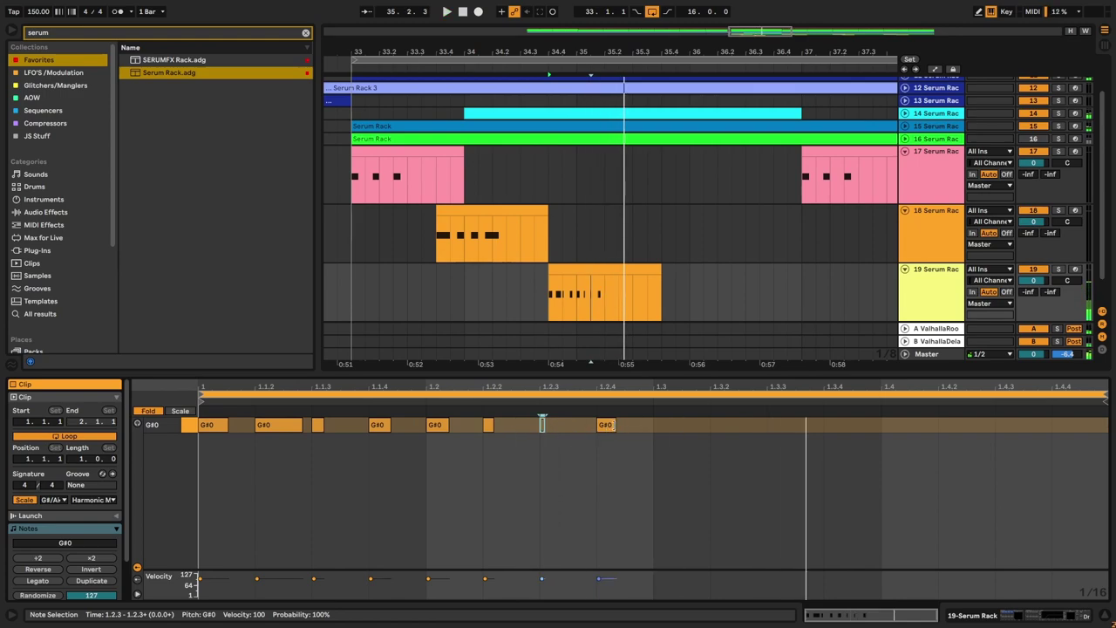
drag(615, 426, 647, 428)
key(space)
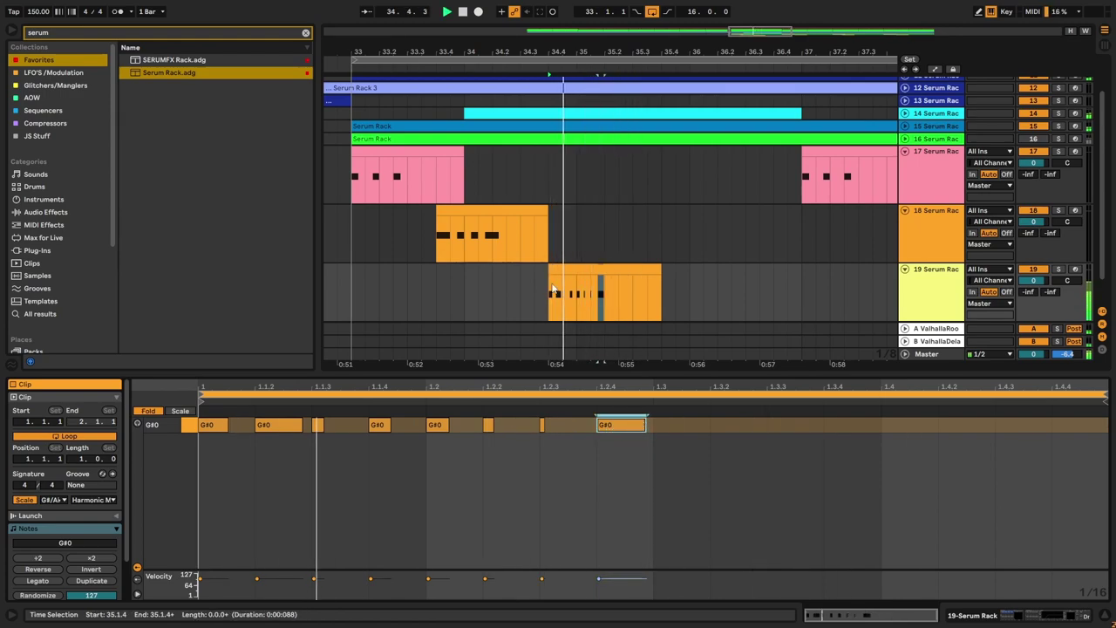
click(422, 275)
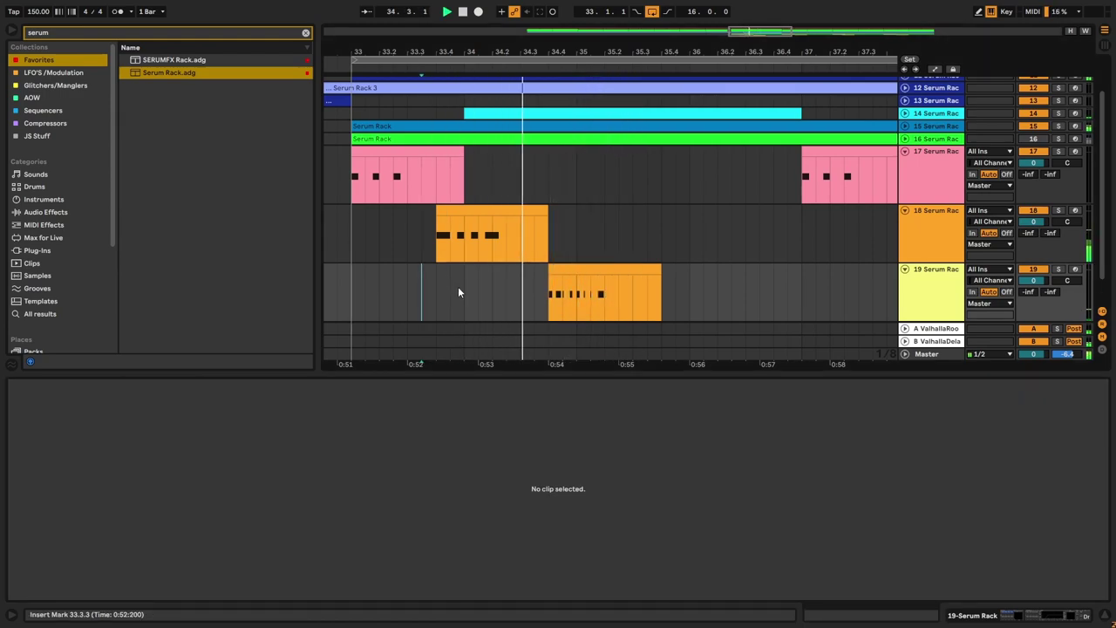
Step: Add a G#0 note at 1.3.2 in track 19's clip, extend it past 1.3.3 and play it back
click(630, 273)
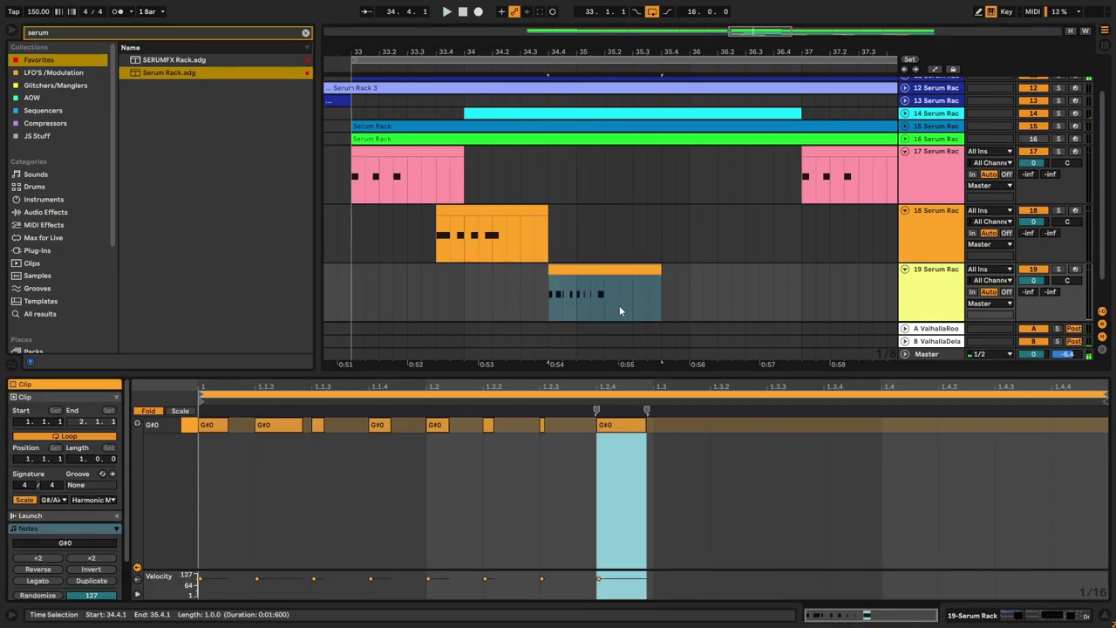
double_click(726, 425)
key(space)
drag(767, 426, 788, 426)
key(space)
key(space)
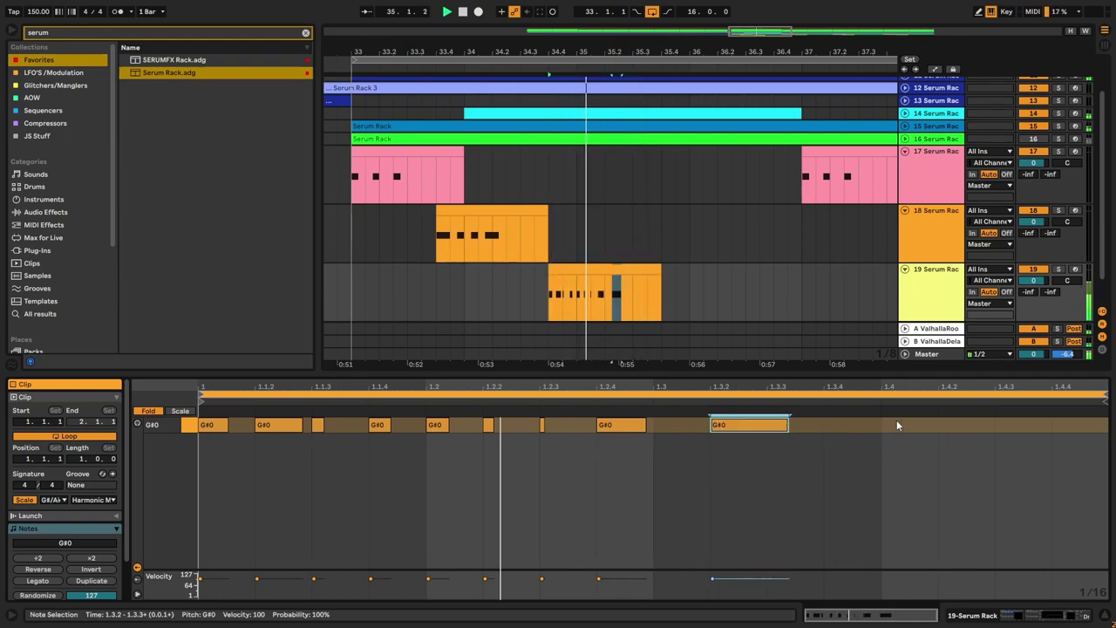
Step: Add 1/16-long G#0 notes at 1.4.1 and 1.4.4 in track 19's clip
double_click(897, 424)
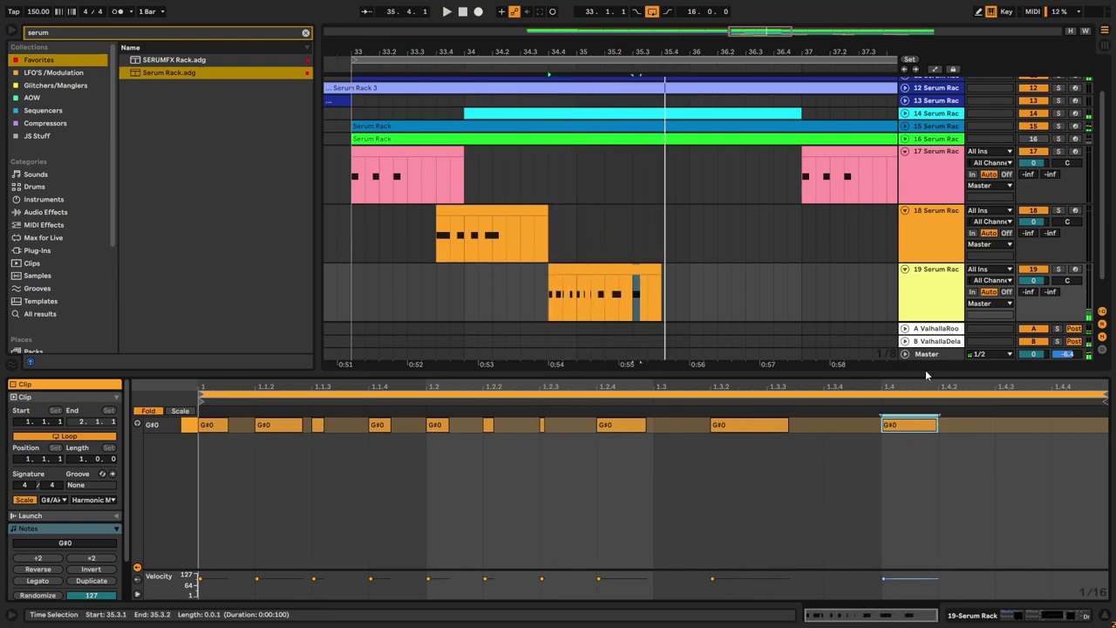
double_click(1081, 426)
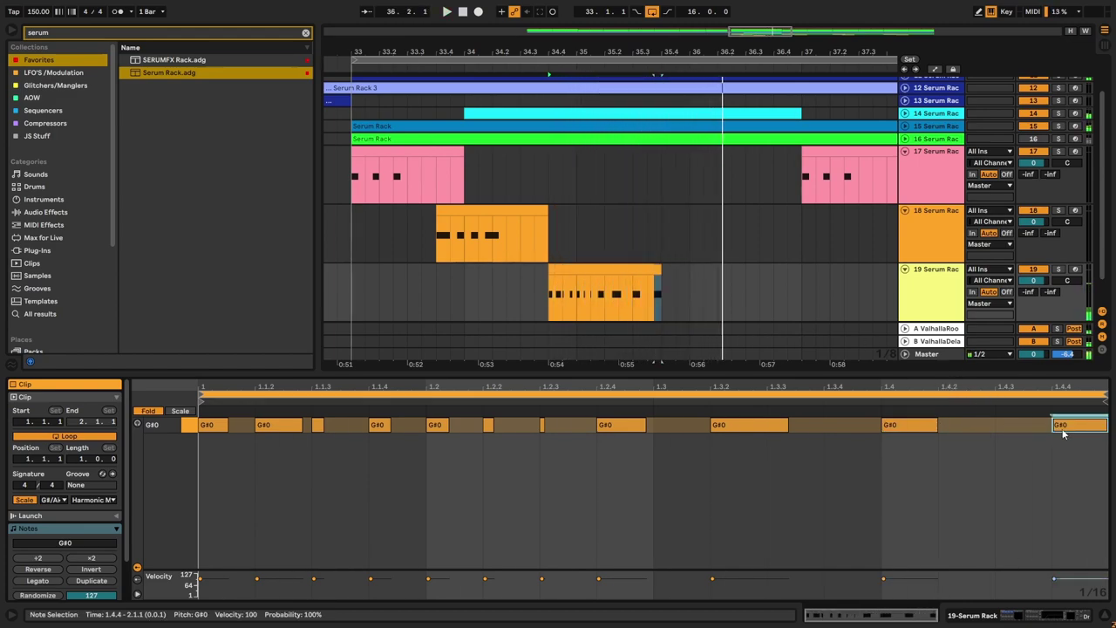
Step: Extend track 19's clip to 36.1.1 with its loop ending at 2.2.1, and lengthen the 1.4.4 note to 2.1.2
mouse_move(659, 268)
mouse_down()
mouse_move(689, 279)
mouse_move(658, 274)
mouse_up()
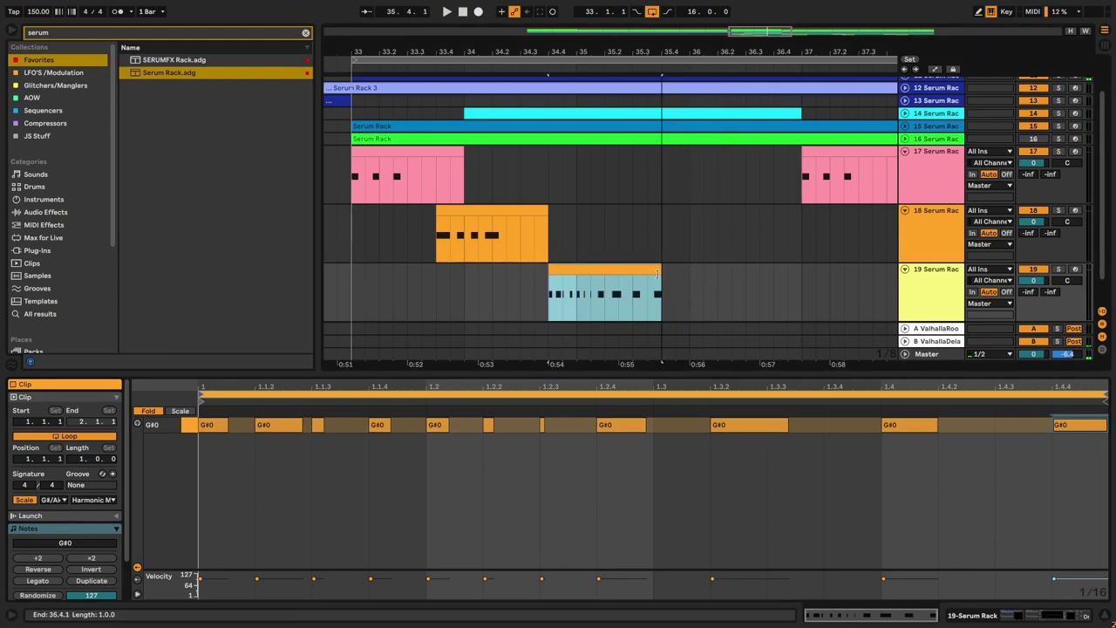
click(707, 472)
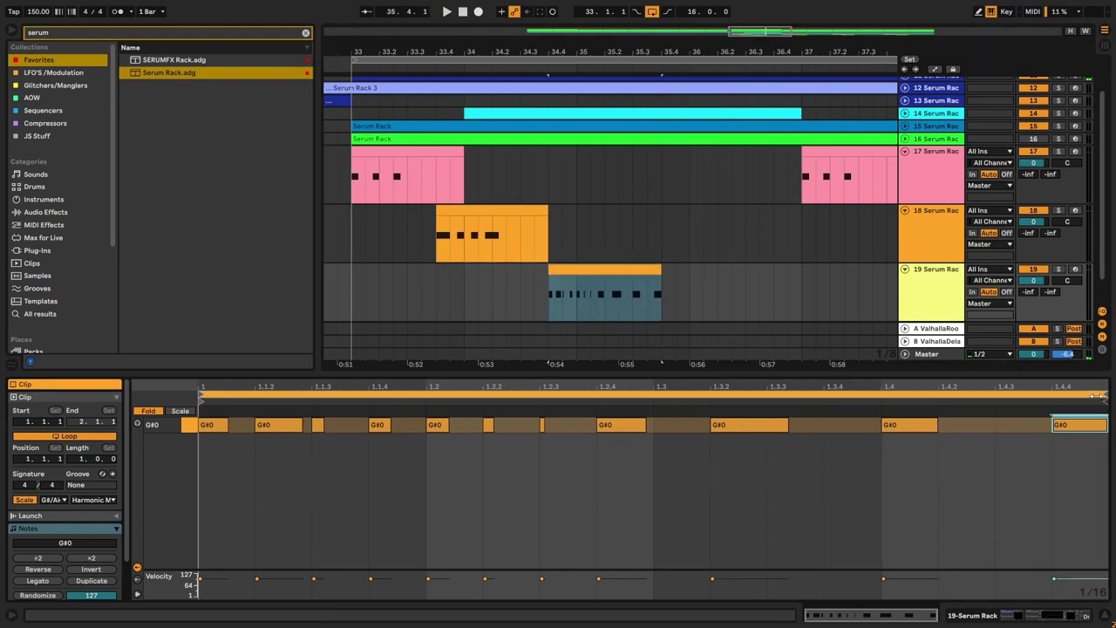
drag(1103, 394, 891, 402)
drag(653, 425, 710, 426)
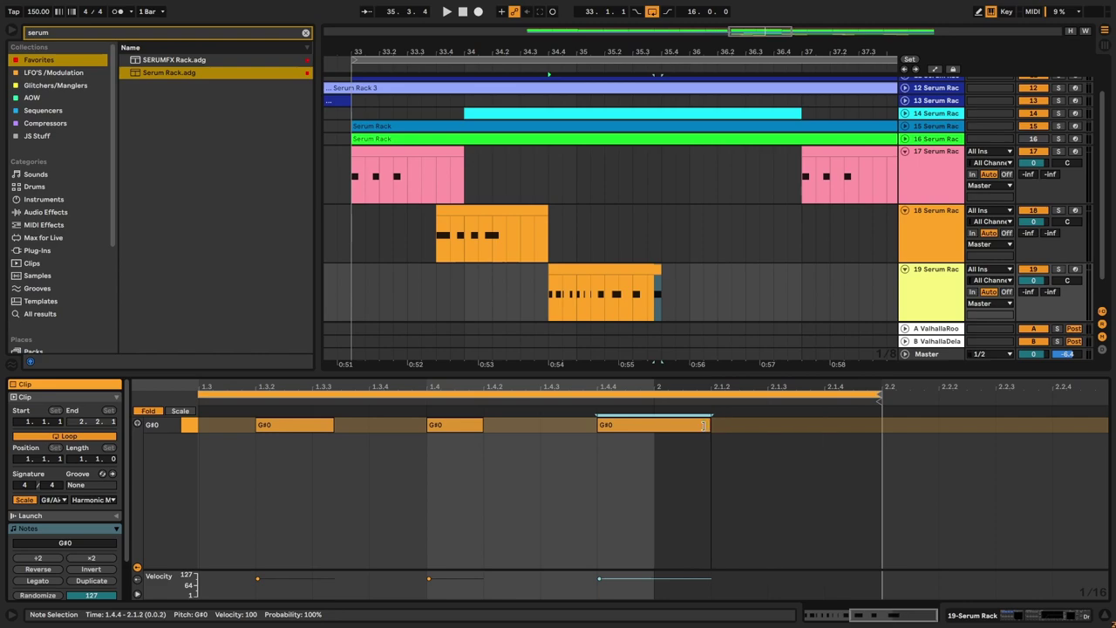
drag(661, 269, 698, 273)
key(space)
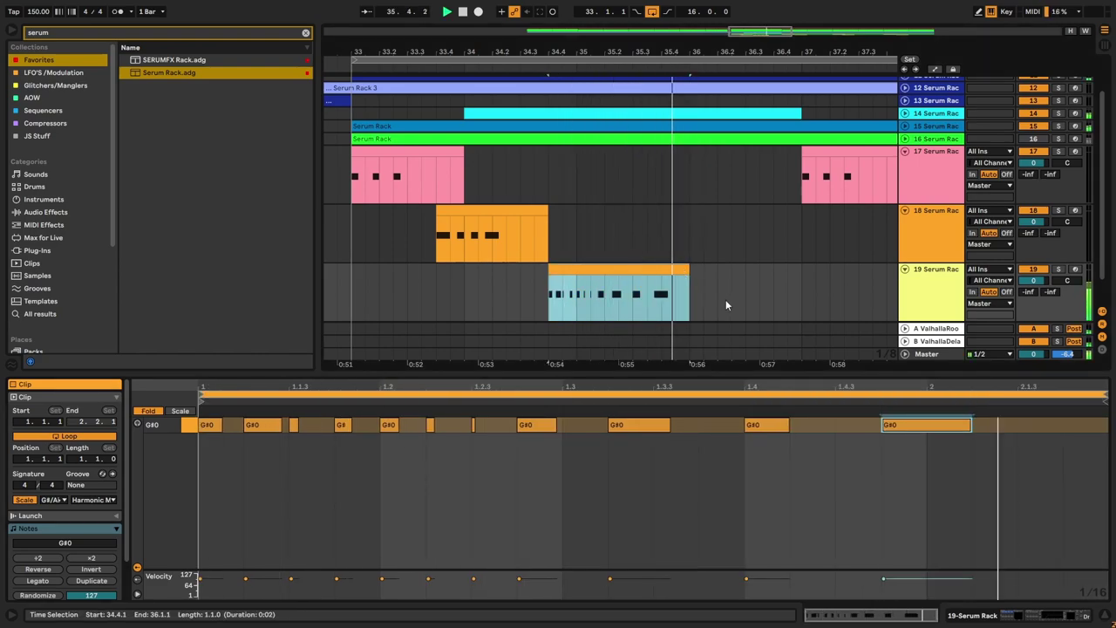
Step: Lengthen the G#0 note at 1.4.4 until 2.1.3 and play the parts back from 33.1.1
click(977, 427)
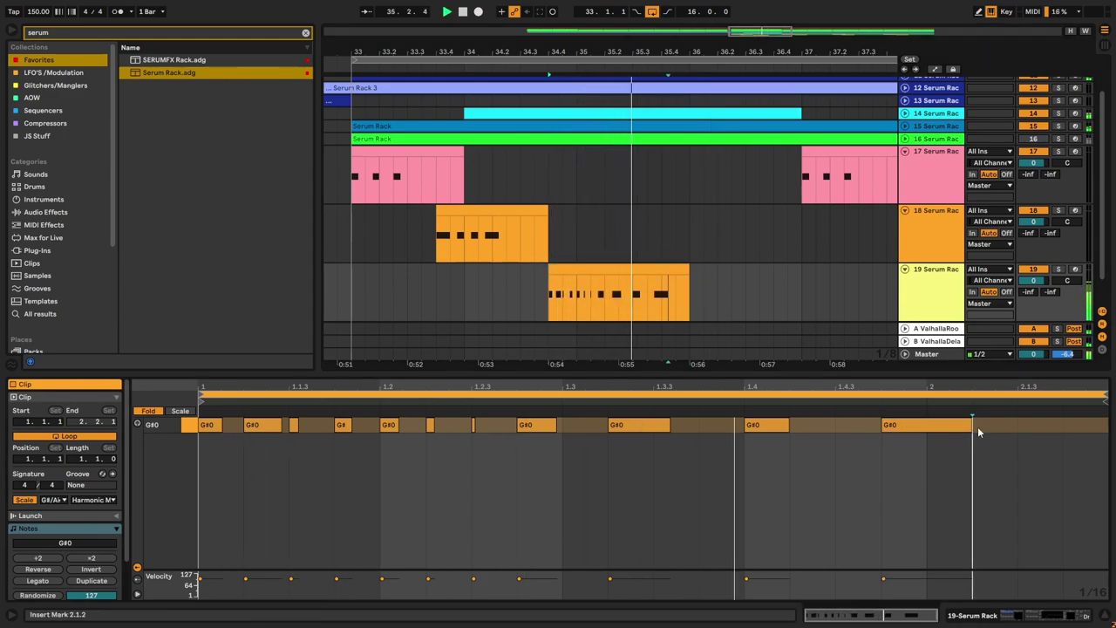
drag(971, 426, 1018, 426)
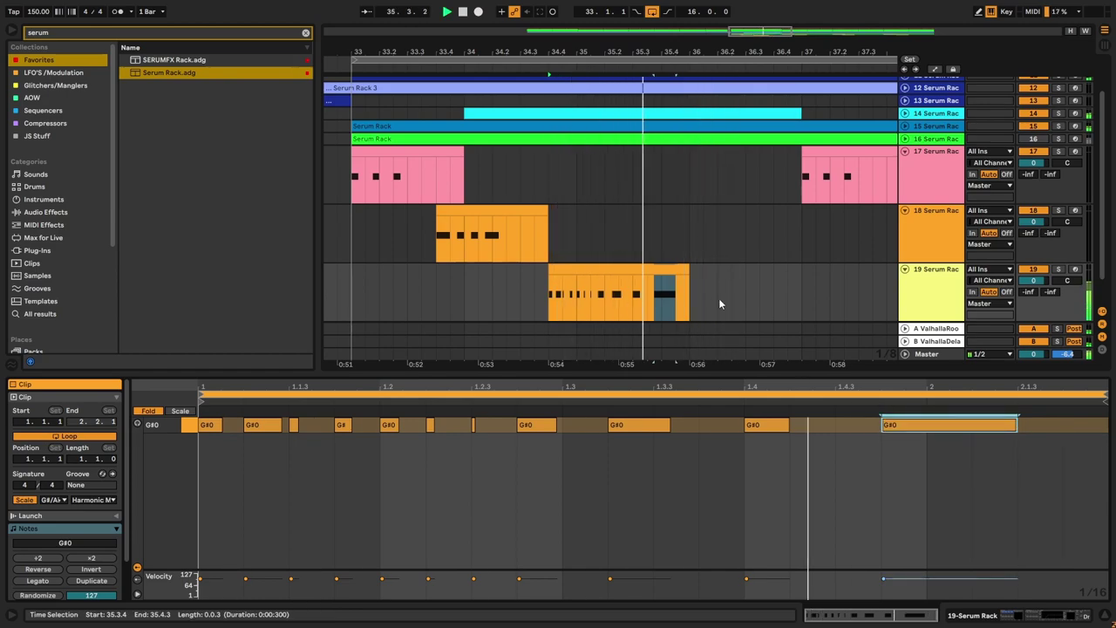
click(361, 263)
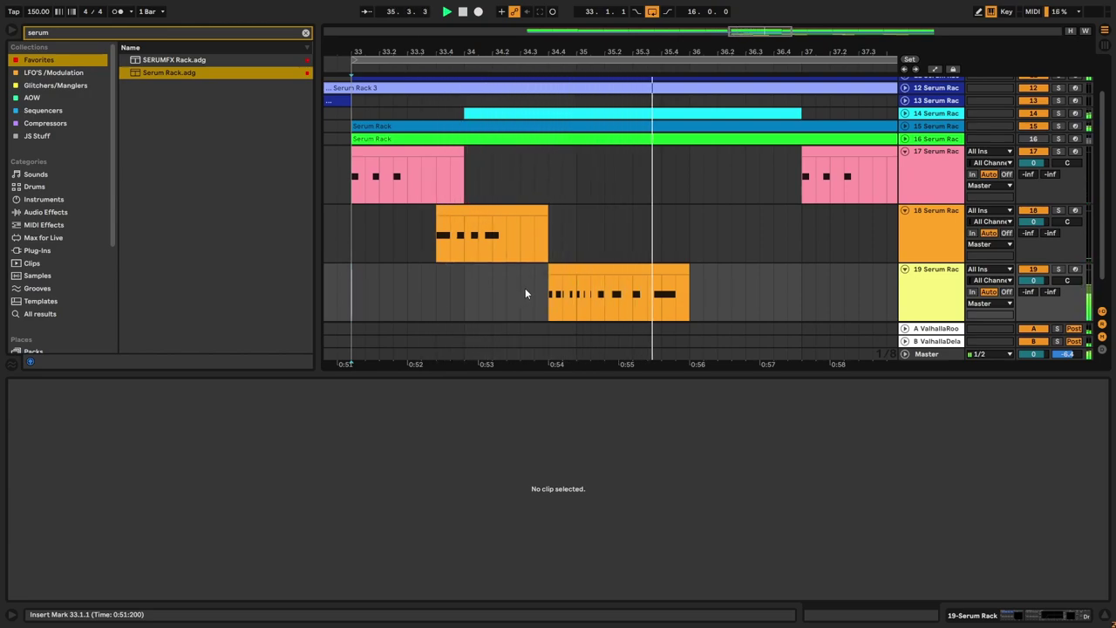
Step: Try starting track 19's clip at 34.3.1 and at 35.1.1, and undo the moves
drag(583, 273, 548, 274)
click(438, 276)
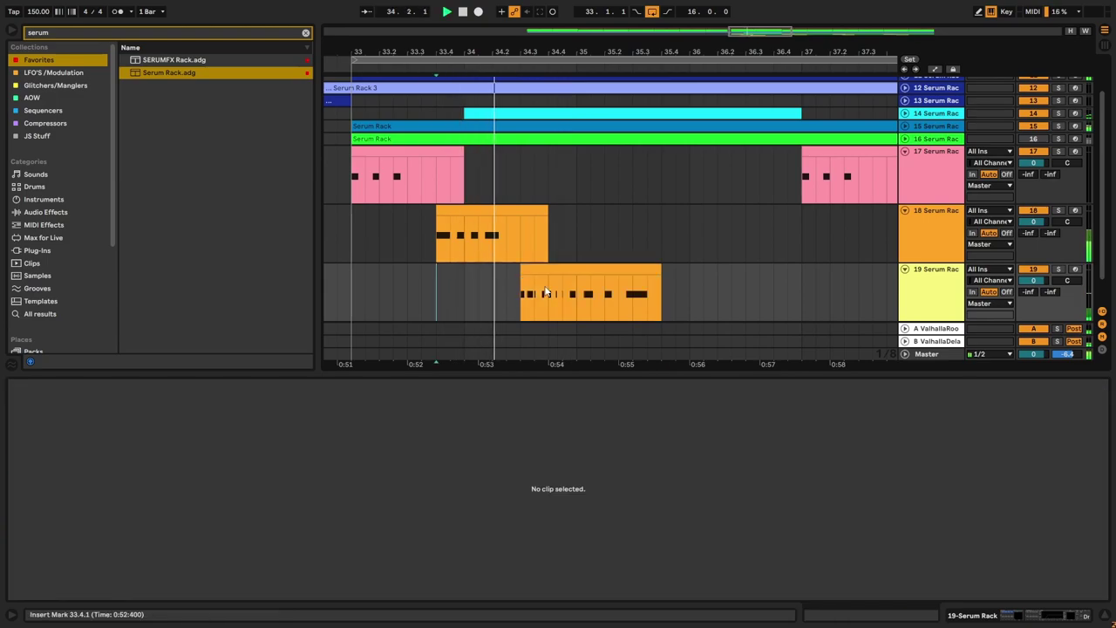
drag(548, 288, 605, 280)
key(space)
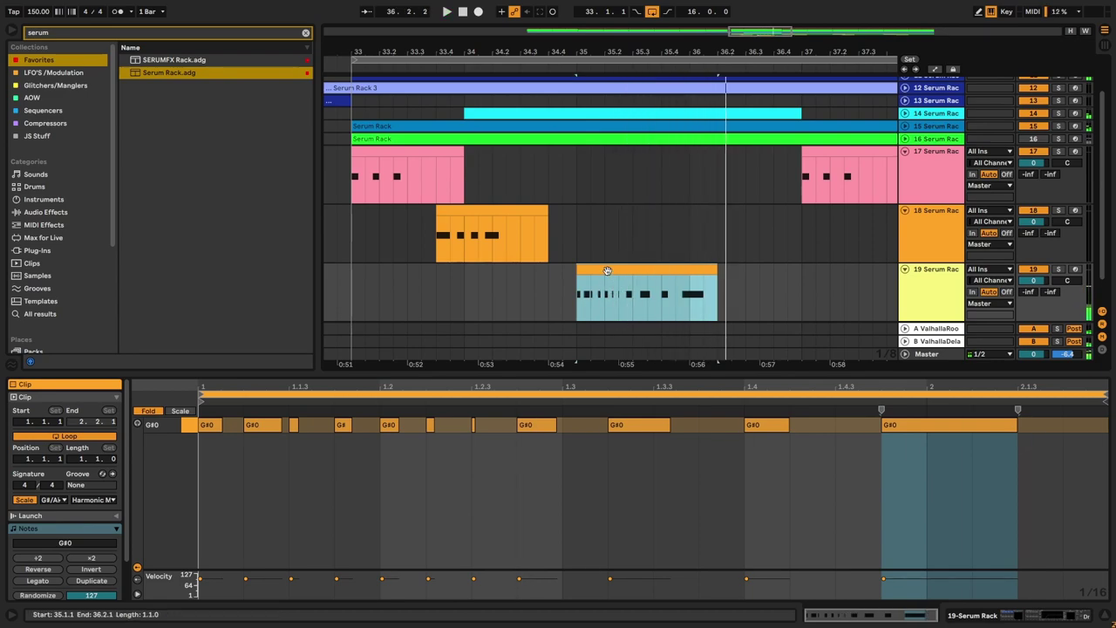
key(ctrl+z)
click(534, 281)
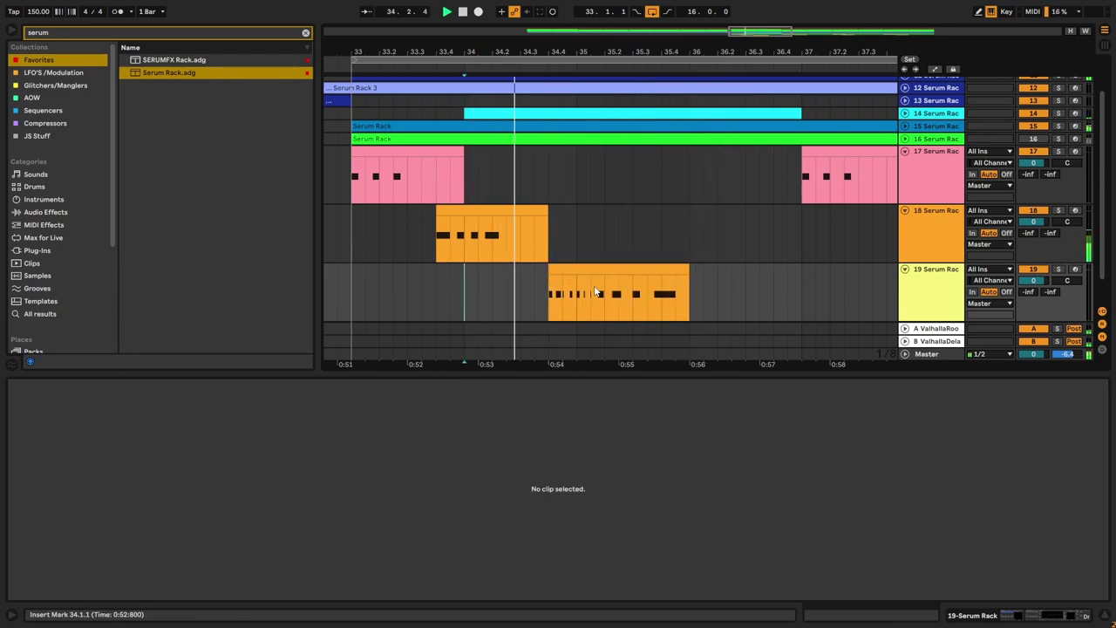
Step: Turn on track 19's gain stage rack, set its Utility gain to -5.56 dB and play the result back
double_click(927, 299)
key(space)
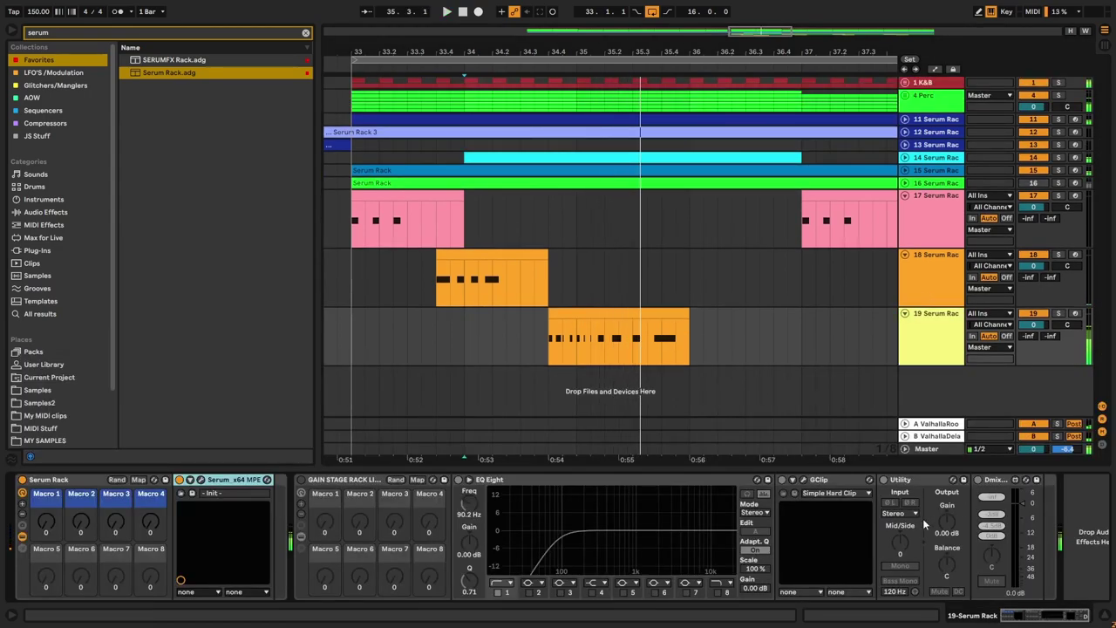
click(301, 481)
key(space)
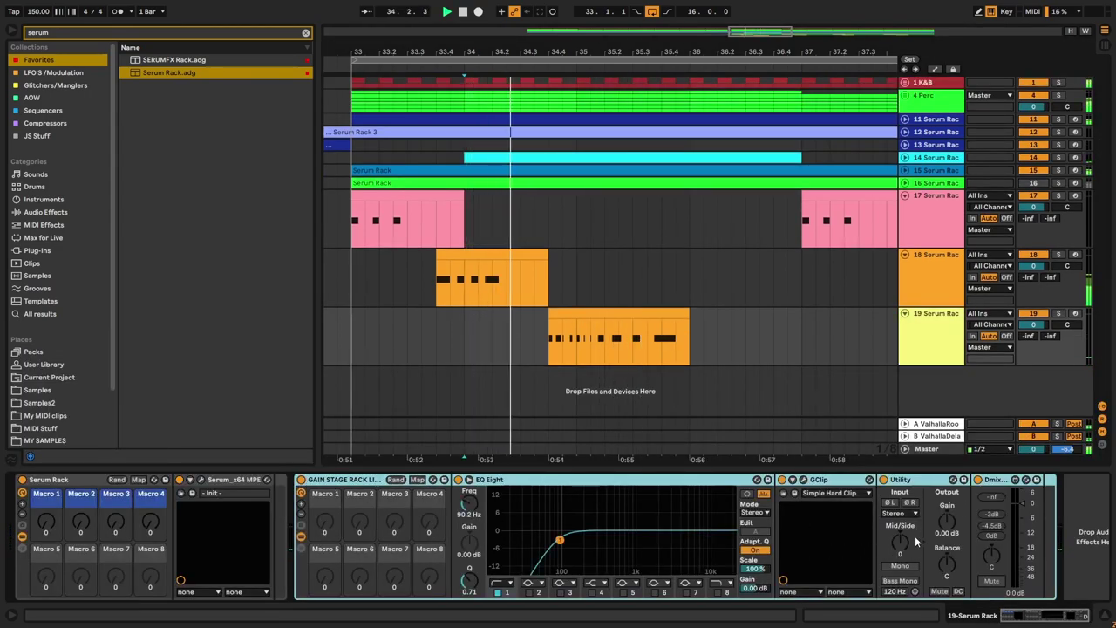
click(942, 525)
key(space)
key(space)
mouse_move(942, 525)
mouse_down()
mouse_move(943, 558)
mouse_move(942, 544)
mouse_up()
key(space)
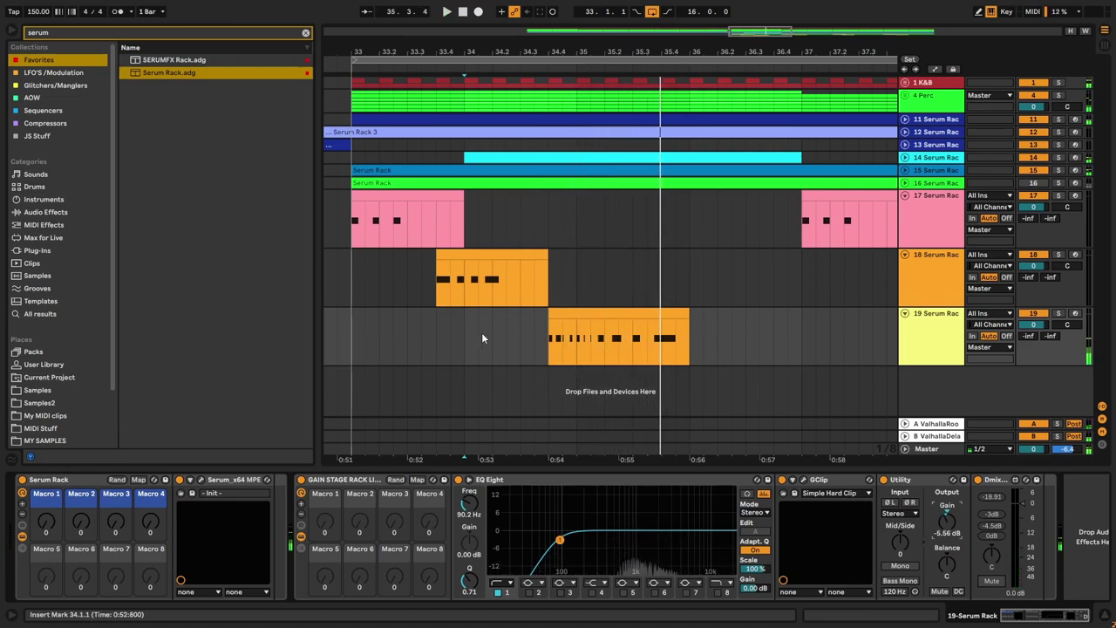
key(space)
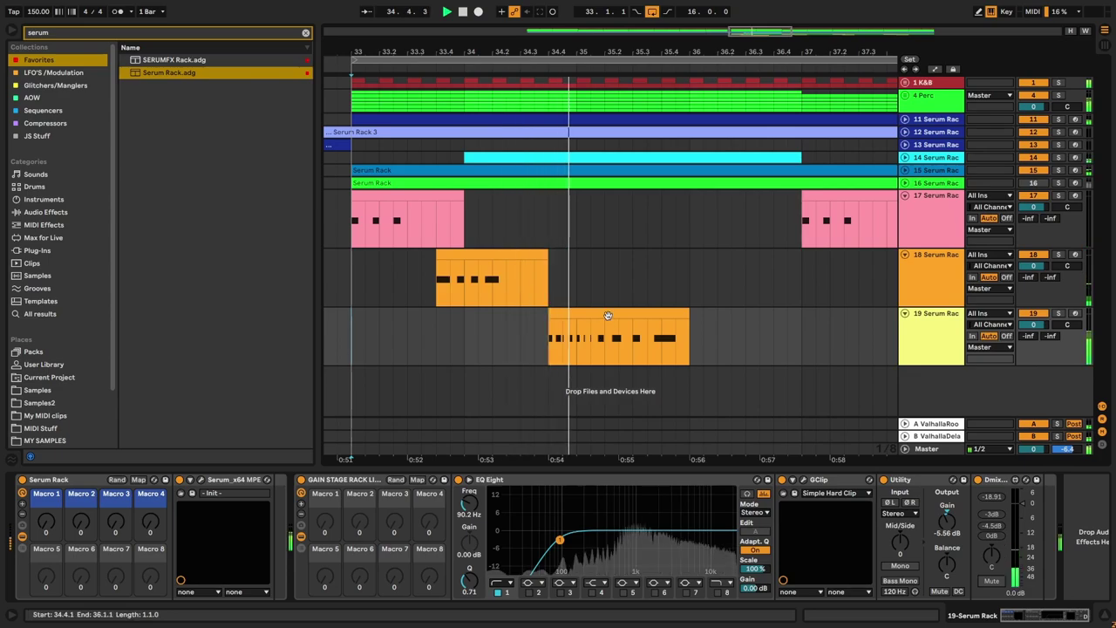
Step: Move track 19's clip to start at 35.4.1 and play the parts back from 33.1.1
key(minus)
key(minus)
drag(494, 314, 540, 319)
click(393, 331)
key(space)
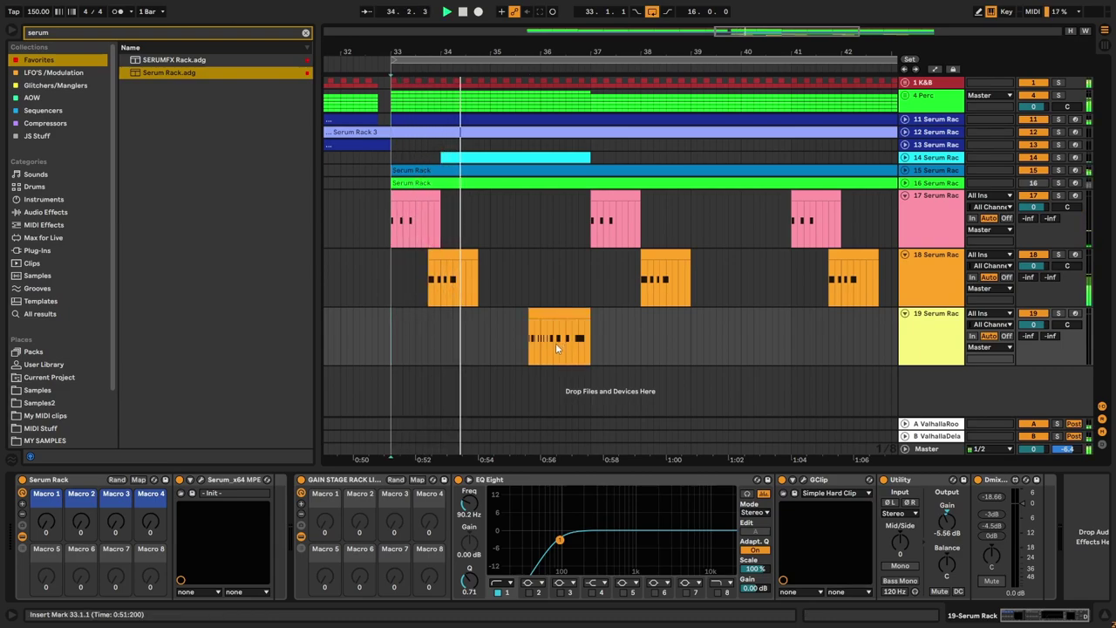
Step: Move track 19's clip to start at 35.2.1 and listen again from 33.1.1
click(544, 311)
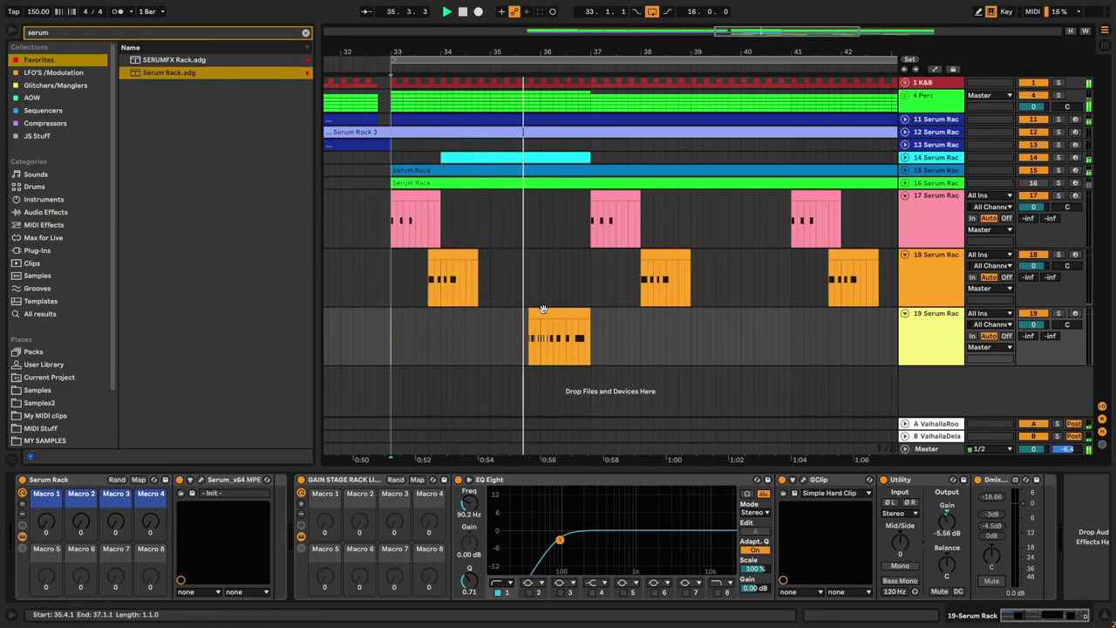
key(space)
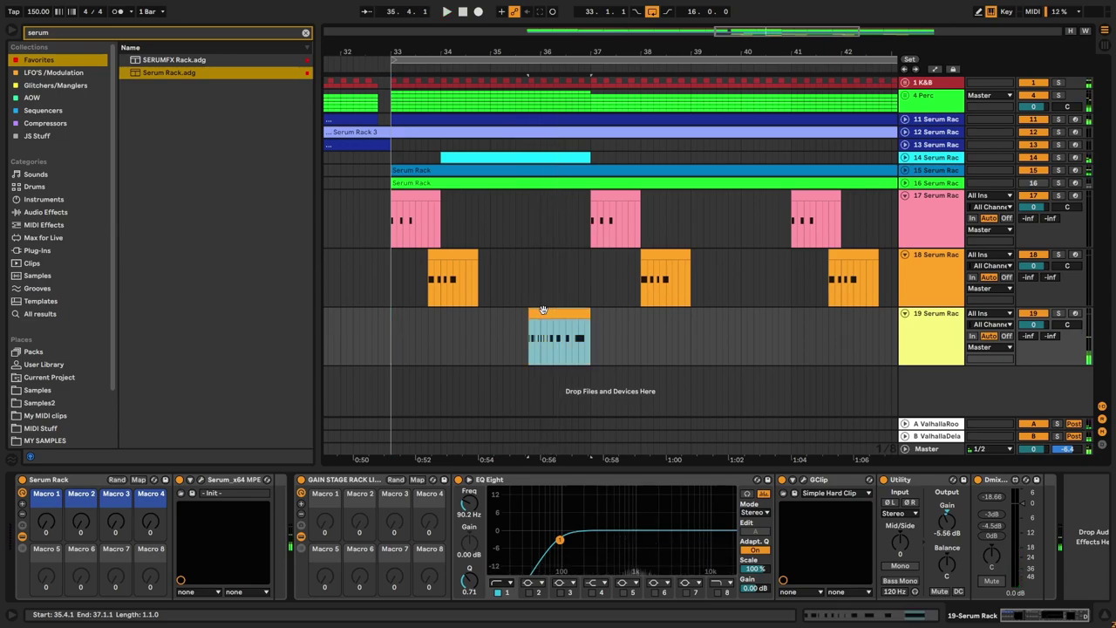
key(ctrl+v)
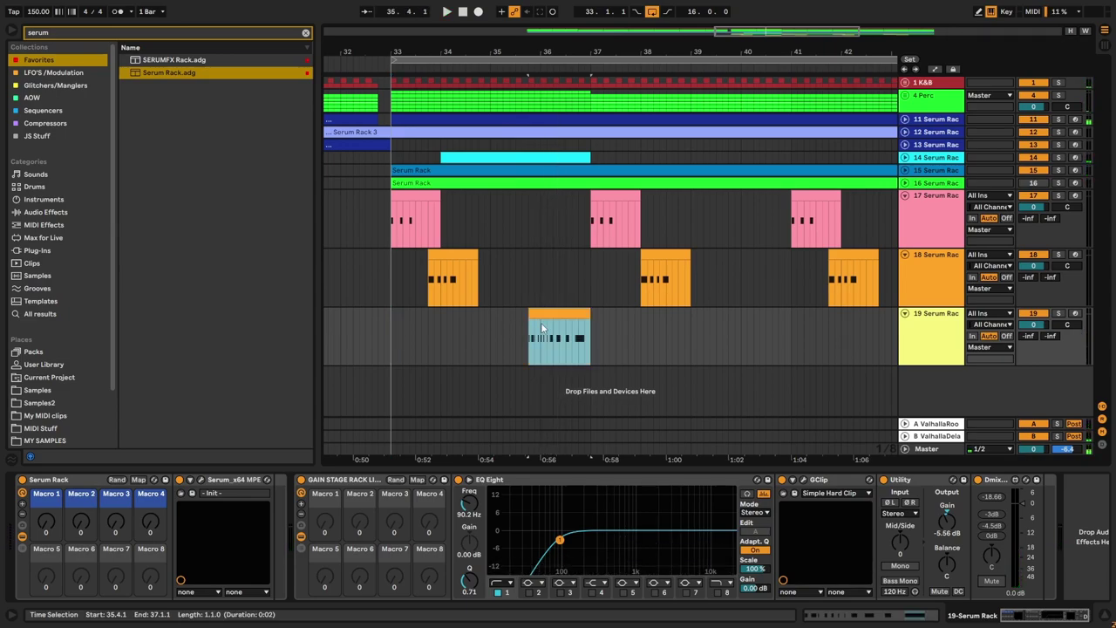
click(534, 314)
drag(534, 315, 519, 315)
click(390, 327)
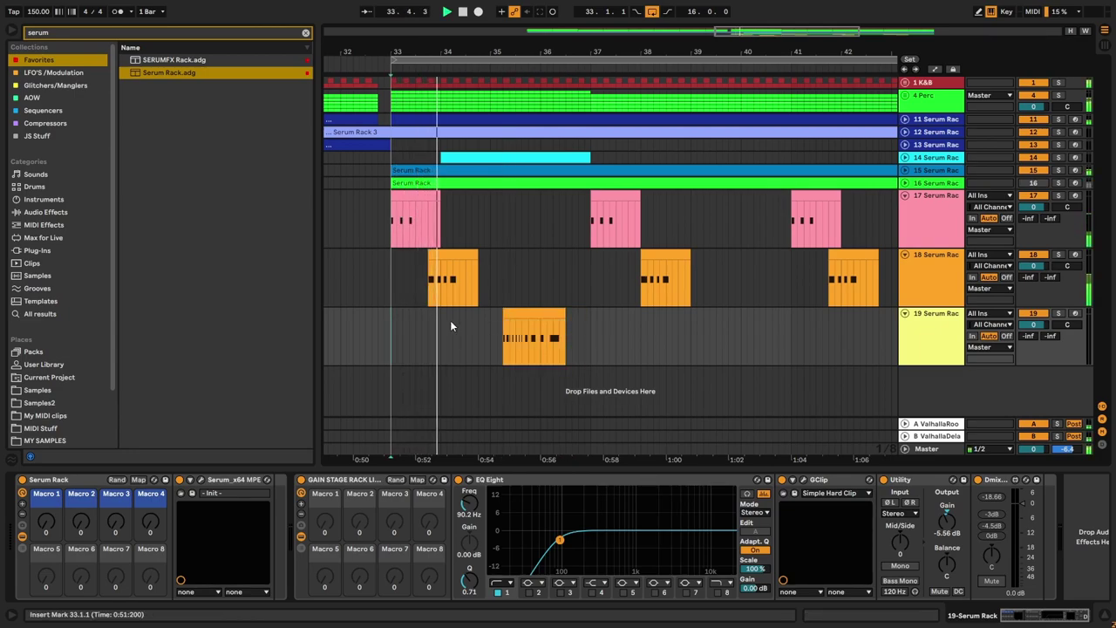
Step: Try track 19's clip at 38.1.1, 43.1.1 and 44.4.3, and remove it from the arrangement
drag(554, 327, 690, 329)
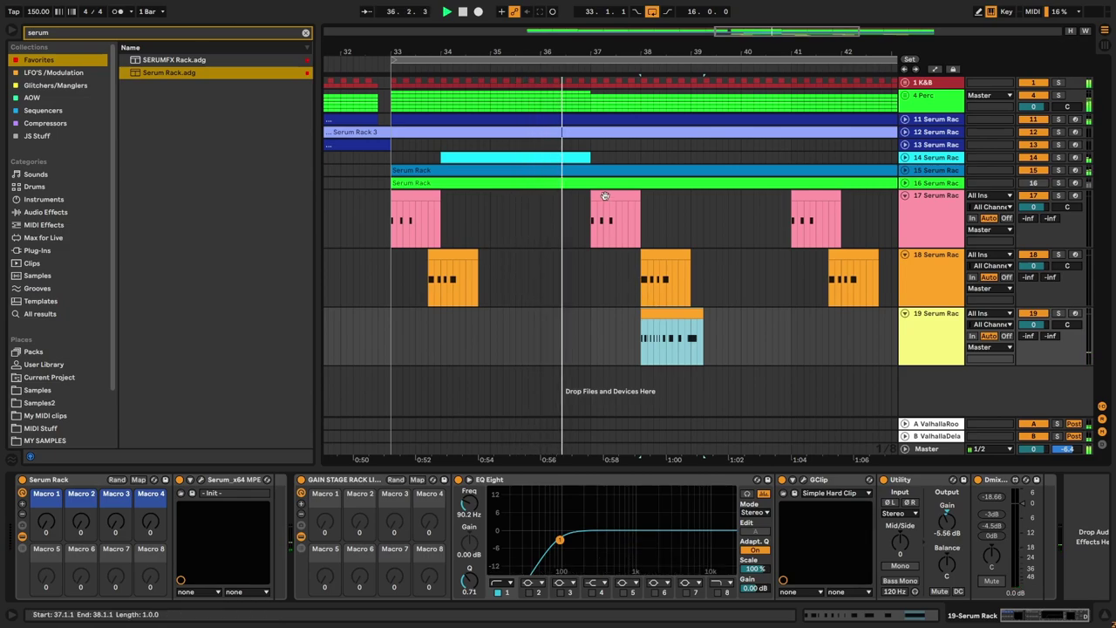
drag(679, 309, 803, 310)
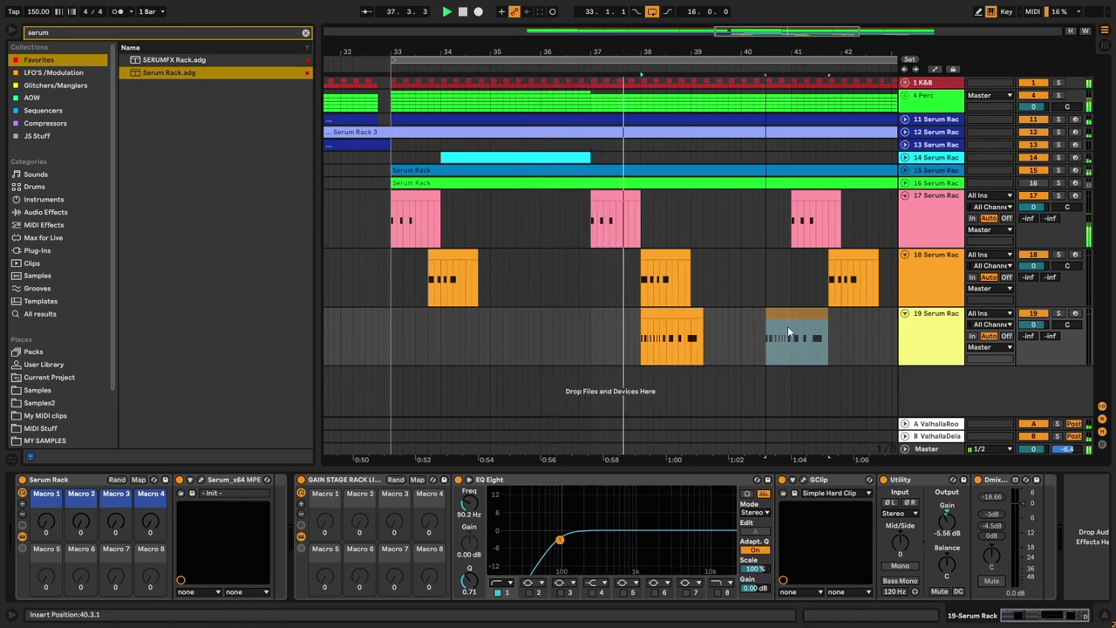
scroll(572, 327, down, 4)
scroll(747, 349, up, 4)
drag(559, 329, 684, 329)
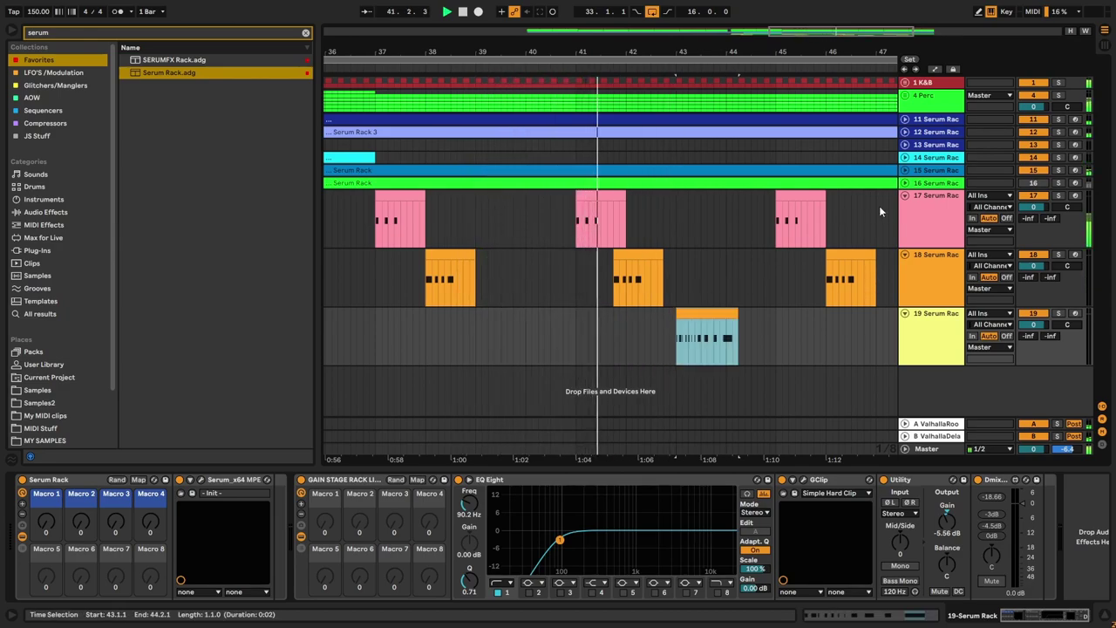
drag(725, 328, 795, 321)
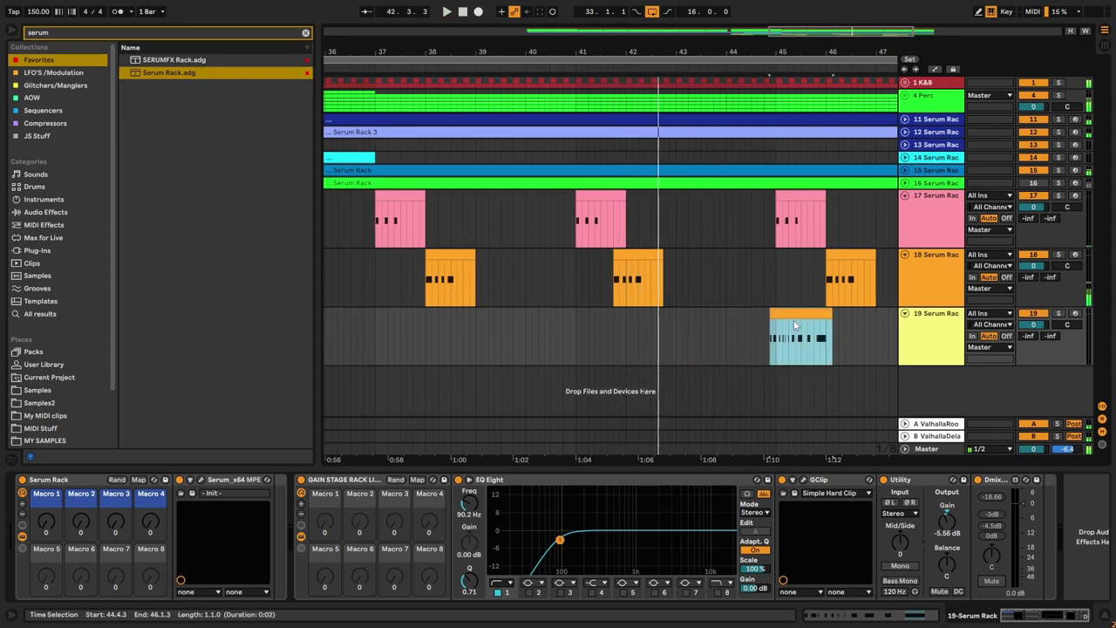
scroll(783, 314, down, 3)
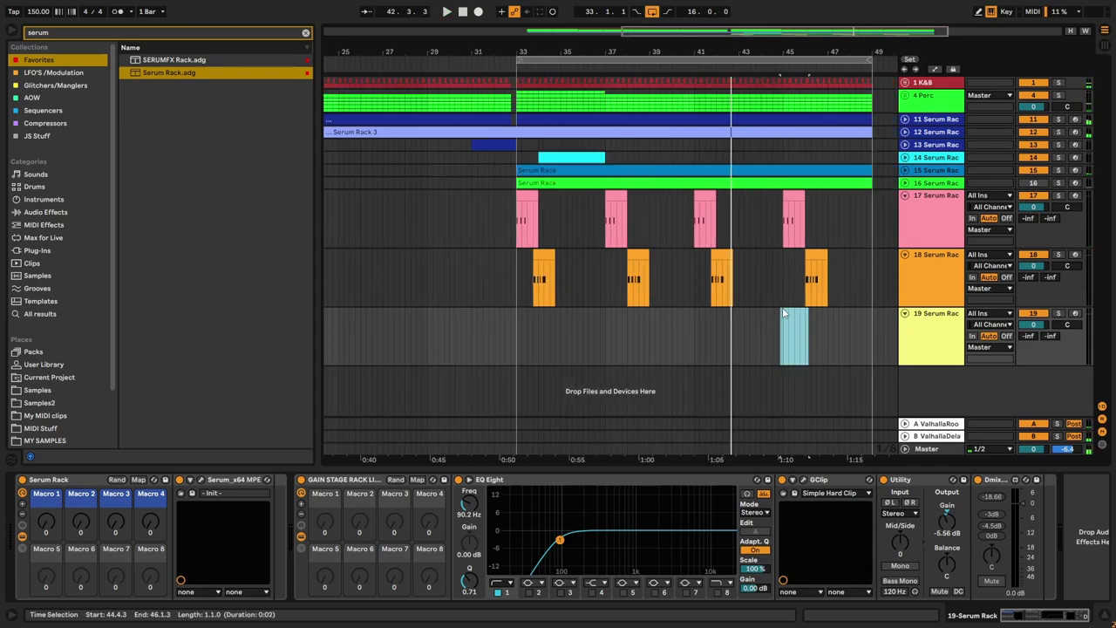
Step: Unfold track 16 in the arrangement and activate the track
click(905, 183)
click(1032, 185)
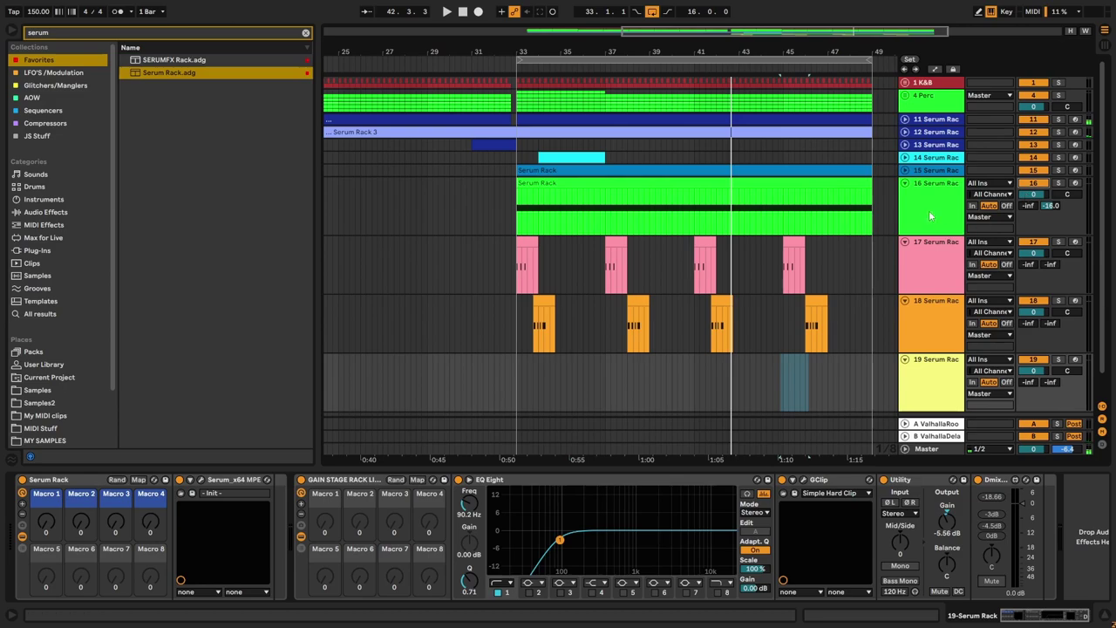
scroll(603, 252, up, 3)
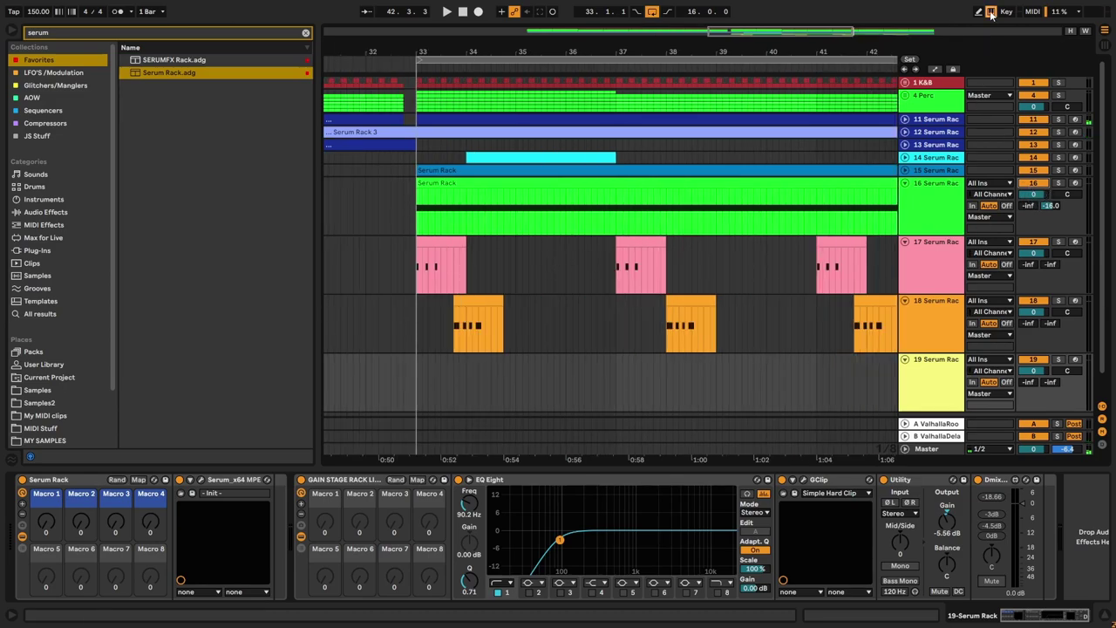
Step: Deactivate track 16, automate its Speaker On to On from 35.1.1 to 36.1.1 only, and play it back
key(a)
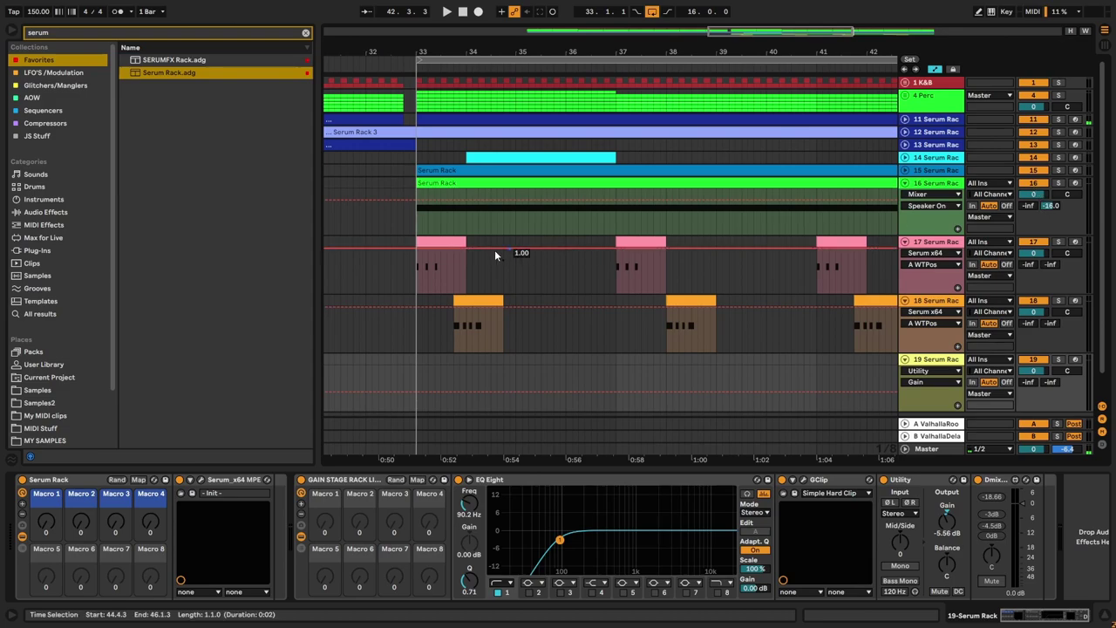
scroll(504, 259, up, 3)
drag(535, 224, 645, 232)
key(a)
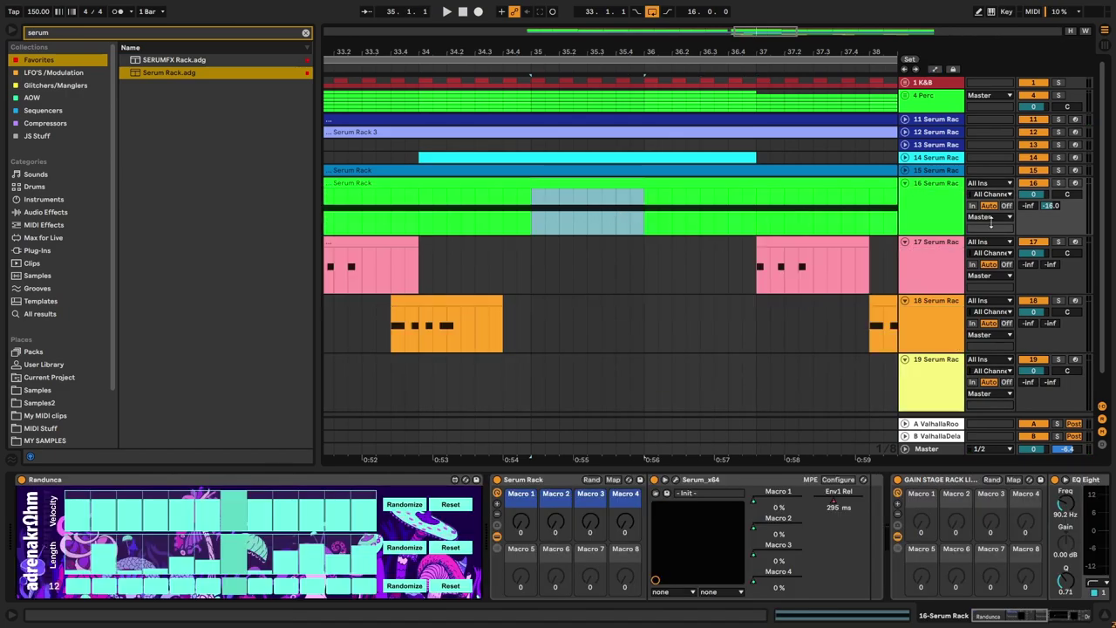
key(a)
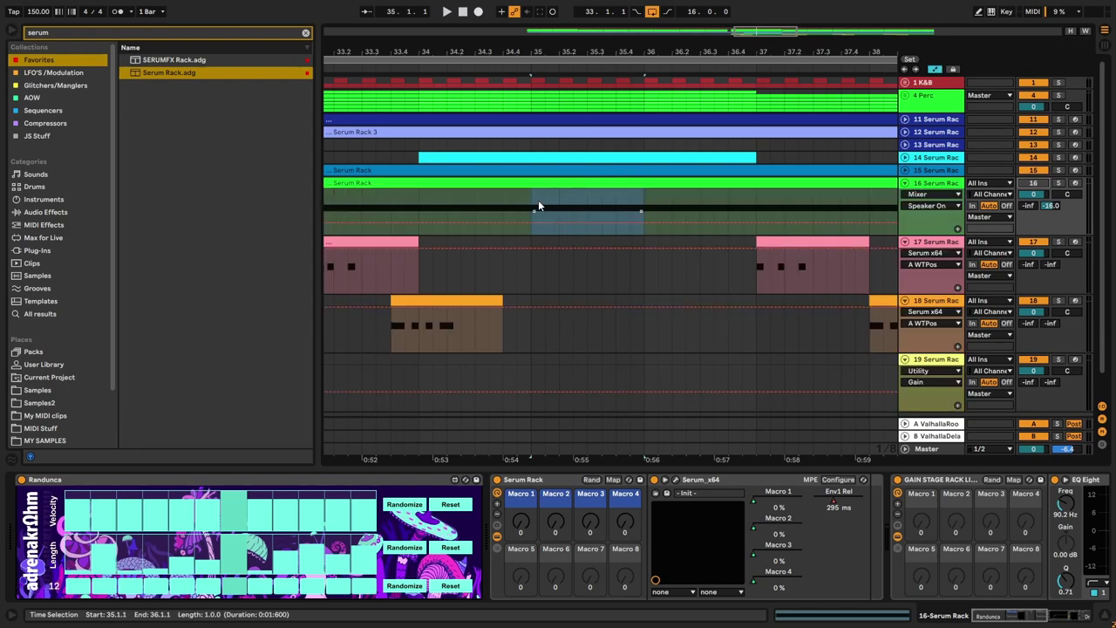
drag(550, 221, 550, 199)
click(466, 199)
key(space)
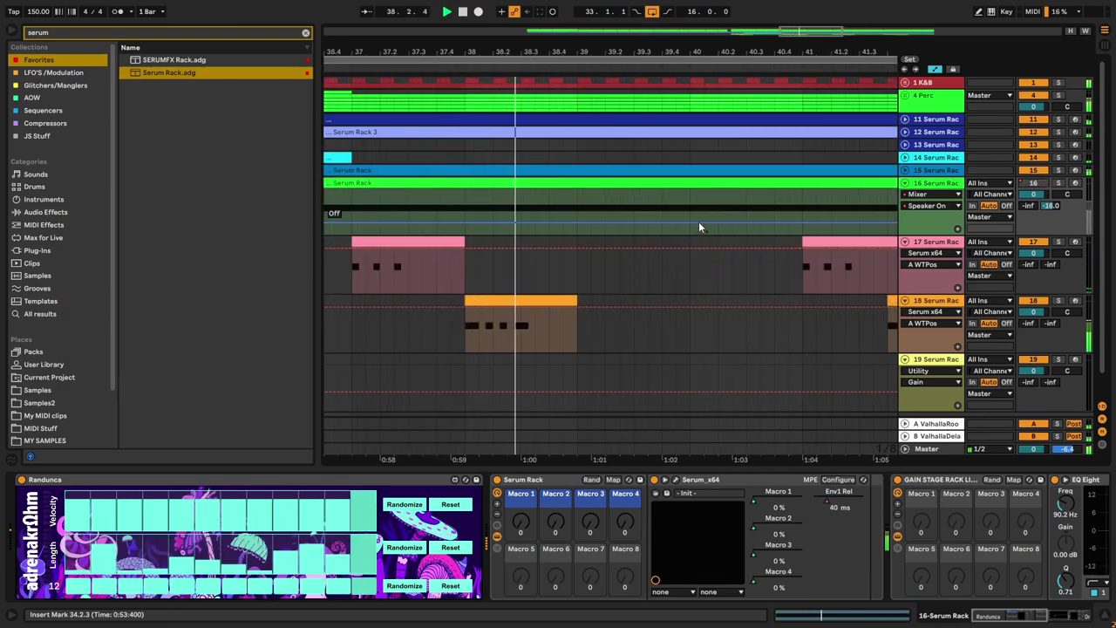
Step: Automate track 16's Speaker On to On from 39.1.1 to 40.1.1 and play back from 36.4.3
scroll(634, 271, down, 2)
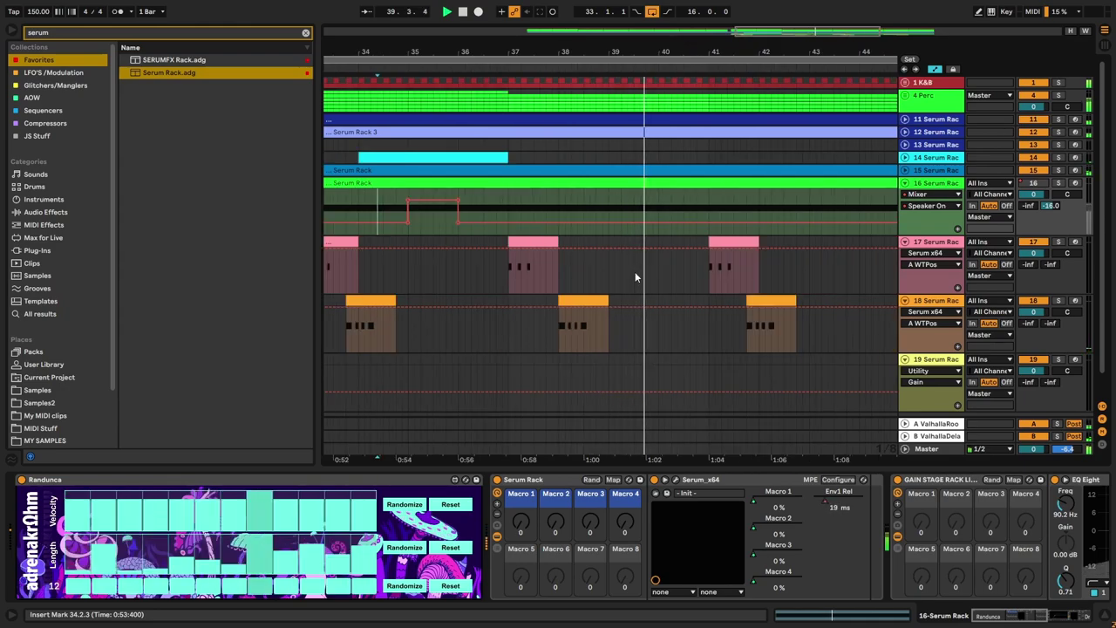
click(623, 208)
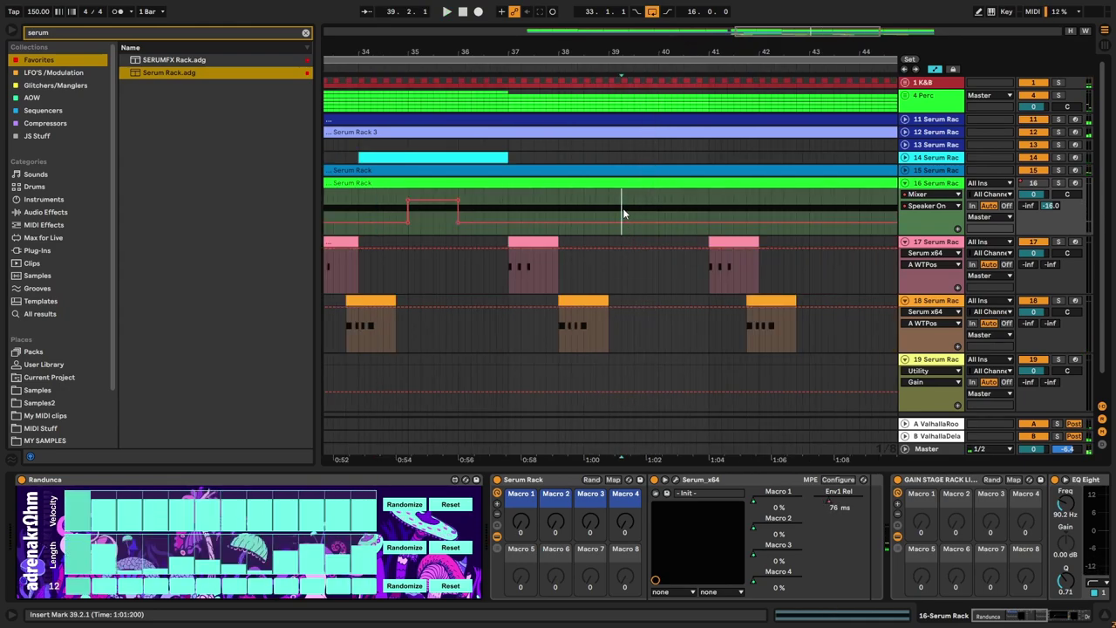
scroll(622, 270, up, 2)
drag(598, 209, 707, 209)
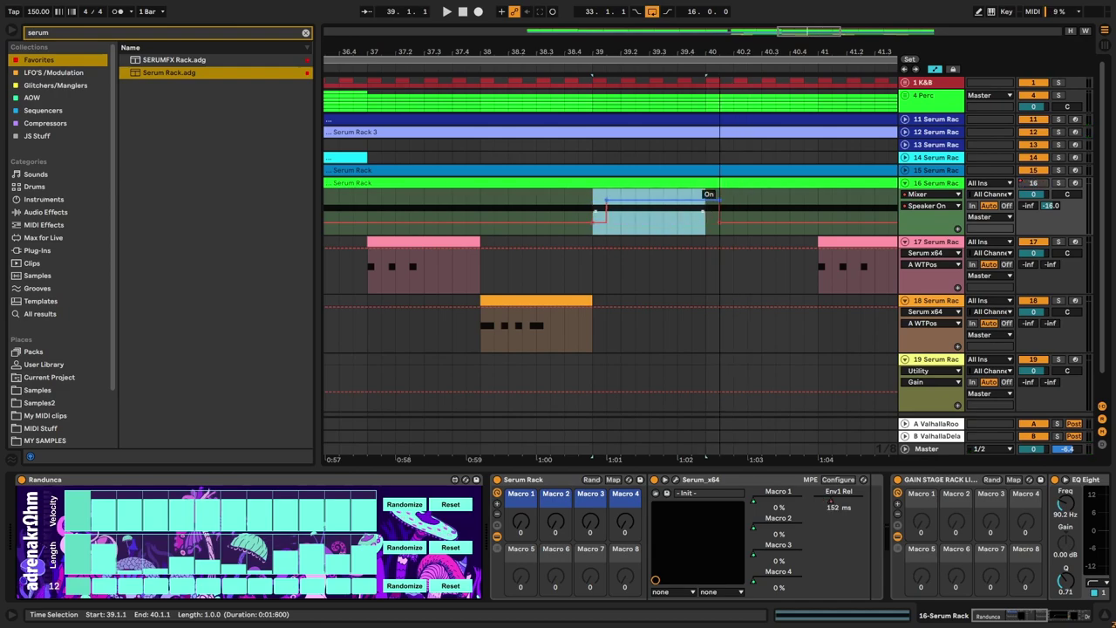
key(a)
click(355, 209)
key(space)
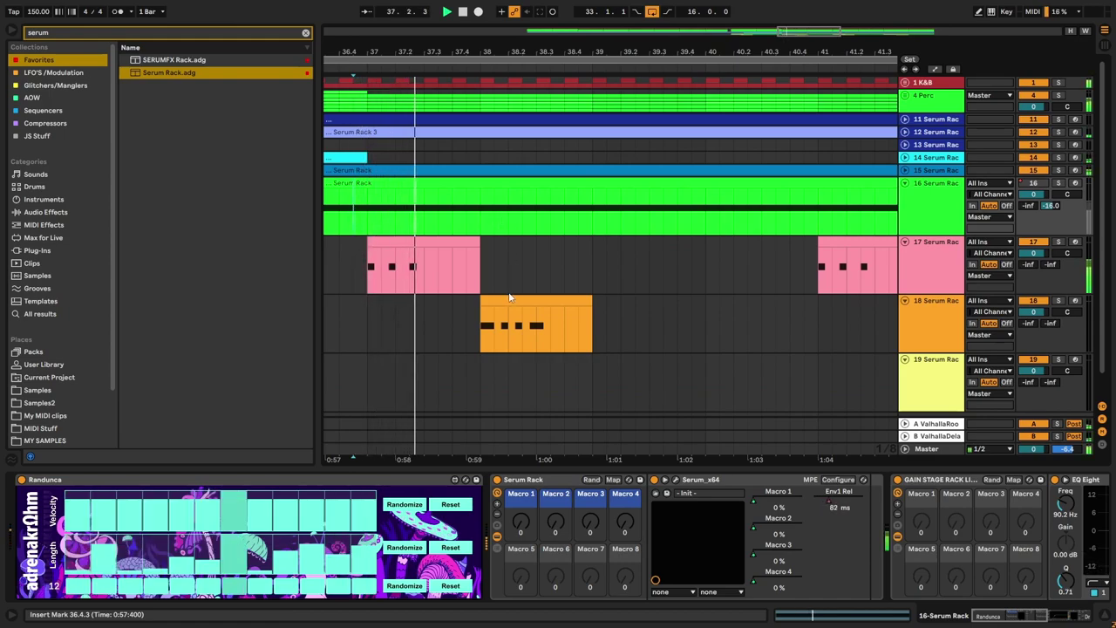
Step: Extend track 16's two Speaker On sections so they end at 37.1.1 and 41.1.1
scroll(509, 299, down, 5)
scroll(642, 301, up, 3)
scroll(646, 306, up, 5)
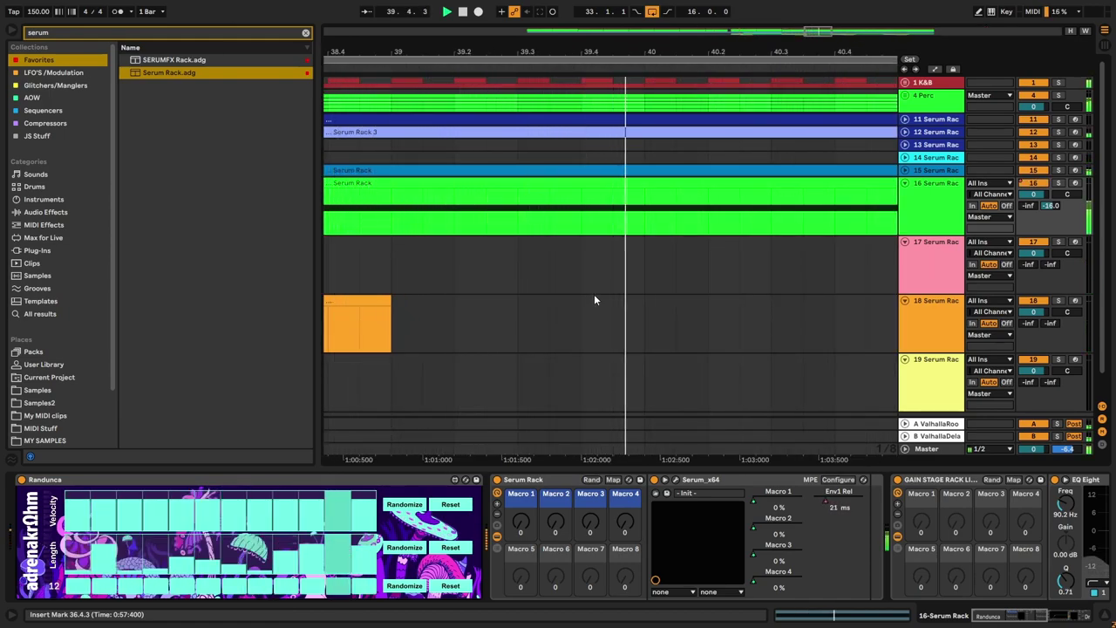
scroll(520, 273, down, 5)
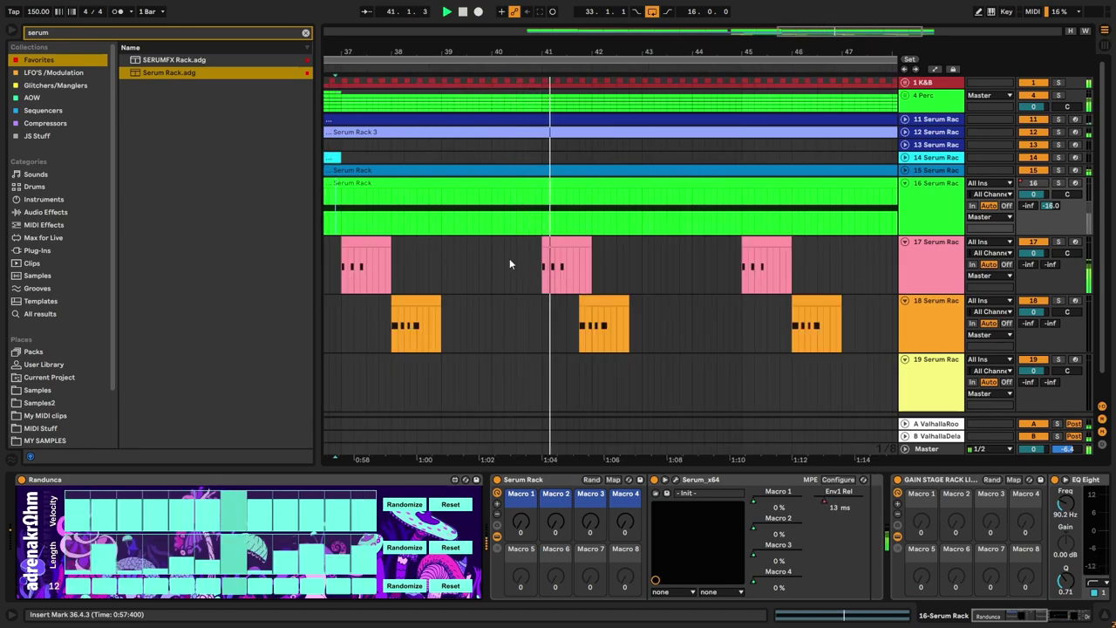
key(a)
scroll(504, 217, up, 4)
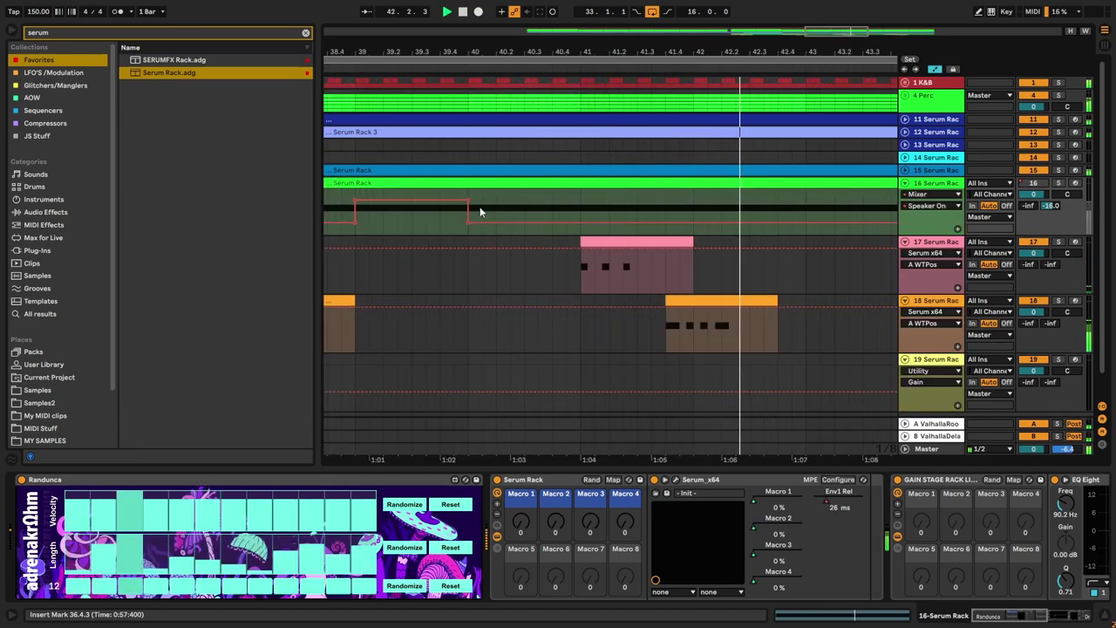
drag(469, 219, 496, 223)
scroll(471, 223, down, 5)
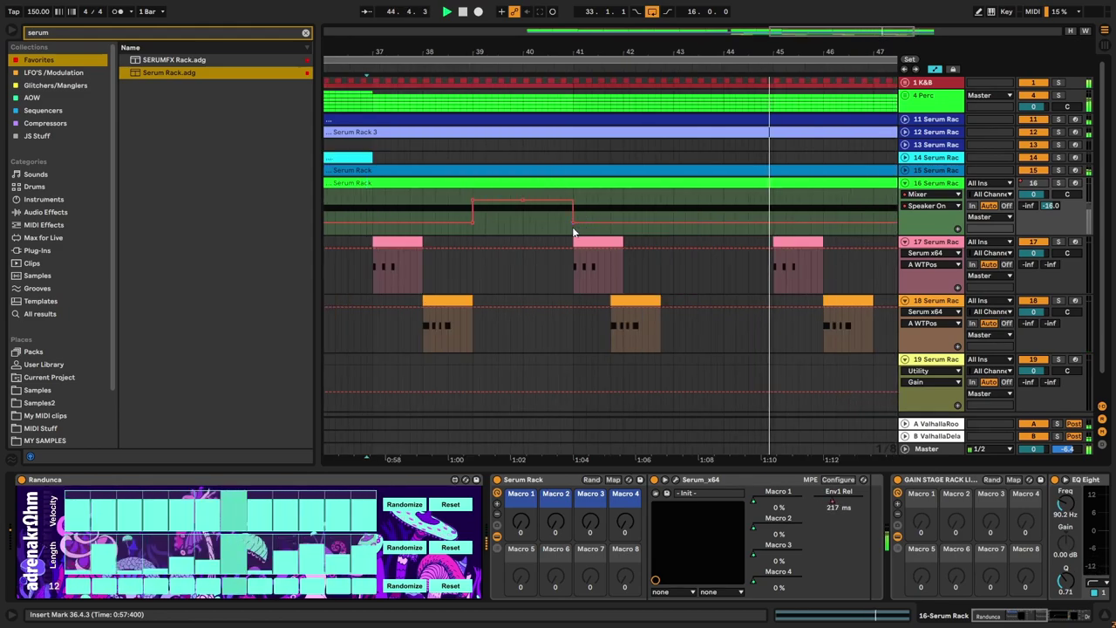
scroll(444, 224, up, 5)
drag(541, 224, 652, 223)
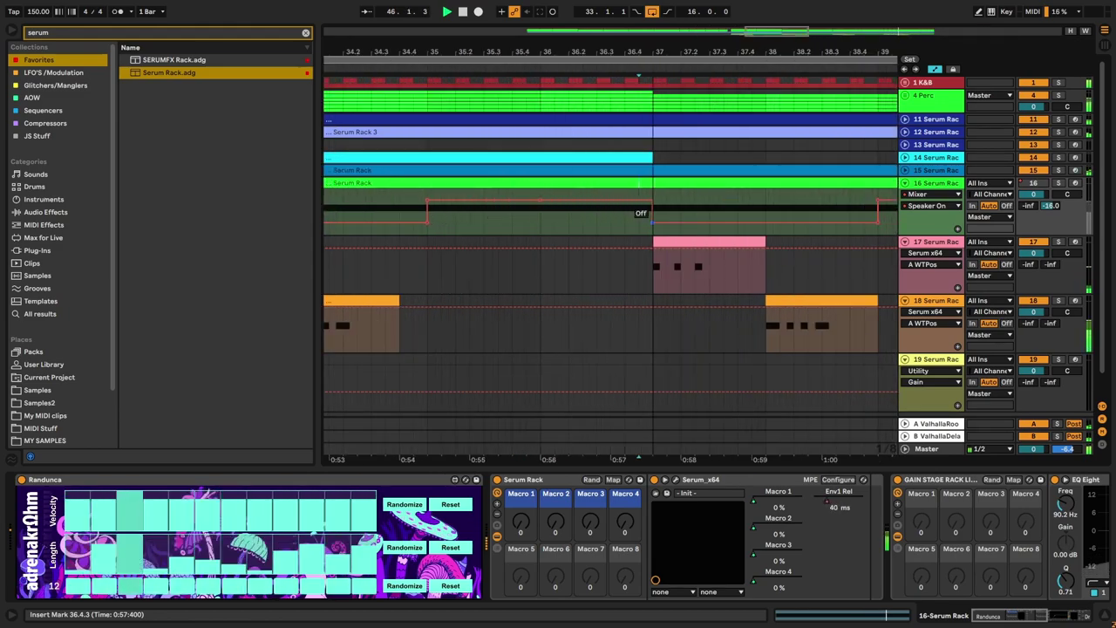
scroll(626, 228, down, 5)
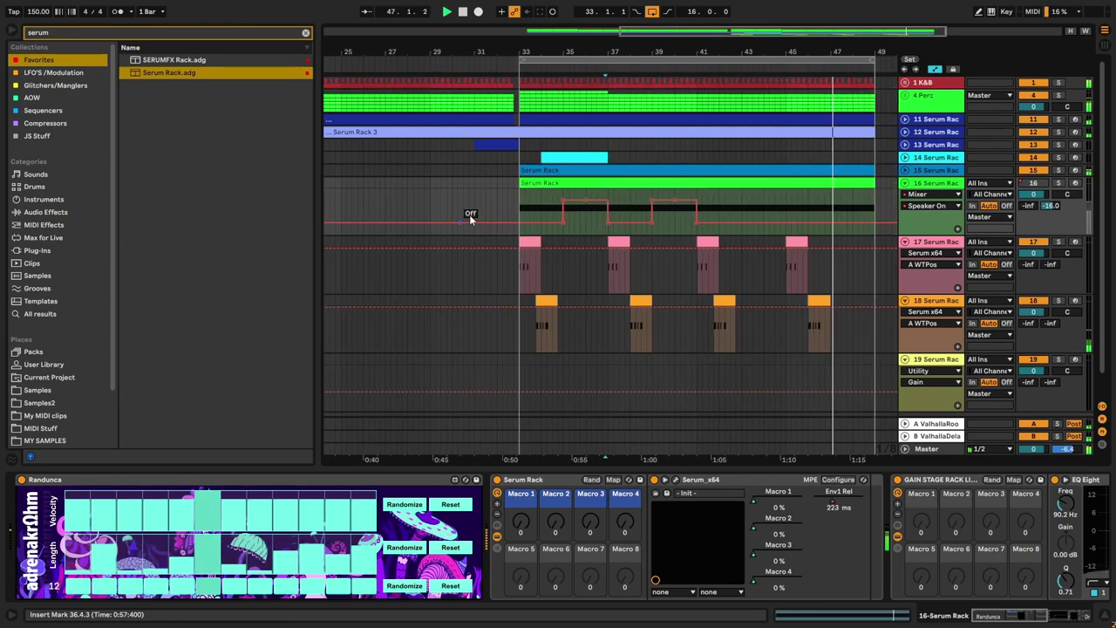
Step: Play from 33.1.1 and compare track 16's On sections with the gaps between the track 17 and 18 clips
click(523, 209)
key(space)
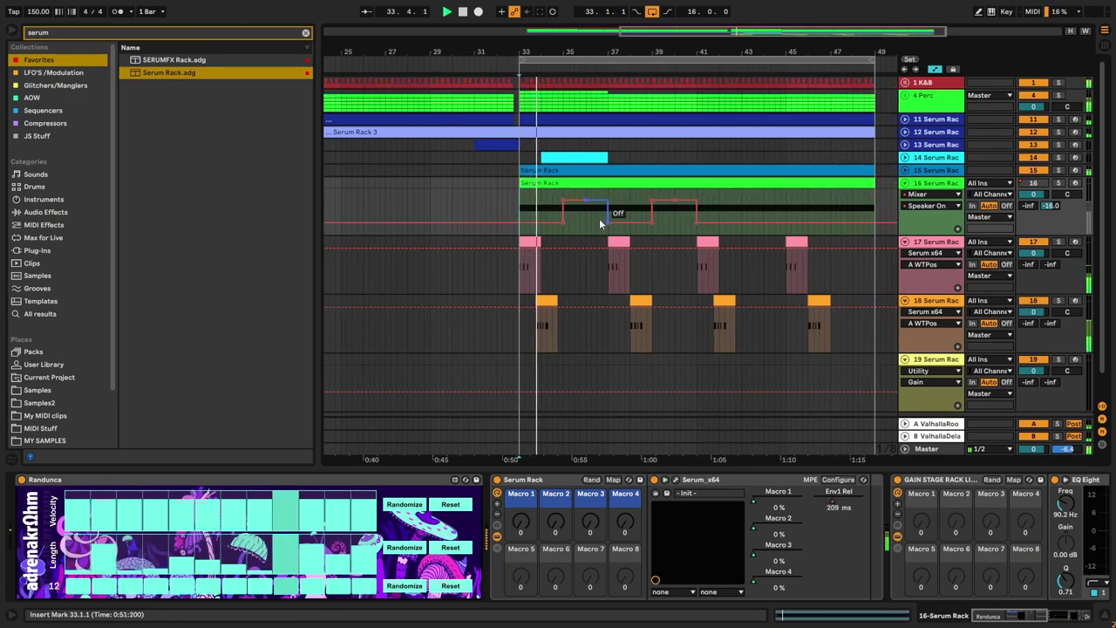
key(a)
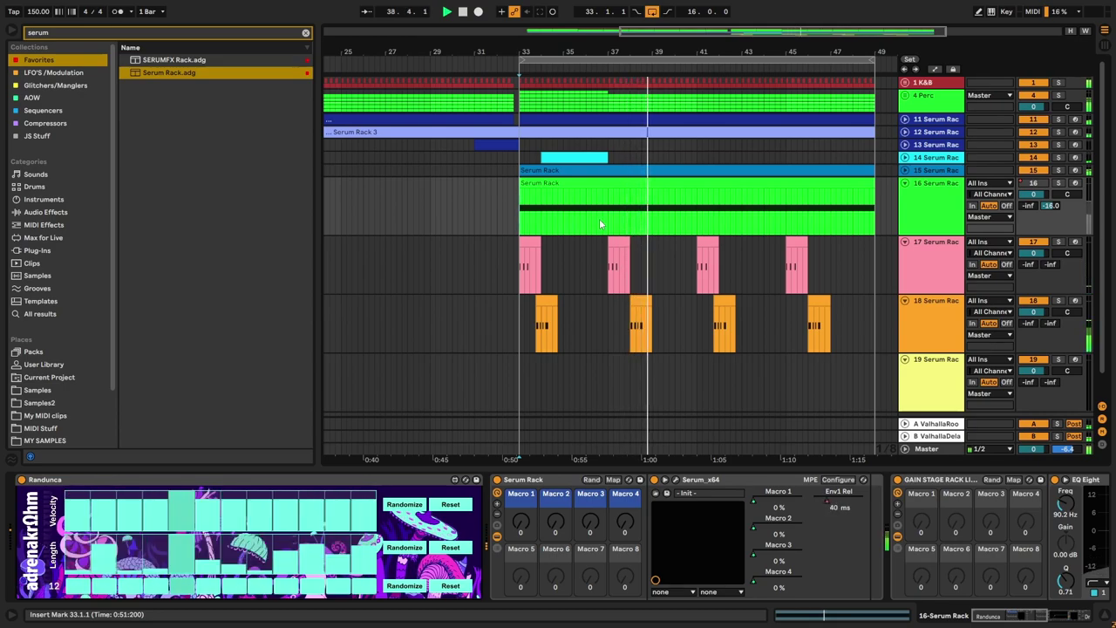
key(a)
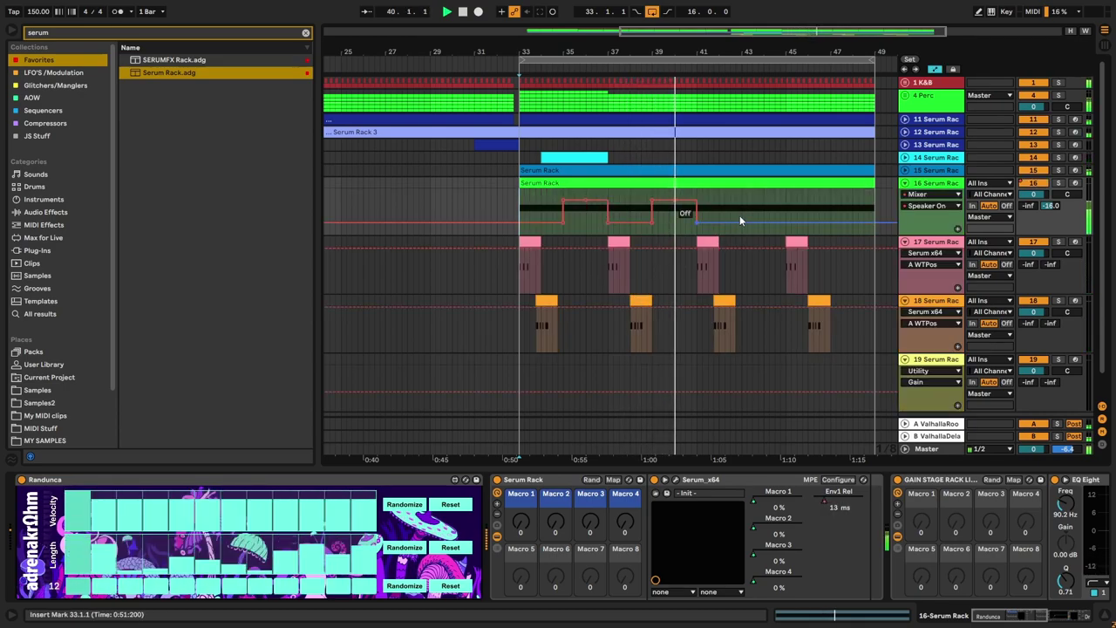
scroll(724, 225, up, 3)
scroll(554, 246, down, 4)
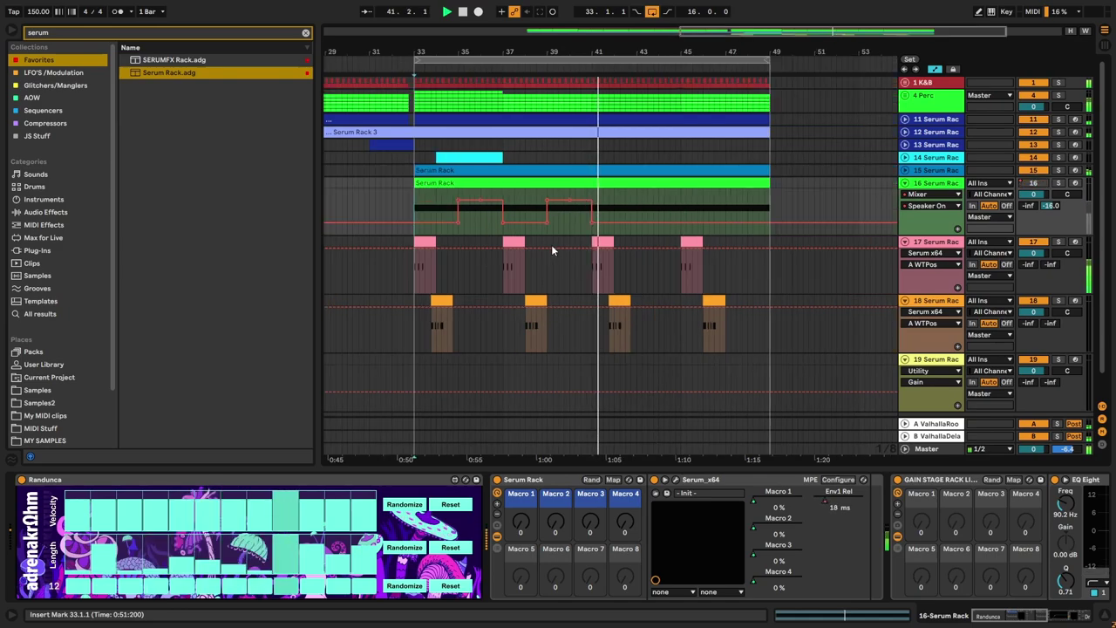
scroll(755, 303, up, 4)
key(a)
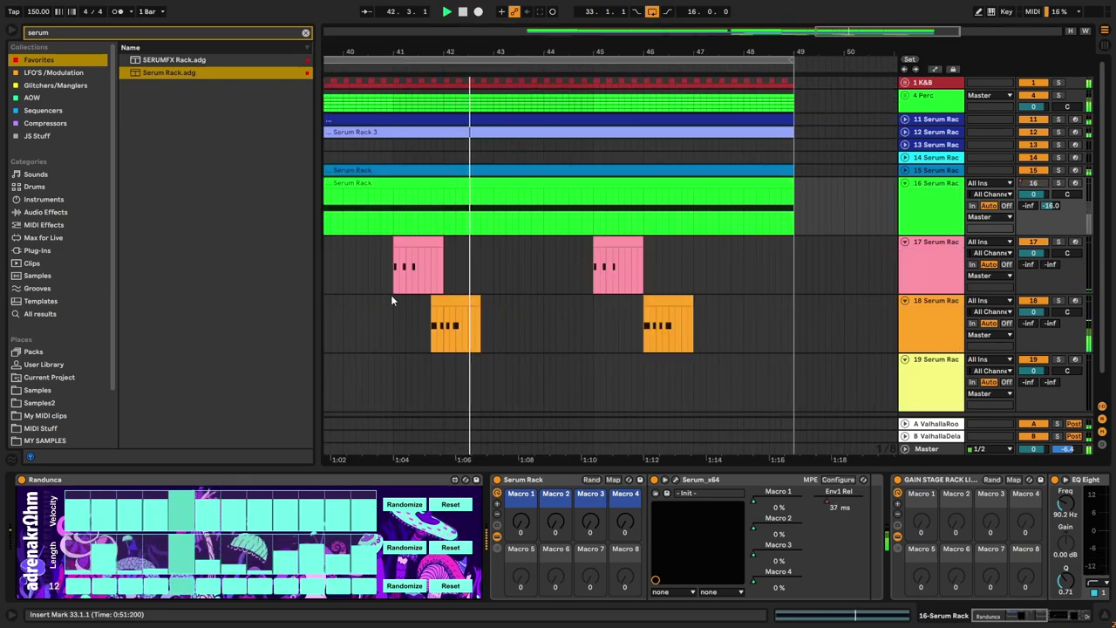
scroll(391, 295, up, 3)
scroll(548, 283, down, 3)
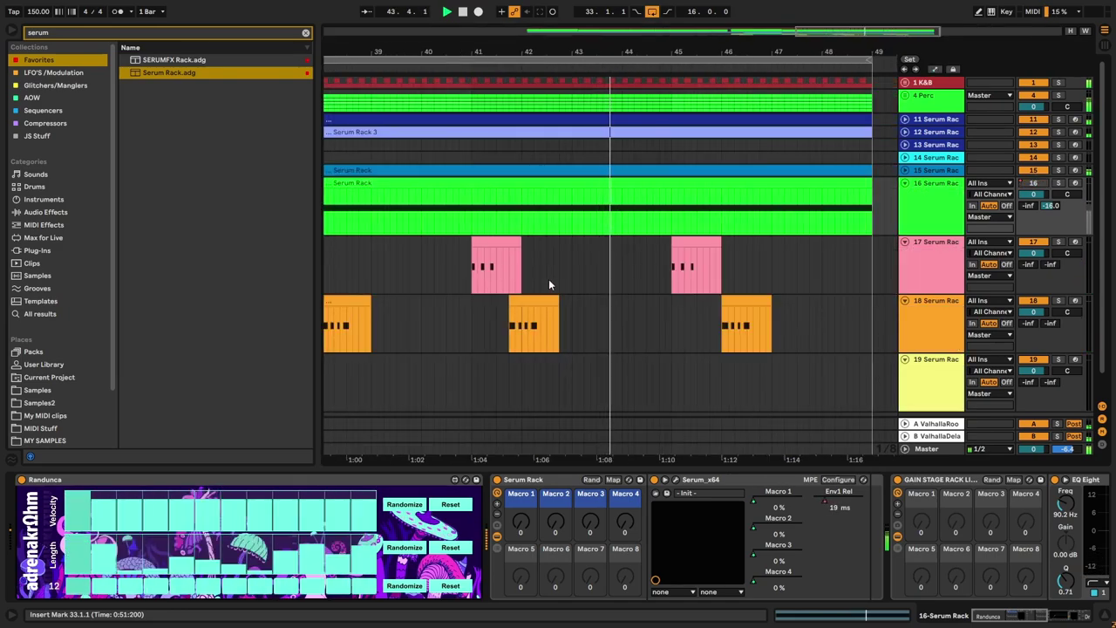
Step: Copy track 16's Speaker On automation from 39.1.1–41.1.1 to 43.1.1–45.1.1
key(a)
drag(571, 207, 654, 212)
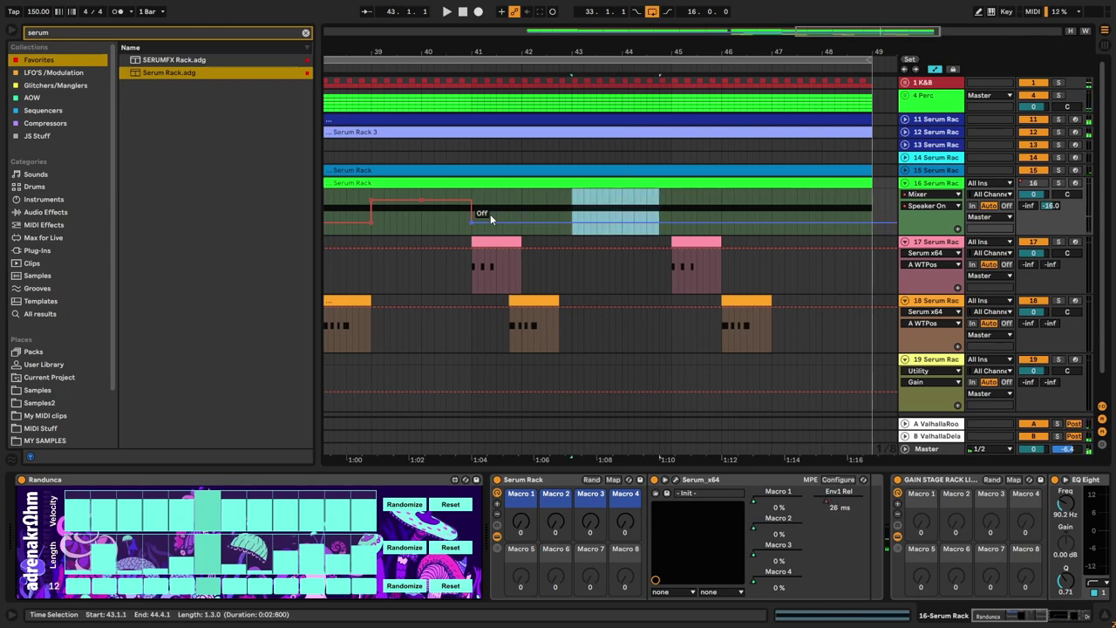
drag(371, 233, 468, 220)
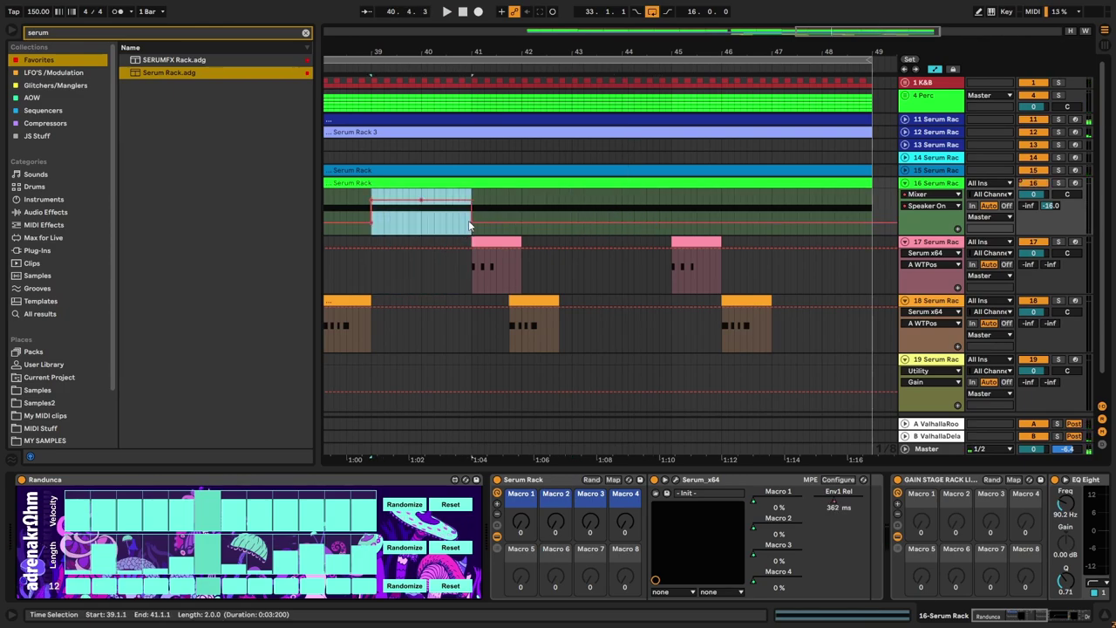
click(535, 213)
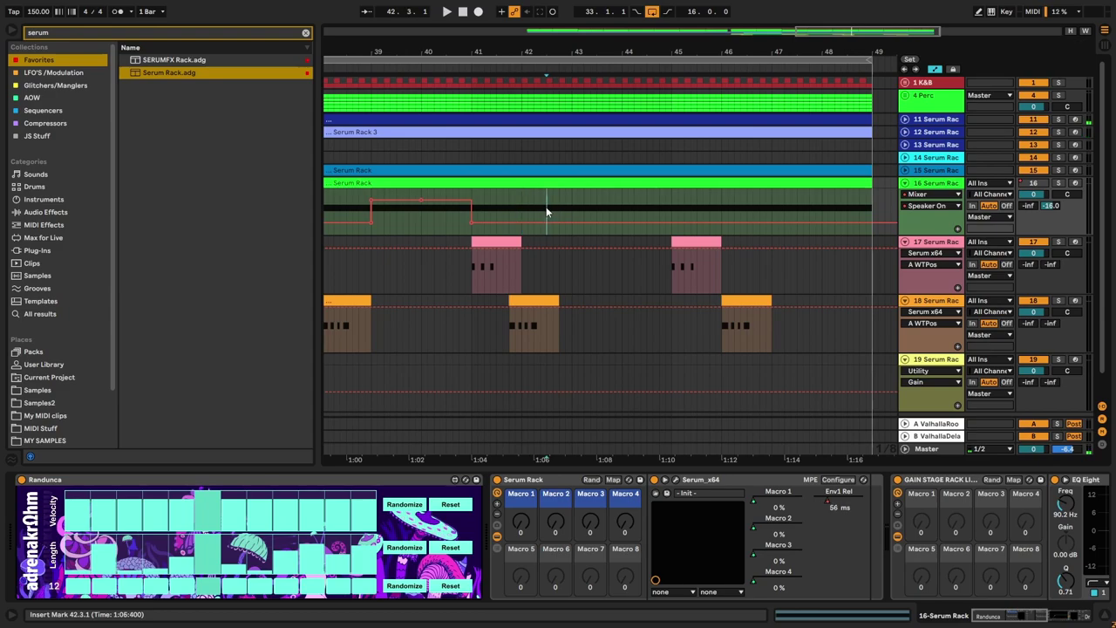
key(shift+Right)
key(shift+Right)
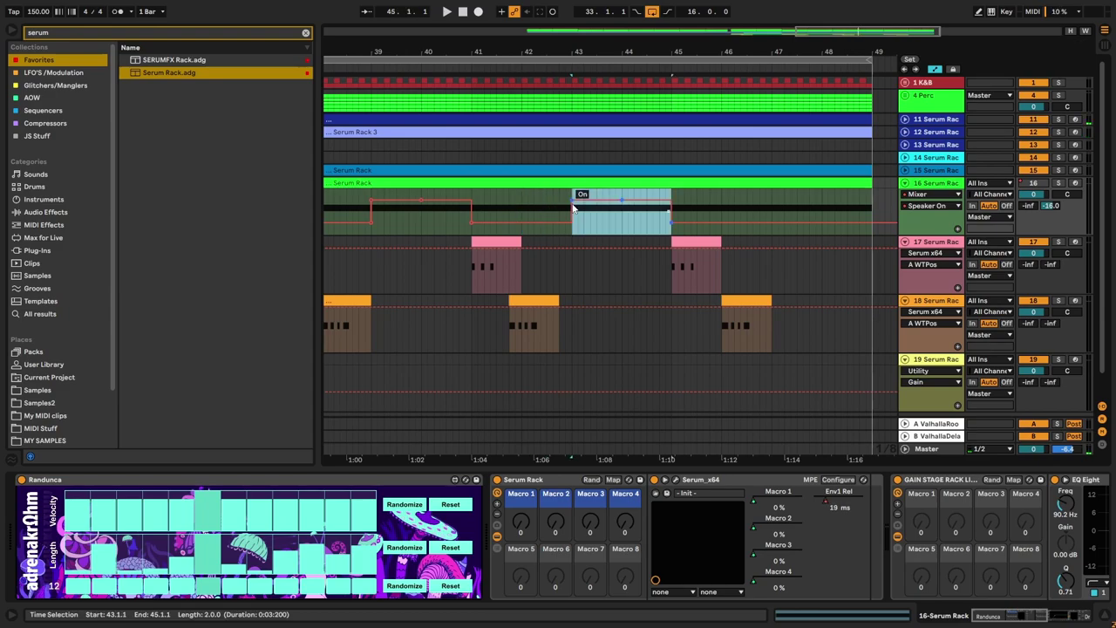
Step: Play back from 41.3.1 to check track 16's On section against the neighbouring clips, and hide the automation
click(496, 205)
key(space)
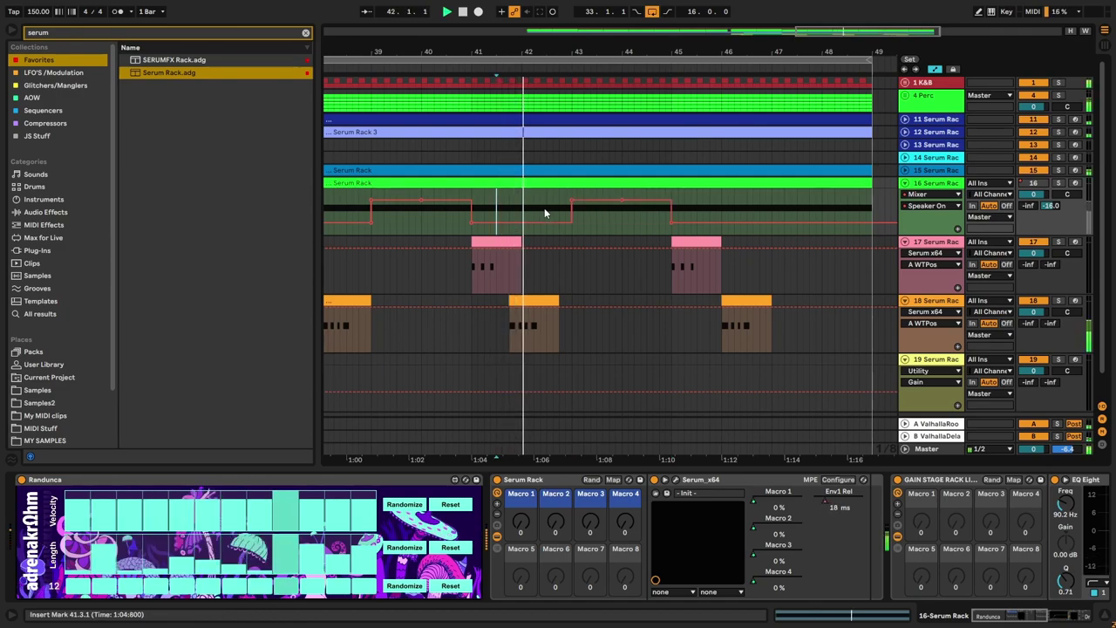
scroll(451, 273, down, 2)
scroll(347, 291, up, 2)
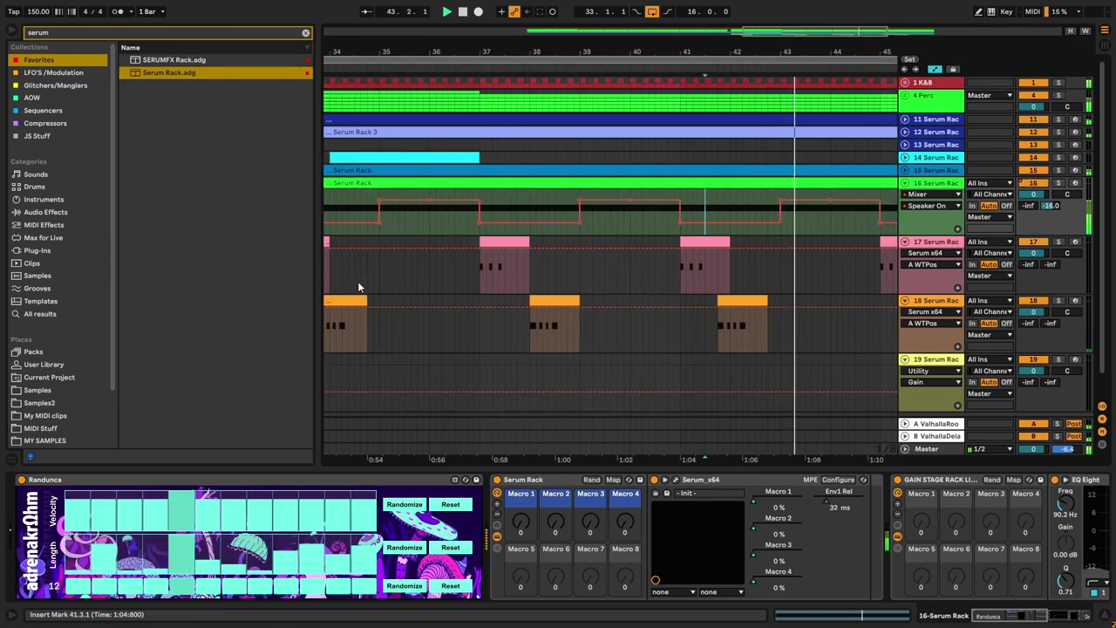
scroll(359, 285, down, 2)
scroll(514, 280, up, 2)
key(a)
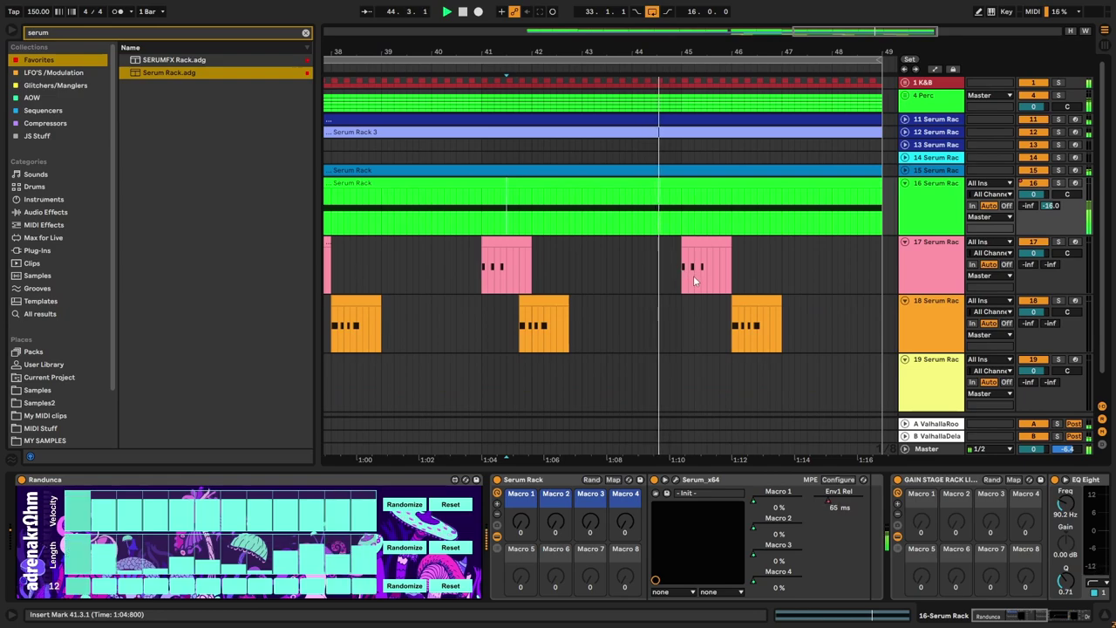
scroll(715, 286, down, 2)
scroll(738, 287, up, 2)
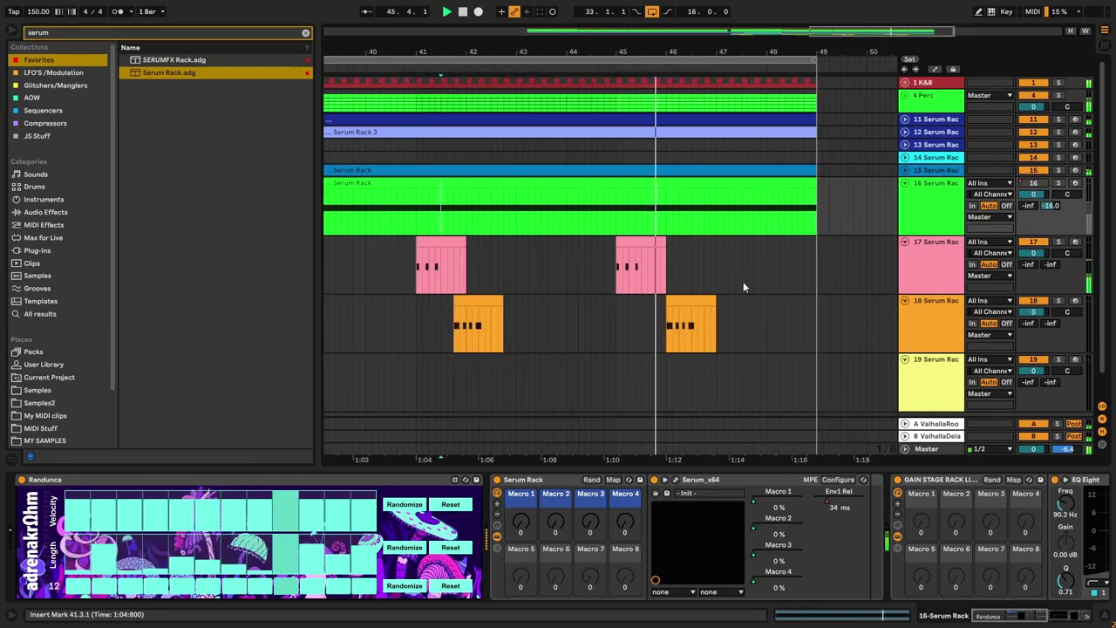
Step: Open the notes of track 17's clip at 45.1.1, and restart playback with the track's first clip chosen
double_click(642, 246)
key(space)
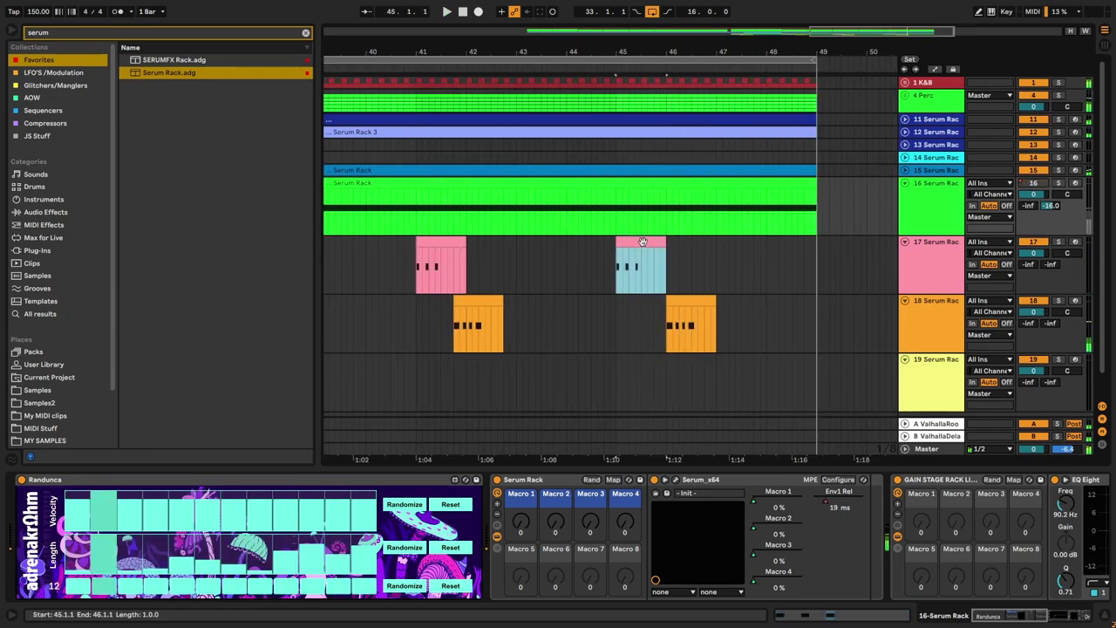
scroll(647, 278, down, 4)
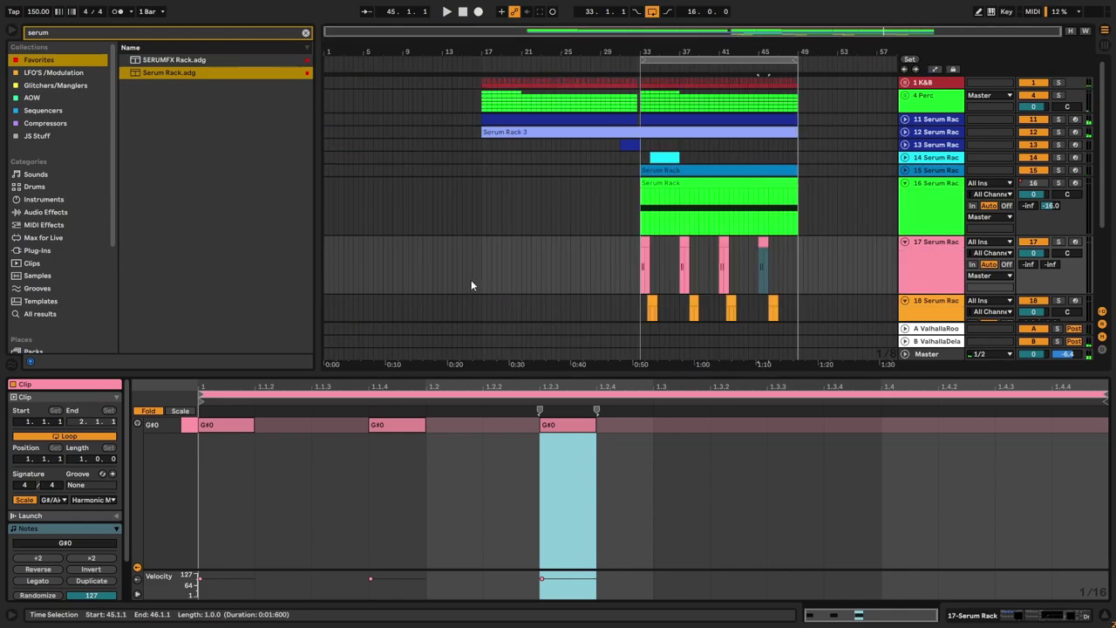
scroll(752, 276, up, 2)
scroll(752, 272, up, 2)
scroll(451, 255, down, 2)
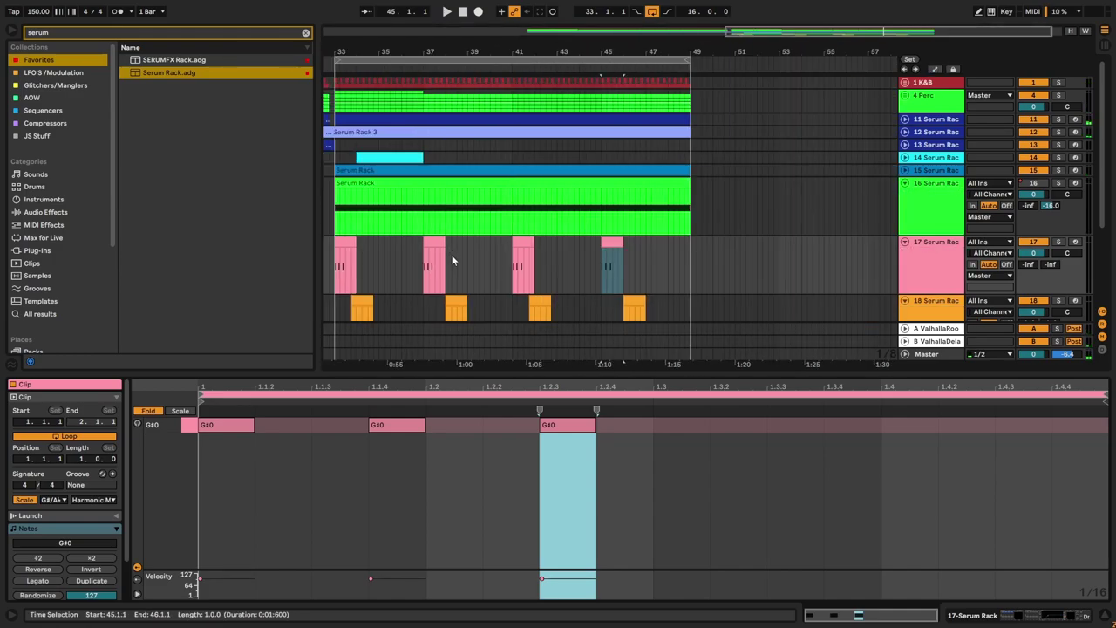
click(345, 244)
key(space)
Step: In track 17's clip at bar 37, try a G#0 note at 1.3.1, remove it, and add one from 1.3.3 to 1.4.1
scroll(376, 257, up, 2)
click(558, 266)
click(575, 471)
double_click(686, 428)
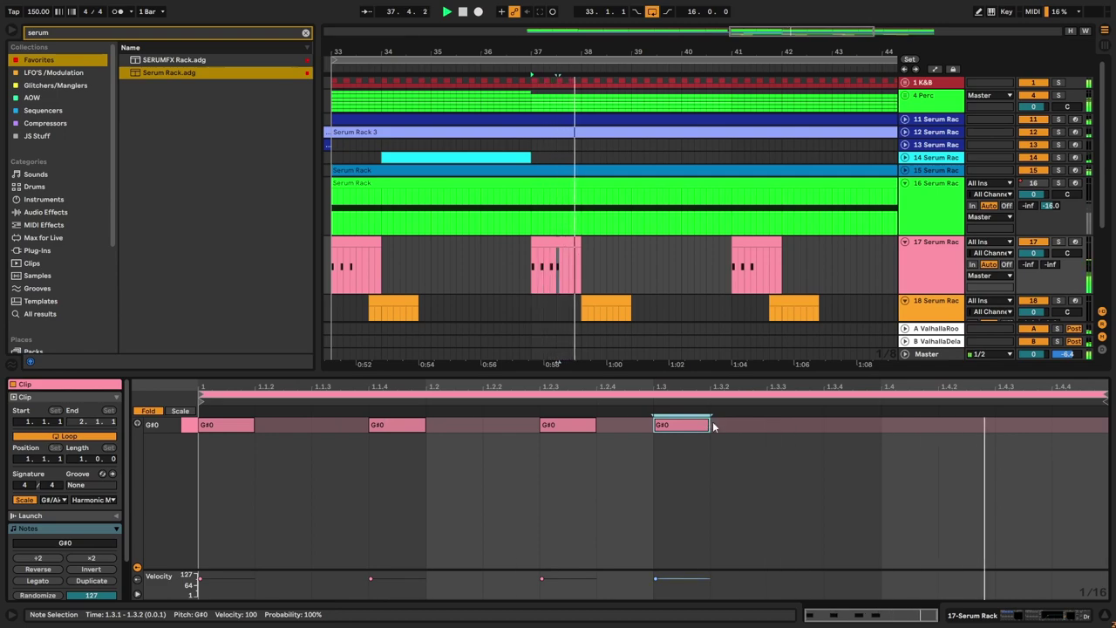
mouse_move(691, 428)
mouse_down()
mouse_move(732, 428)
mouse_move(675, 428)
mouse_up()
double_click(792, 424)
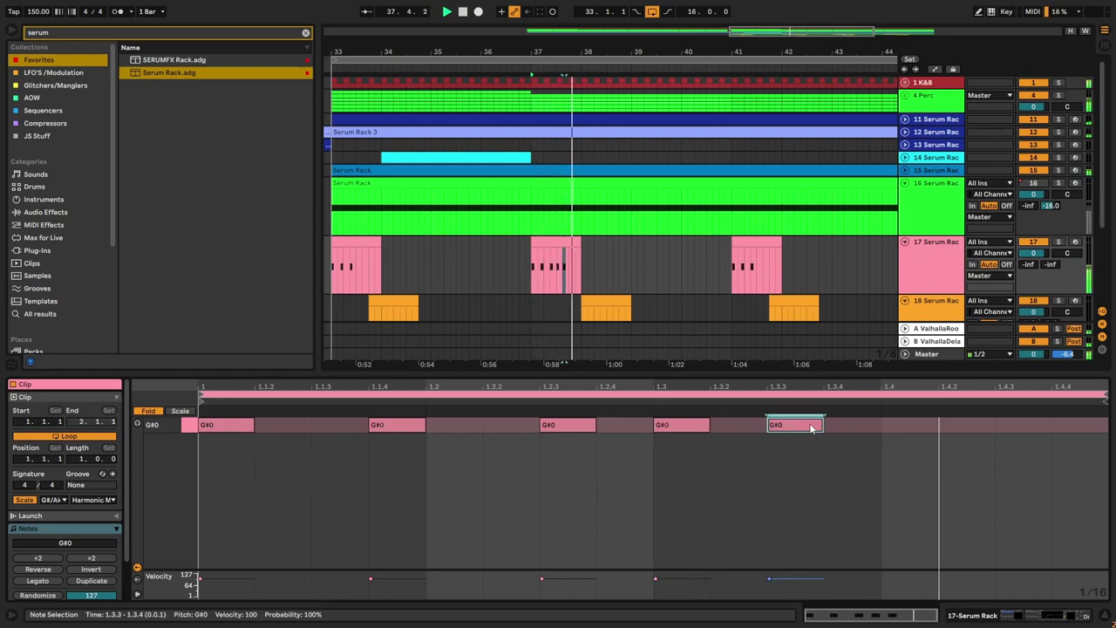
double_click(673, 427)
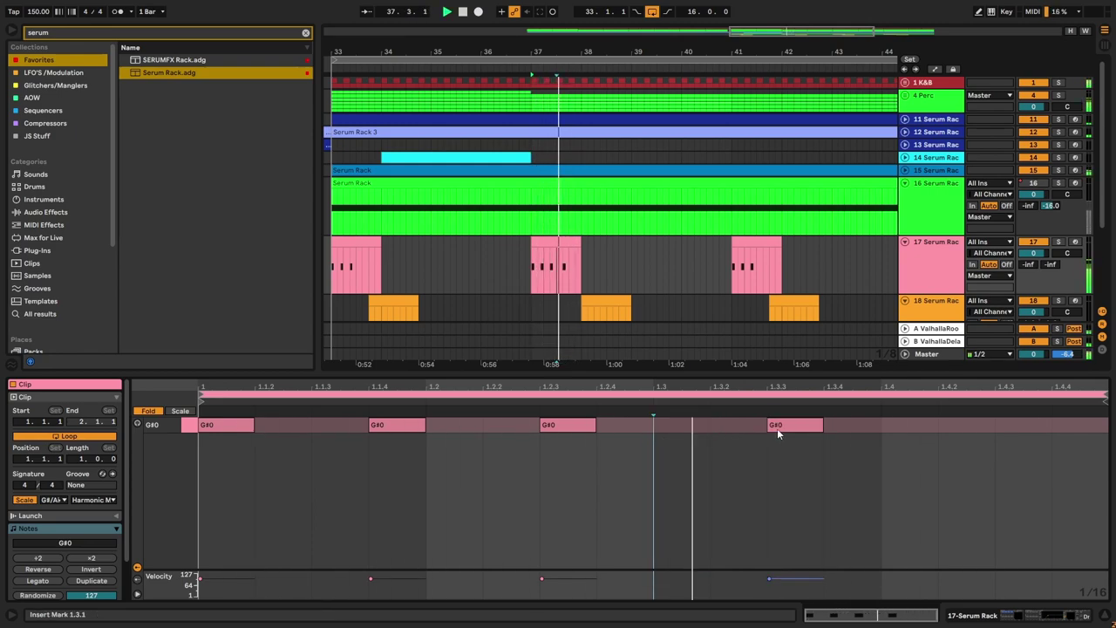
drag(821, 424, 881, 425)
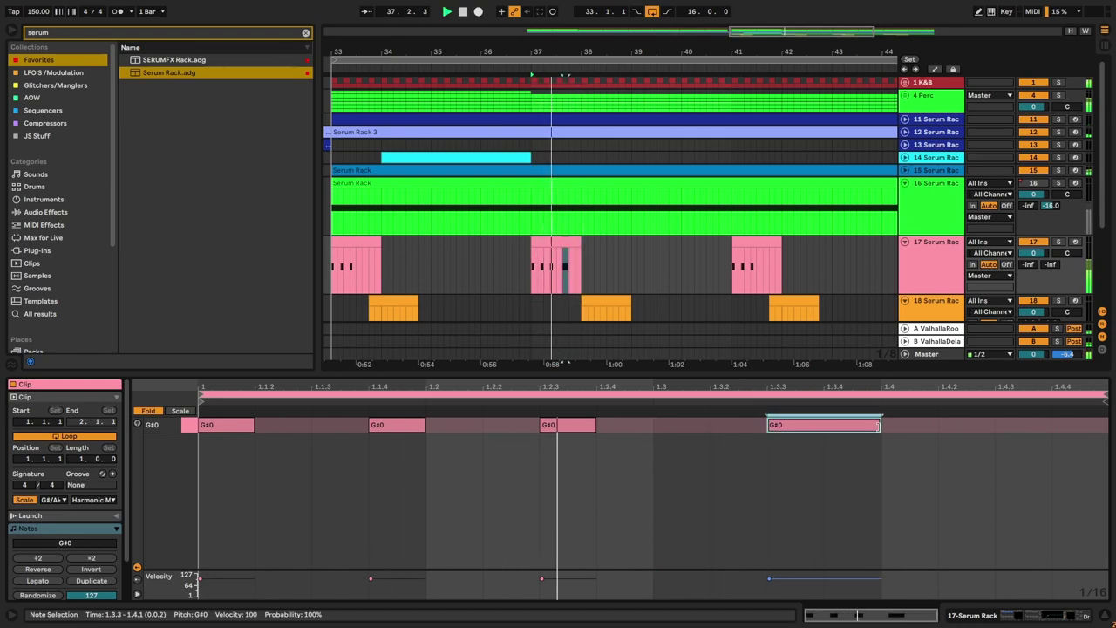
Step: Stop playback and inspect the notes of track 17's clip at 45.1.1 and track 18's clips at 41.4.1 and 33.4.1
scroll(678, 296, down, 2)
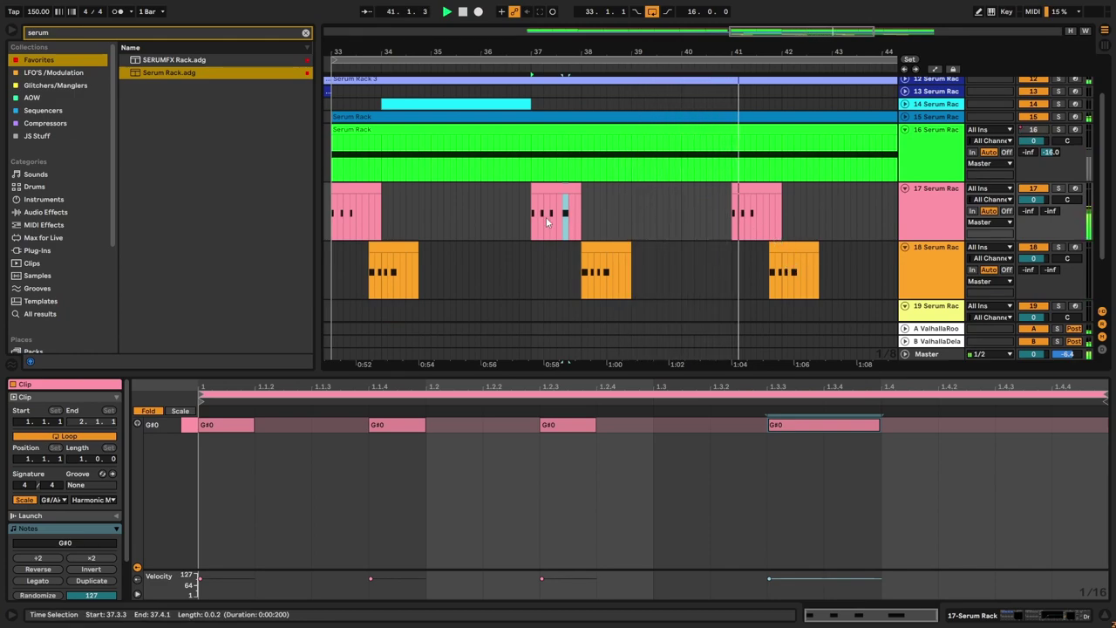
scroll(546, 216, down, 2)
scroll(708, 217, up, 2)
click(760, 216)
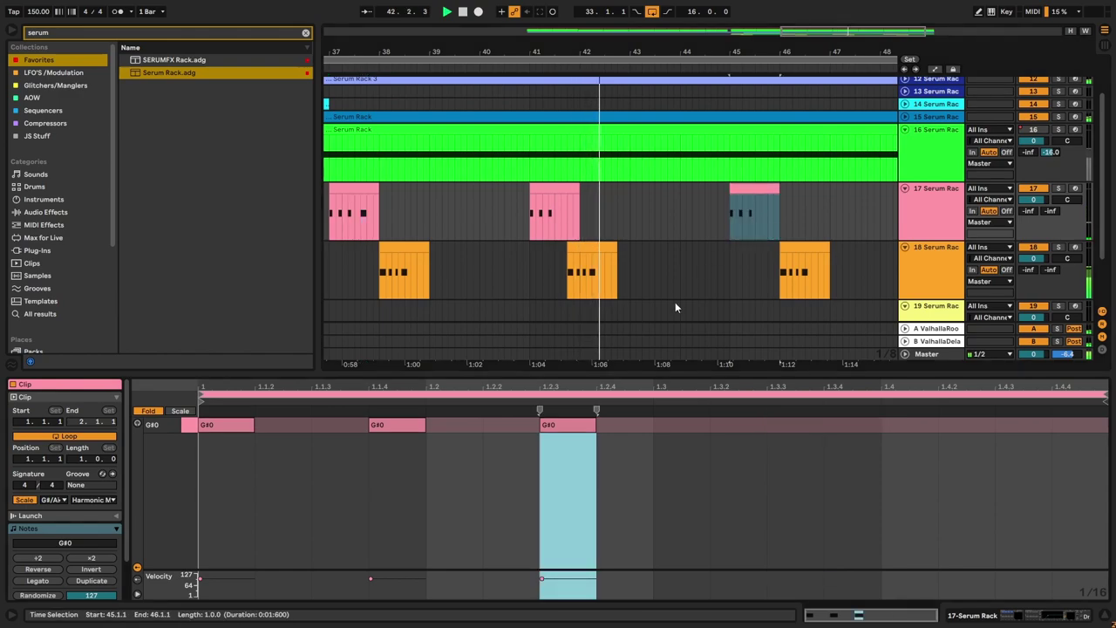
key(space)
click(582, 247)
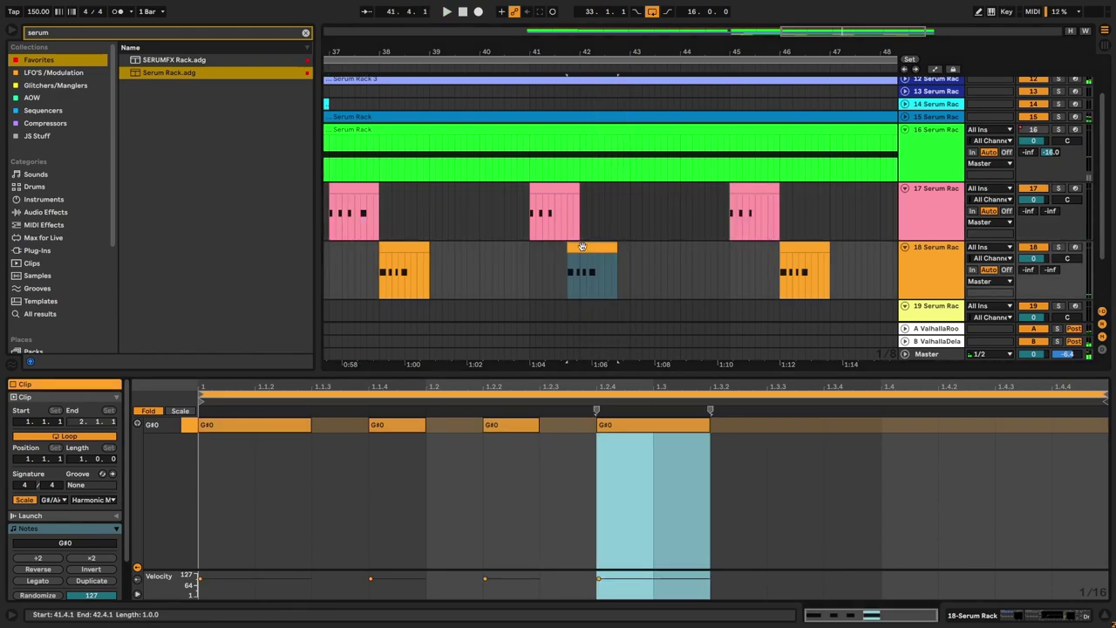
scroll(459, 284, down, 3)
click(337, 248)
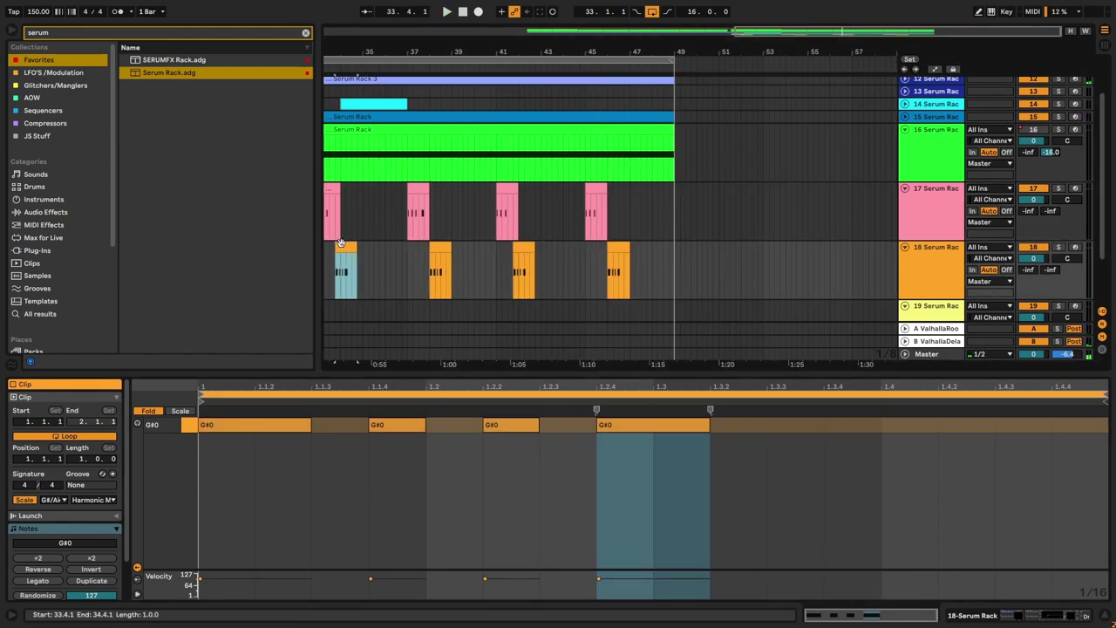
Step: In track 18's clip at 38.1.1, replace the last G#0 note with a shorter one from 1.2.4 to 1.3.1
scroll(346, 245, up, 3)
scroll(488, 285, down, 5)
scroll(630, 272, up, 3)
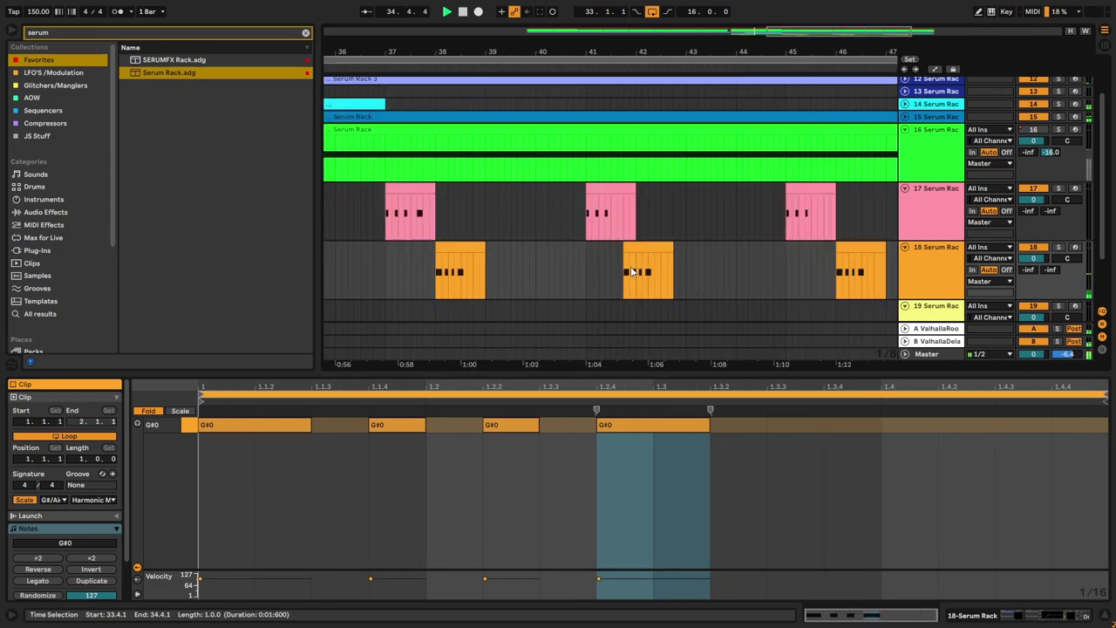
click(459, 250)
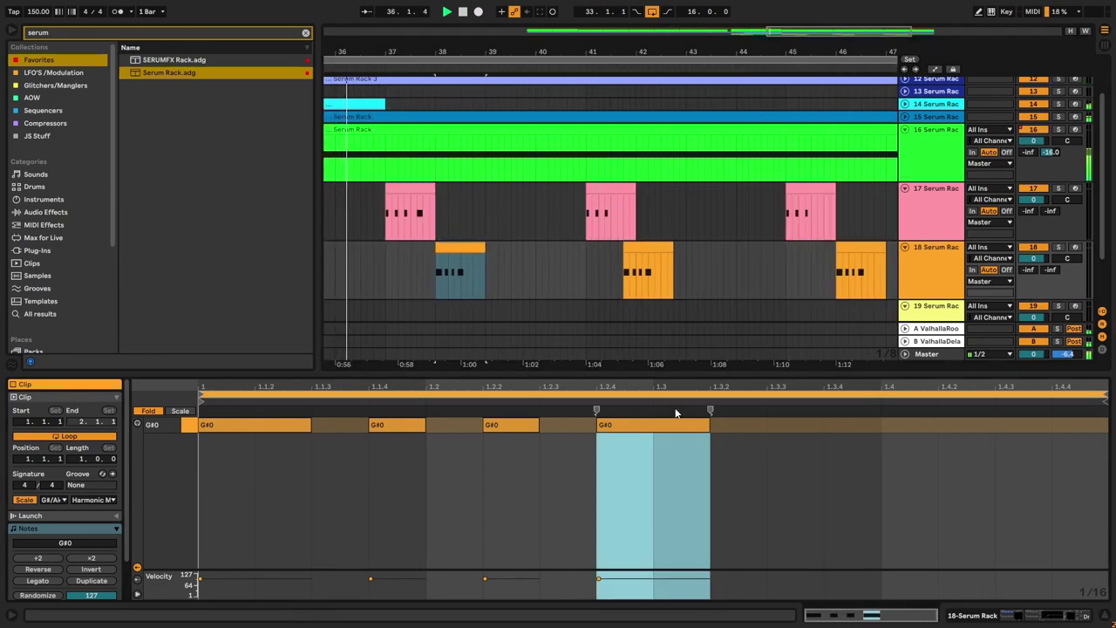
click(650, 429)
key(Delete)
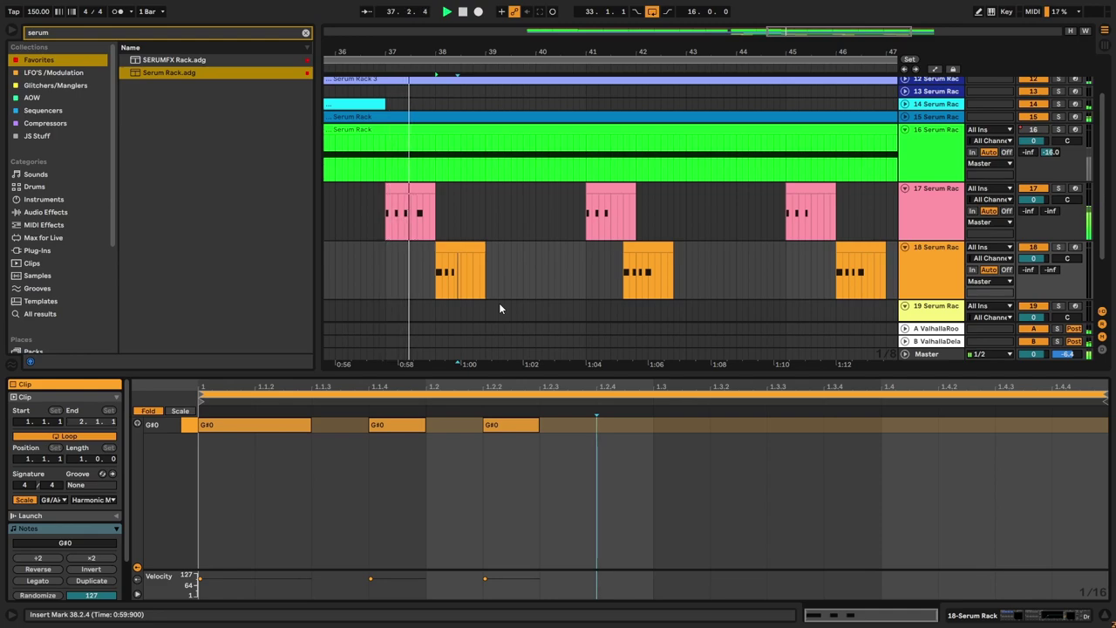
key(ctrl+z)
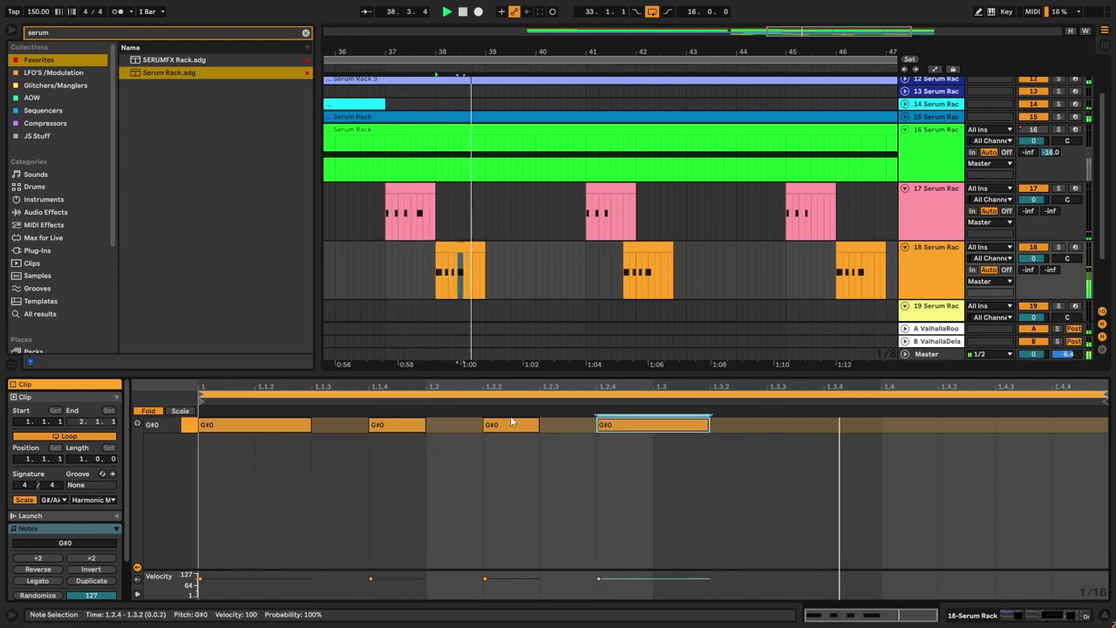
key(Delete)
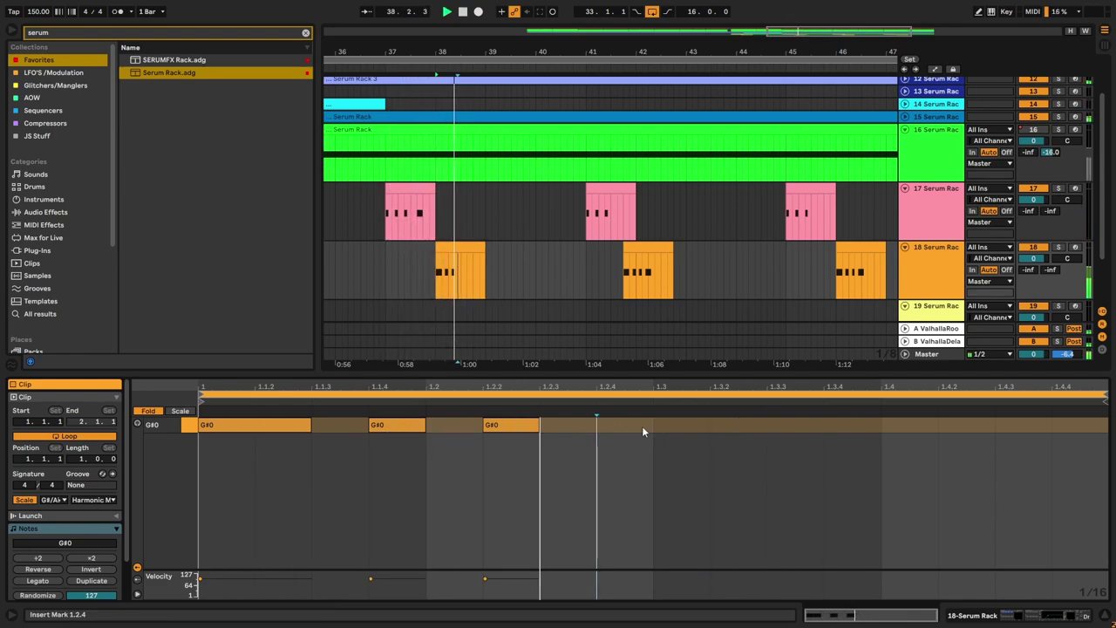
key(ctrl+z)
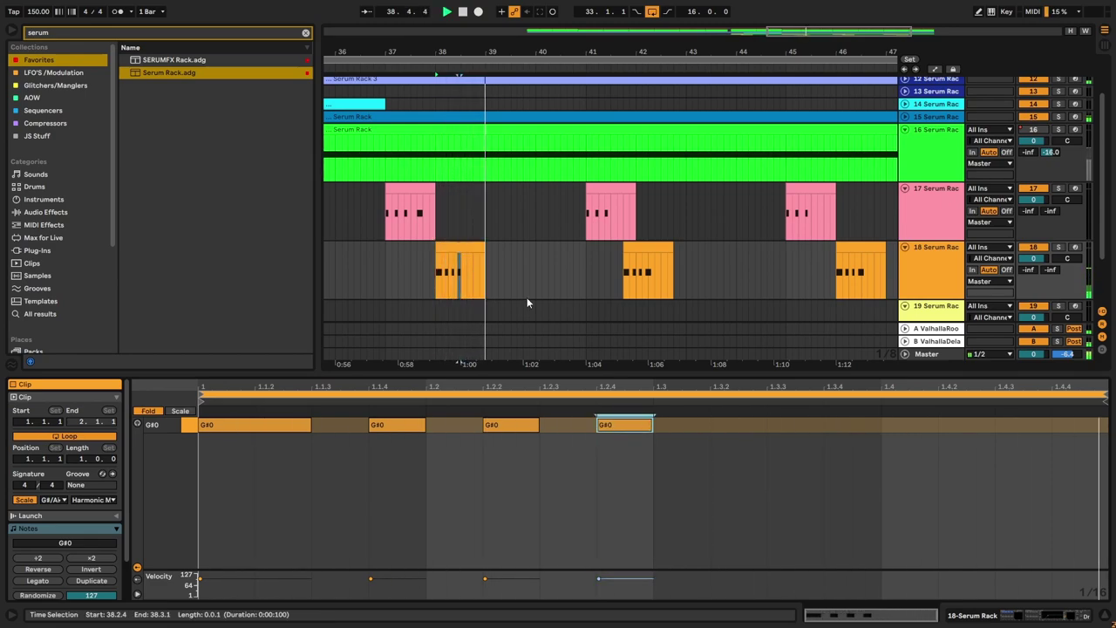
Step: Copy track 18's clip at 38.1.1 over the one at 46.1.1, and track 17's clip at 37.1.1 over the one at 45.1.1
click(630, 248)
click(465, 248)
key(w)
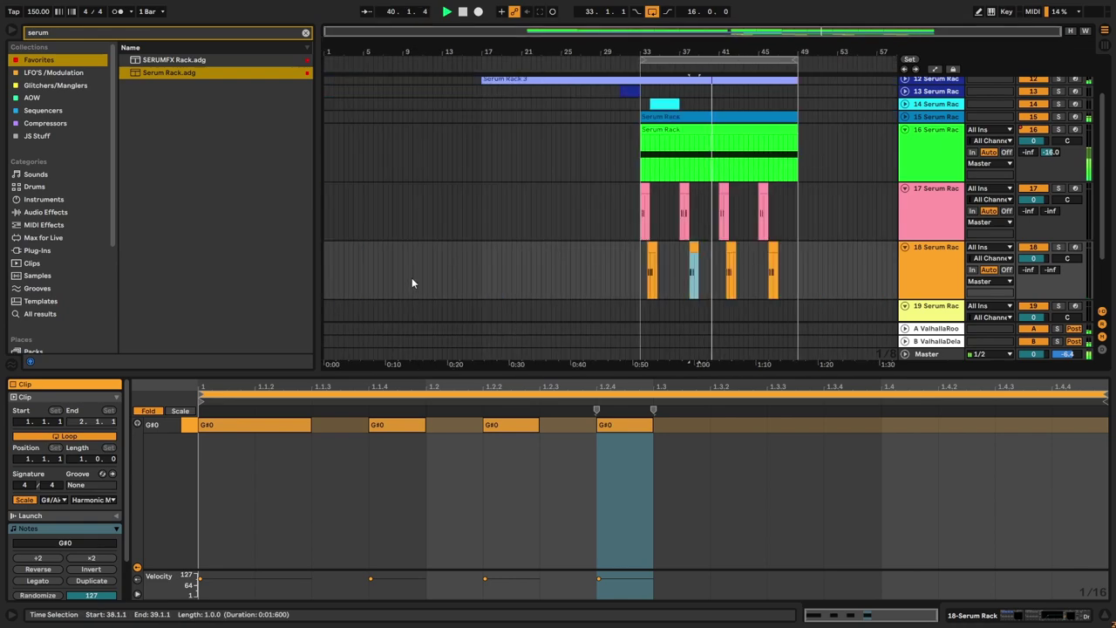
scroll(793, 265, up, 3)
click(654, 247)
click(748, 248)
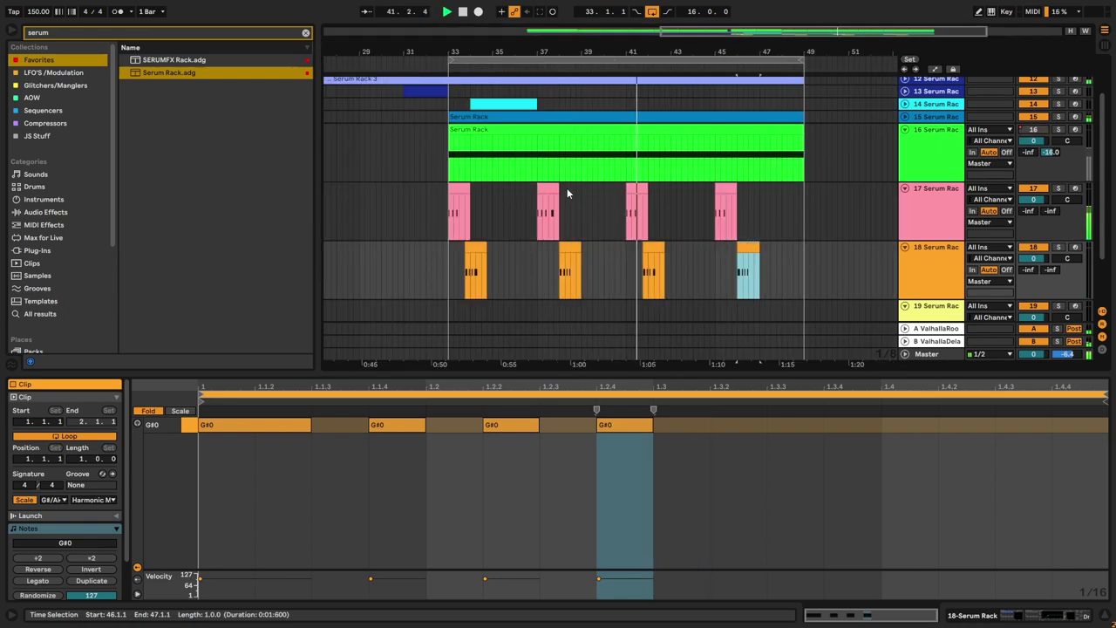
click(549, 188)
click(731, 194)
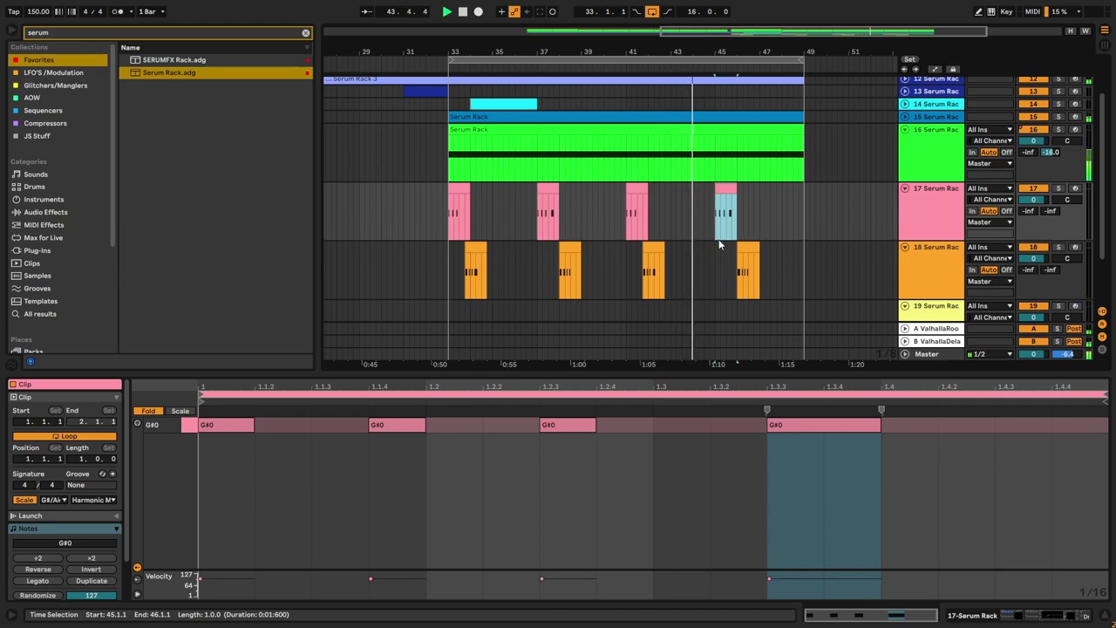
Step: Select track 19 and show its device chain
scroll(733, 266, down, 2)
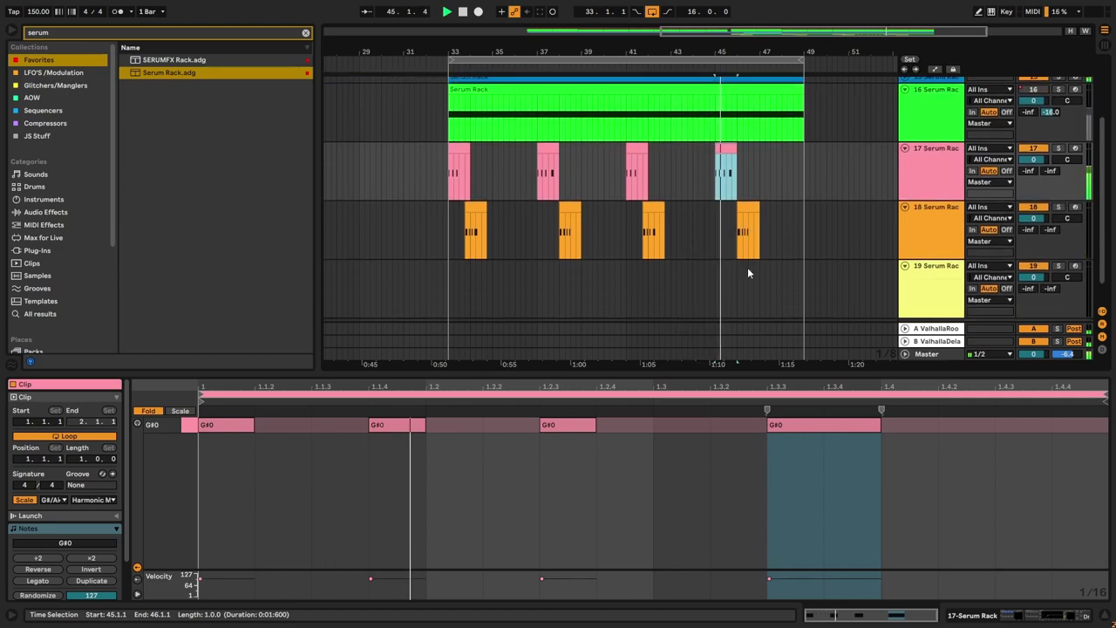
click(920, 262)
double_click(921, 264)
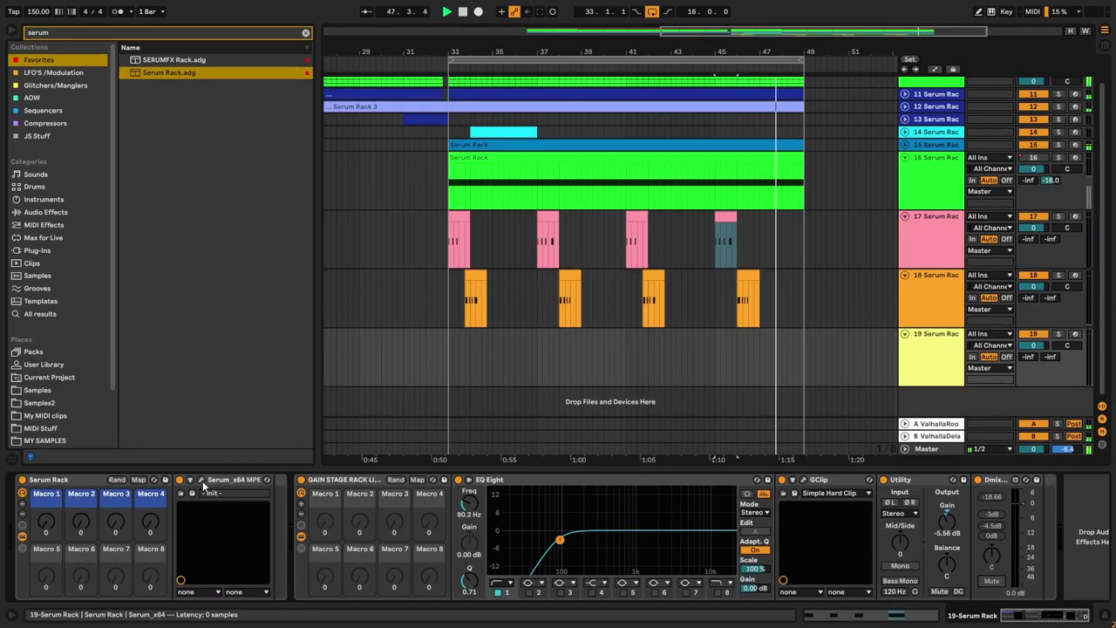
Step: Copy track 16's Speaker On automation from 43.1.1–45.1.1 to 47.1.1, and restart playback to hear it
key(space)
key(a)
click(719, 190)
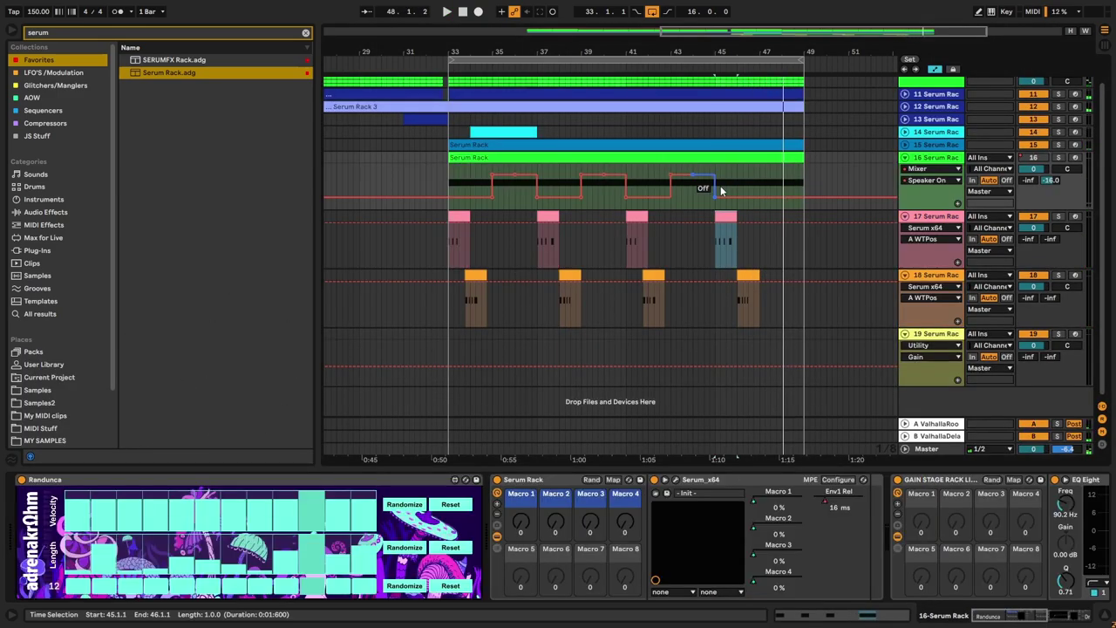
drag(670, 206, 717, 211)
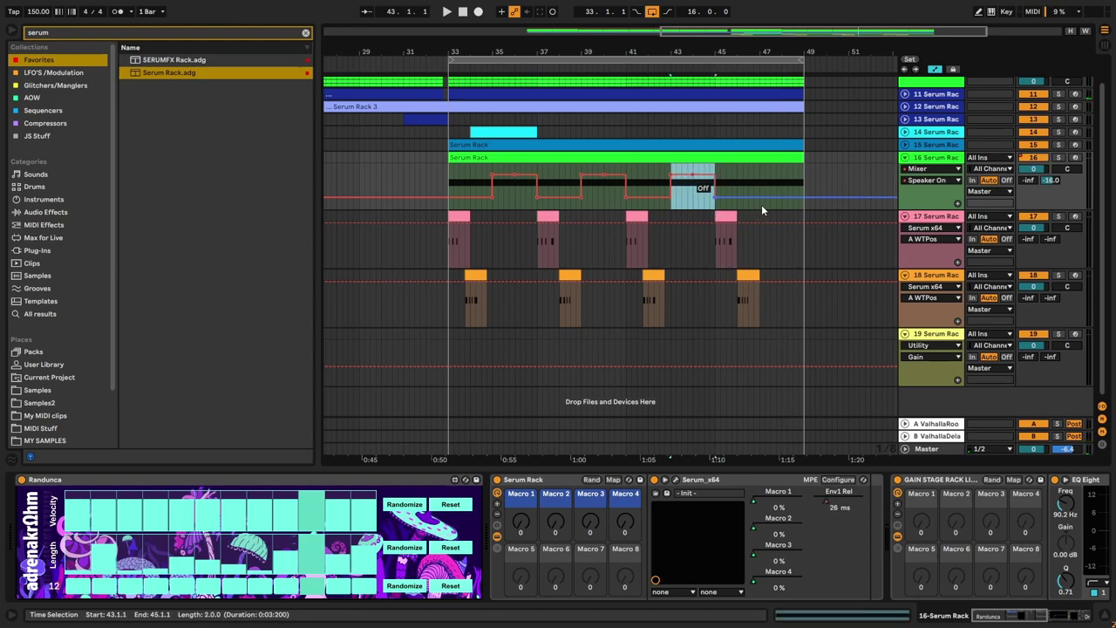
click(758, 208)
drag(759, 207, 805, 210)
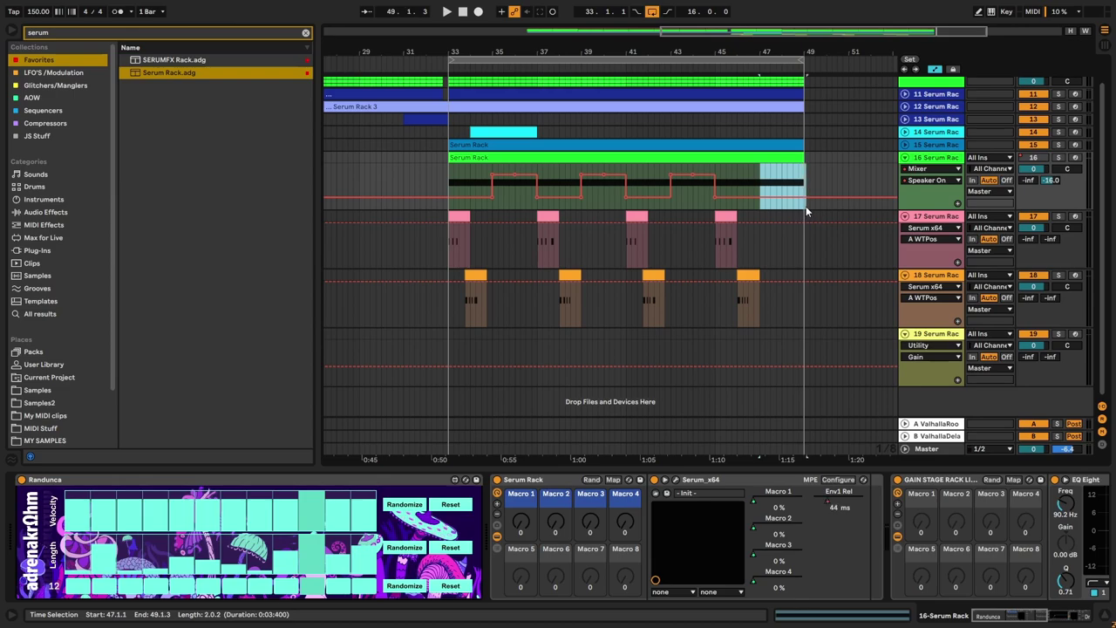
key(ctrl+v)
key(space)
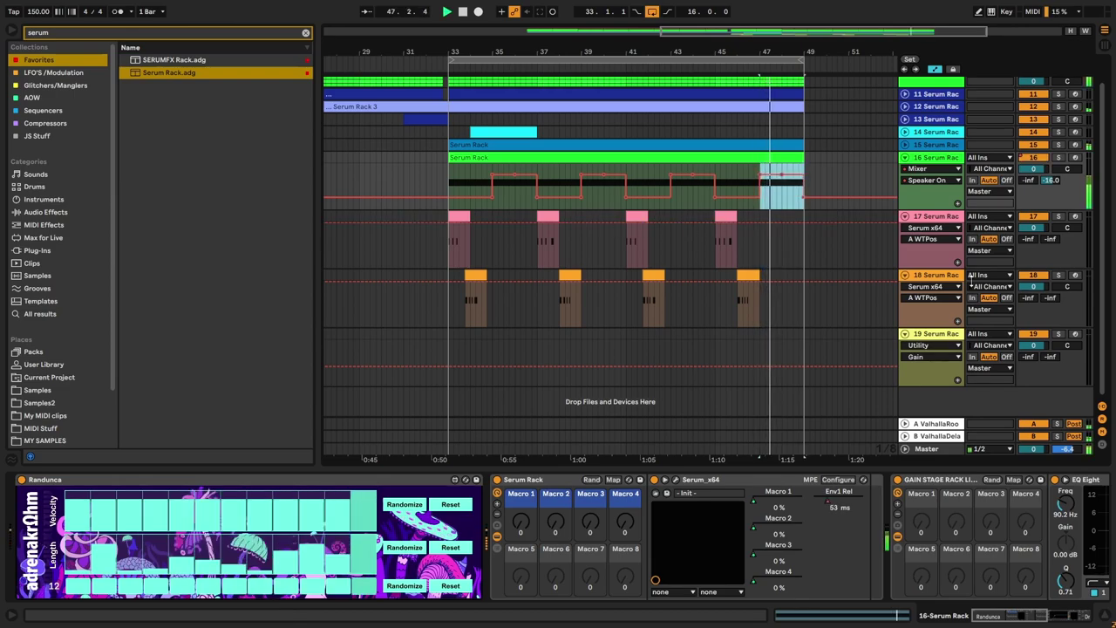
Step: Hide the automation and load the Harmonic RM 01 wavetable from PsyTables V4 Misc into Oscillator A of track 19's Serum
key(a)
click(932, 347)
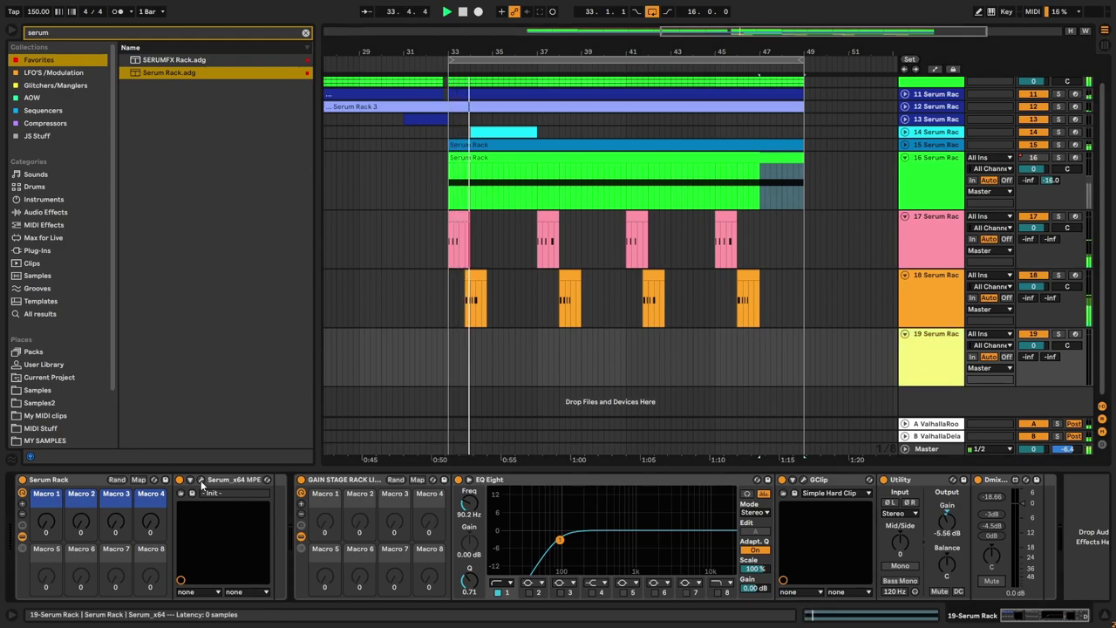
click(202, 479)
click(391, 131)
mouse_move(401, 172)
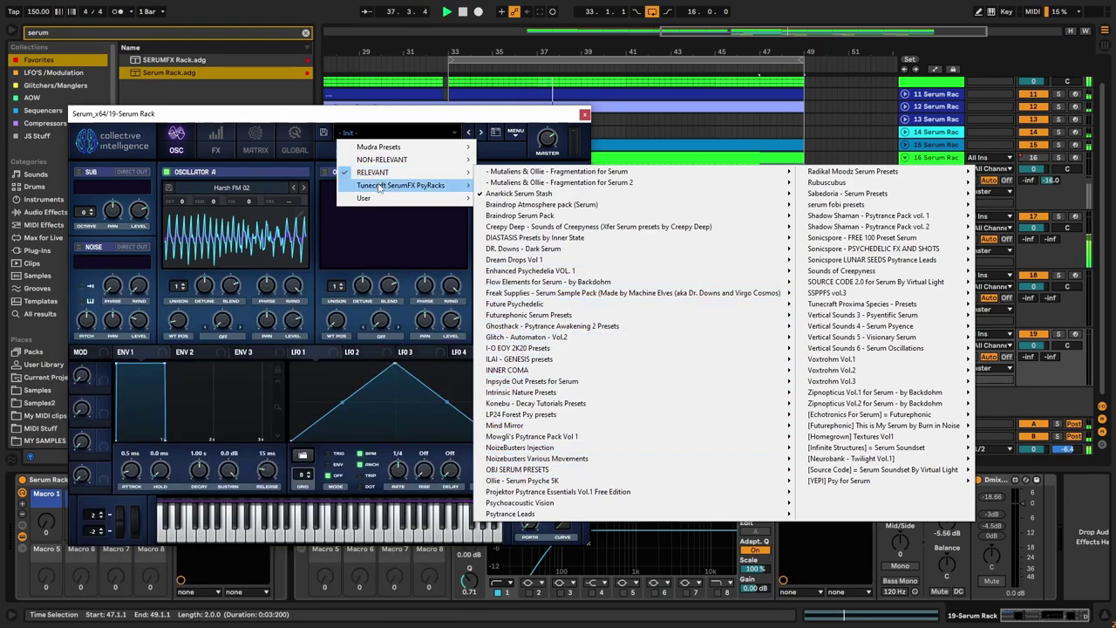
click(259, 246)
click(248, 203)
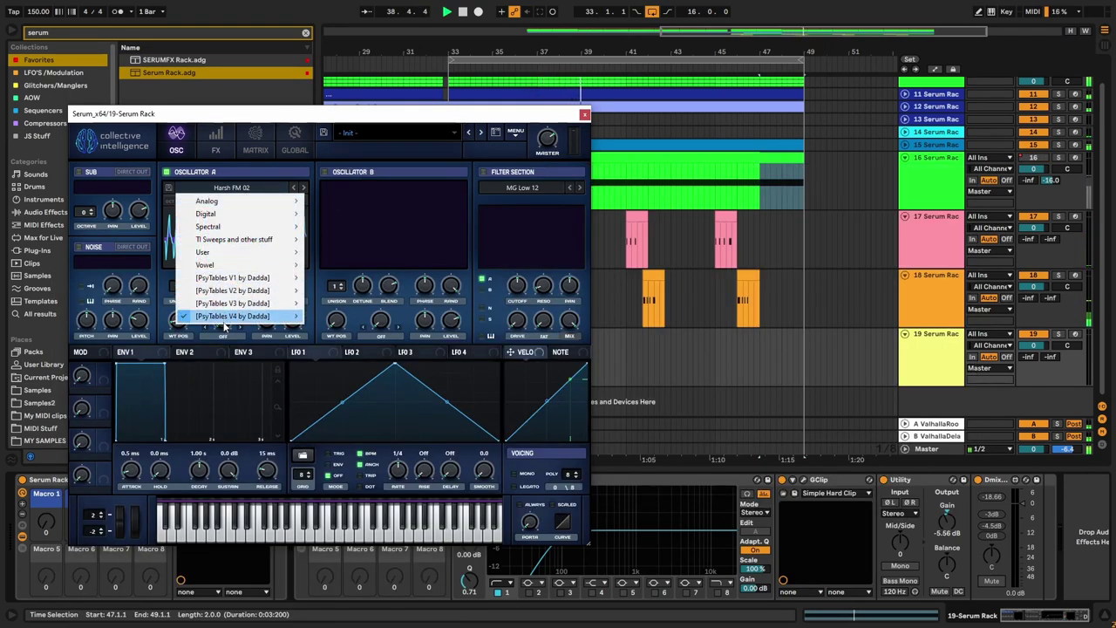
mouse_move(235, 315)
mouse_move(368, 381)
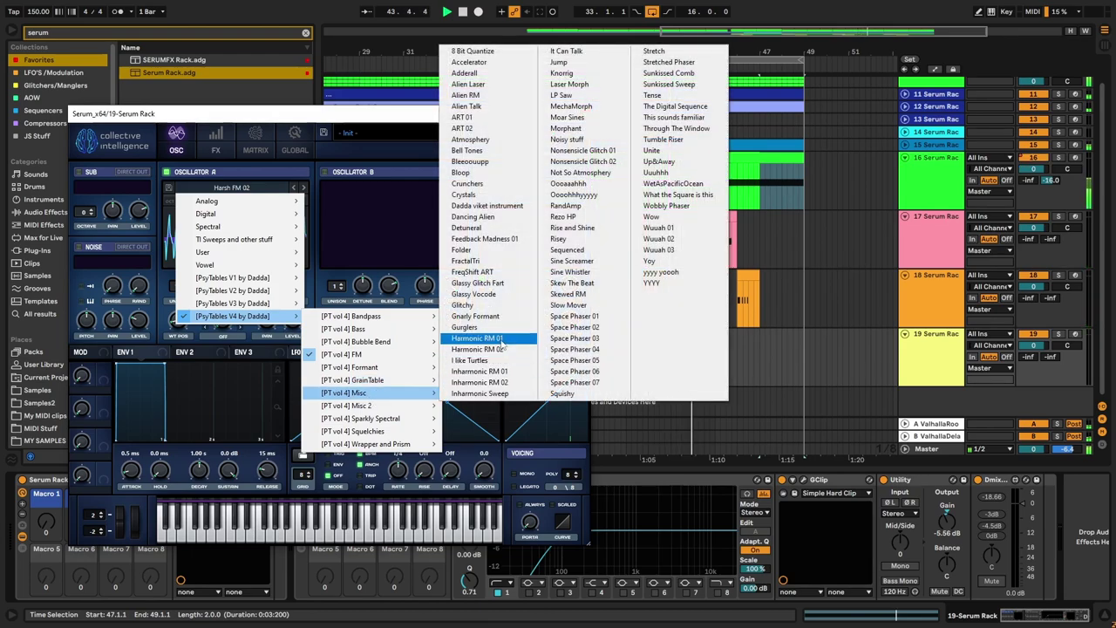
click(477, 338)
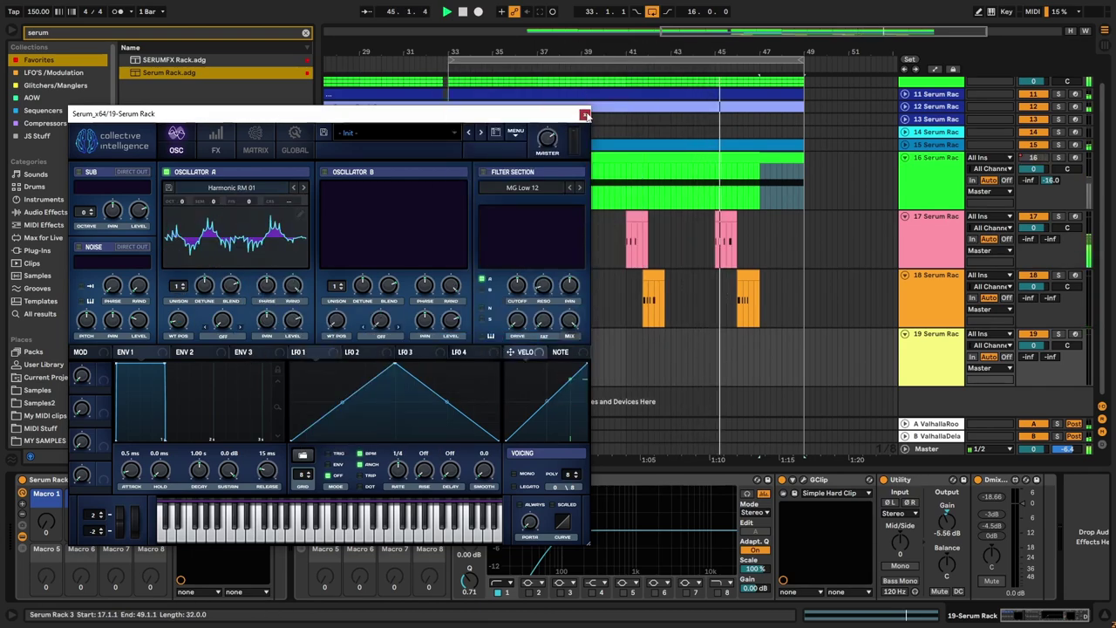
click(584, 114)
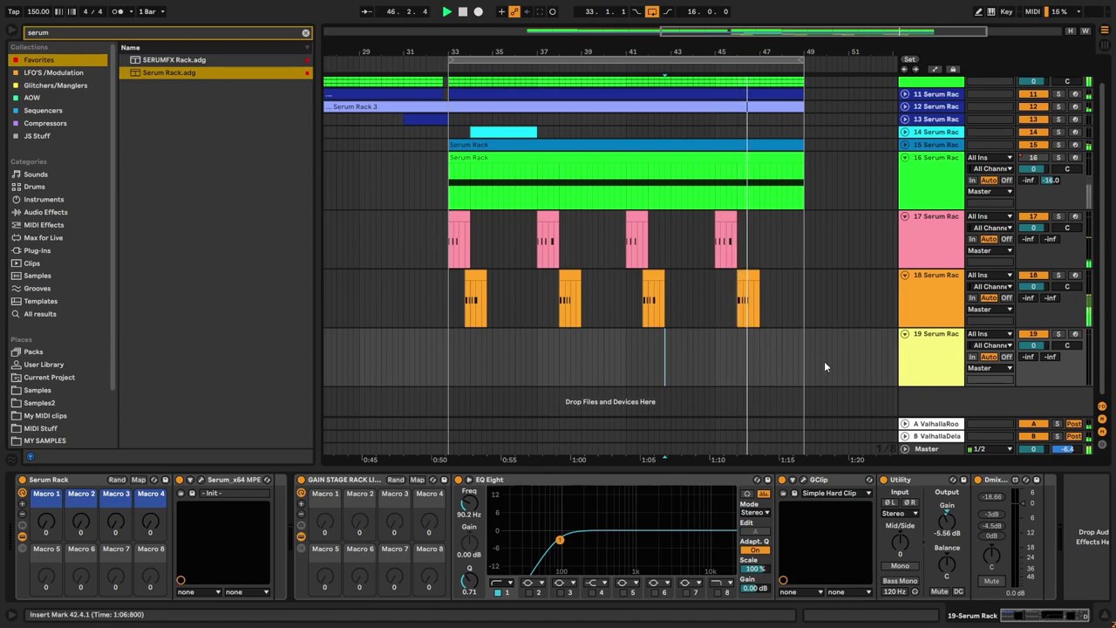
Step: Insert a MIDI clip on track 19 from 45.1.1 to 49.1.1, filled with one G#0 note lasting all four bars
drag(803, 364, 627, 366)
drag(714, 369, 803, 376)
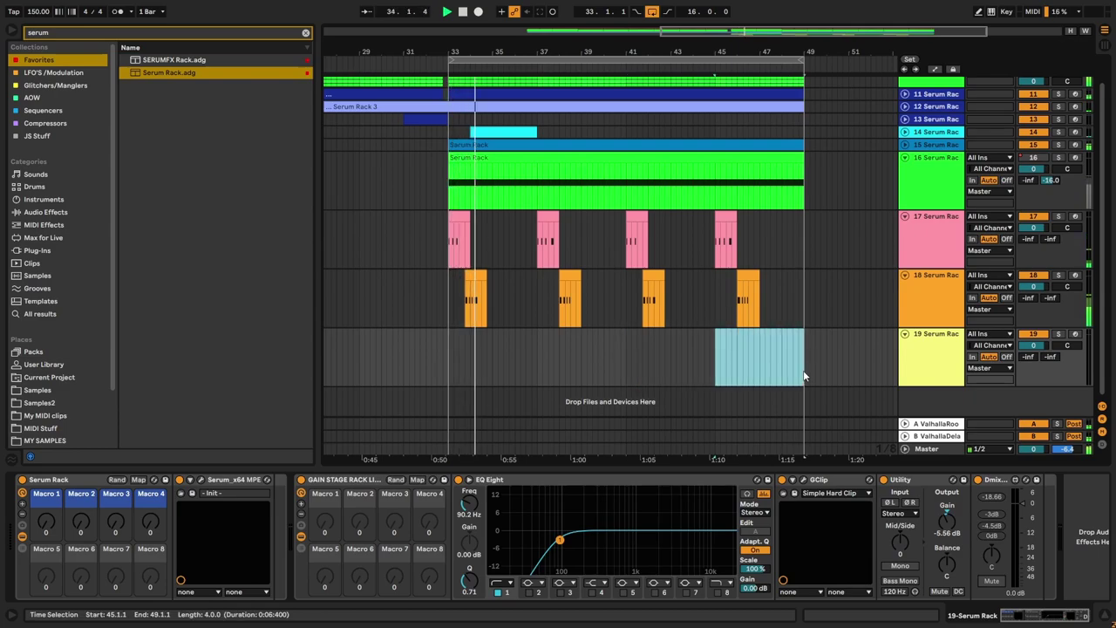
key(ctrl+shift+m)
scroll(208, 533, down, 5)
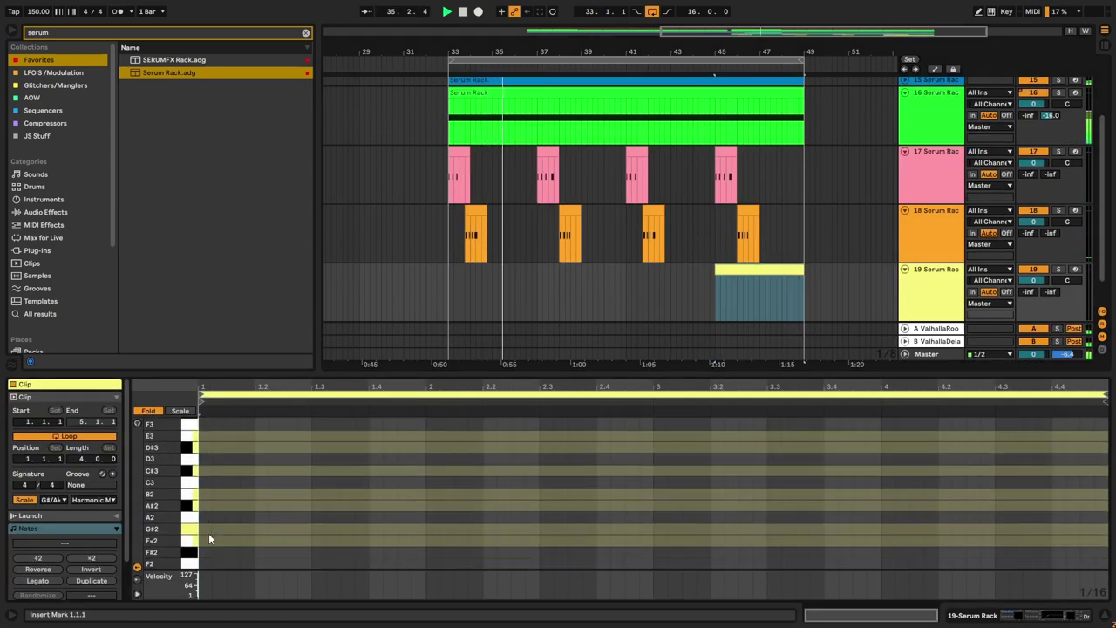
drag(204, 461, 1106, 473)
key(shift+Down)
key(shift+Down)
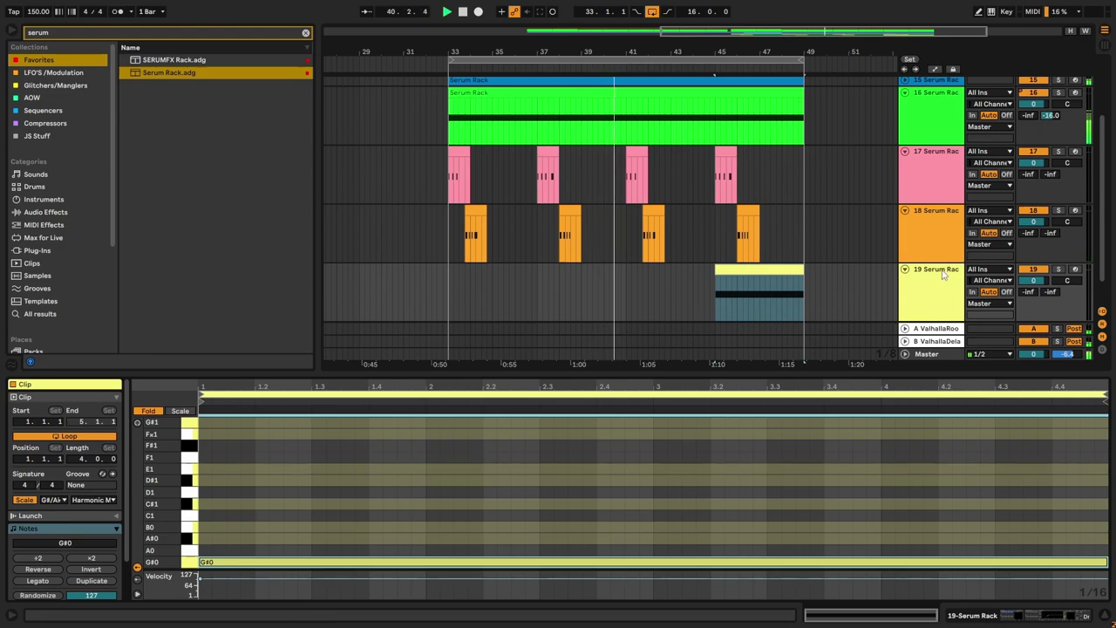
Step: Assign Macro 1 to Oscillator A's WT Pos in track 19's Serum, and stop playback
key(shift+Tab)
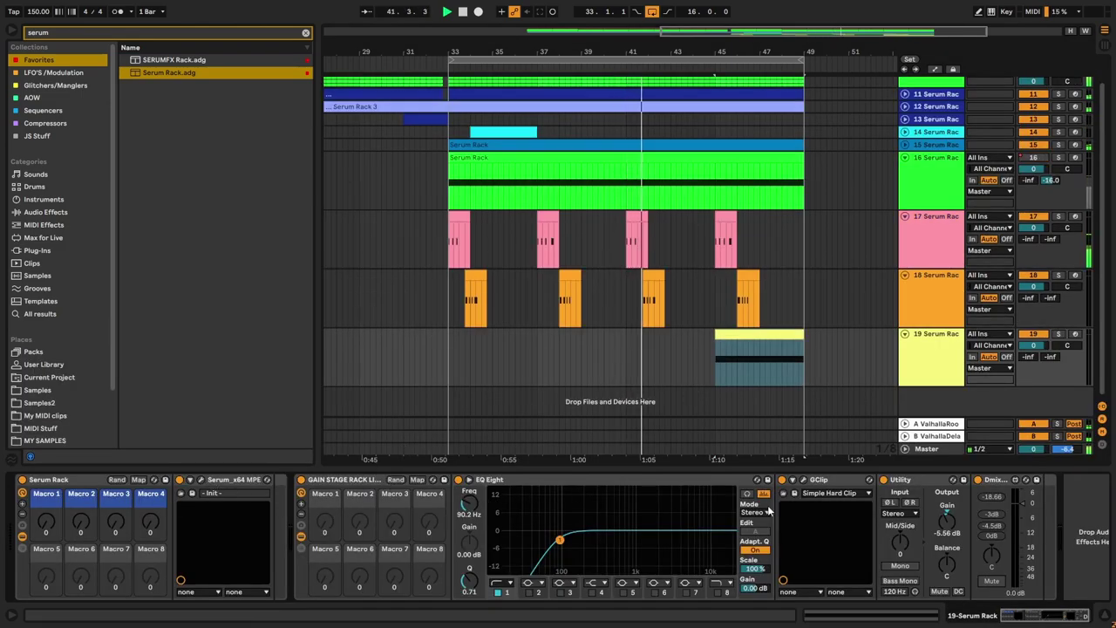
click(238, 503)
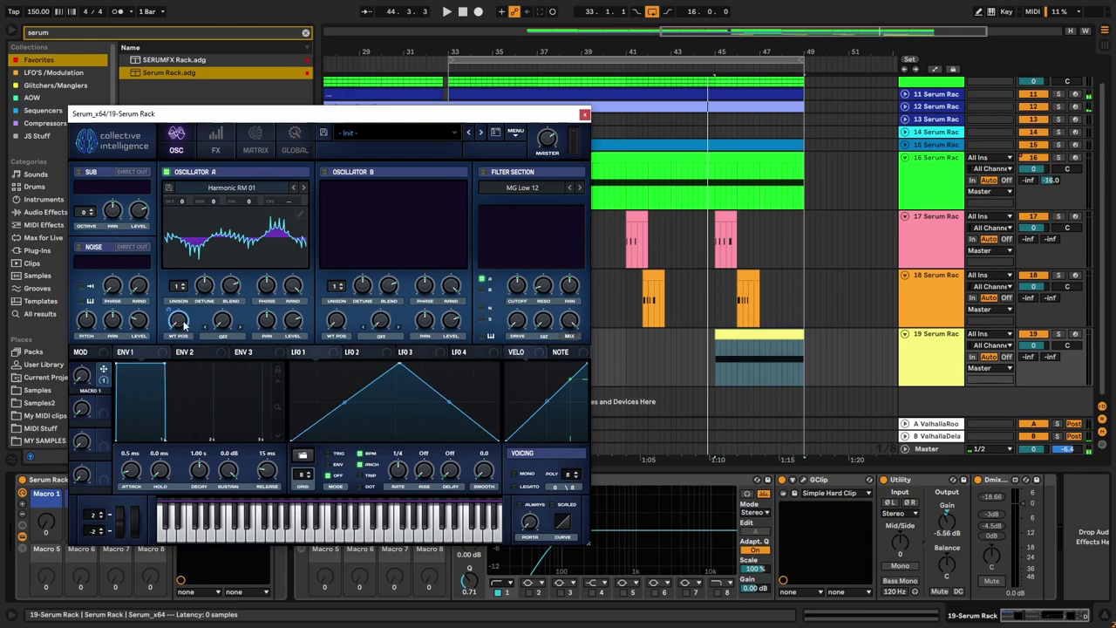
click(584, 115)
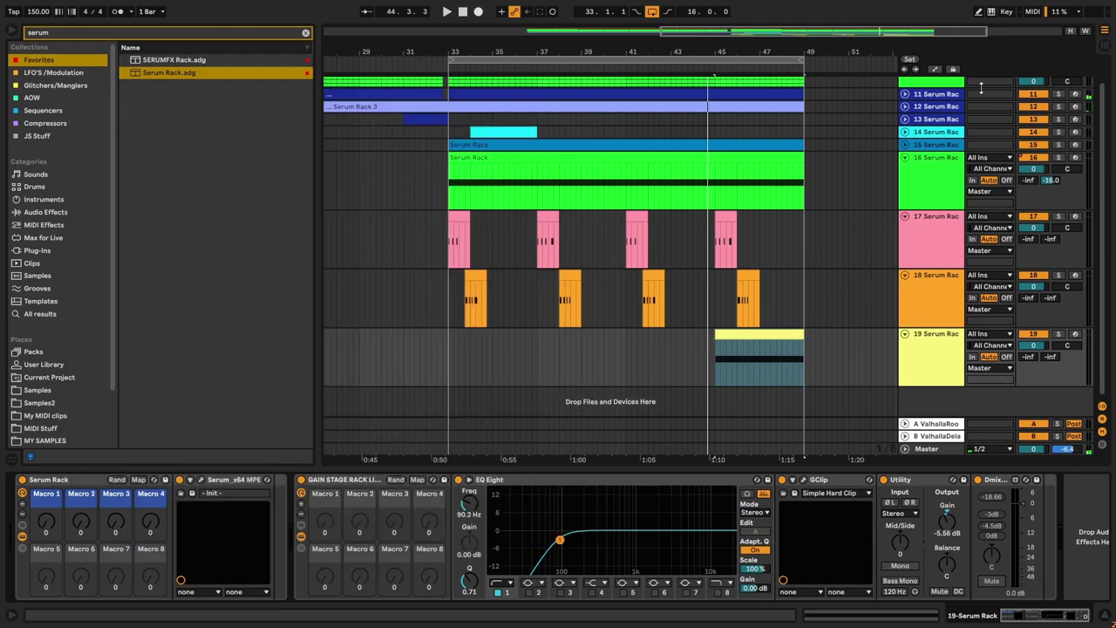
Step: Automate track 19's Macro 1 from 1 at 45.1.1 to 127 at 49.1.1, curving the ramp so it rises slowly first
key(a)
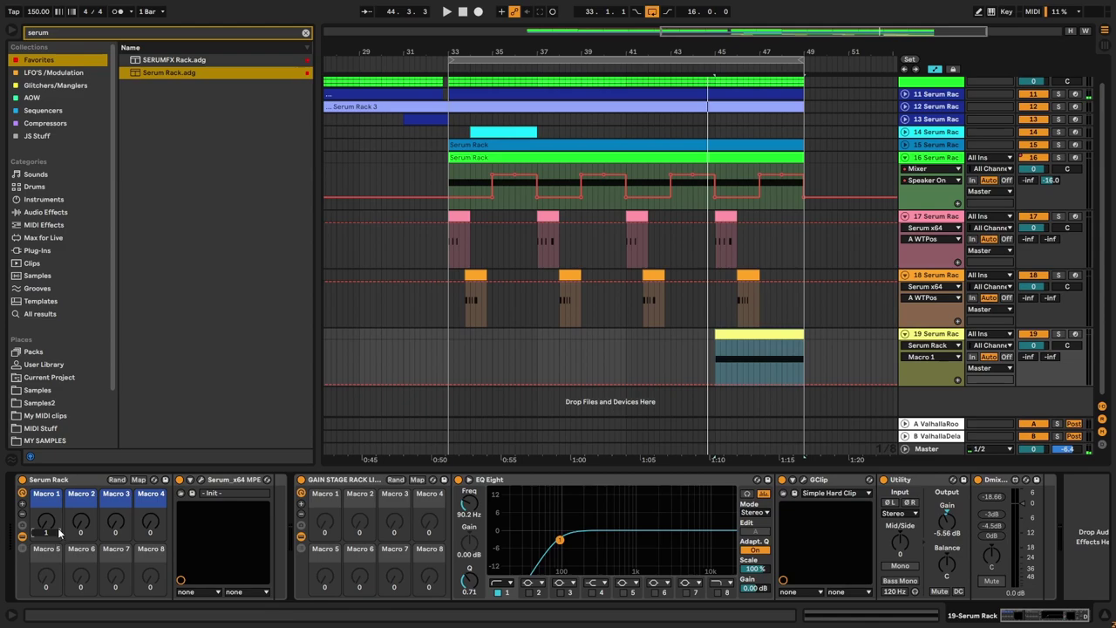
click(713, 384)
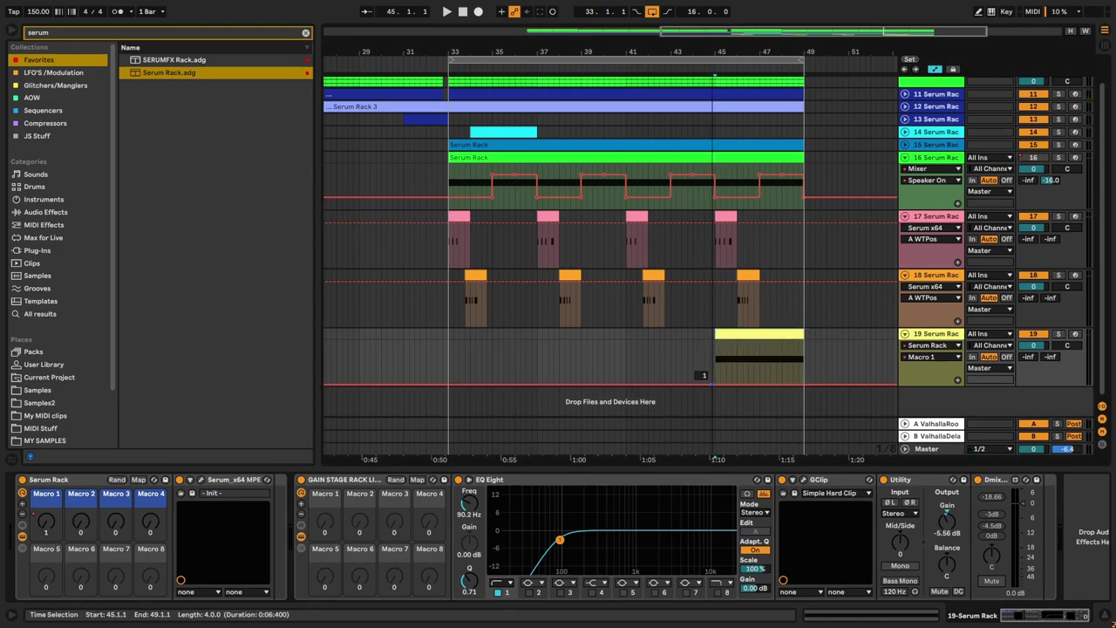
key(space)
drag(809, 382, 789, 347)
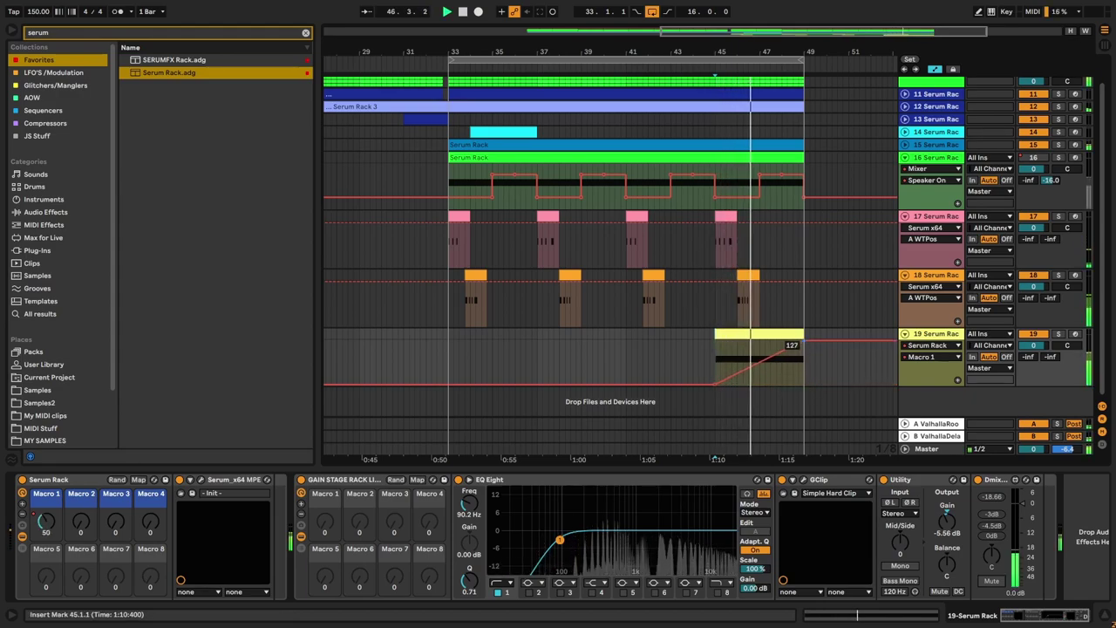
scroll(812, 361, up, 5)
scroll(701, 391, down, 4)
scroll(633, 393, up, 4)
scroll(634, 392, down, 4)
scroll(699, 370, up, 2)
scroll(705, 366, down, 3)
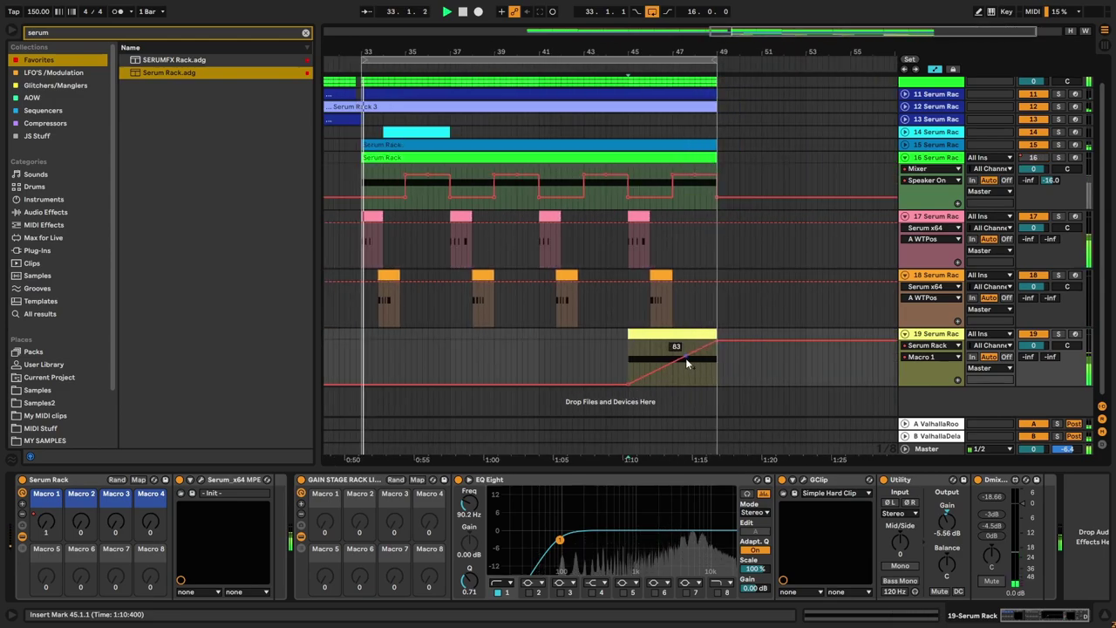
drag(686, 358, 685, 370)
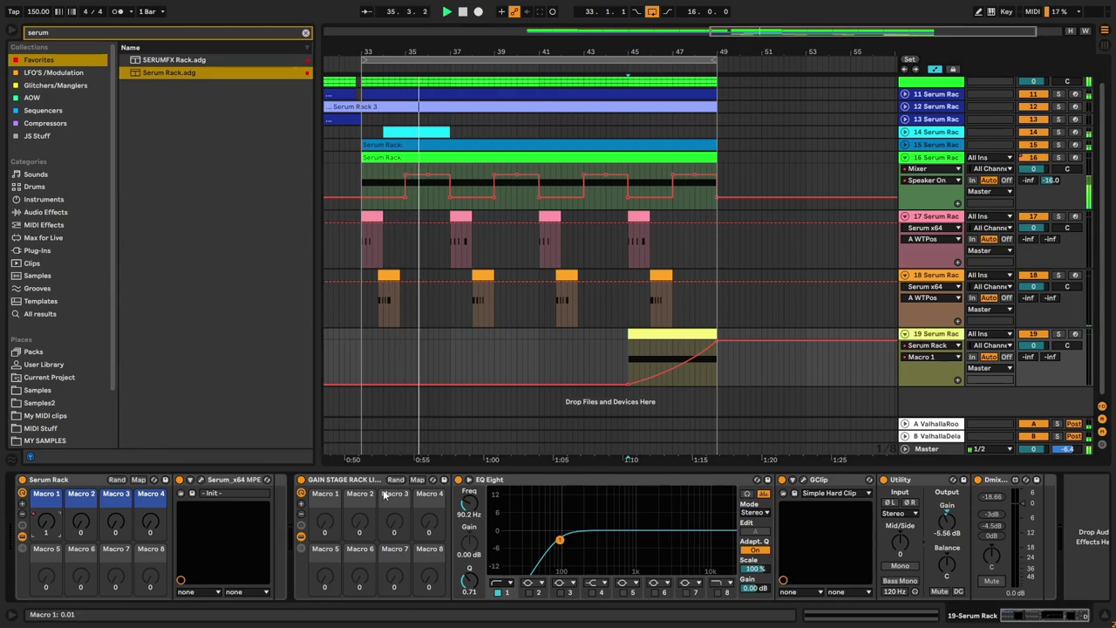
Step: Set track 19's EQ Eight low-cut frequency to 156 Hz, and assign Macro 1 to Oscillator A's Level in Serum
drag(471, 517, 470, 503)
key(a)
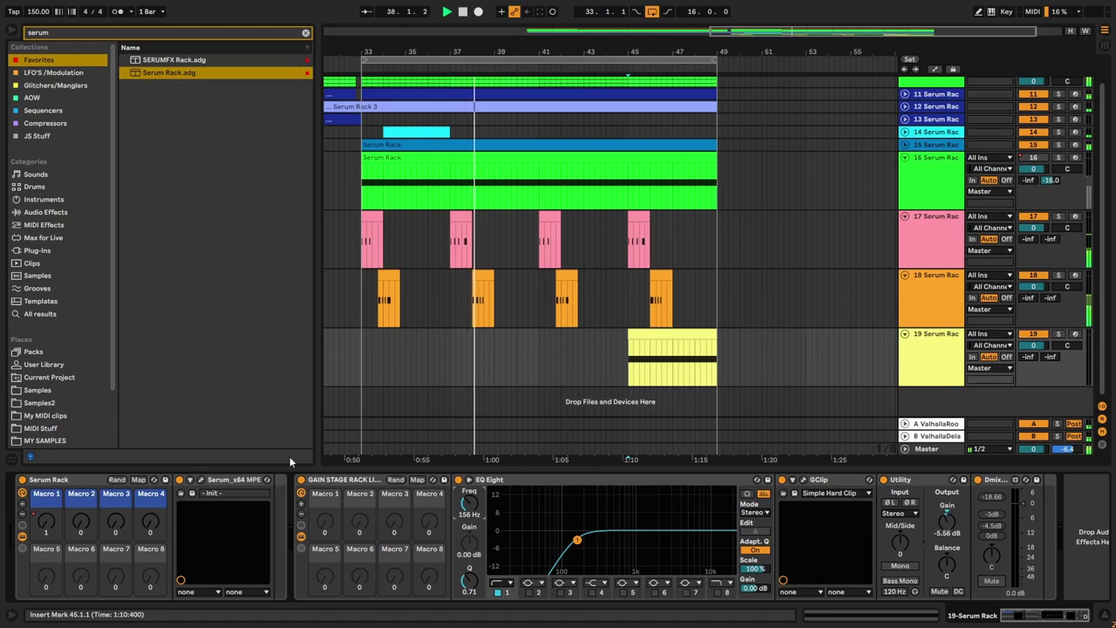
click(206, 481)
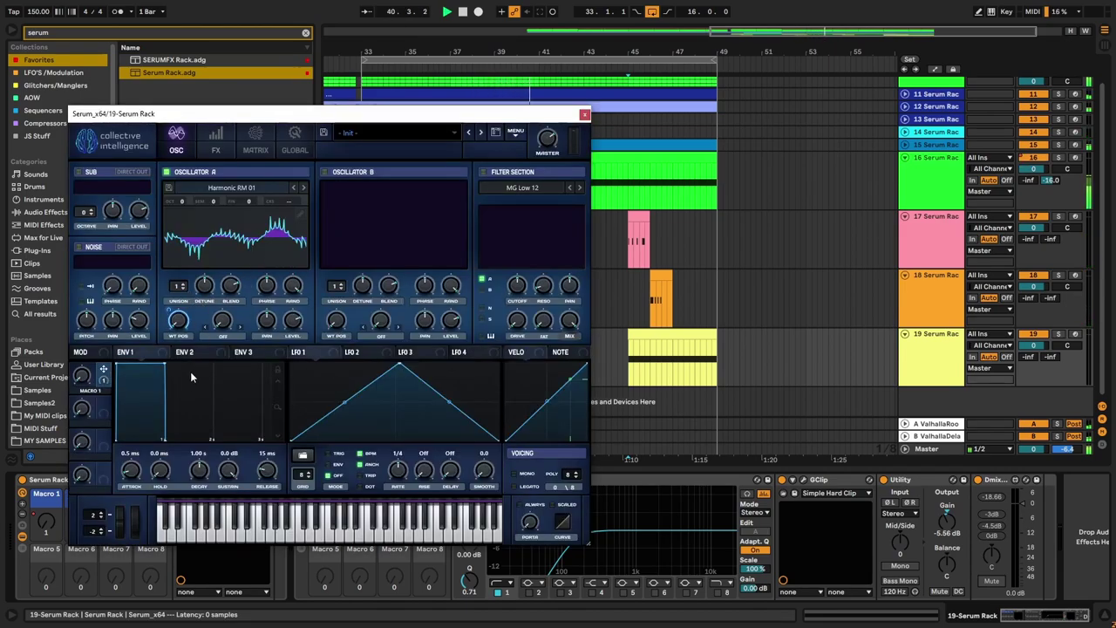
right_click(290, 324)
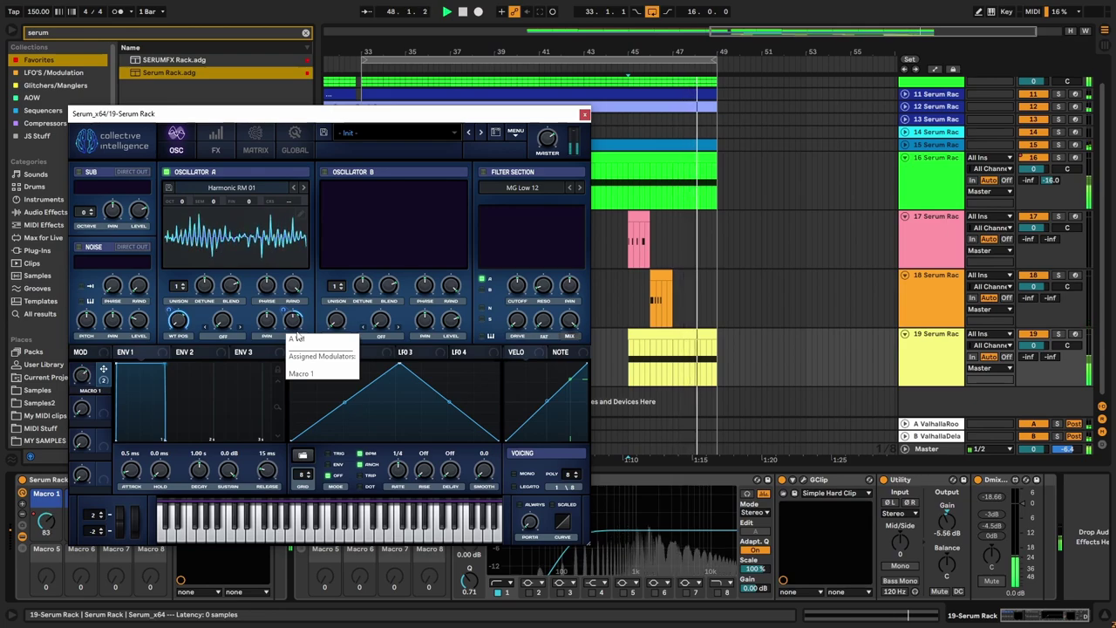
Step: Enable track 19's Serum filter as High 12, and assign Macro 1 to its Cutoff and to Oscillator A's coarse pitch
click(298, 337)
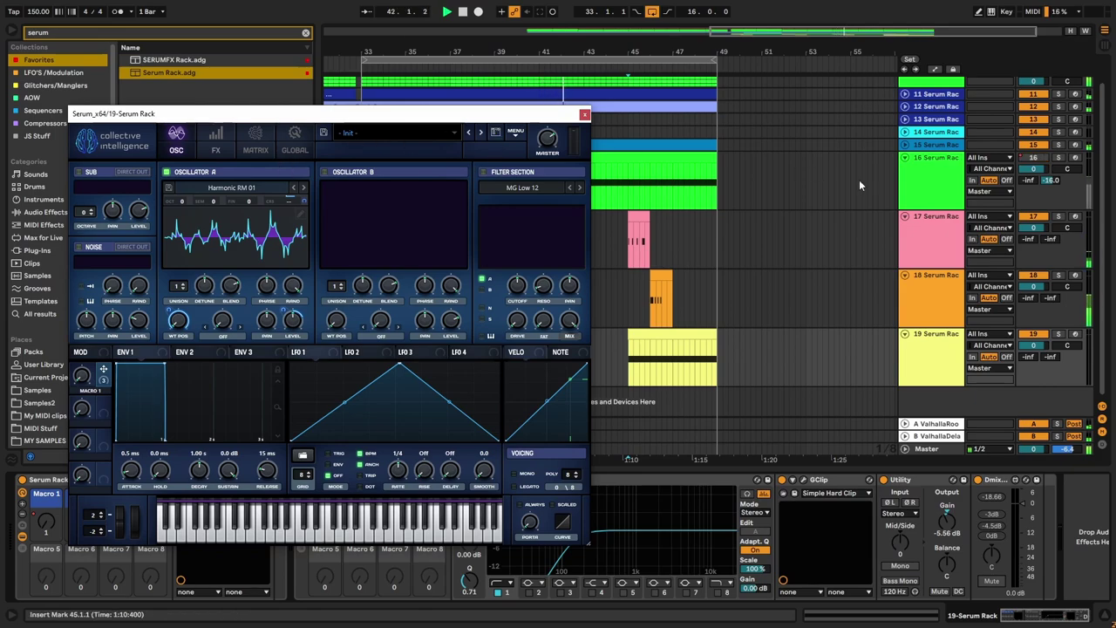
mouse_move(577, 117)
mouse_down()
mouse_move(488, 119)
mouse_move(586, 119)
mouse_up()
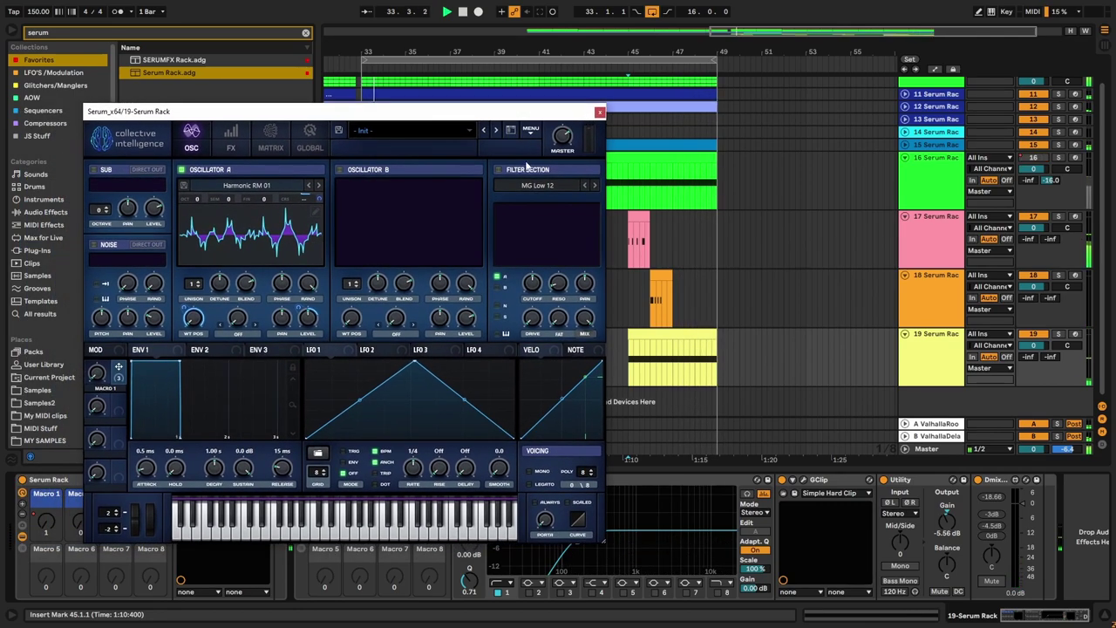
click(498, 169)
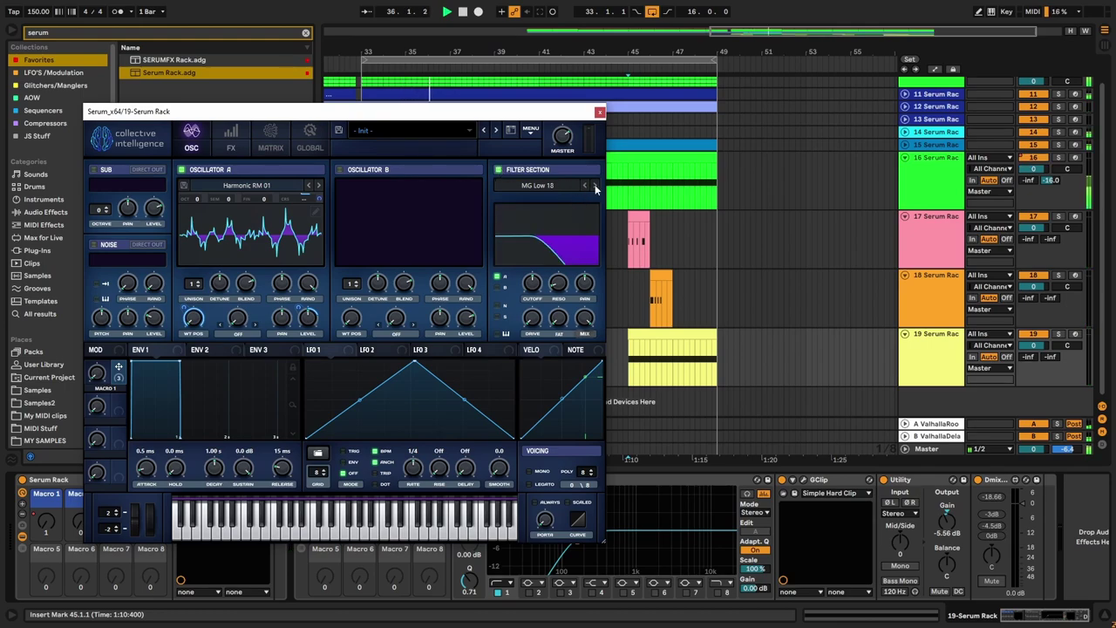
click(596, 186)
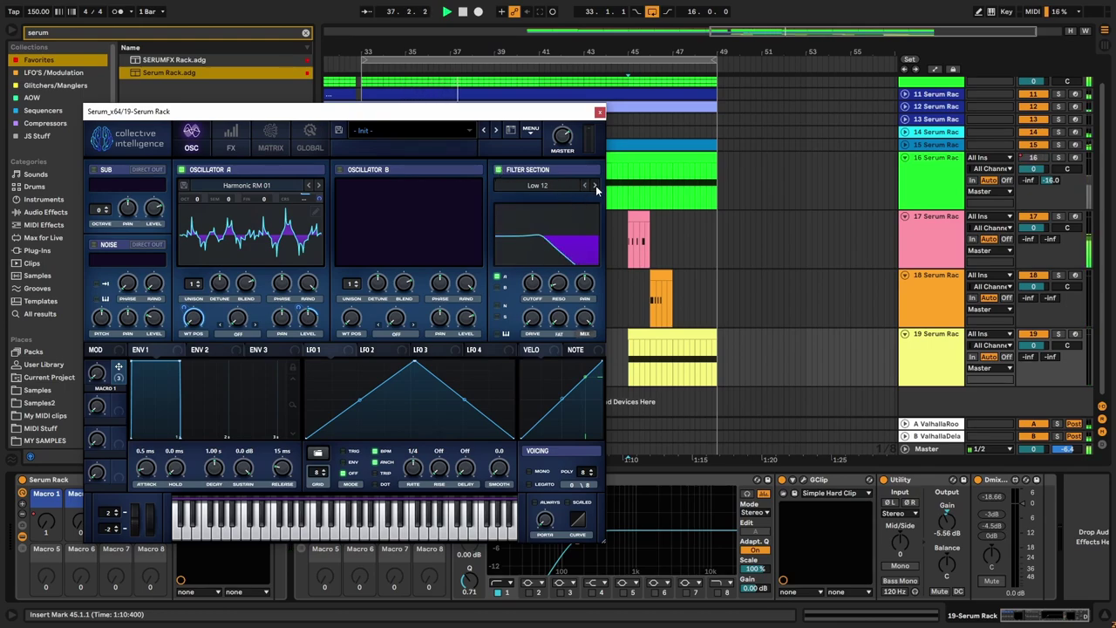
click(595, 185)
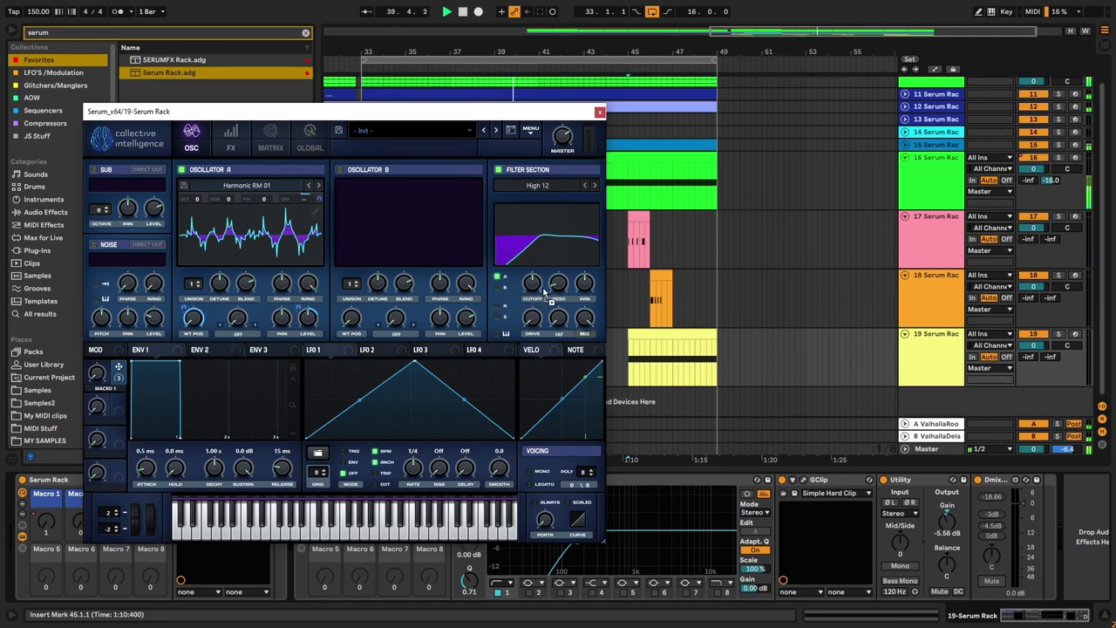
mouse_move(522, 272)
mouse_down()
mouse_move(528, 303)
mouse_move(521, 272)
mouse_up()
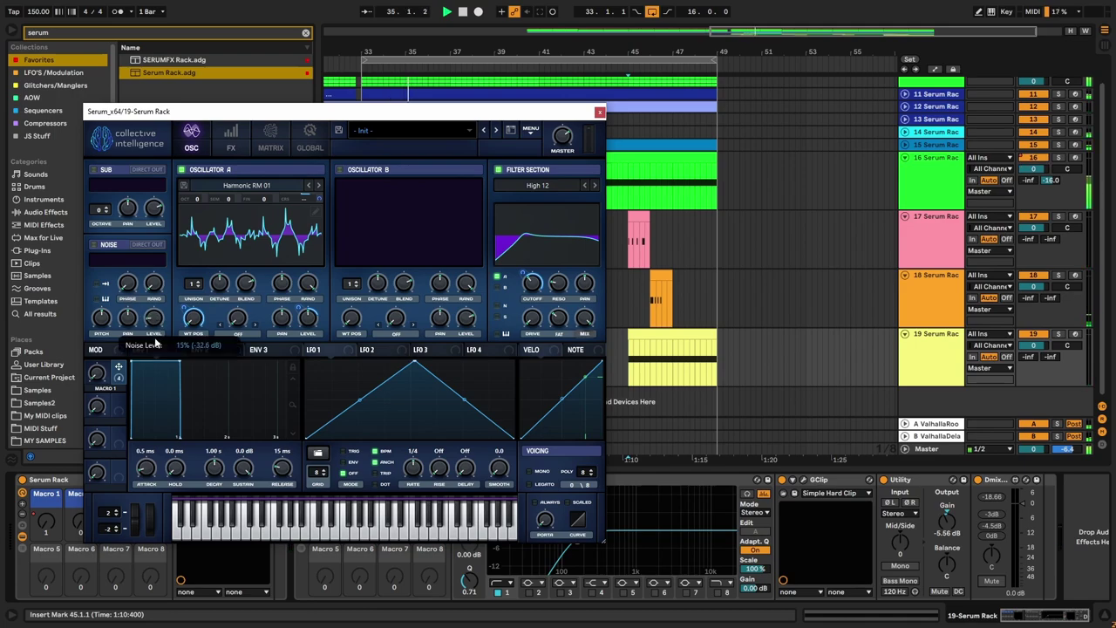
Step: Enable Serum's AC hum1 noise routed through the filter with Macro 1 assigned to its Level, and solo track 19
click(94, 245)
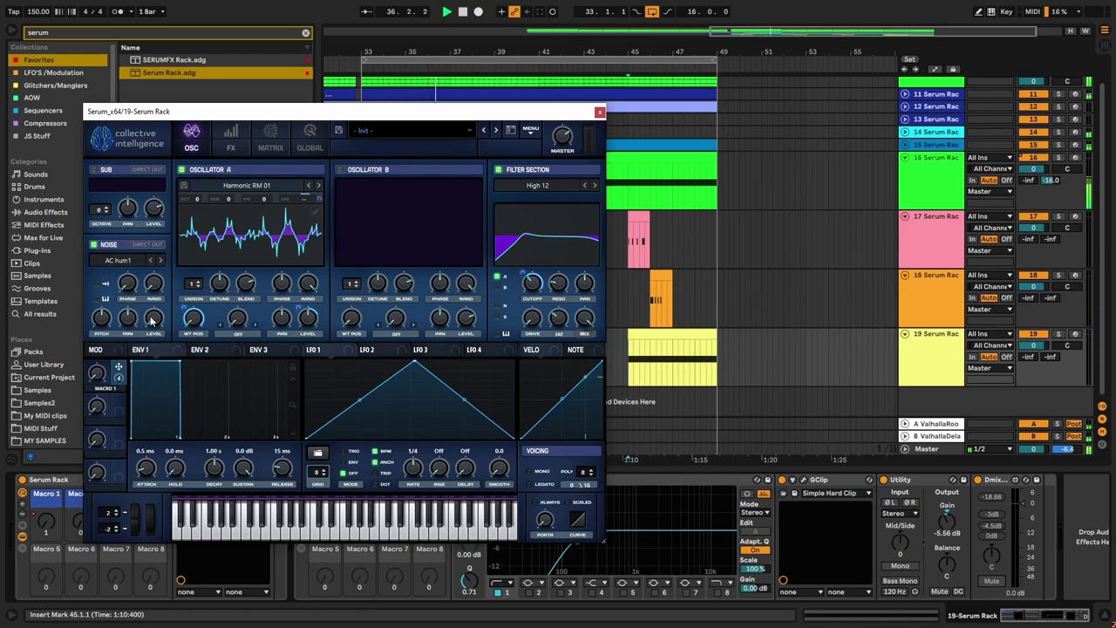
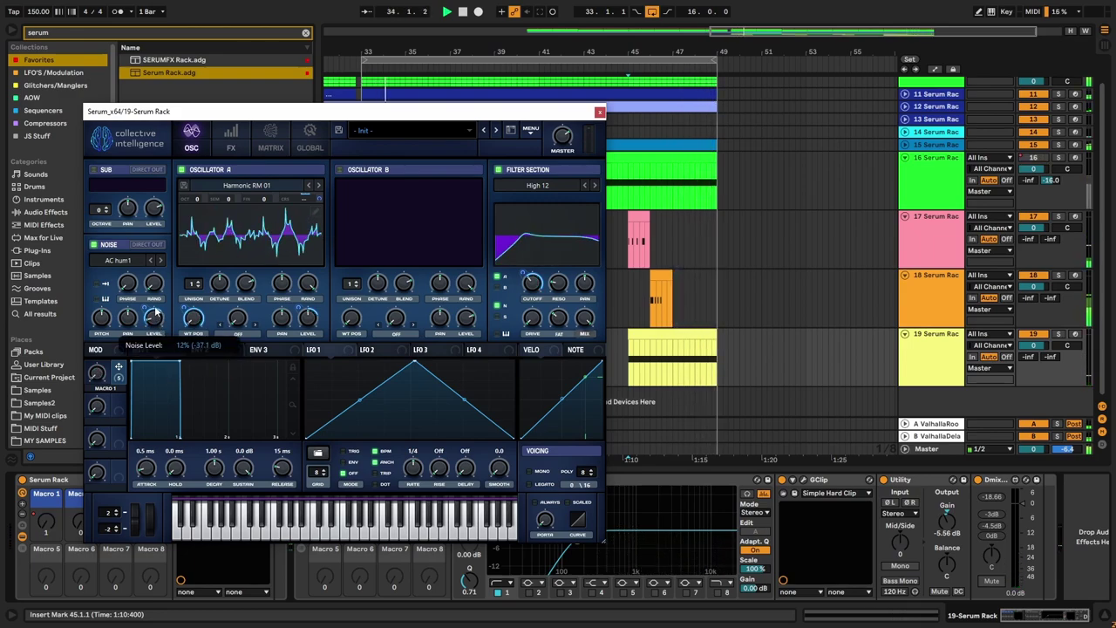
drag(569, 115, 466, 123)
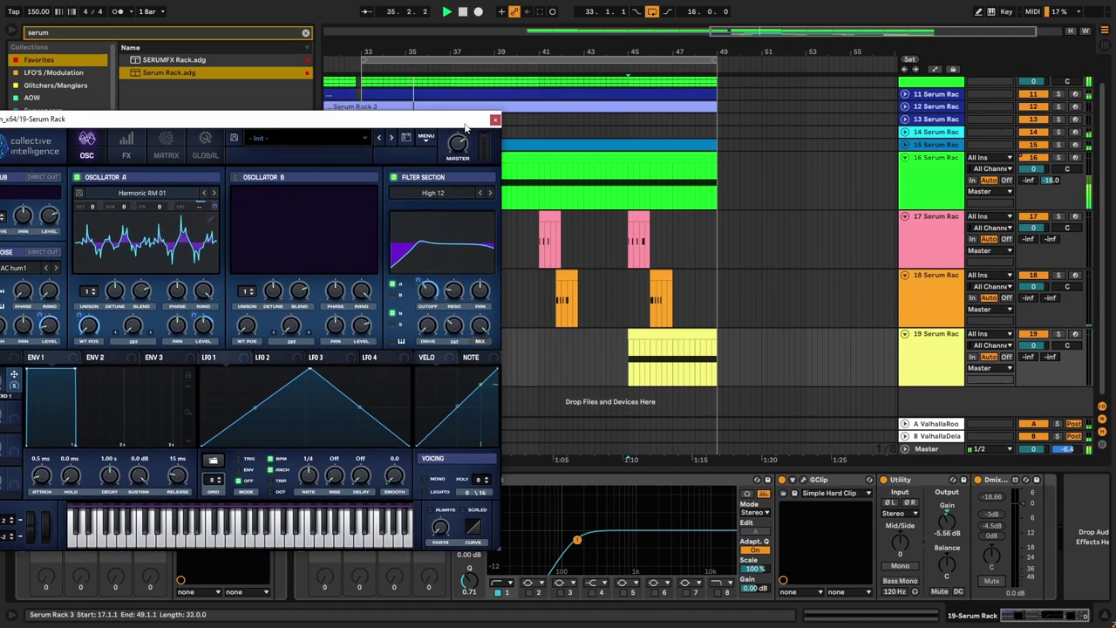
click(640, 337)
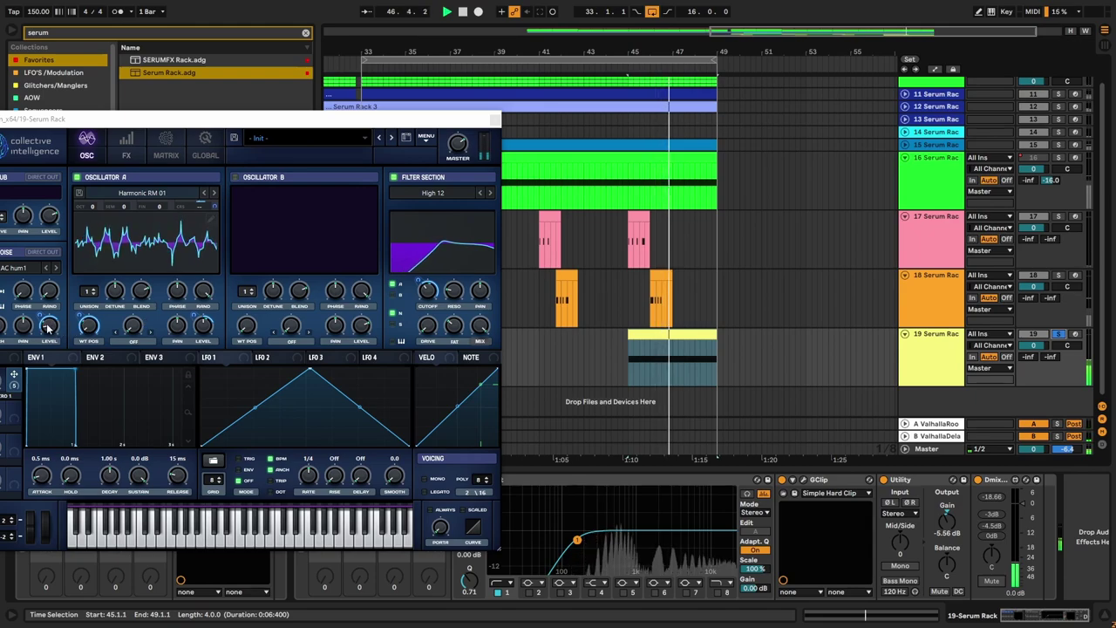
drag(455, 329, 472, 299)
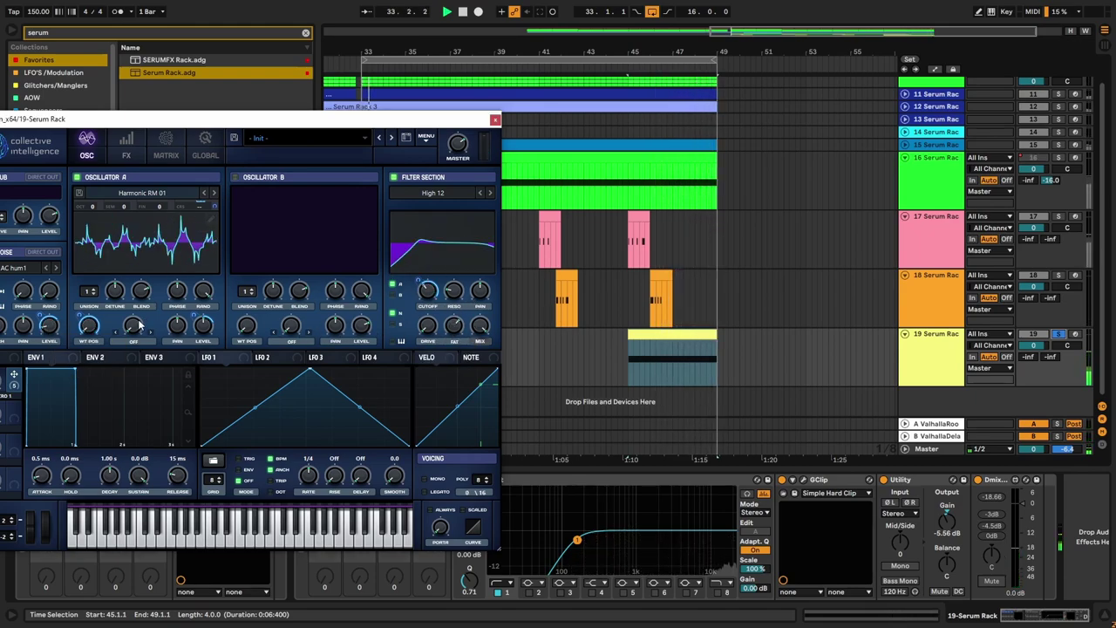
Step: Play the track 19 clip from its start and set Macro 1's modulation amount on Noise Level to 46
click(667, 337)
key(space)
key(space)
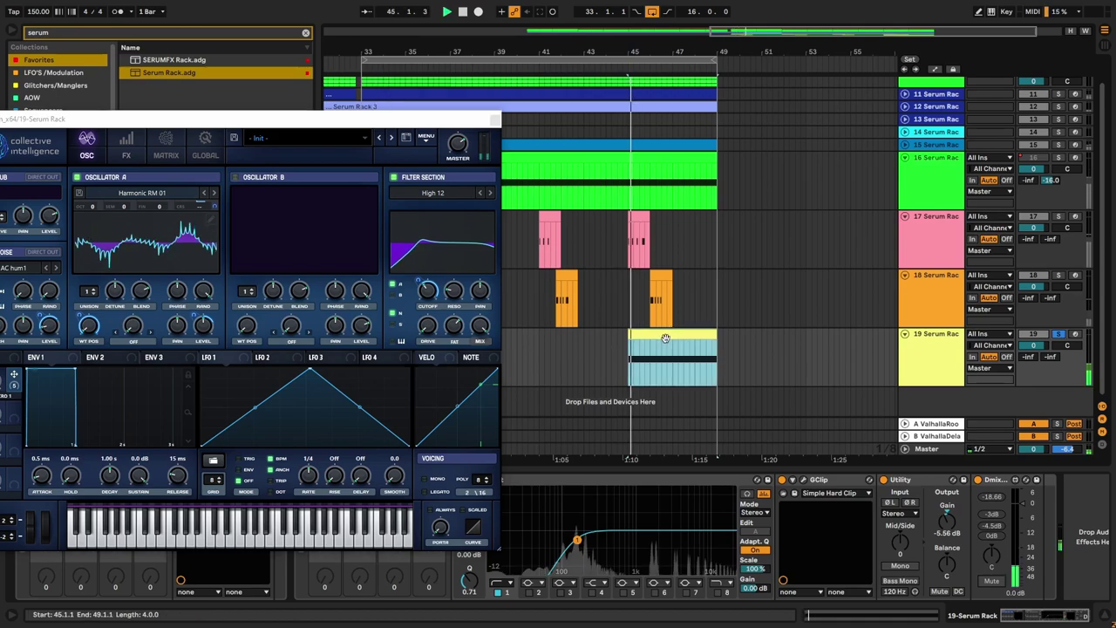
click(625, 368)
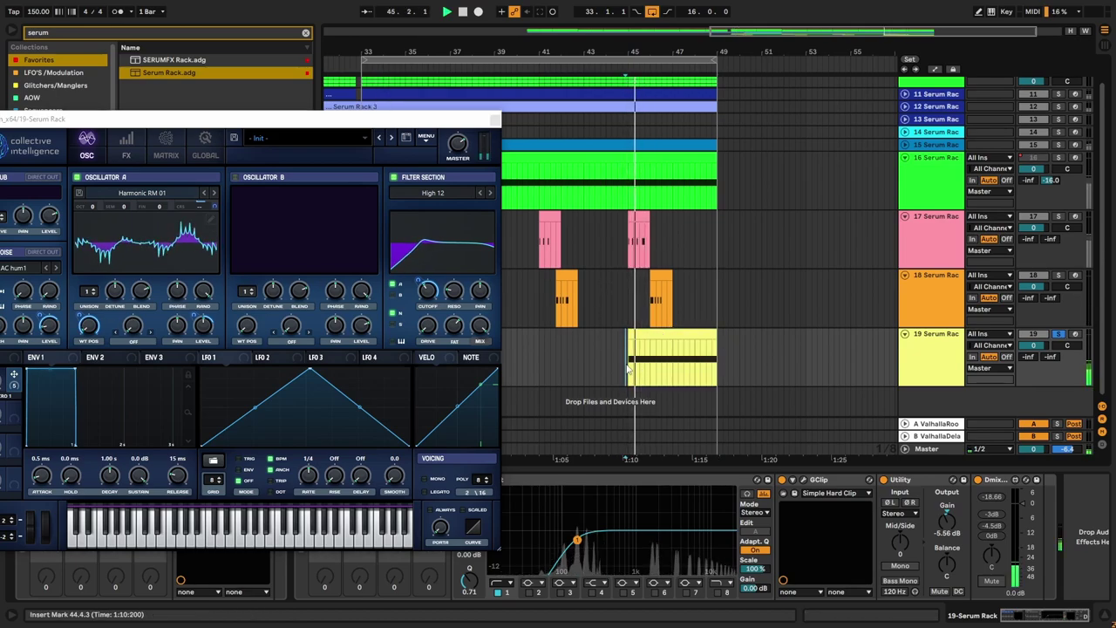
drag(52, 327, 58, 318)
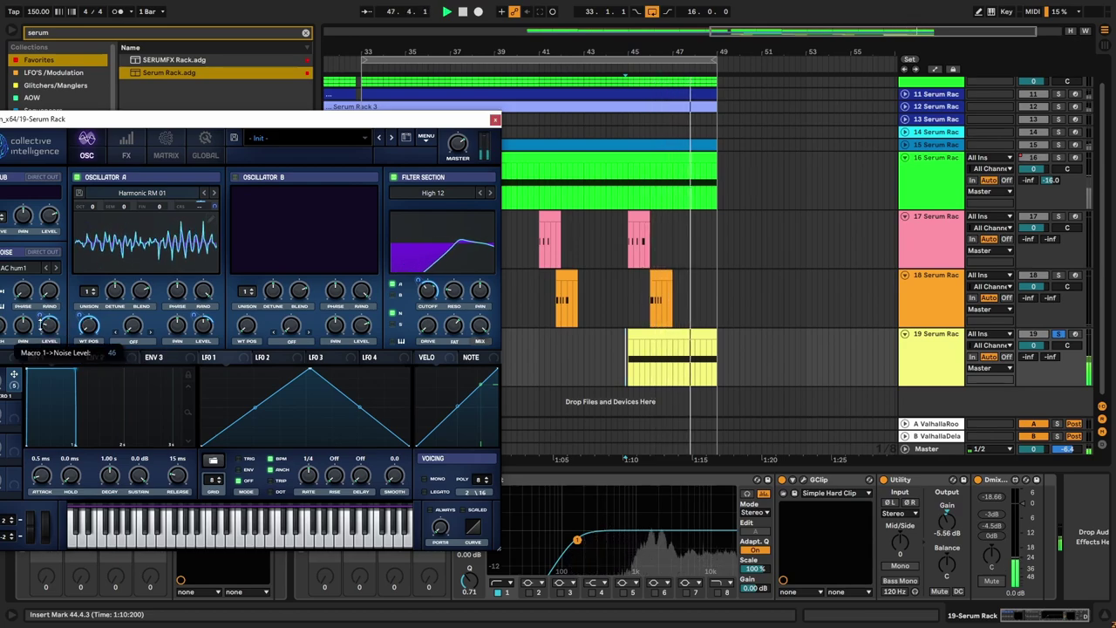
Step: Replay the clip and enable band 8 of track 19's EQ Eight as a high cut at 11.4 kHz
drag(141, 129, 279, 122)
click(659, 335)
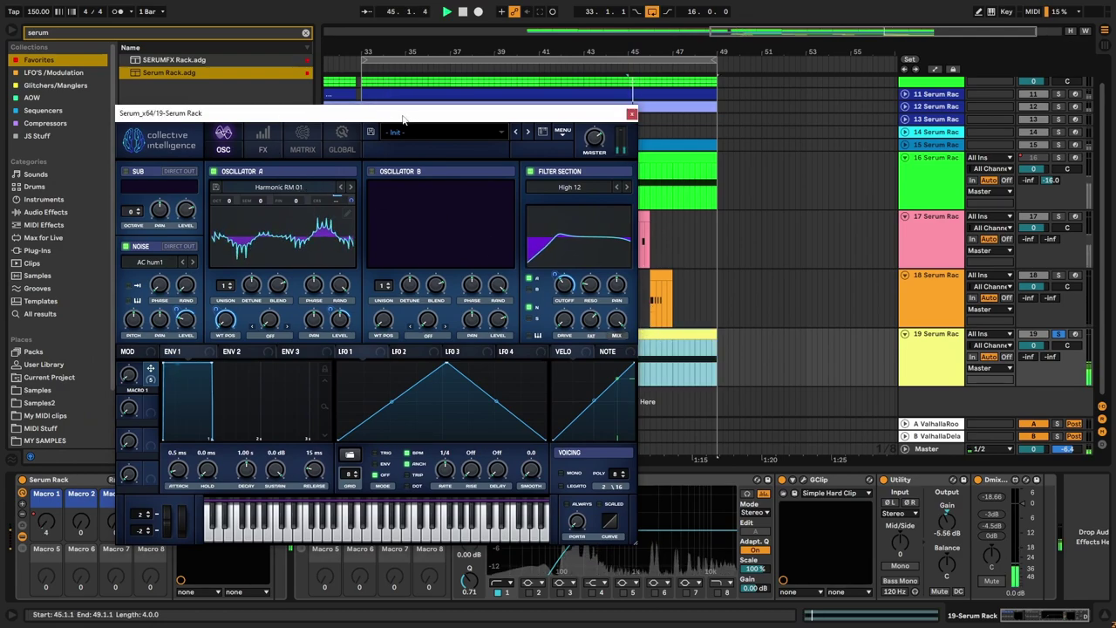
drag(442, 113, 221, 109)
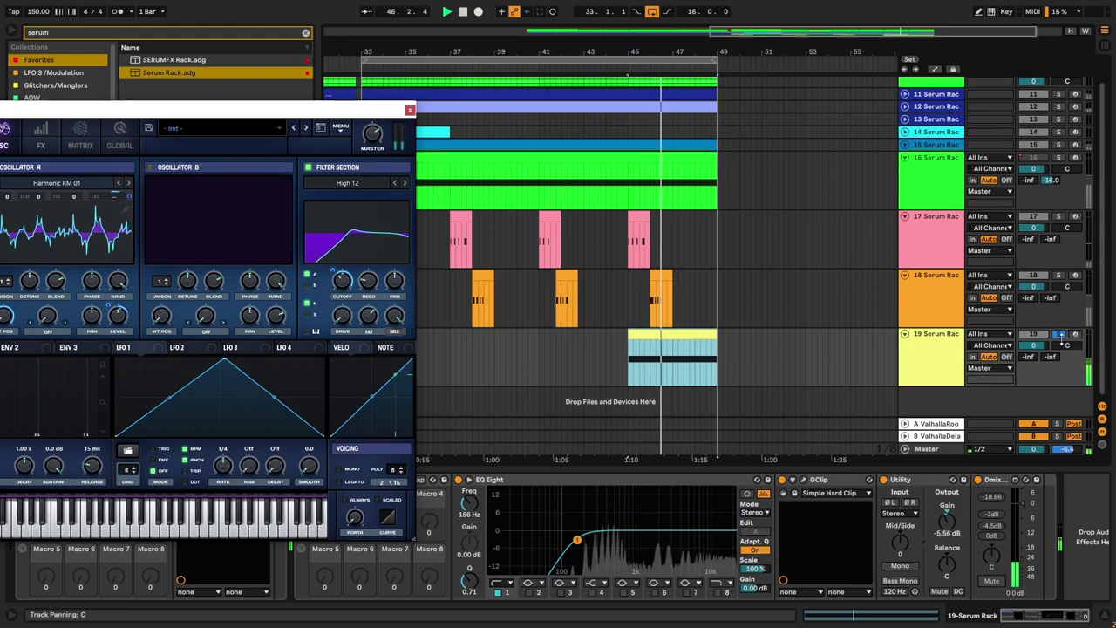
key(Tab)
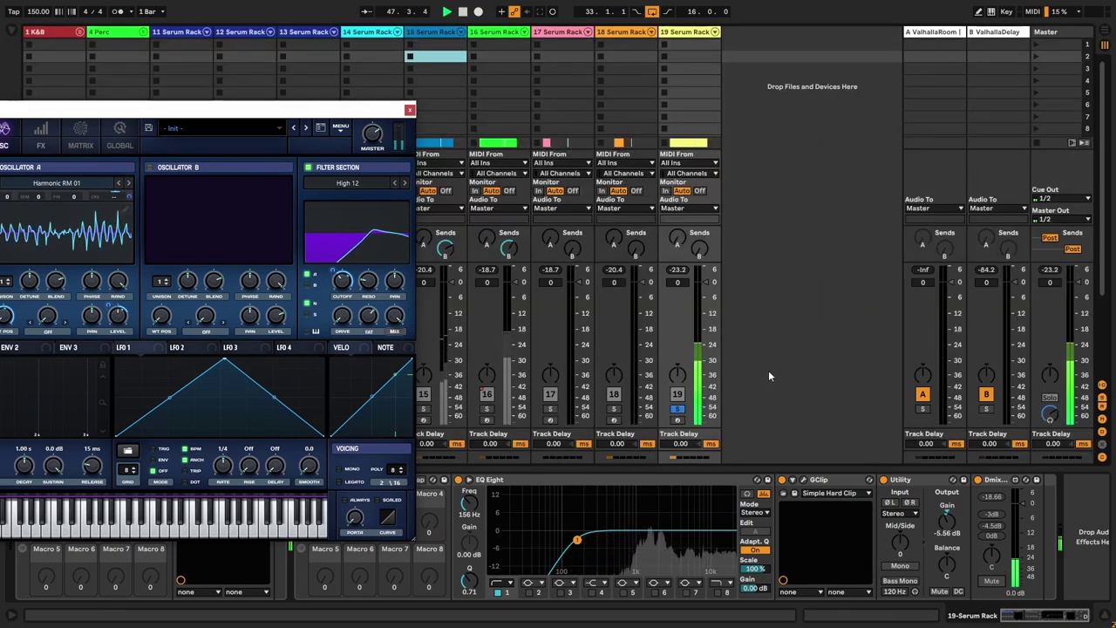
click(722, 592)
drag(726, 539, 711, 540)
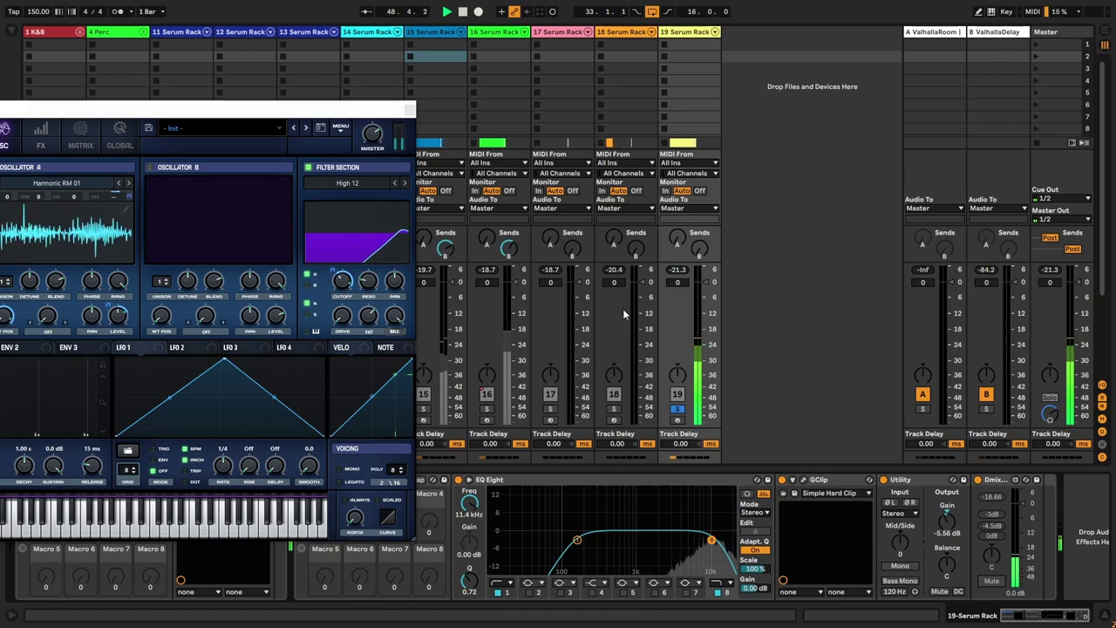
Step: Assign Macro 1 to the filter's Reso in track 19's Serum with a small positive amount
drag(306, 105, 595, 81)
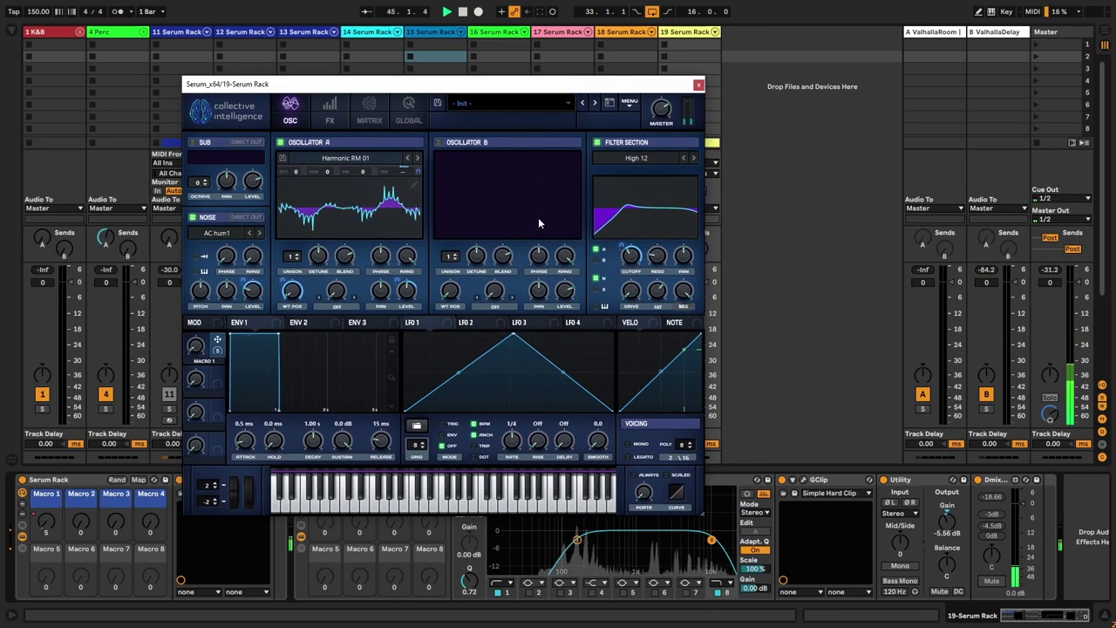
drag(660, 271, 667, 253)
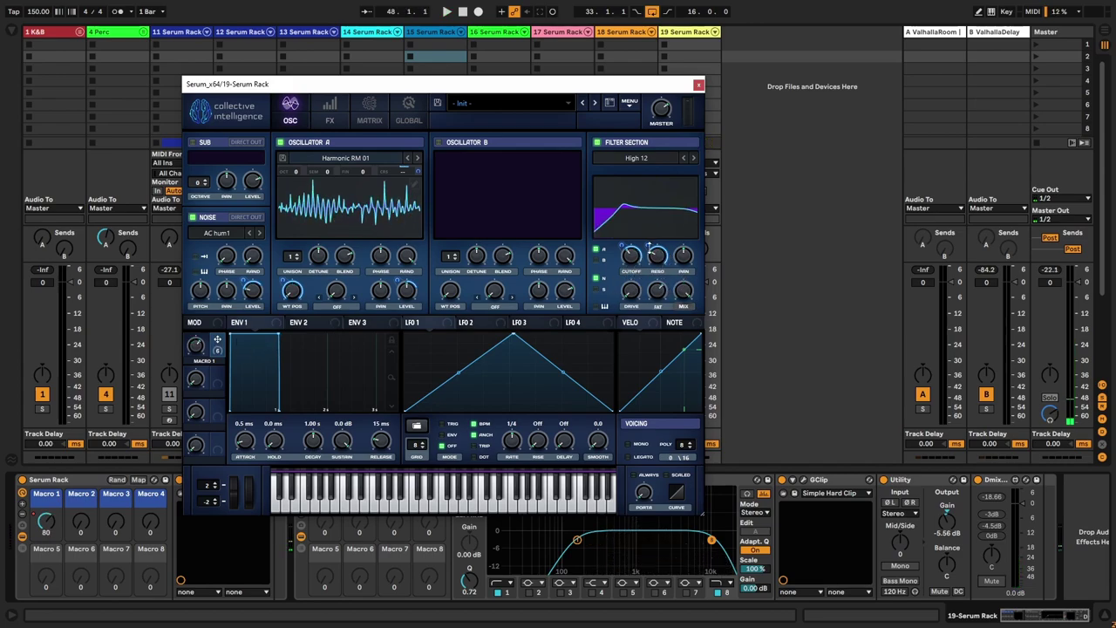
mouse_move(645, 262)
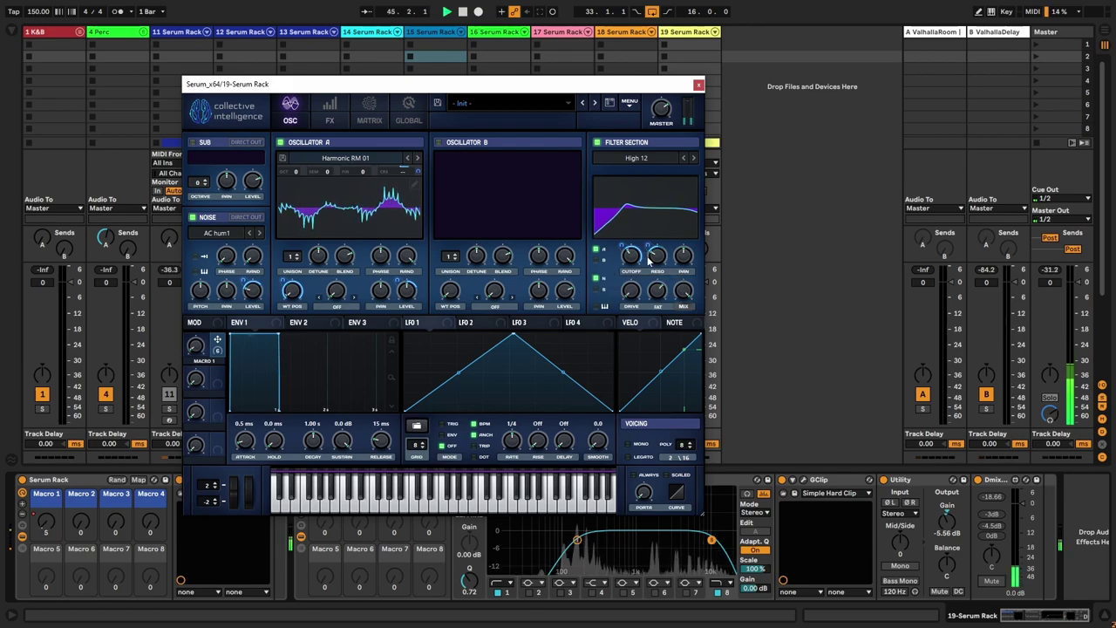
Step: Enable Hyper/Dimension, assign Macro 1 to the Hyper Mix with amount 50, and bend its modulation curve to rise slowly first
click(326, 125)
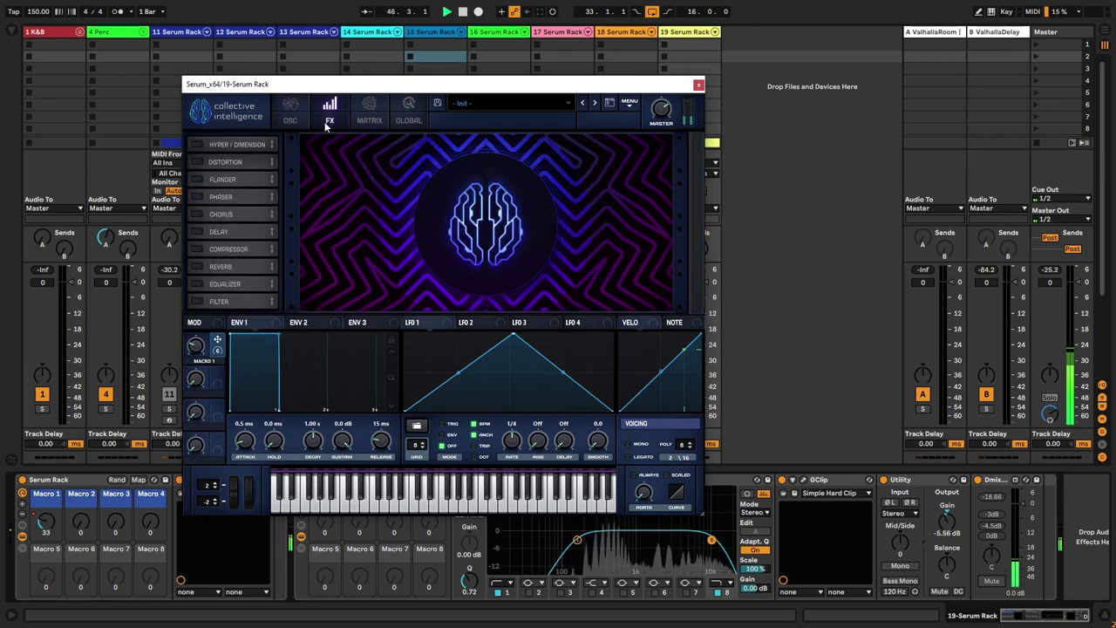
click(198, 145)
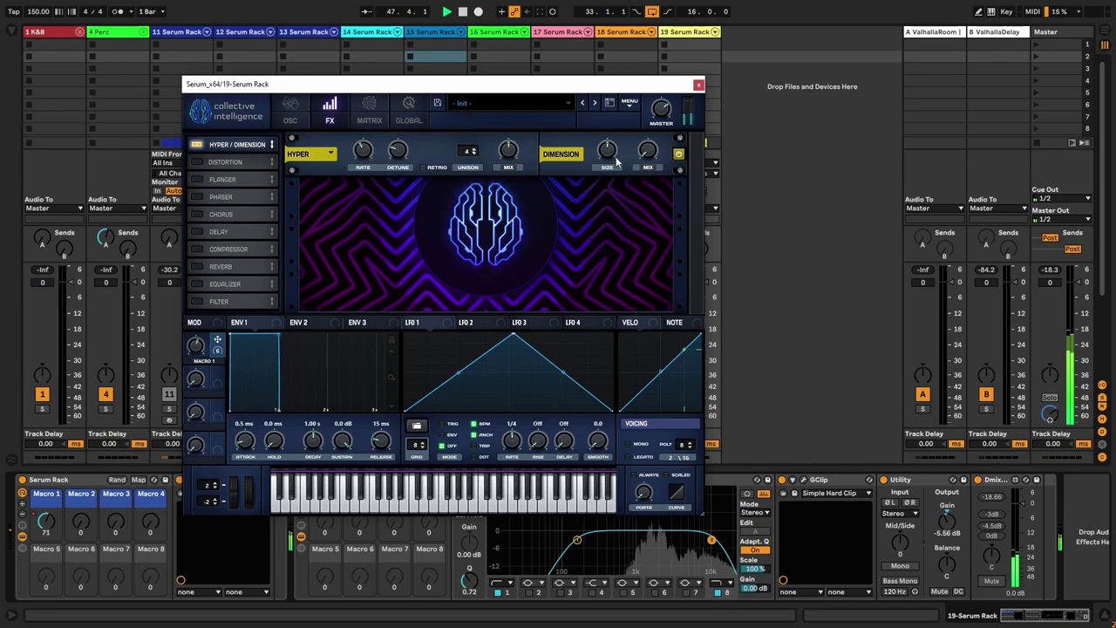
click(197, 144)
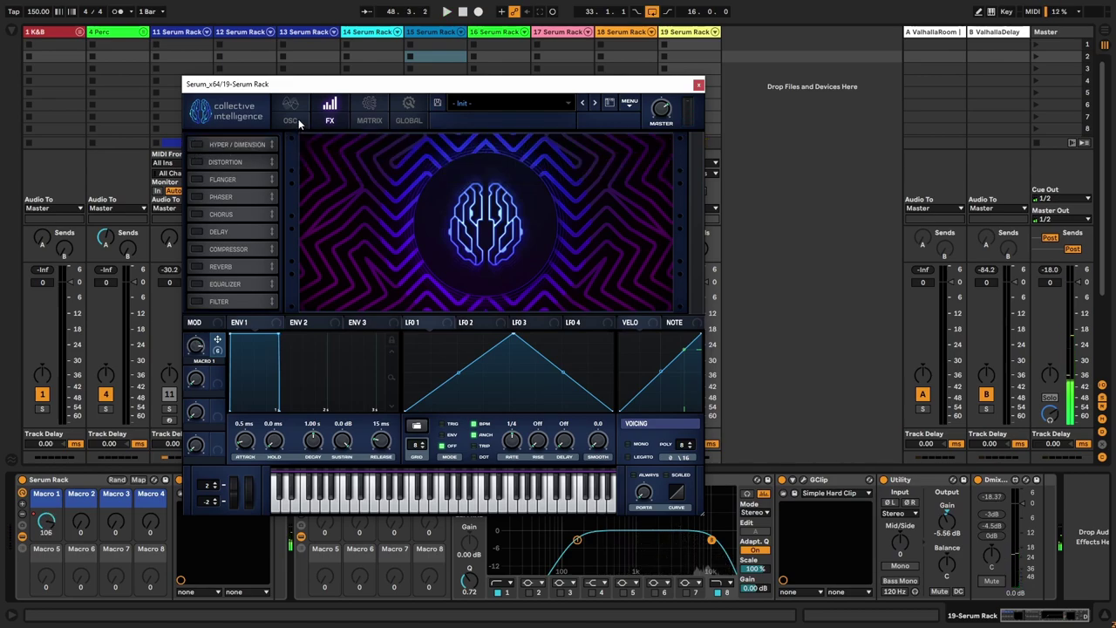
click(197, 146)
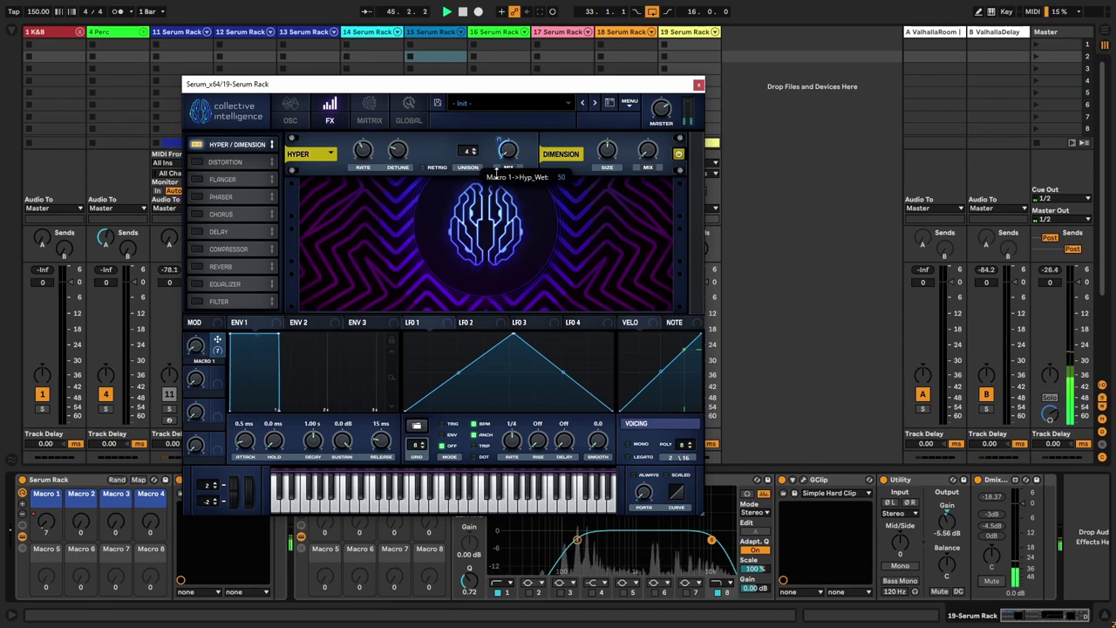
click(369, 112)
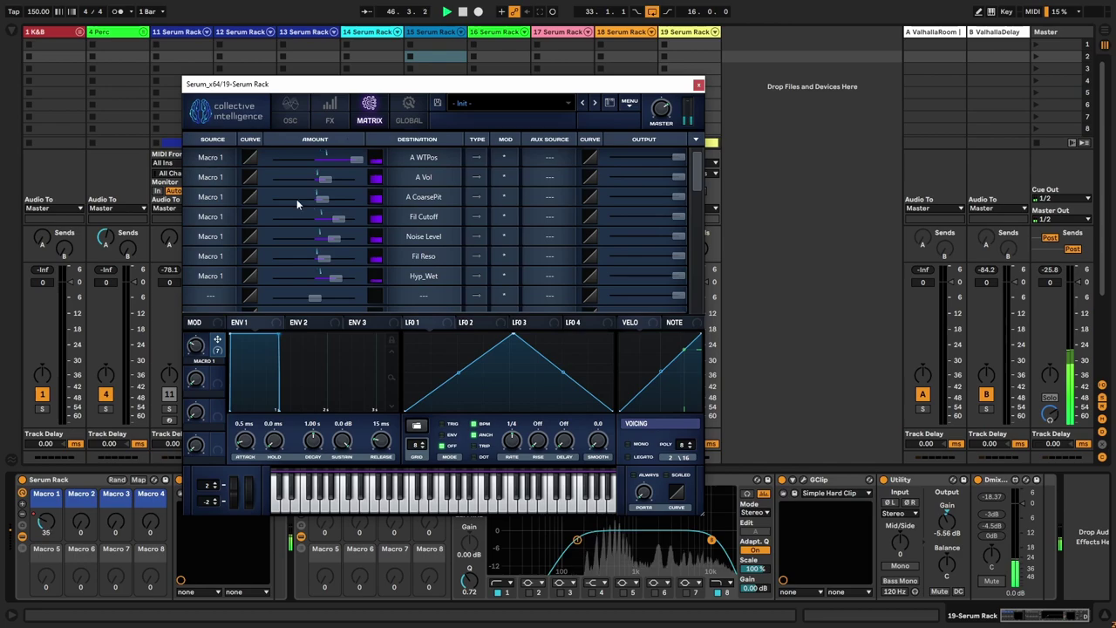
drag(250, 281, 273, 311)
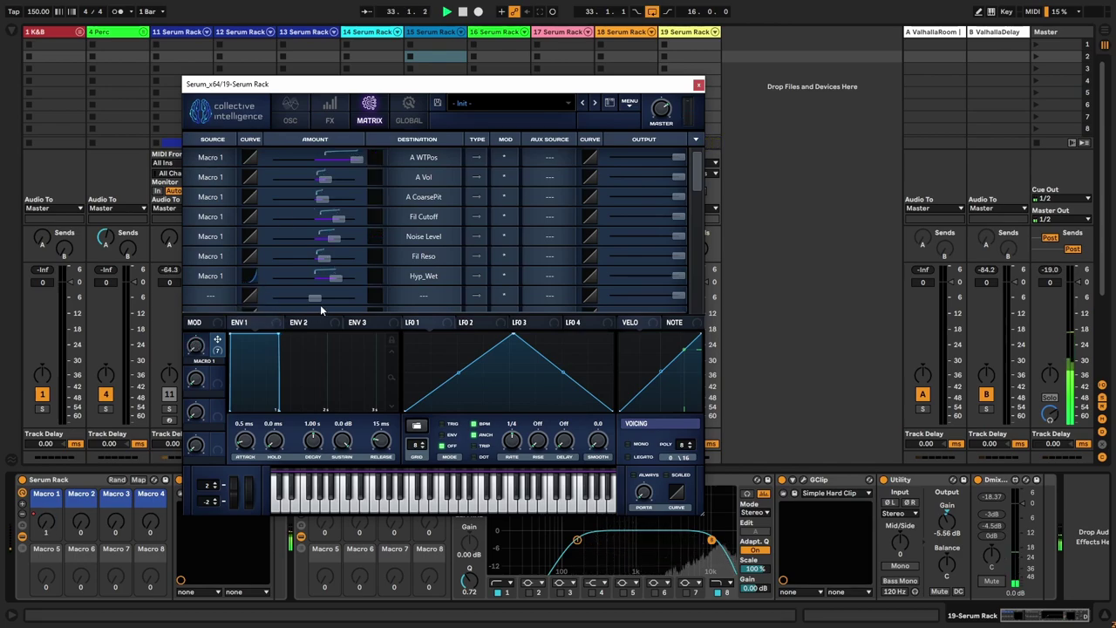
Step: Reshape LFO 1 into a falling ramp, and enable the Hall reverb in track 19's Serum effects
click(290, 112)
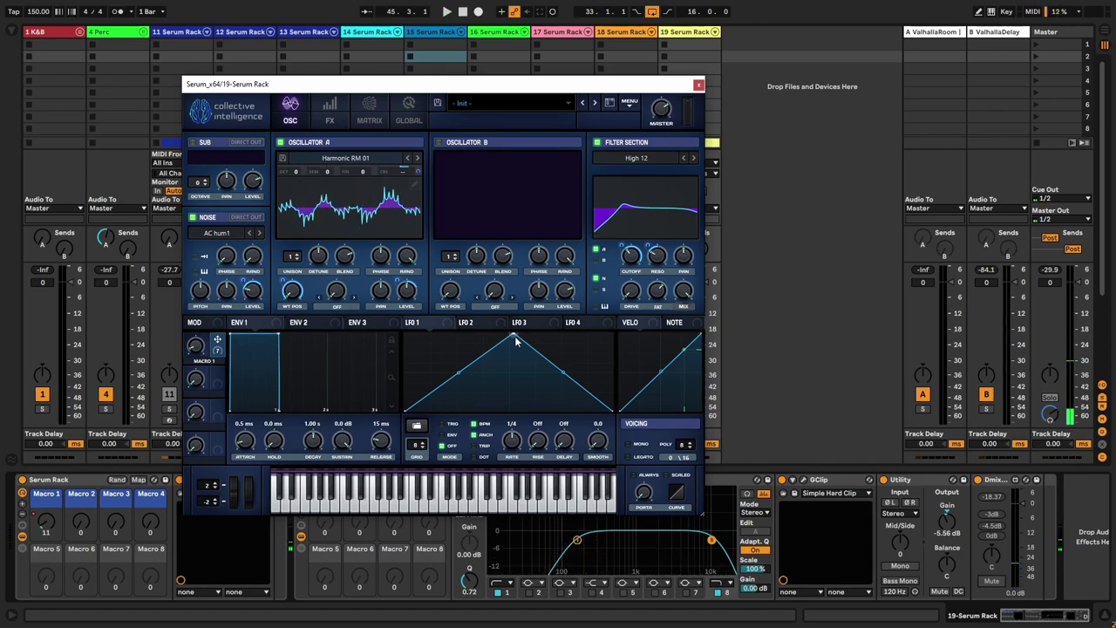
drag(514, 340, 371, 316)
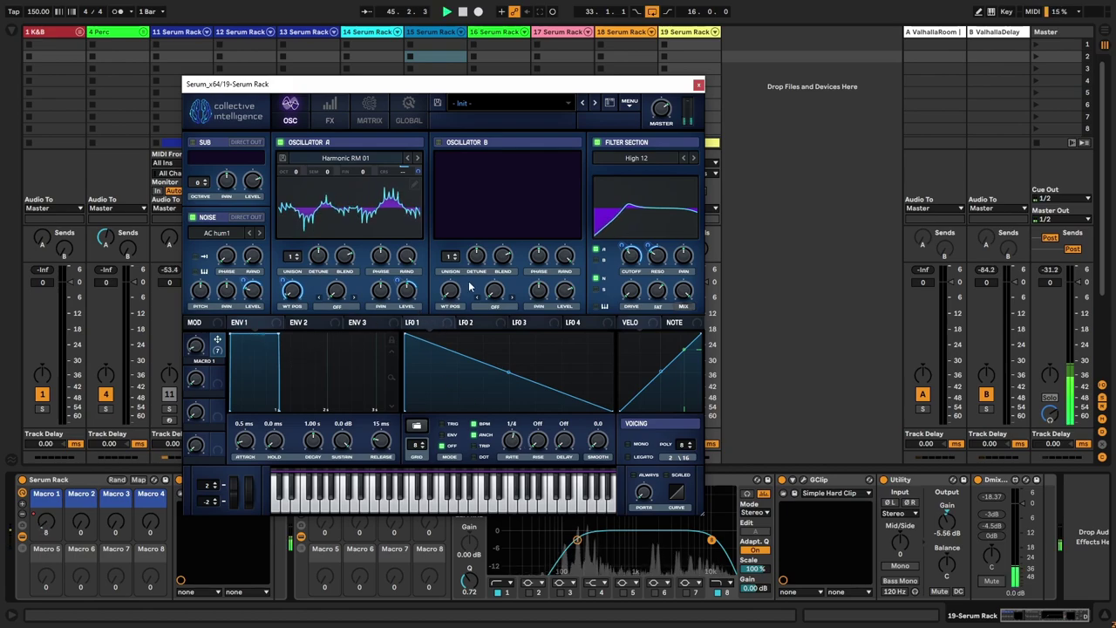
click(330, 112)
click(221, 265)
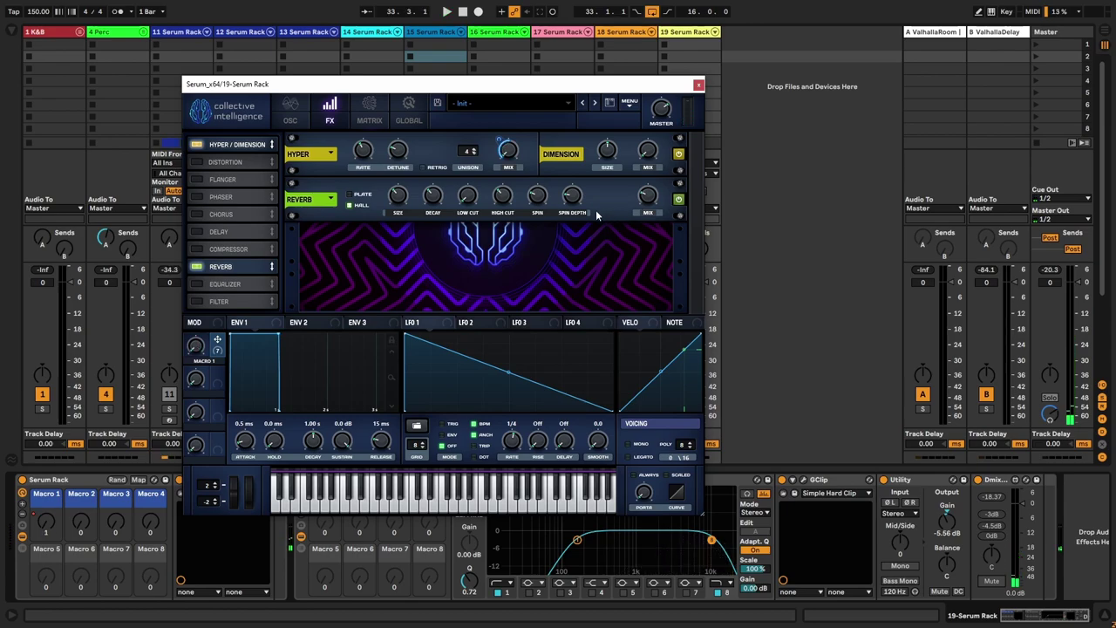
Step: Close track 19's Serum window and turn off the track's solo in the Arrangement view
click(698, 84)
key(Tab)
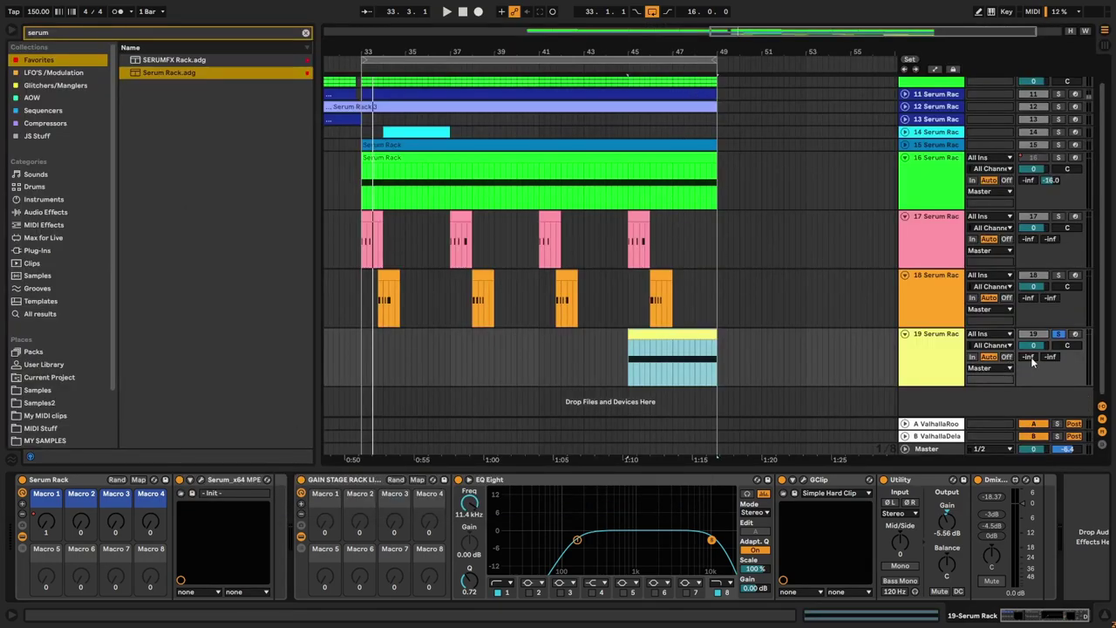
click(931, 356)
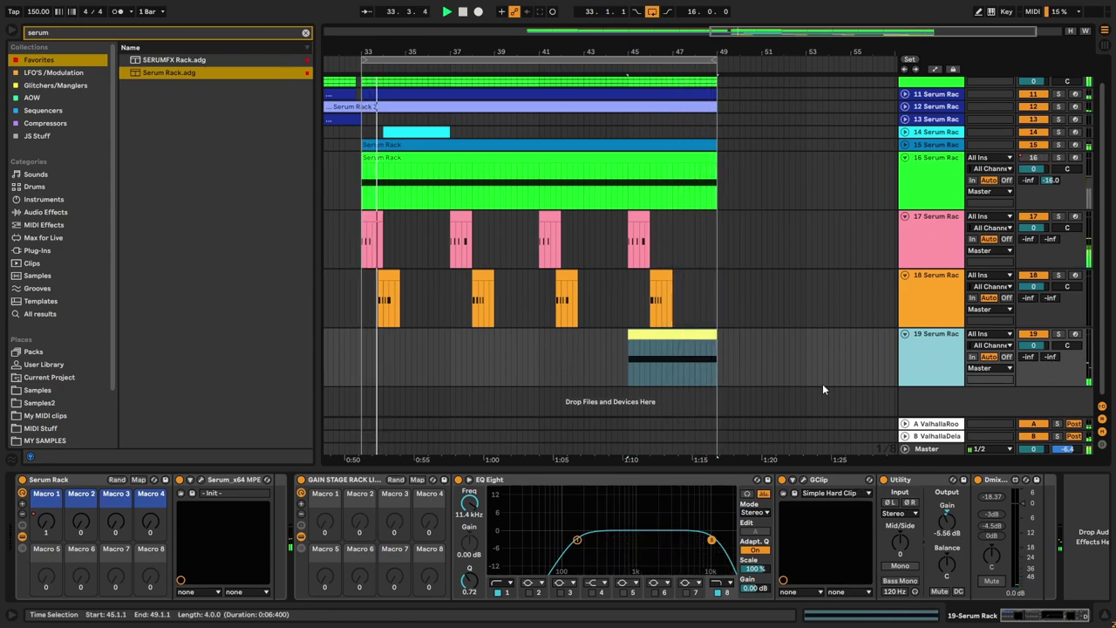
Step: Insert a MIDI track below track 19 and load Serum Rack.adg onto it ahead of the gain stage rack
right_click(931, 401)
click(957, 417)
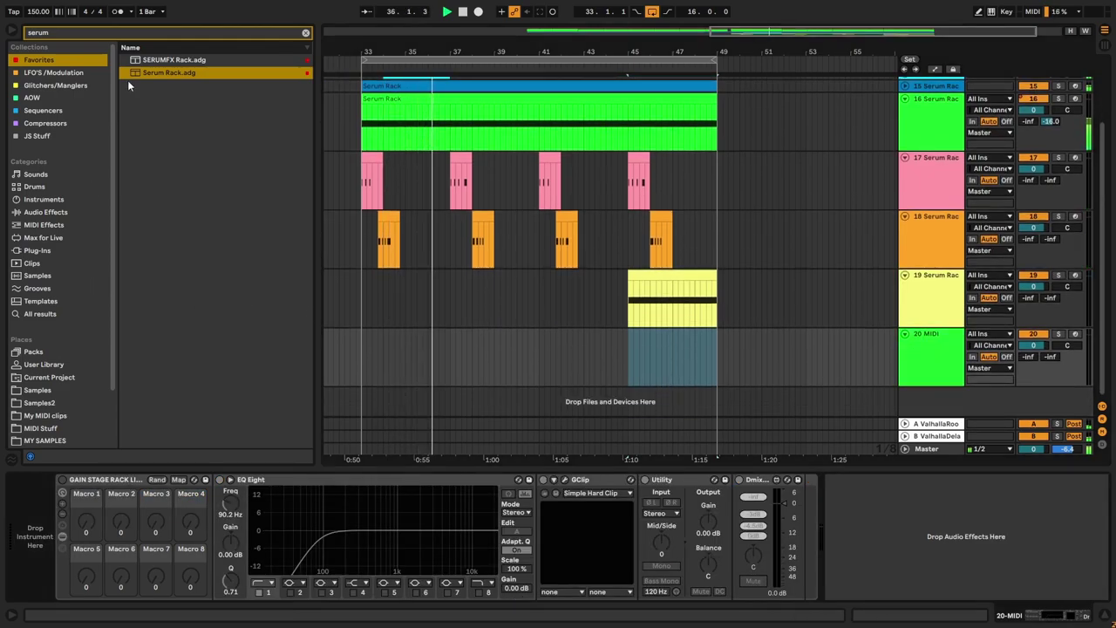
drag(152, 74, 44, 517)
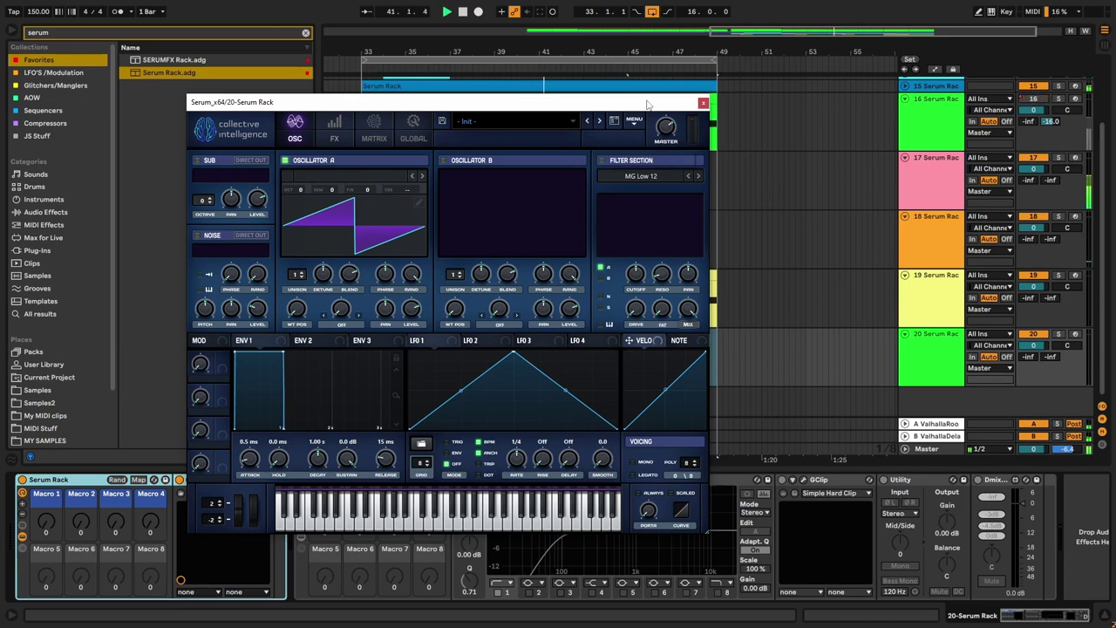
click(459, 129)
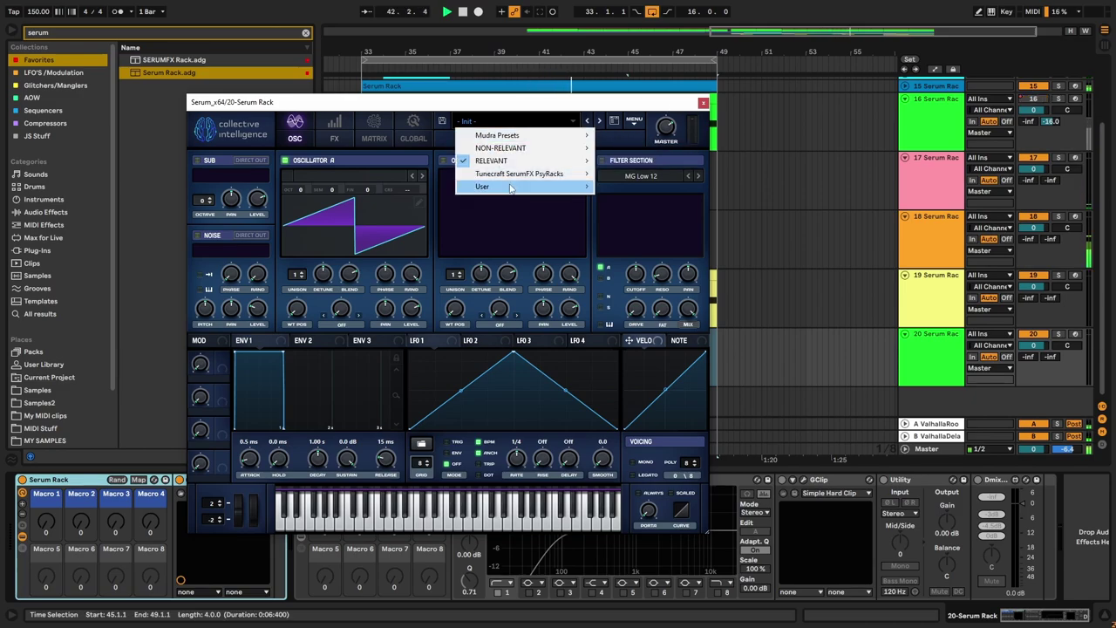
mouse_move(491, 160)
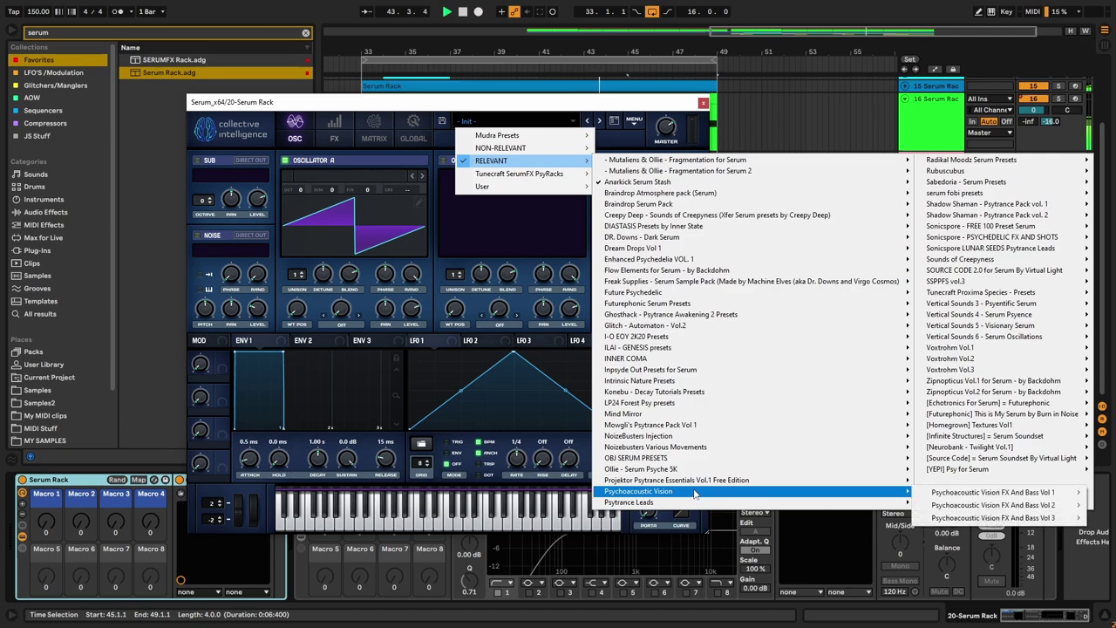
click(351, 314)
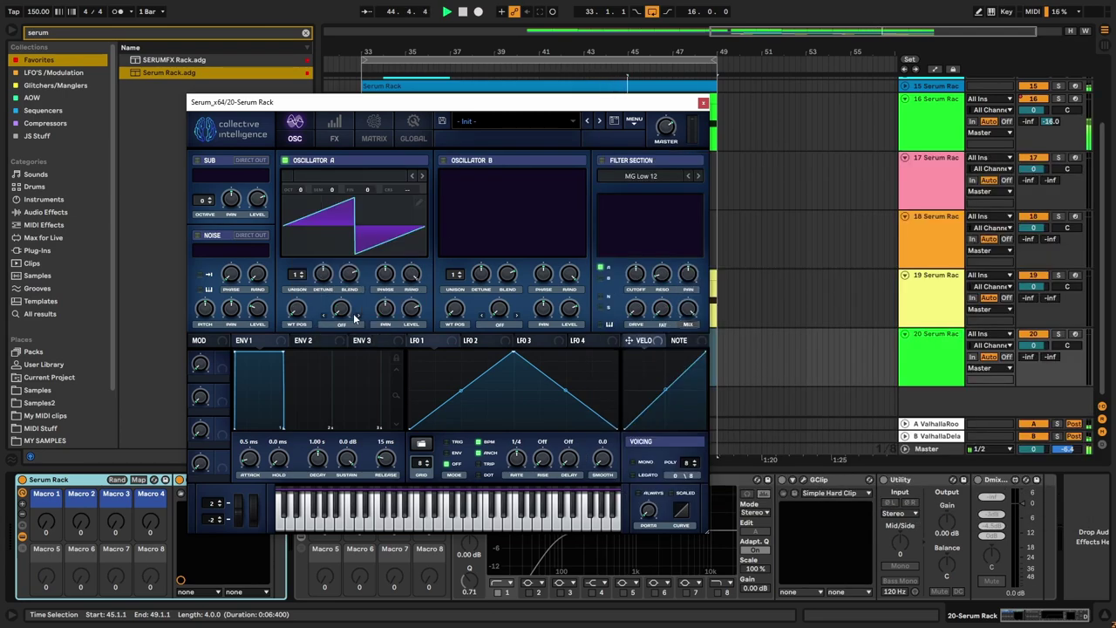
Step: Load the Prism 01 wavetable from the PsyTables V4 Wrapper and Prism folder into Oscillator A of track 20's Serum
click(358, 175)
mouse_move(374, 309)
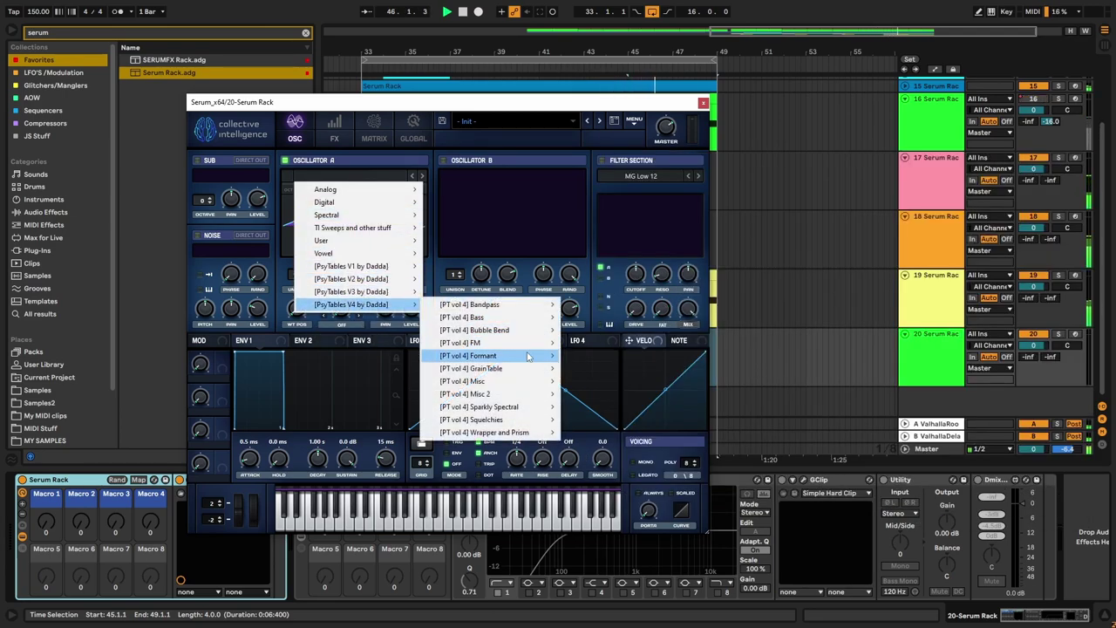
mouse_move(500, 372)
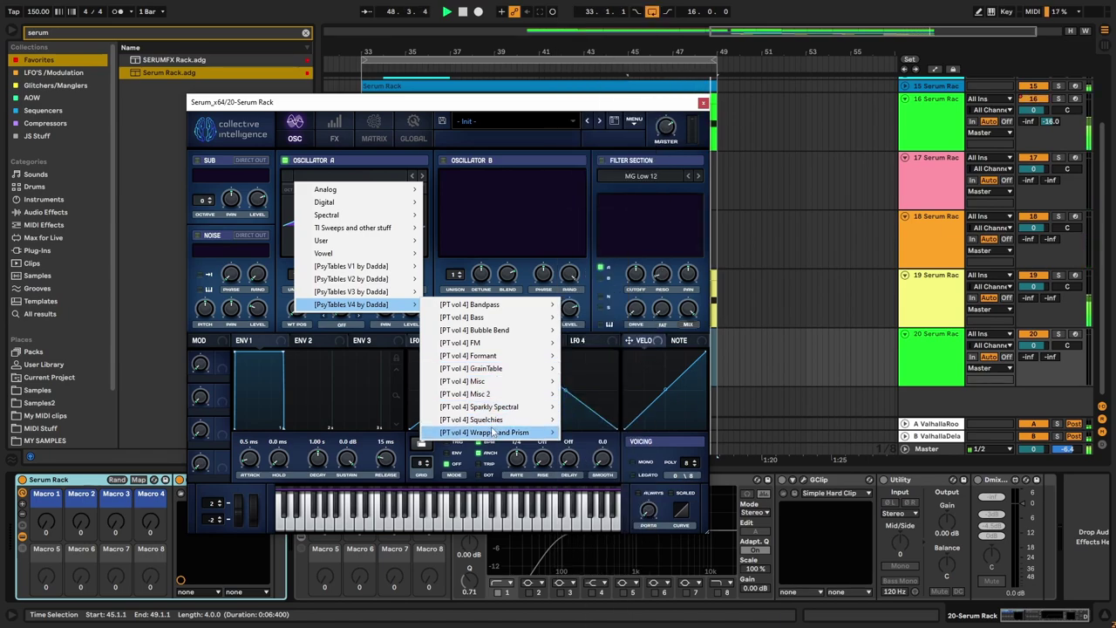
mouse_move(494, 433)
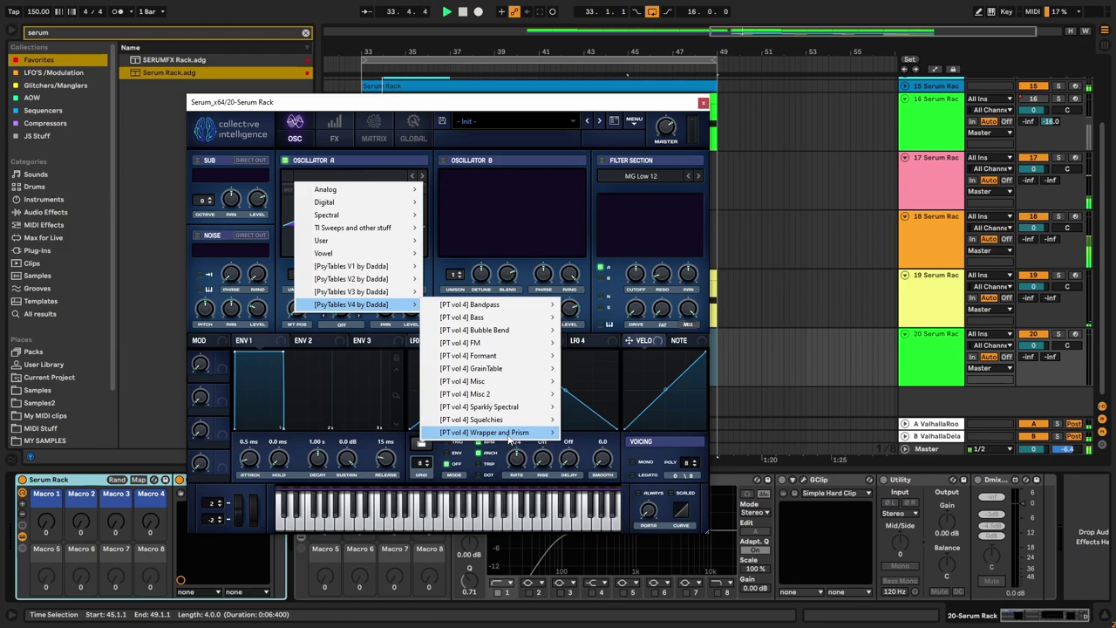
click(589, 433)
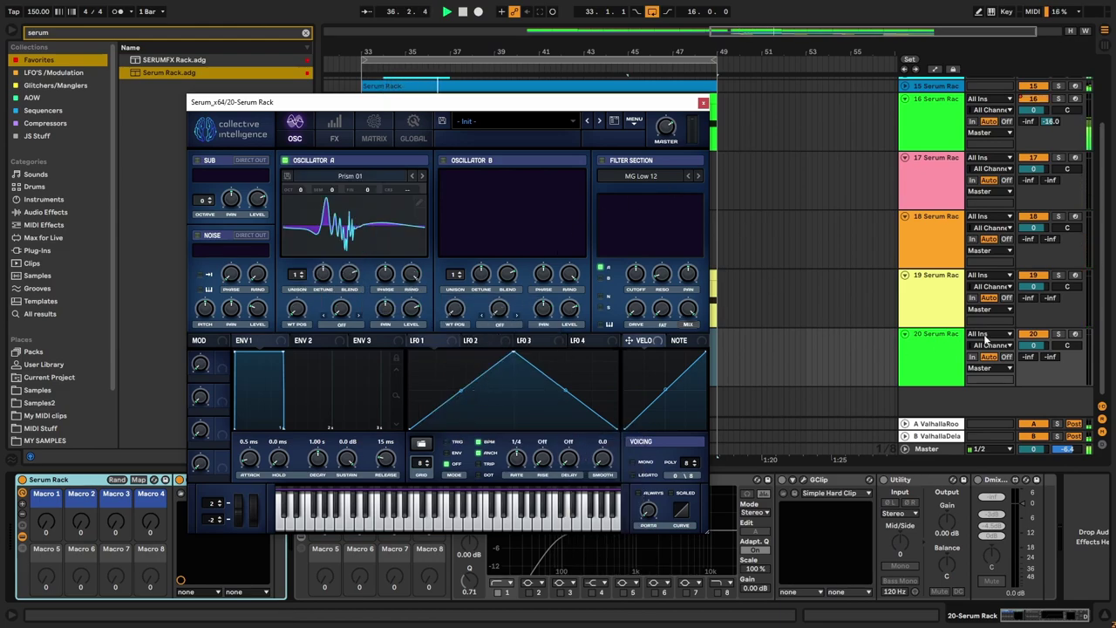
Step: Solo and arm track 20, and audition Oscillator A while sweeping its wavetable position
click(1058, 334)
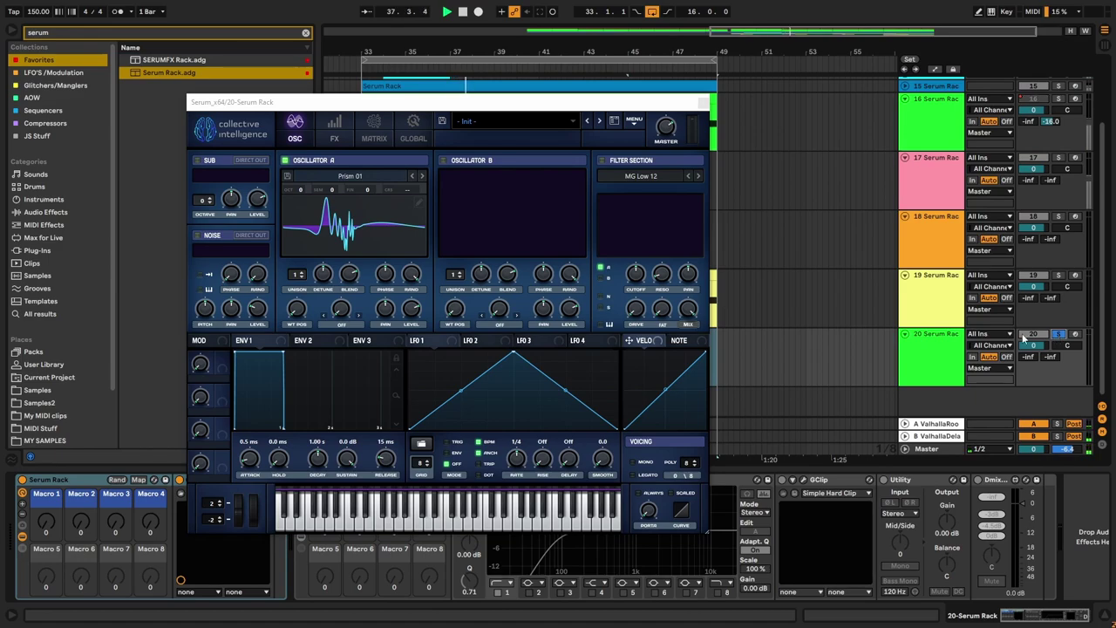
click(1075, 334)
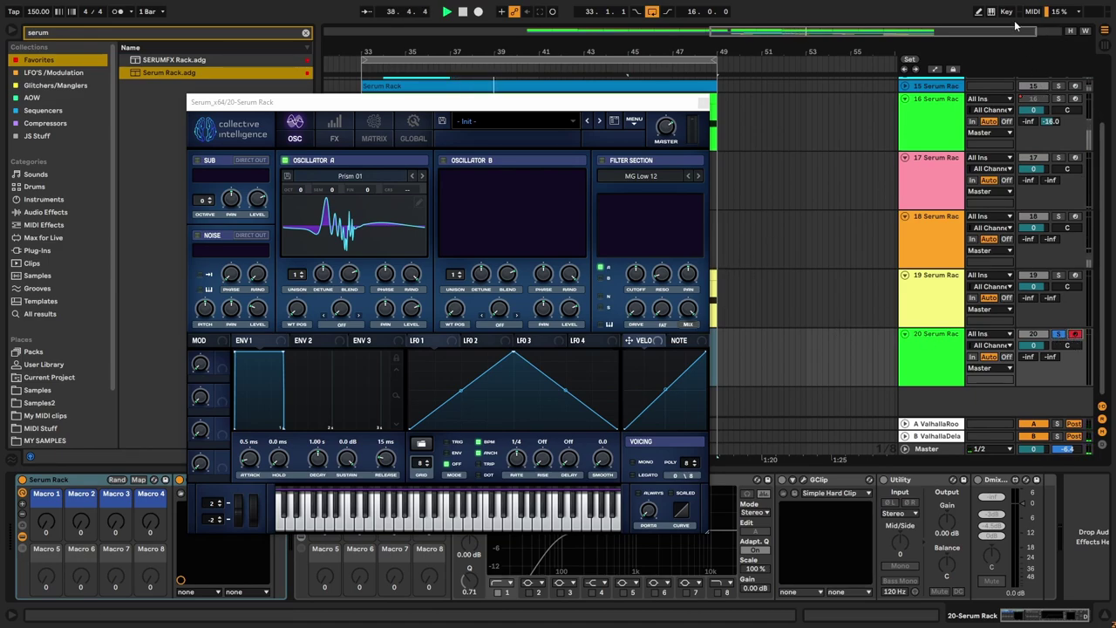
drag(304, 315, 316, 225)
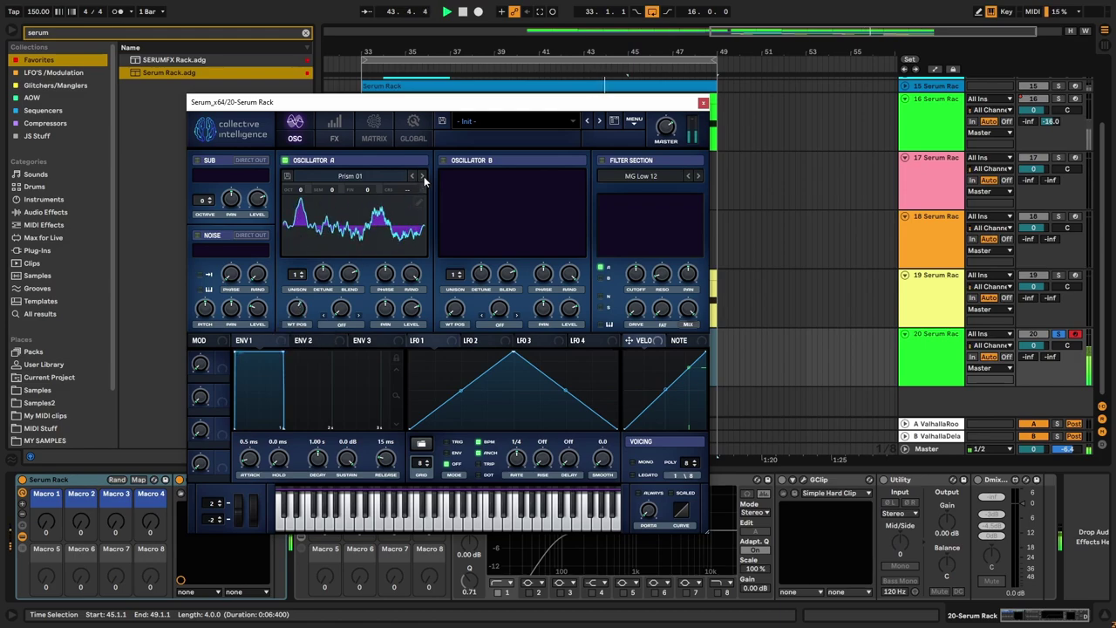
Step: Switch Oscillator A to Prism 02 and modulate its wavetable position with an irregular stepped LFO 1 shape at a bar rate
click(422, 177)
drag(306, 312, 315, 256)
mouse_move(454, 423)
mouse_down()
mouse_move(533, 392)
mouse_move(568, 424)
mouse_move(609, 425)
mouse_up()
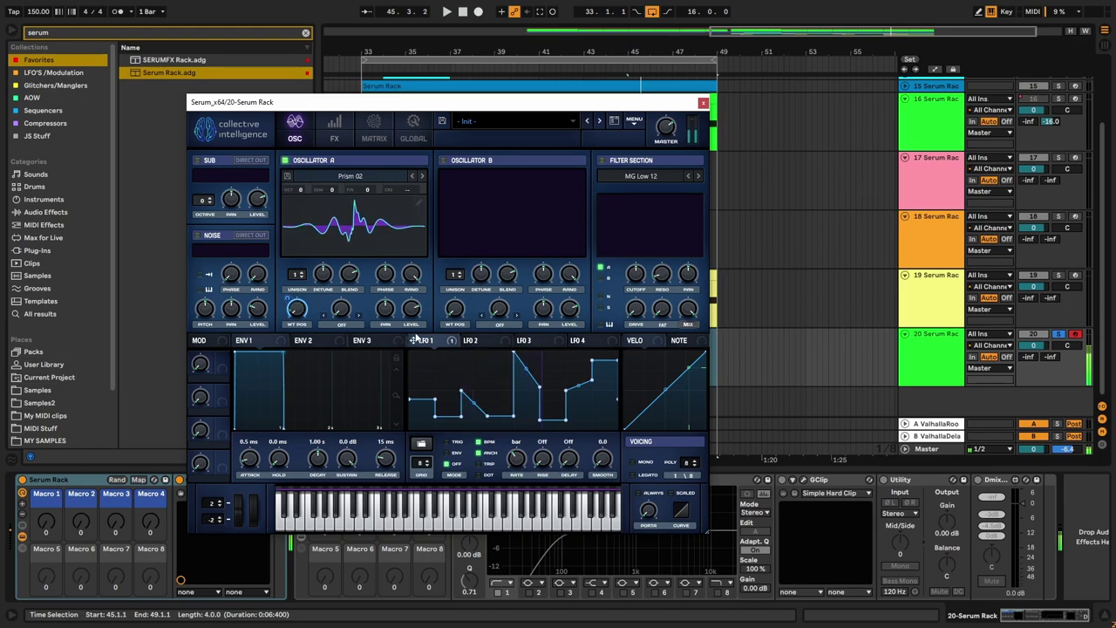
Step: Unsolo track 20 and play the arrangement, setting LFO 1's rate to 2 bar and Oscillator A's octave to 0
click(1059, 334)
key(space)
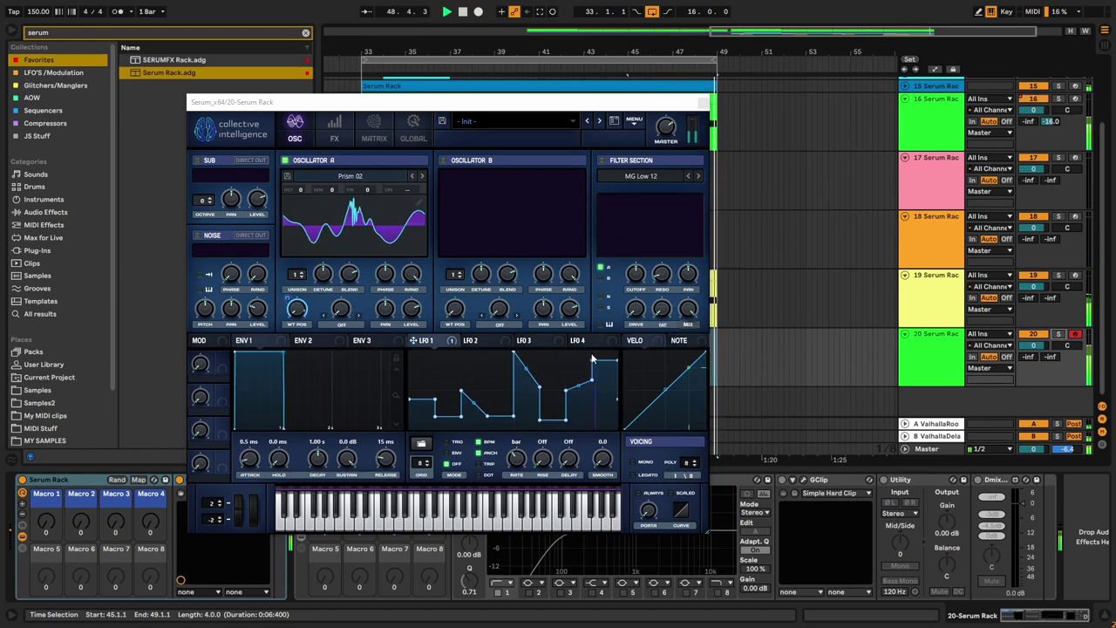
drag(514, 460, 510, 435)
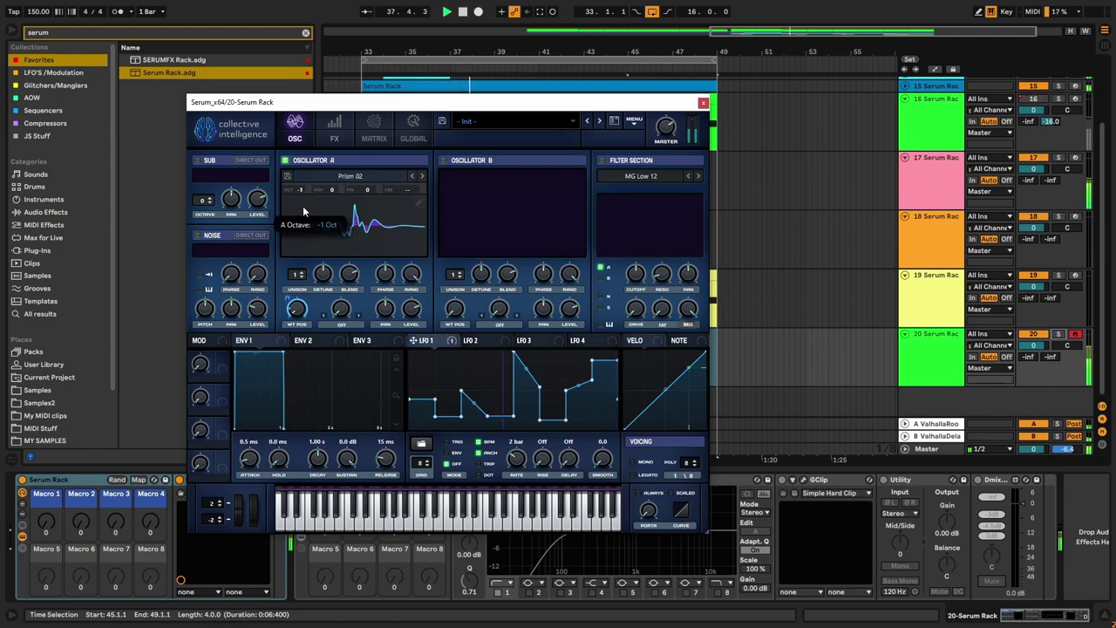
drag(299, 203, 300, 190)
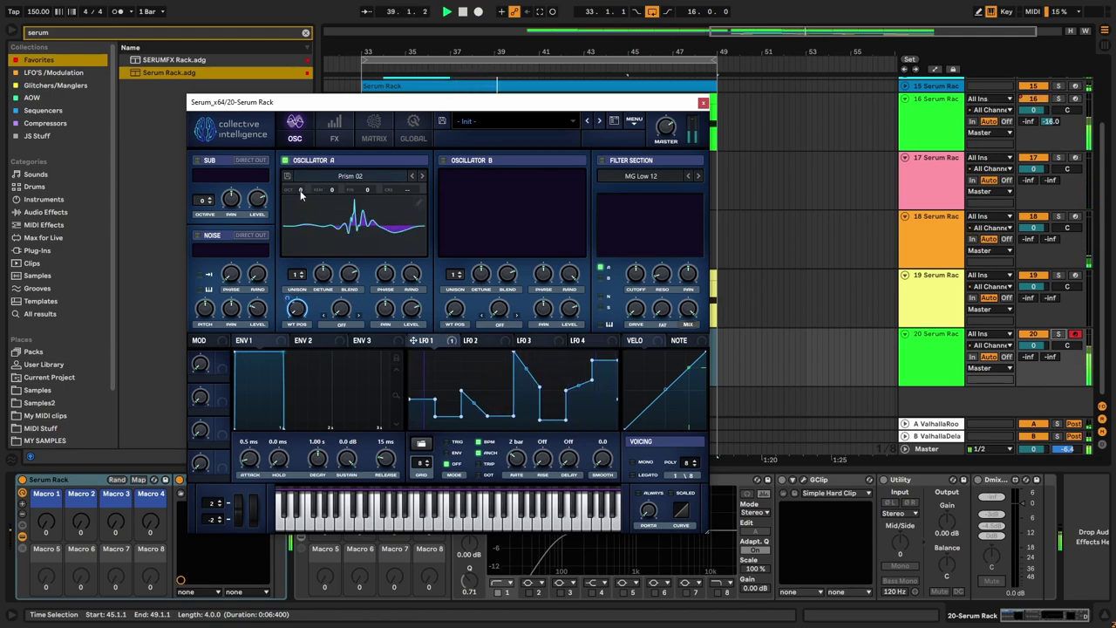
Step: Assign LFO 2 to modulate Oscillator A's level and adjust the level knob
click(479, 342)
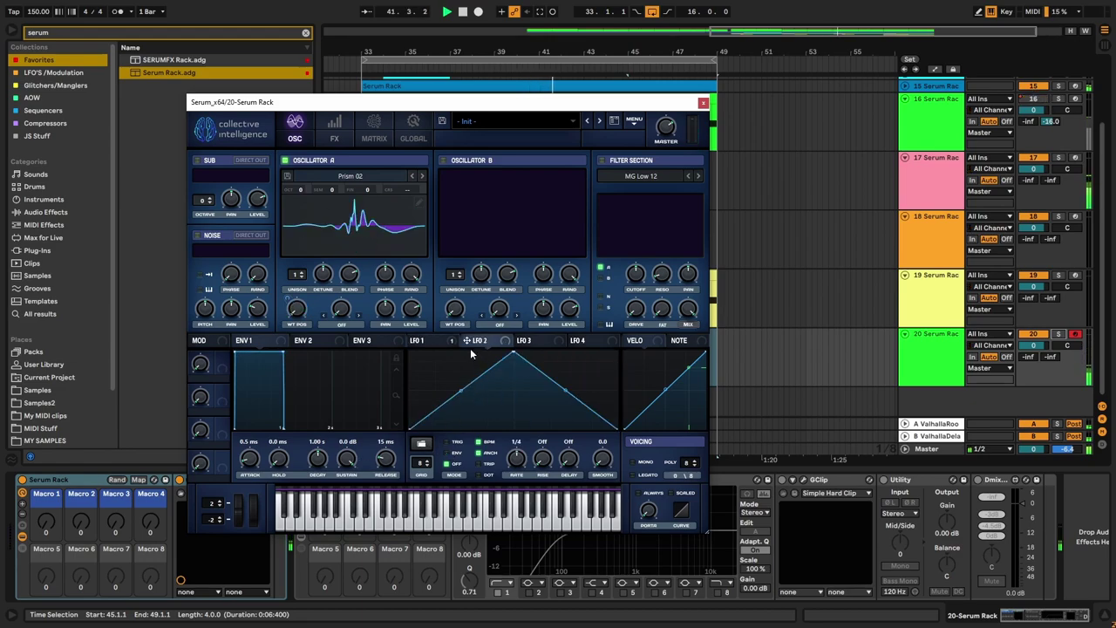
drag(384, 320, 408, 317)
drag(408, 317, 393, 390)
mouse_move(403, 300)
mouse_down()
mouse_move(411, 266)
mouse_move(404, 311)
mouse_up()
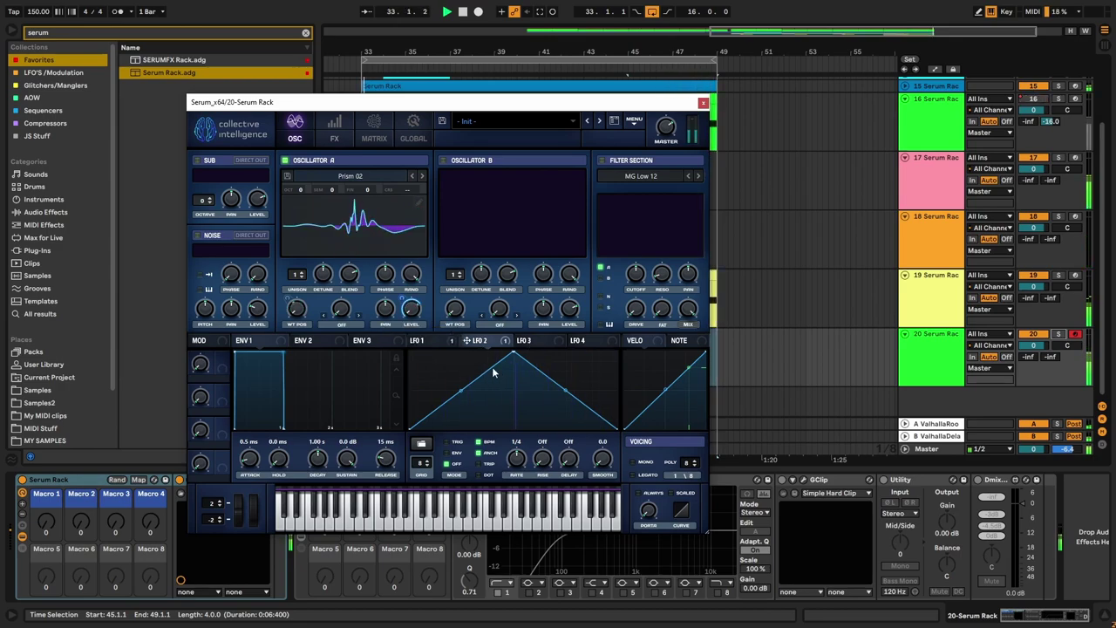
Step: Set LFO 2's rate to 1/2, bending its rising segment inward and its falling segment outward
drag(516, 476, 522, 468)
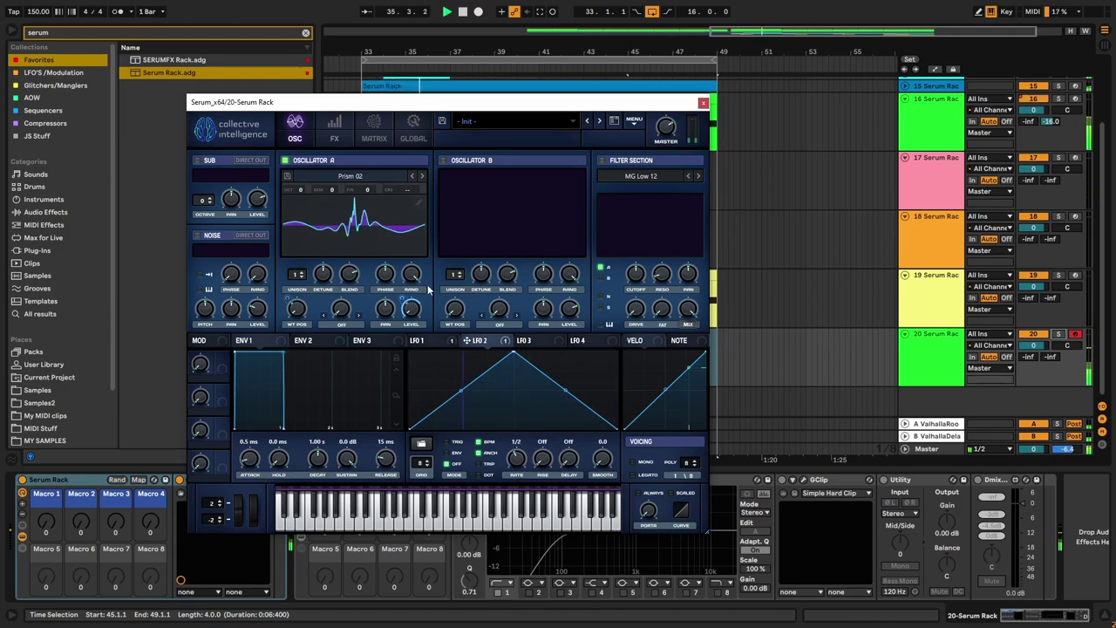
drag(462, 393, 468, 411)
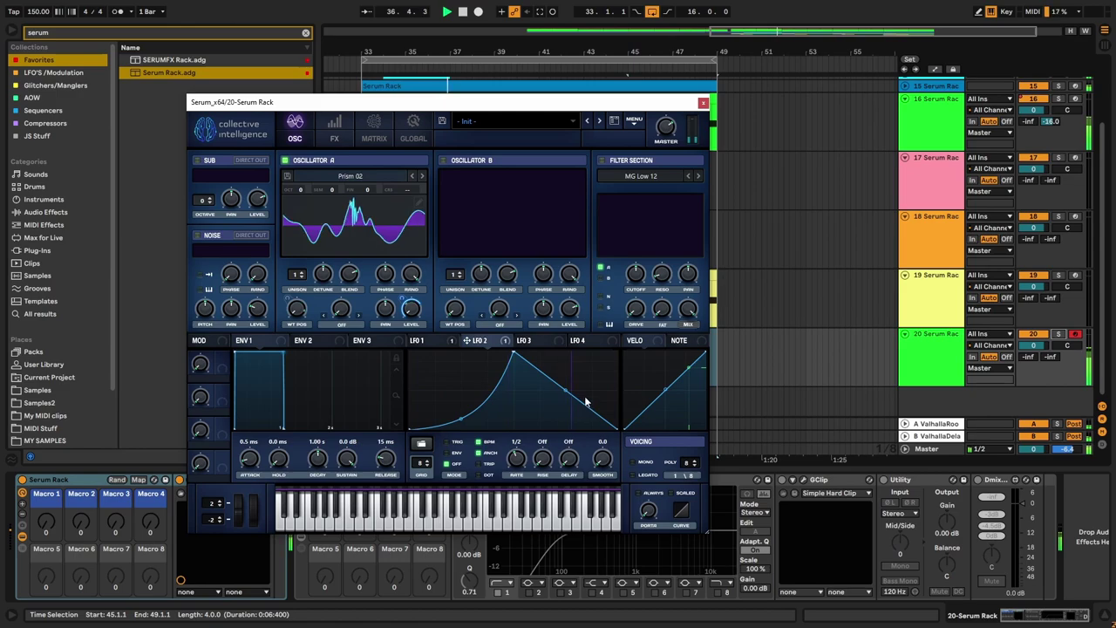
drag(562, 388, 563, 375)
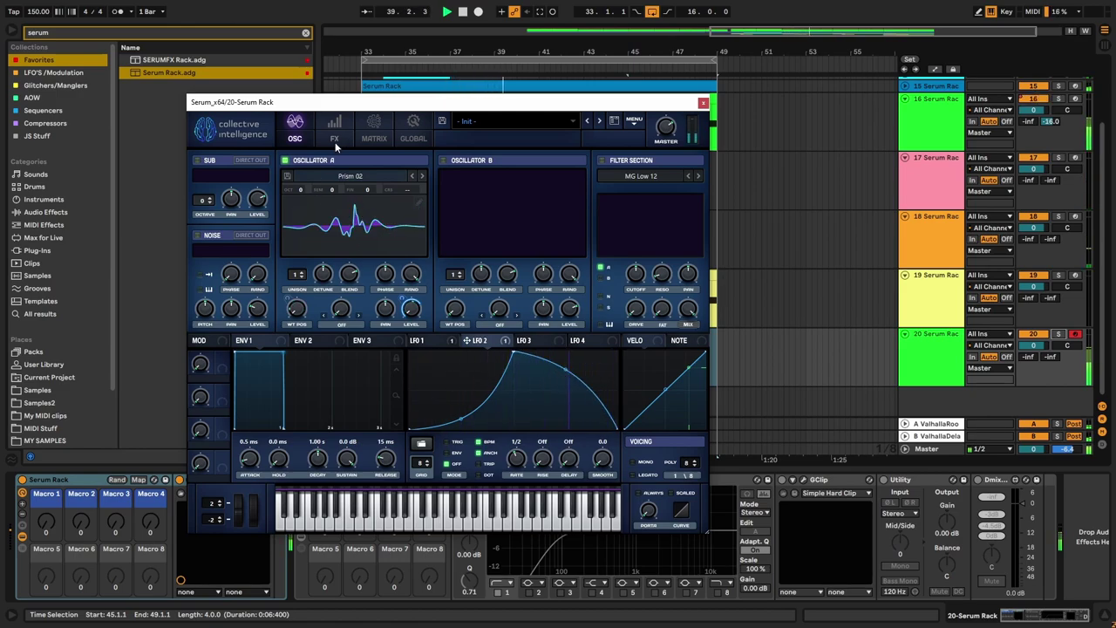
Step: Close track 20's Serum window and stop playback in the Arrangement view
click(702, 105)
click(533, 358)
key(space)
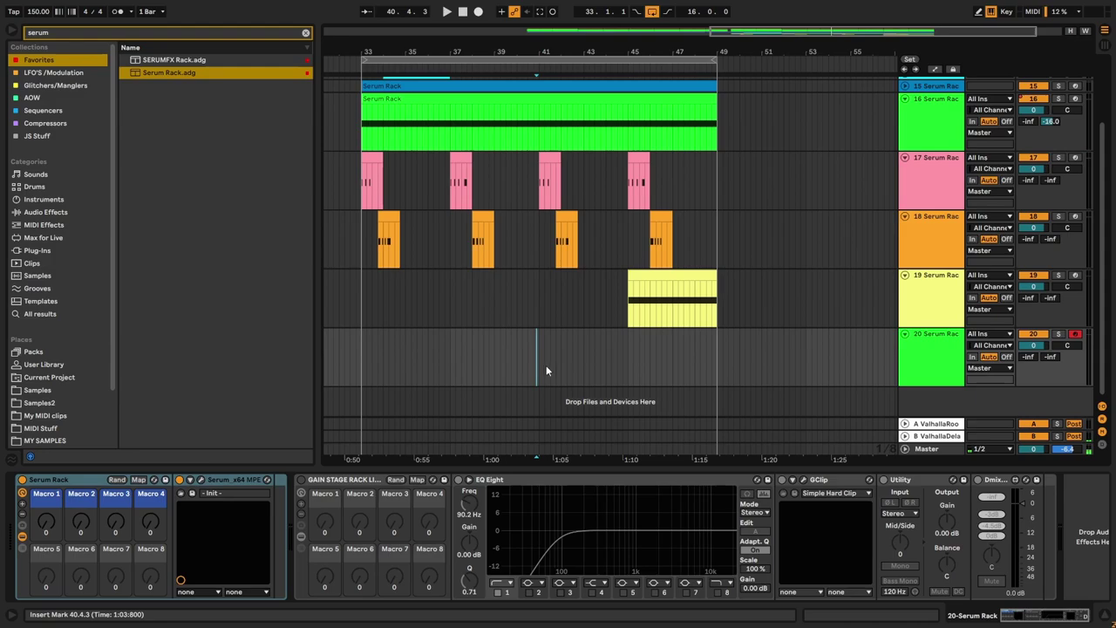
click(716, 367)
key(ctrl+a)
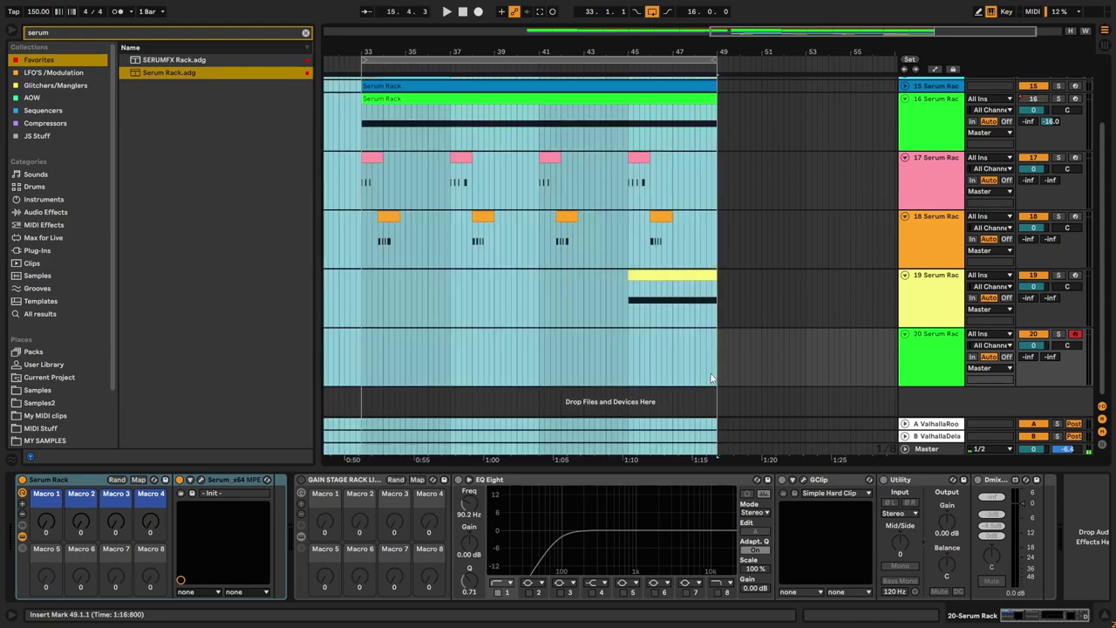
click(574, 301)
right_click(635, 383)
key(Escape)
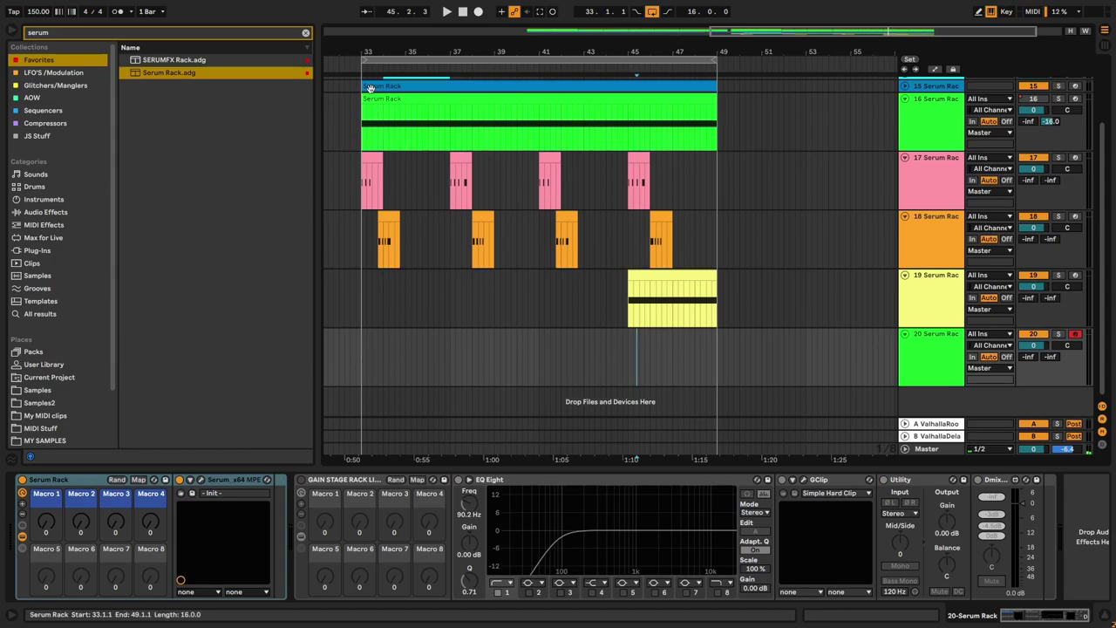
Step: Duplicate the section from bar 33 to bar 49 across all tracks so the copy starts at bar 49
scroll(384, 100, up, 3)
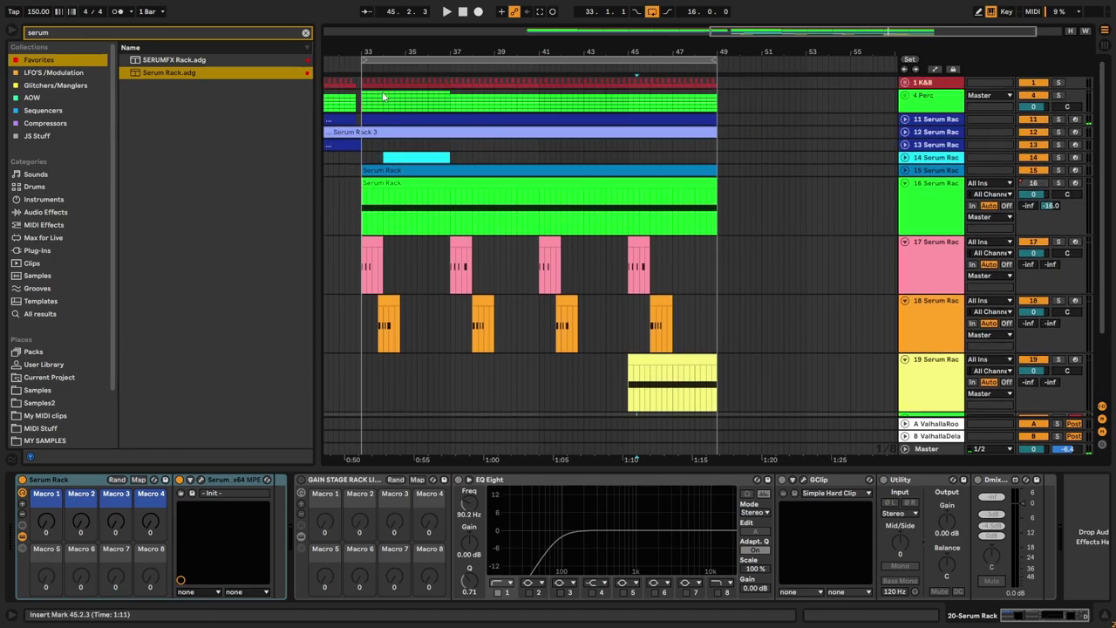
drag(364, 87, 717, 544)
key(ctrl+d)
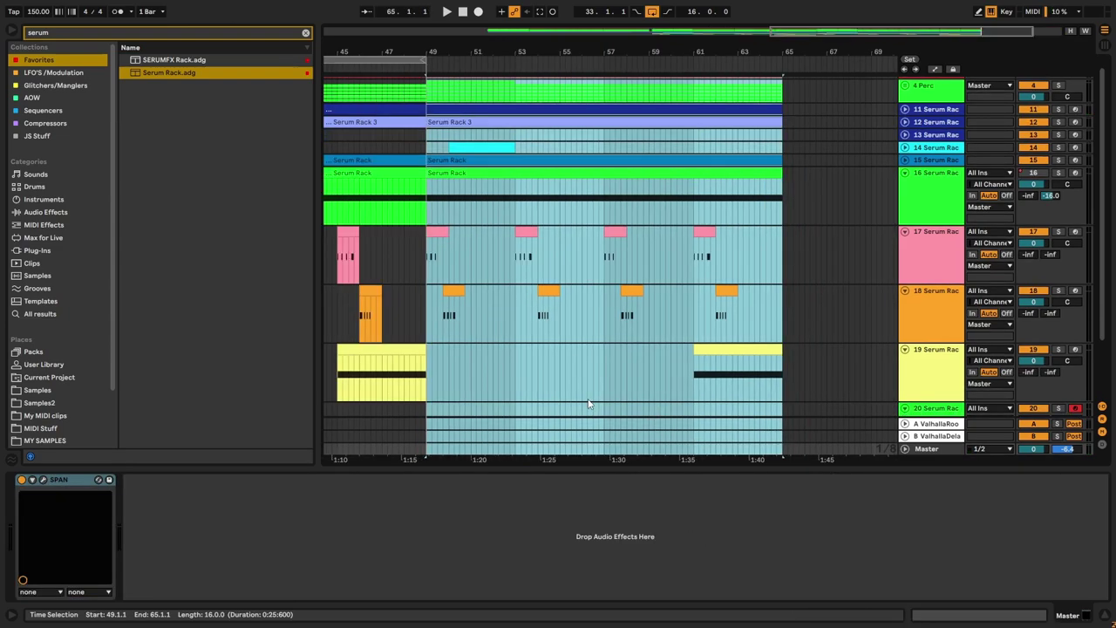
Step: Inspect the duplicated section around bar 49 and play the arrangement from there
scroll(384, 201, up, 3)
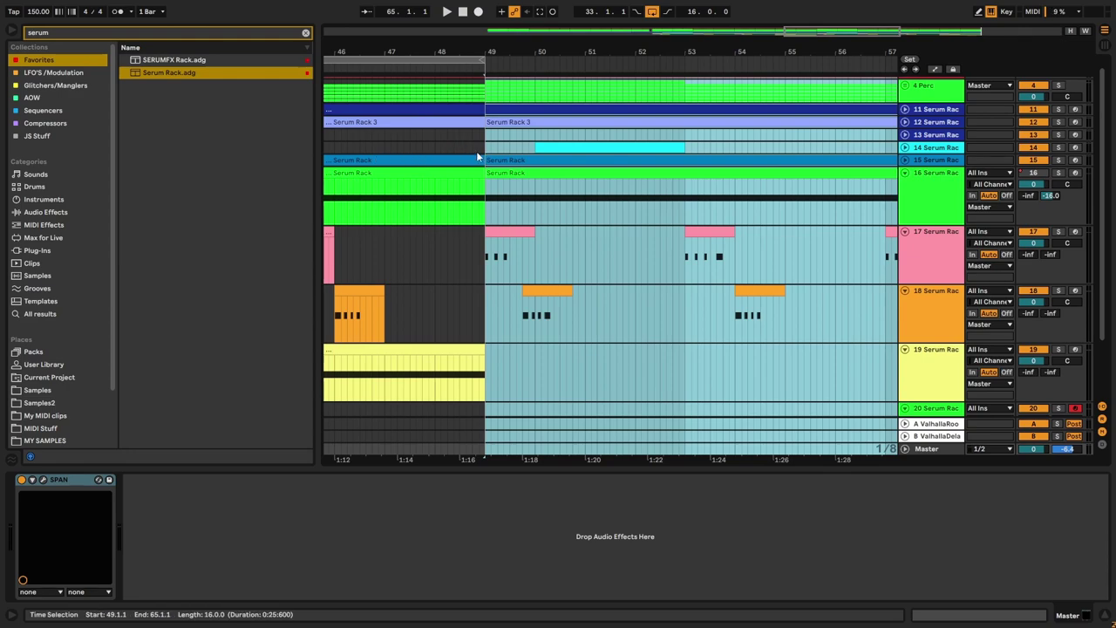
click(477, 149)
click(484, 150)
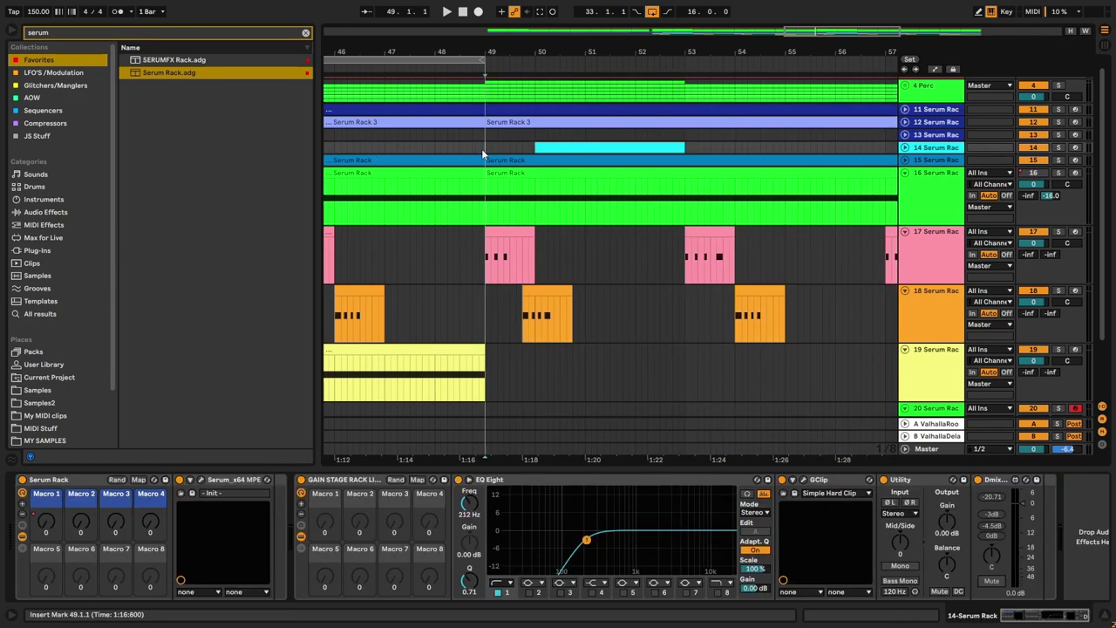
click(931, 85)
drag(1104, 137, 1107, 39)
scroll(536, 247, down, 5)
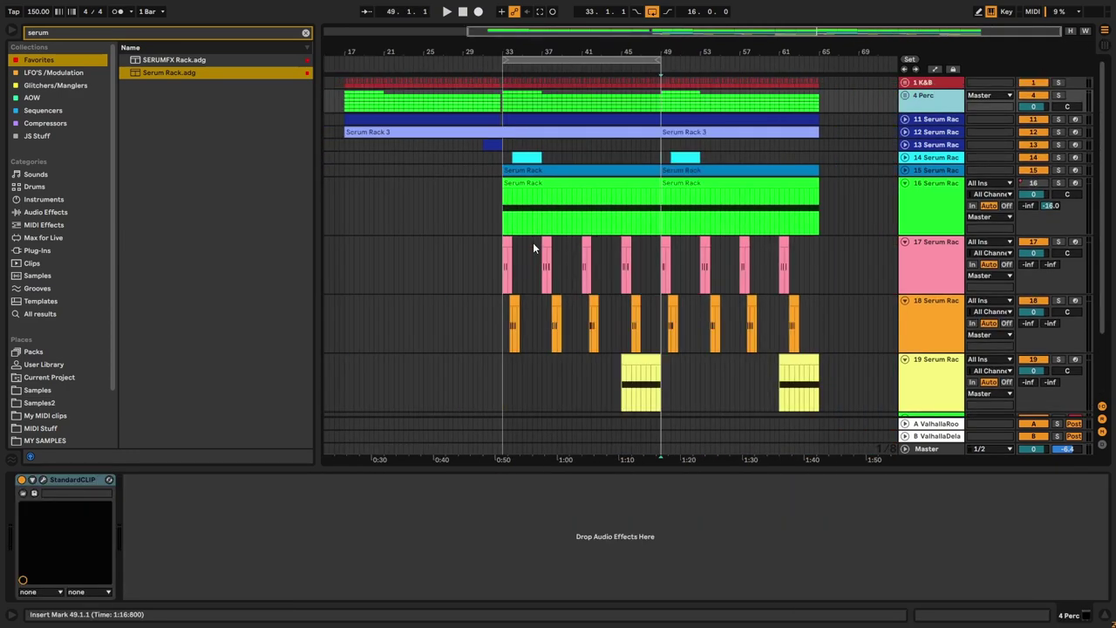
scroll(711, 214, up, 3)
key(space)
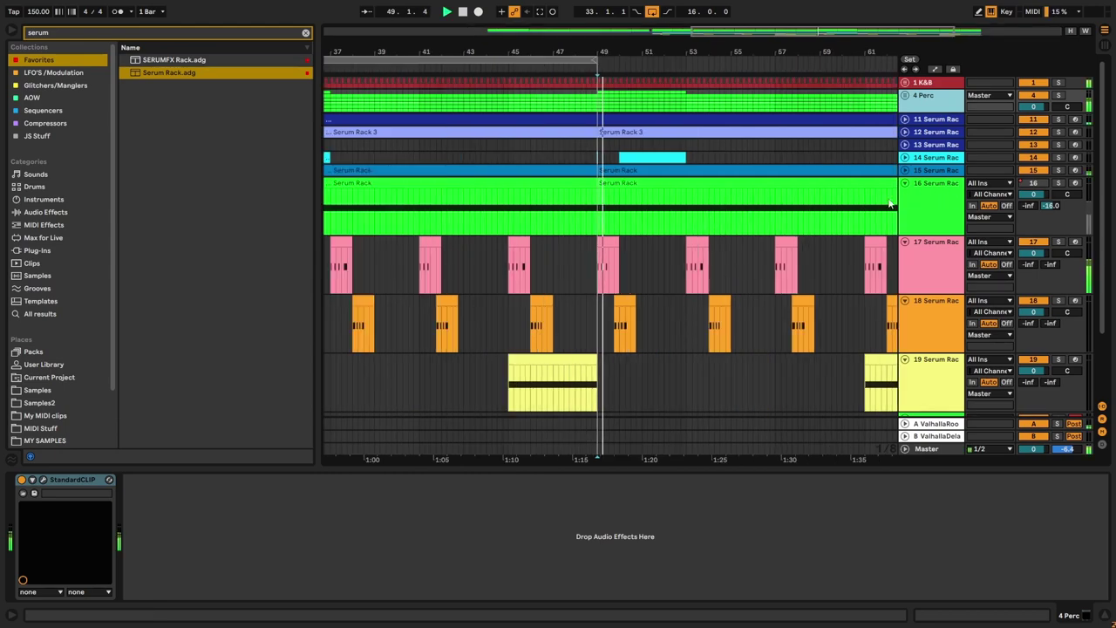
Step: Unfold track 12, select bar 48 across tracks 4 to 12, and stop playback
click(443, 143)
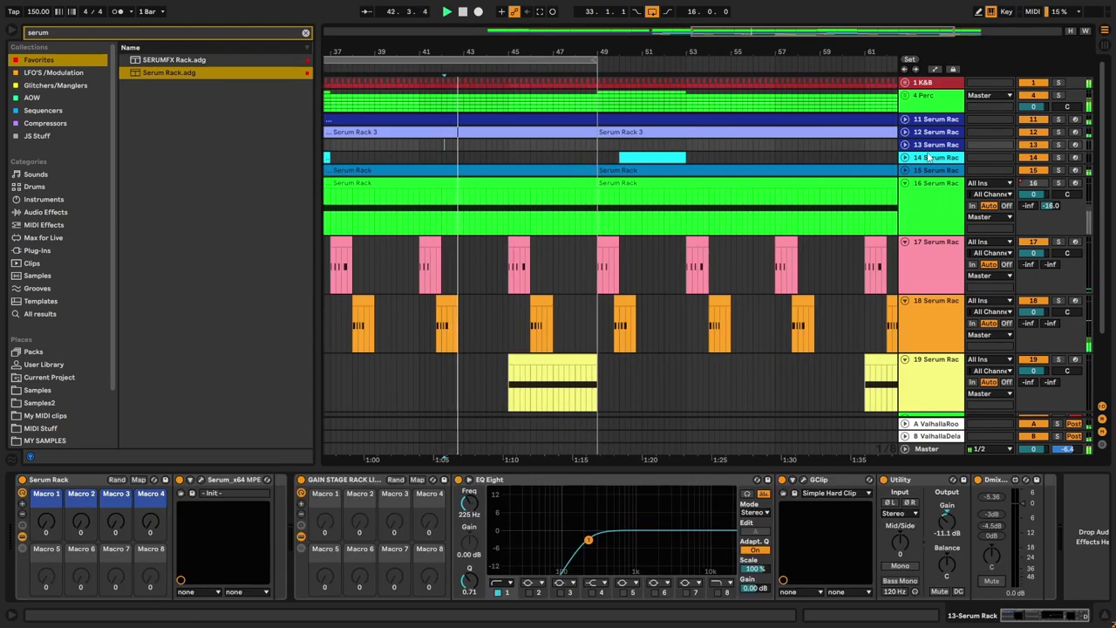
click(905, 132)
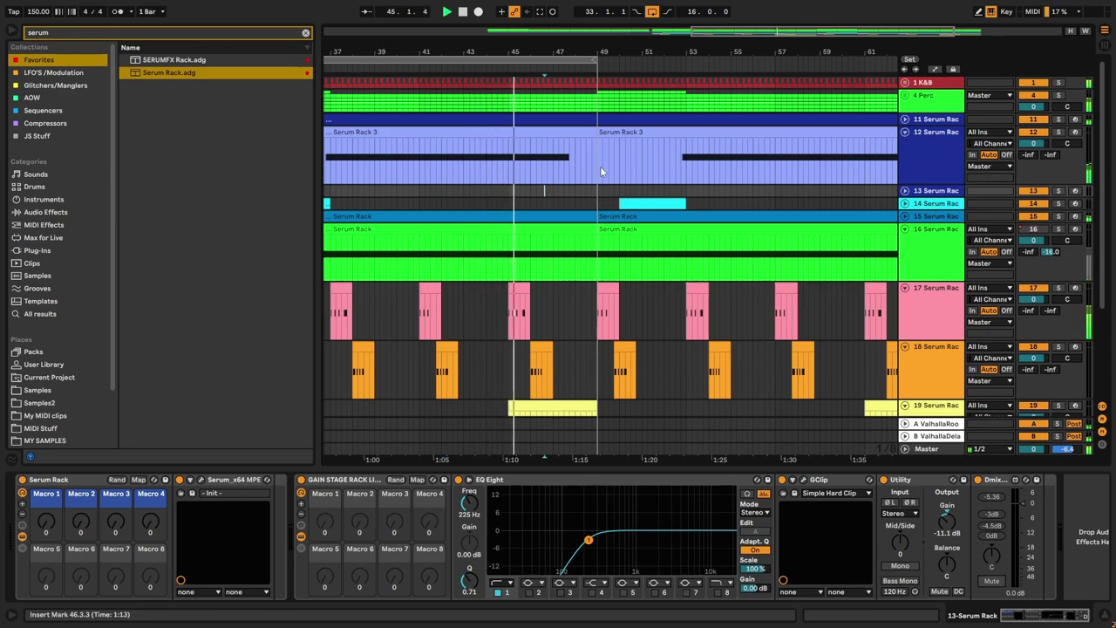
drag(596, 152, 576, 110)
key(space)
Step: Find DJMFilter_x64 among the plug-ins by searching for DJM and load it onto the 1 K&B group track
click(920, 83)
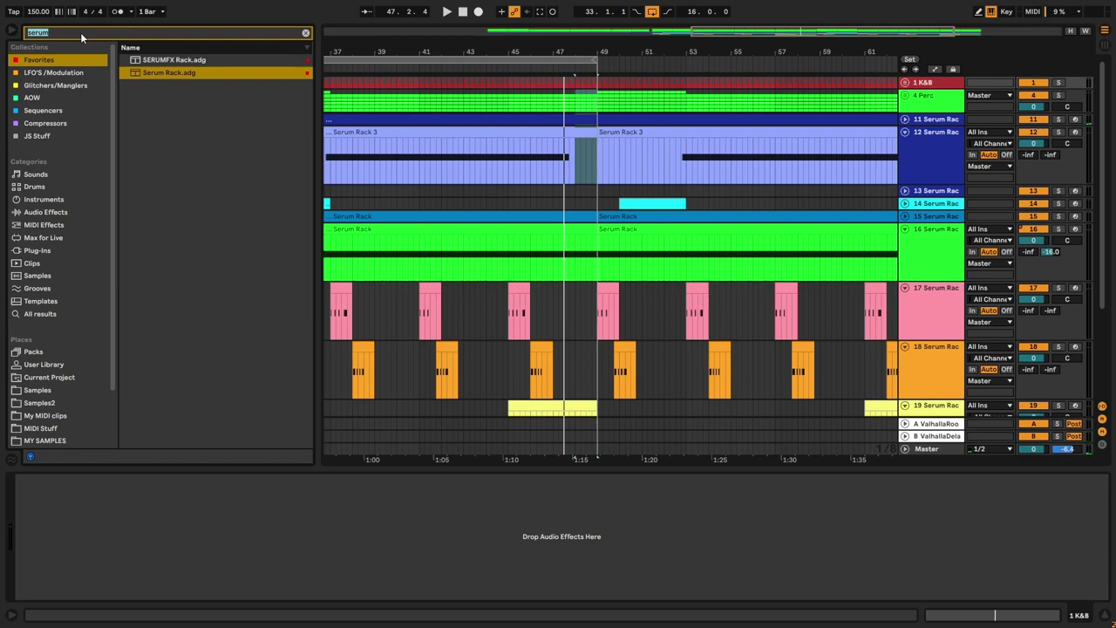
text(Pro)
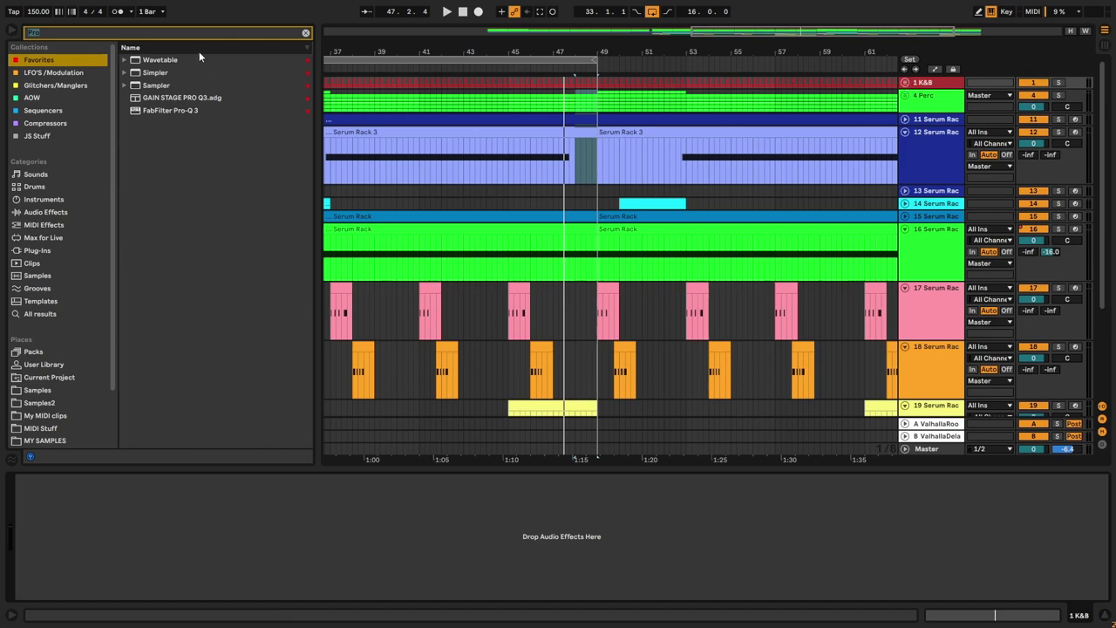
text(DJM)
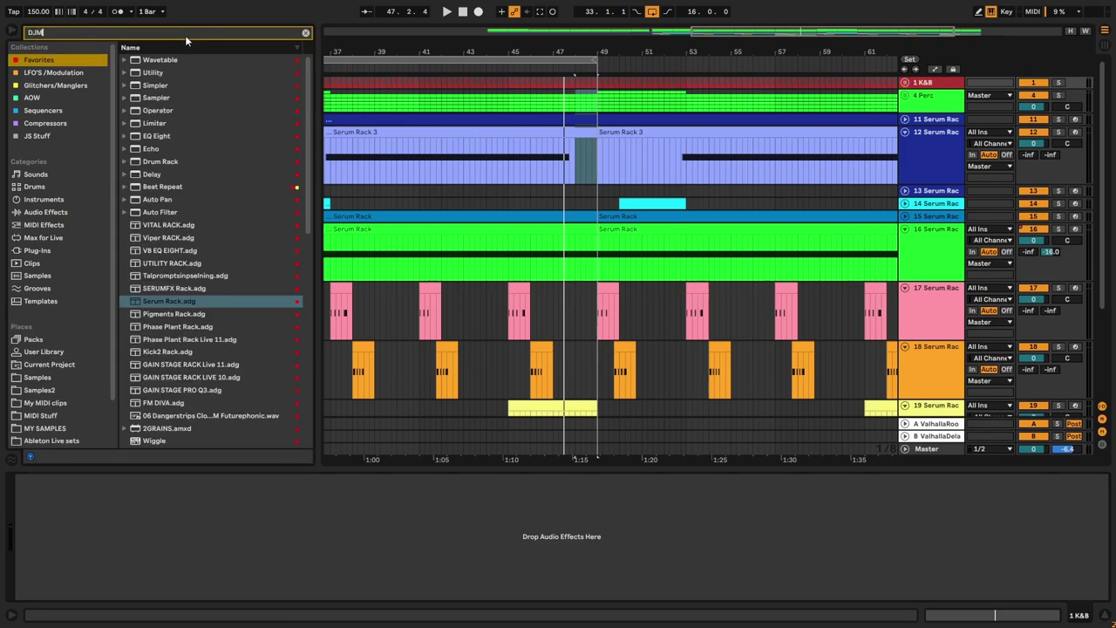
click(39, 251)
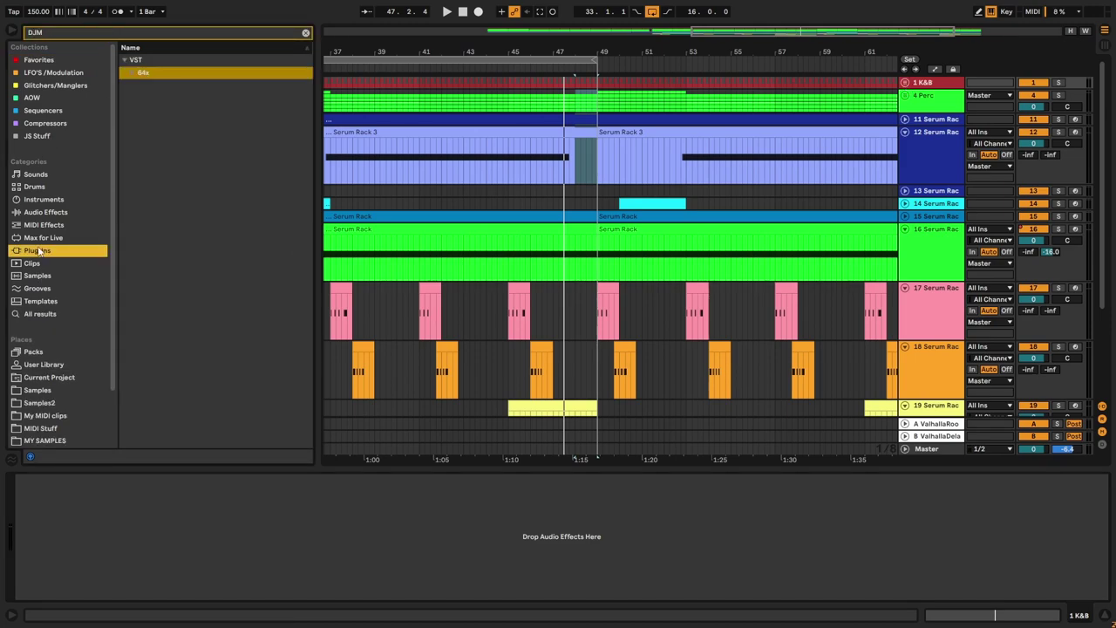
click(144, 74)
drag(183, 85, 708, 114)
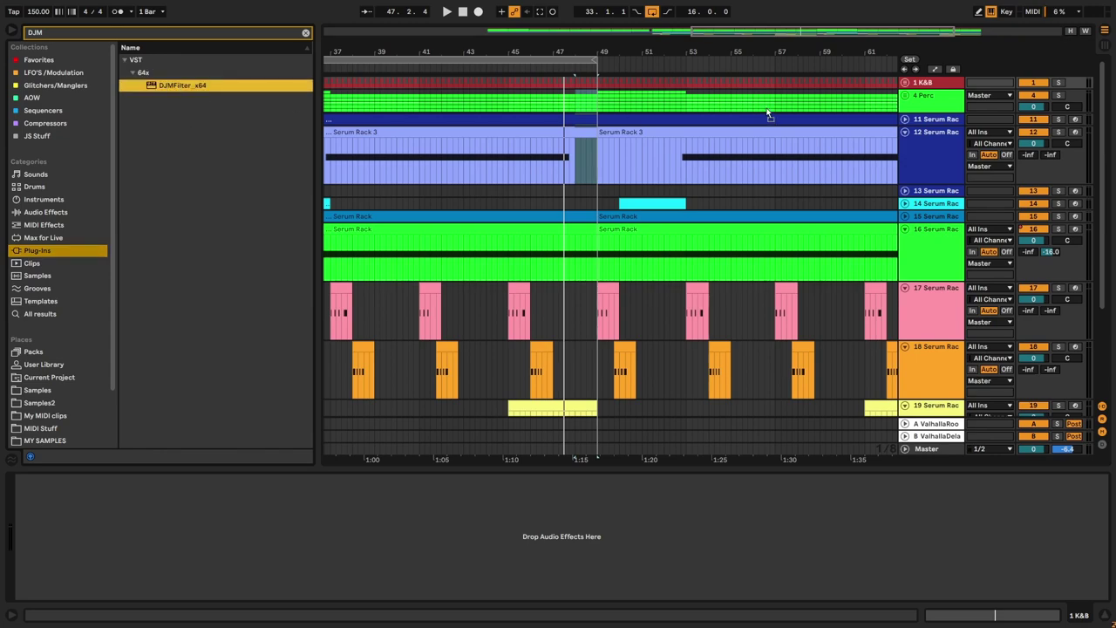
drag(936, 81, 935, 82)
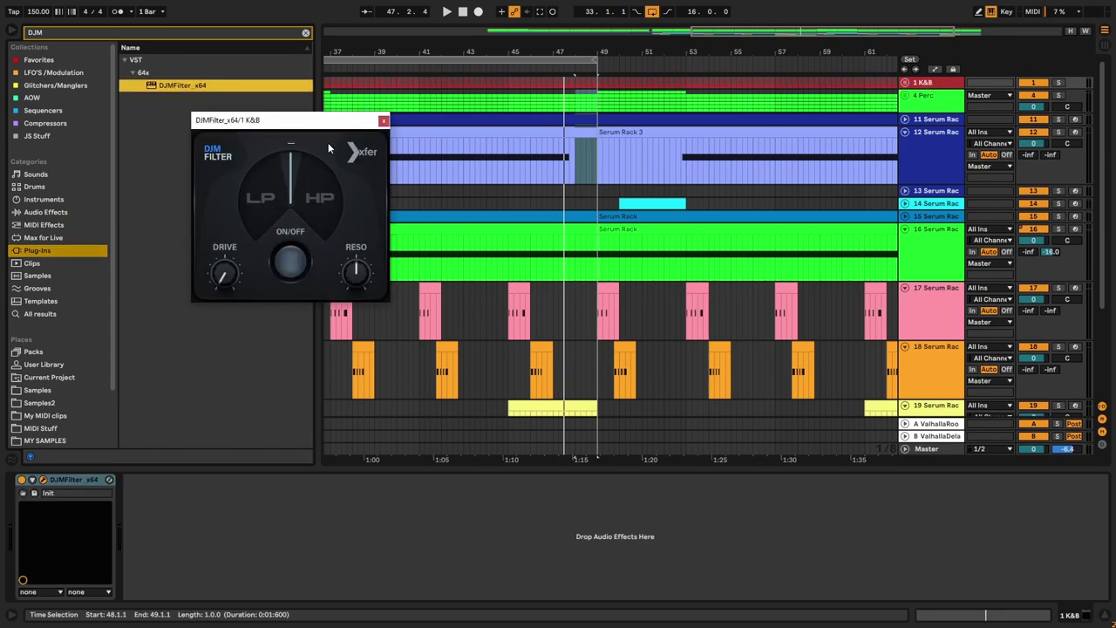
Step: Unfold the 1 K&B group, switch DJMFilter on, and turn its filter knob slightly toward HP, to 82
click(905, 83)
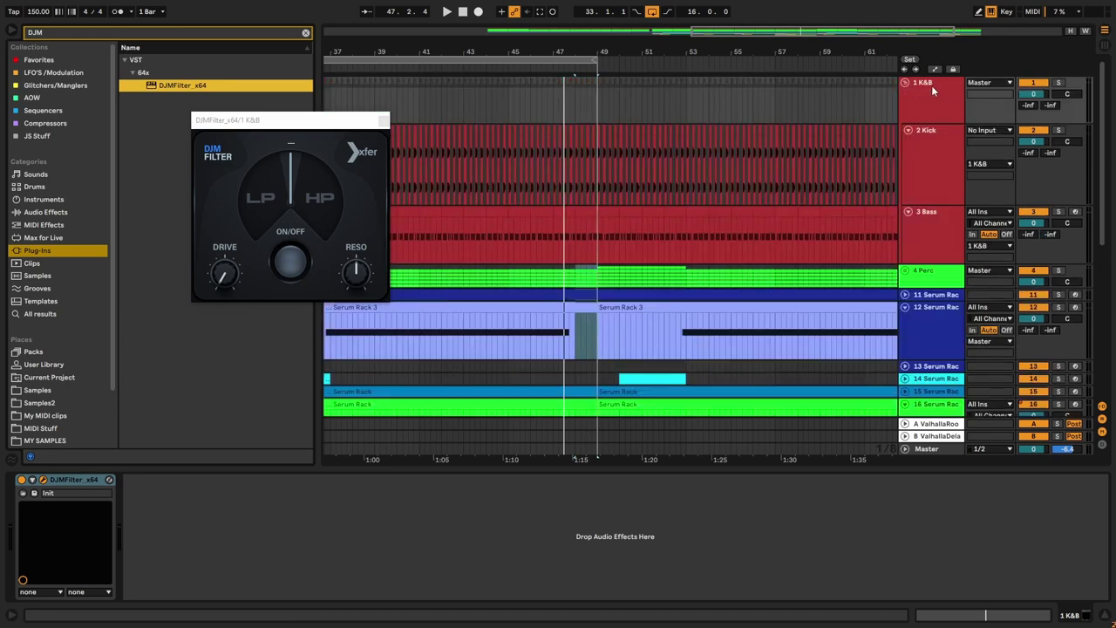
click(932, 89)
click(370, 120)
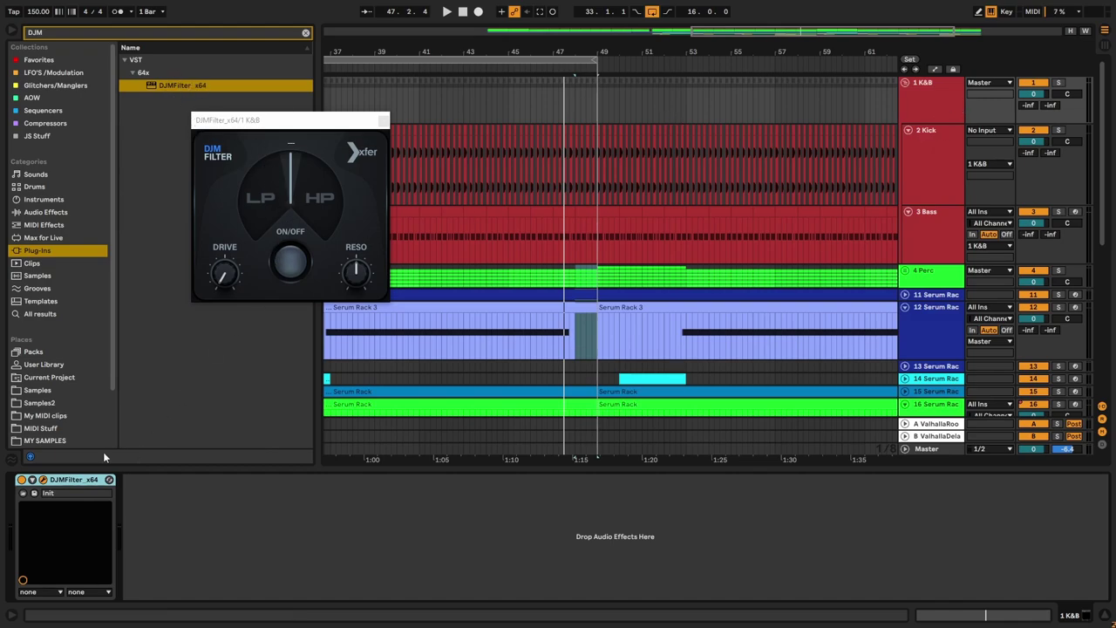
click(291, 262)
drag(286, 198, 291, 210)
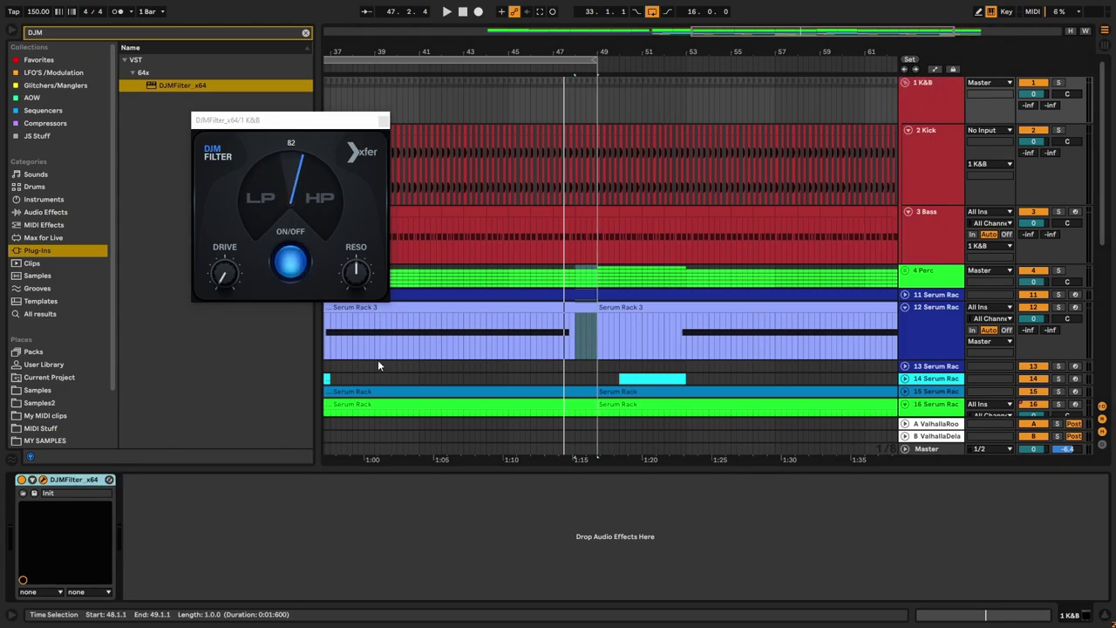
Step: Show the DJMFilter knob automation on 1 K&B and ramp it upward from bar 45 to about 0.84 at bar 49
click(937, 123)
key(a)
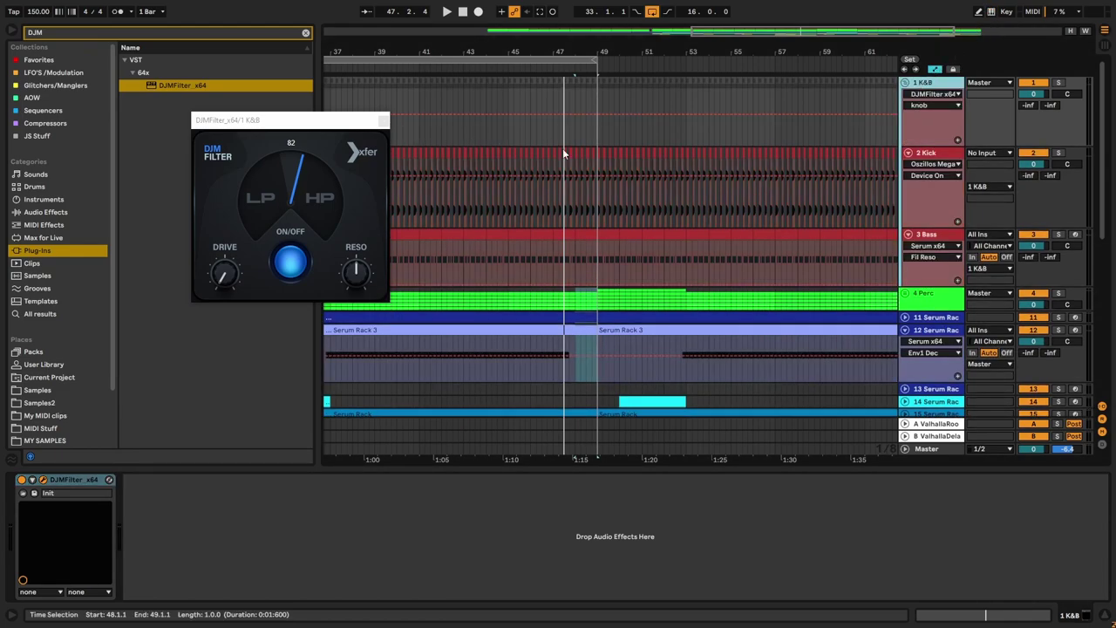
key(plus)
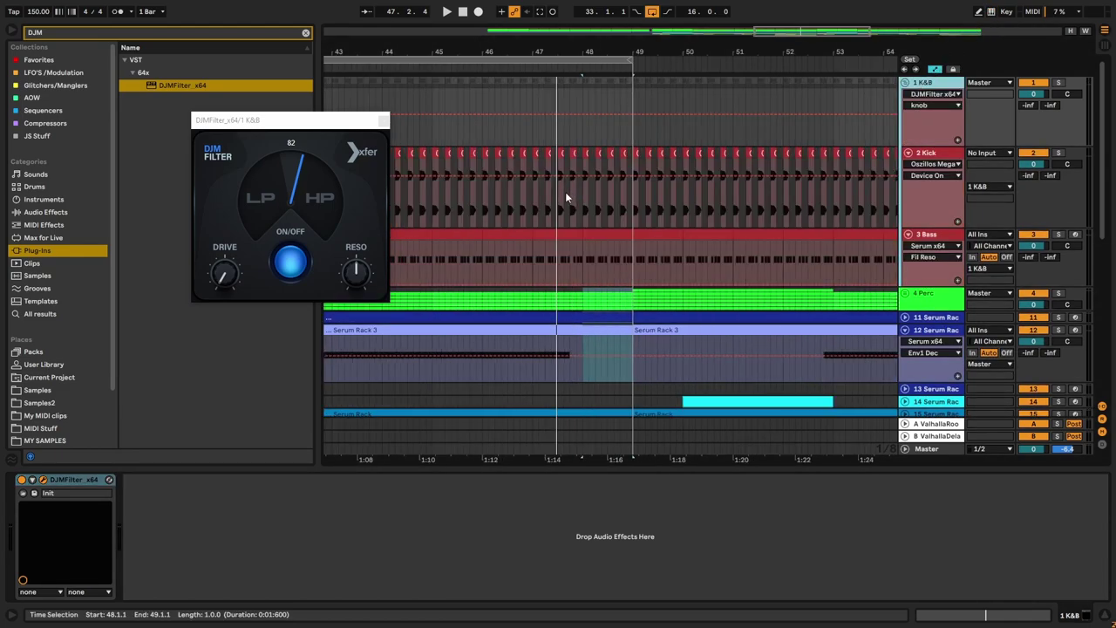
click(435, 116)
drag(632, 115, 631, 98)
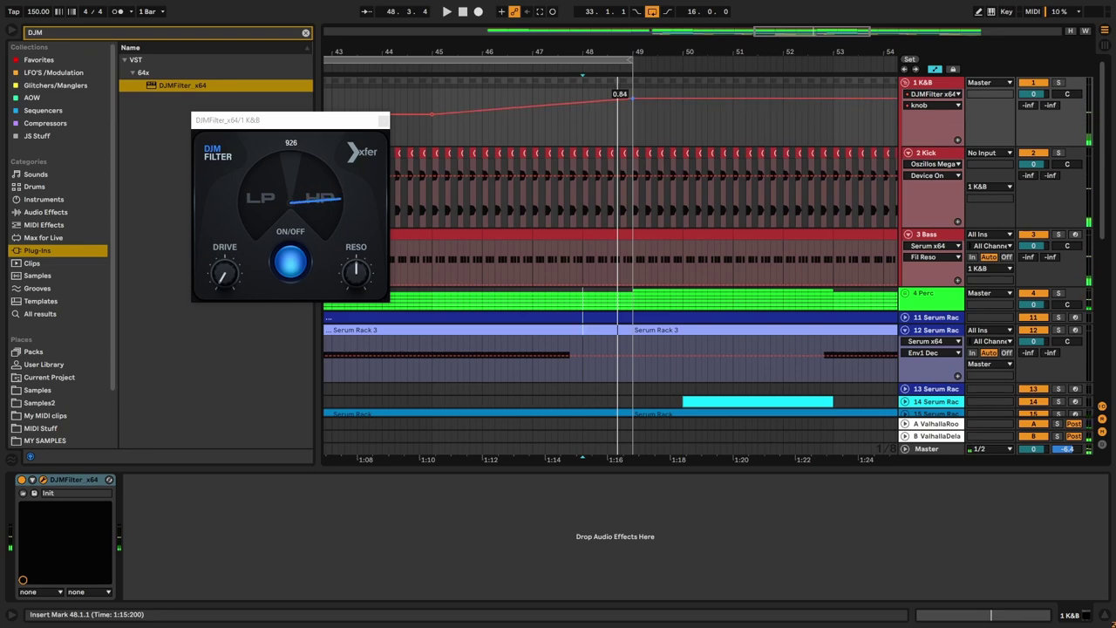
Step: Clear bar 48 on 3 Bass and 4 Perc, and 2 Kick from 48.2.1 to 49.1.1
drag(635, 257, 586, 267)
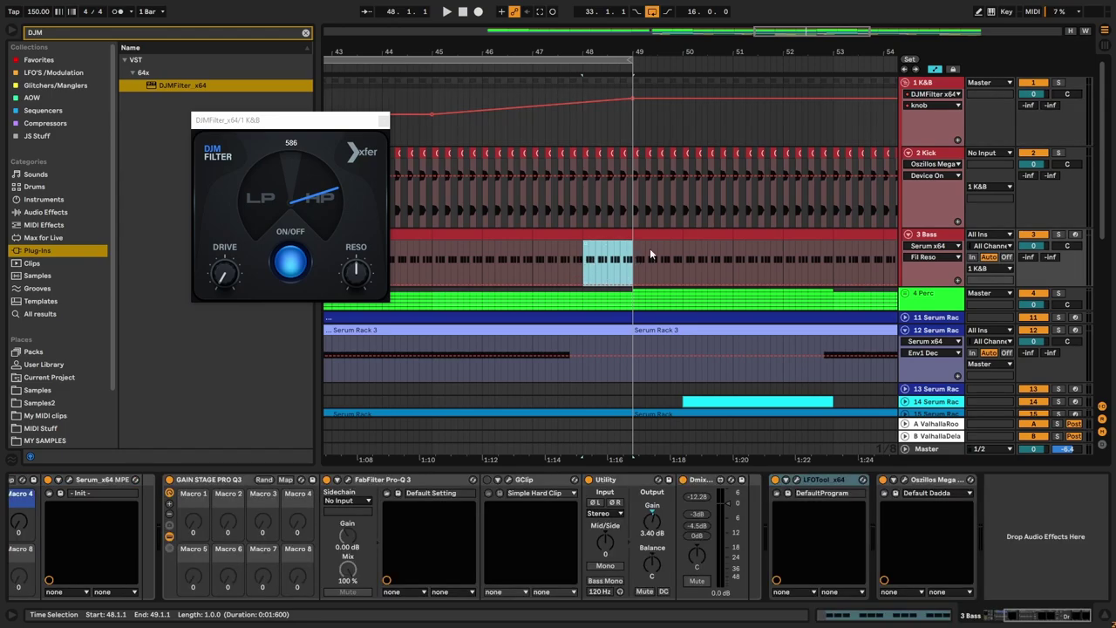
key(a)
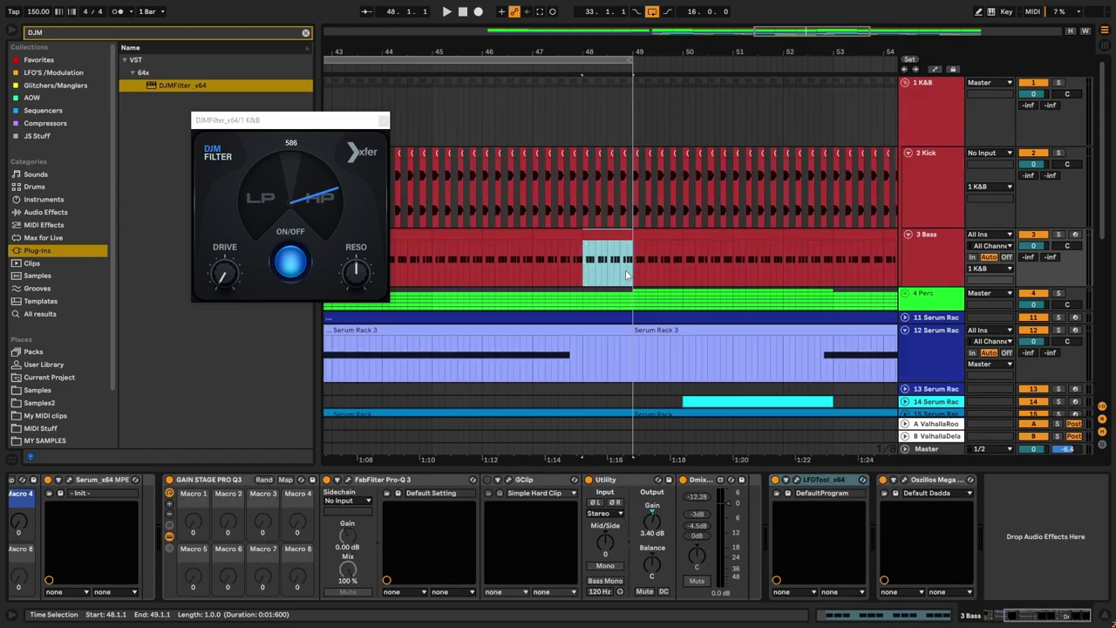
key(a)
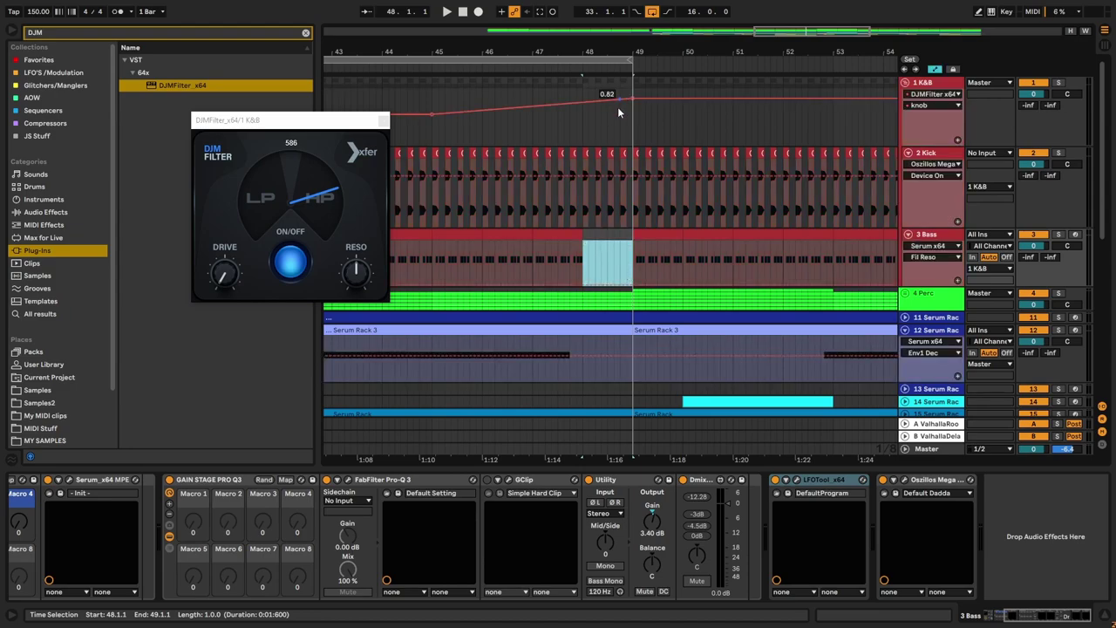
key(a)
drag(628, 231, 593, 197)
scroll(580, 225, down, 1)
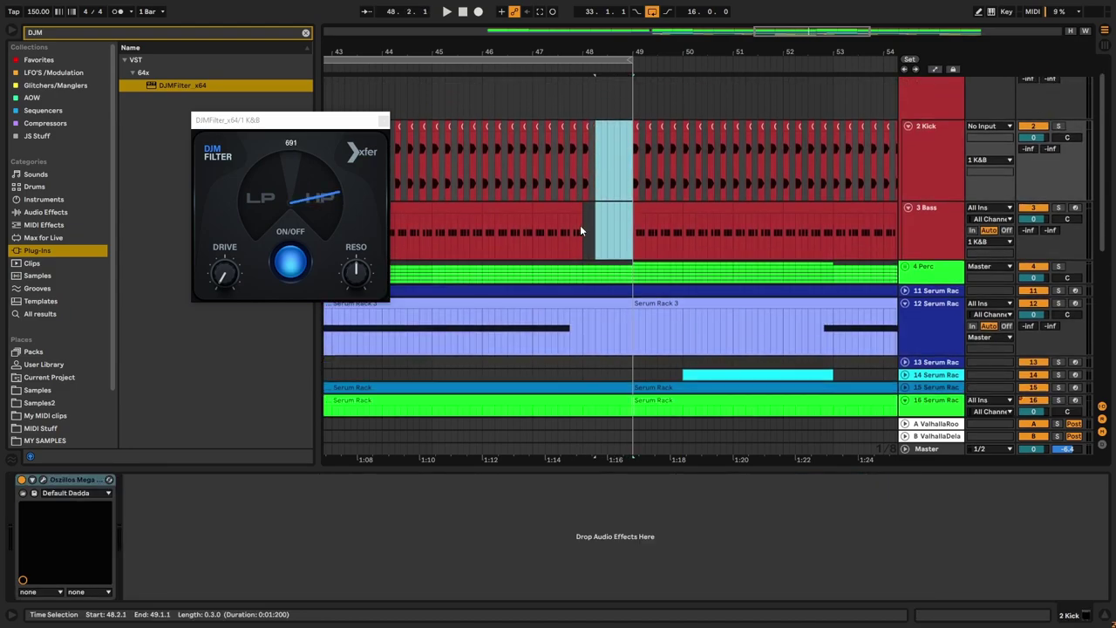
drag(633, 270, 583, 274)
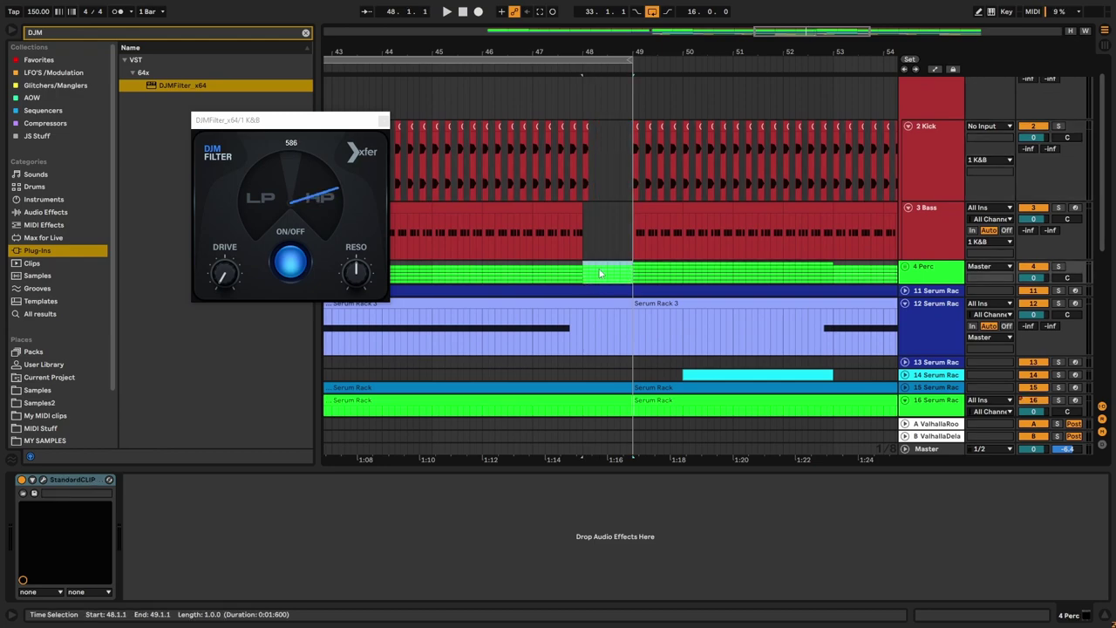
Step: Play the transition from 44.3.1 with the DJMFilter knob automation shown to check the filter sweep
click(411, 98)
key(space)
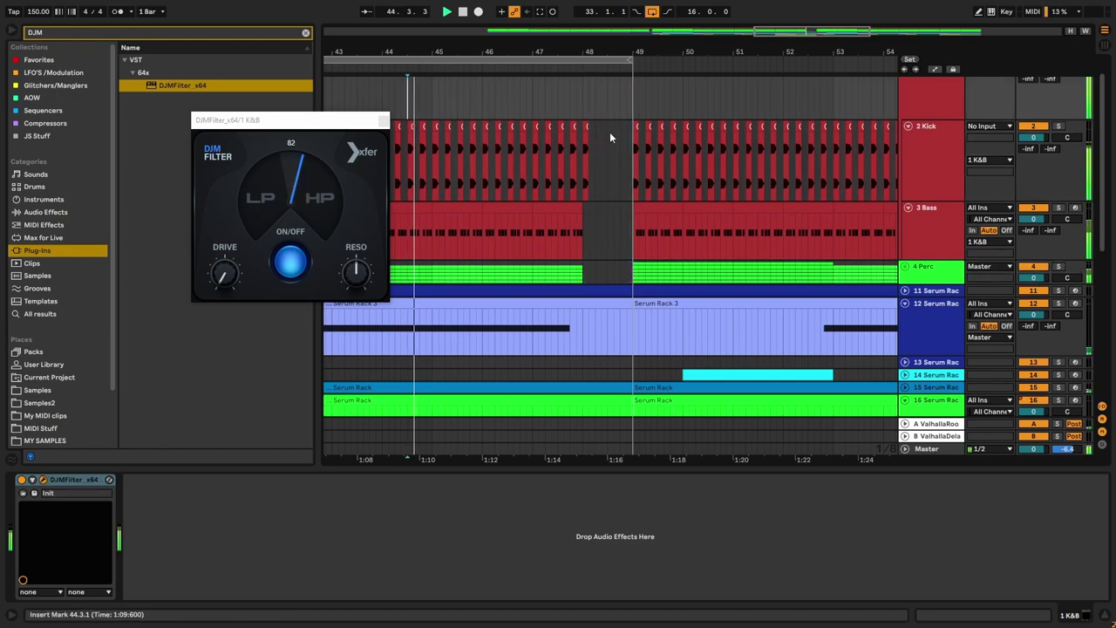
key(space)
click(911, 106)
key(a)
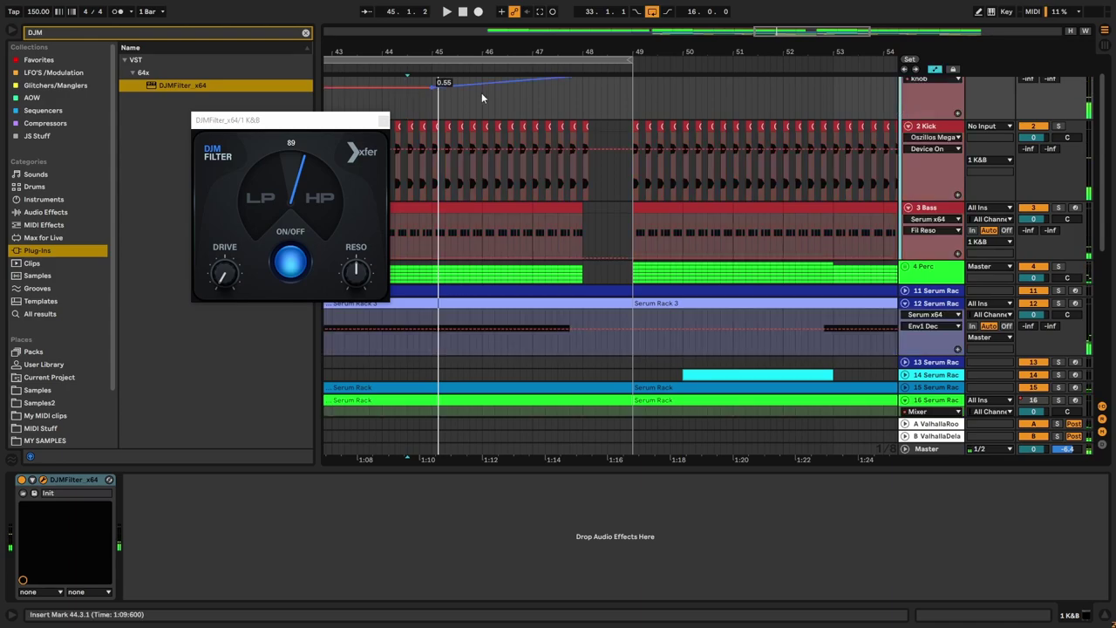
key(space)
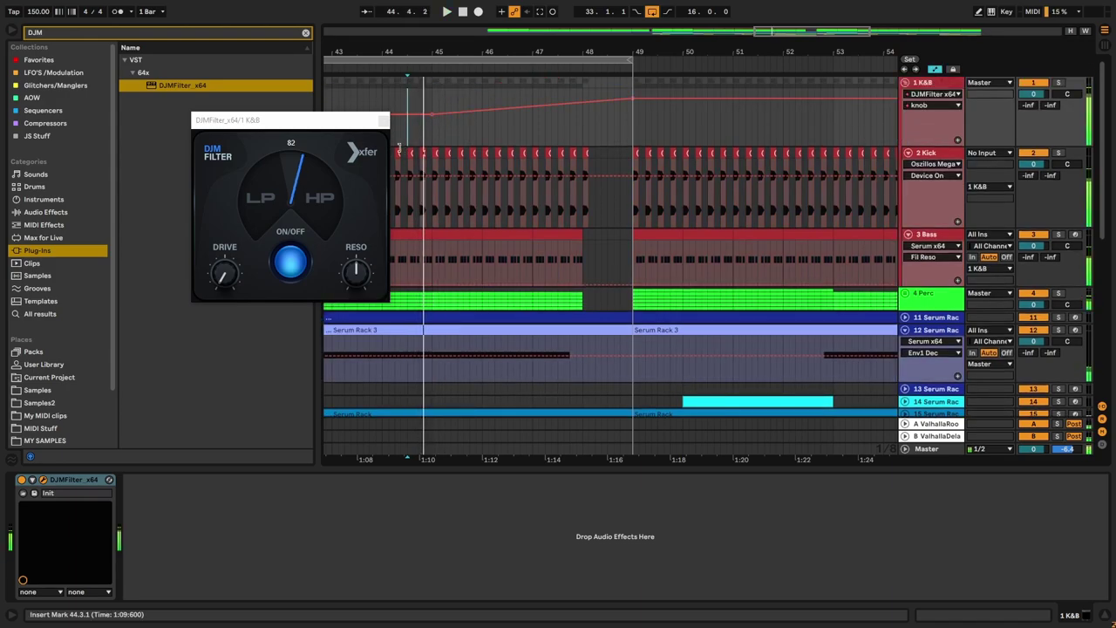
key(space)
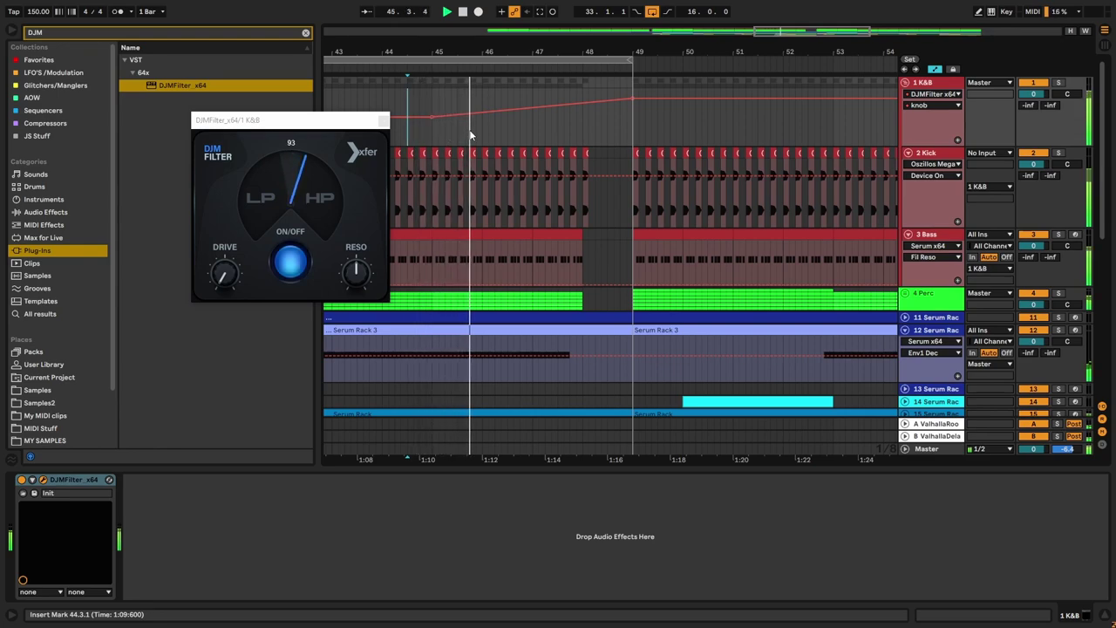
key(space)
Step: Fine-tune the bar 45 breakpoint of the DJMFilter knob automation to about 0.53 while auditioning from 44.4.3
drag(431, 119, 431, 116)
click(428, 100)
key(space)
key(space)
key(space)
key(space)
key(space)
drag(432, 116, 433, 112)
key(space)
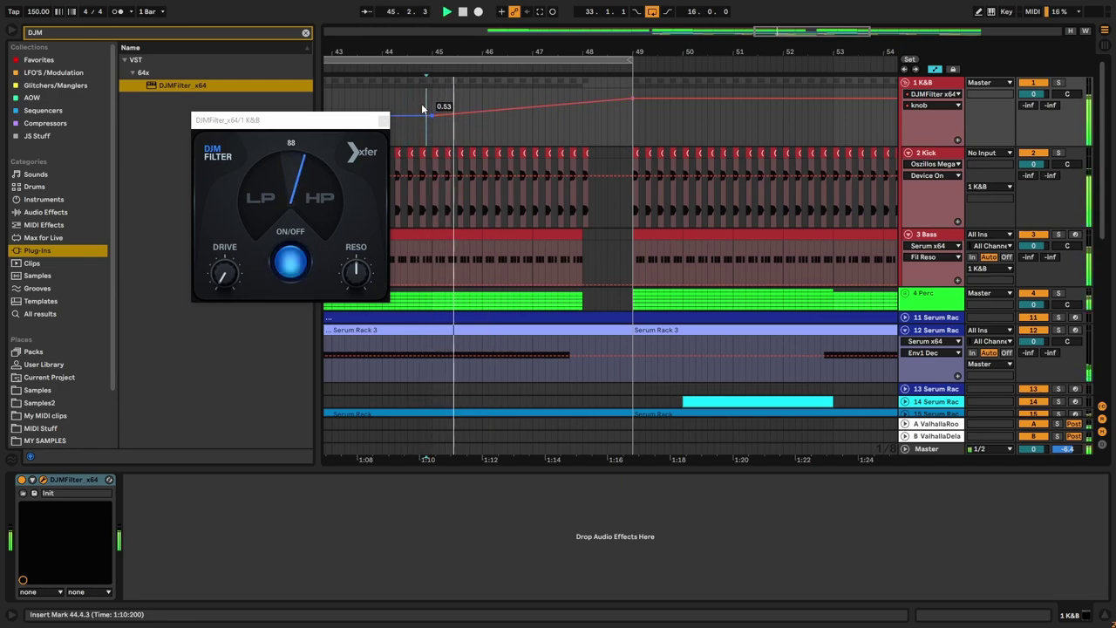
Step: Play the K&B track's filter automation from around bar 44 to hear the sweep starting at bar 45
key(space)
key(space)
click(399, 95)
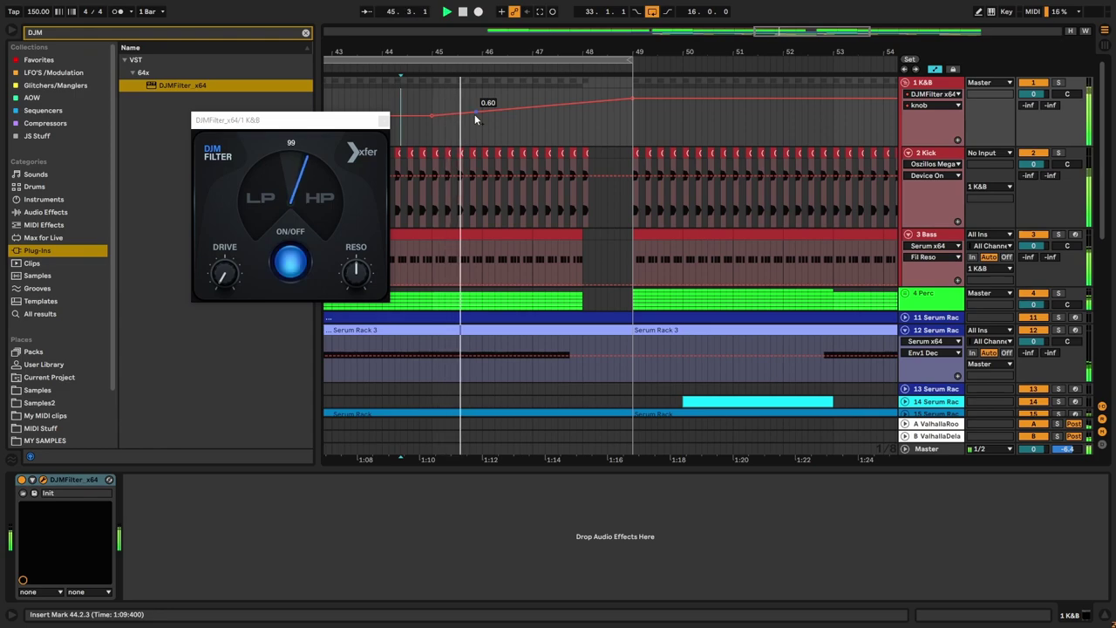
key(space)
key(space)
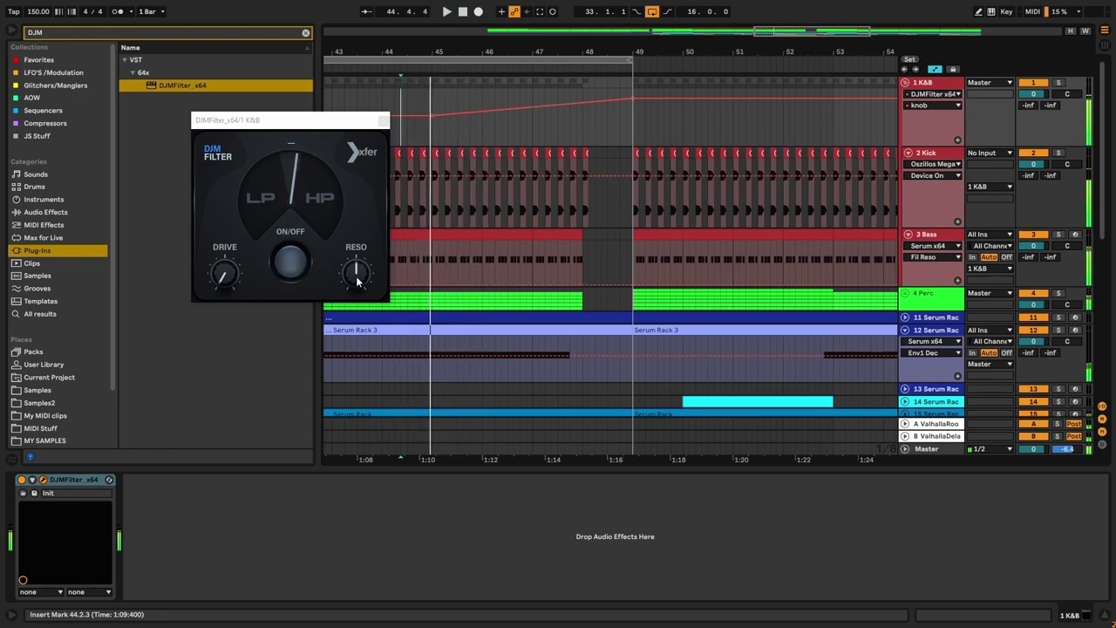
key(space)
key(space)
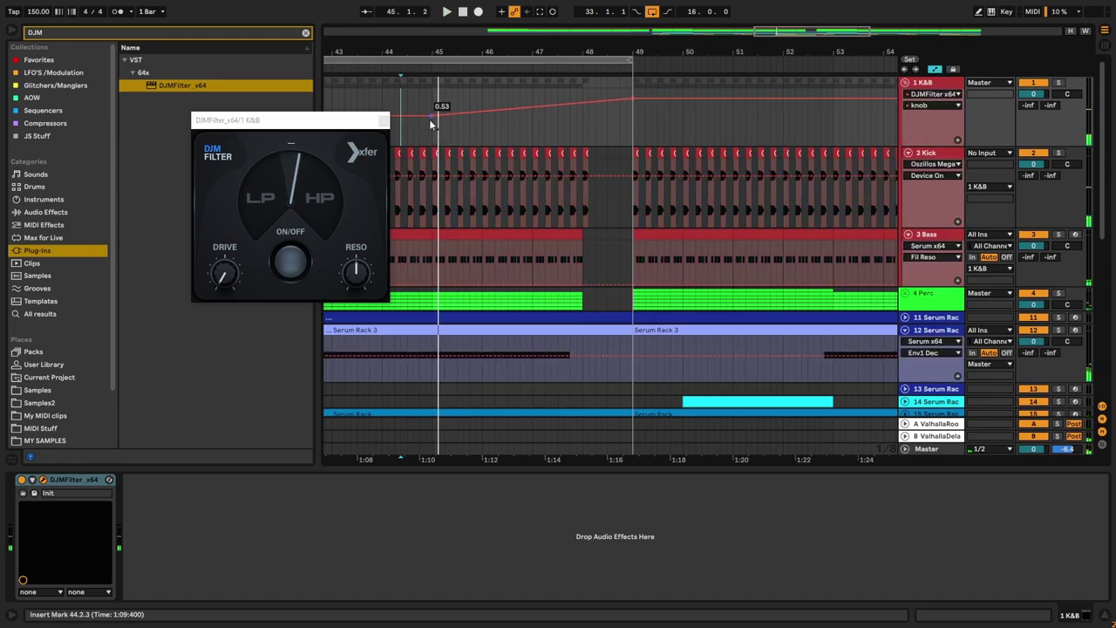
Step: Raise the DJMFilter knob automation point at bar 45 to 0.55 and play from 44.4
scroll(434, 107, up, 5)
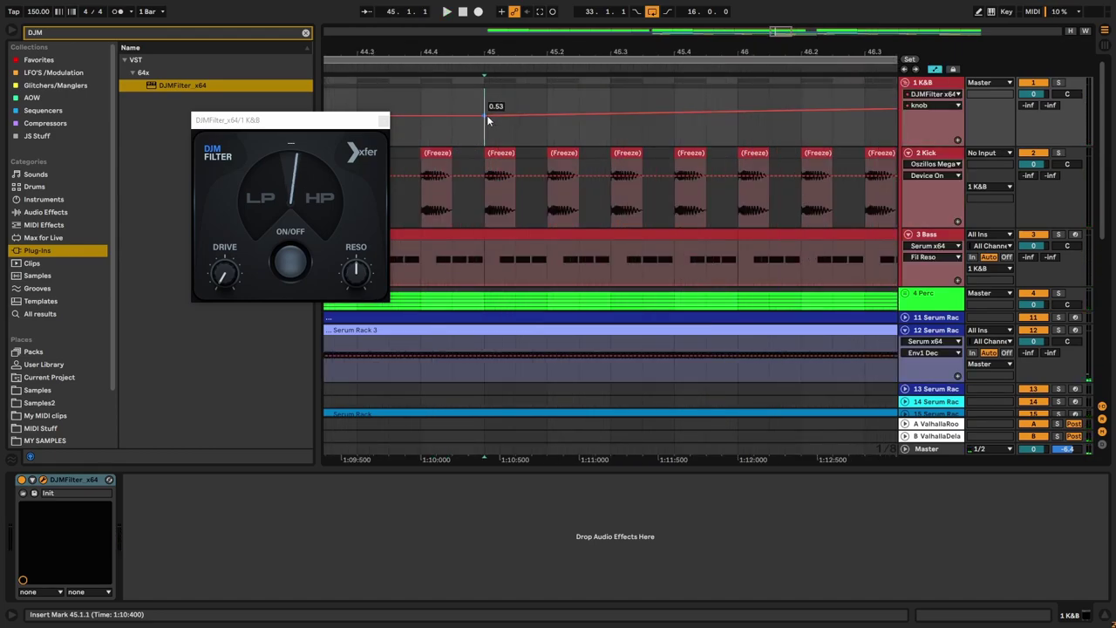
drag(485, 114, 484, 116)
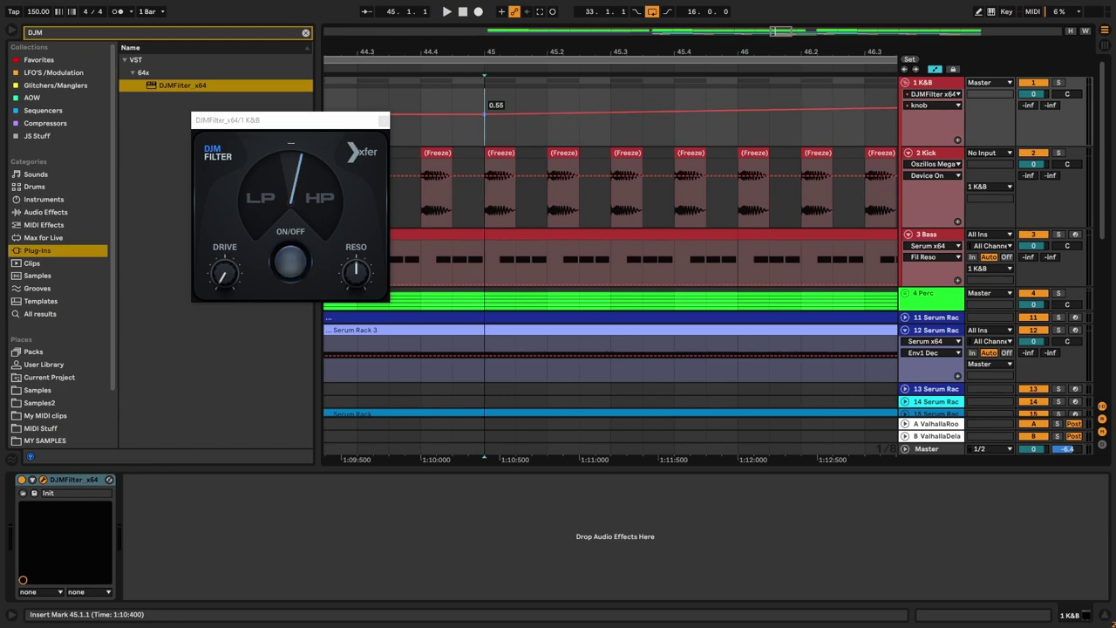
click(421, 94)
key(space)
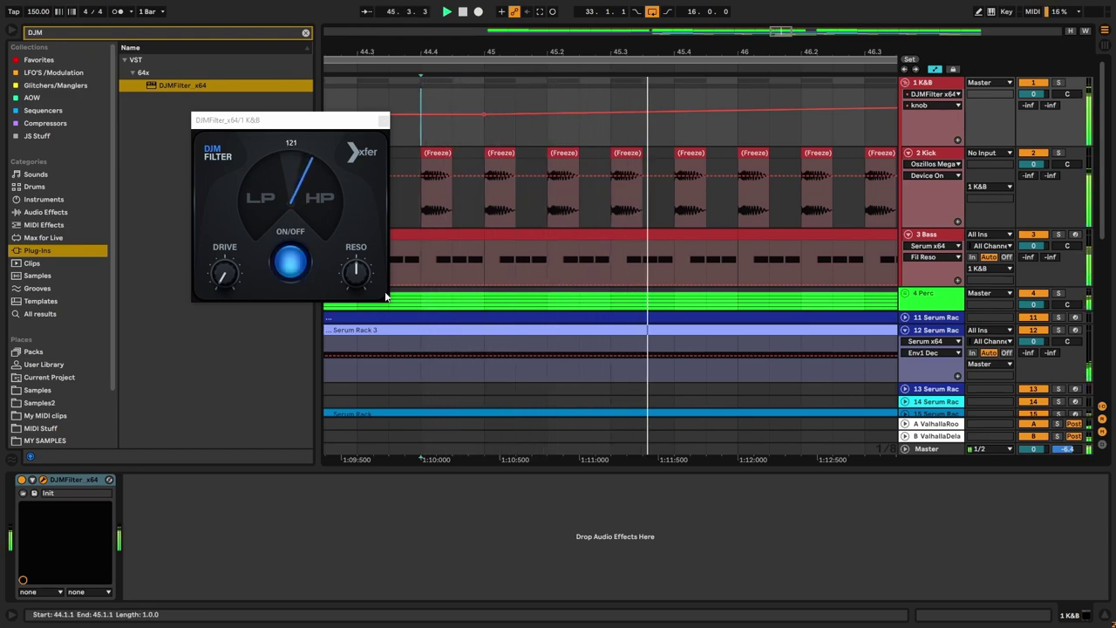
Step: Turn the DJMFilter's resonance down to about its minimum while the sweep plays, and stop playback
drag(356, 273, 357, 303)
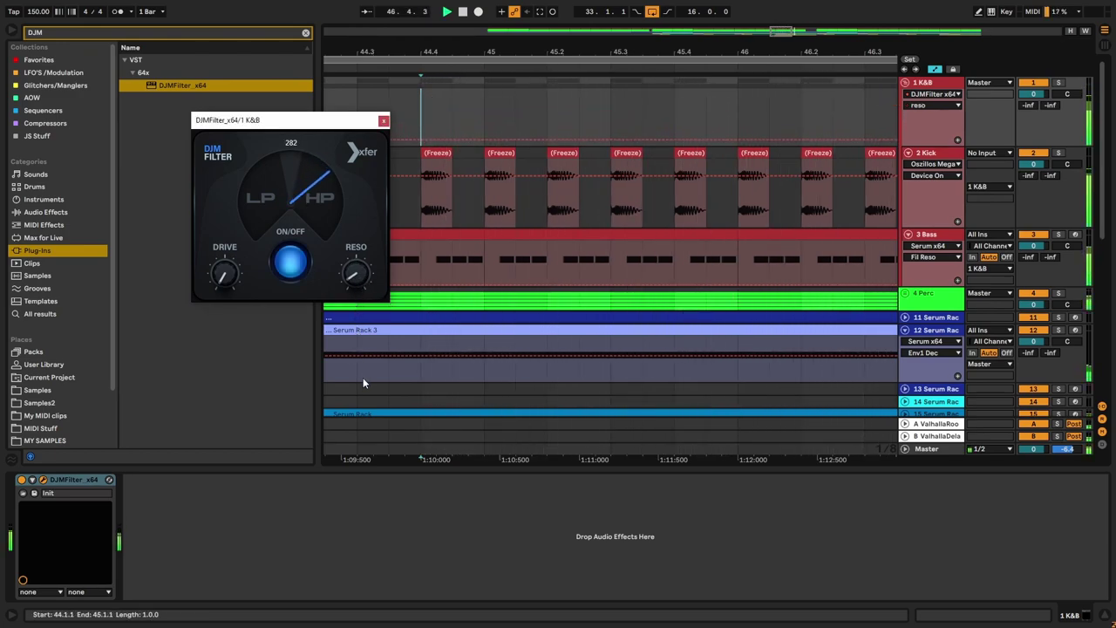
scroll(437, 125, down, 5)
scroll(499, 128, up, 3)
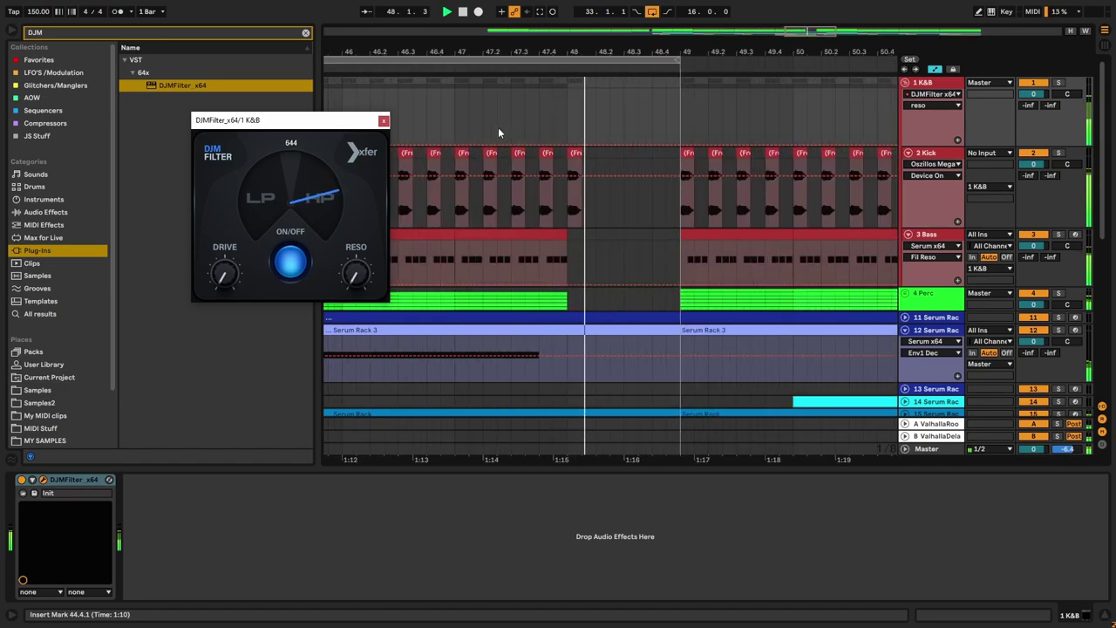
key(space)
Step: Show the filter's knob automation on the K&B track and move the ramp's end point from bar 49 to bar 48
click(926, 107)
click(930, 128)
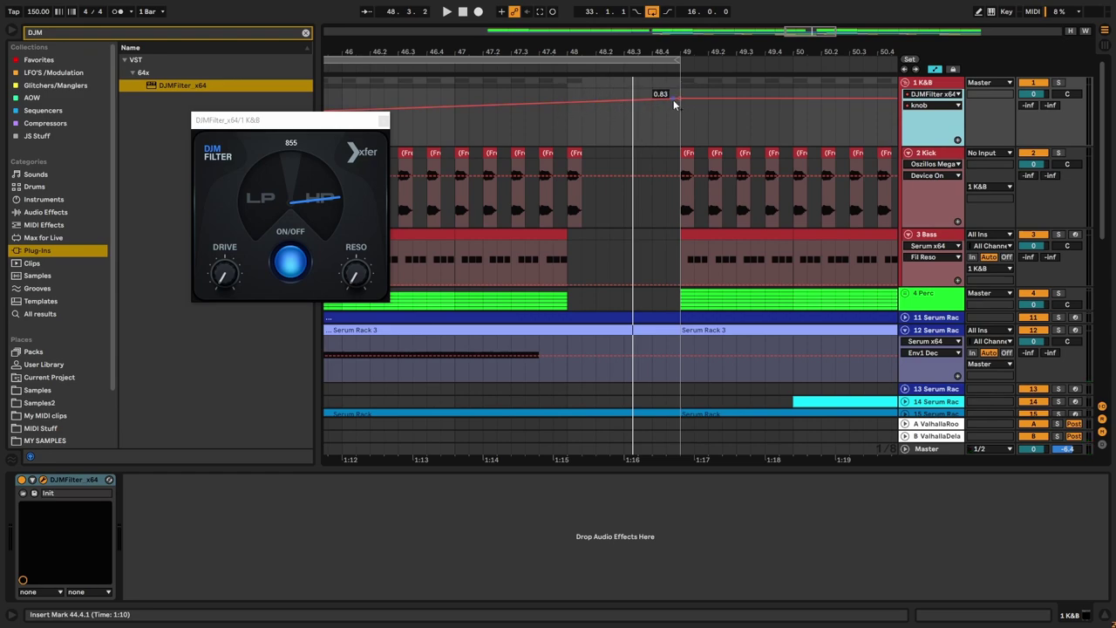
drag(680, 97, 566, 98)
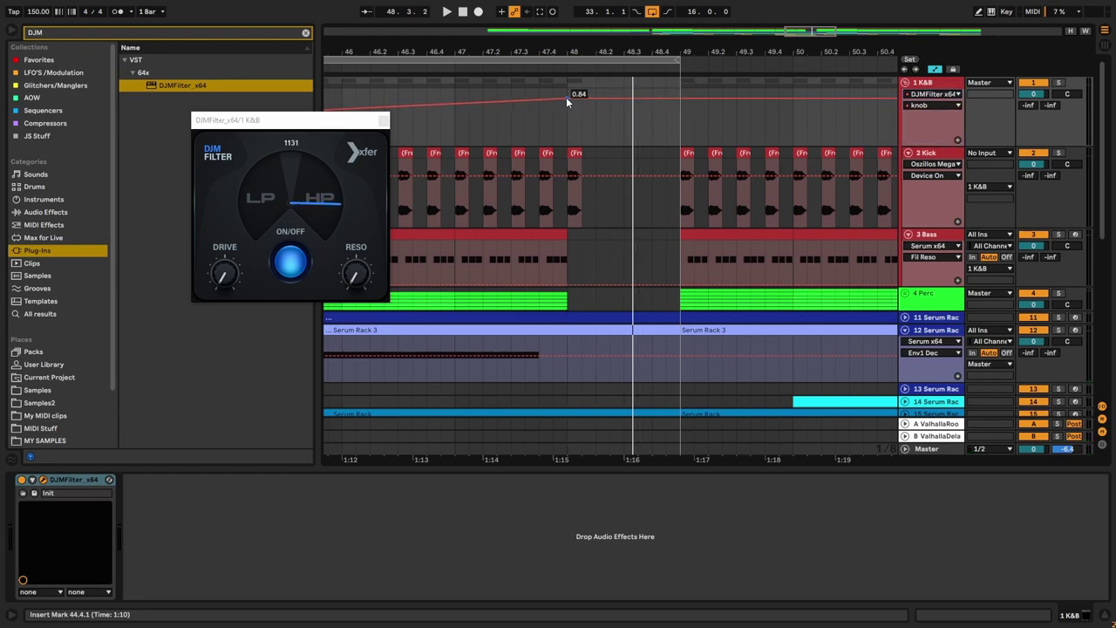
Step: Play the filter sweep from before bar 44 through bar 48, and close the DJMFilter window
scroll(581, 131, down, 5)
click(488, 107)
key(space)
scroll(557, 109, up, 5)
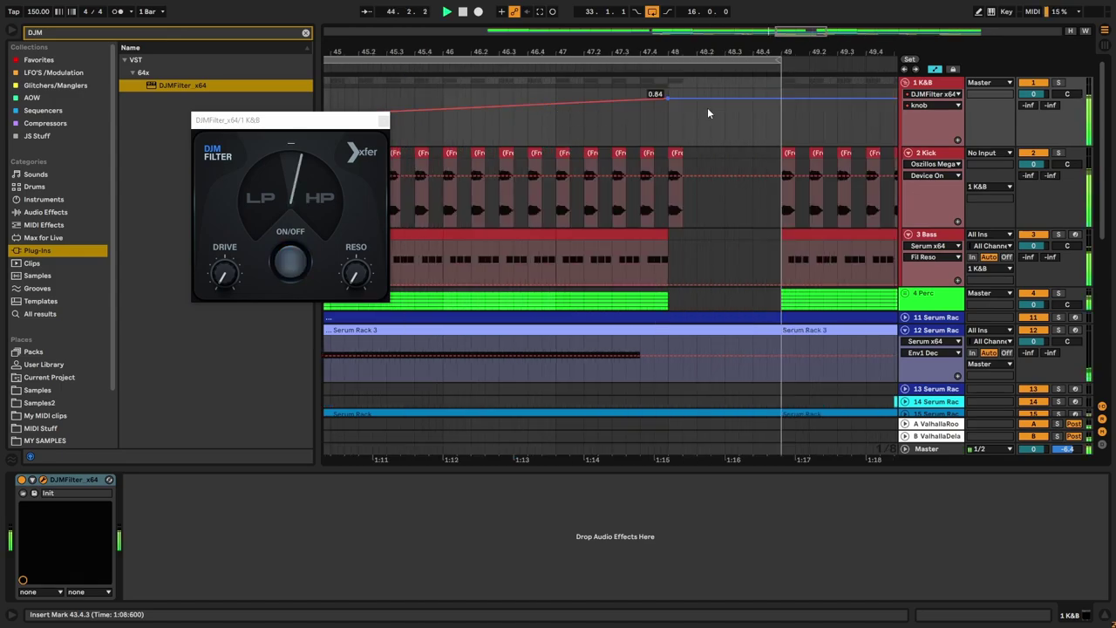
scroll(638, 124, down, 5)
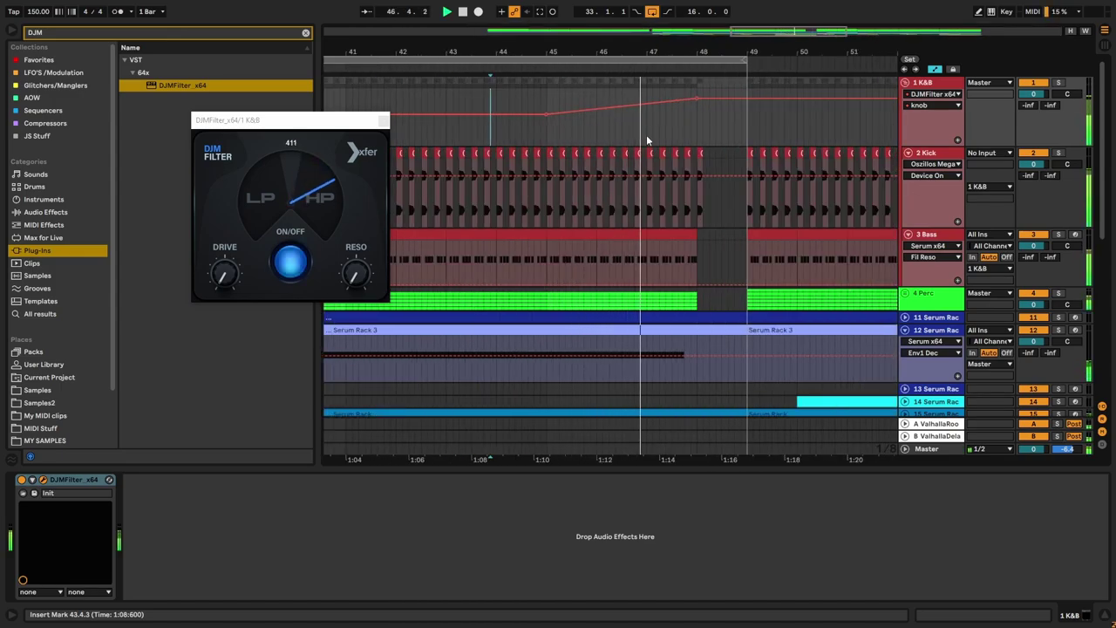
scroll(720, 118, up, 5)
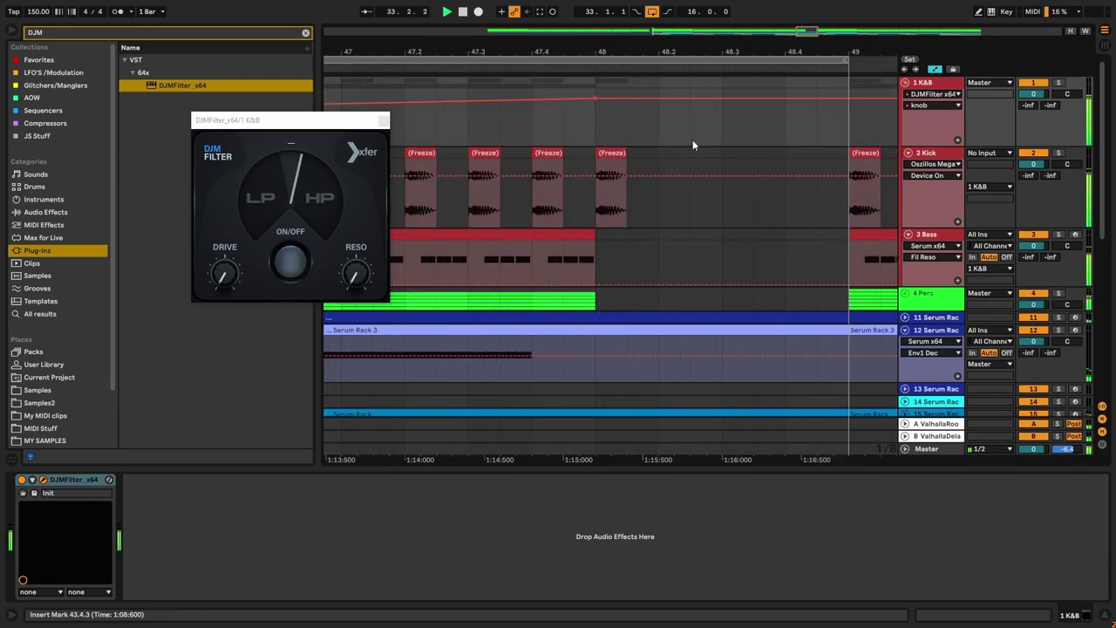
scroll(688, 139, down, 8)
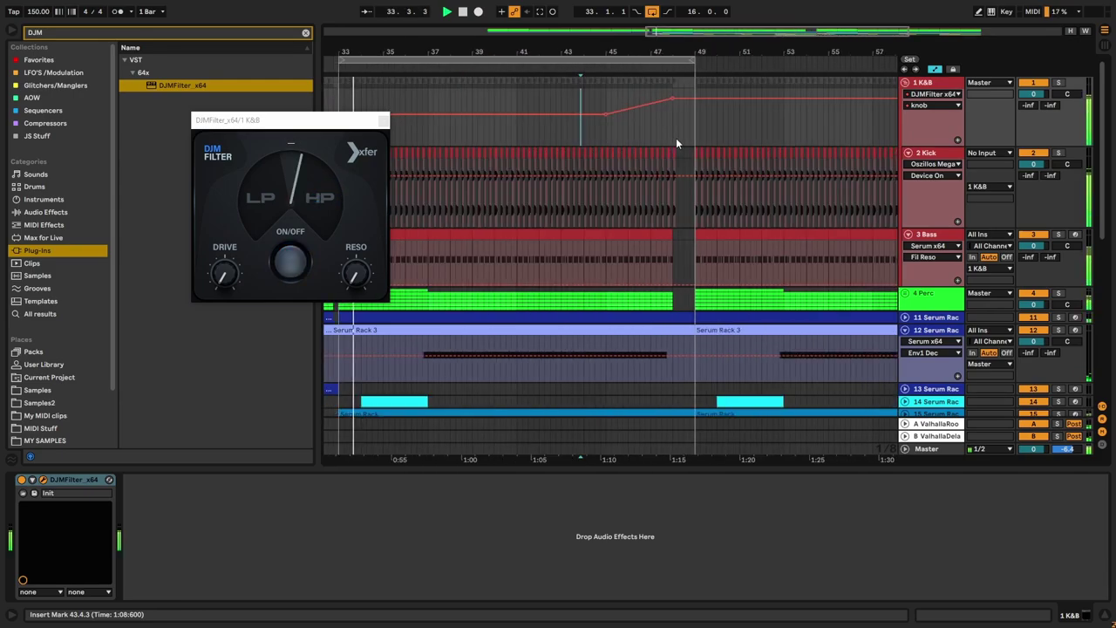
click(383, 120)
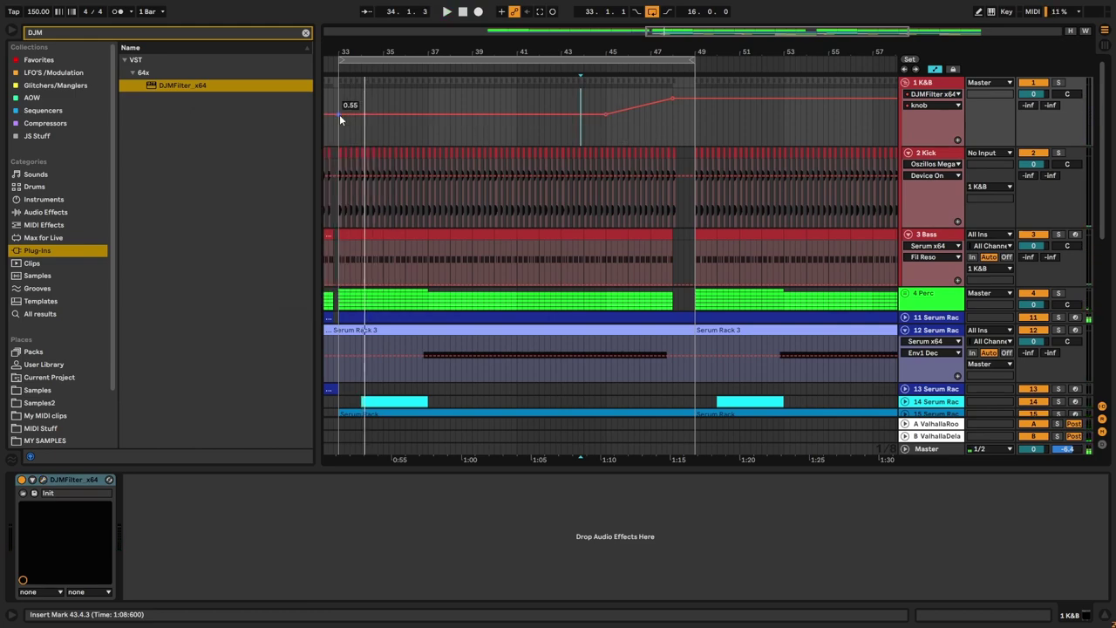
Step: Add a knob automation point at bar 33 on the K&B track and set its value to 0.55
right_click(339, 115)
click(349, 101)
drag(341, 119, 341, 122)
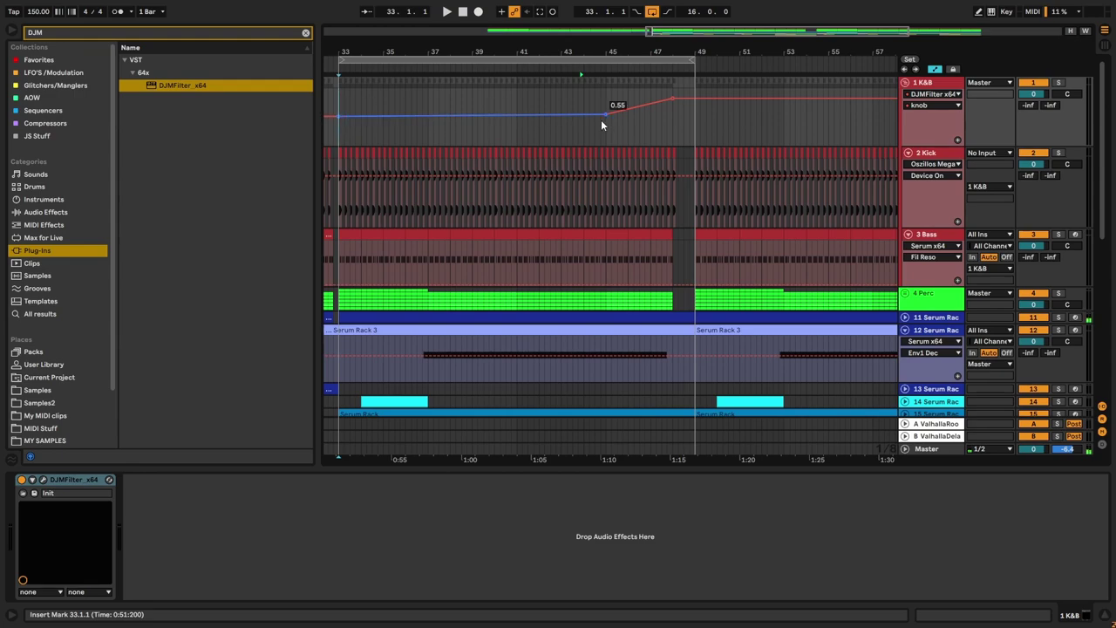
right_click(344, 120)
click(384, 122)
text(55)
key(Return)
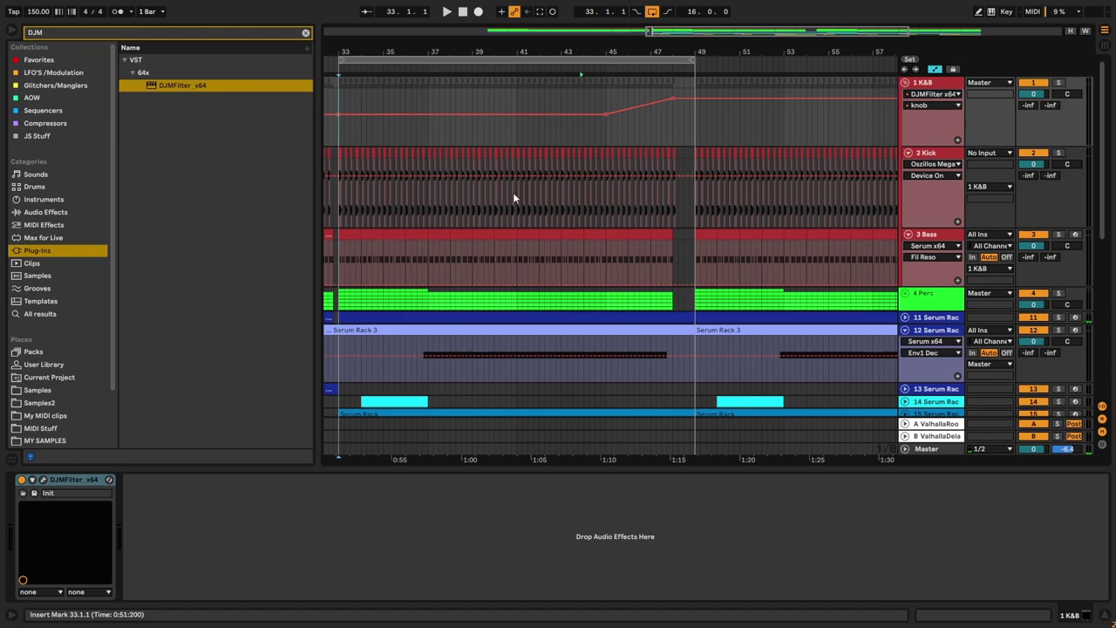
Step: Play the arrangement with the filter sweep and examine the automation from bar 33 to bar 49
scroll(512, 197, down, 5)
key(space)
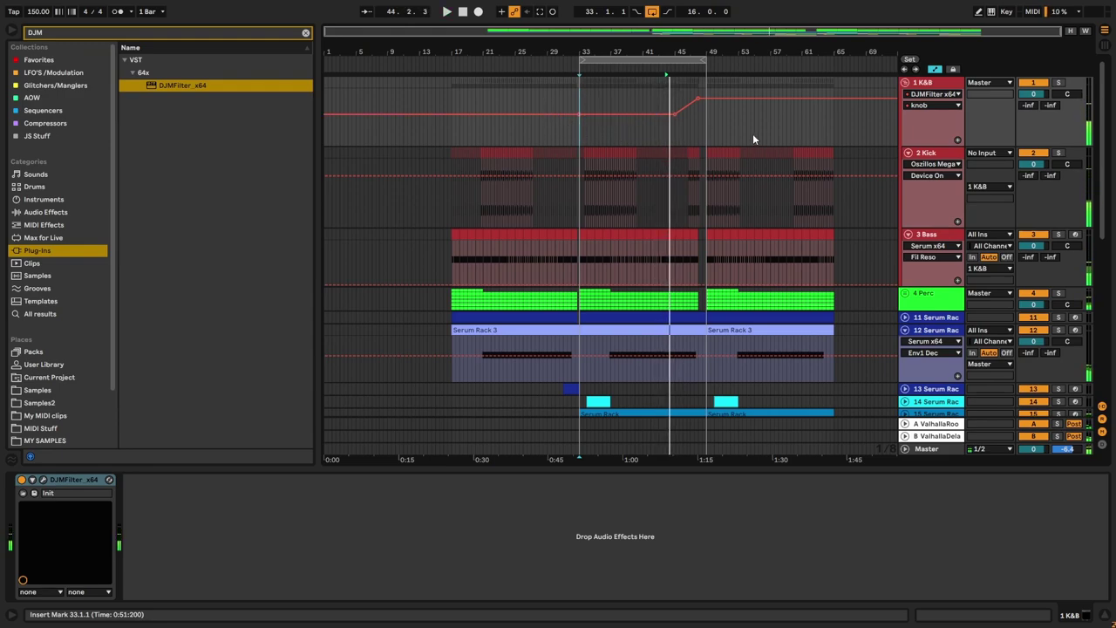
scroll(745, 133, up, 4)
scroll(581, 122, up, 5)
scroll(590, 99, down, 5)
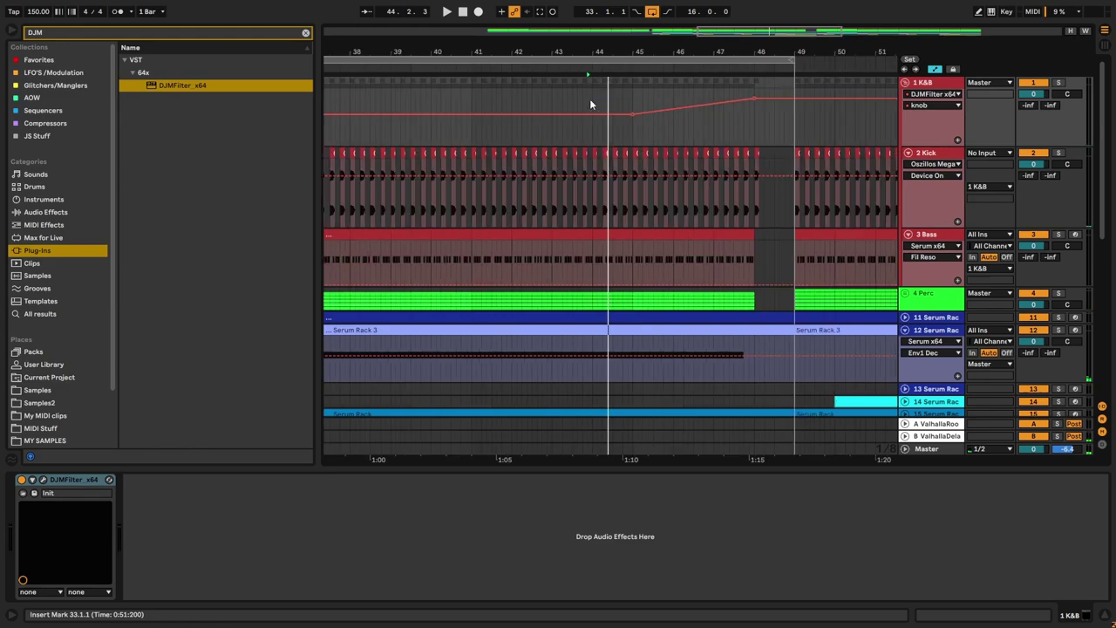
key(a)
key(a)
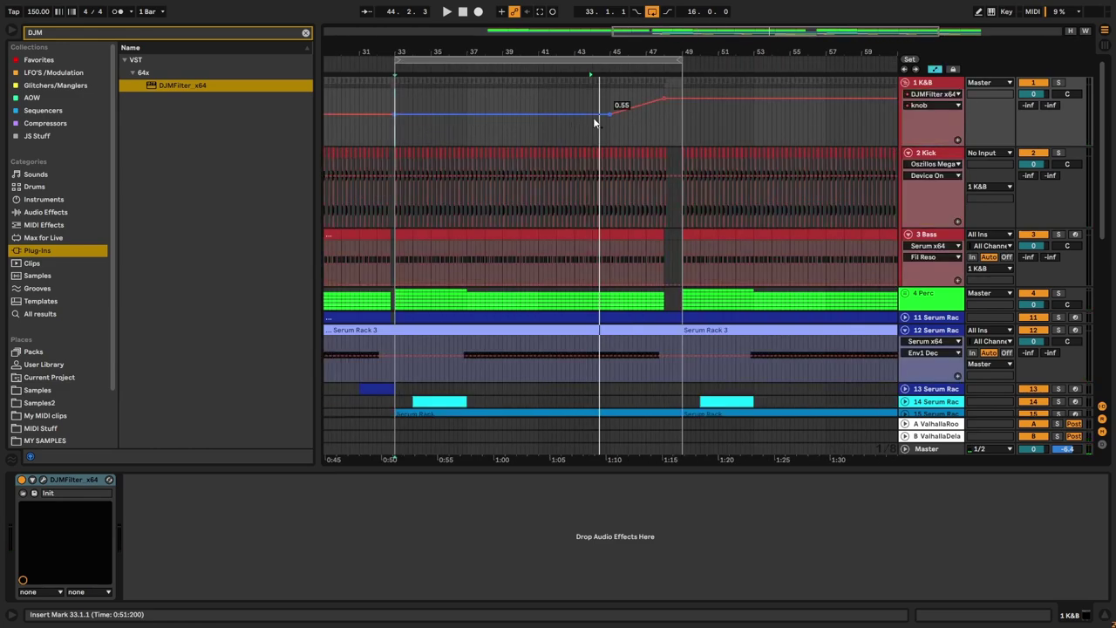
Step: Enlarge the K&B track's automation lane to several times its height and play from bar 33
drag(909, 152, 870, 506)
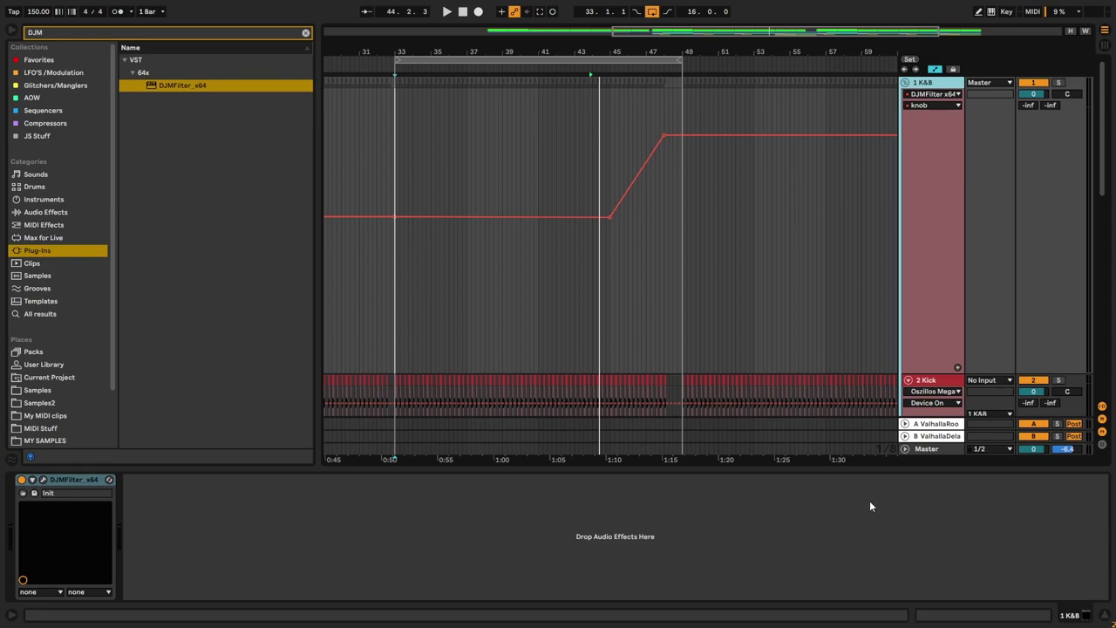
click(396, 217)
key(space)
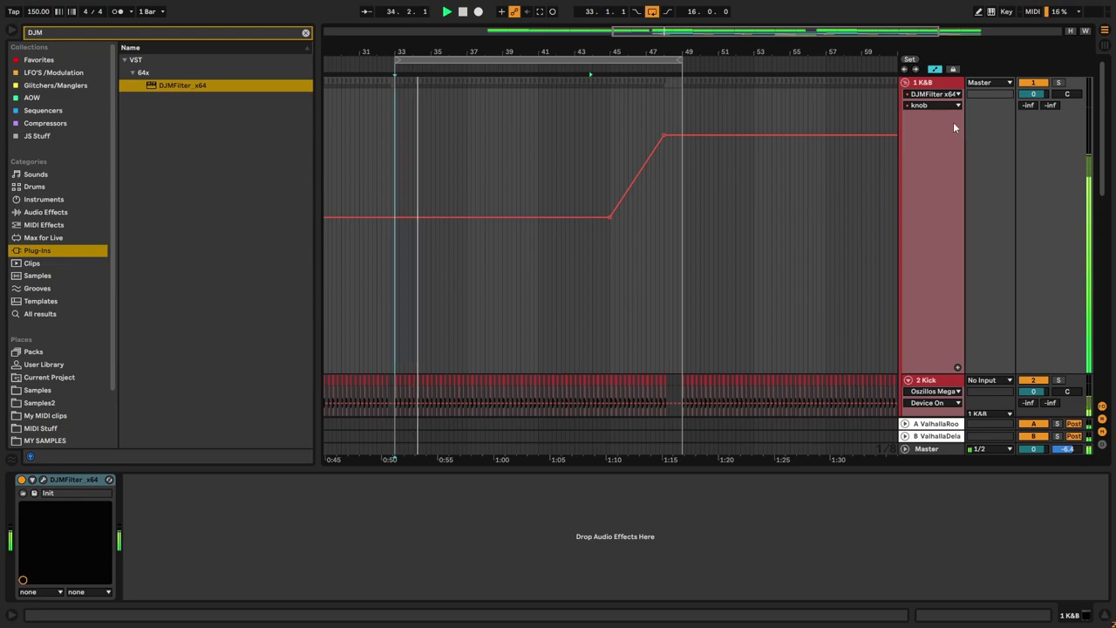
Step: Open the DJMFilter, turn its drive fully down, and close the plug-in window
click(42, 479)
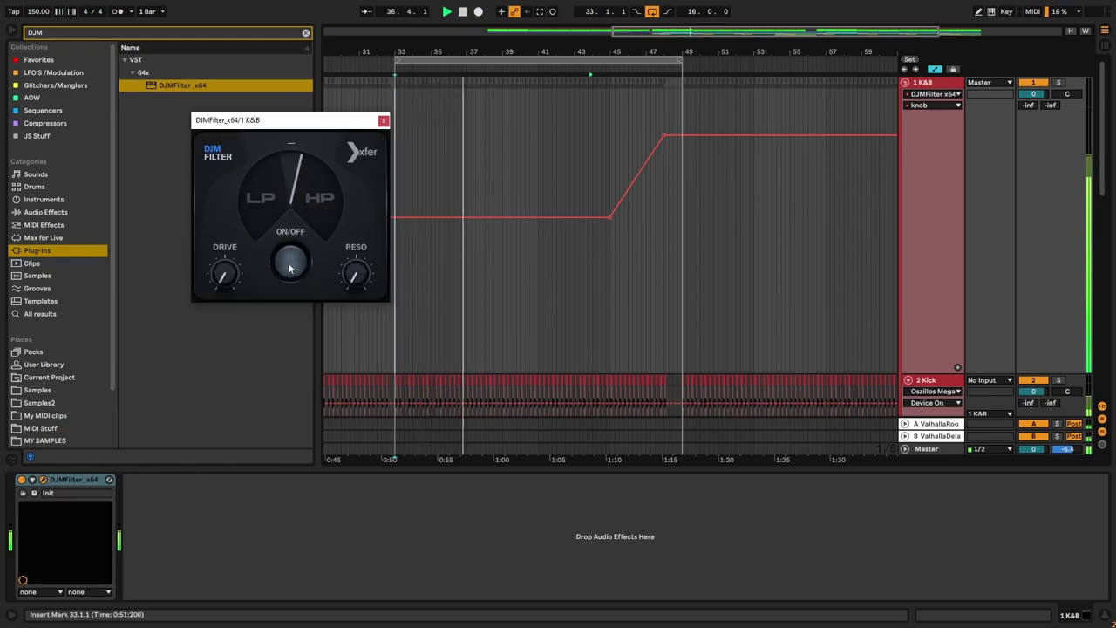
drag(223, 276, 234, 330)
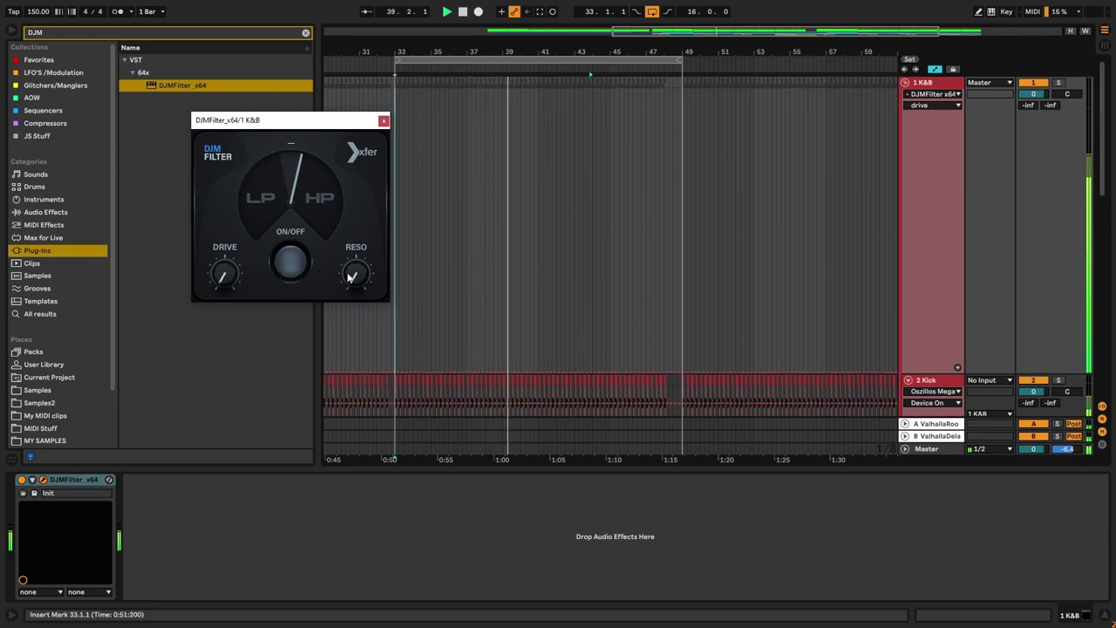
click(383, 120)
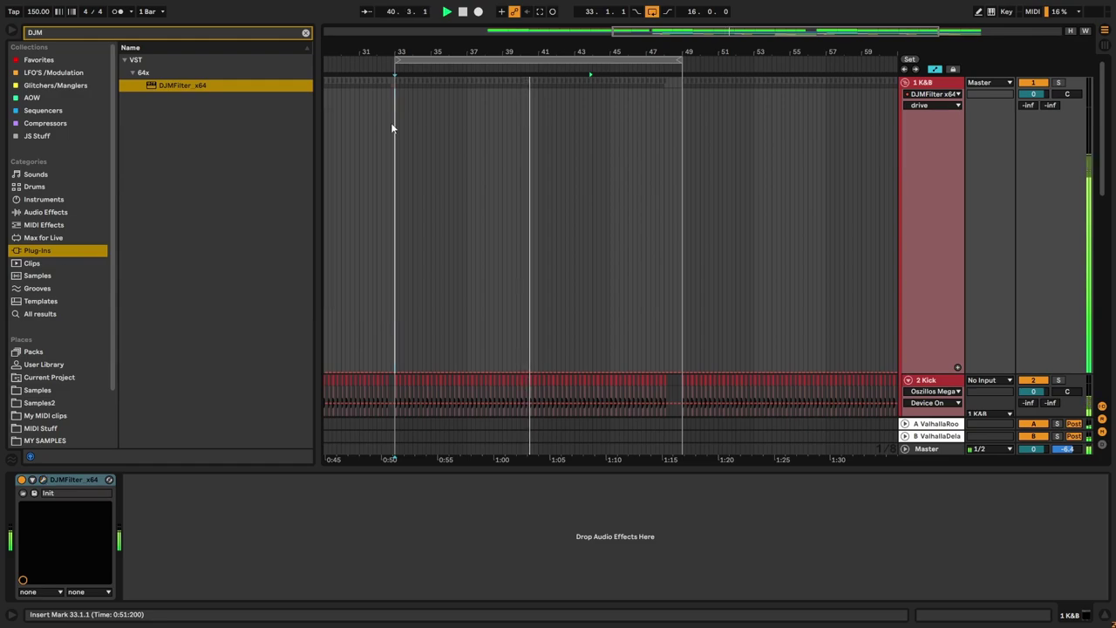
scroll(755, 323, down, 2)
scroll(942, 200, up, 2)
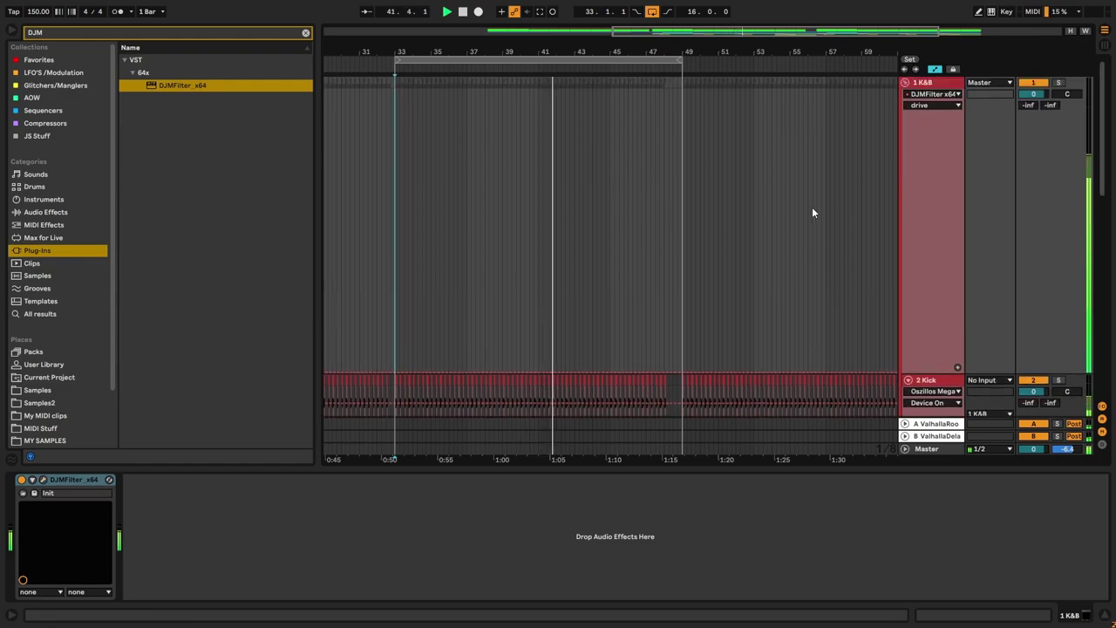
Step: Display the K&B track's filter knob automation again and examine the ramp between bars 45 and 48 during playback
click(915, 106)
click(927, 120)
scroll(646, 222, up, 5)
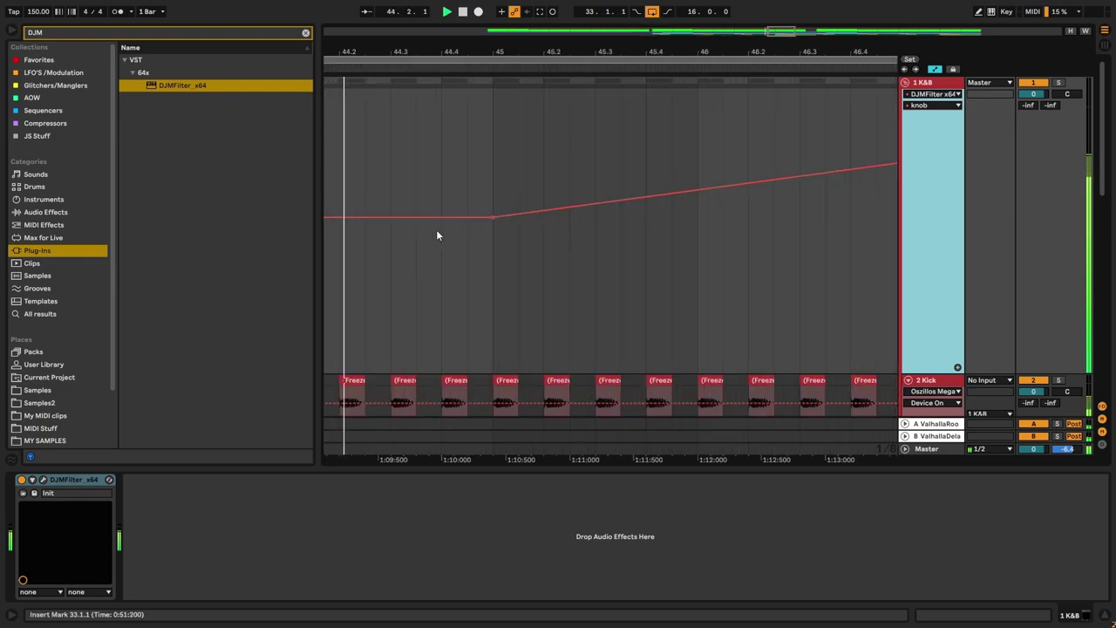
scroll(504, 227, down, 2)
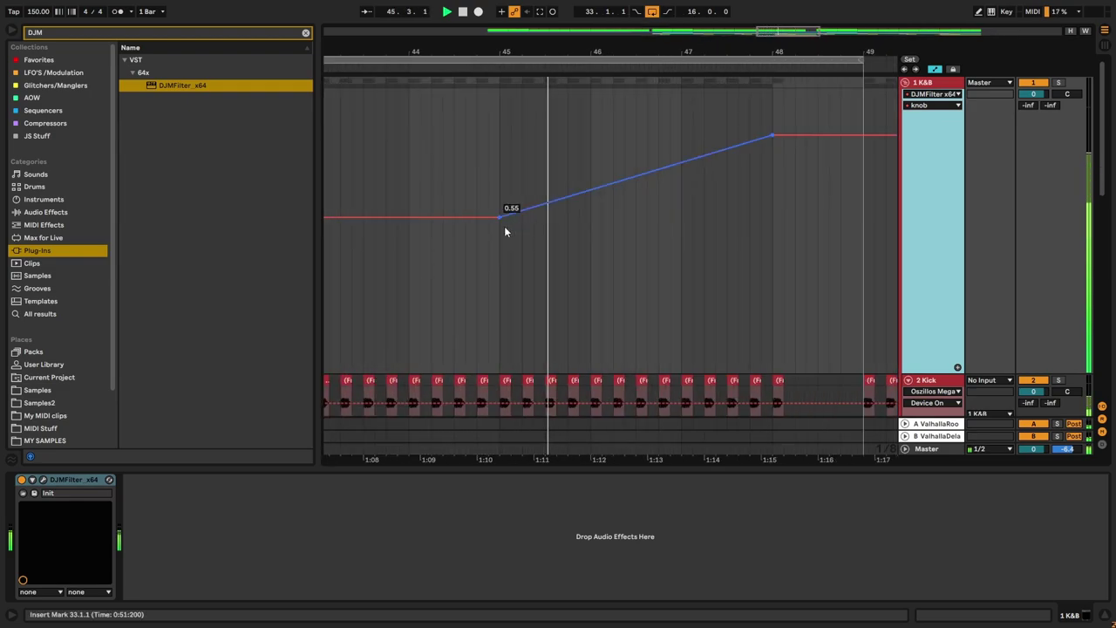
scroll(610, 237, down, 1)
scroll(612, 240, down, 1)
scroll(497, 218, down, 3)
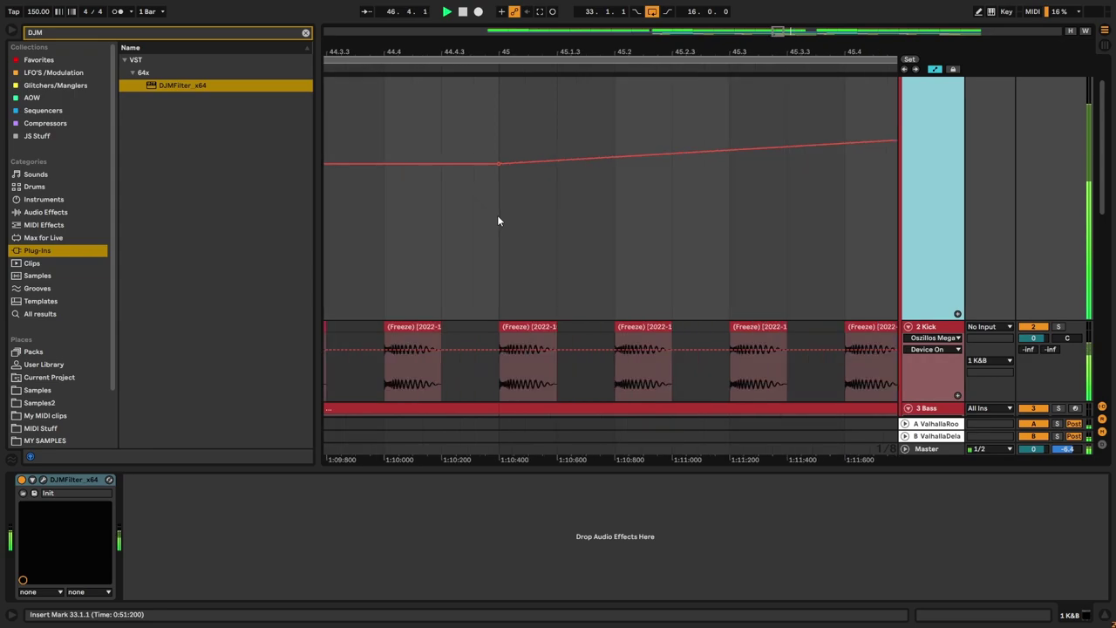
scroll(506, 201, up, 2)
scroll(617, 202, up, 5)
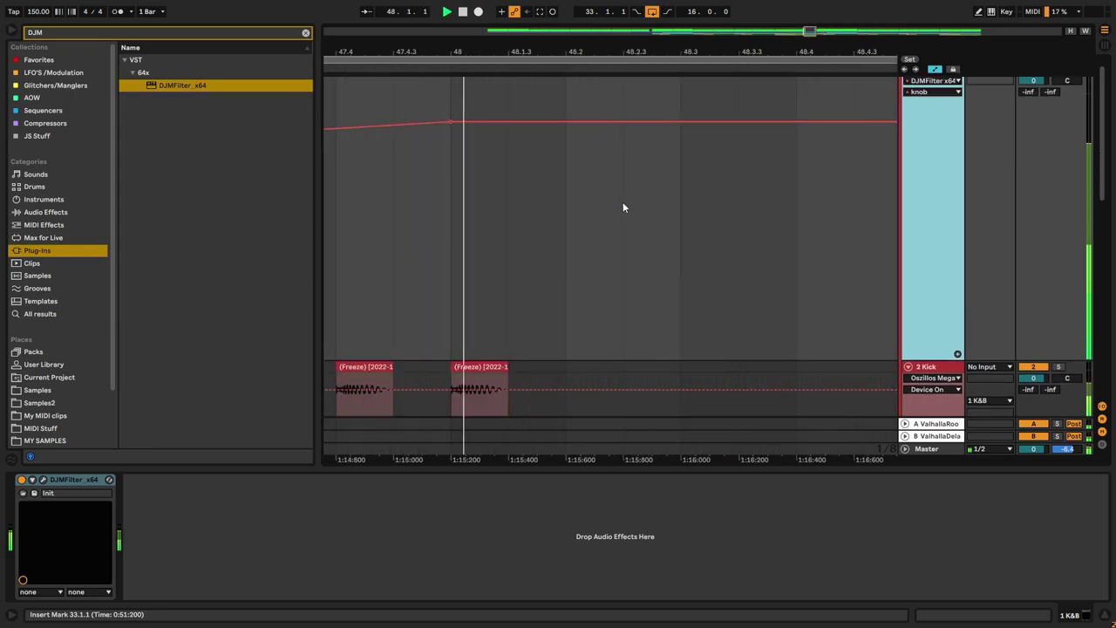
Step: Toggle the automation view and compare the filter ramp with the Kick and Bass clips around bars 43 to 56
key(a)
scroll(610, 213, down, 5)
scroll(660, 277, down, 2)
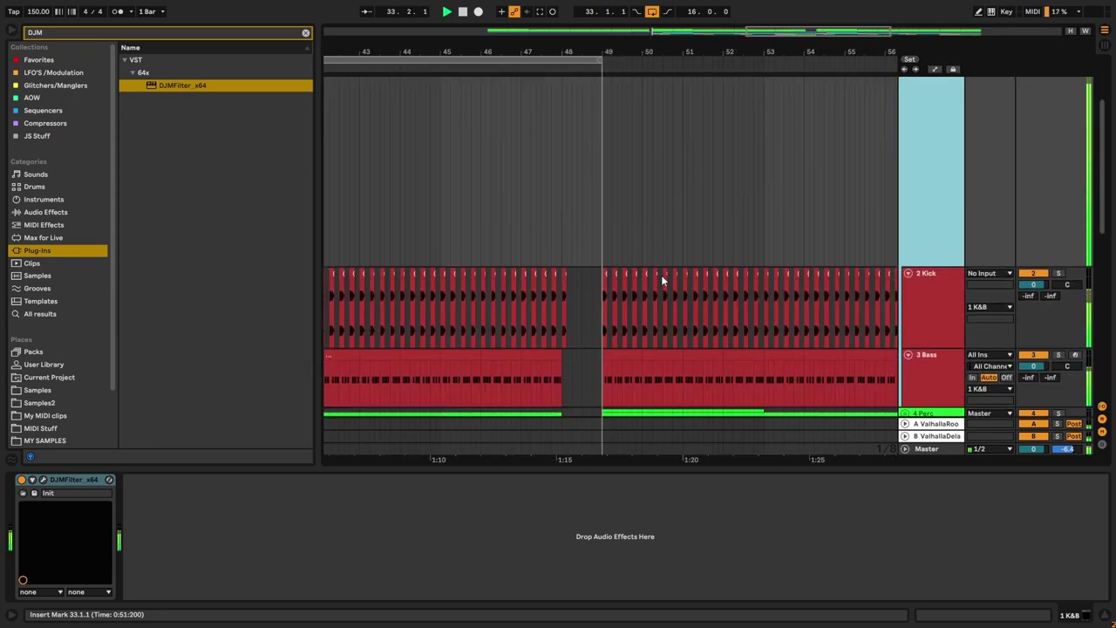
scroll(660, 277, up, 1)
key(a)
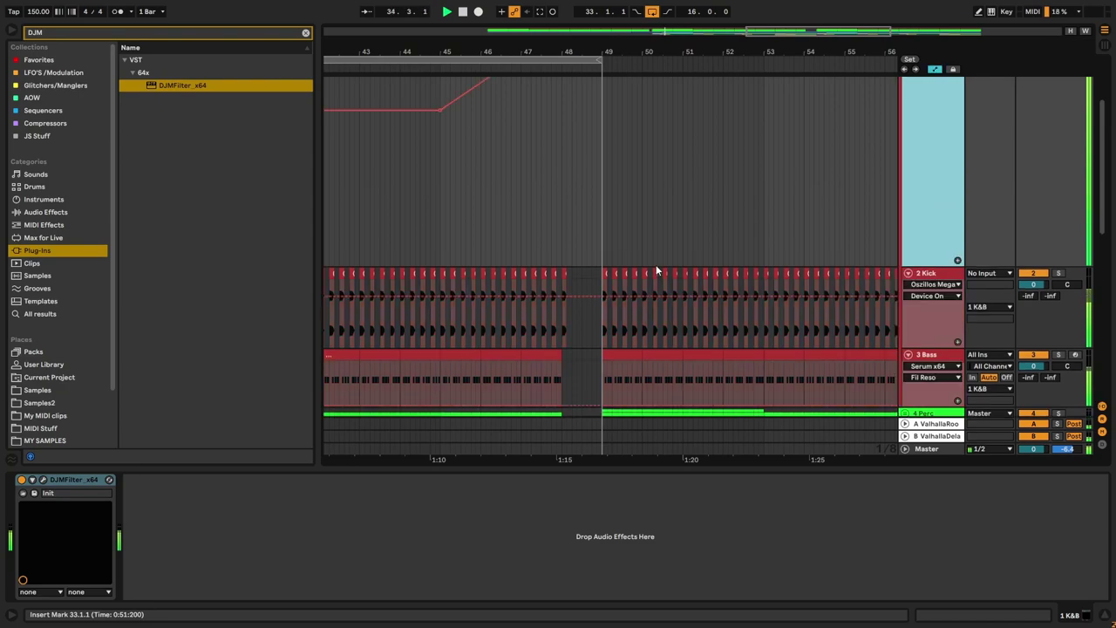
scroll(610, 213, down, 5)
scroll(707, 194, up, 2)
scroll(716, 166, up, 5)
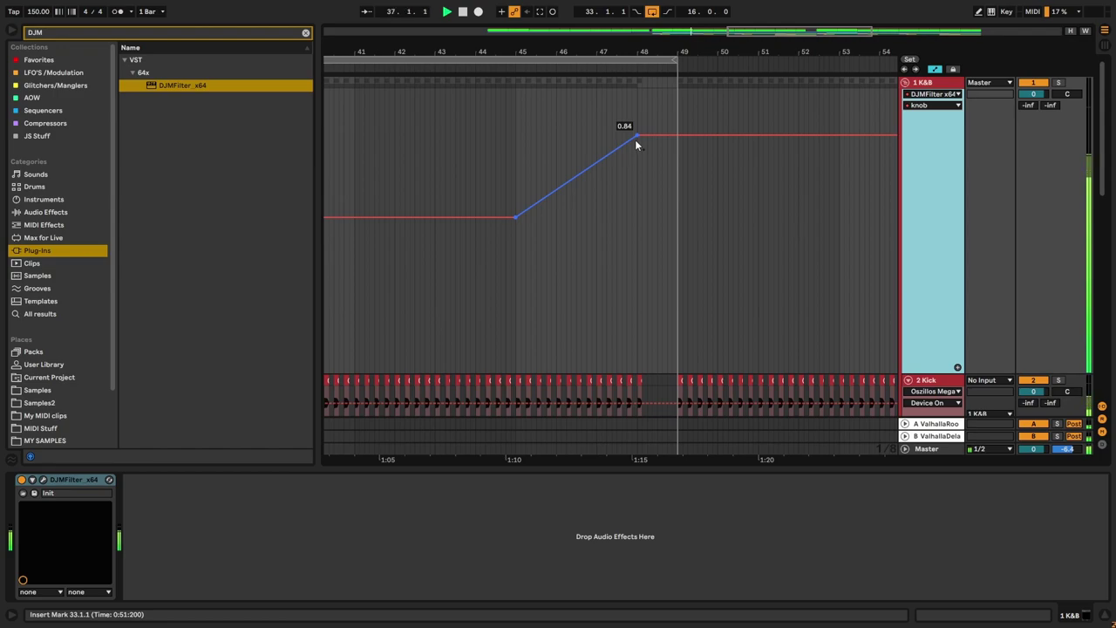
Step: Try to shift the upper knob automation point on the K&B track slightly later than bar 48
scroll(470, 189, down, 4)
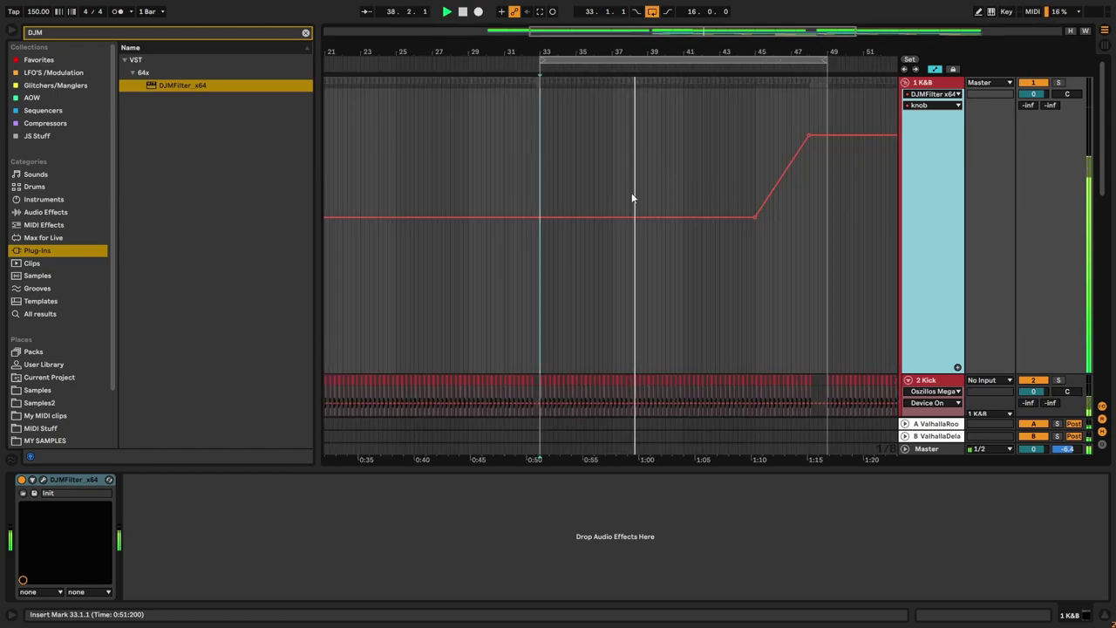
drag(809, 136, 815, 136)
scroll(820, 161, up, 5)
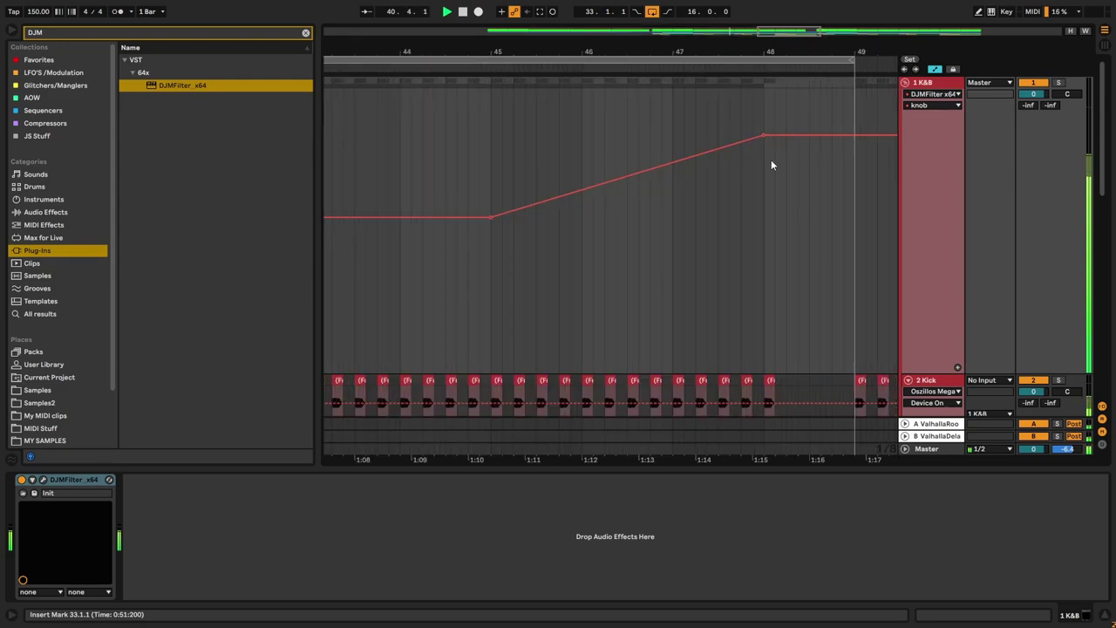
Step: Add a filter knob automation point on the K&B track at bar 49, returning the curve to its bar 45 starting level, and play the ramp
click(468, 181)
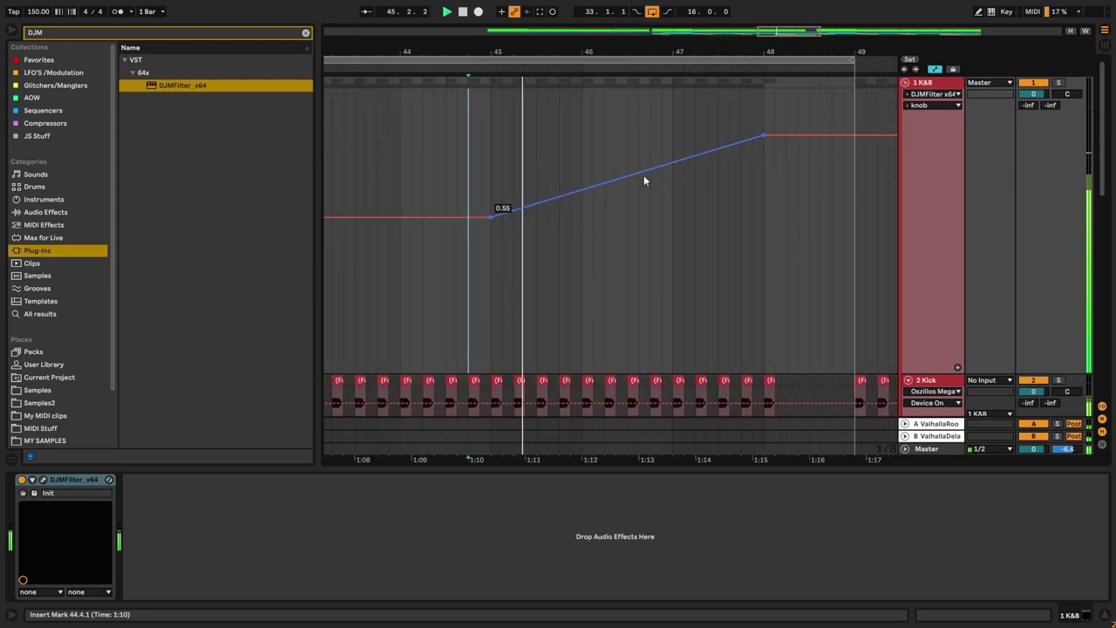
drag(839, 136, 850, 217)
key(space)
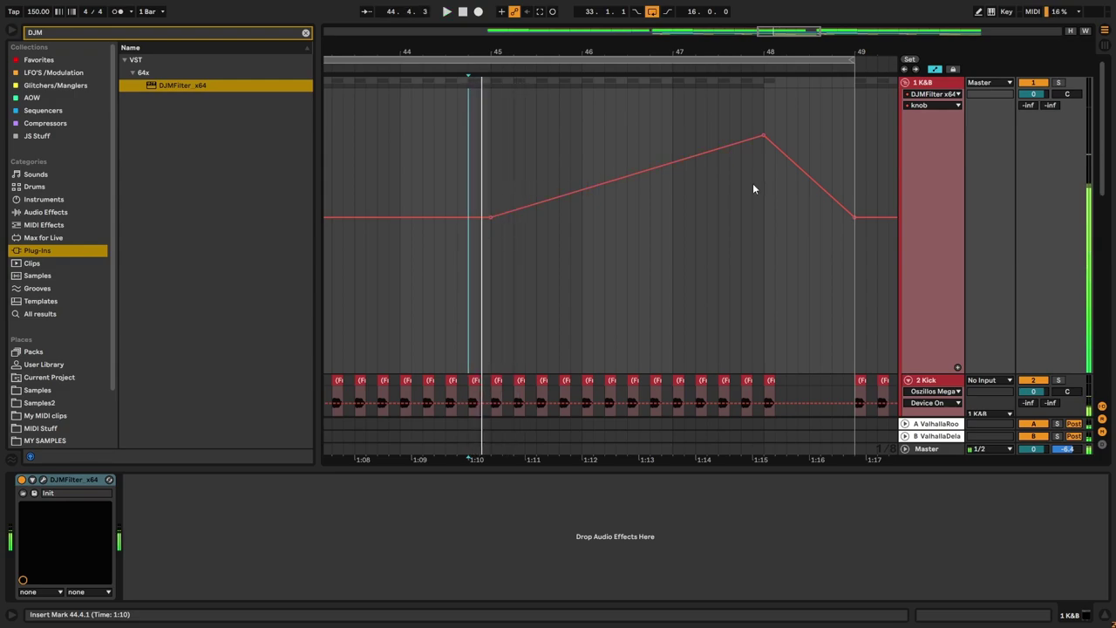
key(Tab)
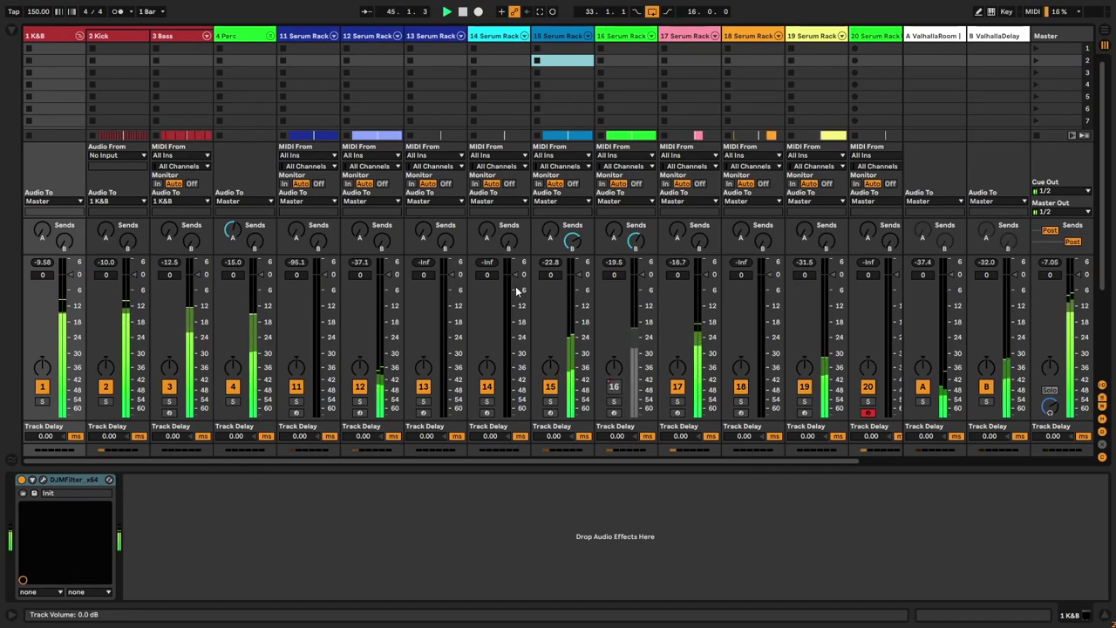
key(Tab)
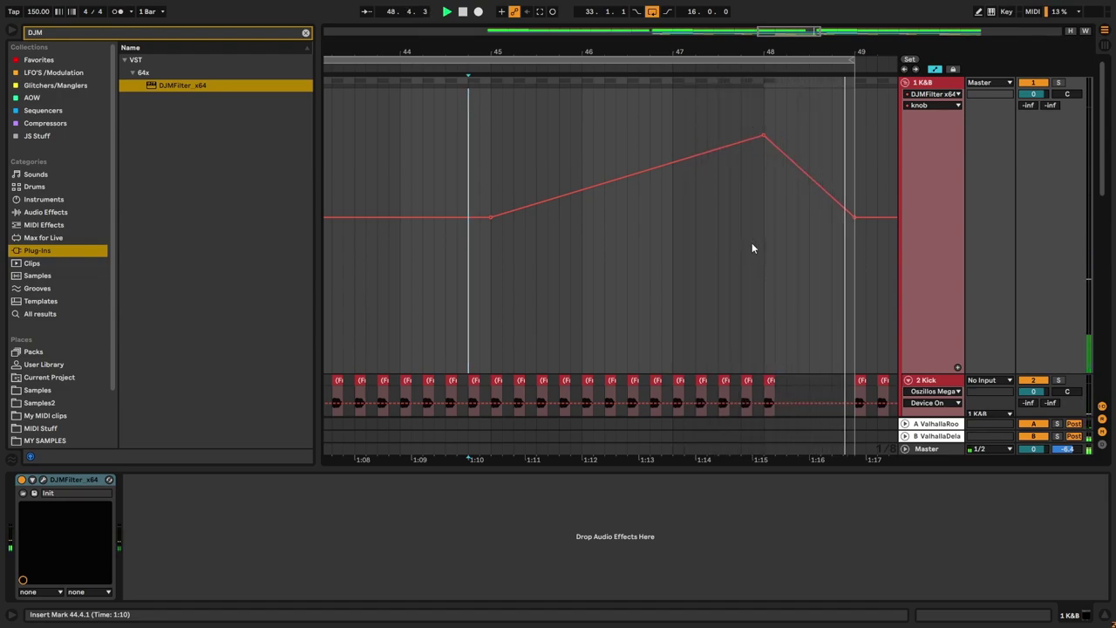
Step: Open the K&B track's DJMFilter window and check the knob automation point at bar 45, starting playback from just before it
click(937, 84)
click(41, 482)
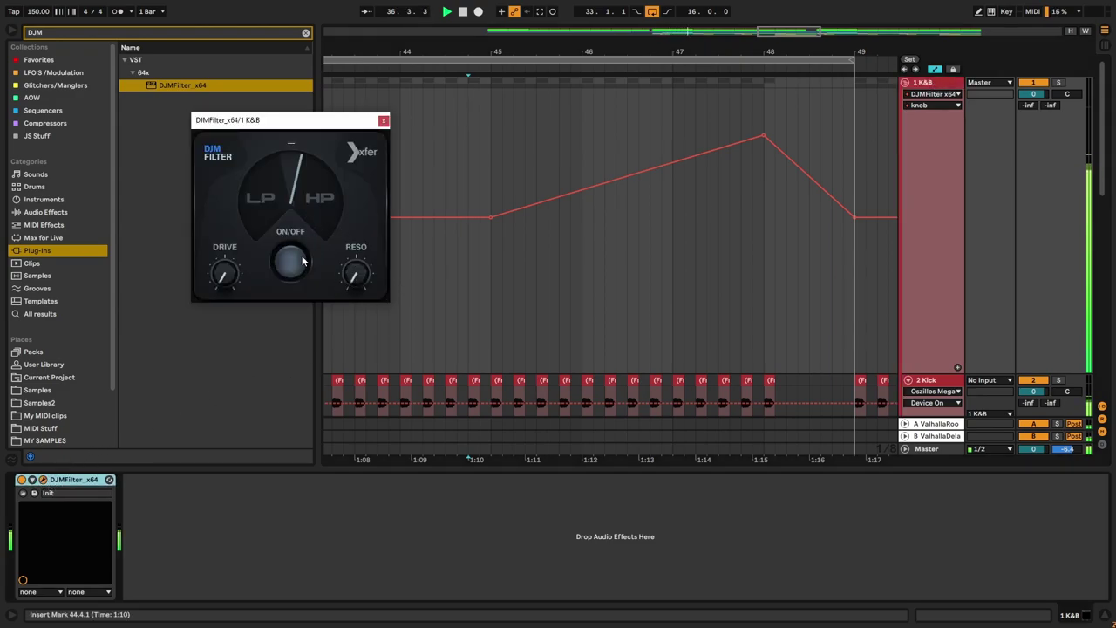
click(490, 212)
key(space)
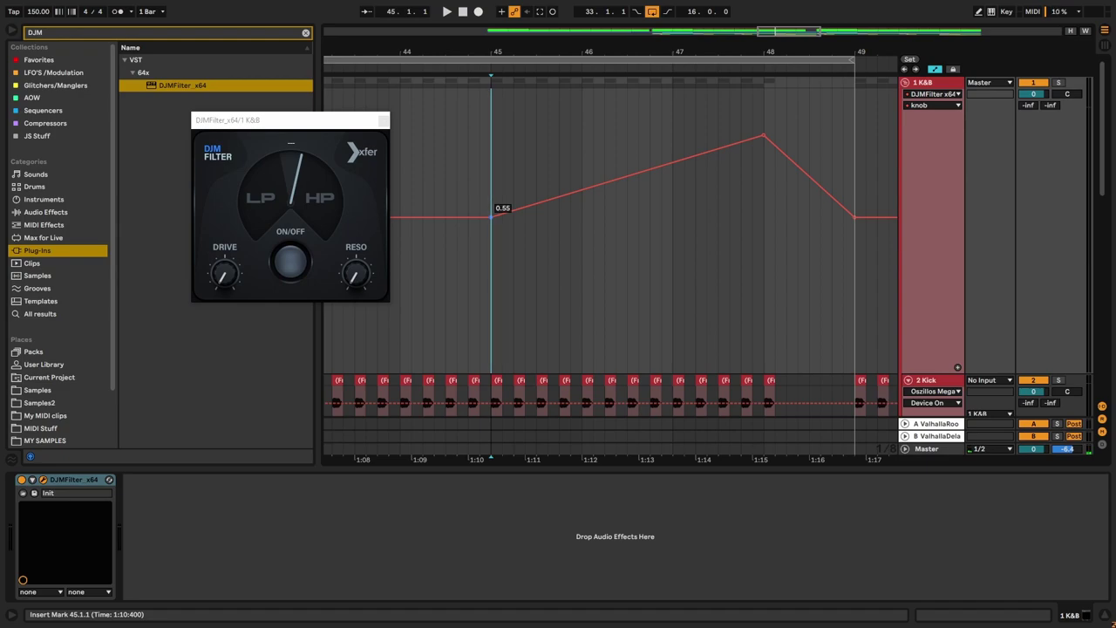
mouse_move(491, 217)
mouse_down()
mouse_move(503, 217)
mouse_move(479, 218)
mouse_move(491, 216)
mouse_up()
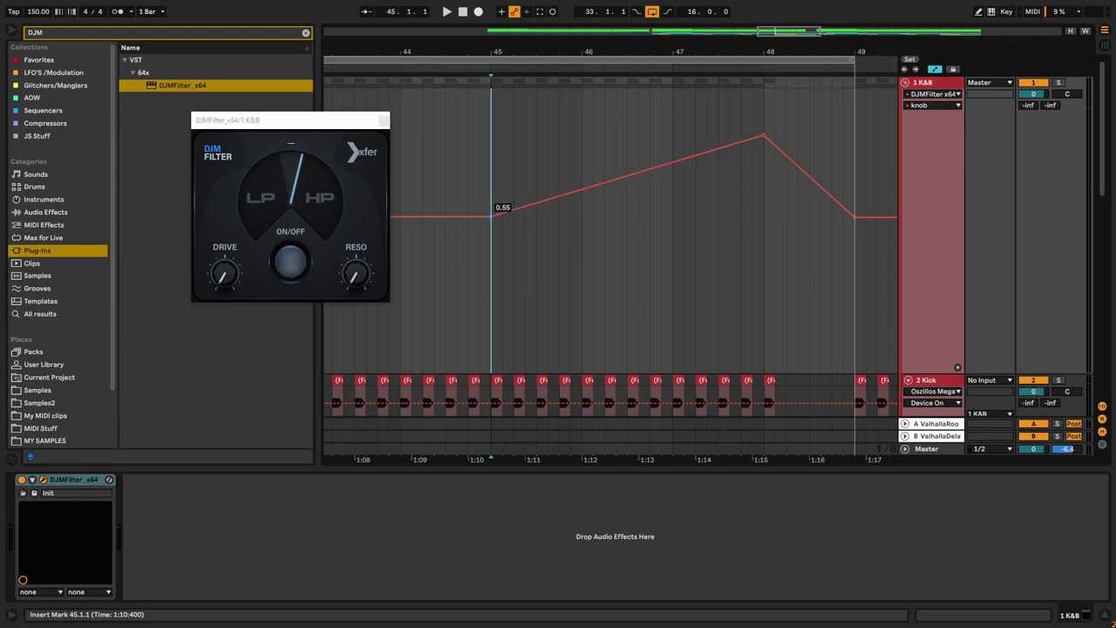
click(461, 195)
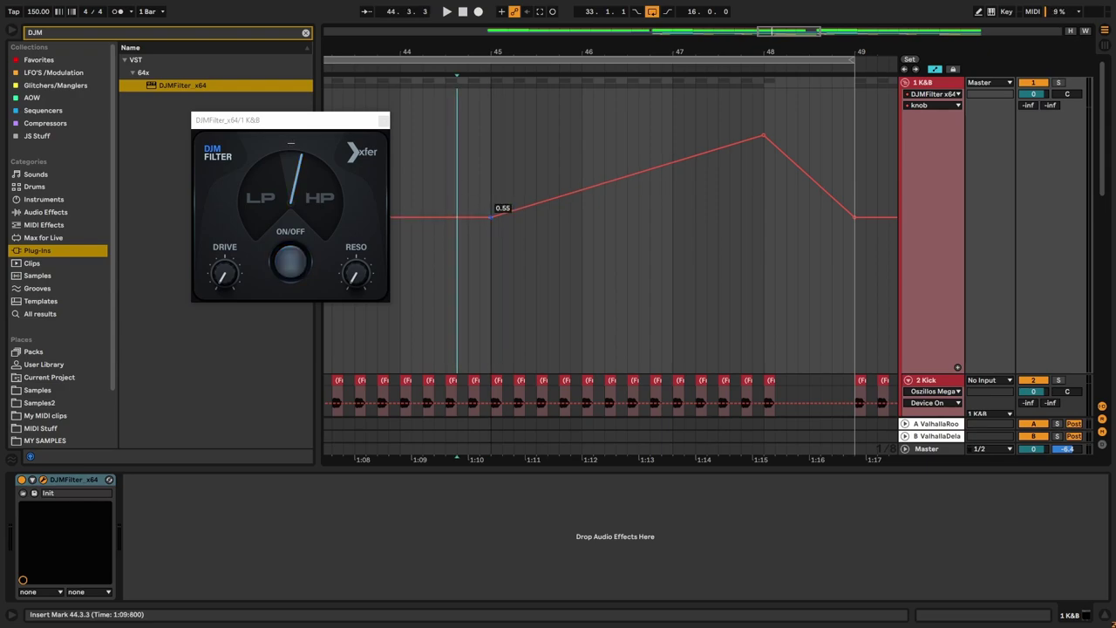
click(483, 194)
key(space)
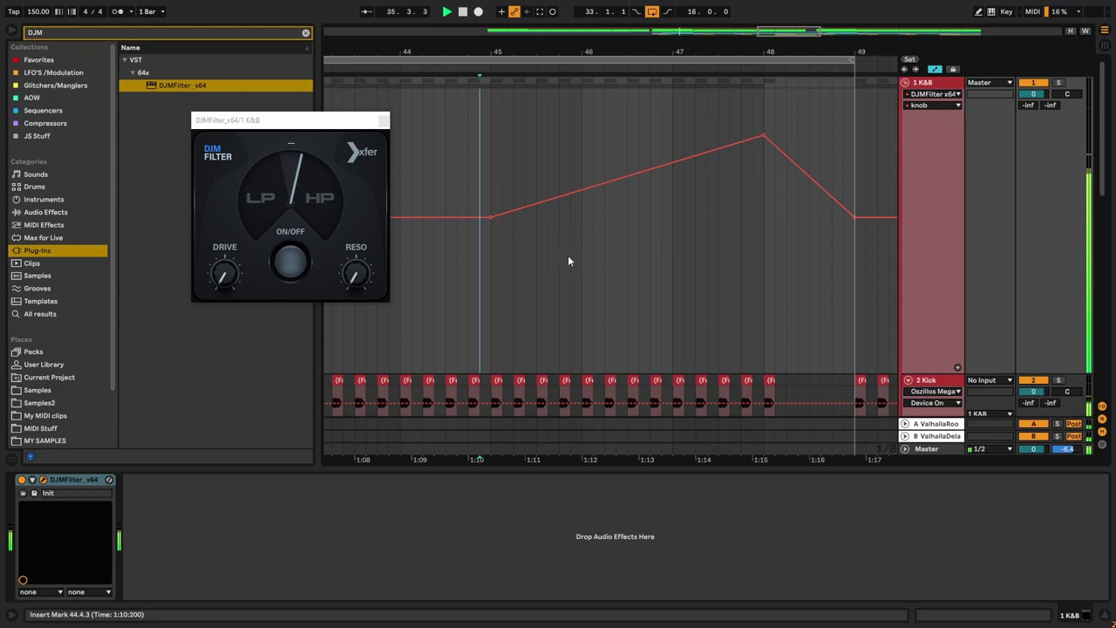
Step: Automate the DJMFilter's resonance on the K&B track to rise gently from 0.00 at bar 45 until just before bar 48
click(354, 277)
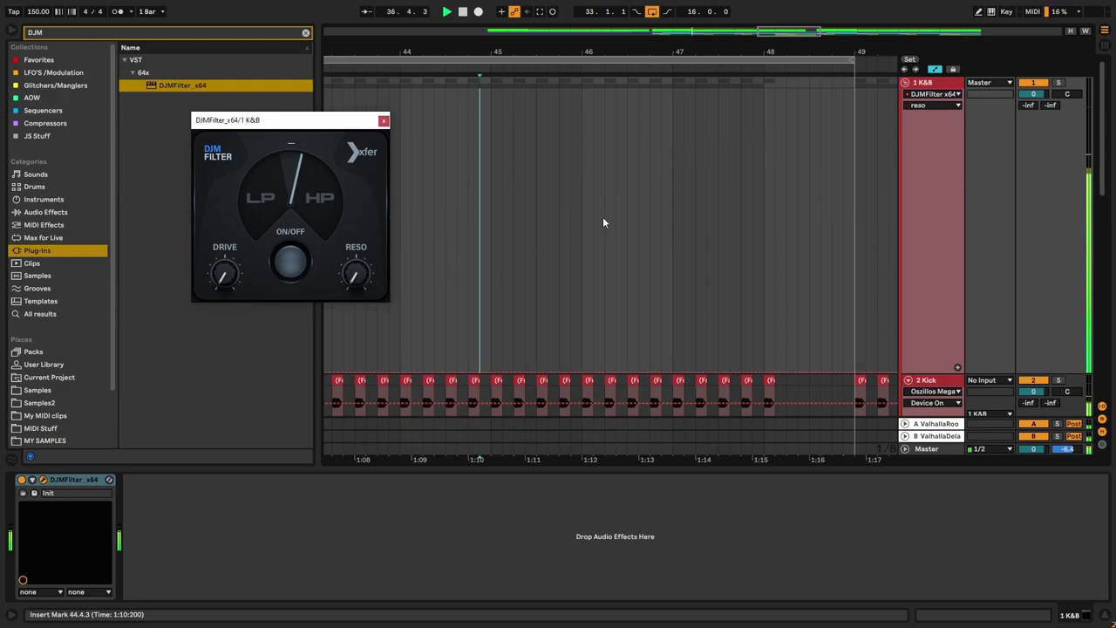
click(493, 373)
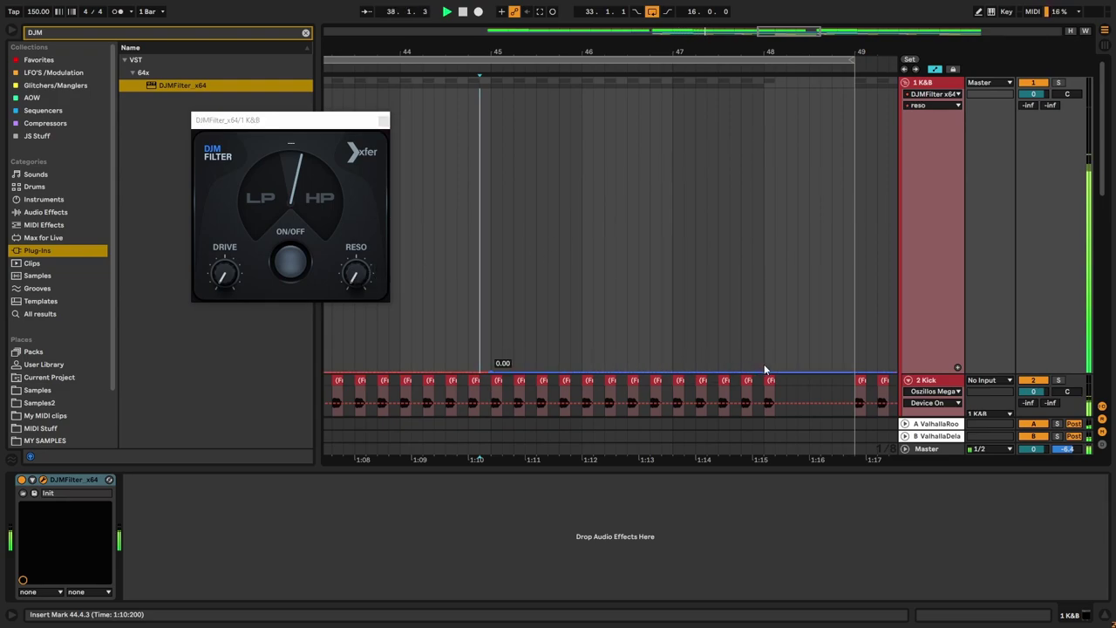
drag(755, 375, 753, 355)
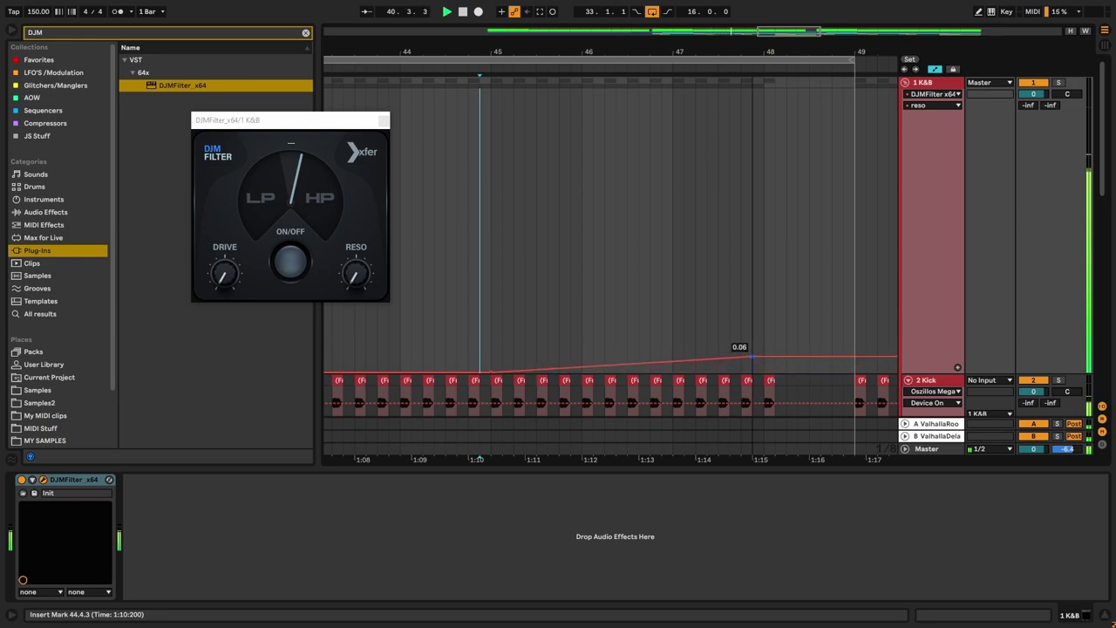
key(space)
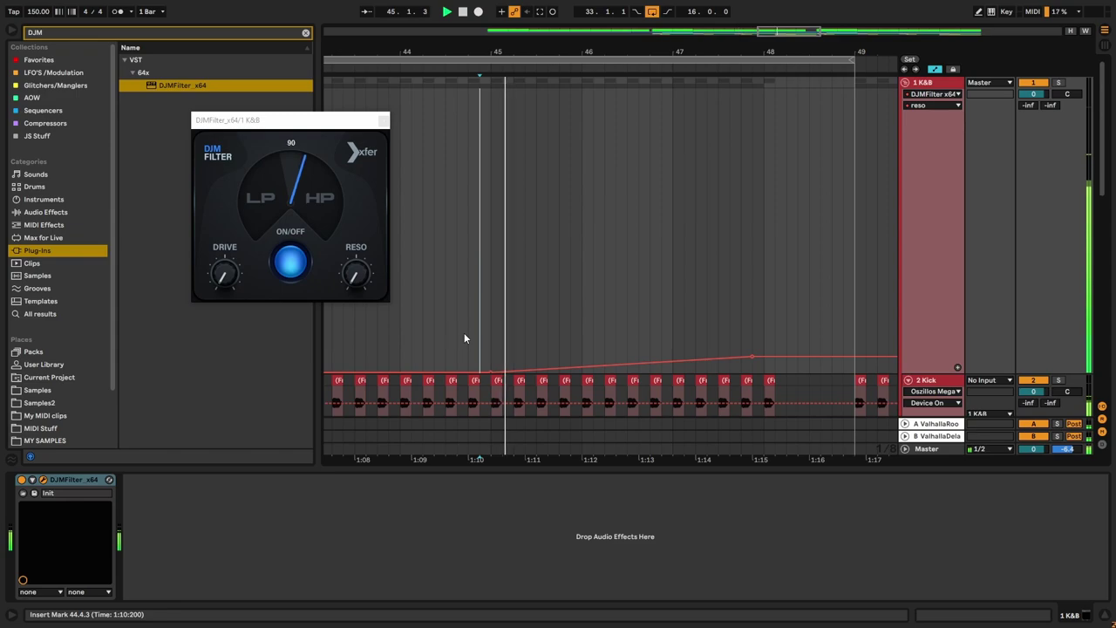
drag(751, 352, 752, 333)
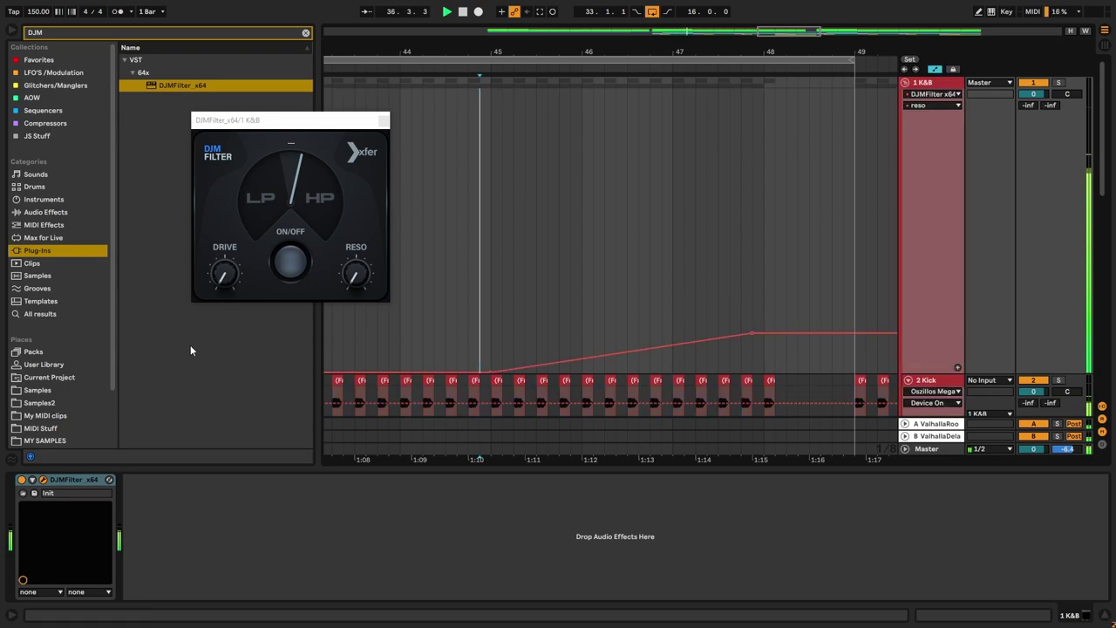
Step: Switch off the K&B track's DJMFilter and bring up its Device On automation around bar 45
click(22, 480)
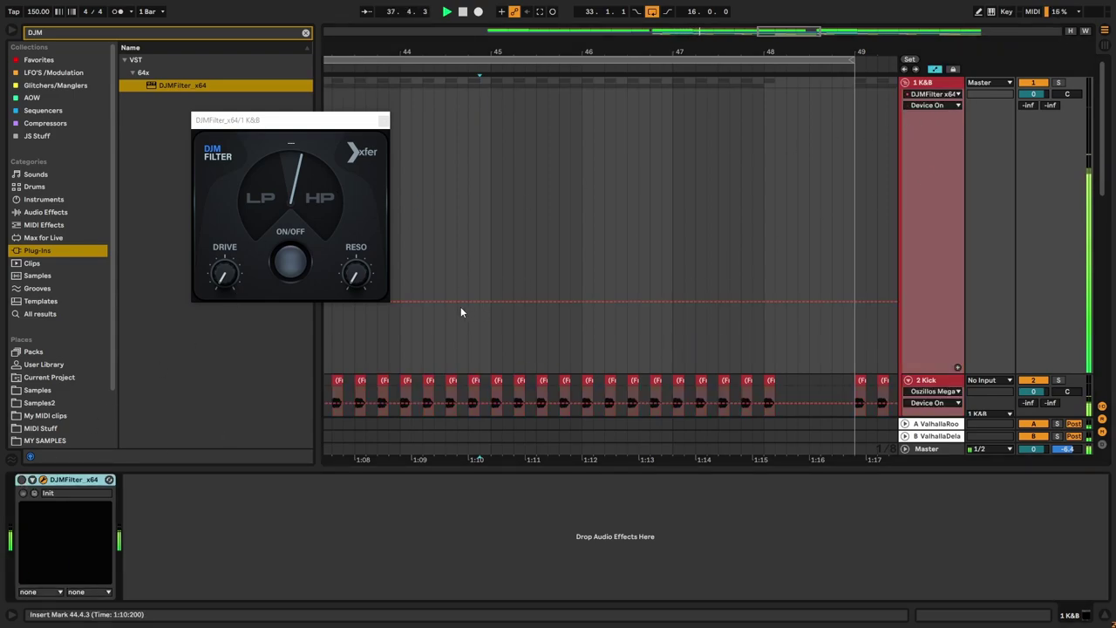
click(480, 341)
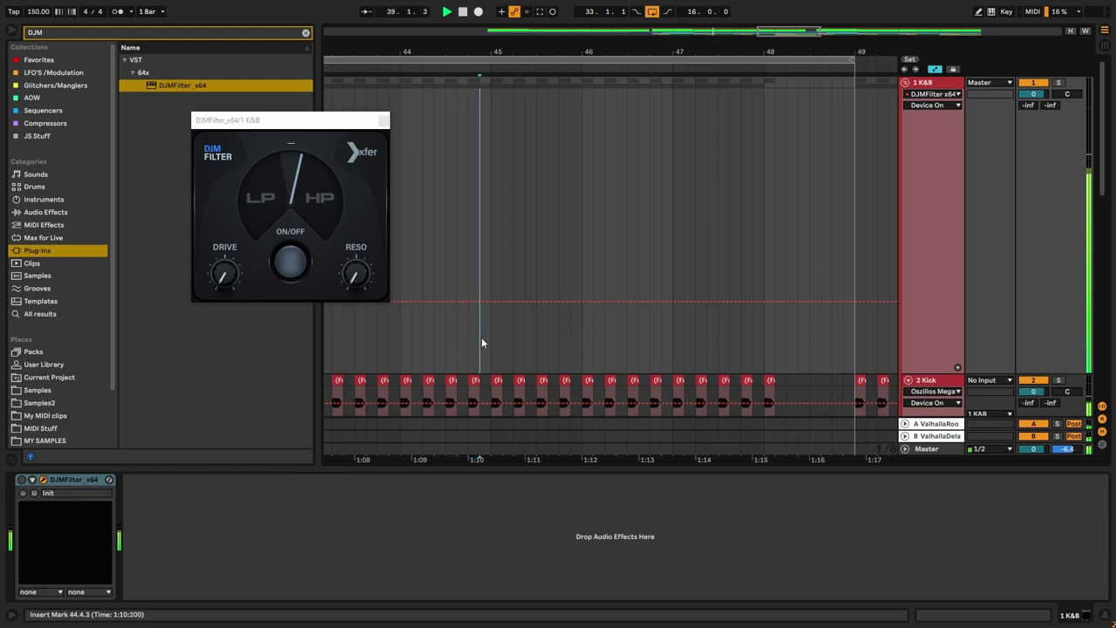
key(w)
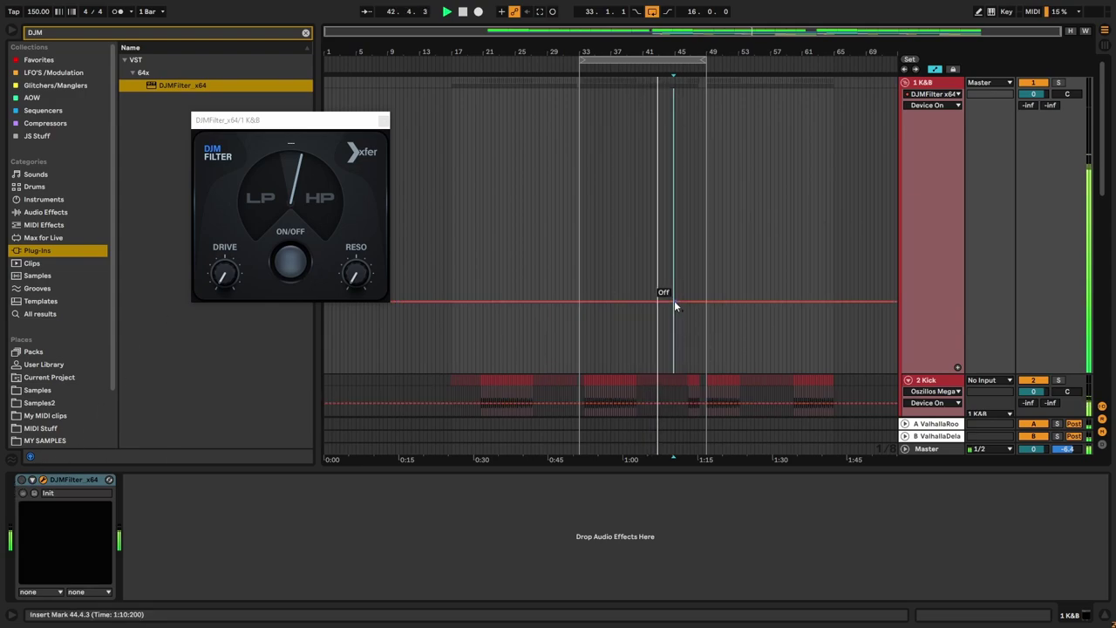
scroll(676, 336, up, 7)
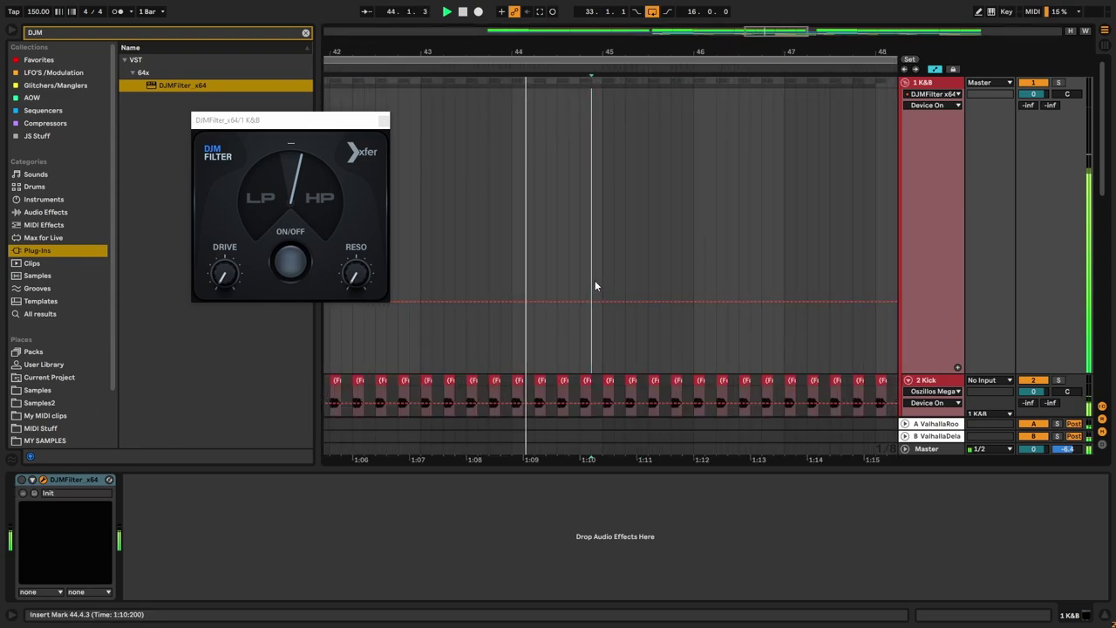
Step: Automate the K&B track's DJMFilter to be on only from 44.4.3 to 49.1.1 and play through the change
key(space)
drag(591, 282, 773, 296)
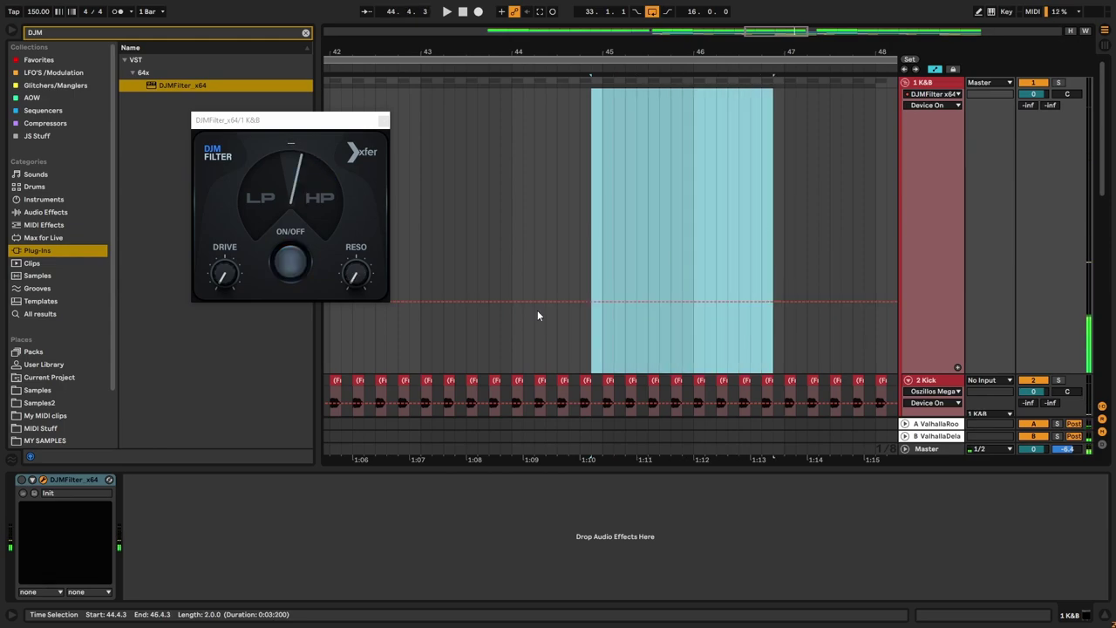
scroll(538, 314, down, 5)
scroll(646, 322, up, 5)
shift+click(628, 338)
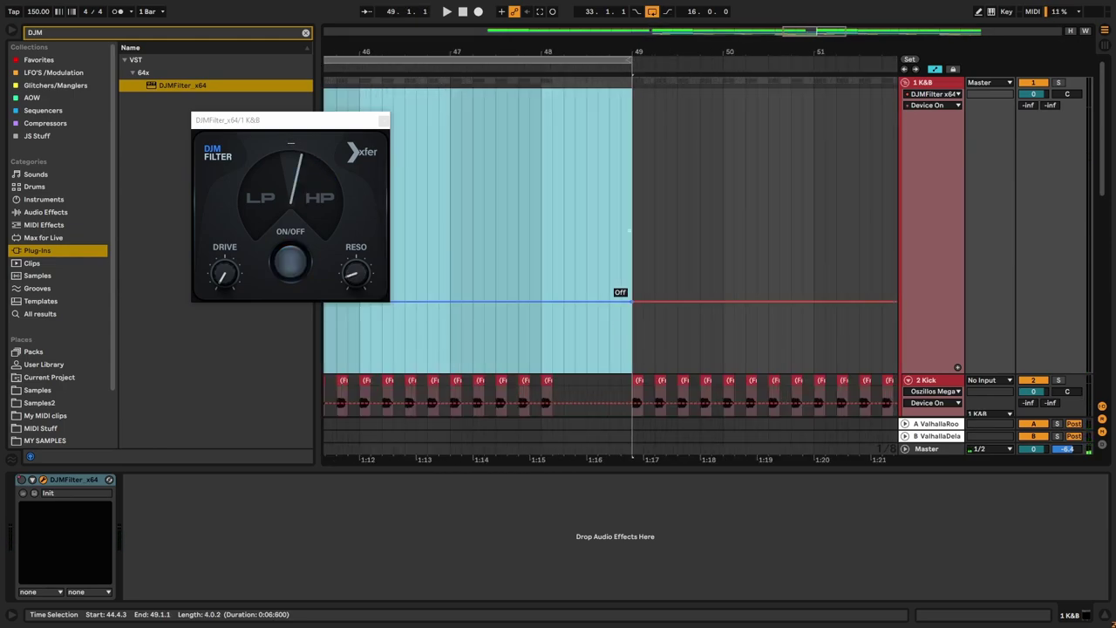
scroll(604, 166, down, 5)
click(506, 187)
key(space)
scroll(528, 187, up, 7)
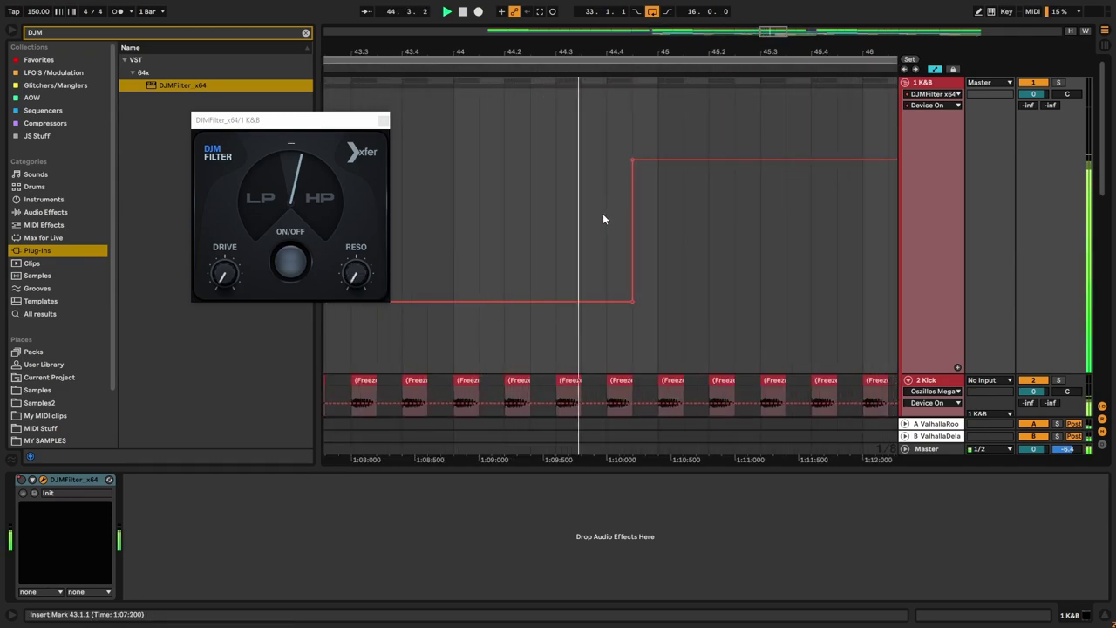
scroll(602, 213, down, 5)
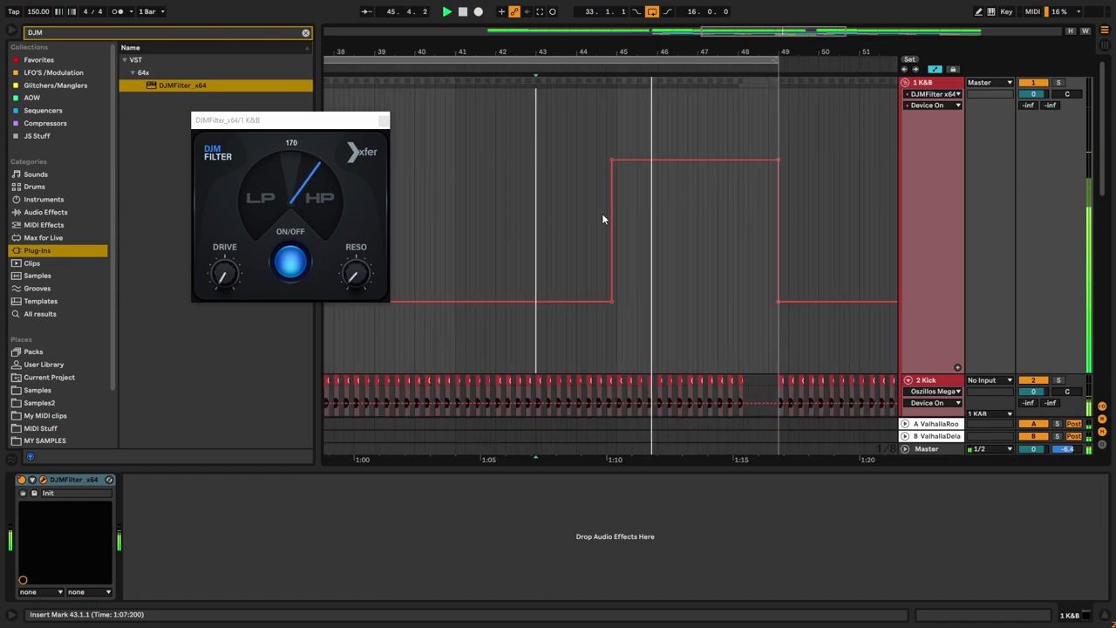
Step: Hide the automation, select the 19 Serum Rack track, and close the DJMFilter window
key(a)
scroll(828, 279, down, 5)
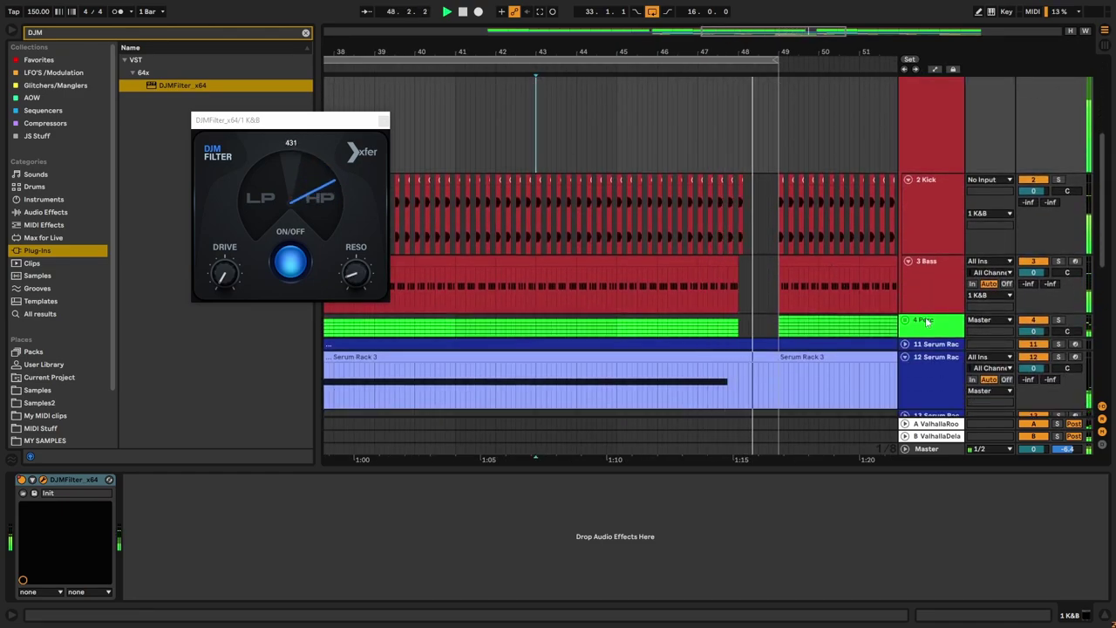
scroll(670, 302, down, 5)
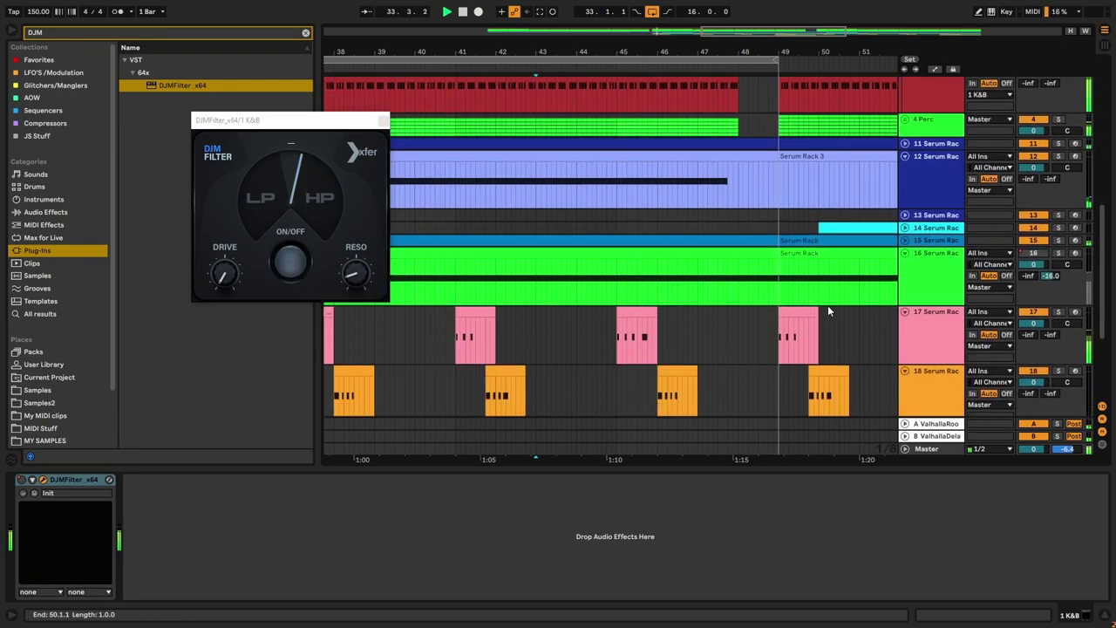
scroll(1097, 274, down, 4)
click(959, 300)
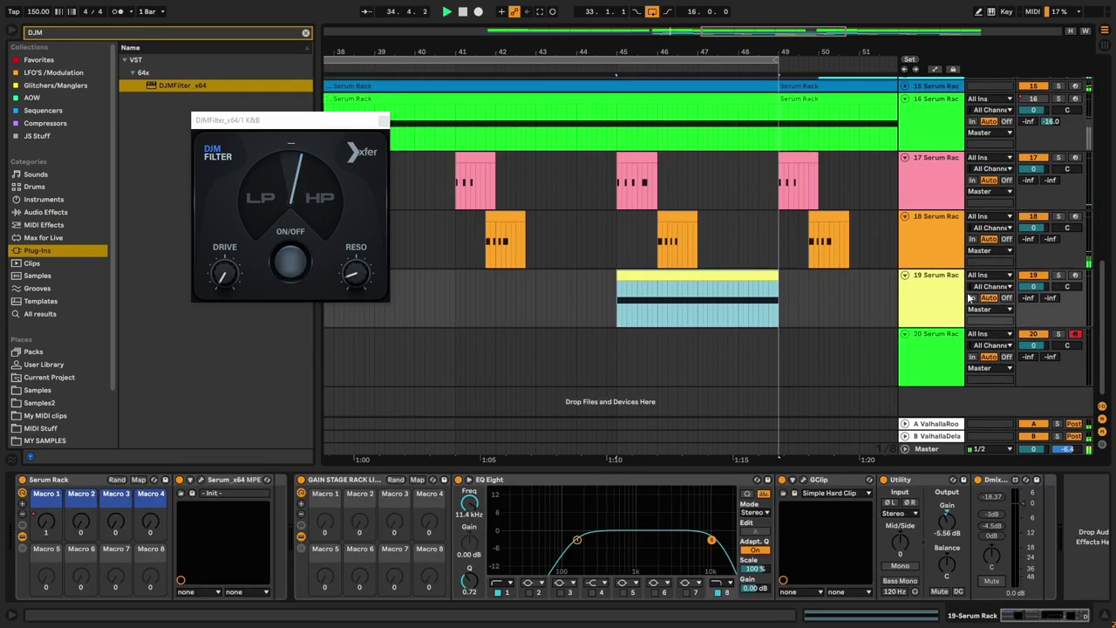
click(382, 121)
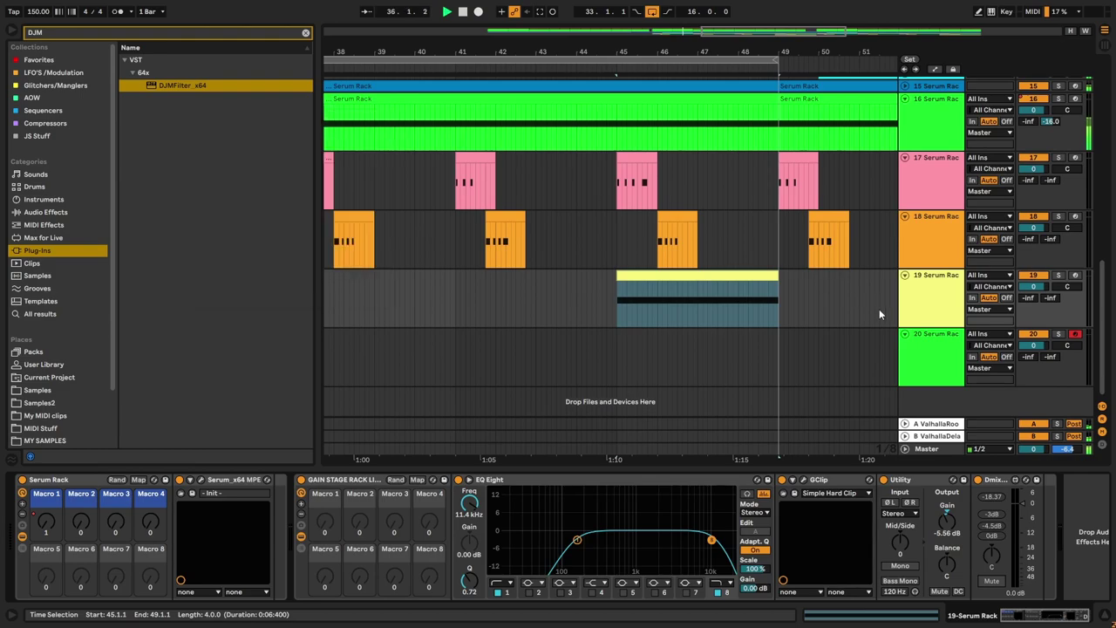
Step: Select the 20 Serum Rack track and look over the arrangement around the break between bars 46 and 51
double_click(338, 482)
double_click(920, 371)
scroll(703, 329, down, 5)
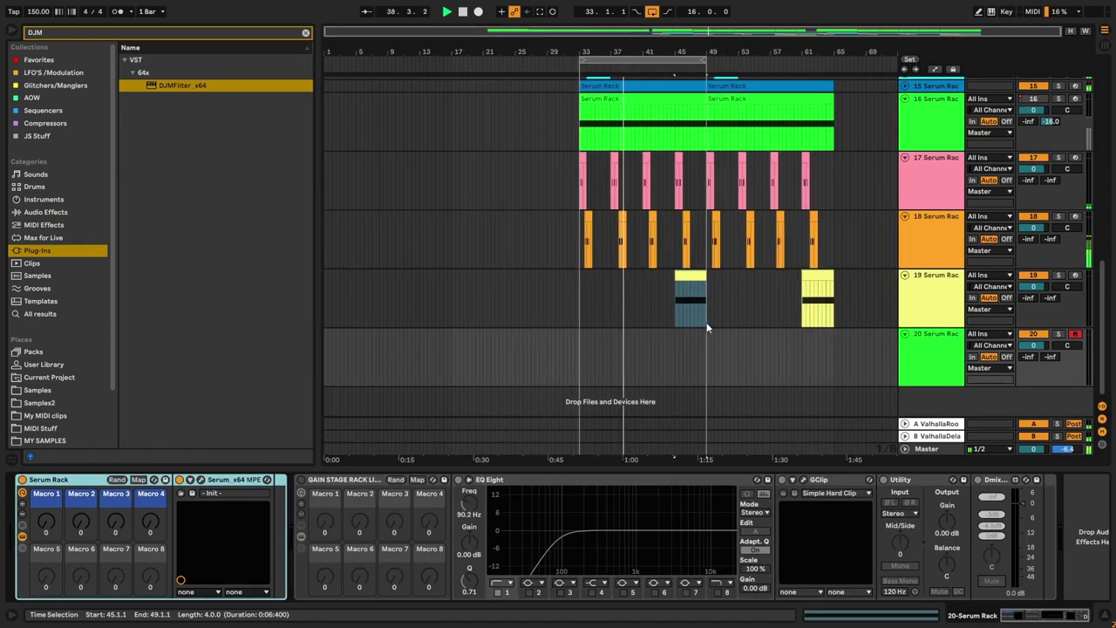
scroll(704, 328, up, 5)
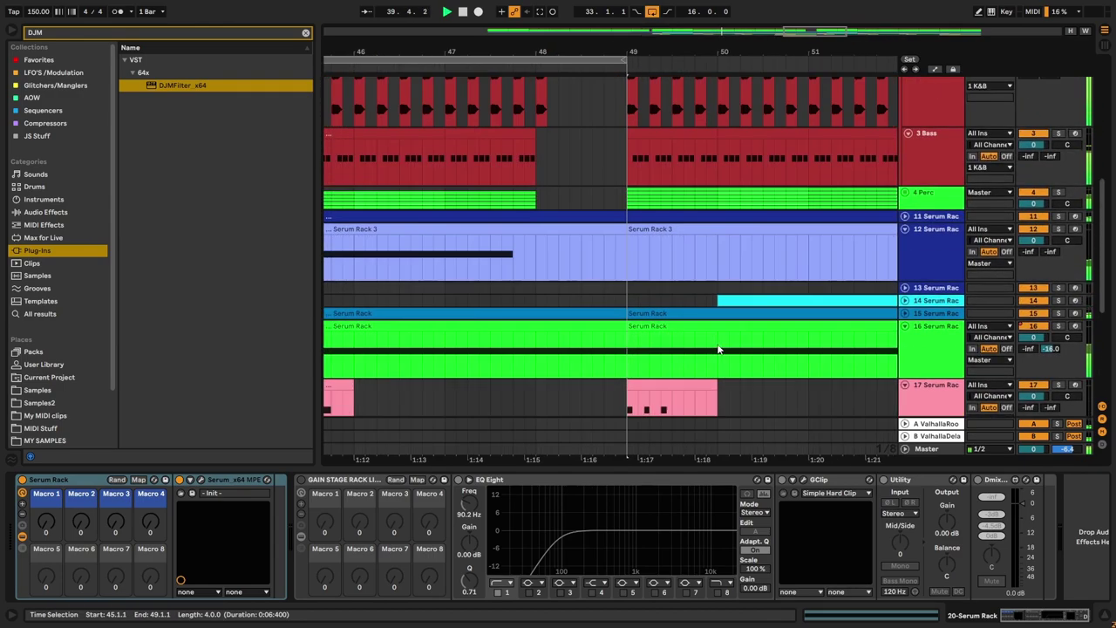
scroll(689, 344, down, 5)
scroll(673, 339, up, 3)
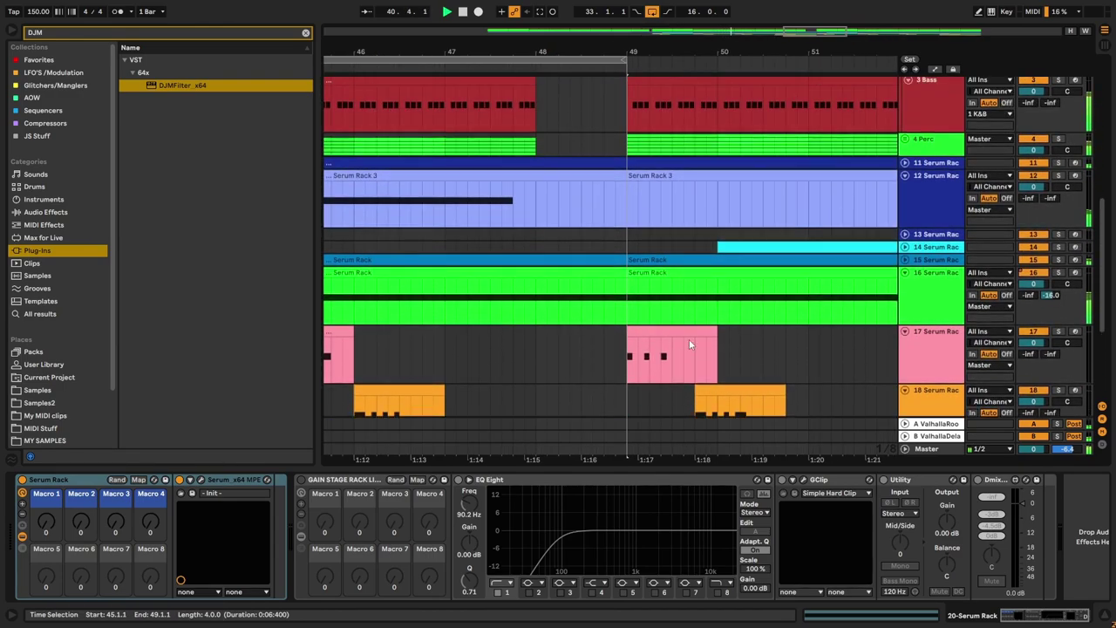
Step: Apply the 12 Serum Rack track's dark blue color to its clips
right_click(922, 198)
click(1023, 455)
right_click(914, 190)
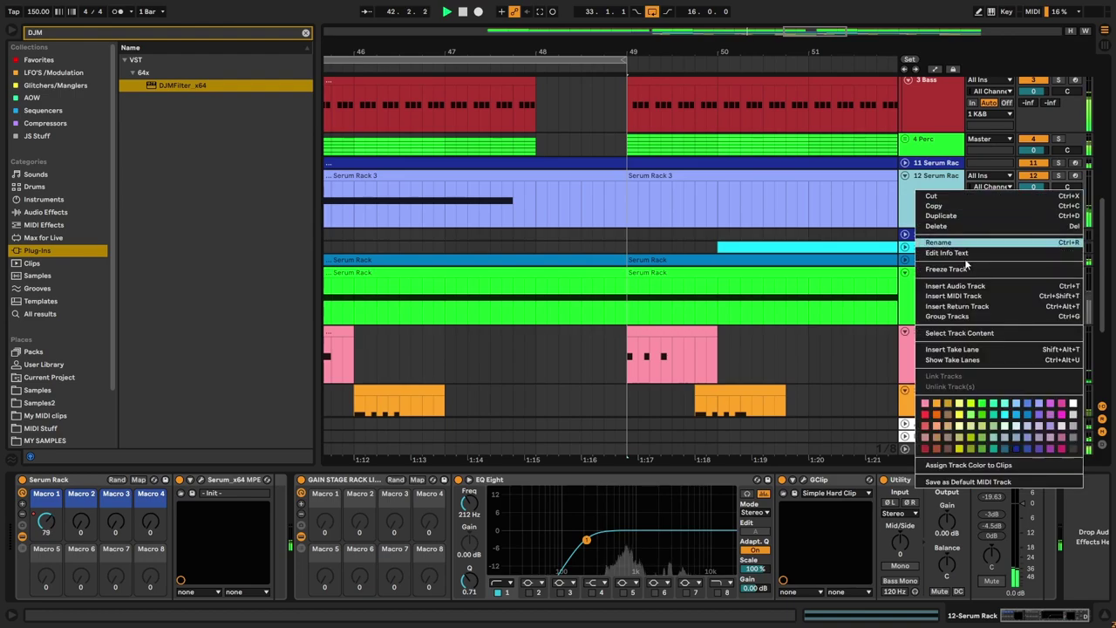
click(969, 448)
right_click(926, 203)
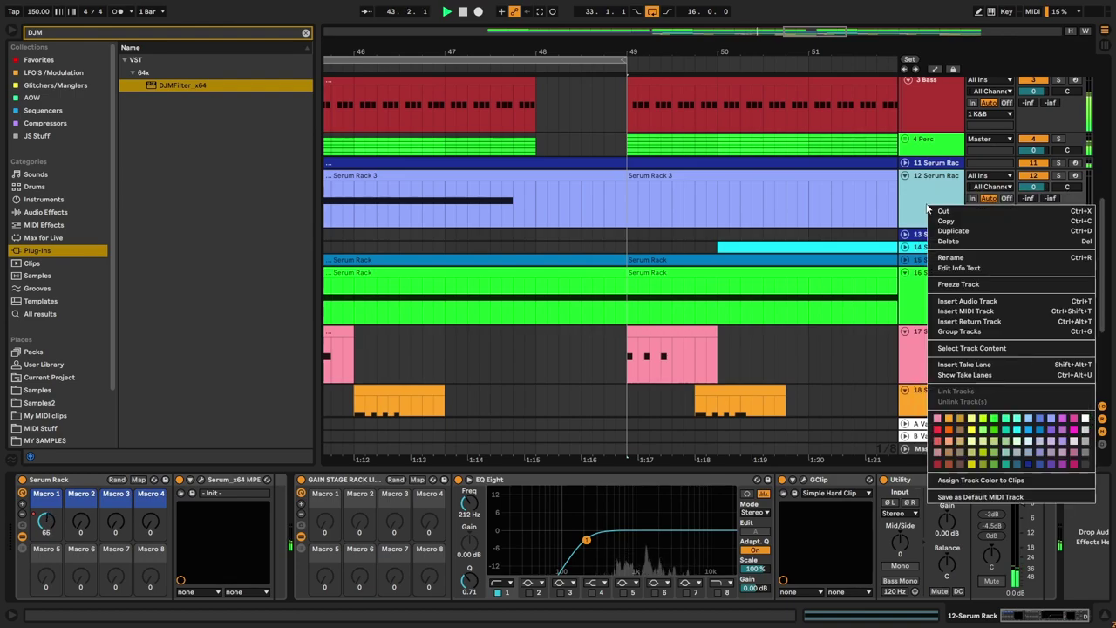
click(974, 480)
Step: Solo the 14 Serum Rack track and briefly unfold it to examine its clips at bars 34 and 50
click(928, 234)
click(925, 246)
scroll(761, 252, down, 3)
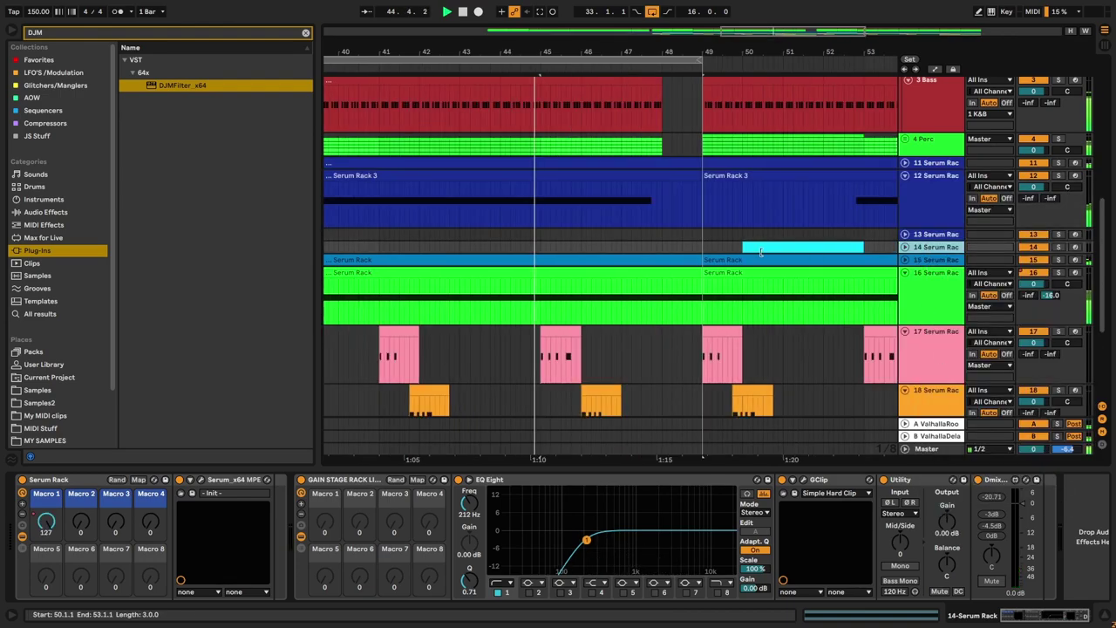
scroll(761, 252, down, 3)
click(1058, 247)
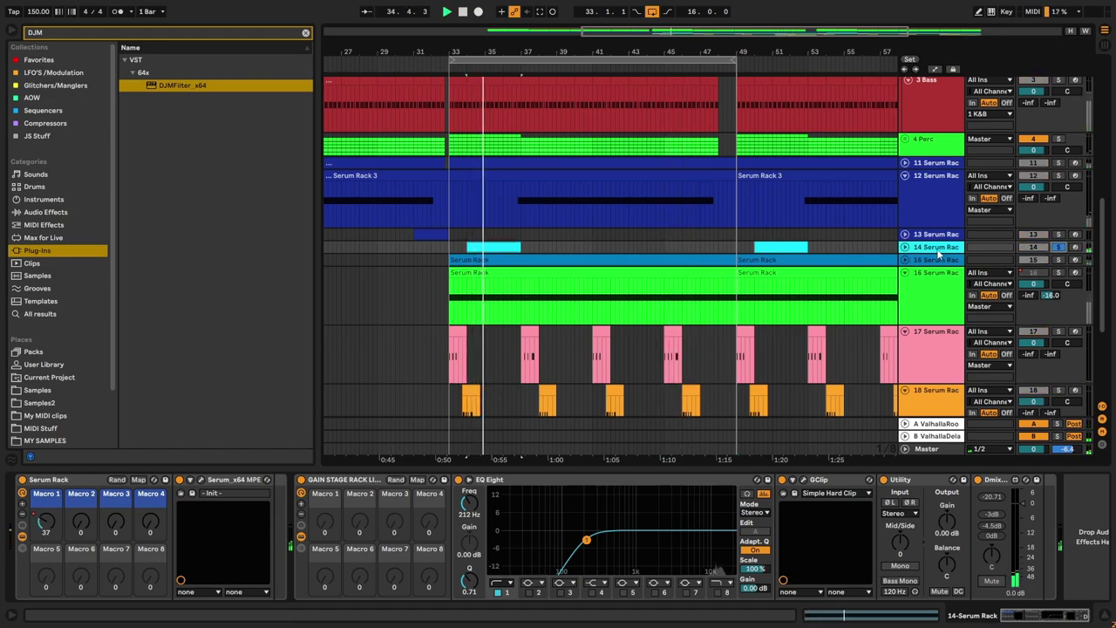
click(905, 247)
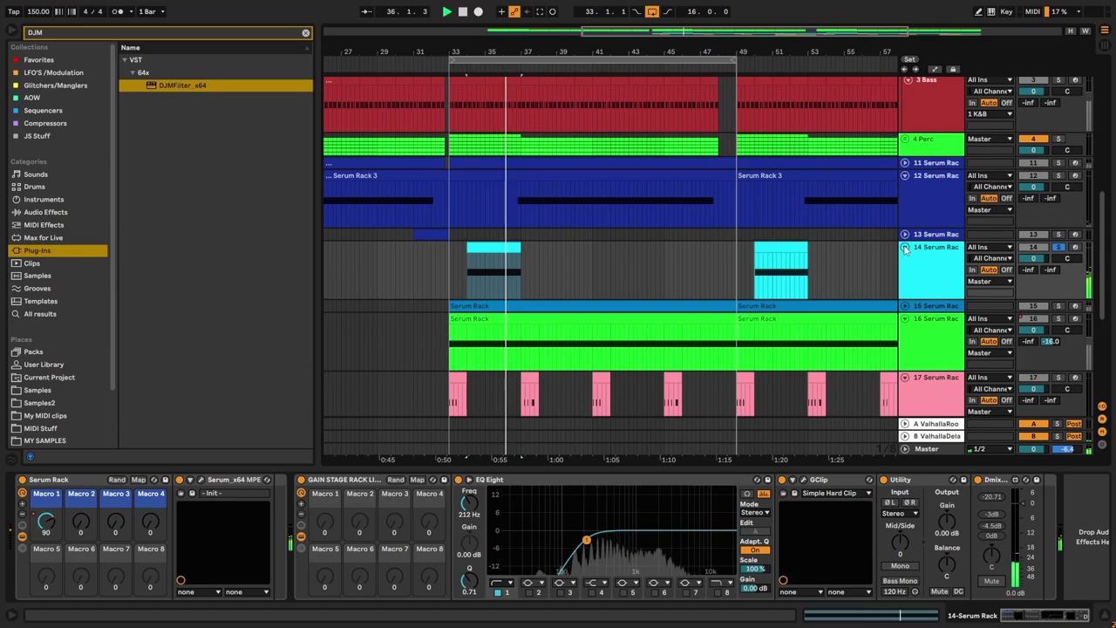
click(905, 248)
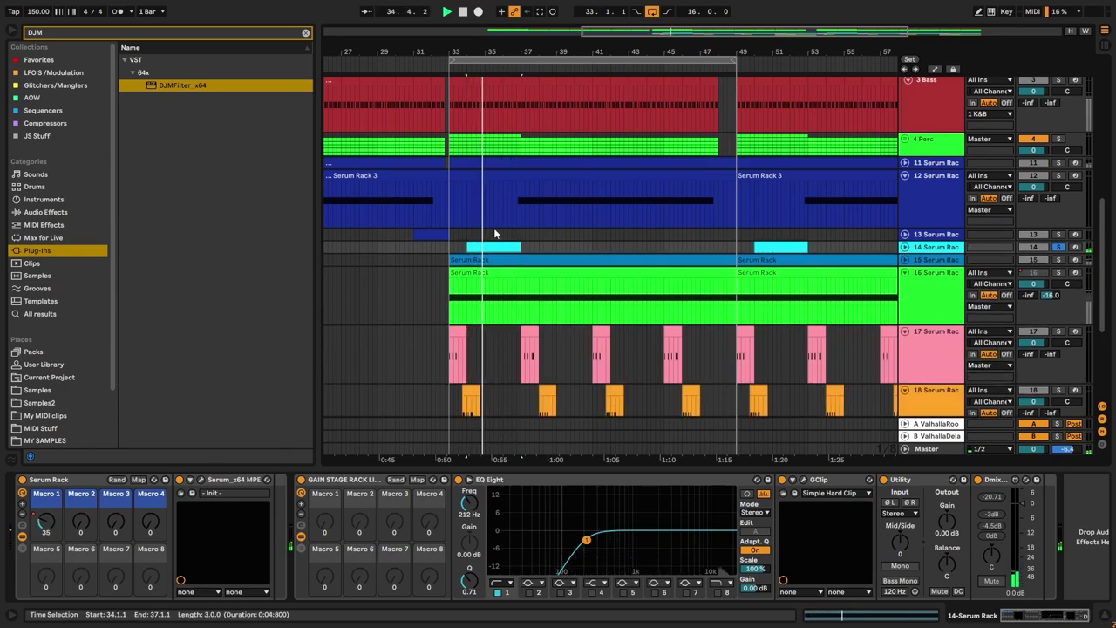
Step: Play the arrangement from bar 31 and unfold the 14 Serum Rack track
click(416, 246)
key(space)
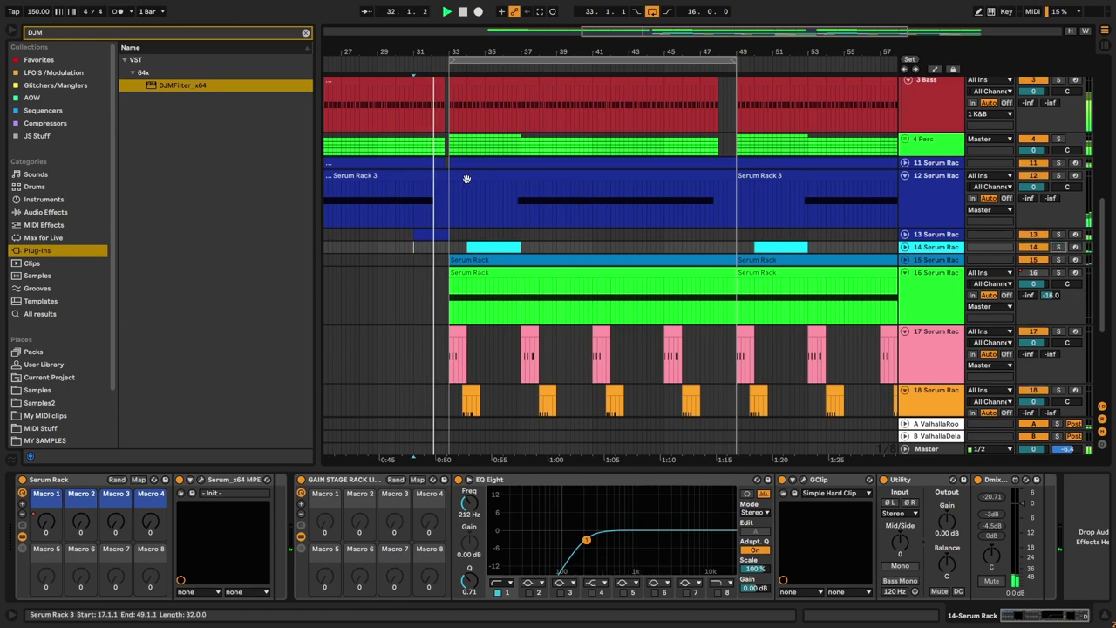
scroll(468, 179, up, 1)
scroll(416, 178, up, 2)
scroll(555, 194, down, 2)
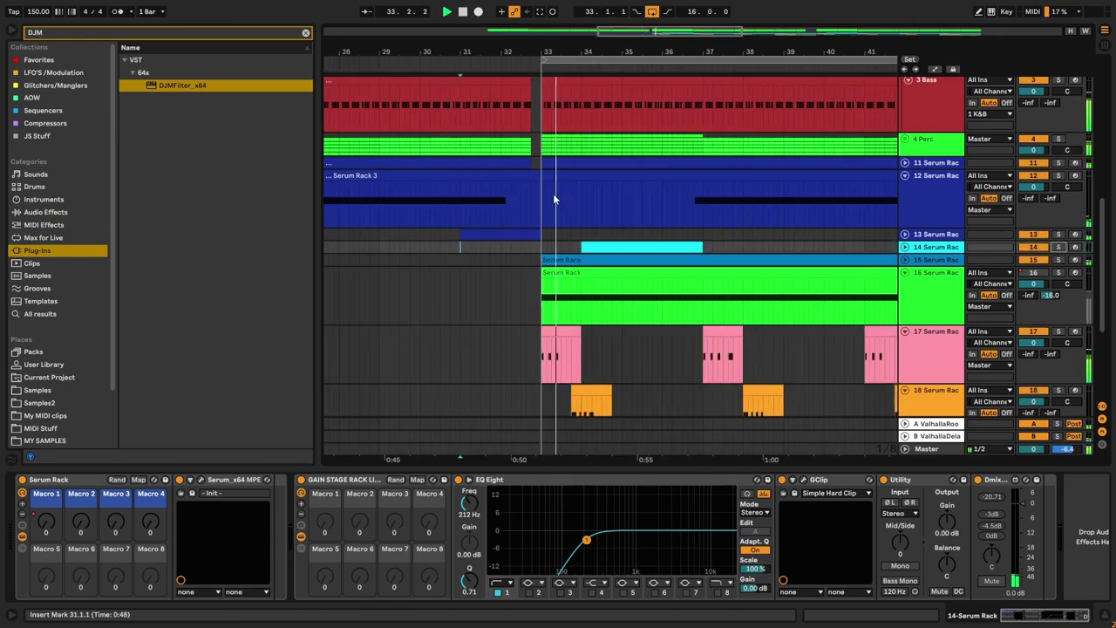
scroll(639, 218, up, 2)
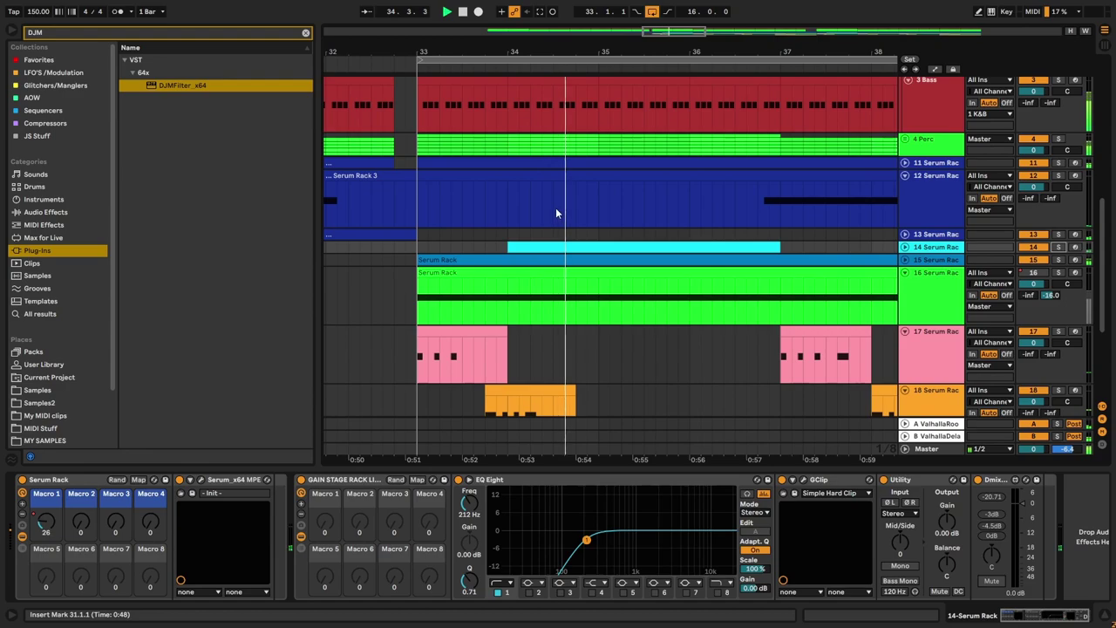
click(904, 248)
scroll(574, 227, down, 4)
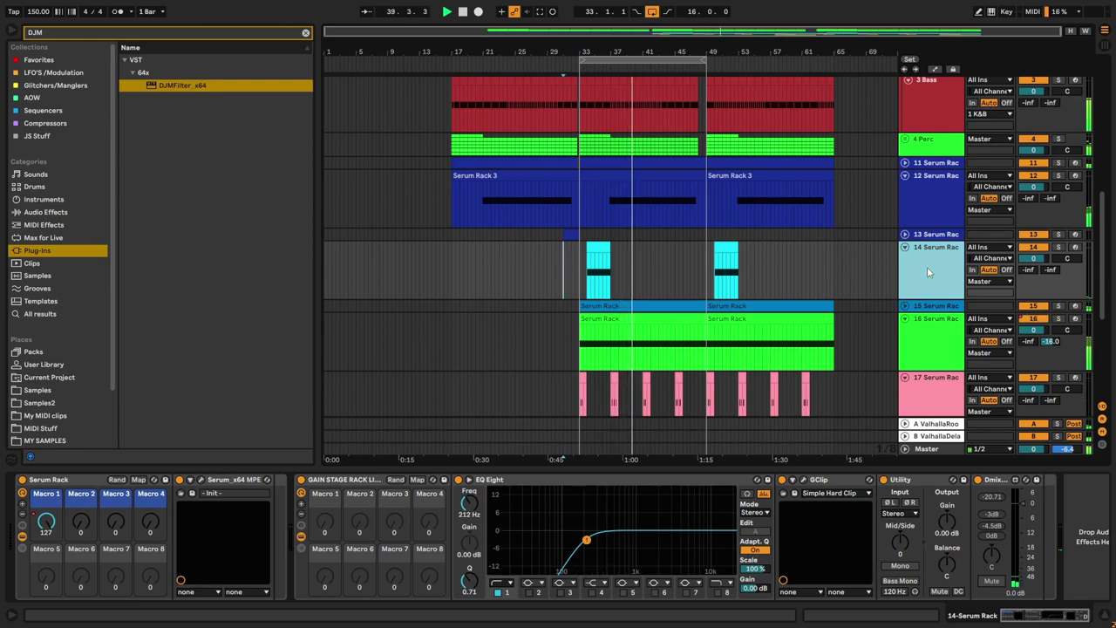
Step: Move the 16-bar loop range to start exactly at bar 49
drag(693, 60, 767, 60)
scroll(830, 198, up, 2)
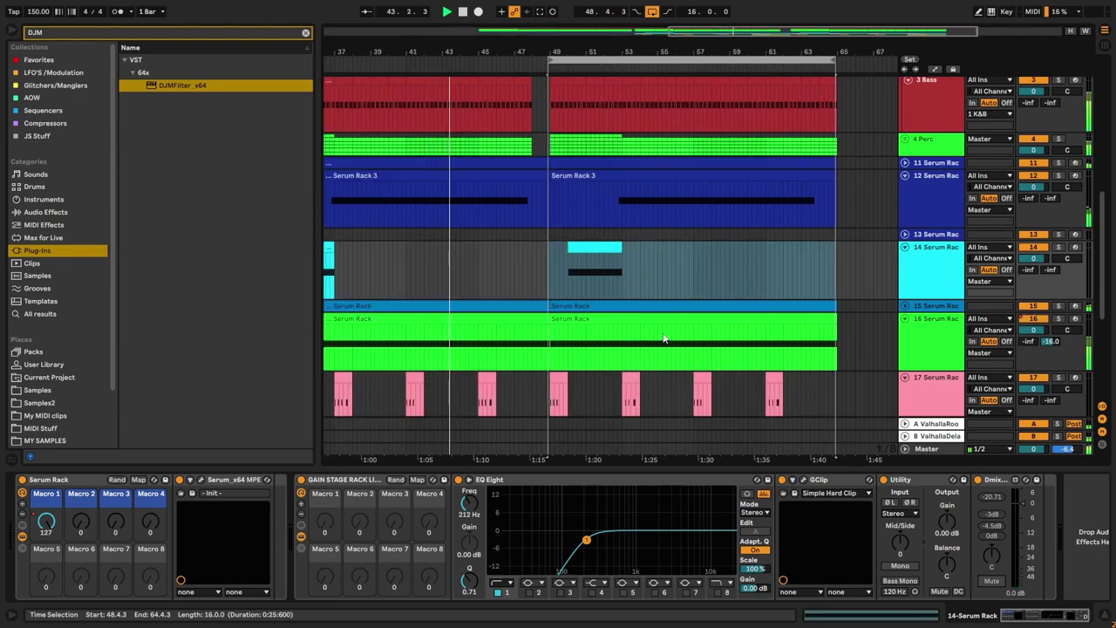
scroll(604, 324, down, 4)
scroll(555, 277, up, 5)
scroll(554, 277, up, 3)
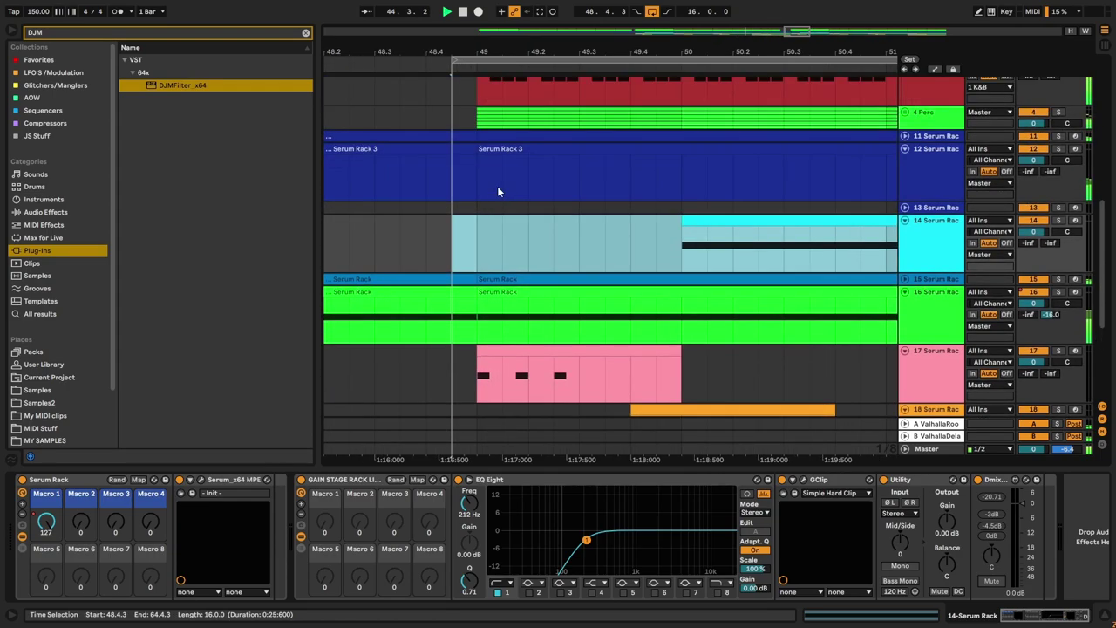
drag(499, 62, 524, 63)
scroll(470, 257, down, 3)
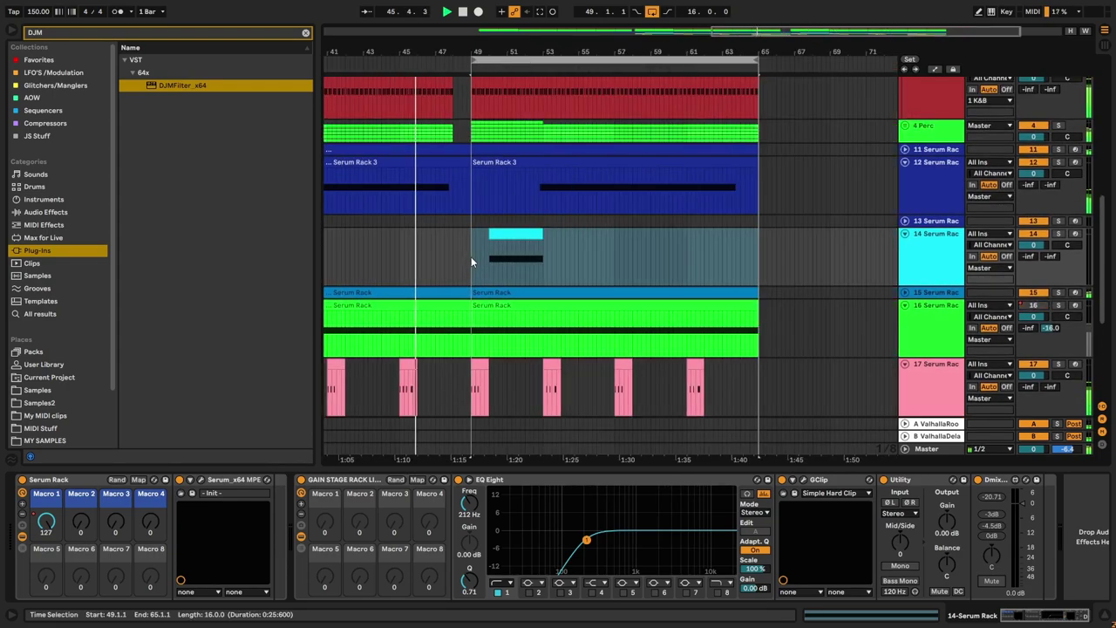
Step: Deactivate the 15 and 16 Serum Rack clips that start at bar 49
scroll(471, 256, down, 5)
scroll(461, 275, up, 3)
scroll(514, 261, down, 3)
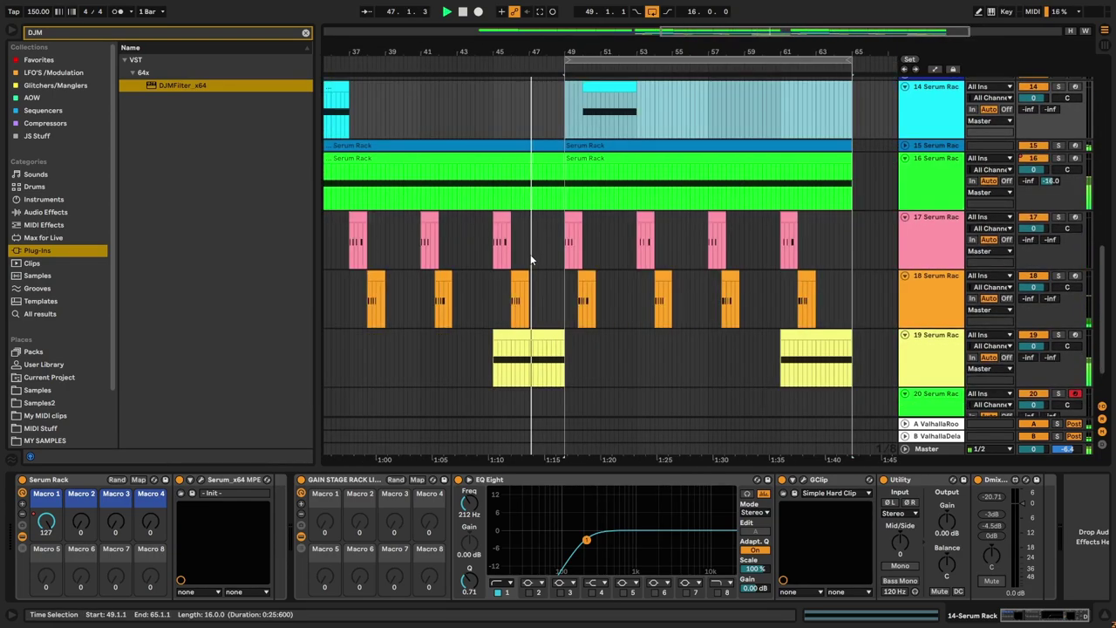
scroll(553, 249, up, 5)
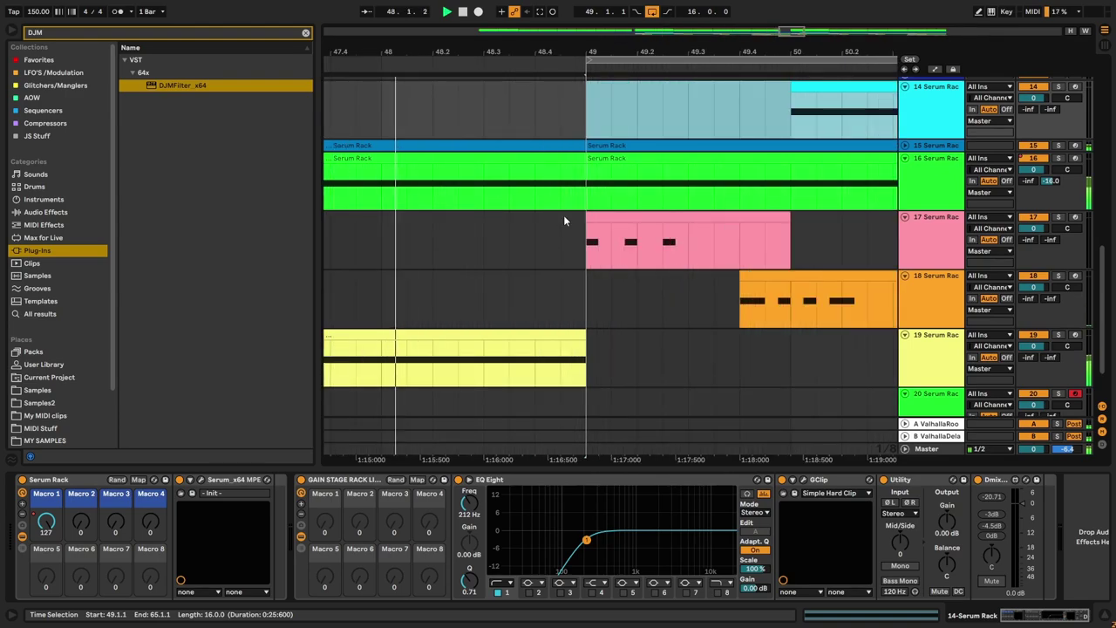
click(608, 147)
shift+click(638, 160)
key(space)
key(0)
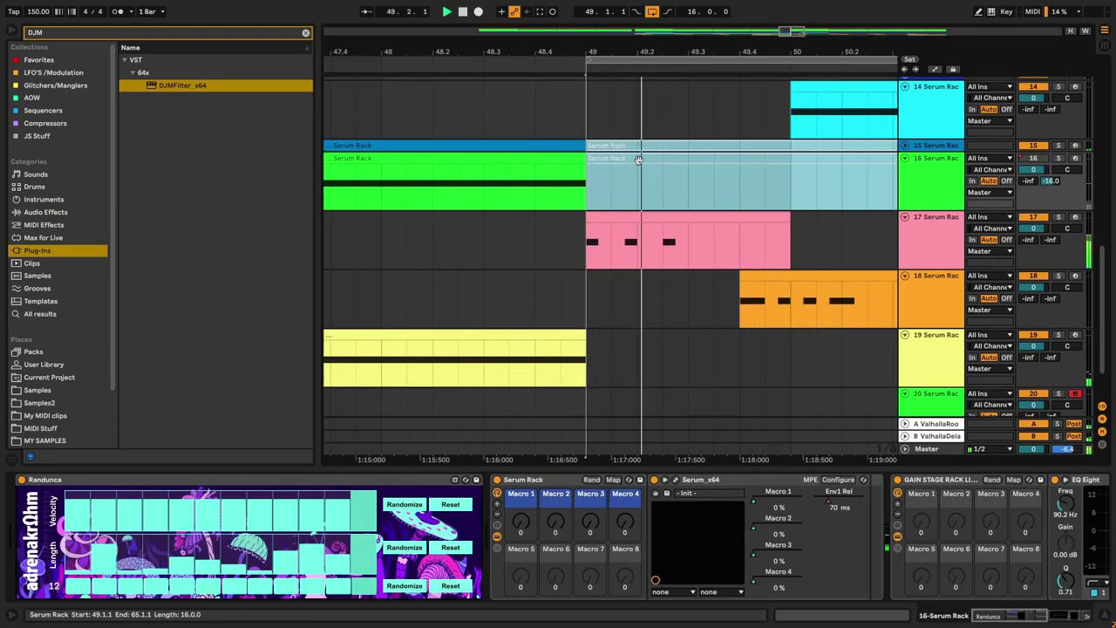
Step: Unfold the 11 Serum Rack track and deactivate its clip starting at bar 49
scroll(638, 161, down, 5)
scroll(631, 187, up, 8)
scroll(631, 188, up, 3)
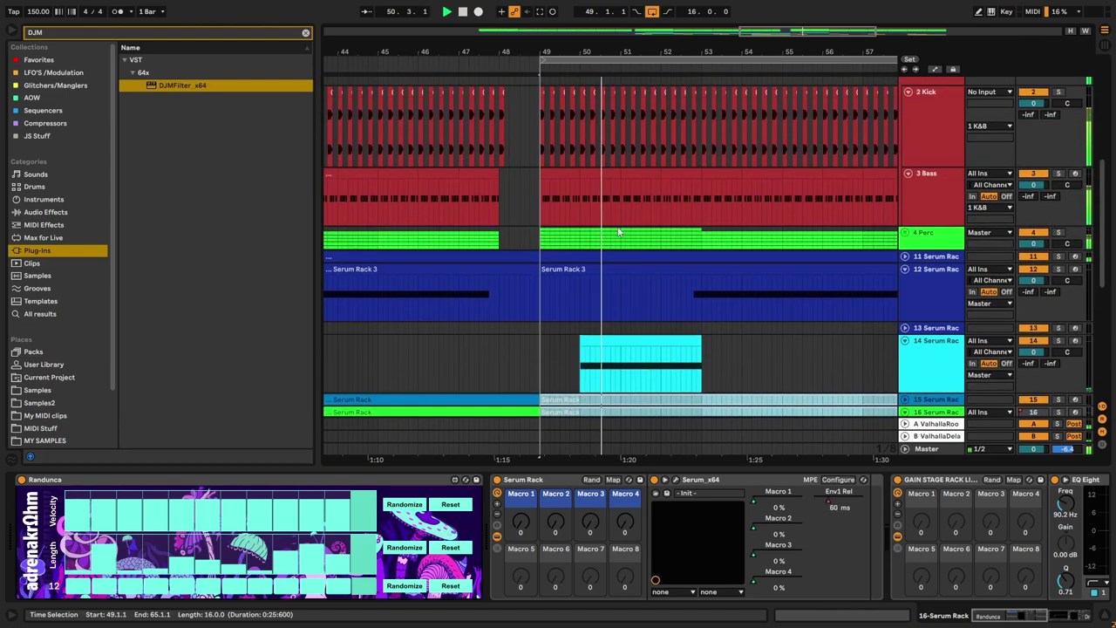
click(905, 256)
click(649, 256)
key(0)
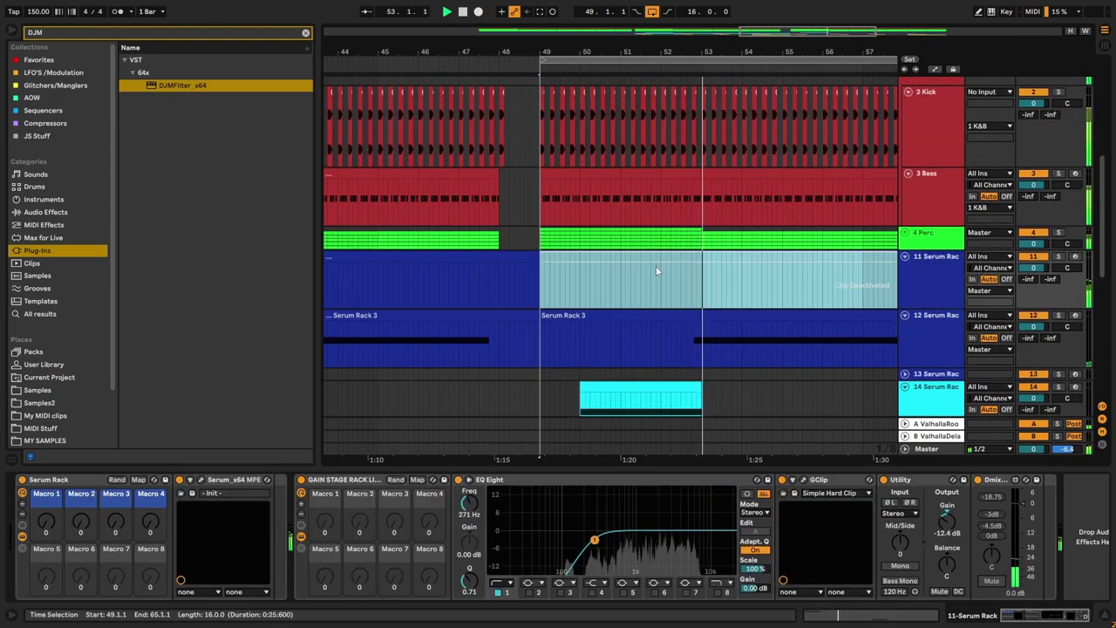
Step: Play back from 46.2.1 on the 14 Serum Rack track to review the transition into bar 49
scroll(658, 267, down, 5)
scroll(619, 270, down, 4)
scroll(732, 256, up, 4)
scroll(544, 194, up, 4)
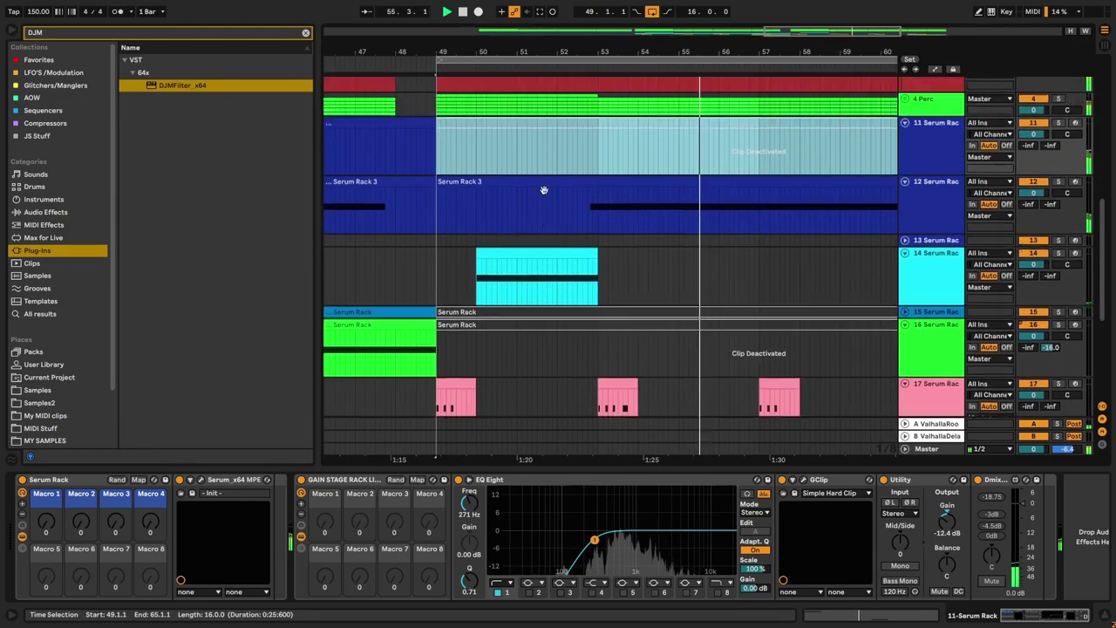
scroll(544, 193, down, 2)
scroll(544, 194, down, 4)
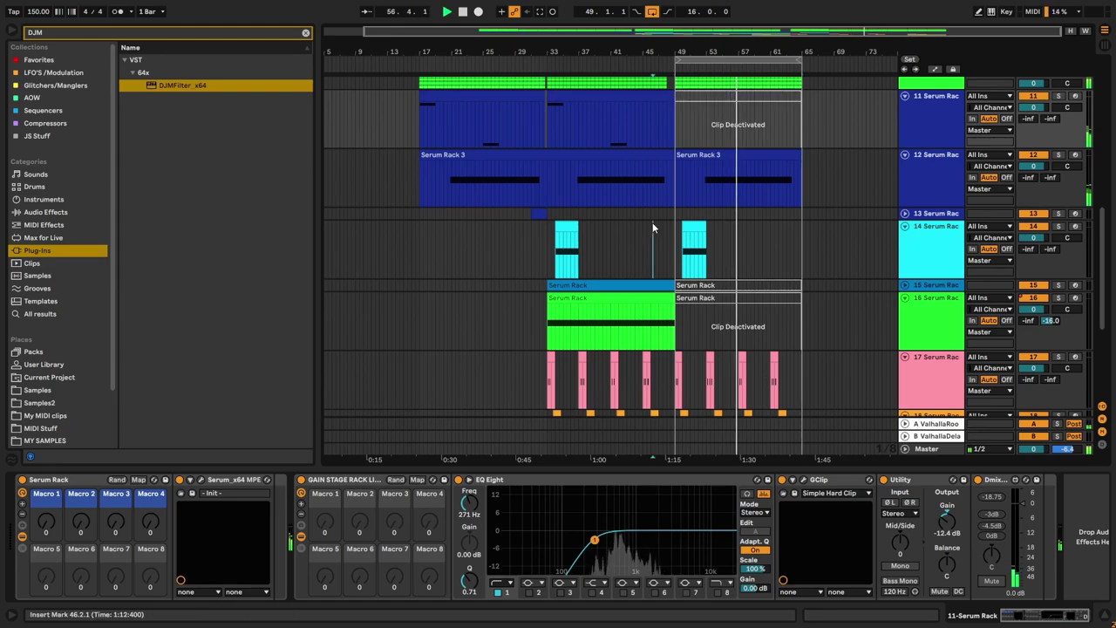
click(654, 248)
scroll(702, 248, up, 4)
scroll(725, 249, down, 4)
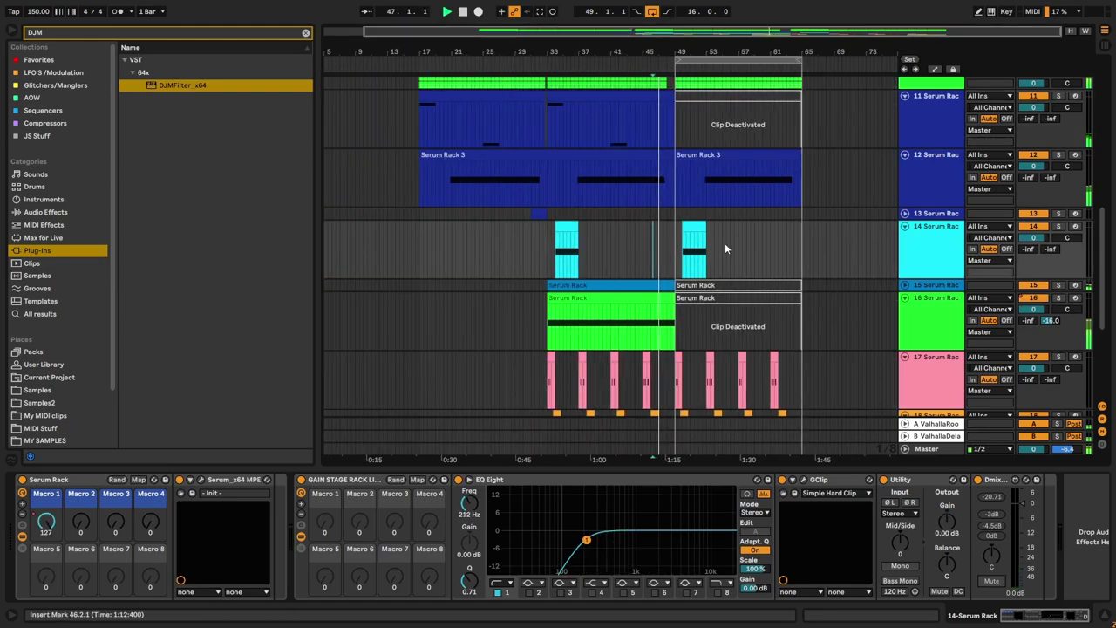
Step: Copy the short 13 Serum Rack clip before bar 33 to bar 56 on the same track
click(534, 214)
scroll(714, 226, up, 4)
scroll(696, 228, down, 2)
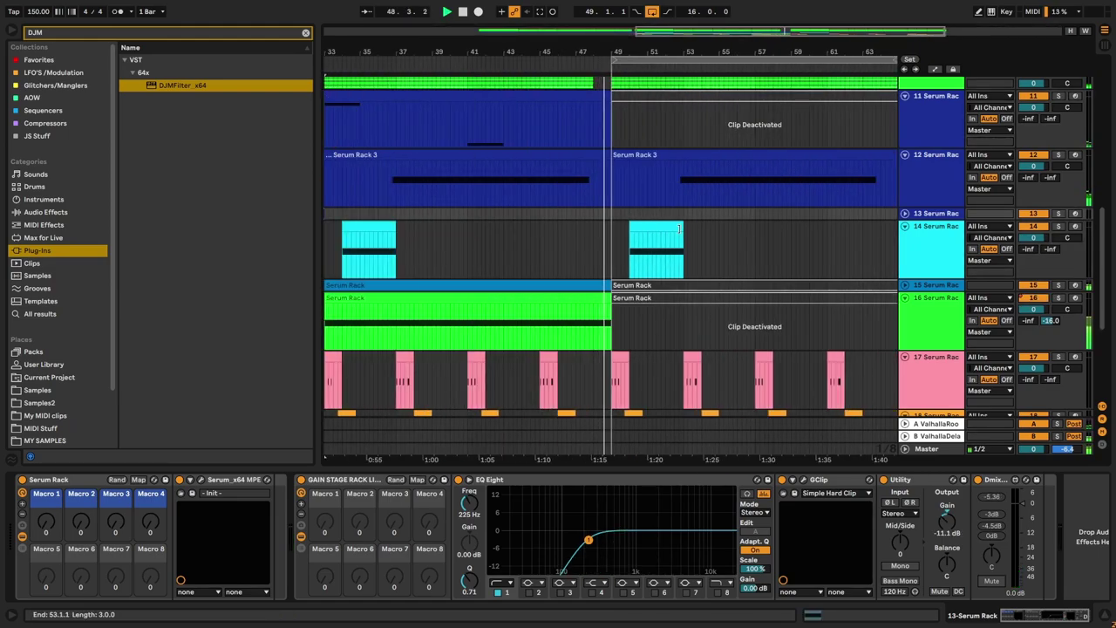
scroll(683, 228, down, 3)
scroll(737, 232, up, 3)
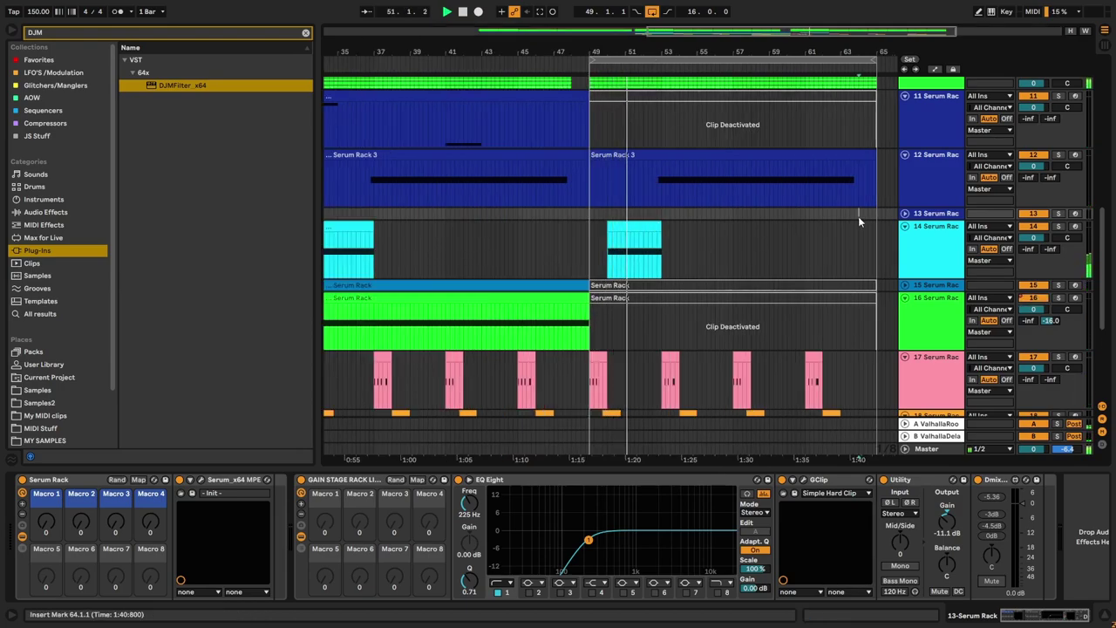
click(720, 214)
key(ctrl+v)
scroll(762, 226, up, 3)
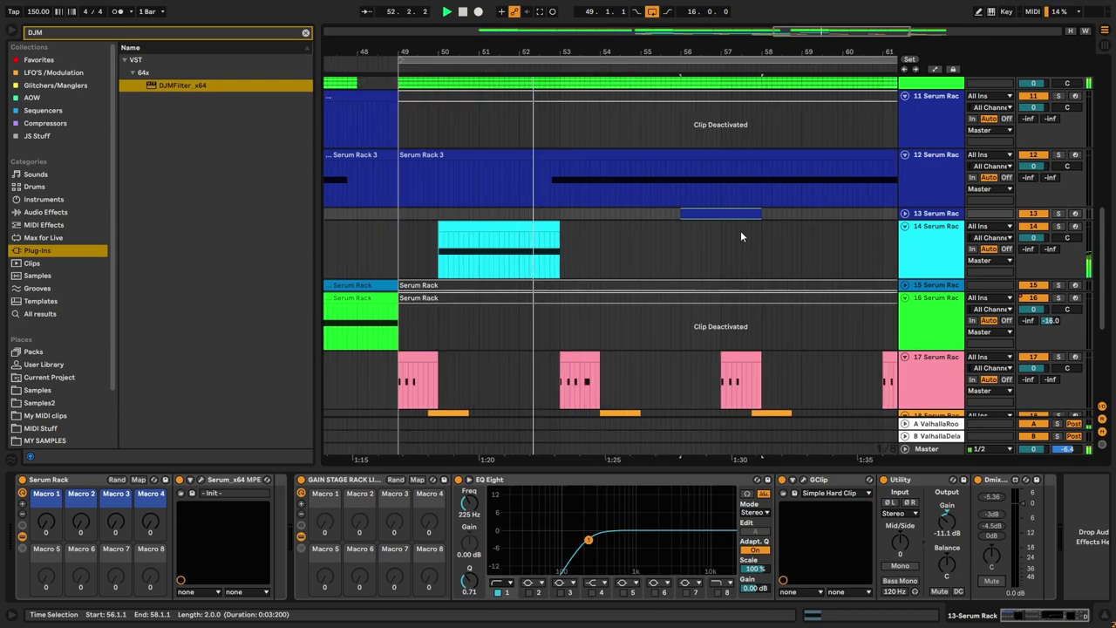
drag(727, 211, 710, 229)
Step: Play back the transition into bar 49 from 47.4.3 to check the 17, 18 and 19 Serum Rack clips
scroll(712, 242, down, 3)
scroll(704, 262, down, 5)
click(582, 244)
scroll(582, 242, up, 5)
click(442, 113)
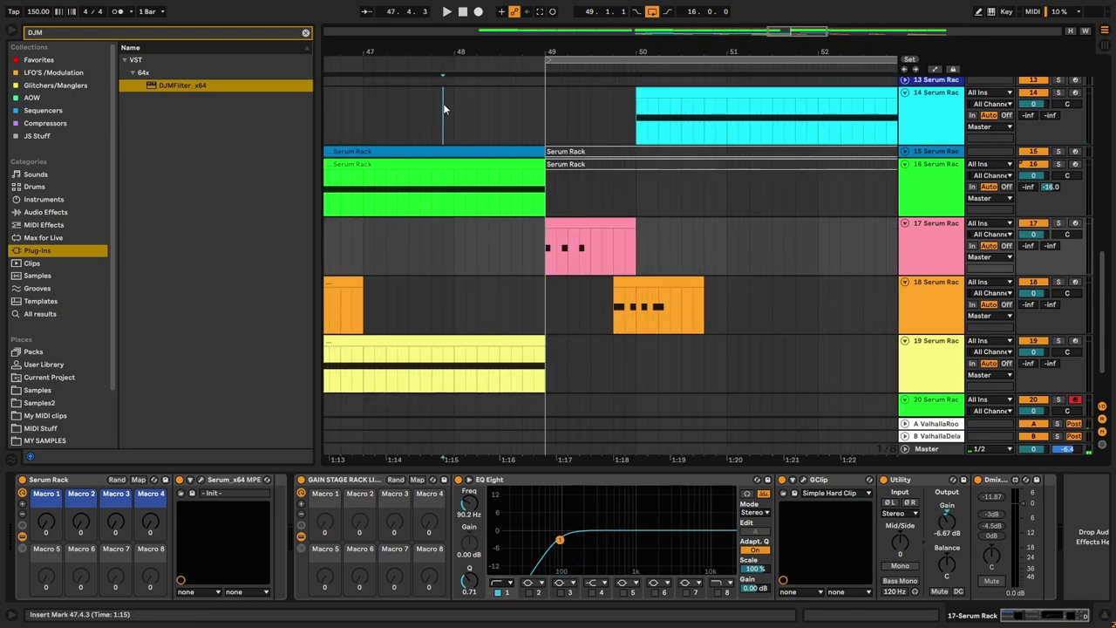
key(space)
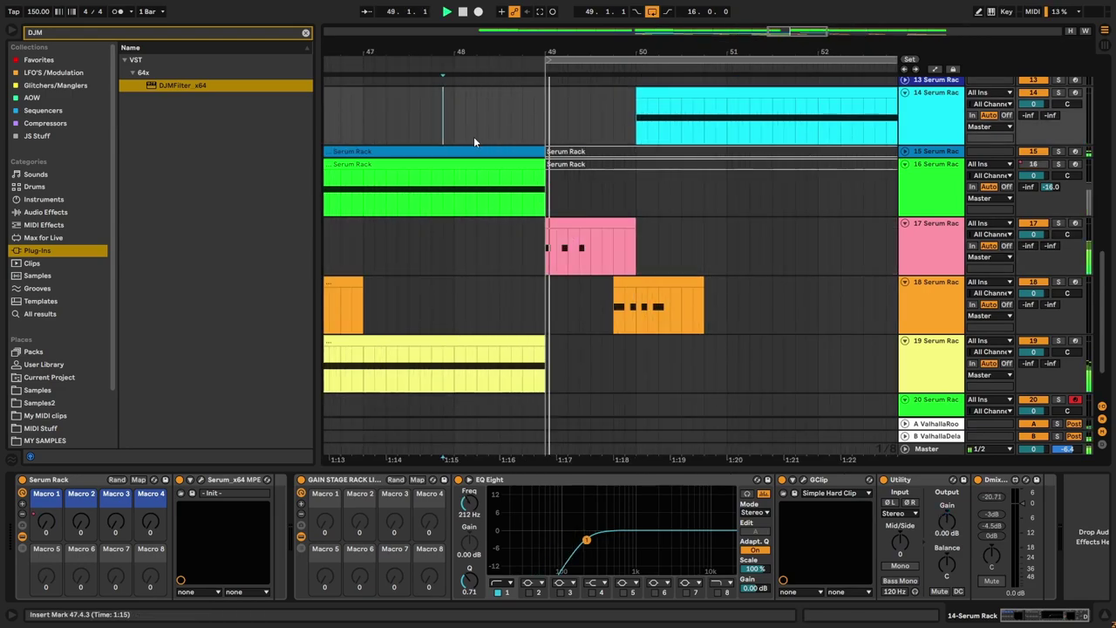
key(space)
Step: Duplicate the 17 Serum Rack clip at bar 49 to 50.2.3 and add a short G#0 note at 1.1.3 in the copy
drag(634, 227, 720, 232)
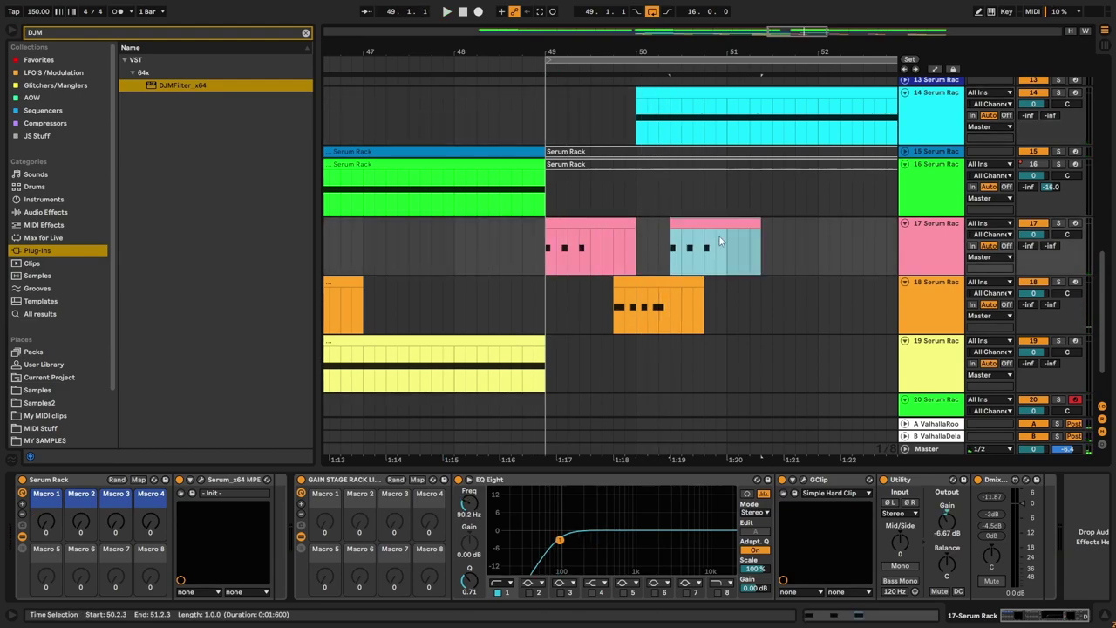
double_click(719, 232)
click(299, 430)
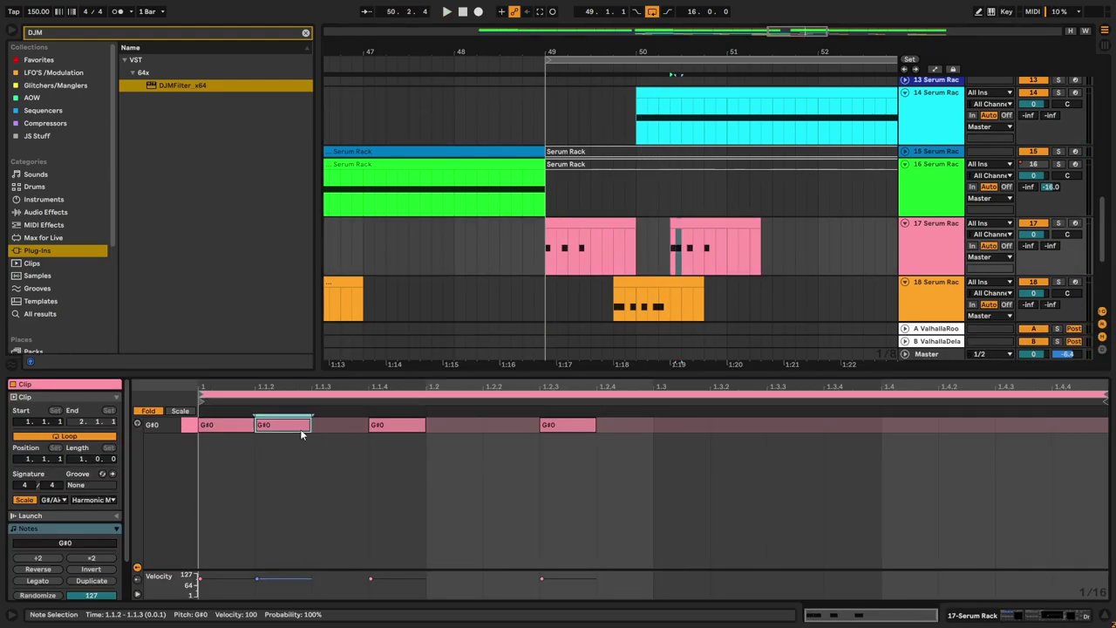
double_click(318, 427)
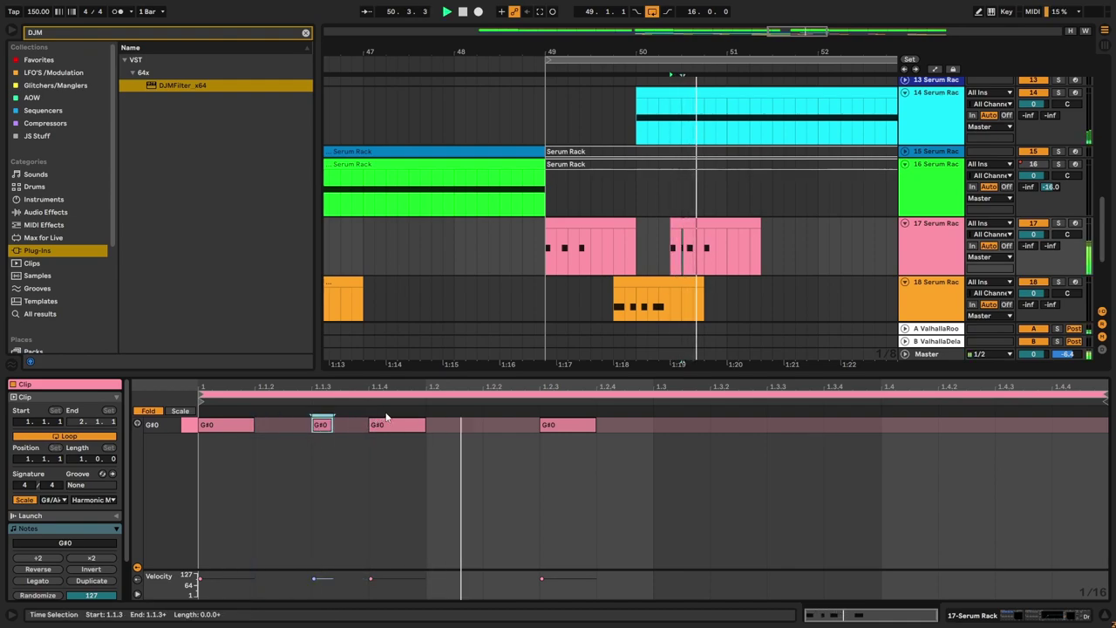
double_click(523, 425)
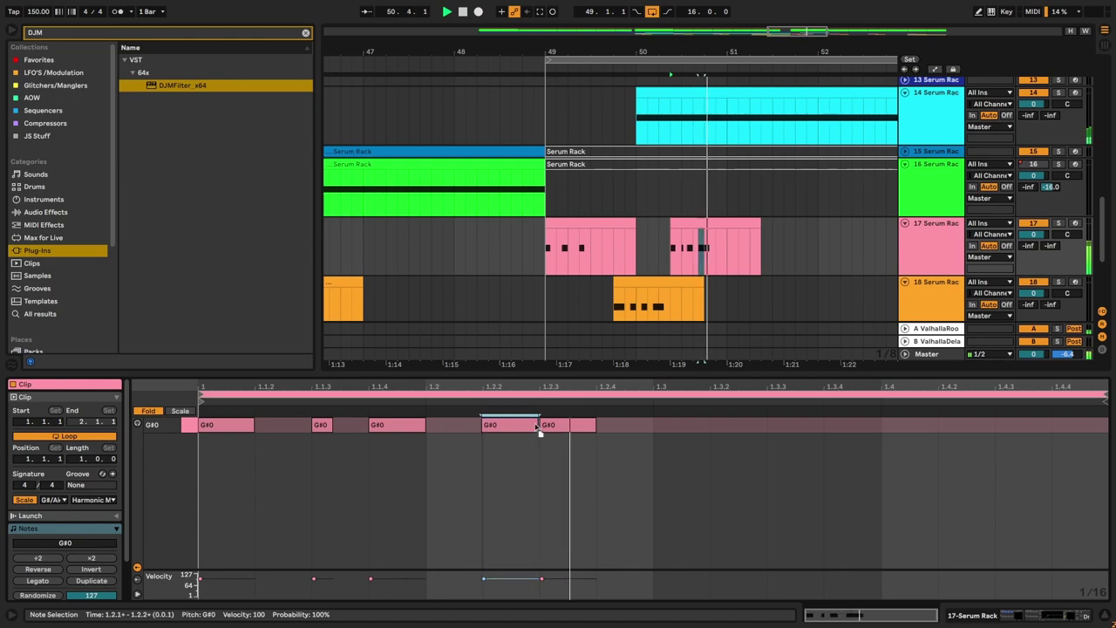
drag(526, 427, 466, 427)
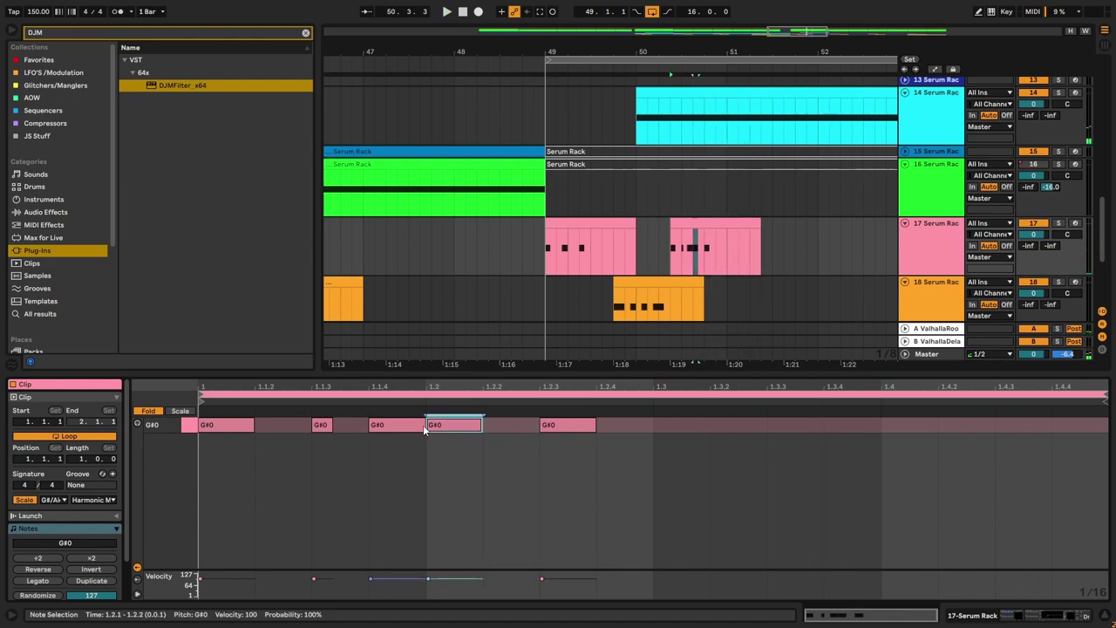
click(416, 425)
click(451, 425)
key(Delete)
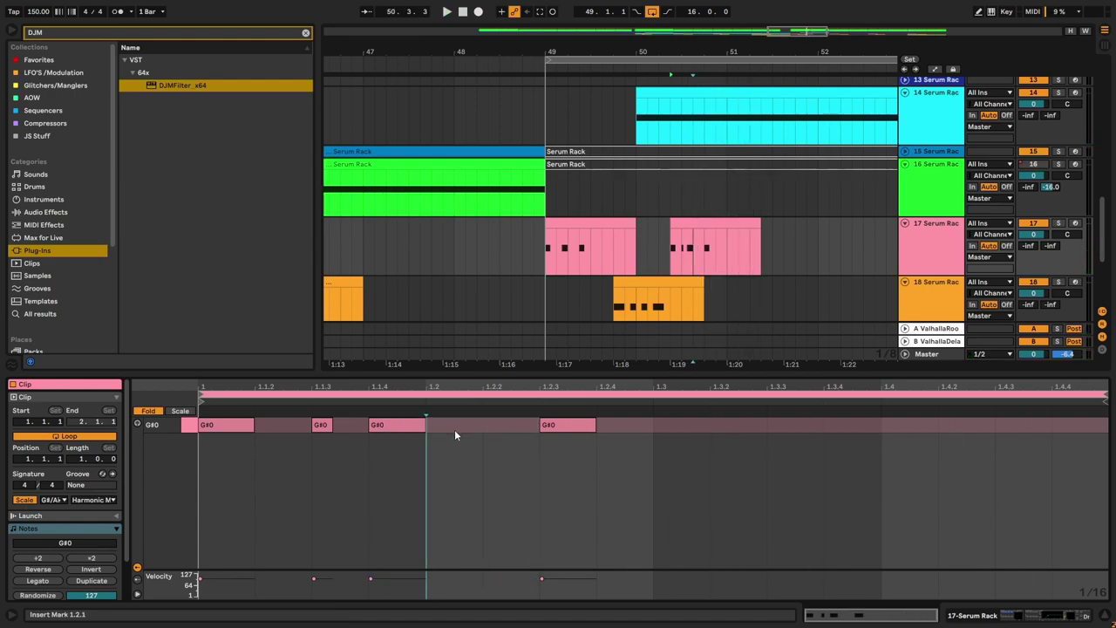
Step: Add a short G#0 note at 1.2.2 in the copied clip and audition the pattern
double_click(501, 425)
drag(537, 423, 510, 425)
key(space)
key(space)
Step: Add a G#0 note at 1.1.2, shortening it and the clip's first note, and audition the pattern
double_click(283, 424)
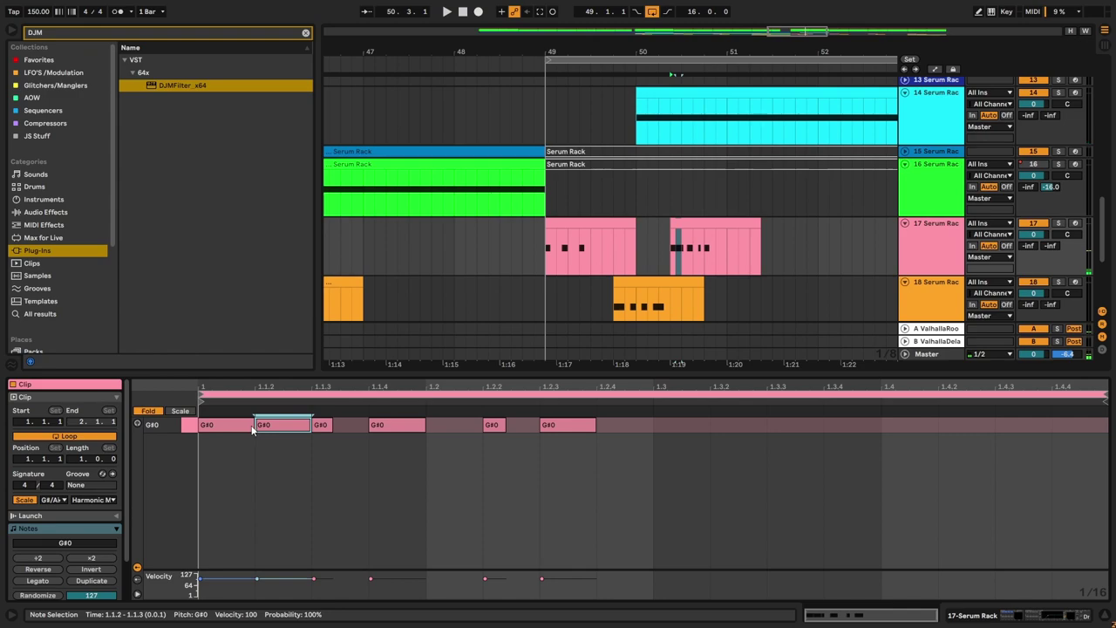
drag(254, 426, 228, 425)
key(space)
key(space)
click(310, 426)
drag(309, 425, 290, 426)
key(space)
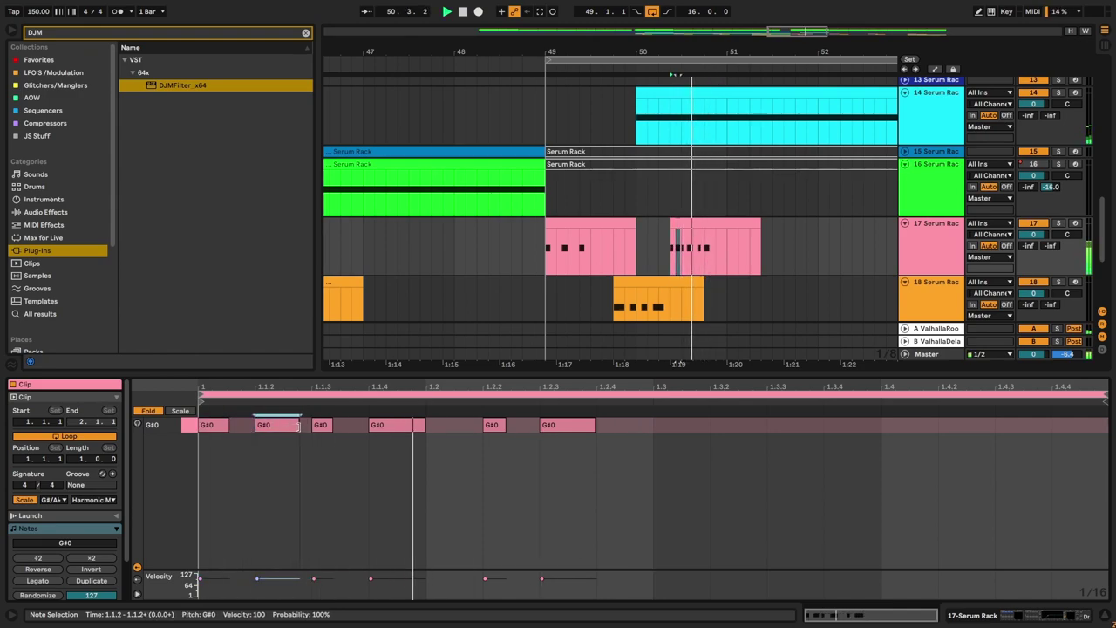
Step: Add a short G#0 note at 1.2.1, shorten the note at 1.1.4, and play back from just before bar 49
double_click(437, 425)
drag(480, 425, 376, 426)
key(space)
click(683, 239)
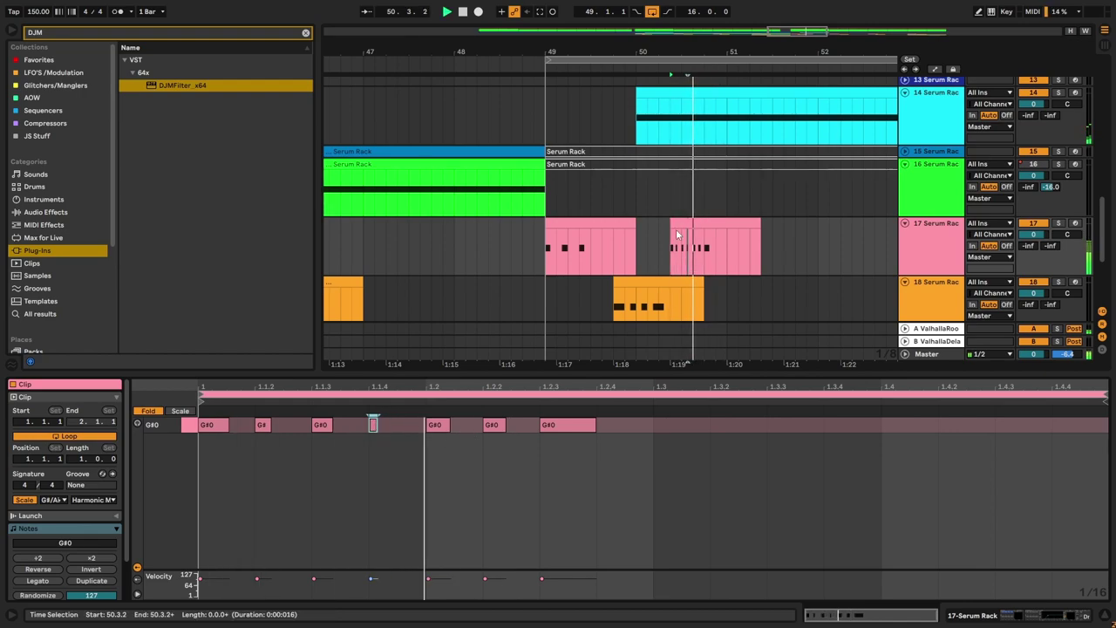
click(534, 232)
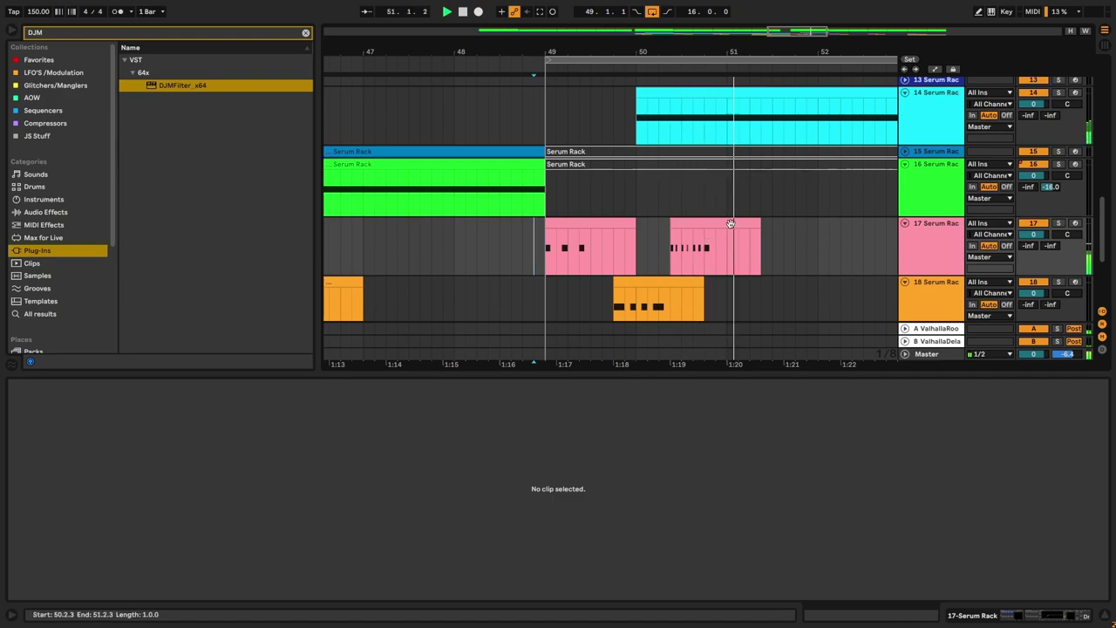
Step: Copy the 18 Serum Rack clip at 49.4.1 to 51.1.1 and play the section from bar 49
click(668, 286)
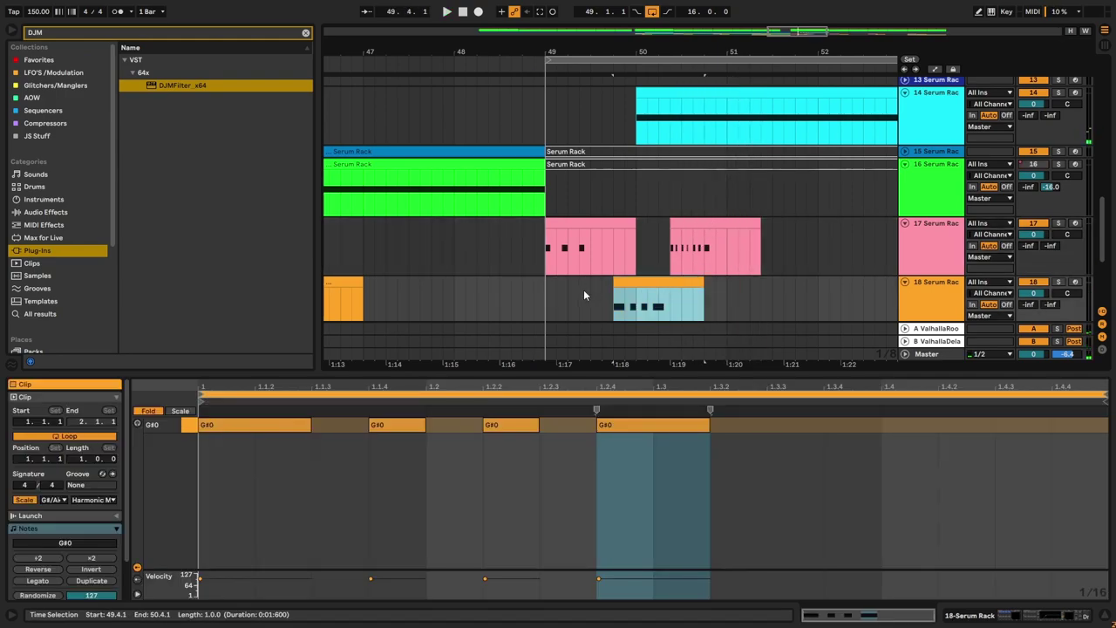
click(596, 302)
key(ctrl+v)
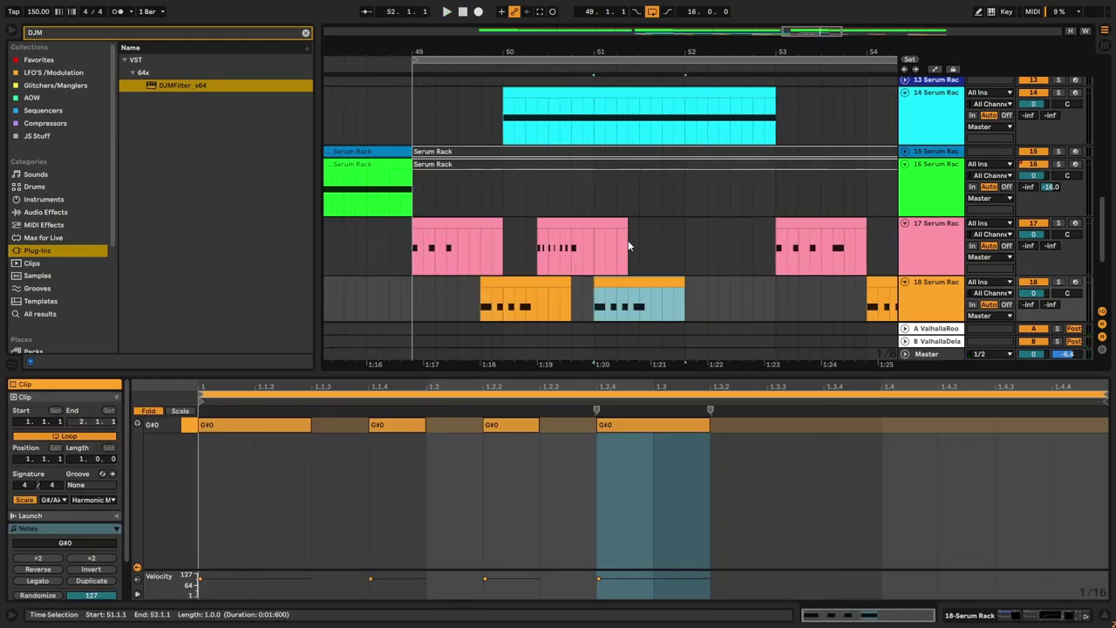
mouse_move(680, 282)
mouse_down()
mouse_move(628, 283)
mouse_move(663, 293)
mouse_up()
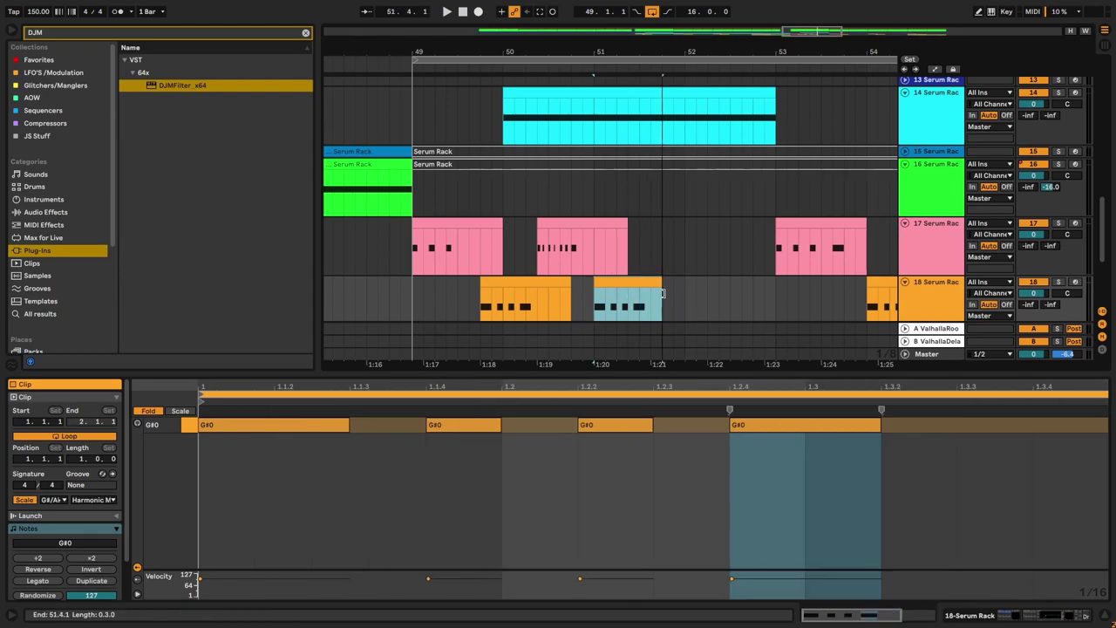
click(435, 297)
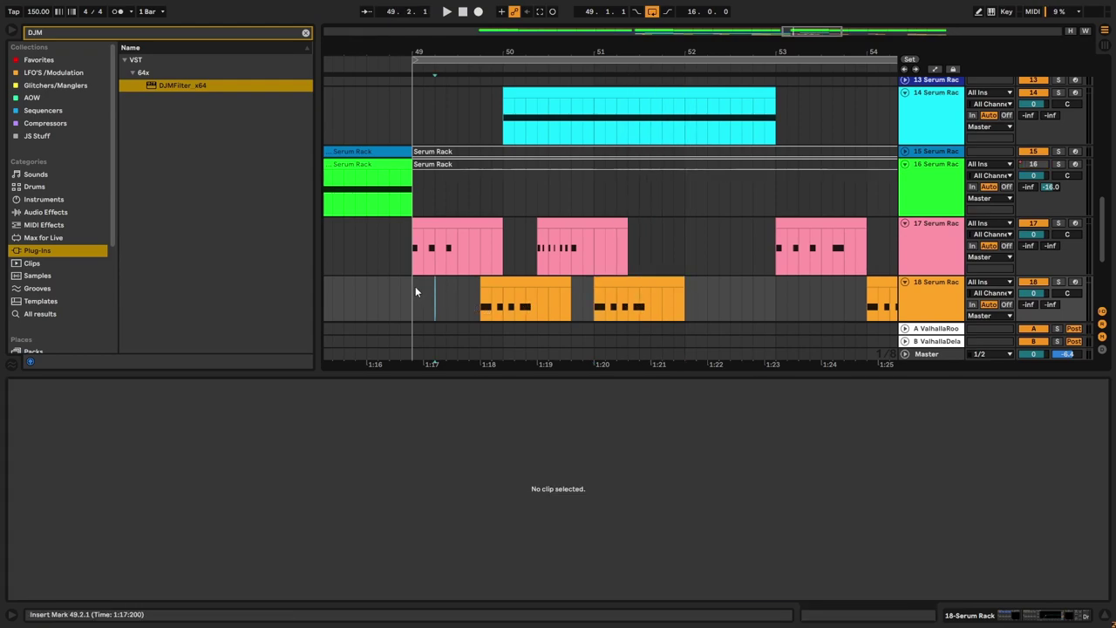
key(ctrl+shift+t)
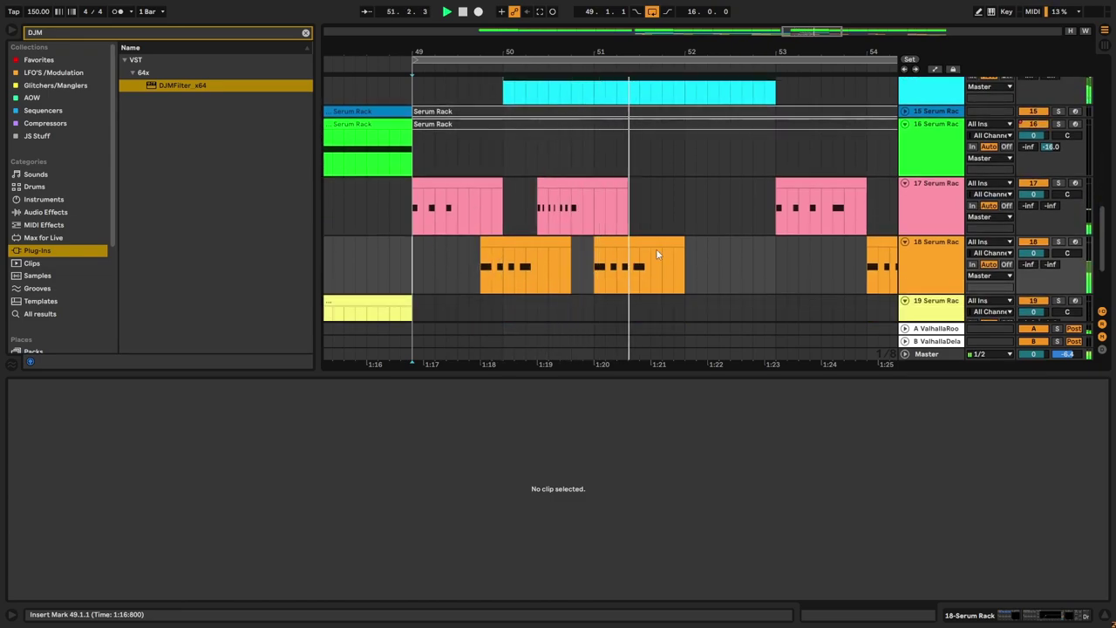
Step: In the 18 Serum Rack clip at 51.1.1, try removing the 1.2.2 note and lengthening the 1.1.4 note to 1.2.2, and audition it
click(654, 240)
double_click(397, 426)
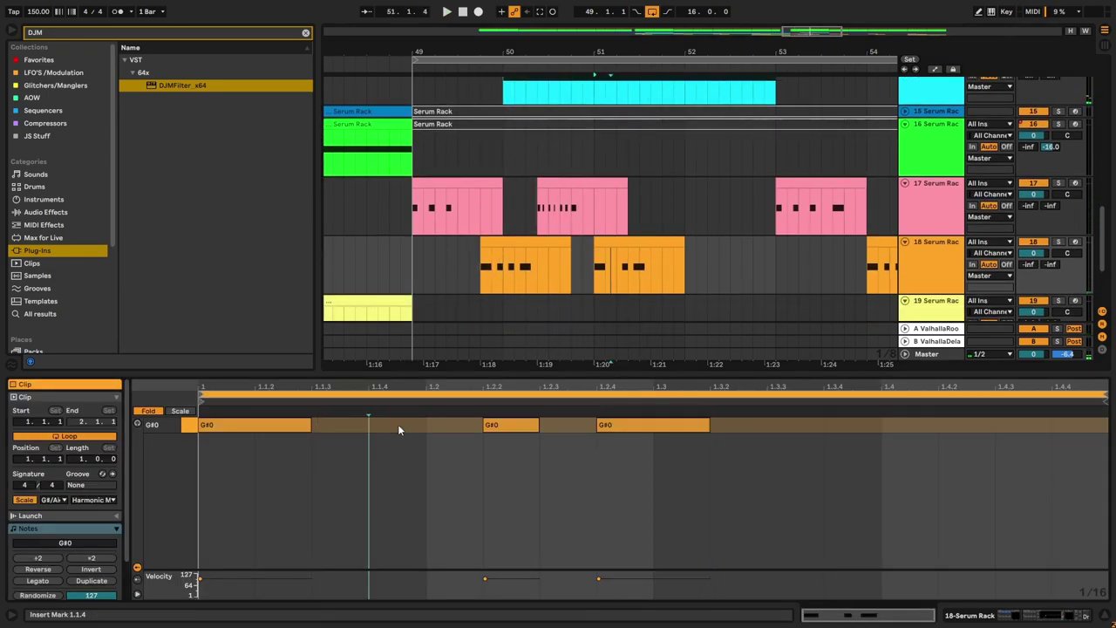
double_click(393, 424)
double_click(511, 425)
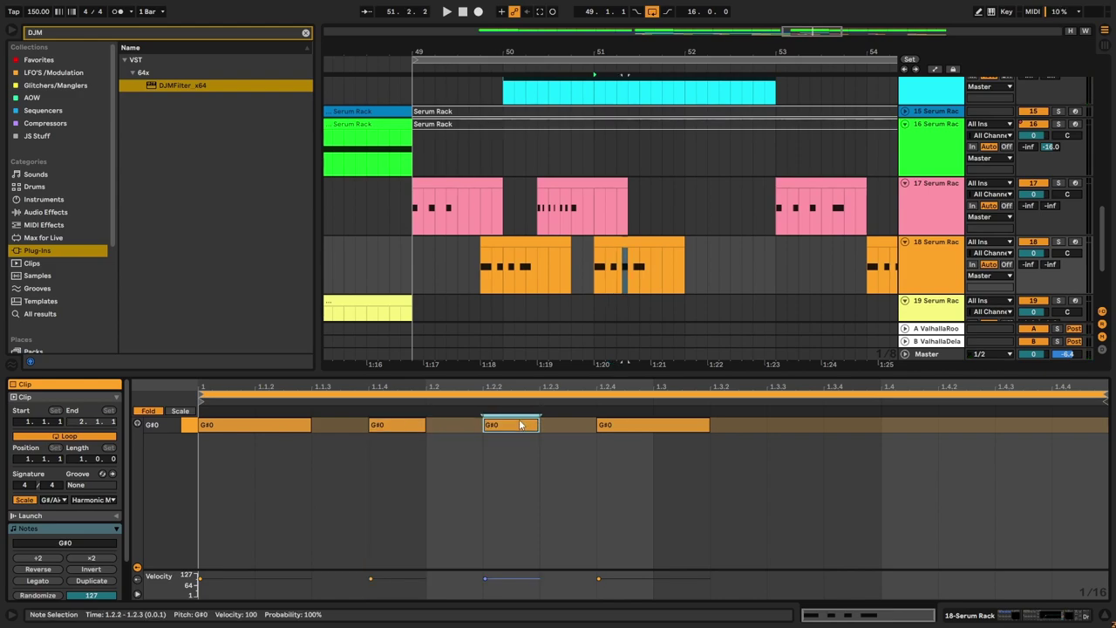
click(617, 426)
double_click(617, 426)
key(ctrl+z)
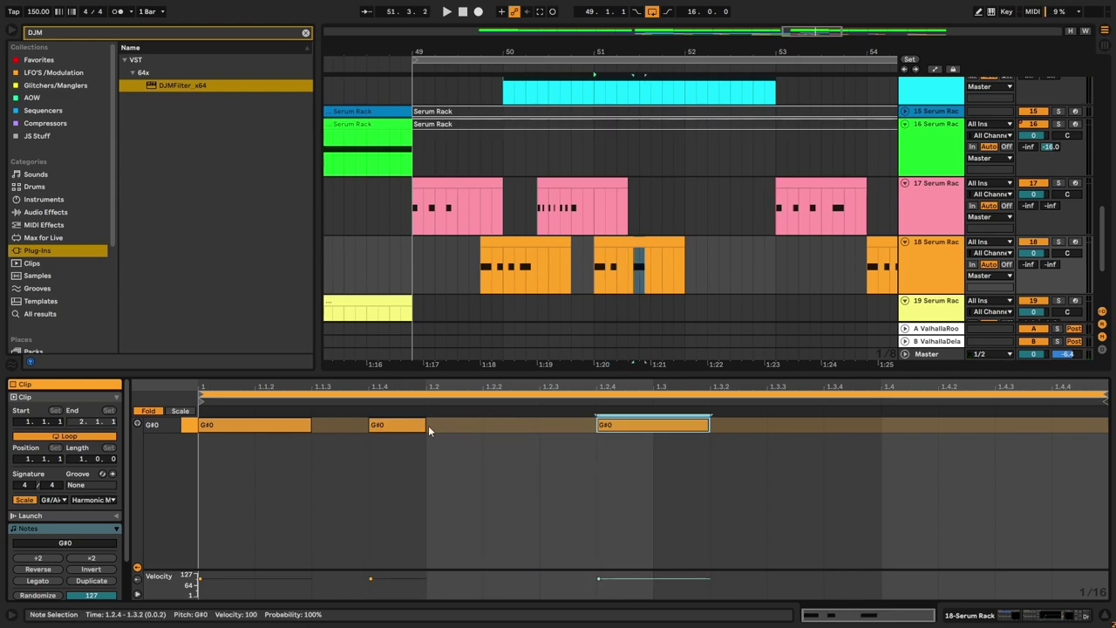
drag(425, 426, 481, 426)
key(space)
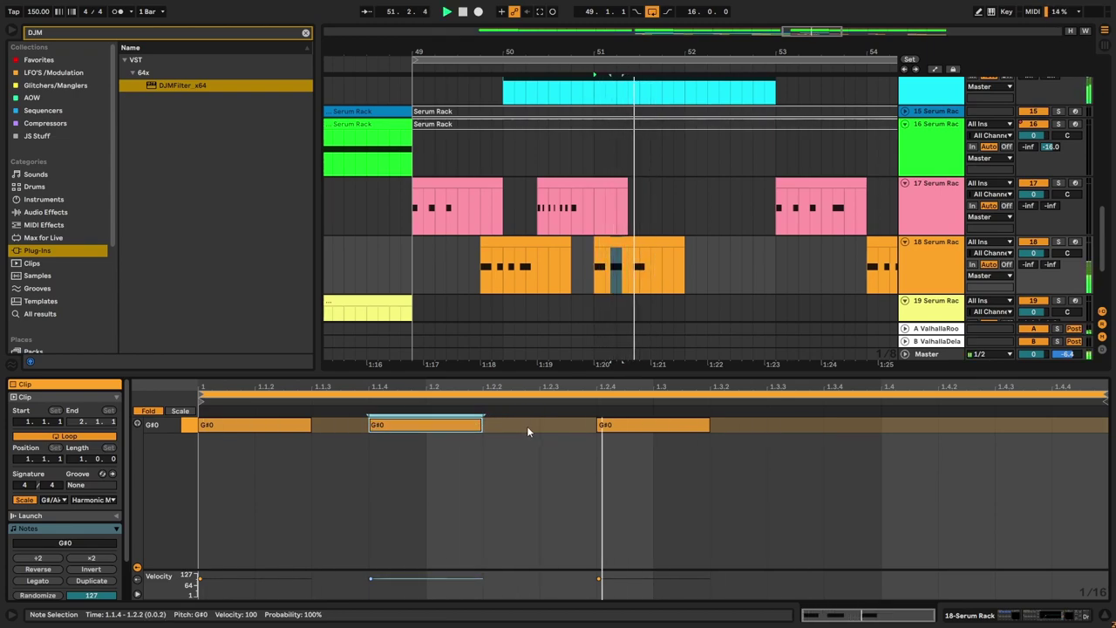
Step: Try the G#0 note at 1.1.4 lengthened to 1.2.3, and undo back to separate short notes at 1.1.4 and 1.2.2
key(ctrl+z)
key(space)
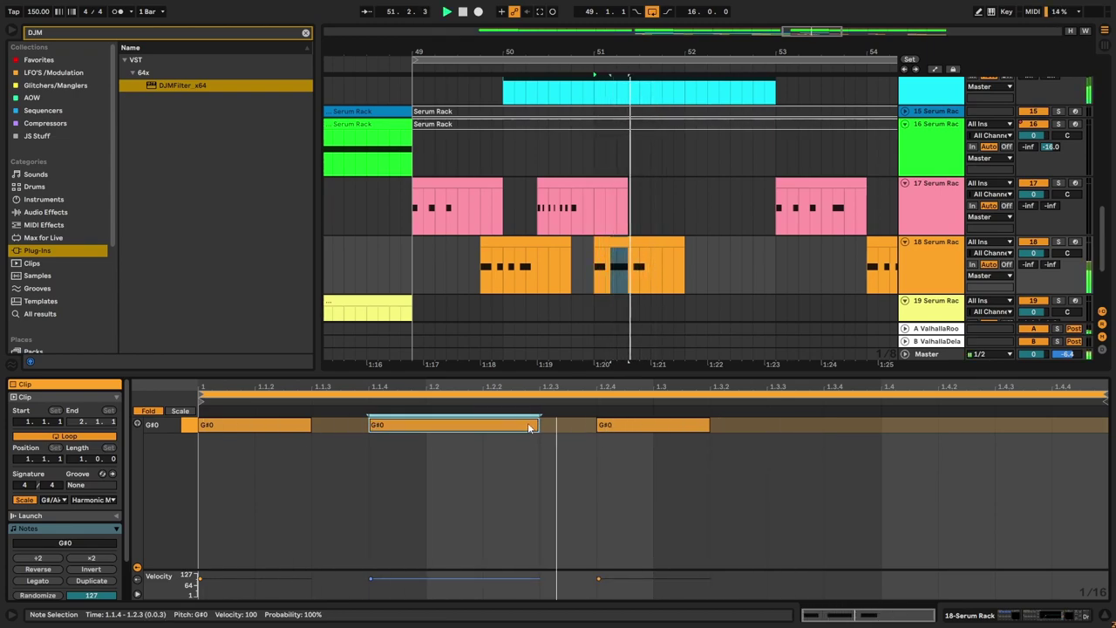
key(space)
key(ctrl+z)
key(ctrl+z)
key(space)
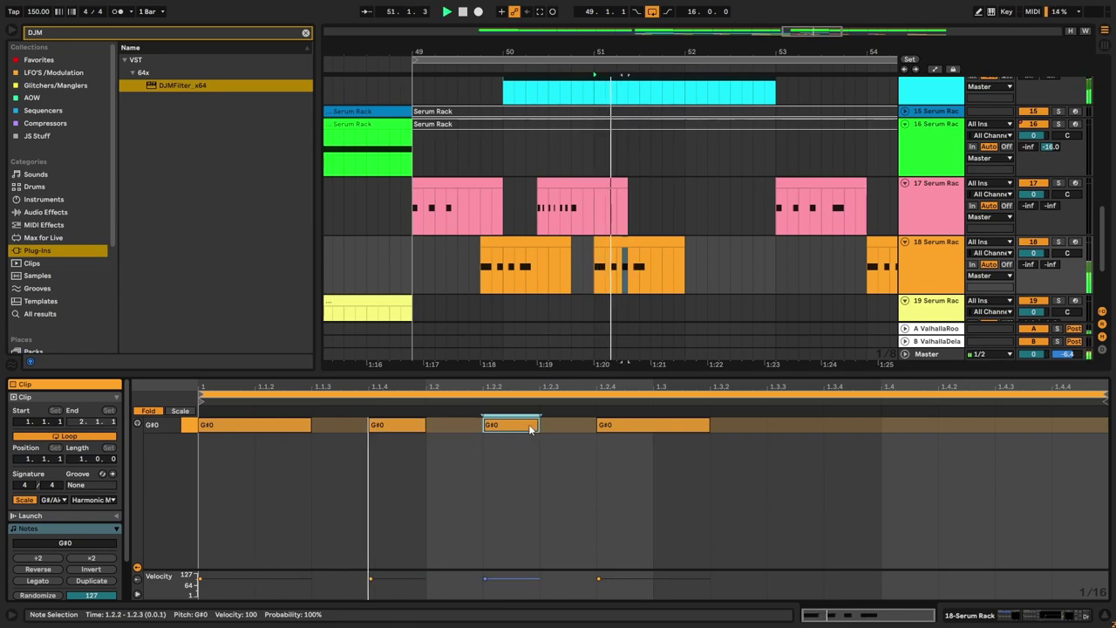
Step: Delete the G#0 note at 1.2.4 in the clip at 51.1.1 and play the section from bar 49
double_click(603, 427)
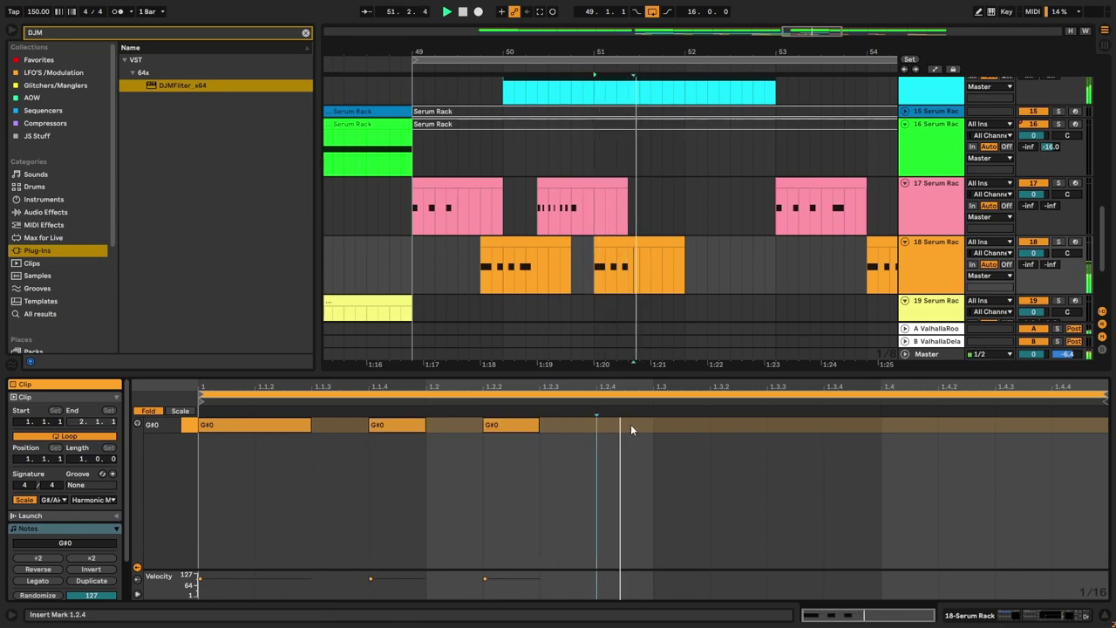
click(419, 244)
key(space)
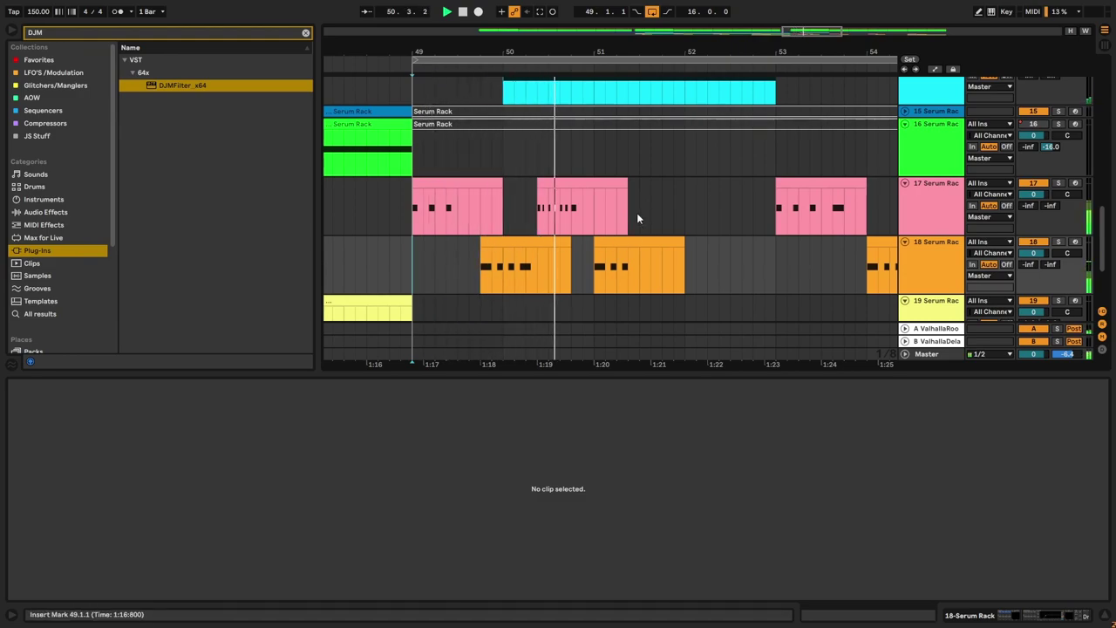
Step: Add a short G#0 note at 1.3.1 in the 18 Serum Rack clip at 51.1.1, audition it, and move the note to 1.2.4
click(644, 240)
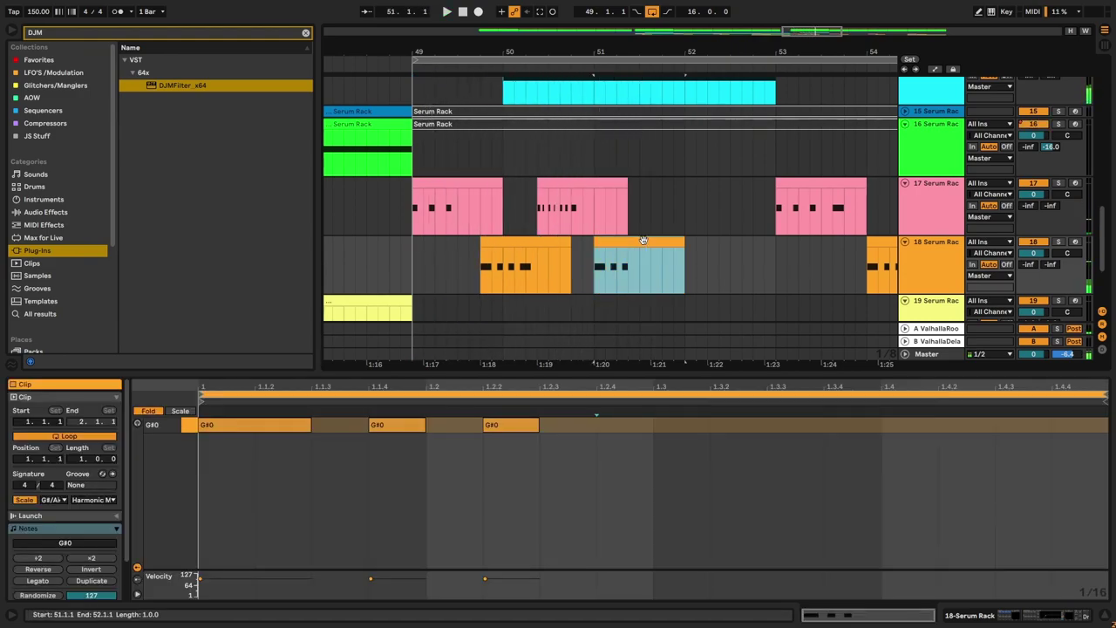
double_click(675, 425)
key(space)
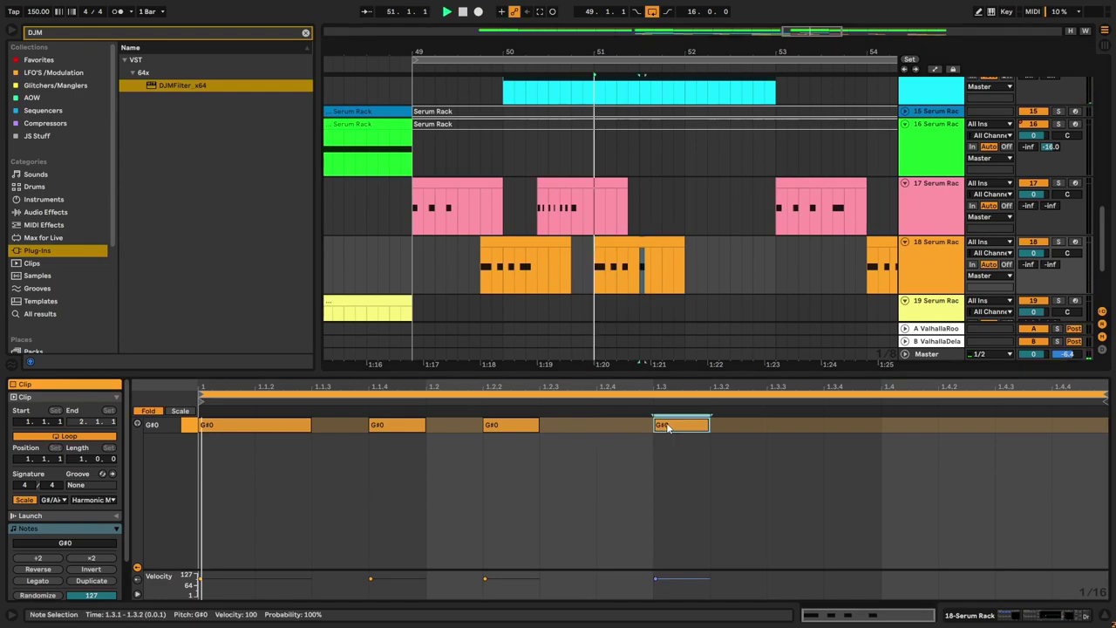
click(650, 294)
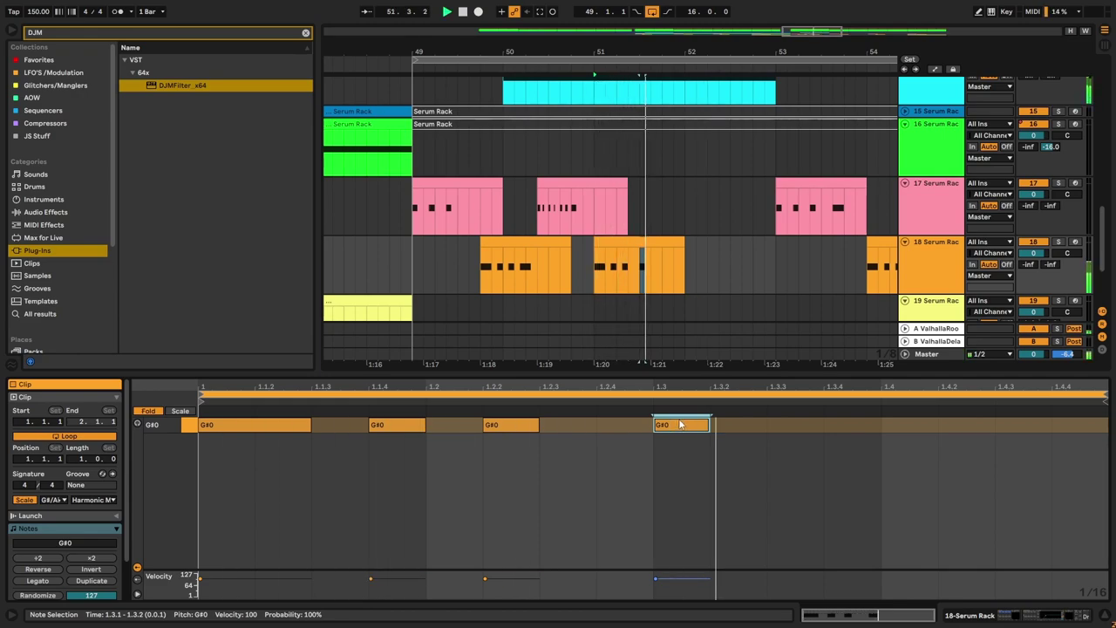
drag(709, 425, 772, 428)
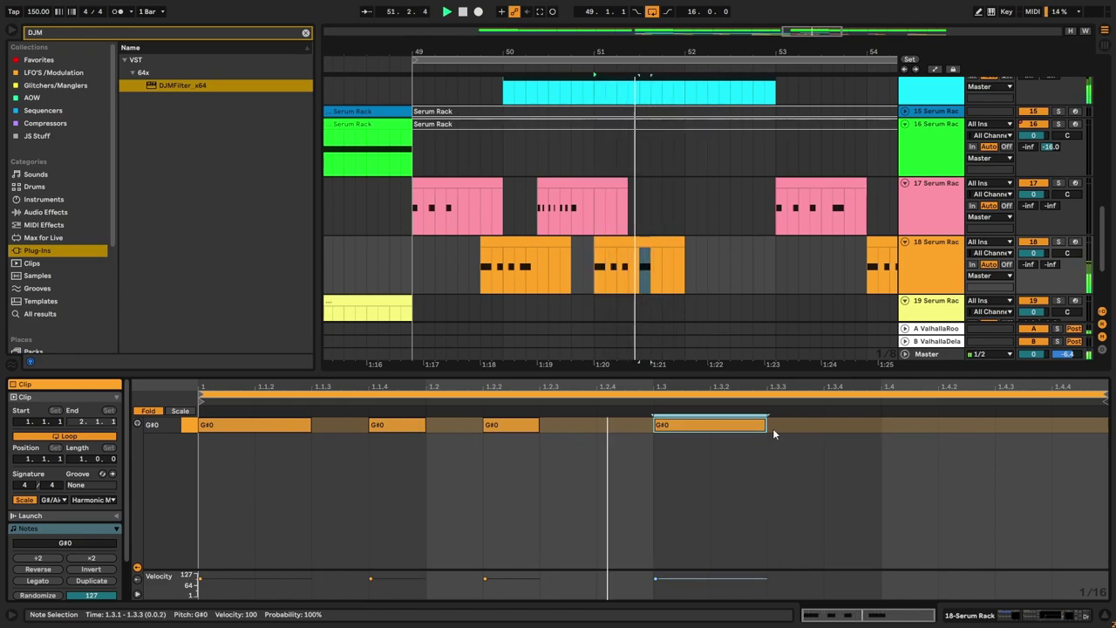
key(ctrl+z)
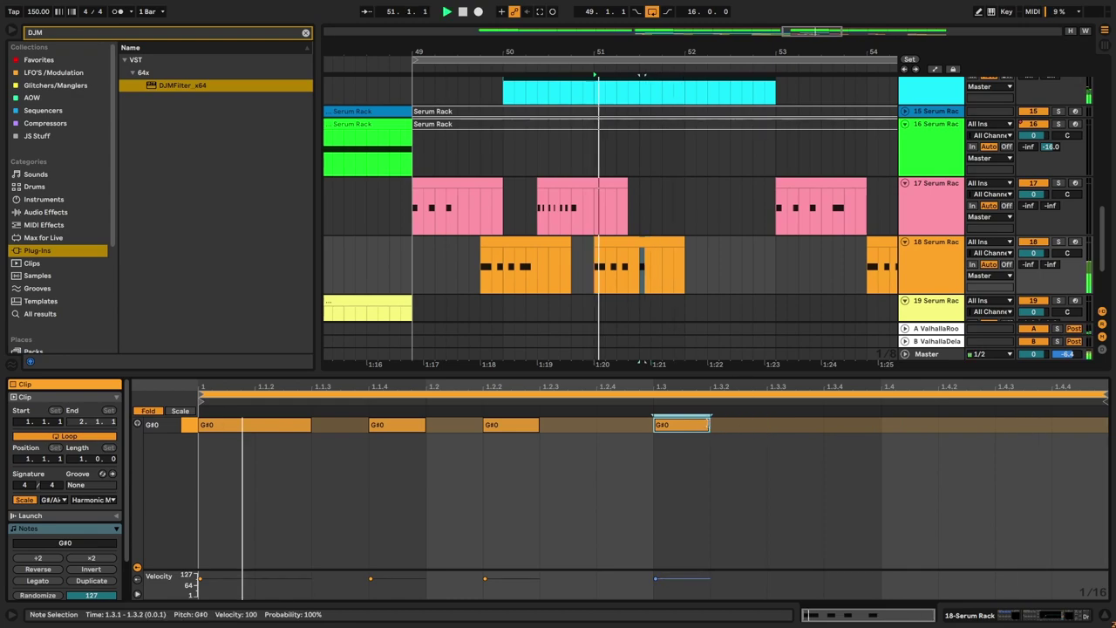
key(Left)
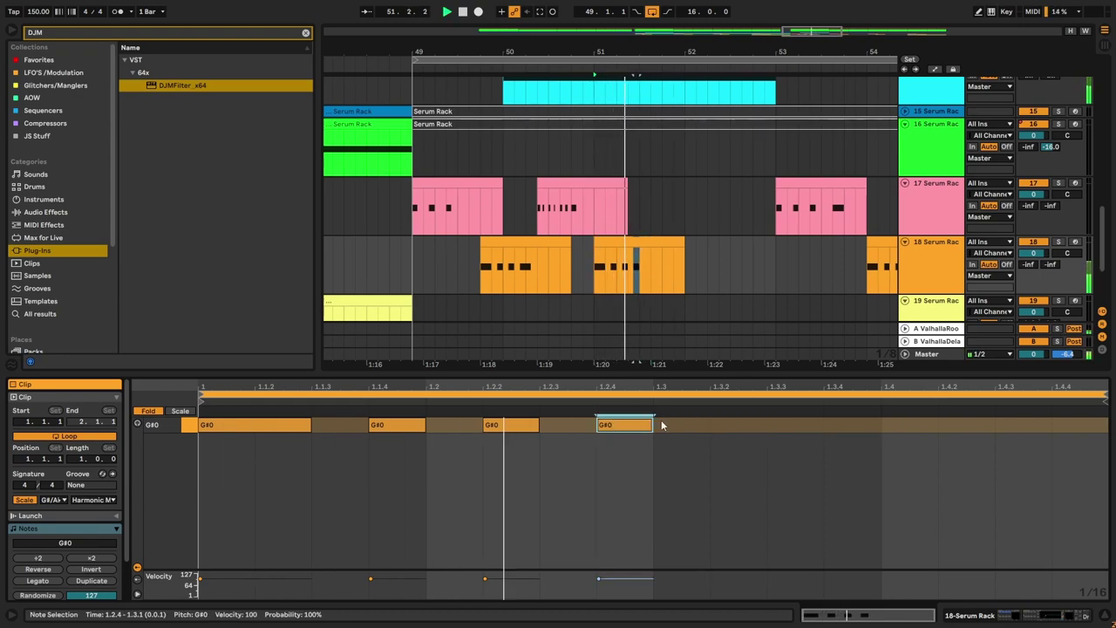
key(space)
Step: Copy the 17 Serum Rack clip at 49.1.1 to 52.1.1 and play from just before bar 49
click(425, 264)
click(595, 183)
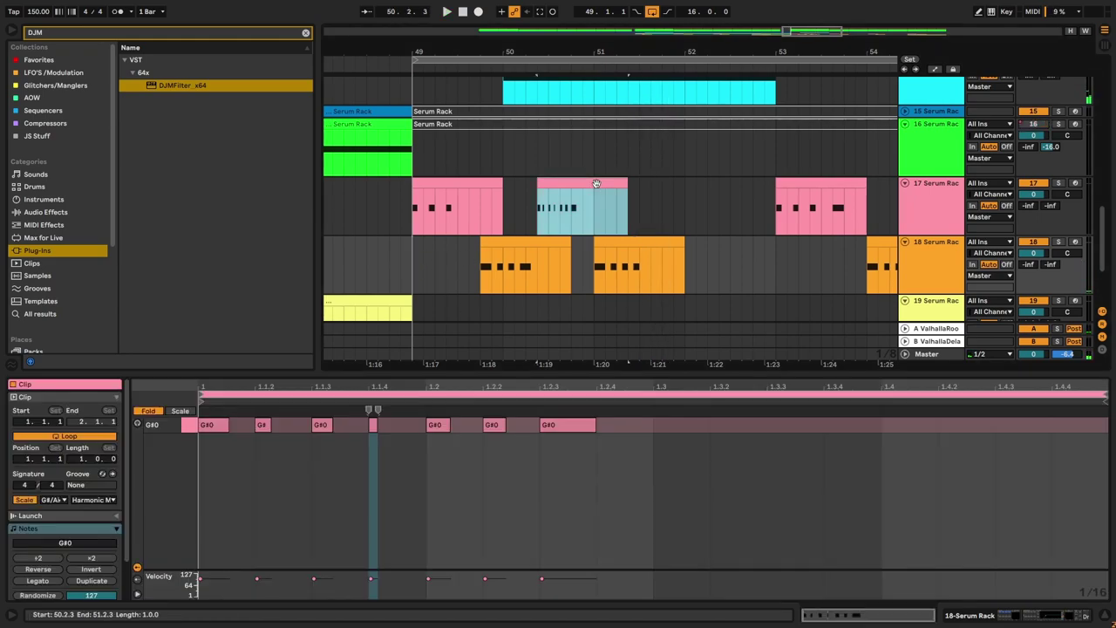
click(490, 183)
click(446, 184)
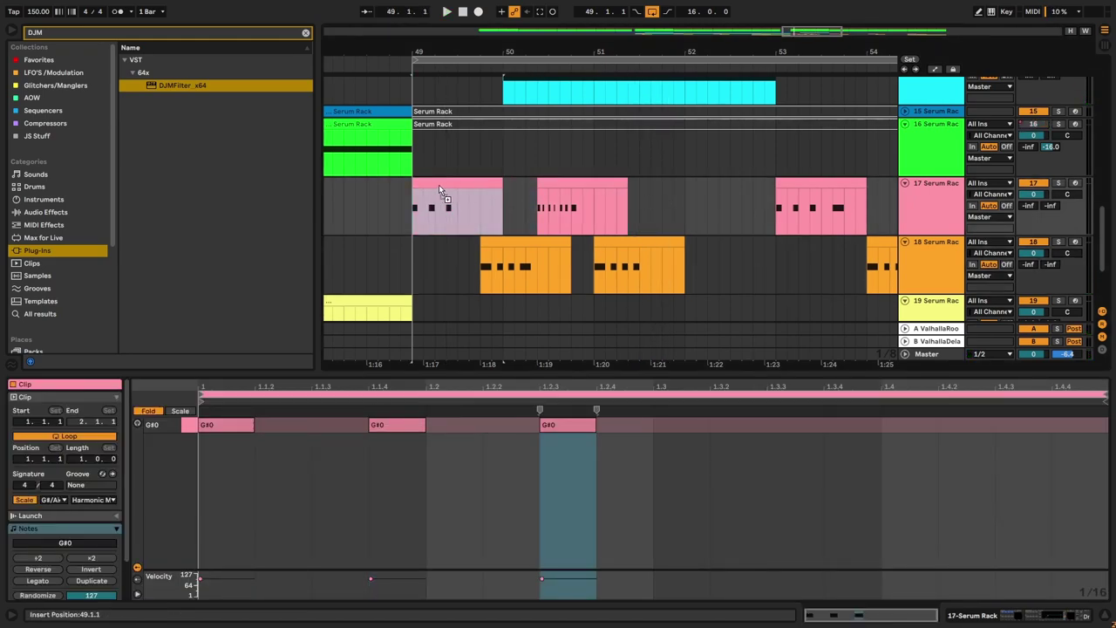
drag(448, 178, 716, 210)
click(402, 225)
key(space)
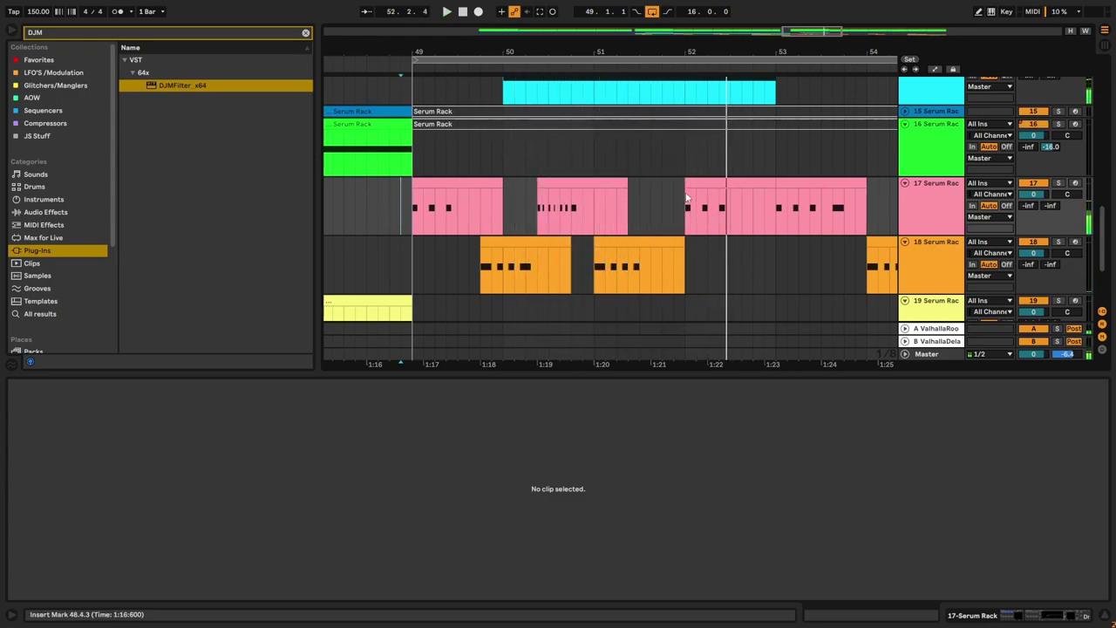
Step: Add a G#0 note at 1.3.2 in the 18 Serum Rack clip at 51.1.1, lengthen it to 1.3.4, and audition the pattern
click(645, 270)
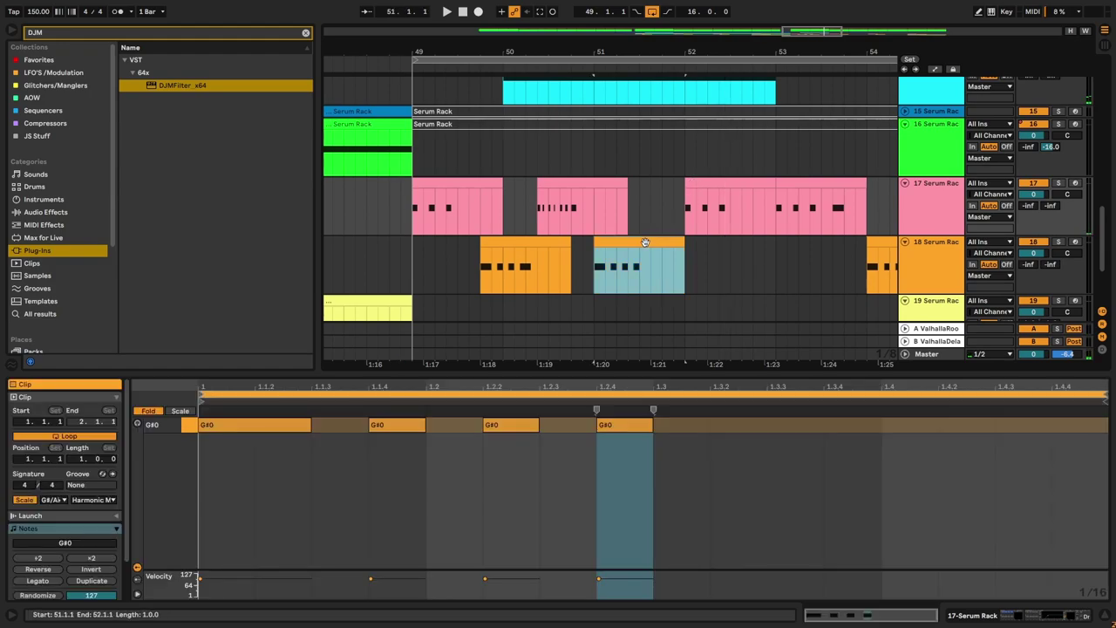
double_click(755, 427)
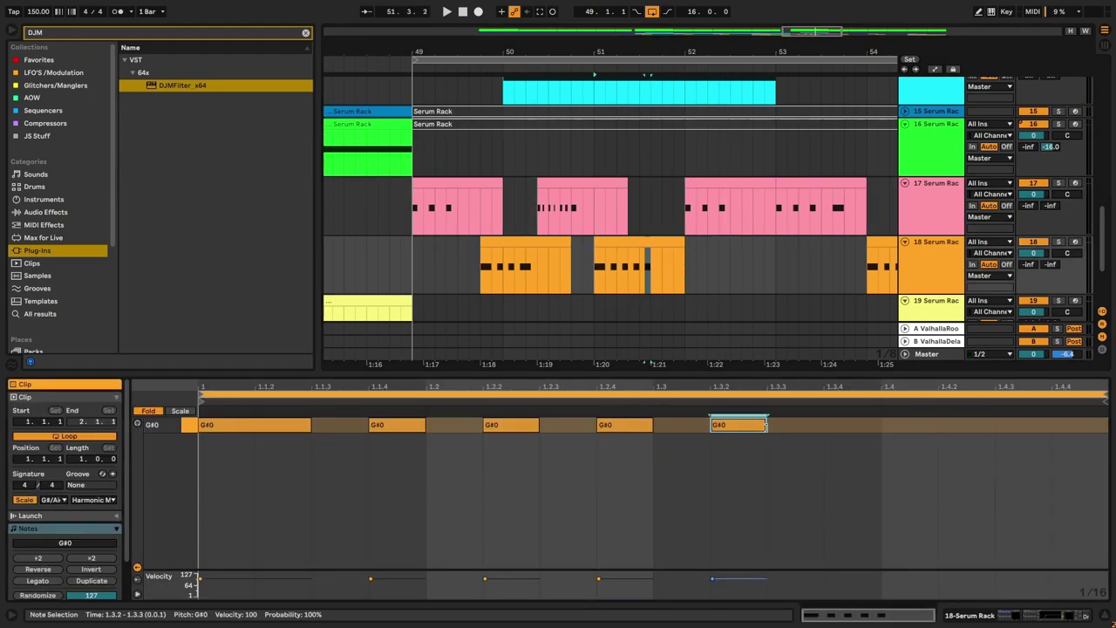
drag(766, 427, 824, 427)
key(space)
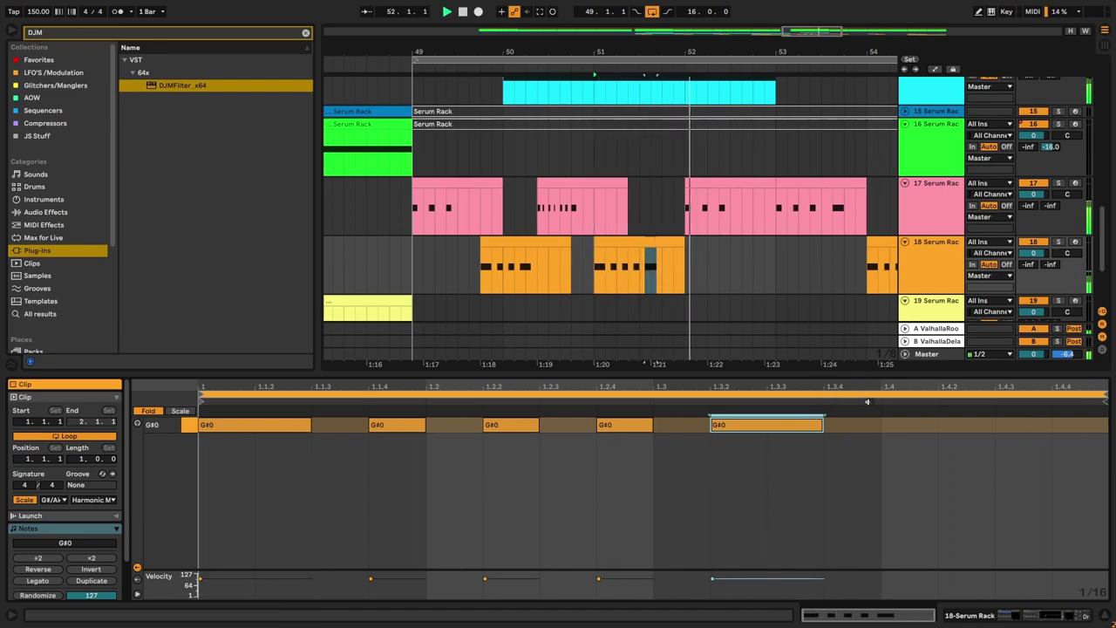
Step: Replace the 17 Serum Rack clip at 52.1.1 with a copy of the clip at 50.2.3 and play from bar 49
click(715, 184)
key(space)
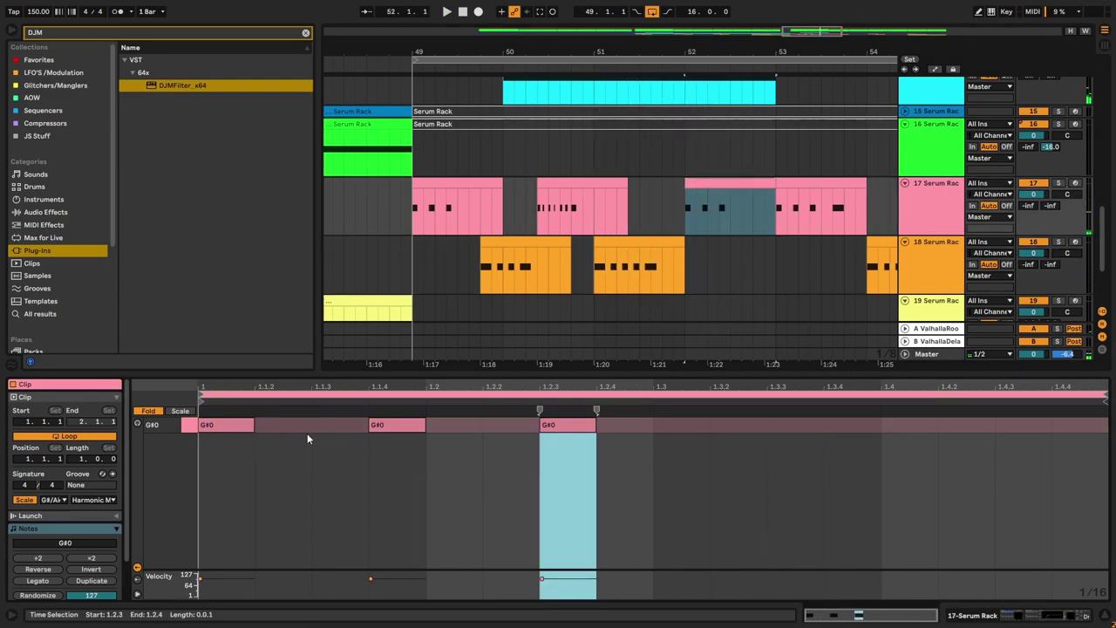
click(591, 180)
click(720, 192)
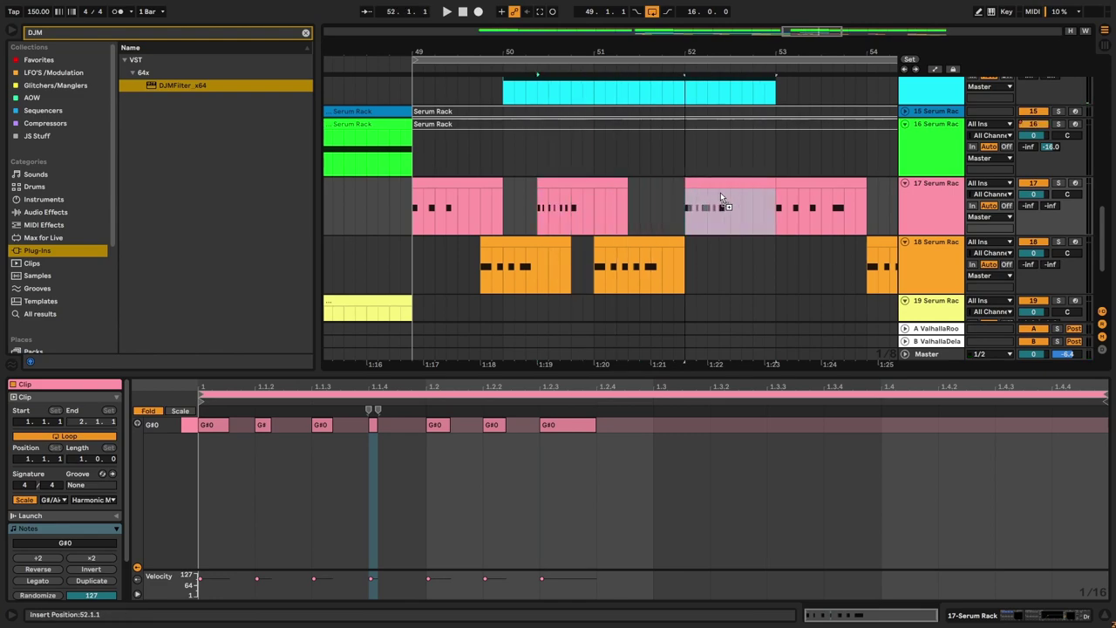
click(409, 209)
key(space)
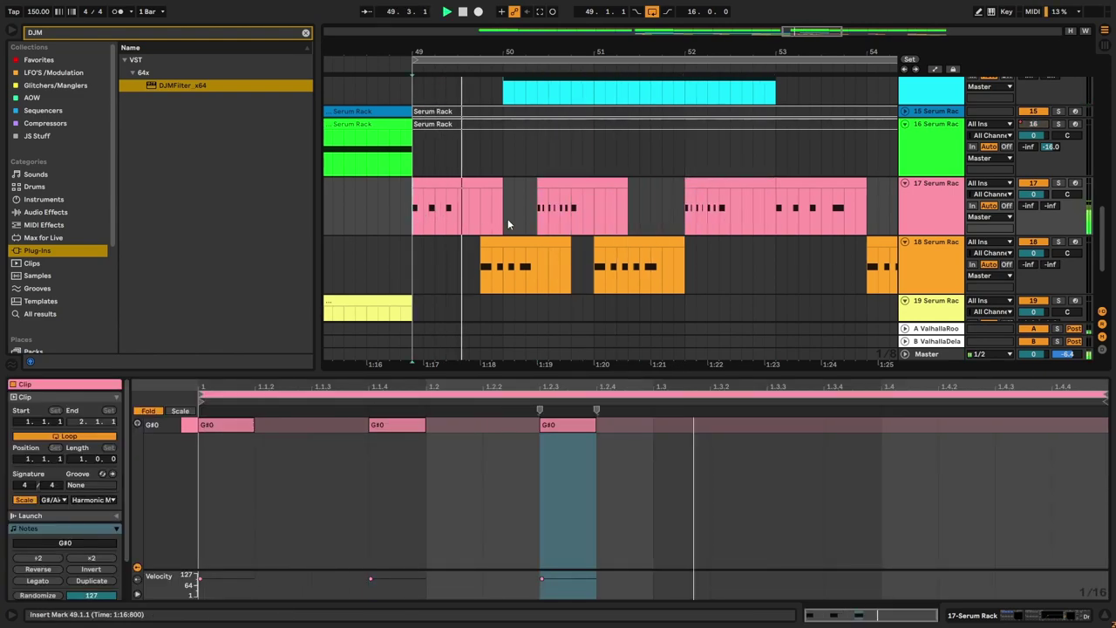
scroll(515, 223, down, 2)
scroll(543, 233, up, 2)
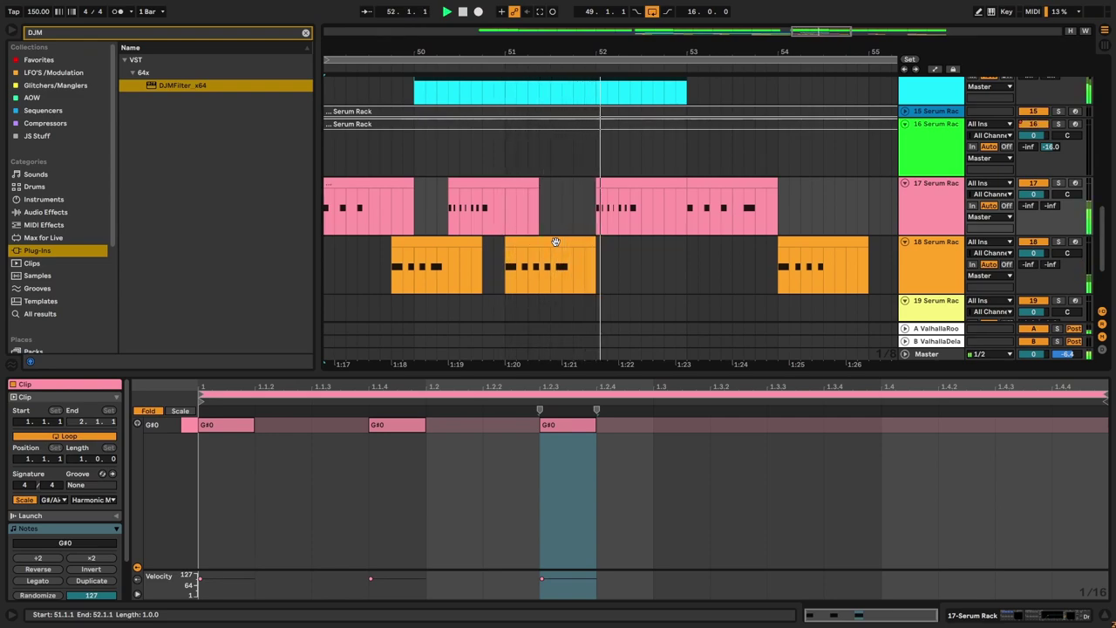
Step: Lengthen the first G#0 note in the 17 Serum Rack clip at 52.1.1 past 1.1.2, absorbing the short note there
click(642, 186)
key(space)
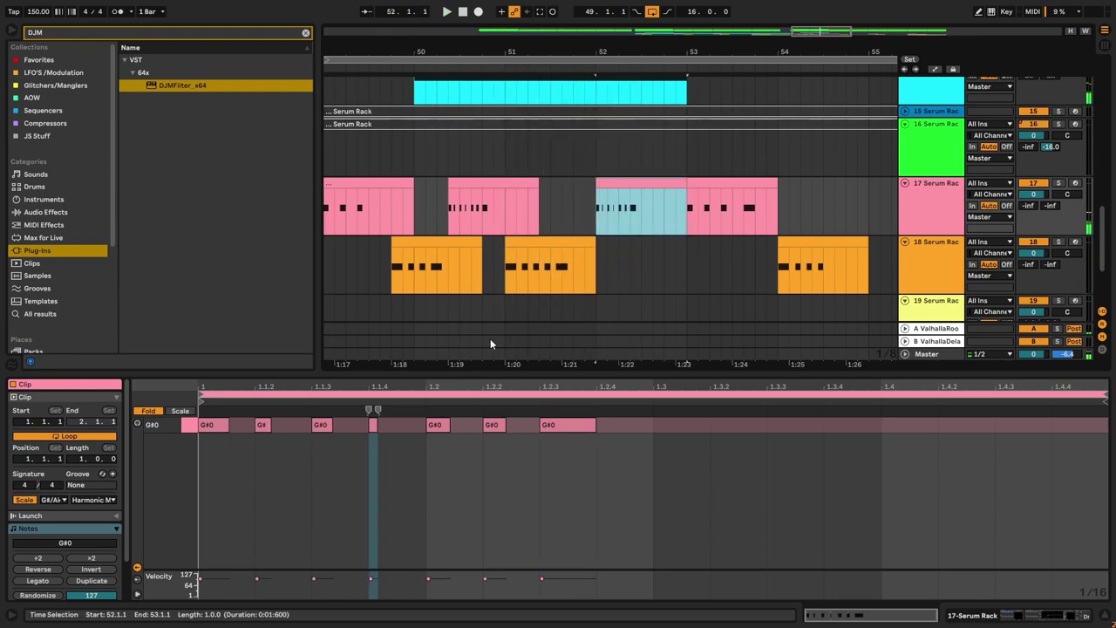
click(567, 423)
drag(228, 424, 276, 427)
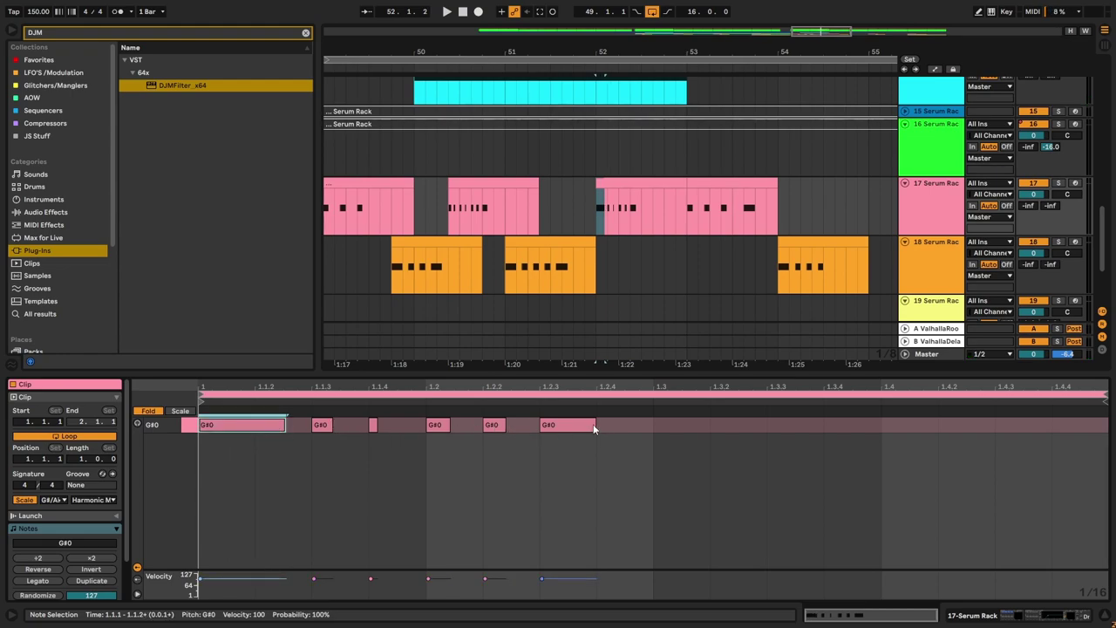
Step: Add a G#0 note at 1.2.4 in the clip at 52.1.1, shorten it to under a sixteenth, and audition the pattern
click(639, 424)
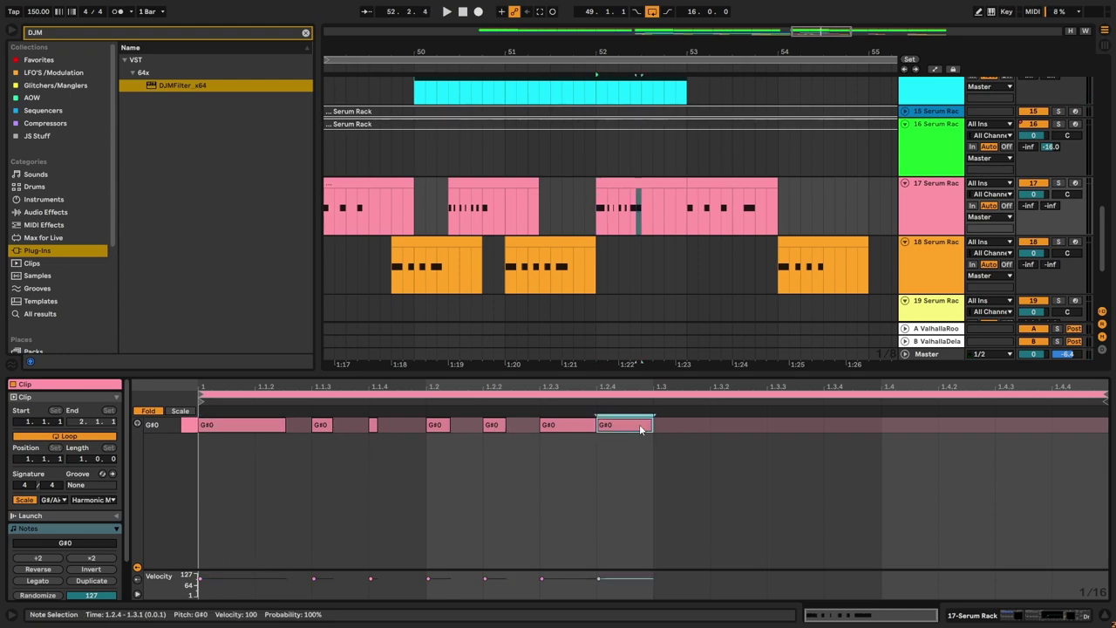
double_click(684, 427)
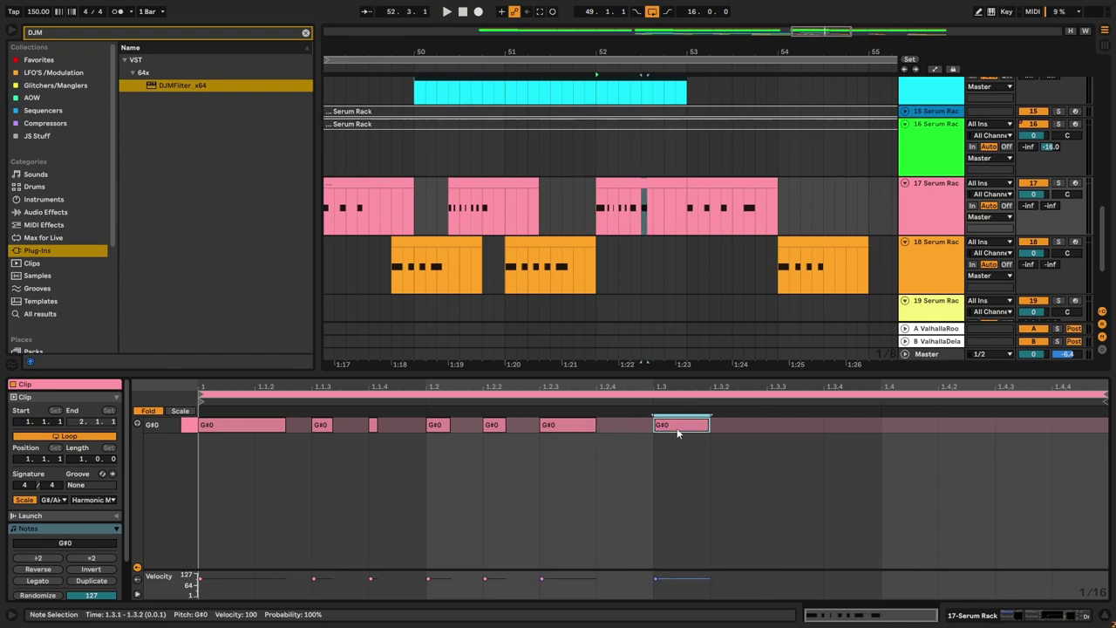
drag(596, 426, 577, 426)
drag(682, 427, 618, 426)
key(space)
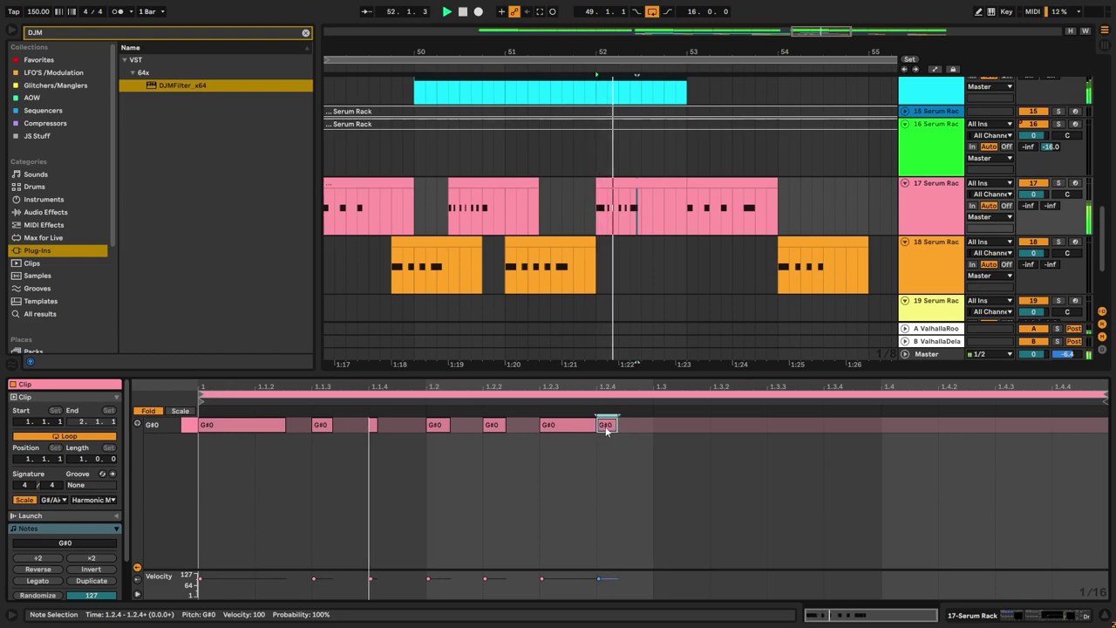
Step: Add G#0 notes at 1.3.1, 1.3.3, 1.4.1 and 1.4.3, shortening the one at 1.4.1, and play from bar 49
double_click(670, 424)
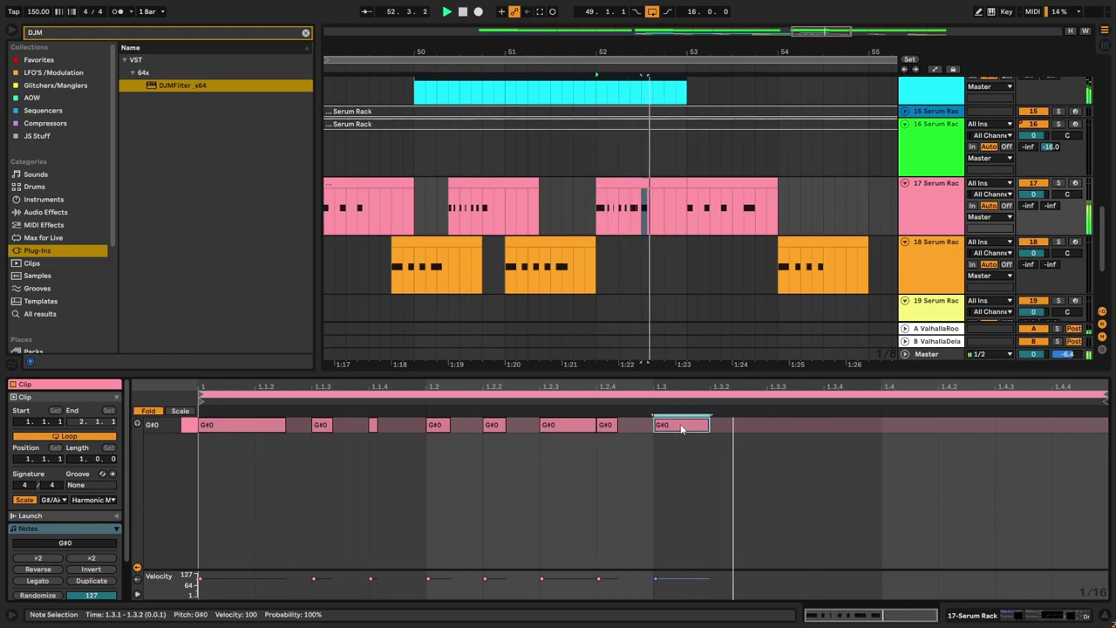
double_click(788, 426)
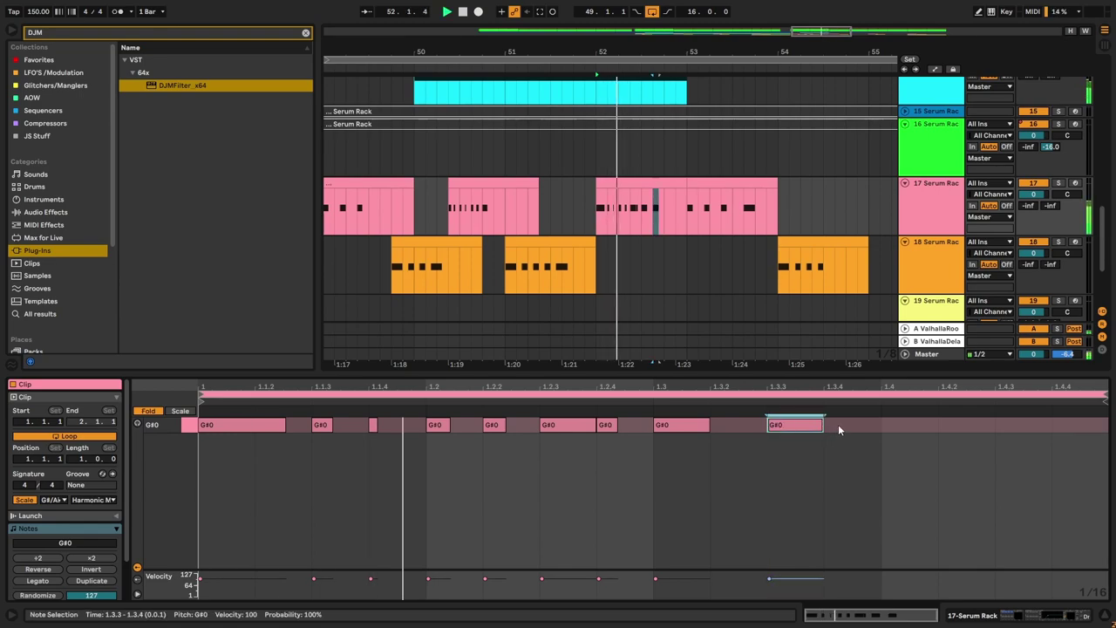
double_click(901, 426)
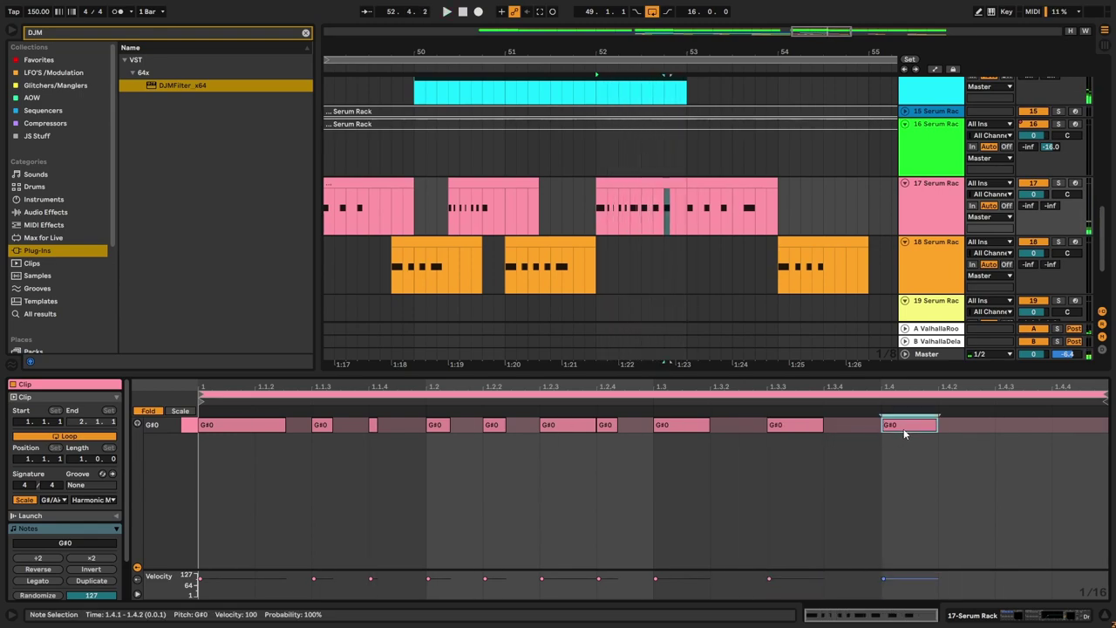
drag(935, 425, 905, 424)
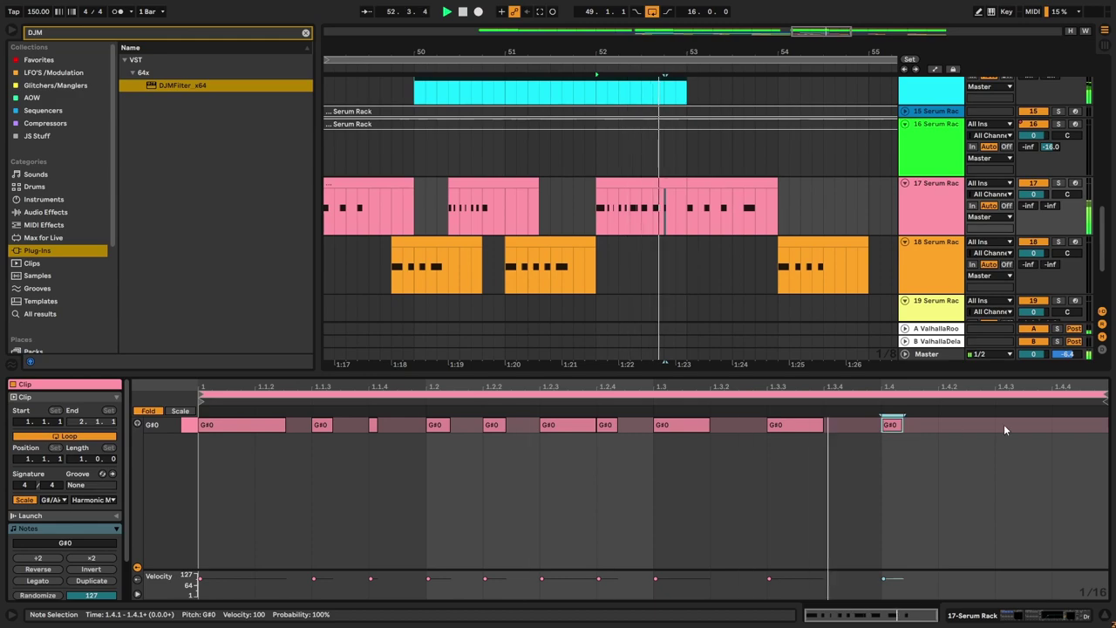
double_click(1004, 425)
click(671, 202)
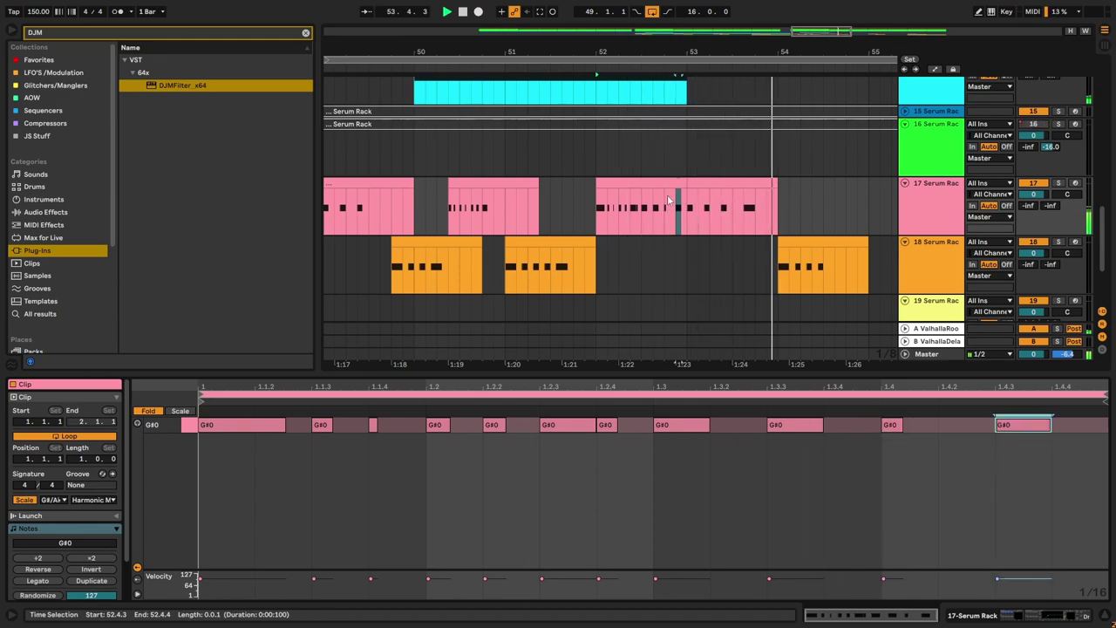
scroll(599, 219, down, 3)
click(549, 212)
key(space)
scroll(604, 215, up, 3)
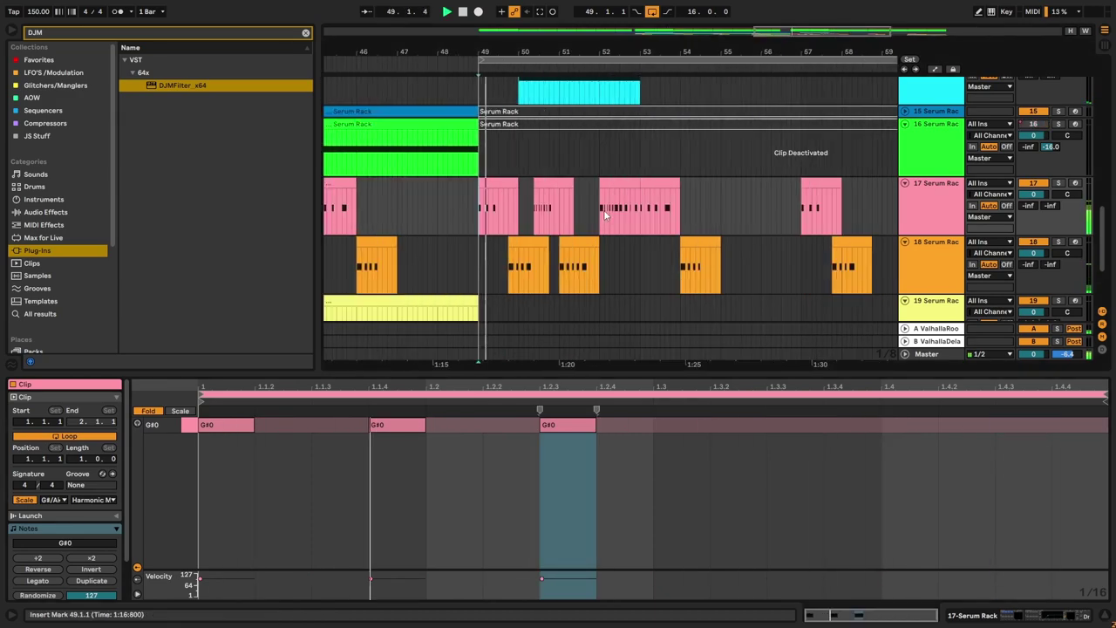
Step: Play from bar 49 and examine the 17 Serum Rack clip at 52.1.1 up close
scroll(603, 215, down, 2)
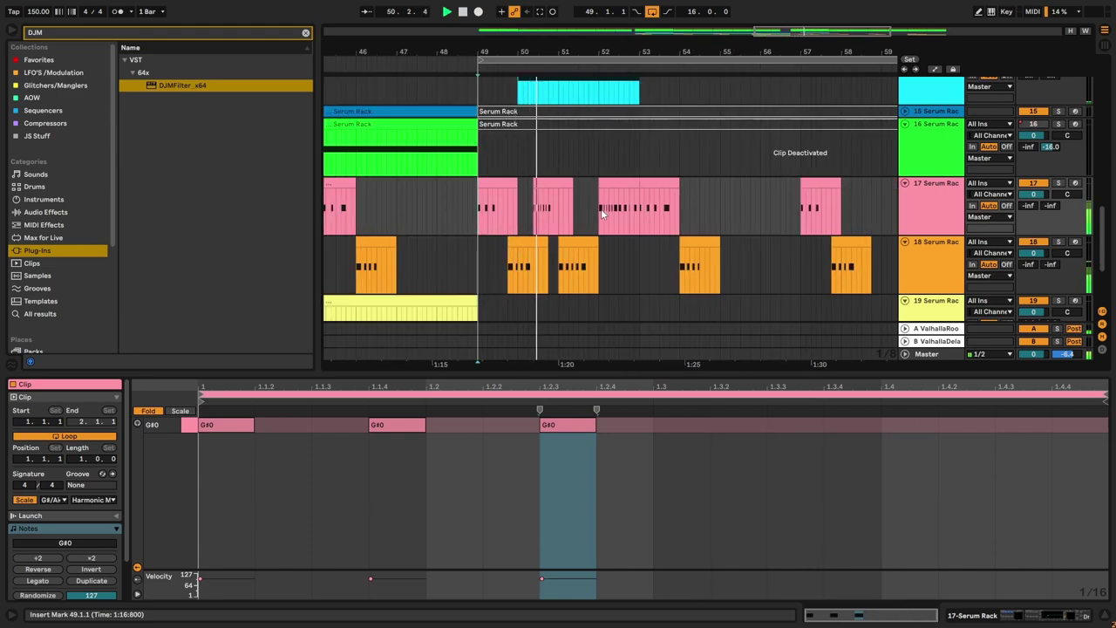
scroll(558, 211, up, 5)
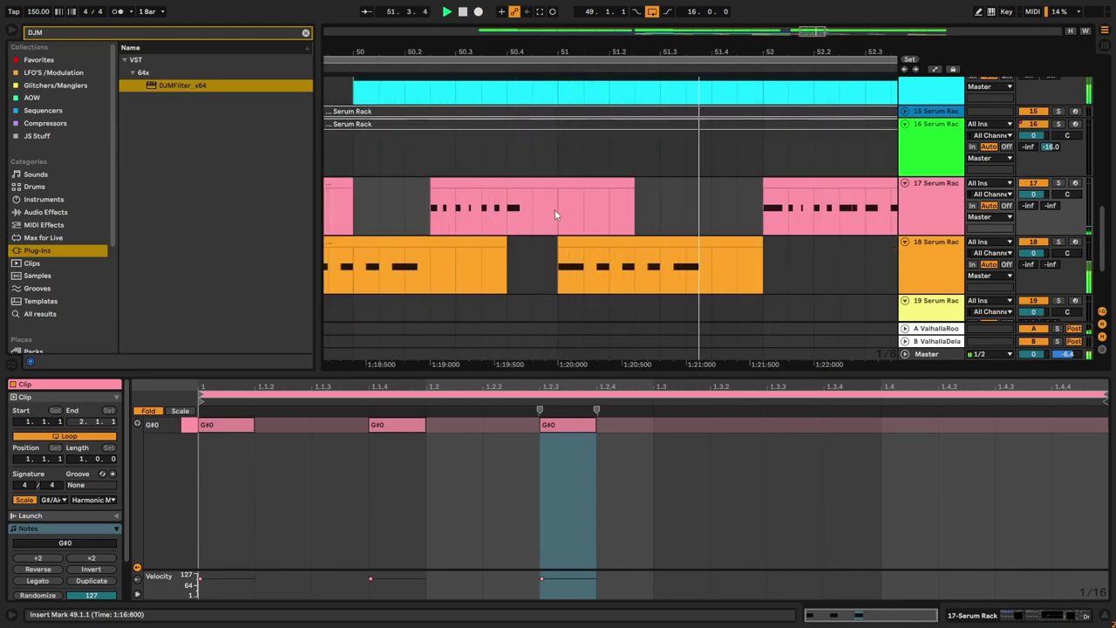
scroll(543, 209, down, 2)
scroll(619, 209, up, 2)
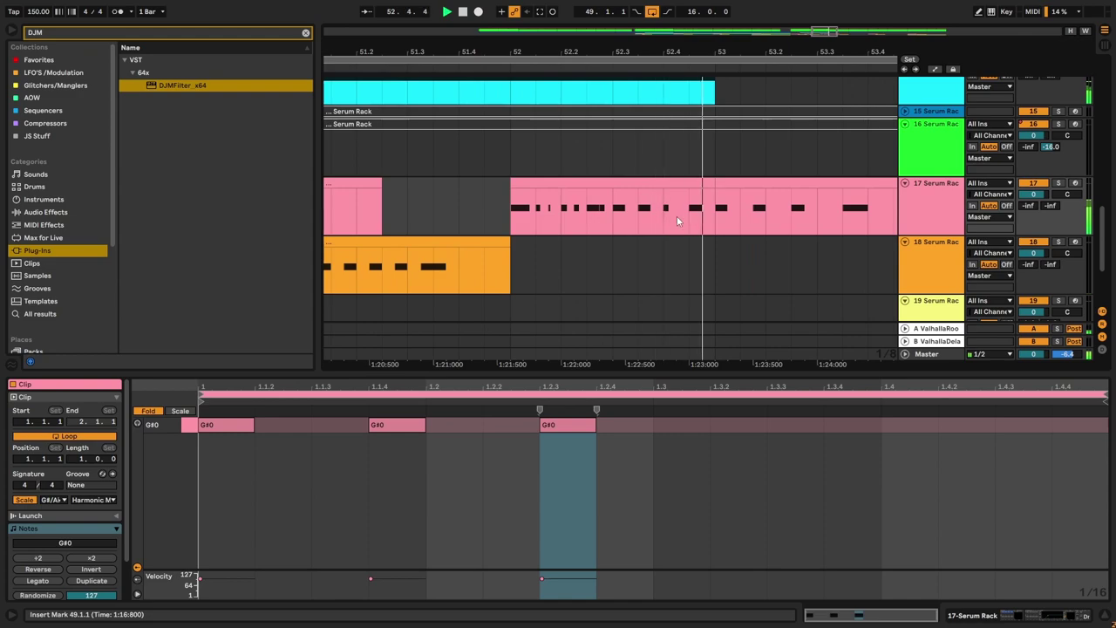
key(space)
key(space)
scroll(623, 197, down, 2)
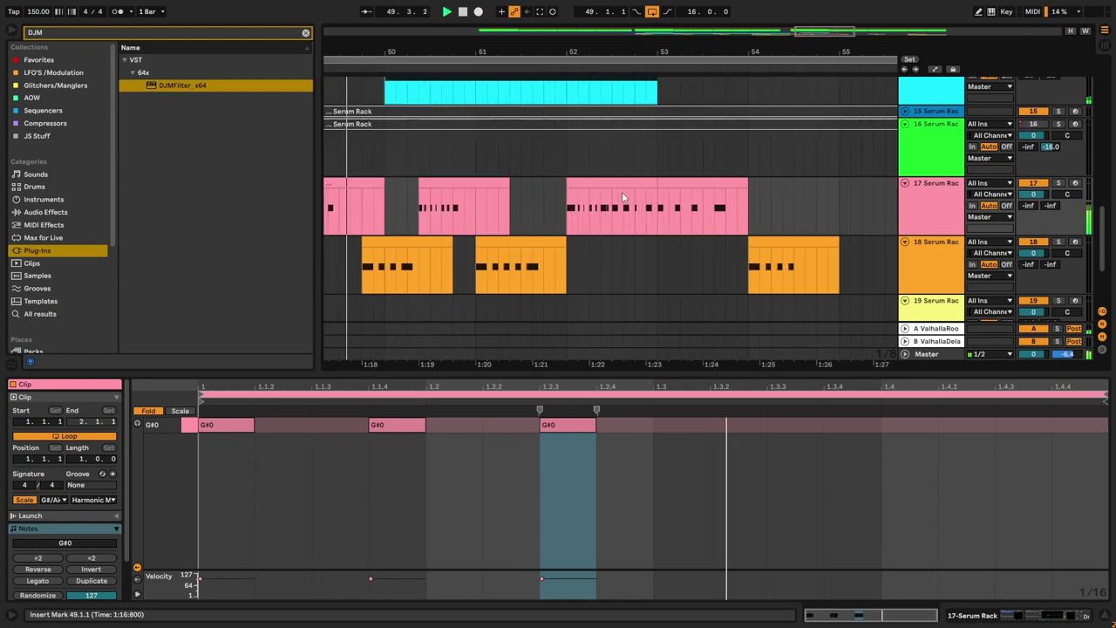
Step: Add short G#0 notes at 1.3.2 and 1.3.4 in the 17 Serum Rack clip at 52.1.1, and shorten the note at 1.3.3
scroll(623, 201, up, 2)
click(628, 209)
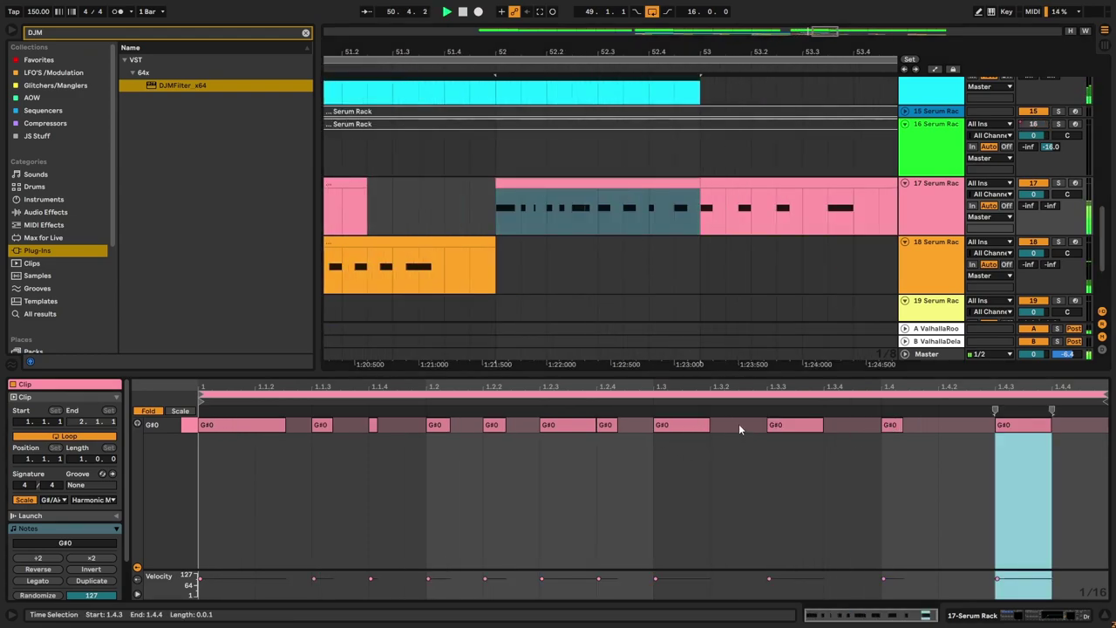
double_click(714, 425)
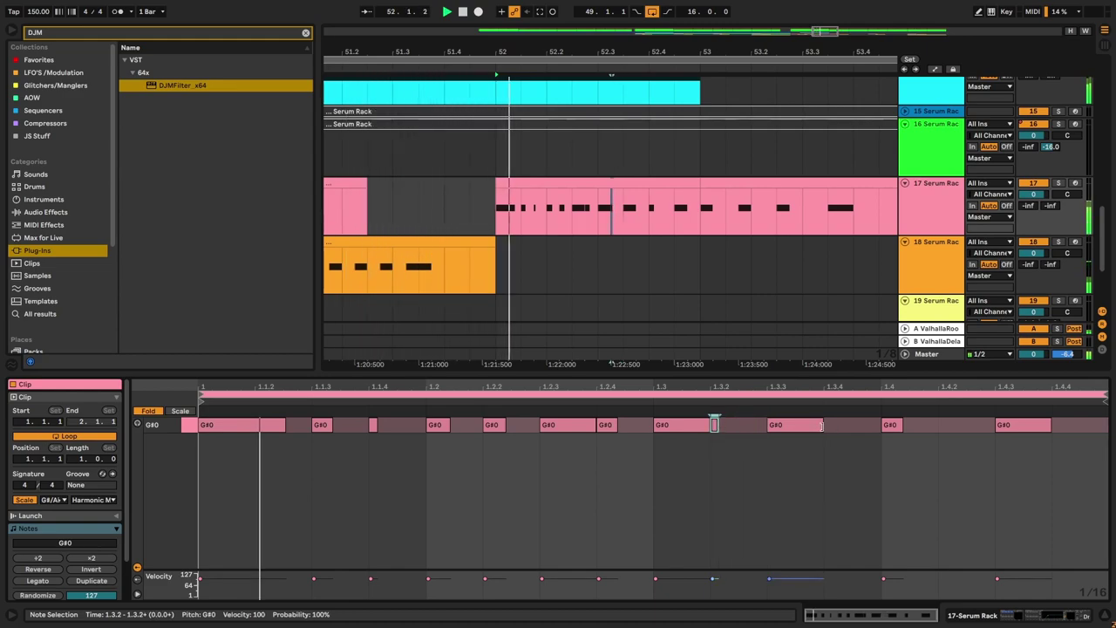
drag(821, 425, 786, 424)
double_click(846, 424)
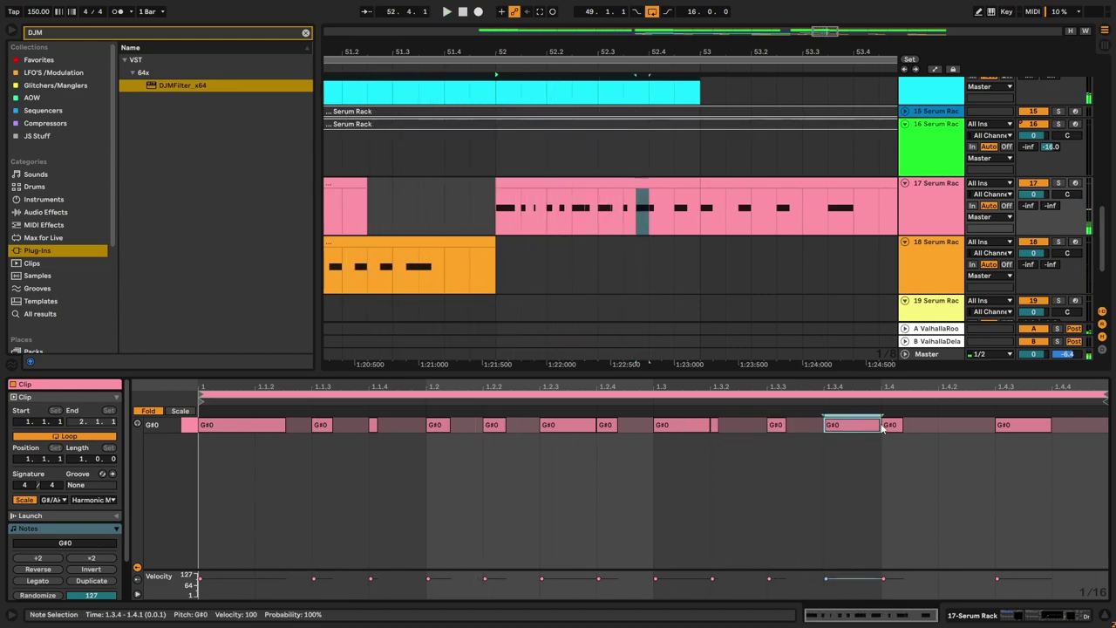
drag(879, 426, 861, 425)
key(space)
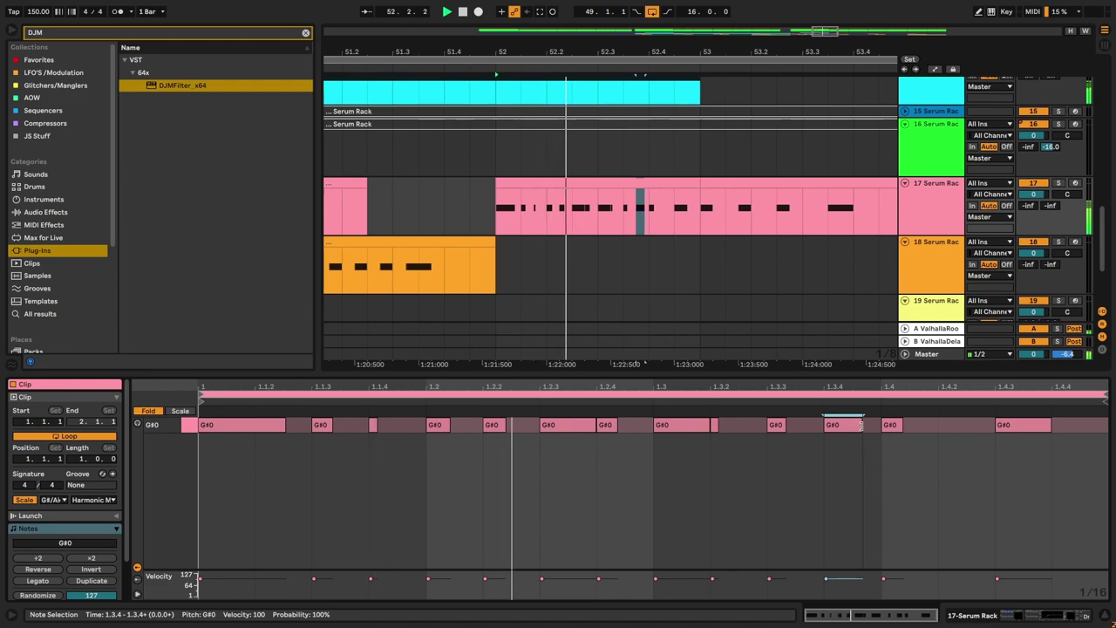
Step: Add a G#0 note at 1.4.2, lengthen it past 1.4.4 over the note at 1.4.3, and audition it from 51.4.1
double_click(952, 428)
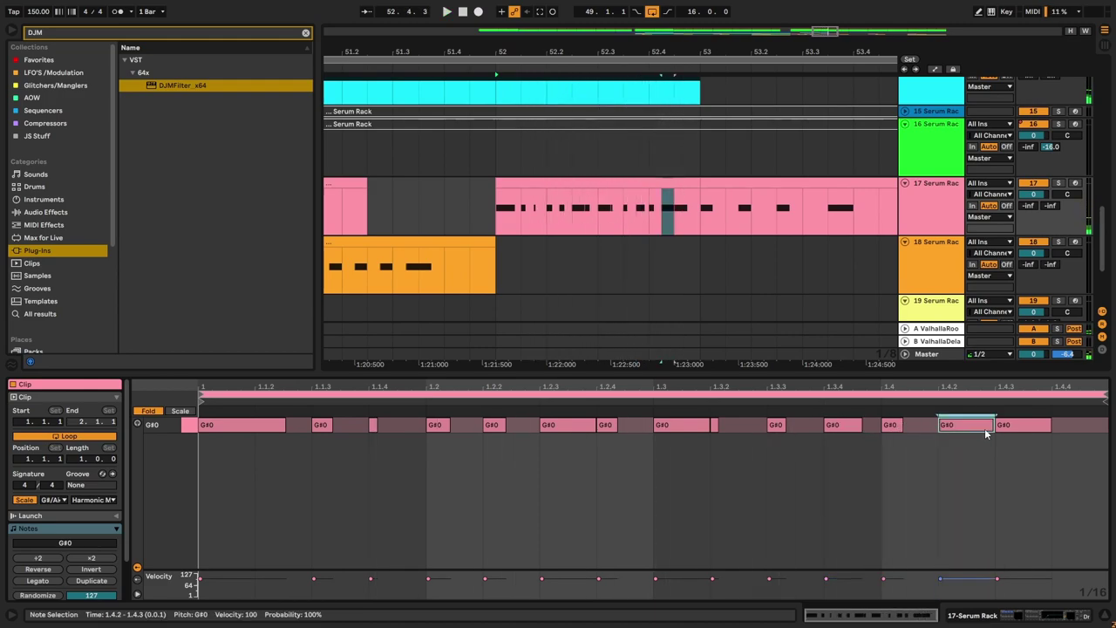
drag(994, 426, 1092, 431)
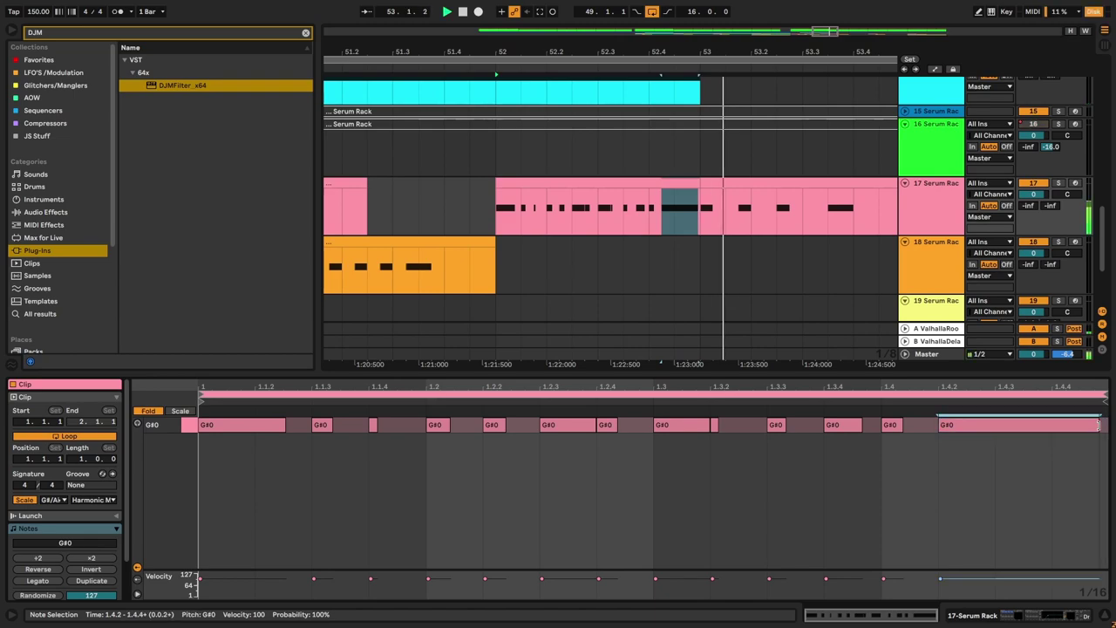
key(space)
click(451, 210)
key(space)
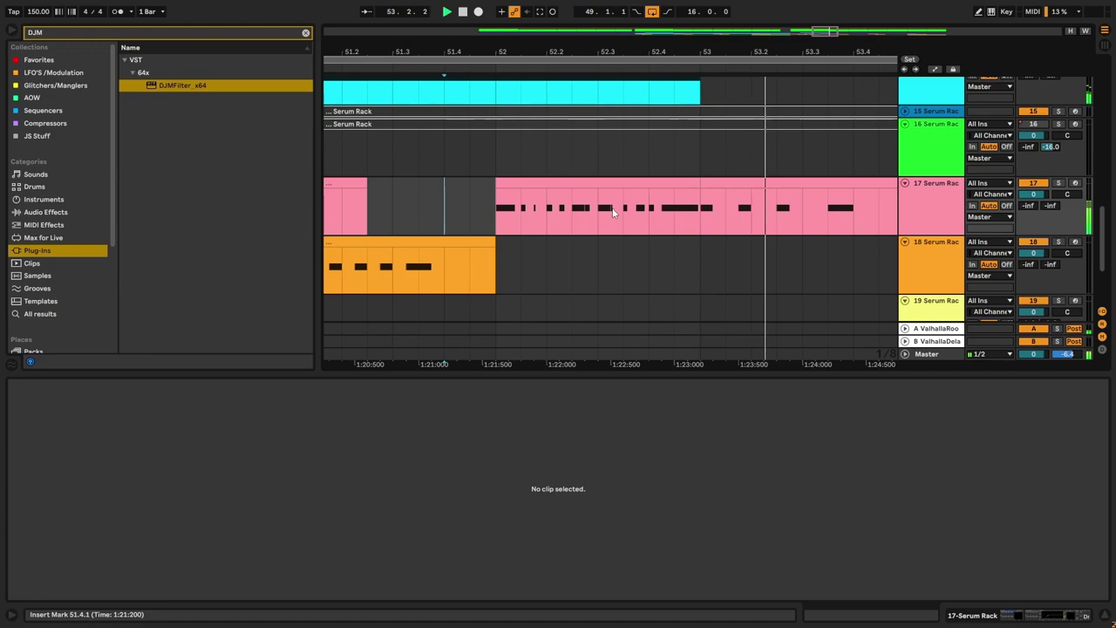
Step: Play the bass section from 48.4.1 and show the 17 Serum Rack track's devices
scroll(616, 207, down, 5)
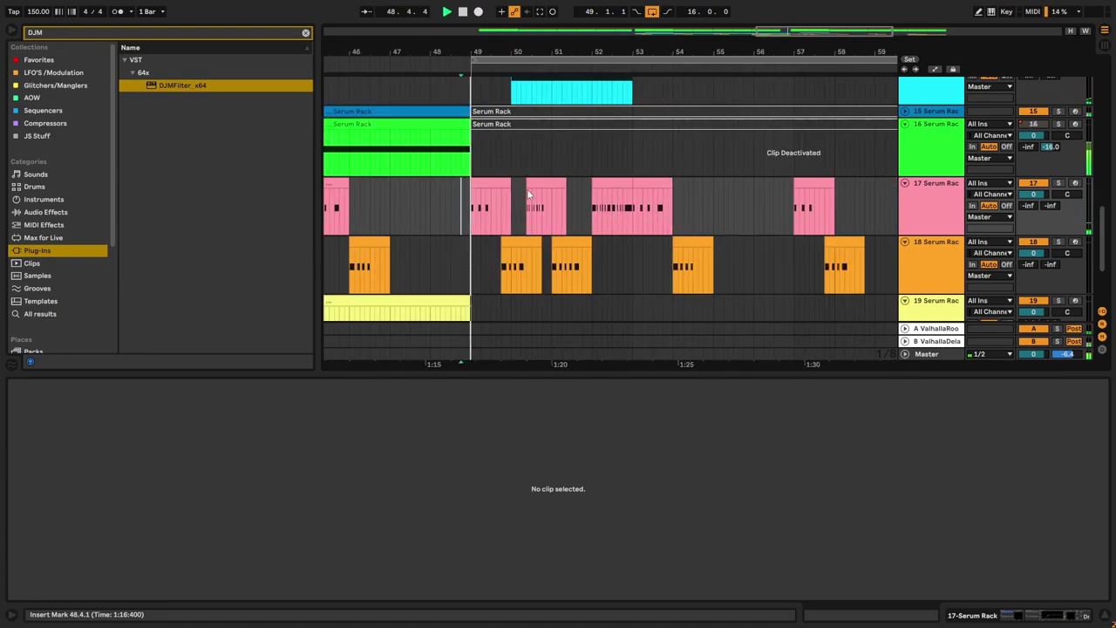
double_click(922, 218)
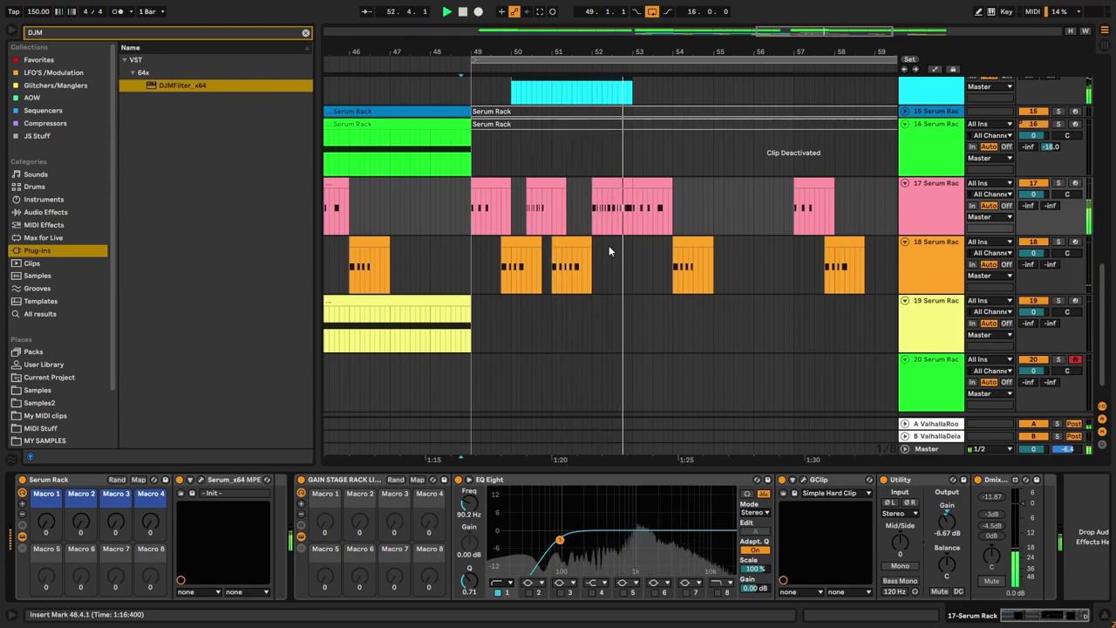
key(space)
key(space)
scroll(622, 218, up, 5)
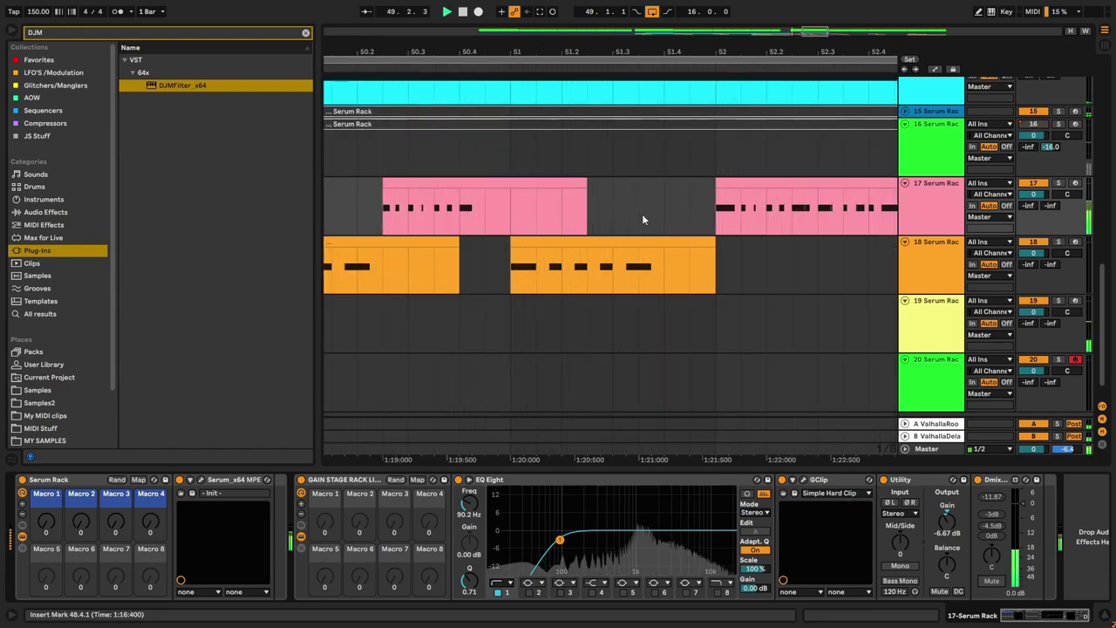
scroll(750, 208, down, 4)
Step: Delete the long G#0 note at 1.4.2 in the 17 Serum Rack clip at 52.1.1 and listen through bar 54
double_click(761, 184)
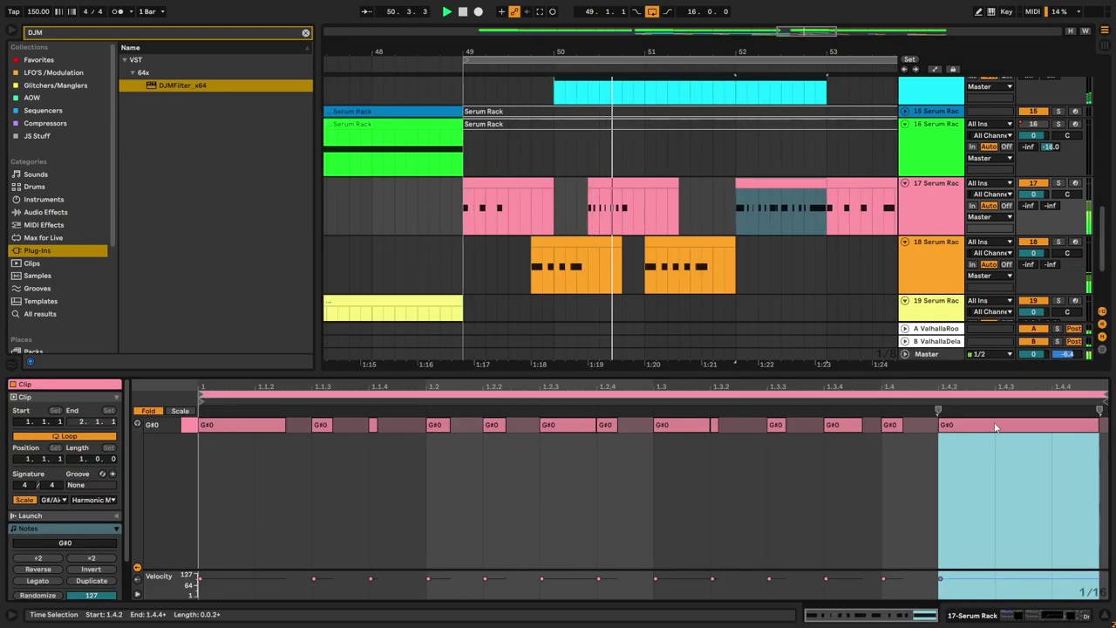
click(981, 422)
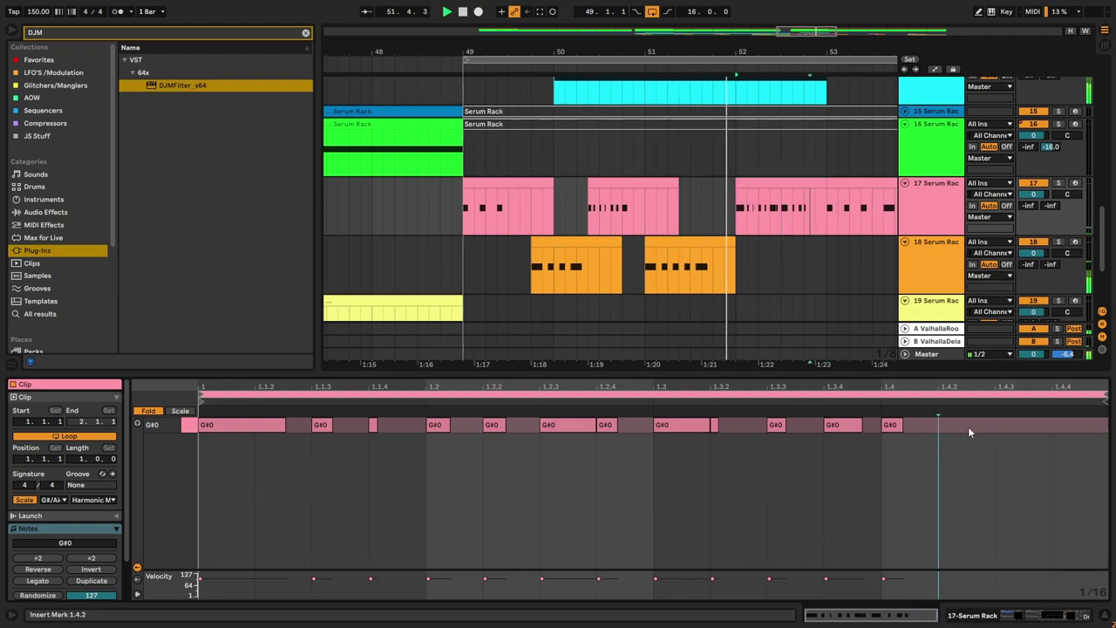
scroll(834, 237, up, 5)
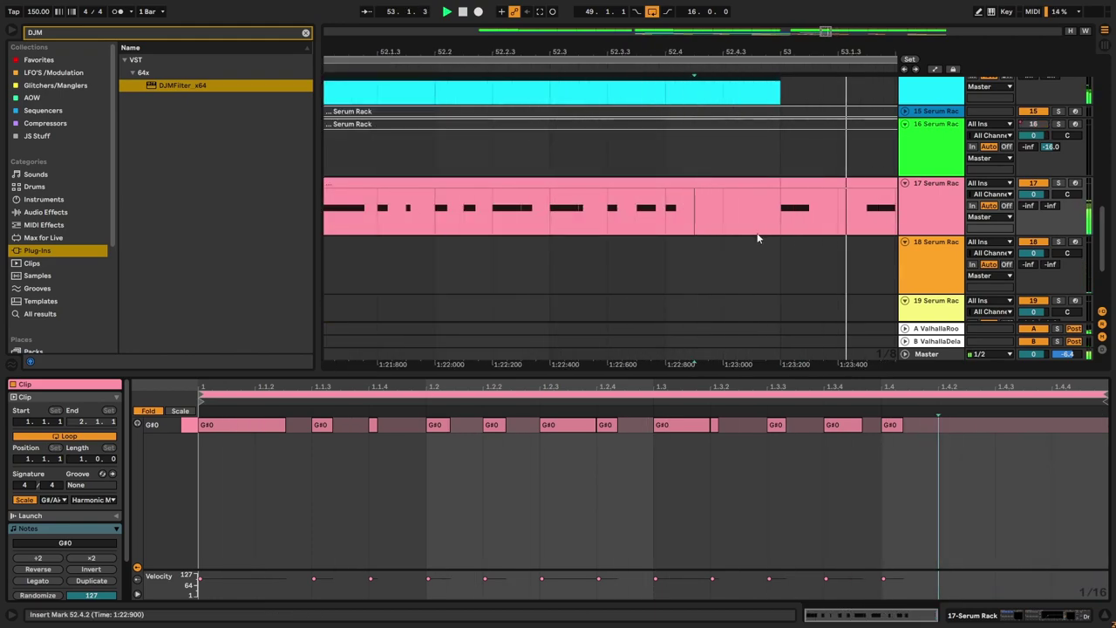
scroll(763, 237, down, 5)
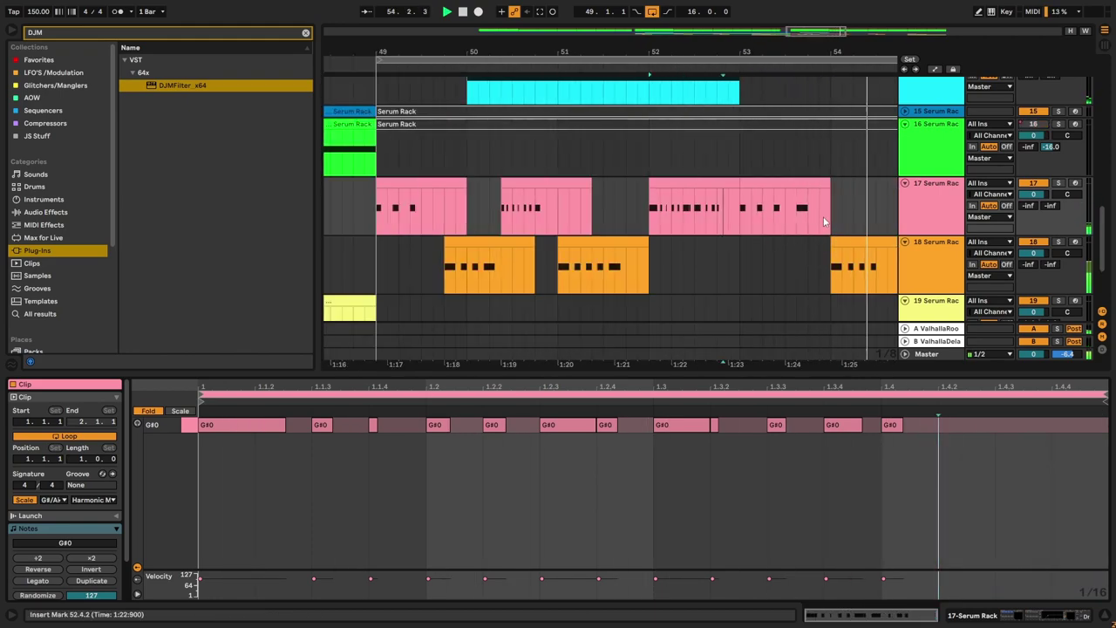
scroll(810, 266, down, 3)
Step: Compare the note patterns of the 17 Serum Rack clips at 53.1.1 and 50.2.3 with the 18 Serum Rack clips at 49.4.1 and 51.1.1
click(703, 180)
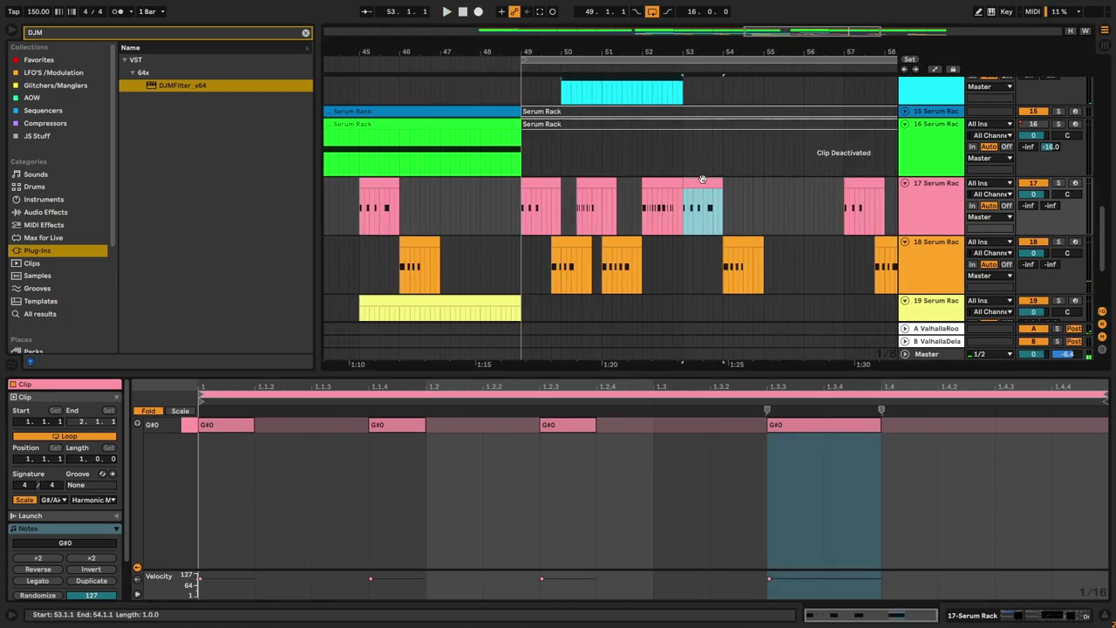
click(682, 252)
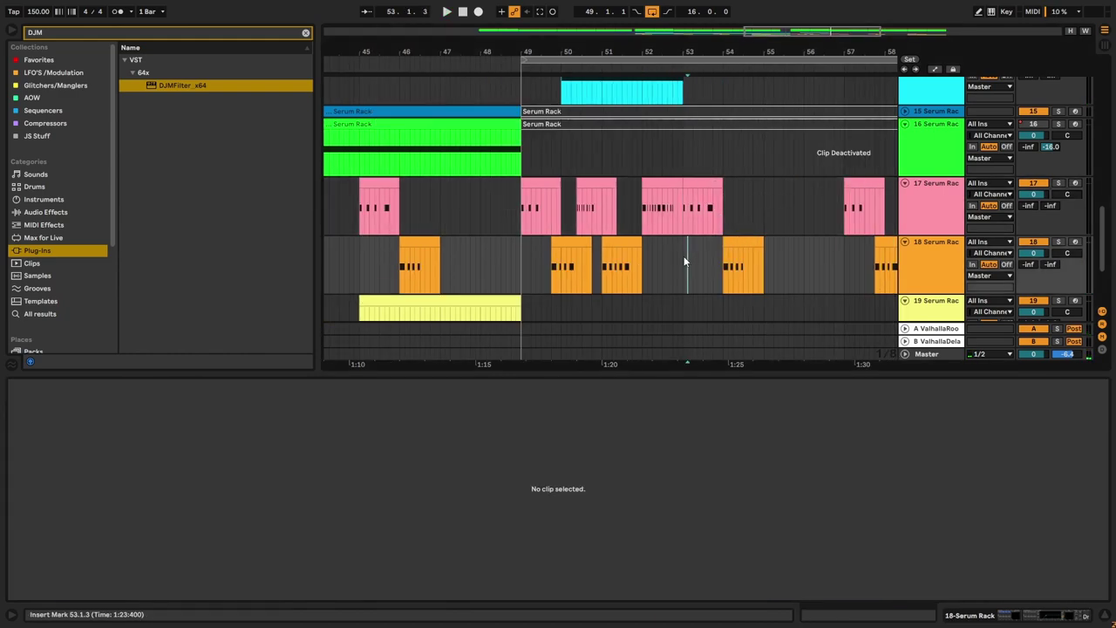
click(712, 181)
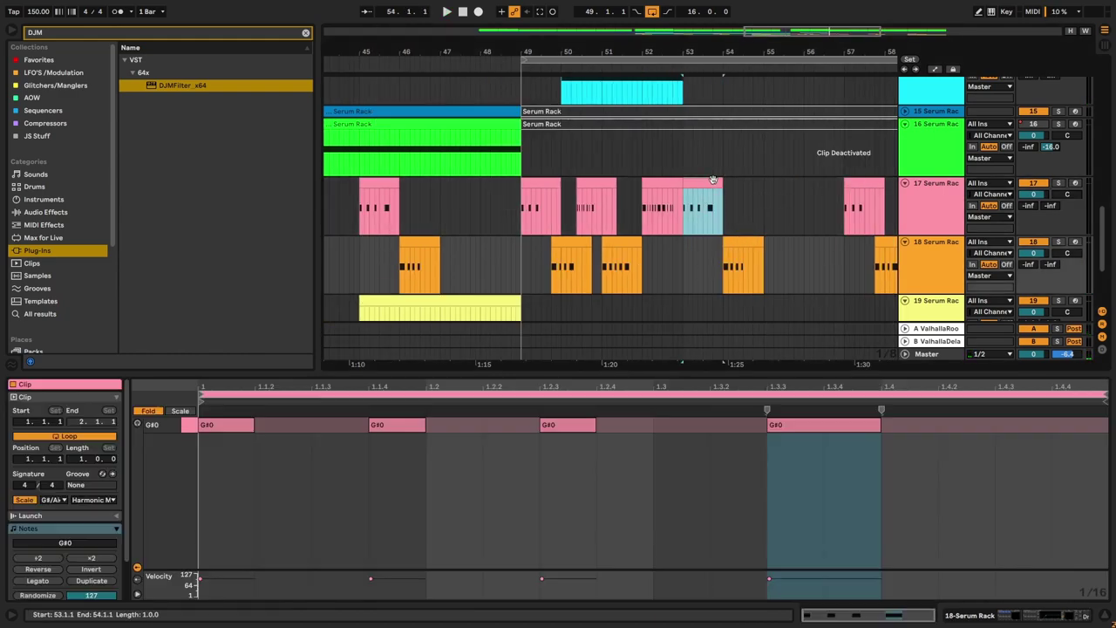
click(580, 253)
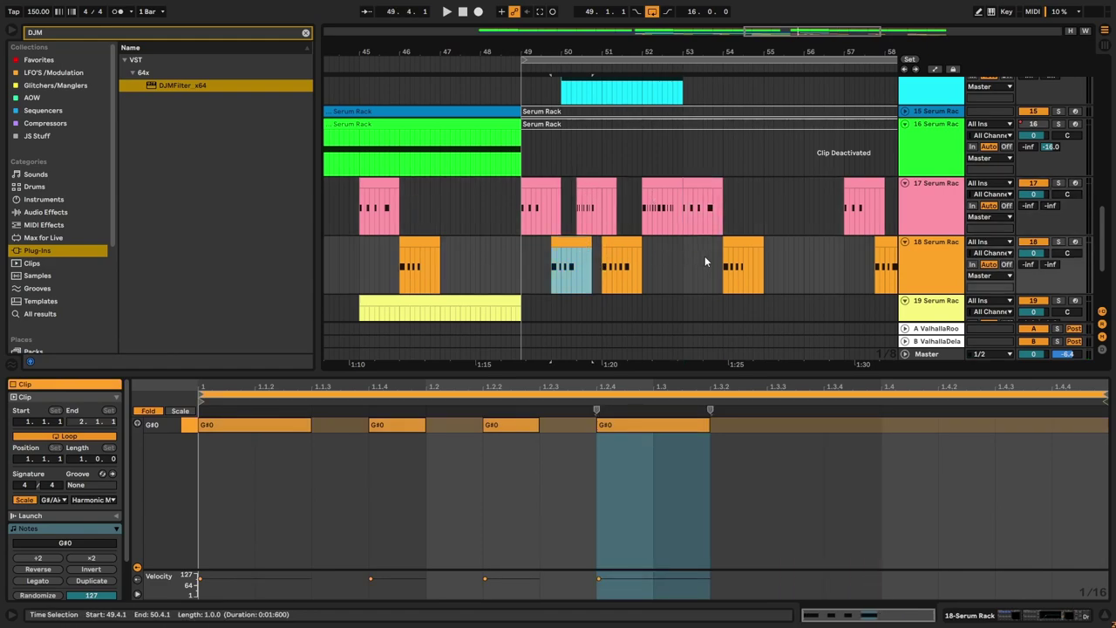
click(621, 245)
click(599, 184)
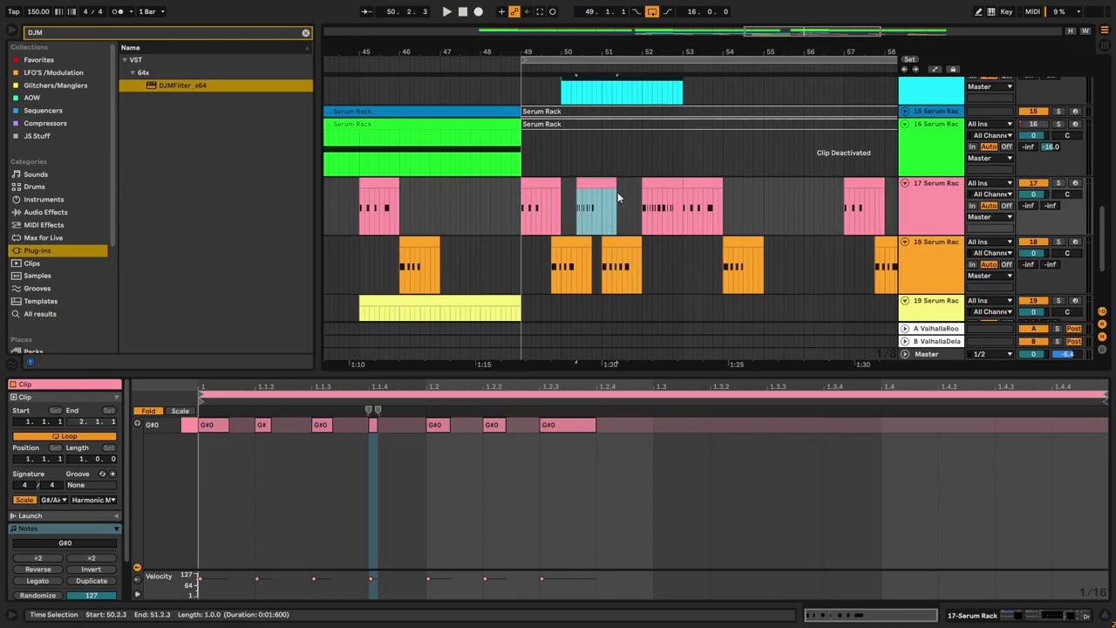
Step: Set the arrangement's fixed grid to 1/4 and play the bass section from bar 49
right_click(630, 212)
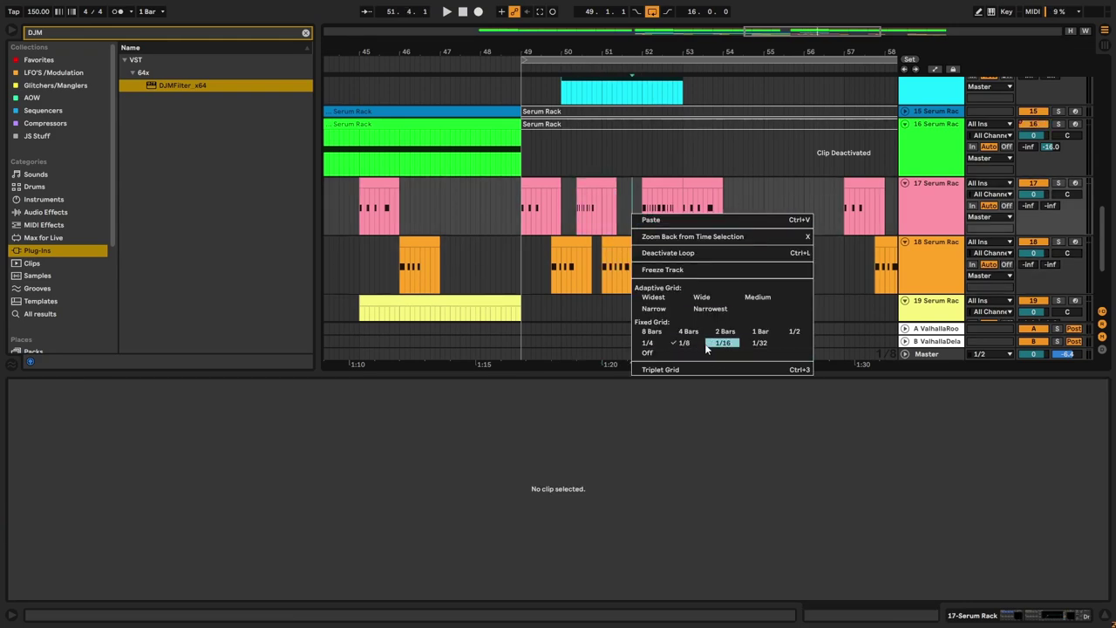
click(660, 344)
click(589, 181)
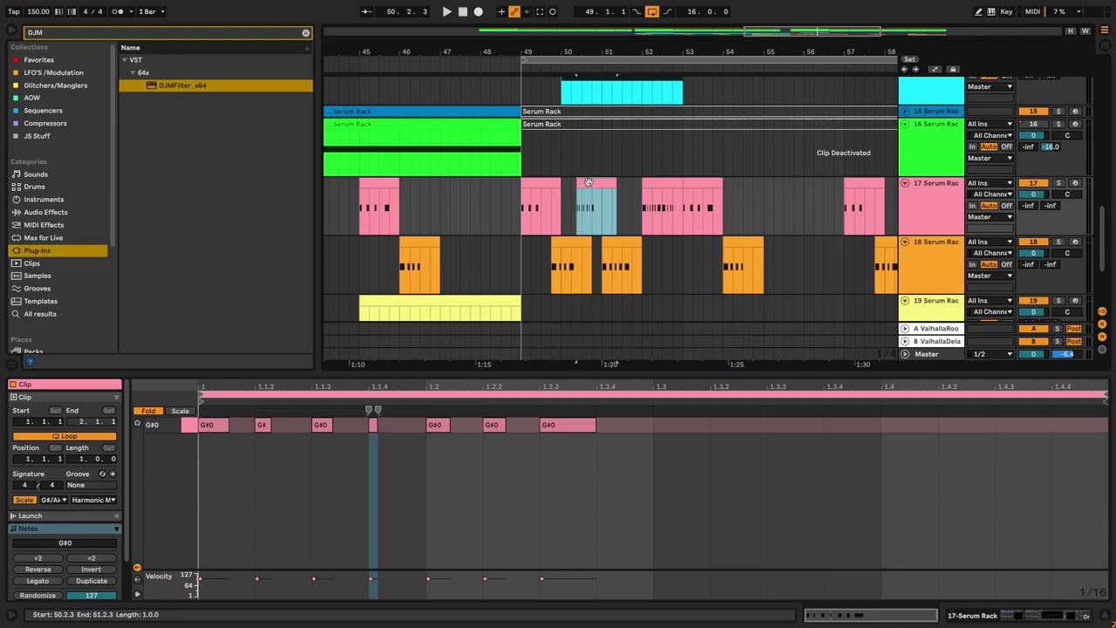
click(543, 186)
key(space)
scroll(542, 213, up, 3)
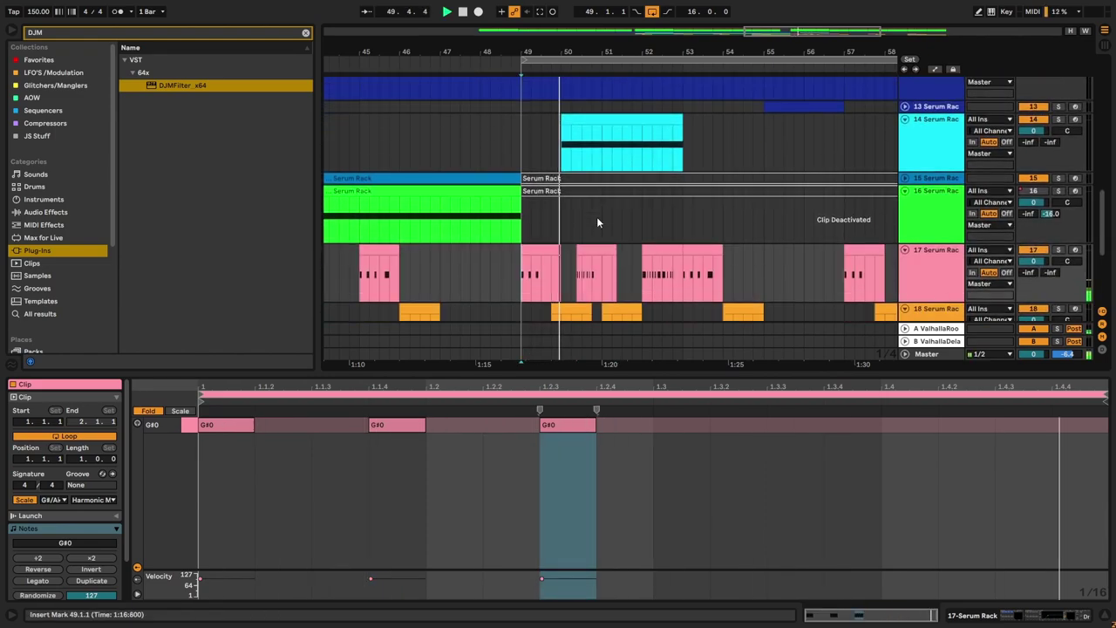
scroll(597, 223, down, 2)
scroll(598, 219, up, 2)
scroll(598, 218, down, 2)
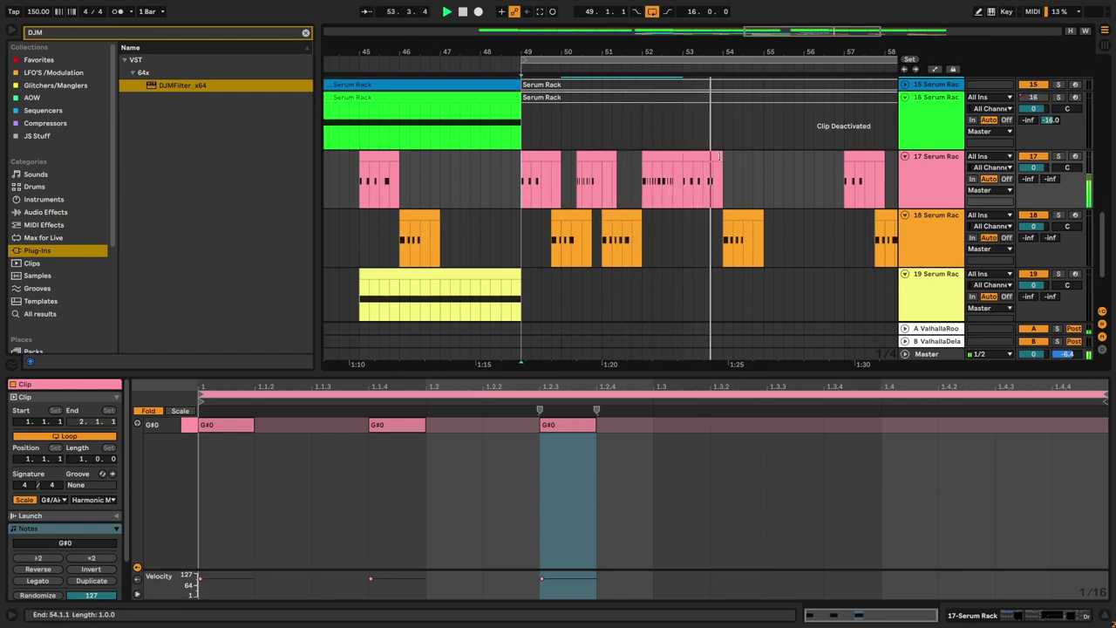
Step: Duplicate the first-half G#0 notes of the 17 Serum Rack clip at 52.1.1 over its second half from 1.3, and play from bar 49
click(663, 175)
key(space)
key(space)
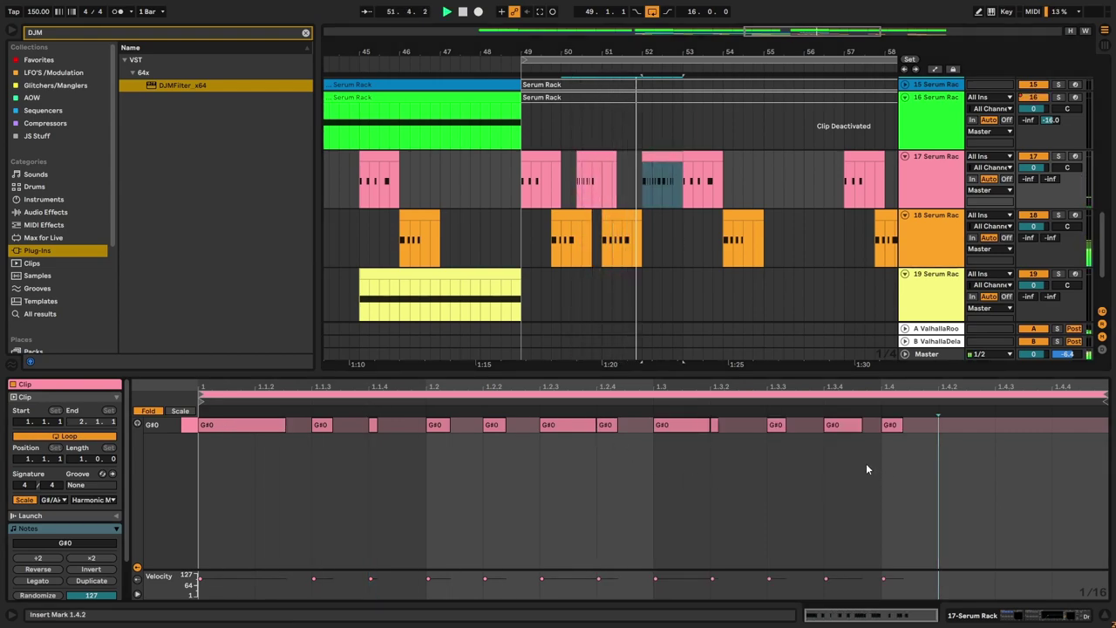
key(space)
drag(642, 466, 226, 400)
key(ctrl+d)
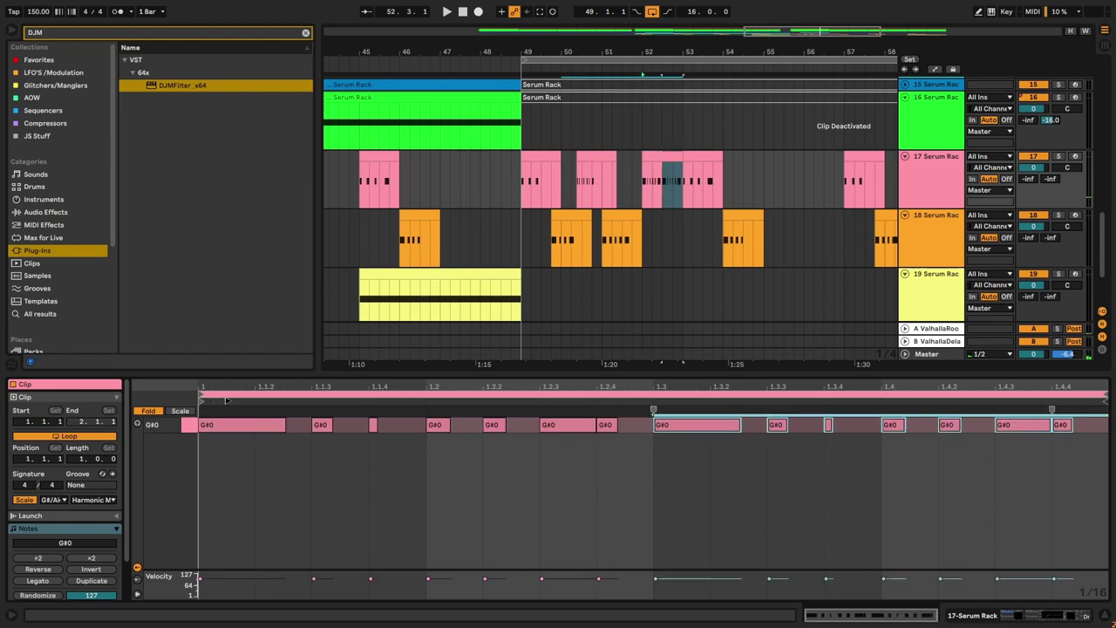
click(538, 193)
key(space)
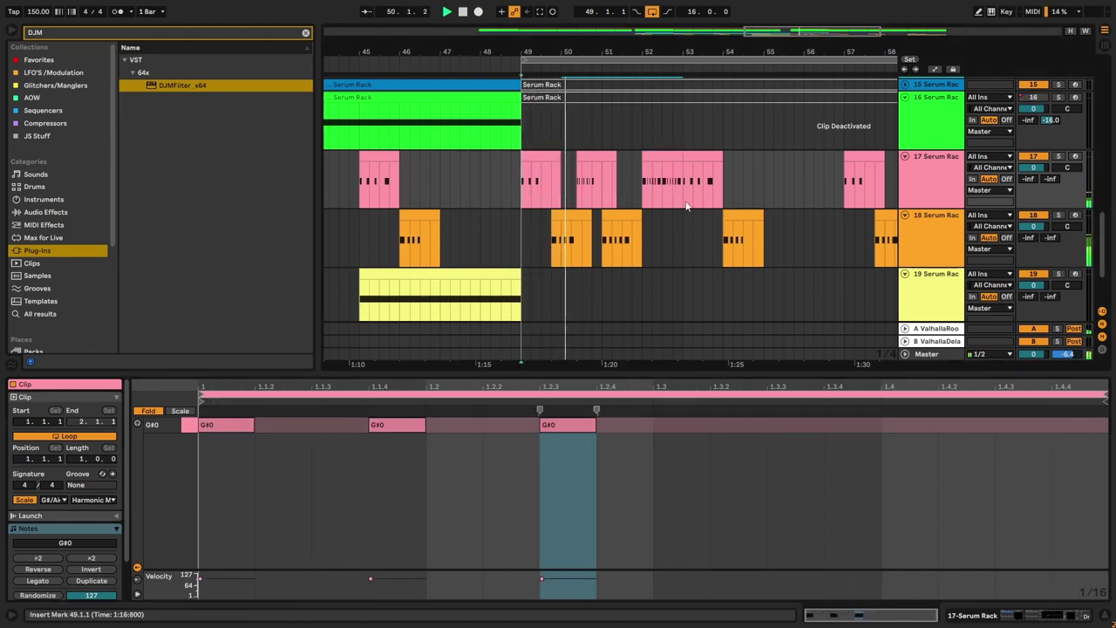
Step: Try shortening the 18 Serum Rack clip at 54.1.1 to end at 54.4.1, and play from bar 49
scroll(686, 206, up, 3)
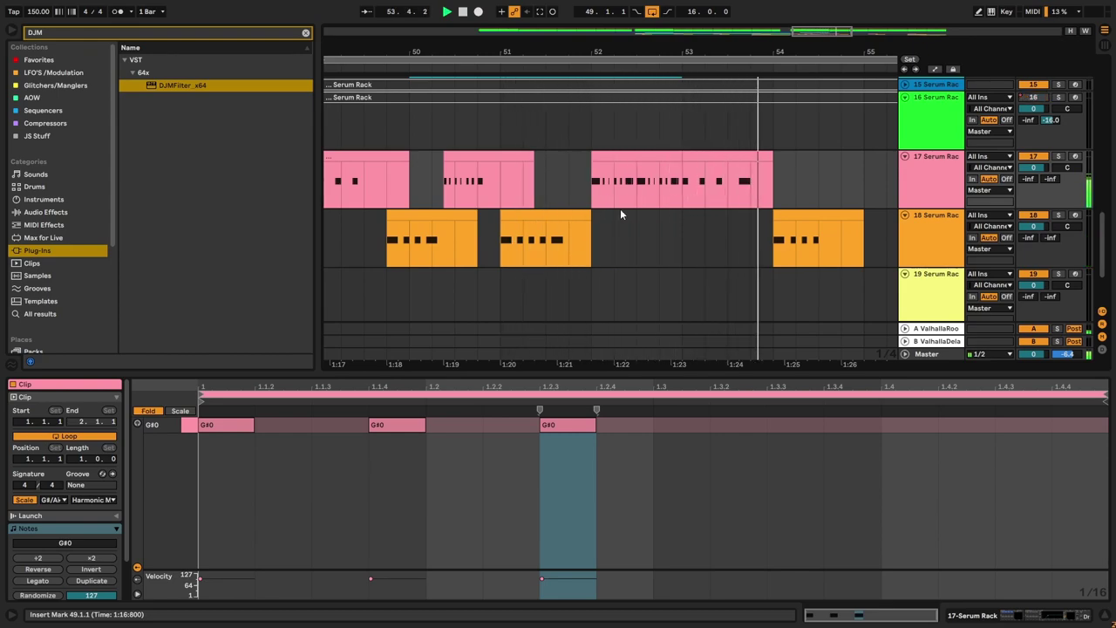
scroll(624, 207, down, 3)
scroll(636, 187, up, 1)
key(space)
click(644, 212)
mouse_move(659, 217)
mouse_down()
mouse_move(639, 219)
mouse_move(650, 225)
mouse_up()
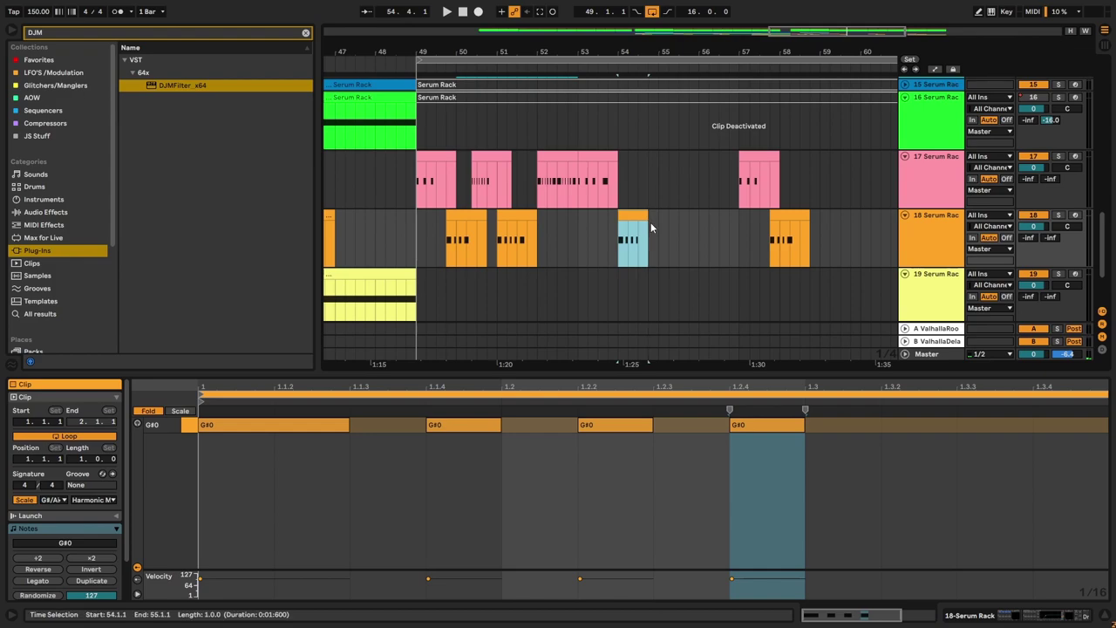
click(411, 214)
key(space)
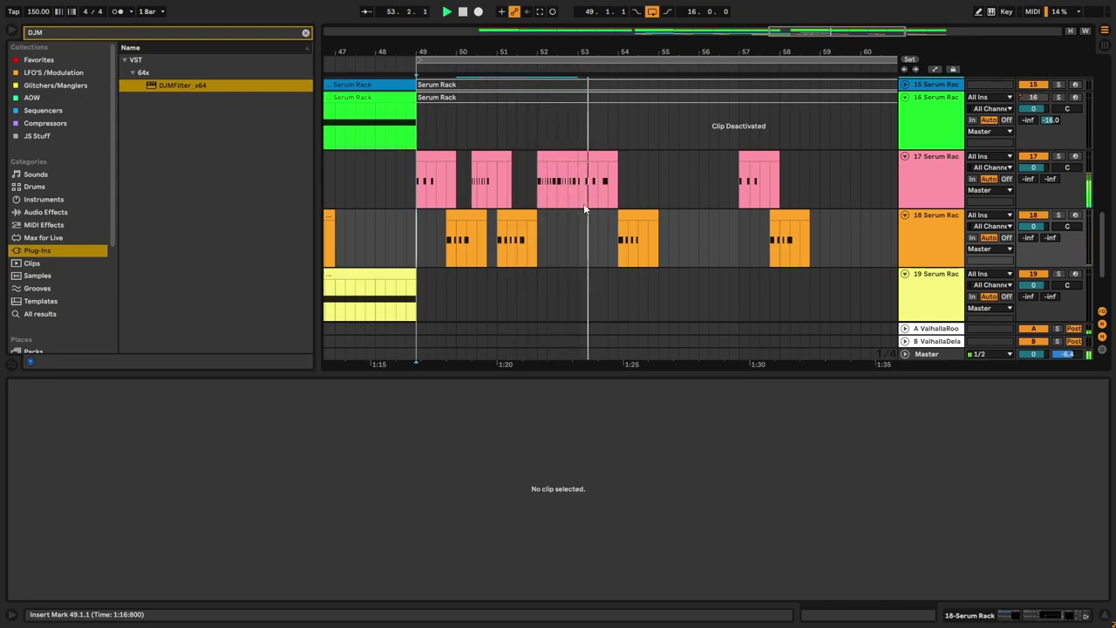
Step: Shorten the 17 Serum Rack clip at 53.1.1 to end at 53.3.1, restart playback from bar 49 and select the clip at 52.1.1
click(610, 157)
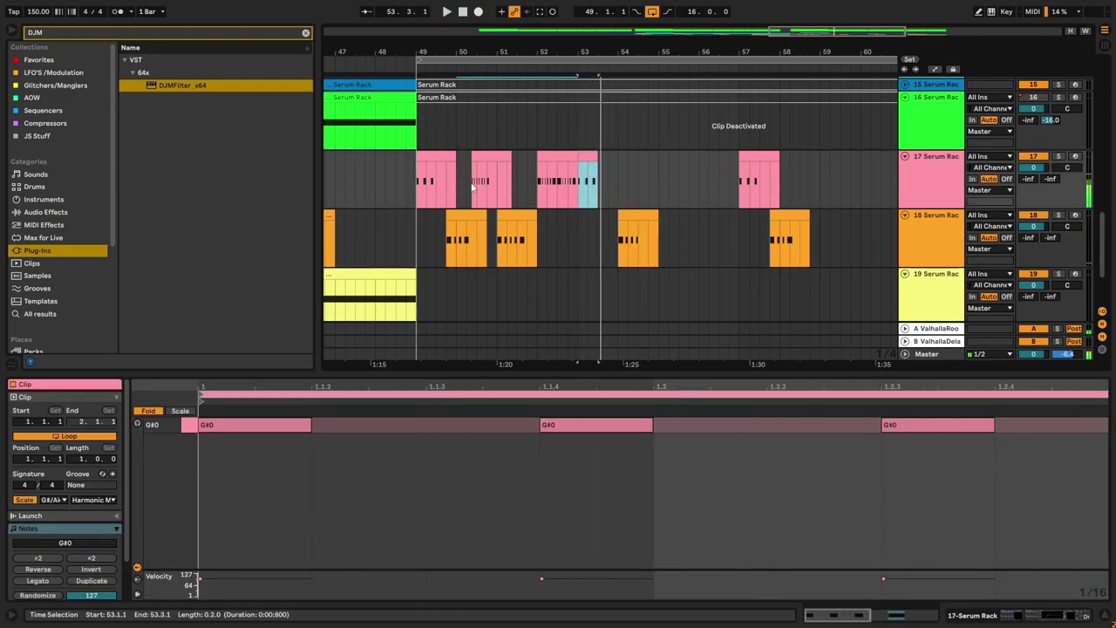
key(space)
click(443, 157)
key(space)
click(566, 157)
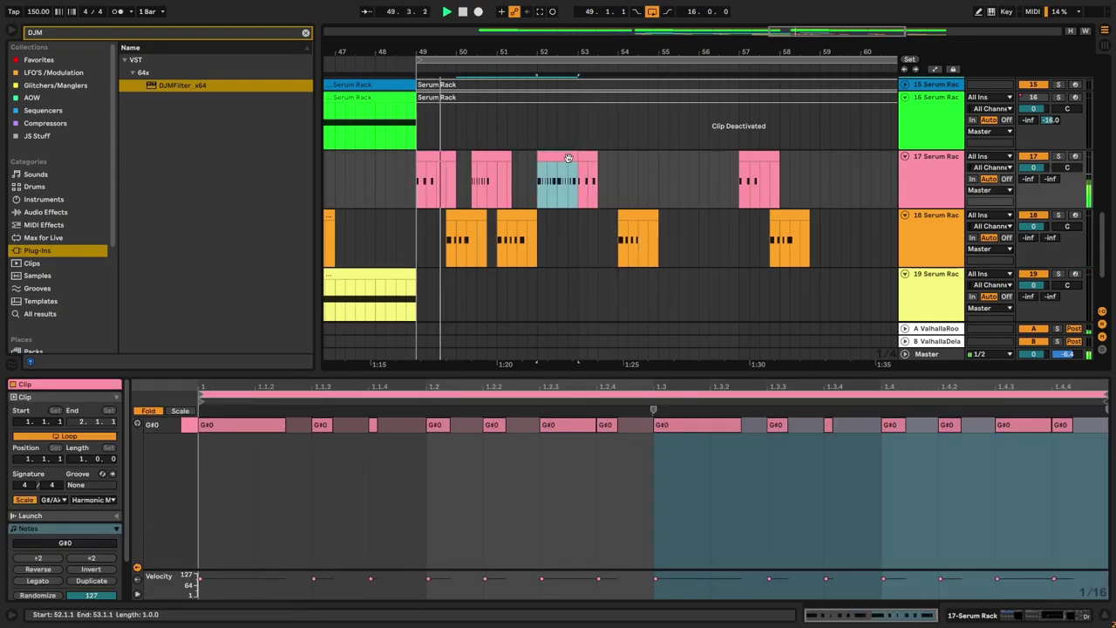
click(577, 246)
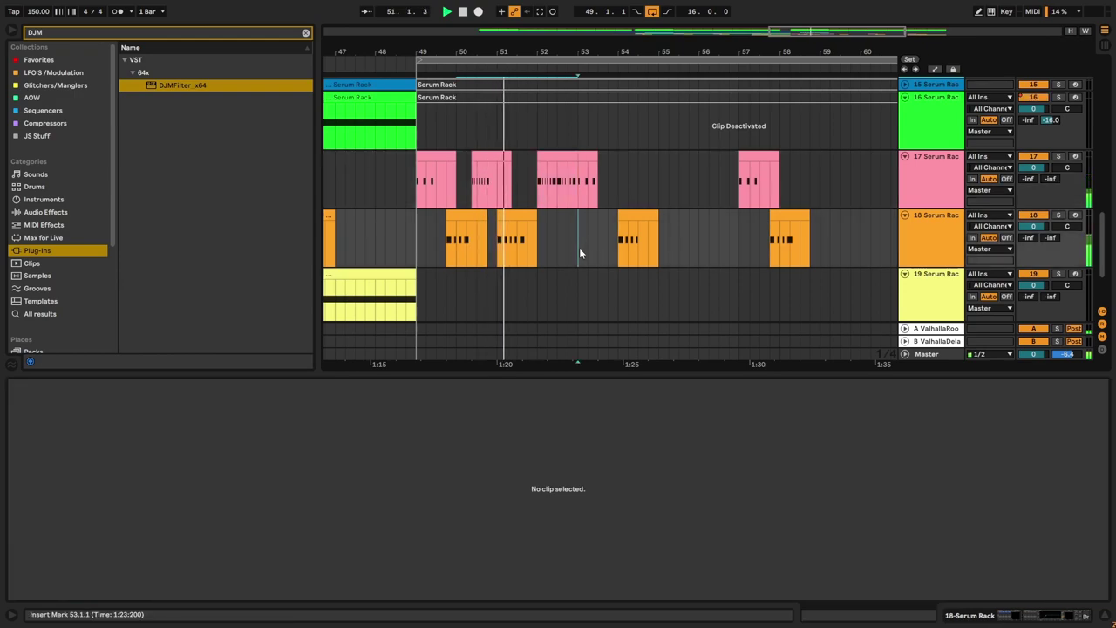
drag(579, 247, 542, 217)
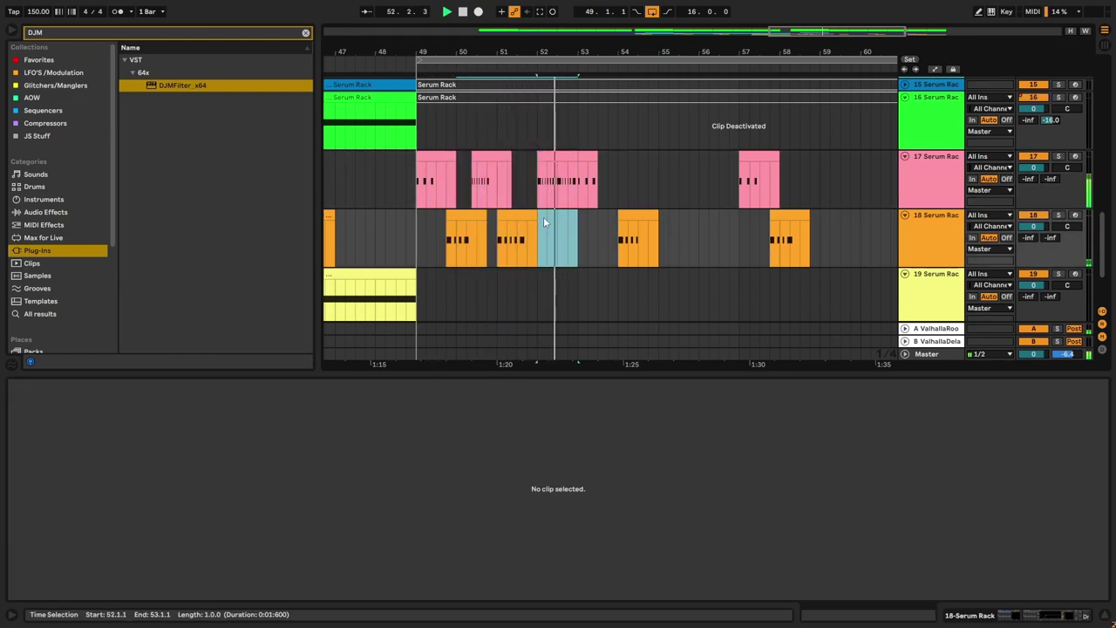
click(578, 244)
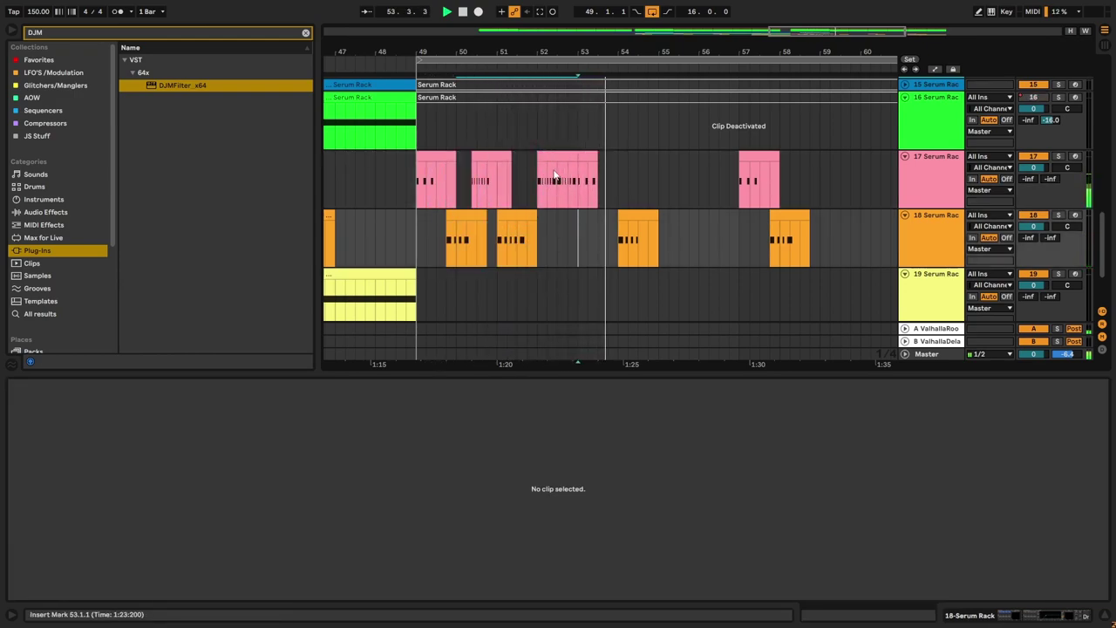
Step: Duplicate bars 49 to 53 of the 17 Serum Rack track to bar 53, and play from bar 49
drag(574, 202, 416, 193)
key(ctrl+d)
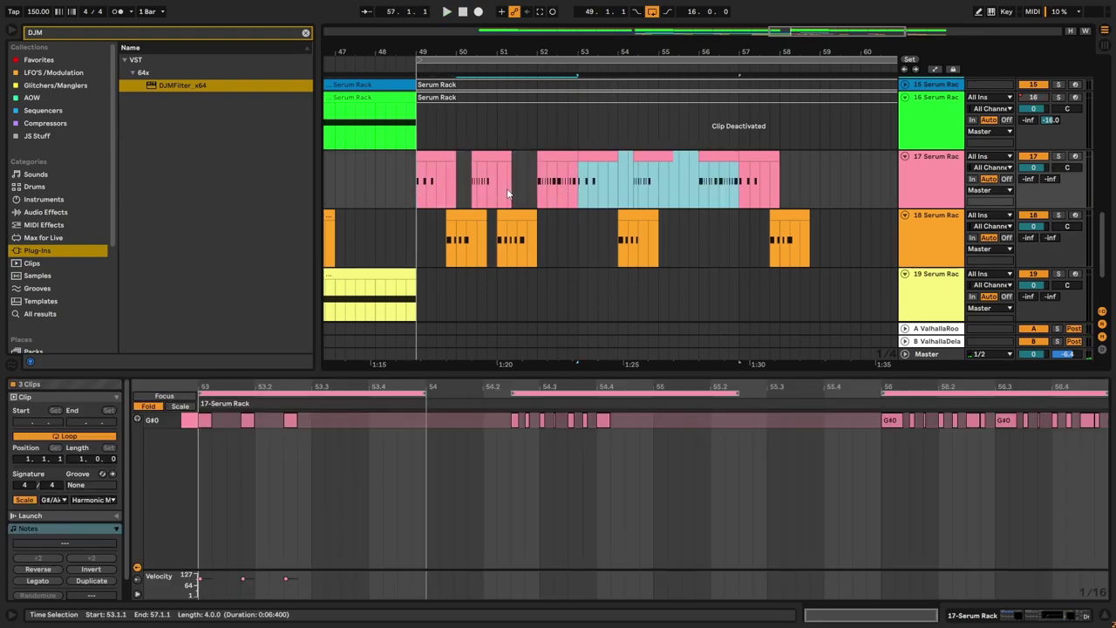
key(ctrl+z)
key(ctrl+d)
click(419, 185)
key(space)
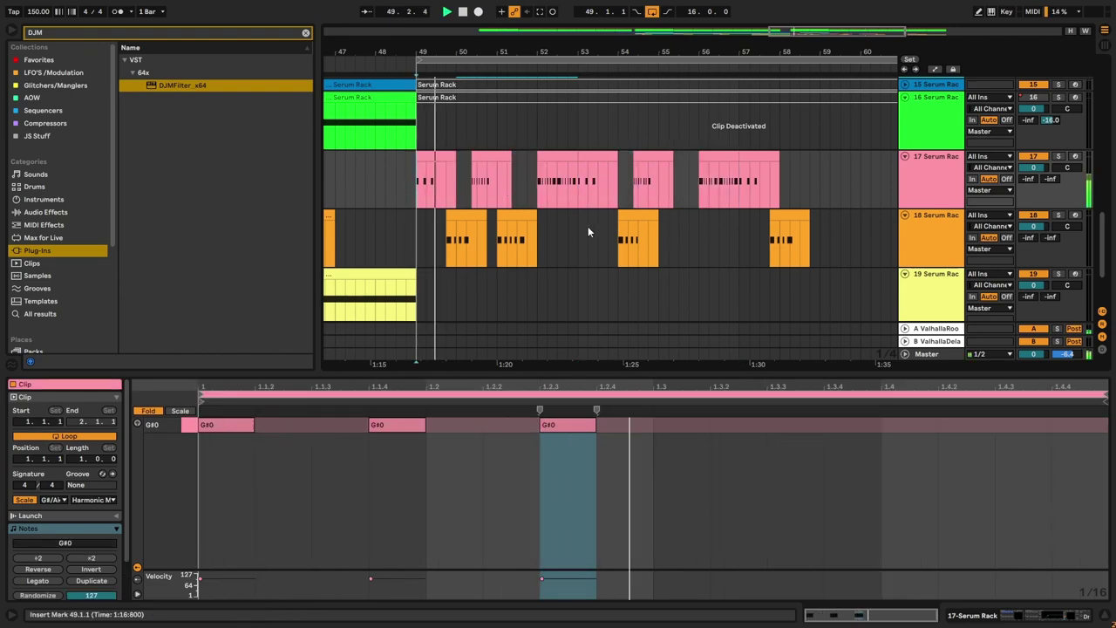
scroll(559, 220, down, 2)
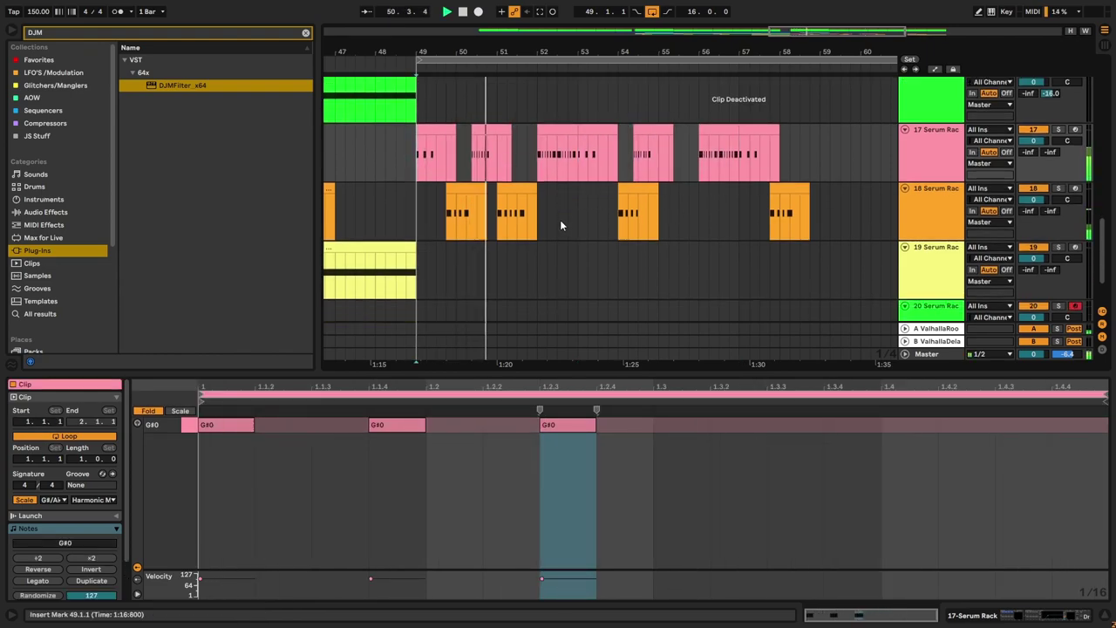
key(space)
Step: Move the 18 Serum Rack clip from 54.1.1 to 53.4.1, and play the section from bar 49
scroll(636, 181, up, 3)
click(622, 178)
scroll(621, 176, down, 3)
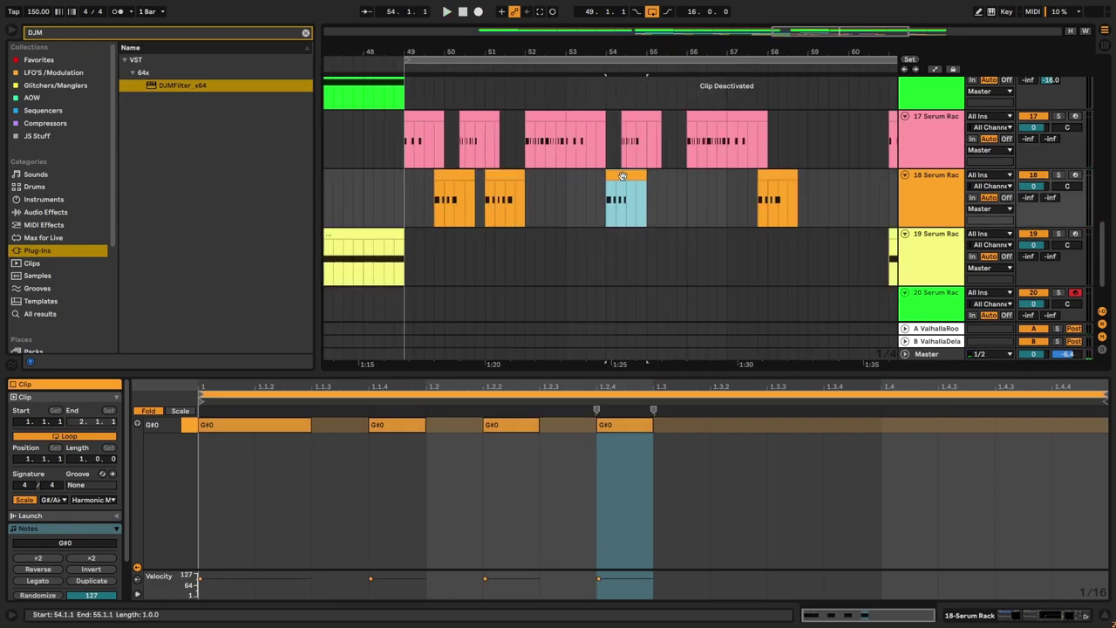
drag(616, 177, 607, 177)
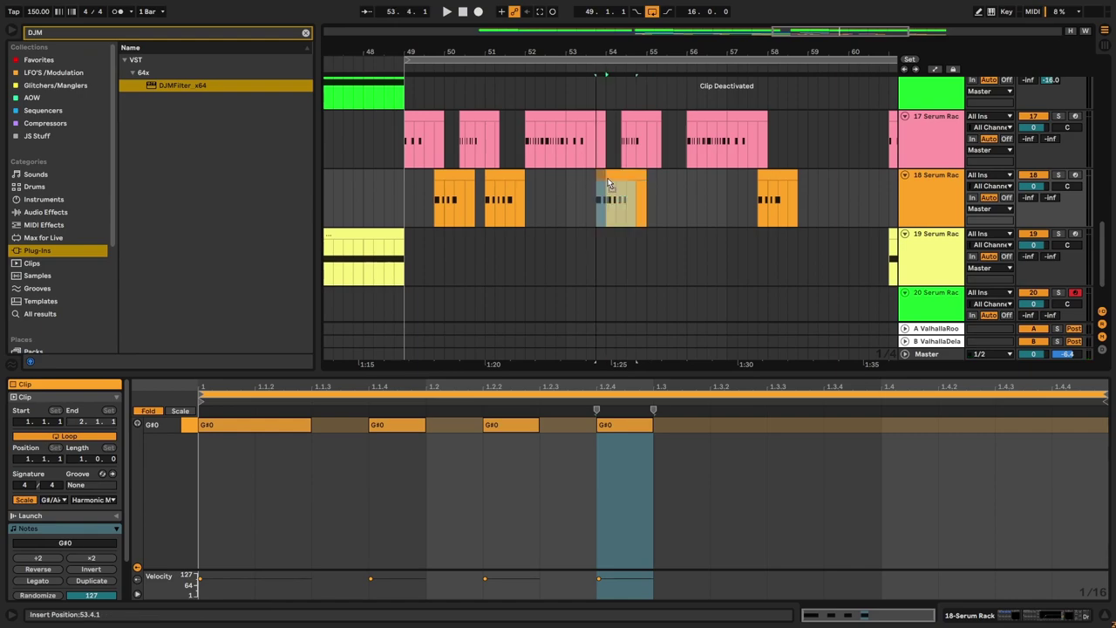
click(408, 198)
key(space)
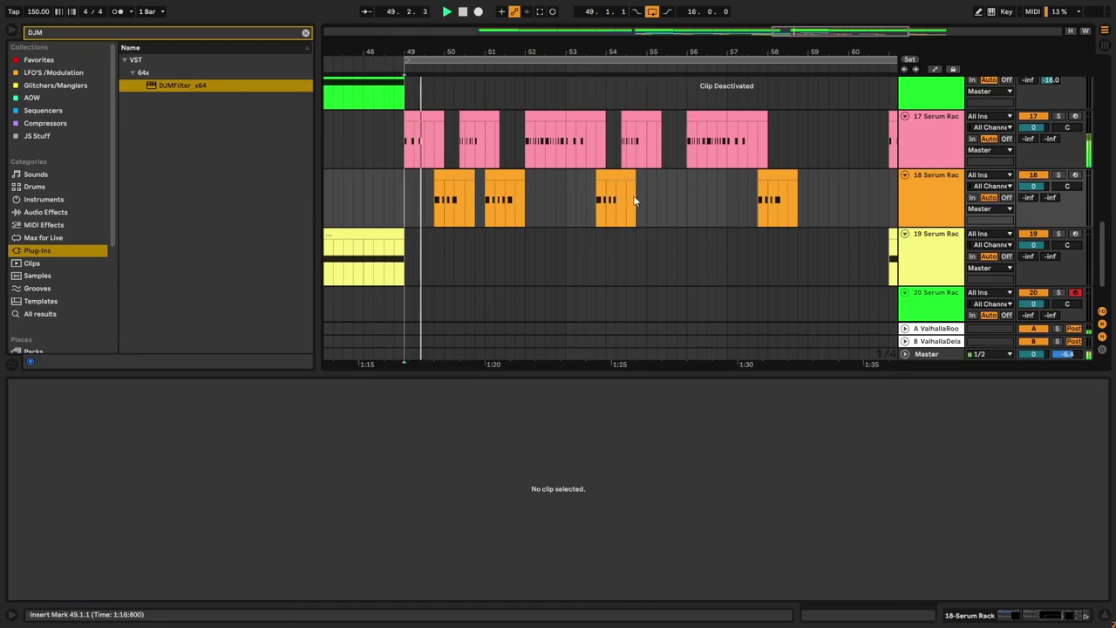
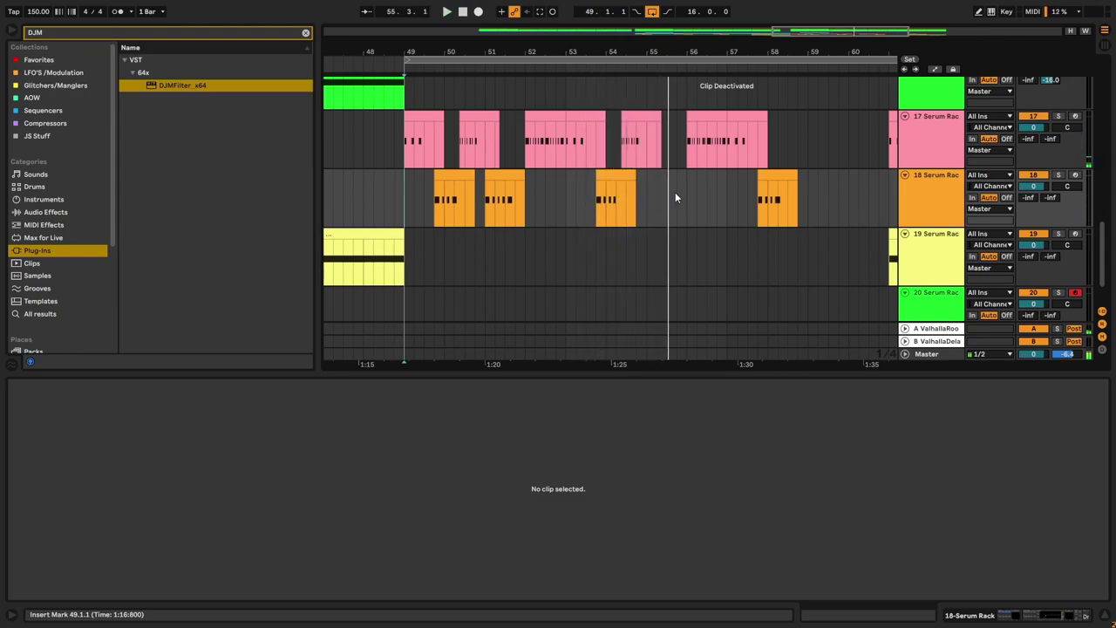
Step: Copy the 18 Serum Rack clip at 51.1.1 to 55.1.1, and play from bar 53
click(767, 175)
click(495, 203)
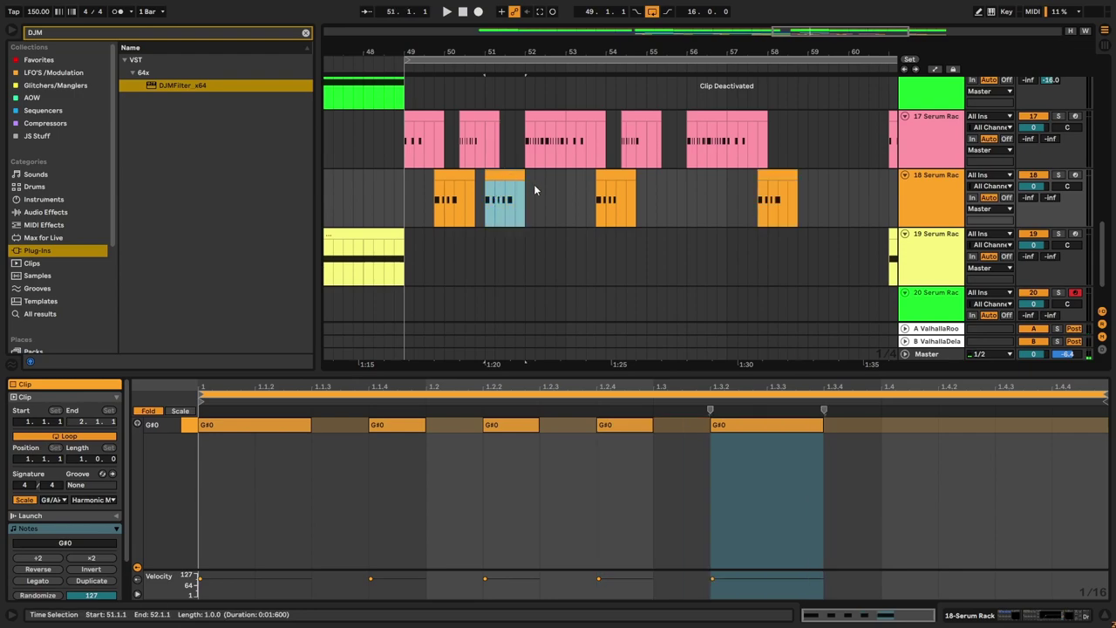
drag(500, 176, 659, 185)
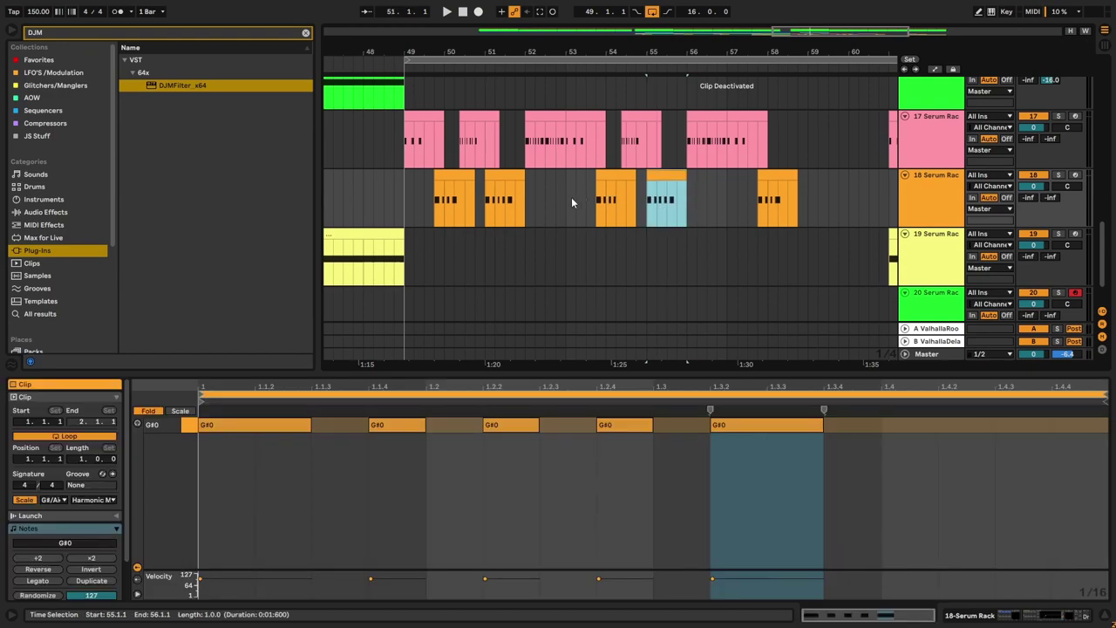
click(567, 197)
key(space)
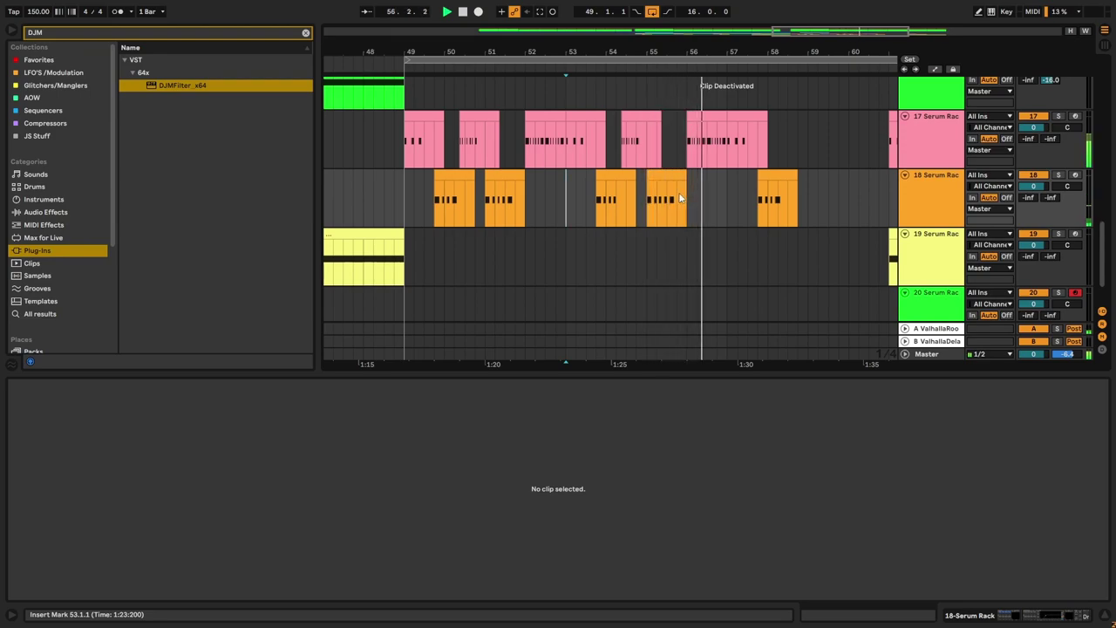
Step: Stop playback and delete the 18 Serum Rack clip at 57.4.1
click(773, 180)
key(space)
key(Delete)
Step: Try duplicating bars 49 to 57 of the 17 and 18 Serum Rack tracks to bar 57, play from bar 49, and undo the duplication
click(726, 185)
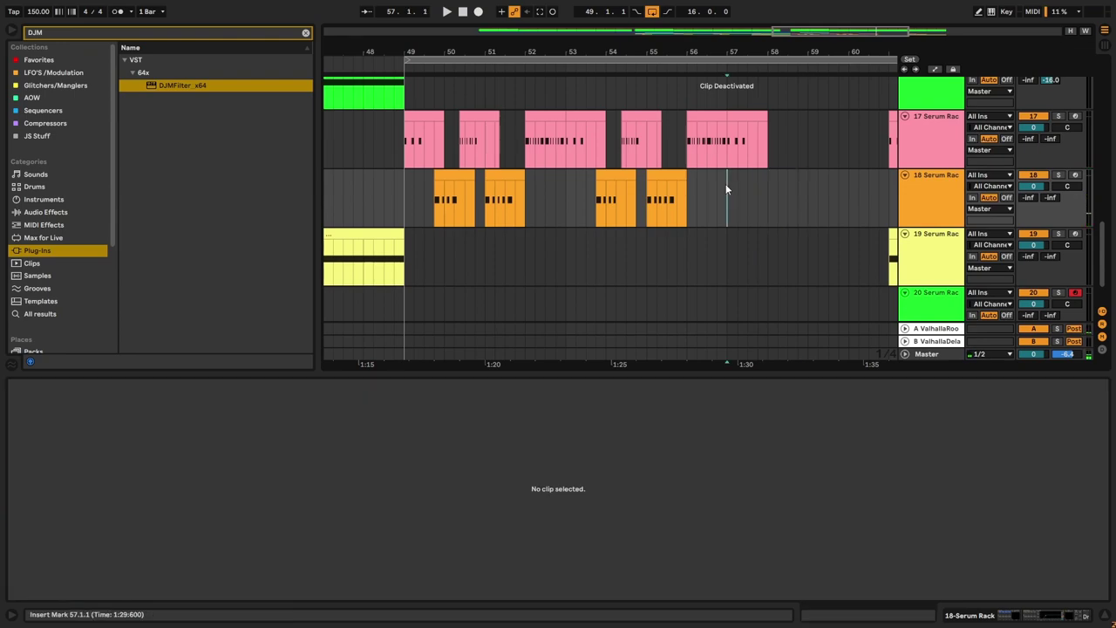
shift+click(748, 128)
drag(728, 209, 441, 151)
key(ctrl+d)
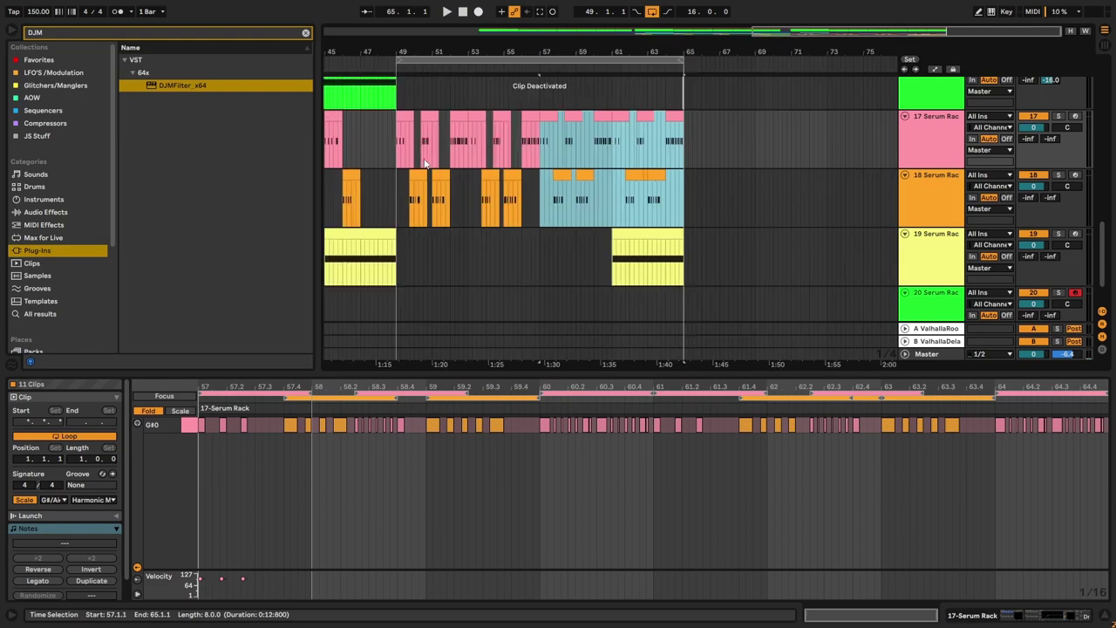
ctrl+scroll(605, 163, down, 3)
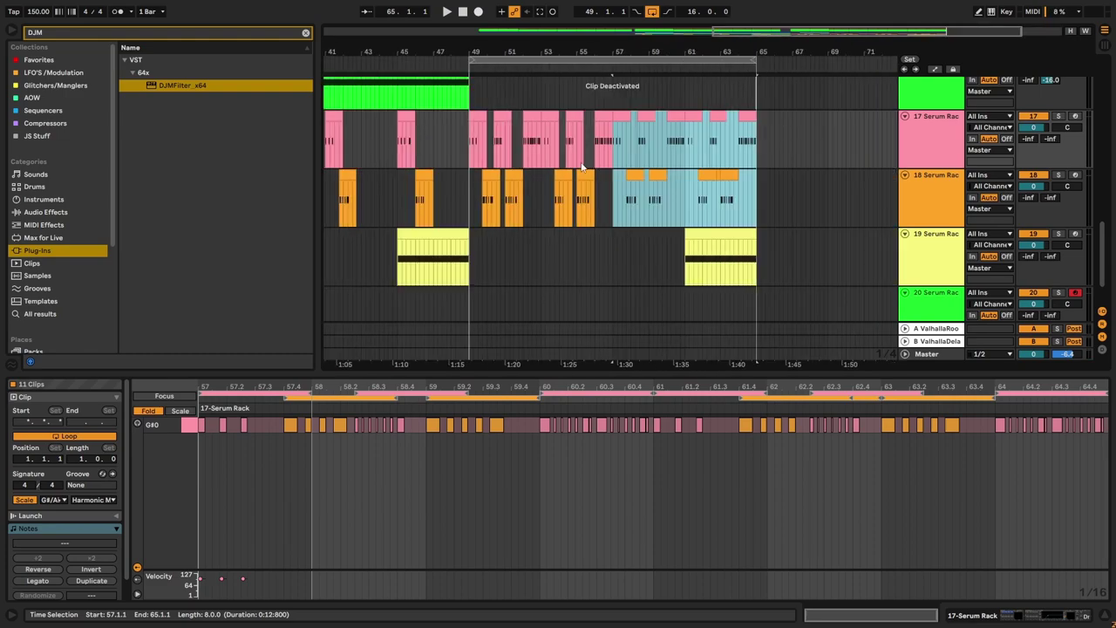
click(469, 183)
key(space)
ctrl+scroll(685, 185, up, 3)
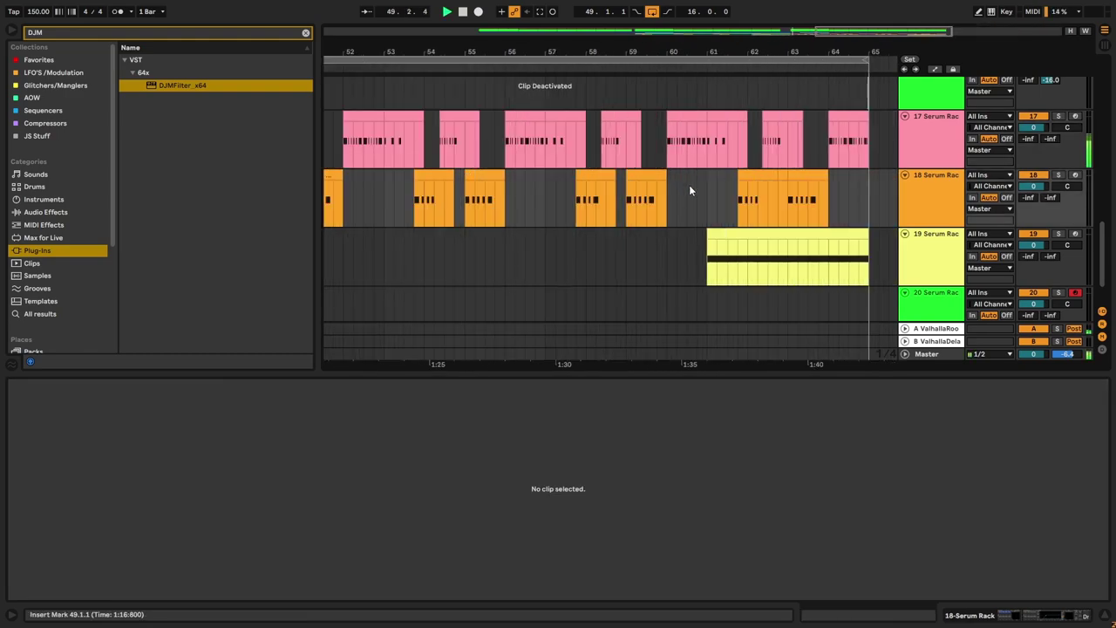
ctrl+scroll(719, 187, down, 3)
key(ctrl+z)
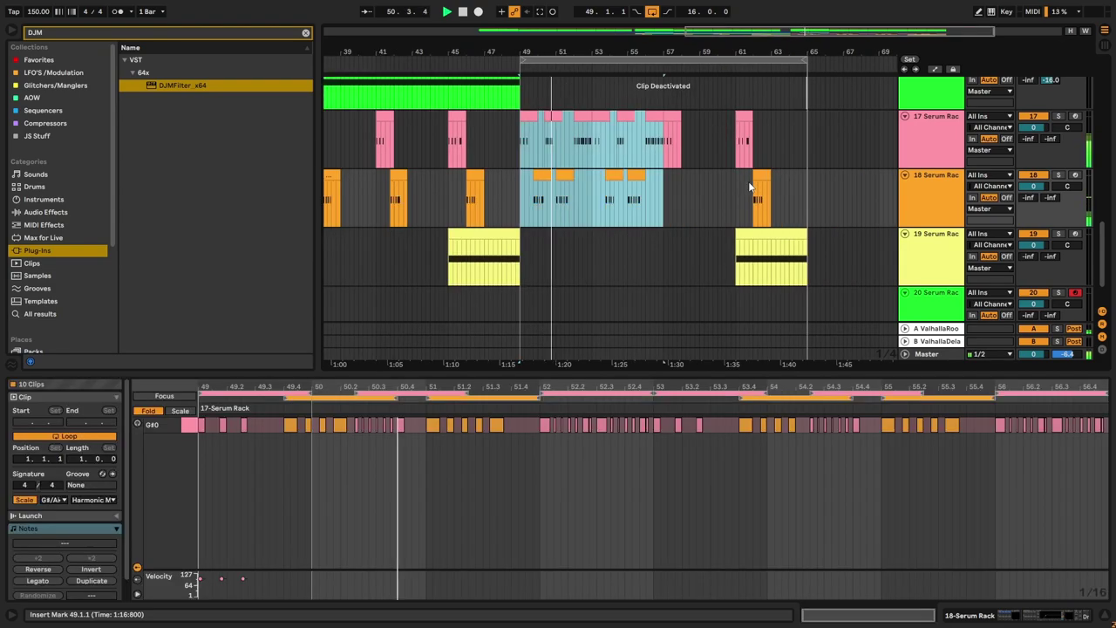
Step: Clear the leftover clips from bar 57 onward on the 17 and 18 Serum Rack tracks
click(757, 188)
click(759, 175)
key(Delete)
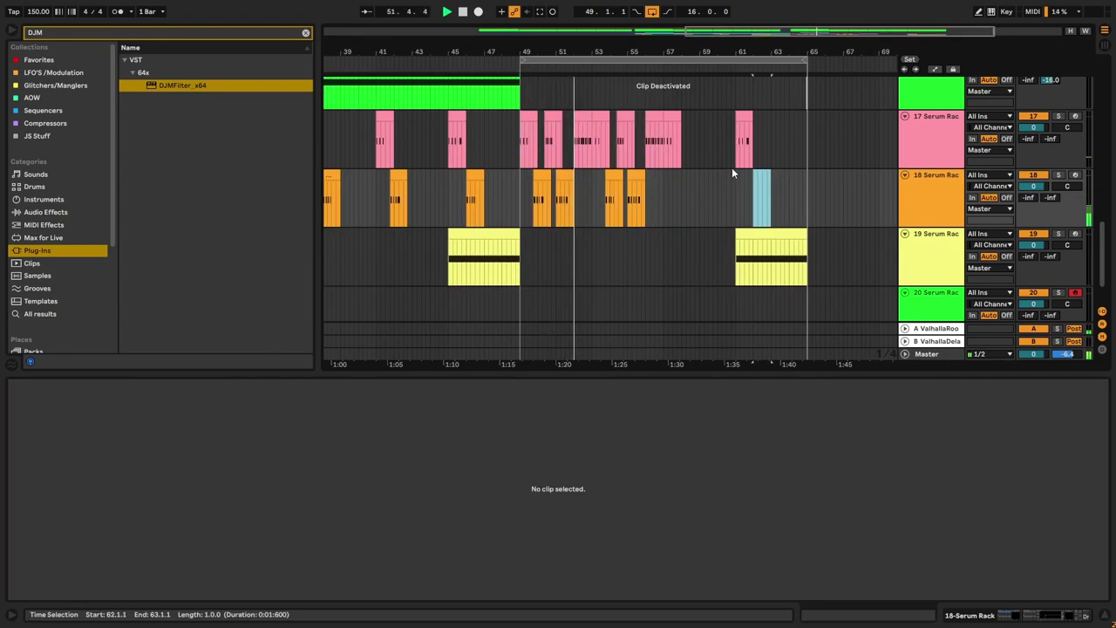
drag(747, 116, 676, 122)
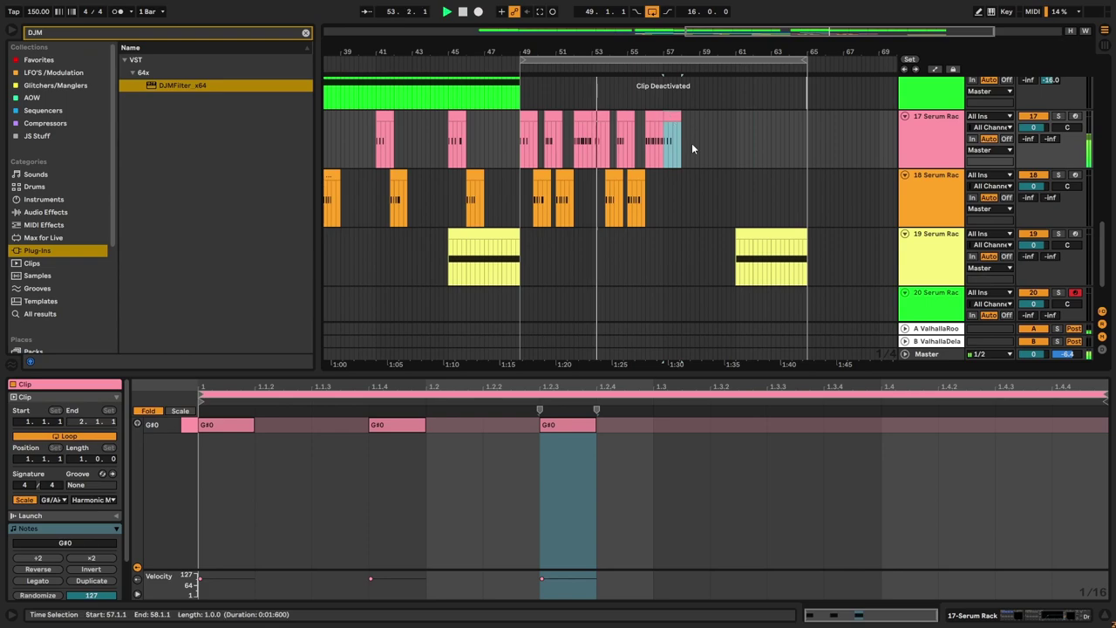
key(Delete)
Step: Set the arrangement's fixed grid to 4 Bars and duplicate bars 49 to 57 of the 17 and 18 Serum Rack tracks to bar 57
right_click(666, 200)
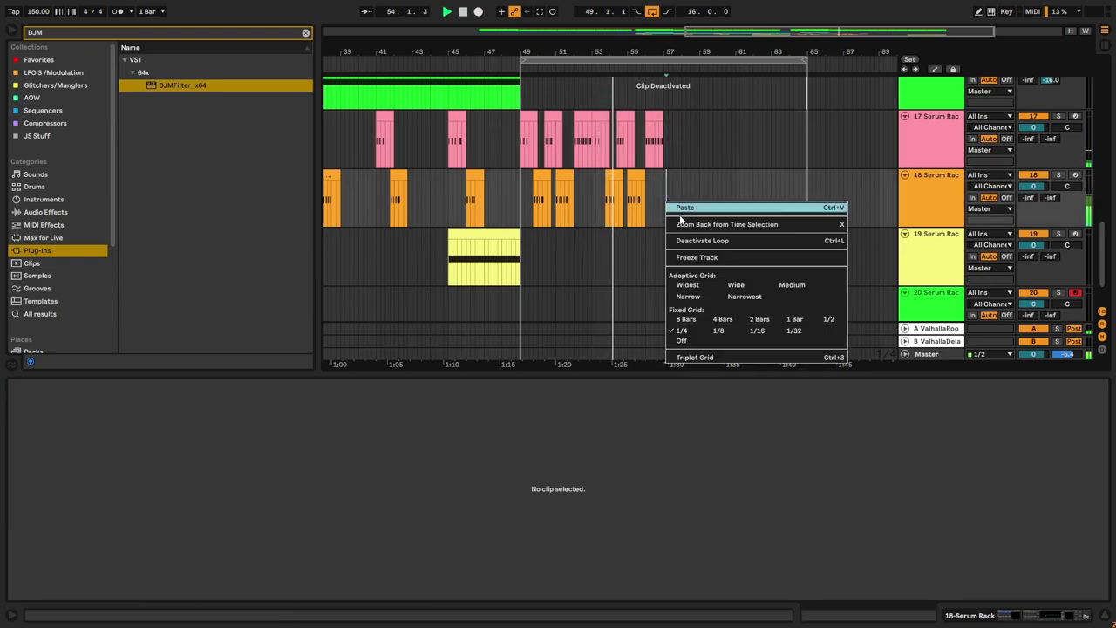
click(720, 321)
drag(661, 213, 505, 135)
key(ctrl+d)
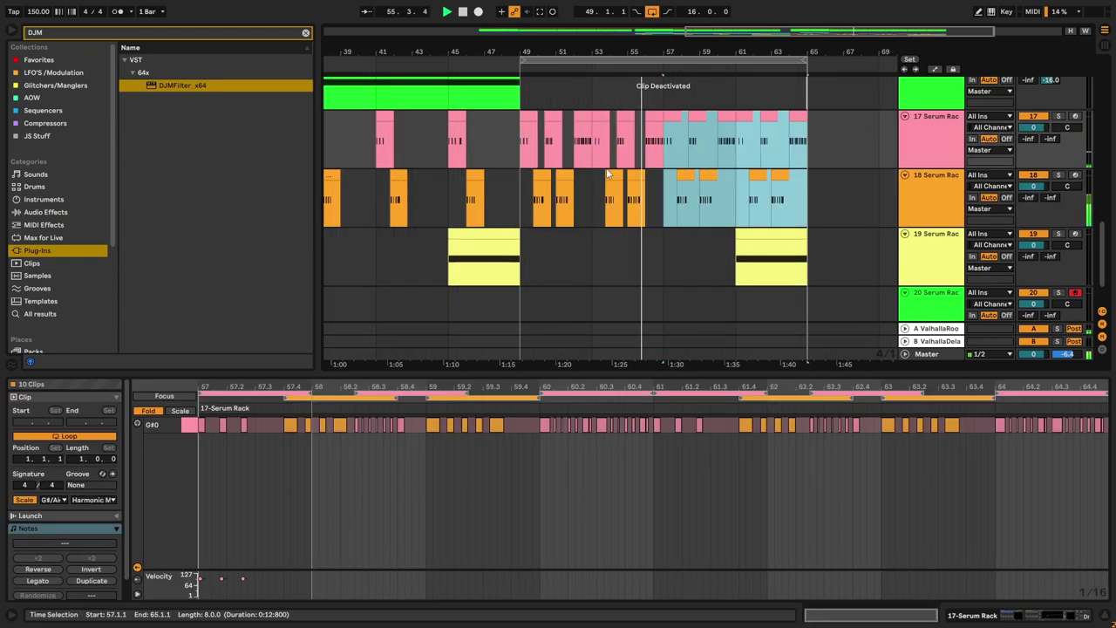
Step: Add G#0 notes at 1.4.1 and 1.4.3 to the 18 Serum Rack clip at 55.1.1, shorten the one at 1.4.1, and start playback
scroll(660, 173, down, 2)
scroll(660, 170, up, 2)
scroll(649, 187, up, 5)
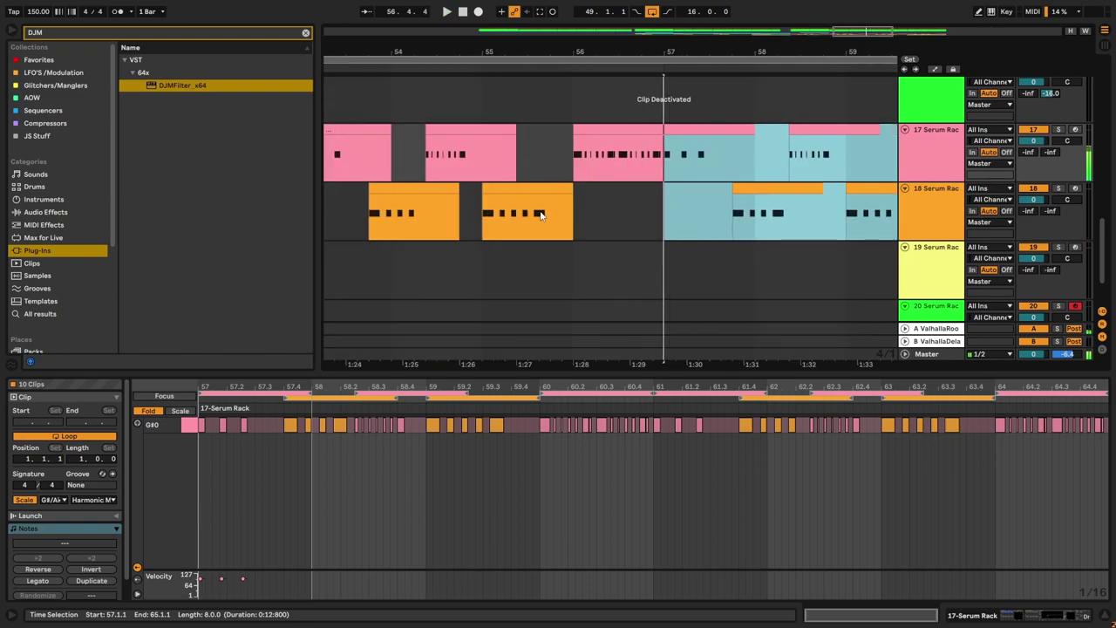
scroll(540, 215, down, 5)
scroll(618, 200, up, 2)
click(584, 185)
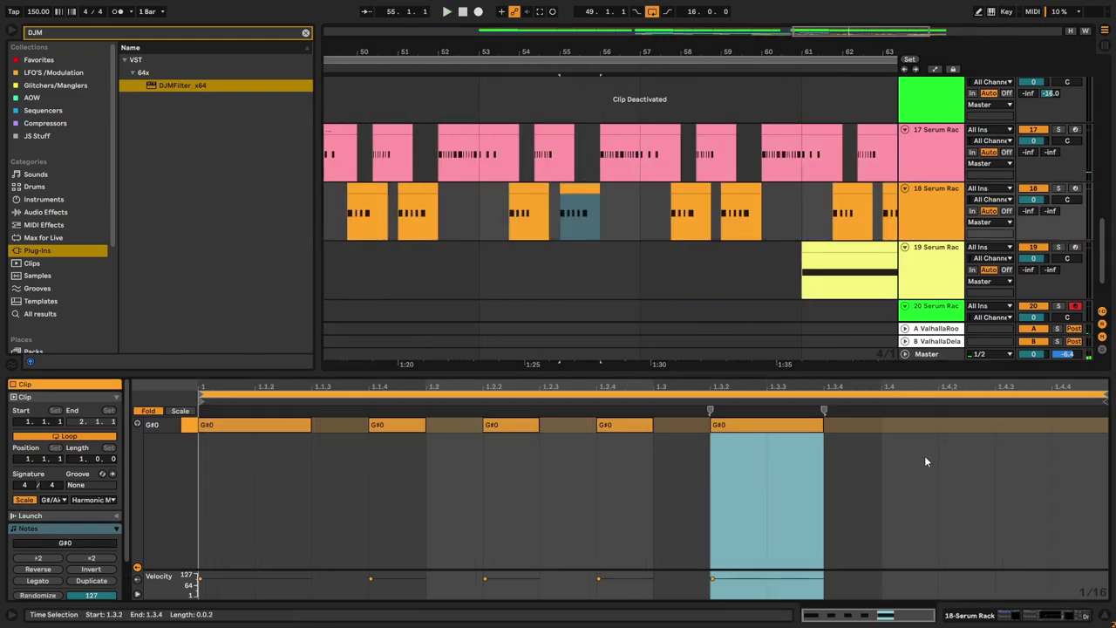
double_click(909, 427)
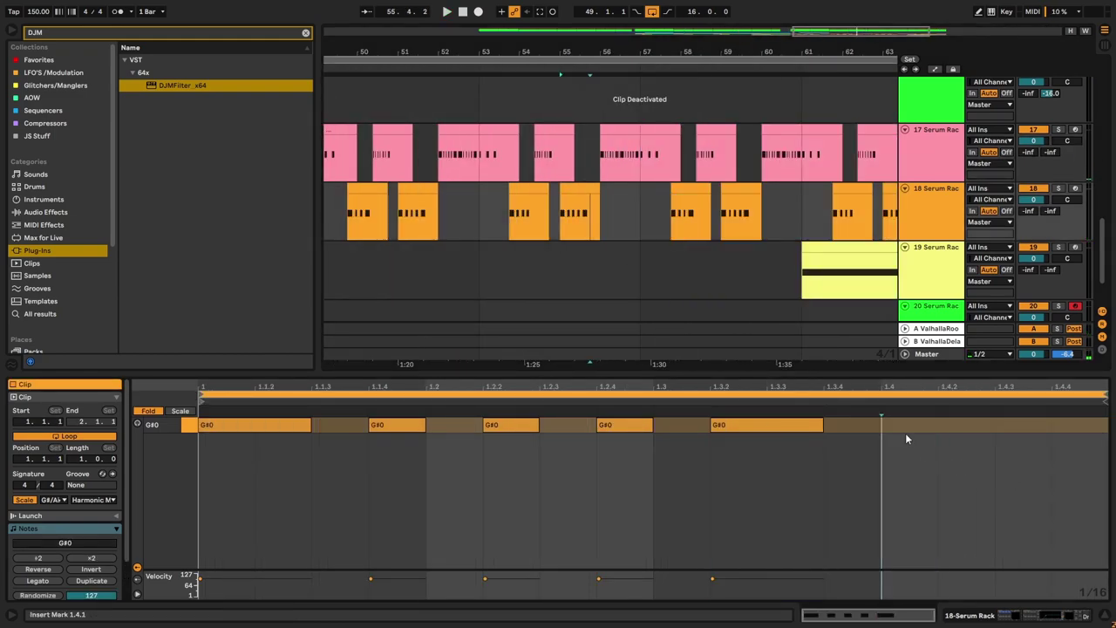
double_click(1004, 427)
mouse_move(1024, 426)
mouse_down()
mouse_move(1077, 431)
mouse_move(1022, 431)
mouse_up()
drag(936, 425, 912, 426)
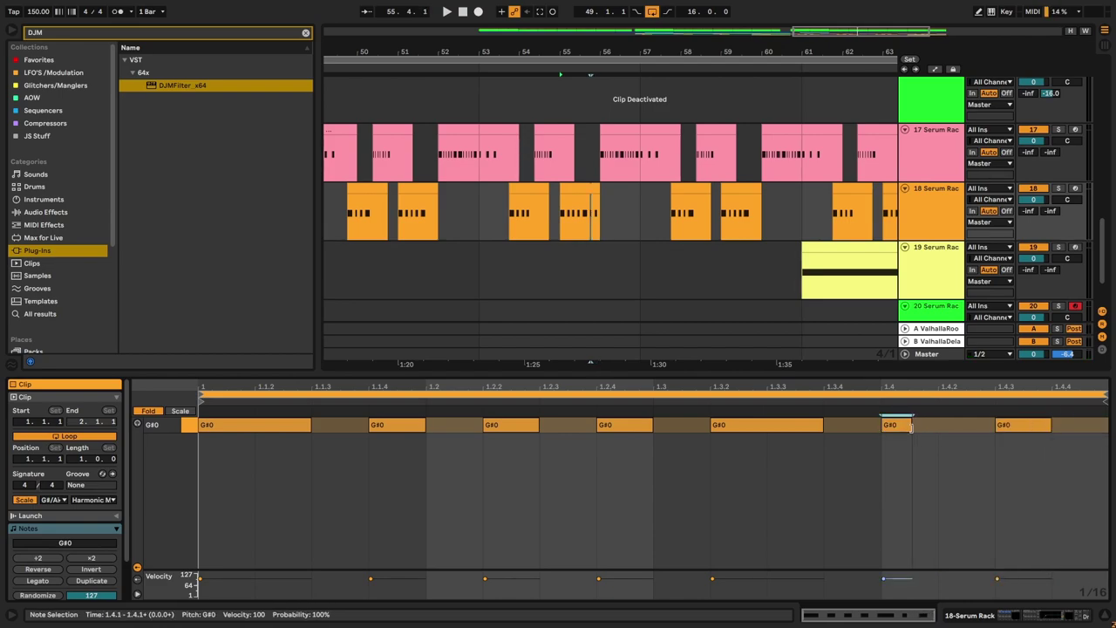
key(space)
Step: Shorten the G#0 note at 1.4.3 in the 18 Serum Rack clip at 55.1.1, add another at 1.4.4, and play from 53.4.1
click(616, 154)
click(576, 212)
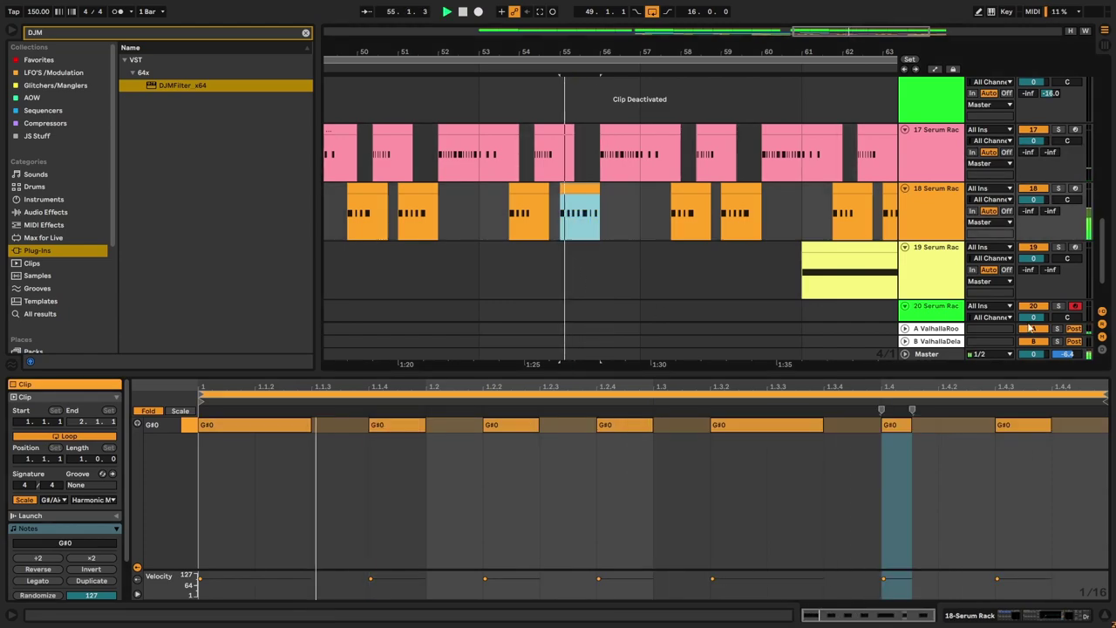
key(space)
drag(1049, 426, 1016, 427)
double_click(1084, 427)
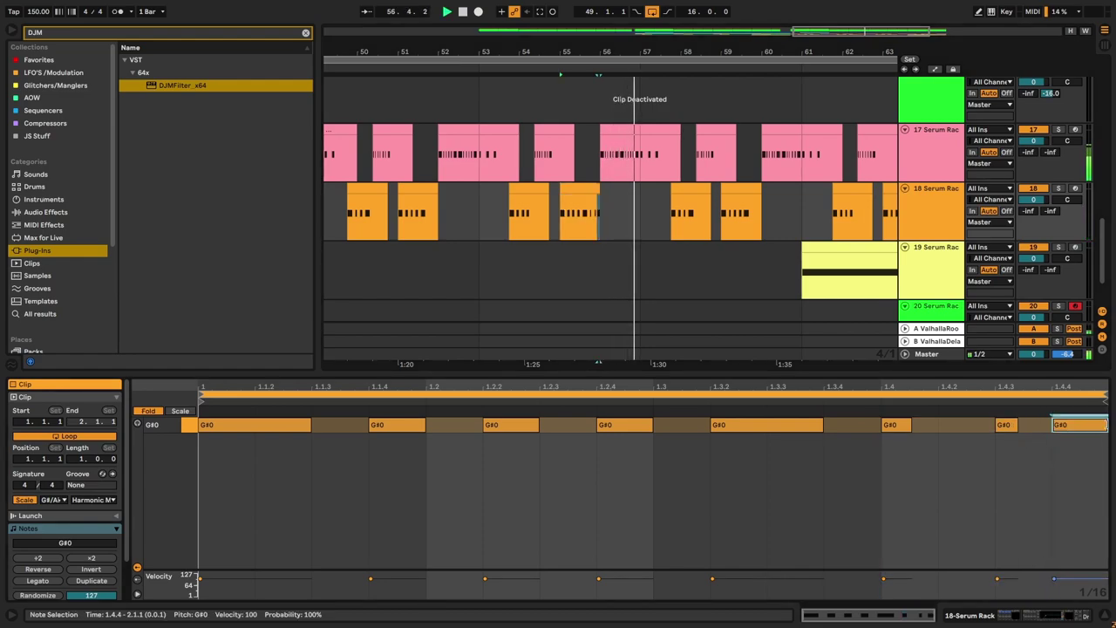
click(532, 212)
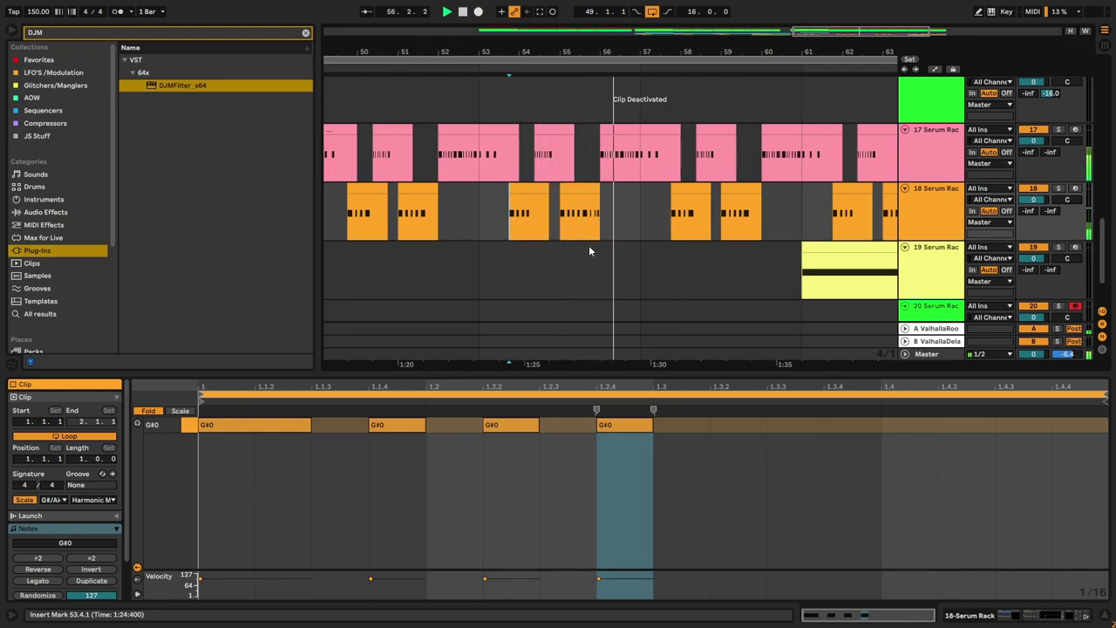
Step: Lengthen the clip's G#0 notes at 1.4.1 and 1.4.3, removing the one at 1.4.4, and play from bar 53
click(562, 212)
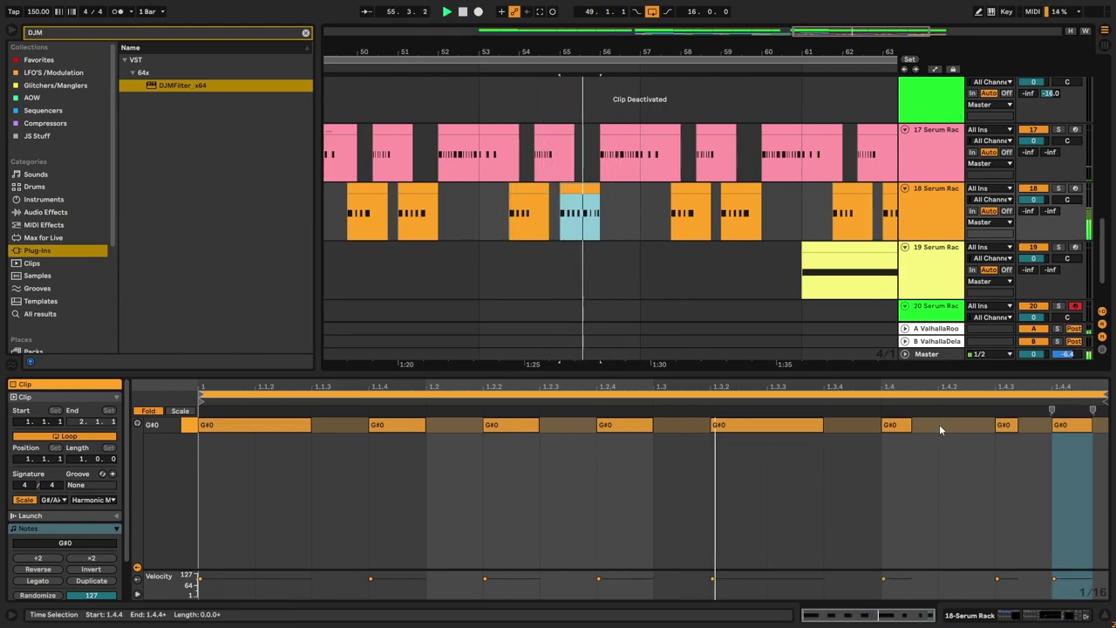
drag(912, 428, 937, 427)
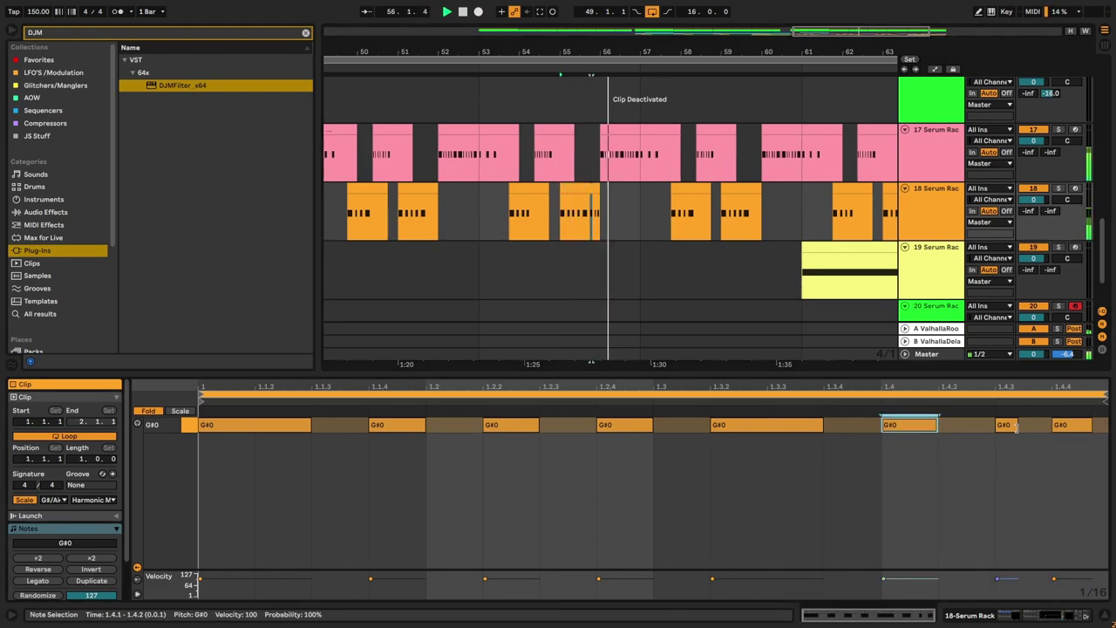
double_click(1064, 425)
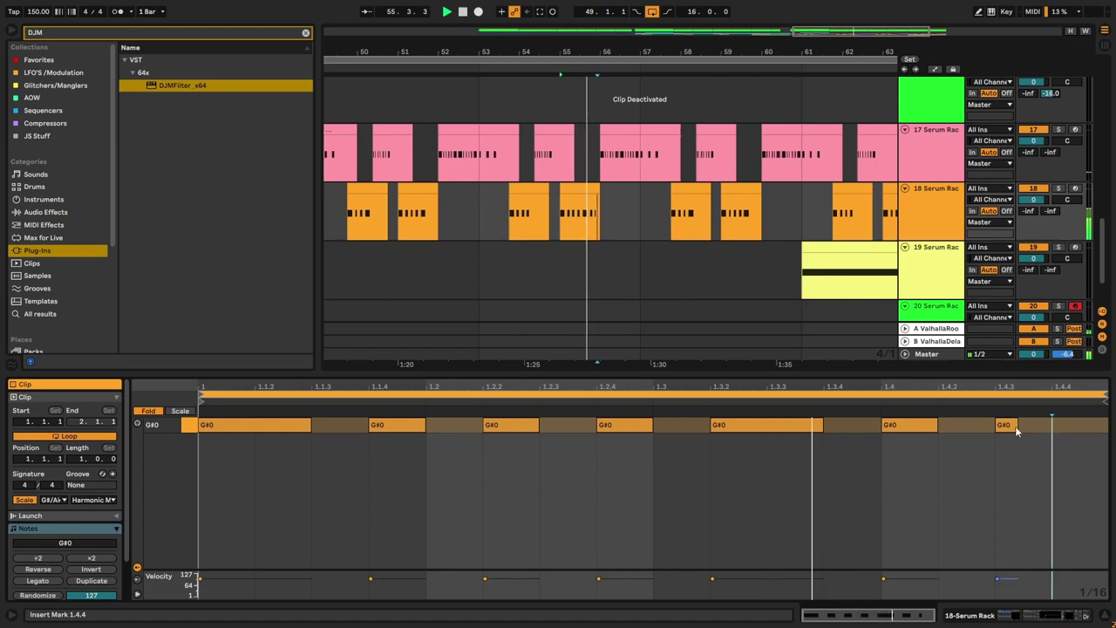
drag(1015, 426, 1097, 425)
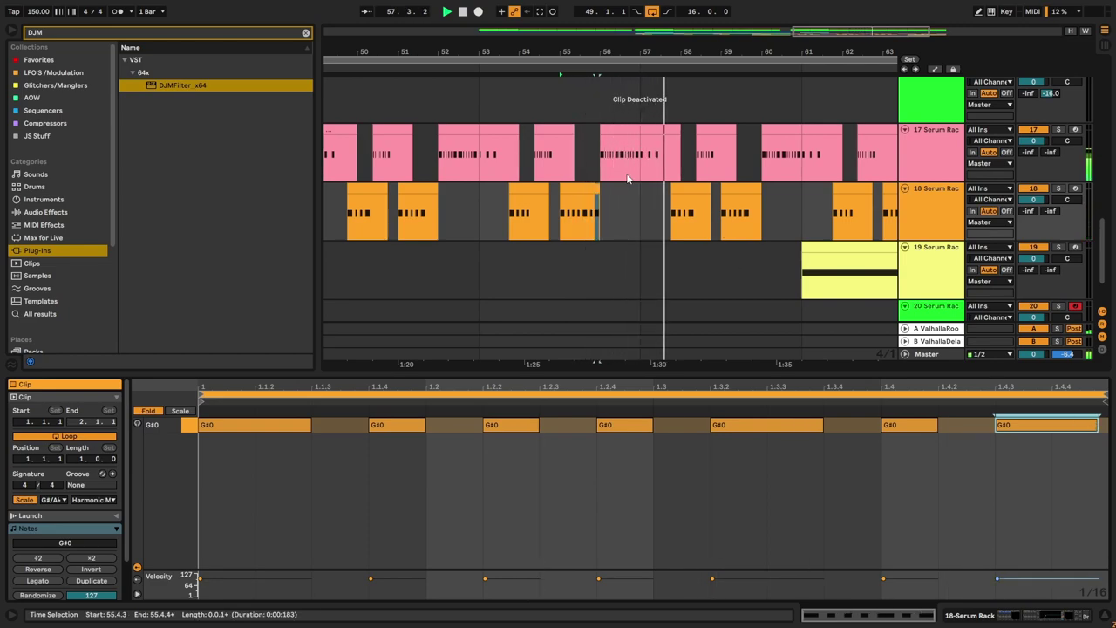
click(483, 200)
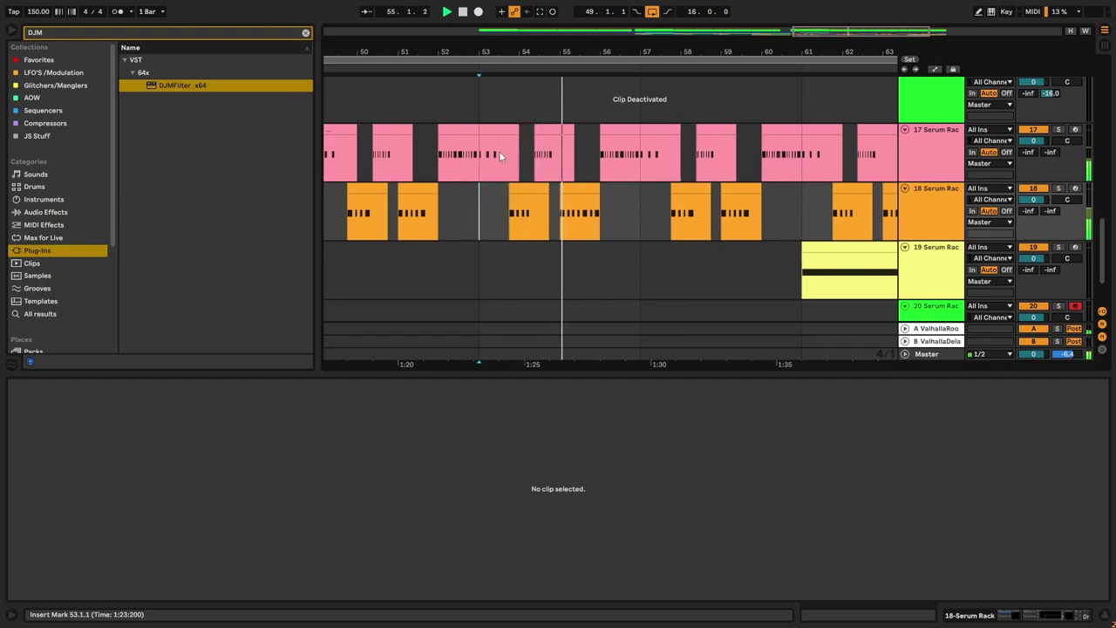
Step: Replace the G#0 notes in the second half of the 18 Serum Rack clip at 55.1.1 with a duplicate of its first-half notes from 1.3
click(588, 209)
drag(999, 465, 706, 407)
key(Delete)
drag(641, 462, 179, 387)
key(ctrl+d)
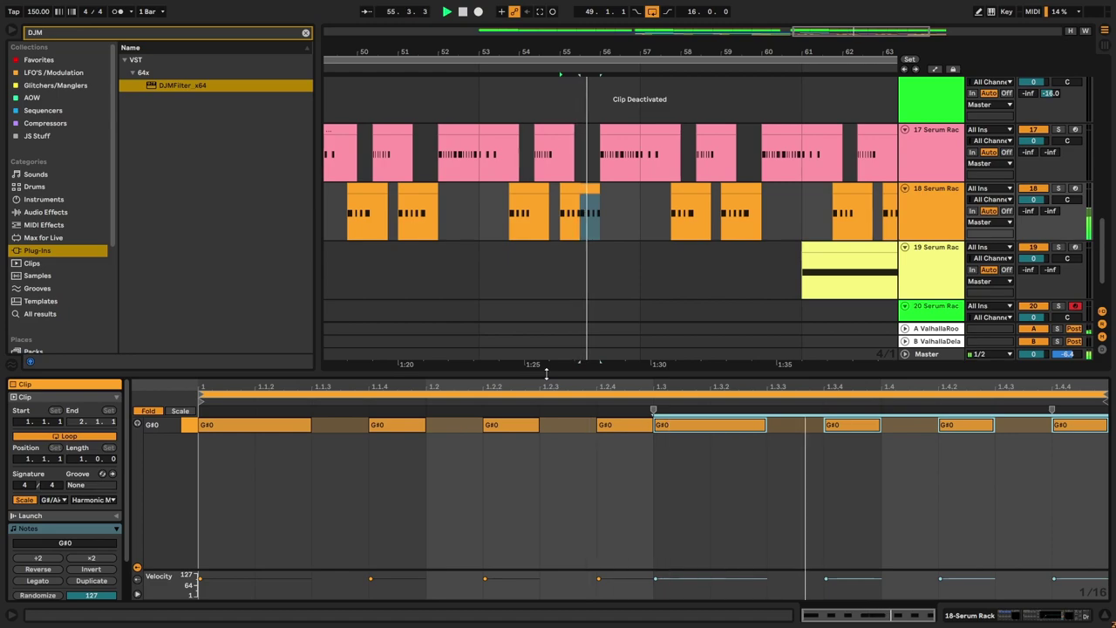
Step: Remove the G#0 note at 1.4.4 from the 18 Serum Rack clip at 55.1.1 and copy that clip over the one at 63.1.1
double_click(1068, 425)
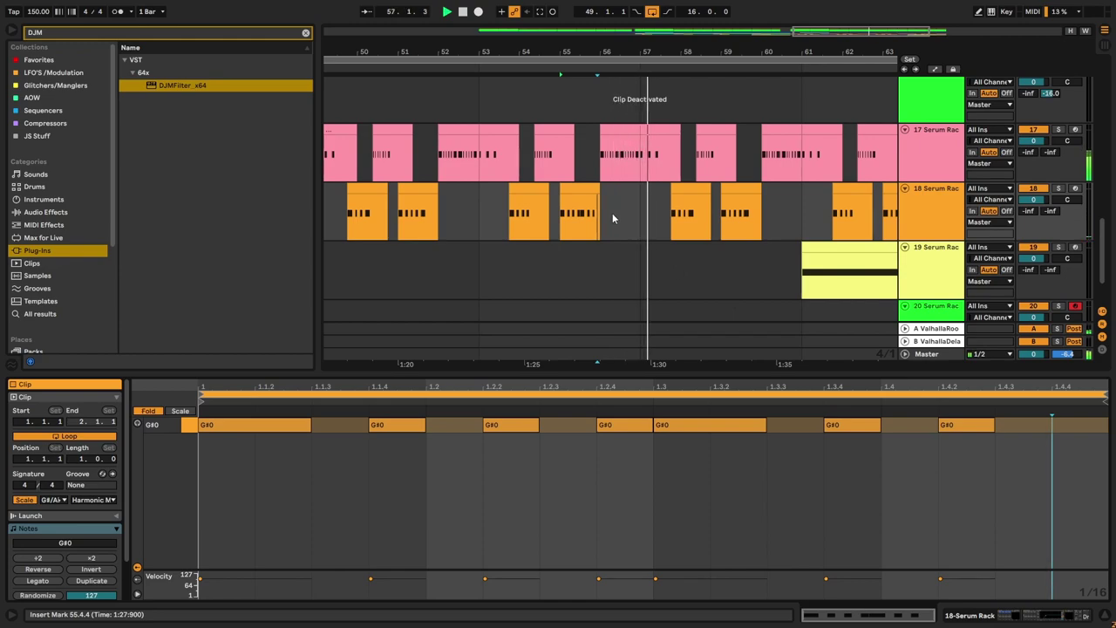
click(580, 209)
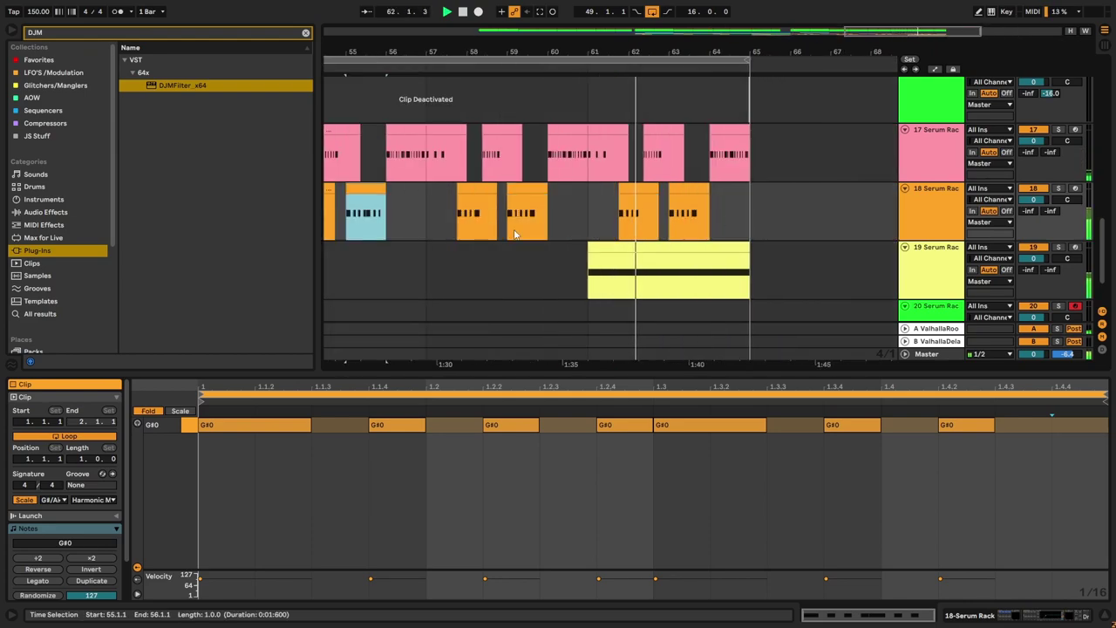
drag(366, 209, 715, 209)
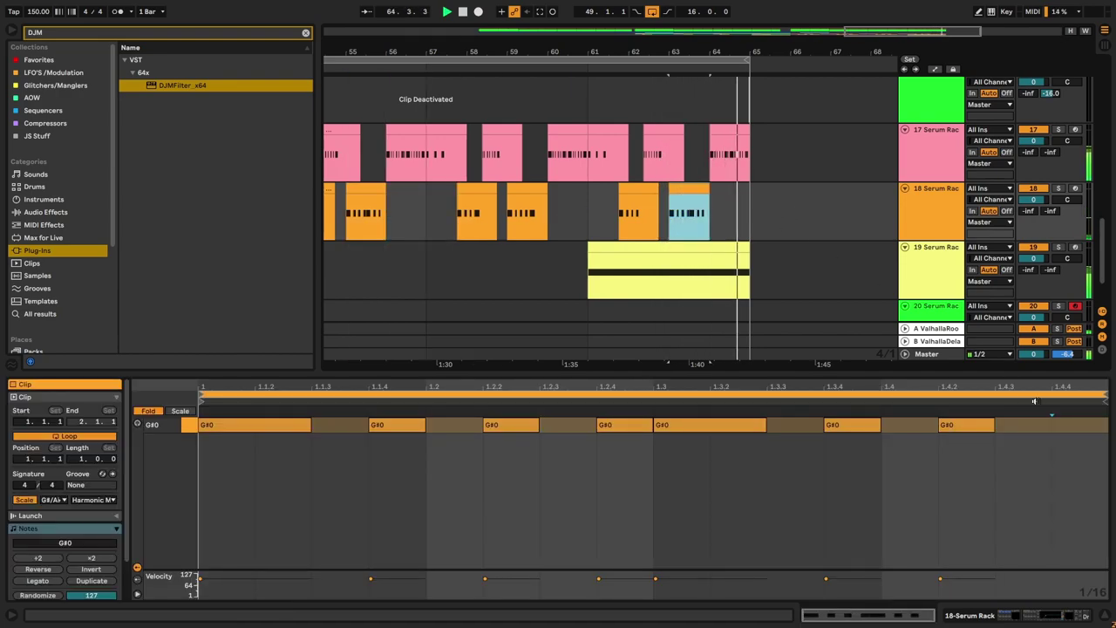
Step: Lengthen the G#0 note at 1.4.2 in the 18 Serum Rack clip at 63.1.1 to just past 1.4.4 while playing it back
drag(993, 425, 1051, 424)
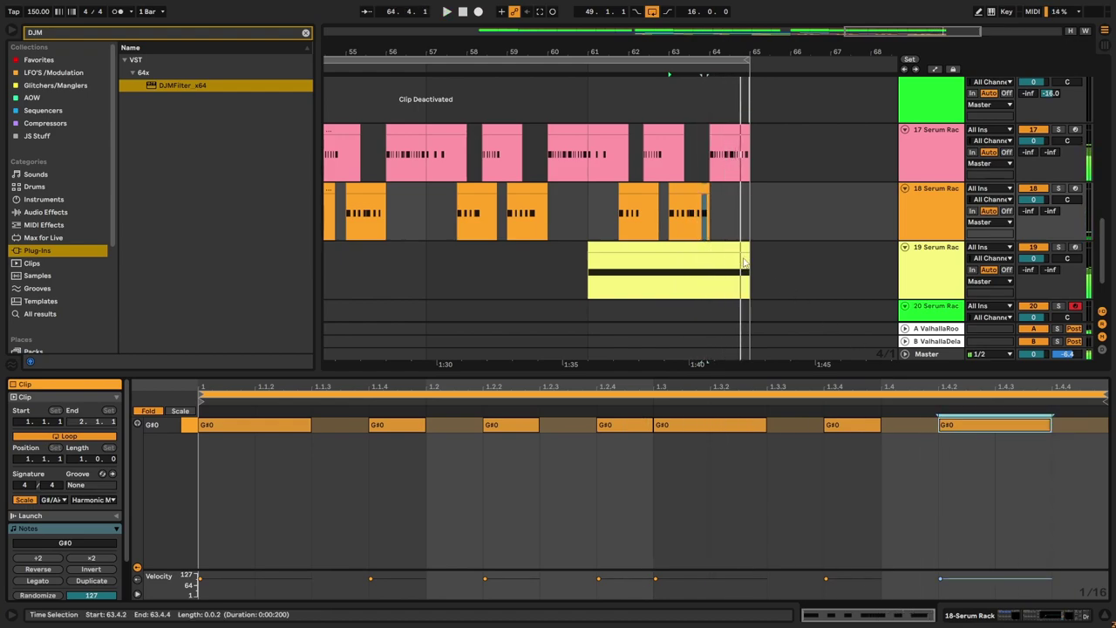
drag(1052, 425, 1086, 424)
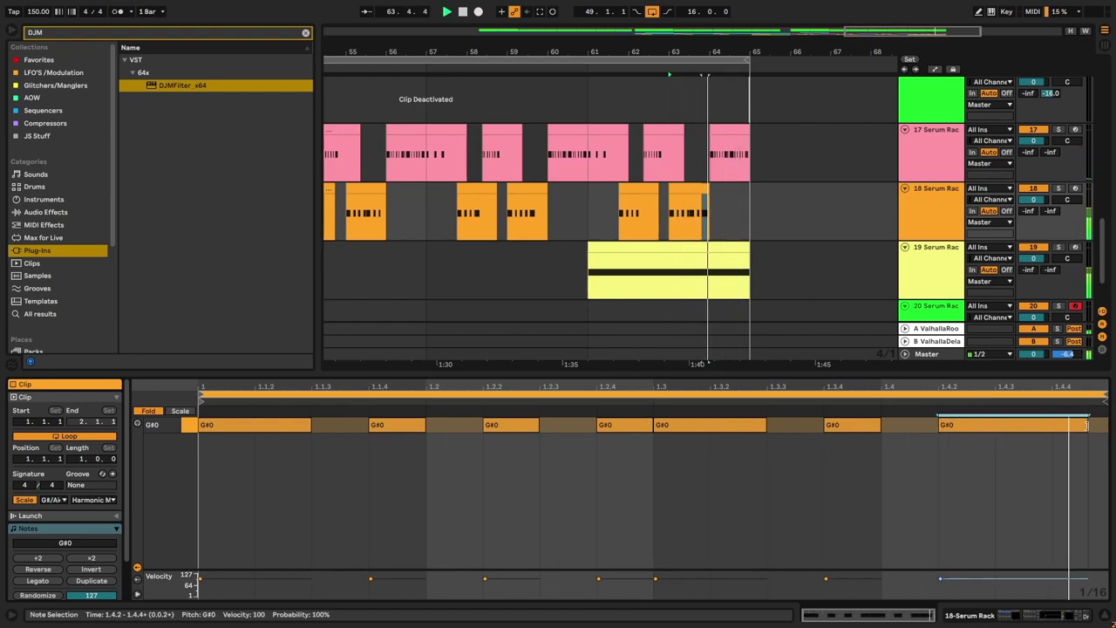
key(space)
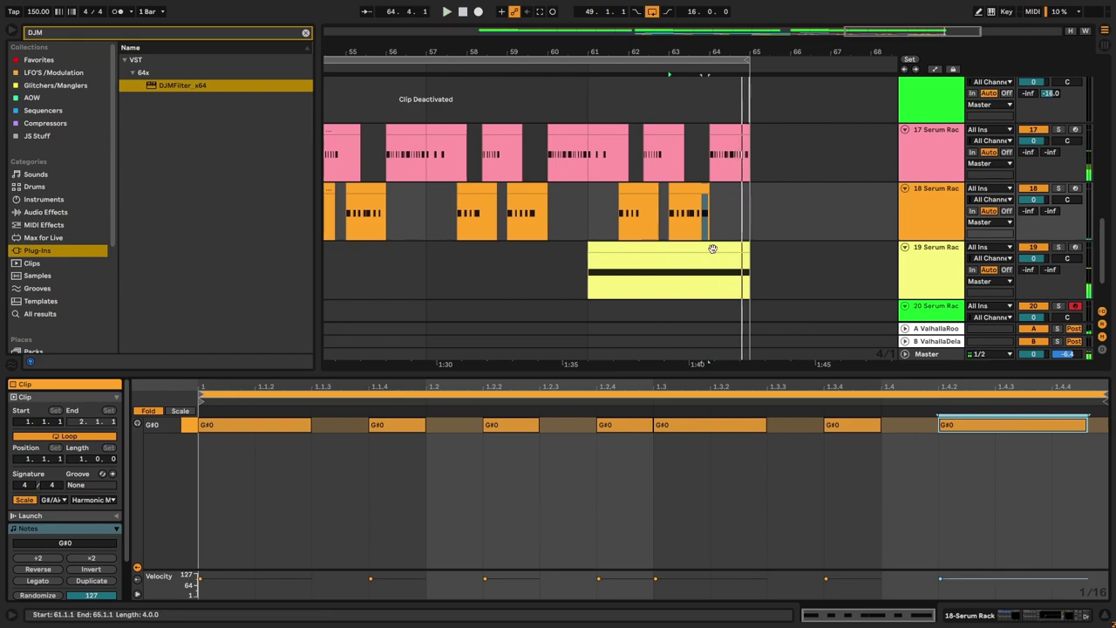
Step: Play from bar 61 and check the Serum instrument on the 20 Serum Rack track
click(712, 247)
scroll(730, 256, down, 5)
scroll(889, 279, down, 1)
click(924, 270)
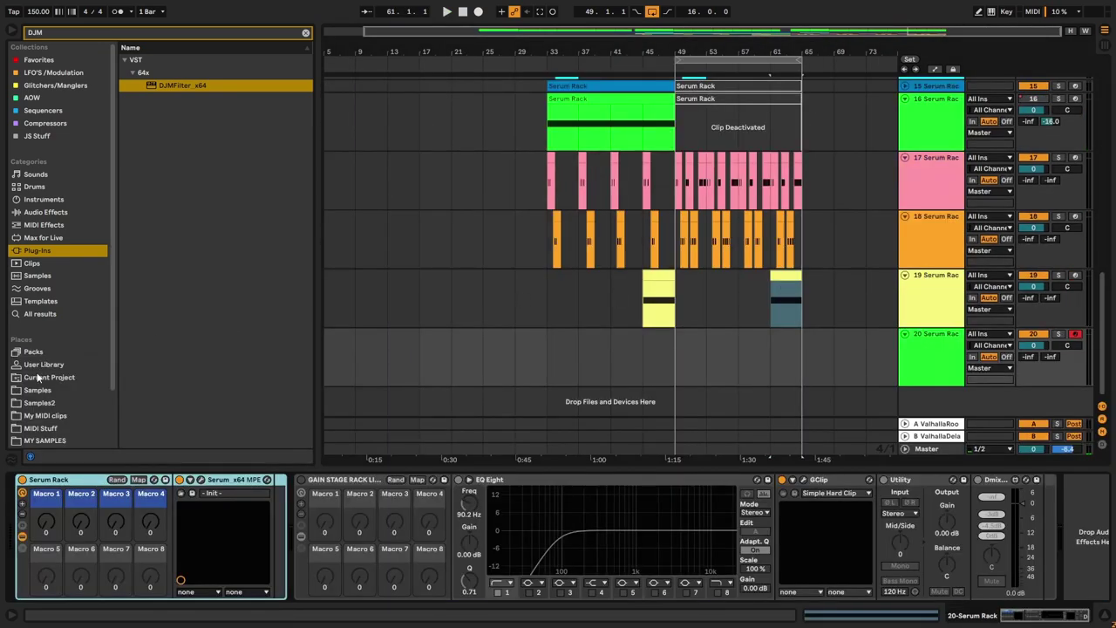
click(200, 480)
key(space)
click(703, 103)
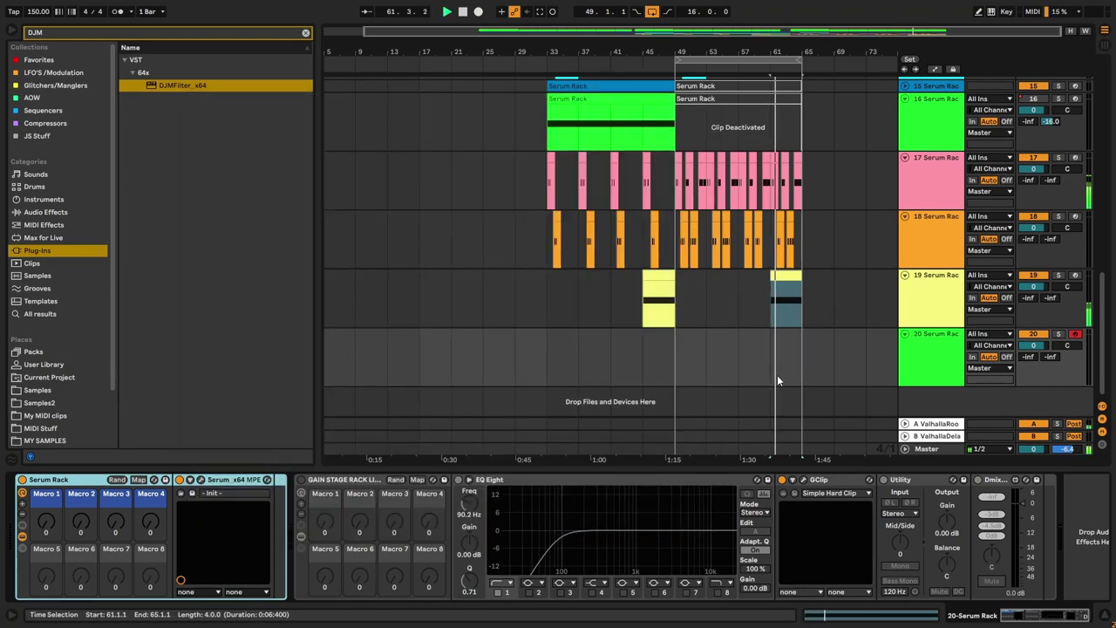
Step: Insert an empty 16-bar MIDI clip on the 20 Serum Rack track from 49.1.1 to 65.1.1
scroll(777, 375, up, 4)
drag(761, 307, 854, 308)
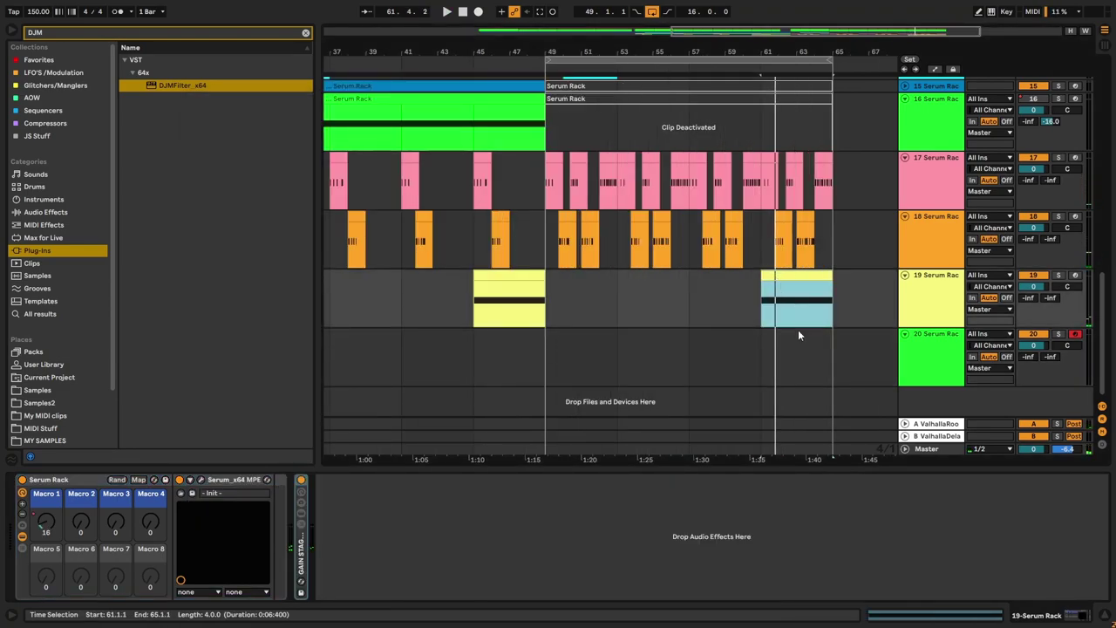
click(914, 359)
drag(548, 359, 845, 371)
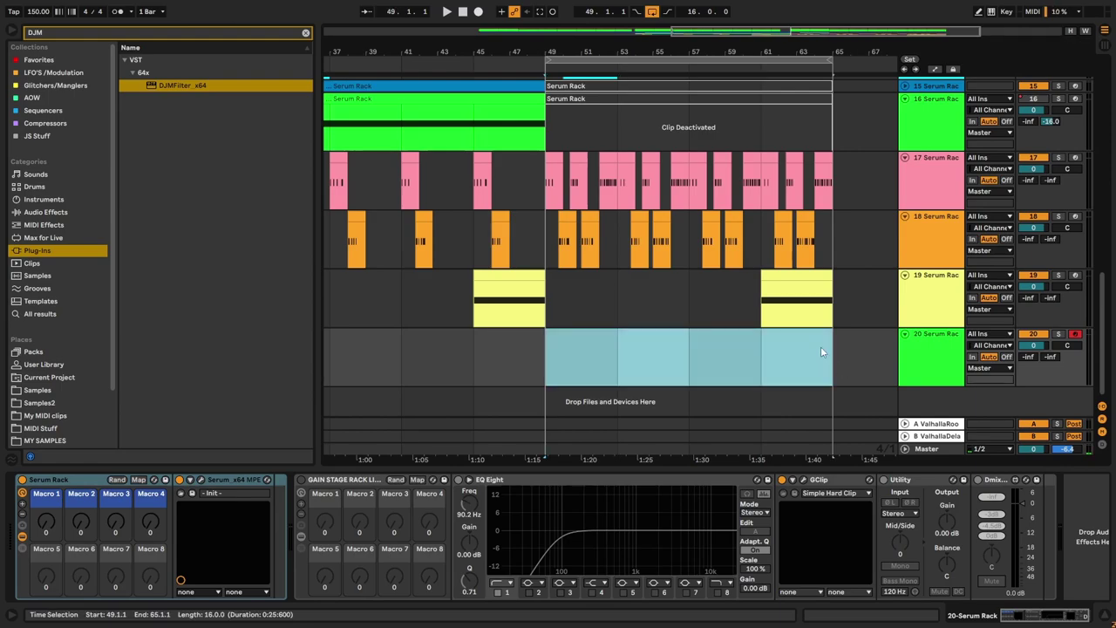
key(ctrl+shift+m)
Step: Turn off note folding in the new 20 Serum Rack clip and show only scale notes around G#0
click(285, 511)
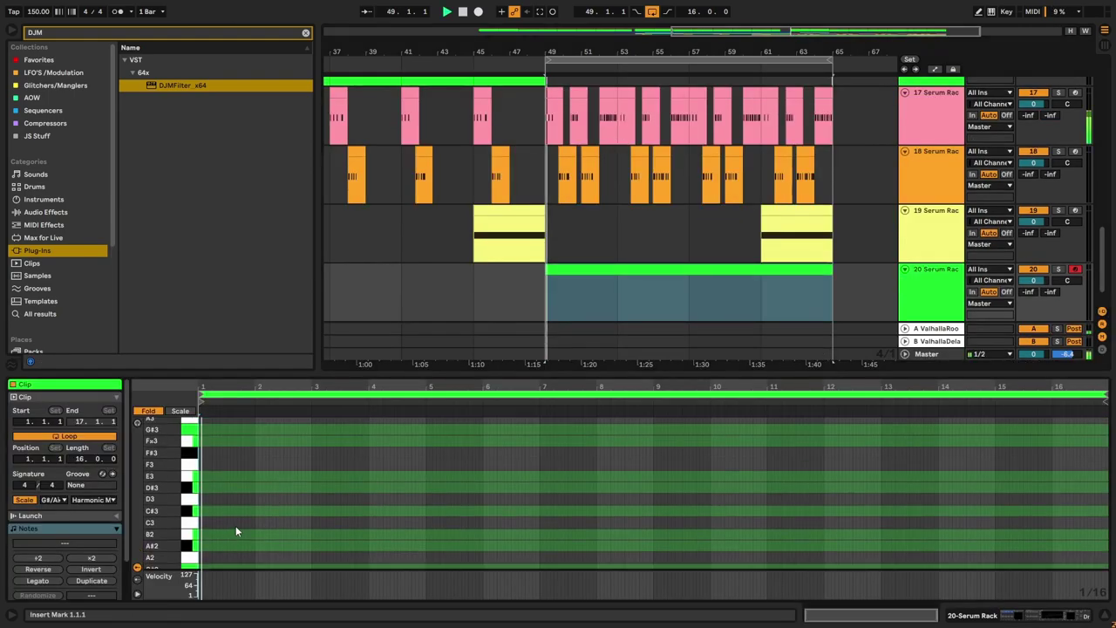
scroll(213, 518, down, 4)
scroll(213, 520, down, 3)
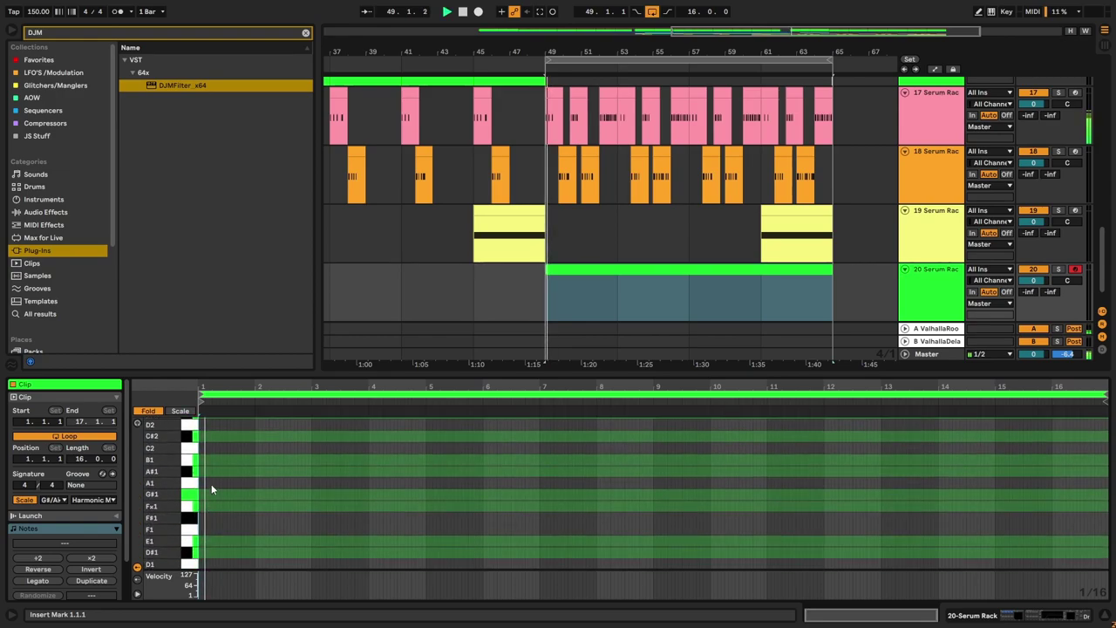
click(147, 412)
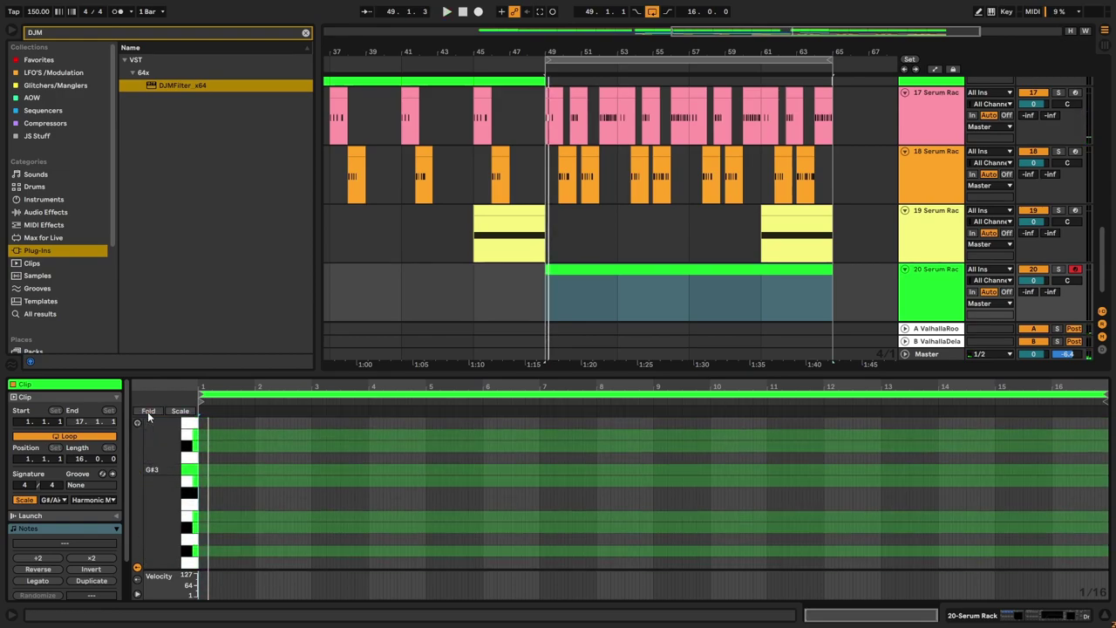
click(147, 412)
click(182, 412)
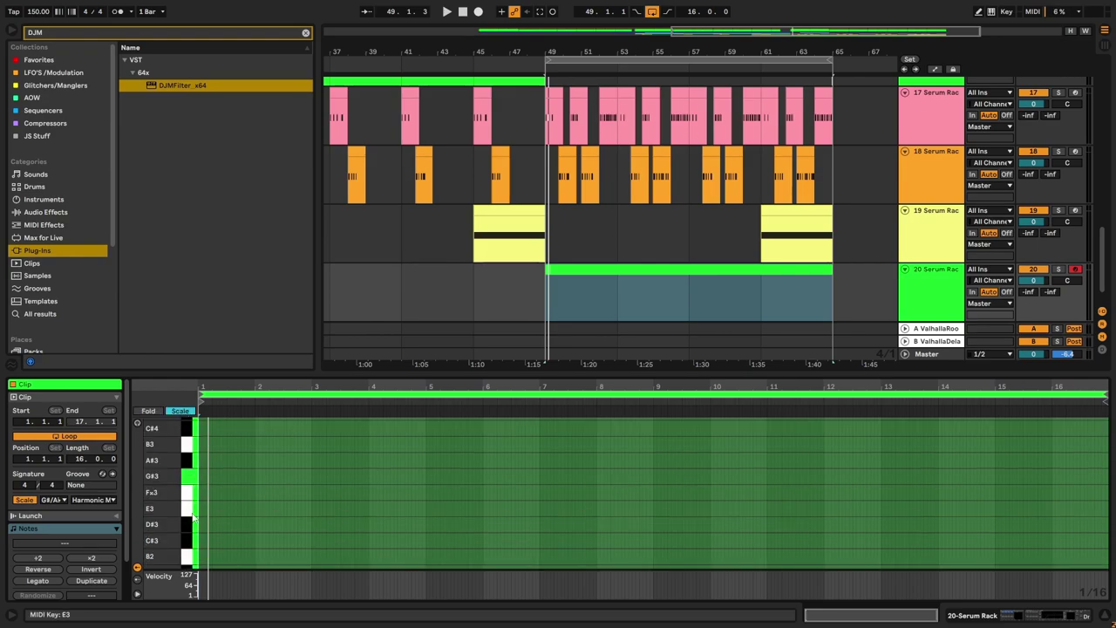
scroll(209, 530, down, 1)
scroll(205, 529, down, 5)
key(space)
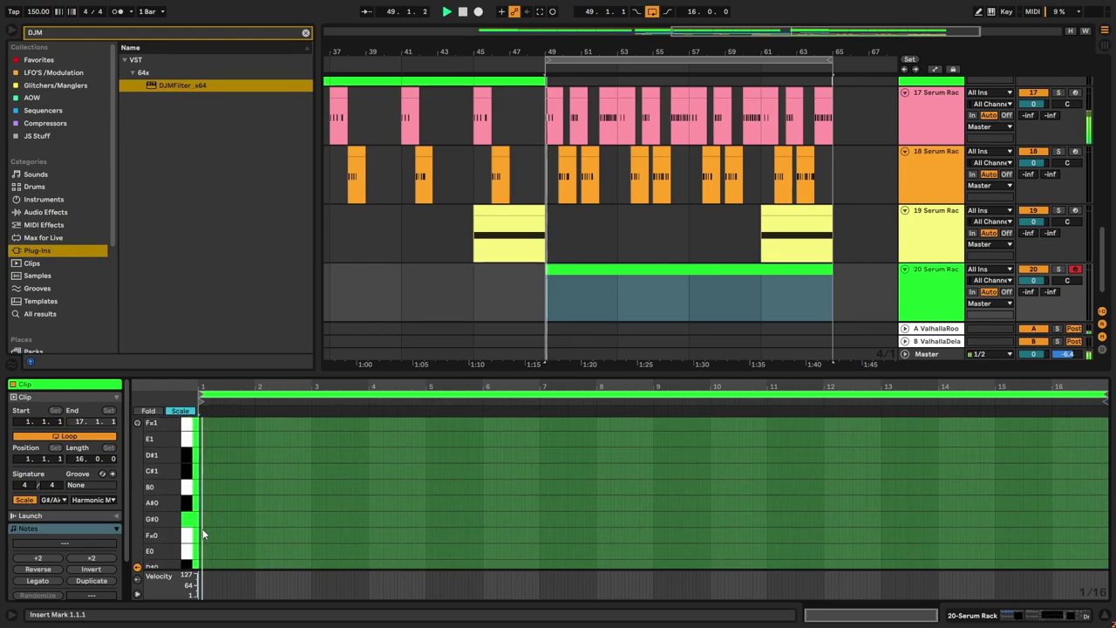
scroll(202, 529, down, 1)
key(space)
Step: Set the clip grid to 8/1, draw an 8-bar G#0 note from bar 1 of the 20 Serum Rack clip, and play it
double_click(206, 480)
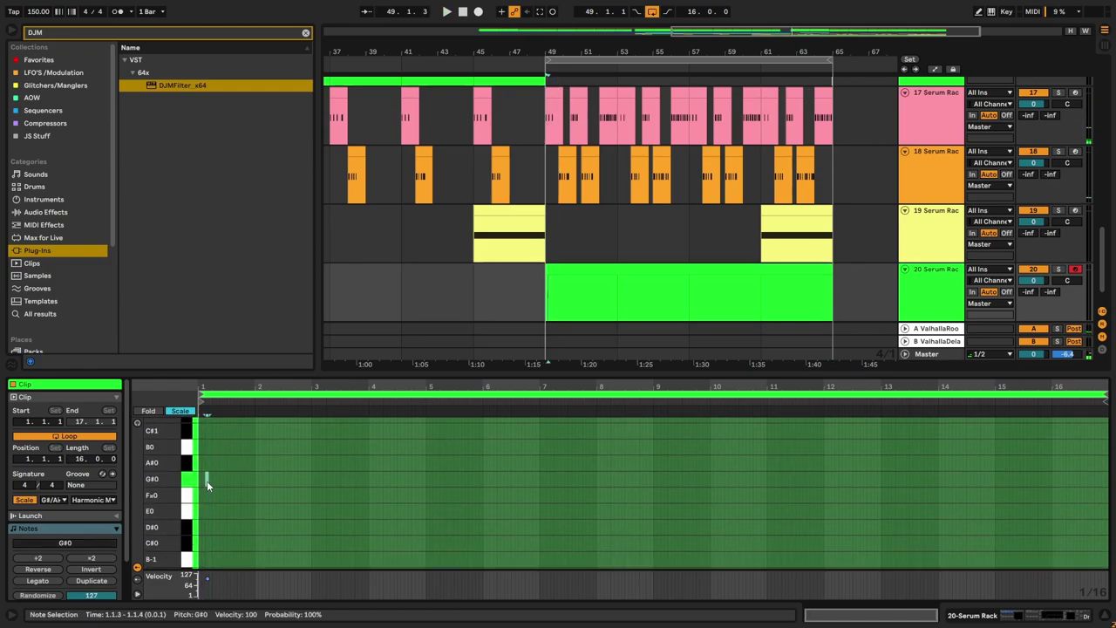
right_click(226, 481)
click(254, 416)
right_click(230, 475)
click(259, 398)
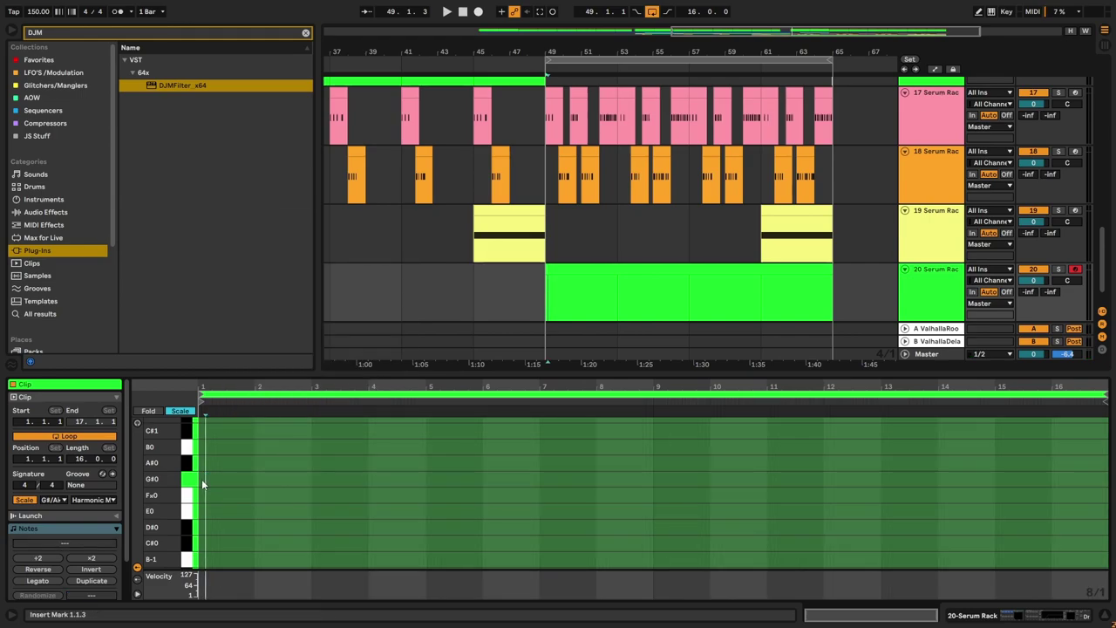
drag(207, 480, 652, 479)
key(space)
Step: In Serum on 20 Serum Rack, set LFO 2's rate to one bar and straighten its curves into a triangle
double_click(935, 284)
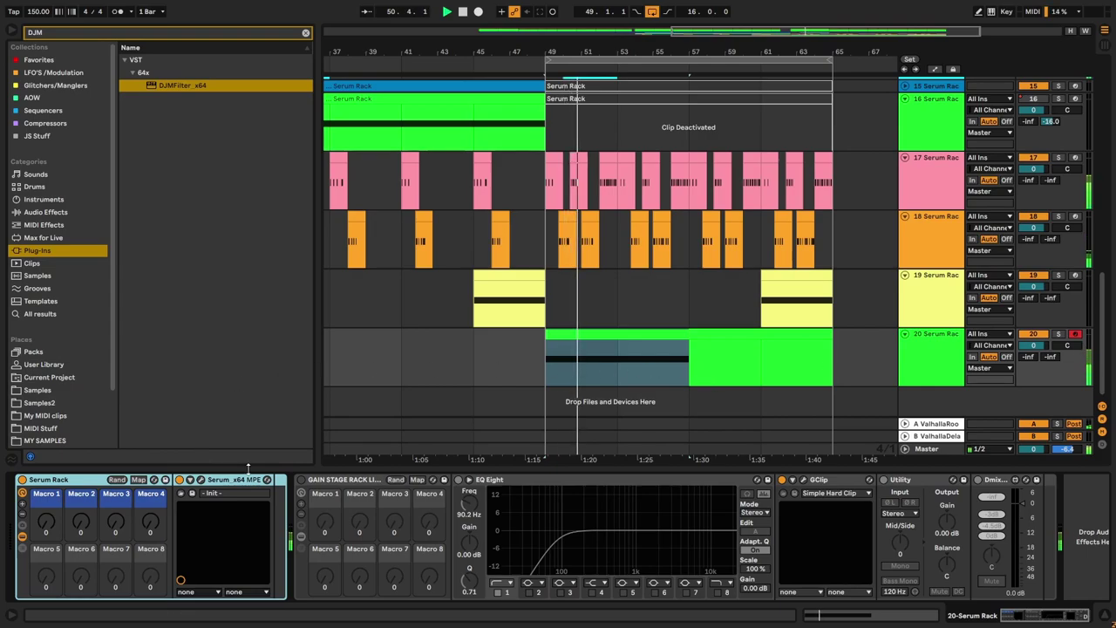
click(201, 479)
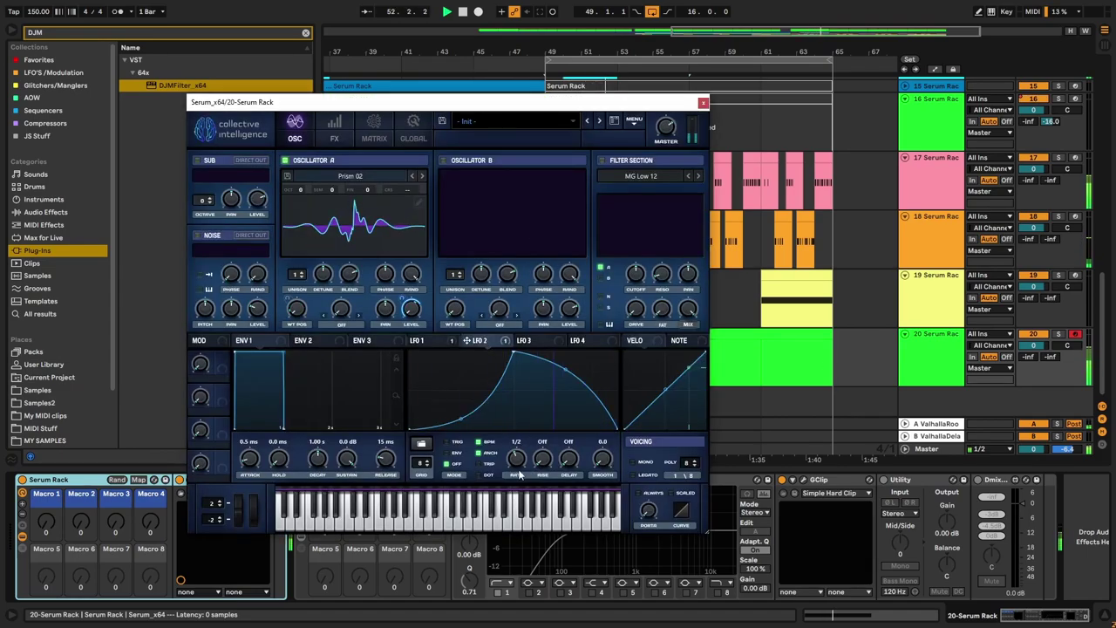
click(325, 137)
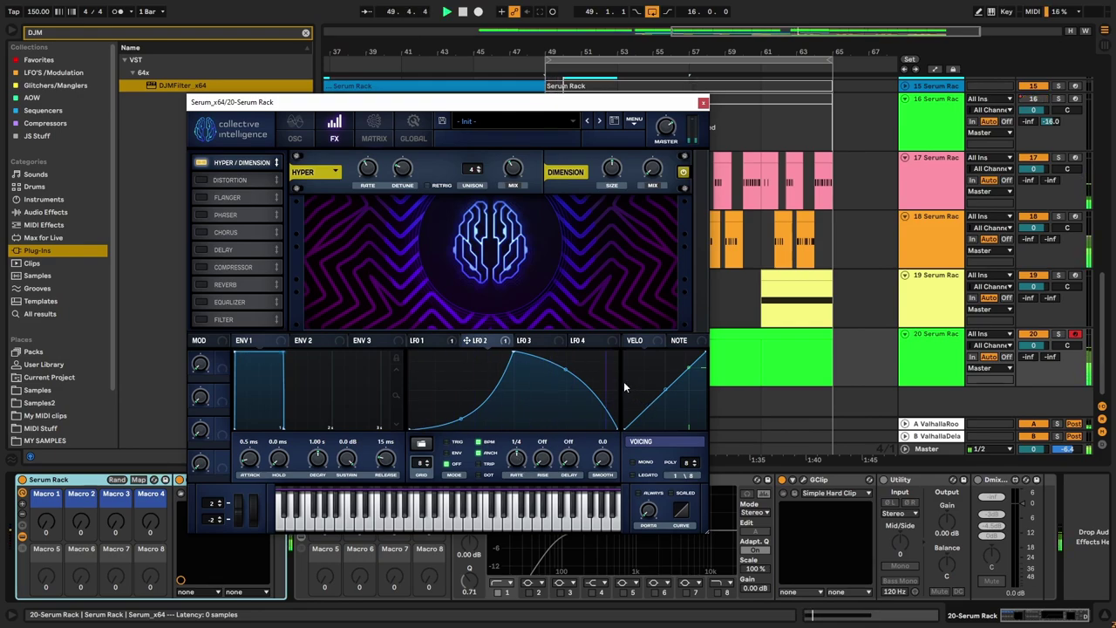
drag(513, 357, 515, 322)
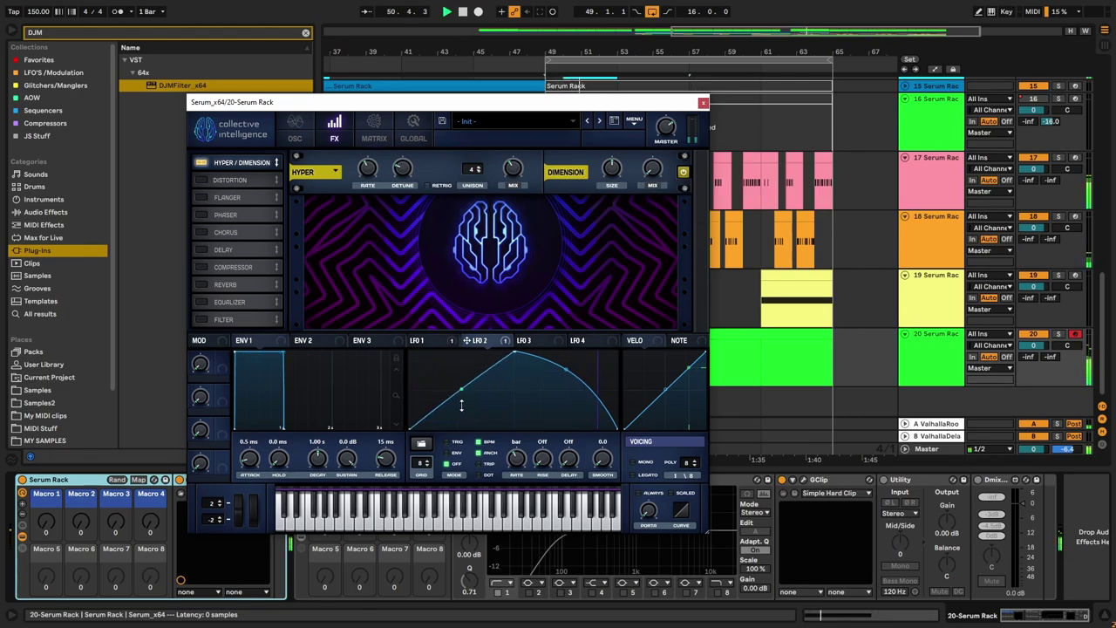
double_click(565, 381)
Step: Invert LFO 3 into a V shape, assign it to Oscillator A's pan at a rate of 1/2, and close Serum
click(545, 340)
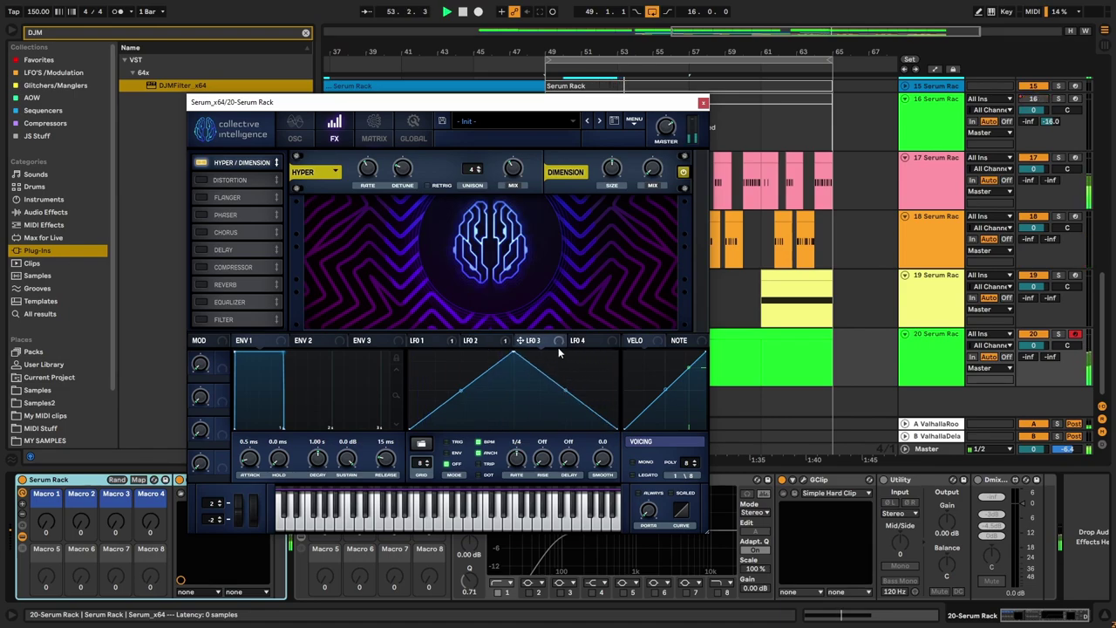
click(295, 131)
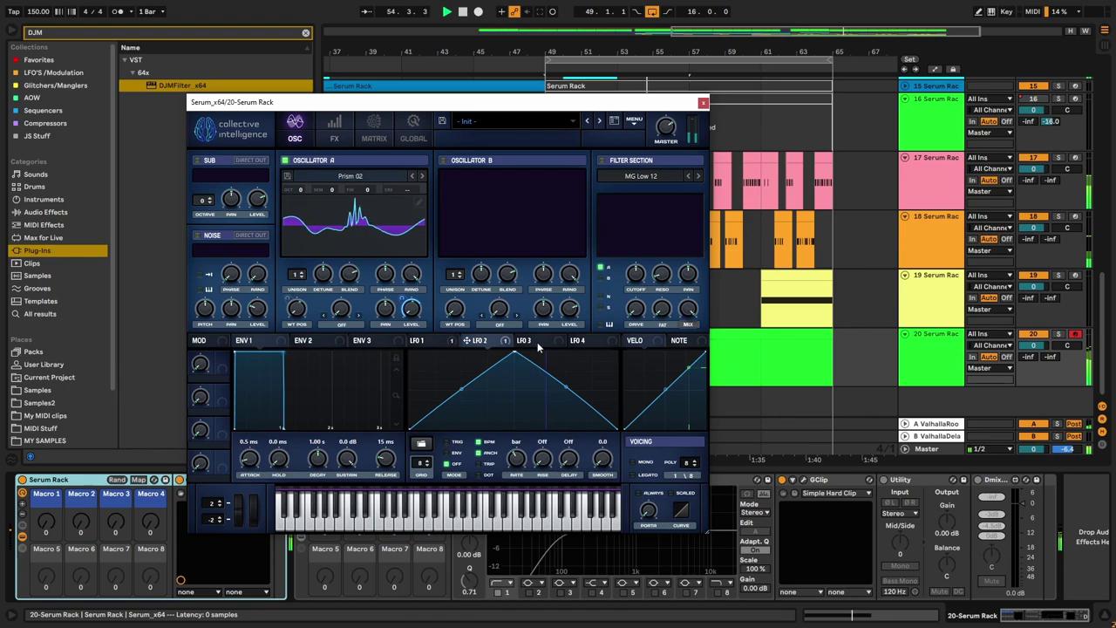
click(549, 342)
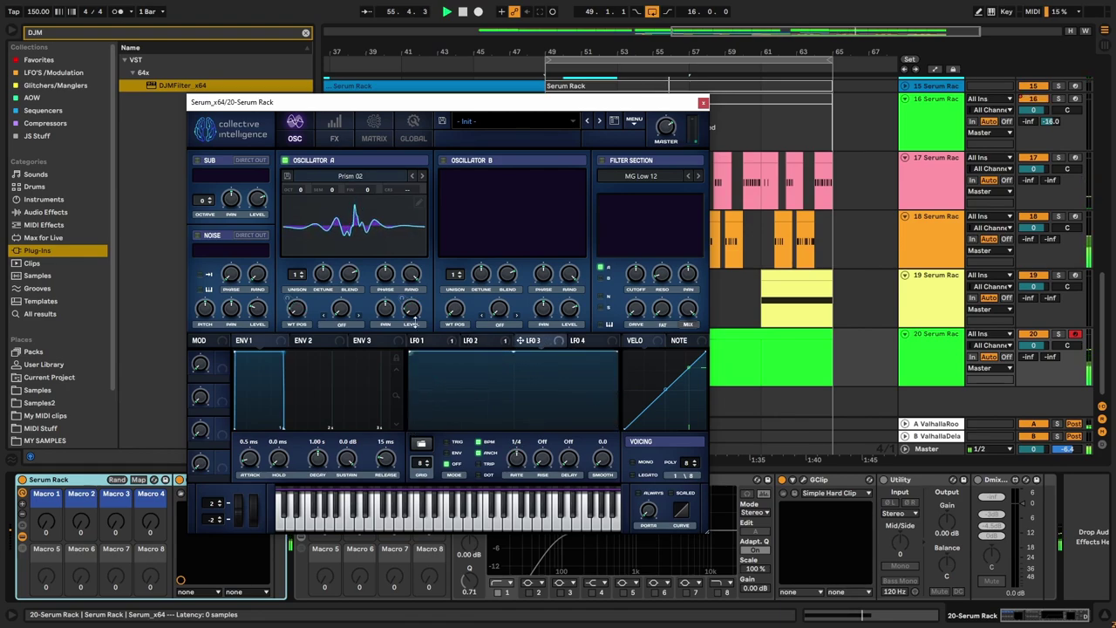
drag(514, 353, 514, 446)
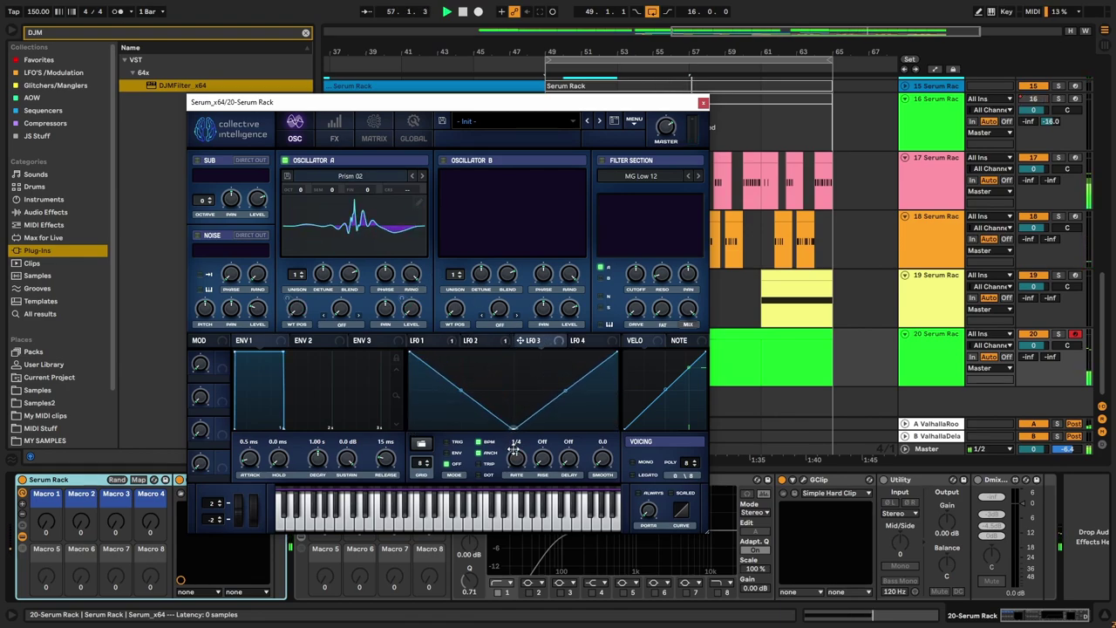
drag(531, 342, 384, 310)
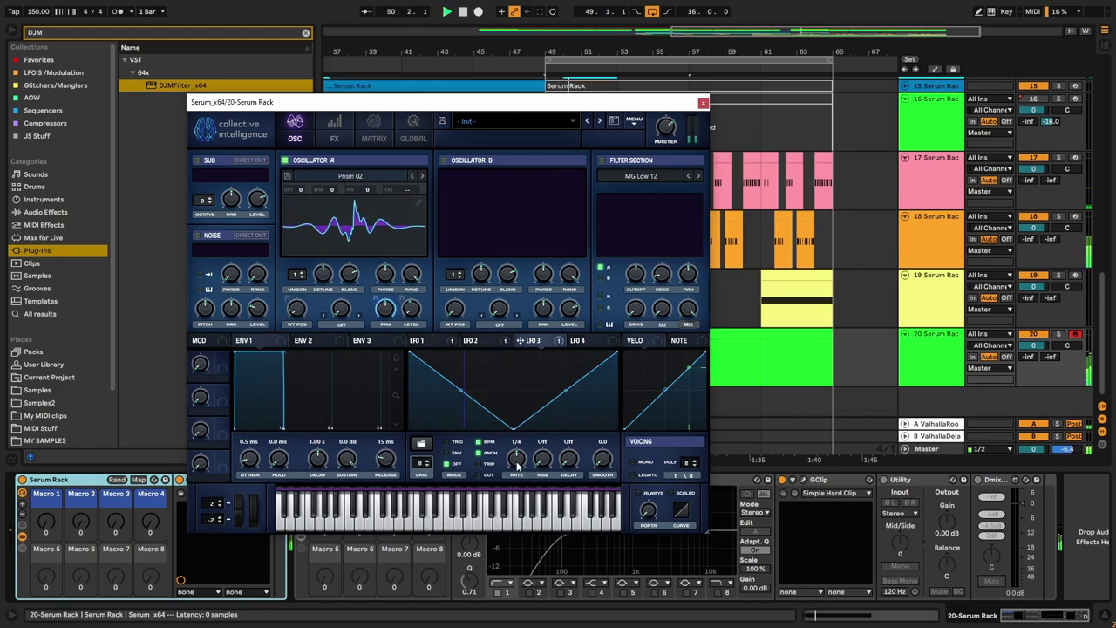
drag(517, 466, 517, 480)
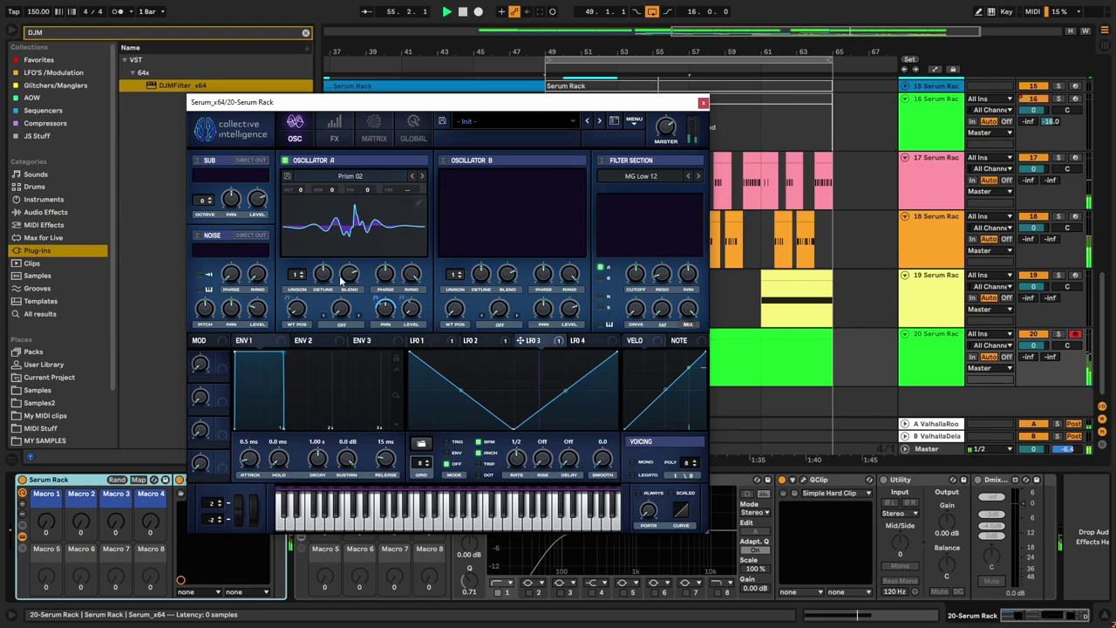
click(332, 133)
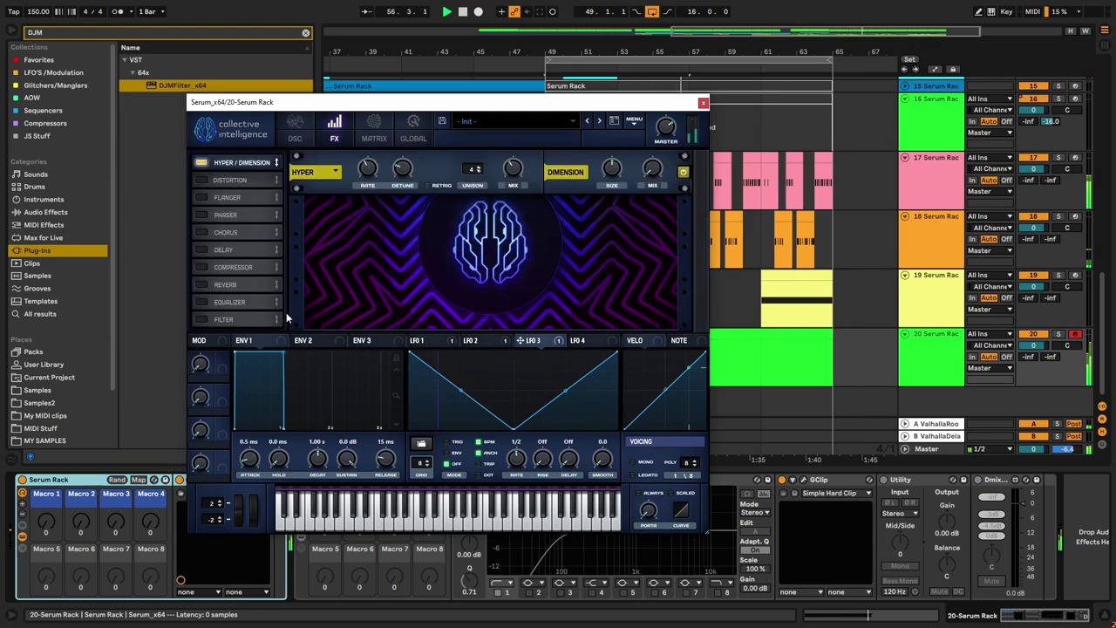
click(702, 102)
click(667, 335)
key(ctrl+d)
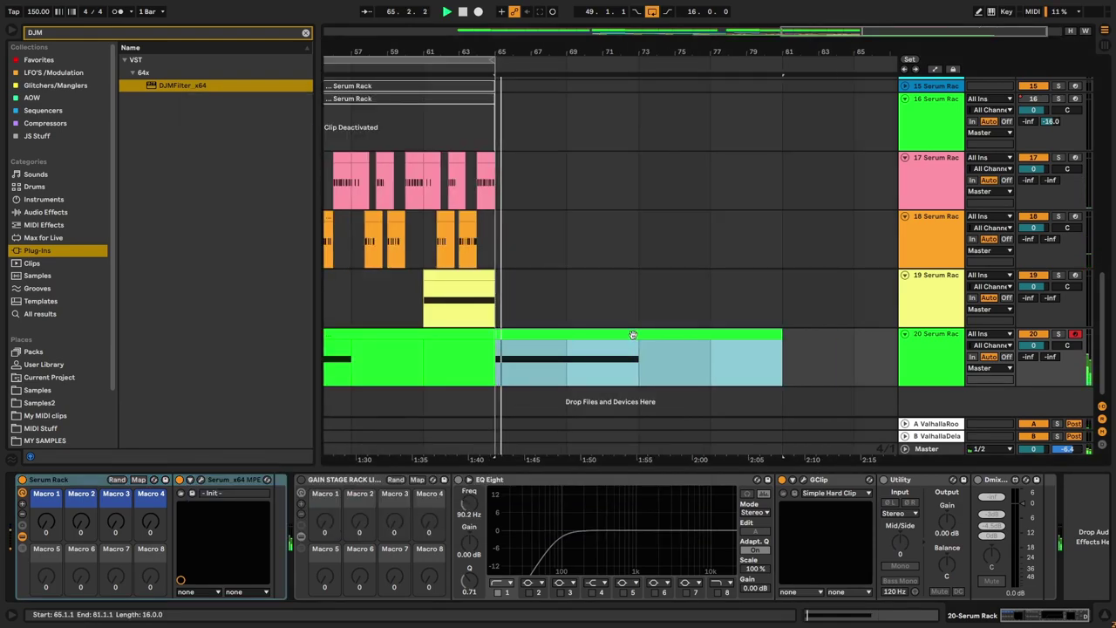
key(ctrl+z)
Step: Extend the G#0 note across all 16 bars of the 20 Serum Rack clip with Legato and play from bar 49
double_click(475, 340)
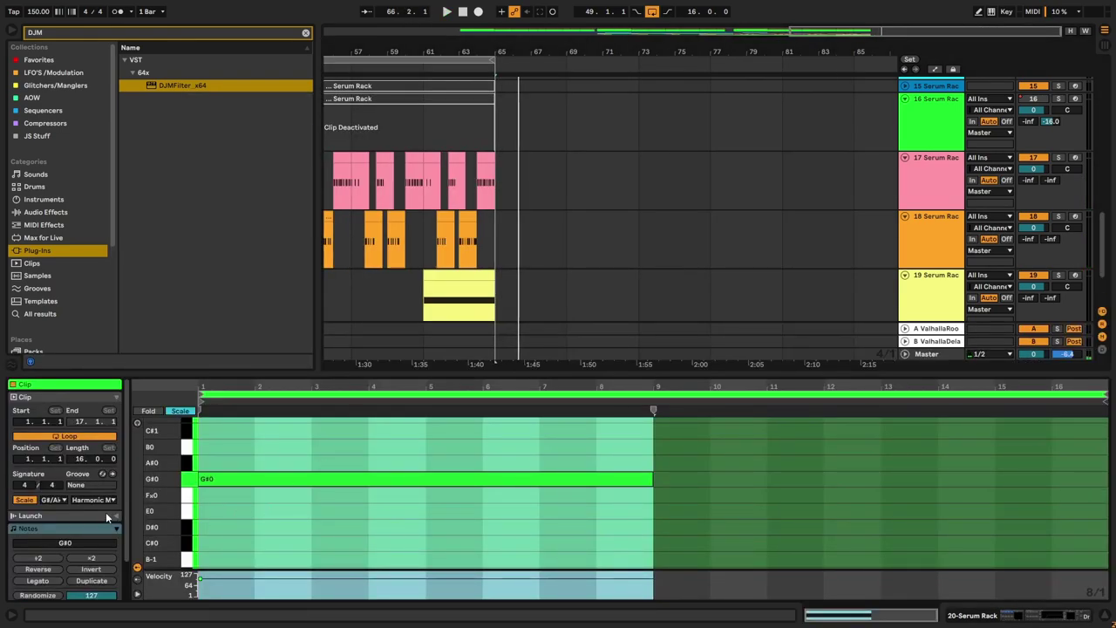
click(83, 581)
key(ctrl+z)
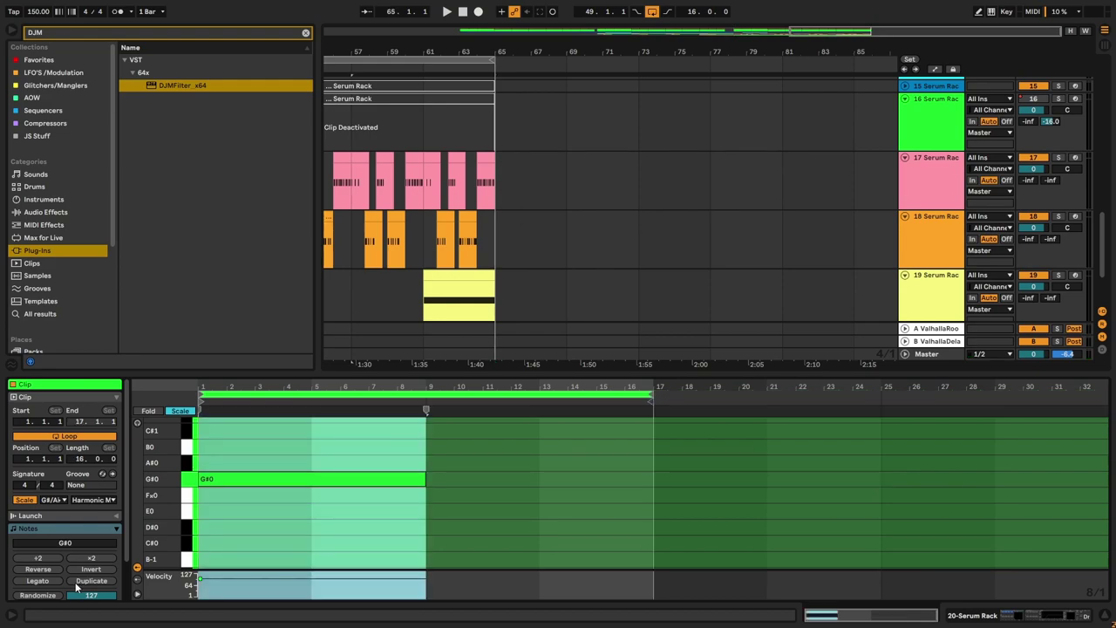
click(37, 581)
key(space)
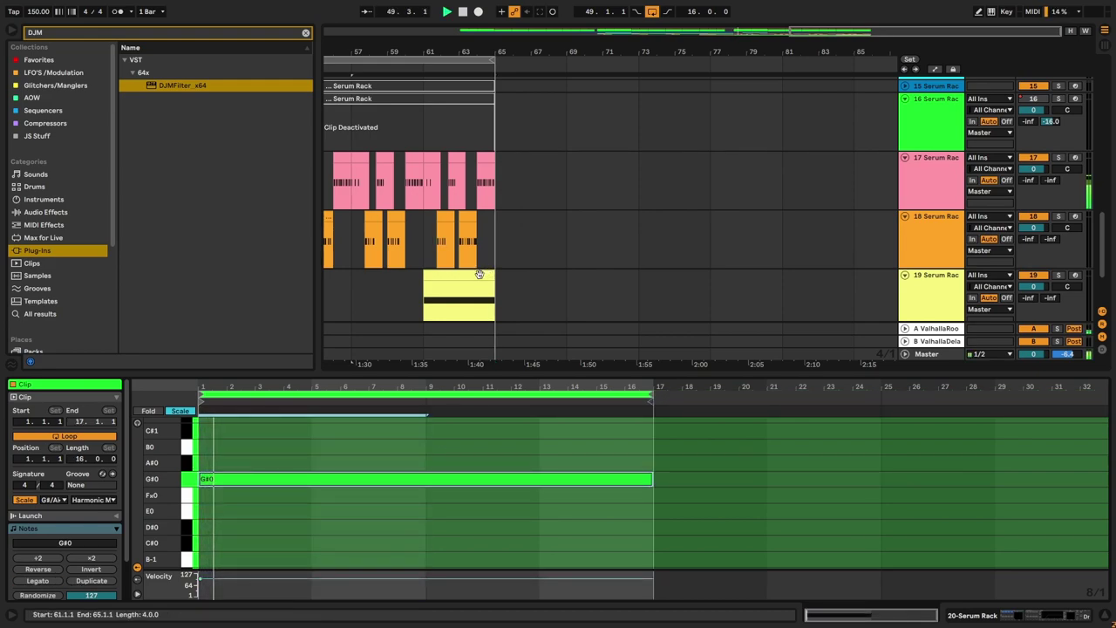
Step: Open Serum on the 20 Serum Rack track and check its effects and oscillator settings during playback
key(w)
scroll(759, 241, down, 3)
click(926, 255)
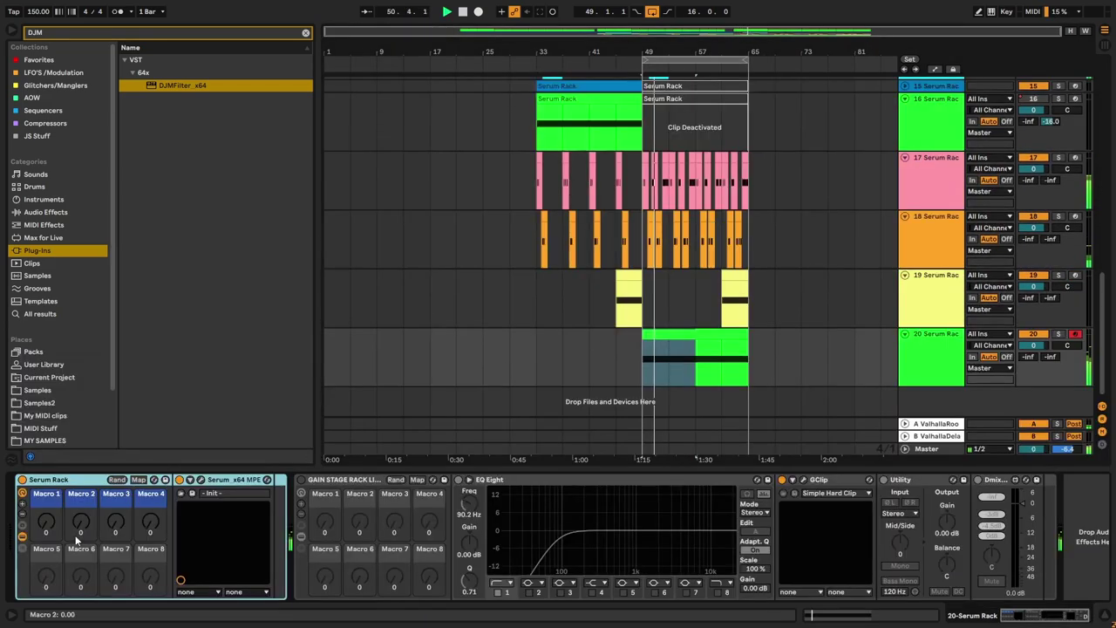
click(191, 479)
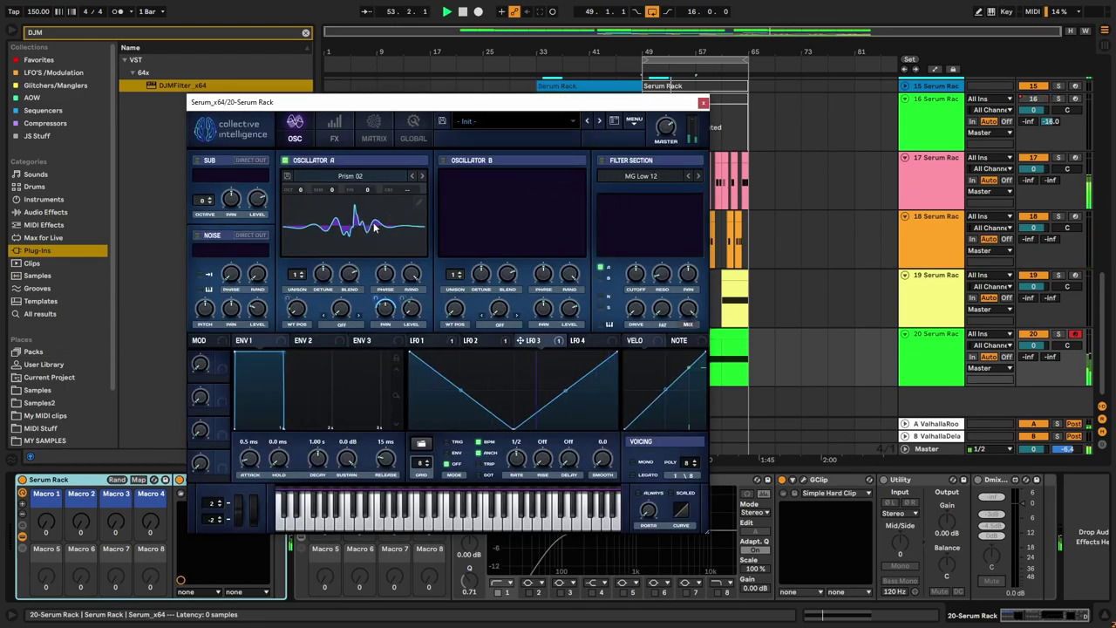
click(334, 131)
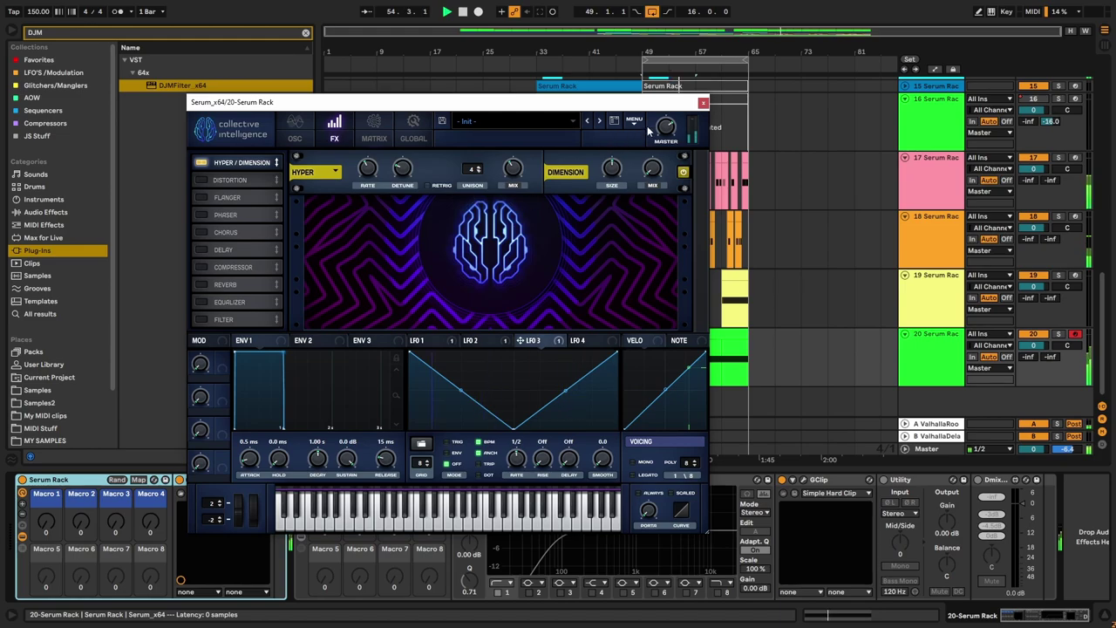
click(296, 131)
click(334, 131)
click(309, 139)
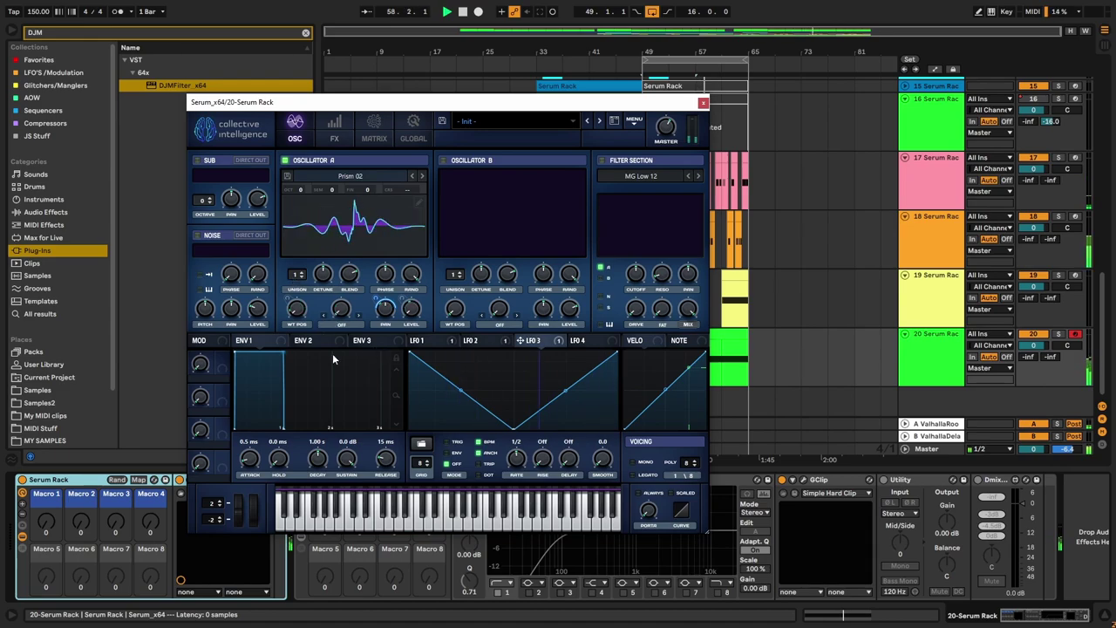
Step: Set Oscillator A's warp mode to Sync Window
click(340, 324)
click(352, 331)
click(358, 317)
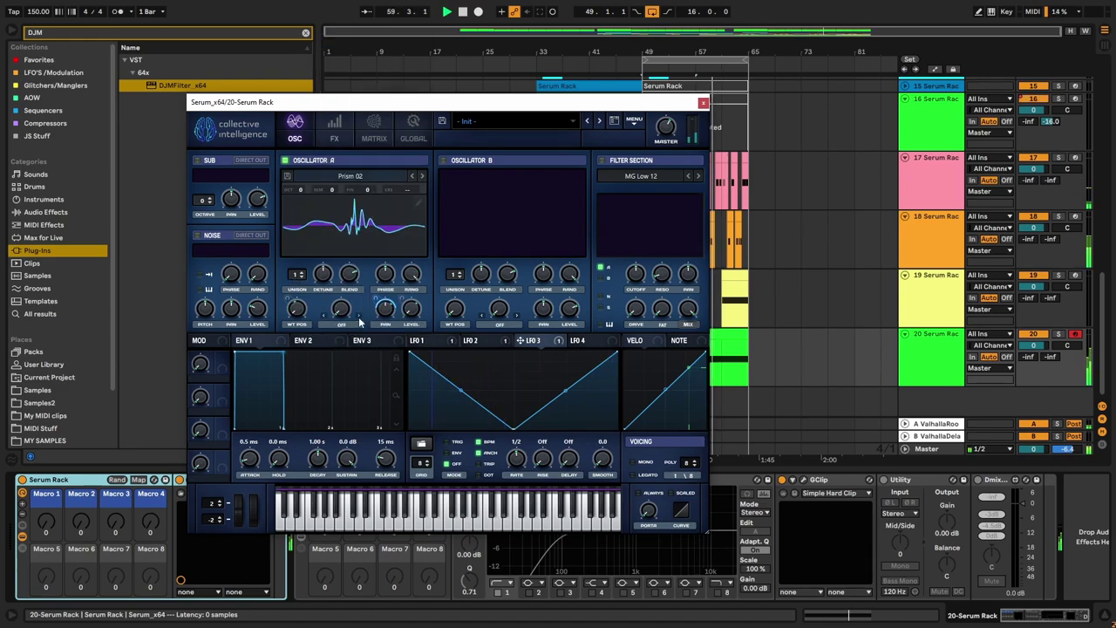
drag(342, 310, 344, 272)
click(357, 319)
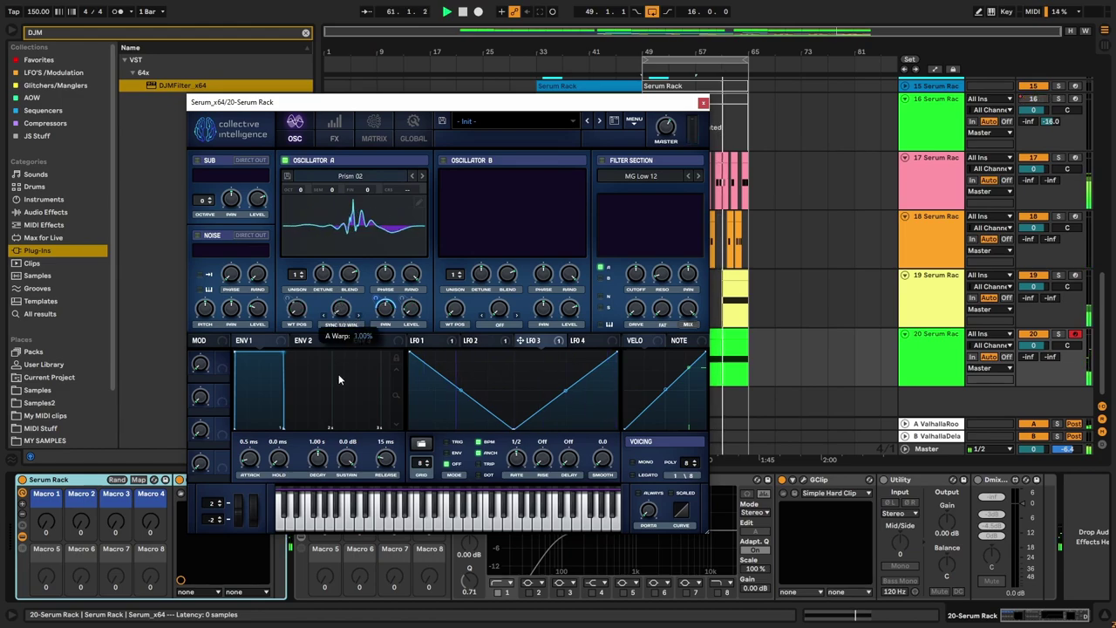
click(357, 319)
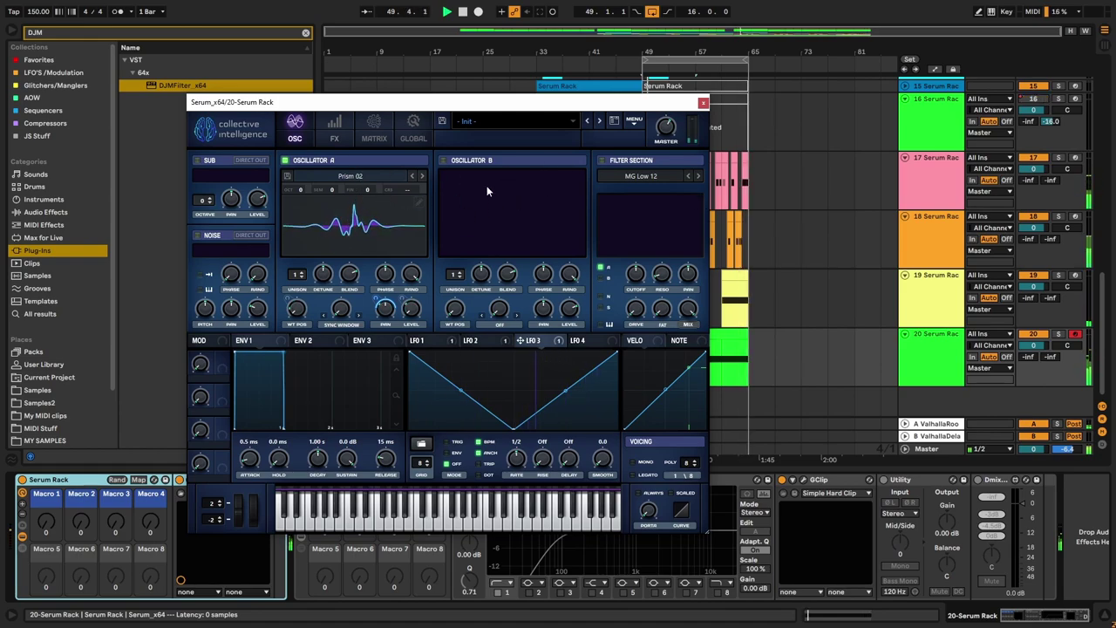
Step: Enable Serum's Flanger, Delay and Equalizer effects, ordering them Equalizer, Delay, Flanger in the effects chain
click(322, 133)
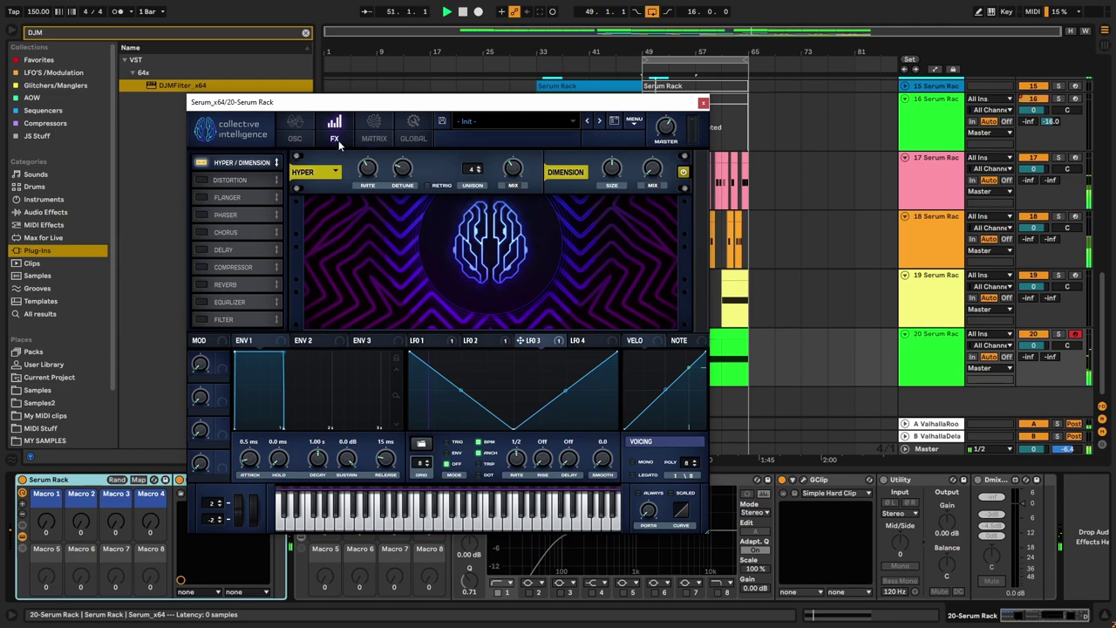
click(202, 197)
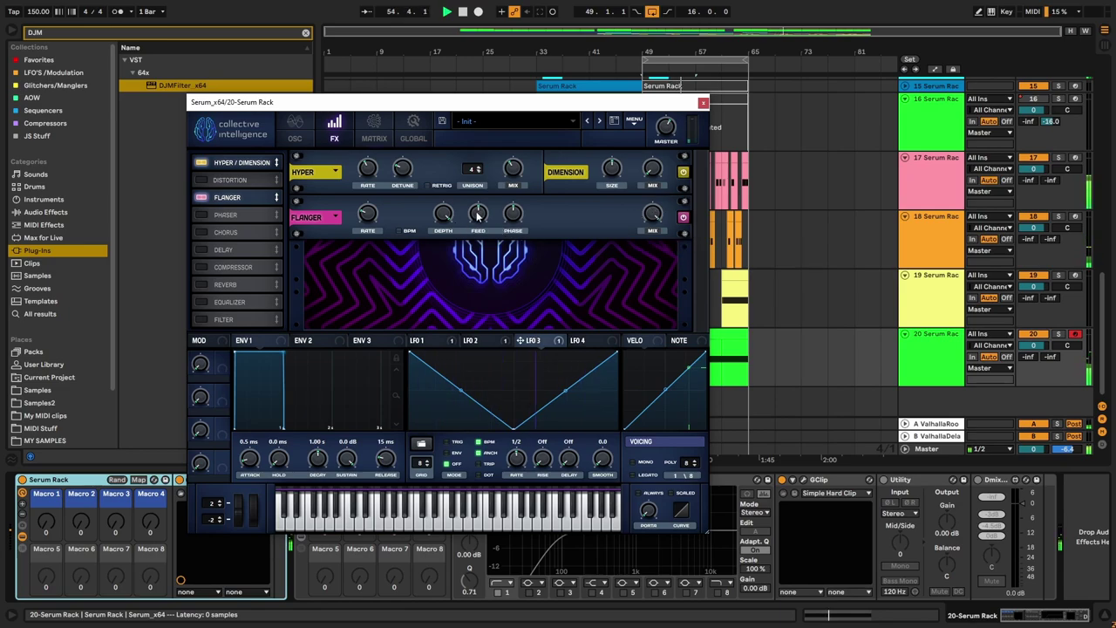
click(202, 250)
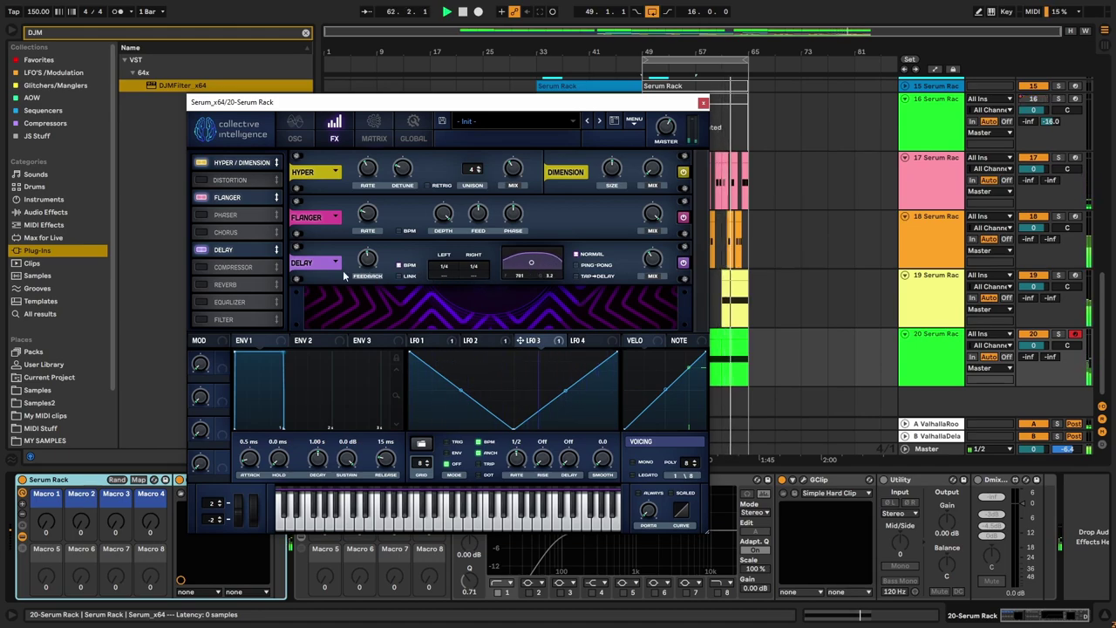
drag(241, 249, 246, 198)
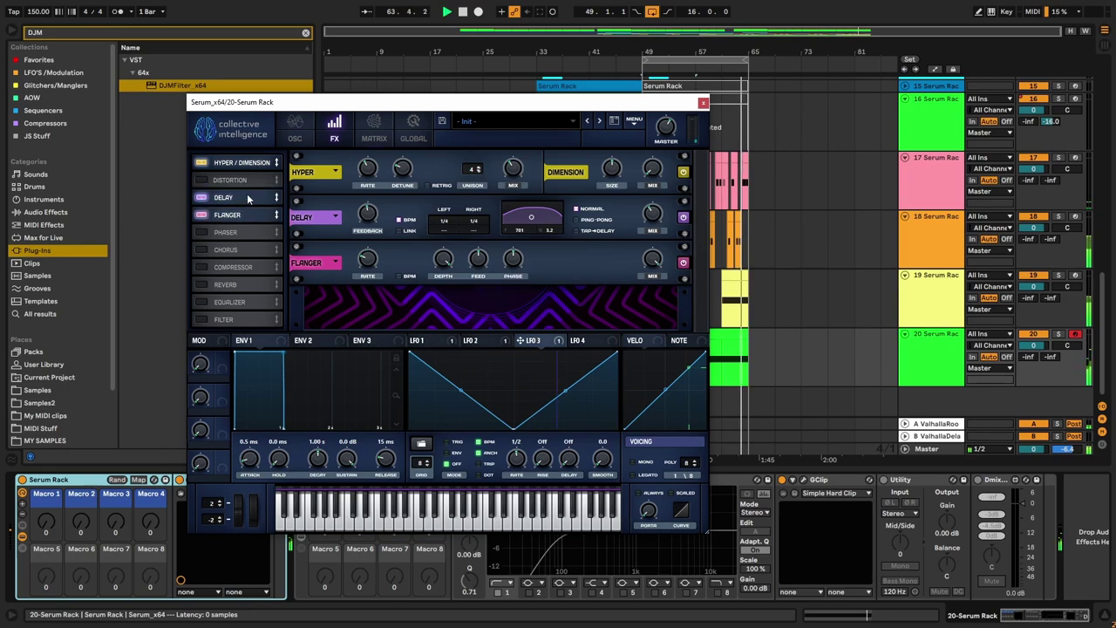
click(201, 301)
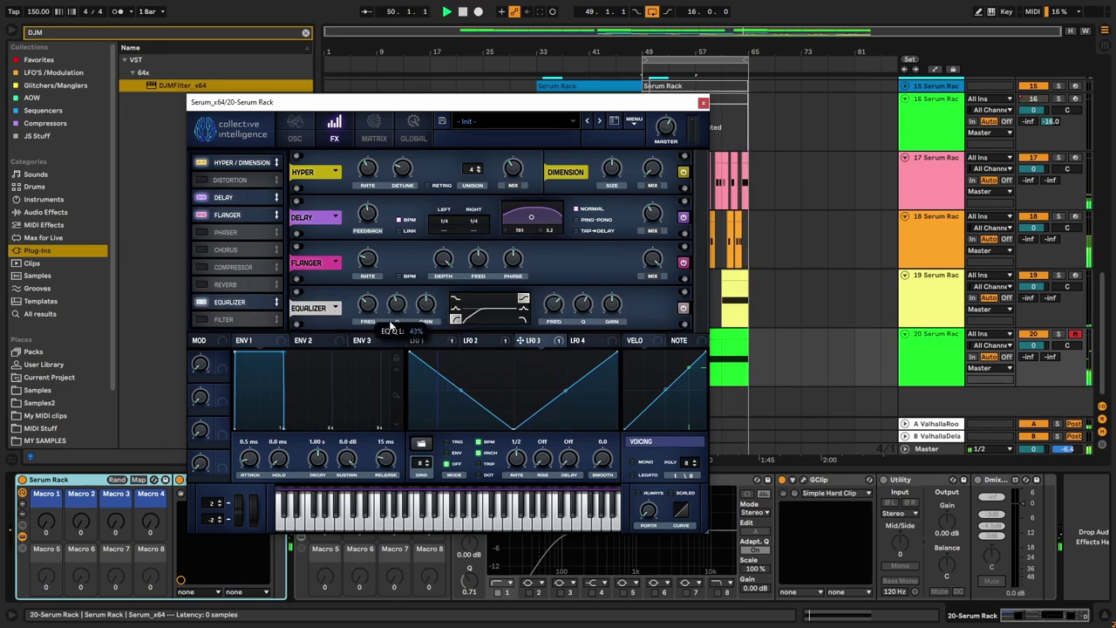
drag(245, 302, 245, 199)
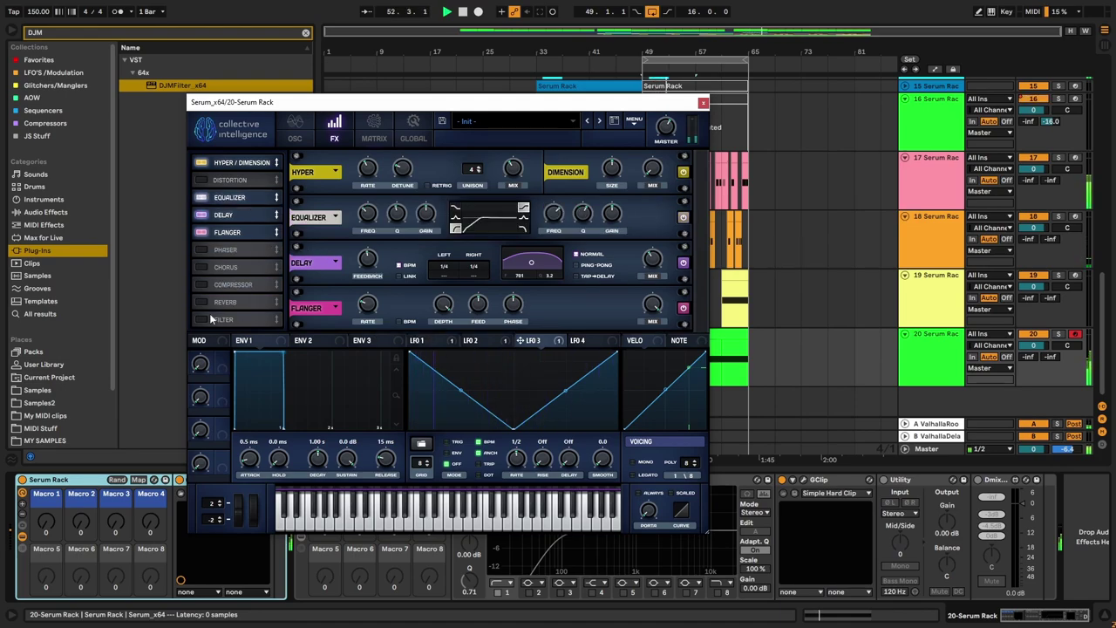
Step: Set LFO 4's rate to 2 bars and draw it at minimum for the first half and maximum for the second half
click(295, 131)
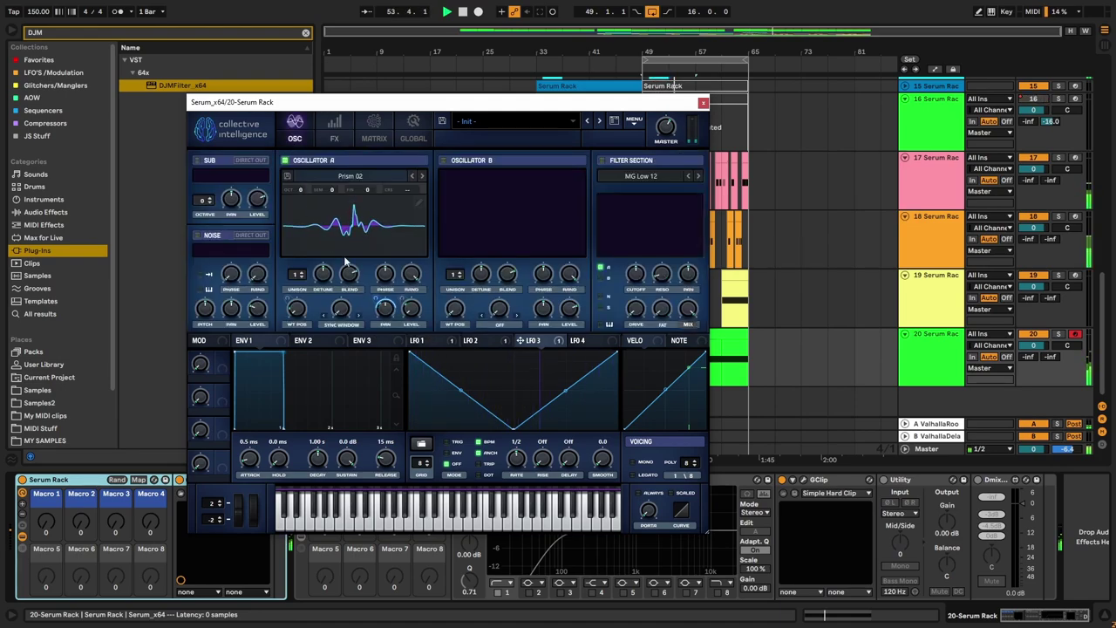
click(571, 340)
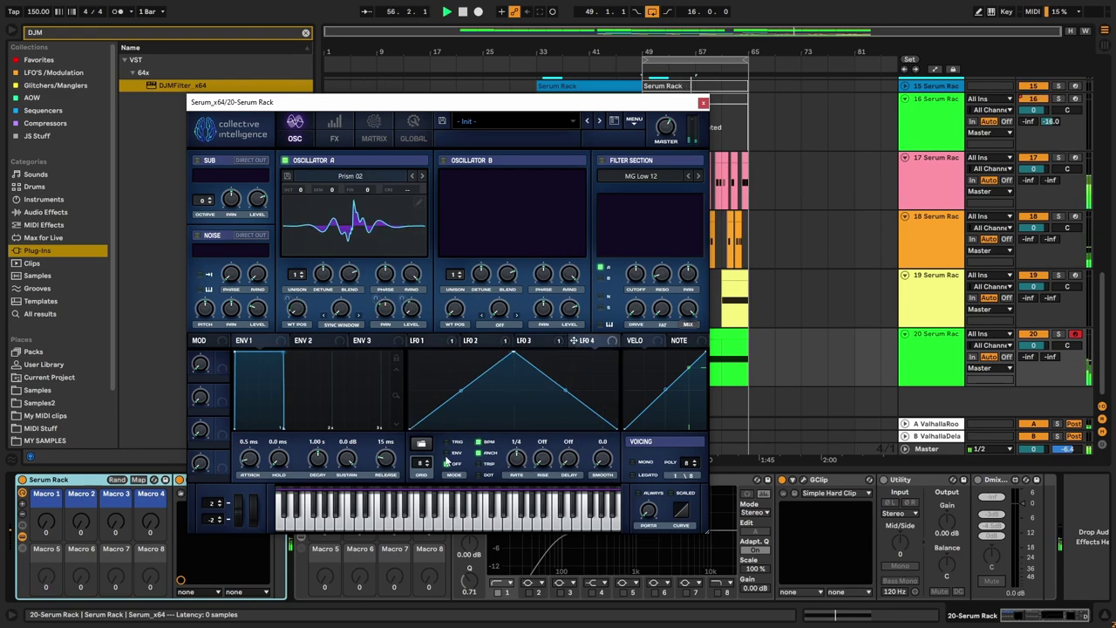
mouse_move(515, 459)
mouse_down()
mouse_move(515, 489)
mouse_move(512, 478)
mouse_up()
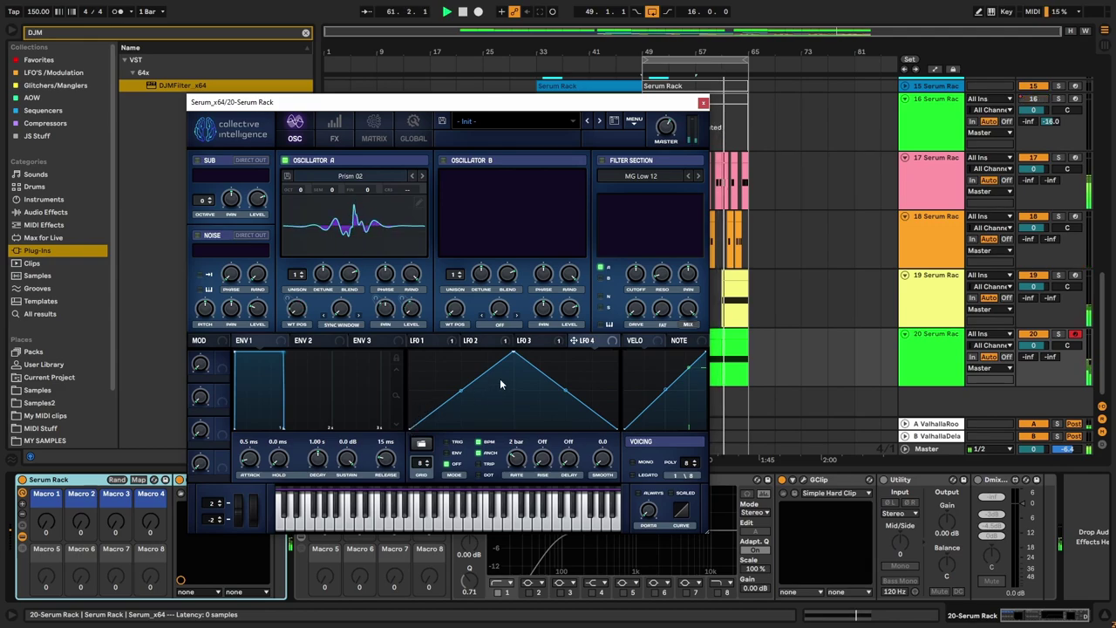
click(530, 340)
click(578, 340)
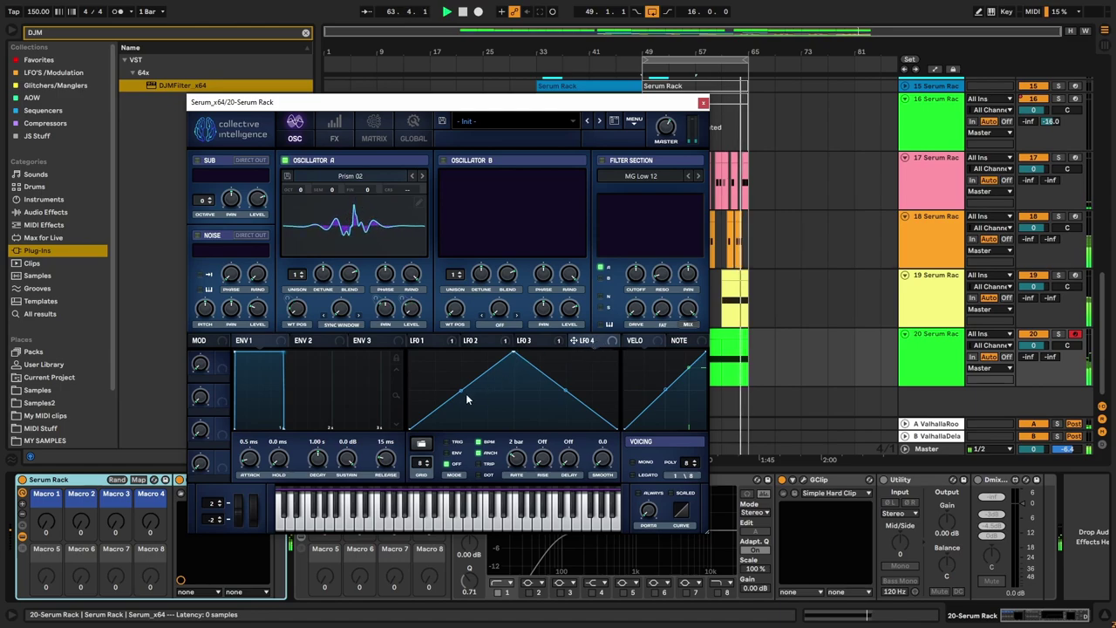
drag(417, 428, 502, 428)
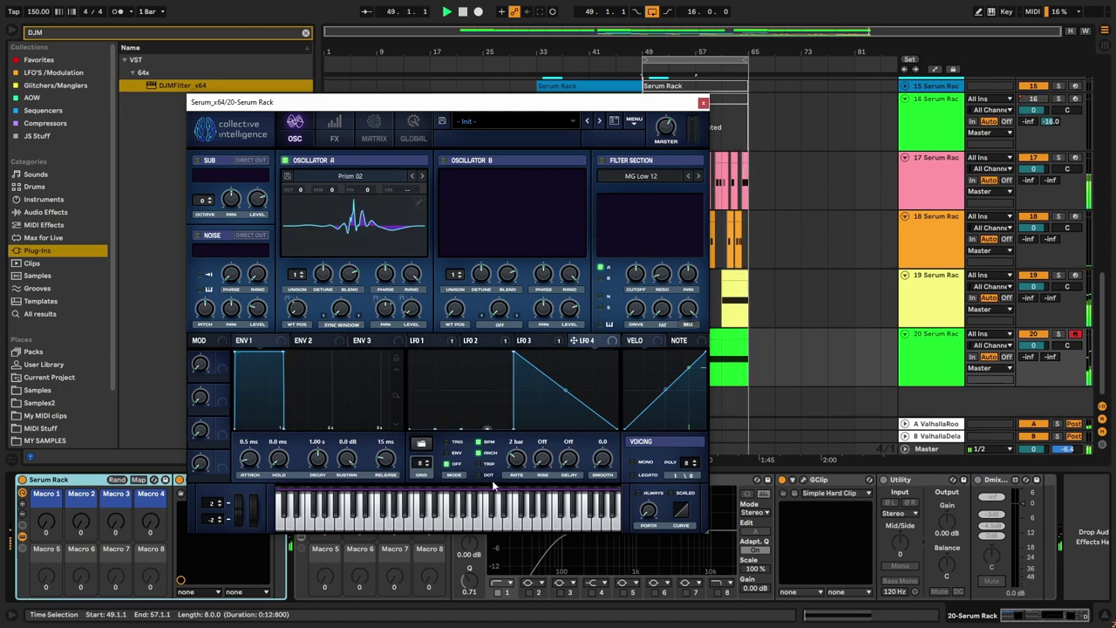
drag(522, 352, 615, 353)
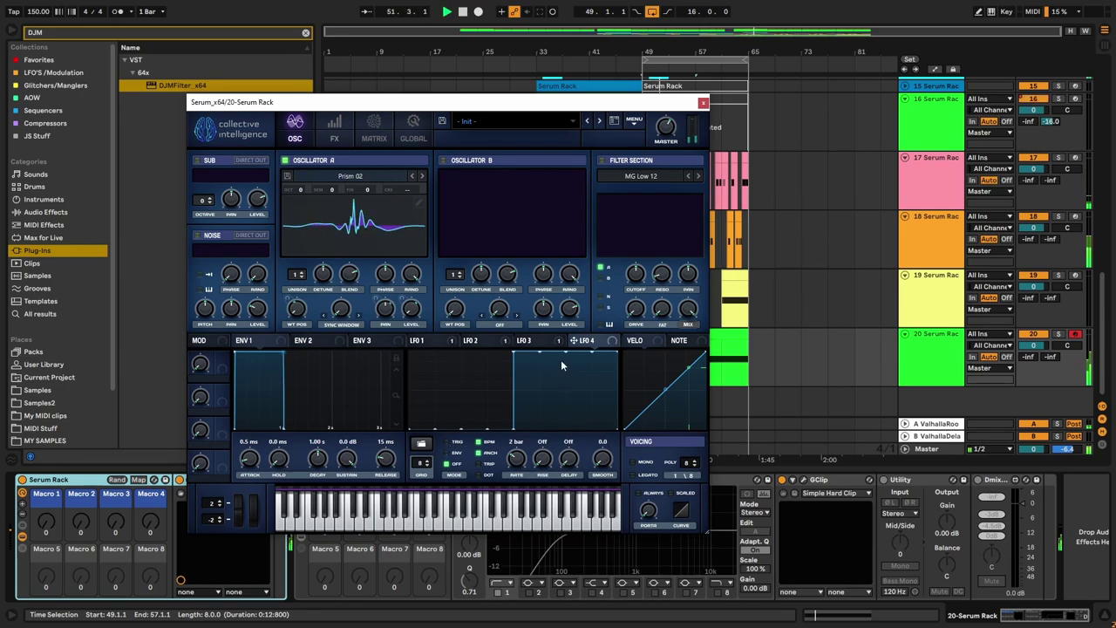
Step: Set LFO 4's grid to 16 and carve its second half into four square pulses
drag(421, 462, 429, 388)
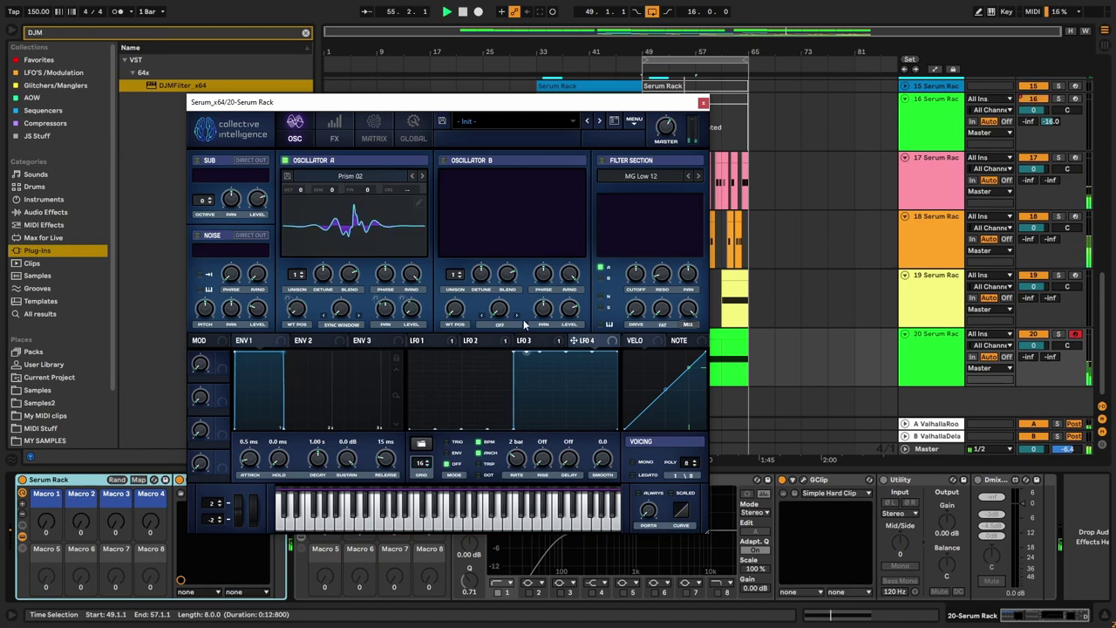
drag(533, 370, 532, 457)
drag(560, 414, 560, 427)
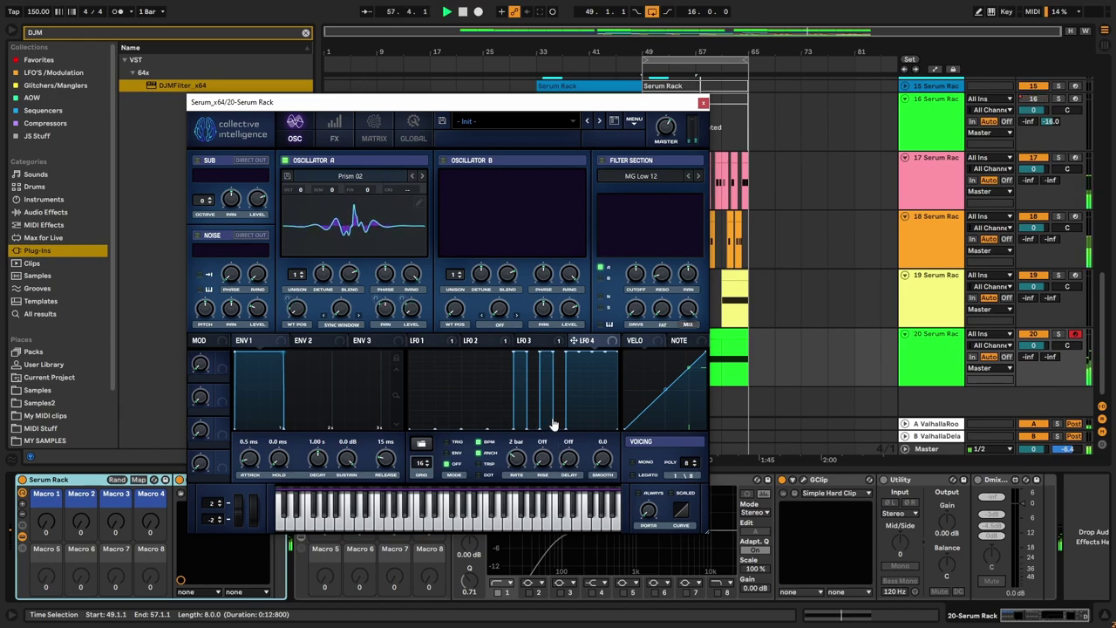
click(584, 425)
click(613, 422)
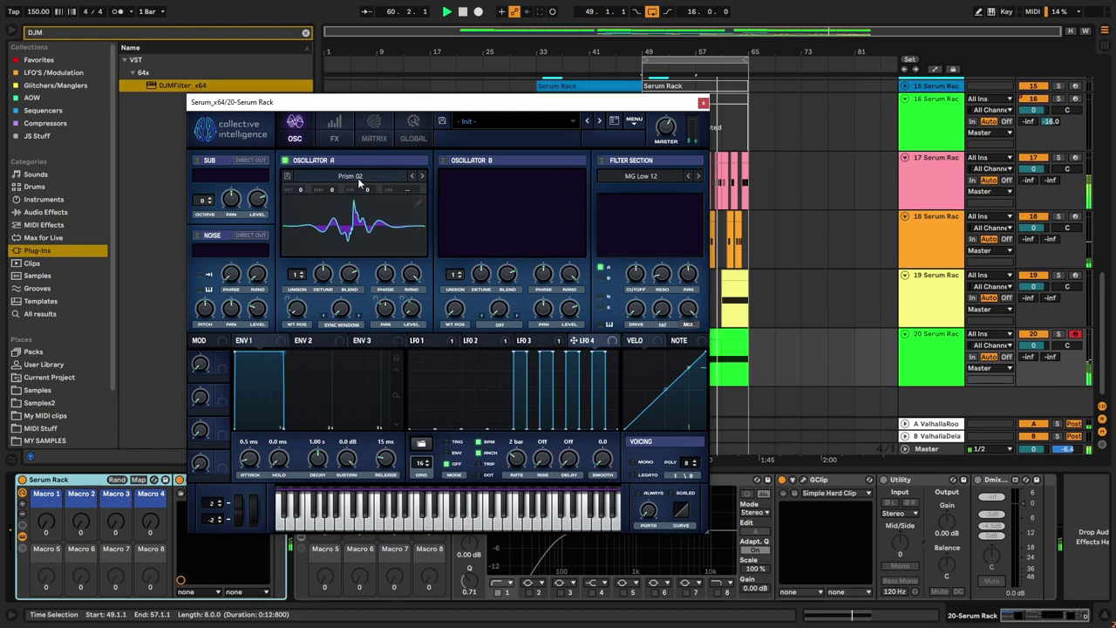
Step: Modulate the Dimension effect's level with LFO 4 and reshape the LFO's square pulses into eight falling ramps
click(334, 130)
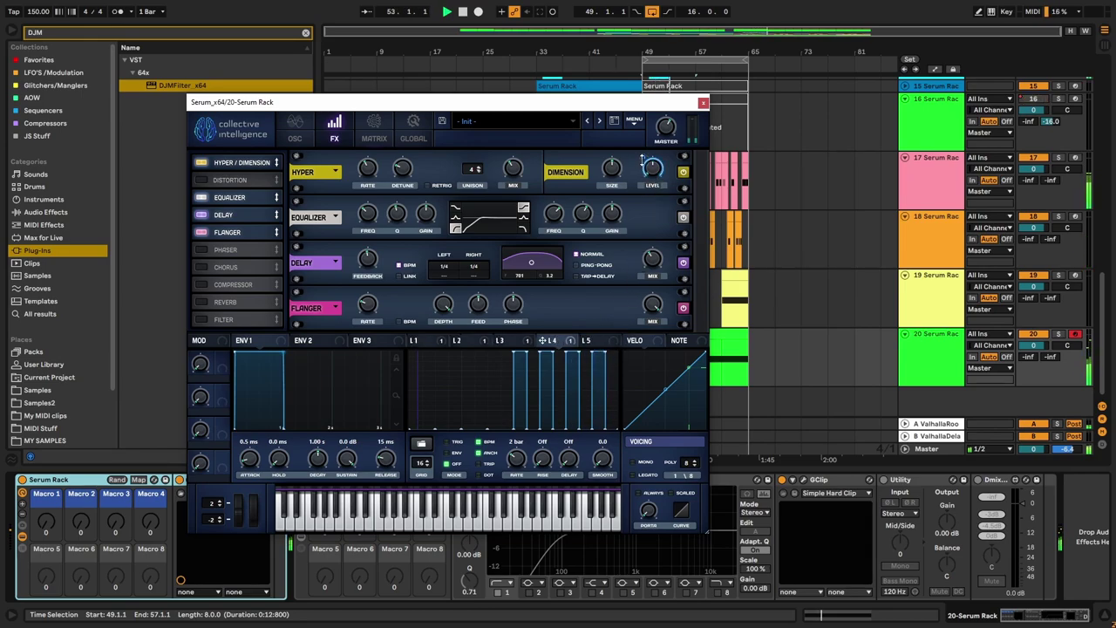
drag(642, 161, 637, 201)
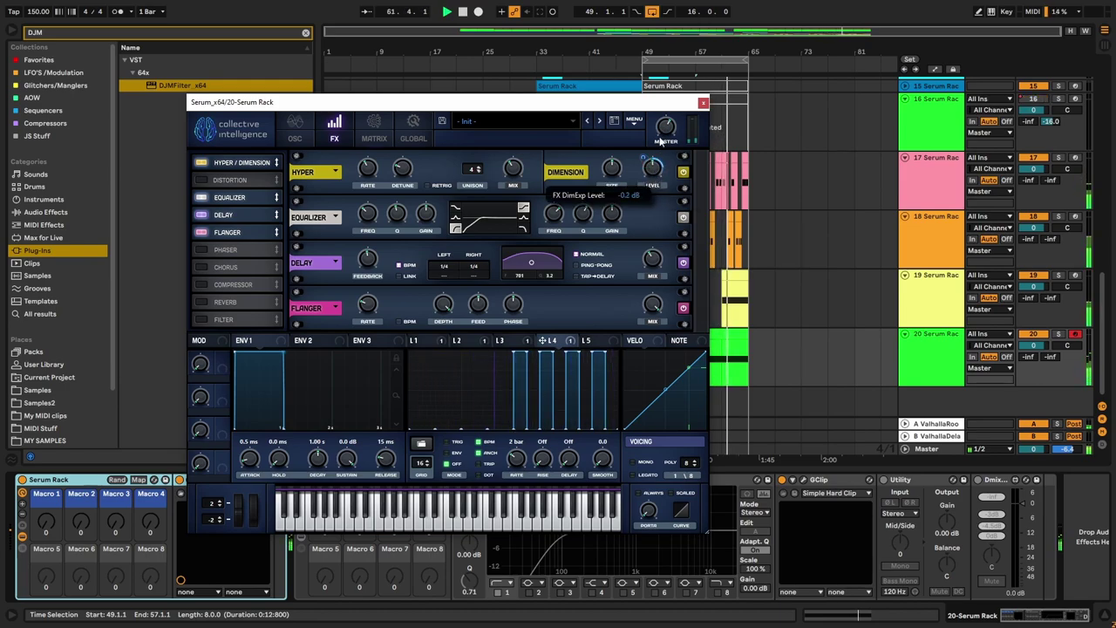
drag(650, 164, 641, 211)
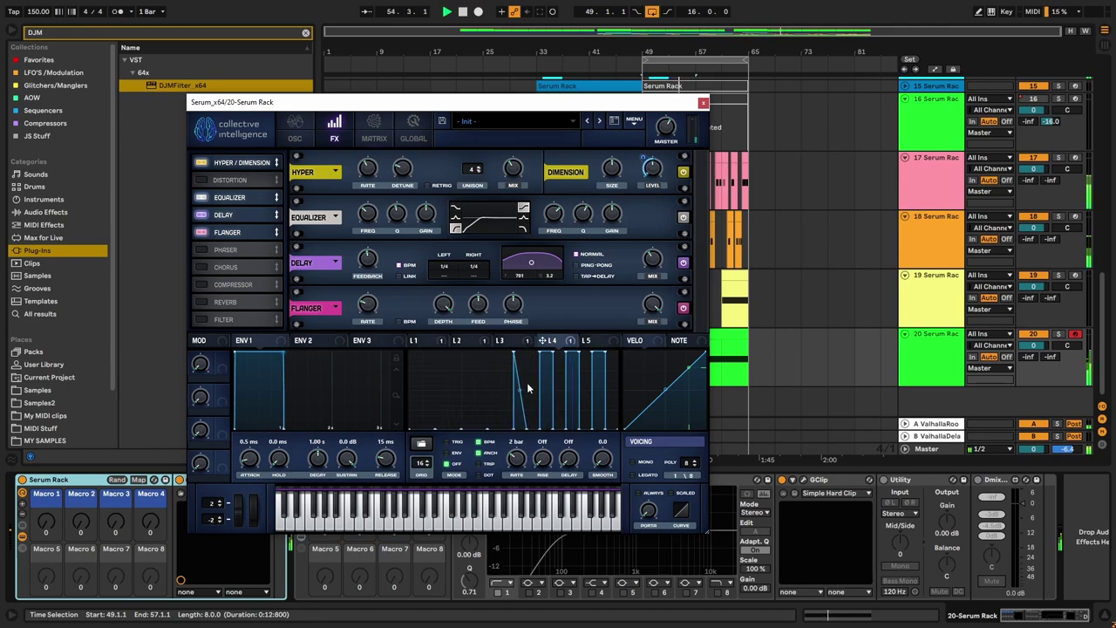
drag(552, 359, 605, 356)
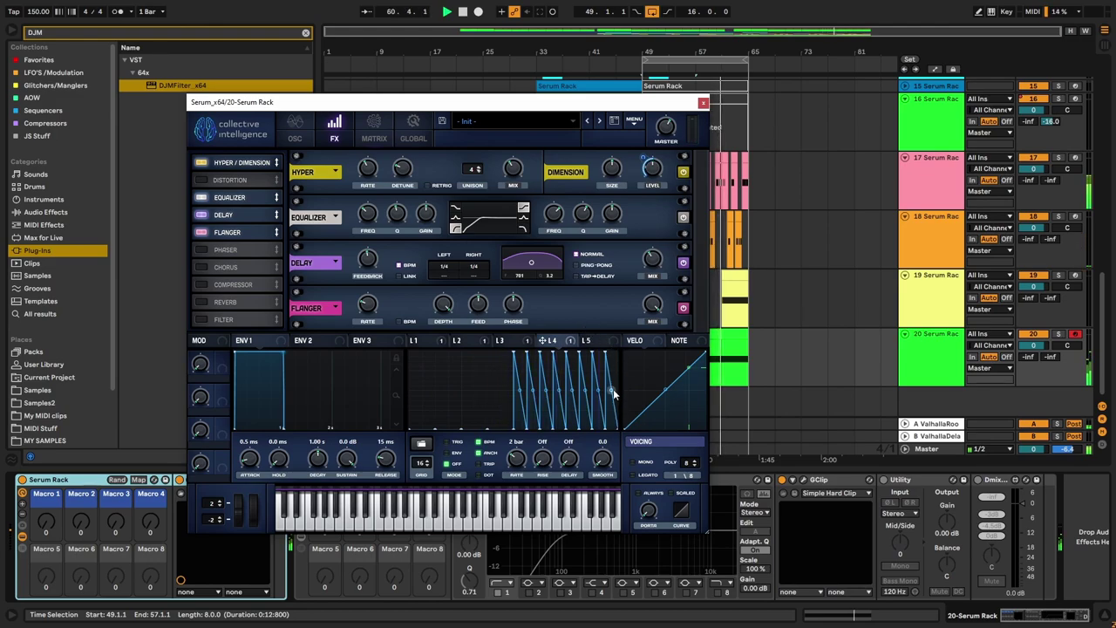
drag(612, 390, 614, 384)
Step: Solo 20 Serum Rack, set LFO 4's rate to one bar and tune its modulation of the Dimension level
click(1058, 334)
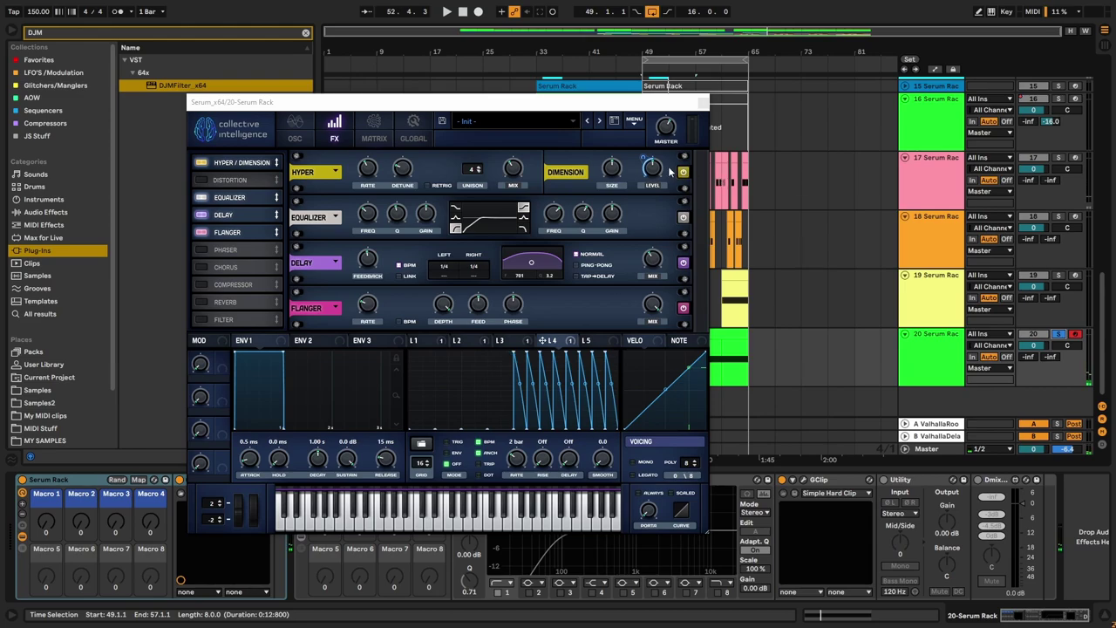
drag(647, 161, 644, 245)
drag(649, 155, 650, 128)
key(space)
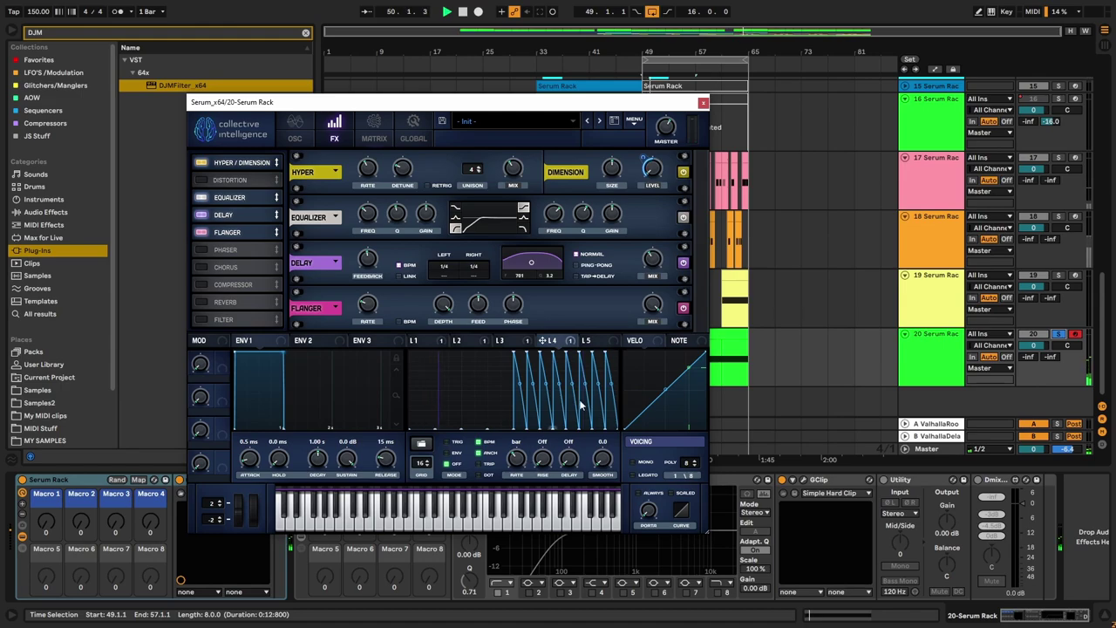
key(space)
drag(642, 160, 638, 194)
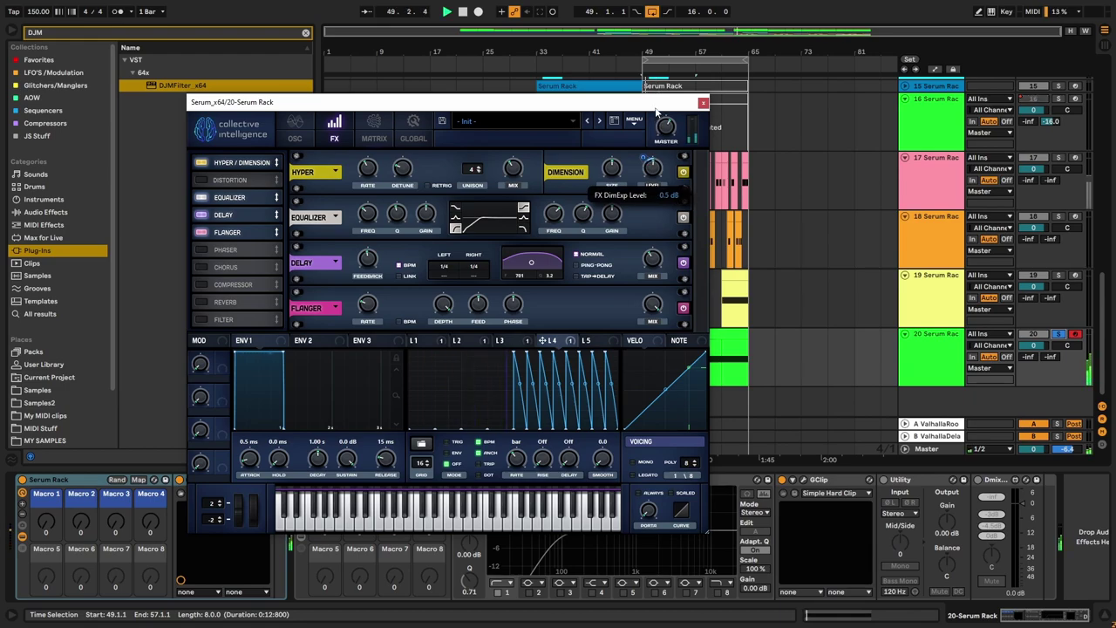
drag(642, 160, 643, 164)
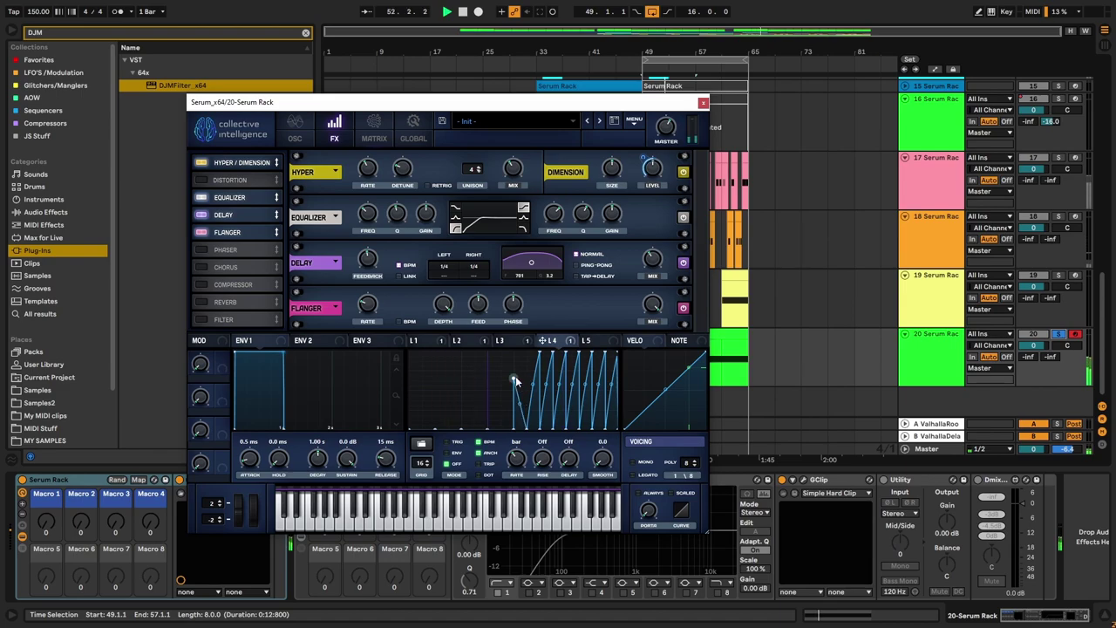
Step: Flip LFO 4's falling ramps into straight rising ramps across the second half of its cycle
drag(533, 402, 536, 393)
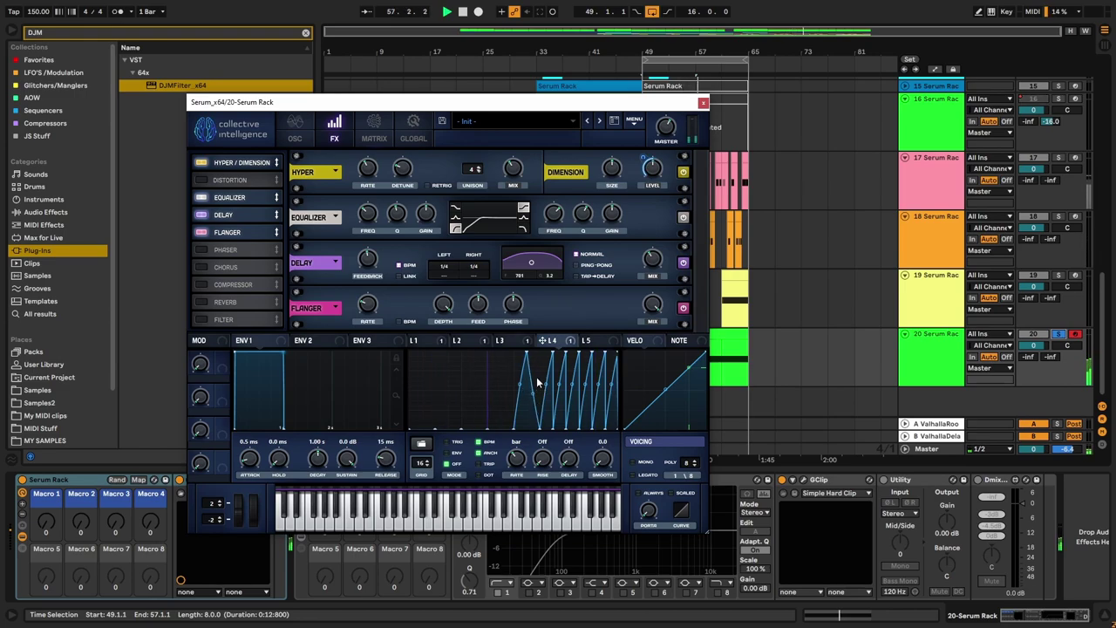
drag(535, 394, 521, 439)
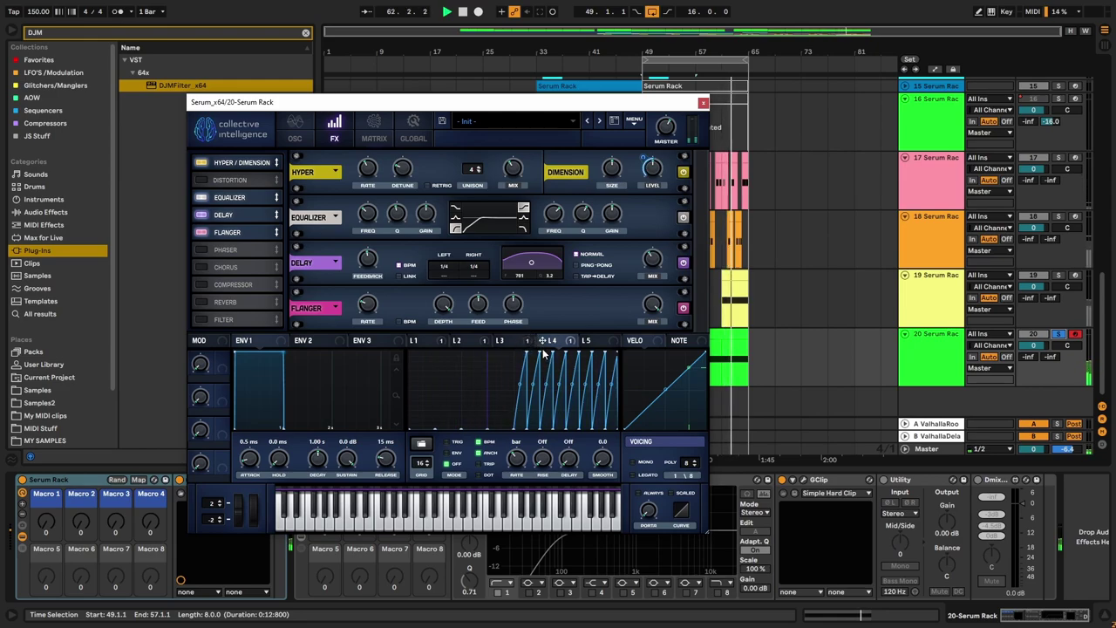
double_click(541, 381)
double_click(541, 380)
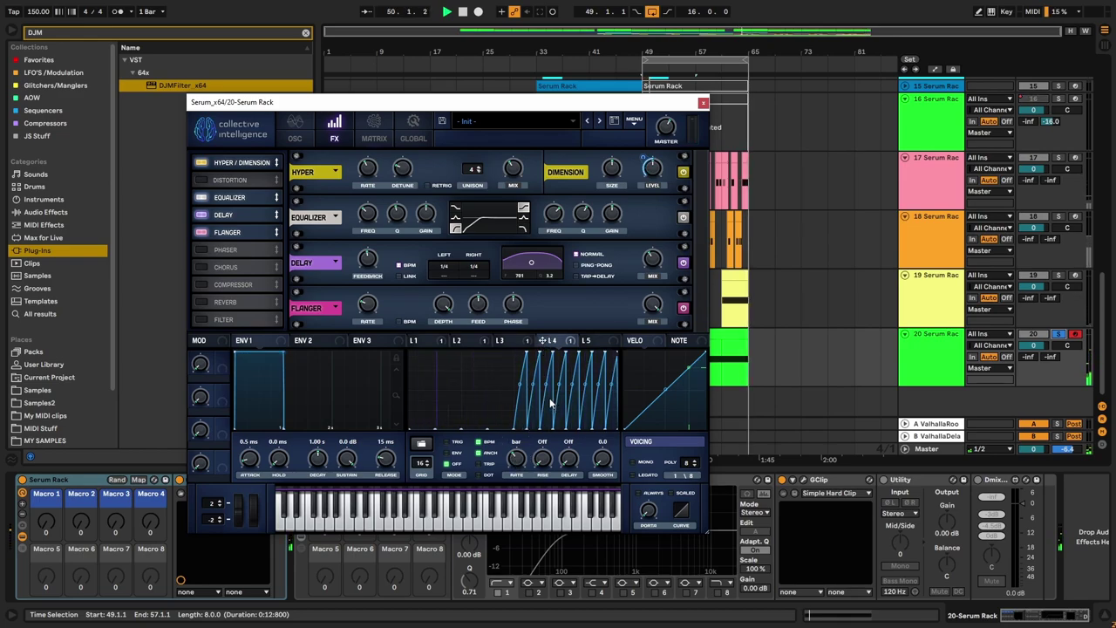
mouse_move(519, 383)
mouse_down()
mouse_move(521, 396)
mouse_move(522, 369)
mouse_move(523, 405)
mouse_move(521, 375)
mouse_up()
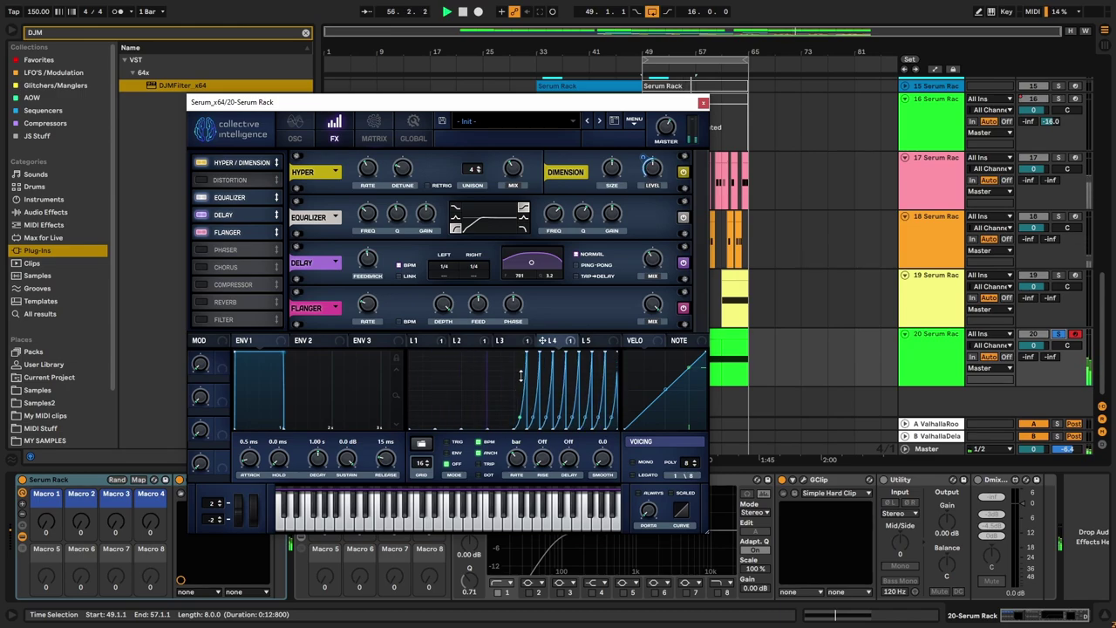
double_click(520, 375)
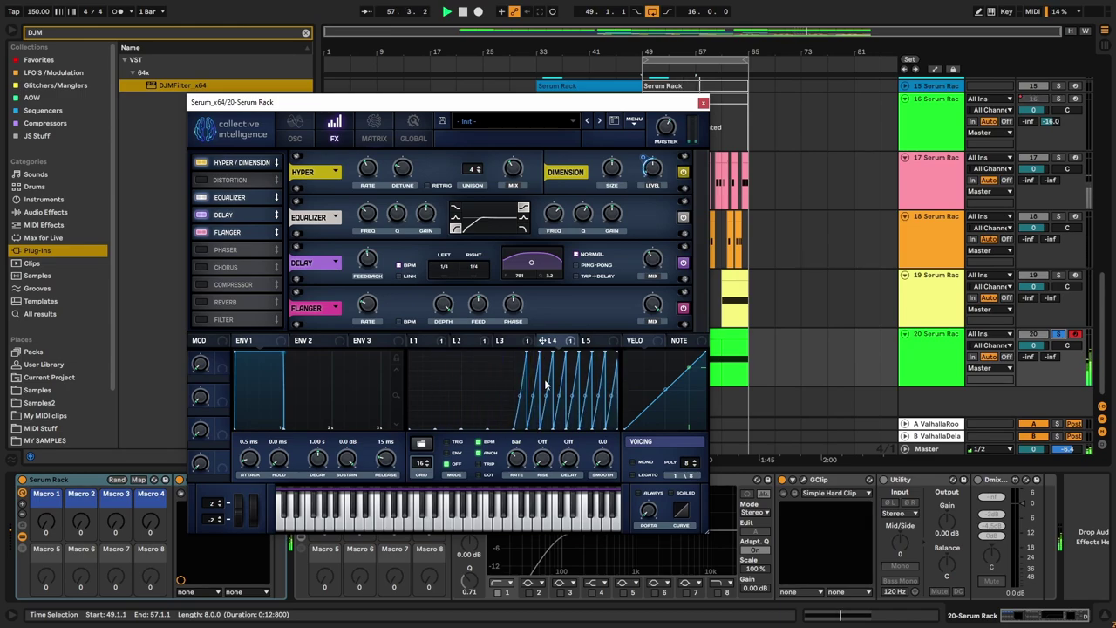
Step: Unsolo 20 Serum Rack and bend LFO 4's straight rising ramps into curves that steepen toward their peaks
click(1071, 336)
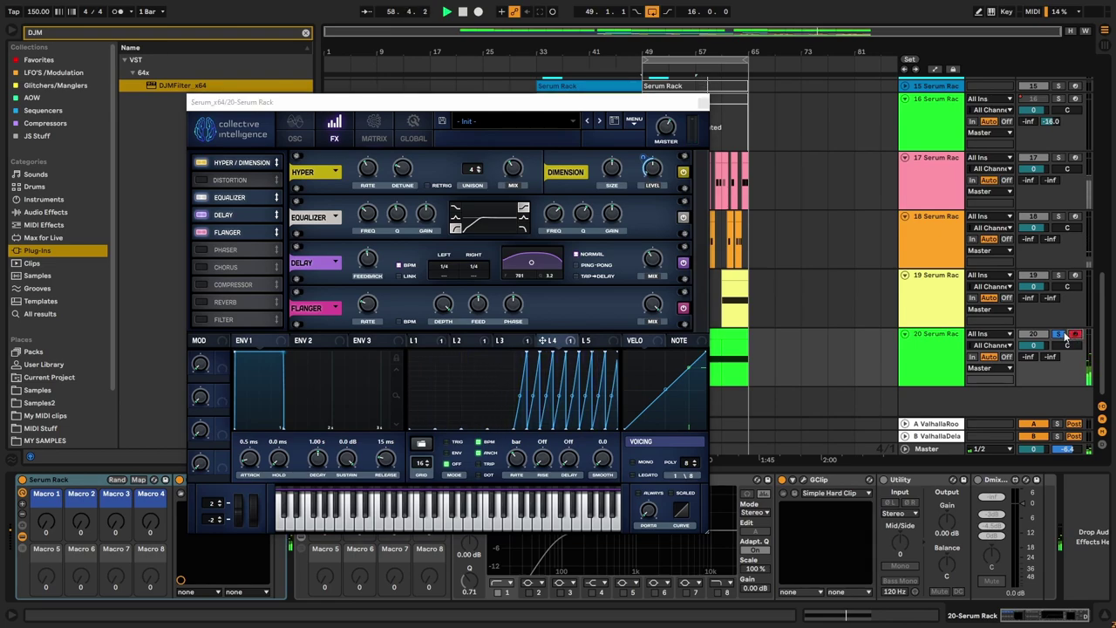
click(1062, 334)
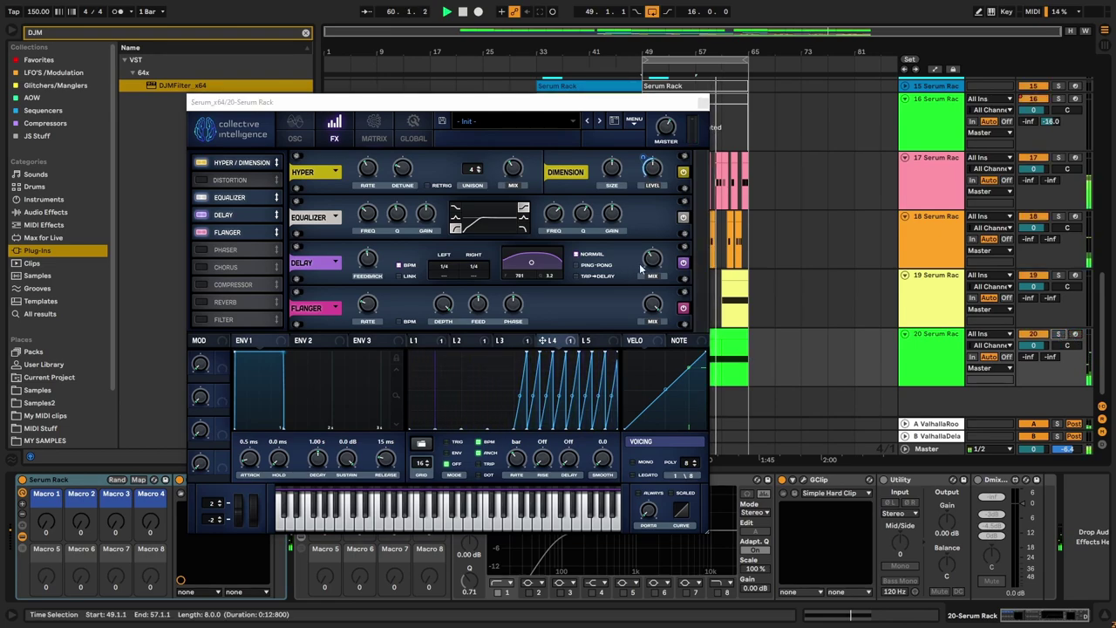
click(667, 126)
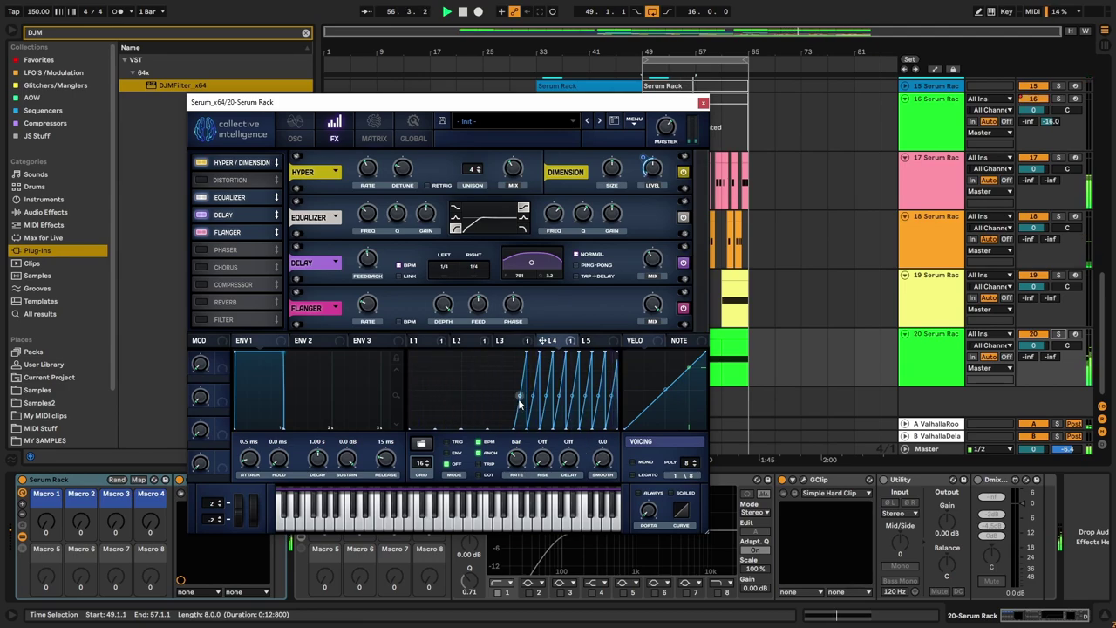
mouse_move(518, 399)
mouse_down()
mouse_move(517, 419)
mouse_move(527, 380)
mouse_up()
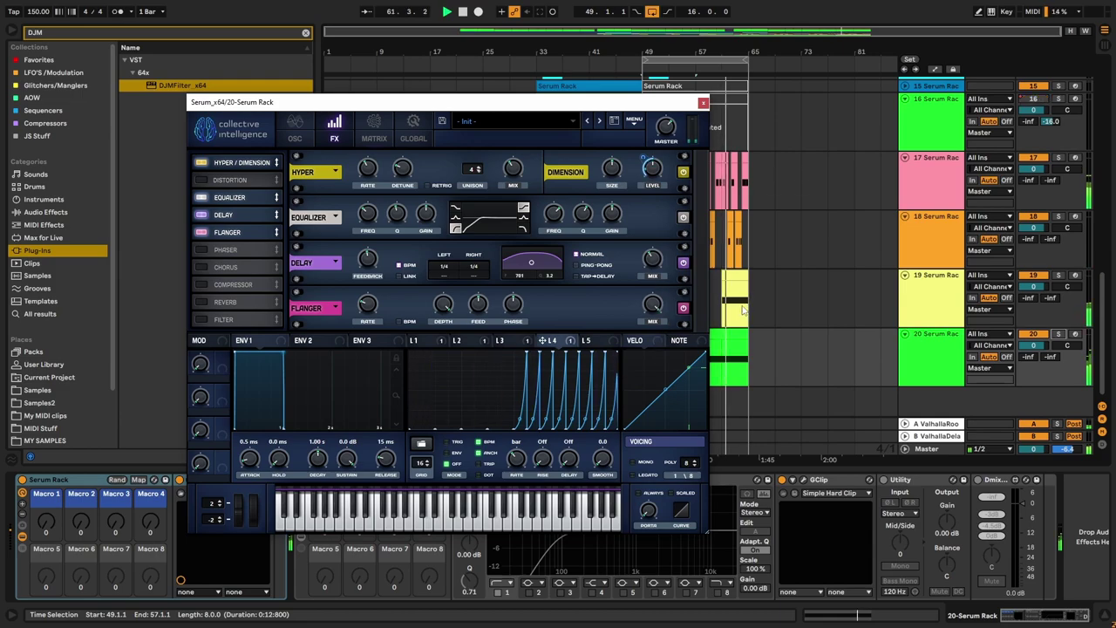
Step: Move the Serum window clear of the device chain and set EQ Eight's low-cut frequency to 240 Hz
drag(670, 102, 599, 48)
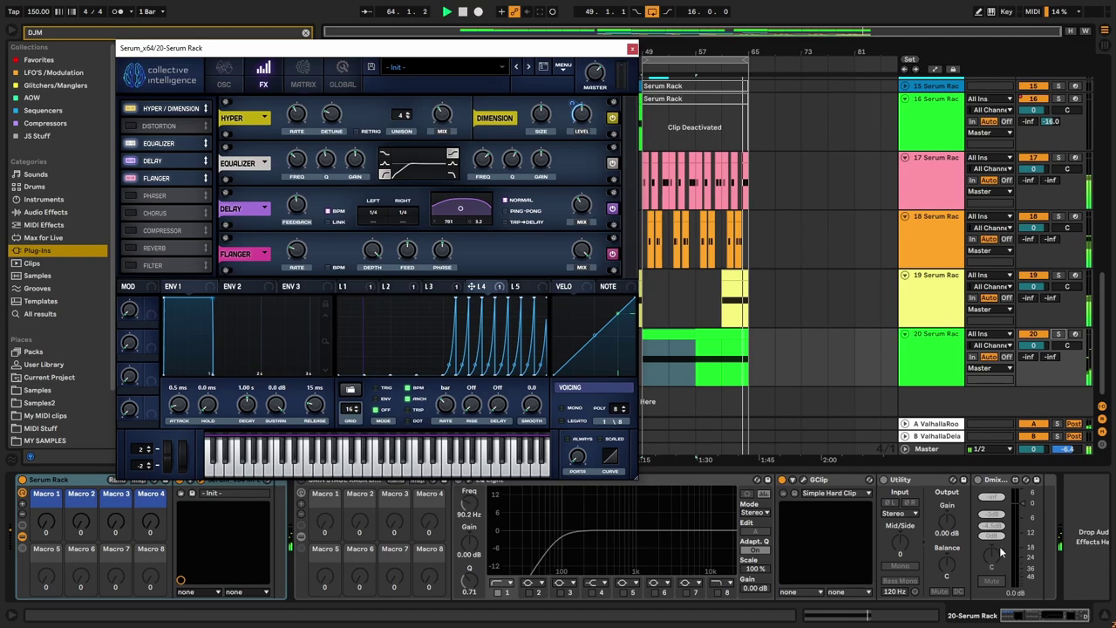
drag(540, 47, 494, 14)
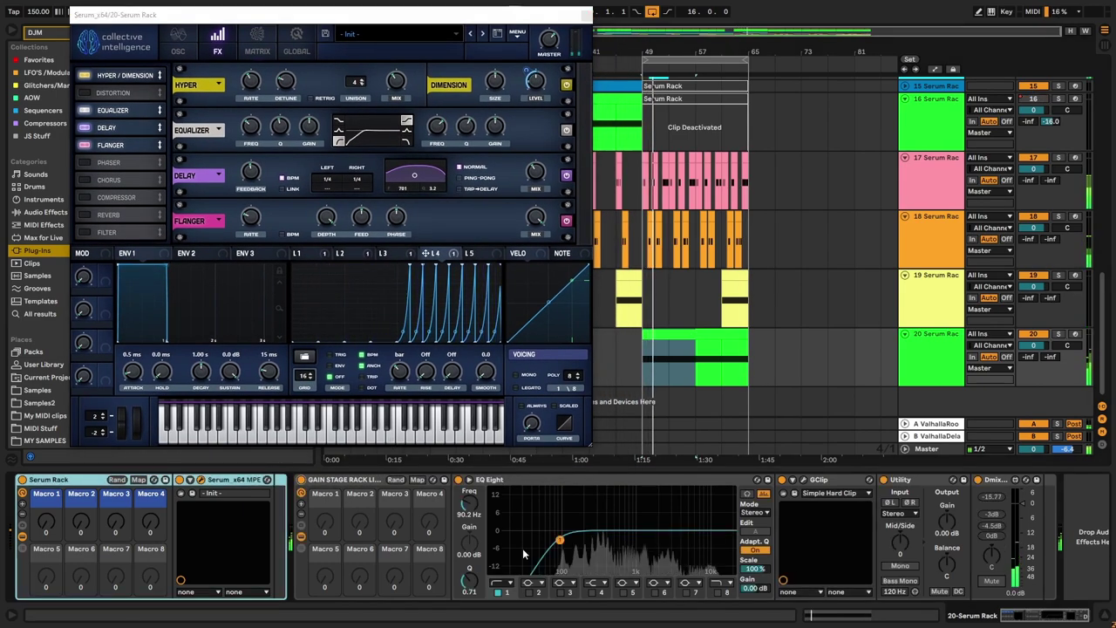
drag(470, 504, 470, 484)
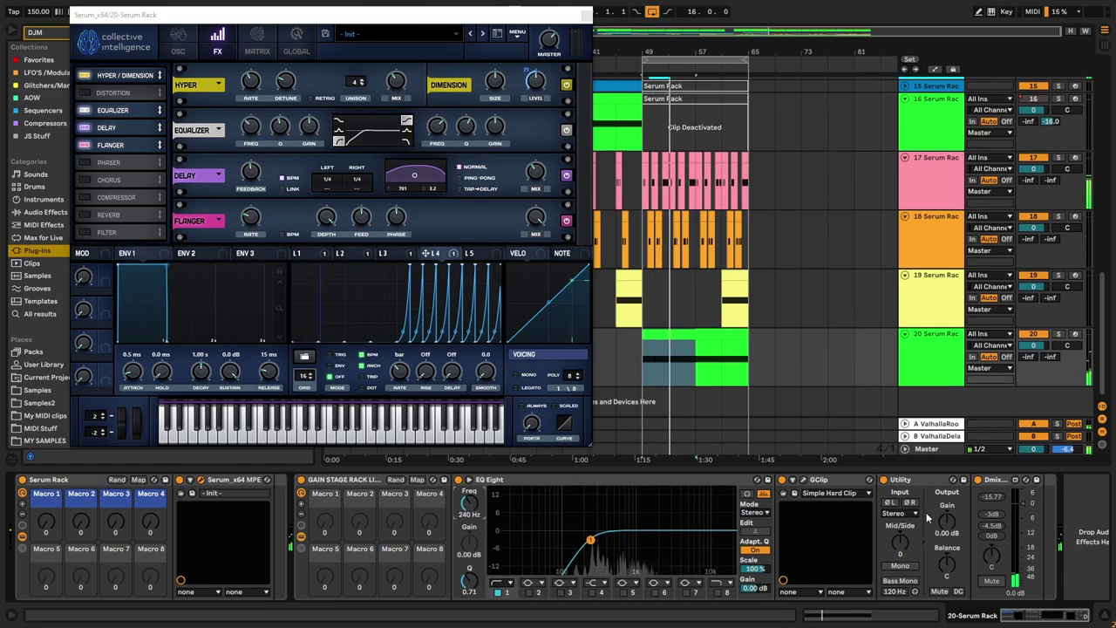
Step: Set GClip to 6% clip and 48% softness, and raise Utility's output gain to 3.89 dB
click(803, 488)
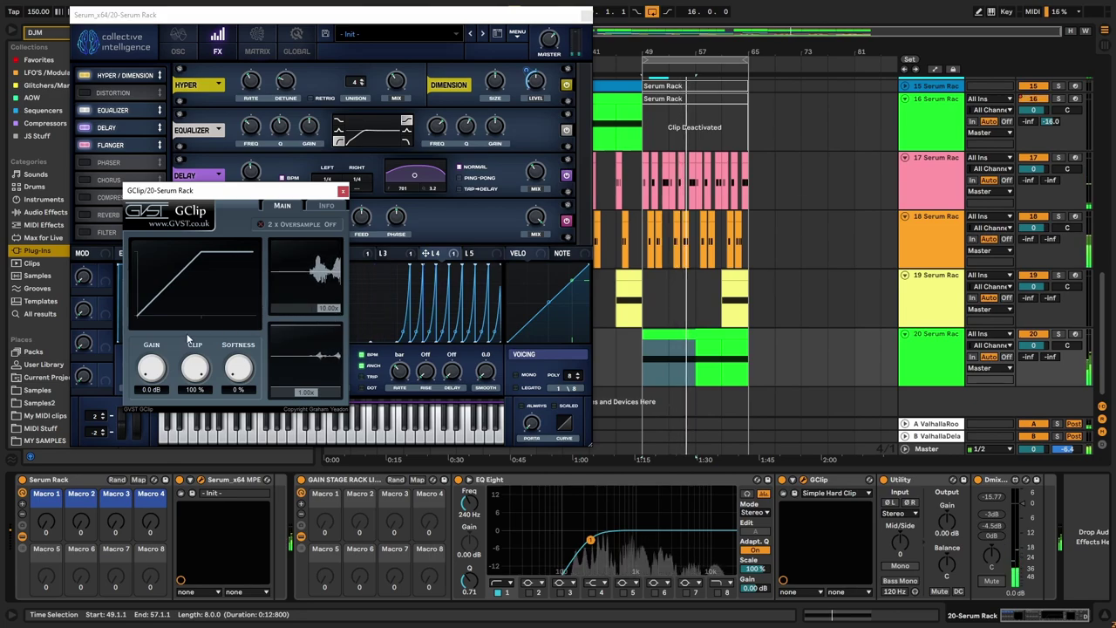
drag(237, 371, 256, 251)
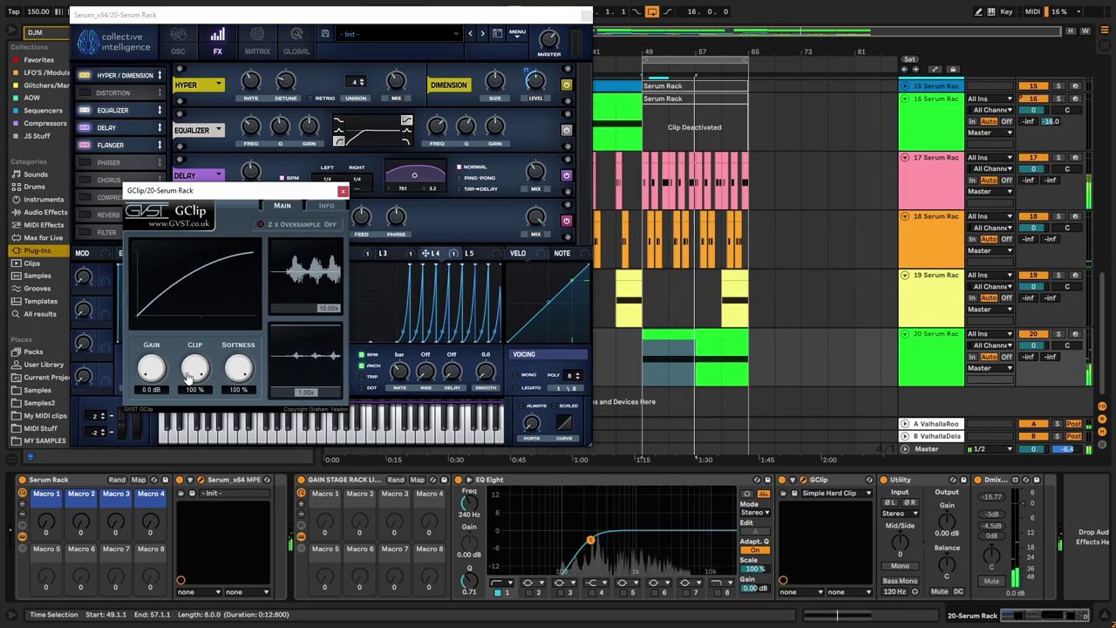
drag(238, 372, 223, 401)
drag(196, 377, 182, 431)
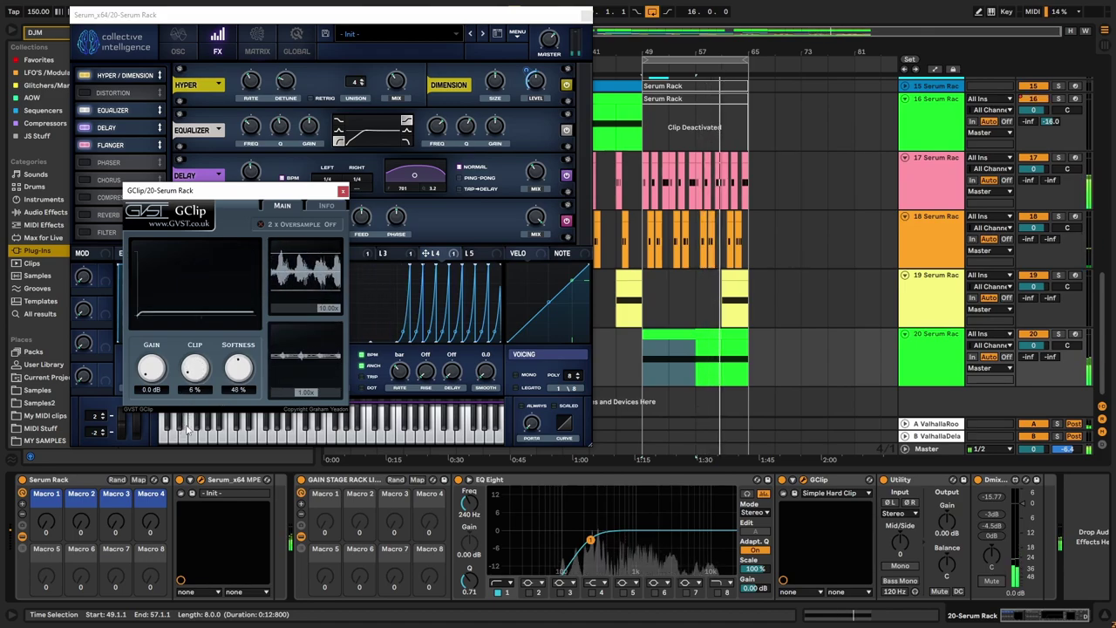
drag(956, 524, 957, 502)
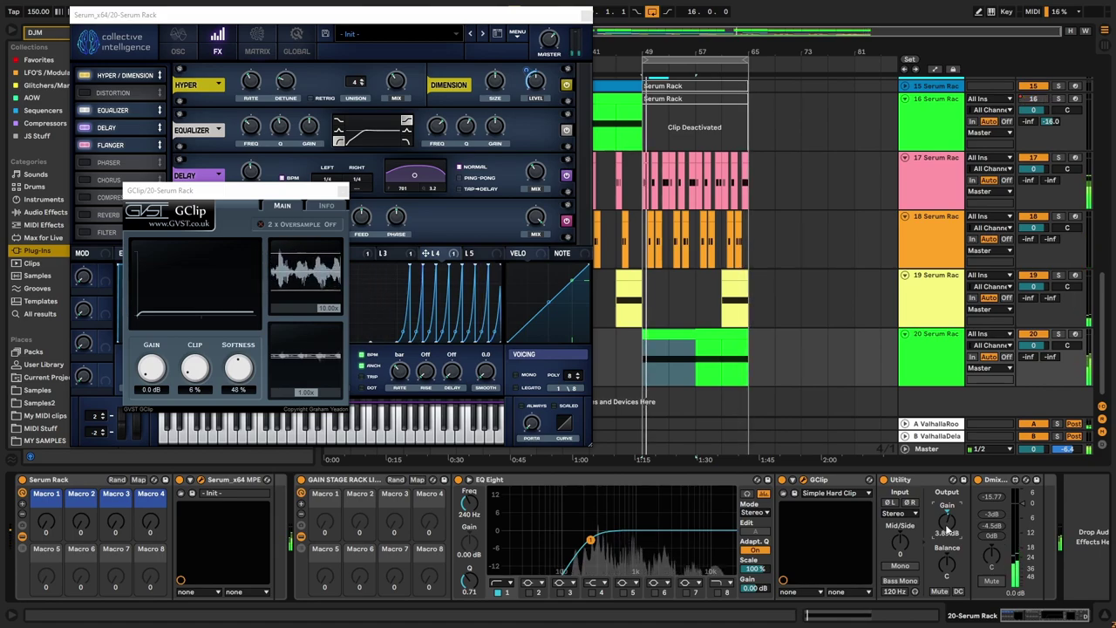
click(343, 192)
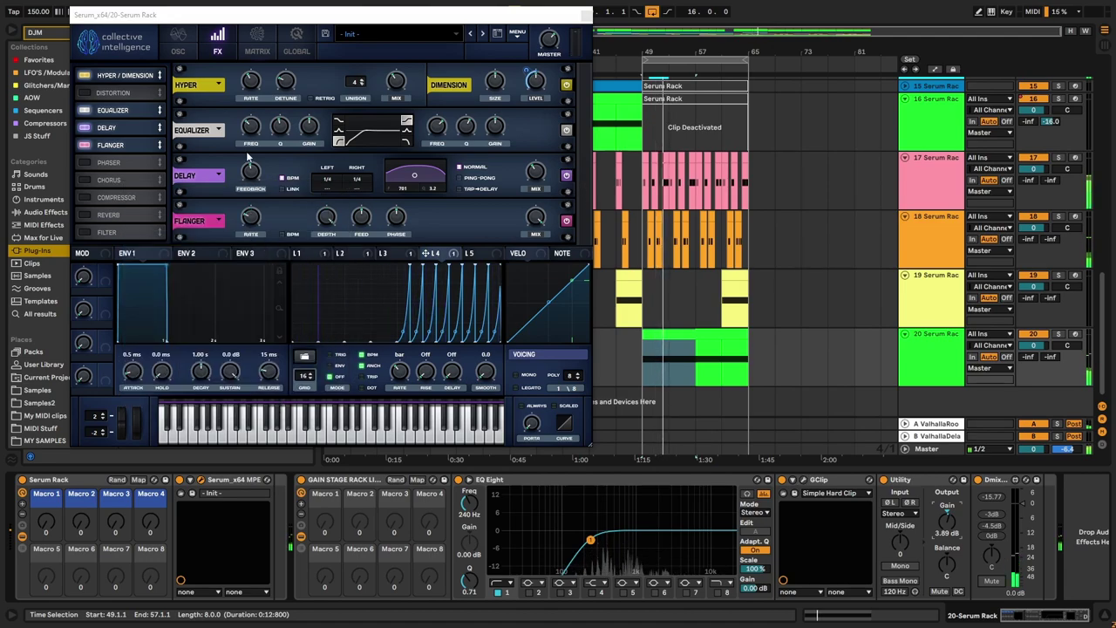
Step: Enable Serum's Reverb effect and lower its mix, trying a different EQ Eight low-cut frequency alongside it
click(115, 216)
click(114, 217)
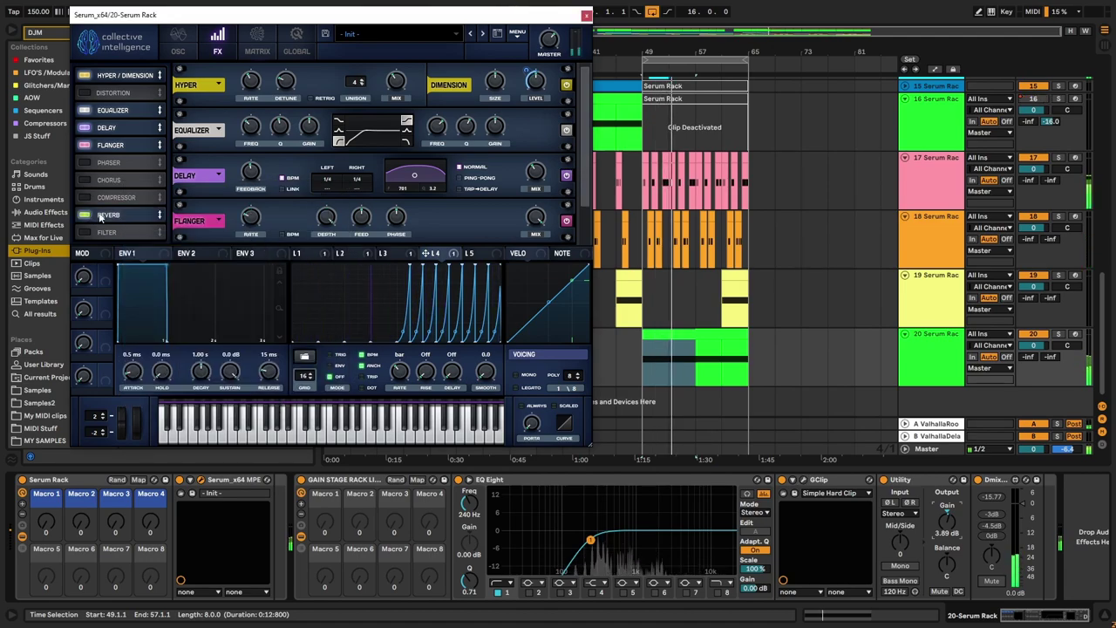
scroll(457, 237, down, 2)
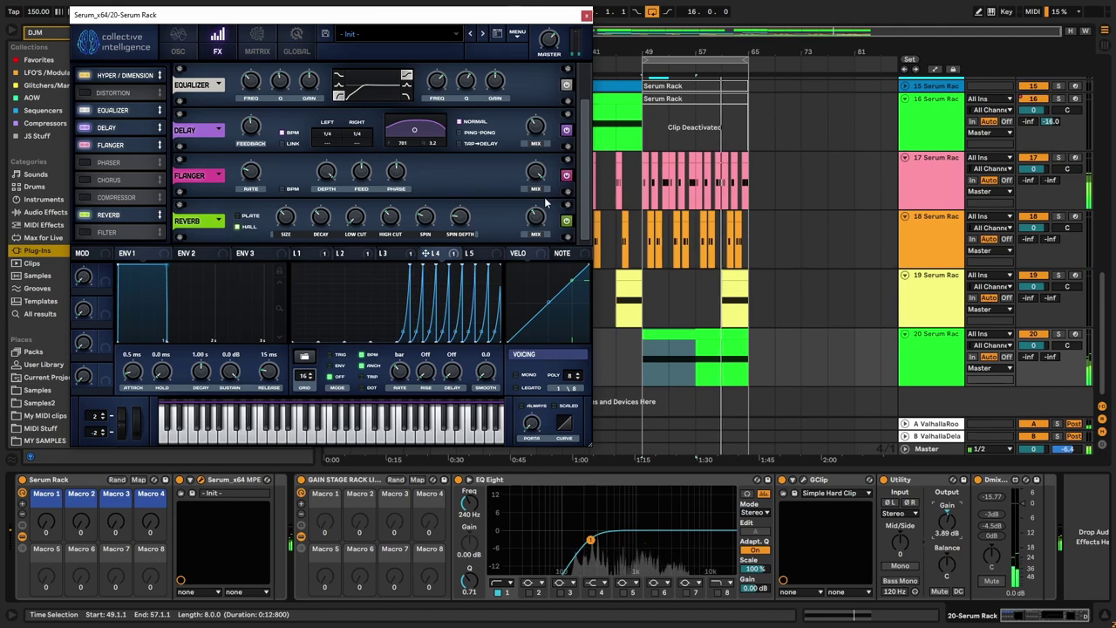
drag(534, 218, 531, 234)
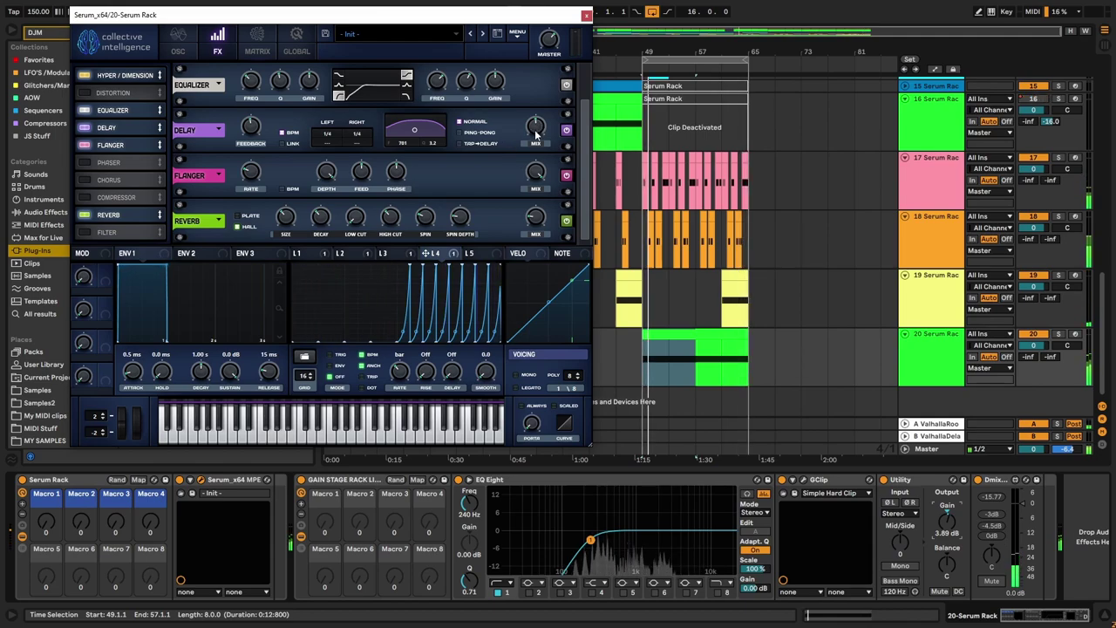
mouse_move(533, 142)
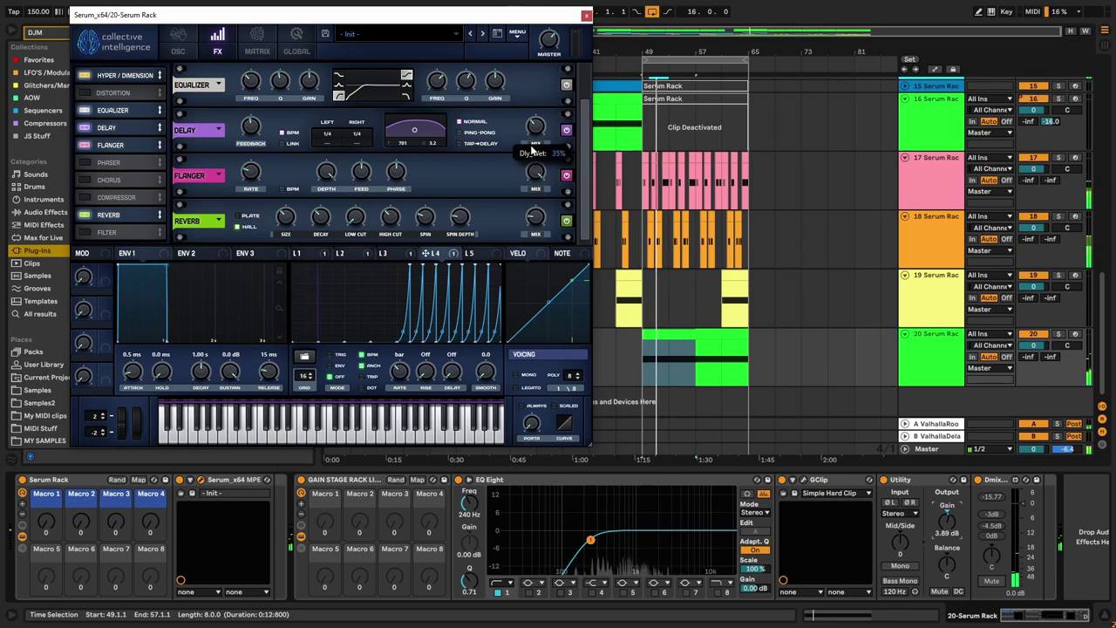
mouse_move(252, 95)
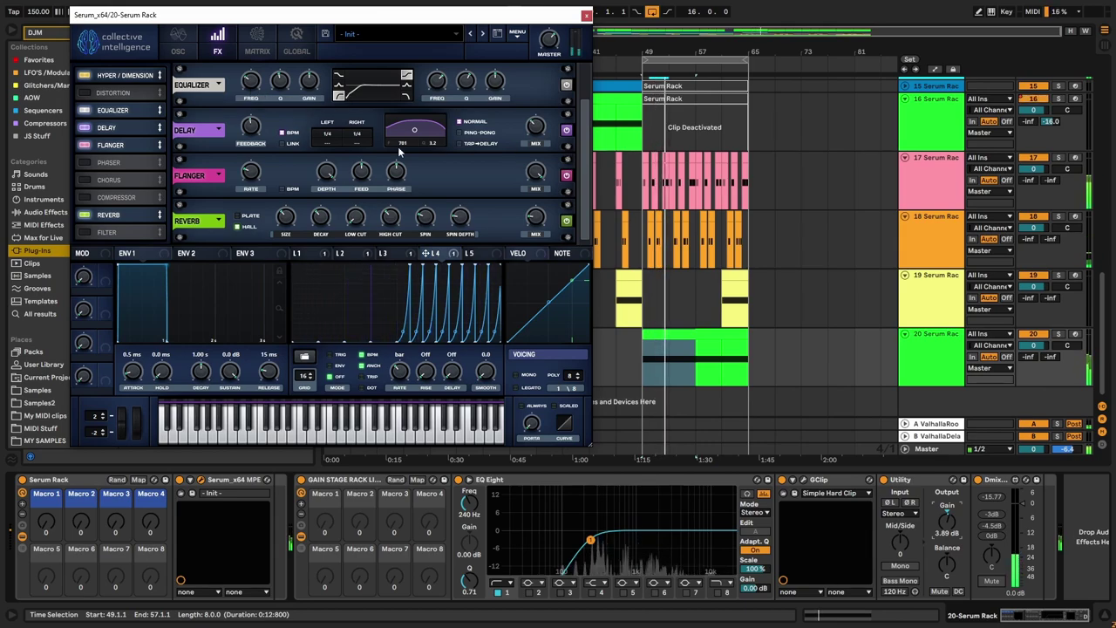
click(469, 503)
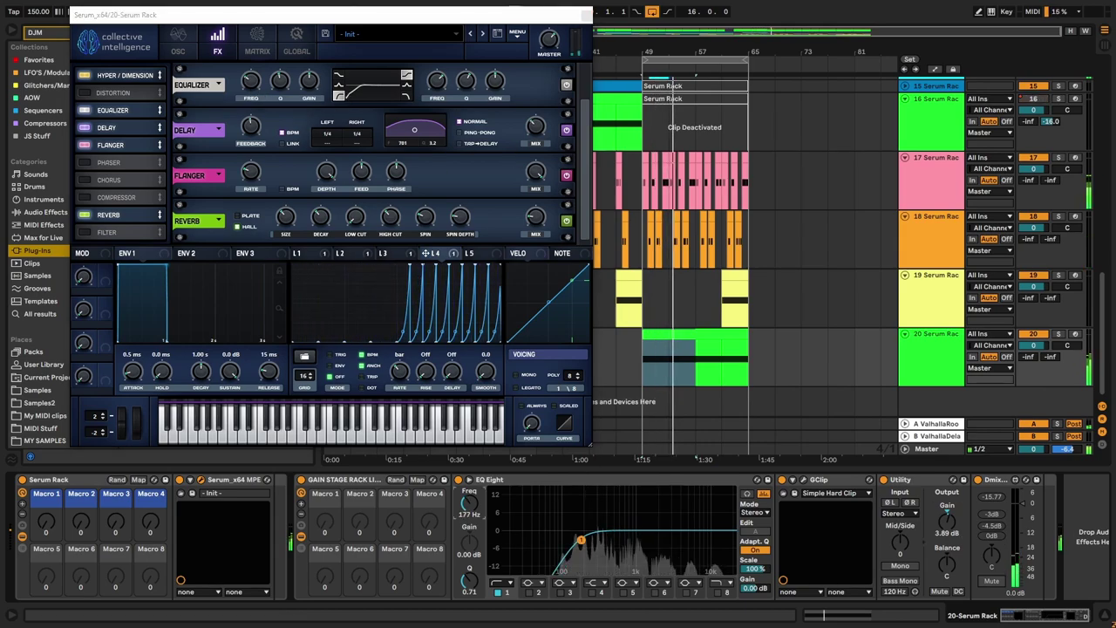
Step: Step Oscillator A's wavetable through the Prism series to Prism 05
click(178, 39)
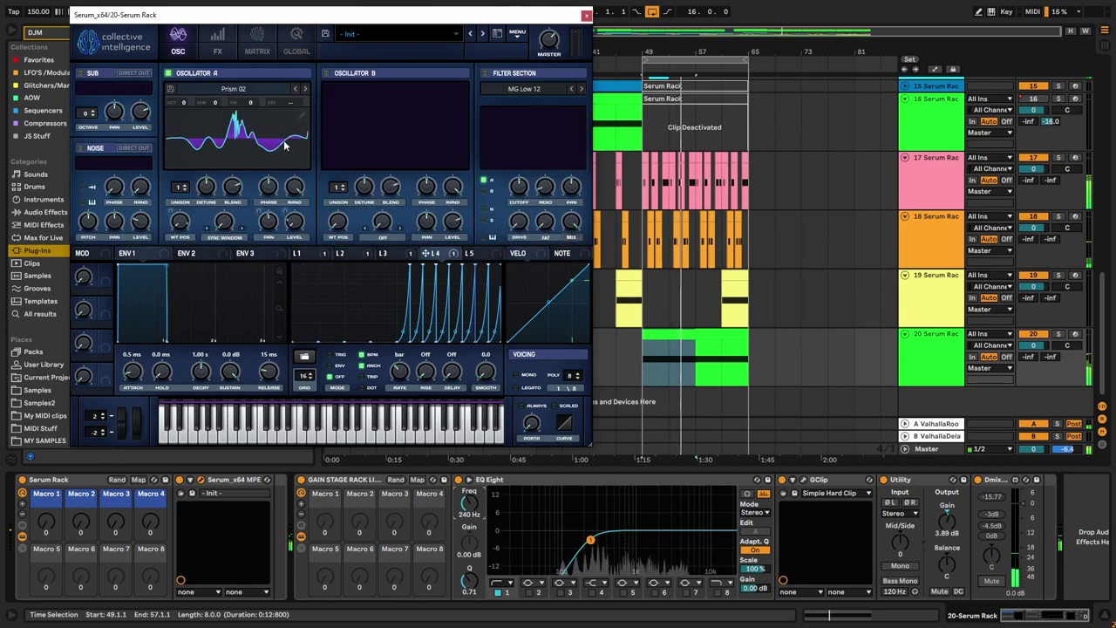
click(303, 89)
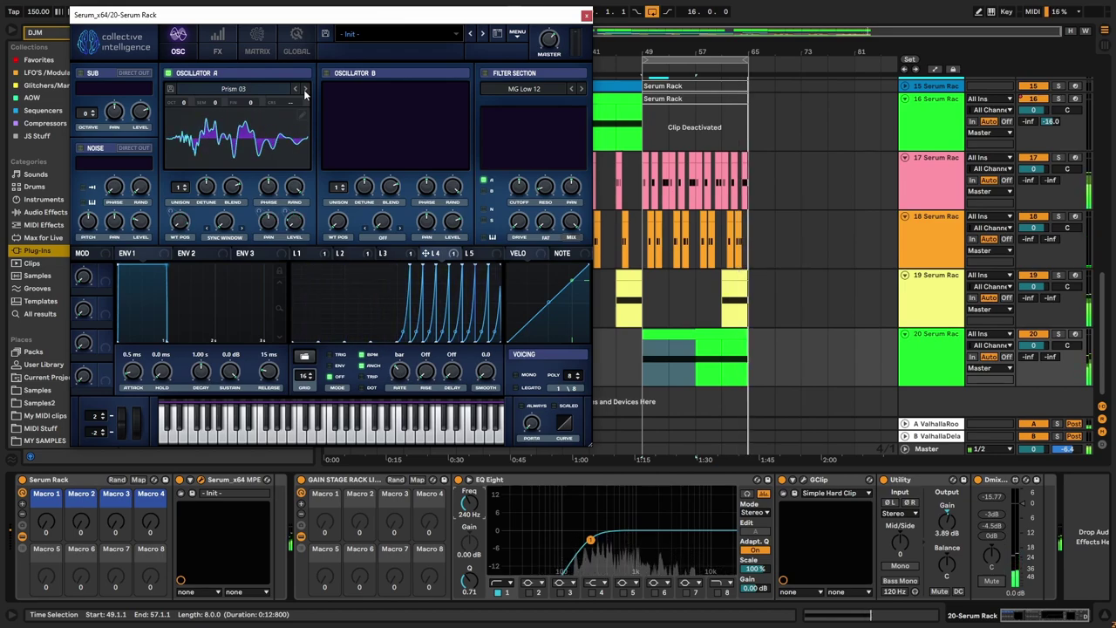
click(304, 89)
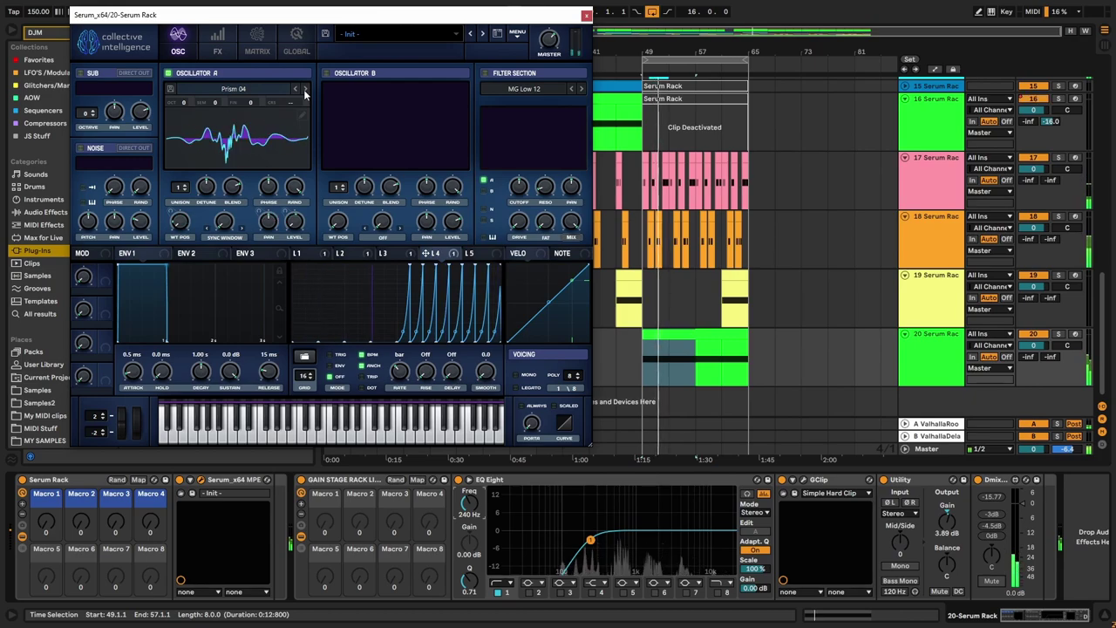
click(304, 89)
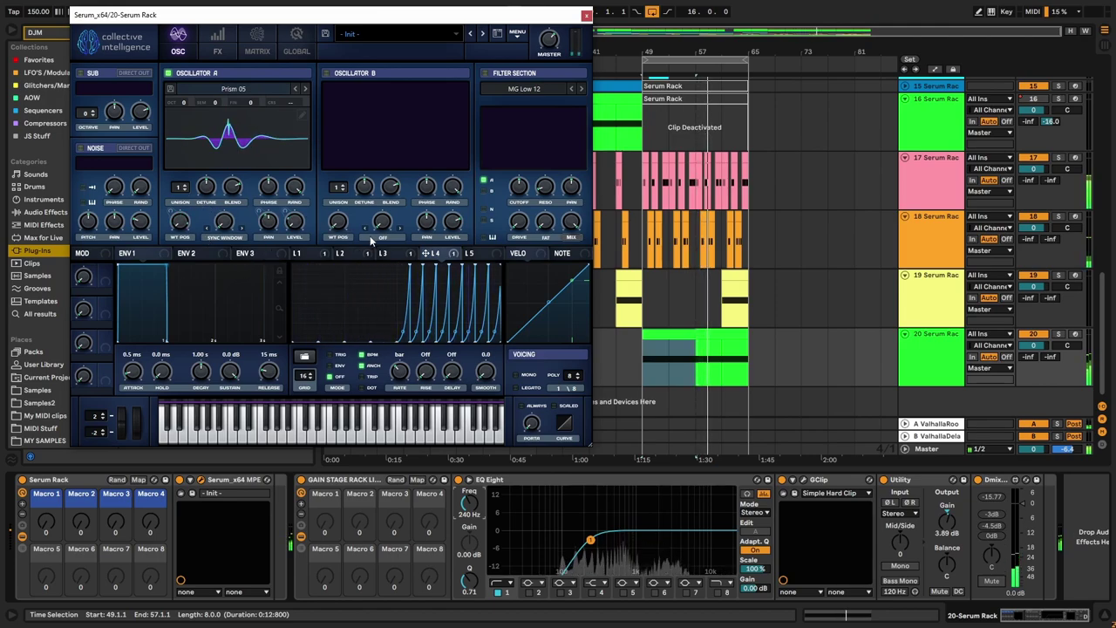
Step: Reshape LFO 5 into a steep falling curve and assign it to Oscillator A's coarse pitch
click(474, 255)
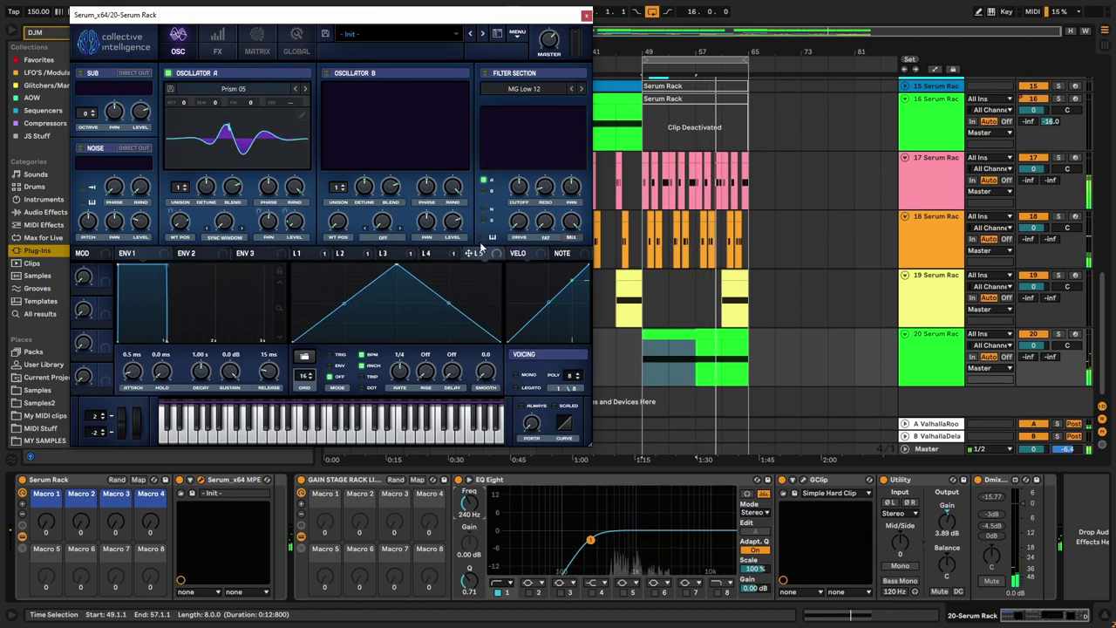
drag(396, 265, 246, 233)
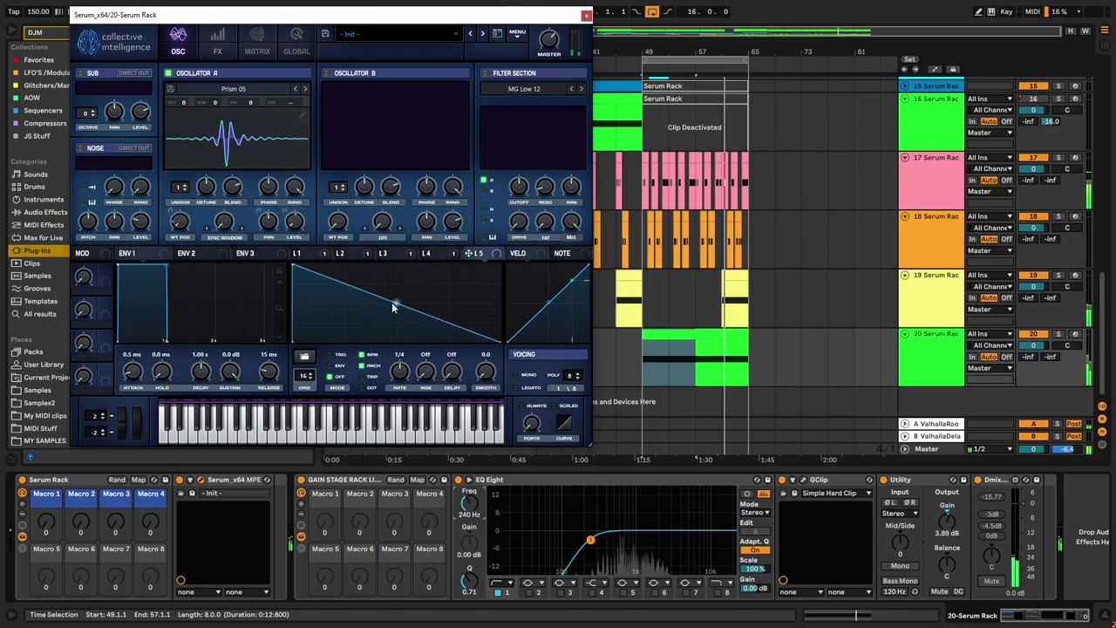
drag(397, 303, 386, 334)
drag(470, 253, 293, 103)
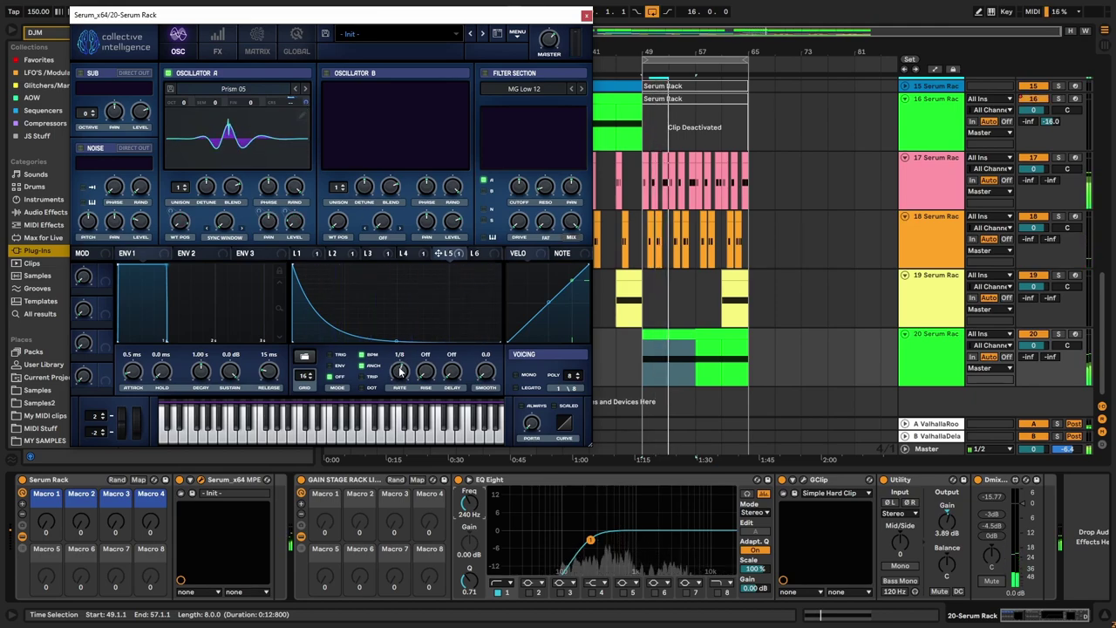
Step: Set LFO 5's rate to 1/16, its coarse pitch modulation to 14, and make its falling curve gentler
drag(401, 377, 403, 372)
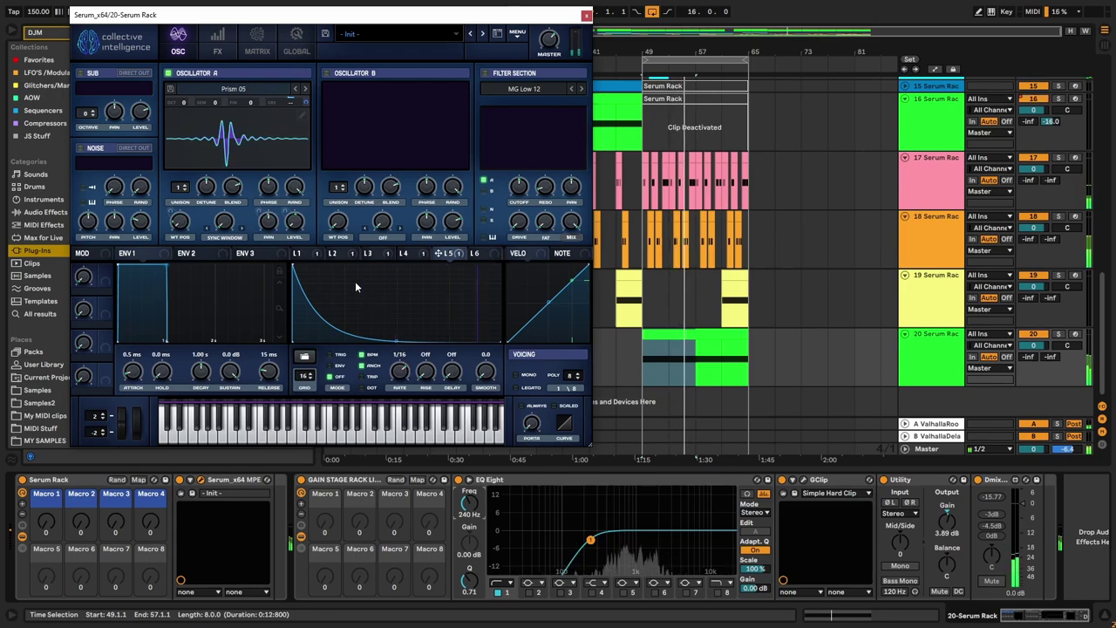
drag(306, 102, 306, 85)
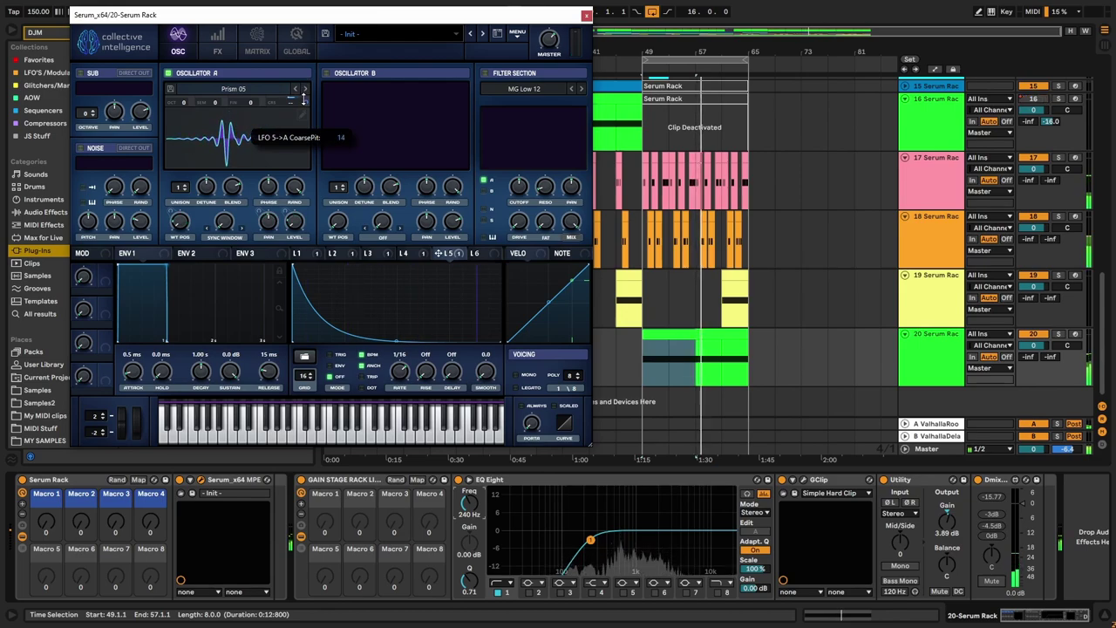
mouse_move(395, 337)
mouse_down()
mouse_move(395, 321)
mouse_move(396, 333)
mouse_up()
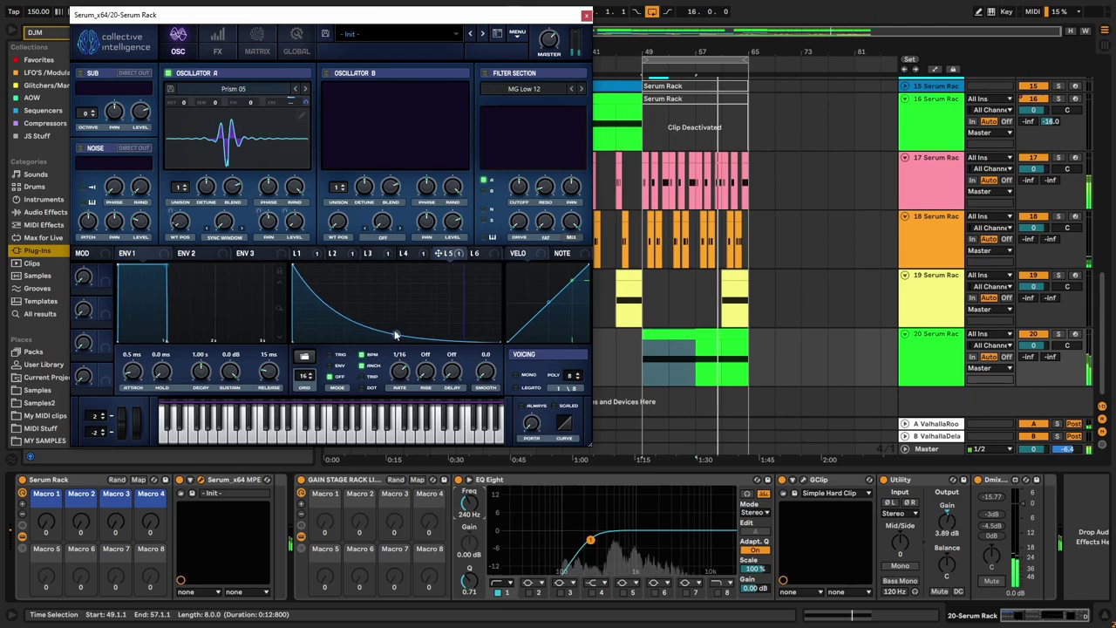
Step: Move LFO 5's starting peak to mid-cycle, adjust the falling curve and lower the point to the baseline
drag(296, 273, 394, 317)
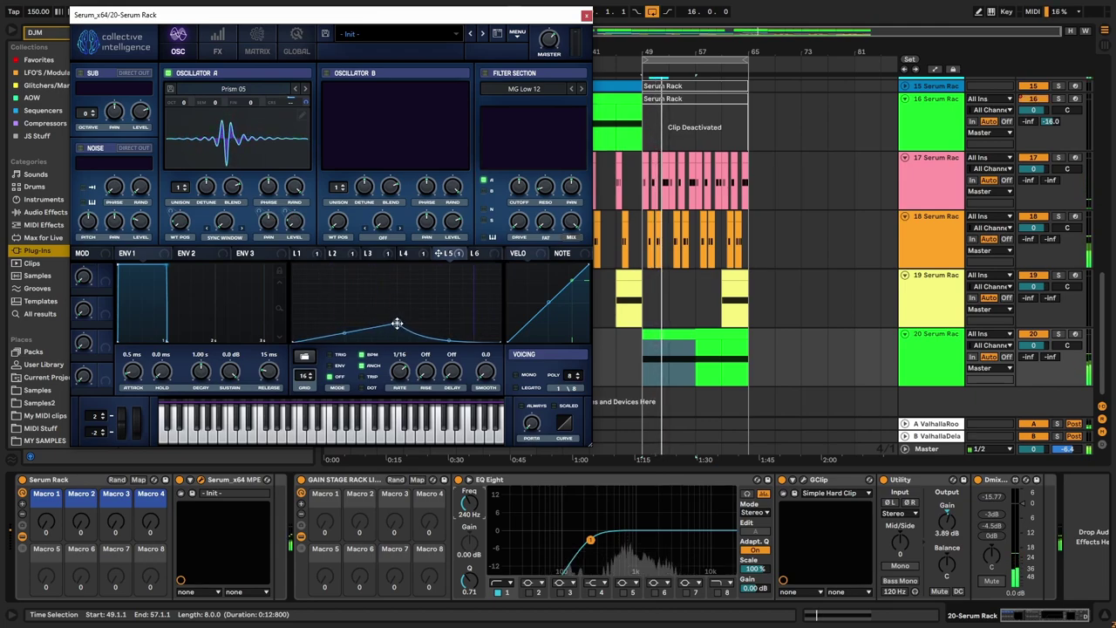
drag(449, 340, 449, 332)
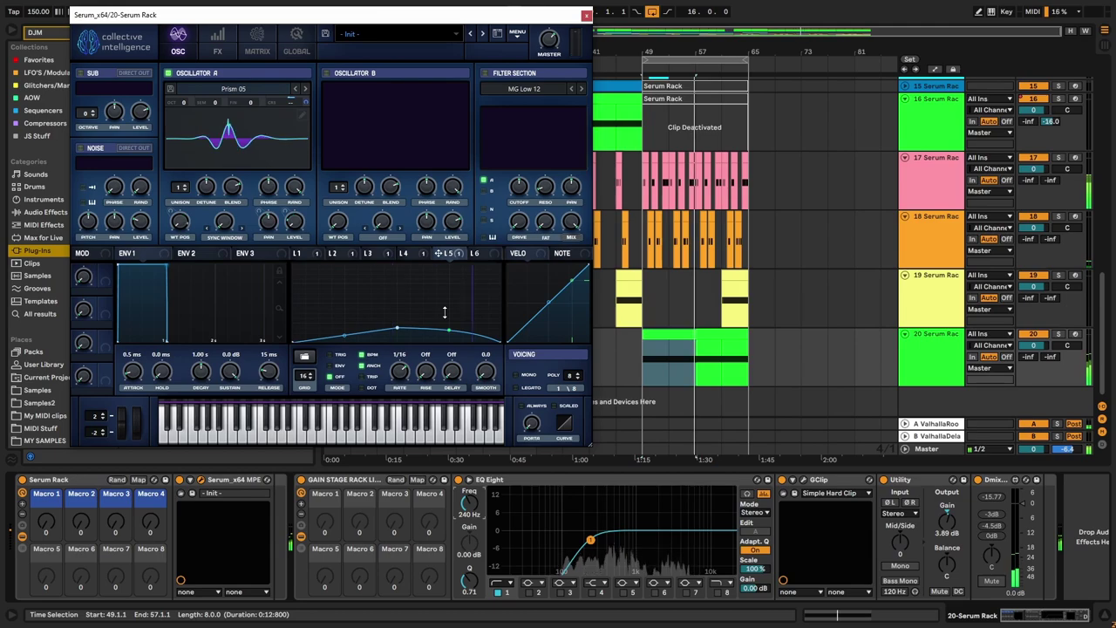
mouse_move(399, 329)
mouse_down()
mouse_move(401, 267)
mouse_move(528, 237)
mouse_move(493, 279)
mouse_move(418, 305)
mouse_move(395, 343)
mouse_up()
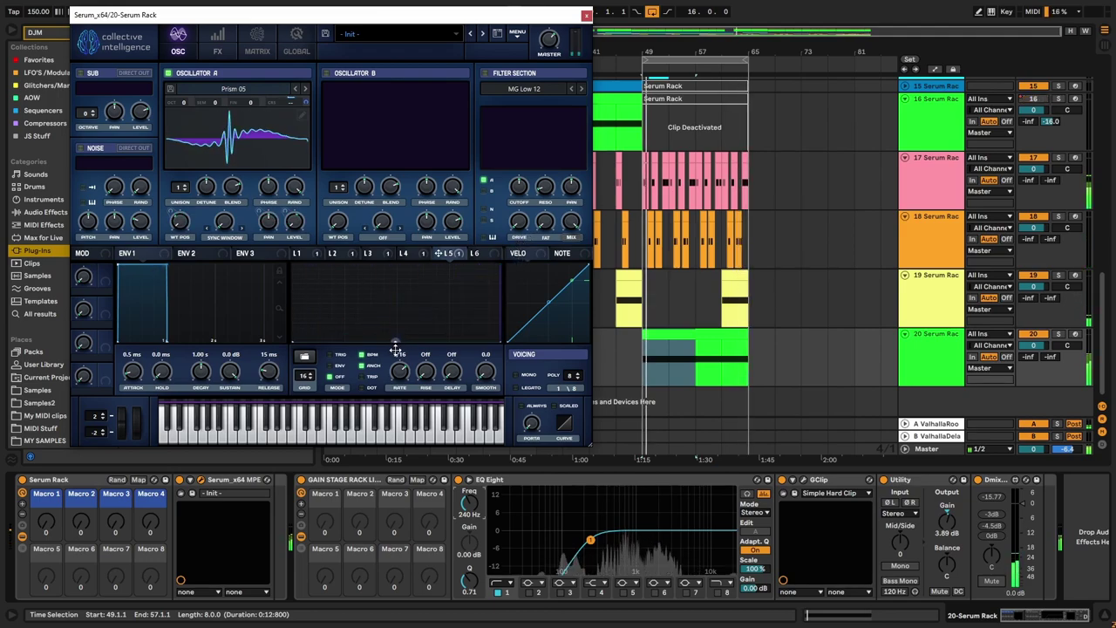
mouse_move(398, 344)
mouse_down()
mouse_move(506, 336)
mouse_move(396, 340)
mouse_move(396, 261)
mouse_move(447, 292)
mouse_move(397, 292)
mouse_move(397, 346)
mouse_up()
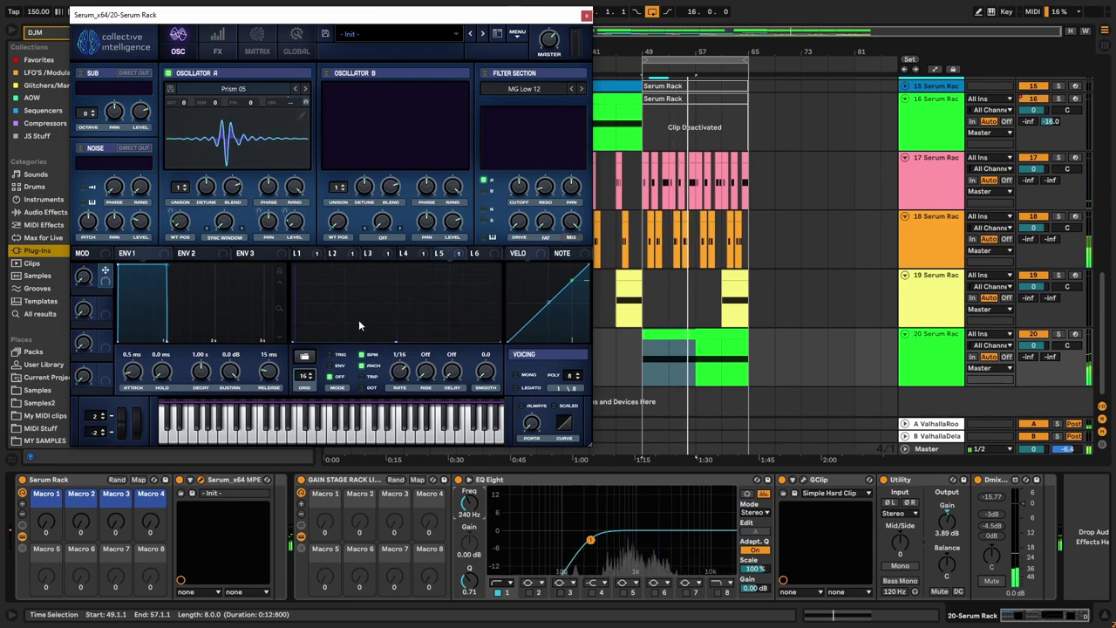
Step: Modulate the vertical position of LFO 5's middle point with Macro 1 through LFO Bus 1
right_click(395, 345)
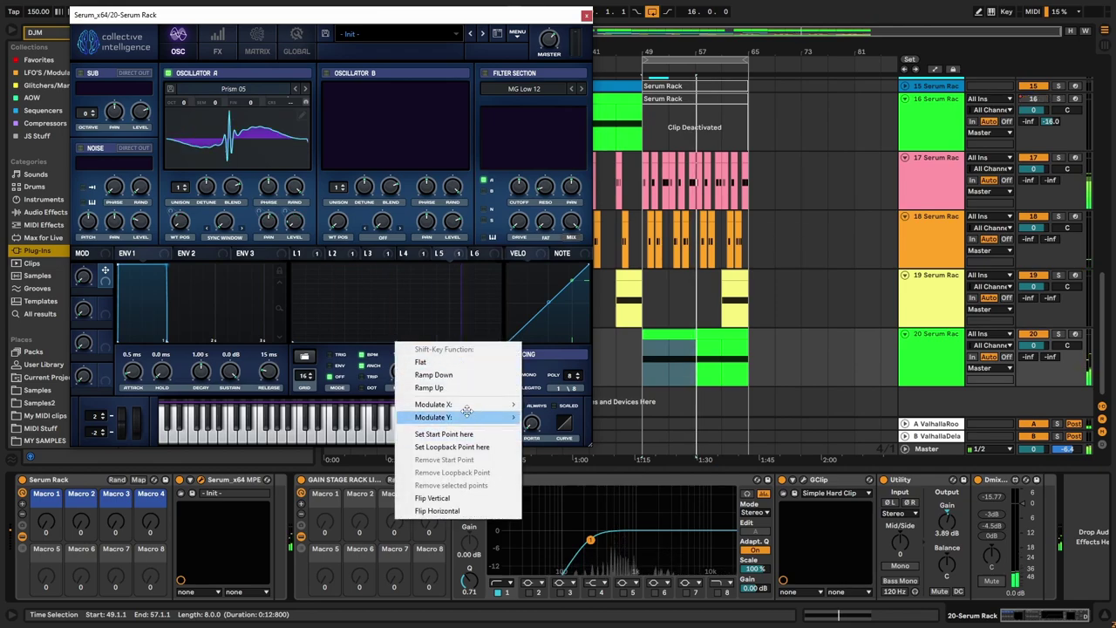
mouse_move(558, 417)
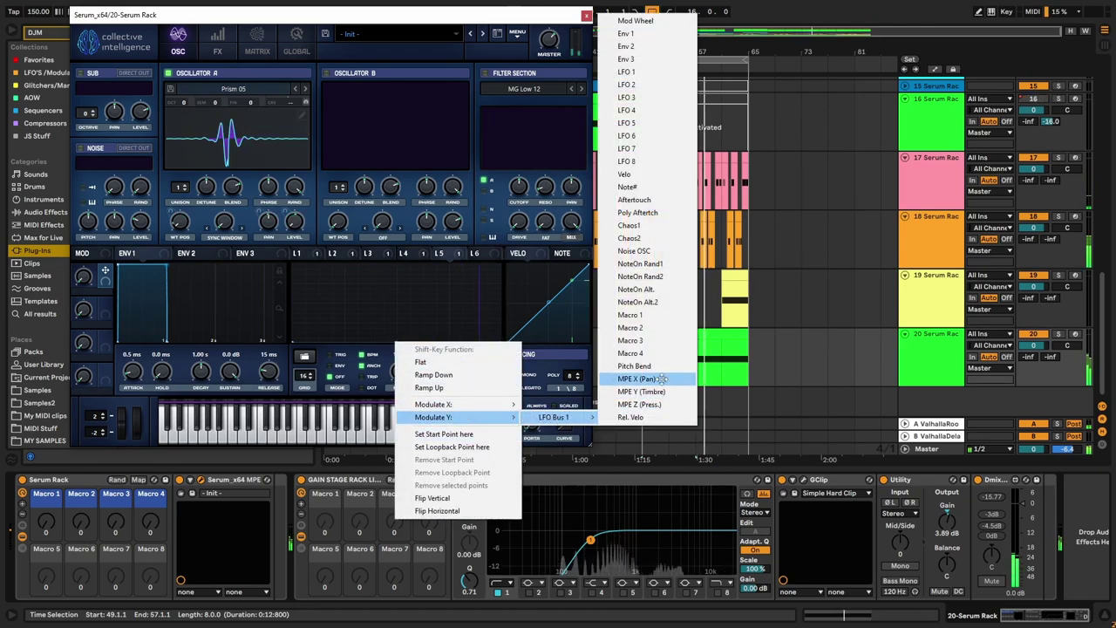
click(644, 315)
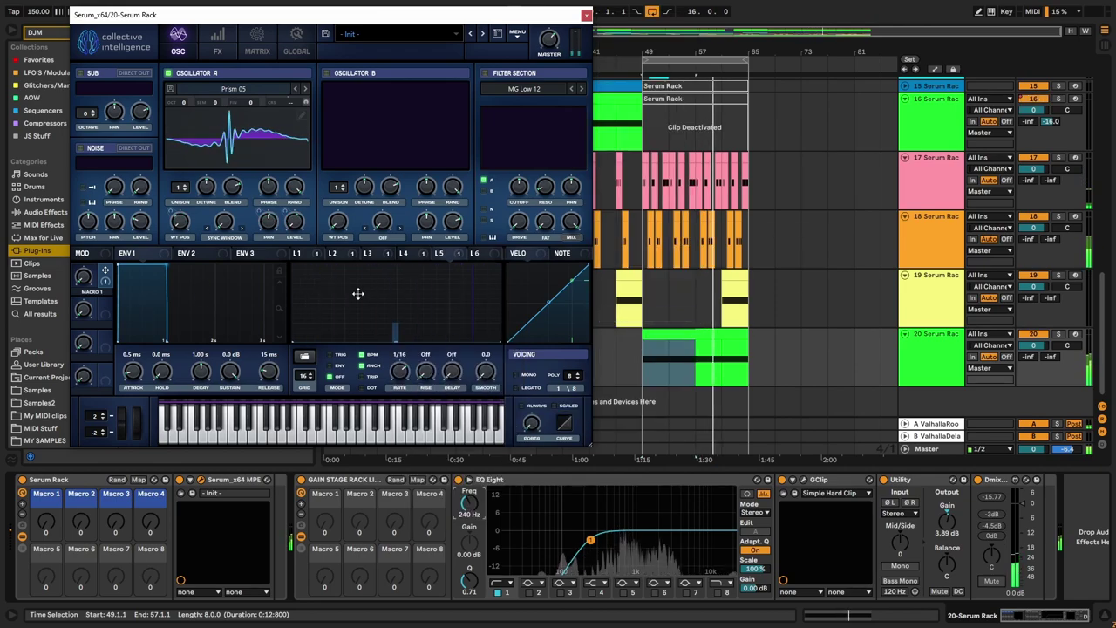
Step: Adjust LFO 5's middle point, modulate Oscillator A's coarse pitch with Macro 1, and audition the macro's range
click(257, 50)
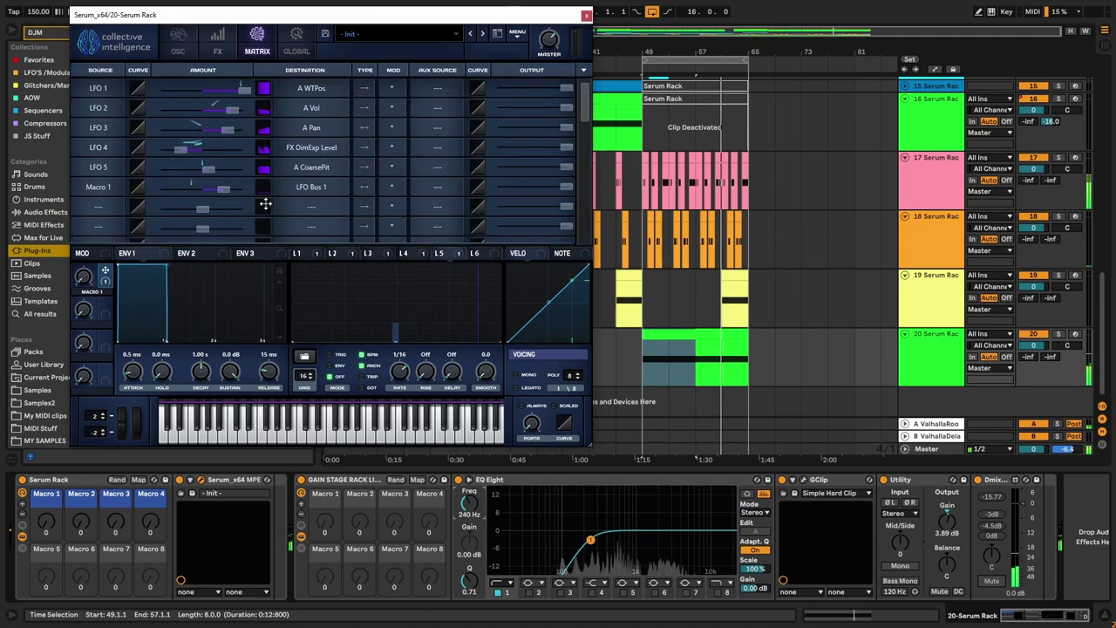
click(170, 54)
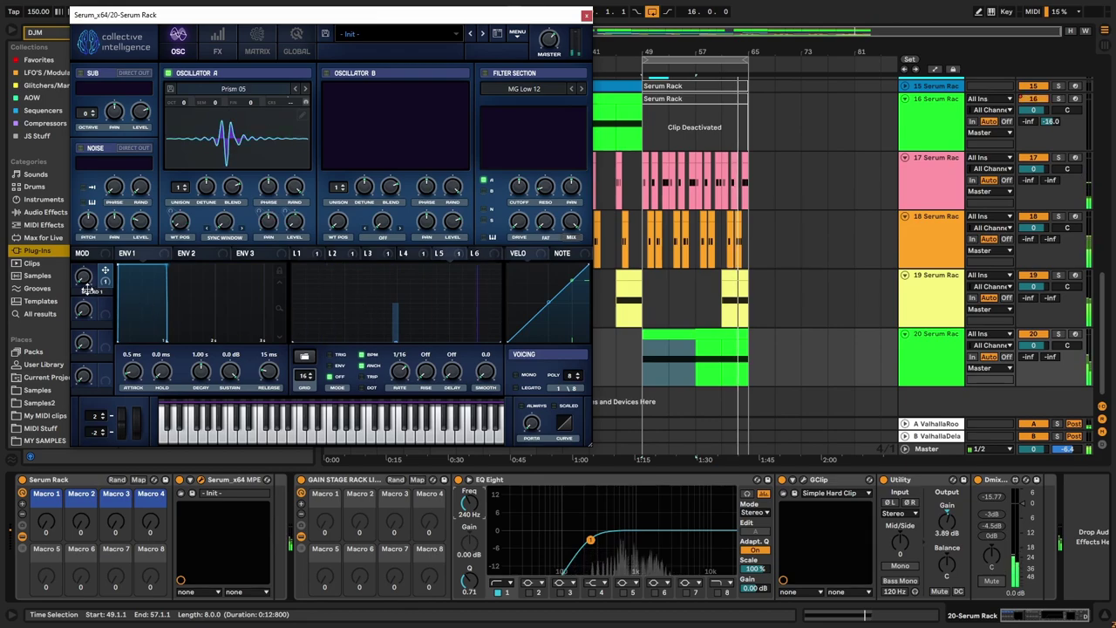
drag(83, 277, 112, 178)
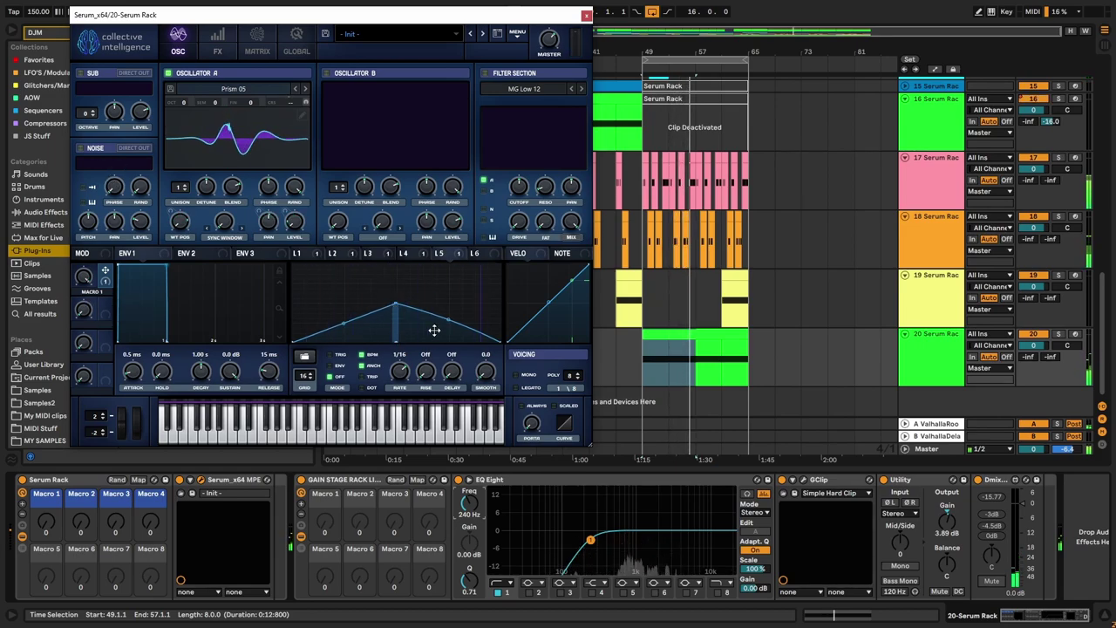
mouse_move(397, 304)
mouse_down()
mouse_move(397, 288)
mouse_move(396, 321)
mouse_move(397, 301)
mouse_up()
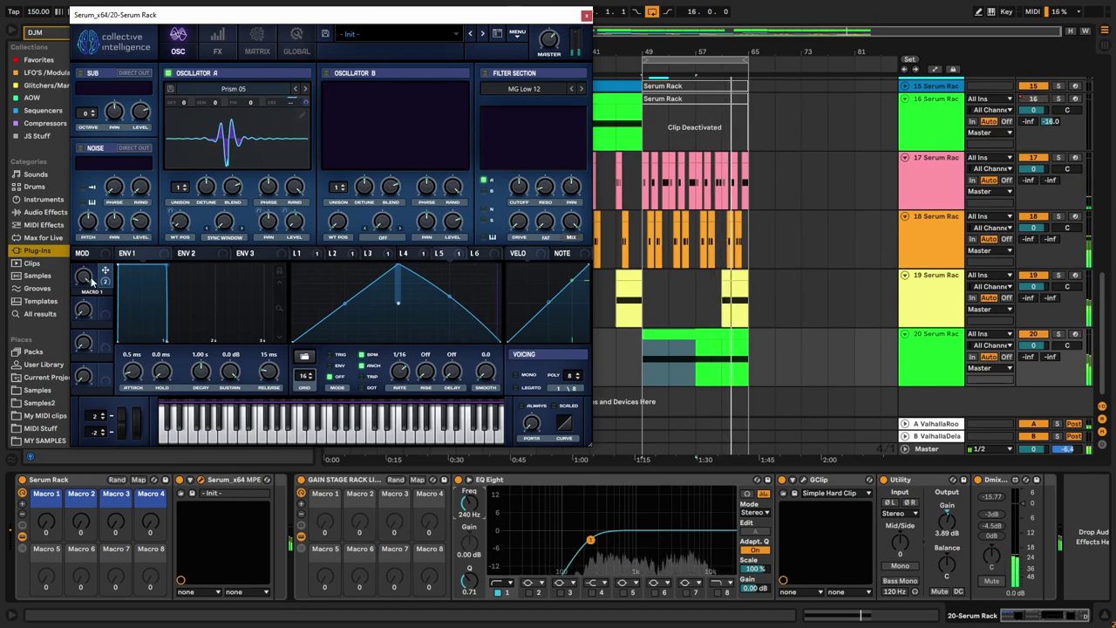
drag(86, 281, 66, 410)
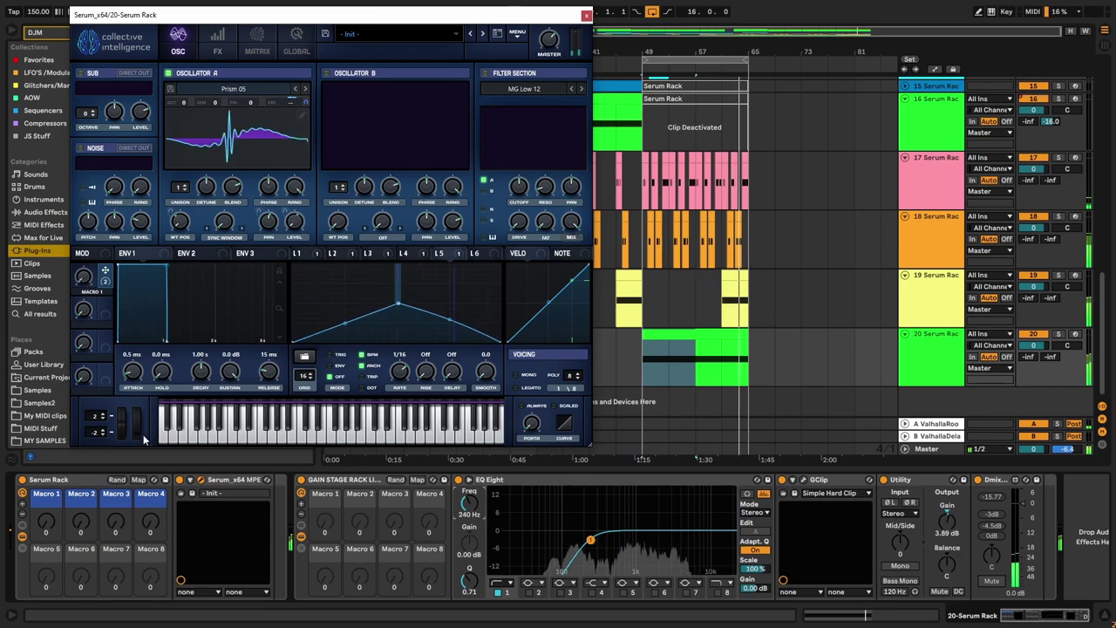
click(586, 16)
Step: Automate track 20's Macro 1 to stay at 0 until bar 57 and ramp up to bar 65, and play it back
key(space)
click(930, 365)
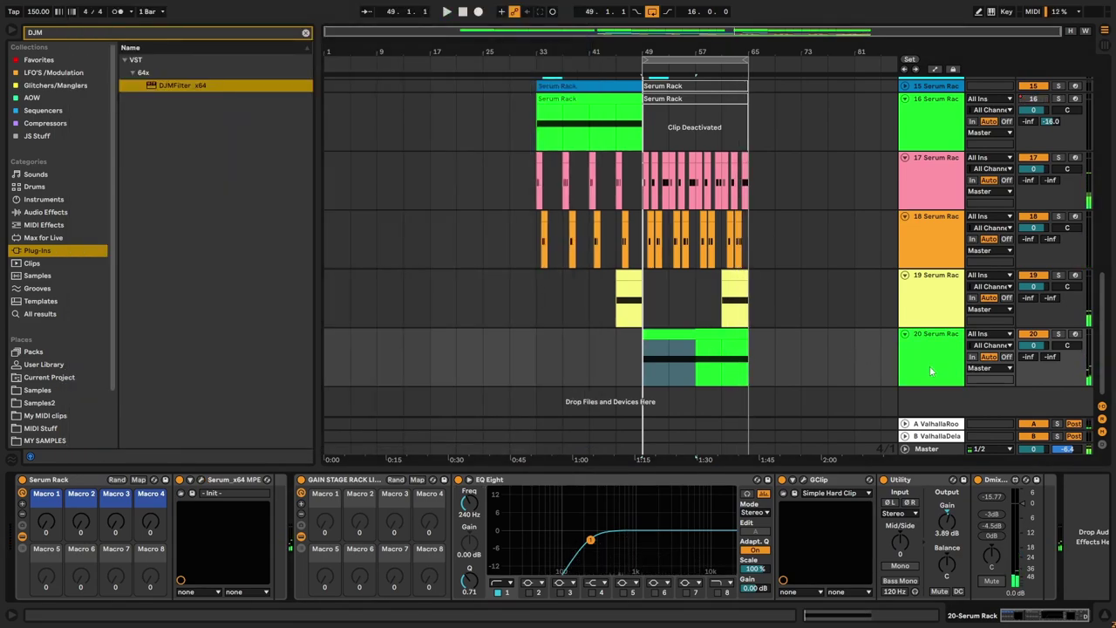
click(689, 332)
key(a)
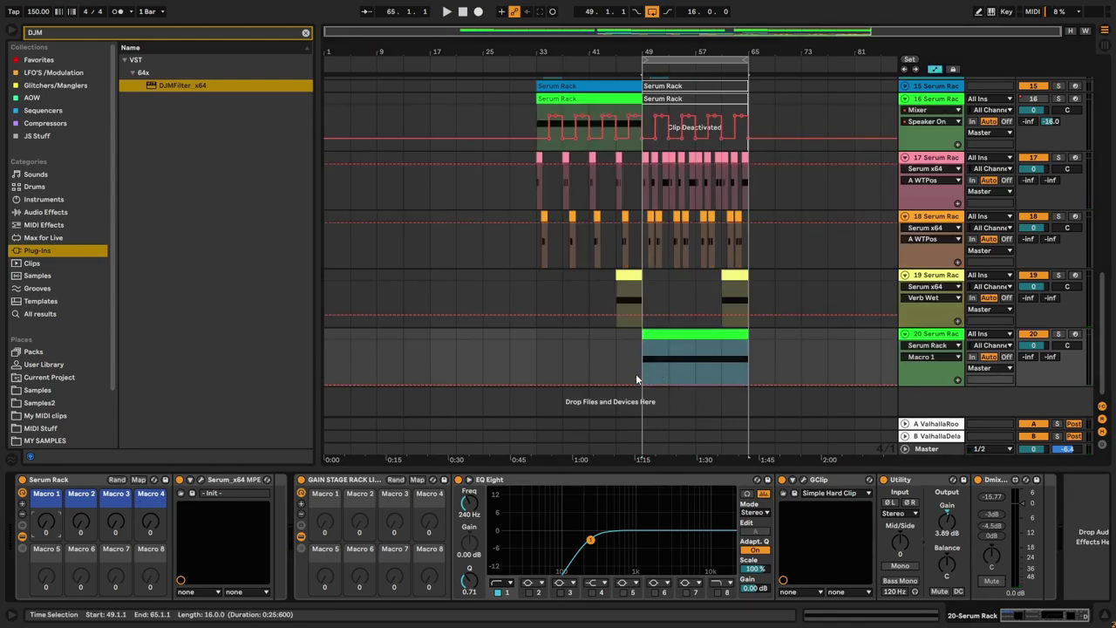
click(639, 385)
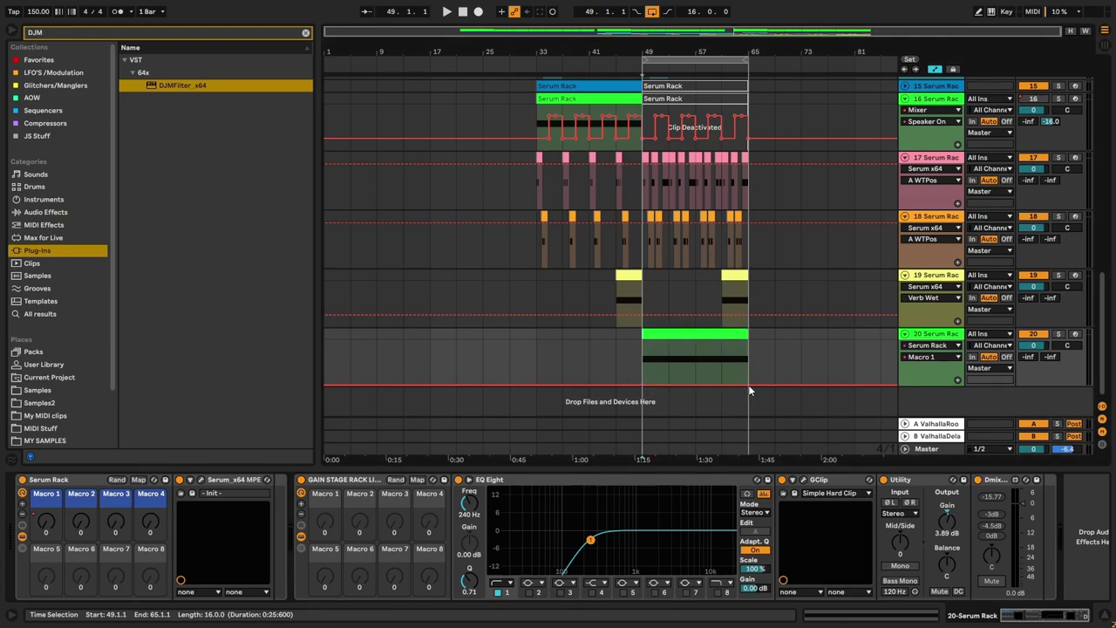
drag(694, 369, 694, 388)
key(space)
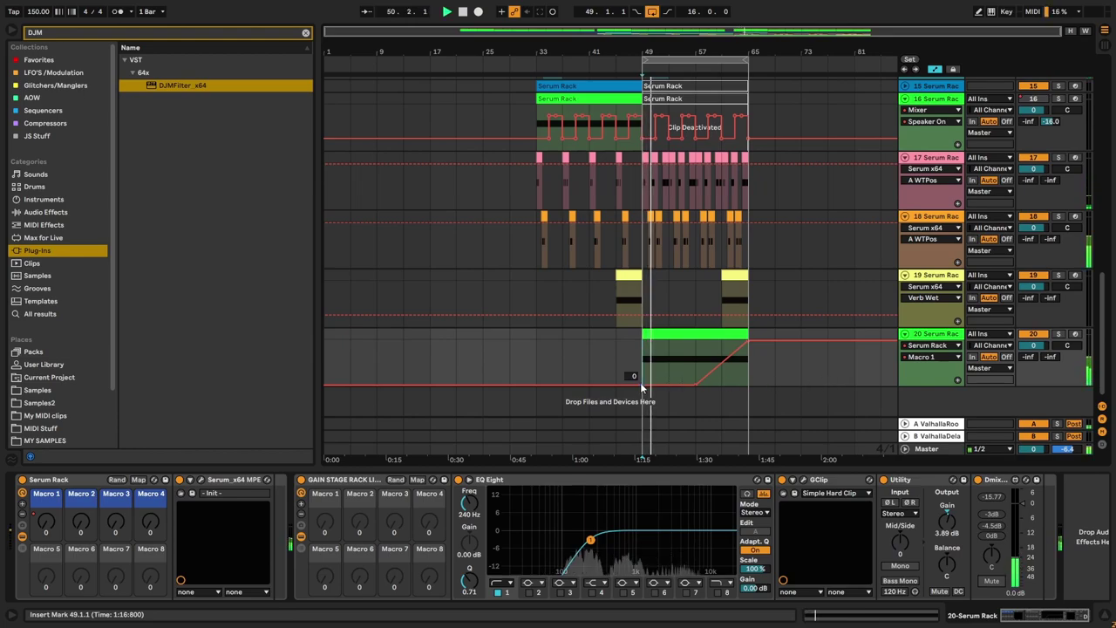
Step: Lower LFO 5's middle point to the baseline and raise Macro 1's modulation amount on LFO Bus 1 to maximum
click(201, 478)
click(228, 47)
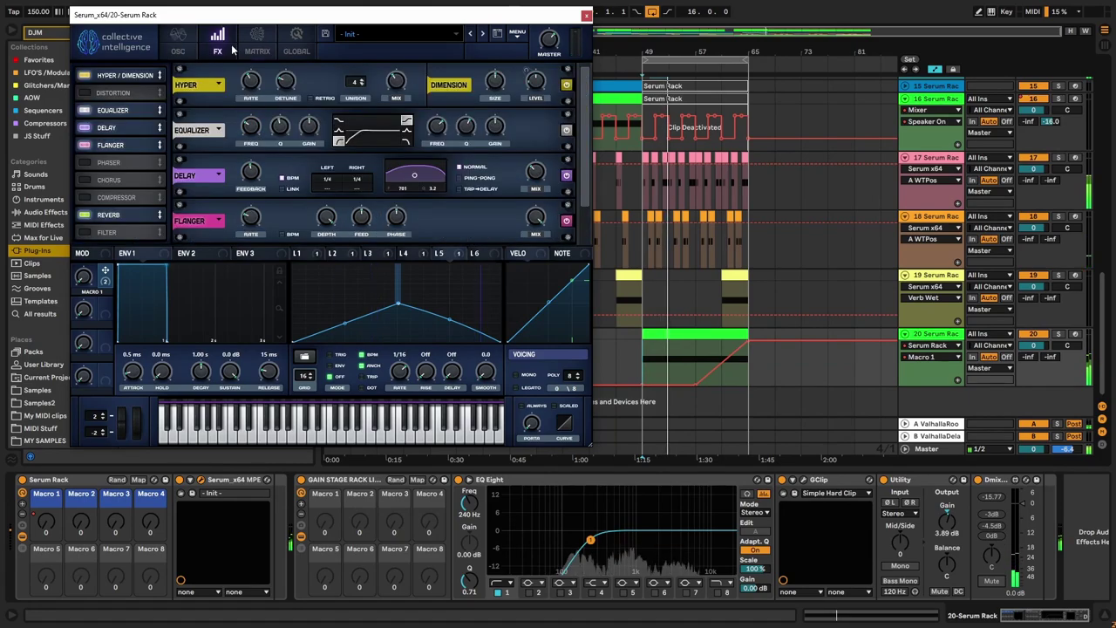
drag(400, 302, 395, 350)
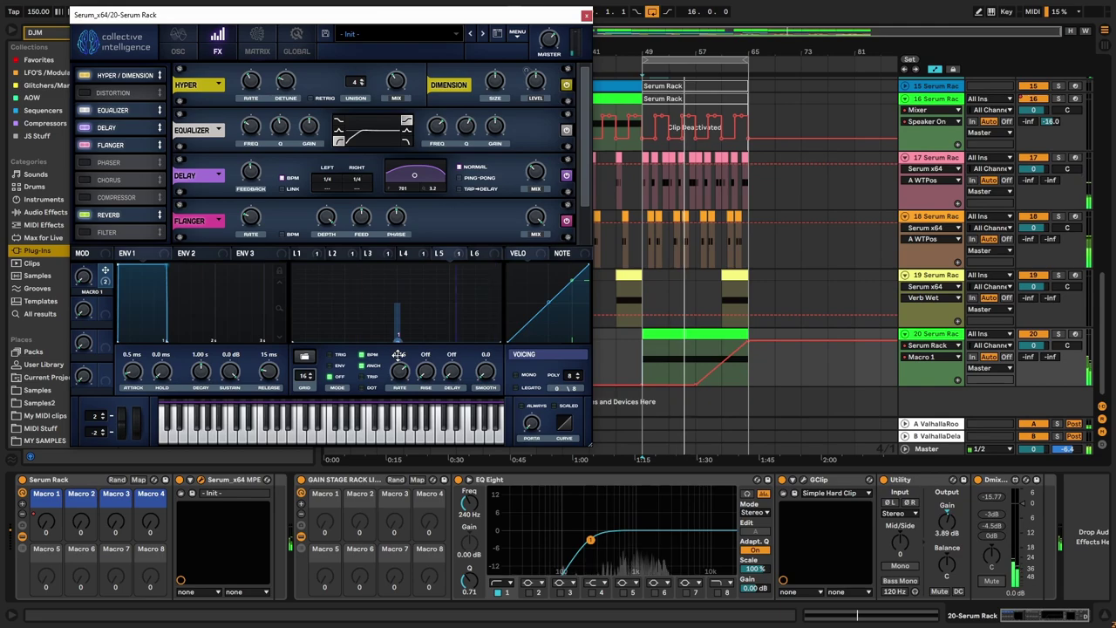
click(257, 45)
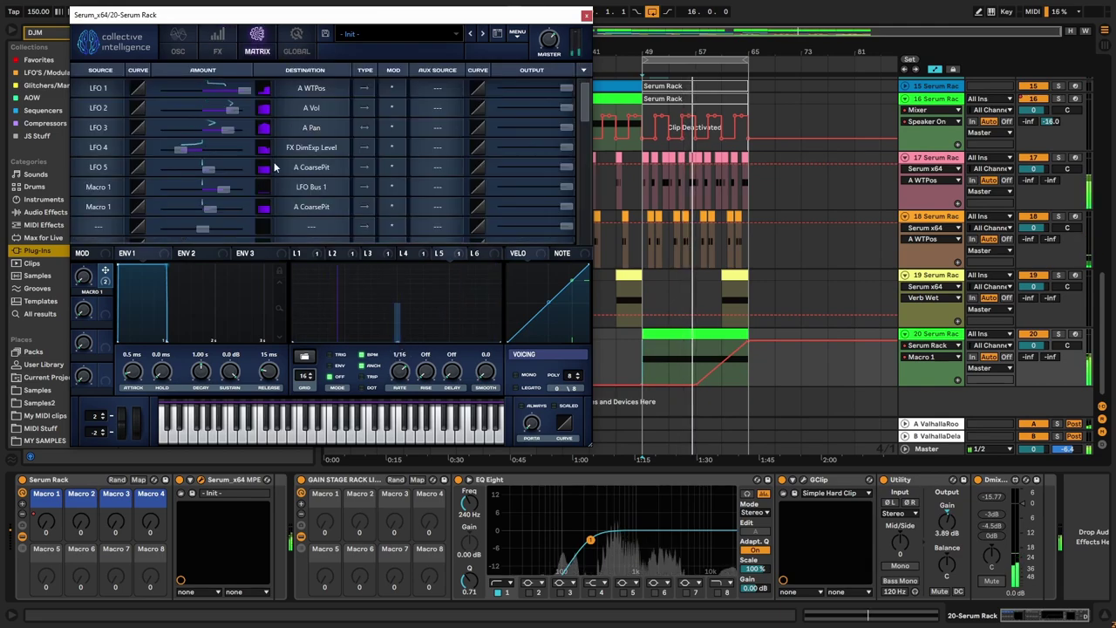
drag(223, 186, 243, 187)
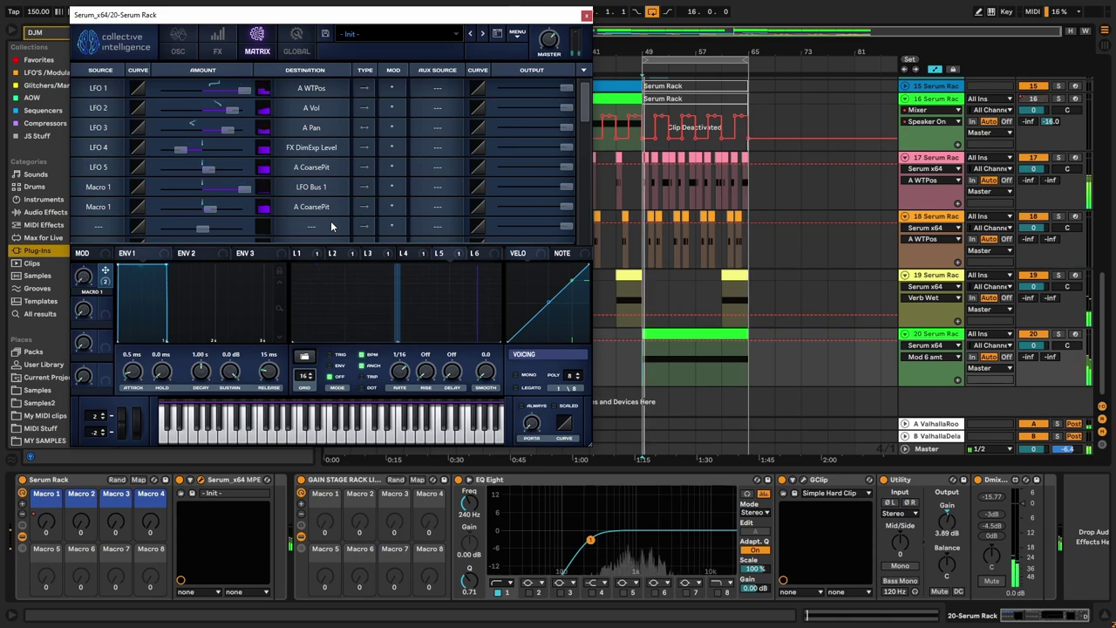
Step: Enable the Filter effect in Serum, set its type to Cmb H6-, and modulate its mix with Macro 1
click(178, 50)
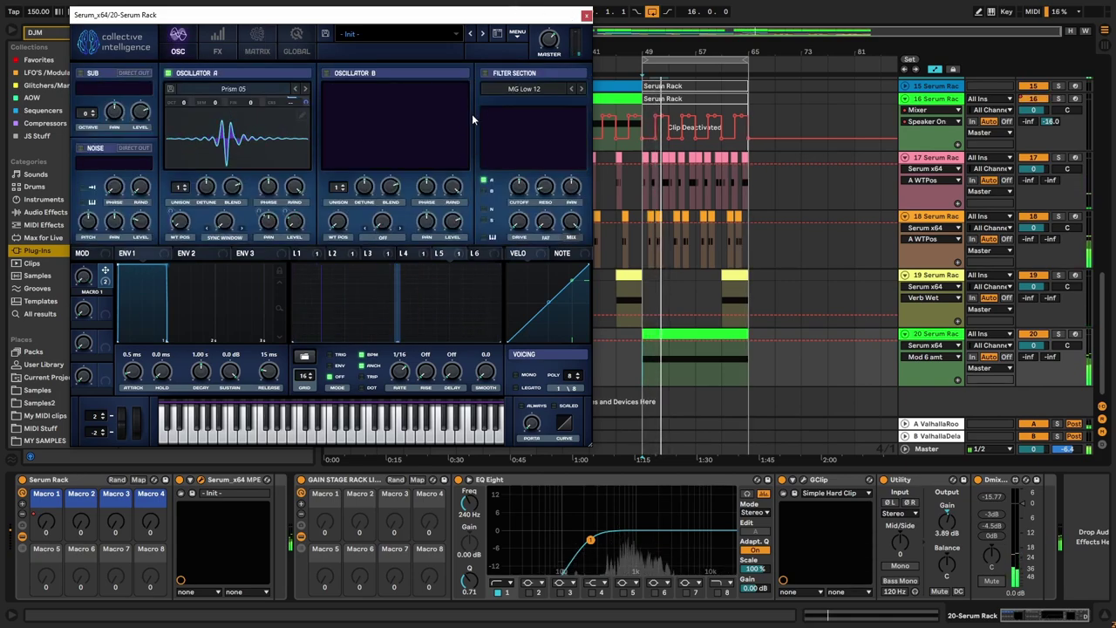
click(221, 52)
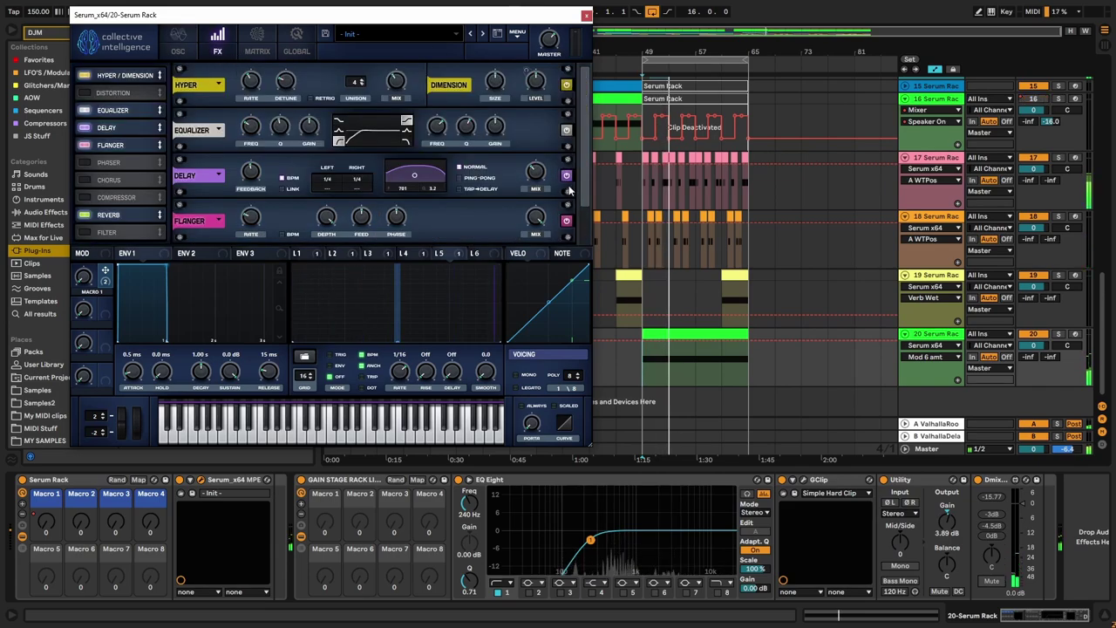
scroll(582, 178, down, 2)
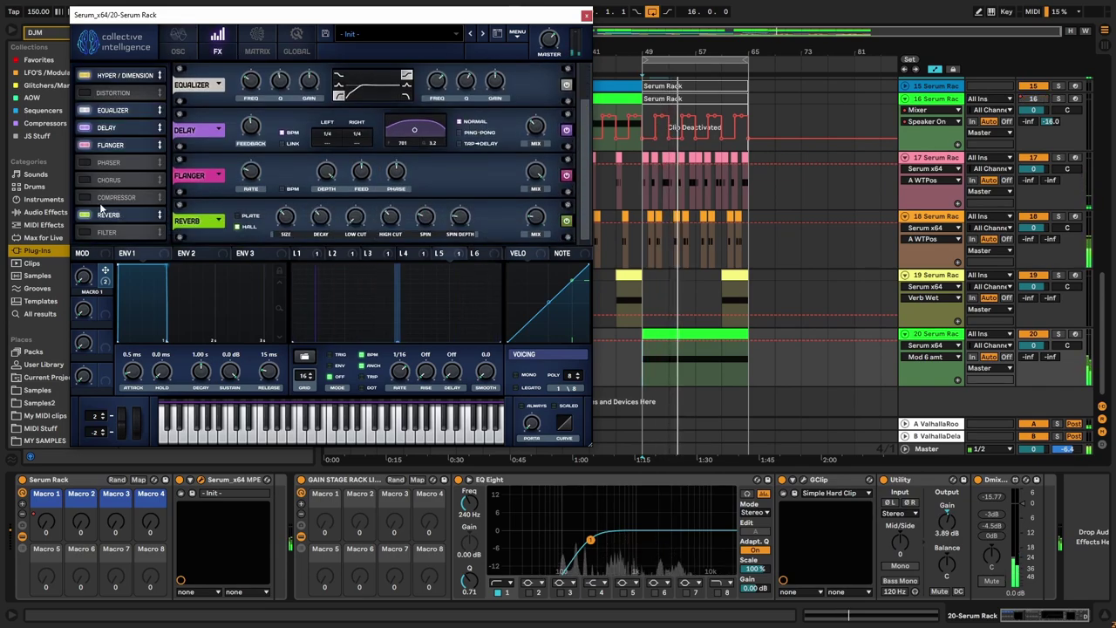
click(87, 232)
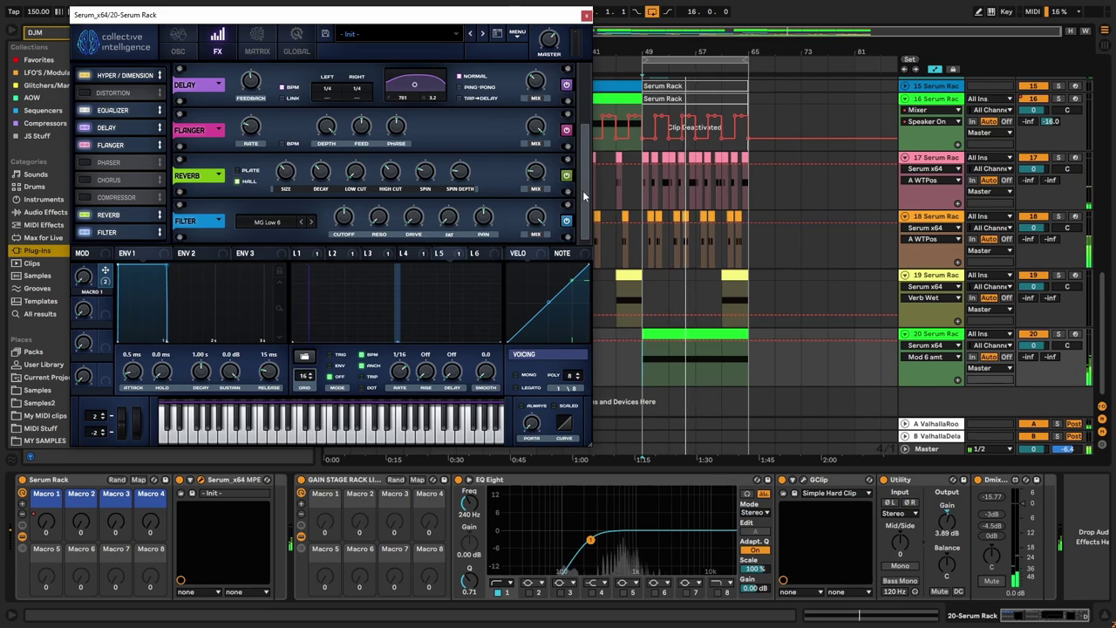
click(277, 222)
mouse_move(275, 260)
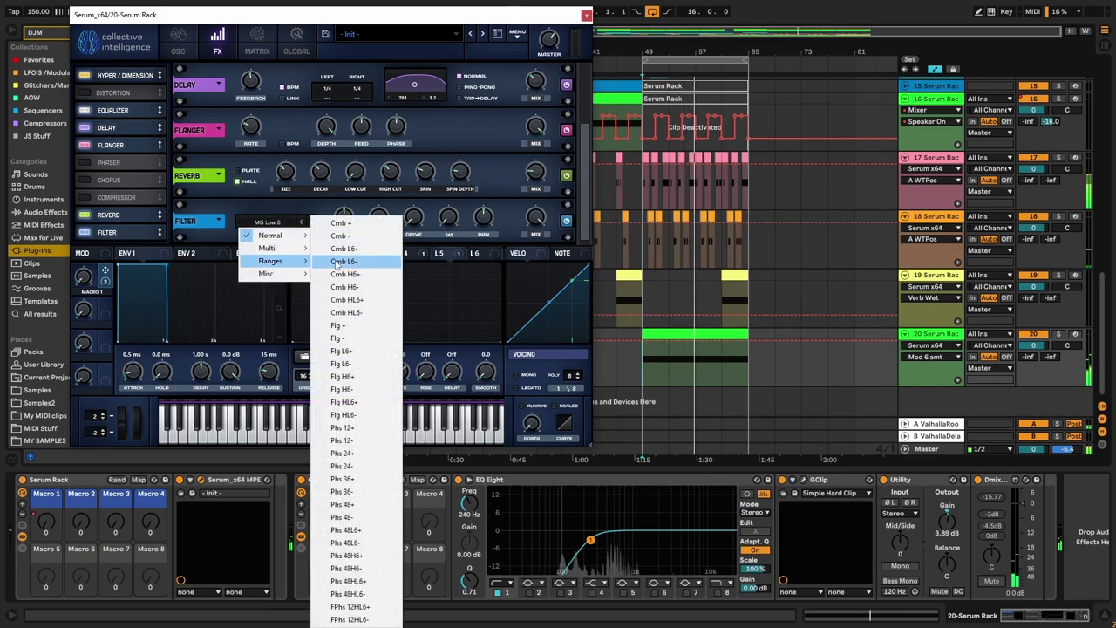
click(380, 291)
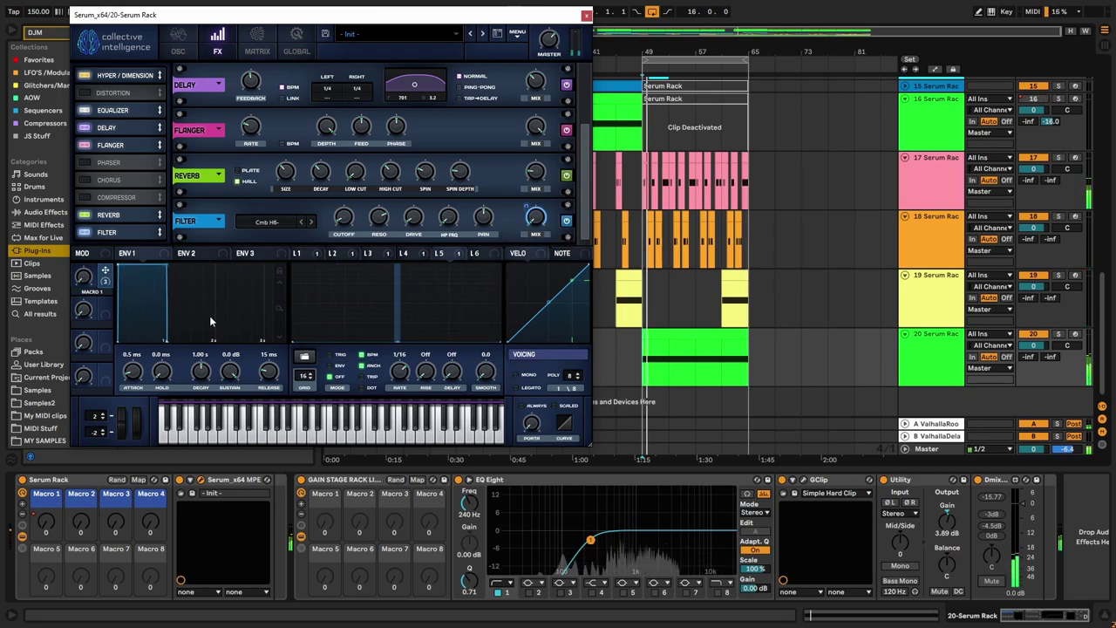
Step: Bend the response curve of Macro 1's filter mix modulation to 42, then reduce it to about 5
click(258, 50)
scroll(523, 140, down, 4)
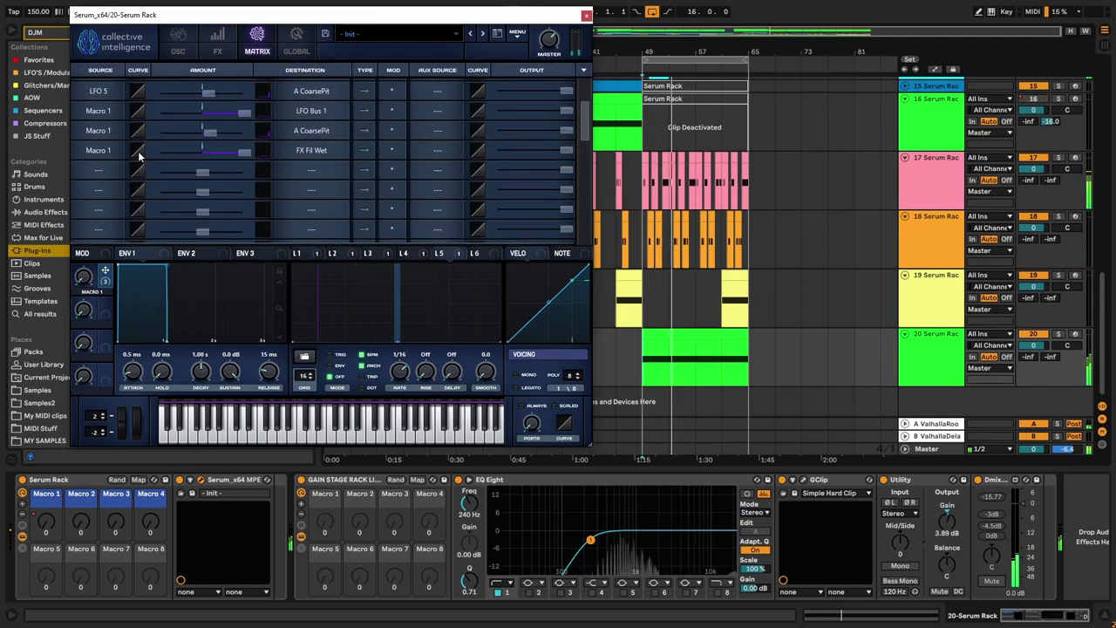
drag(138, 151, 134, 132)
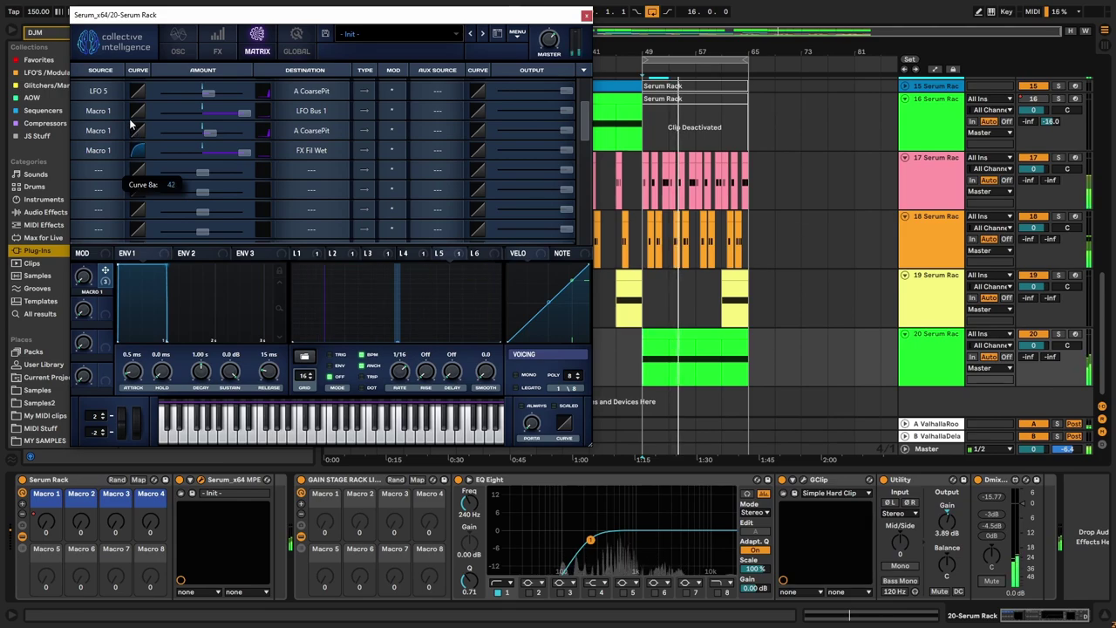
click(178, 50)
click(217, 51)
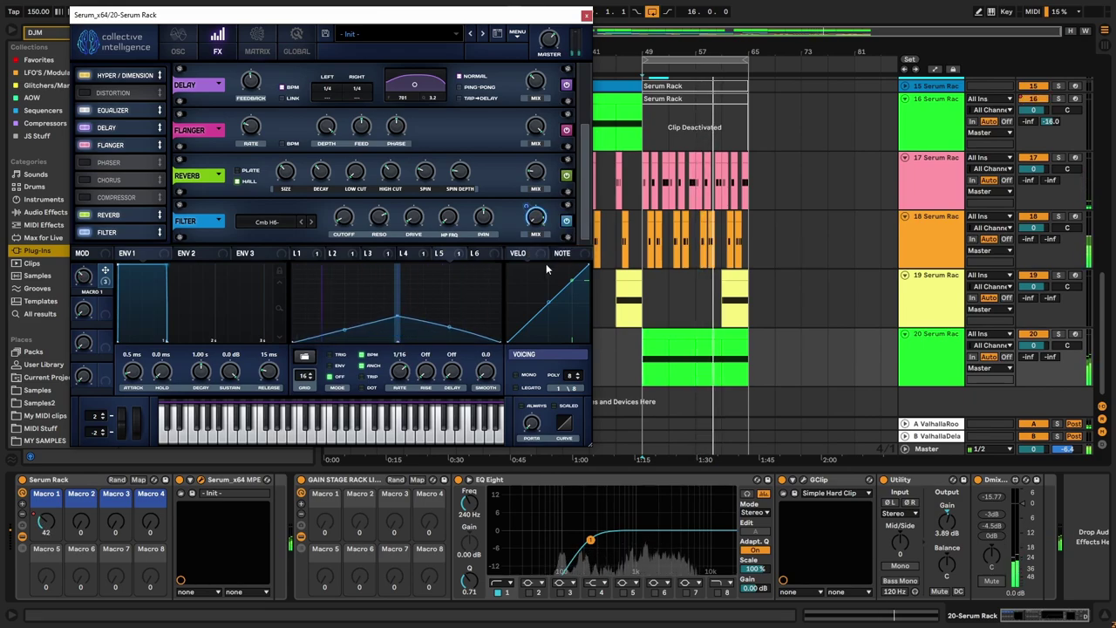
drag(136, 148, 140, 163)
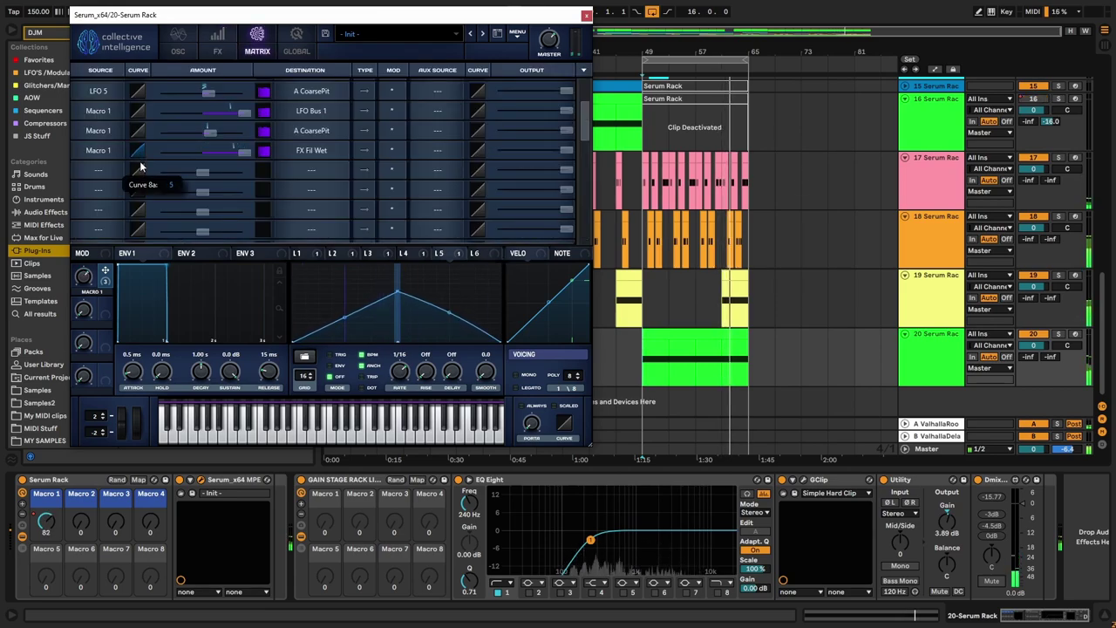
click(178, 44)
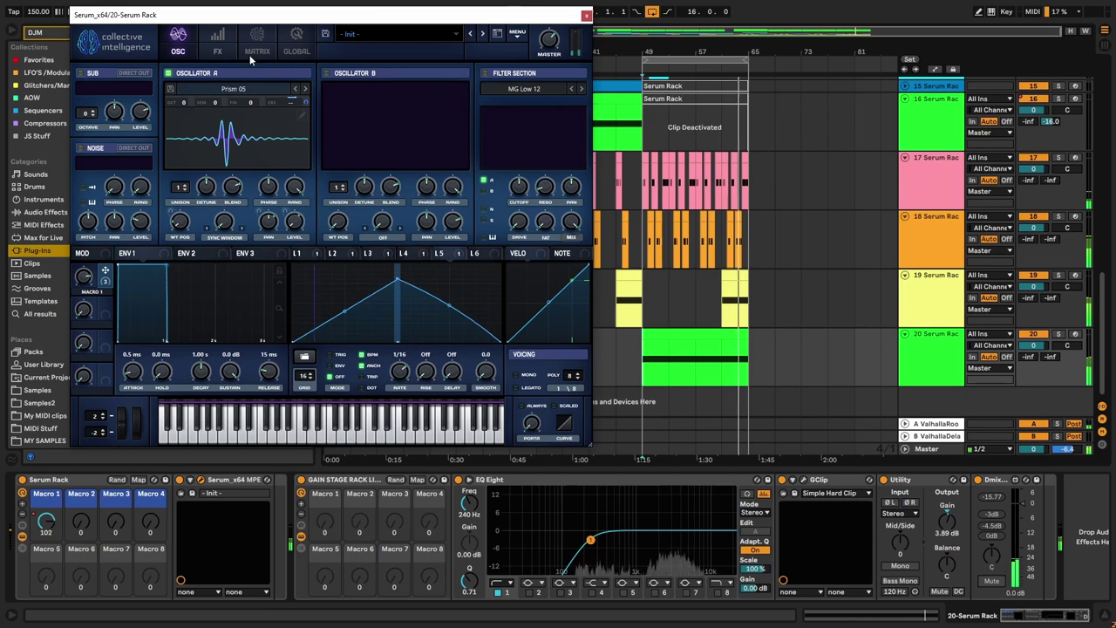
click(218, 45)
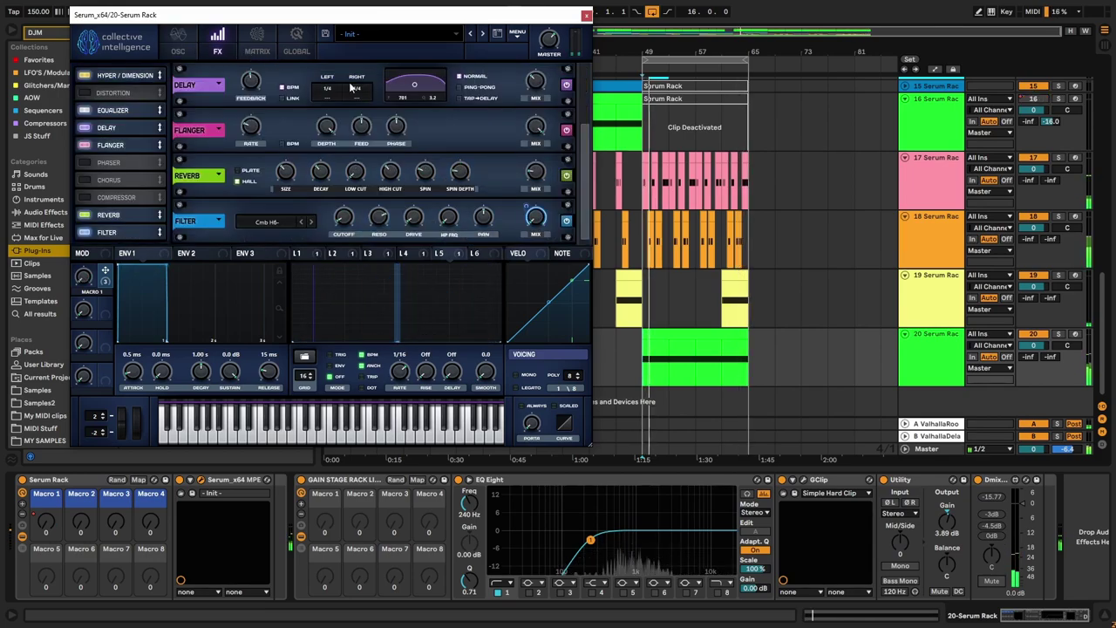
click(586, 15)
Step: Select bars 49 to 65 on track 20 and insert a new MIDI track below it
scroll(755, 372, up, 3)
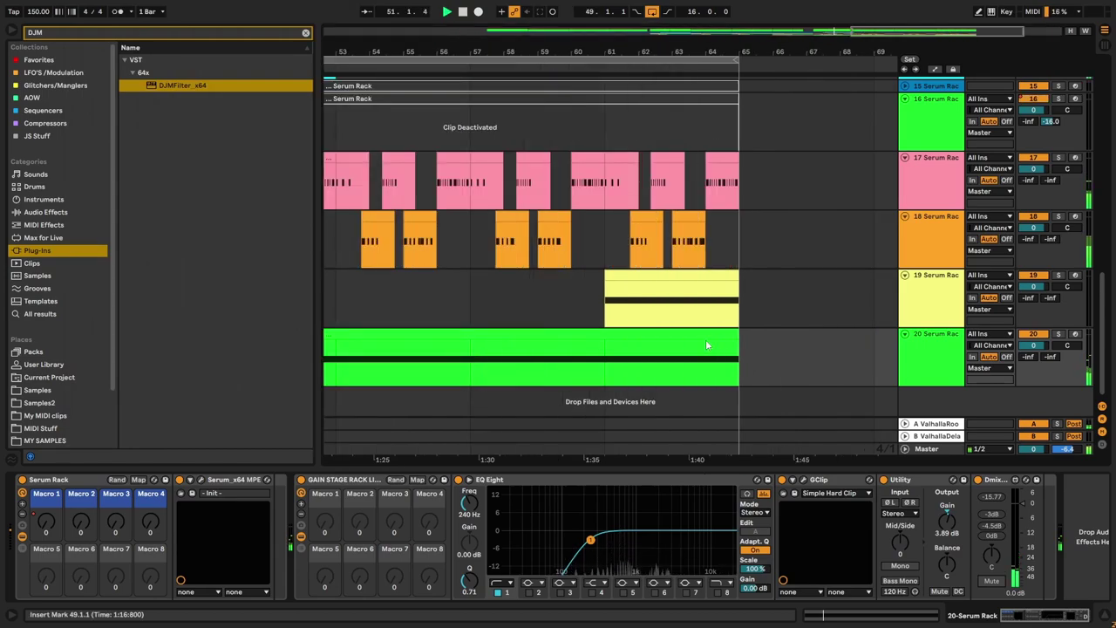
click(747, 333)
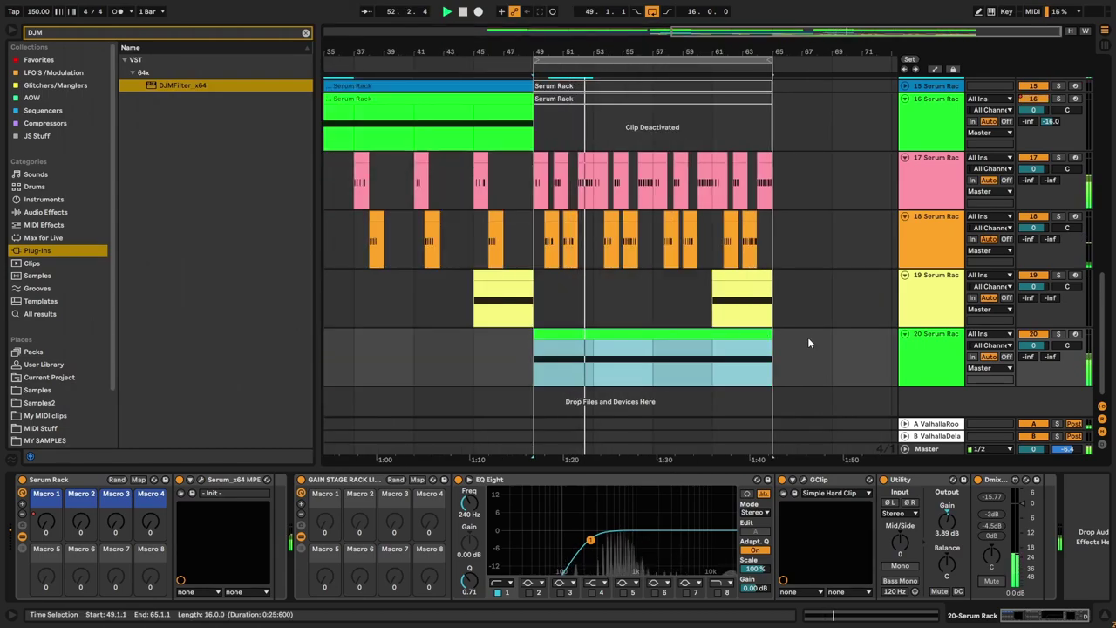
click(934, 334)
click(929, 371)
key(Up)
right_click(928, 398)
click(955, 415)
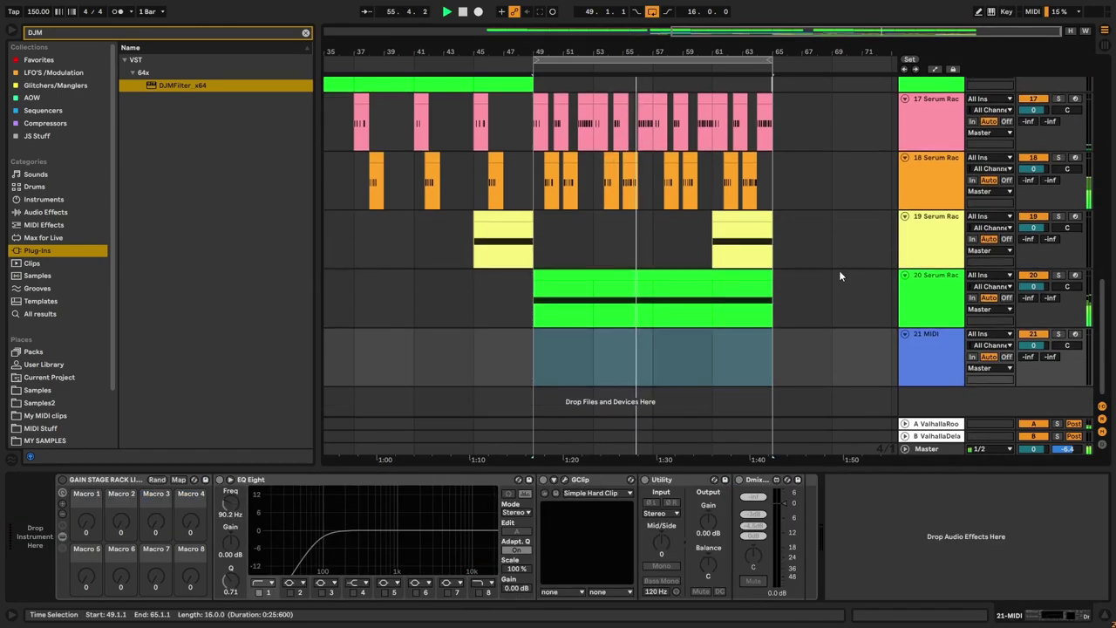
click(918, 349)
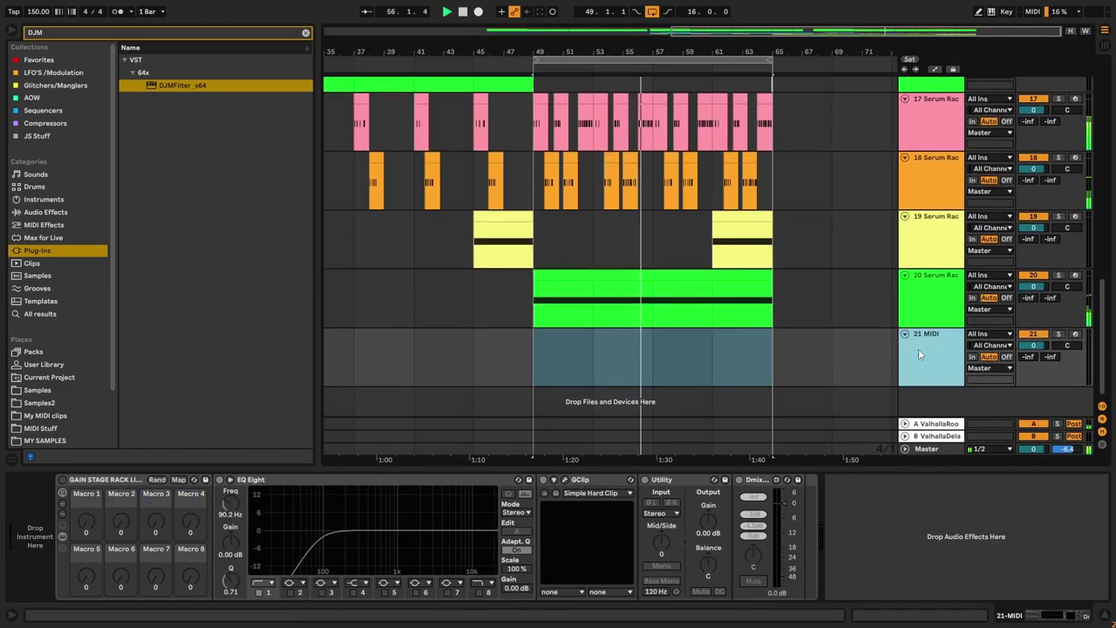
Step: Find Serum in the plug-in browser and load Serum_x64 at the start of track 21's device chain
click(154, 35)
text(Serum)
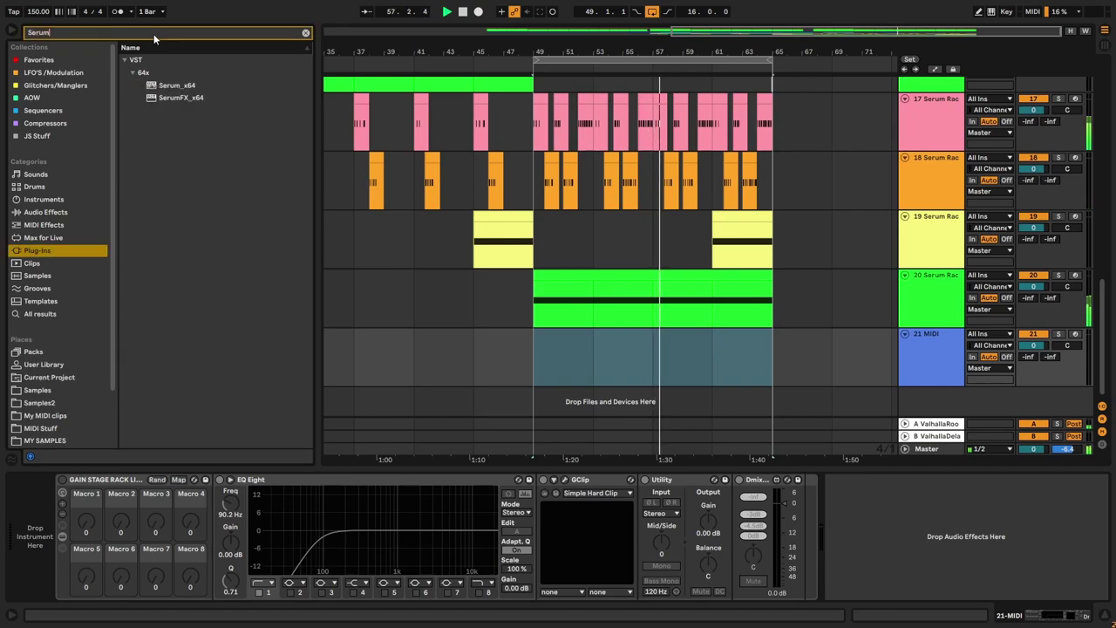
key(Down)
drag(38, 447, 22, 533)
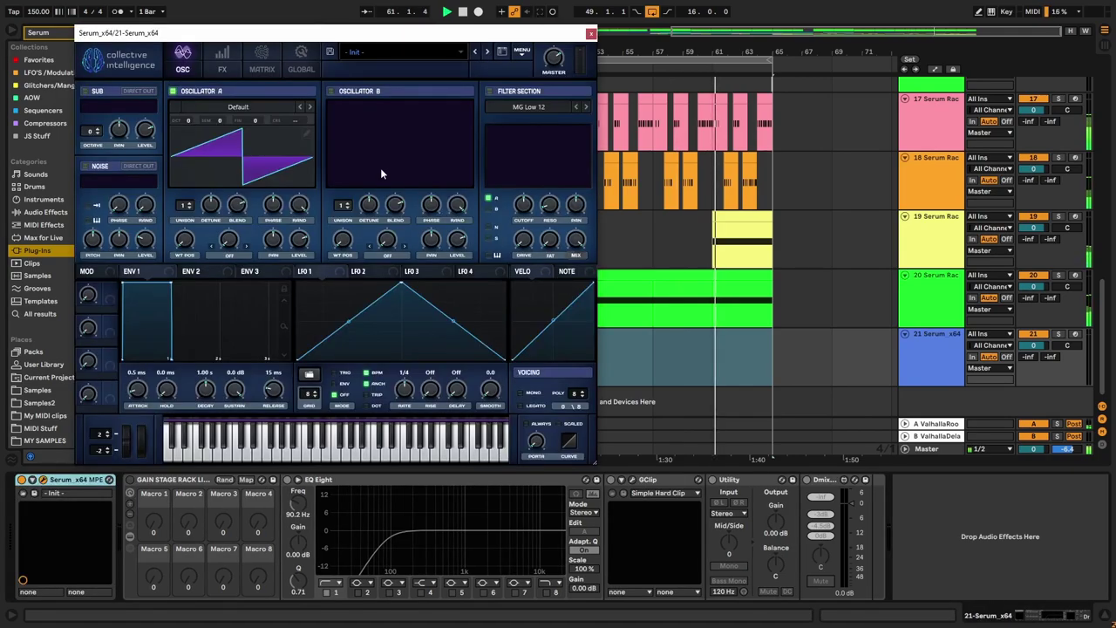
Step: Load the Up&Away wavetable from the PsyTables V4 Misc collection into Oscillator A
click(238, 106)
mouse_move(253, 234)
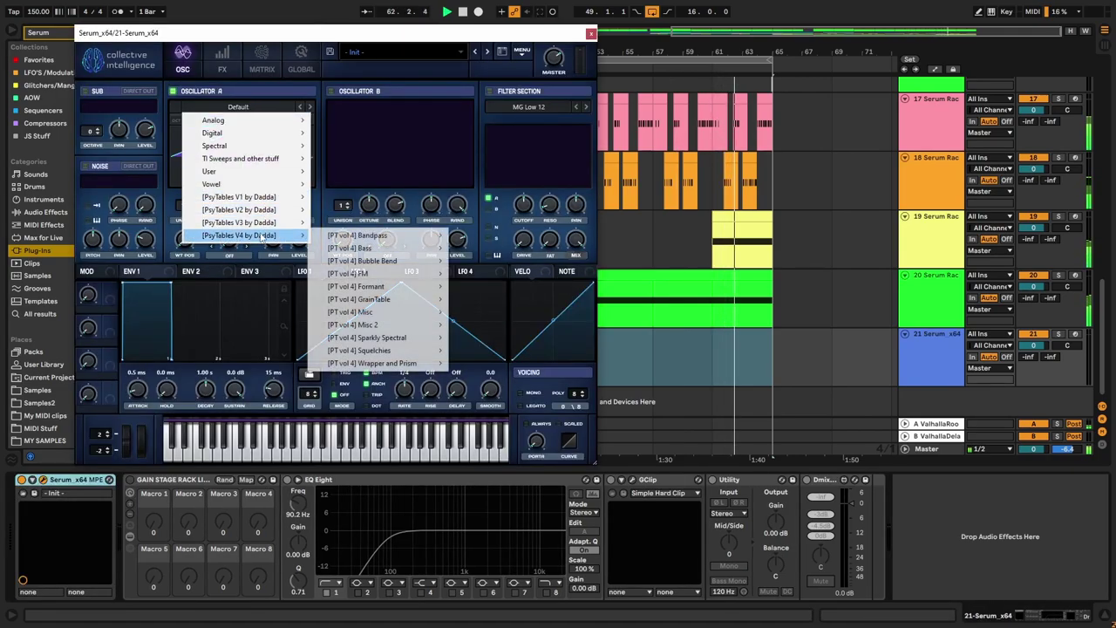
mouse_move(407, 315)
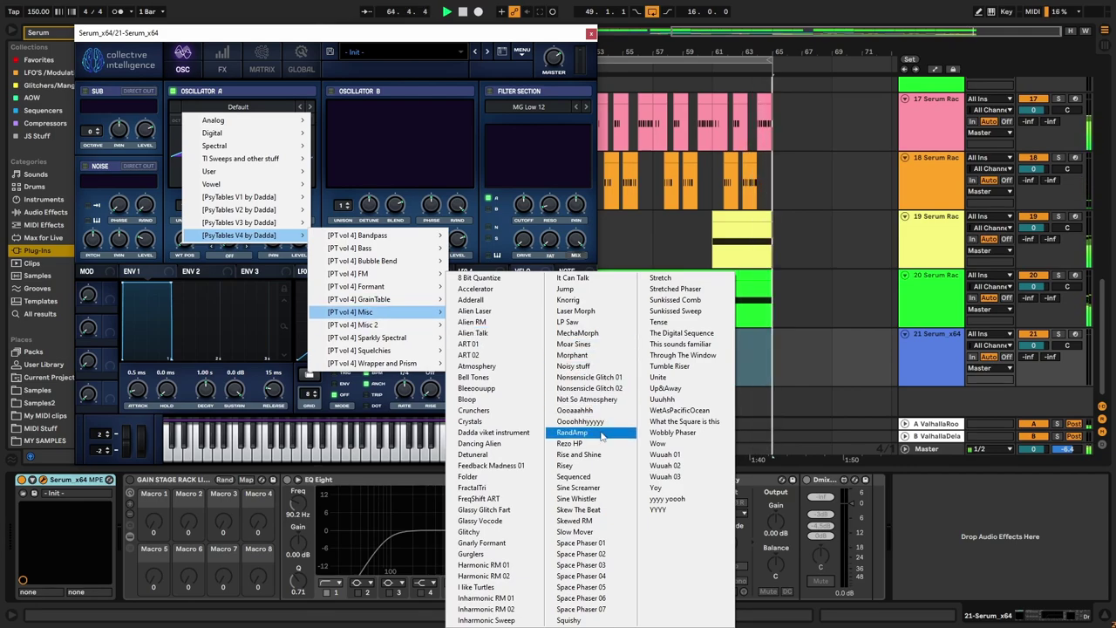
click(665, 389)
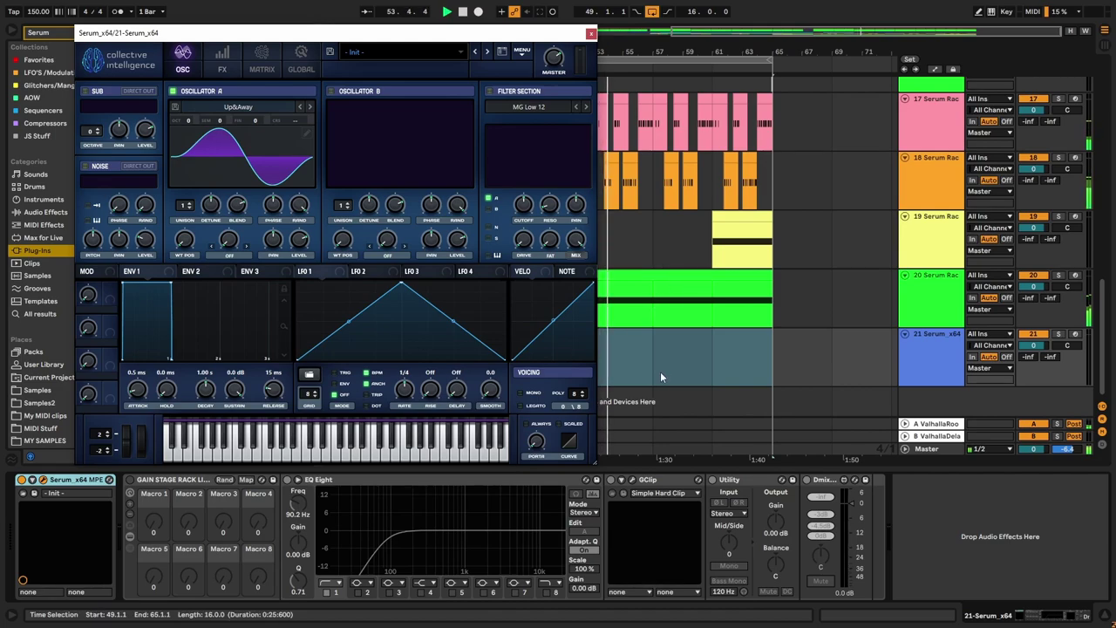
Step: Insert an empty MIDI clip on track 21 from bar 57 to bar 65
drag(659, 374, 731, 376)
key(ctrl+shift+m)
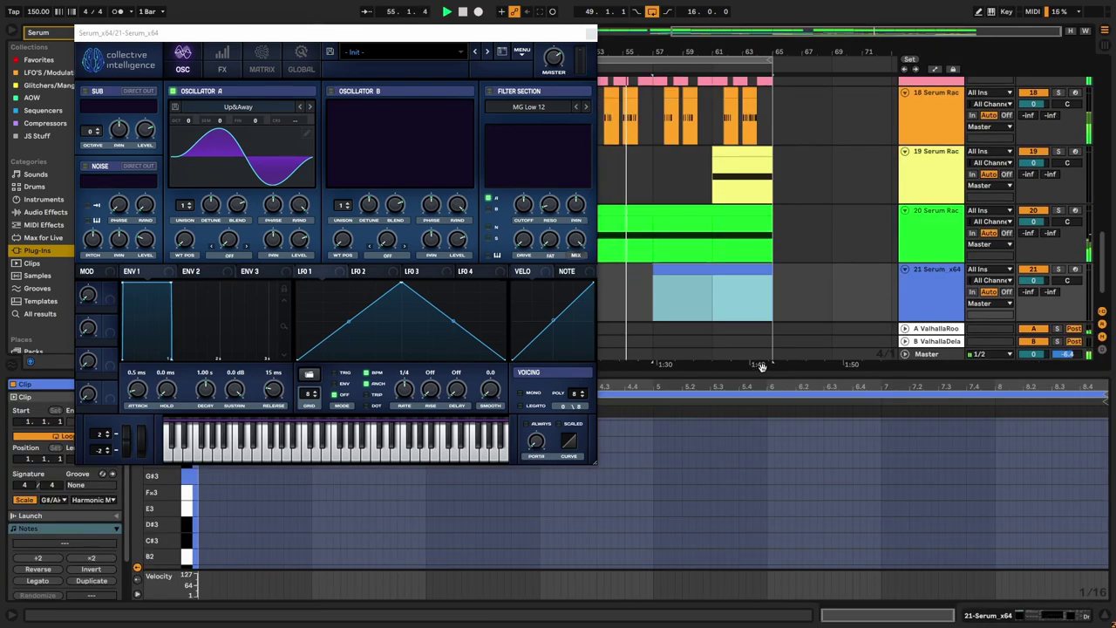
Step: Draw one sustained MIDI note across the full eight-bar clip on track 21
click(592, 34)
click(289, 476)
scroll(240, 525, down, 2)
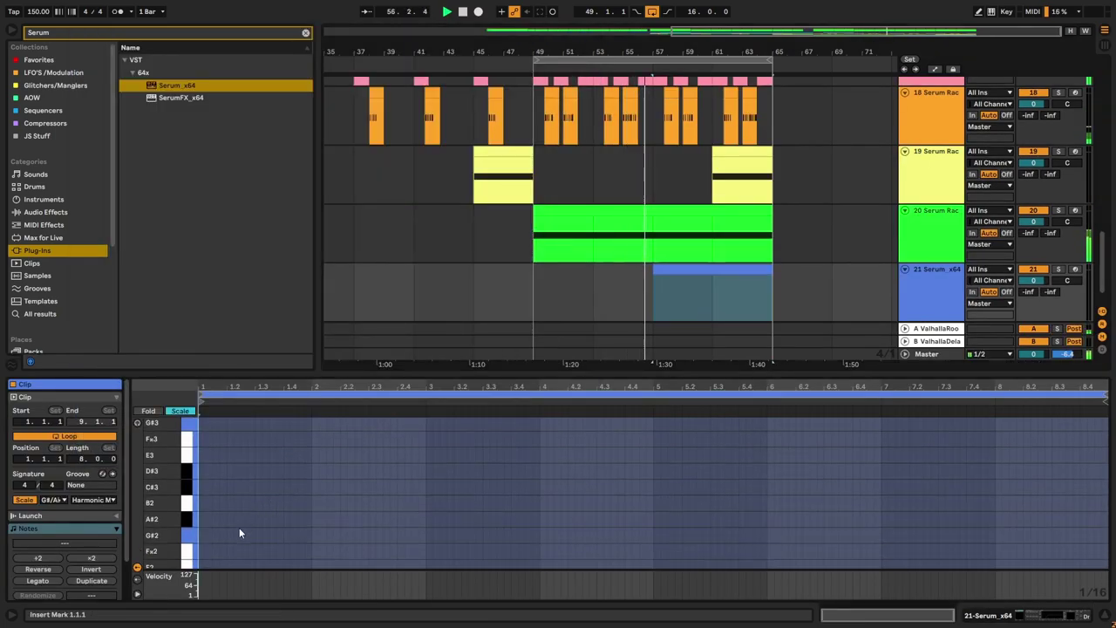
double_click(200, 482)
drag(204, 482, 984, 496)
Step: Enable the gain stage rack on track 21 and set its Utility gain to -16.7 dB
click(940, 306)
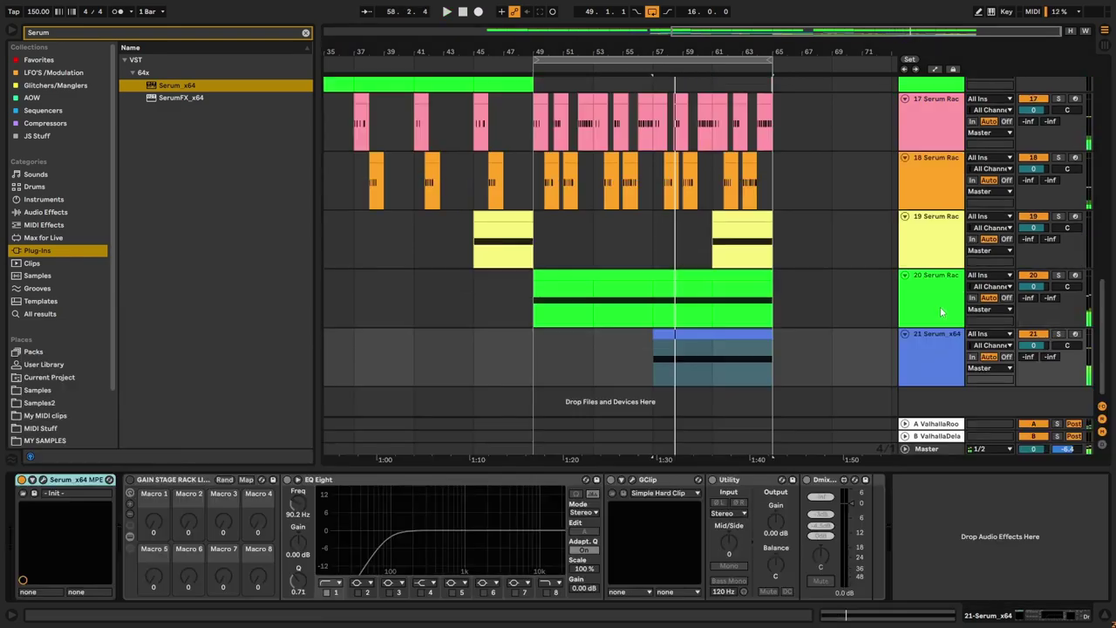
click(575, 522)
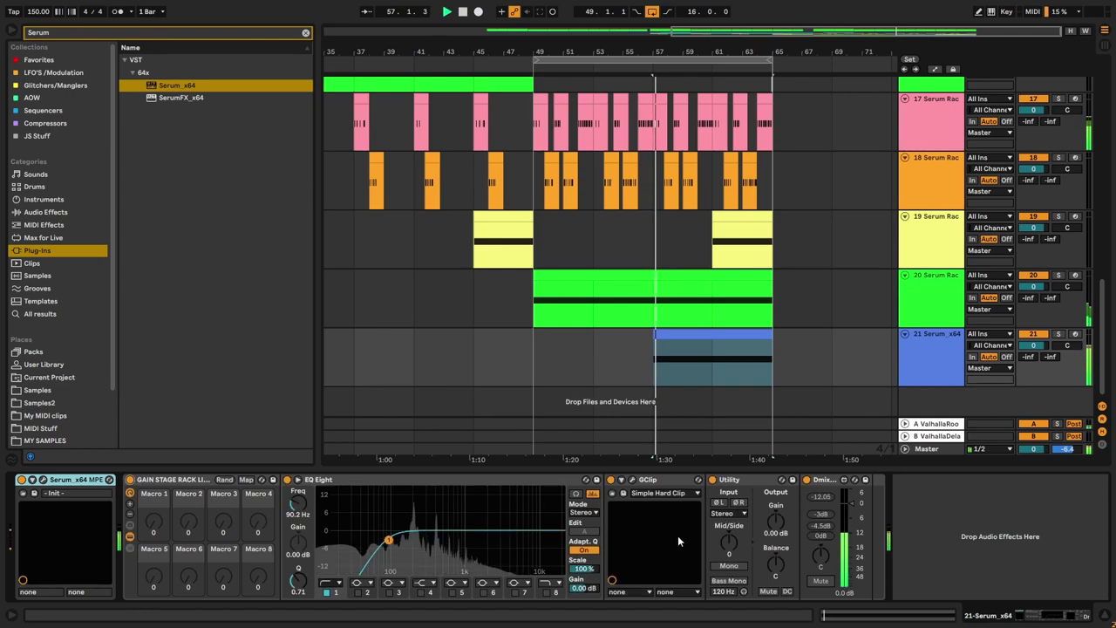
drag(763, 530, 763, 591)
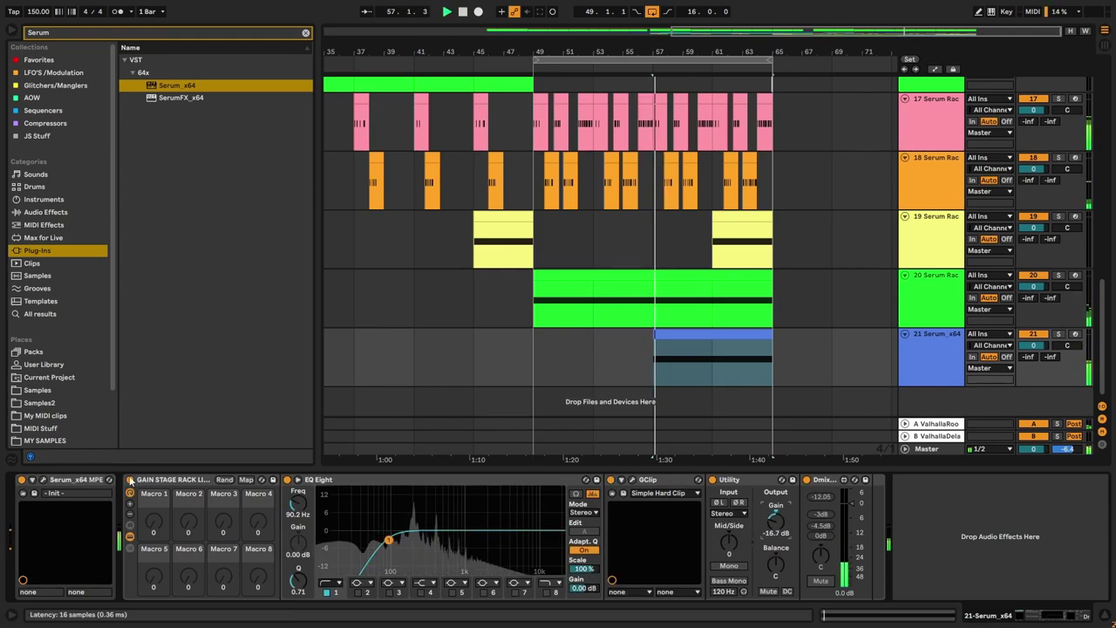
Step: Assign Macro 1 to Oscillator A's wavetable position in Serum and sweep the macro upward to audition it
click(43, 480)
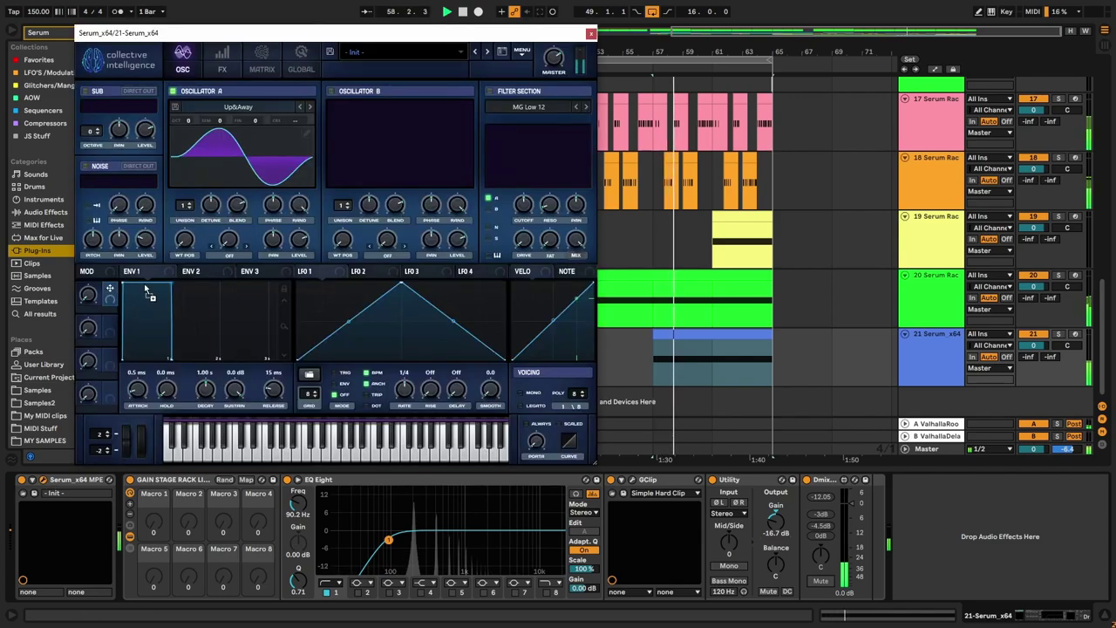
drag(211, 260, 186, 241)
drag(98, 300, 125, 213)
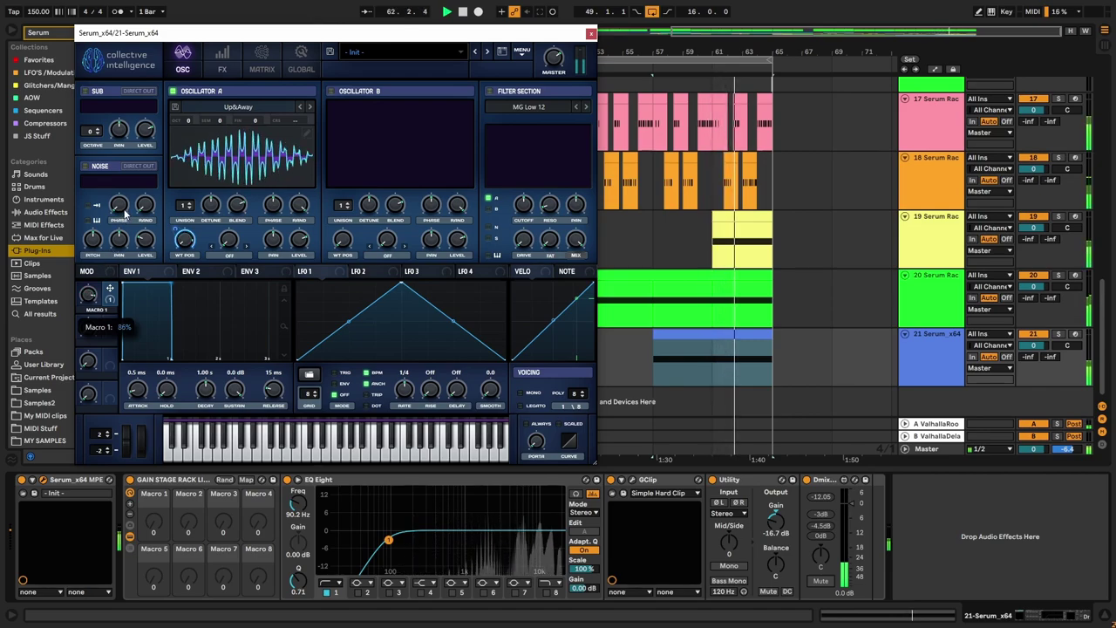
Step: Transpose the sustained note in the track 21 clip down two octaves and toggle playback
click(703, 343)
click(285, 485)
key(shift+Down)
key(shift+Down)
key(space)
Step: Return Serum's Macro 1 to zero and set the EQ Eight low-cut frequency on track 21 to 199 Hz
mouse_move(89, 301)
mouse_down()
mouse_move(113, 194)
mouse_move(107, 304)
mouse_up()
click(590, 34)
click(939, 286)
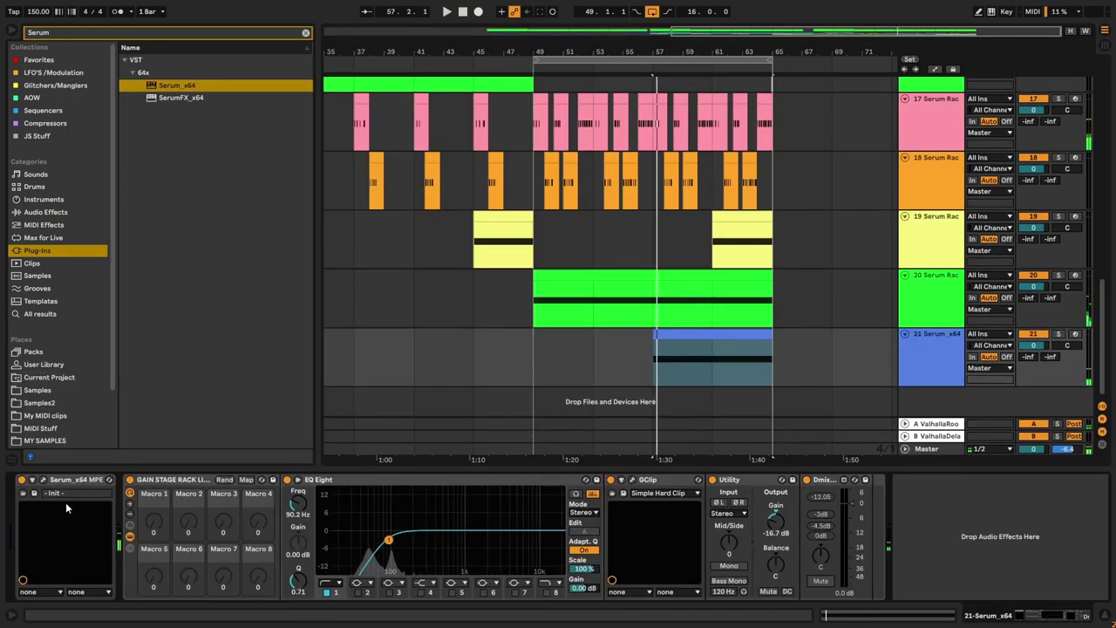
drag(304, 519, 302, 508)
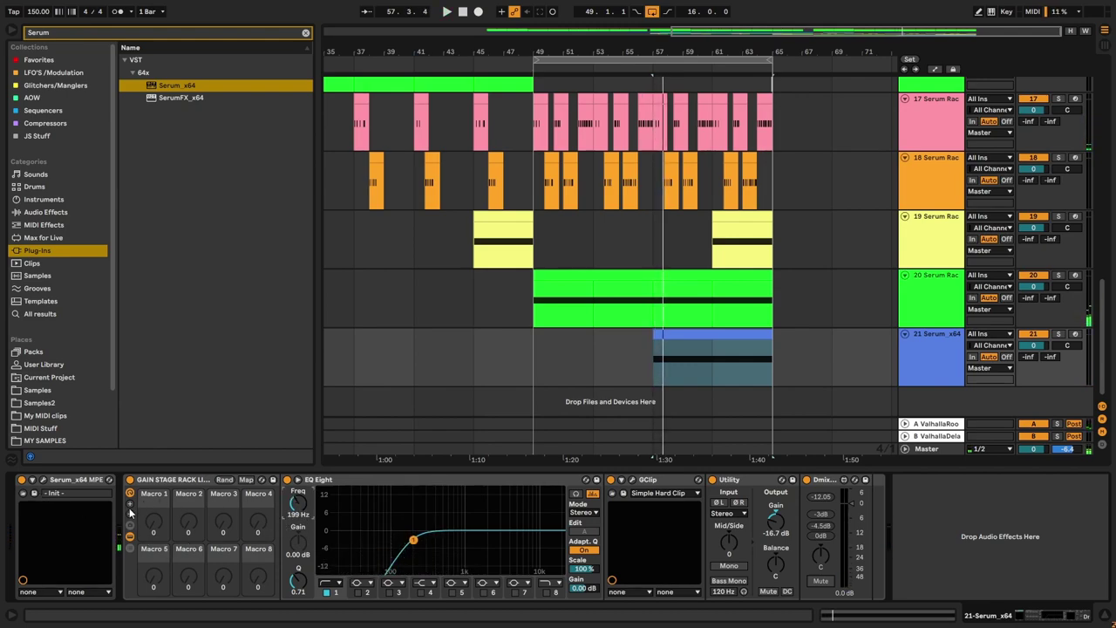
Step: Automate Serum's Macro 1 on track 21 as a ramp from 0% at bar 57 to maximum at bar 65, and play it back
click(43, 481)
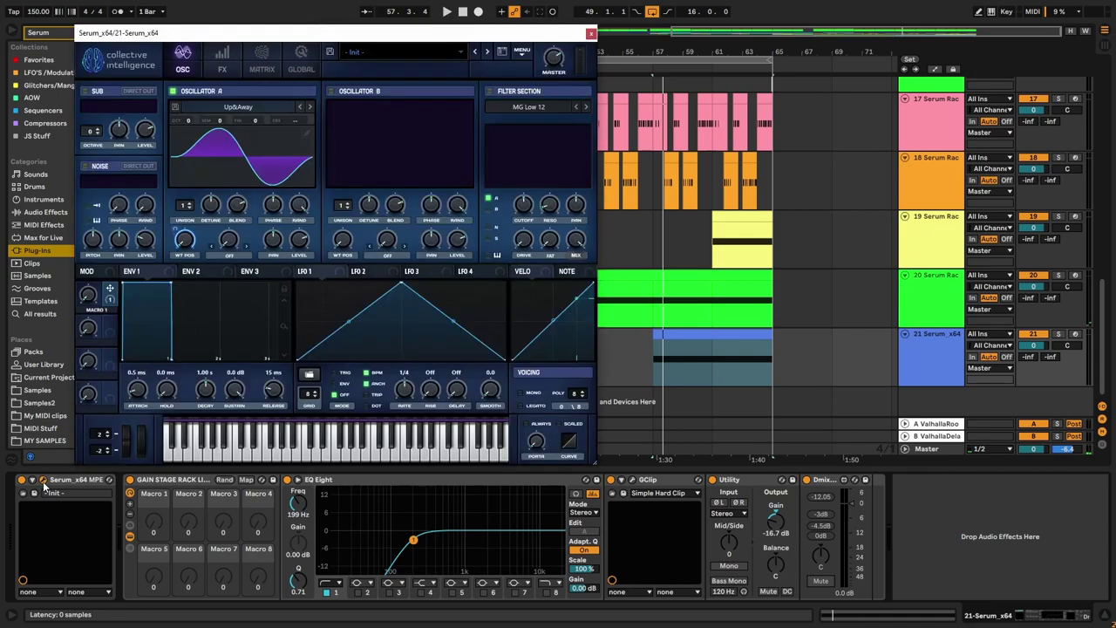
key(a)
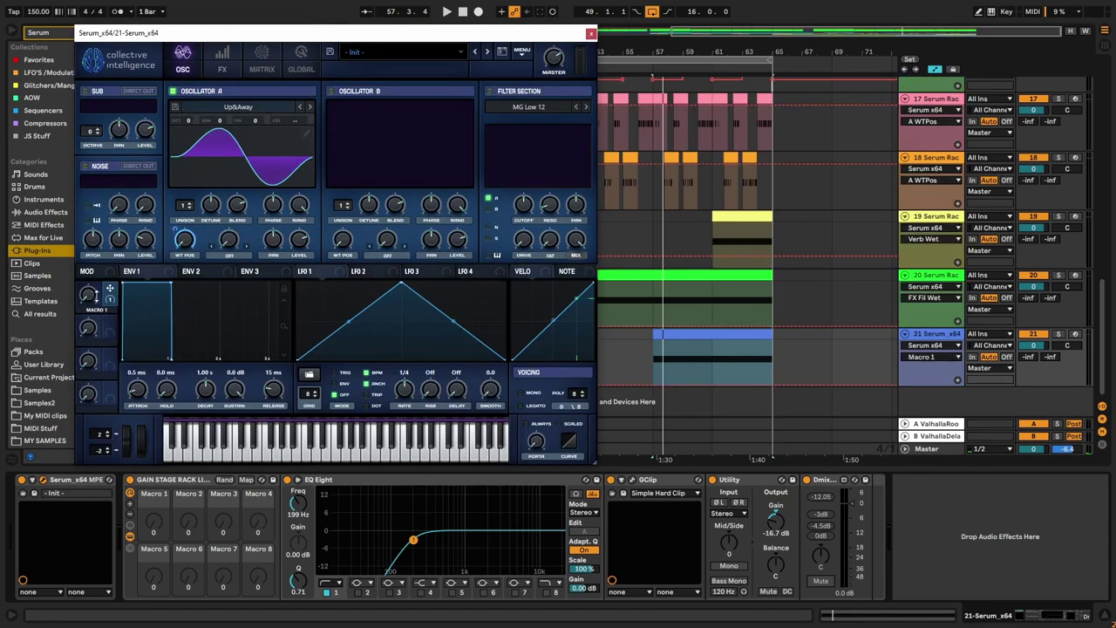
click(651, 385)
drag(773, 386, 773, 340)
key(space)
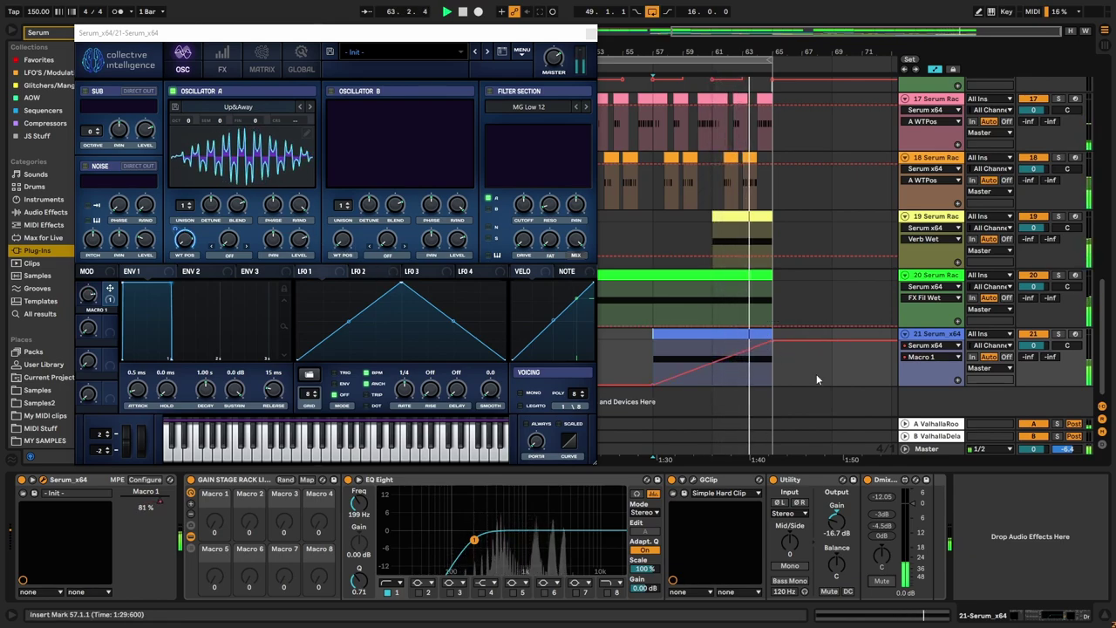
scroll(795, 380, up, 5)
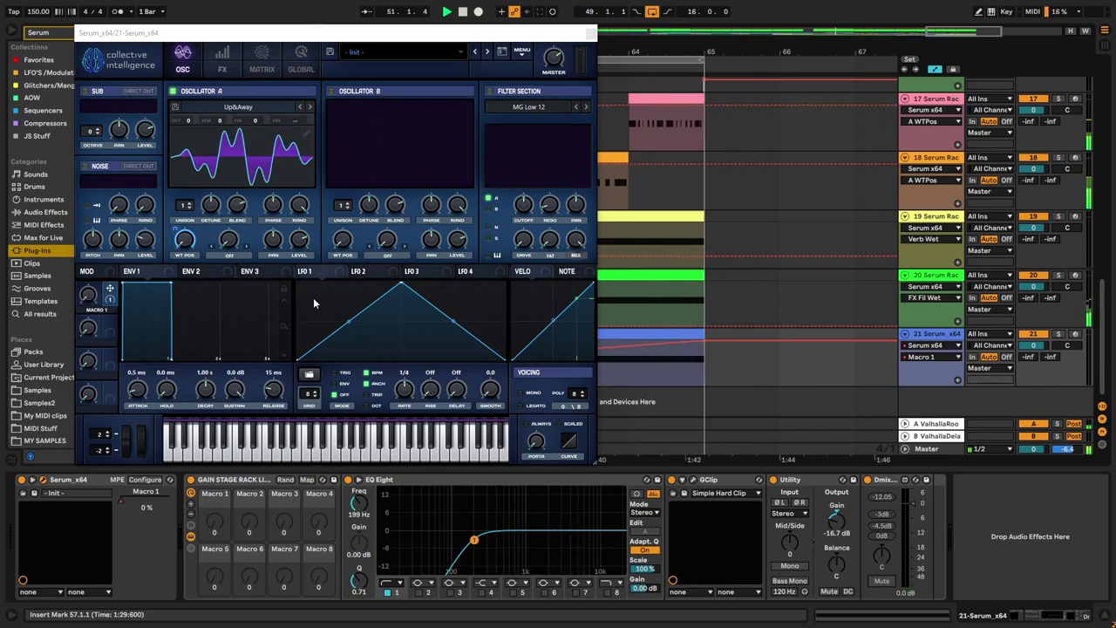
Step: Modulate oscillator A's pan with LFO 1 and set the LFO to a 0.004 Hz rate controlled by Macro 1
click(264, 229)
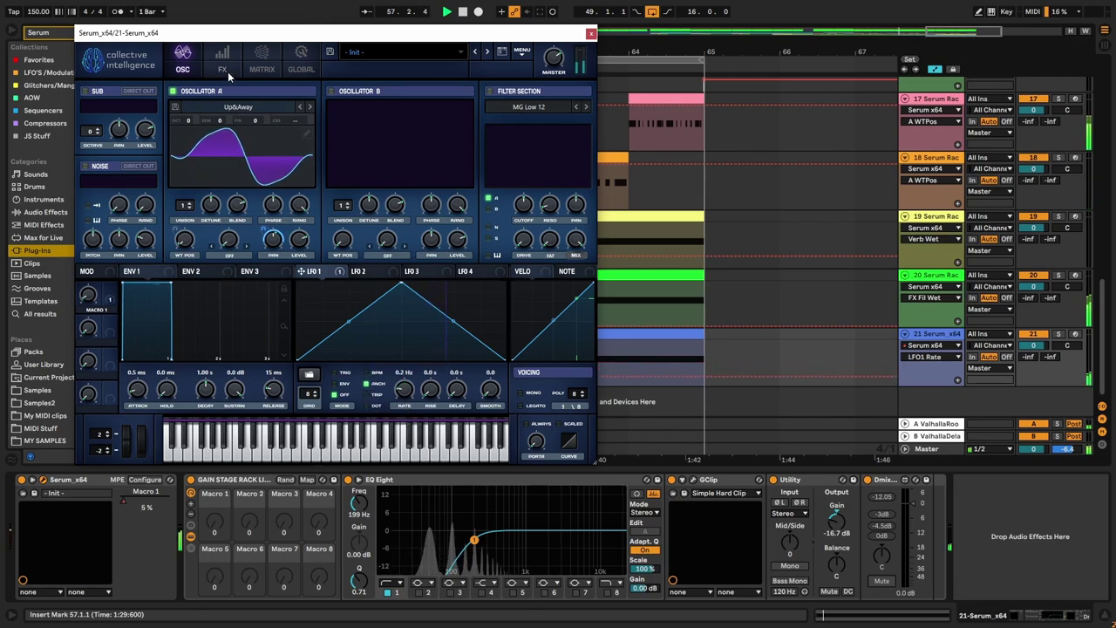
drag(301, 271, 184, 239)
drag(417, 389, 406, 385)
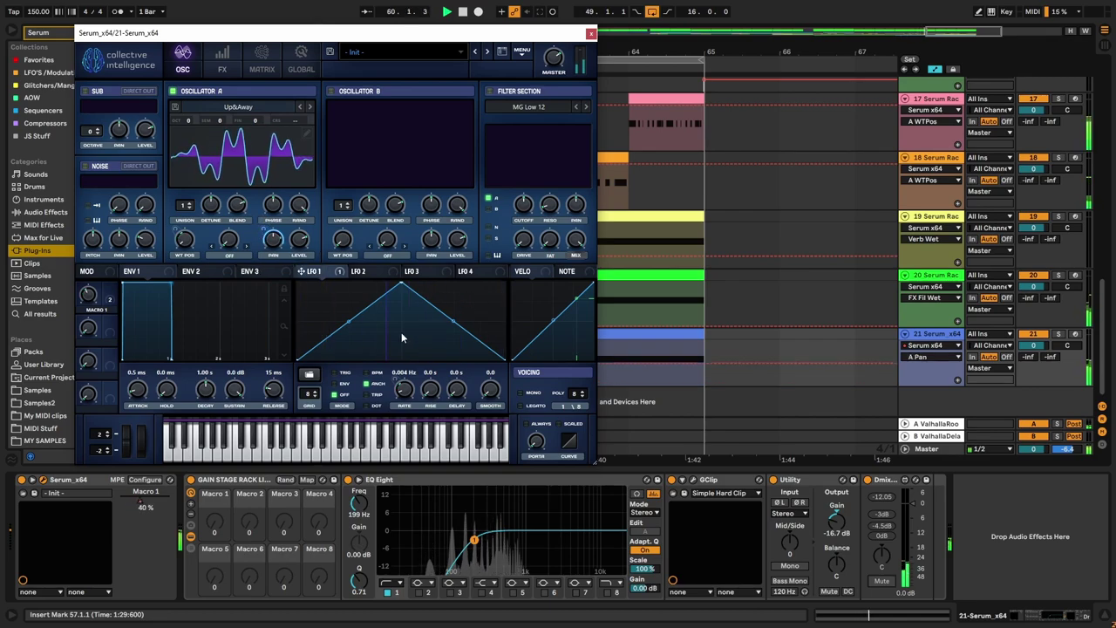
Step: Enable the Equalizer effect, switch its low band to high-pass and assign Macro 1 to its frequency with an amount of about 57
click(234, 68)
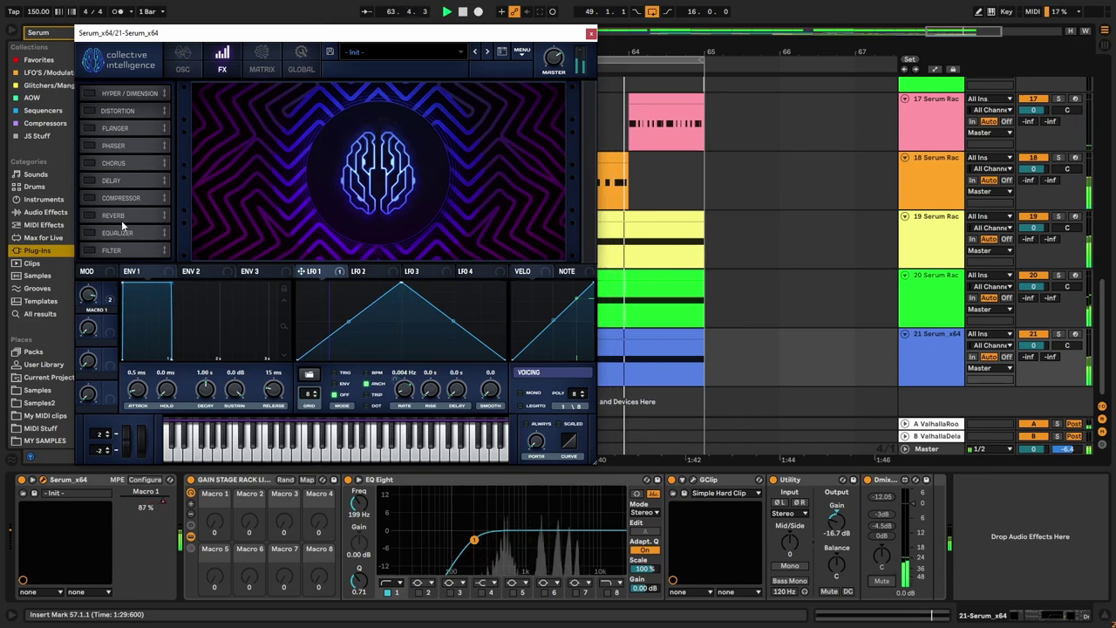
key(space)
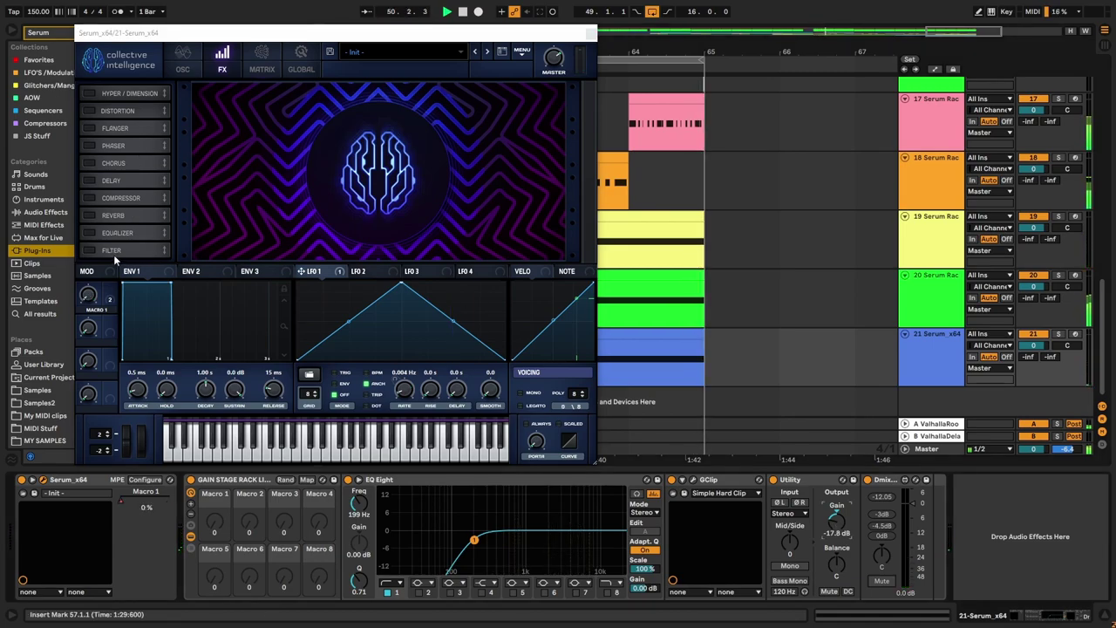
click(87, 233)
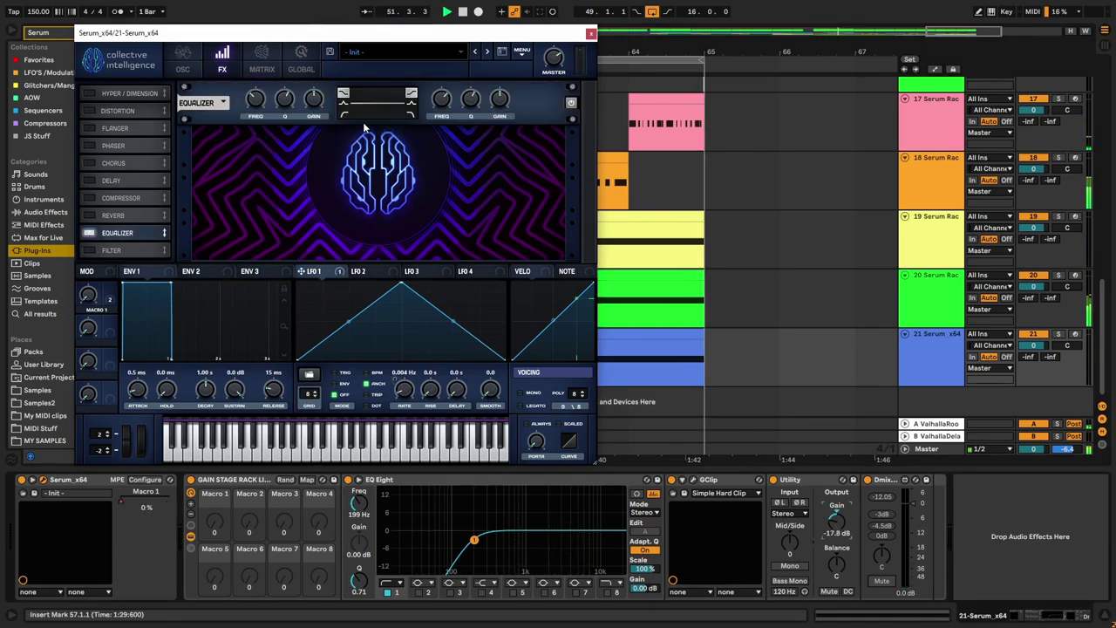
click(344, 115)
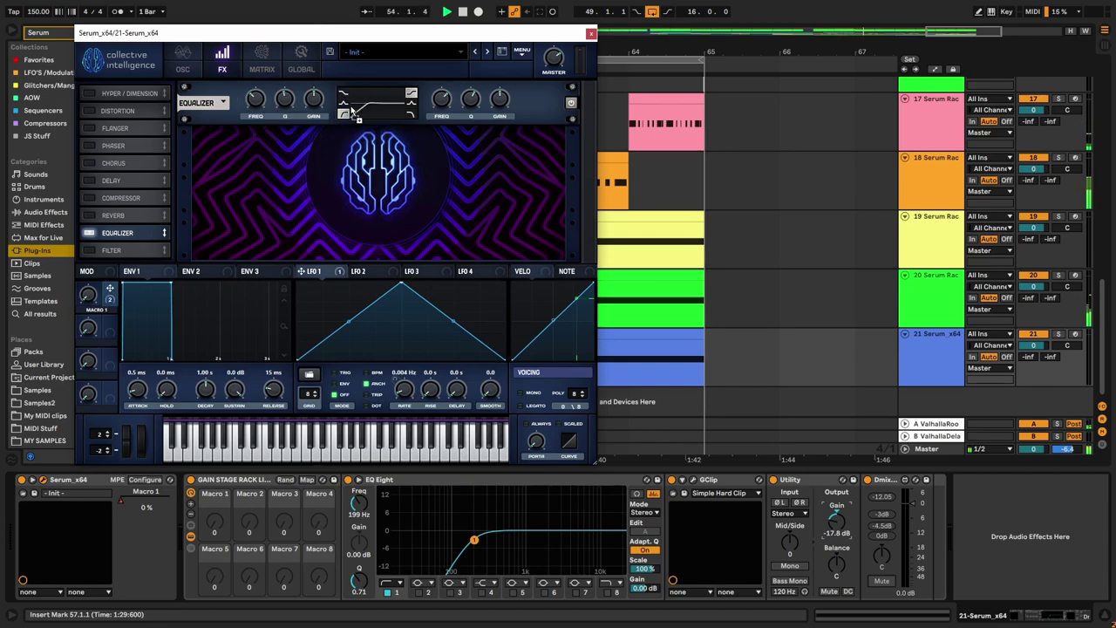
mouse_move(248, 90)
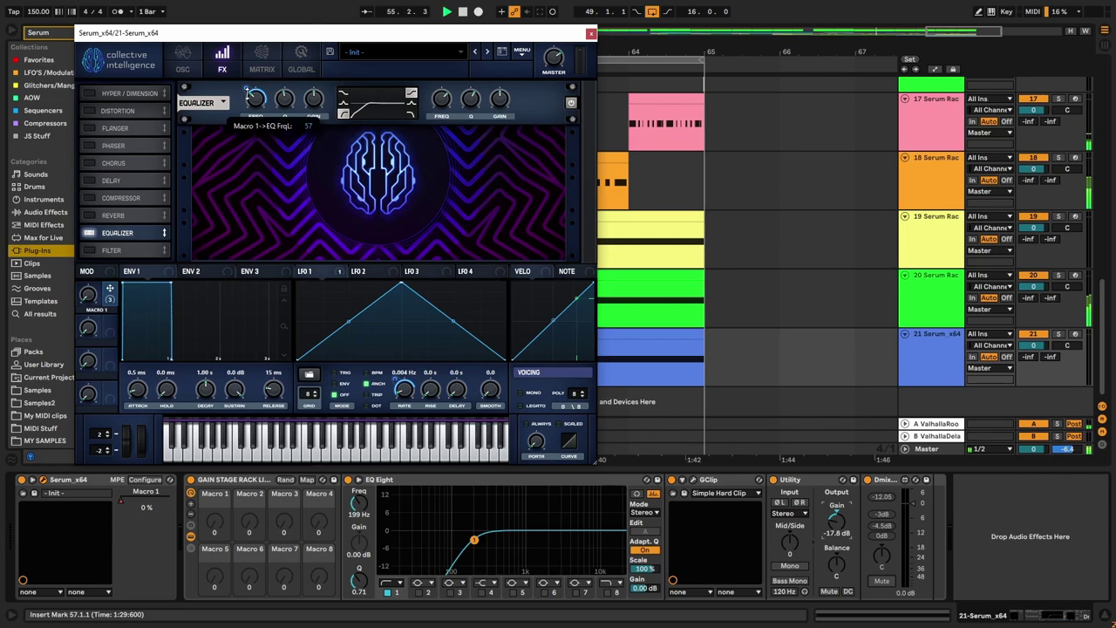
Step: Enable Reverb after the Equalizer in the effects chain and add a Delay set to 1/8 dotted on both channels
click(99, 215)
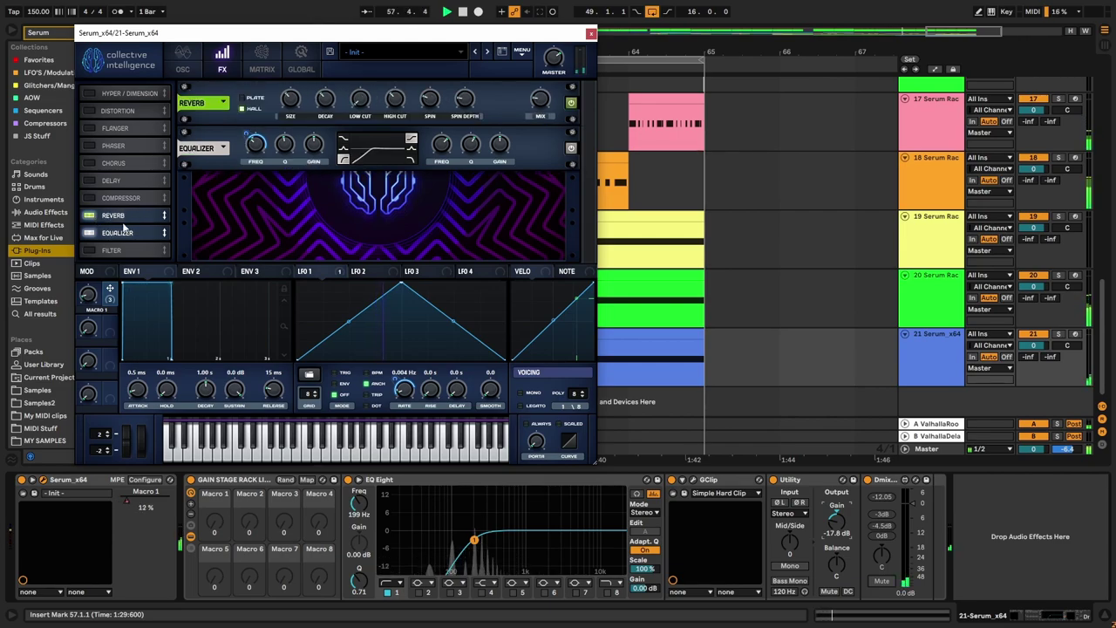
drag(124, 233, 127, 211)
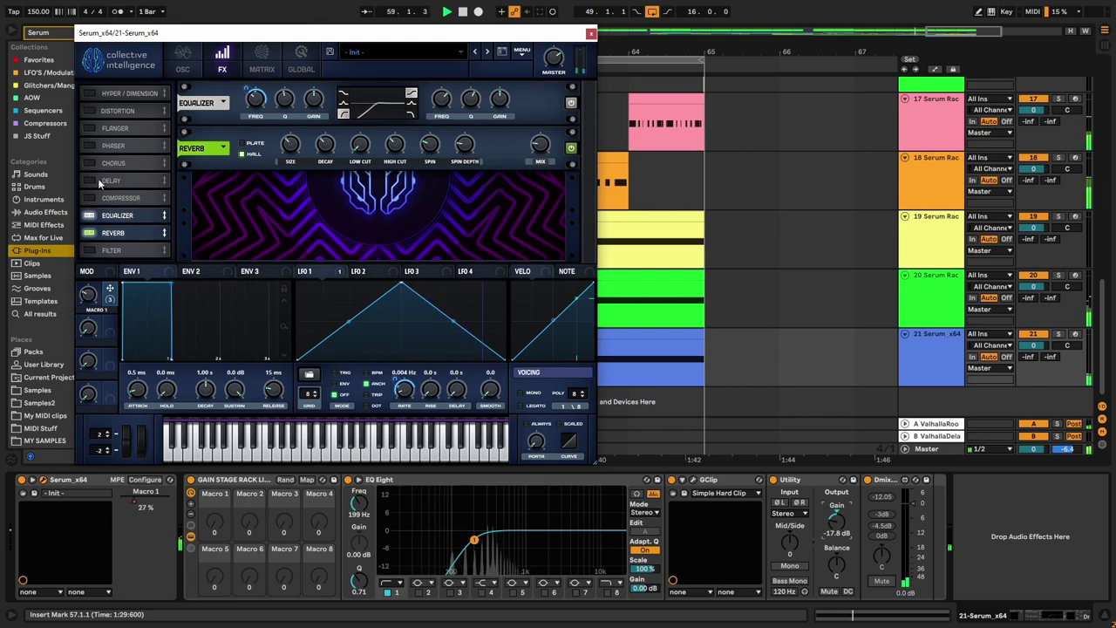
click(90, 180)
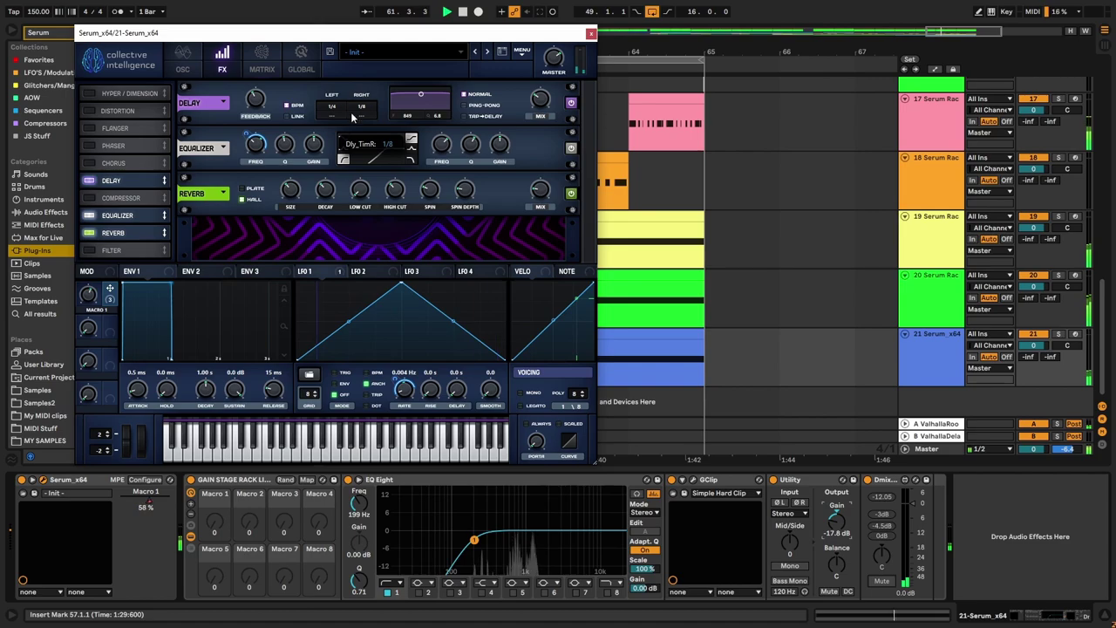
drag(332, 107, 329, 123)
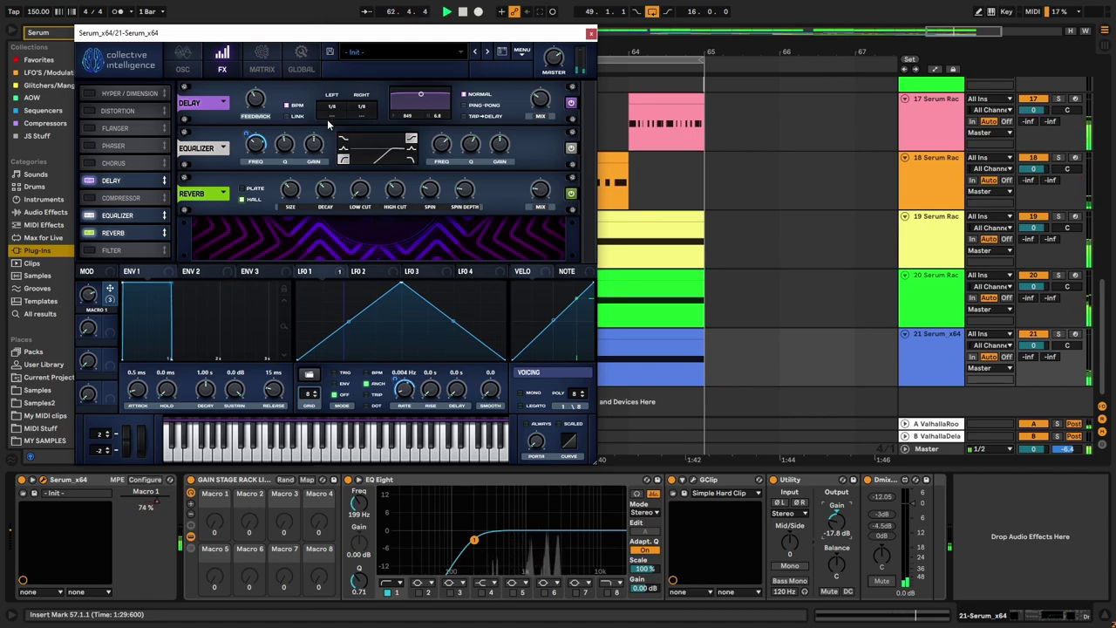
click(331, 116)
click(361, 116)
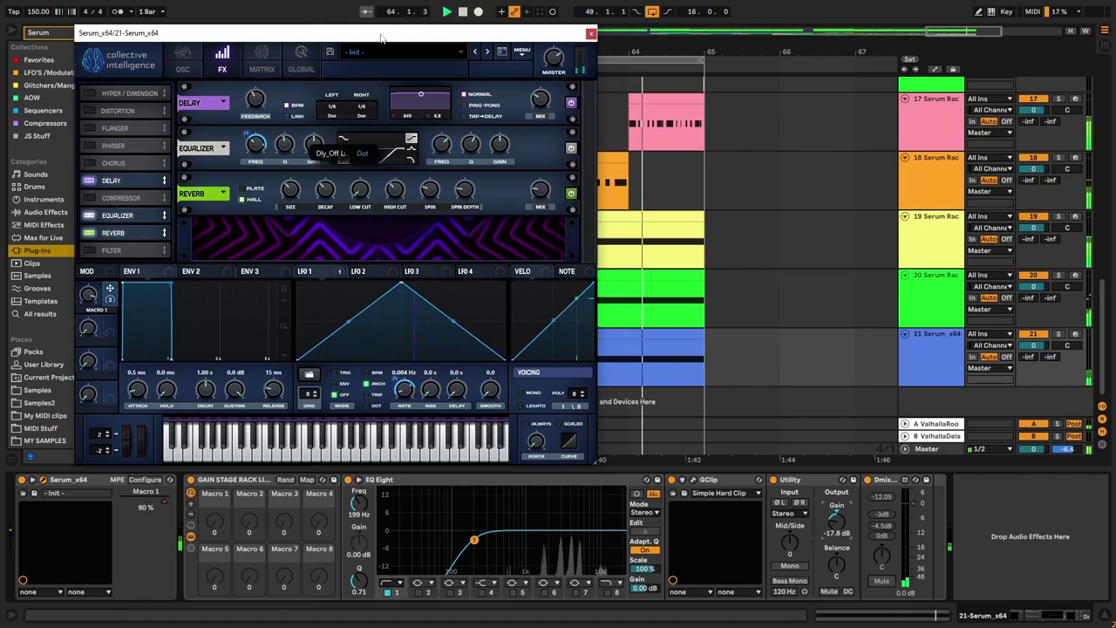
Step: Solo track 21 and move the Delay between the Equalizer and the Reverb in the effects chain
click(953, 357)
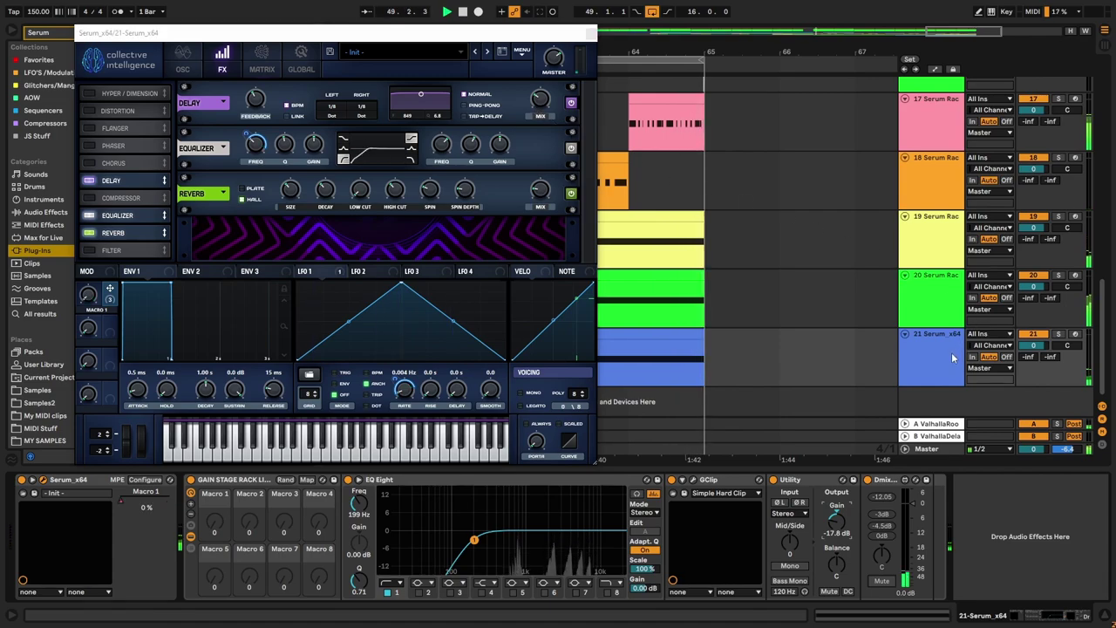
click(1056, 334)
click(677, 337)
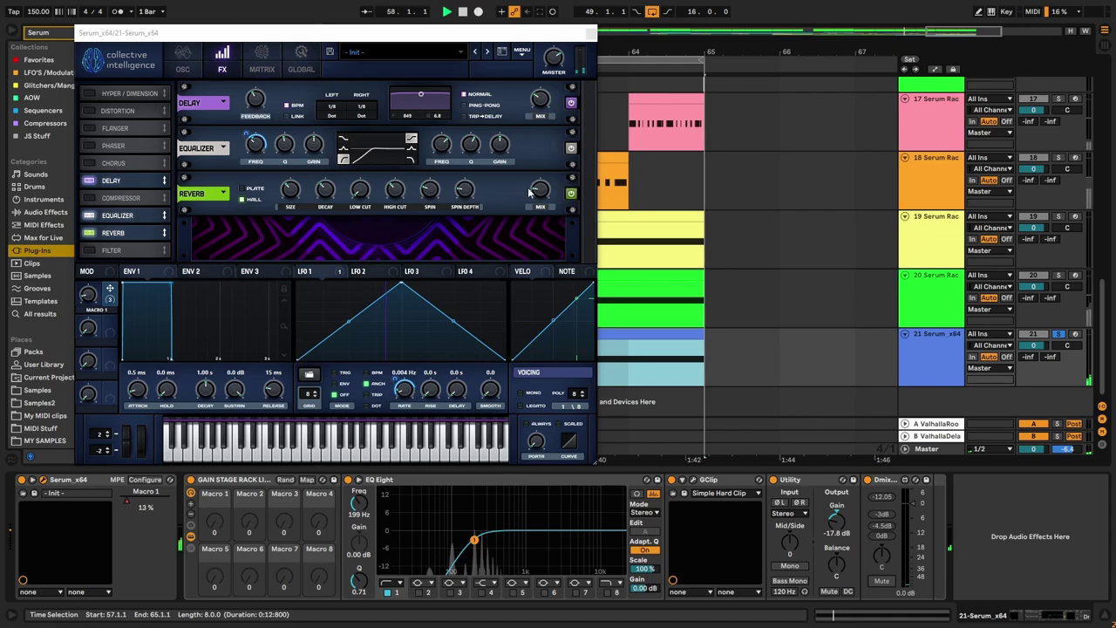
drag(130, 181, 133, 216)
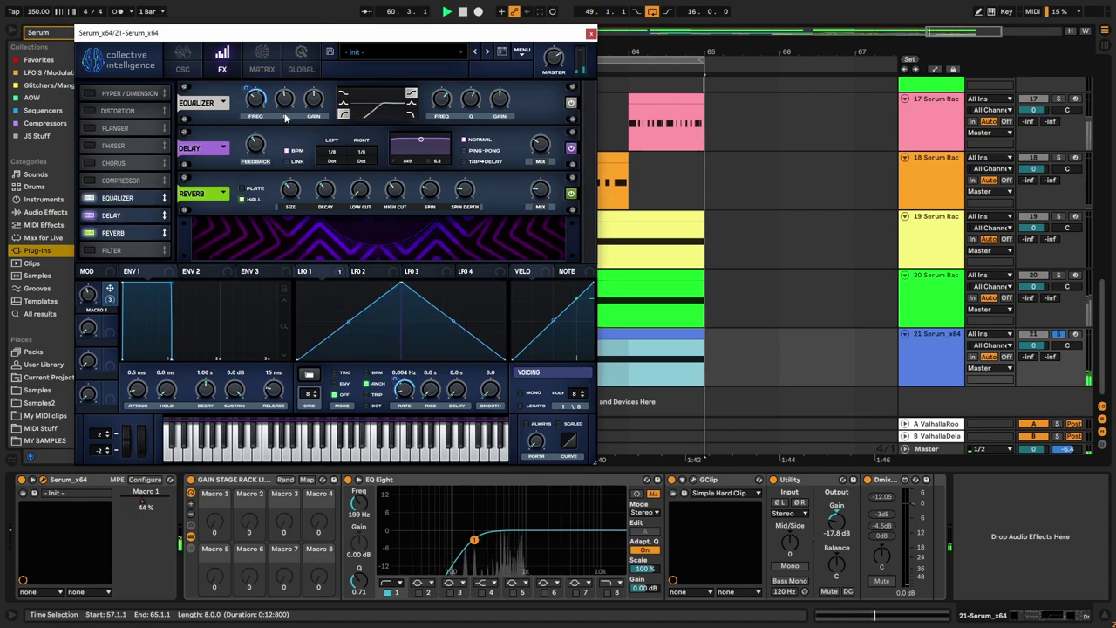
Step: In the modulation matrix, bend the curve of the Macro 1 to EQ frequency routing to about -37
click(247, 93)
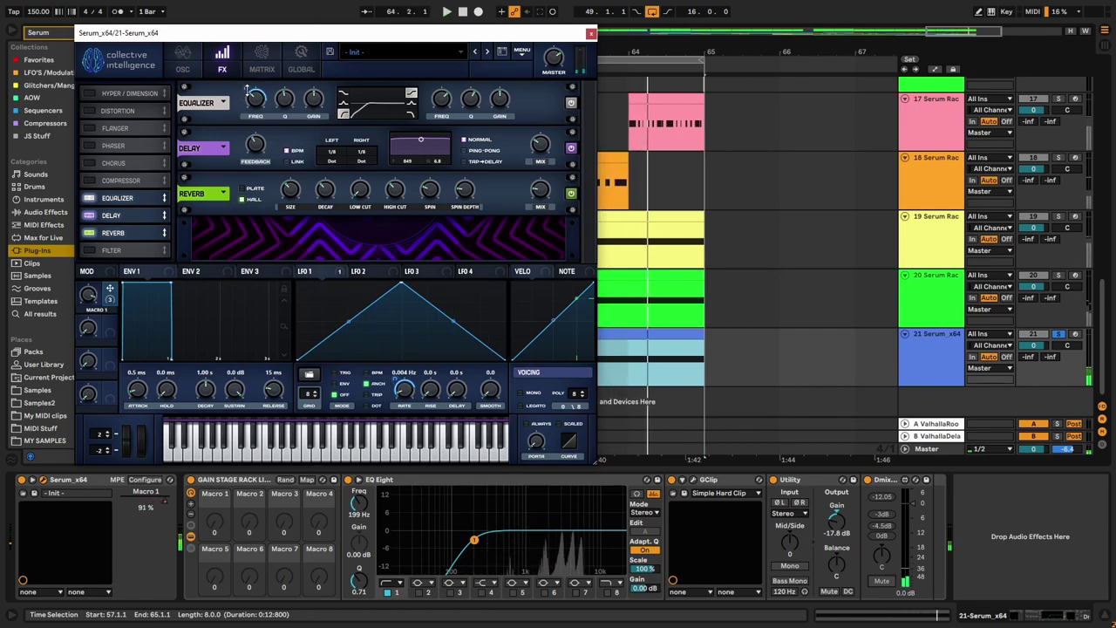
drag(246, 90, 248, 86)
click(255, 65)
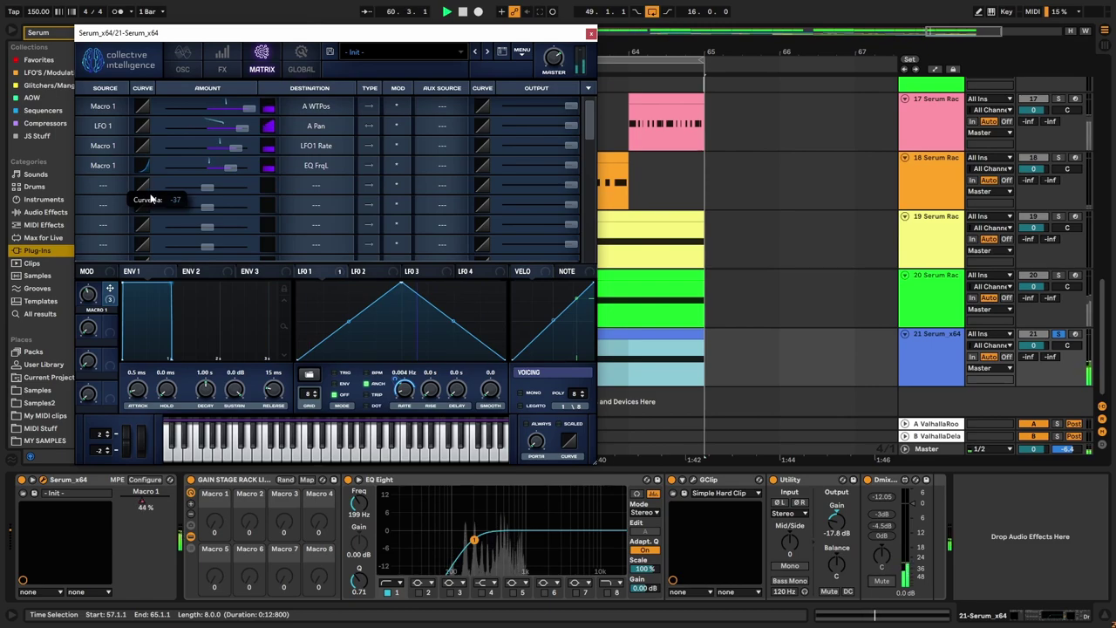
drag(150, 202, 150, 201)
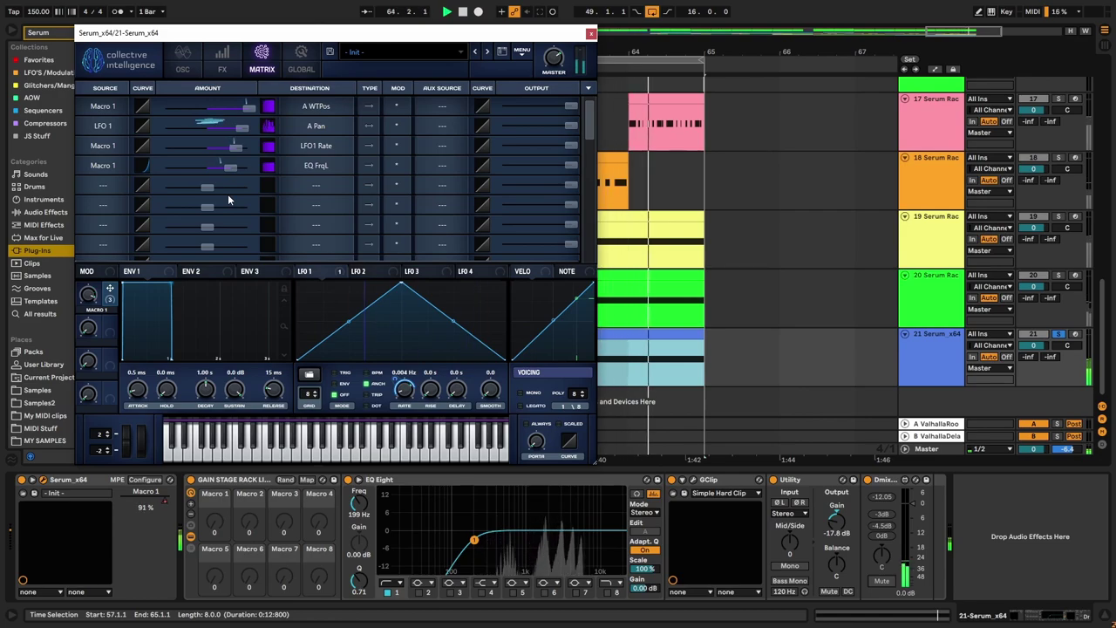
key(space)
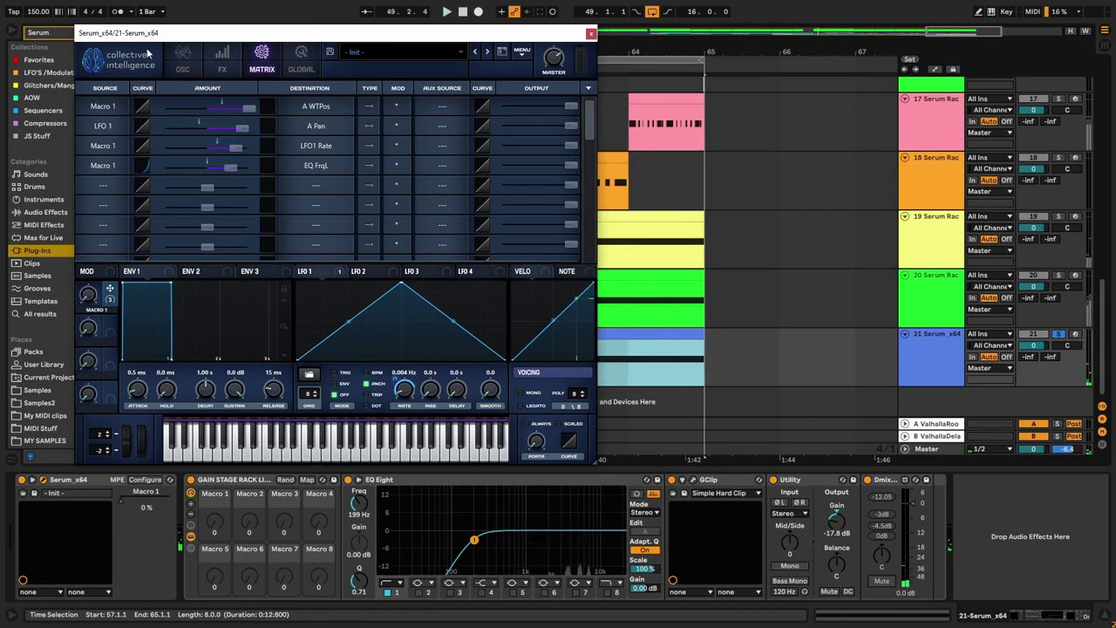
Step: Assign Macro 1 to the Delay and Reverb mix, with an amount of 56 on the Delay, and close the synth window
click(220, 61)
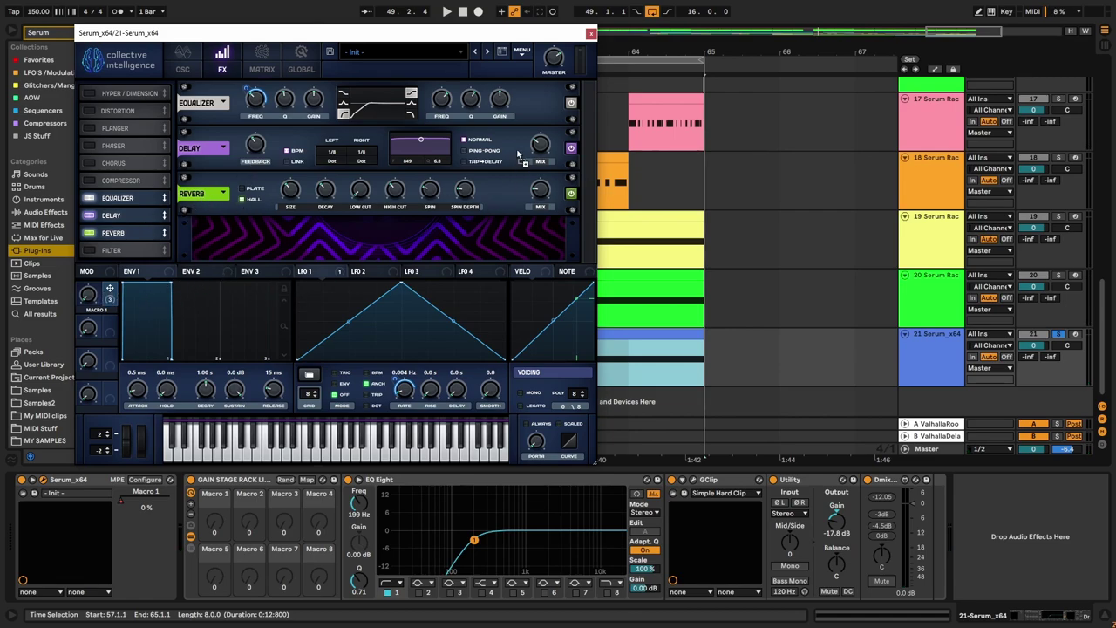
drag(541, 150, 537, 190)
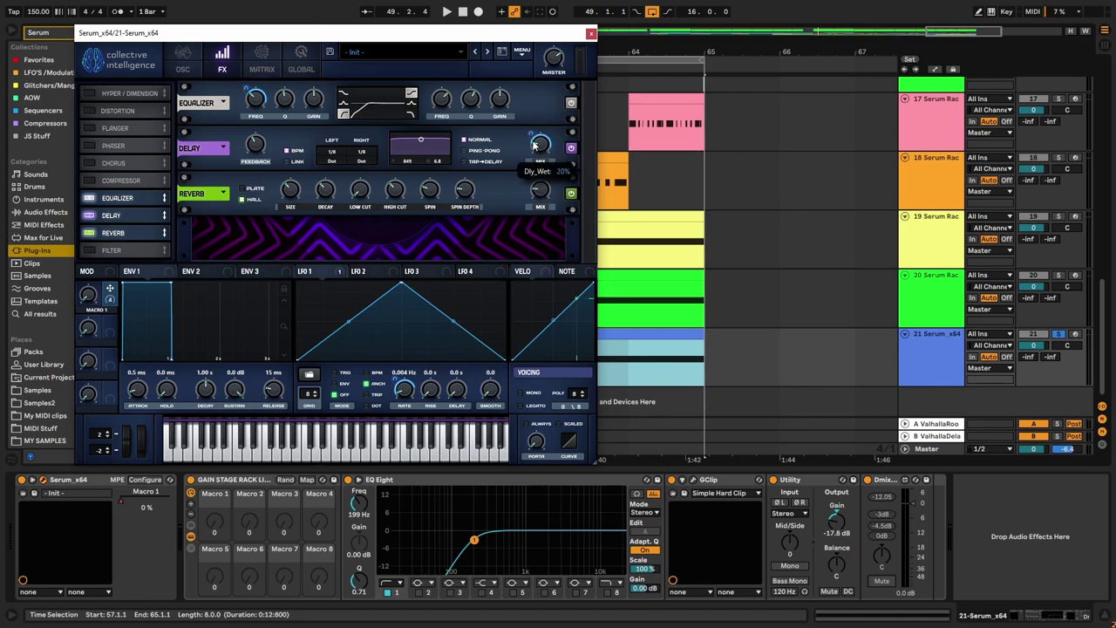
drag(535, 148, 528, 142)
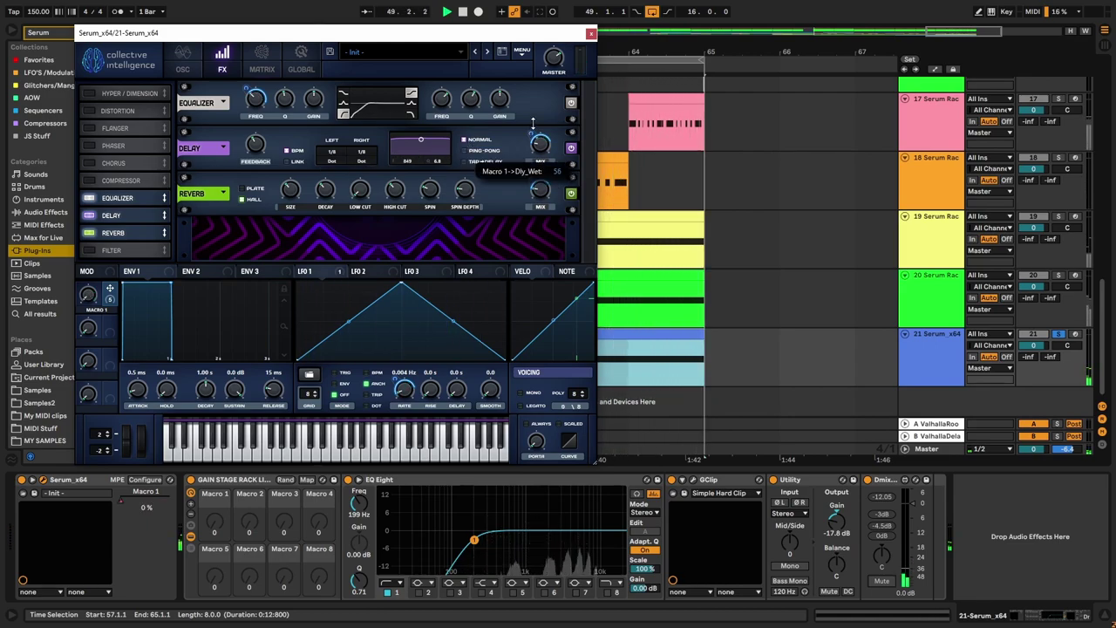
click(591, 34)
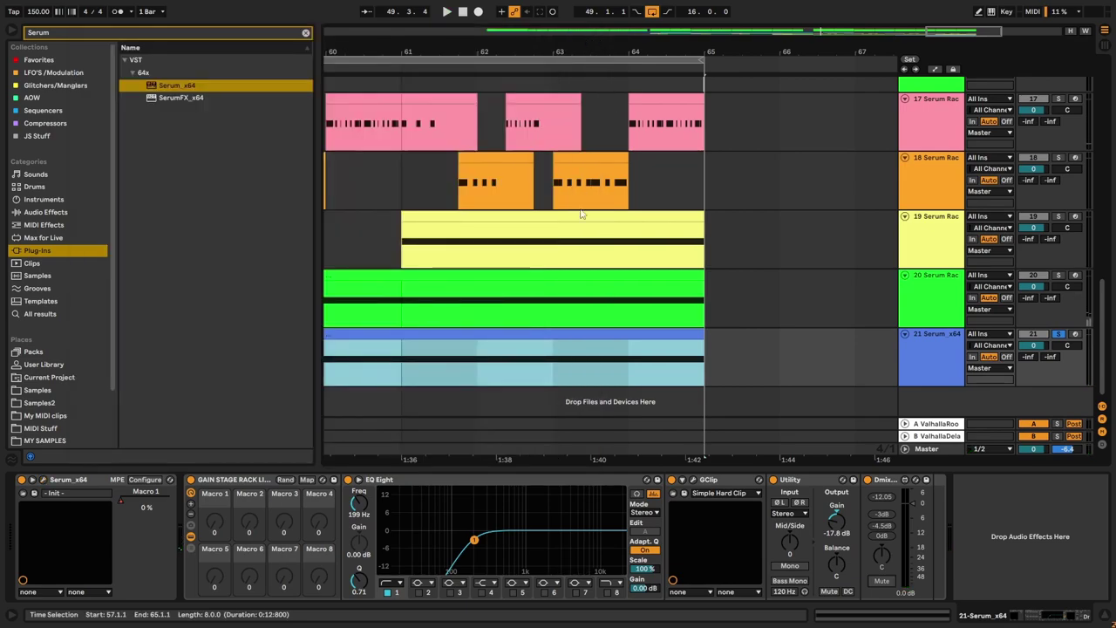
Step: Extend the arrangement loop to 20 bars from bar 49, play it and unsolo track 21
scroll(583, 192, down, 3)
drag(770, 60, 830, 61)
key(space)
click(1058, 334)
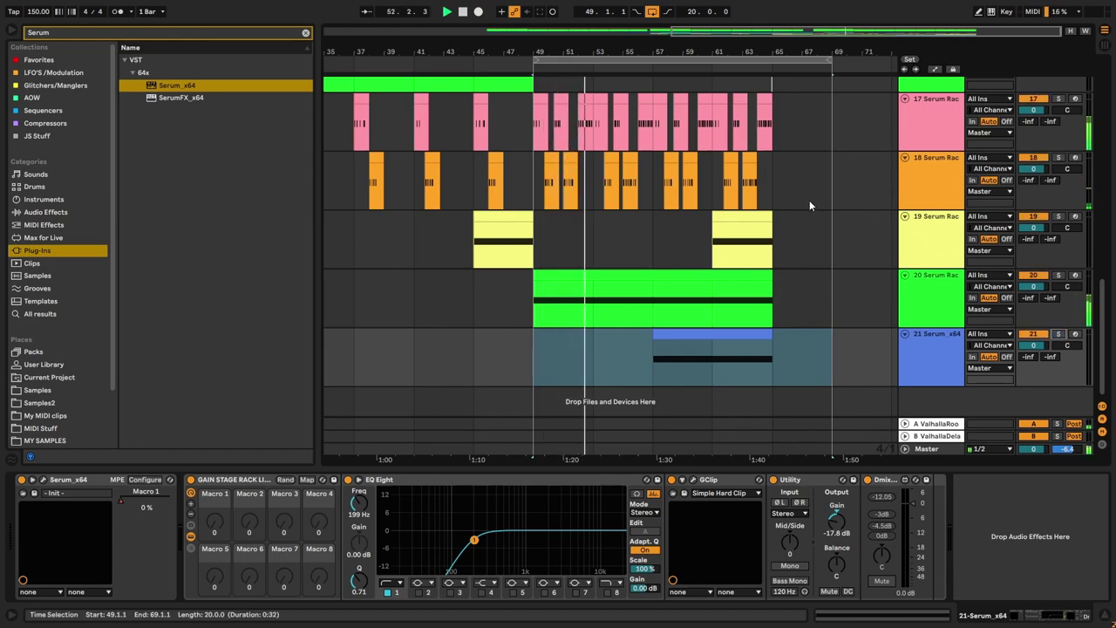
Step: Rename return track B as 1/8D
right_click(935, 438)
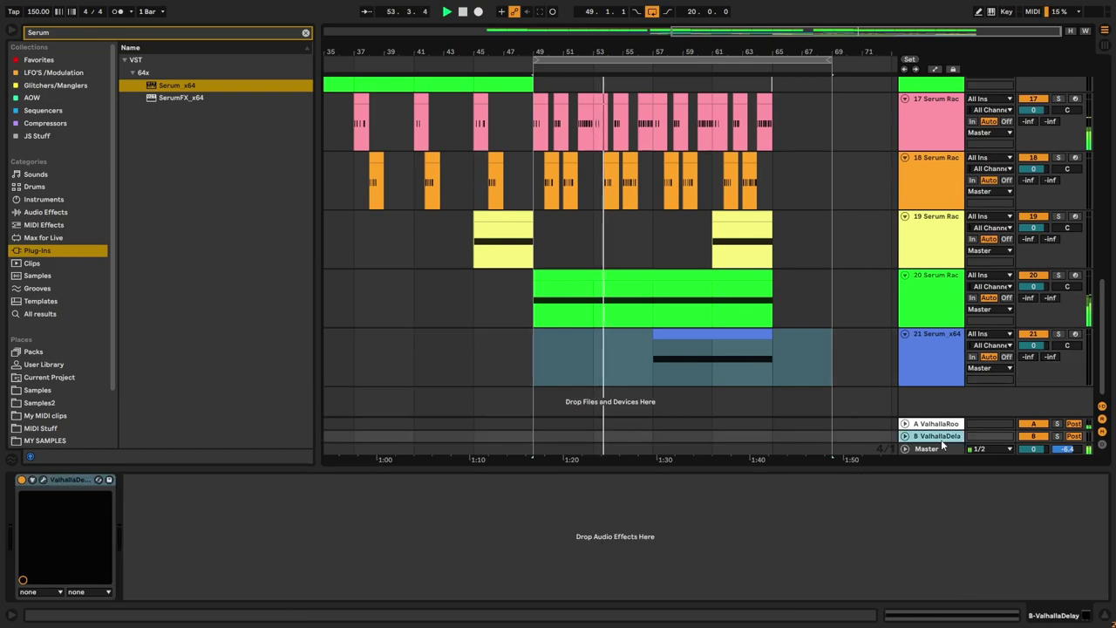
click(935, 440)
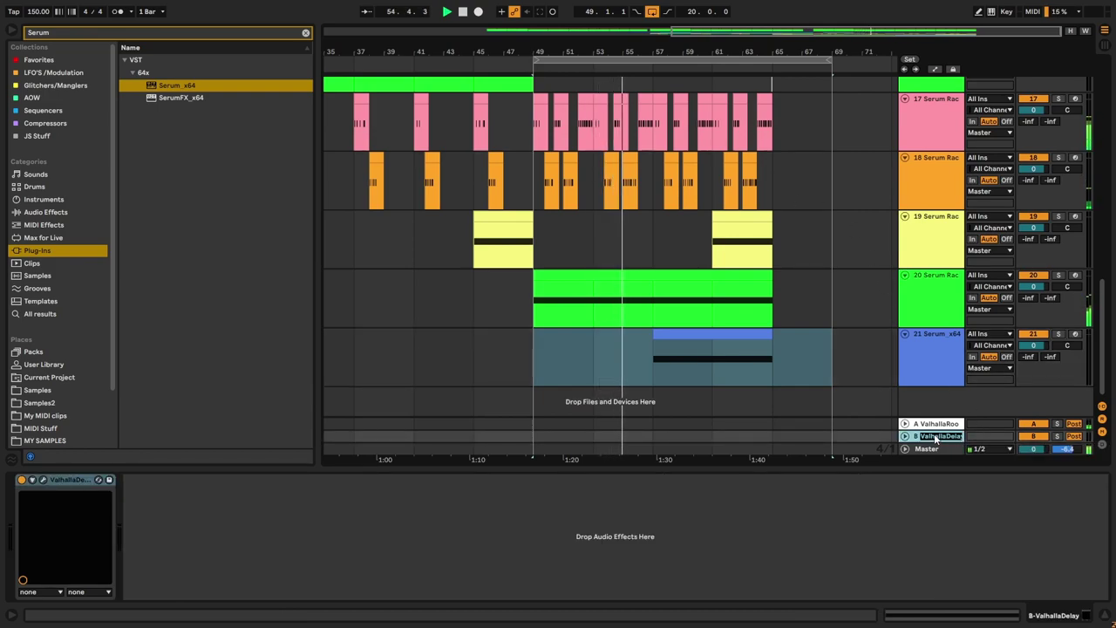
text(1/8D)
key(Return)
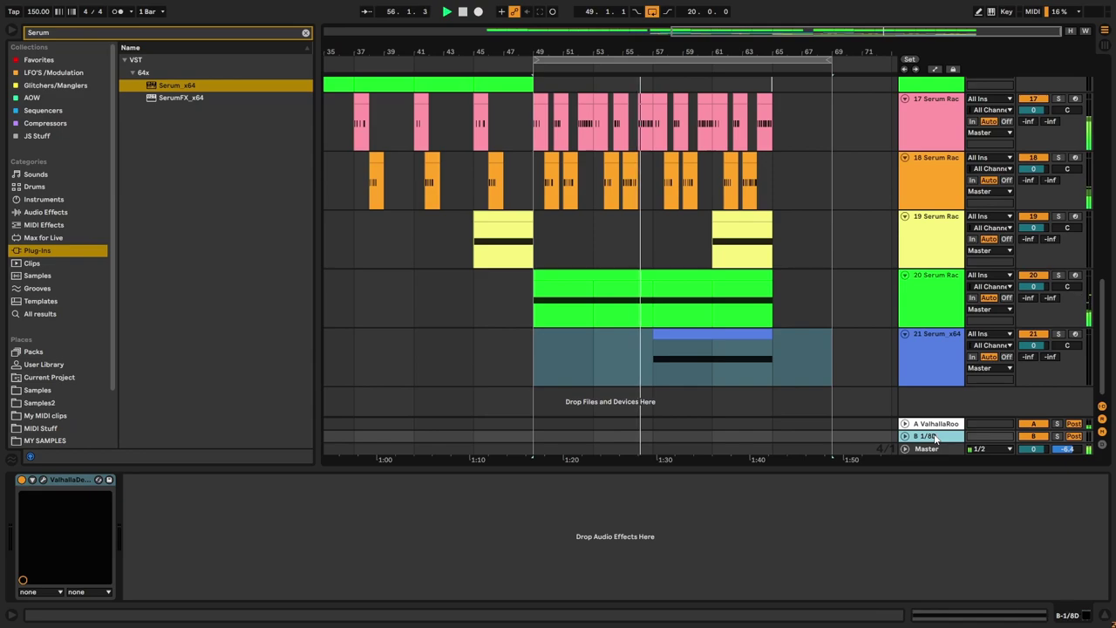
Step: Rename return track A as Drums
click(940, 425)
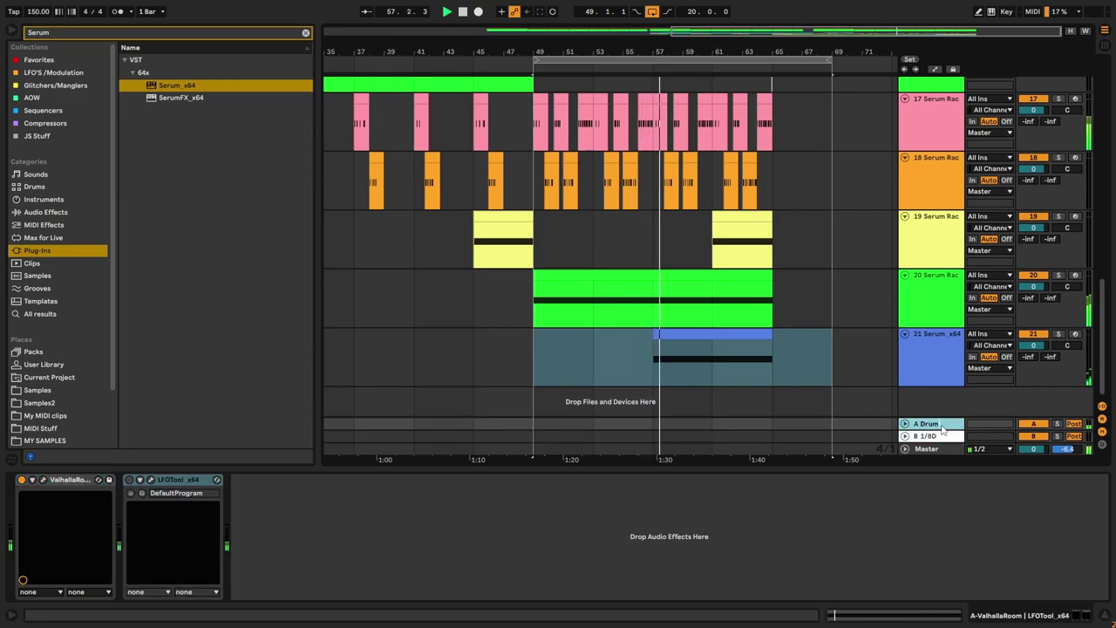
text(s)
key(Return)
Step: Insert a third return track and name it Leads
right_click(932, 438)
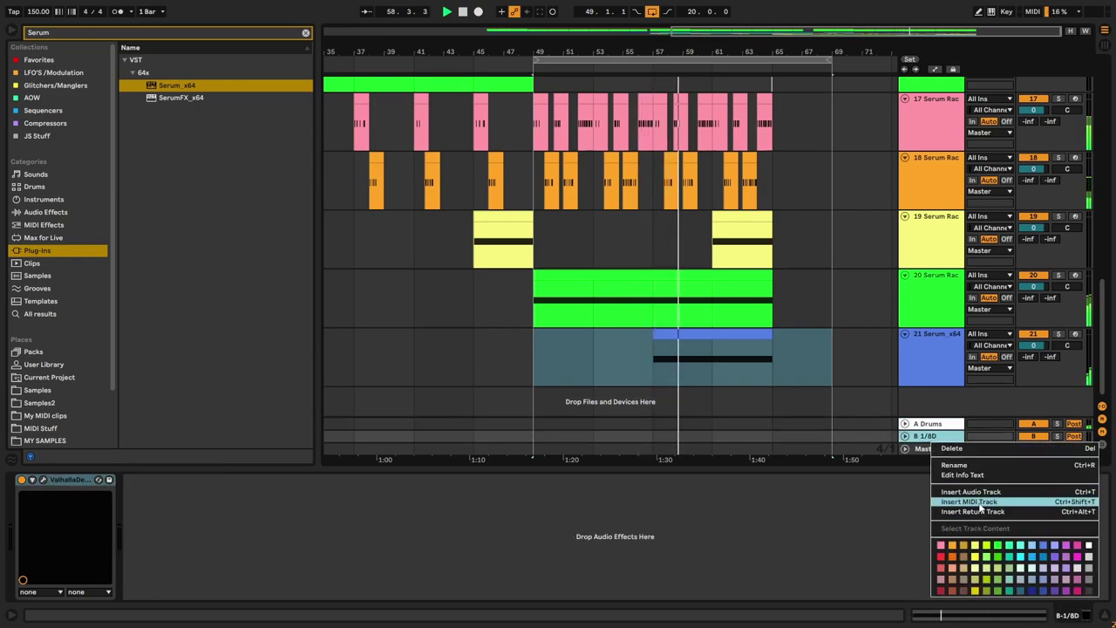
click(995, 513)
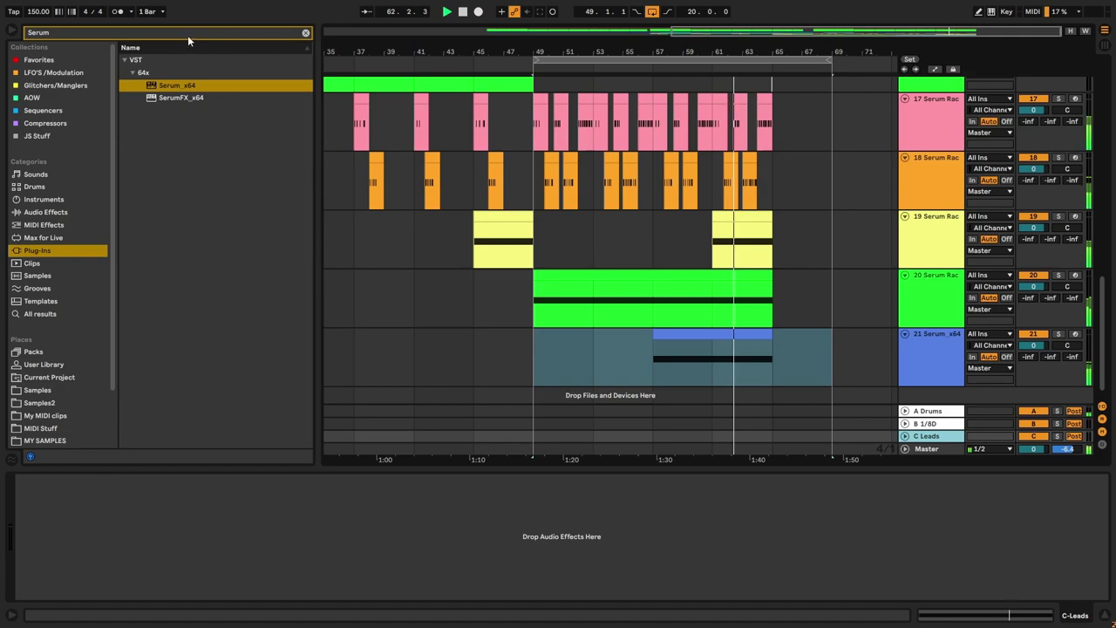
Step: Search the plug-ins for Plate and load ValhallaPlate_x64 onto the Leads return track
key(ctrl+a)
text(Plate)
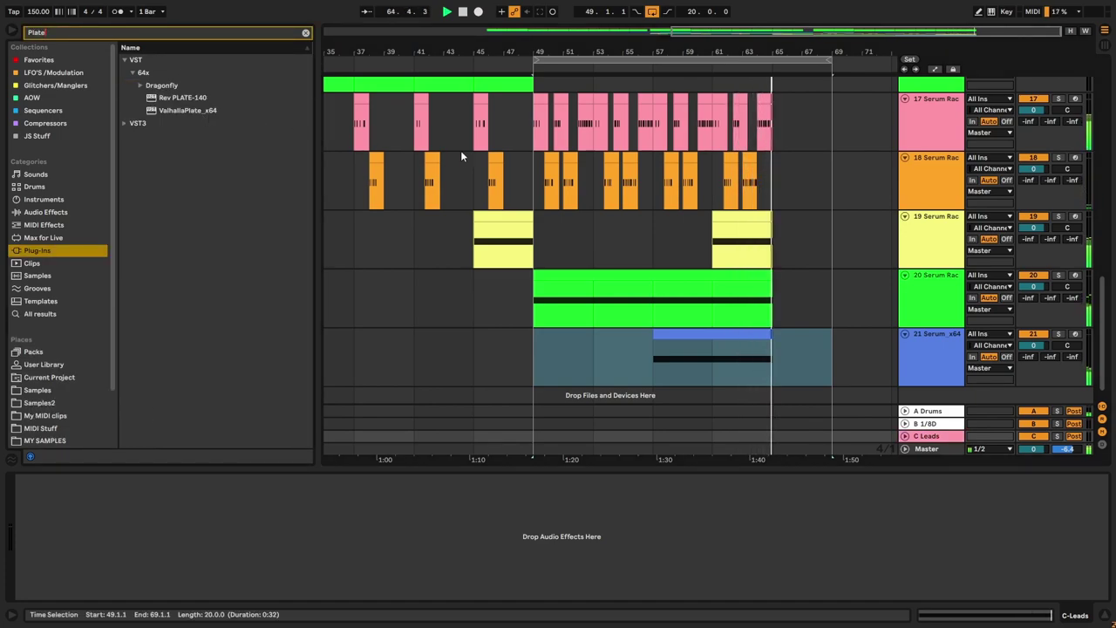
drag(200, 110, 214, 515)
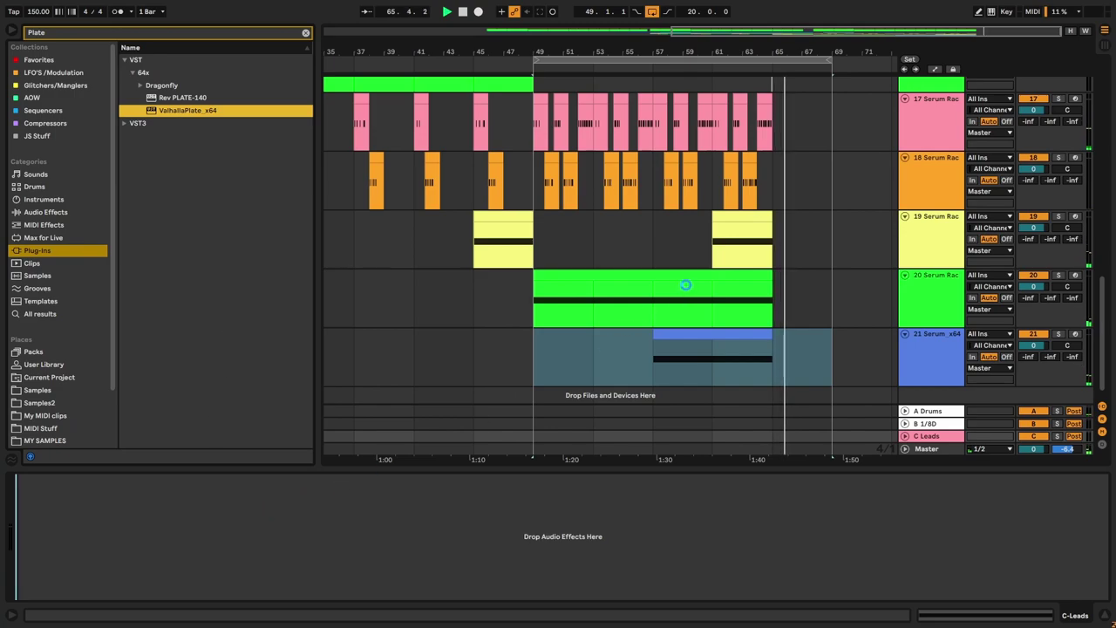
drag(212, 239, 207, 251)
Step: Restart playback, shorten the loop to 16 bars from bar 49, and select track 21
click(701, 359)
key(space)
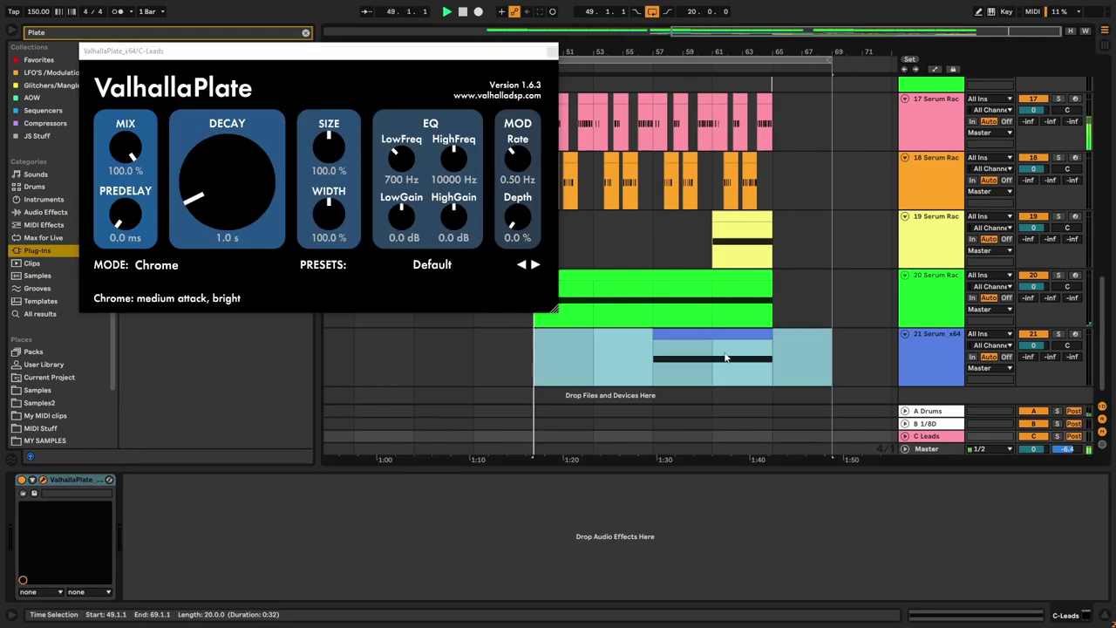
click(828, 61)
drag(810, 63, 791, 69)
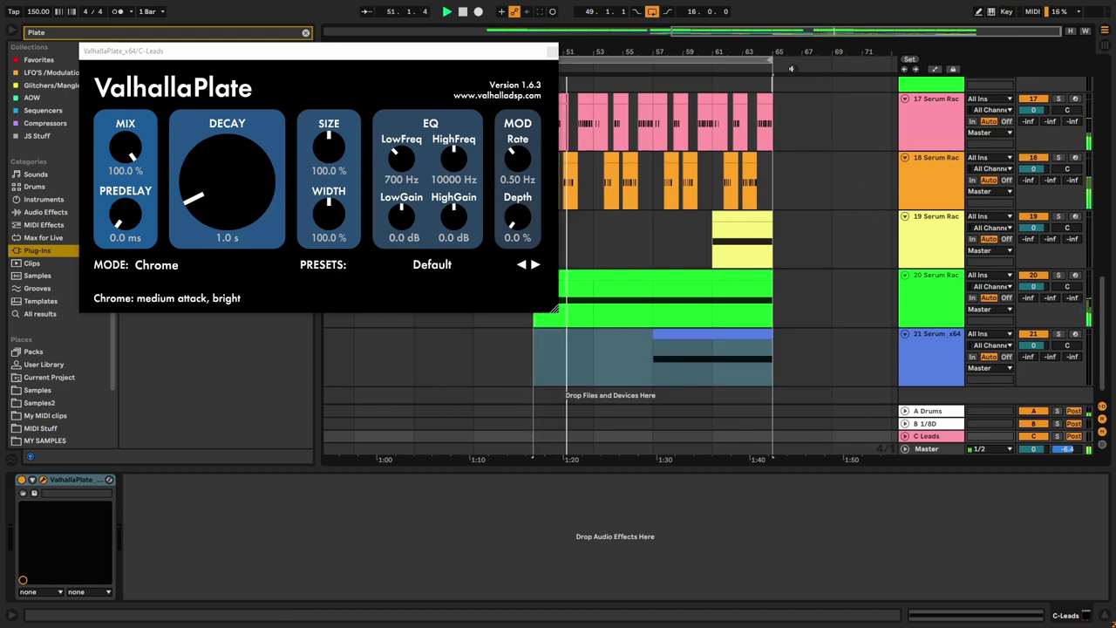
click(948, 348)
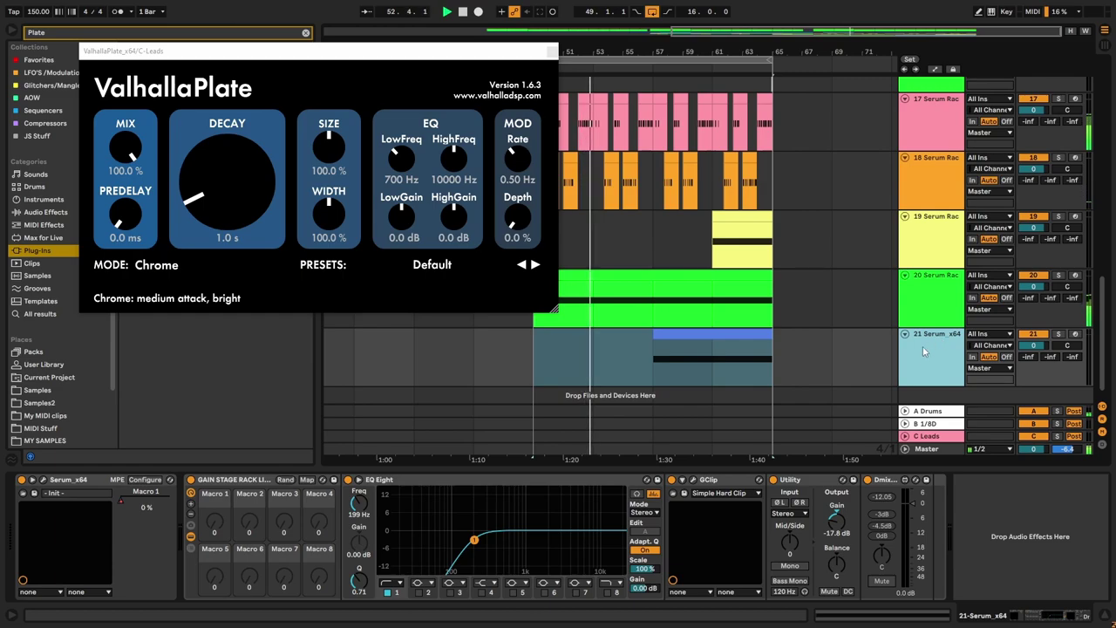
Step: Set the Leads send to -13.0 dB on track 17 and -13.4 dB on track 18, and solo the Leads return
click(929, 244)
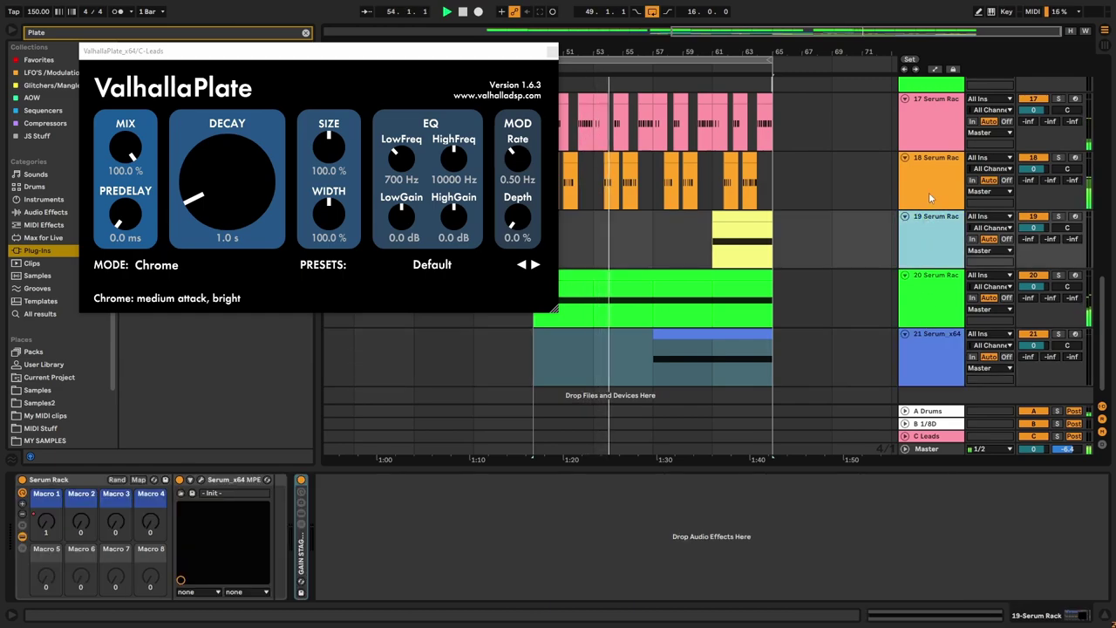
click(935, 185)
drag(1072, 181, 1073, 113)
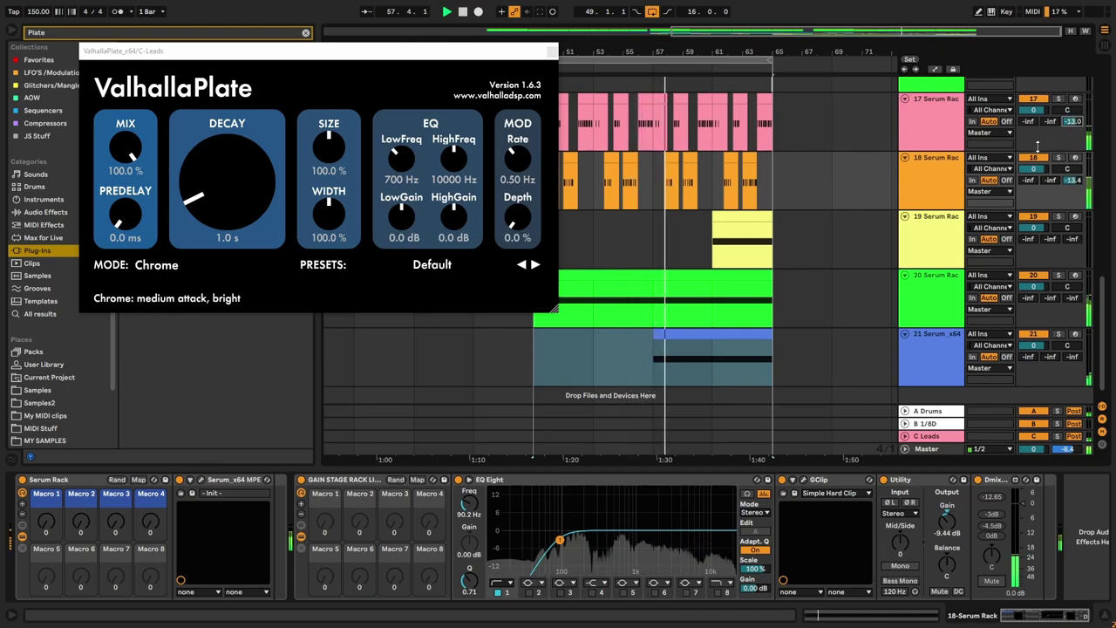
scroll(1040, 390, up, 1)
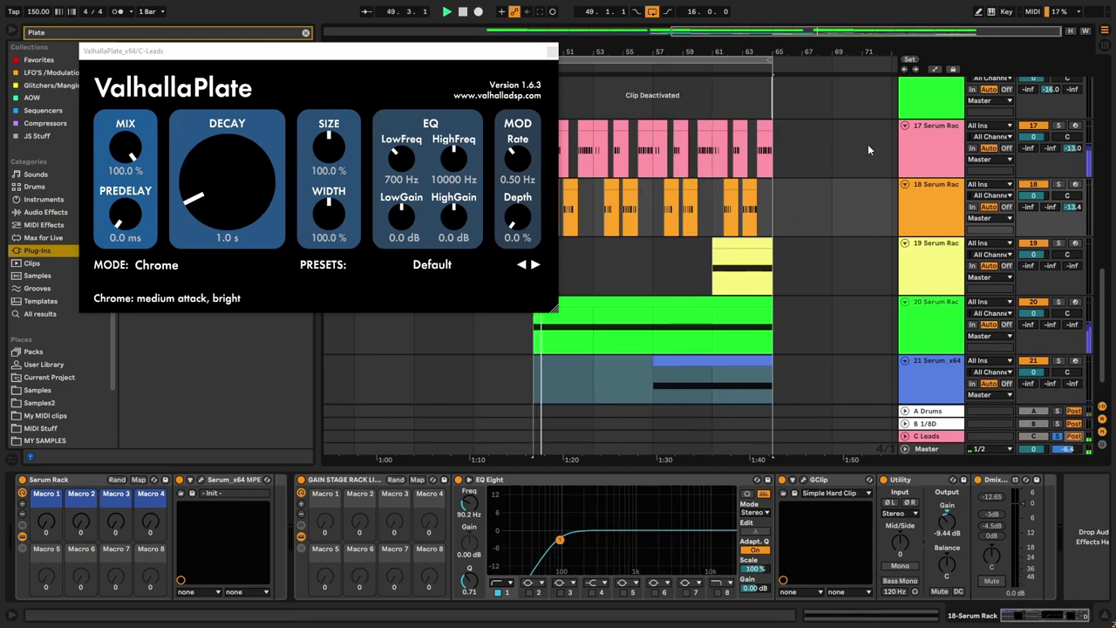
Step: Set ValhallaPlate's mode to Steel and raise the Leads sends of tracks 17 and 18 to -11.0 dB
click(157, 265)
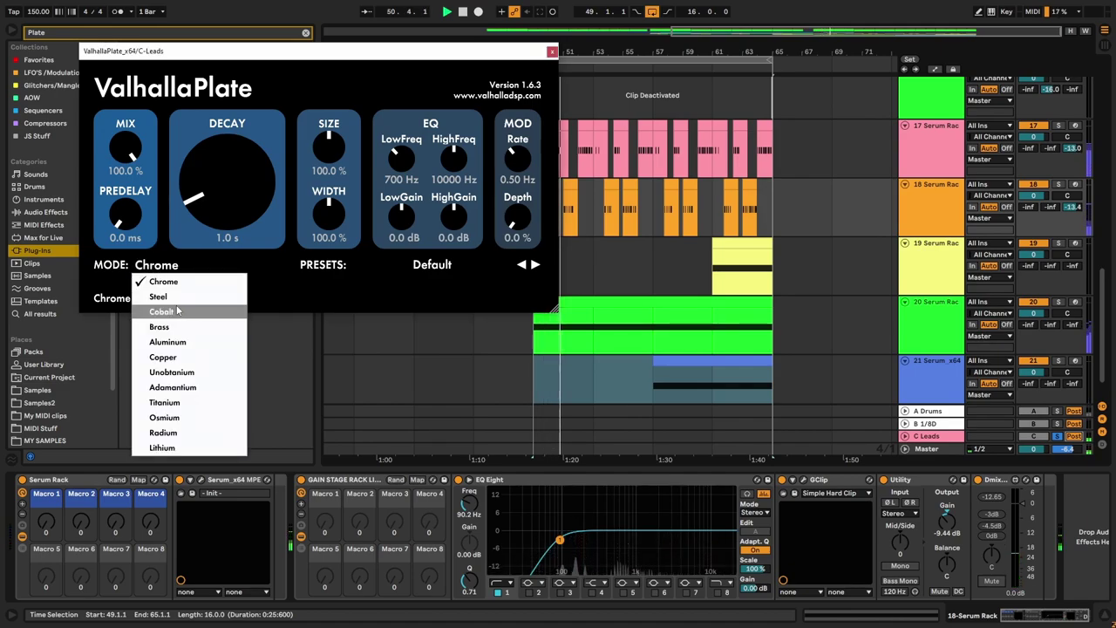
click(162, 296)
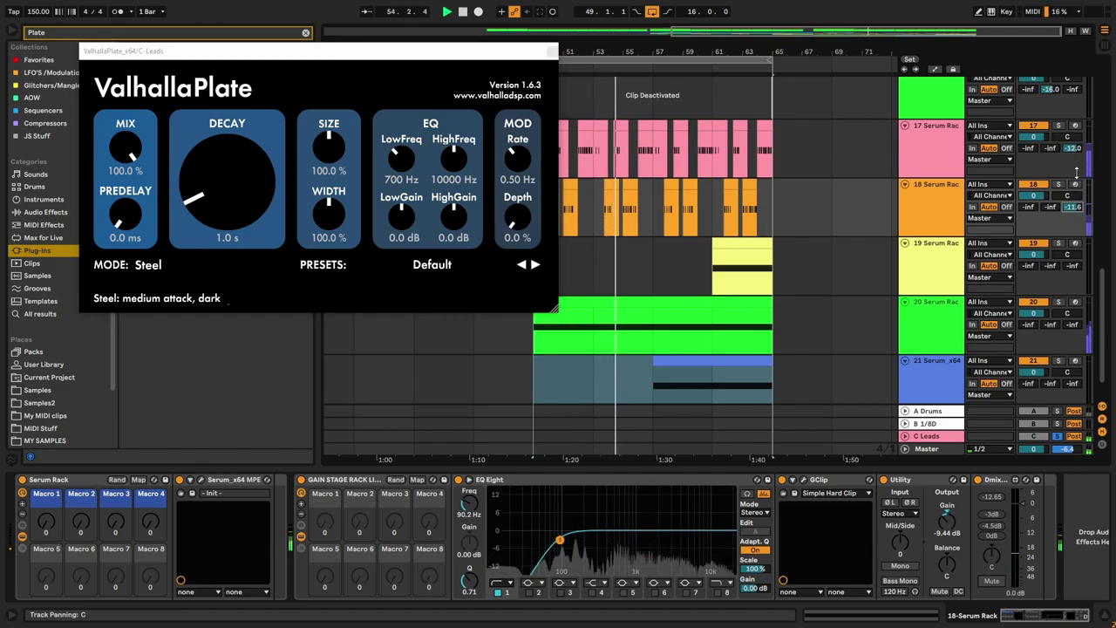
drag(1074, 152, 1074, 147)
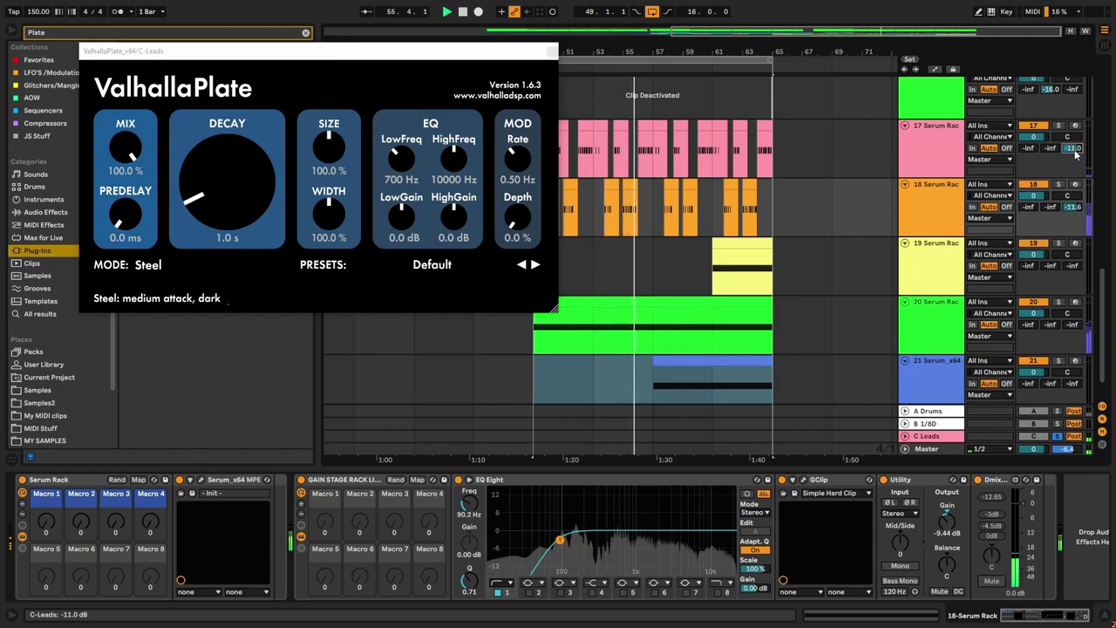
click(1071, 210)
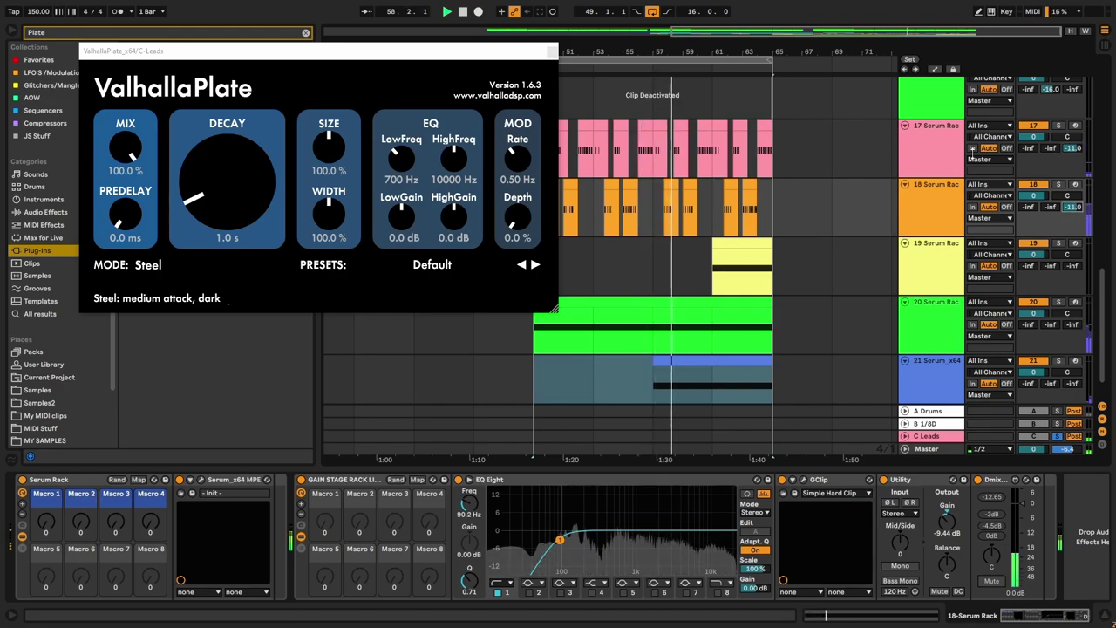
Step: Close the ValhallaPlate window and stop playback with track 16 selected
click(957, 113)
scroll(959, 124, up, 2)
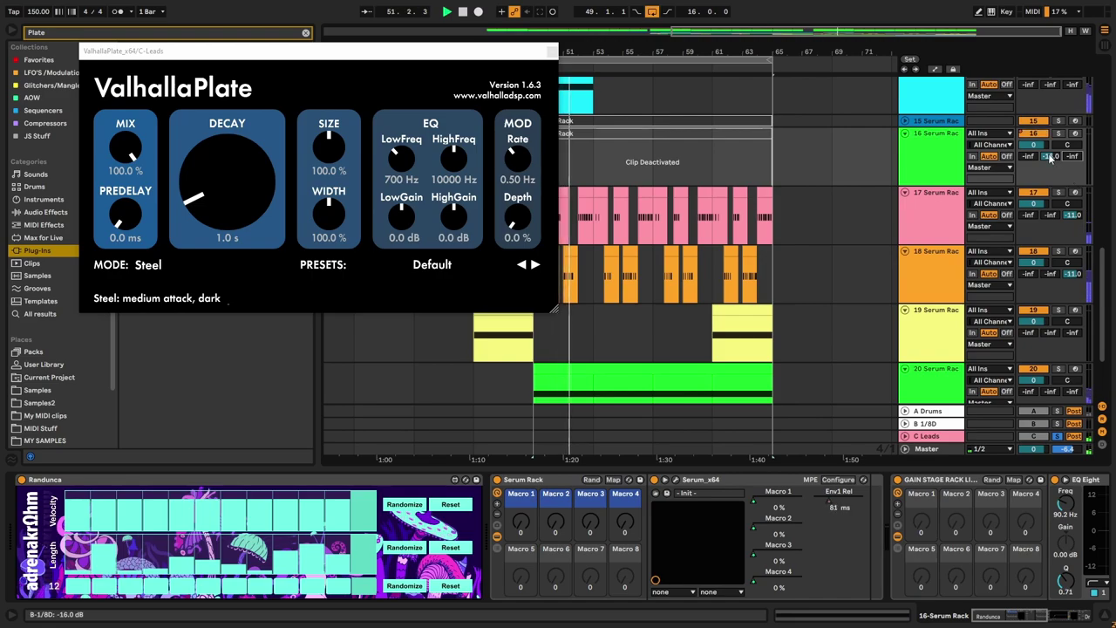
click(551, 53)
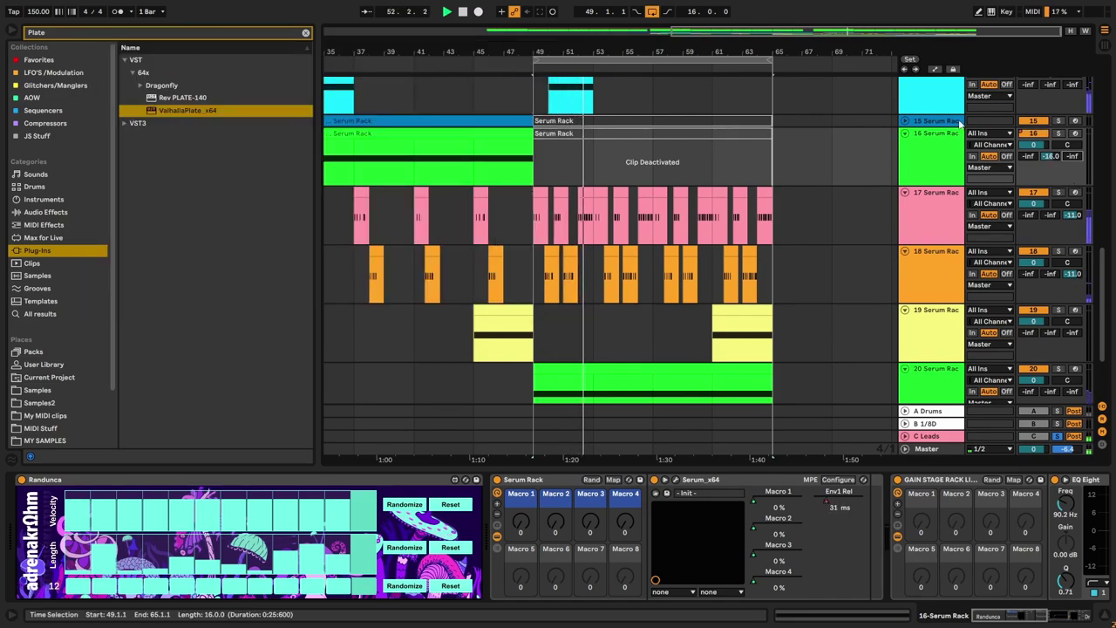
click(924, 174)
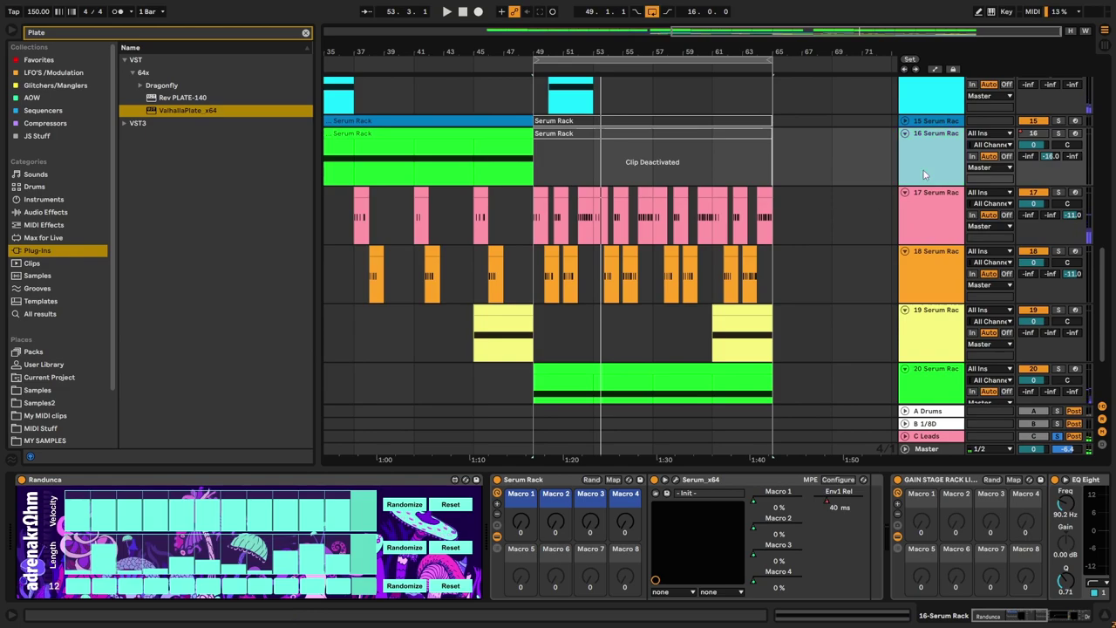
Step: Color tracks 17 and 18 green to match track 16
click(929, 234)
shift+click(930, 261)
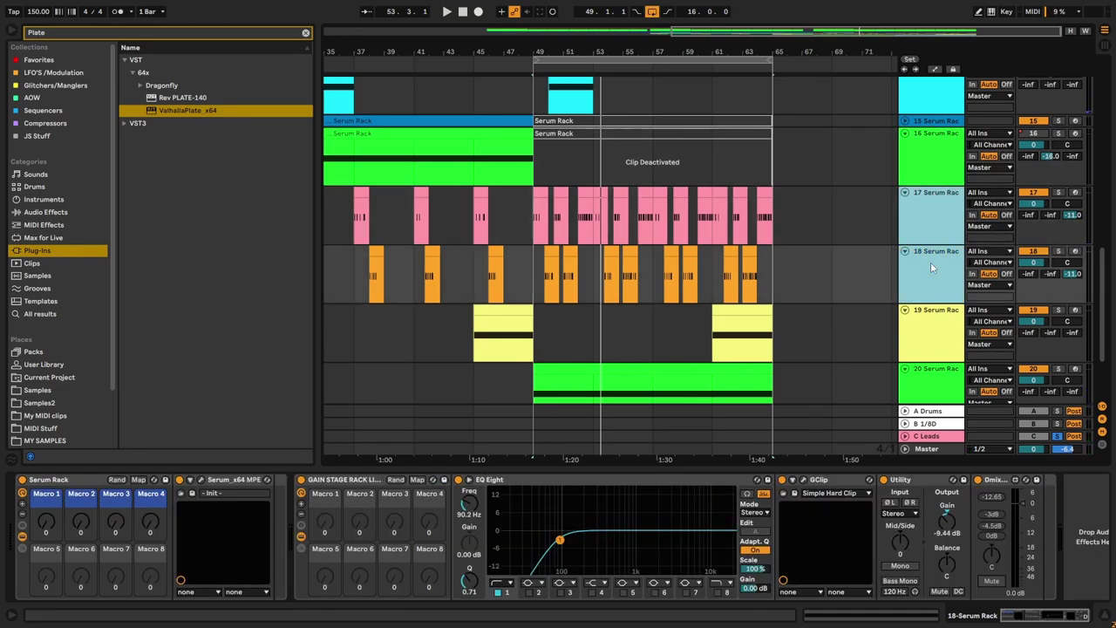
right_click(933, 218)
click(990, 433)
Step: Change the track color of Serum track 20 to white
click(950, 374)
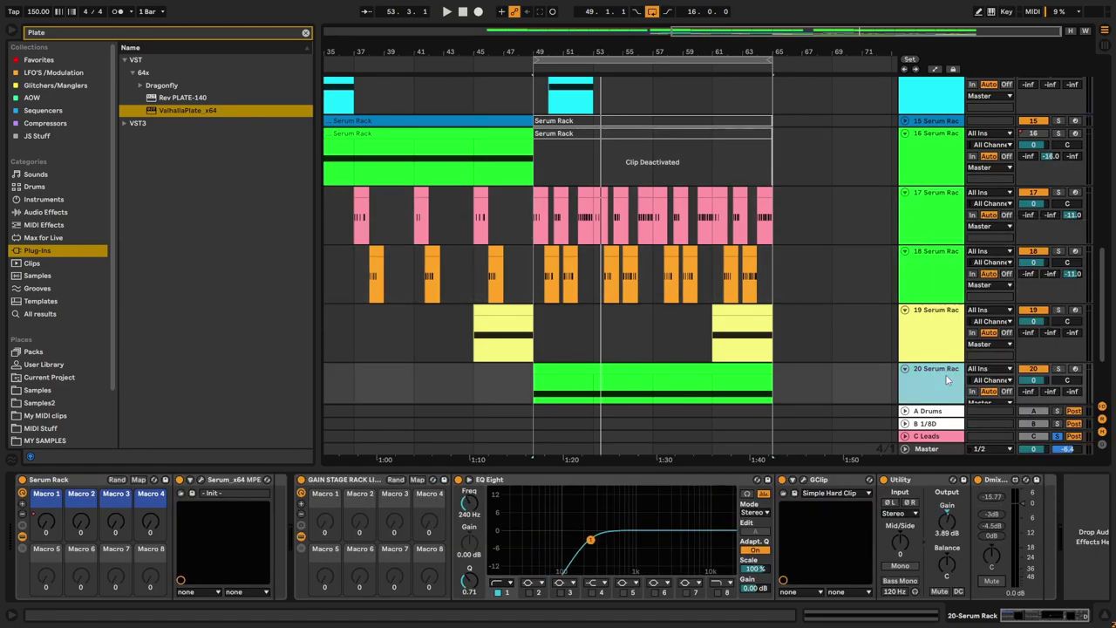
right_click(950, 373)
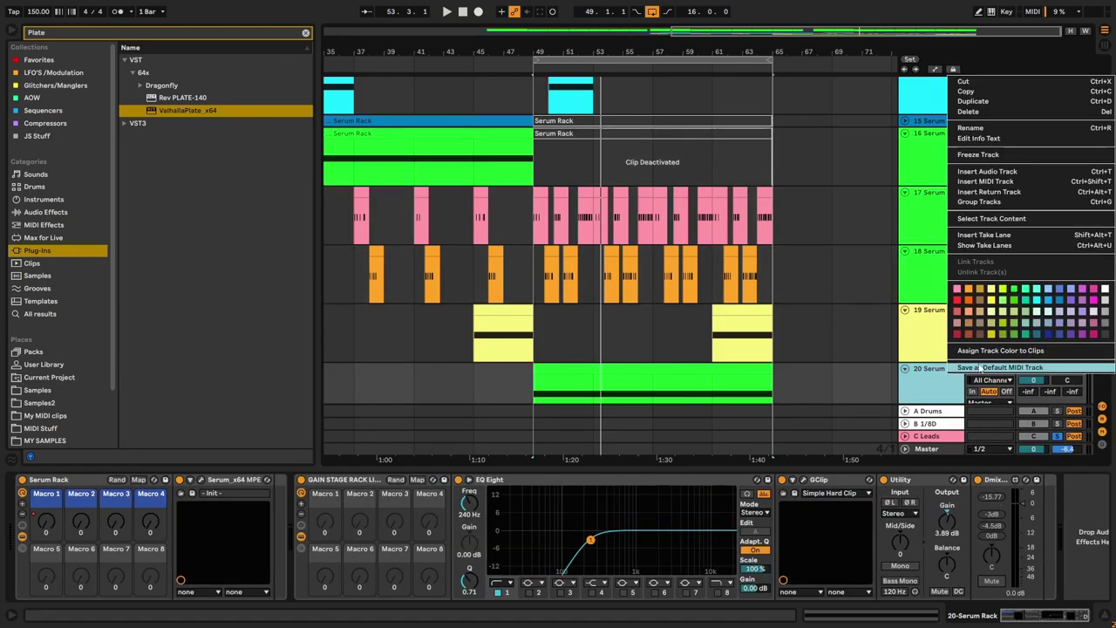
click(1106, 295)
Step: Color track 19 white and assign its track color to its clips
click(935, 334)
right_click(935, 334)
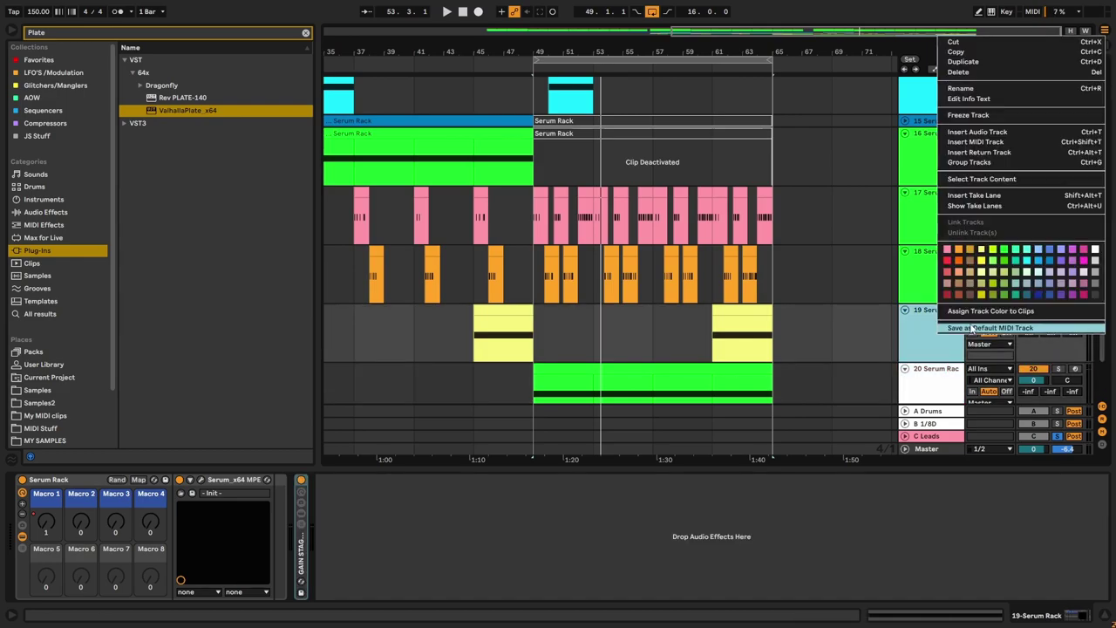
click(1095, 250)
right_click(947, 338)
click(993, 310)
Step: Assign the green track color to the clips on tracks 16 to 18 and restart playback
click(939, 263)
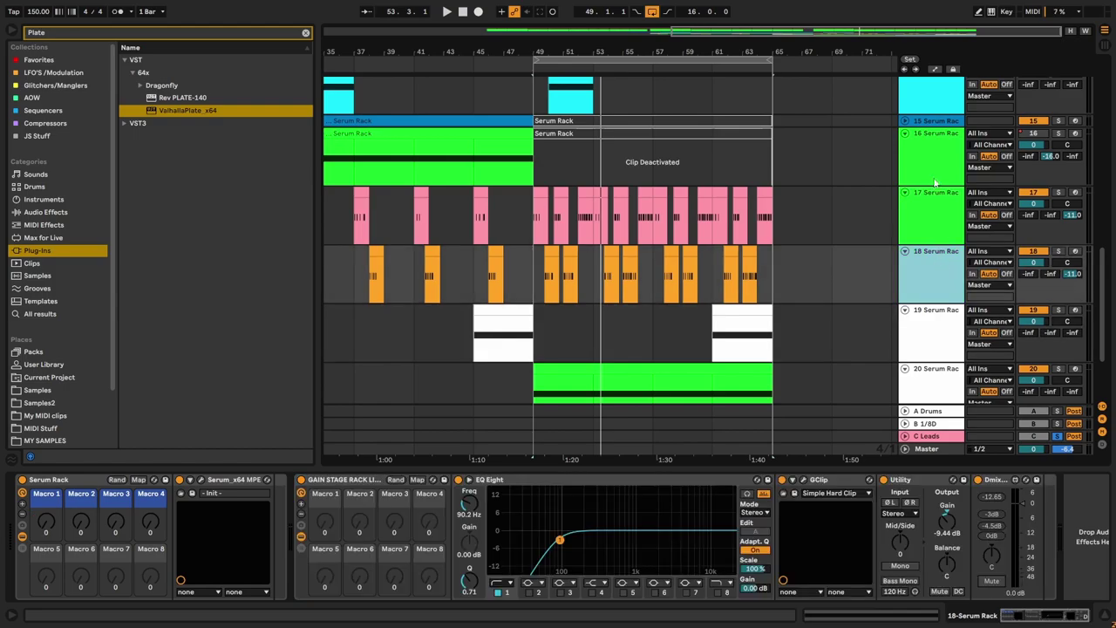
shift+click(930, 160)
right_click(930, 160)
click(982, 394)
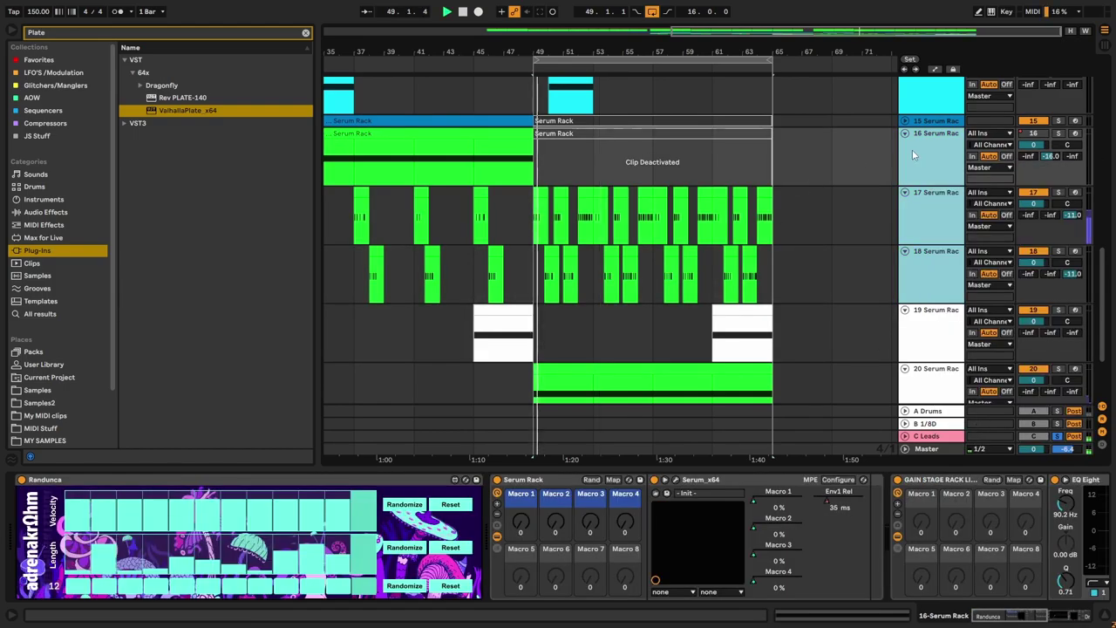
Step: Unsolo the Leads return, raise track 17's EQ Eight low cut to 156 Hz, and open its GClip window
click(918, 235)
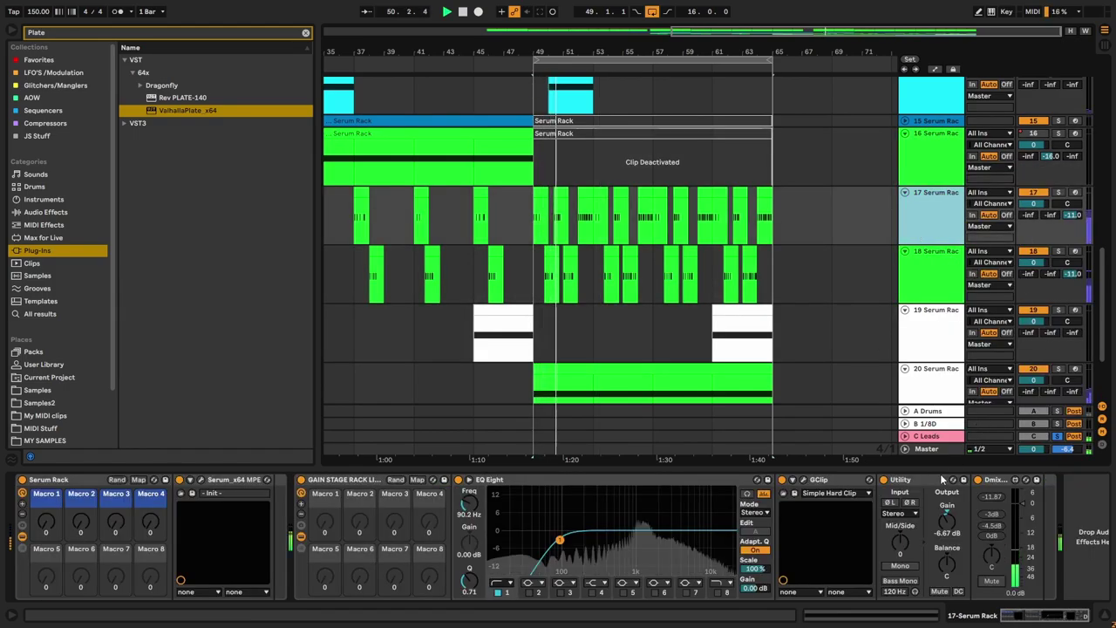
click(1056, 437)
scroll(674, 328, down, 2)
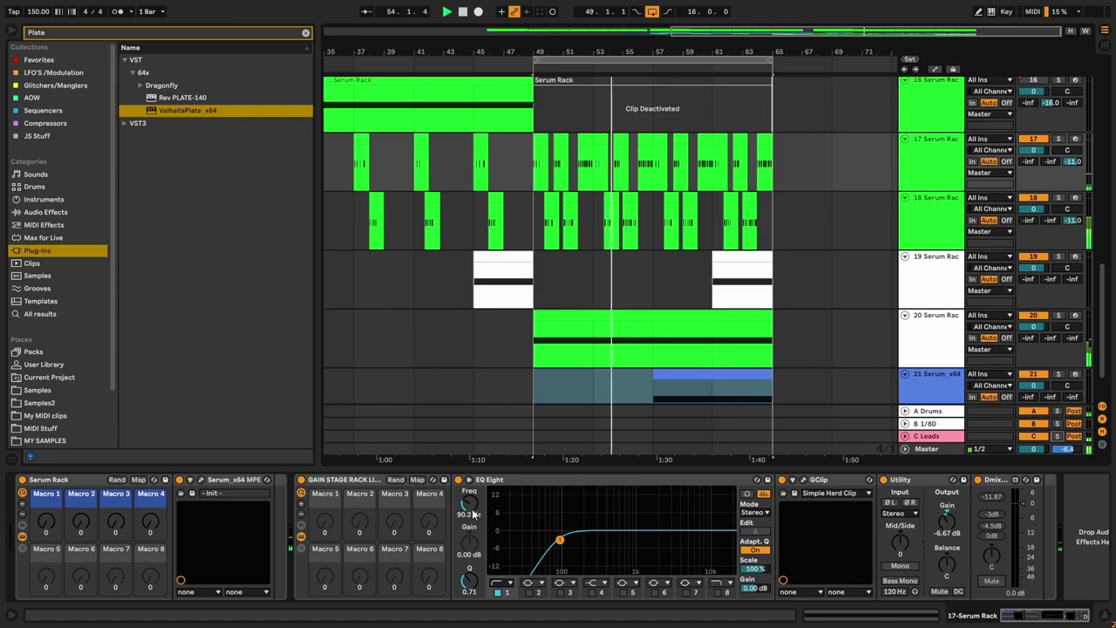
drag(559, 540, 578, 539)
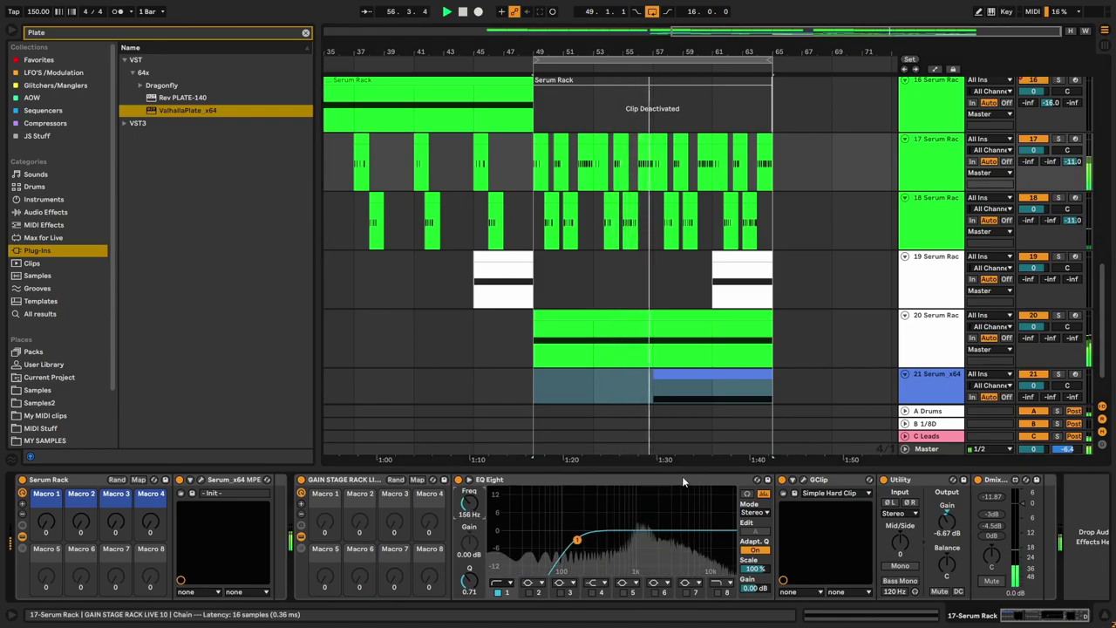
click(801, 479)
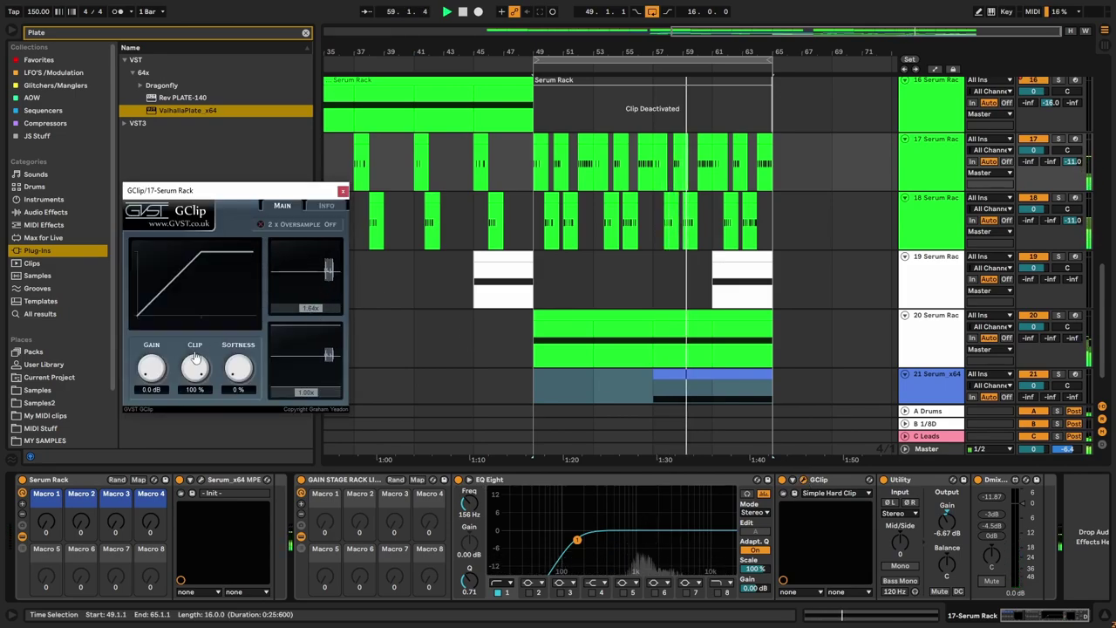
Step: Compare the lead levels in the session mixer and raise track 18's Utility gain to -7.74 dB
key(Tab)
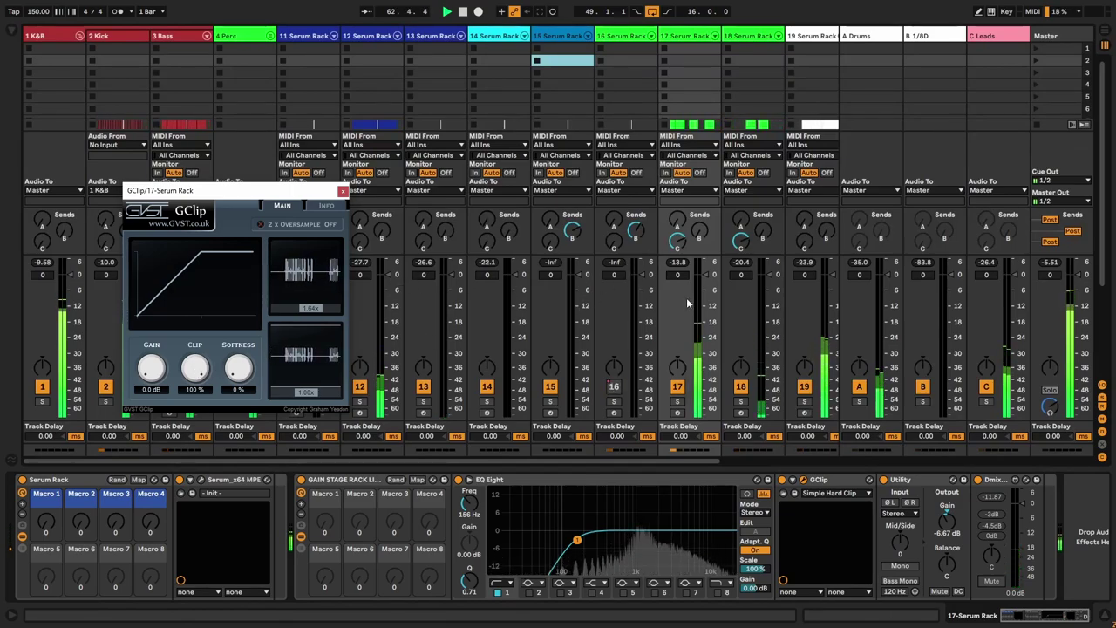
click(613, 386)
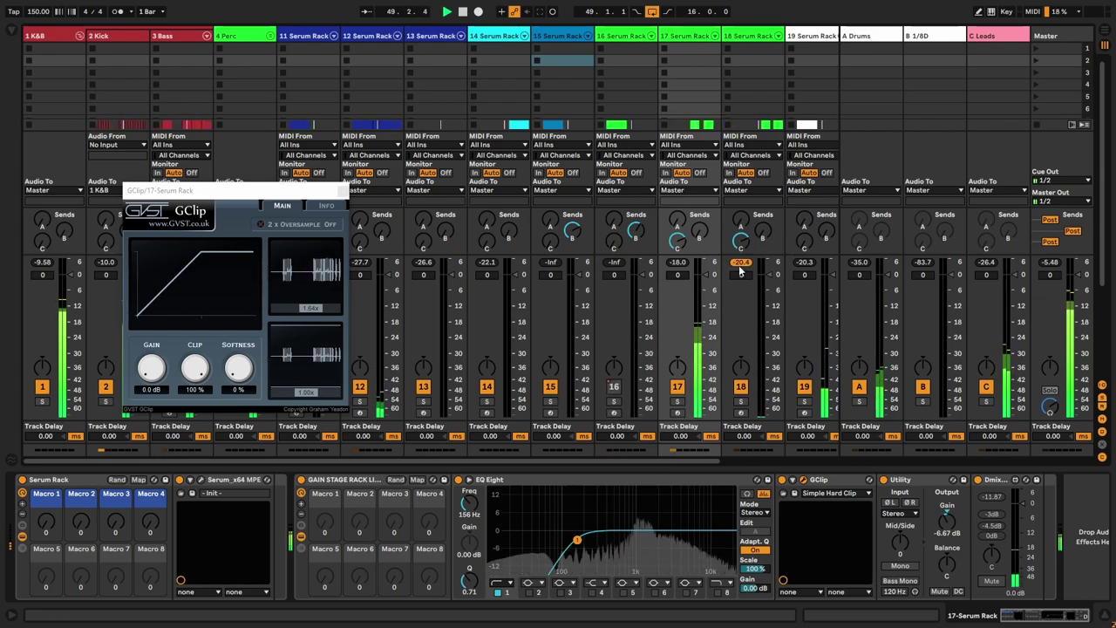
click(745, 36)
drag(947, 520, 946, 518)
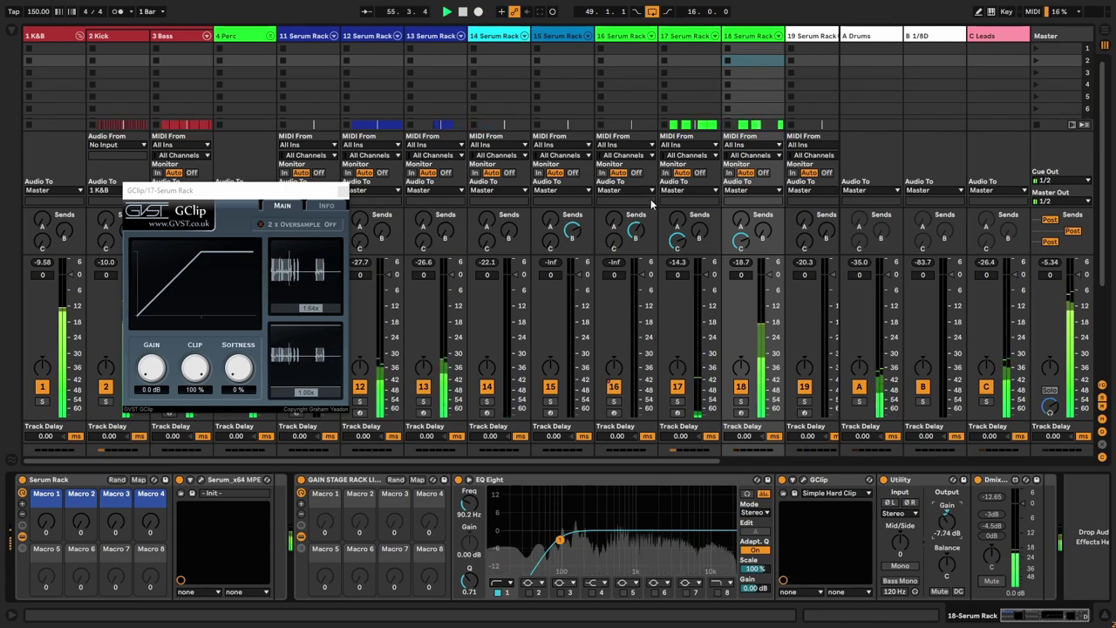
key(Tab)
scroll(591, 112, up, 1)
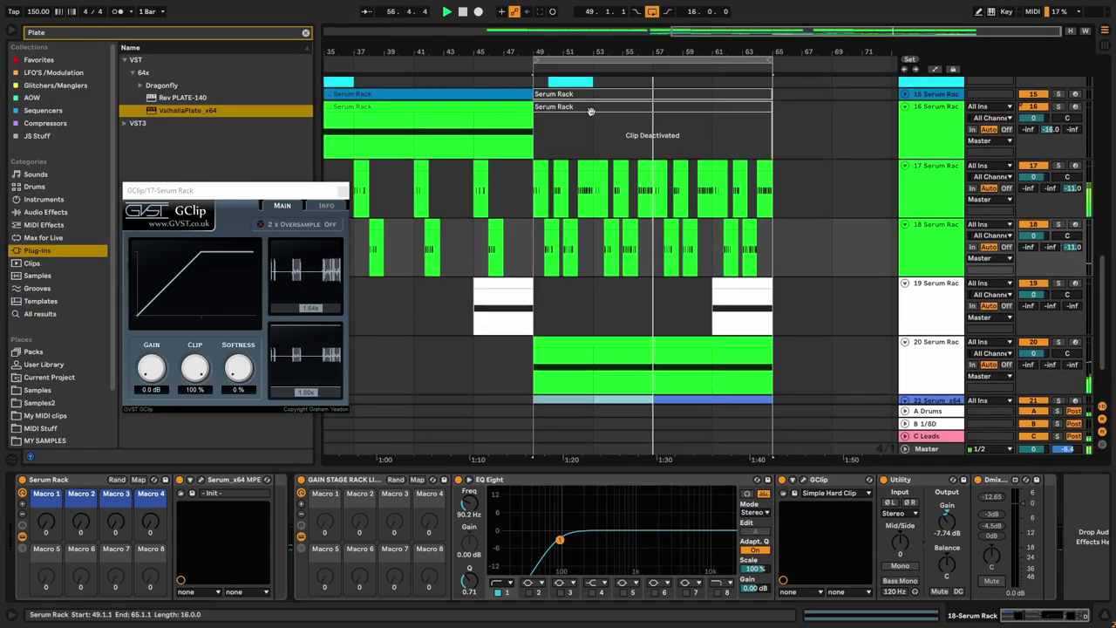
Step: Collapse tracks 11 and 12 in the arrangement
scroll(597, 143, up, 7)
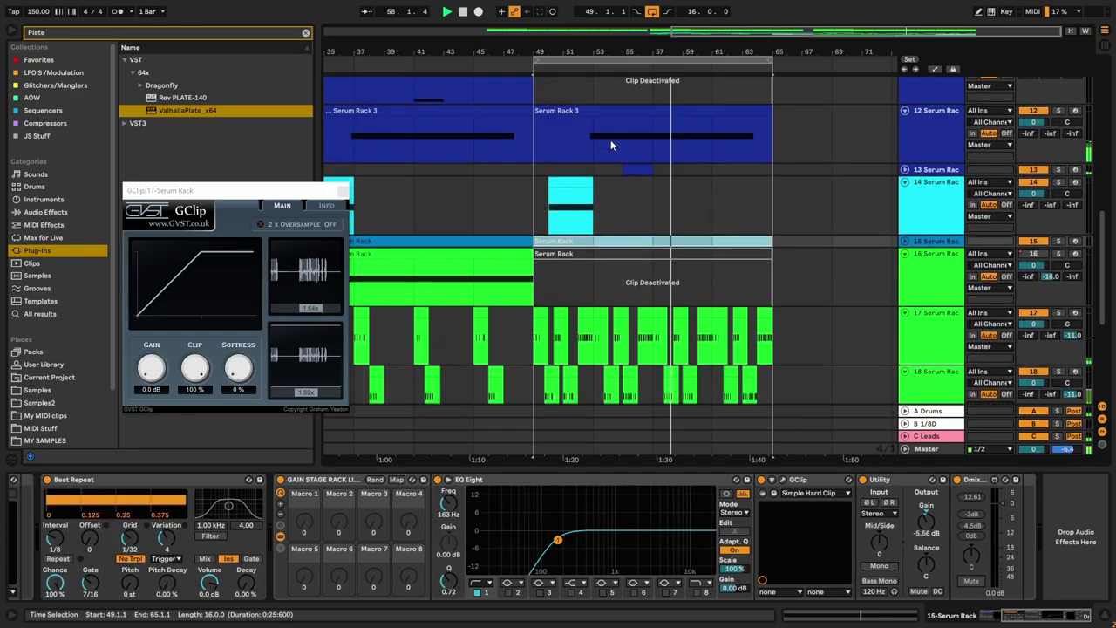
click(864, 175)
scroll(856, 199, down, 5)
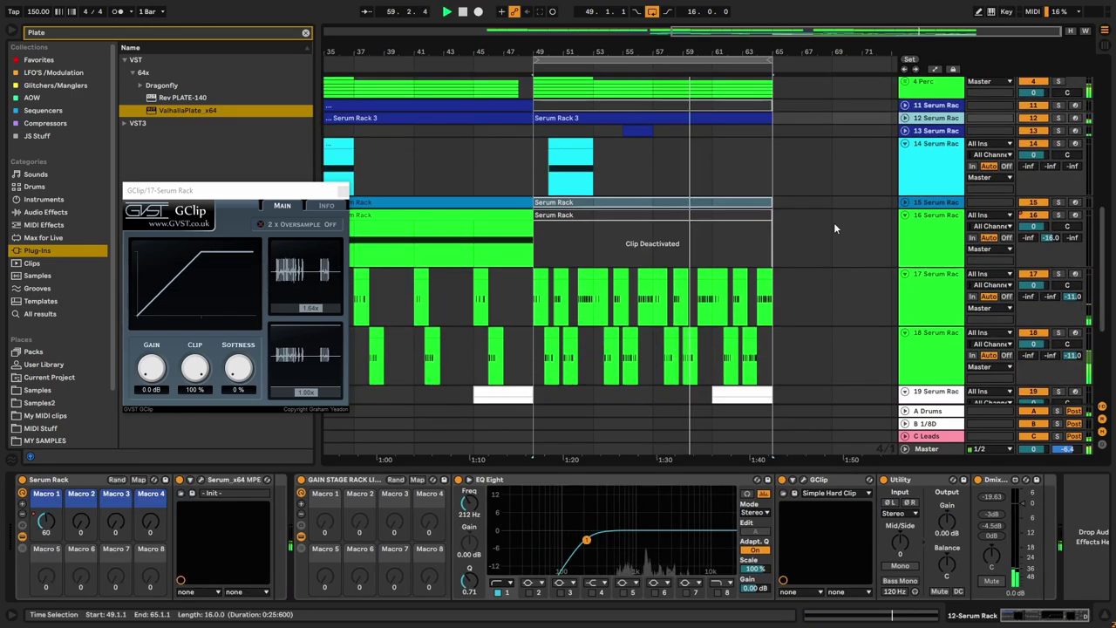
scroll(718, 311, down, 4)
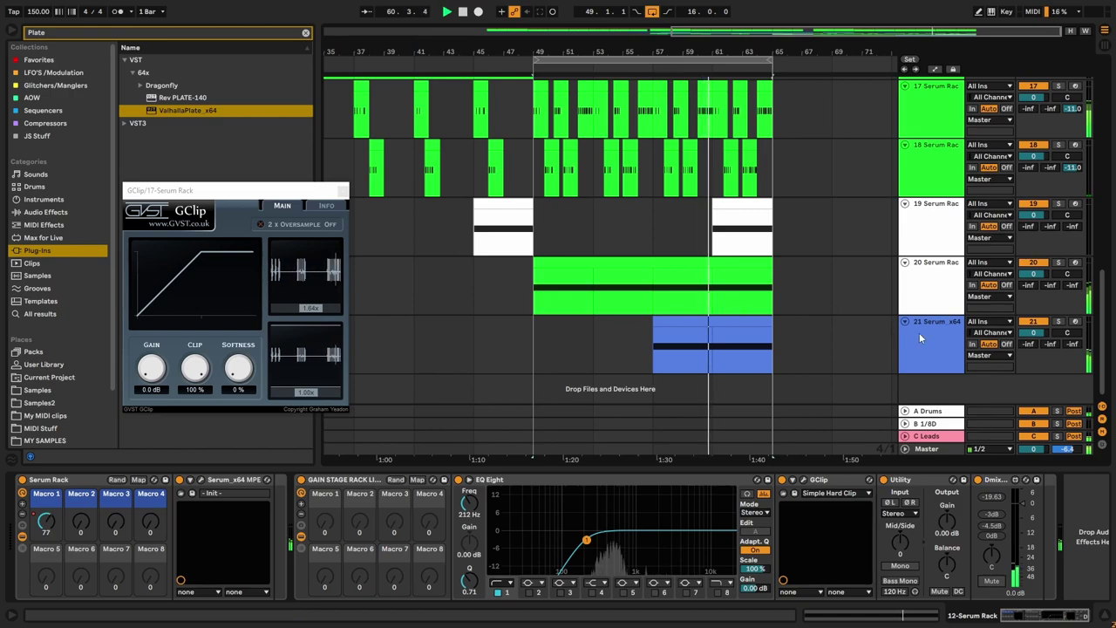
Step: Close track 17's GClip window and check the clipping on track 21 in its own GClip
click(919, 333)
click(343, 190)
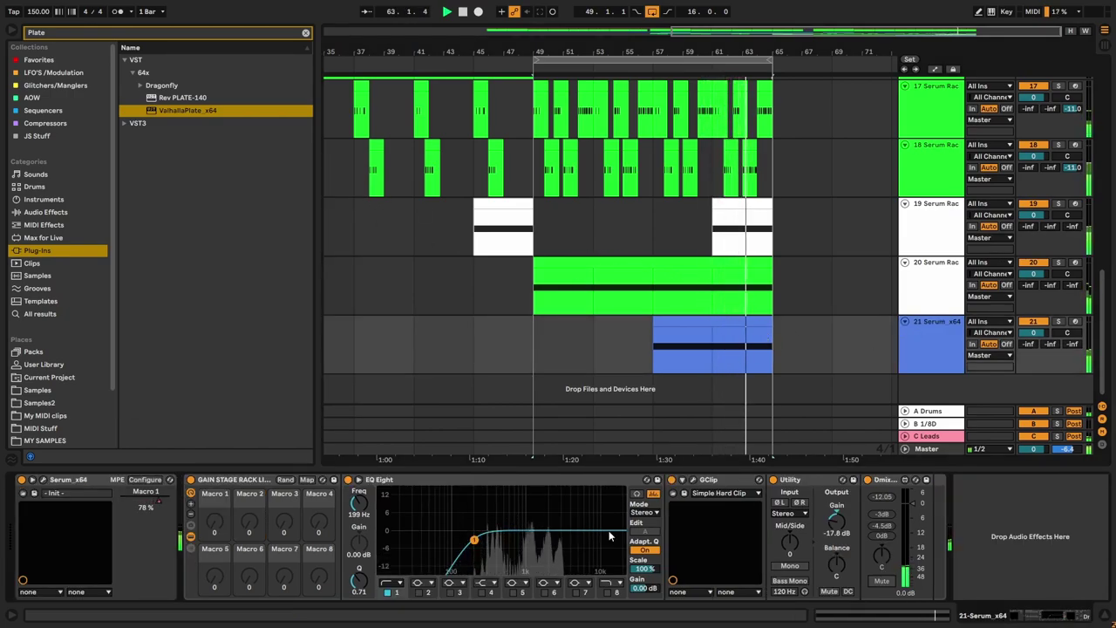
click(689, 481)
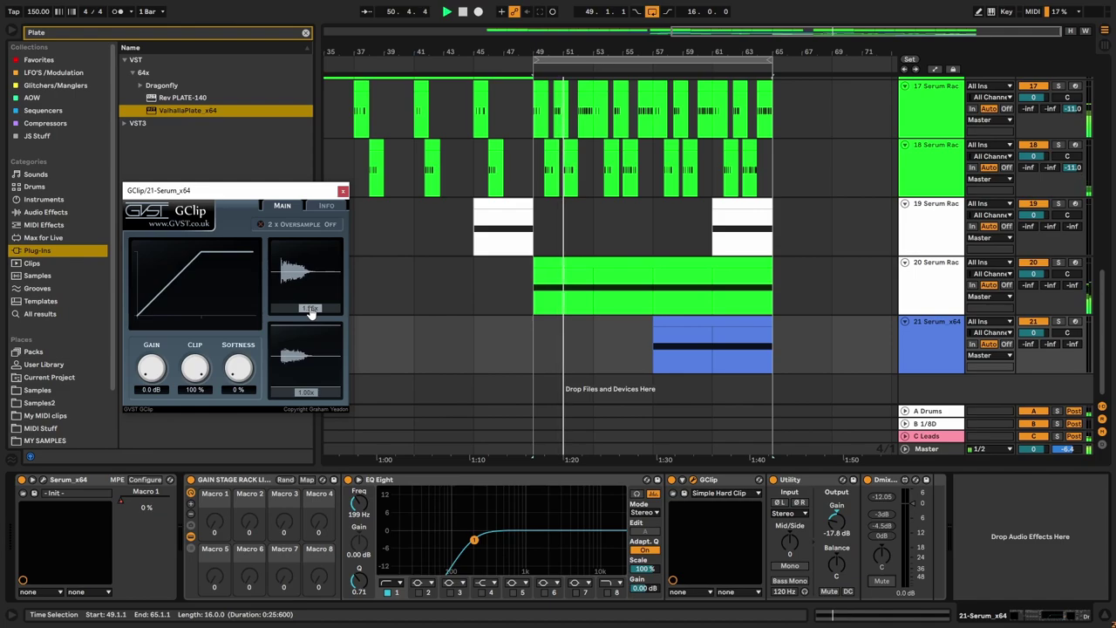
click(343, 191)
Step: Select tracks 19 and 20 and assign their white track color to their clips
scroll(627, 314, up, 3)
scroll(766, 350, down, 3)
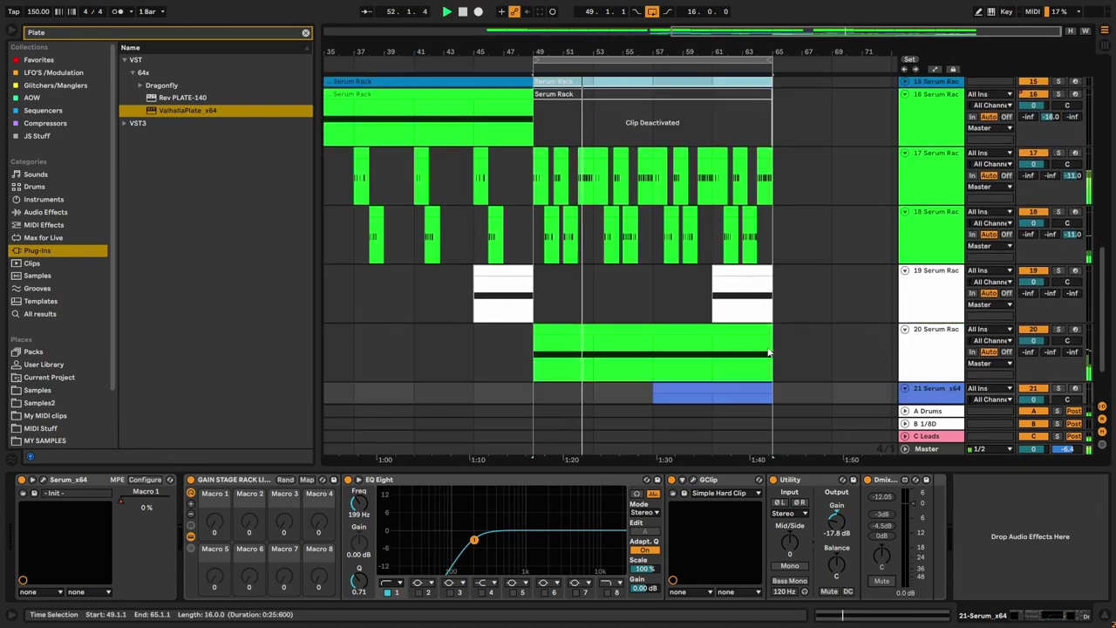
click(908, 351)
click(929, 286)
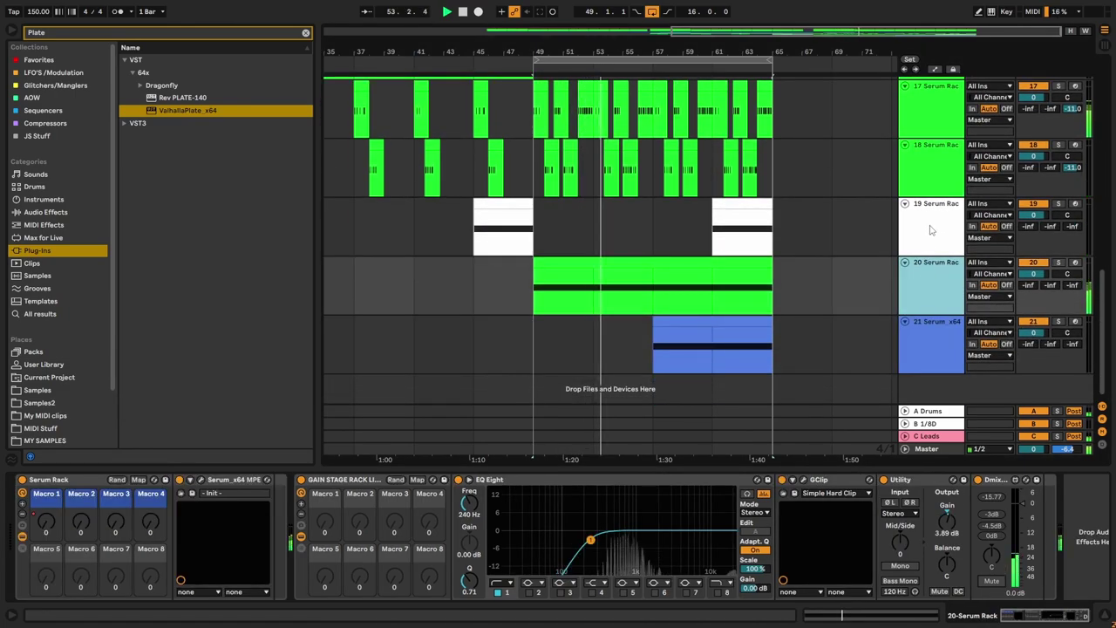
click(931, 229)
shift+click(929, 278)
right_click(929, 283)
click(1088, 466)
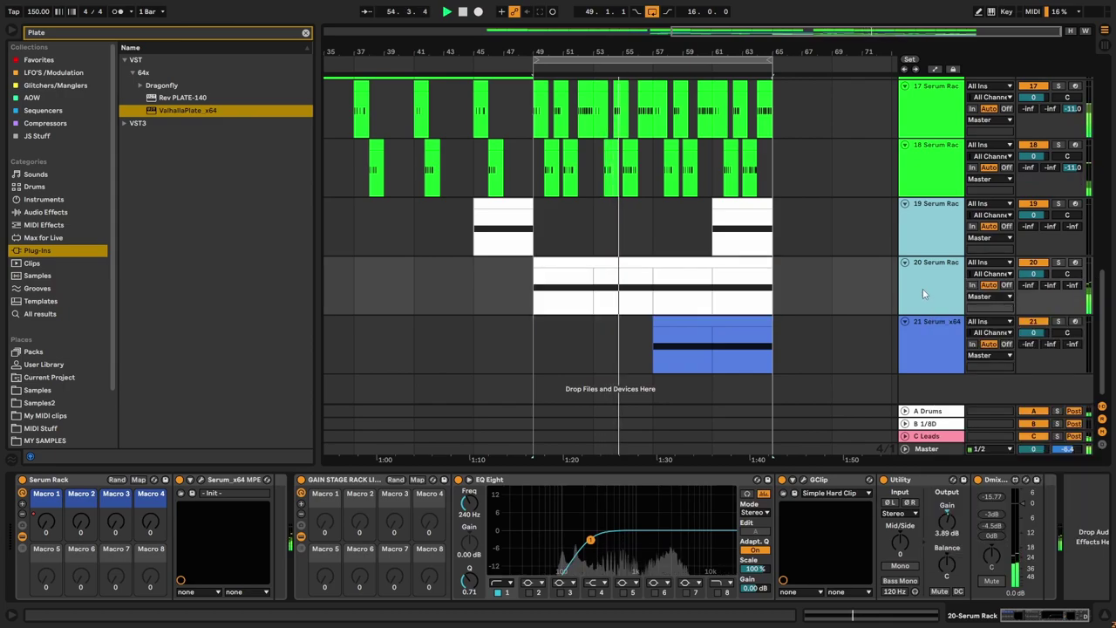
Step: Fold tracks 20 and 19 in the arrangement
click(930, 345)
click(904, 261)
click(904, 204)
Step: Color track 21 white and assign the track color to its clips
right_click(922, 250)
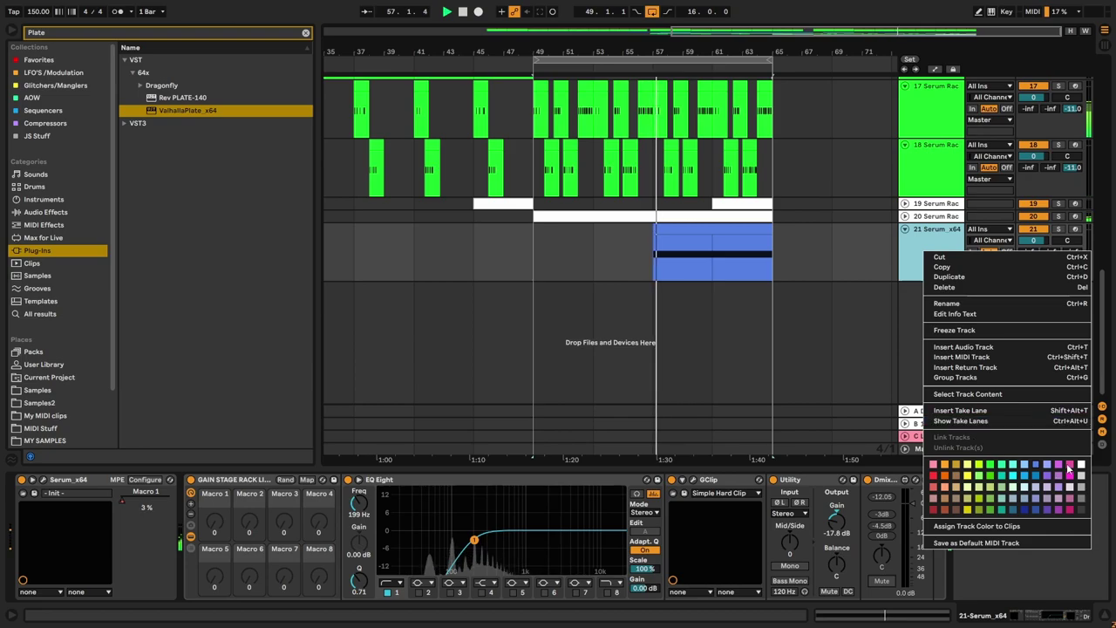
click(1003, 526)
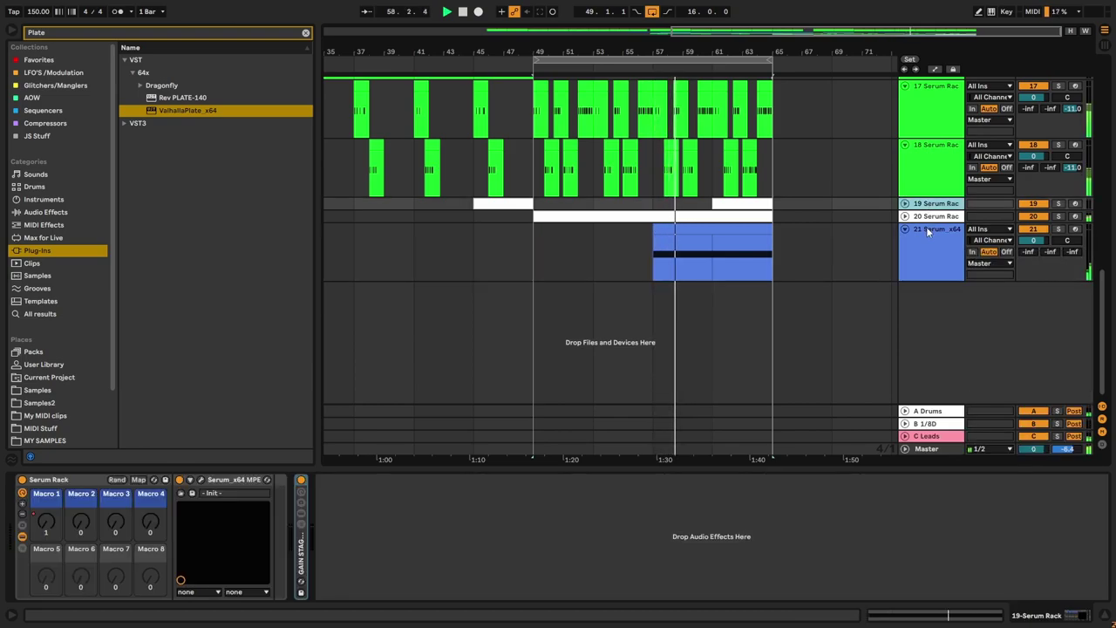
right_click(927, 237)
click(1086, 458)
right_click(927, 237)
click(981, 515)
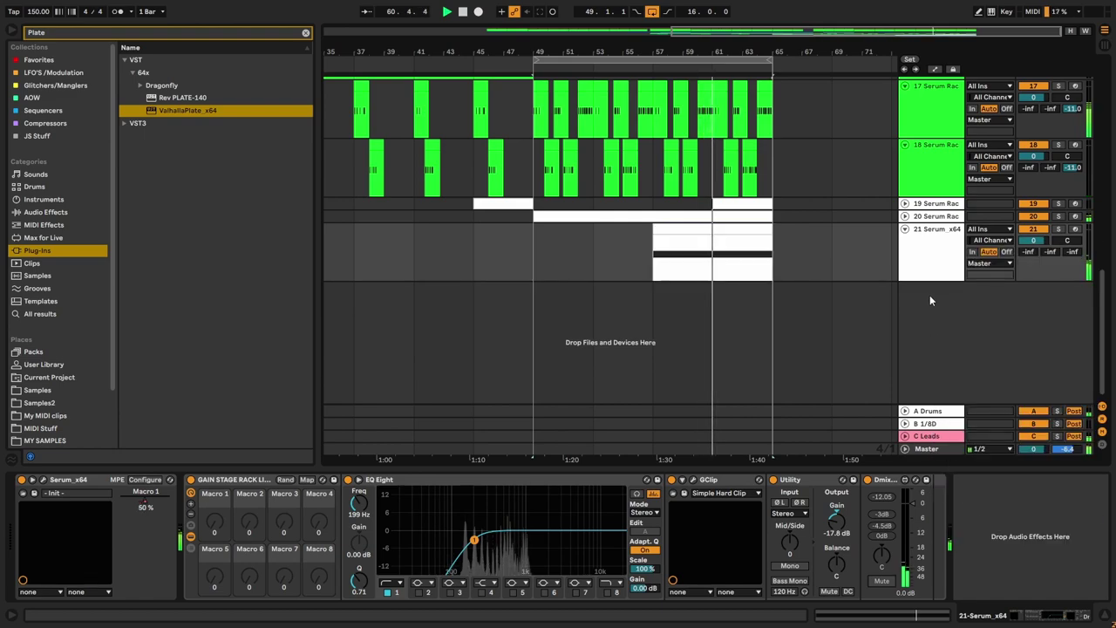
Step: Fold tracks 21 and 14 in the arrangement
click(905, 229)
right_click(911, 259)
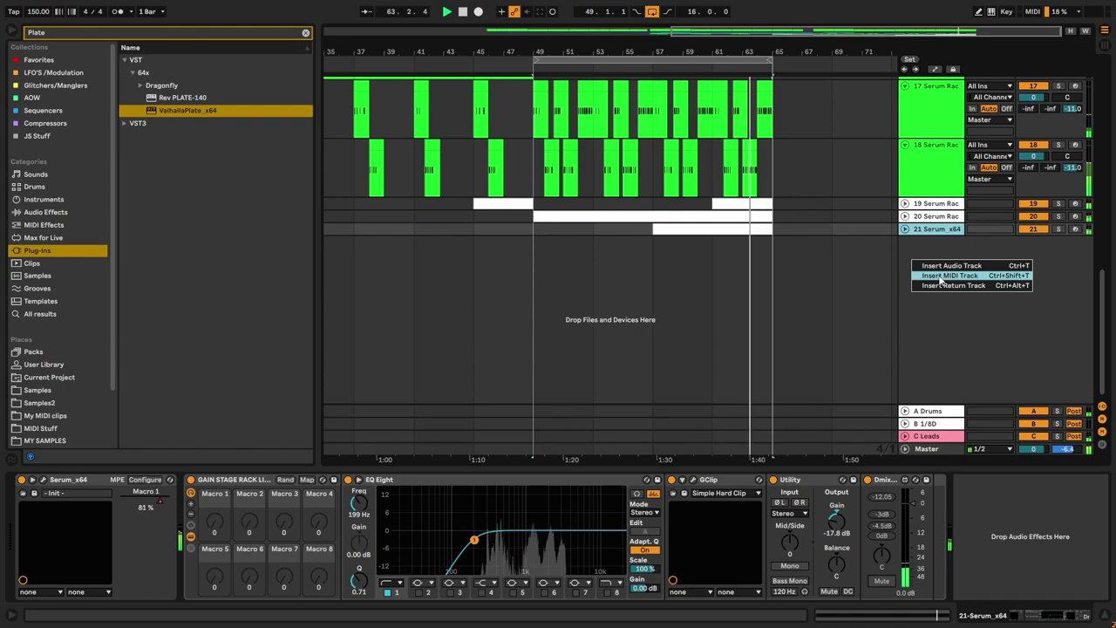
click(926, 303)
scroll(924, 286, up, 2)
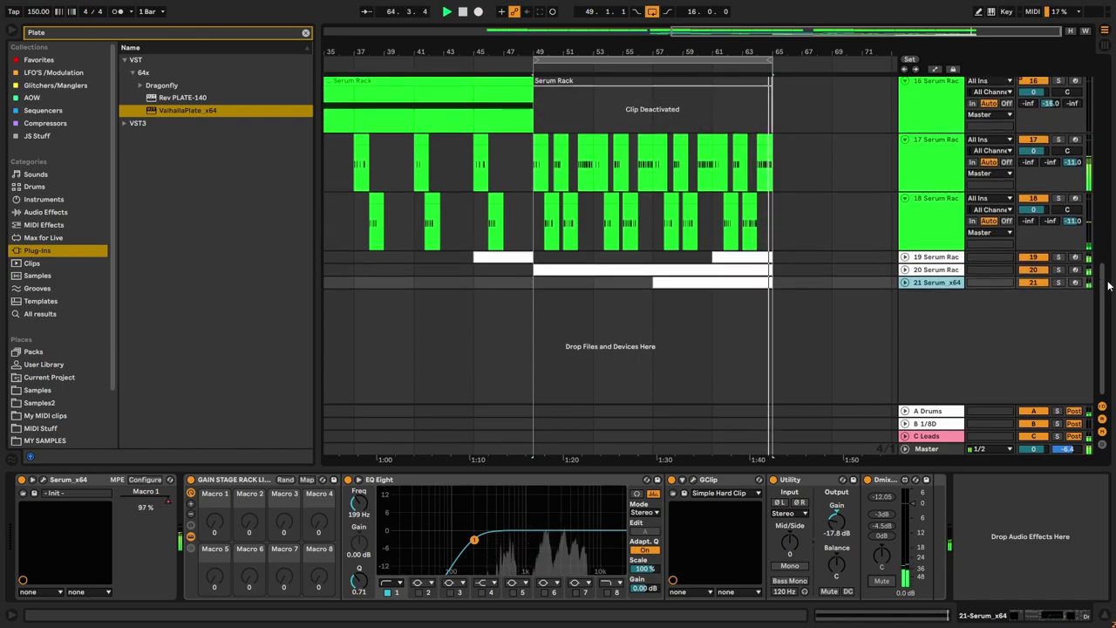
scroll(1099, 266, up, 8)
scroll(1002, 227, down, 5)
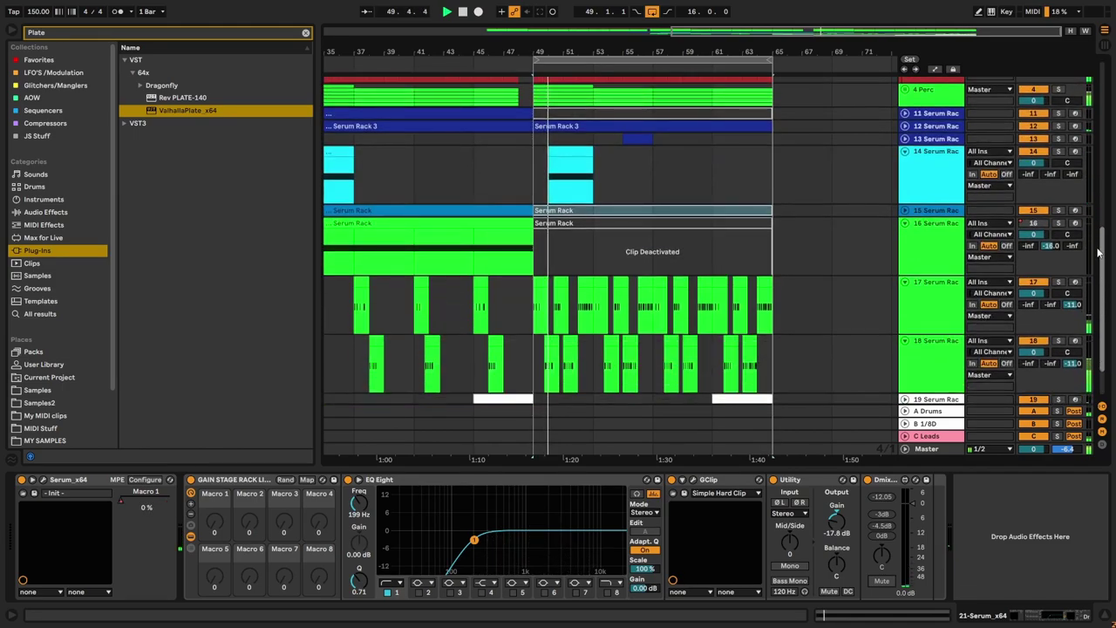
click(905, 223)
click(905, 223)
click(914, 151)
click(905, 151)
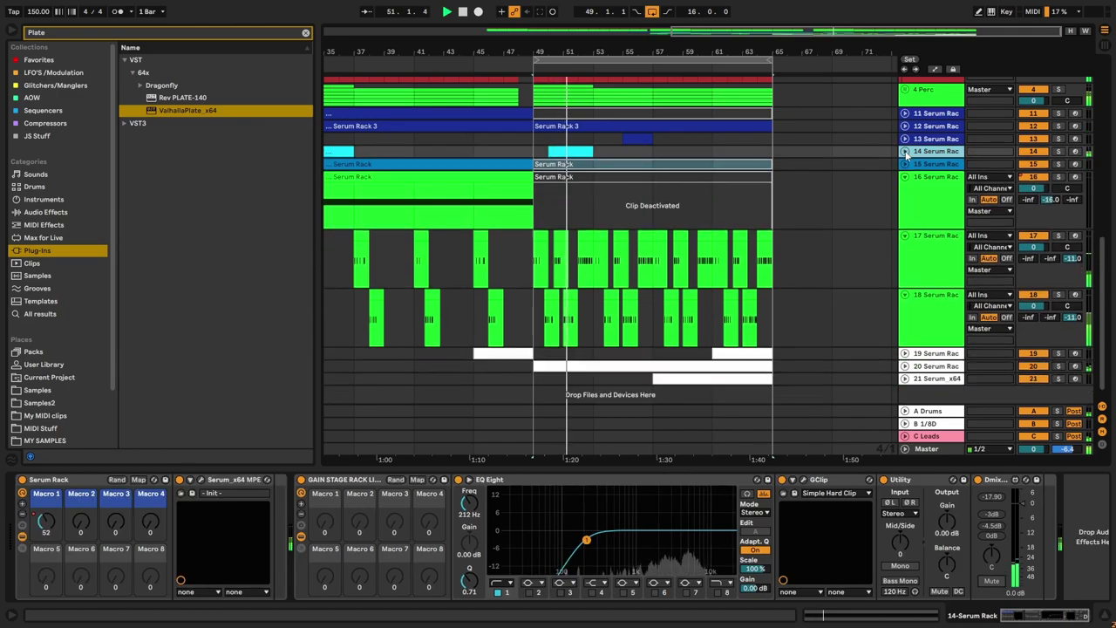
Step: Color track 14 white and assign the track color to its clips
right_click(924, 153)
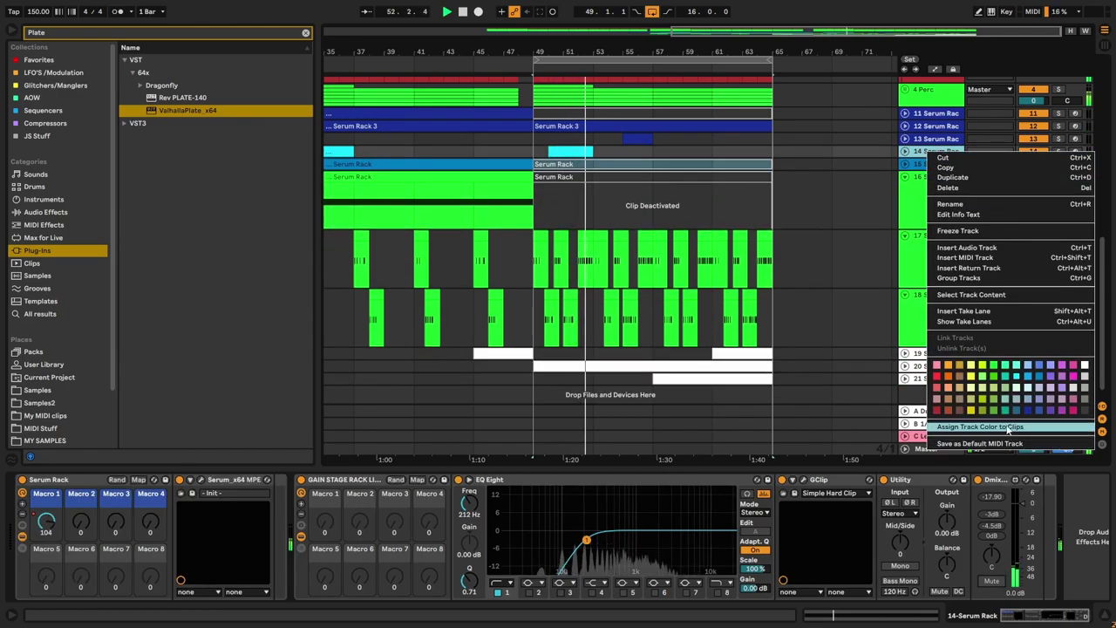
click(1084, 367)
right_click(924, 152)
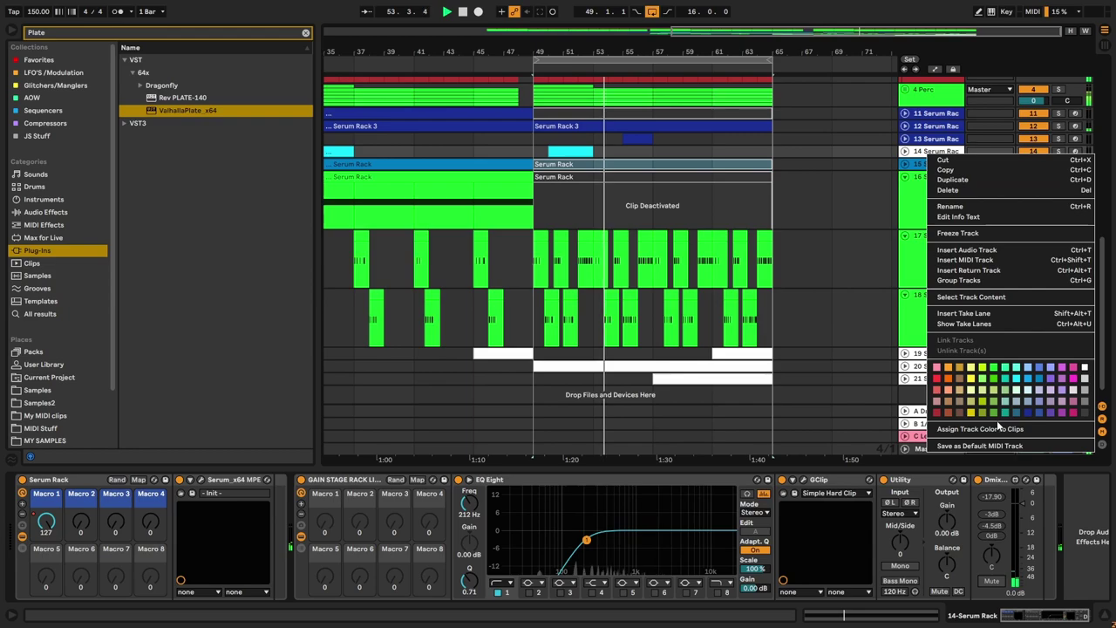
click(980, 427)
Step: Color track 15 dark blue and assign the track color to its clips
right_click(924, 165)
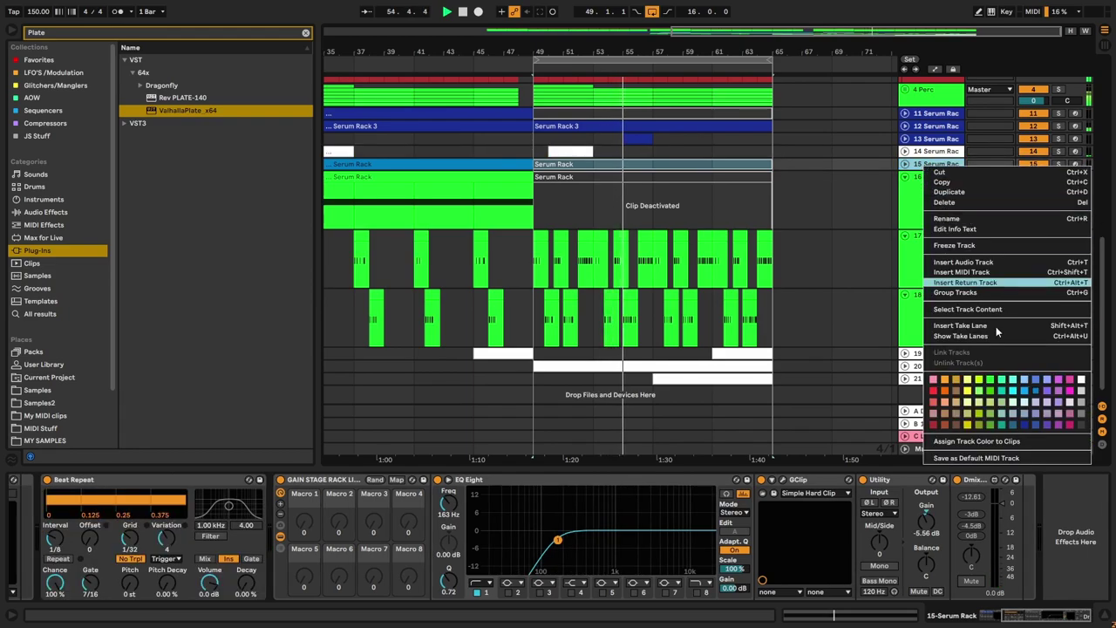
click(1025, 426)
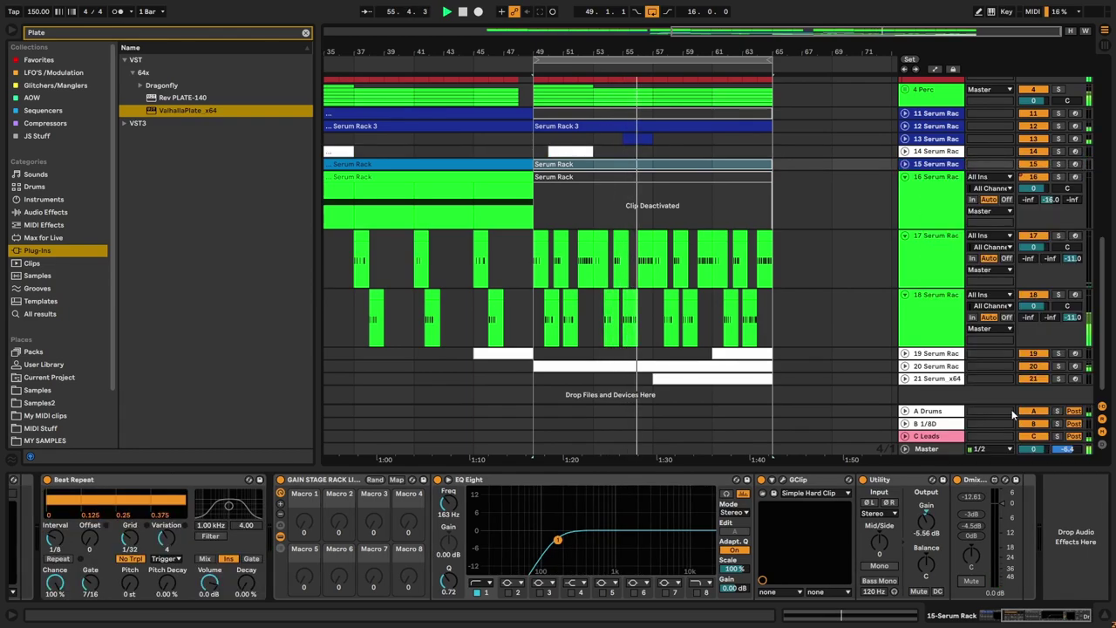
right_click(920, 164)
click(647, 161)
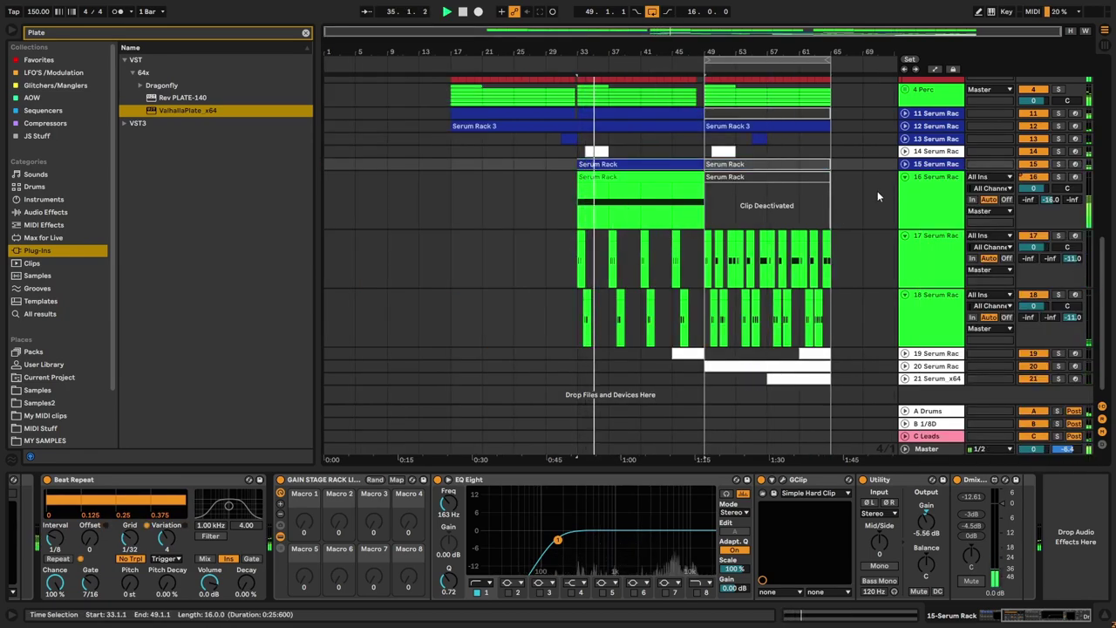
Step: Look over the Bass, Perc and Serum tracks in the arrangement during playback
scroll(649, 270, up, 2)
scroll(649, 270, down, 3)
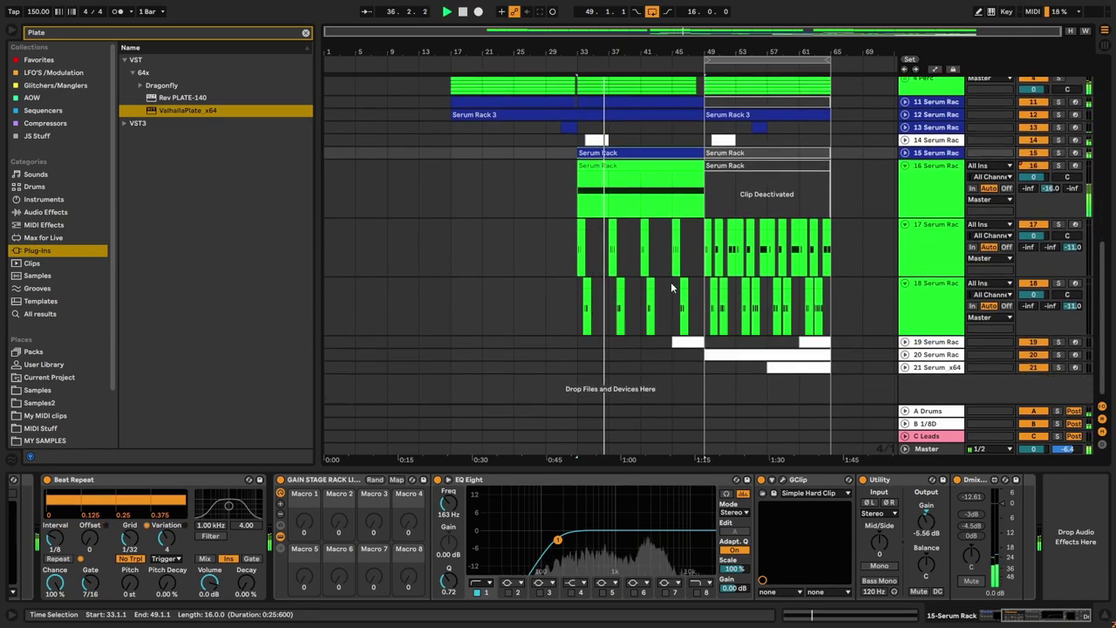
scroll(673, 289, up, 3)
scroll(673, 289, down, 3)
scroll(673, 289, up, 4)
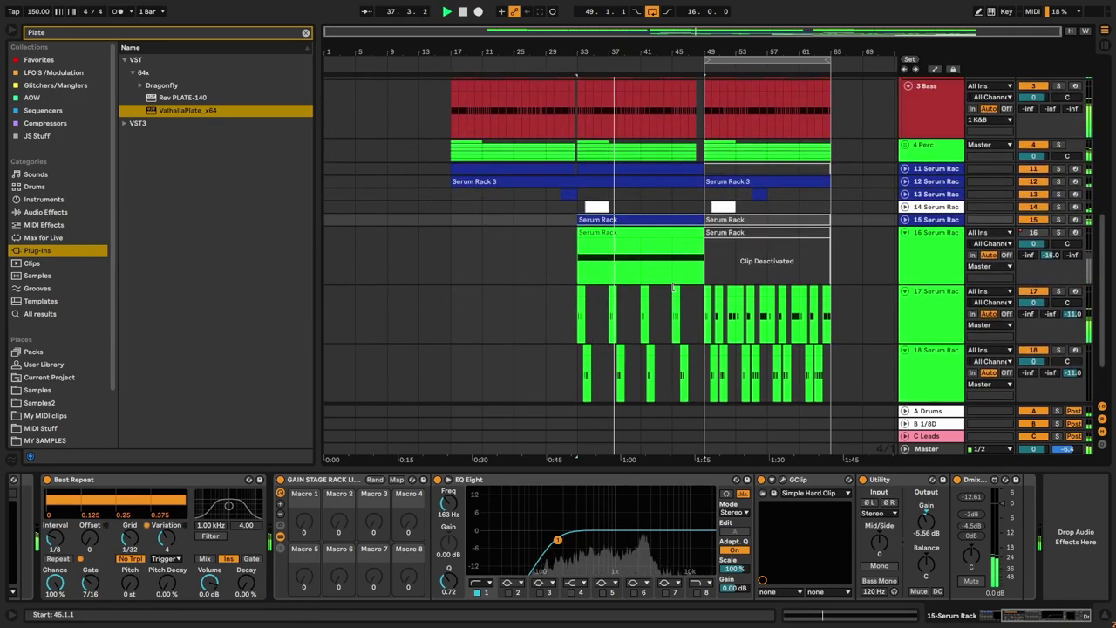
right_click(673, 289)
click(568, 275)
scroll(568, 275, up, 5)
Step: Open the 3 Bass clip at bar 49 and raise its note at 1.1.3 to A0
click(922, 193)
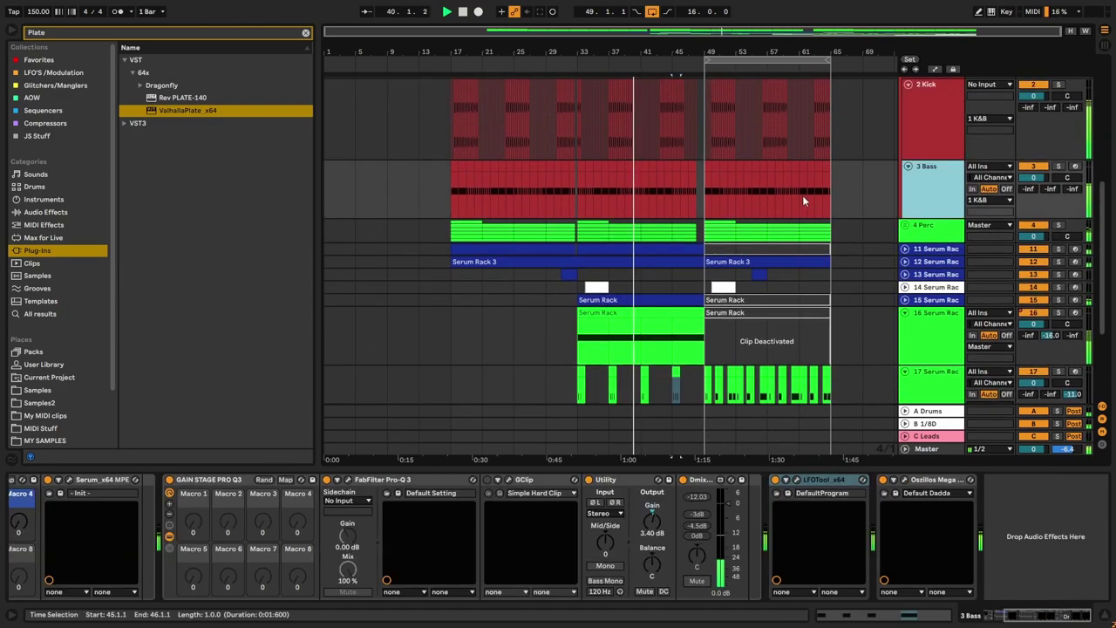
click(708, 191)
key(plus)
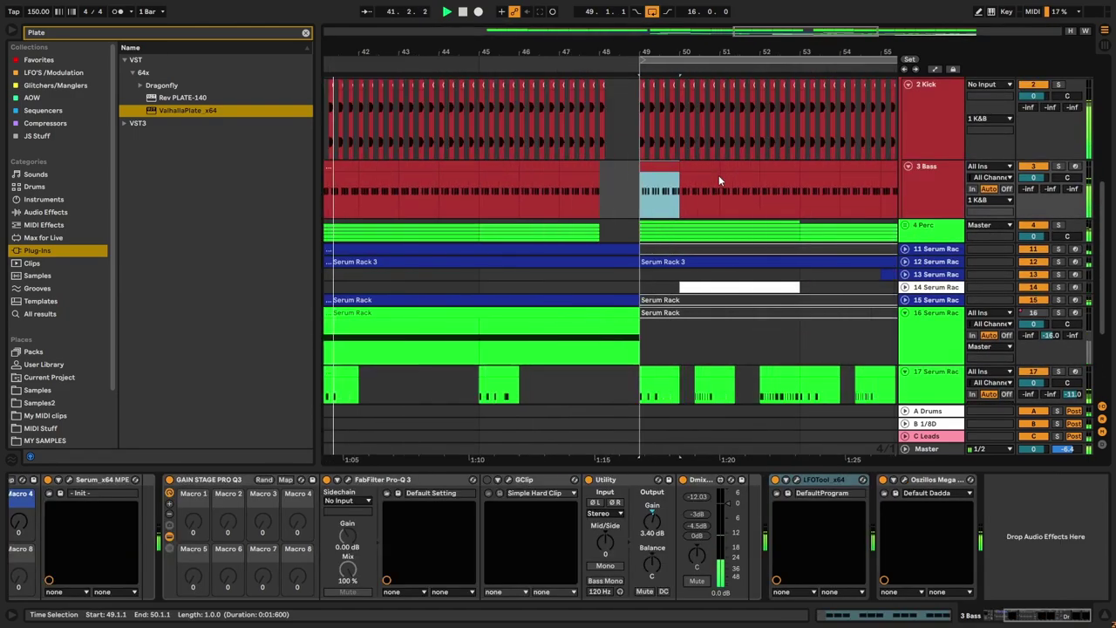
double_click(661, 164)
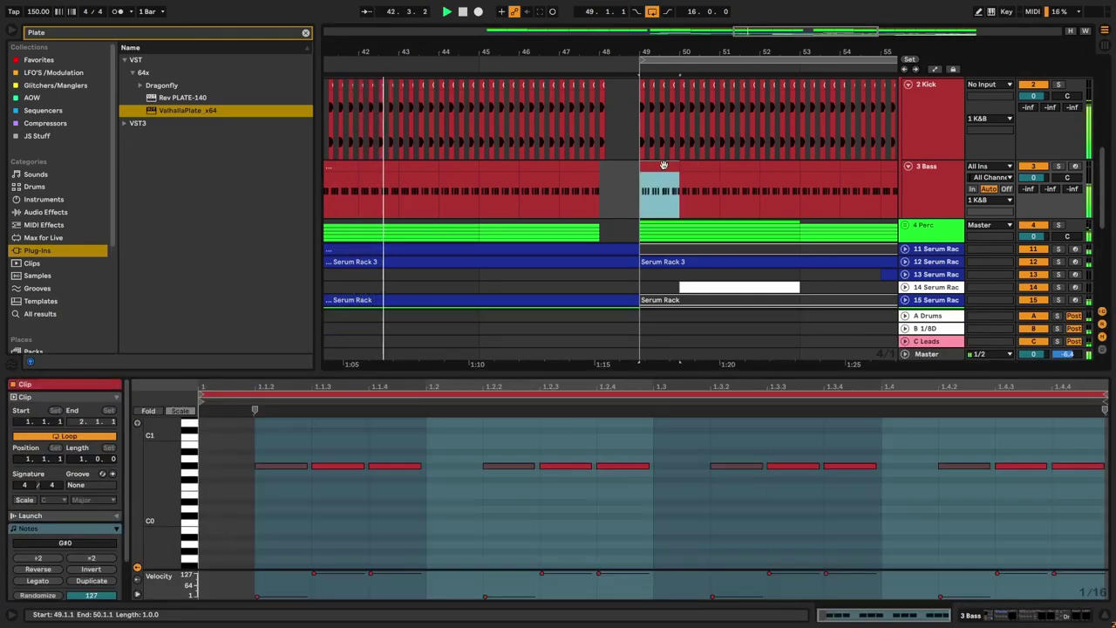
click(1036, 171)
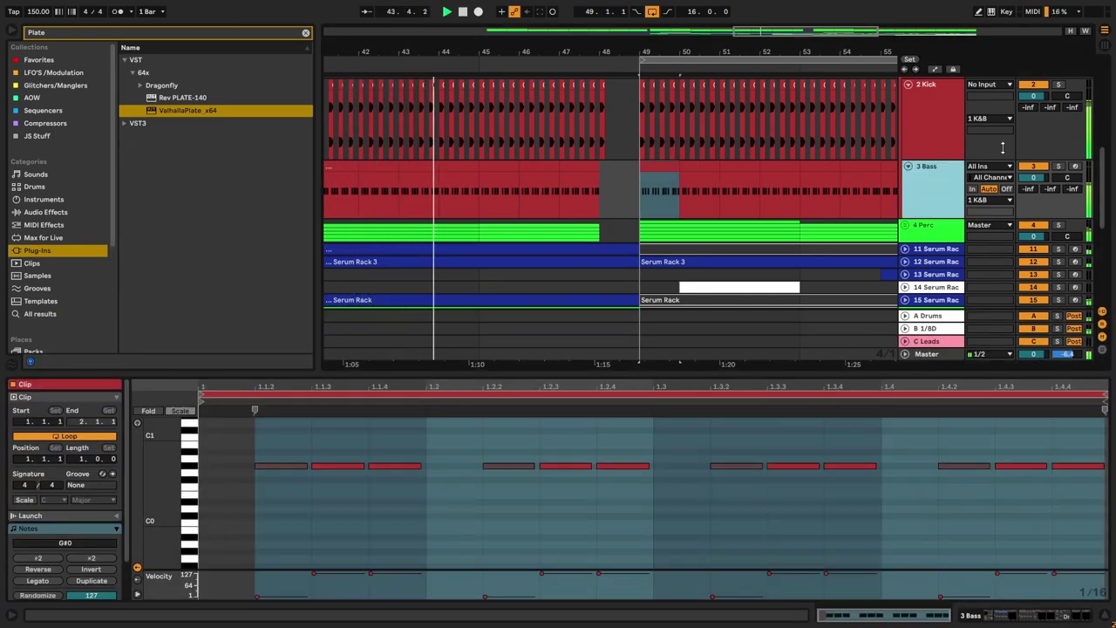
click(342, 467)
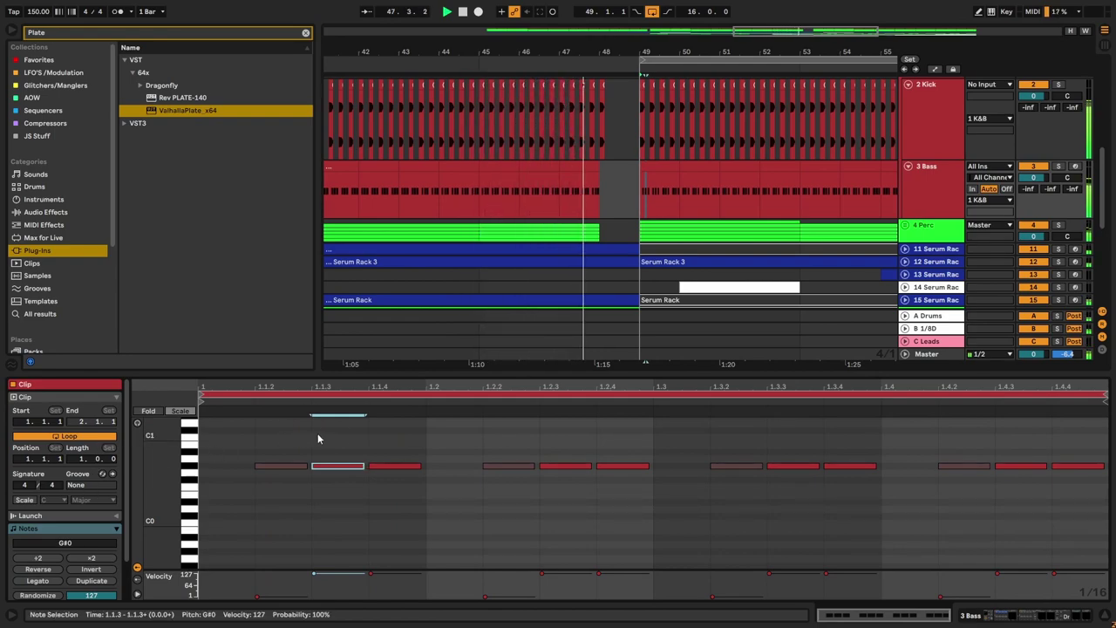
key(Up)
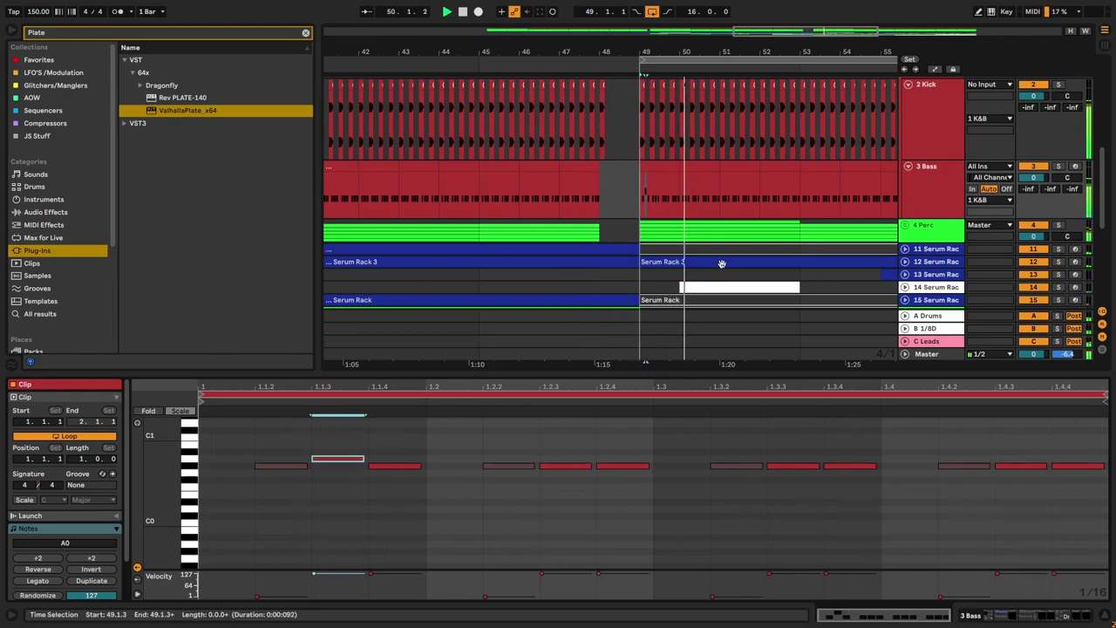
Step: Raise the 1.1.3 note of the Bass clip at bar 51 to A0
click(736, 168)
click(356, 466)
key(Up)
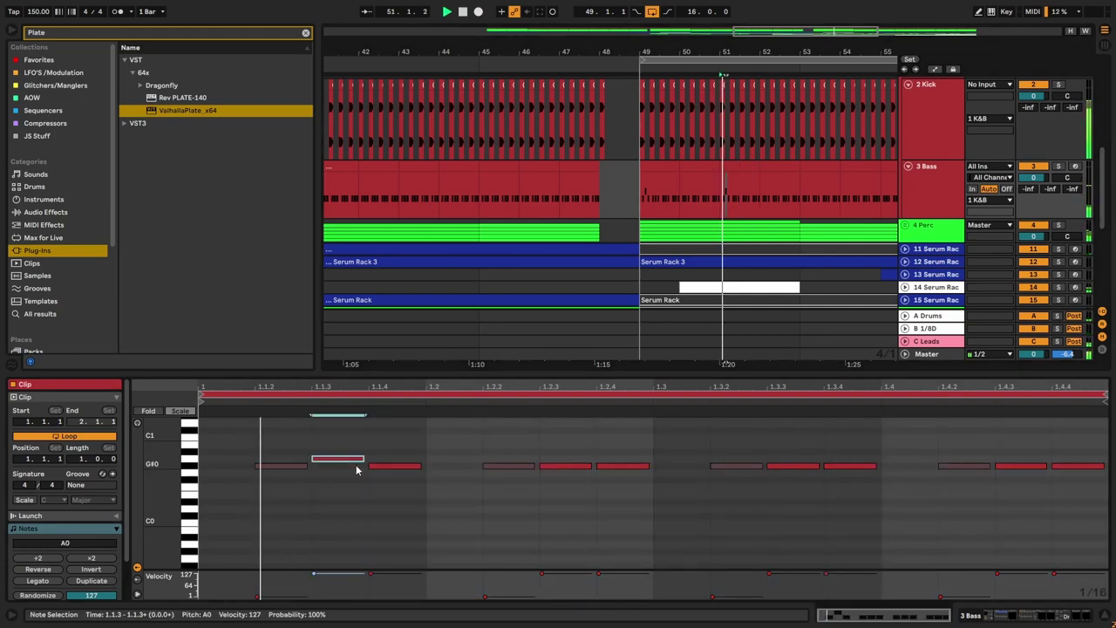
Step: In the Bass clip at bar 53, raise the 1.1.3 note to A0 and lower the 1.2.4 note to F#0
click(828, 181)
key(ctrl+z)
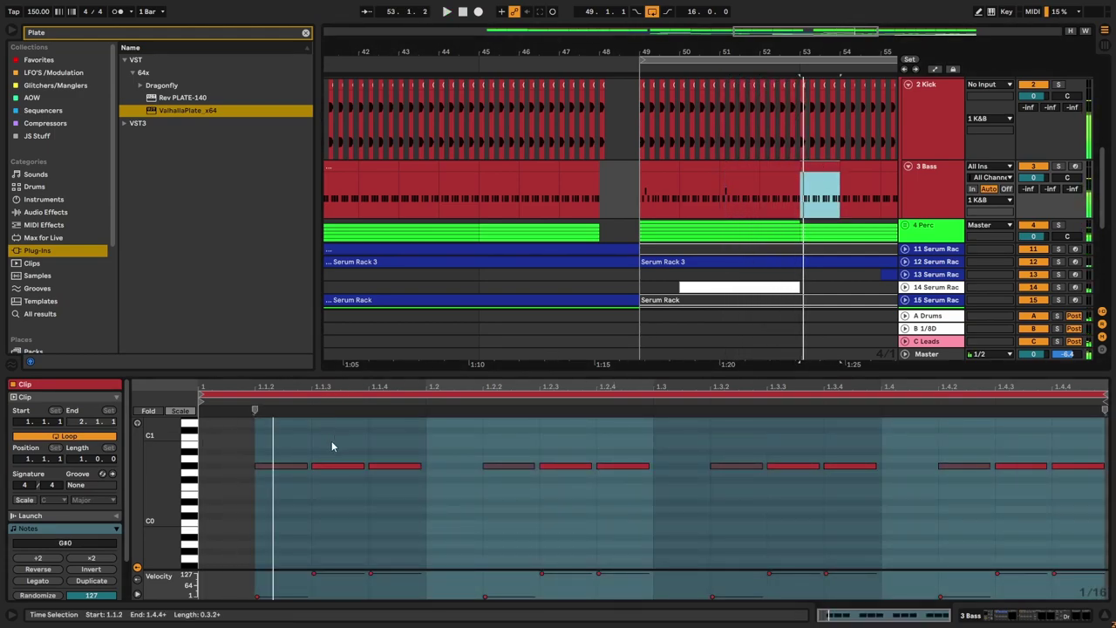
click(362, 469)
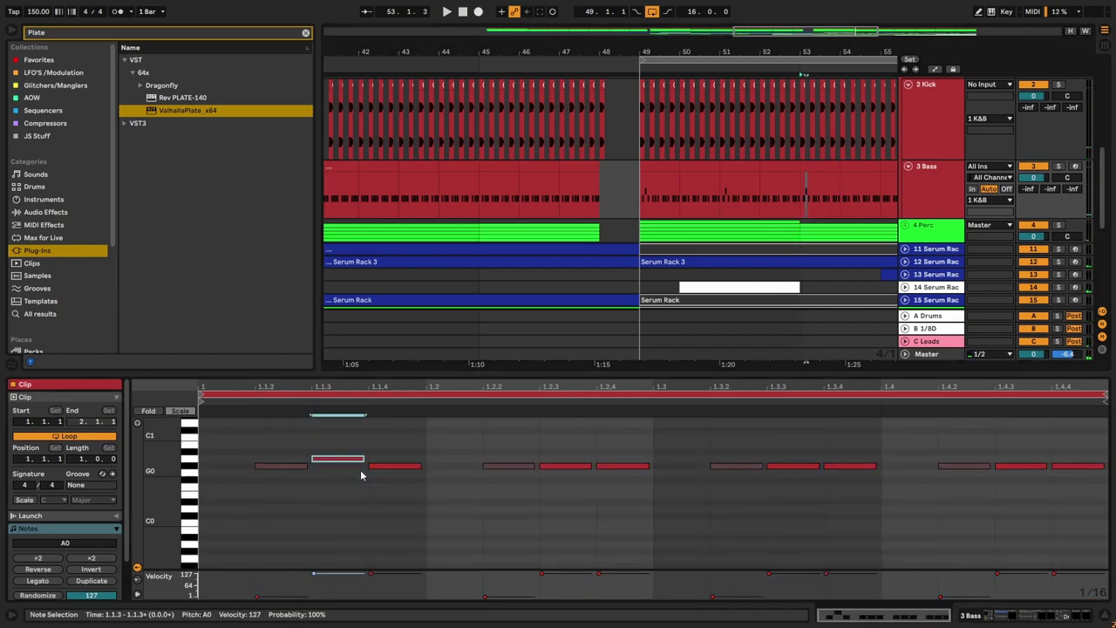
click(568, 475)
click(567, 469)
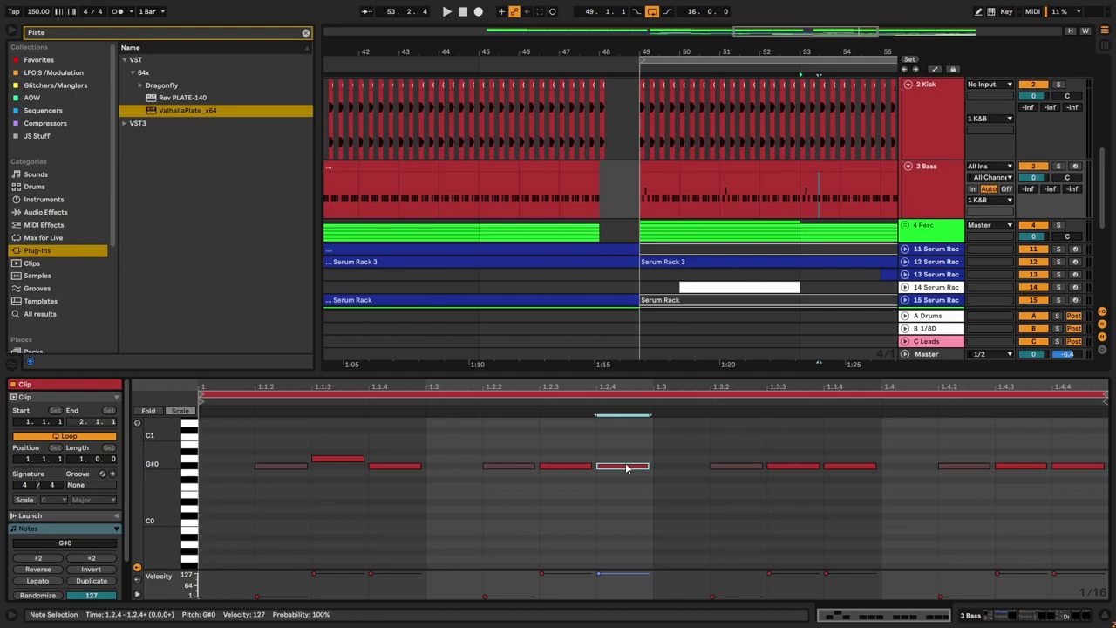
key(Down)
key(Down)
key(space)
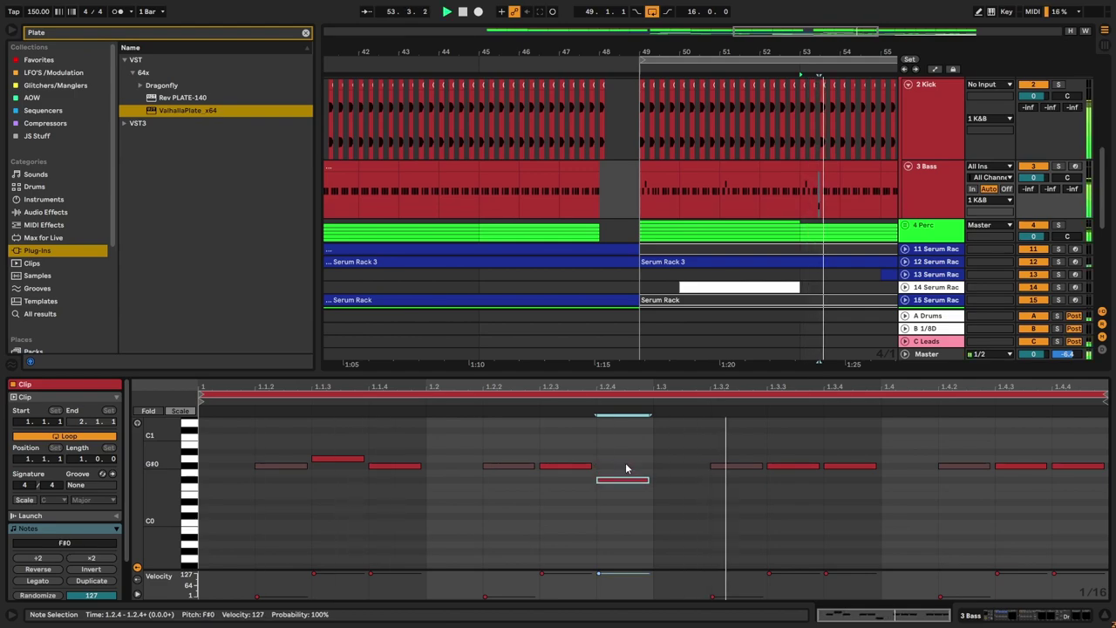
Step: Audition the bass from bar 49 and raise the 1.1.3 note of the Bass clip at bar 55 to A0
scroll(789, 218, right, 5)
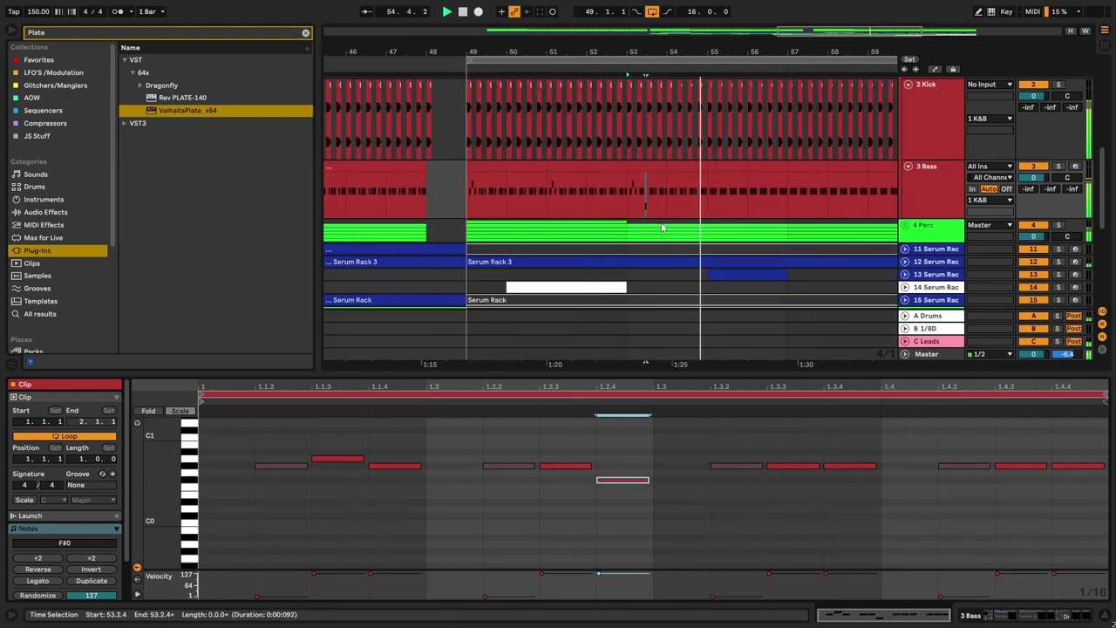
click(506, 170)
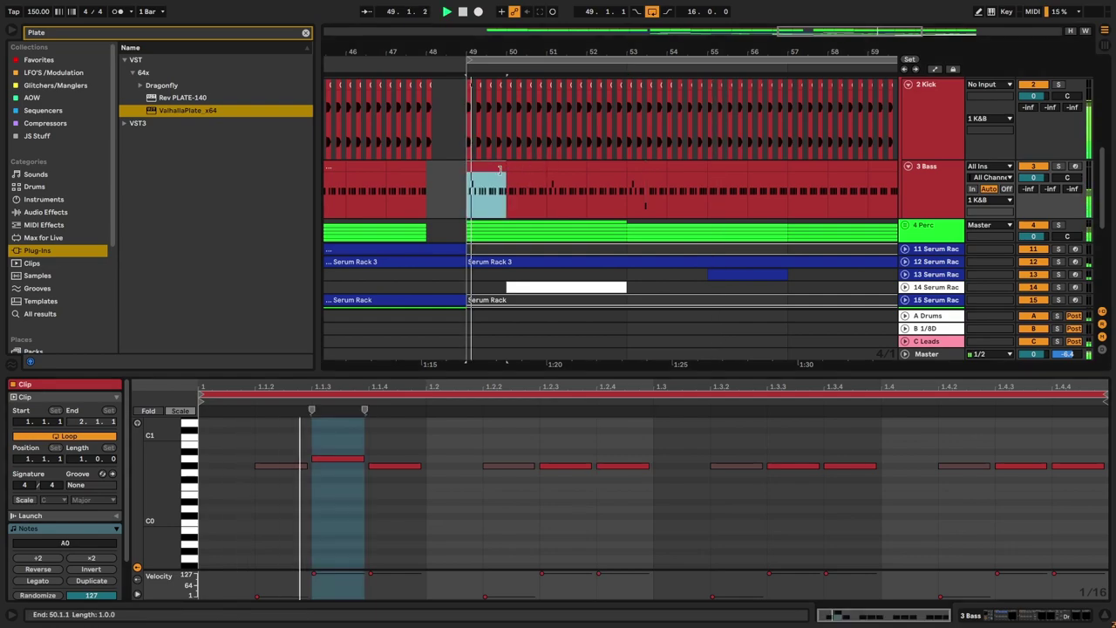
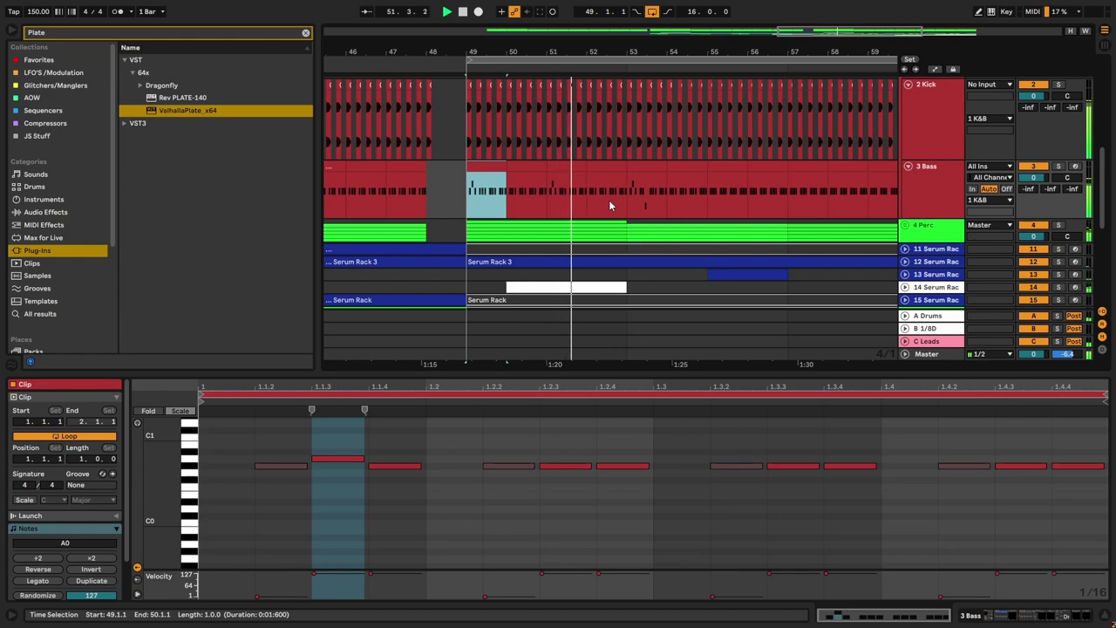
click(724, 169)
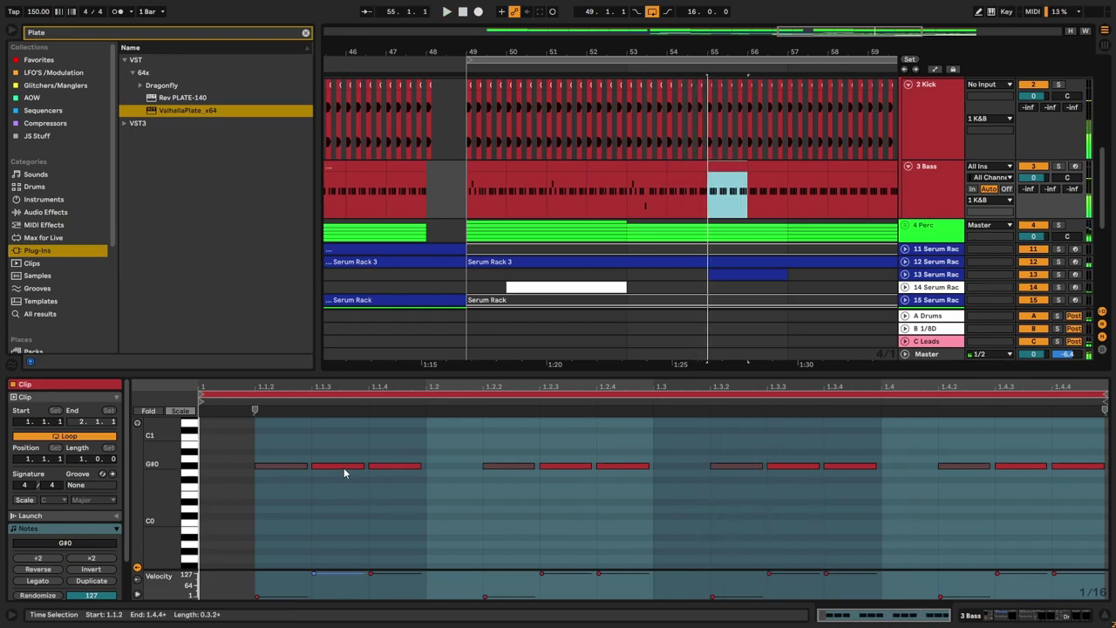
click(343, 467)
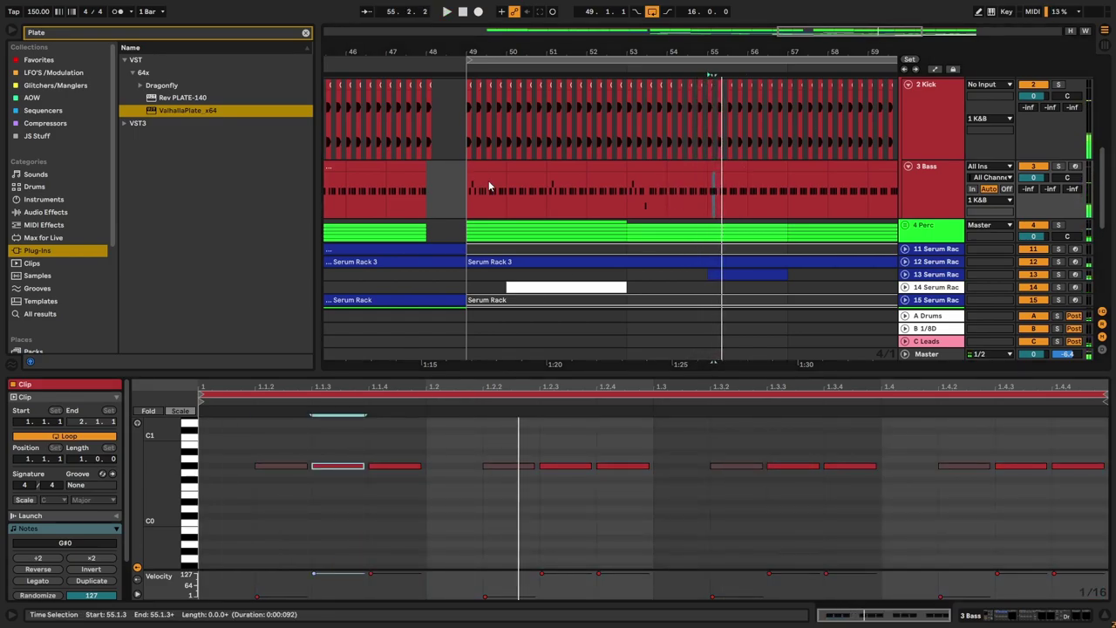
key(Up)
Step: Compare the note patterns of the Bass clips at bars 51, 55, 56 and 57
click(488, 185)
click(723, 164)
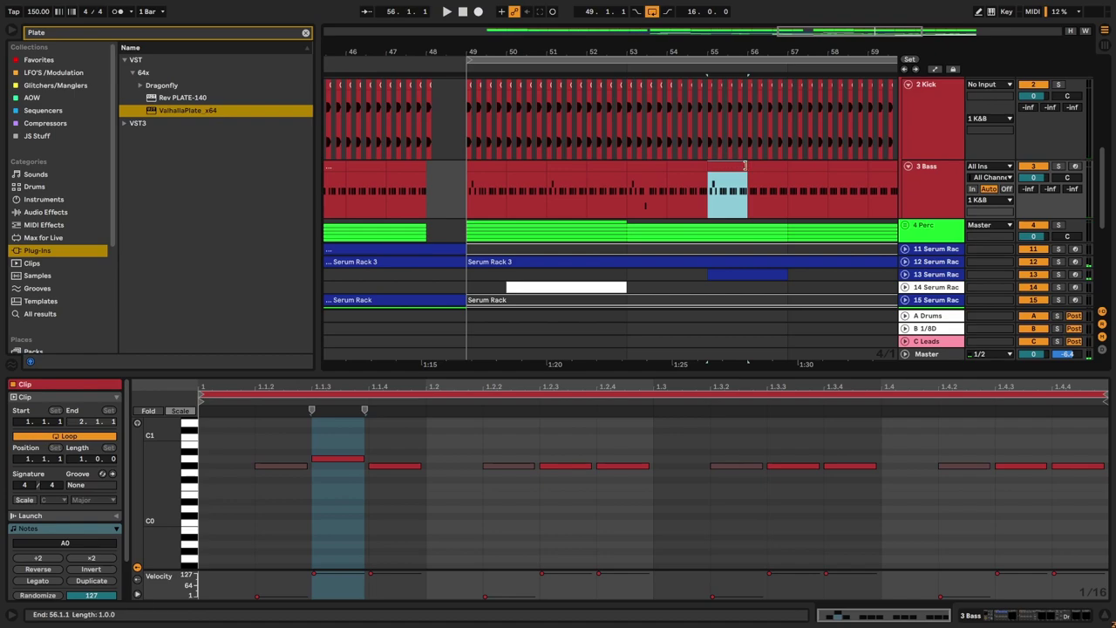
click(567, 165)
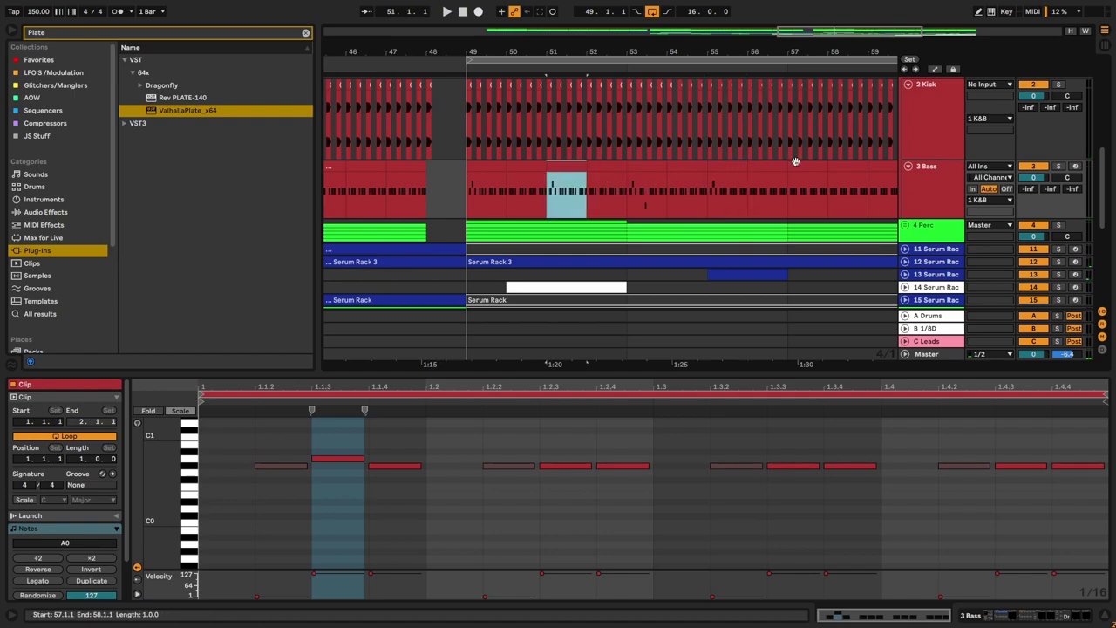
click(772, 165)
click(810, 166)
click(762, 170)
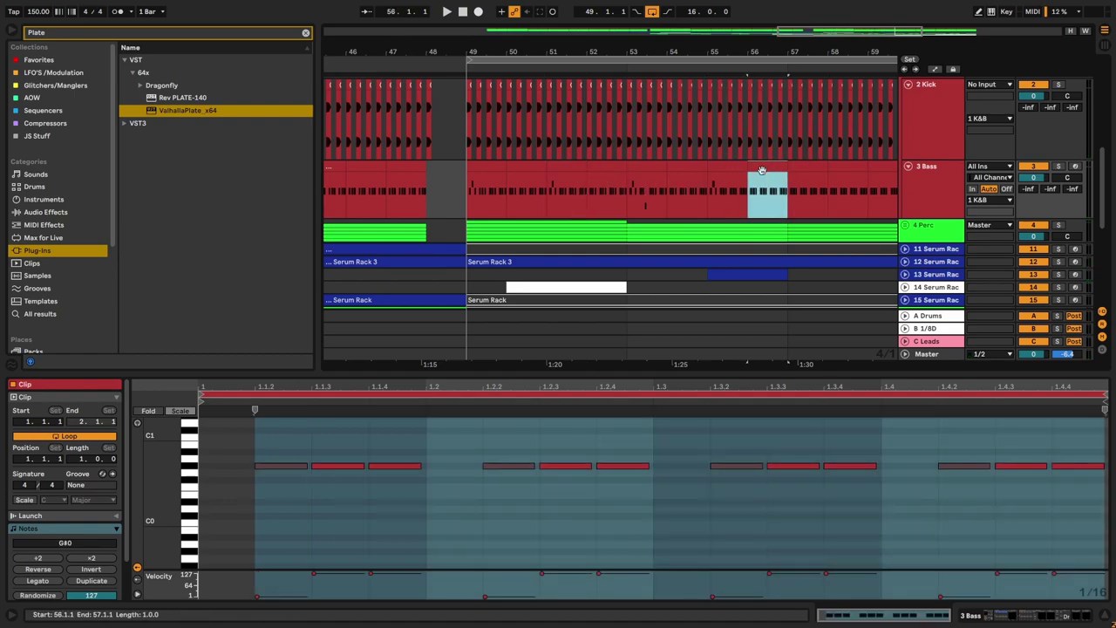
Step: Change the bar 55 Bass clip's notes at 1.2.4 to F#0 and 1.3.4 to A0, and audition the bass from bar 49
click(724, 165)
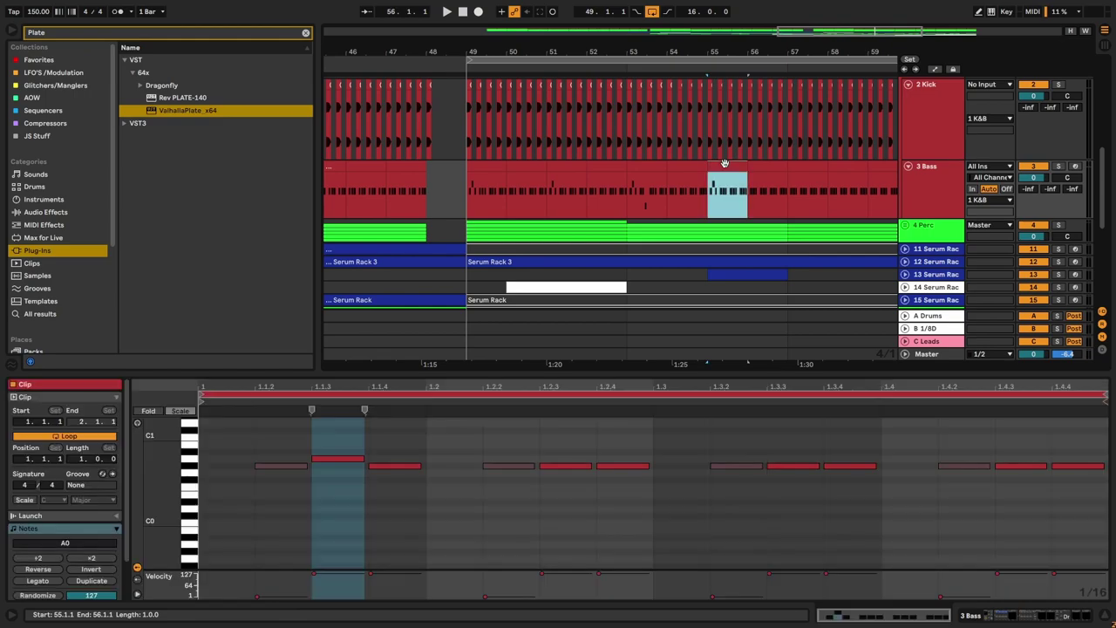
click(586, 467)
click(632, 468)
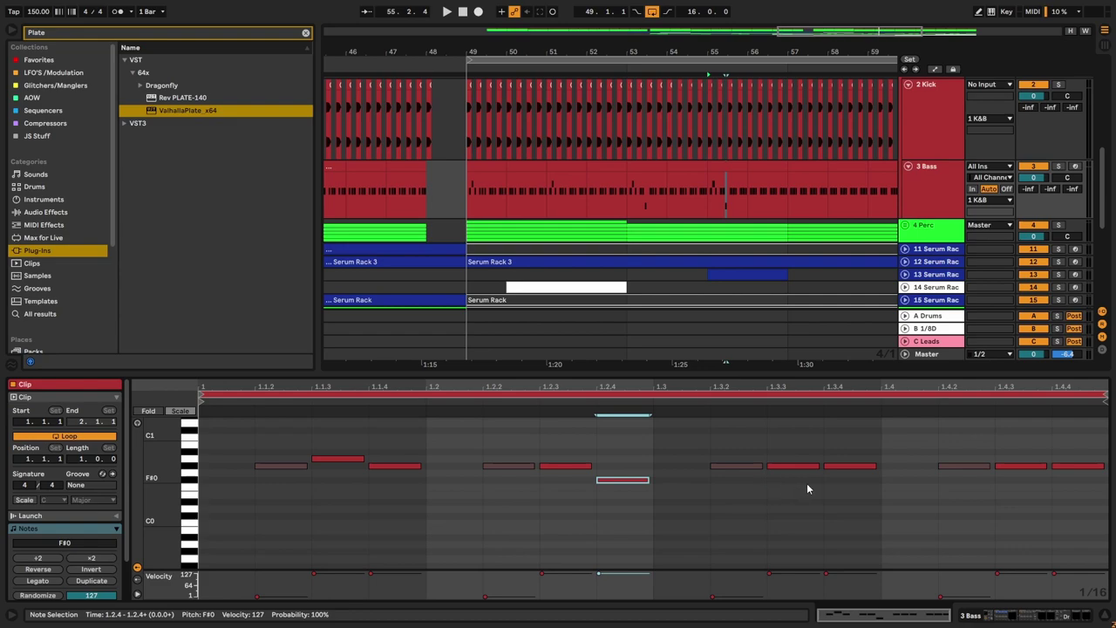
click(781, 467)
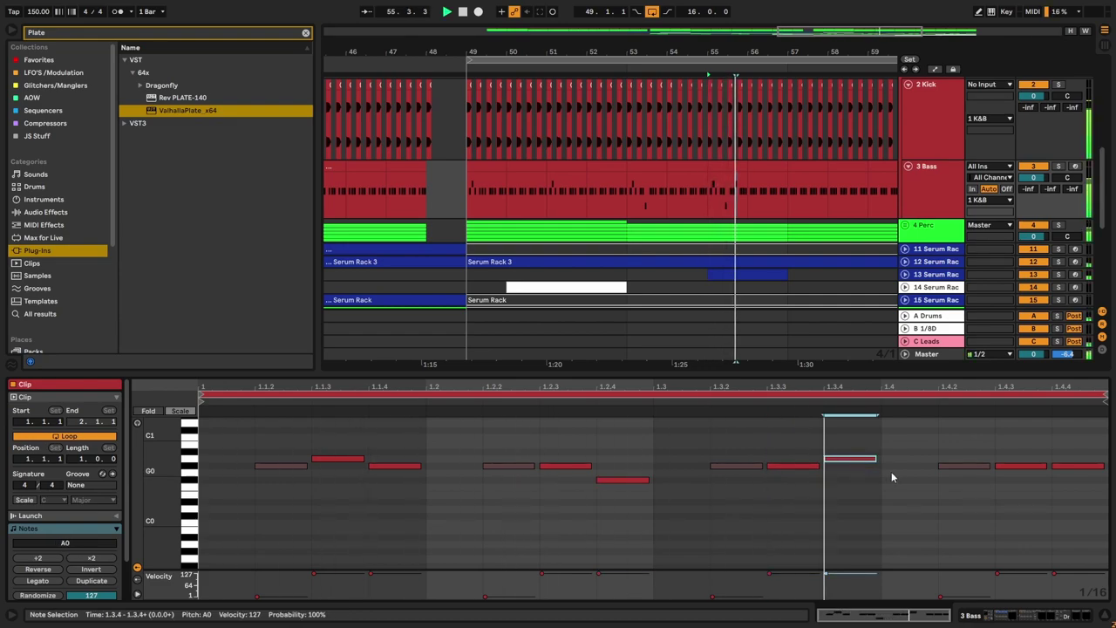
click(732, 168)
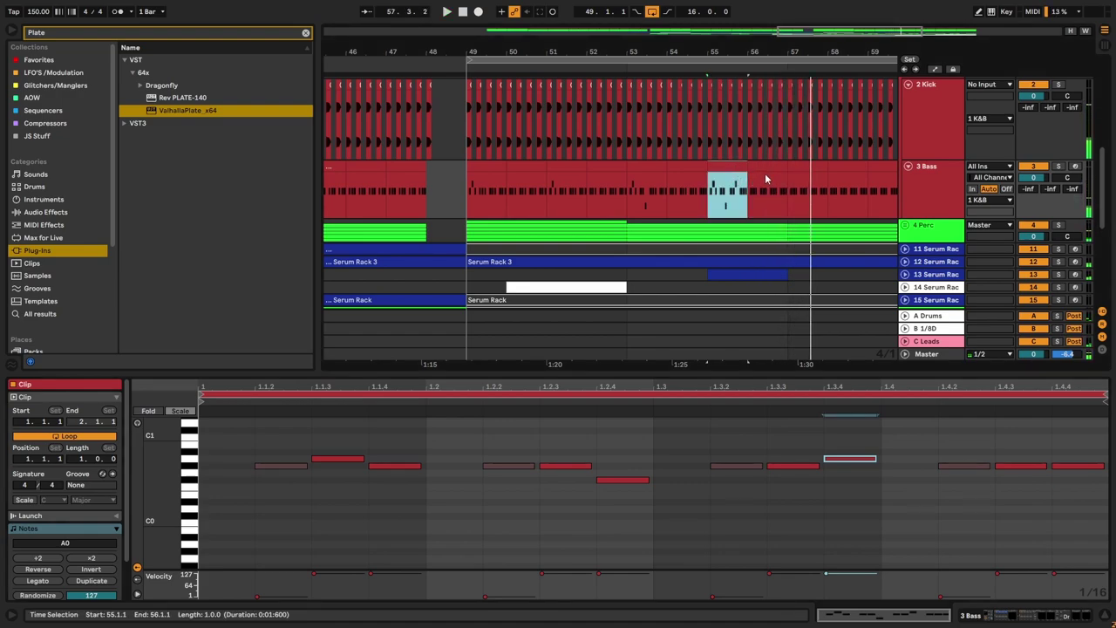
click(490, 166)
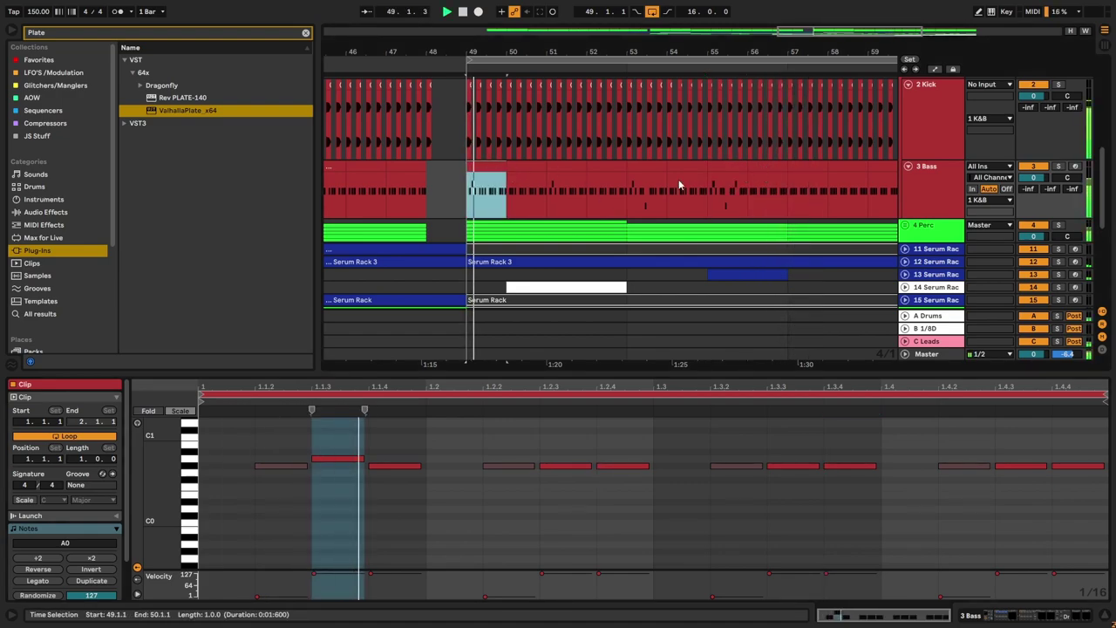
Step: Duplicate the eight Bass clips from bars 49 to 56 so that they fill bars 57 to 64
click(761, 170)
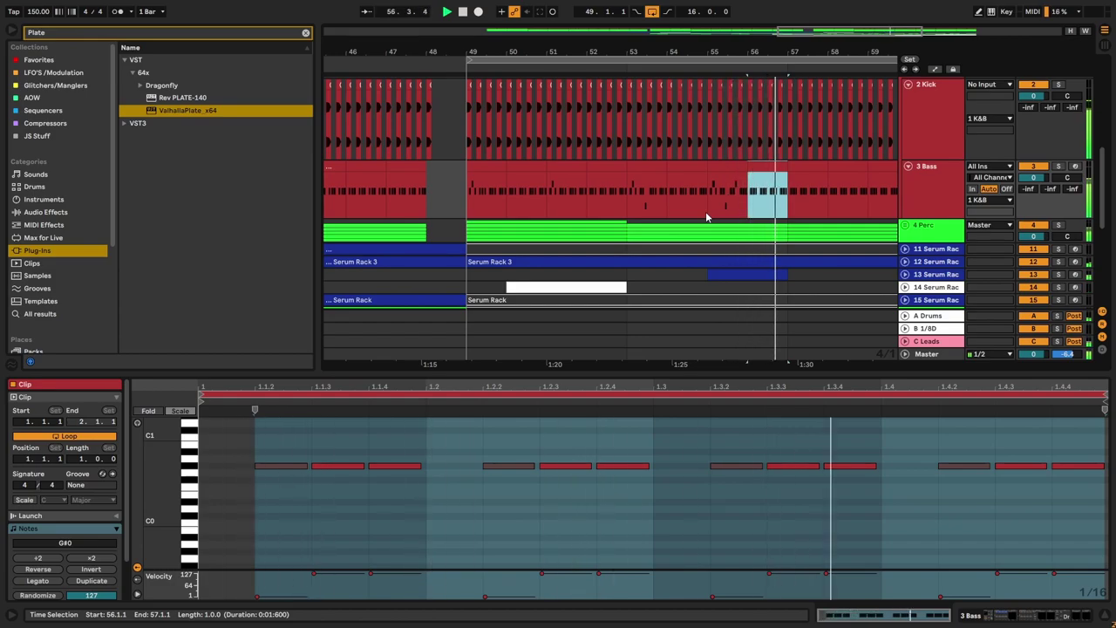
key(space)
shift+click(490, 165)
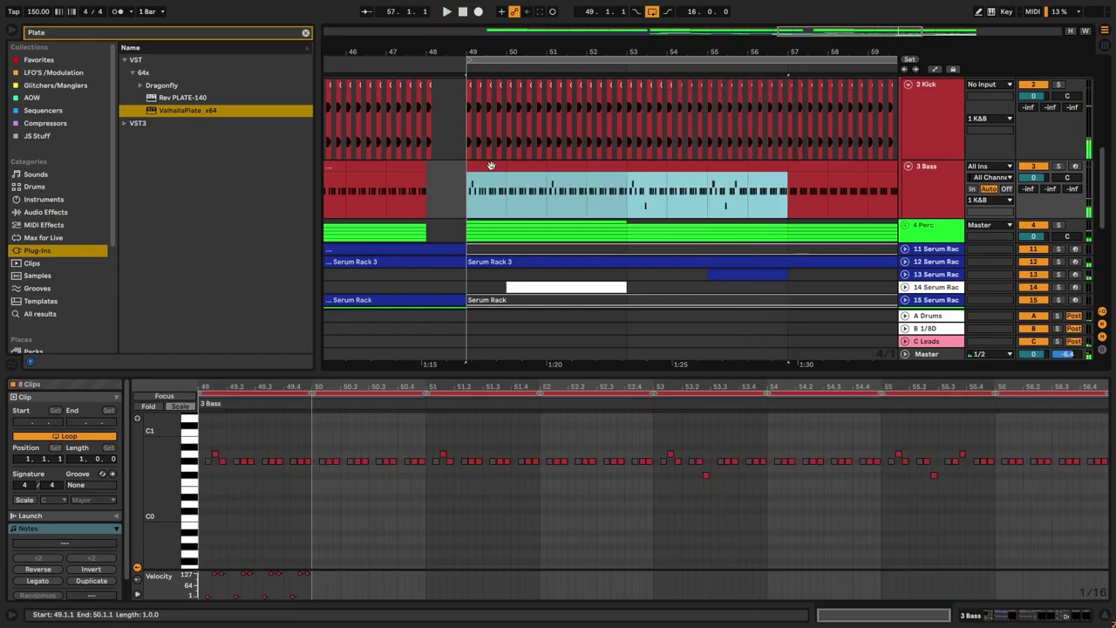
key(ctrl+d)
scroll(511, 210, down, 3)
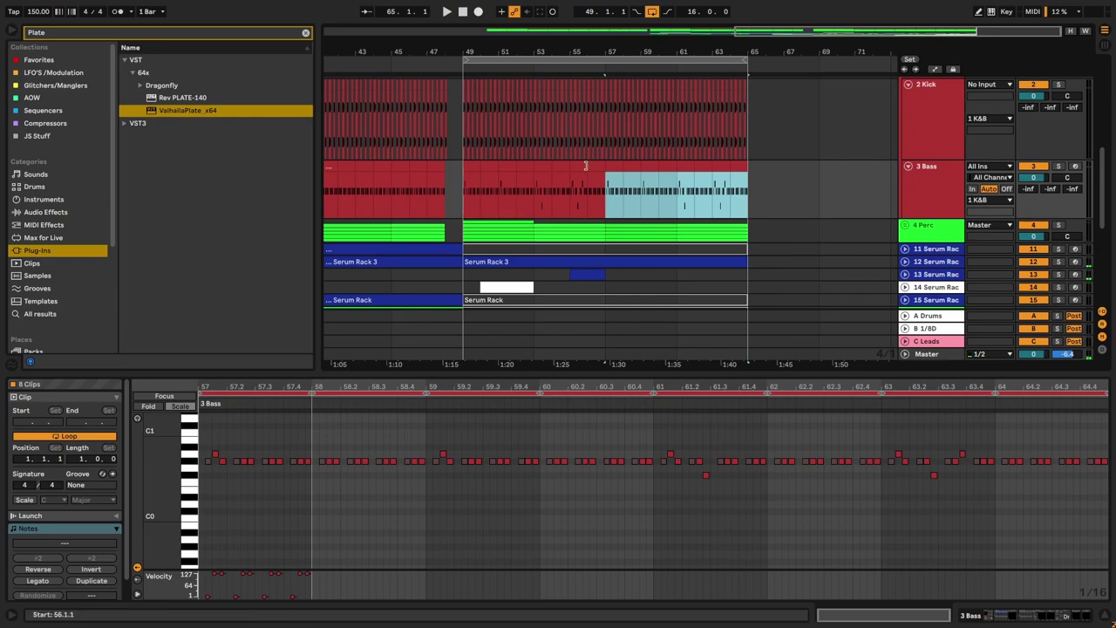
Step: Audition the transition into bar 57 and lower the bar 56 Bass clip's last two notes, at 1.4.3 and 1.4.4, to F#0
click(582, 166)
key(space)
scroll(586, 187, up, 5)
click(617, 165)
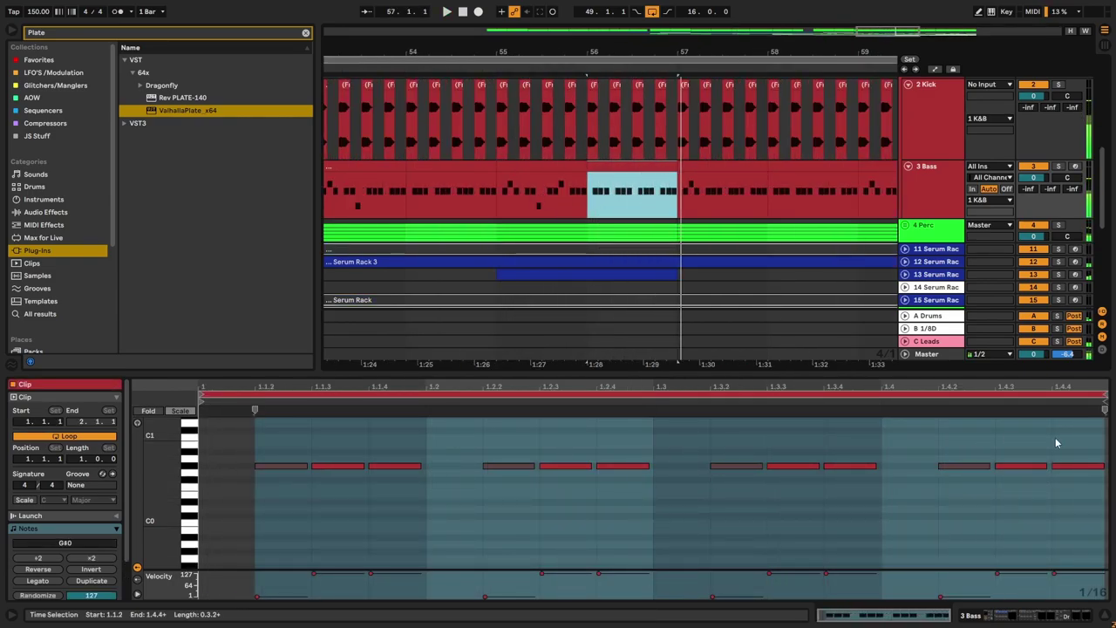
drag(1058, 437, 1016, 482)
key(Down)
key(Down)
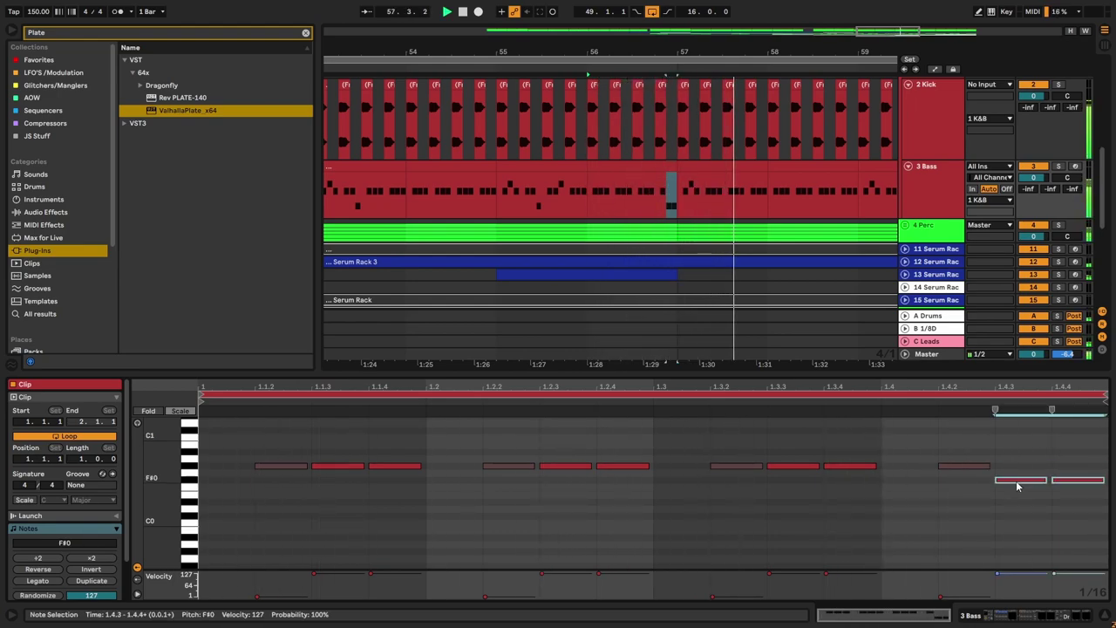
Step: Copy the edited bar 56 Bass clip over the Bass clip at bar 64
scroll(640, 187, down, 6)
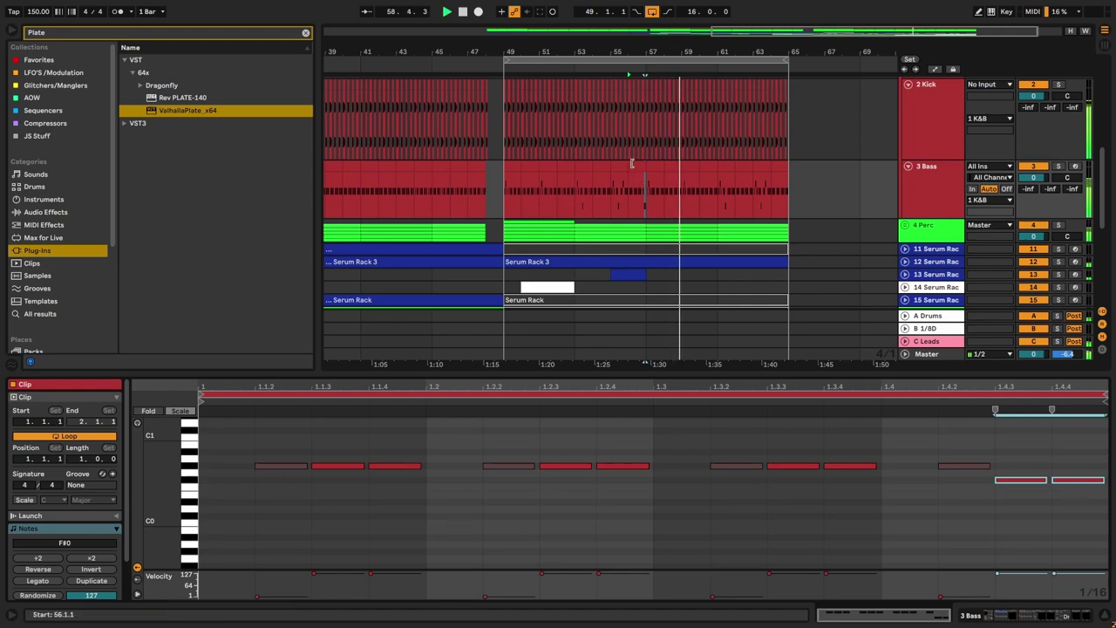
click(632, 165)
click(779, 178)
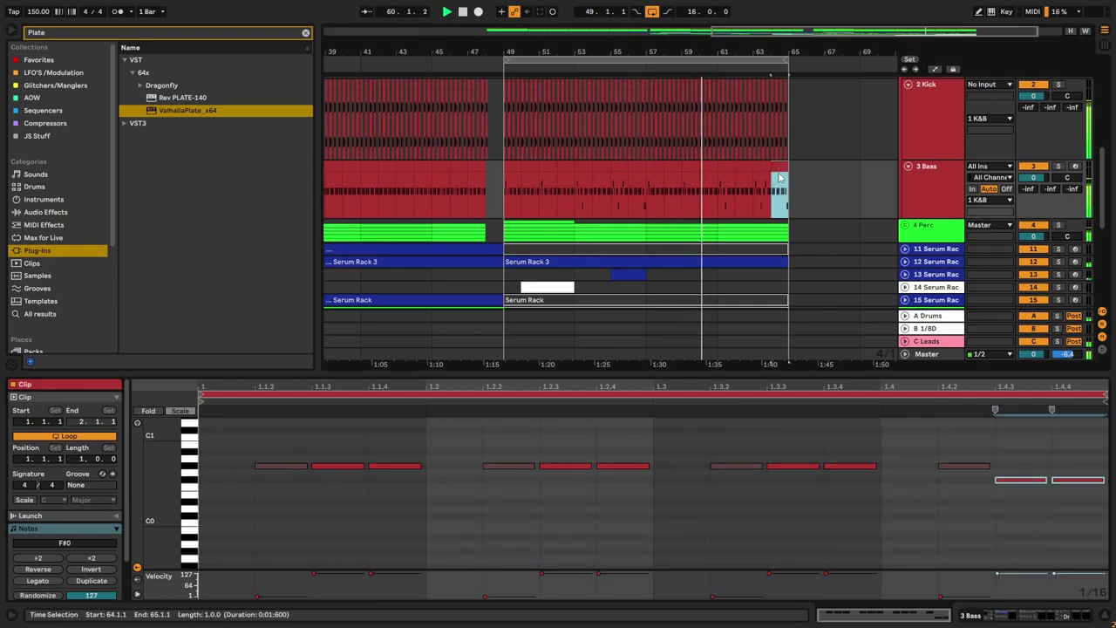
scroll(673, 206, down, 3)
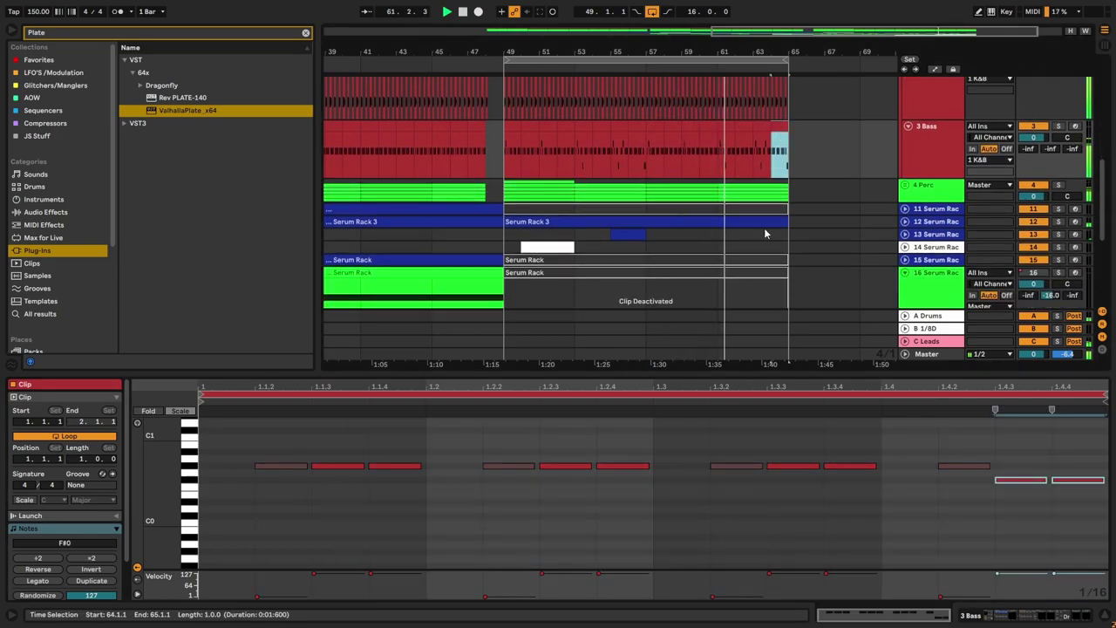
scroll(766, 230, down, 2)
scroll(776, 229, up, 3)
scroll(787, 230, up, 2)
scroll(791, 242, down, 3)
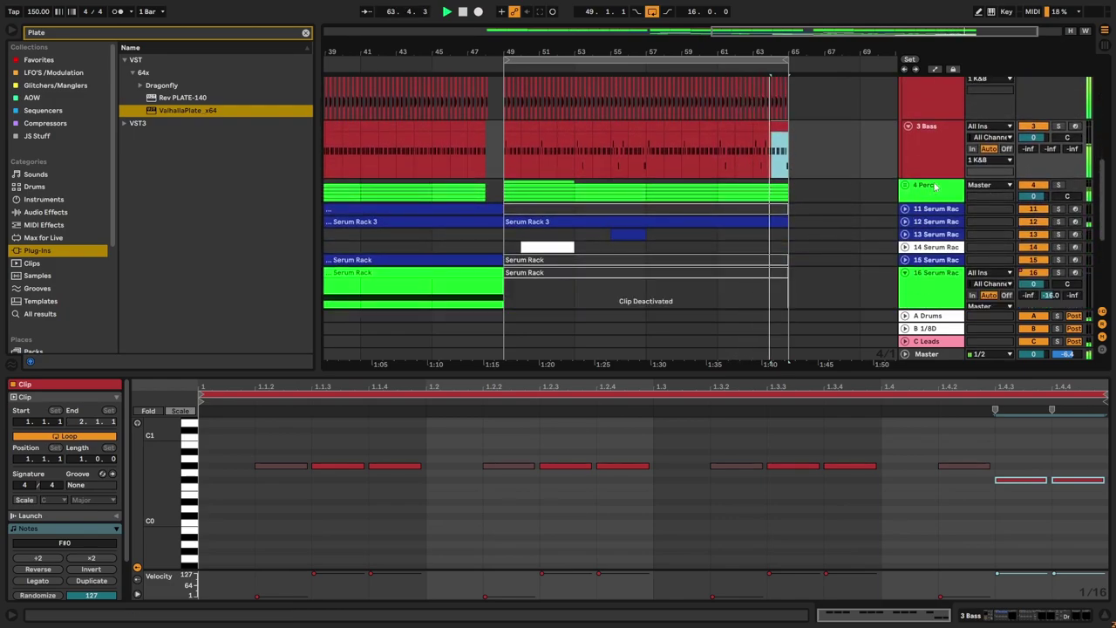
scroll(820, 177, up, 5)
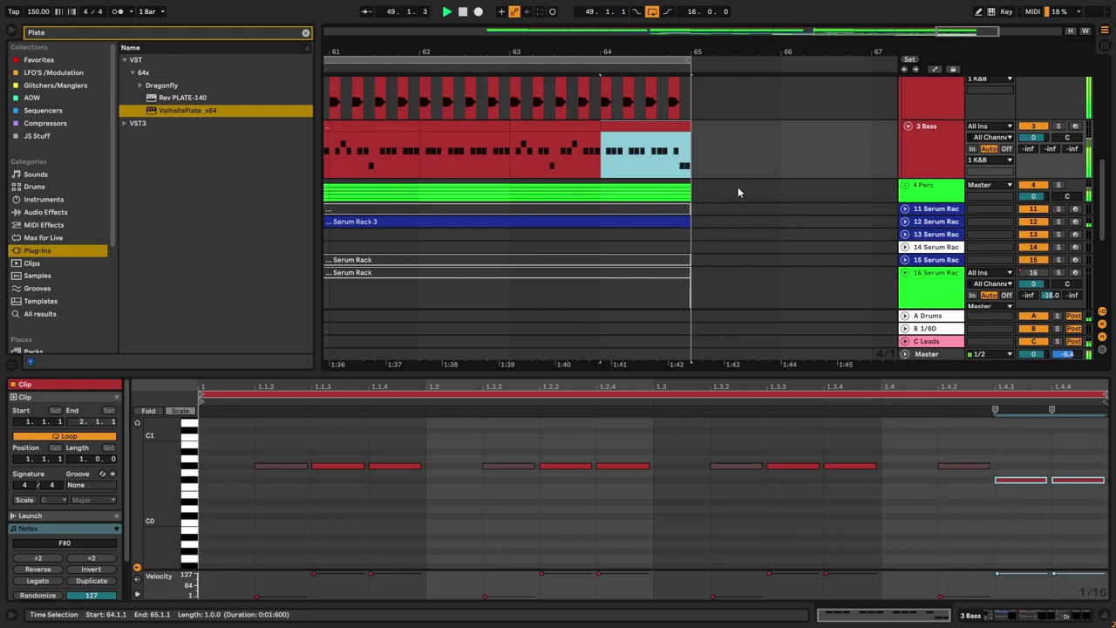
Step: Collapse the Kick and Bass tracks and Serum Rack tracks 17 and 18 in the arrangement
scroll(737, 186, down, 2)
scroll(738, 187, down, 5)
scroll(927, 160, up, 3)
click(911, 189)
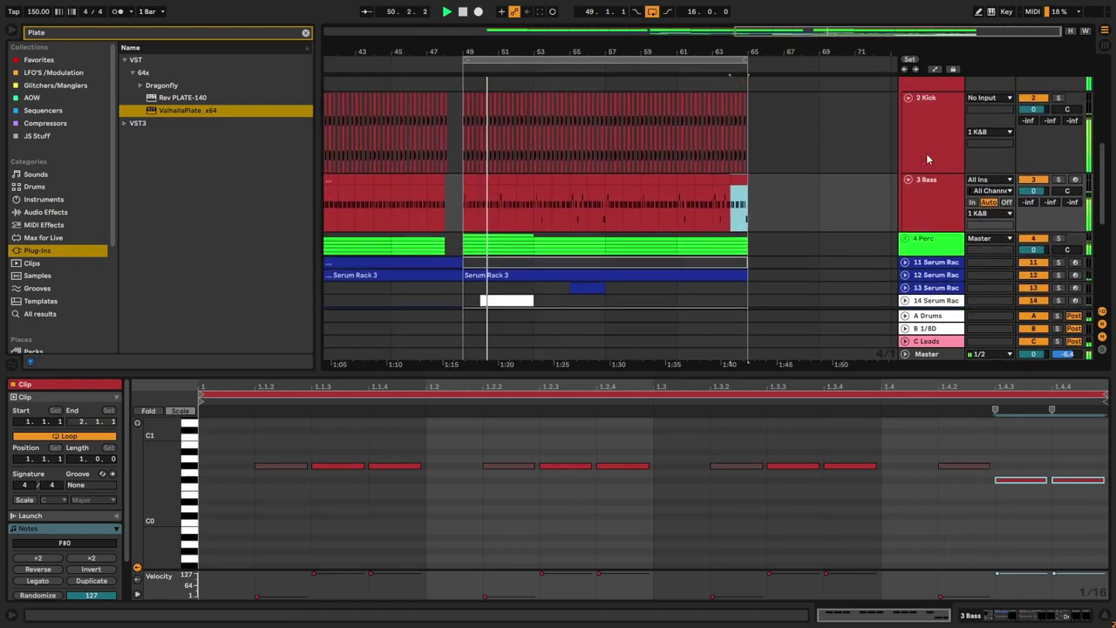
scroll(911, 184, down, 6)
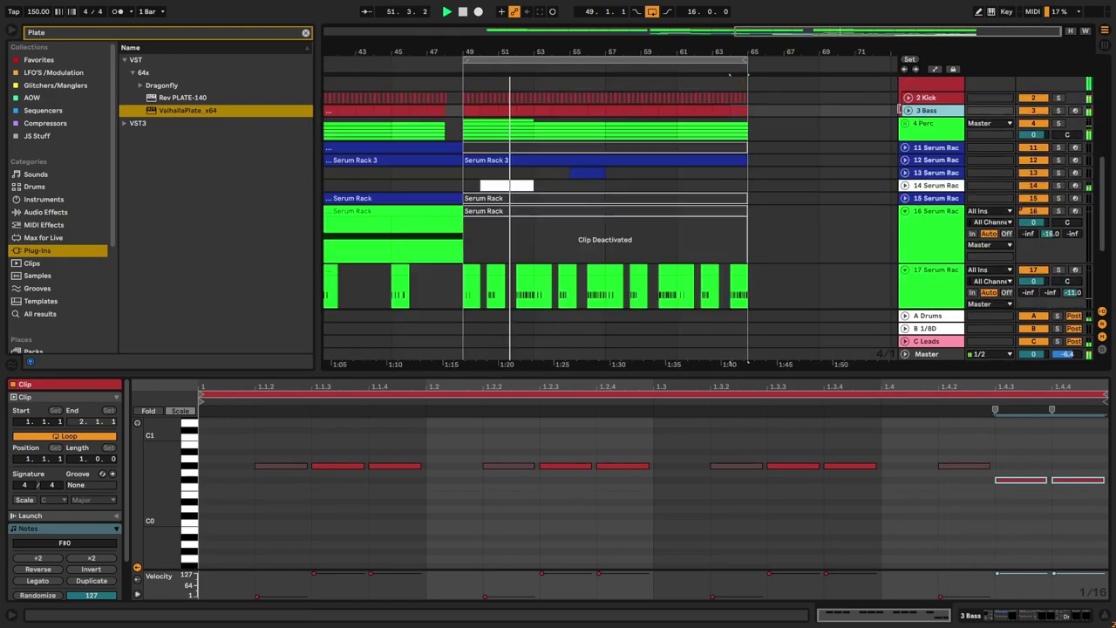
scroll(613, 201, down, 2)
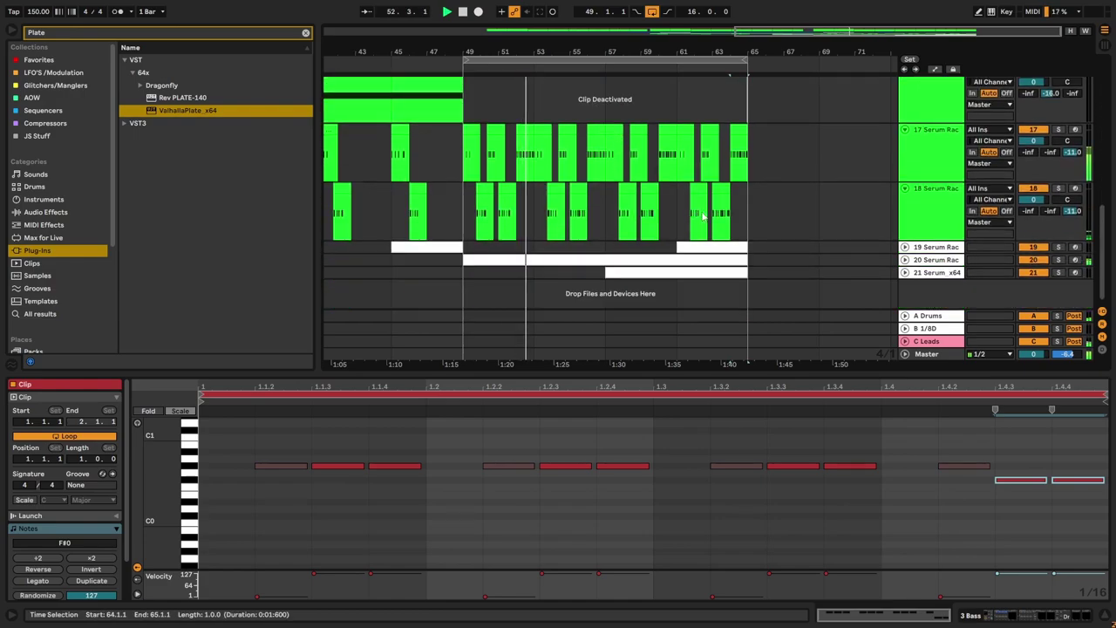
click(919, 217)
click(906, 190)
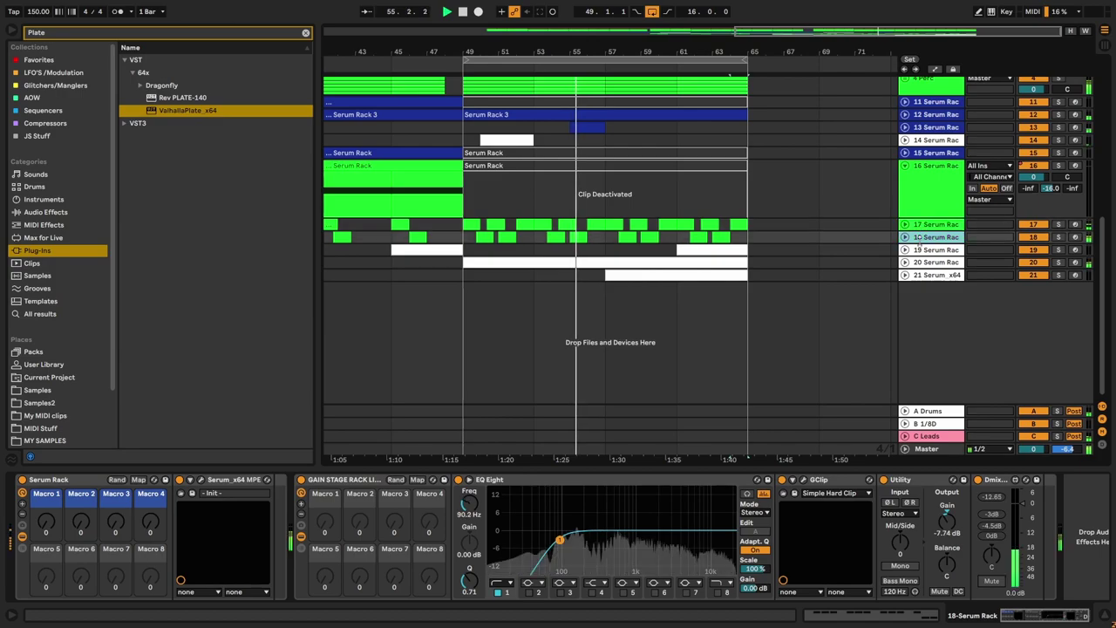
Step: In track 18's EQ Eight, raise the band 1 low cut to 177 Hz and enable a band 8 high cut at 9.18 kHz
drag(537, 549, 558, 549)
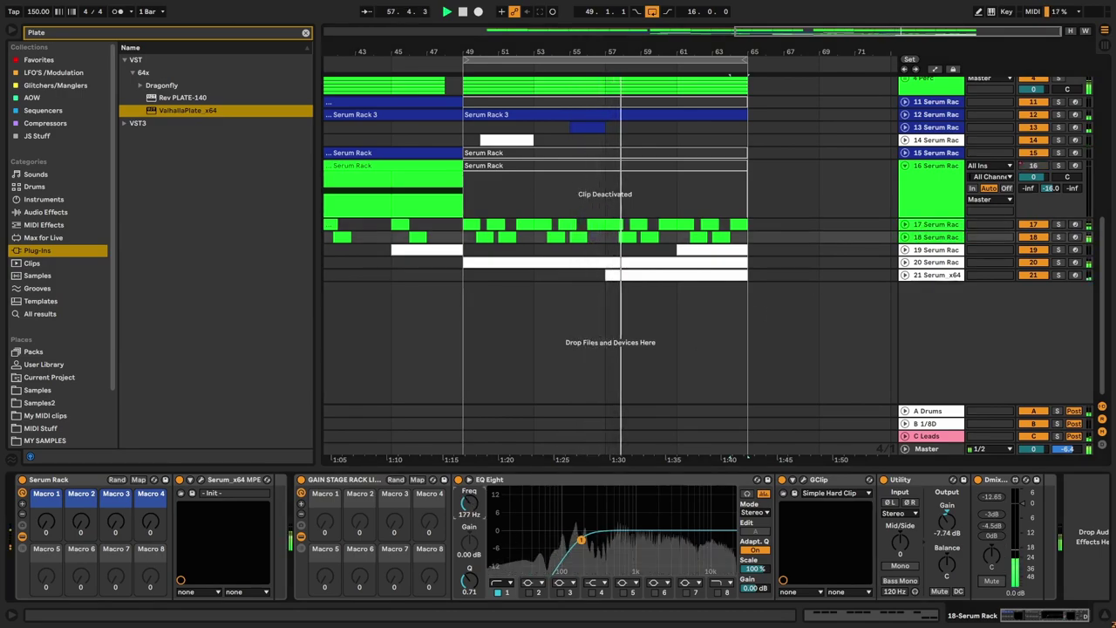
click(717, 591)
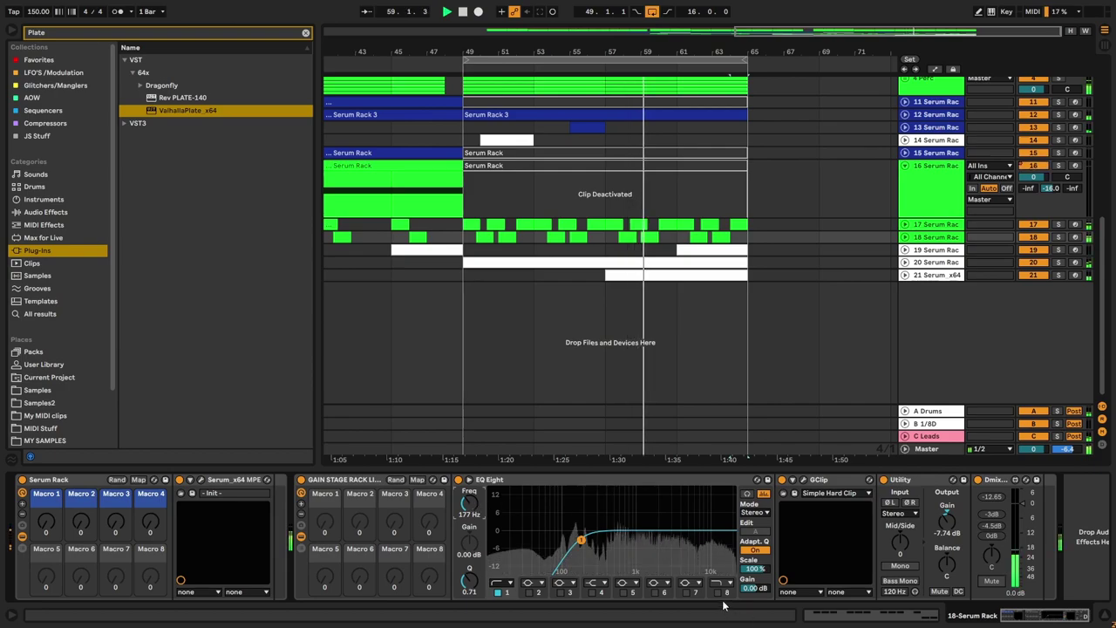
drag(725, 546, 703, 546)
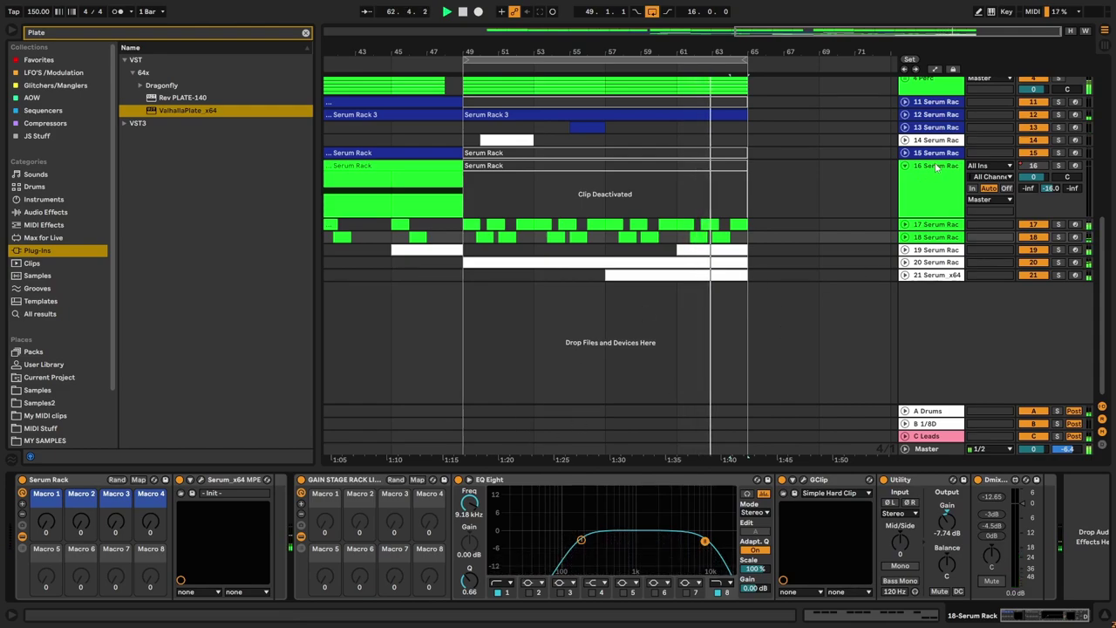
Step: In track 17's EQ Eight, enable a band 8 high cut and a band 5 bell cut of -2.60 dB at 1.21 kHz
click(929, 225)
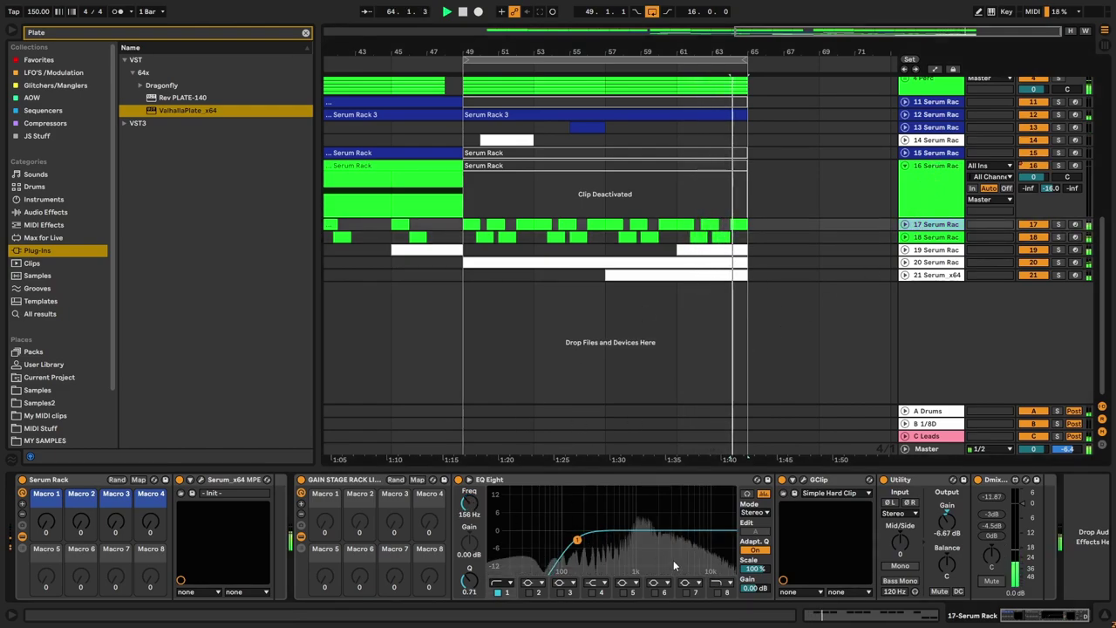
click(717, 592)
drag(729, 546, 715, 547)
click(621, 592)
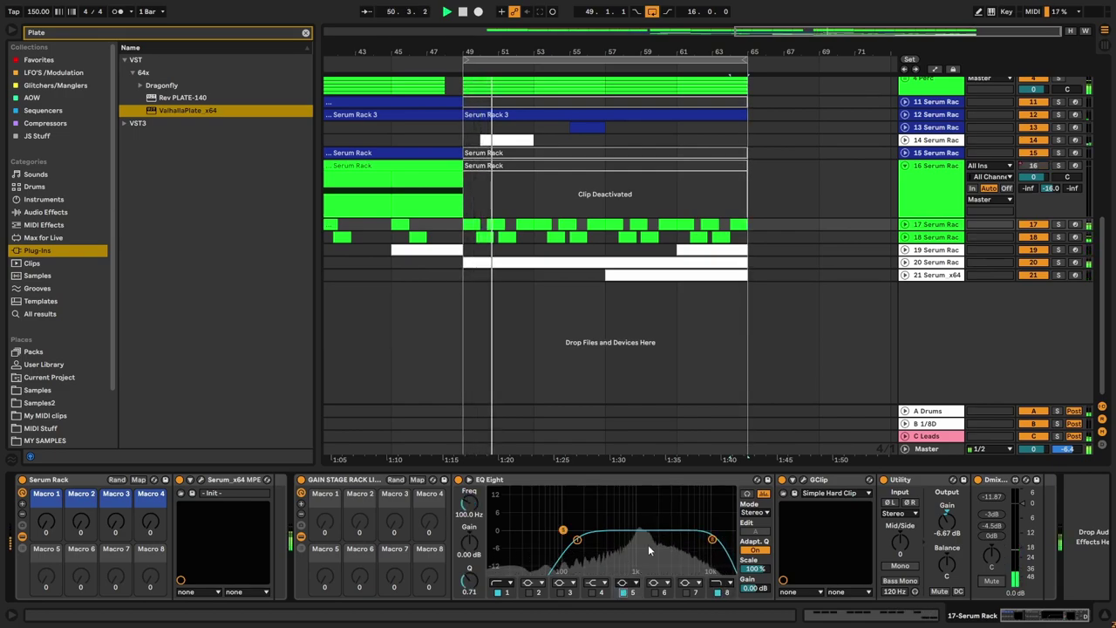
drag(562, 530, 641, 538)
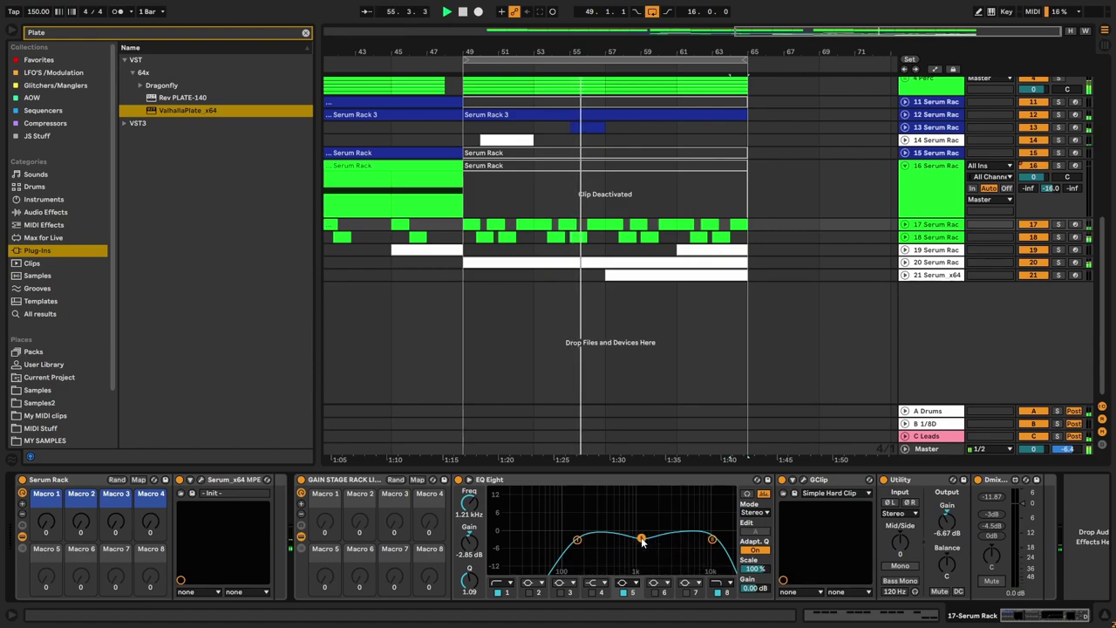
drag(642, 539, 641, 537)
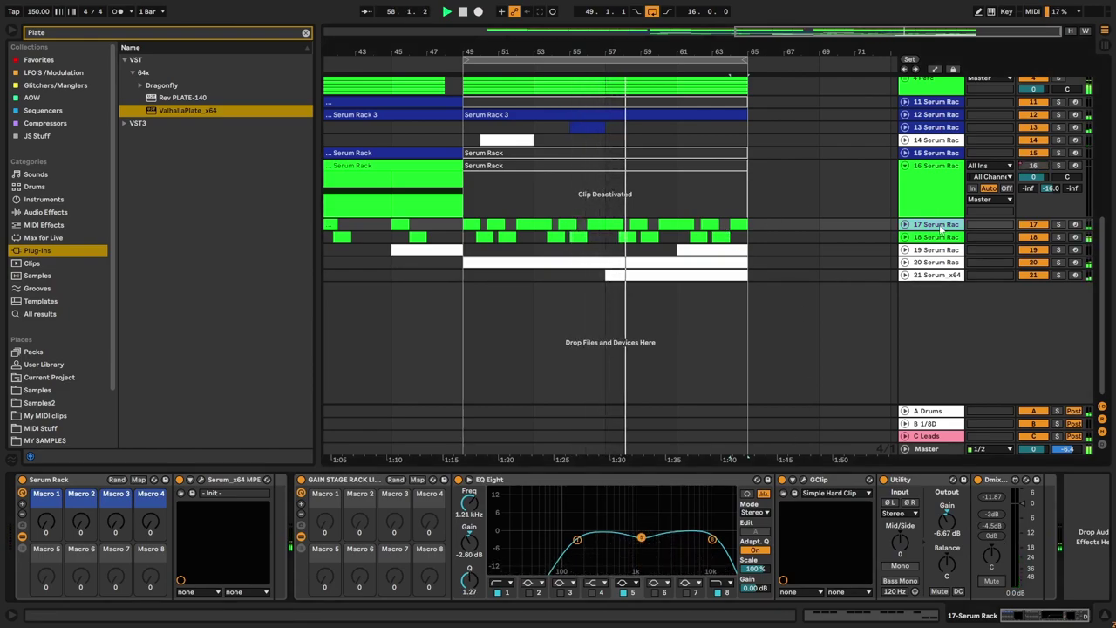
Step: Enable band 3 in track 18's EQ Eight as a -2.60 dB cut at 587 Hz, leaving tracks 17 and 18 collapsed
click(905, 224)
click(906, 284)
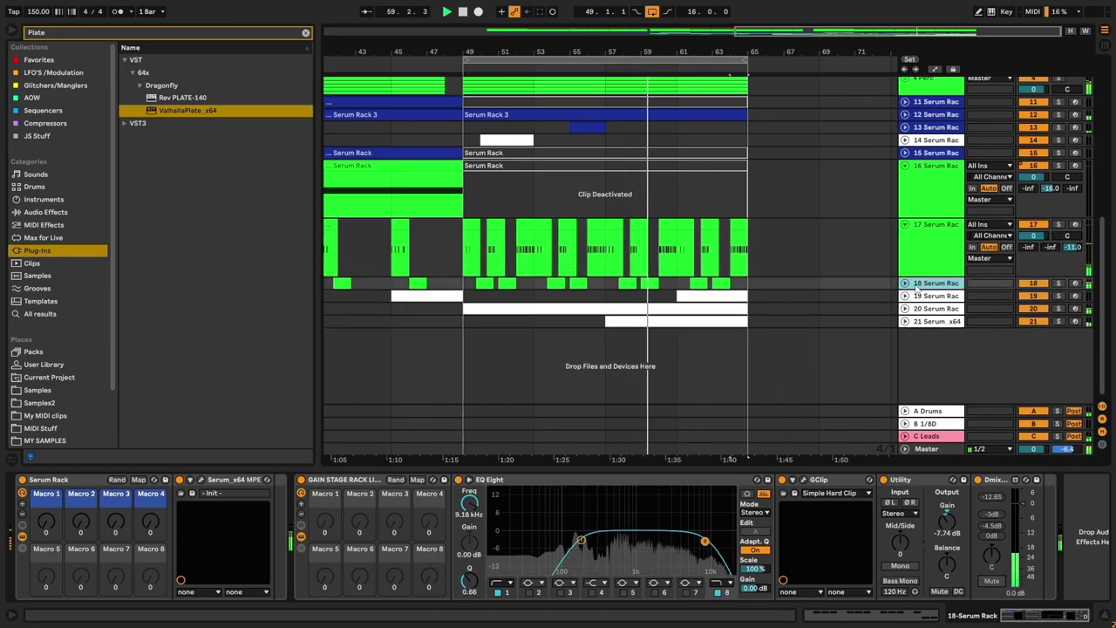
click(905, 283)
click(560, 592)
mouse_move(598, 535)
mouse_down()
mouse_move(655, 532)
mouse_move(618, 537)
mouse_up()
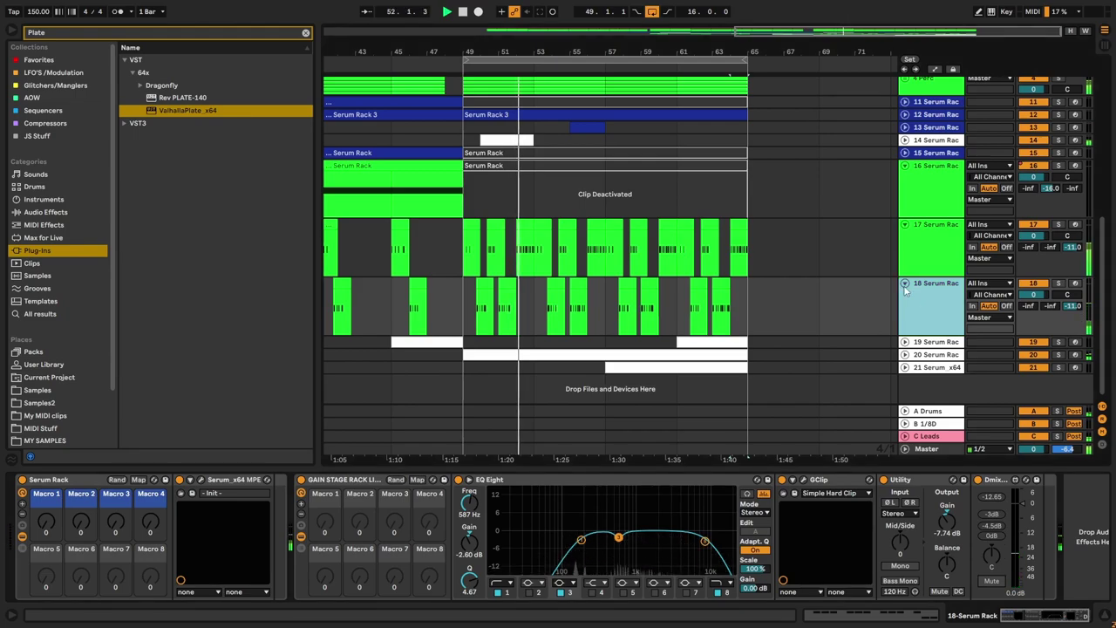
click(905, 224)
click(906, 236)
Step: In track 21's EQ Eight, enable the band 8 high cut and make band 1 a steeper low cut at 225 Hz
click(912, 249)
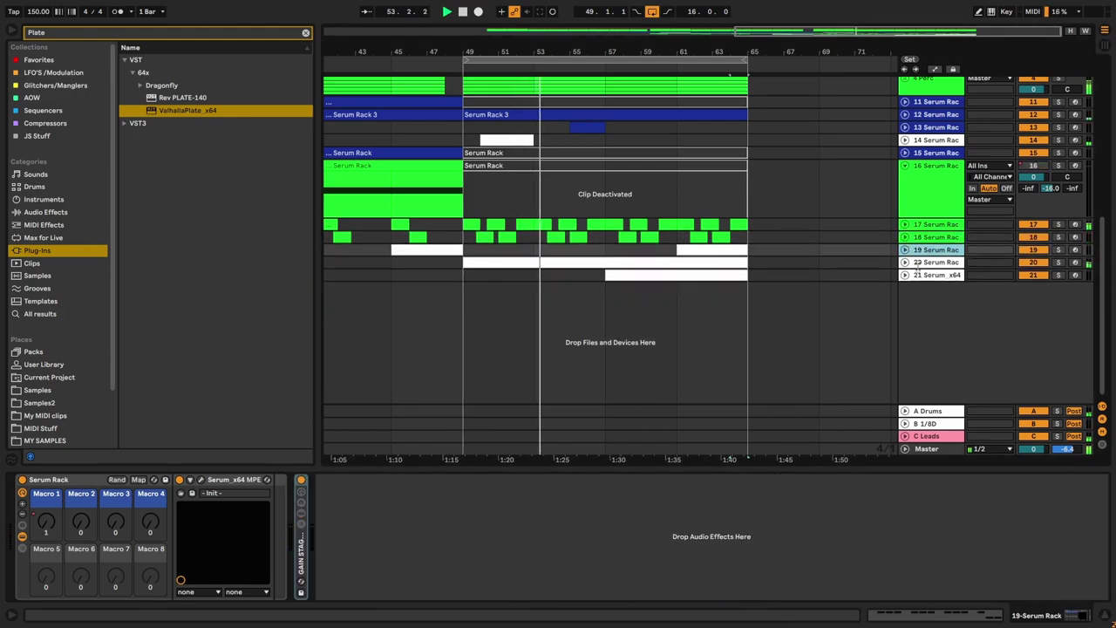
click(915, 262)
click(919, 274)
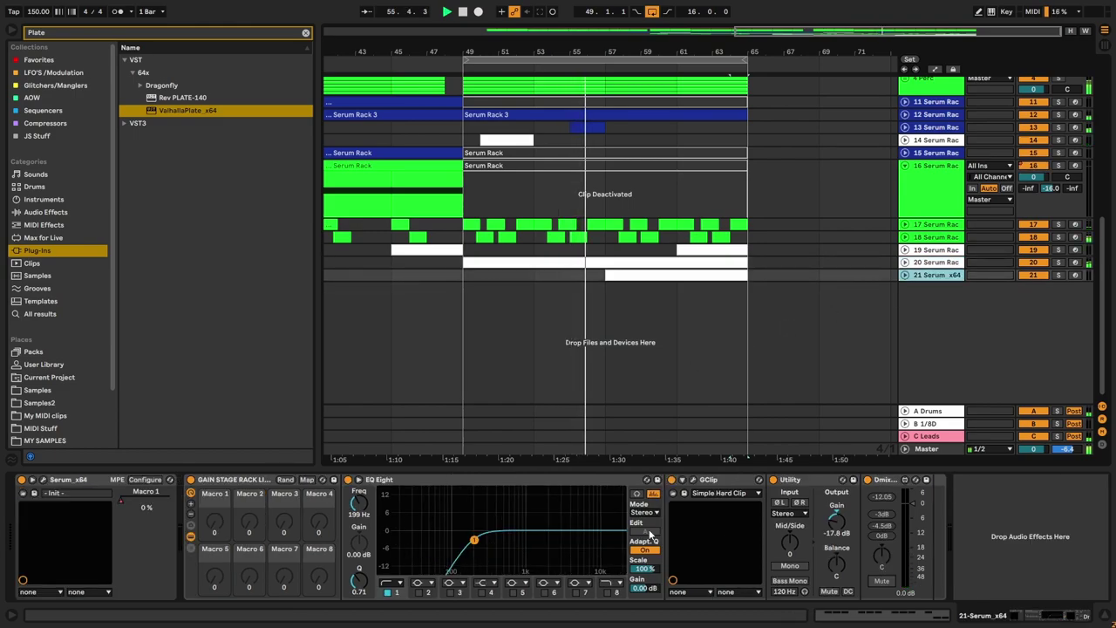
click(608, 592)
drag(615, 539, 600, 541)
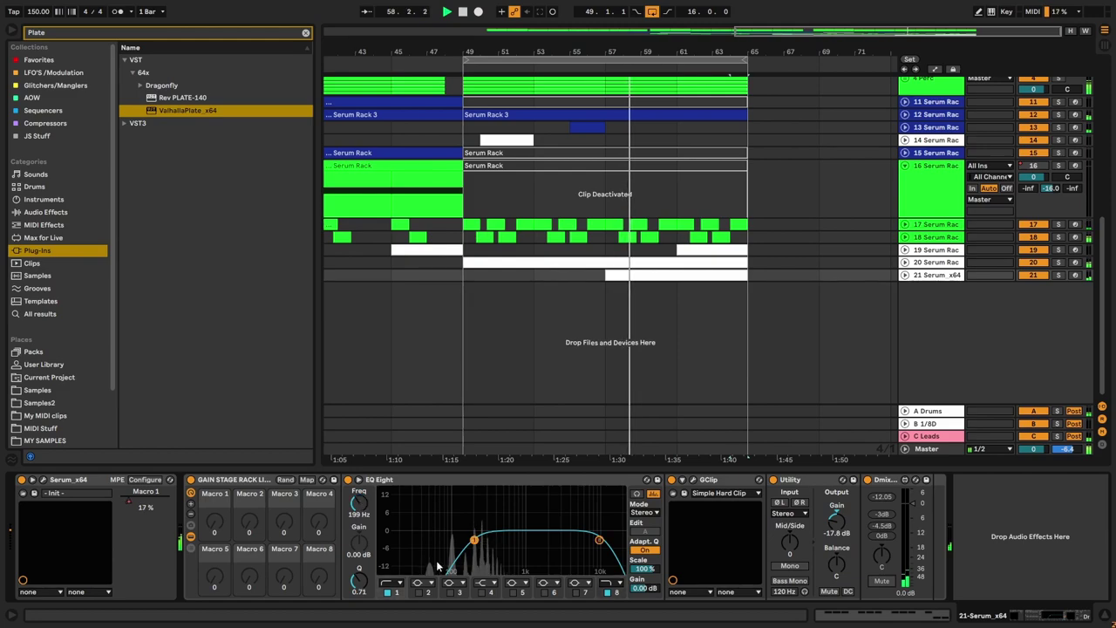
click(473, 540)
drag(474, 540, 478, 542)
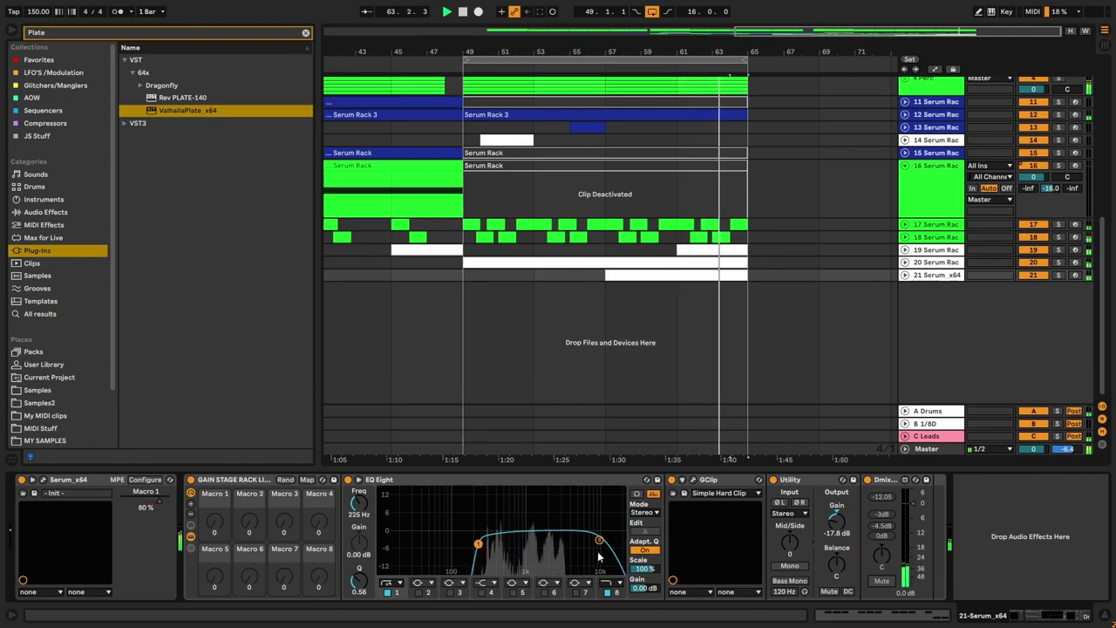
Step: Lower the band 8 high cut in track 21's EQ Eight to 6.12 kHz with a steeper slope
mouse_move(599, 540)
mouse_down()
mouse_move(589, 554)
mouse_move(583, 546)
mouse_up()
click(614, 584)
click(615, 575)
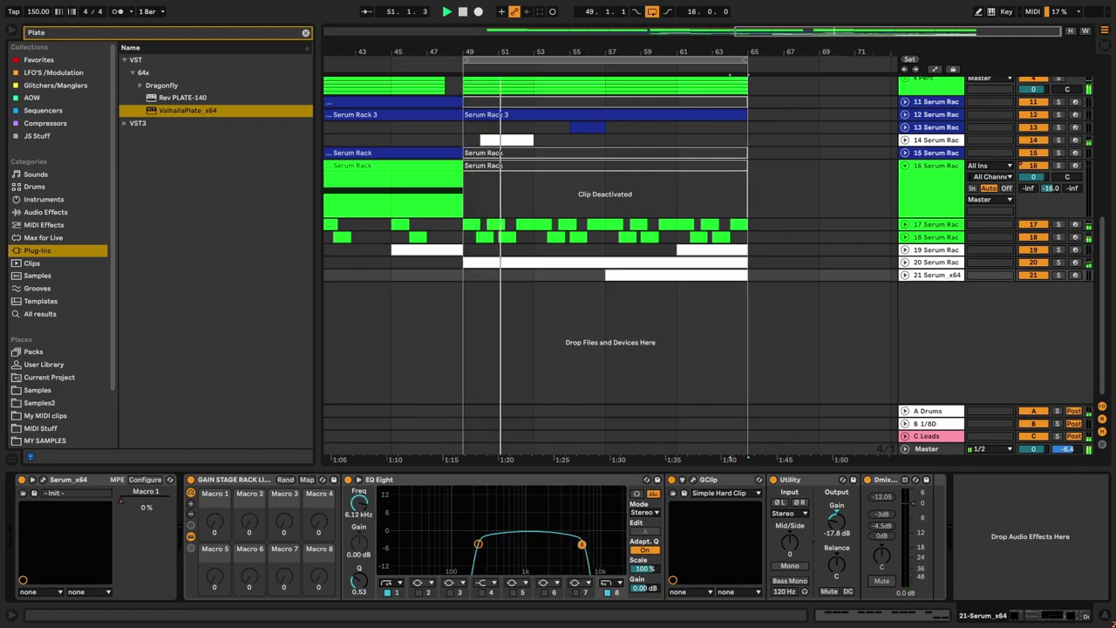
Step: In track 20's EQ Eight, make band 1 a steeper low cut at 225 Hz and cut band 2 by -2.85 dB at 681 Hz
click(922, 251)
click(937, 262)
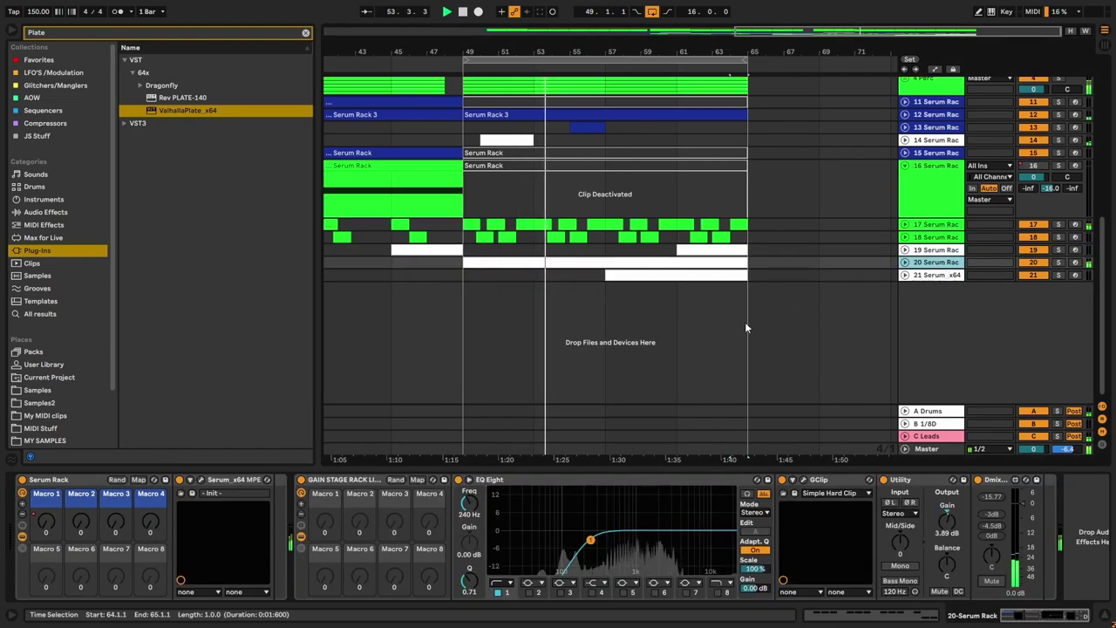
click(501, 582)
click(502, 503)
drag(590, 531, 627, 538)
click(588, 544)
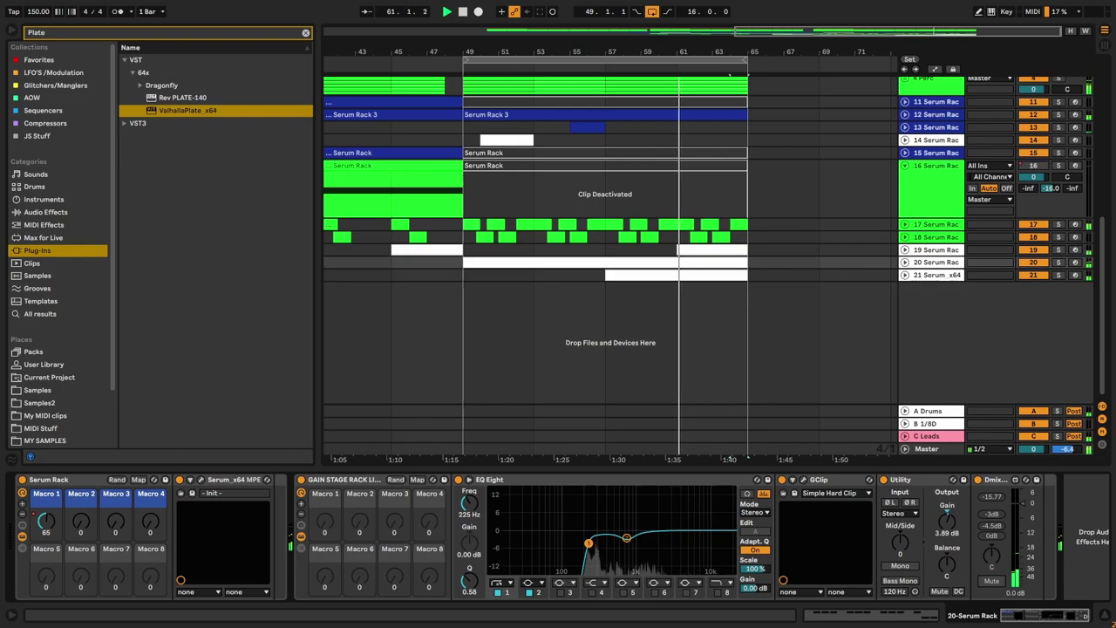
drag(626, 538, 623, 538)
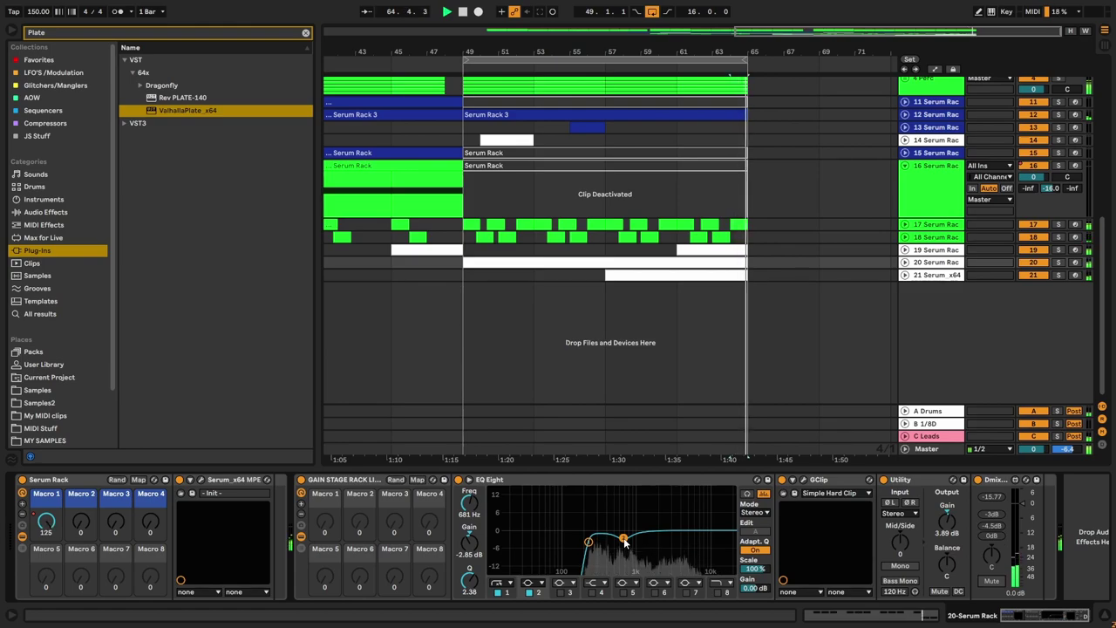
click(946, 252)
click(935, 276)
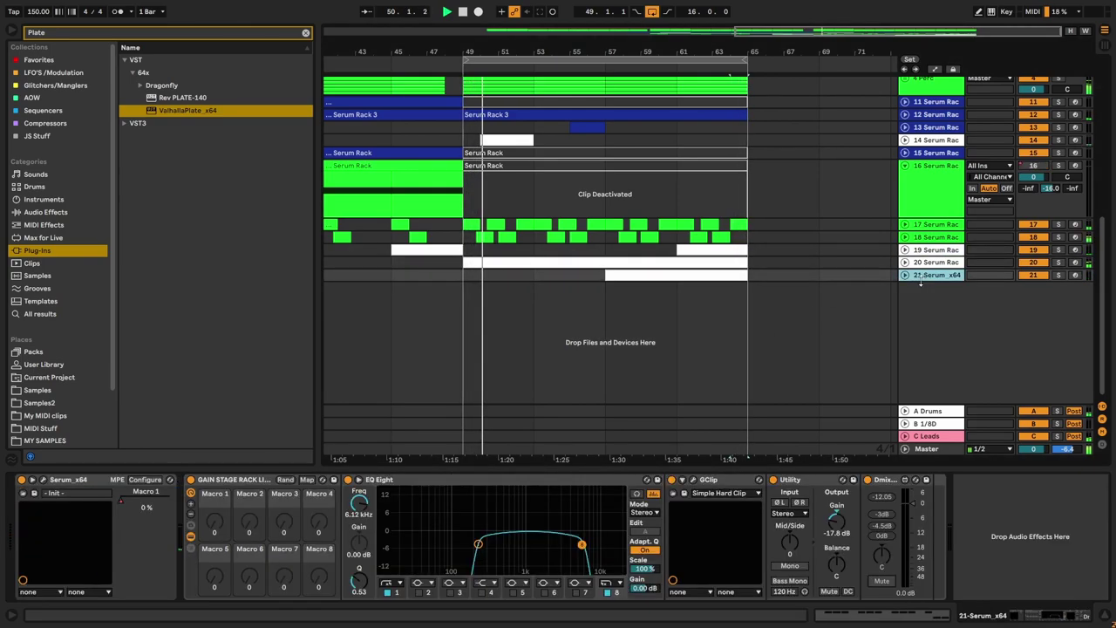
right_click(920, 291)
click(934, 278)
Step: Duplicate the second drop section from bars 49 to 65 across all tracks so that it repeats from bar 65
scroll(726, 275, up, 4)
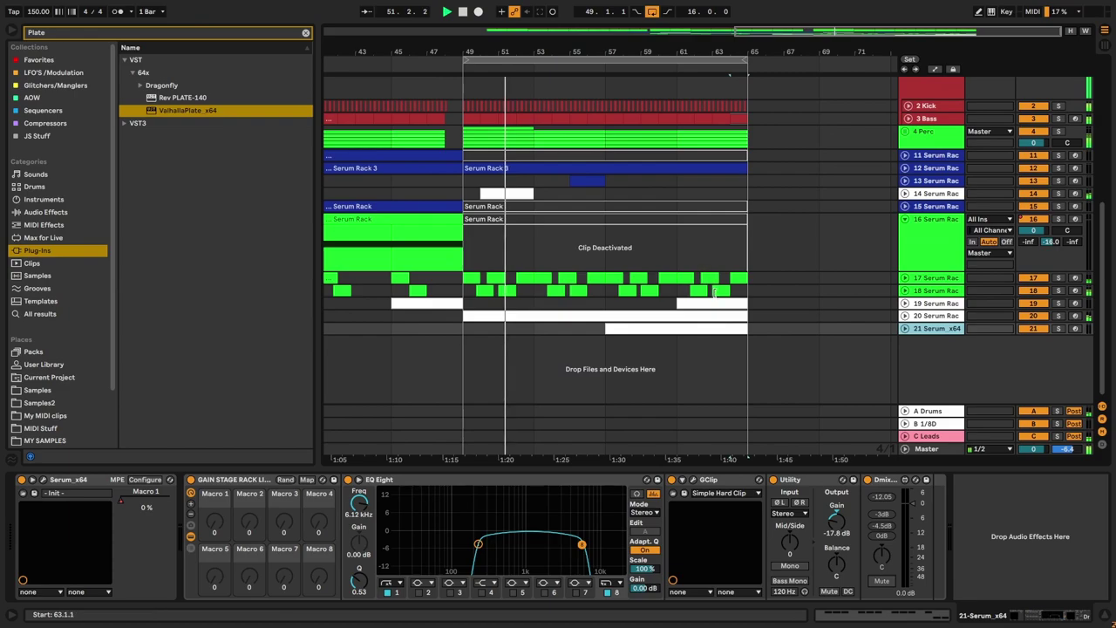
drag(746, 202, 463, 440)
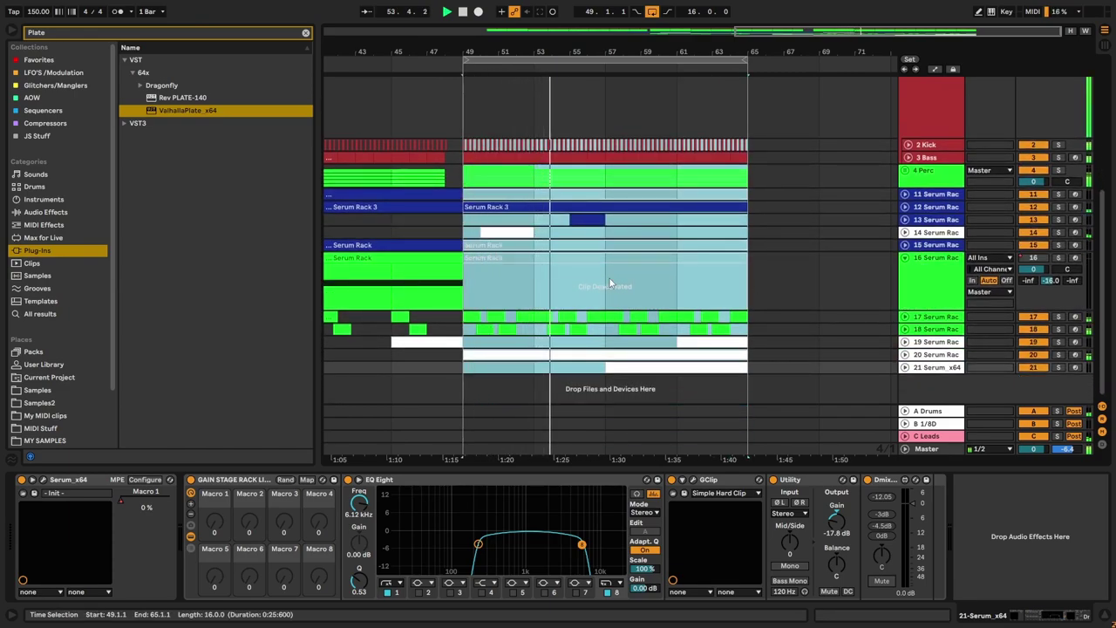
key(minus)
key(ctrl+d)
key(plus)
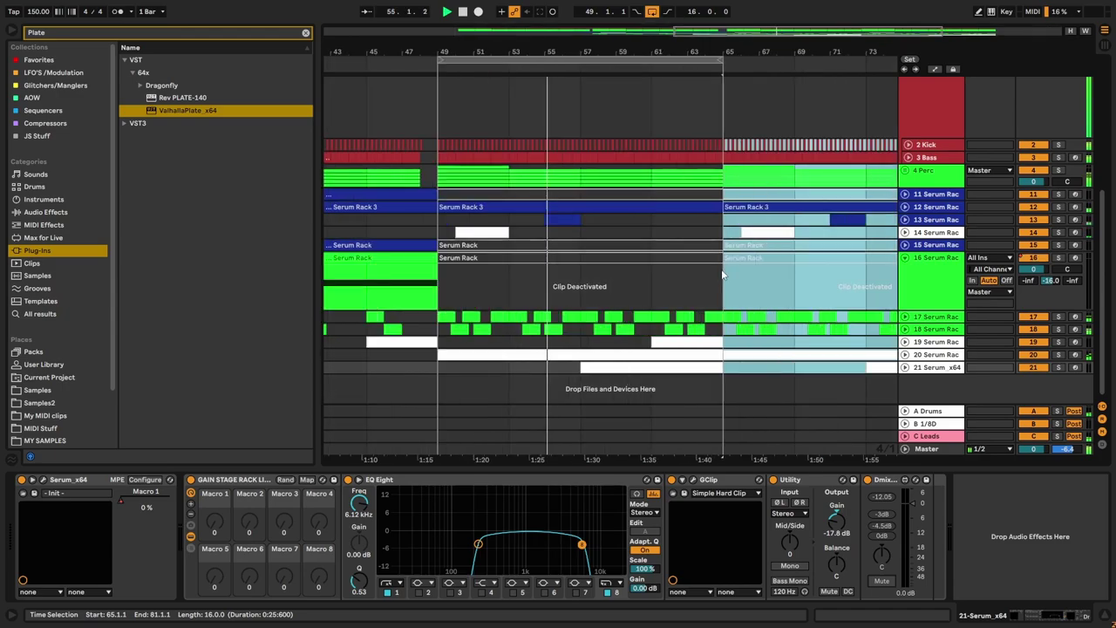
Step: Undo the duplication of the second drop, insert a new MIDI track below track 21, and collapse track 16
key(ctrl+z)
click(892, 366)
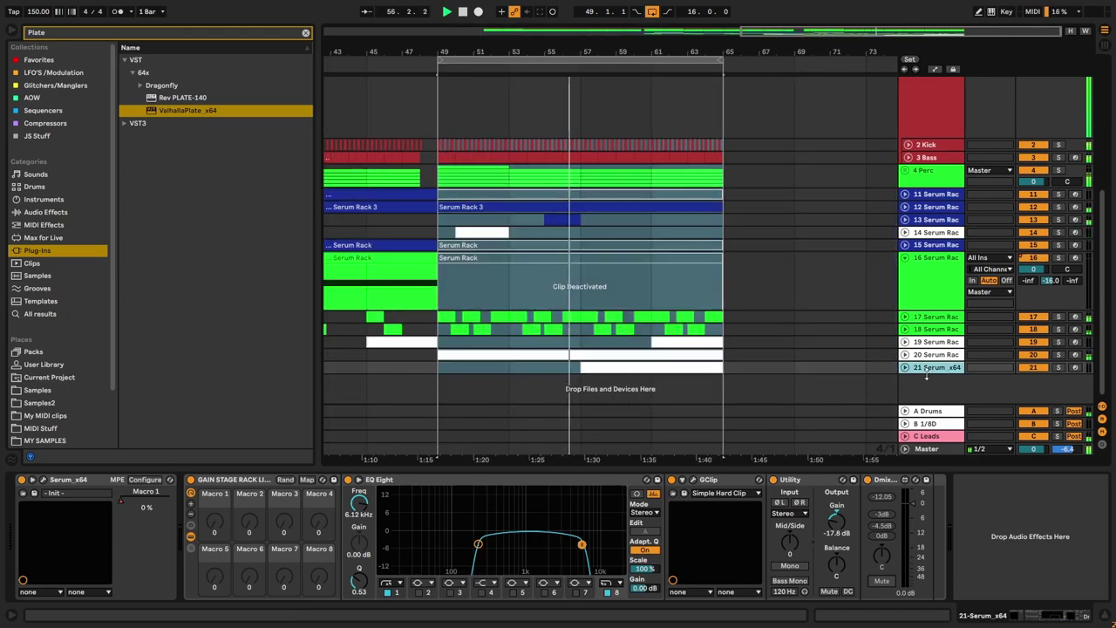
key(ctrl+shift+t)
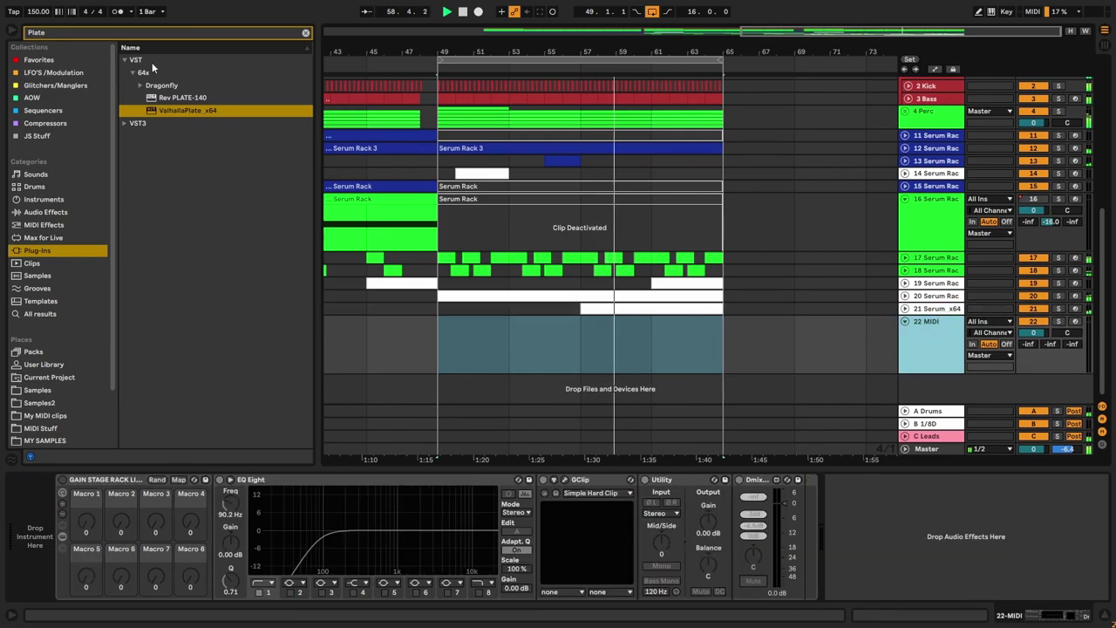
click(92, 35)
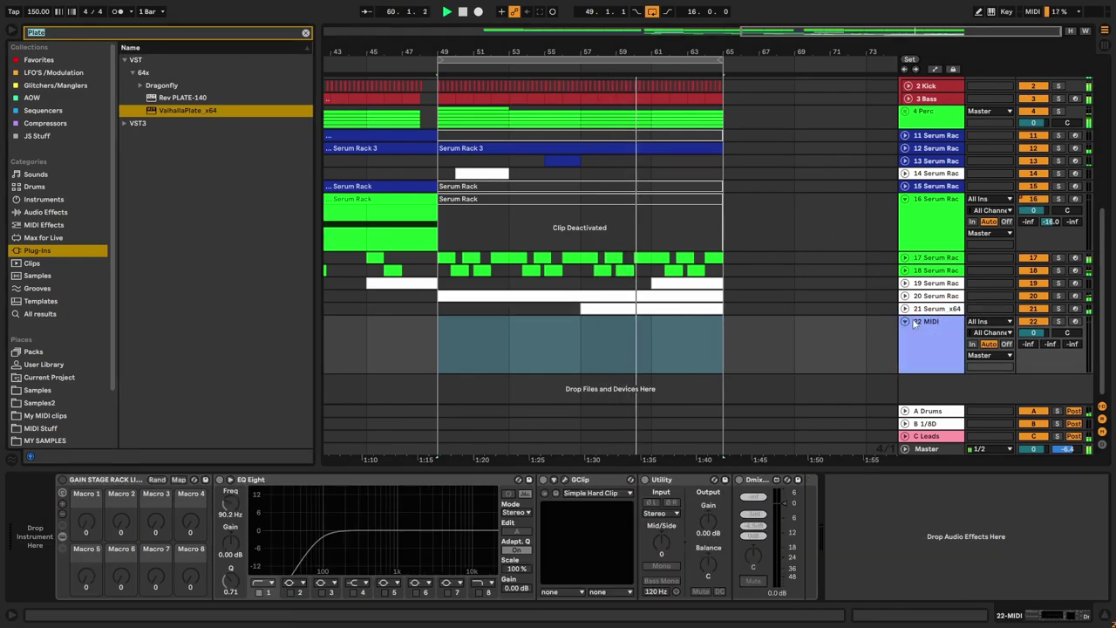
click(905, 200)
click(920, 263)
click(924, 283)
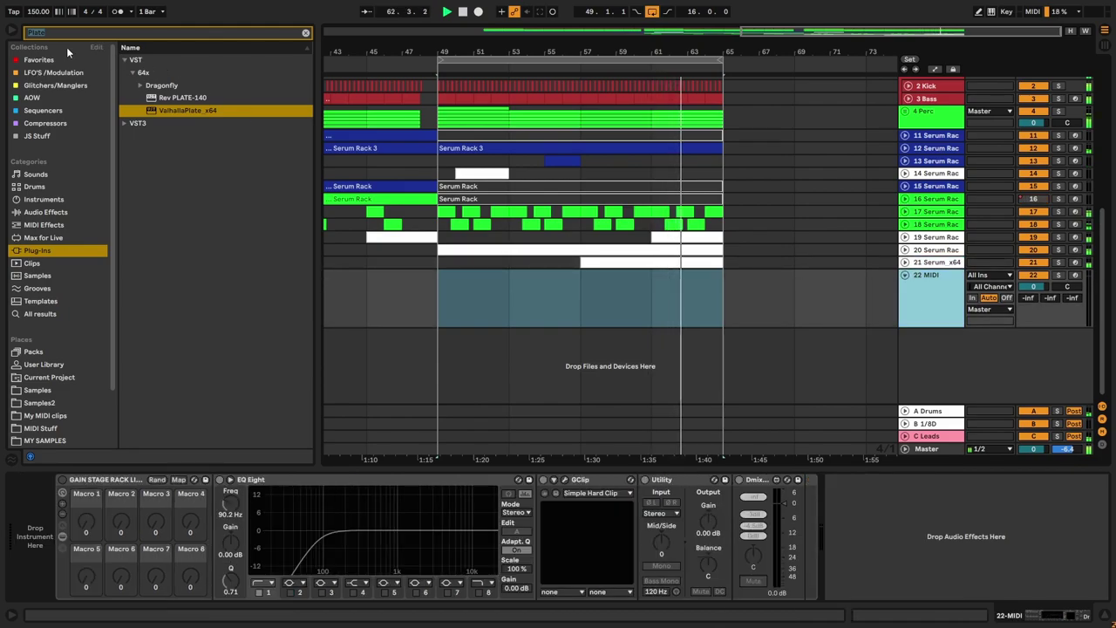
Step: Color the new MIDI track 22 dark blue, assign the track color to its clips, and leave the track unfolded
right_click(926, 298)
click(1046, 529)
right_click(926, 302)
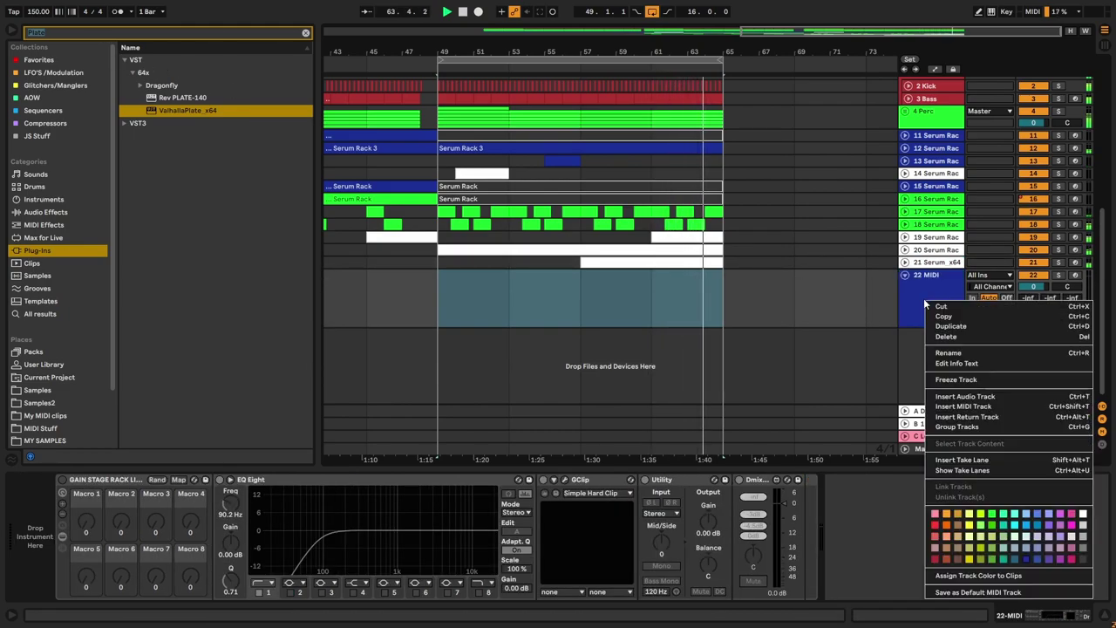
click(967, 575)
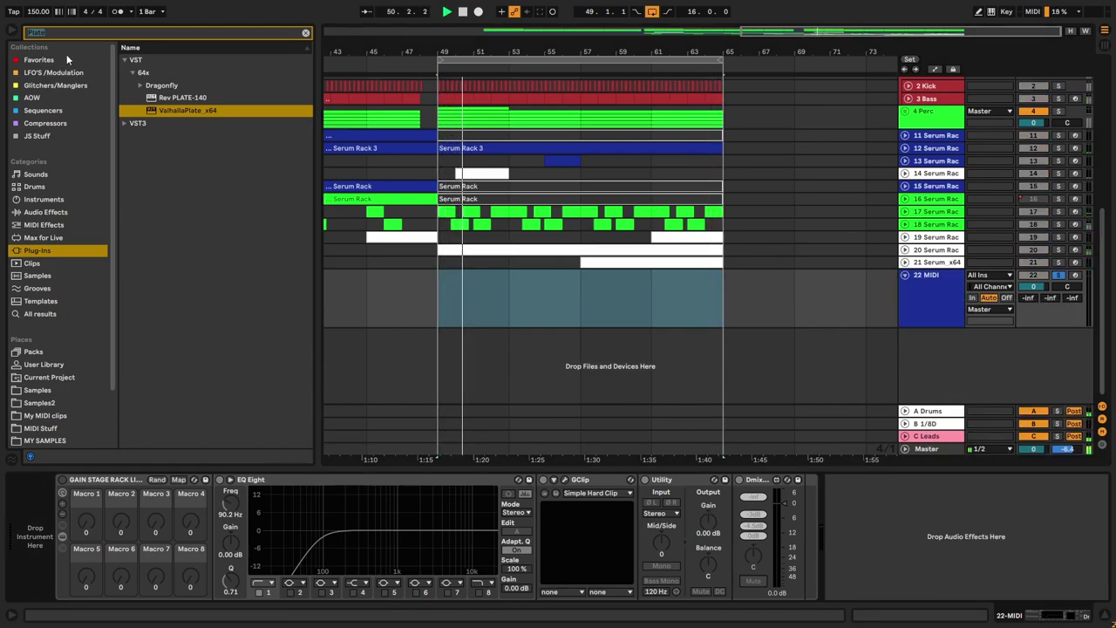
key(alt+u)
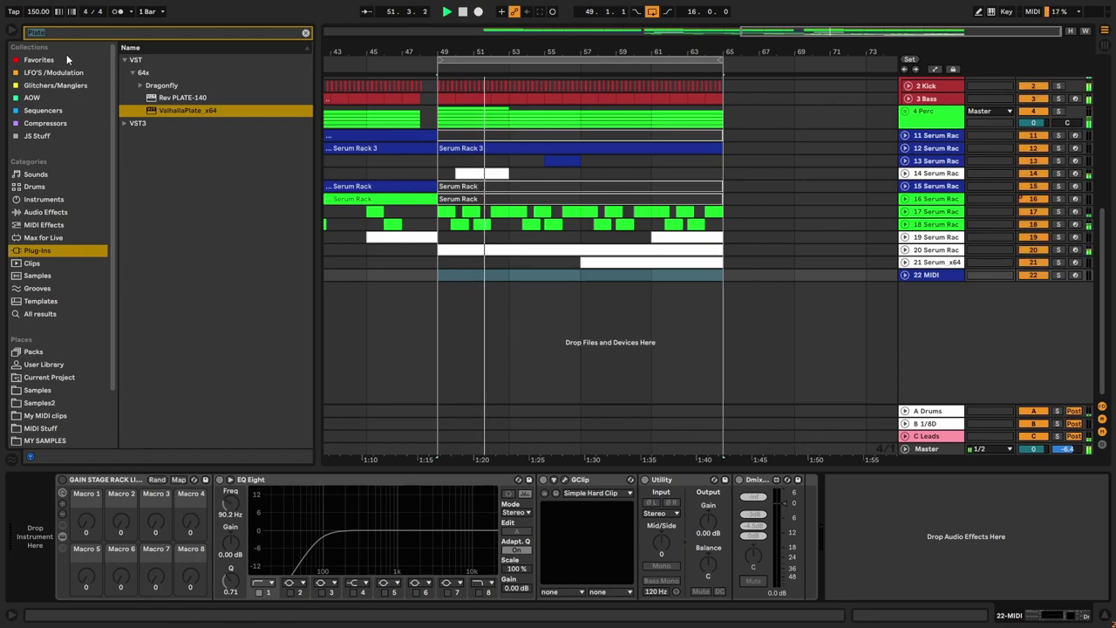
click(904, 275)
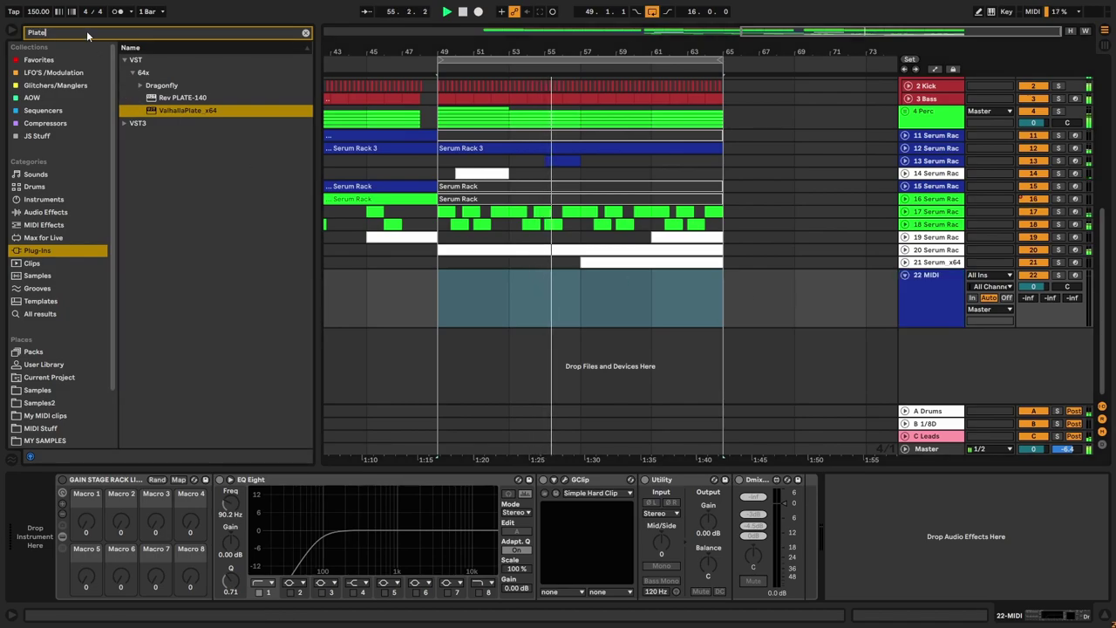
Step: Load Serum_x64 on track 22 and set Oscillator A's wavetable to Squelchy 01 from PsyTables V4
text(ser)
drag(415, 331, 556, 298)
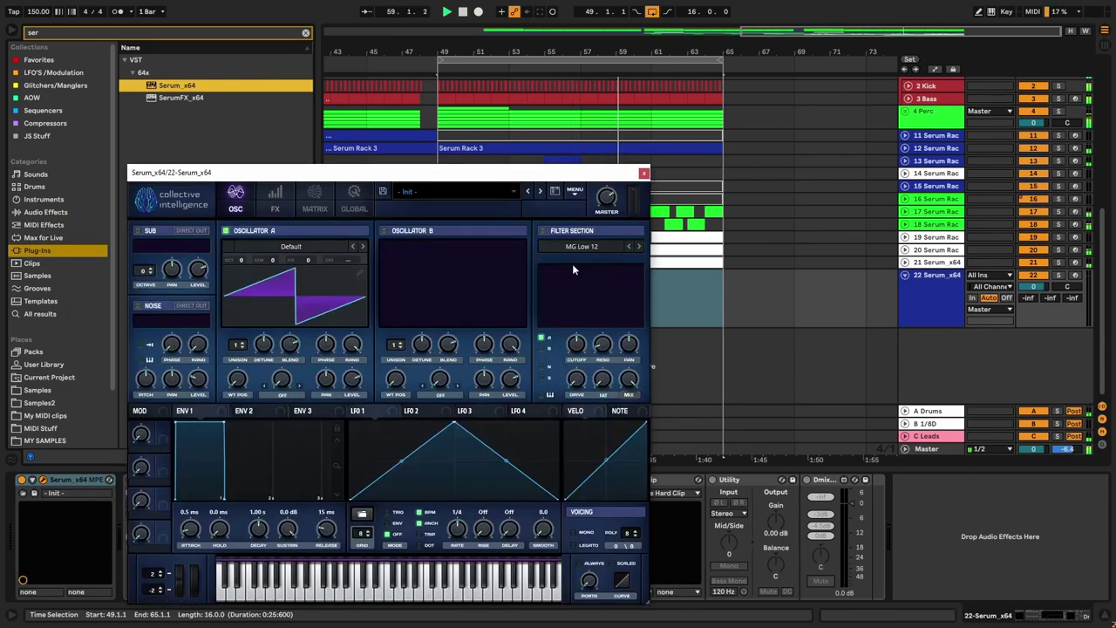
click(398, 211)
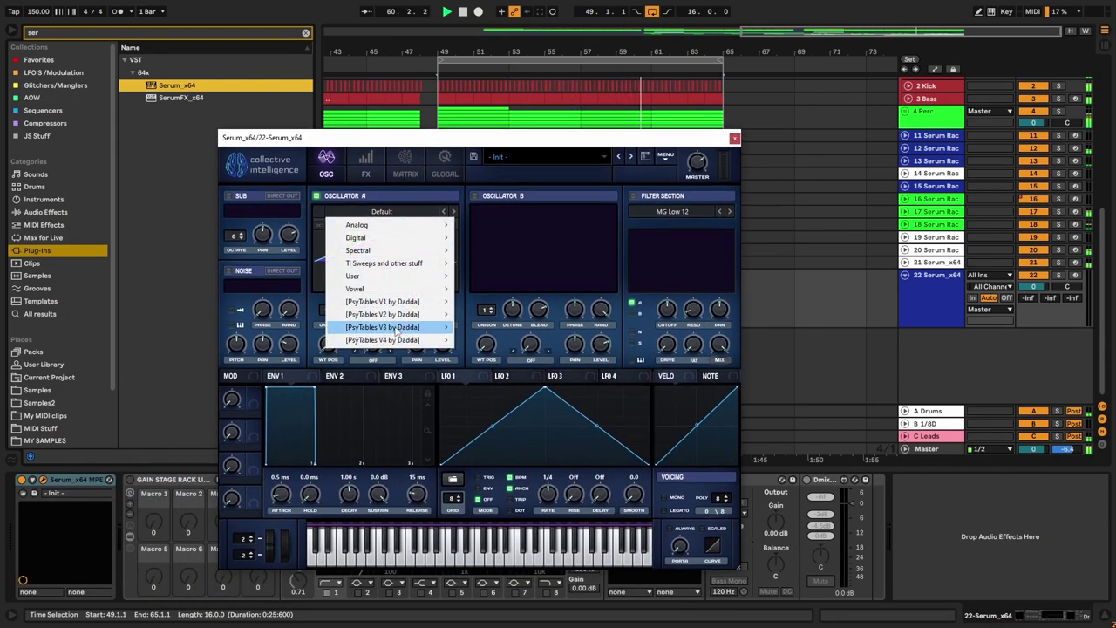
mouse_move(396, 339)
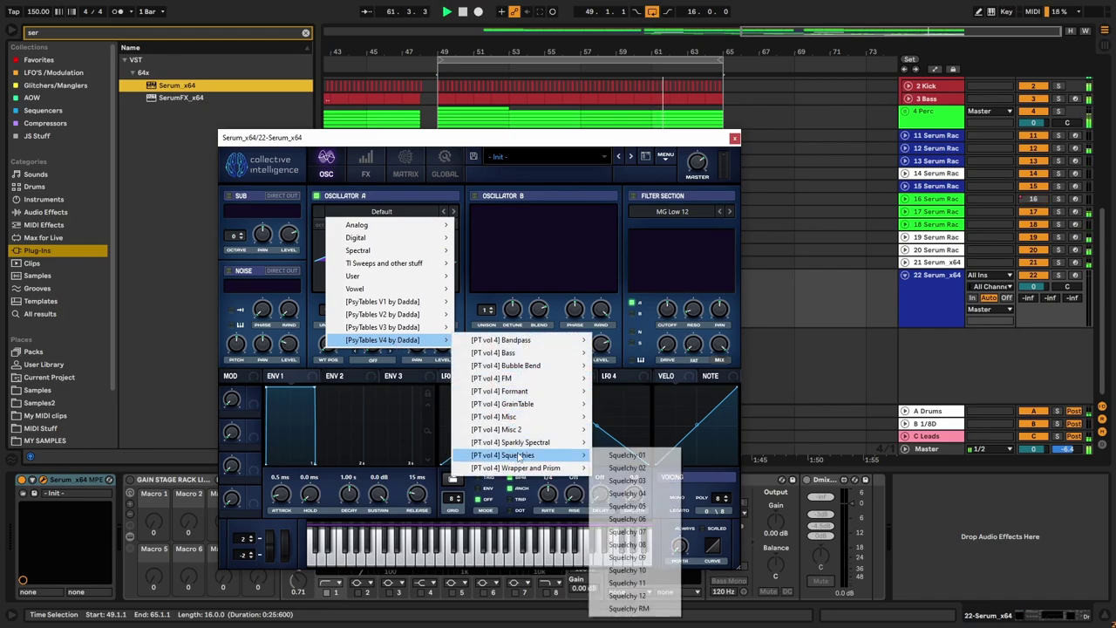
mouse_move(521, 442)
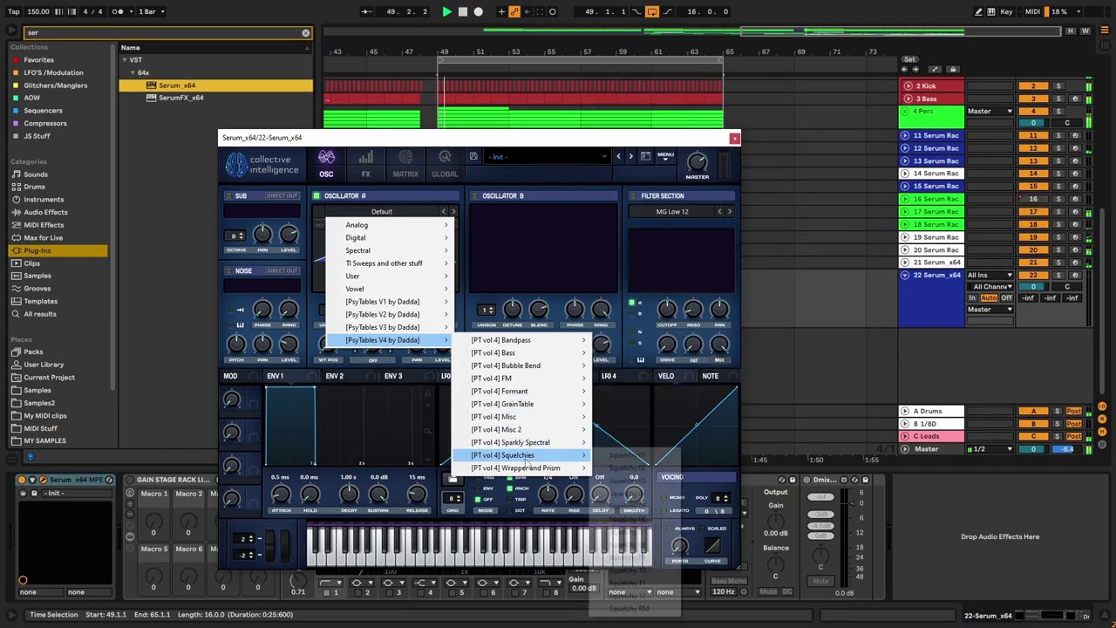
mouse_move(547, 459)
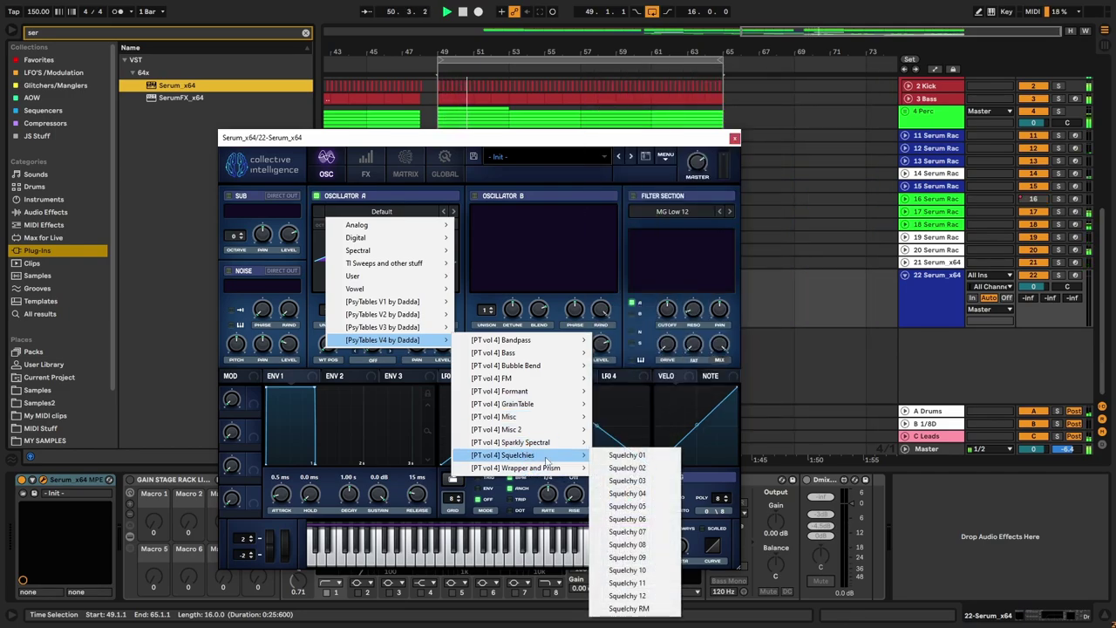
click(626, 455)
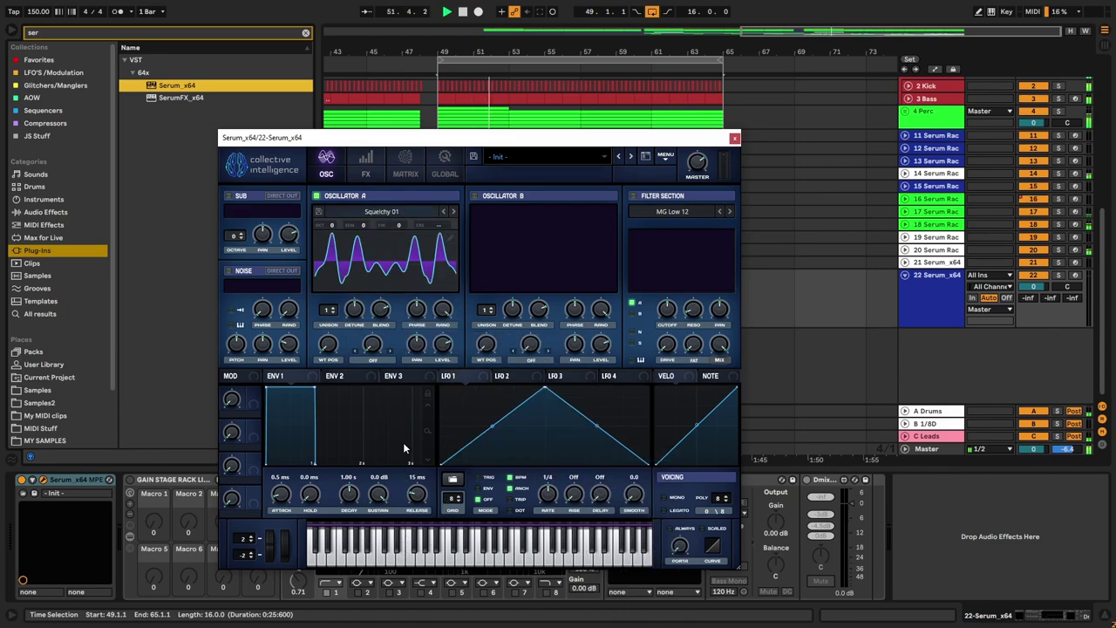
Step: Arm track 22, enable its gain stage rack, and lower the Utility gain to -8.89 dB
click(1075, 275)
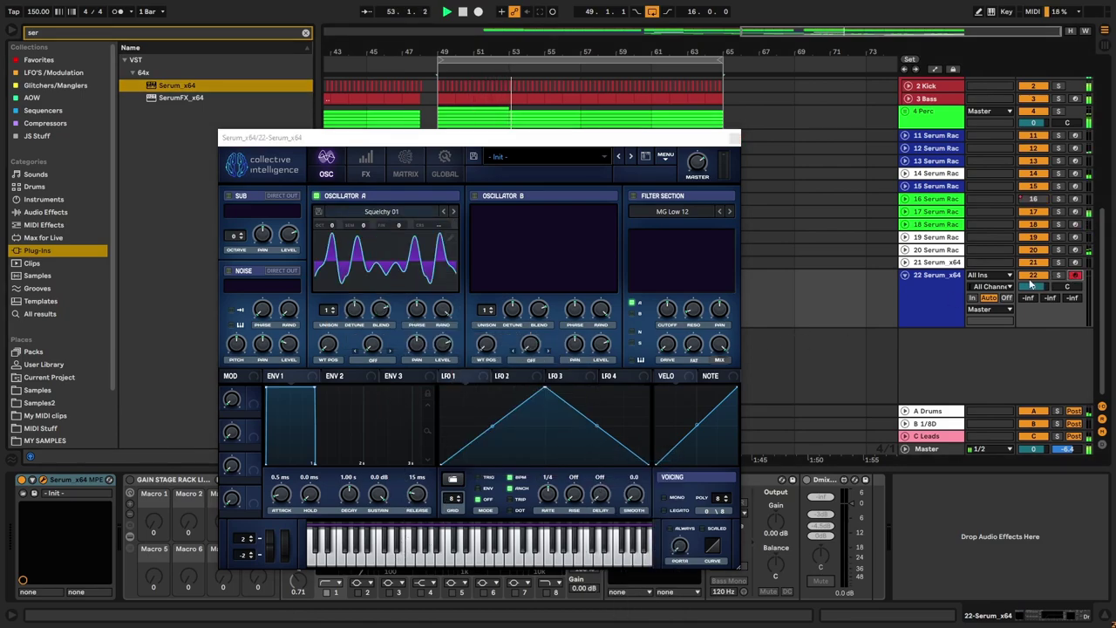
drag(716, 144, 638, 79)
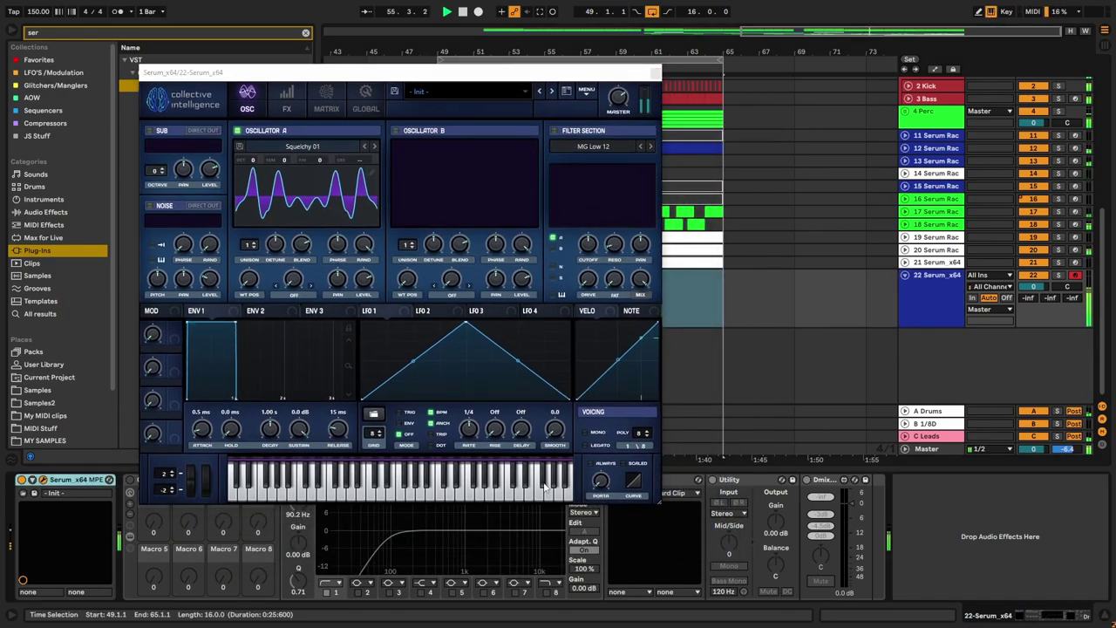
drag(388, 74, 399, 29)
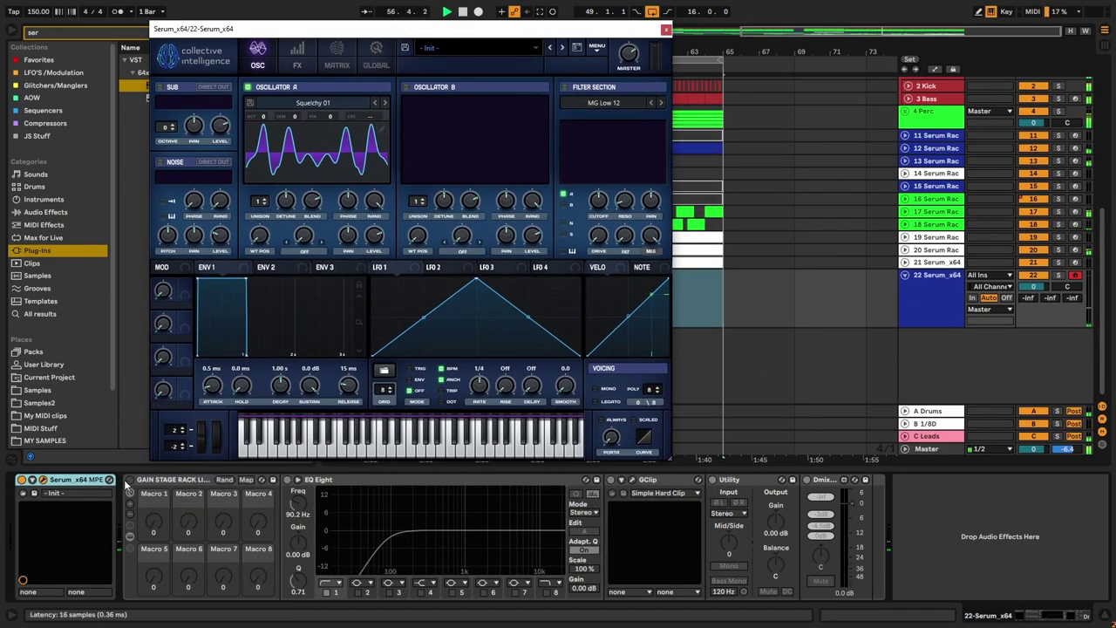
click(130, 480)
drag(774, 524, 774, 558)
Step: Change Serum's Oscillator A wavetable to Squelchy 02, assign Macro 1 to its WT Pos, and close the plug-in window
drag(259, 235, 282, 167)
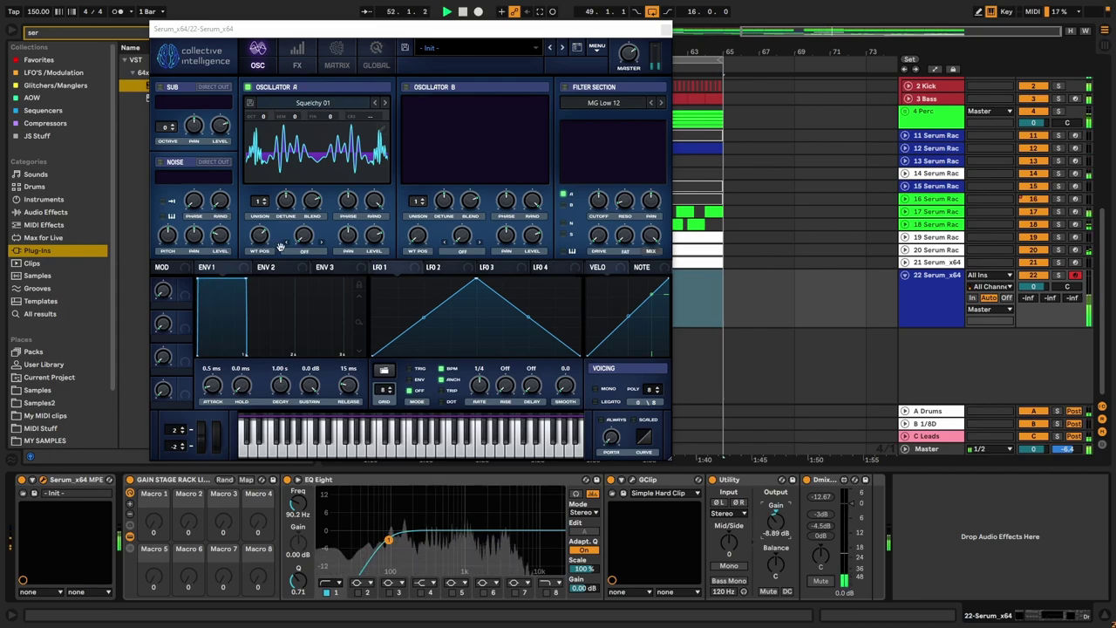
mouse_move(256, 252)
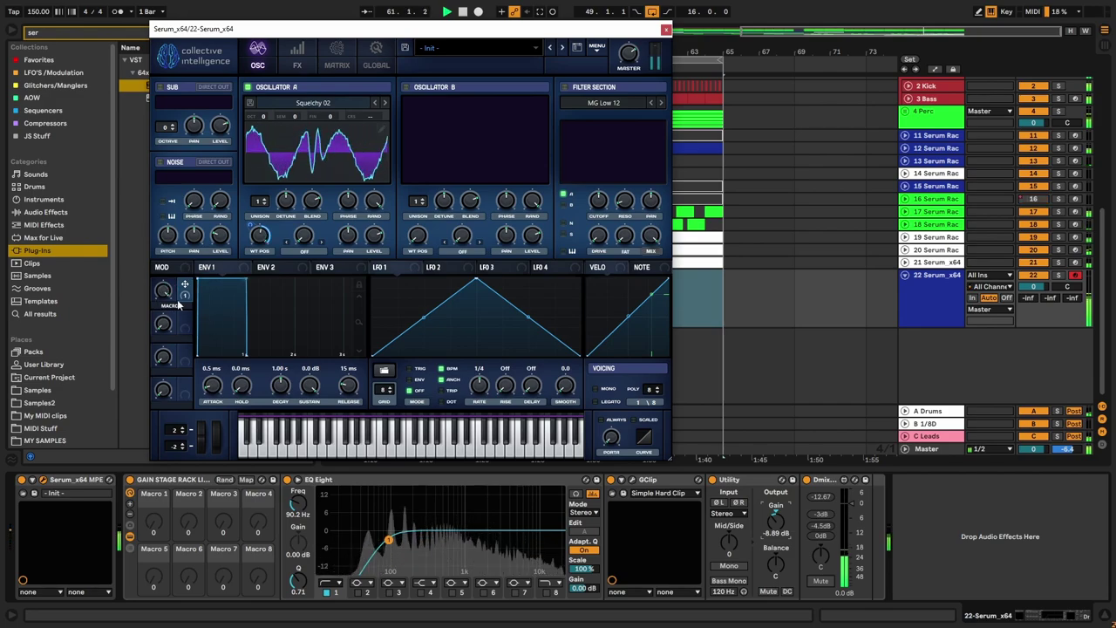
mouse_move(253, 227)
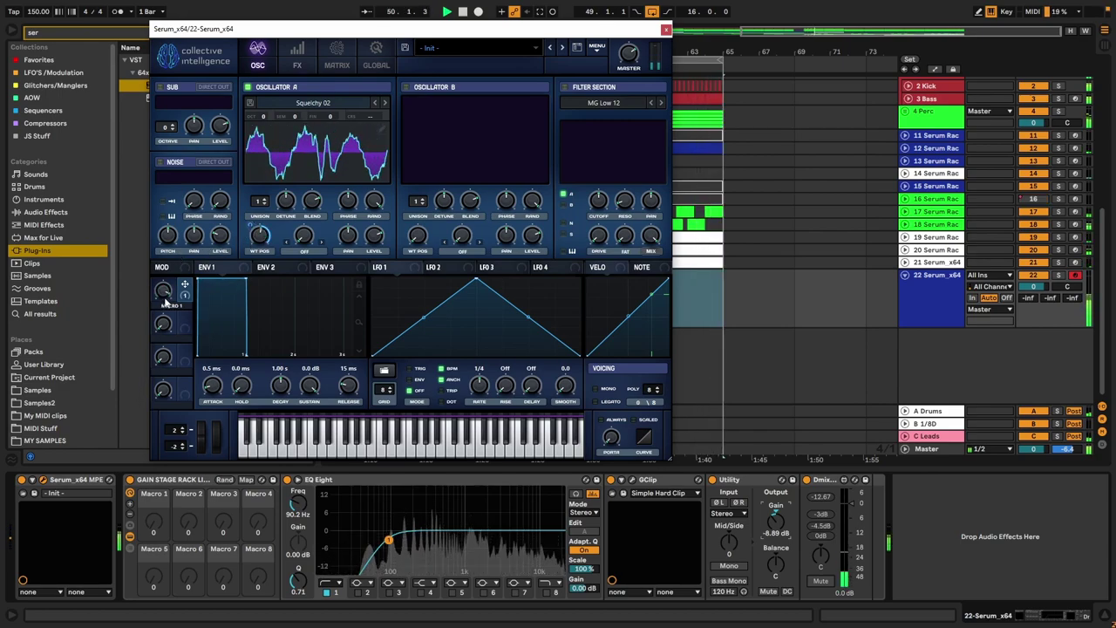
click(667, 32)
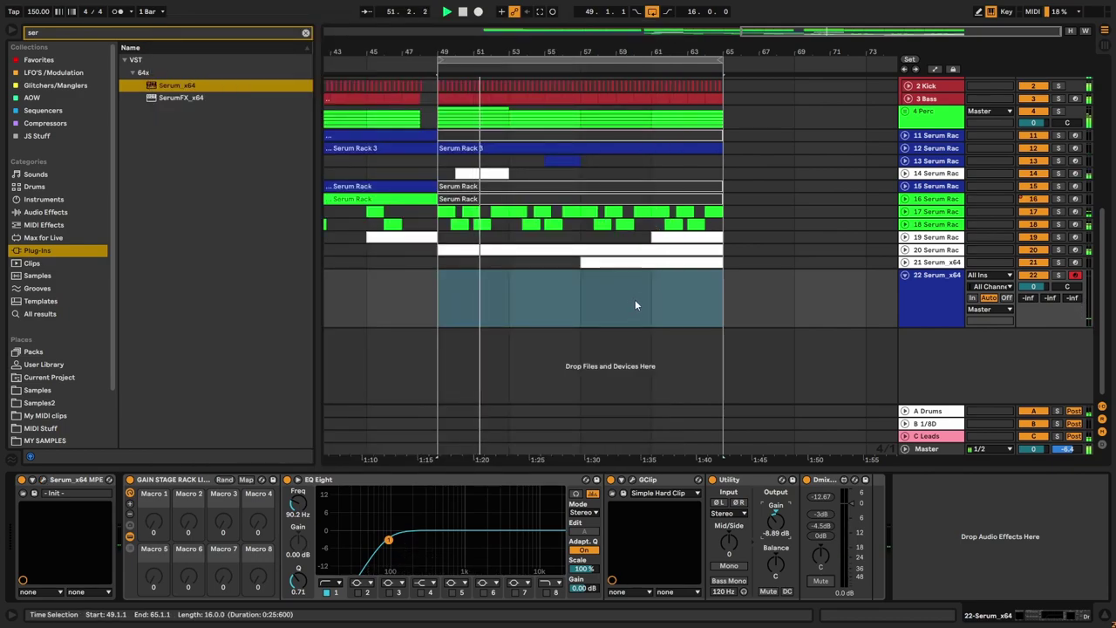
Step: Create an empty 8-bar MIDI clip on track 22 from bar 65 to bar 73
key(Right)
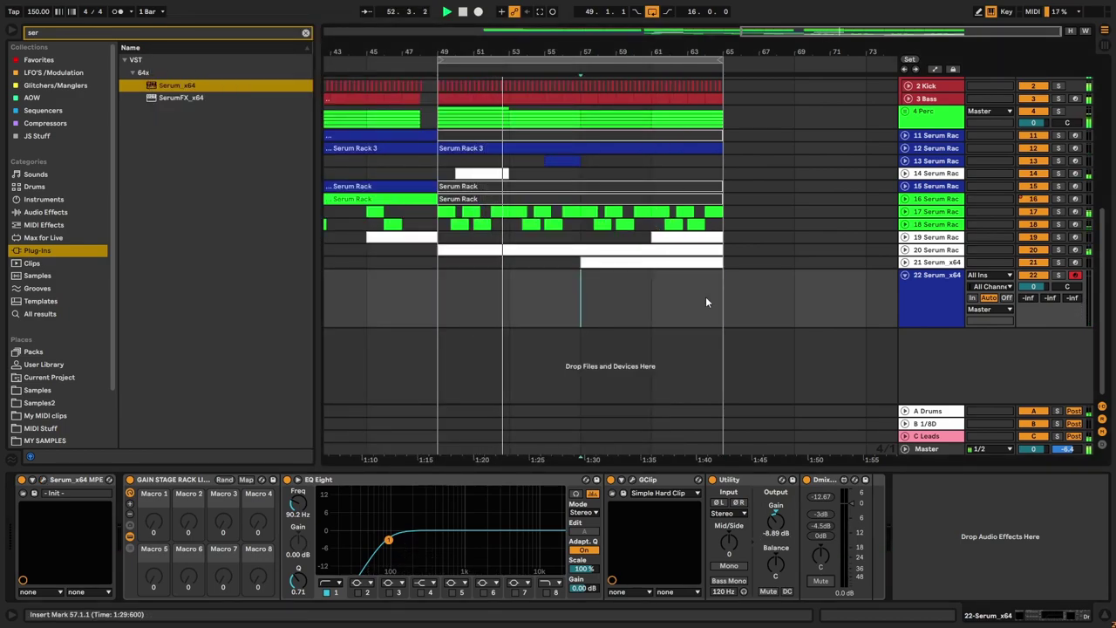
drag(558, 311, 453, 308)
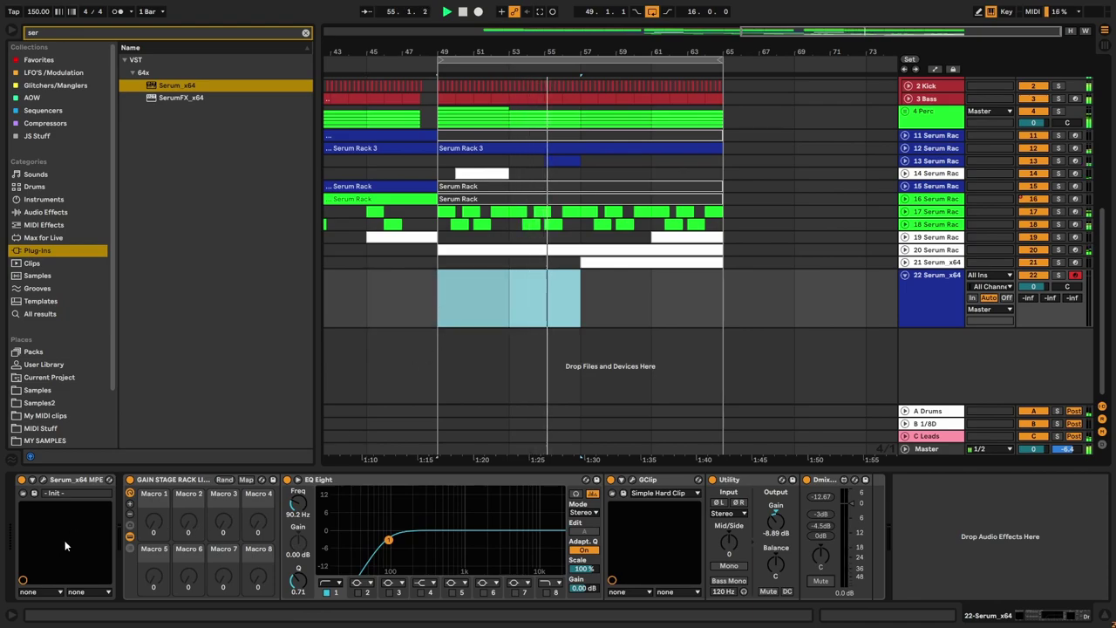
drag(729, 302, 847, 307)
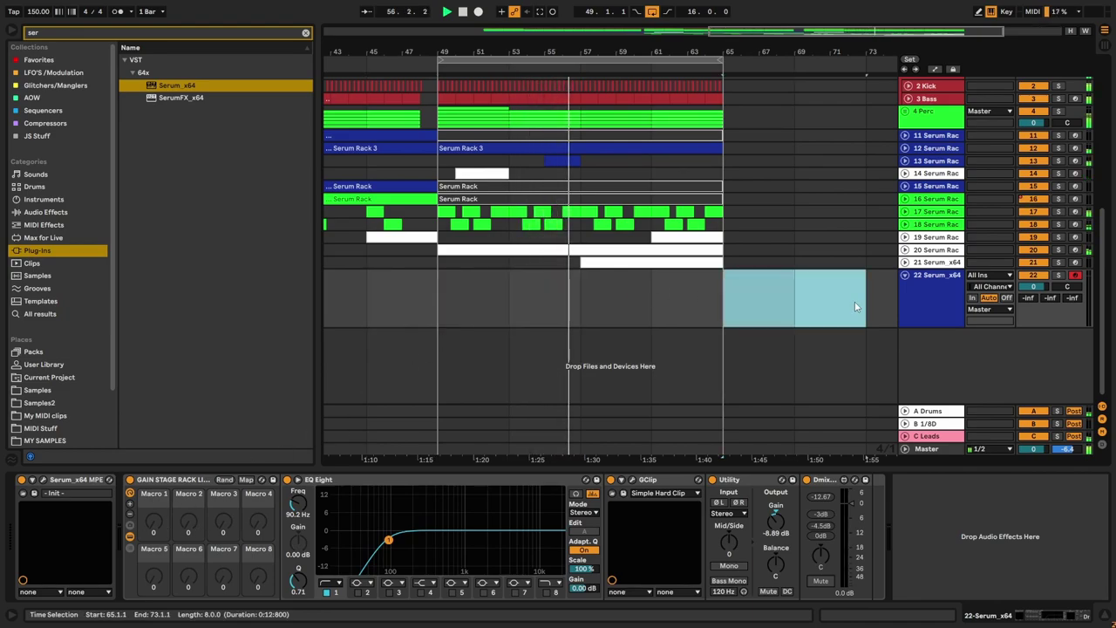
key(ctrl+shift+m)
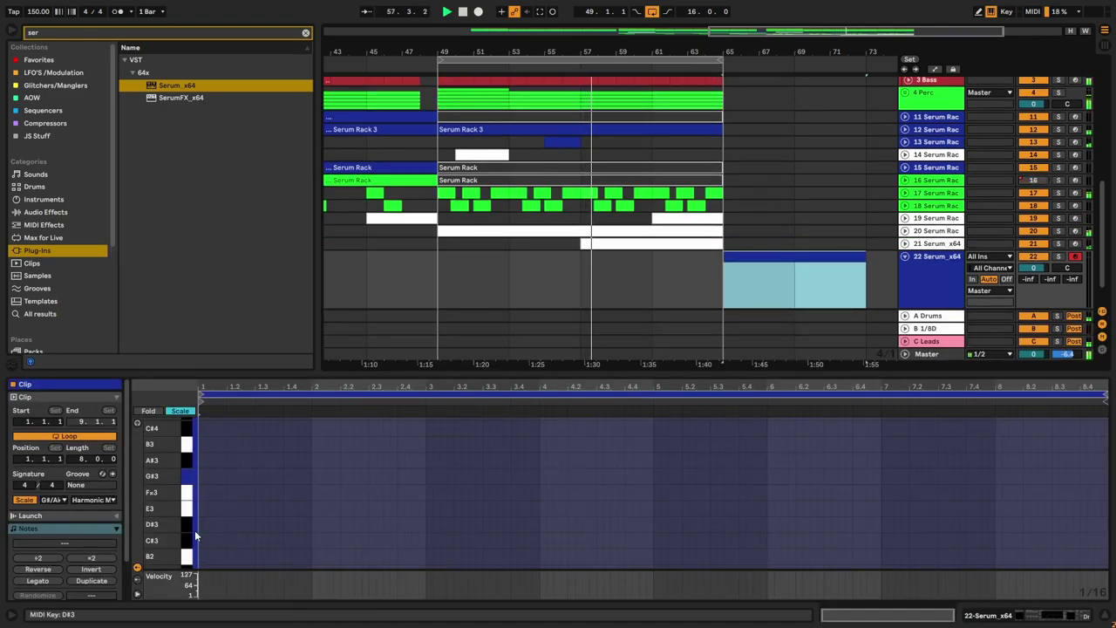
Step: Add a G#0 note at the start of the track 22 clip and stretch it across all 8 bars
click(216, 549)
scroll(216, 548, down, 4)
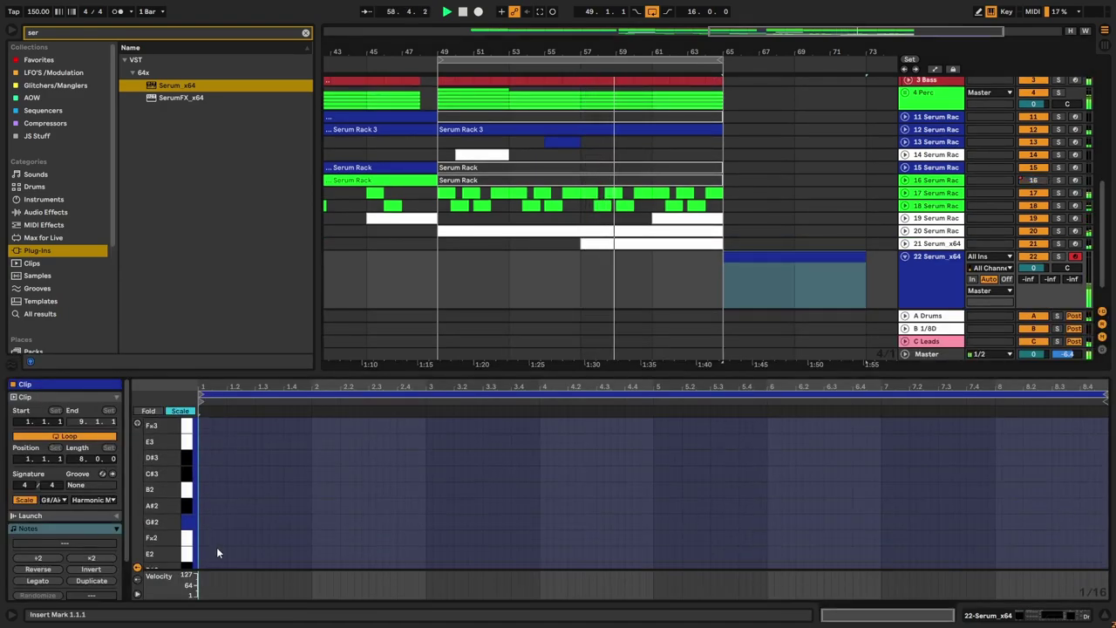
scroll(217, 547, down, 5)
double_click(202, 505)
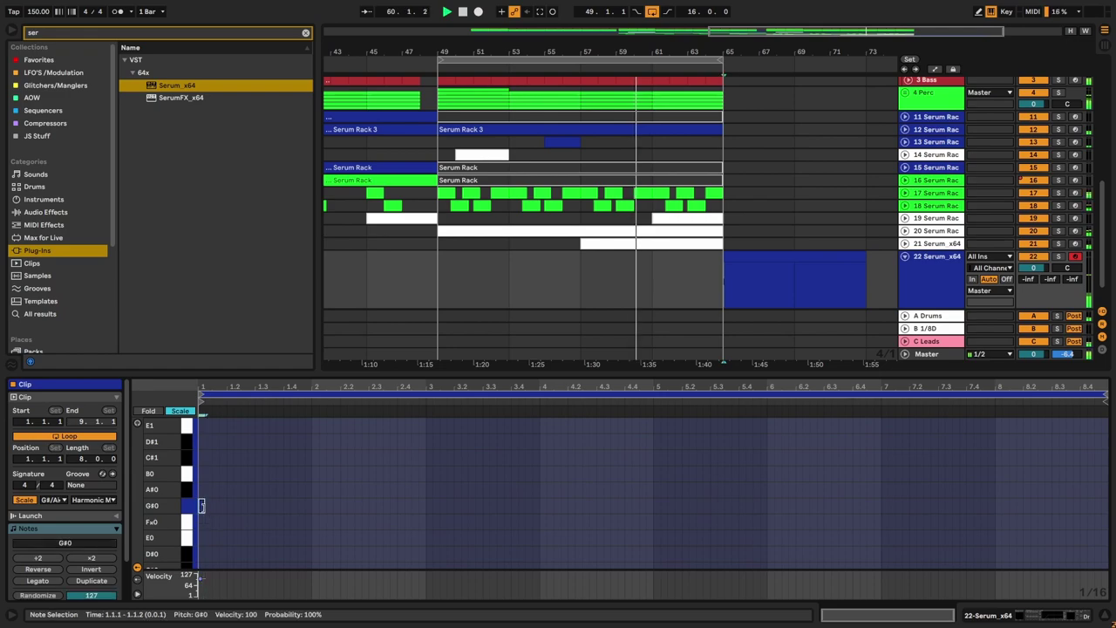
drag(202, 506, 1023, 505)
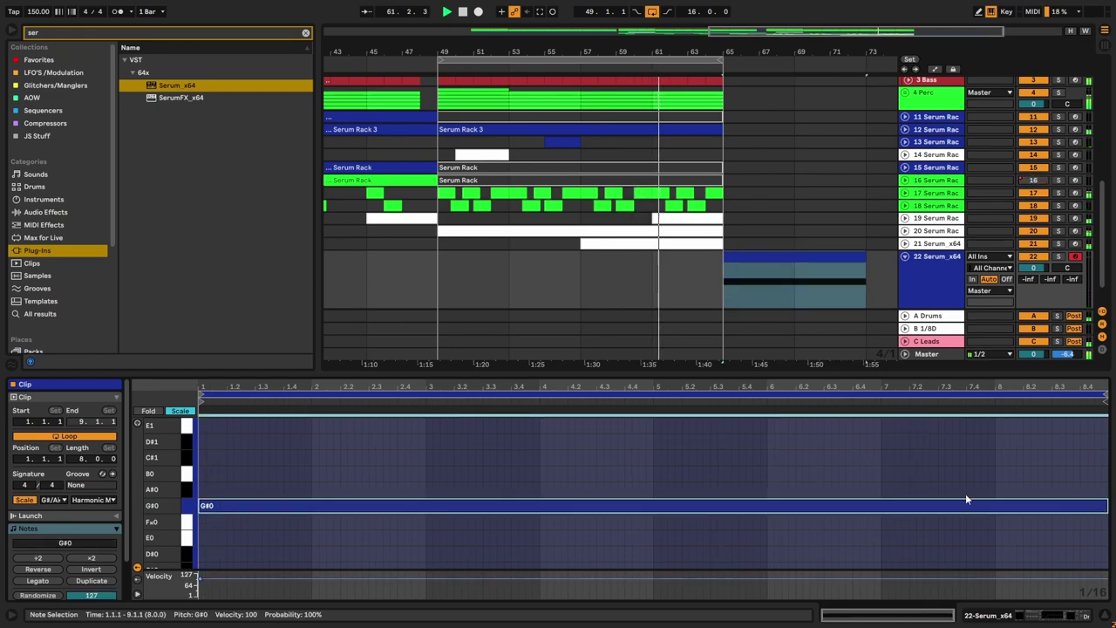
Step: Stop playback and duplicate bars 49 to 65 of the Kick track through track 19 so they repeat from bar 65
key(plus)
key(plus)
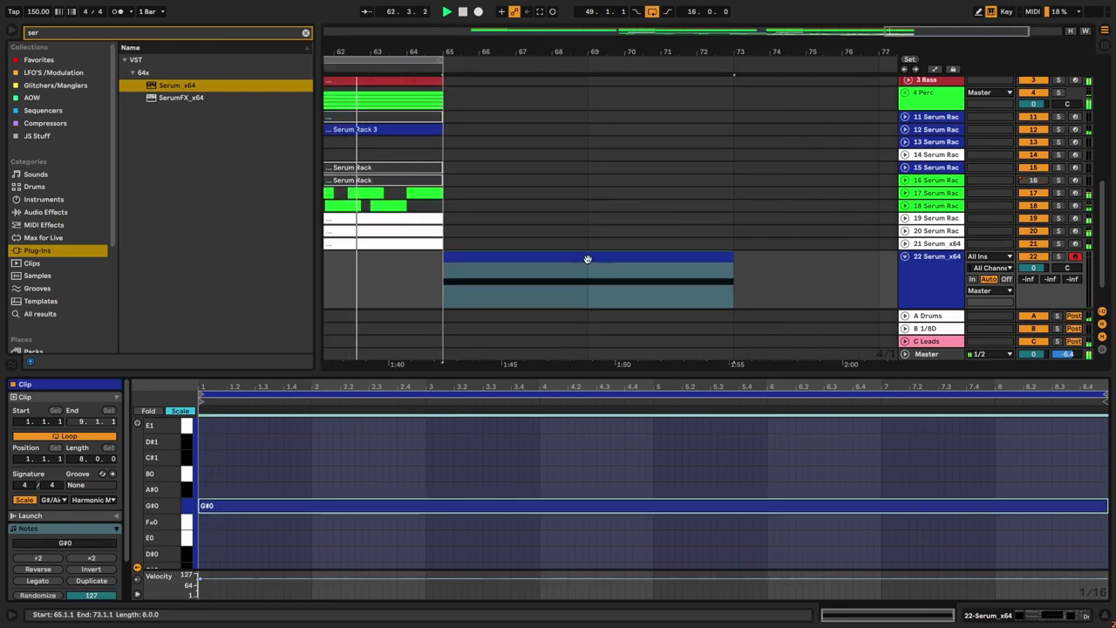
click(934, 270)
key(minus)
key(minus)
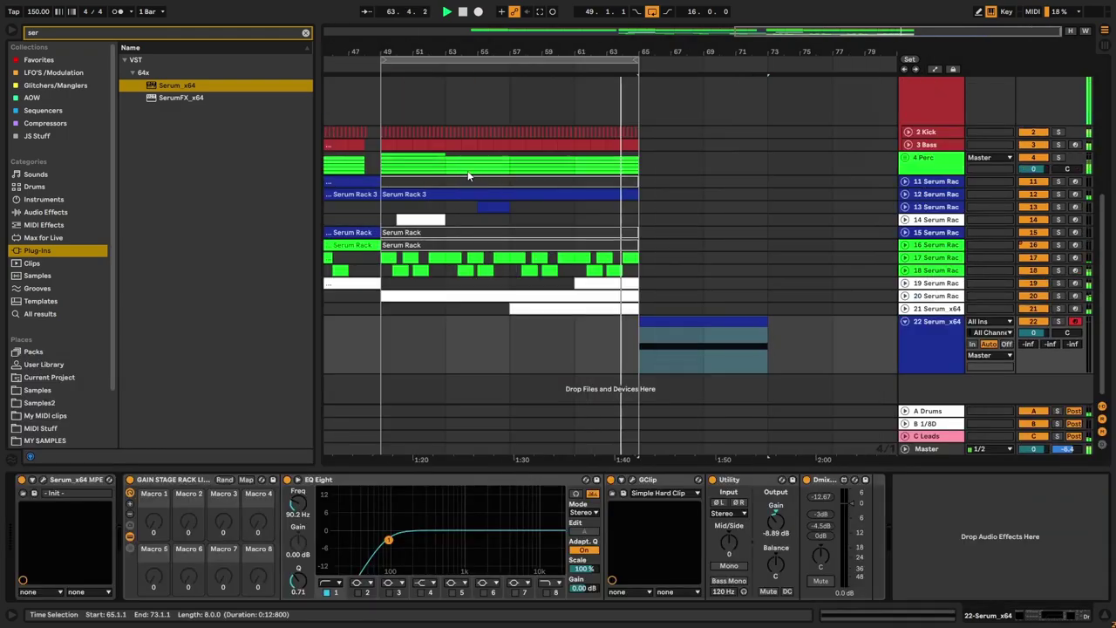
drag(641, 131, 381, 277)
key(space)
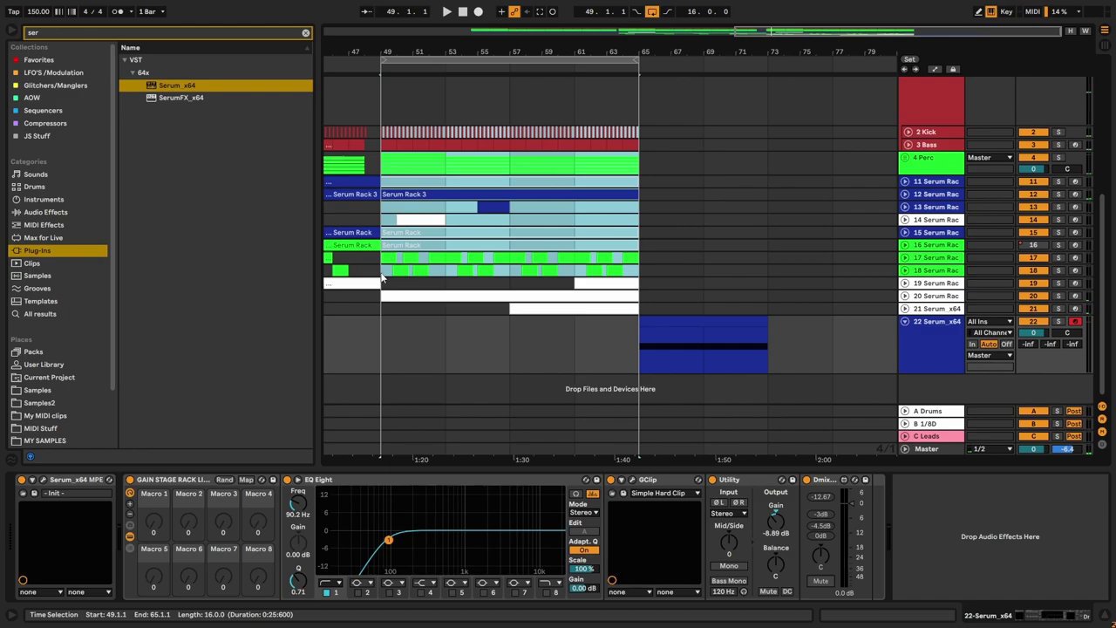
click(373, 146)
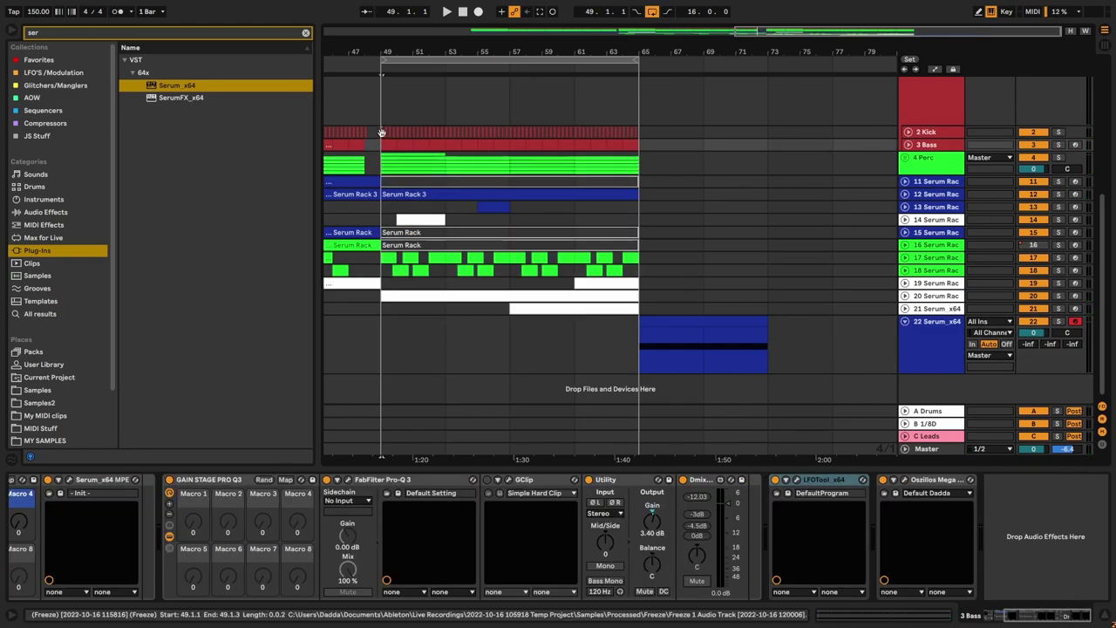
click(382, 133)
drag(637, 133, 388, 284)
key(ctrl+d)
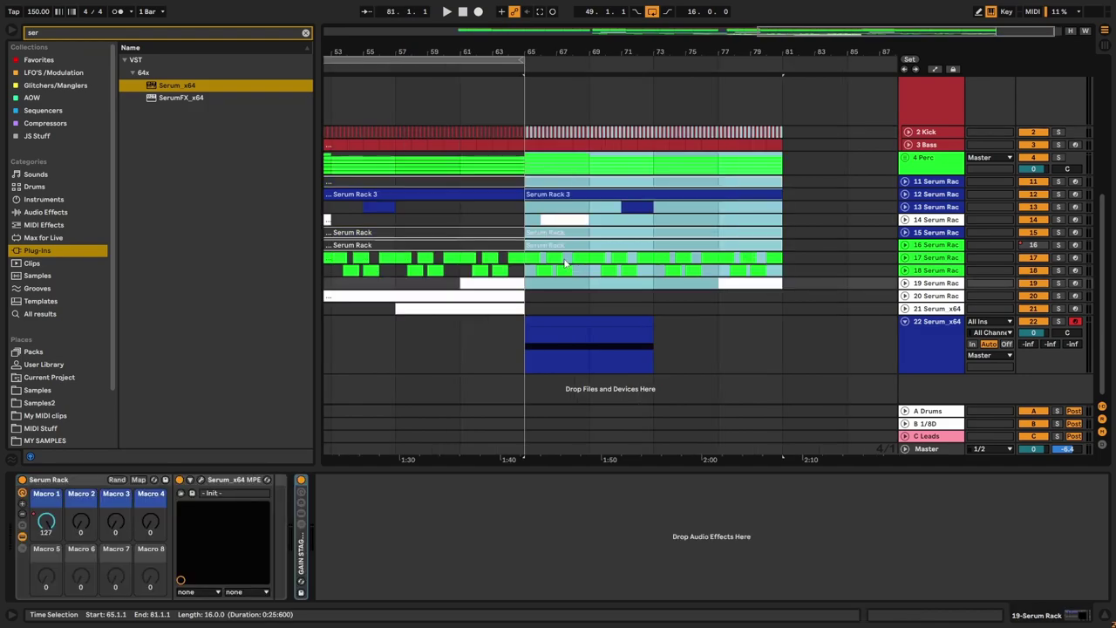
Step: Extend the arrangement loop to 32 bars, ending at bar 81, and unfold the Perc group
drag(522, 58, 799, 97)
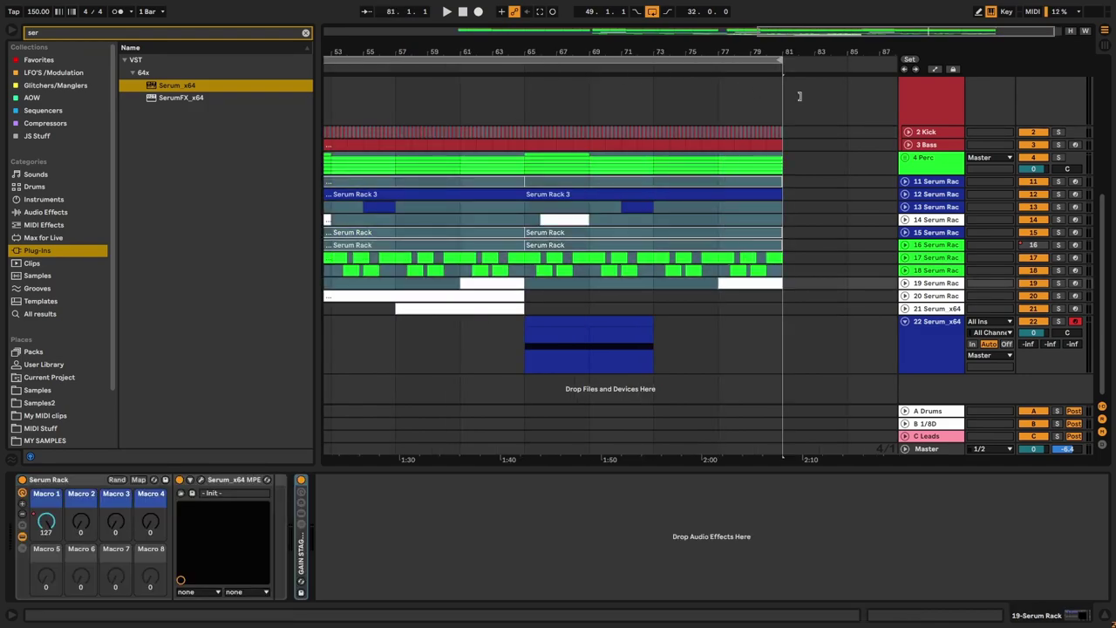
scroll(485, 190, up, 3)
click(905, 158)
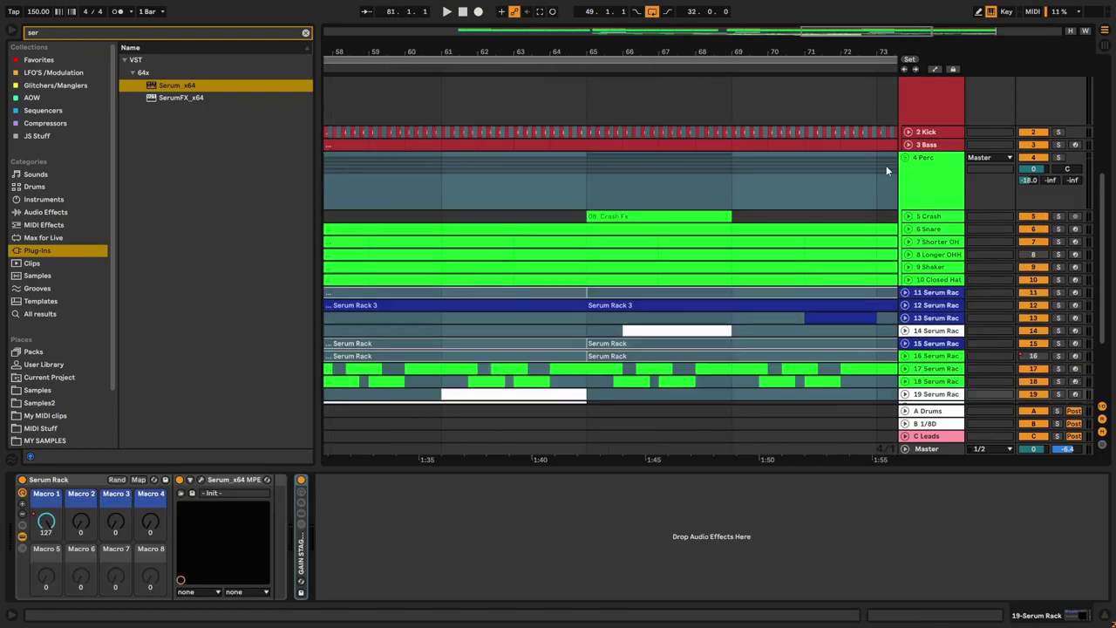
Step: Unfold the Snare, Shorter OH, Longer OHH, Shaker and Closed Hat tracks in the Perc group
scroll(628, 233, down, 1)
click(575, 185)
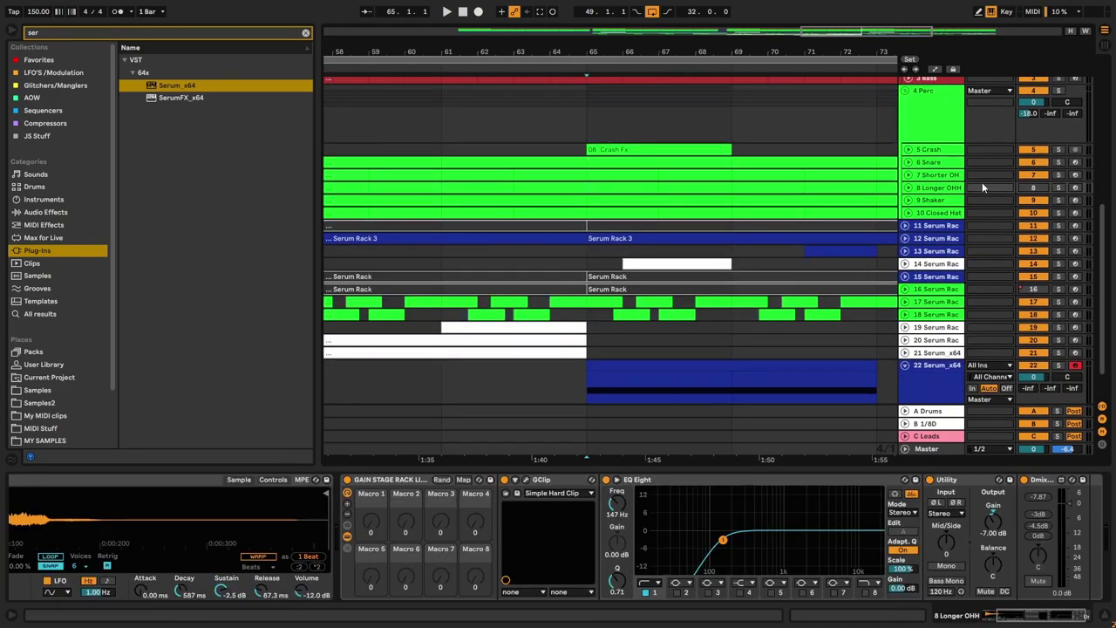
click(908, 162)
click(908, 221)
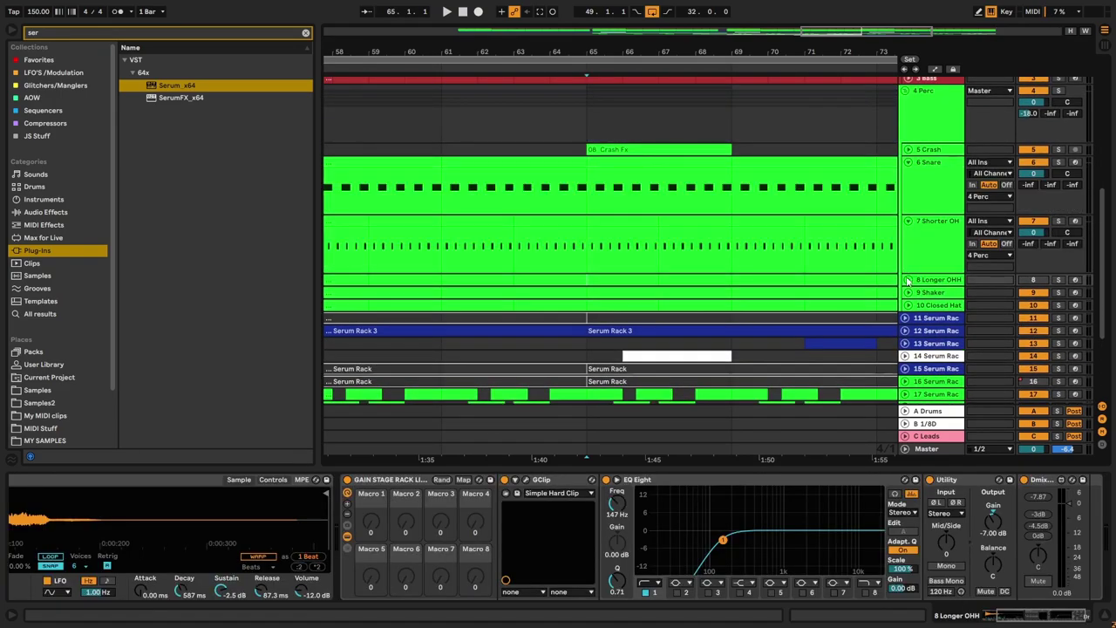
click(908, 279)
click(907, 337)
scroll(584, 329, down, 1)
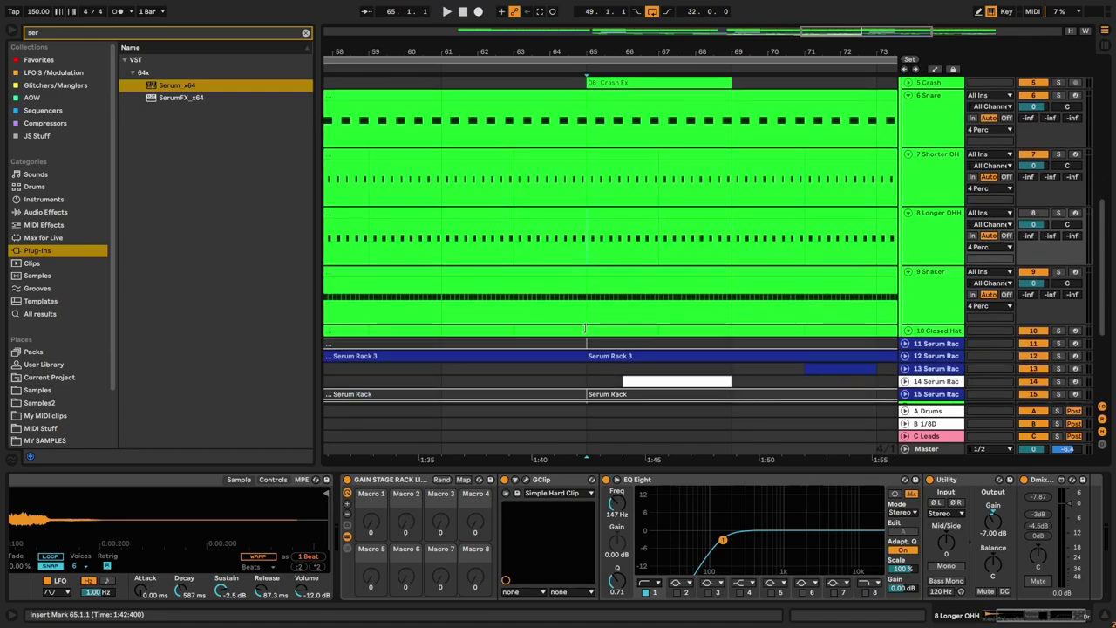
click(908, 331)
Step: Set the arrangement grid to 1/8 and select bars 63 to 65 across the Snare through Closed Hat tracks
right_click(574, 366)
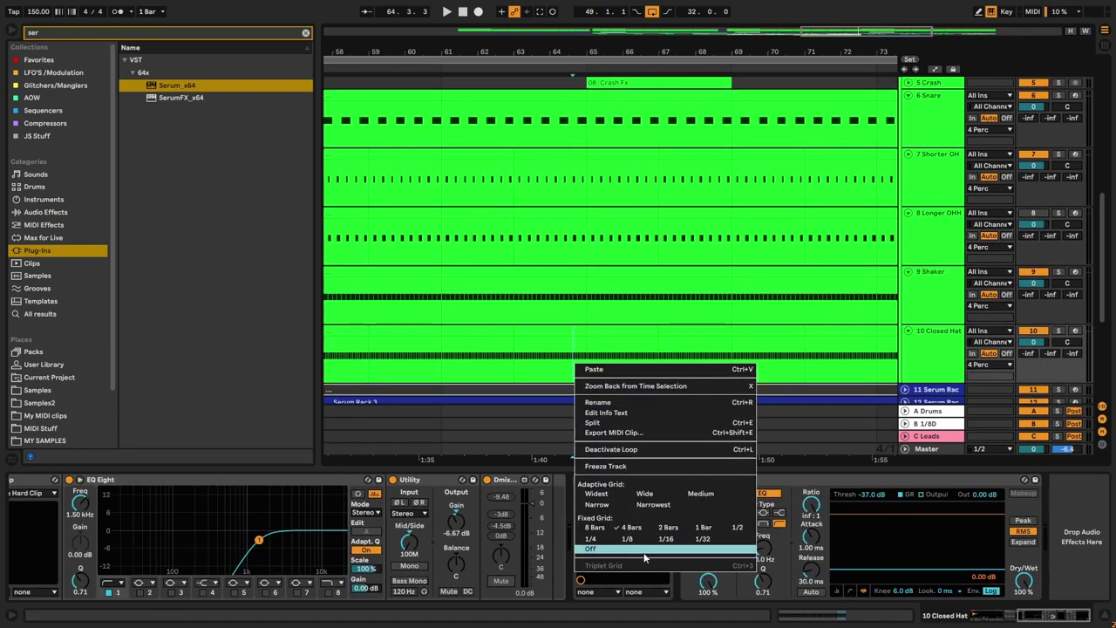
click(636, 542)
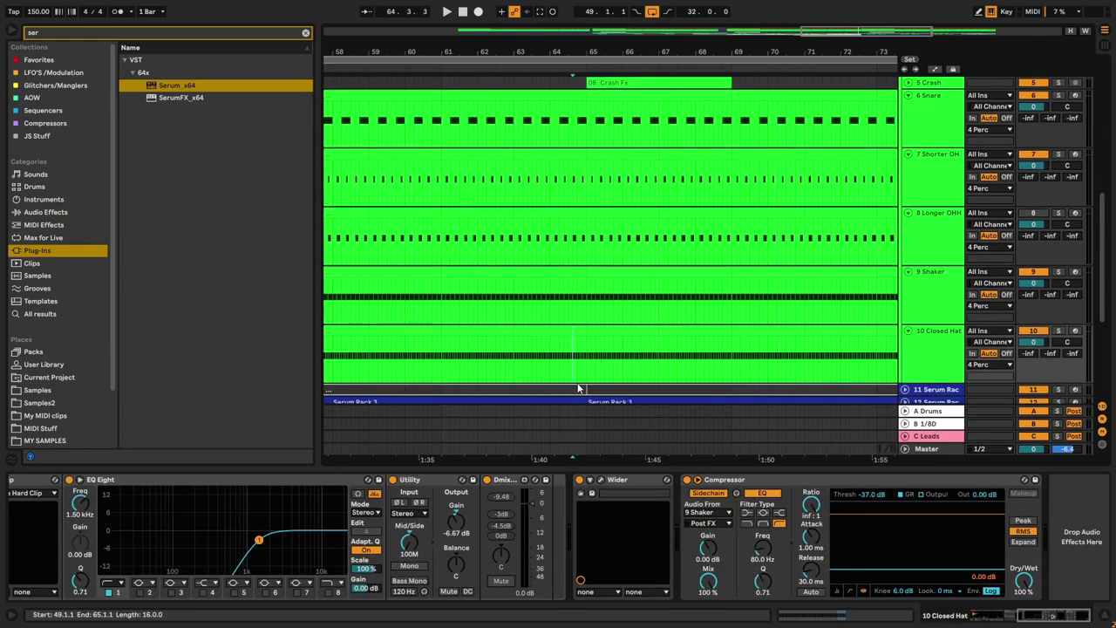
drag(586, 380, 551, 250)
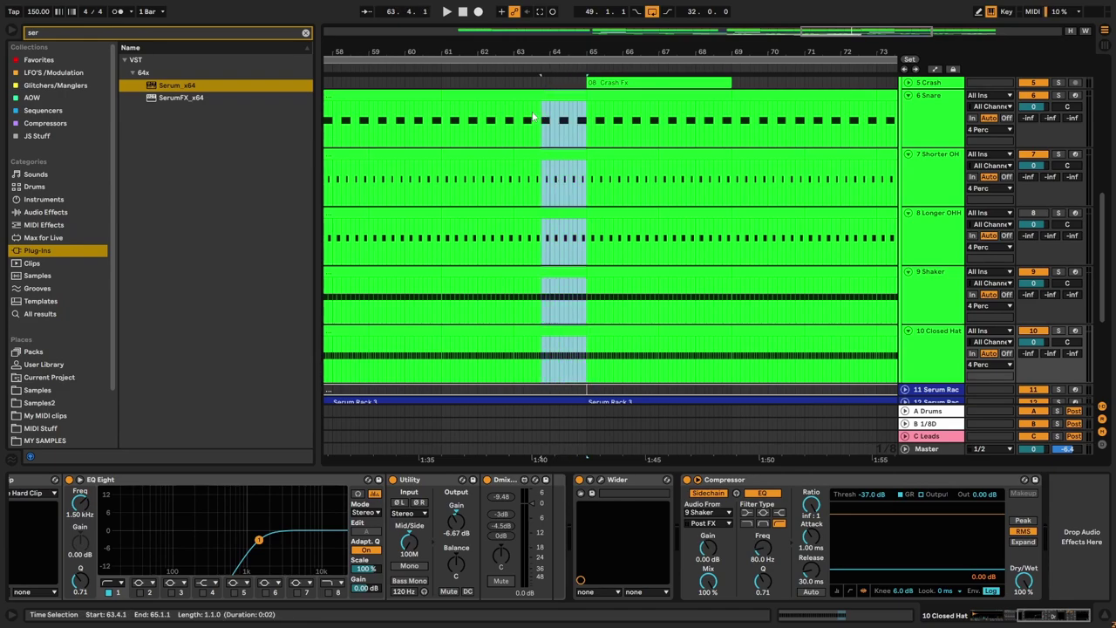
drag(538, 116, 518, 116)
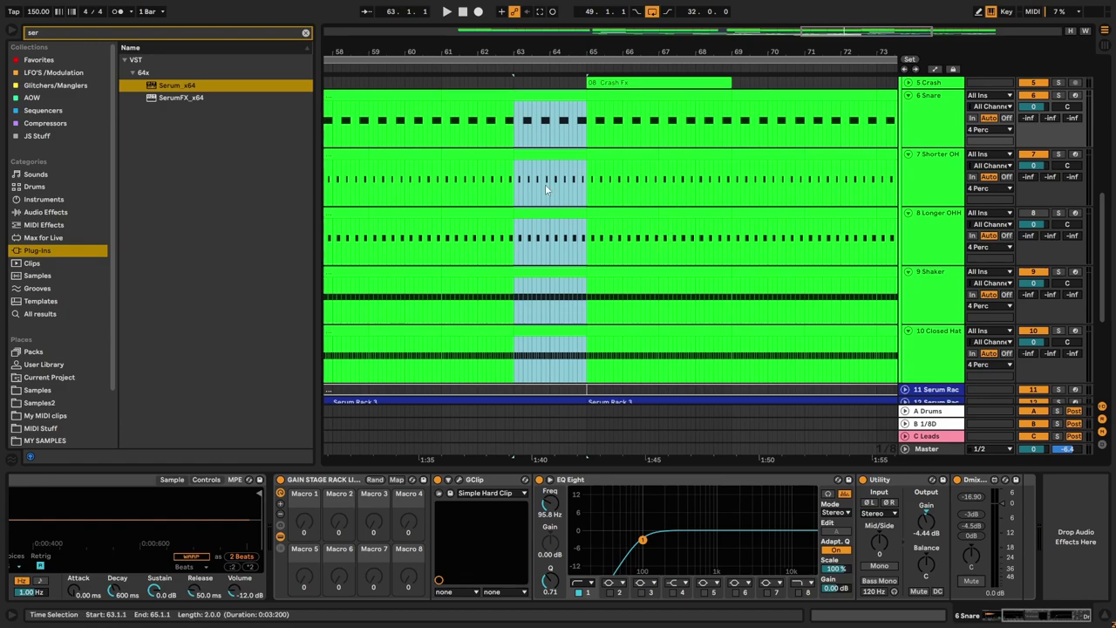
Step: Fold the Snare through Closed Hat tracks and unfold the Kick and Bass tracks
scroll(527, 165, up, 5)
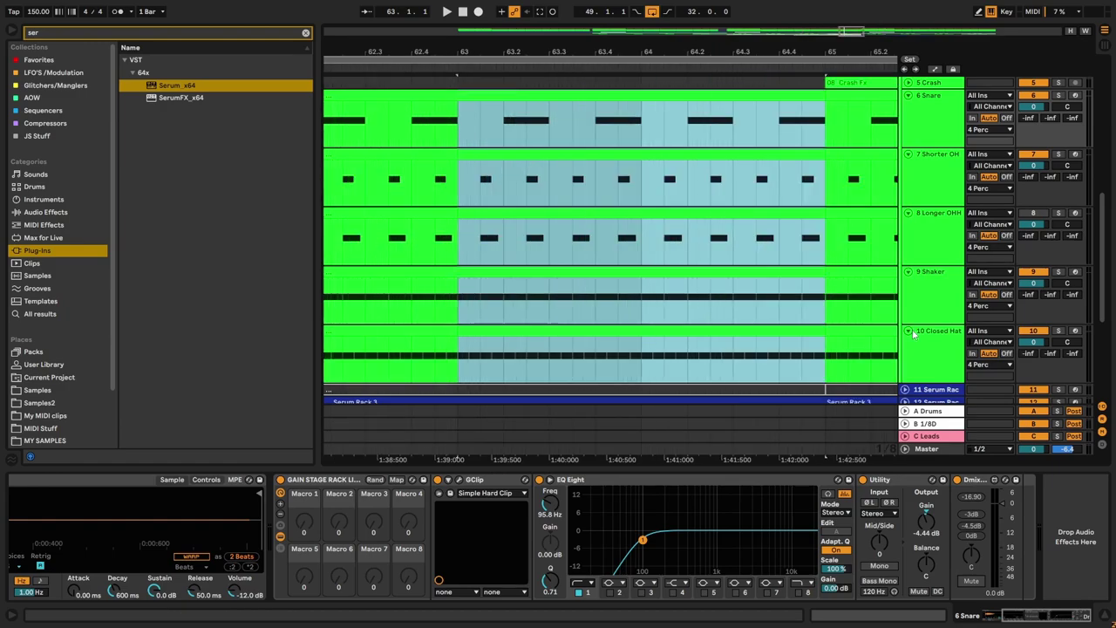
scroll(913, 334, up, 4)
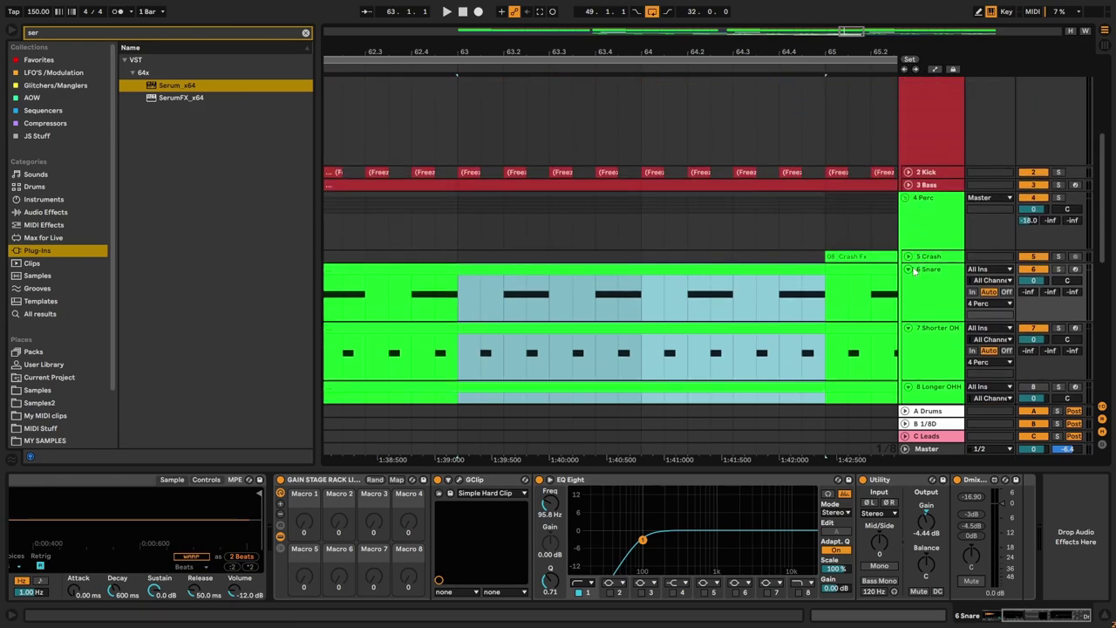
click(908, 269)
click(908, 281)
click(909, 295)
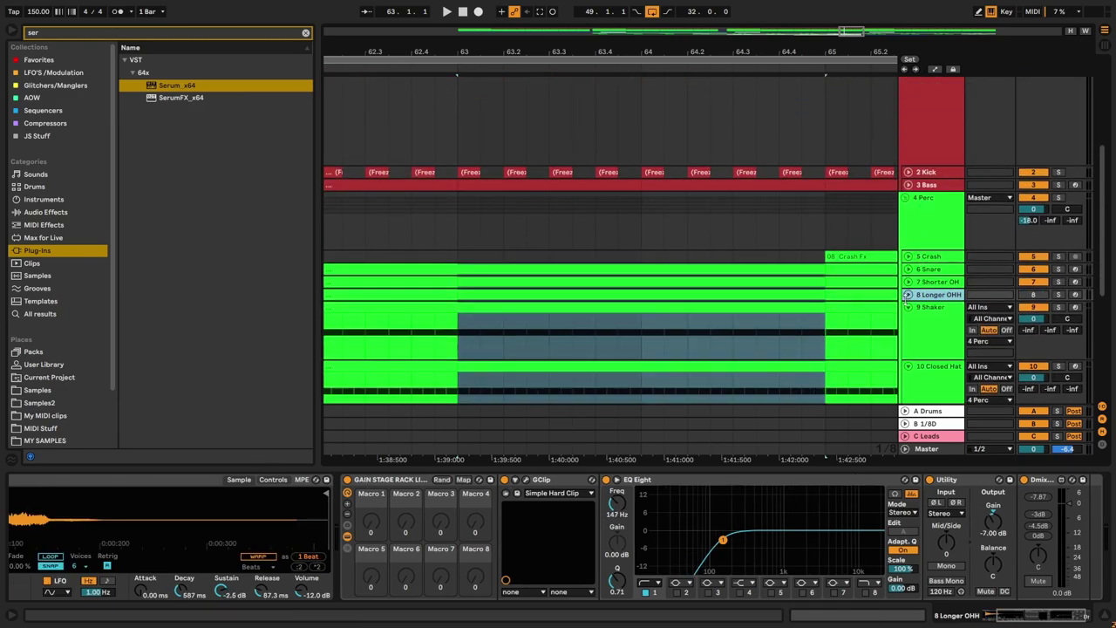
click(908, 307)
click(908, 321)
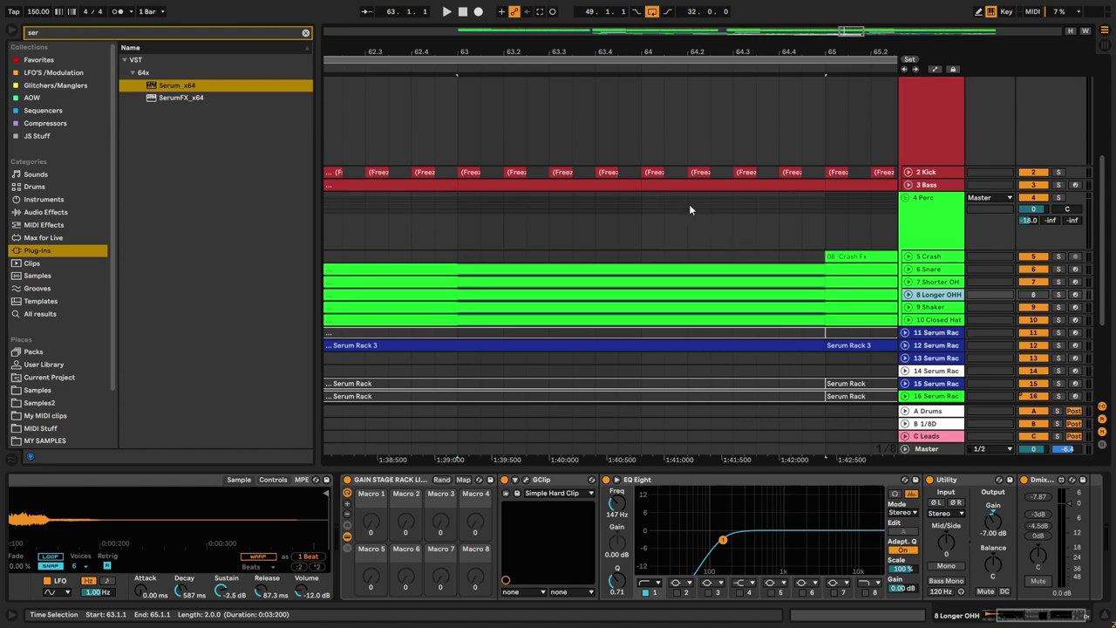
click(908, 185)
click(907, 172)
scroll(798, 279, down, 1)
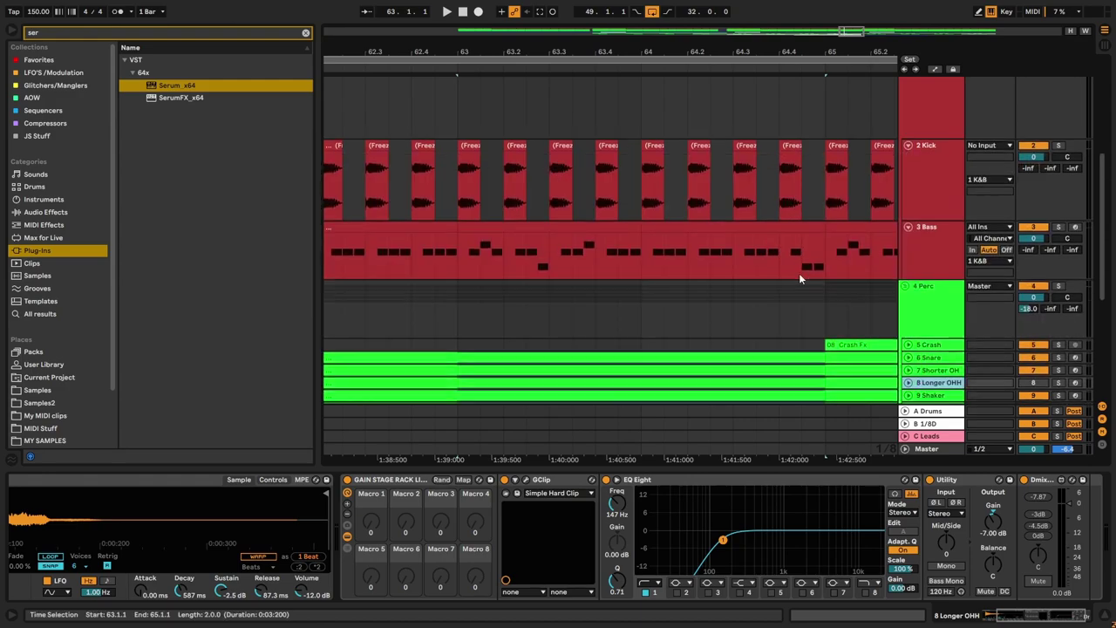
Step: Play the arrangement from 62.4.3 up to bar 65 to check the bassline in the last two bars
click(819, 263)
drag(686, 271, 664, 272)
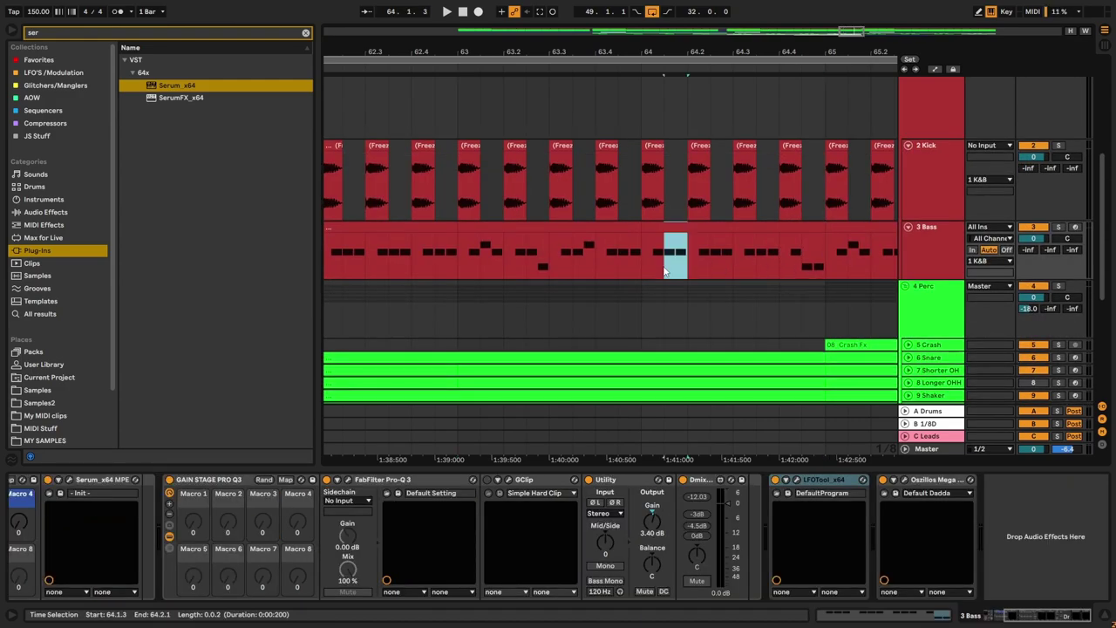
click(544, 272)
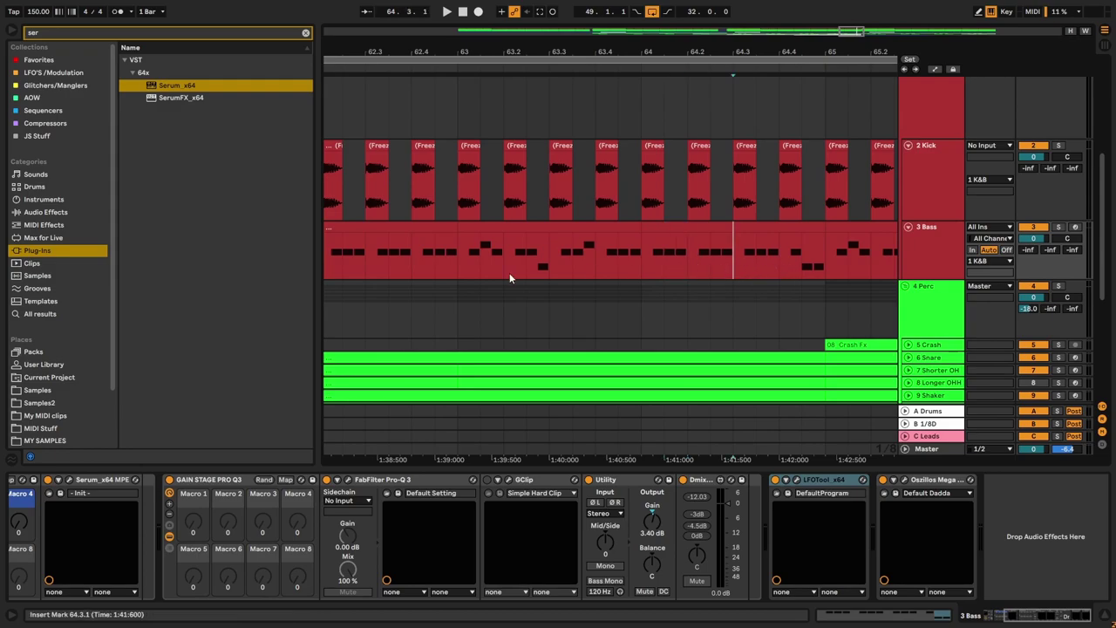
click(435, 288)
key(space)
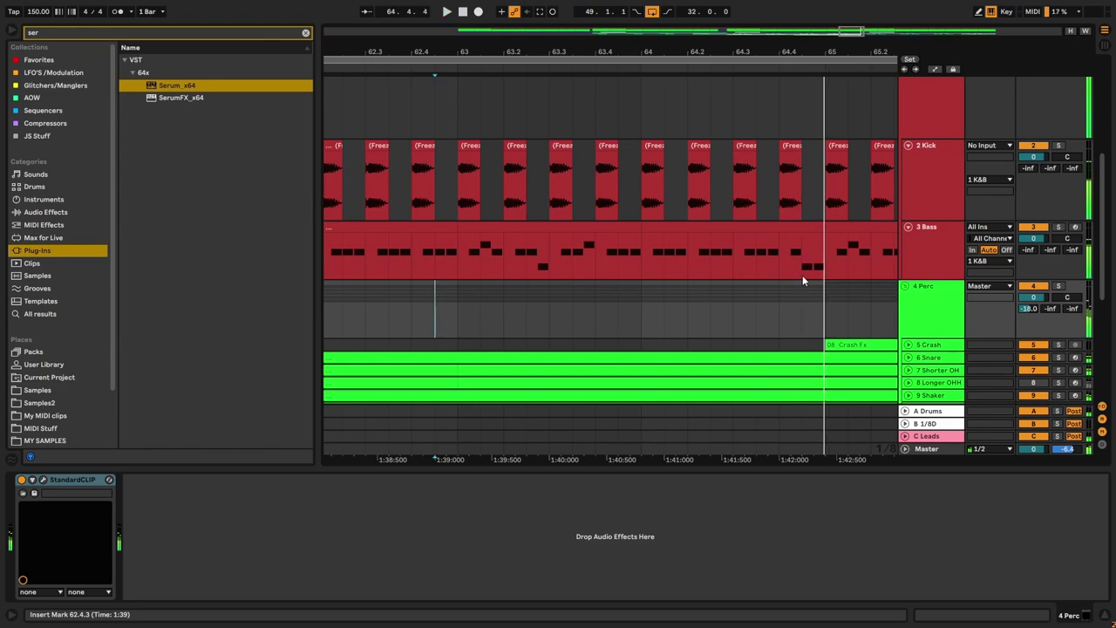
click(829, 276)
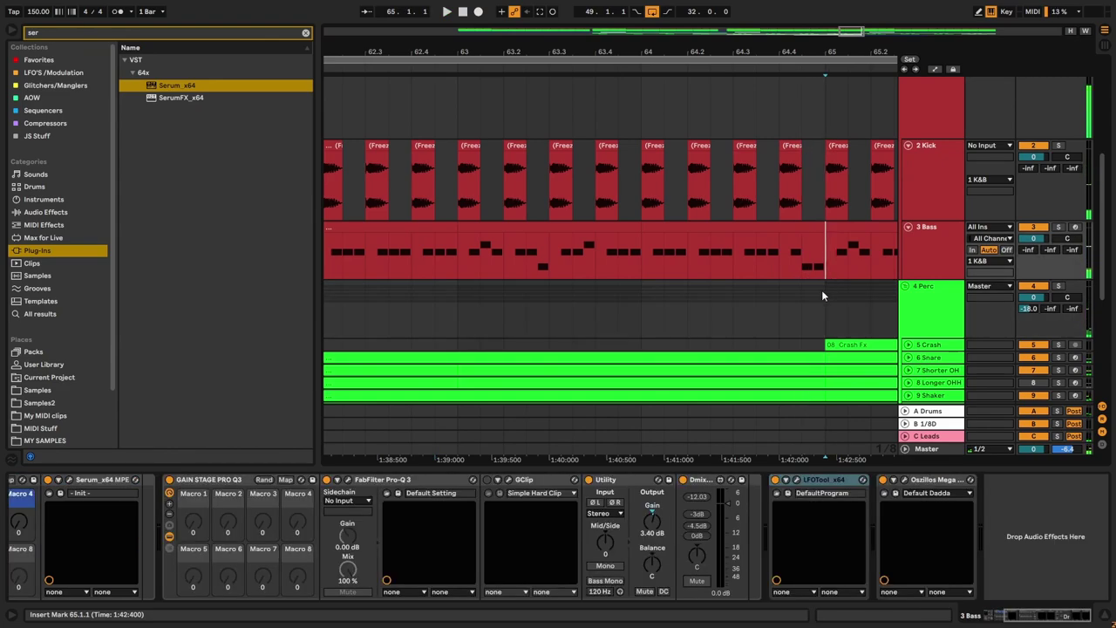
Step: Delete the Bass notes from bar 63 to bar 65, leaving the rest of the bassline in place
click(462, 303)
drag(484, 267, 819, 266)
click(483, 262)
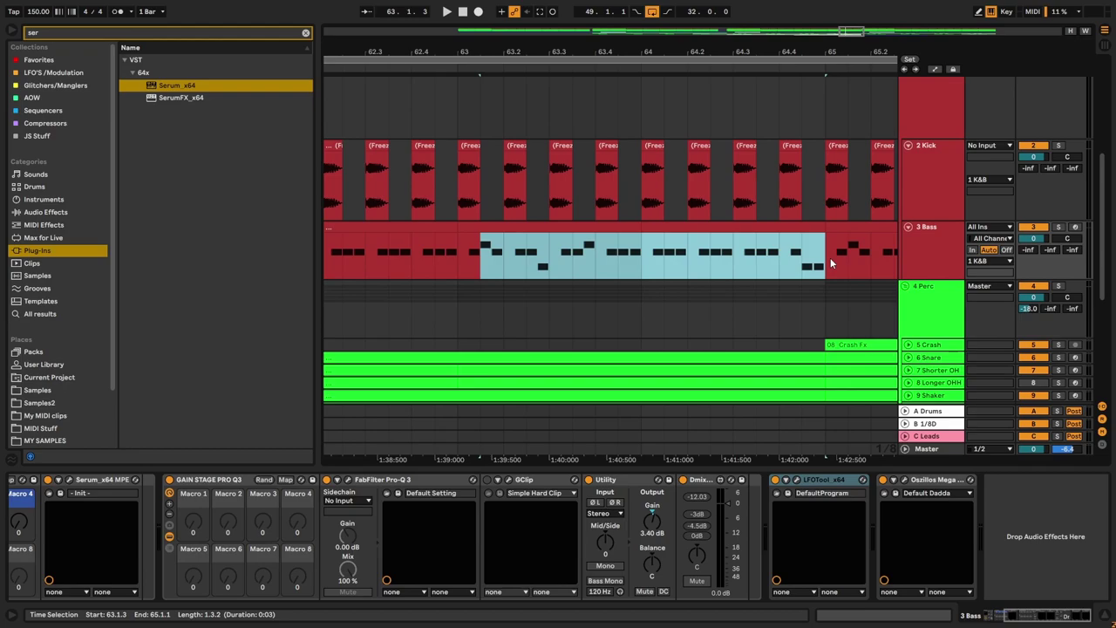
drag(462, 253, 820, 271)
key(Delete)
Step: Duplicate the kick hit at 63.1.3 repeatedly to form a continuous eighth-note kick roll up to bar 65
mouse_move(484, 178)
mouse_down()
mouse_move(465, 180)
mouse_move(503, 186)
mouse_up()
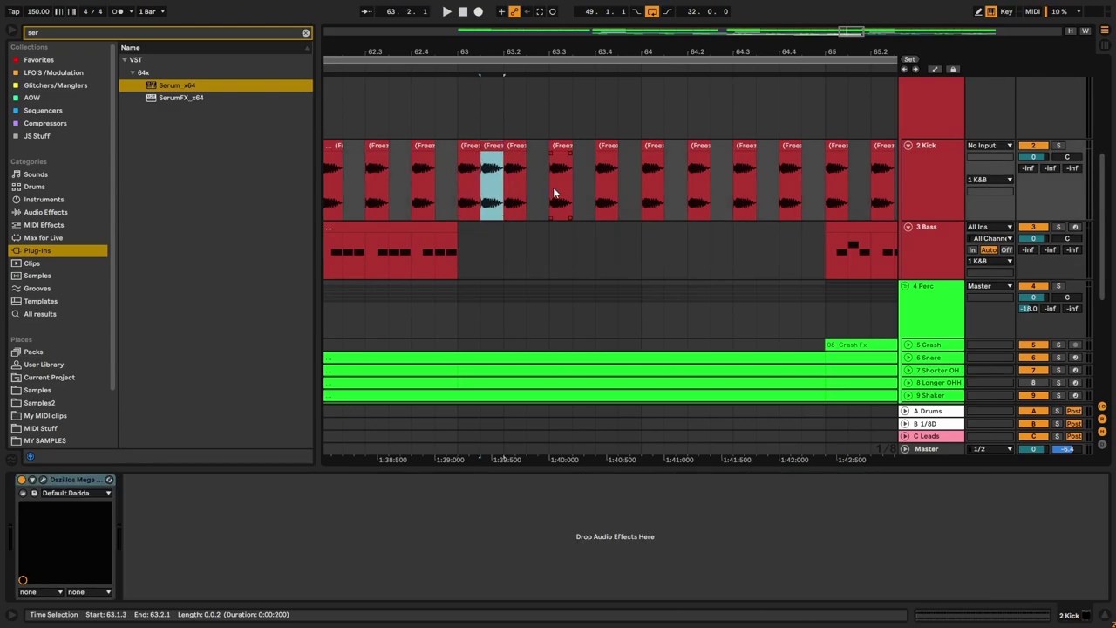
key(ctrl+d)
key(ctrl+d)
key(ctrl+d)
key(ctrl+d)
key(ctrl+d)
key(ctrl+d)
key(ctrl+d)
key(ctrl+d)
key(ctrl+d)
key(ctrl+d)
key(ctrl+d)
key(ctrl+d)
key(ctrl+d)
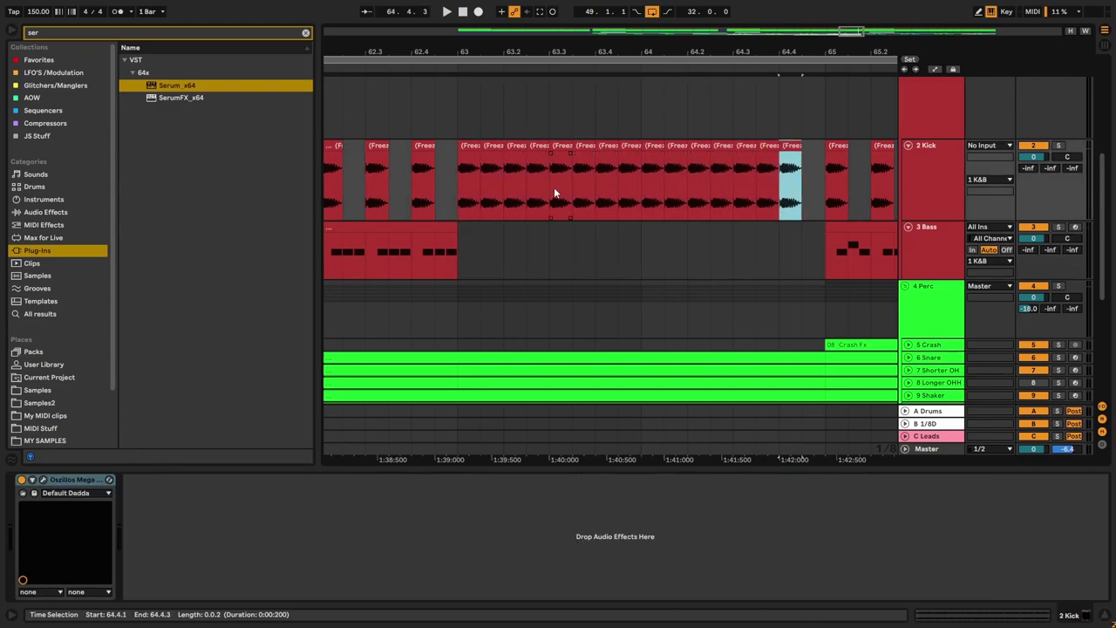
key(ctrl+d)
Step: Play the eighth-note kick roll from 62.2.3
click(349, 192)
key(space)
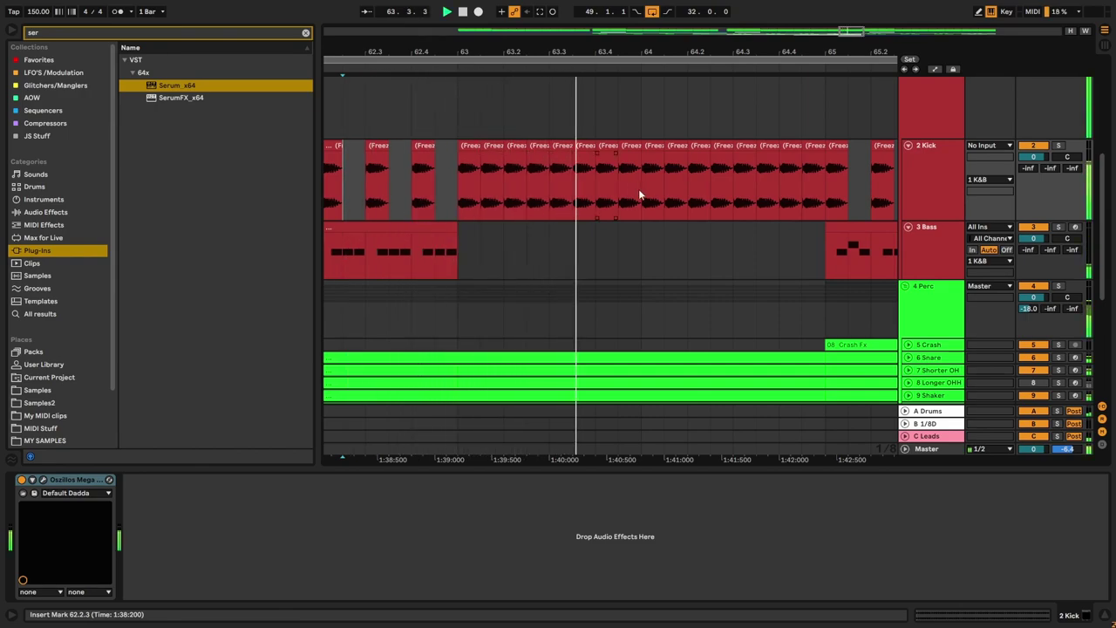
key(space)
Step: Set the grid to 1/16 and duplicate a sixteenth-note kick slice to fill the Kick track from bar 64 to bar 65
drag(641, 202, 826, 209)
click(664, 191)
right_click(665, 179)
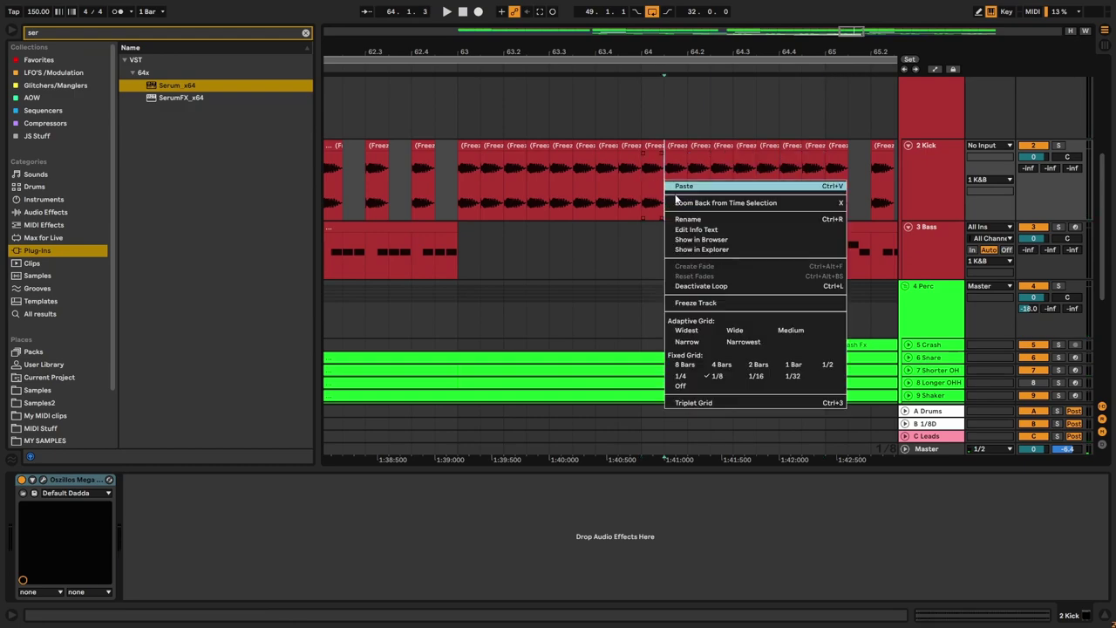
click(755, 368)
drag(647, 193, 666, 192)
scroll(649, 179, up, 4)
drag(603, 154, 593, 154)
click(582, 146)
key(ctrl+d)
scroll(547, 224, down, 5)
key(ctrl+d)
key(ctrl+d)
key(ctrl+d)
key(ctrl+d)
key(ctrl+d)
key(ctrl+d)
key(ctrl+d)
key(ctrl+d)
key(ctrl+d)
key(ctrl+d)
key(ctrl+d)
key(ctrl+d)
key(ctrl+d)
key(ctrl+d)
key(ctrl+d)
scroll(594, 230, up, 5)
scroll(594, 230, down, 8)
Step: Play the kick roll from 62.2.1 into the drop at bar 65 and look over the surrounding arrangement
click(407, 202)
key(space)
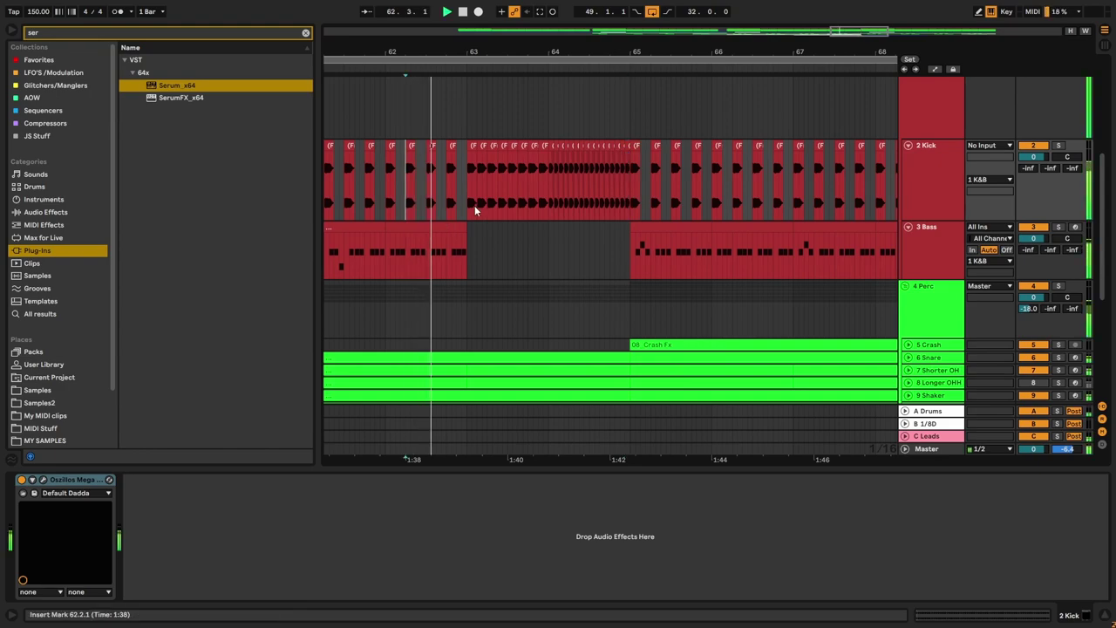
scroll(471, 205, up, 8)
scroll(464, 206, down, 5)
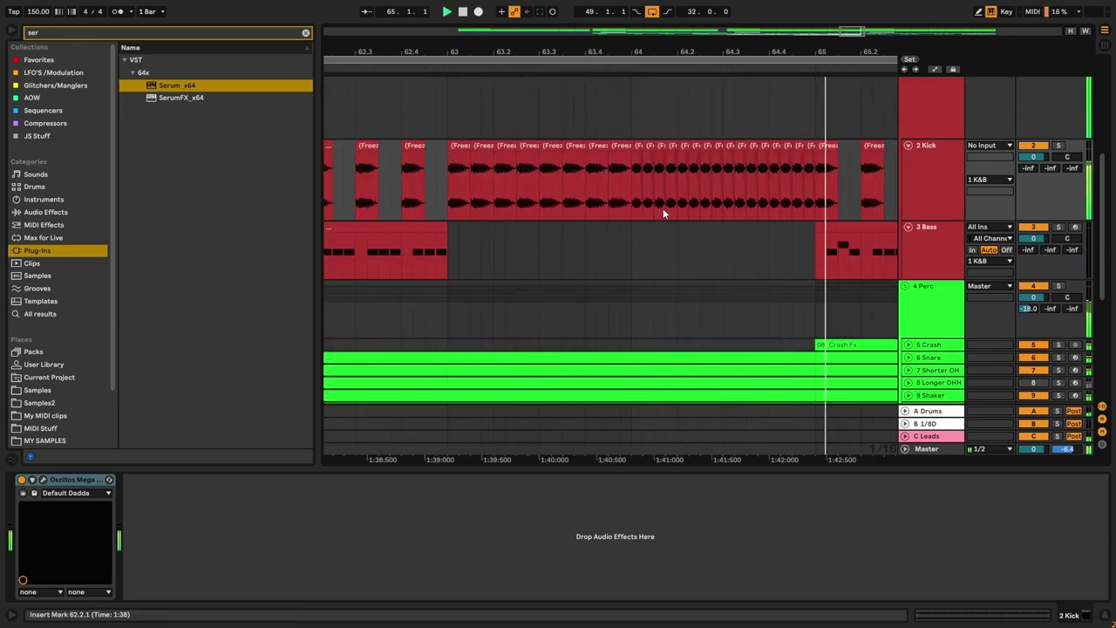
scroll(608, 209, down, 10)
scroll(737, 242, down, 2)
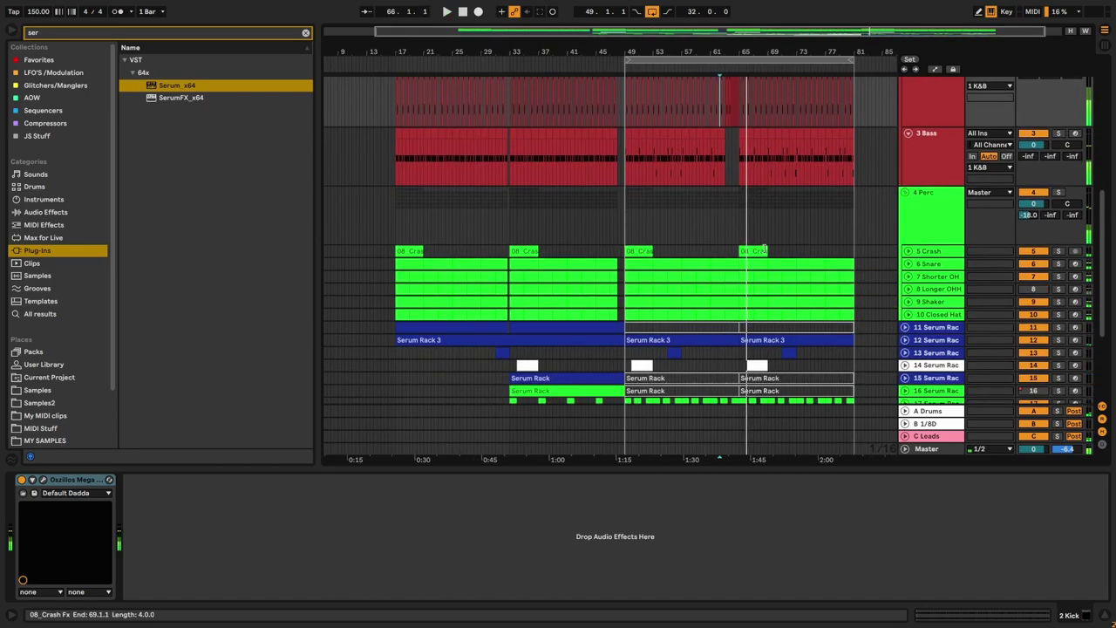
scroll(765, 249, down, 5)
scroll(765, 249, up, 5)
scroll(639, 258, up, 5)
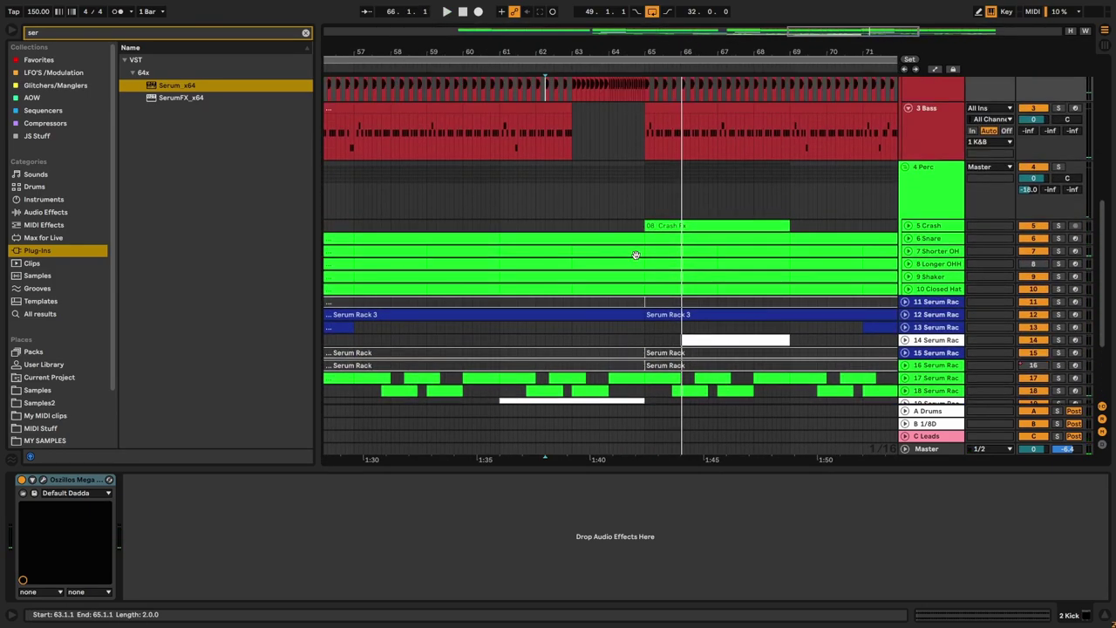
Step: Add DJMFilter before StandardCLIP on the Perc group and nudge its filter knob slightly toward high-pass
click(931, 193)
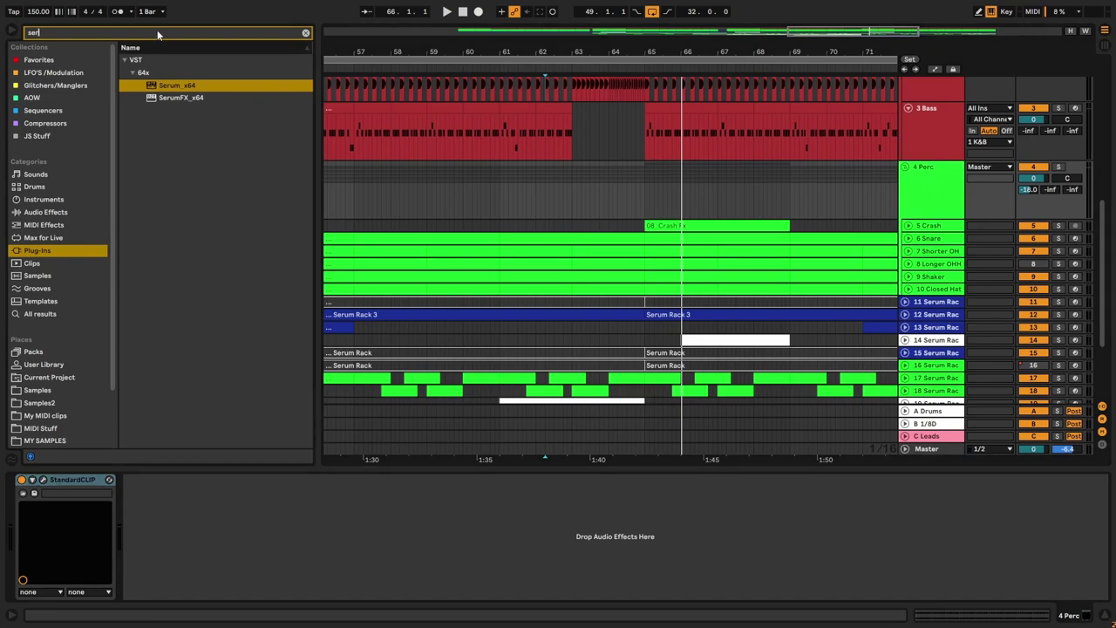
text(DJM)
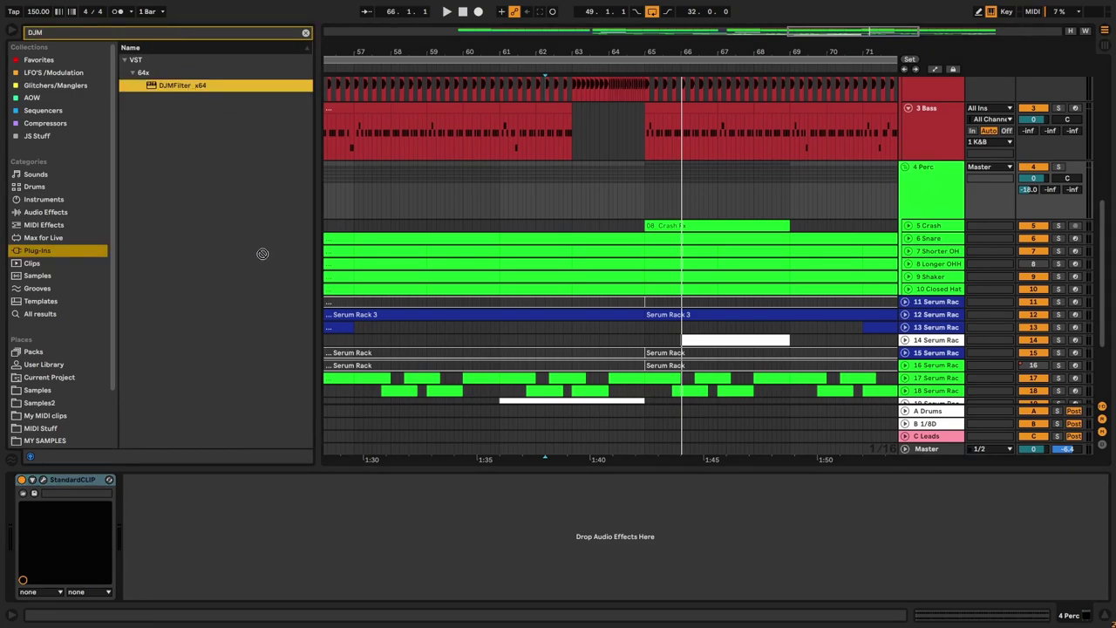
mouse_move(263, 254)
mouse_down()
mouse_move(63, 557)
mouse_move(50, 549)
mouse_up()
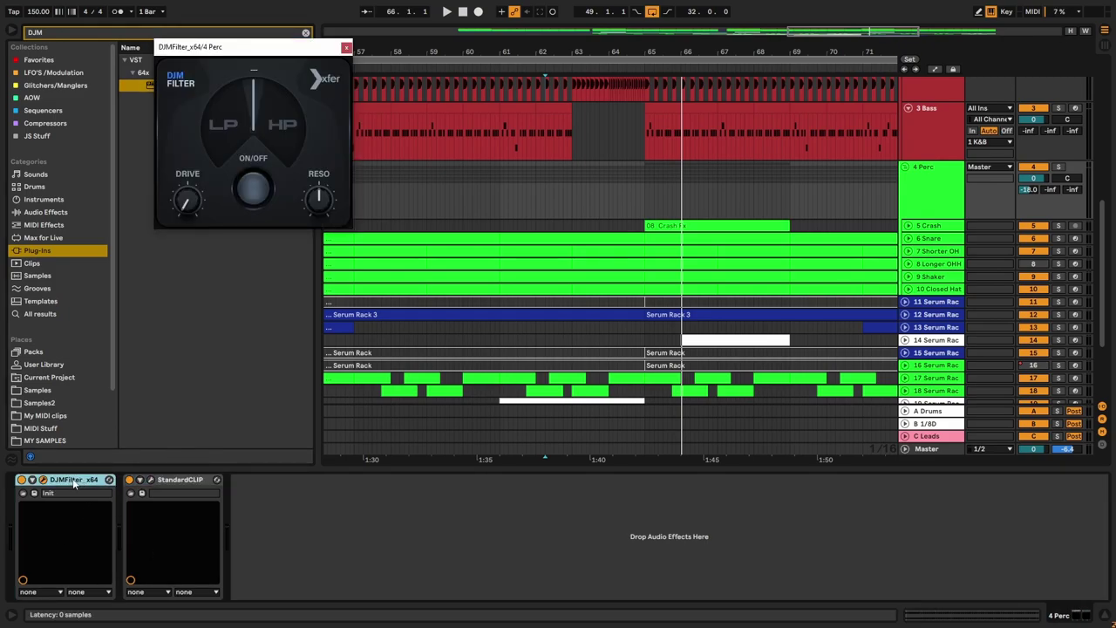
key(space)
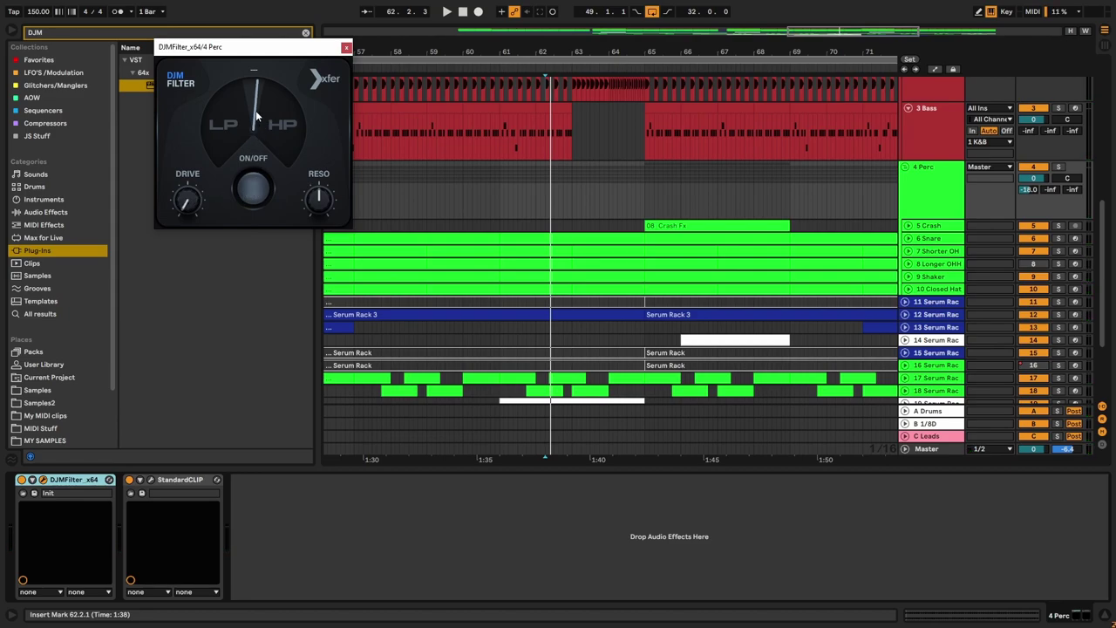
click(936, 193)
click(75, 479)
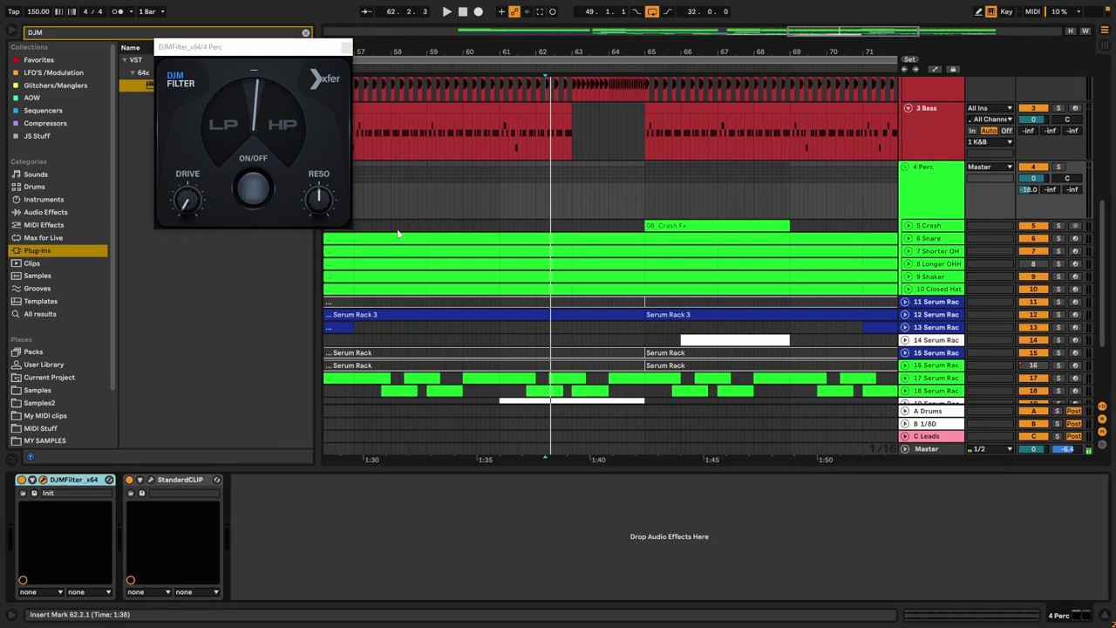
Step: Automate the Perc group's DJMFilter knob to rise toward high-pass from bar 63 to bar 65 and drop back at bar 65
click(990, 13)
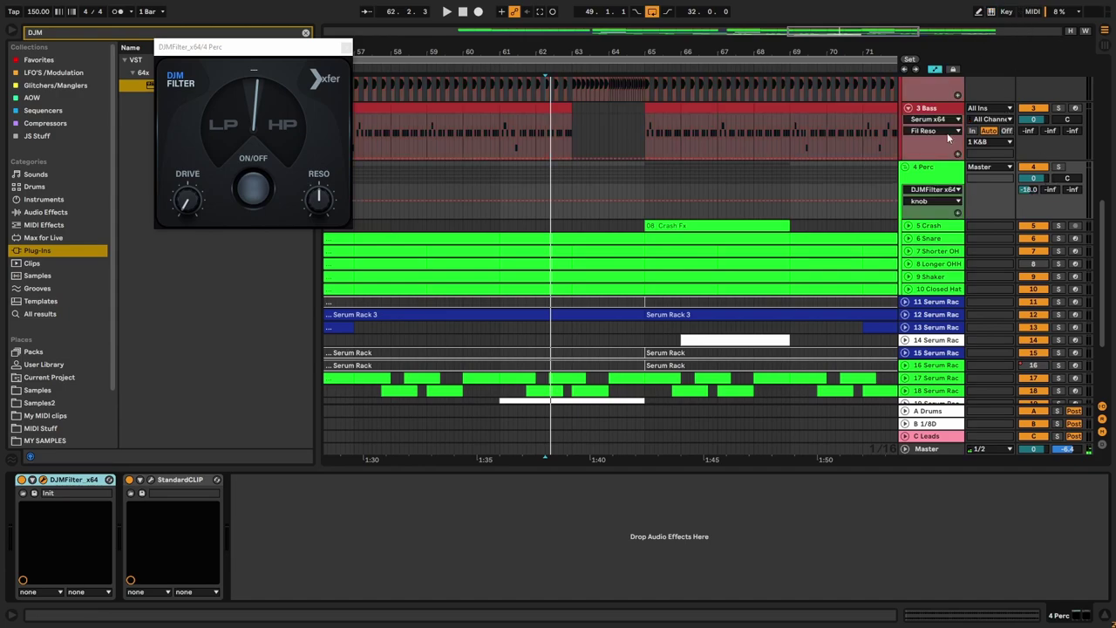
click(571, 201)
scroll(611, 219, up, 2)
drag(688, 200, 686, 187)
key(space)
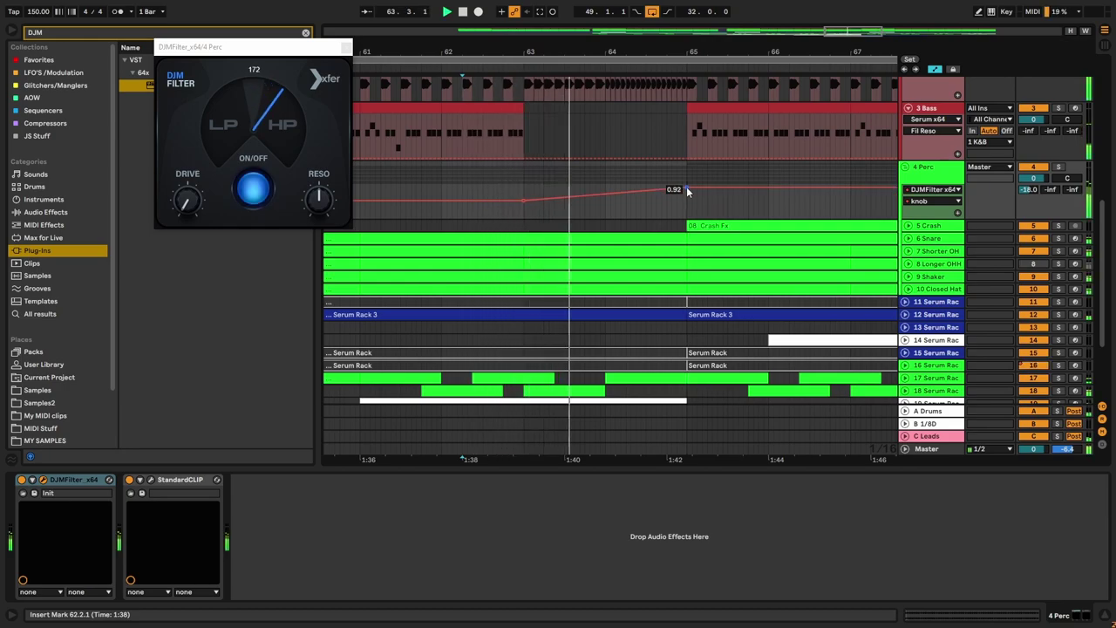
mouse_move(686, 186)
mouse_down()
mouse_move(678, 193)
mouse_move(700, 200)
mouse_up()
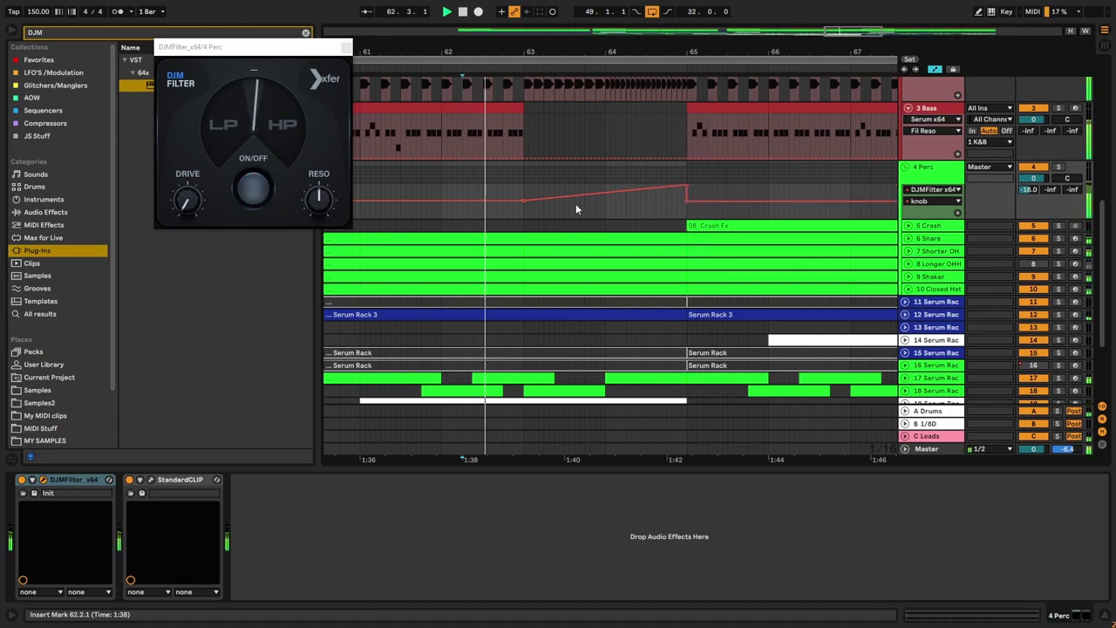
Step: Listen to the Perc filter sweep into bar 65, stop playback and select the Perc group
scroll(689, 198, up, 3)
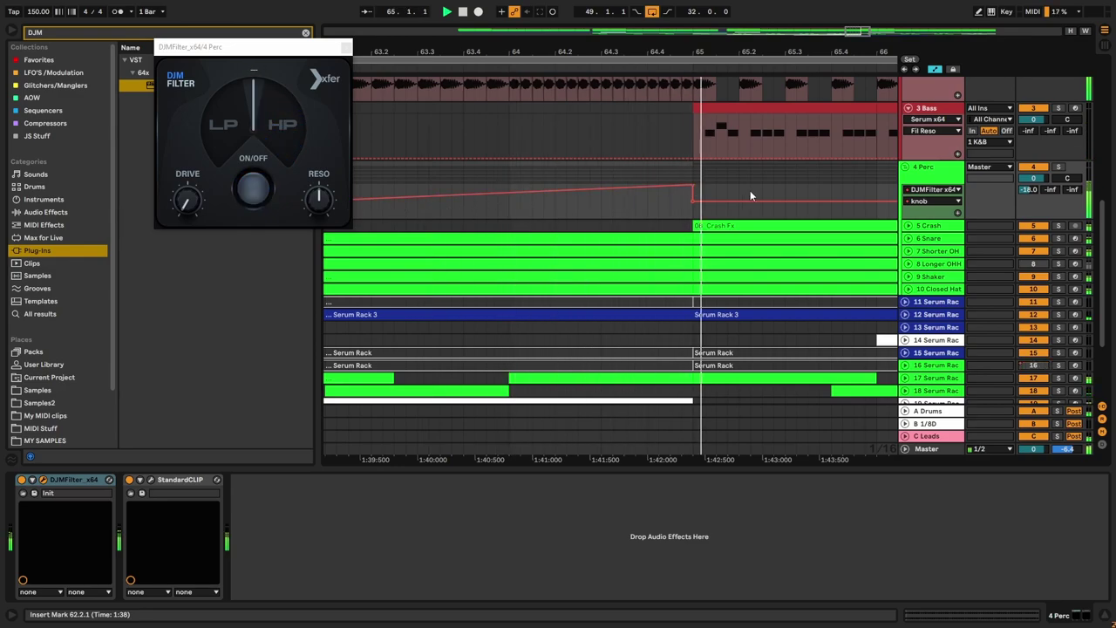
scroll(579, 203, down, 5)
key(space)
click(935, 182)
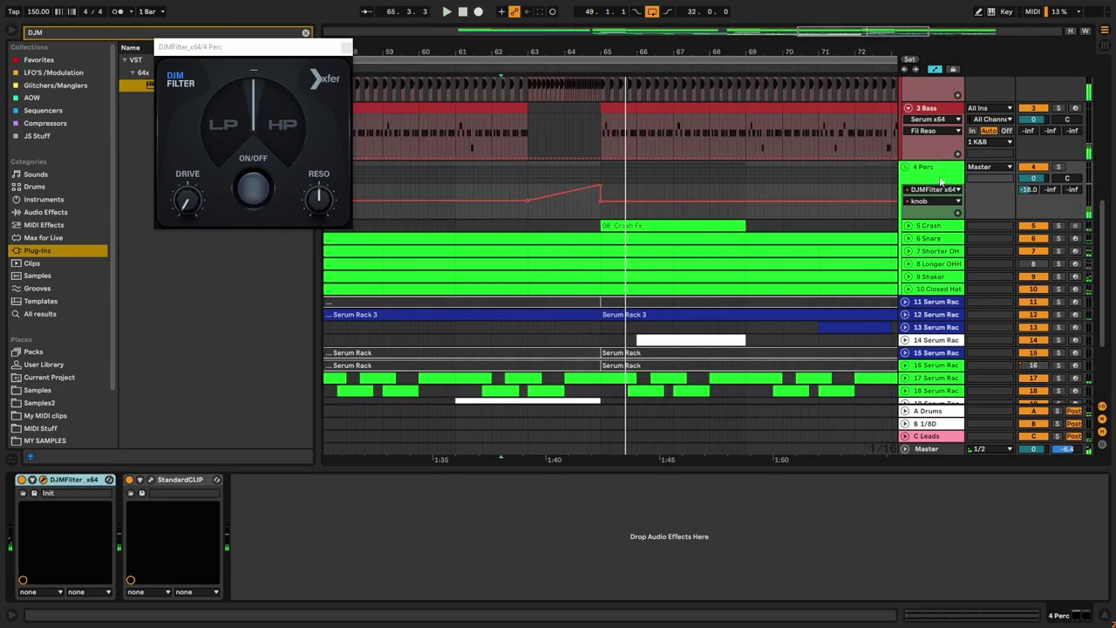
Step: Solo the Perc group and lower the DJMFilter's resonance while listening to the filter sweep into bar 65
click(1058, 167)
key(space)
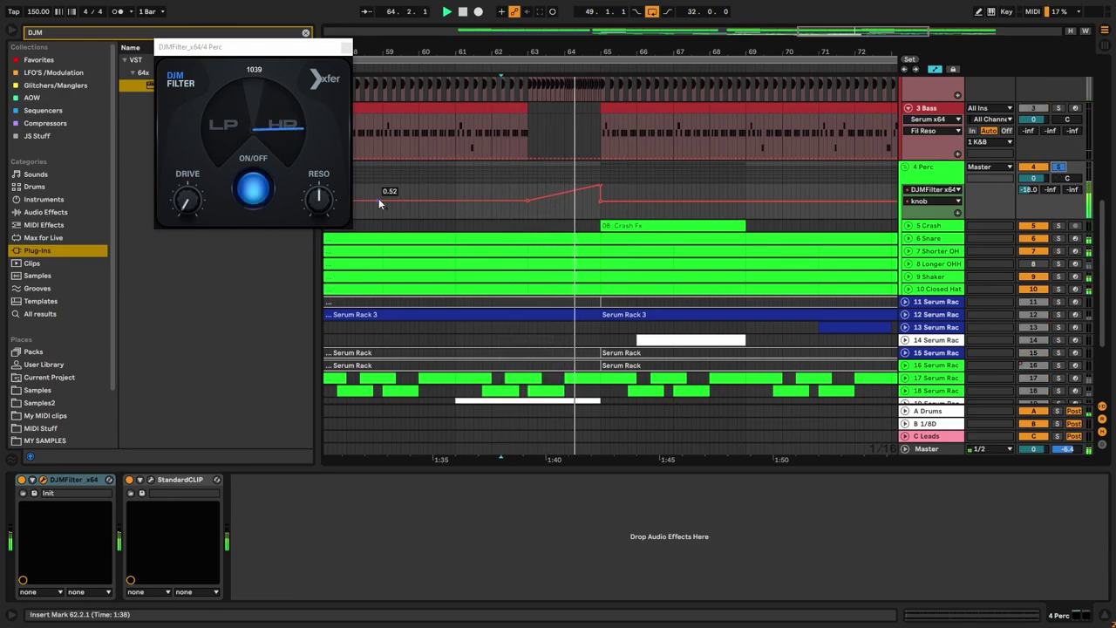
key(a)
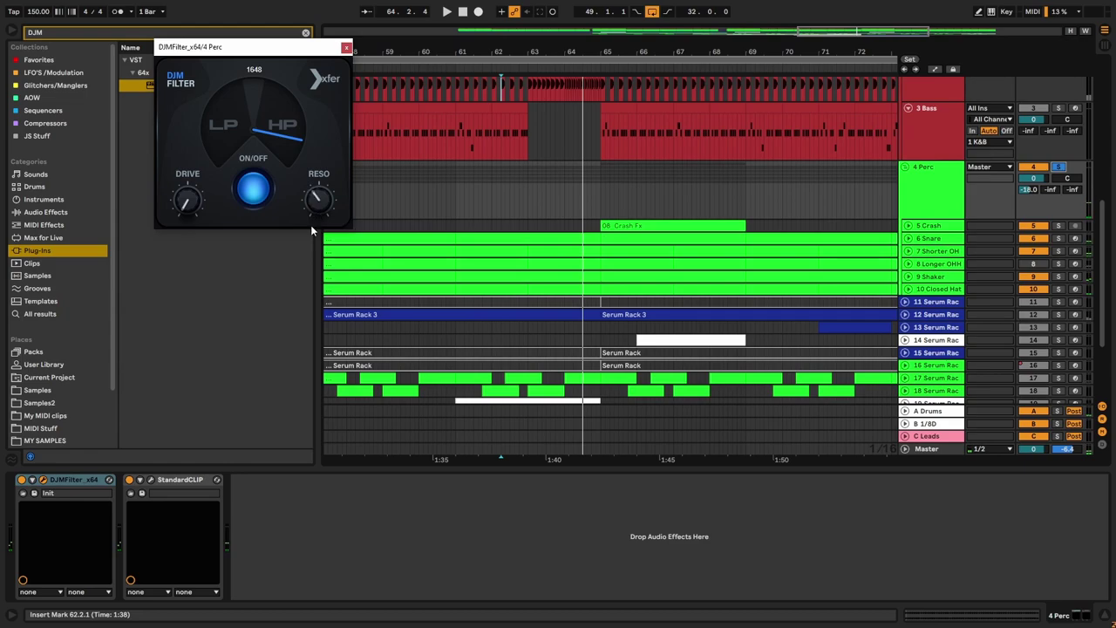
key(space)
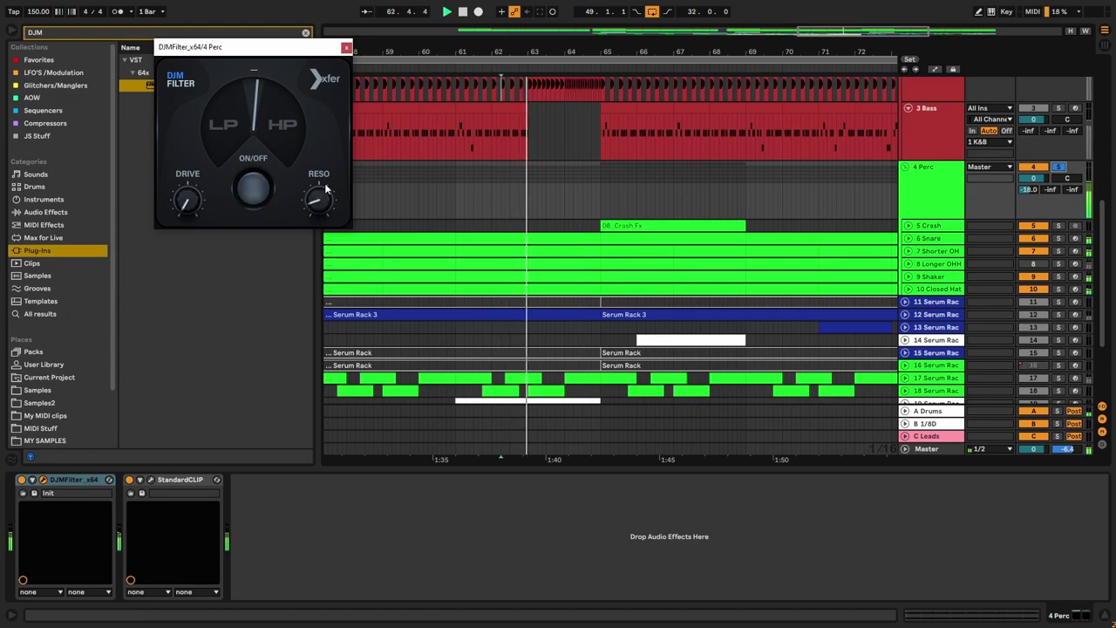
drag(318, 213, 317, 209)
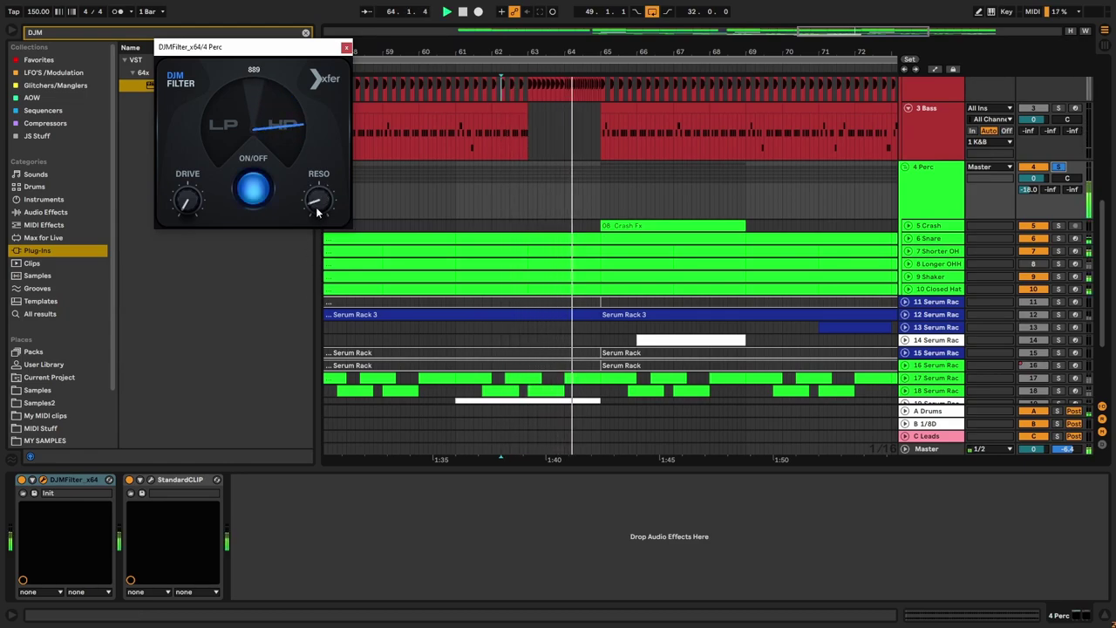
key(a)
click(918, 172)
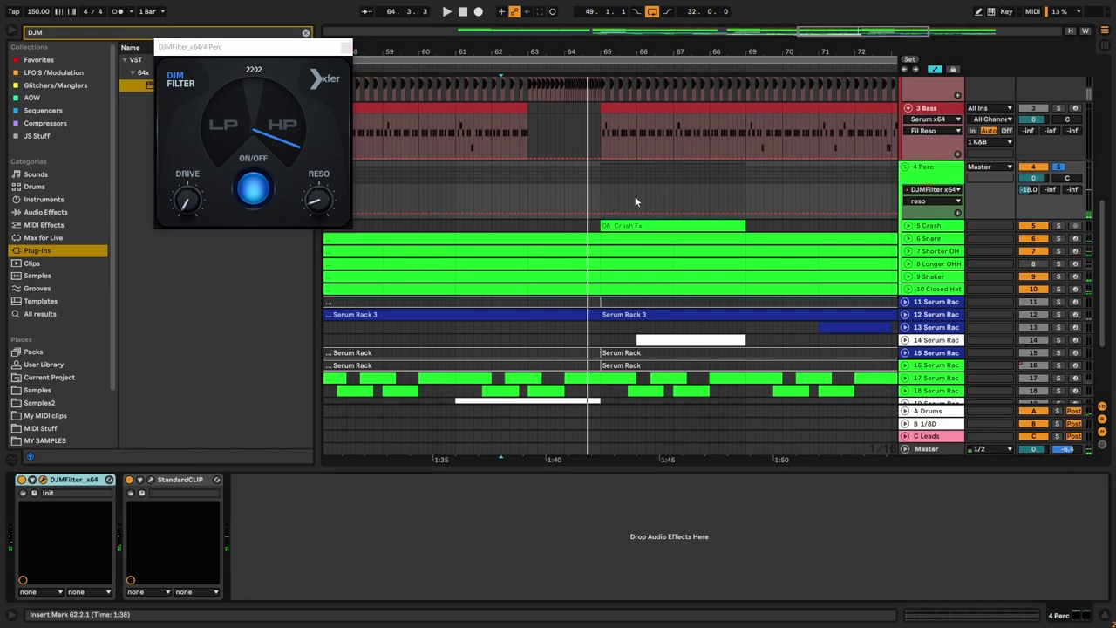
key(a)
key(space)
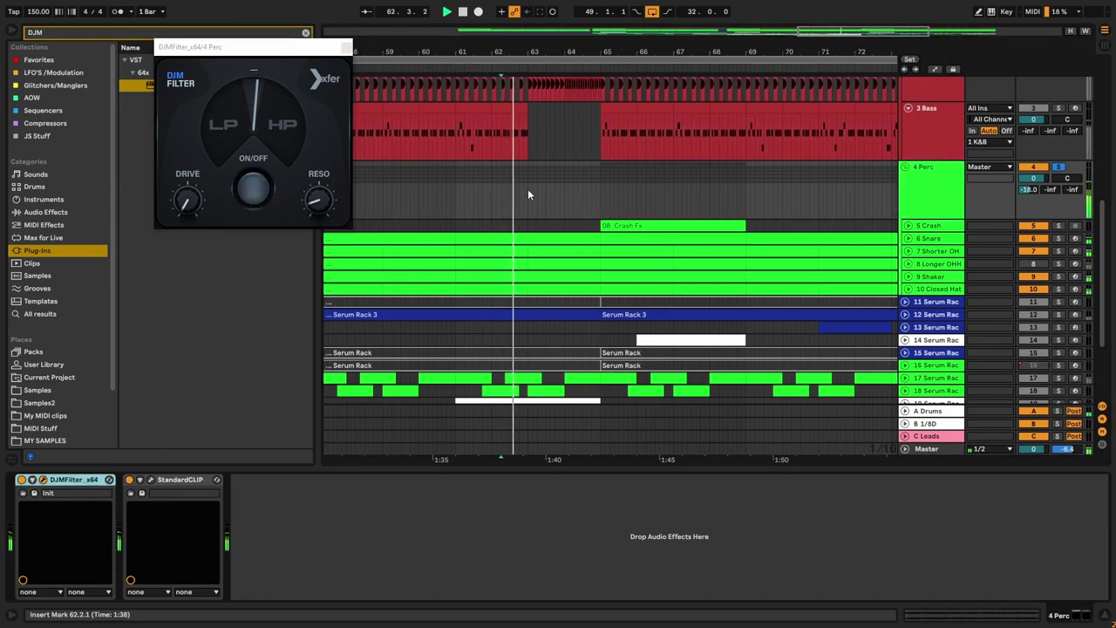
key(space)
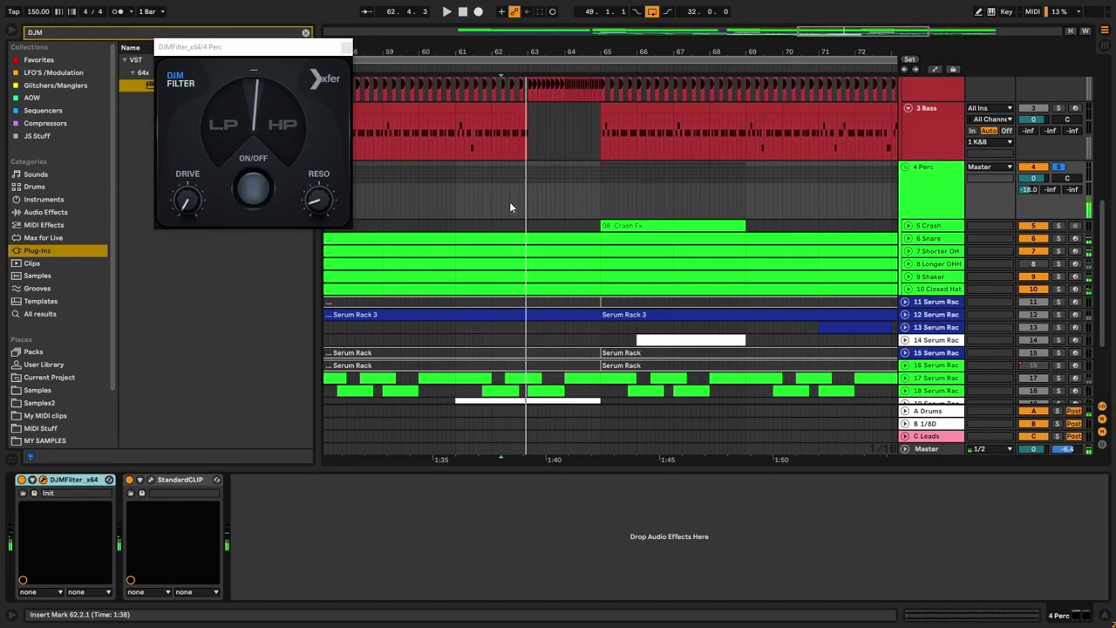
Step: Bend the Perc group's DJMFilter knob ramp between bars 63 and 65 upward so it rises faster at first, and listen to it
key(a)
click(929, 190)
click(931, 214)
click(931, 200)
click(932, 219)
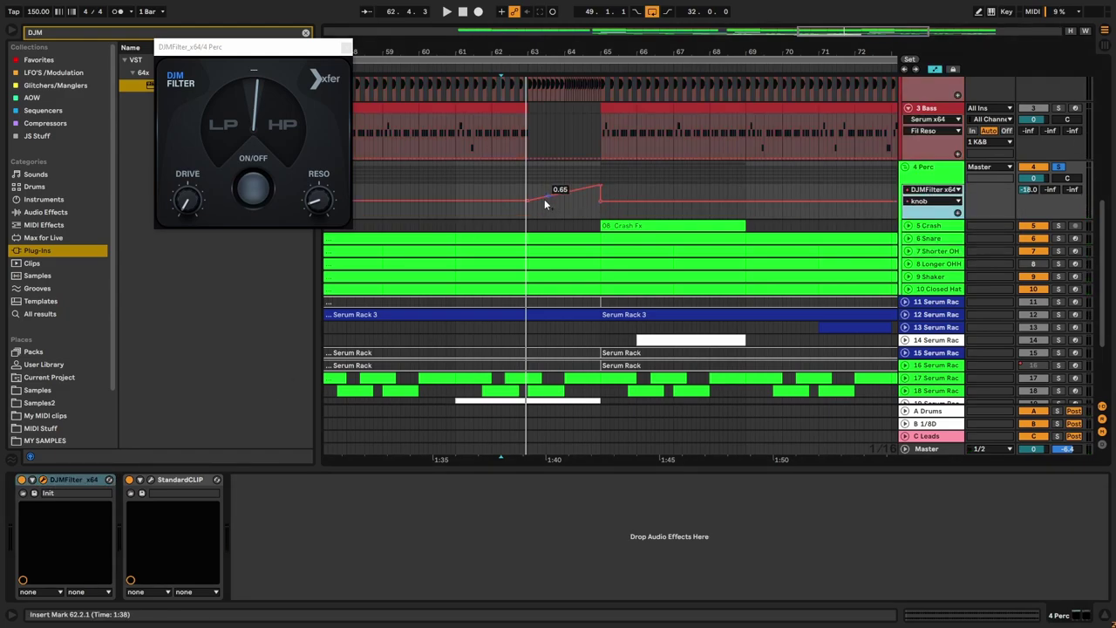
drag(555, 197, 544, 191)
key(space)
scroll(571, 215, up, 3)
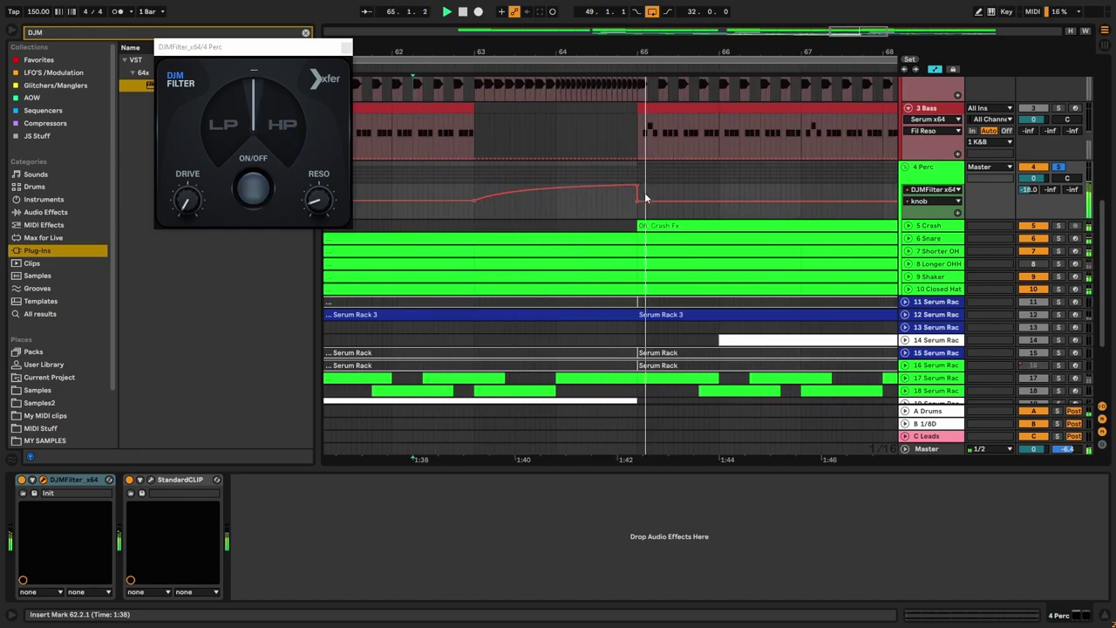
key(a)
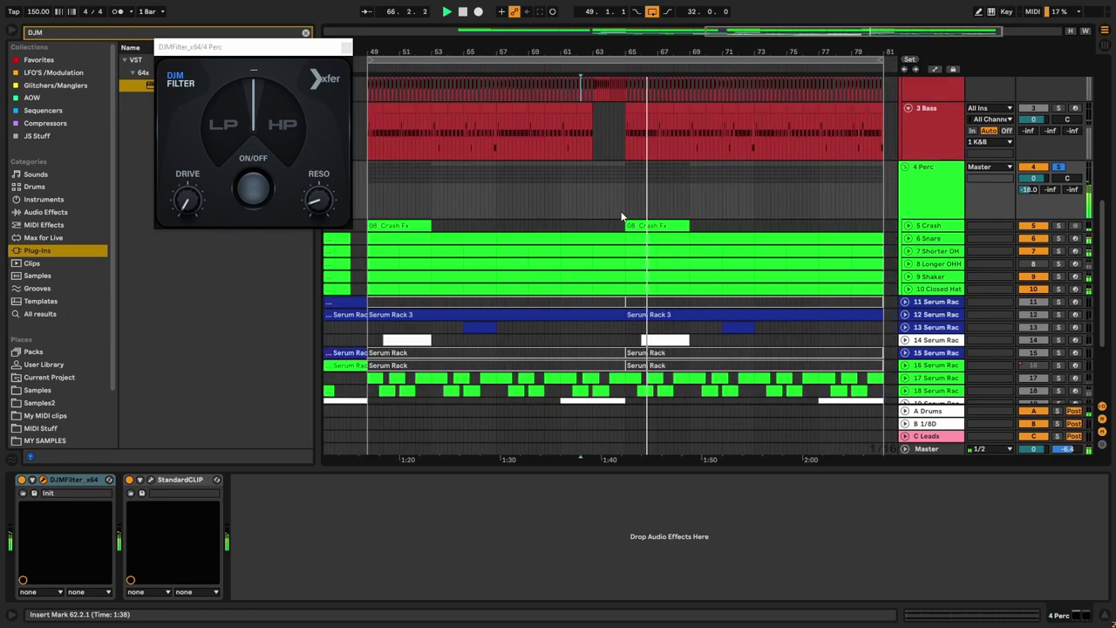
key(space)
Step: Cut the last beat before bar 65, from 64.4 to 65, out of the snare, open-hat, shaker and closed-hat clips
click(634, 238)
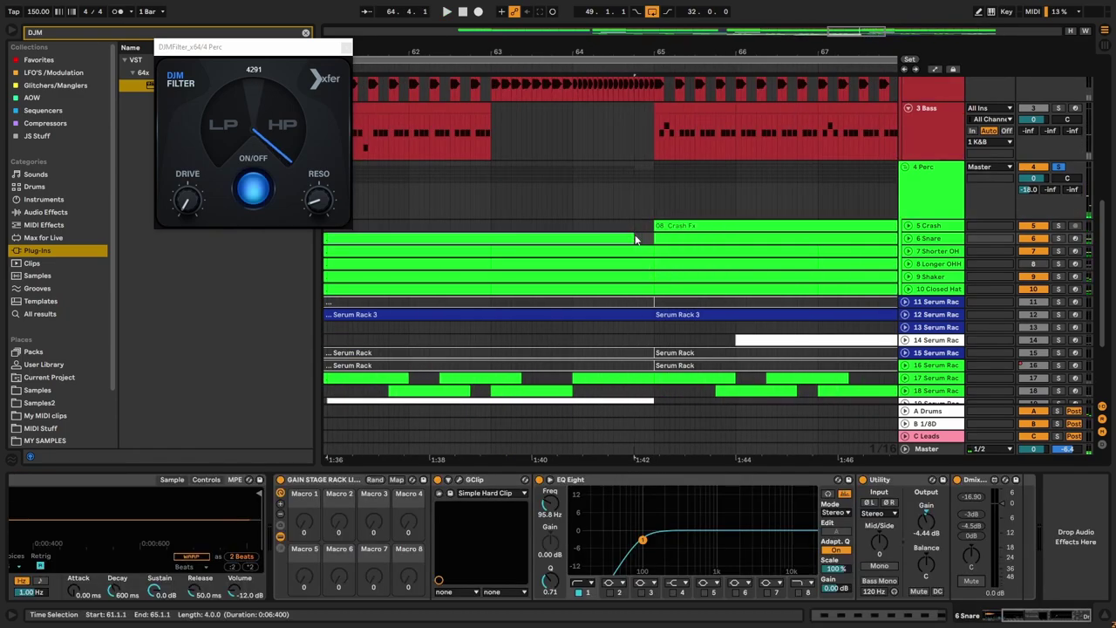
click(650, 262)
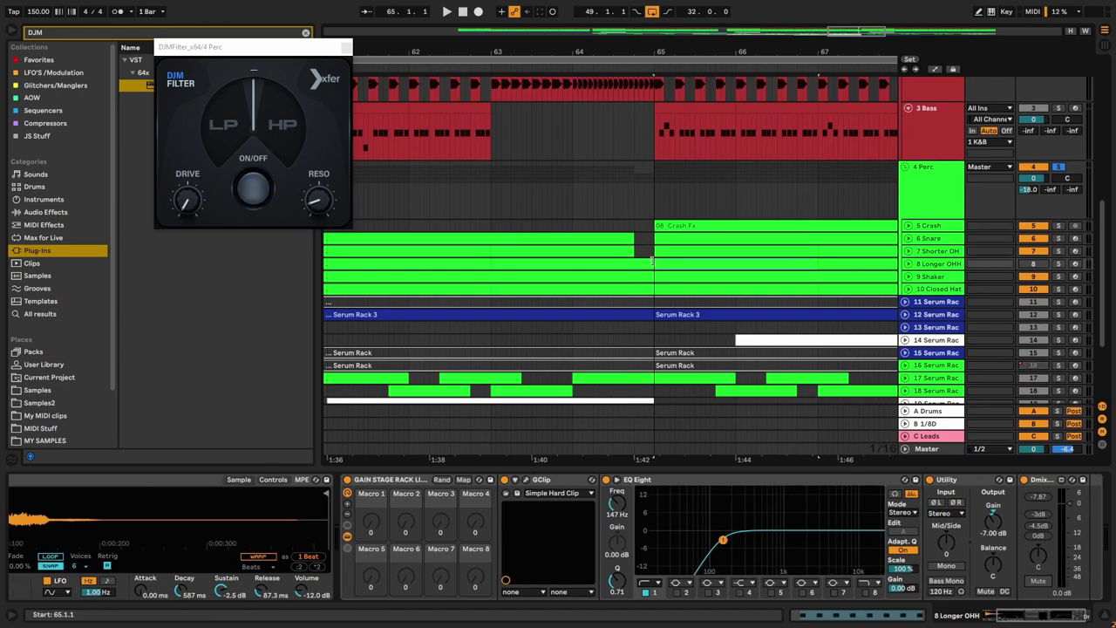
drag(650, 262, 636, 289)
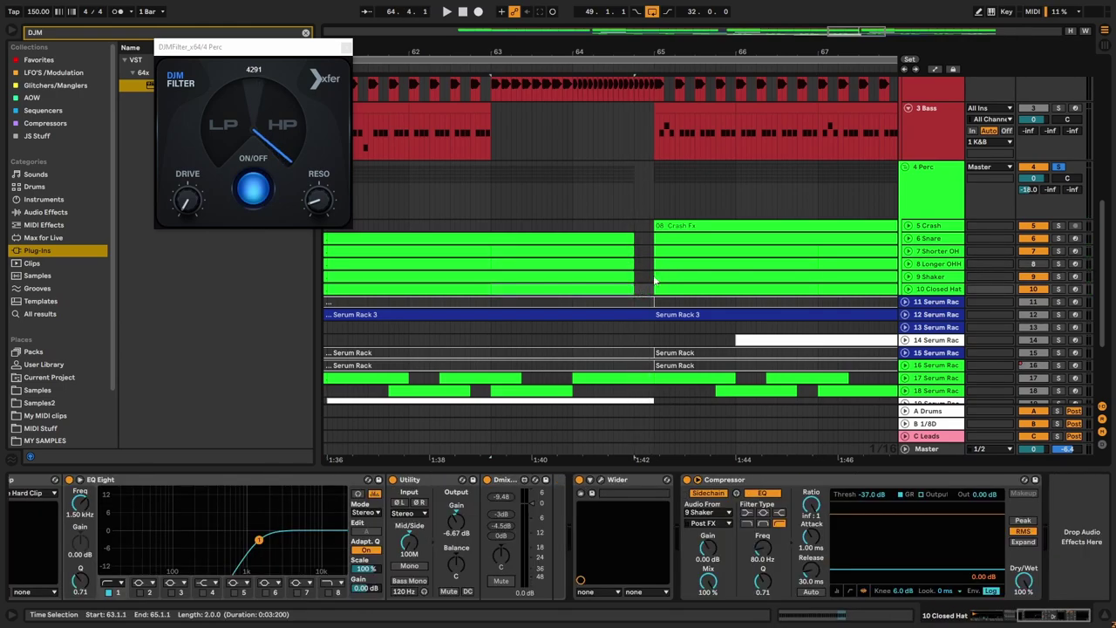
Step: Unsolo the Perc group and play the full transition from 61.2.4 into bar 65
scroll(653, 282, down, 2)
click(535, 189)
key(space)
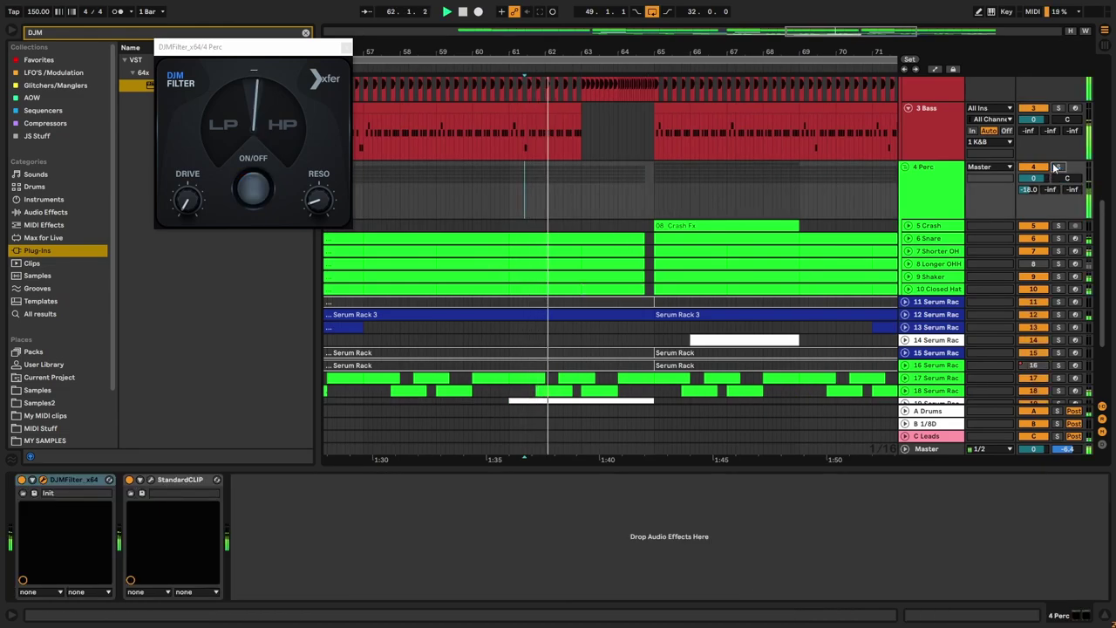
scroll(607, 177, up, 2)
scroll(607, 177, down, 2)
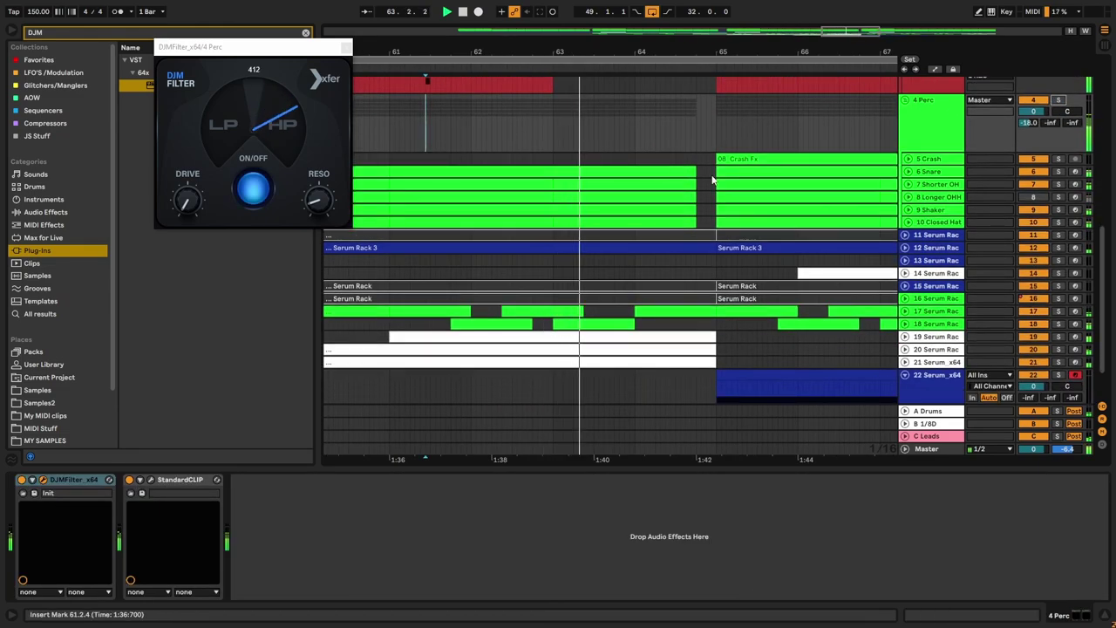
scroll(711, 179, up, 3)
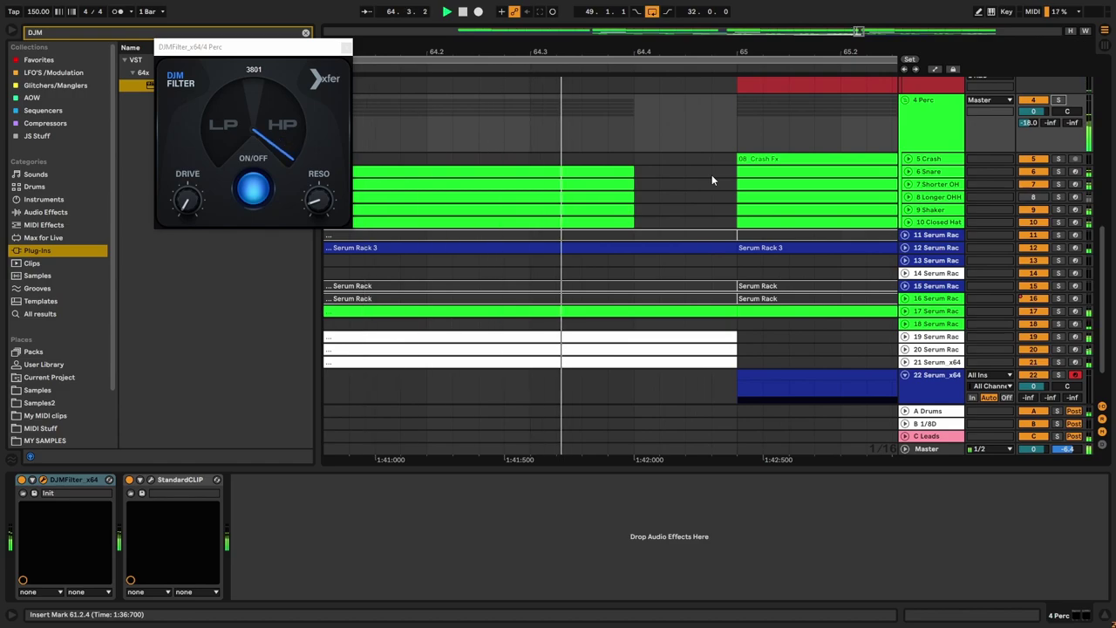
scroll(708, 174, down, 4)
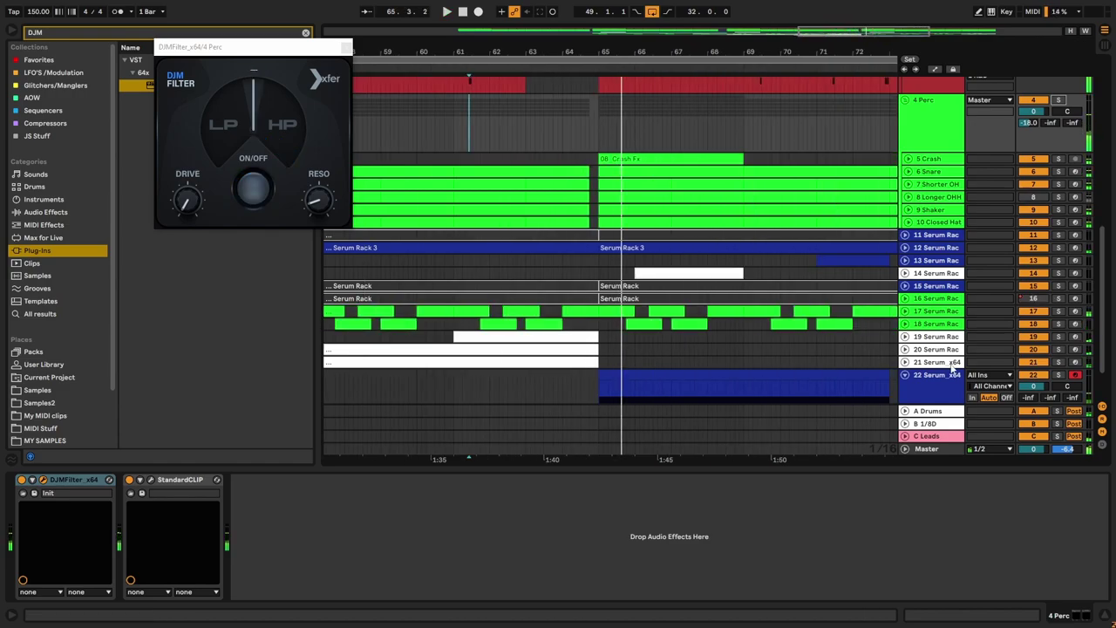
Step: Open Serum on track 22, bring up automation for Macro 1, audition the clip from bar 65 and close the plug-in
click(952, 394)
scroll(603, 275, down, 3)
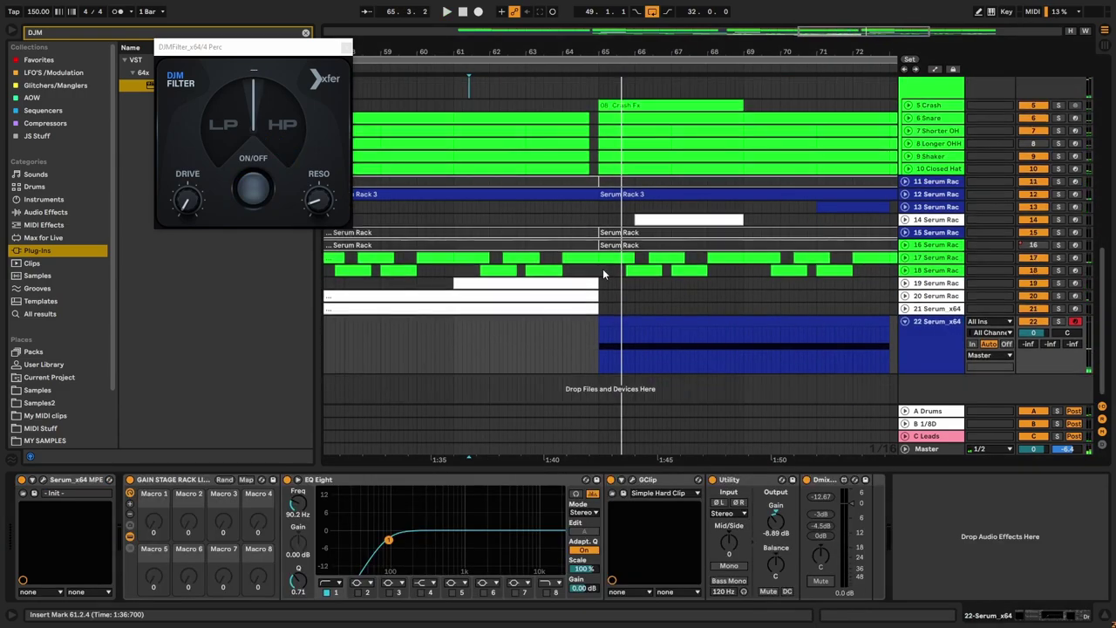
click(43, 480)
click(666, 33)
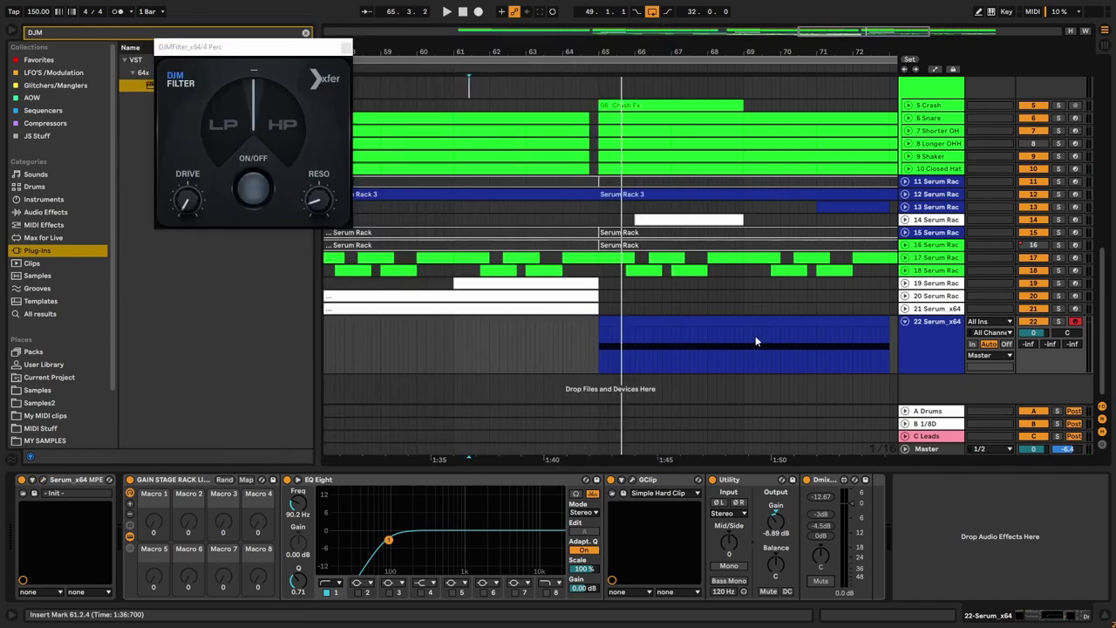
double_click(706, 325)
click(906, 275)
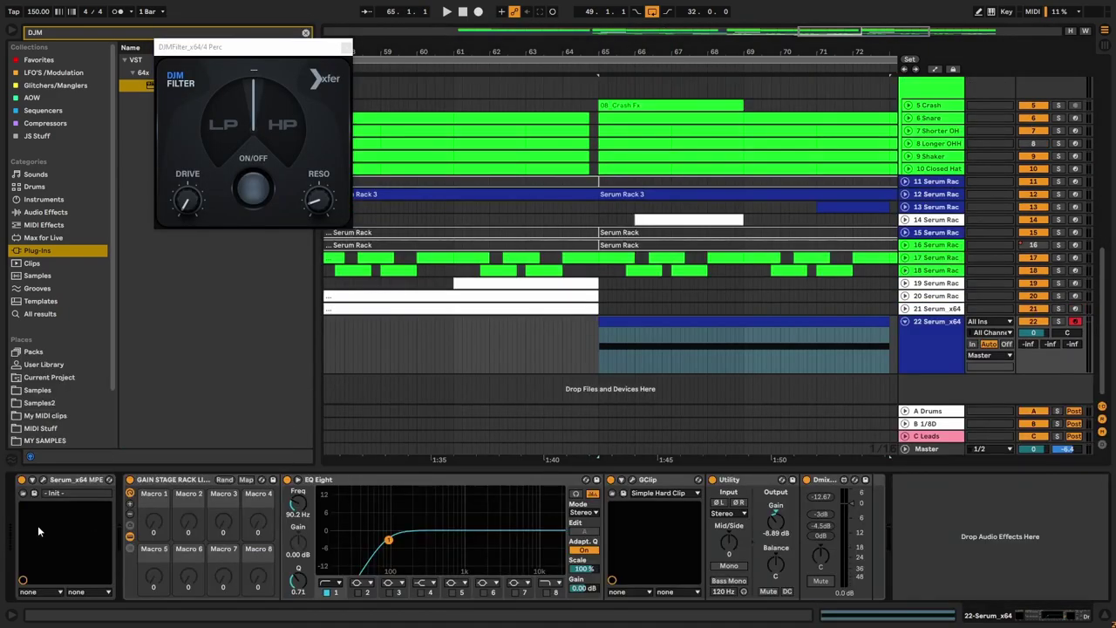
click(43, 480)
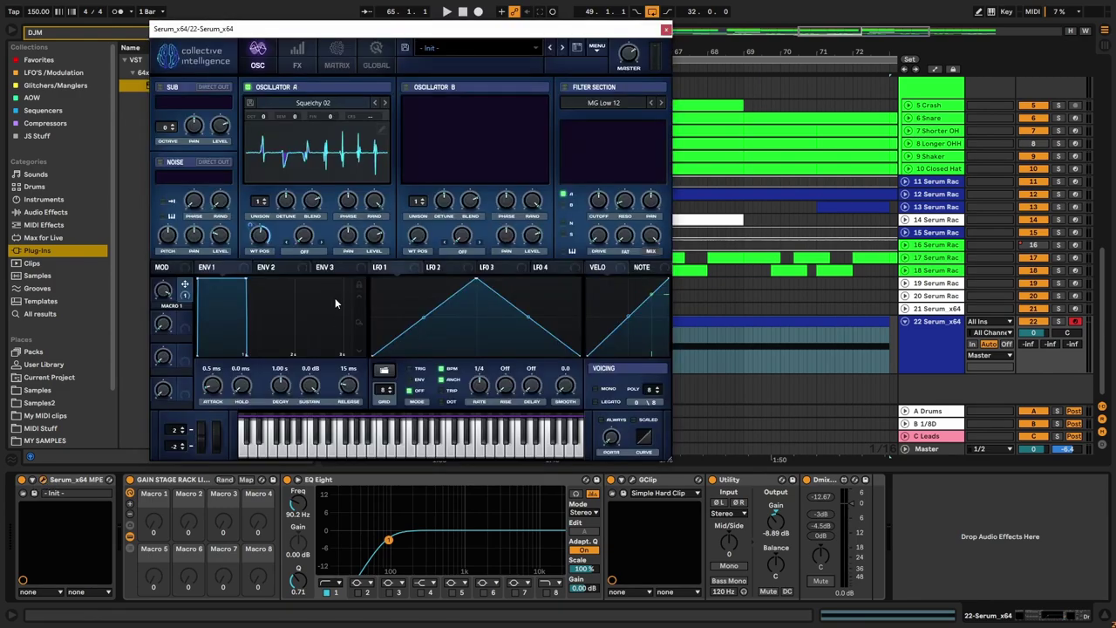
click(163, 293)
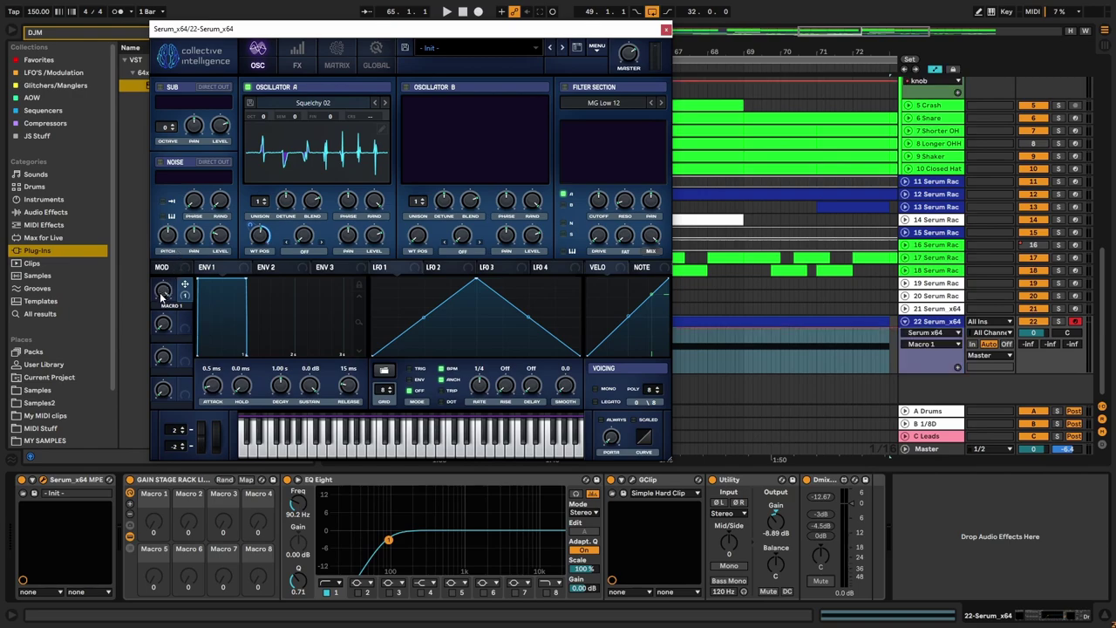
key(space)
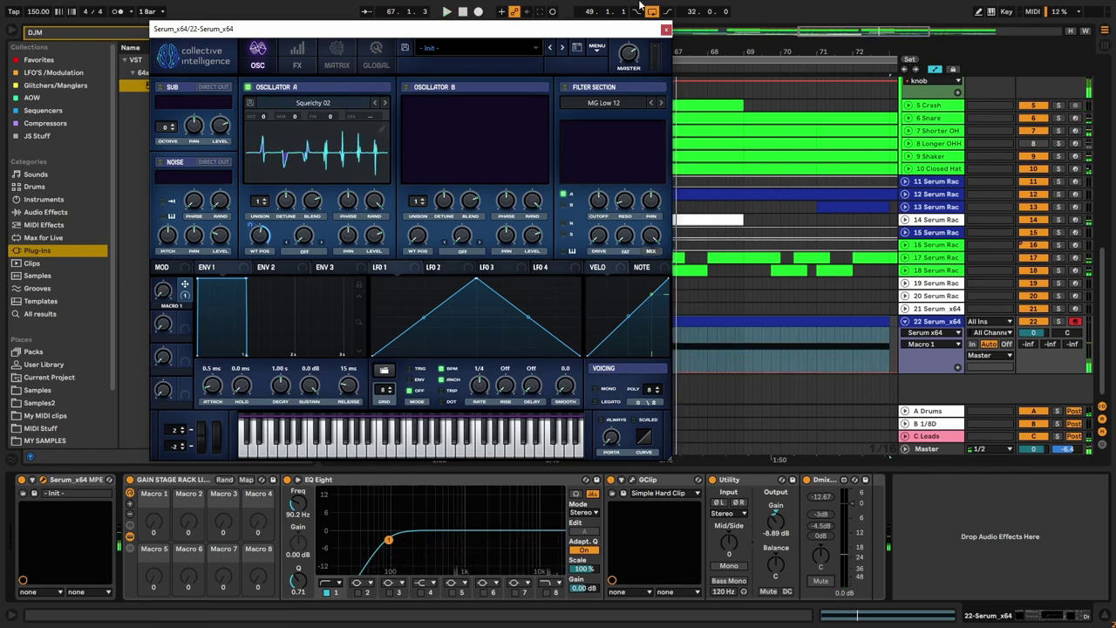
click(665, 31)
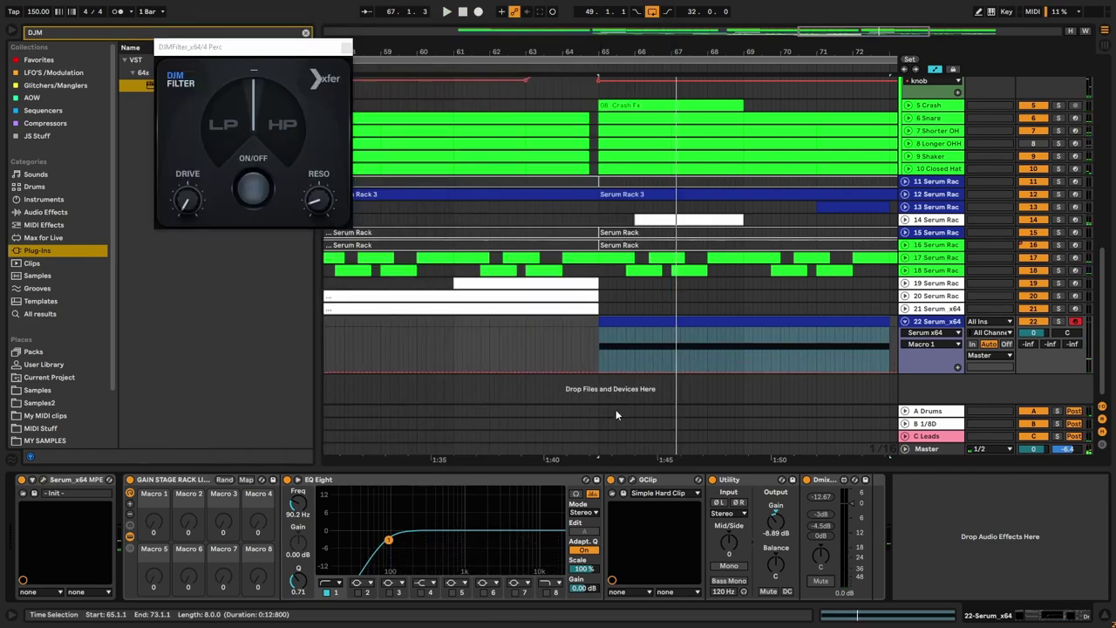
Step: Close the DJMFilter window and automate track 22's Macro 1 to fall in a curve from 1.00 at bar 65 to about 67.2
click(598, 367)
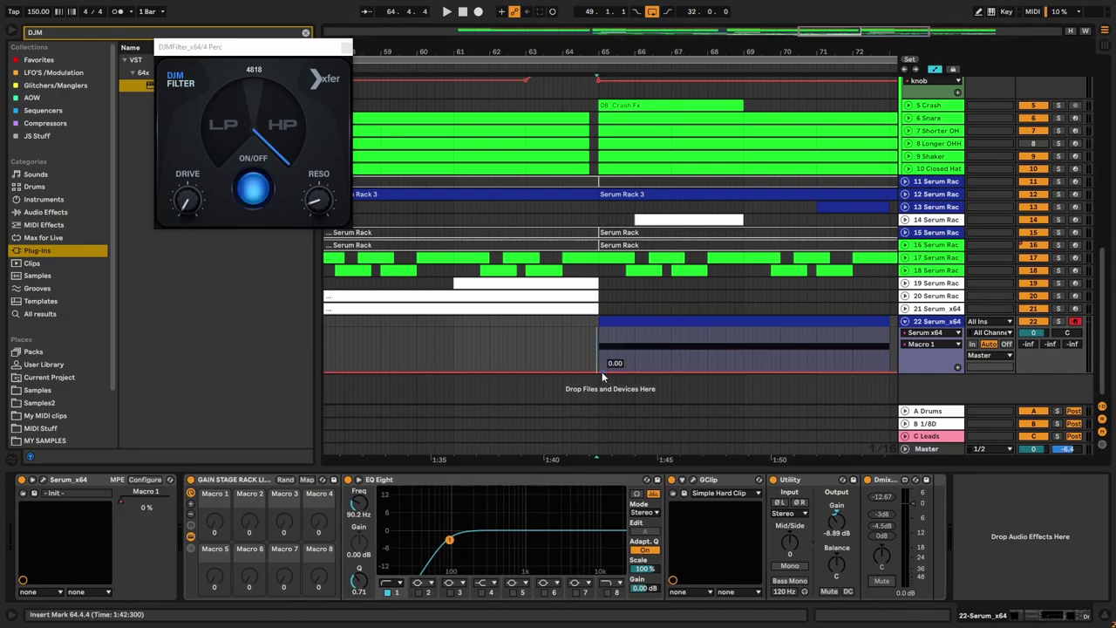
click(346, 46)
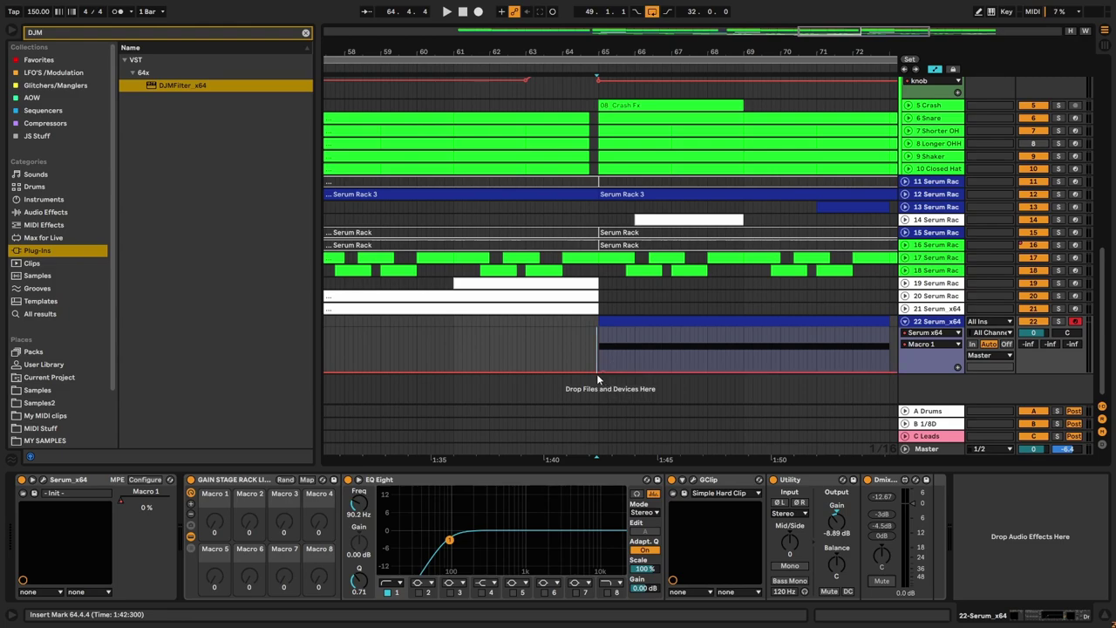
scroll(595, 150, up, 2)
scroll(608, 367, down, 2)
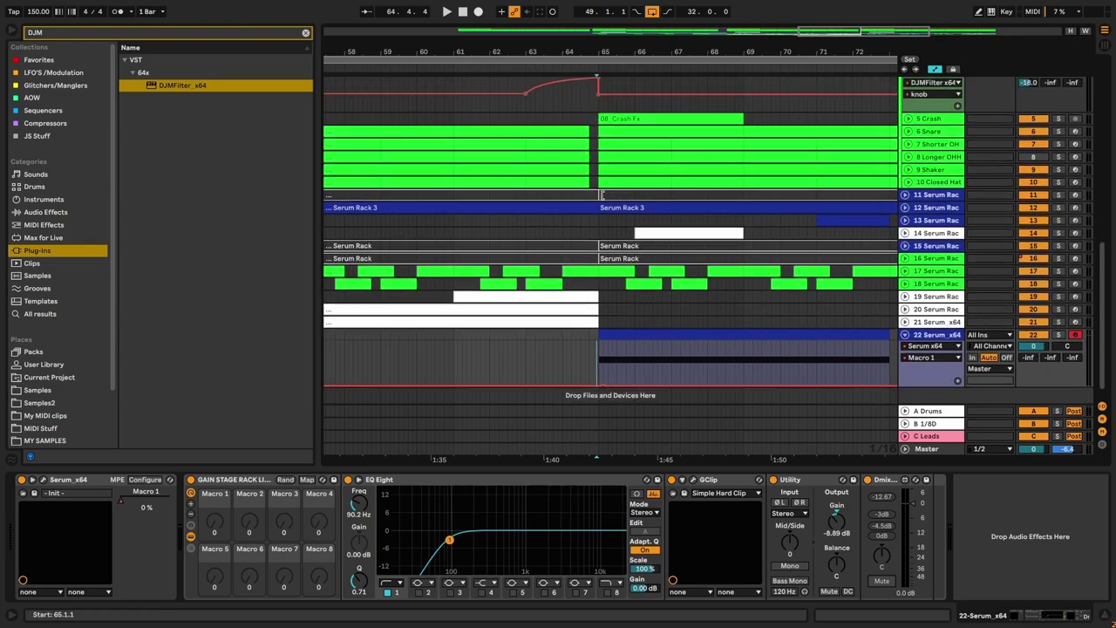
drag(597, 372, 596, 328)
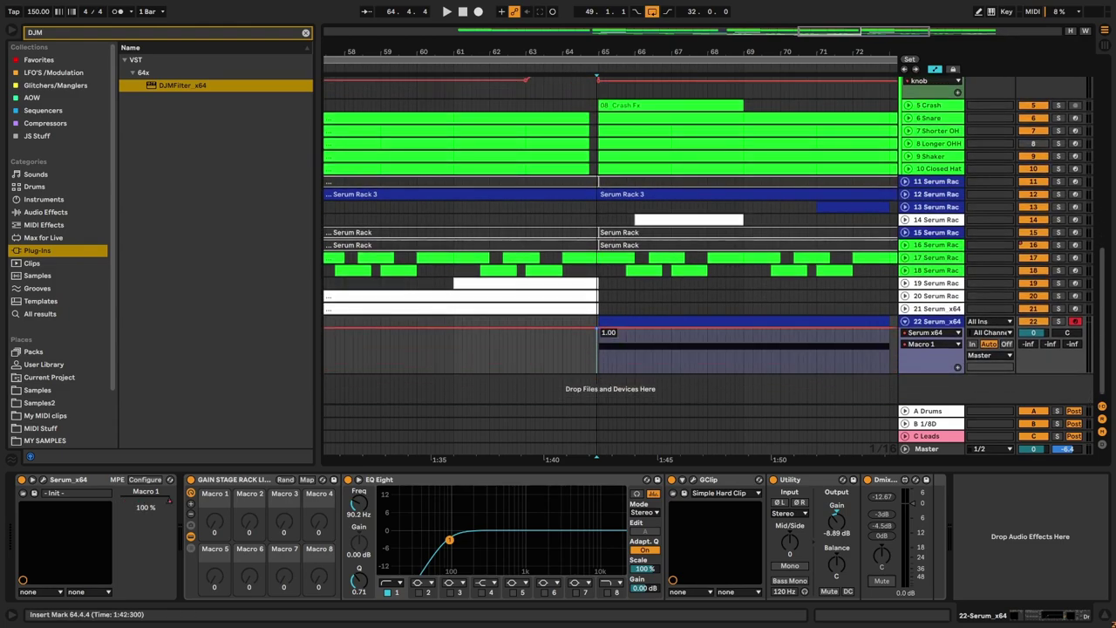
mouse_move(682, 332)
mouse_down()
mouse_move(684, 372)
mouse_move(730, 332)
mouse_up()
key(space)
drag(631, 350, 636, 361)
key(space)
scroll(637, 360, up, 5)
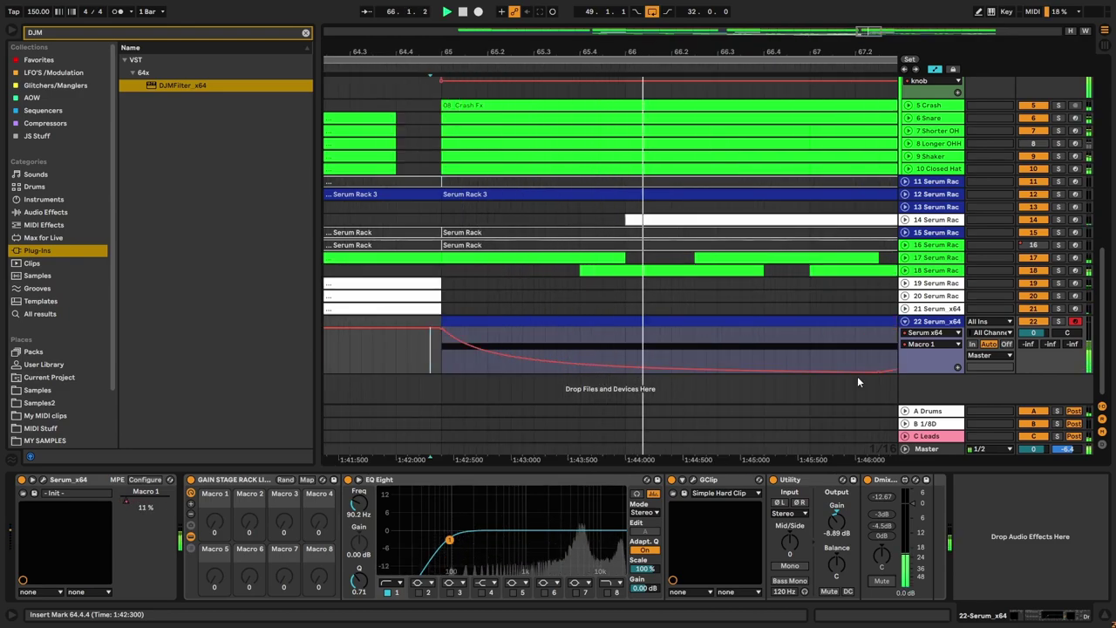
Step: Move Macro 1's low point to bar 66, raise the automation to full value at about 66.4, and listen to the curve
drag(877, 370, 624, 369)
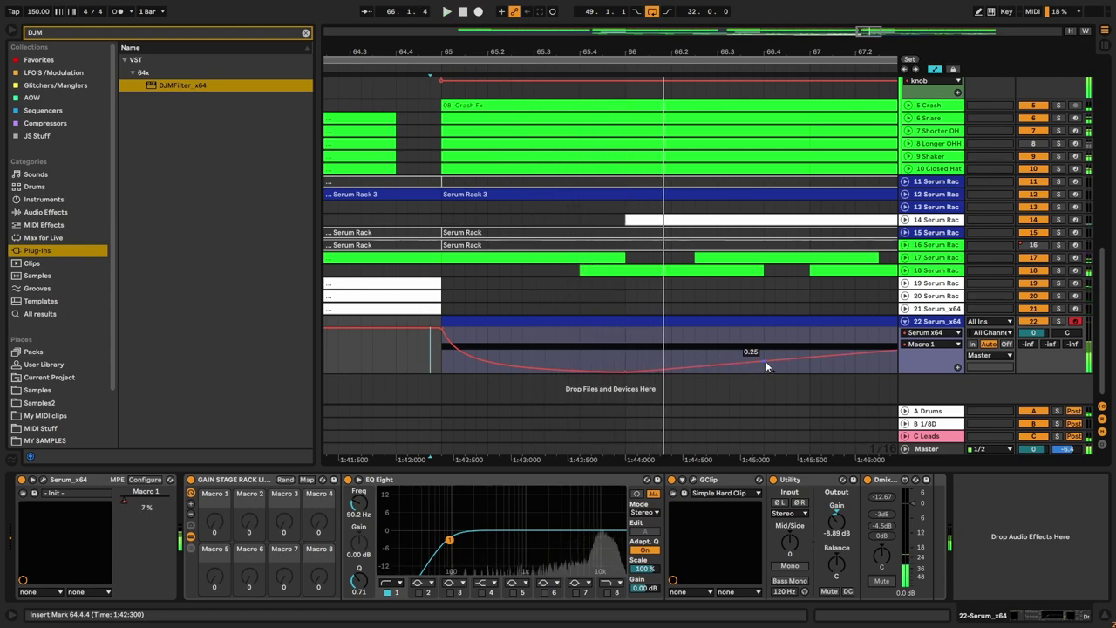
drag(741, 368, 740, 333)
drag(694, 330, 670, 331)
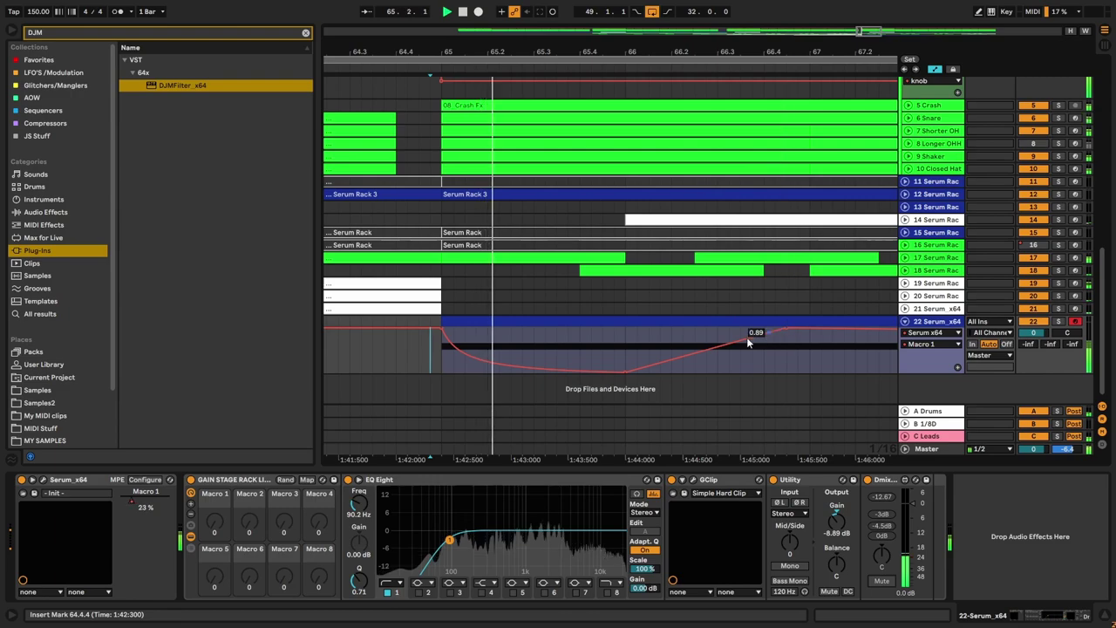
key(space)
key(space)
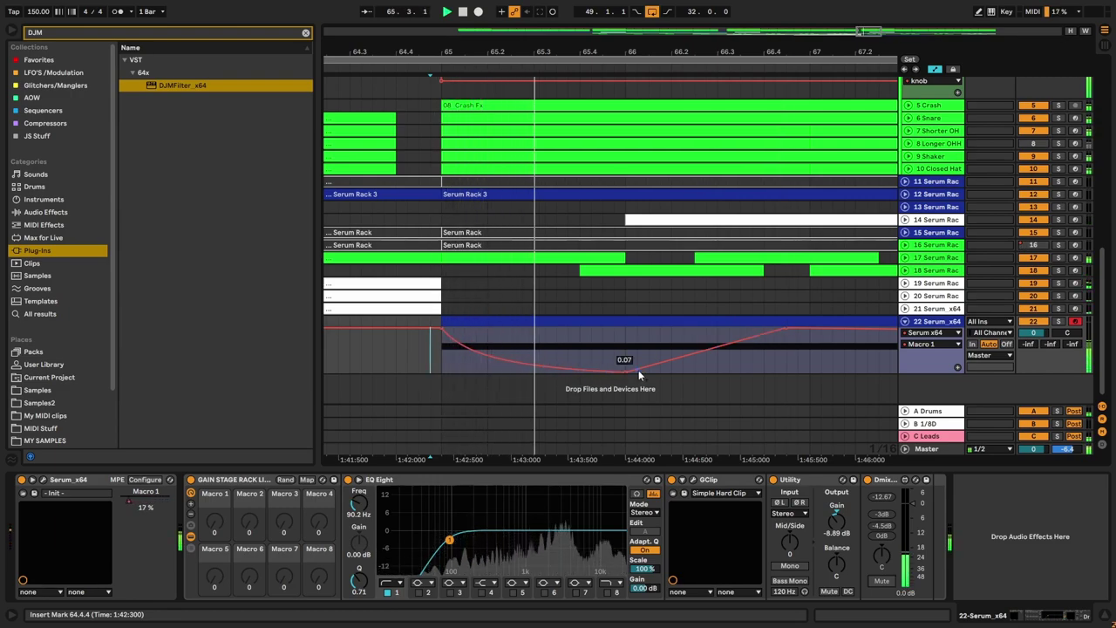
key(space)
key(space)
Step: Add a second Macro 1 dip on track 22, falling to zero at about 67.2 and rising again by about 68.3
drag(833, 329, 855, 372)
scroll(629, 359, down, 4)
scroll(707, 361, up, 2)
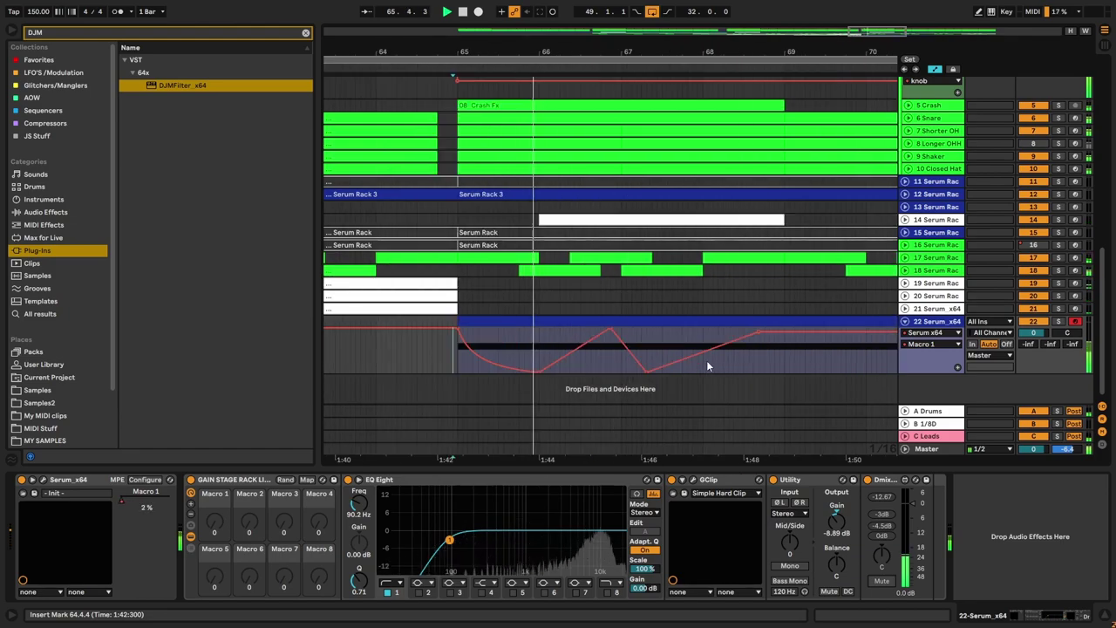
drag(641, 370, 647, 372)
scroll(624, 346, up, 1)
scroll(626, 349, down, 1)
scroll(654, 370, up, 4)
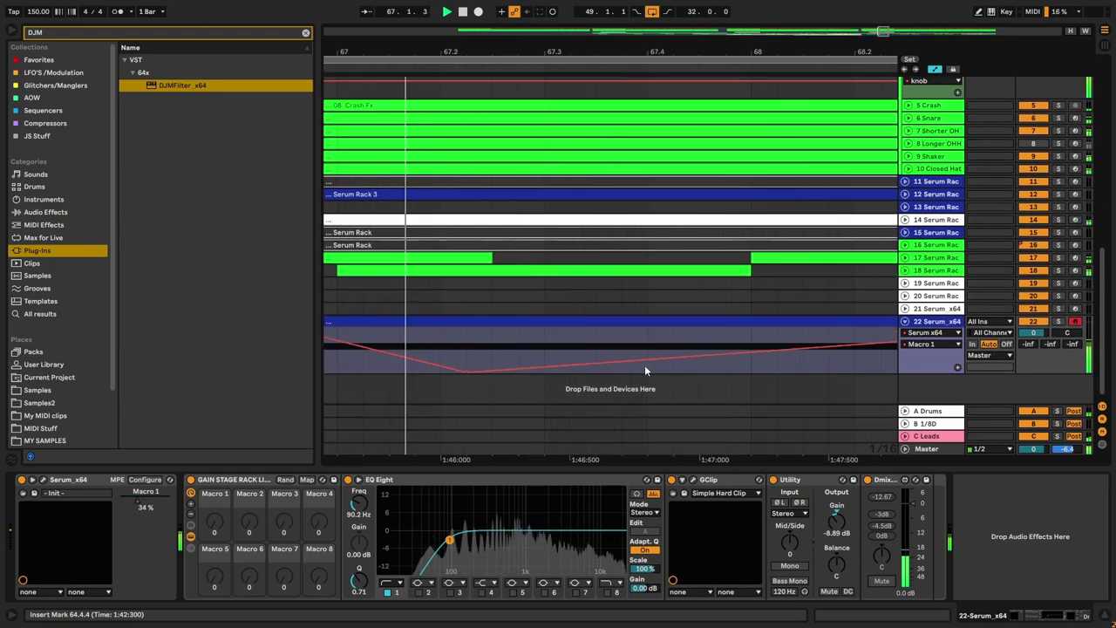
scroll(605, 363, down, 2)
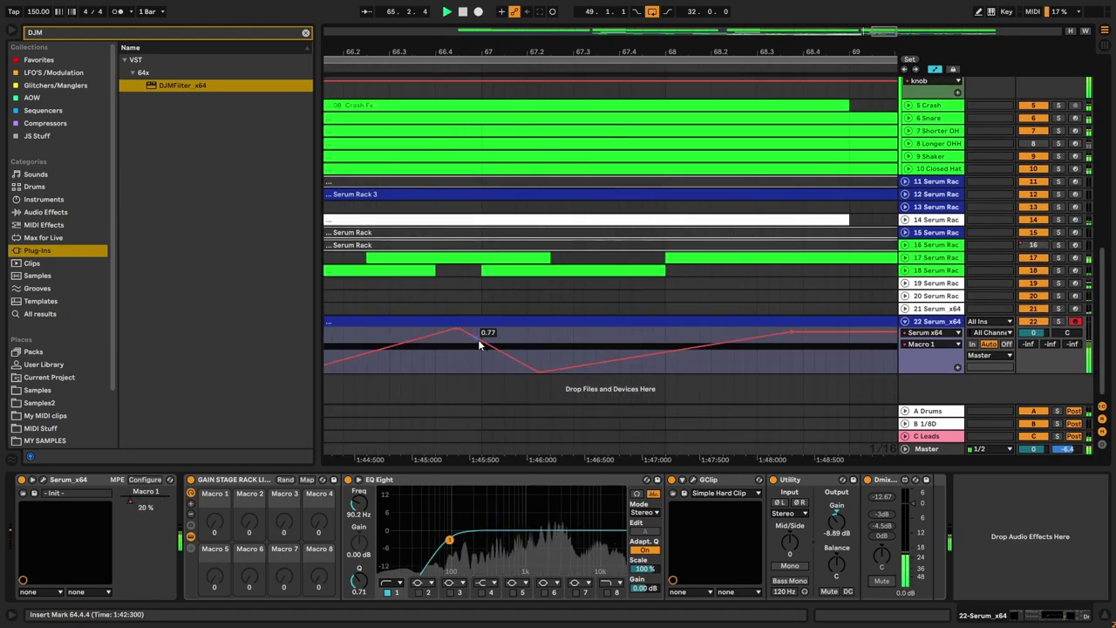
Step: Step Macro 1 down to 0.56 just before bar 67, curve its fall to 67.2, restart it at 0.50, and listen
drag(481, 341, 490, 347)
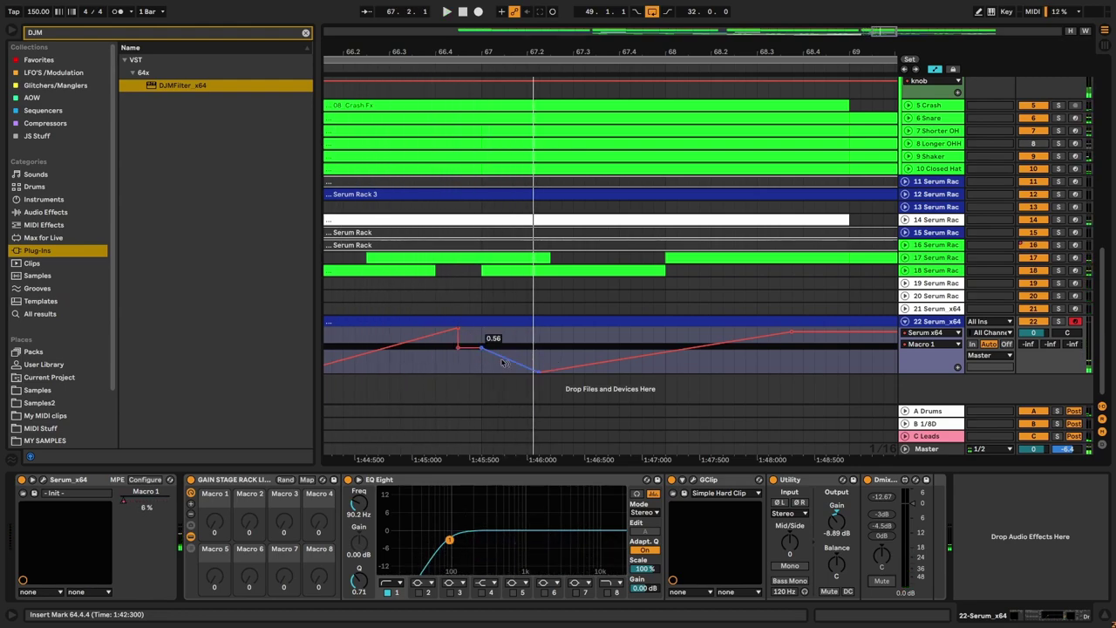
drag(550, 364, 539, 348)
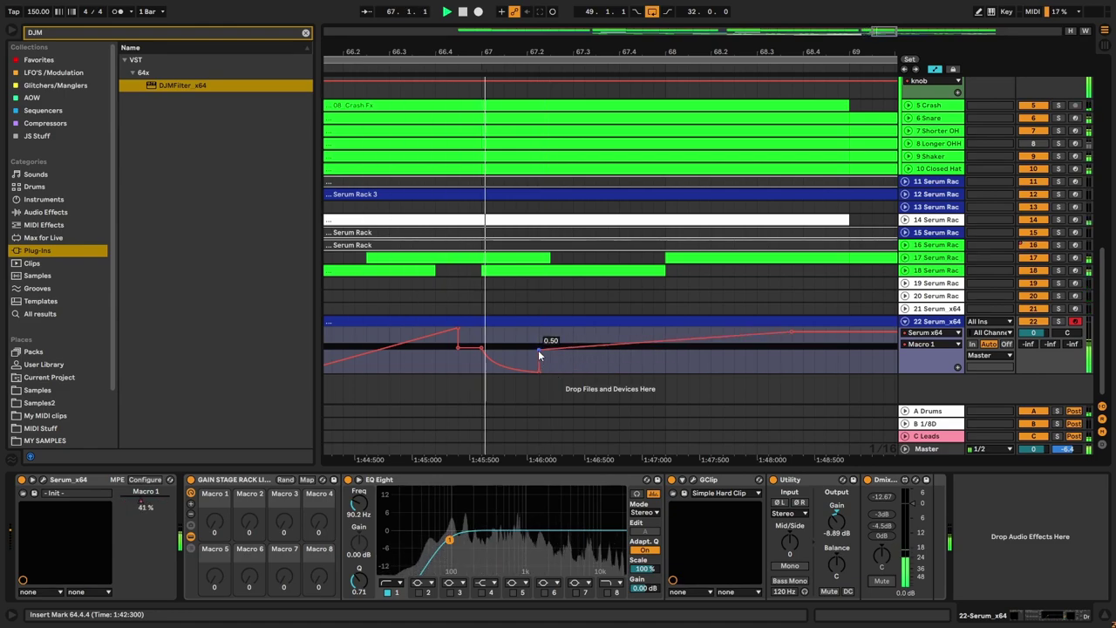
scroll(550, 368, down, 6)
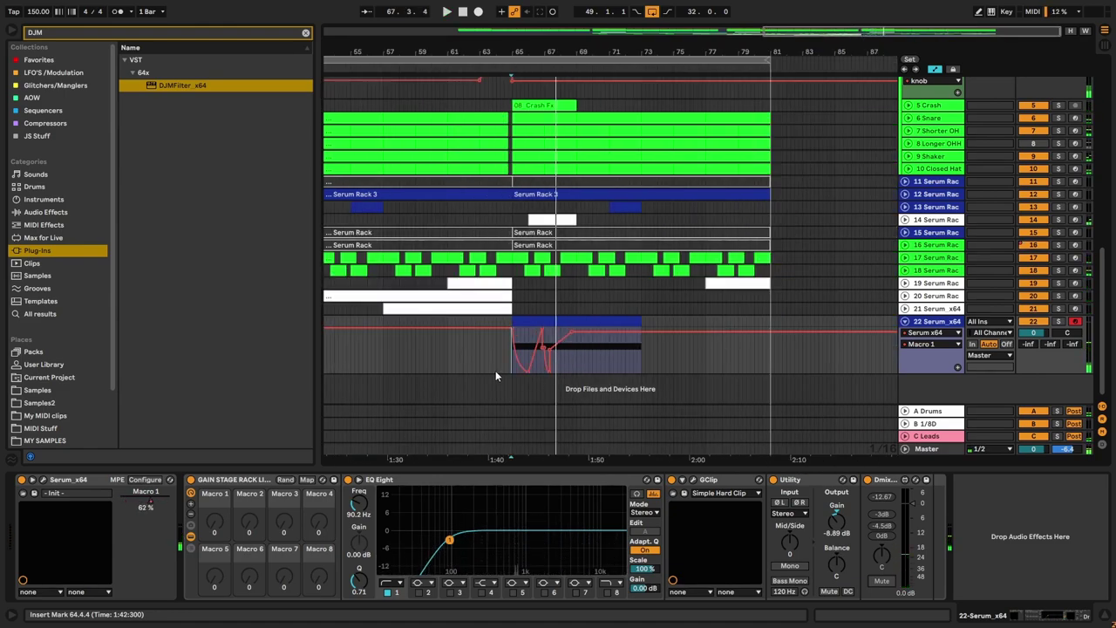
scroll(495, 369, up, 2)
key(space)
key(space)
scroll(611, 359, up, 1)
scroll(602, 377, down, 1)
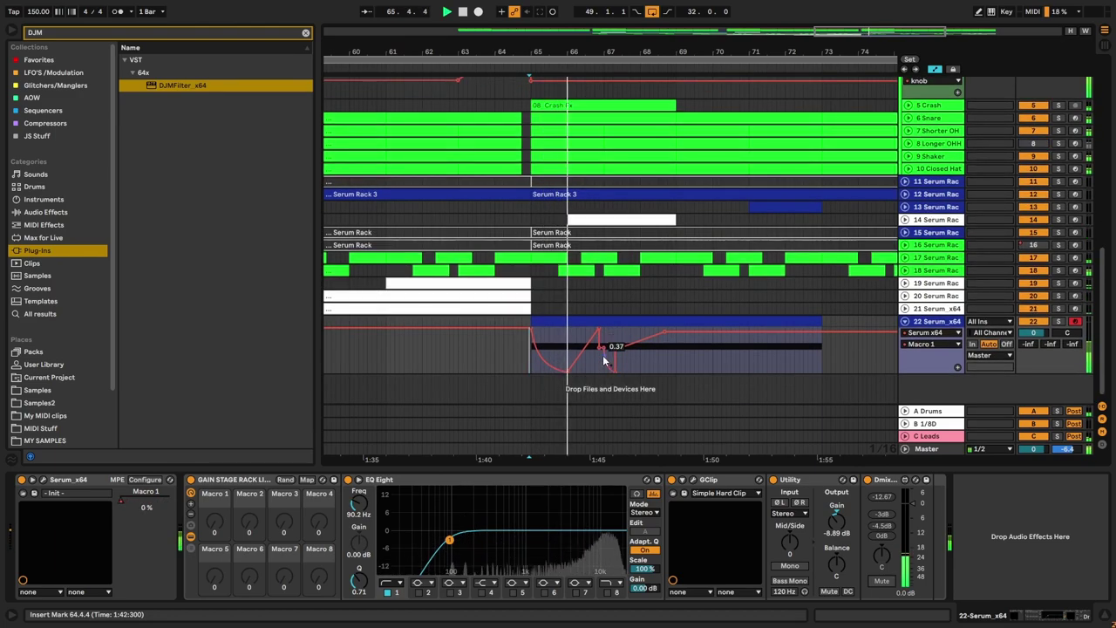
Step: Remove the Macro 1 dip between bar 67 and 67.2 and replay the phrase
click(613, 347)
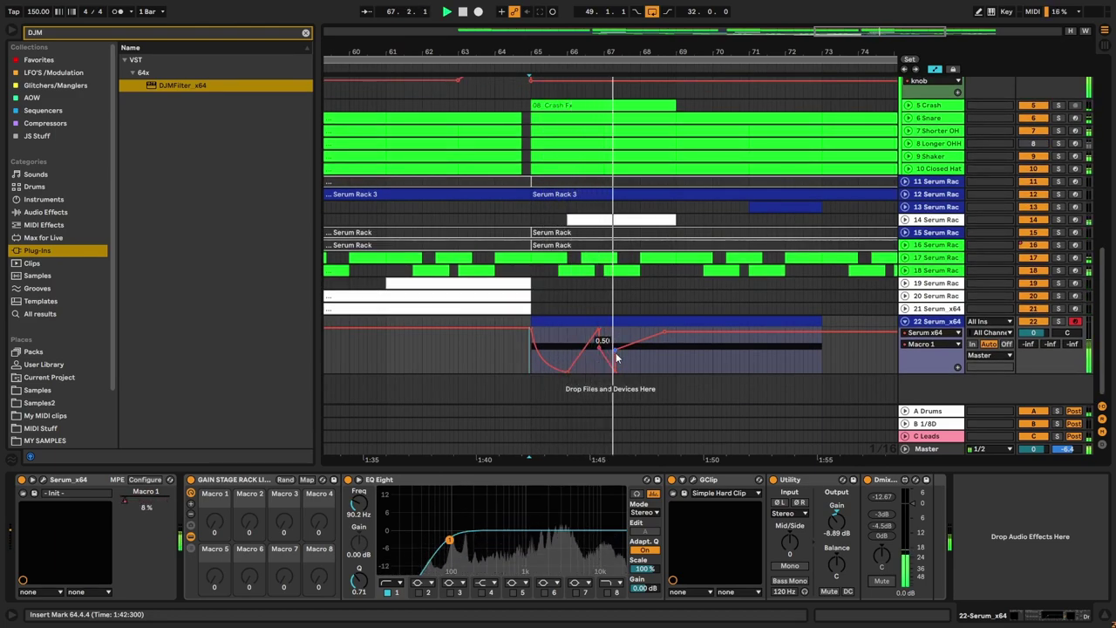
key(space)
key(space)
scroll(610, 360, up, 3)
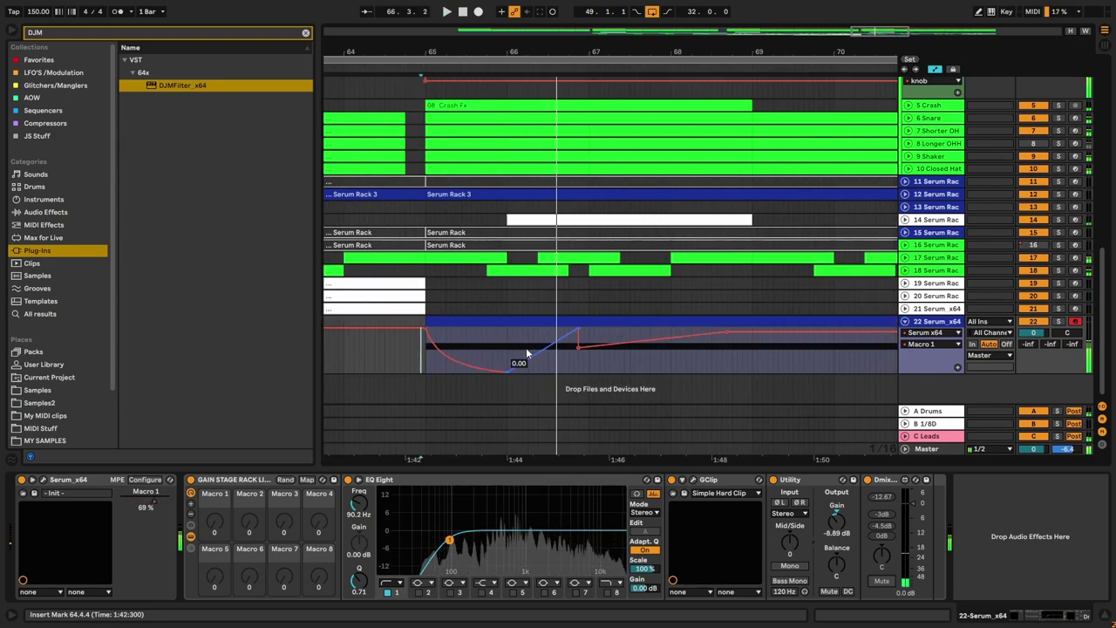
Step: Raise the Macro 1 automation between 66.1.1 and 66.2.1 as a separate segment and play it back
drag(512, 361, 526, 361)
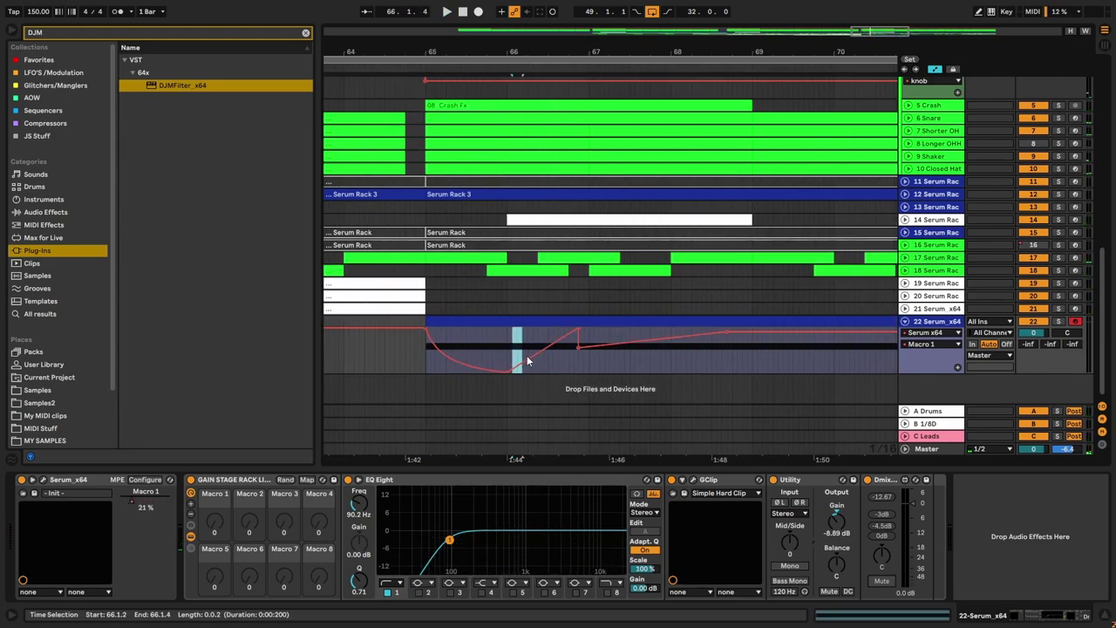
click(541, 371)
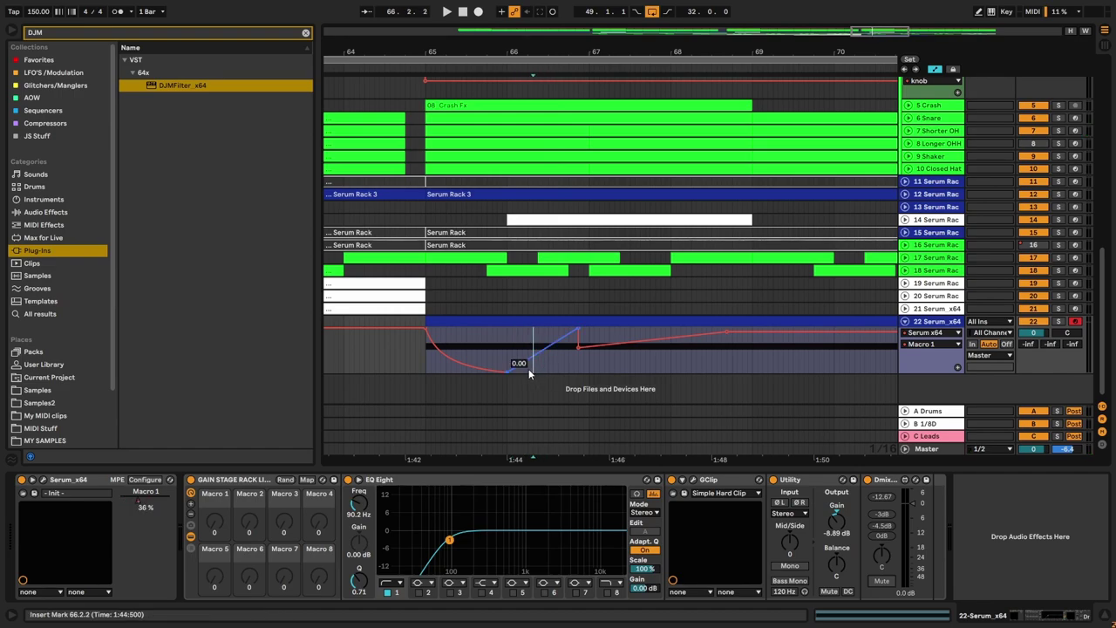
click(511, 355)
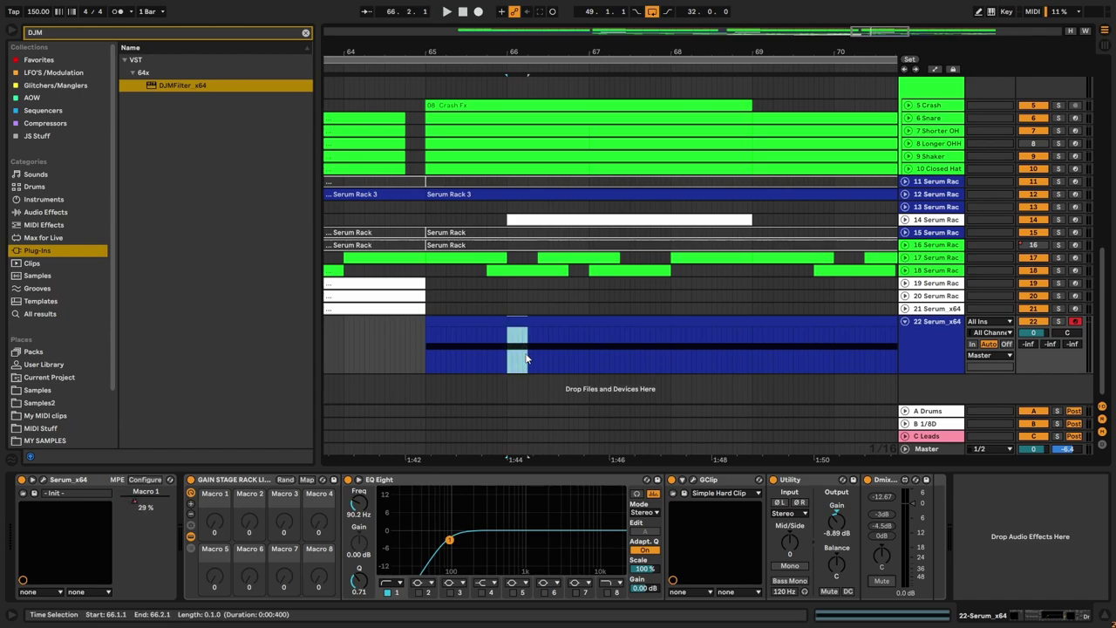
key(a)
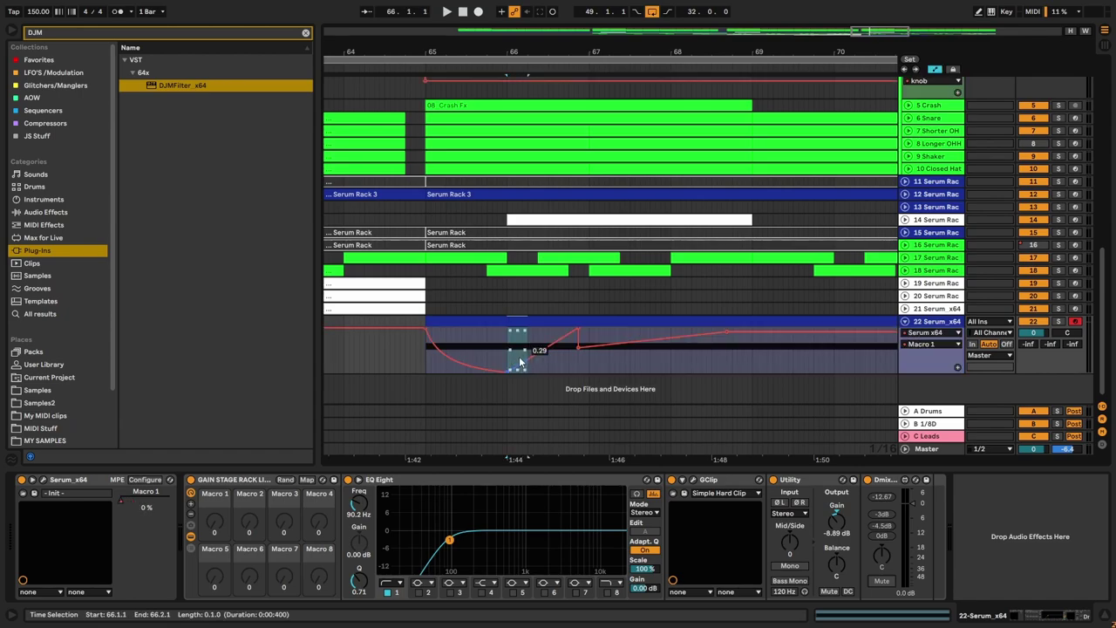
drag(528, 342, 527, 341)
key(space)
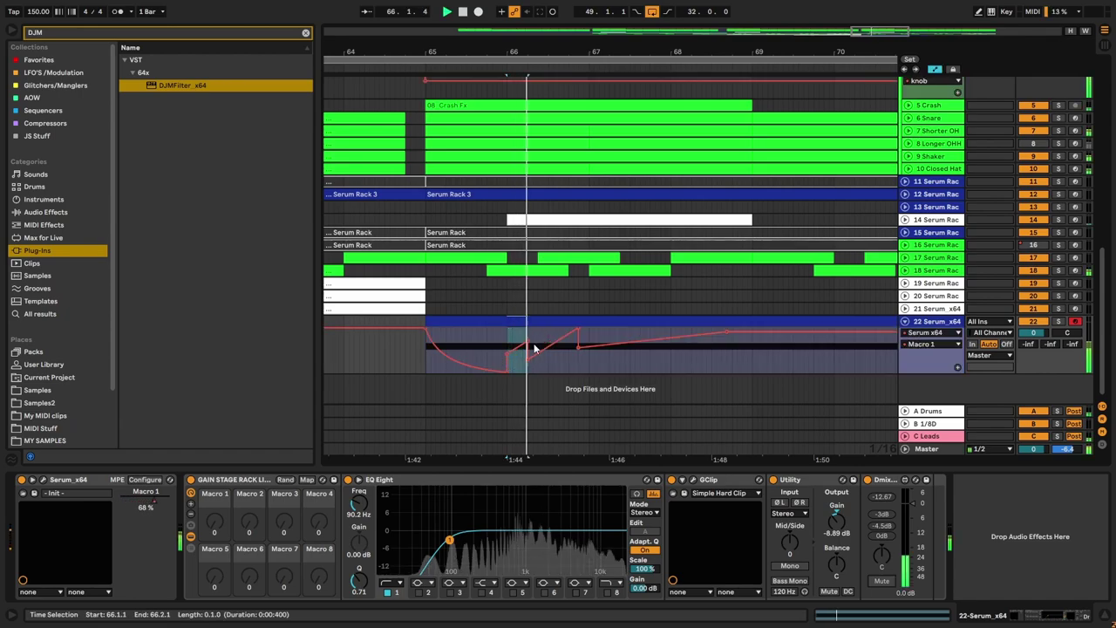
key(space)
Step: Flatten Macro 1 after 66.2, play from bar 65, and lower the point at 66.2 to 0.42
click(543, 342)
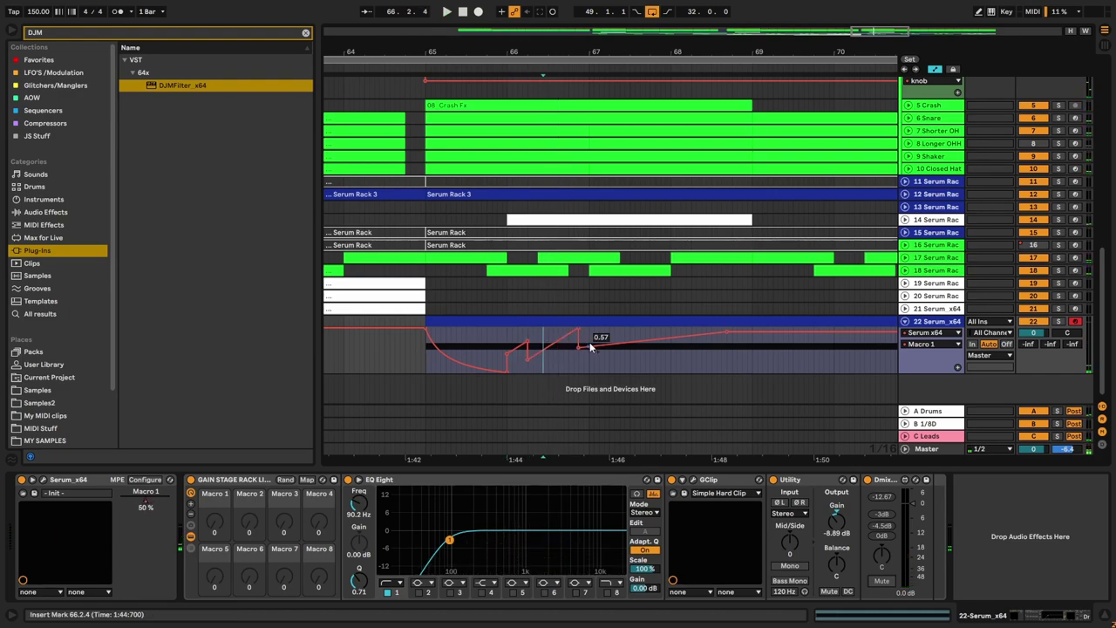
drag(586, 342, 536, 346)
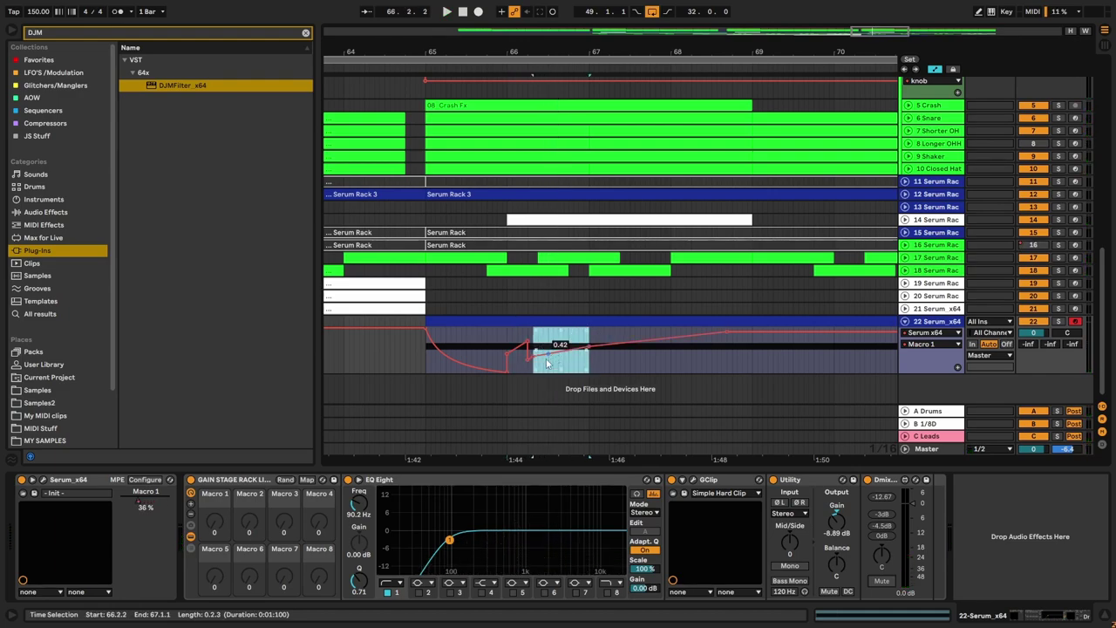
click(727, 332)
click(589, 347)
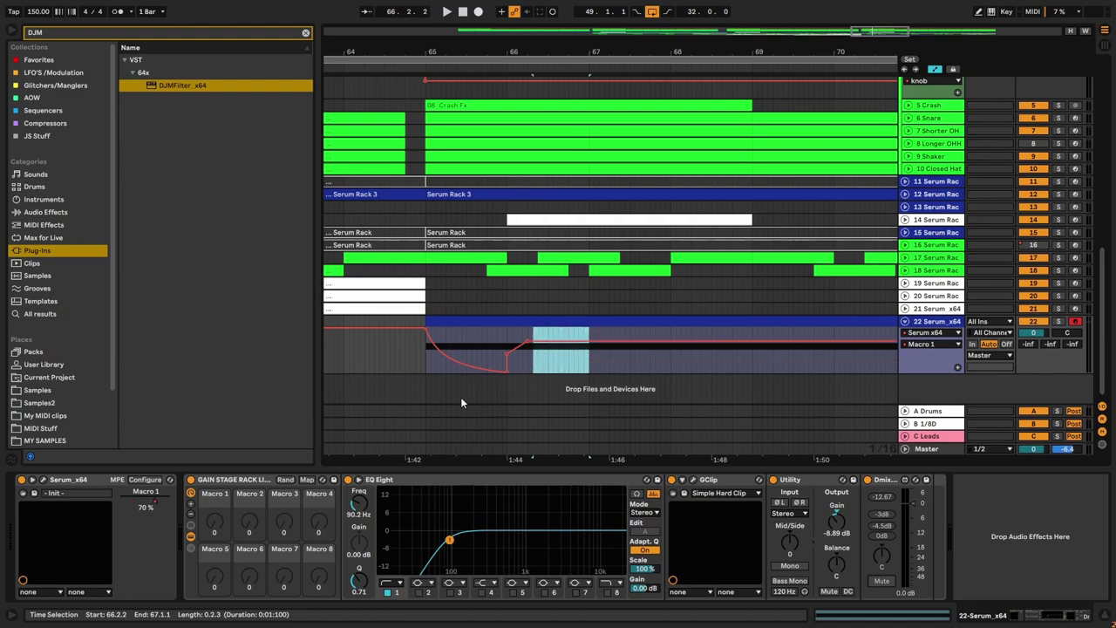
scroll(455, 388, up, 3)
click(389, 357)
key(space)
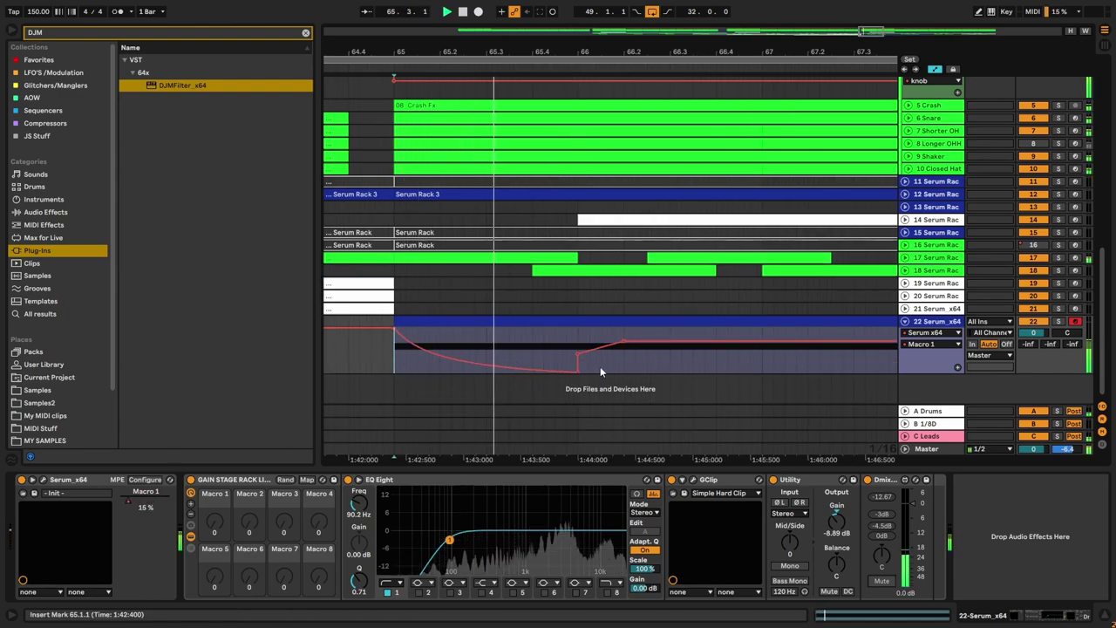
drag(620, 341, 622, 352)
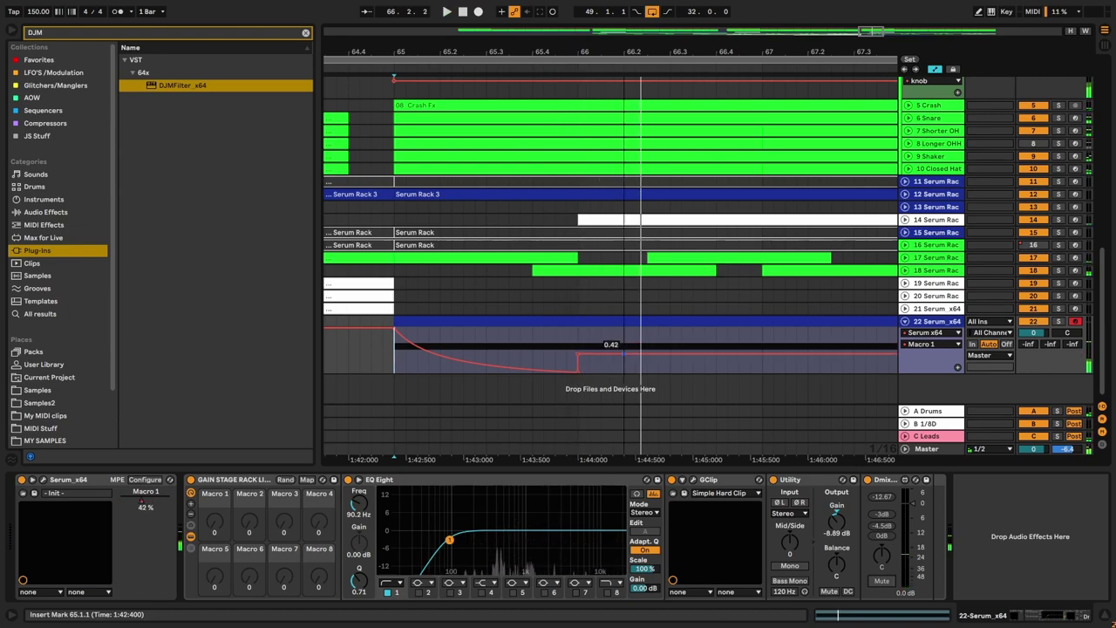
key(space)
Step: Enable Draw Mode and draw alternative stepped Macro 1 shapes between bars 66 and 67 during playback
right_click(612, 366)
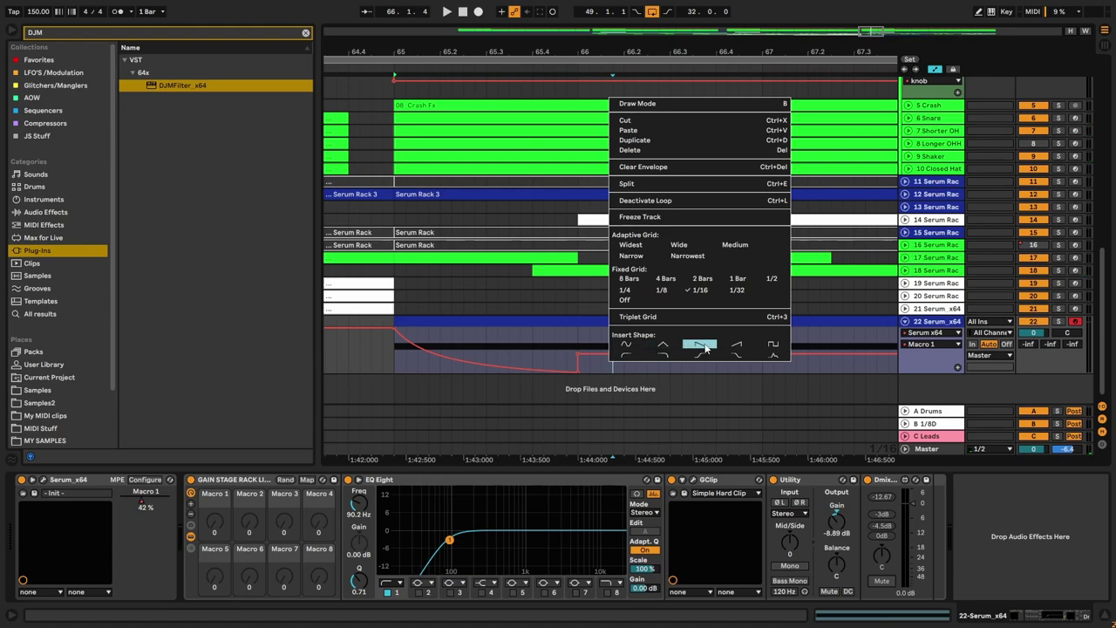
click(774, 356)
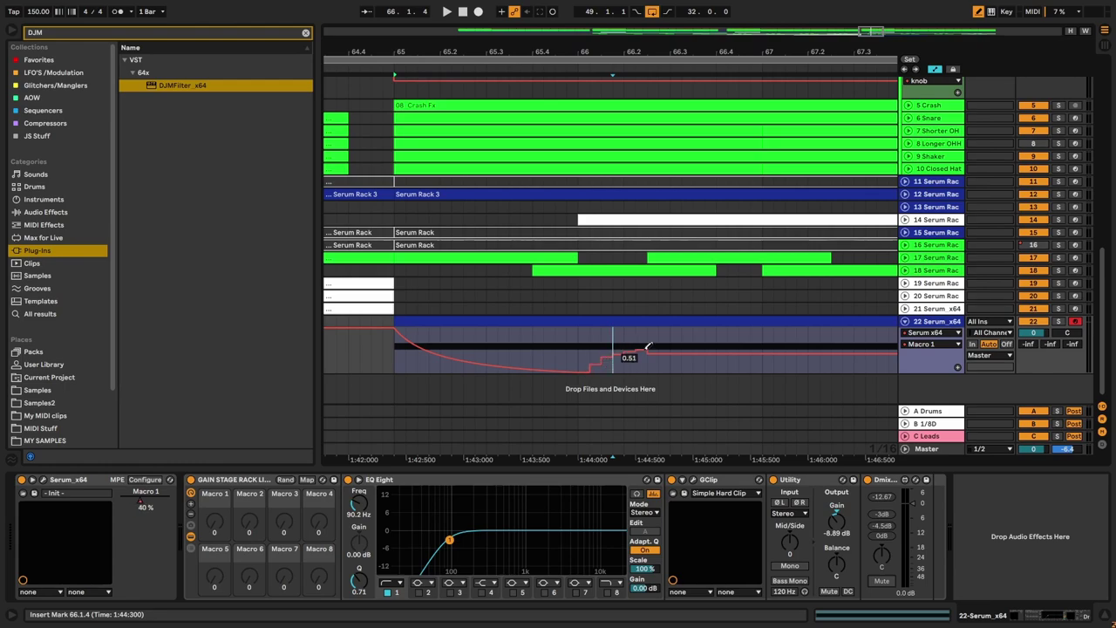
key(space)
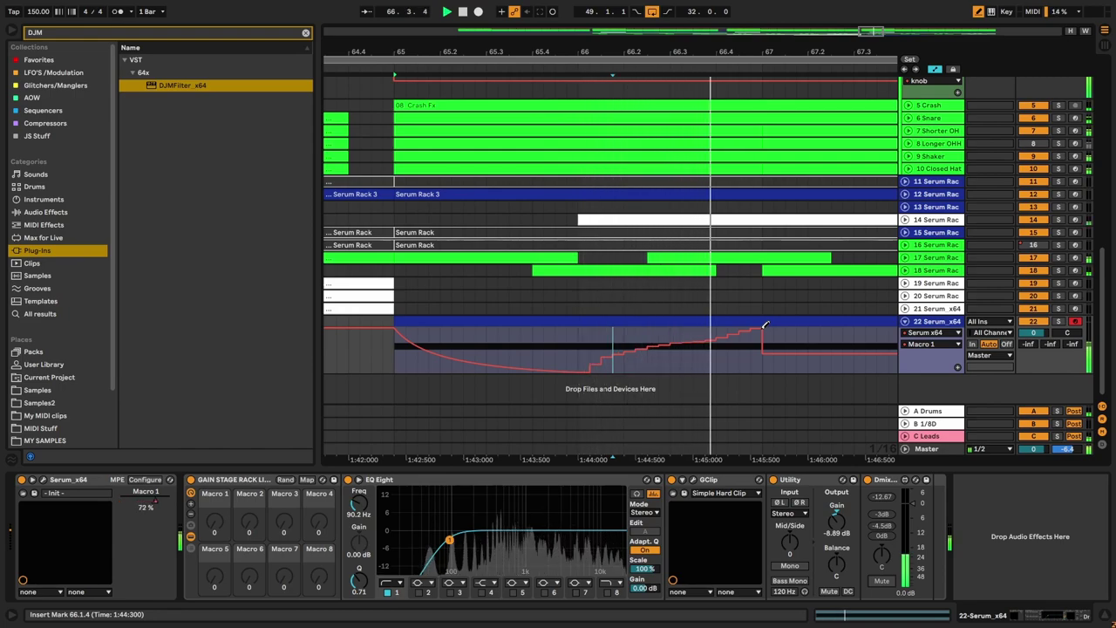
mouse_move(702, 337)
mouse_down()
mouse_move(668, 348)
mouse_move(710, 354)
mouse_move(715, 366)
mouse_move(702, 354)
mouse_move(748, 347)
mouse_move(609, 346)
mouse_up()
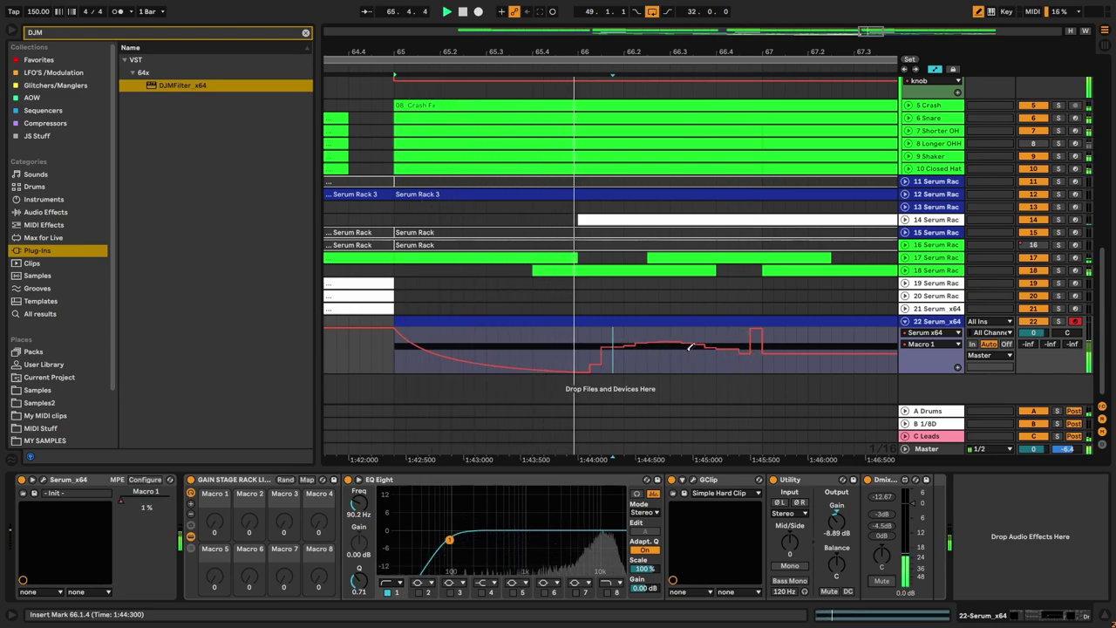
mouse_move(748, 337)
mouse_down()
mouse_move(741, 362)
mouse_move(610, 368)
mouse_move(586, 389)
mouse_up()
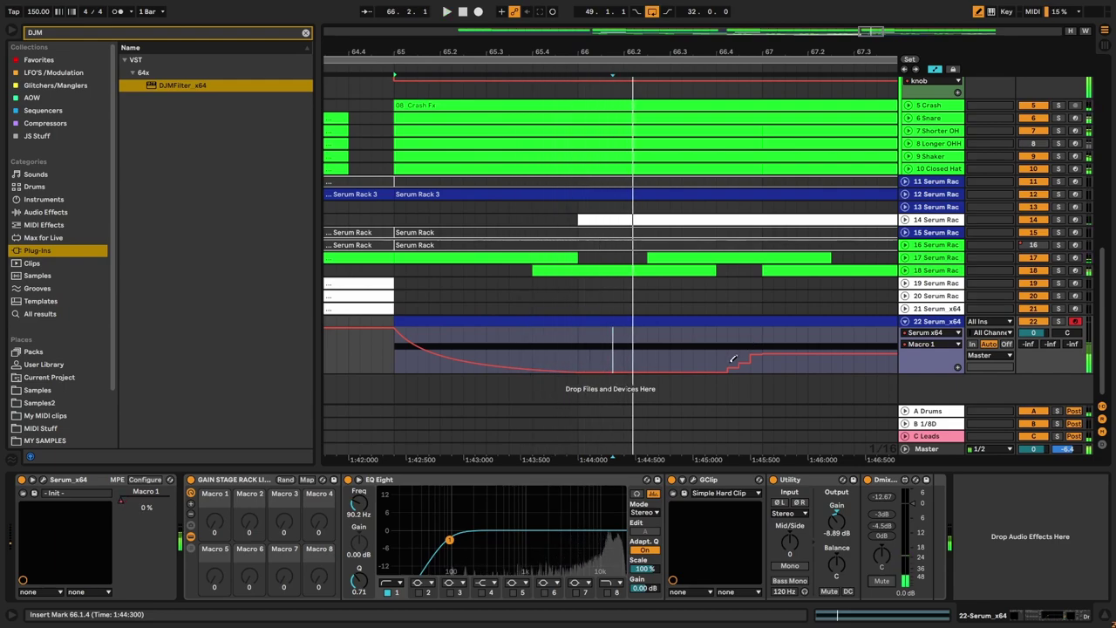
Step: Redraw Macro 1 at zero up to bar 67, with short raised steps just after bar 66, and listen
drag(734, 373, 750, 368)
key(space)
key(space)
click(590, 360)
key(space)
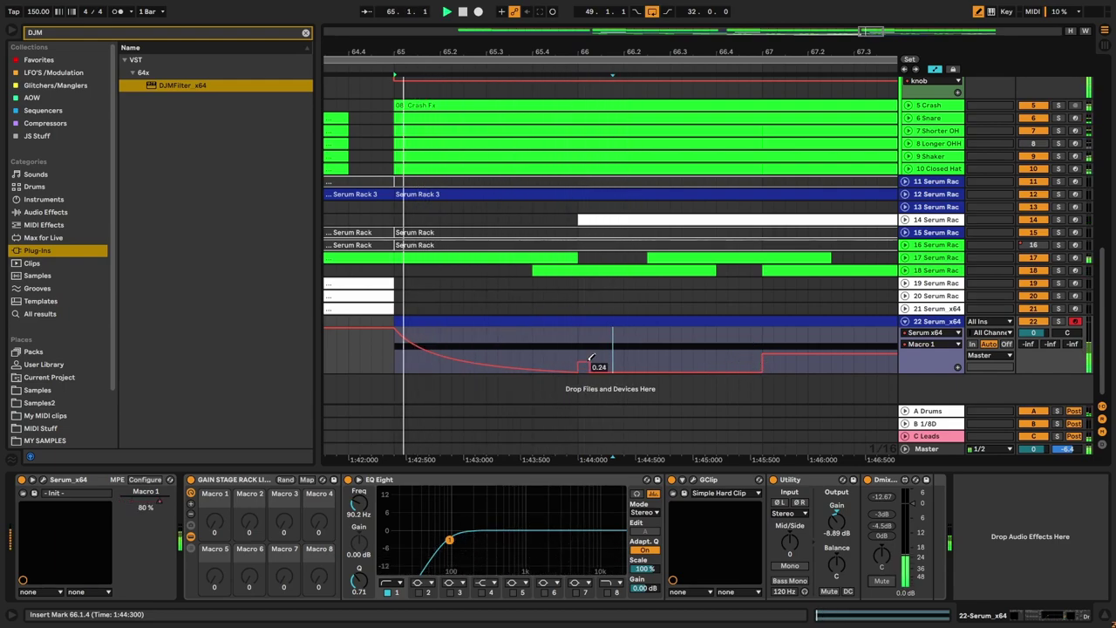
drag(590, 359, 590, 352)
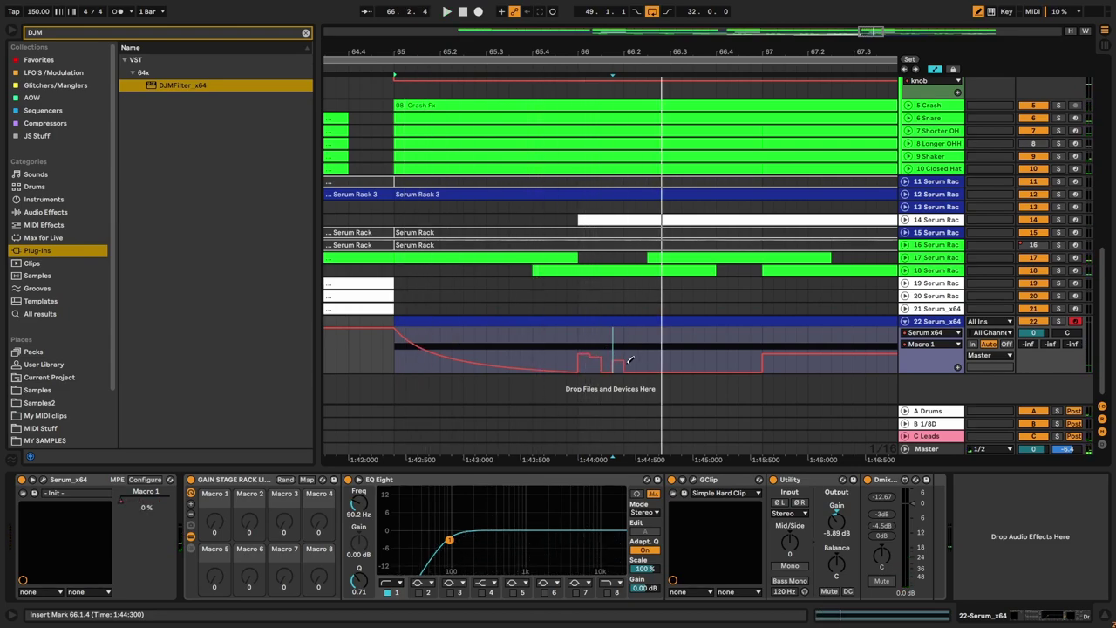
Step: Set the fixed grid to 1/8 and draw a raised Macro 1 step at bar 66 before playing it
right_click(630, 360)
click(681, 290)
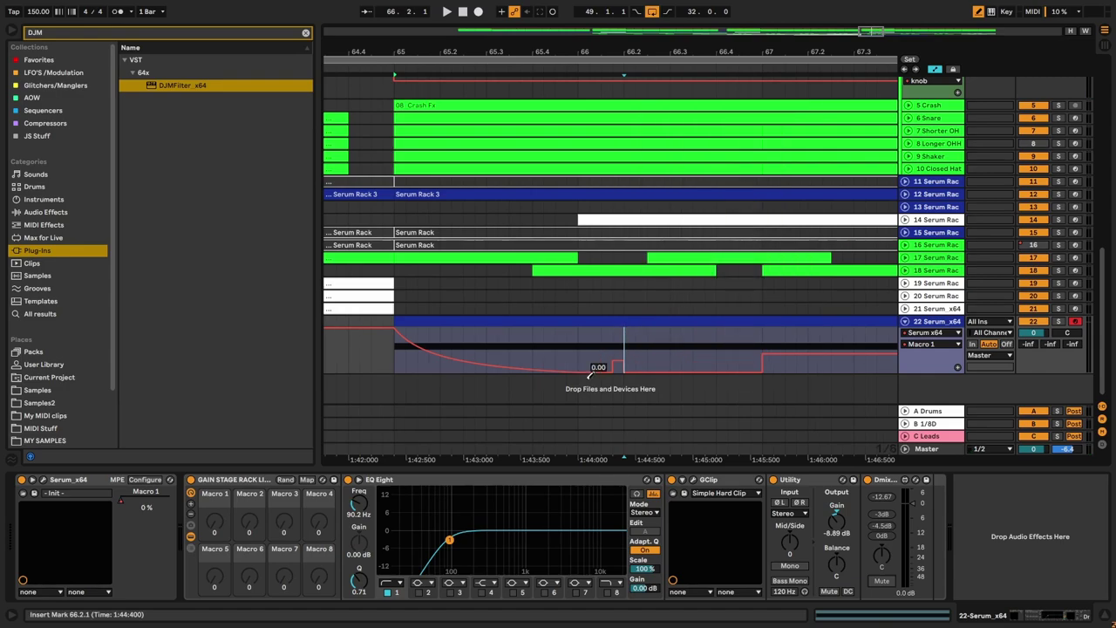
click(600, 348)
key(space)
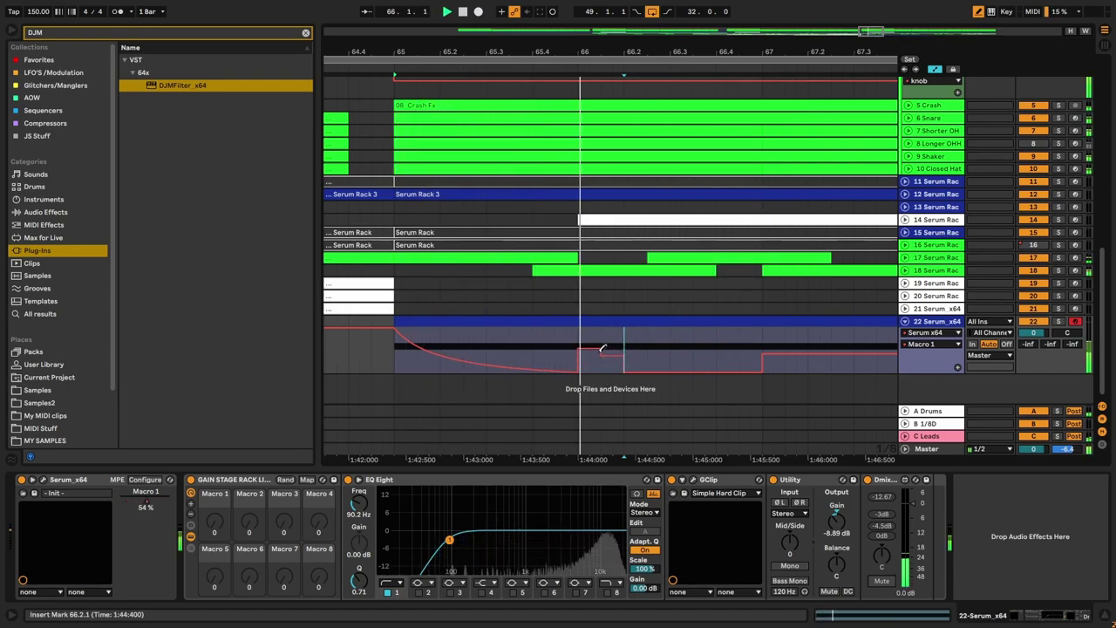
Step: Draw further 1/8-note Macro 1 steps between 66.2 and 66.3 at different heights and listen to them
key(space)
click(642, 360)
key(space)
click(668, 359)
drag(669, 360, 668, 352)
key(space)
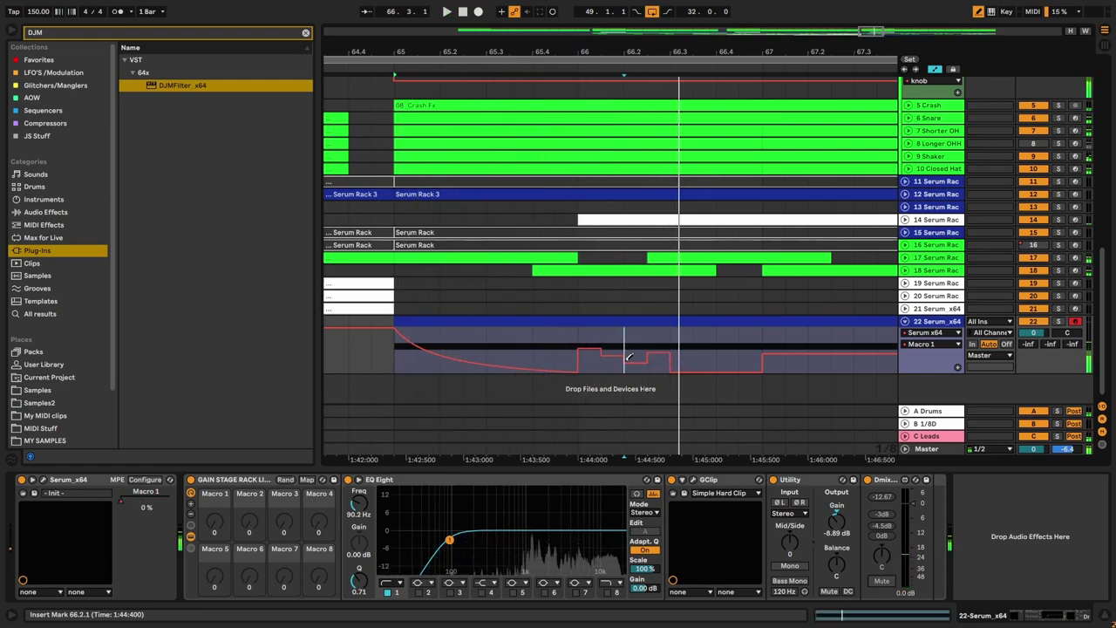
Step: Lower the Macro 1 steps between bar 66 and 66.3 into a shallow stepped hump and play it back
key(space)
drag(598, 349, 586, 366)
key(space)
click(610, 366)
key(space)
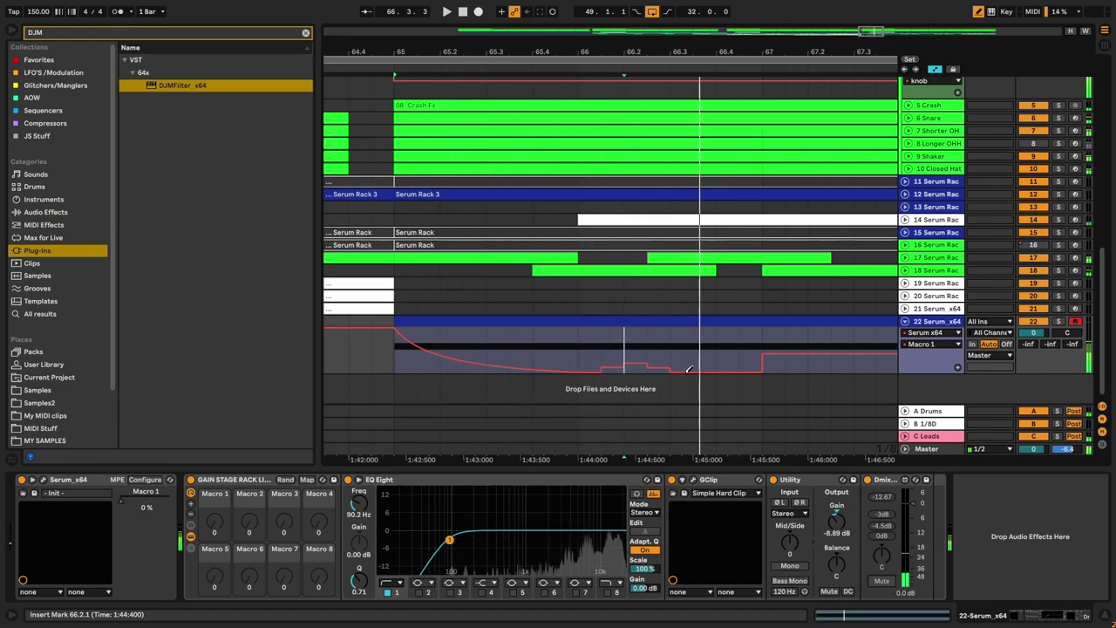
drag(659, 361, 676, 365)
key(space)
Step: Leave Draw Mode and delete the stepped Macro 1 automation between bars 66 and 67
key(a)
key(a)
key(space)
drag(769, 370, 583, 371)
key(Delete)
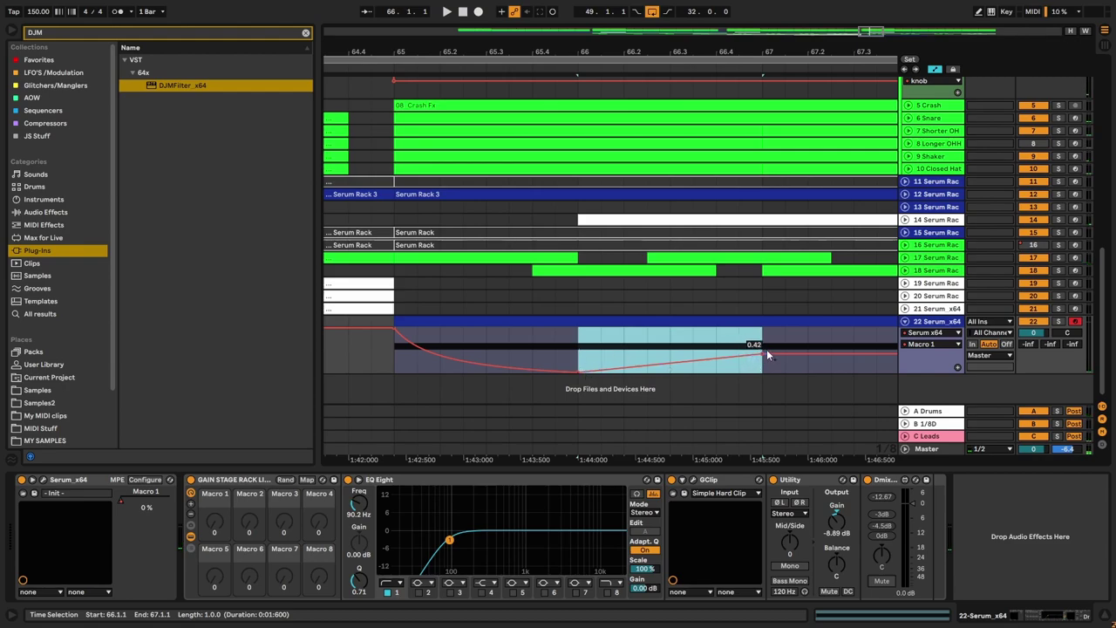
Step: Raise Macro 1 to full value at bar 67, curve its rise from bar 66, and play from 64.4.3
drag(763, 353, 763, 332)
key(ctrl+z)
key(ctrl+z)
click(740, 370)
drag(665, 350, 705, 366)
key(space)
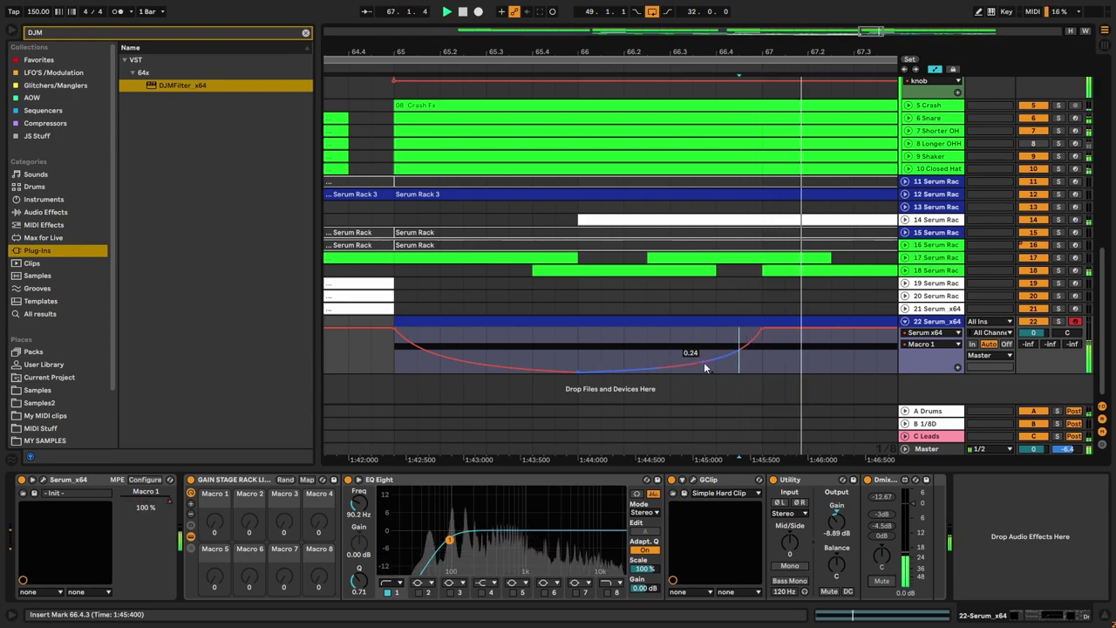
click(369, 369)
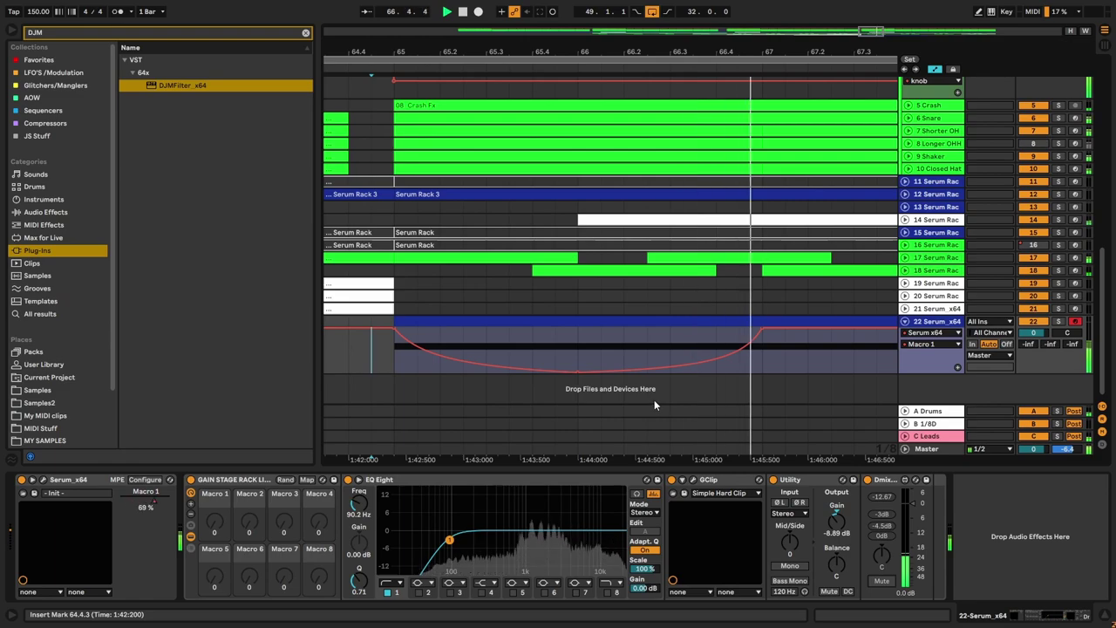
Step: Duplicate the Macro 1 curve from bars 65 to 67 three times up to bar 73 and play from 64.4.3
click(401, 360)
drag(400, 360, 762, 368)
key(ctrl+d)
scroll(601, 365, down, 5)
key(ctrl+d)
key(ctrl+d)
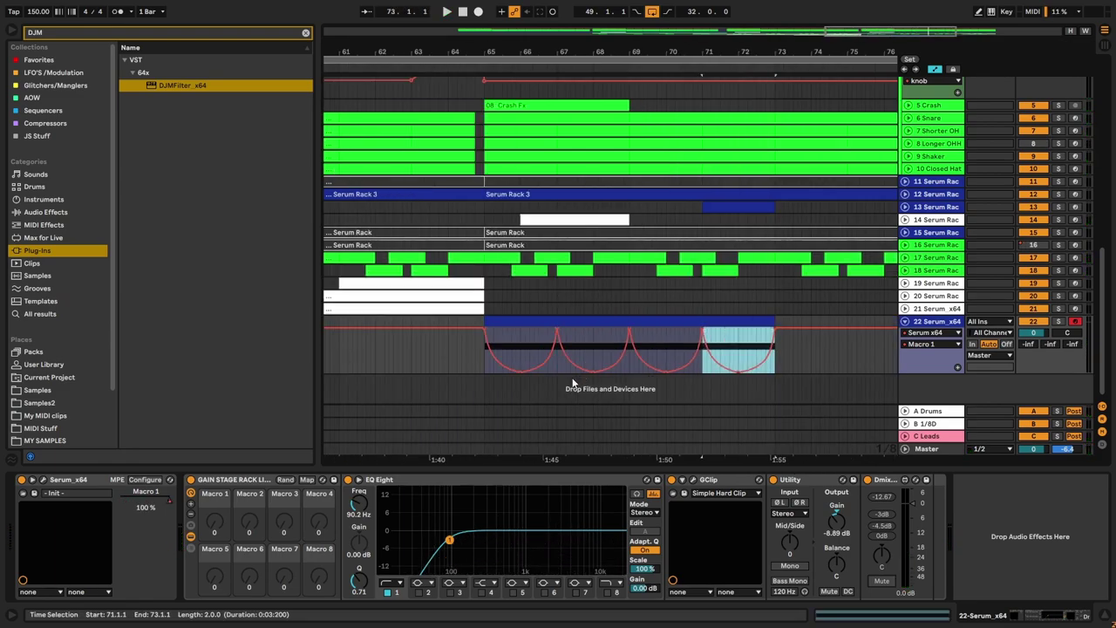
click(479, 359)
key(space)
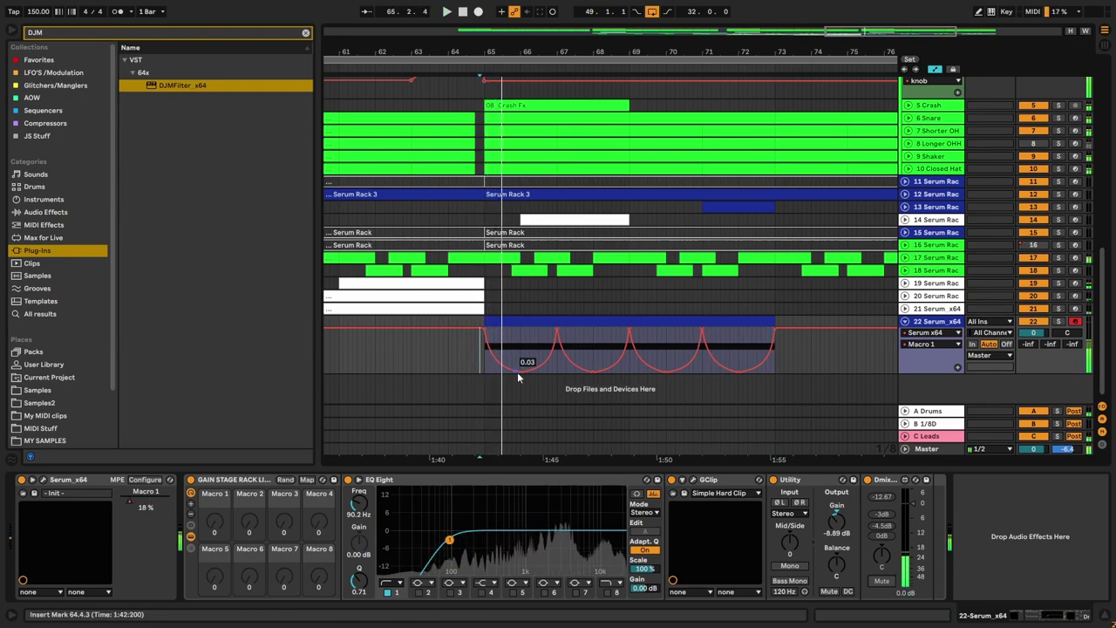
Step: Play the part from 64.4.3 and adjust how much Macro 1 modulates Oscillator A's wavetable position in Serum
scroll(517, 371, up, 5)
key(space)
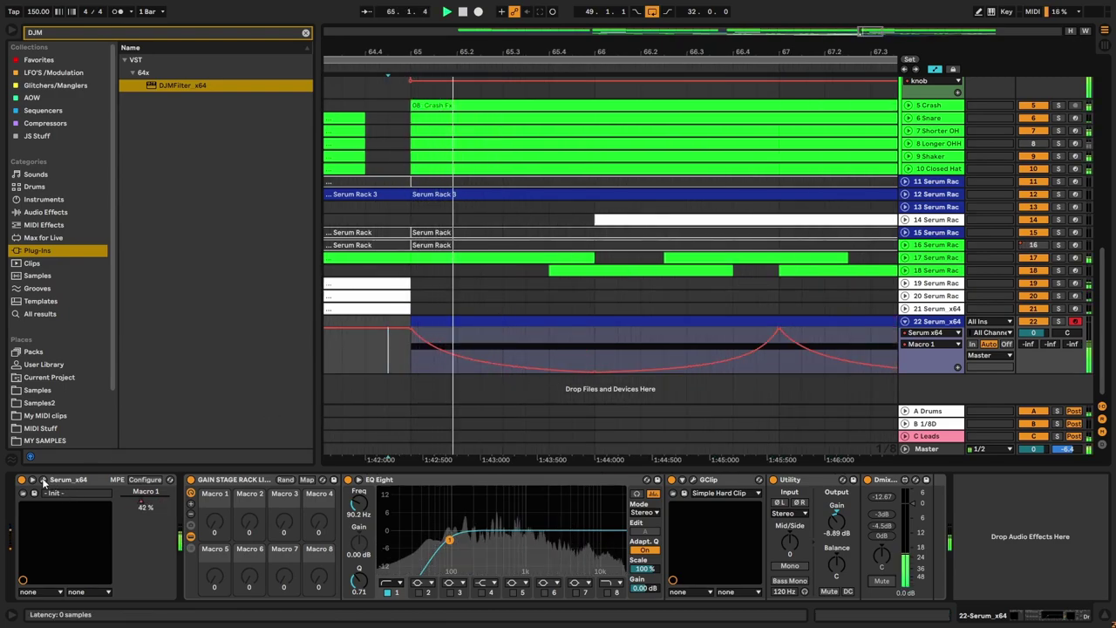
click(43, 479)
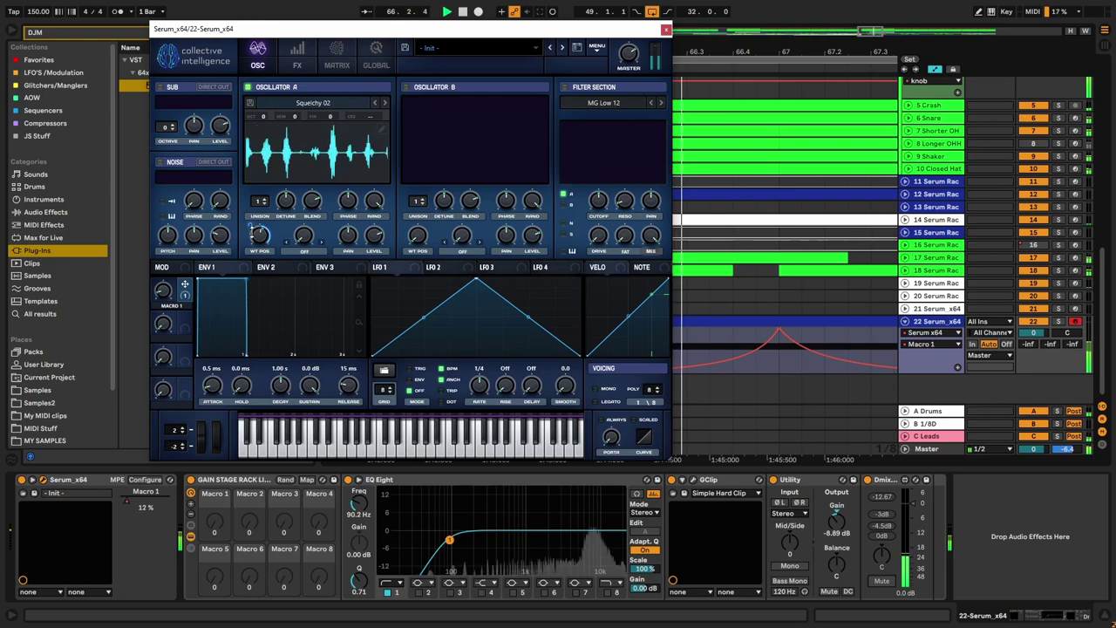
right_click(252, 230)
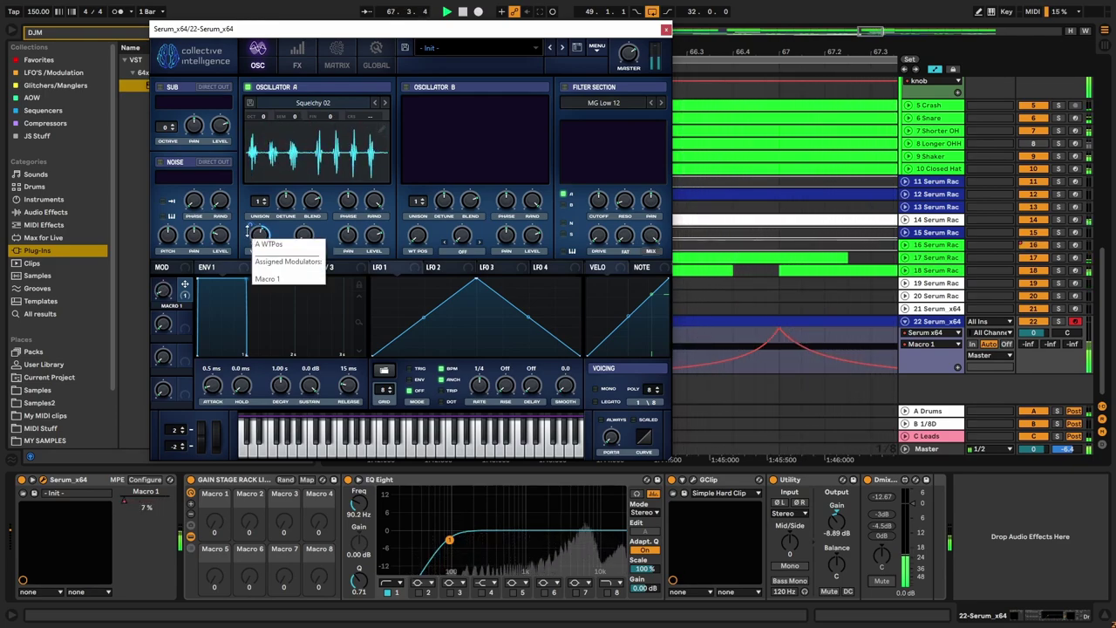
click(249, 229)
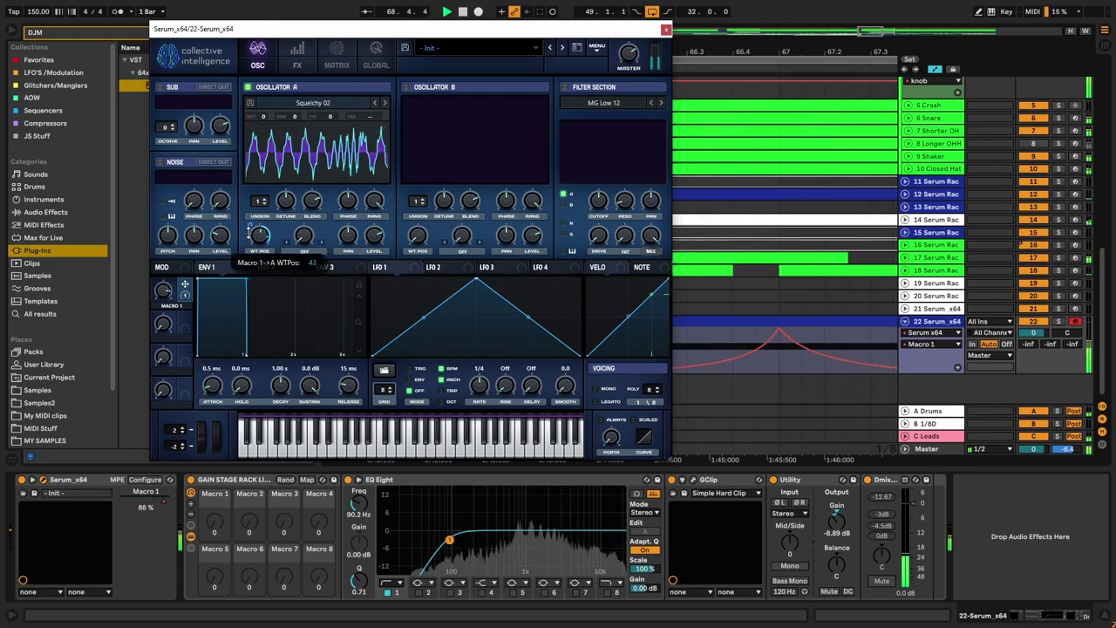
click(251, 231)
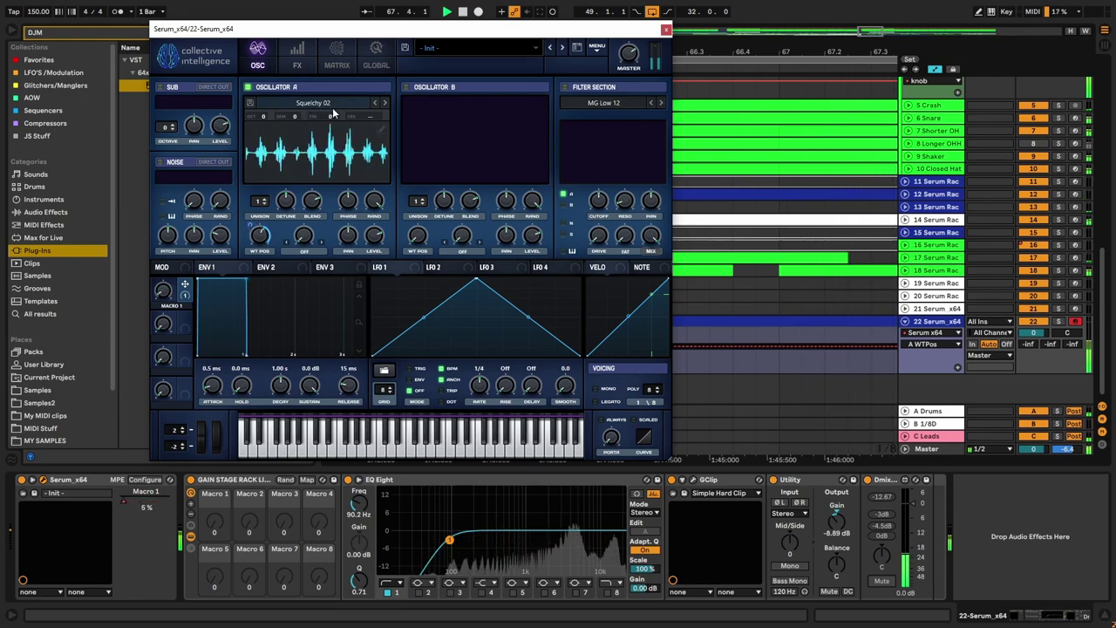
click(667, 32)
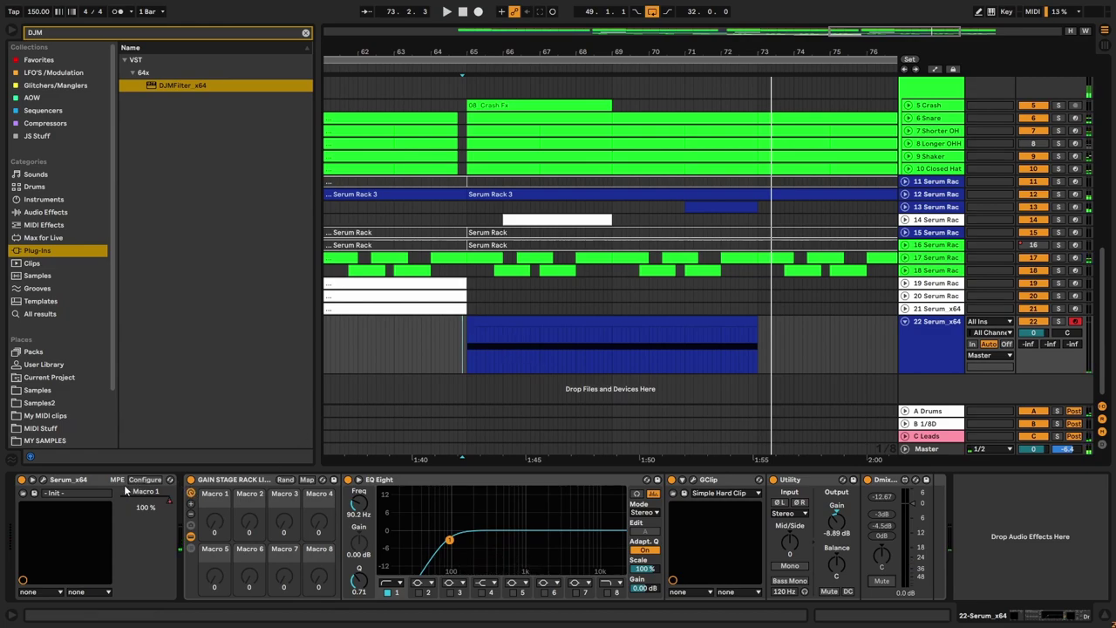
Step: Try gating Oscillator A's level with LFO 1, using a half-off, half-on step shape on grid 16 at a 1/2 rate
click(44, 480)
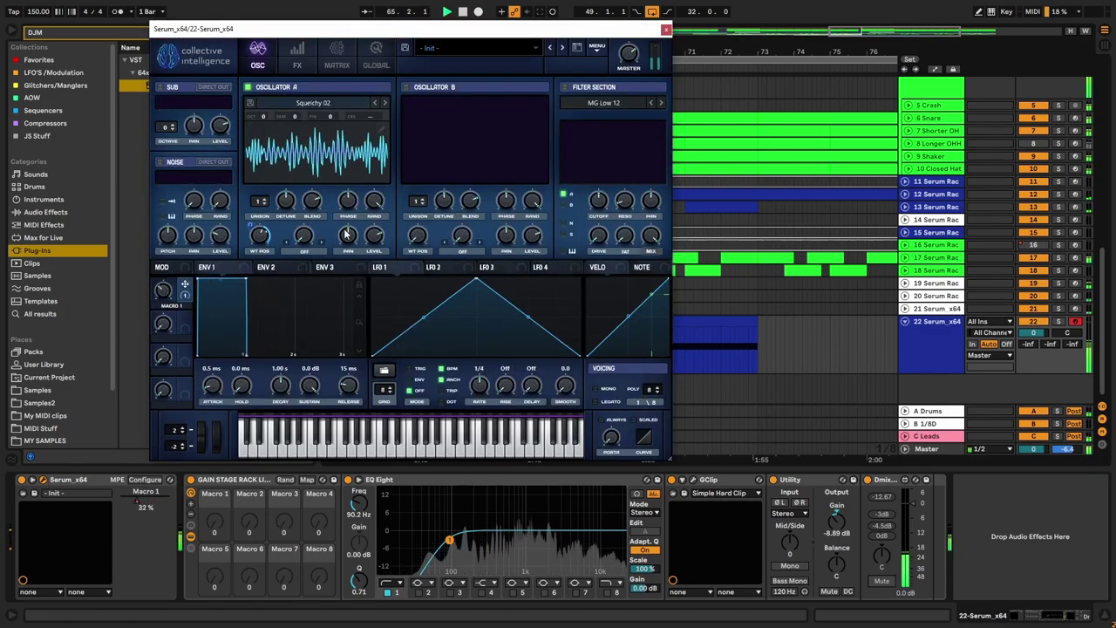
double_click(385, 319)
drag(384, 319, 486, 404)
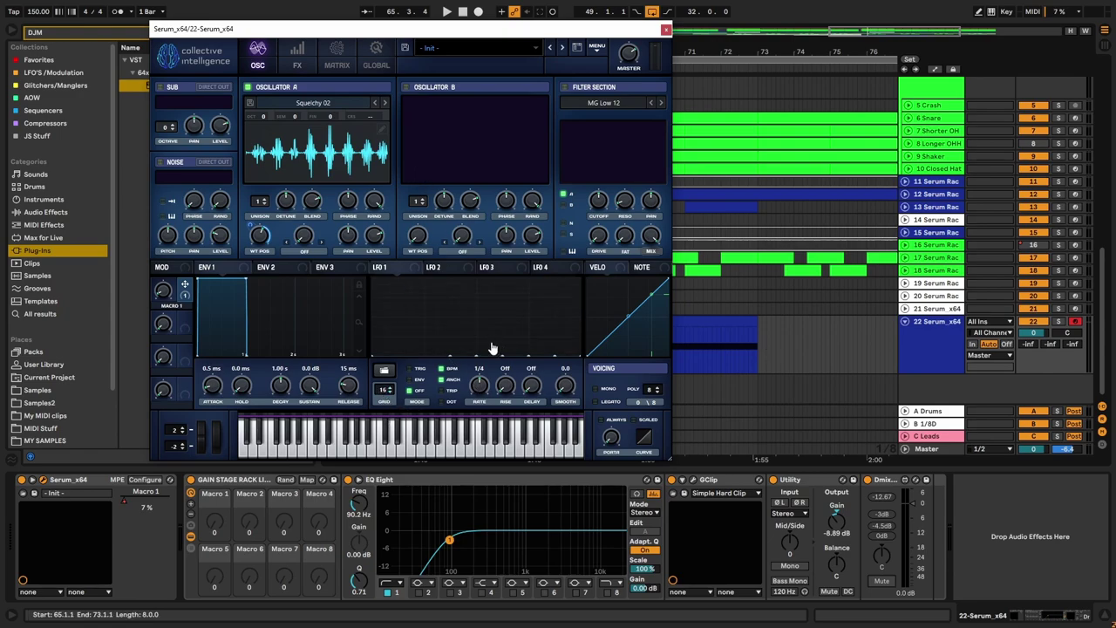
click(488, 268)
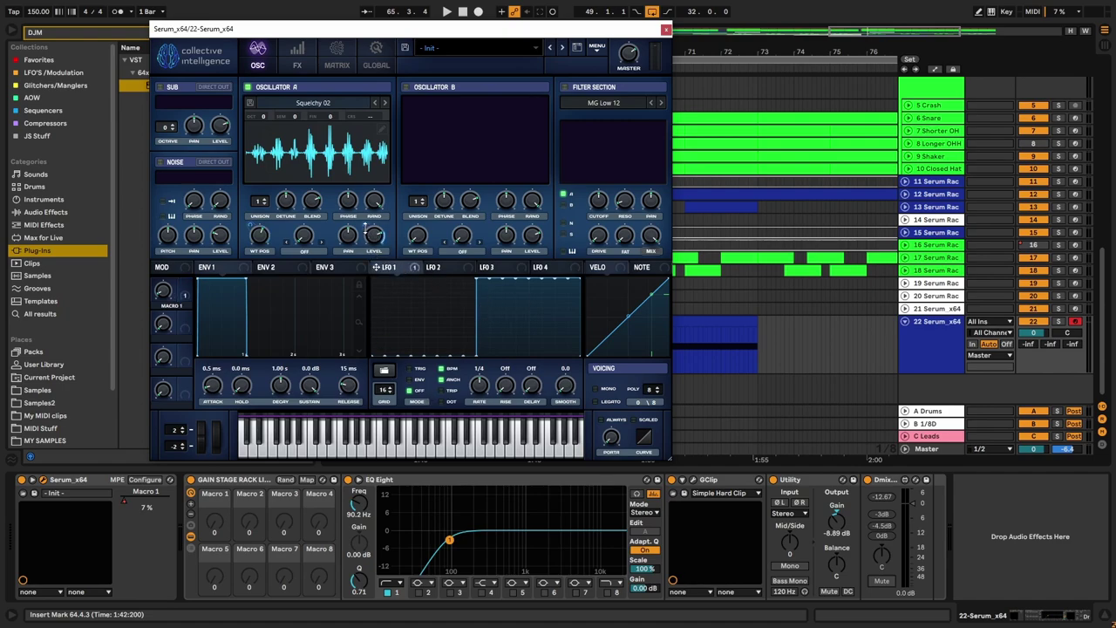
key(space)
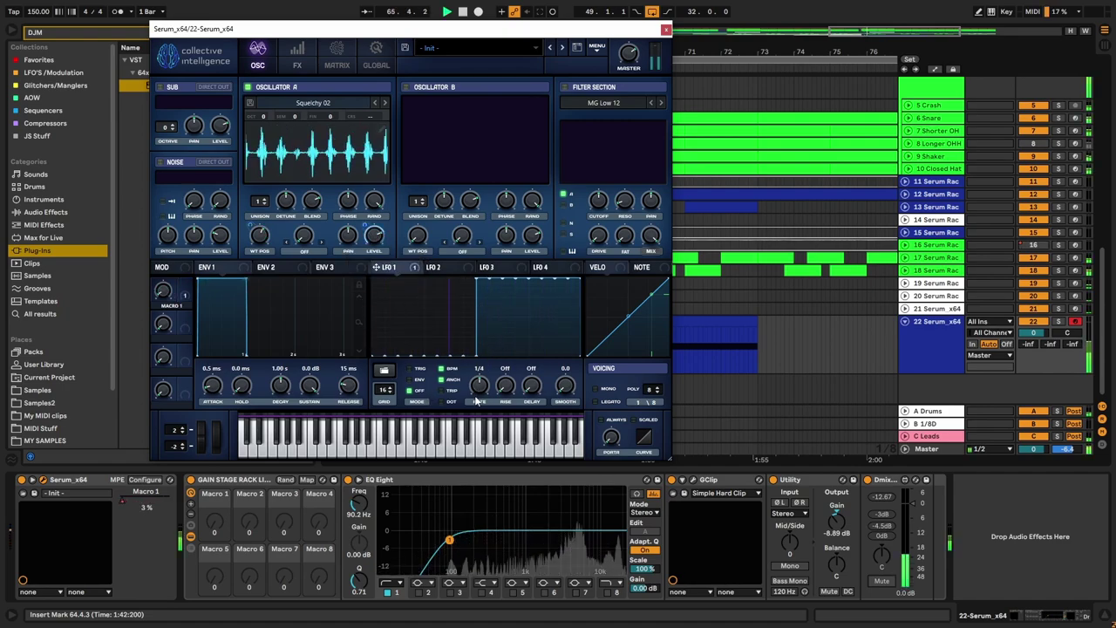
drag(479, 400, 484, 392)
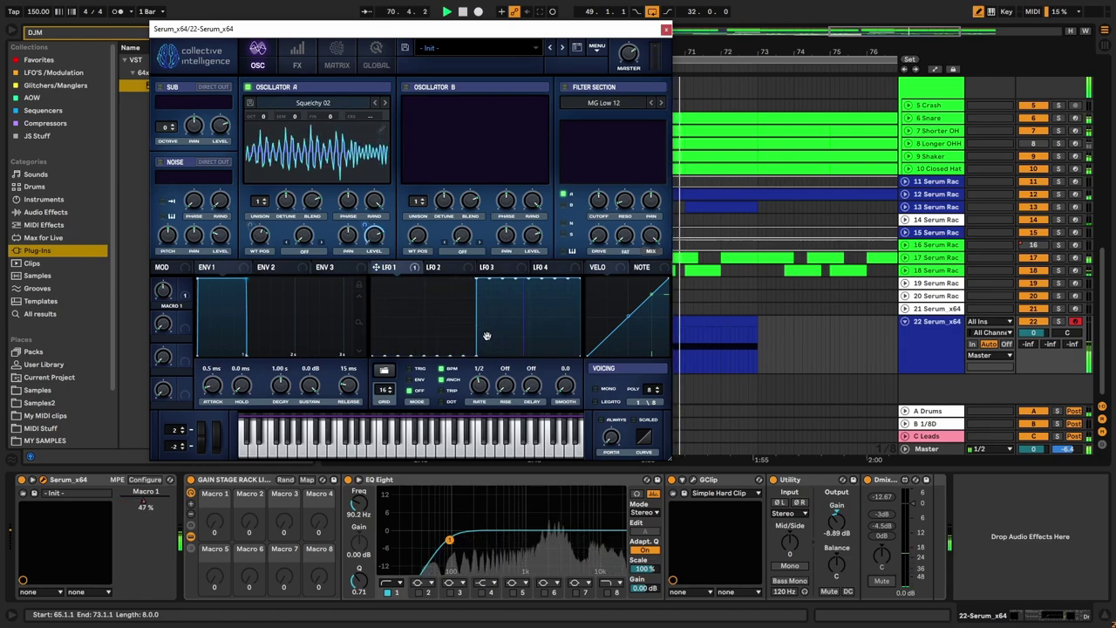
Step: Try cutting short dips into the first steps of LFO 1's high half, and restore the steps to full height
double_click(487, 333)
drag(487, 333, 493, 392)
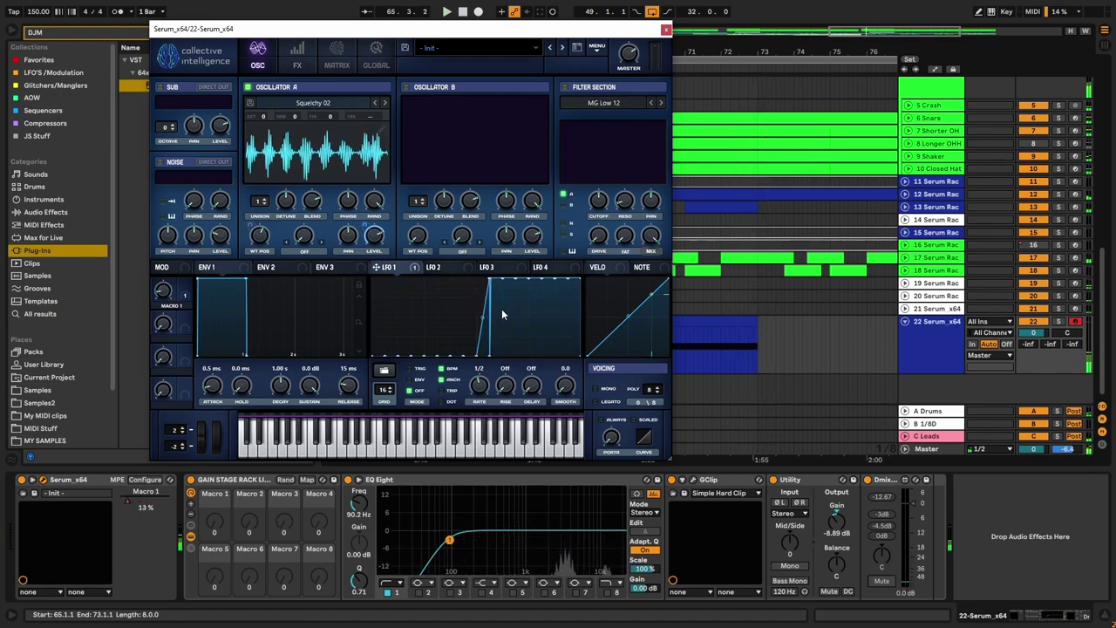
drag(491, 284, 513, 279)
double_click(499, 282)
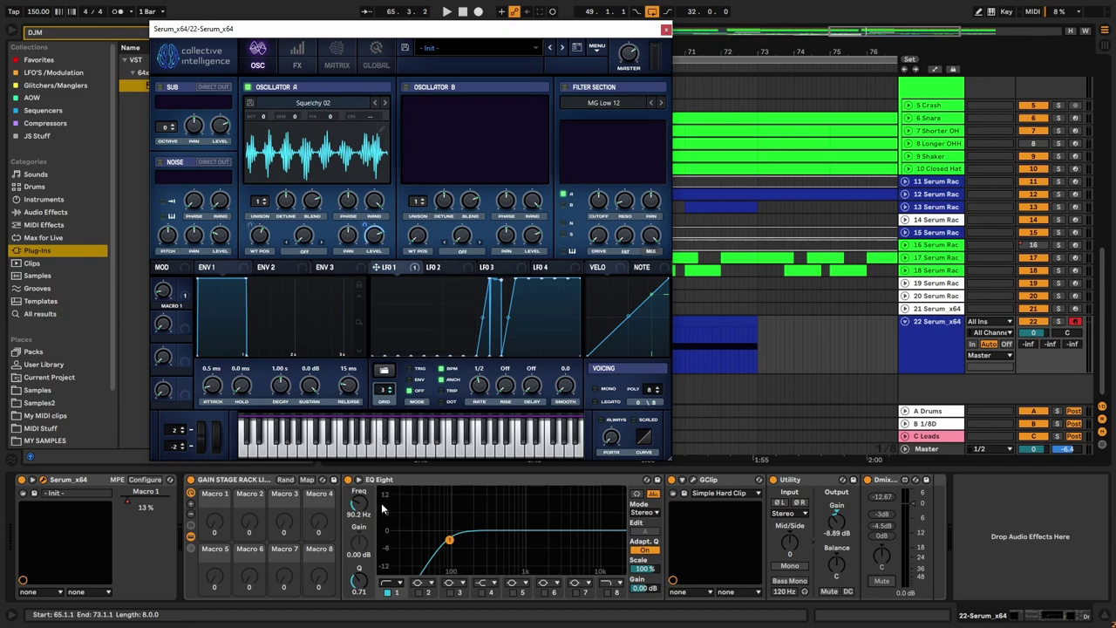
drag(535, 317, 535, 243)
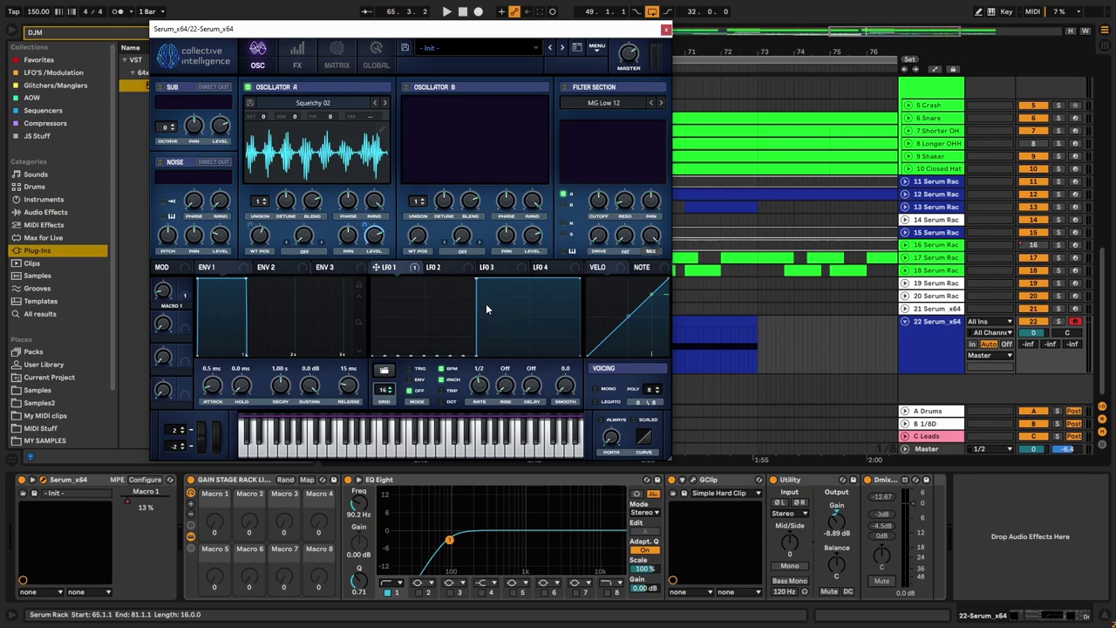
Step: Try carving narrow ramped pulses at the start of LFO 1's second half, keep the remaining steps at full height, and audition it
double_click(496, 282)
drag(496, 282, 489, 401)
shift+click(507, 353)
mouse_move(504, 348)
mouse_down()
mouse_move(496, 354)
mouse_move(507, 244)
mouse_up()
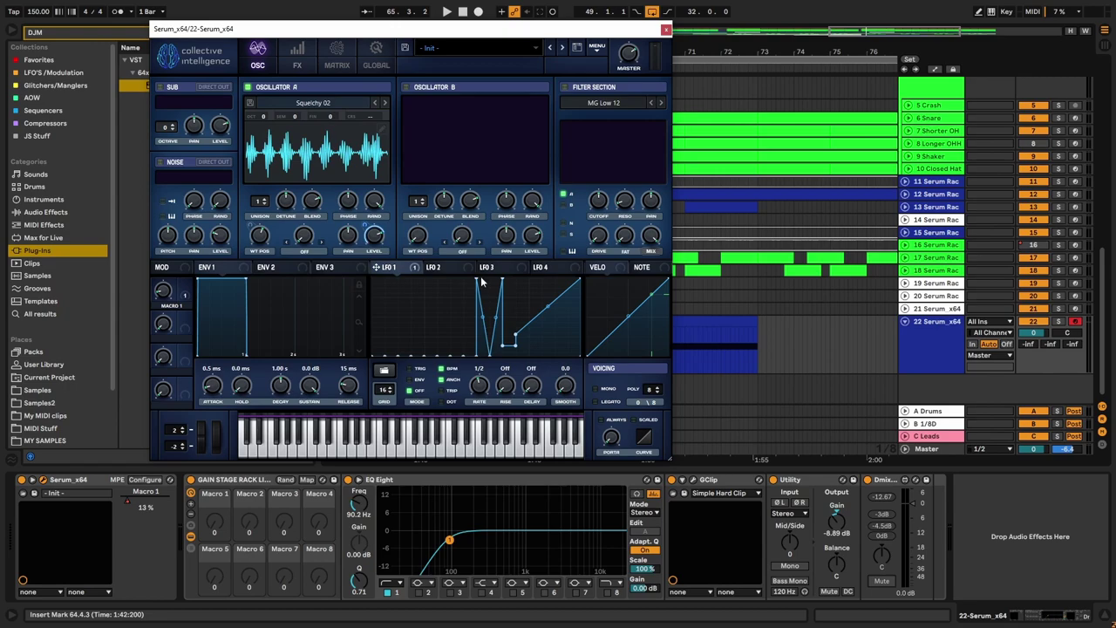
drag(478, 284, 489, 281)
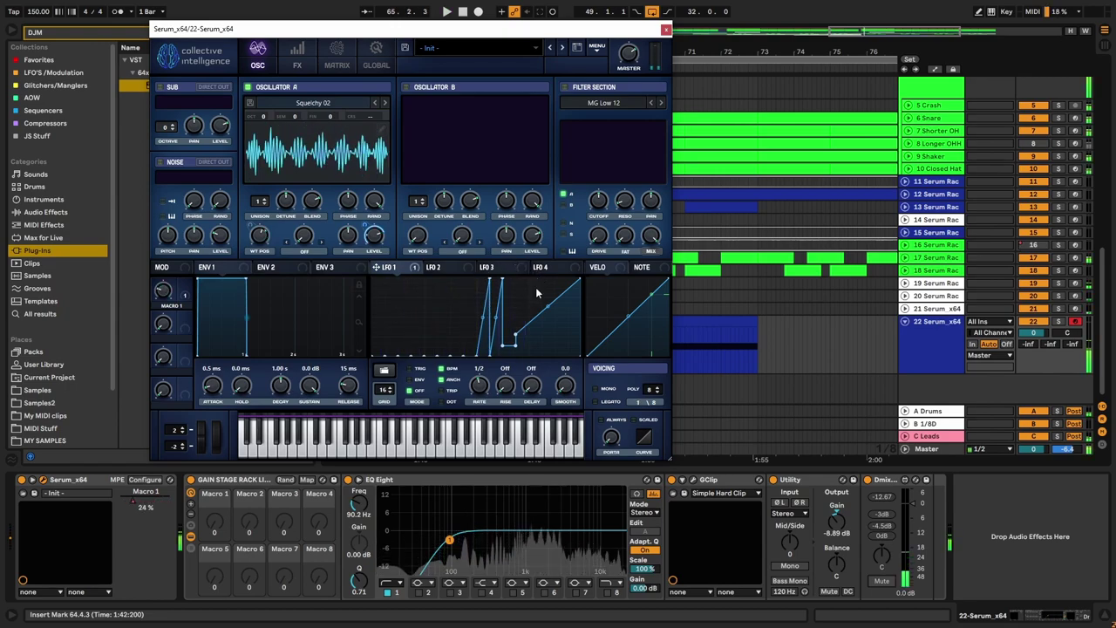
drag(520, 340, 515, 253)
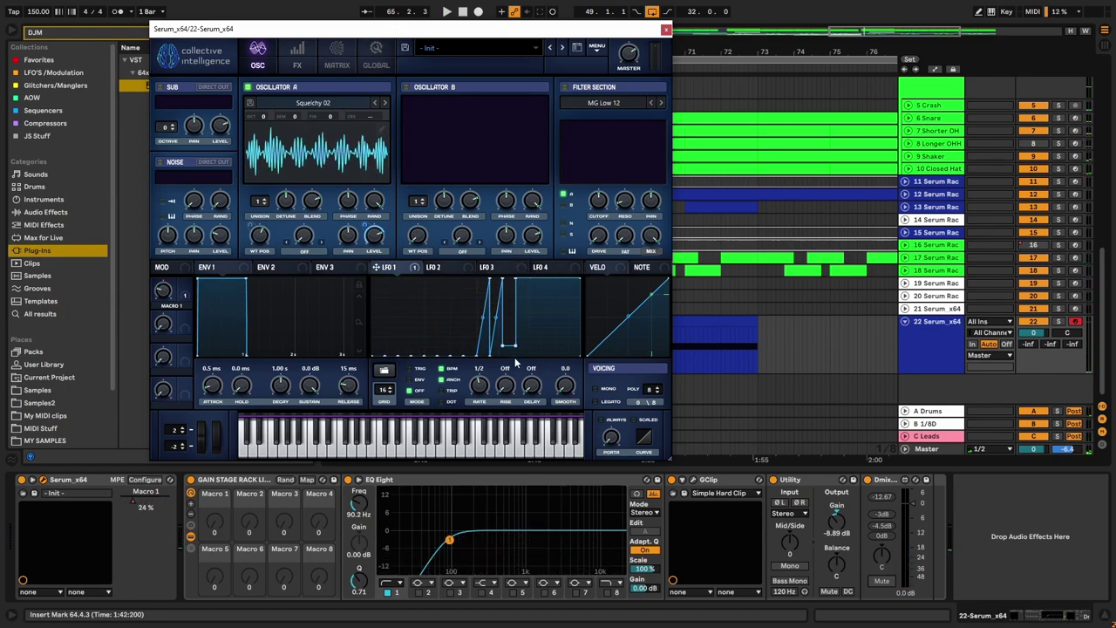
drag(500, 347, 512, 354)
key(space)
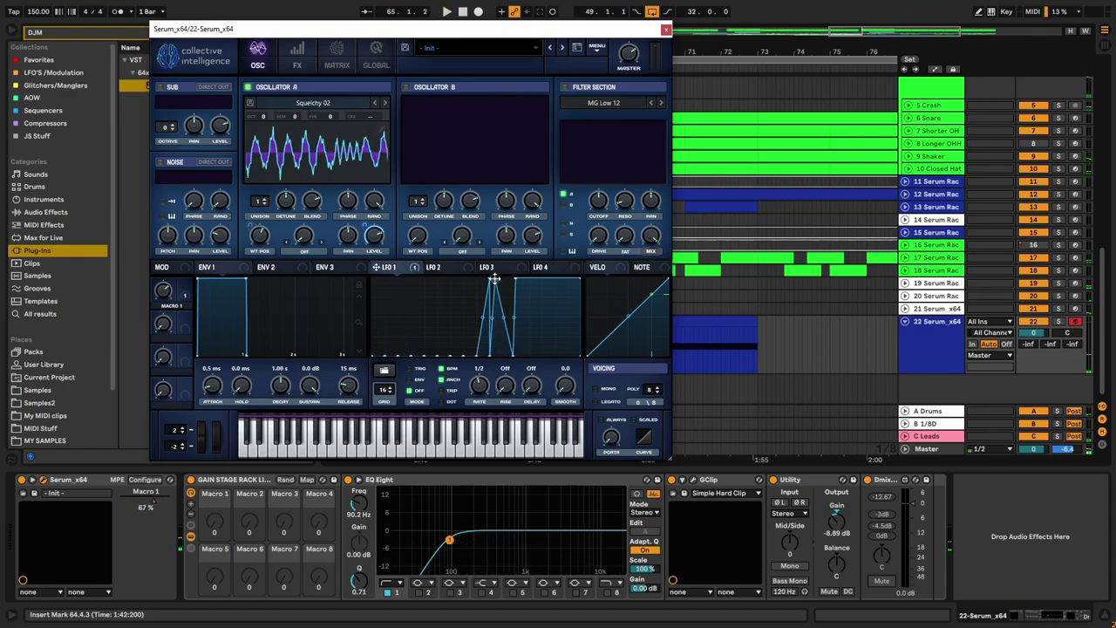
Step: Try a low rising staircase with fewer spikes in LFO 1's second half, play it, and refill the half to full height
mouse_move(510, 338)
mouse_down()
mouse_move(511, 385)
mouse_move(525, 340)
mouse_move(571, 319)
mouse_move(563, 311)
mouse_up()
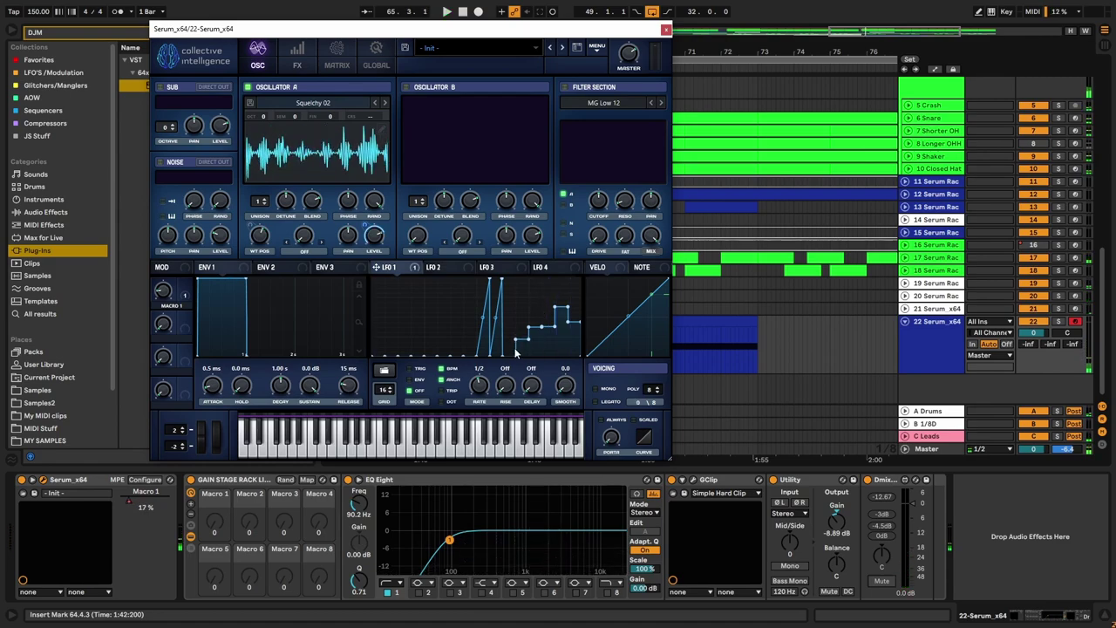
click(490, 267)
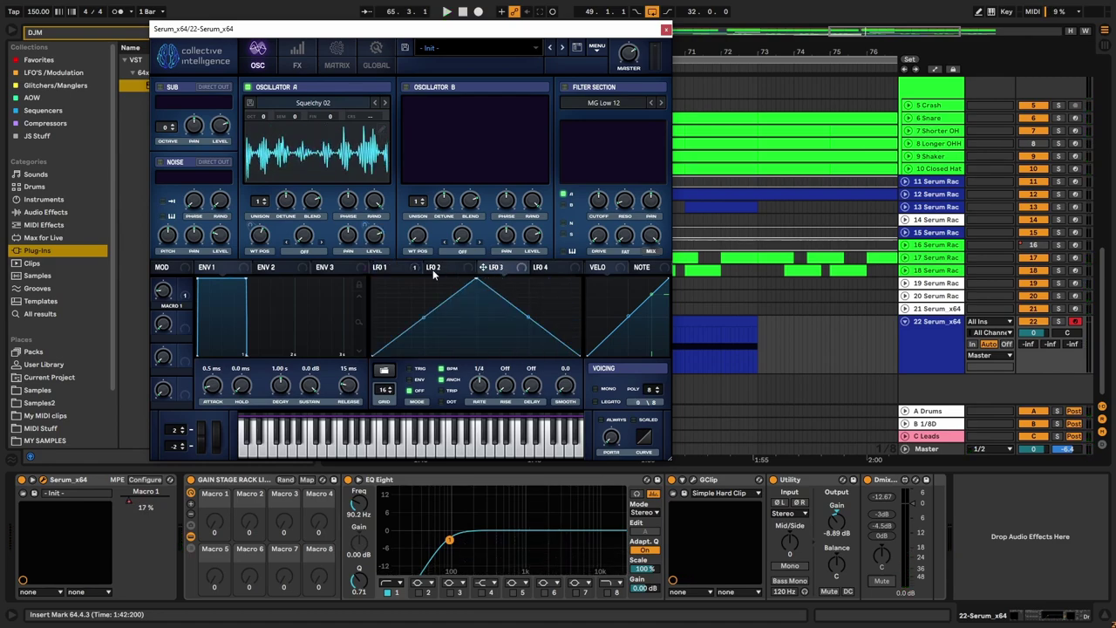
click(391, 268)
double_click(490, 354)
double_click(491, 281)
key(space)
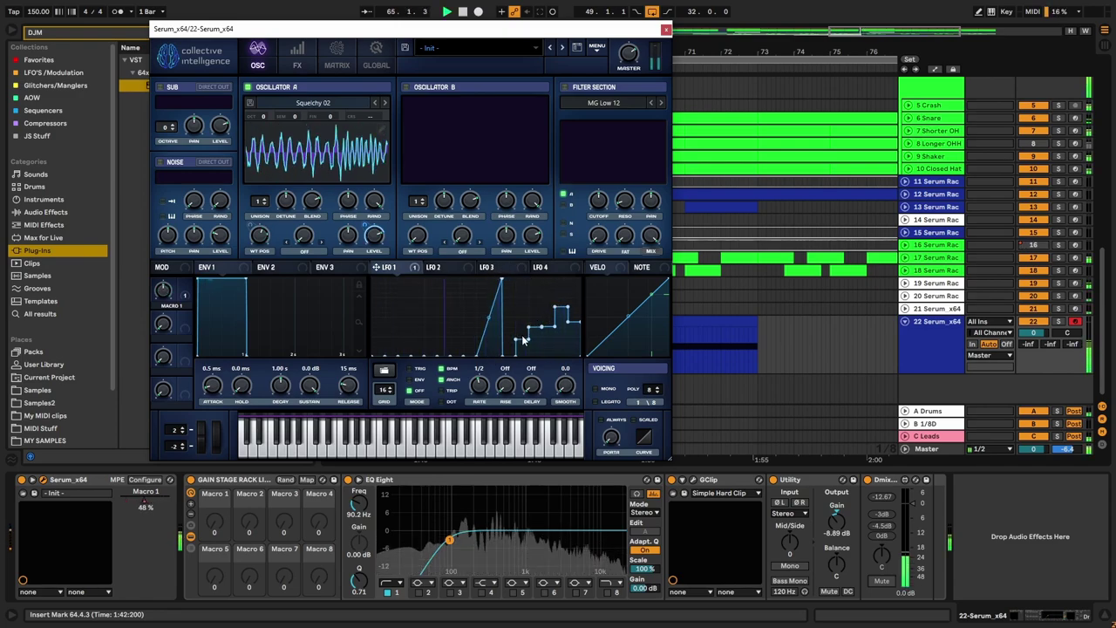
mouse_move(516, 338)
mouse_down()
mouse_move(514, 298)
mouse_move(516, 329)
mouse_up()
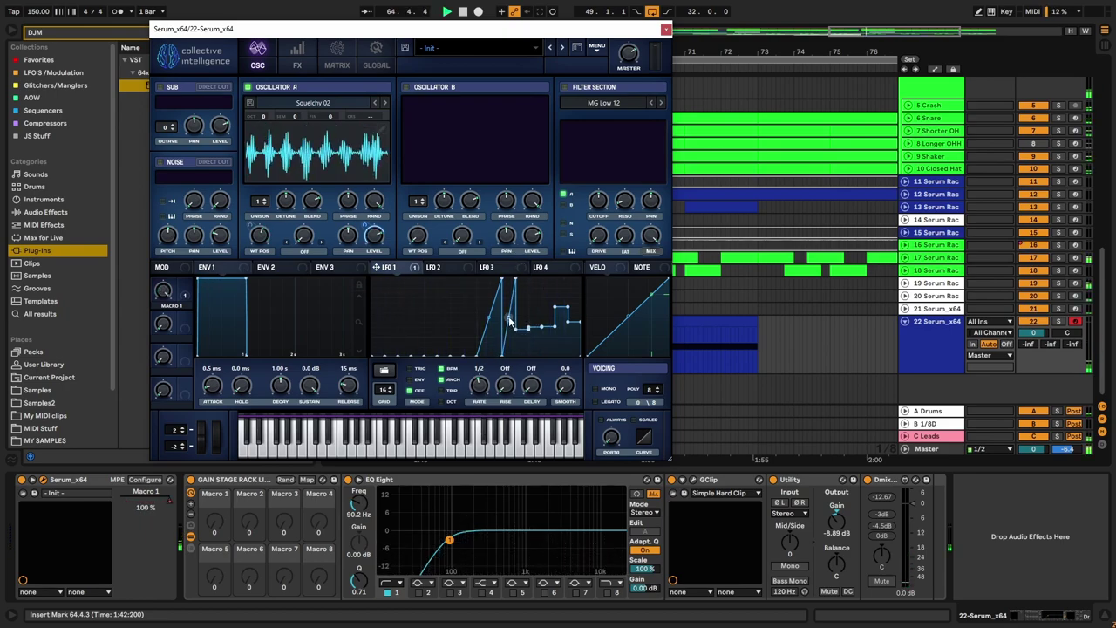
drag(502, 279, 624, 240)
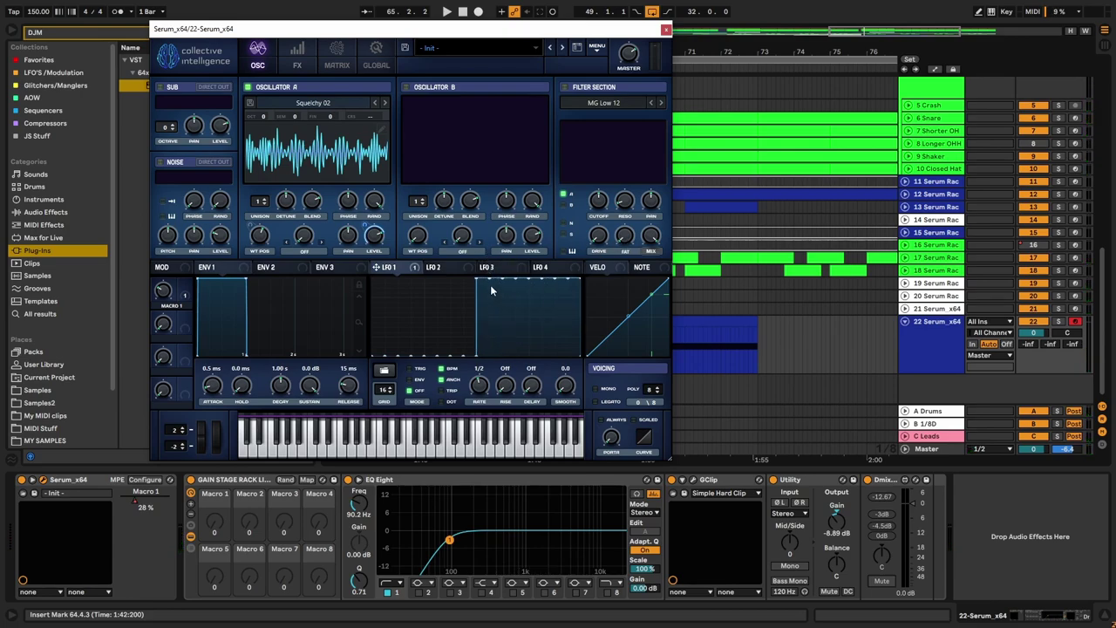
Step: Try carving alternating peaks and dips into the first steps of LFO 1's high half, leaving the final steps full
double_click(478, 279)
drag(499, 288, 475, 411)
drag(497, 346, 504, 386)
double_click(502, 353)
drag(518, 289, 540, 410)
drag(511, 325, 519, 397)
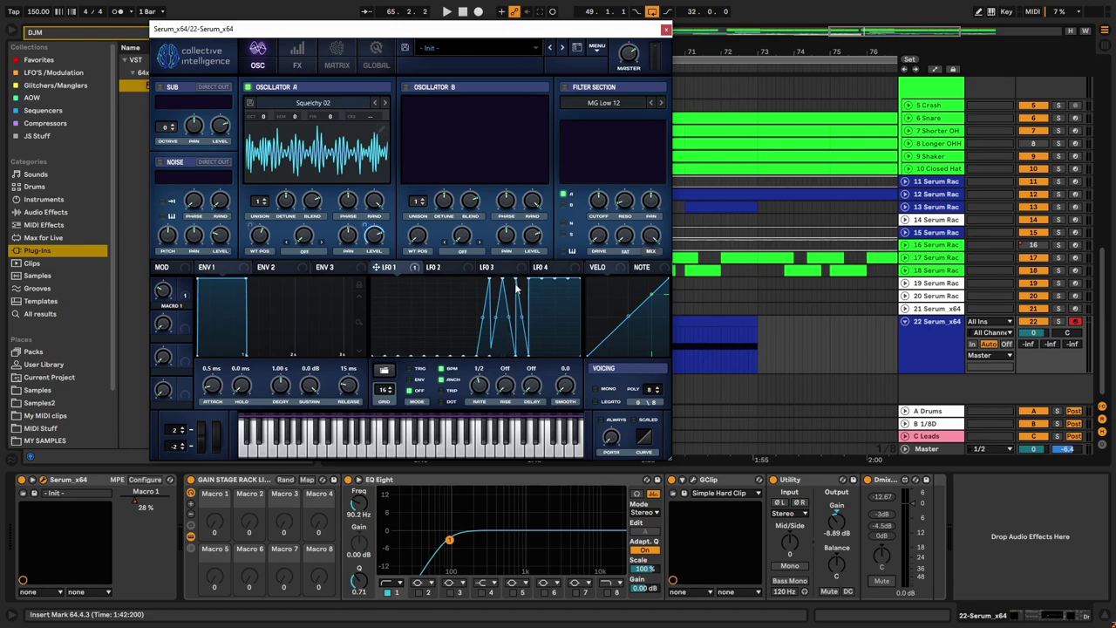
Step: Try shifting the slopes of LFO 1's narrow pulses, and restore the plain half-off, half-on shape
double_click(502, 321)
drag(501, 321, 506, 388)
drag(491, 357, 476, 357)
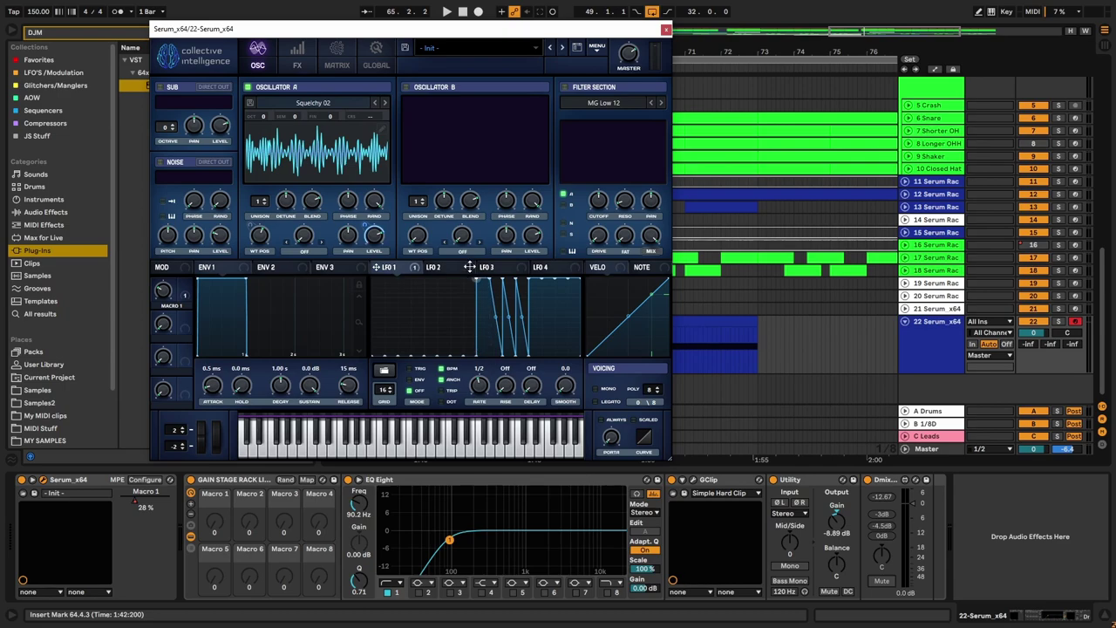
drag(476, 279, 498, 299)
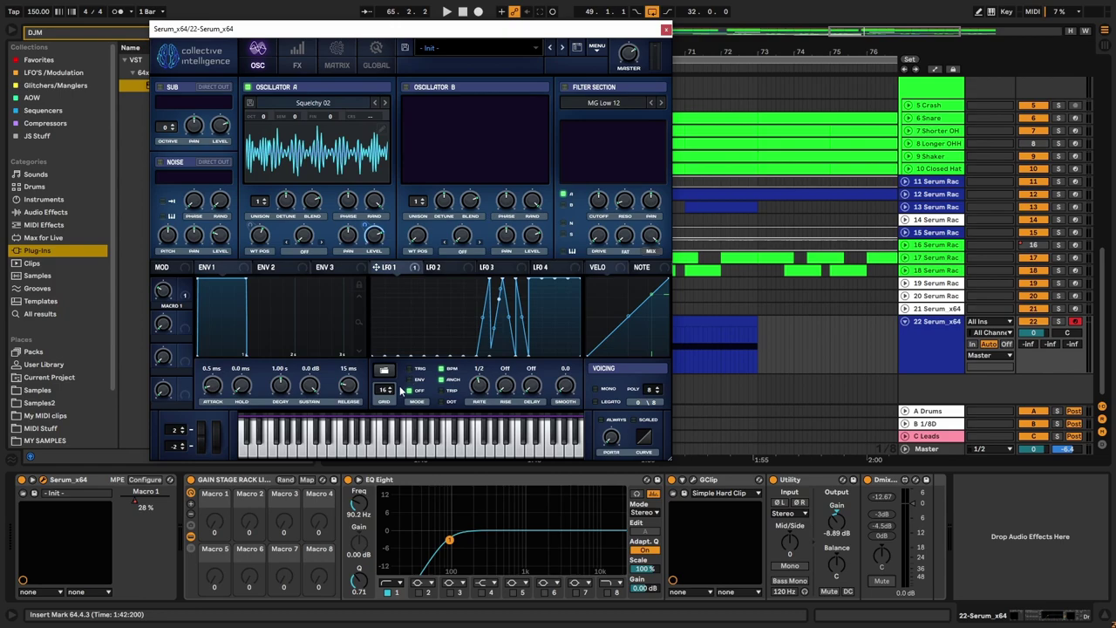
mouse_move(488, 315)
mouse_down()
mouse_move(485, 280)
mouse_move(590, 240)
mouse_move(474, 241)
mouse_up()
drag(466, 292, 469, 416)
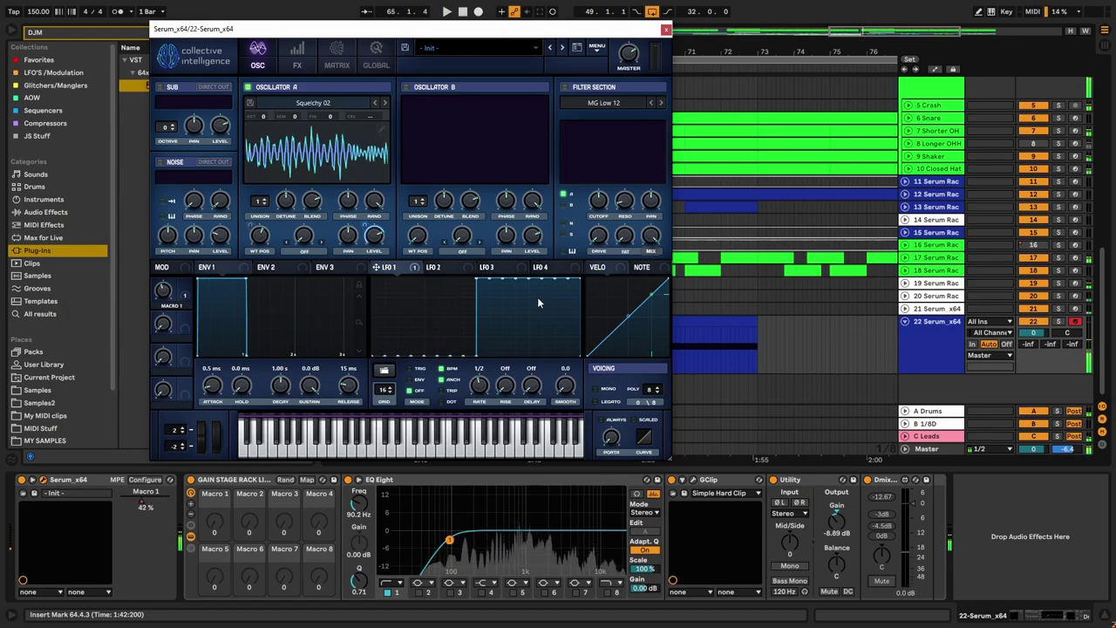
Step: Remove the LFO 1 modulation from Oscillator A's level, play the part, and show the arrangement's automation lanes
click(666, 29)
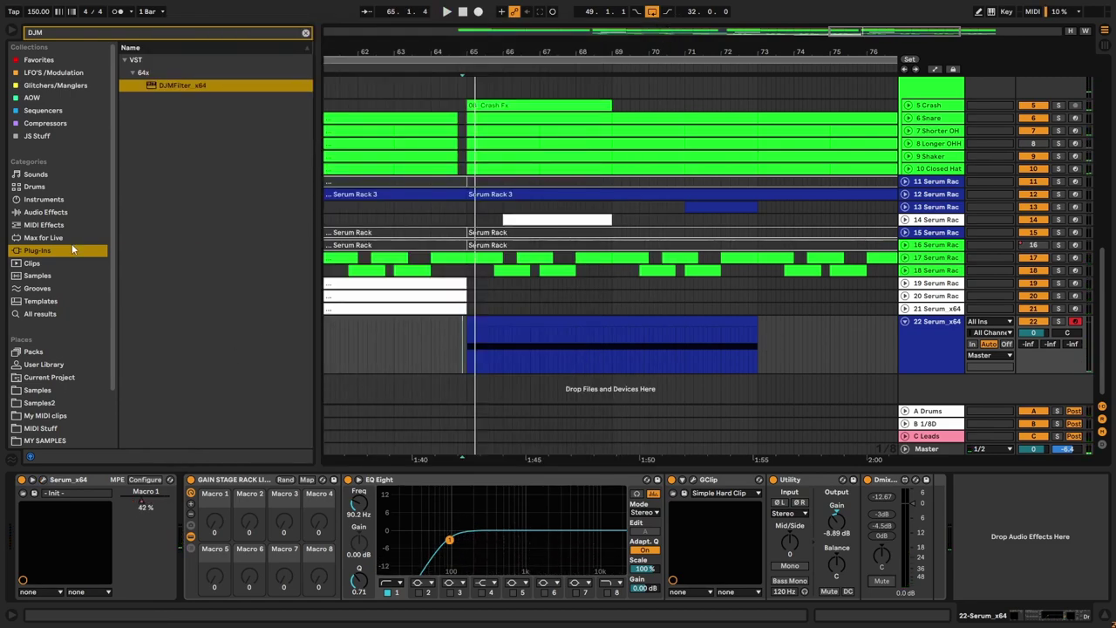
click(44, 481)
right_click(391, 270)
click(420, 307)
key(space)
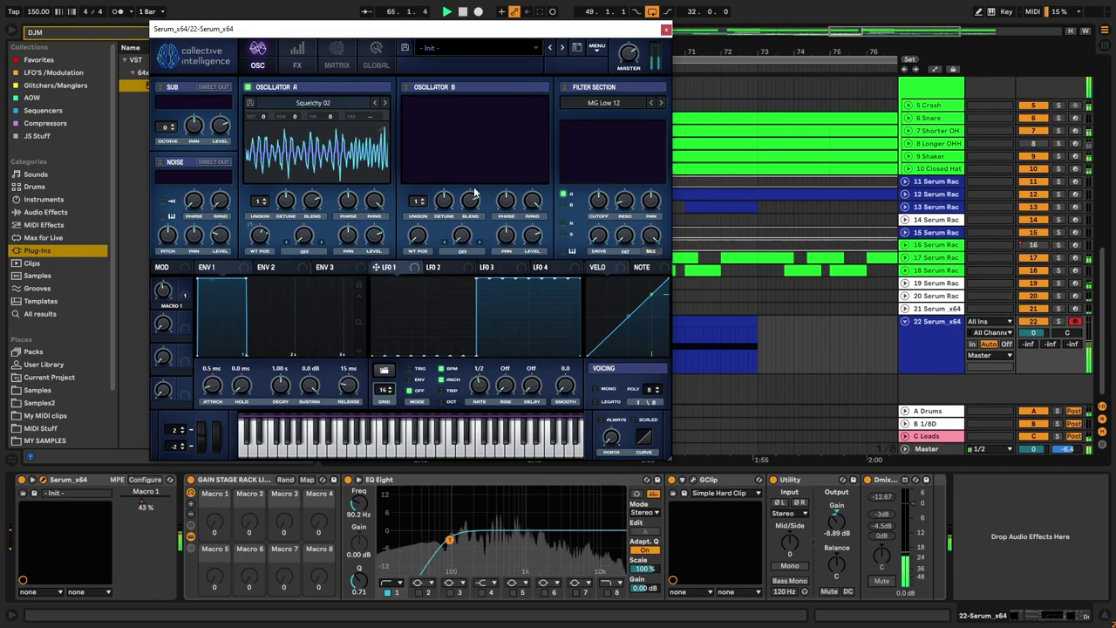
click(666, 30)
key(a)
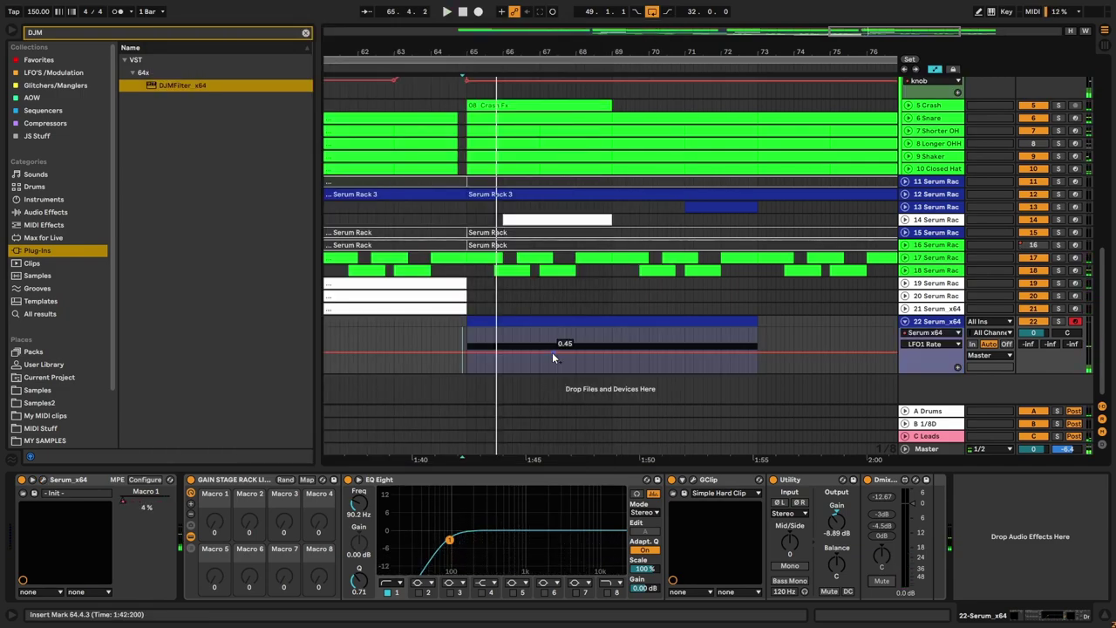
Step: Search for "Auto" in Favorites, add Auto Pan to the end of track 22's device chain, and start playback
click(192, 33)
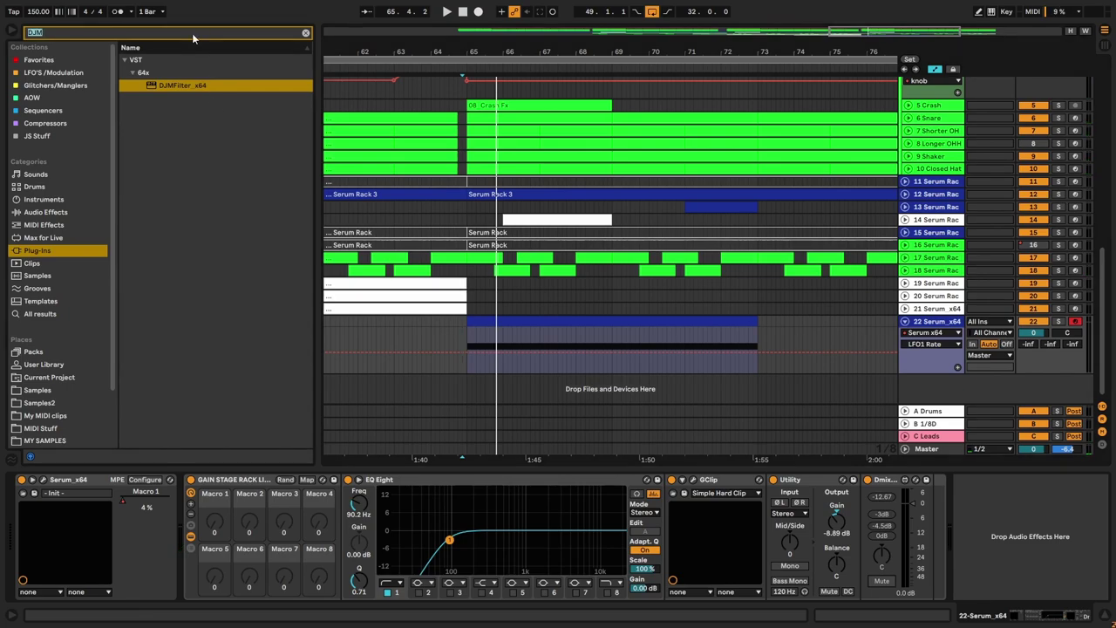
text(Auto)
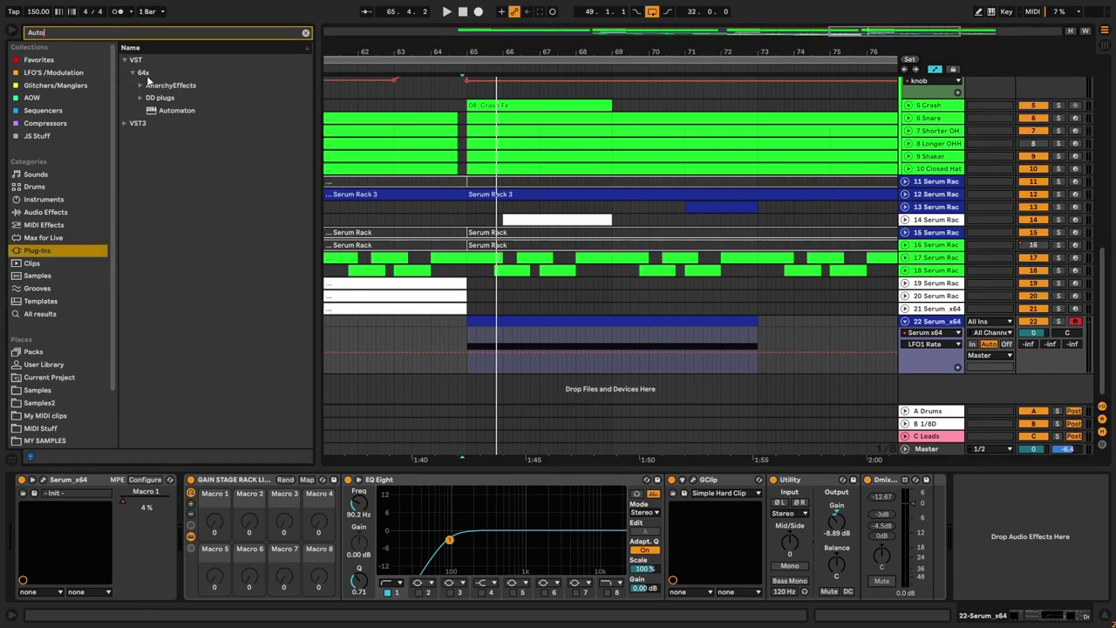
click(38, 59)
drag(149, 60, 596, 373)
key(space)
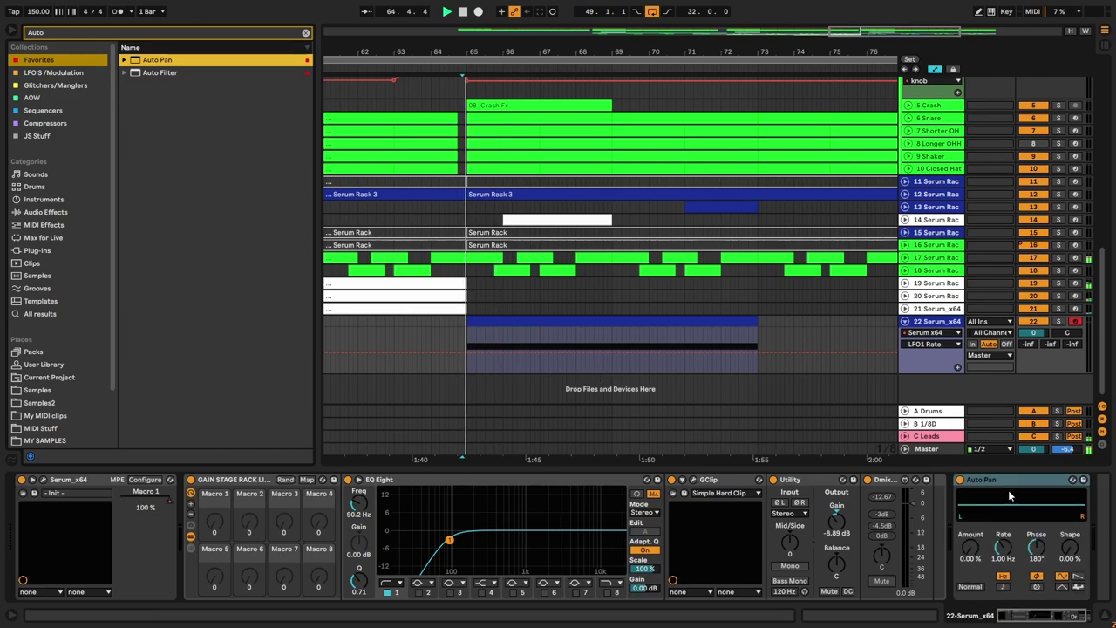
Step: Set Auto Pan's amount to 52.4%, its phase to 0° and its waveform to the falling sawtooth while auditioning it
drag(969, 547, 969, 506)
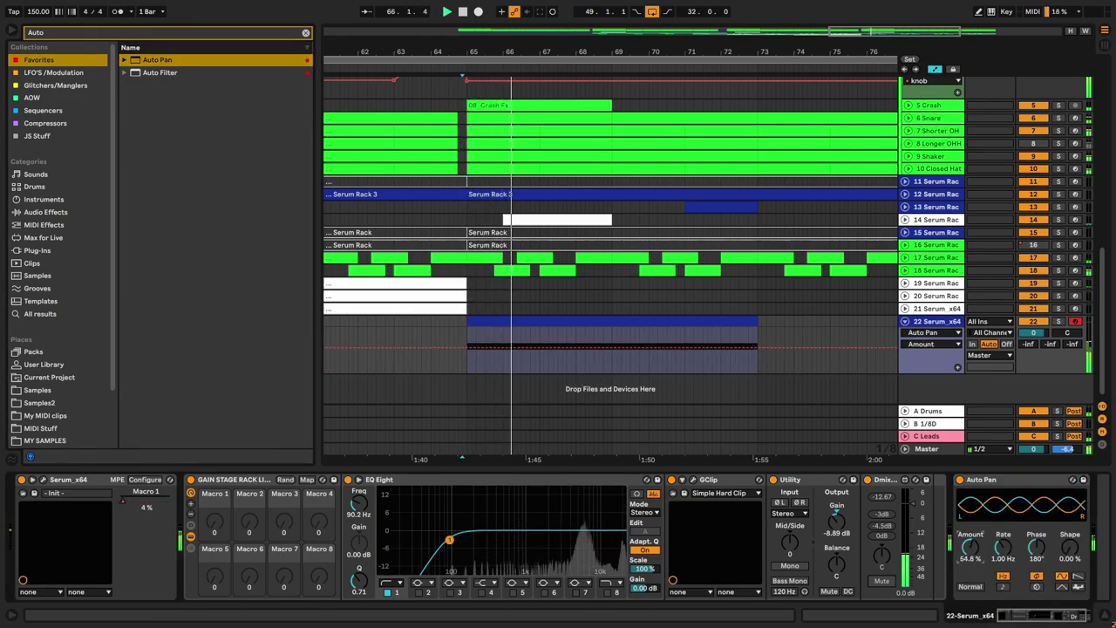
click(969, 586)
click(971, 586)
drag(1041, 552, 1041, 610)
click(1079, 576)
key(space)
drag(969, 548, 985, 539)
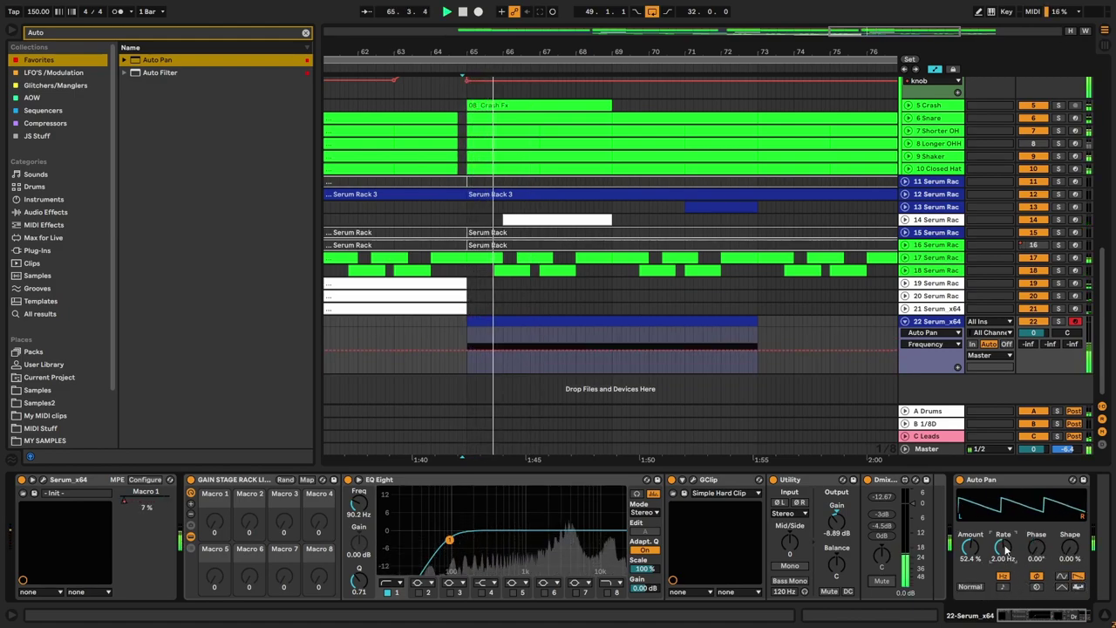
Step: Set Auto Pan's amount to 100%, its synced rate to 1/16 and its shape to 44.4% while auditioning it
key(space)
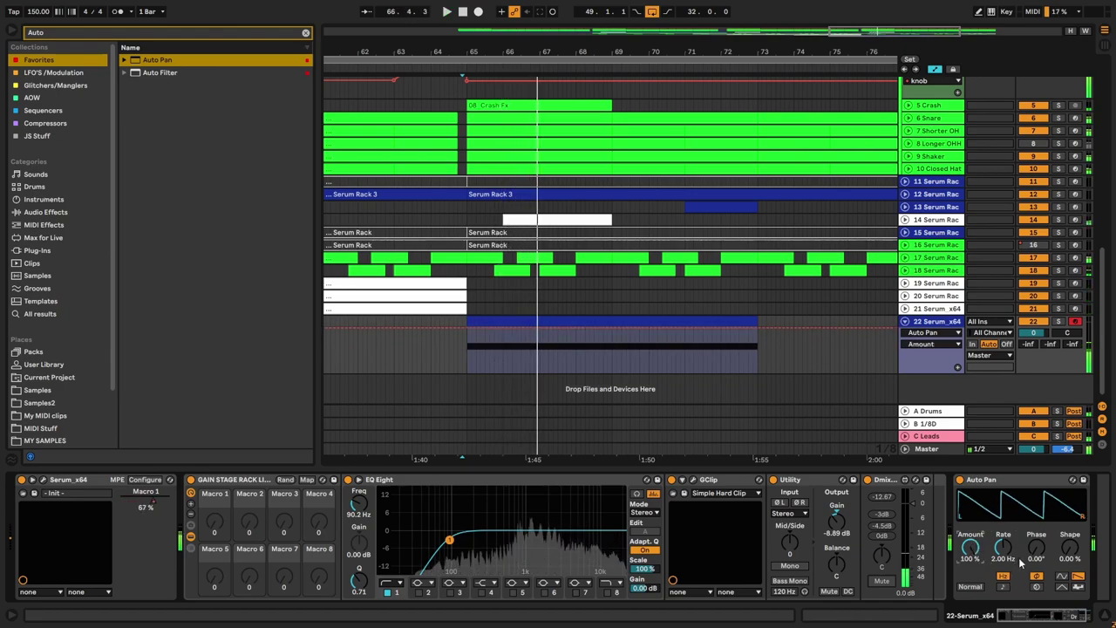
click(1002, 587)
mouse_move(1002, 548)
mouse_down()
mouse_move(1003, 560)
mouse_move(1002, 542)
mouse_up()
key(space)
drag(1069, 547, 1070, 521)
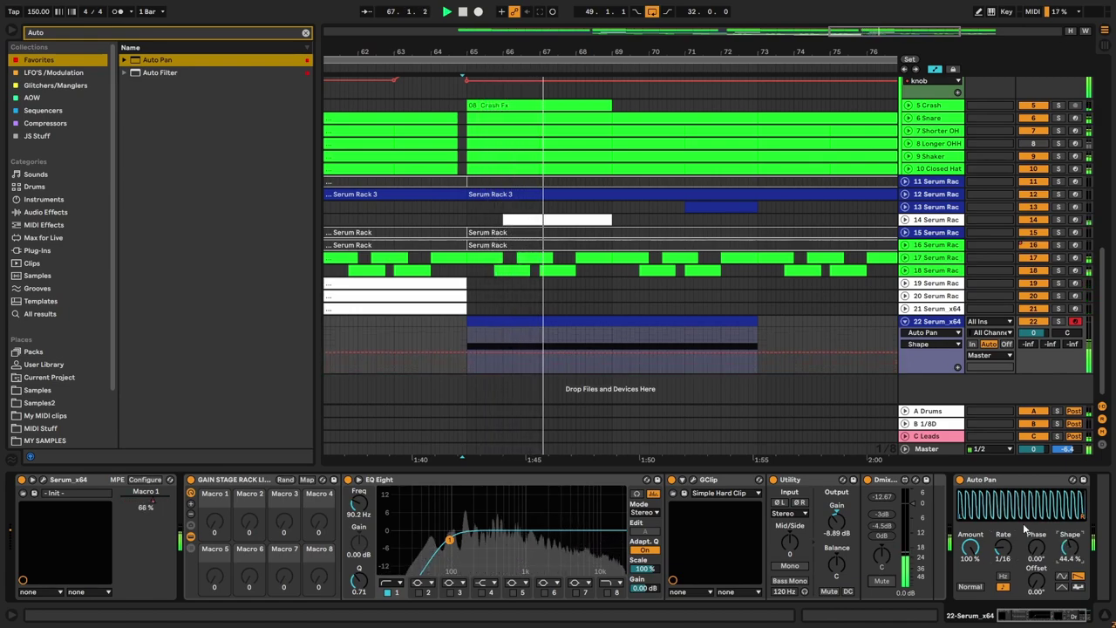
key(a)
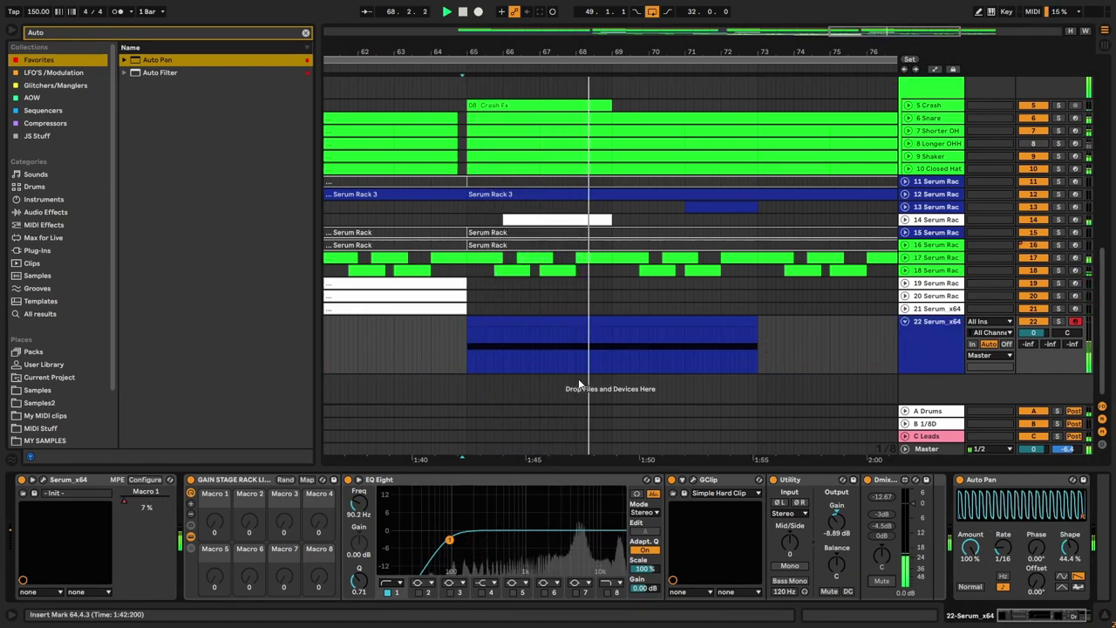
Step: Set Auto Pan's amount to 0% and show its automation lane on track 22 around bar 65
key(space)
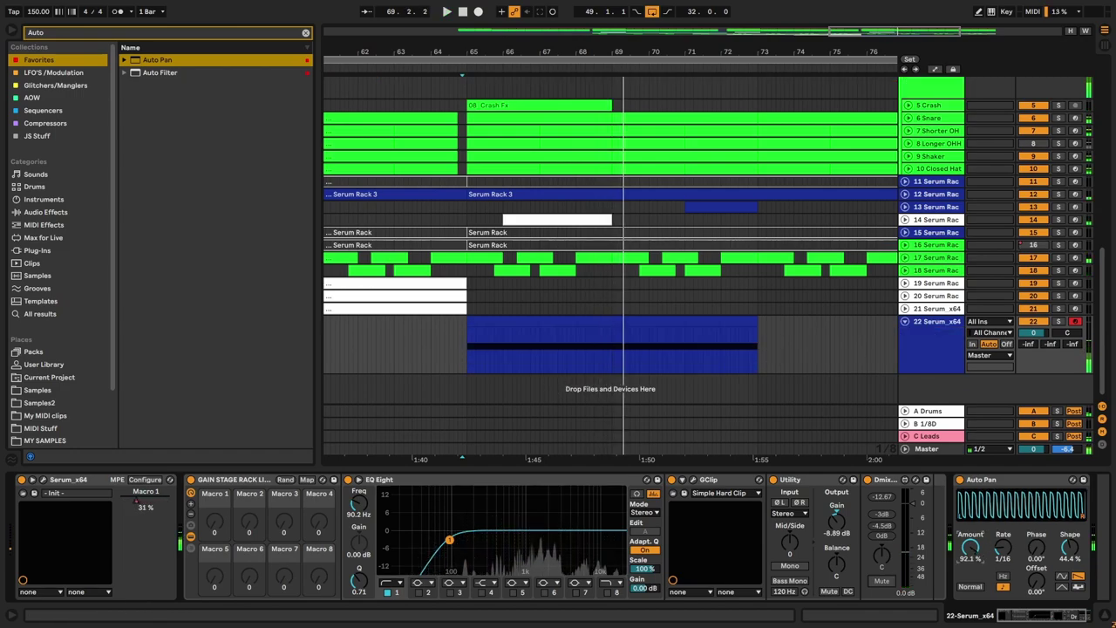
drag(971, 548, 972, 611)
key(a)
scroll(463, 366, up, 5)
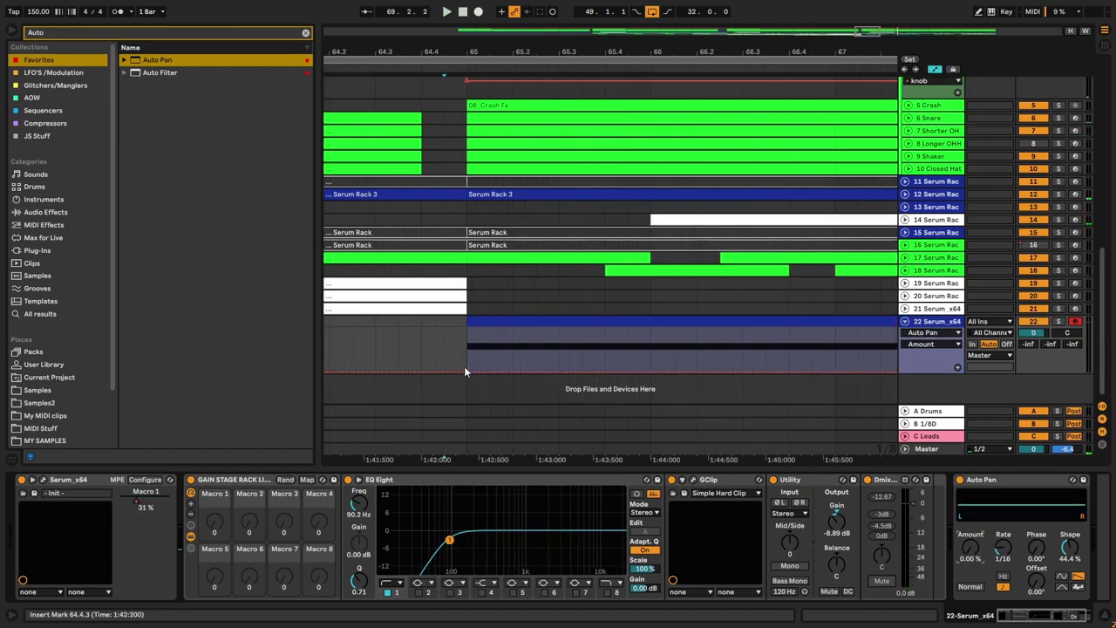
Step: Automate Auto Pan's amount to 100% from bar 66 to bar 67 on track 22 while auditioning the part
key(space)
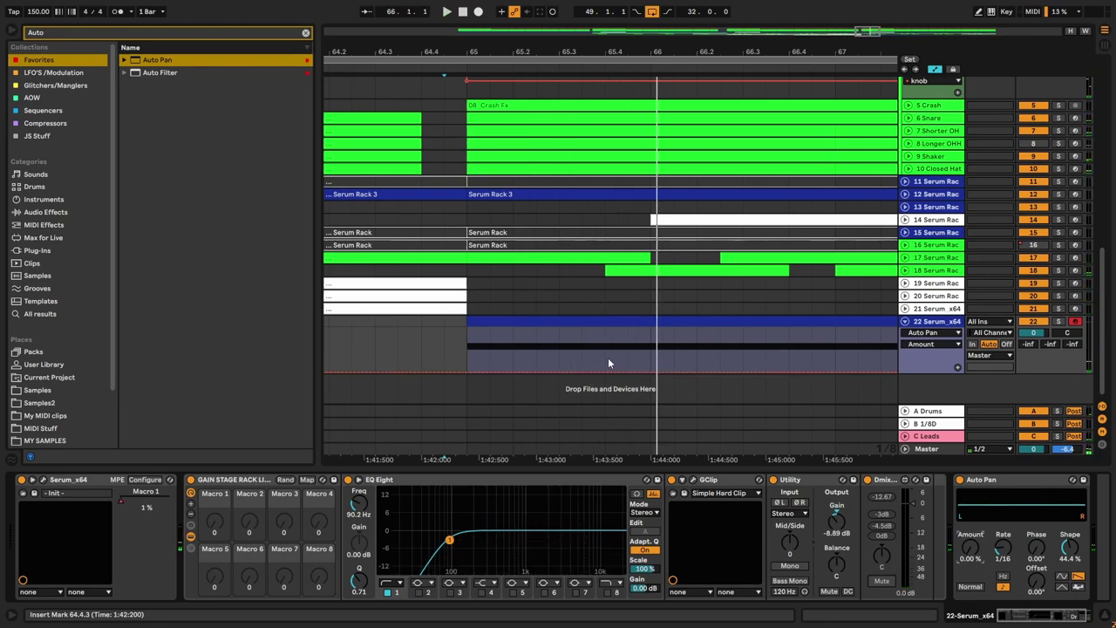
key(space)
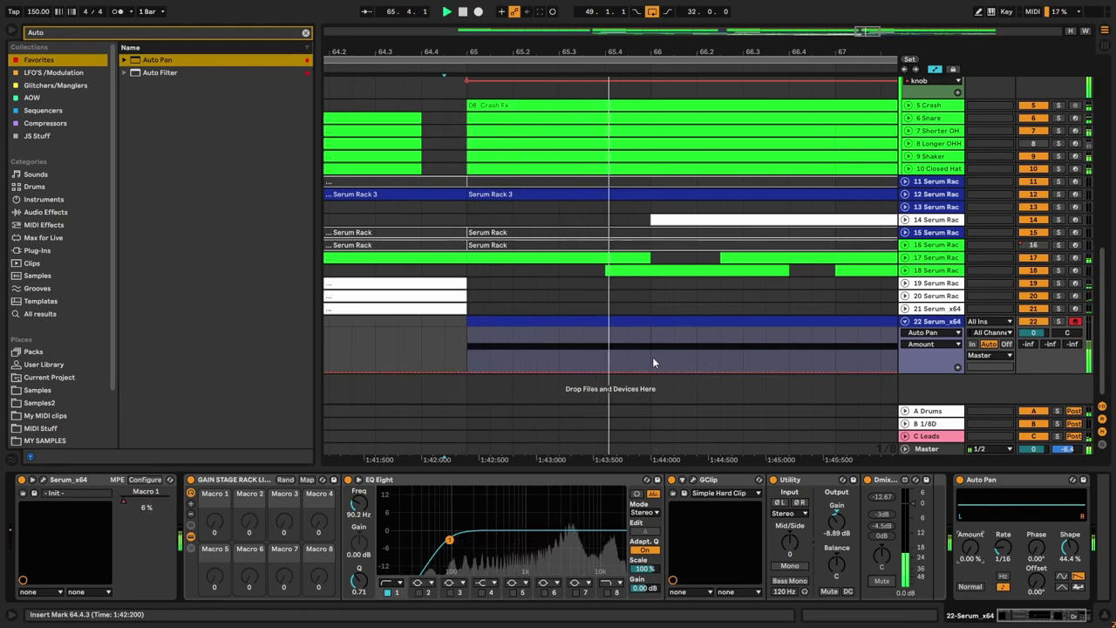
drag(653, 360, 780, 331)
key(space)
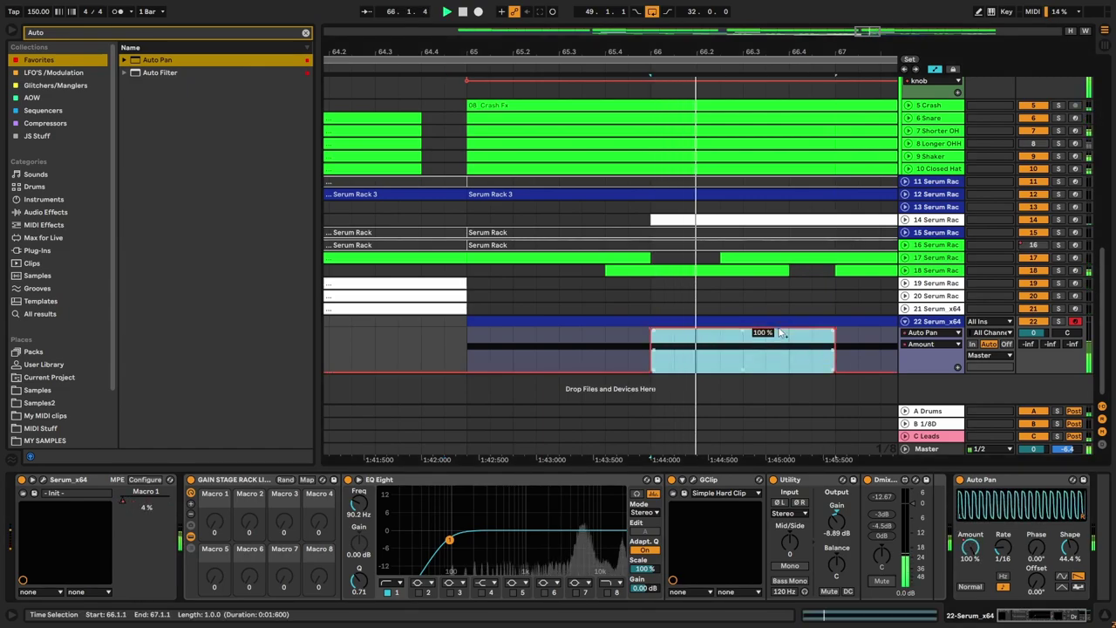
click(470, 347)
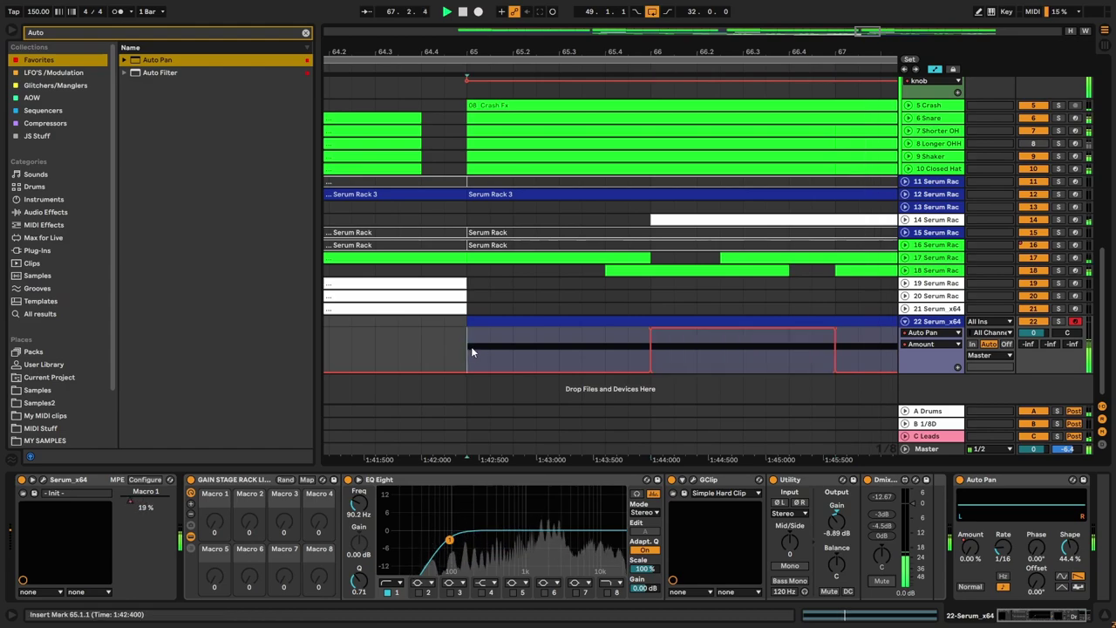
Step: Automate Auto Pan's amount to 59.7% from bar 68 to bar 69 and audition that bar
scroll(578, 347, down, 5)
scroll(629, 346, up, 4)
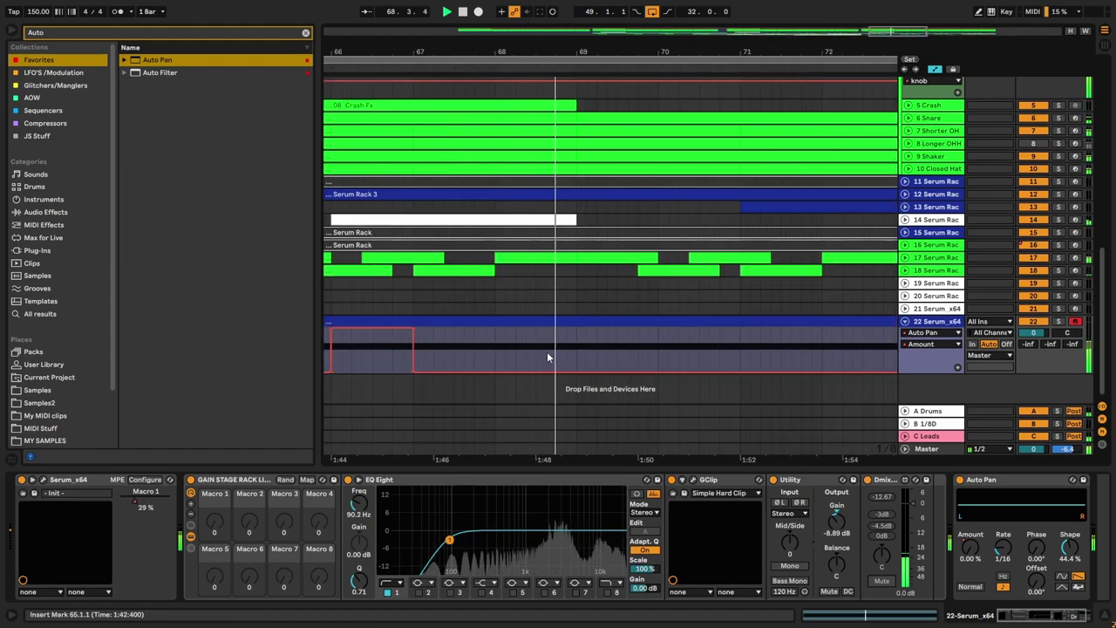
key(space)
key(b)
key(b)
mouse_move(494, 341)
mouse_down()
mouse_move(586, 344)
mouse_move(576, 344)
mouse_up()
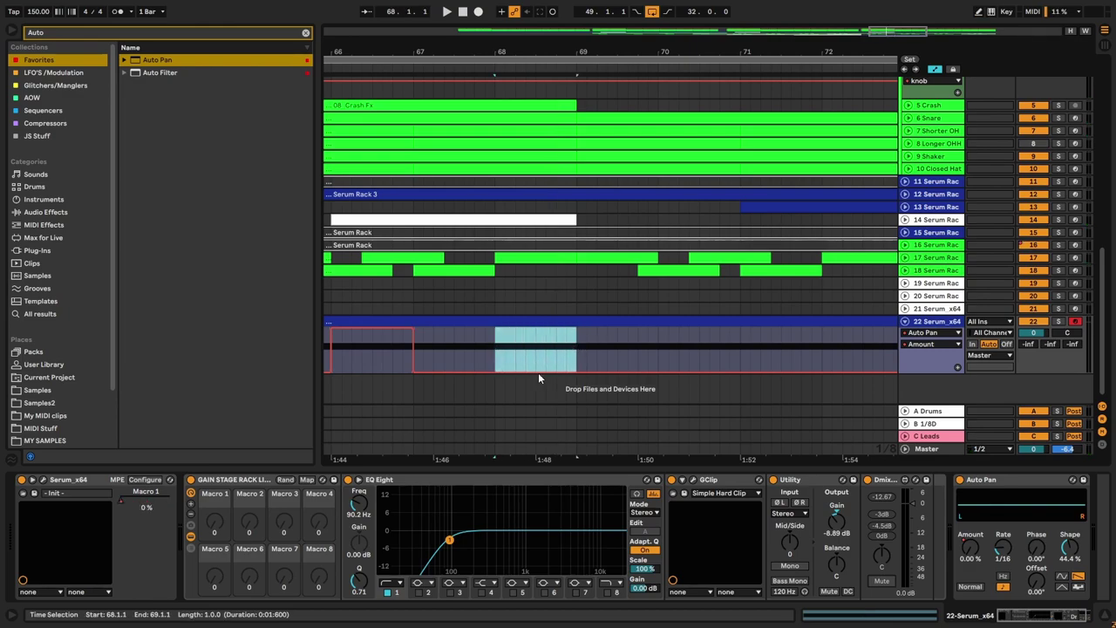
click(541, 361)
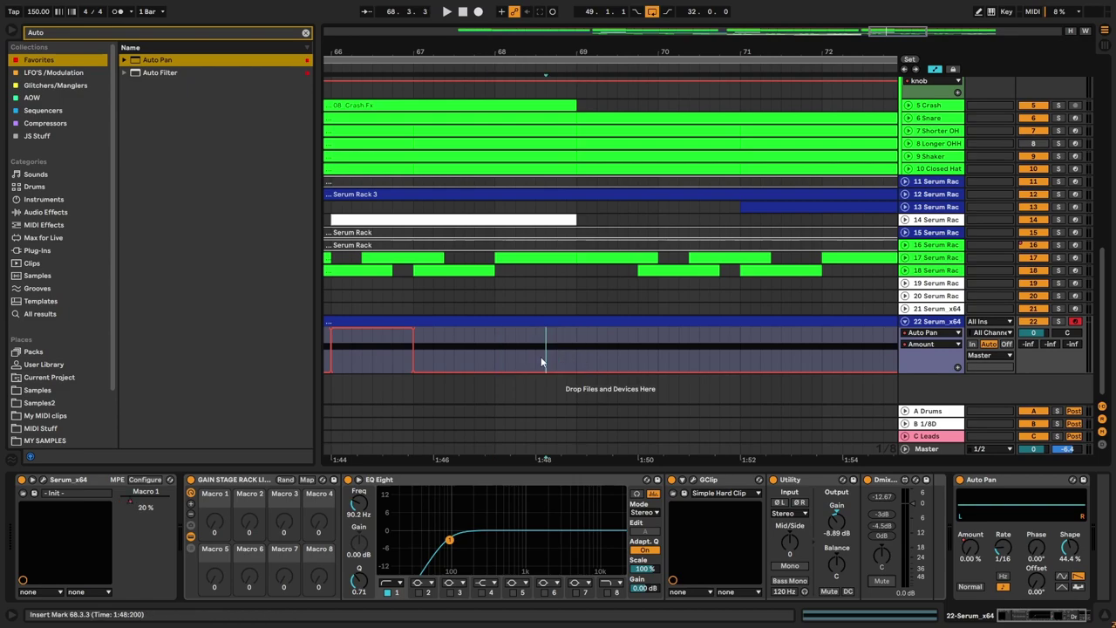
mouse_move(497, 346)
mouse_down()
mouse_move(597, 349)
mouse_move(576, 371)
mouse_move(576, 346)
mouse_up()
key(space)
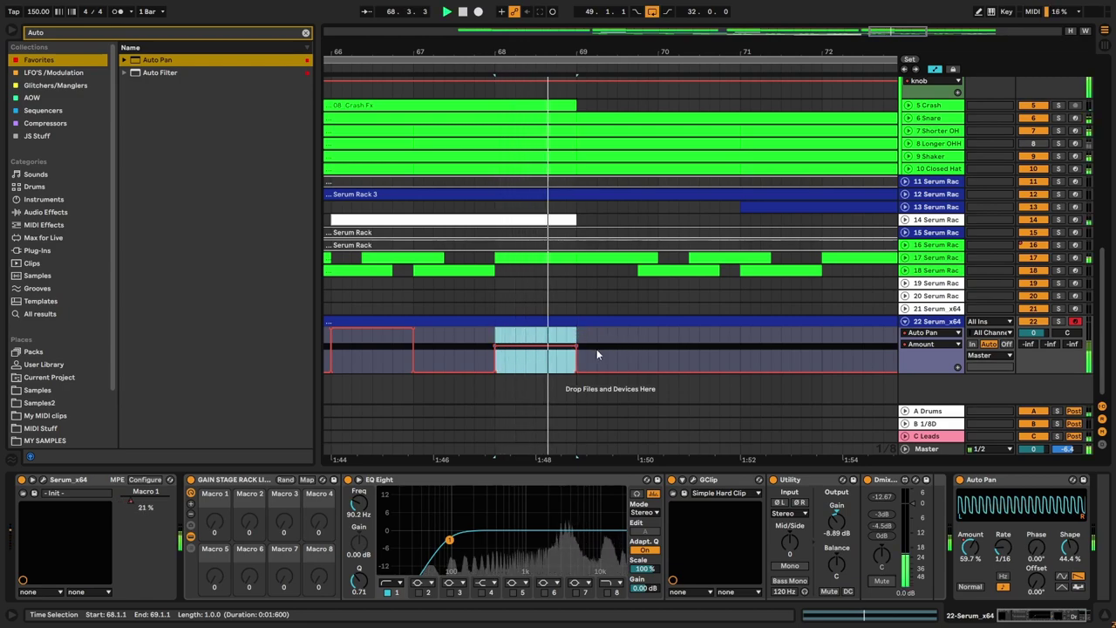
key(space)
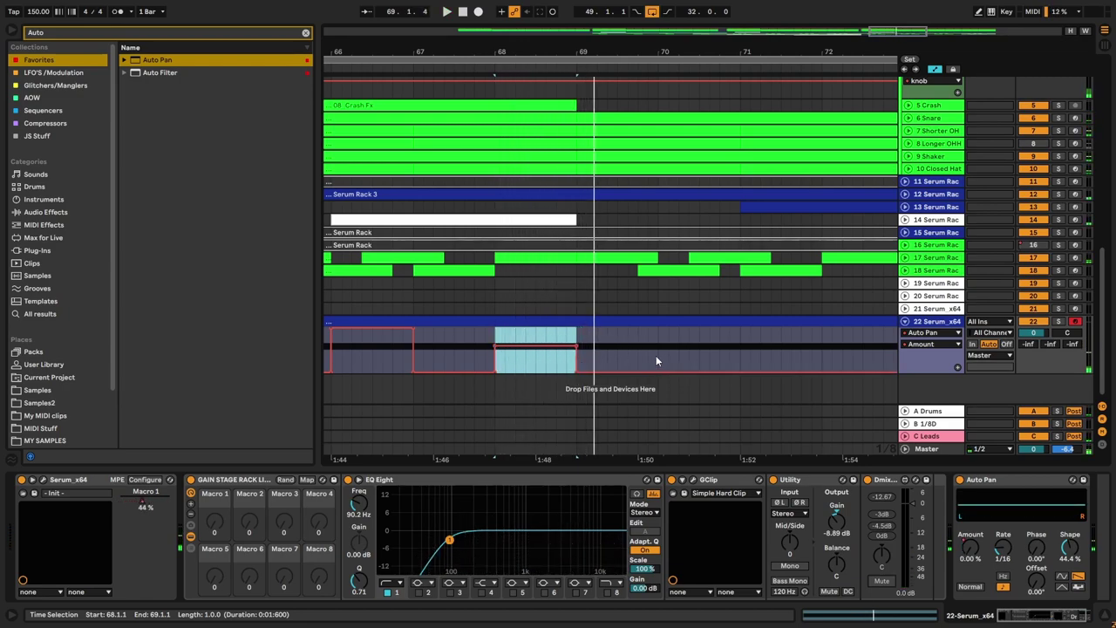
click(655, 354)
click(419, 349)
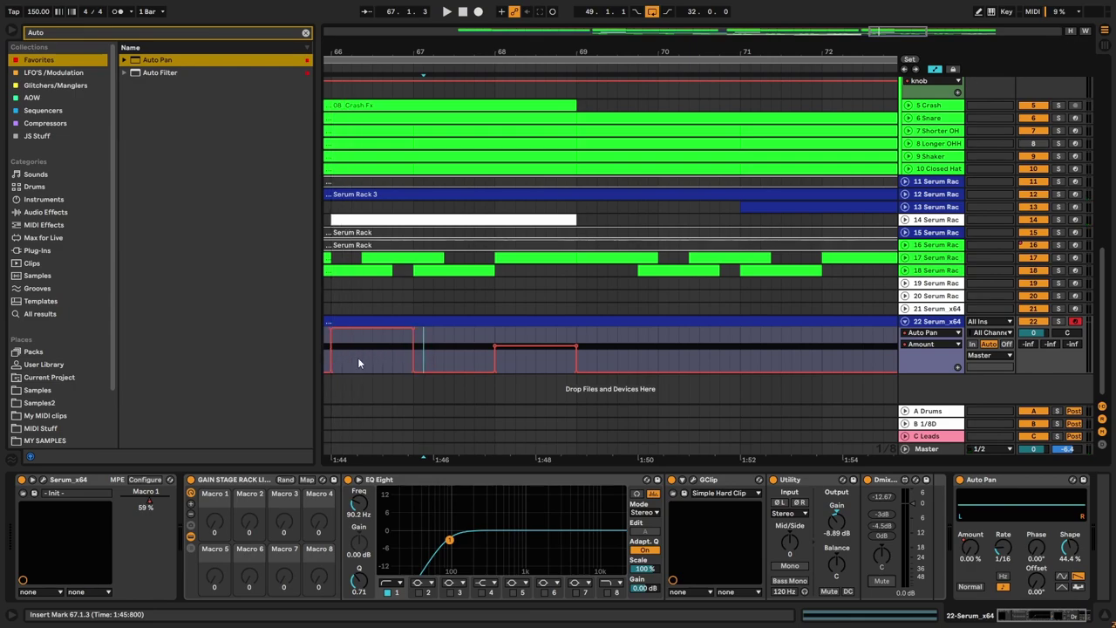
click(402, 372)
click(422, 354)
drag(417, 344, 326, 349)
drag(669, 350, 750, 351)
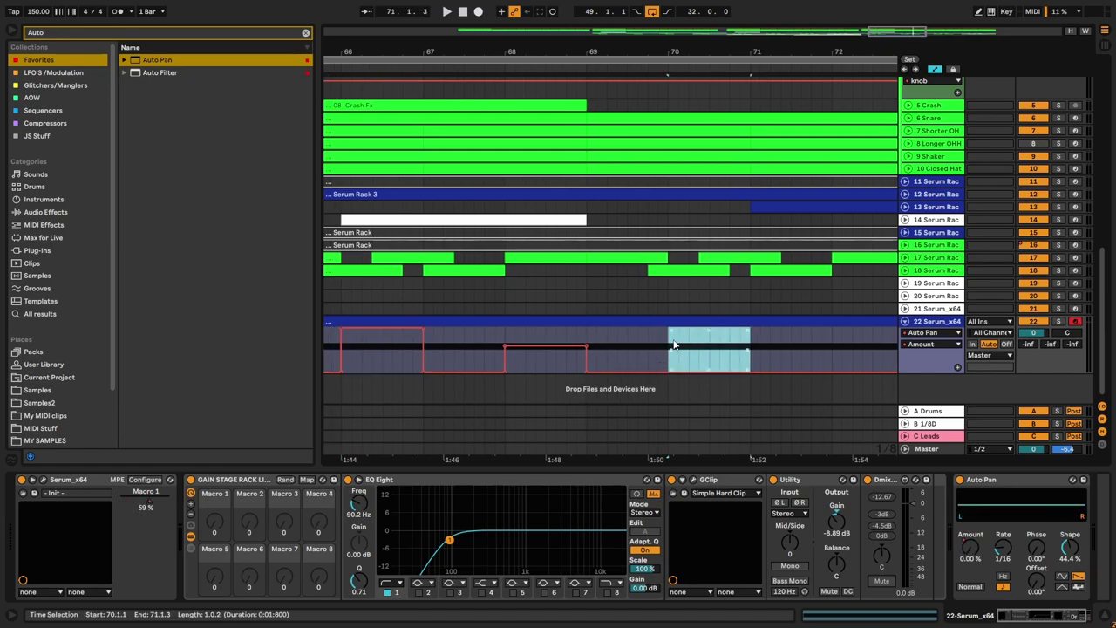
click(670, 345)
drag(330, 346, 353, 347)
click(405, 350)
click(414, 366)
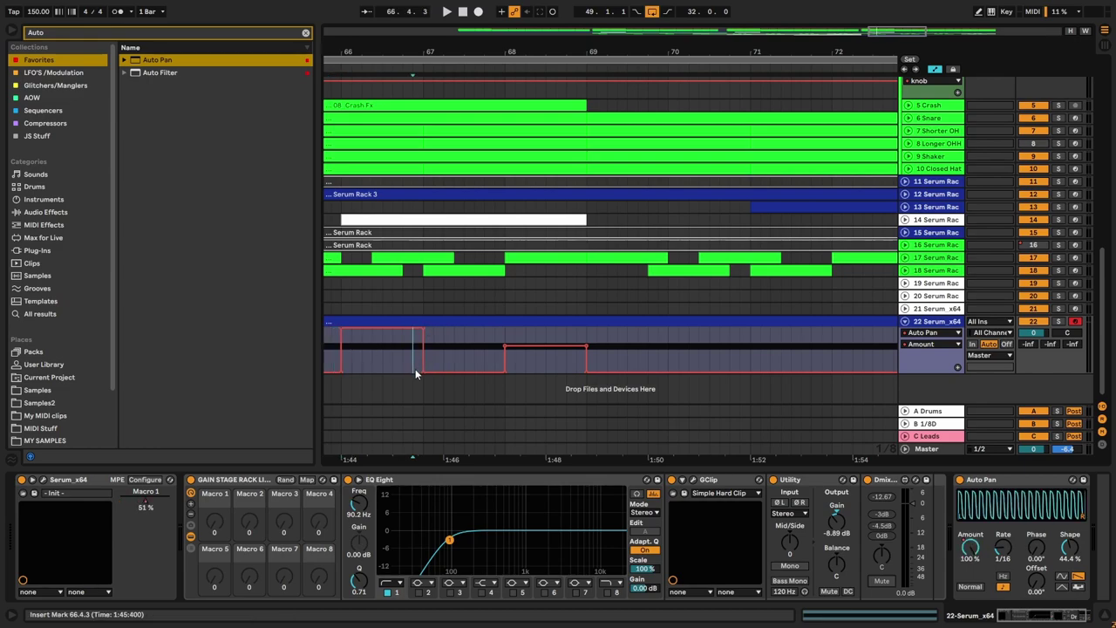
Step: Copy the 100% Auto Pan amount automation from bar 66 and paste it at bar 70
click(349, 356)
click(345, 363)
click(345, 362)
drag(345, 361, 428, 362)
click(674, 357)
key(ctrl+v)
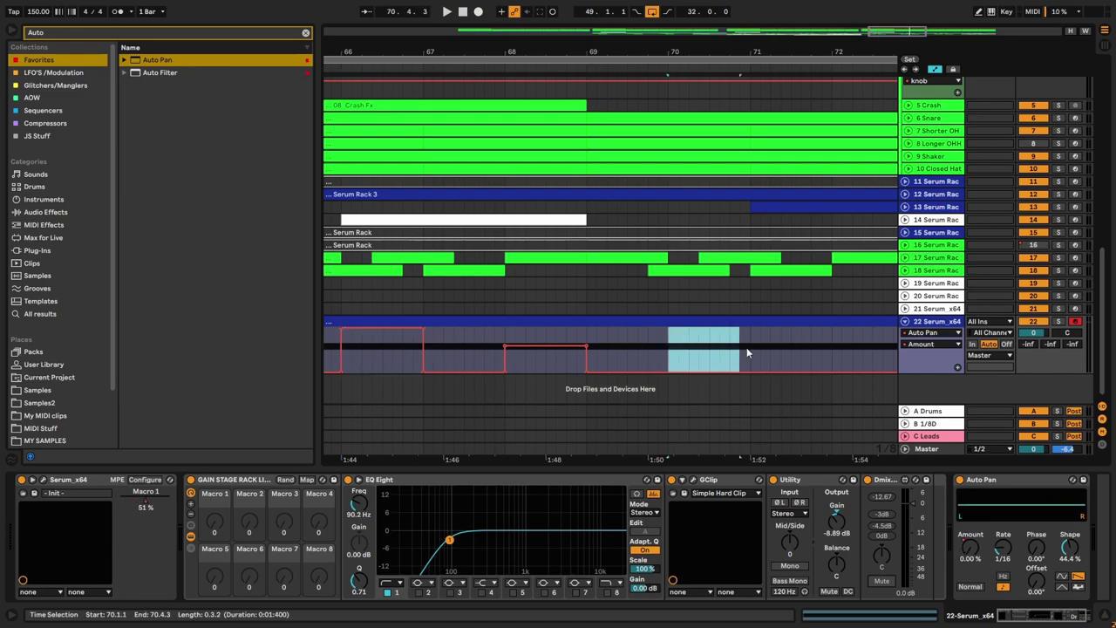
key(minus)
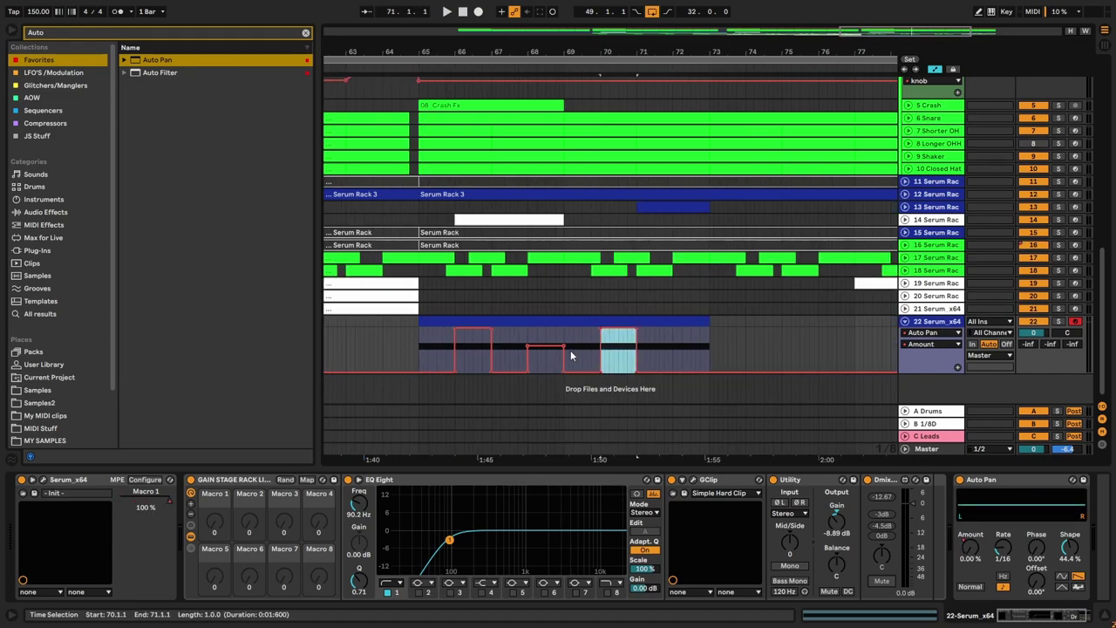
Step: Copy the 59.7% Auto Pan amount automation from bar 68 to bar 72, and play the part from bar 65
click(570, 349)
drag(568, 338, 529, 337)
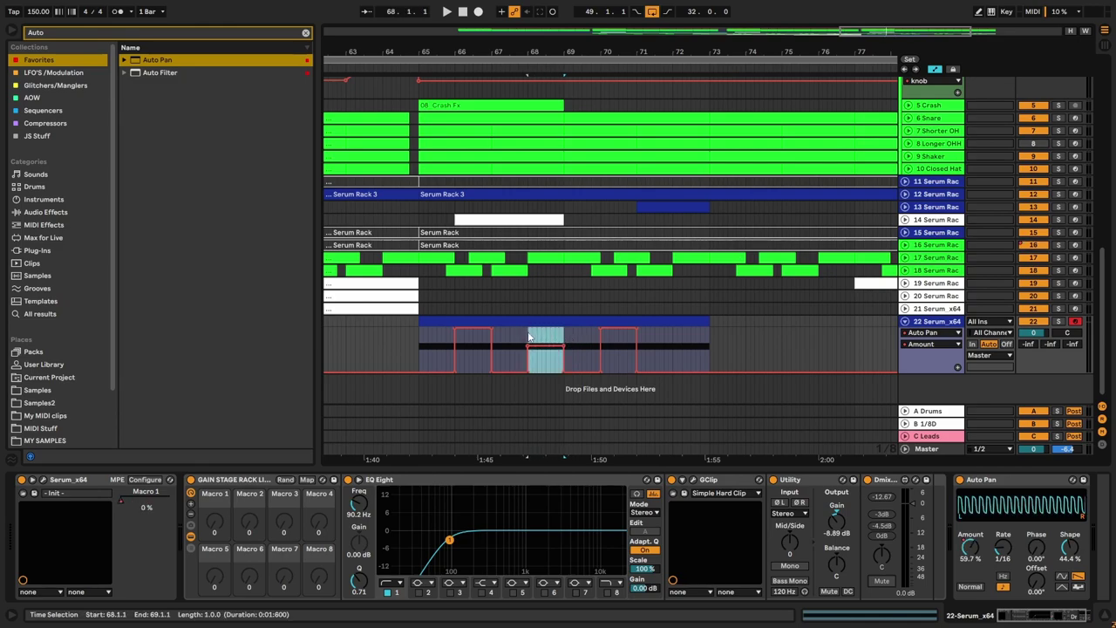
click(673, 344)
key(ctrl+v)
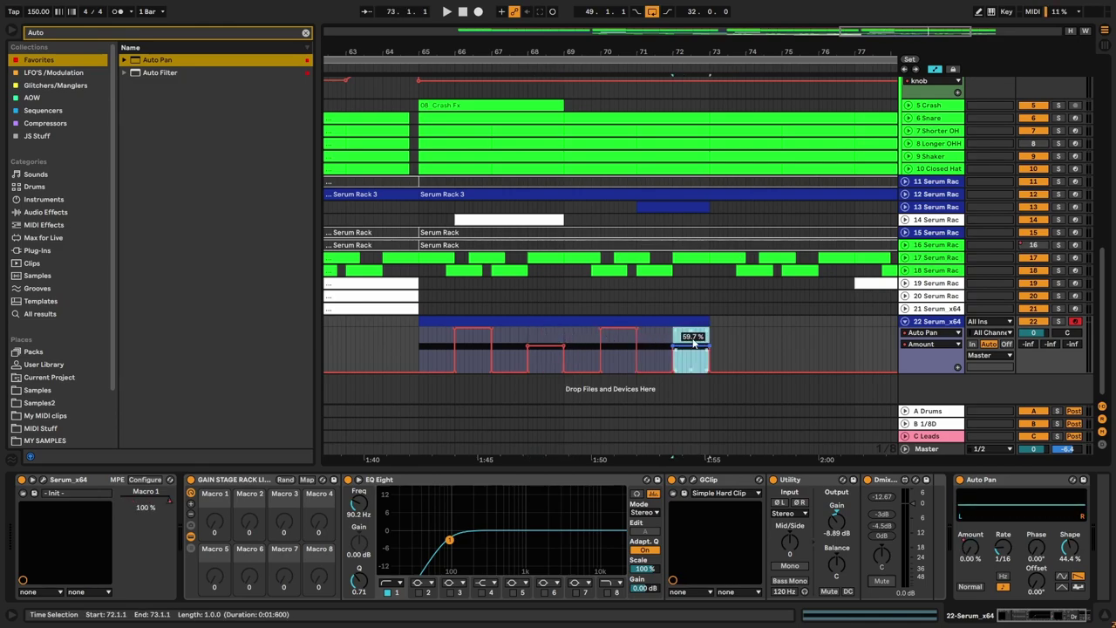
click(421, 347)
key(space)
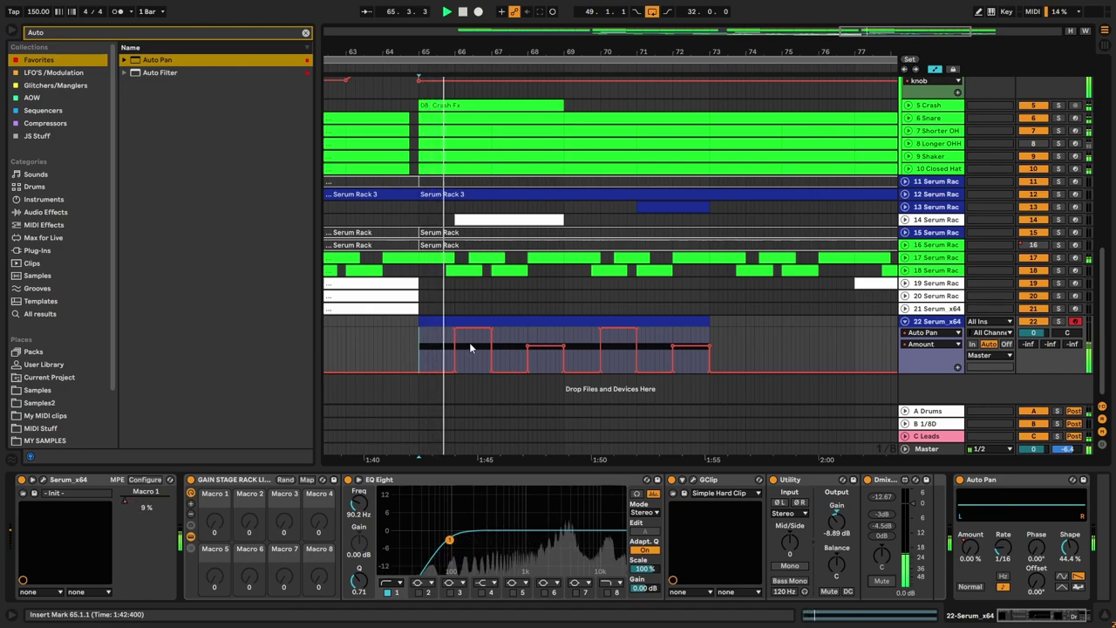
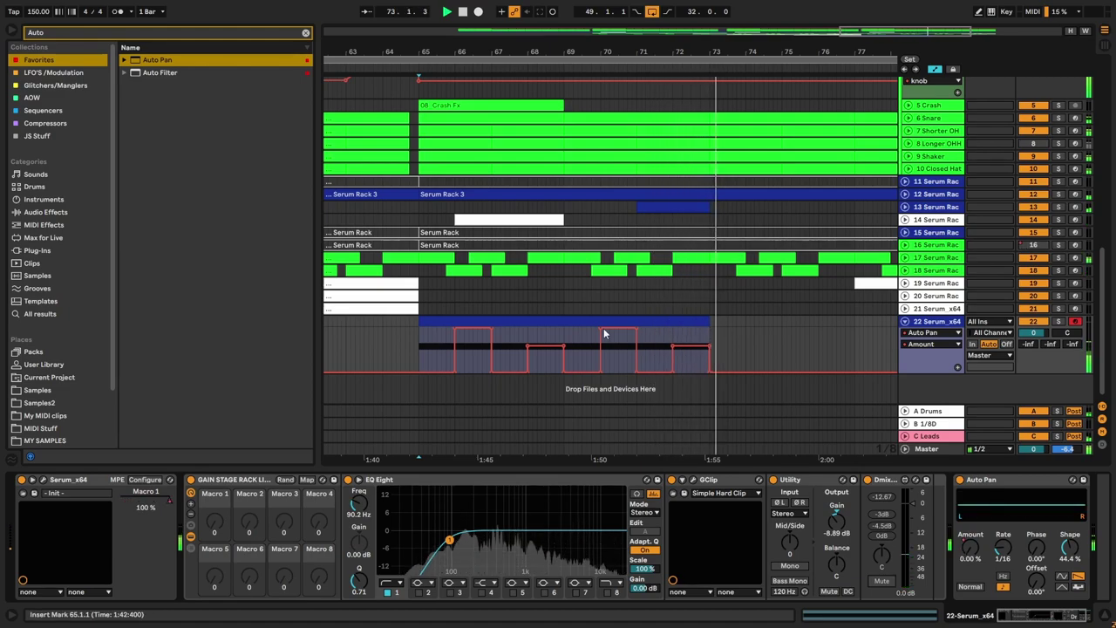
Step: Duplicate track 22's eight-bar clip with its automation so the copy fills bars 73 to 81
key(space)
click(553, 323)
key(ctrl+d)
scroll(553, 324, down, 5)
scroll(760, 295, up, 5)
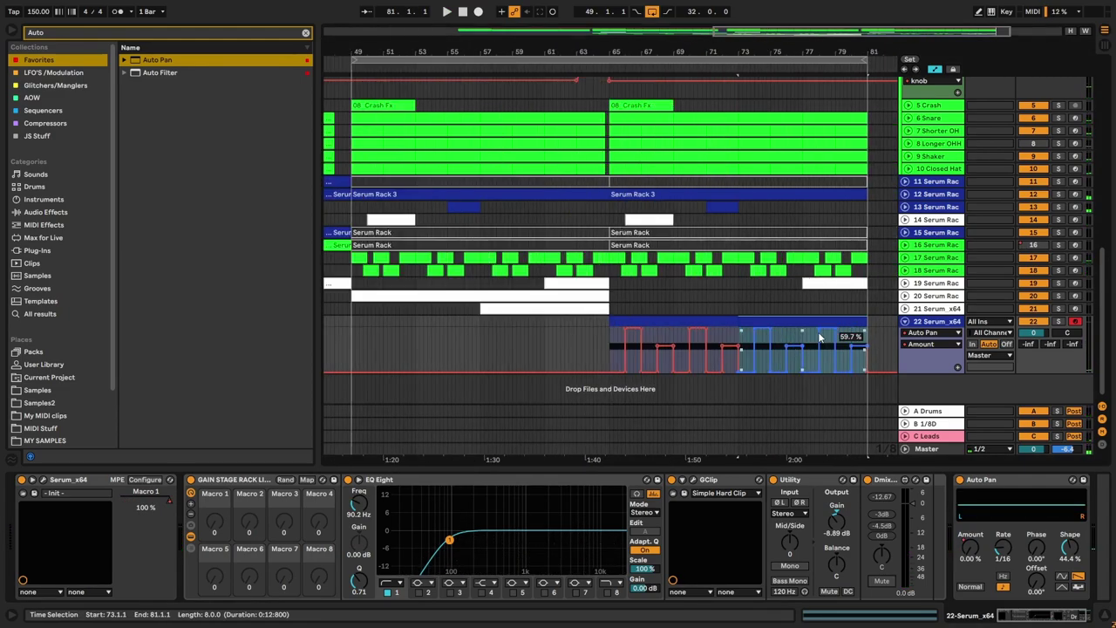
Step: Hide the automation lanes, play from track 18's clip at bar 63, and examine the unfolded clips on tracks 17 and 18
click(907, 271)
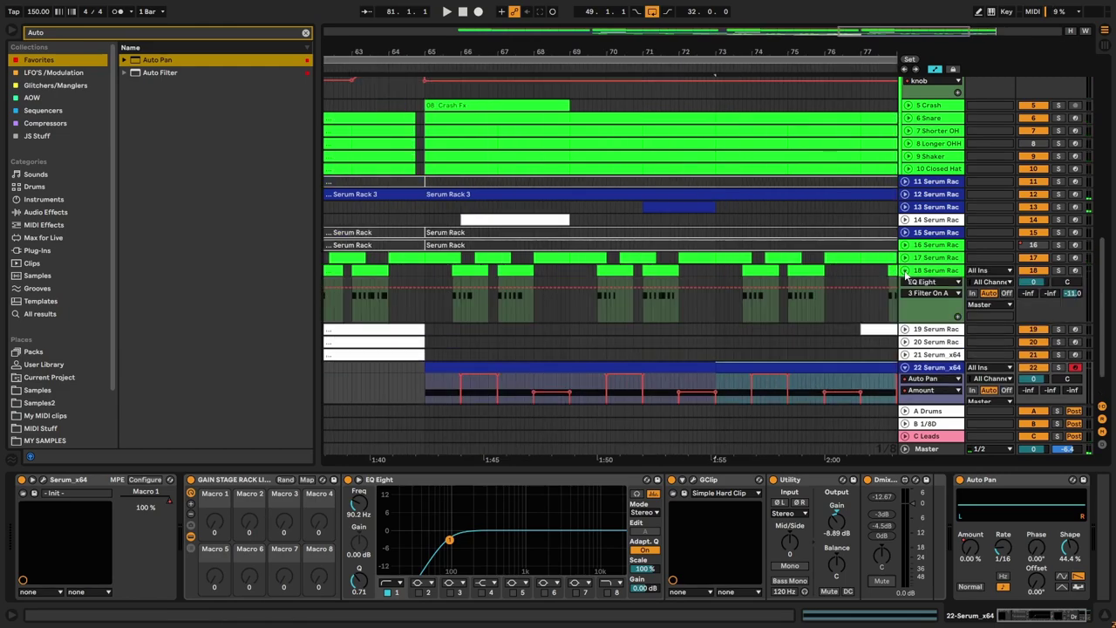
key(a)
click(378, 271)
key(space)
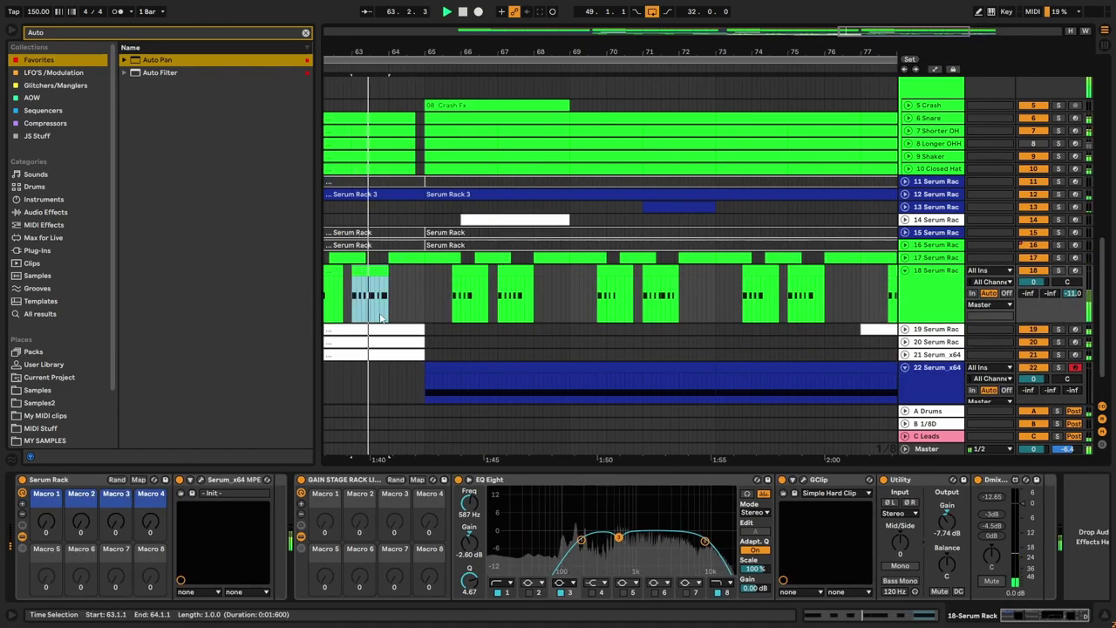
scroll(379, 284, up, 5)
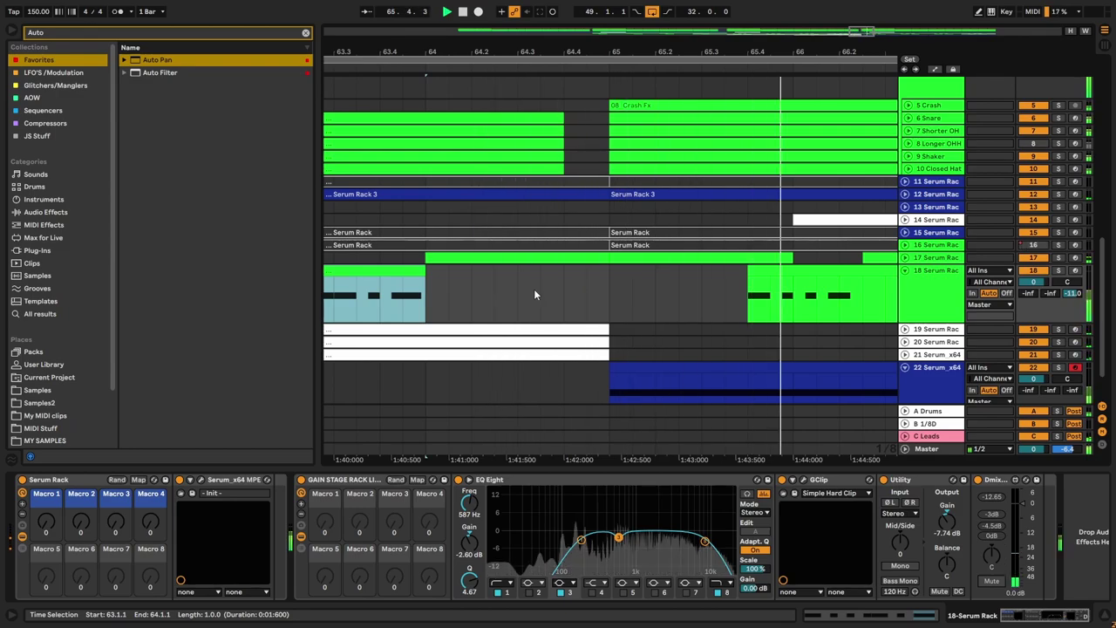
scroll(563, 302, down, 5)
scroll(564, 302, down, 3)
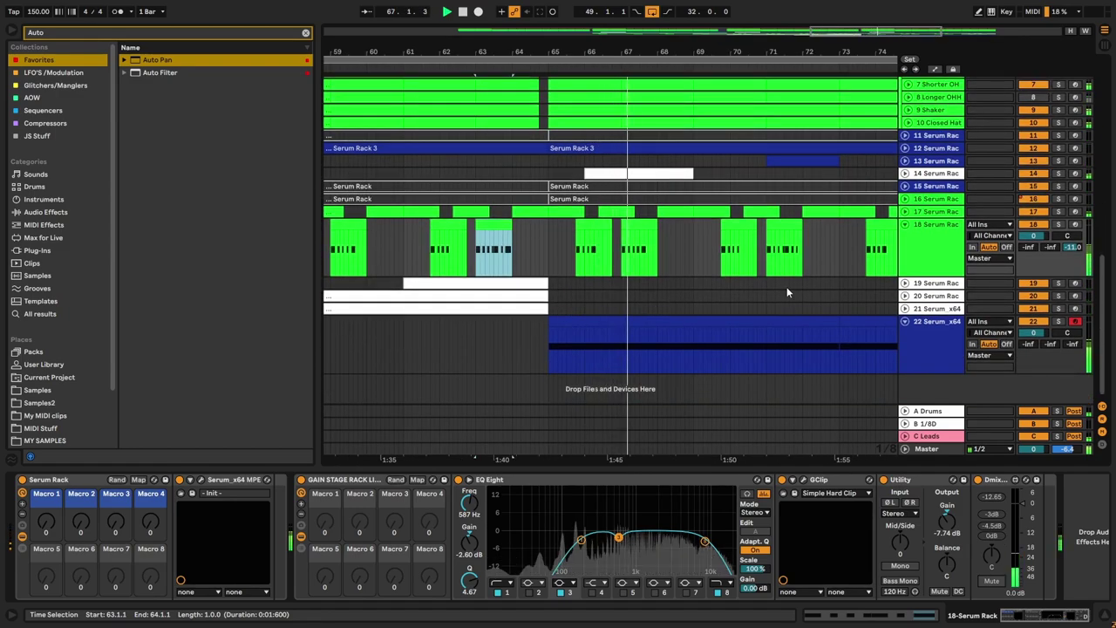
click(904, 225)
click(904, 225)
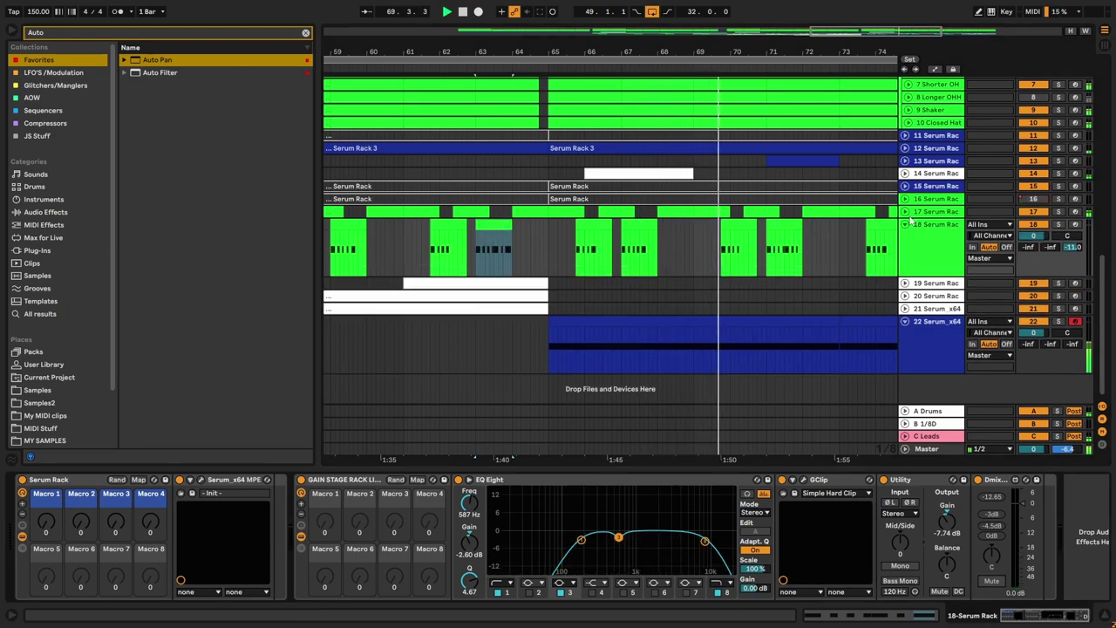
click(907, 212)
scroll(643, 270, down, 3)
click(642, 269)
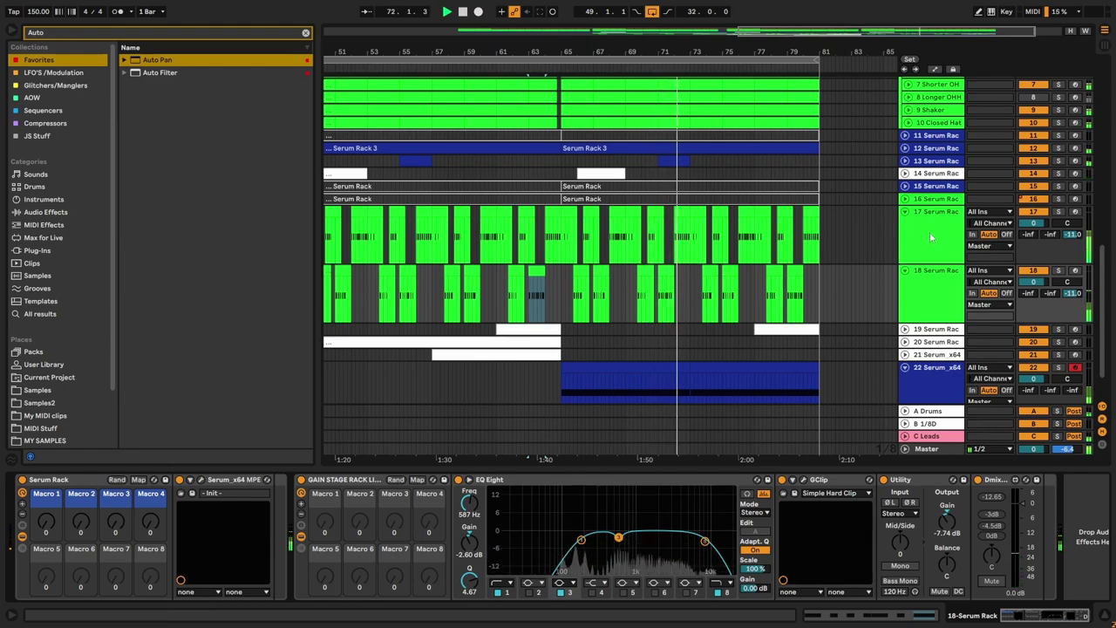
Step: Insert a new MIDI track directly below track 18
right_click(921, 291)
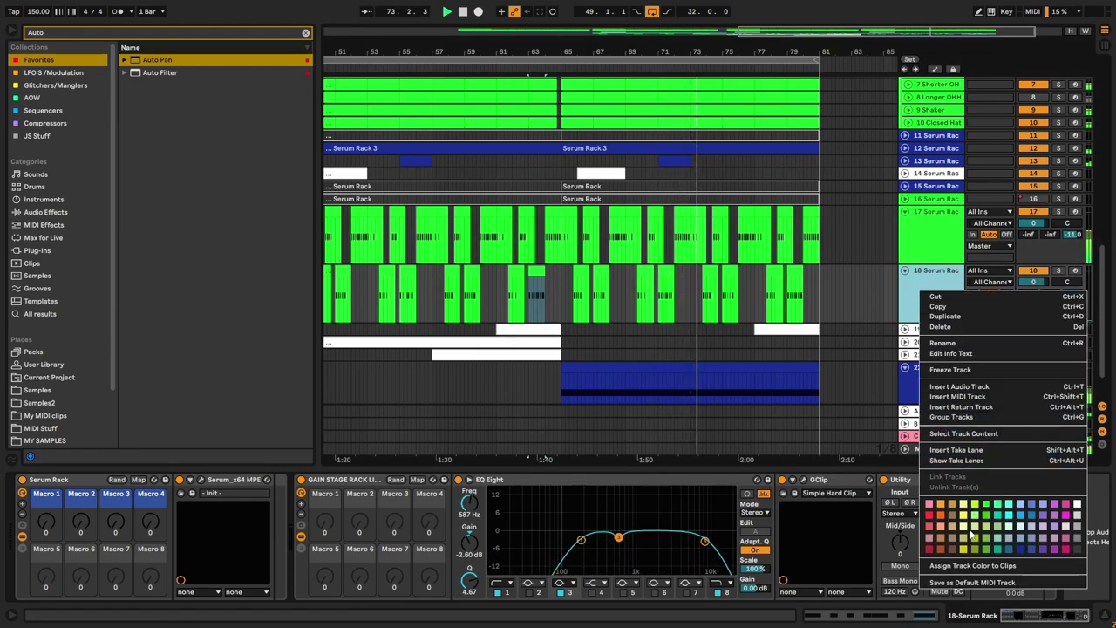
click(949, 398)
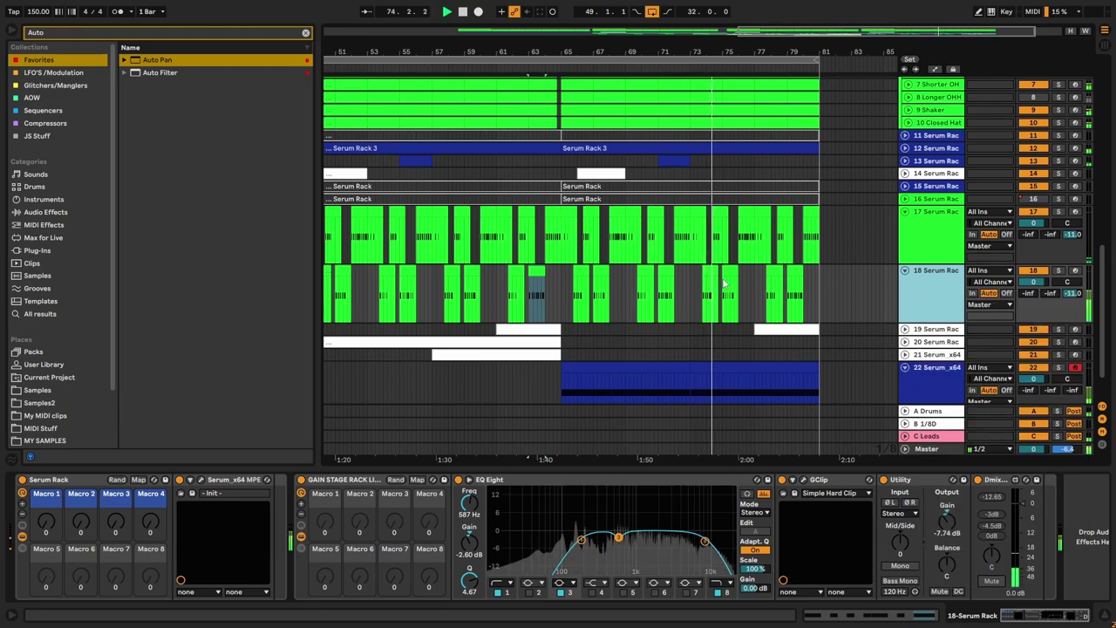
scroll(750, 279, down, 2)
Step: Examine the oscillator and FX pages of track 23's Serum patch, then close the plugin window
click(932, 384)
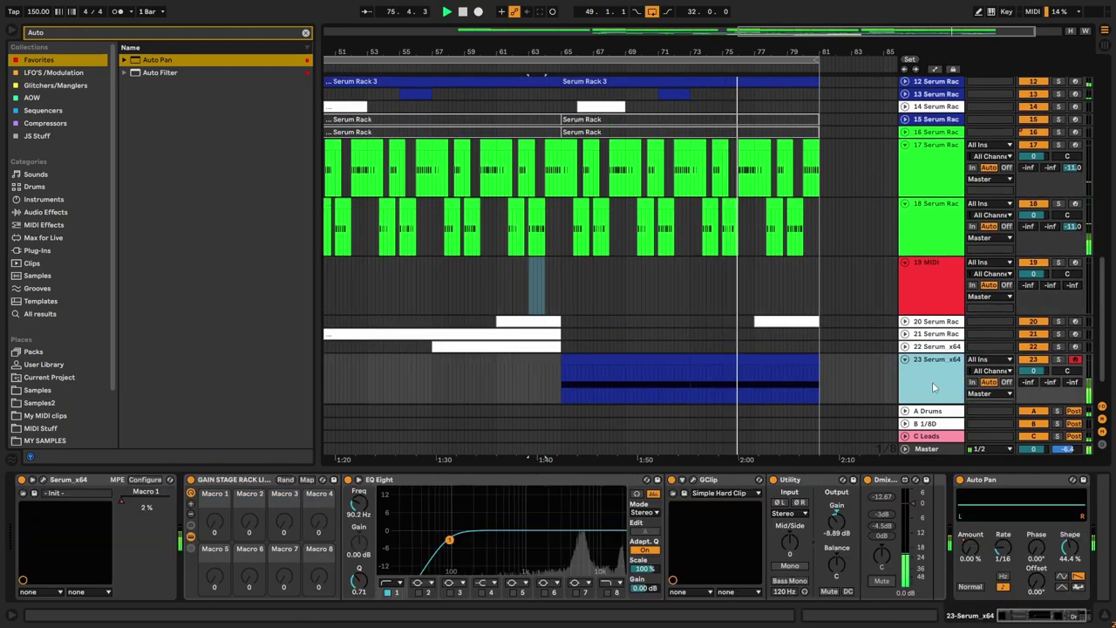
click(42, 480)
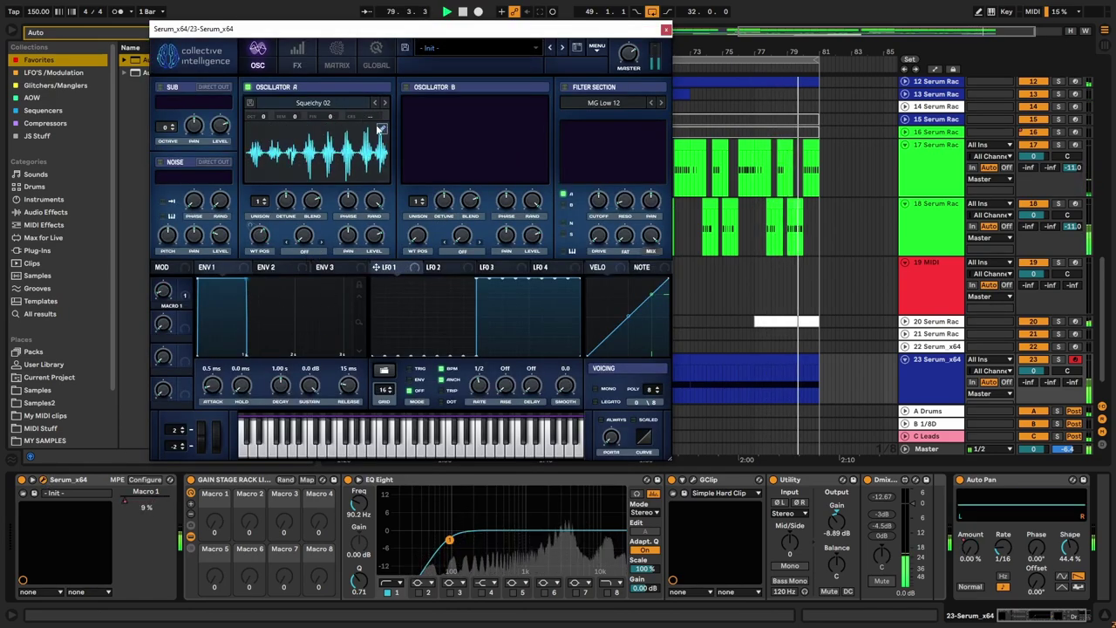
click(296, 59)
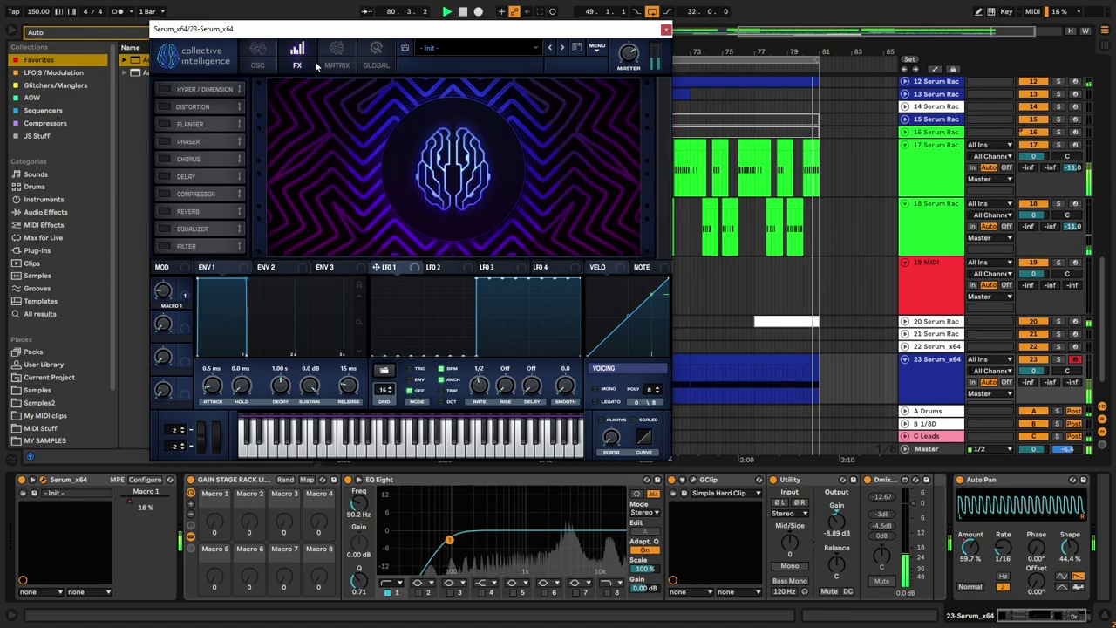
click(766, 116)
click(266, 60)
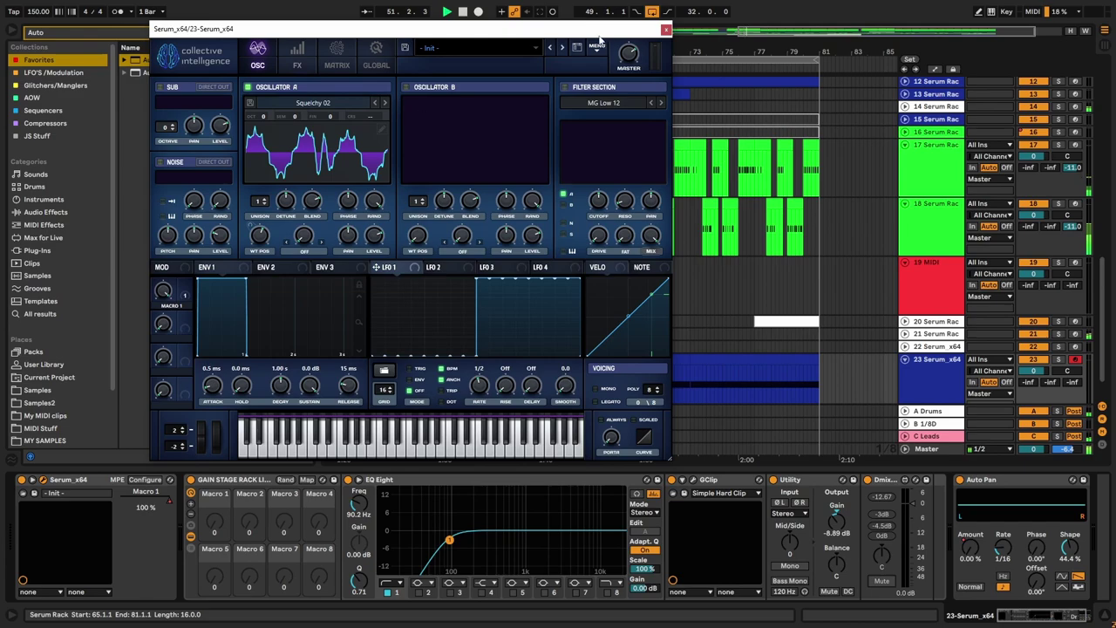
click(667, 31)
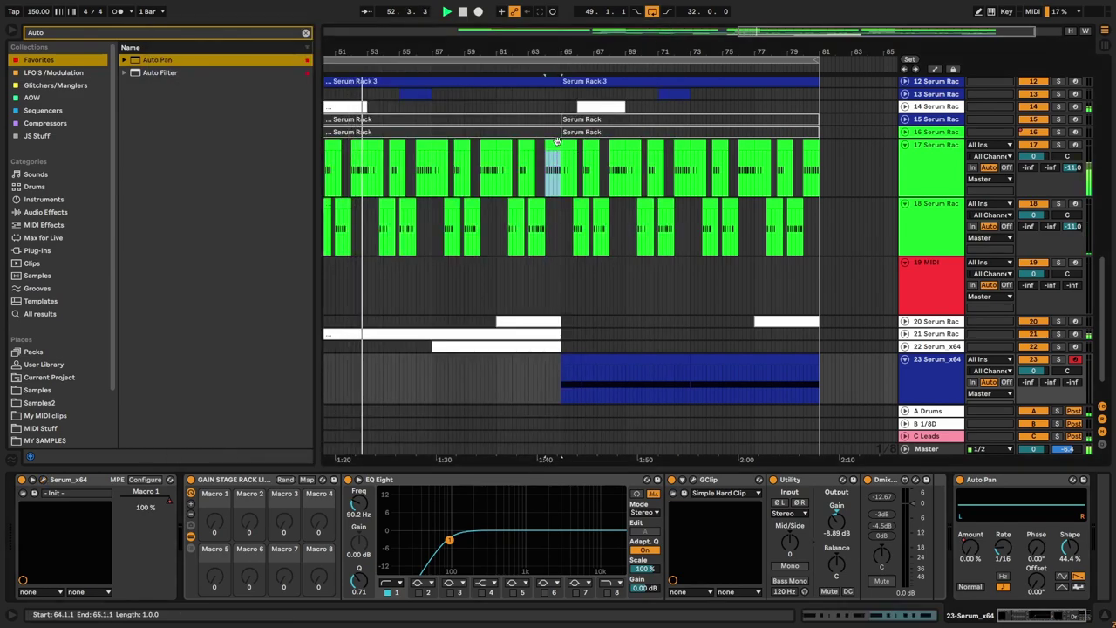
Step: Deactivate track 17's clips from bar 65 to bar 81, activate track 16's clip over the same range, and play from bar 65
click(489, 167)
key(space)
drag(530, 171, 605, 174)
scroll(594, 178, down, 2)
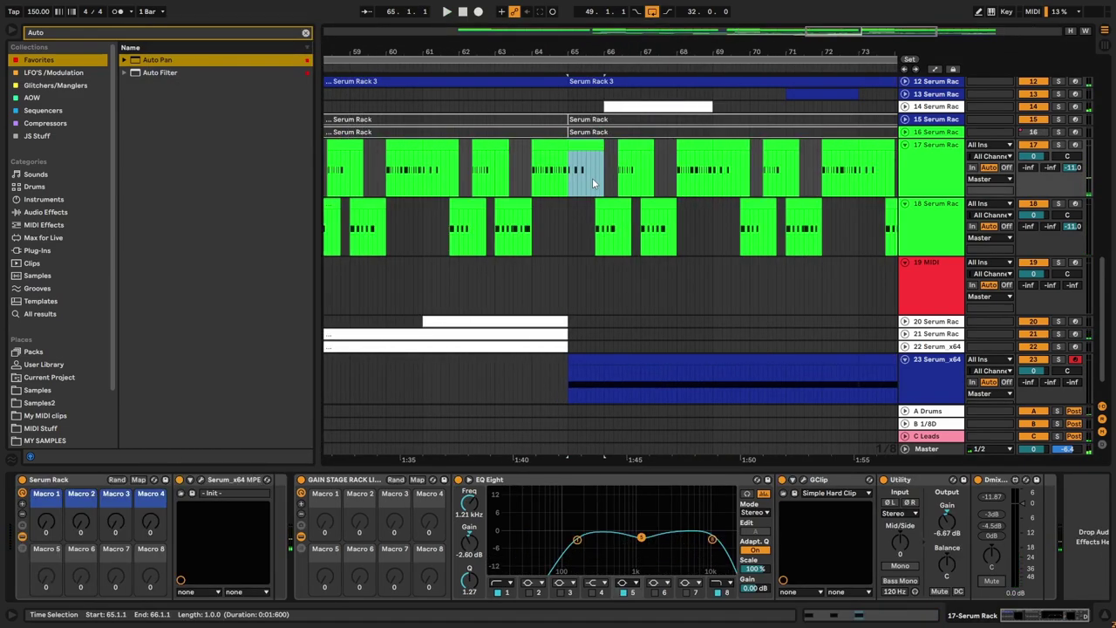
shift+click(830, 146)
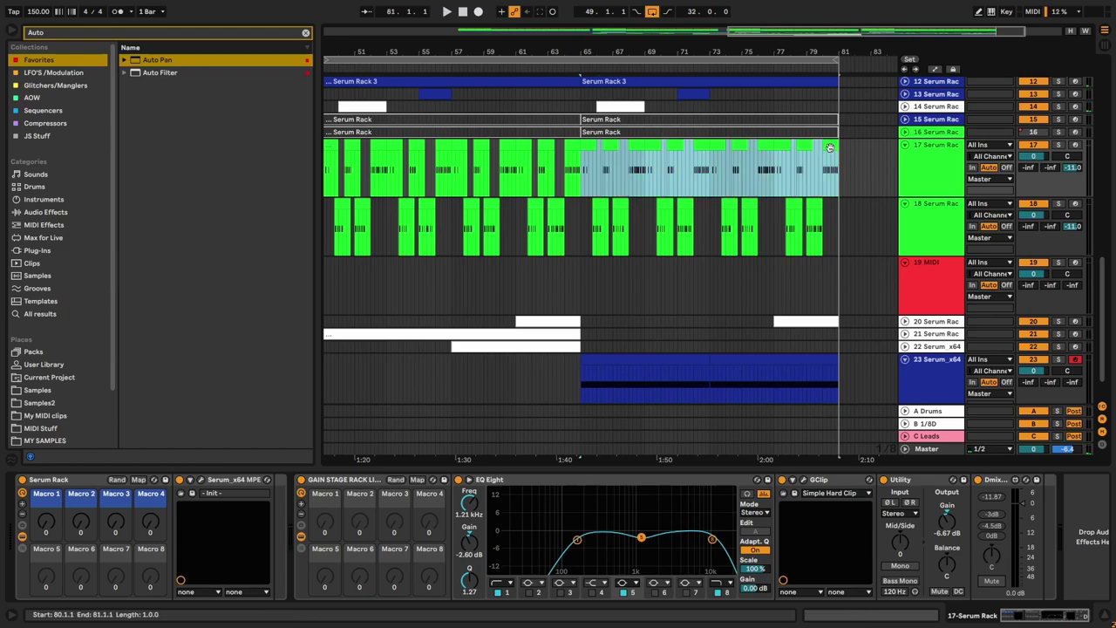
key(0)
click(825, 133)
key(0)
key(space)
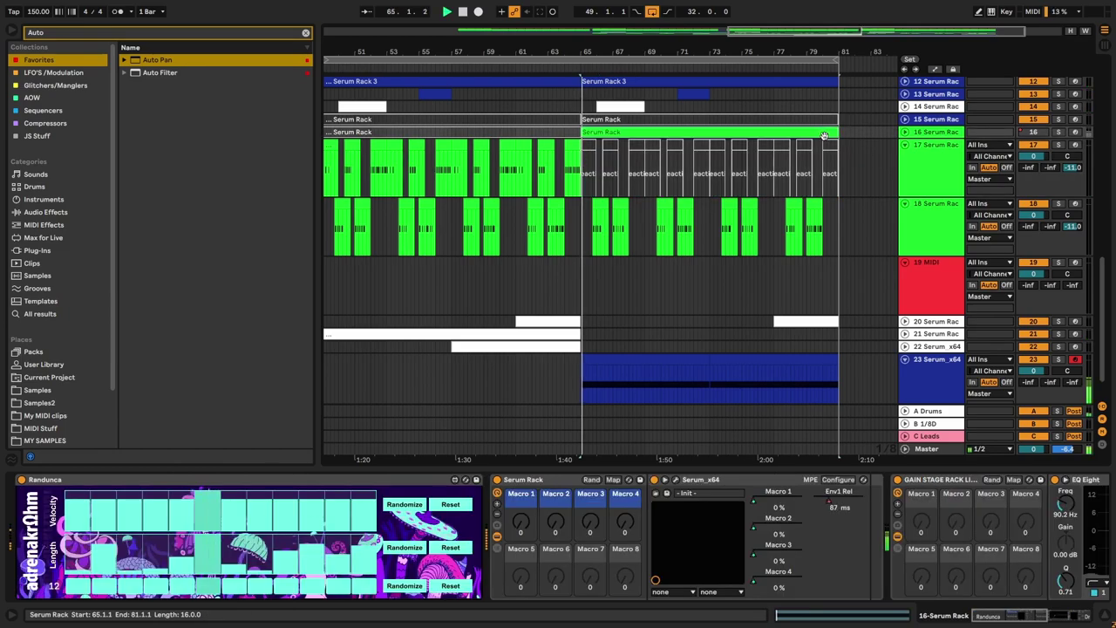
Step: Deactivate track 18's clips at bars 67, 71 and 75 while playing the second drop
scroll(654, 135, up, 3)
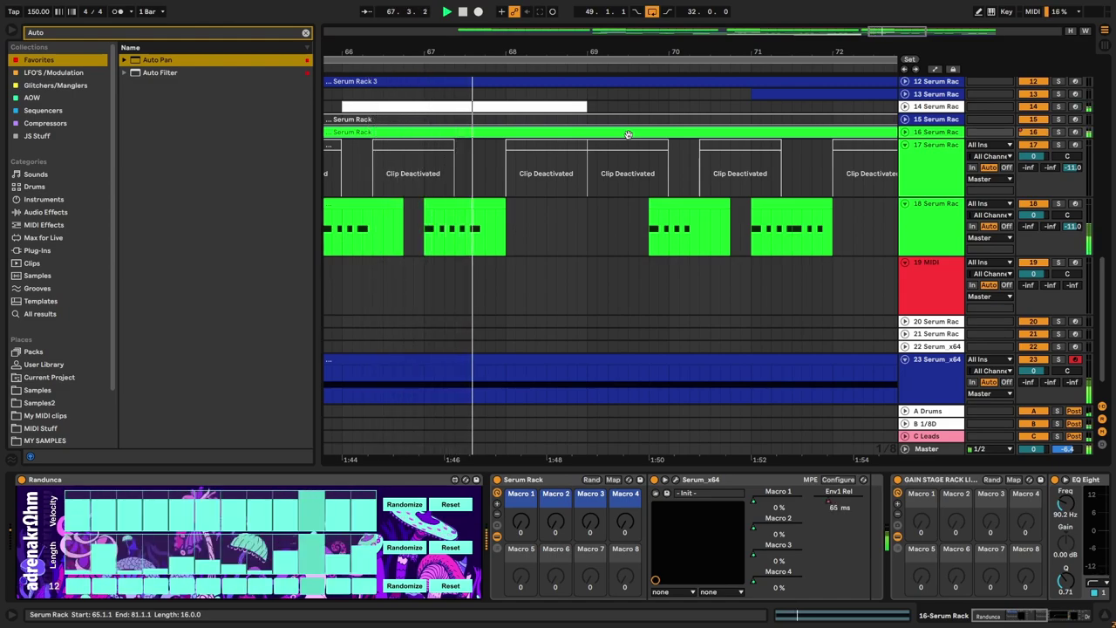
click(500, 205)
key(space)
key(space)
scroll(536, 212, down, 3)
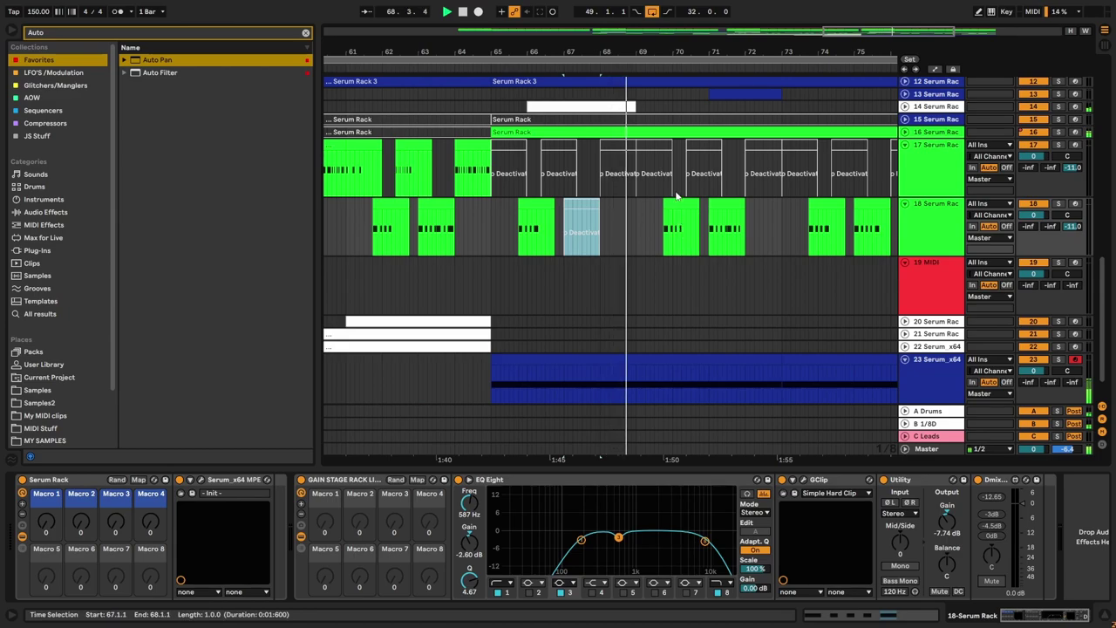
click(724, 230)
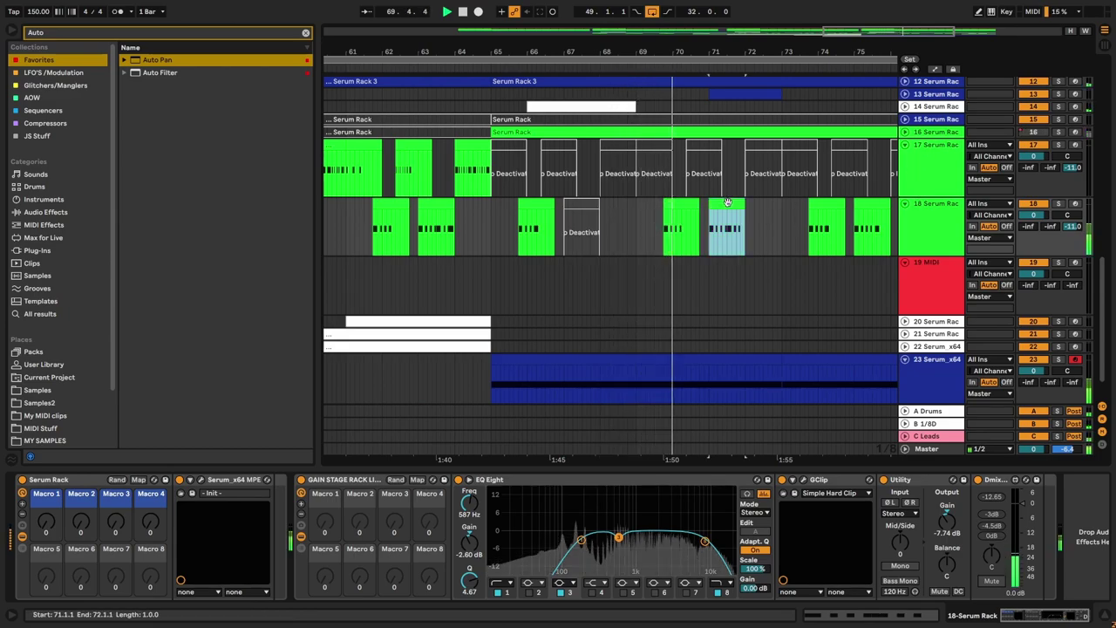
click(866, 206)
key(0)
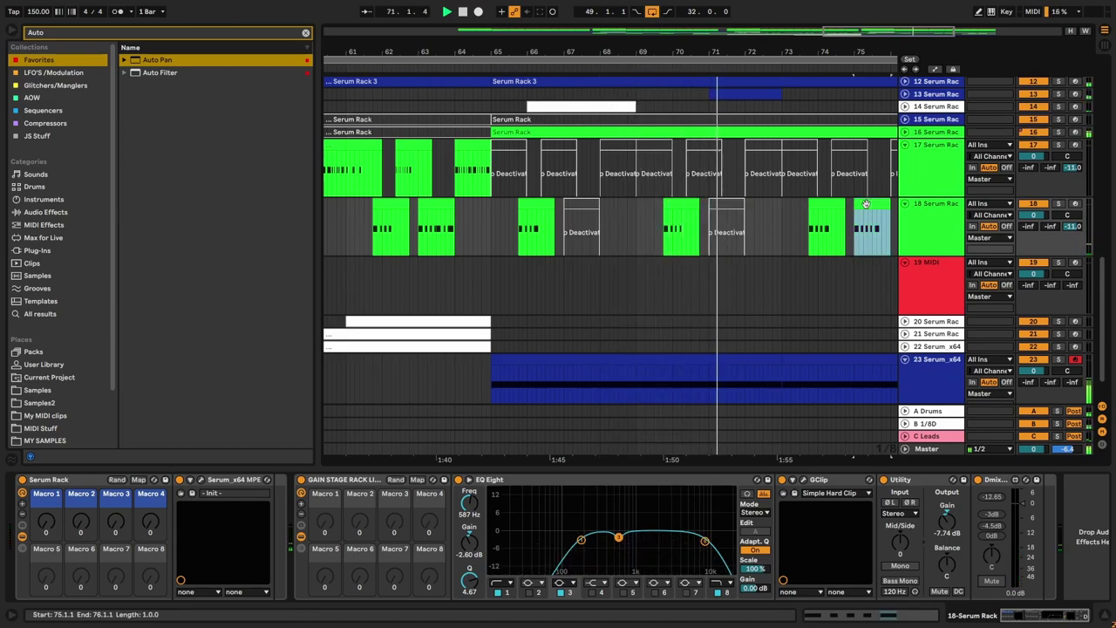
Step: Insert a fresh MIDI track directly below track 18 and delete the spare empty MIDI track 20
click(923, 176)
right_click(921, 243)
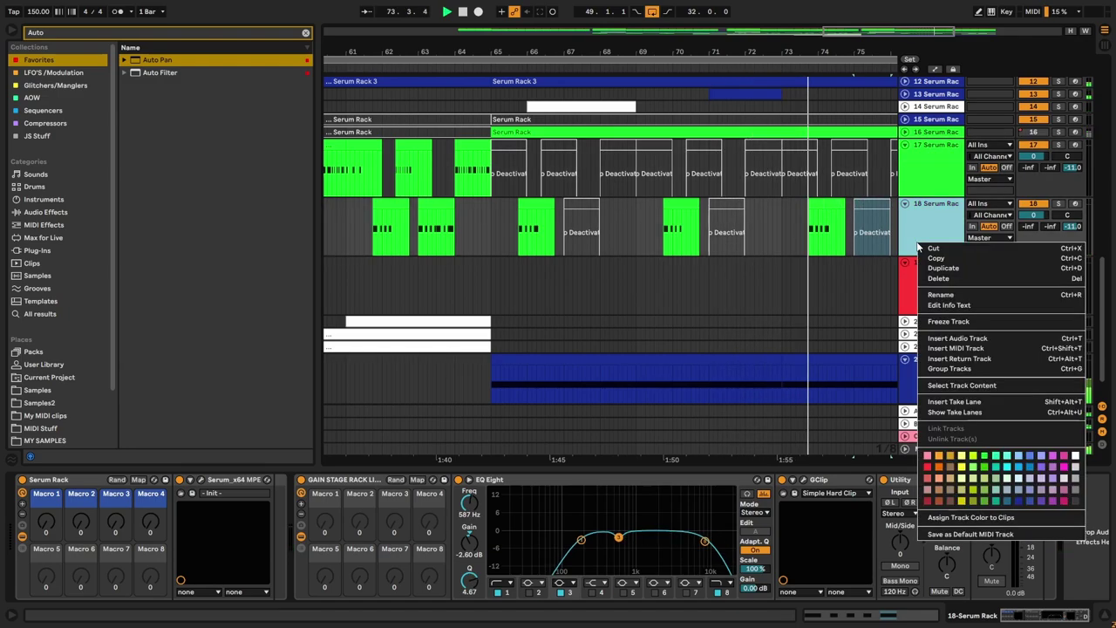
click(957, 348)
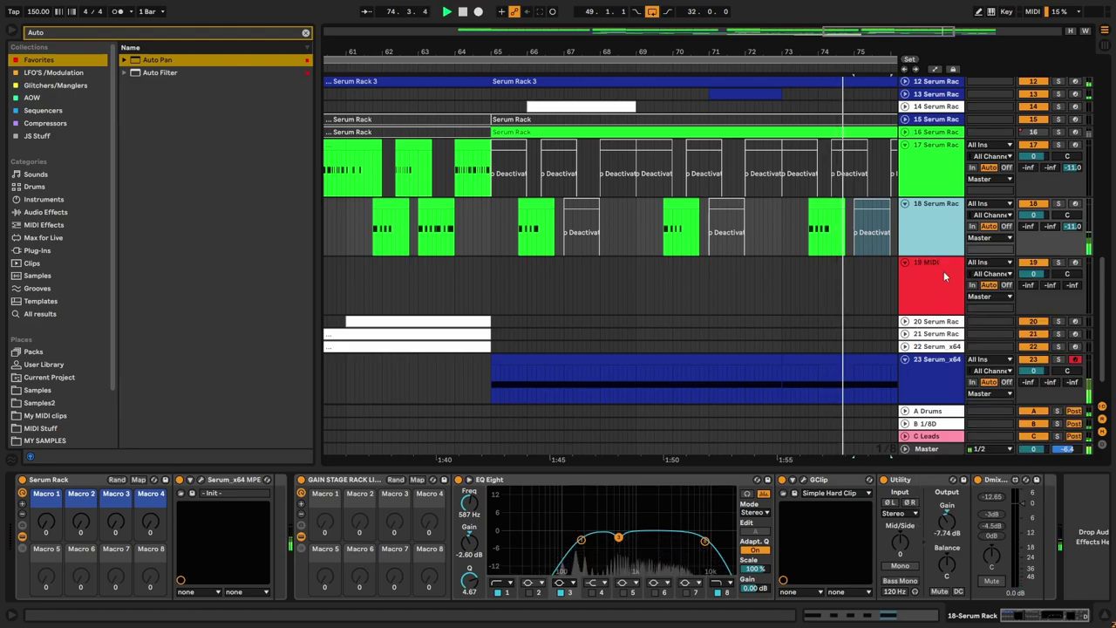
click(937, 317)
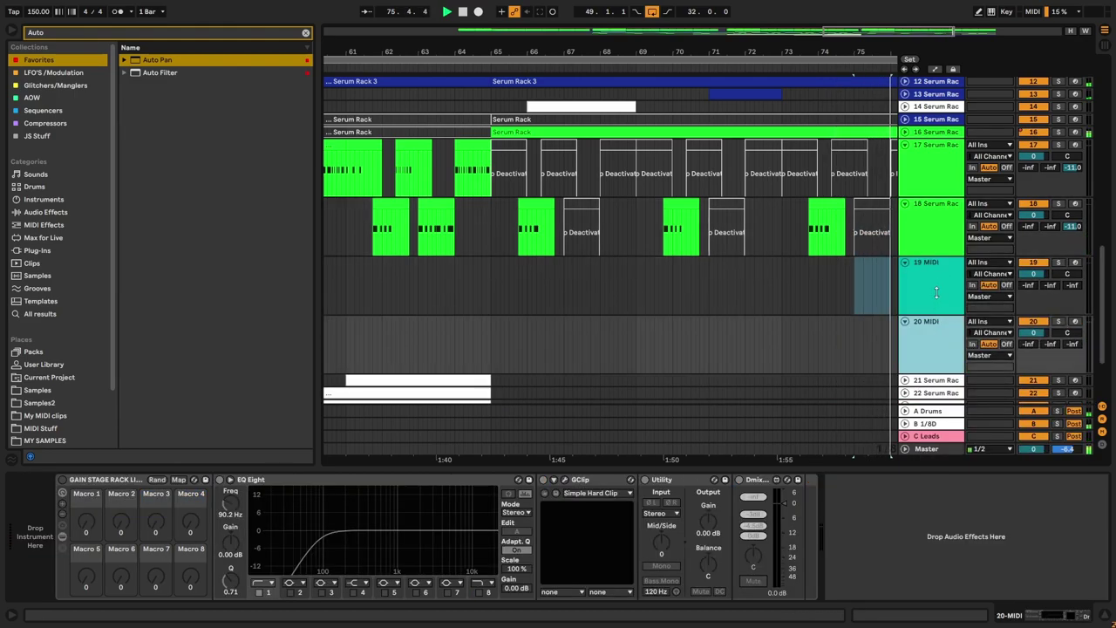
key(Delete)
Step: Open the track options with the colour palette for the empty MIDI track 19
right_click(934, 281)
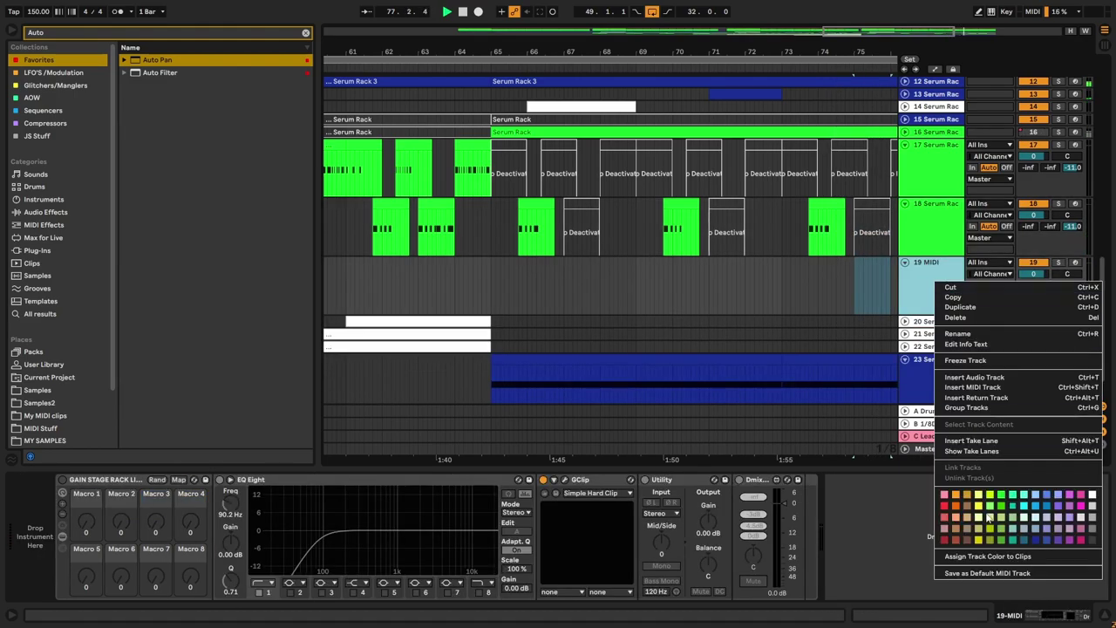
Step: Colour MIDI track 19 bright green to match tracks 17 and 18
click(1000, 497)
click(943, 217)
click(943, 172)
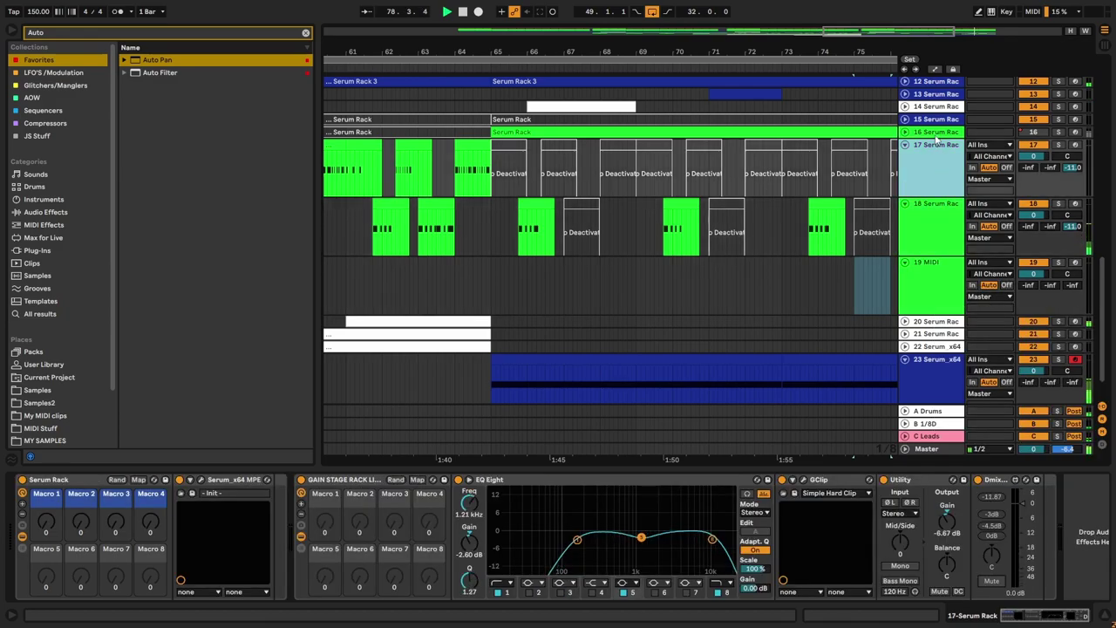
Step: Stop playback and deactivate the clip on track 18 that spans bars 79 to 80
click(946, 134)
key(space)
scroll(641, 189, down, 3)
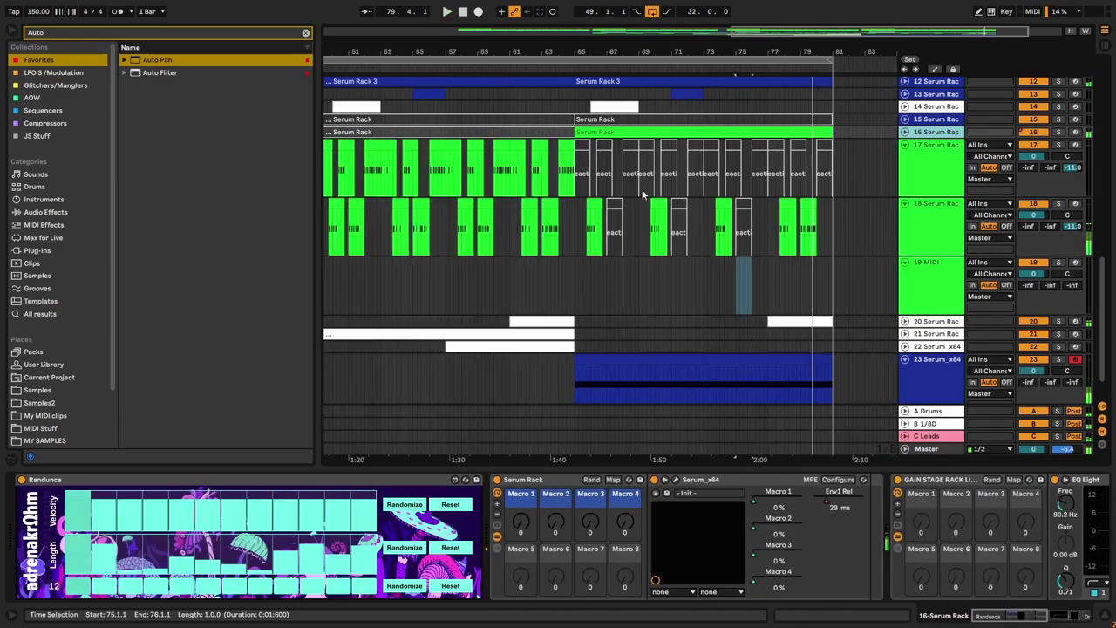
click(814, 202)
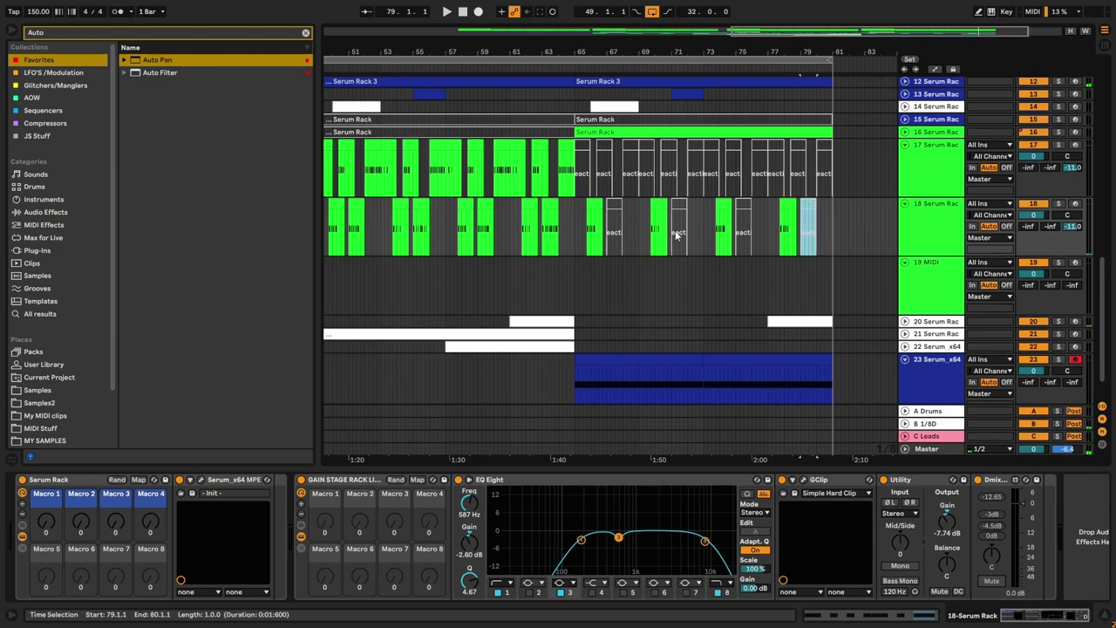
Step: Play the arrangement from 64.2.1 and follow the remaining active clips on track 18
click(561, 131)
click(565, 212)
key(space)
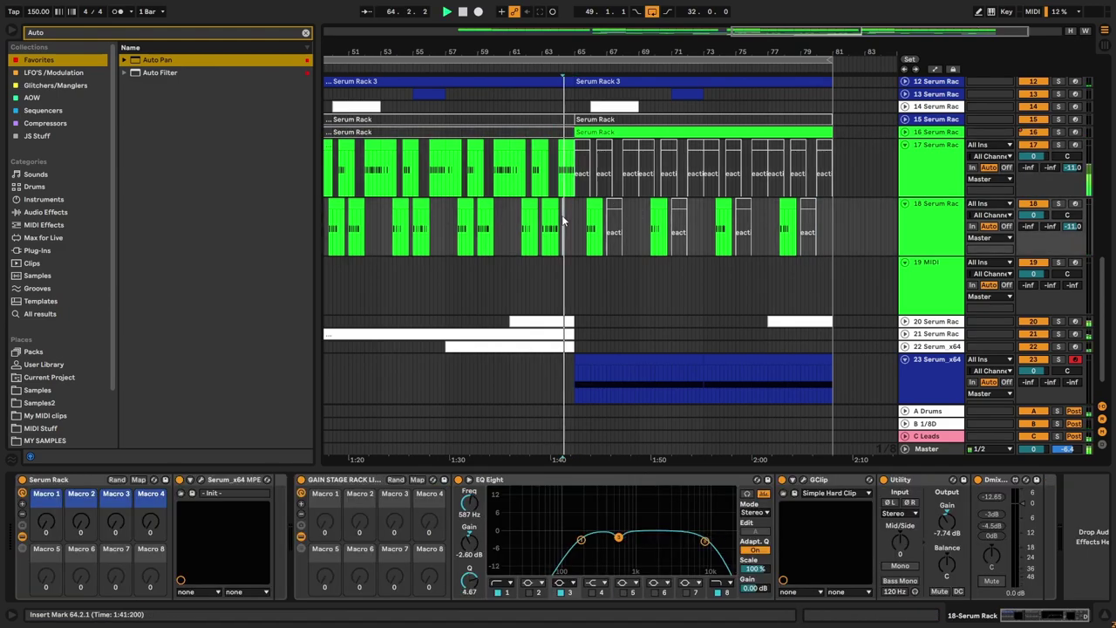
scroll(571, 215, up, 5)
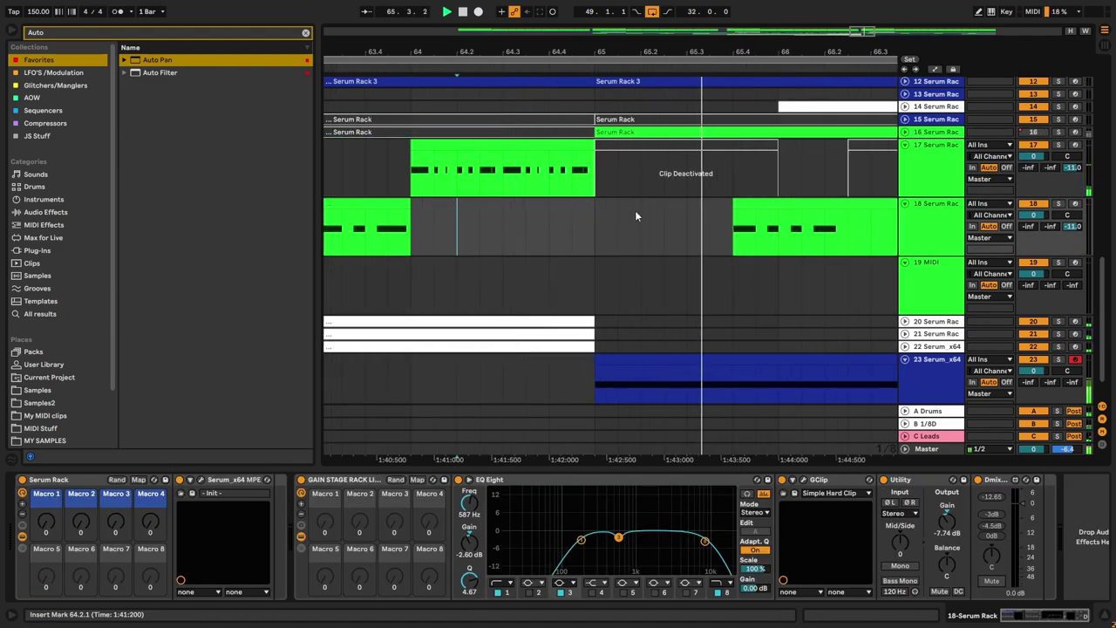
scroll(578, 250, down, 4)
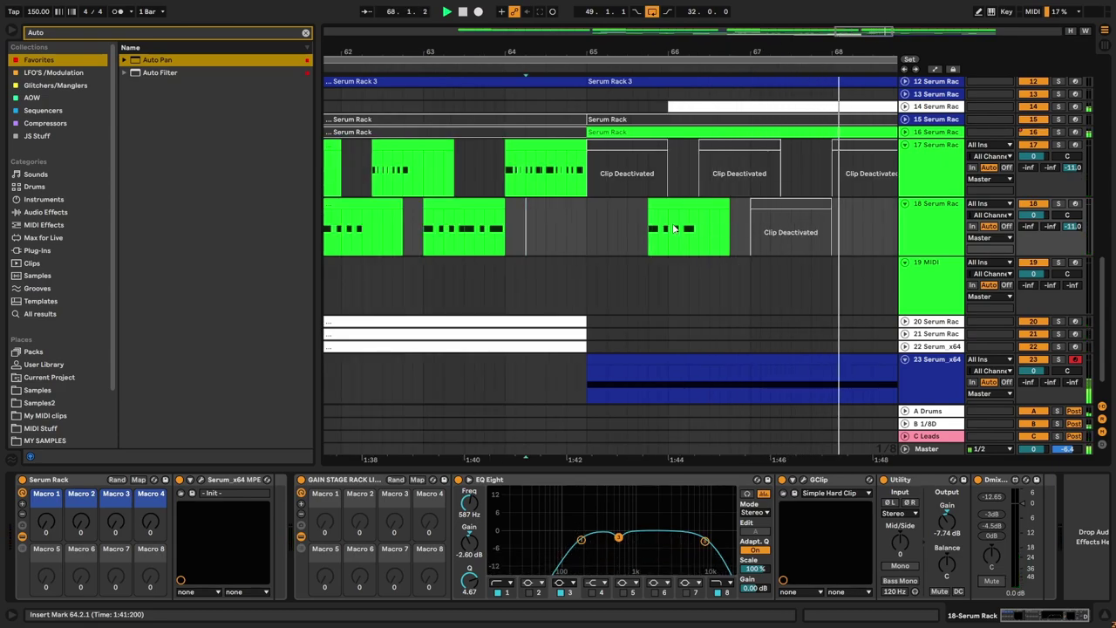
scroll(698, 221, down, 1)
scroll(697, 227, up, 1)
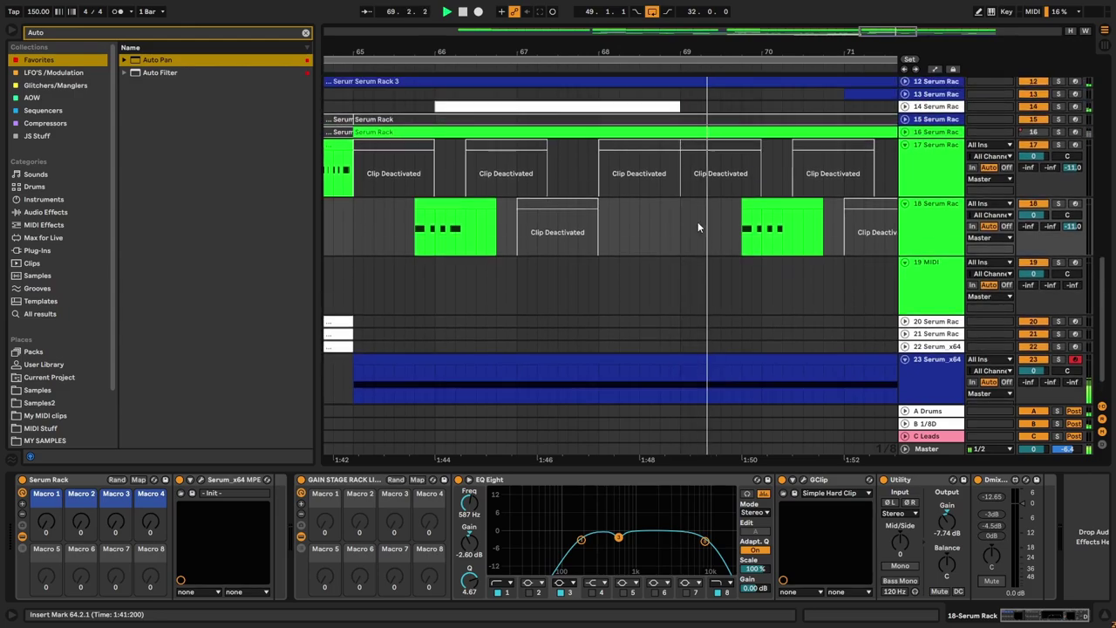
click(917, 236)
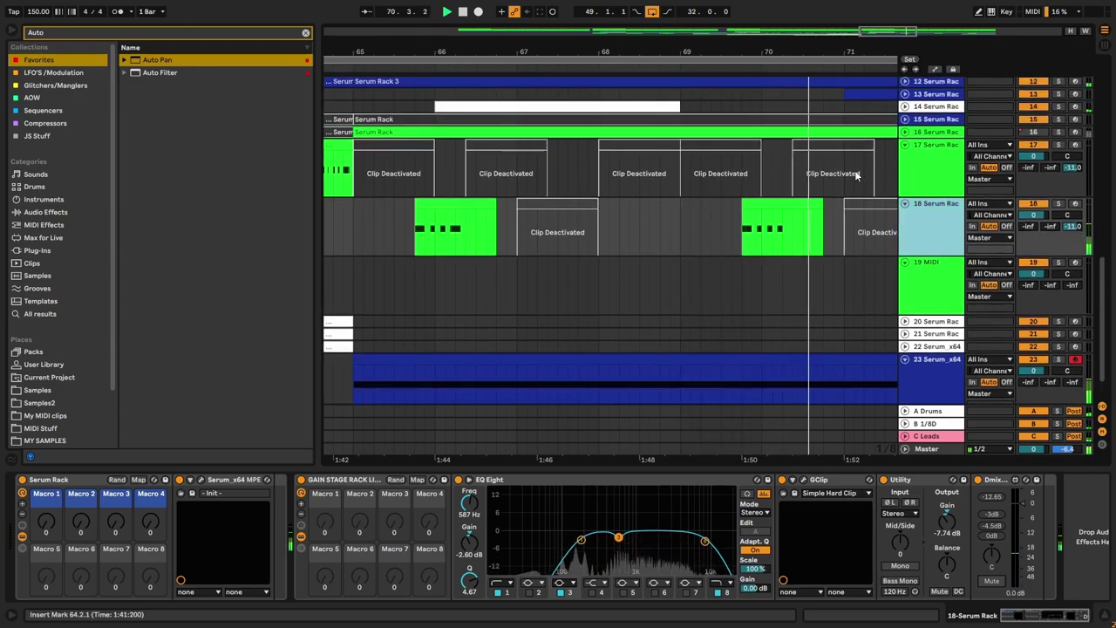
Step: Unfold track 16 and deactivate its clip that runs from bar 65 to 81
click(905, 131)
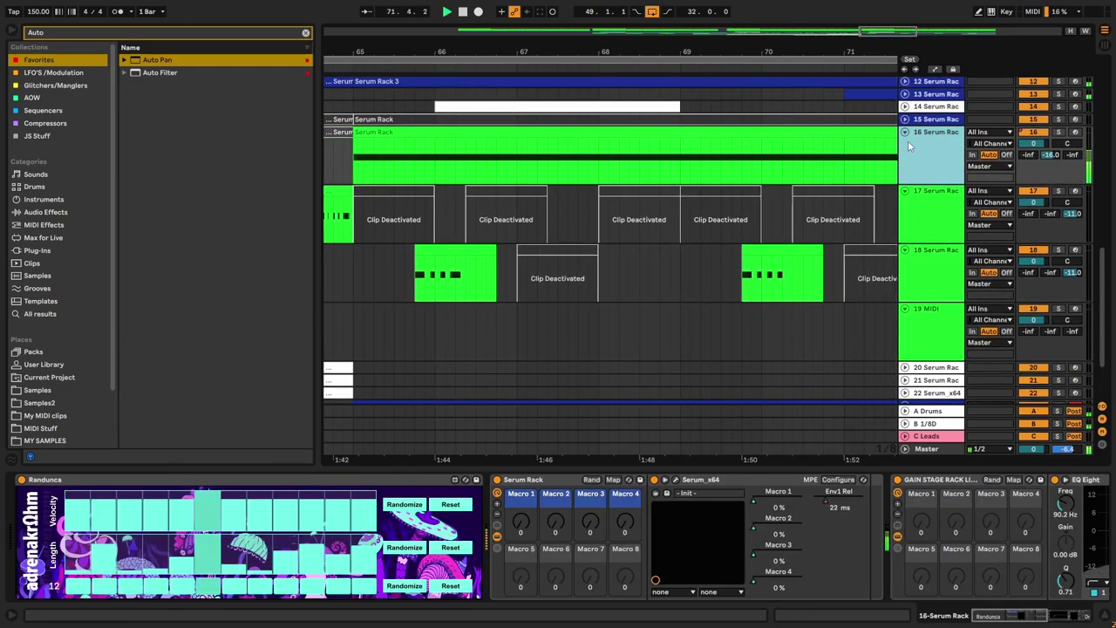
click(736, 129)
key(0)
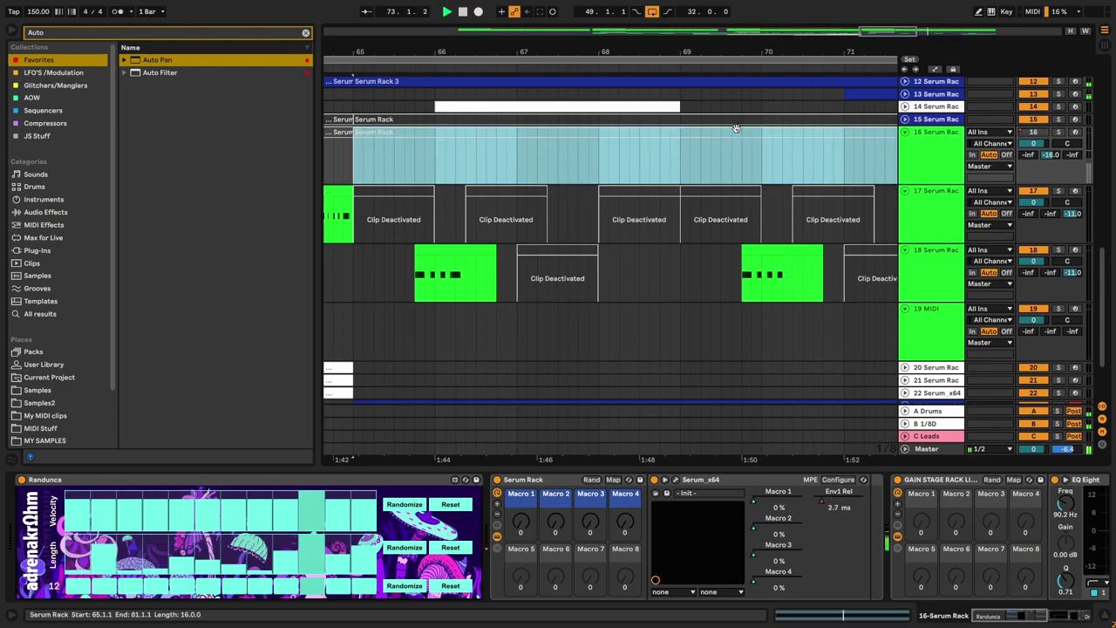
key(x)
Step: Stop playback, search the browser for "serum" and load the Serum Rack onto track 19
click(592, 318)
key(space)
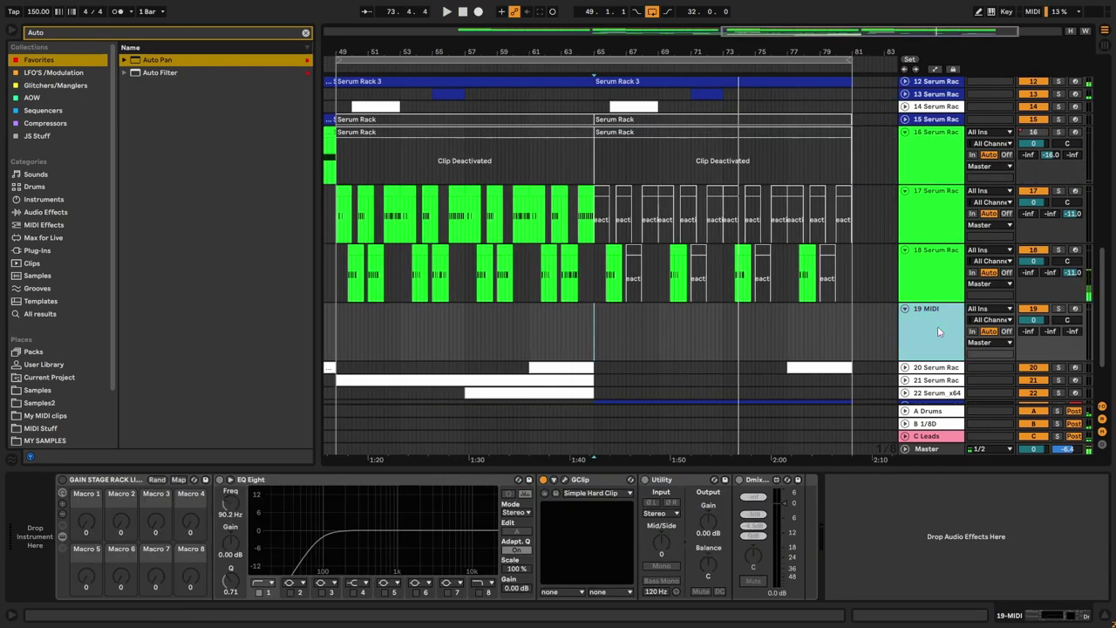
click(174, 37)
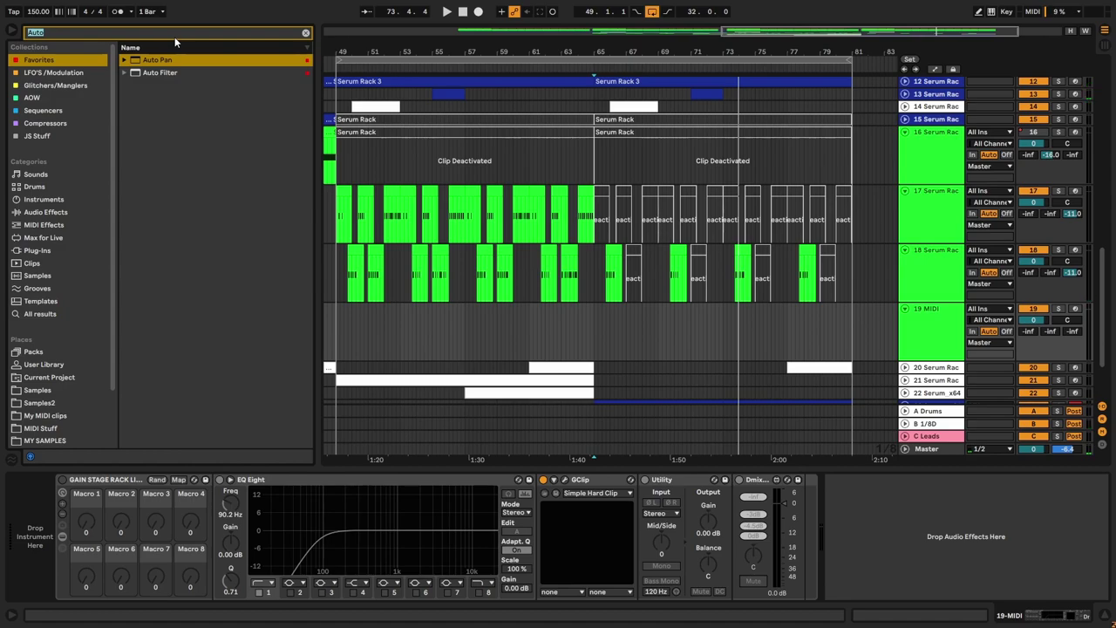
text(serum)
click(147, 73)
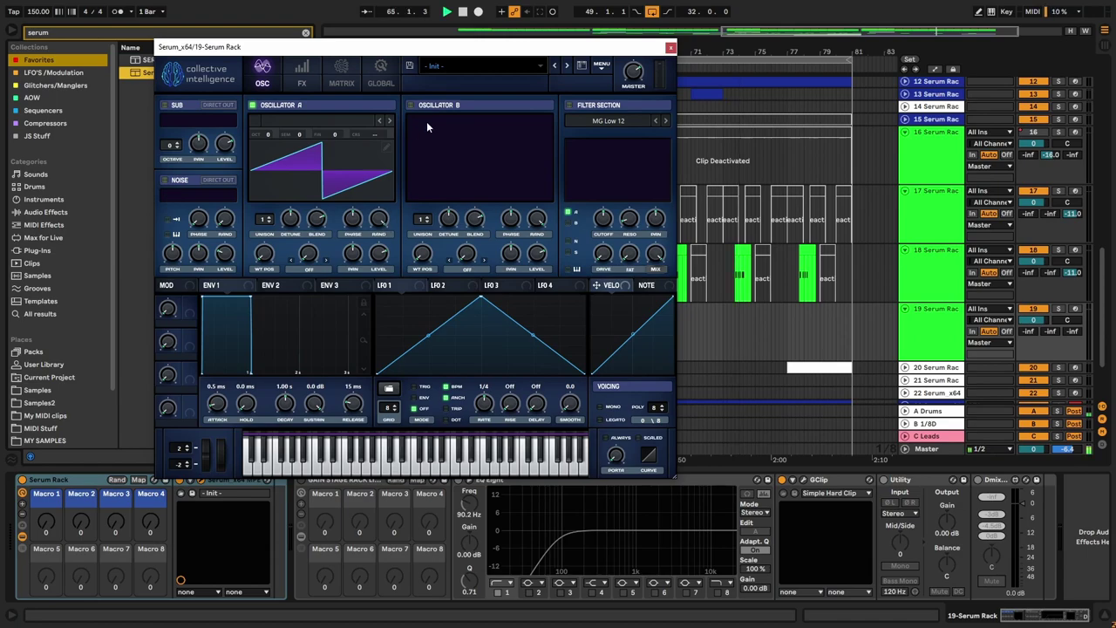
Step: Search the AOW collection for "Auto", add AUTOPLAY_AoW_v3.0.0 ahead of the Serum Rack and close the Serum window
drag(502, 60, 642, 30)
click(137, 36)
text(Auto)
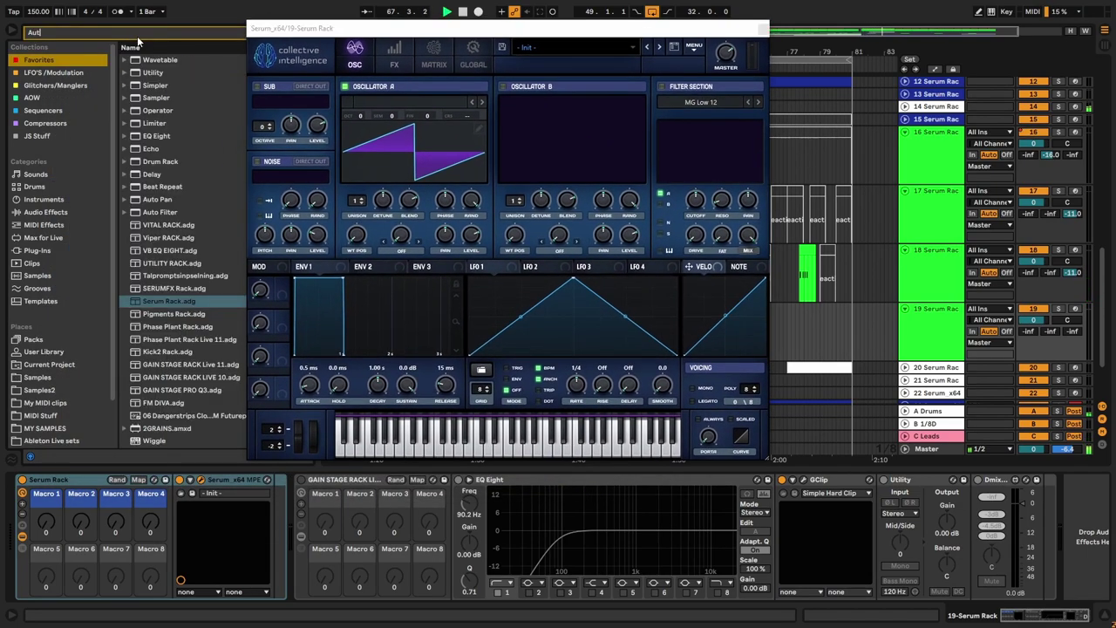
click(33, 98)
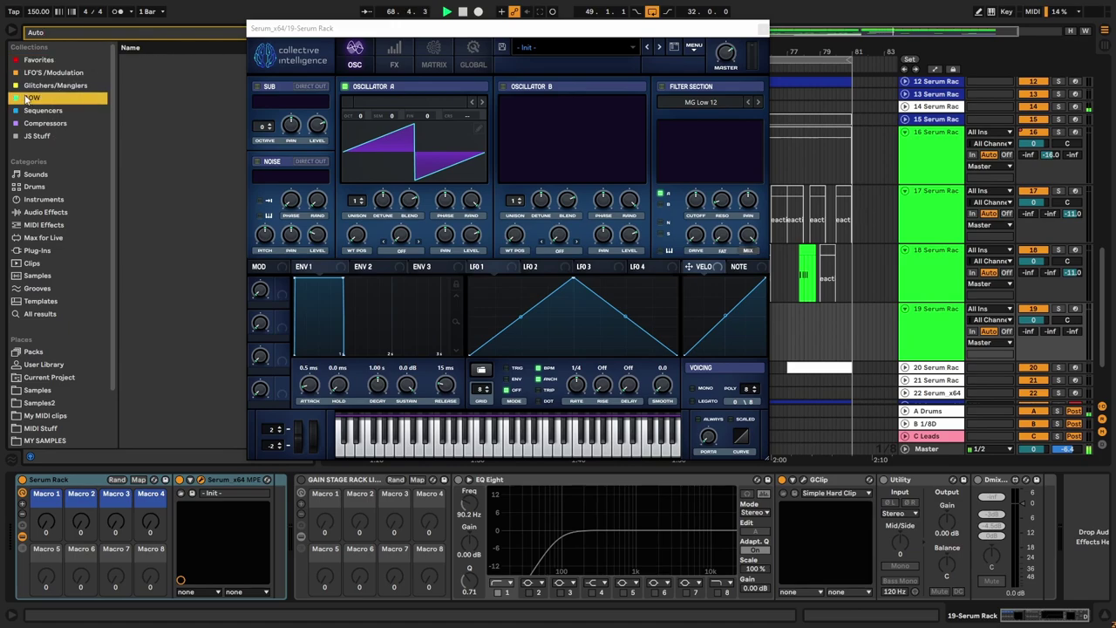
drag(216, 164, 15, 534)
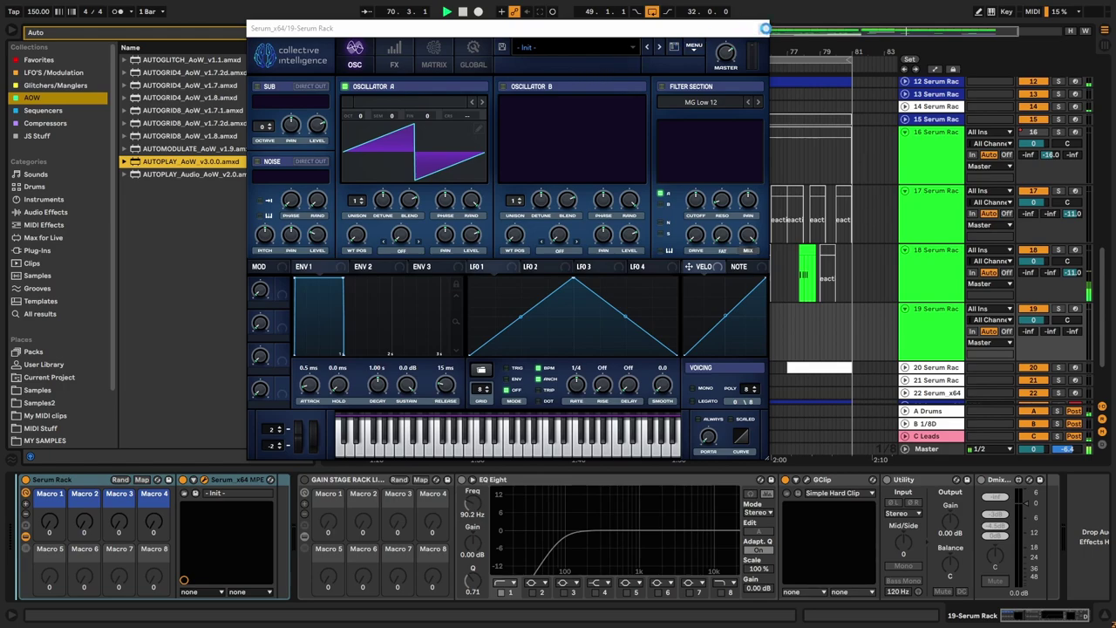
click(763, 28)
Step: Create an empty two-bar MIDI clip on track 19 from 67.1.1 to 69.1.1
scroll(644, 317, down, 3)
scroll(747, 272, up, 3)
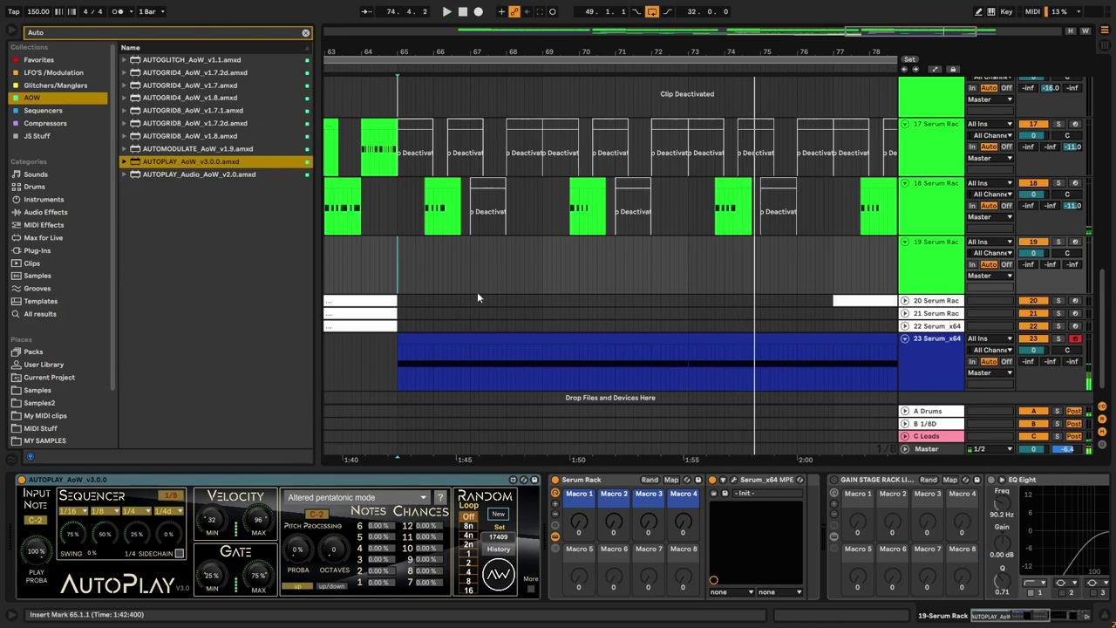
scroll(375, 255, up, 5)
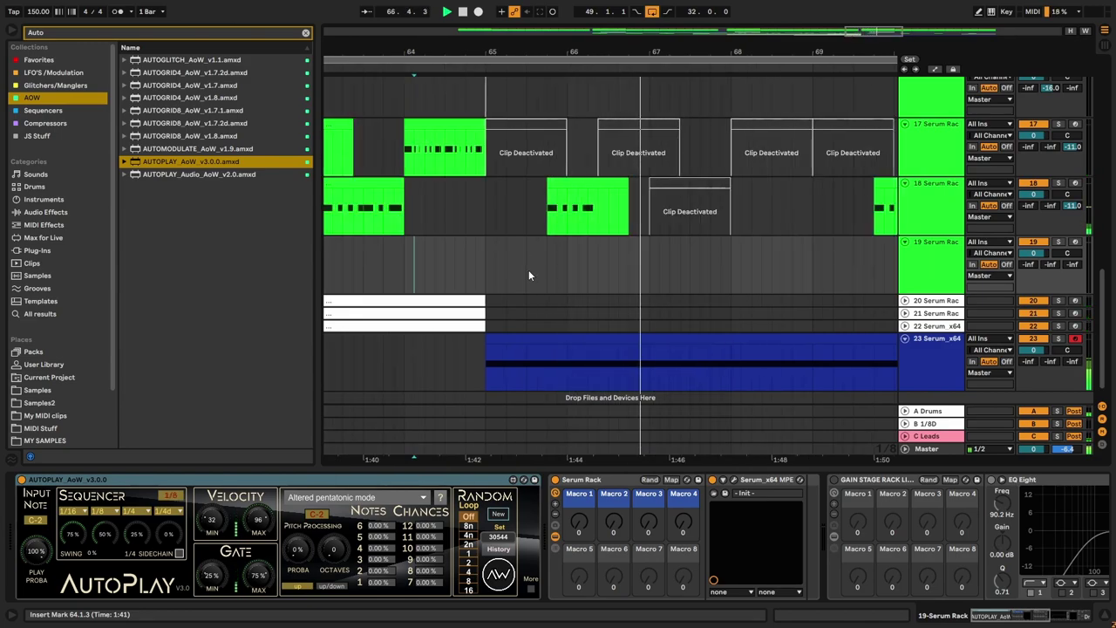
drag(542, 274, 706, 266)
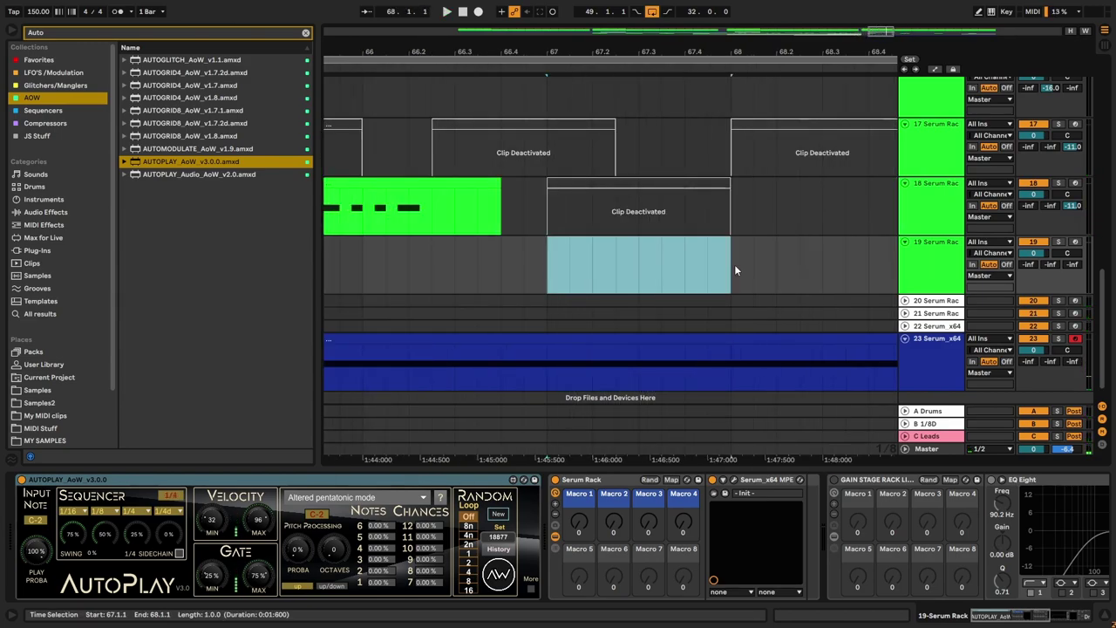
scroll(734, 264, down, 5)
scroll(606, 258, up, 2)
drag(609, 263, 445, 263)
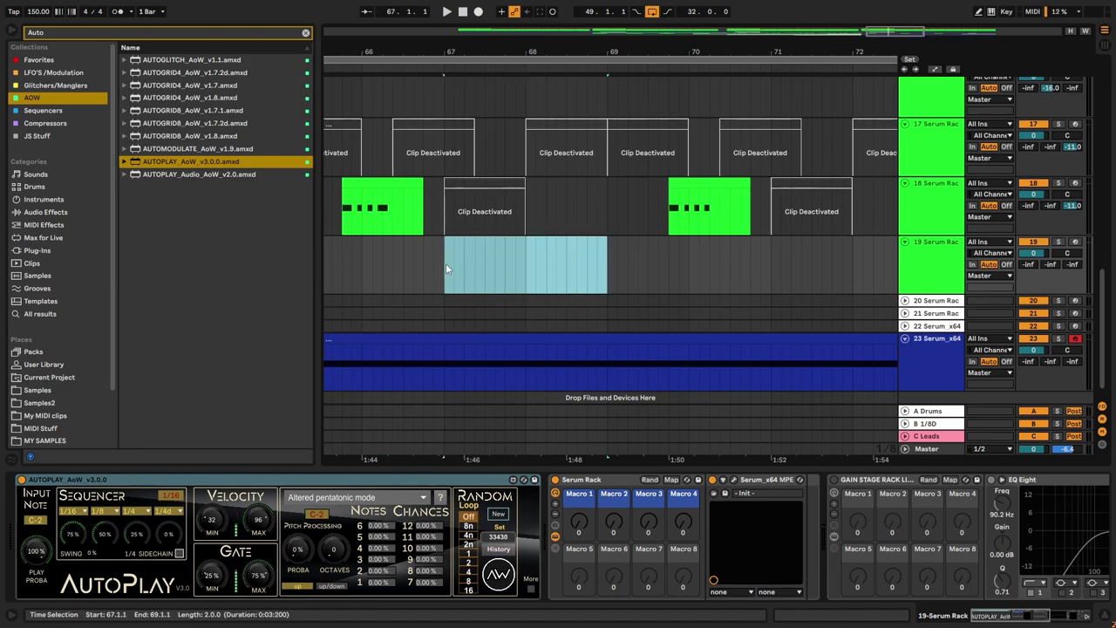
key(ctrl+shift+m)
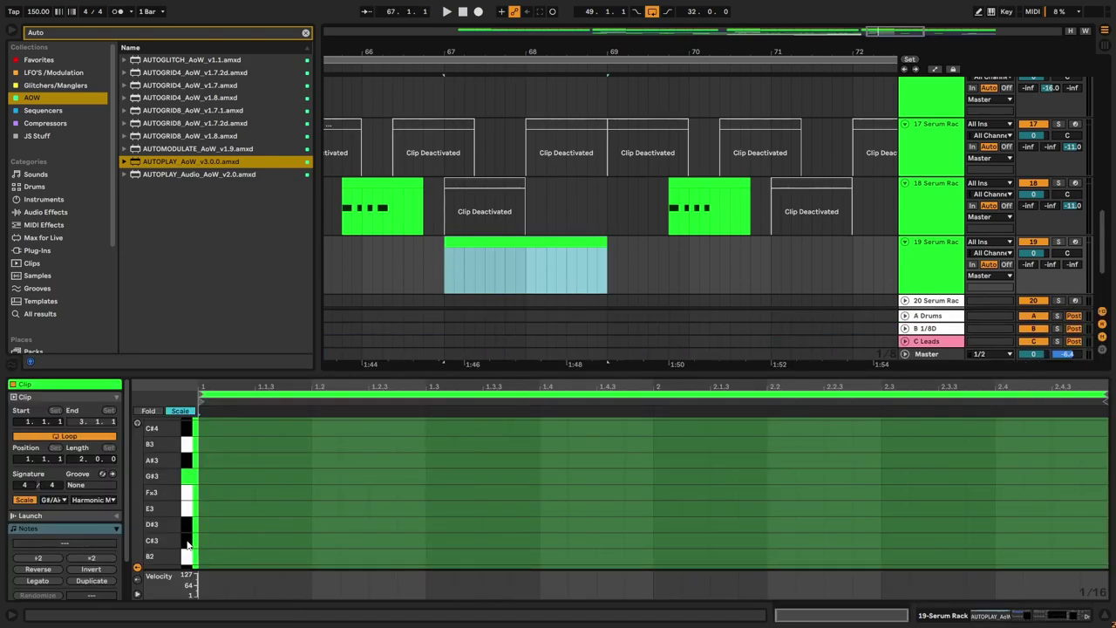
Step: Draw one G#0 note across the full length of the new clip, audition it, and return to the track's devices
scroll(187, 545, down, 10)
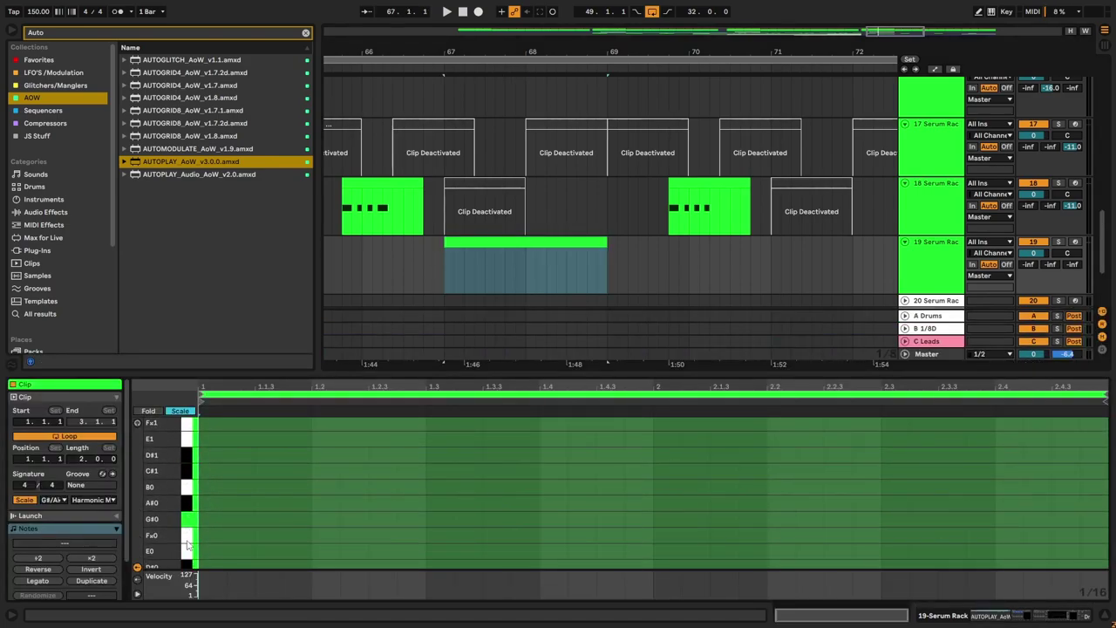
click(207, 520)
drag(225, 519, 1108, 520)
key(space)
key(shift+Tab)
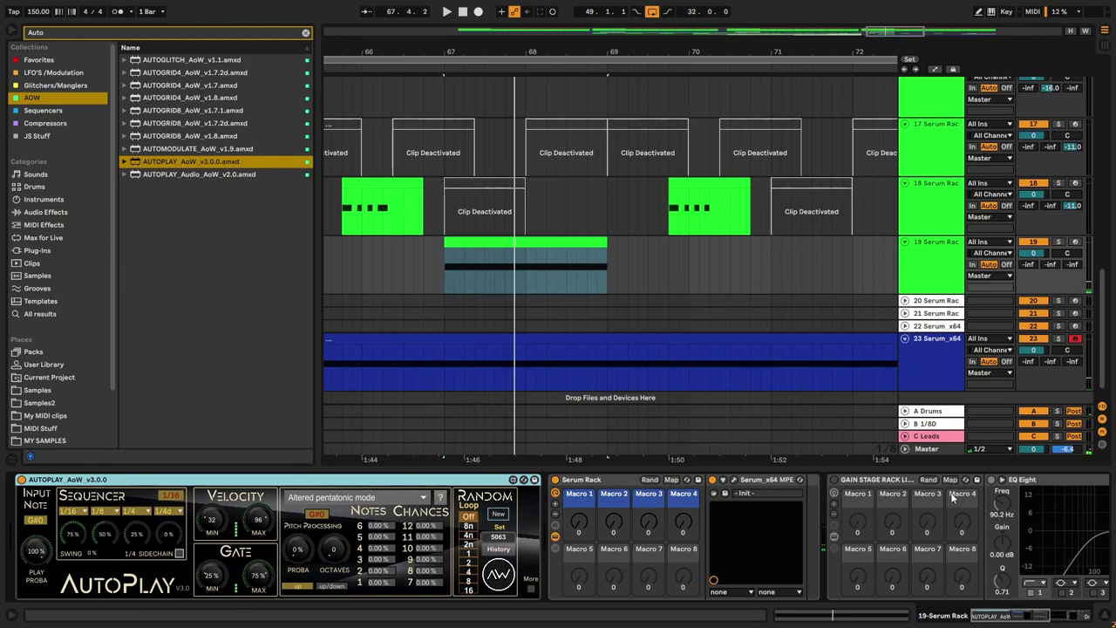
Step: Enable the gain stage rack on track 19 and set its Utility gain to -19.6 dB
drag(1064, 617, 1090, 615)
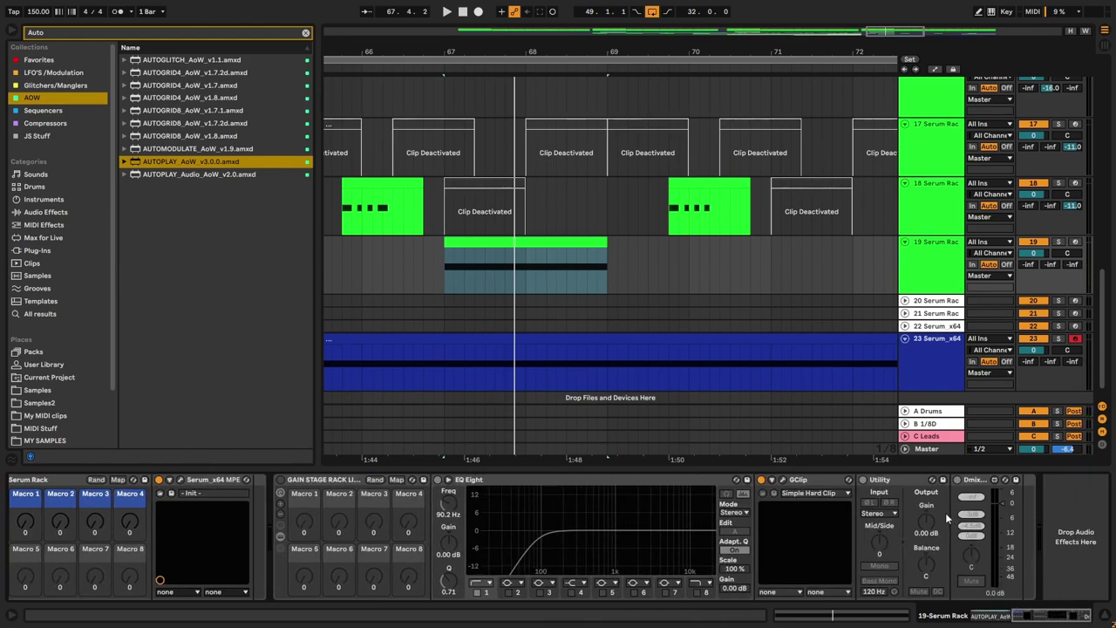
click(277, 482)
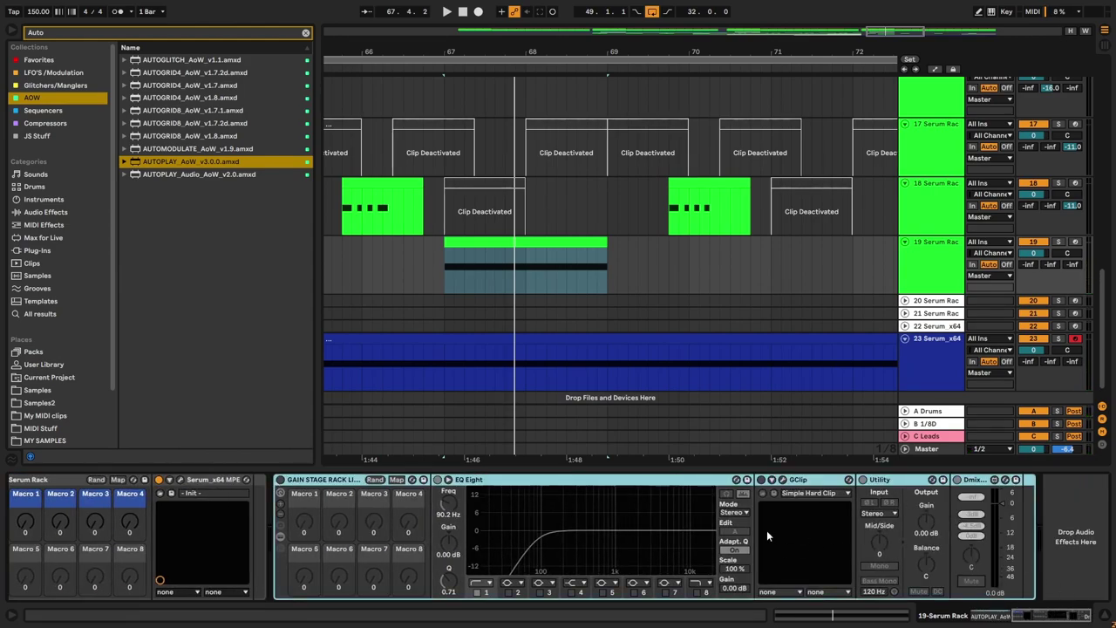
click(280, 480)
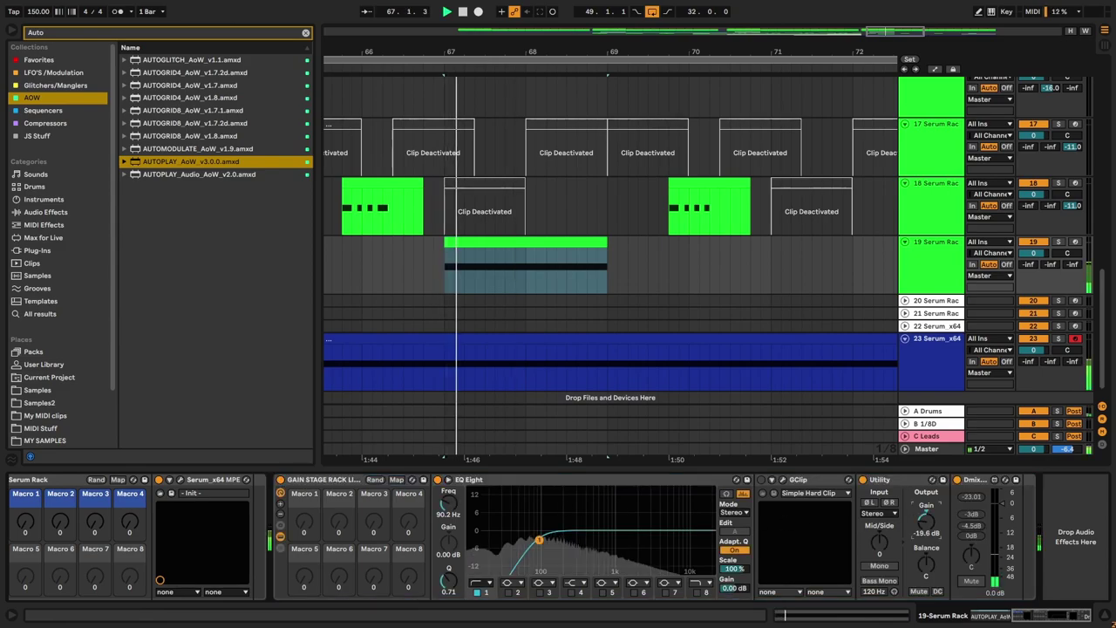
Step: Set AutoPlay's 1/8 chance to 20%, the two slower note chances to 0%, and the gate range to 12% minimum and 93% maximum
drag(1038, 615, 986, 616)
key(space)
key(space)
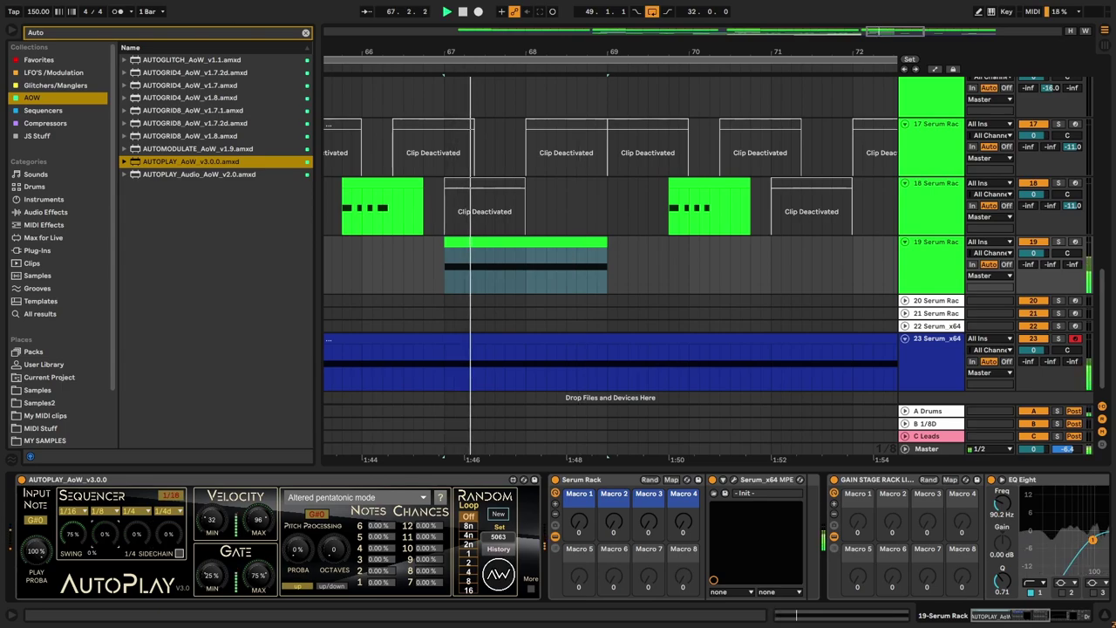
drag(264, 577, 213, 590)
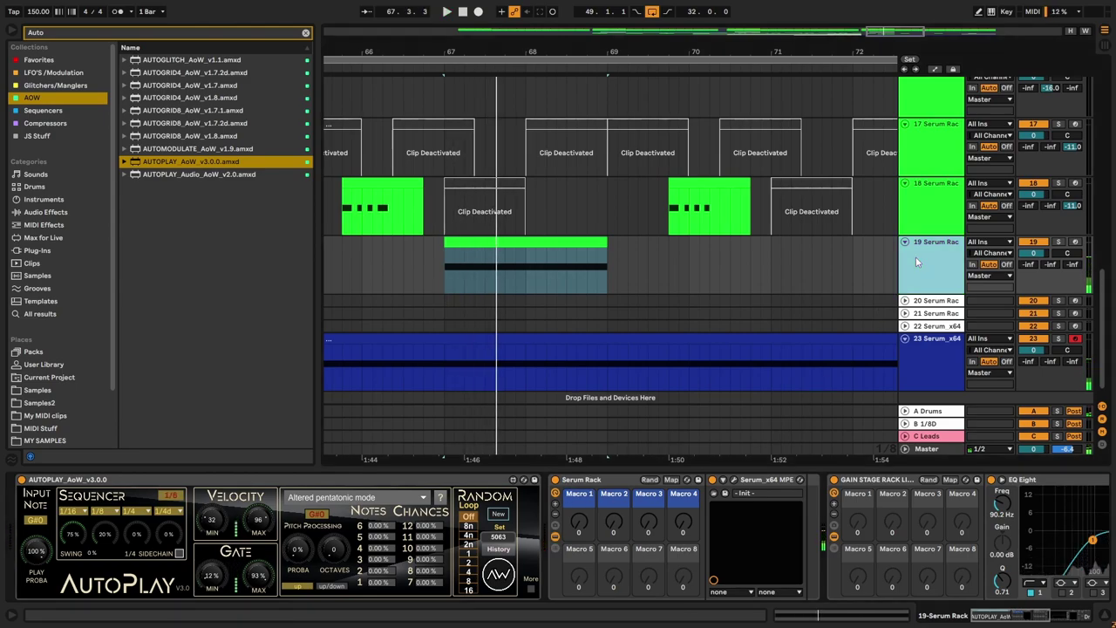
Step: Open Serum on track 19 and load the Antidote FM 06 wavetable from PsyTables V4 into oscillator A
click(734, 480)
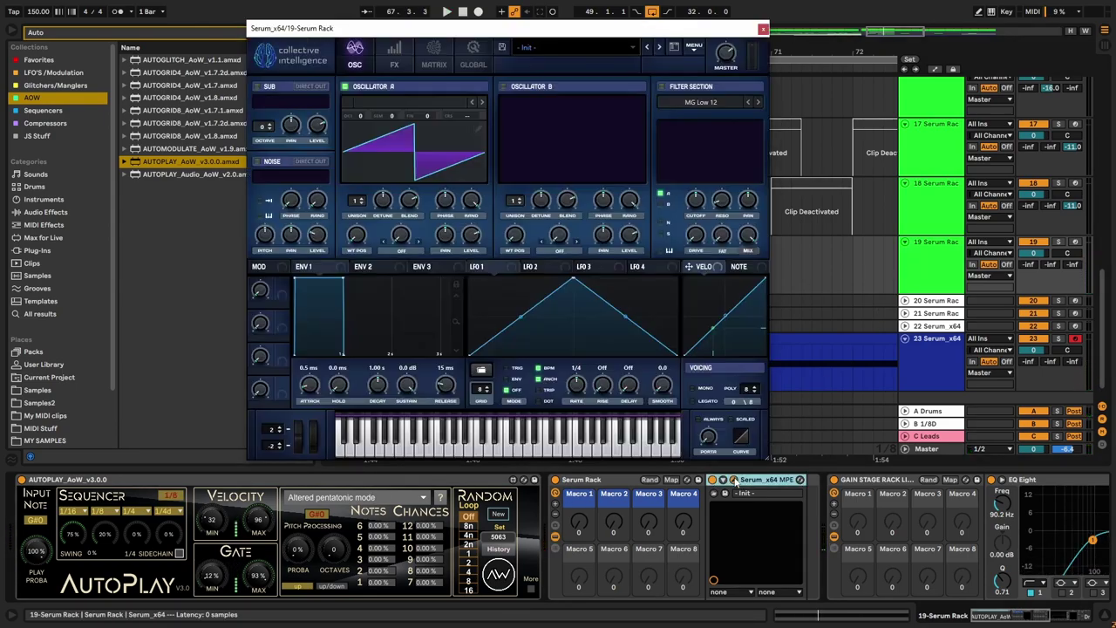
click(425, 111)
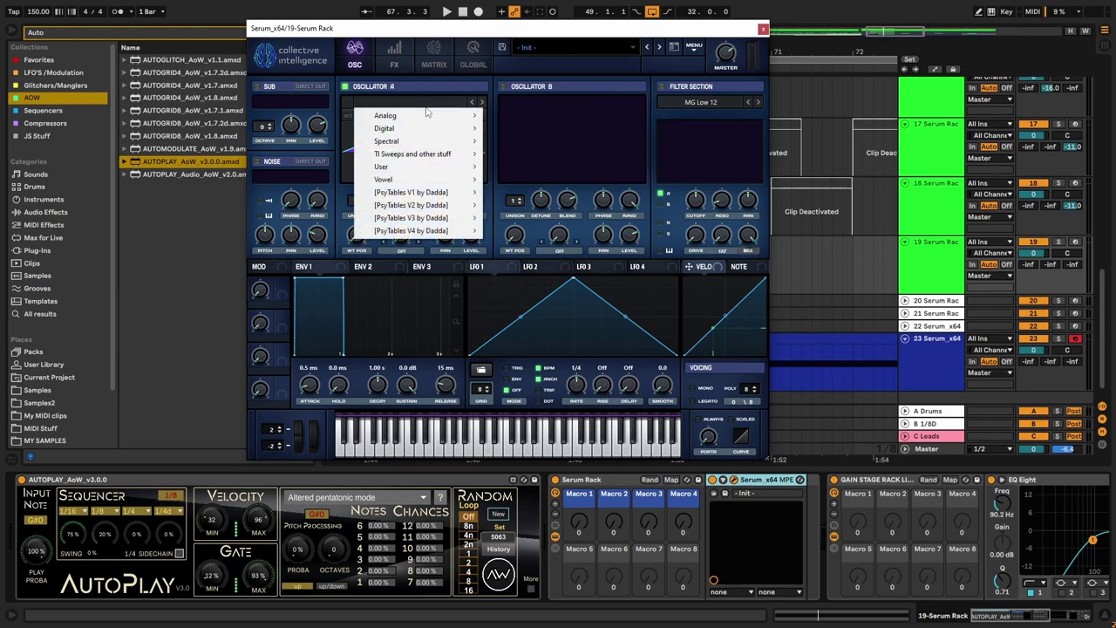
mouse_move(405, 232)
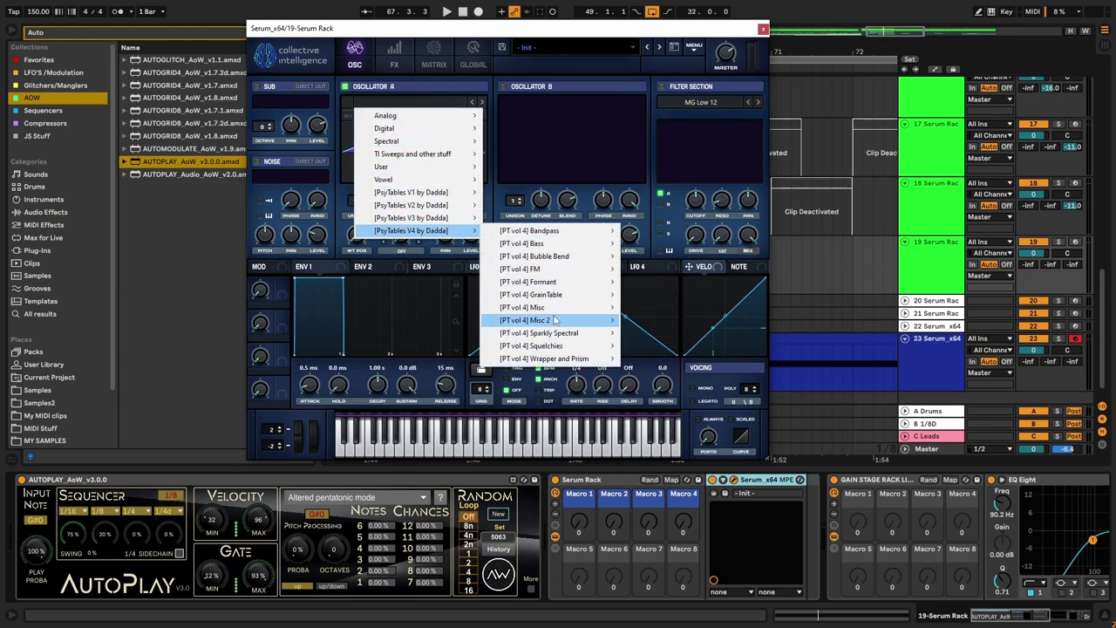
mouse_move(589, 275)
click(666, 324)
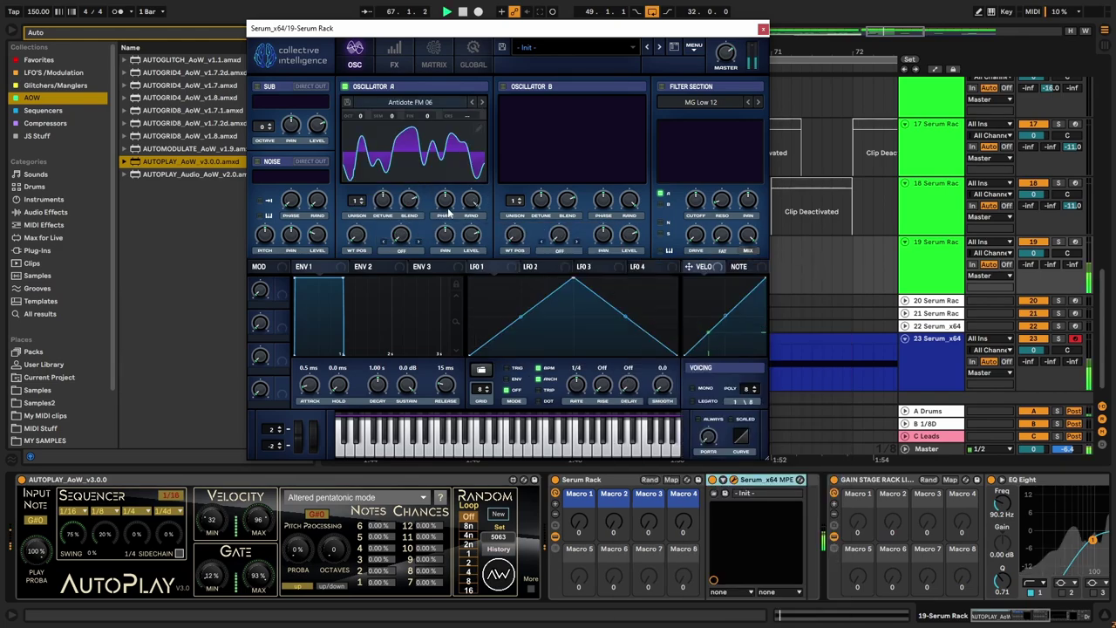
Step: Audition oscillator A's wavetable position and neighbouring FM wavetables, settling on Antidote FM 03
drag(361, 244, 391, 183)
drag(369, 237, 349, 287)
click(481, 103)
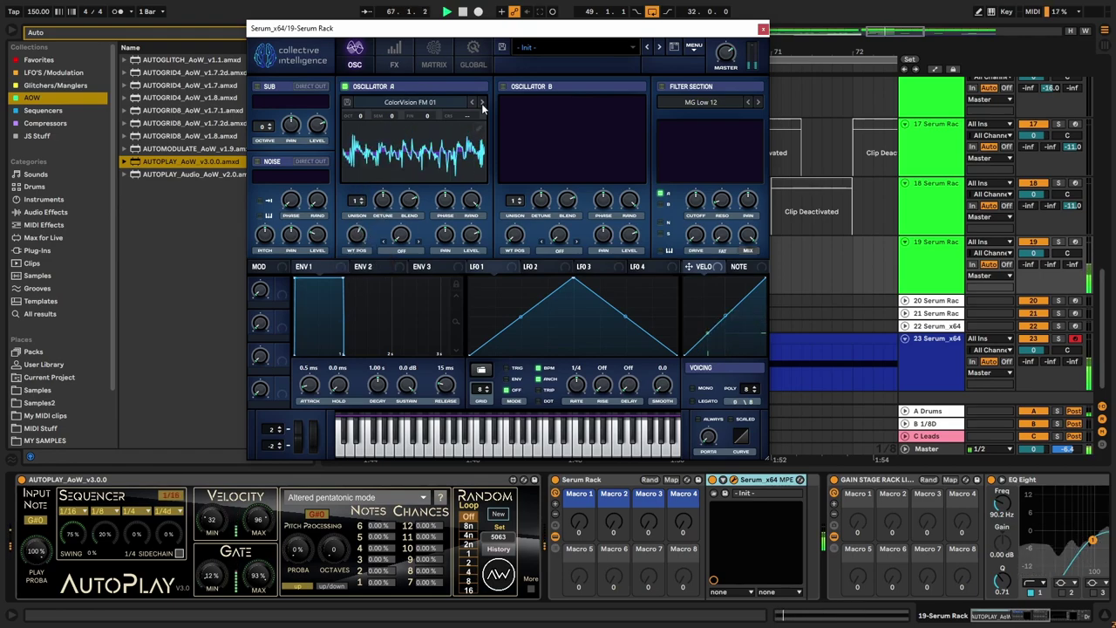
click(473, 102)
click(474, 103)
click(473, 103)
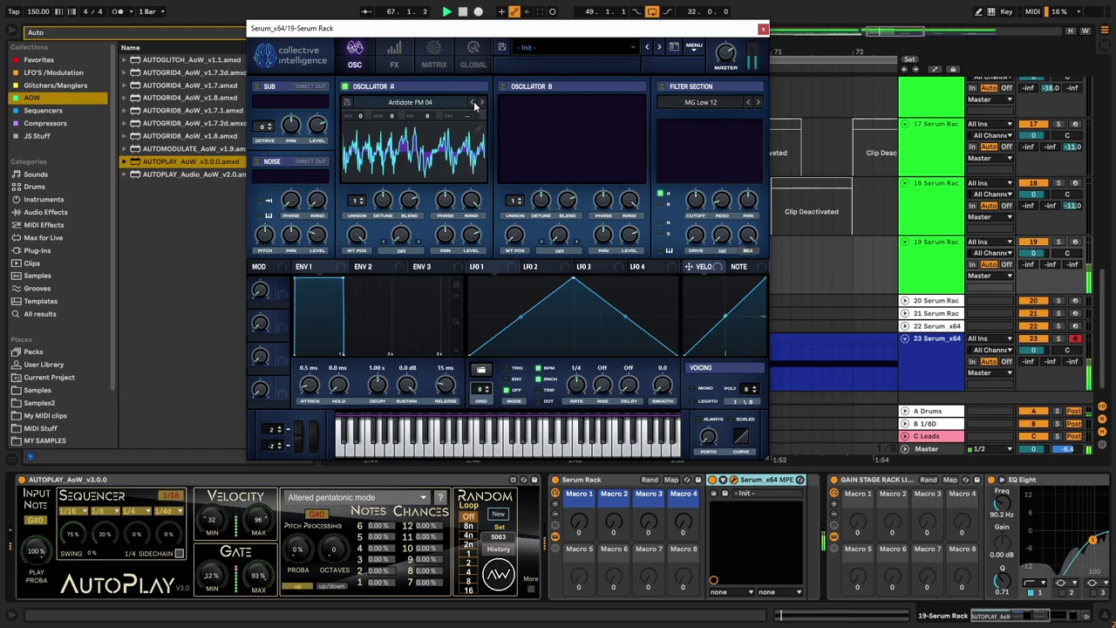
click(473, 103)
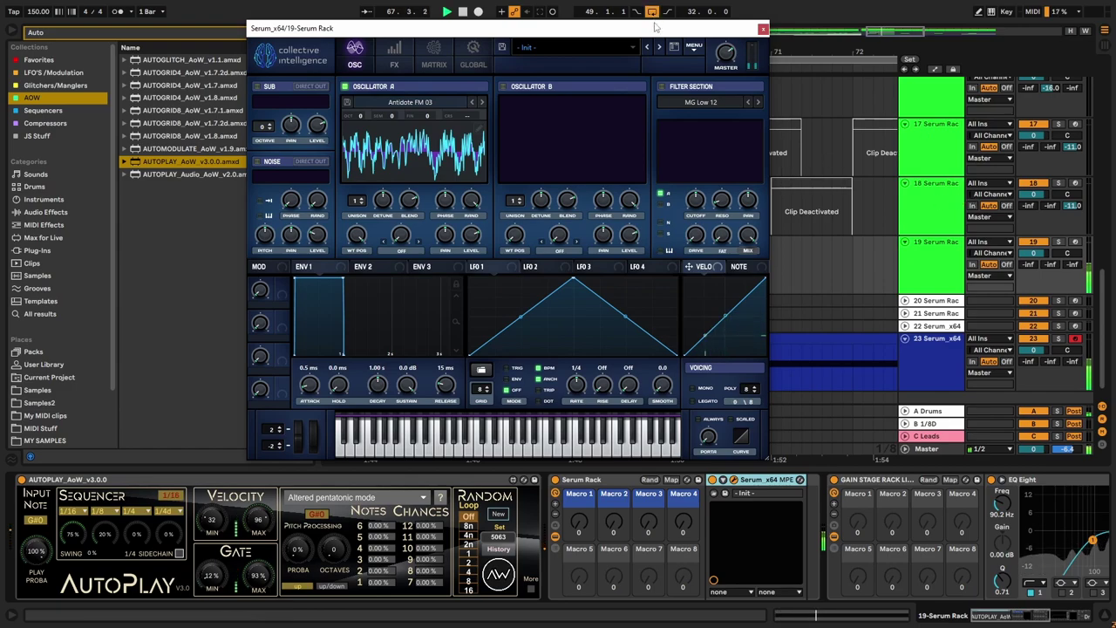
Step: Move the Serum window clear of the arrangement and play from bar 65 to hear track 19's clip in context
drag(654, 26, 408, 27)
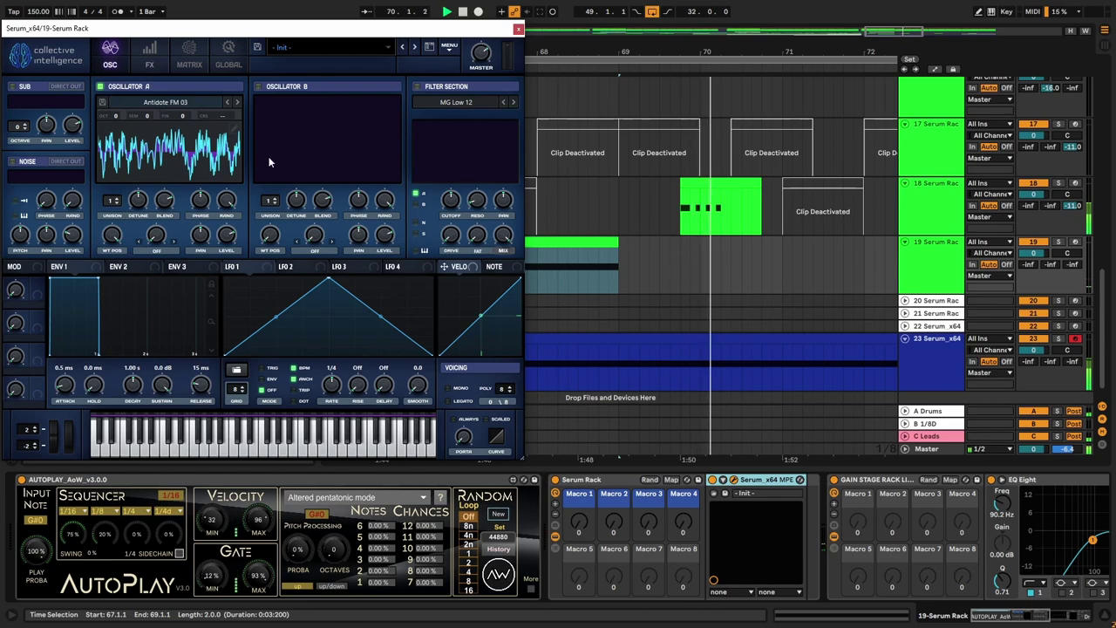
drag(474, 35, 260, 35)
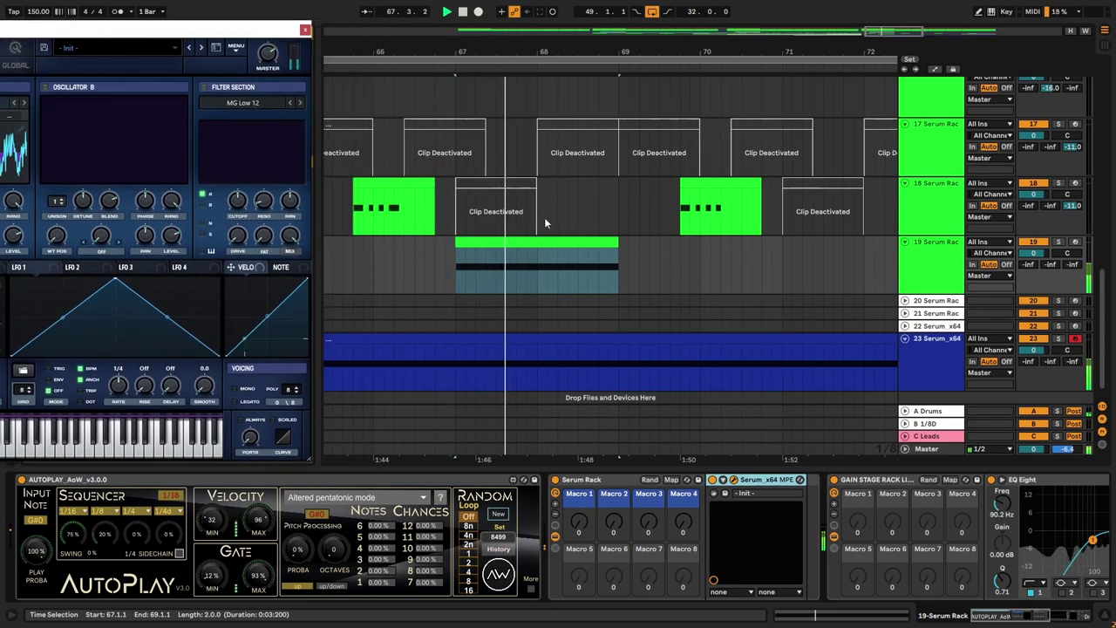
click(360, 253)
scroll(416, 255, down, 3)
scroll(416, 256, up, 3)
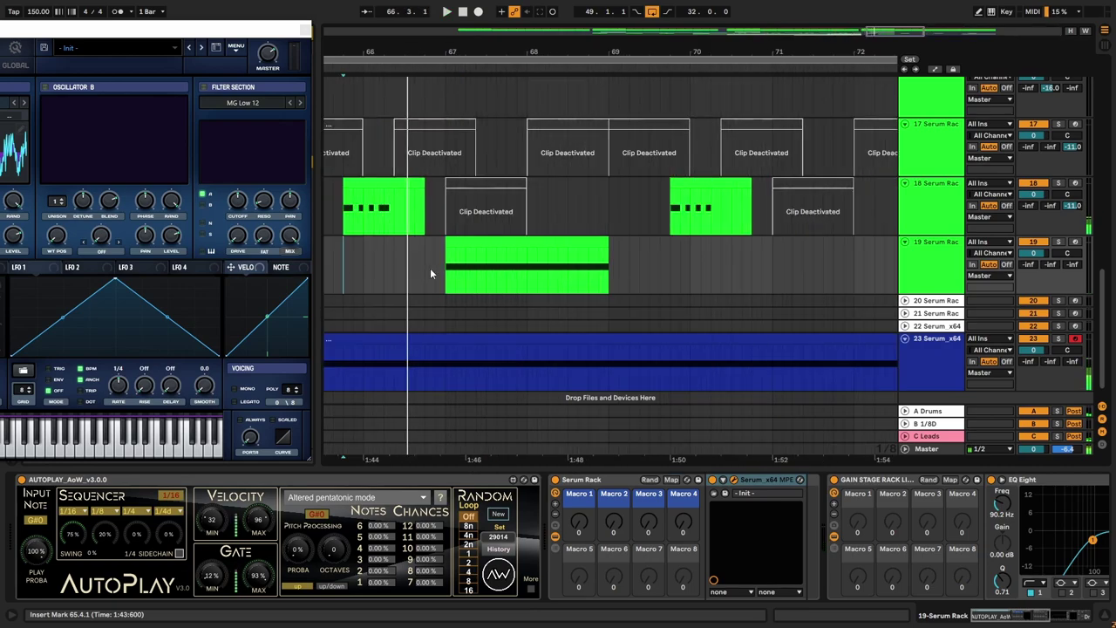
scroll(382, 264, down, 3)
click(457, 243)
scroll(489, 261, up, 4)
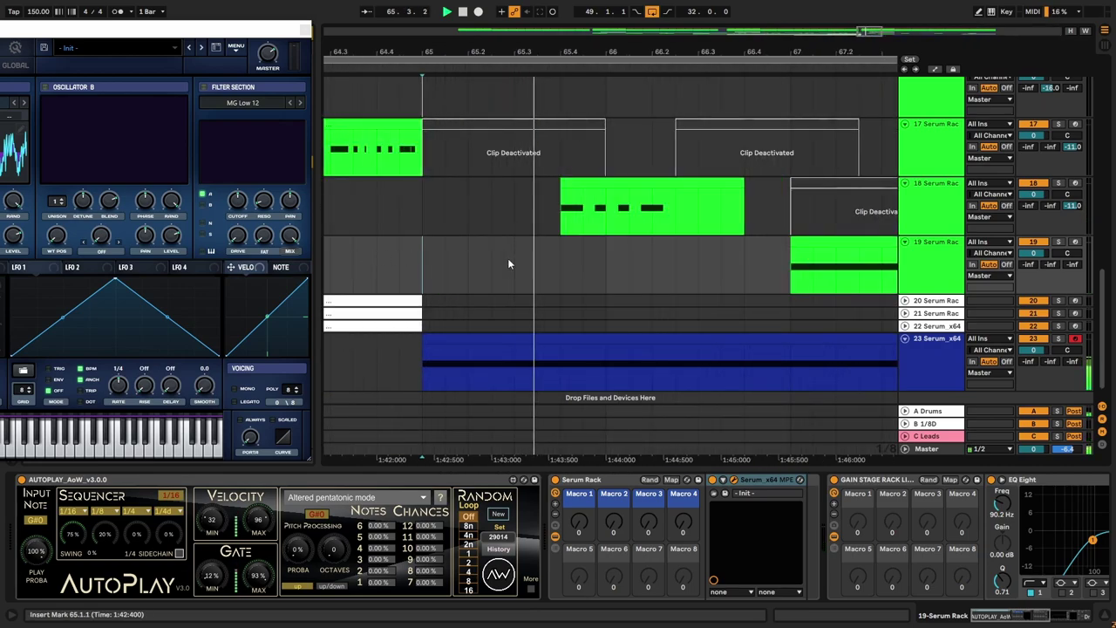
scroll(396, 251, down, 3)
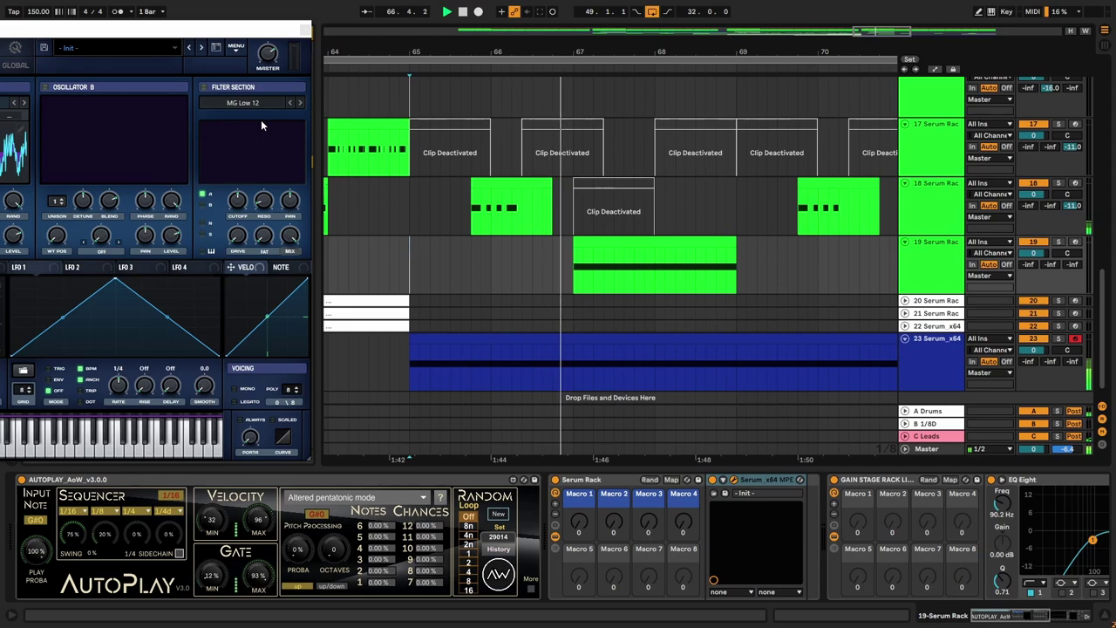
drag(199, 31, 407, 21)
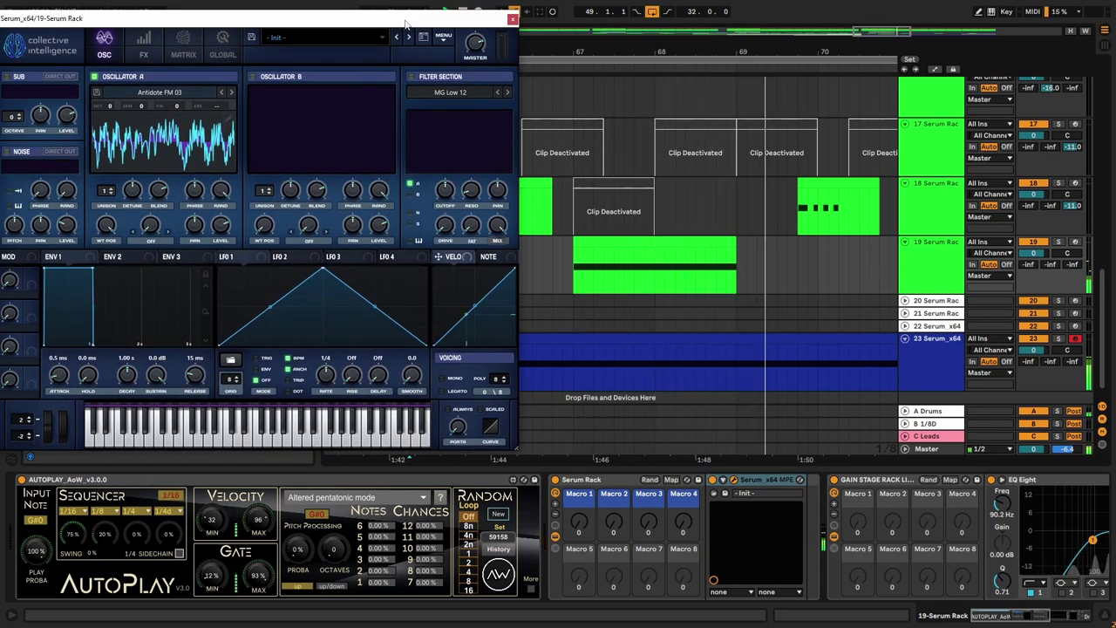
drag(471, 17, 524, 21)
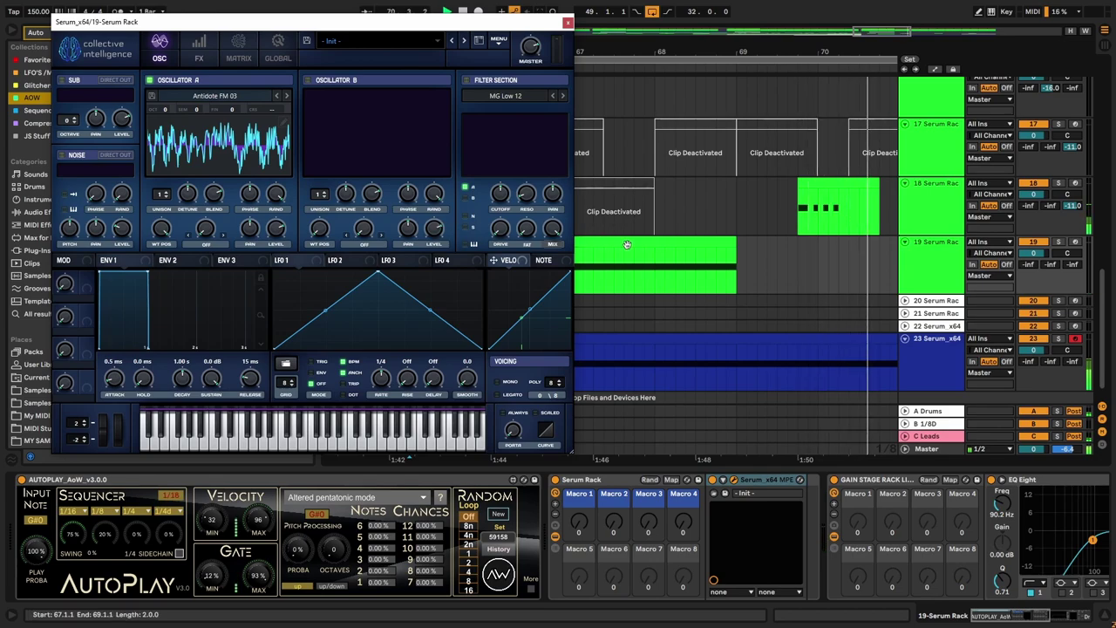
scroll(703, 255, down, 3)
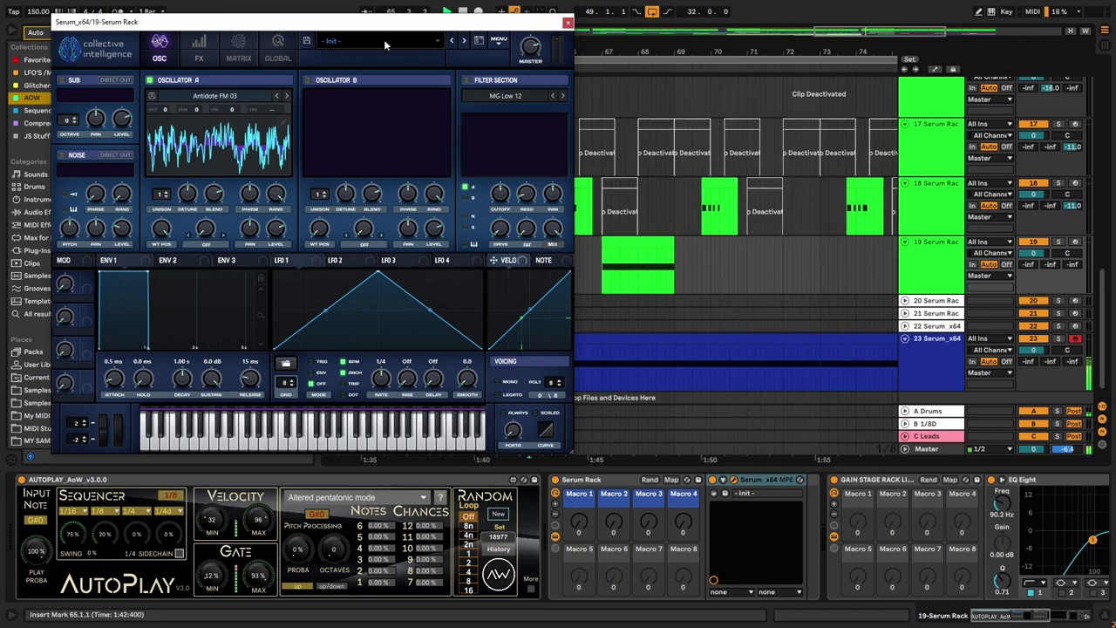
drag(406, 24, 283, 32)
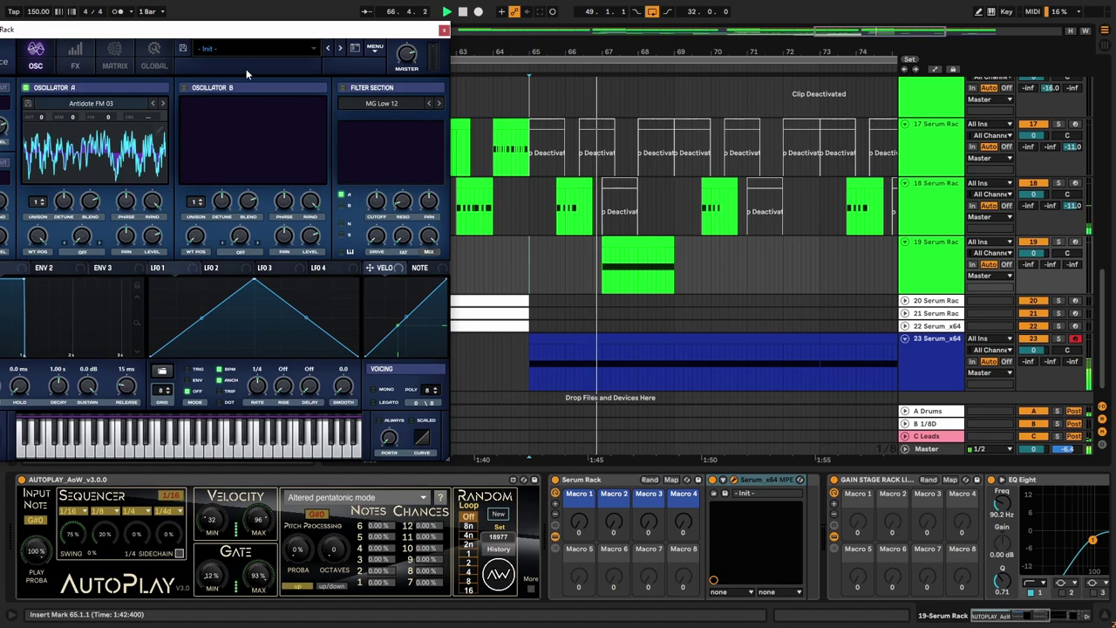
Step: Switch track 19's oscillator A to the Antidote FM 01 wavetable and audition it during playback
click(162, 103)
click(154, 103)
click(155, 103)
click(154, 104)
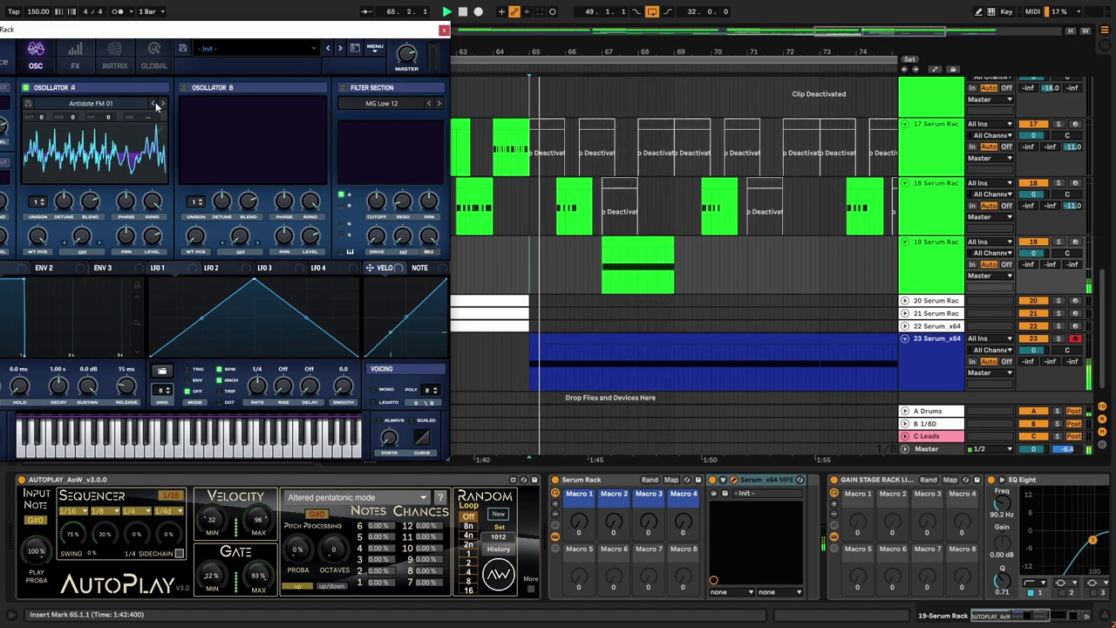
scroll(615, 237, up, 5)
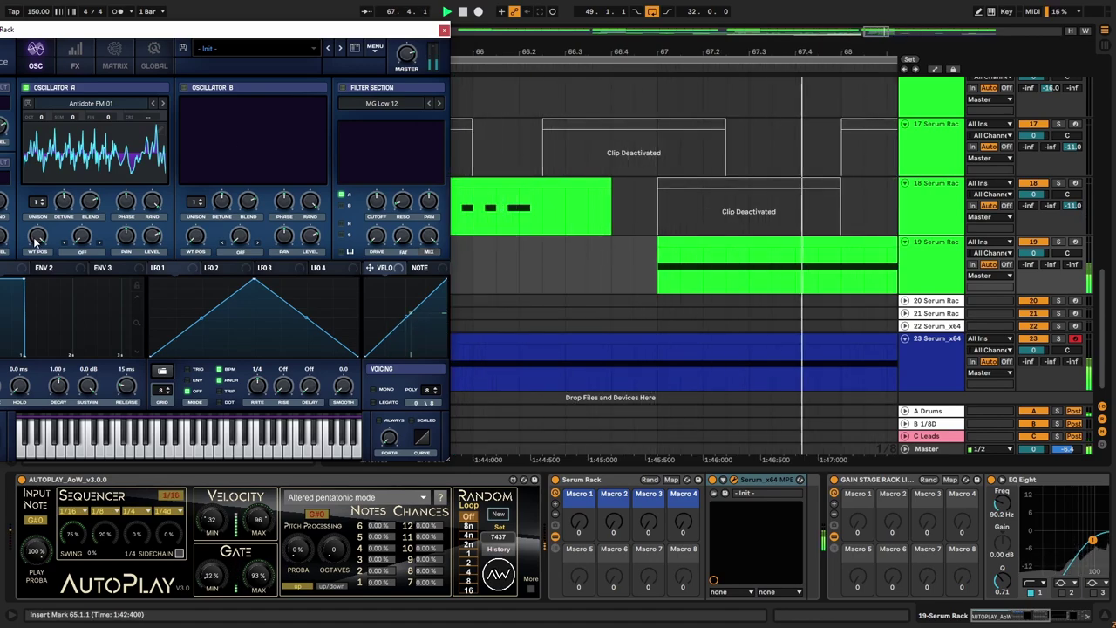
Step: Copy track 19's two-bar MIDI clip from bar 67 to bar 71
scroll(497, 254, down, 2)
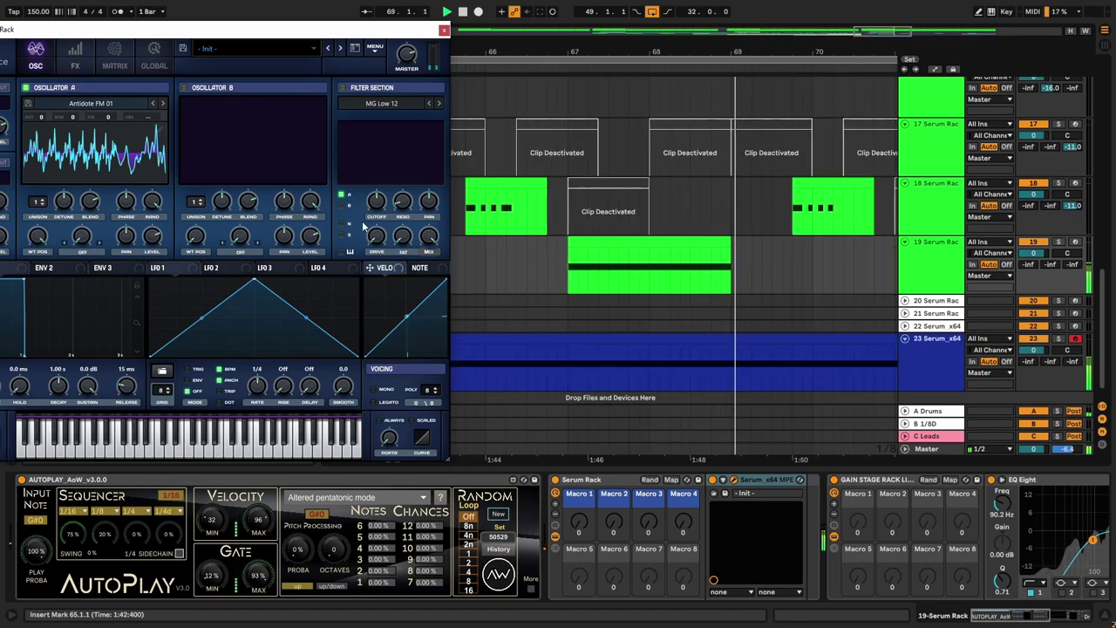
scroll(589, 275, down, 2)
click(606, 240)
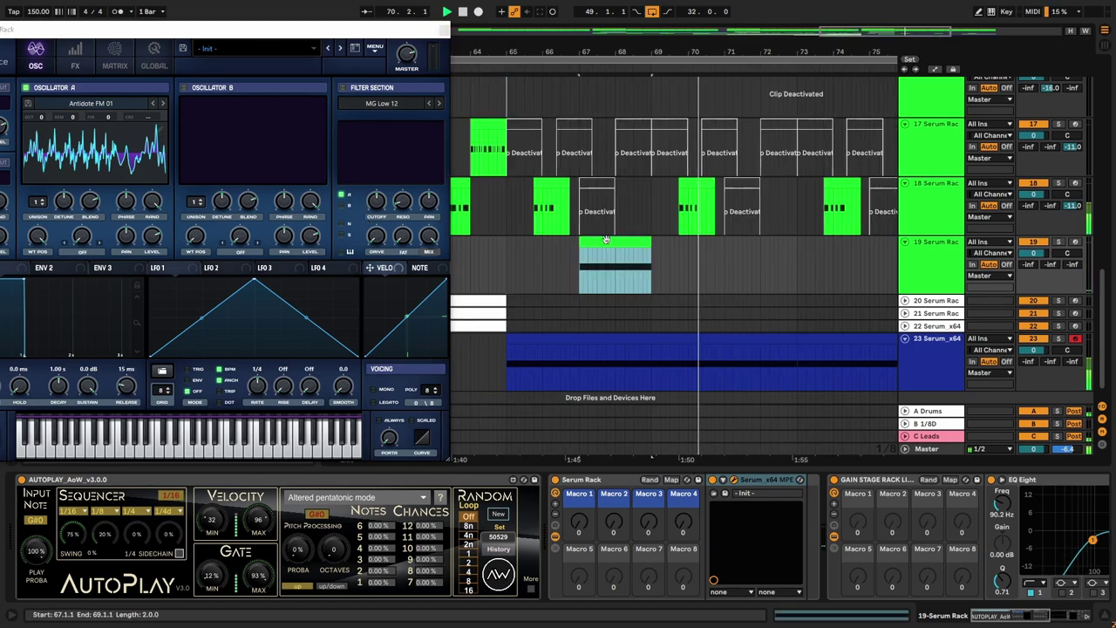
drag(606, 242, 751, 244)
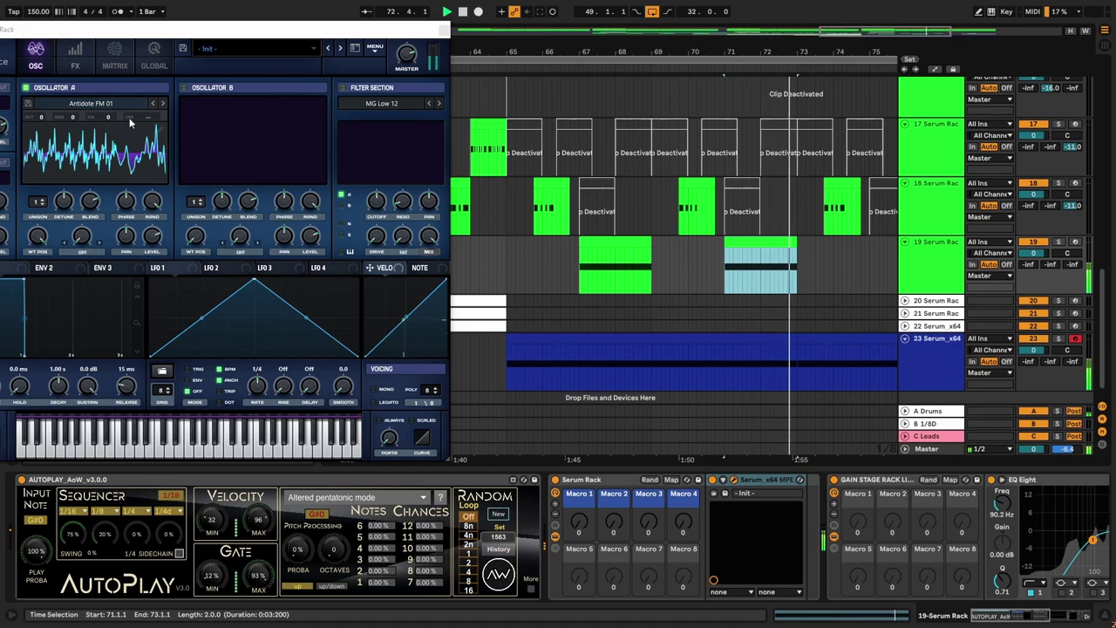
Step: Audition neighbouring wavetables in oscillator A, from The Harsh Bend through the Antidote FM tables to ColorVision FM 01
click(154, 104)
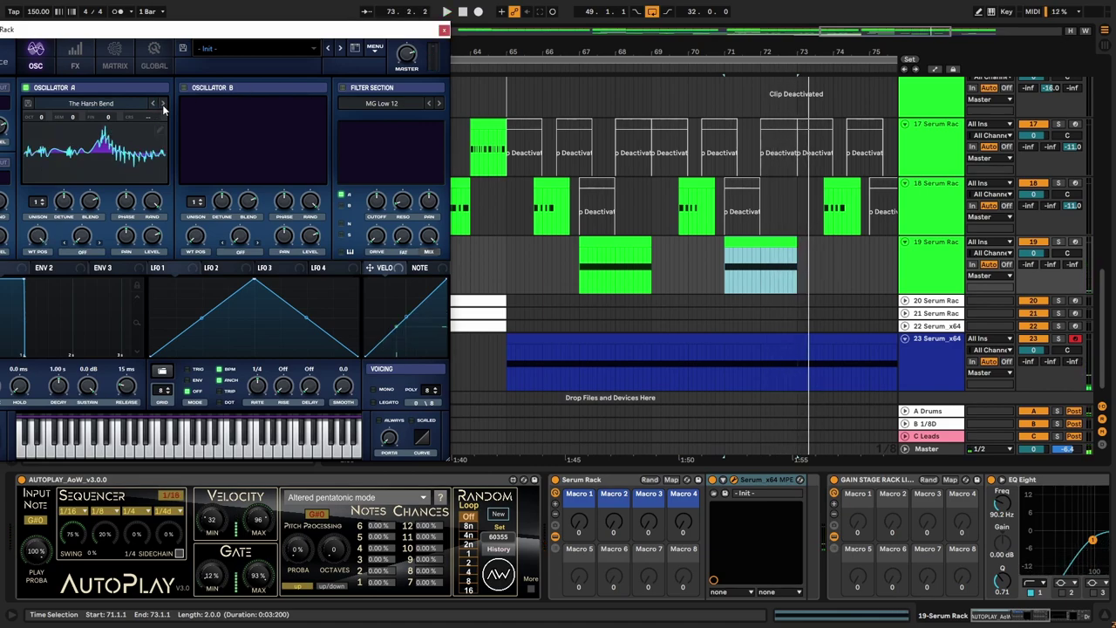
click(163, 104)
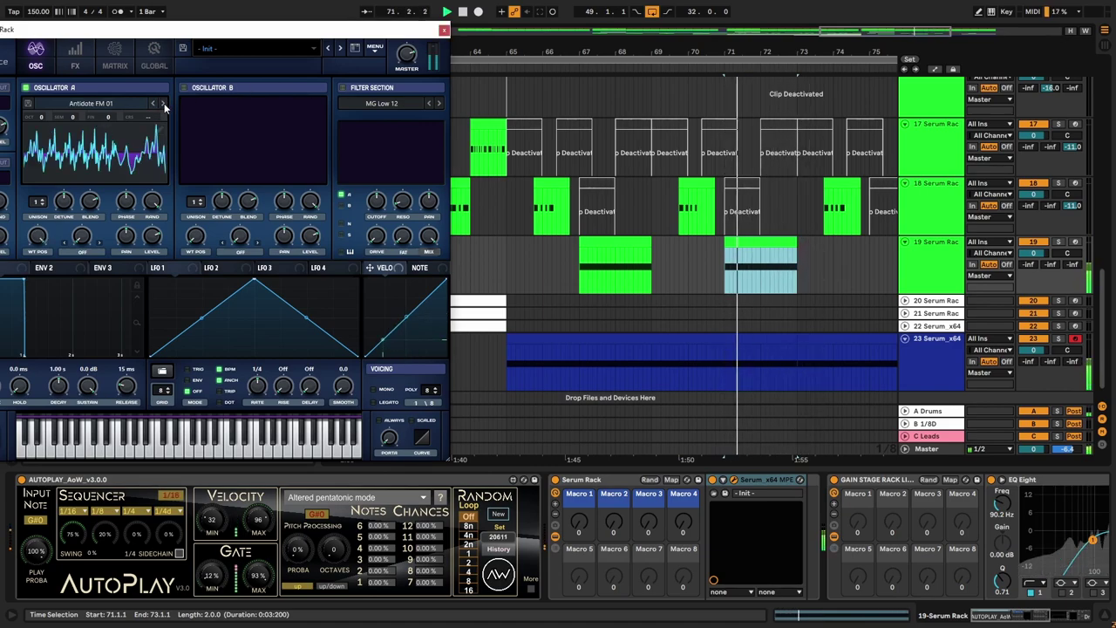
click(163, 104)
click(163, 103)
click(163, 104)
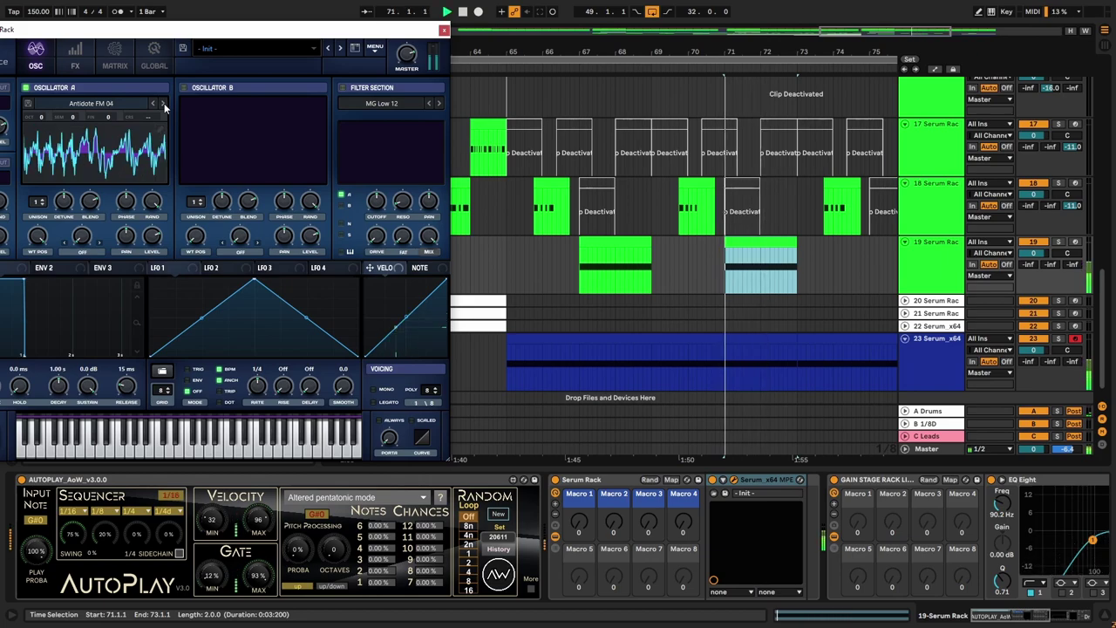
click(163, 104)
click(163, 103)
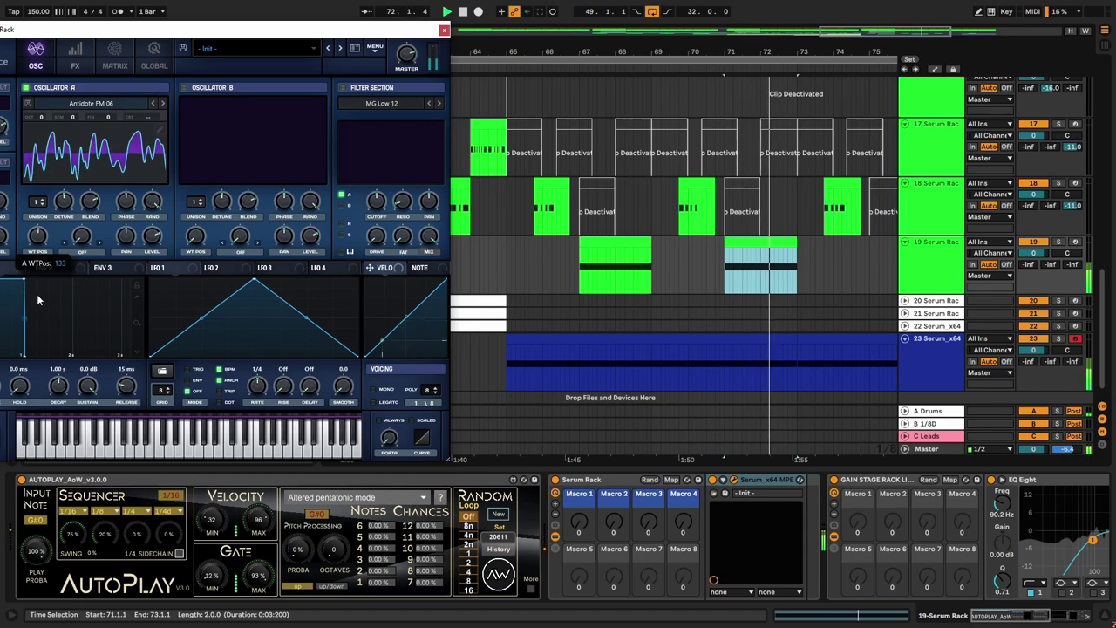
click(163, 104)
Step: Try Wannabe Virus FM from PsyTables V4, switch oscillator A to Sweet Spot, and adjust its wavetable position
click(96, 103)
mouse_move(130, 231)
mouse_move(248, 272)
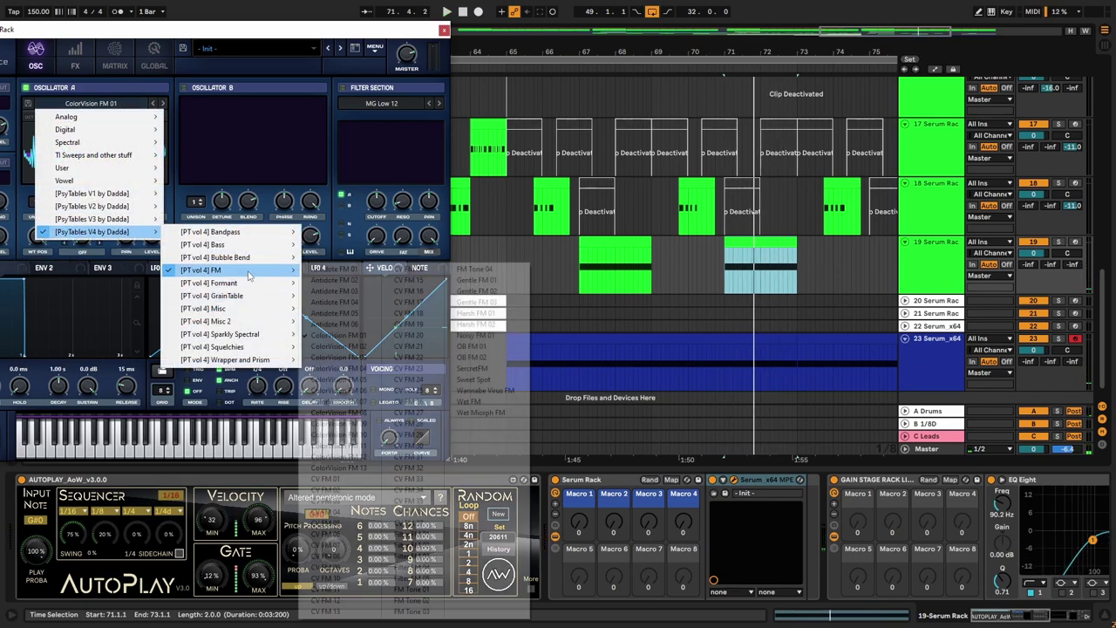
click(485, 391)
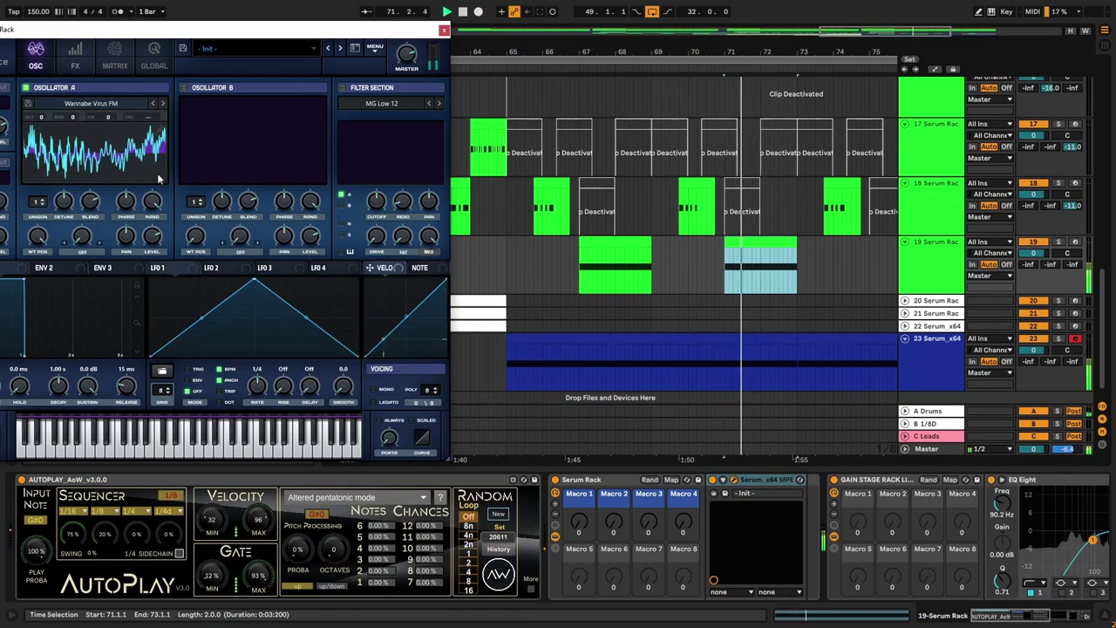
click(156, 105)
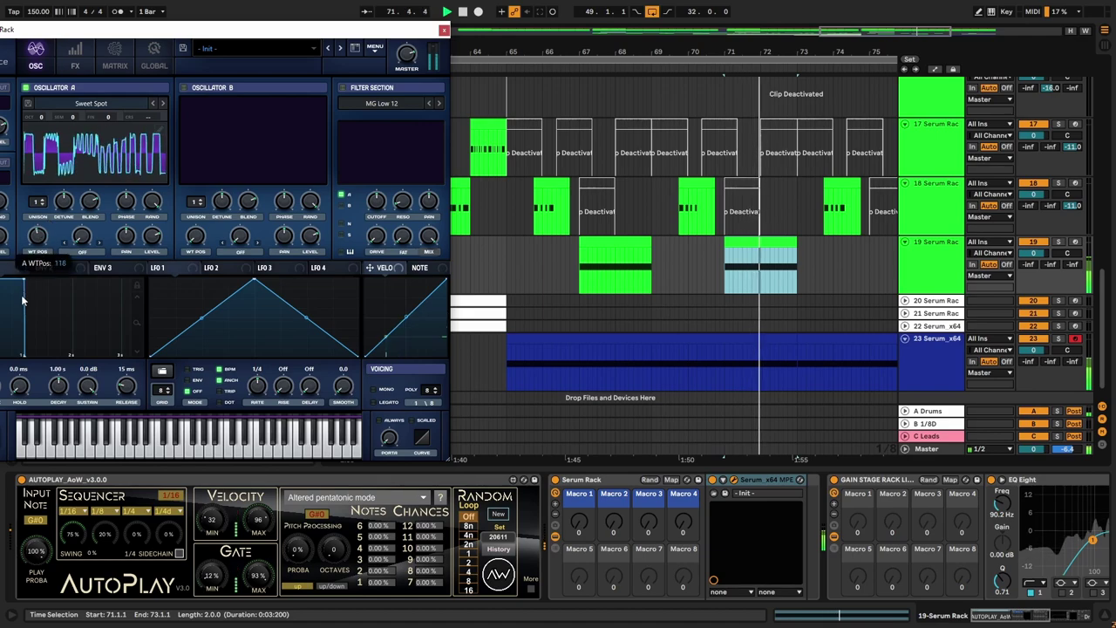
drag(8, 360, 27, 312)
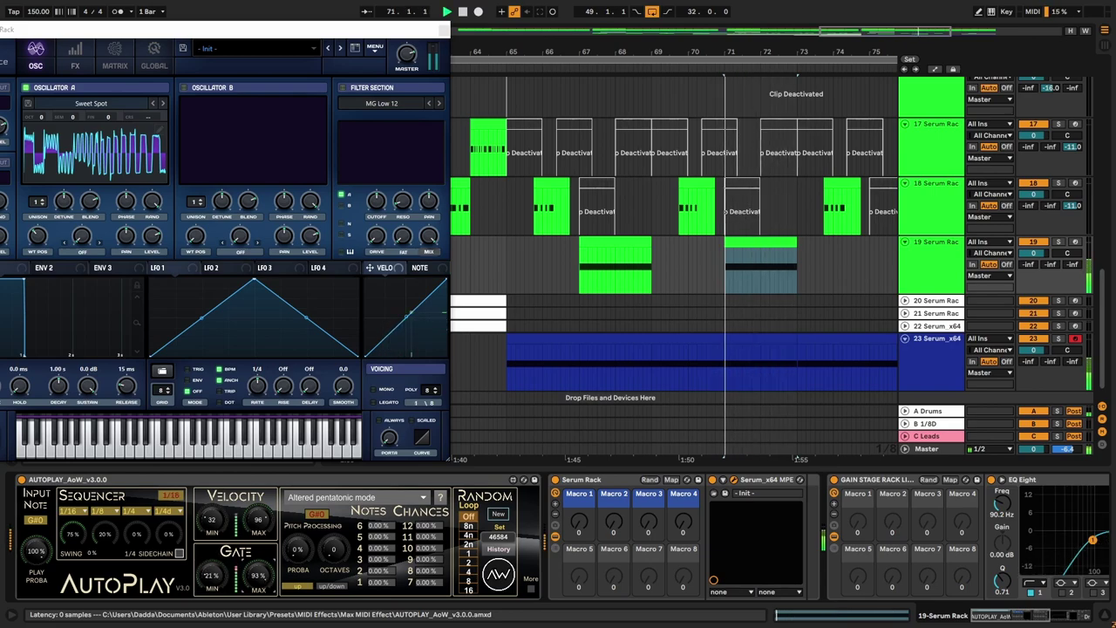
Step: Set AutoPlay's minimum gate to 10% and play probability to 87%, and Serum's envelope 1 release to 37 ms
drag(258, 575, 258, 568)
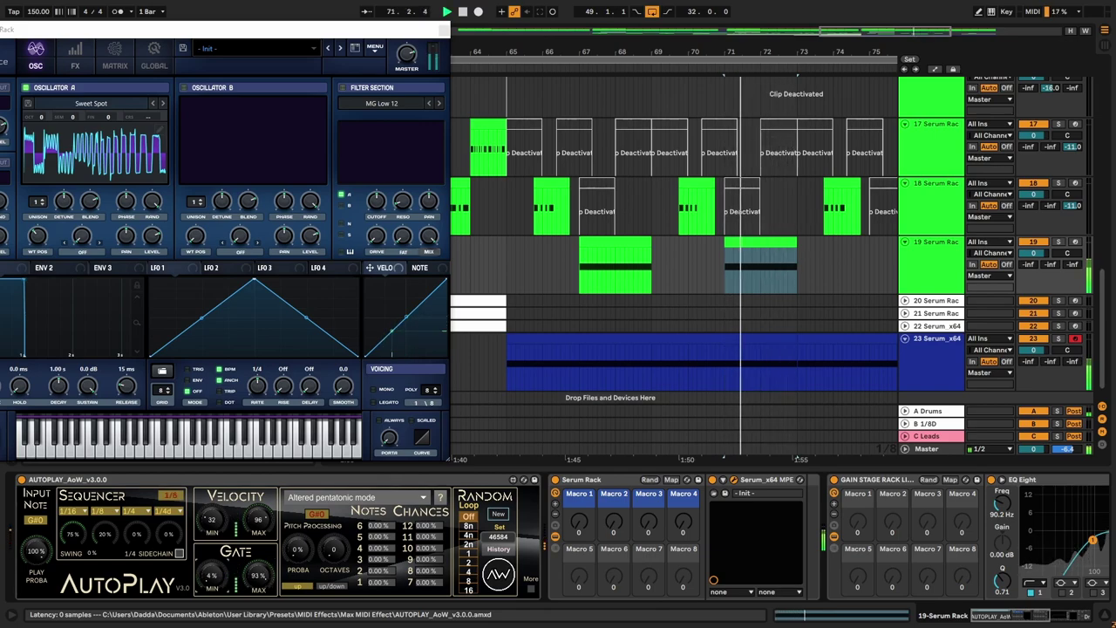
drag(125, 384, 125, 375)
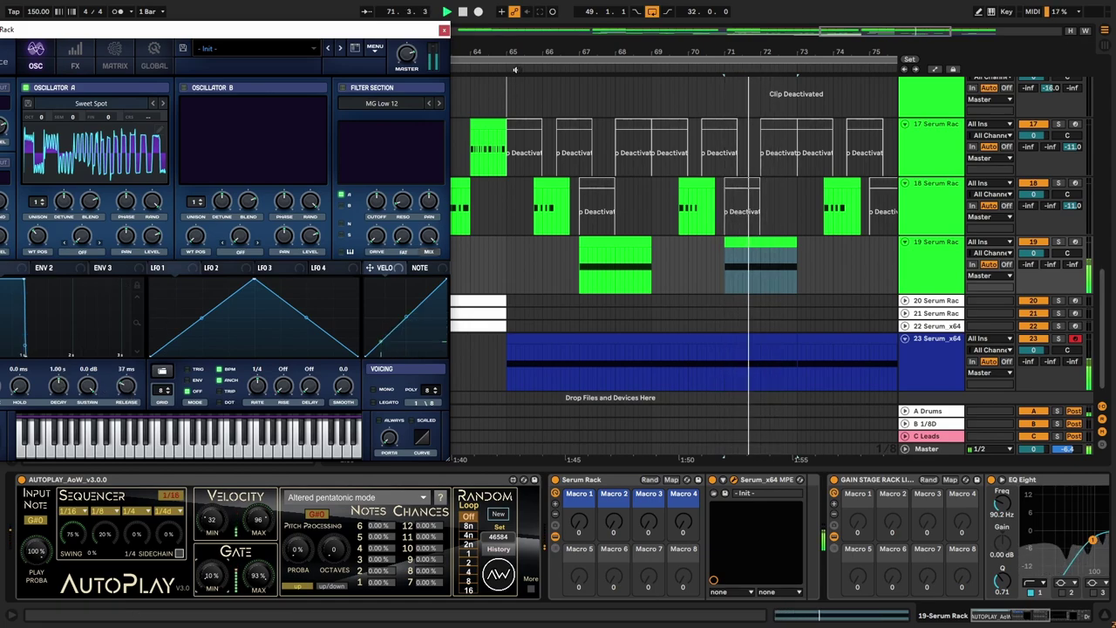
click(514, 255)
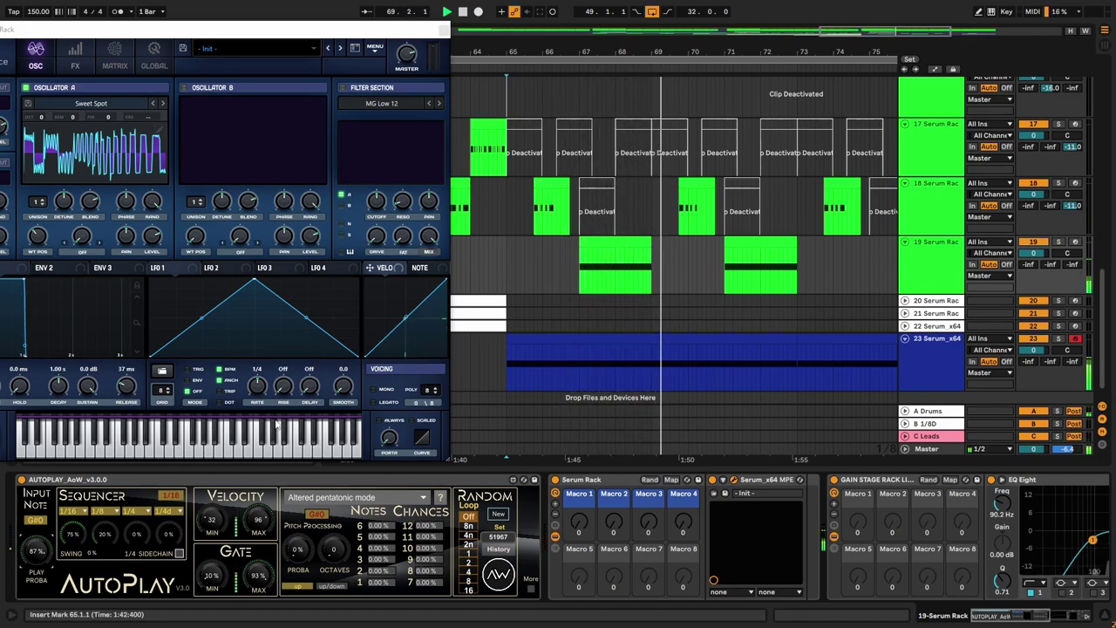
Step: Bring the full Serum window into view and change oscillator A's wavetable position on track 19
drag(263, 29, 389, 30)
drag(168, 233, 161, 304)
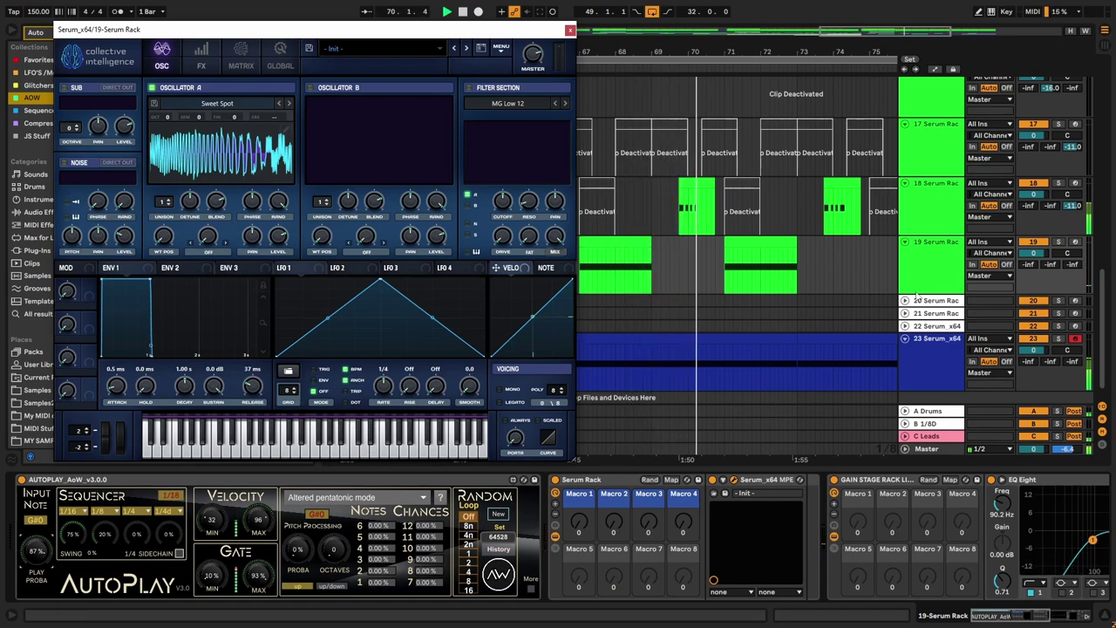
Step: Solo track 23, open its Serum, and compare oscillator A warp modes, settling on Sync 1/2 Win
click(1057, 342)
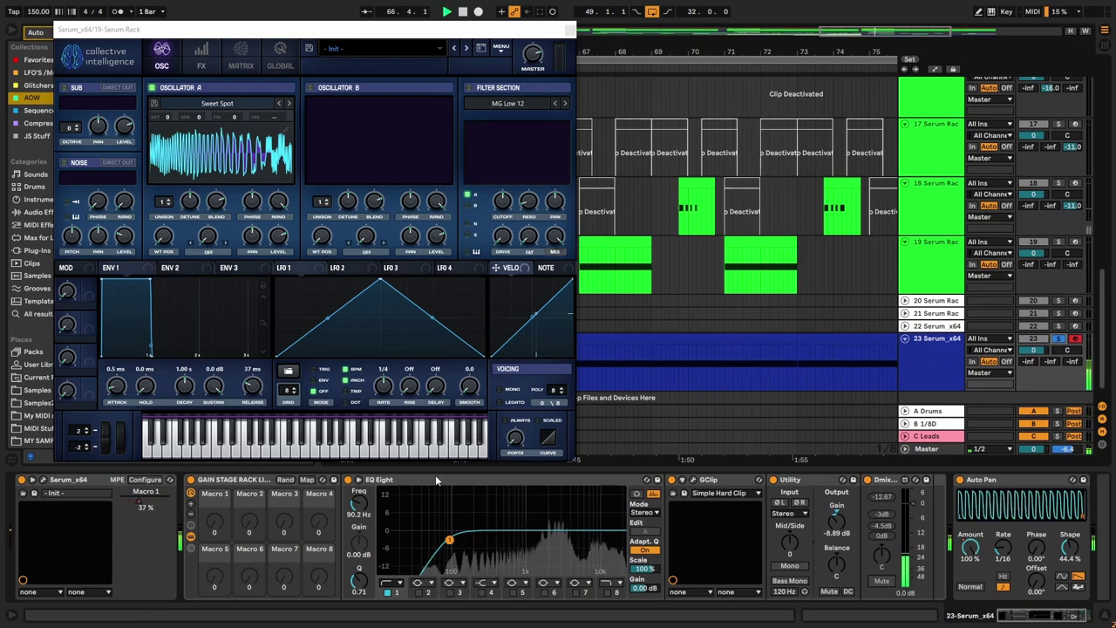
click(42, 480)
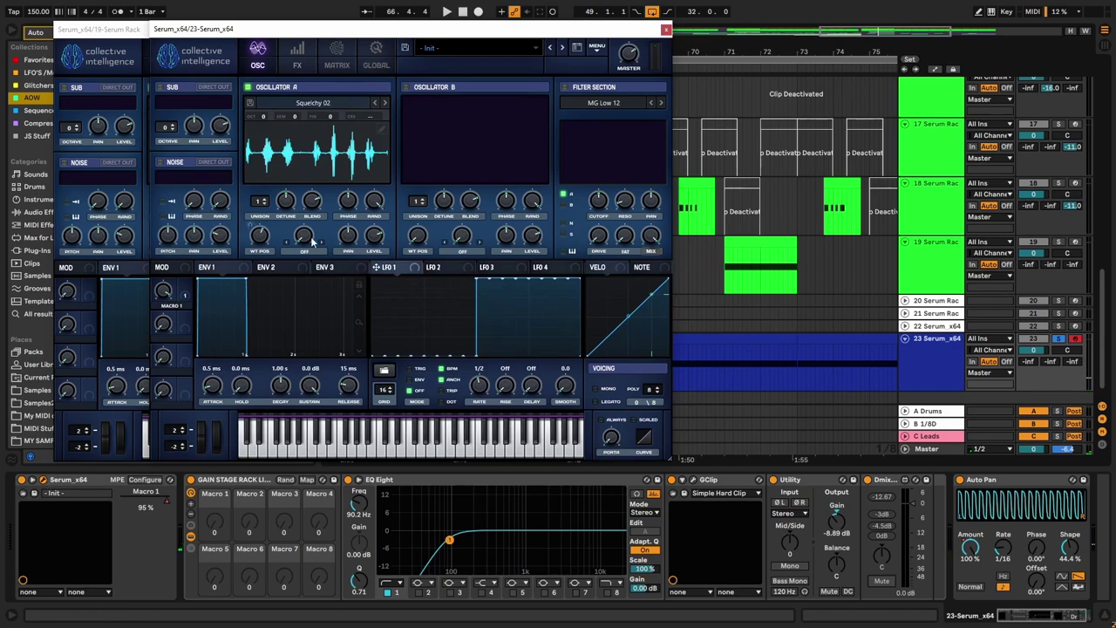
click(311, 254)
click(366, 296)
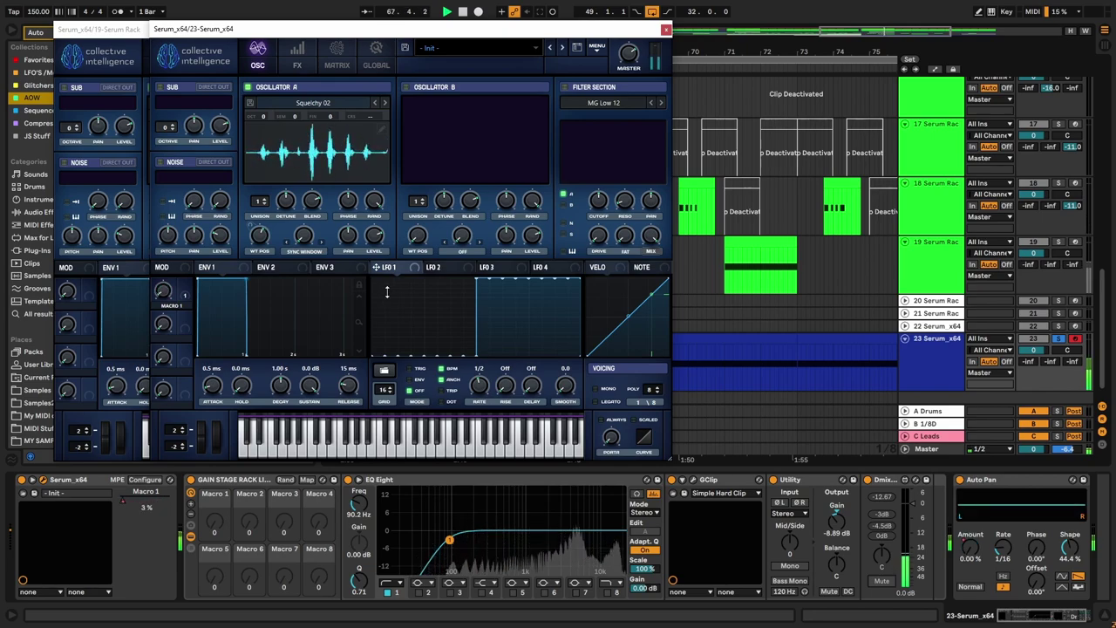
click(321, 242)
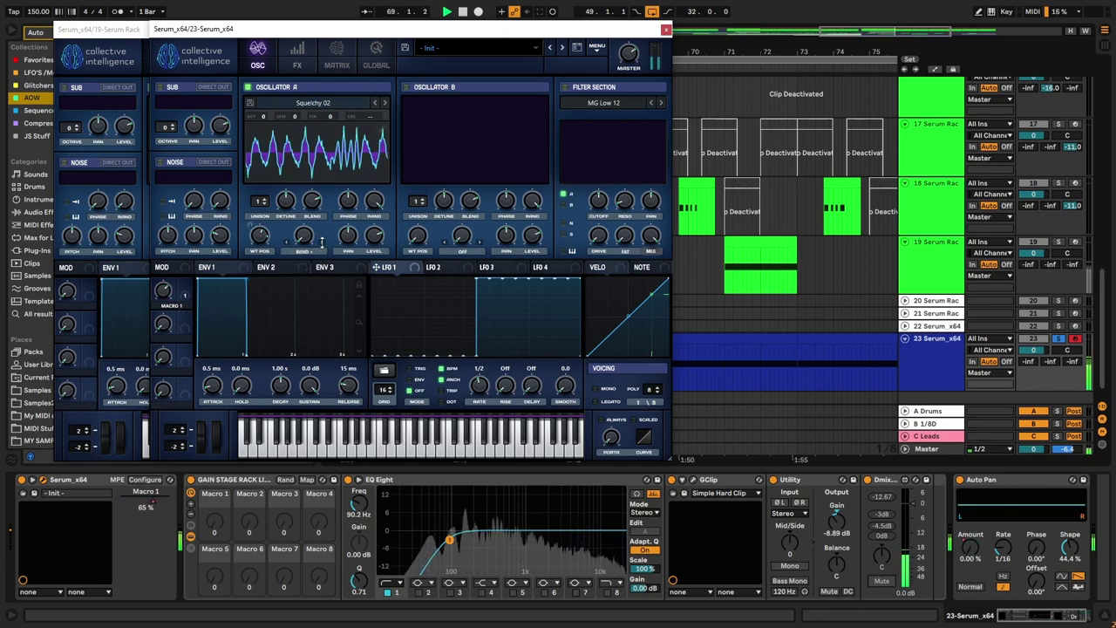
click(287, 242)
click(288, 243)
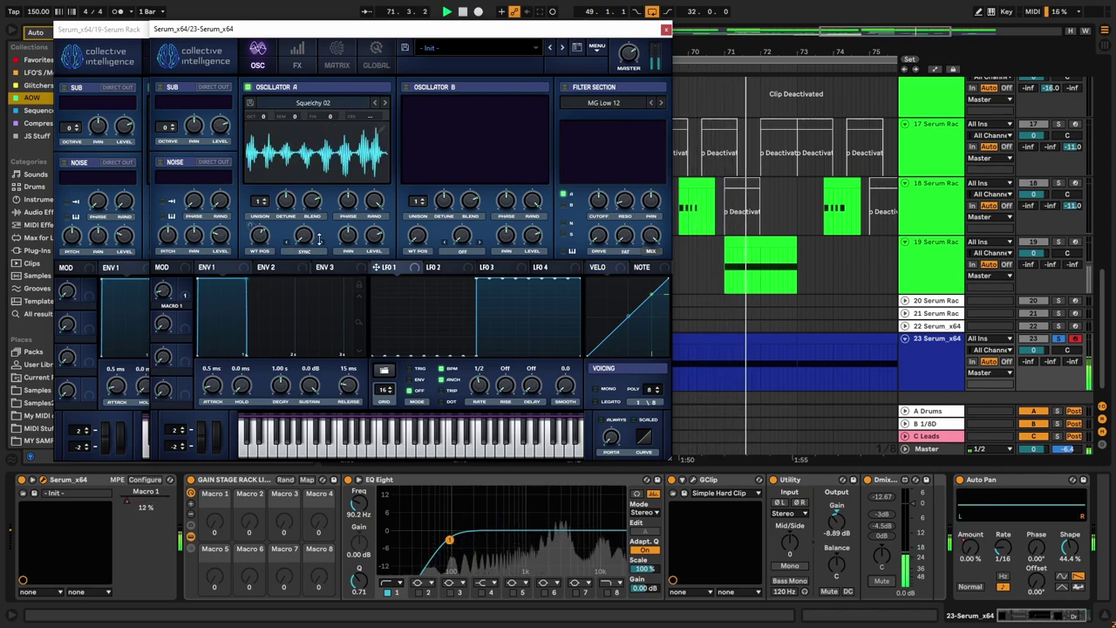
click(320, 241)
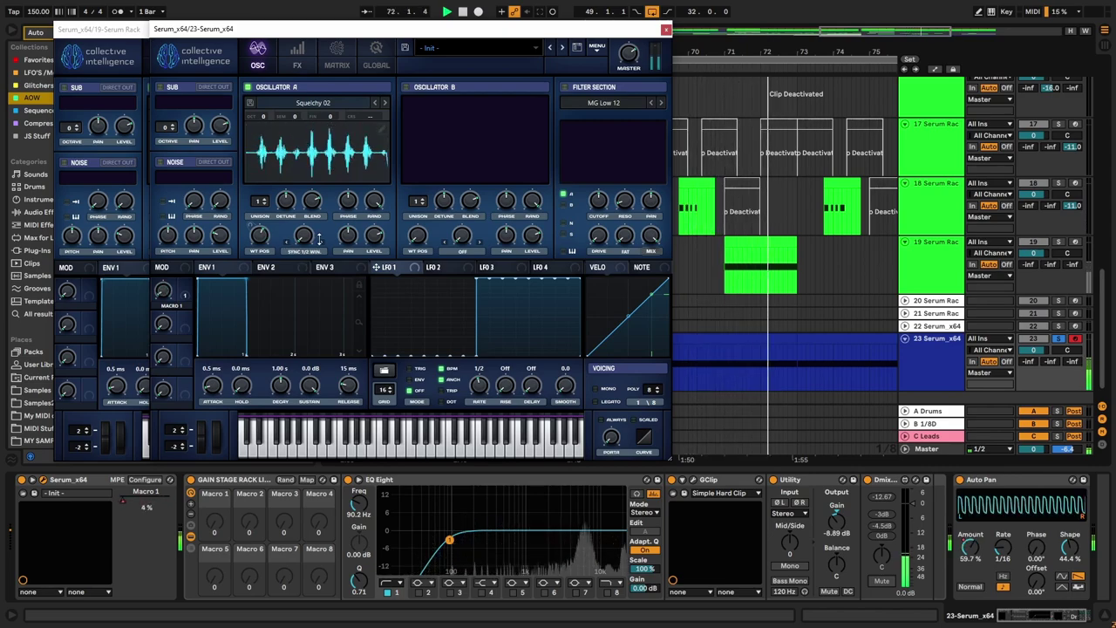
Step: Open the wavetable editor for track 23's oscillator A and set the grid size to 64
click(382, 129)
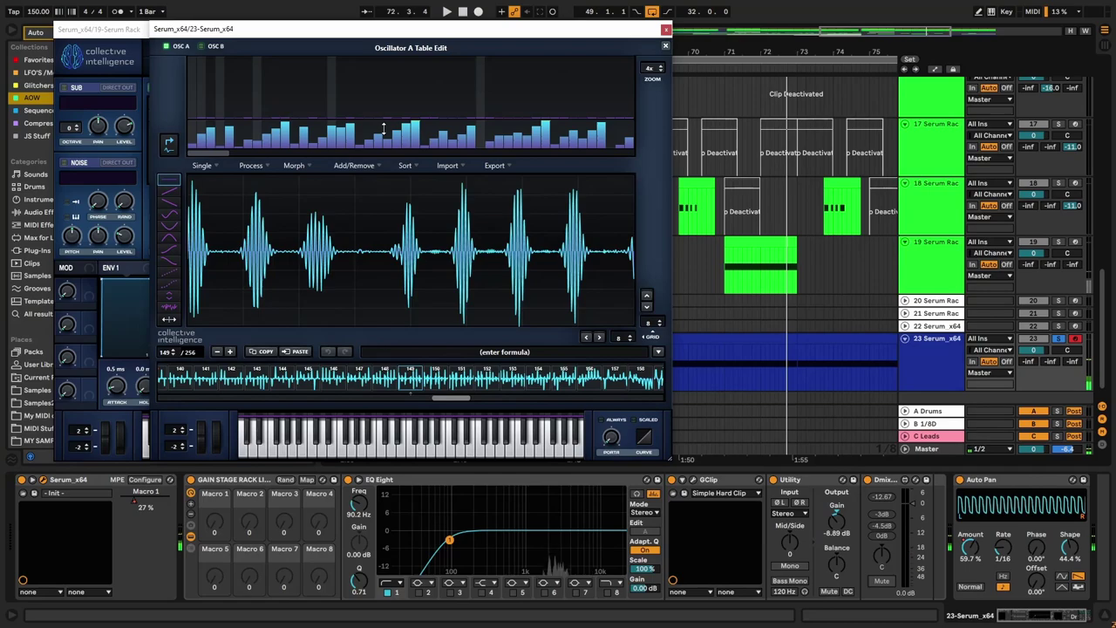
click(252, 166)
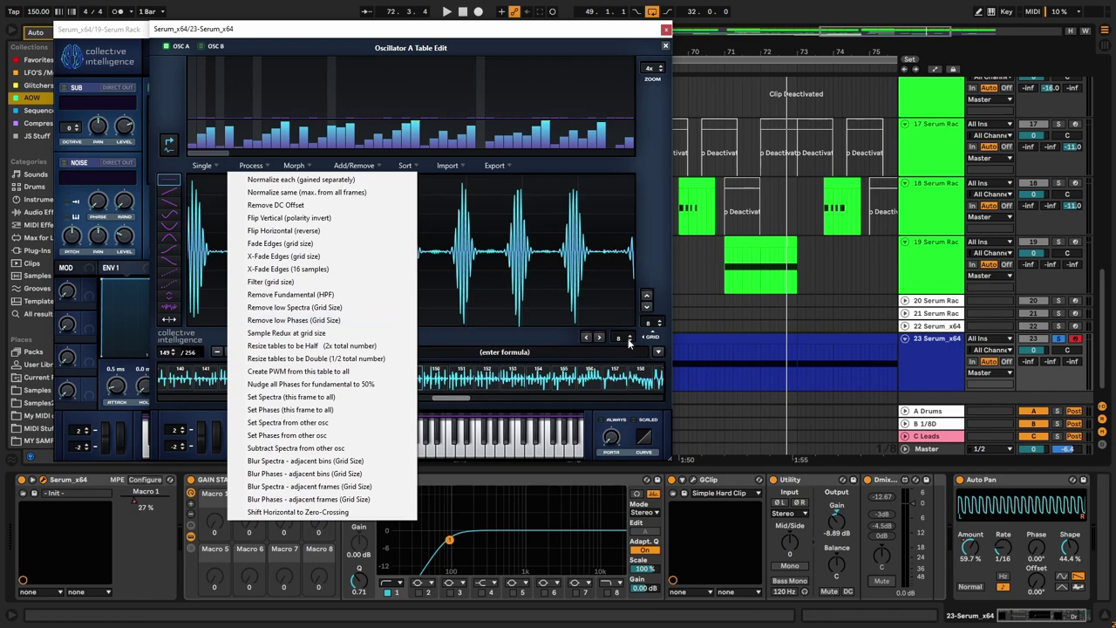
drag(630, 338, 620, 218)
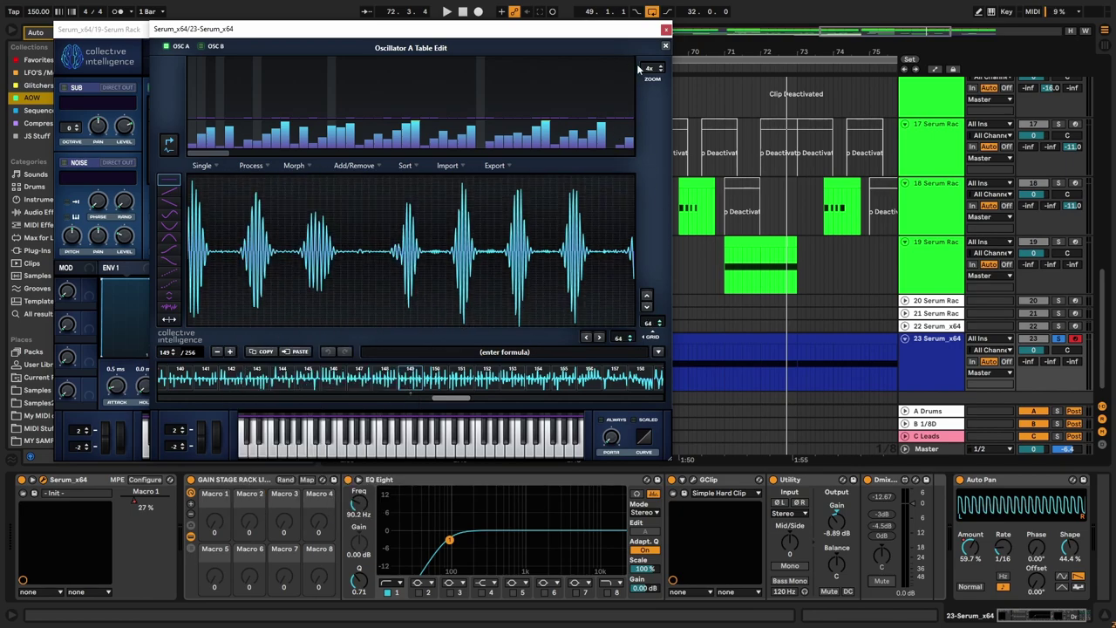
Step: Process oscillator A's wavetable with X-Fade Edges (grid size), Fade Edges (grid size), and X-Fade Edges (grid size) once more
click(264, 166)
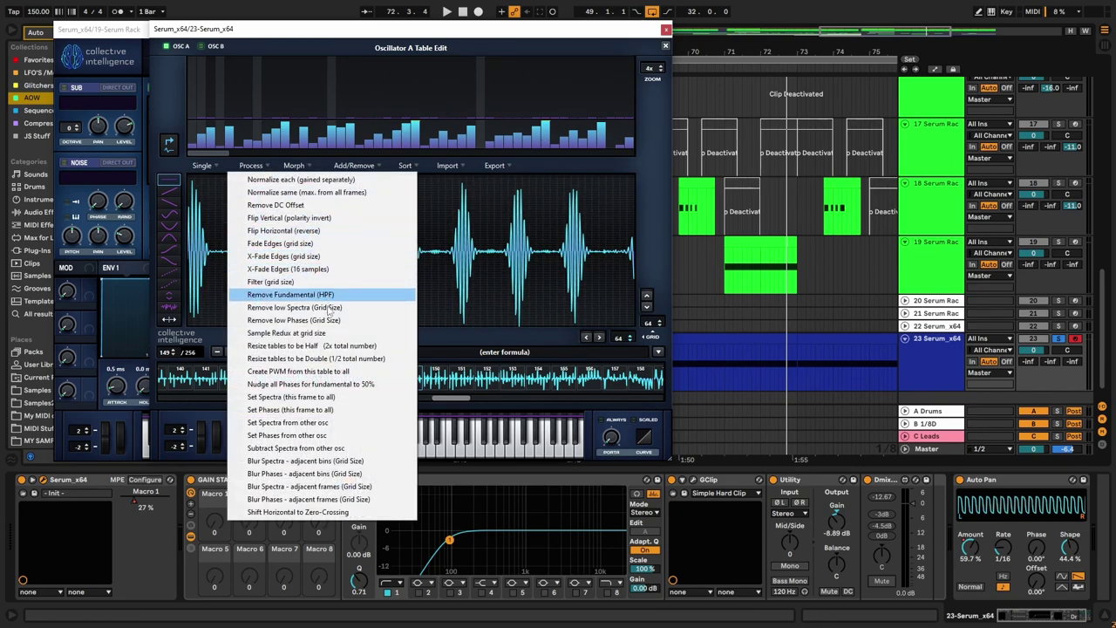
click(328, 256)
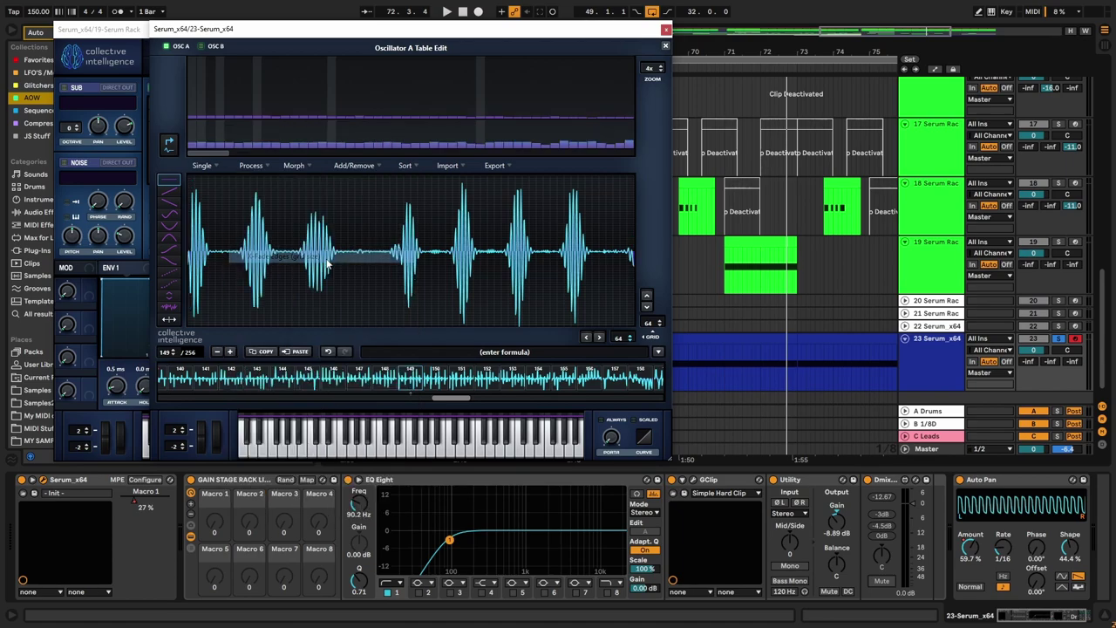
click(244, 167)
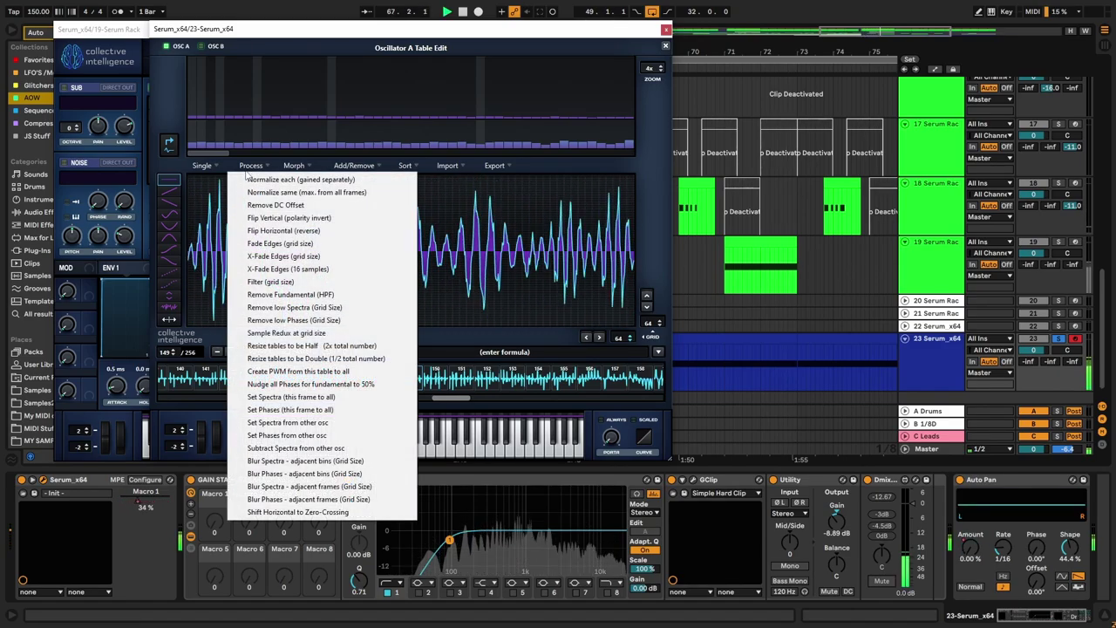
click(281, 245)
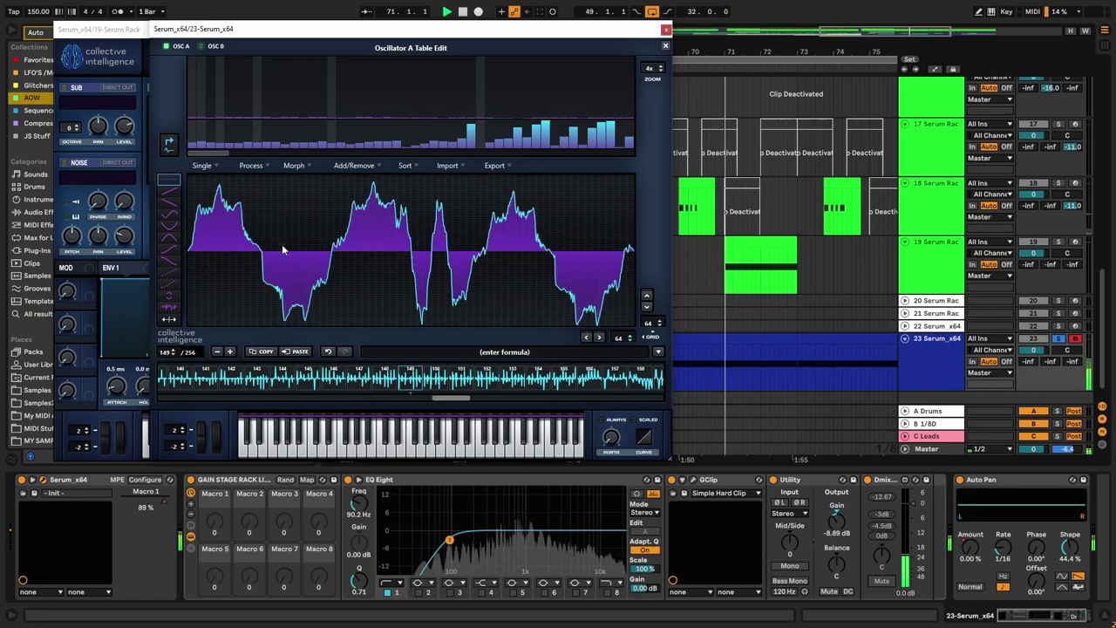
click(255, 166)
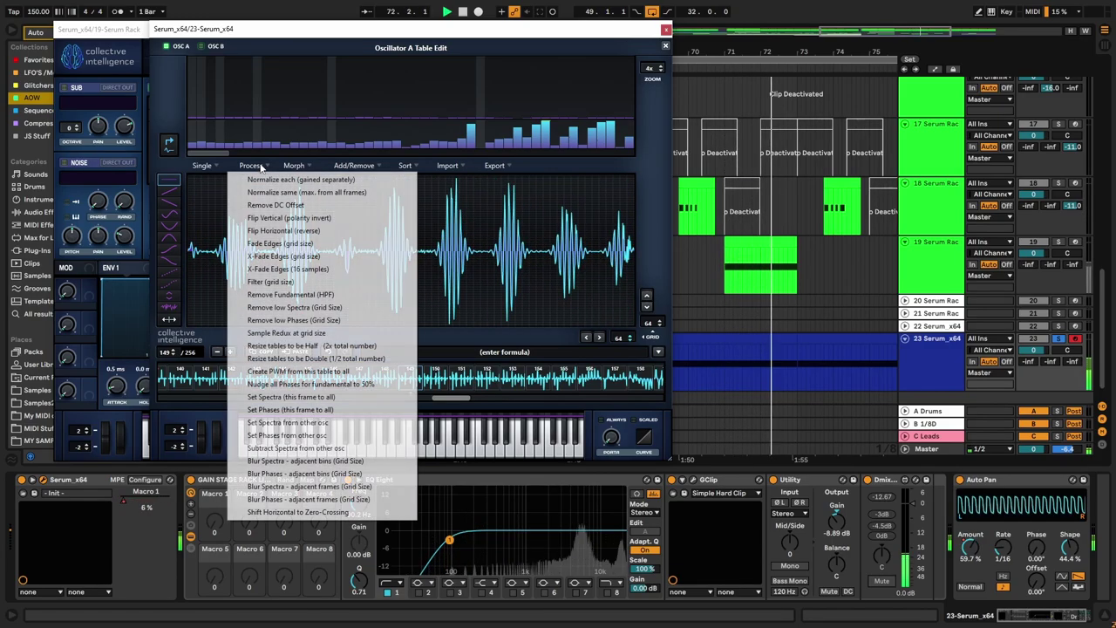
click(296, 256)
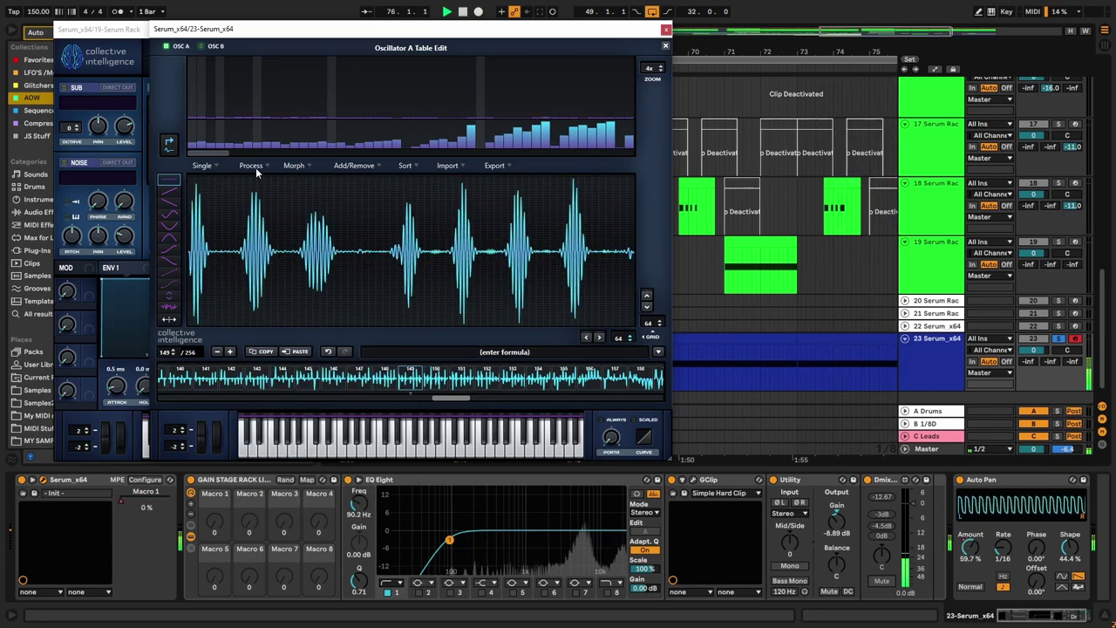
Step: Apply Filter (grid size) and Fade Edges (grid size) to the wavetable, and close the wavetable editor
click(255, 166)
click(261, 280)
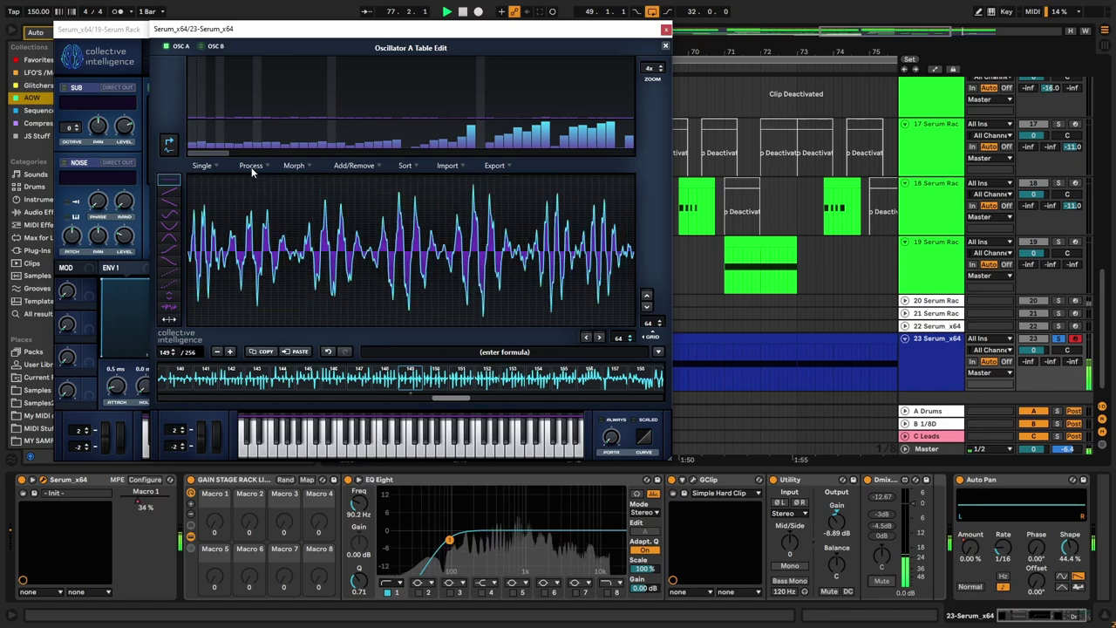
click(252, 166)
click(274, 250)
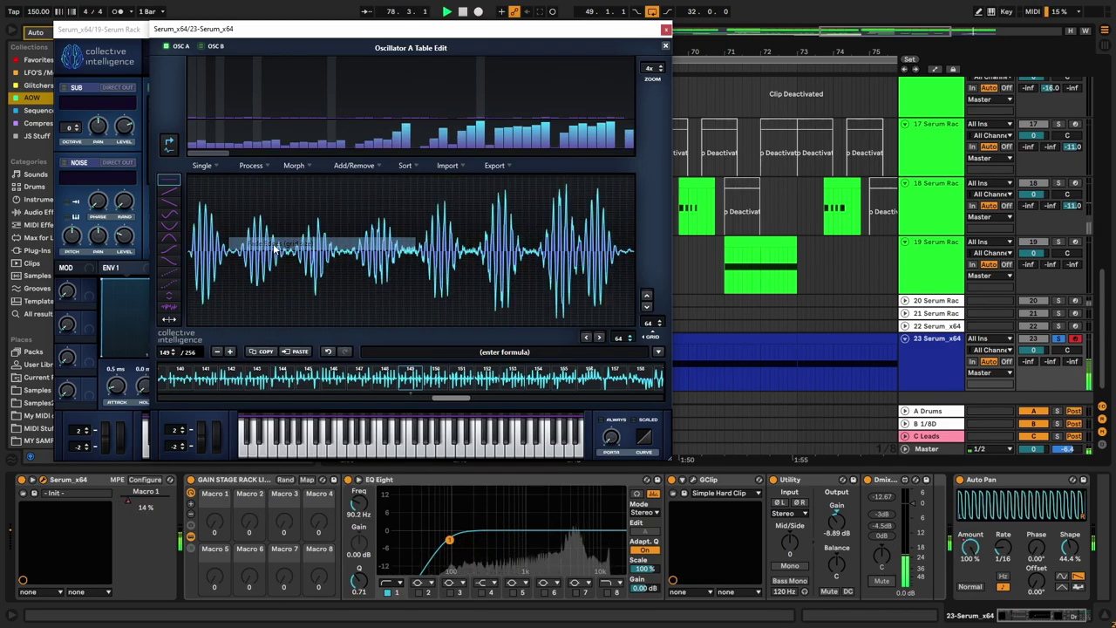
click(665, 46)
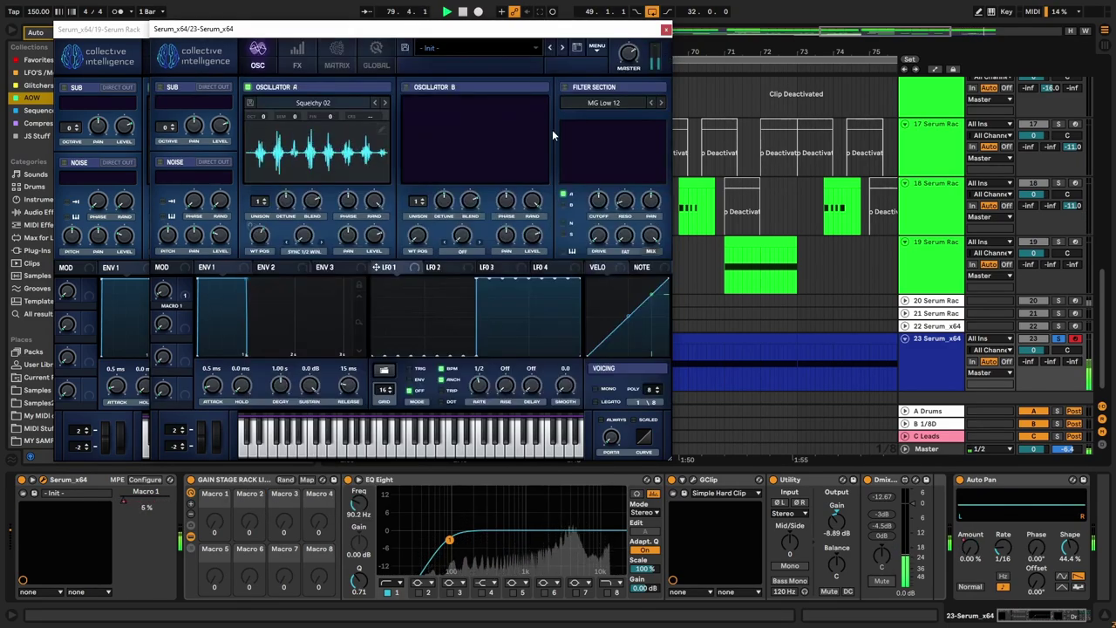
Step: Try the FM (Sub) warp mode on oscillator A, set warp to Off, and close track 23's Serum window
drag(316, 250, 297, 284)
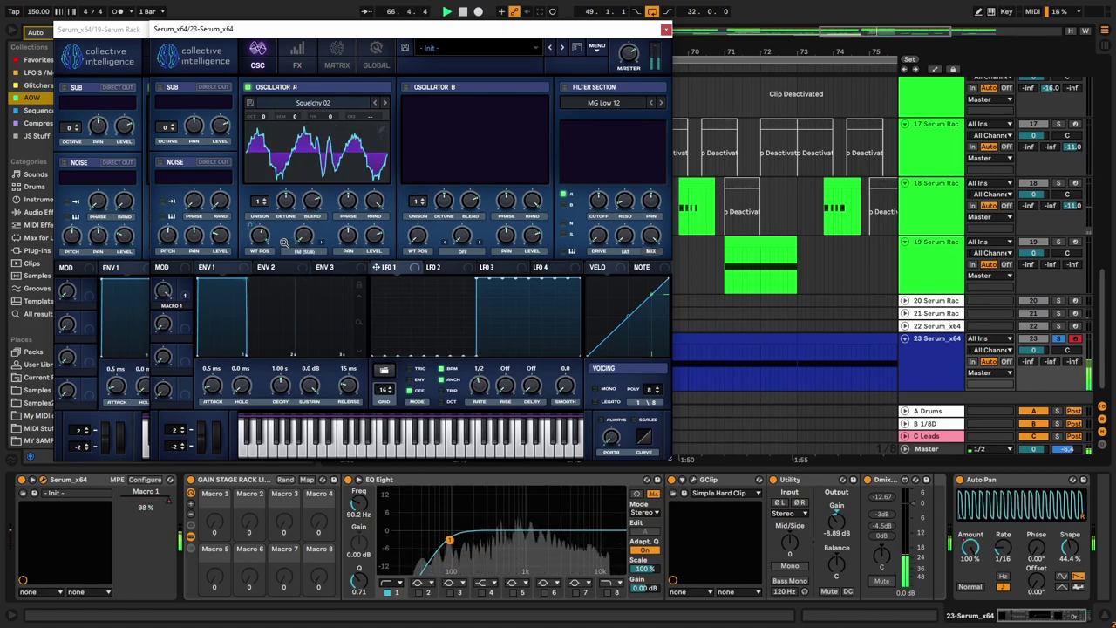
click(302, 251)
click(307, 263)
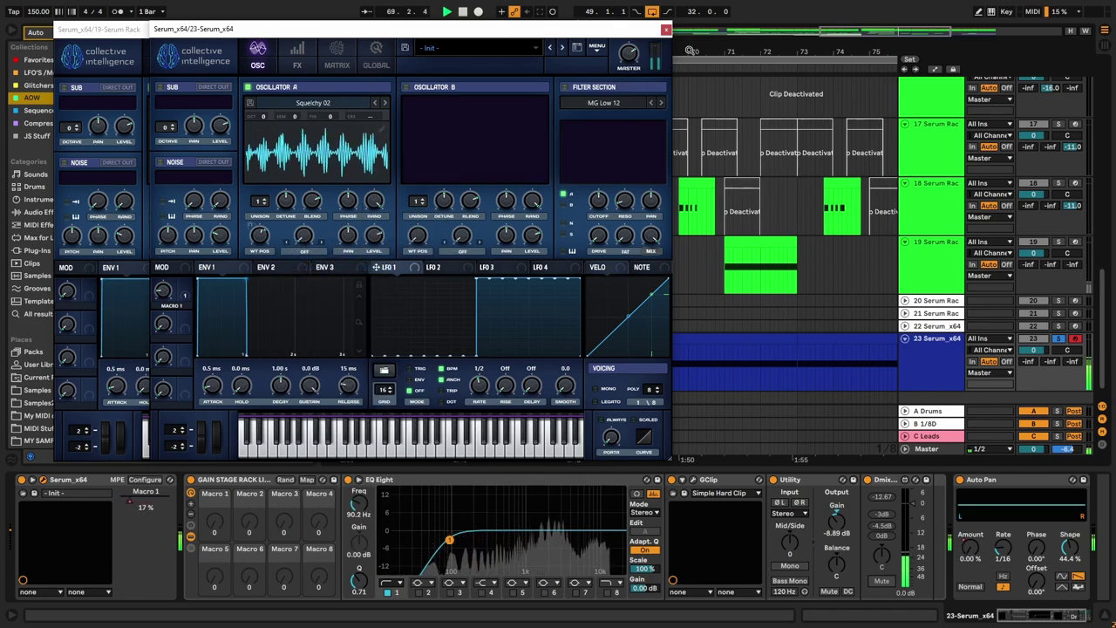
click(667, 31)
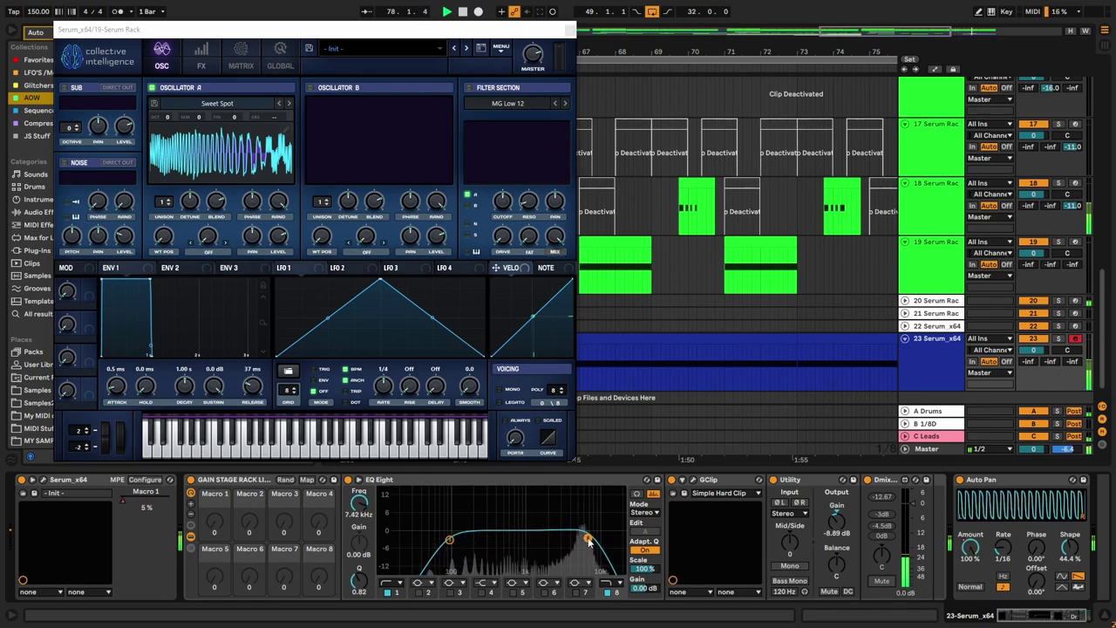
Step: Switch band 8 of track 23's EQ Eight to the steeper x4 high cut at 8.25 kHz, and close track 19's Serum window
click(607, 583)
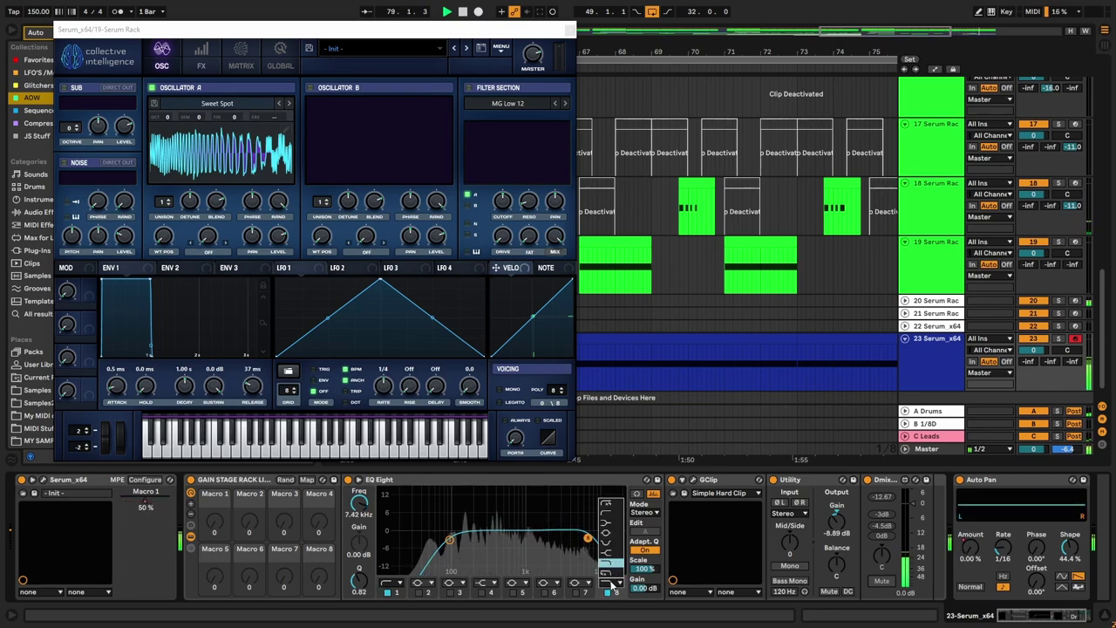
click(612, 573)
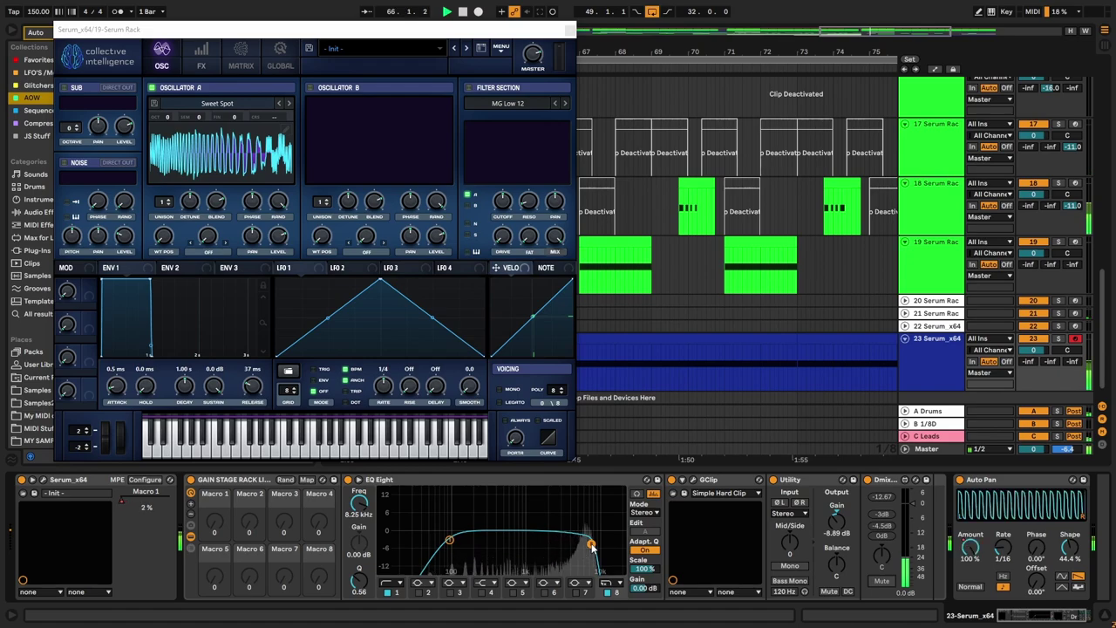
click(570, 32)
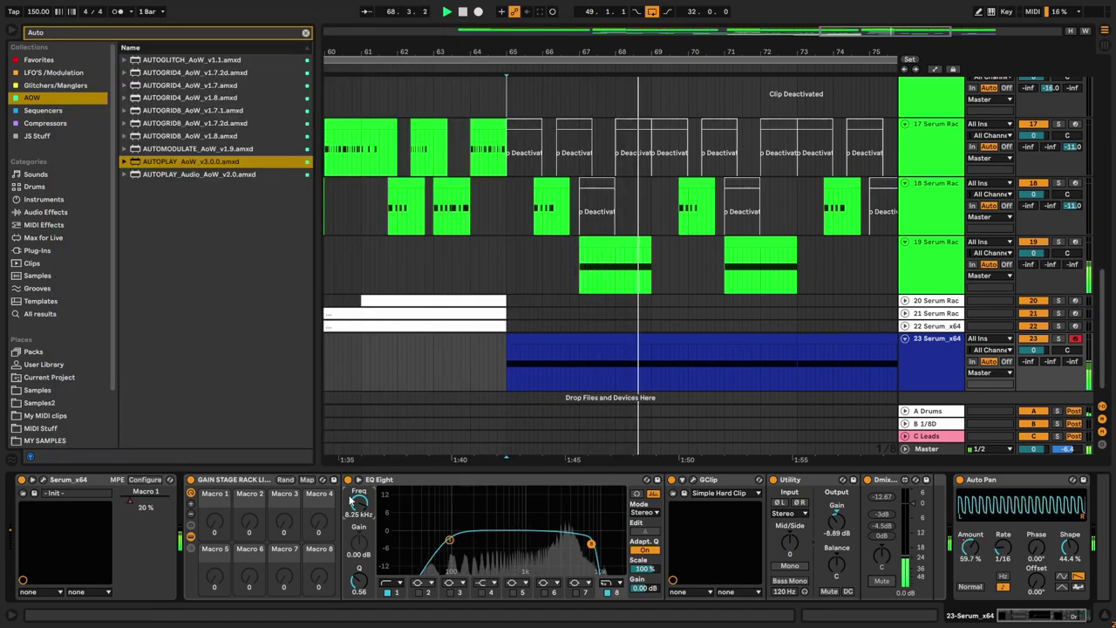
Step: Change EQ Eight band 1 to the x4 low cut, narrow the band with band 8 at 6.39 kHz, and check GClip's settings
click(388, 584)
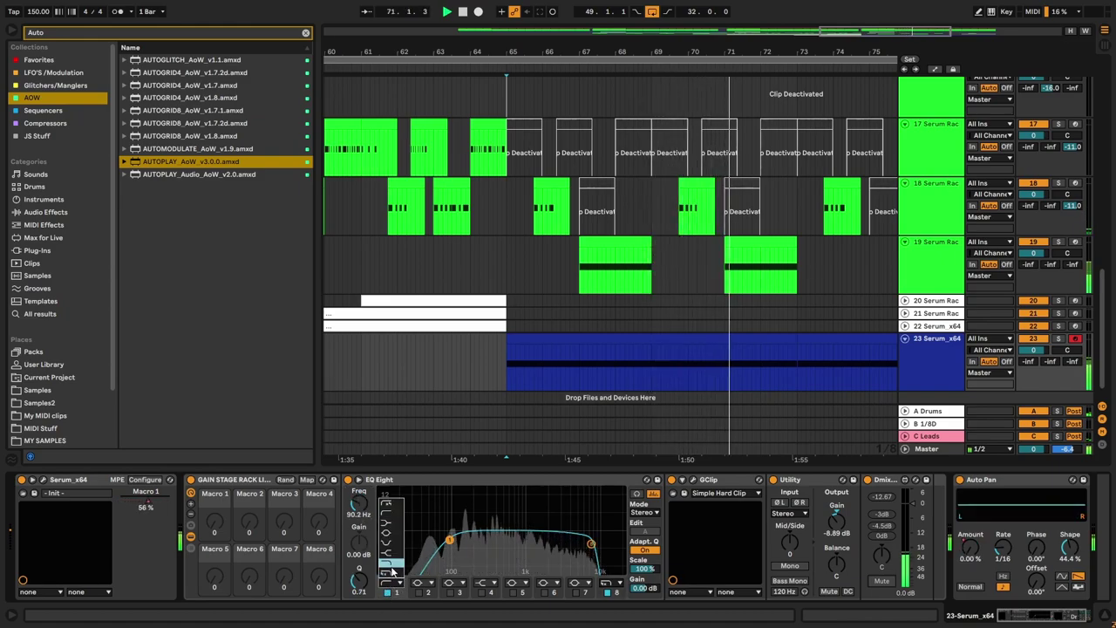
click(393, 511)
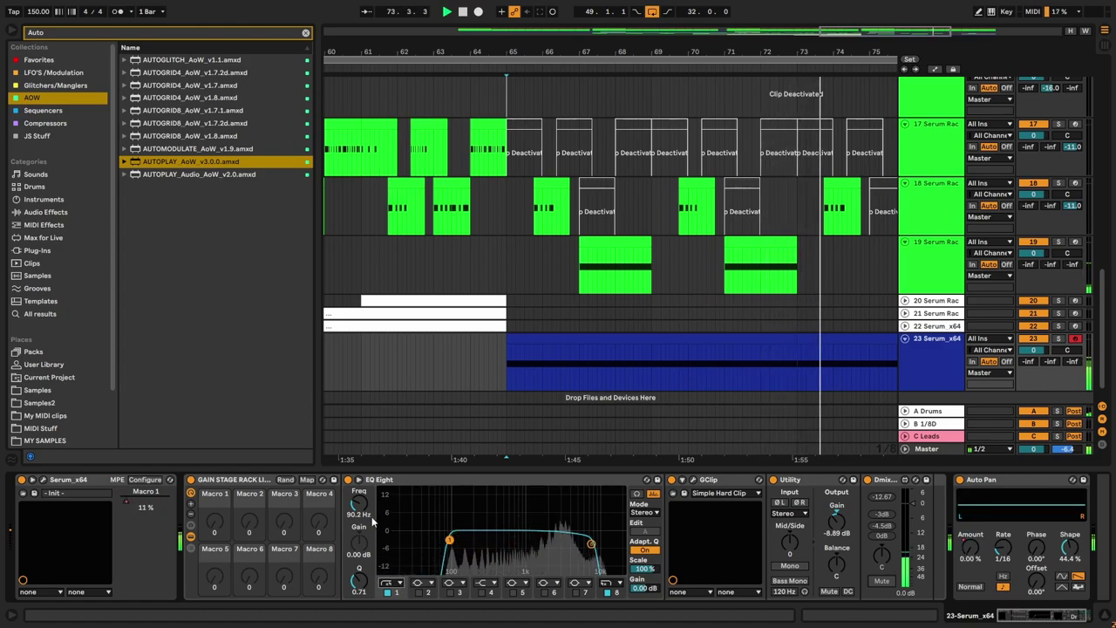
drag(376, 523, 377, 507)
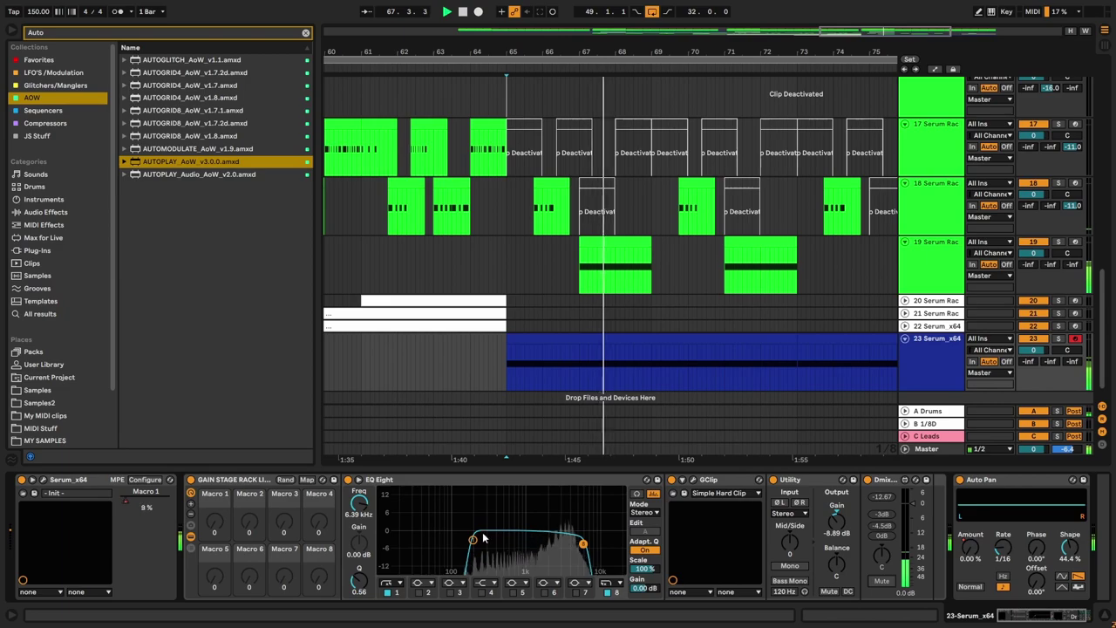
click(694, 479)
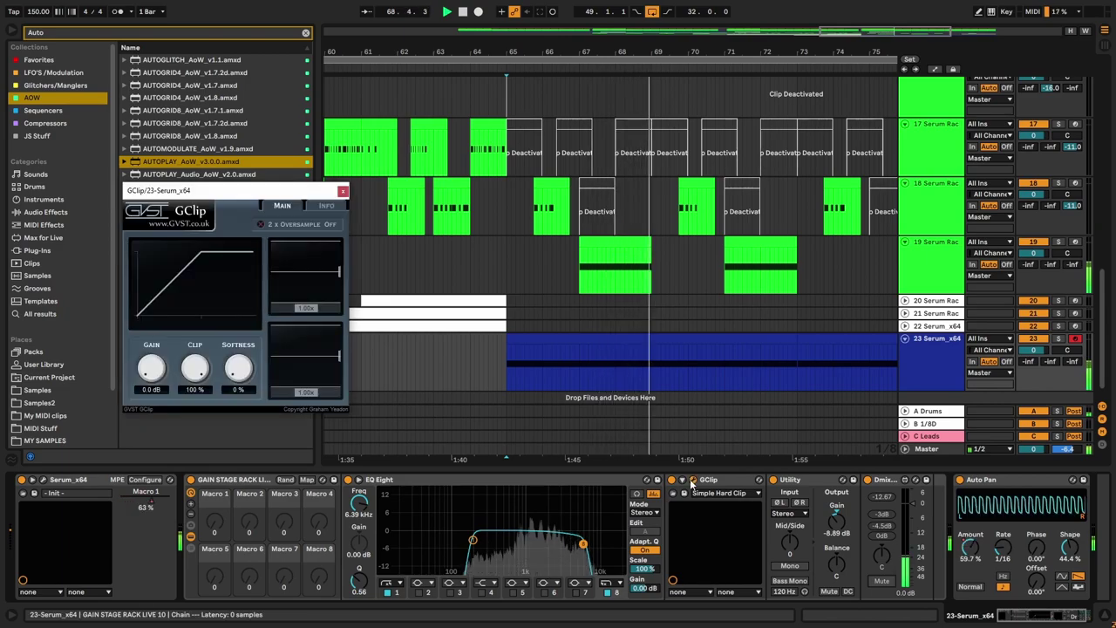
click(342, 192)
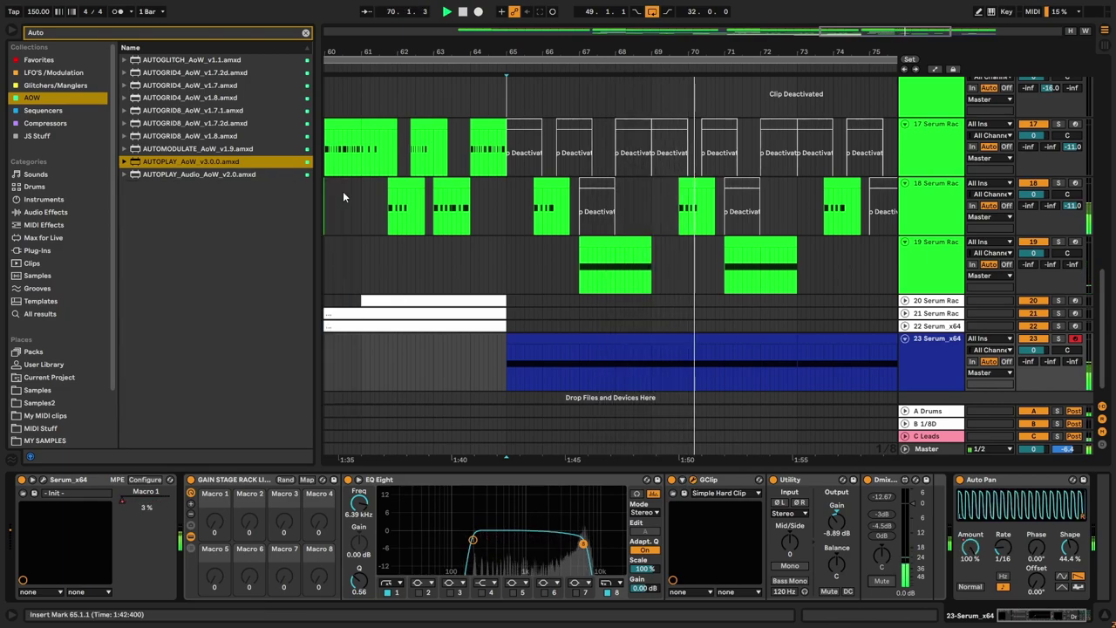
Step: Solo track 23, readjust EQ Eight's high cut and set its low cut to 114 Hz, and unsolo the track
click(1060, 339)
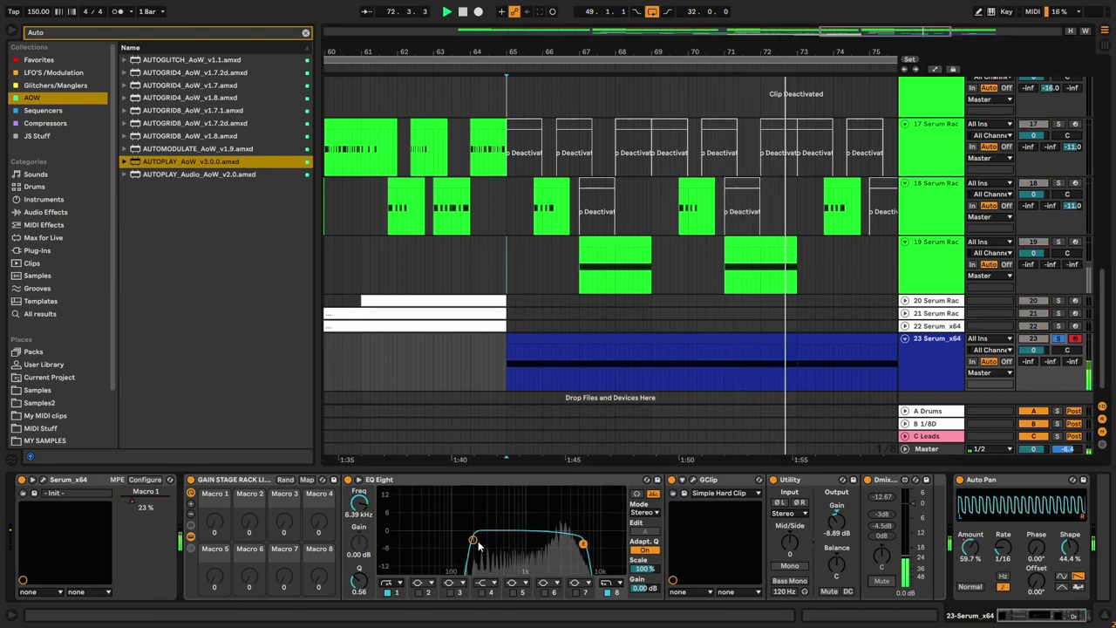
drag(471, 541, 522, 542)
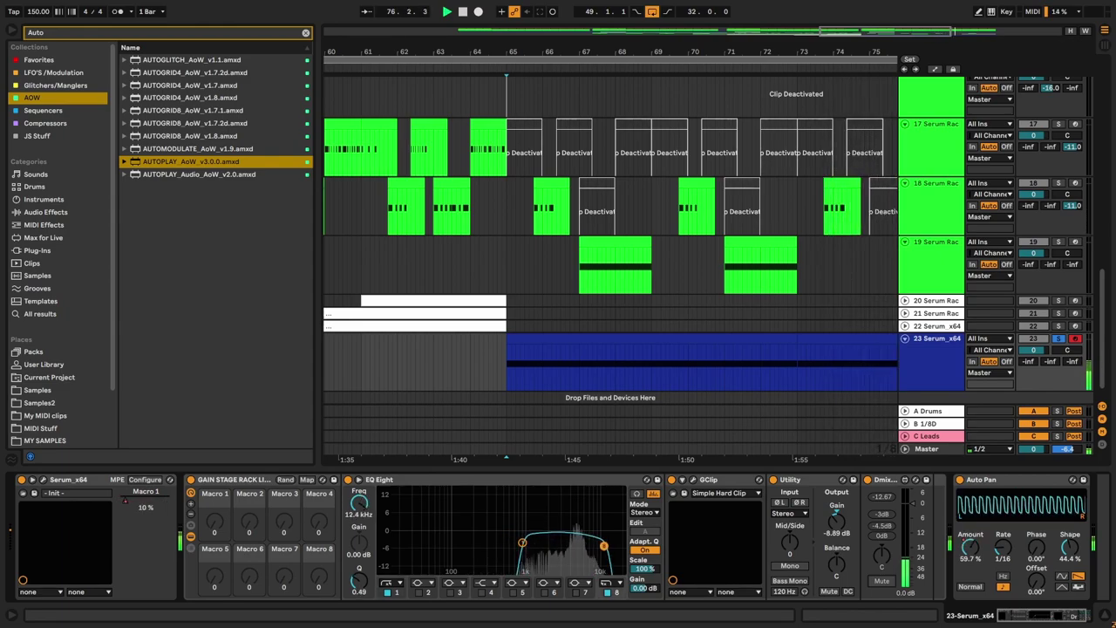
drag(611, 544, 605, 547)
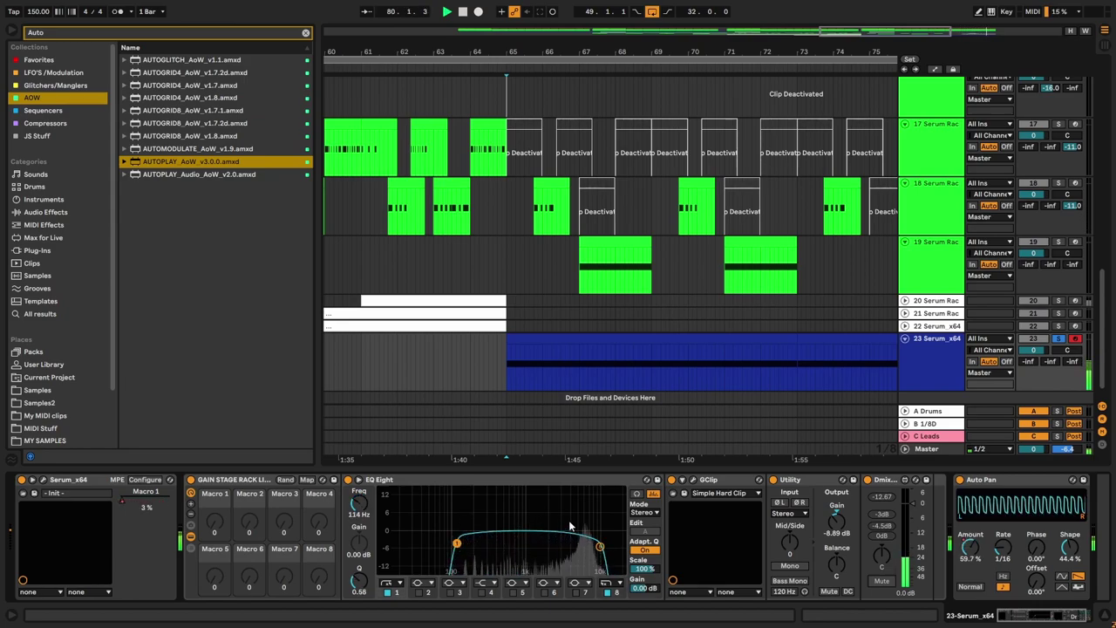
click(1054, 340)
Step: Play the arrangement from bar 65 with track 19's devices shown, and clear the browser search
scroll(556, 291, down, 2)
scroll(821, 310, down, 2)
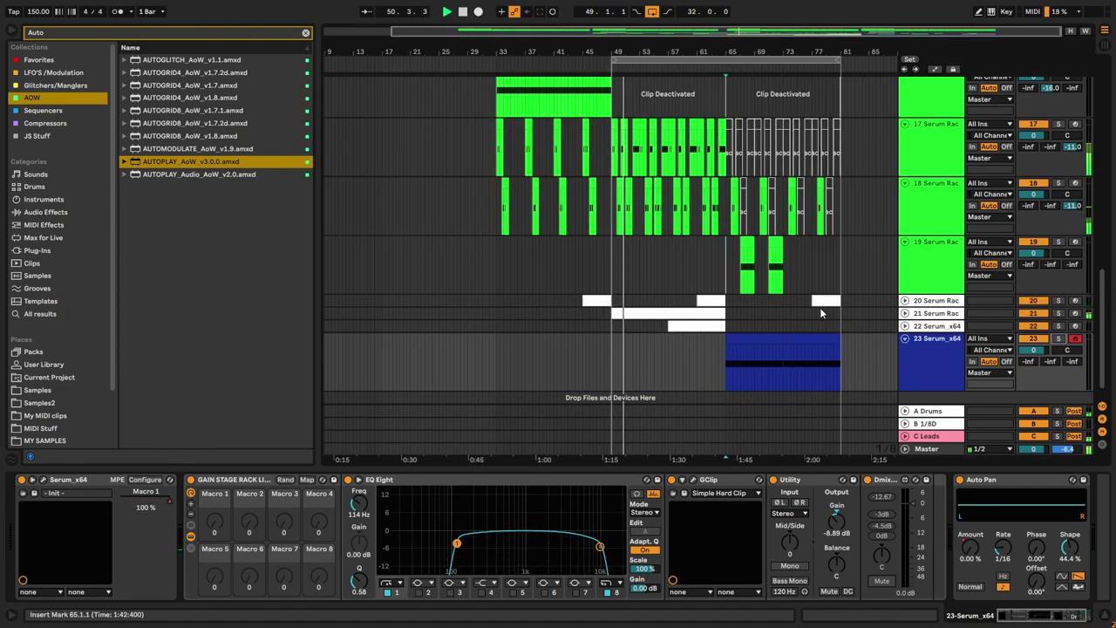
scroll(822, 310, up, 4)
key(space)
key(space)
click(918, 251)
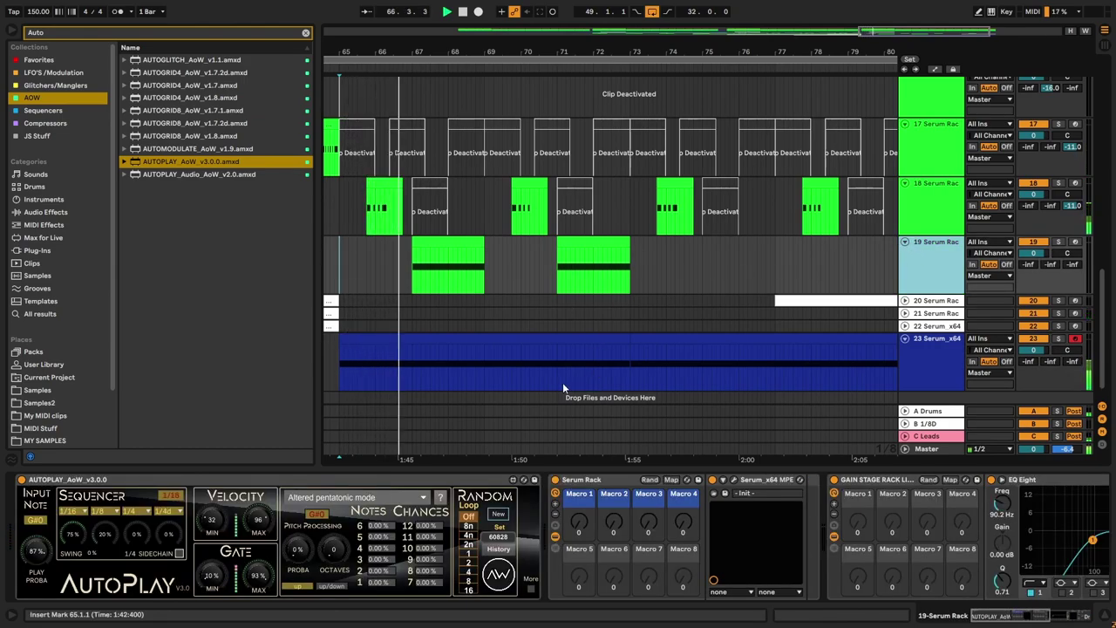
click(305, 32)
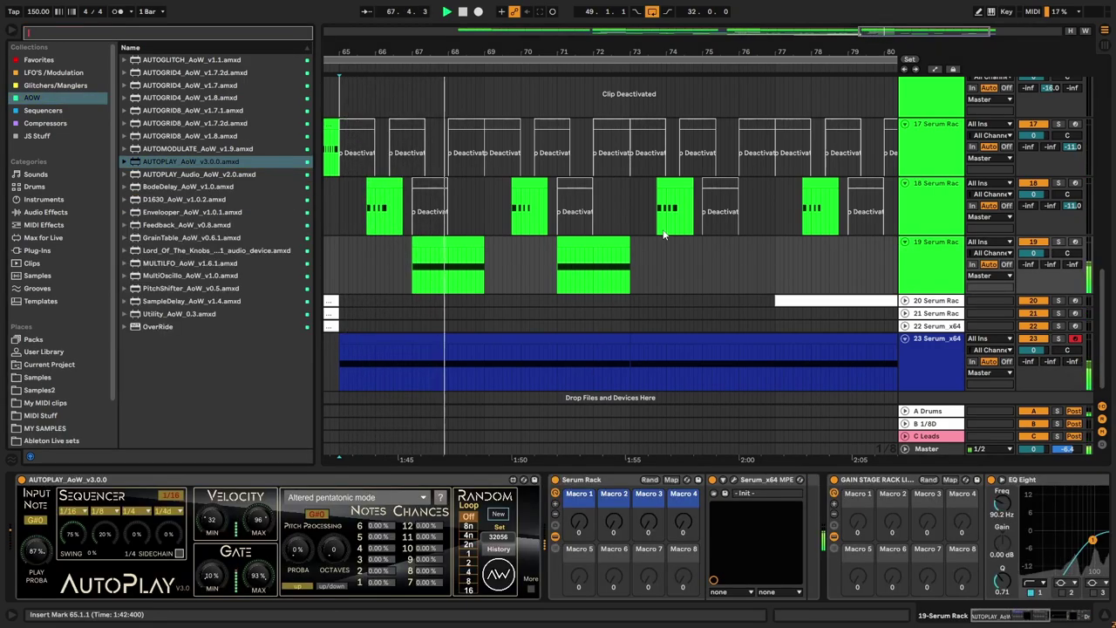
click(945, 266)
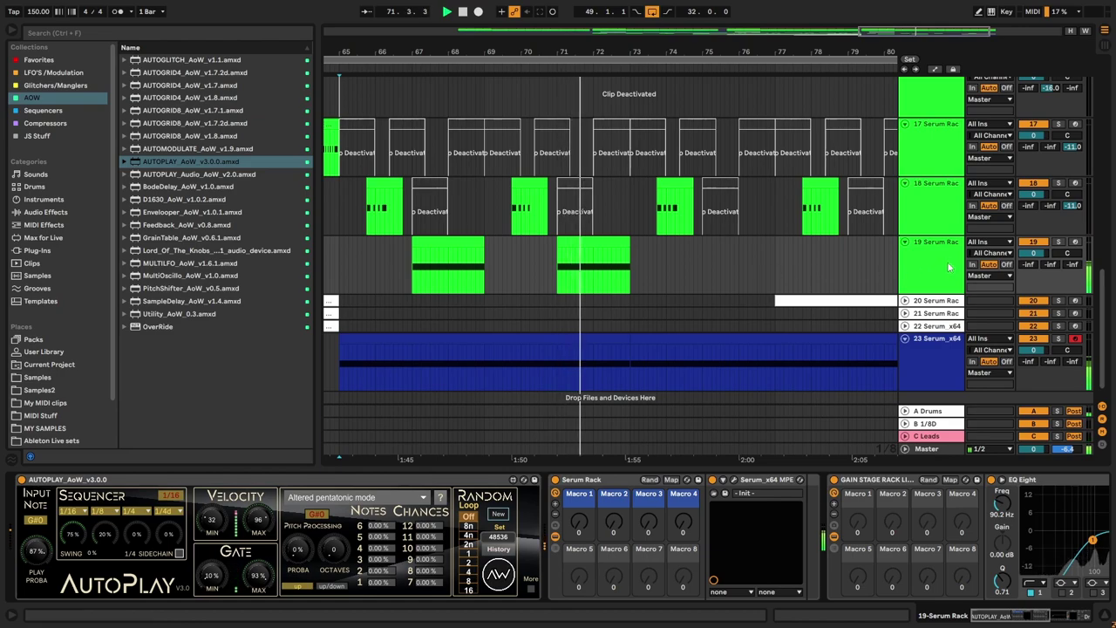
Step: Duplicate track 19's bars 65 to 73, including both clips, so that the pattern repeats from bar 73 to 81
click(616, 243)
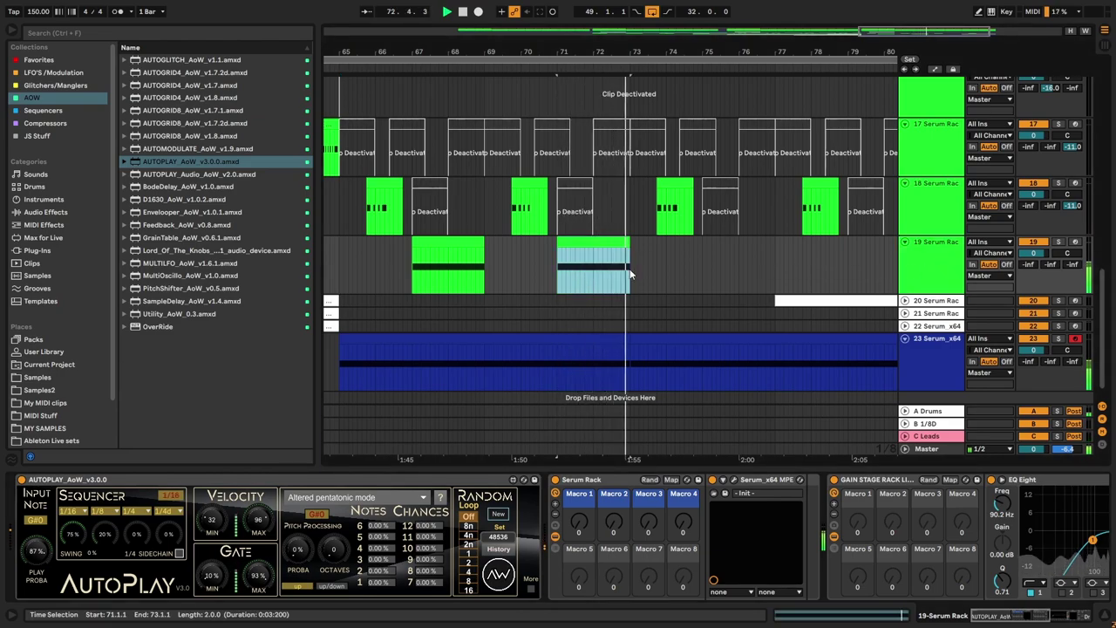
right_click(659, 278)
click(657, 308)
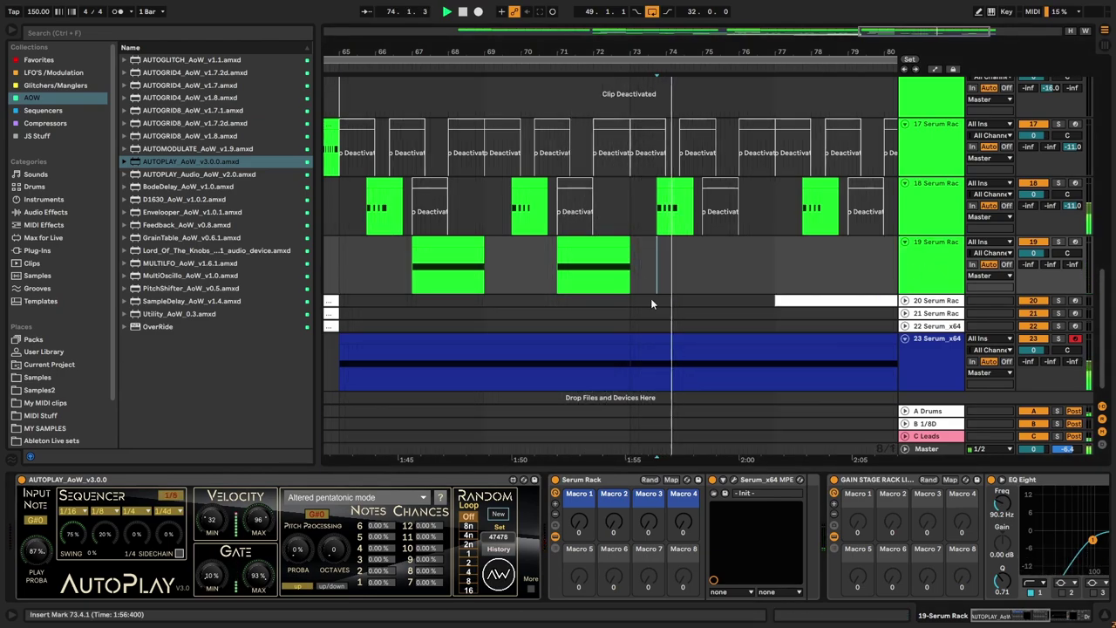
drag(636, 265, 312, 268)
key(ctrl+d)
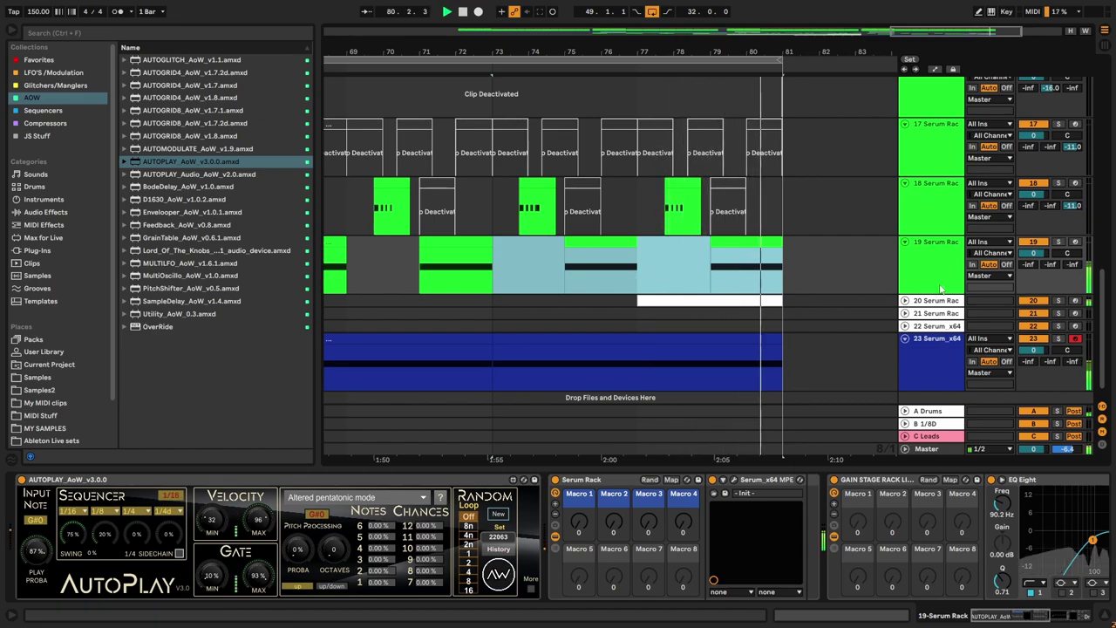
click(232, 514)
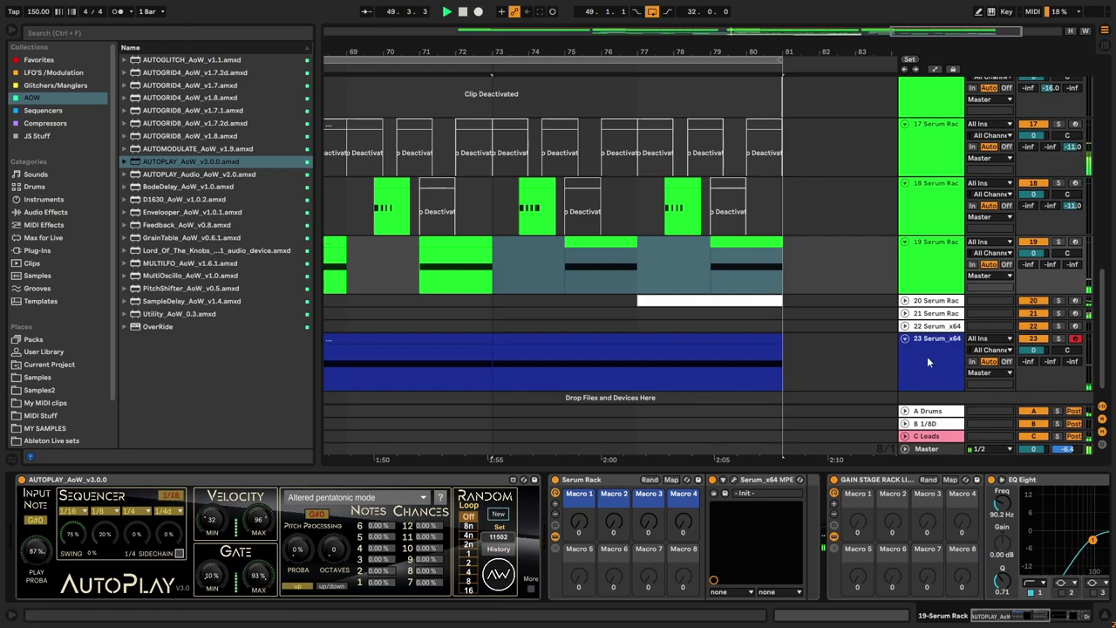
Step: Find Compressor in the Compressors collection and add it at the end of track 23's device chain
click(927, 362)
click(160, 36)
text(Compre)
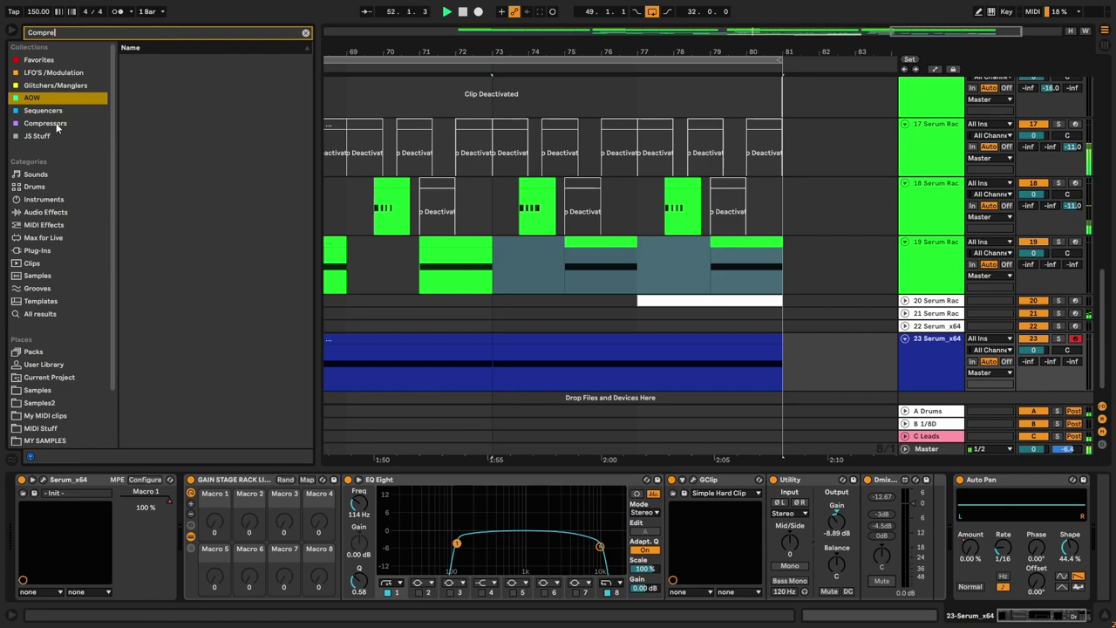
click(69, 123)
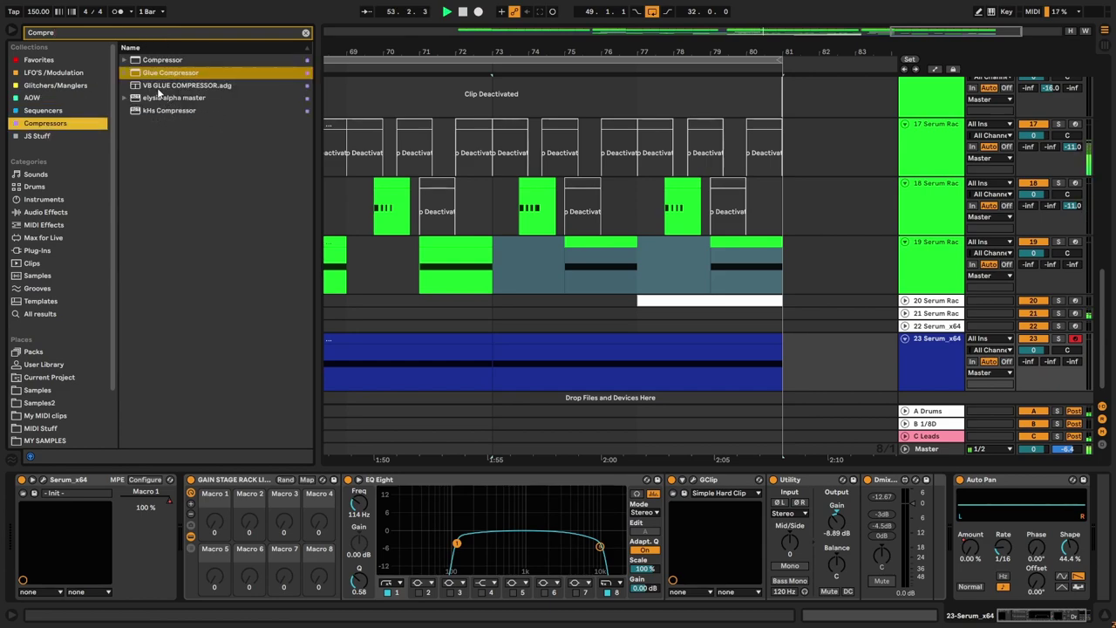
click(152, 61)
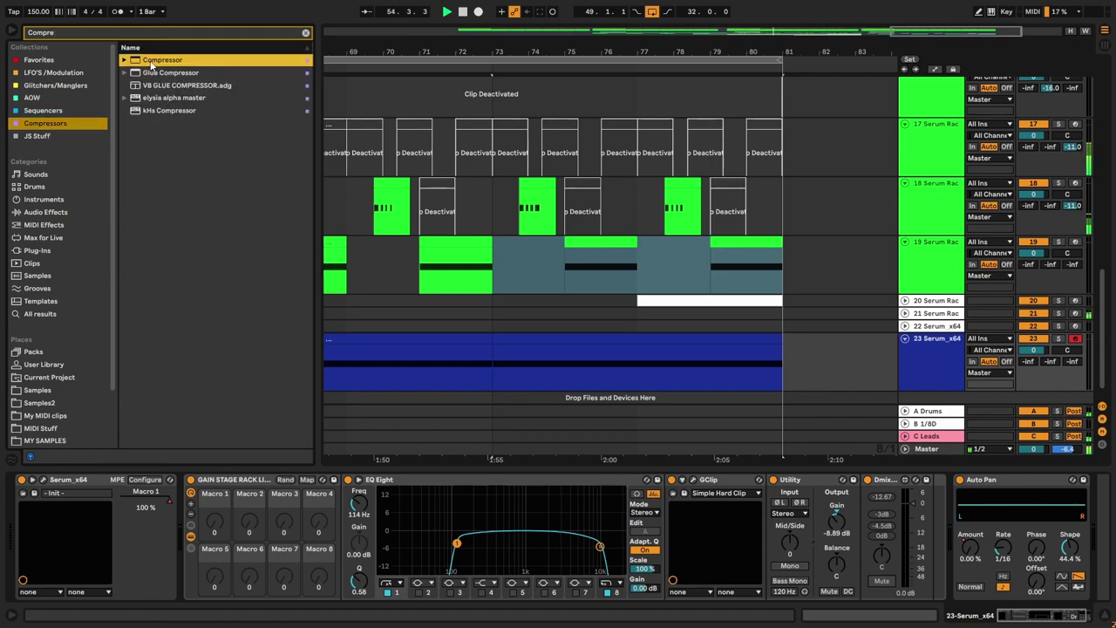
drag(916, 369, 917, 373)
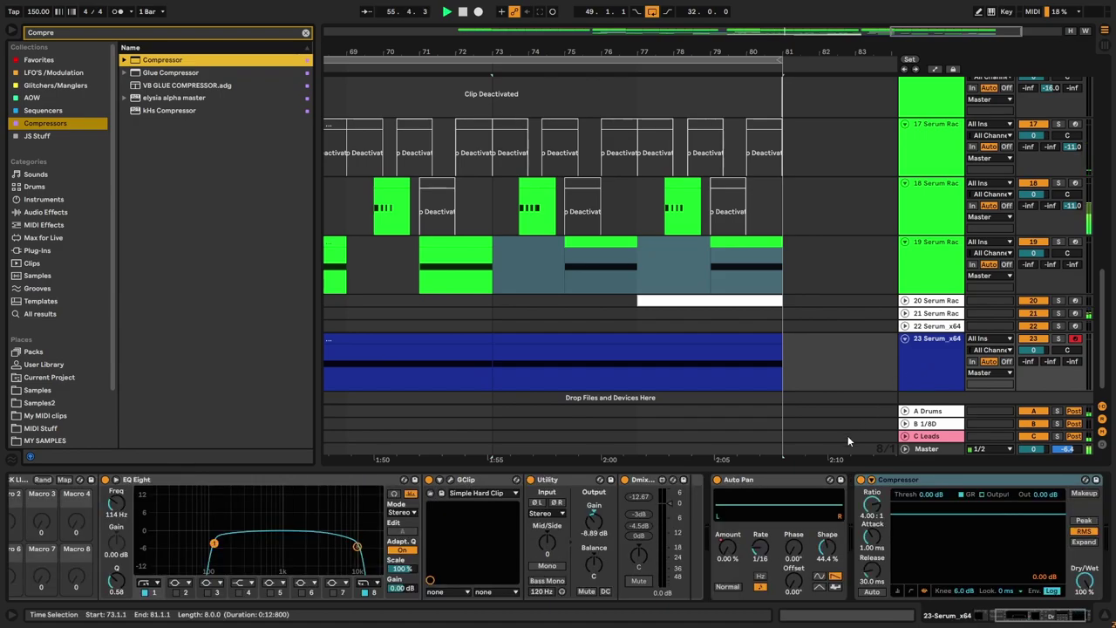
Step: Set track 23's Compressor to Peak mode with an inf:1 ratio, sidechain it from 2 Kick Post FX, and lower the threshold to -20.6 dB
scroll(1037, 591, right, 3)
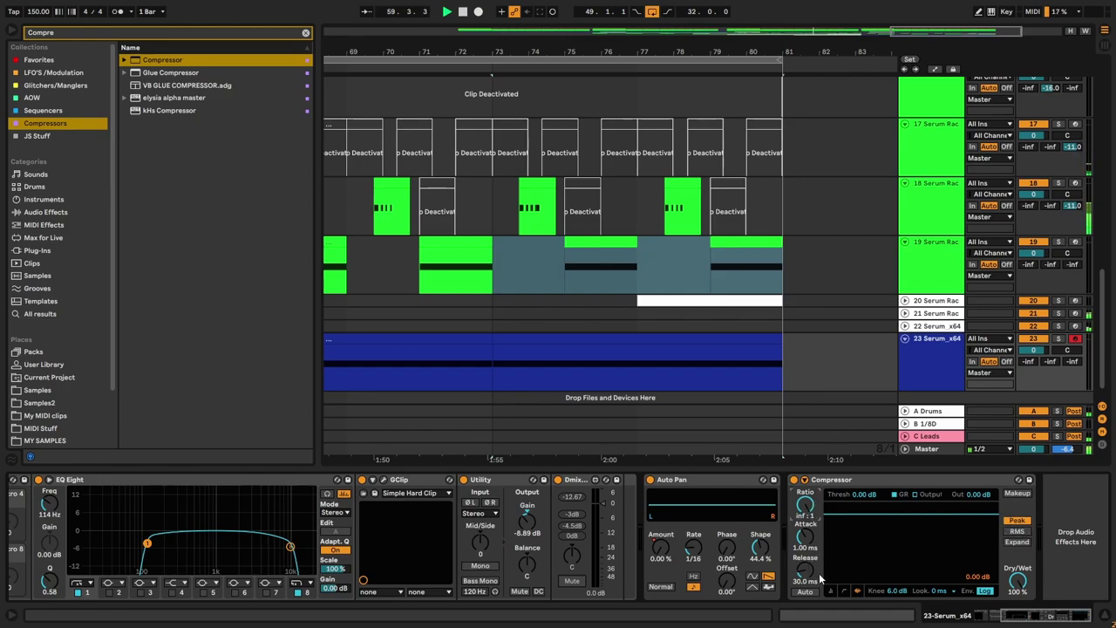
click(805, 480)
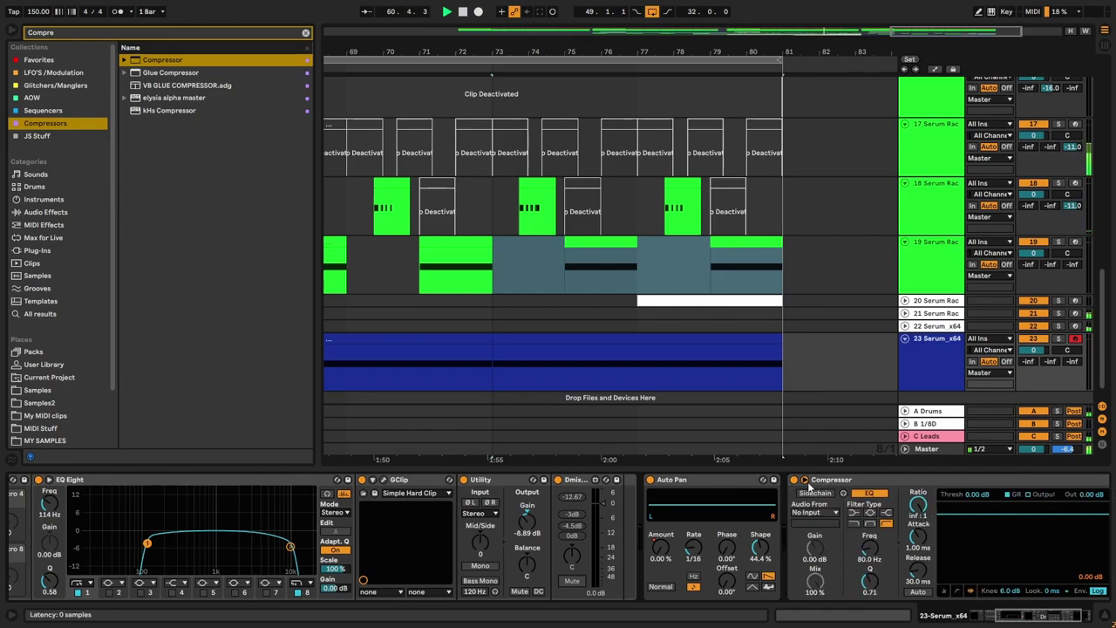
click(815, 512)
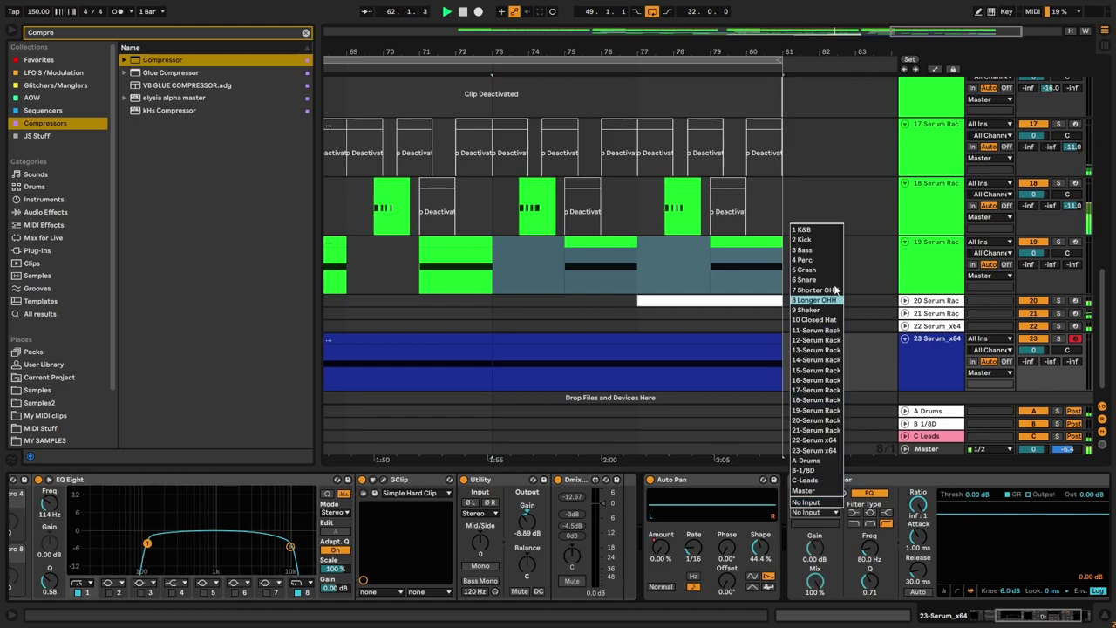
click(913, 351)
drag(1047, 614, 1081, 616)
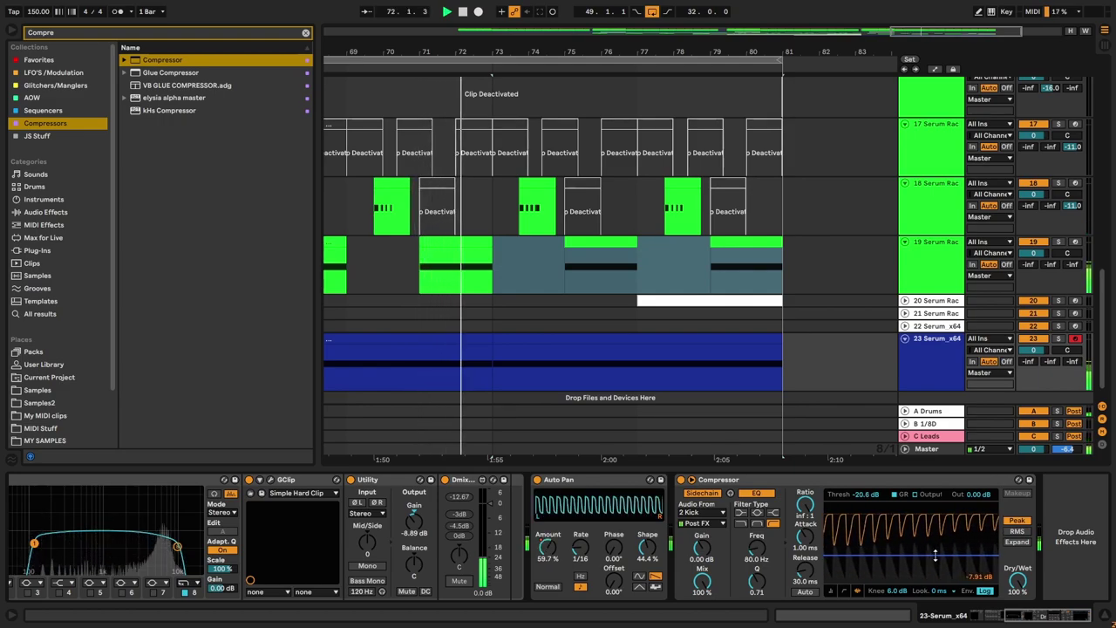
Step: Fold tracks 16, 17, 18 and 19 in the arrangement to compact the track list
click(924, 244)
click(905, 242)
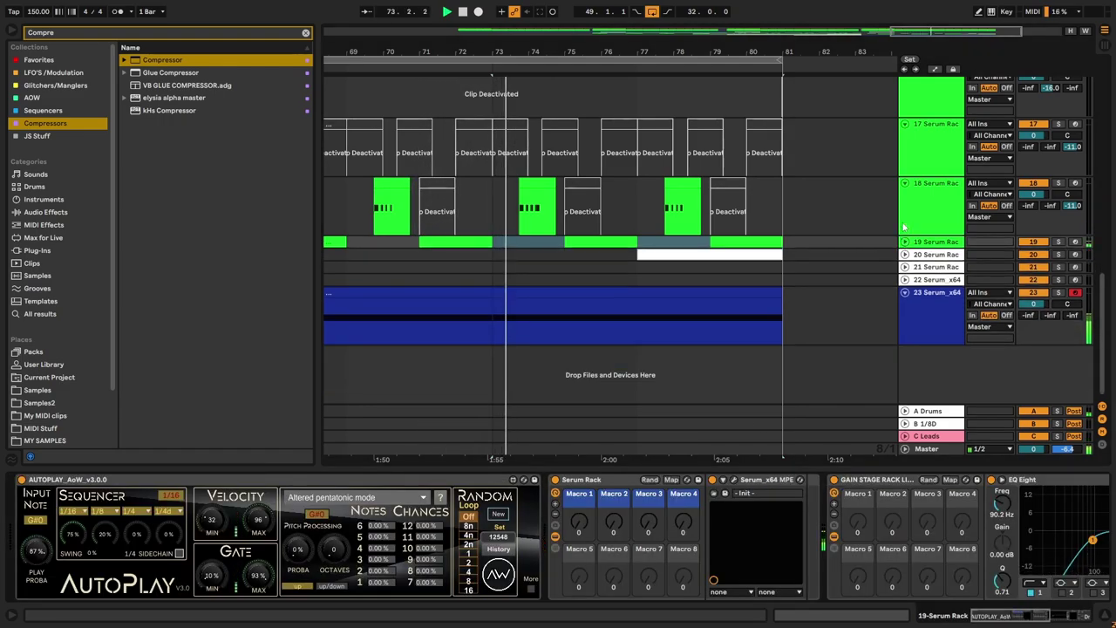
click(905, 183)
click(907, 132)
click(905, 113)
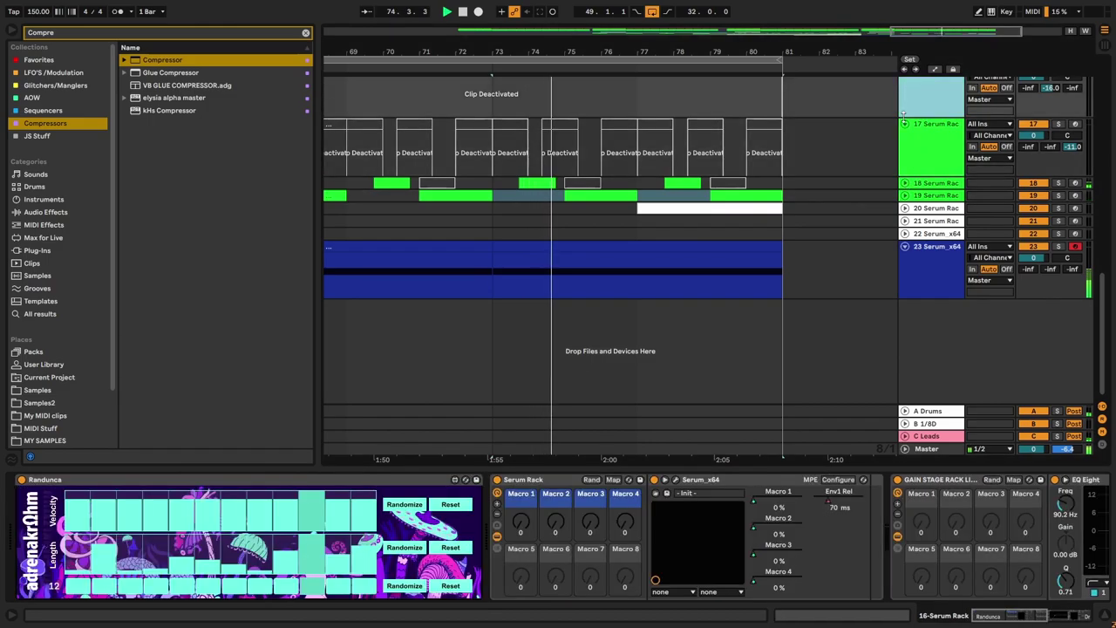
click(905, 125)
scroll(914, 209, up, 1)
scroll(921, 277, up, 1)
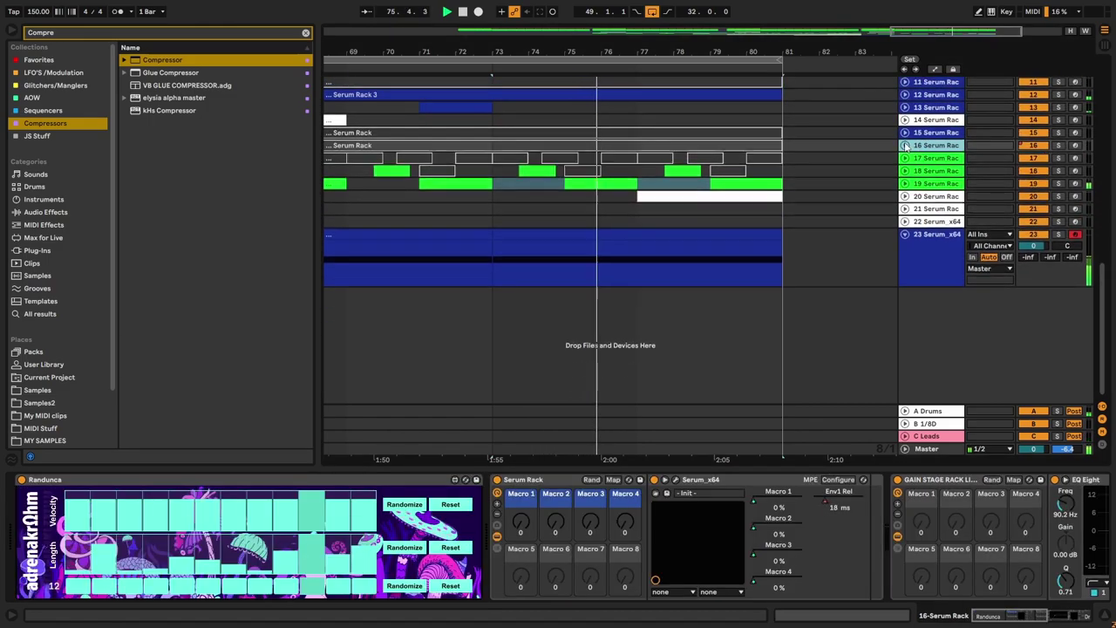
Step: Insert a new MIDI track after track 23 and move it directly below track 19
click(923, 303)
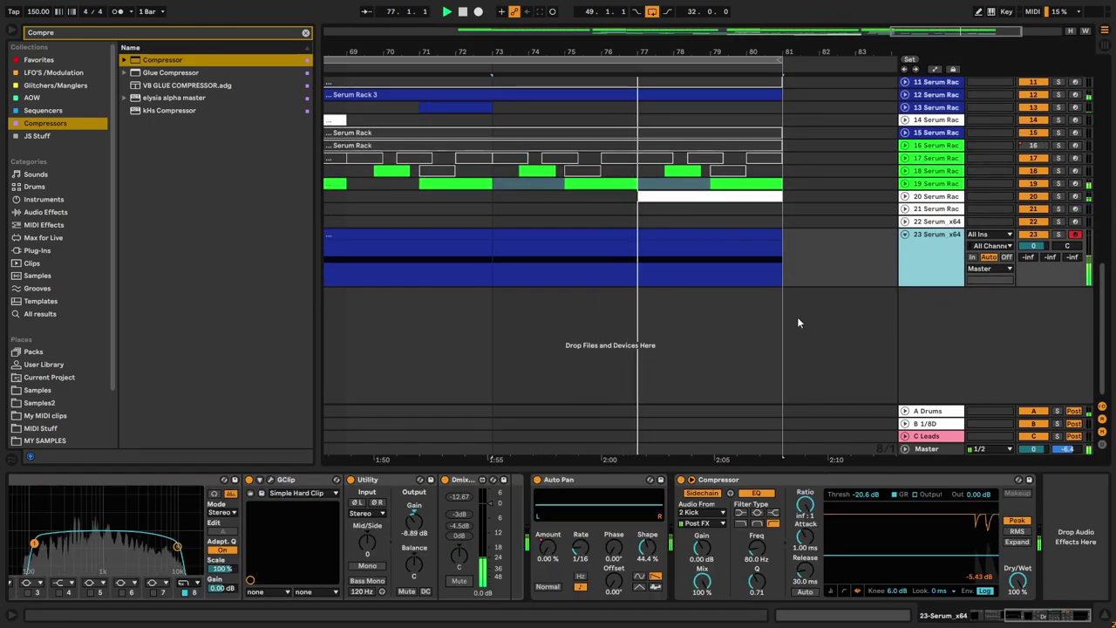
key(ctrl+shift+t)
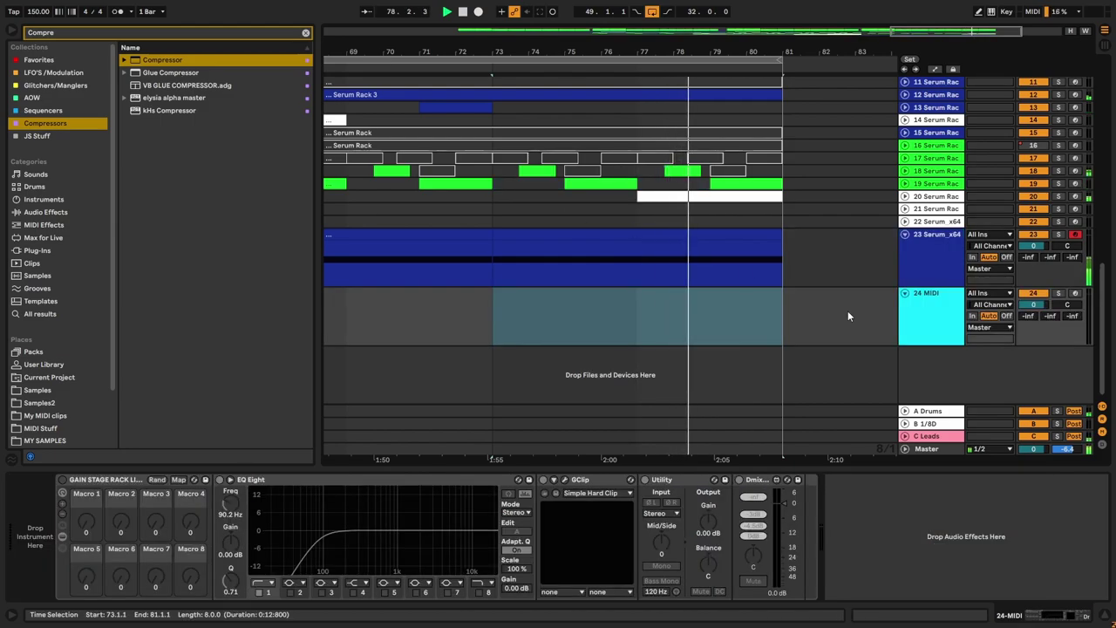
drag(928, 305, 912, 197)
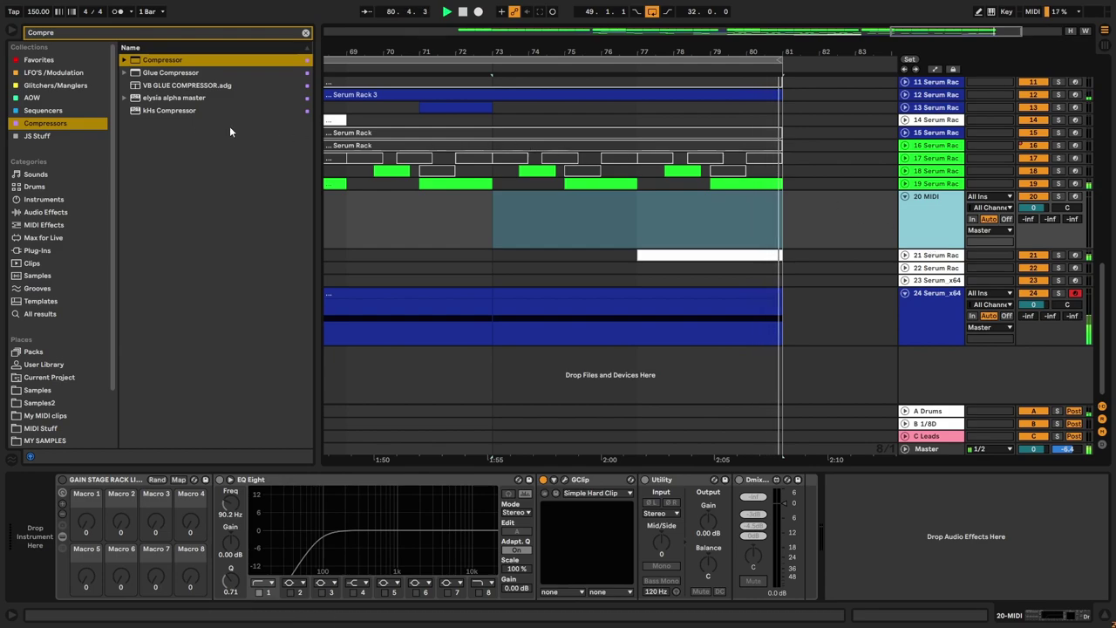
Step: Find AUTOPLAY_AoW_v3.0.0 in the AOW collection and add it at the start of the new MIDI track 20's device chain
text(Serum)
click(35, 101)
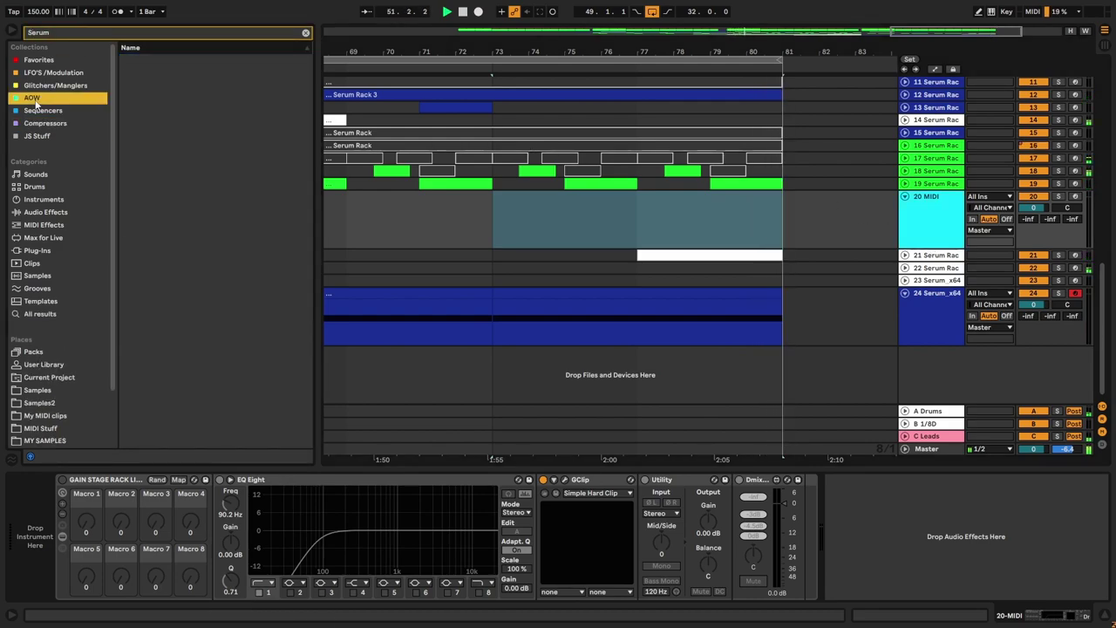
click(937, 183)
click(925, 208)
click(306, 33)
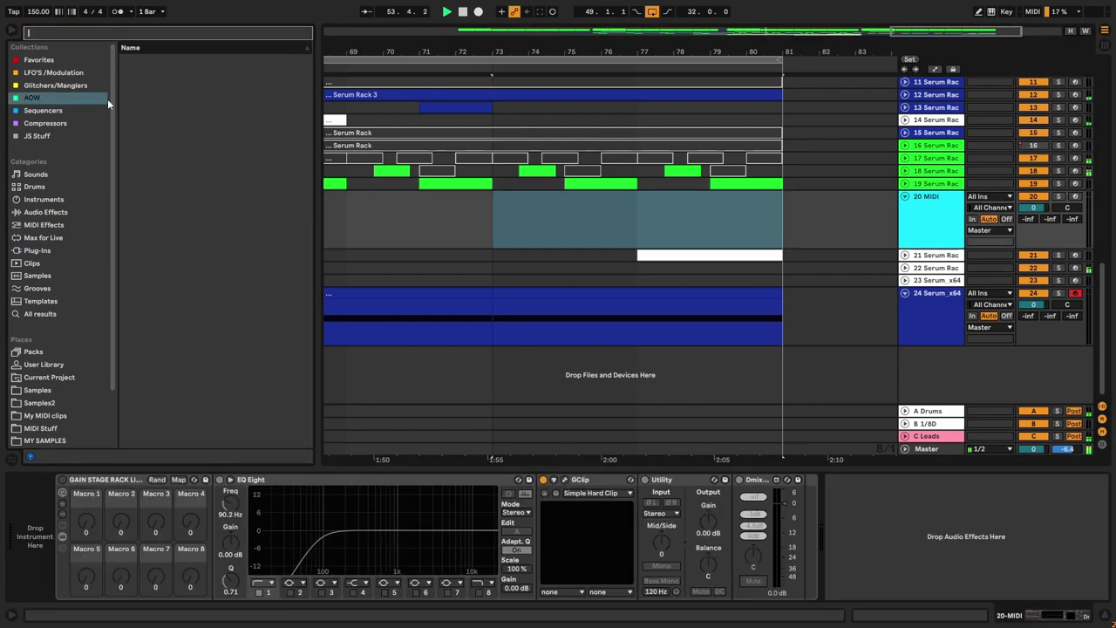
drag(163, 159, 41, 564)
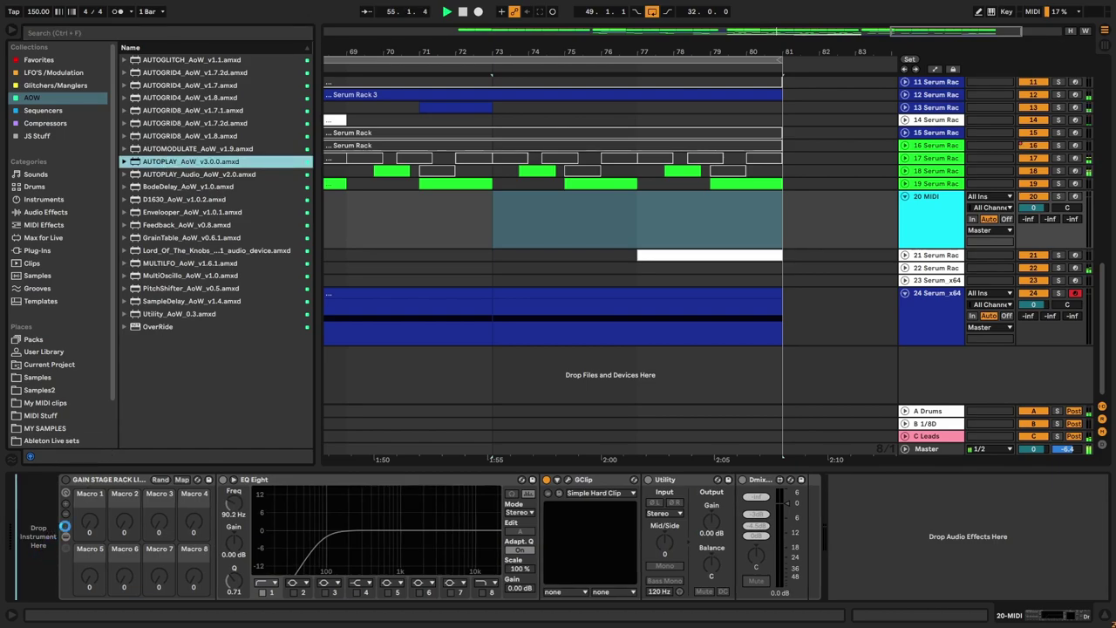
drag(65, 525, 66, 531)
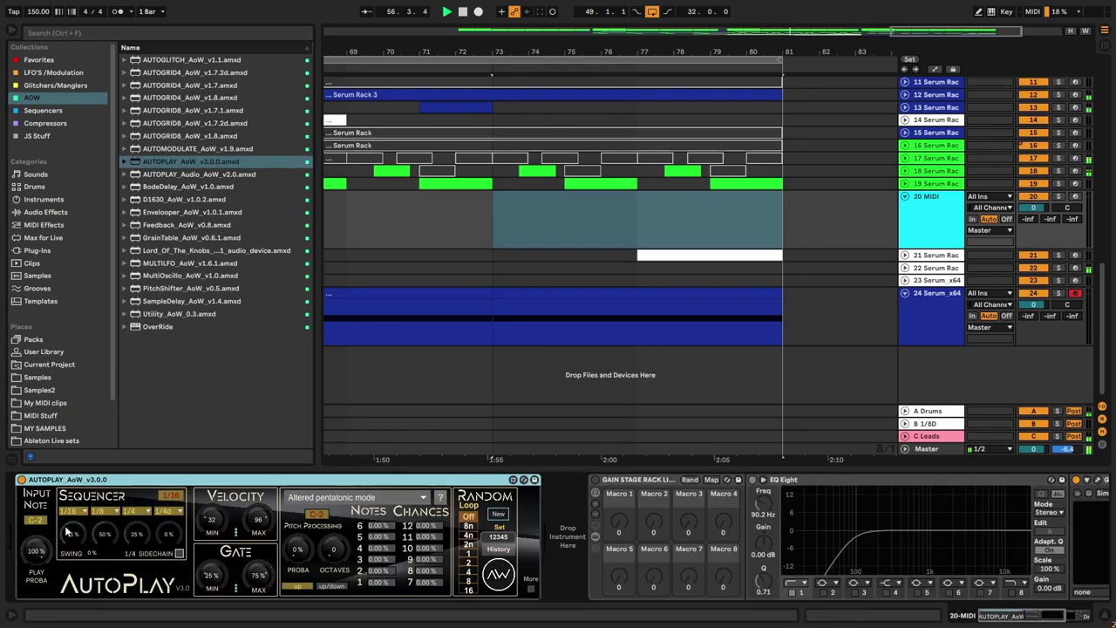
Step: Search the plug-ins for "uhbi" and add Uhbik-P(x64) at the end of track 19's device chain
click(925, 188)
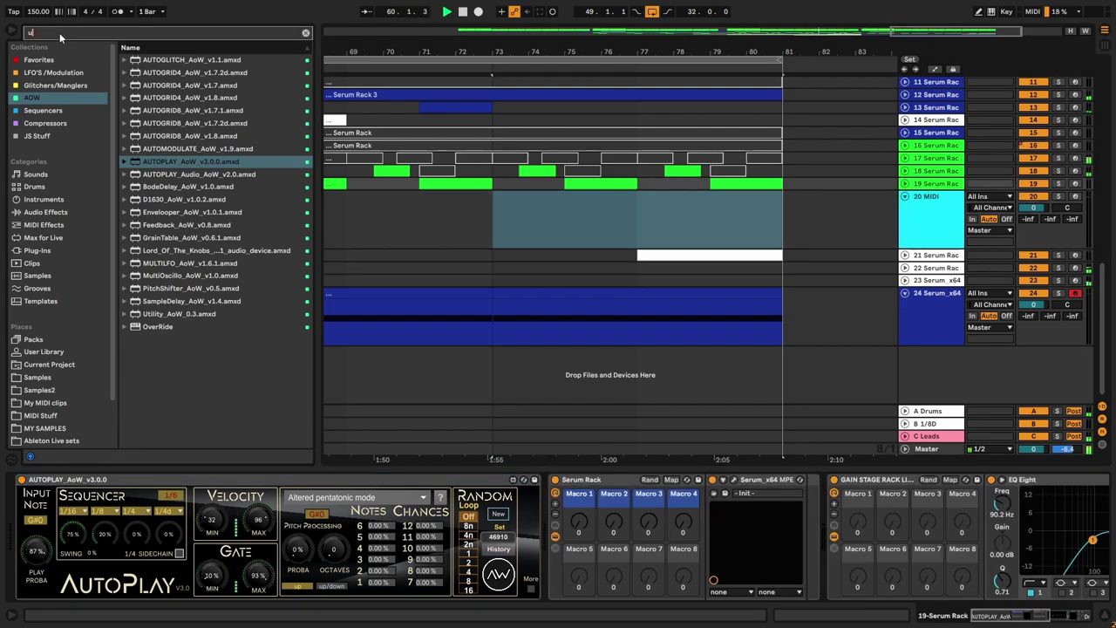
text(uhbi)
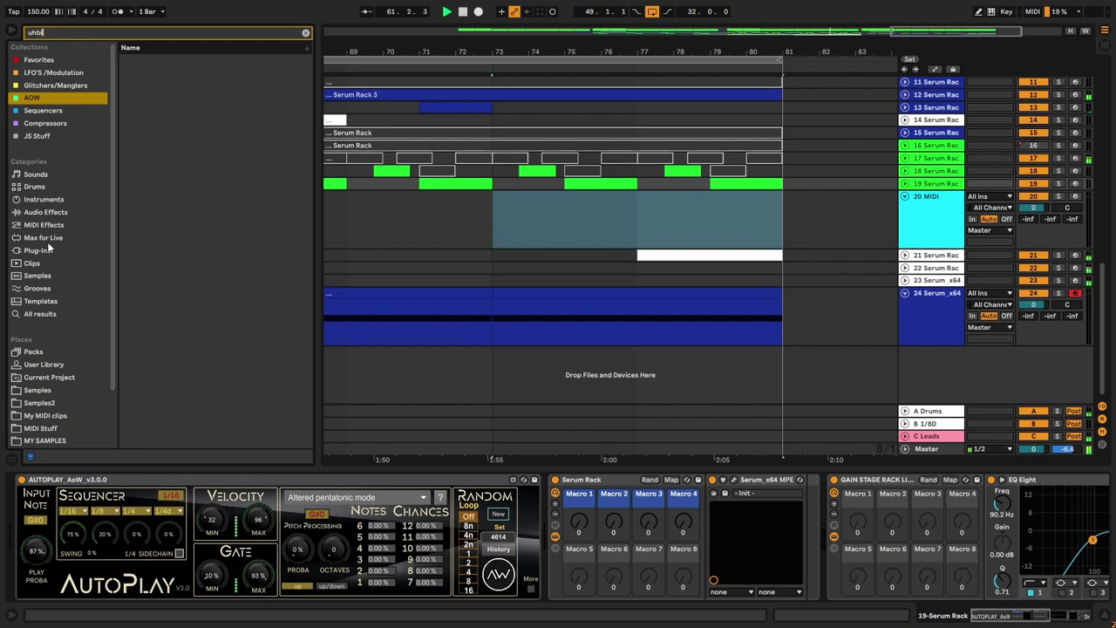
click(39, 250)
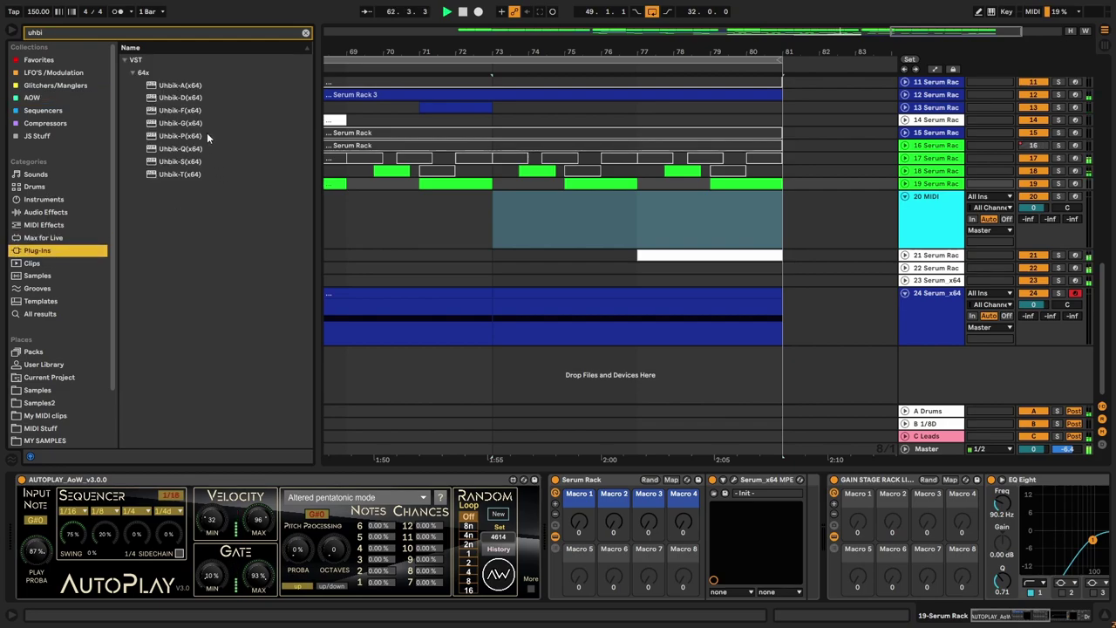
click(182, 137)
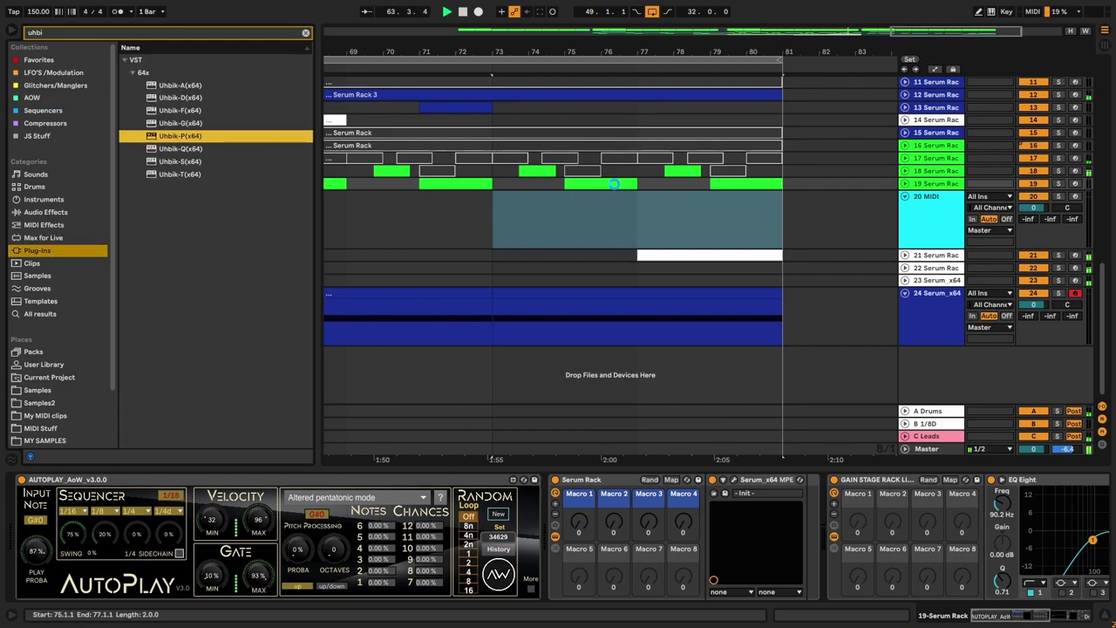
drag(614, 185, 613, 185)
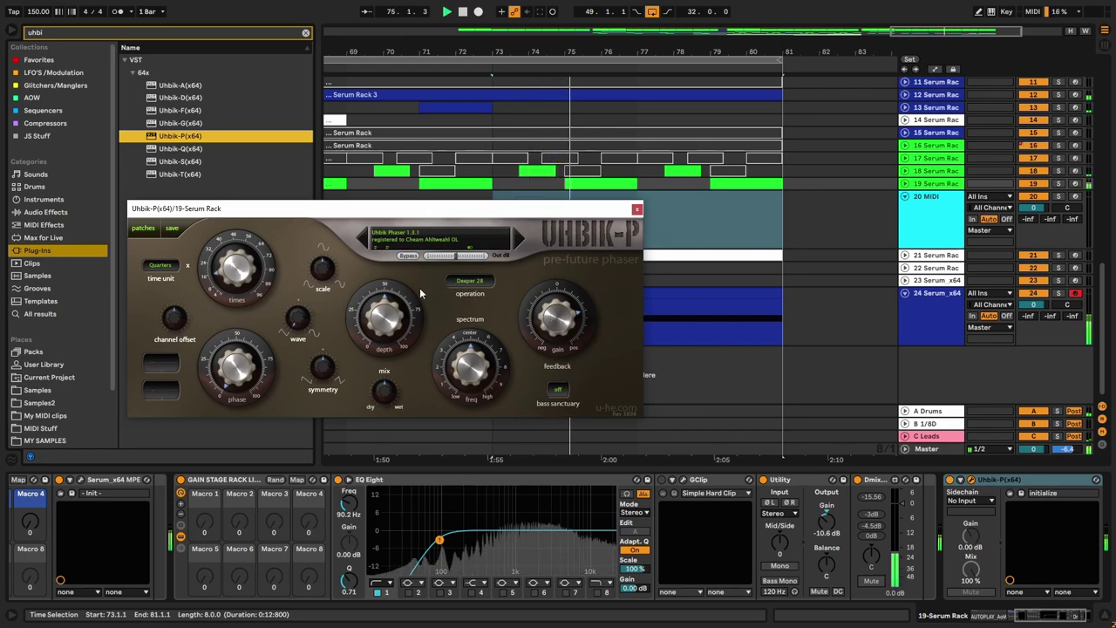
Step: Unfold track 19, reposition the Uhbik-P window clear of its clips, and select the clip at bar 67 for playback
drag(358, 367, 359, 364)
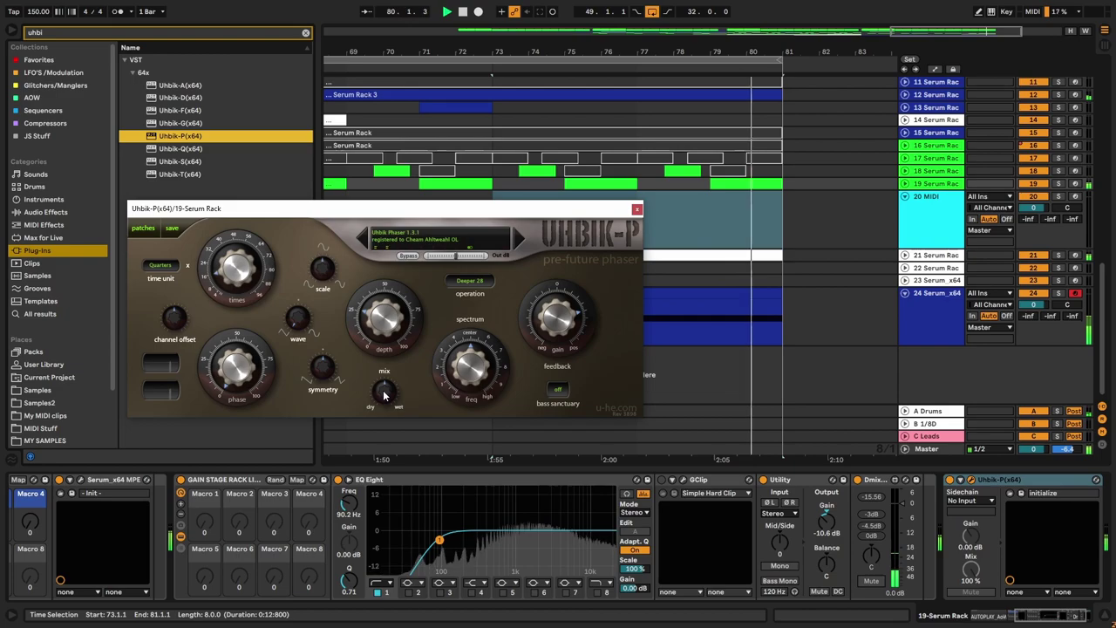
click(933, 183)
double_click(933, 183)
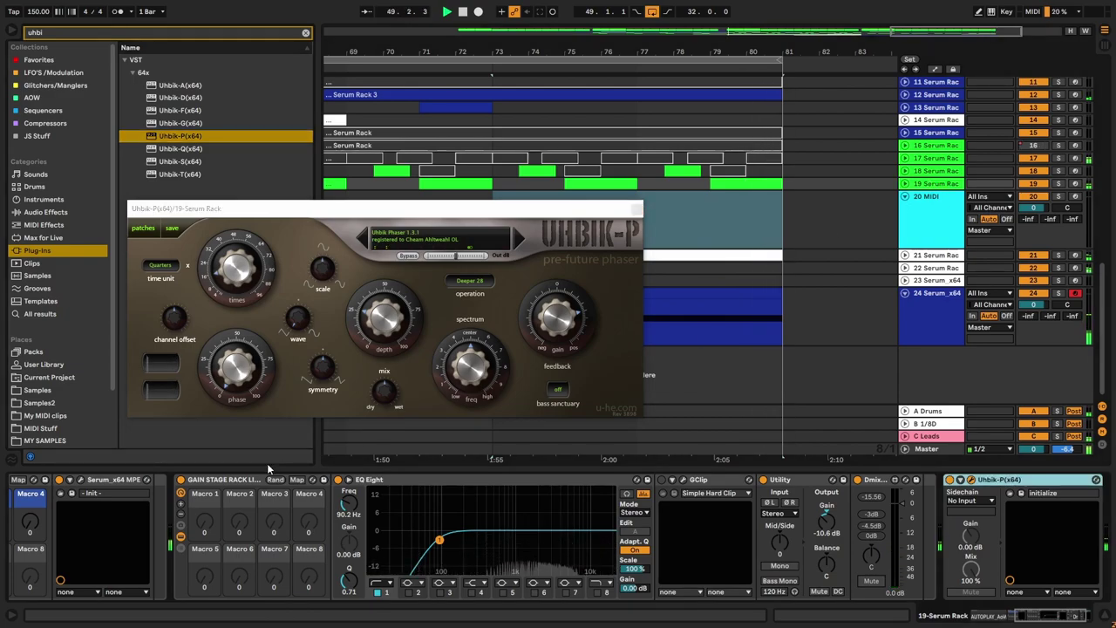
click(905, 184)
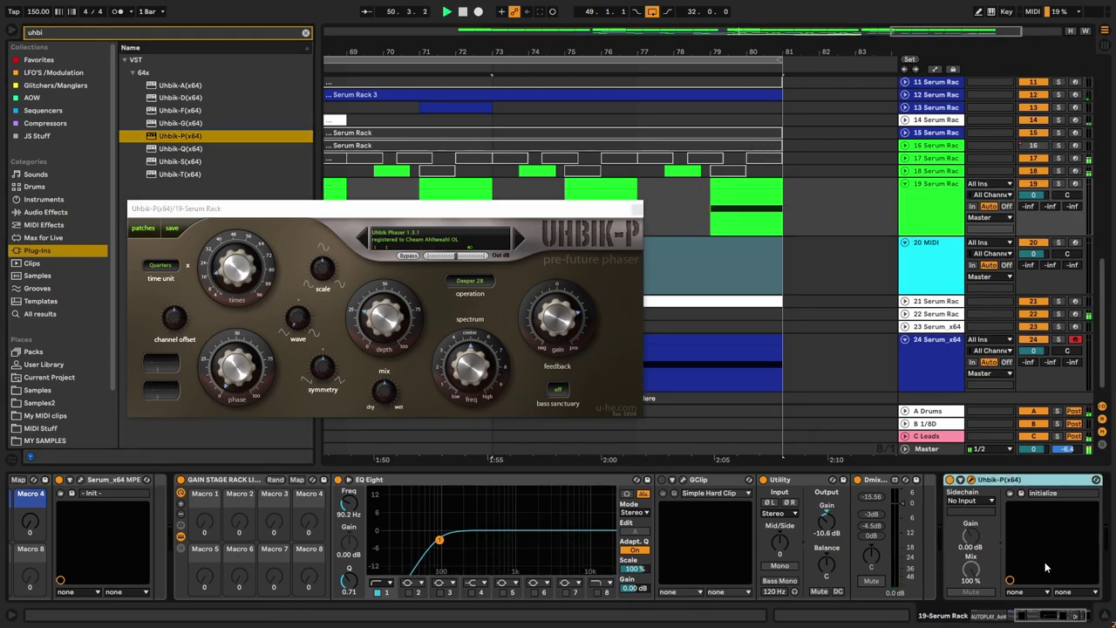
drag(1038, 620, 990, 619)
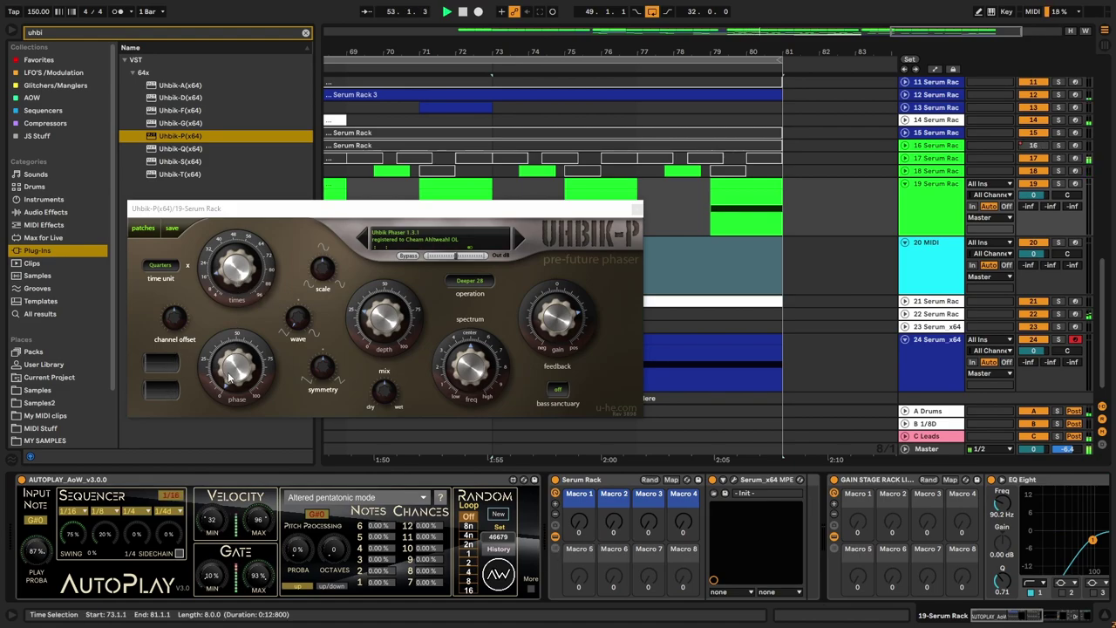
drag(405, 212, 397, 285)
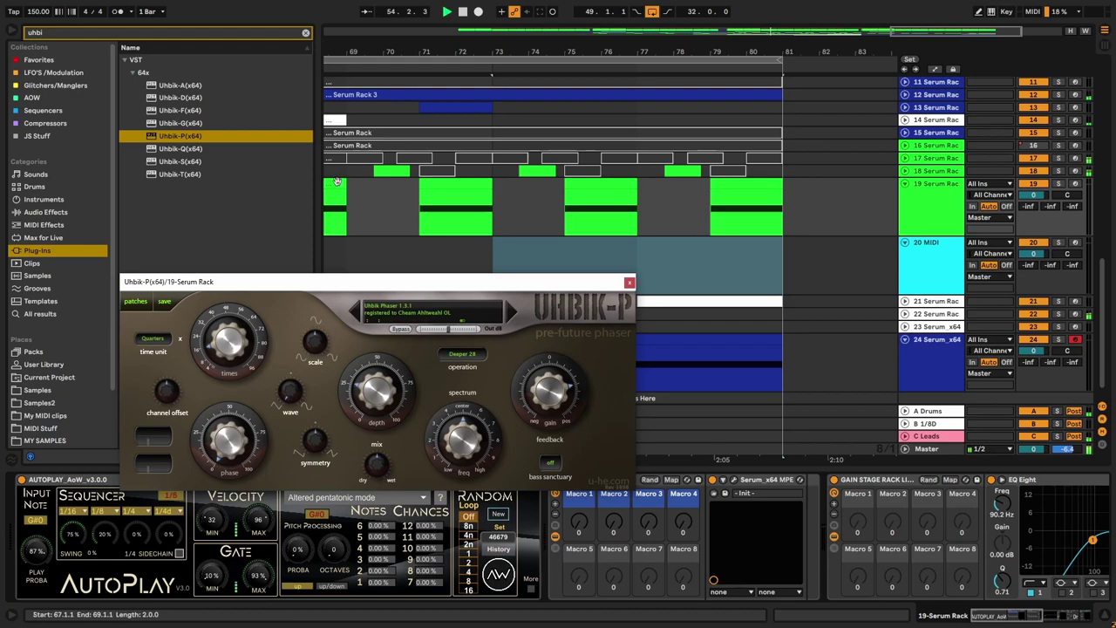
click(337, 181)
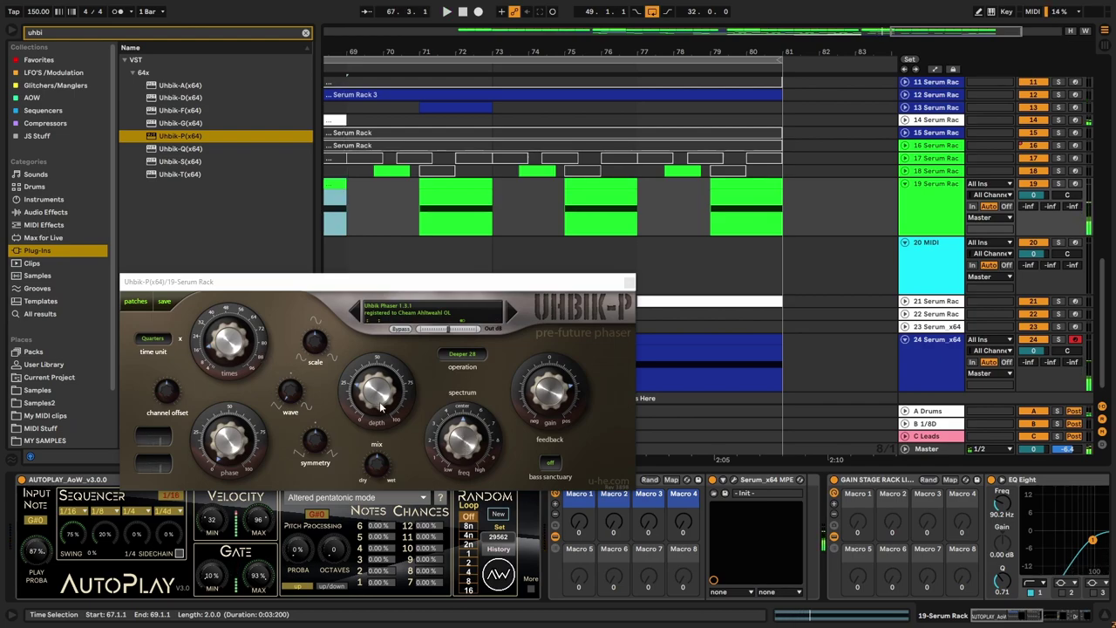
Step: Adjust Uhbik-P's depth and phase during playback, and set its mix to 49.50 and feedback to 55.00
drag(380, 406, 390, 373)
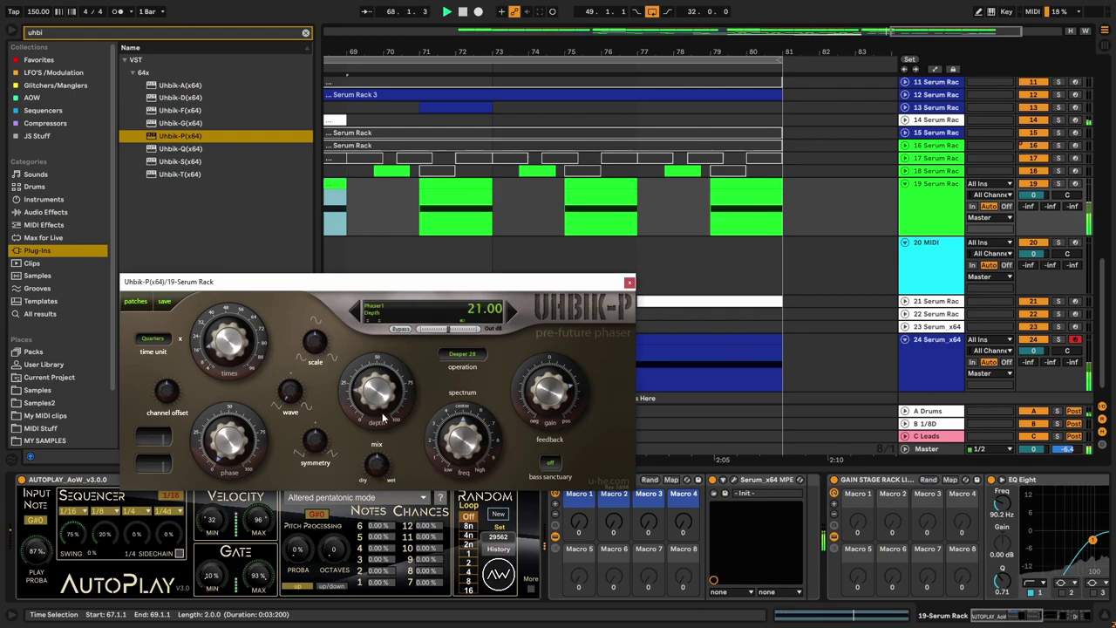
drag(379, 449, 377, 415)
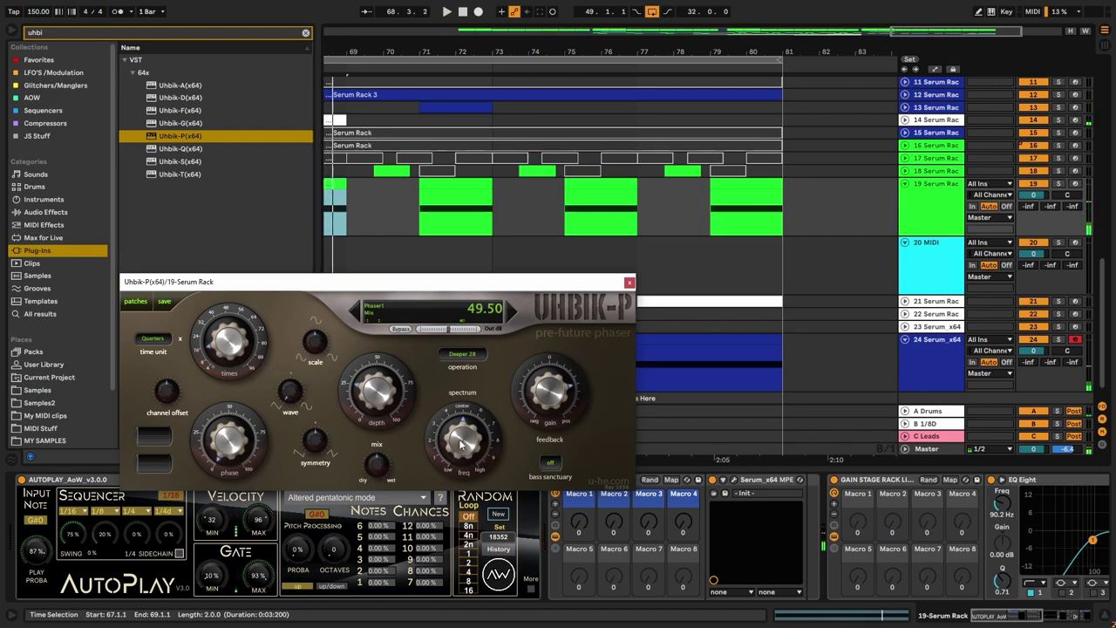
drag(547, 394, 559, 350)
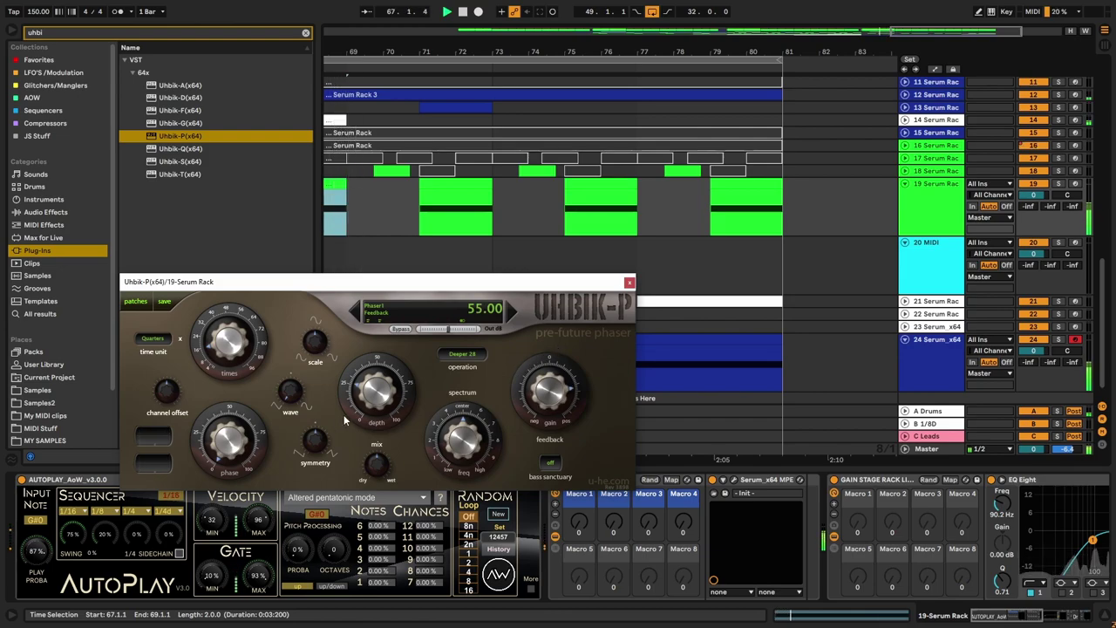
drag(231, 449, 230, 479)
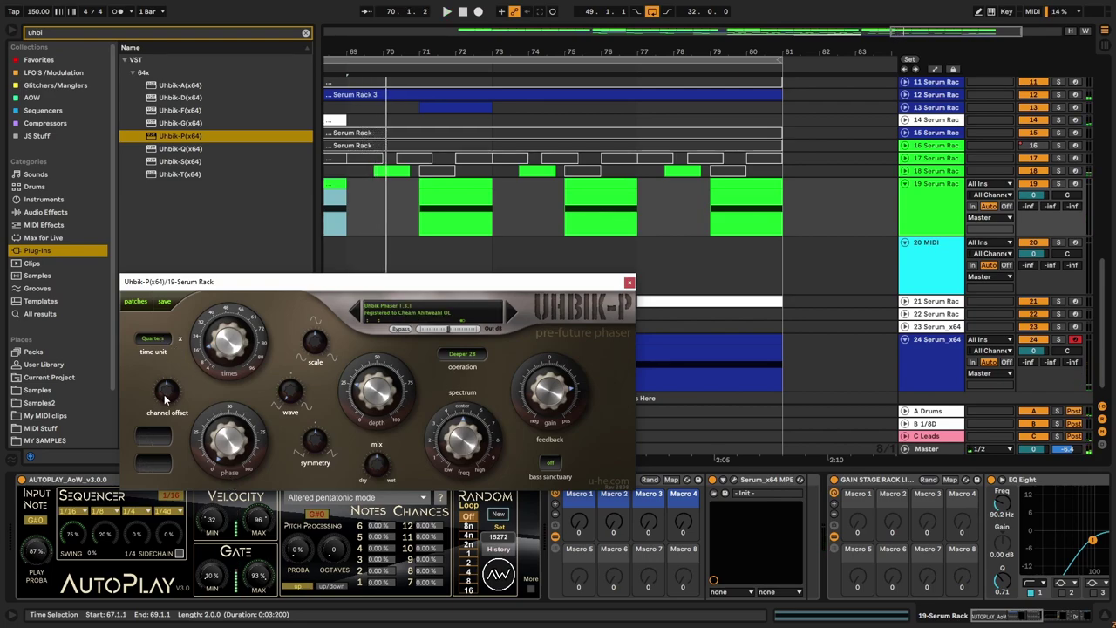
Step: Cycle Uhbik-P's time unit through Seconds back to Quarters, set its times to 24.00, and close the plug-in window
click(155, 337)
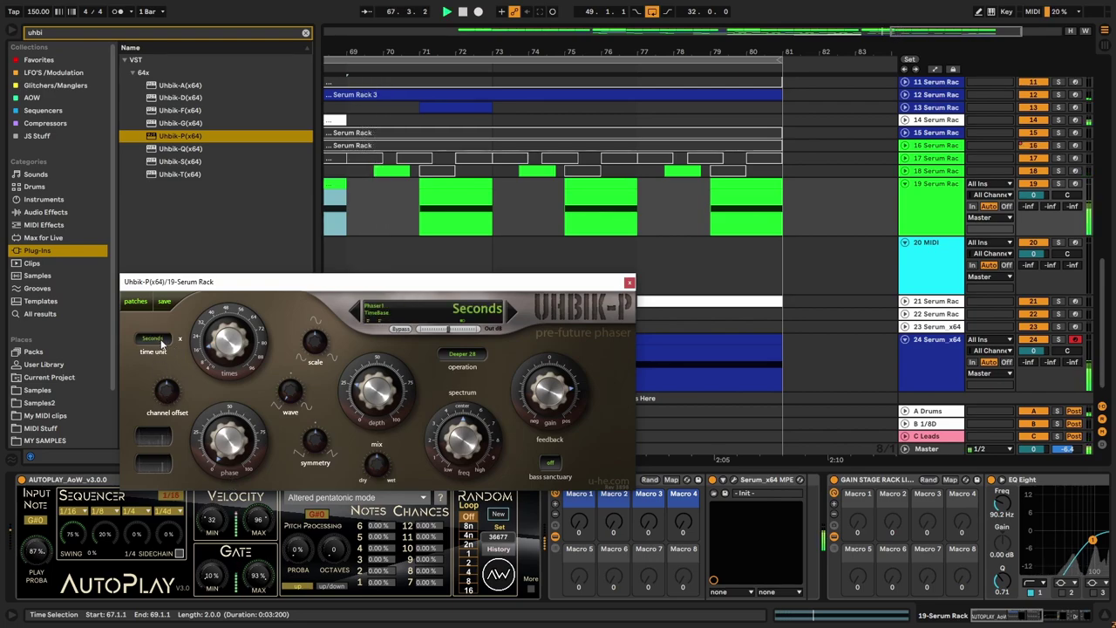
click(161, 344)
click(161, 344)
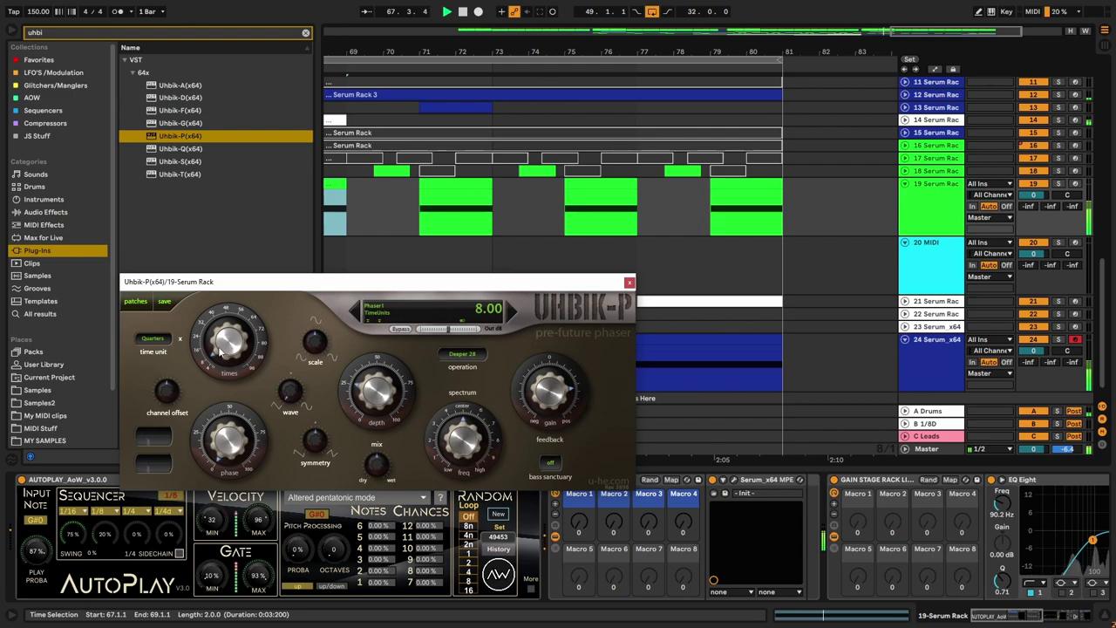
drag(220, 350, 213, 339)
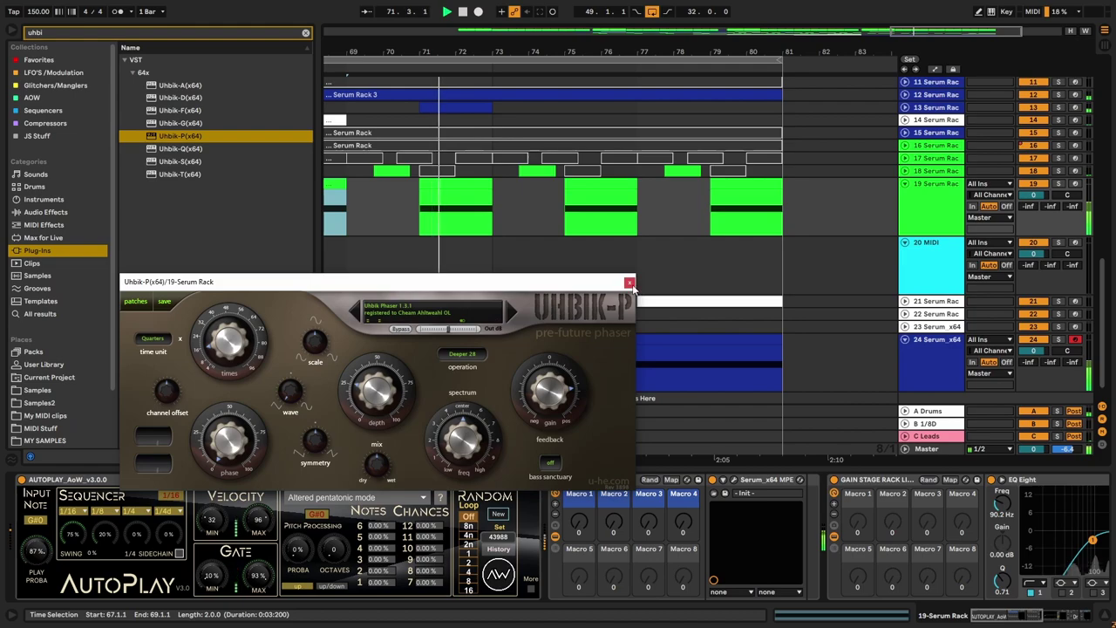
drag(227, 349, 224, 340)
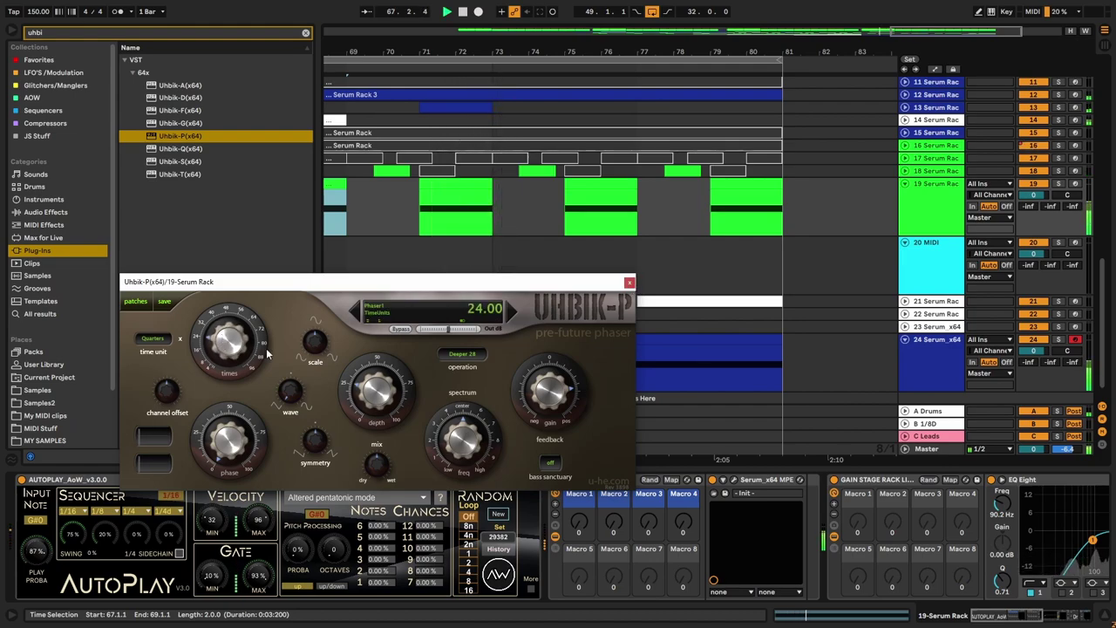
click(629, 283)
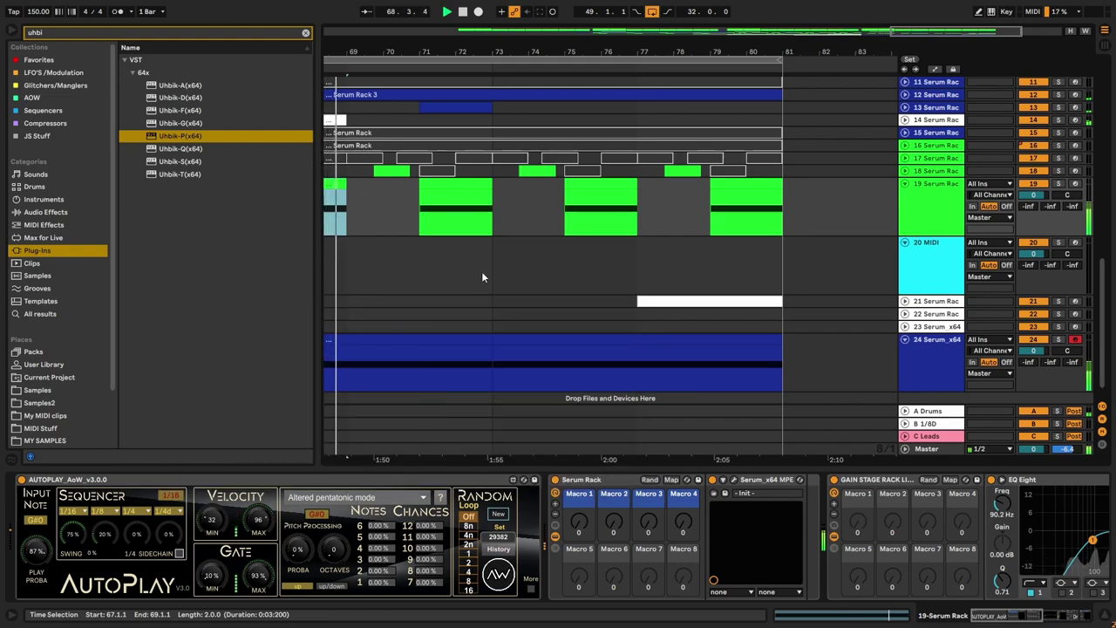
click(946, 219)
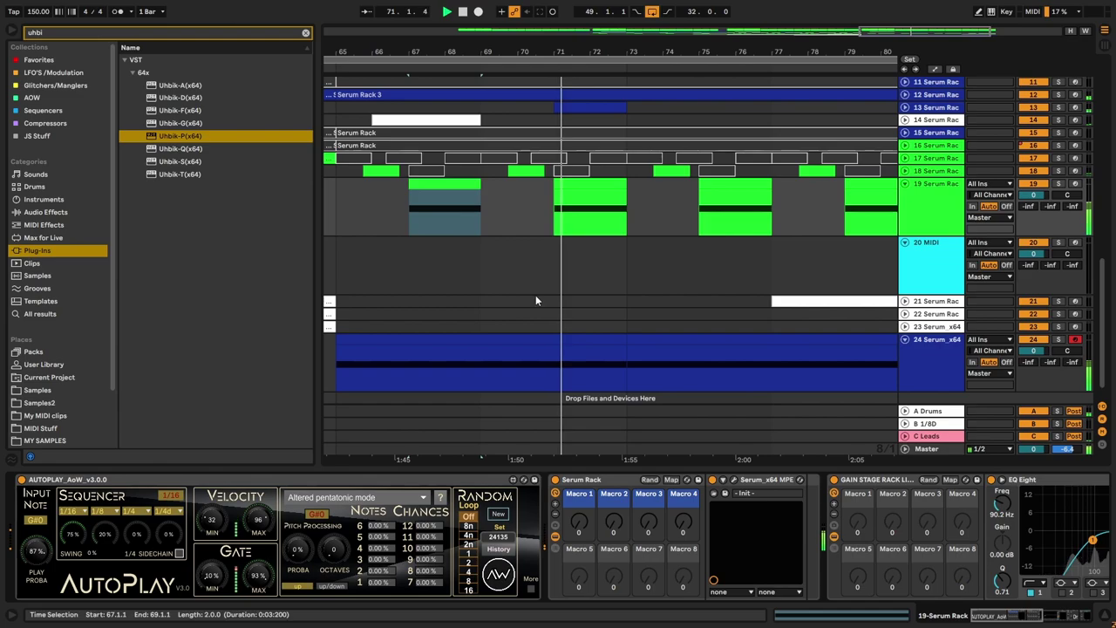
Step: Enable Hyper/Dimension in track 19's Serum with Dimension mix at 23%, and set envelope 1's release to 94 ms
click(734, 480)
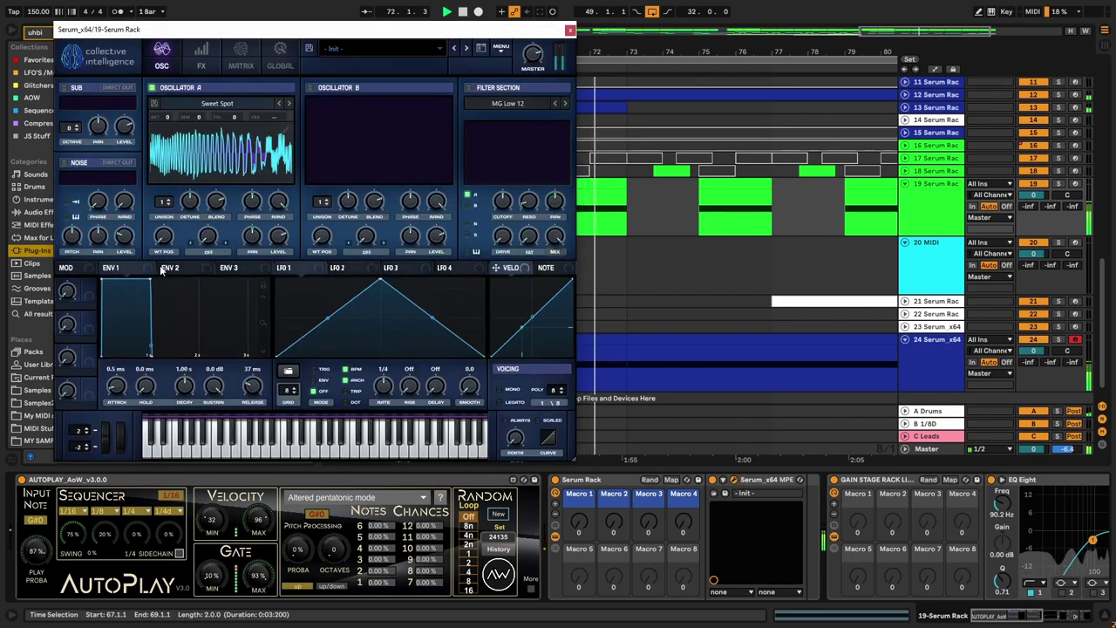
click(201, 59)
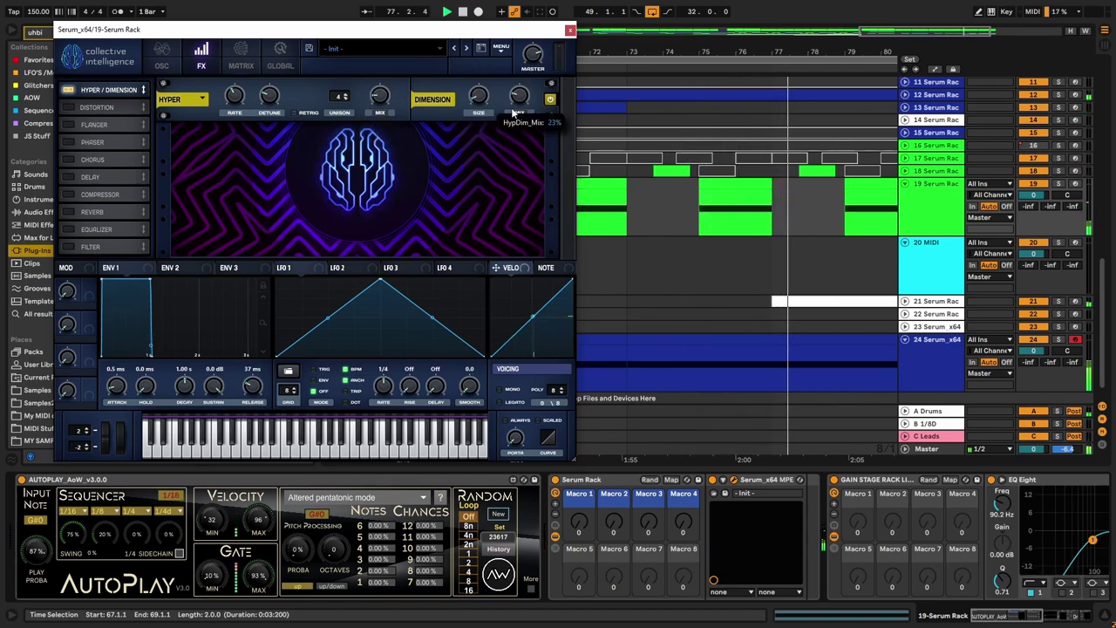
mouse_move(253, 397)
mouse_down()
mouse_move(259, 390)
mouse_move(258, 402)
mouse_up()
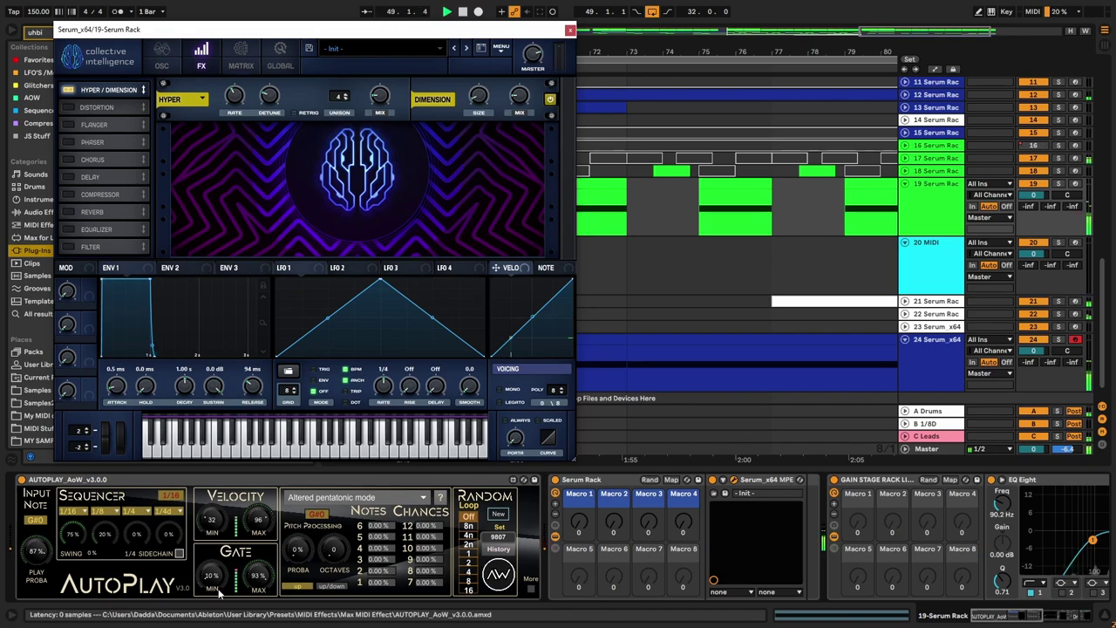
Step: Set track 19's AutoPlay play probability to 100%, and Serum envelope 1's release to 24 ms and decay to 889 ms
drag(50, 559, 62, 525)
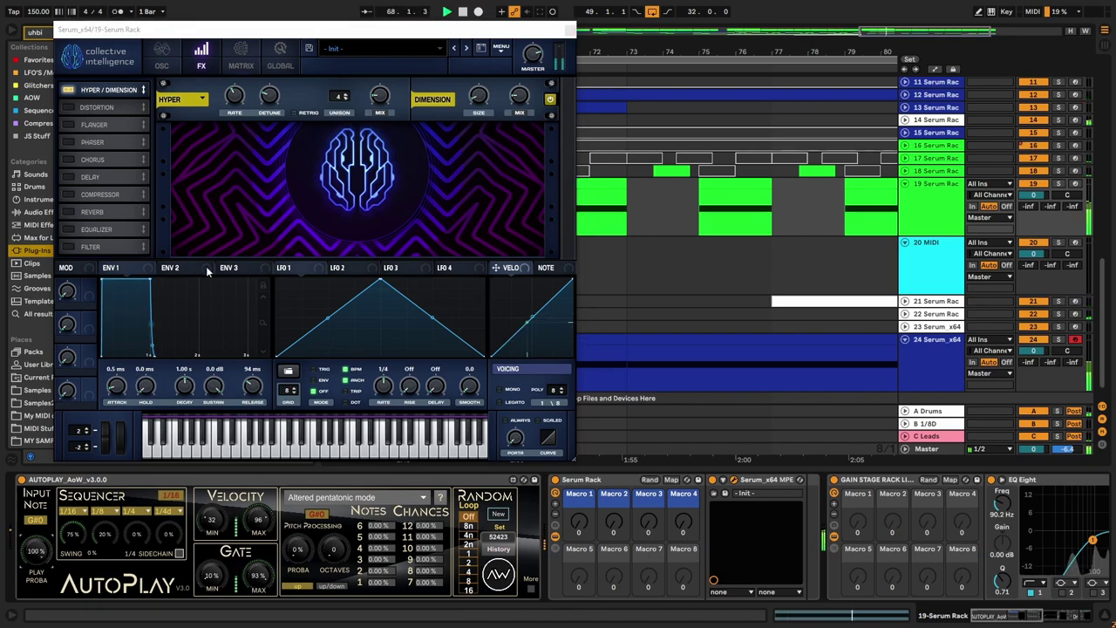
drag(252, 386, 248, 396)
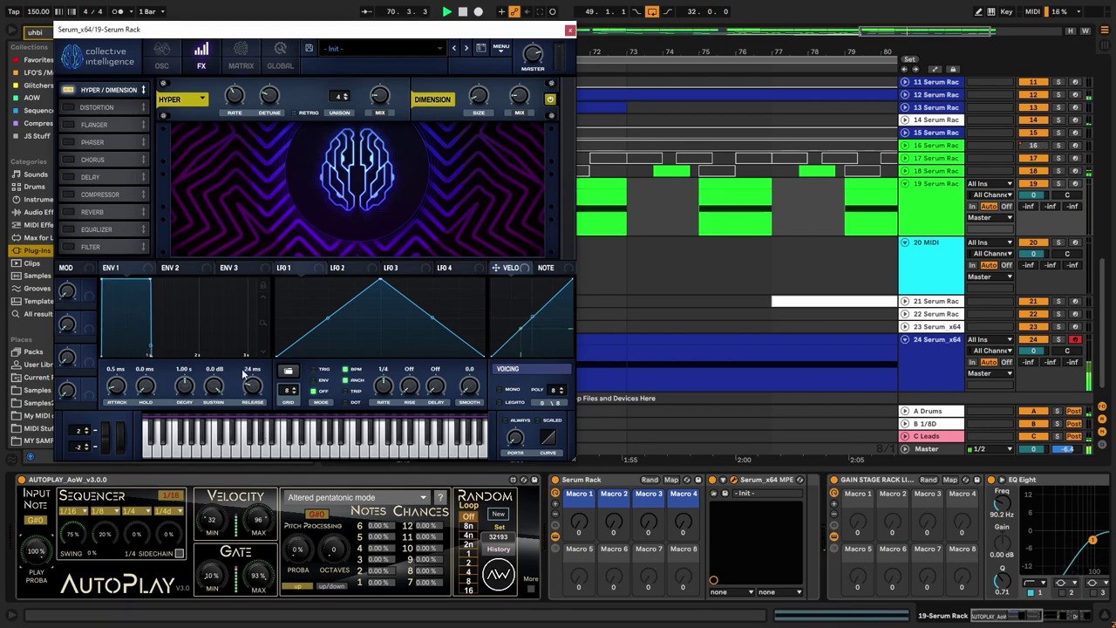
mouse_move(150, 280)
mouse_down()
mouse_move(137, 328)
mouse_move(145, 280)
mouse_up()
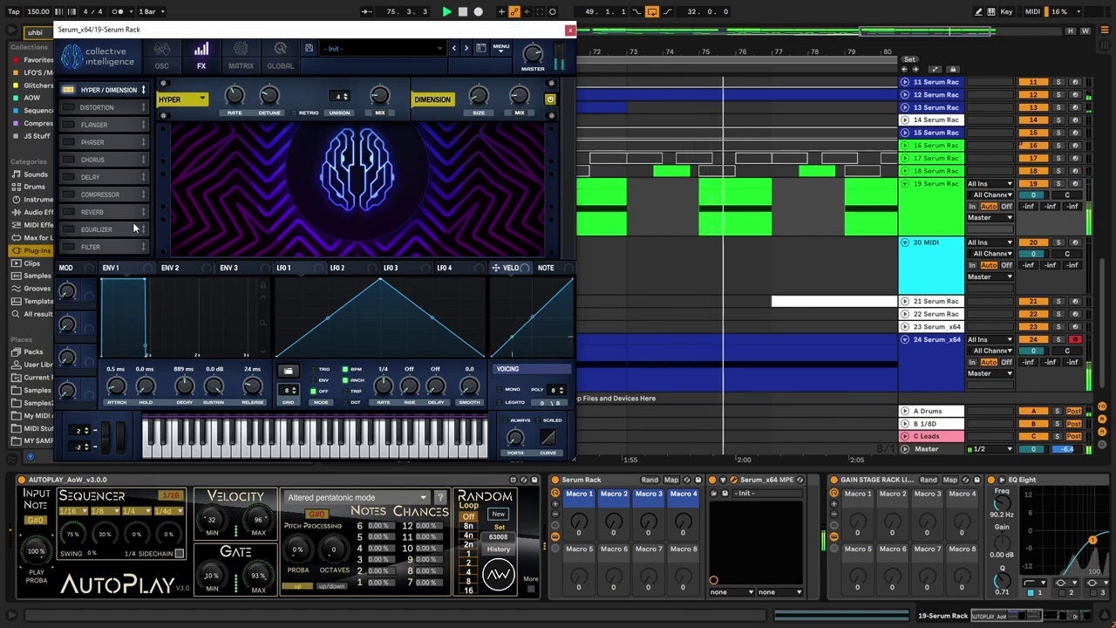
Step: Try Serum's reverb on track 19, switch it off again, and set the track's send C to -11.0 instead
click(70, 213)
click(550, 144)
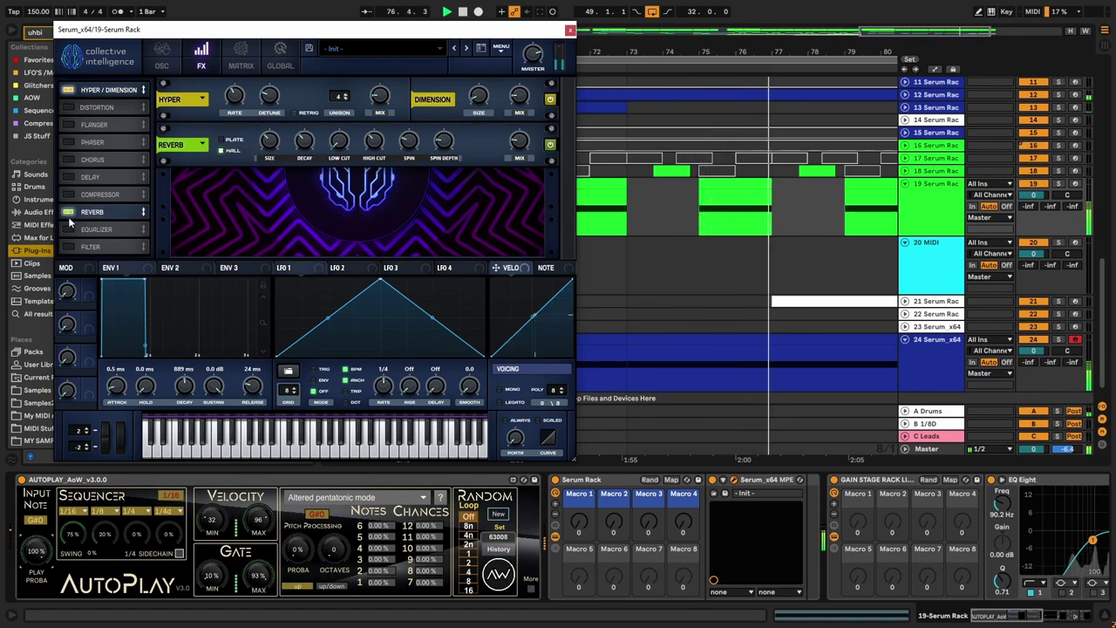
mouse_move(1071, 265)
mouse_down()
mouse_move(1066, 218)
mouse_move(1066, 248)
mouse_up()
drag(1072, 206, 1075, 197)
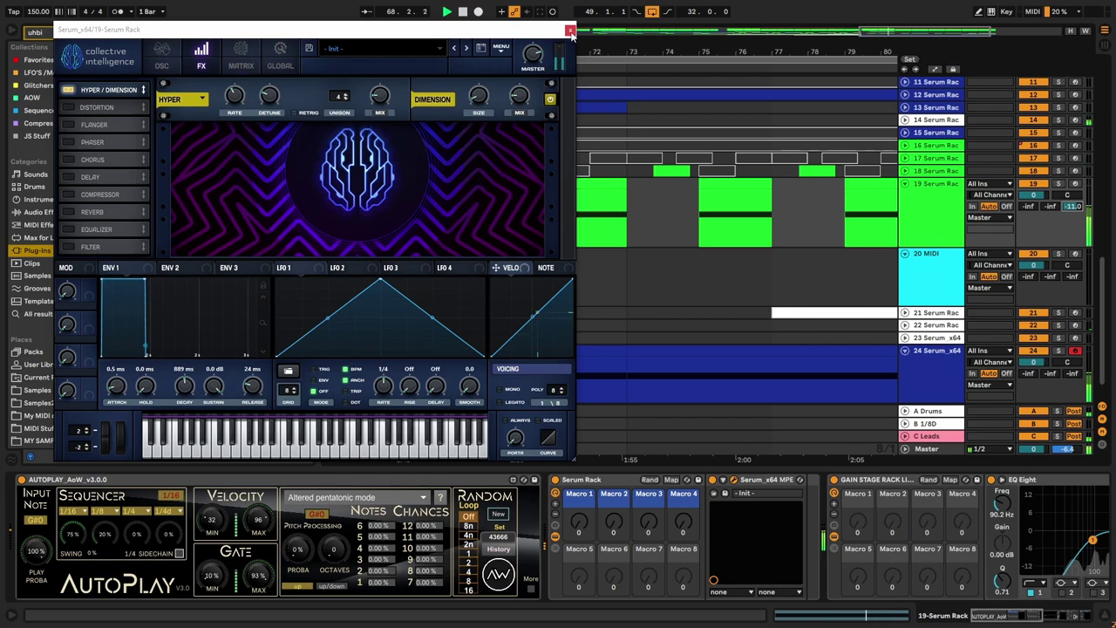
Step: Close Serum, set track 19's send B to -15.0, and set AutoPlay's maximum gate to 100%
click(570, 31)
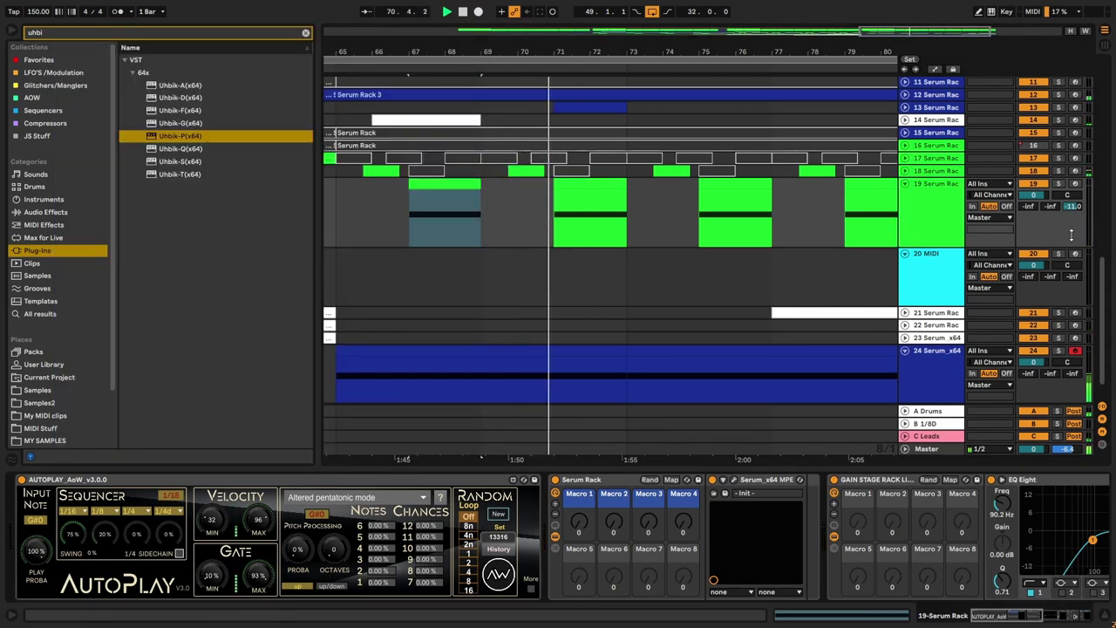
drag(1049, 205, 1050, 190)
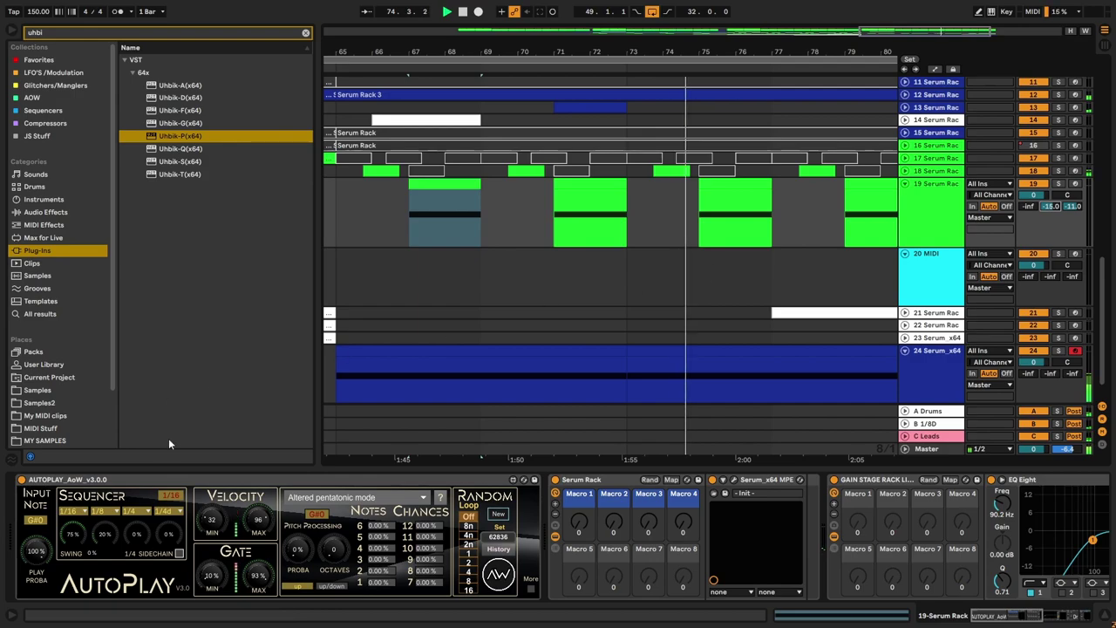
drag(258, 580, 258, 566)
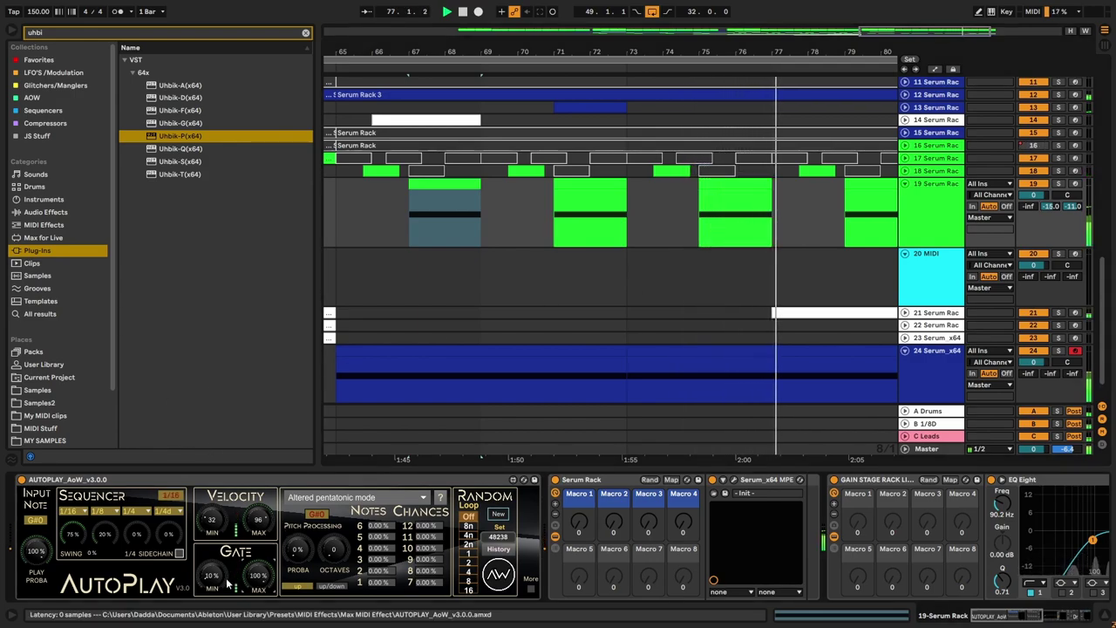
Step: Search the Favorites for "Serum" and add Serum Rack.adg to track 20's device chain after AutoPlay
scroll(539, 264, down, 4)
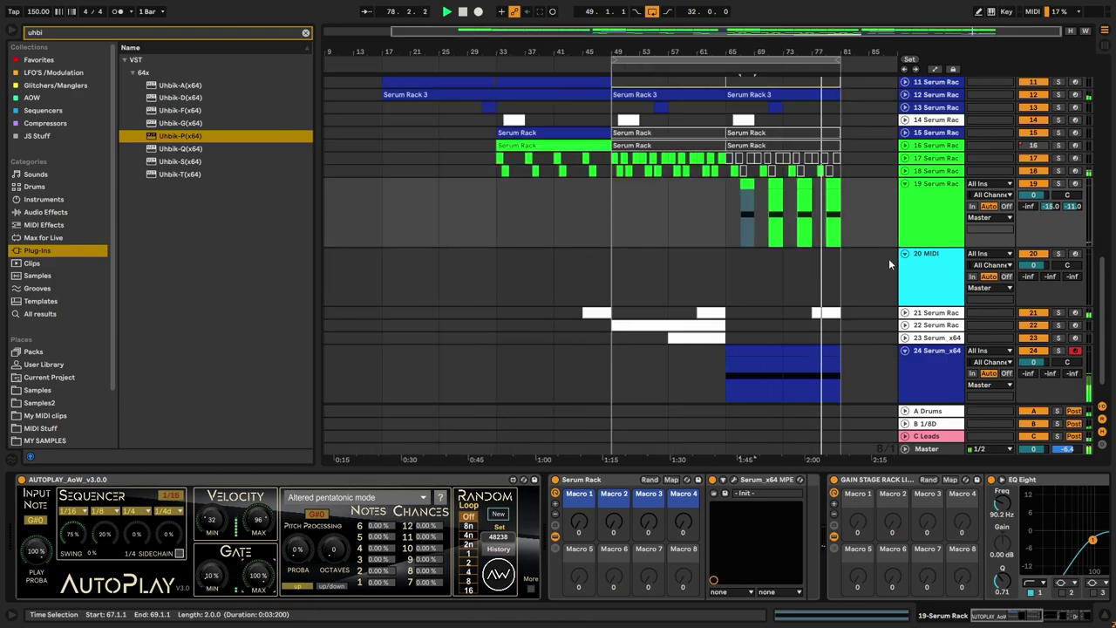
scroll(887, 258, up, 2)
click(931, 262)
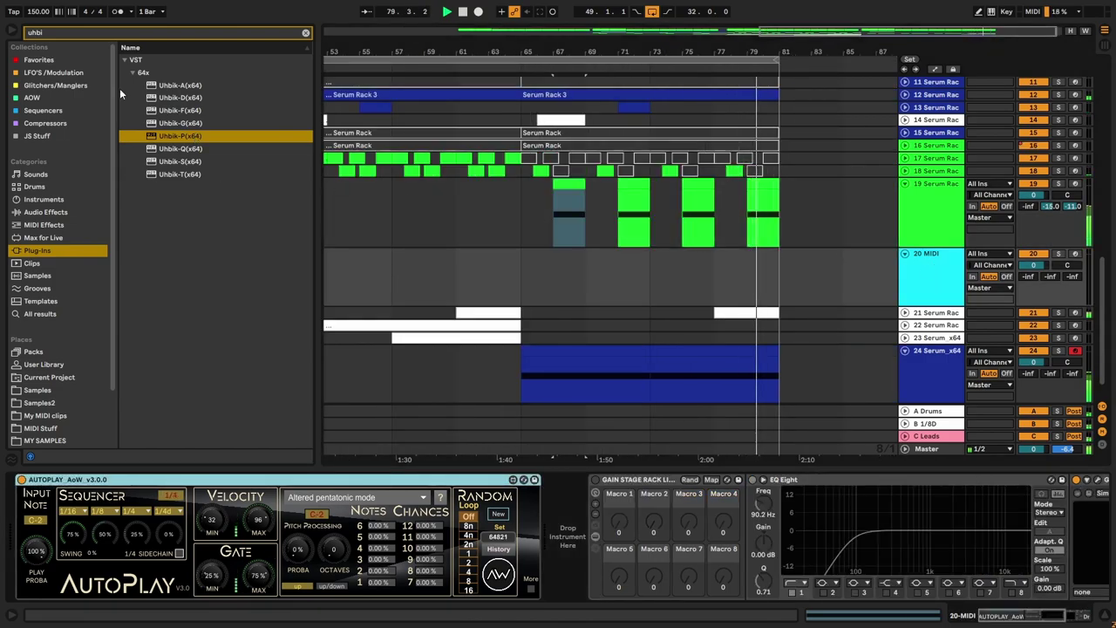
click(98, 35)
click(94, 42)
click(101, 35)
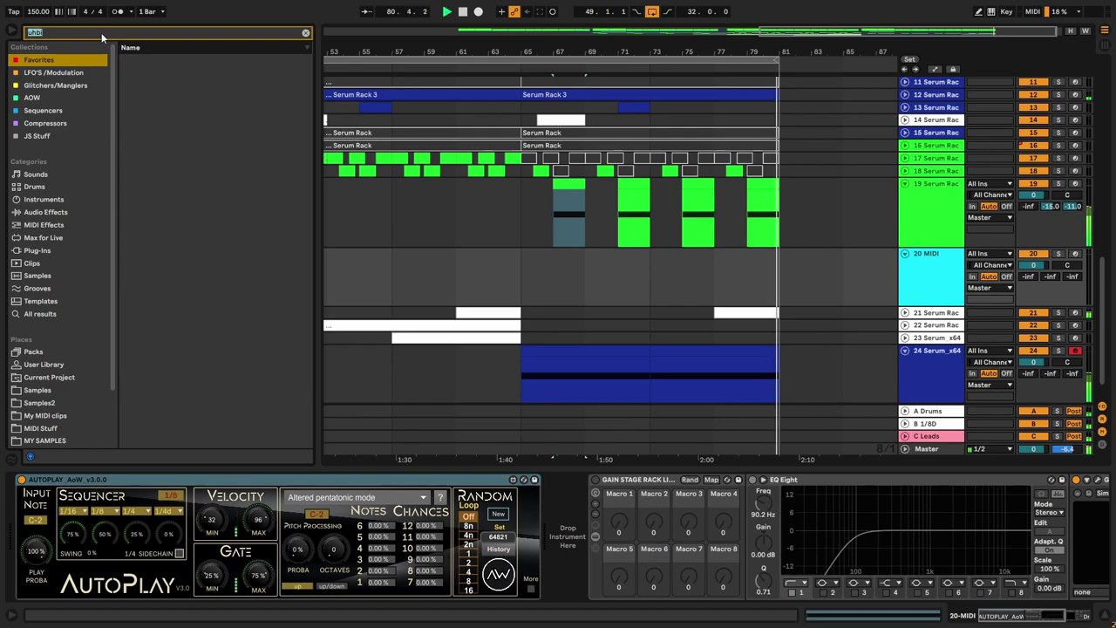
text(Serum)
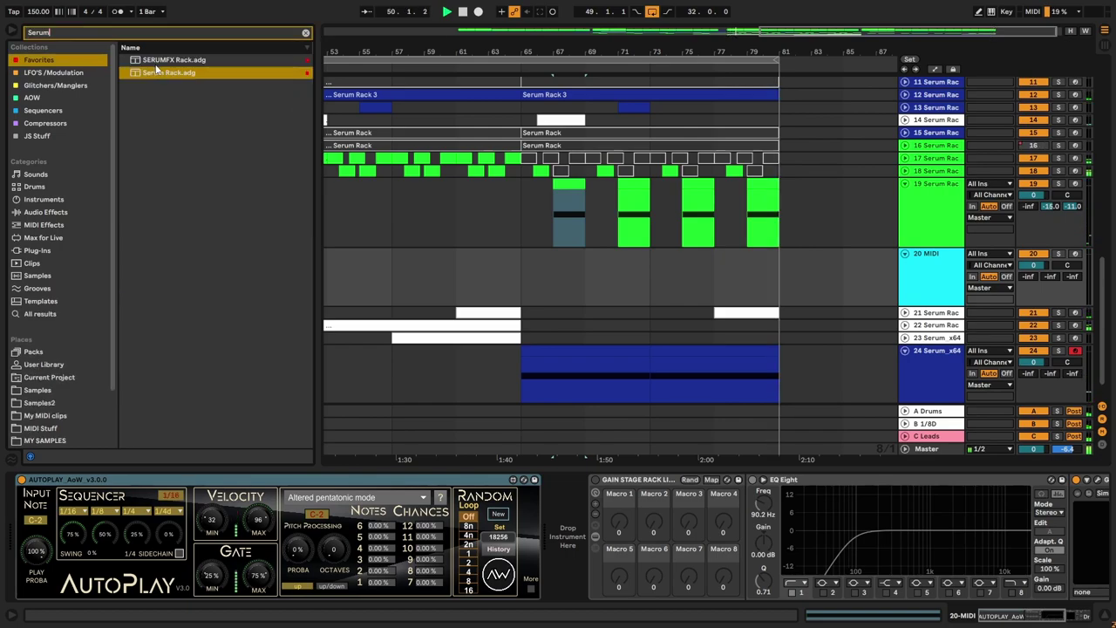
drag(157, 70, 294, 129)
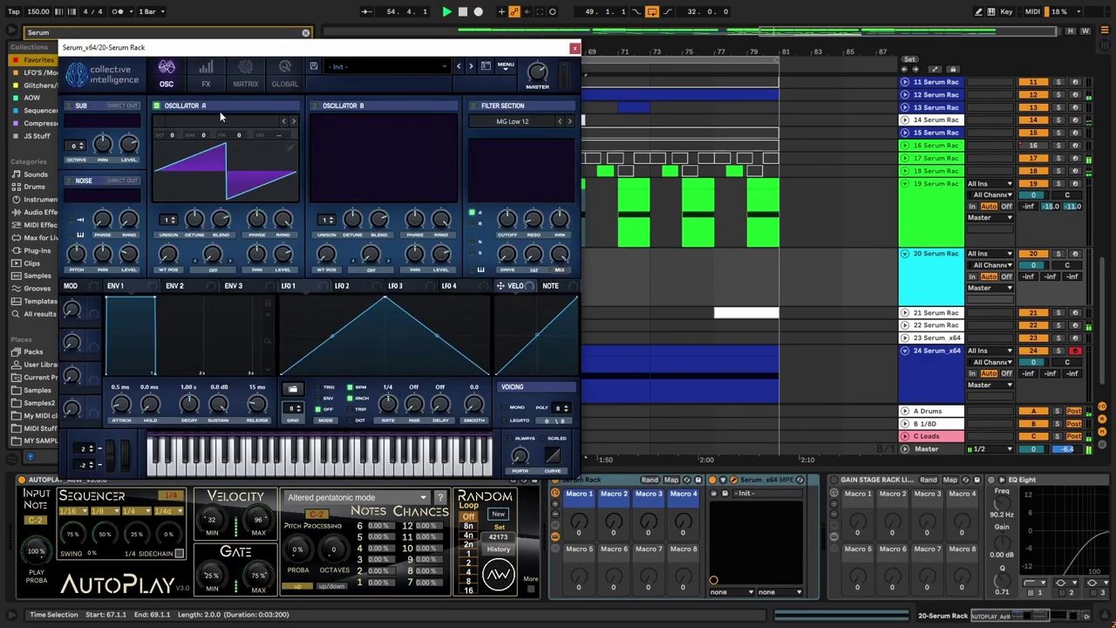
Step: Load the PsyTables V4 Formants 01 wavetable into oscillator A of track 20's Serum, adjust its wavetable position, and close the plug-in window
click(221, 114)
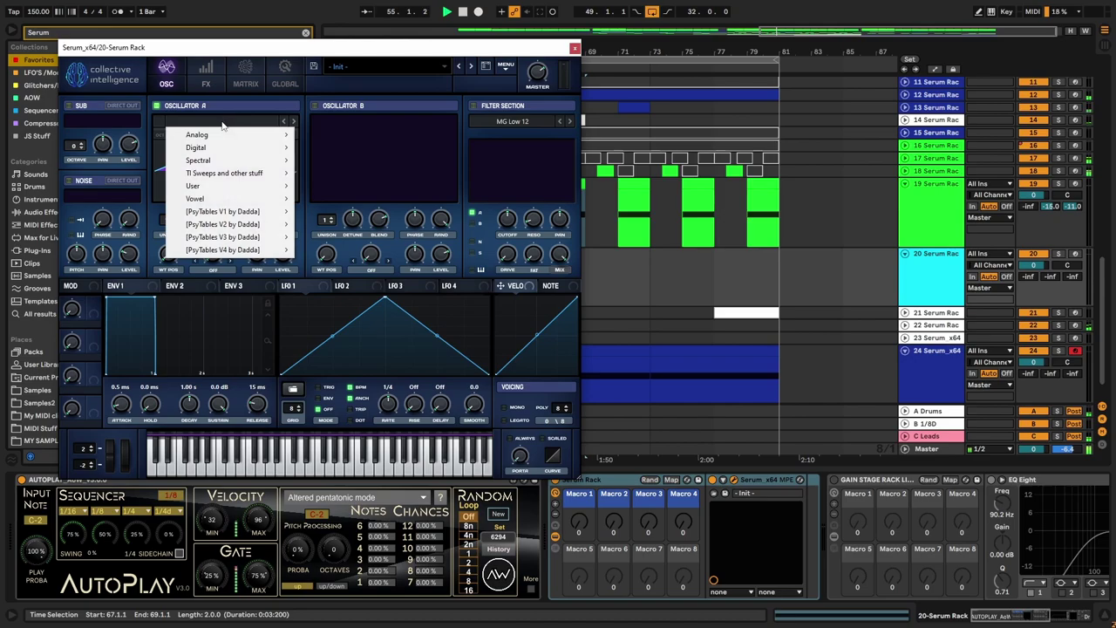
mouse_move(279, 186)
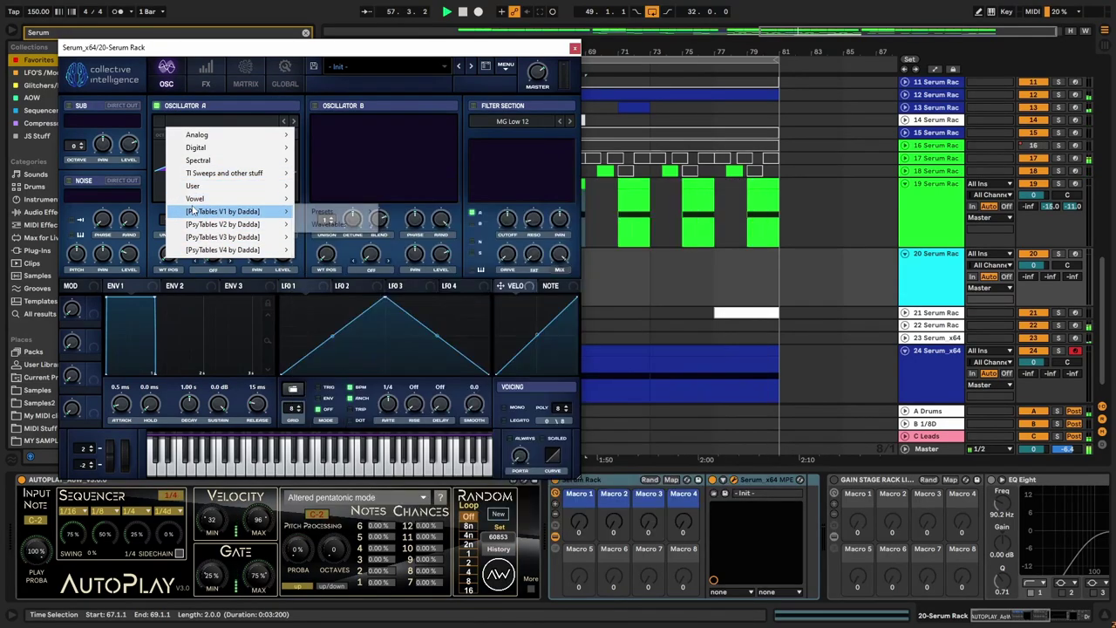
mouse_move(244, 251)
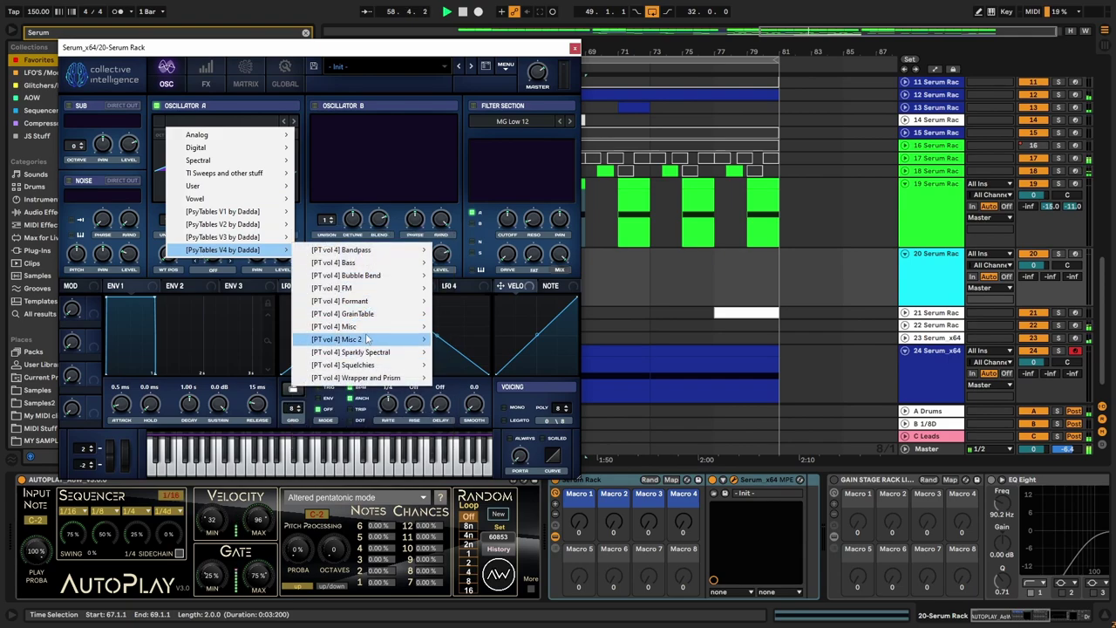
mouse_move(367, 339)
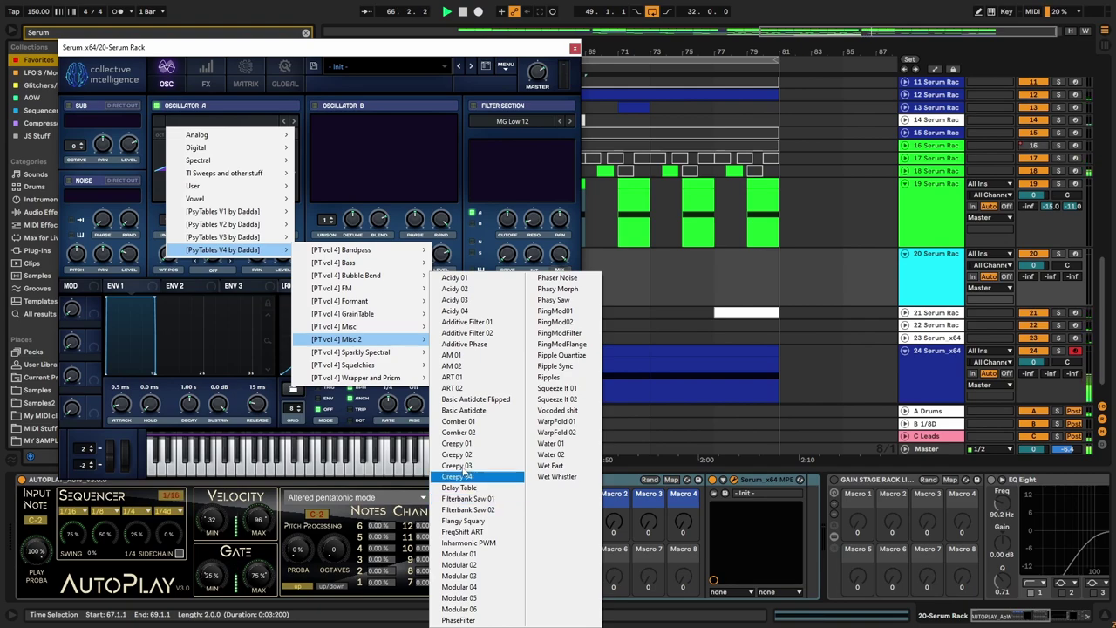
mouse_move(378, 304)
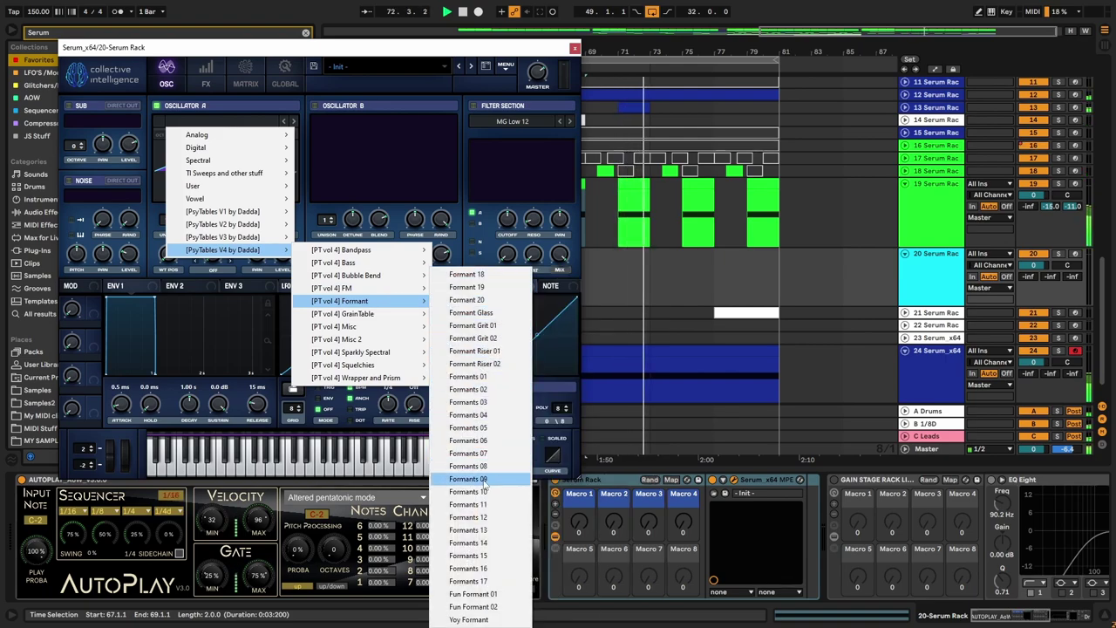
click(468, 376)
drag(175, 235, 204, 147)
click(575, 49)
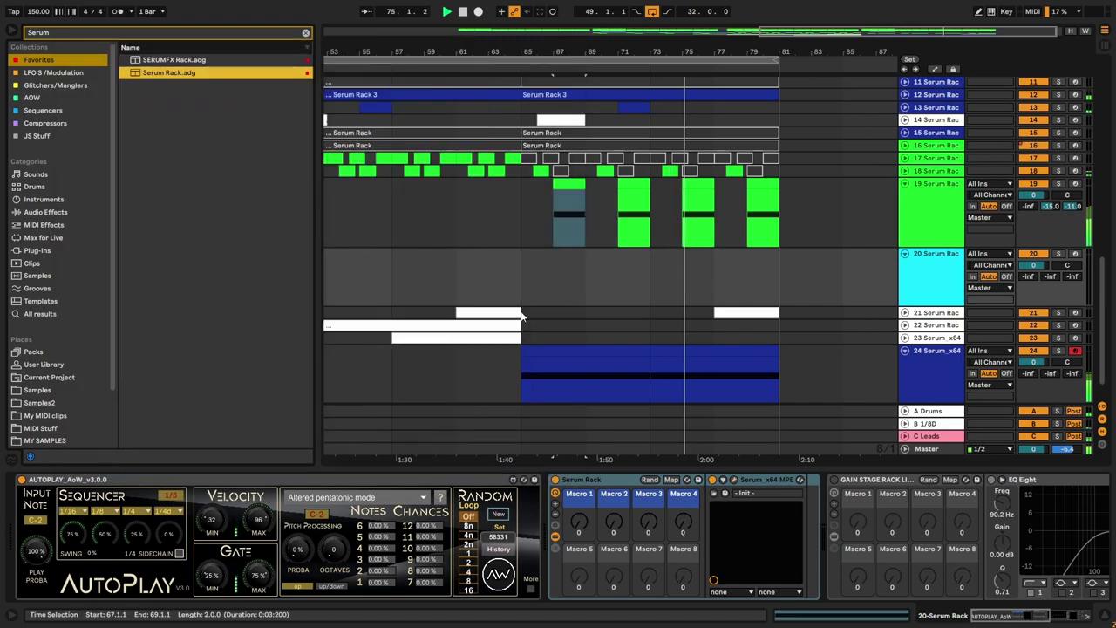
Step: Set the arrangement's fixed grid to 4 Bars
scroll(522, 315, up, 5)
click(523, 275)
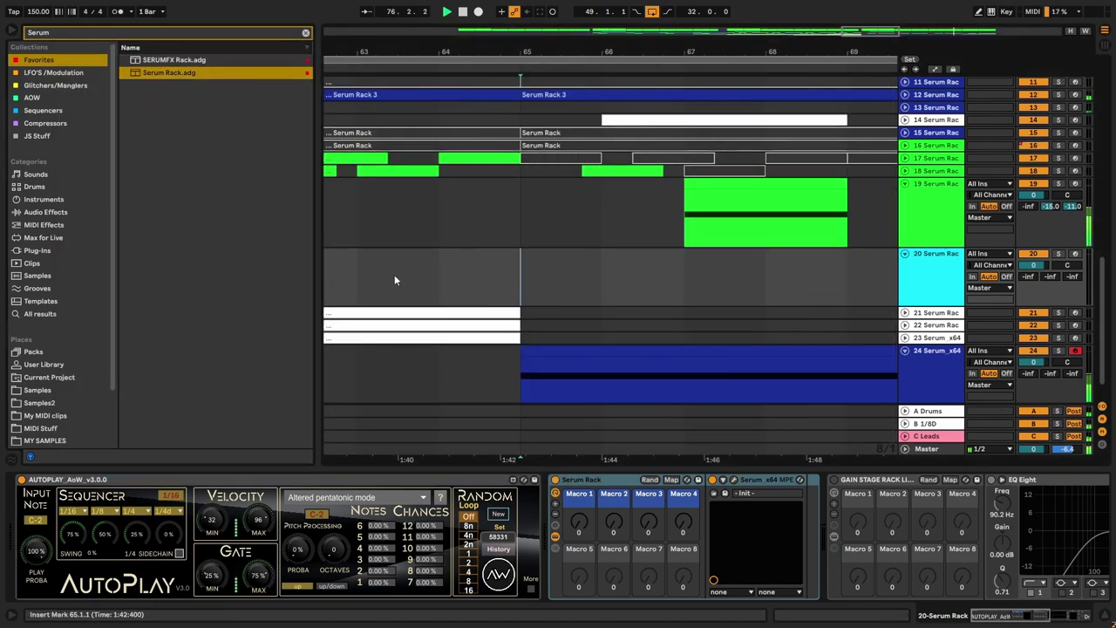
scroll(428, 271, down, 7)
right_click(441, 271)
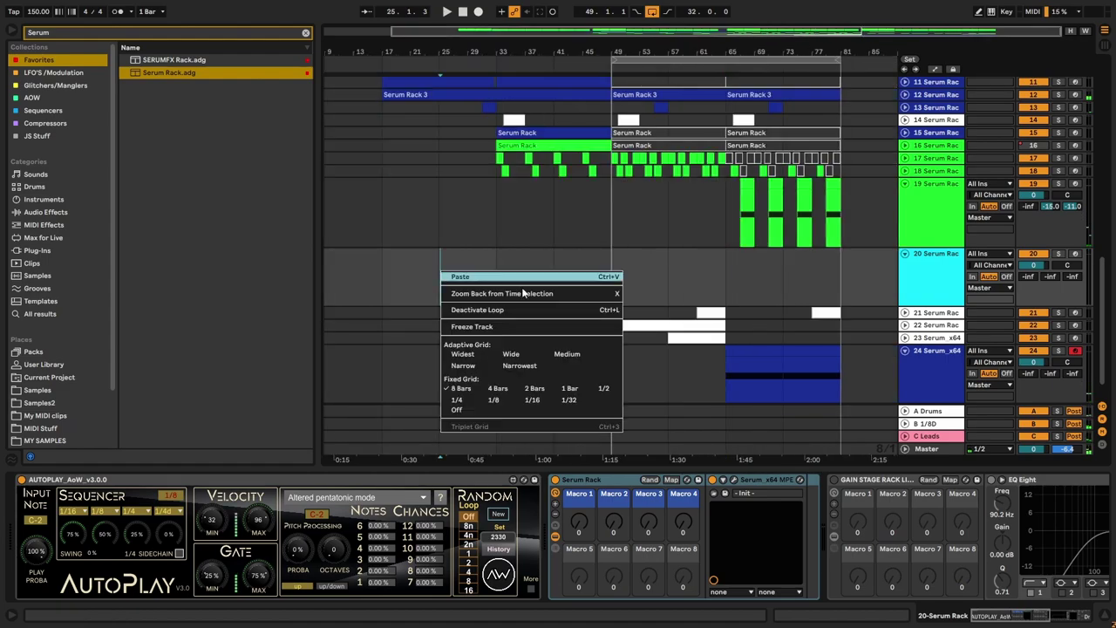
click(493, 394)
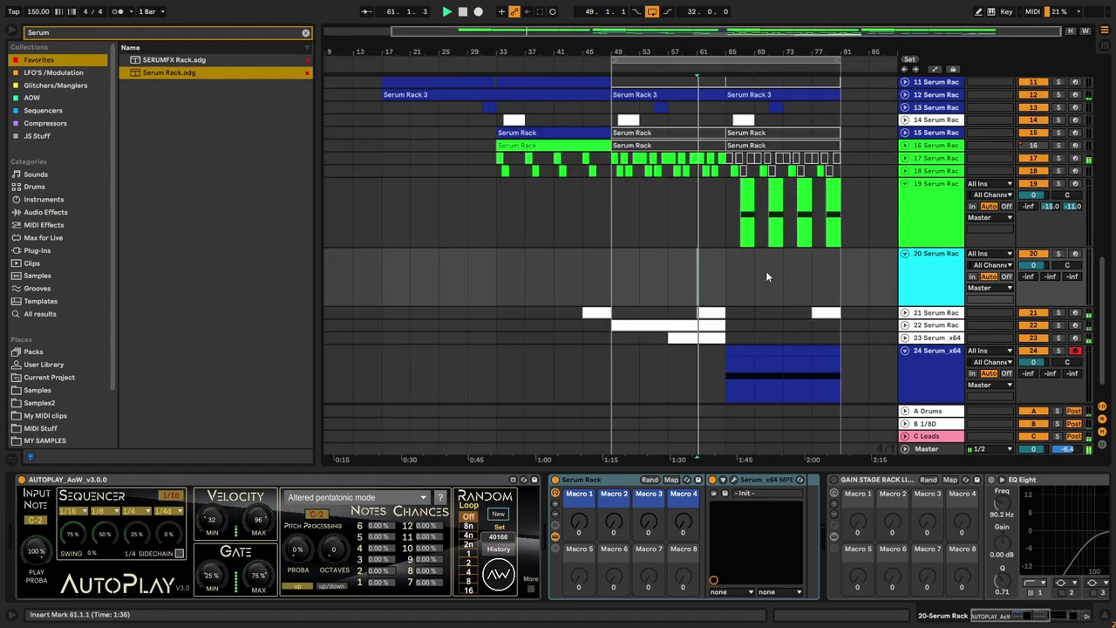
Step: Insert a four-bar MIDI clip on track 20 from bar 65 to bar 69, and make the clip view slightly shorter
scroll(766, 276, up, 5)
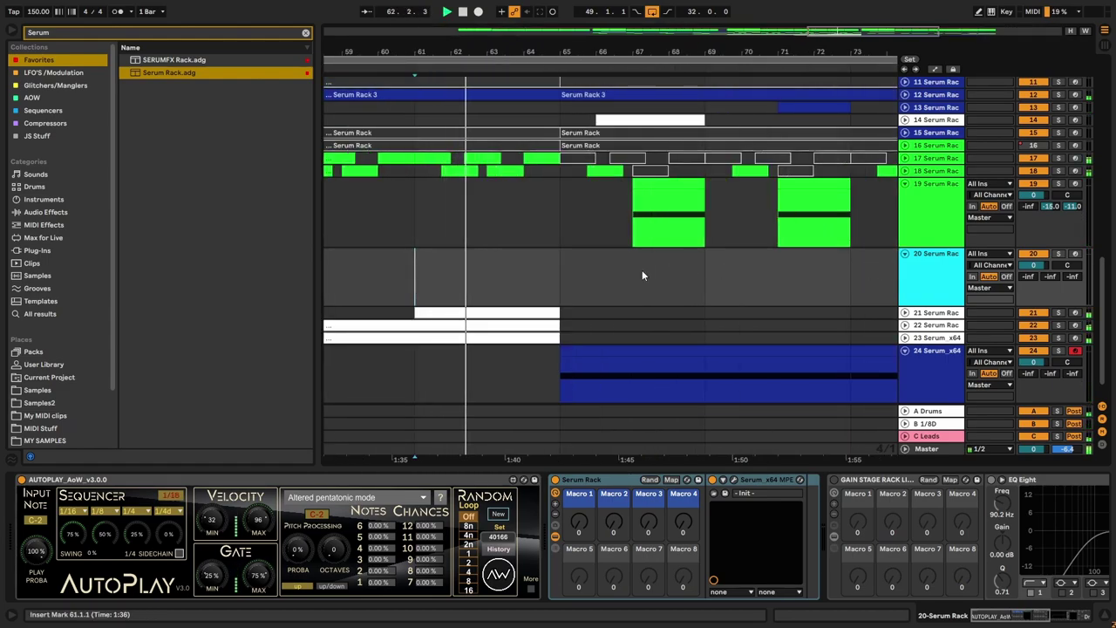
drag(564, 280, 671, 282)
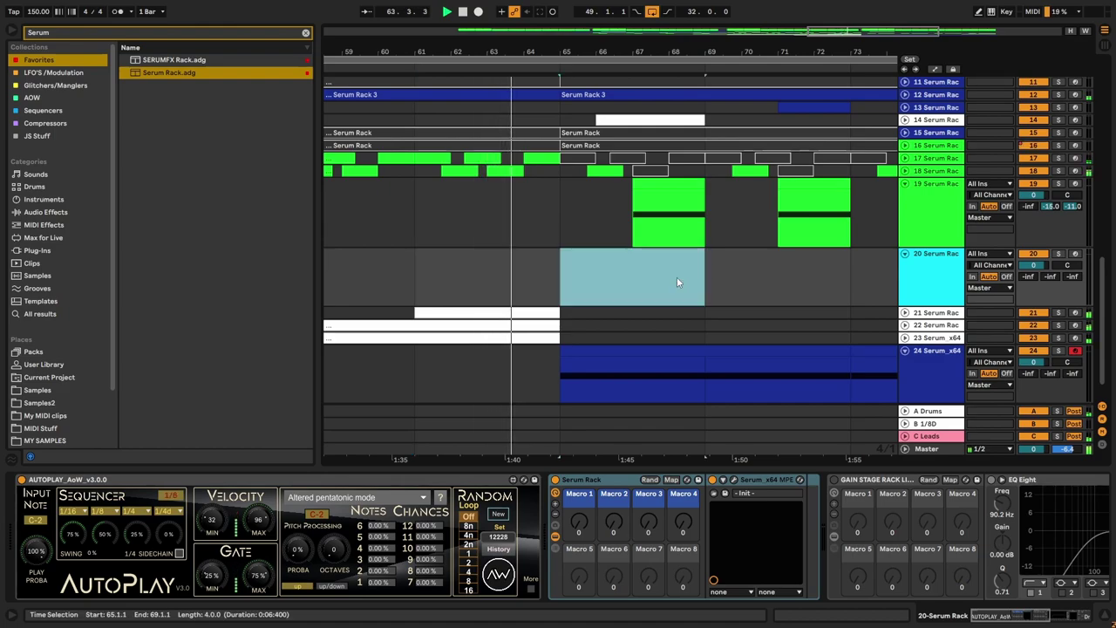
double_click(624, 278)
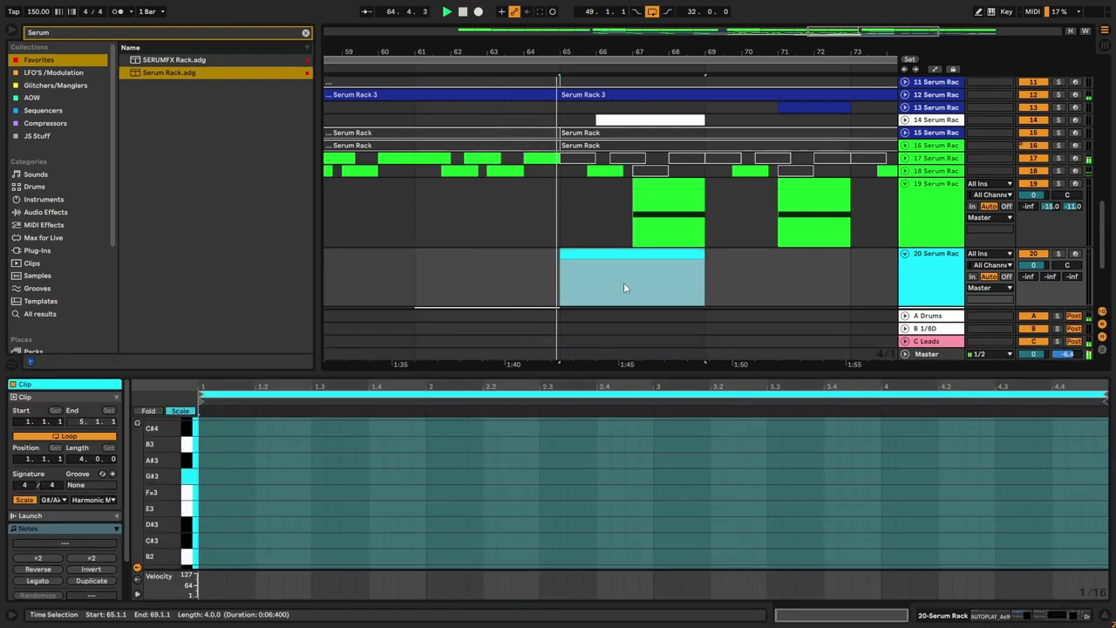
mouse_move(404, 376)
mouse_down()
mouse_move(404, 447)
mouse_move(406, 389)
mouse_up()
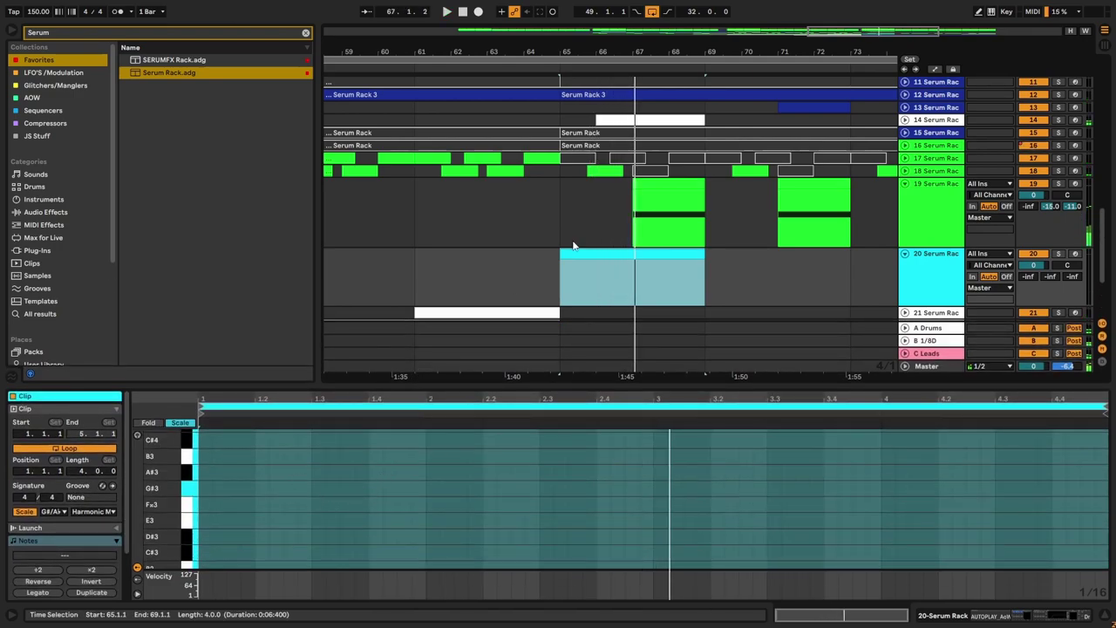
Step: Move track 20's four-bar clip so it spans bars 69 to 73, and set the arrangement's fixed grid to 2 Bars
scroll(578, 236, down, 5)
scroll(620, 210, up, 2)
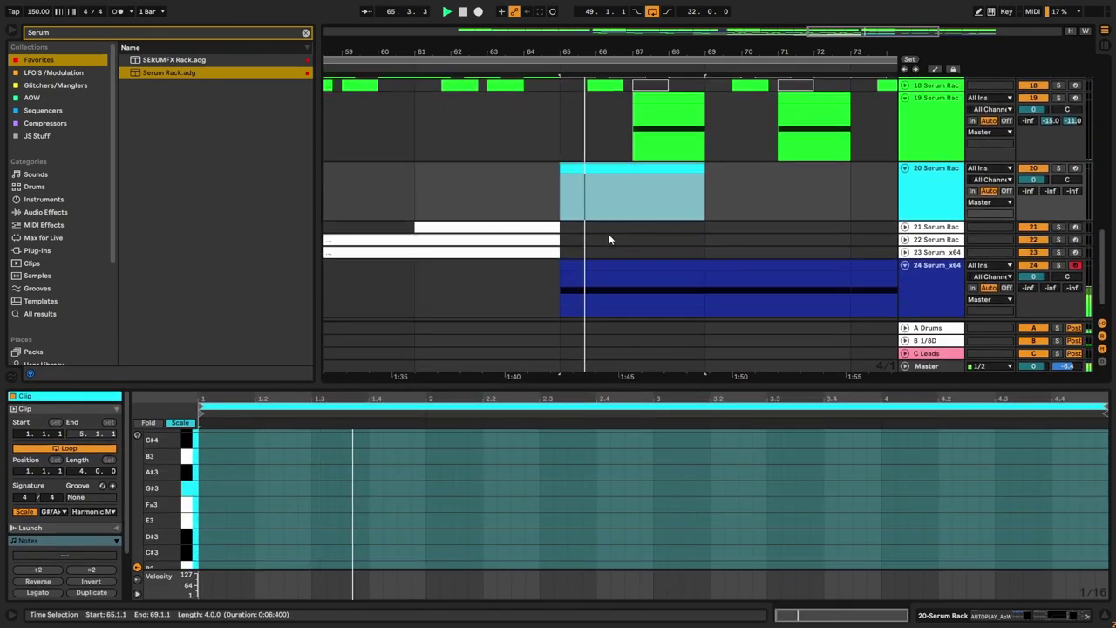
scroll(633, 219, up, 3)
scroll(691, 254, up, 5)
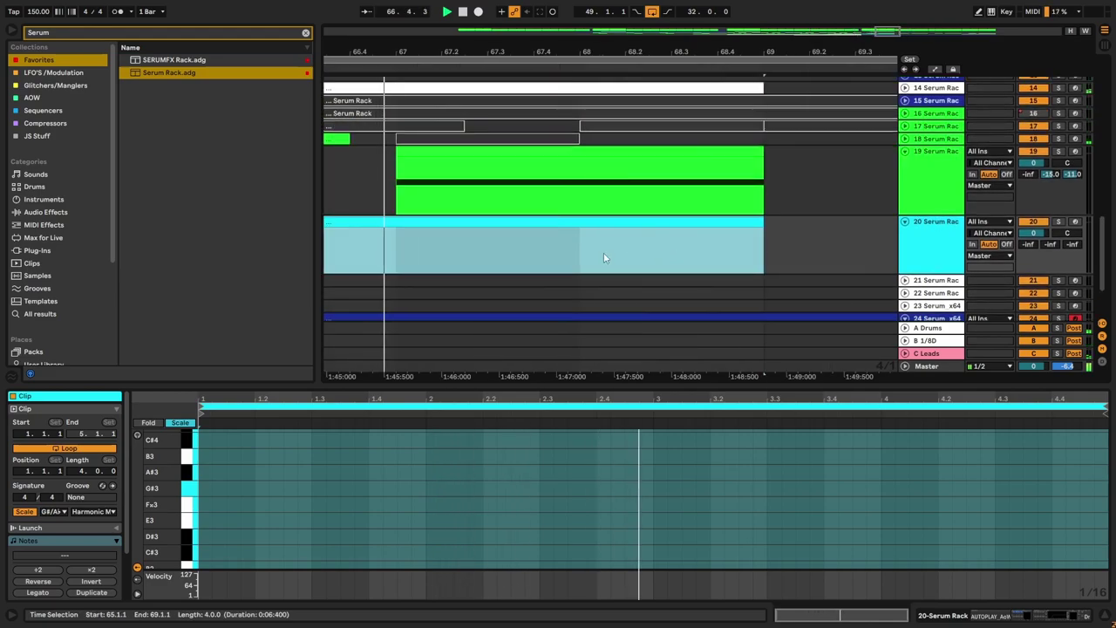
scroll(631, 253, down, 5)
click(555, 252)
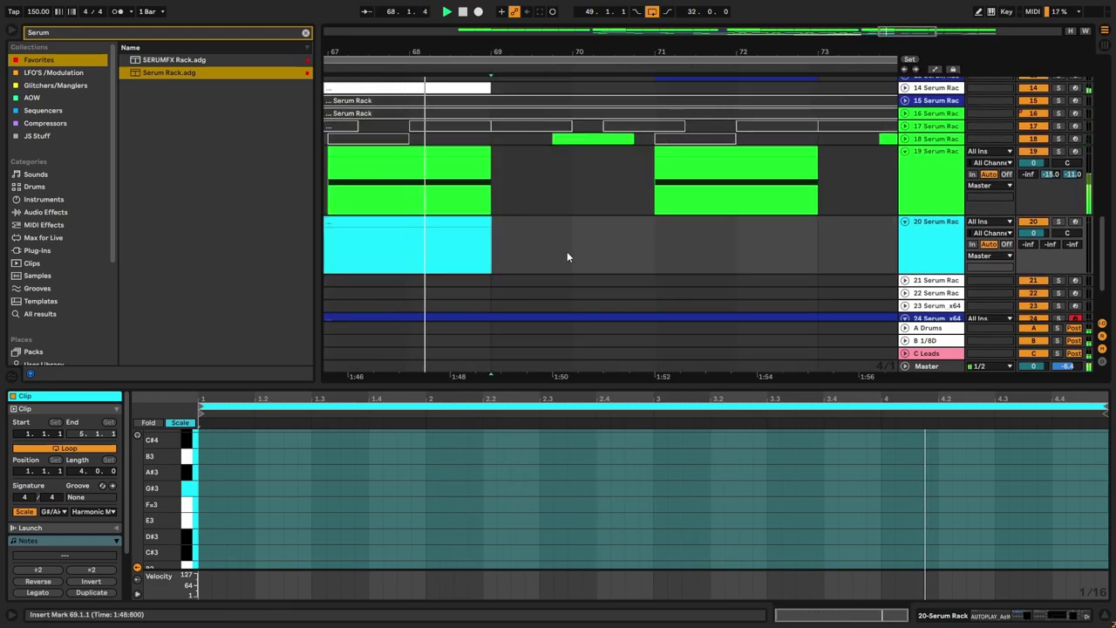
click(459, 233)
key(space)
key(ctrl+d)
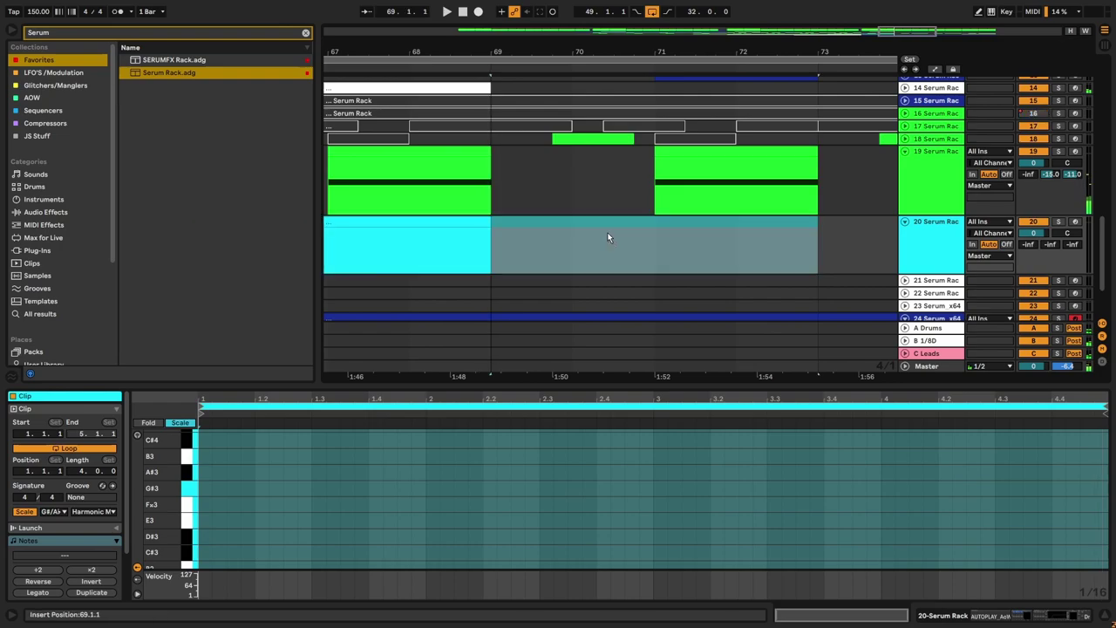
click(608, 237)
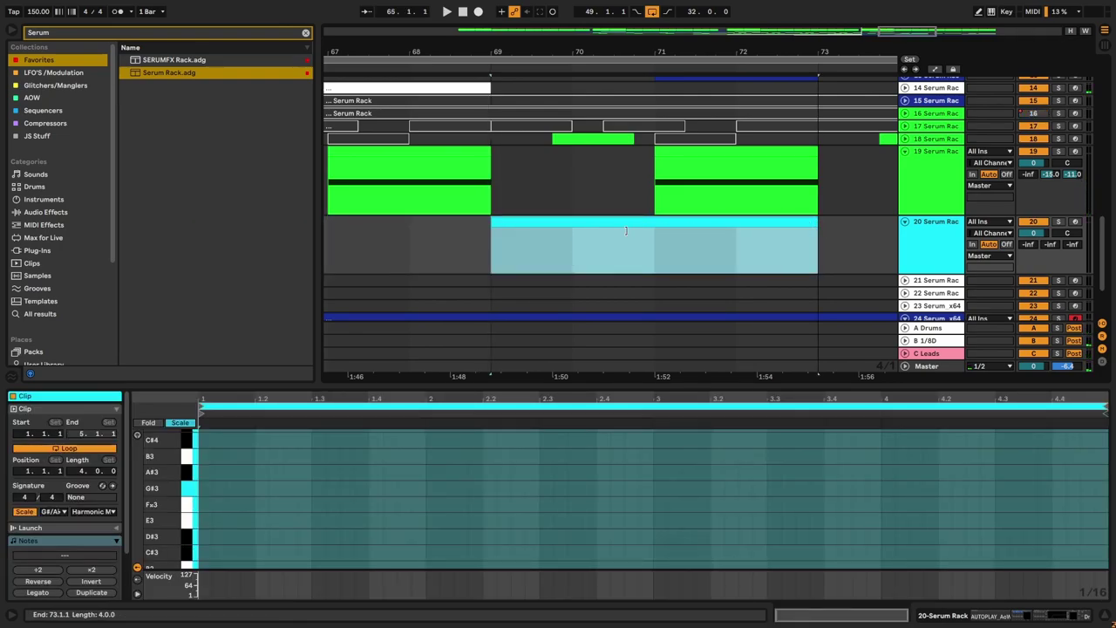
right_click(565, 266)
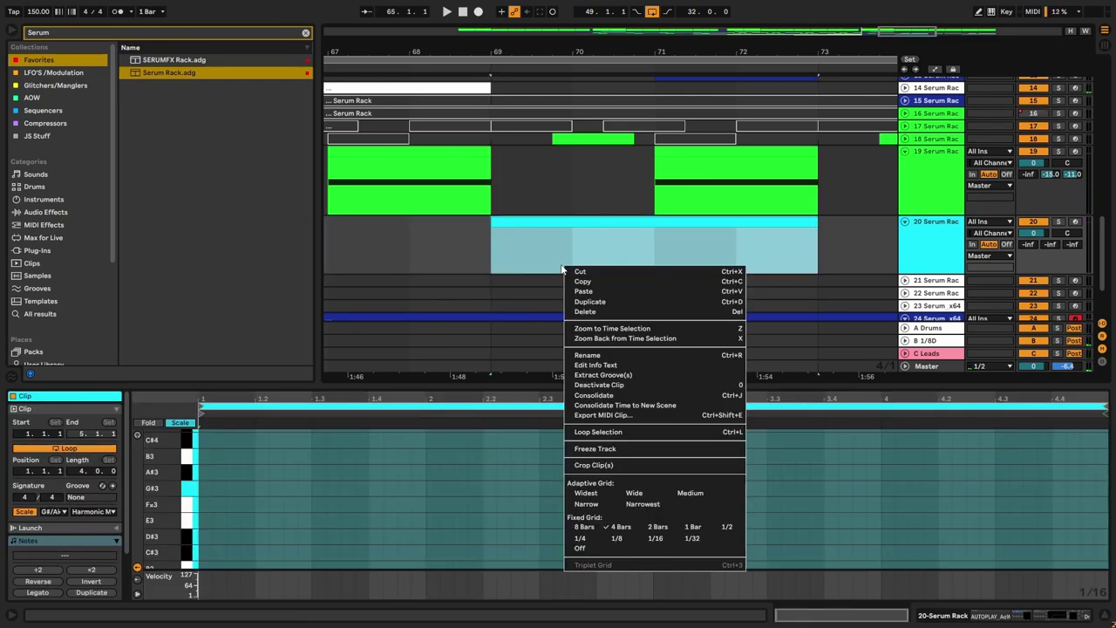
click(659, 527)
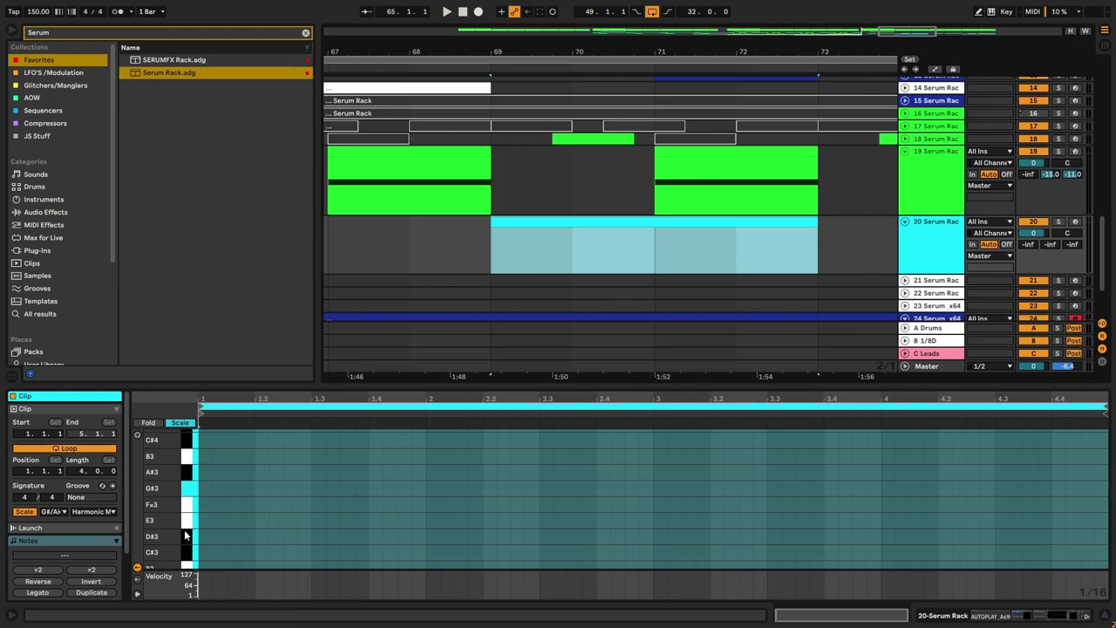
Step: Add three short sixteenth G#0 notes at 1.1, 1.1.3 and 1.2 in track 20's clip and audition them
click(293, 482)
scroll(279, 488, down, 10)
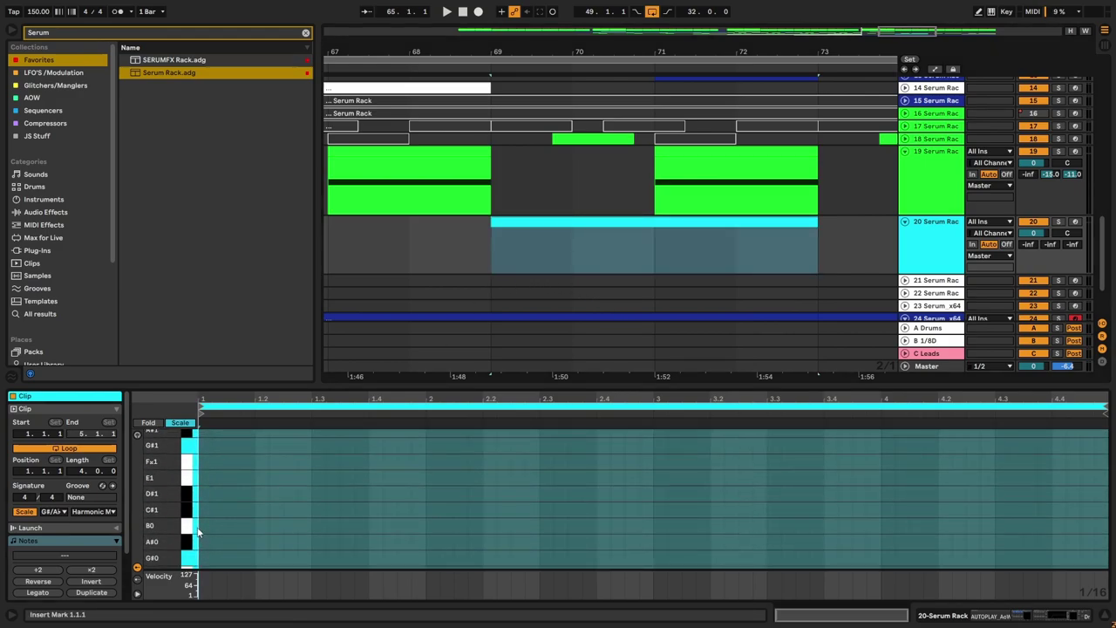
scroll(198, 533, down, 2)
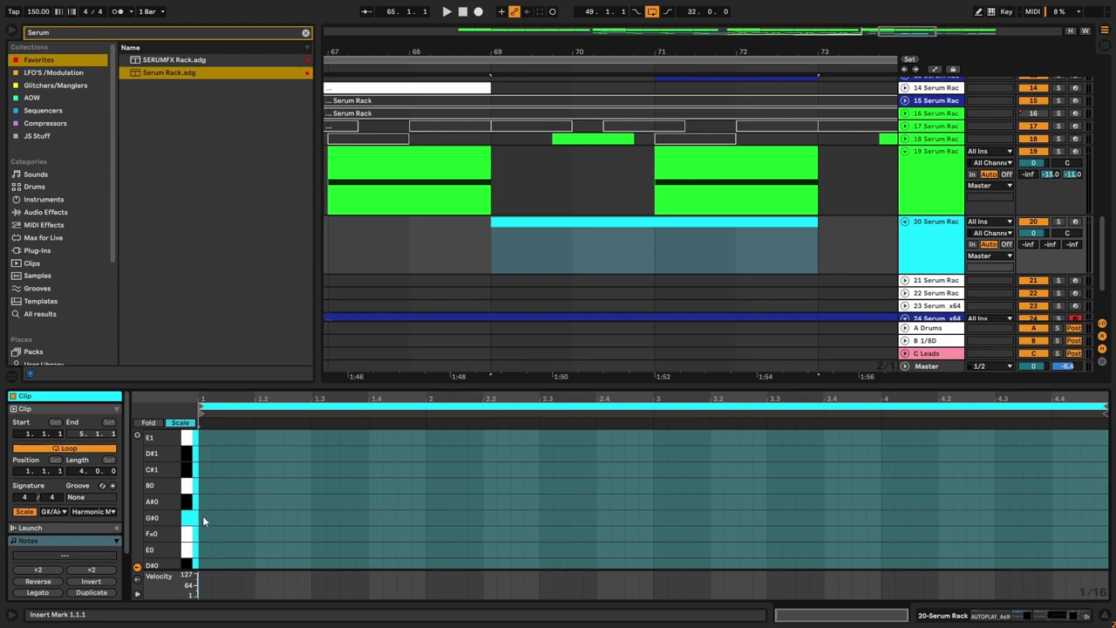
double_click(202, 518)
key(space)
key(space)
key(space)
key(space)
key(space)
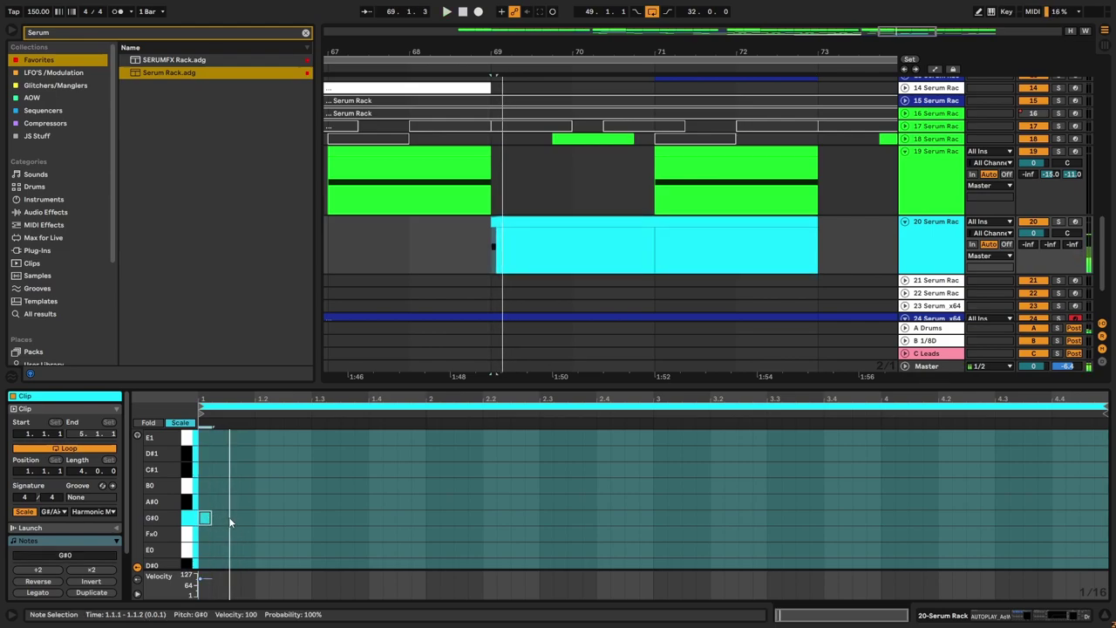
double_click(231, 517)
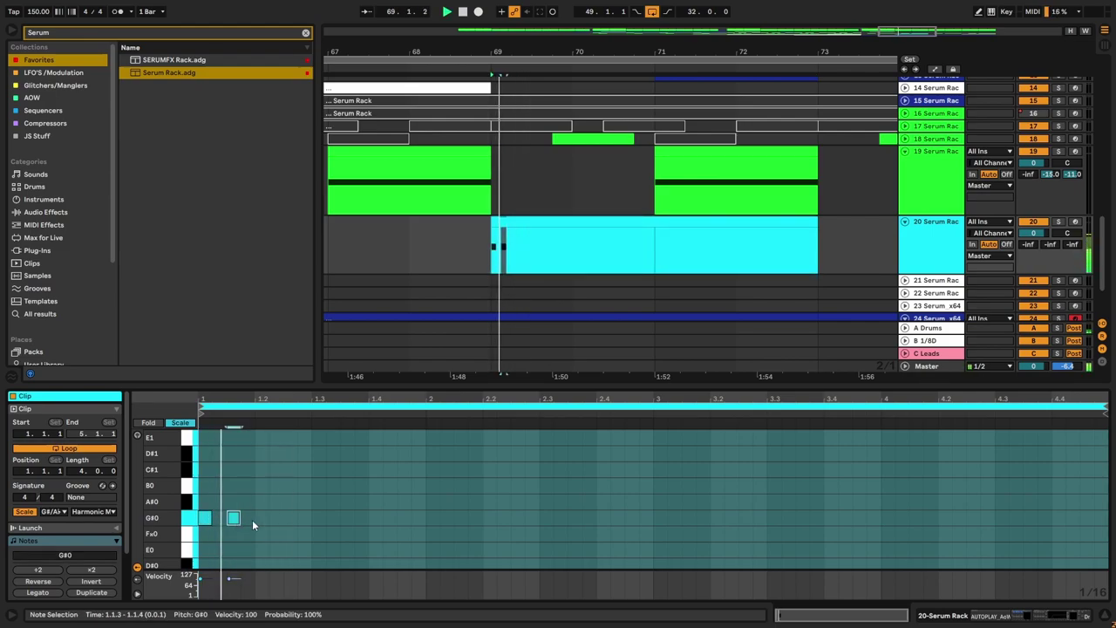
double_click(261, 518)
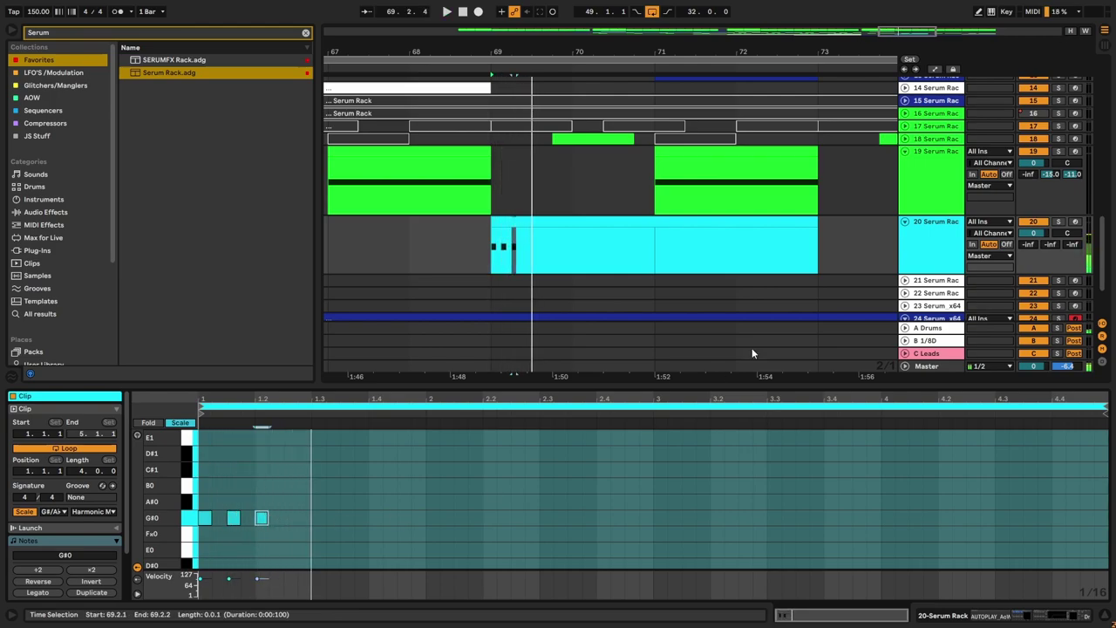
Step: Replace the short notes with one long G#0 note from the clip start to about 1.4.2 and audition it
drag(273, 503, 341, 542)
key(Delete)
double_click(204, 518)
key(space)
key(space)
key(space)
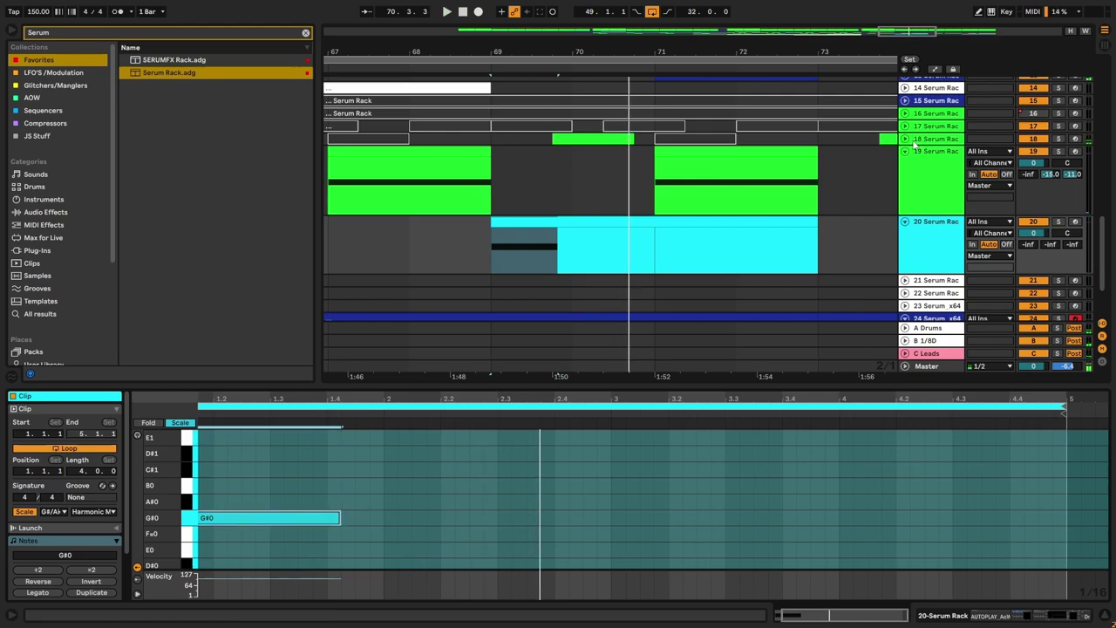
Step: Unfold track 18, and set track 20's AutoPlay sequencer chances to 0, 20, 0 and 0 % with a 31–92 % gate range
click(905, 139)
scroll(691, 195, down, 2)
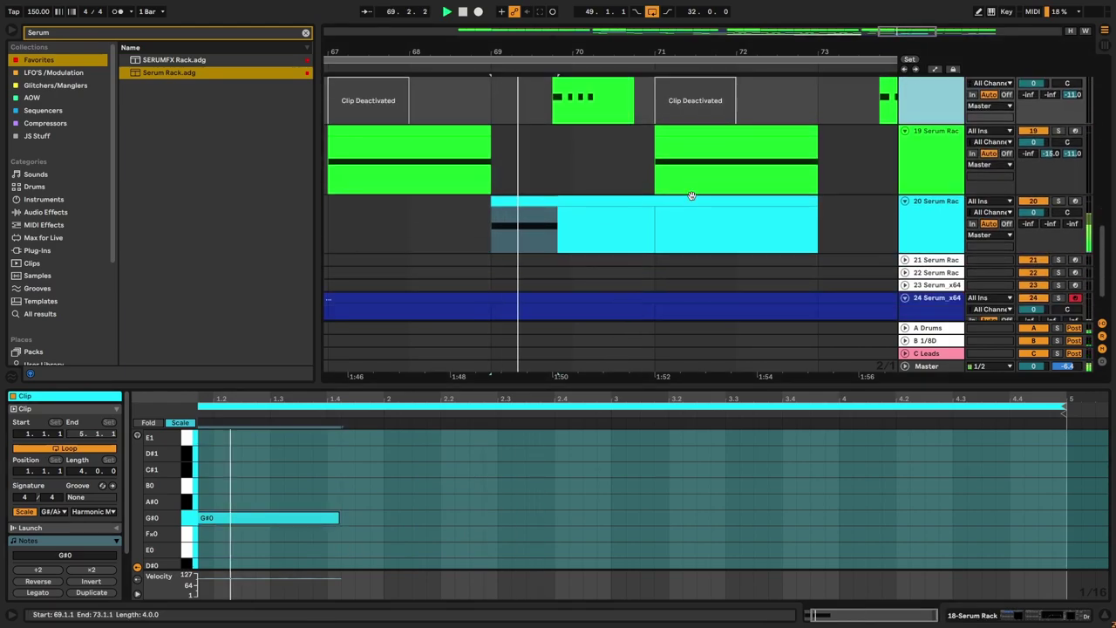
key(space)
double_click(914, 245)
key(space)
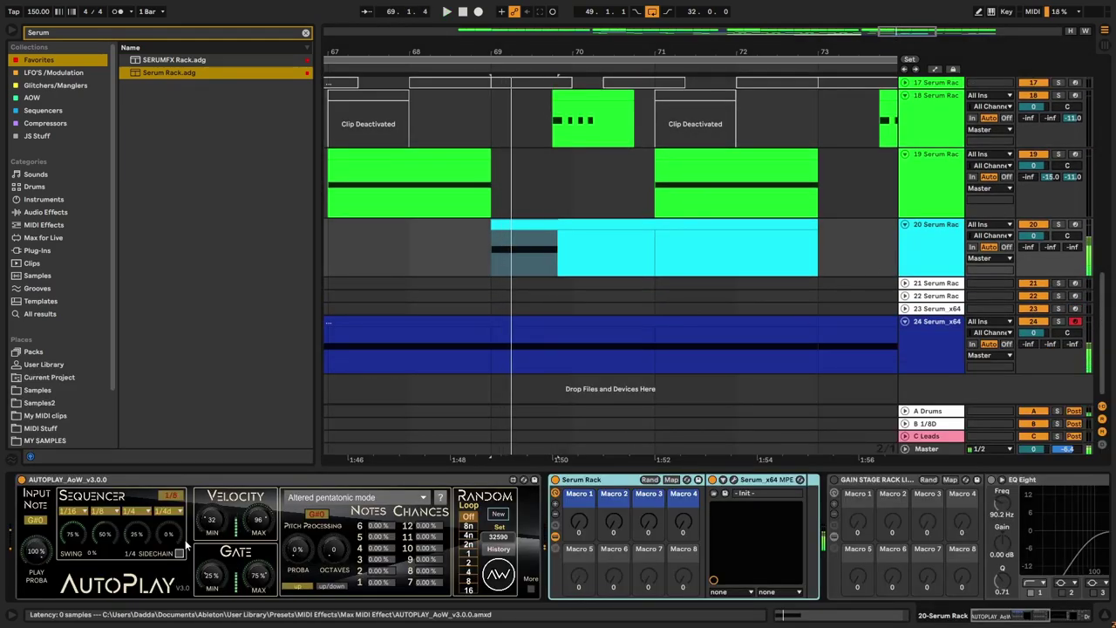
click(259, 574)
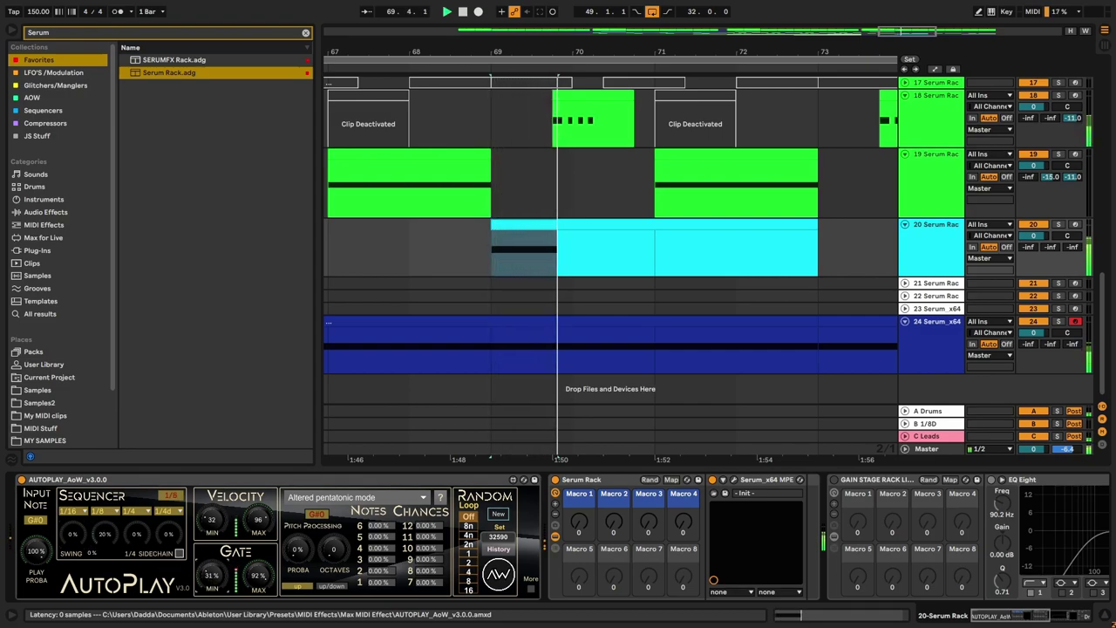
Step: Open track 20's Serum, move its window aside, and adjust oscillator A's wavetable position
click(734, 479)
drag(169, 254, 207, 270)
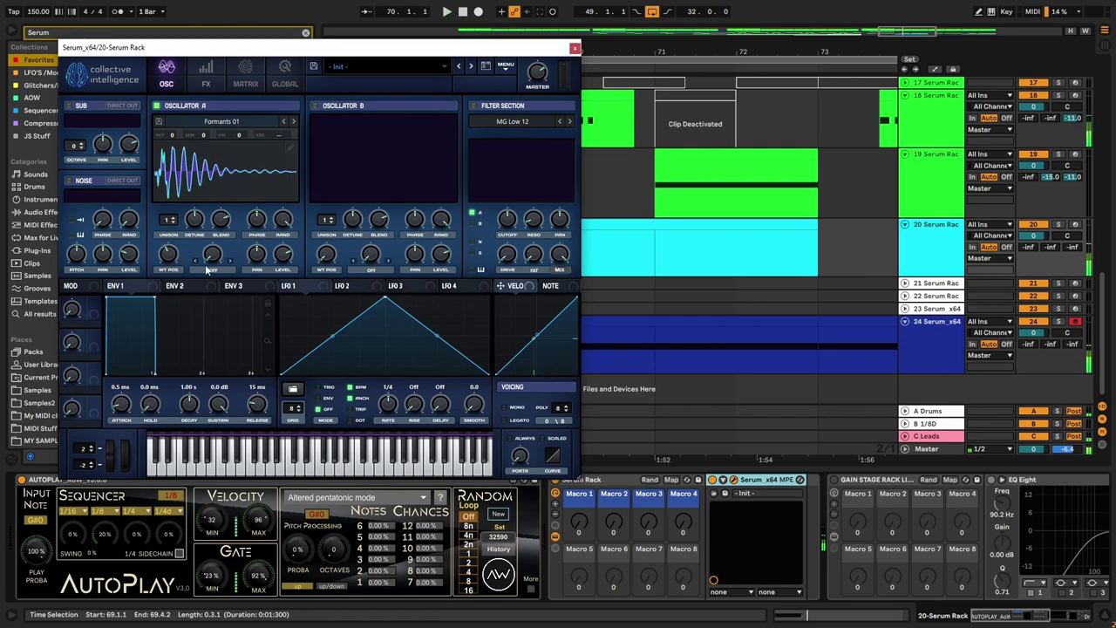
scroll(654, 190, down, 5)
drag(538, 50, 462, 59)
scroll(650, 249, up, 3)
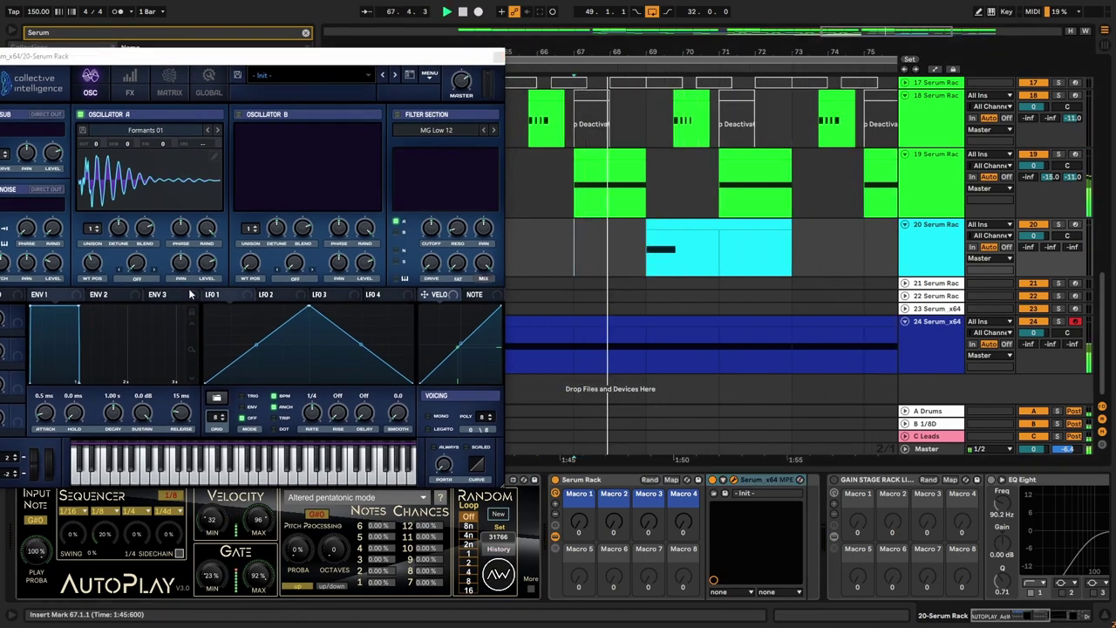
mouse_move(88, 264)
mouse_down()
mouse_move(90, 286)
mouse_move(106, 247)
mouse_move(98, 286)
mouse_move(108, 254)
mouse_move(98, 277)
mouse_up()
Step: Set AutoPlay's 1/16 chance to 36 % and 1/8 chance to 0 %, and readjust oscillator A's wavetable position during playback
drag(105, 530, 91, 527)
key(space)
key(space)
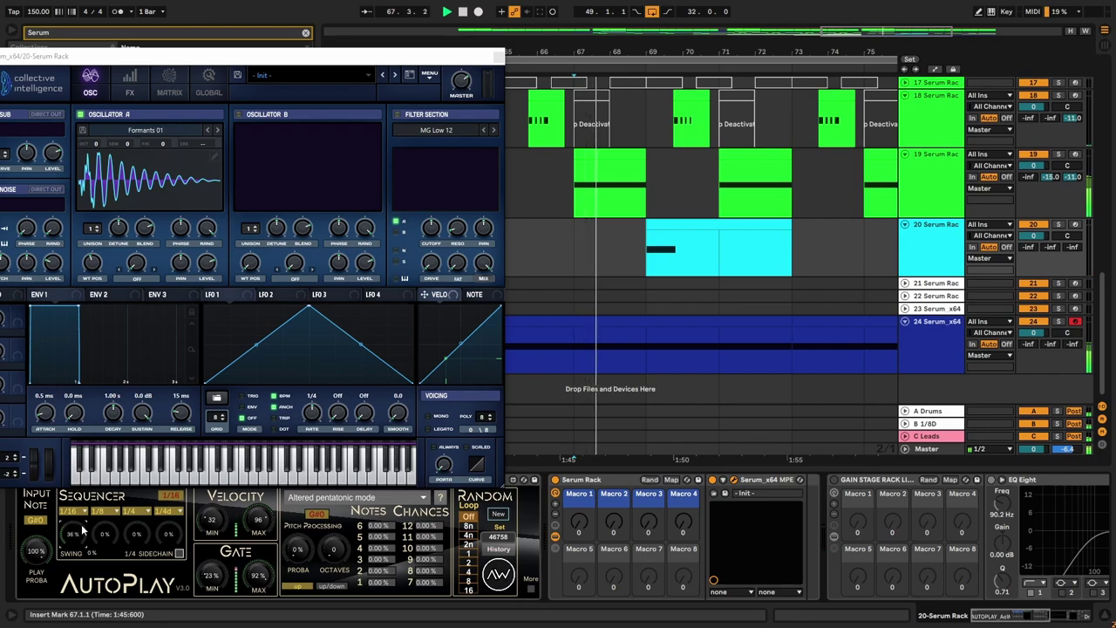
drag(92, 262, 91, 288)
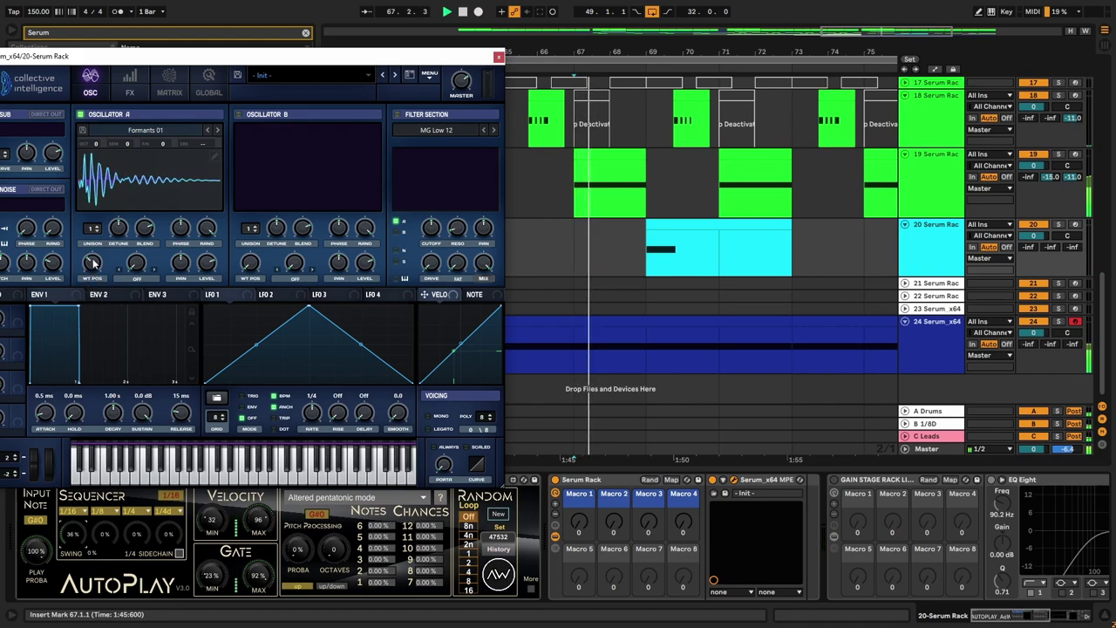
Step: Set the arrangement's fixed grid to 1/16 and shorten track 20's clip to end at about 69.4.1
ctrl+scroll(688, 185, up, 5)
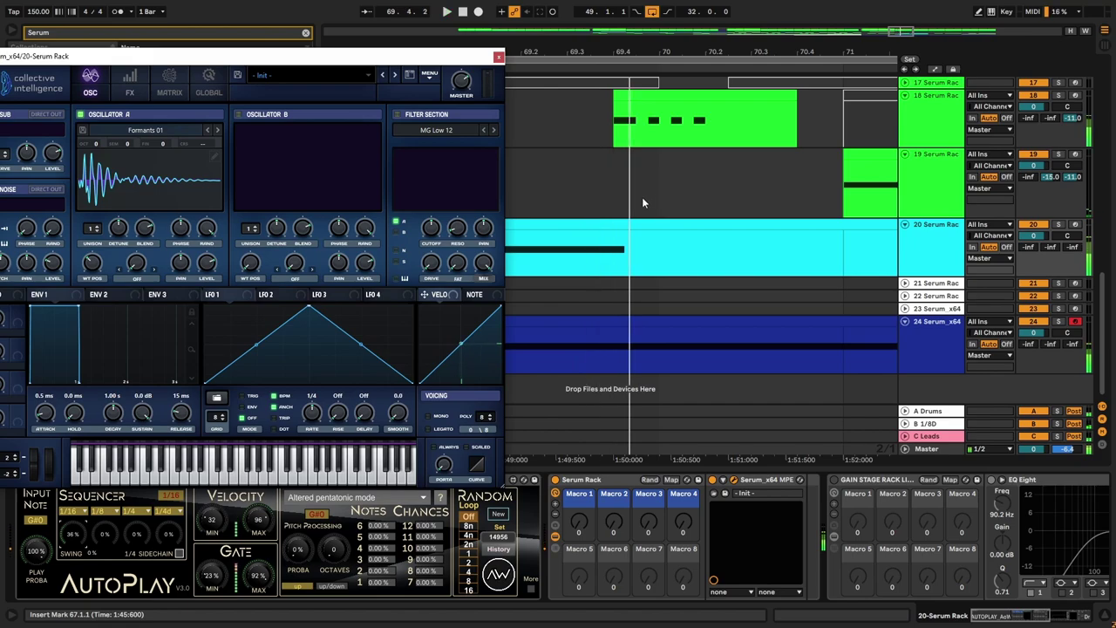
ctrl+scroll(759, 237, down, 5)
right_click(757, 260)
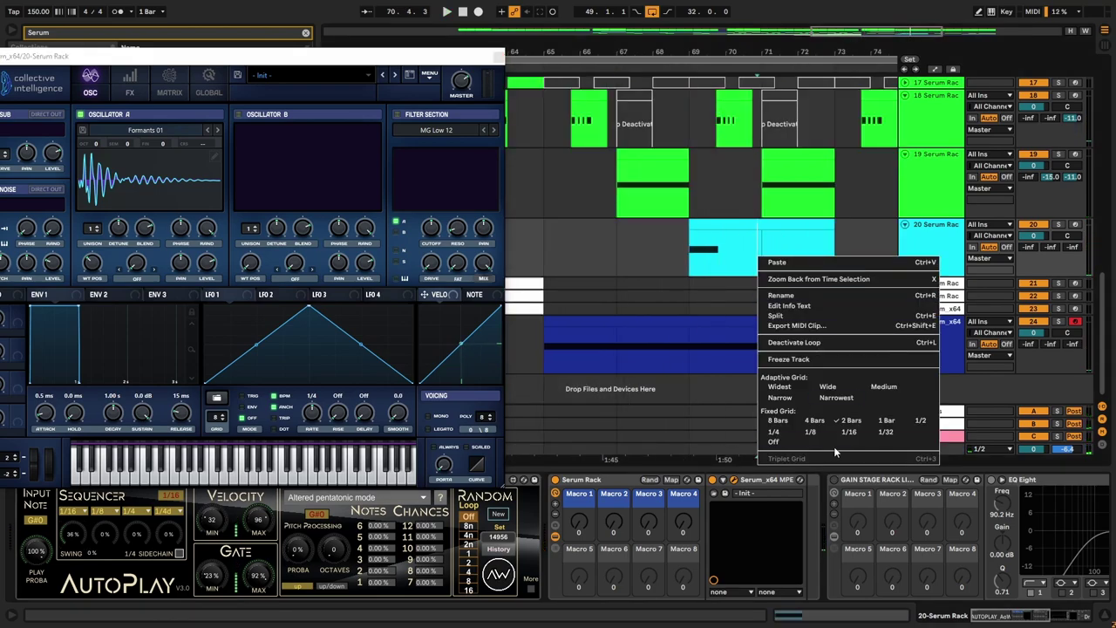
click(851, 432)
drag(831, 224, 715, 233)
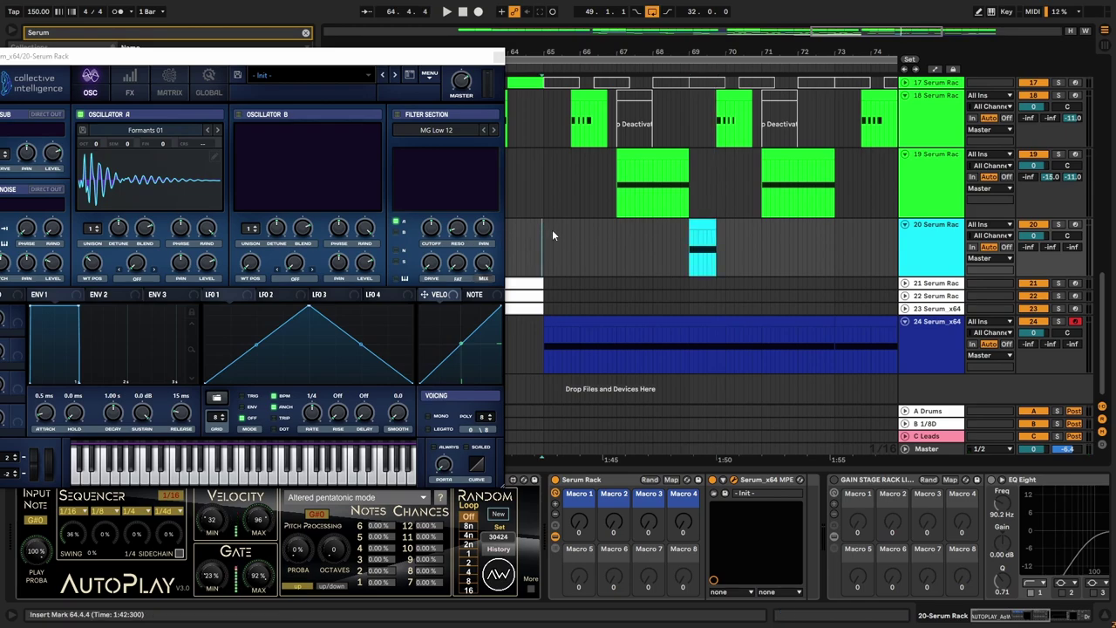
Step: Shorten track 19's first clip to end at 68.3.1 and fit track 20's clip from 68.3.1 to 69.4.1
drag(686, 155, 674, 154)
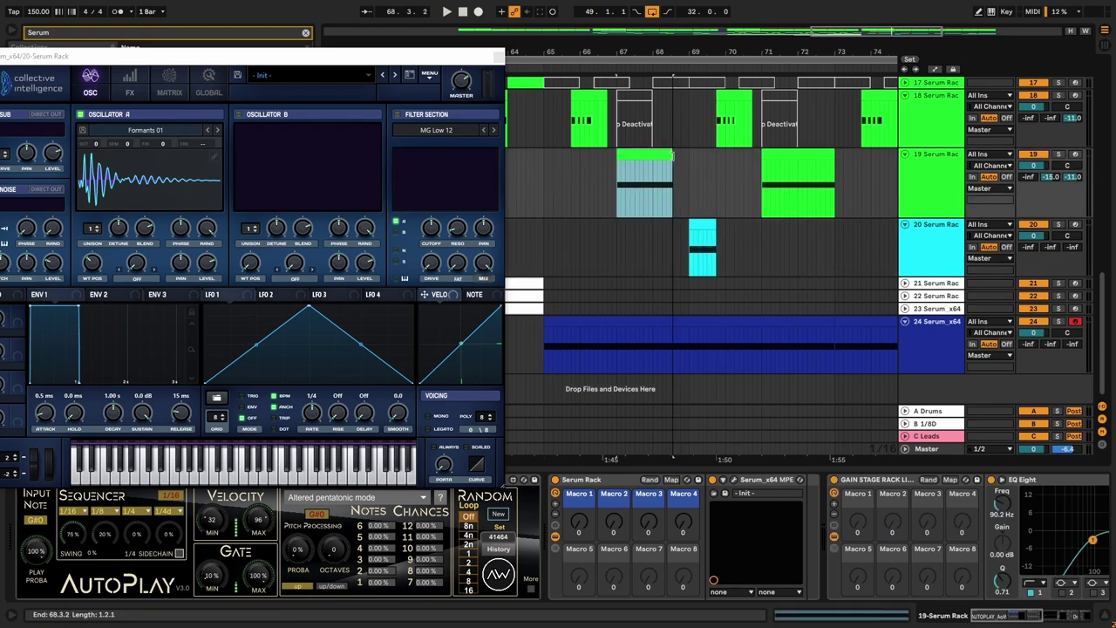
scroll(695, 213, up, 3)
drag(700, 228, 743, 228)
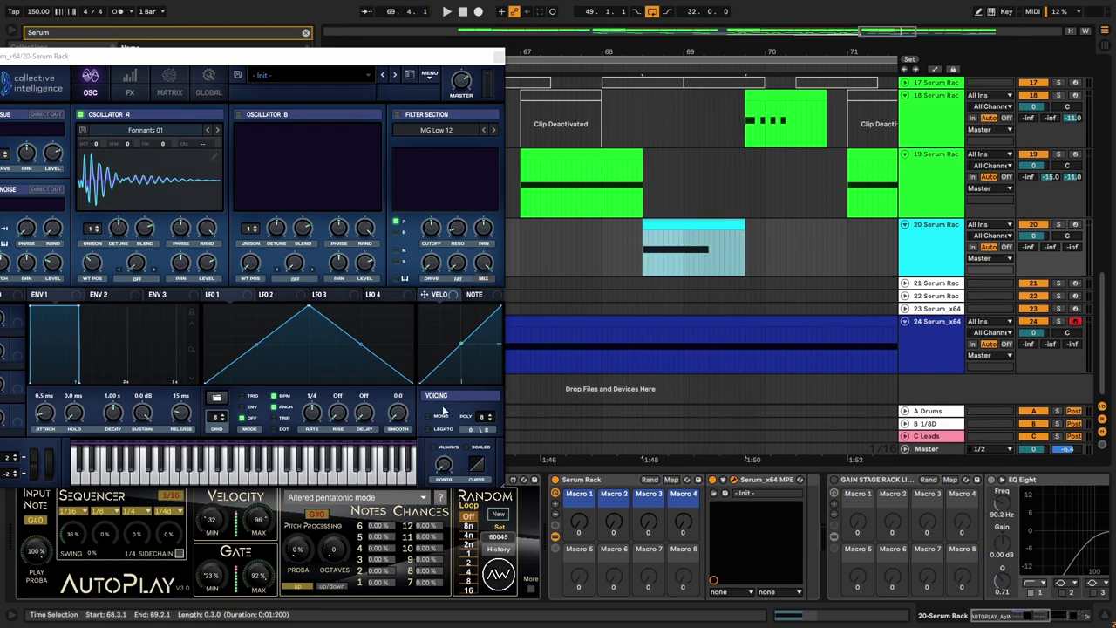
Step: Audition the transition from 66.4.4 and assign LFO 1 to modulate oscillator A's wavetable position
key(space)
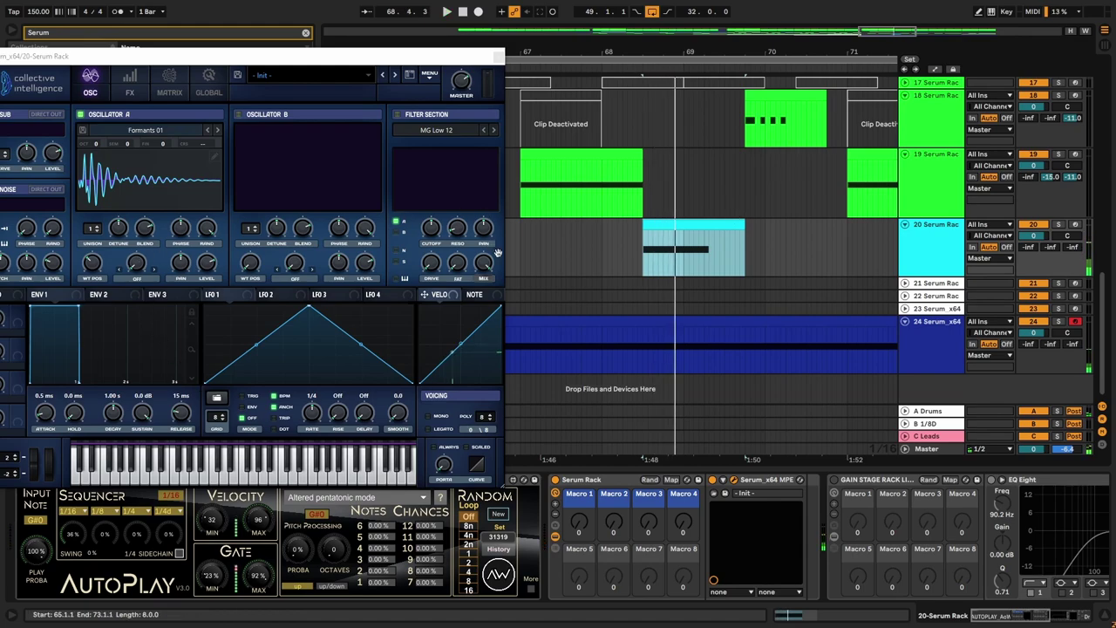
click(517, 262)
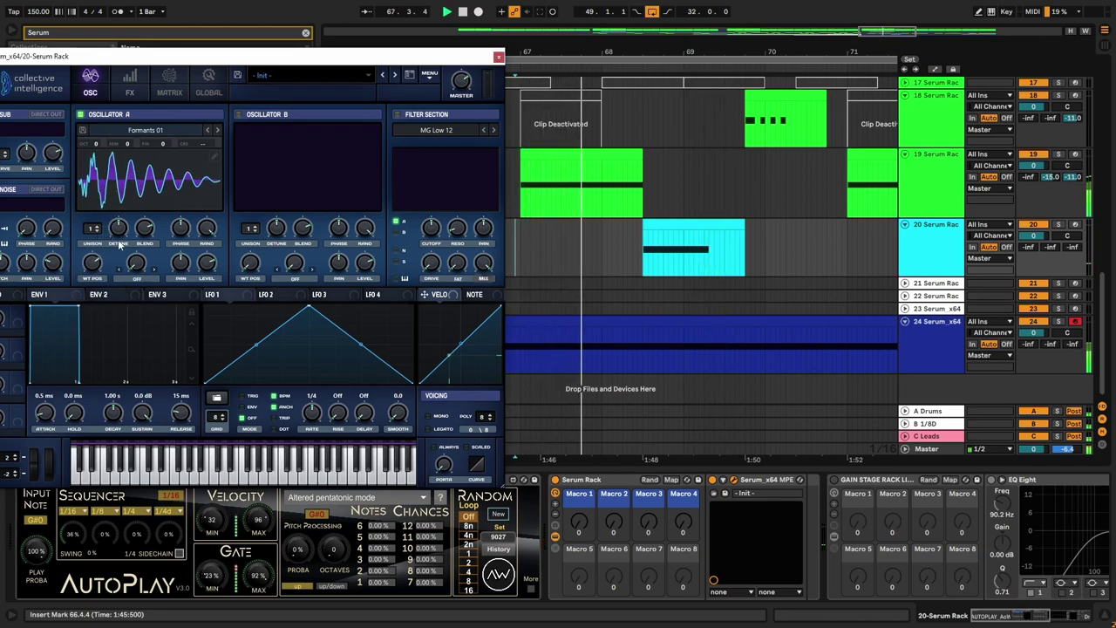
drag(98, 272, 91, 217)
drag(143, 114, 143, 112)
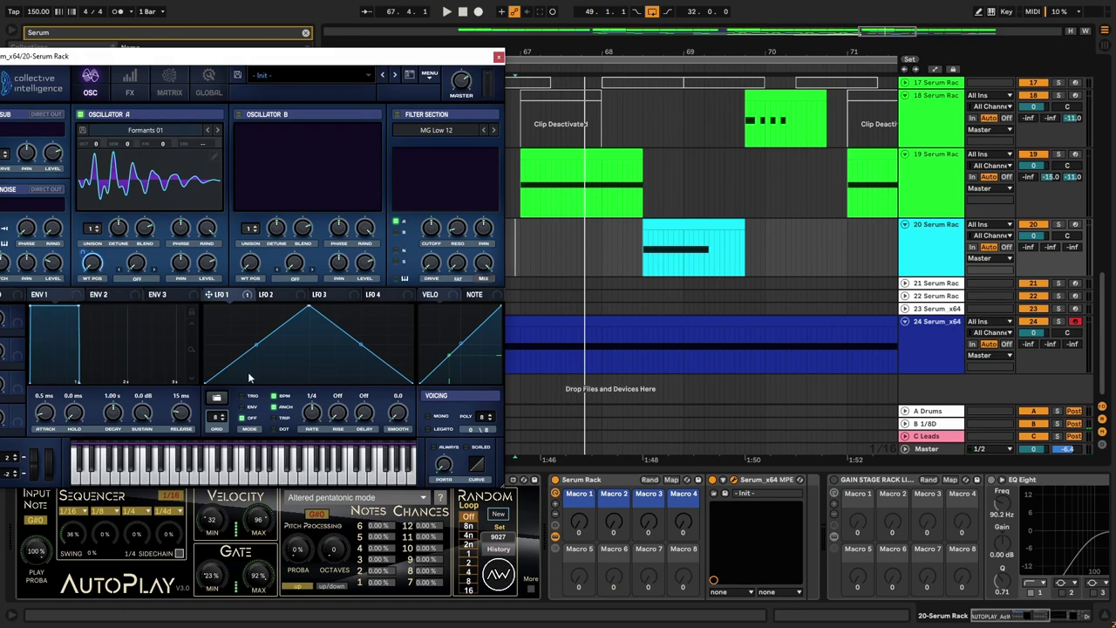
Step: Reshape LFO 1 with extra points into an irregular rising and falling curve, and set its rate to one bar
drag(217, 363, 222, 340)
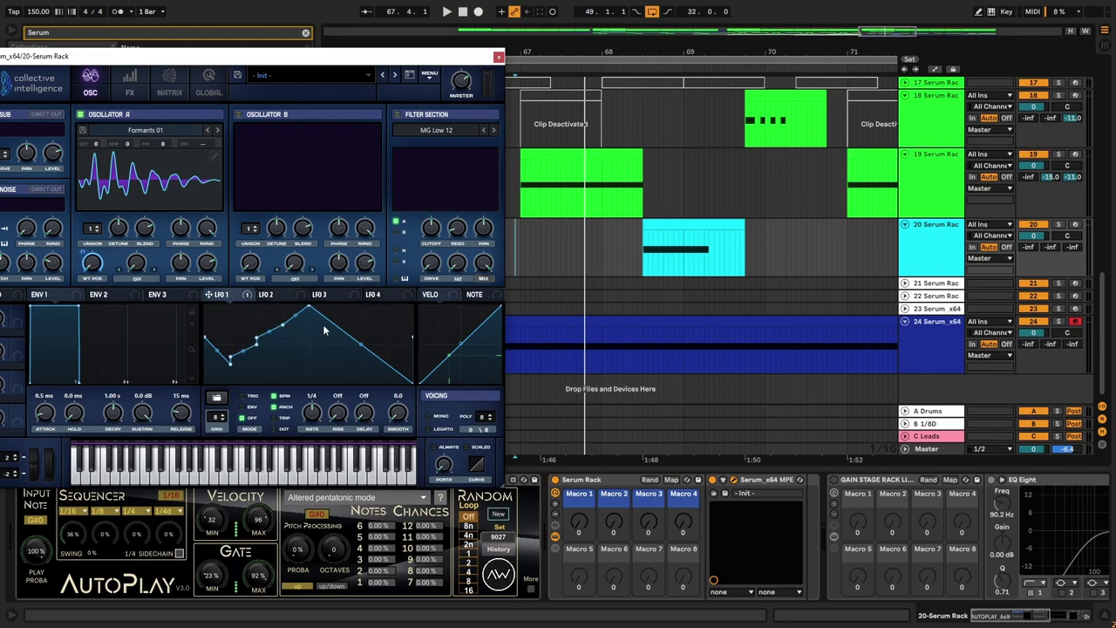
double_click(387, 347)
key(space)
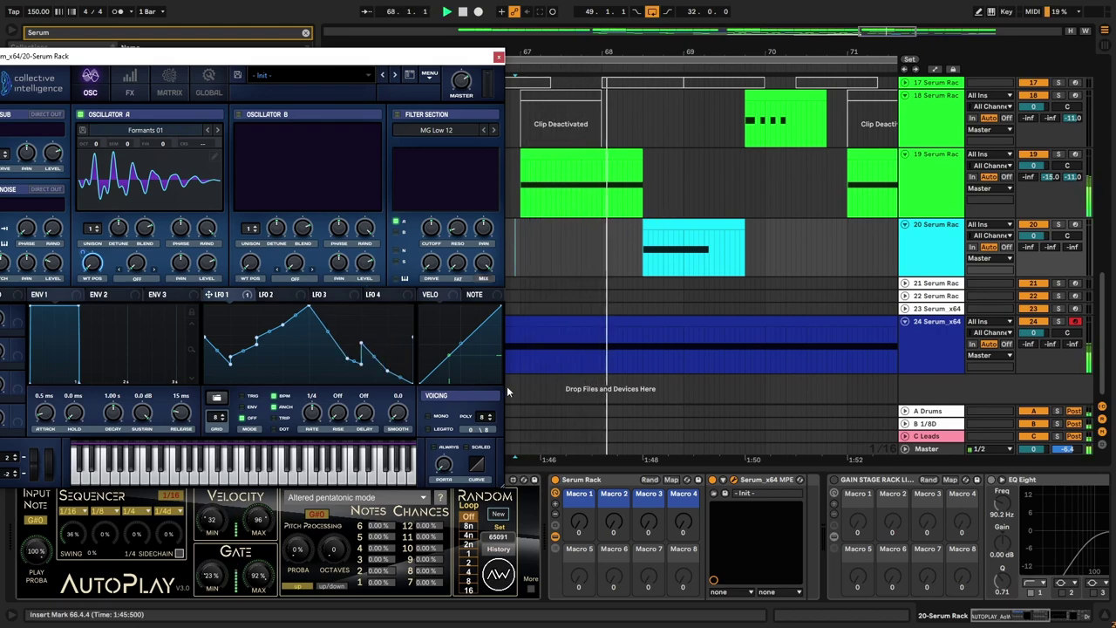
drag(315, 414, 311, 427)
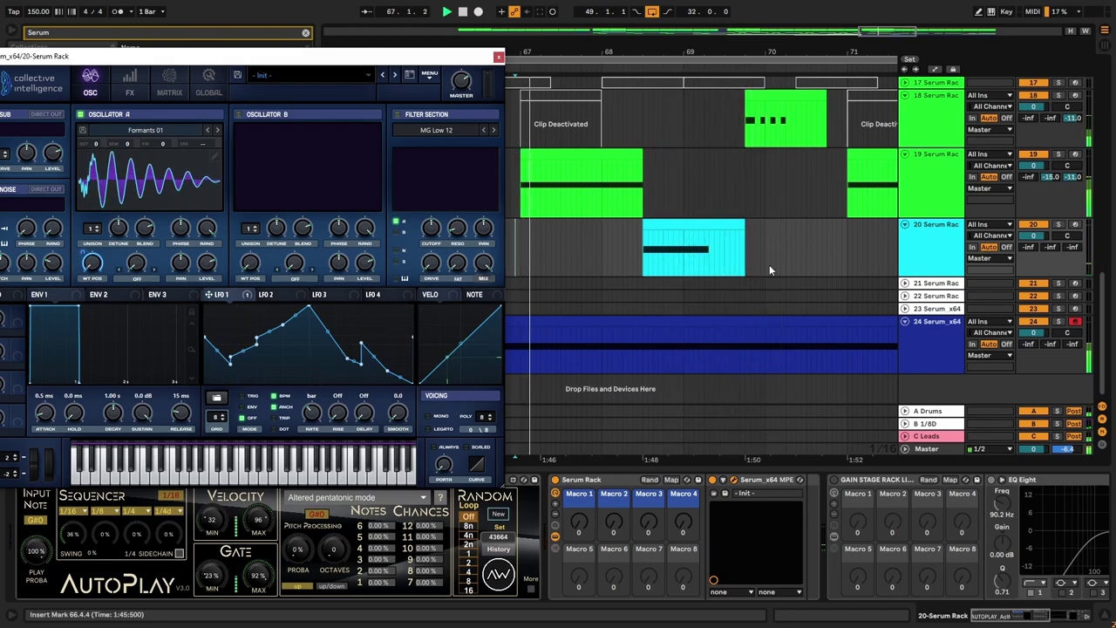
Step: With track 20 soloed, set its Utility gain to -5.56 dB and LFO 1's rate to an unsynced 0.4 Hz
click(694, 226)
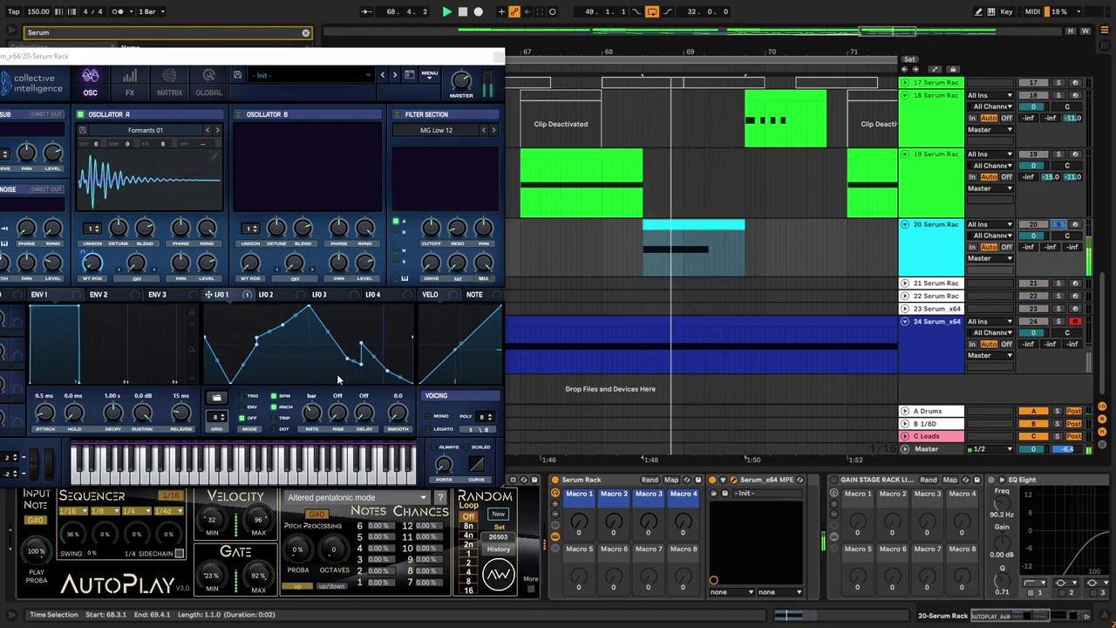
click(1041, 543)
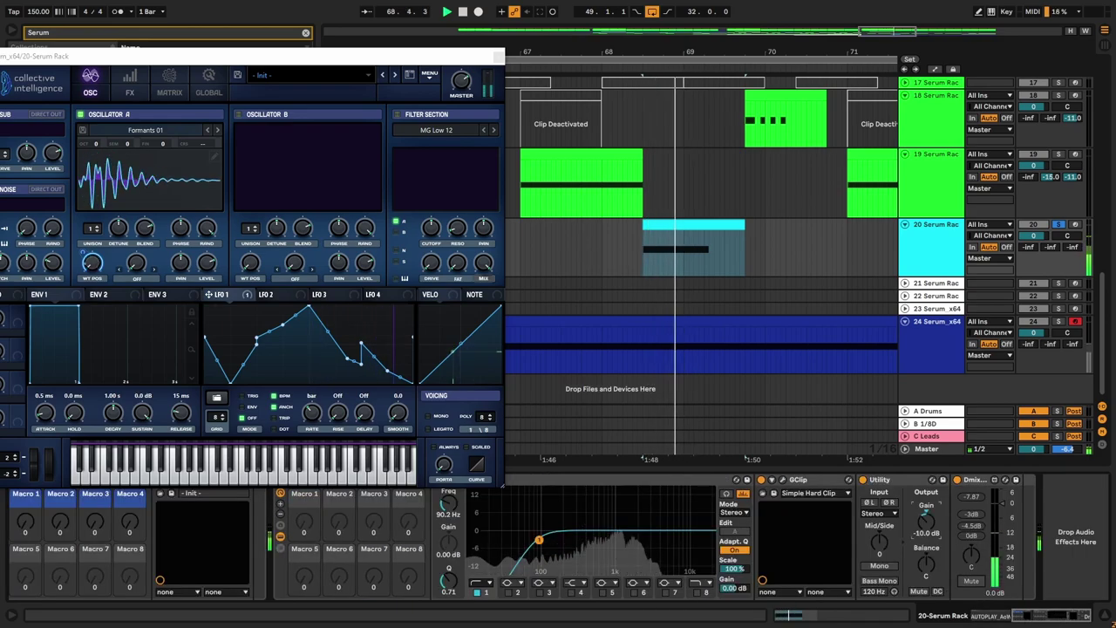
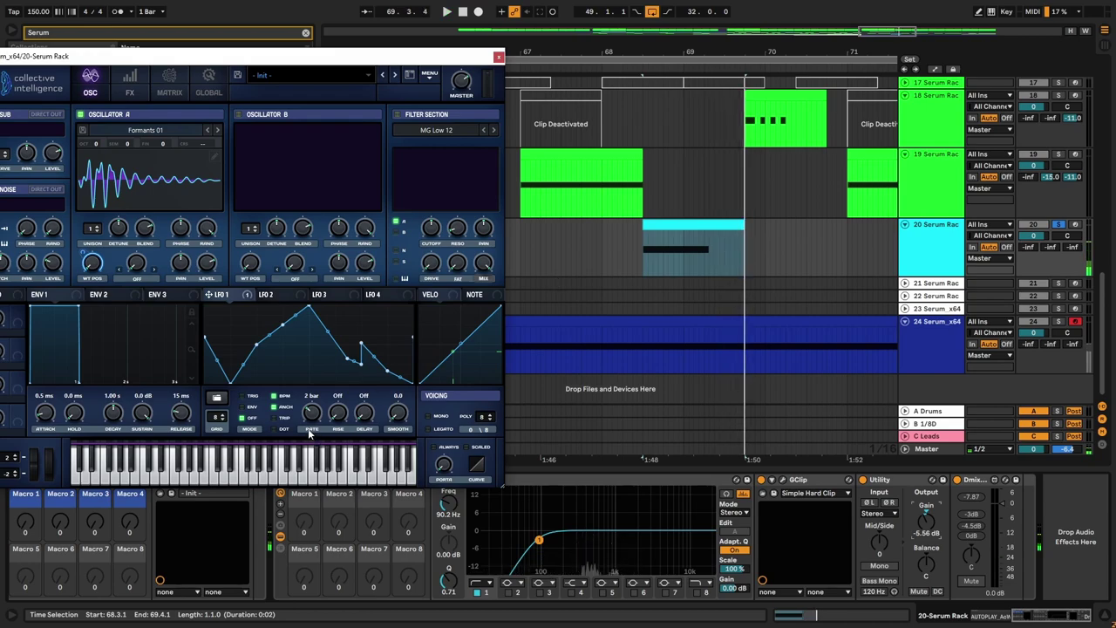
drag(316, 422, 311, 427)
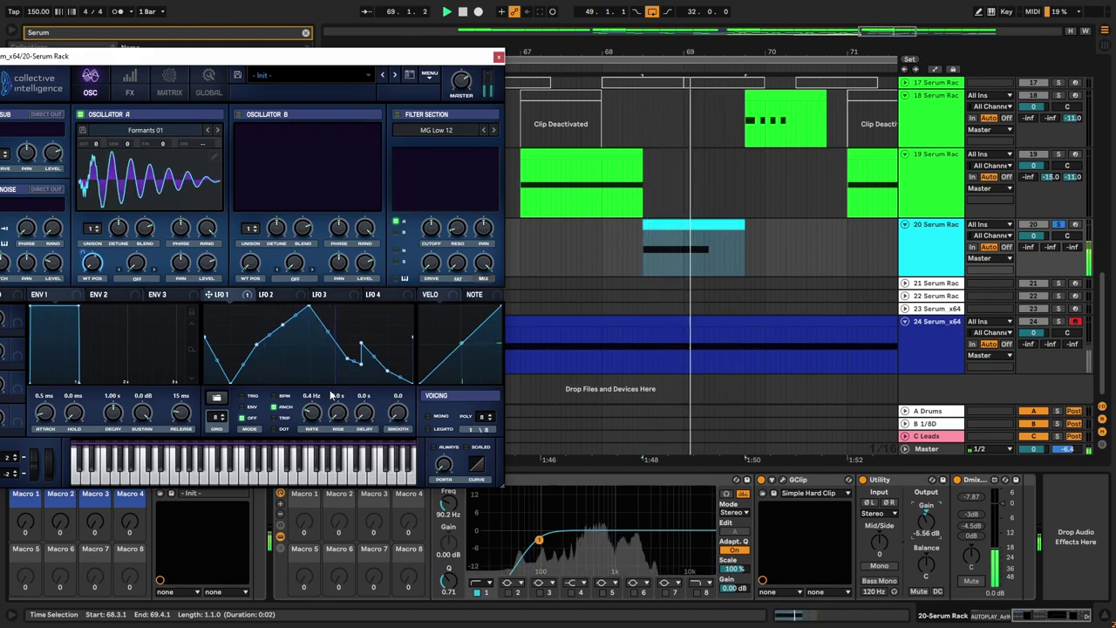
Step: Shift LFO 1's point above the dip to form a sloped second peak, and set the rate to 0.3 Hz
drag(362, 343, 377, 356)
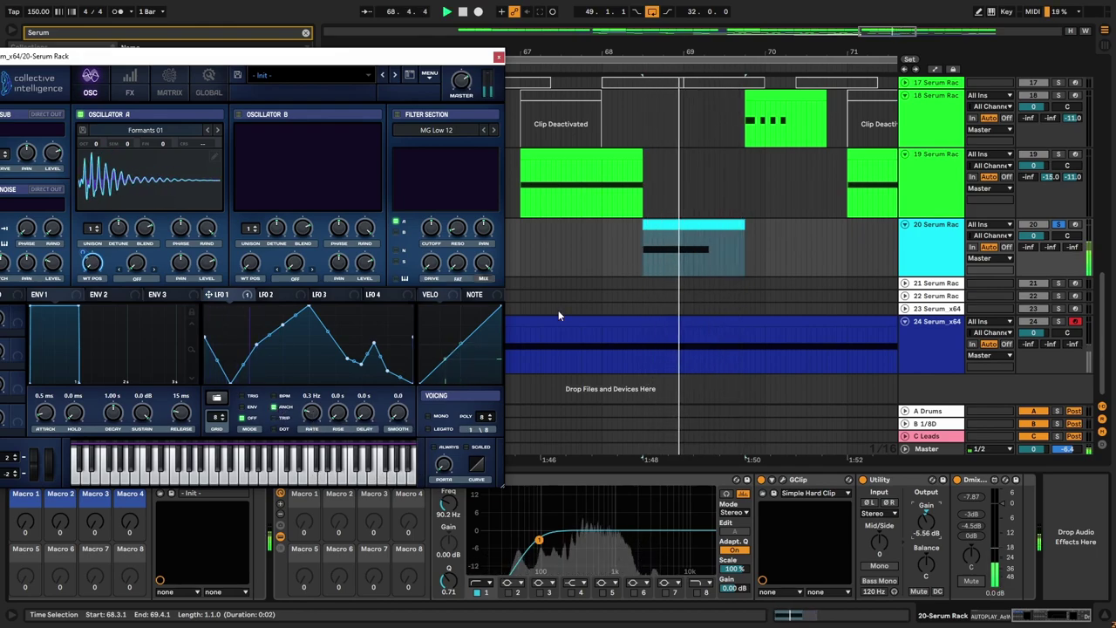
scroll(631, 242, down, 2)
key(space)
Step: Place a copy of track 20's clip at 73.1.1, ending at 74.2.1
scroll(618, 244, down, 2)
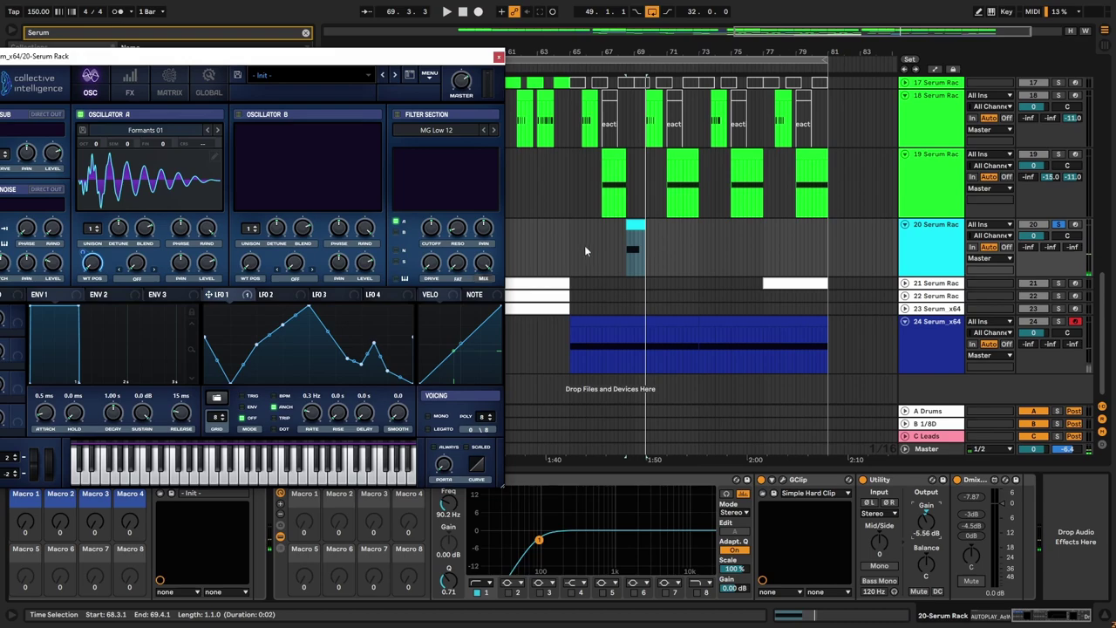
click(566, 244)
scroll(734, 253, up, 2)
click(657, 250)
key(ctrl+v)
scroll(662, 244, up, 2)
drag(662, 228, 664, 226)
scroll(610, 245, down, 4)
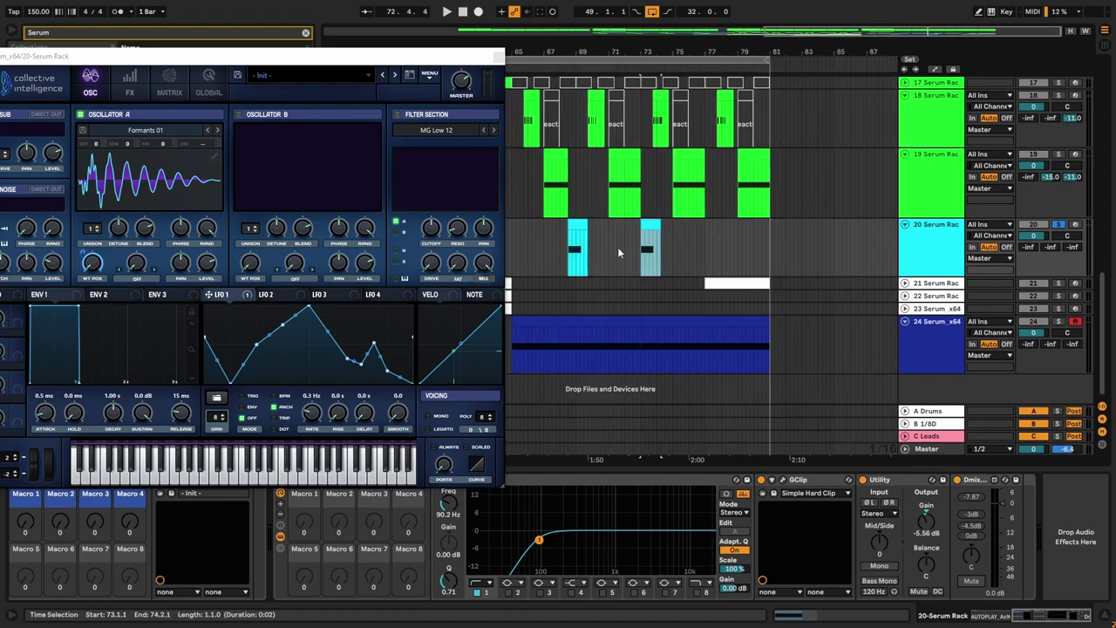
Step: Place another copy of track 20's clip at 65.1.1, moving the Serum window aside to expose that part of the timeline
click(514, 243)
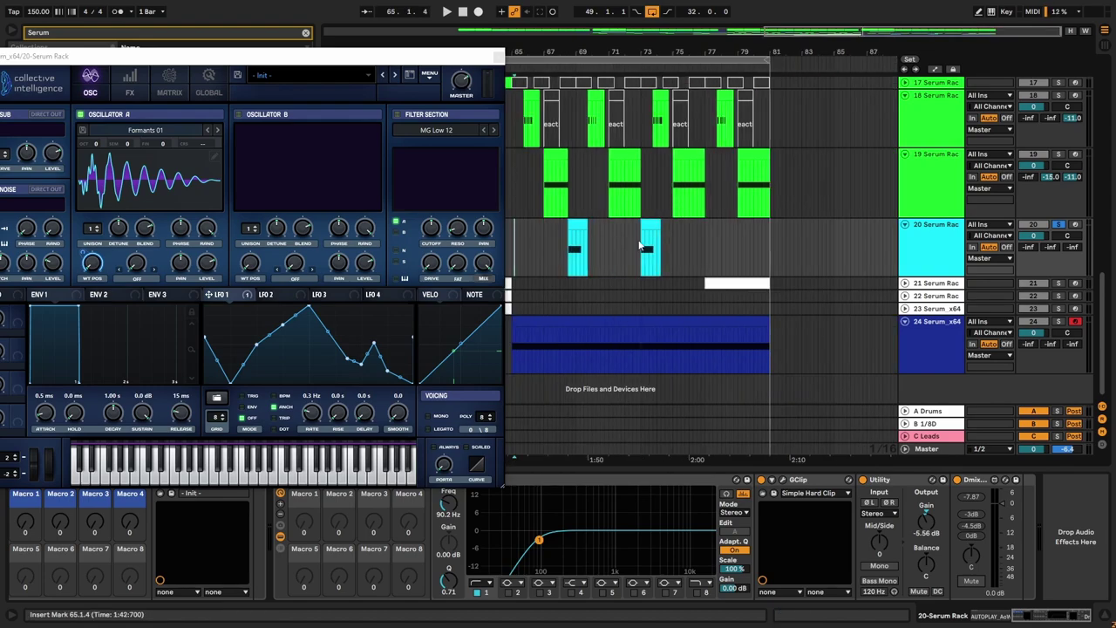
drag(446, 57, 351, 64)
scroll(497, 265, up, 3)
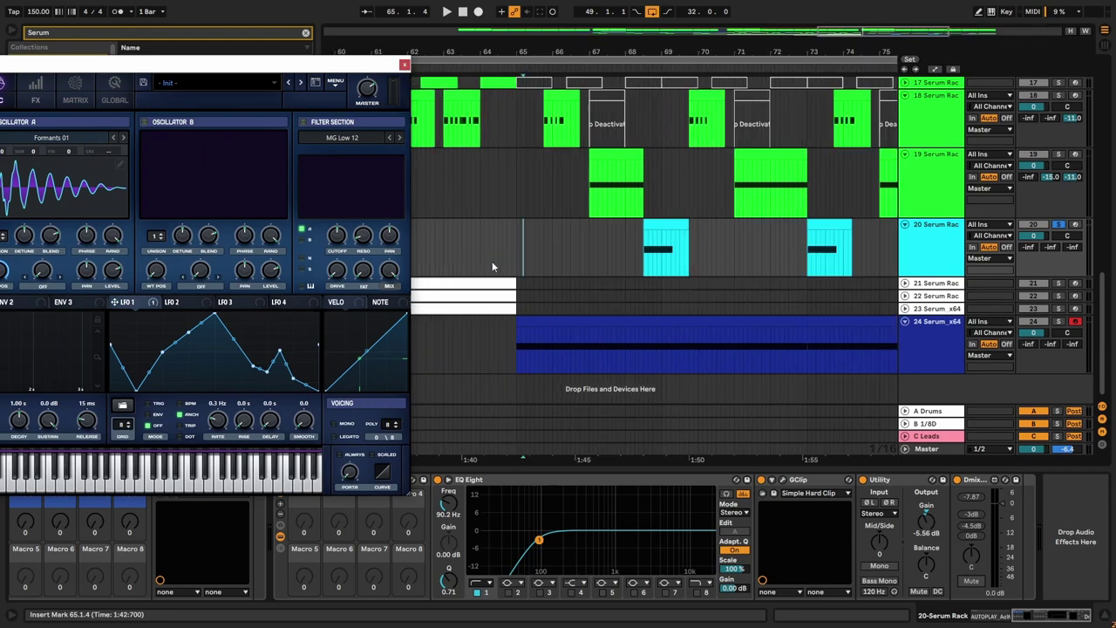
click(659, 224)
drag(662, 224, 532, 242)
Step: Play the section from 63.4.3 and take track 20 out of solo to audition its clips in the full mix
click(477, 236)
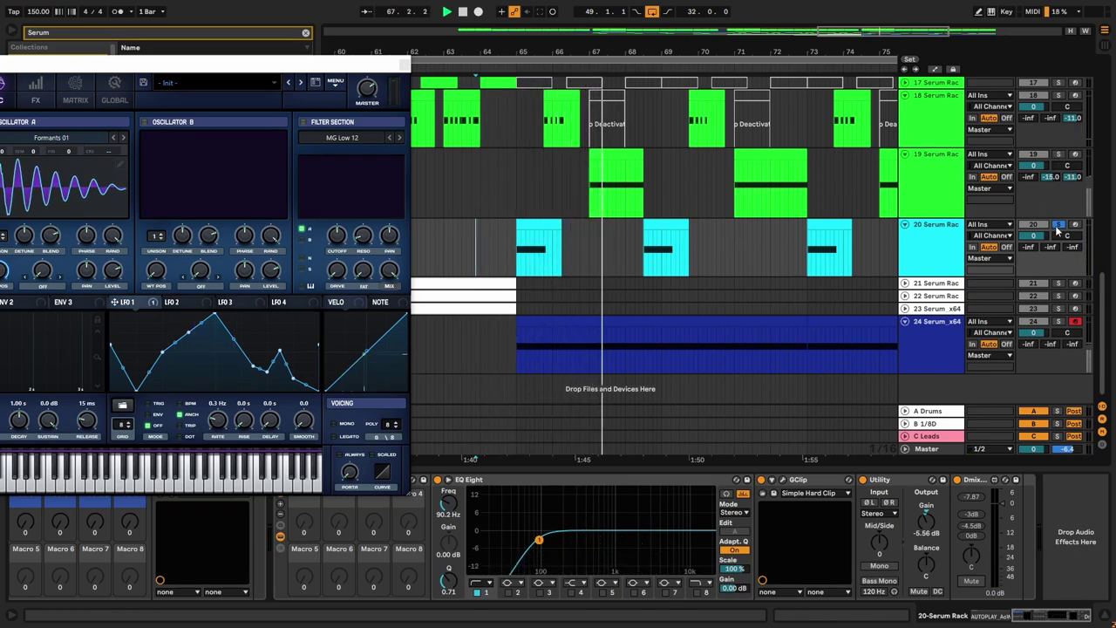
click(668, 225)
key(z)
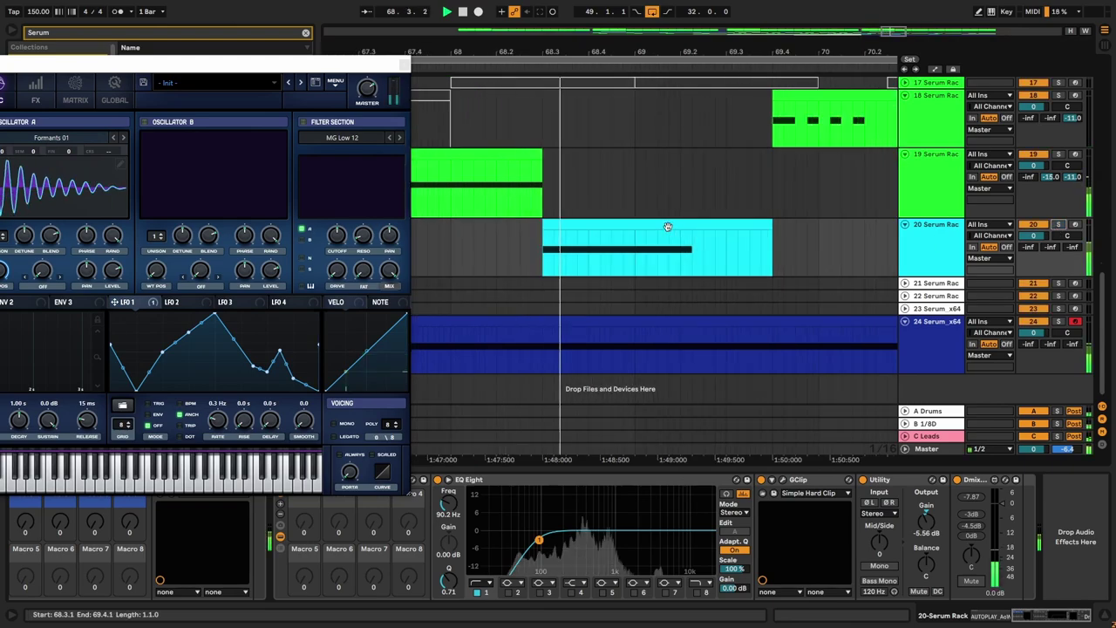
key(x)
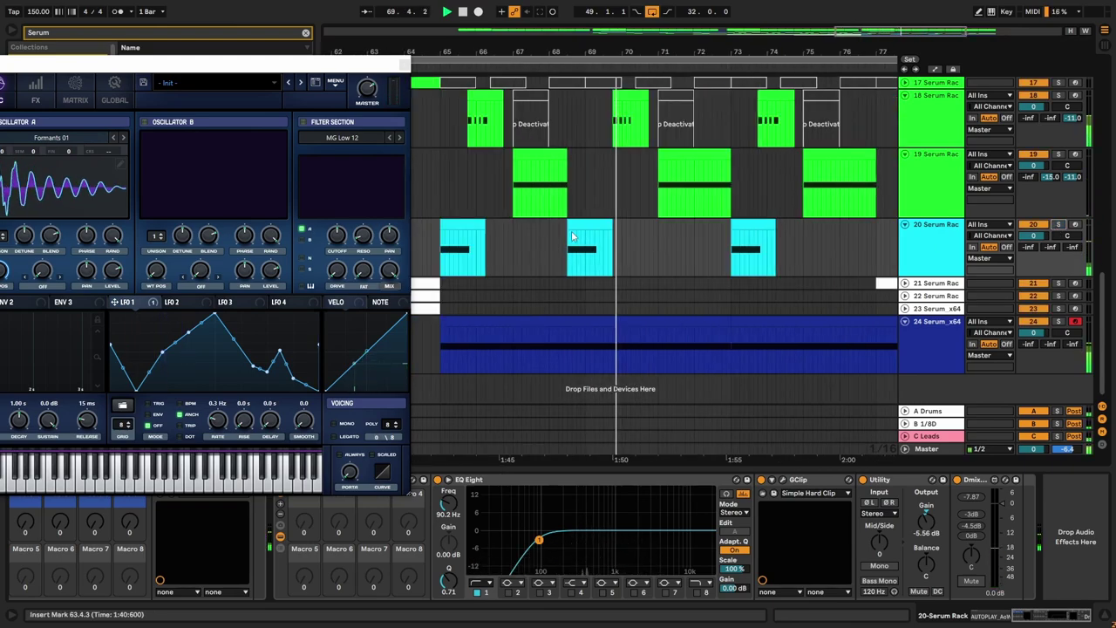
click(736, 240)
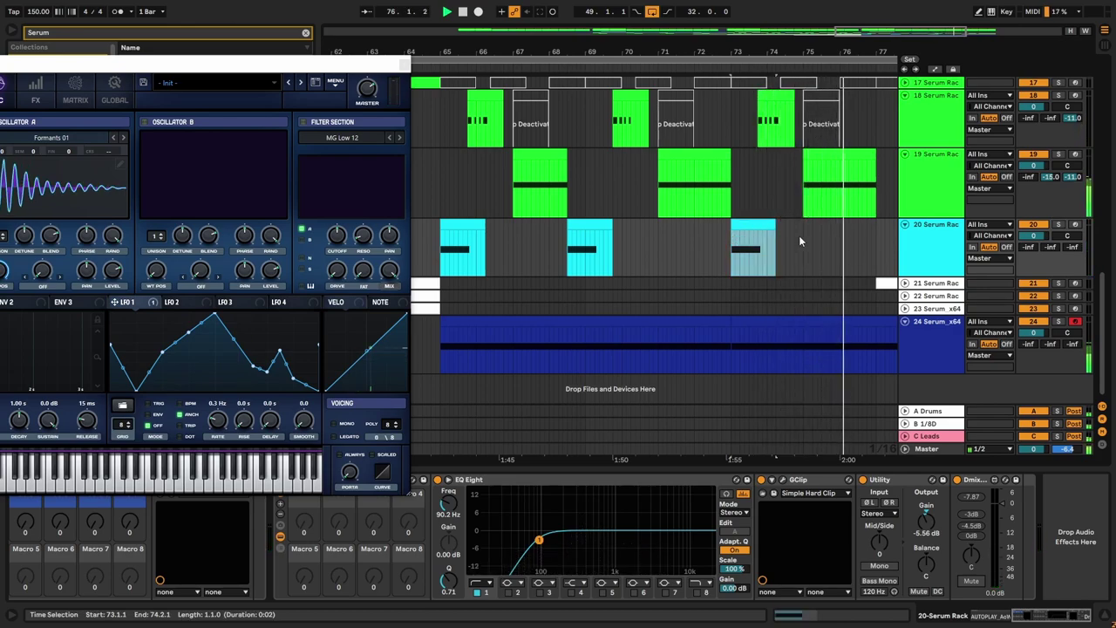
scroll(735, 247, down, 1)
scroll(793, 246, up, 3)
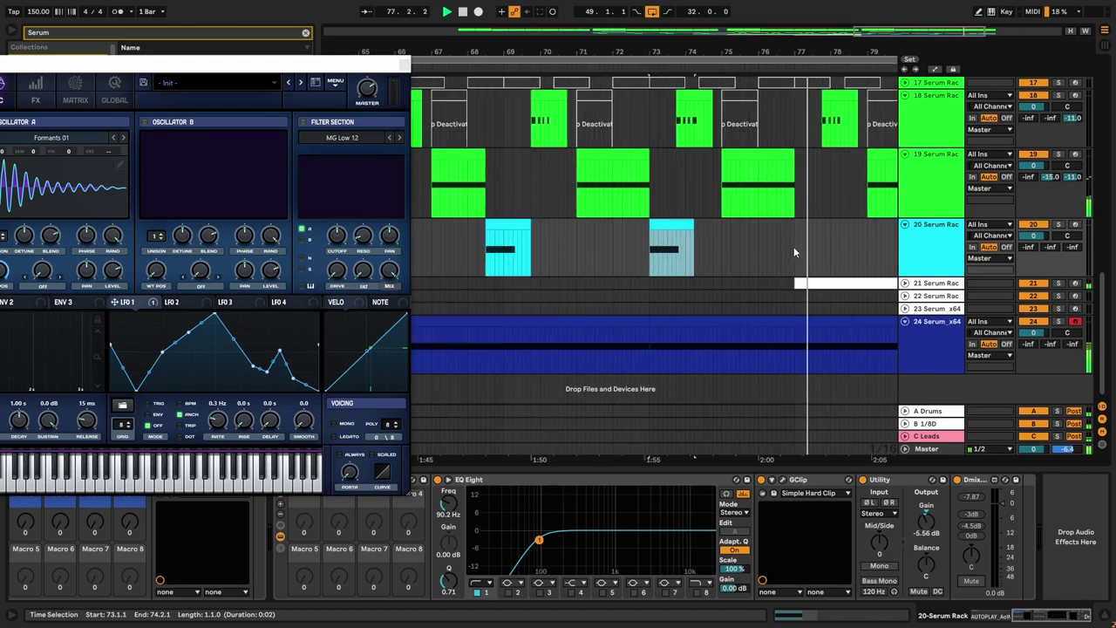
scroll(663, 248, up, 1)
Step: Shorten track 20's clip at 73.1.1 to end at 73.4.1
scroll(688, 239, down, 3)
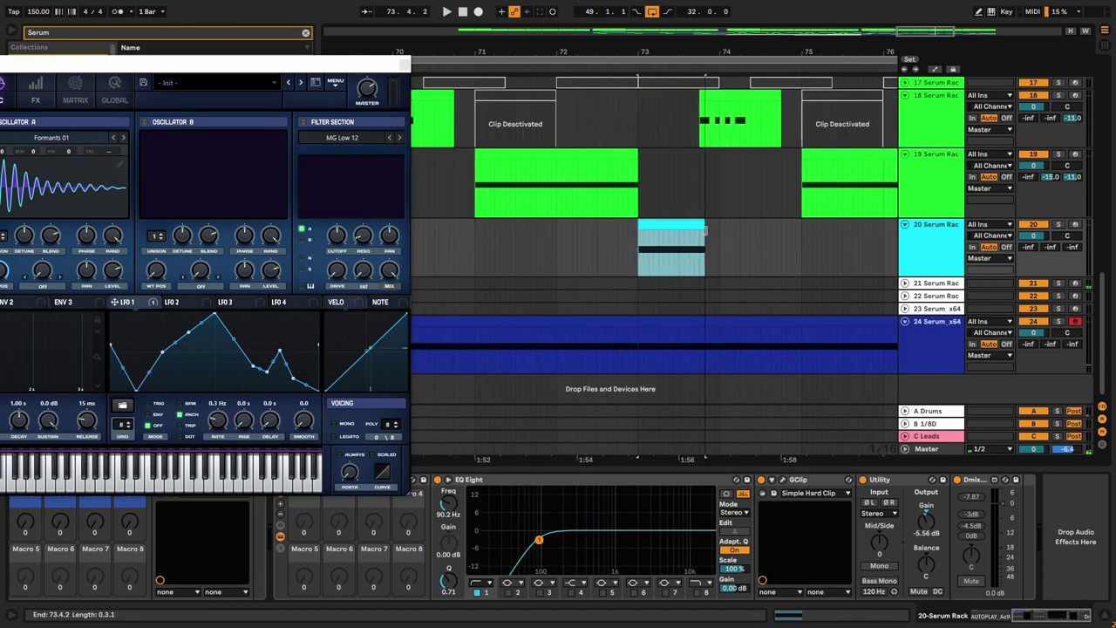
scroll(643, 245, down, 3)
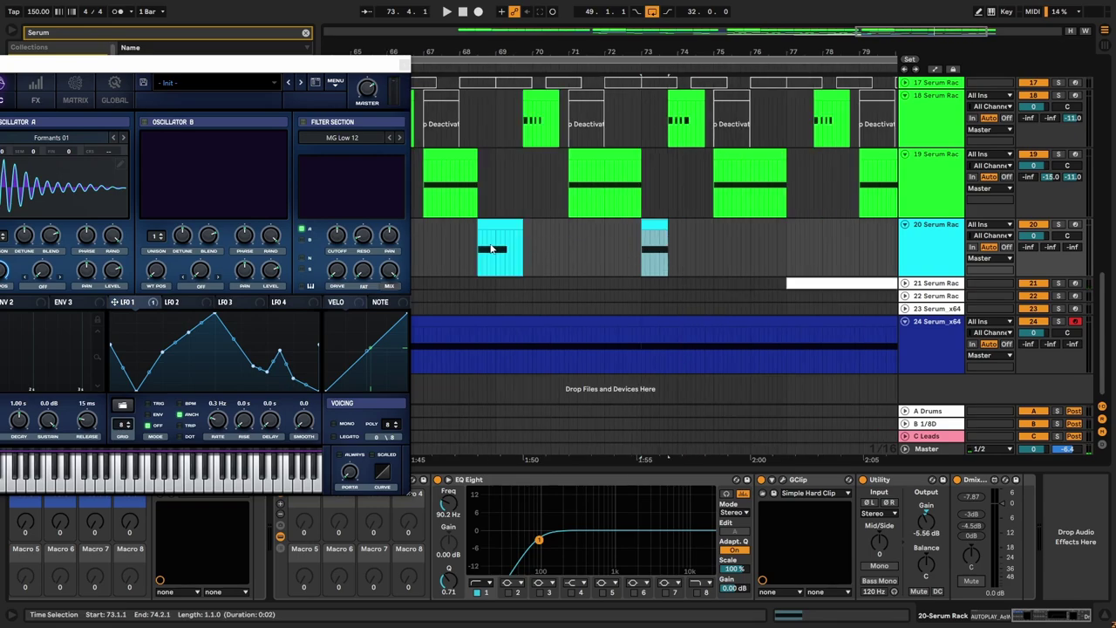
scroll(491, 248, down, 5)
scroll(782, 209, up, 8)
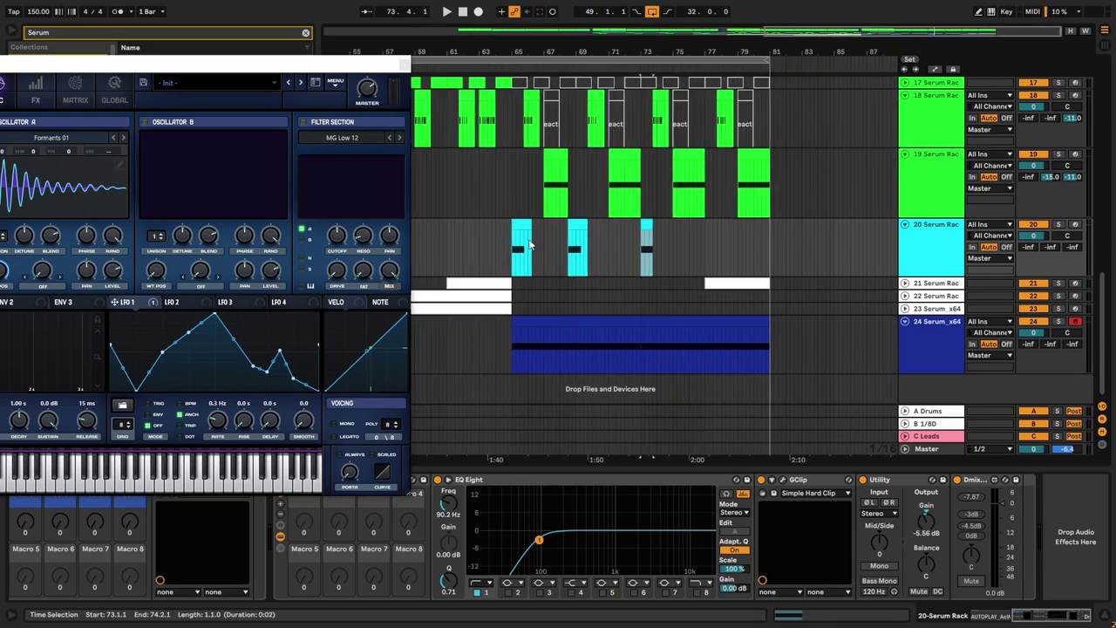
drag(773, 155, 742, 157)
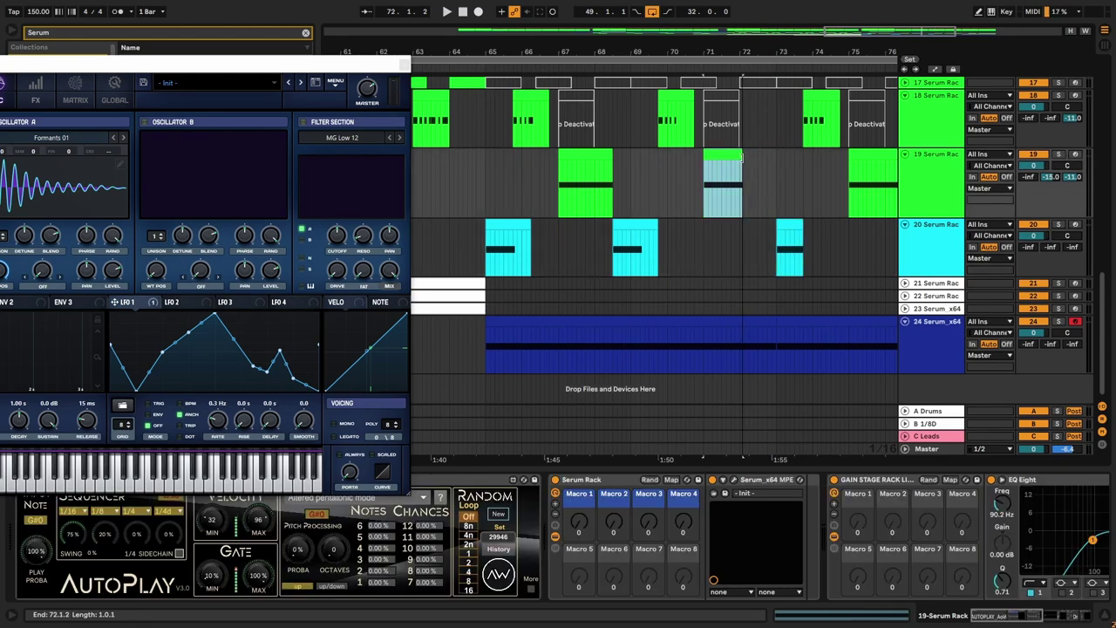
click(638, 223)
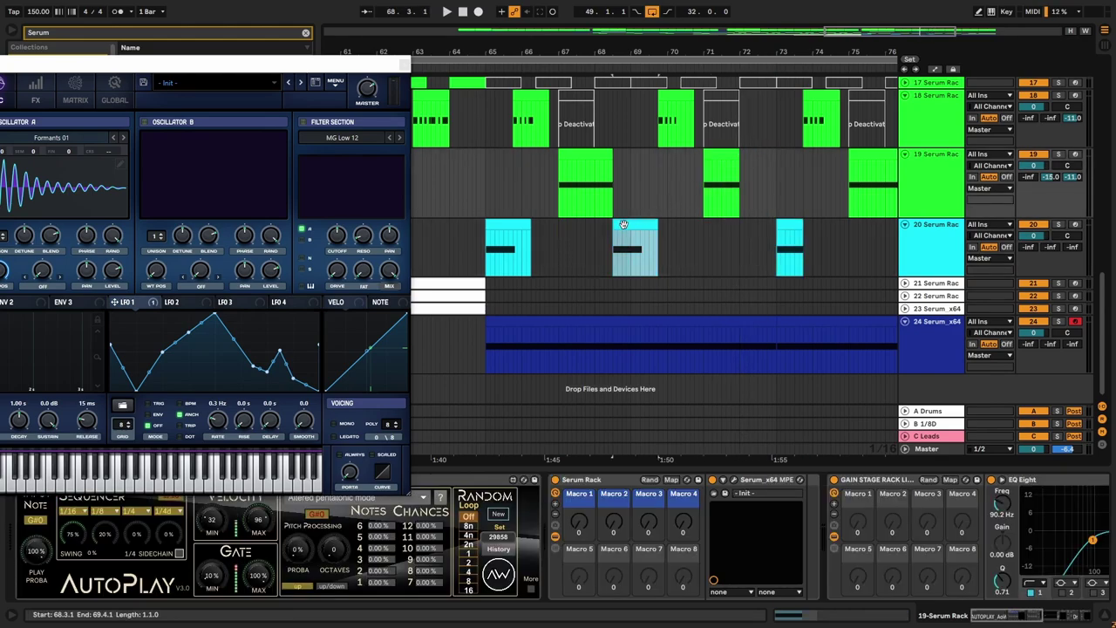
click(636, 249)
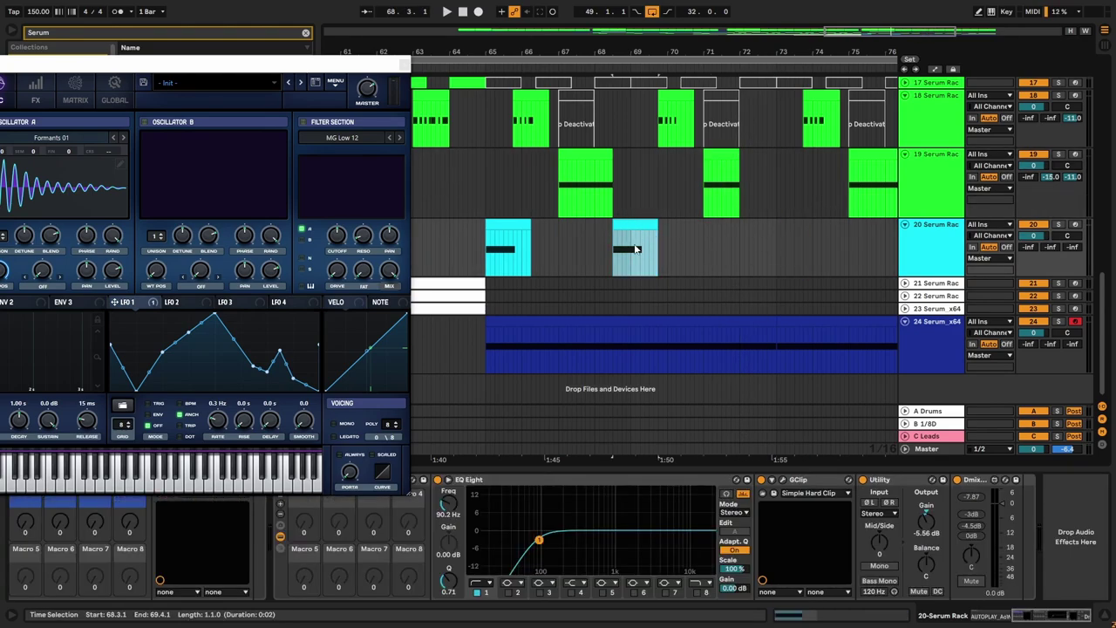
drag(625, 224, 753, 240)
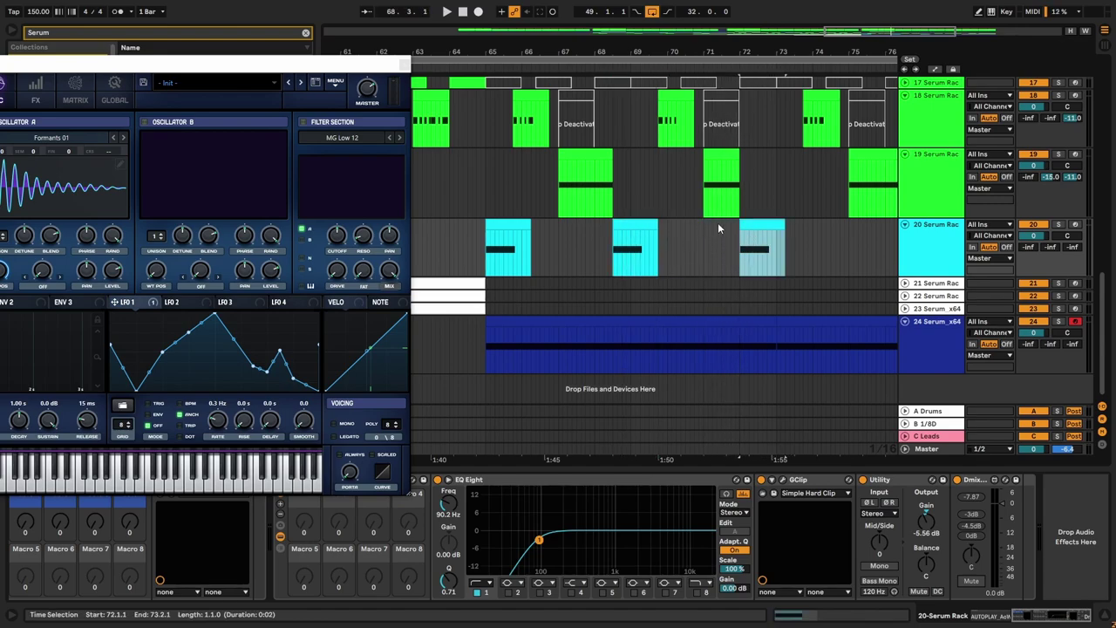
key(ctrl+z)
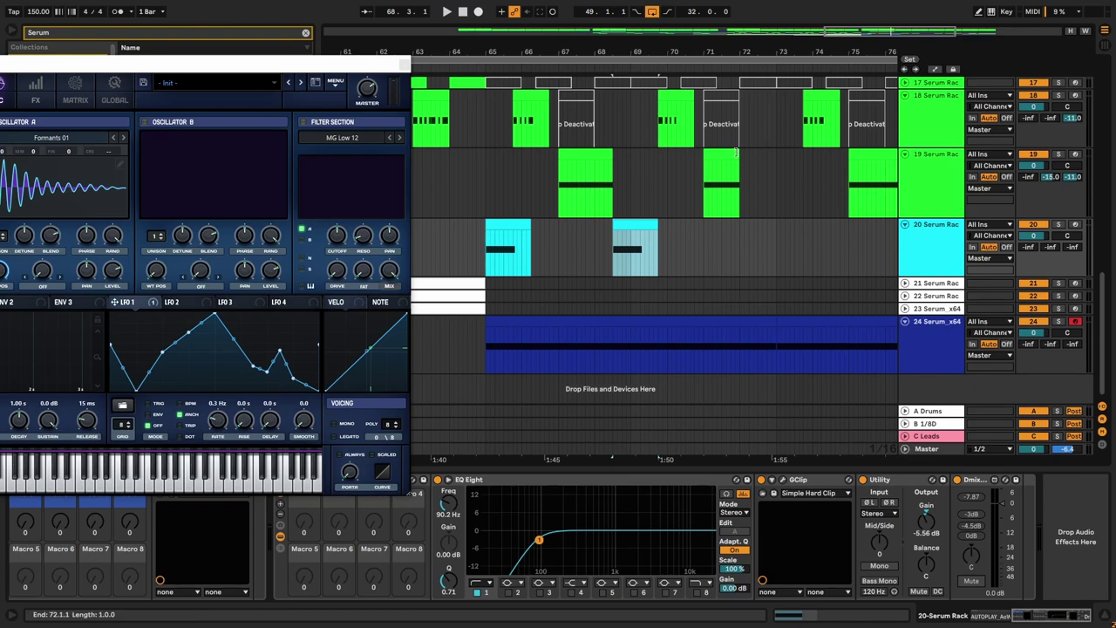
key(ctrl+z)
key(ctrl+z)
Step: Shorten track 19's second clip to end at 72.3.1 and move track 20's third clip to start there
click(770, 154)
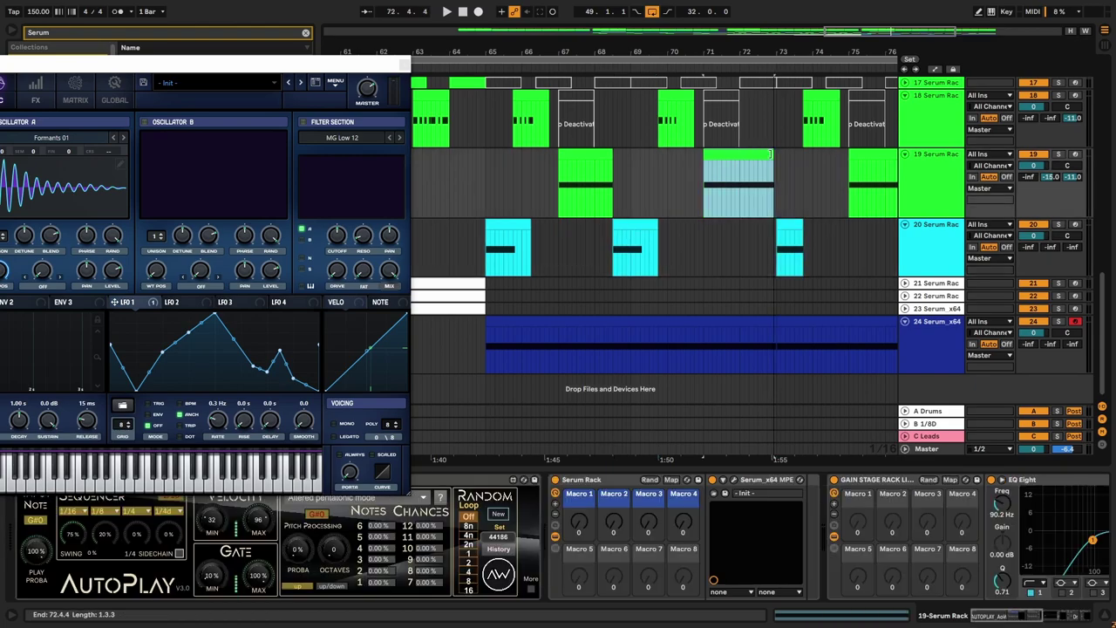
drag(789, 225, 770, 230)
scroll(772, 233, up, 5)
scroll(772, 233, down, 5)
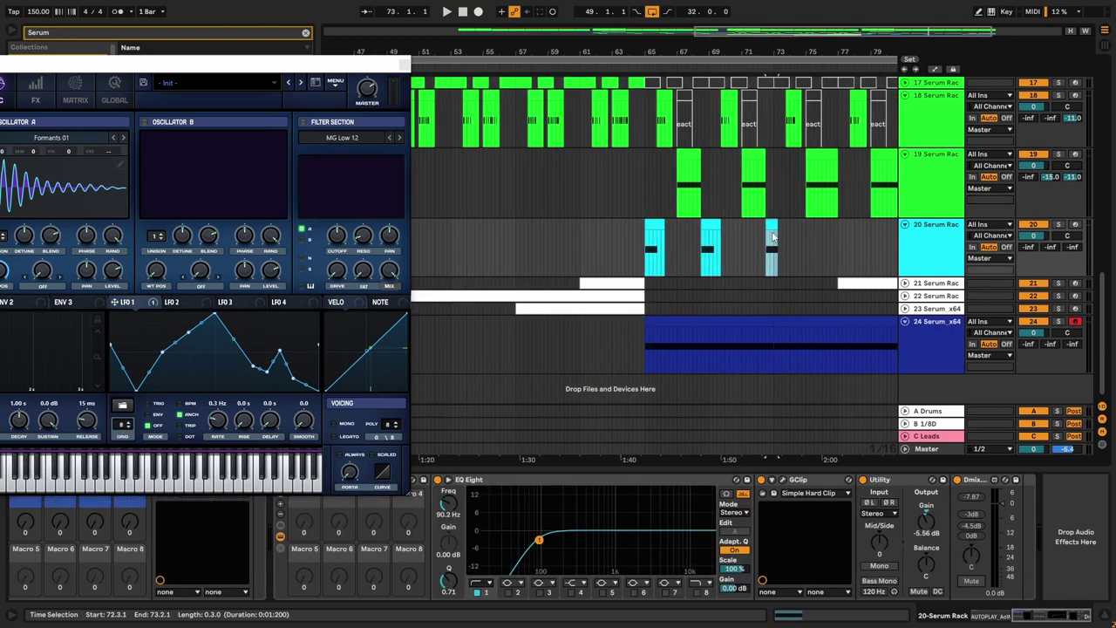
Step: Audition the new transition and extend track 20's clip at 72.3.1 to end at 73.4.2
key(space)
scroll(759, 229, up, 4)
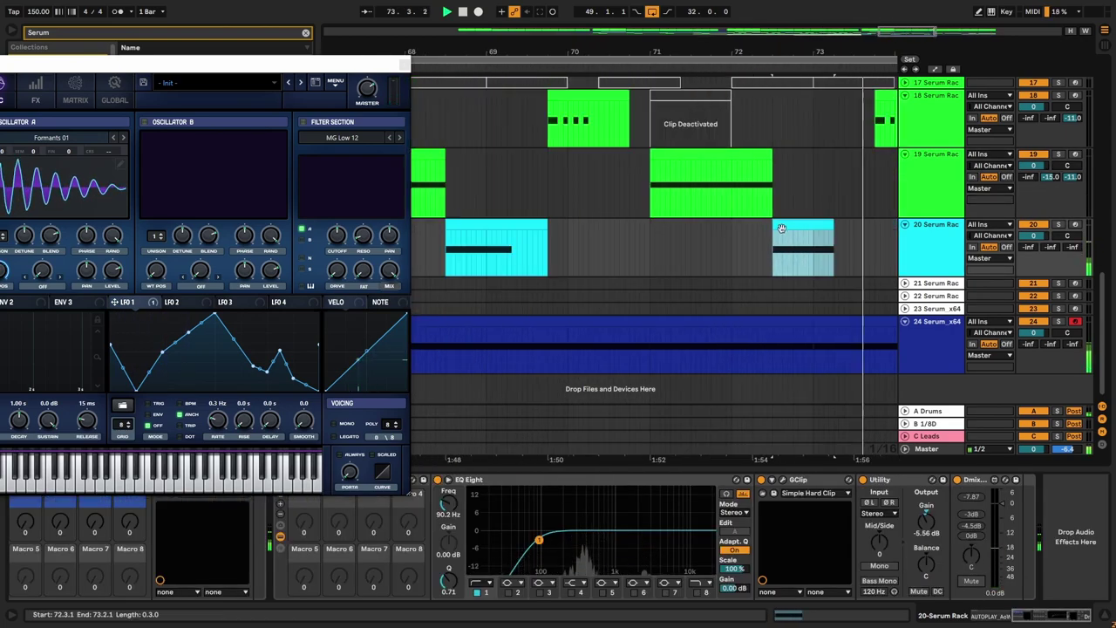
scroll(687, 248, down, 4)
scroll(697, 244, up, 3)
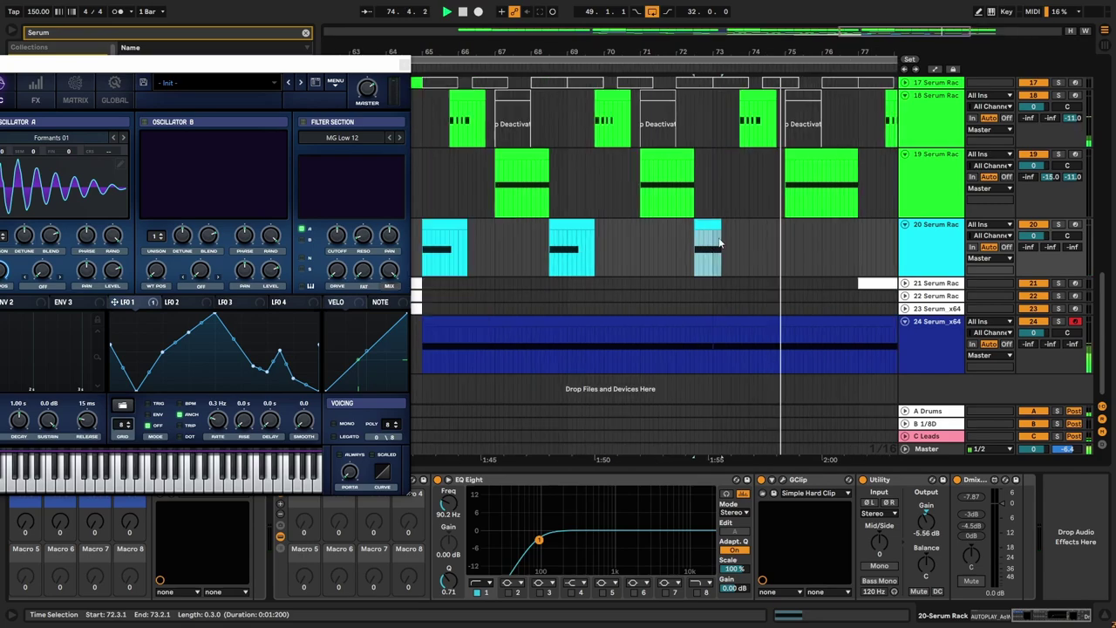
drag(717, 228, 744, 231)
scroll(741, 228, up, 4)
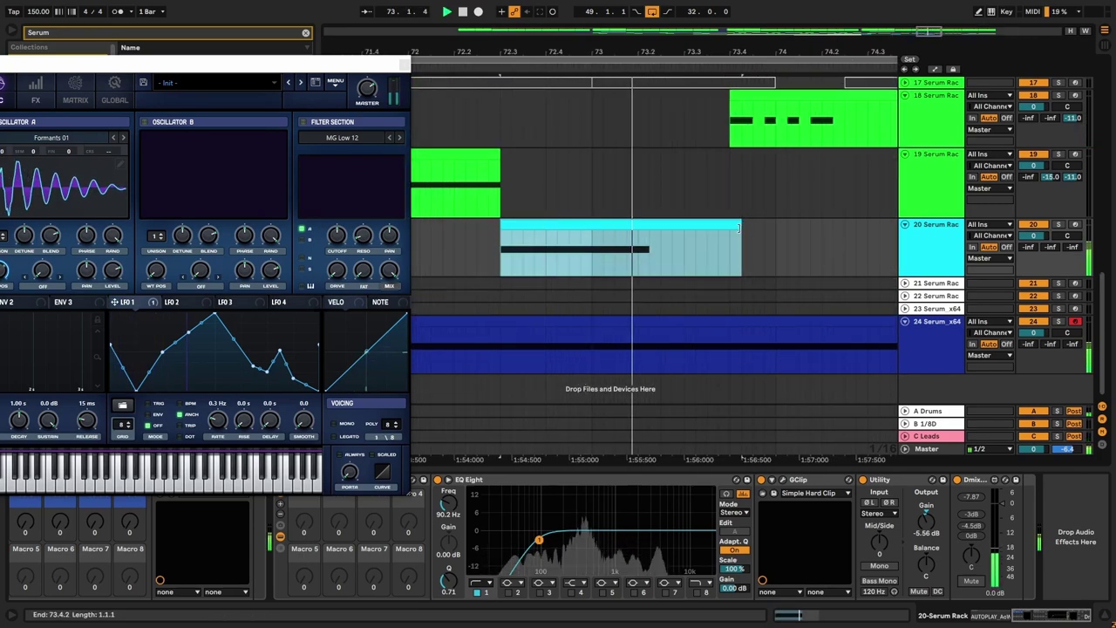
Step: Lengthen the G#0 note in that clip to end at 2.2.1 and play it back
double_click(614, 267)
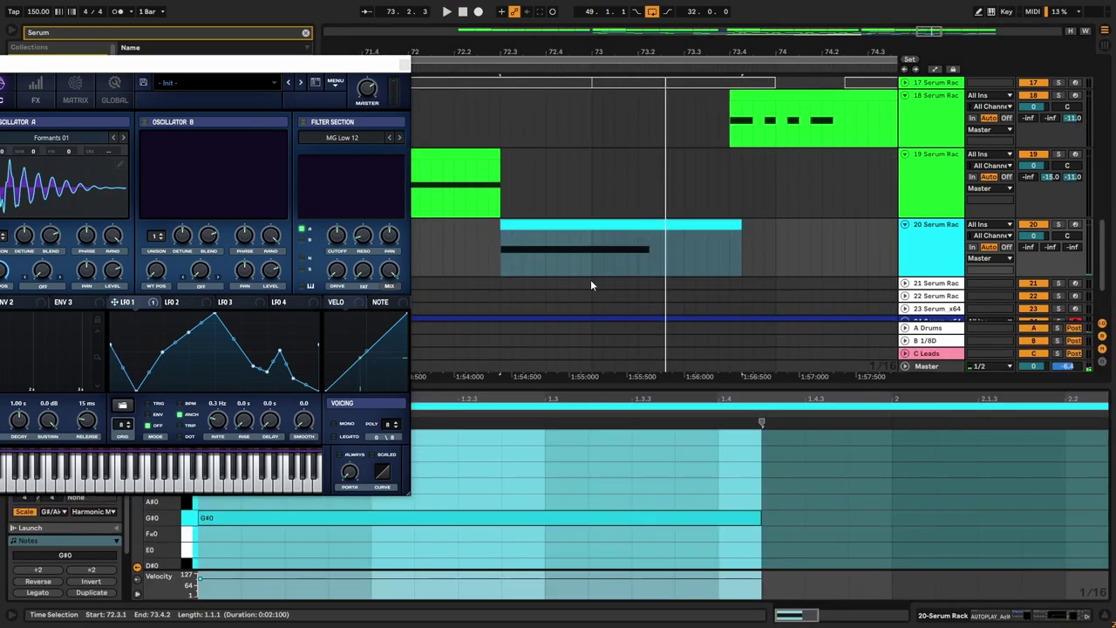
drag(759, 517, 1100, 520)
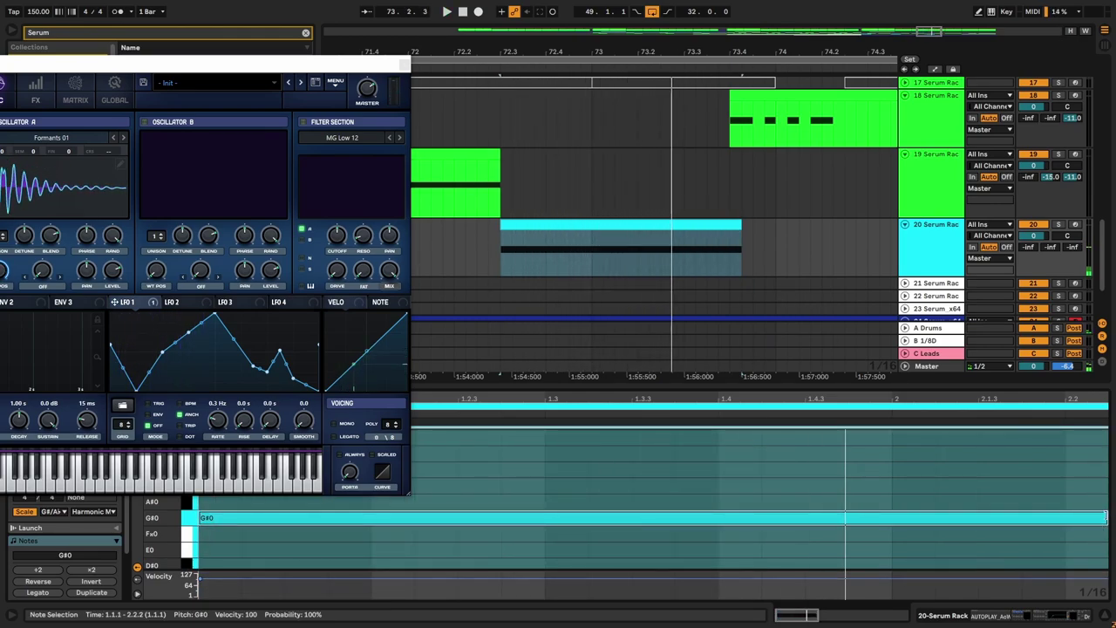
key(space)
drag(1087, 517, 1064, 518)
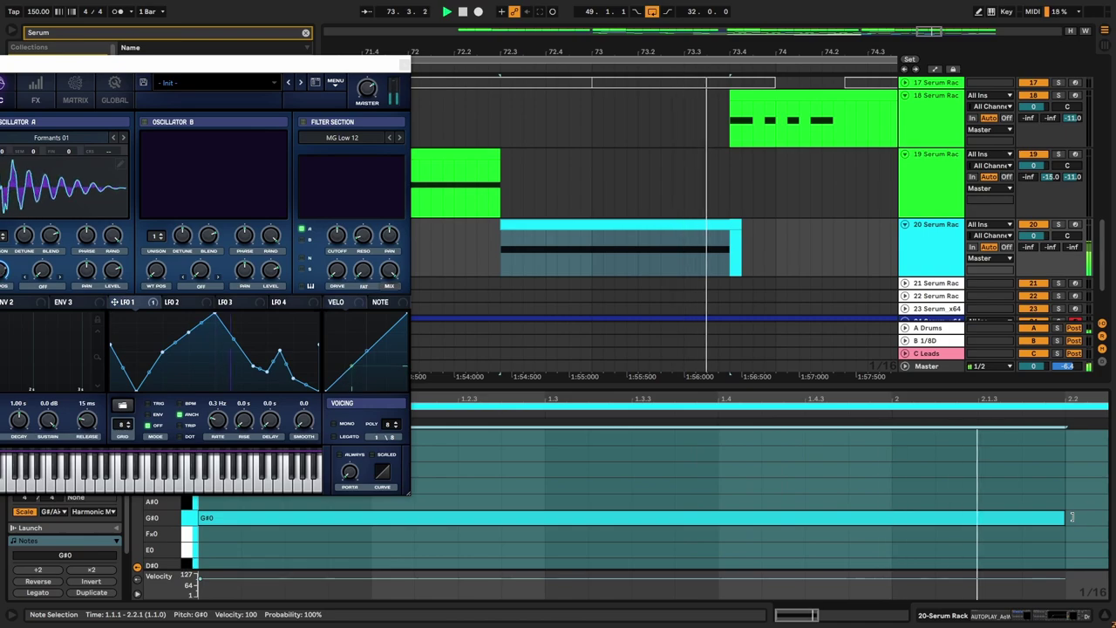
scroll(665, 274, down, 5)
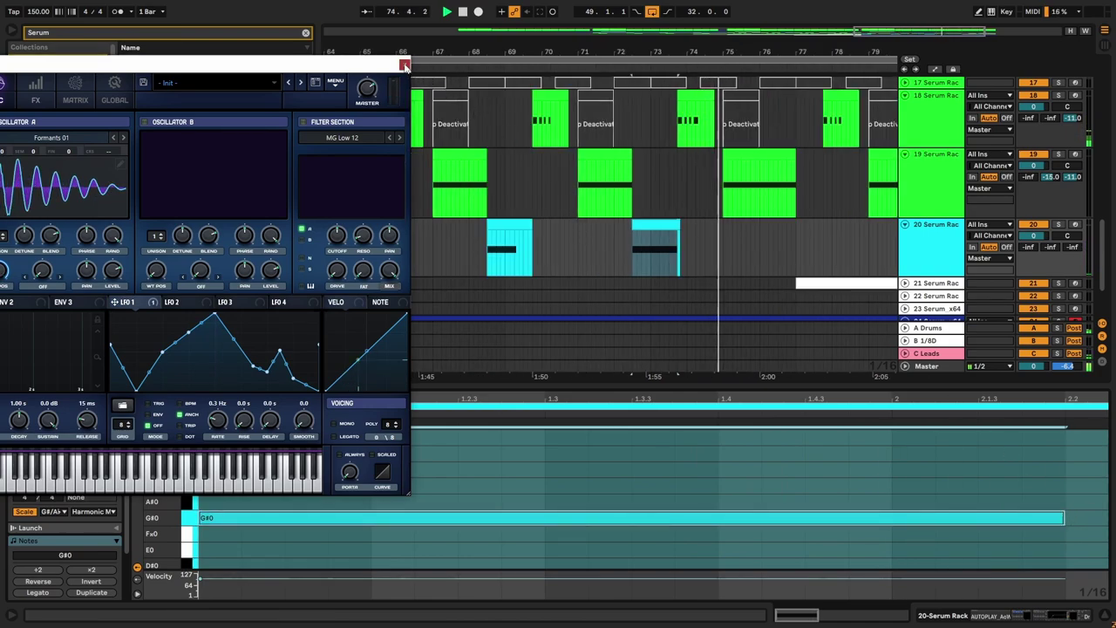
Step: Hide the Serum window and replace track 20's clips at 68.3.1 and 65.1.1 with copies of the lengthened-note clip
key(ctrl+alt+p)
click(493, 225)
key(ctrl+v)
click(384, 224)
key(ctrl+v)
Step: Shorten track 20's clip at 65.1.1 to end just before 65.4, and audition the section from 64.4.2
scroll(393, 234, up, 5)
drag(636, 224, 523, 233)
click(363, 194)
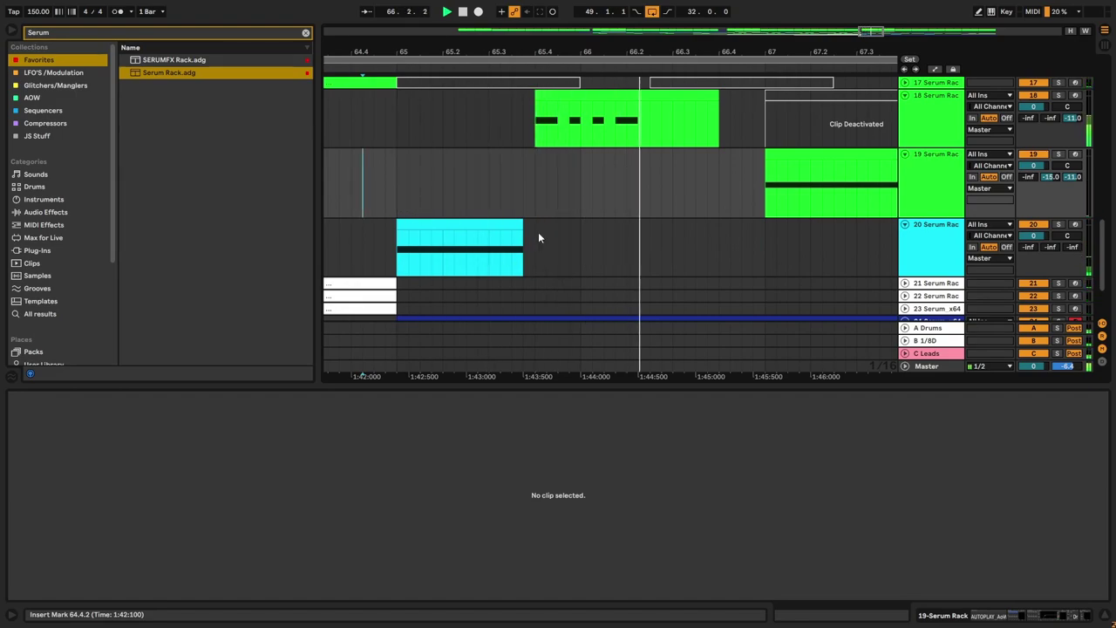
scroll(541, 235, down, 5)
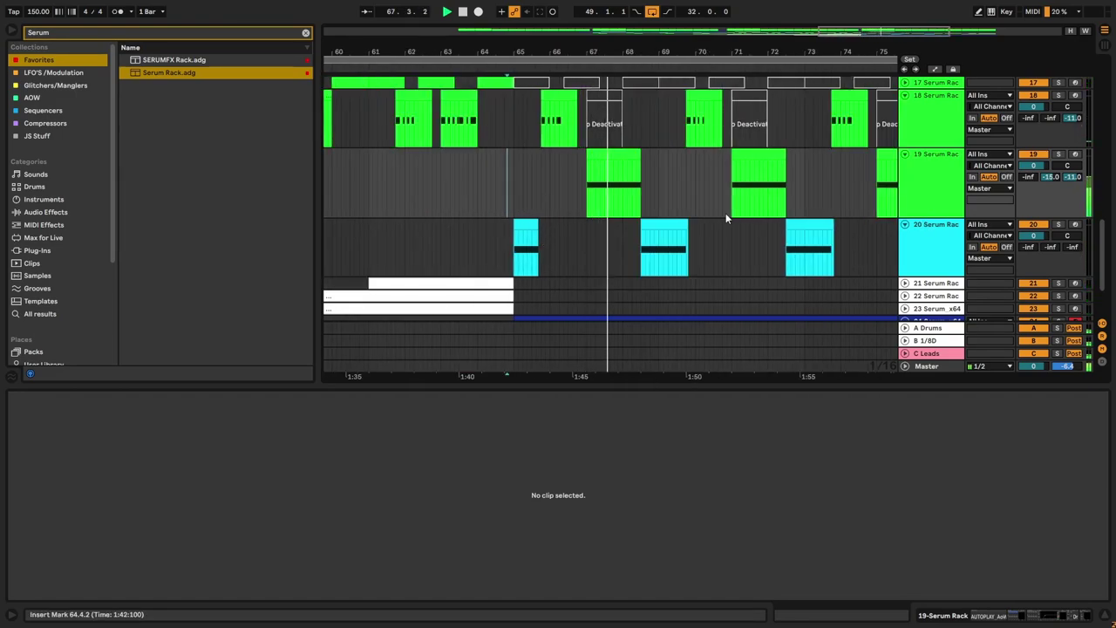
scroll(671, 206, down, 3)
scroll(730, 172, up, 3)
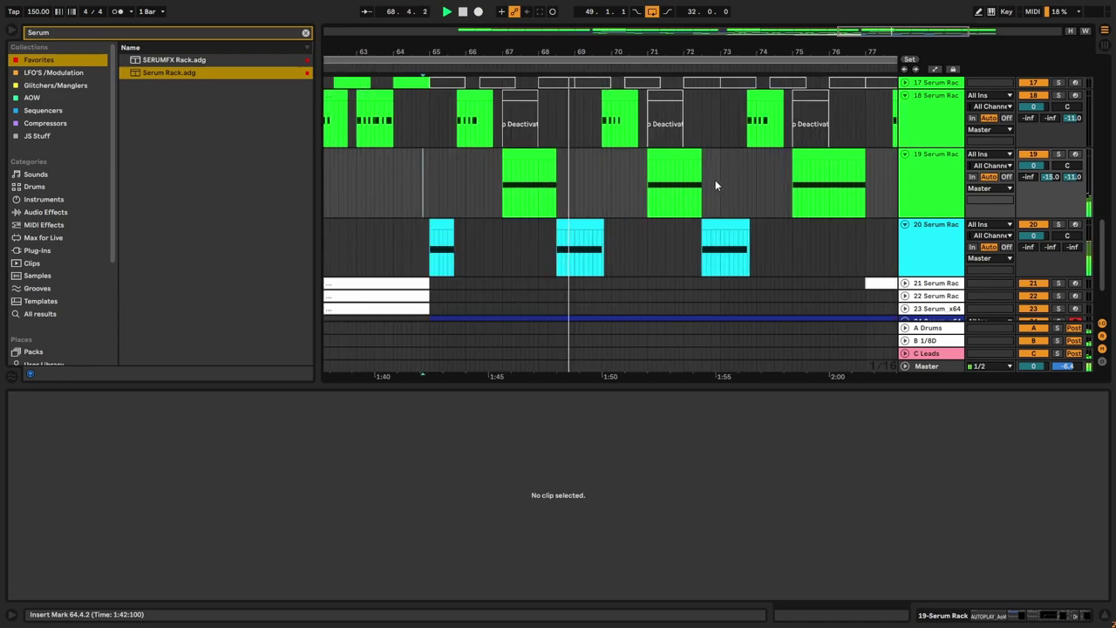
scroll(611, 218, up, 3)
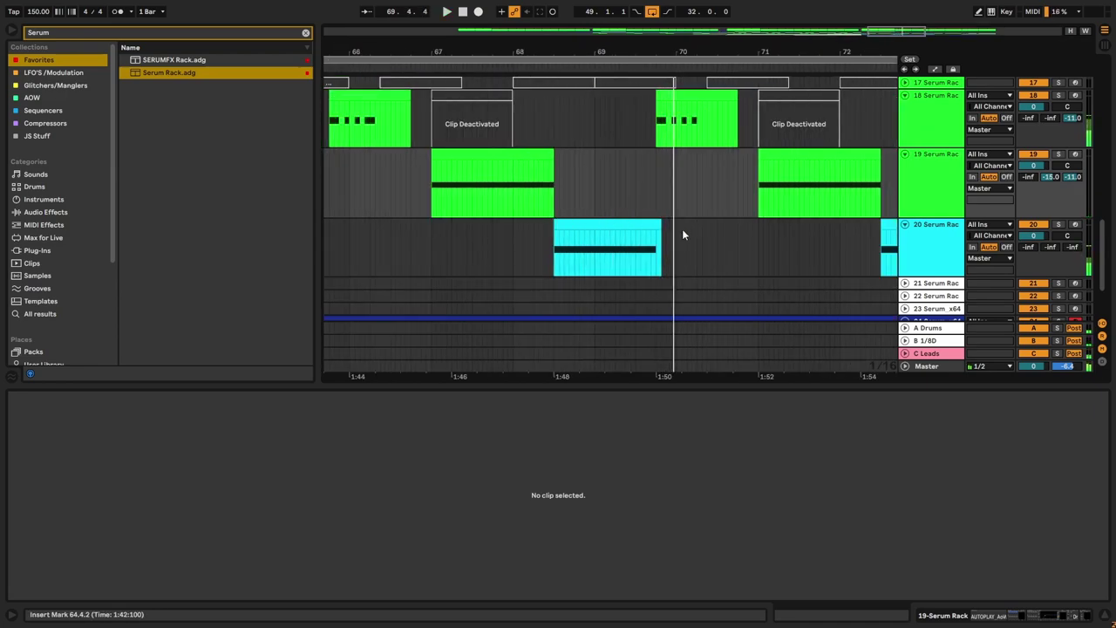
scroll(855, 234, down, 3)
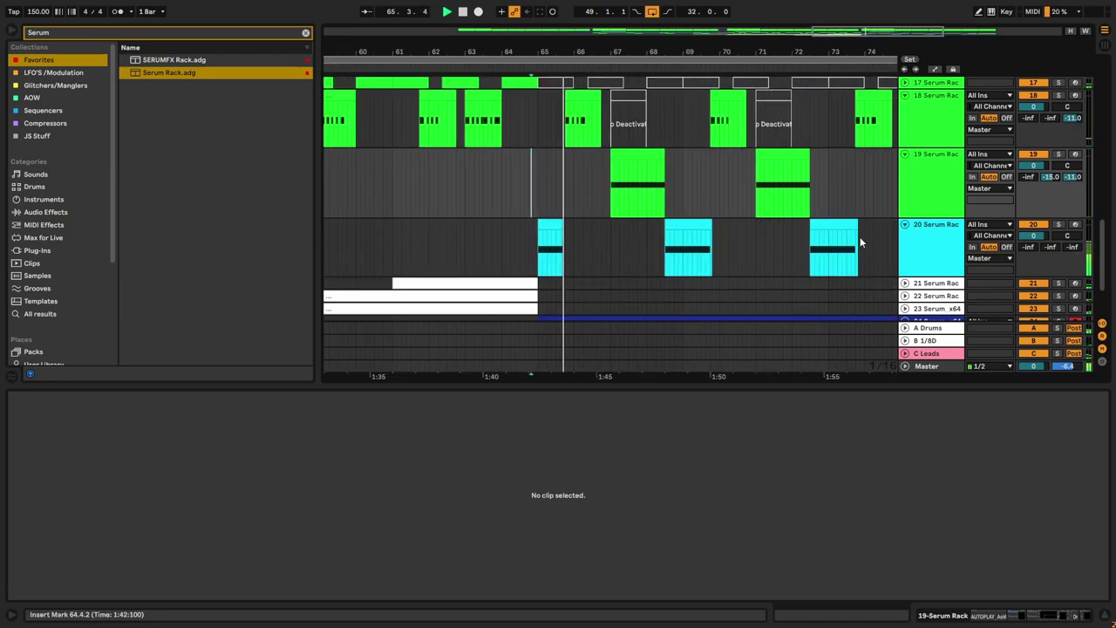
Step: Raise the low-cut frequency of track 20's EQ Eight to 134 Hz during playback
click(911, 245)
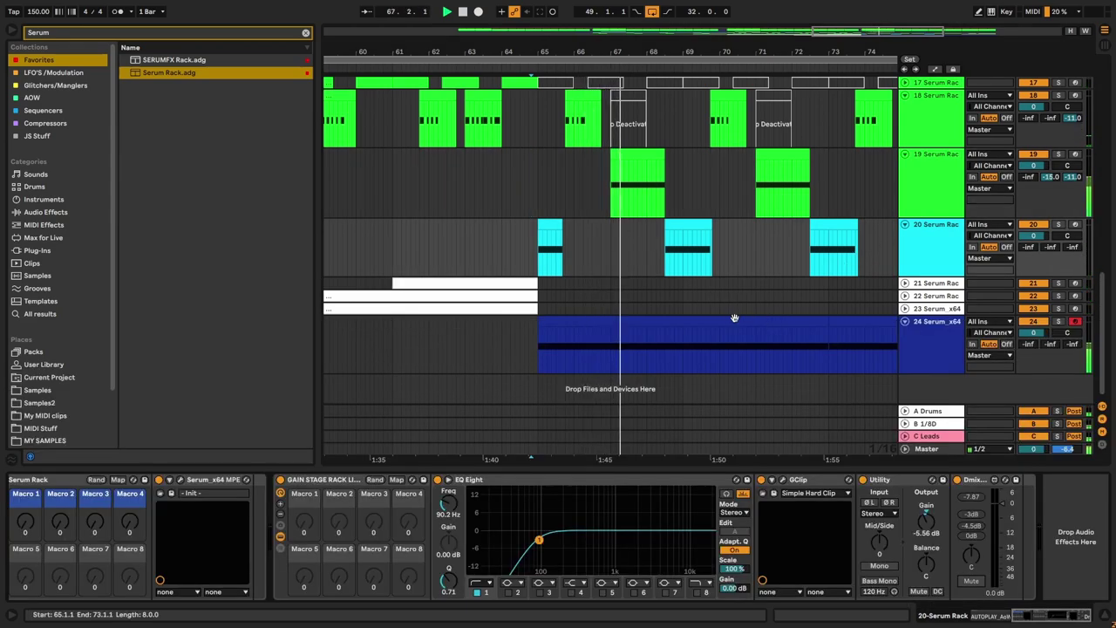
scroll(449, 506, up, 3)
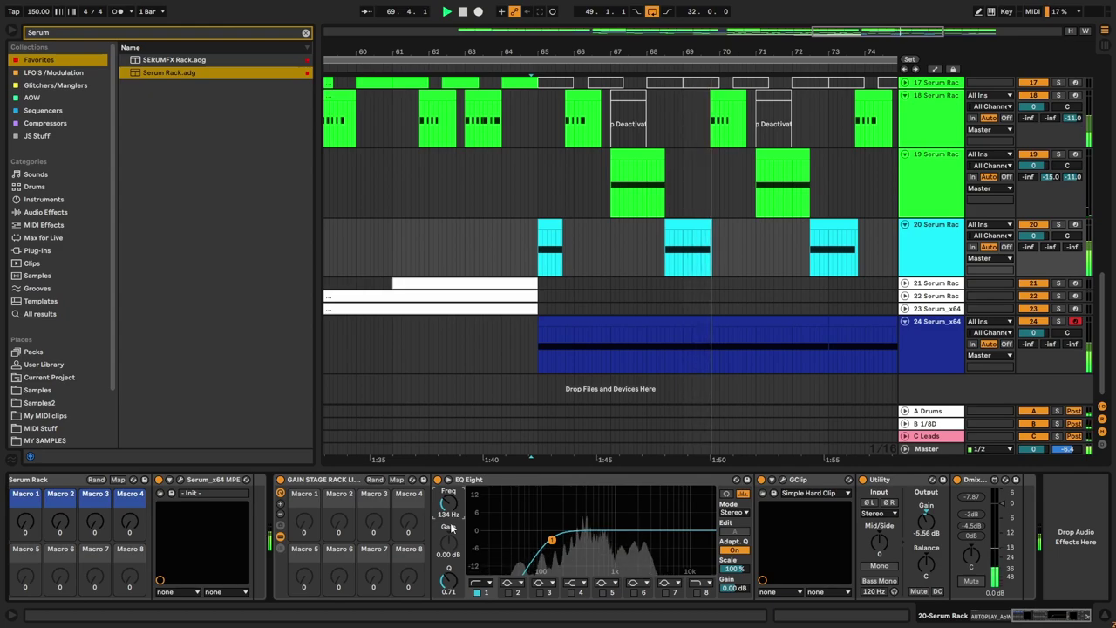
scroll(814, 251, up, 3)
scroll(814, 251, right, 3)
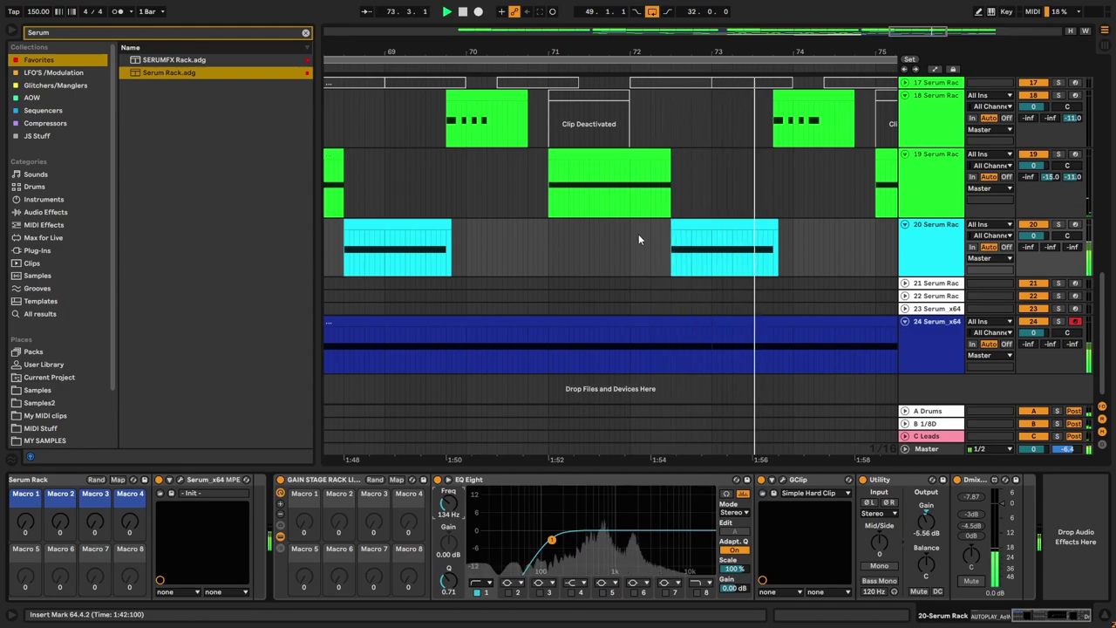
Step: Listen to the section on through bar 76 and stop playback
scroll(638, 233, down, 3)
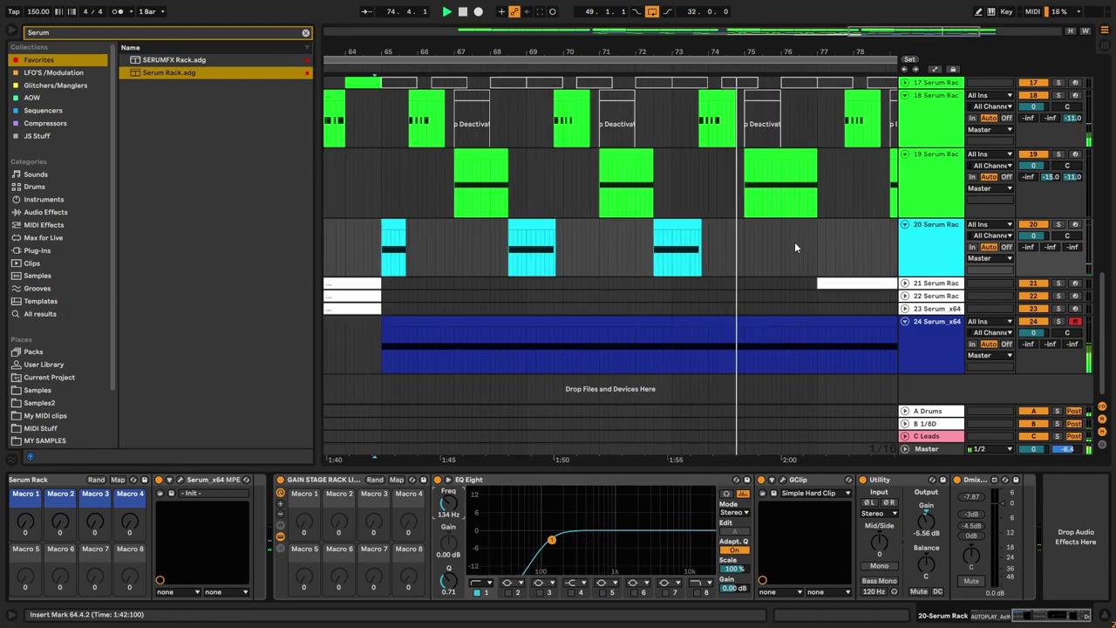
click(678, 251)
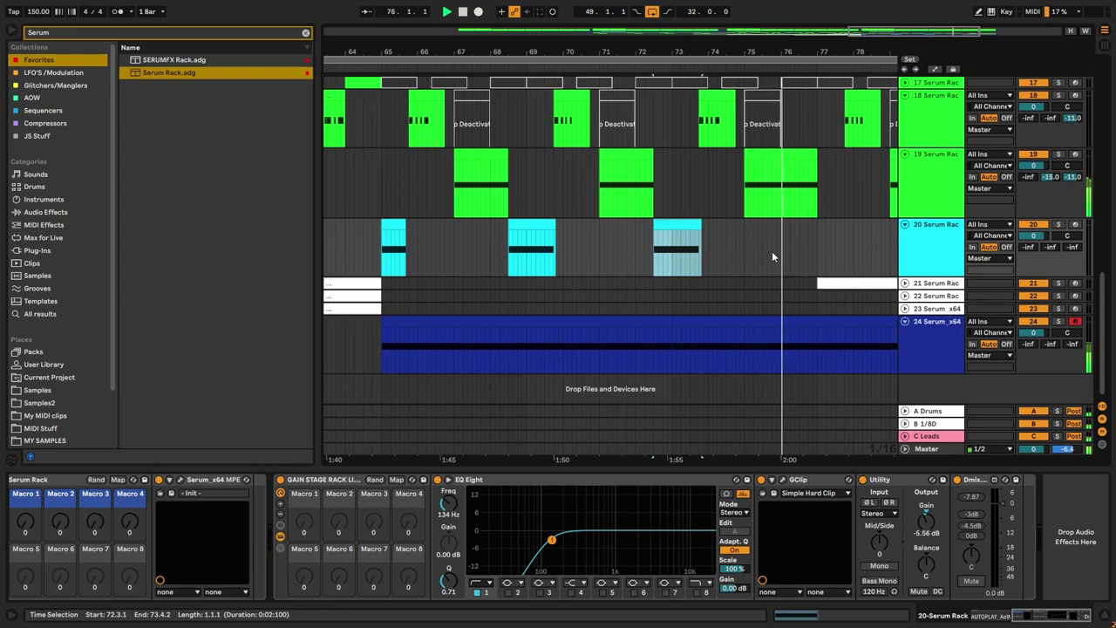
scroll(679, 259, down, 3)
scroll(736, 254, up, 3)
key(space)
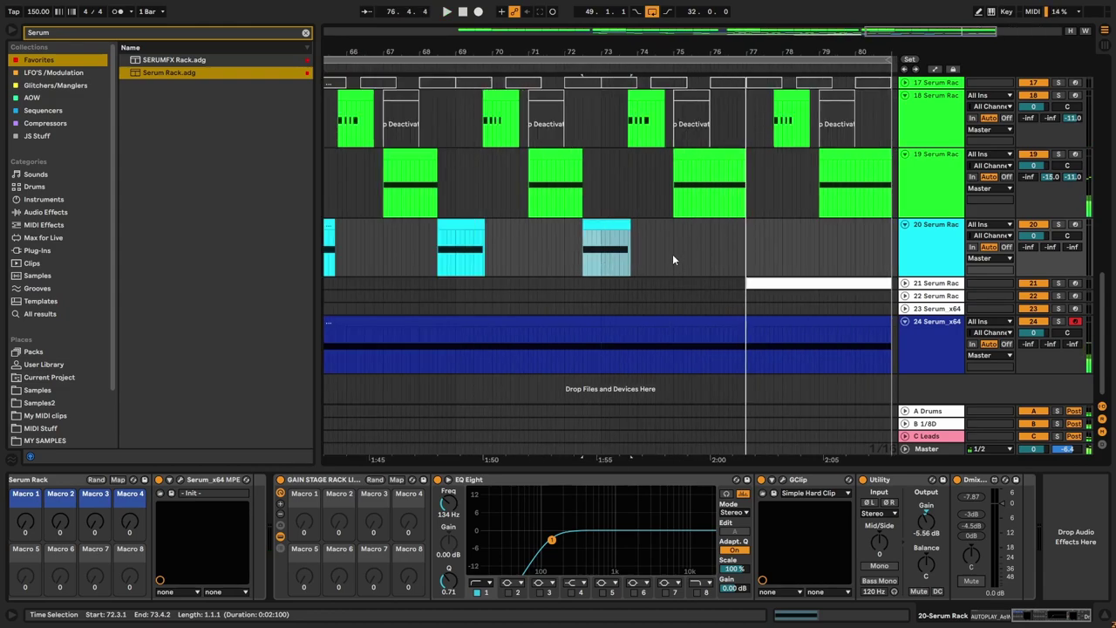
Step: Set the arrangement's fixed grid to 1 Bar
click(703, 252)
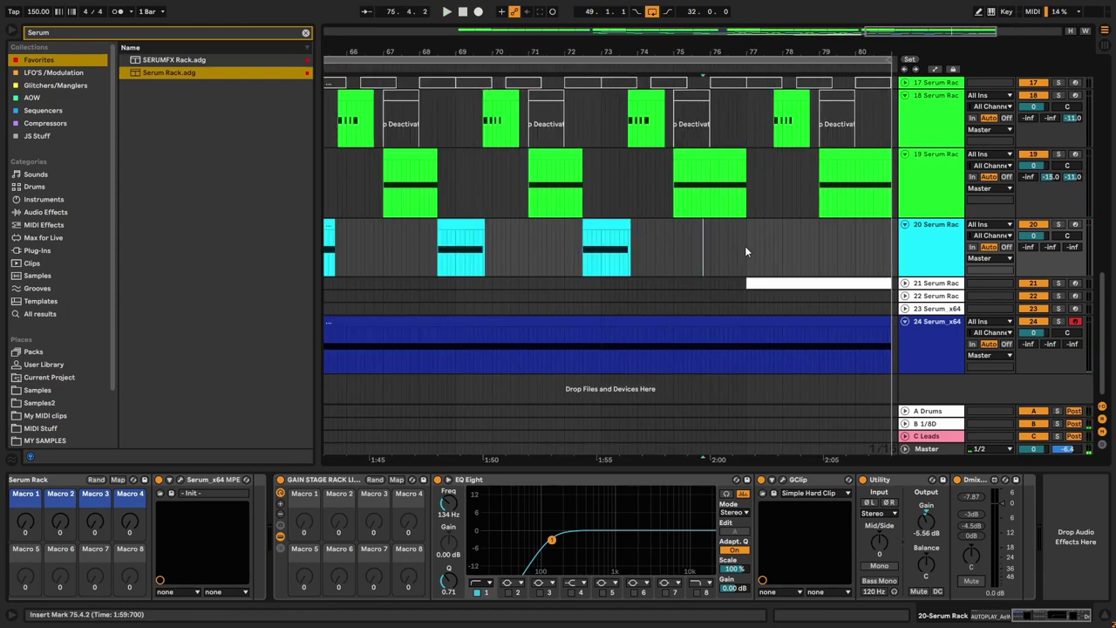
right_click(746, 248)
click(767, 367)
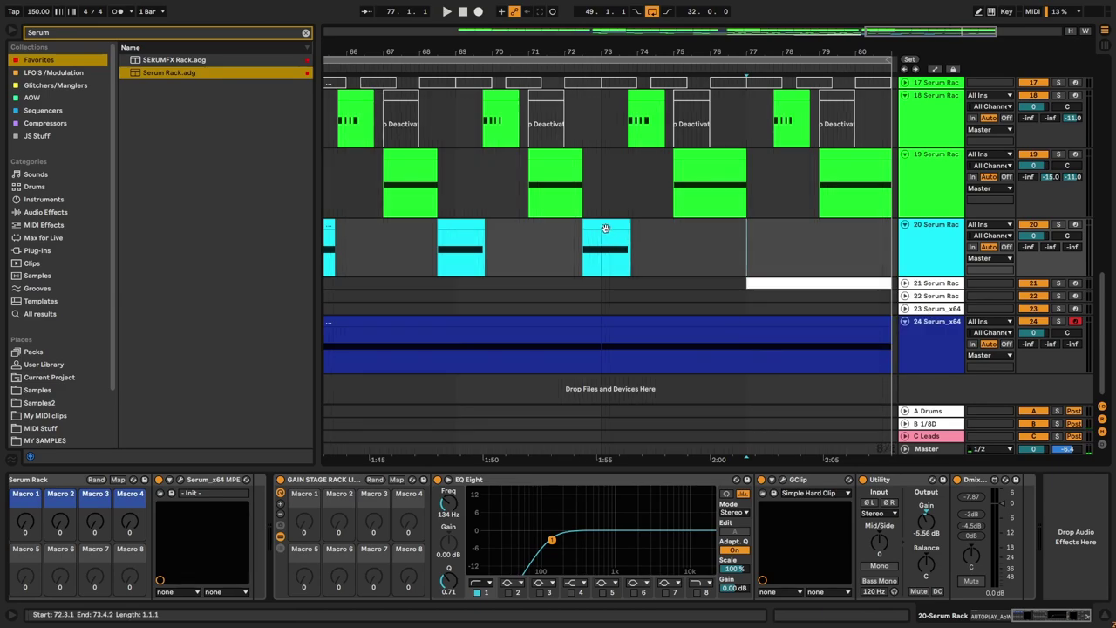
click(606, 227)
right_click(698, 265)
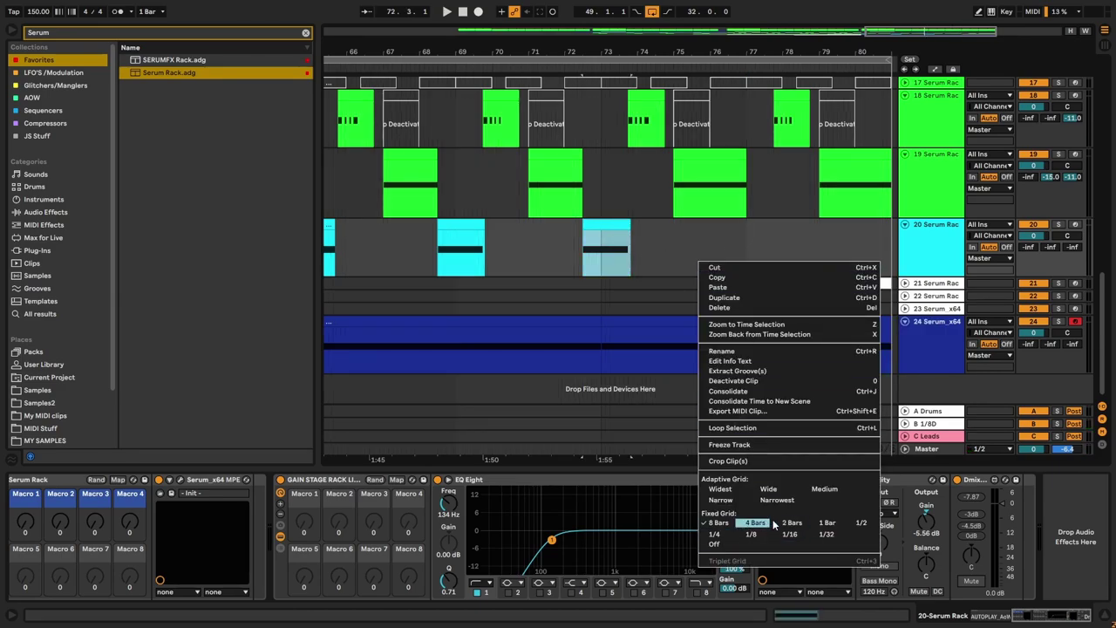
click(821, 523)
Step: Try to duplicate track 20's time range from 72.1.1 to 77.1.1
drag(578, 266, 758, 277)
key(ctrl+d)
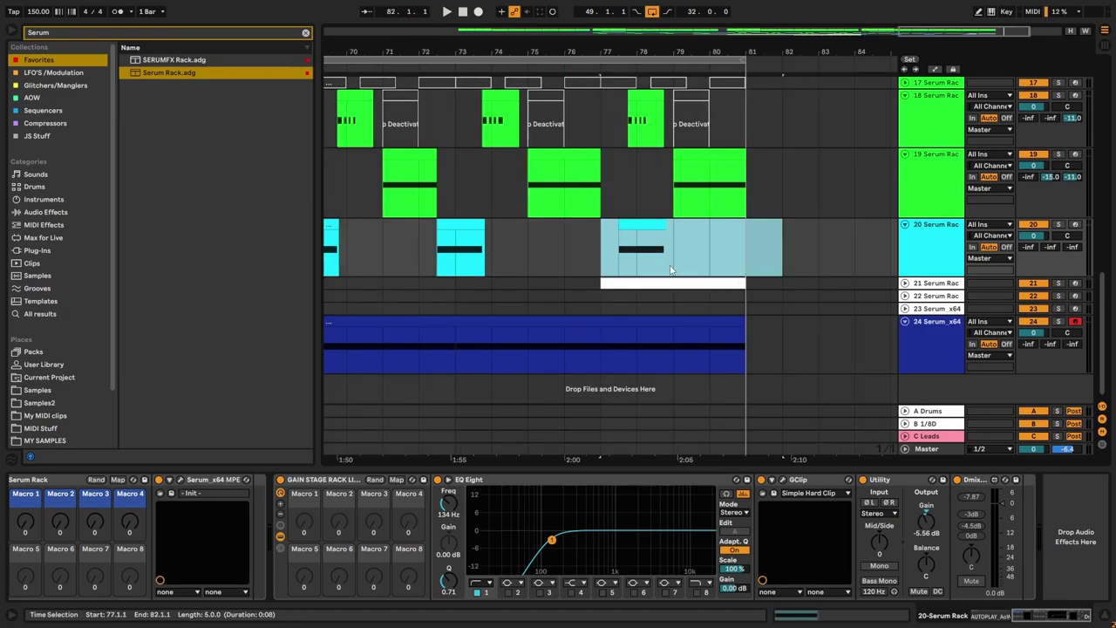
key(ctrl+z)
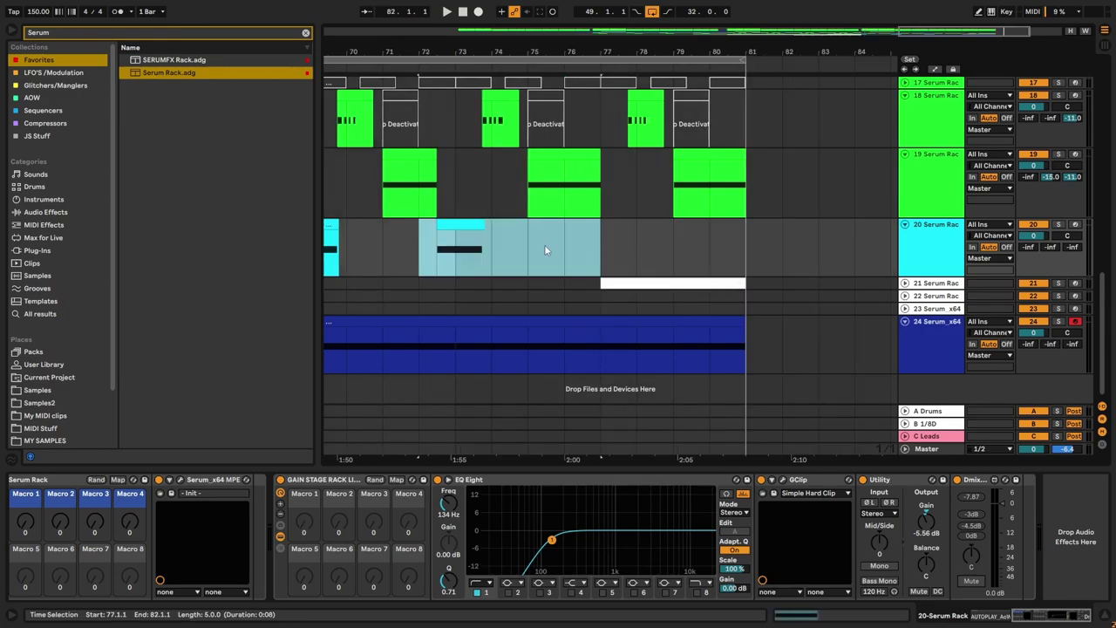
Step: Shorten track 19's clips at 67.1.1 and 71.1.1 to one bar each and play back from 65.1.1
scroll(544, 245, down, 3)
scroll(703, 249, up, 3)
click(477, 237)
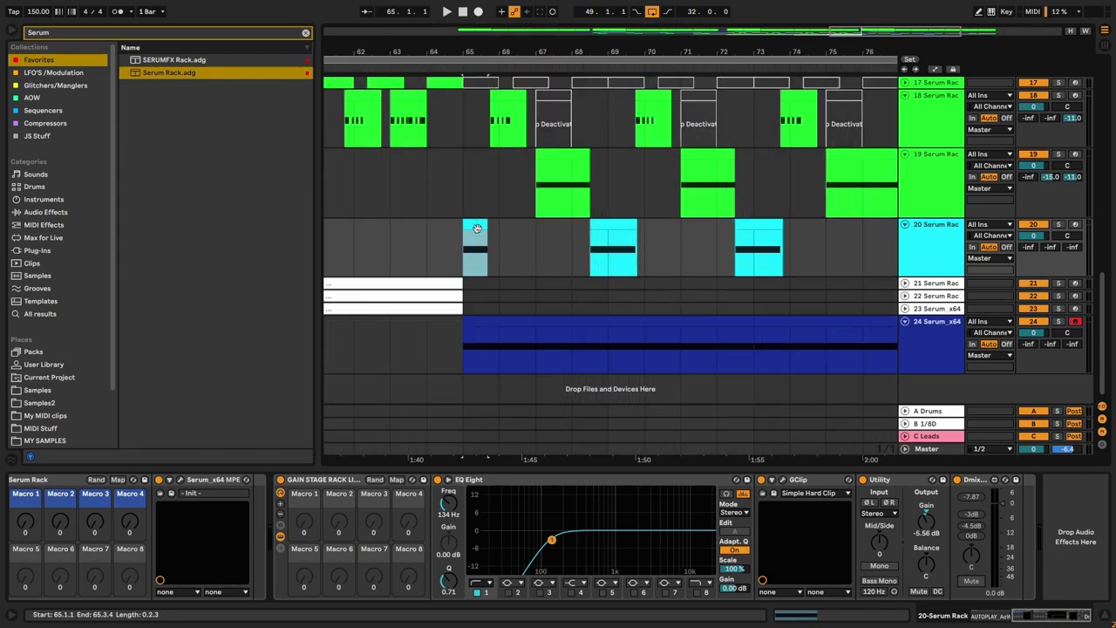
scroll(453, 247, down, 3)
scroll(802, 263, up, 3)
scroll(836, 255, right, 3)
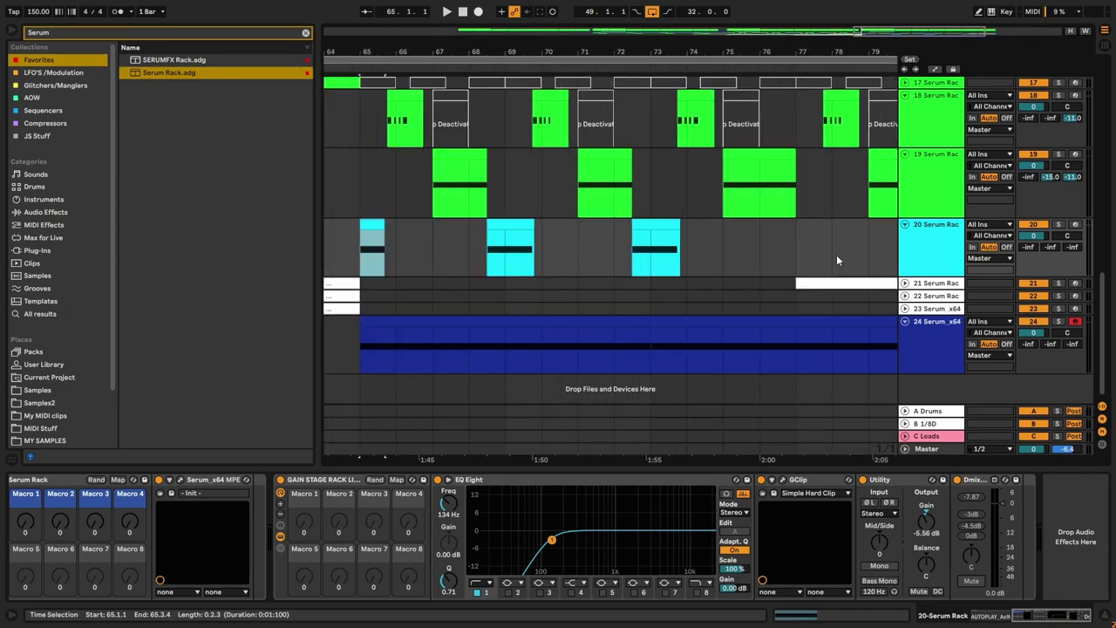
drag(792, 155, 750, 155)
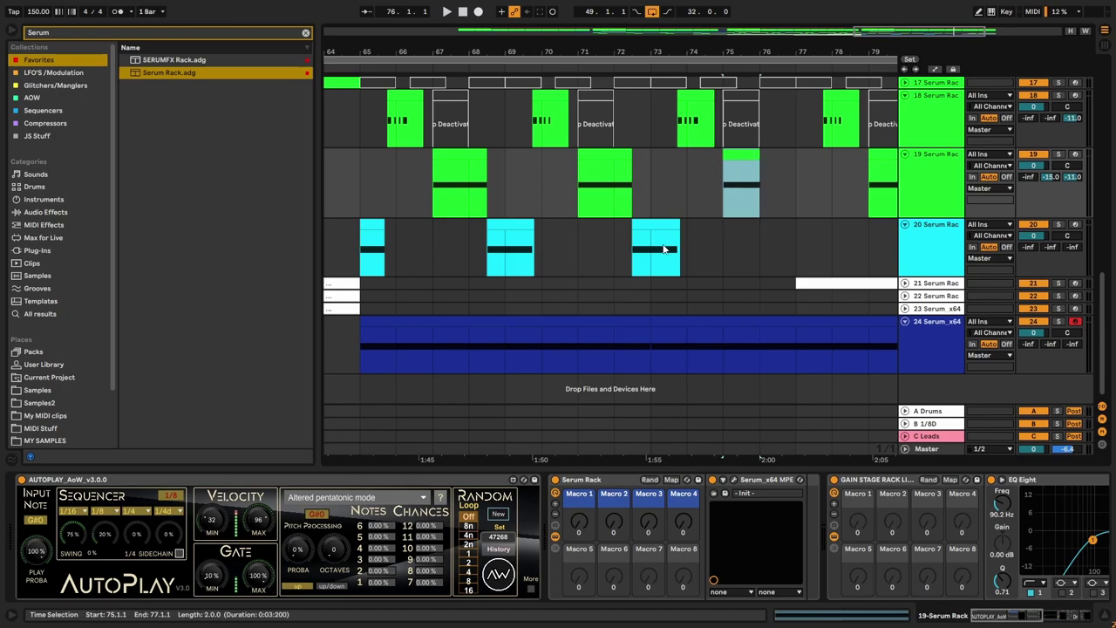
click(605, 166)
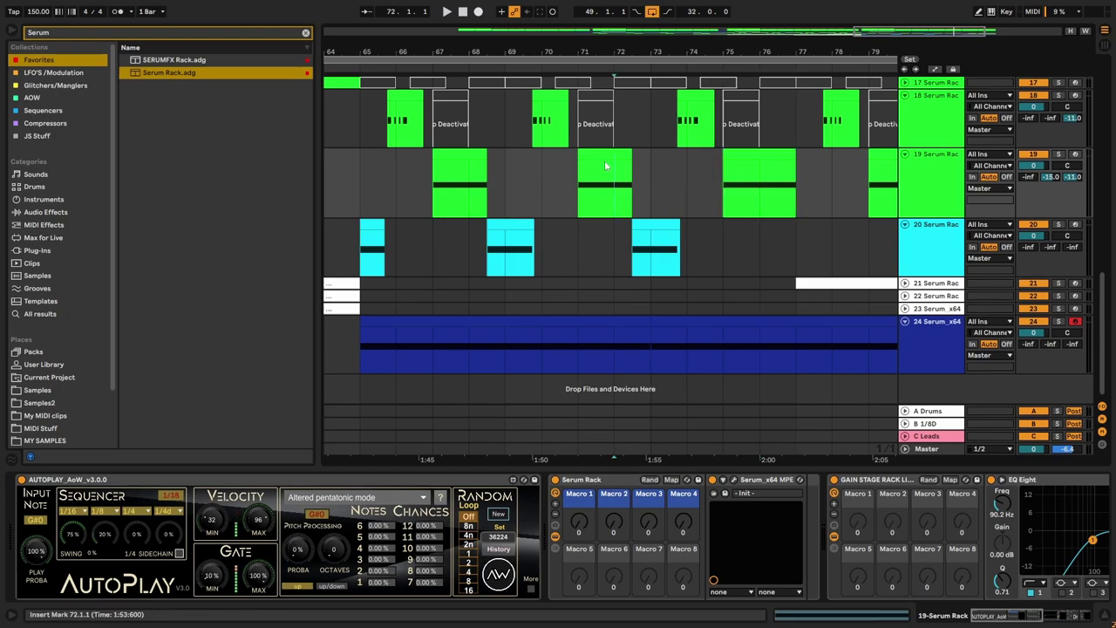
click(640, 227)
click(604, 156)
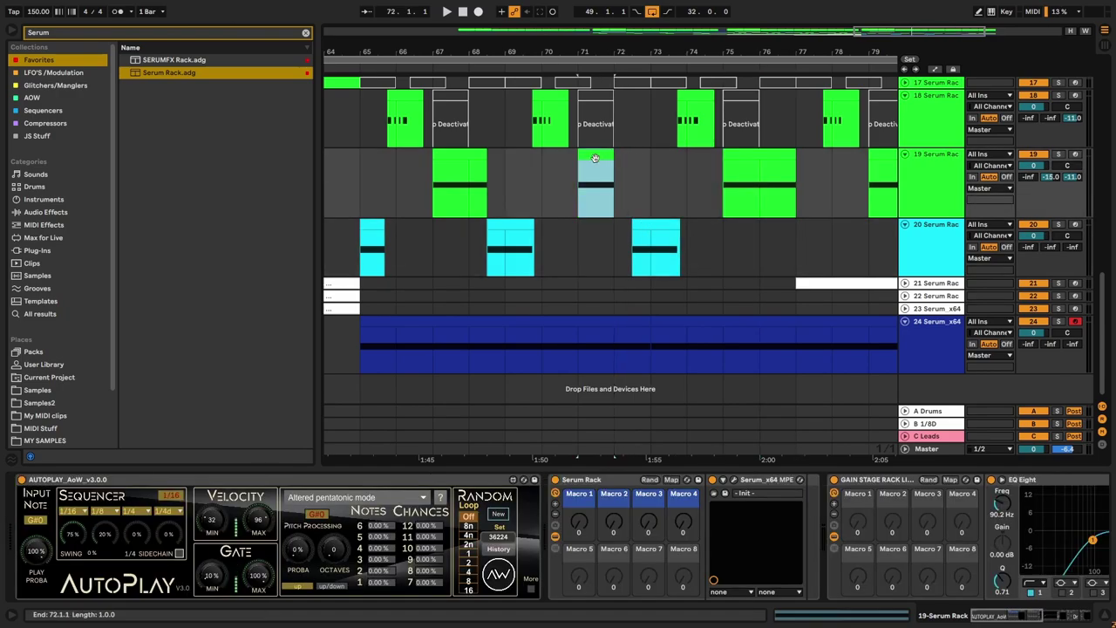
click(481, 157)
click(364, 173)
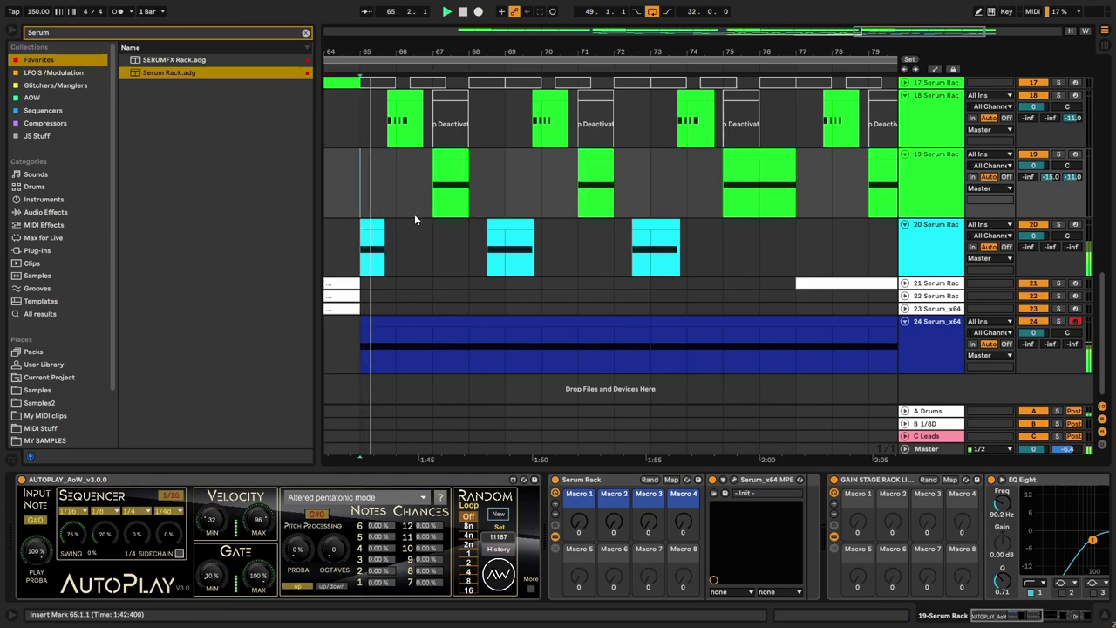
key(plus)
Step: Set the fixed grid to 1/8, shorten track 20's clip at 68.3.1 to end at 69.3.1, and play it back
mouse_move(608, 229)
mouse_down()
mouse_move(567, 228)
mouse_move(591, 219)
mouse_up()
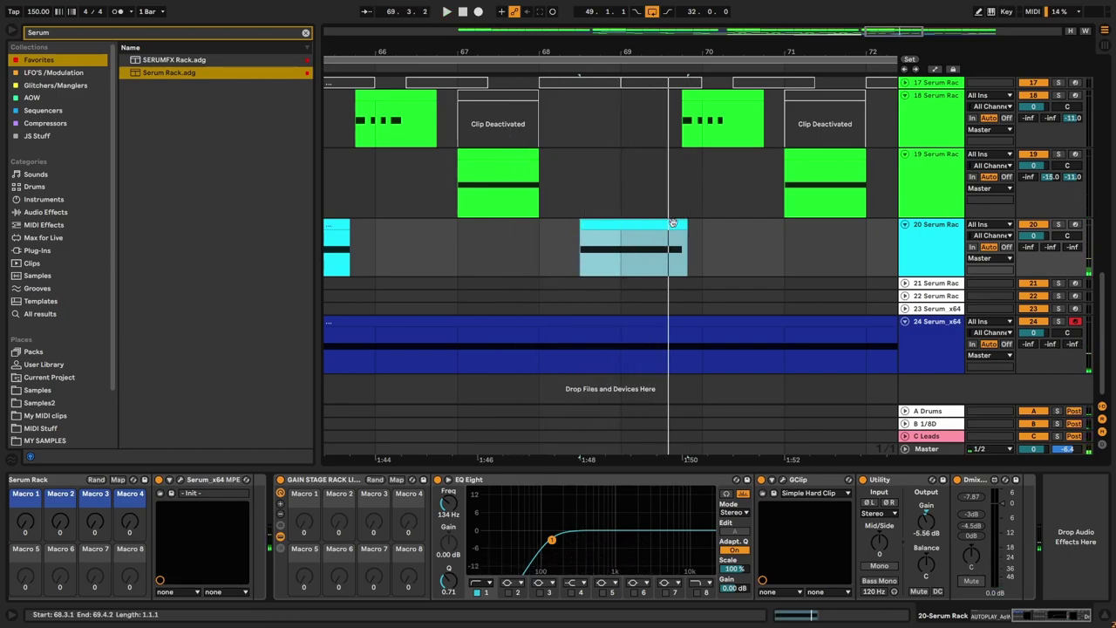
right_click(702, 223)
click(741, 351)
drag(686, 226, 660, 228)
key(space)
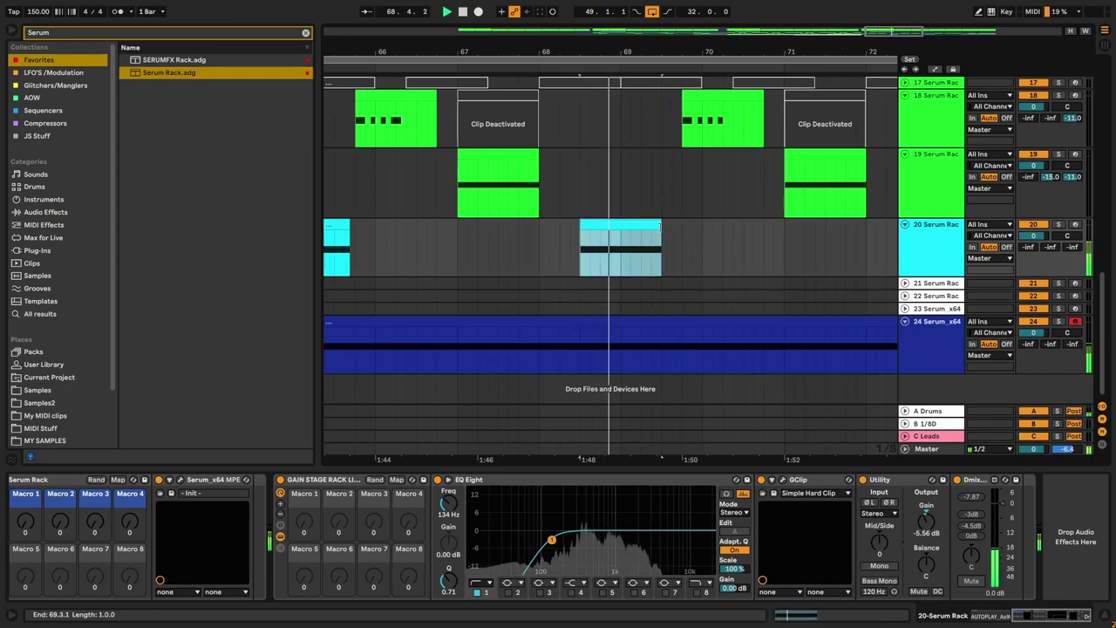
scroll(660, 231, down, 3)
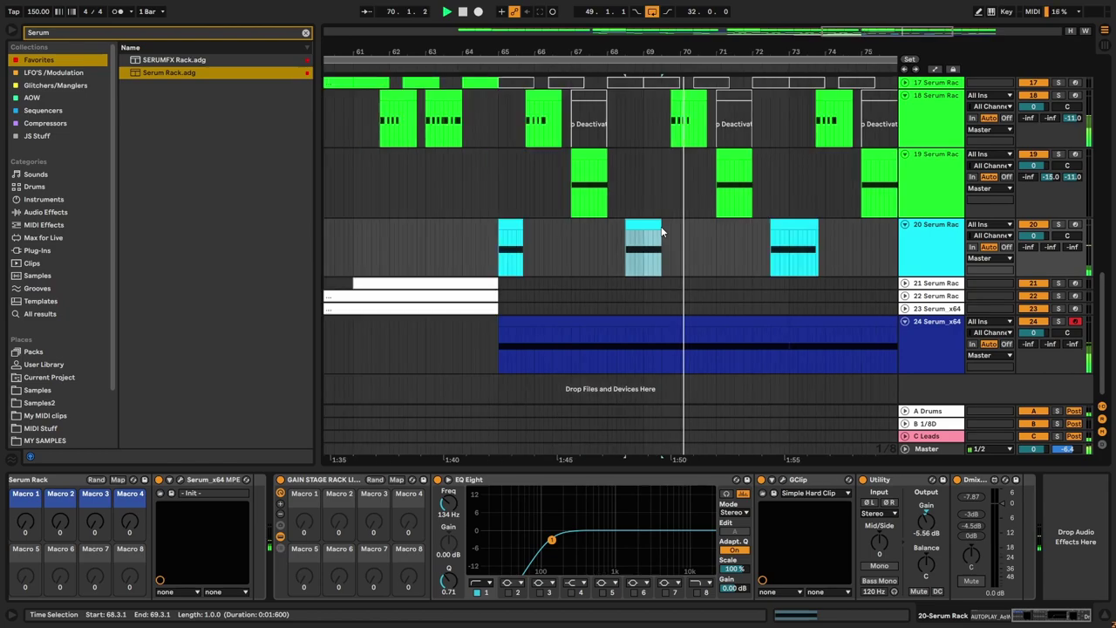
Step: Shorten track 20's clip at 72.3.1 to one bar, ending at 73.3.1
scroll(512, 227, up, 3)
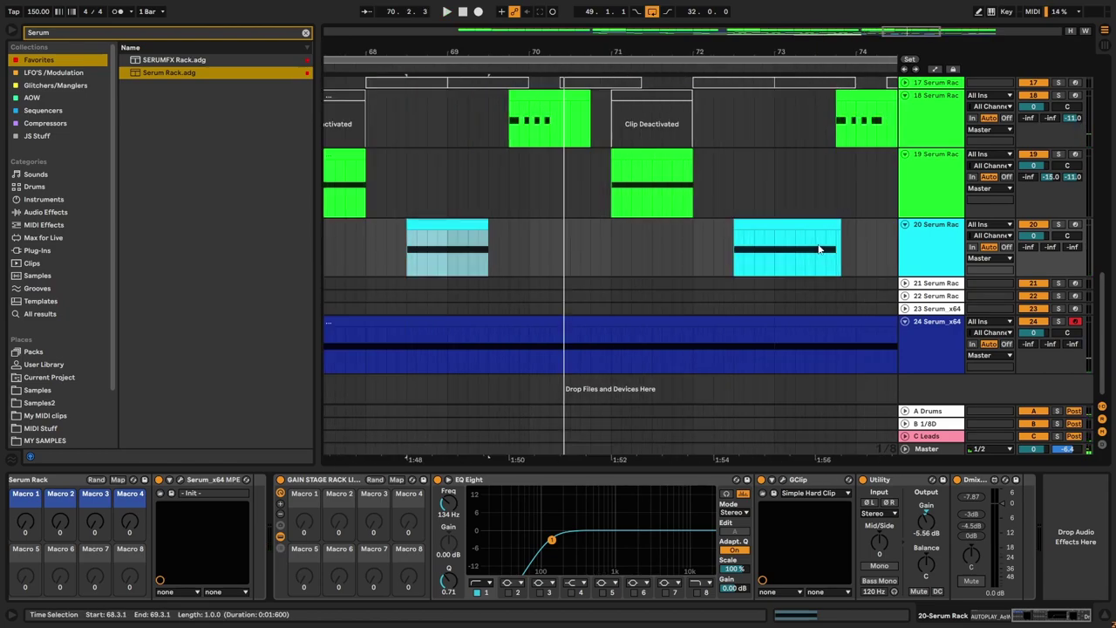
shift+click(761, 224)
click(786, 229)
drag(847, 227, 803, 228)
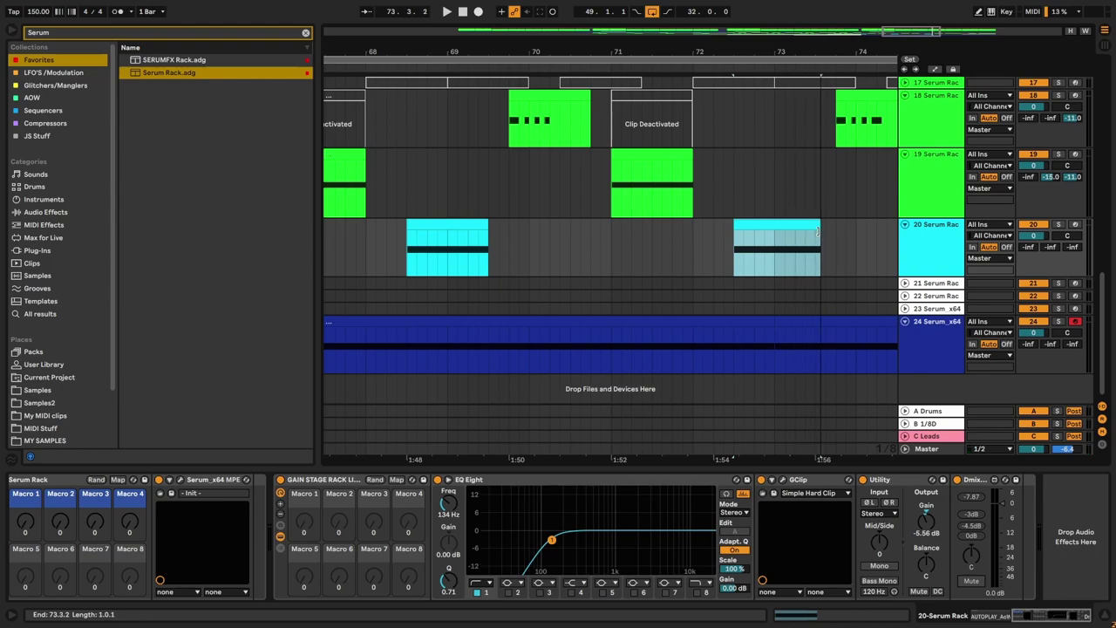
scroll(700, 231, down, 3)
click(575, 224)
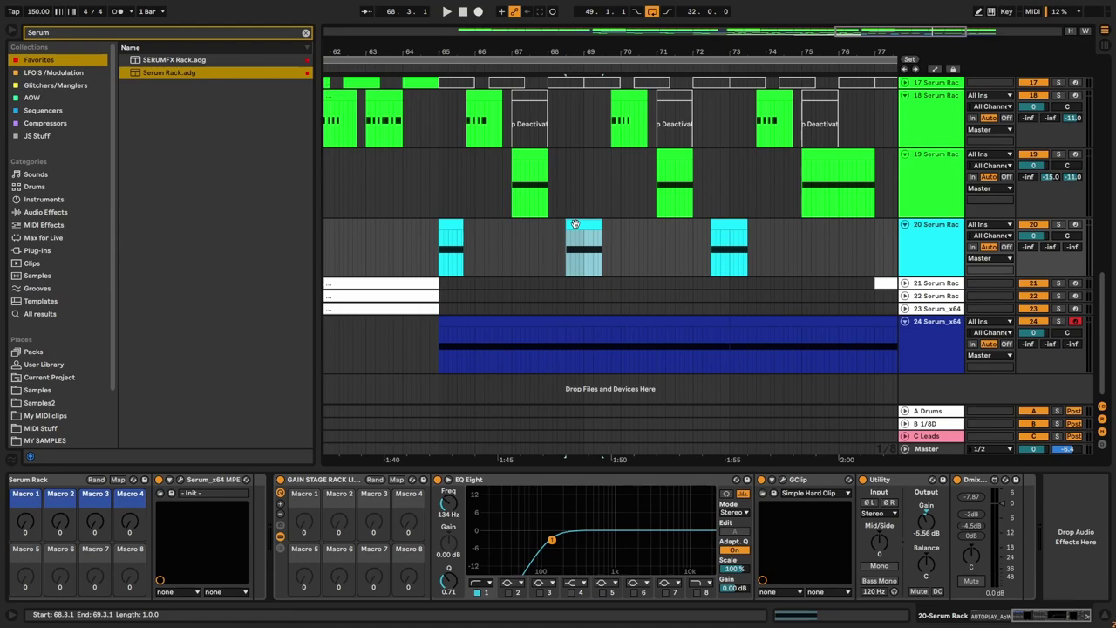
Step: Audition the alternating clips on tracks 19 and 20 from 64.3.1 through bar 70
click(425, 235)
key(space)
scroll(425, 232, up, 1)
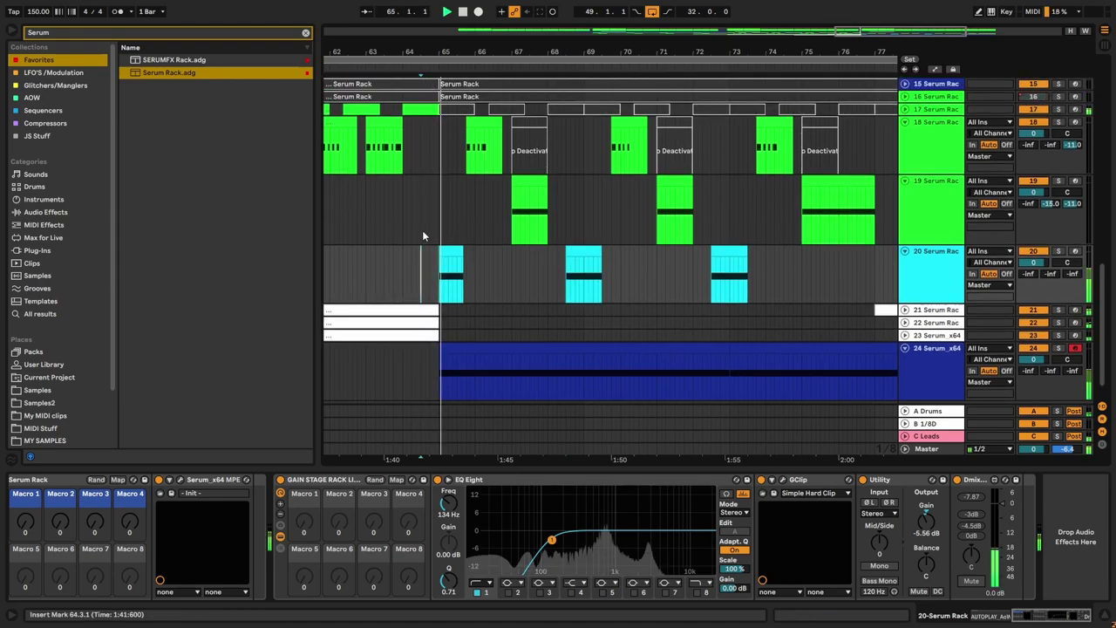
scroll(424, 231, up, 5)
scroll(552, 232, down, 3)
scroll(553, 233, up, 2)
scroll(575, 240, down, 4)
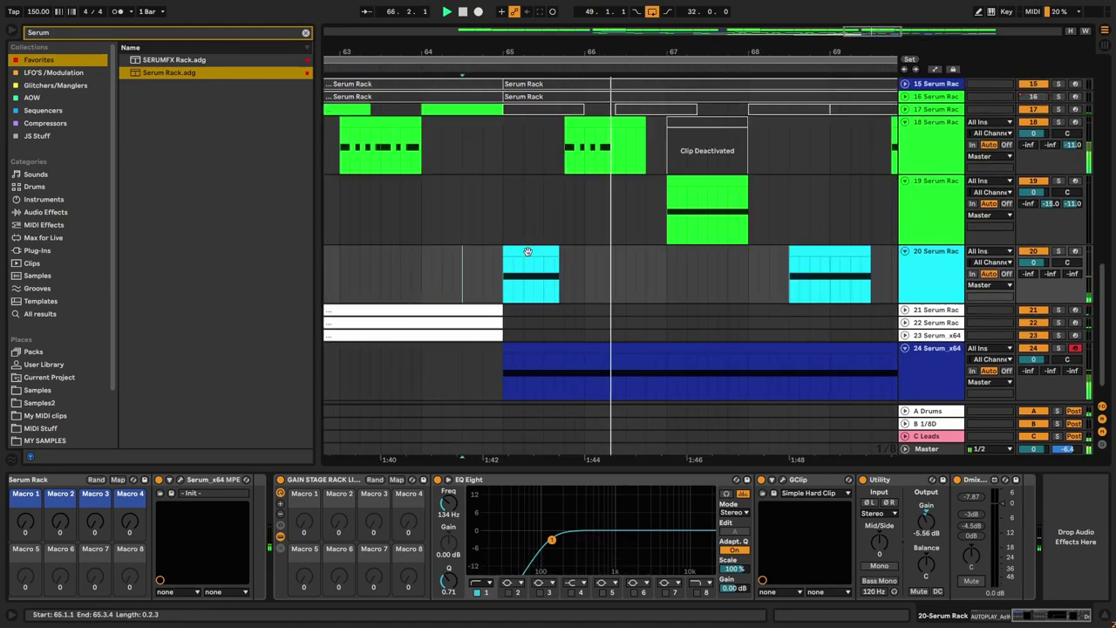
scroll(608, 247, up, 5)
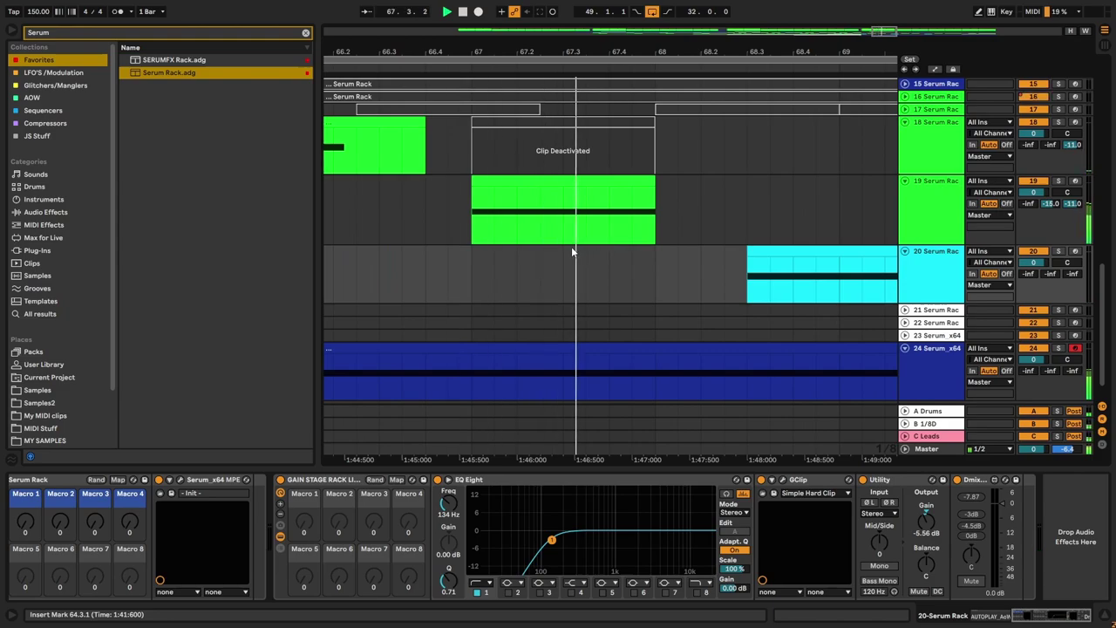
scroll(571, 249, down, 4)
scroll(613, 263, up, 4)
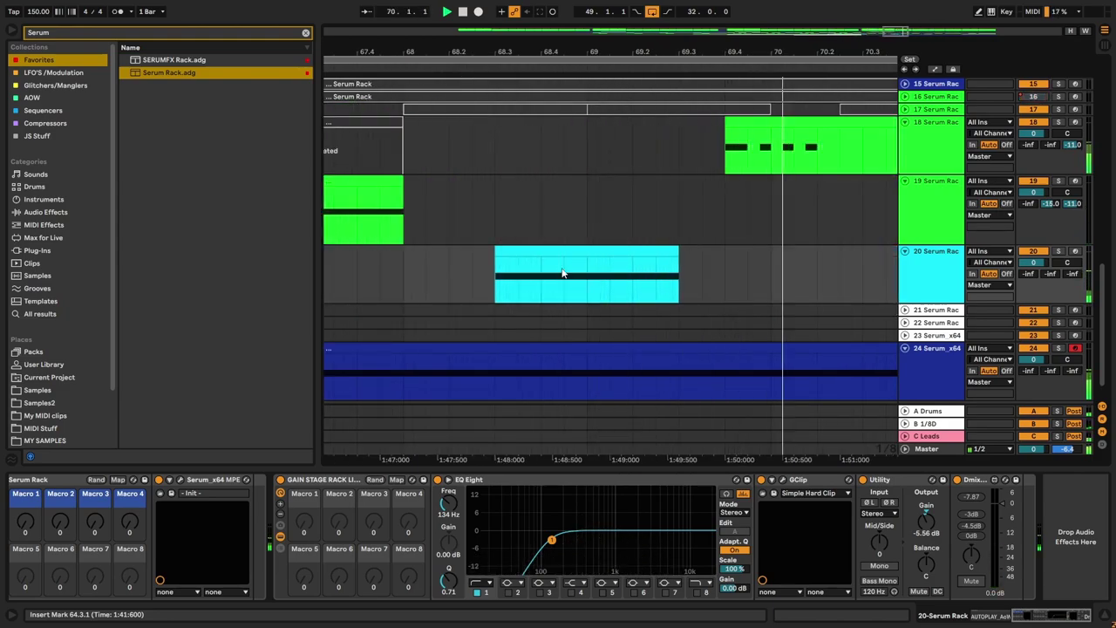
scroll(494, 260, down, 2)
scroll(495, 259, up, 2)
Step: Try moving track 20's clip at 68.3.1 earlier to start at 68.1.3, and listen from 67.3.3
key(space)
drag(585, 250, 523, 257)
click(400, 270)
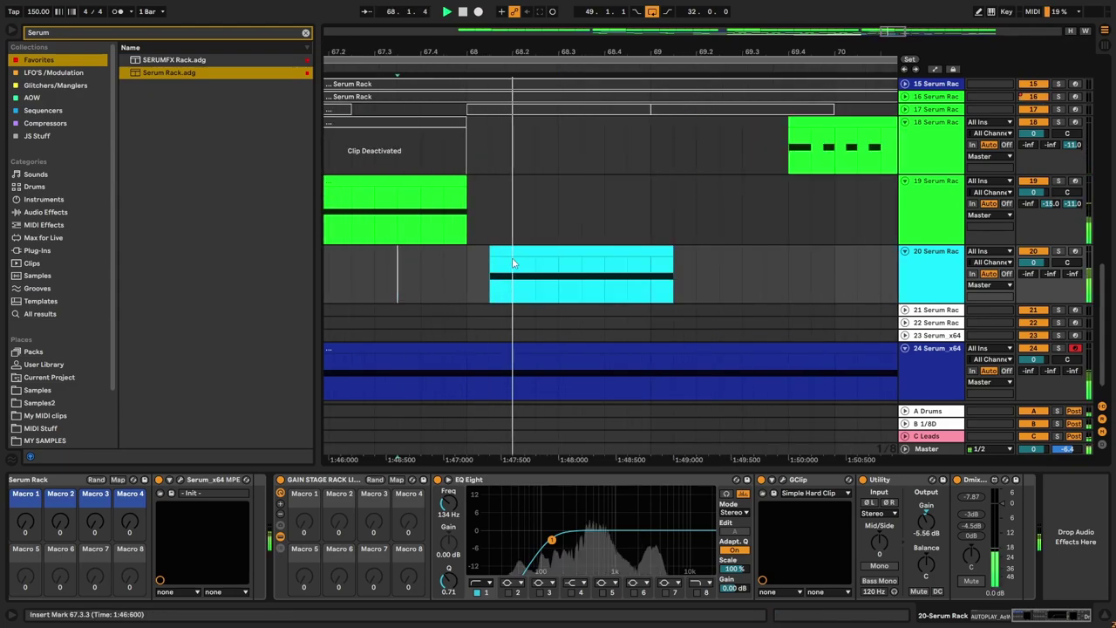
key(ctrl+z)
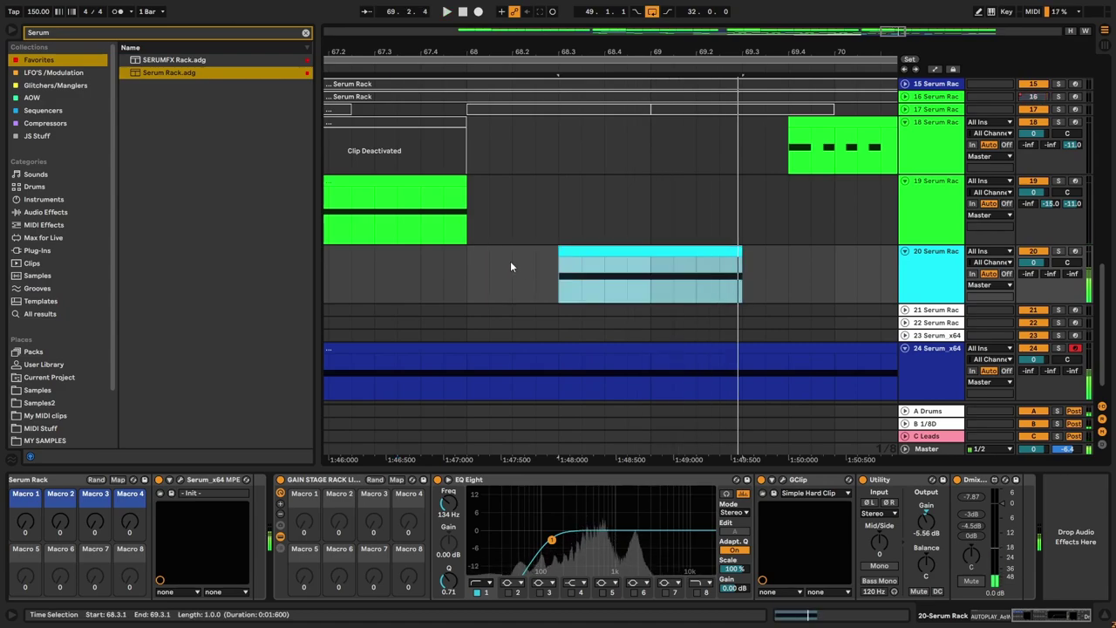
Step: Listen to the arrangement from bar 70 through bar 75, checking how track 20's clips follow track 19's
scroll(497, 265, down, 4)
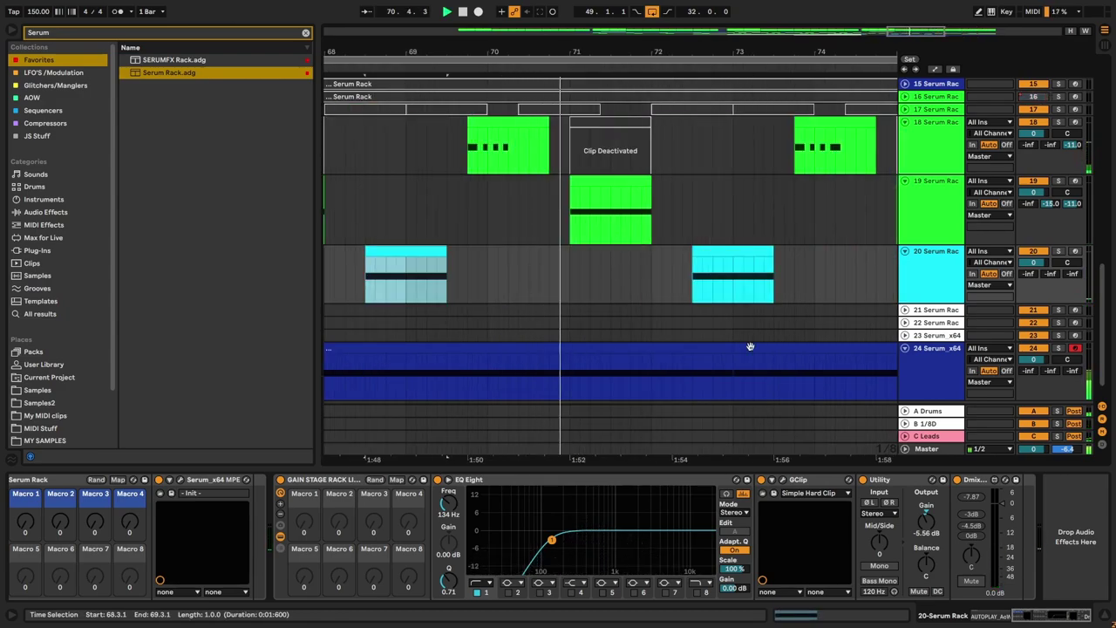
click(941, 289)
scroll(534, 297, down, 3)
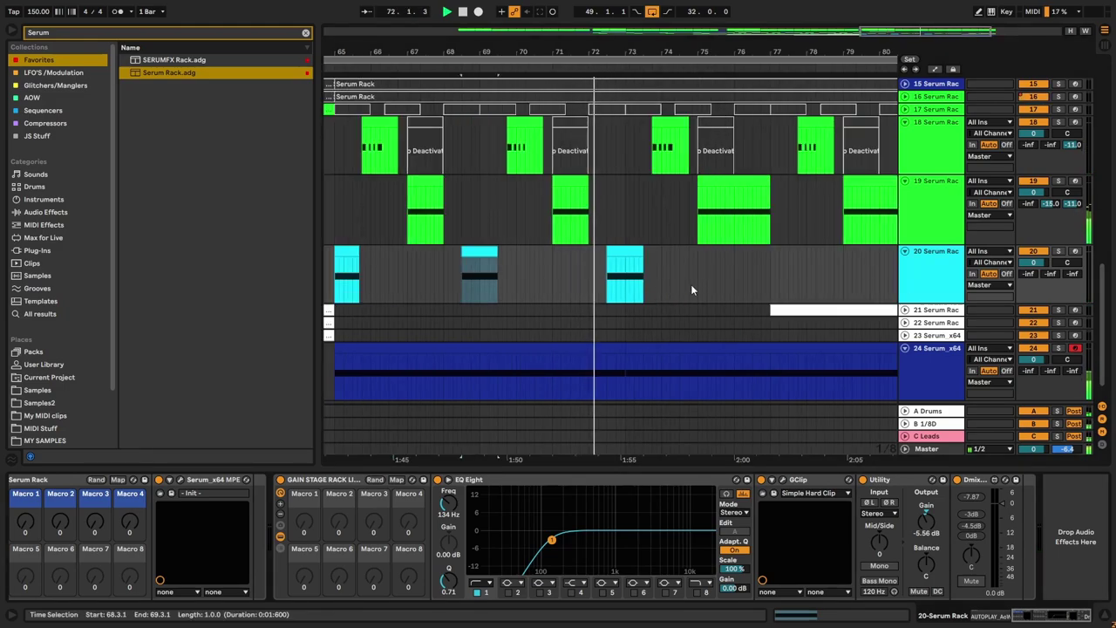
scroll(684, 286, up, 3)
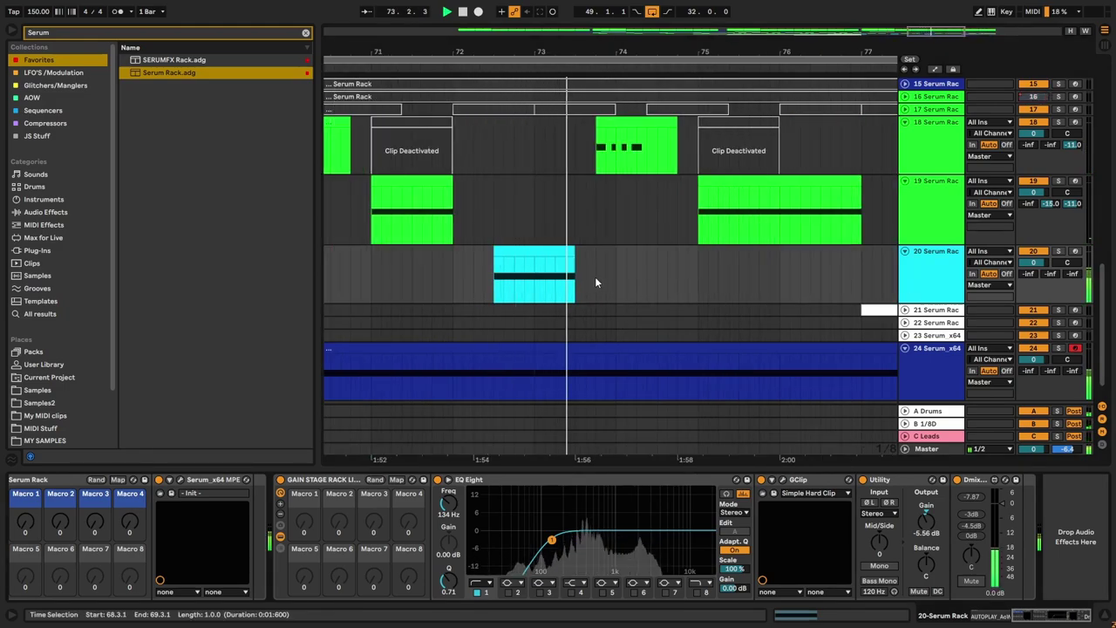
scroll(582, 276, down, 3)
scroll(636, 280, up, 5)
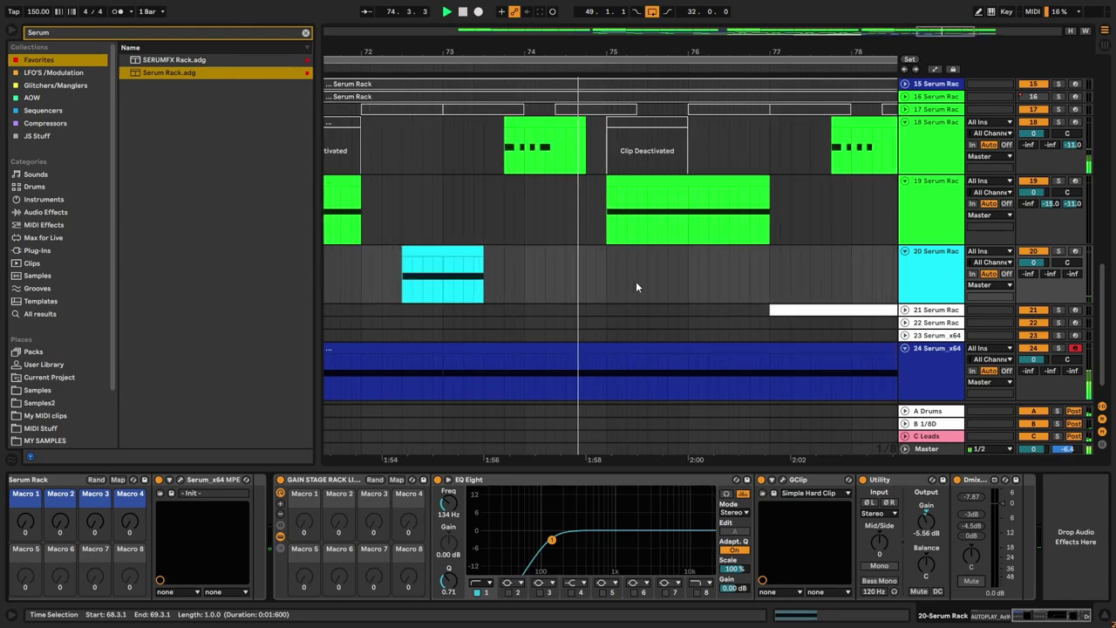
scroll(511, 278, down, 2)
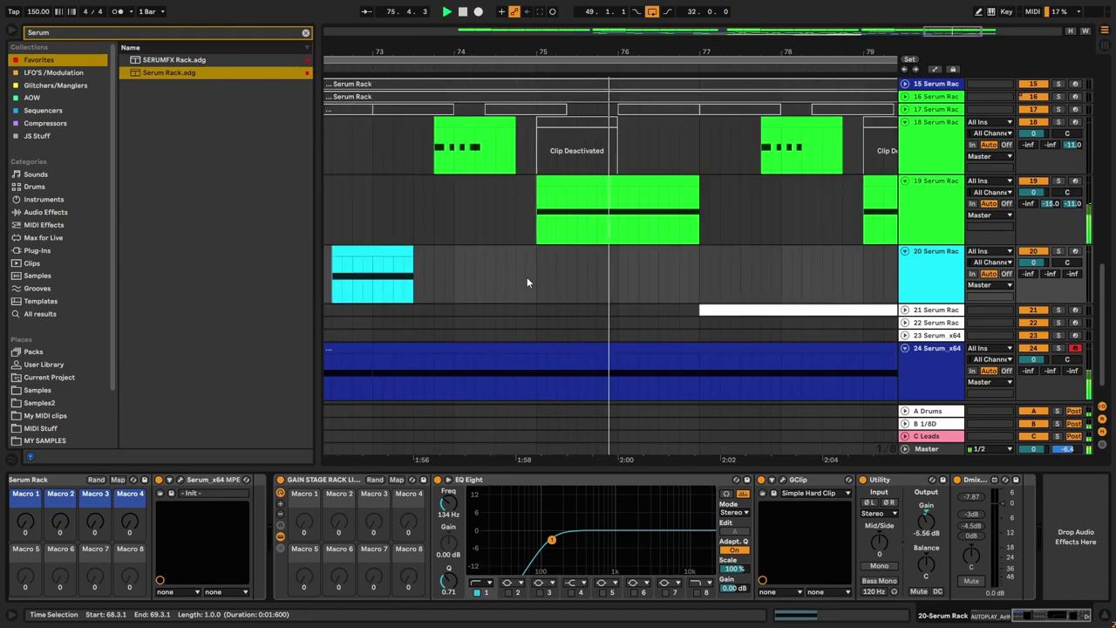
Step: Try to duplicate track 20's time range from 71.1.1 to 75.1.1 into the following four bars
scroll(531, 278, down, 3)
click(392, 277)
drag(392, 277, 538, 295)
key(ctrl+d)
click(608, 251)
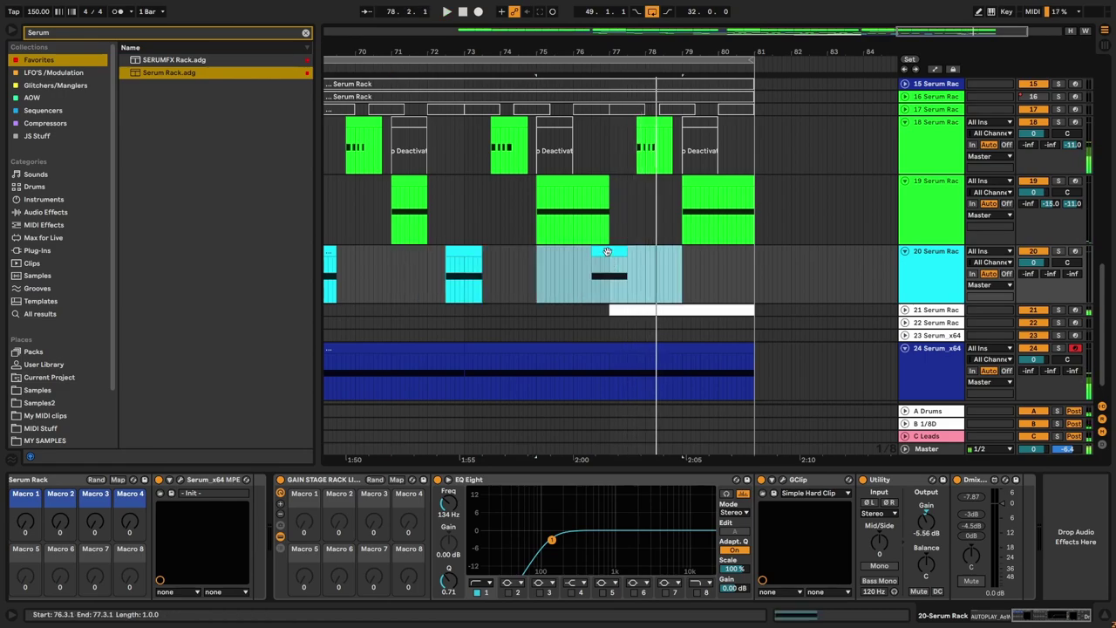
key(space)
drag(611, 252, 464, 249)
Step: Shorten track 19's clip at 75.1.1 to one bar and duplicate track 20's time range from 71.1.3 to 75.1.1
click(523, 276)
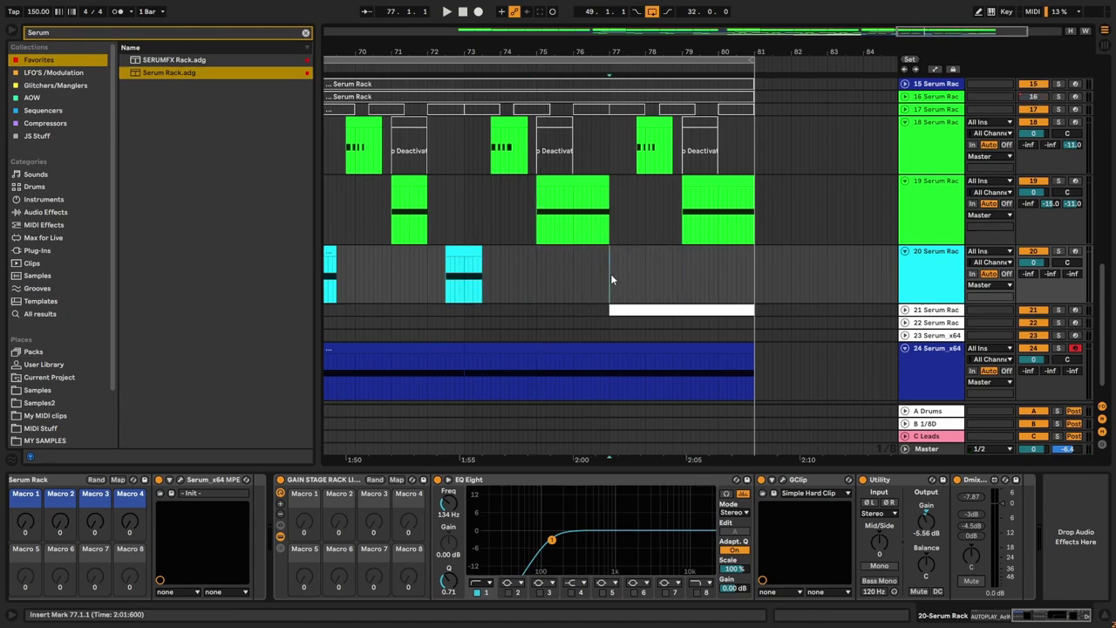
drag(608, 183, 574, 184)
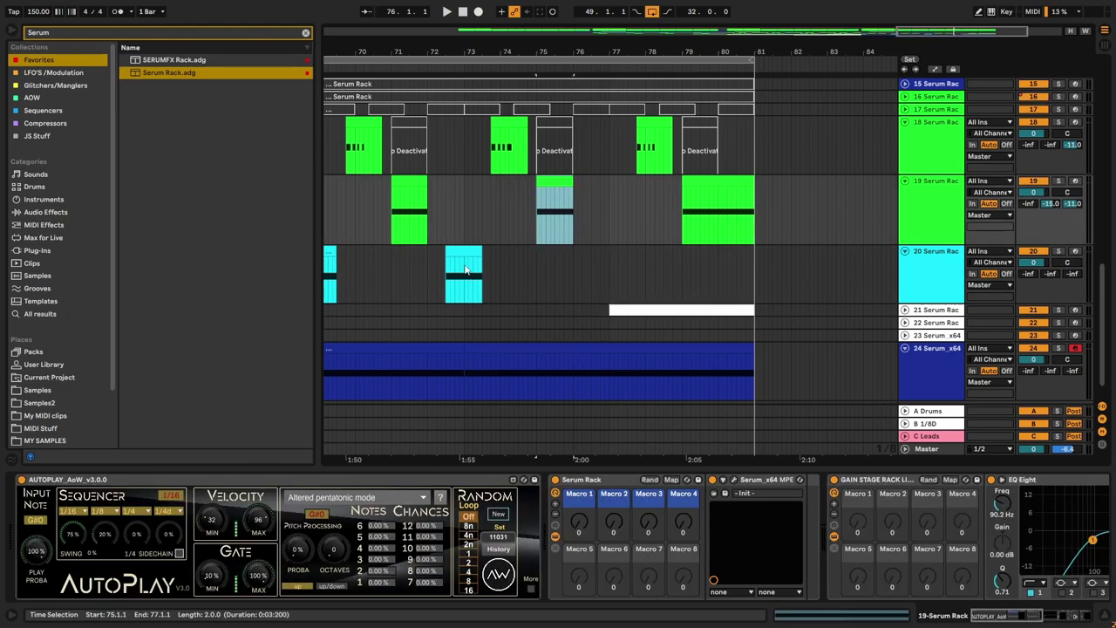
drag(530, 282, 406, 287)
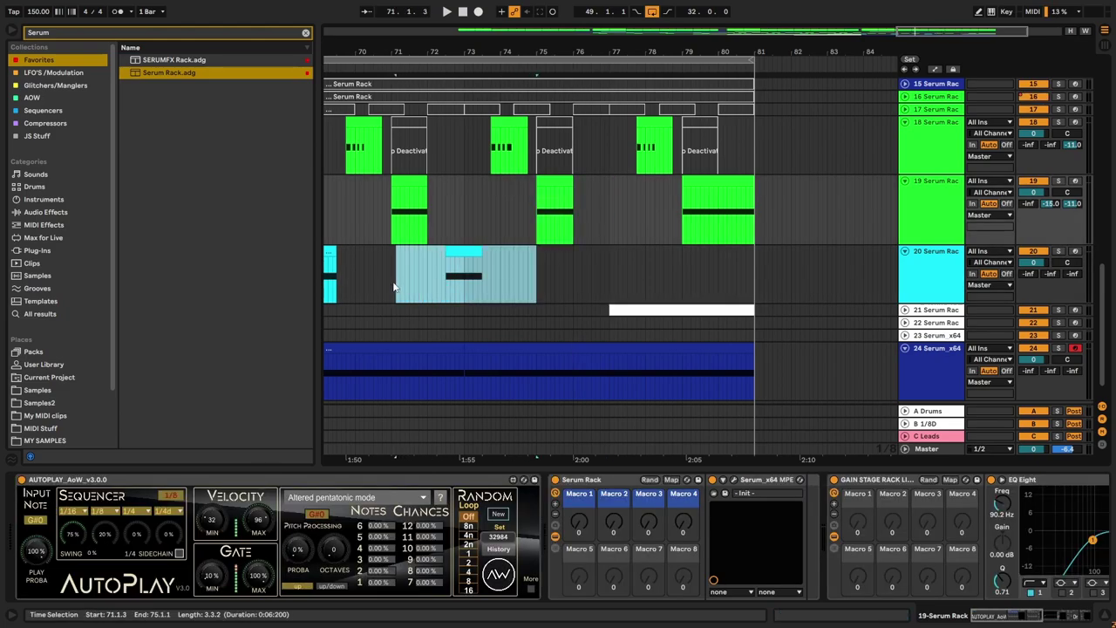
key(ctrl+d)
Step: Listen to the arrangement from 70.4.1 with the new track 20 clip in place
click(382, 275)
key(space)
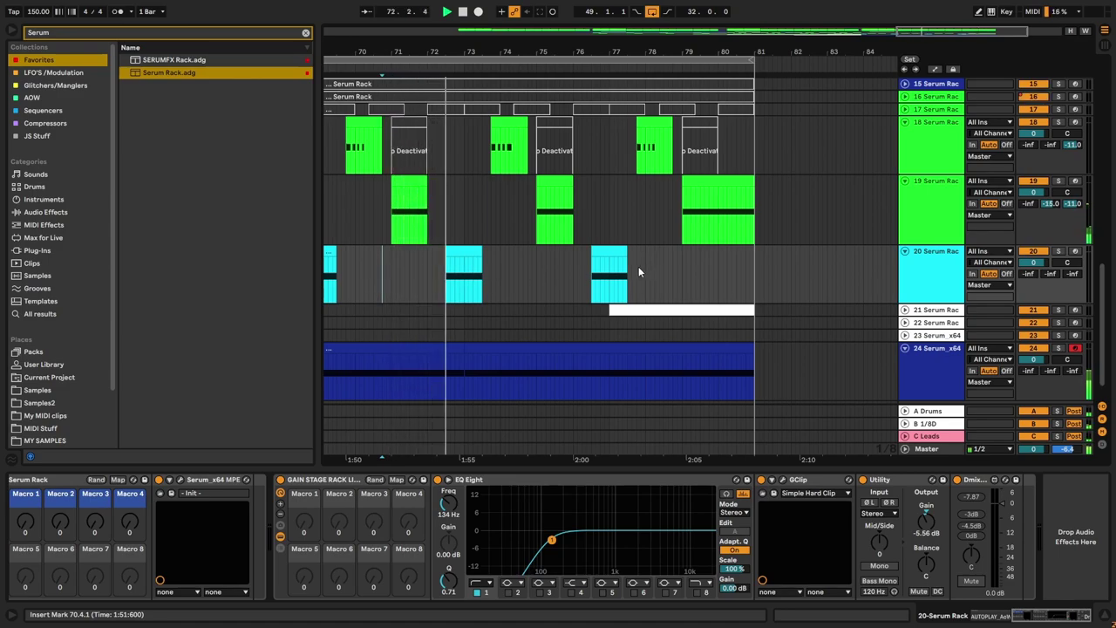
scroll(506, 280, down, 2)
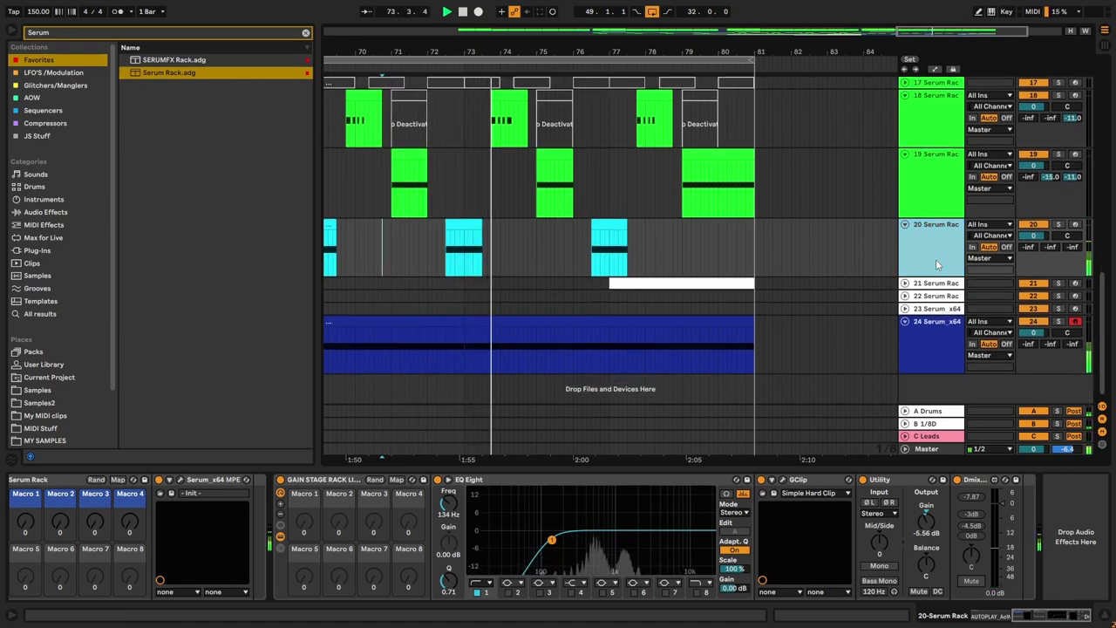
Step: In track 20's Serum, set Envelope 1's release to 87 ms, decay to 381 ms and sustain to -oo dB
click(181, 479)
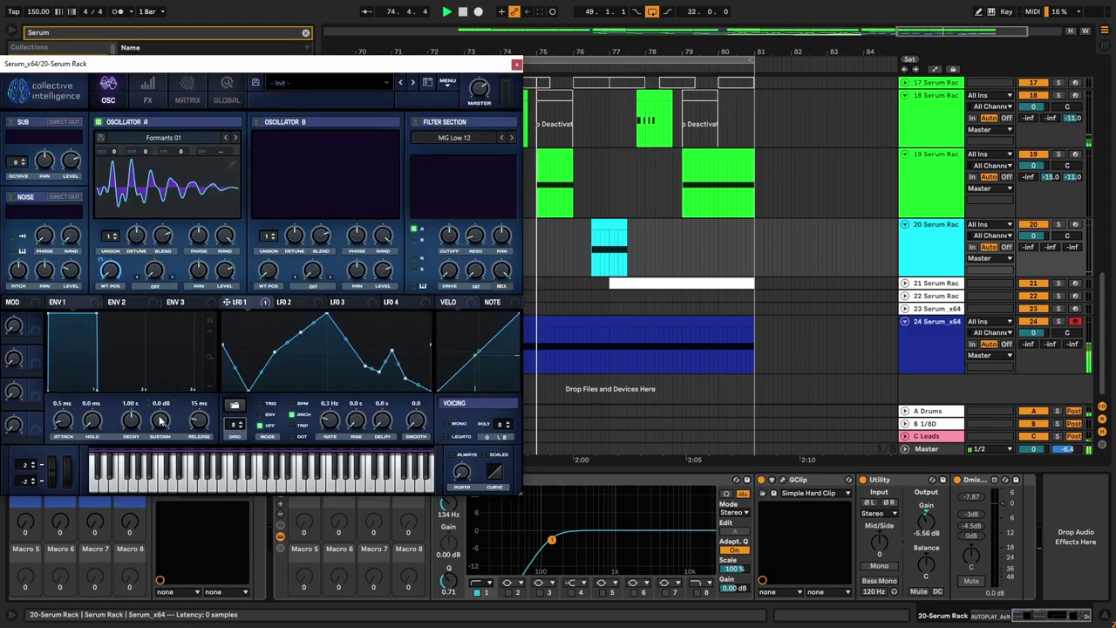
drag(199, 434, 199, 425)
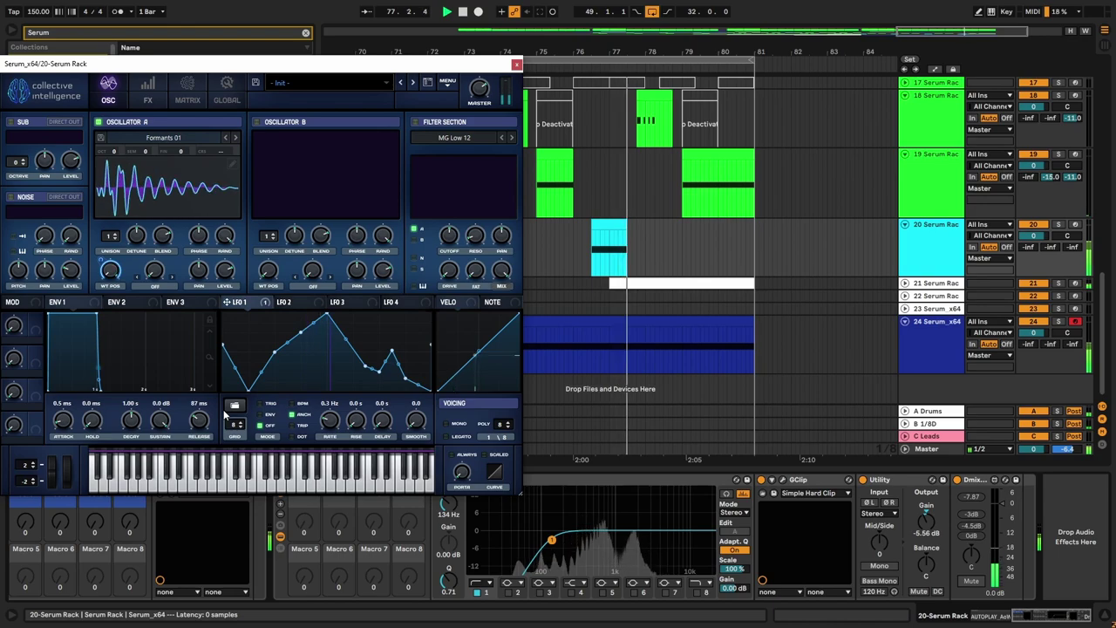
drag(160, 421, 135, 431)
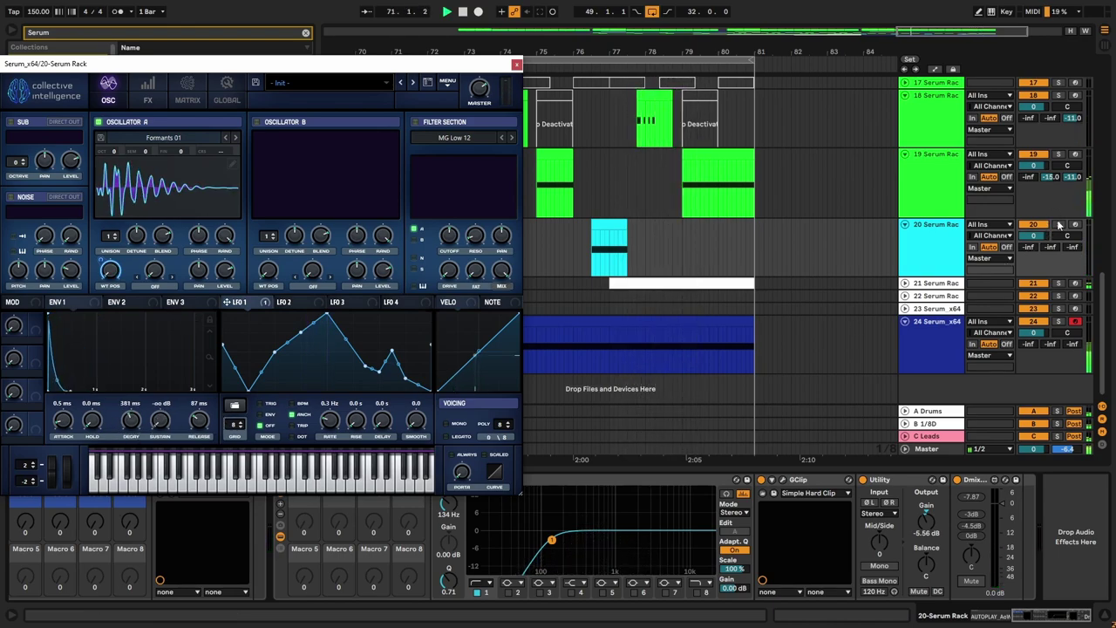
Step: Solo track 20 and audition its clip at 72.3.1, keeping the Serum window clear of the clip
click(1057, 224)
drag(497, 68, 490, 58)
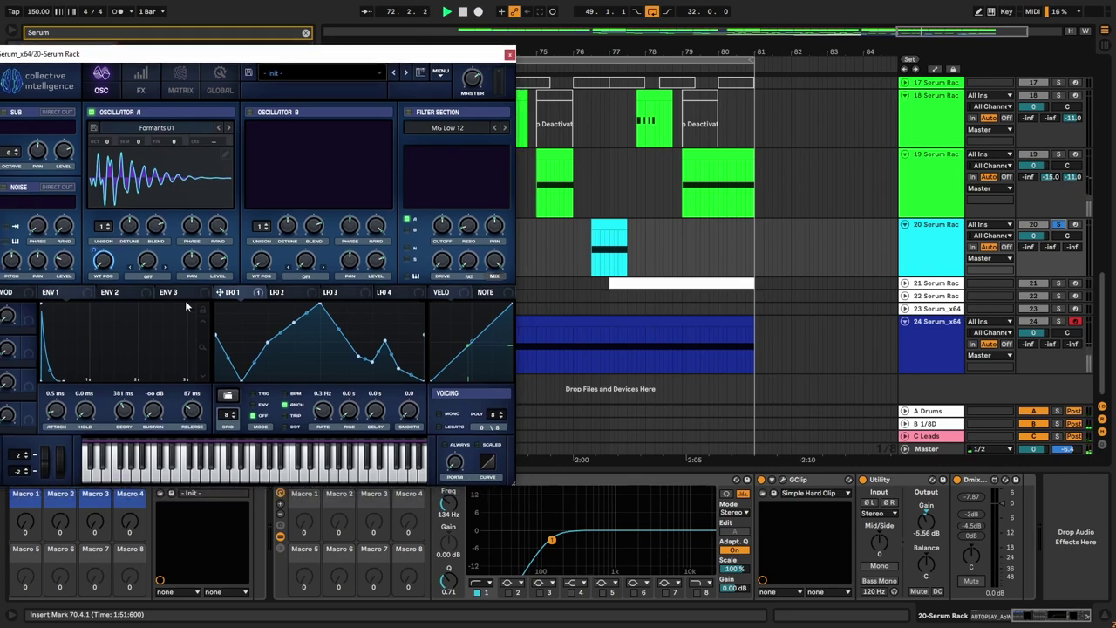
drag(153, 422, 152, 419)
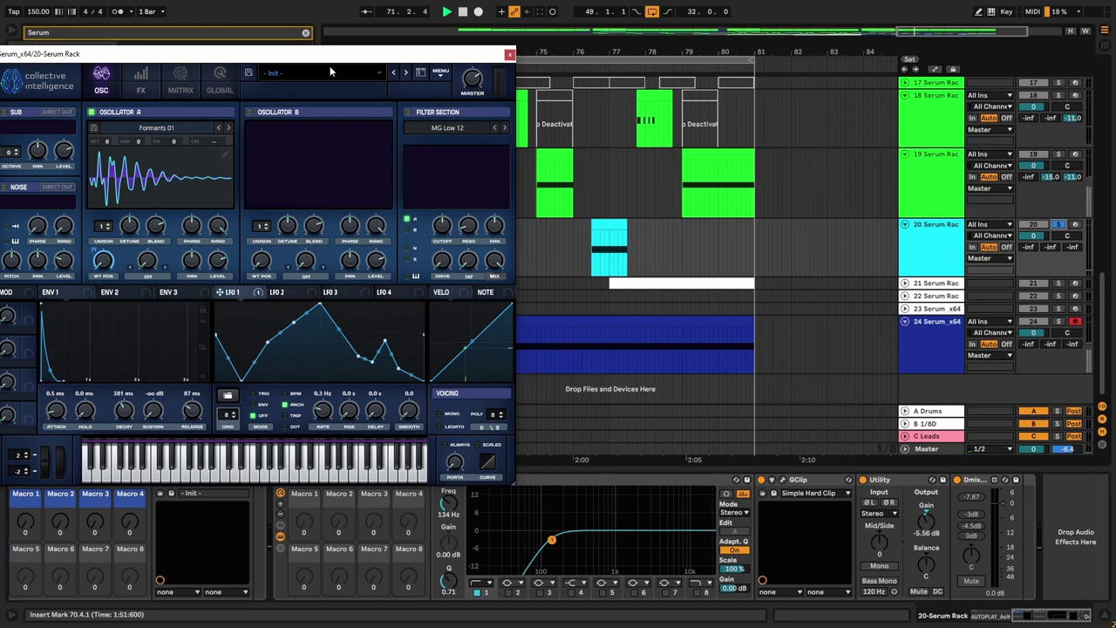
drag(331, 53, 868, 99)
click(463, 237)
key(space)
key(space)
Step: Bend Envelope 1's decay curve and set its attack to 6.1 ms, decay to 76 ms and release to 65 ms
drag(583, 413, 584, 367)
key(space)
key(space)
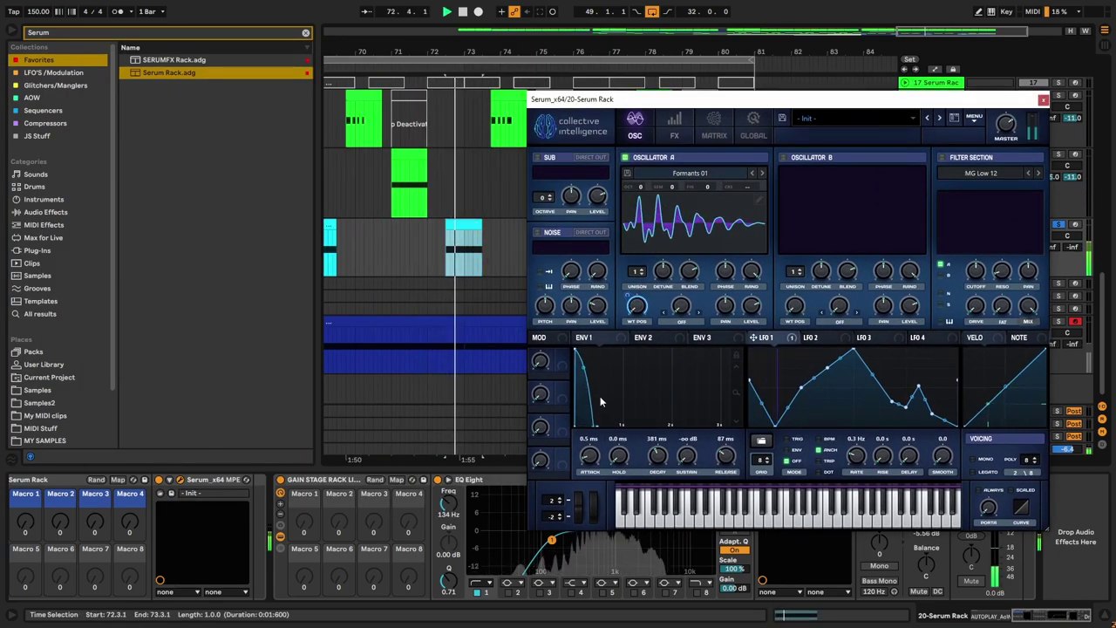
drag(657, 455, 652, 469)
key(space)
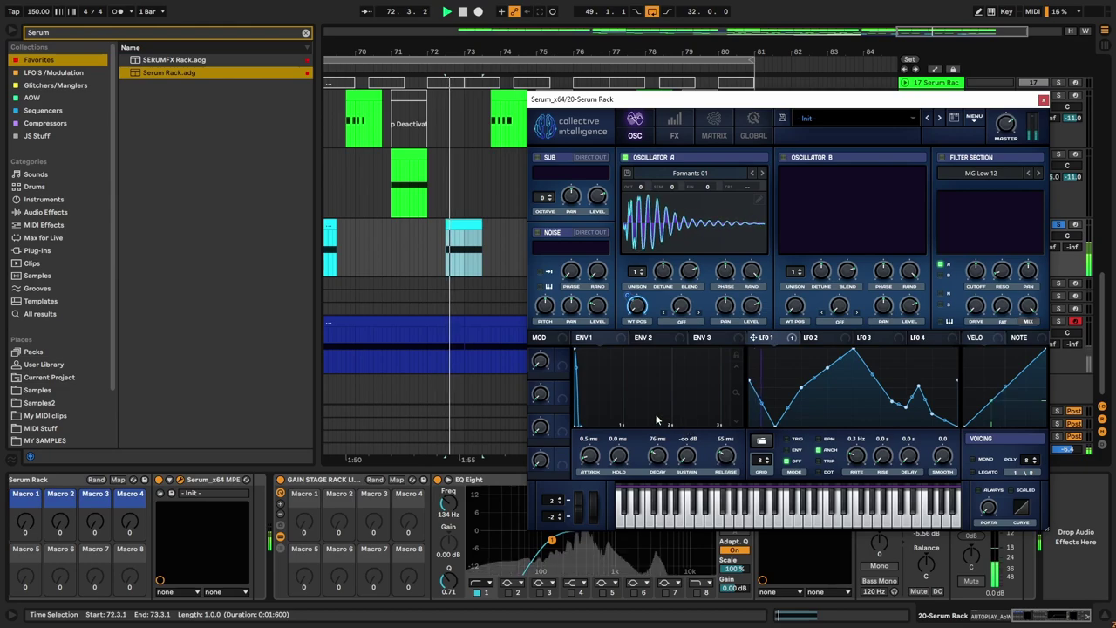
drag(593, 464, 593, 456)
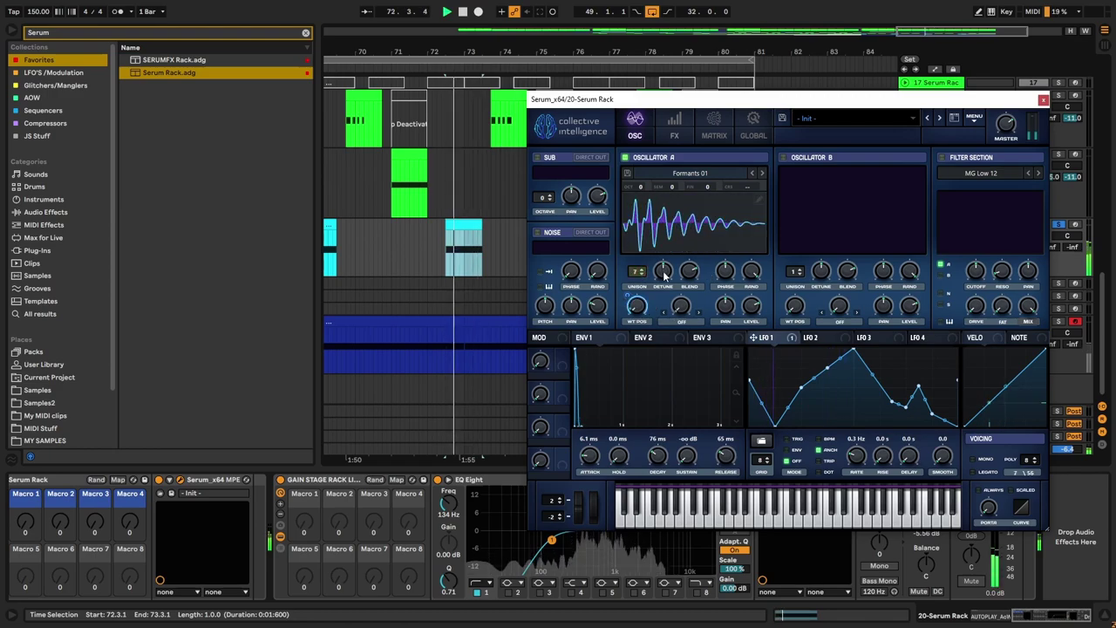
Step: Give oscillator A 7 unison voices, lower the detune and adjust the unison blend
drag(637, 273, 651, 326)
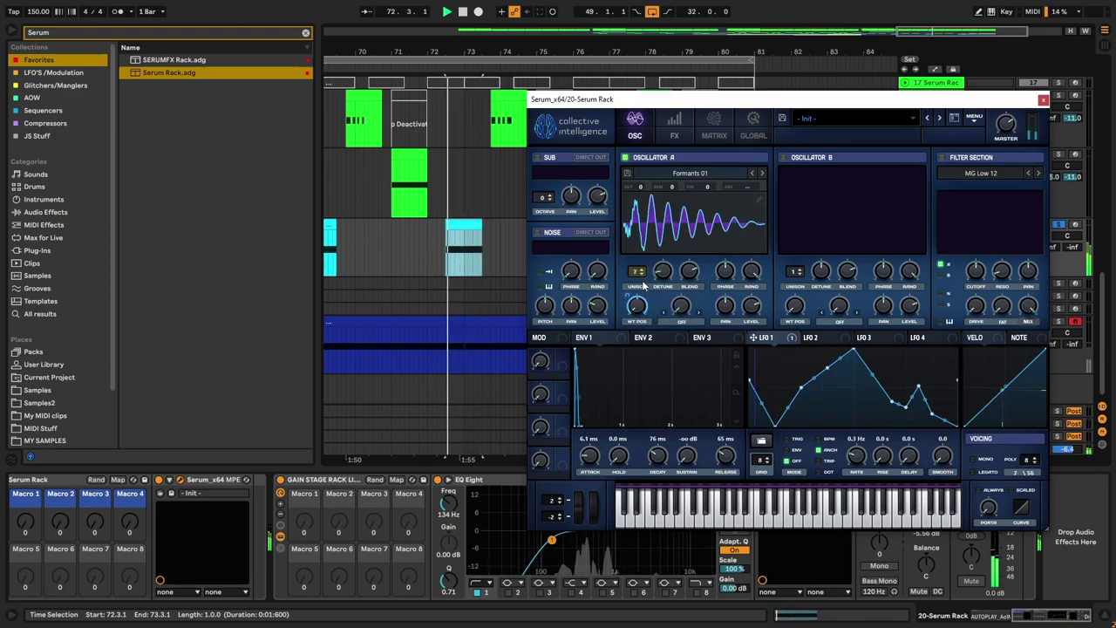
drag(688, 271, 679, 338)
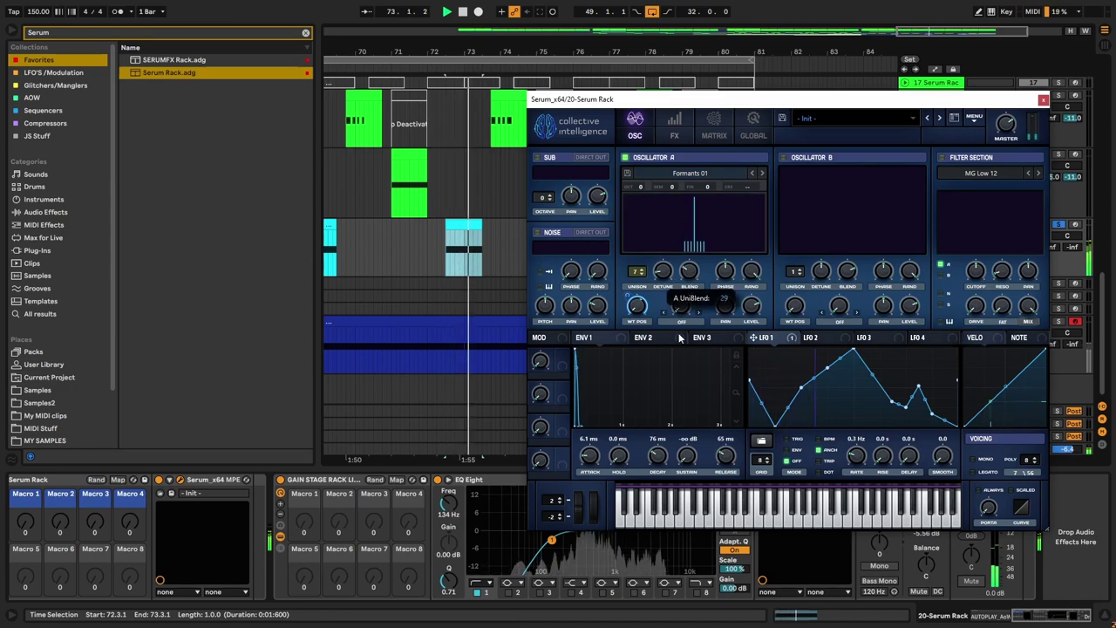
click(664, 272)
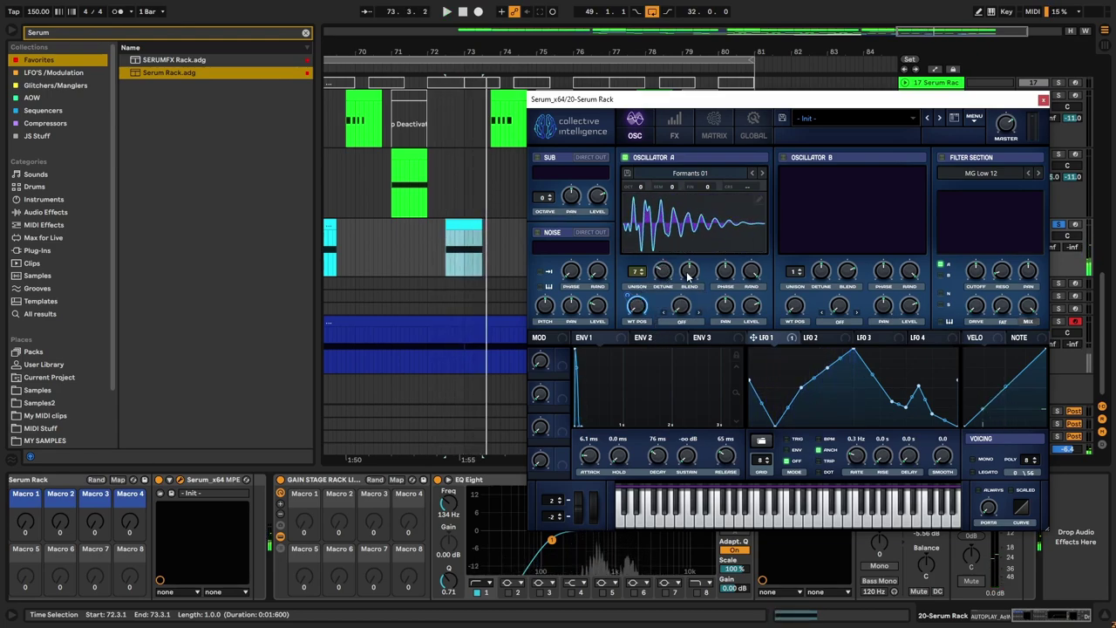
drag(688, 271, 694, 249)
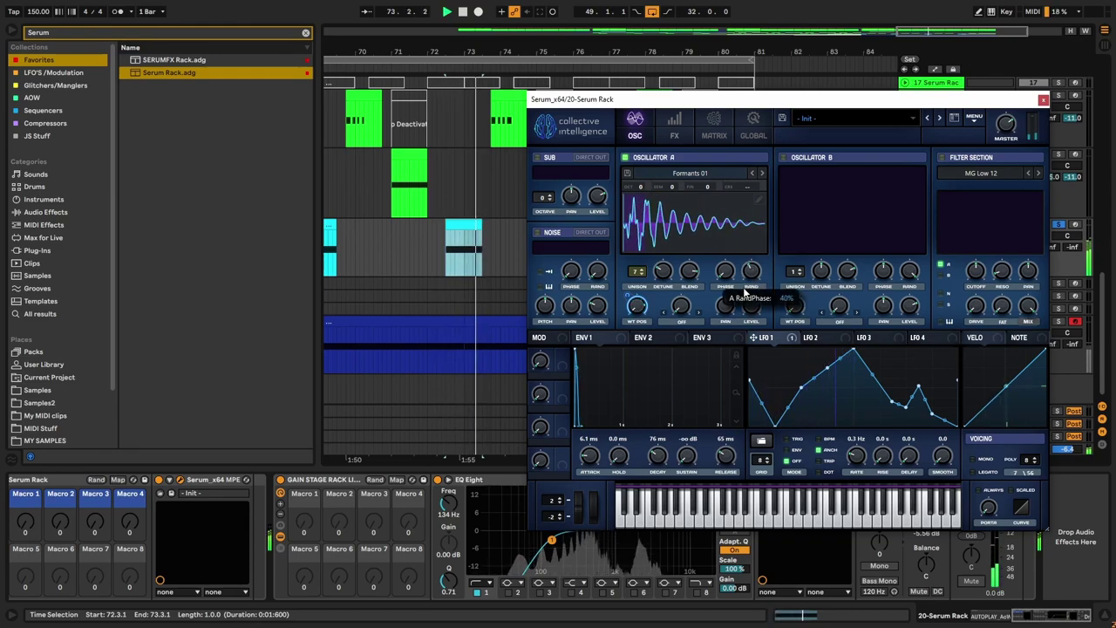
Step: Adjust oscillator A's random phase to about 47% and its start phase while auditioning the clip
key(space)
drag(751, 277, 756, 290)
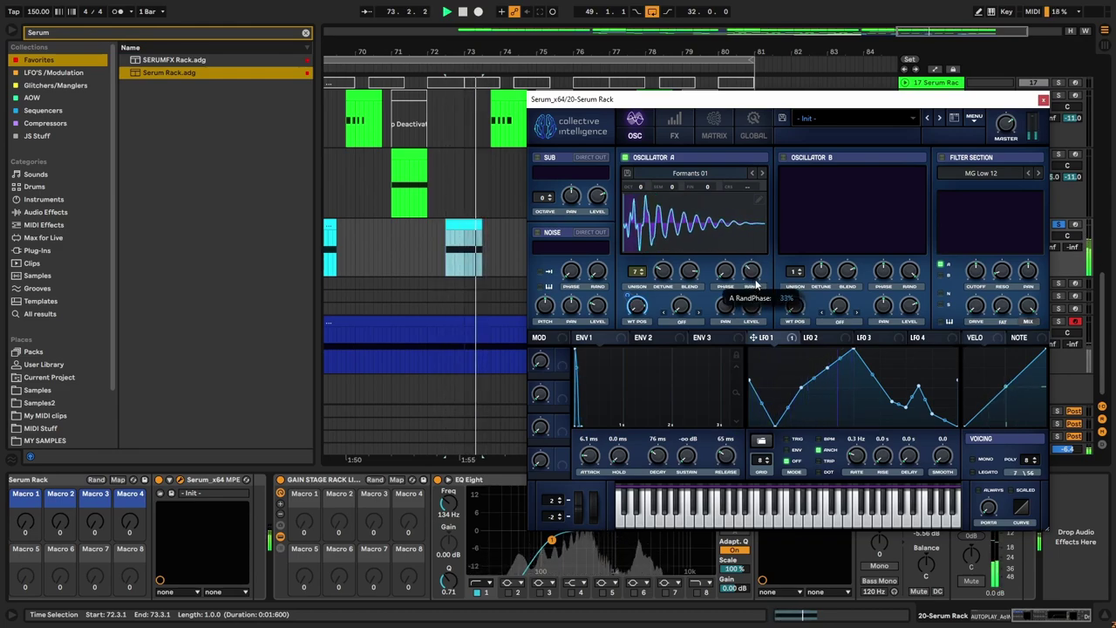
mouse_move(710, 228)
mouse_down()
mouse_move(747, 215)
mouse_move(729, 221)
mouse_up()
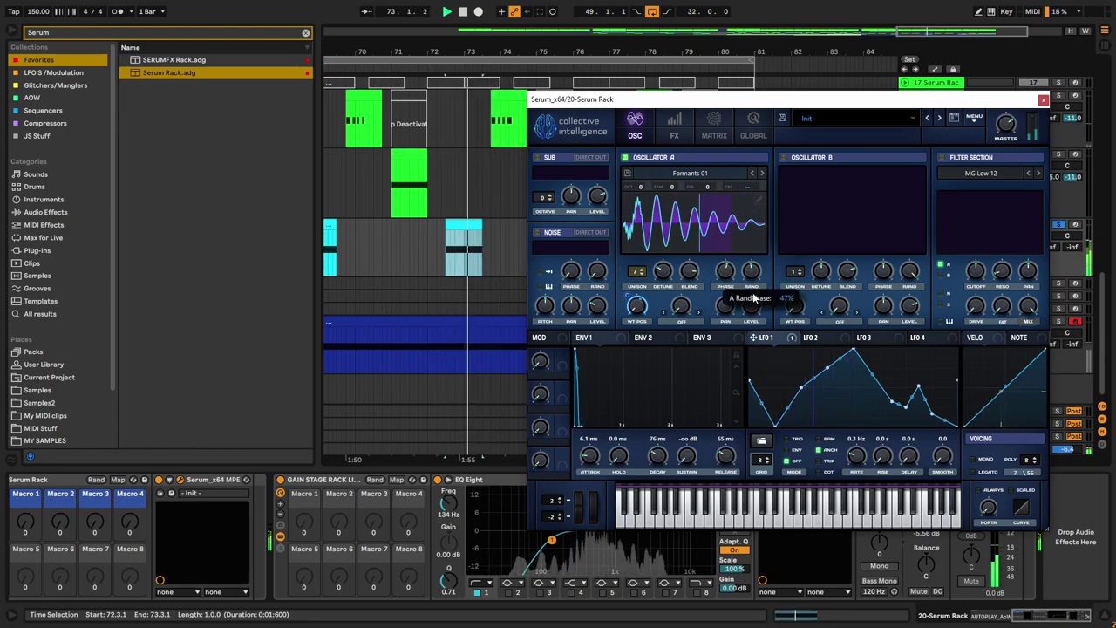
mouse_move(727, 275)
mouse_down()
mouse_move(717, 330)
mouse_move(765, 226)
mouse_up()
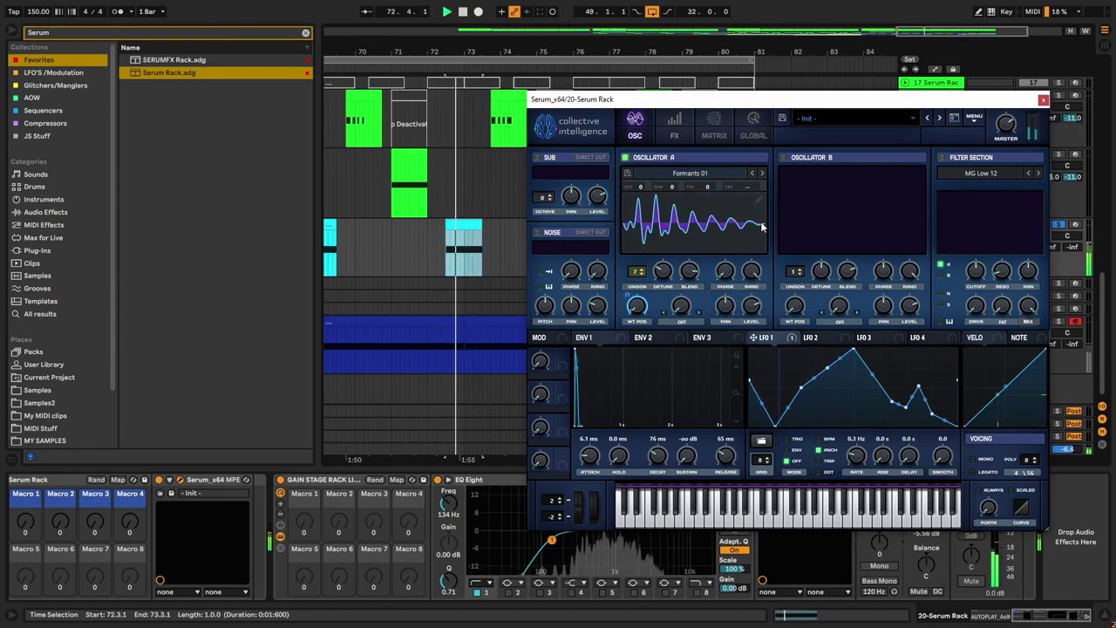
Step: Enable Serum's Hyper/Dimension effect with a Dimension mix of 40% and close the plugin window
click(674, 126)
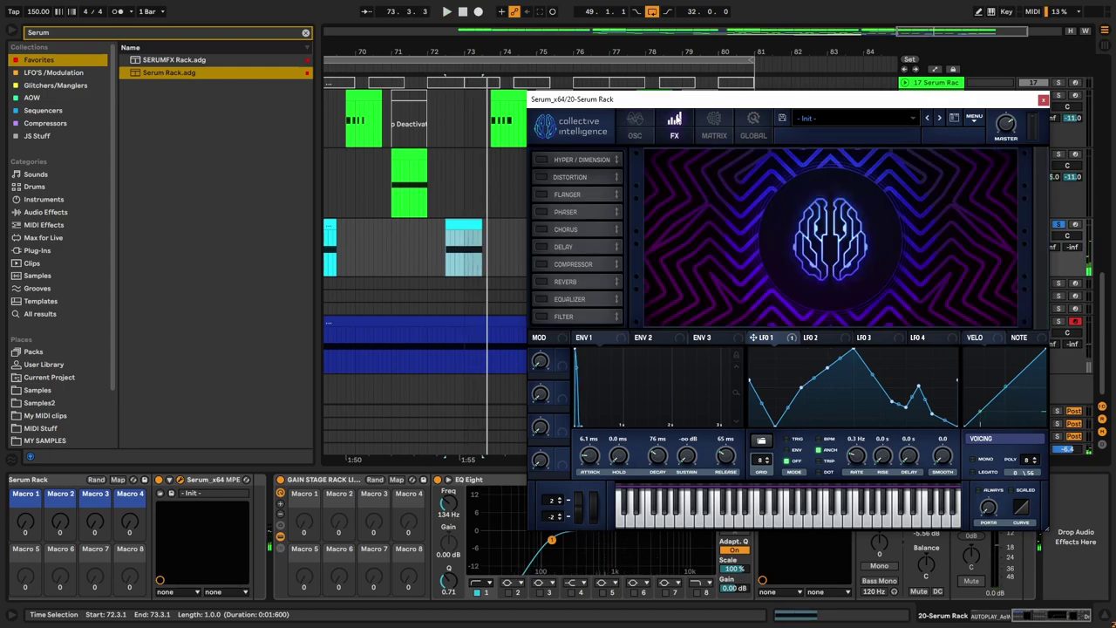
click(540, 159)
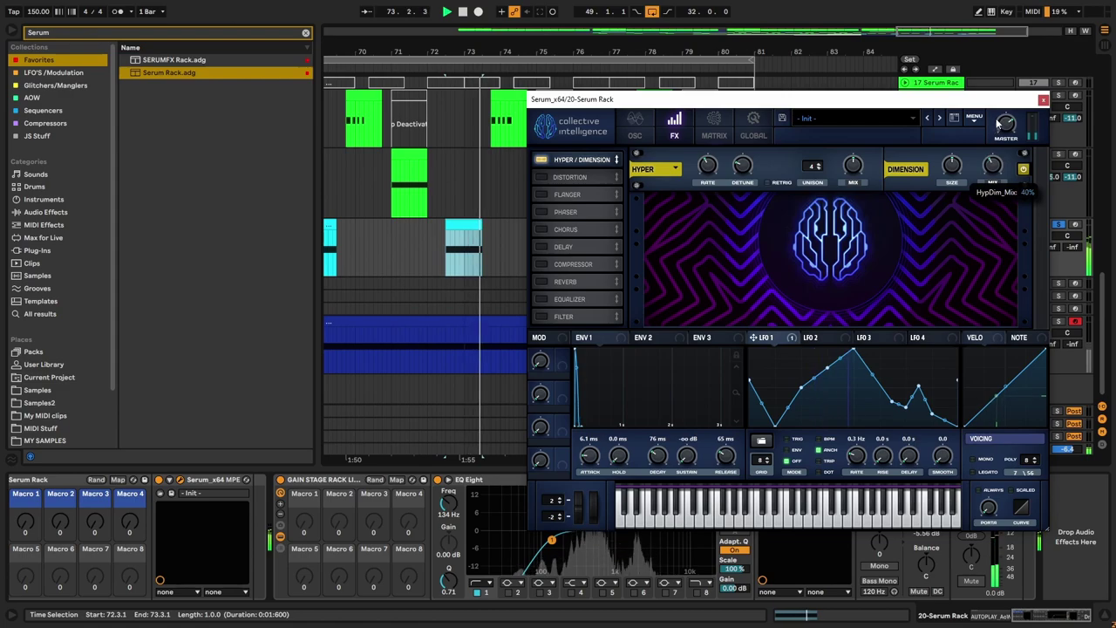
click(1043, 99)
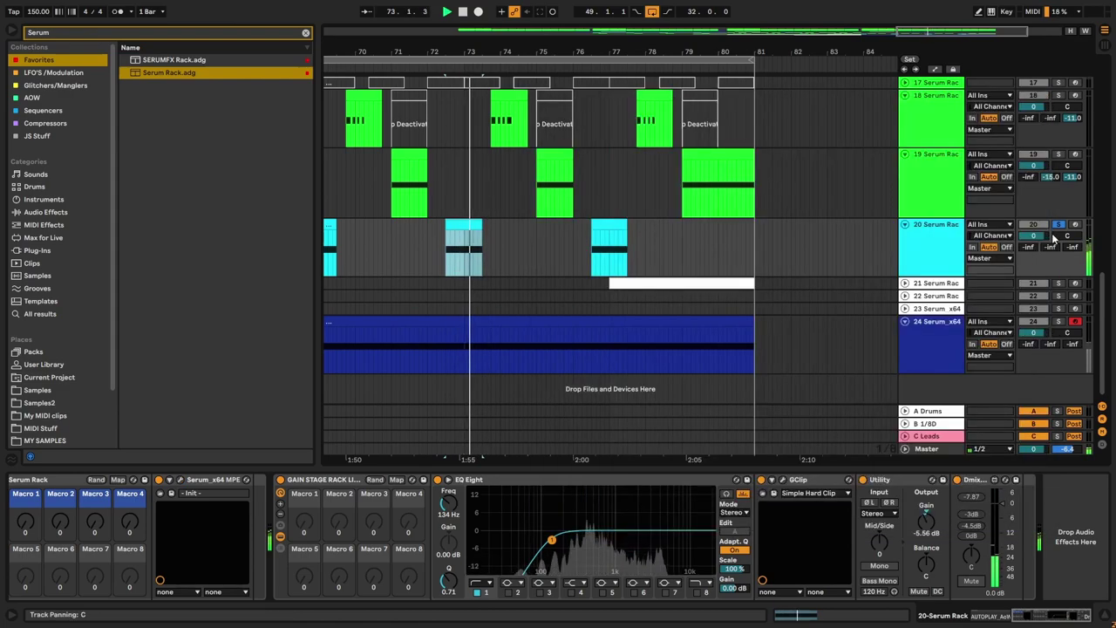
Step: Unsolo track 20 and listen to the arrangement from 70.3.3
click(377, 243)
scroll(422, 233, up, 5)
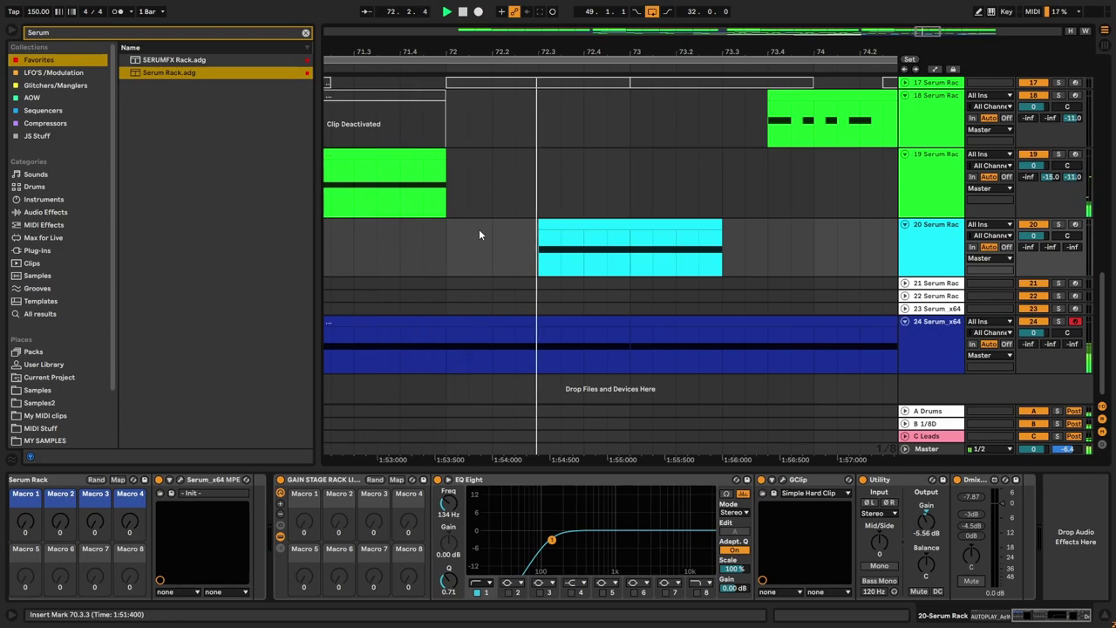
scroll(478, 229, down, 5)
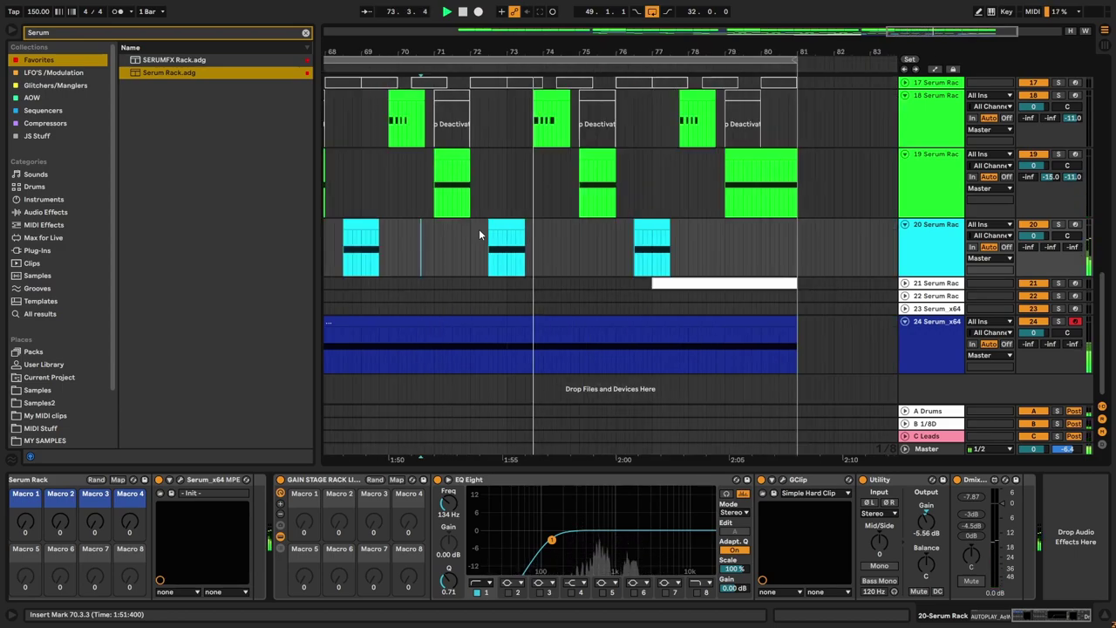
Step: Reopen track 20's Serum, reduce oscillator A's unison to 3 voices and lower the detune
click(928, 246)
click(180, 479)
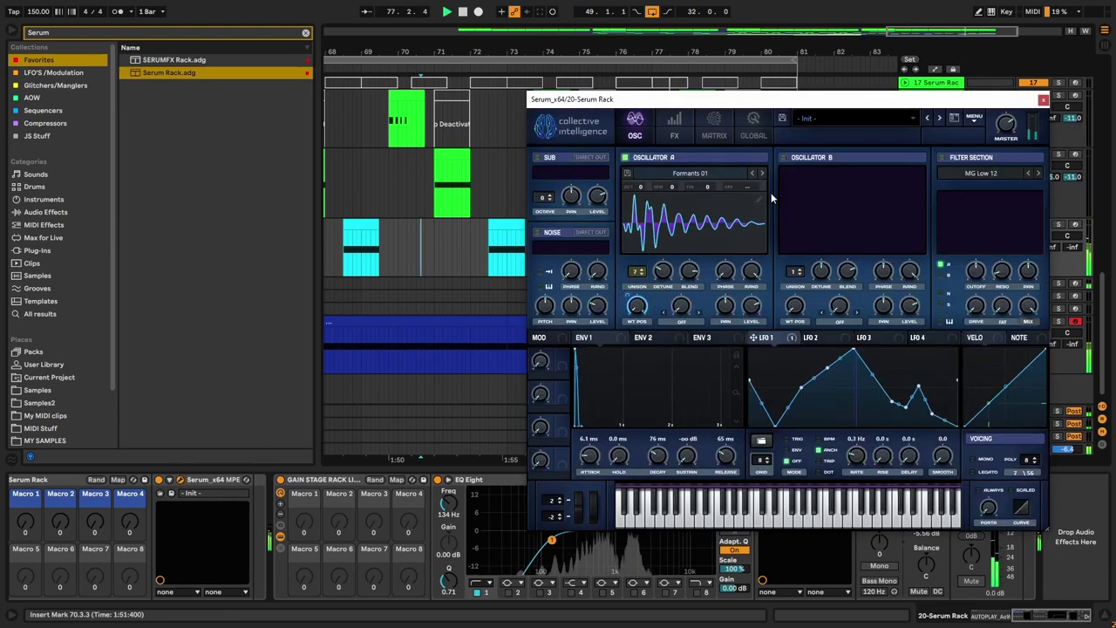
click(674, 127)
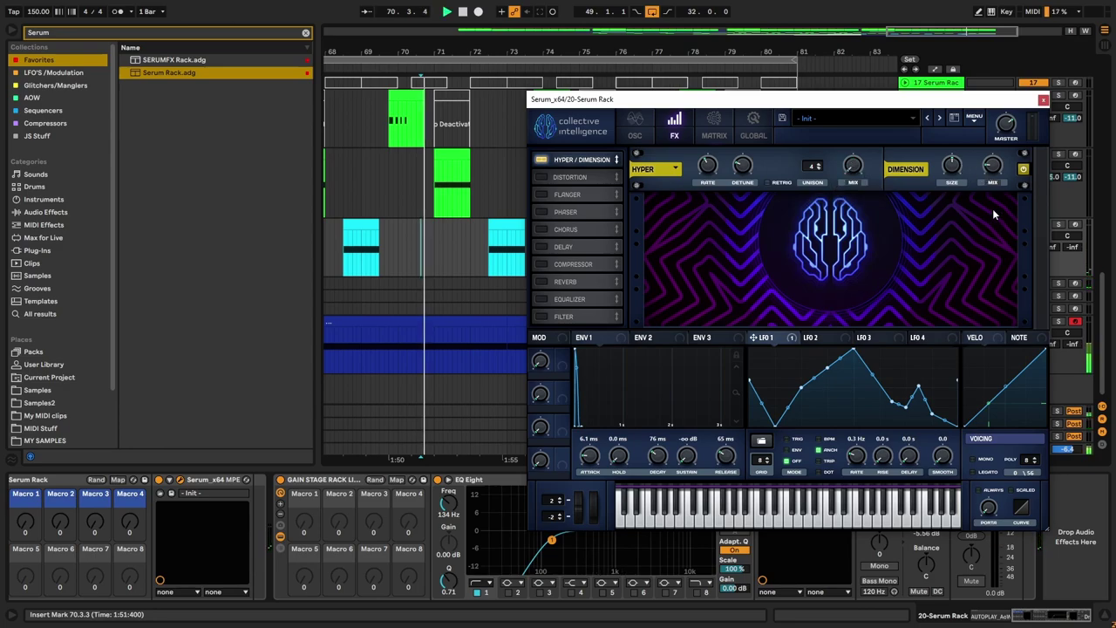
click(635, 126)
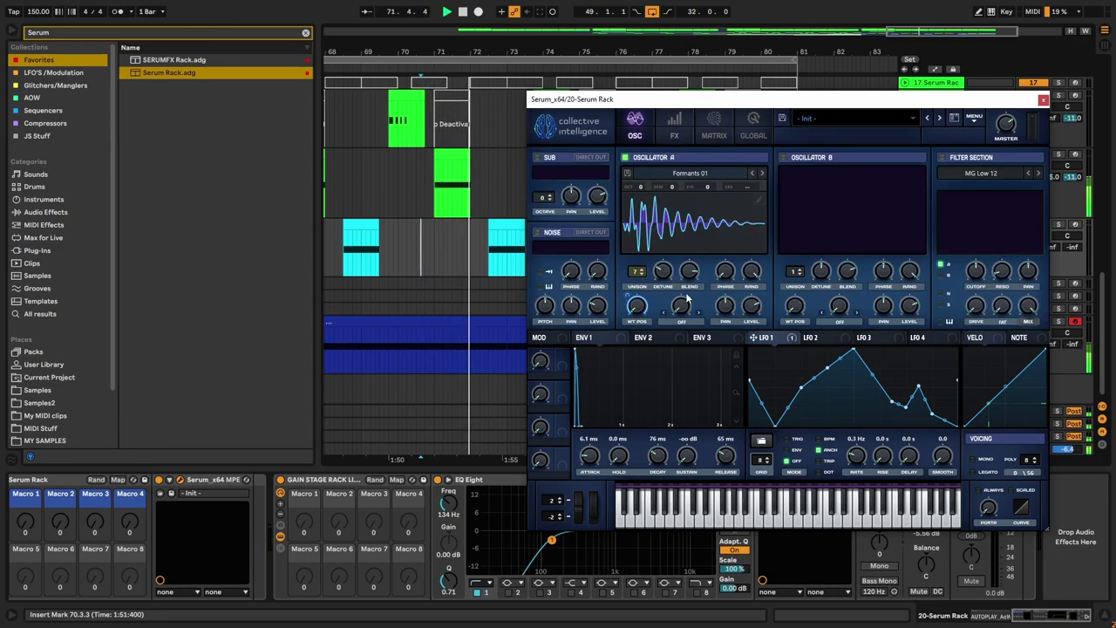
drag(634, 272, 631, 306)
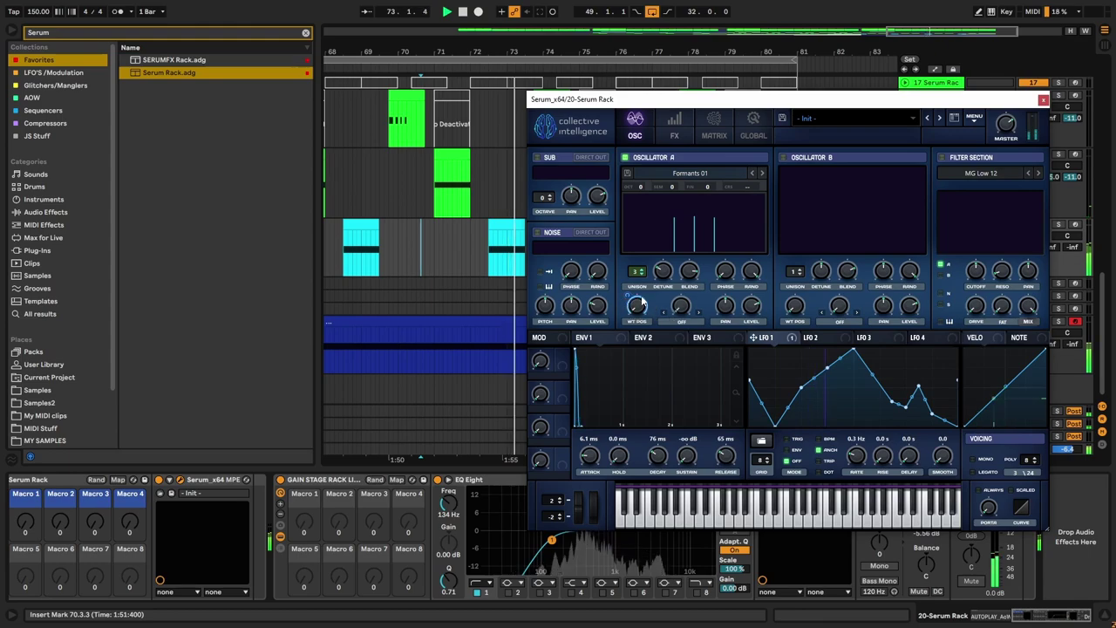
drag(663, 272, 659, 292)
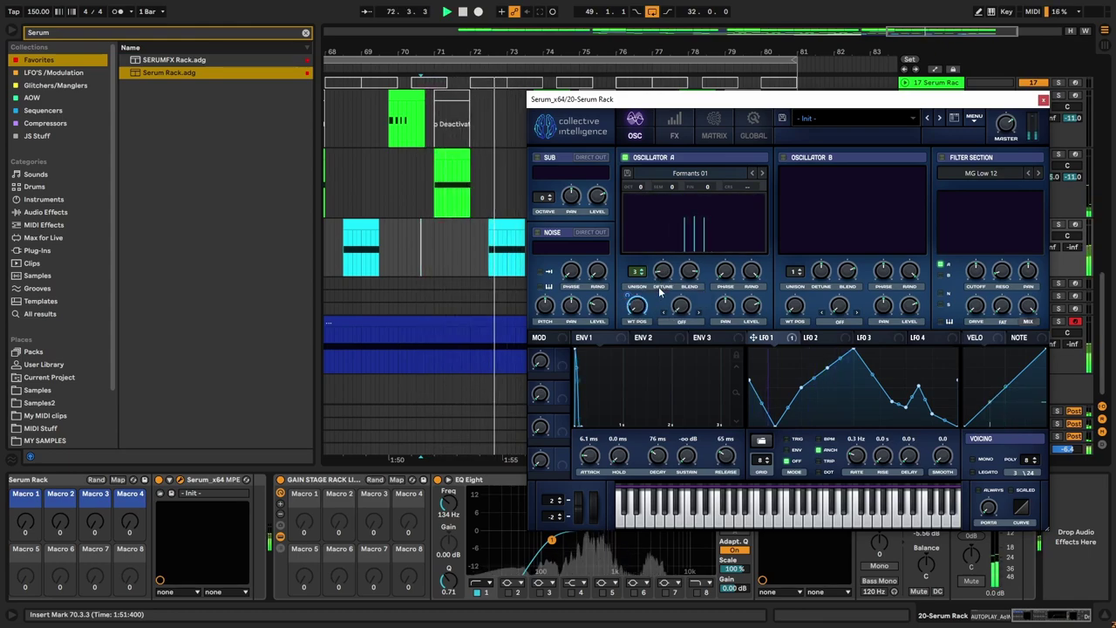
Step: Adjust the Hyper effect's mix while auditioning track 20's clip at 72.3.1
click(682, 135)
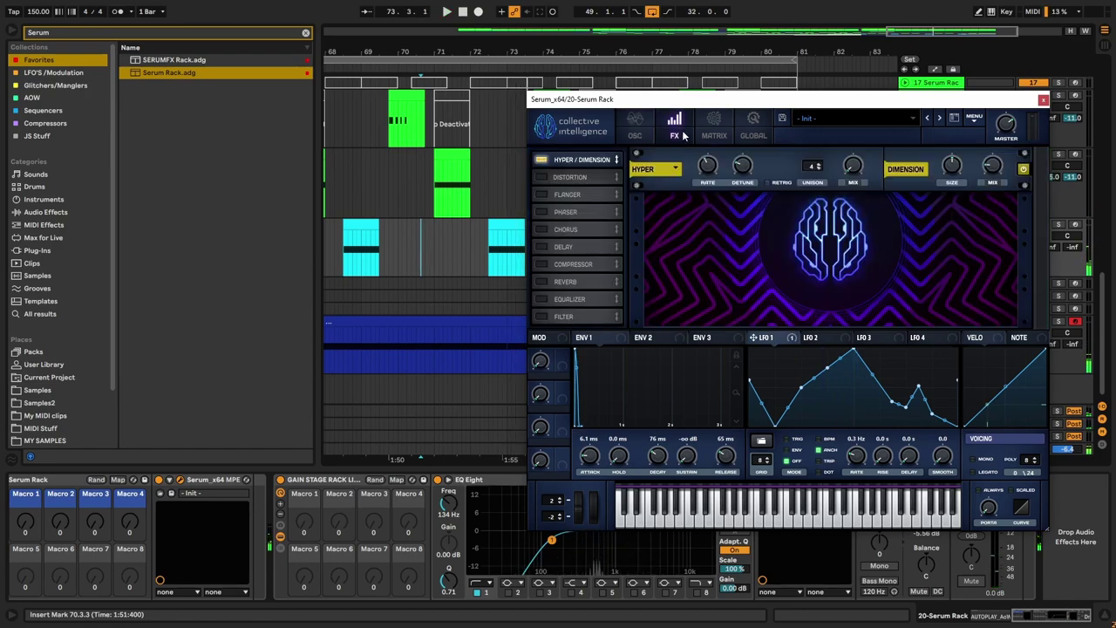
click(508, 224)
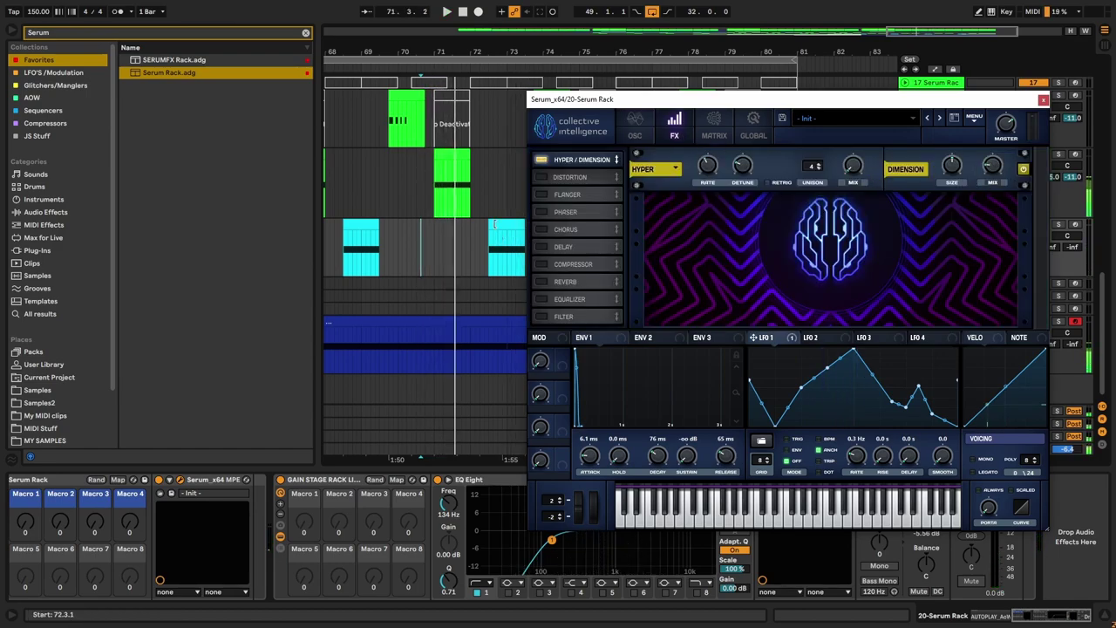
key(space)
key(space)
drag(853, 166, 858, 104)
Step: Enable Serum's Tube distortion with the drive at 72%, and close the plugin window
drag(1006, 106, 778, 111)
click(409, 135)
click(443, 130)
click(315, 182)
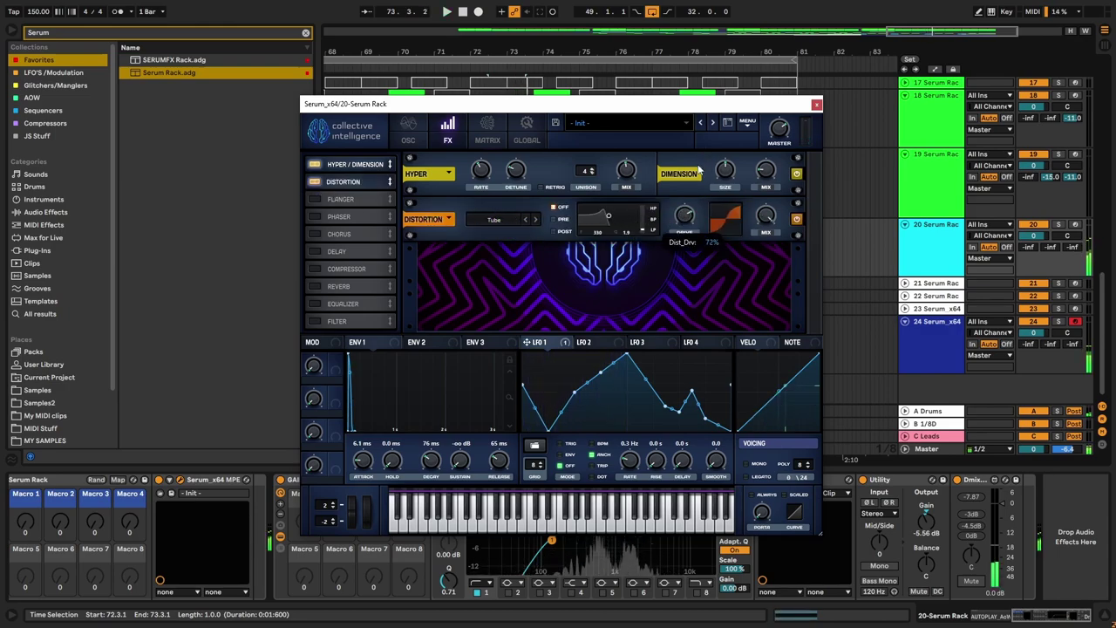
click(1072, 557)
click(816, 104)
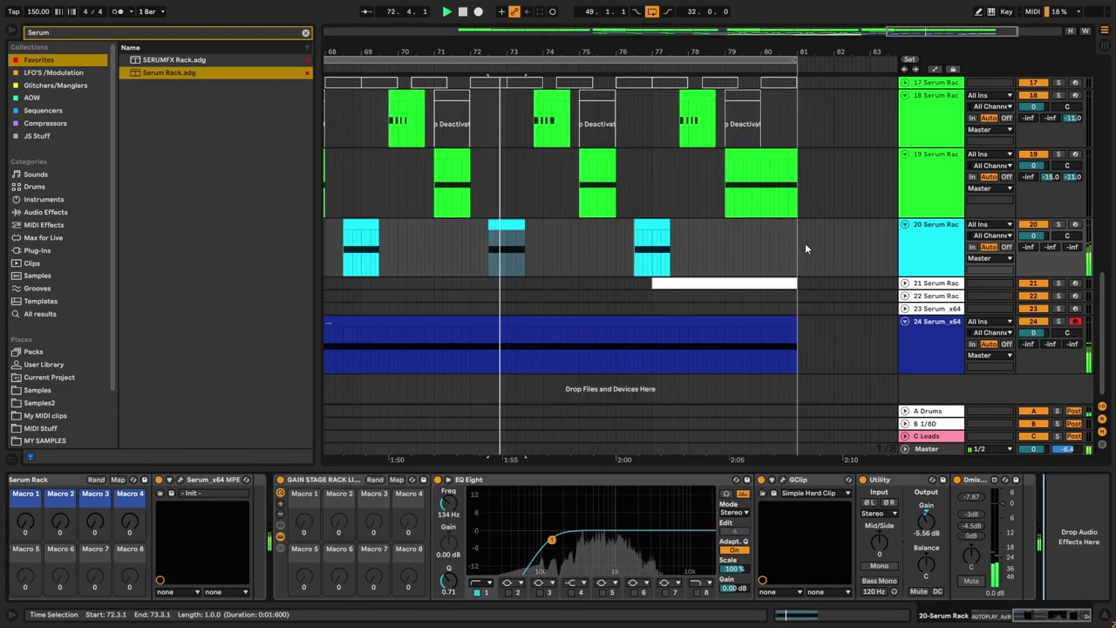
Step: Open GClip on track 20, solo the track and audition the clip at 72.3.1 to check the clipping
click(770, 480)
click(1057, 226)
key(space)
key(space)
key(space)
key(space)
key(space)
key(space)
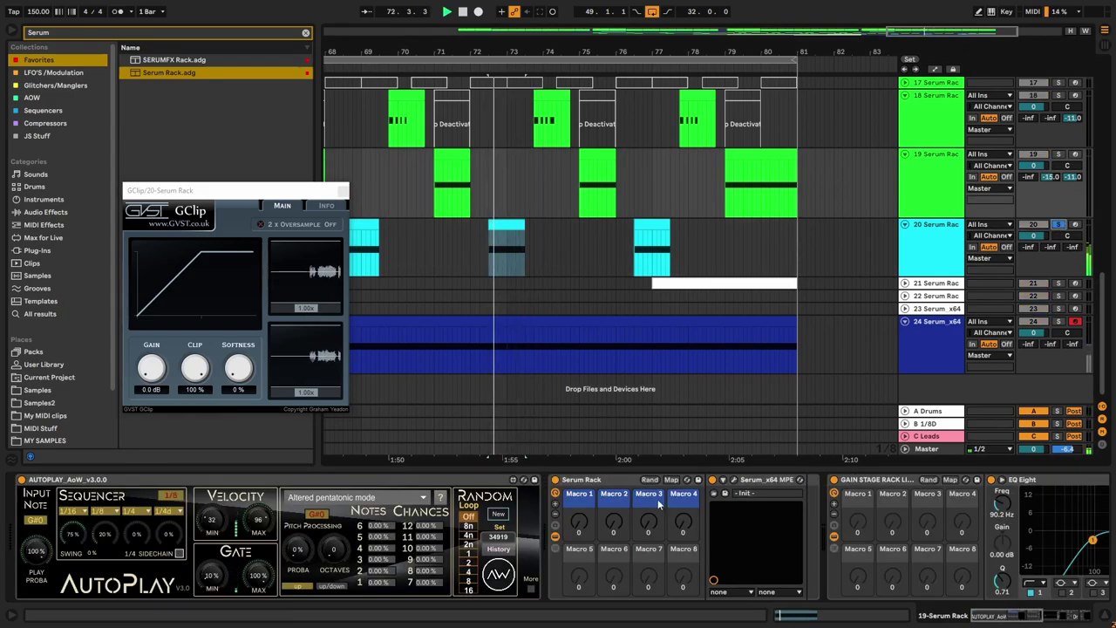
Step: Reopen the effects page of track 20's Serum and reduce the Tube distortion while auditioning the clip at 72.3.1
click(733, 481)
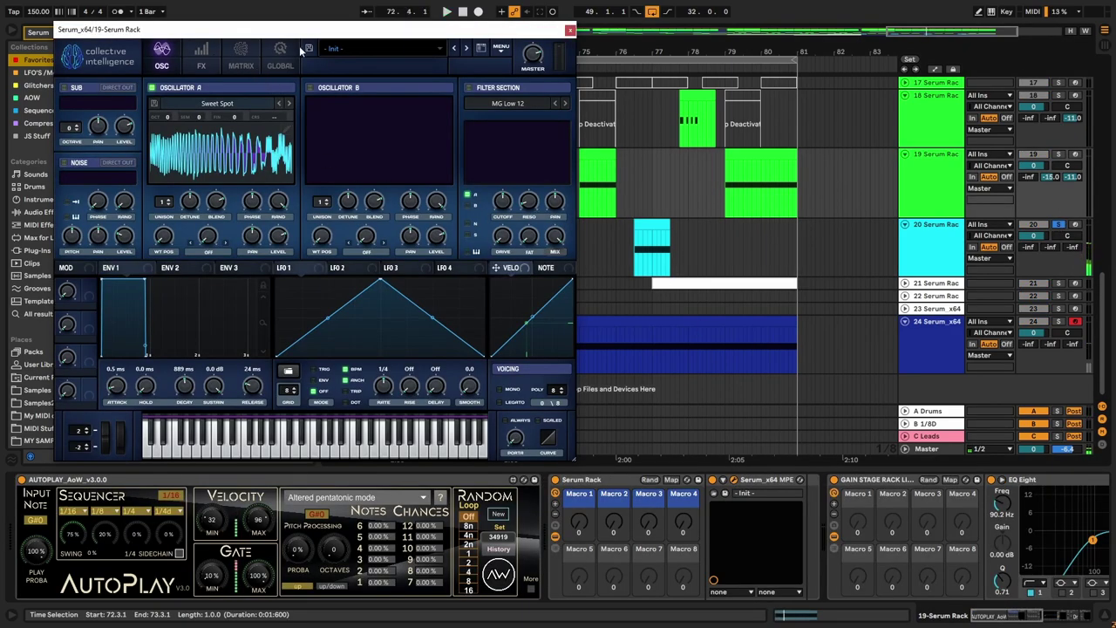
click(571, 33)
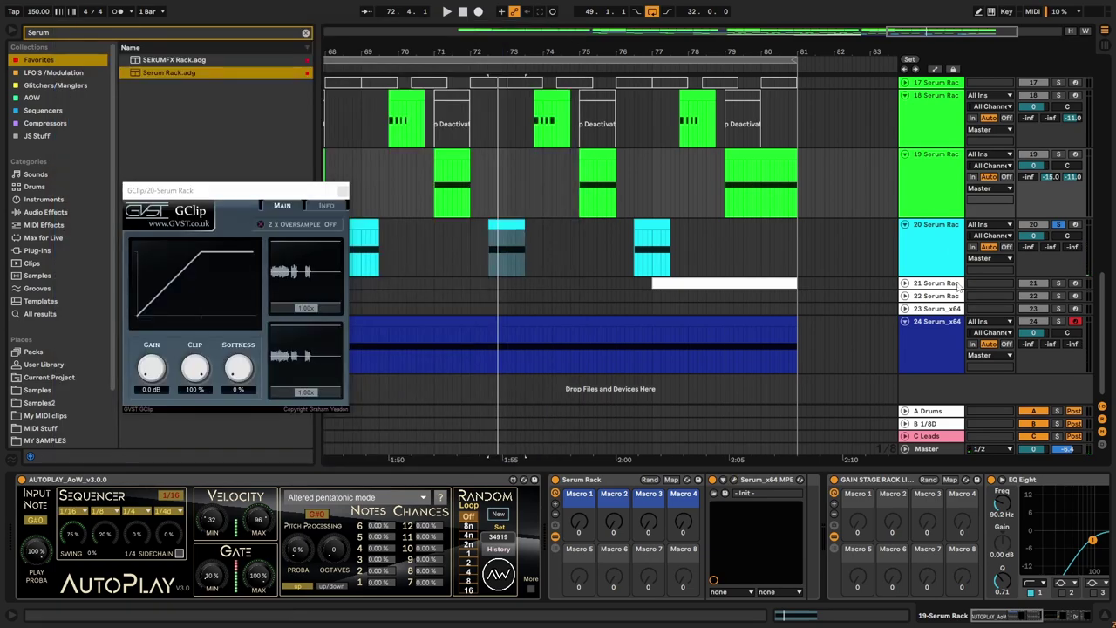
click(939, 254)
key(space)
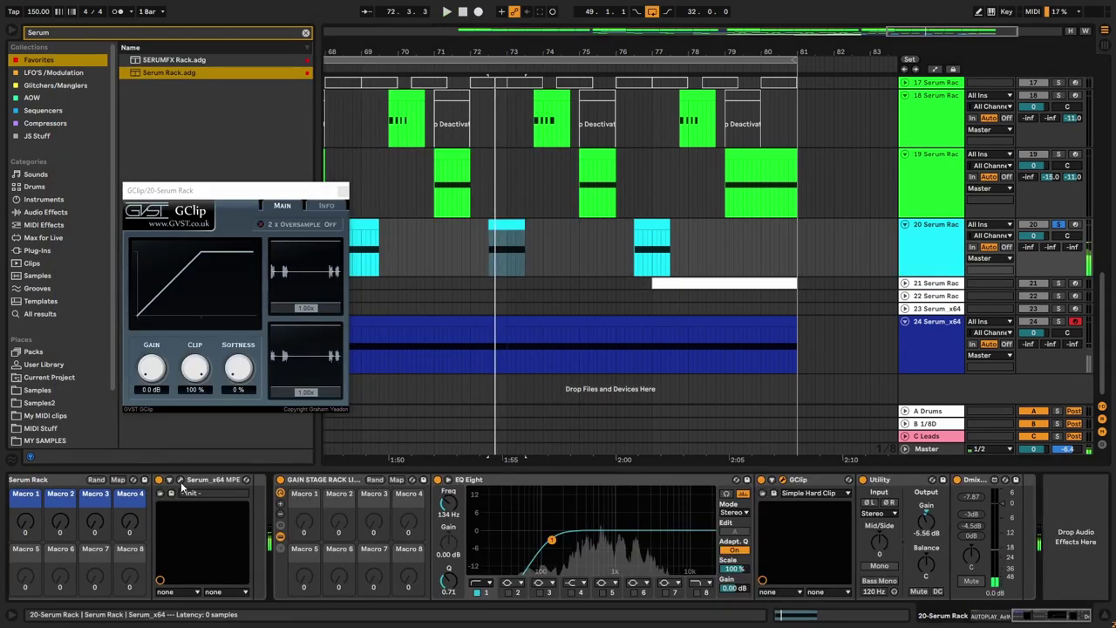
click(169, 480)
click(447, 133)
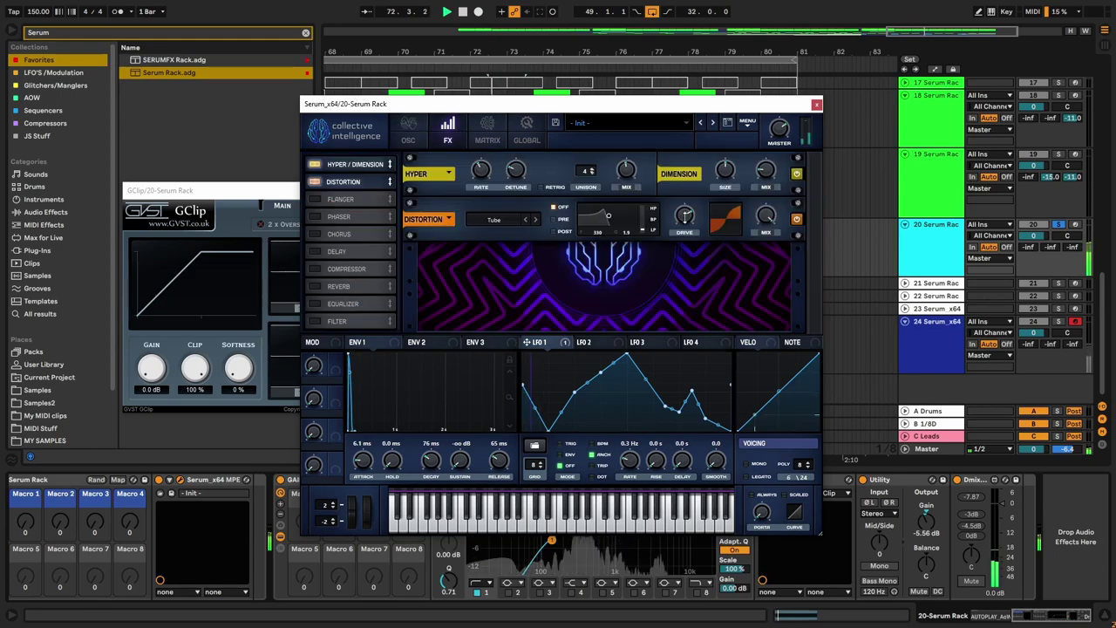
drag(765, 217, 760, 277)
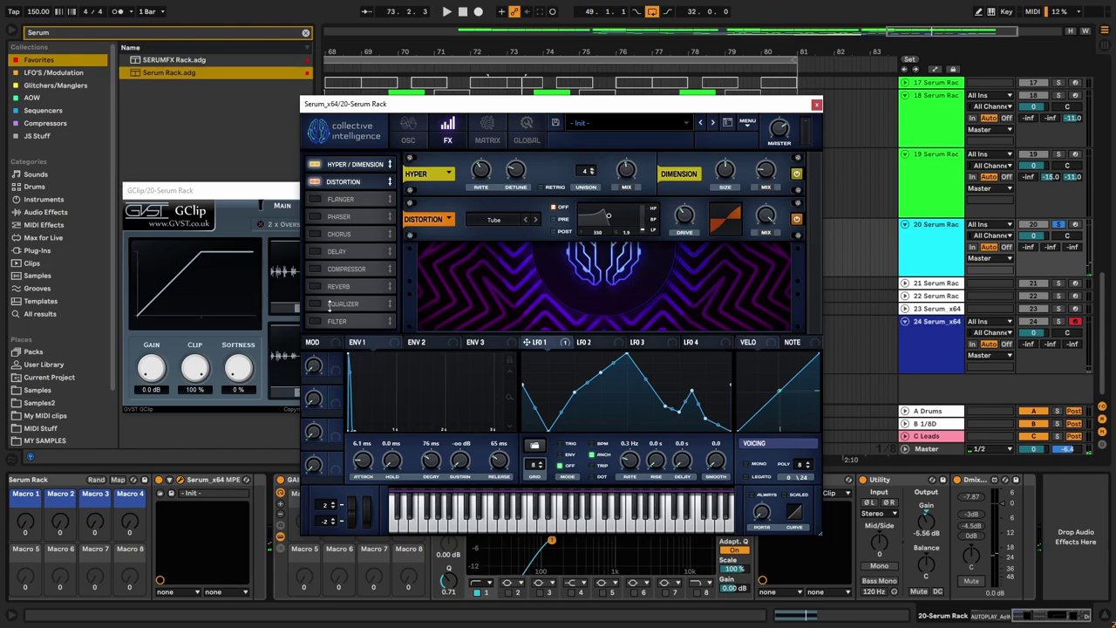
Step: Enable Serum's multiband compressor and an equalizer with the low band's Q at 46%, placing the equalizer before the compressor
click(315, 269)
click(656, 277)
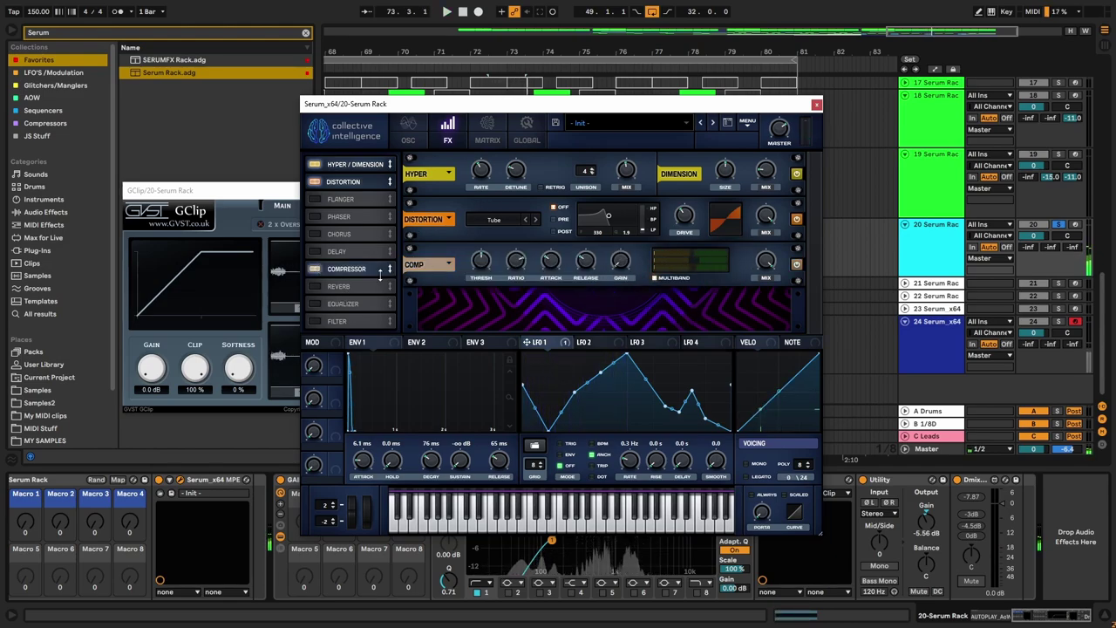
click(314, 304)
drag(567, 294, 573, 320)
drag(498, 307, 509, 326)
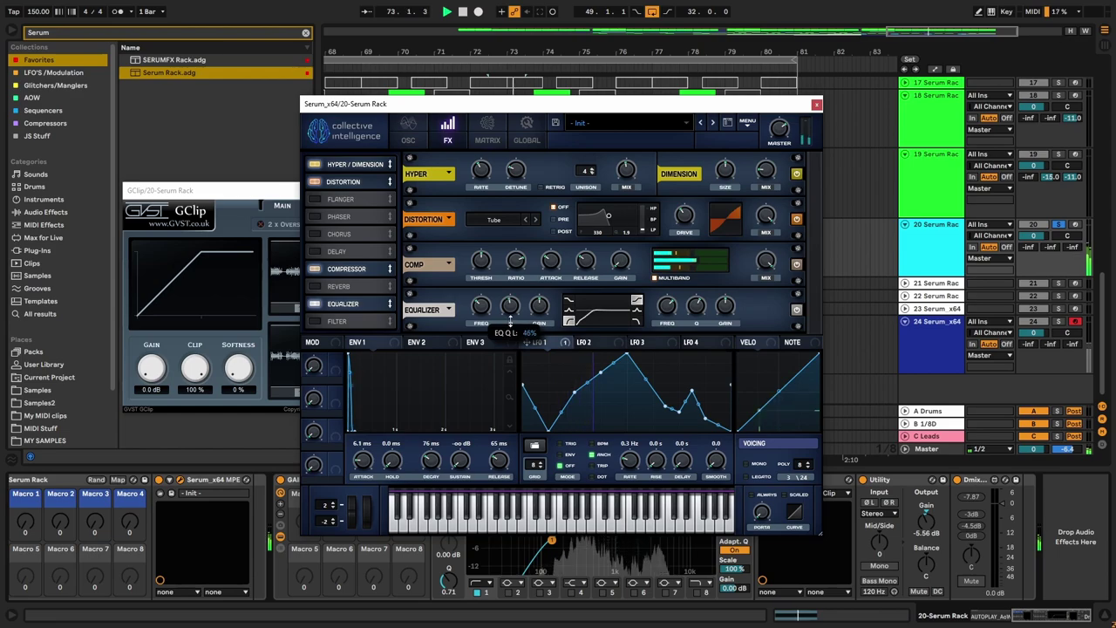
drag(364, 300, 349, 256)
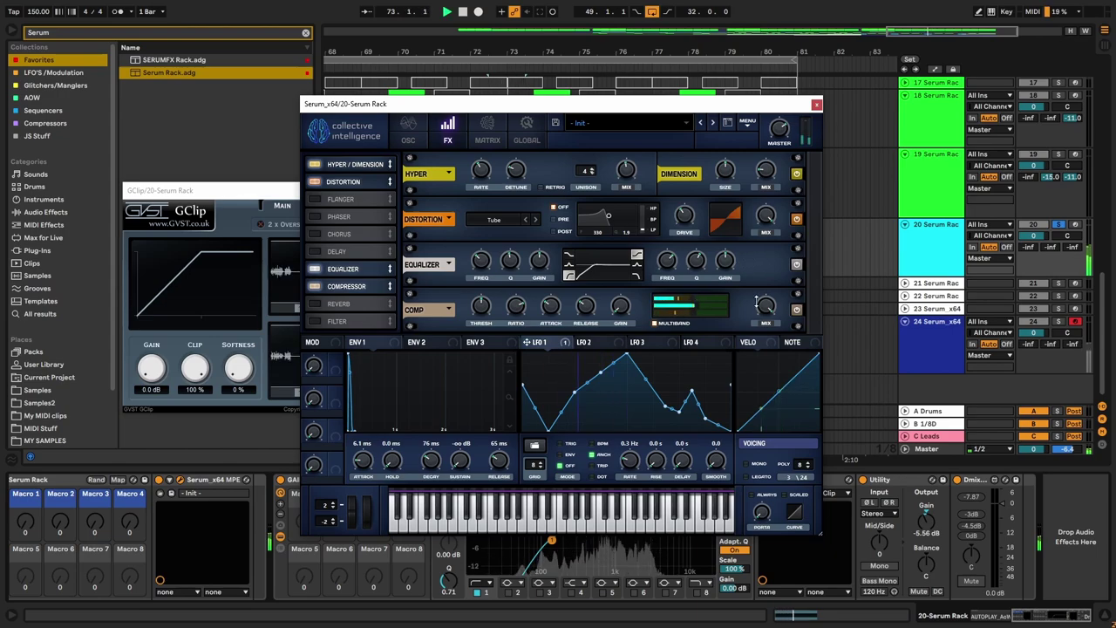
Step: Audition track 20's processed sound from around bar 76 and again from 70.3.1
drag(632, 111, 386, 283)
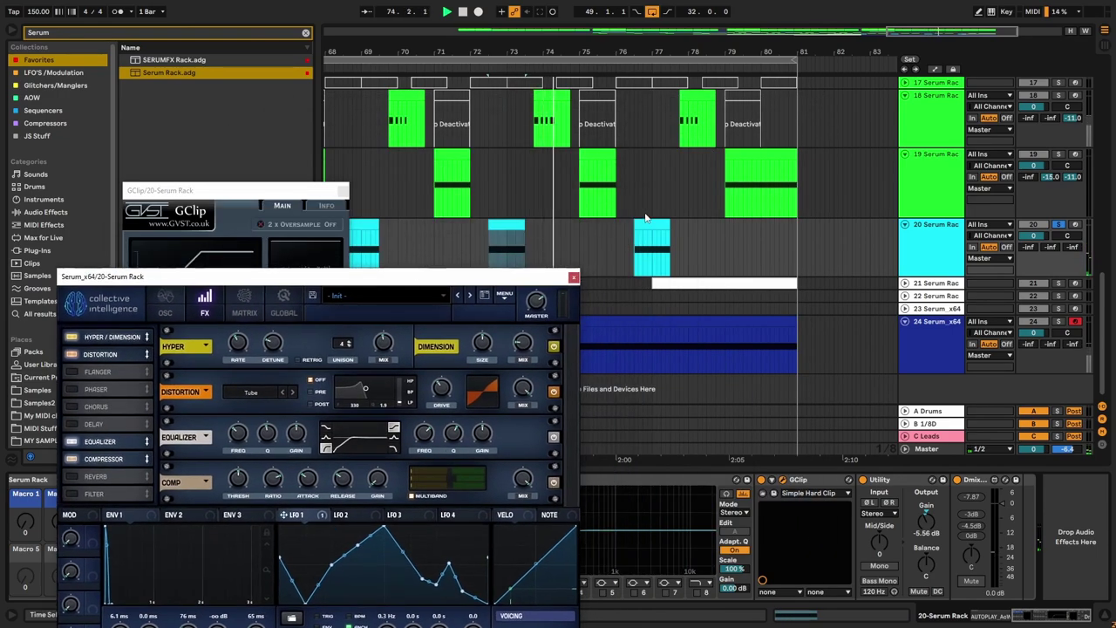
click(650, 224)
key(space)
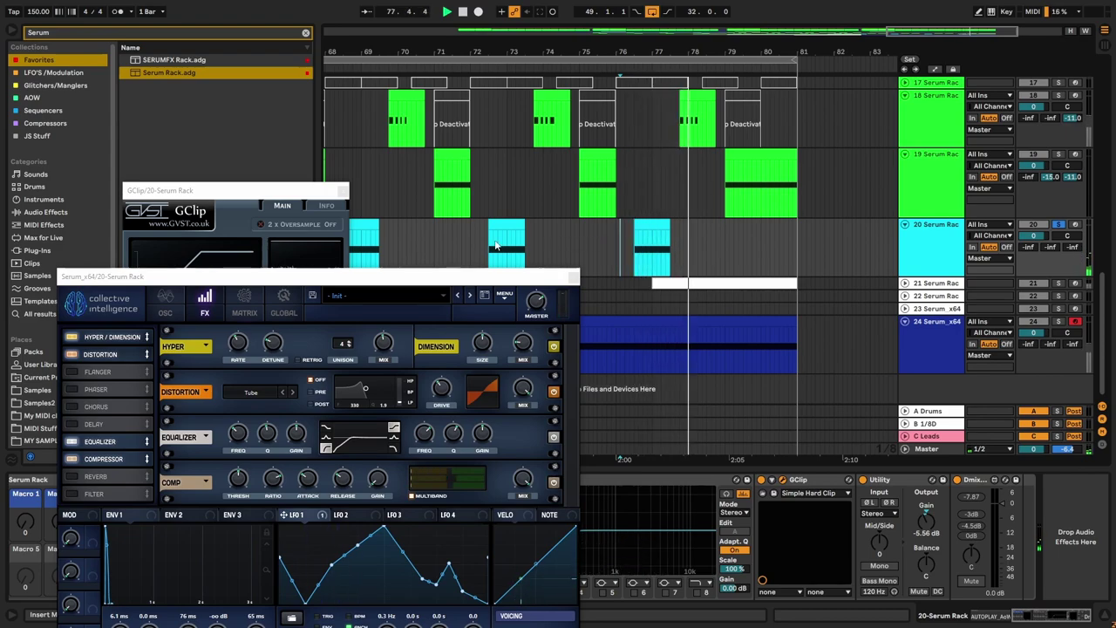
key(space)
click(415, 248)
key(space)
key(space)
Step: Set LFO 1's rate to 0.5 Hz in track 20's Serum, audition the clip at 72.3.1 and close the plugin window
click(165, 302)
drag(407, 276, 418, 135)
drag(400, 498, 404, 500)
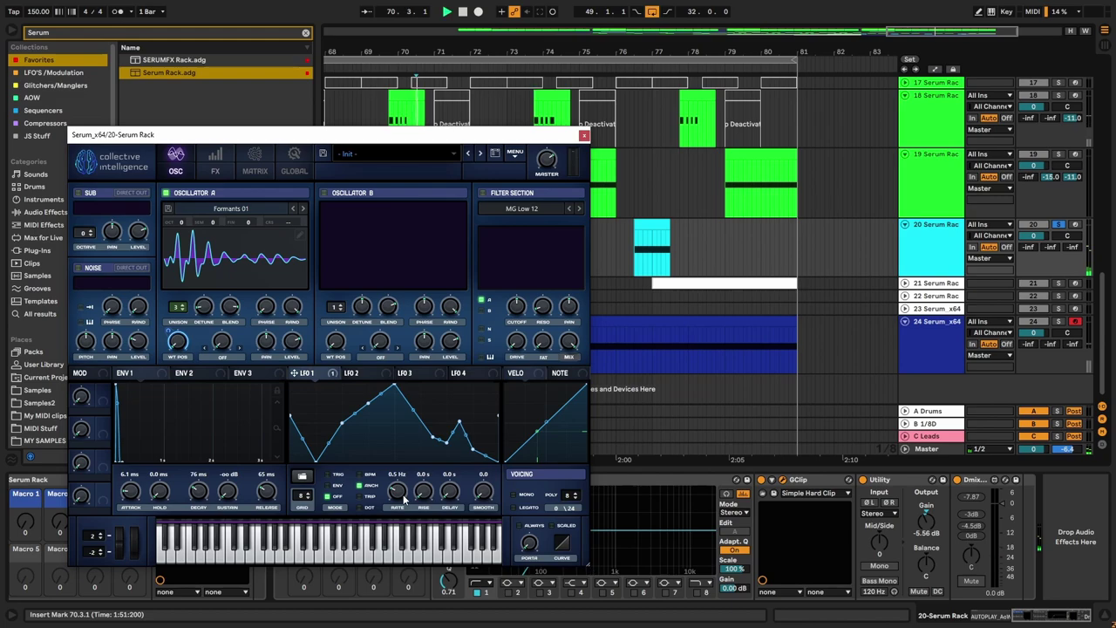
drag(523, 135, 345, 145)
click(511, 223)
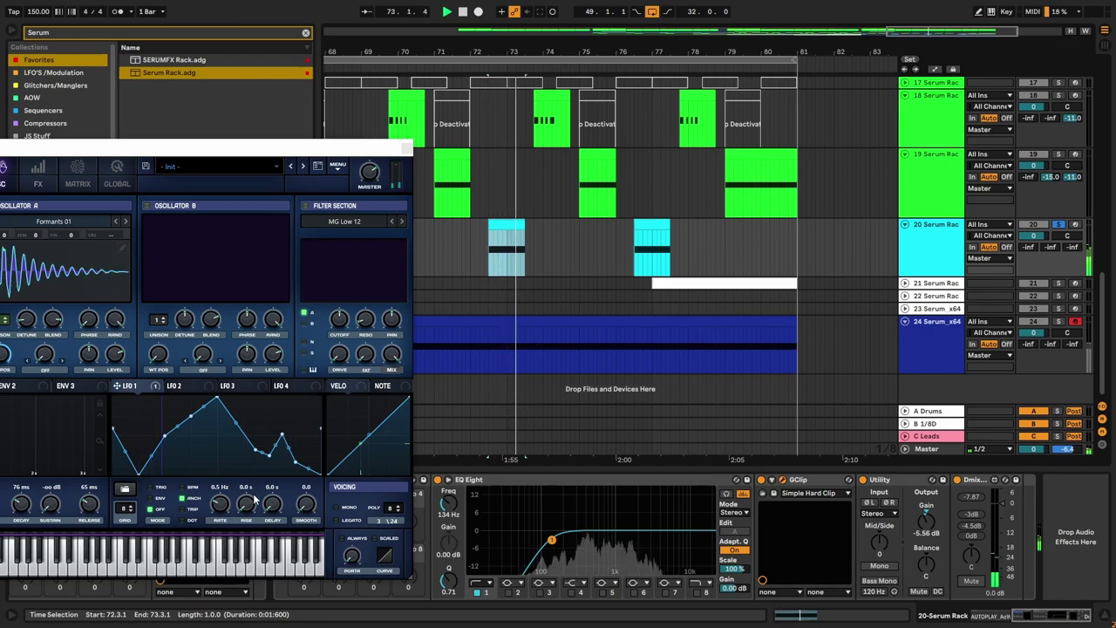
click(406, 150)
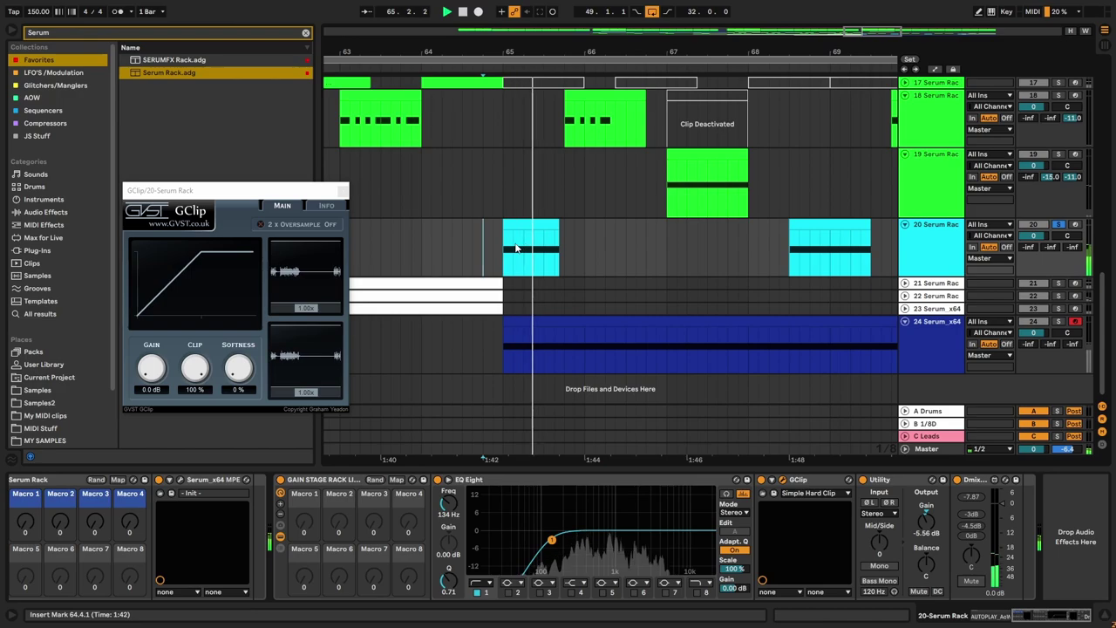
Step: Show track 20's LFO1 Rate automation, reopen Serum and raise the automation over the clip at 68.3.1 to about 0.30
key(a)
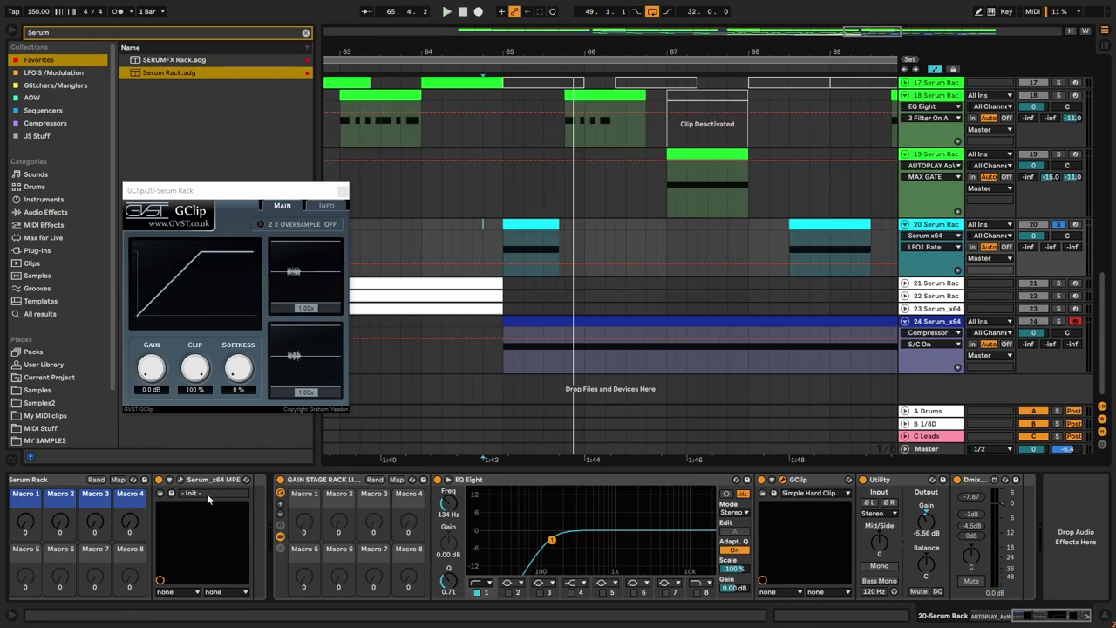
click(181, 481)
drag(469, 147, 411, 150)
drag(501, 269, 501, 275)
key(space)
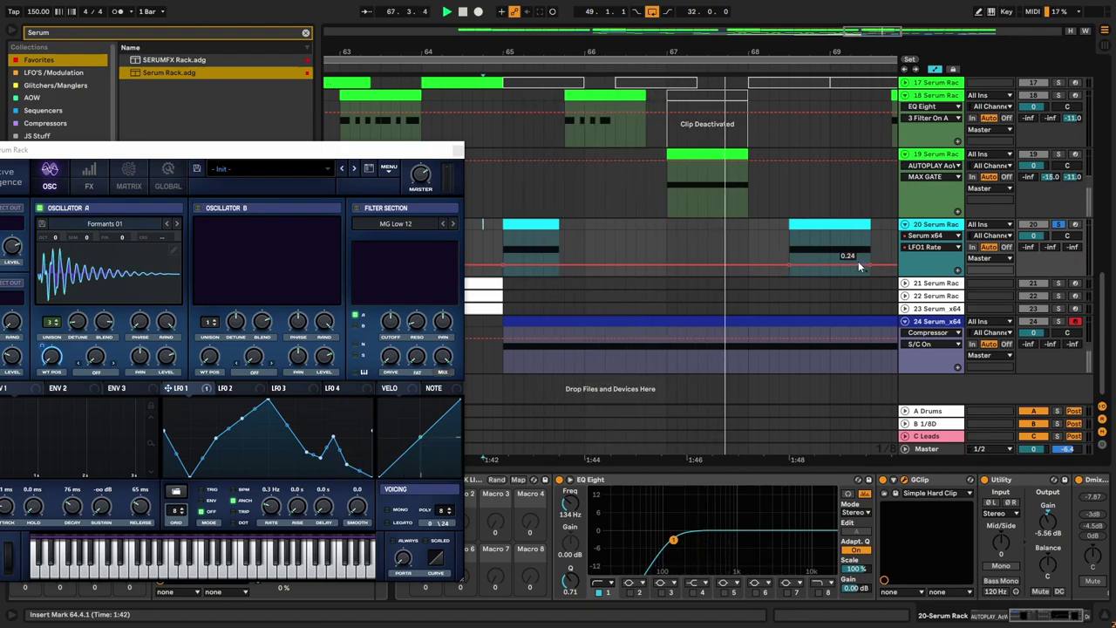
mouse_move(859, 264)
mouse_down()
mouse_move(858, 251)
mouse_move(859, 261)
mouse_up()
key(space)
key(space)
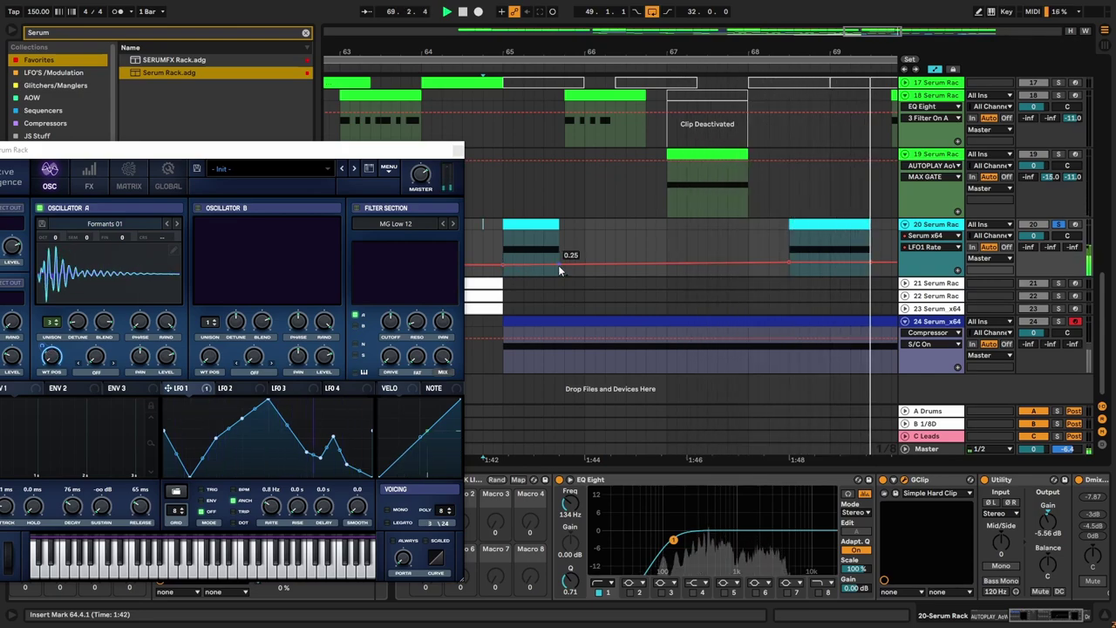
Step: Lower the LFO1 Rate breakpoint after track 20's clip at bar 65, then move it to bar 66 at a value of 0.23
key(space)
drag(558, 265, 559, 266)
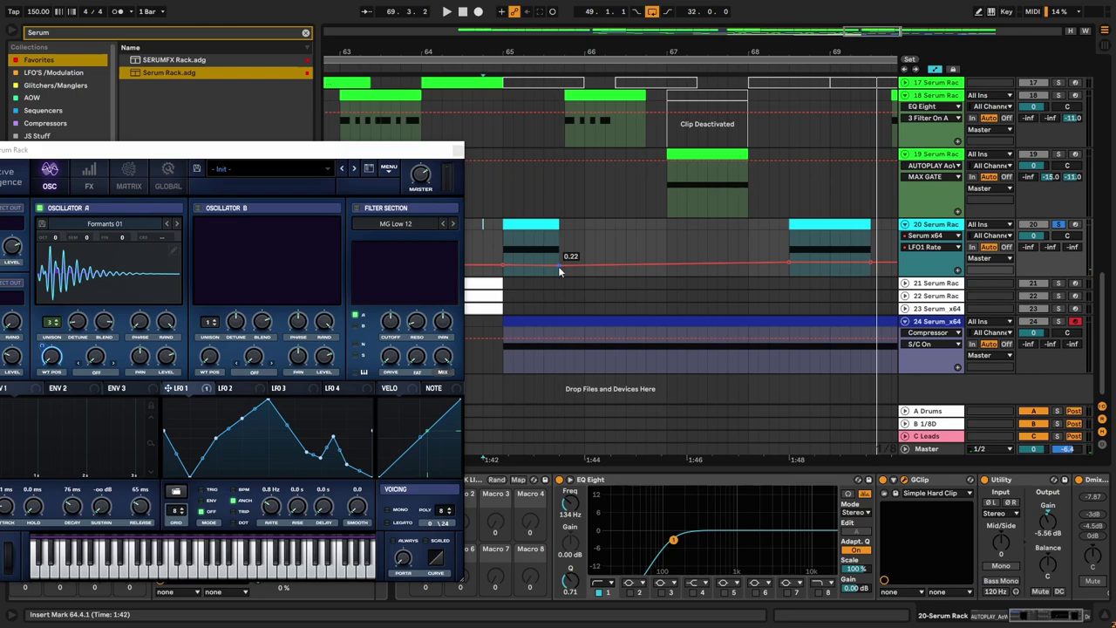
drag(505, 262, 559, 252)
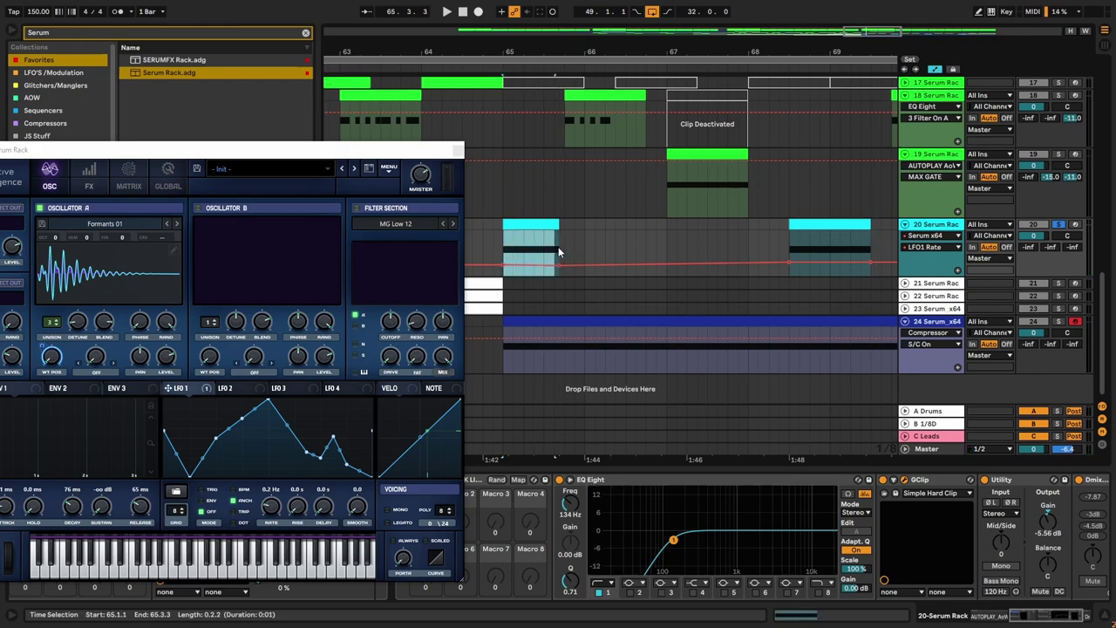
click(559, 251)
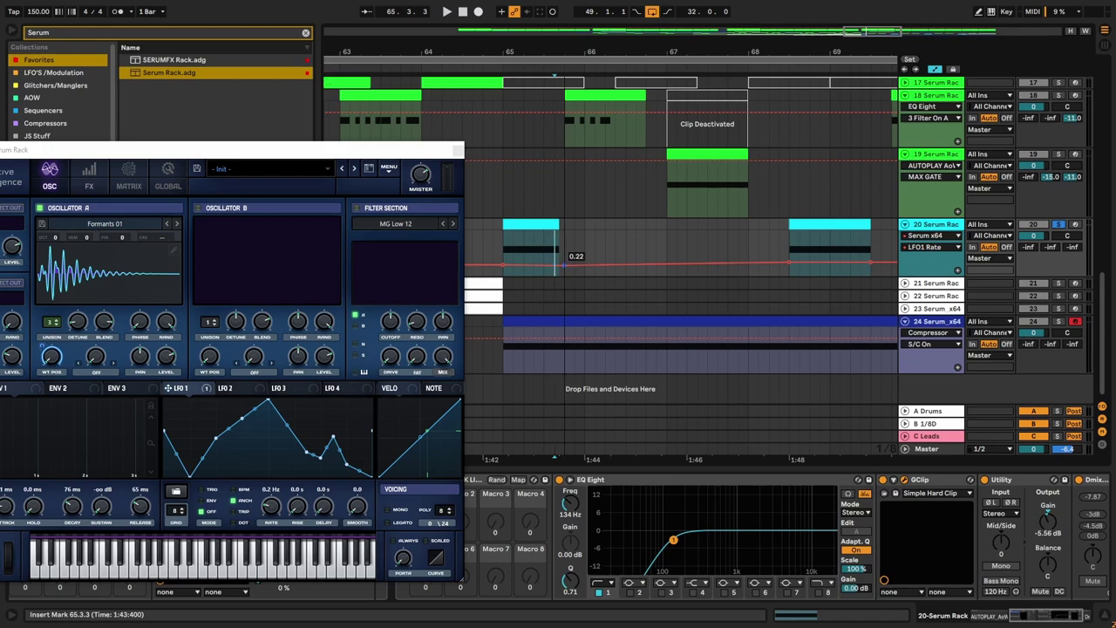
scroll(563, 266, up, 3)
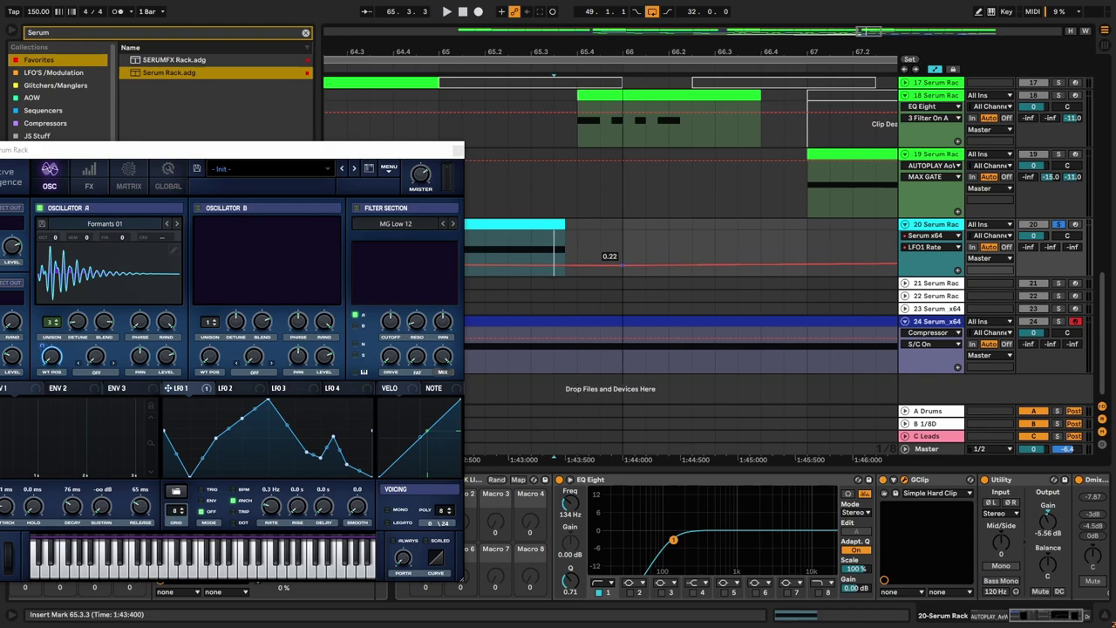
drag(621, 266, 621, 261)
scroll(577, 253, down, 3)
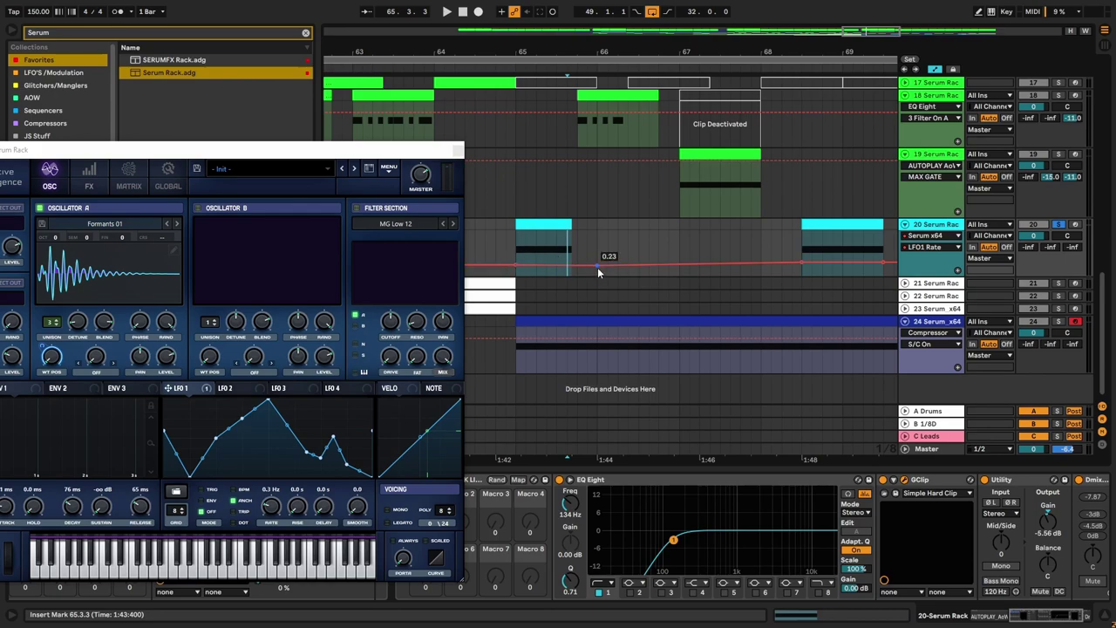
Step: Audition track 20 from 65.1.1 and set the LFO1 Rate automation over the clip at 68.3.1 to about 0.25
key(space)
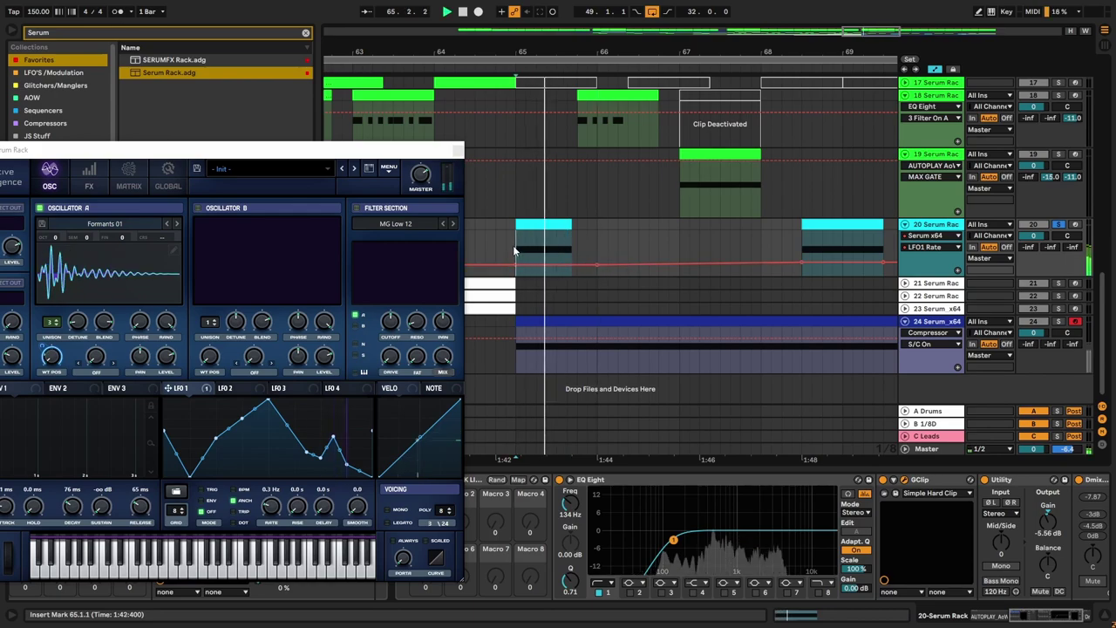
click(799, 239)
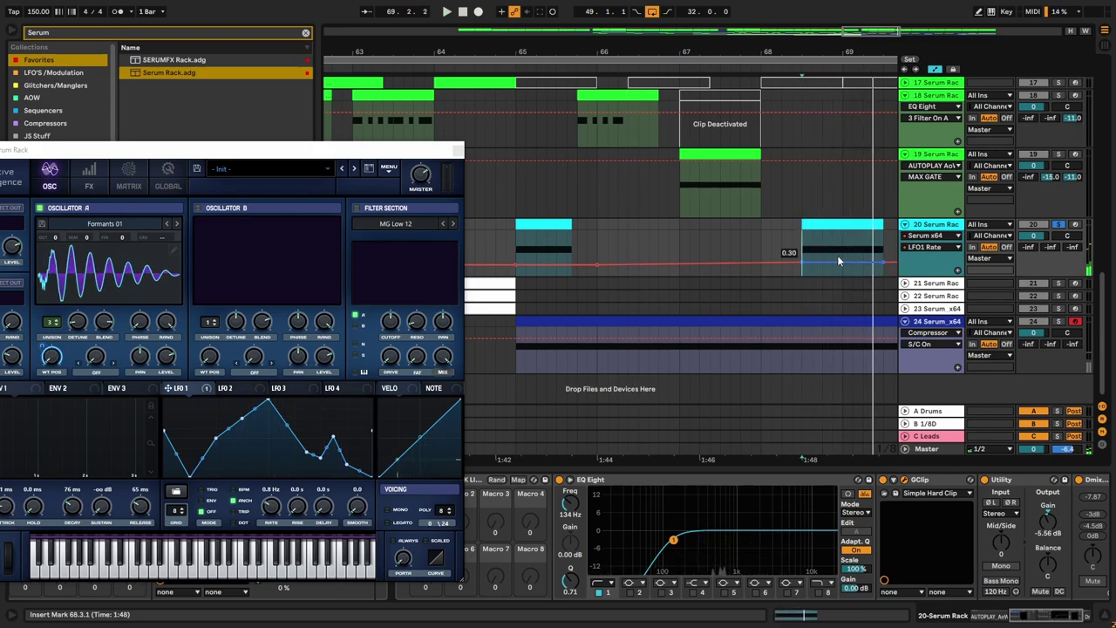
drag(804, 247, 874, 253)
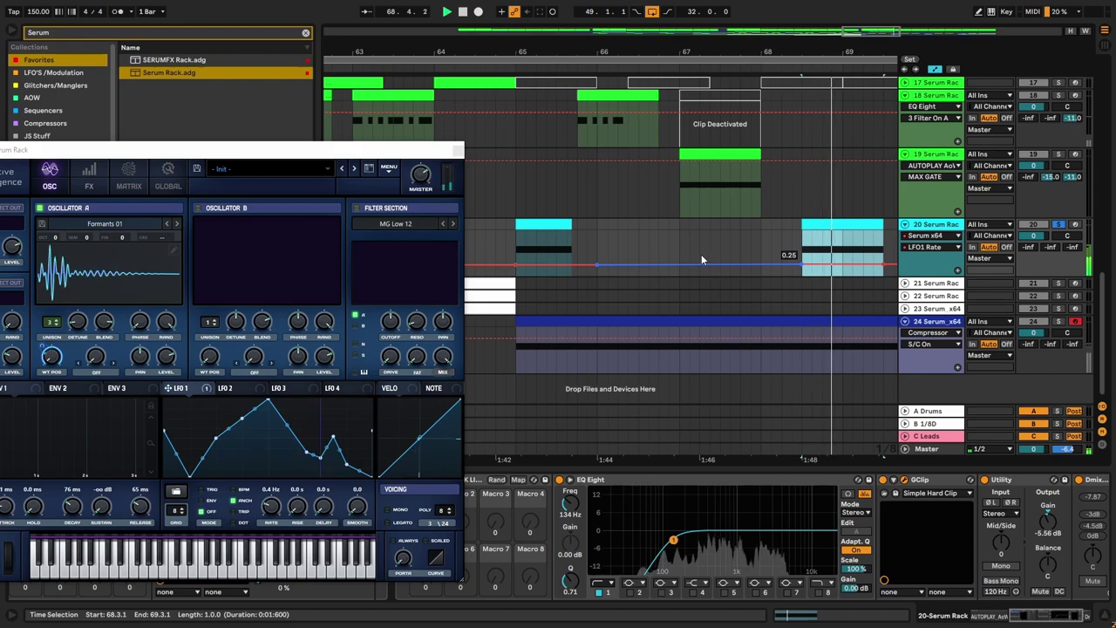
Step: Extend the LFO1 Rate automation shape to track 20's clips at 72.3.1 and 76.3.1
drag(598, 245, 521, 250)
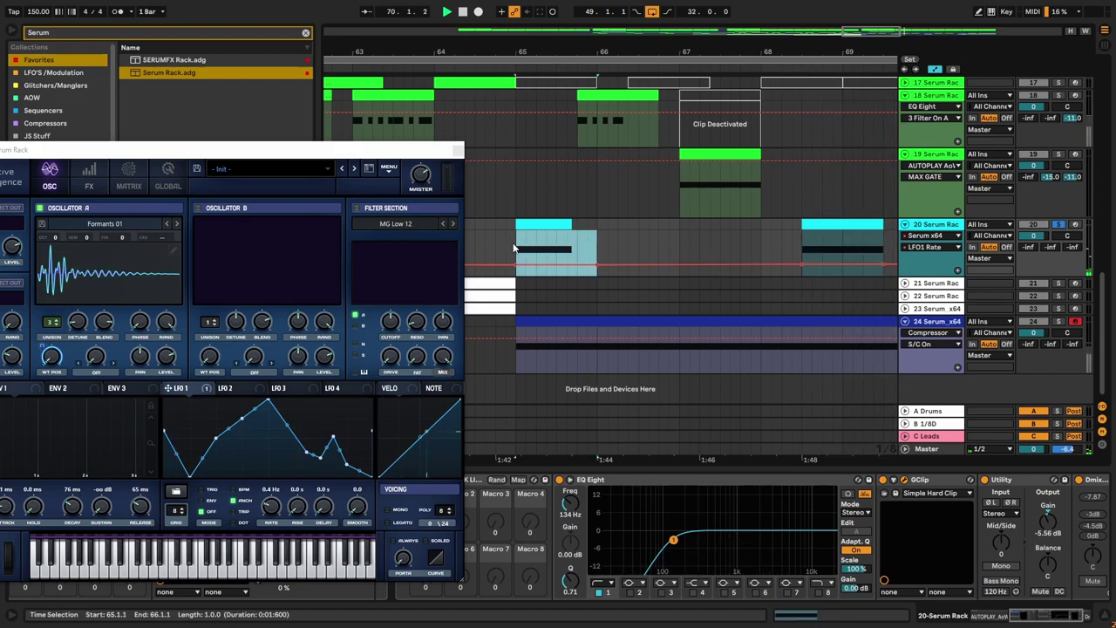
scroll(514, 248, down, 2)
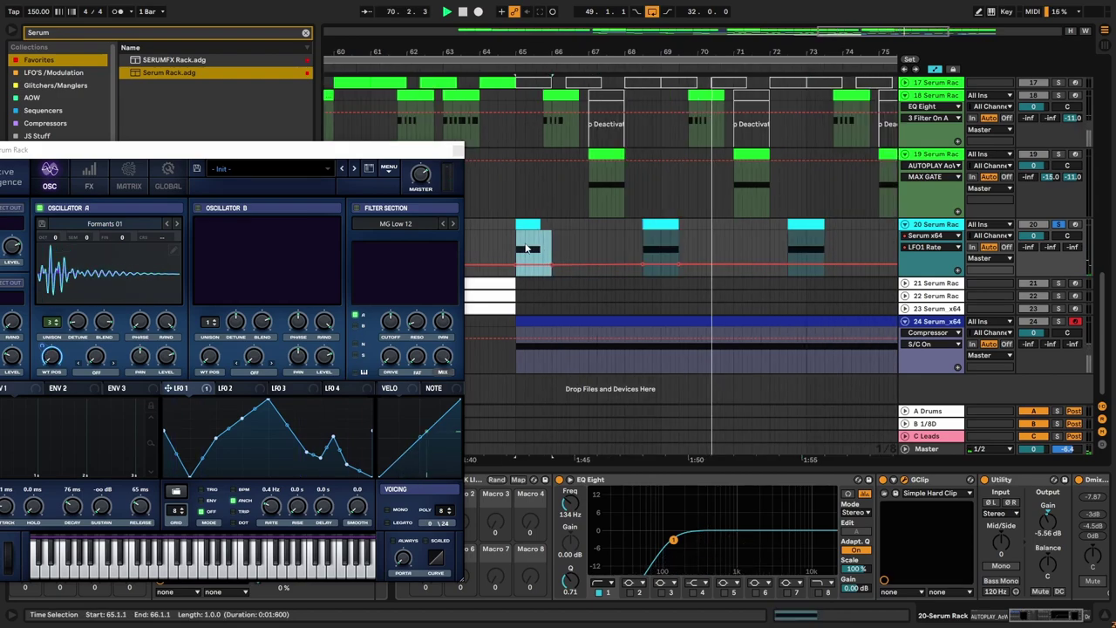
click(788, 244)
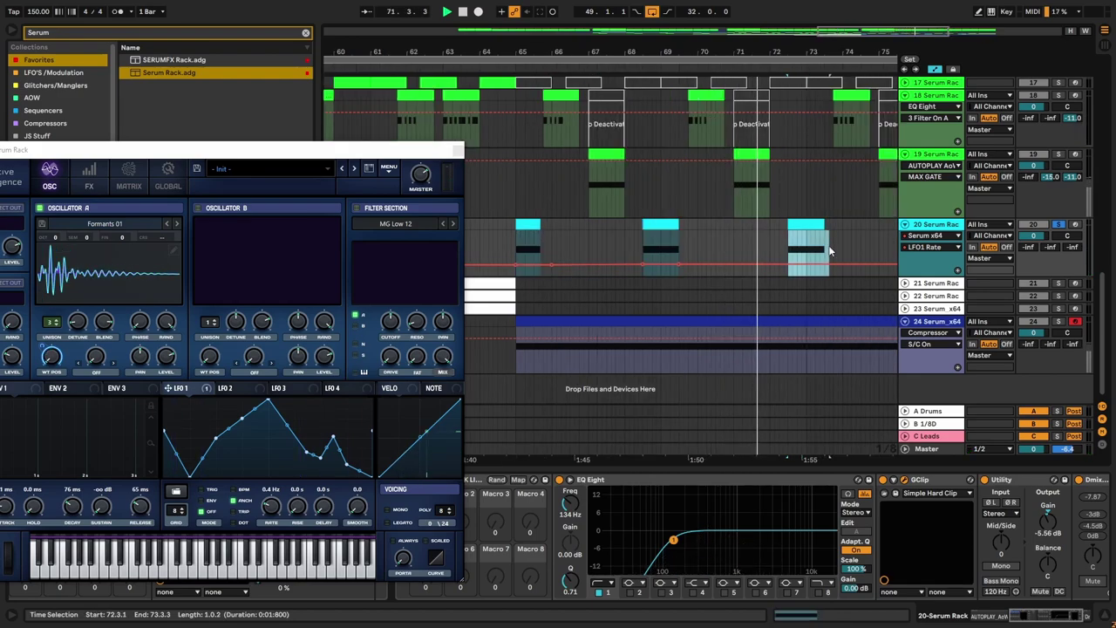
click(667, 247)
scroll(631, 246, right, 5)
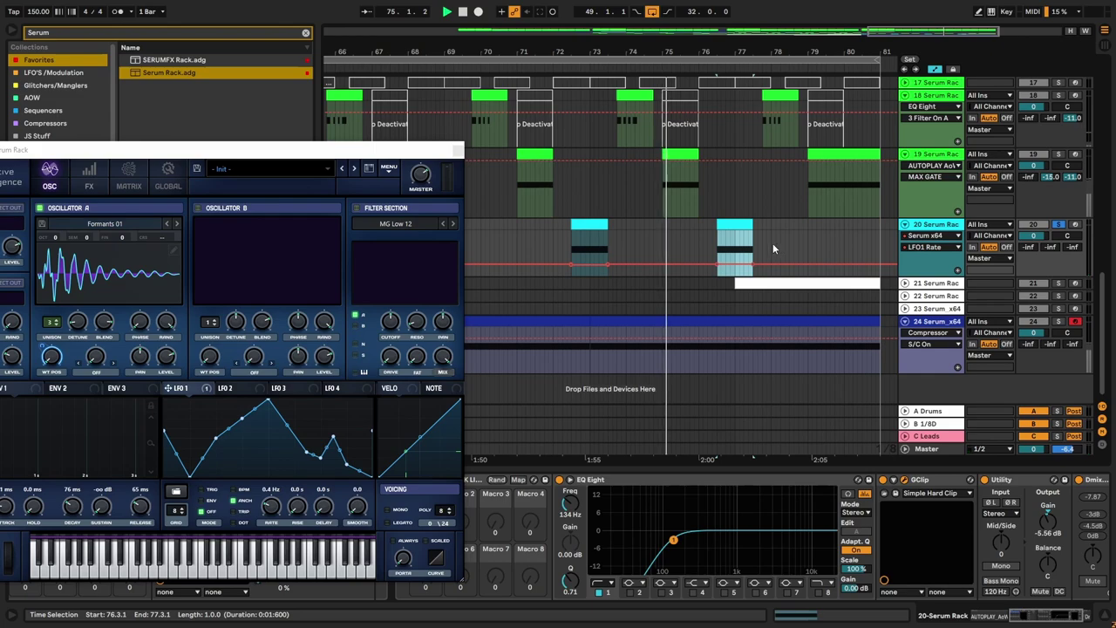
Step: Unsolo track 20, play the full mix from 64.4.1, then close Serum and hide the automation lanes
scroll(739, 249, down, 3)
click(541, 244)
key(space)
key(space)
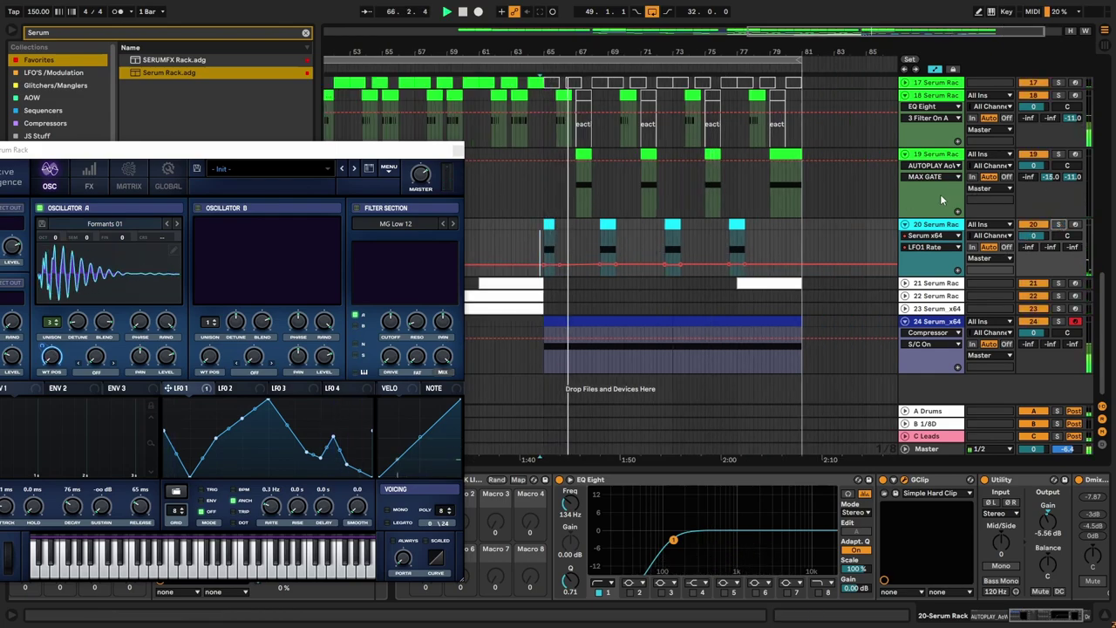
drag(357, 148, 530, 146)
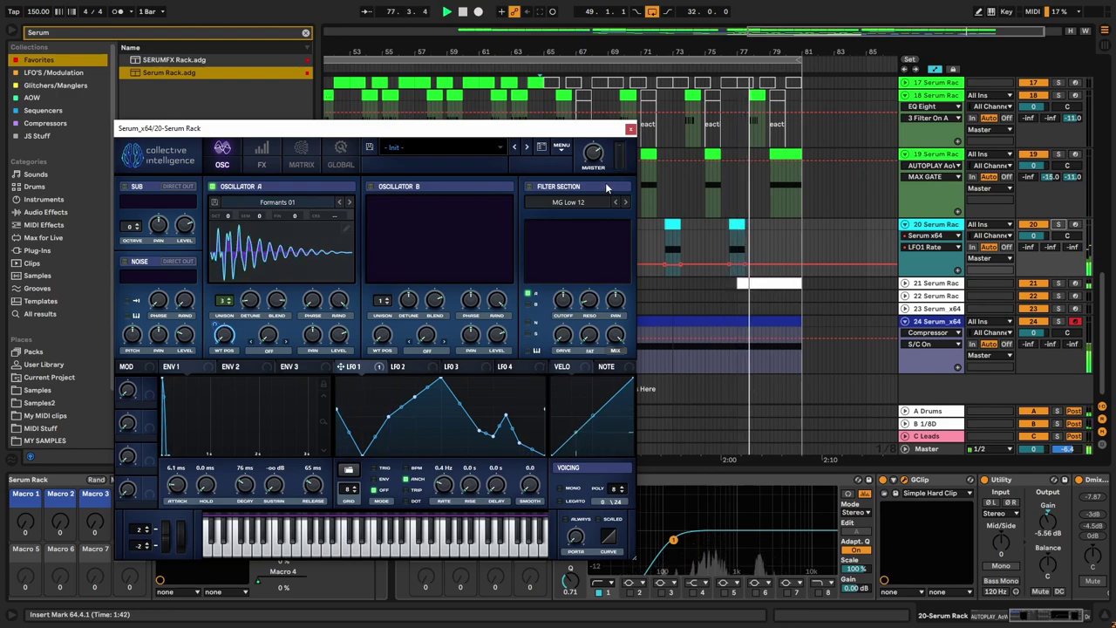
click(630, 128)
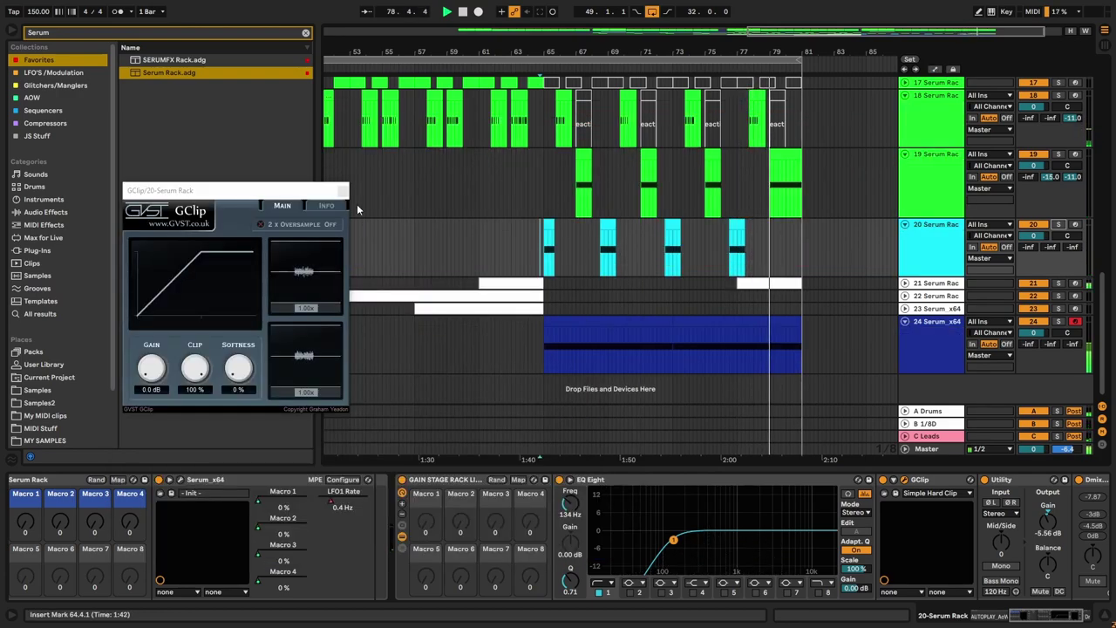
Step: Lower the Clip setting in track 20's GClip to 15% and audition the full mix from 65.1.1
drag(195, 368, 192, 414)
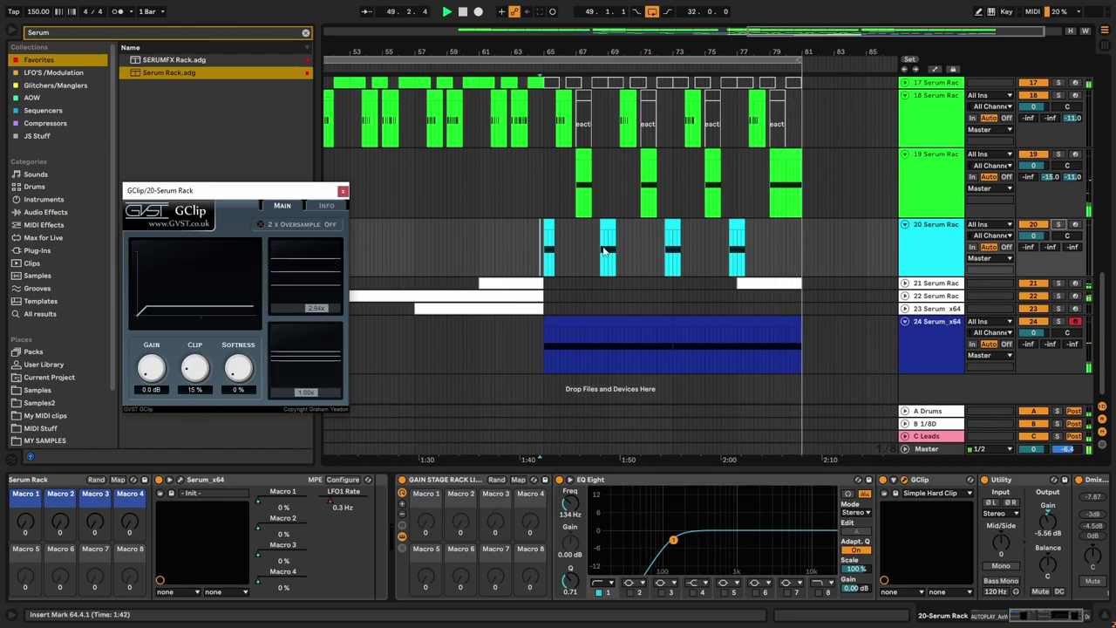
click(545, 225)
key(space)
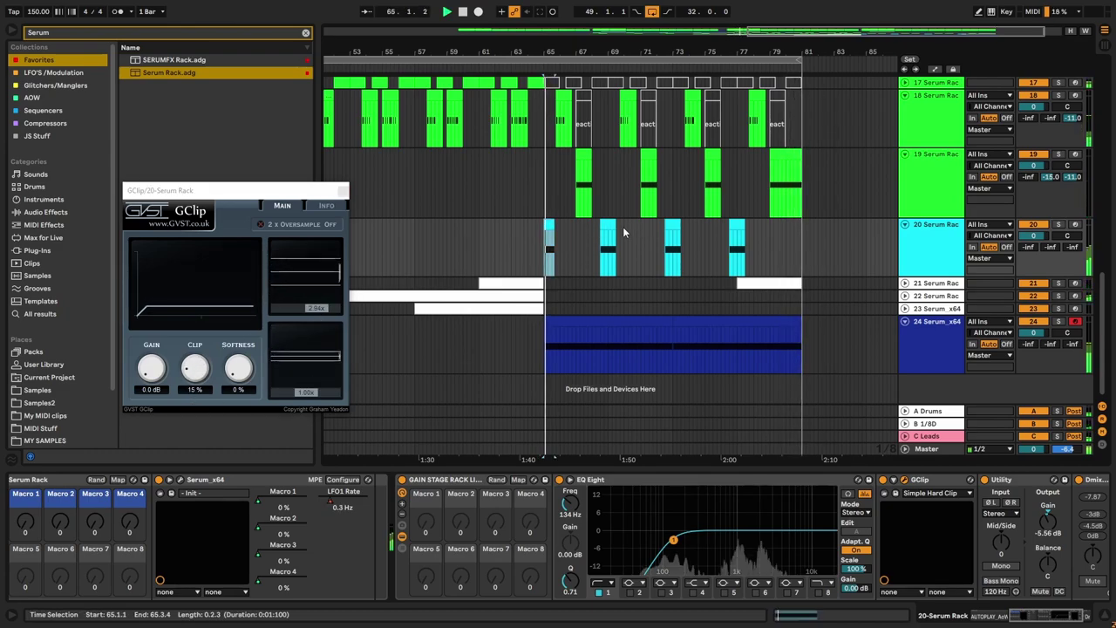
scroll(549, 223, up, 5)
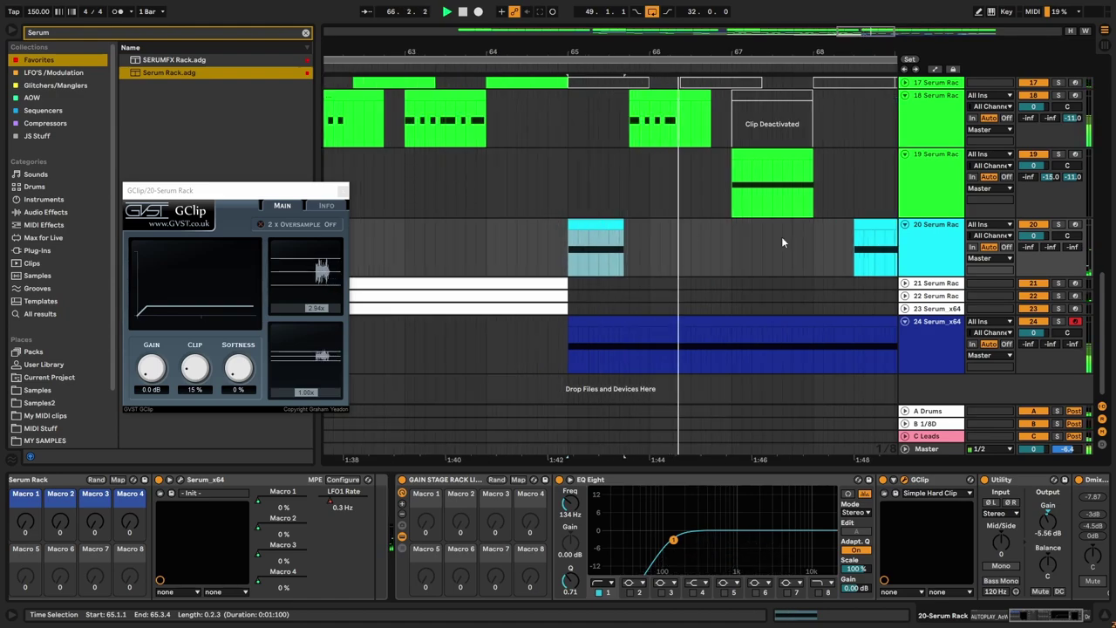
click(940, 240)
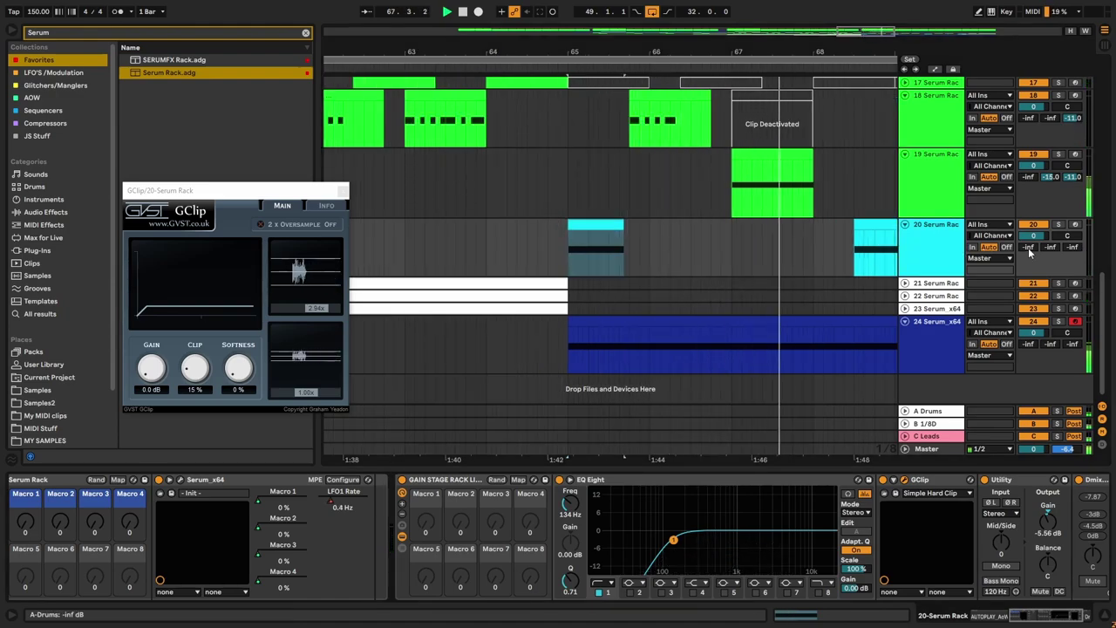
Step: Close GClip, insert the Raum reverb between Serum and the gain stage rack on track 20, and return the track's B send to -inf
drag(1049, 251, 1049, 239)
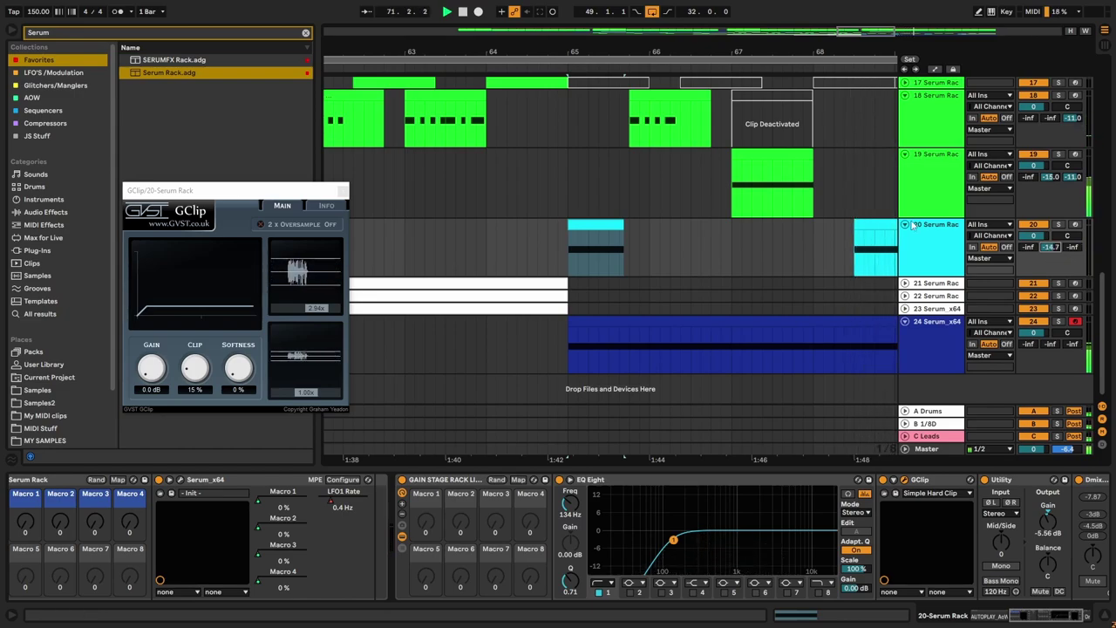
click(344, 191)
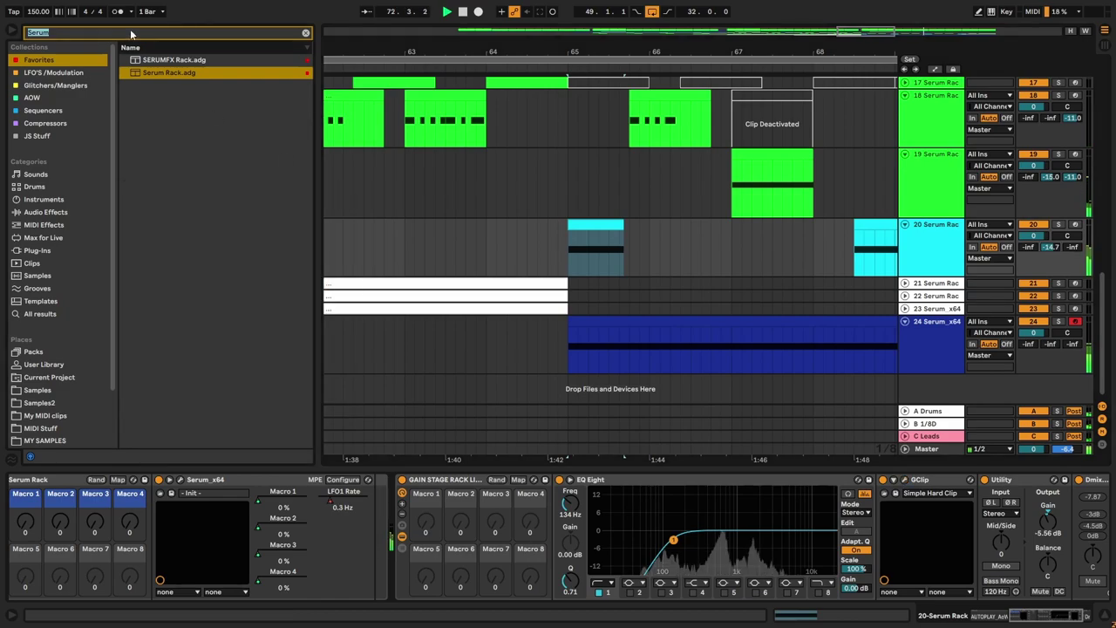
text(Raum)
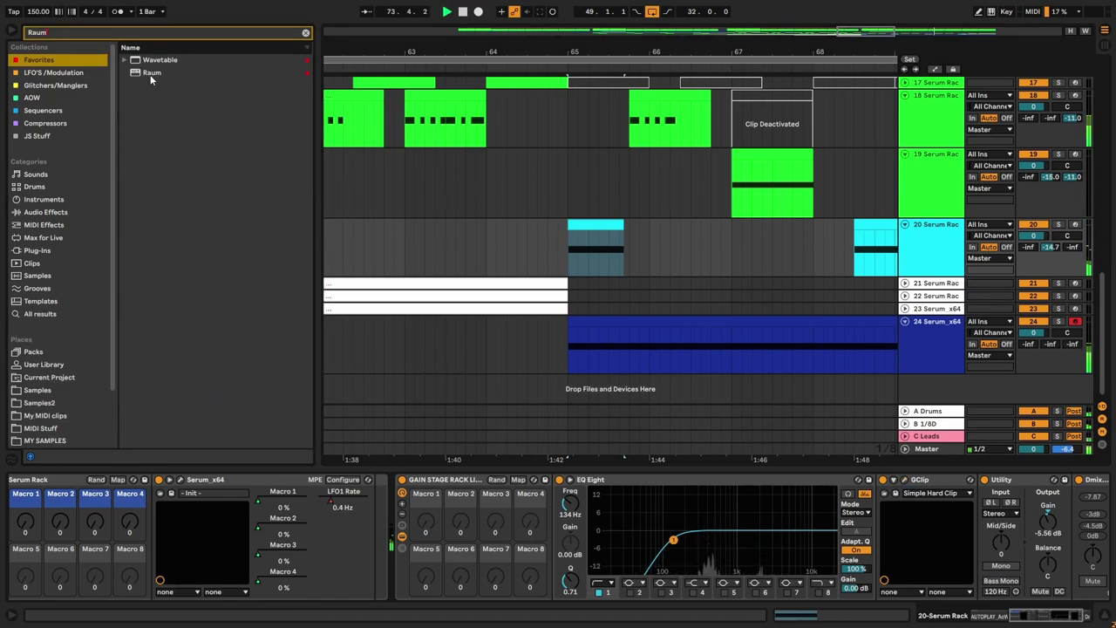
drag(150, 73, 422, 541)
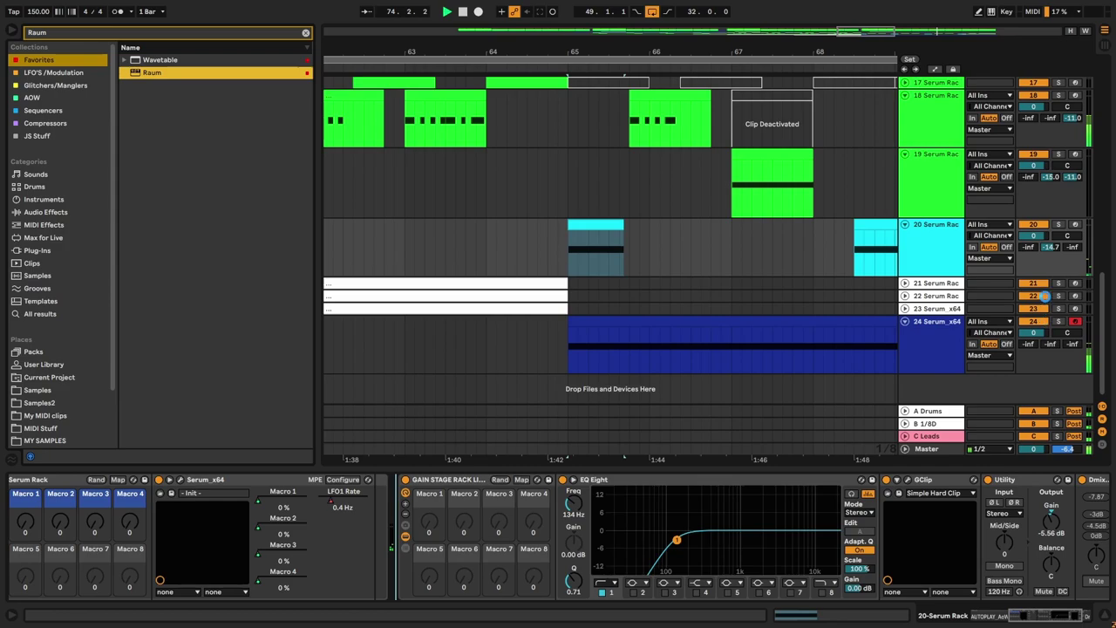
drag(1050, 249, 1048, 277)
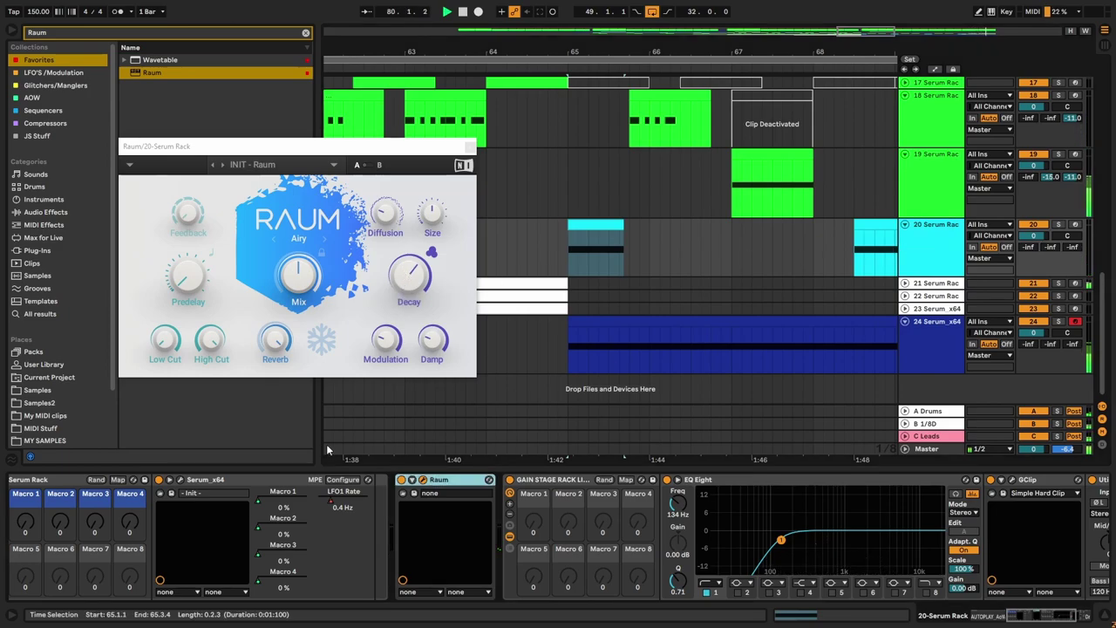
Step: Lower Raum's Mix and shorten its Decay to about 1.5 s, auditioning the full mix from 65.1.1
click(403, 279)
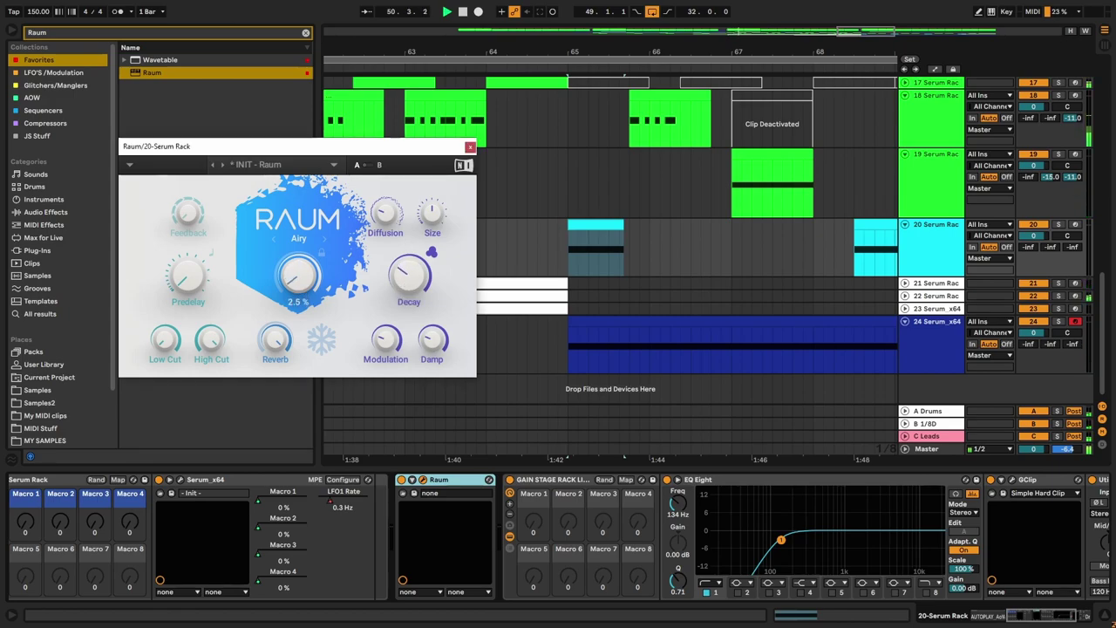
click(603, 226)
key(space)
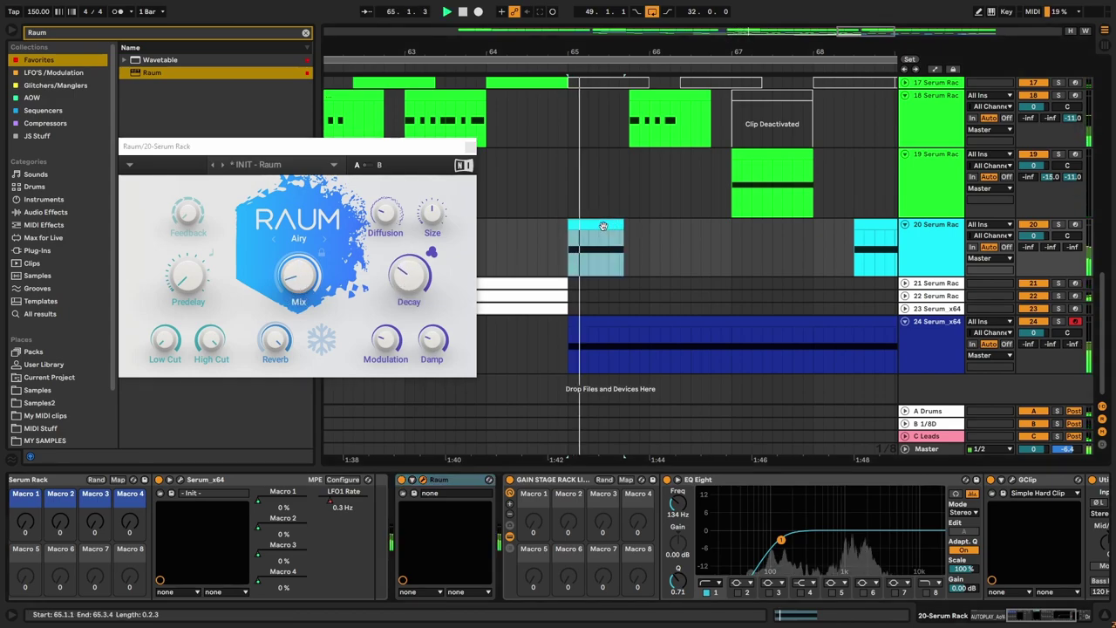
key(space)
Step: Solo track 20 and raise Raum's Decay and Mix while auditioning the clip at 65.1.1
click(1058, 226)
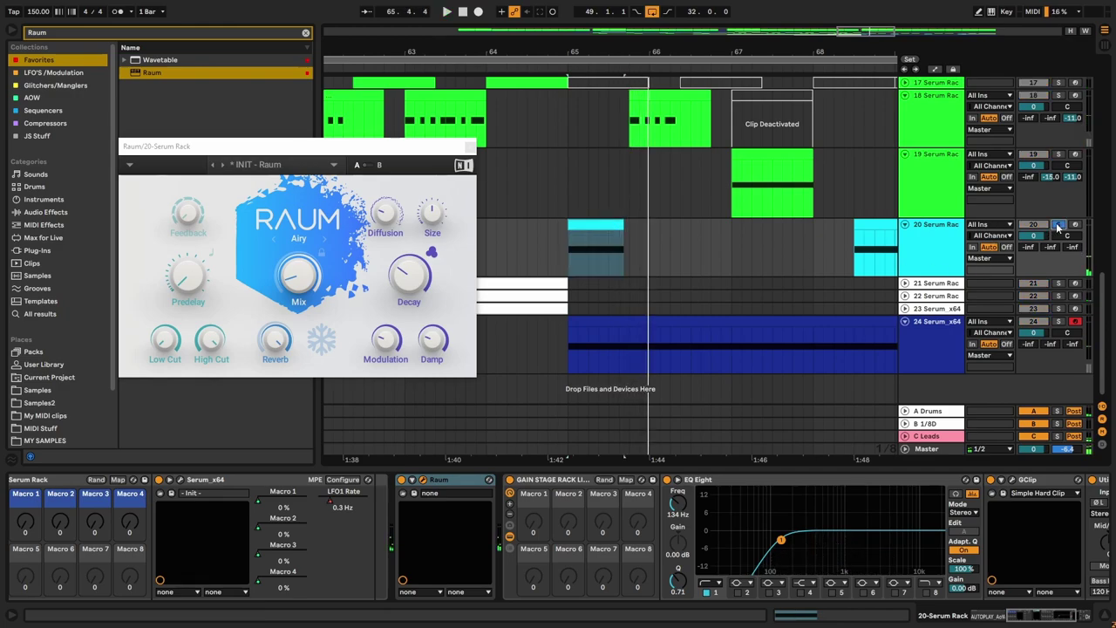
key(space)
click(407, 276)
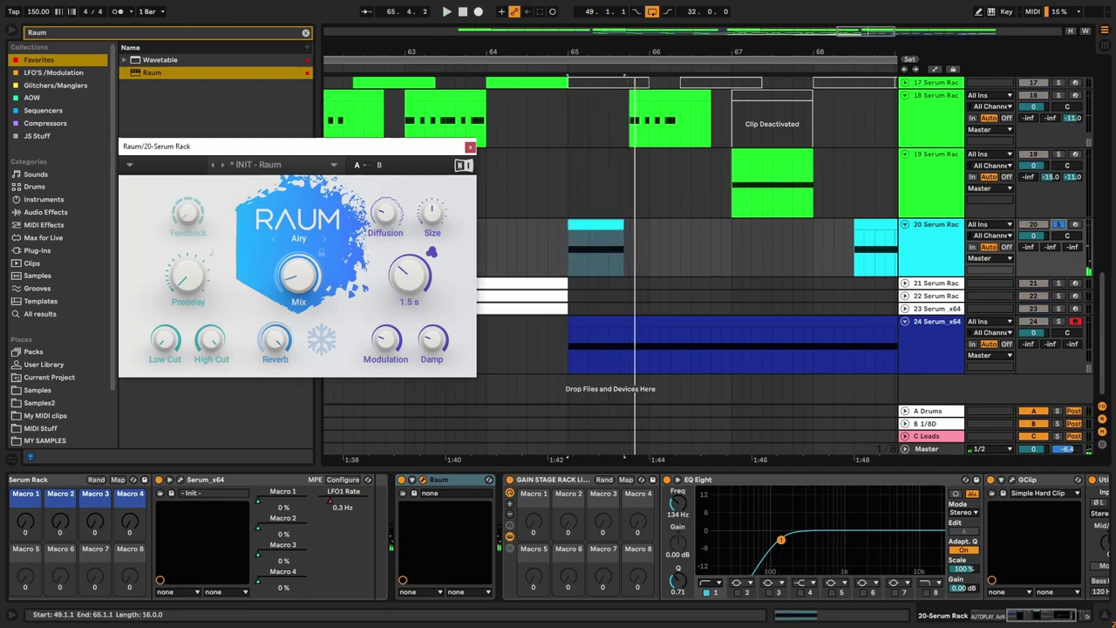
click(604, 225)
key(space)
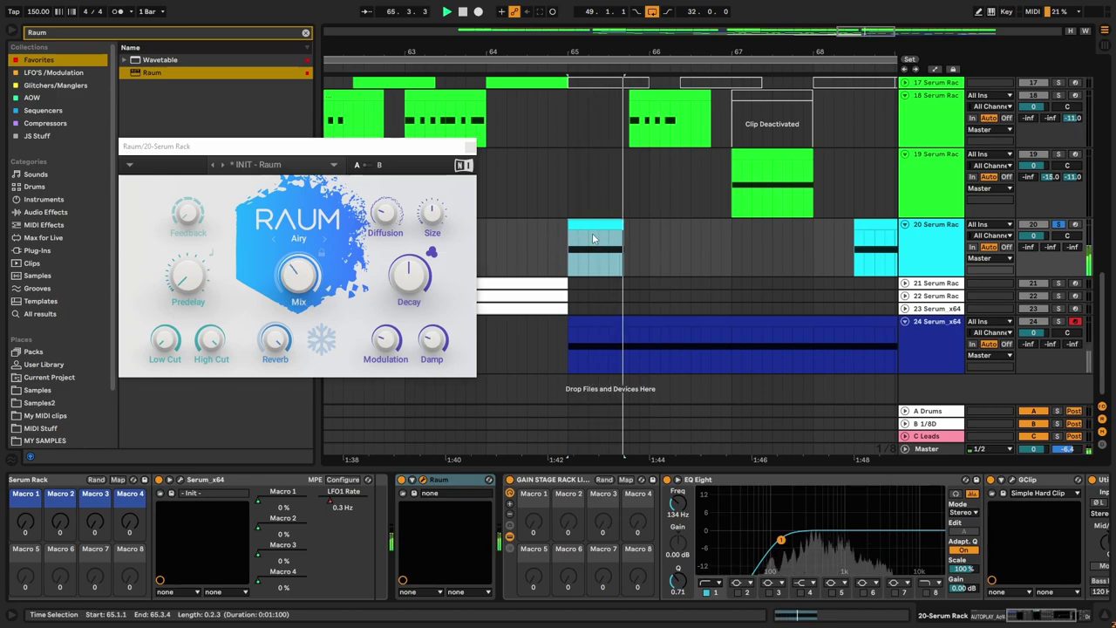
Step: Open the effects of track 20's Serum and switch off its Compressor
click(911, 261)
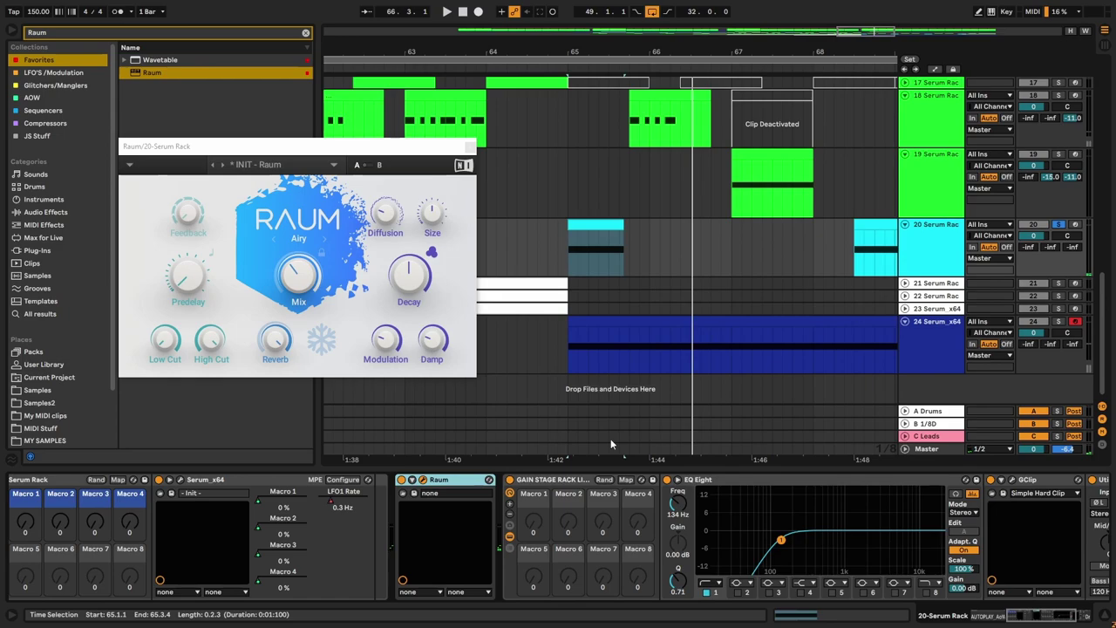
click(181, 481)
click(255, 156)
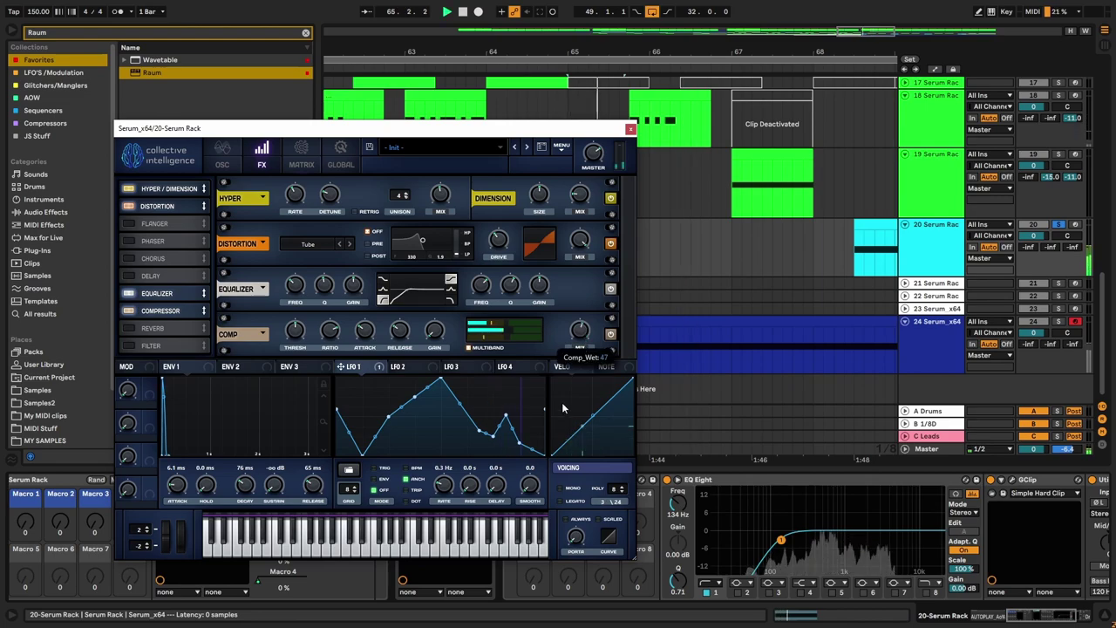
click(610, 335)
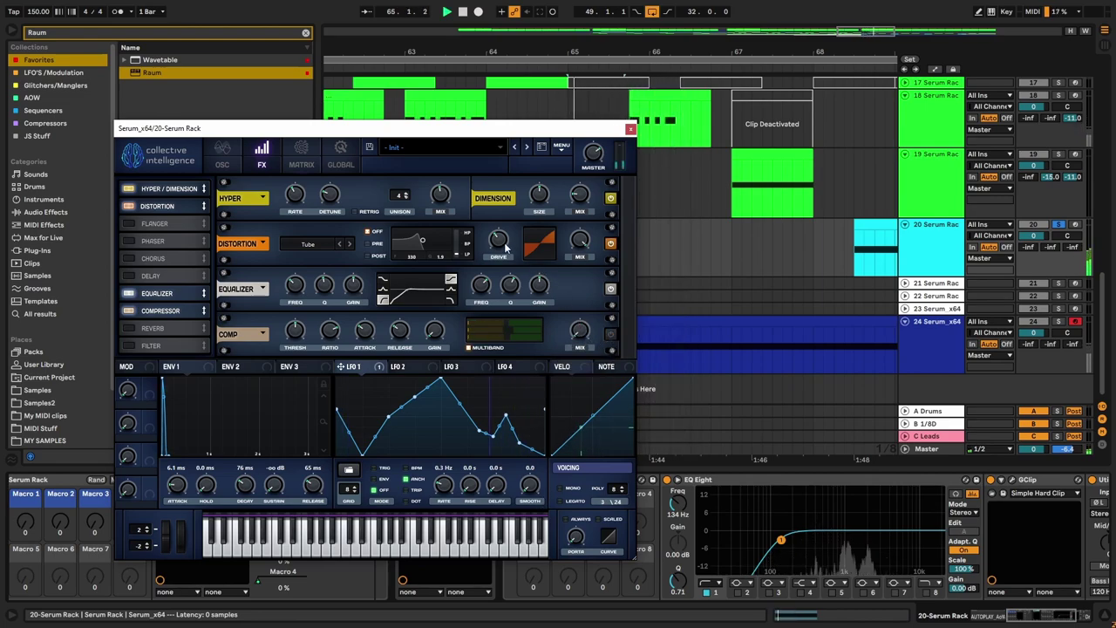
Step: Set Serum's distortion type to Rectify, try its Drive around 38% and reduce the distortion Mix
click(312, 247)
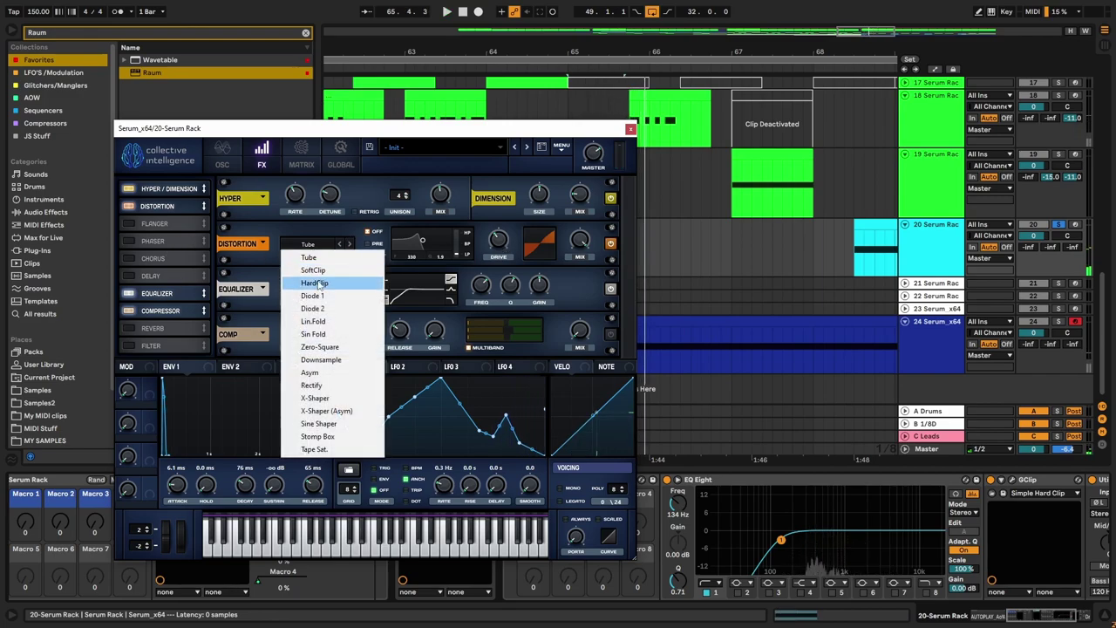
click(338, 384)
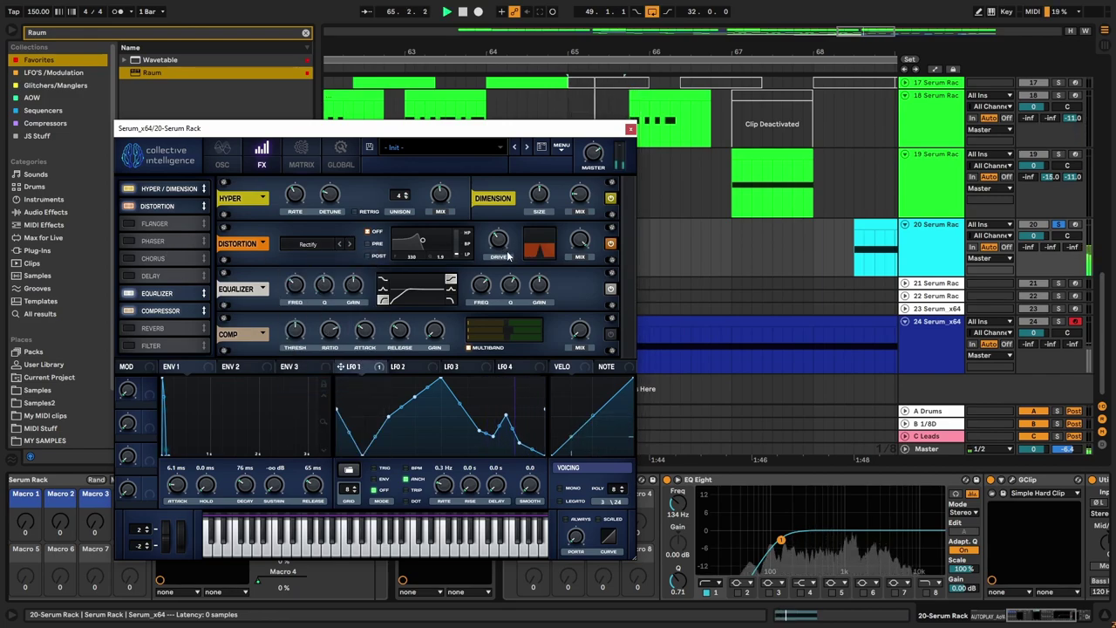
drag(494, 259, 512, 203)
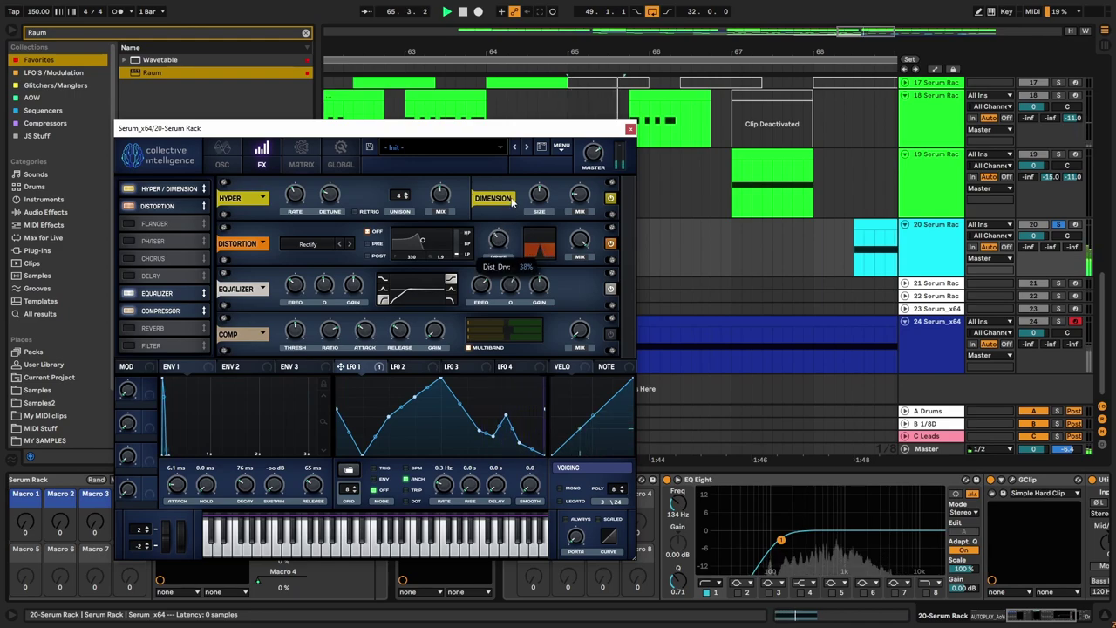
drag(579, 240, 558, 340)
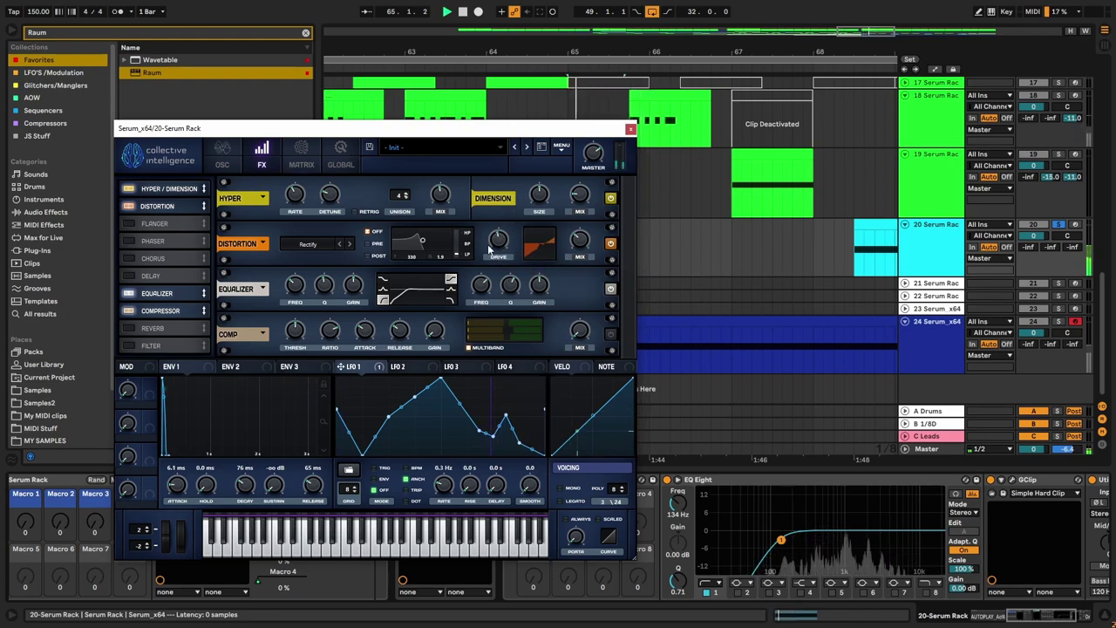
Step: Change Serum's distortion type to Downsample and audition track 20 from 65.1.1
click(313, 246)
click(339, 245)
click(339, 245)
key(space)
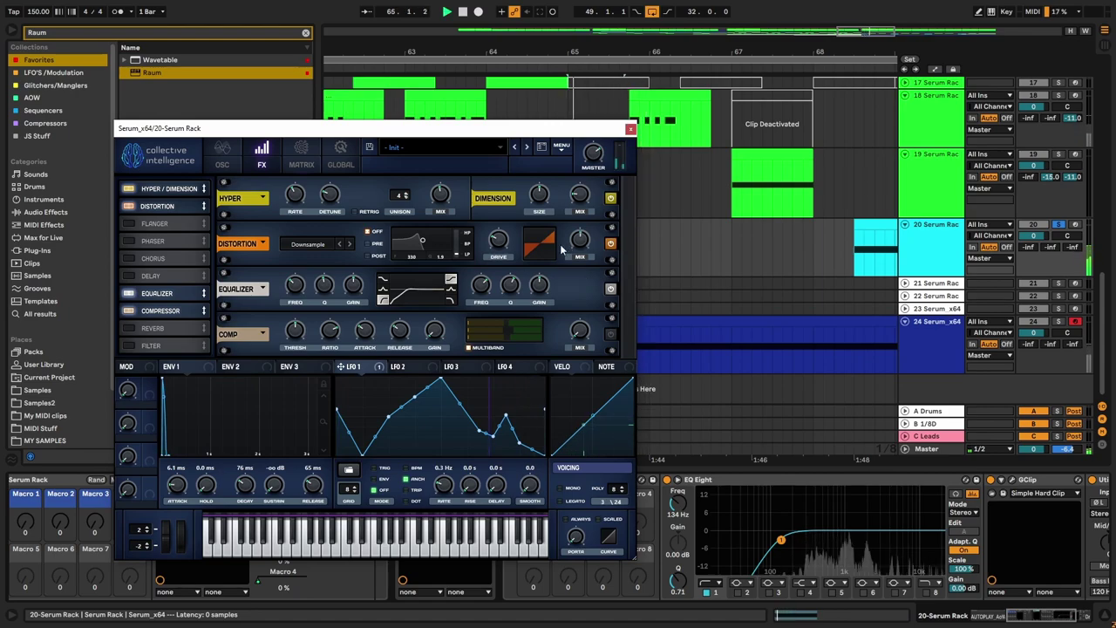
Step: Open the GClip plug-in window on track 20
click(1012, 479)
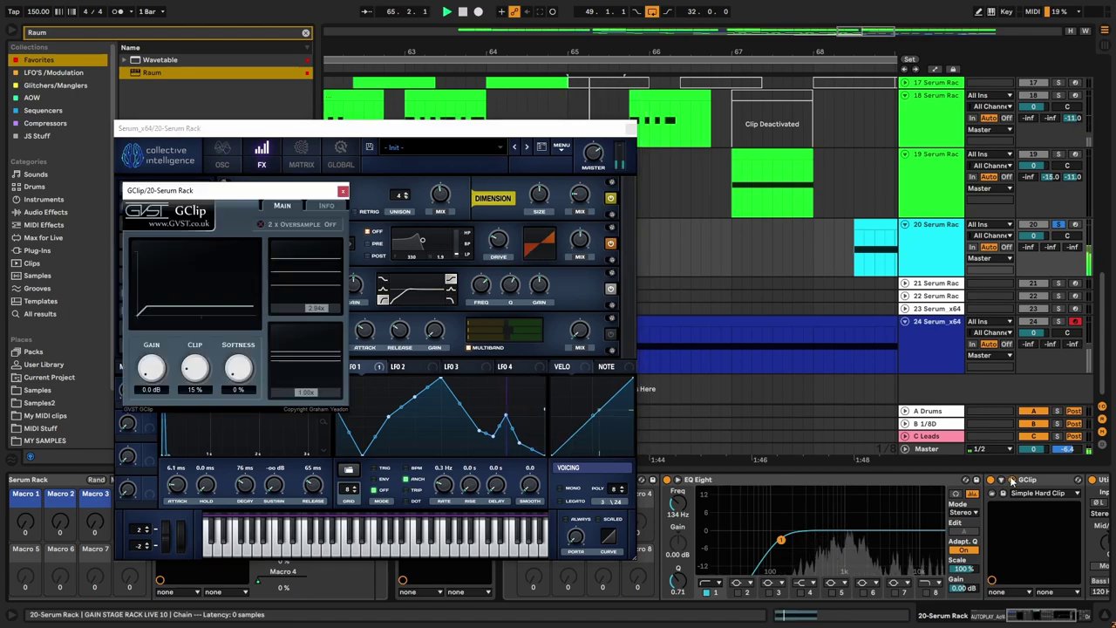
Step: Set GClip on track 20 to 19% clip and 100% softness, and close the Serum window
drag(182, 375, 201, 371)
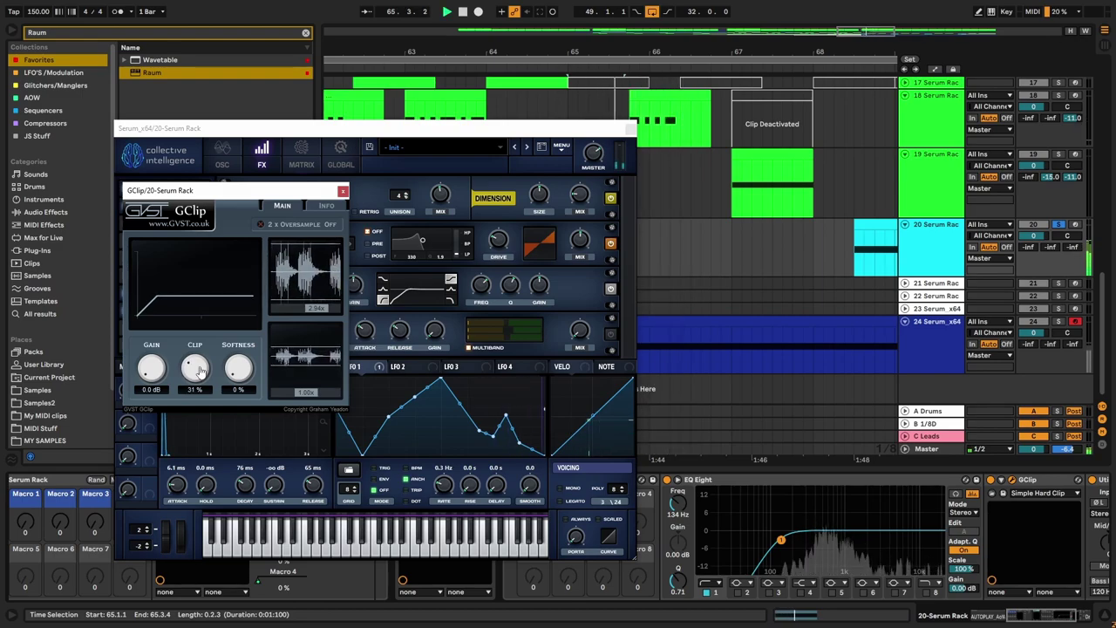
drag(207, 375, 248, 334)
drag(199, 373, 197, 372)
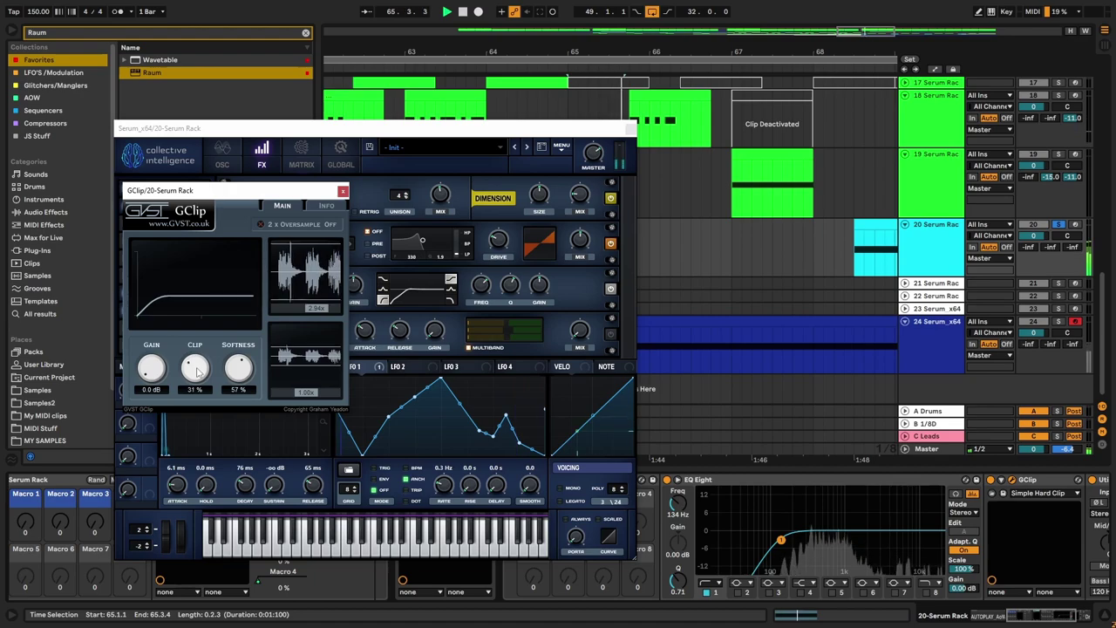
click(589, 341)
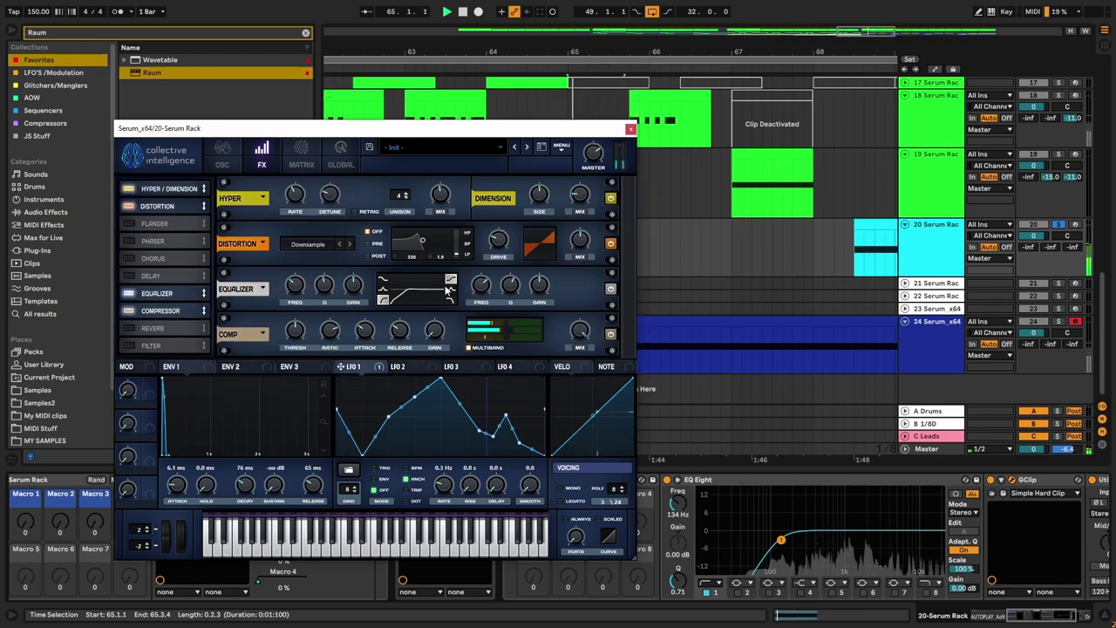
click(630, 129)
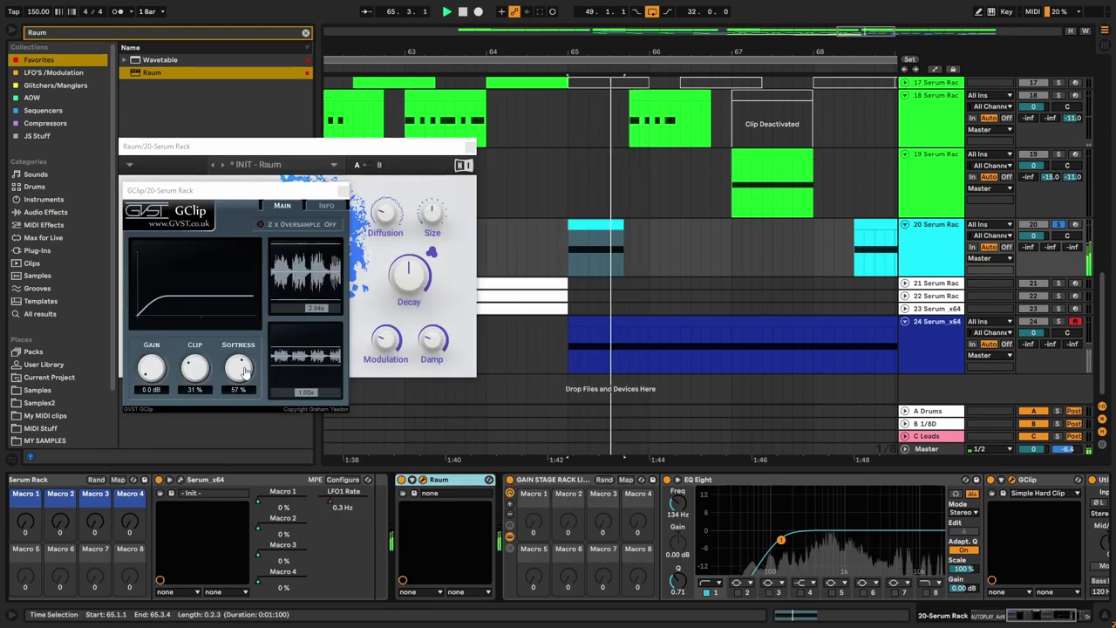
drag(247, 370, 260, 330)
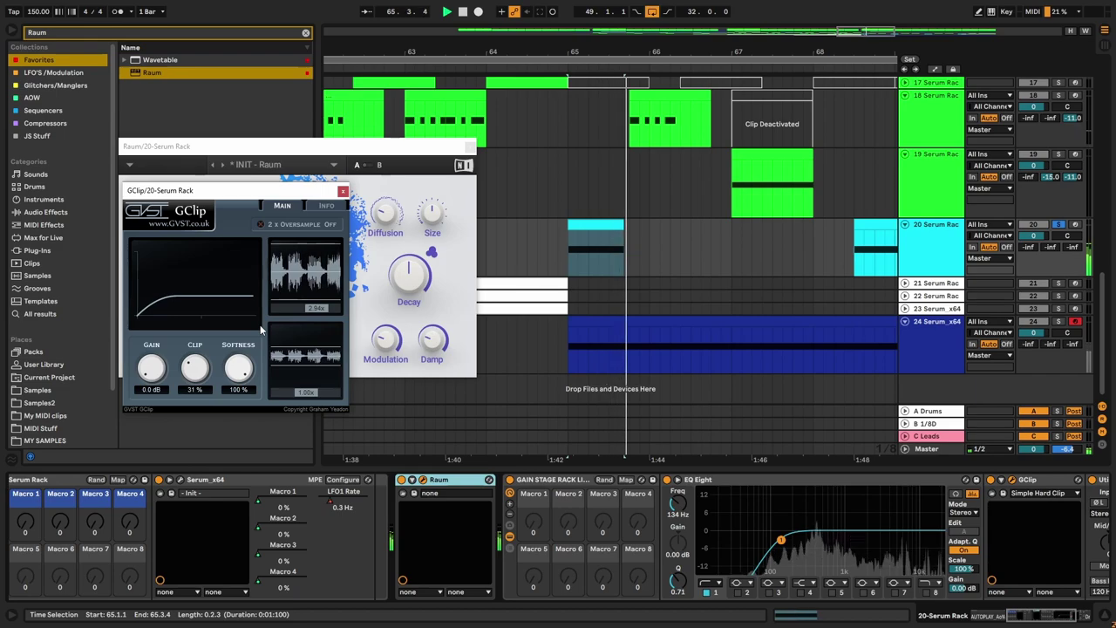
drag(194, 369, 191, 397)
key(space)
key(space)
key(space)
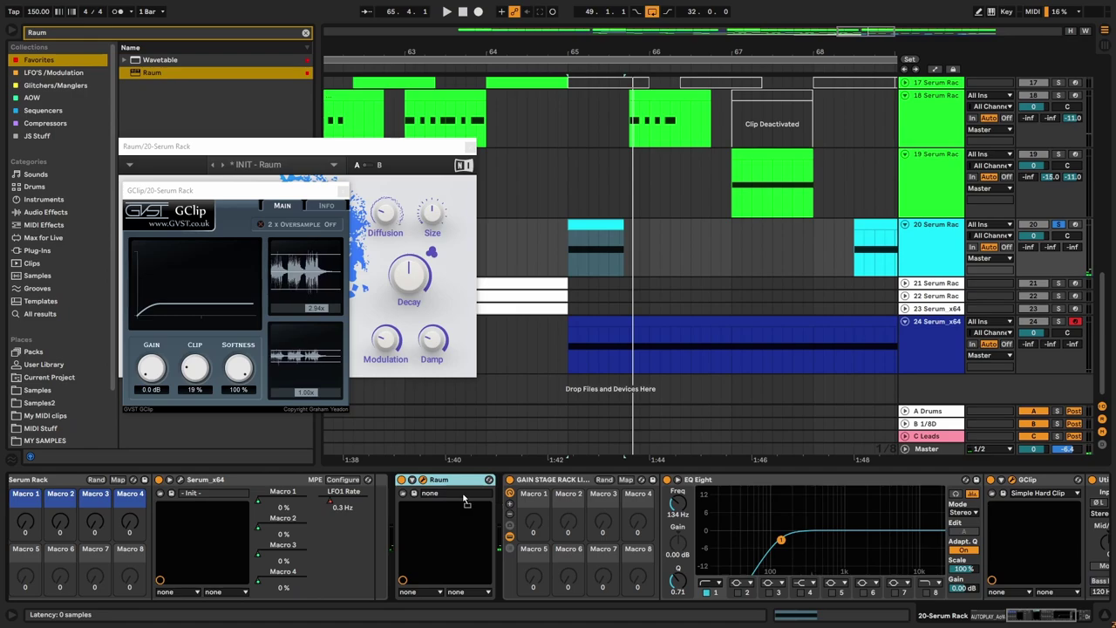
Step: Close the GClip and Raum windows and move the gain stage rack ahead of Raum in track 20's chain
click(343, 192)
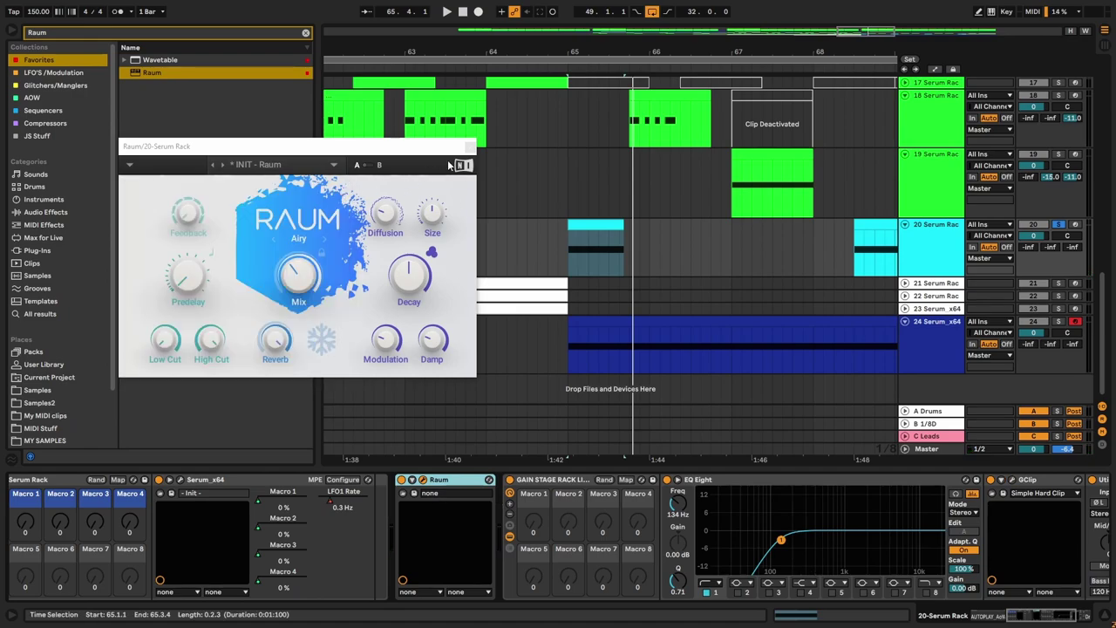
click(469, 147)
drag(540, 479, 405, 480)
key(space)
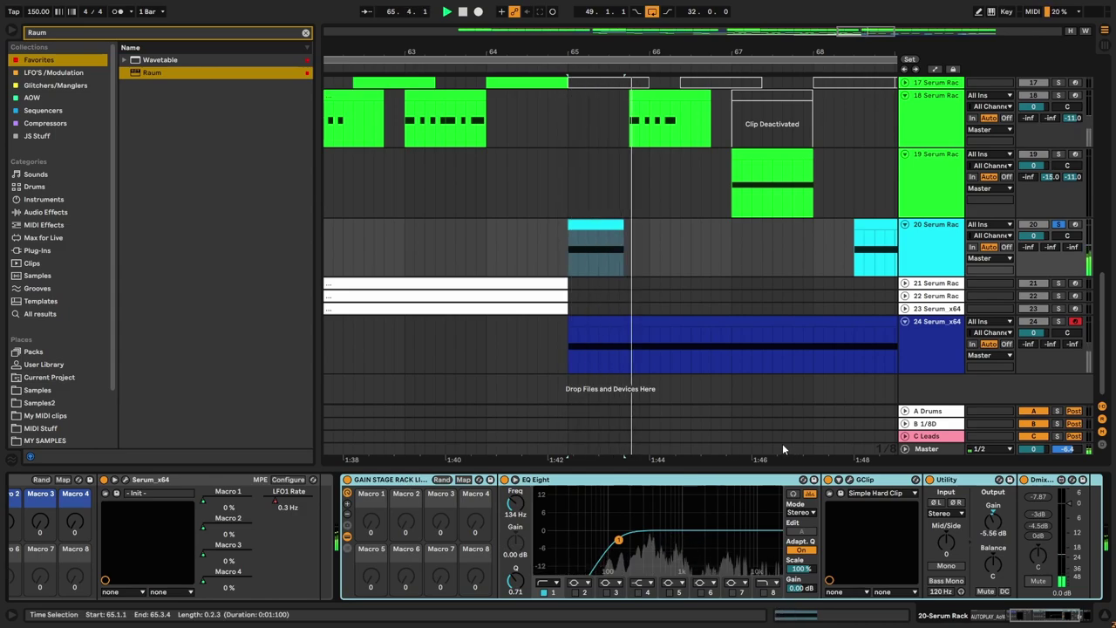
scroll(264, 518, right, 3)
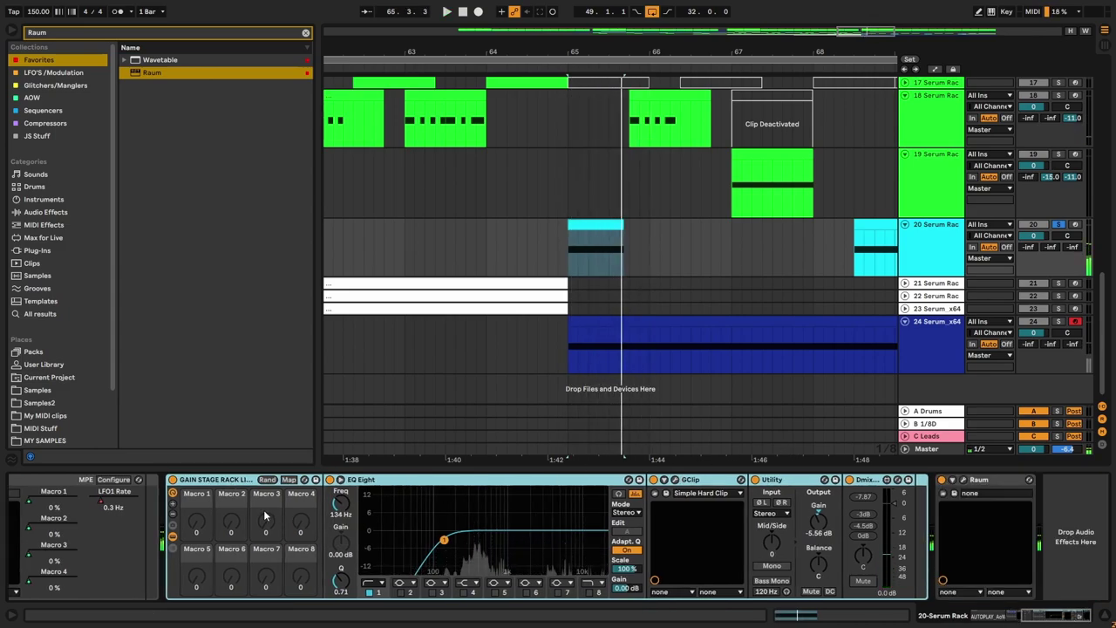
Step: Unsolo track 20 and set its send to the 1/8D return to -8.7 dB
click(1058, 225)
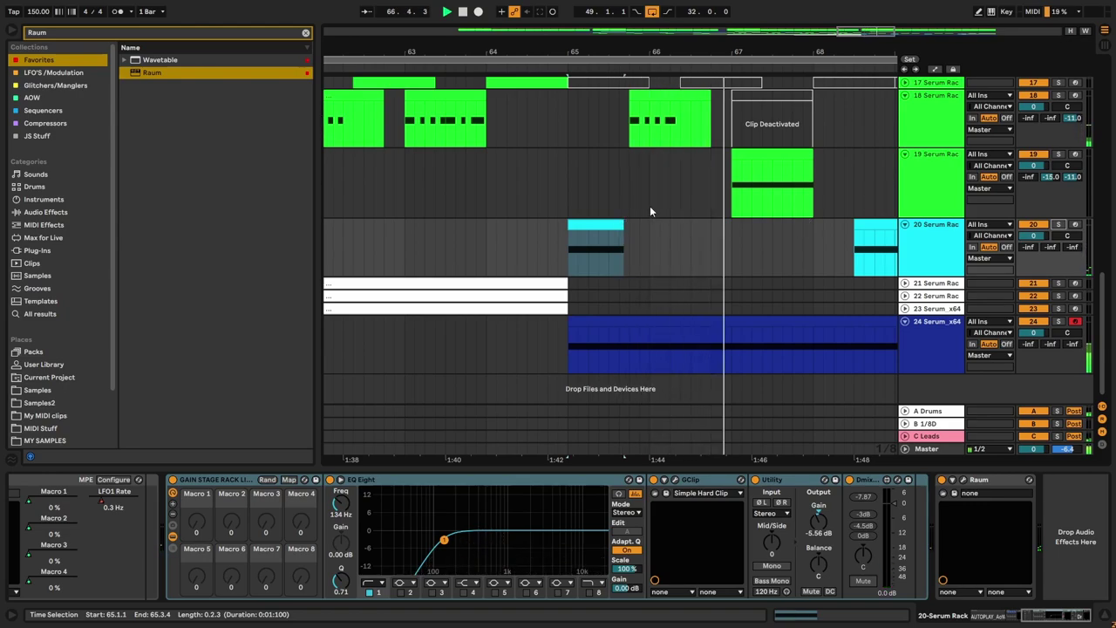
scroll(649, 211, up, 5)
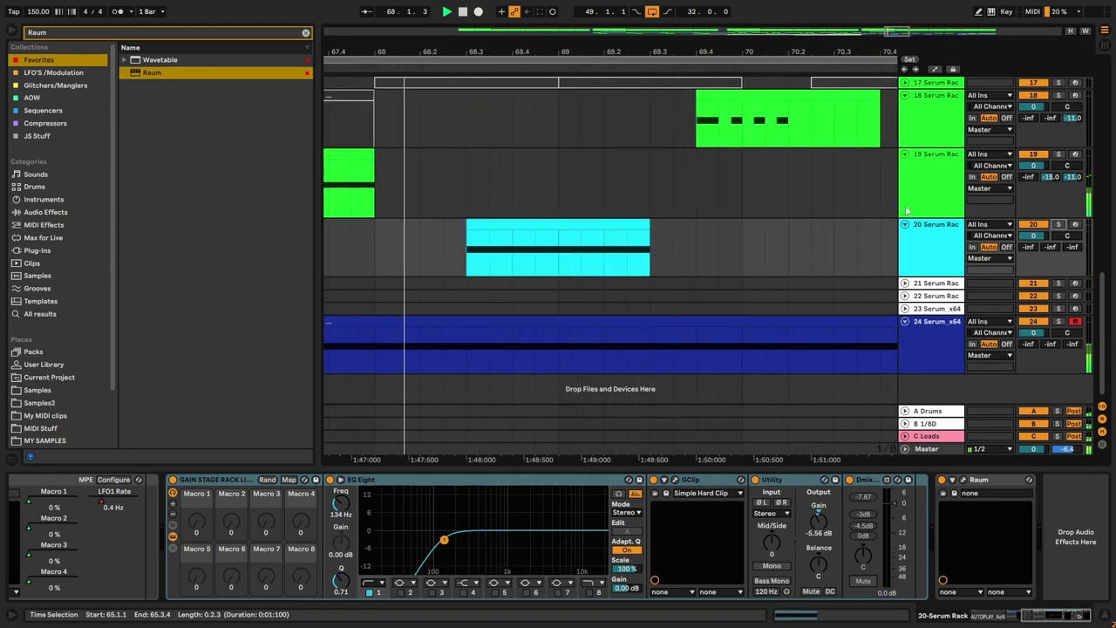
click(922, 206)
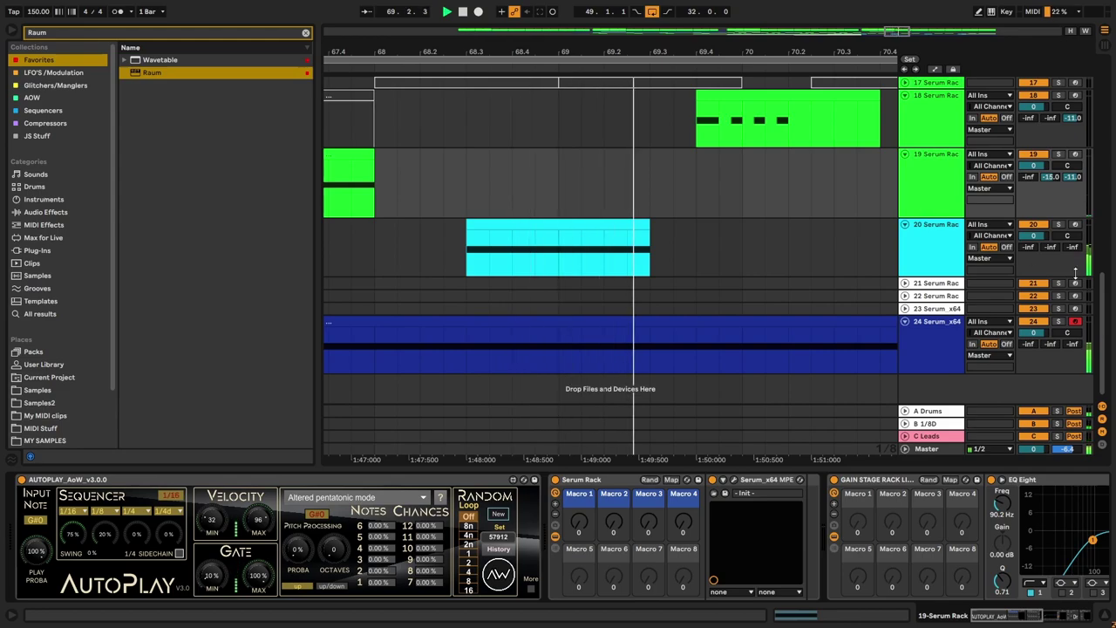
drag(1056, 247, 1056, 218)
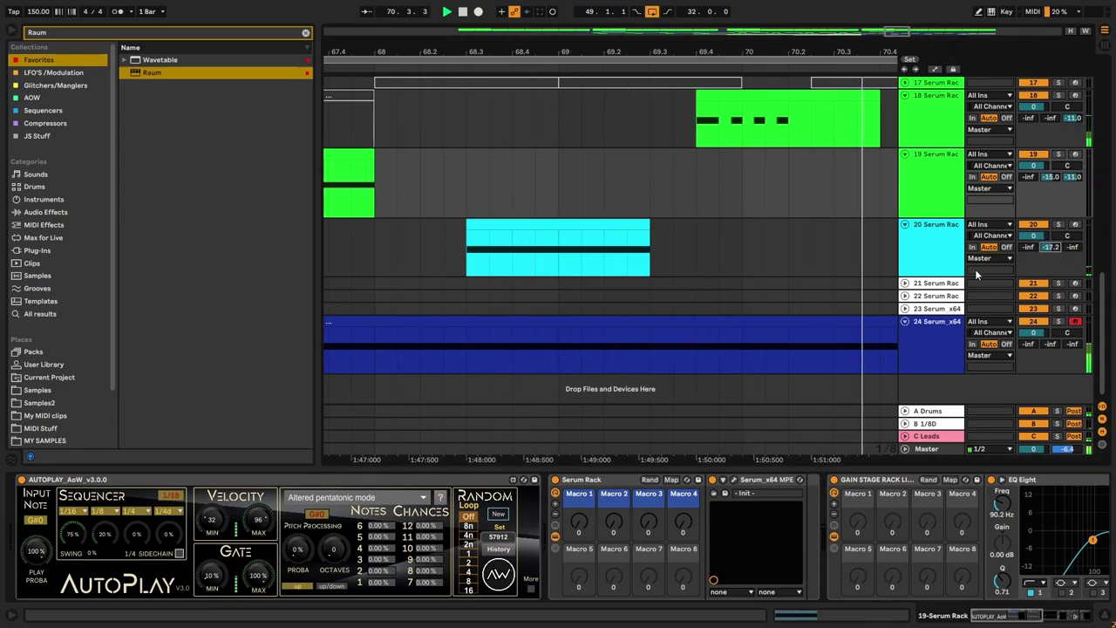
scroll(694, 249, down, 3)
double_click(1053, 248)
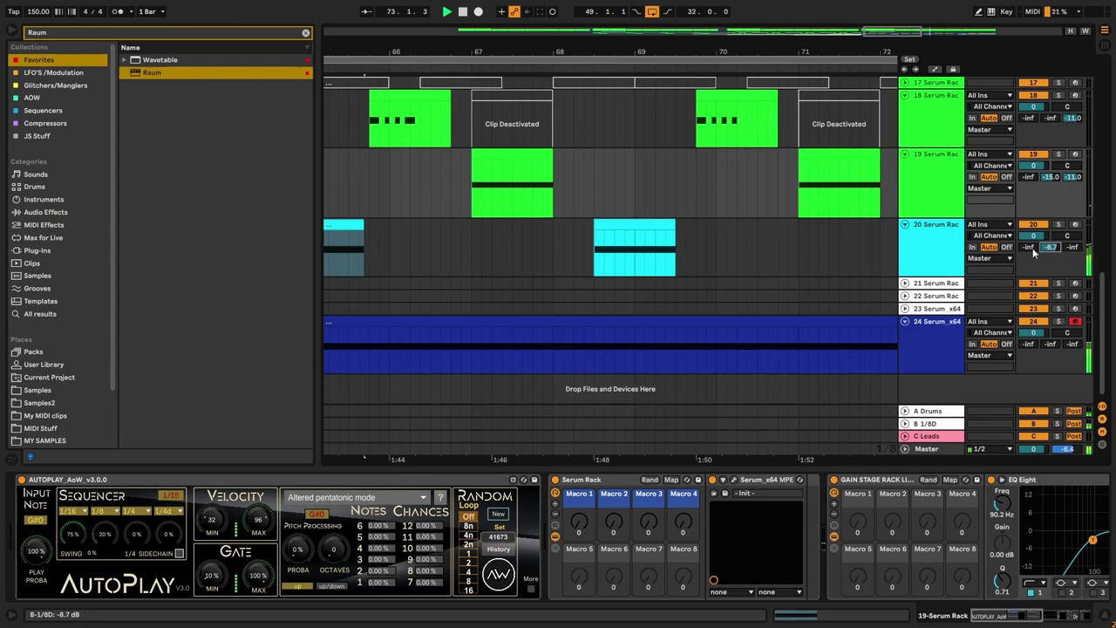
scroll(577, 251, down, 2)
scroll(698, 255, up, 2)
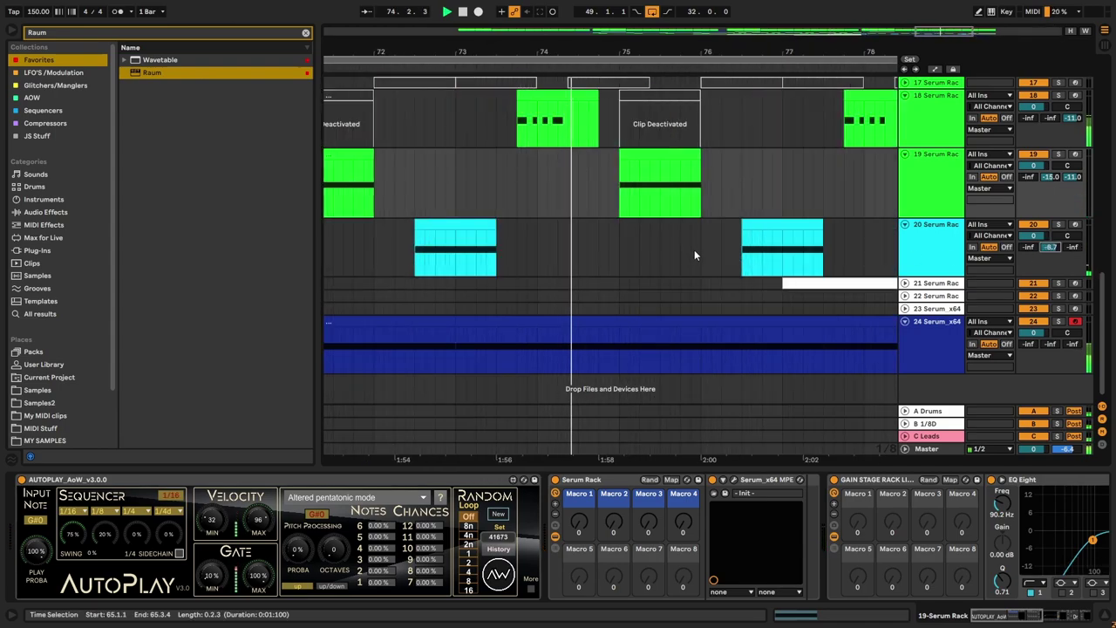
Step: Recolor track 20 and its clips bright green to match the Serum tracks above
click(671, 223)
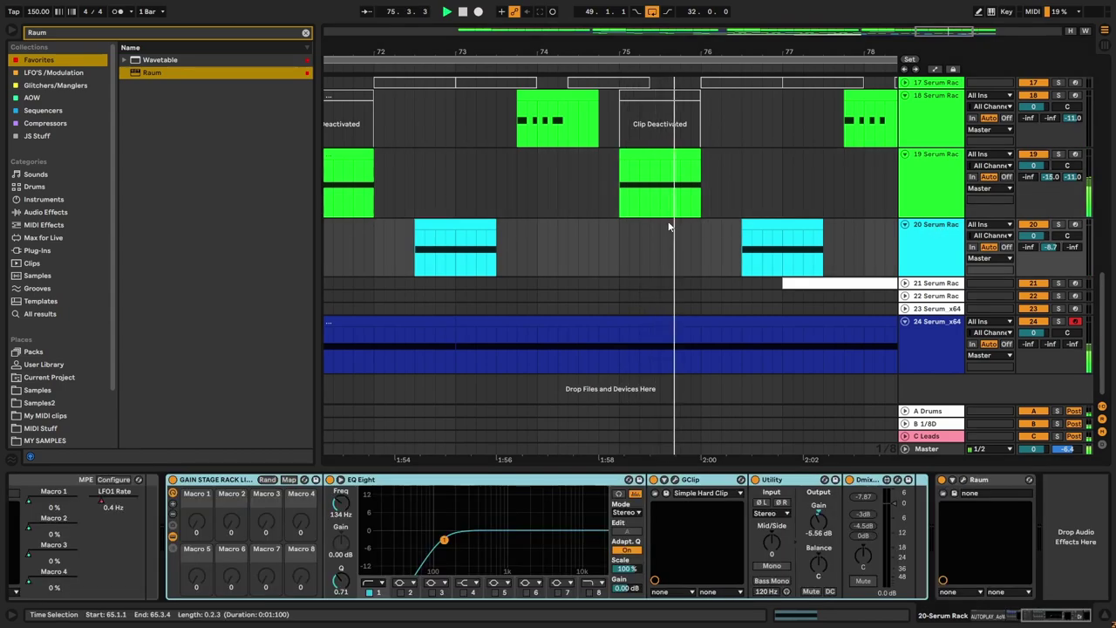
scroll(698, 223, down, 2)
scroll(759, 220, up, 2)
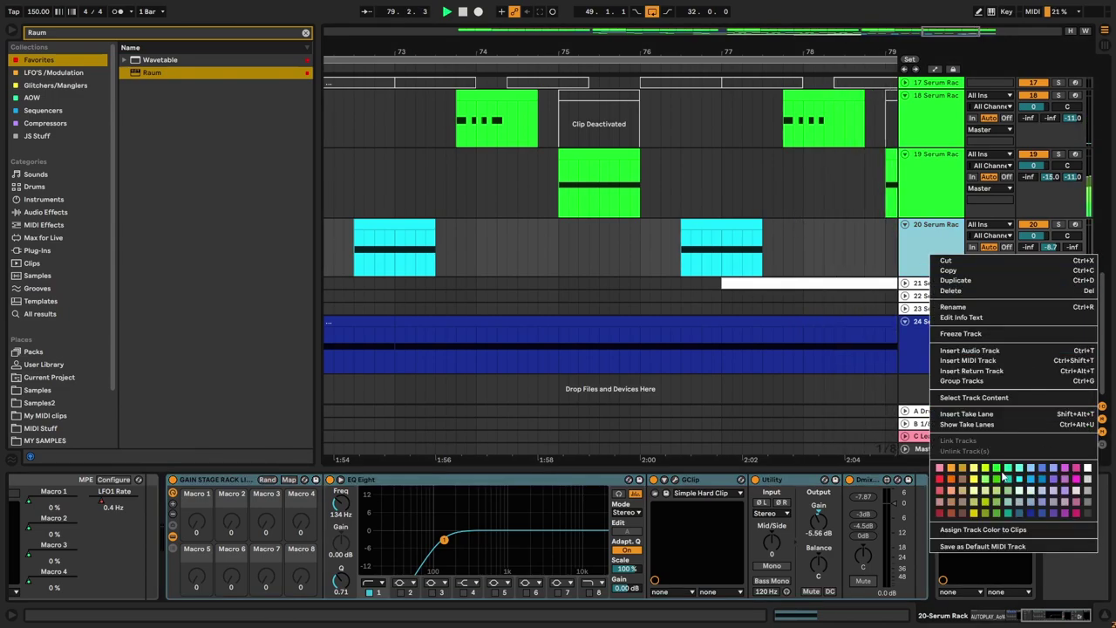
click(952, 270)
right_click(930, 244)
click(968, 503)
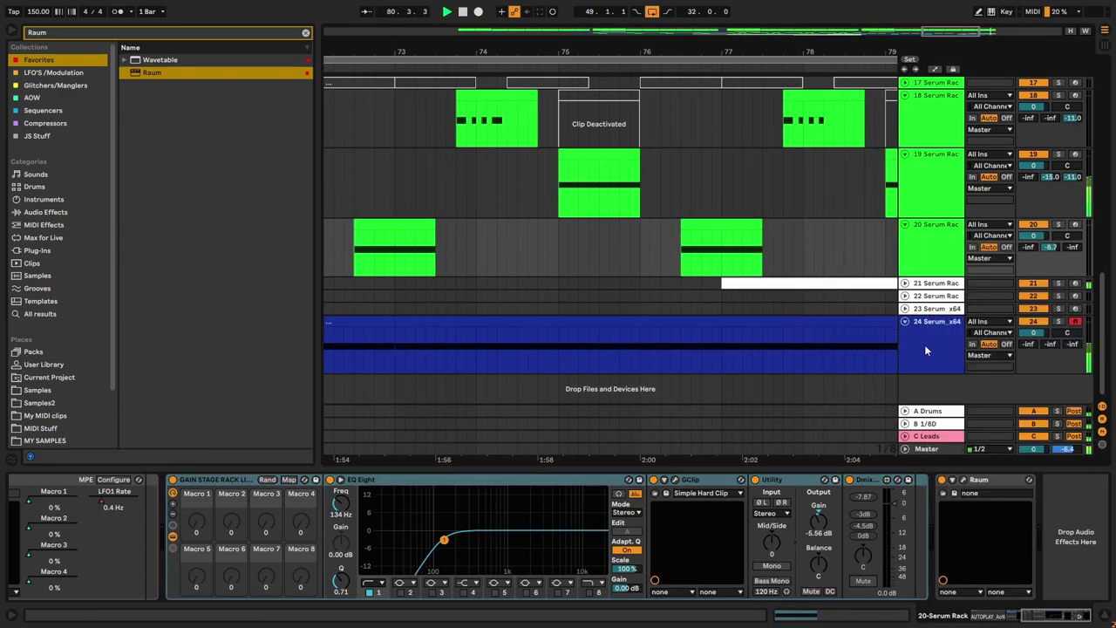
Step: Insert a new MIDI track below track 20 and color it bright green
right_click(922, 260)
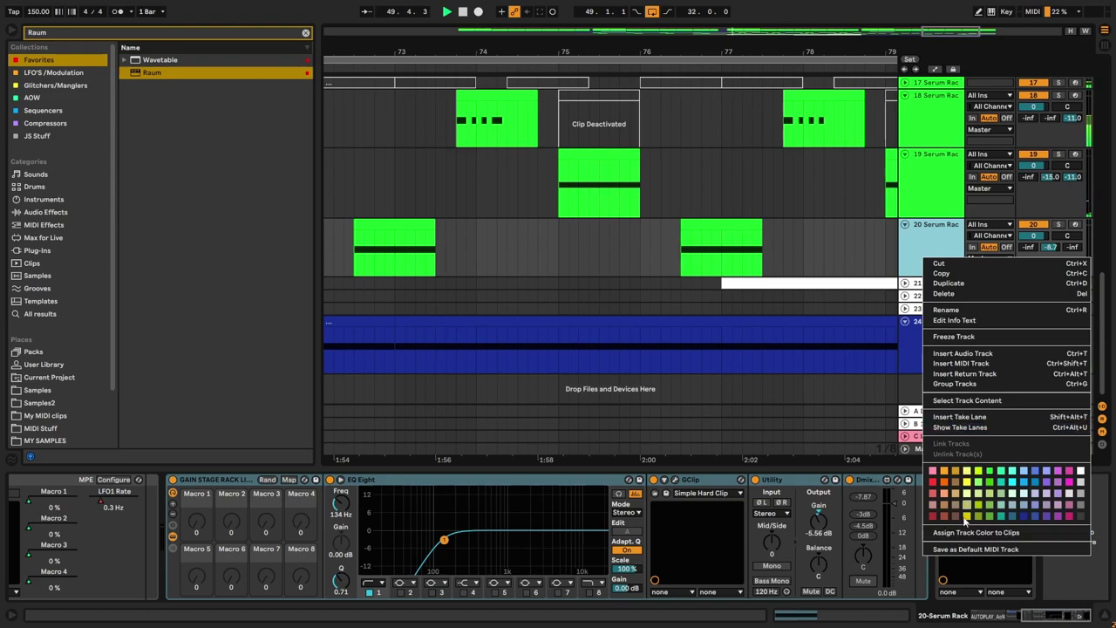
click(956, 363)
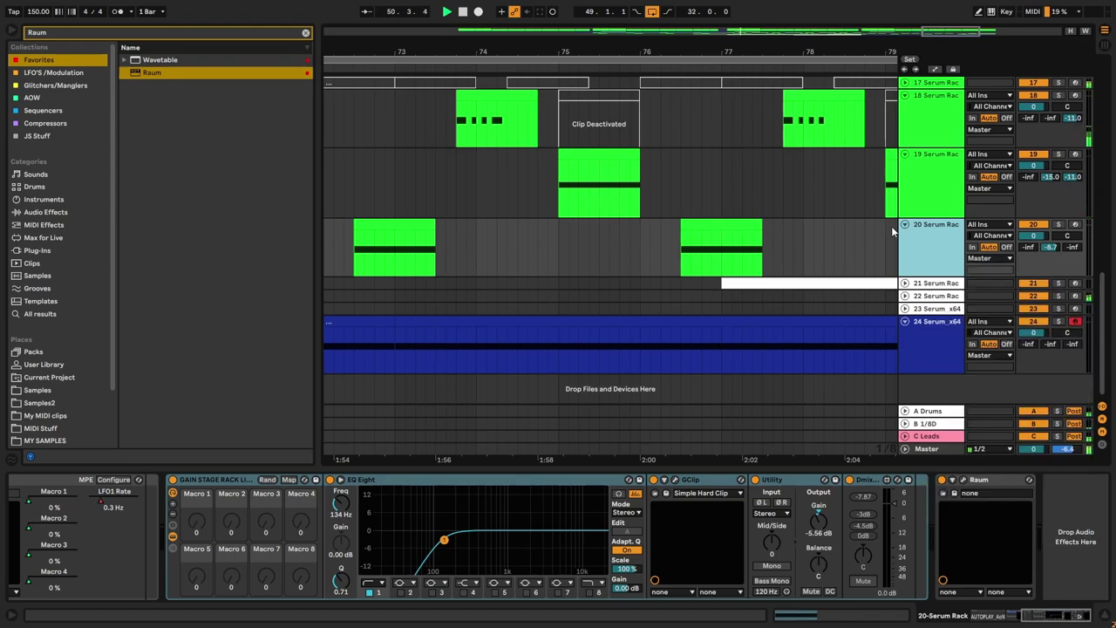
right_click(941, 306)
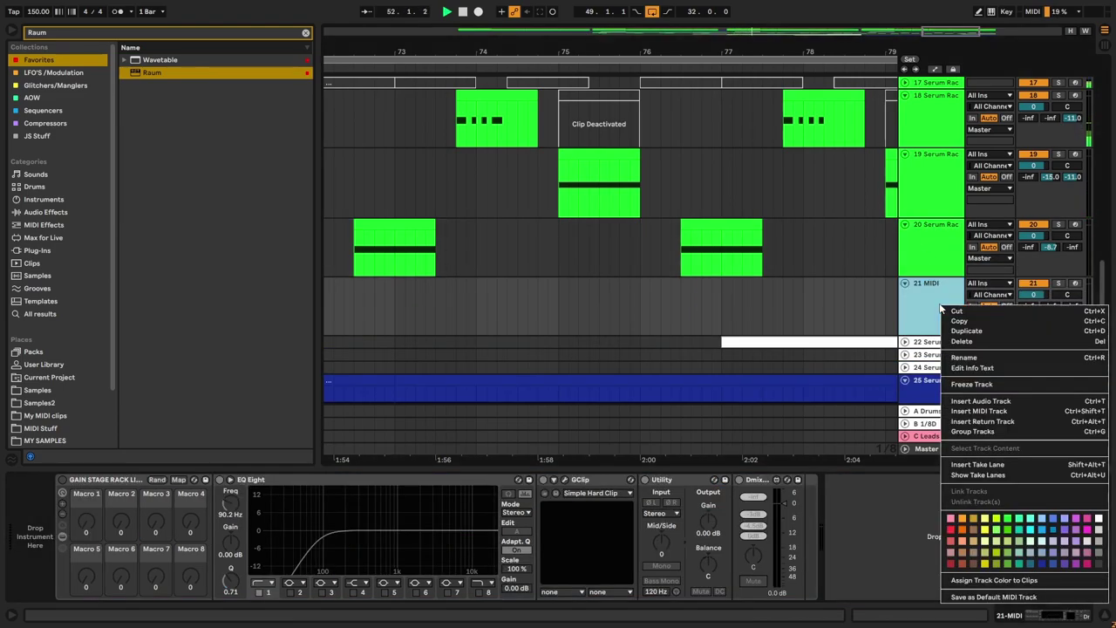
click(1007, 520)
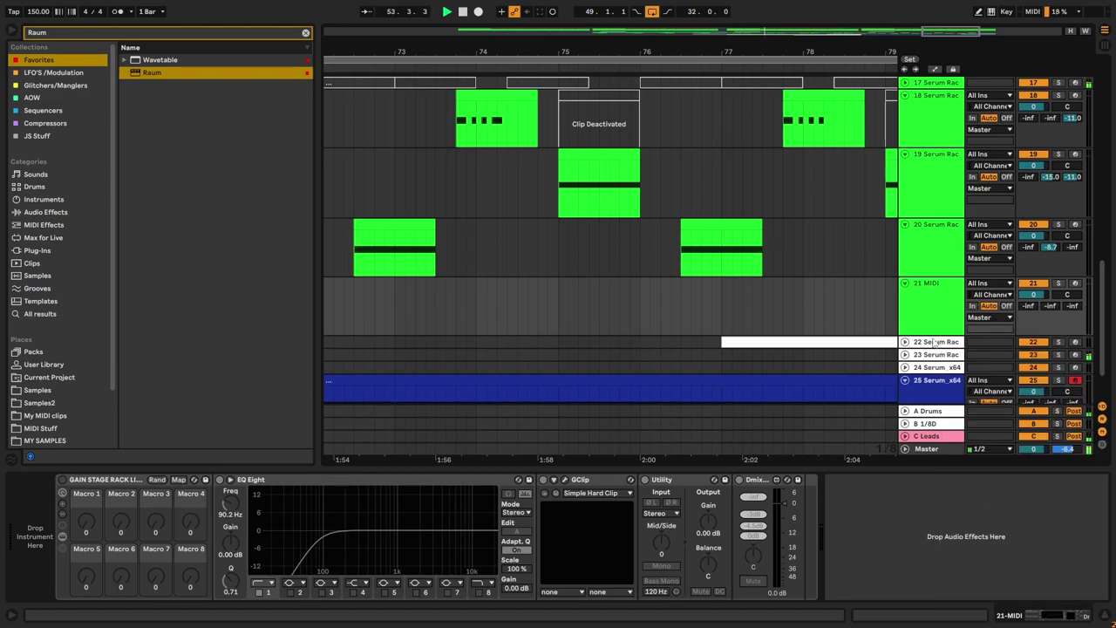
right_click(923, 293)
click(922, 318)
click(930, 254)
click(932, 314)
right_click(929, 304)
click(931, 291)
right_click(931, 305)
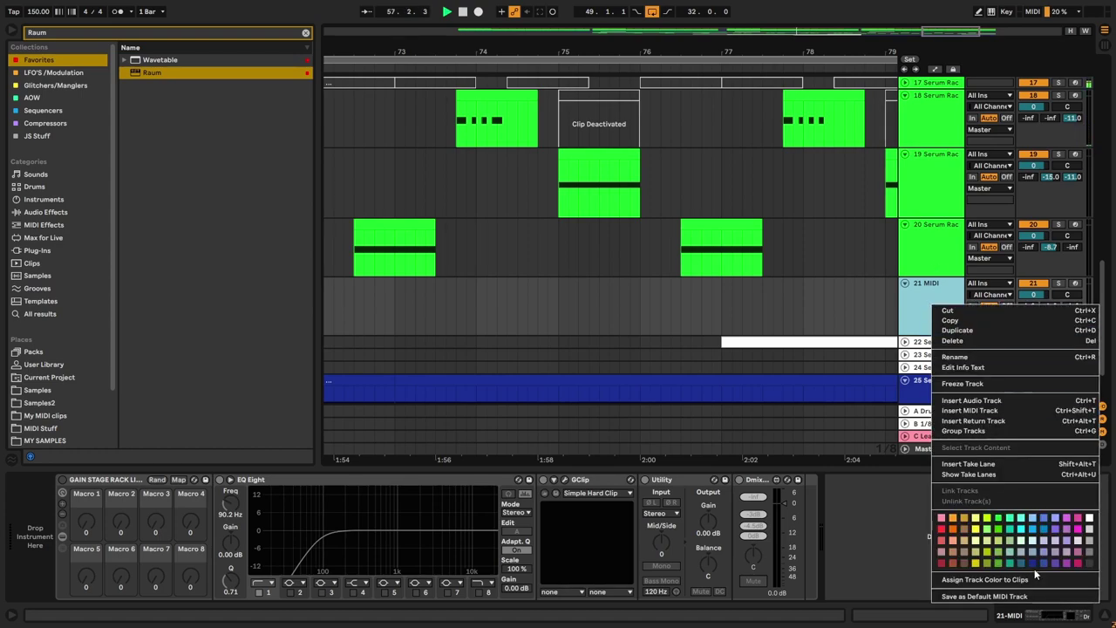
click(998, 518)
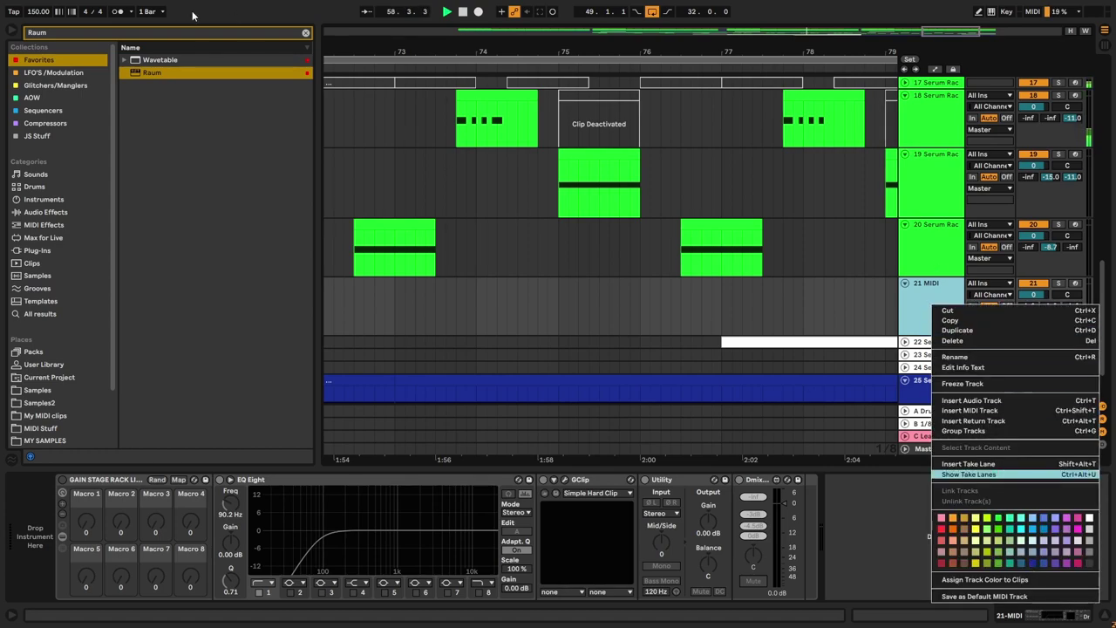
Step: Search the browser for "Ser" and load Serum Rack.adg onto the new track 21
click(183, 31)
key(super+a)
text(Ser)
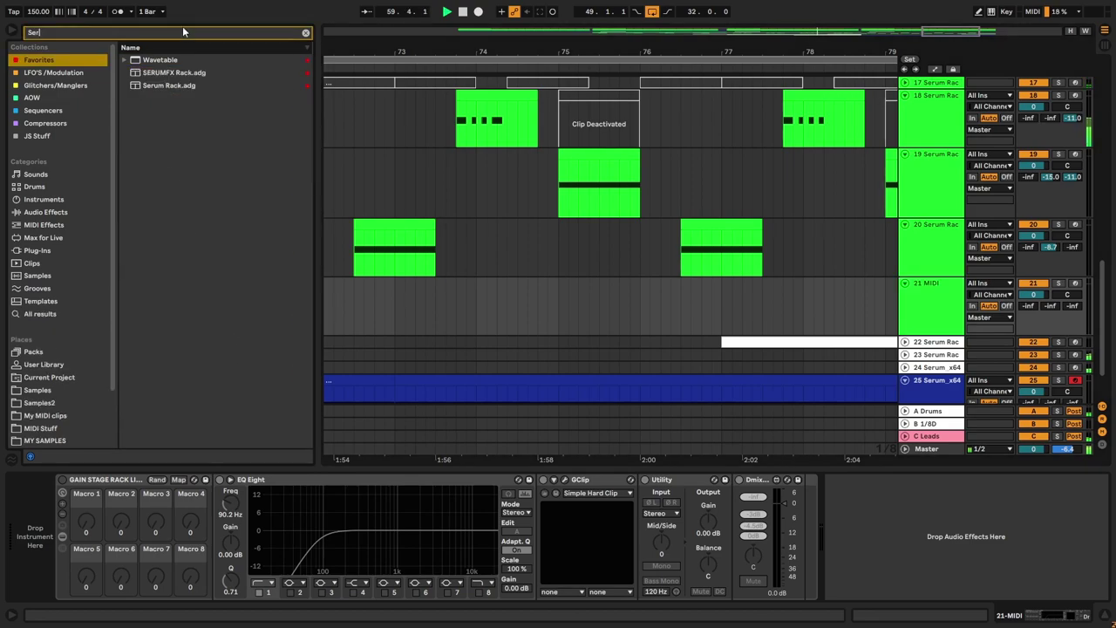
click(163, 87)
drag(163, 90, 32, 533)
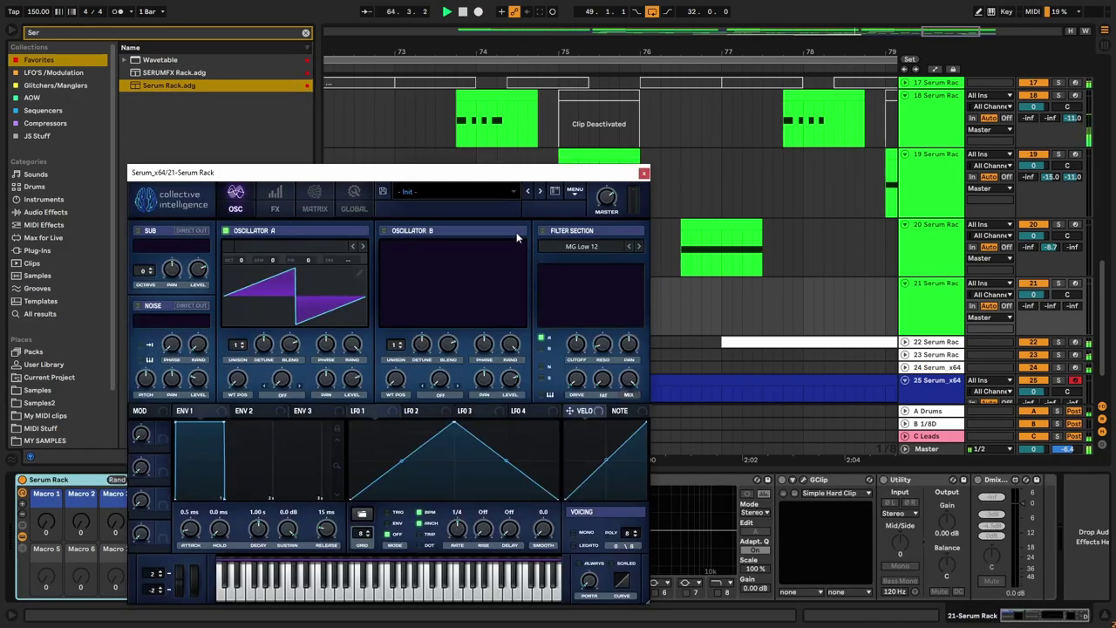
Step: Load the Space Phaser 01 wavetable from PsyTables V4 by Dadda, PT vol 4 Misc, into oscillator A
drag(505, 174, 527, 65)
click(319, 138)
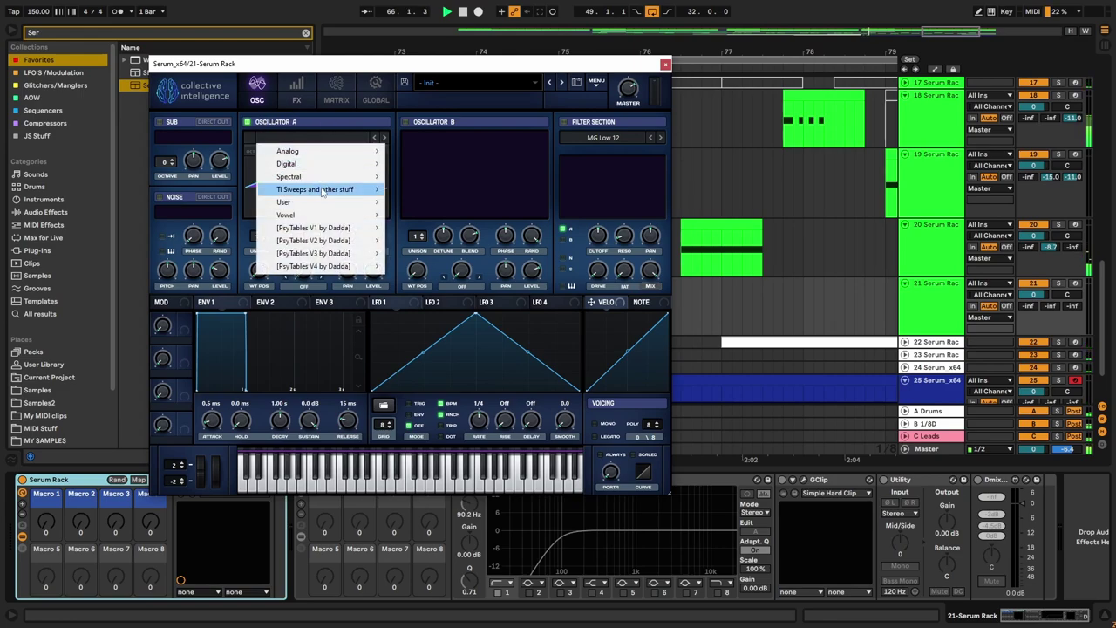
mouse_move(314, 272)
mouse_move(471, 389)
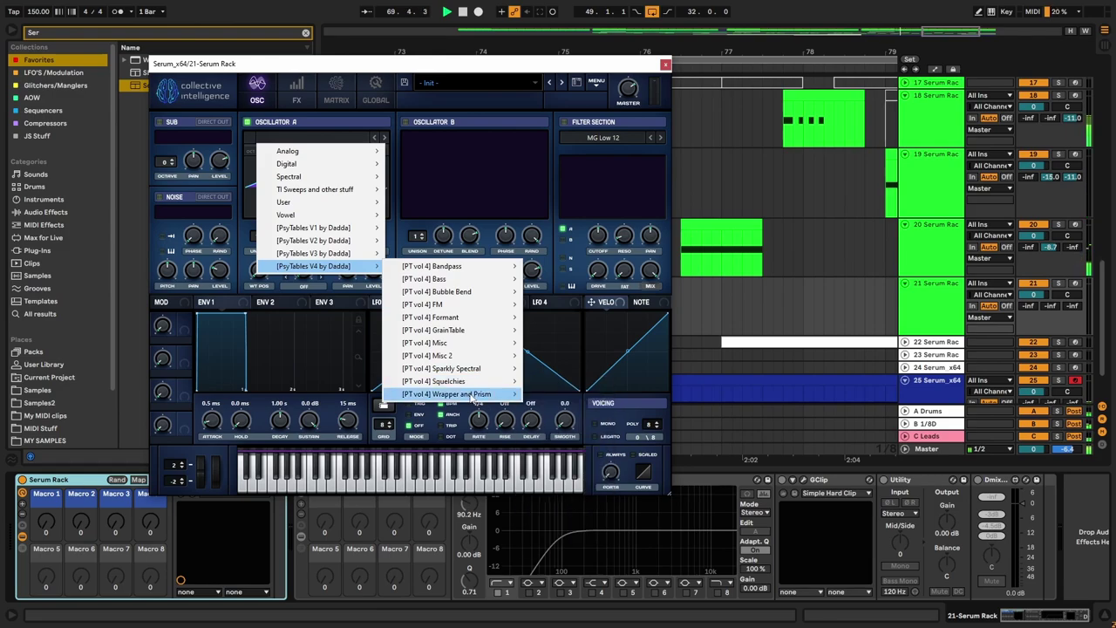
mouse_move(447, 355)
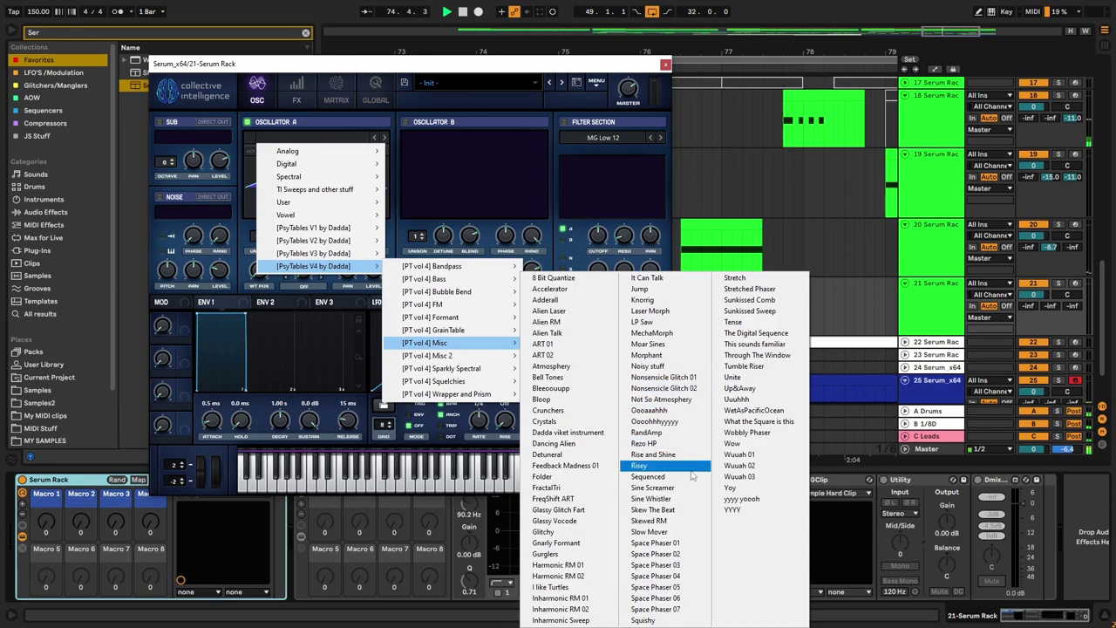
click(676, 543)
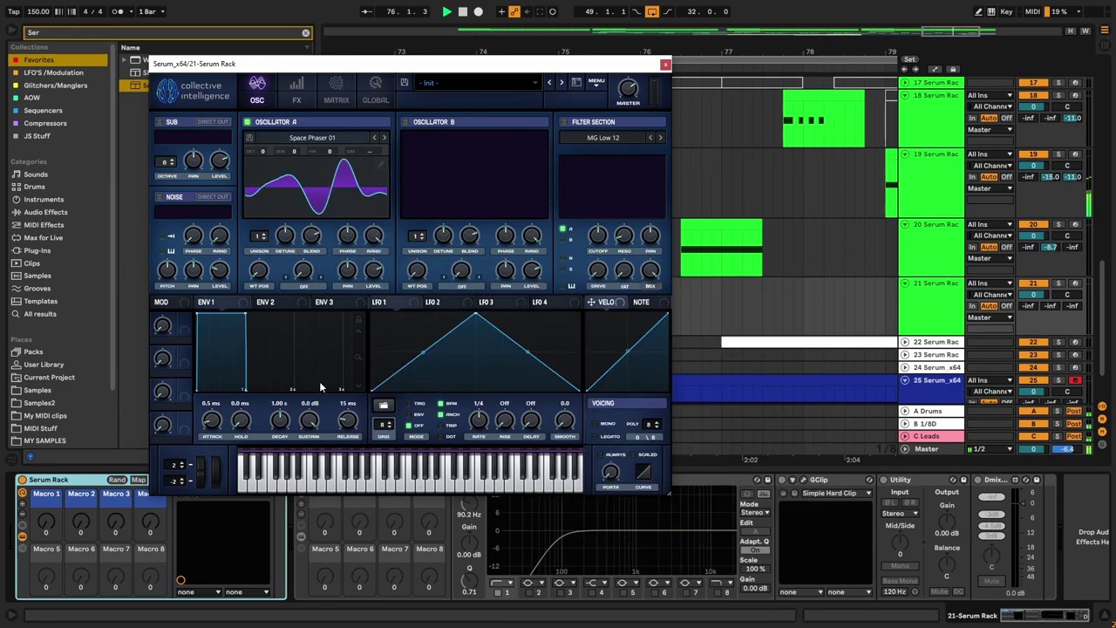
Step: Arm track 21 for recording, enable computer-keyboard MIDI input, and sweep oscillator A's wavetable position
click(929, 295)
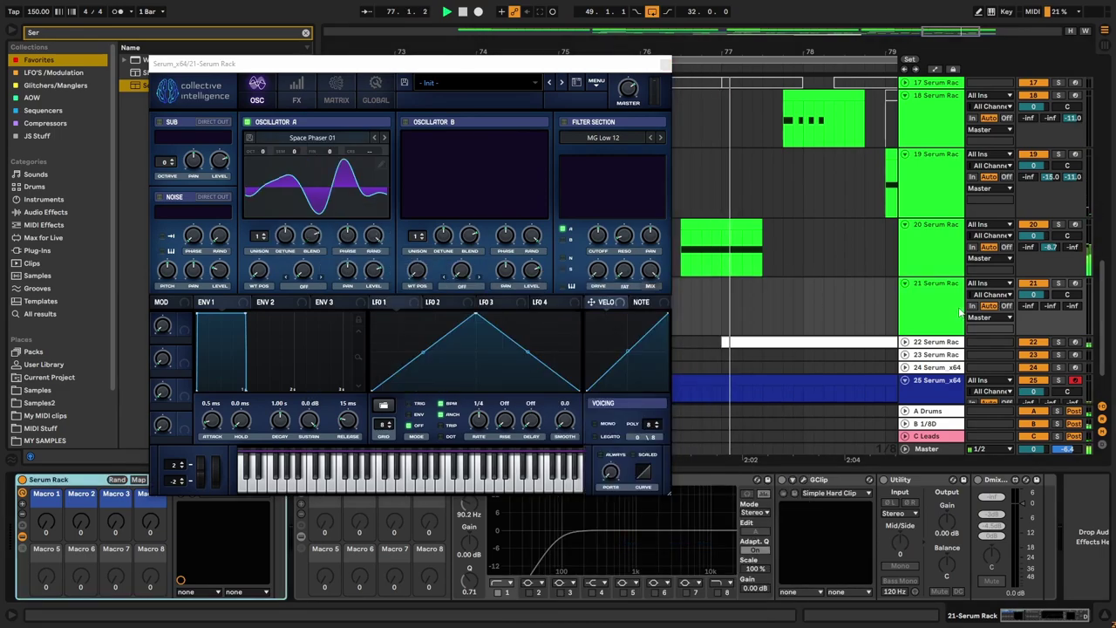
click(1075, 284)
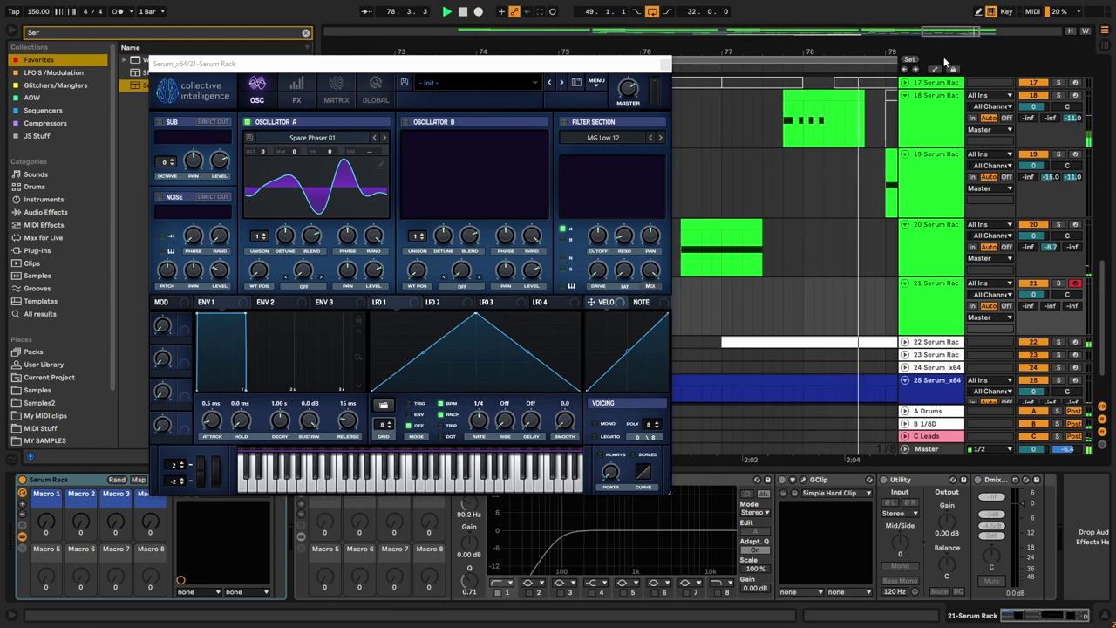
mouse_move(278, 187)
mouse_down()
mouse_move(275, 215)
mouse_move(281, 193)
mouse_up()
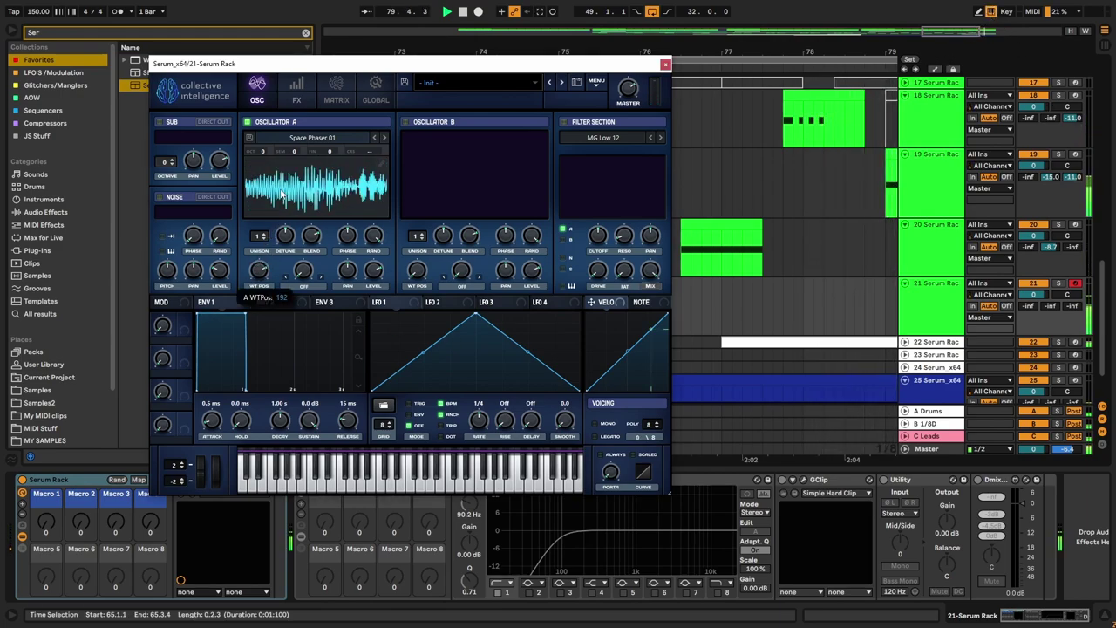
drag(255, 280, 265, 250)
Step: Turn on track 21's gain stage rack and set its Utility output gain to -9.44 dB
drag(482, 64, 478, 29)
click(300, 480)
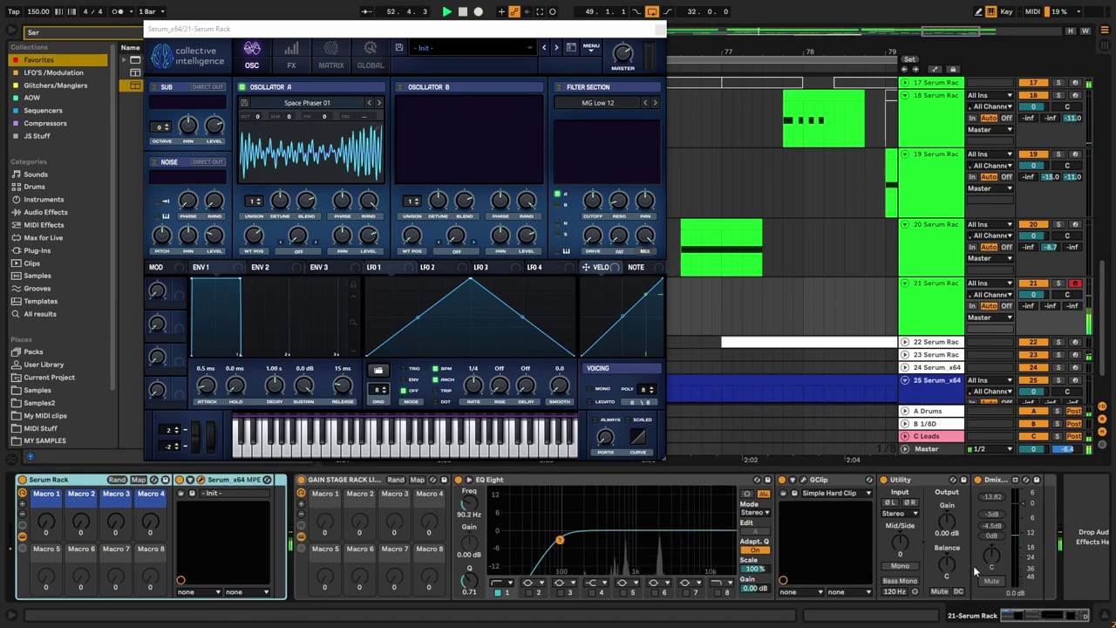
mouse_move(955, 529)
mouse_down()
mouse_move(954, 558)
mouse_move(946, 525)
mouse_up()
Step: Lower oscillator A's wavetable position and switch its wavetable to Space Phaser 03
drag(258, 238, 242, 339)
click(379, 103)
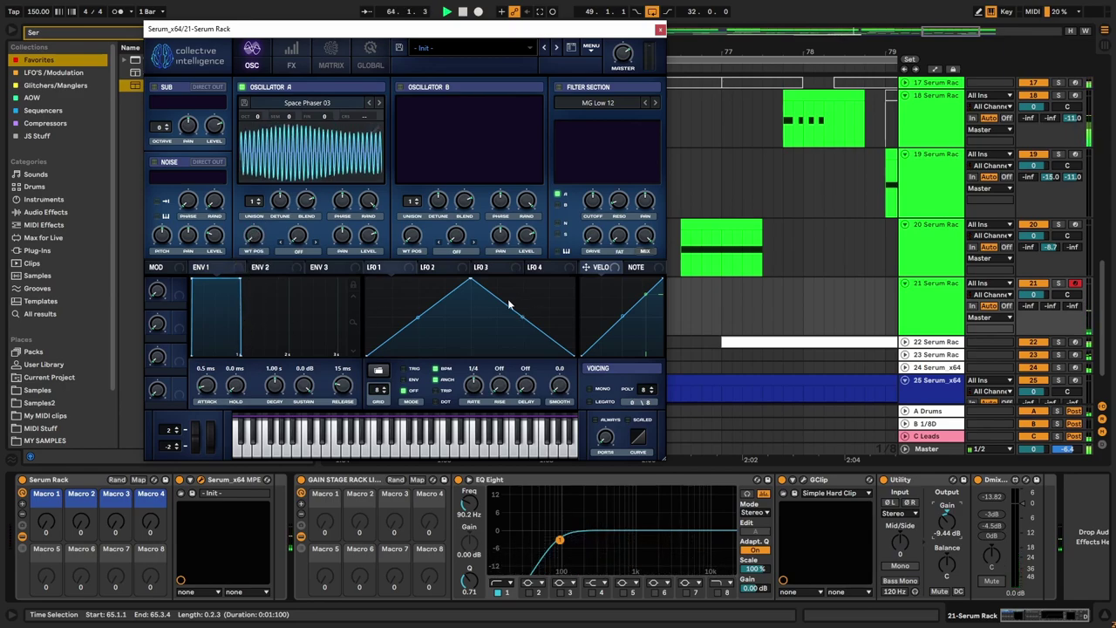
Step: Shape LFO 1 as an unsynced rising ramp on oscillator A's wavetable position, and assign macro 1 to its rate, based at 0.001 Hz
drag(470, 281, 572, 282)
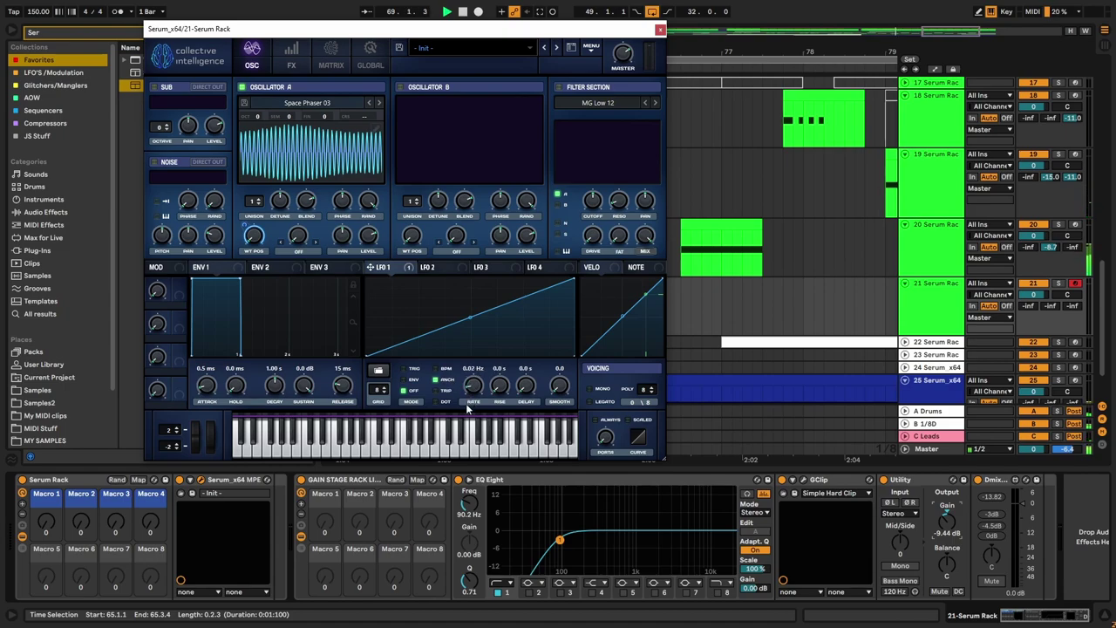
click(432, 267)
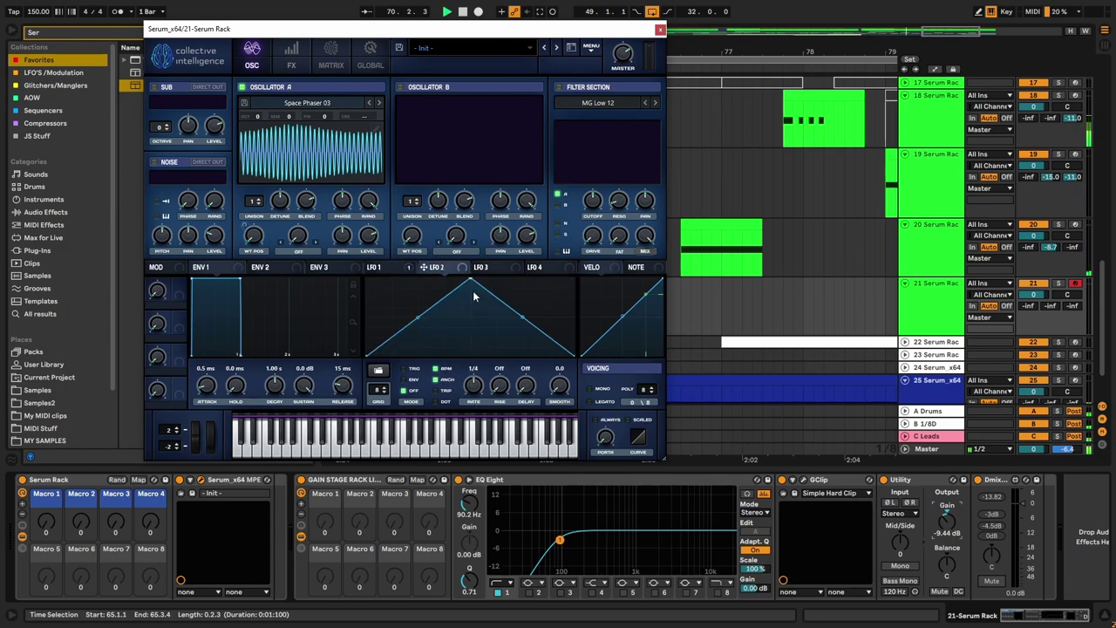
drag(511, 272, 574, 279)
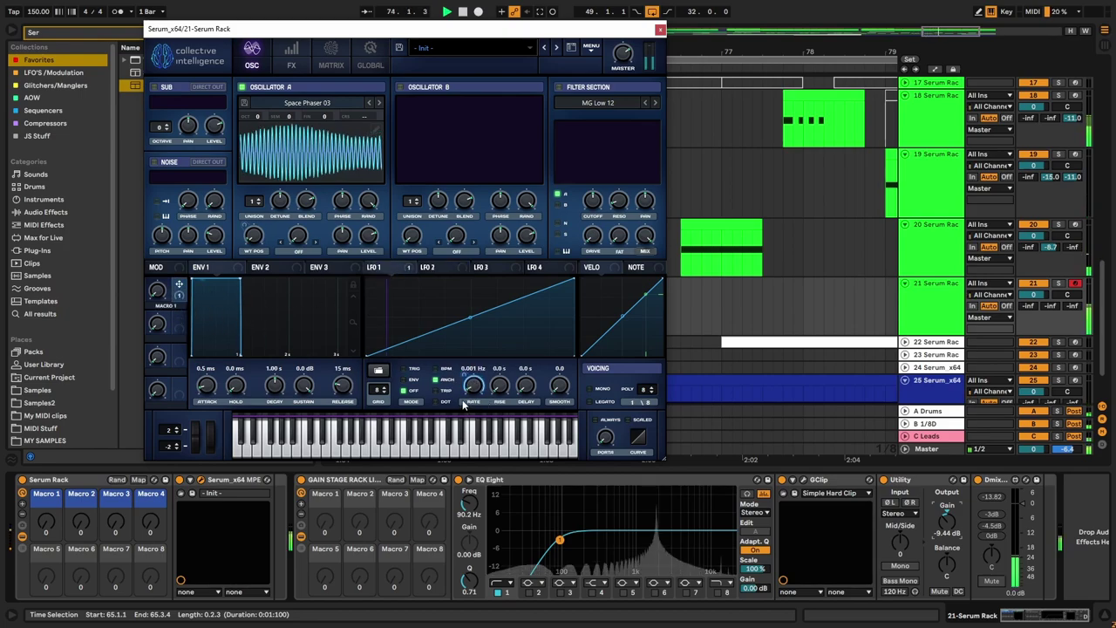
Step: Audition oscillator A's Space Phaser 03, 04 and 05 wavetables while varying the LFO rate with macro 1
drag(162, 294, 249, 185)
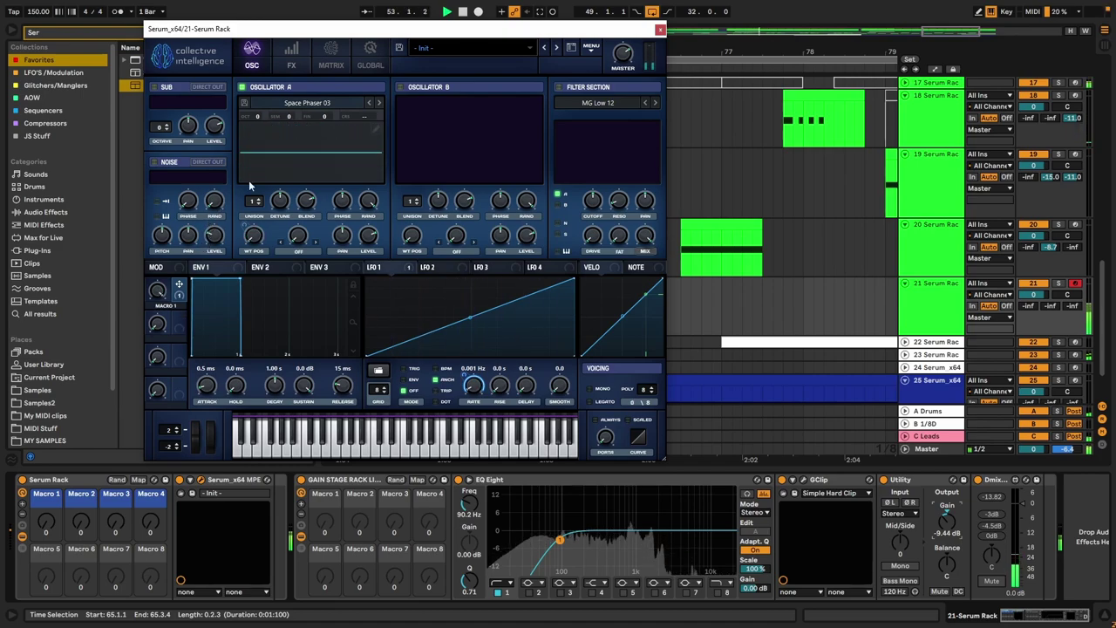
click(379, 103)
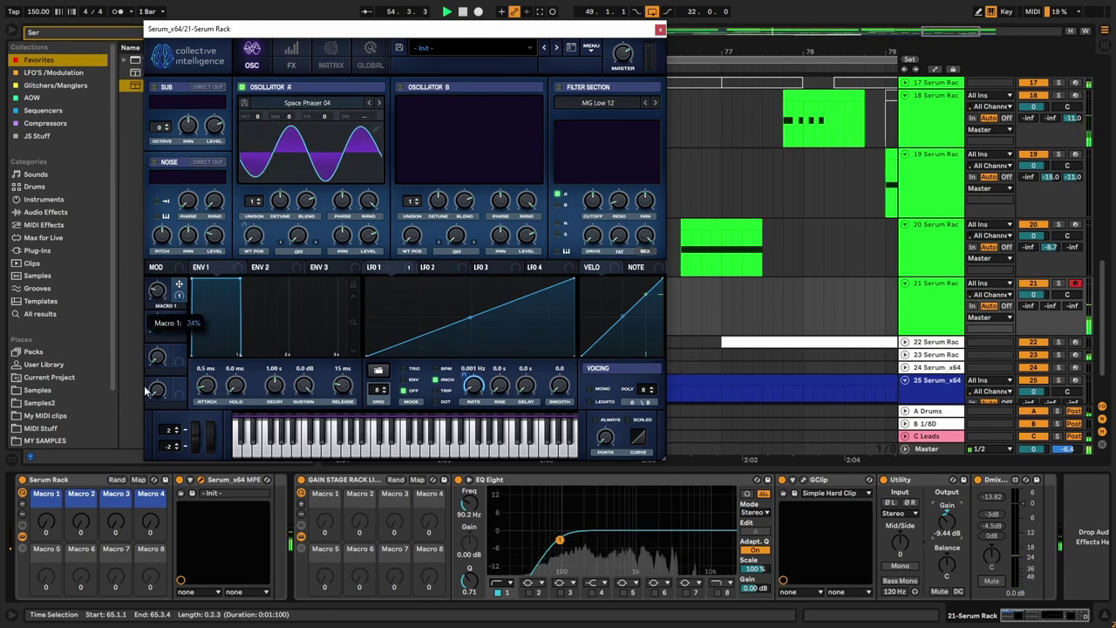
drag(152, 401, 197, 207)
click(380, 101)
key(z)
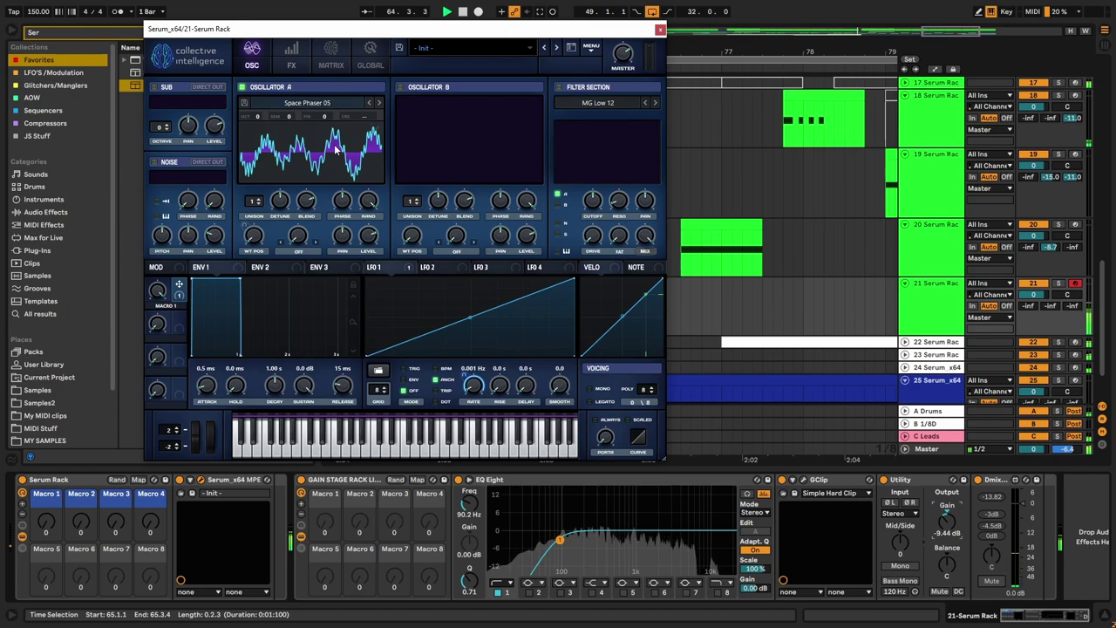
click(660, 29)
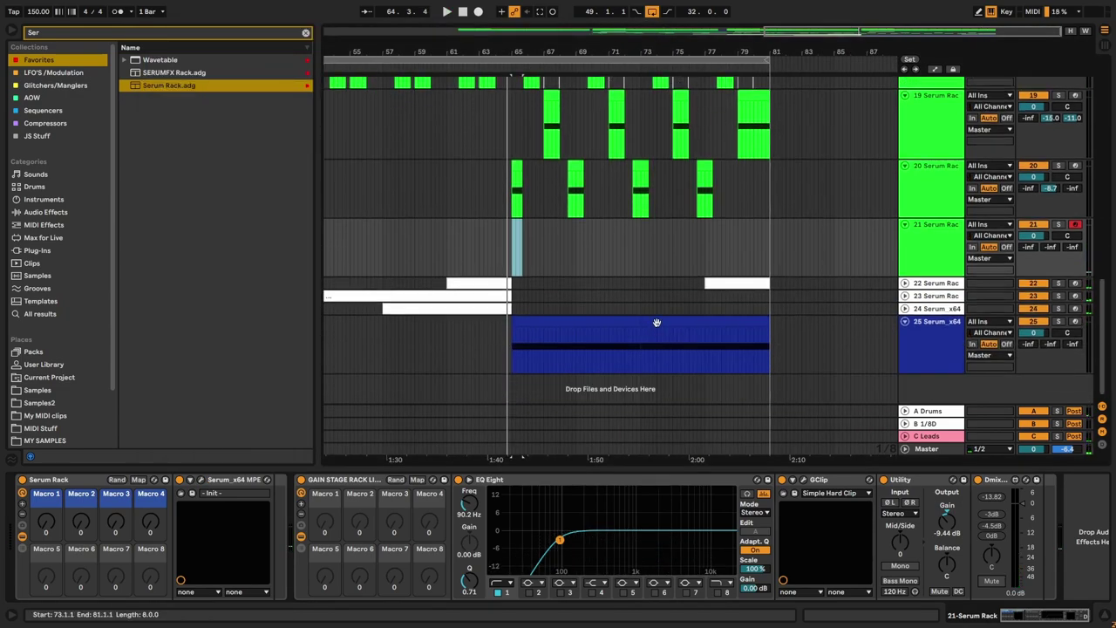
scroll(610, 290, up, 5)
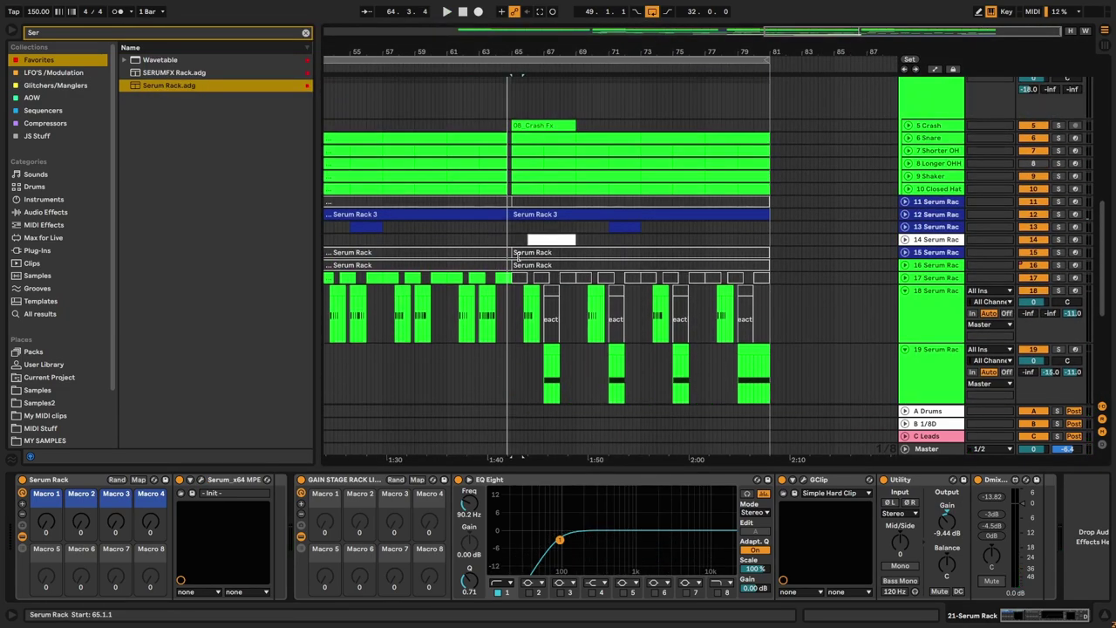
scroll(519, 261, down, 3)
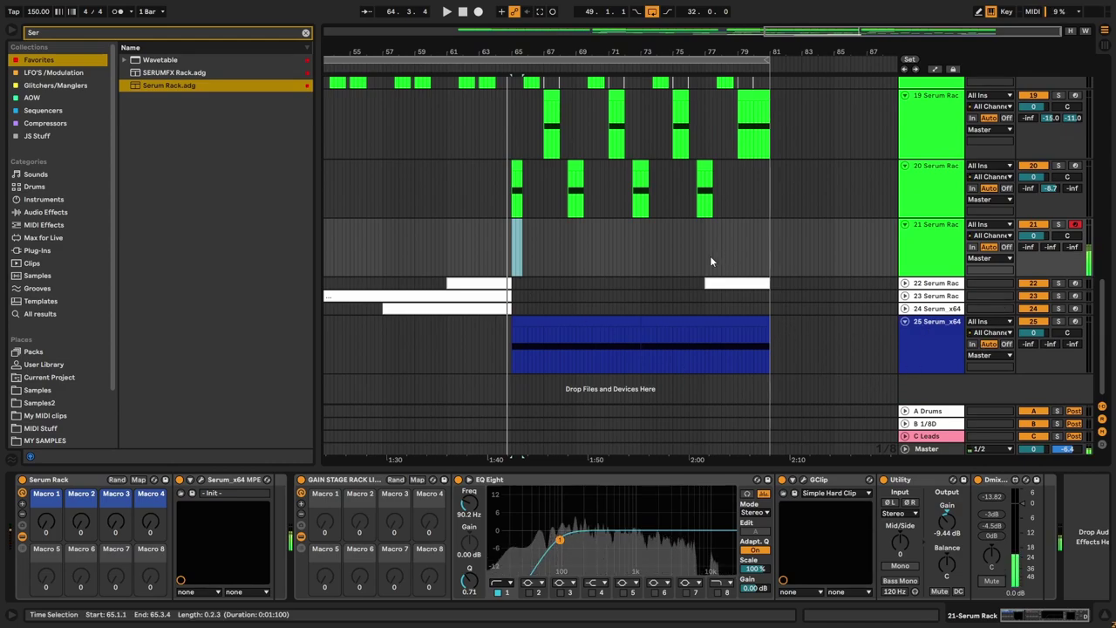
Step: Reopen track 21's synth and audition wavetables from Space Phaser 06 and 07 up to Sunkissed Sweep while adjusting macro 1
click(199, 480)
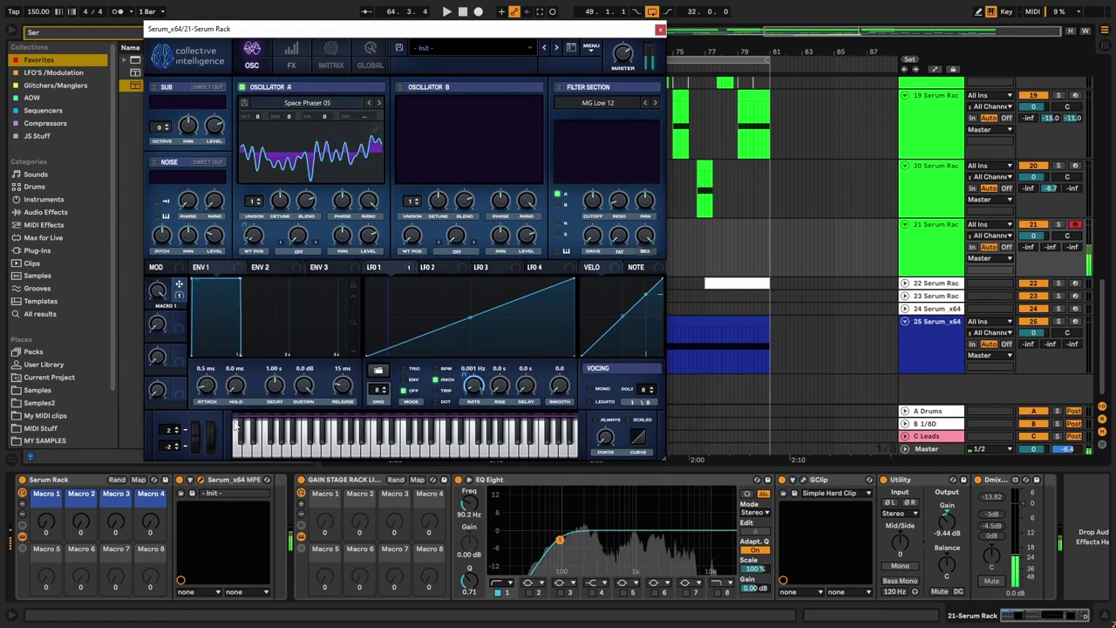
drag(159, 296, 136, 381)
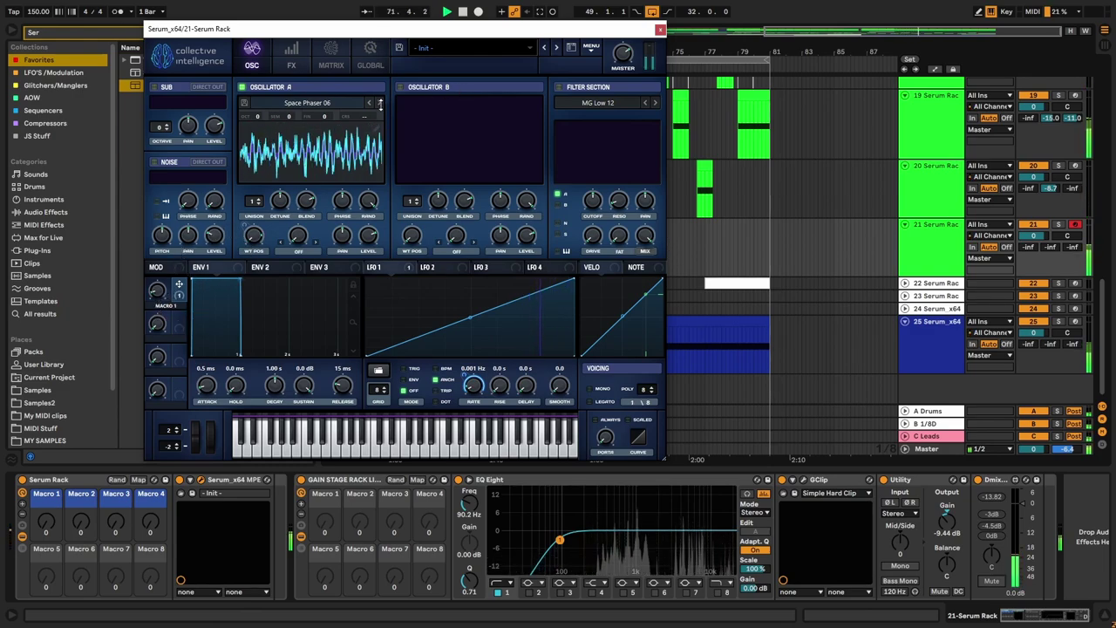
click(379, 103)
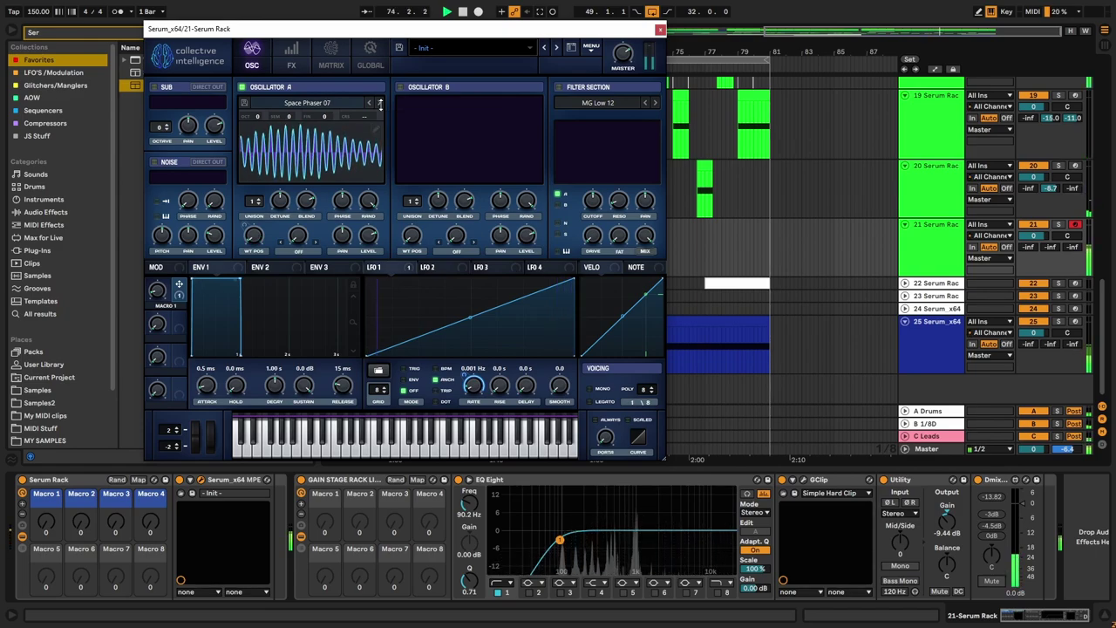
drag(157, 289, 164, 284)
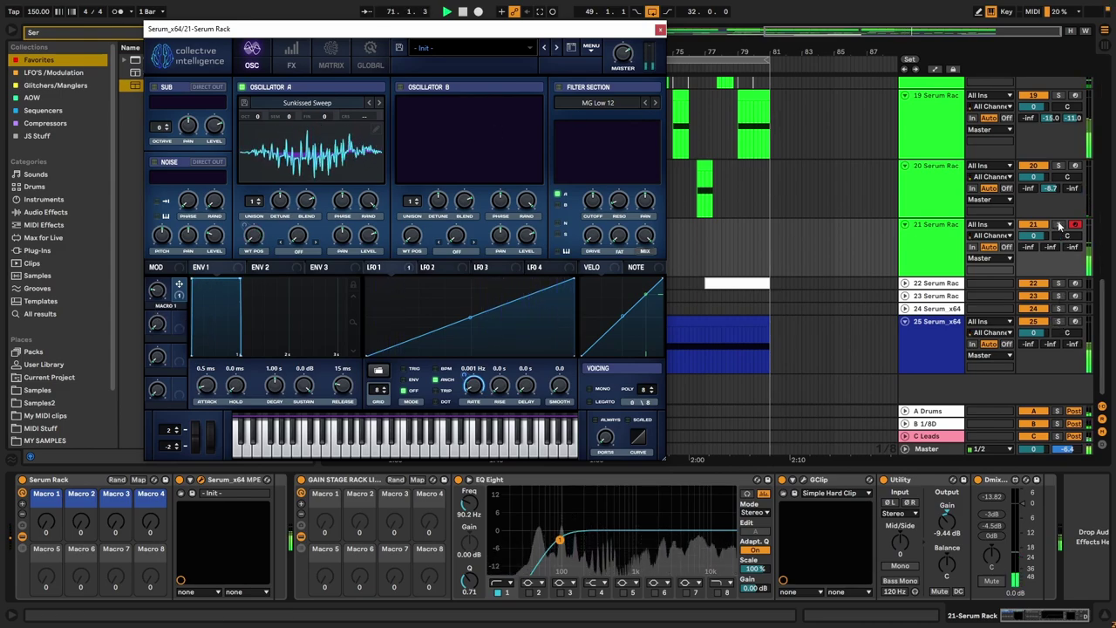
Step: Solo track 21 and try The Digital Sequence wavetable on oscillator A while sweeping macro 1
click(1059, 225)
click(370, 101)
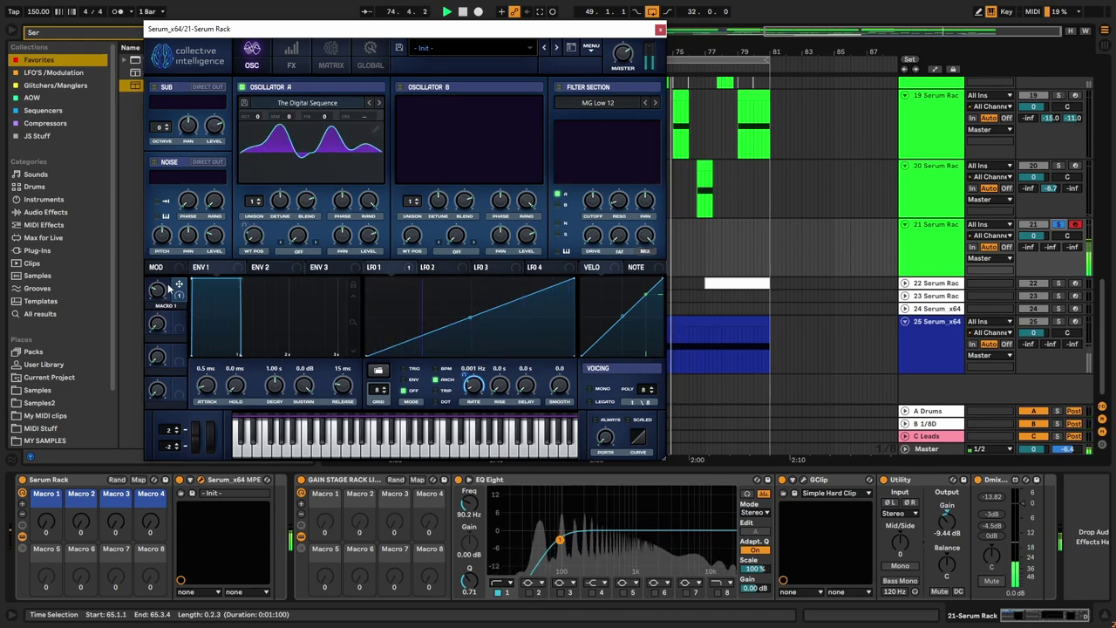
mouse_move(175, 285)
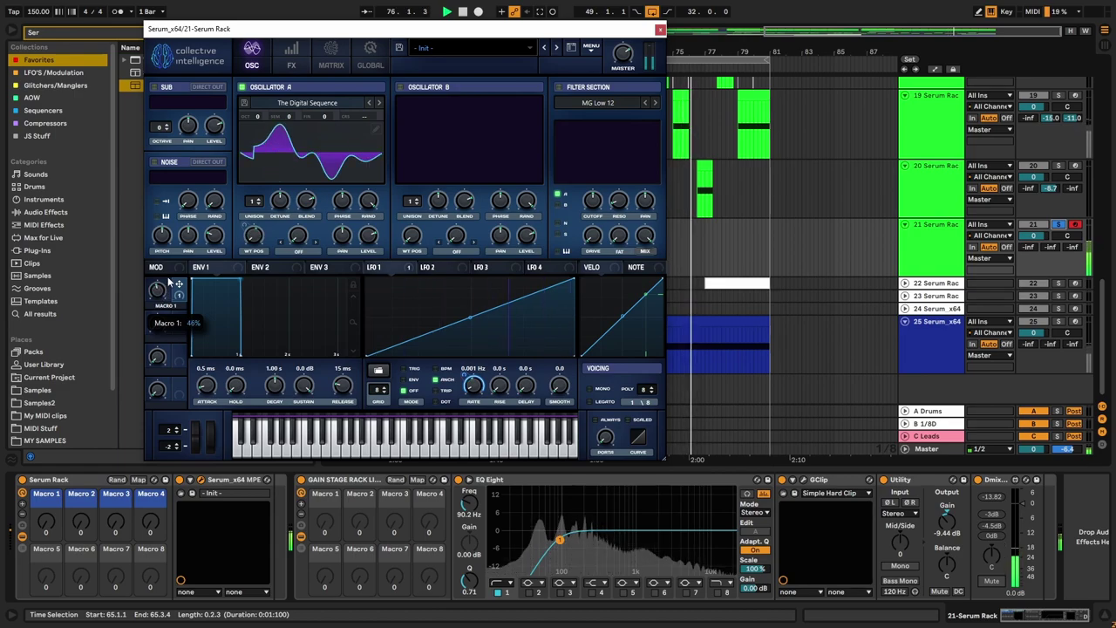
drag(174, 285, 174, 249)
Step: Audition the This sounds familiar, Tumble Riser and Unite wavetables on oscillator A with varying macro 1 settings
click(378, 103)
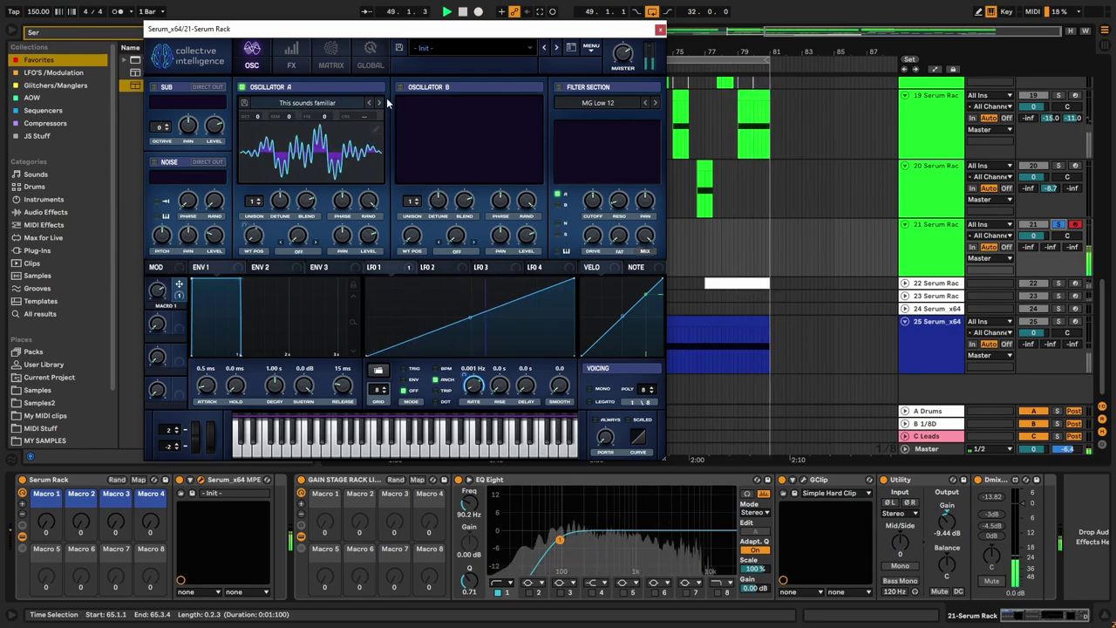
drag(159, 293, 147, 347)
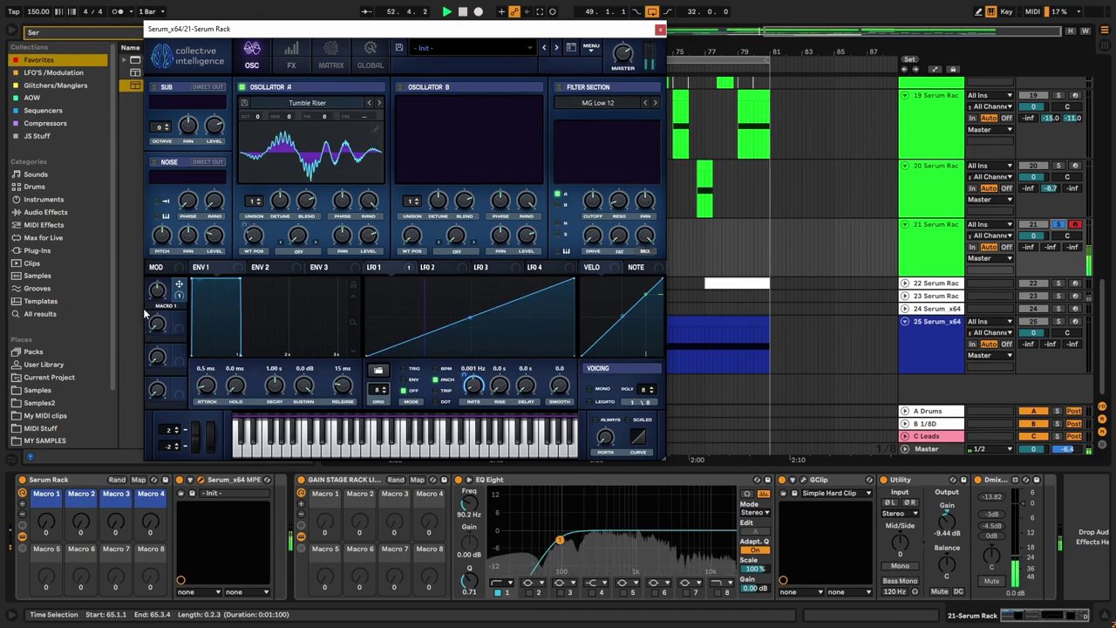
mouse_move(160, 297)
drag(146, 347, 155, 316)
click(379, 103)
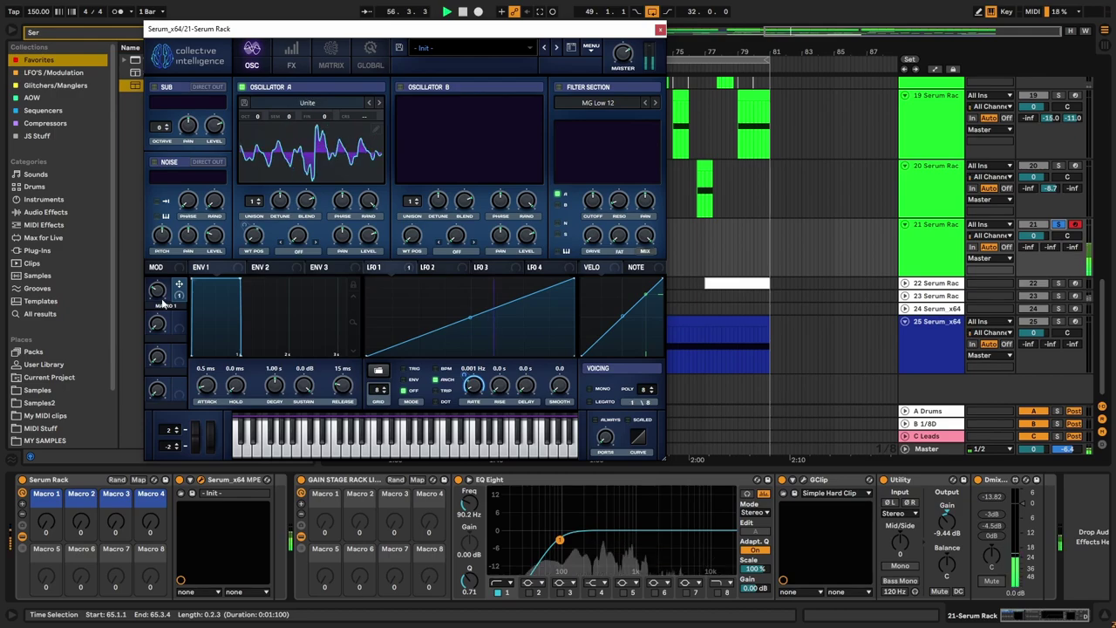
mouse_move(157, 283)
key(z)
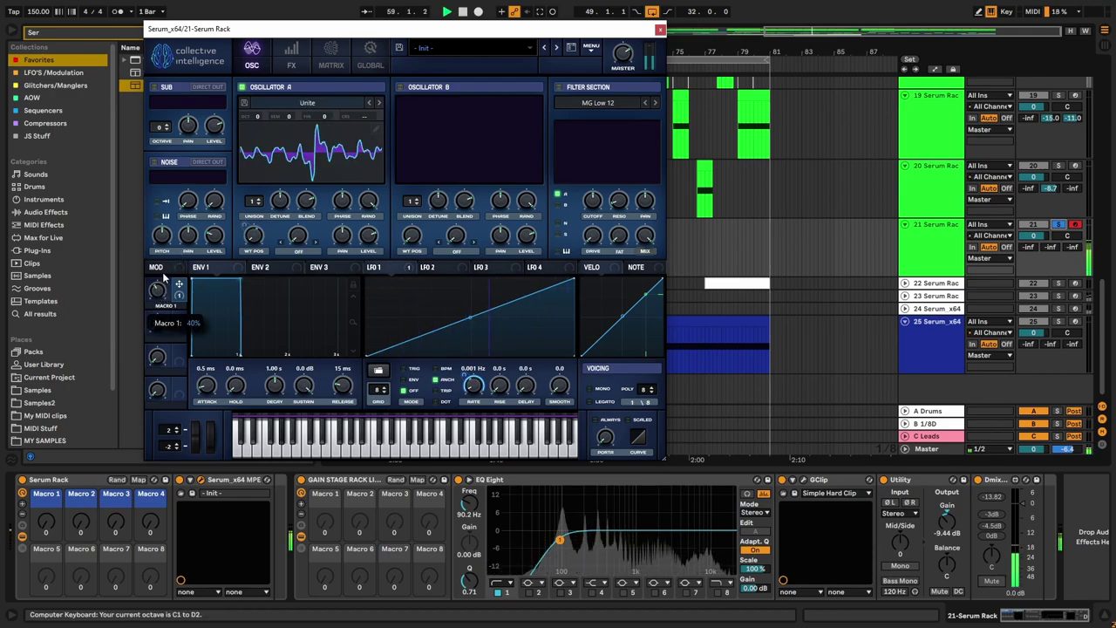
Step: Advance oscillator A's wavetable to Uuuhhh, adjust macro 1, and lower the computer keyboard octave to C0–D1
click(378, 103)
mouse_move(155, 327)
mouse_move(155, 329)
mouse_down()
mouse_move(161, 295)
mouse_move(153, 355)
mouse_move(160, 319)
mouse_up()
click(379, 103)
key(z)
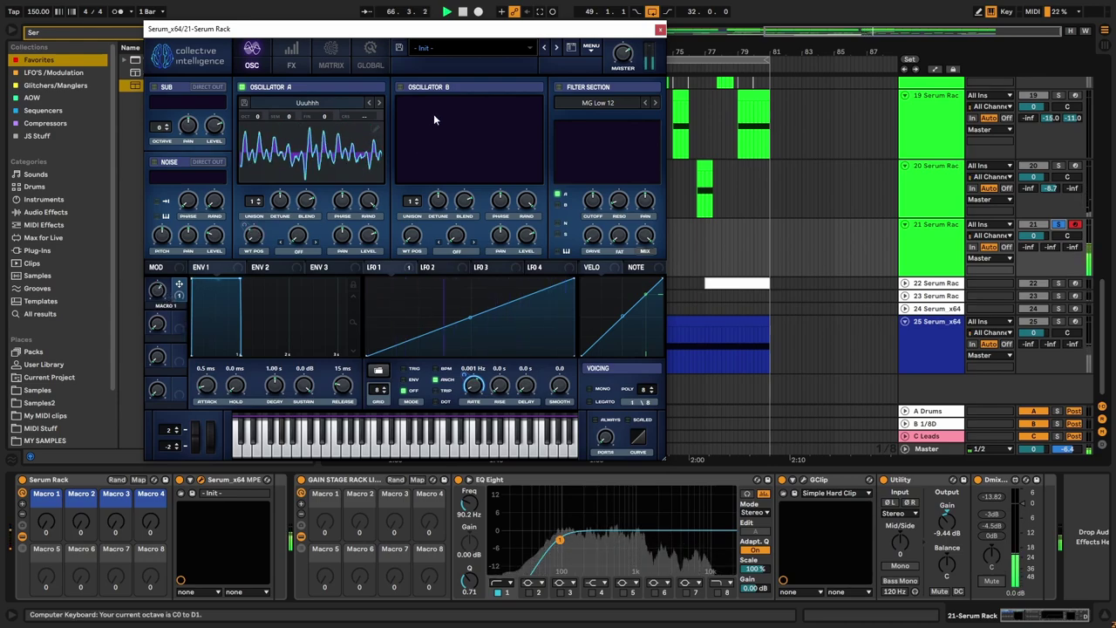
Step: Audition the WetAsPacificOcean and What the Square is this wavetables on oscillator A while varying macro 1
click(380, 103)
mouse_move(151, 311)
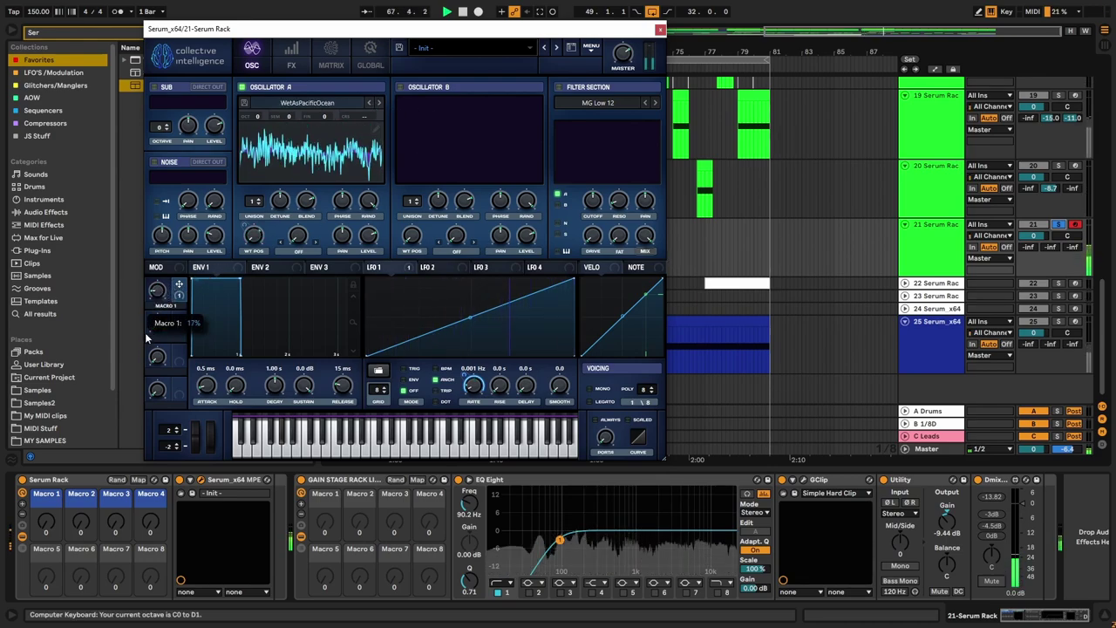
click(381, 104)
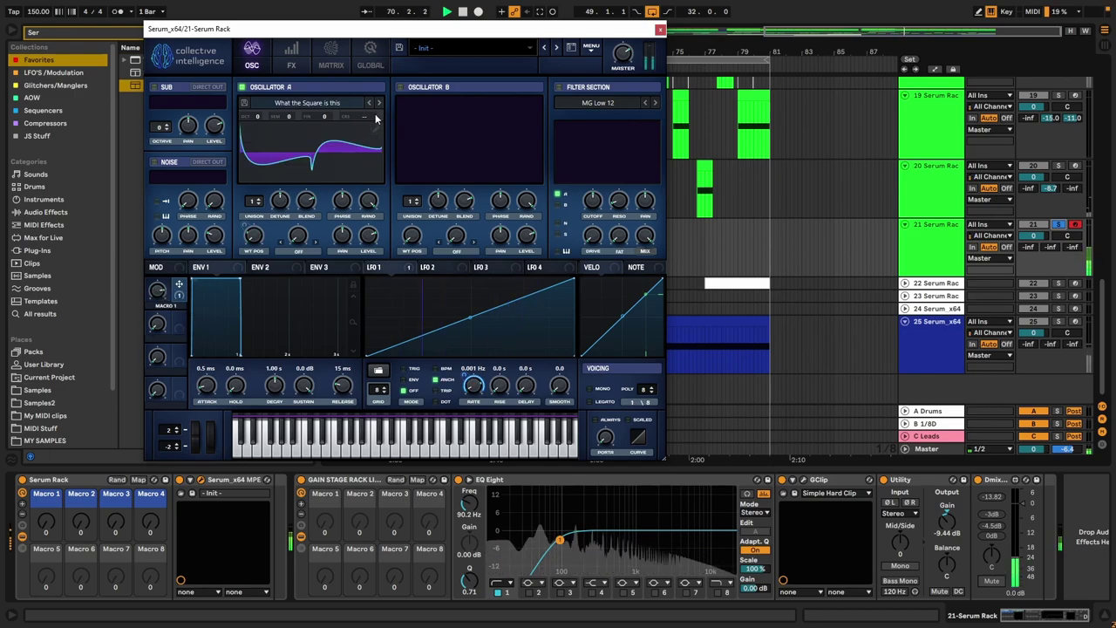
Step: Try the Wobbly Phaser wavetable in different keyboard octaves and set LFO 1's mode to TRIG
mouse_move(147, 338)
drag(147, 342, 148, 375)
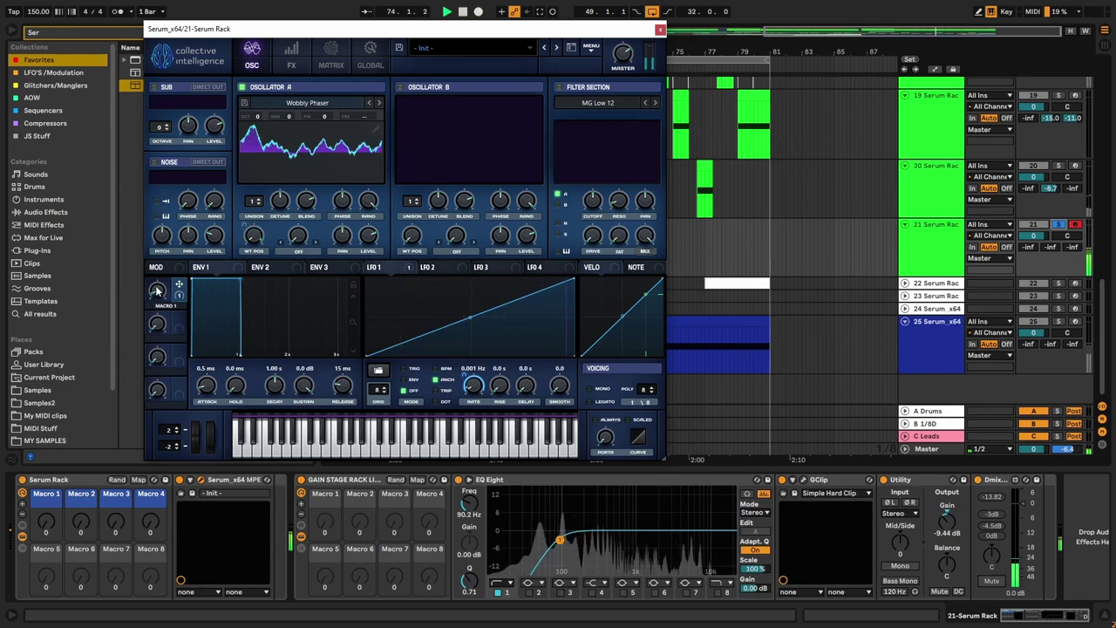
key(x)
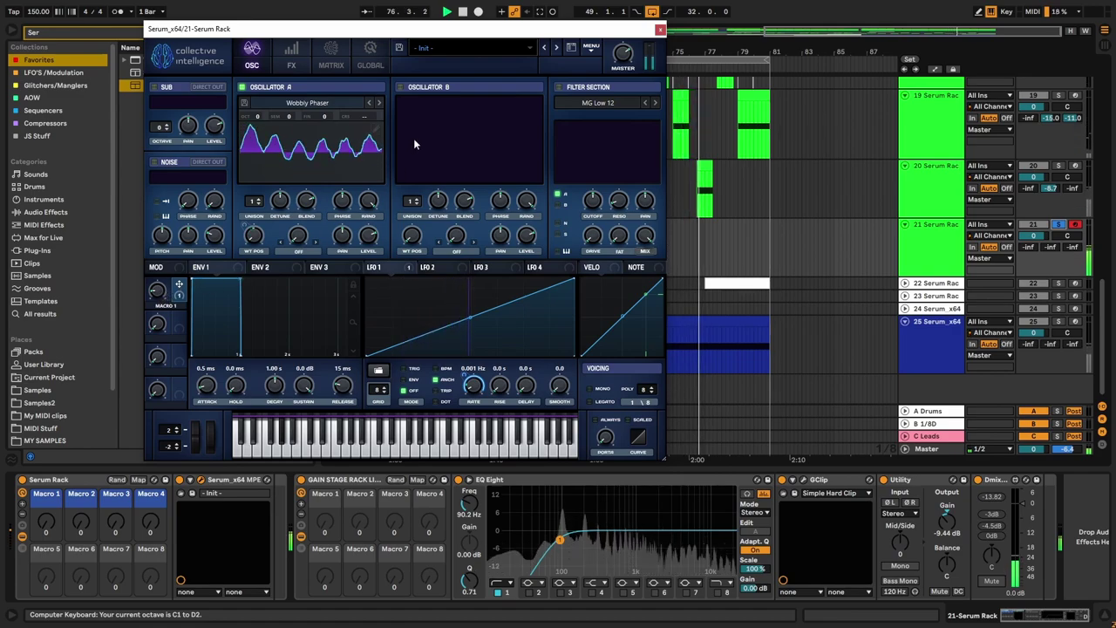
key(z)
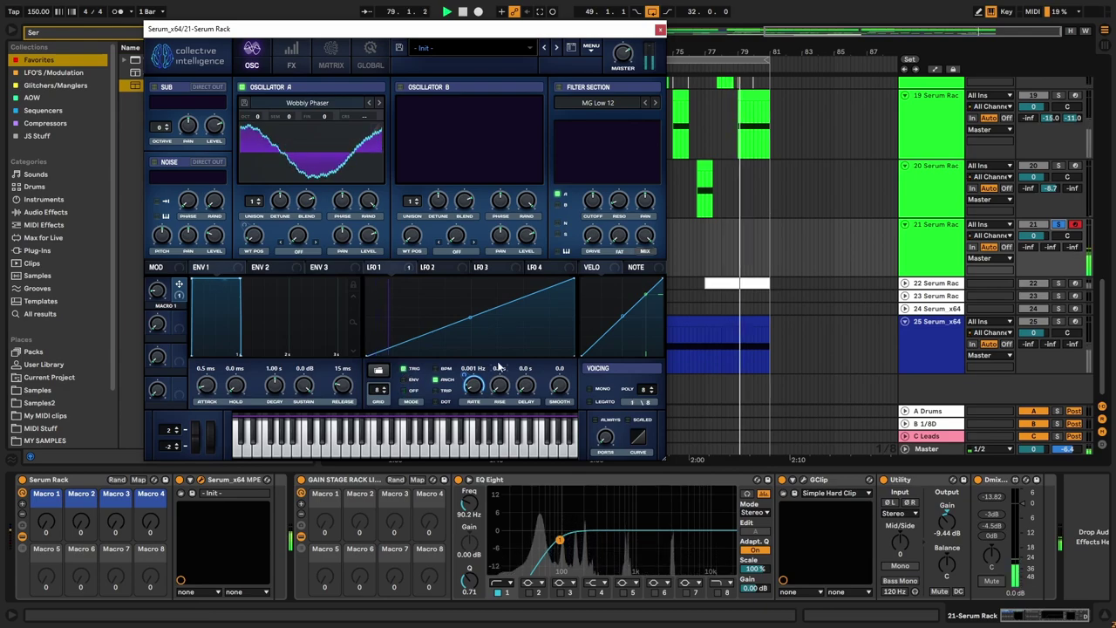
Step: Step oscillator A's wavetable through Wow and Wuuah 01 to Wuuah 03, testing each with macro 1
click(379, 104)
key(z)
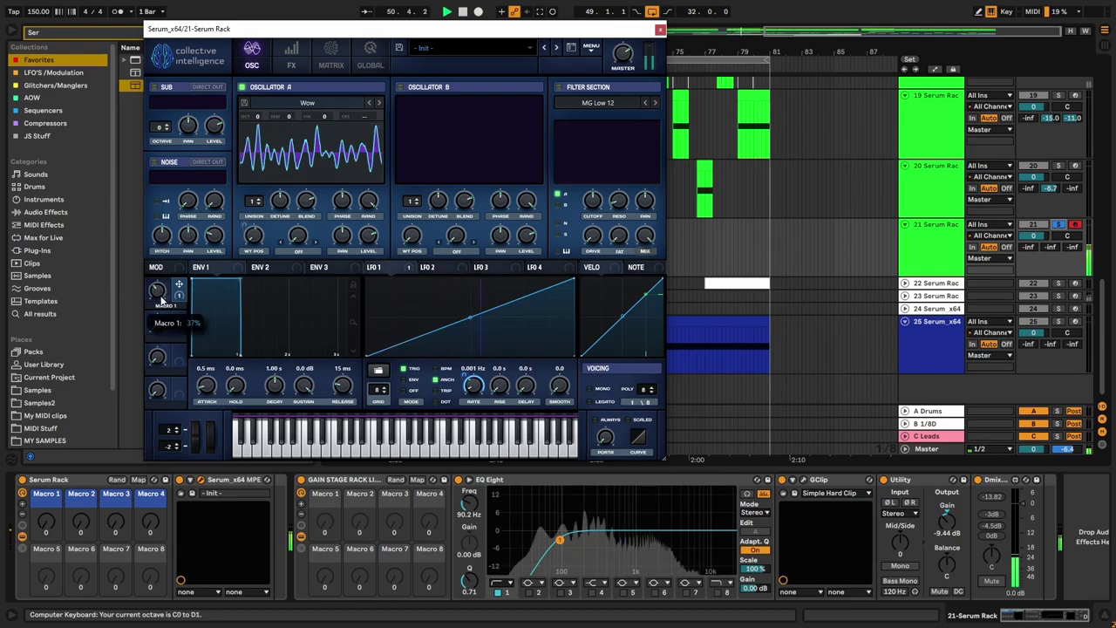
click(378, 104)
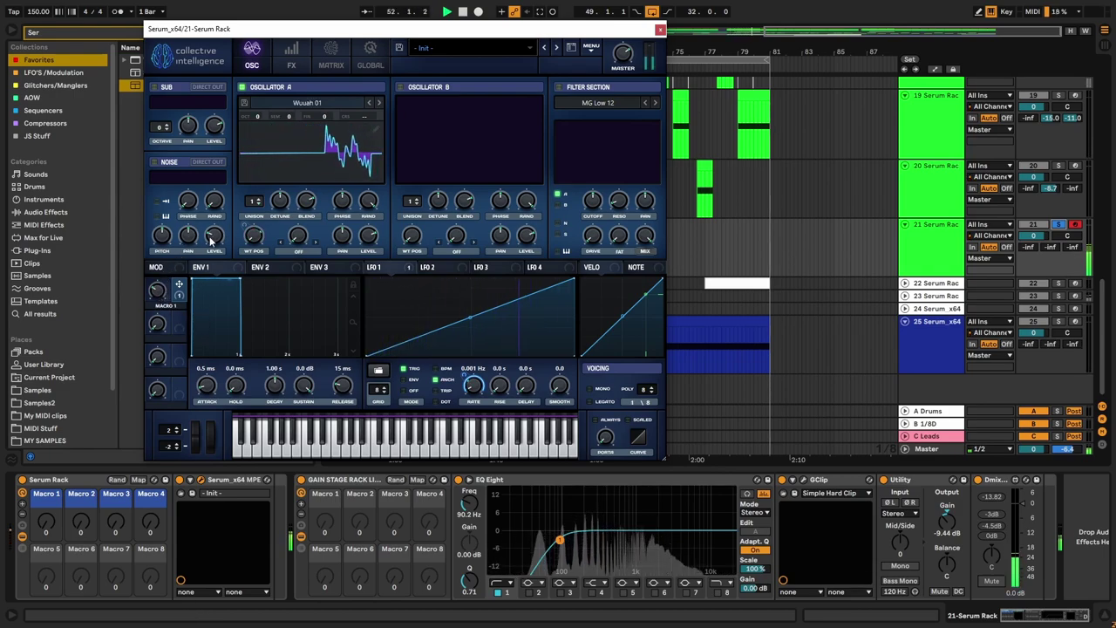
click(378, 103)
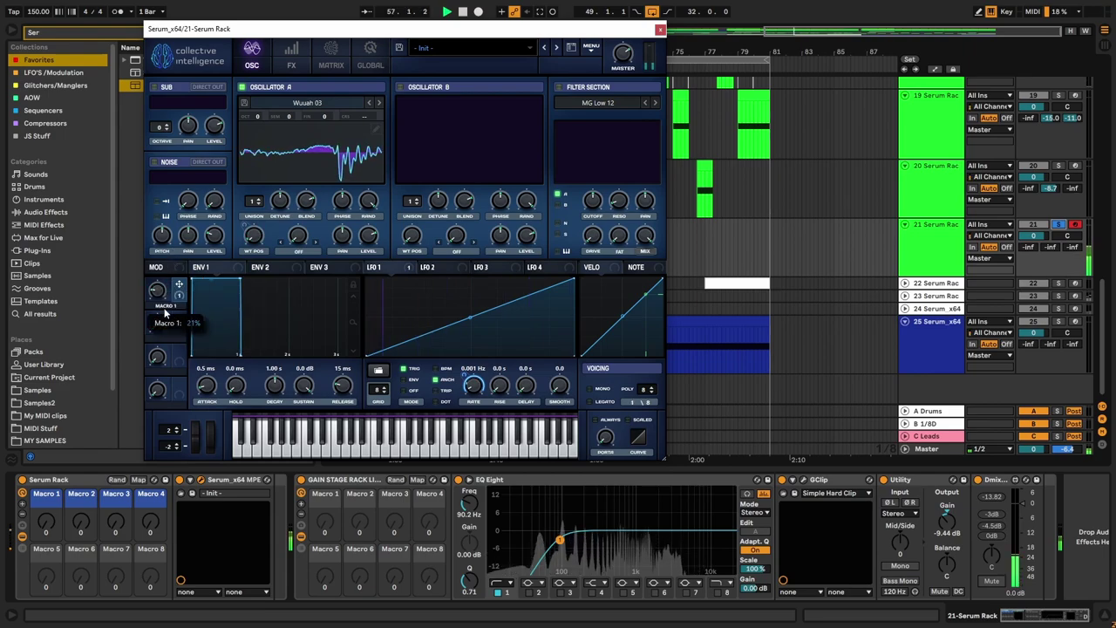
Step: Close the synth window, unsolo track 21, and replay the arrangement from bar 65
click(660, 29)
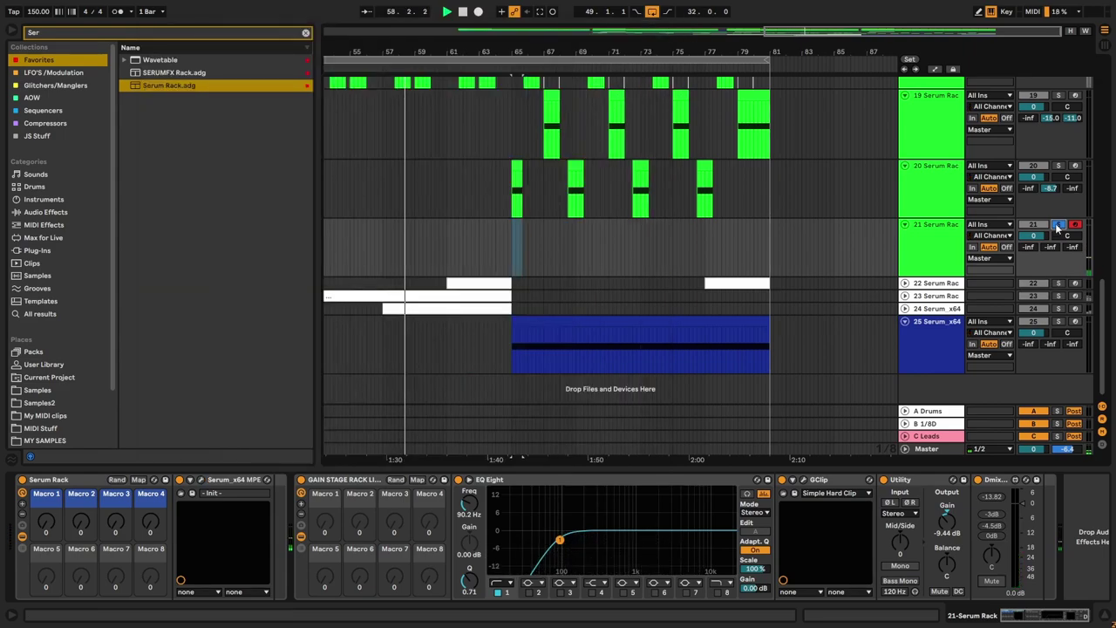
click(1057, 225)
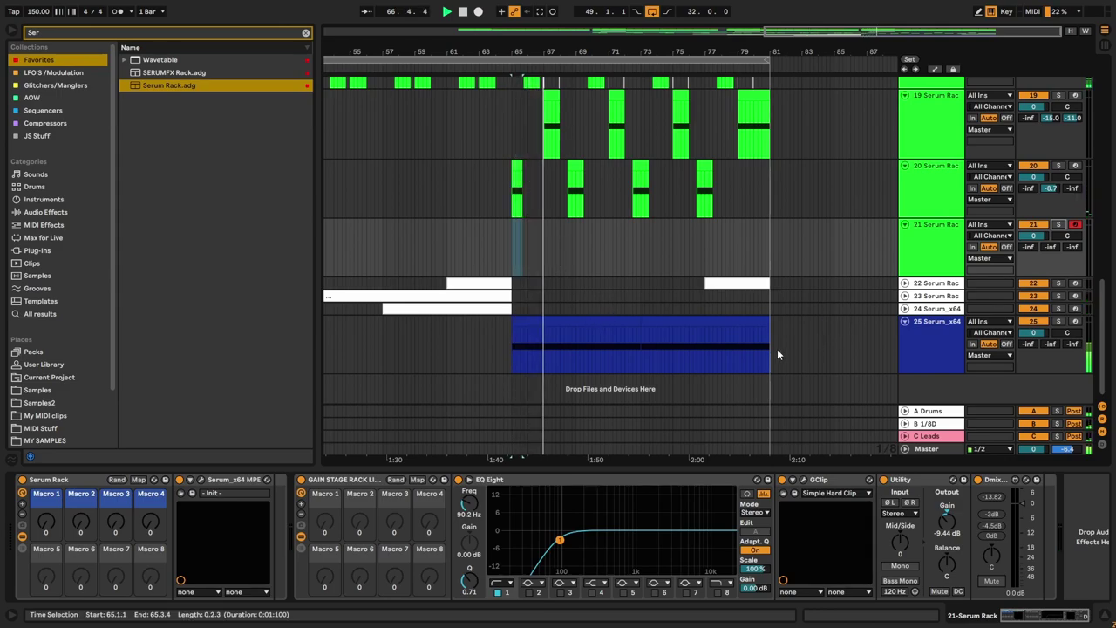
key(space)
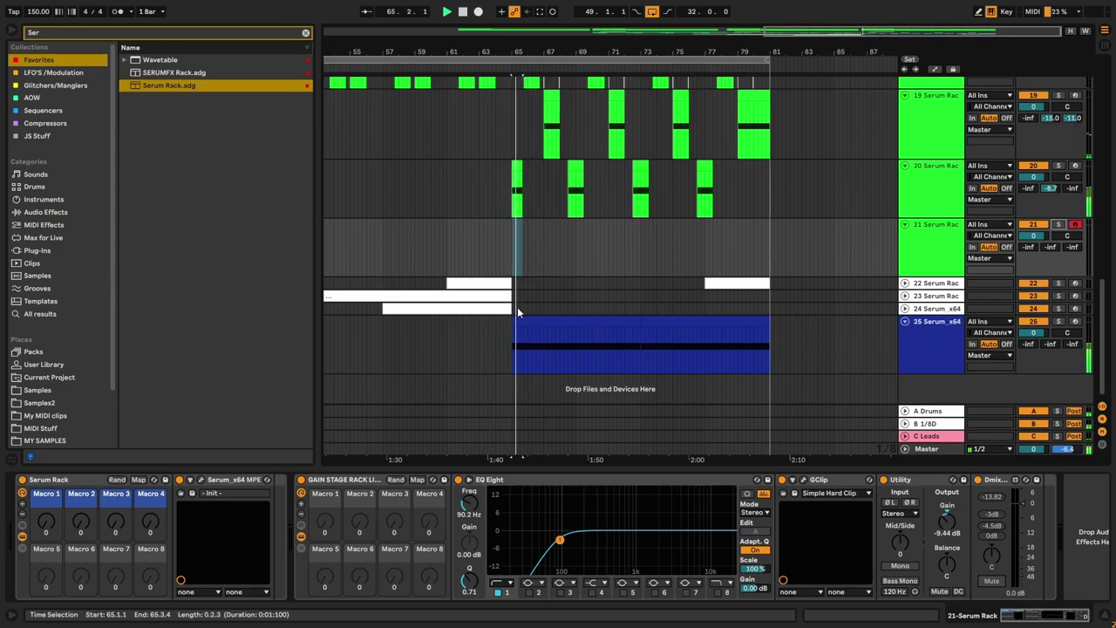
Step: Deactivate the section of track 25's clip from bar 67 to bar 69
scroll(522, 306, up, 5)
drag(633, 354, 790, 366)
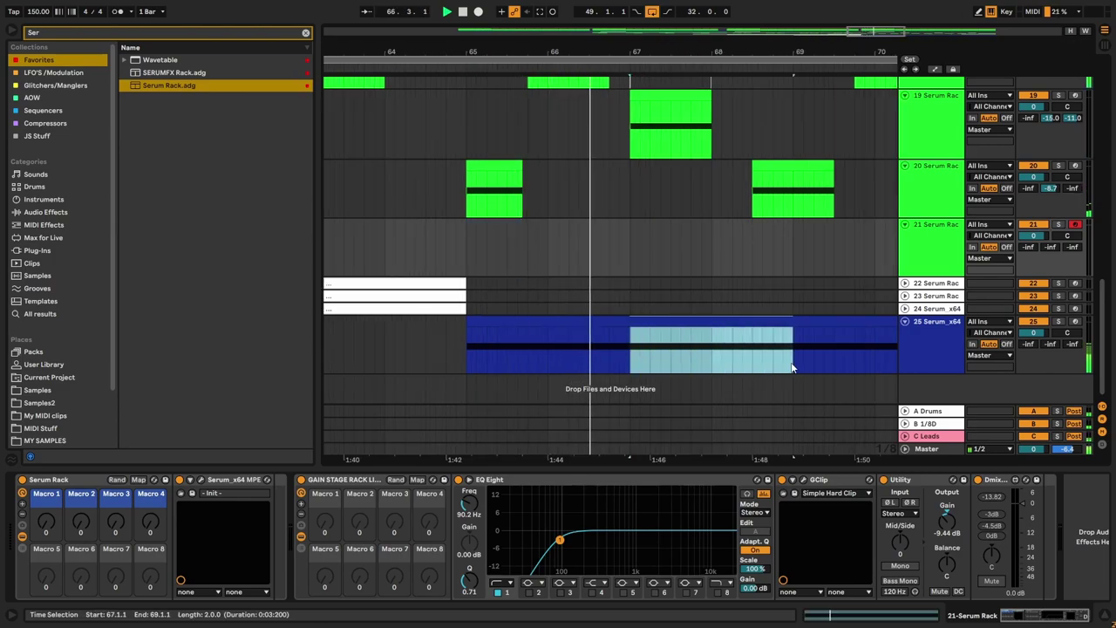
key(0)
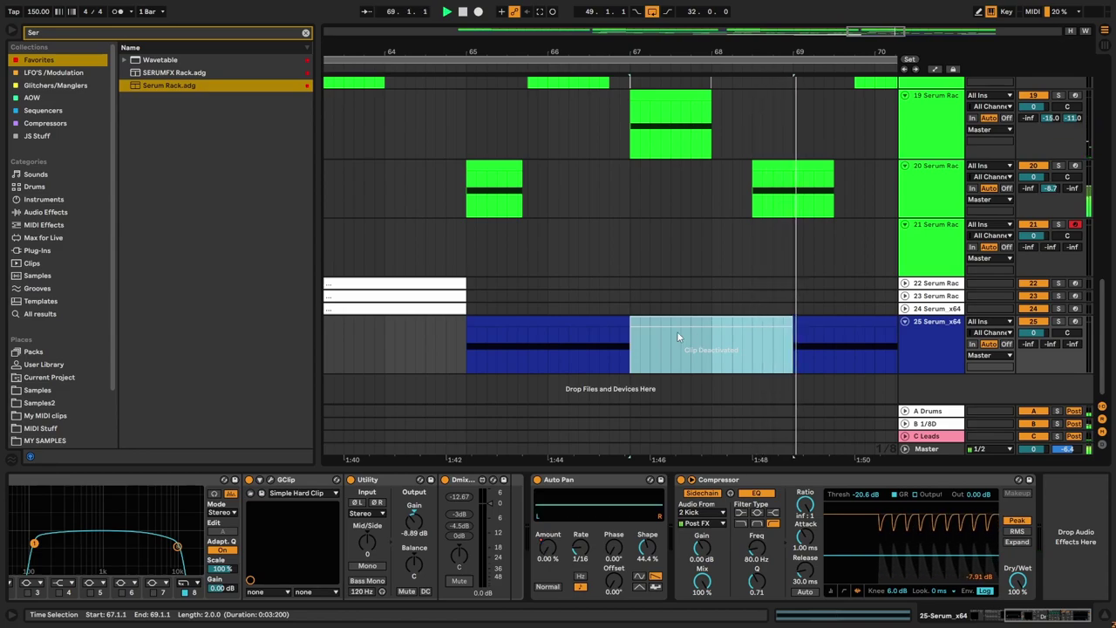
Step: Deactivate the section of track 25's clip from bar 71 to bar 73 and play the arrangement from bar 66
scroll(618, 323, down, 3)
click(575, 321)
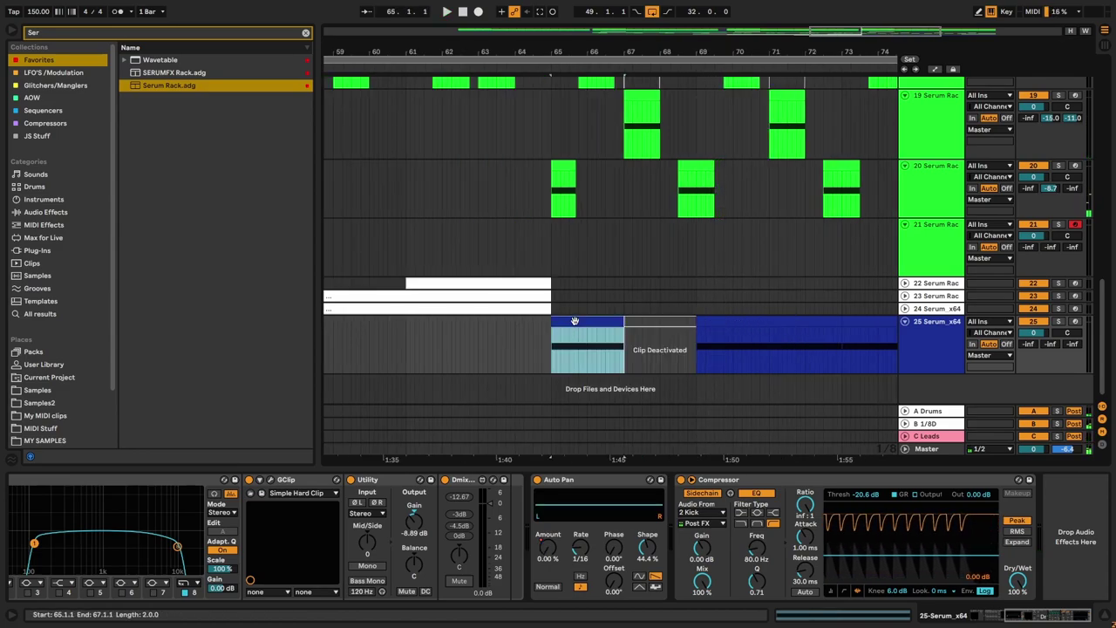
click(728, 321)
click(808, 321)
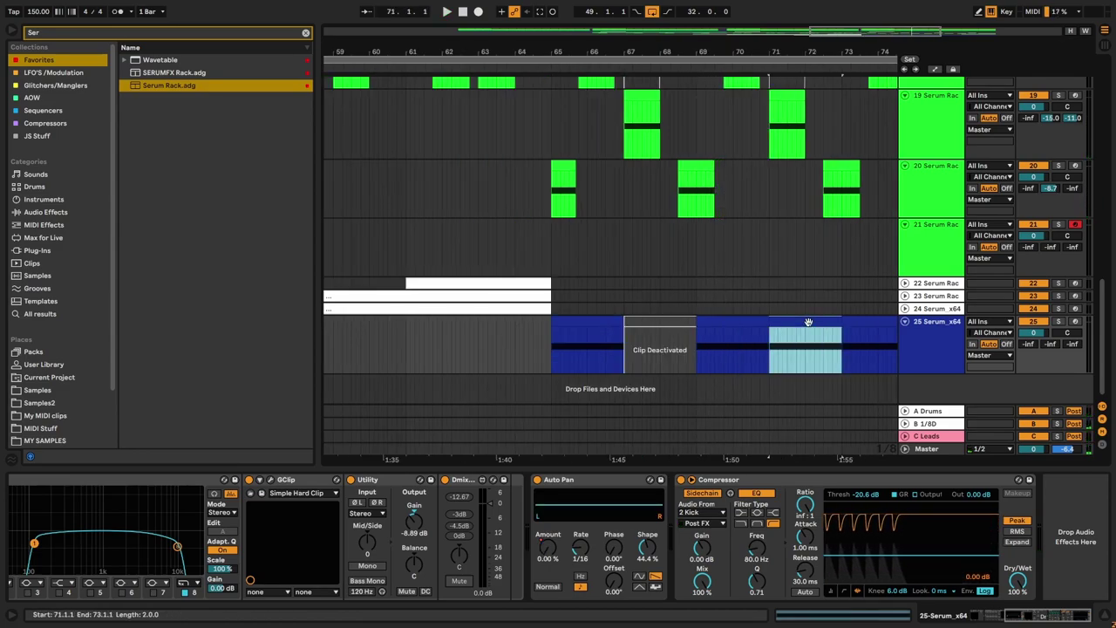
click(587, 335)
key(space)
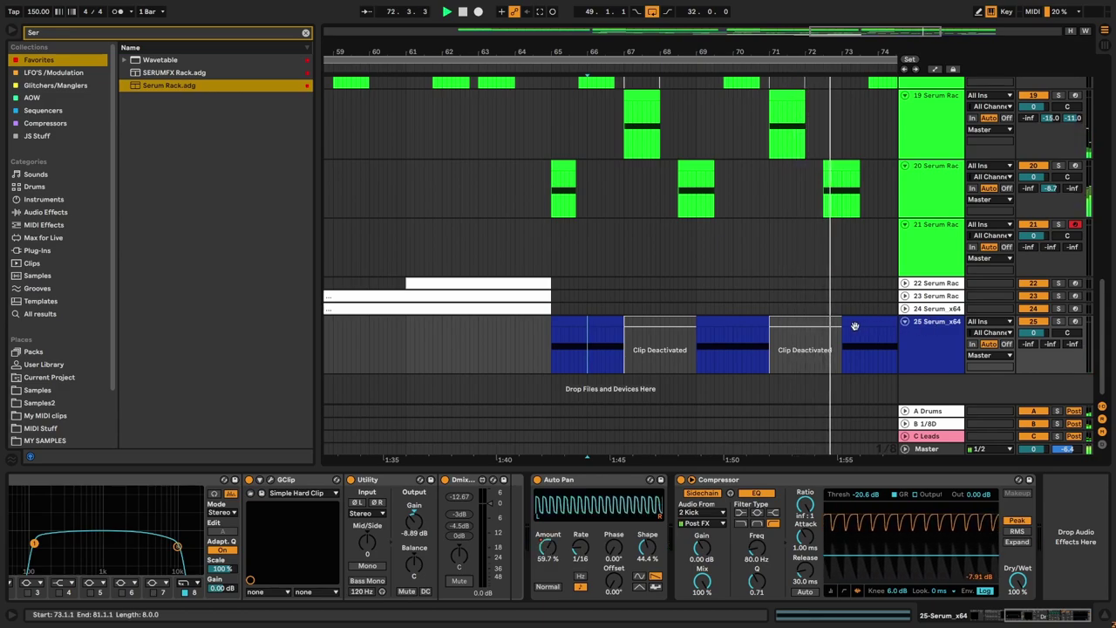
Step: Deactivate the sections of track 25's clip from bar 75 to 77 and from bar 79 to 81
ctrl+scroll(853, 327, down, 5)
ctrl+scroll(838, 332, up, 5)
scroll(837, 332, right, 4)
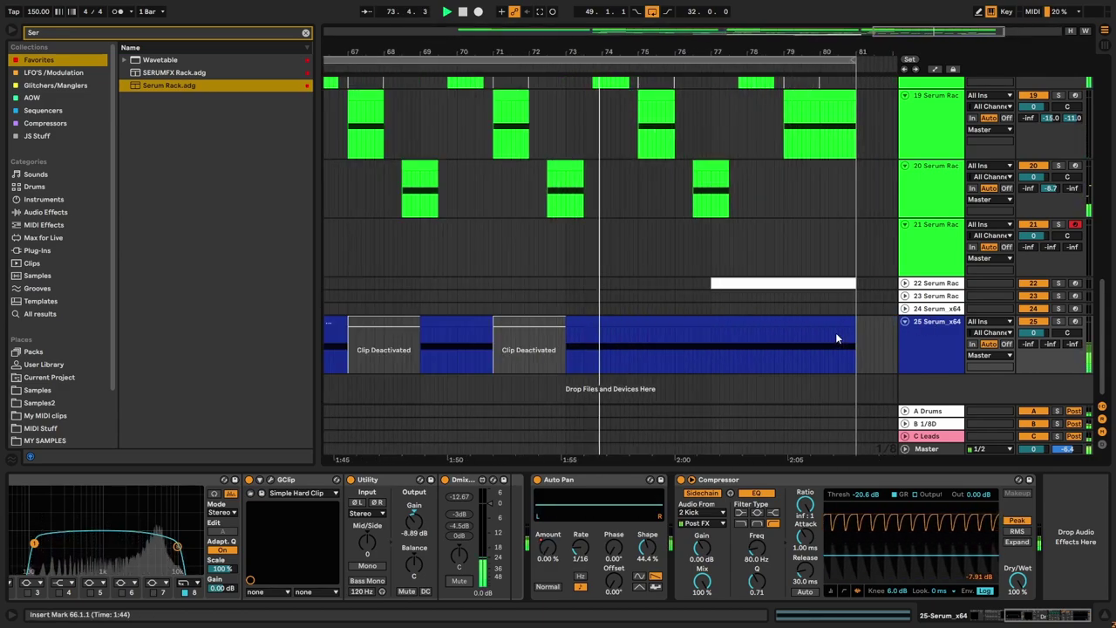
click(669, 322)
drag(645, 361, 712, 364)
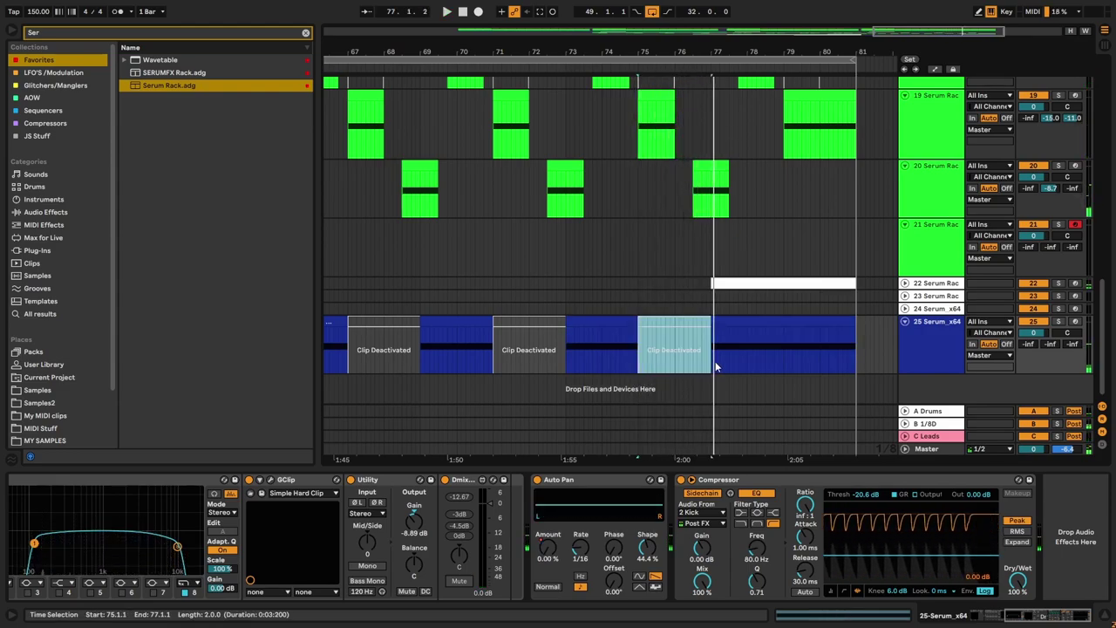
click(743, 321)
drag(785, 365, 853, 373)
scroll(800, 367, down, 3)
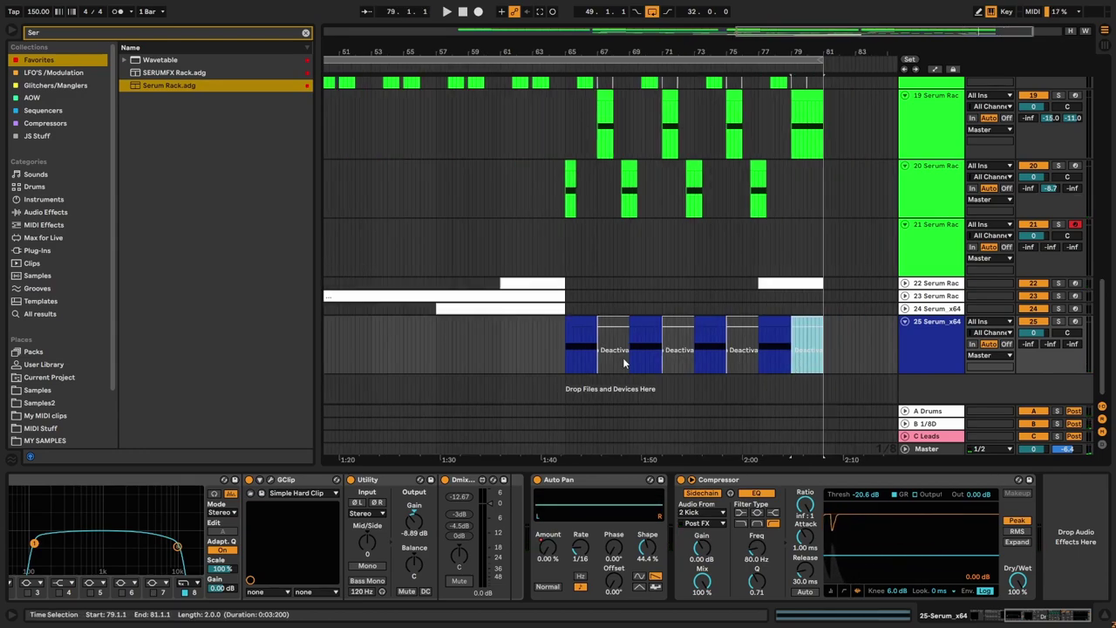
Step: Play the arrangement from bar 65 to check the alternating sections of track 25
click(571, 320)
key(space)
scroll(575, 320, up, 8)
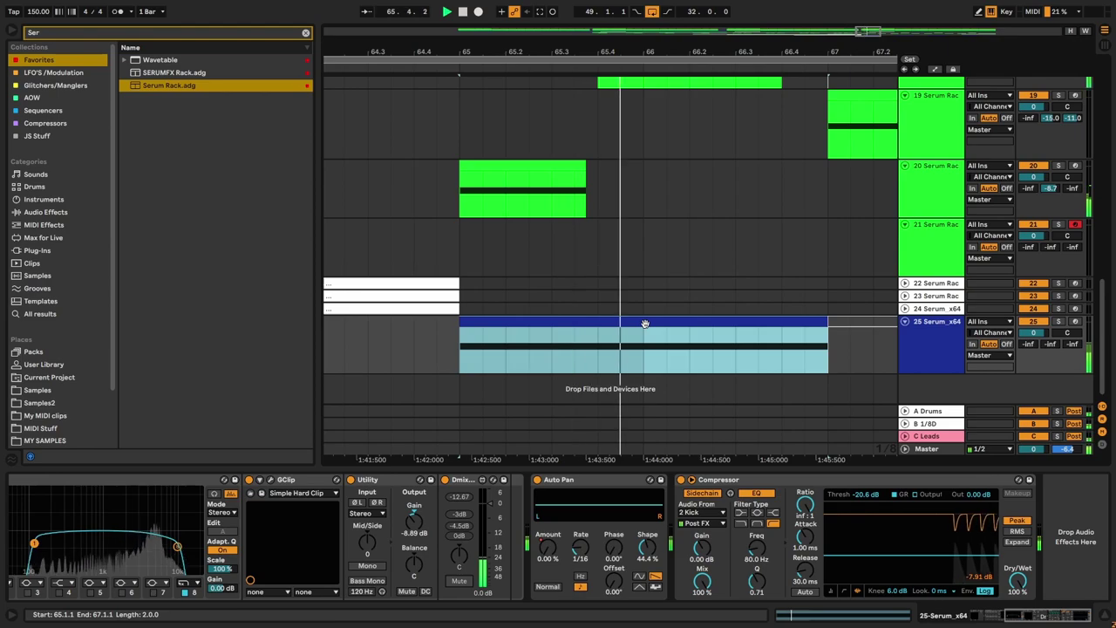
scroll(646, 323, down, 5)
click(767, 319)
scroll(723, 316, up, 5)
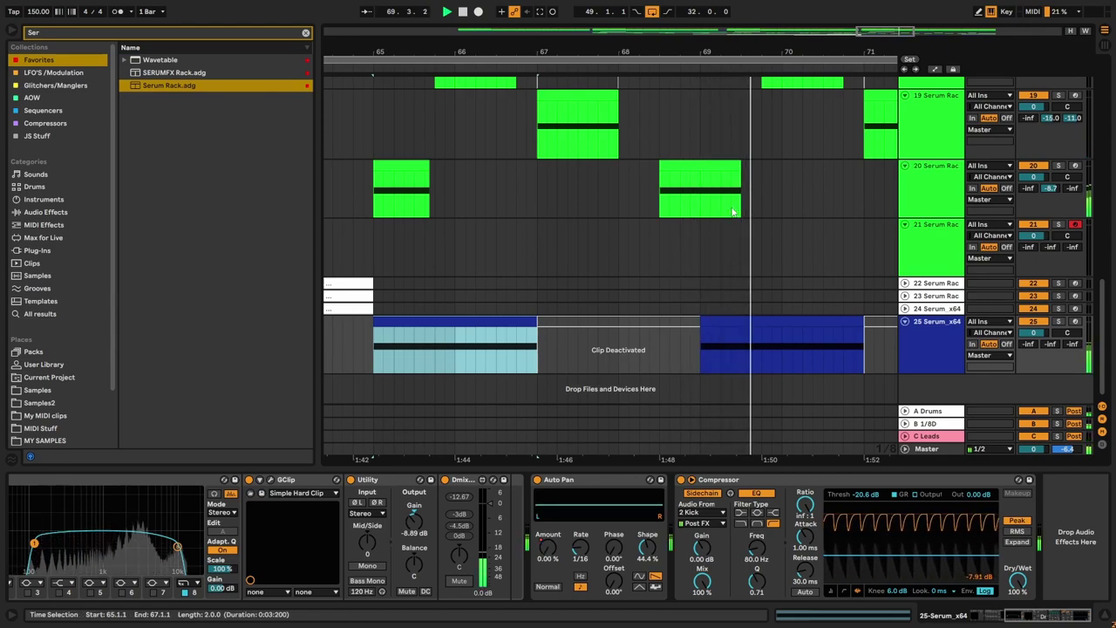
Step: Trim the end of track 20's clip at bar 68 to bar 69 and replay from bar 65
key(space)
drag(738, 169, 705, 171)
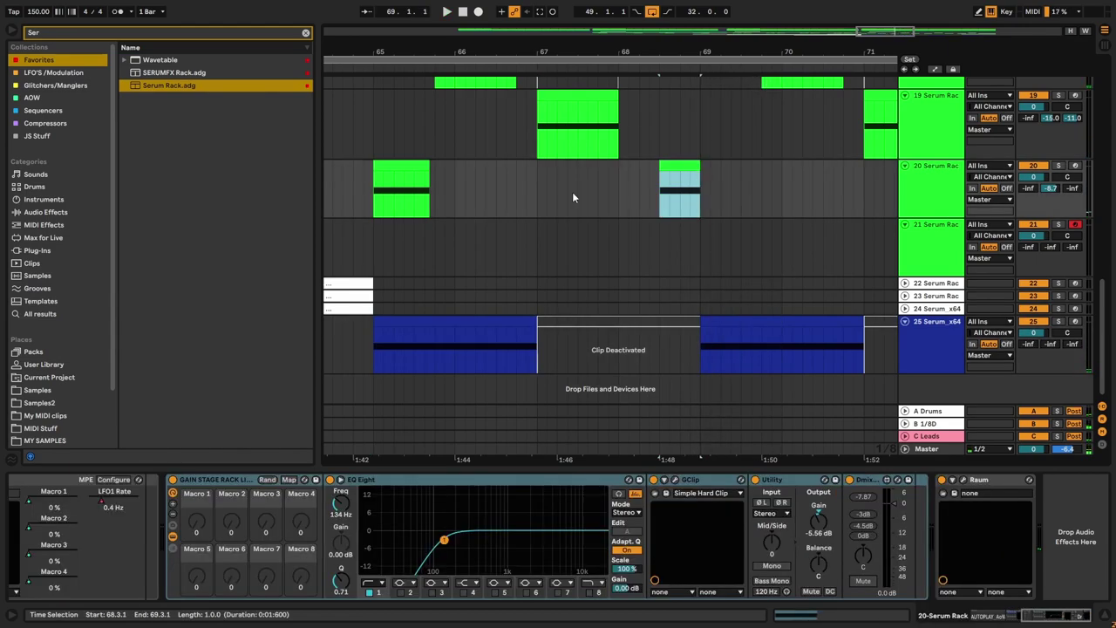
click(373, 180)
key(space)
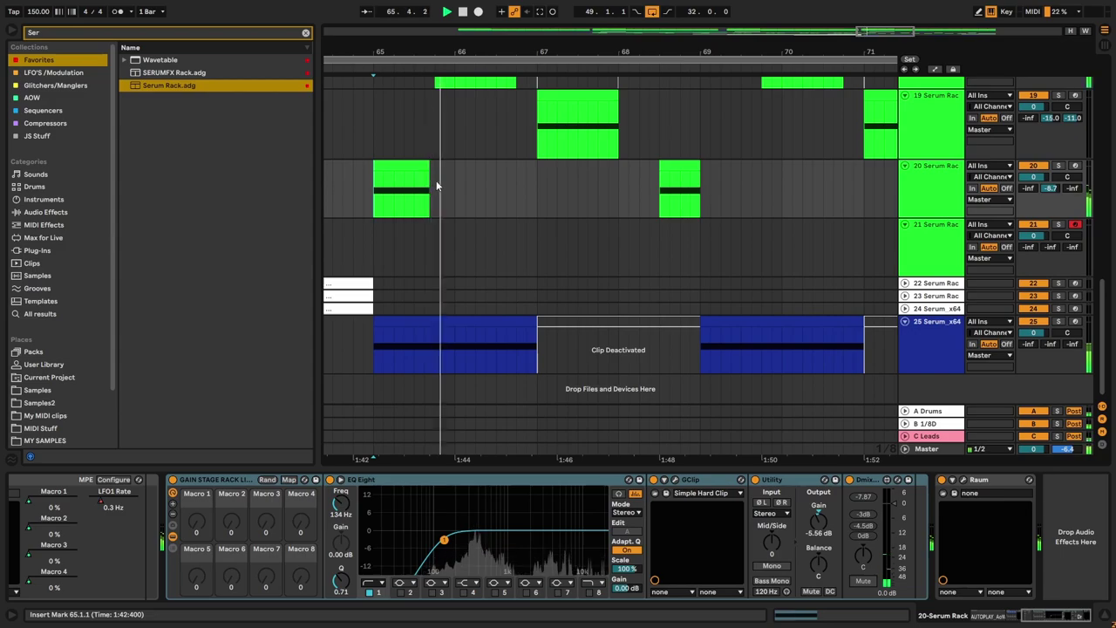
scroll(731, 248, up, 2)
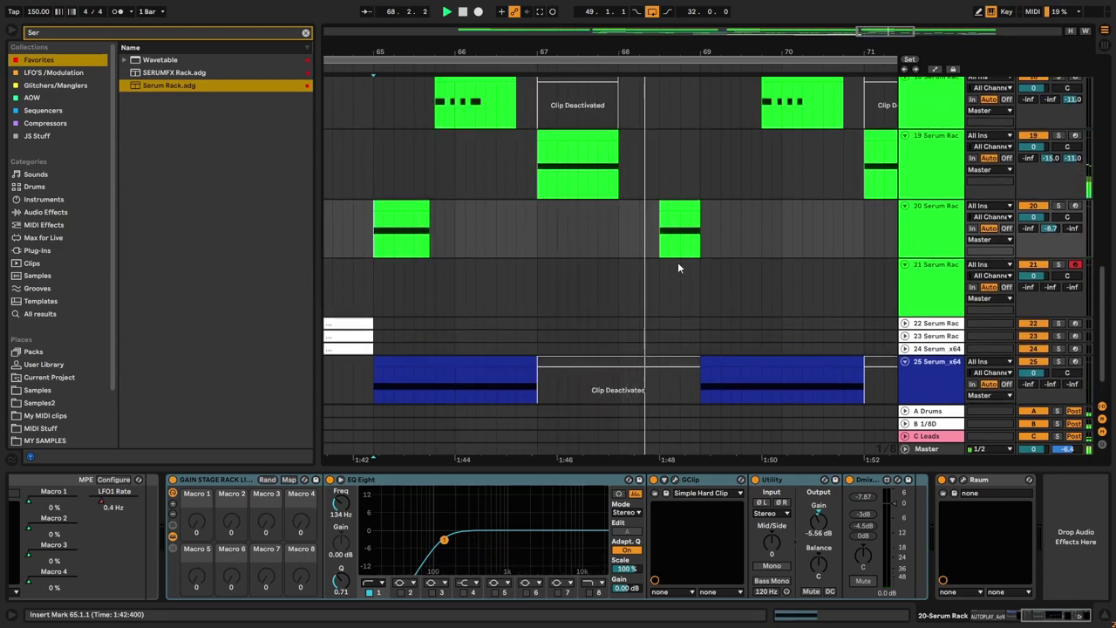
scroll(521, 272, down, 3)
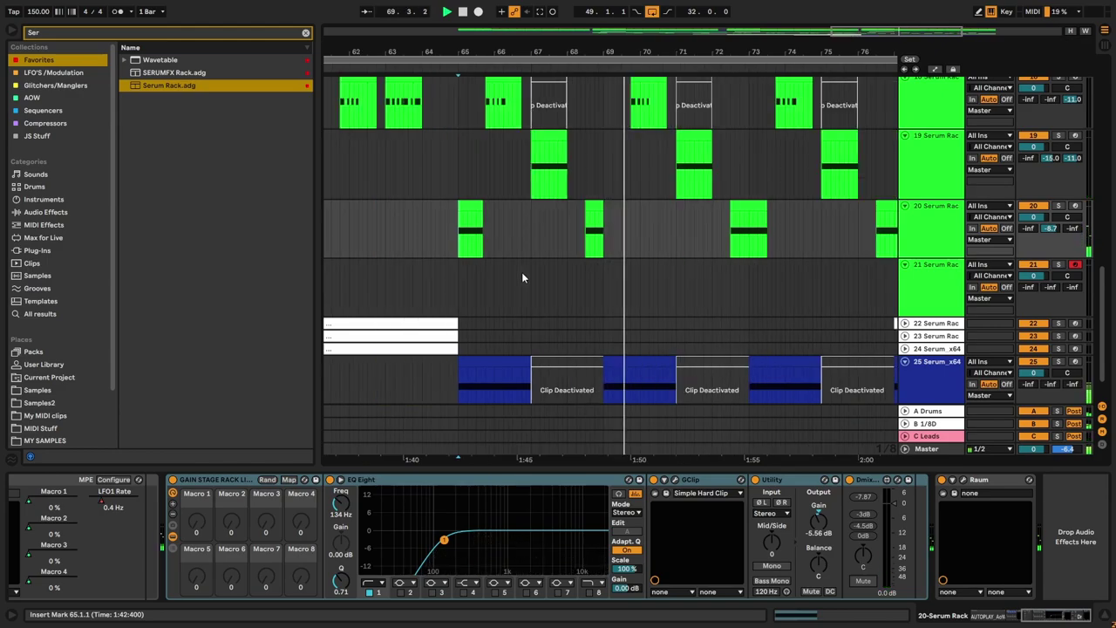
Step: Trim the ends of track 20's clips at bars 72 and 76 to bars 73 and 77
scroll(746, 264, up, 5)
drag(833, 205, 740, 210)
scroll(612, 288, down, 5)
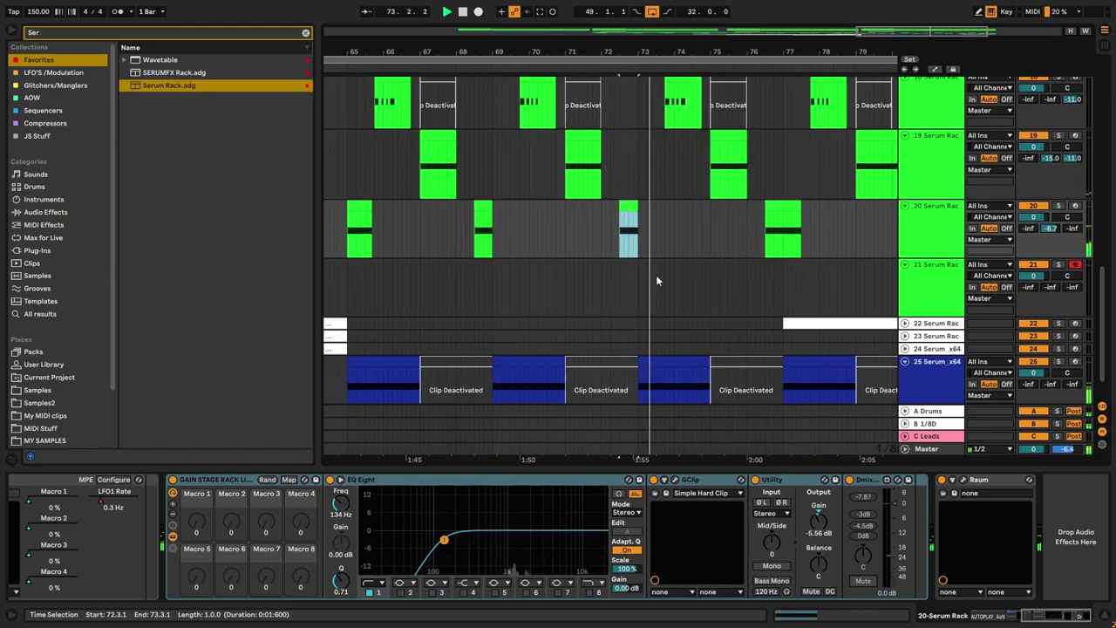
scroll(810, 236, up, 3)
drag(784, 206, 746, 219)
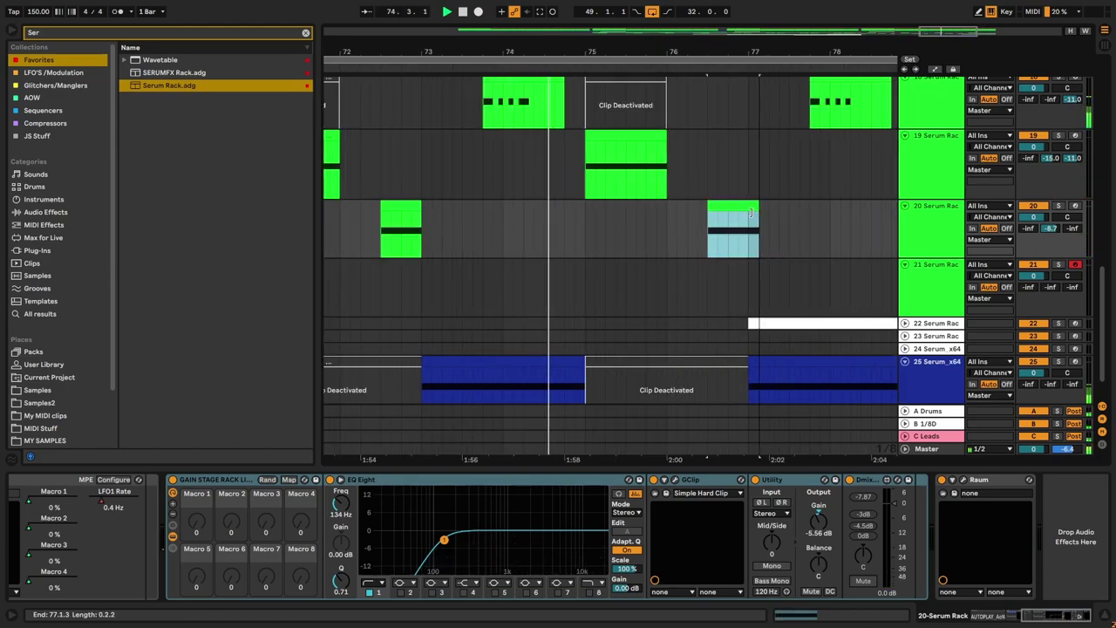
scroll(656, 277, down, 2)
scroll(667, 279, up, 2)
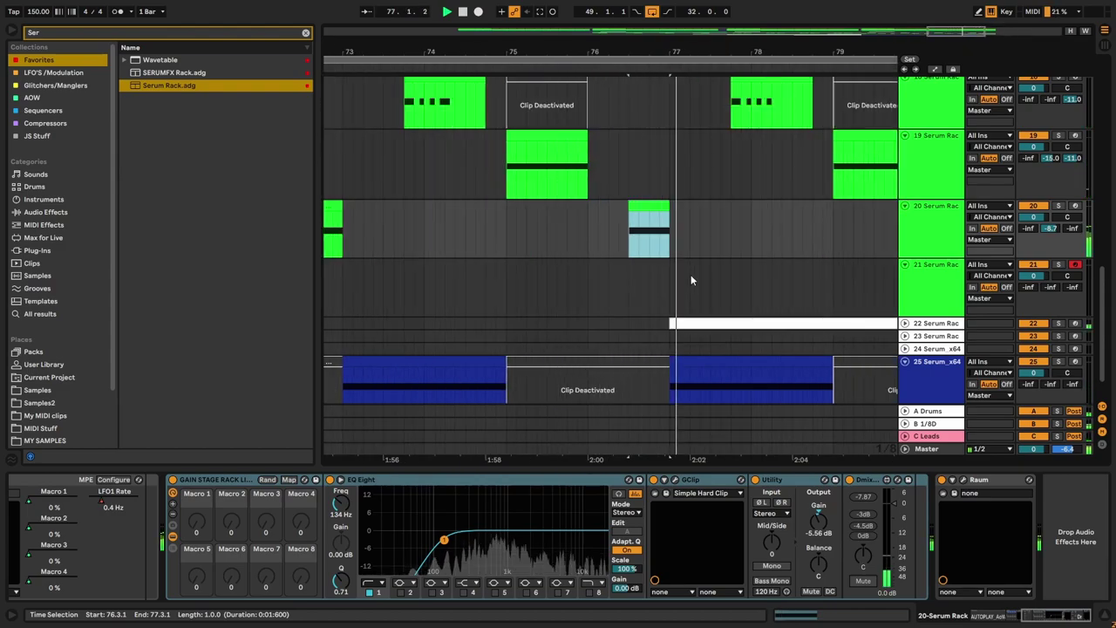
scroll(690, 279, down, 2)
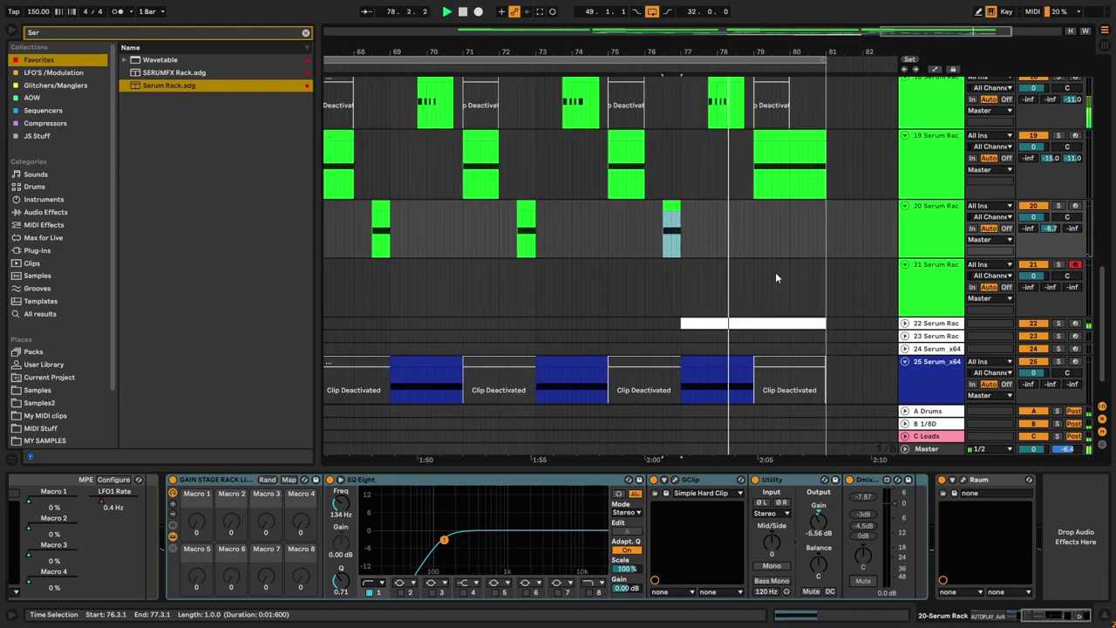
Step: Listen to the end of the section up to bar 81, replaying track 25's part from bar 73
scroll(759, 283, up, 4)
scroll(562, 277, down, 4)
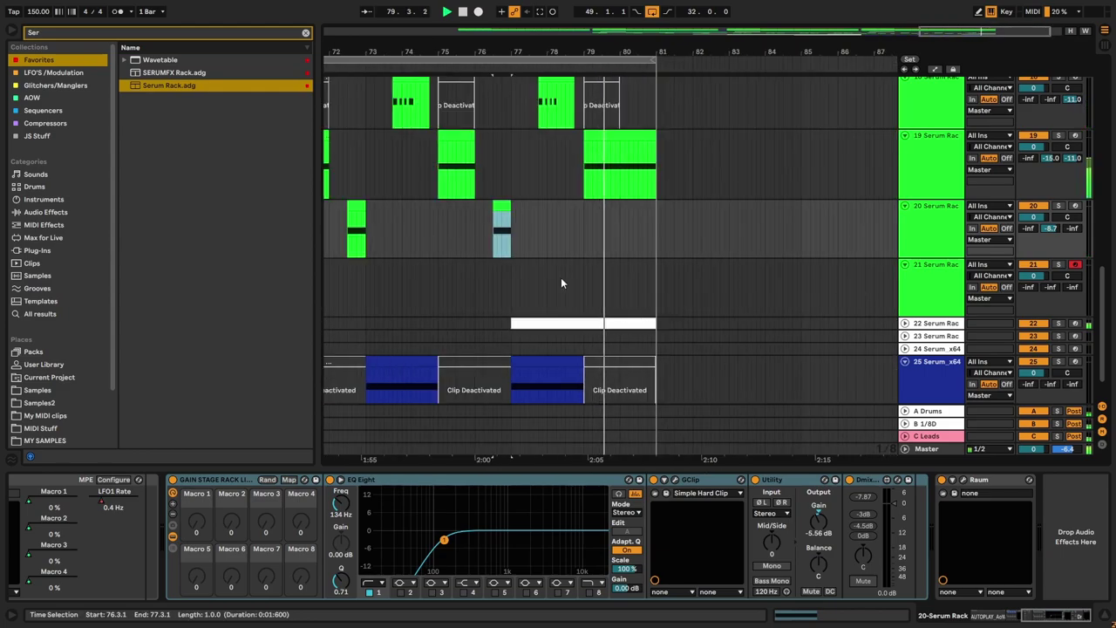
scroll(601, 270, down, 1)
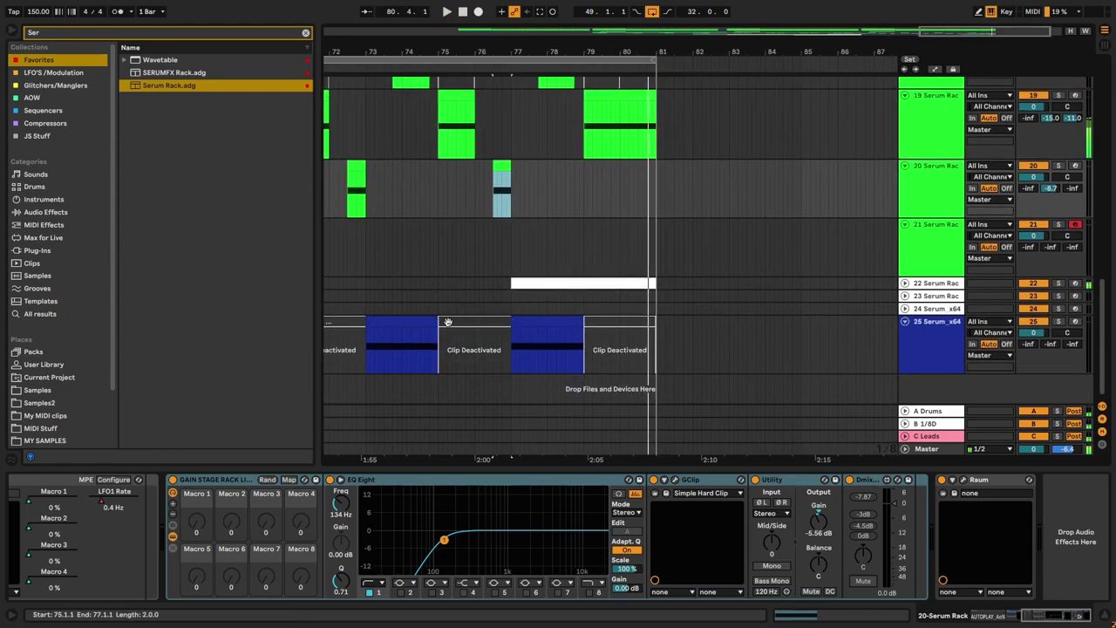
click(432, 322)
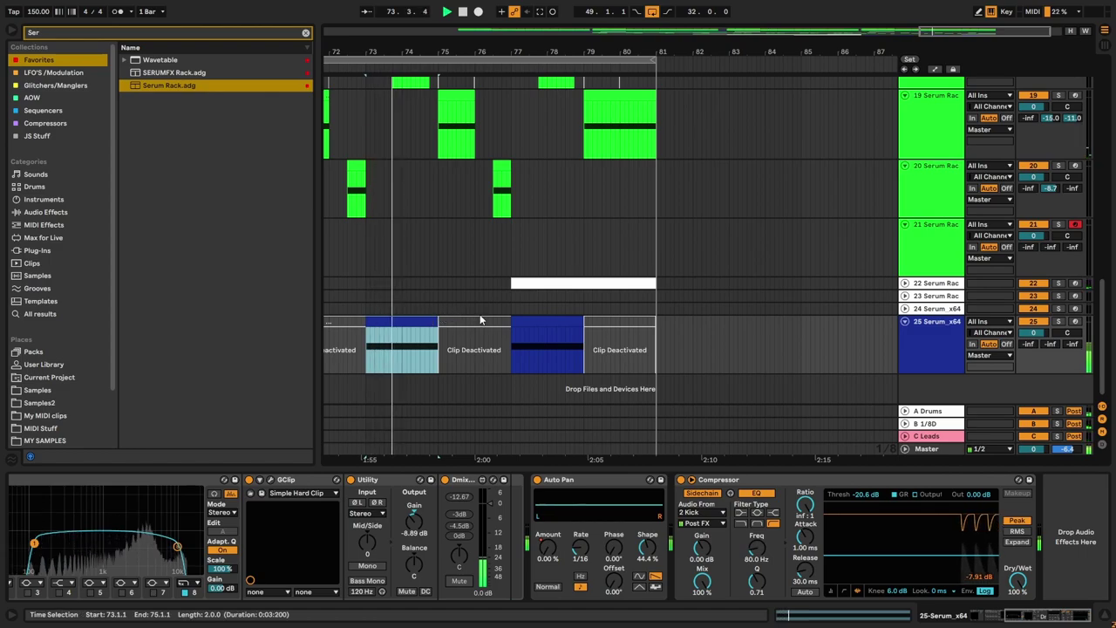
scroll(533, 317, down, 4)
scroll(910, 339, up, 1)
scroll(839, 347, up, 5)
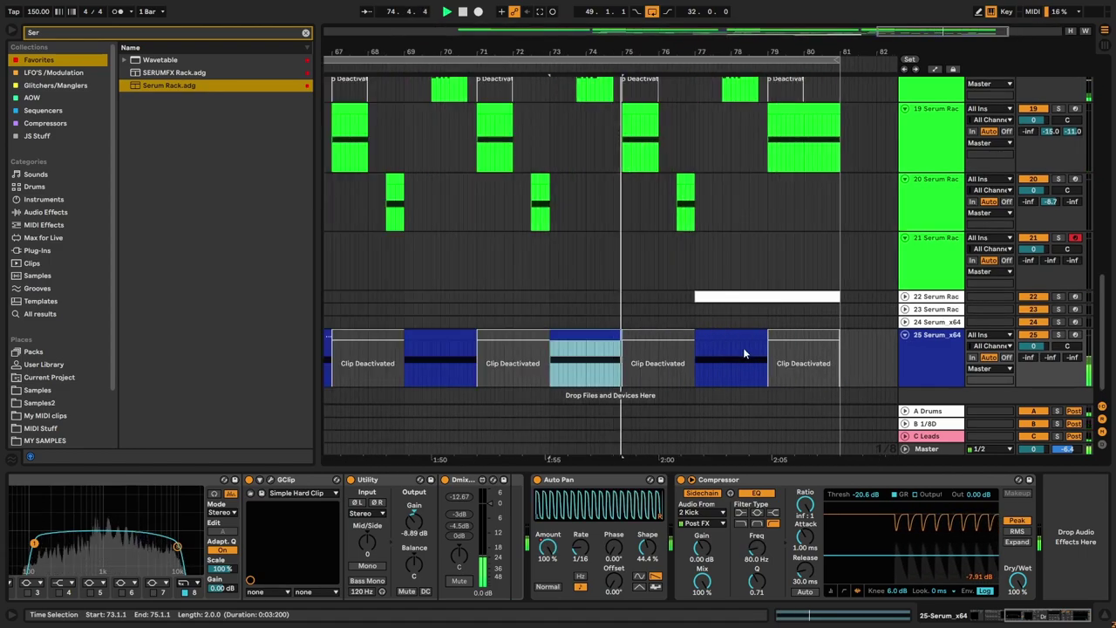
click(707, 335)
click(605, 335)
click(747, 335)
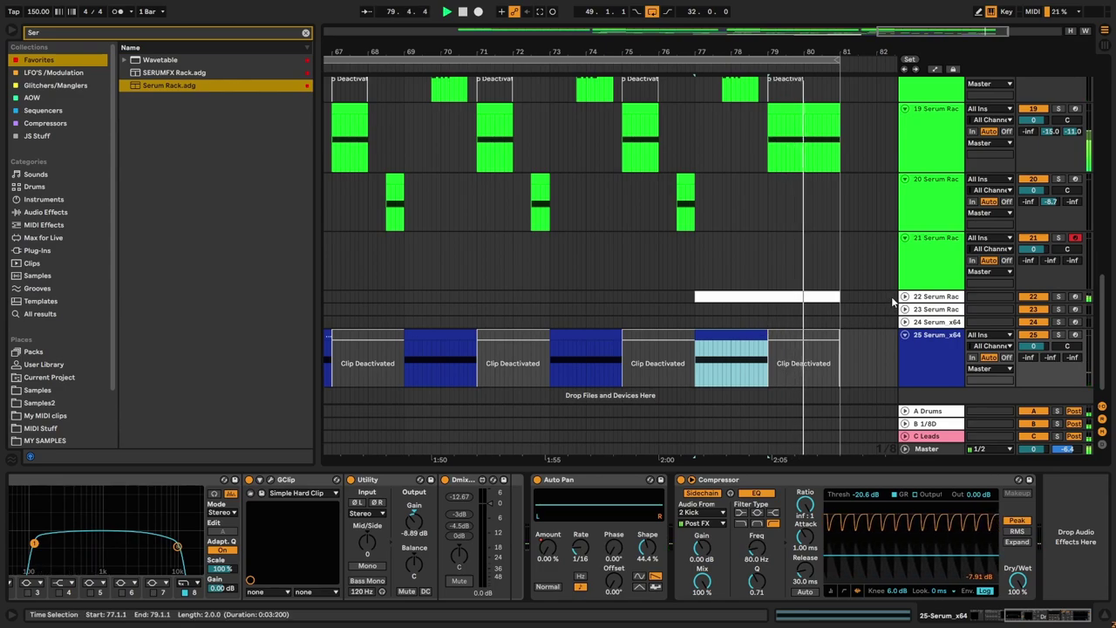
scroll(845, 283, down, 1)
click(911, 258)
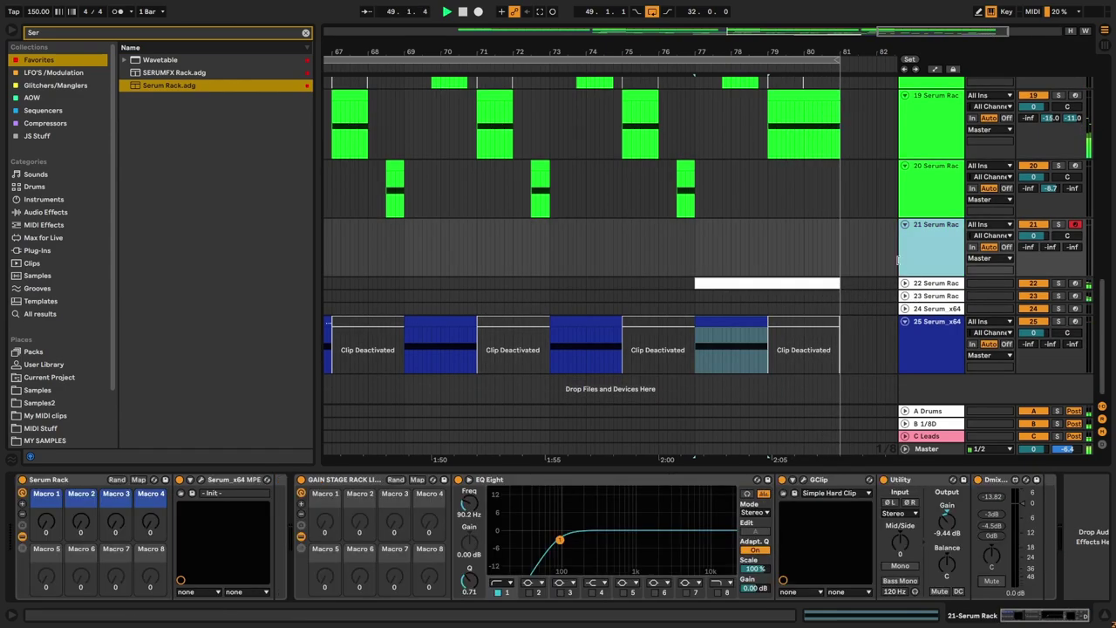
scroll(840, 257, down, 5)
scroll(859, 264, up, 3)
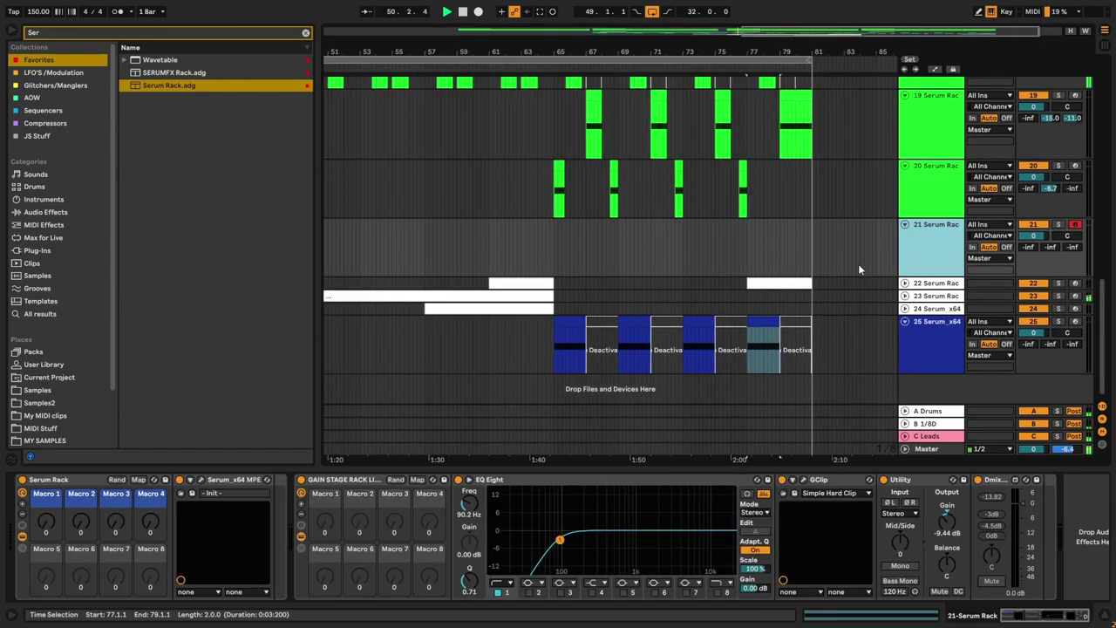
right_click(916, 243)
key(Escape)
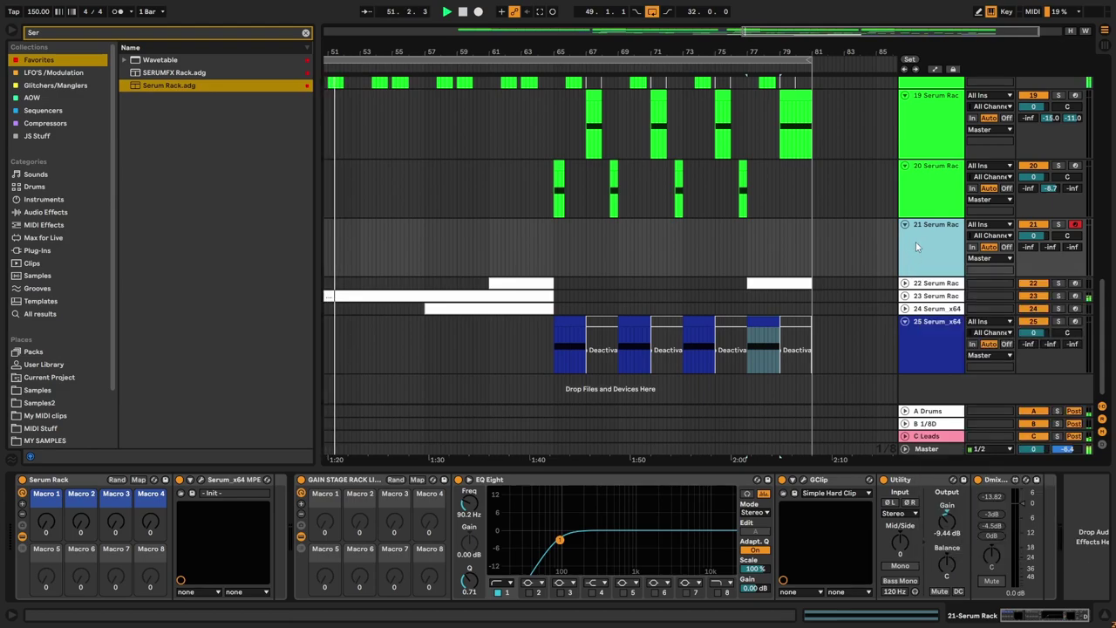
click(814, 246)
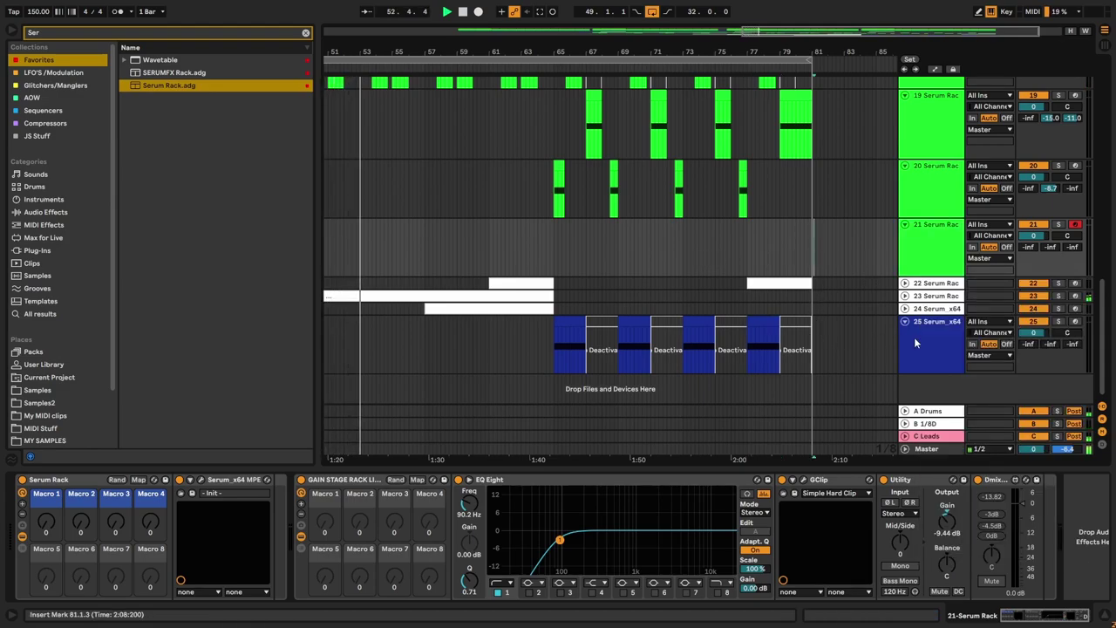
Step: Move the blue Serum track 25 directly above the empty Serum Rack track 21
click(938, 340)
drag(929, 262, 925, 228)
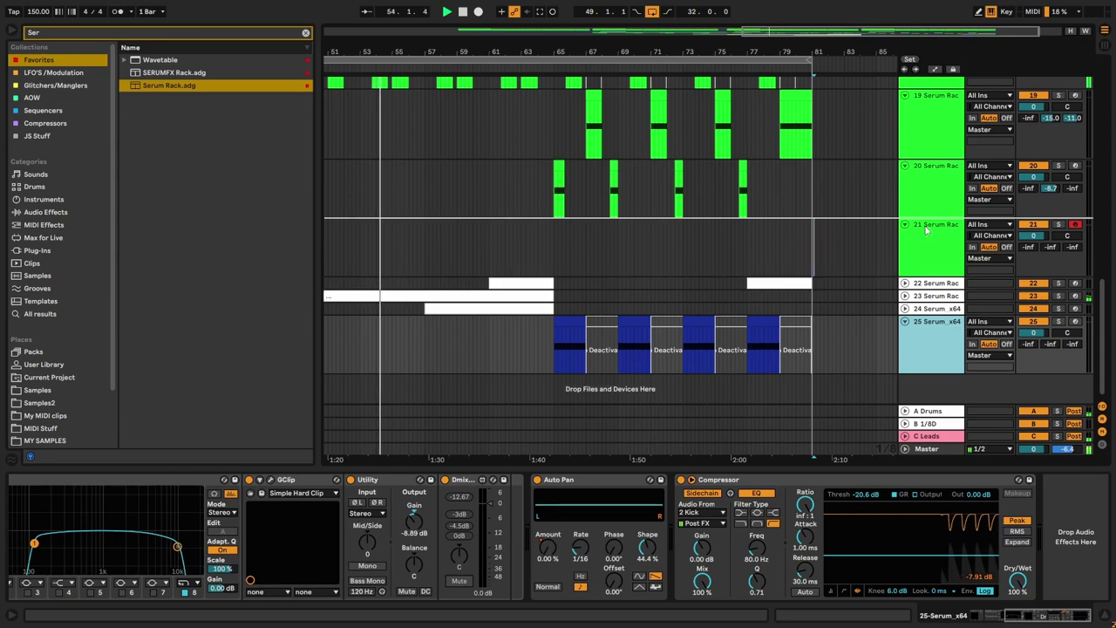
drag(902, 283, 905, 290)
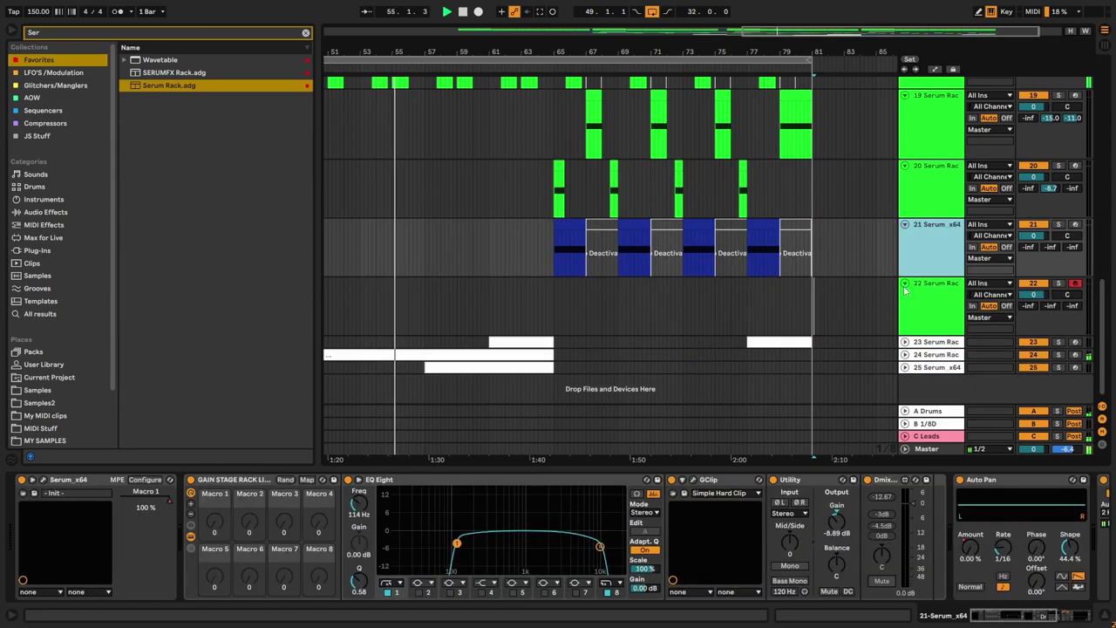
Step: Select the three white folded tracks 23 to 25 and move them directly below track 18
click(931, 345)
click(939, 369)
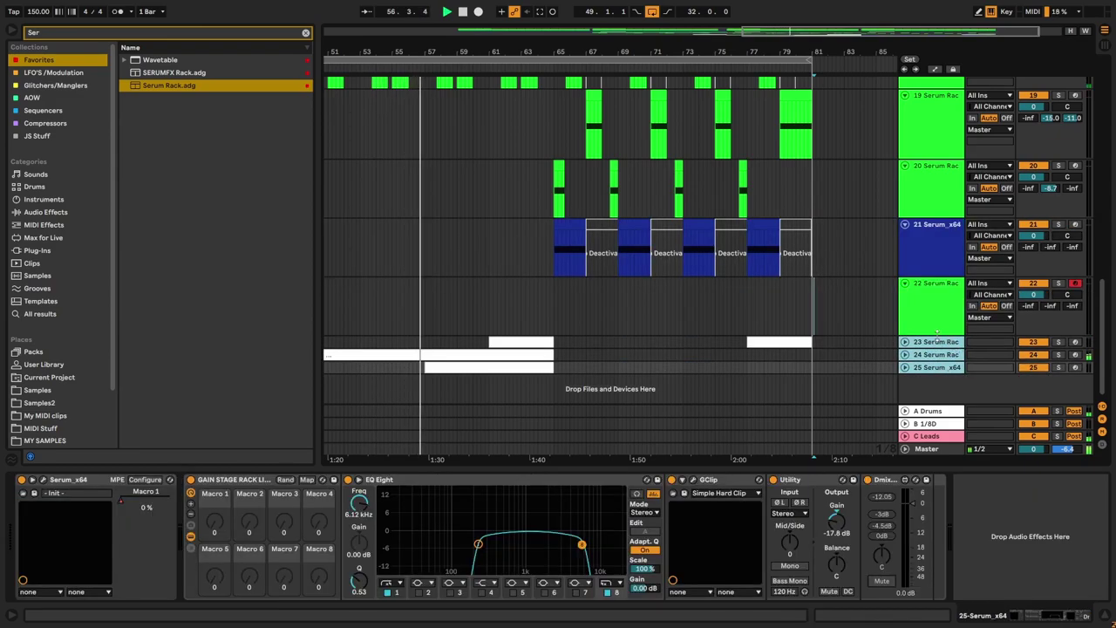
drag(936, 346, 929, 225)
drag(927, 131, 910, 108)
scroll(854, 271, up, 3)
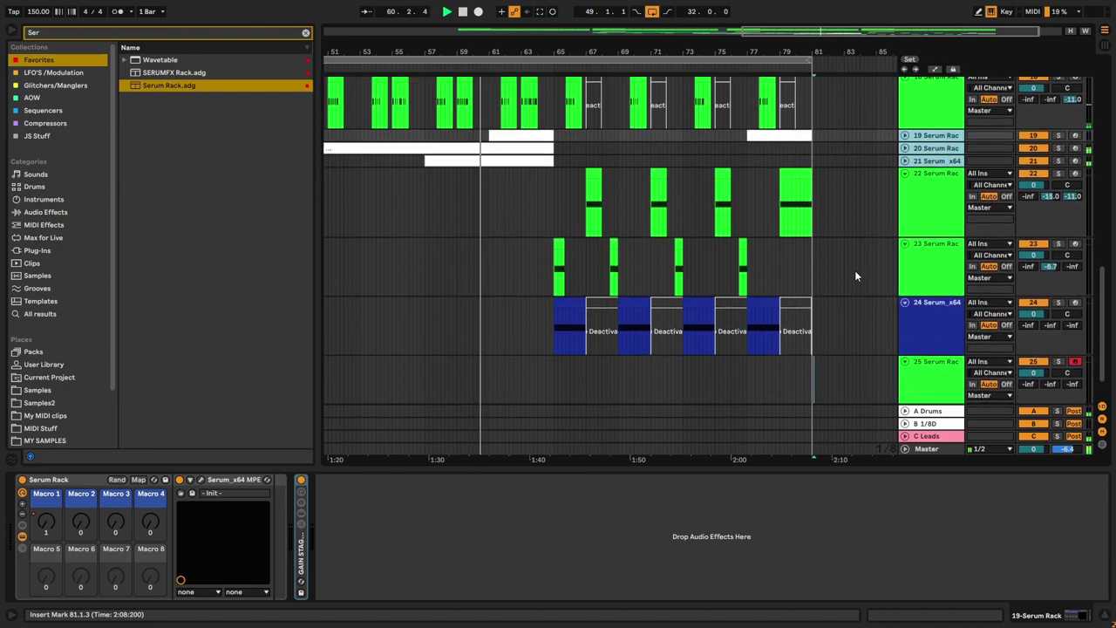
Step: Move the white Serum track 21 up between tracks 19 and 20
scroll(653, 233, up, 2)
scroll(653, 233, down, 2)
scroll(775, 232, up, 2)
click(931, 228)
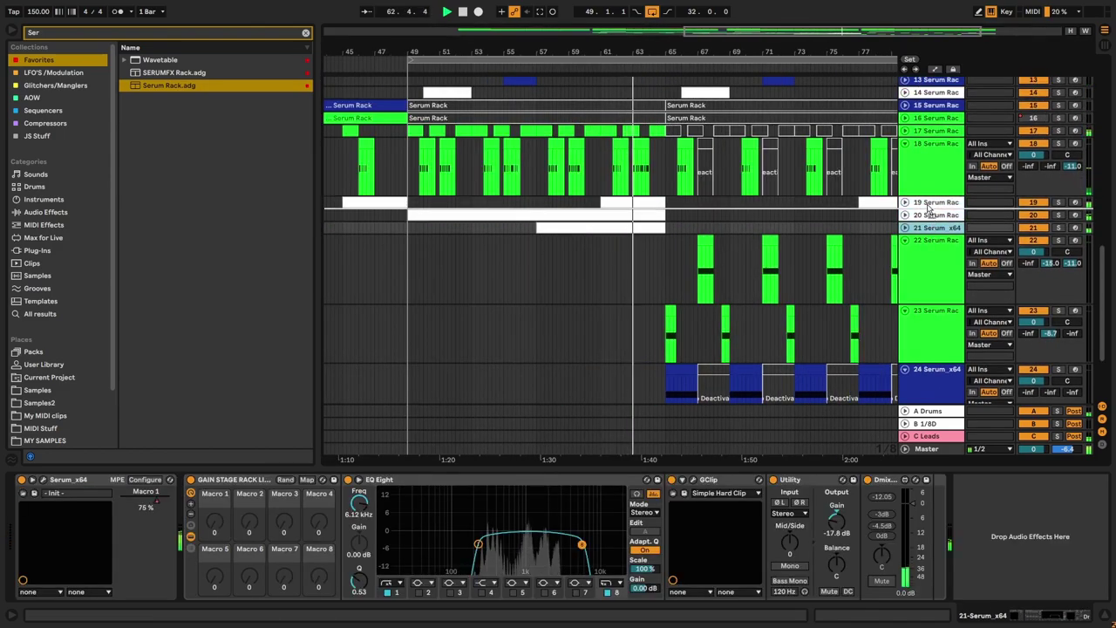
drag(926, 202, 928, 218)
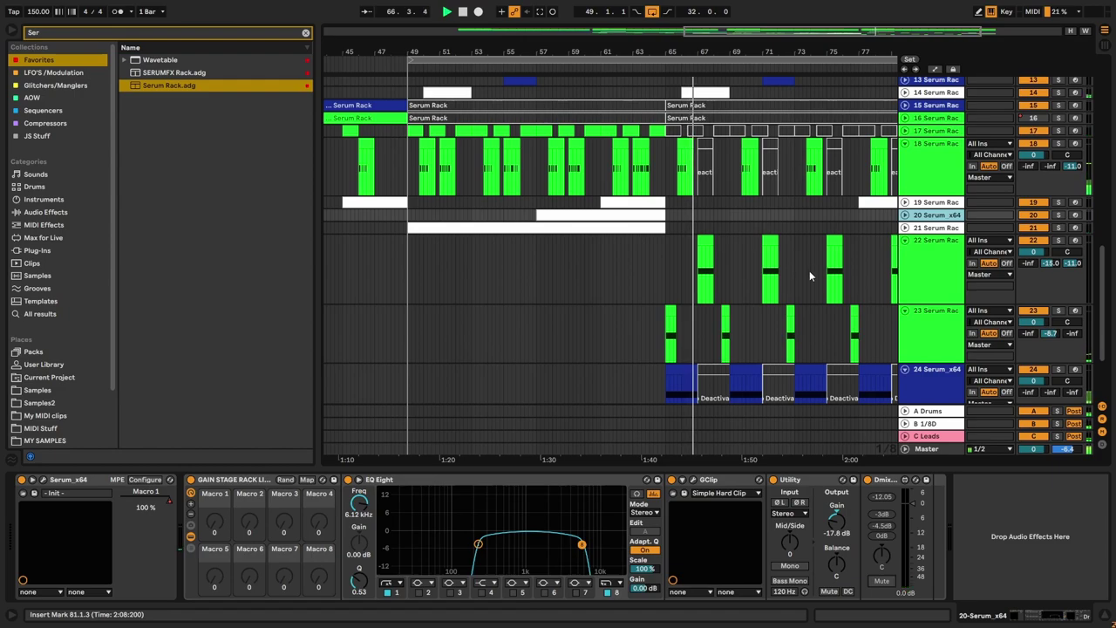
Step: Select the empty Serum Rack track 25, followed by track 24's clip from bar 73 to bar 75
scroll(800, 291, up, 3)
scroll(680, 299, down, 3)
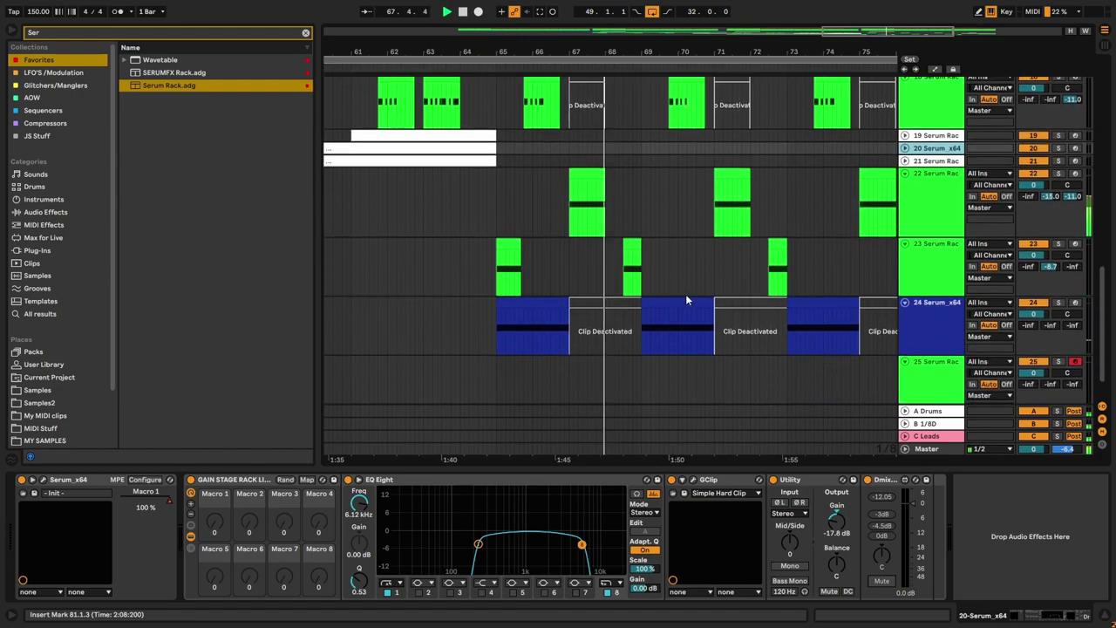
click(931, 333)
click(939, 378)
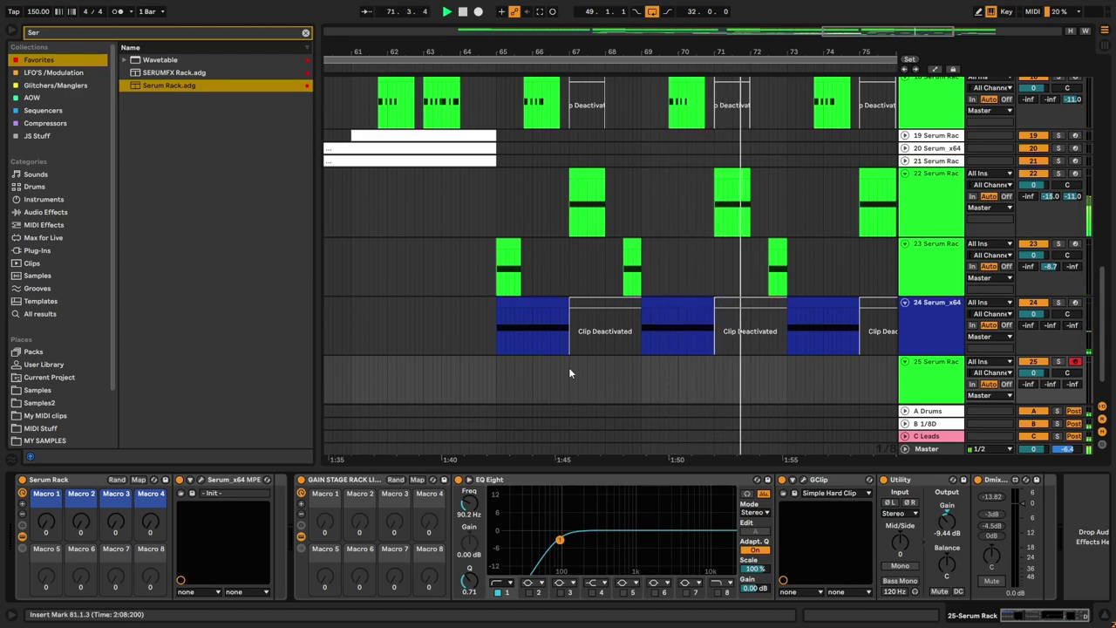
scroll(569, 369, down, 2)
scroll(688, 373, up, 2)
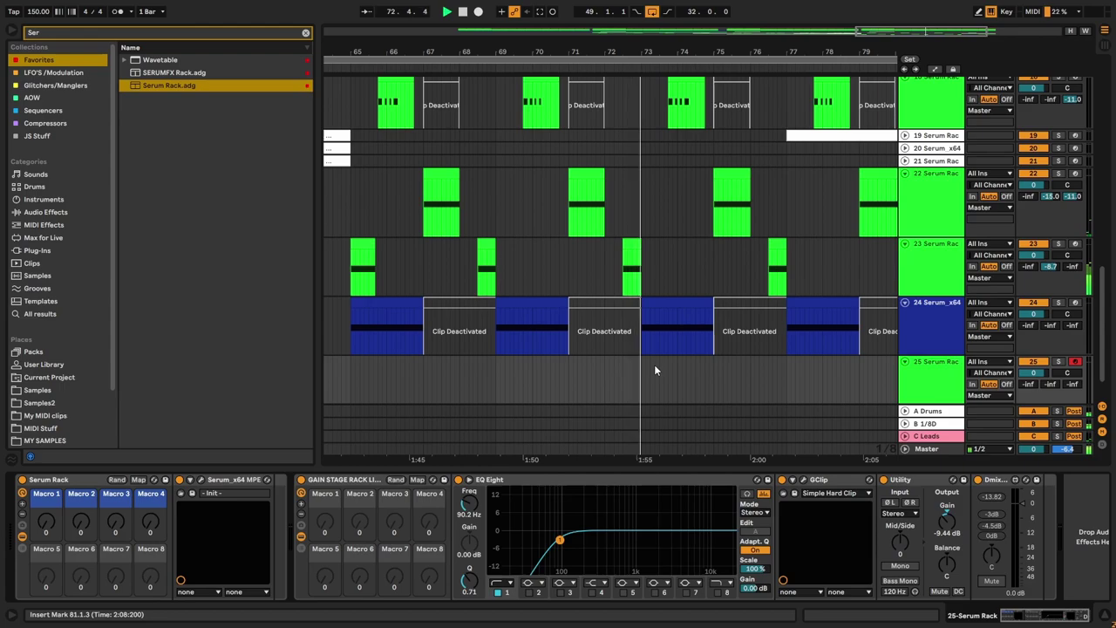
click(670, 303)
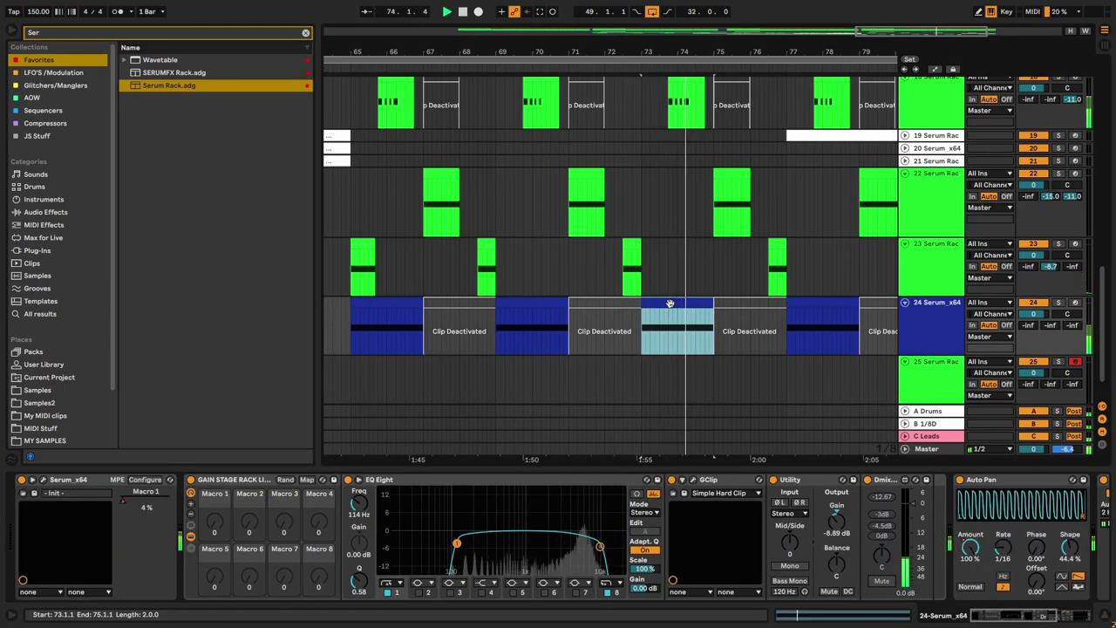
key(0)
key(space)
click(643, 376)
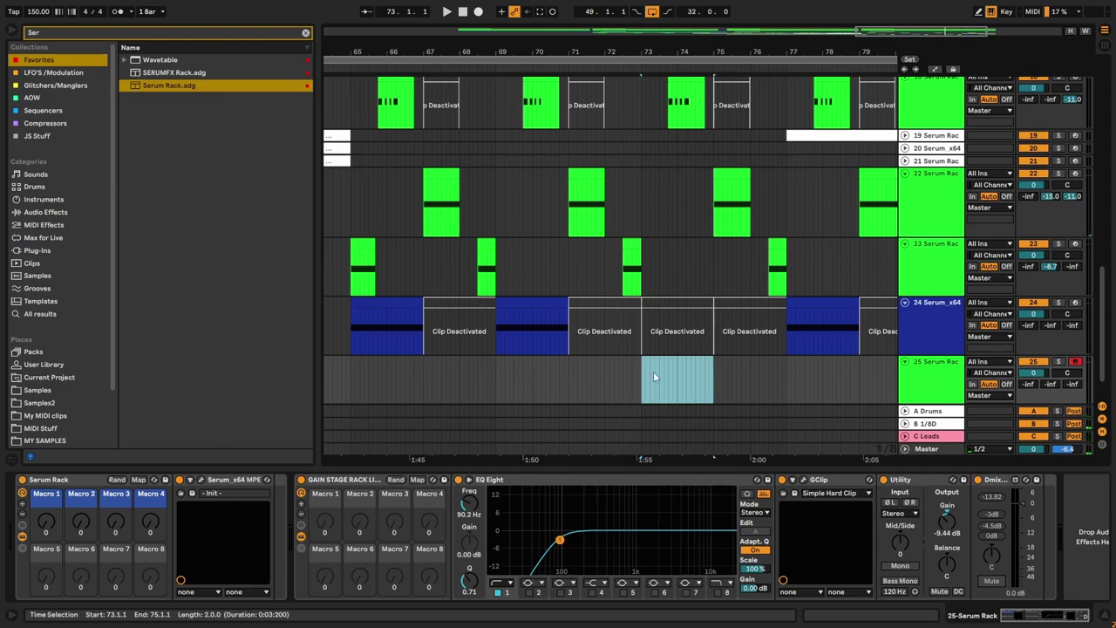
click(516, 312)
click(680, 302)
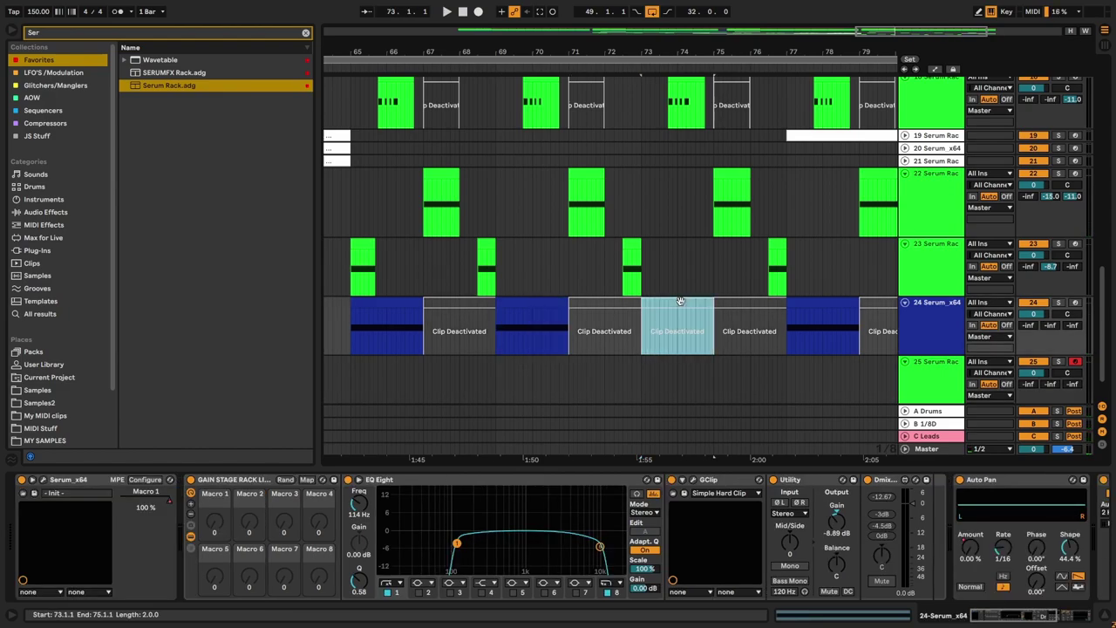
key(space)
Step: Deactivate track 24's clip from bar 69 to 71 and create an empty MIDI clip over the same bars on track 25
click(525, 305)
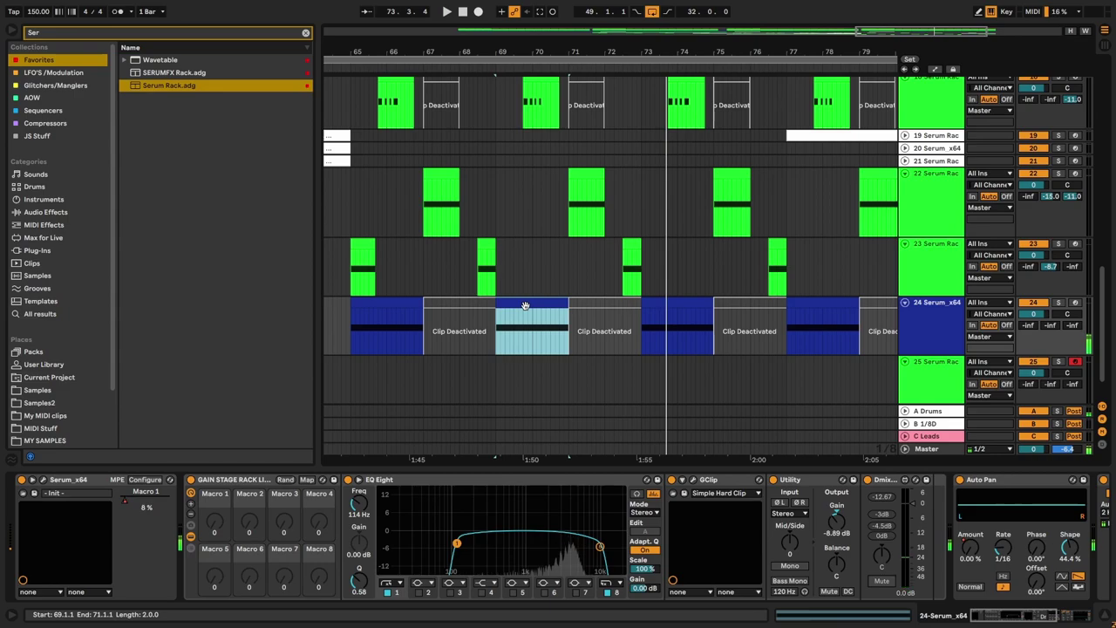
drag(497, 378, 568, 371)
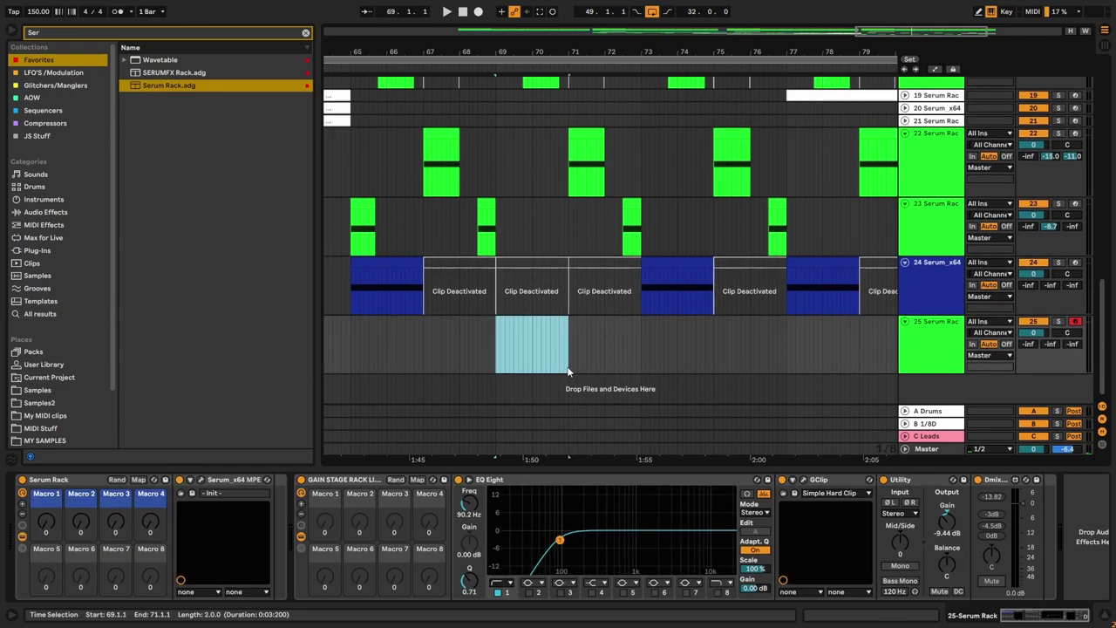
double_click(535, 331)
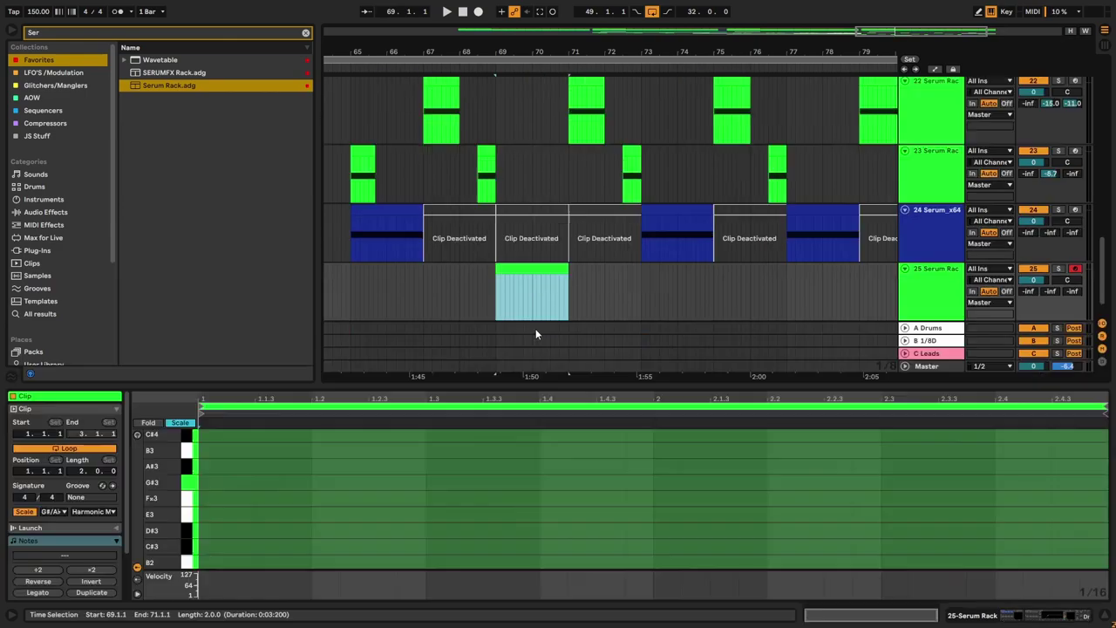
Step: Fill track 25's new clip with one two-bar G#0 note and audition it
click(210, 551)
scroll(210, 551, down, 5)
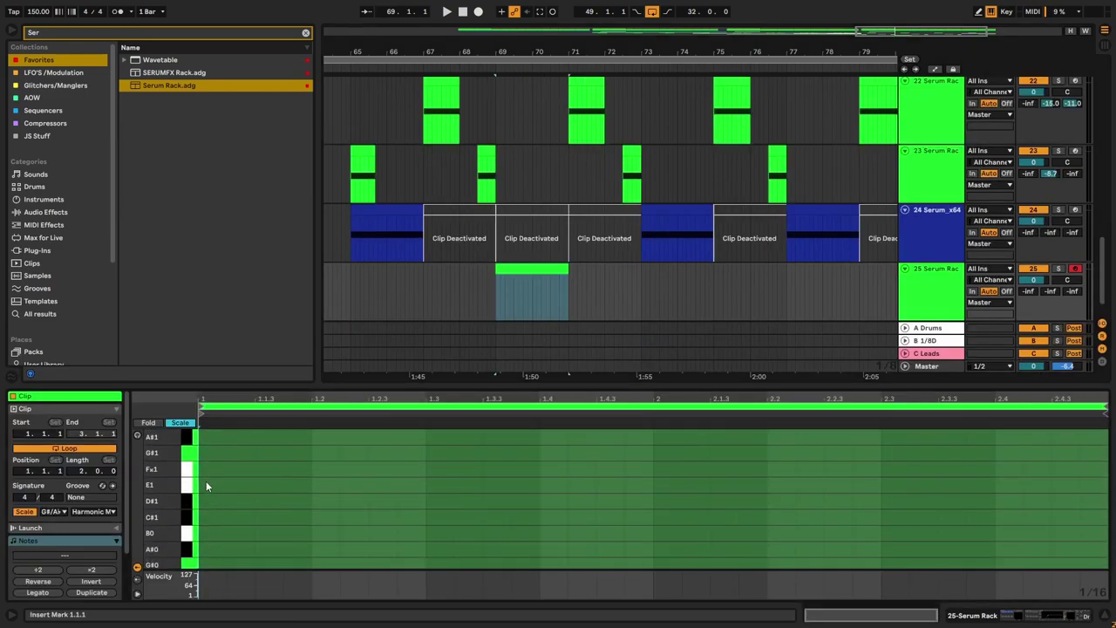
double_click(207, 471)
double_click(208, 458)
double_click(209, 469)
drag(224, 454, 1090, 469)
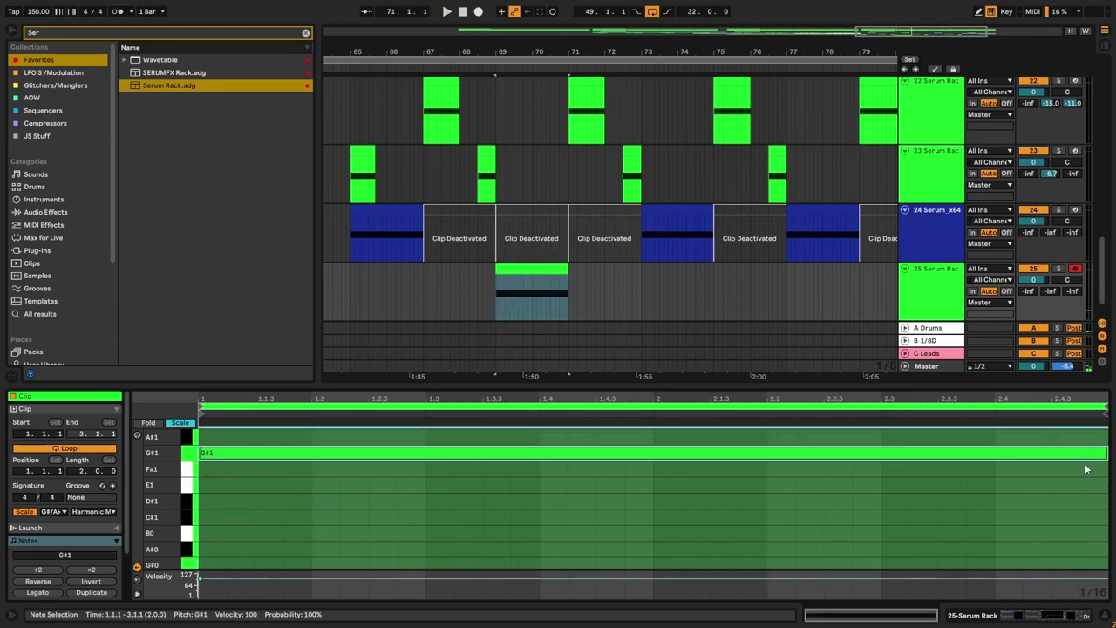
key(shift+Down)
key(space)
key(space)
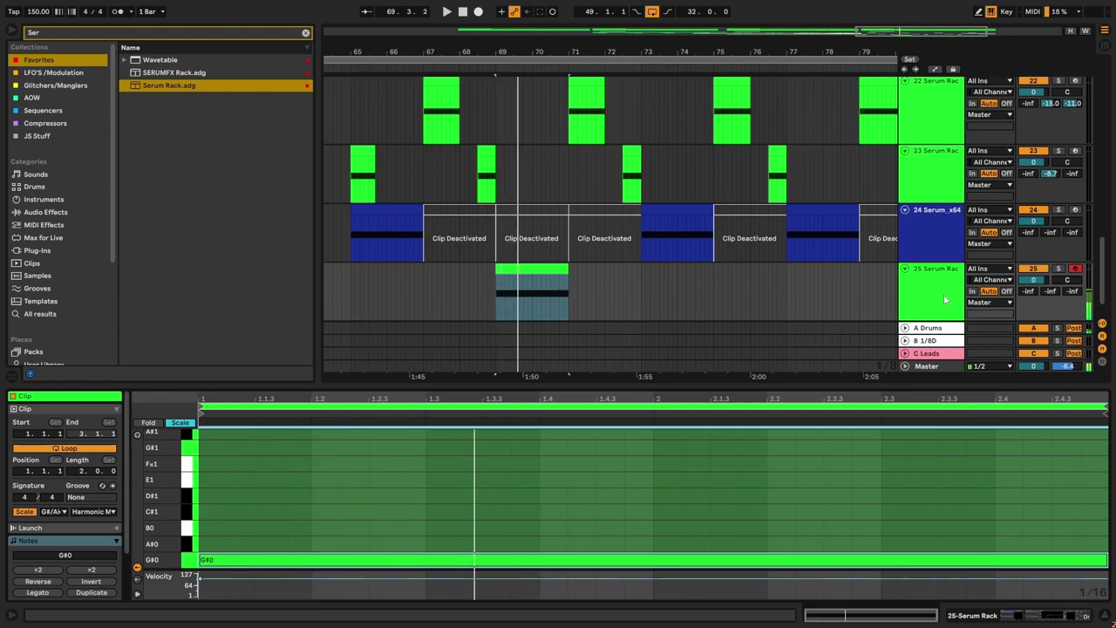
Step: Open Serum on track 25 and assign Macro 1 to modulate oscillator A's wavetable position
key(shift+Tab)
click(200, 479)
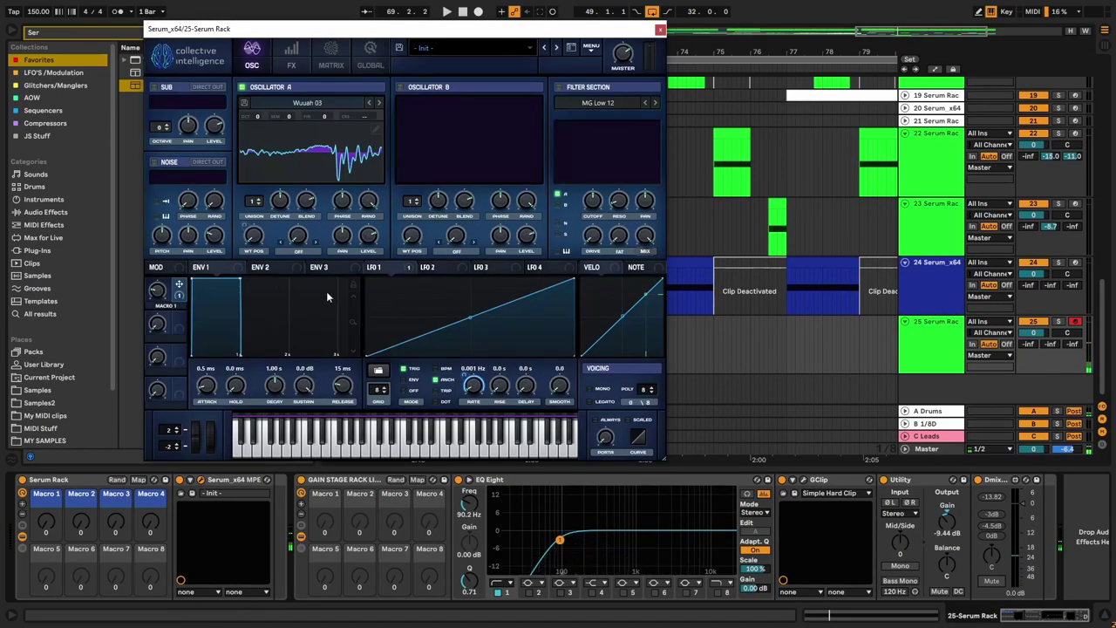
right_click(178, 292)
click(218, 325)
key(space)
key(space)
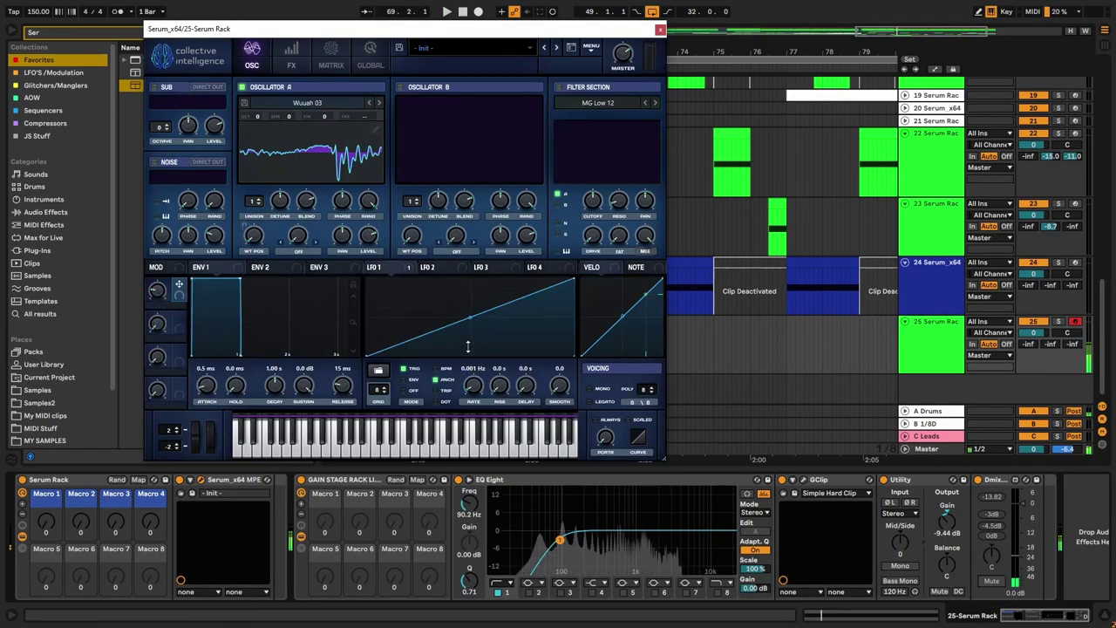
right_click(375, 268)
click(436, 374)
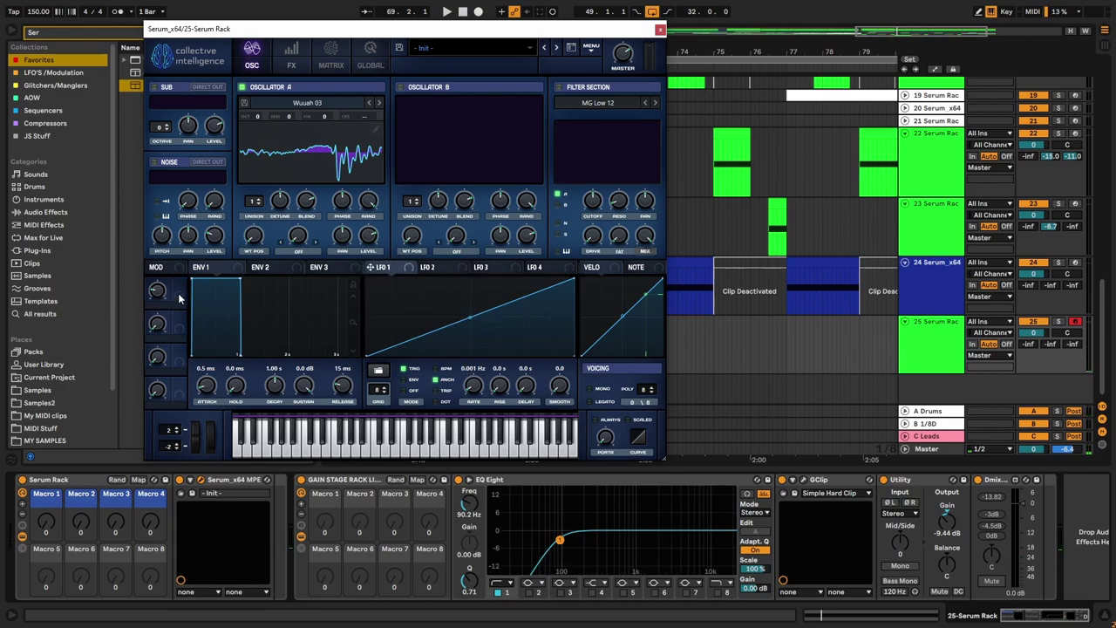
key(space)
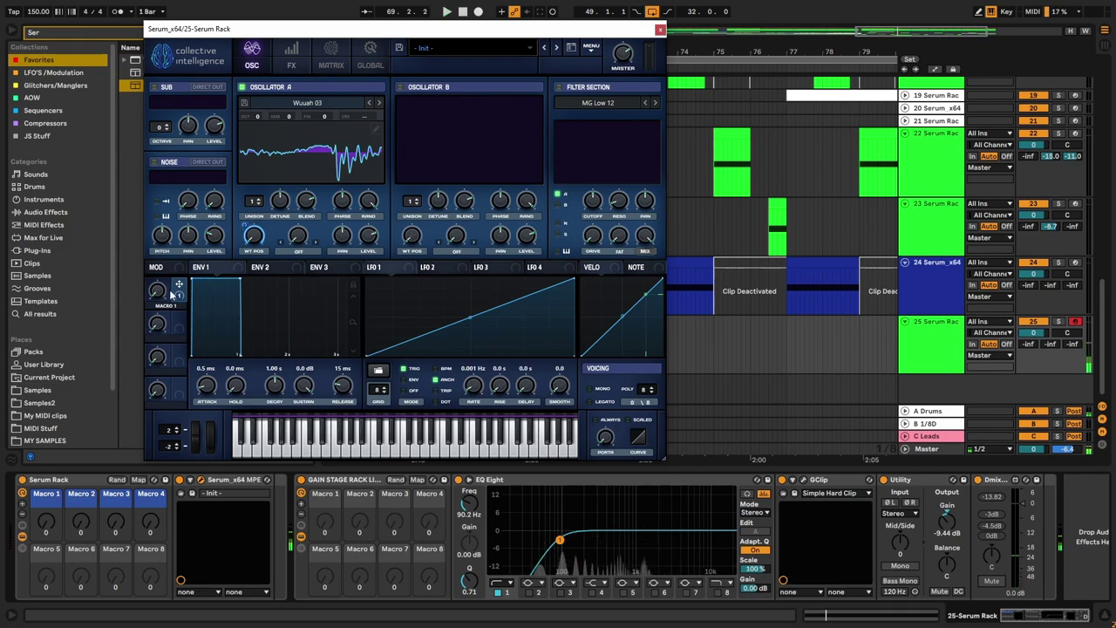
Step: Close Serum and audition the sound while sweeping the Serum Rack's Macro 1 upward on track 25
click(660, 30)
drag(67, 511, 67, 410)
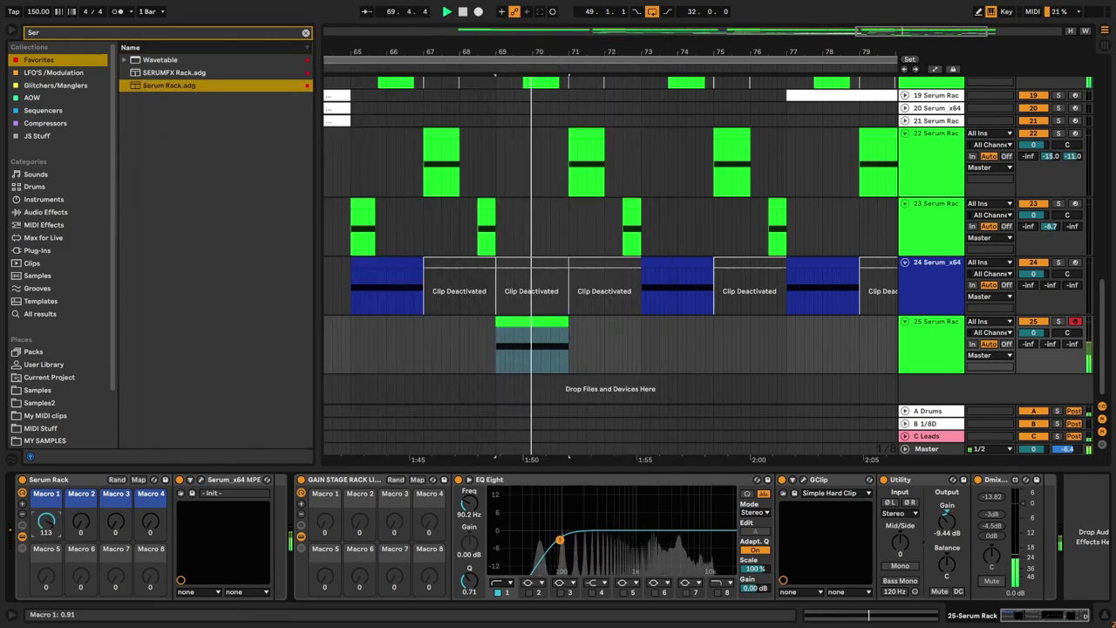
key(space)
Step: Show the Serum Macro 1 automation on track 24 and copy its curve from bar 65 to bar 67
click(520, 317)
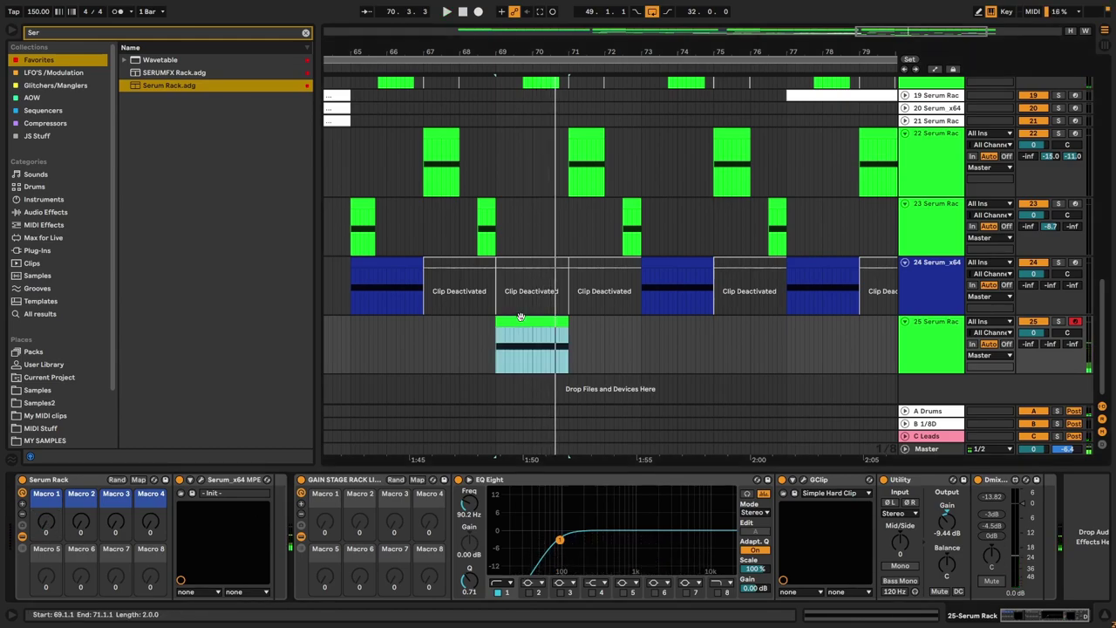
double_click(366, 260)
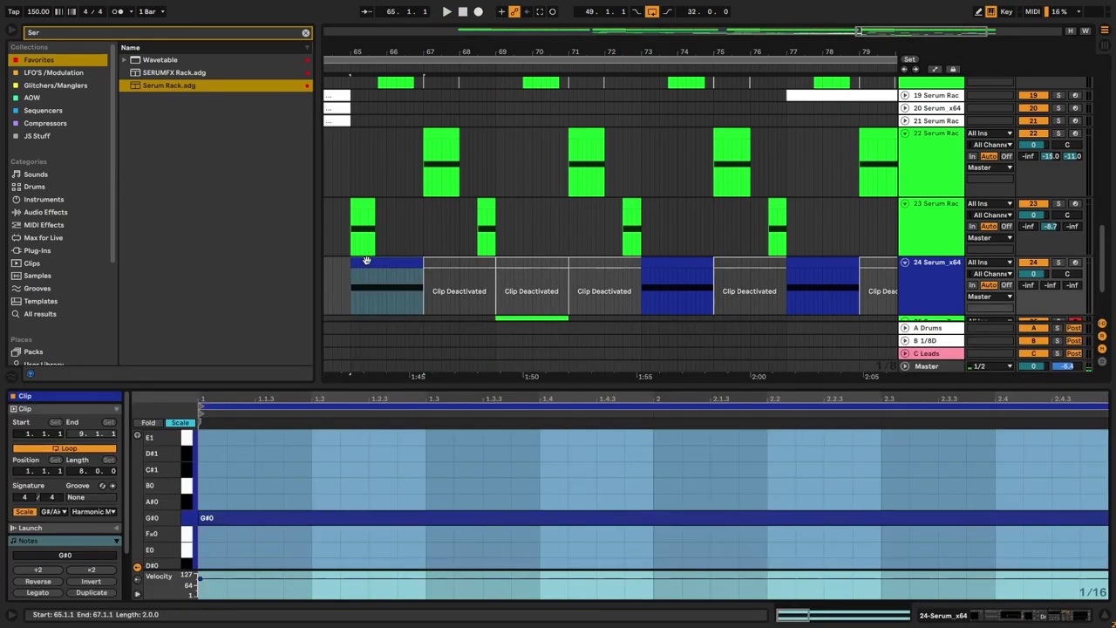
key(a)
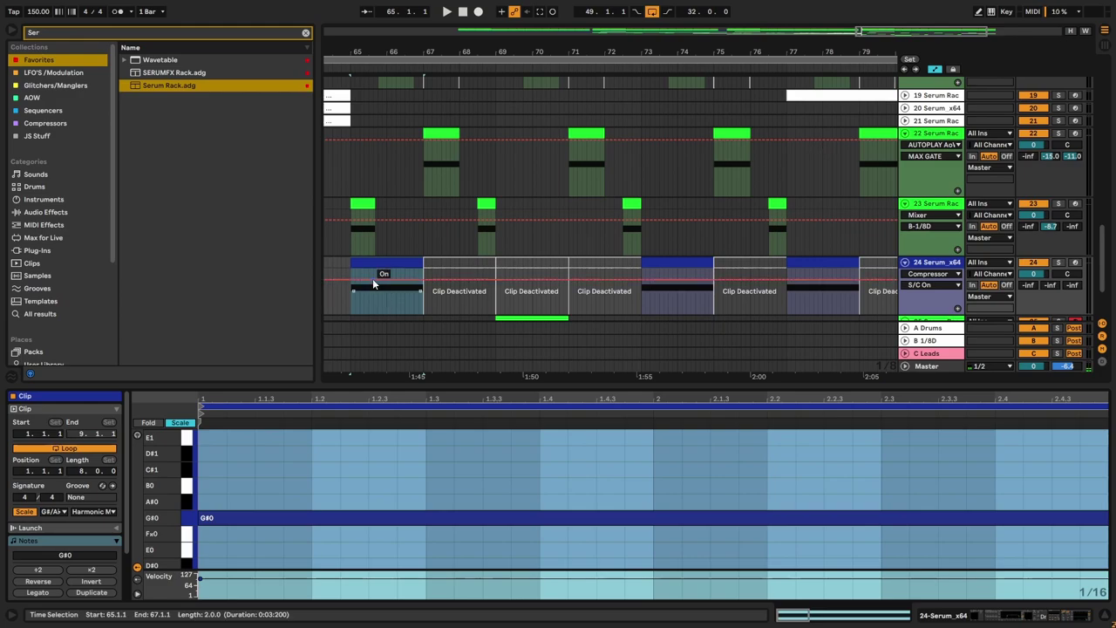
click(946, 274)
click(940, 297)
click(927, 288)
click(931, 311)
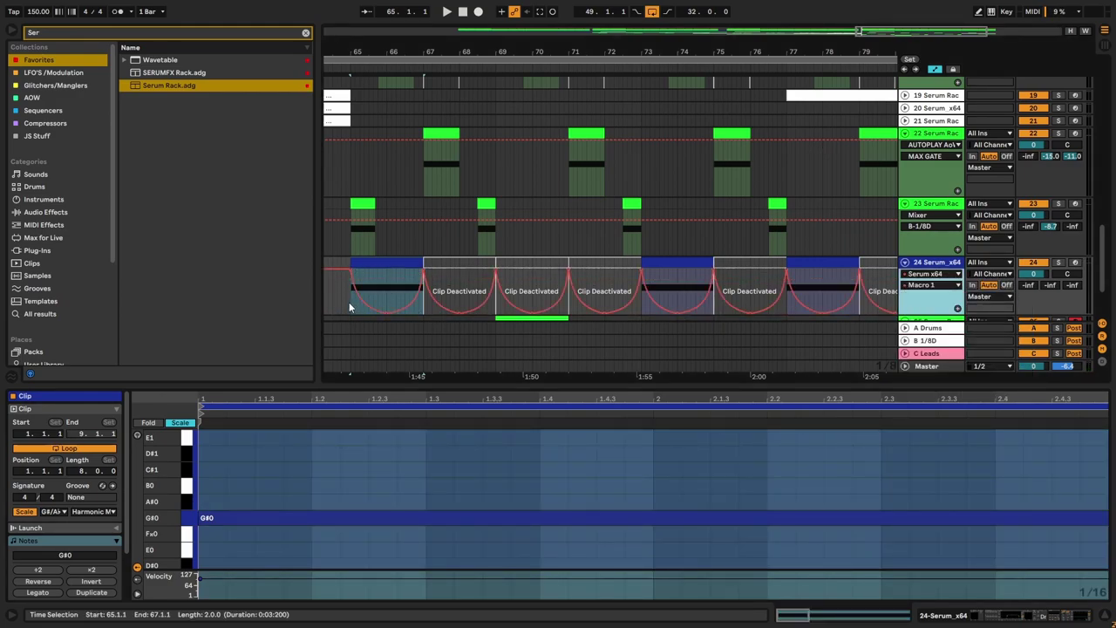
click(349, 302)
scroll(391, 311, down, 2)
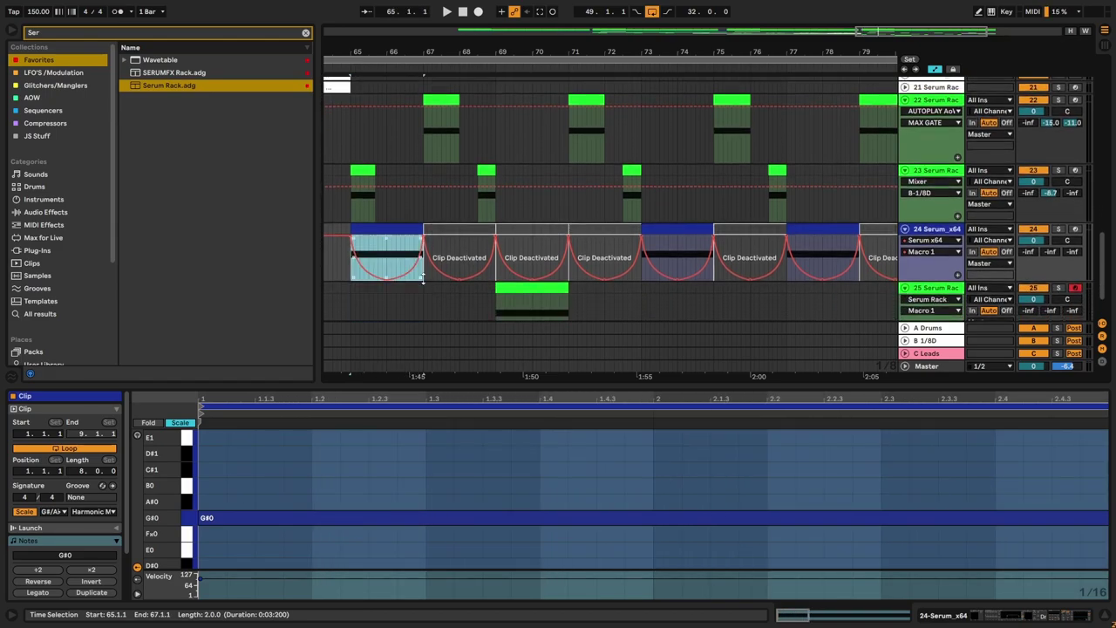
Step: Paste the curve onto track 25's Serum Rack Macro 1 from bar 69 to 71 and raise the automation after bar 71 to maximum
click(504, 305)
scroll(540, 305, down, 2)
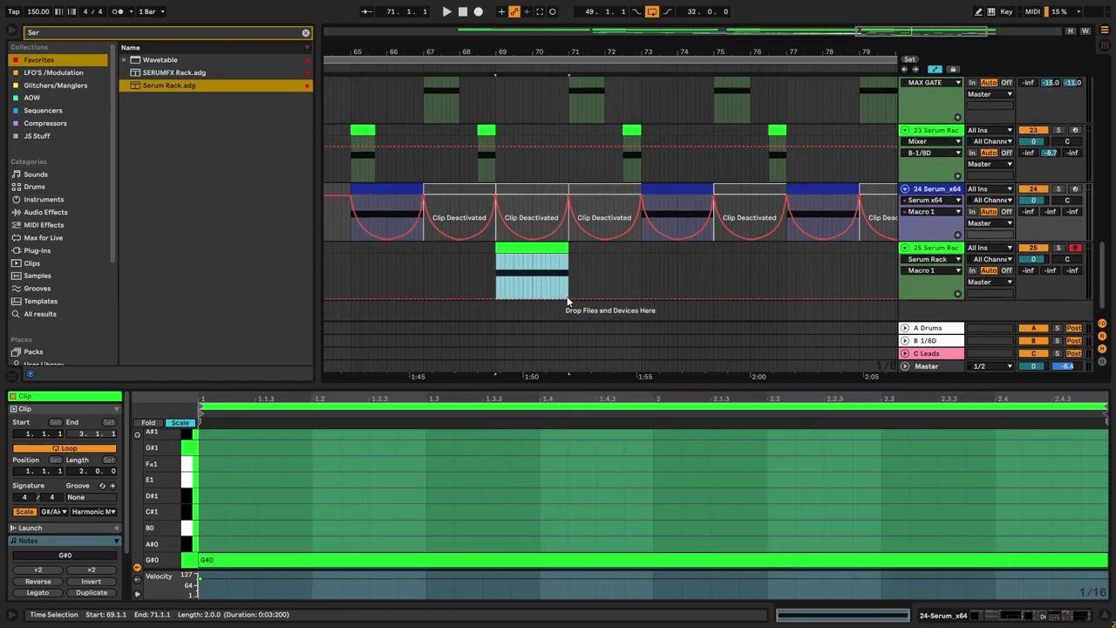
click(353, 262)
key(space)
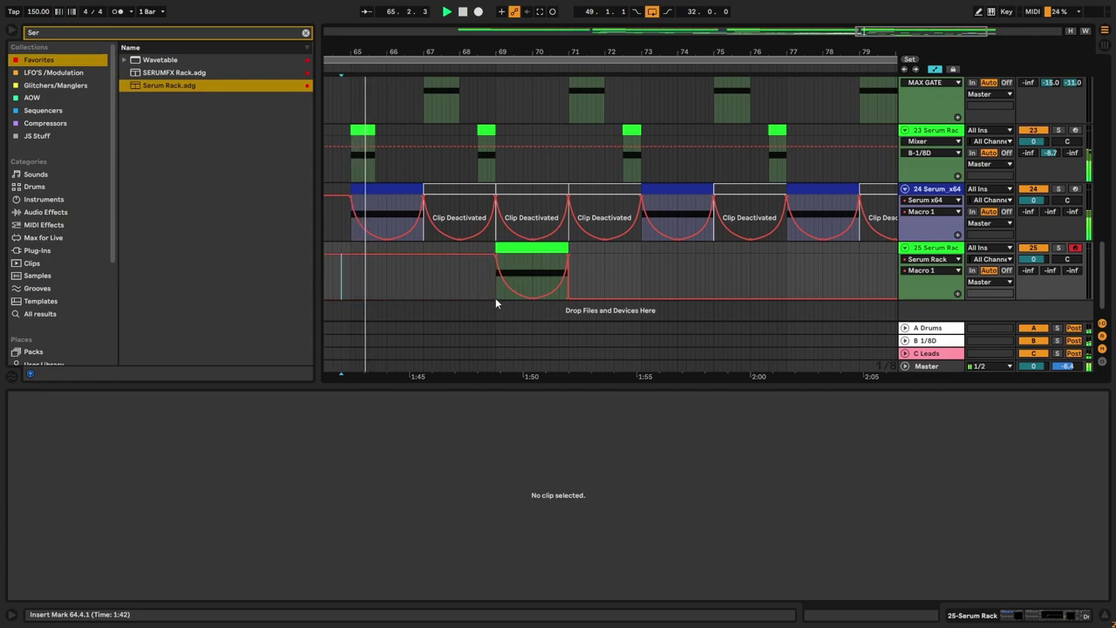
drag(567, 300, 573, 253)
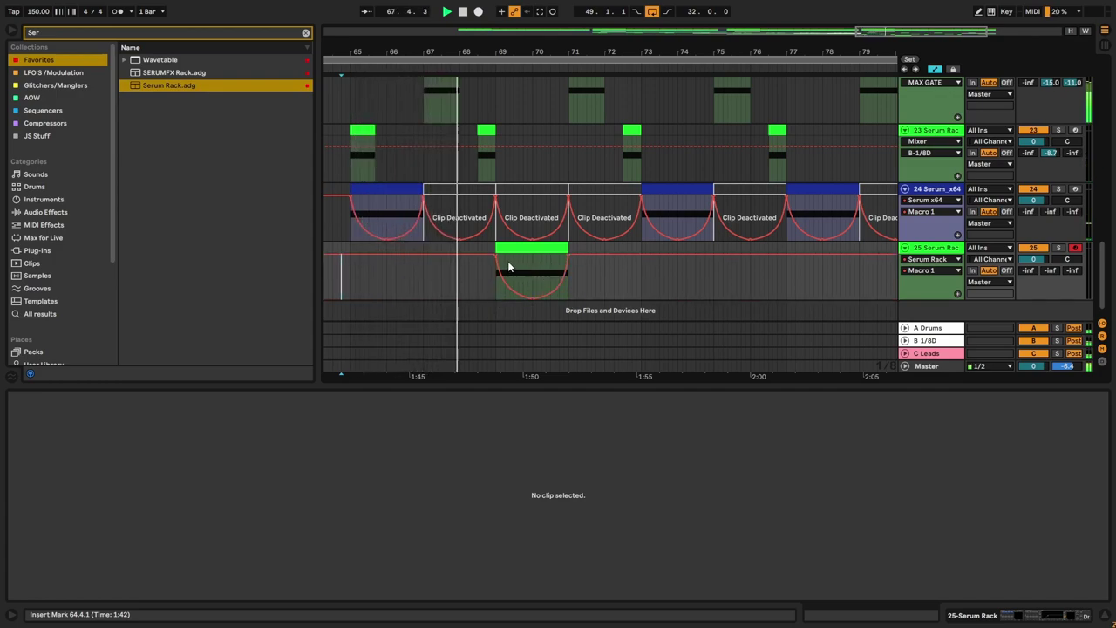
Step: Reopen Serum on track 25, set oscillator A's warp mode to Sync 1/2 Win, and adjust the warp amount
scroll(510, 245, up, 3)
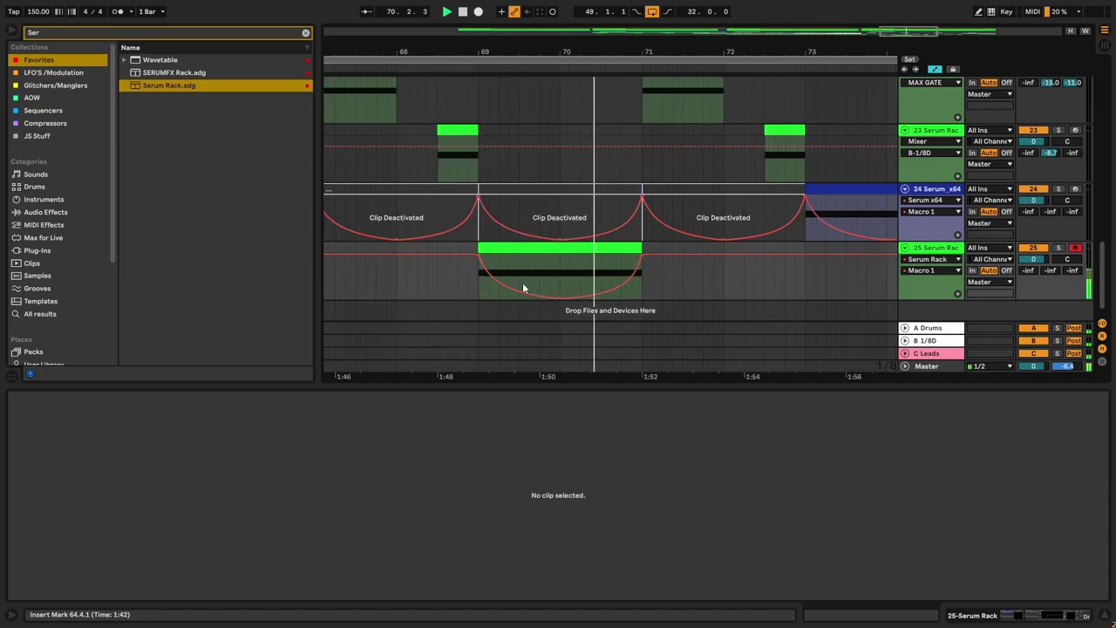
click(943, 250)
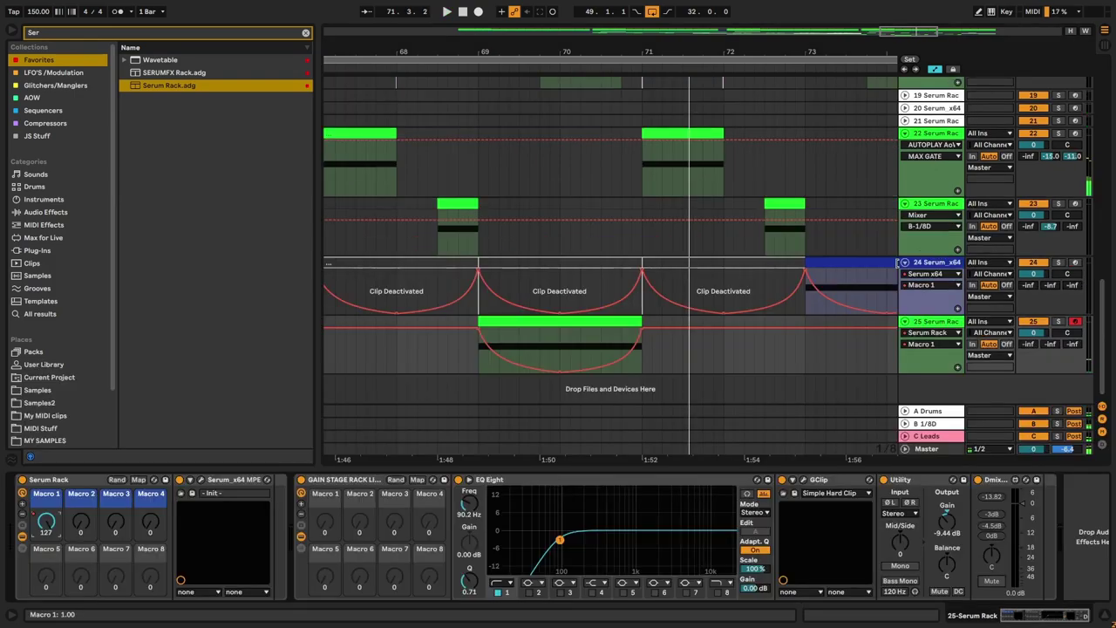
click(201, 480)
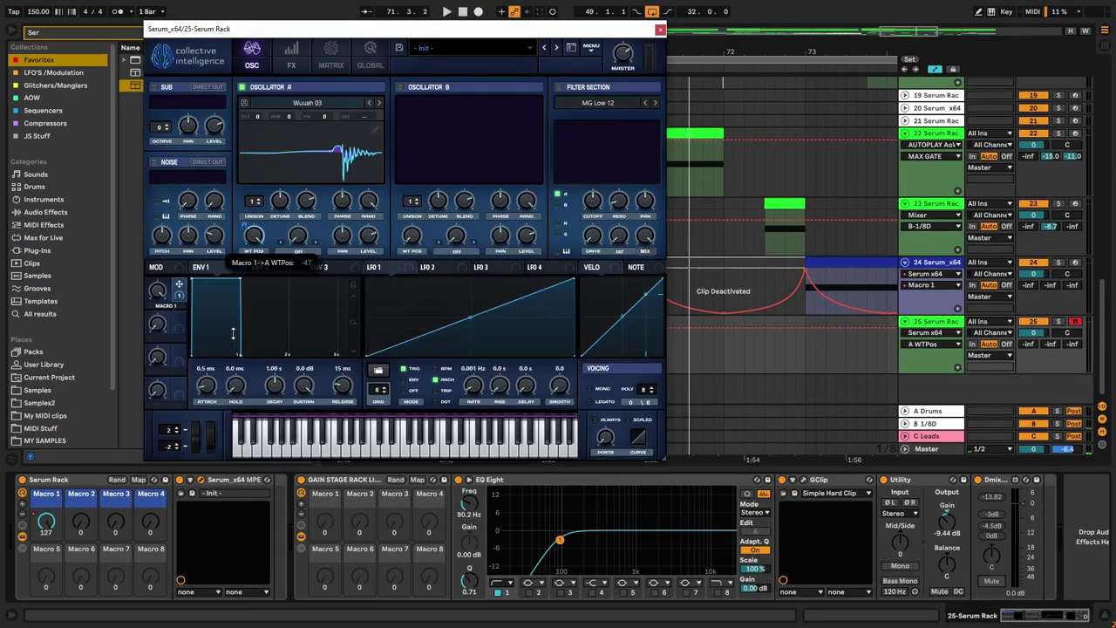
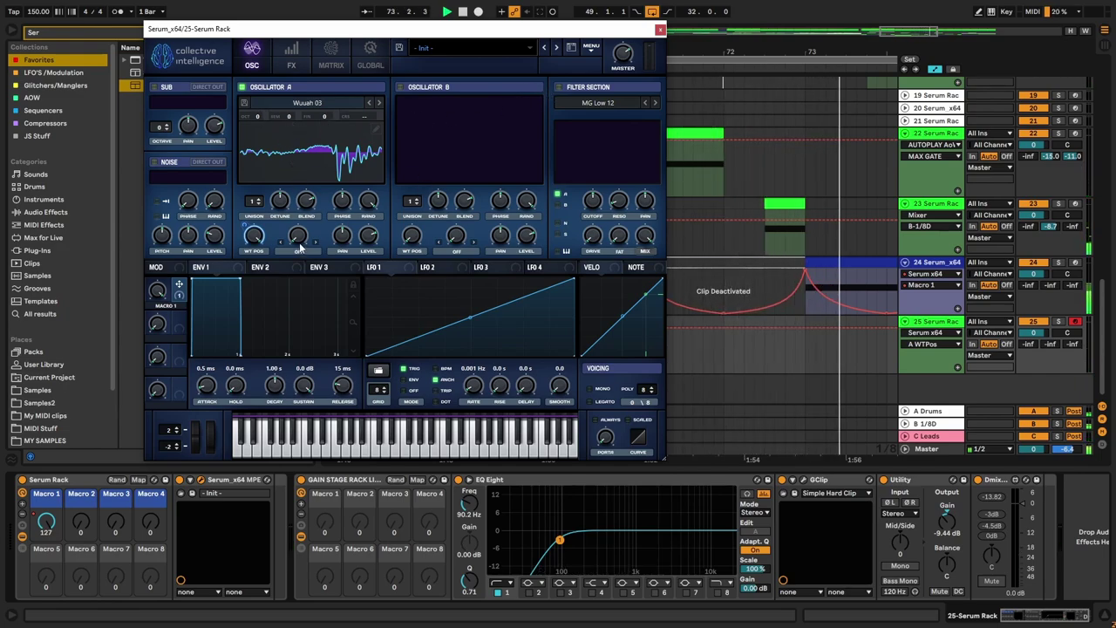
mouse_move(300, 239)
mouse_down()
mouse_move(302, 206)
mouse_move(303, 226)
mouse_up()
key(a)
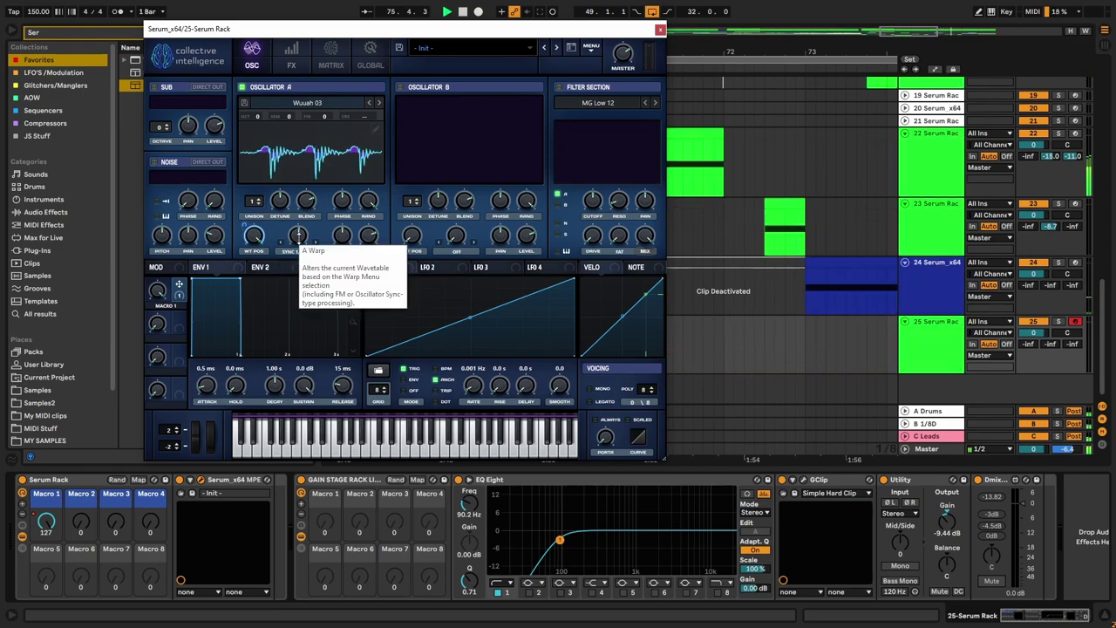
Step: Play track 25's clip from bar 69 and change oscillator A's wavetable in Serum to Wow
click(660, 32)
click(506, 321)
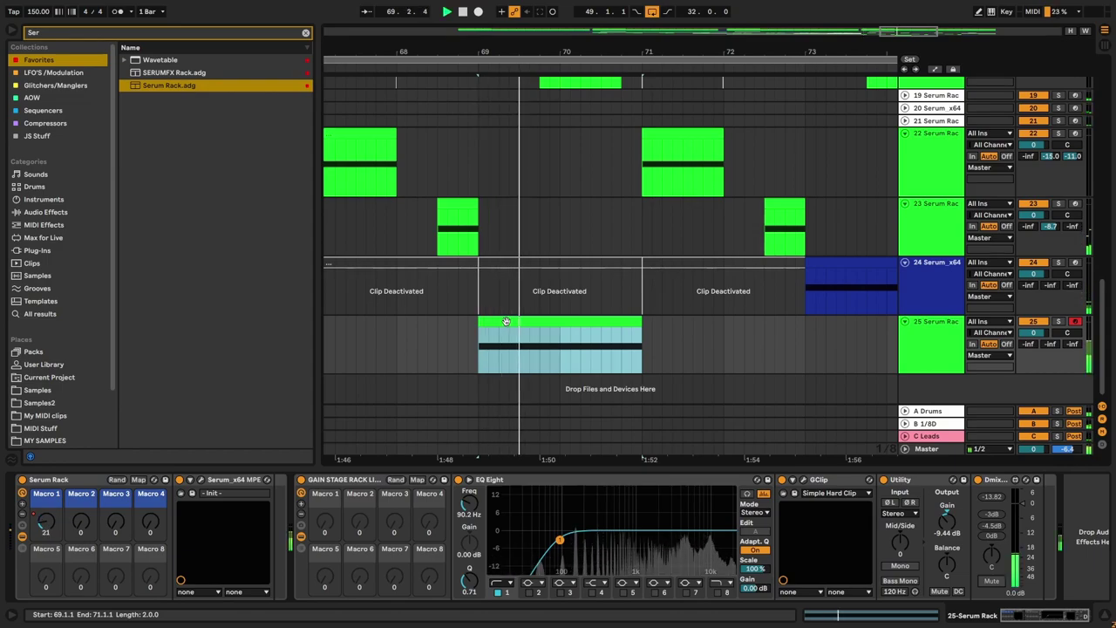
click(201, 480)
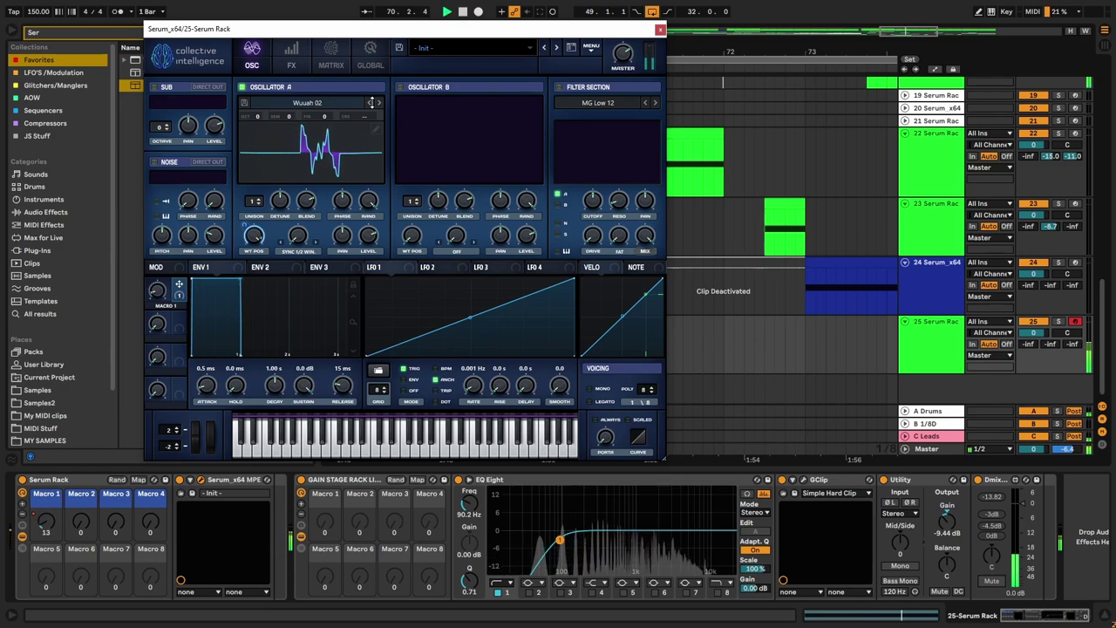
click(371, 103)
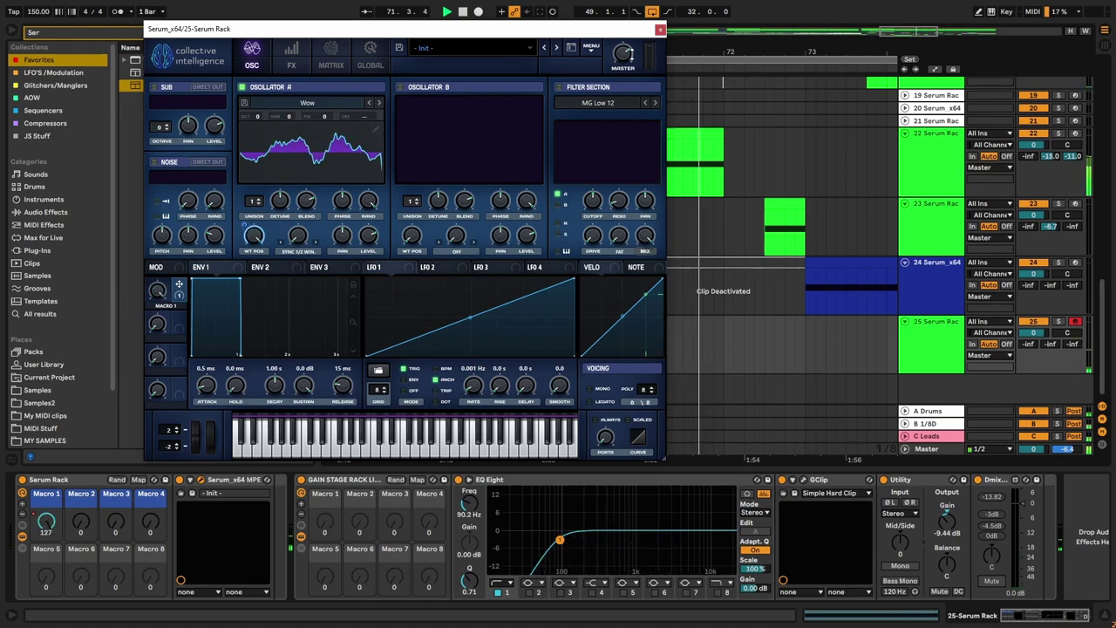
click(660, 30)
Step: Reshape track 25's Serum Rack Macro 1 automation between bars 69 and 71 into a straight-sided V dipping at bar 70, and play it back
scroll(547, 347, down, 3)
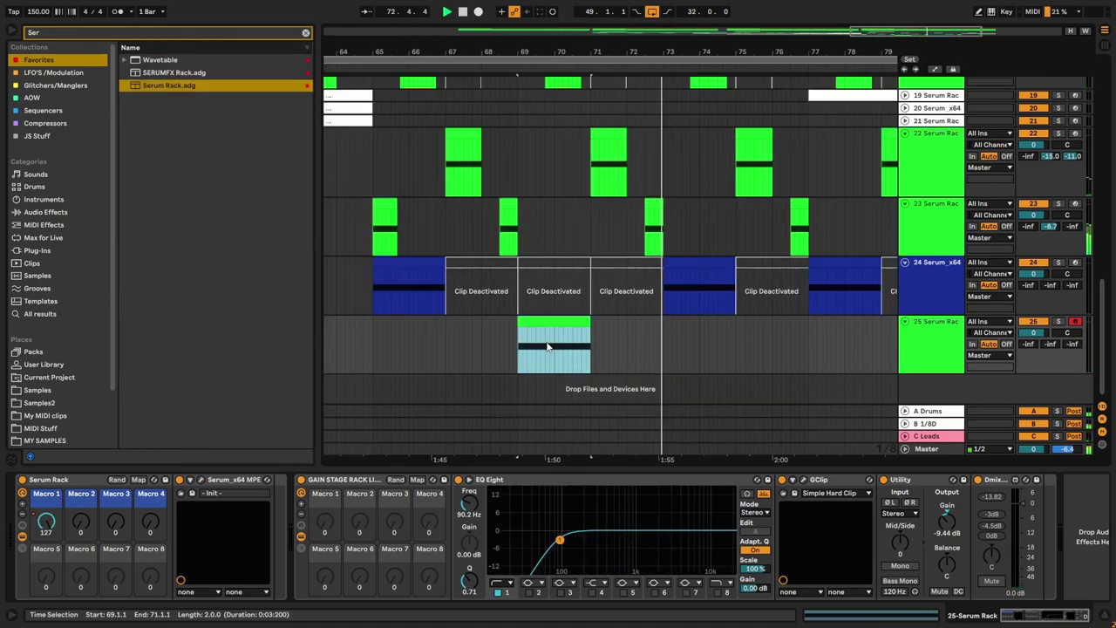
key(a)
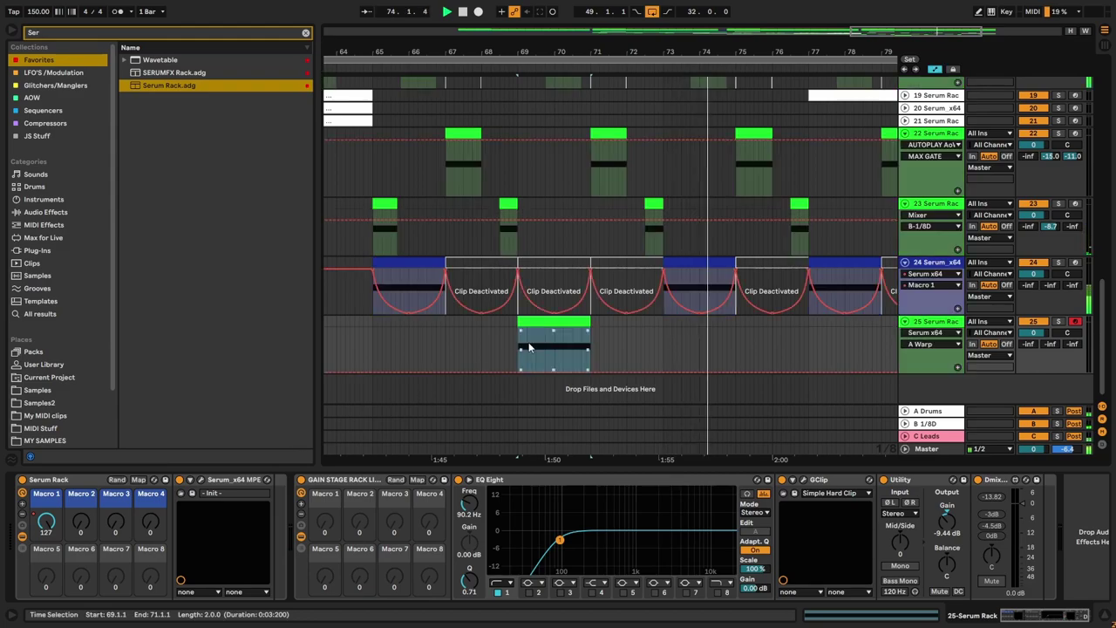
scroll(555, 338, up, 4)
scroll(574, 338, down, 2)
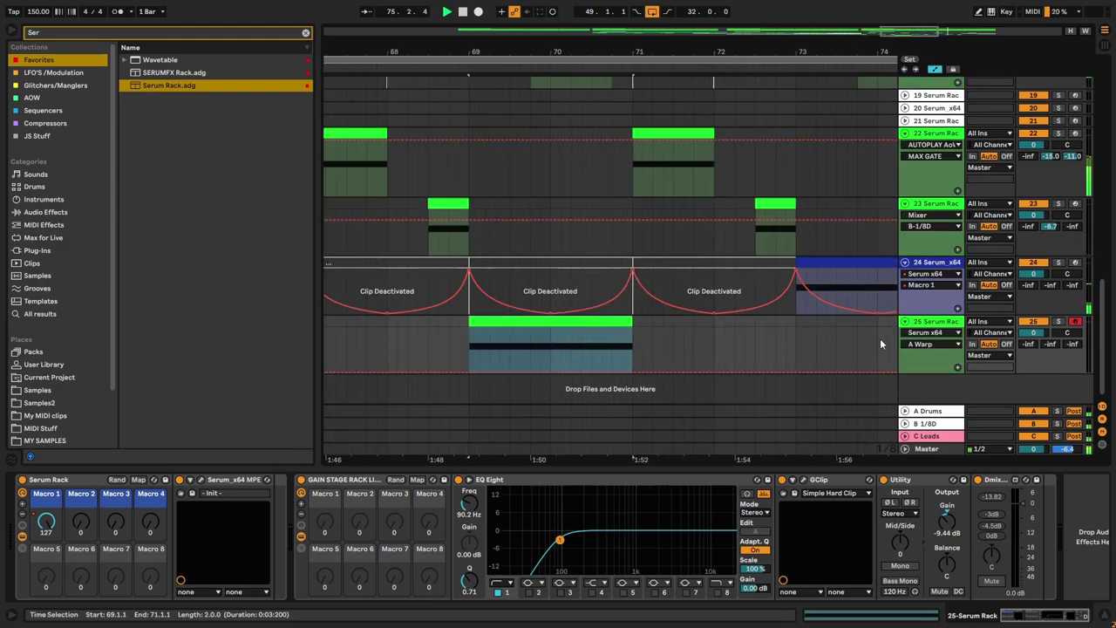
click(931, 332)
click(939, 353)
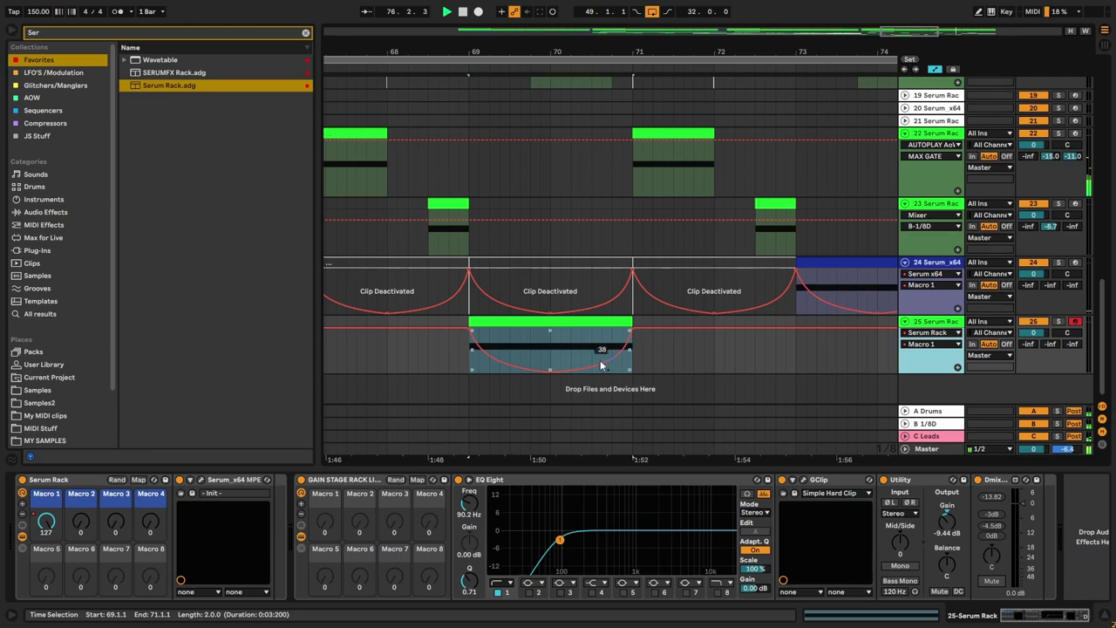
click(550, 365)
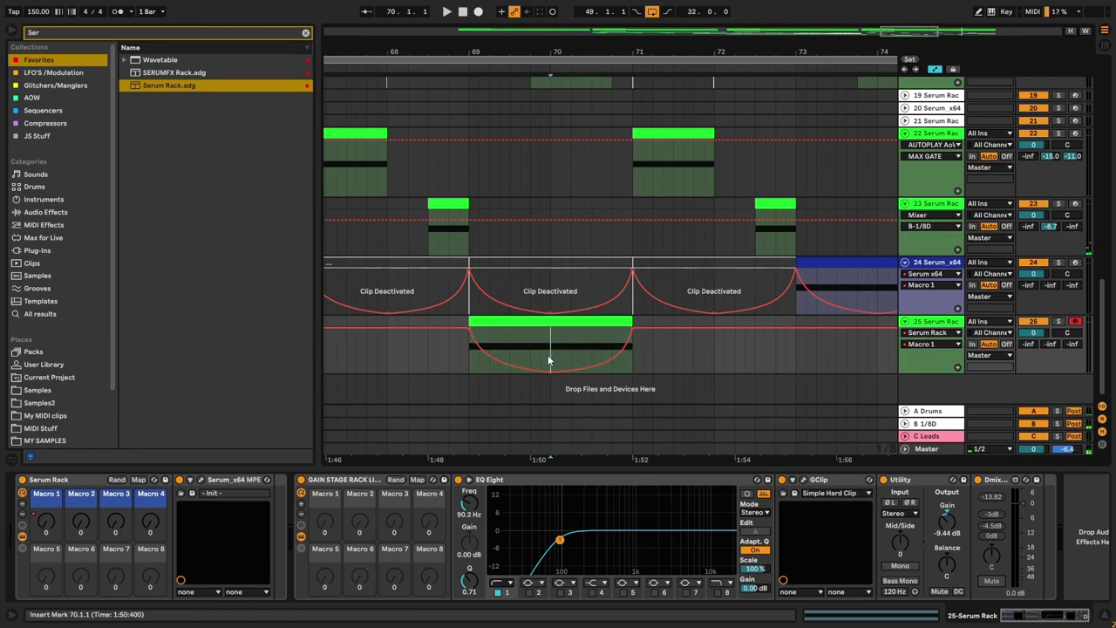
drag(508, 367, 508, 351)
key(space)
click(469, 364)
scroll(514, 366, down, 5)
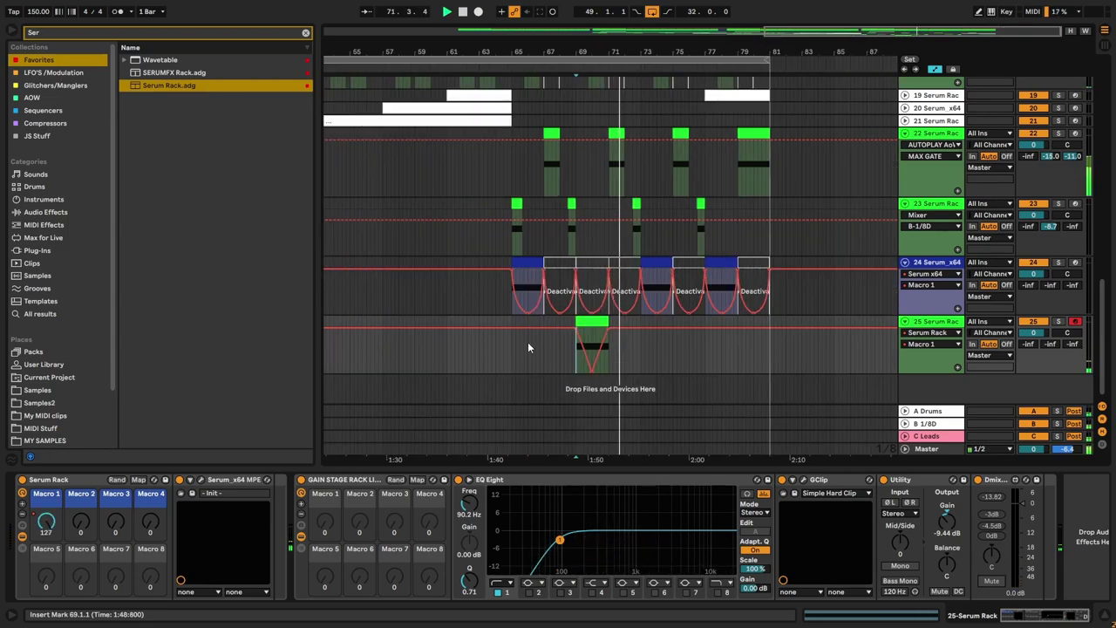
Step: Copy track 24's Auto Pan to the end of track 25's device chain and play back from bar 65
click(510, 345)
scroll(551, 350, up, 4)
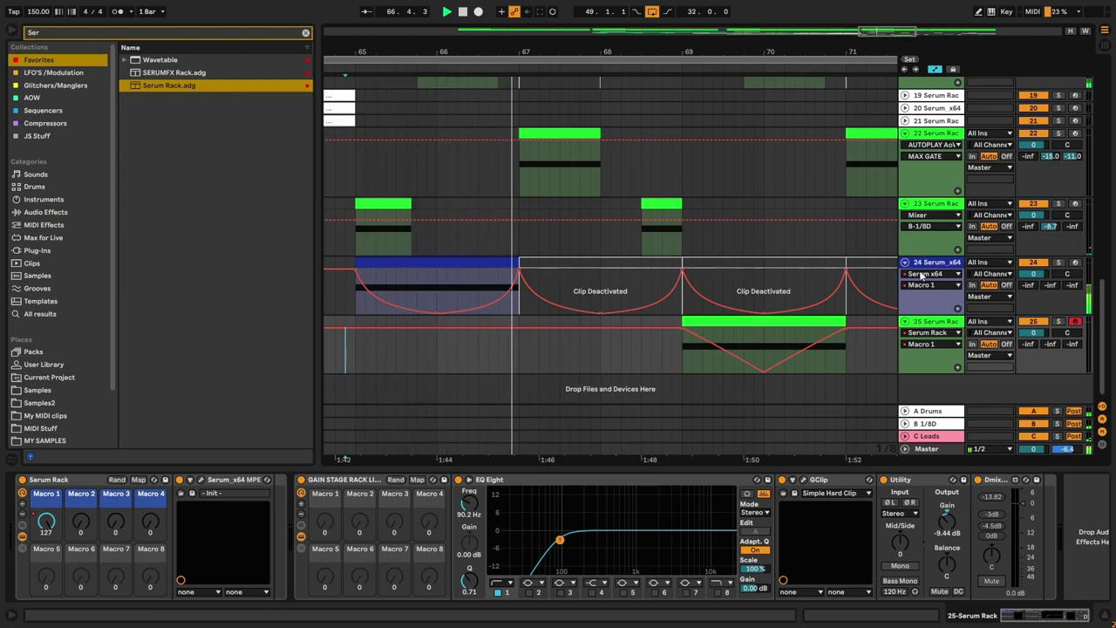
key(Up)
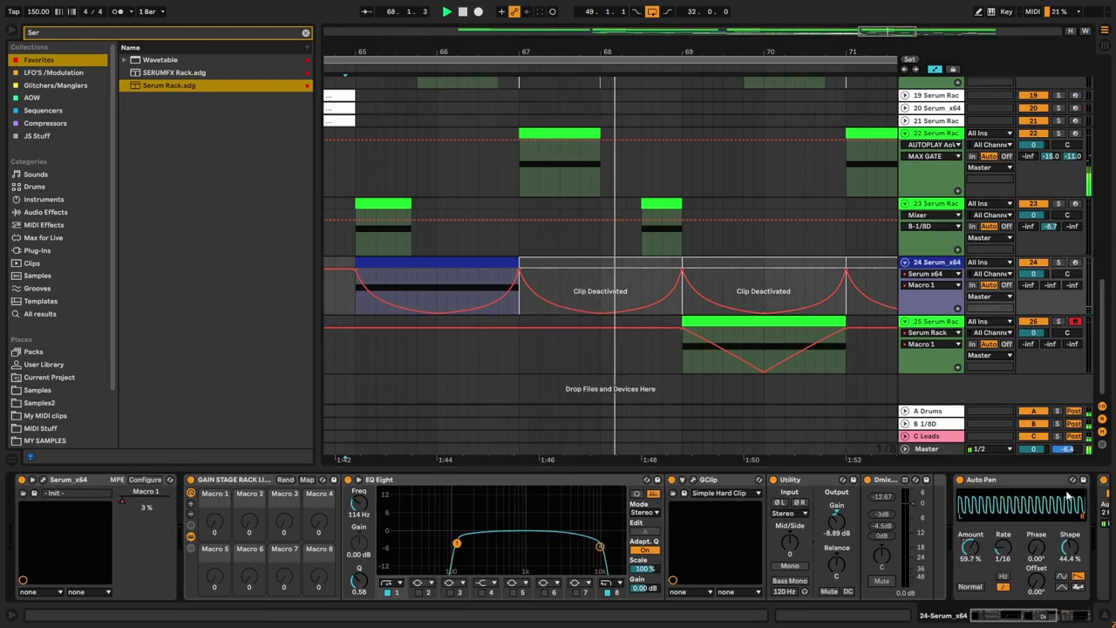
click(937, 322)
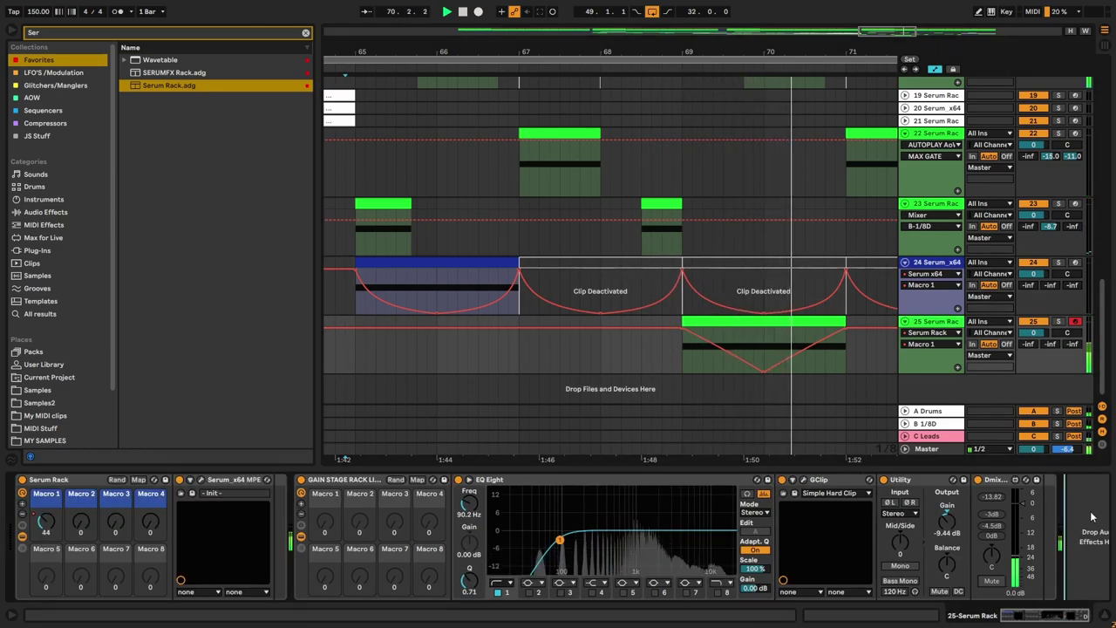
key(super+v)
click(698, 323)
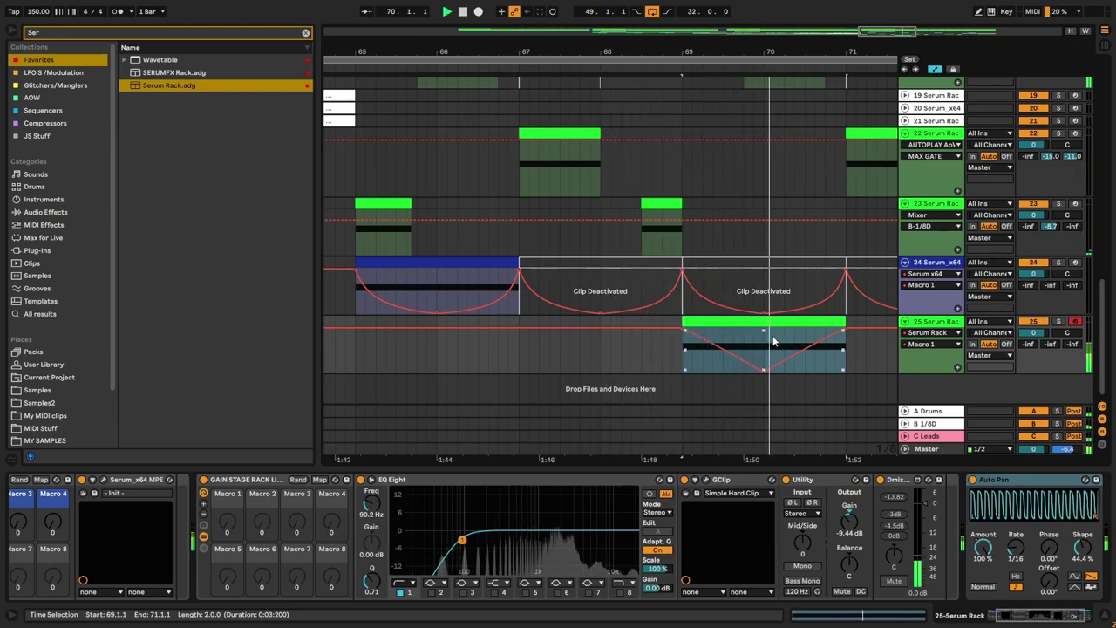
scroll(583, 341, down, 3)
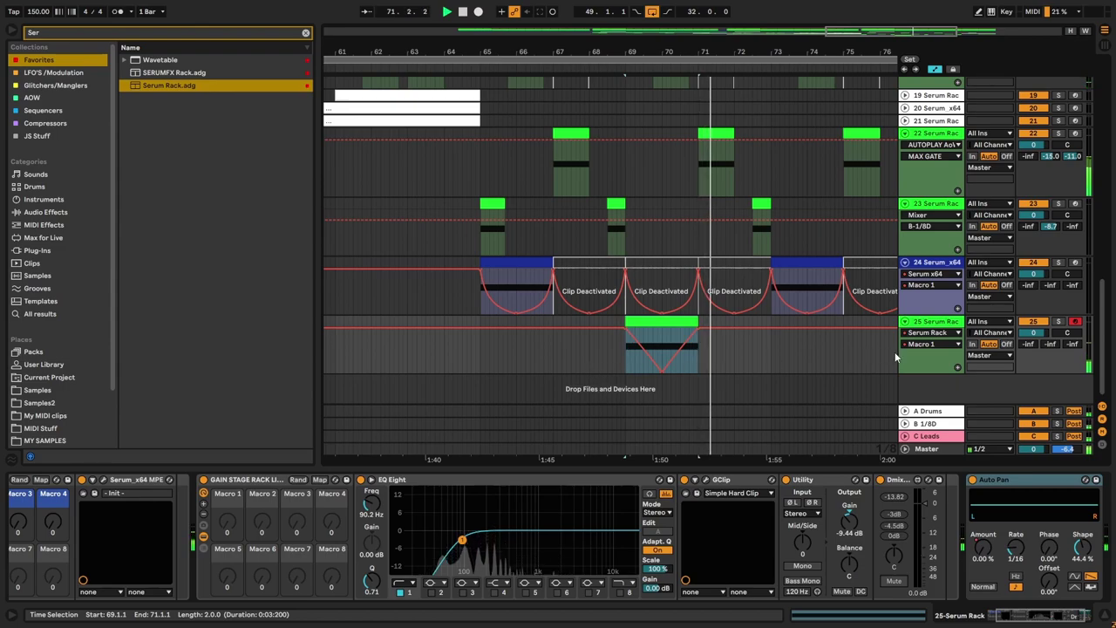
Step: Reopen Serum on track 25, change oscillator A's warp mode to Asym +, and adjust the warp amount
double_click(935, 322)
click(103, 479)
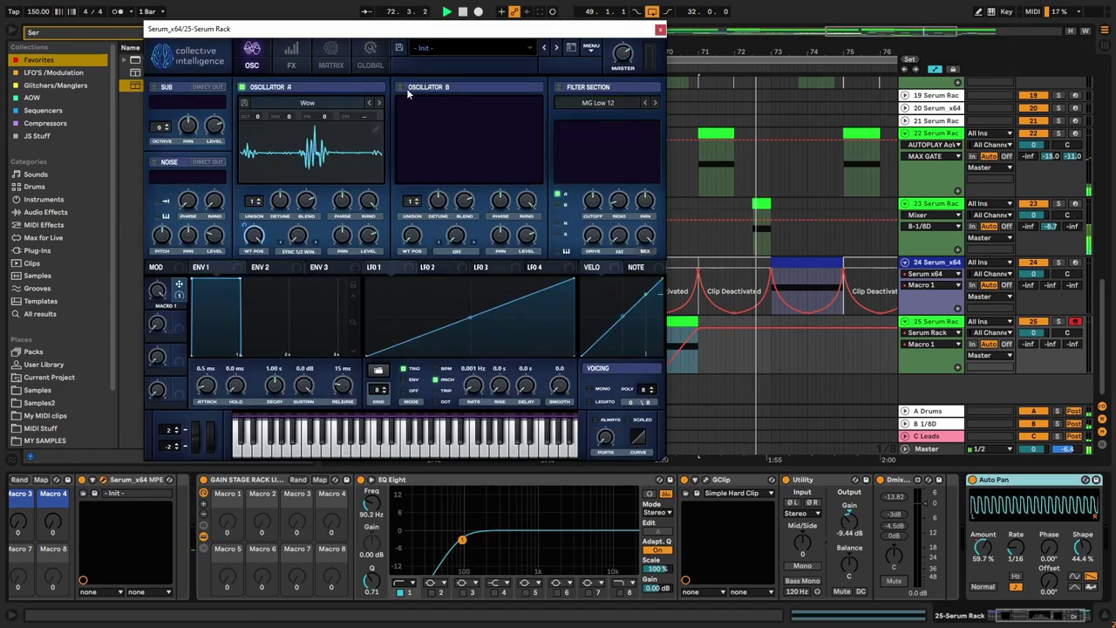
click(293, 252)
click(301, 264)
click(306, 251)
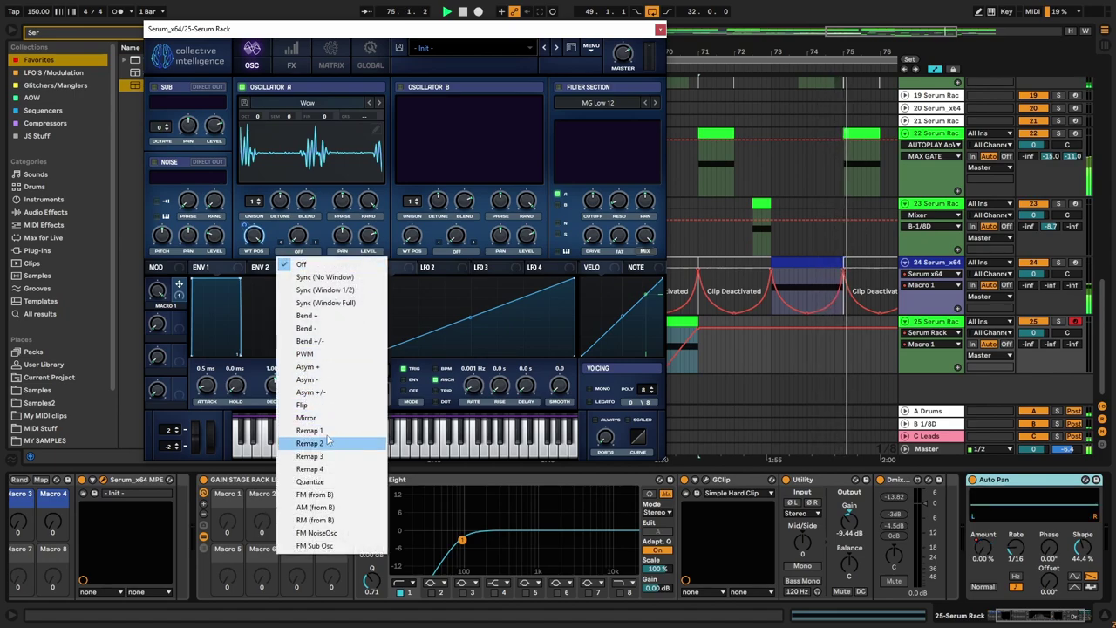
click(309, 366)
drag(304, 242, 327, 261)
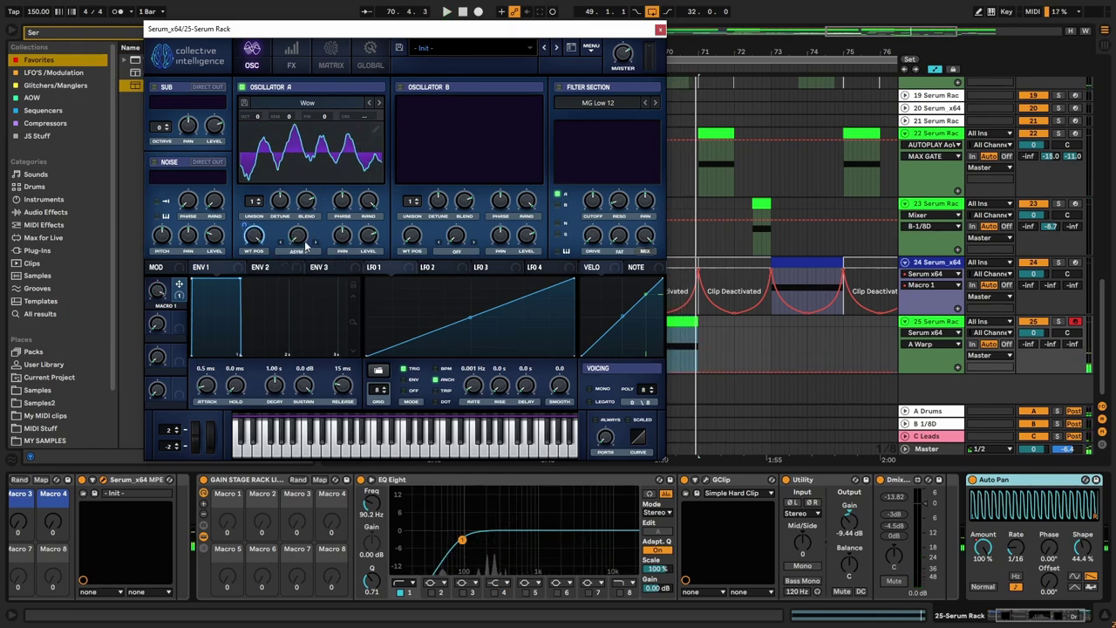
Step: Play track 25's clip from bar 69 and assign Serum's Macro 2 to oscillator A's warp amount
click(659, 31)
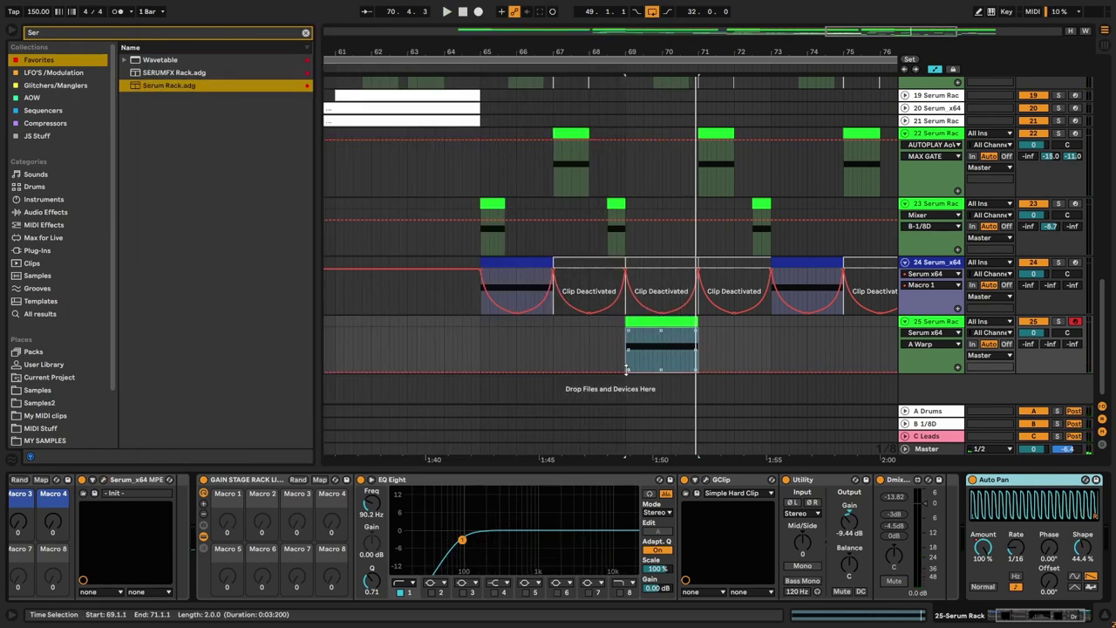
click(625, 373)
key(space)
mouse_move(661, 373)
mouse_down()
mouse_move(662, 354)
mouse_move(678, 351)
mouse_move(662, 353)
mouse_move(680, 340)
mouse_move(650, 373)
mouse_up()
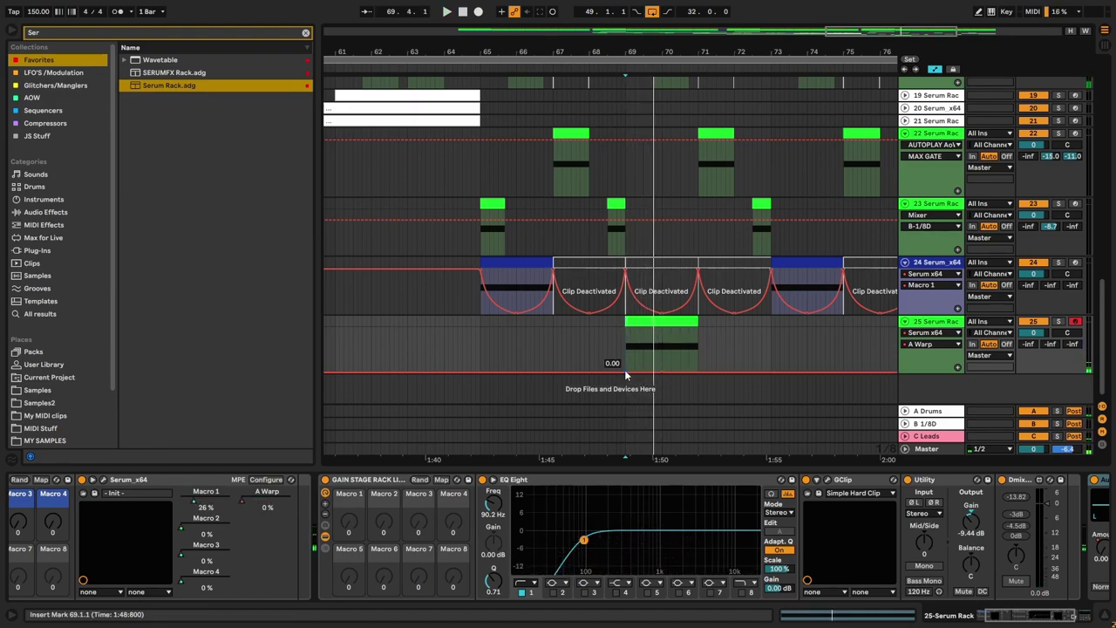
click(102, 481)
drag(294, 237, 296, 238)
click(660, 29)
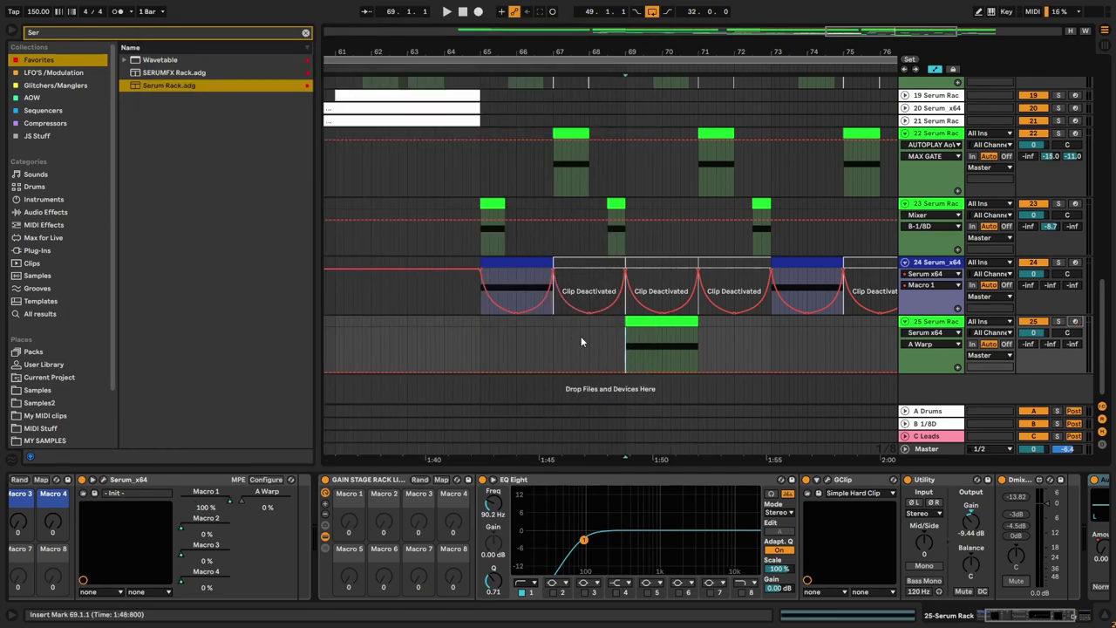
Step: Record a rise and fall of track 25's Serum Rack Macro 2 automation between bars 69 and 71
click(612, 342)
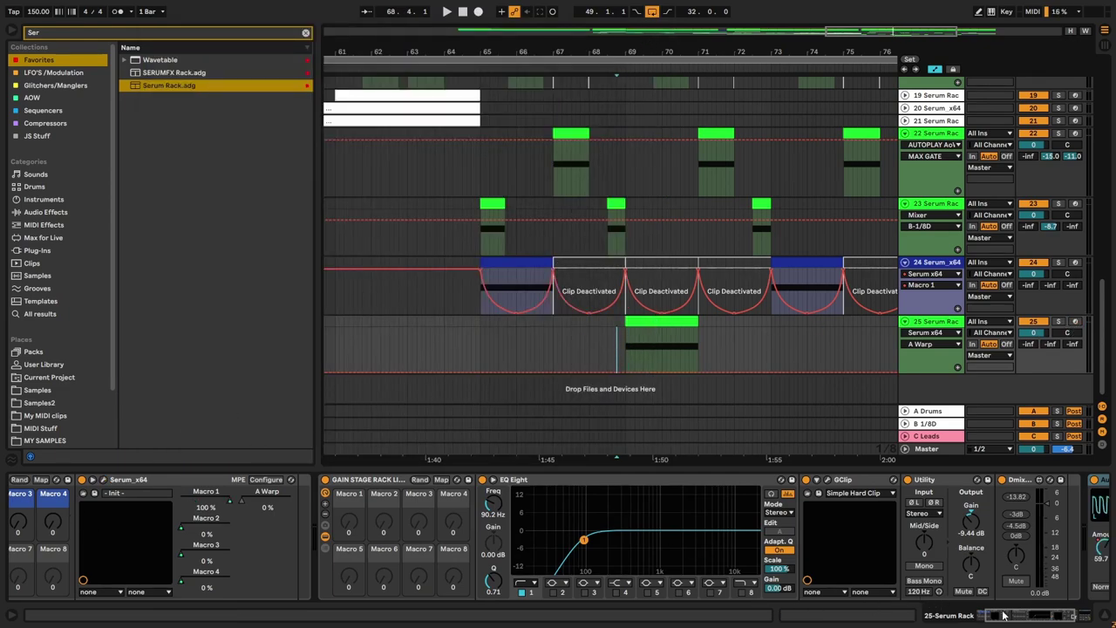
drag(1003, 615, 990, 616)
key(space)
mouse_move(81, 527)
mouse_down()
mouse_move(81, 428)
mouse_move(81, 534)
mouse_up()
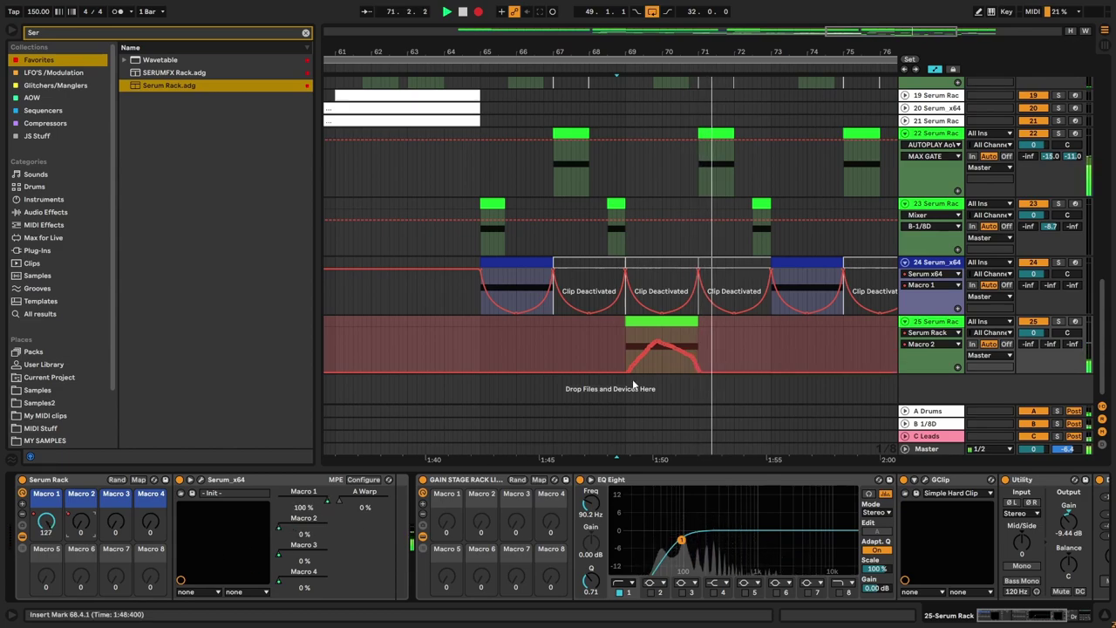
key(space)
Step: Duplicate track 25's clip with its automation to bars 77 to 79 and deactivate track 24's clip there
scroll(628, 344, right, 4)
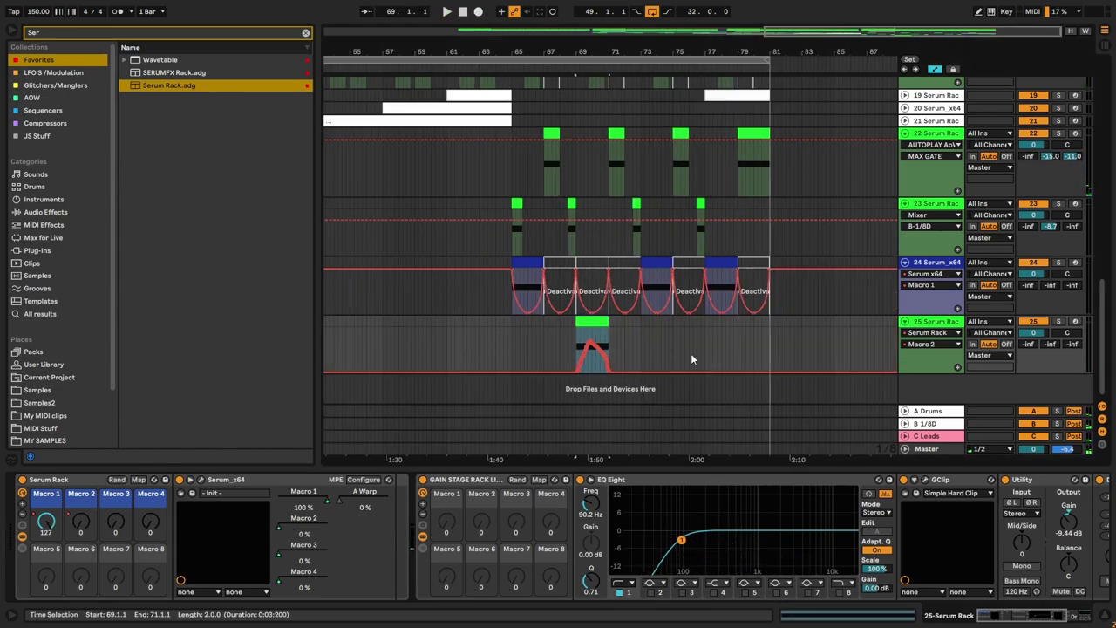
click(652, 340)
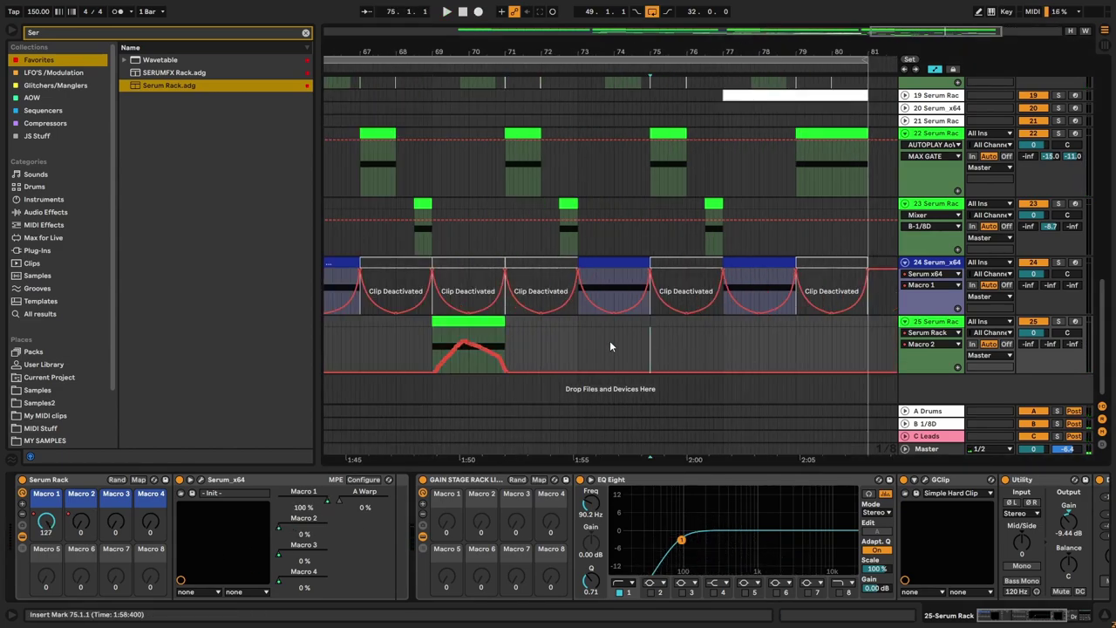
click(725, 341)
key(ctrl+v)
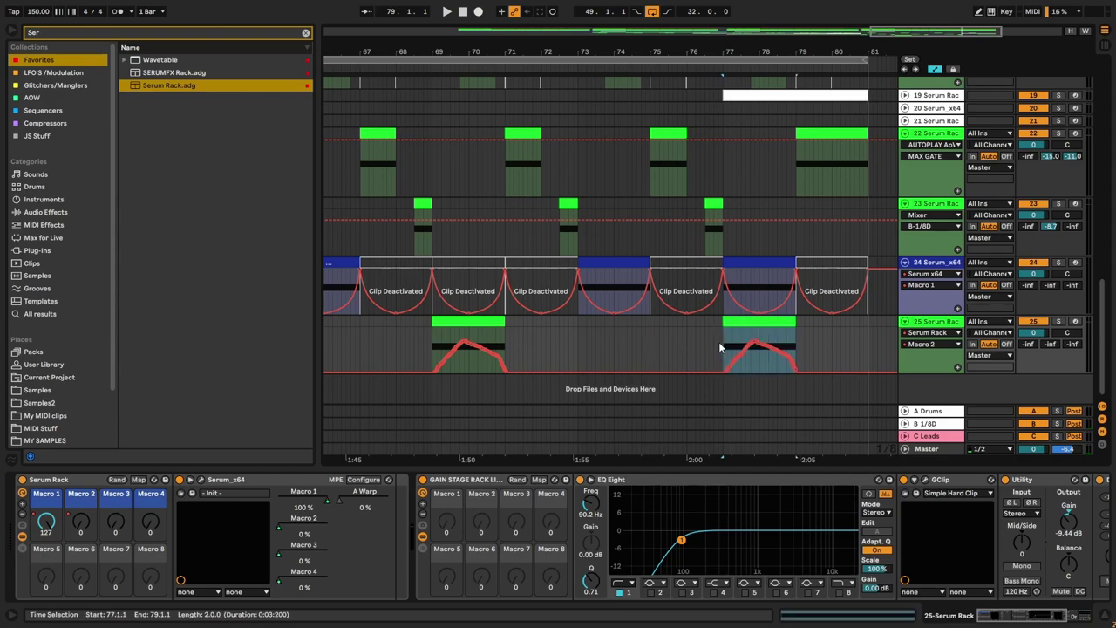
click(759, 265)
key(0)
Step: Play back from around bar 65, hide the automation lanes, and raise track 25's EQ Eight low-cut frequency to 212 Hz
scroll(722, 289, down, 5)
scroll(775, 322, up, 3)
click(680, 344)
key(space)
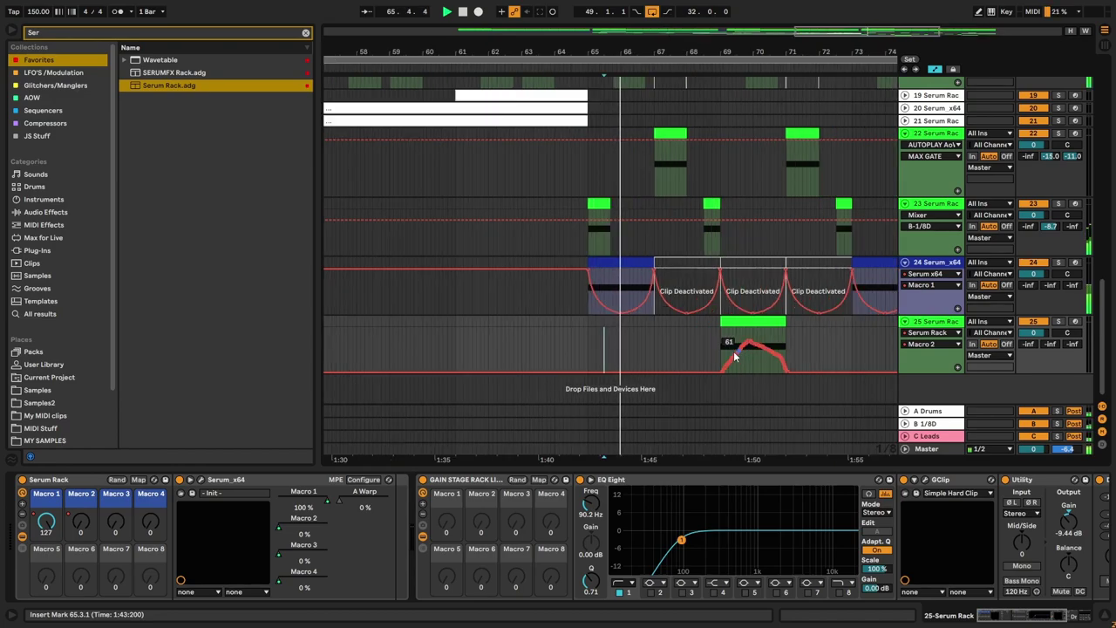
scroll(771, 340, up, 3)
scroll(699, 332, down, 3)
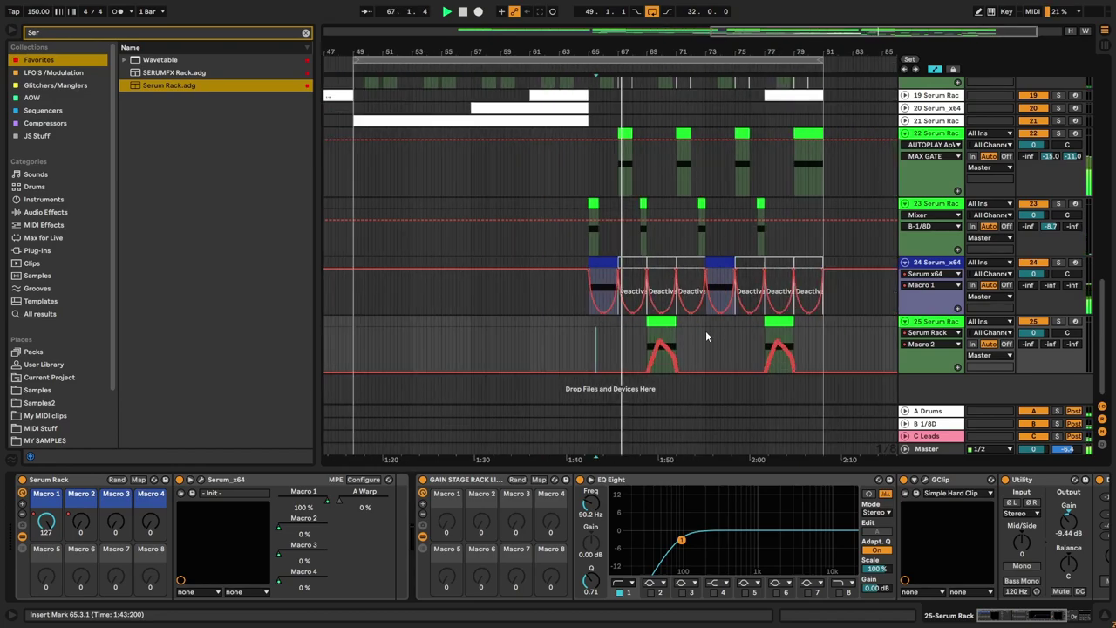
scroll(723, 311, up, 3)
key(a)
scroll(626, 347, down, 3)
scroll(625, 347, up, 3)
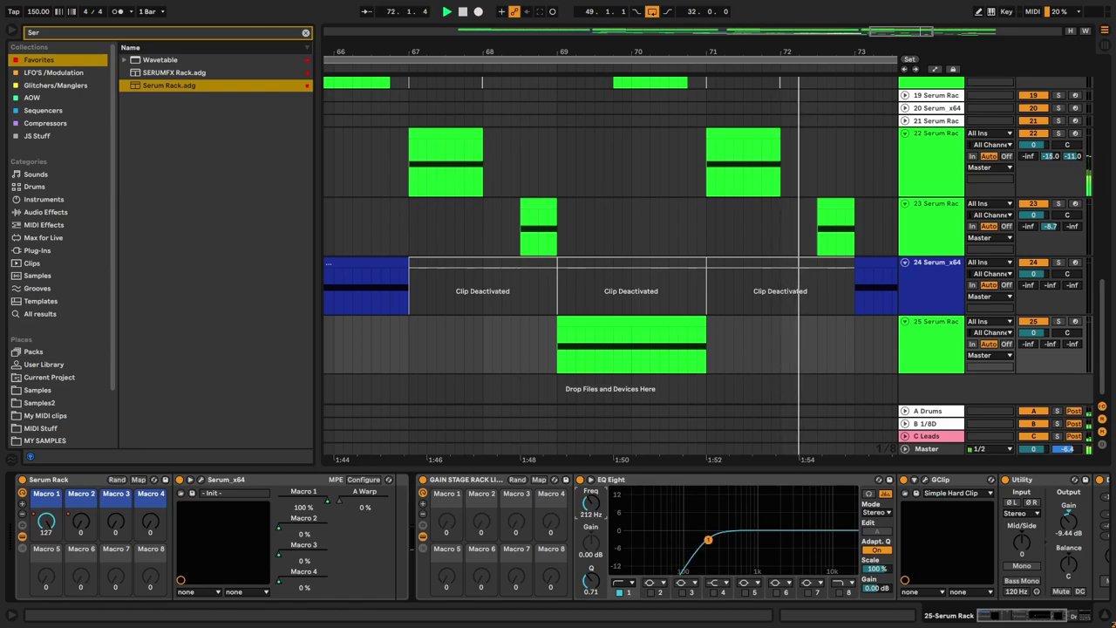
scroll(590, 376, down, 3)
scroll(750, 338, up, 2)
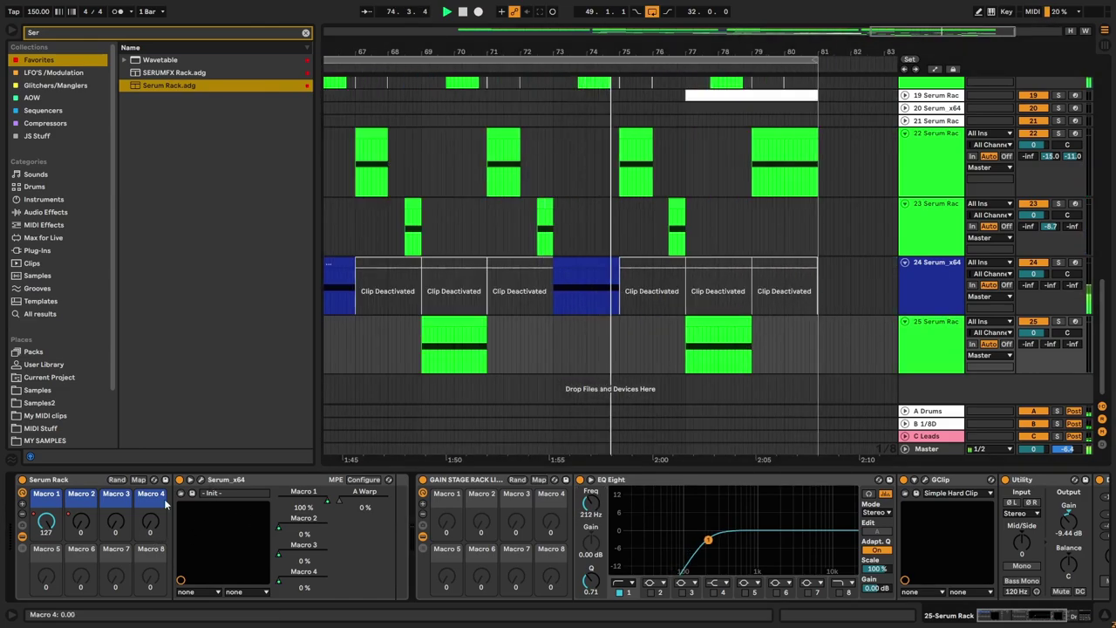
Step: Enable Hyper/Dimension in track 25's Serum effects with the Hyper mix at about 41%, and briefly try the reverb
click(202, 480)
click(290, 56)
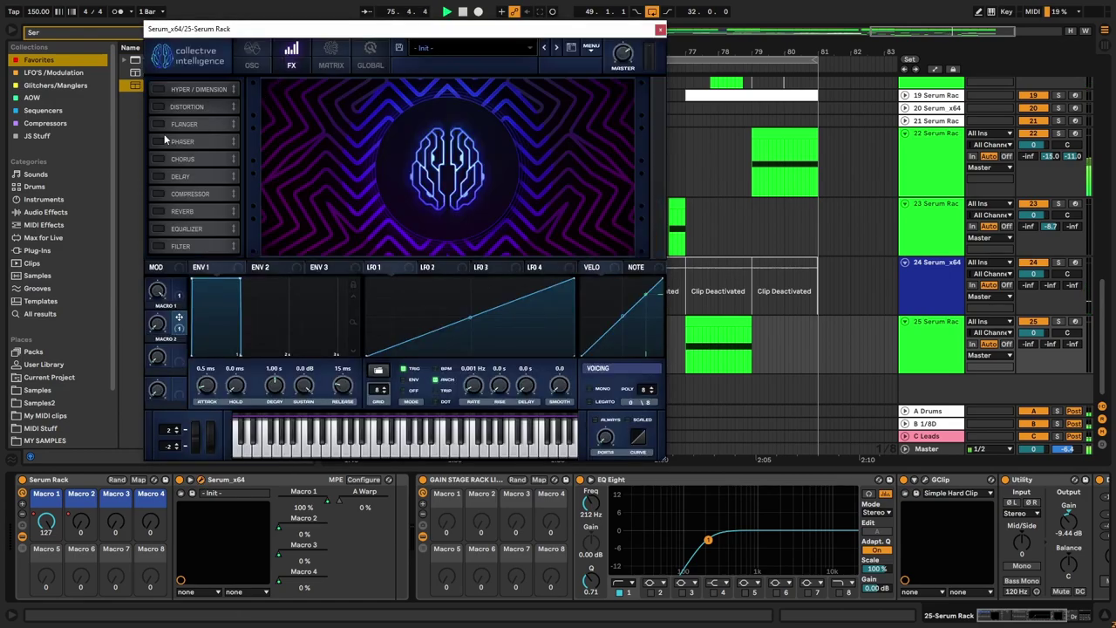
click(159, 89)
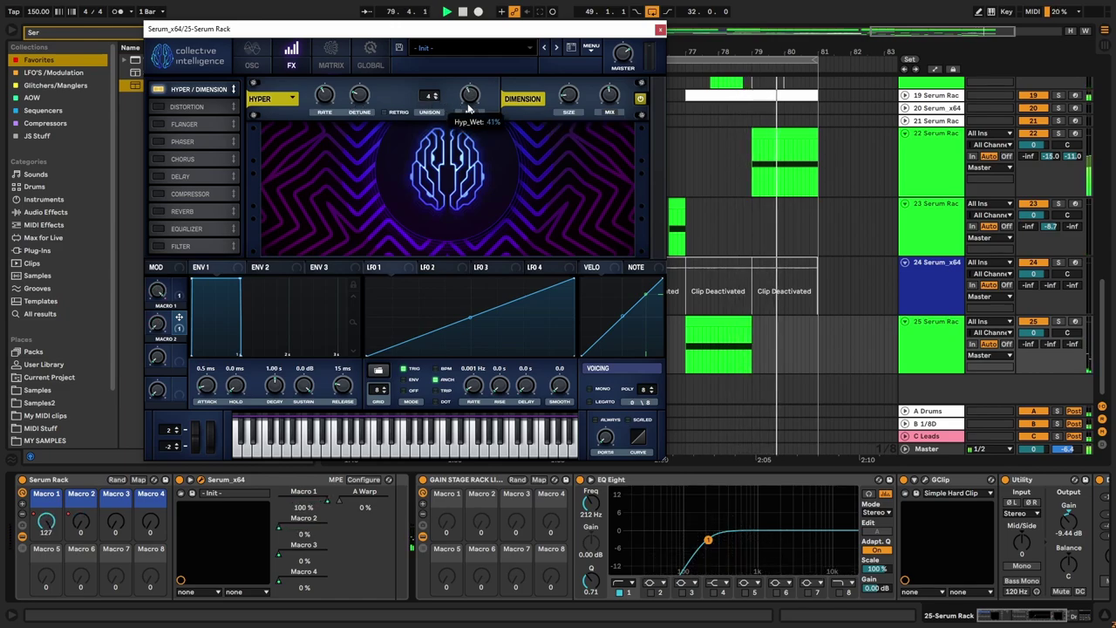
click(159, 211)
click(159, 212)
click(660, 29)
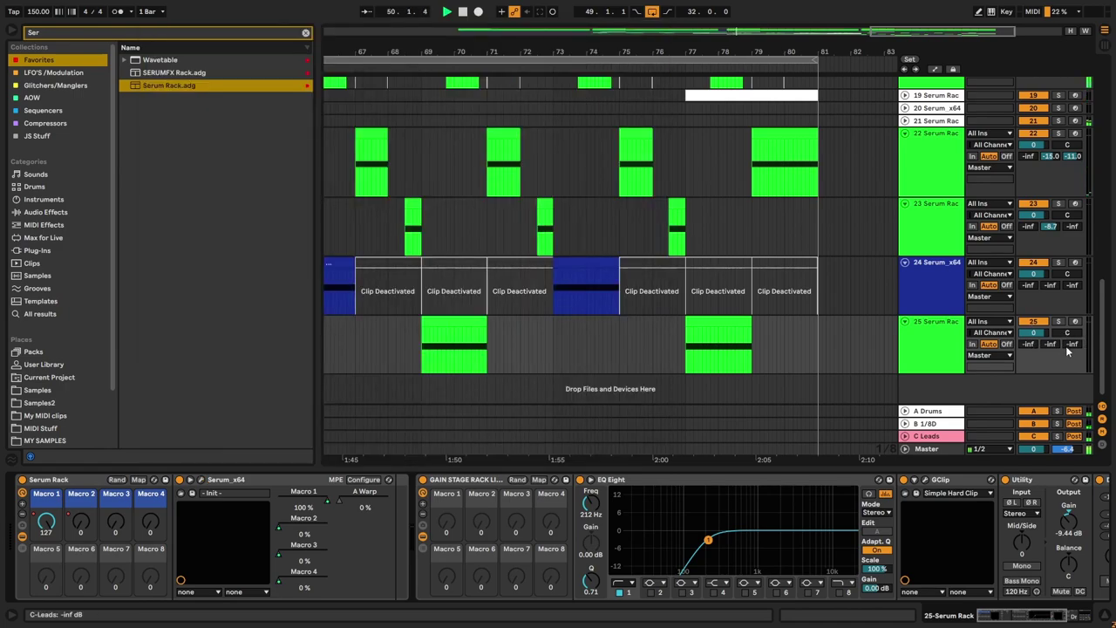
Step: Set track 25's B 1/8D send to -17.0 dB and add the Raum reverb to its device chain
drag(1049, 344, 1049, 323)
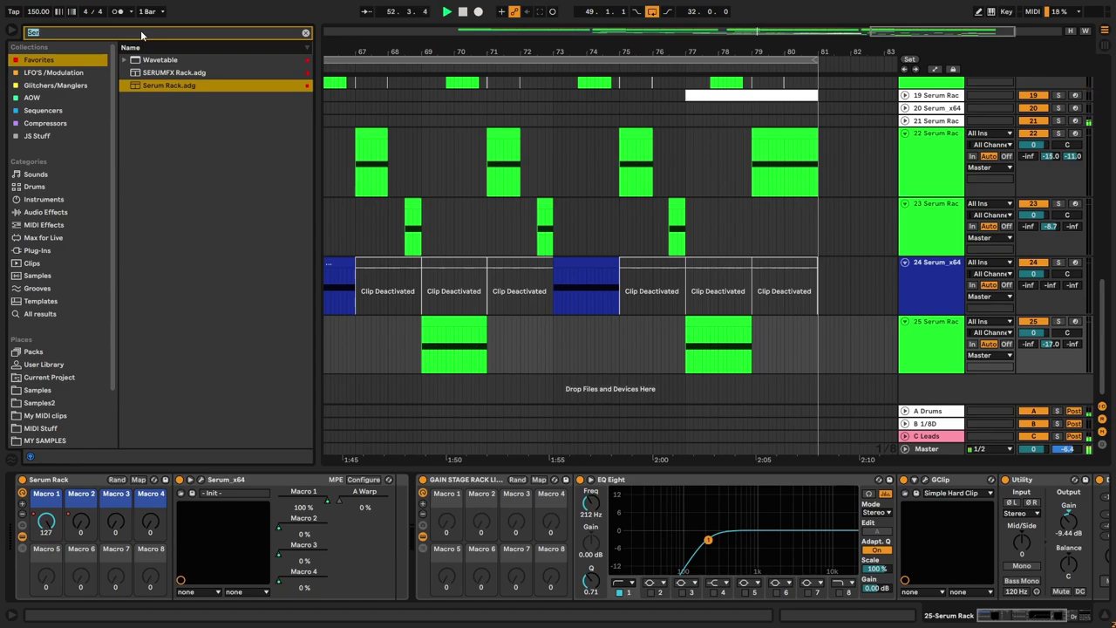
text(sum)
key(BackSpace)
key(BackSpace)
key(BackSpace)
text(Raum)
drag(156, 73, 466, 367)
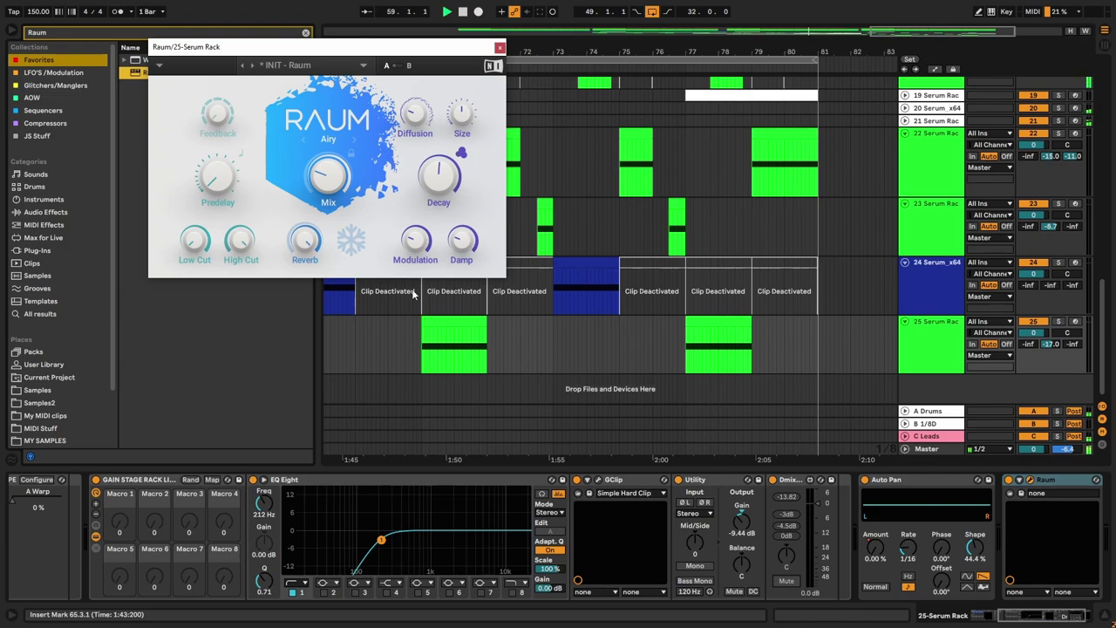
click(498, 47)
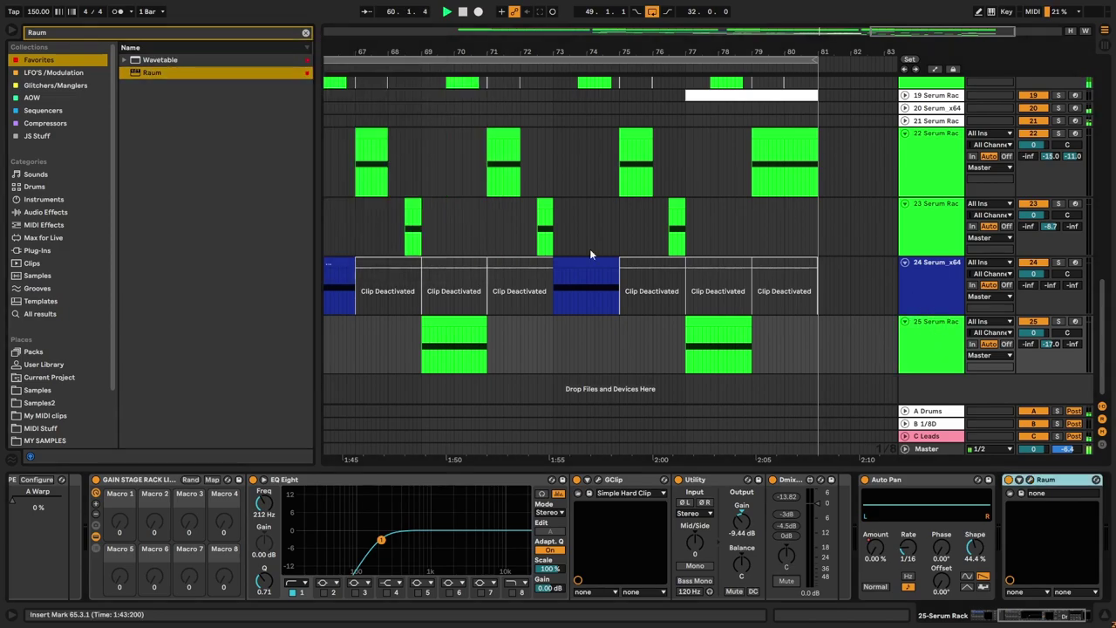
Step: Enable band 8 of track 25's EQ Eight as a high cut at 8.61 kHz
click(516, 593)
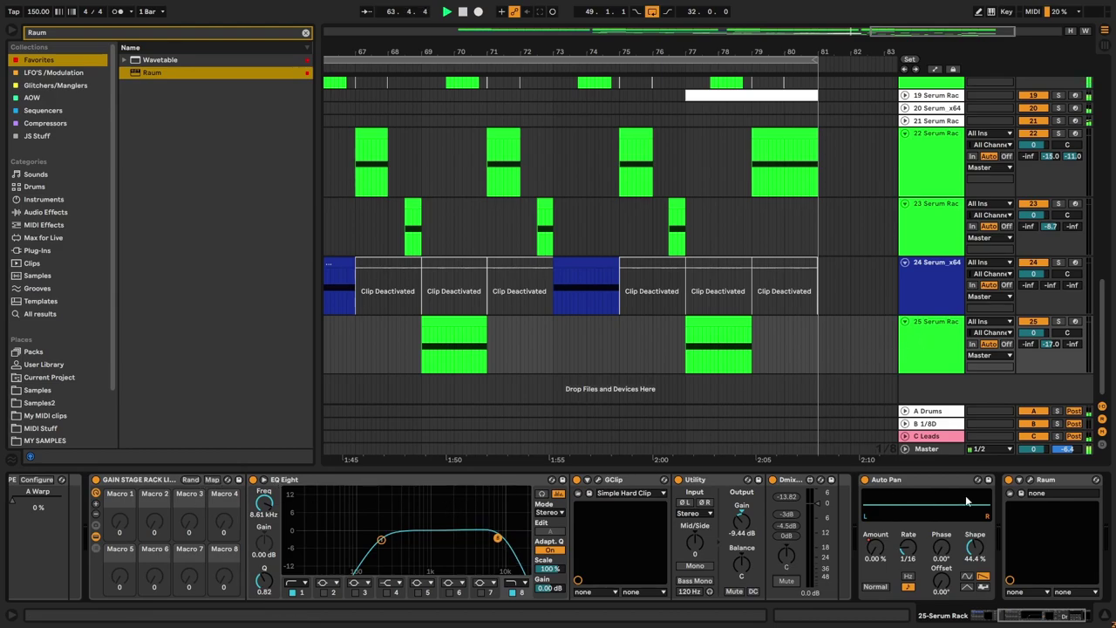
drag(1031, 614, 870, 598)
Step: Enable the MG Low 12 filter in track 25's Serum and modulate its cutoff with LFO 1
click(201, 479)
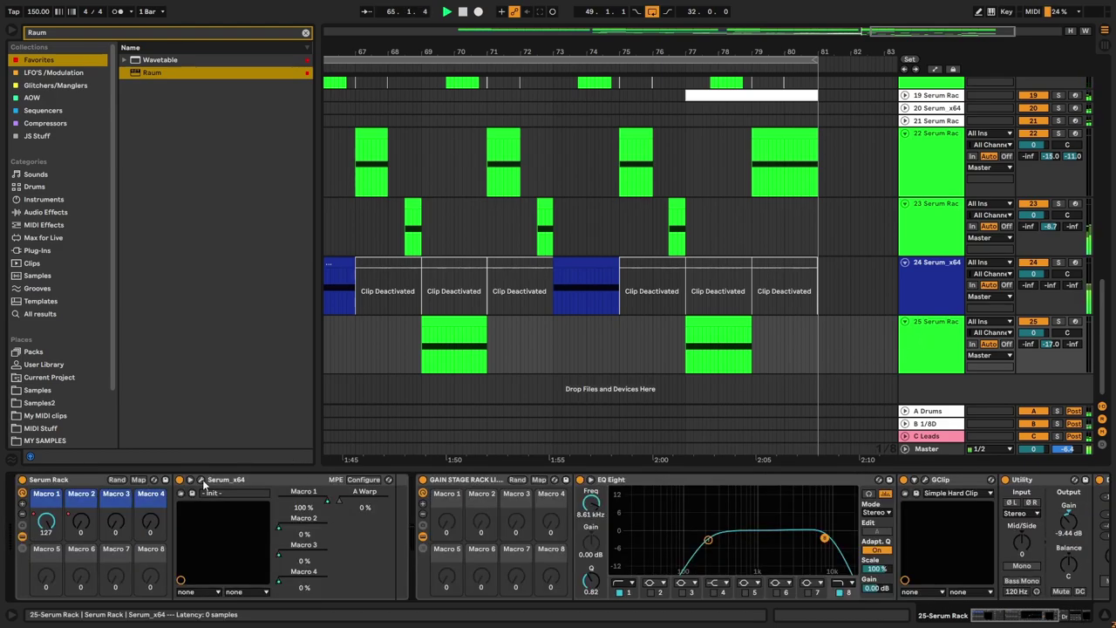
click(558, 88)
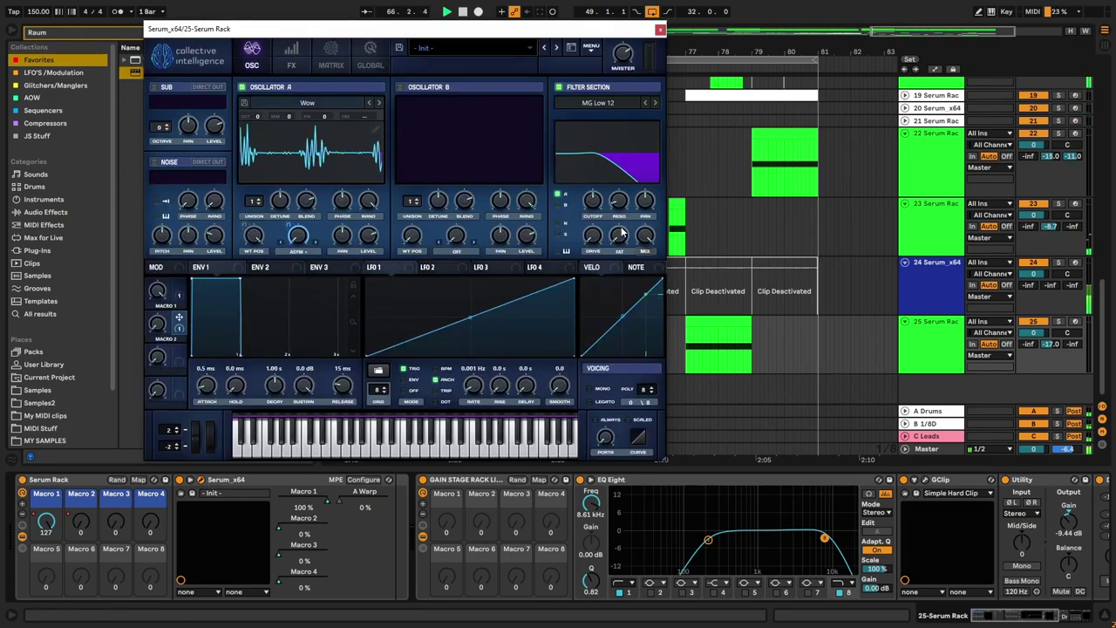
drag(397, 271, 592, 201)
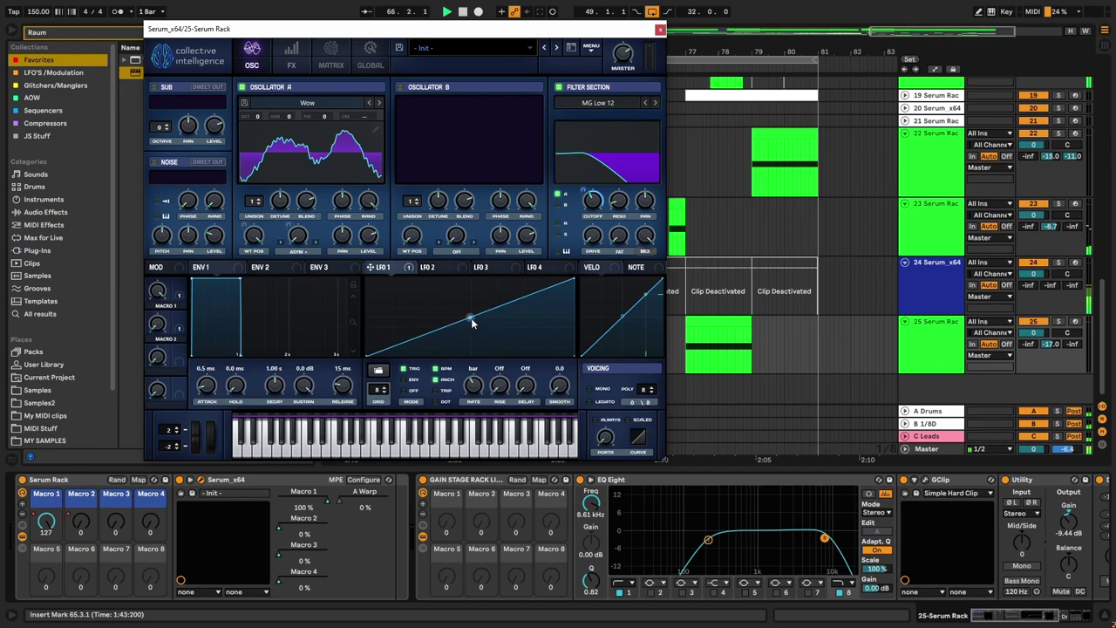
Step: Reshape Serum's LFO 1 into a triangle peaking at the midpoint and set its rate to 2 bar
drag(369, 355, 374, 250)
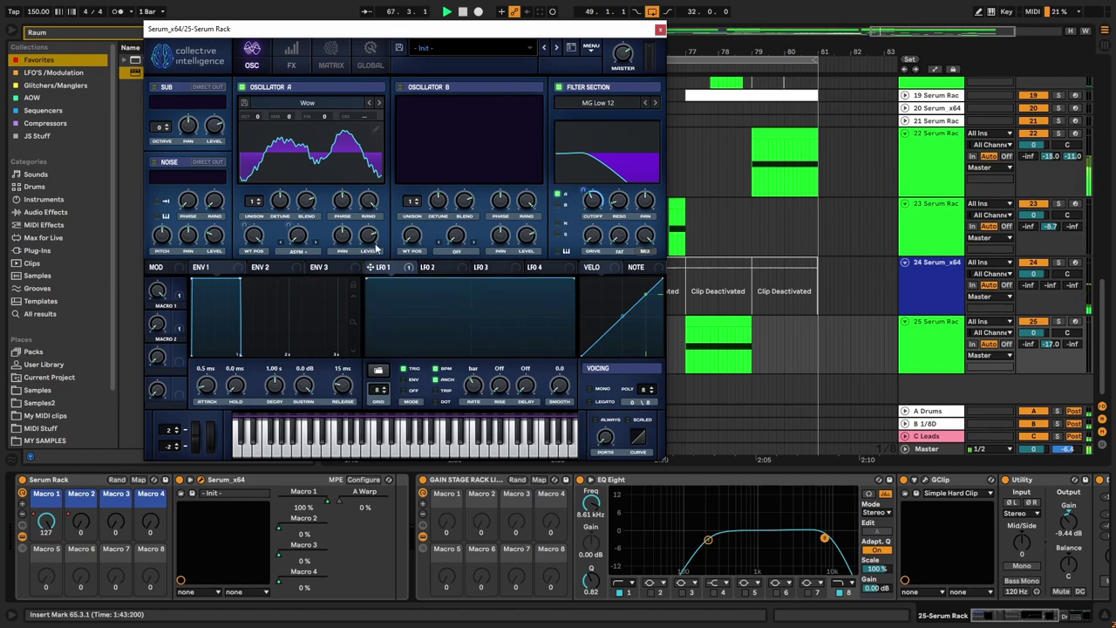
drag(475, 291, 469, 360)
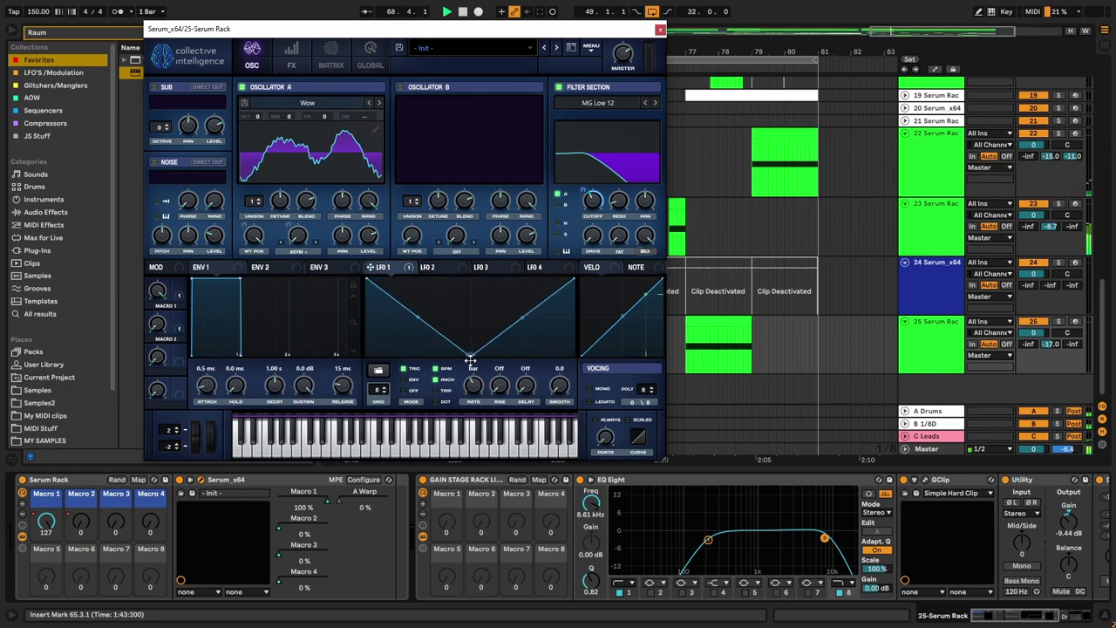
drag(369, 283, 478, 366)
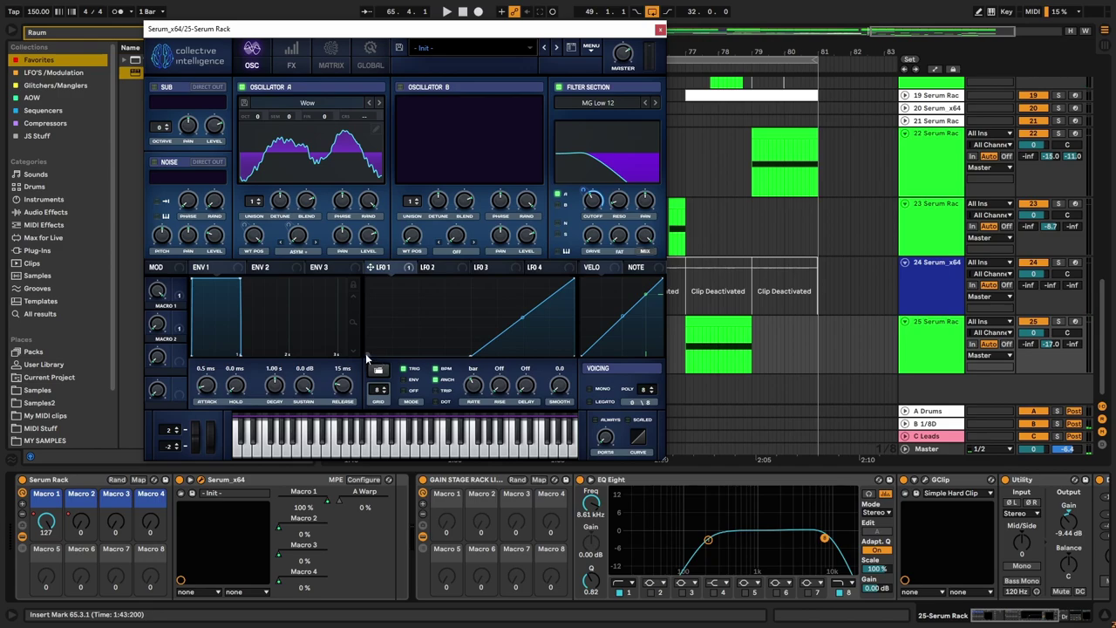
drag(479, 360, 485, 277)
drag(570, 285, 578, 369)
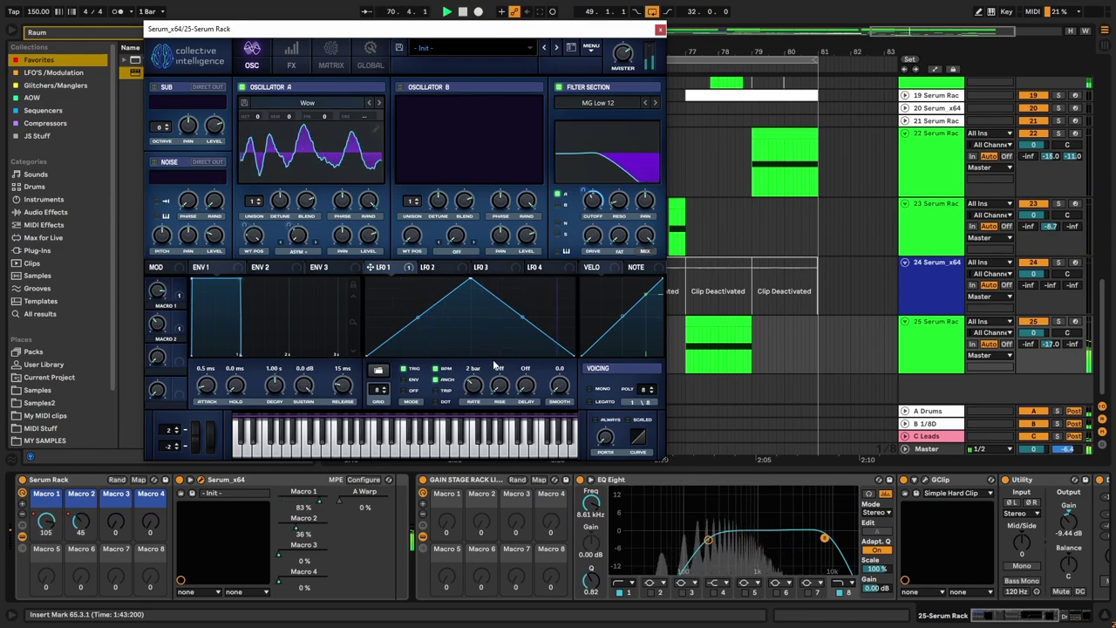
Step: View the effects page of track 25's Serum, close the plugin and look over the lead clips in bars 65 to 81
click(293, 59)
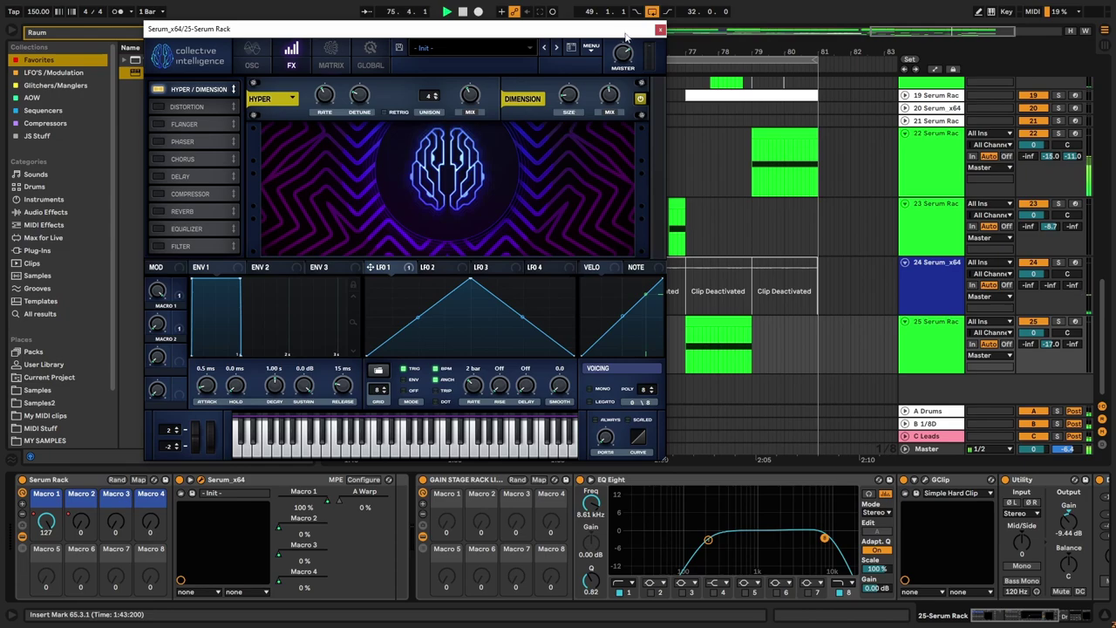
click(660, 31)
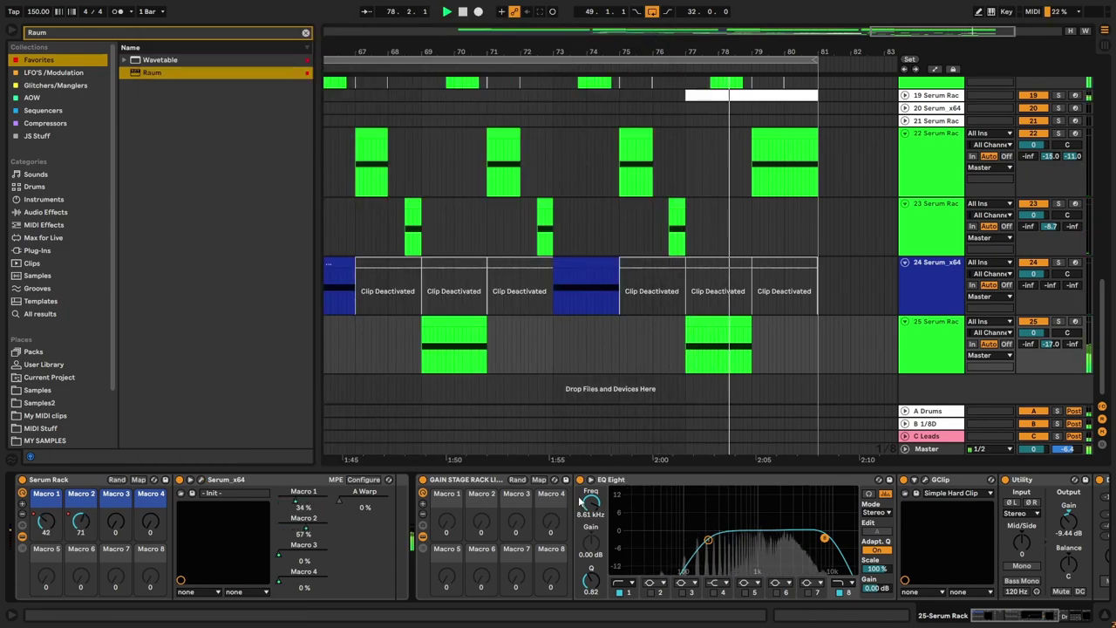
click(918, 349)
click(858, 353)
scroll(520, 346, down, 3)
click(520, 346)
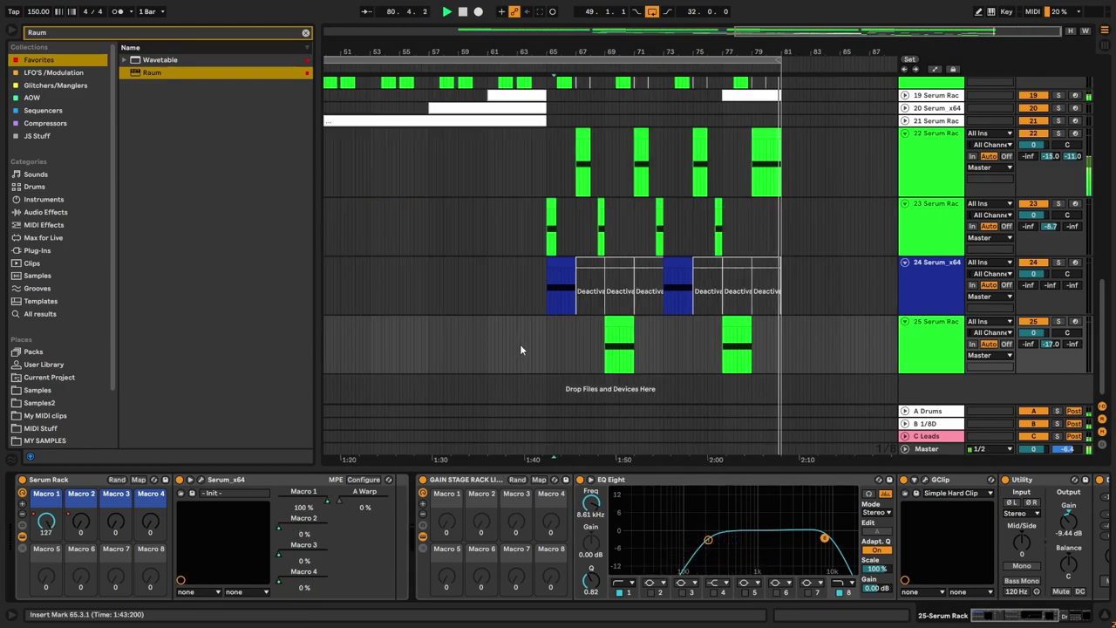
scroll(641, 349, up, 3)
Step: Bend the falling half of the LFO 1 triangle in track 25's Serum and close the plugin window
click(256, 499)
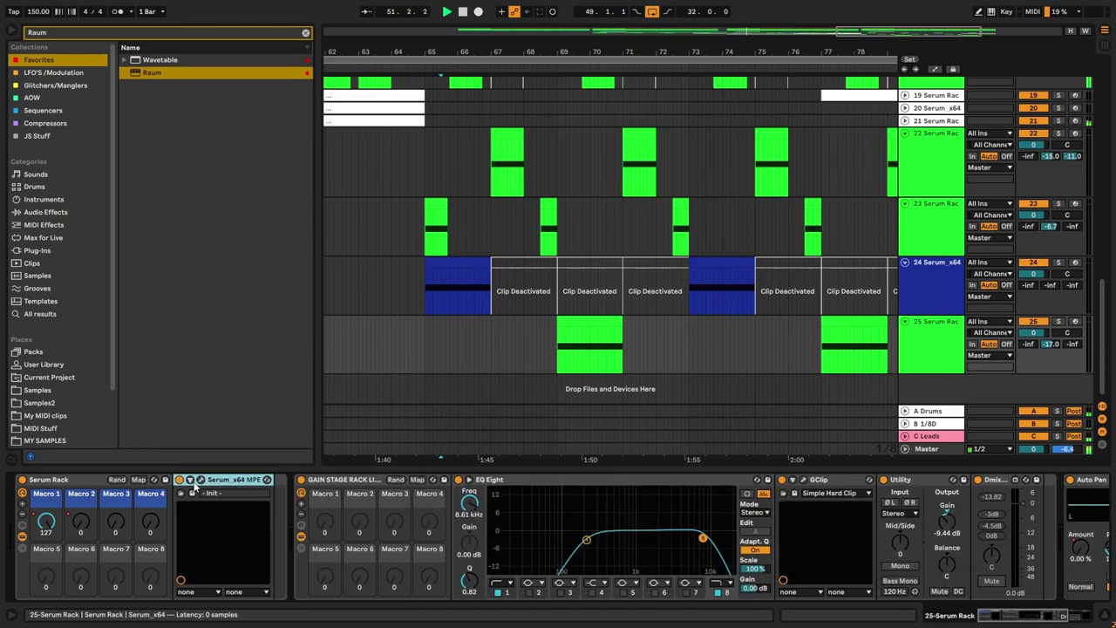
click(200, 479)
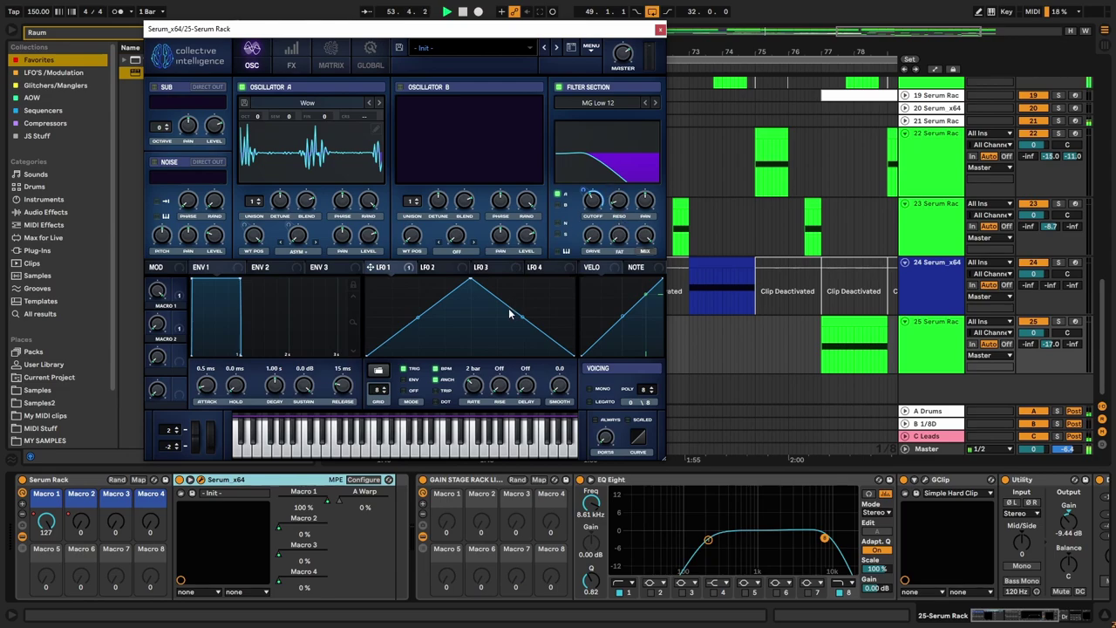
drag(521, 319, 526, 299)
drag(625, 28, 503, 38)
click(539, 39)
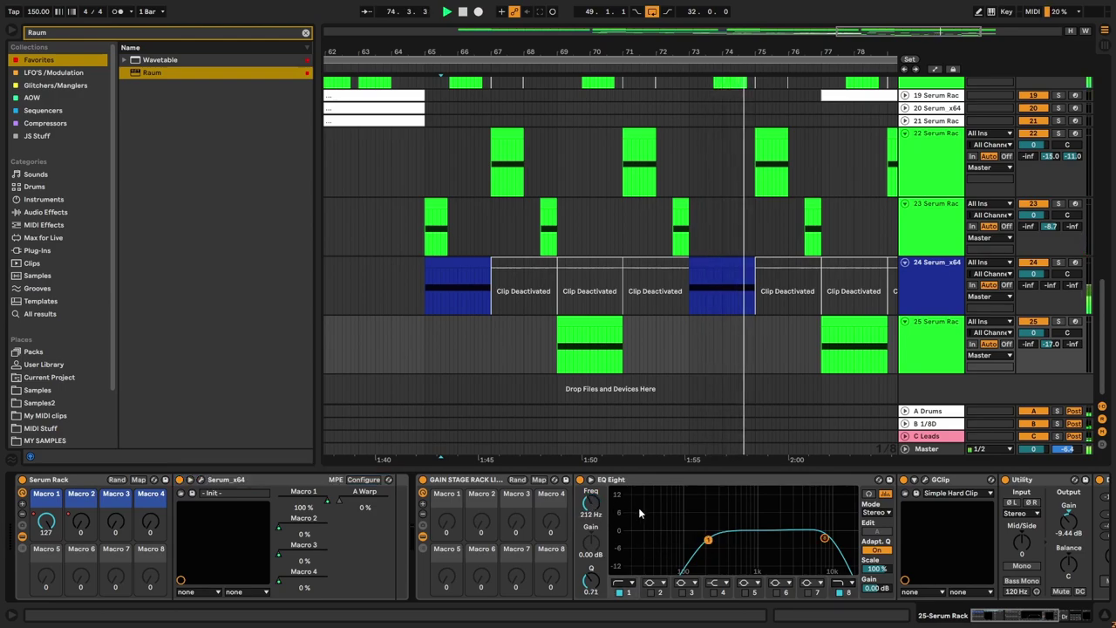
Step: Enable band 2 of track 25's EQ Eight as a cut of -3.84 dB at 303 Hz
click(649, 592)
drag(706, 531, 719, 542)
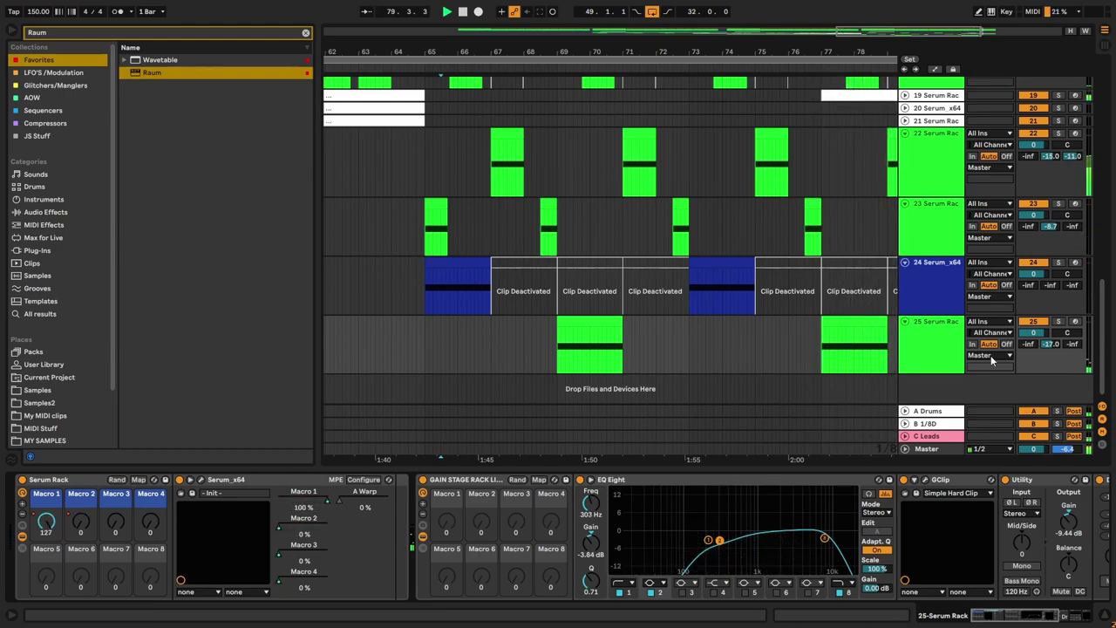
Step: Set the arrangement to a fixed grid of 8 bars
scroll(539, 335, down, 5)
scroll(829, 363, up, 3)
click(835, 345)
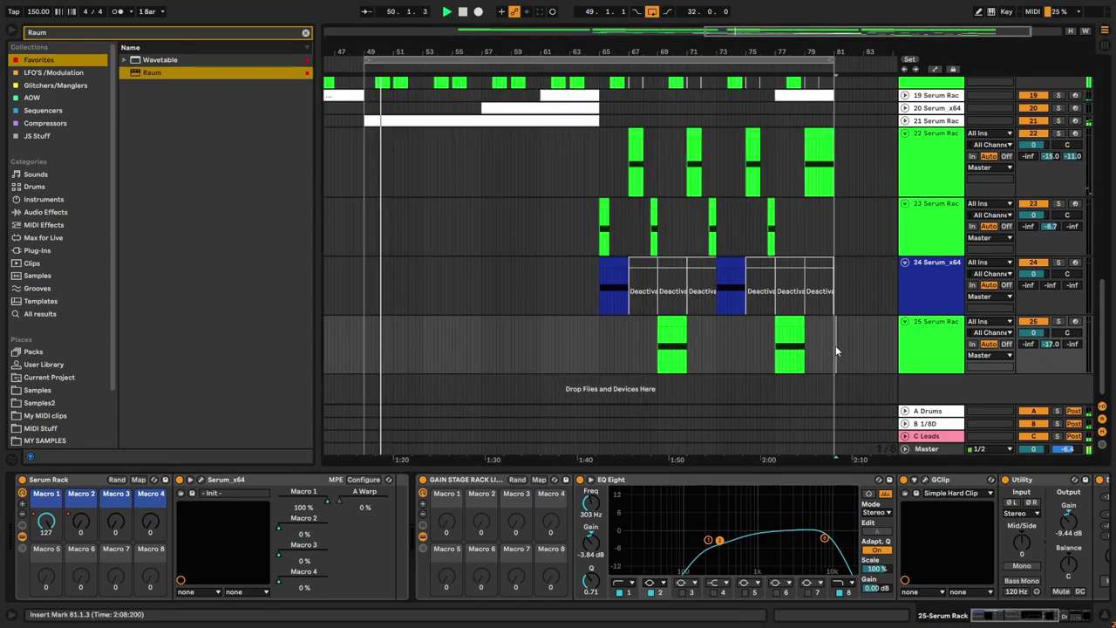
scroll(842, 361, up, 3)
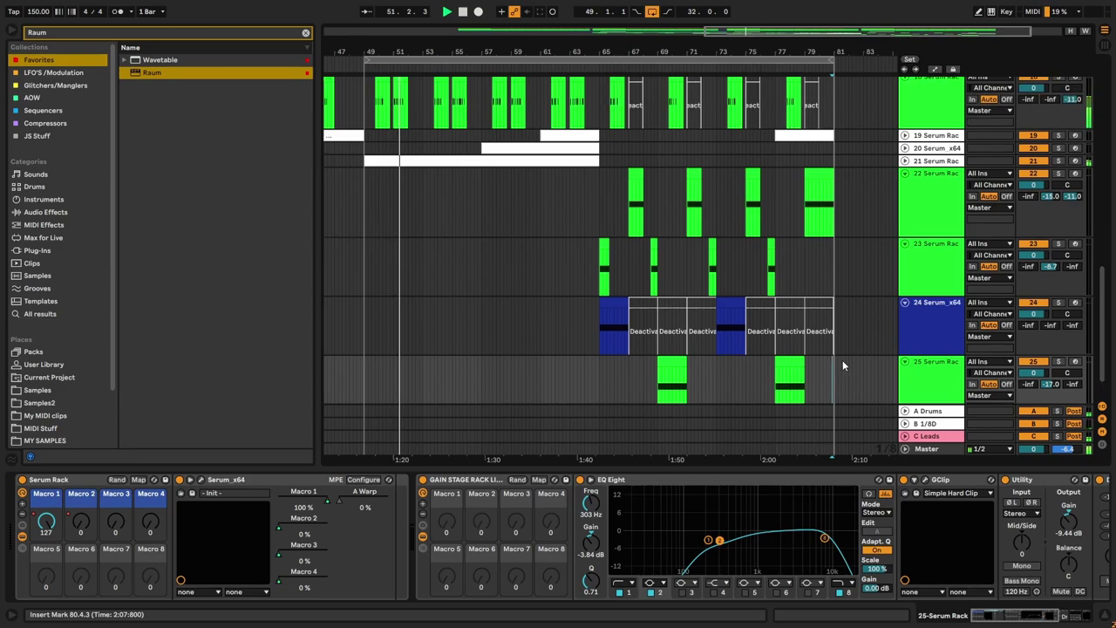
scroll(841, 362, up, 2)
click(600, 120)
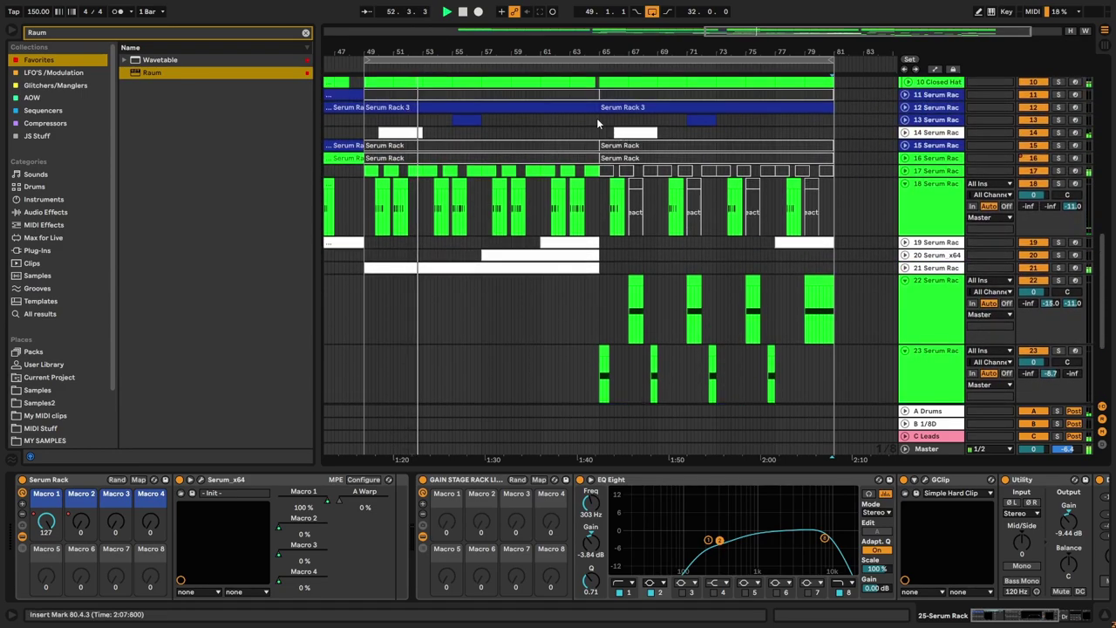
right_click(573, 279)
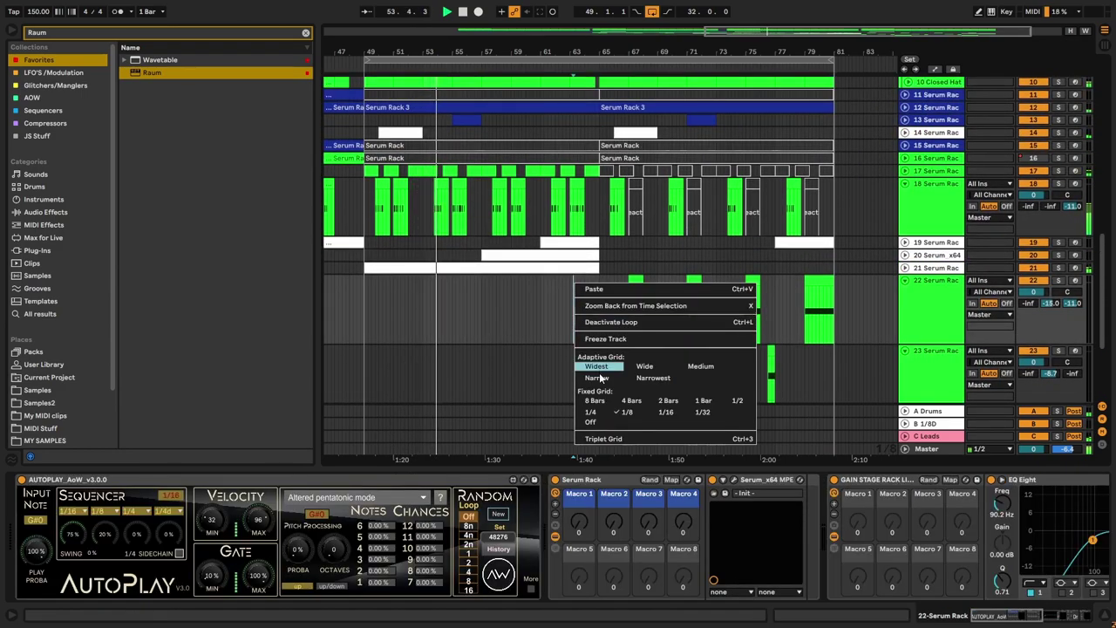
click(601, 398)
Step: Duplicate bars 65 to 81 across all tracks so the copy fills bars 81 to 97
drag(600, 120, 876, 380)
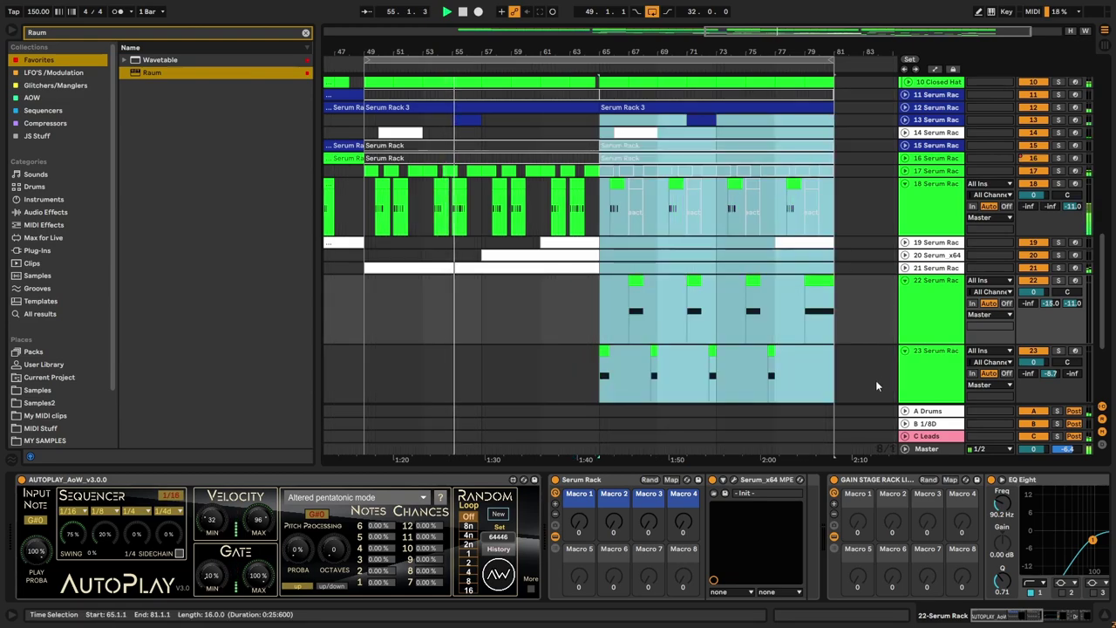
scroll(844, 230, up, 2)
scroll(844, 231, up, 8)
click(596, 127)
drag(596, 127, 846, 547)
key(ctrl+d)
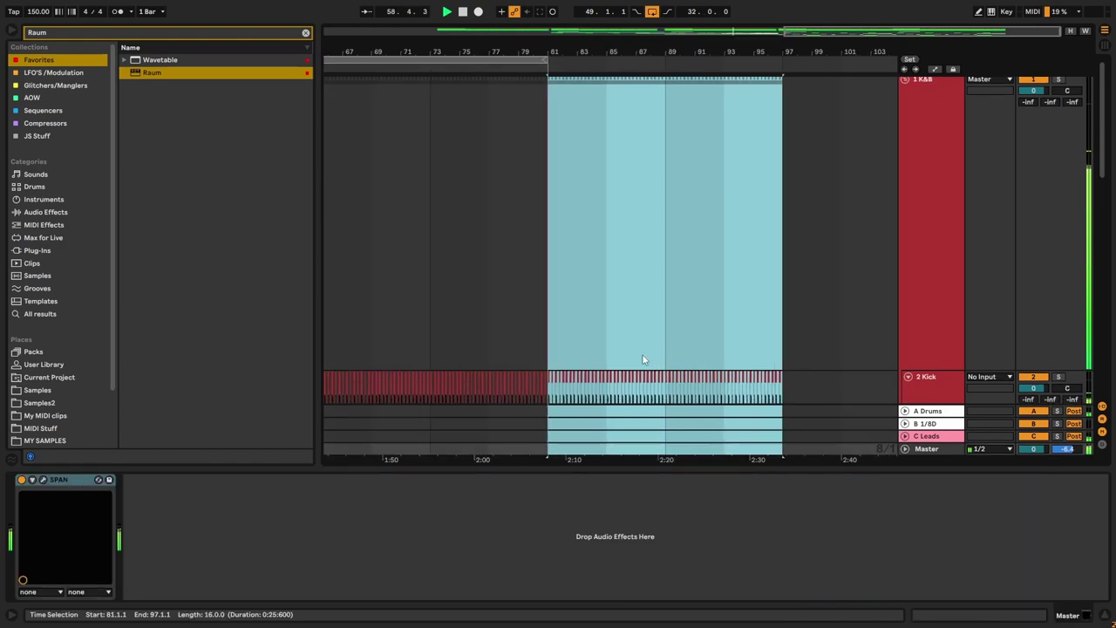
Step: Review the duplicated section from bar 81 across the drum, bass and Serum tracks, comparing it with bars 49 to 81
scroll(645, 356, down, 3)
scroll(643, 359, down, 10)
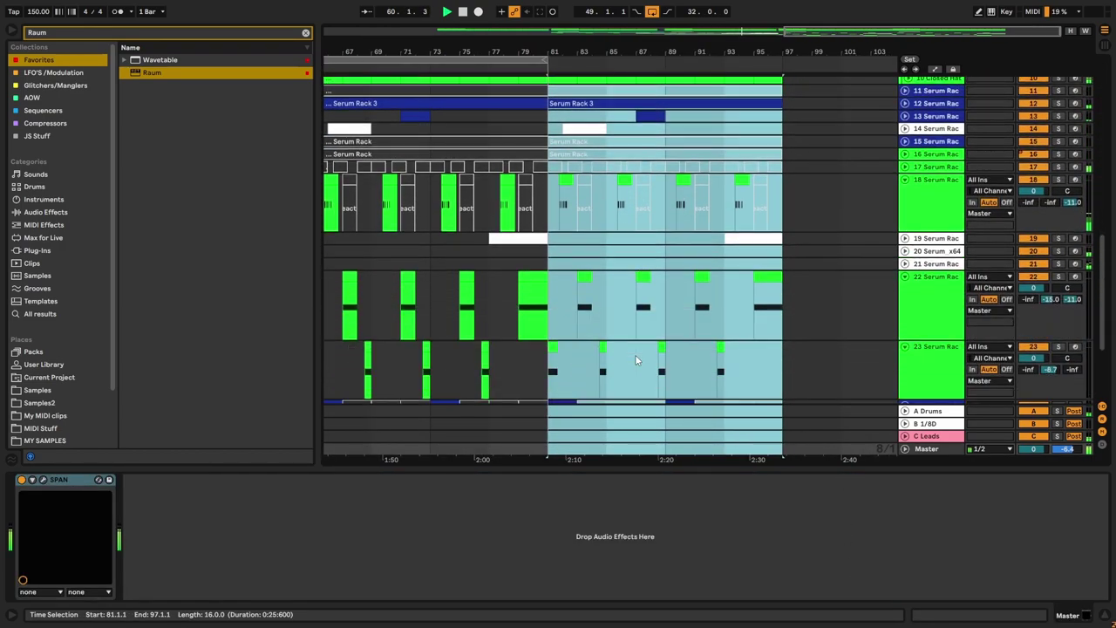
scroll(634, 355, down, 1)
scroll(530, 300, up, 3)
scroll(535, 300, up, 7)
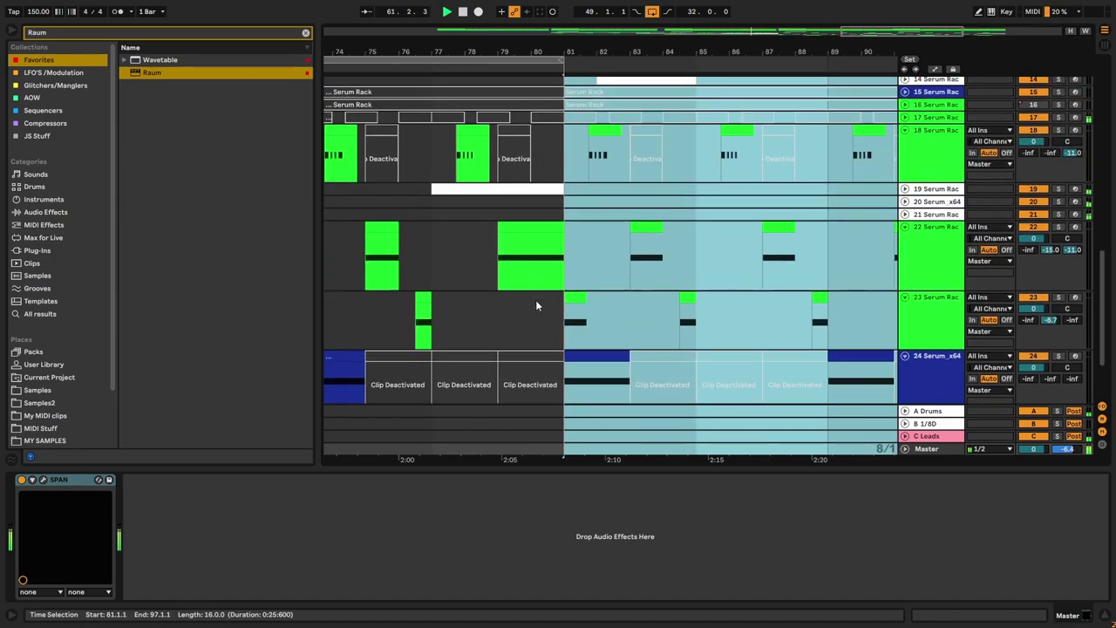
scroll(535, 300, up, 5)
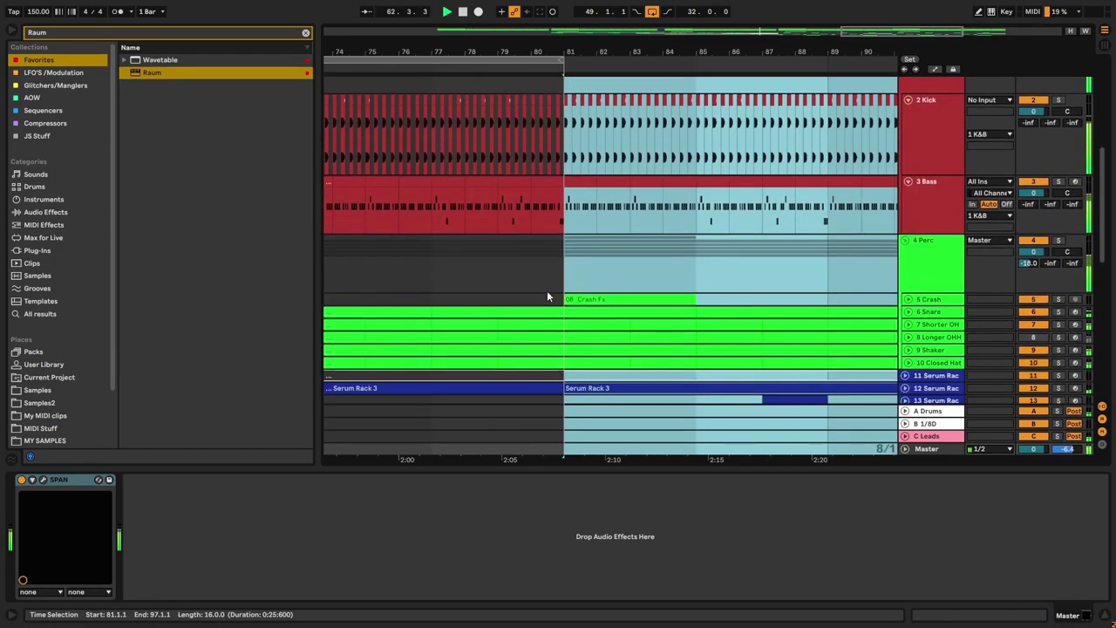
scroll(542, 286, down, 7)
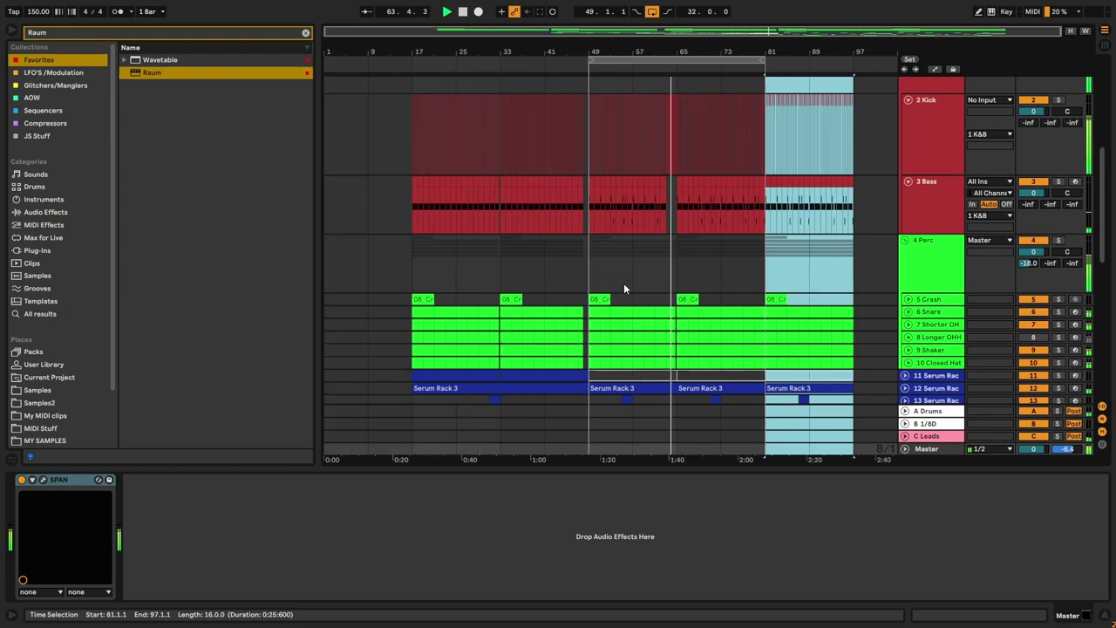
scroll(759, 291, up, 6)
scroll(674, 274, down, 3)
scroll(672, 275, down, 1)
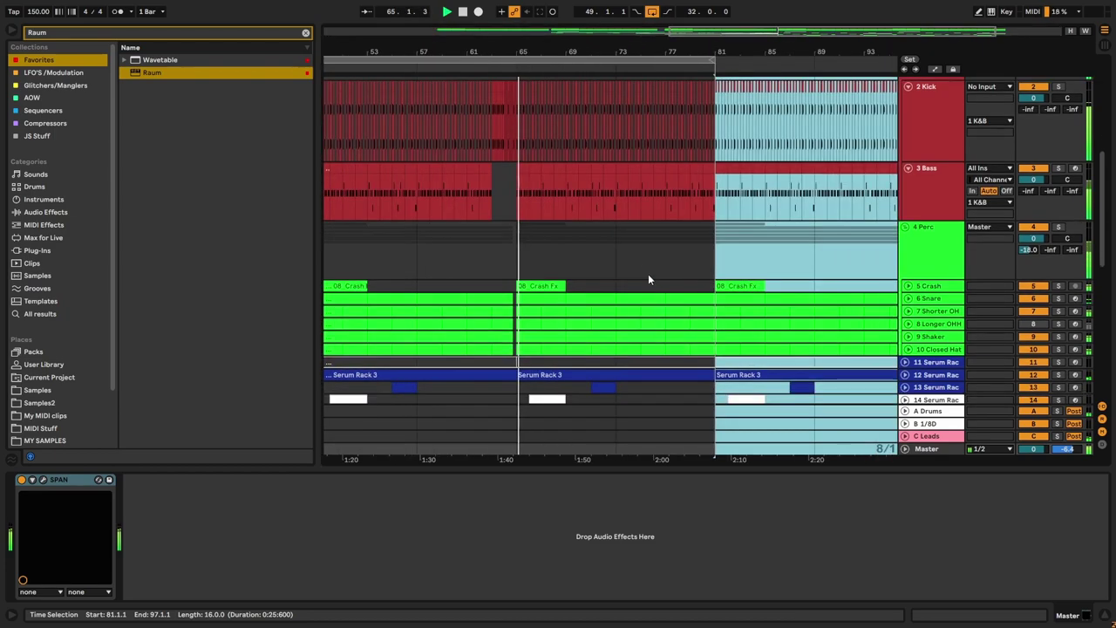
scroll(661, 238, up, 2)
scroll(784, 236, down, 2)
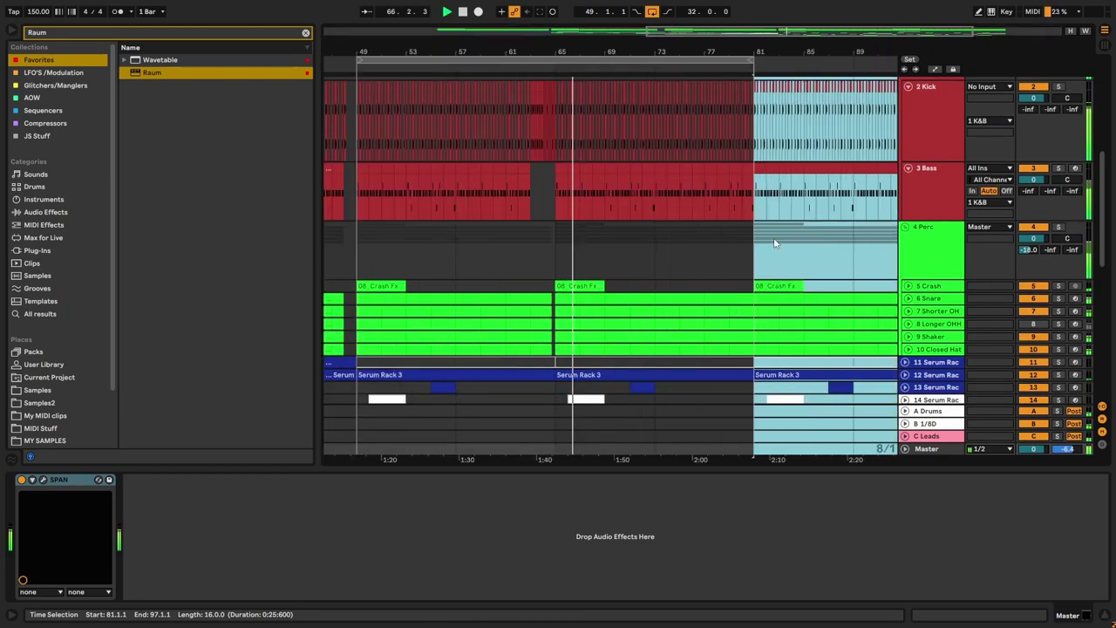
scroll(785, 234, up, 2)
scroll(741, 274, down, 10)
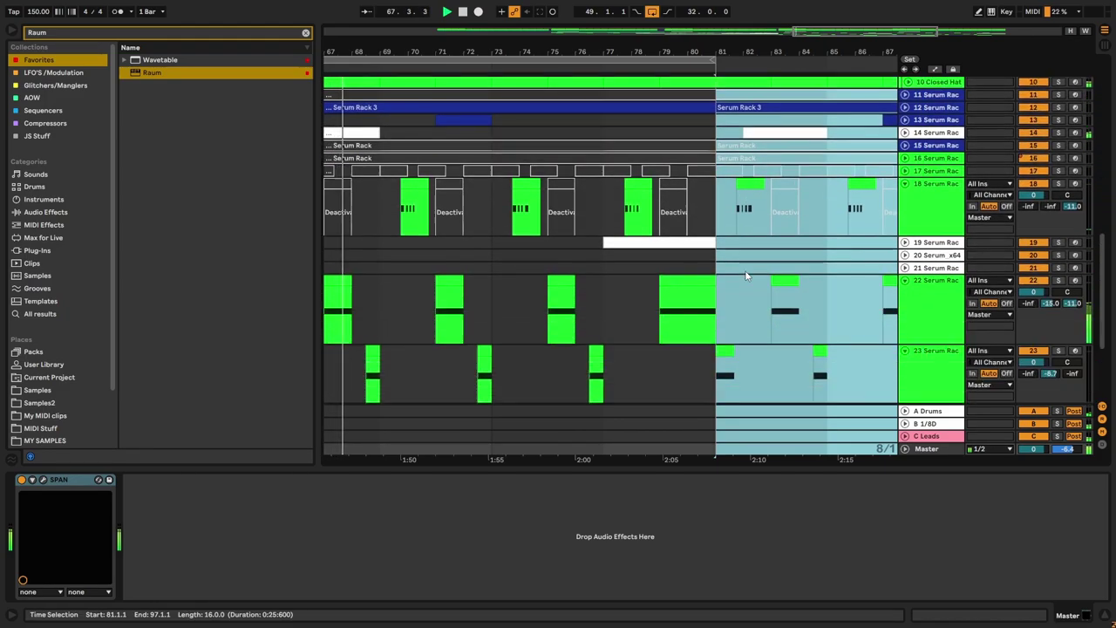
click(706, 352)
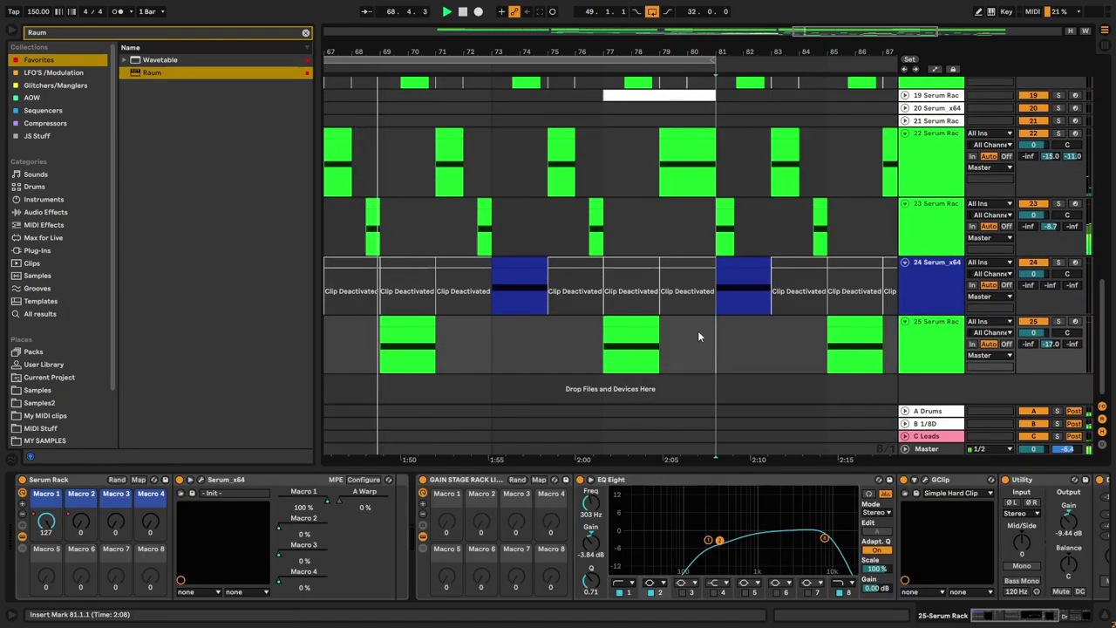
drag(716, 353, 386, 353)
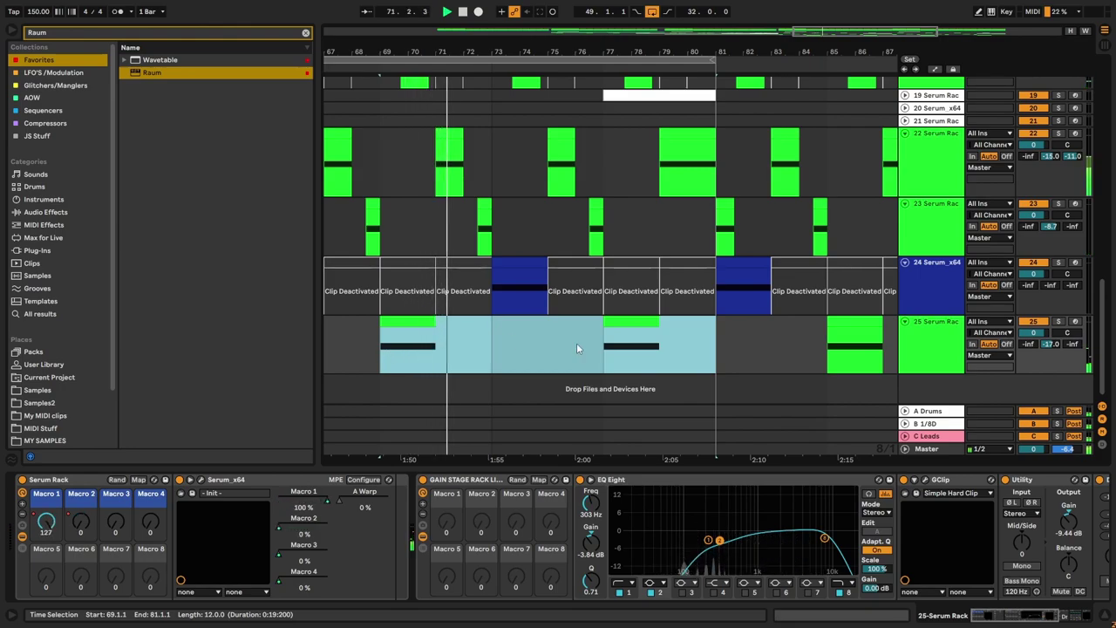
scroll(550, 334, up, 6)
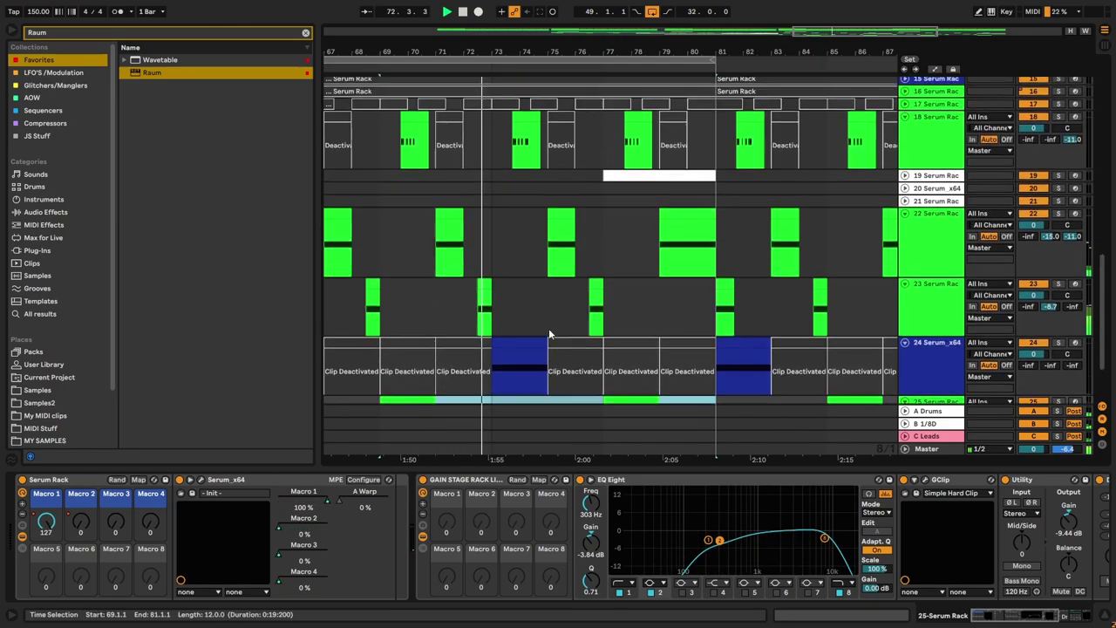
scroll(550, 346, down, 5)
scroll(624, 314, up, 3)
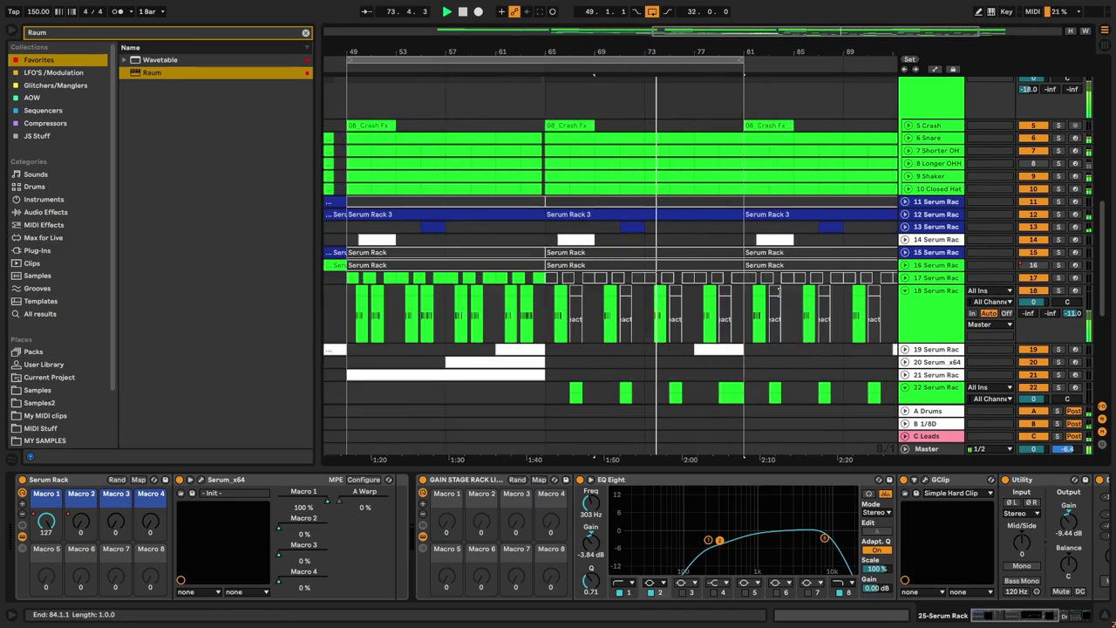
scroll(567, 275, down, 4)
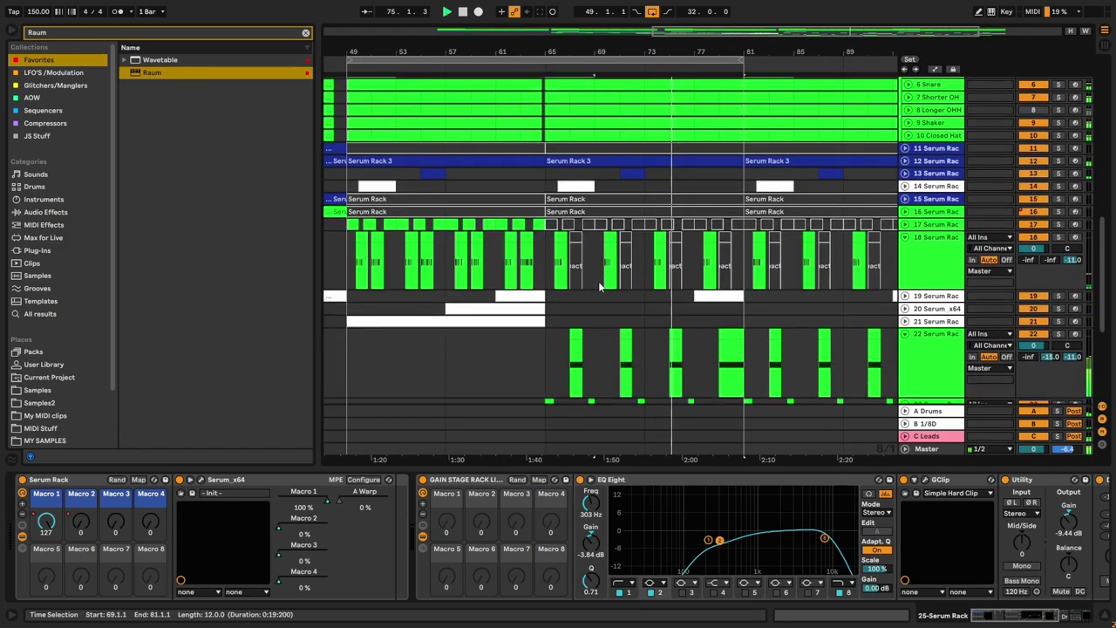
scroll(792, 153, up, 3)
Step: Deactivate track 12's Serum Rack 3 clip and activate track 11's clip in bars 81 to 97
click(792, 161)
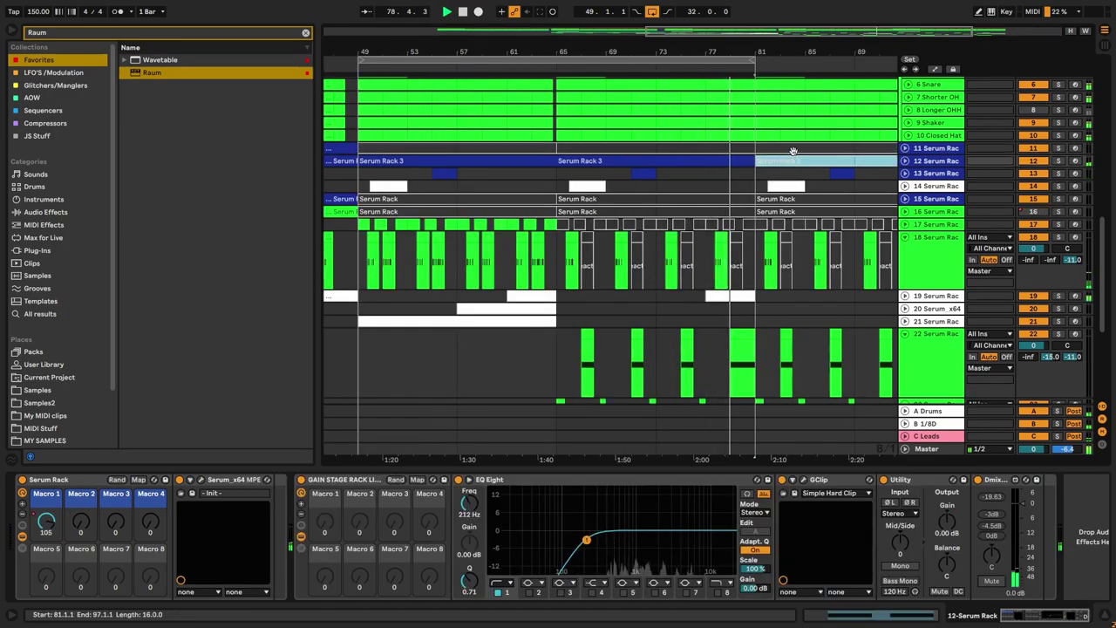
click(792, 150)
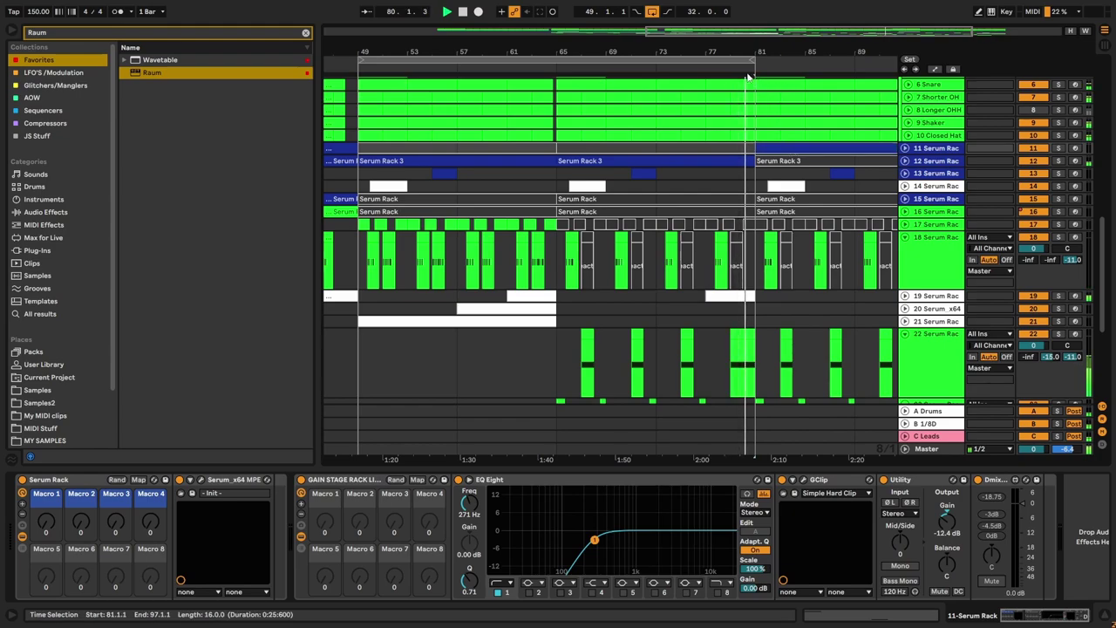
Step: Extend the arrangement loop so it ends at bar 97, giving a length of 48 bars
drag(754, 59, 907, 63)
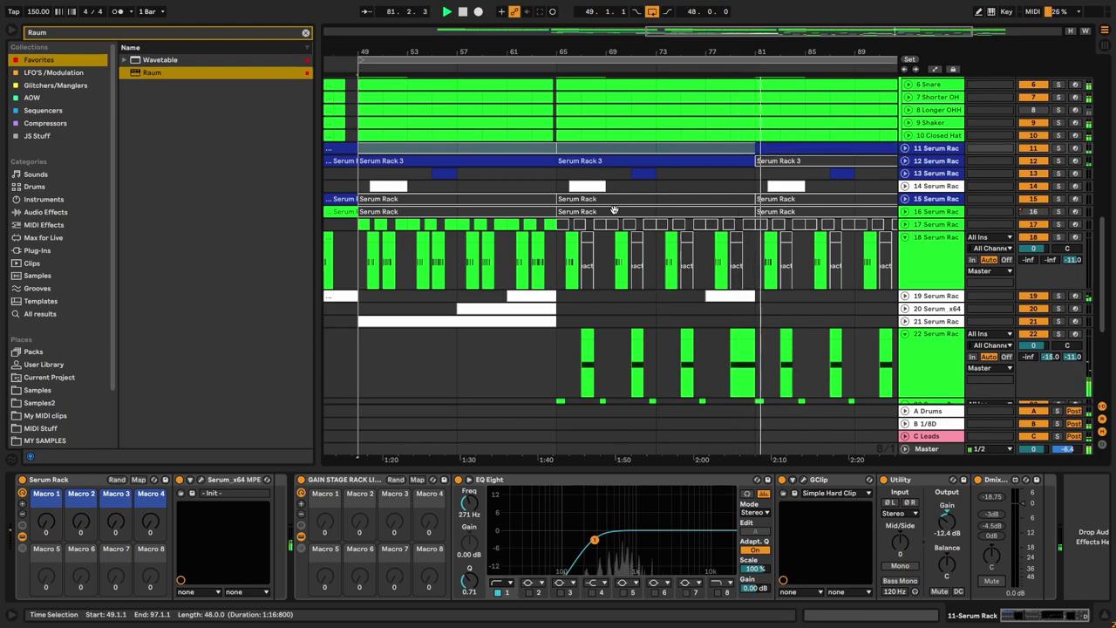
scroll(770, 212, down, 2)
scroll(865, 216, up, 2)
scroll(837, 227, down, 4)
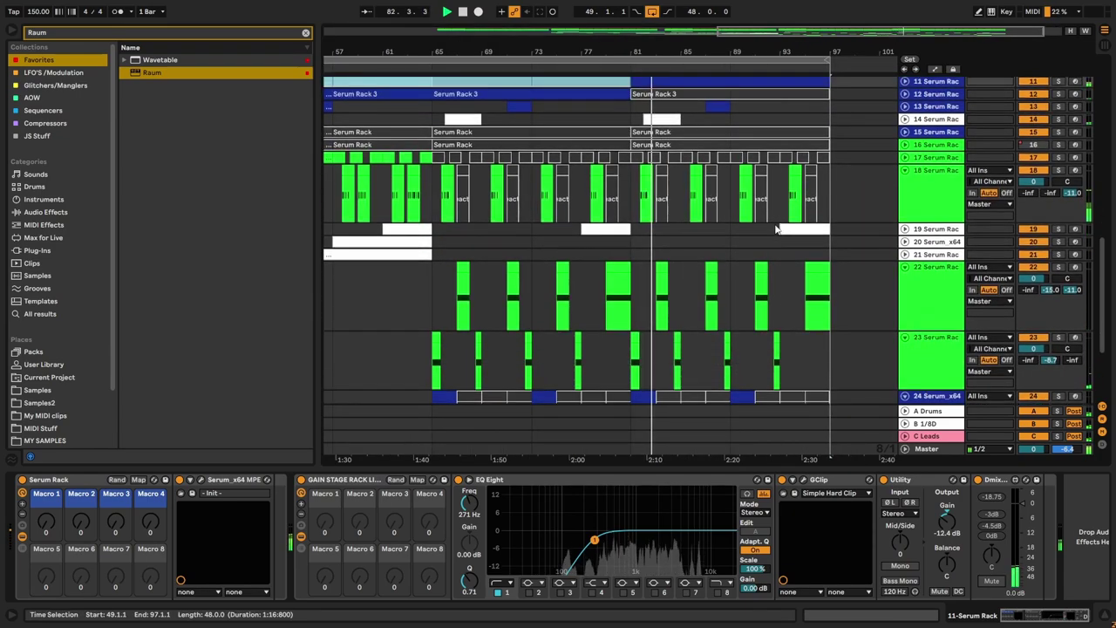
Step: Deactivate bars 89 to 97 of track 11's clip and reactivate track 12's Serum Rack 3 clip starting at bar 81
scroll(784, 244, up, 3)
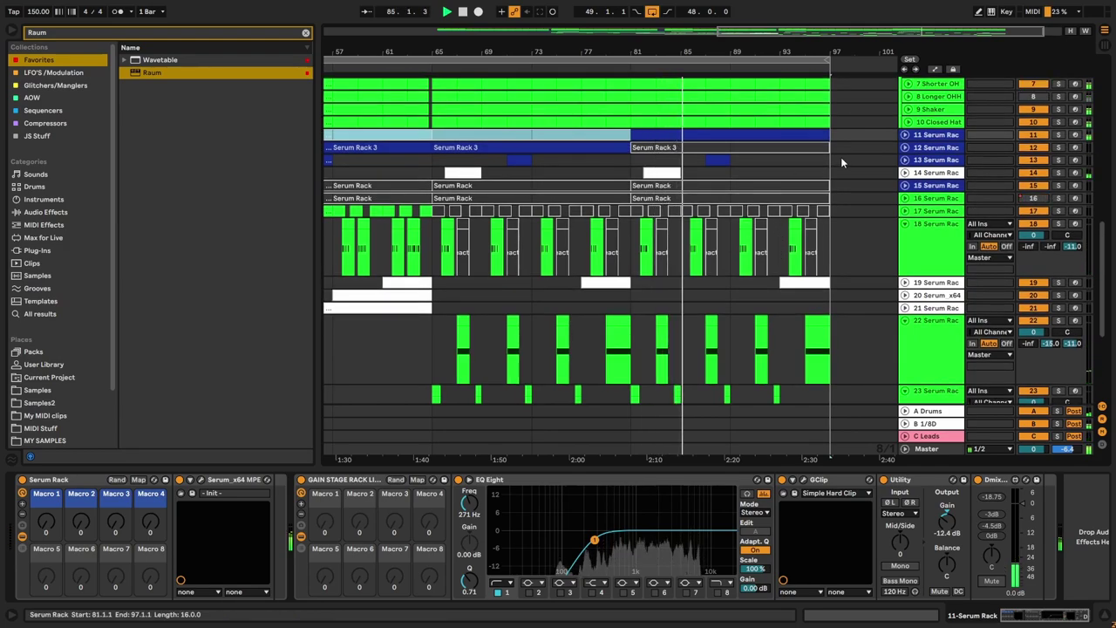
click(905, 136)
drag(732, 178, 816, 181)
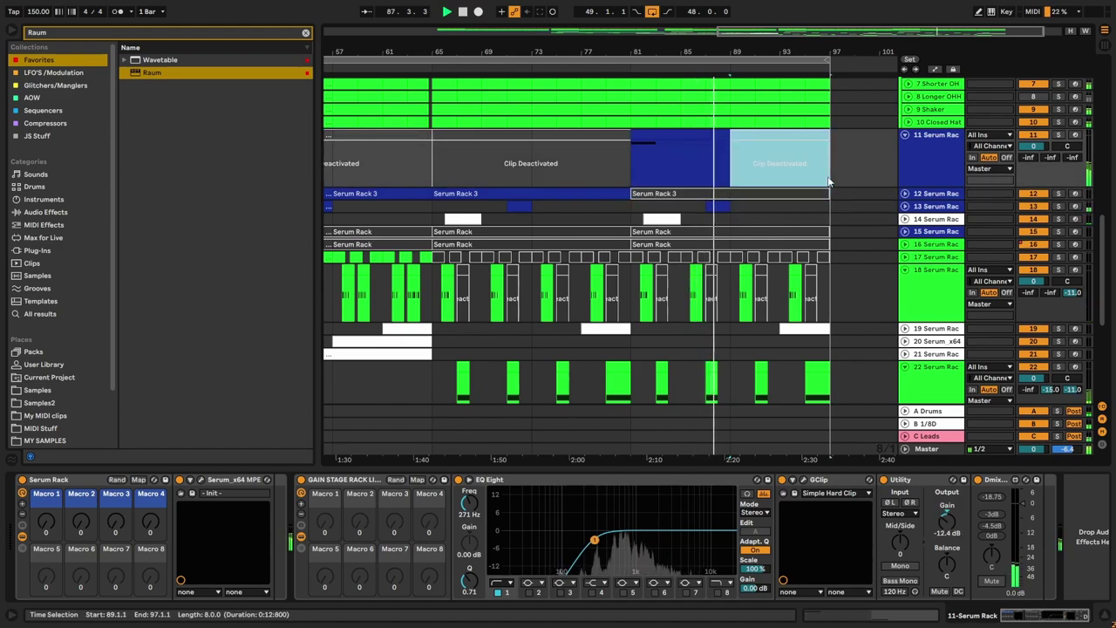
click(753, 196)
key(0)
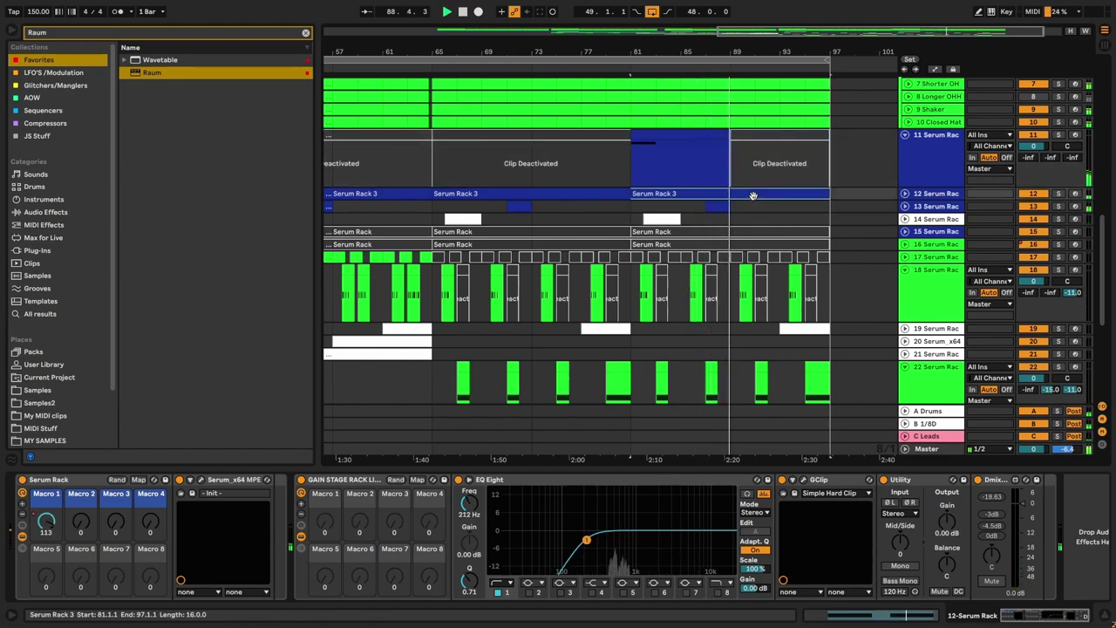
Step: Unfold track 12, set the grid to 1/8 and move its last Serum Rack 3 clip to start at 85.2.1
click(905, 194)
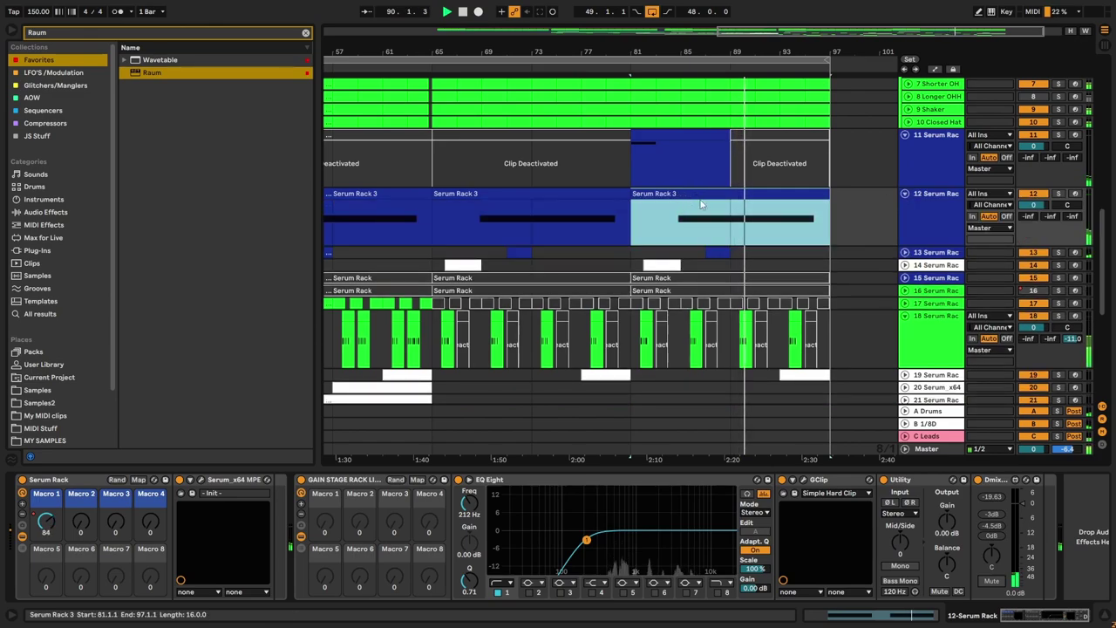
drag(634, 194, 752, 196)
right_click(753, 195)
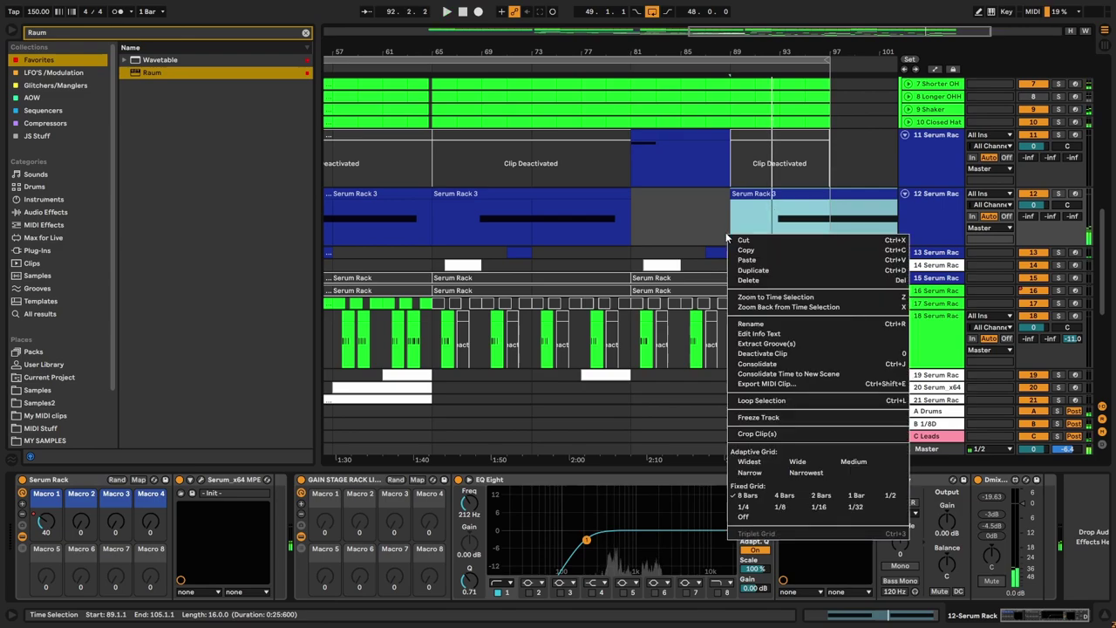
click(785, 504)
drag(789, 195, 711, 197)
scroll(736, 237, up, 5)
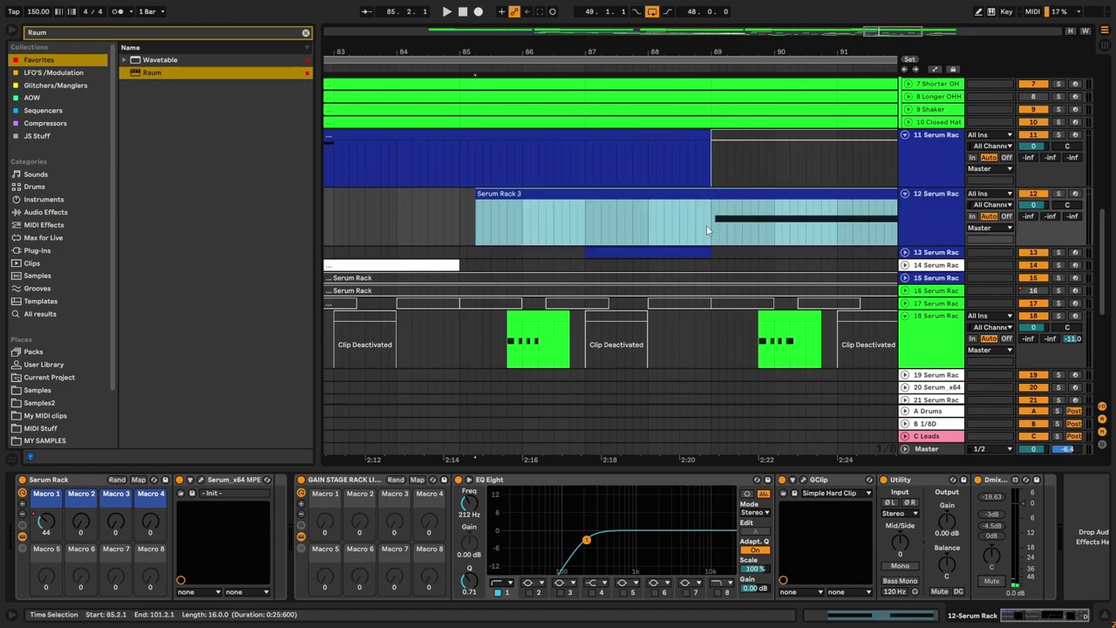
Step: Move track 12's last Serum Rack 3 clip so it starts at bar 89
scroll(704, 224, up, 5)
scroll(739, 223, down, 7)
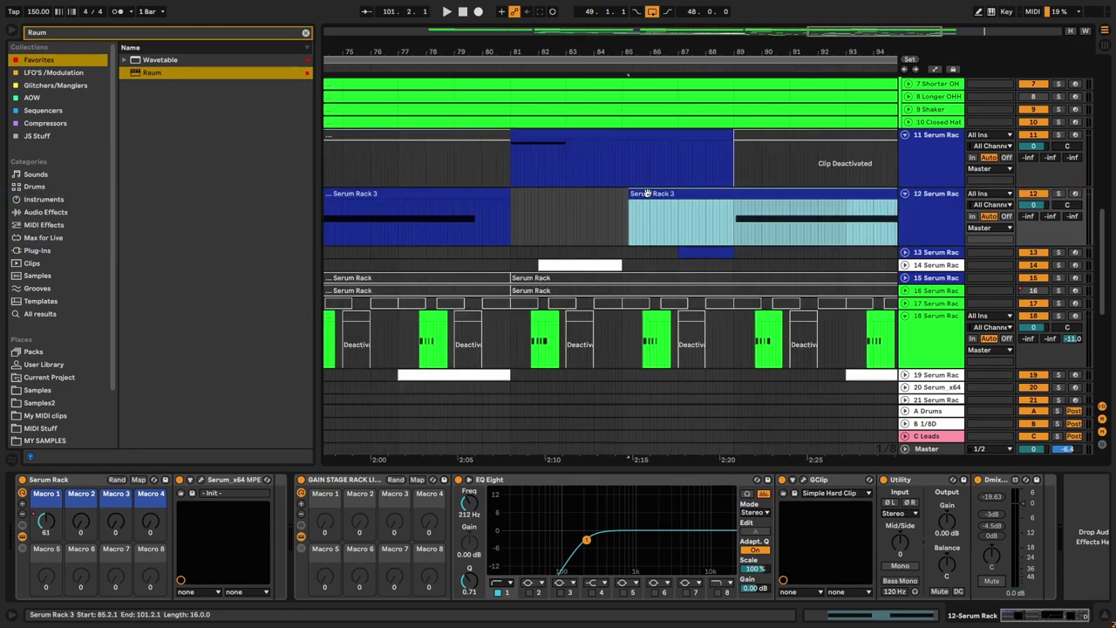
drag(635, 193, 739, 193)
scroll(651, 211, down, 5)
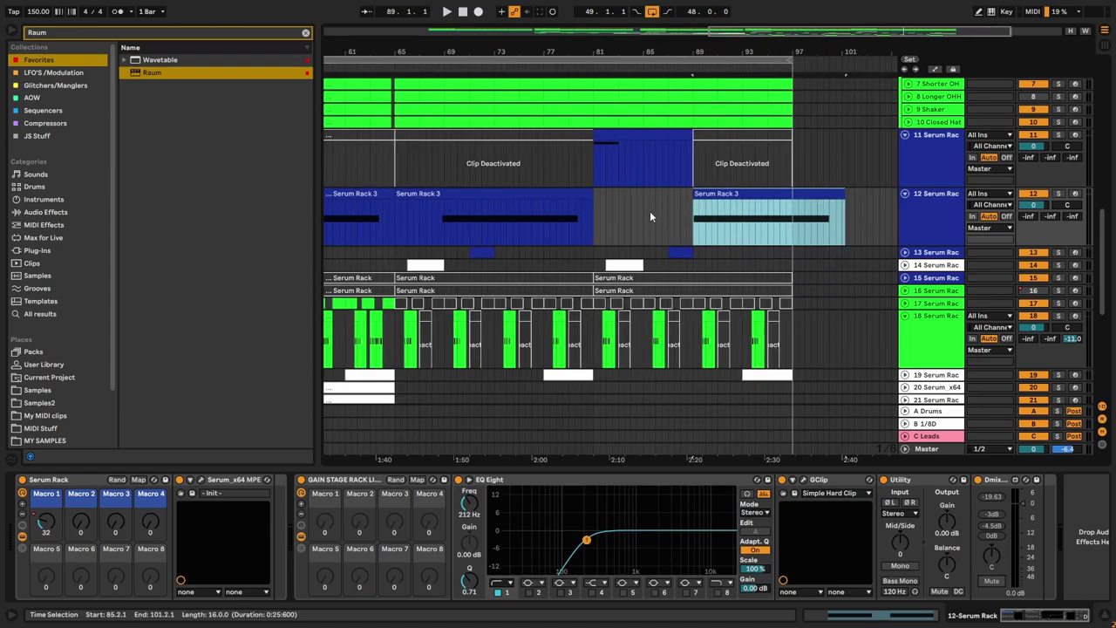
Step: Play the arrangement from just before bar 81 and review the clips on all Serum tracks in the extended section
click(588, 207)
scroll(633, 236, up, 6)
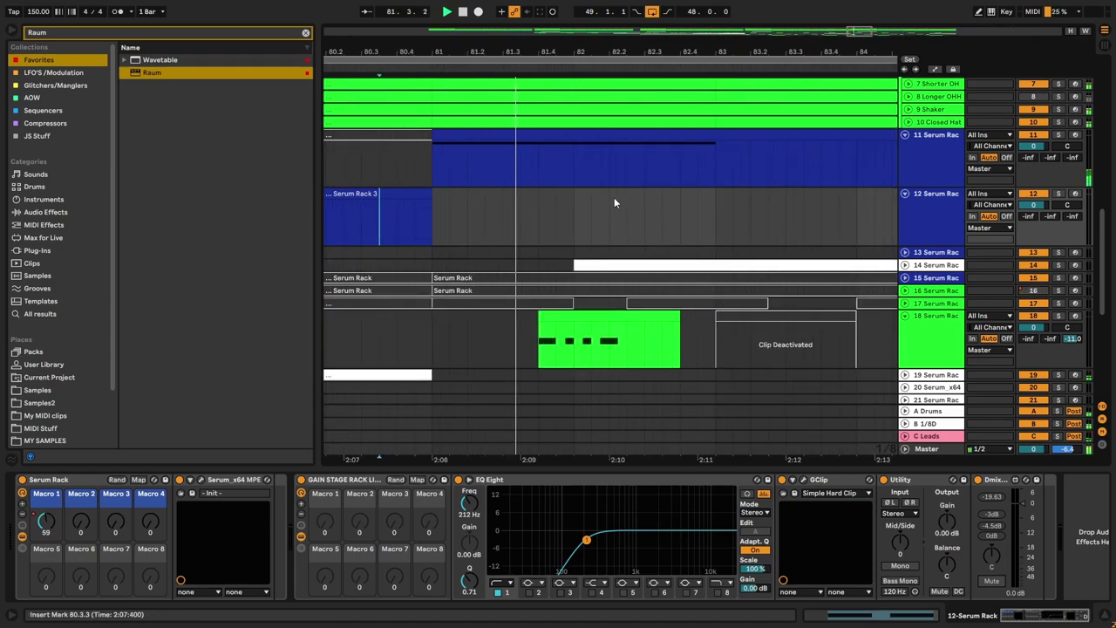
scroll(665, 270, down, 5)
scroll(714, 246, down, 3)
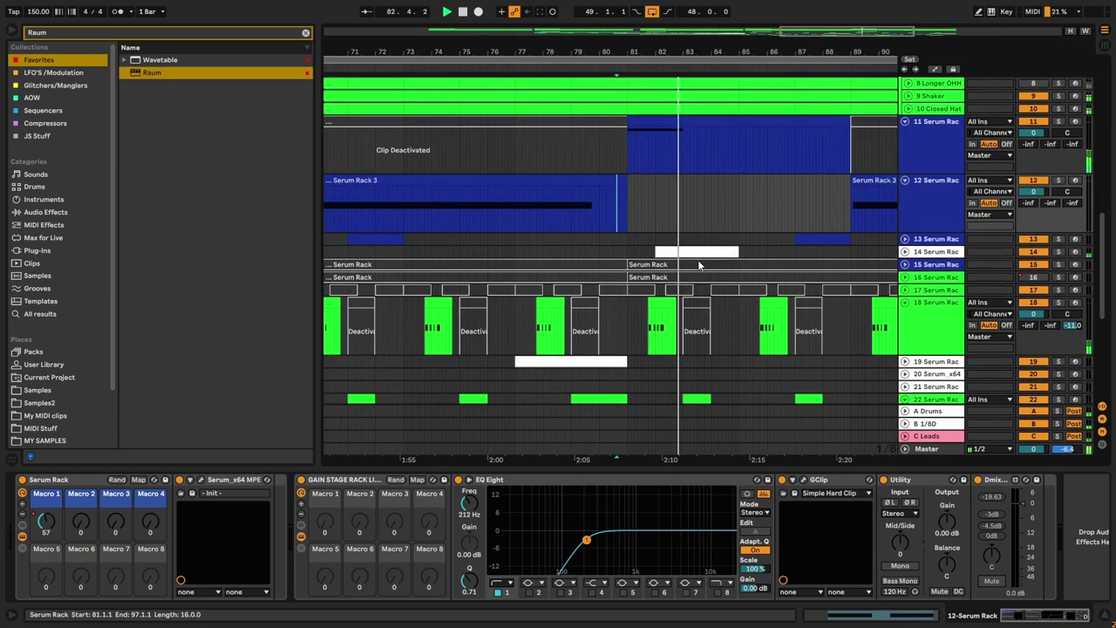
scroll(715, 244, down, 7)
scroll(866, 192, up, 3)
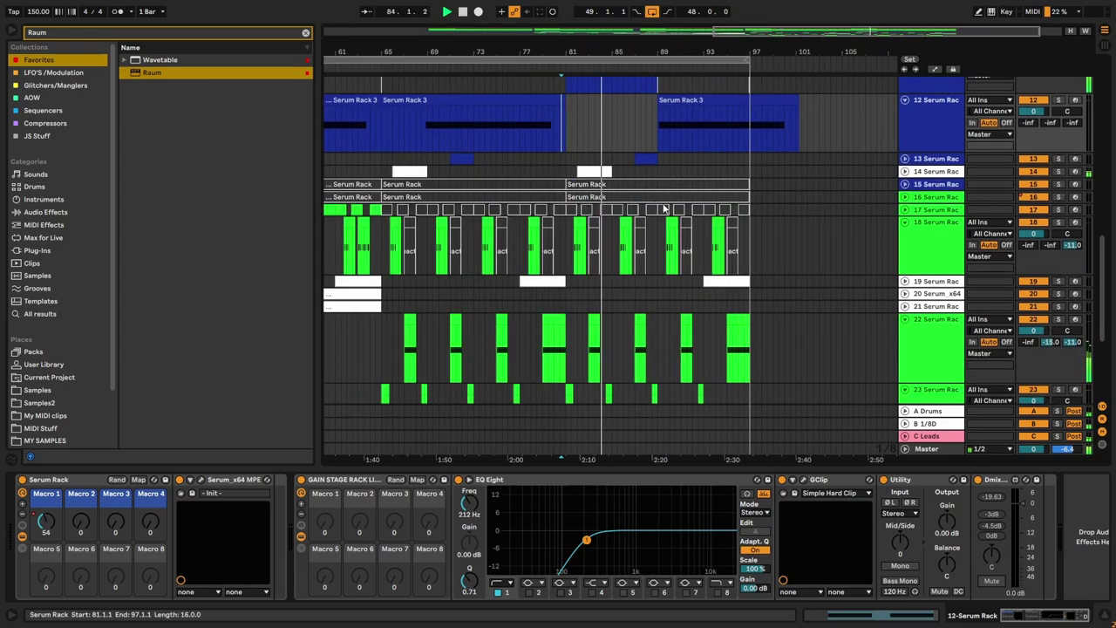
scroll(689, 216, down, 4)
scroll(698, 225, down, 2)
scroll(700, 224, down, 4)
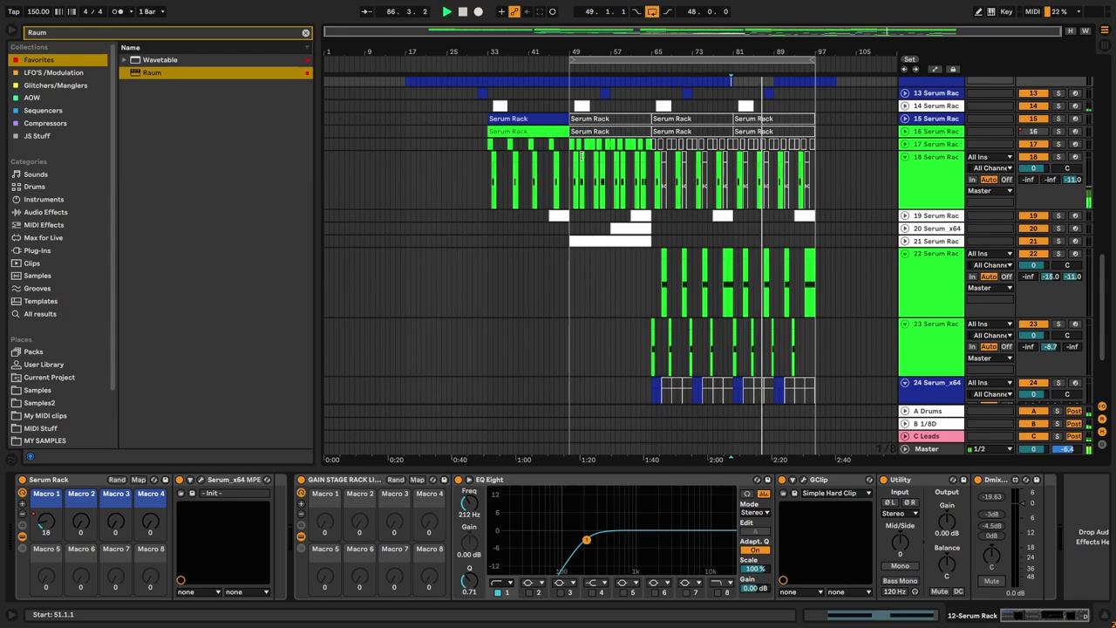
scroll(610, 134, up, 6)
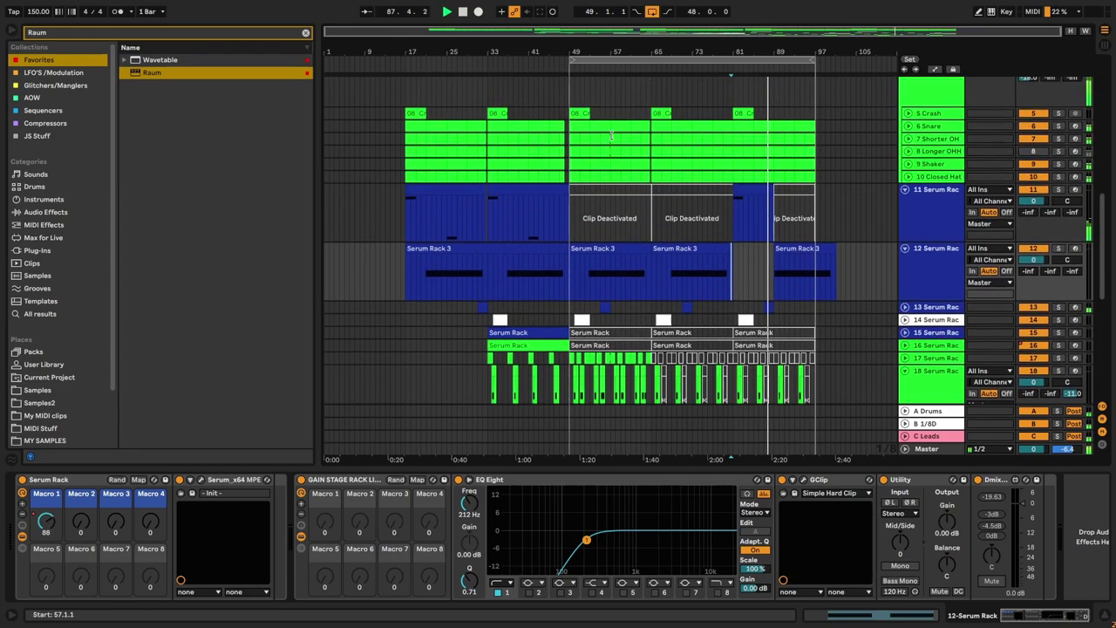
Step: Extend the arrangement loop back to bar 33, giving a length of 64 bars, and play from there
drag(573, 61, 485, 71)
click(484, 72)
scroll(487, 105, up, 2)
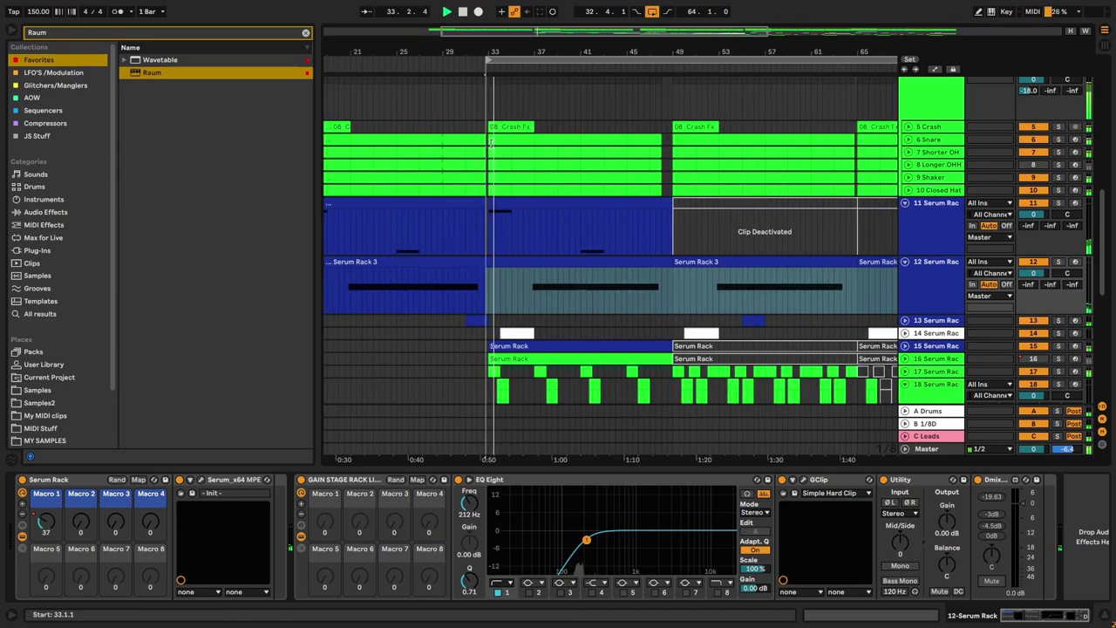
scroll(493, 148, down, 1)
scroll(493, 144, down, 1)
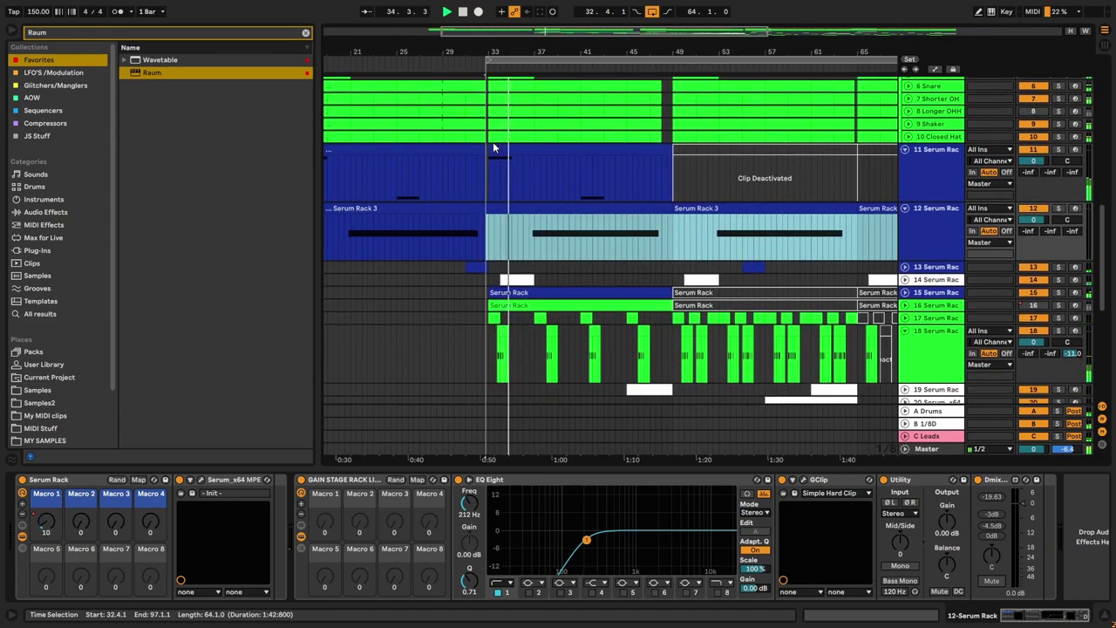
scroll(492, 141, up, 2)
click(497, 63)
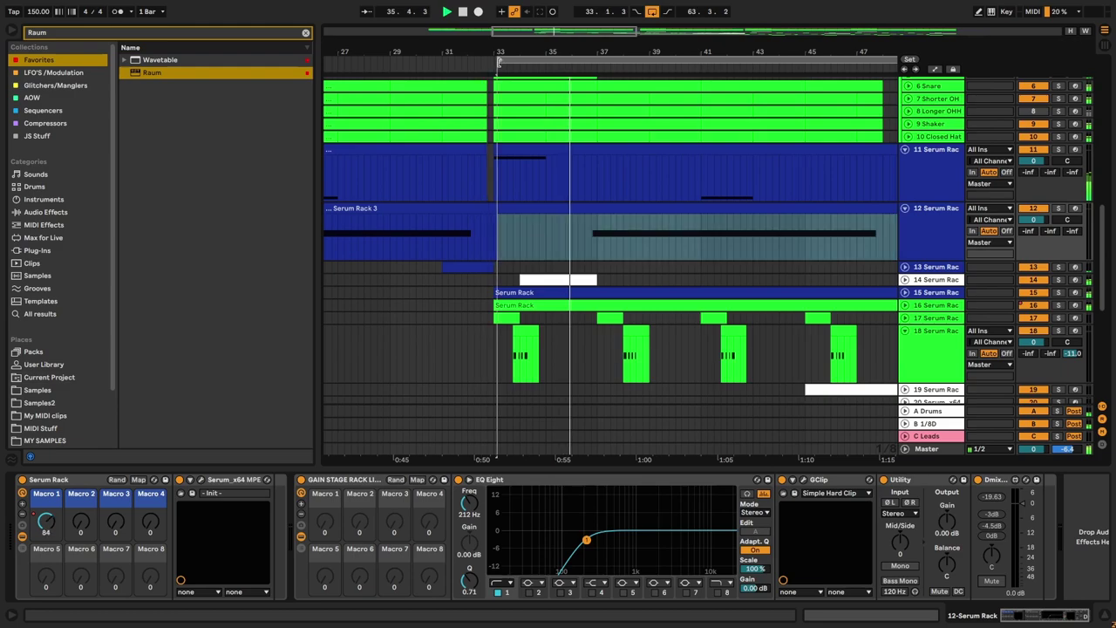
scroll(512, 185, down, 2)
scroll(587, 203, down, 2)
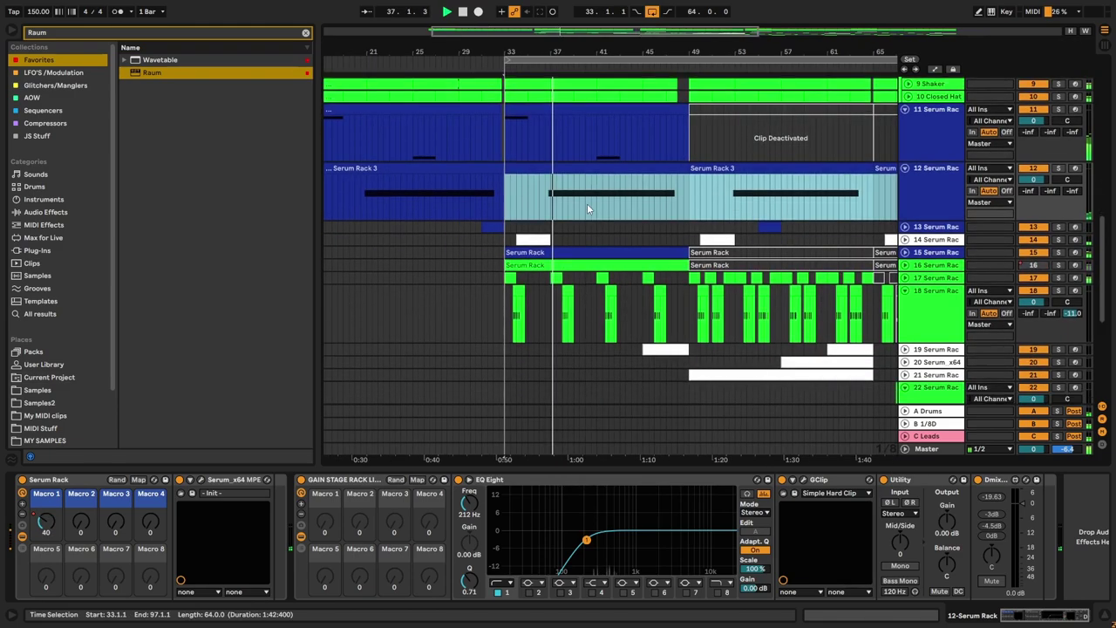
scroll(949, 223, up, 3)
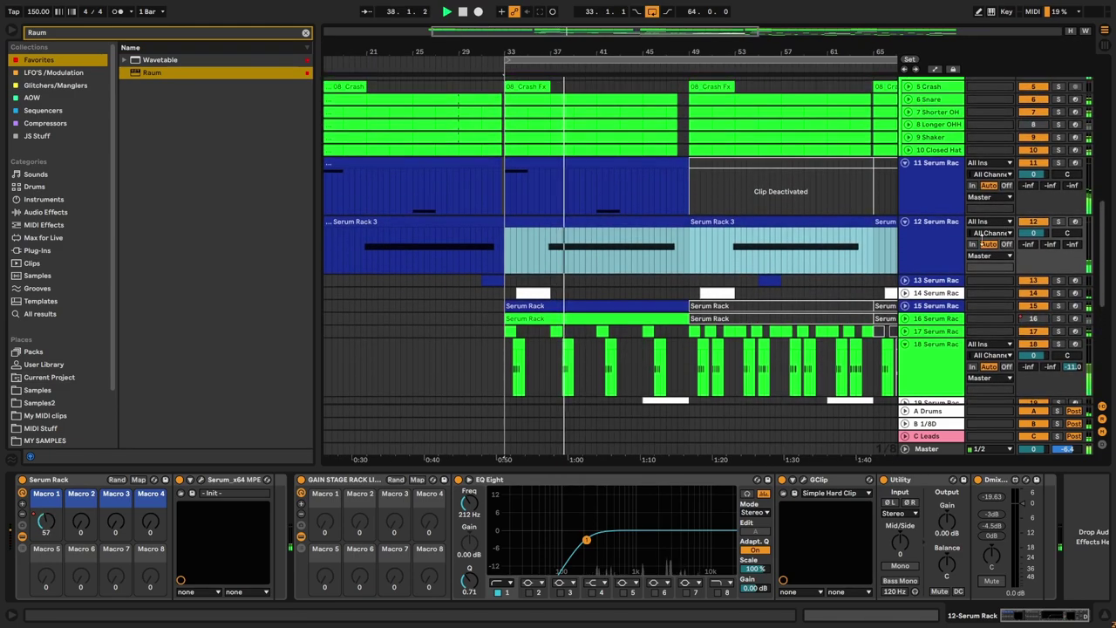
Step: Fold track 18 and tracks 22 to 25 to compact the arrangement view
click(905, 344)
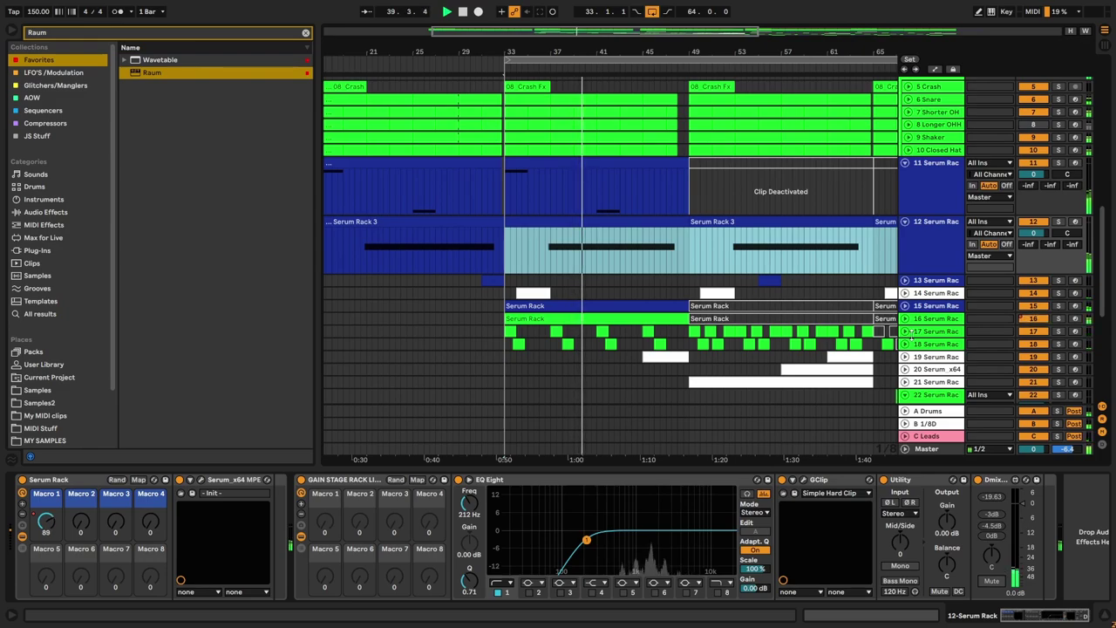
scroll(549, 255, right, 4)
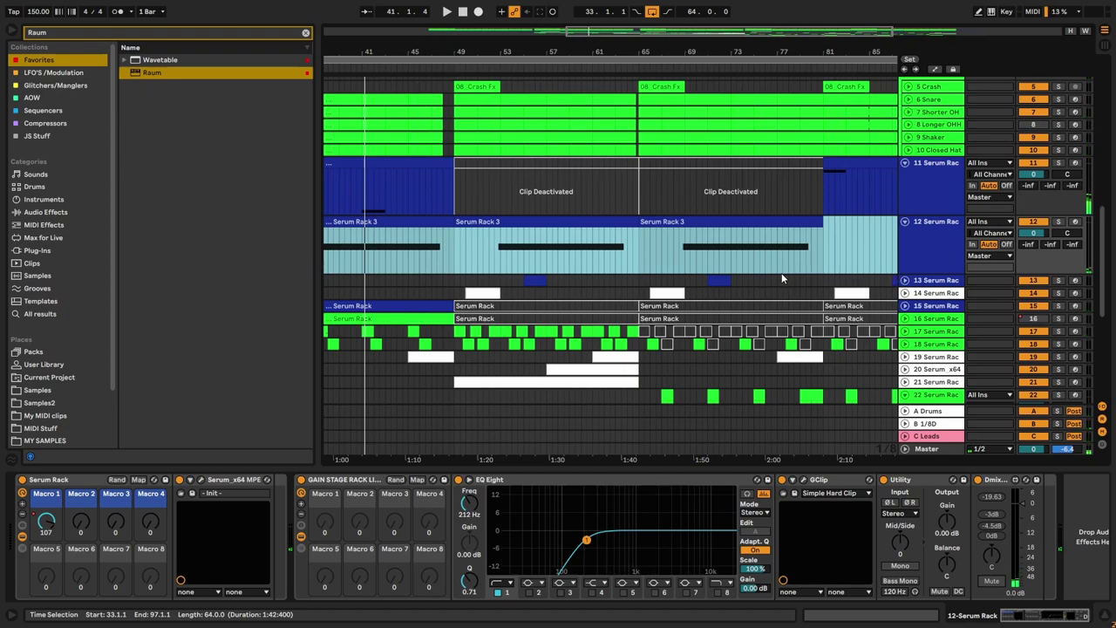
scroll(682, 303, down, 5)
scroll(1094, 349, down, 3)
drag(1093, 349, 1093, 329)
scroll(662, 274, down, 4)
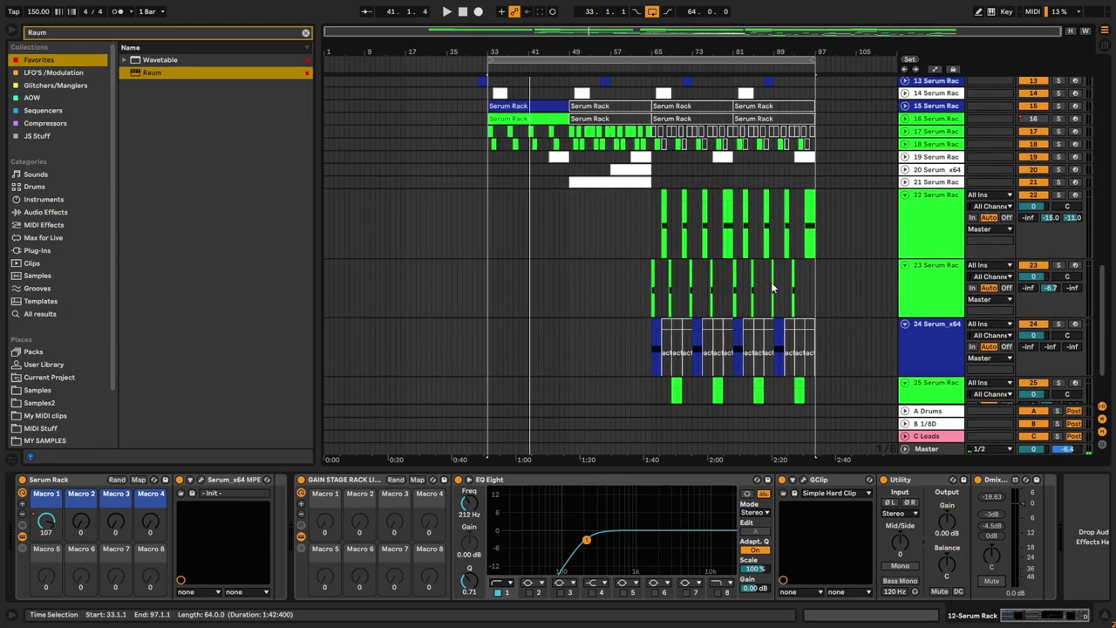
click(937, 282)
click(926, 226)
click(905, 195)
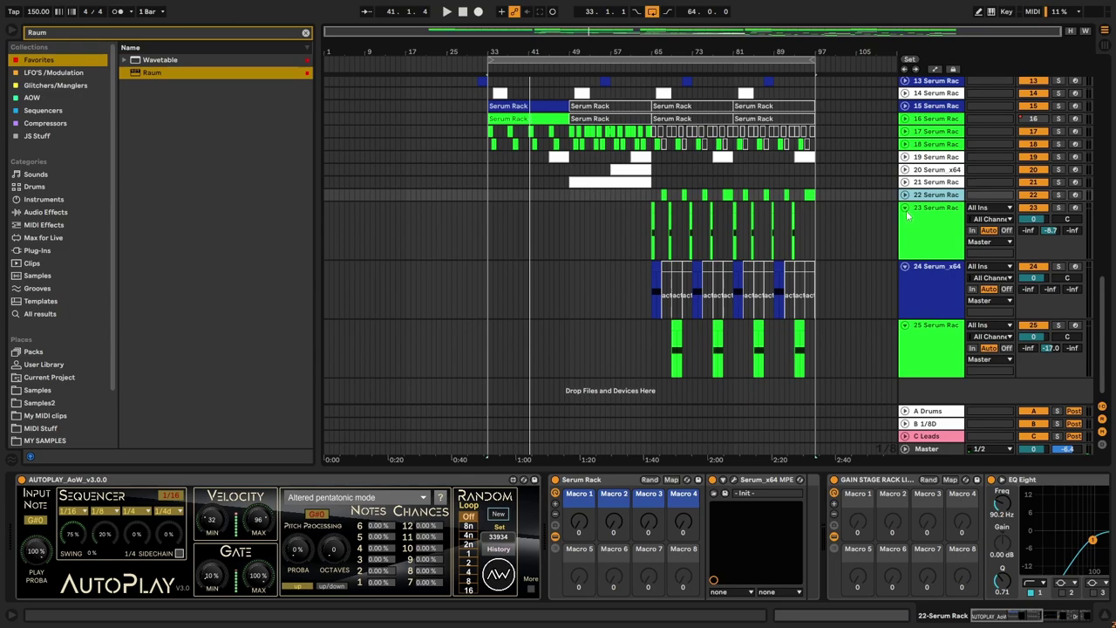
click(905, 207)
click(905, 221)
click(917, 248)
click(905, 233)
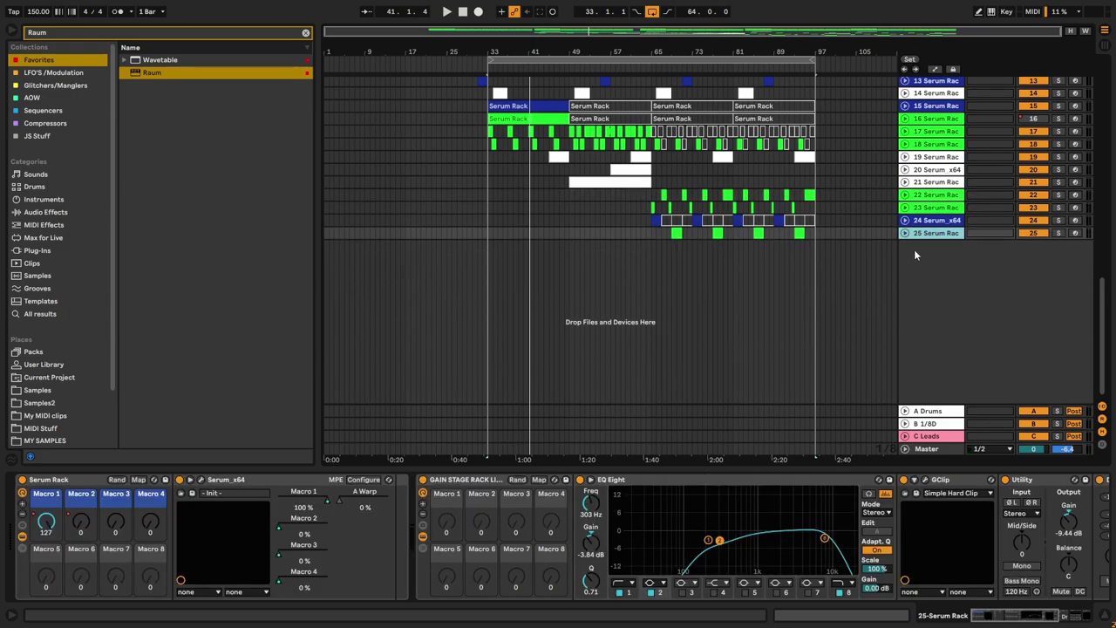
Step: Insert a new MIDI track below track 25
click(924, 221)
scroll(921, 225, up, 6)
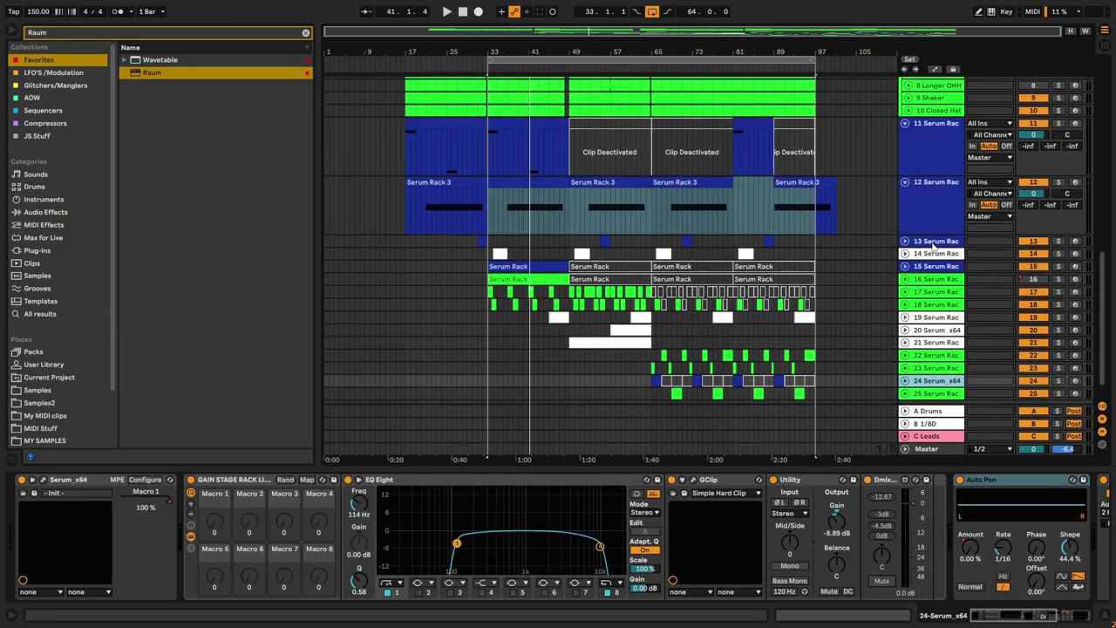
key(Down)
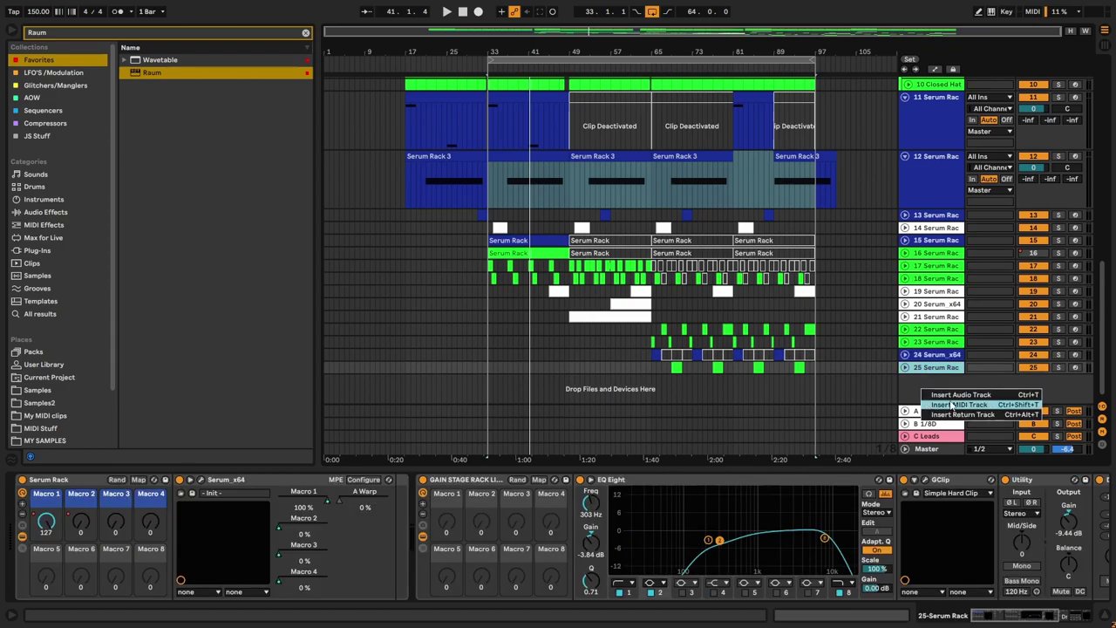
key(ctrl+shift+t)
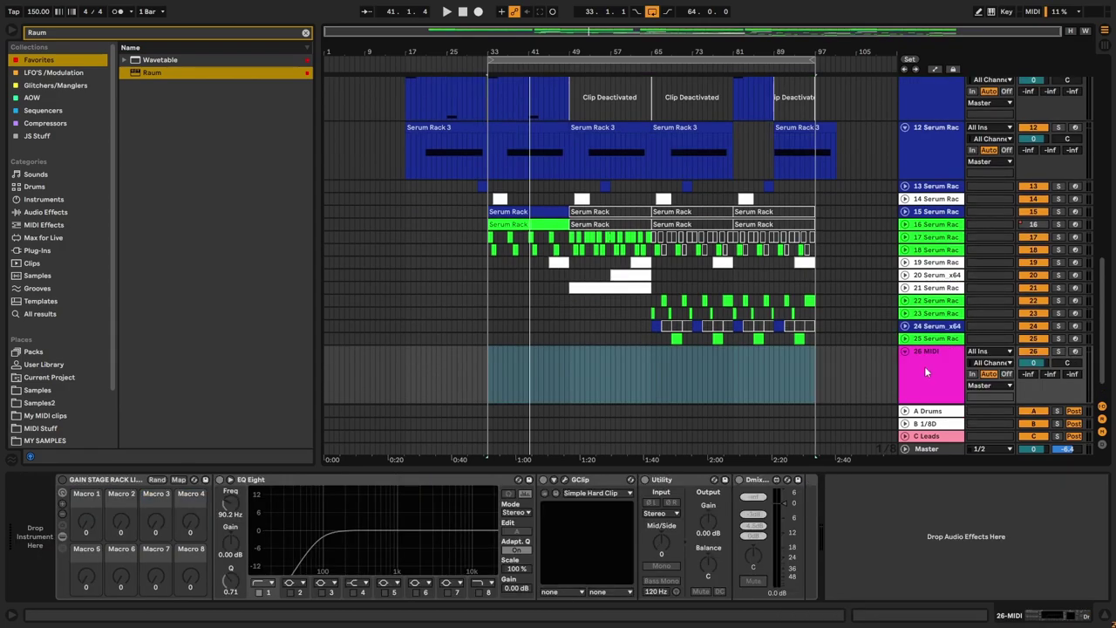
Step: Find Serum Rack.adg, load it onto MIDI track 26 and move the Serum window clear of the device chain
text(Serum)
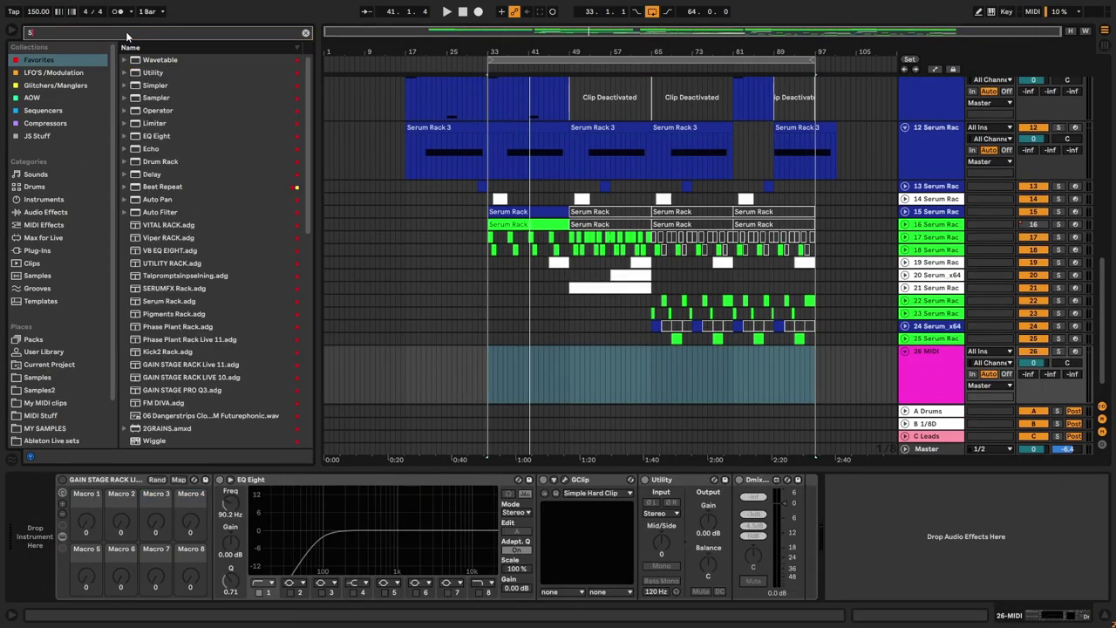
click(156, 75)
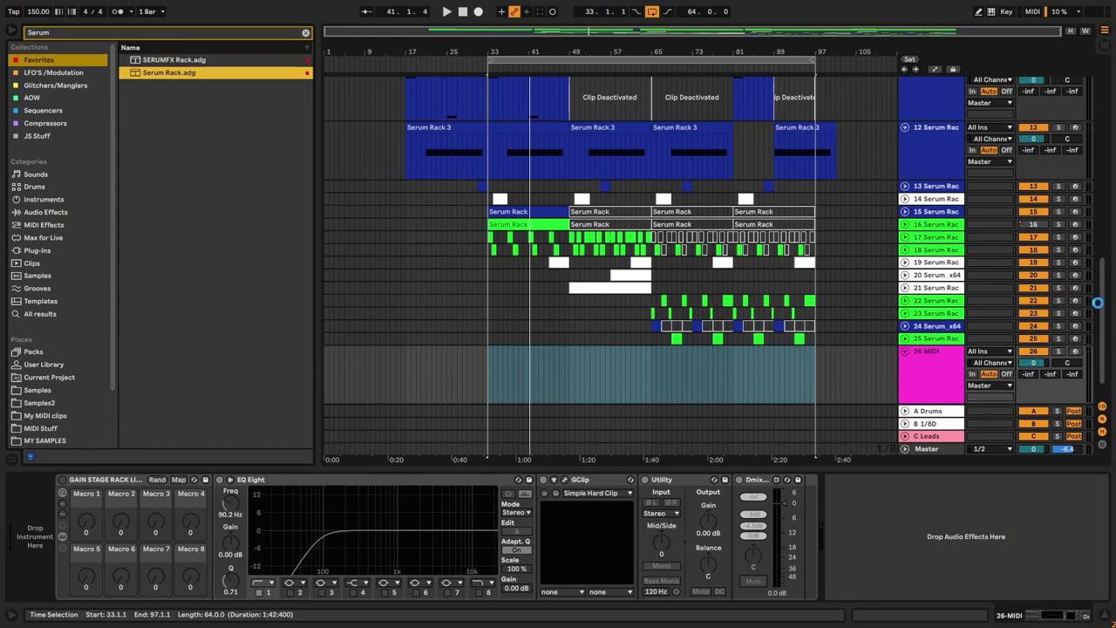
key(Return)
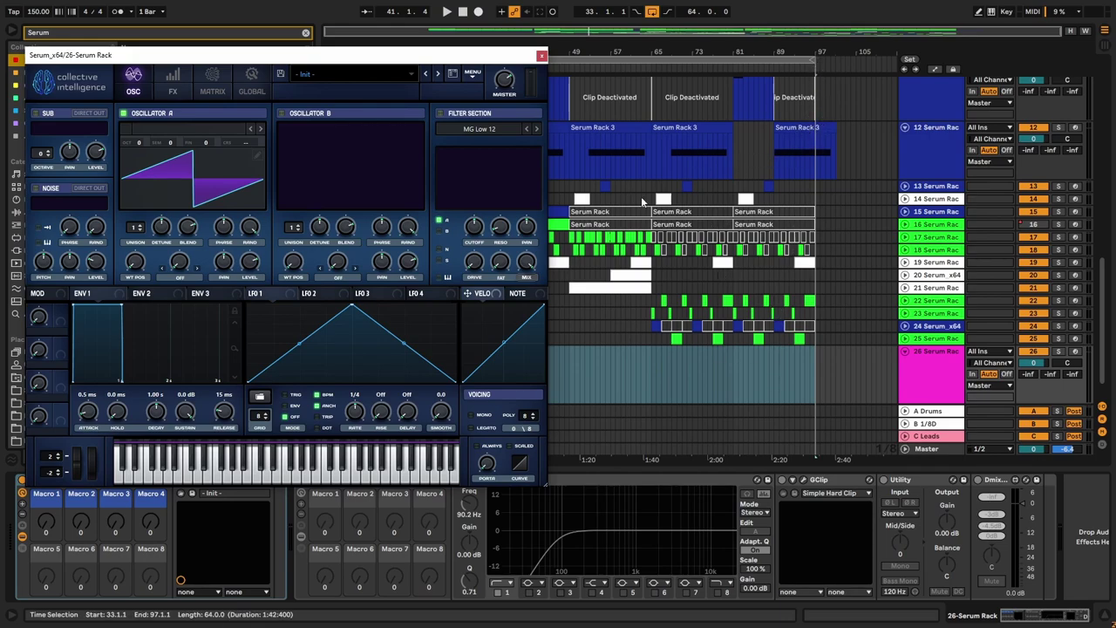
scroll(882, 291, down, 2)
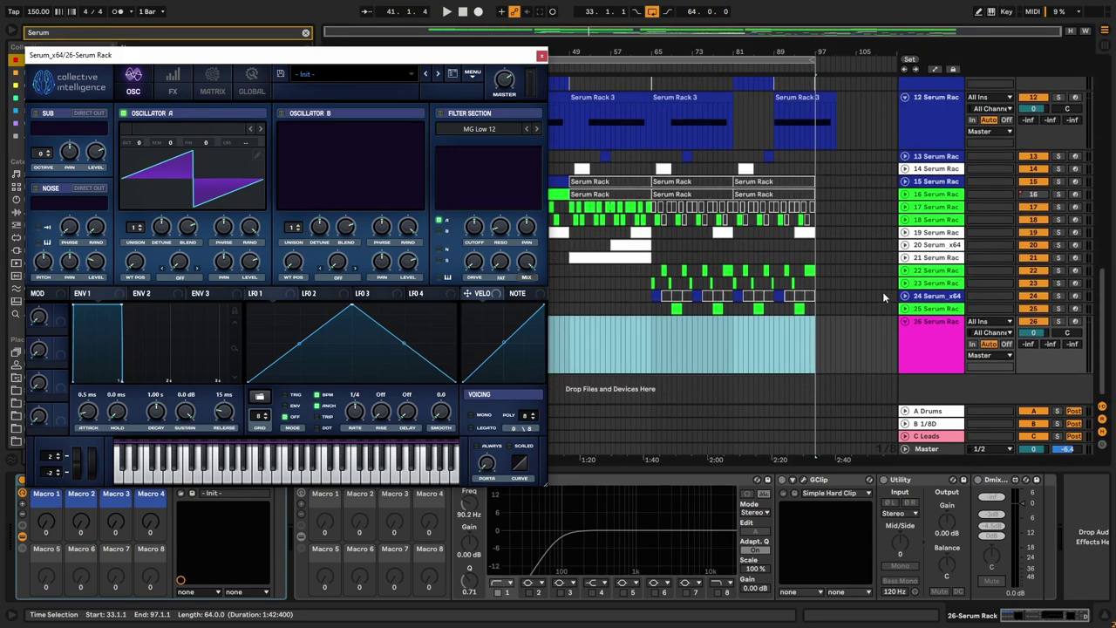
click(911, 350)
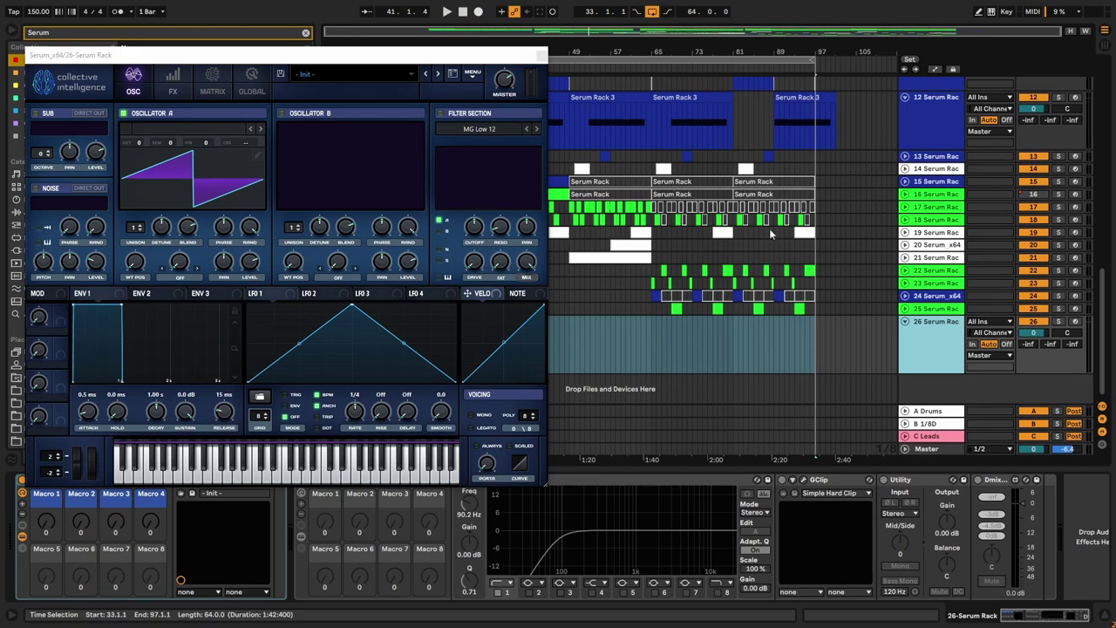
drag(314, 62, 403, 64)
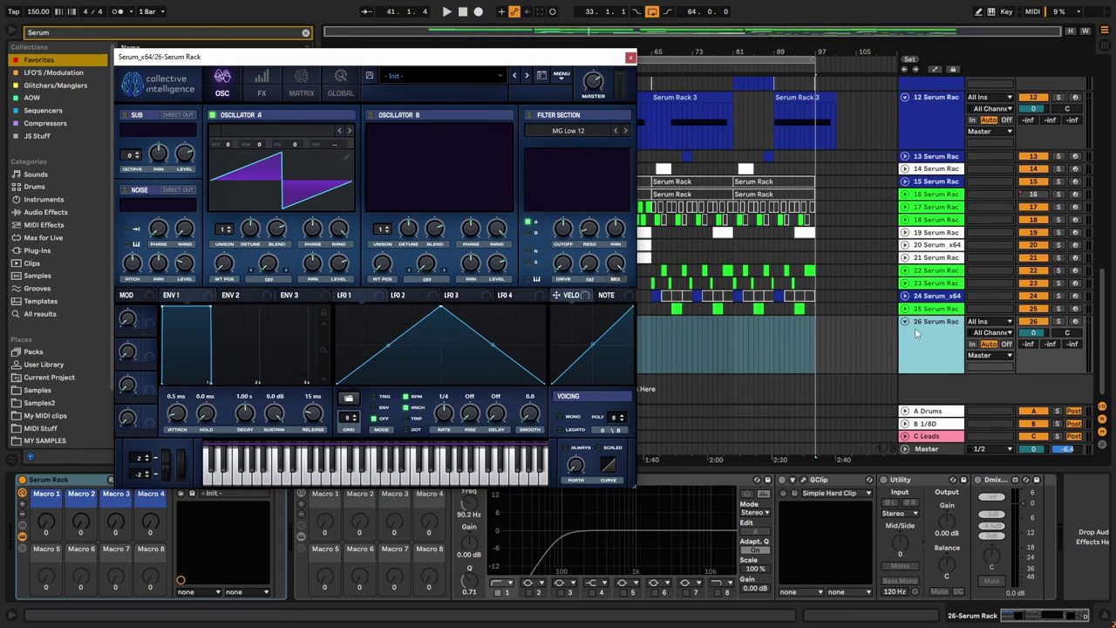
drag(493, 58, 495, 22)
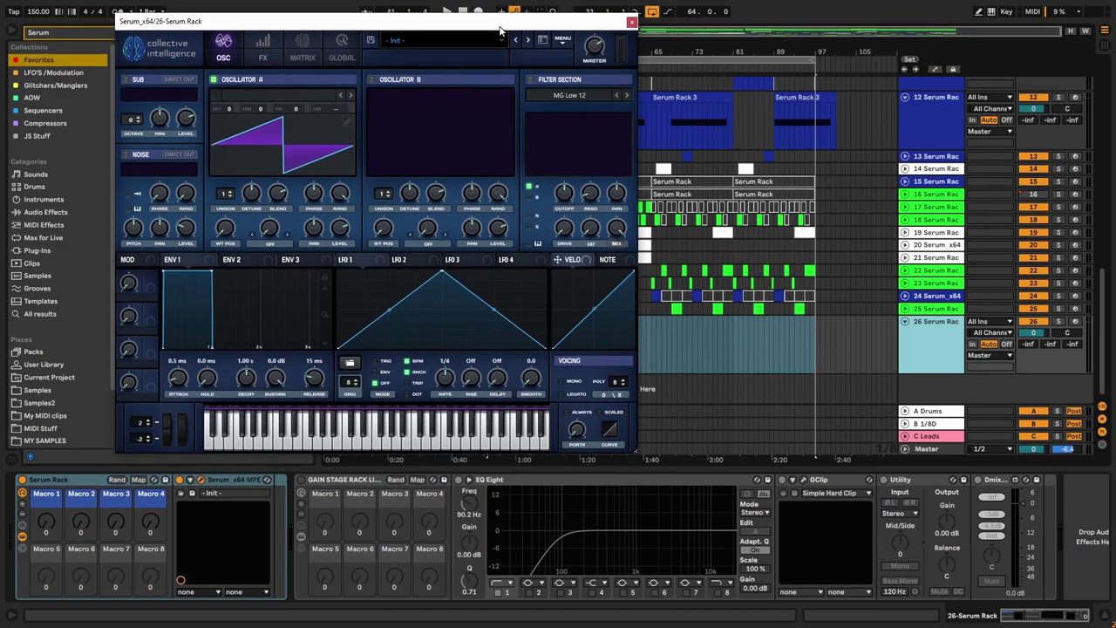
Step: Enable track 26's gain stage rack, set its EQ Eight low cut to 58.8 Hz and switch off GClip
click(301, 480)
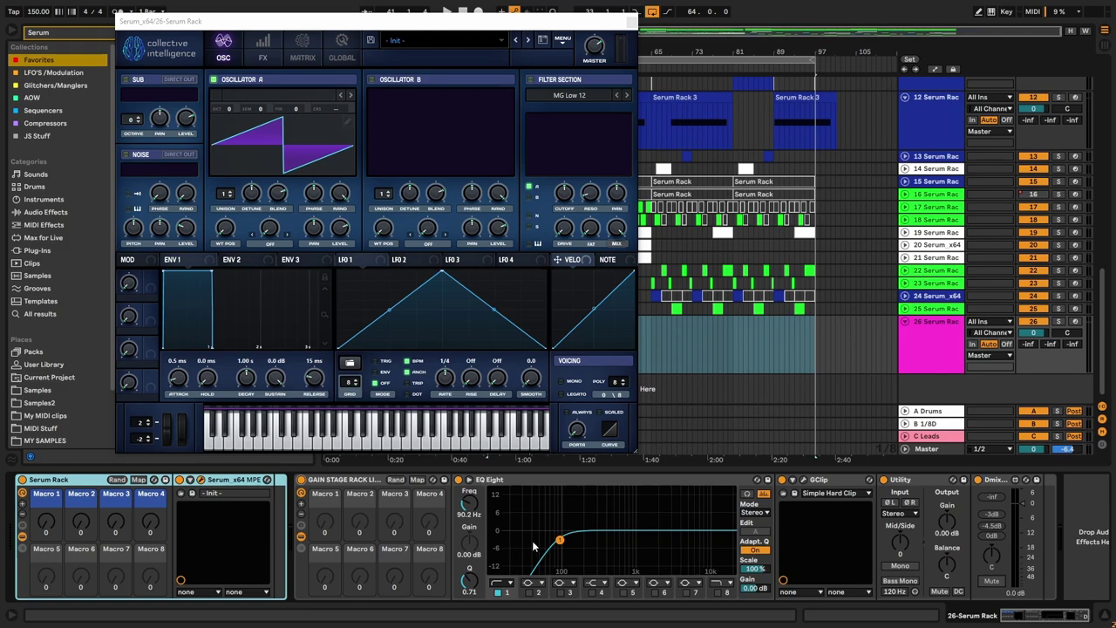
drag(559, 539, 585, 540)
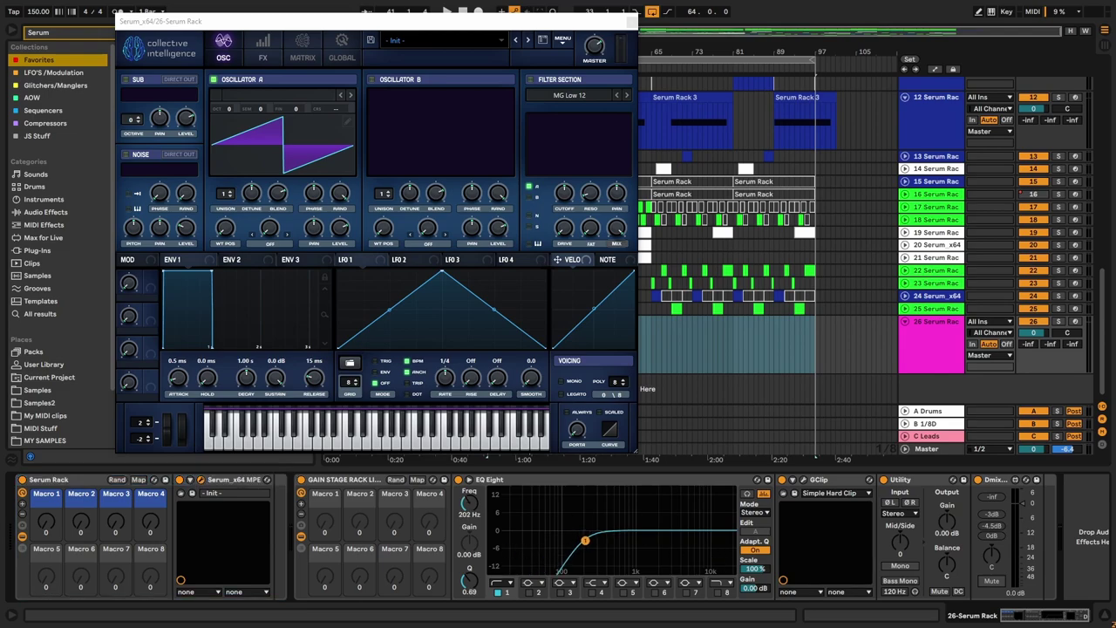
click(781, 480)
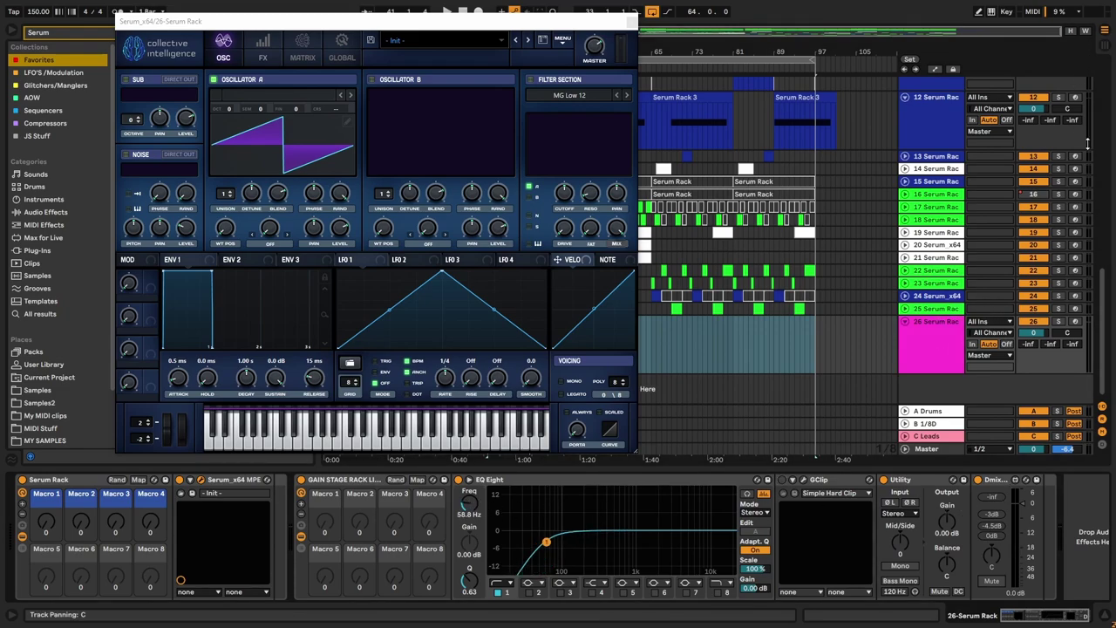
Step: Reduce the height of the K&B group track and solo it
scroll(1096, 314, up, 10)
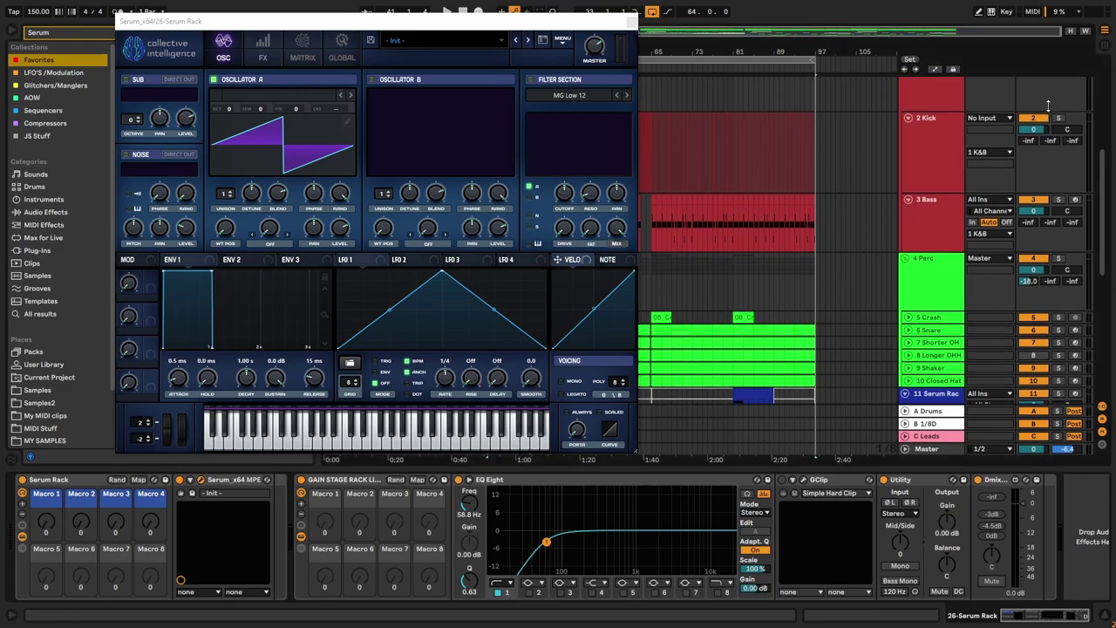
scroll(1057, 100, up, 4)
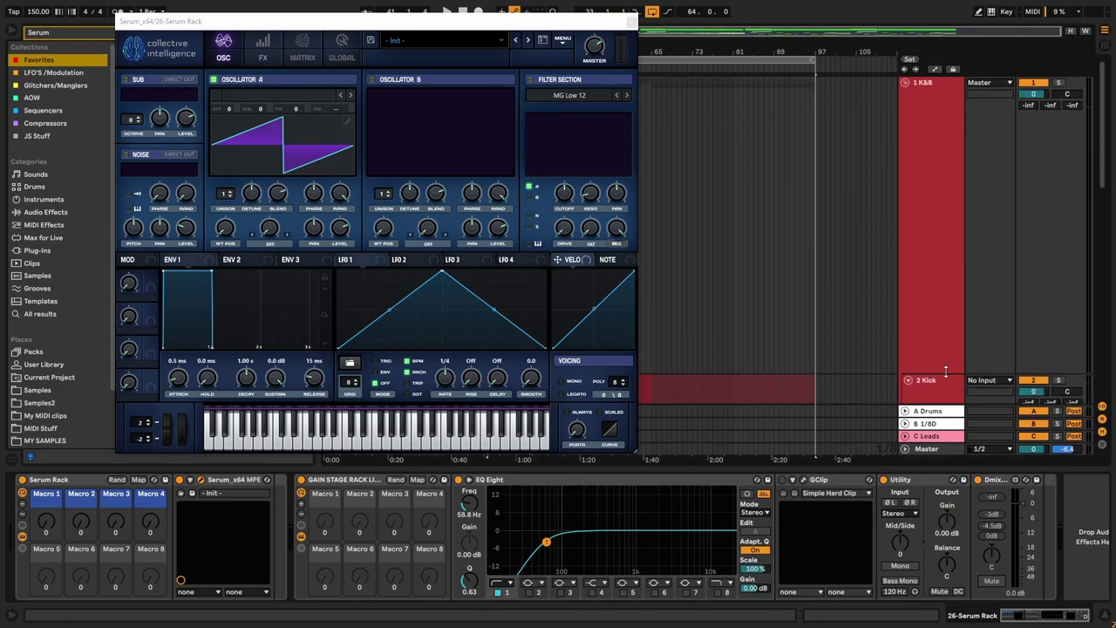
drag(945, 372, 945, 125)
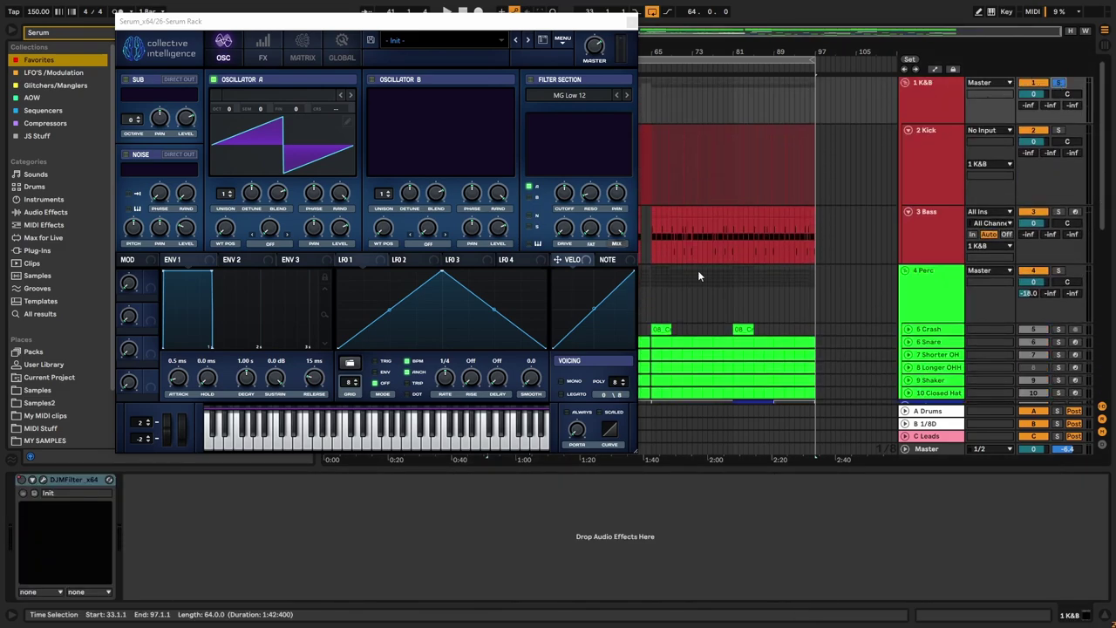
Step: Arm Serum track 26 for recording and start playback from bar 33
scroll(685, 292, down, 10)
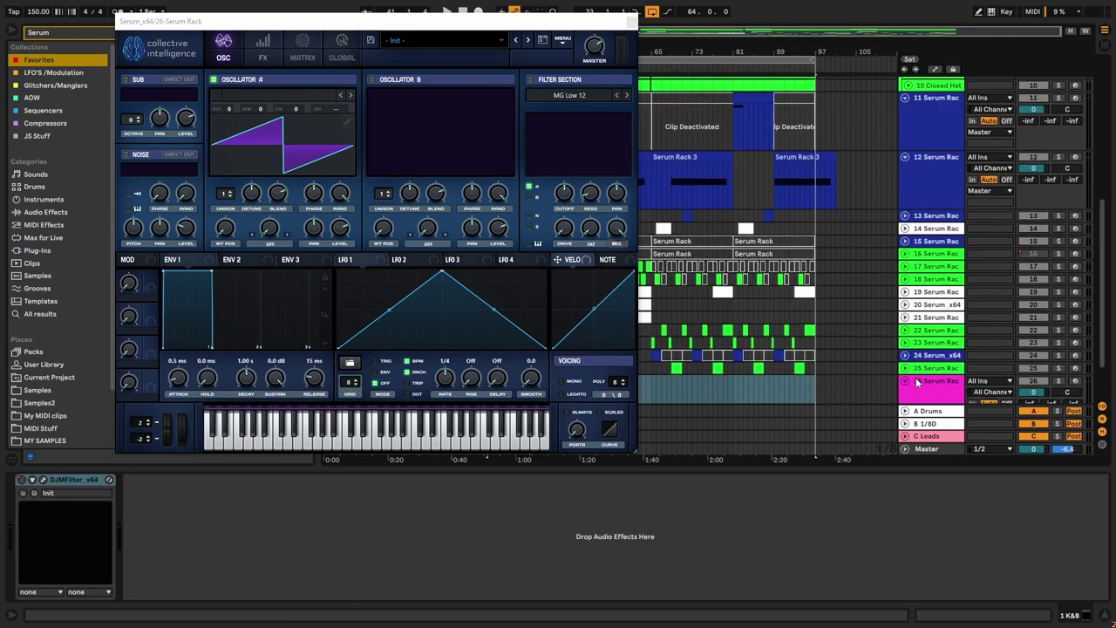
scroll(917, 383, down, 1)
click(1078, 324)
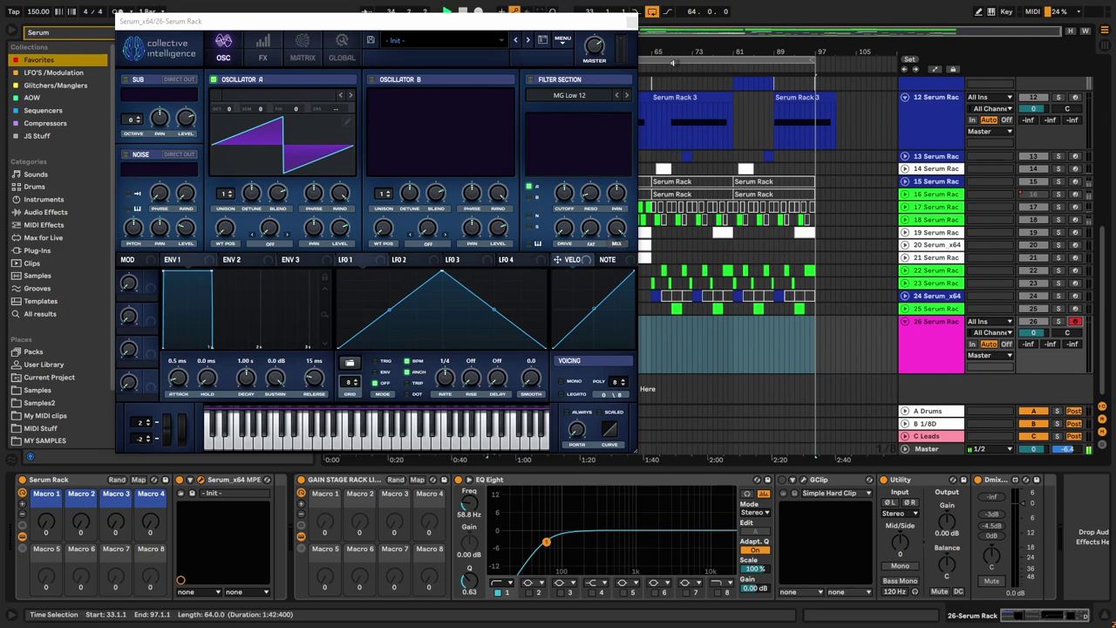
Step: Turn on the computer MIDI keyboard and move the Serum window clear of the arrangement's earlier bars
click(991, 14)
drag(479, 24, 944, 60)
scroll(506, 284, up, 3)
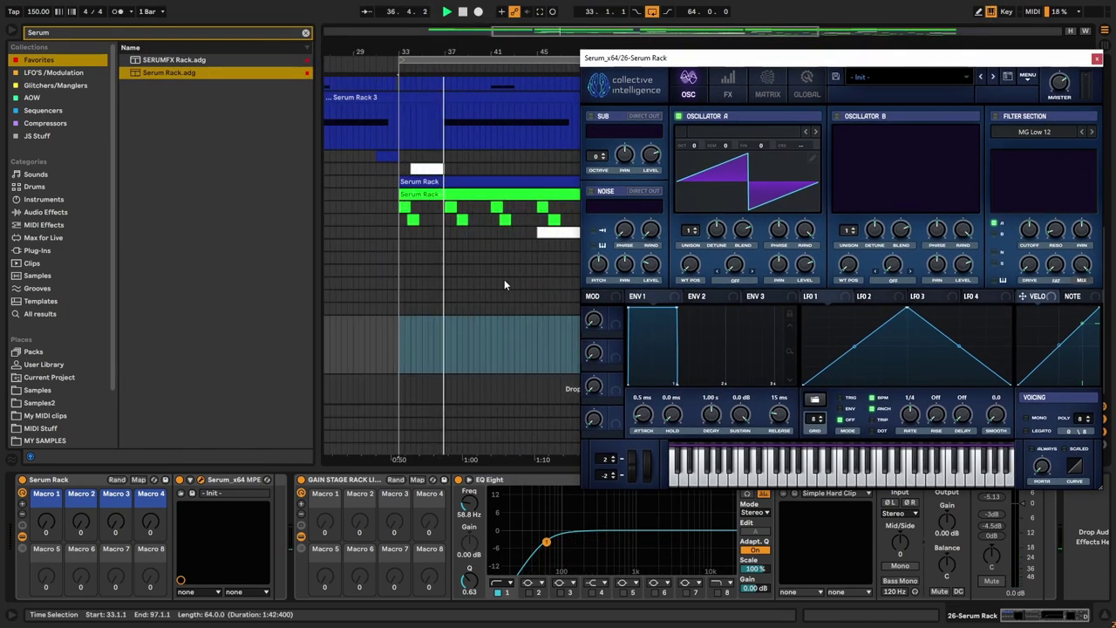
Step: Move the Serum window off the track controls, solo track 26 and lower its Utility gain to -16.1 dB
drag(772, 63, 421, 52)
click(1063, 327)
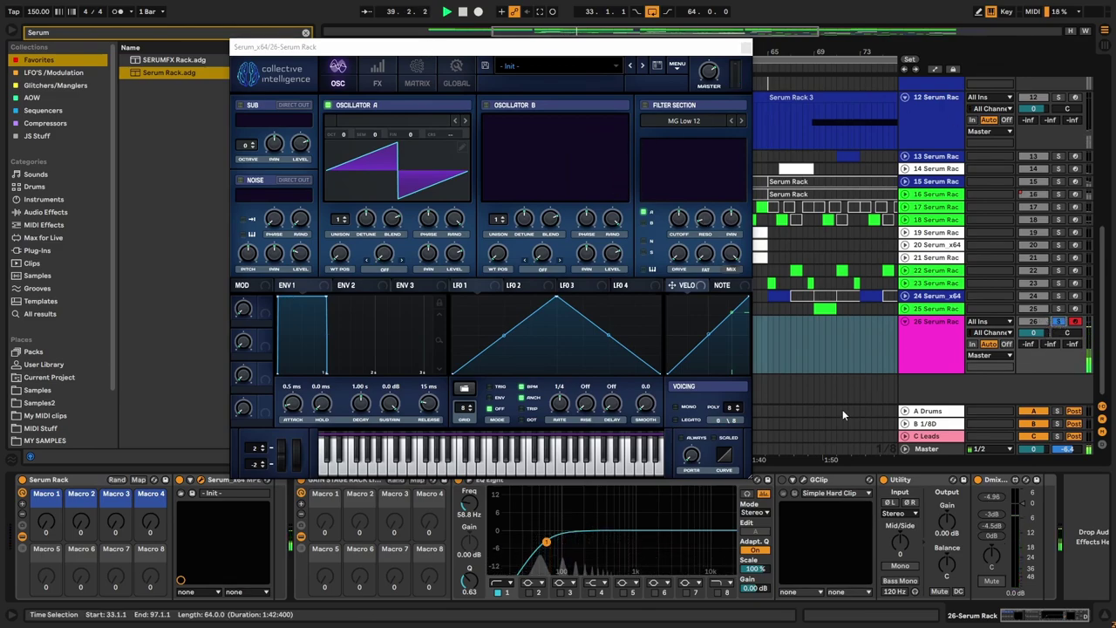
drag(947, 522, 946, 552)
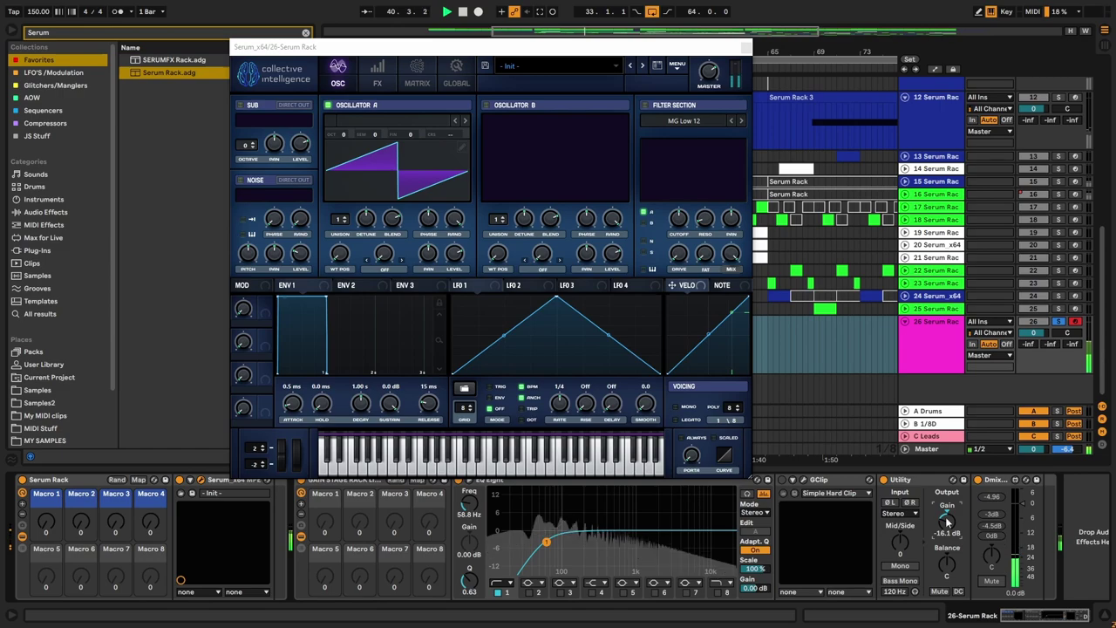
Step: Load the Bandpass 04 wavetable from PsyTables V4 into Oscillator A and sweep its wavetable position
click(424, 120)
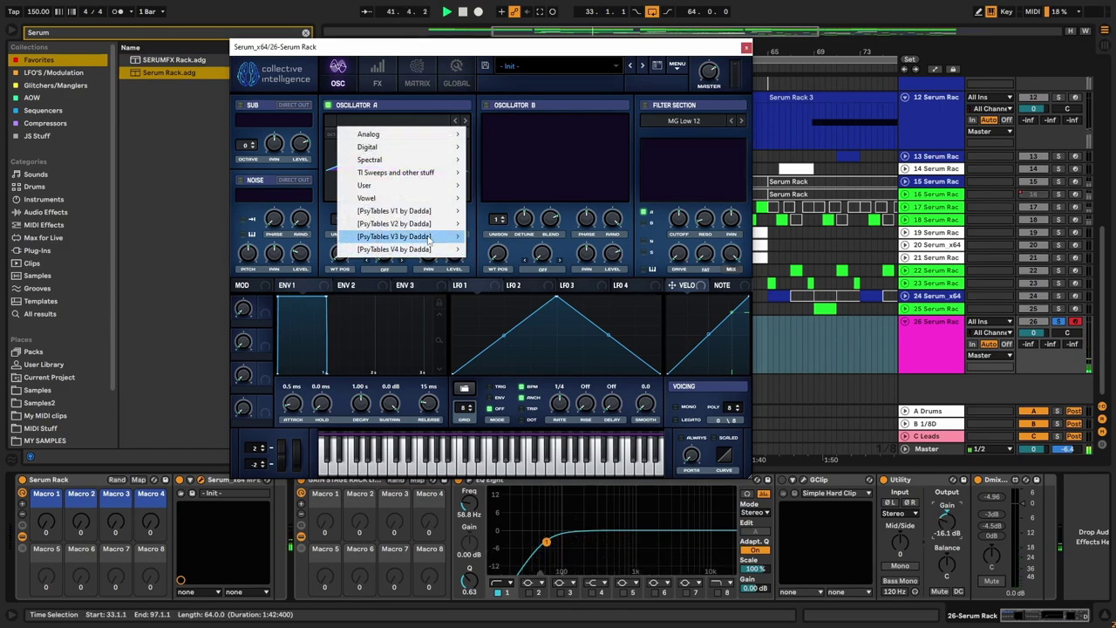
mouse_move(421, 249)
mouse_move(545, 253)
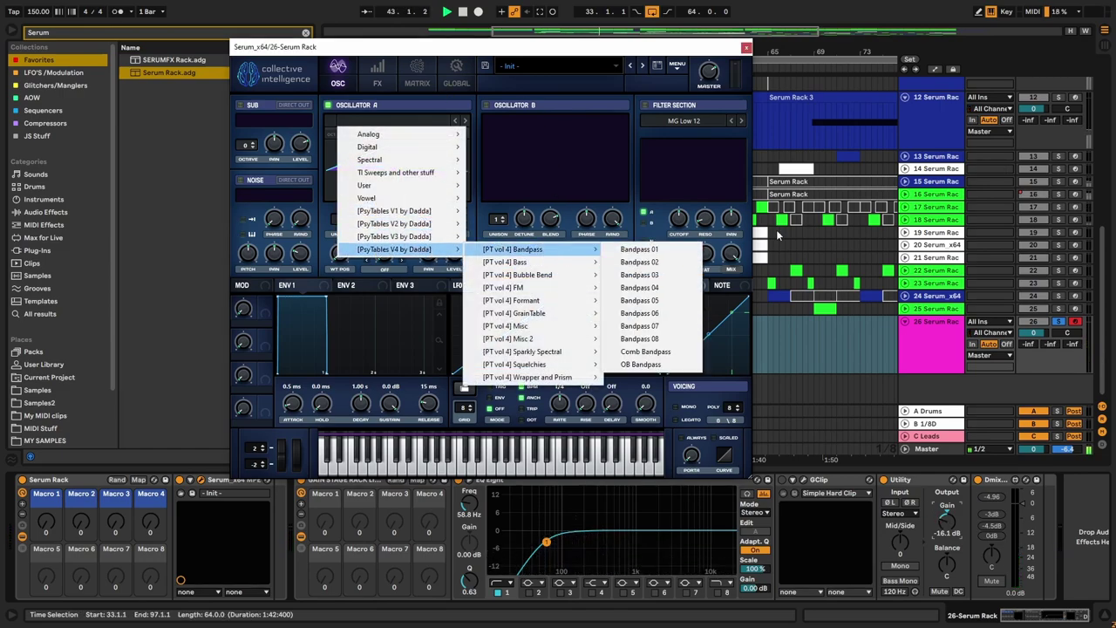
click(697, 251)
drag(338, 255, 357, 185)
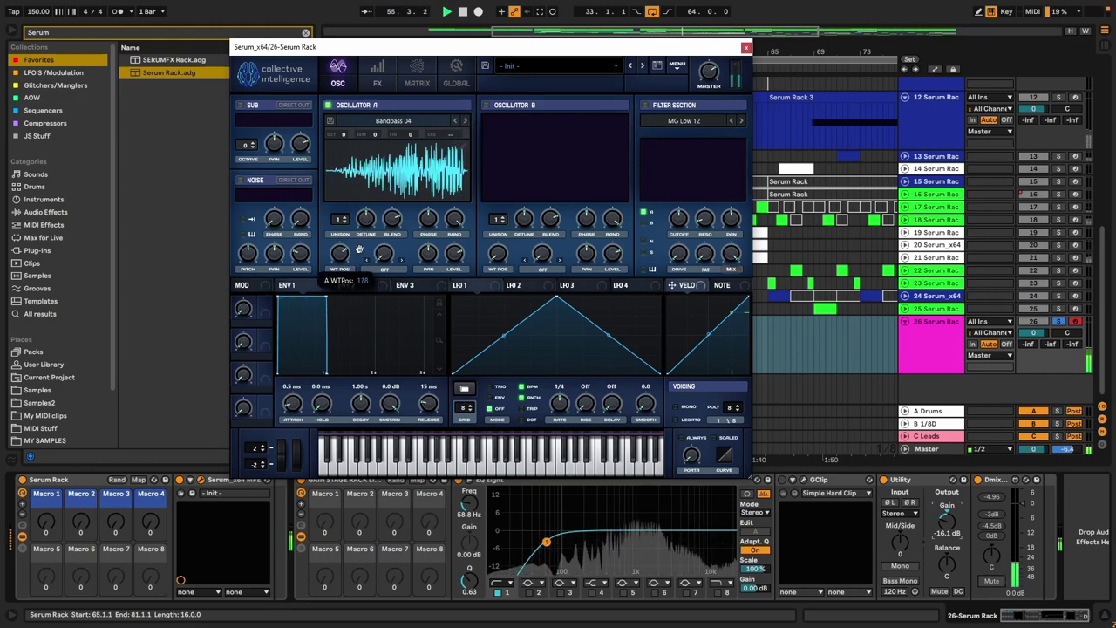
Step: Load the Bubble Bend 02 wavetable from PsyTables V4 into Oscillator A and audition it across its wavetable positions
click(393, 121)
mouse_move(394, 249)
mouse_move(523, 261)
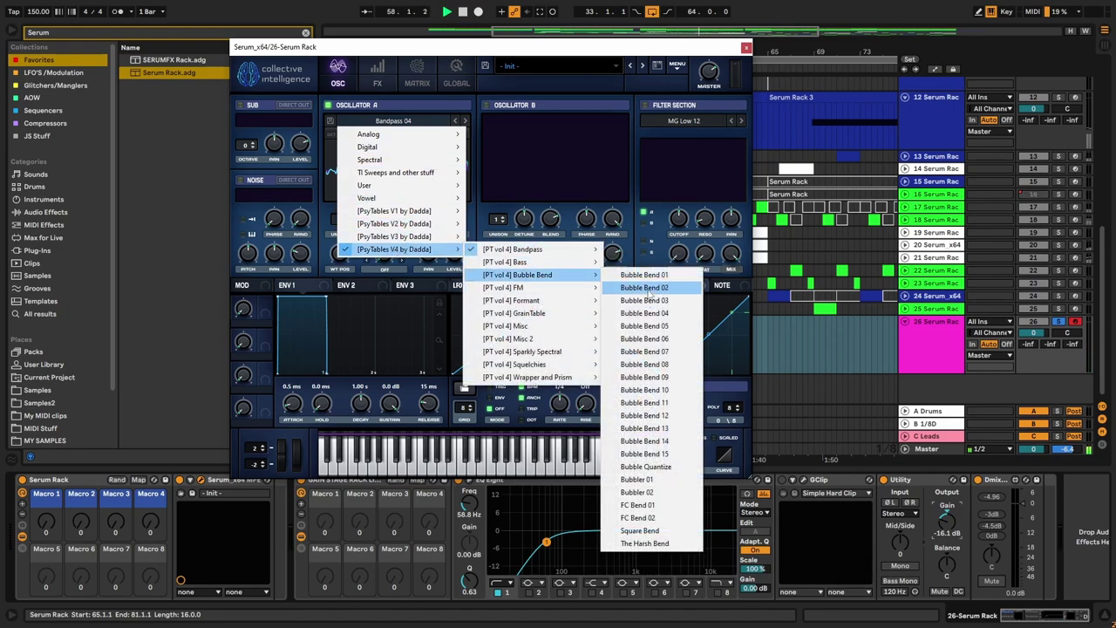
click(641, 288)
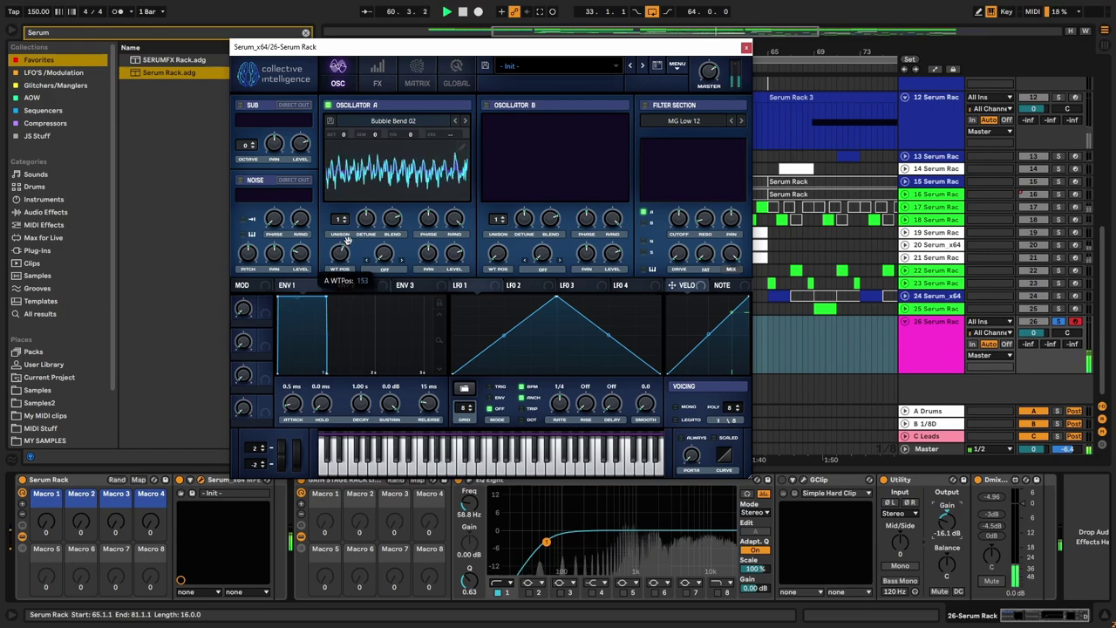
drag(360, 213, 340, 280)
drag(358, 211, 360, 206)
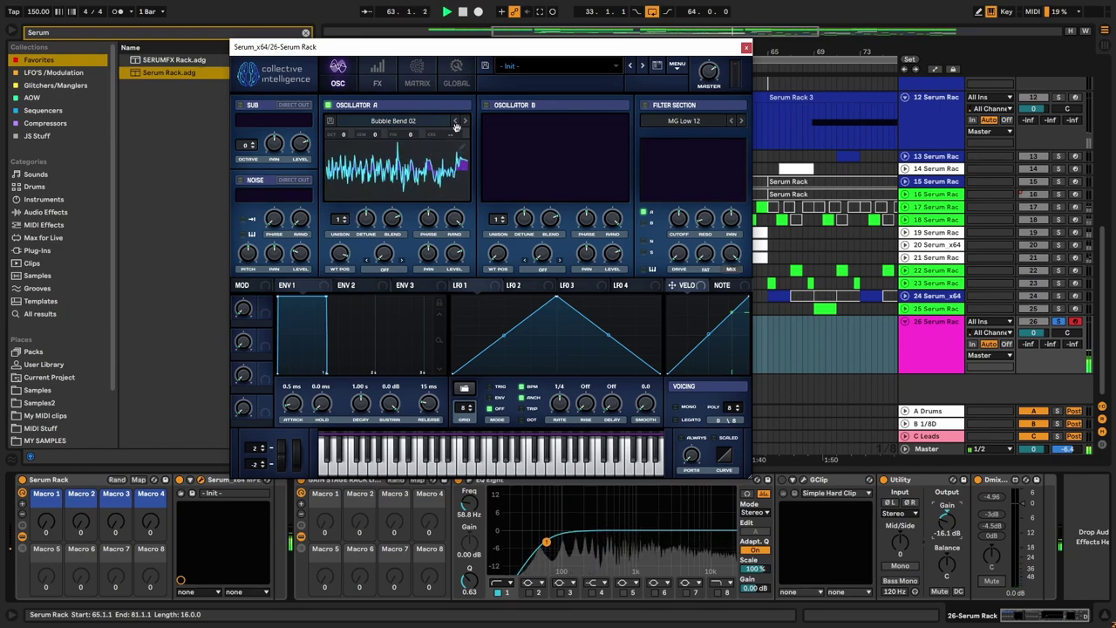
Step: Audition the Bubble Bend wavetables up to Bubble Bend 05 in Oscillator A, raising the Utility gain to -11.1 dB
click(464, 120)
drag(340, 253, 319, 305)
click(465, 121)
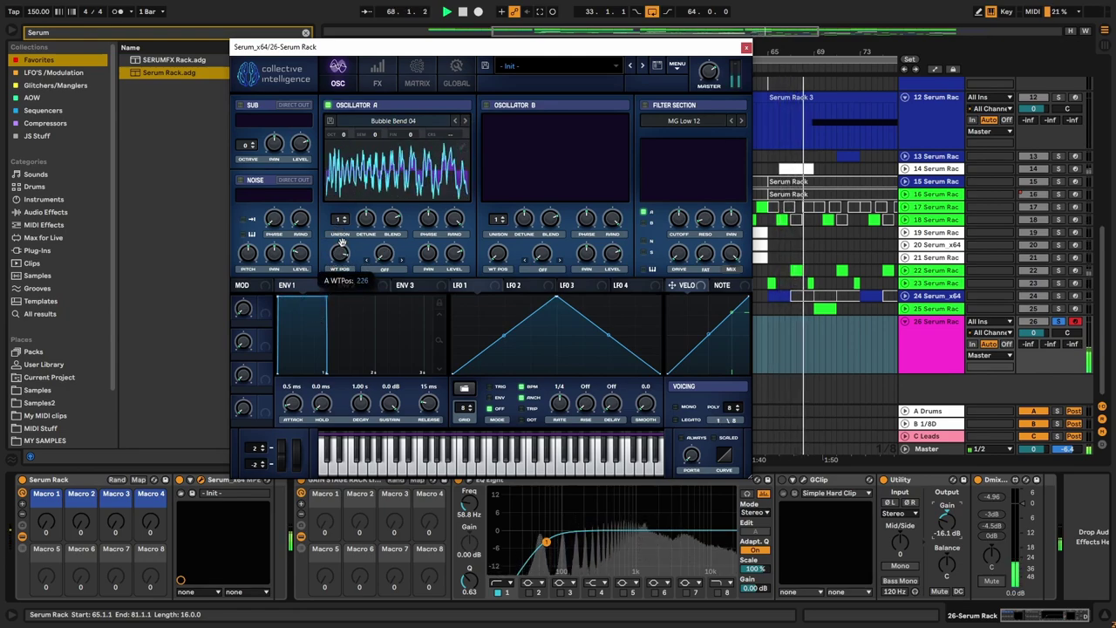
drag(942, 525, 941, 514)
drag(339, 254, 361, 202)
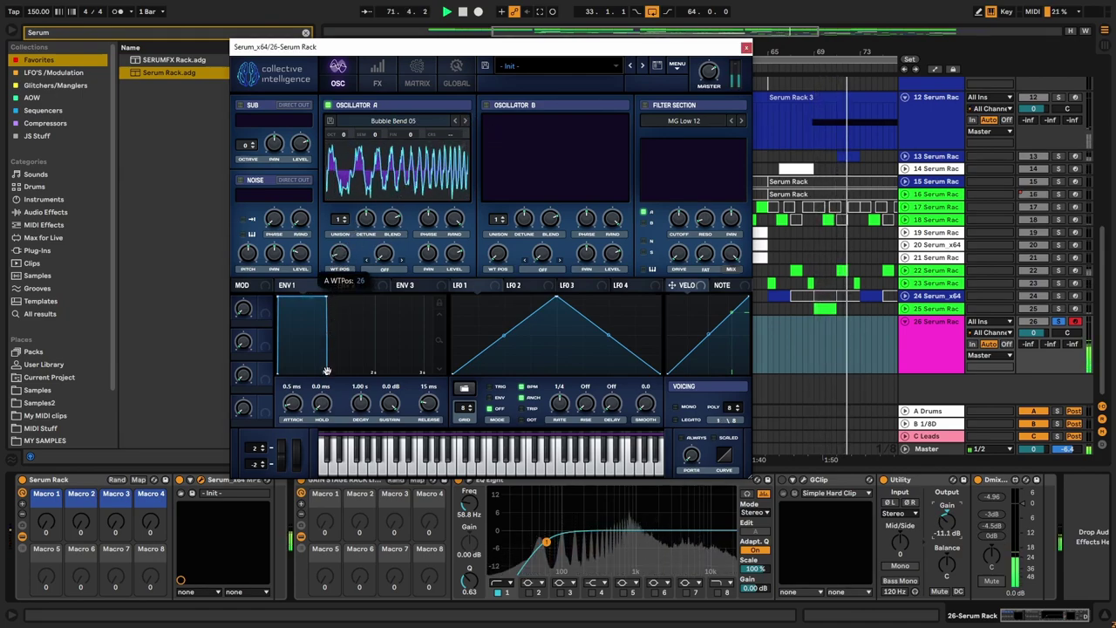
Step: Load the Formant 19 wavetable from PsyTables V4 into Oscillator A and sweep its wavetable position
click(394, 120)
mouse_move(401, 249)
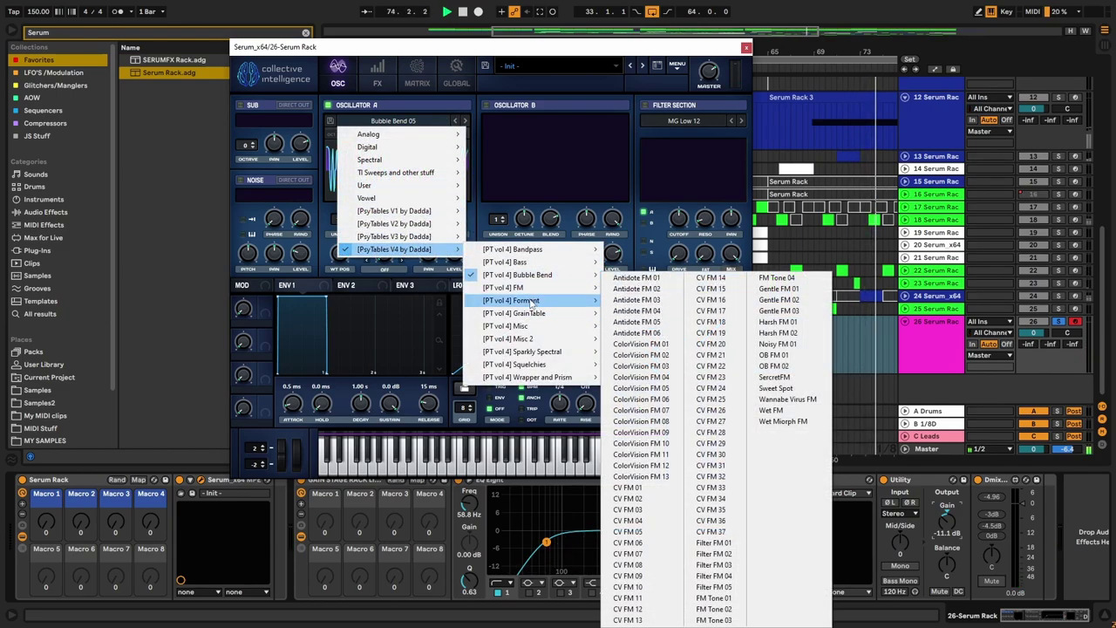
mouse_move(527, 305)
click(645, 286)
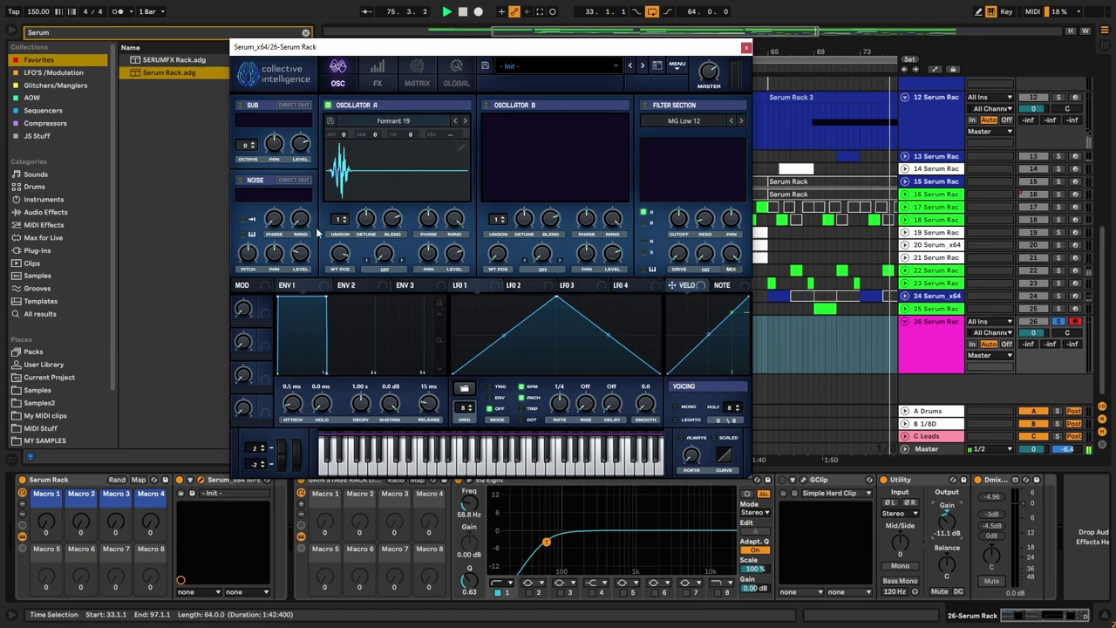
drag(338, 276, 345, 241)
Step: Enable Serum's delay with dotted 1/8 times on both sides and add the reverb
click(387, 72)
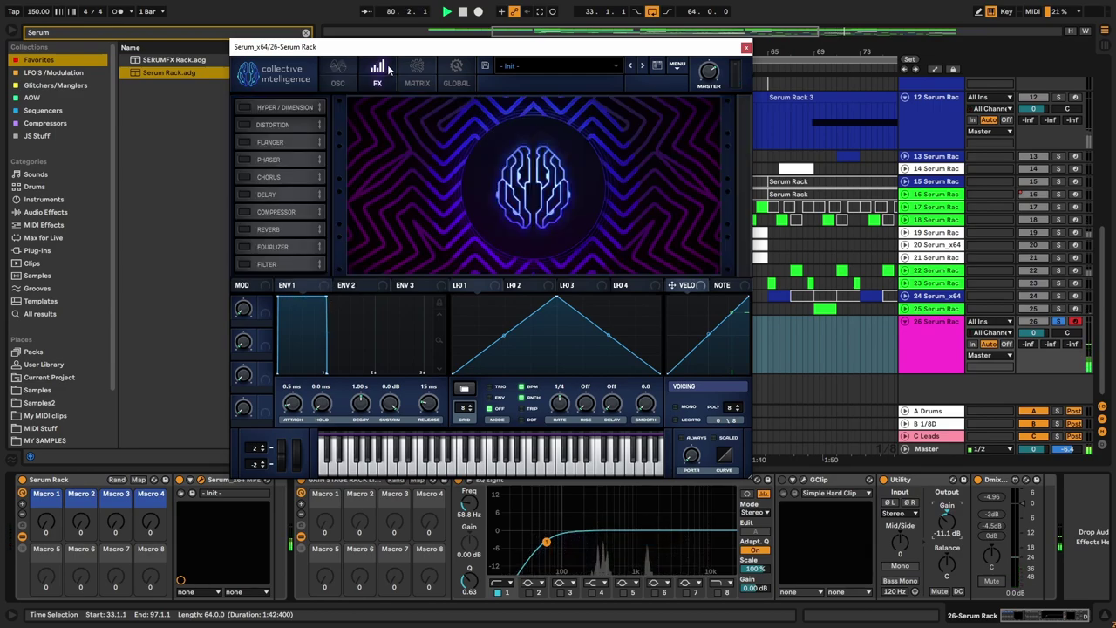
click(257, 197)
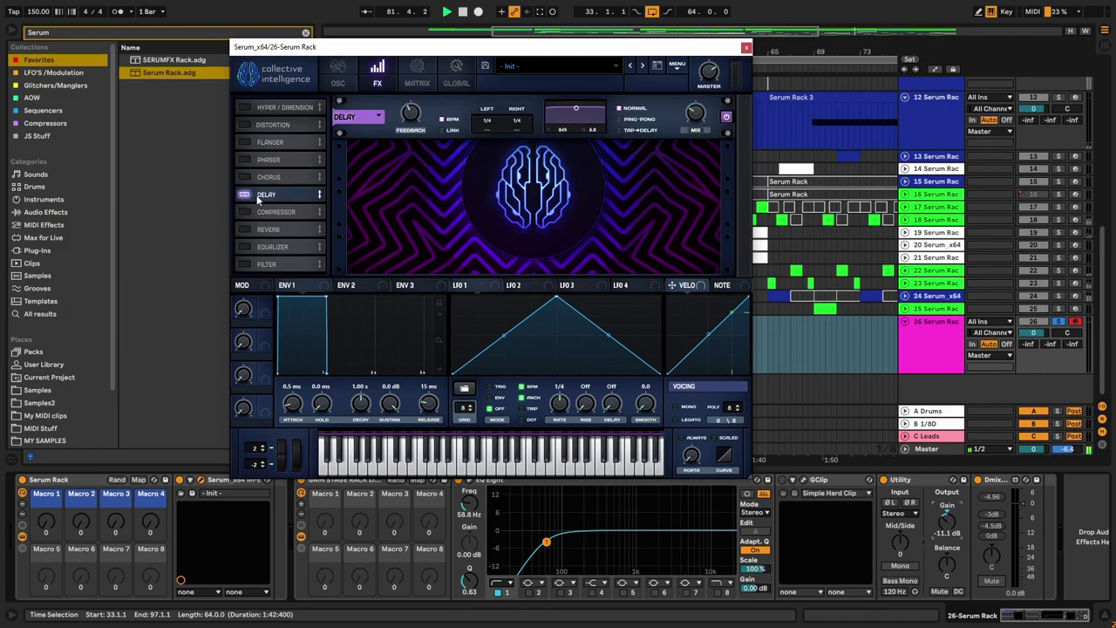
drag(514, 124, 496, 106)
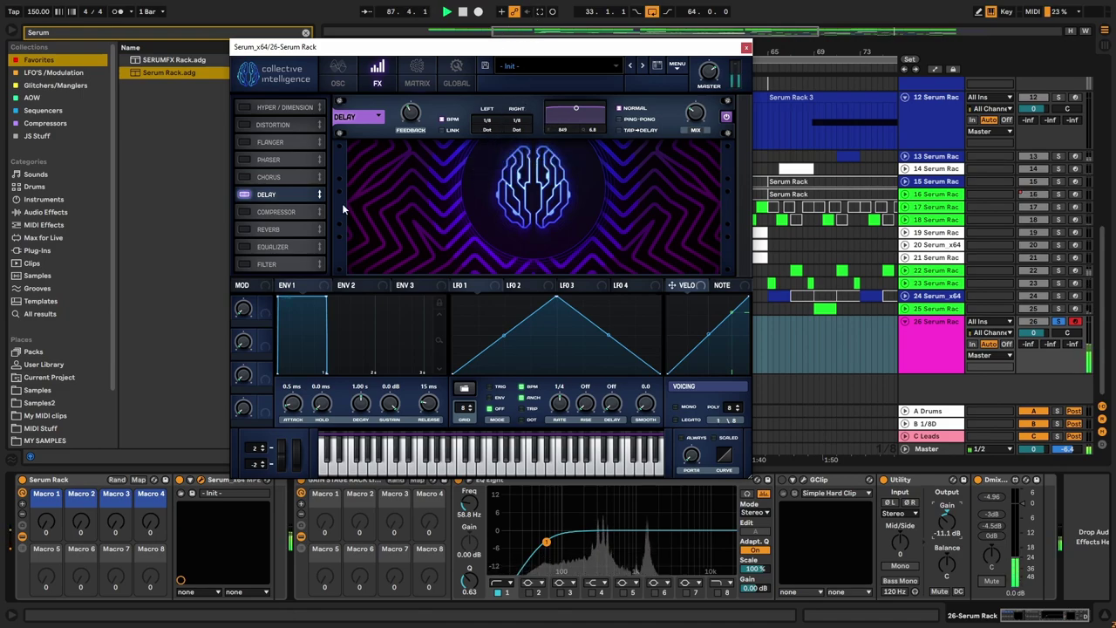
click(245, 229)
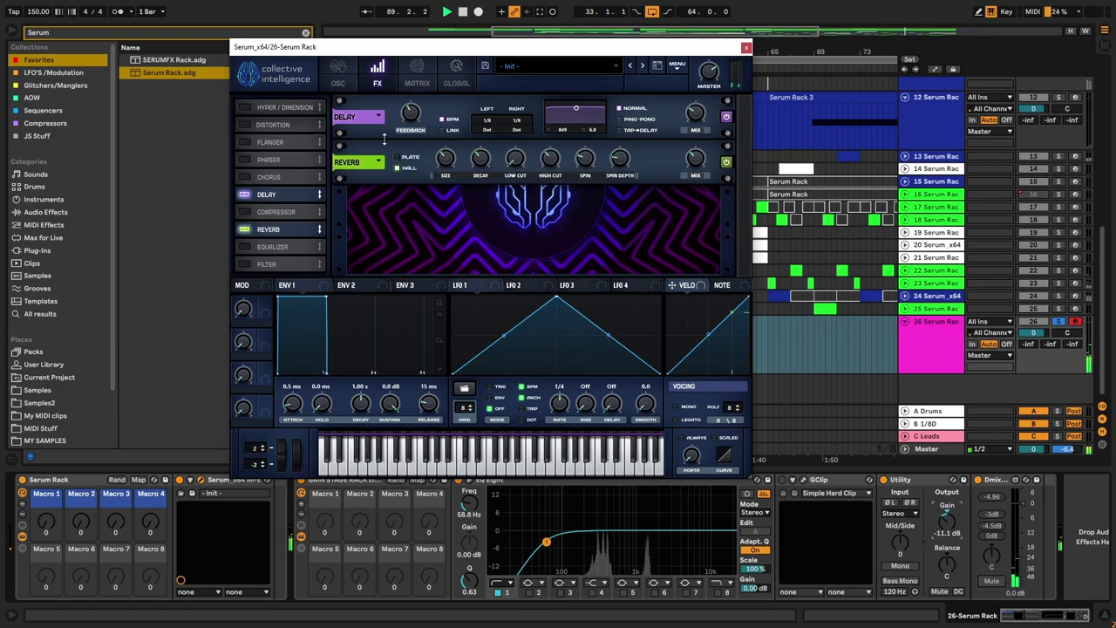
Step: Return to the oscillators and audition the Formant 20 and Formant Glass wavetables at different wavetable positions
click(342, 82)
mouse_move(338, 247)
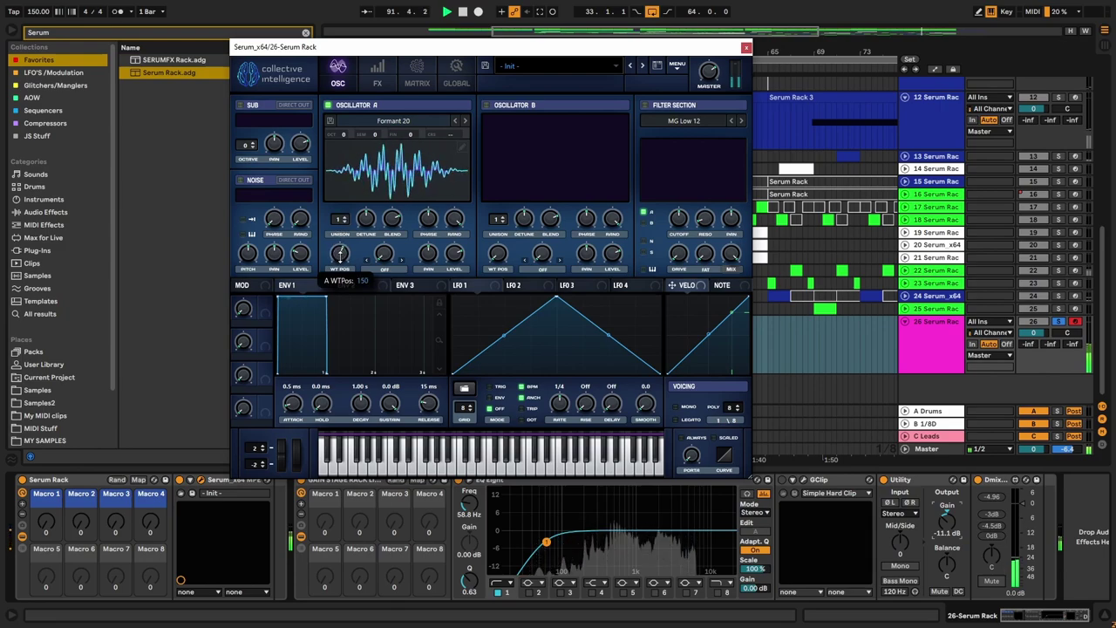
click(465, 120)
mouse_move(339, 251)
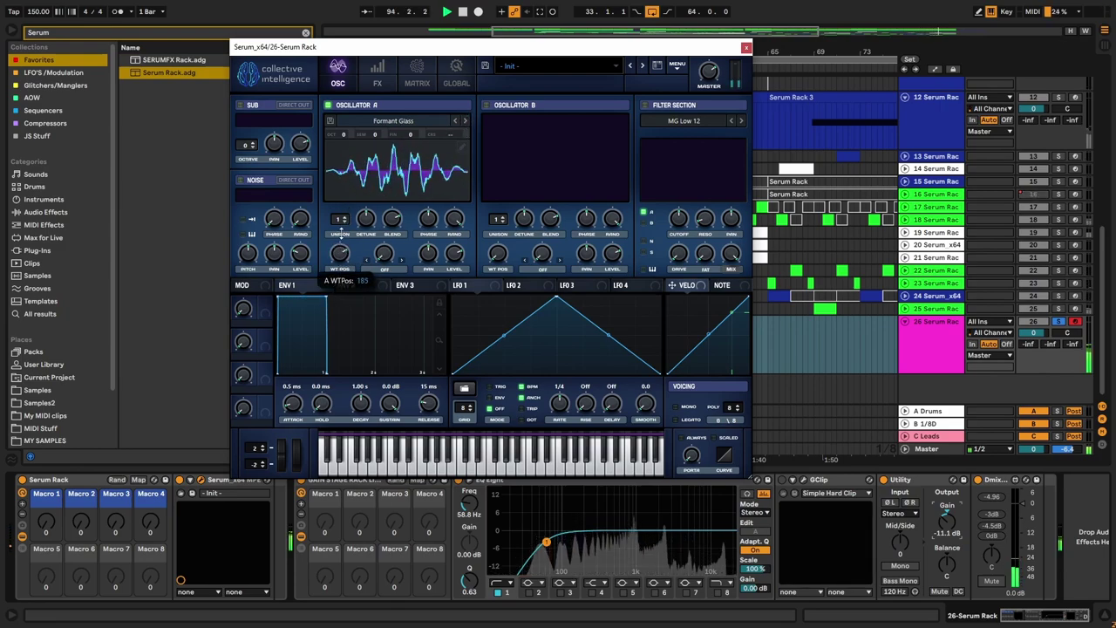
Step: Switch Oscillator A to the Formant Grit 01 wavetable and sweep its wavetable position
click(465, 120)
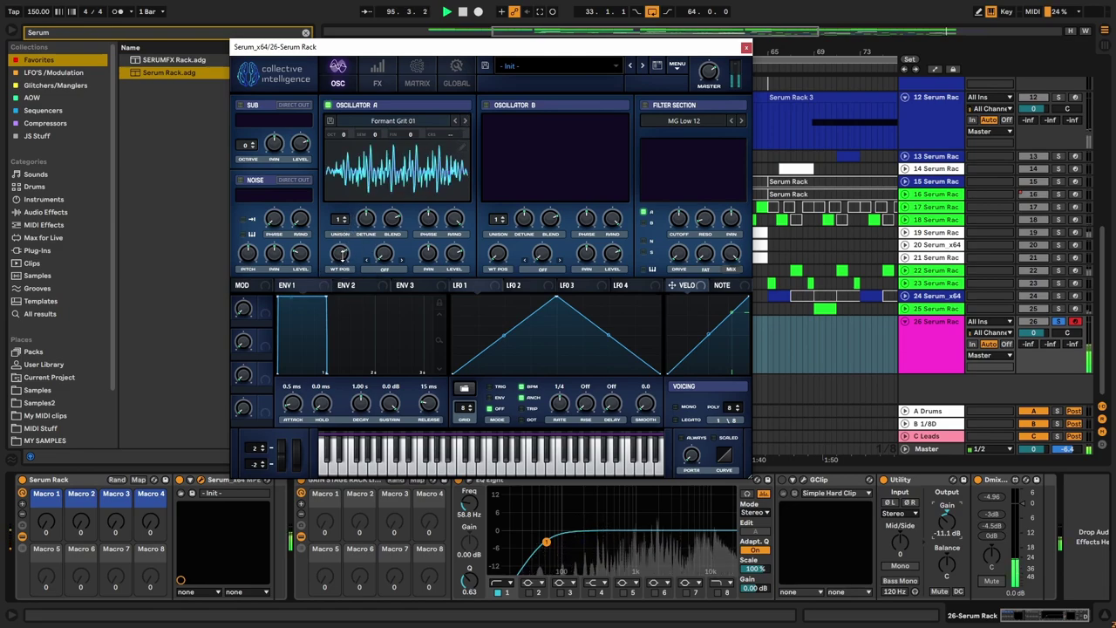
drag(339, 253, 328, 321)
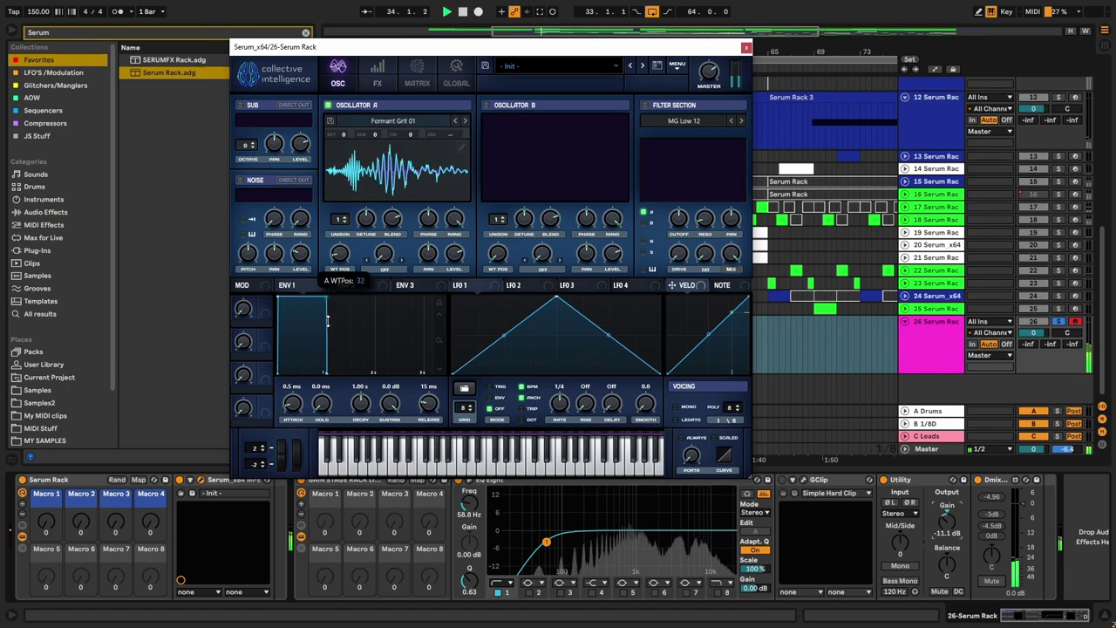
drag(351, 247, 324, 376)
mouse_move(343, 292)
mouse_down()
mouse_move(396, 236)
mouse_move(325, 296)
mouse_up()
Step: Audition the Formant Riser 01 and Formant Riser 02 wavetables in Oscillator A while sweeping the wavetable position
click(465, 121)
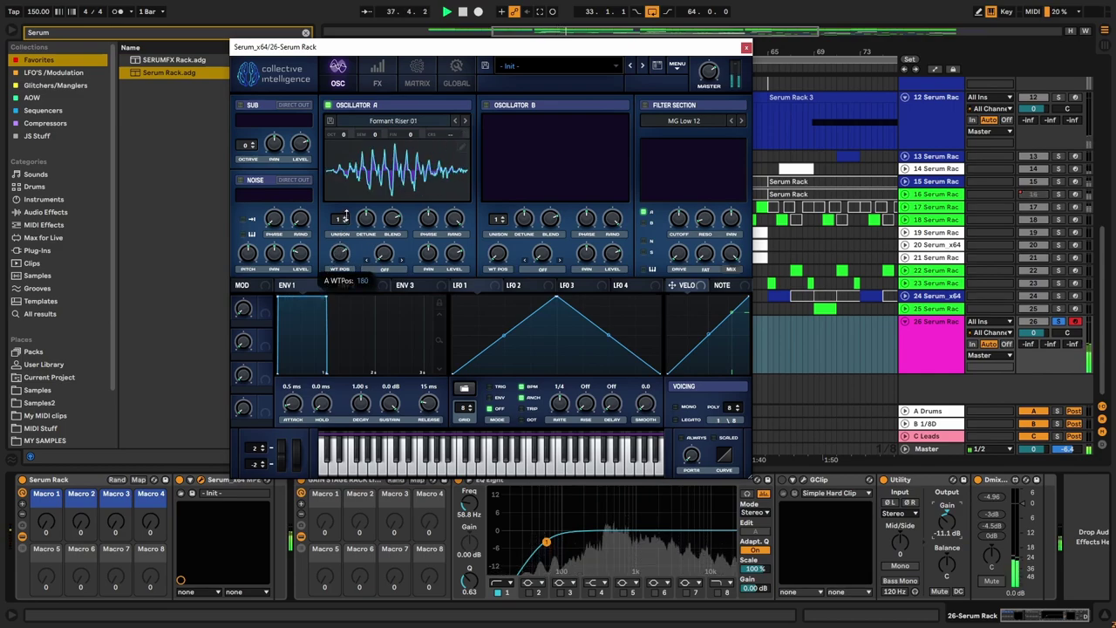
click(466, 121)
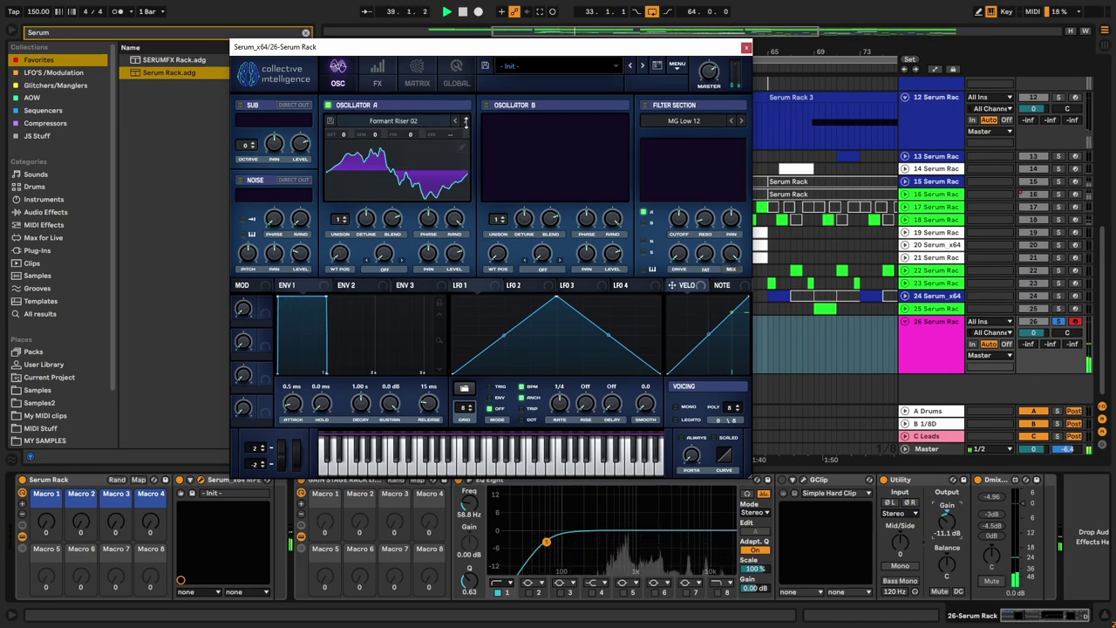
drag(346, 253, 346, 217)
Step: Audition the wavetables Formants 01 through Formants 06 in Oscillator A, sweeping the wavetable position
drag(370, 170, 464, 121)
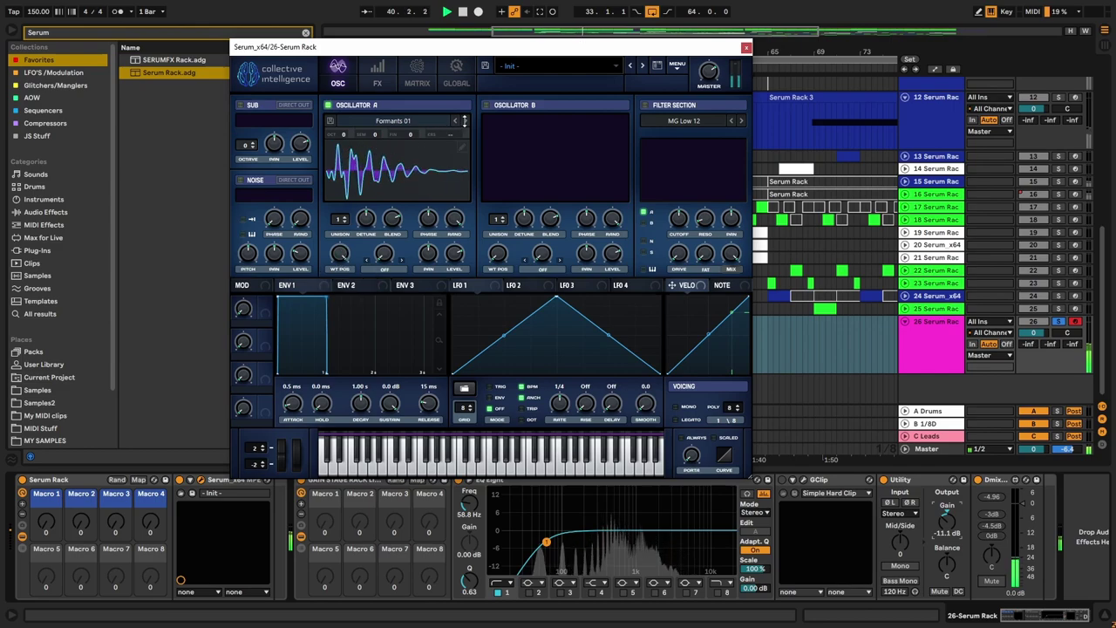
drag(339, 255, 465, 127)
drag(348, 266, 318, 352)
drag(336, 262, 430, 170)
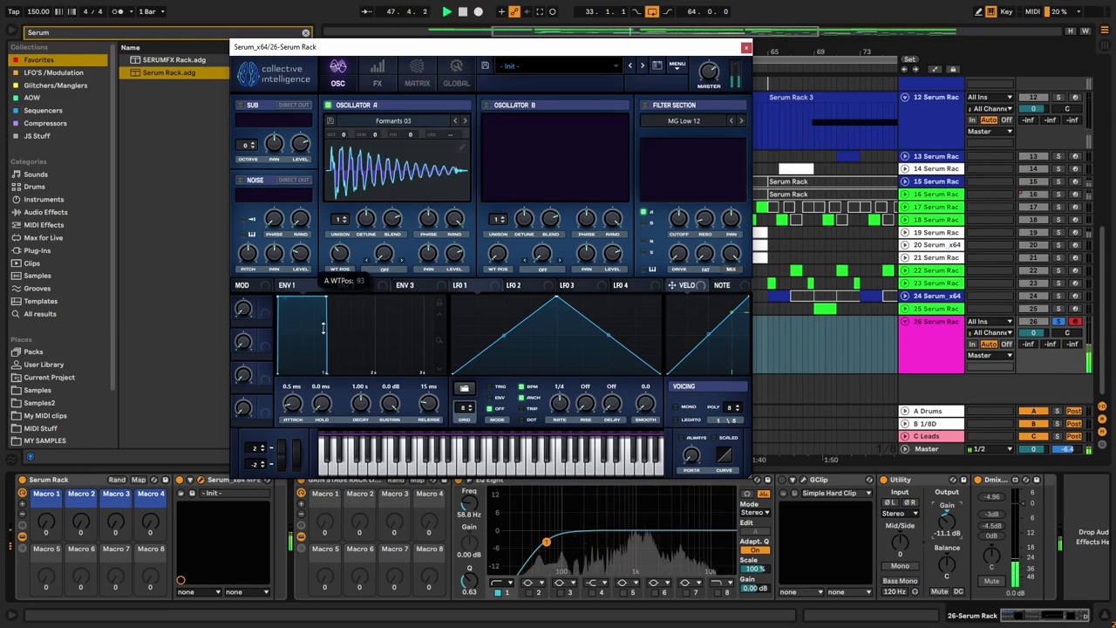
click(465, 120)
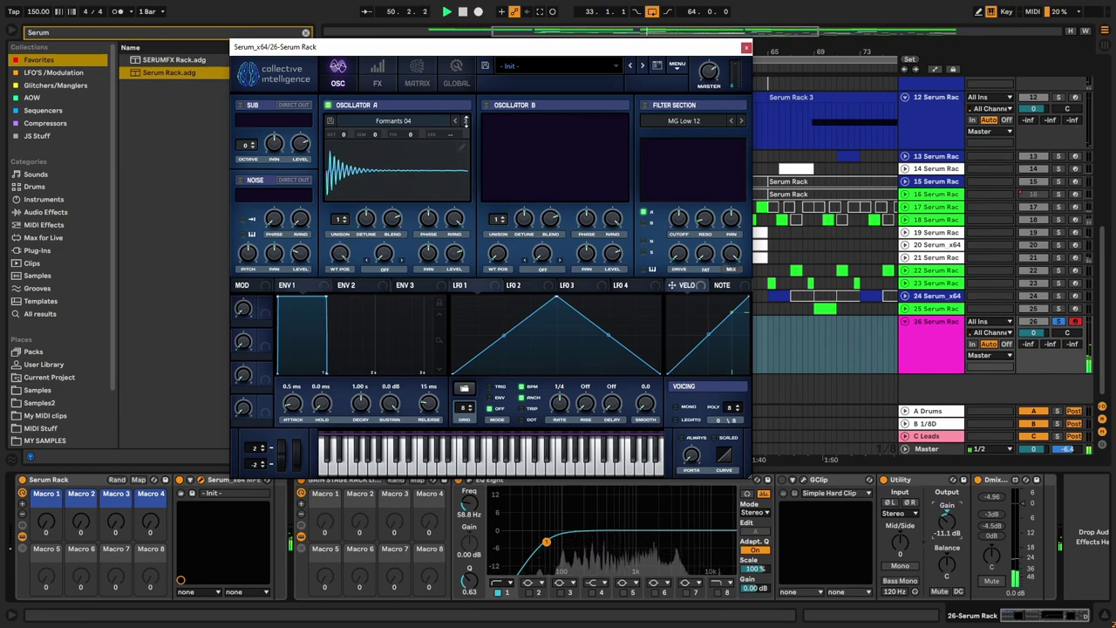
drag(343, 257, 323, 298)
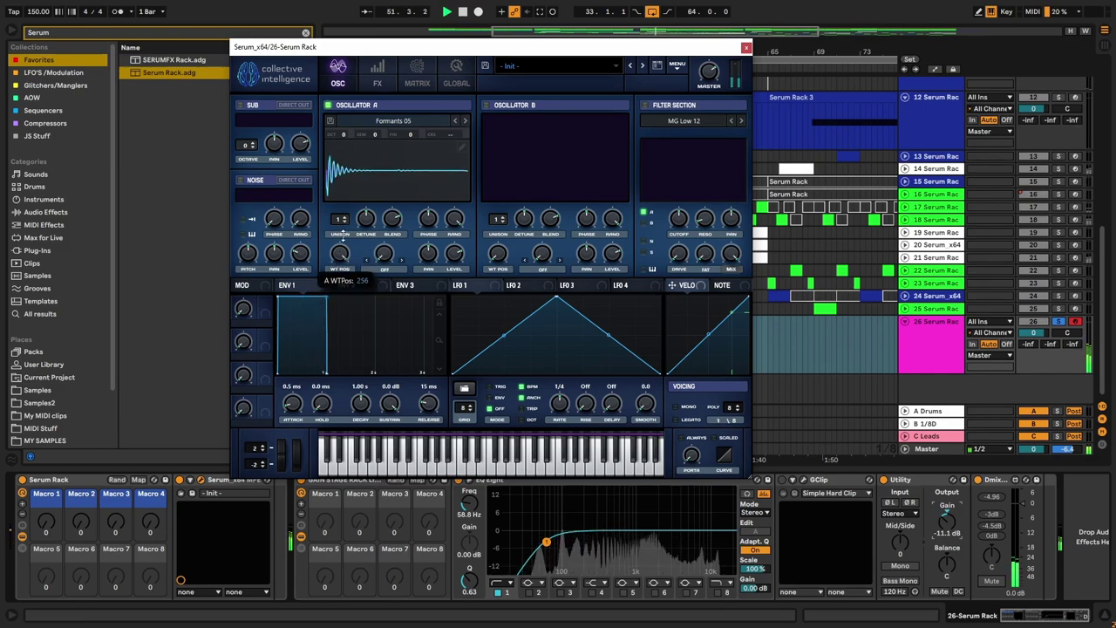
drag(344, 229, 371, 258)
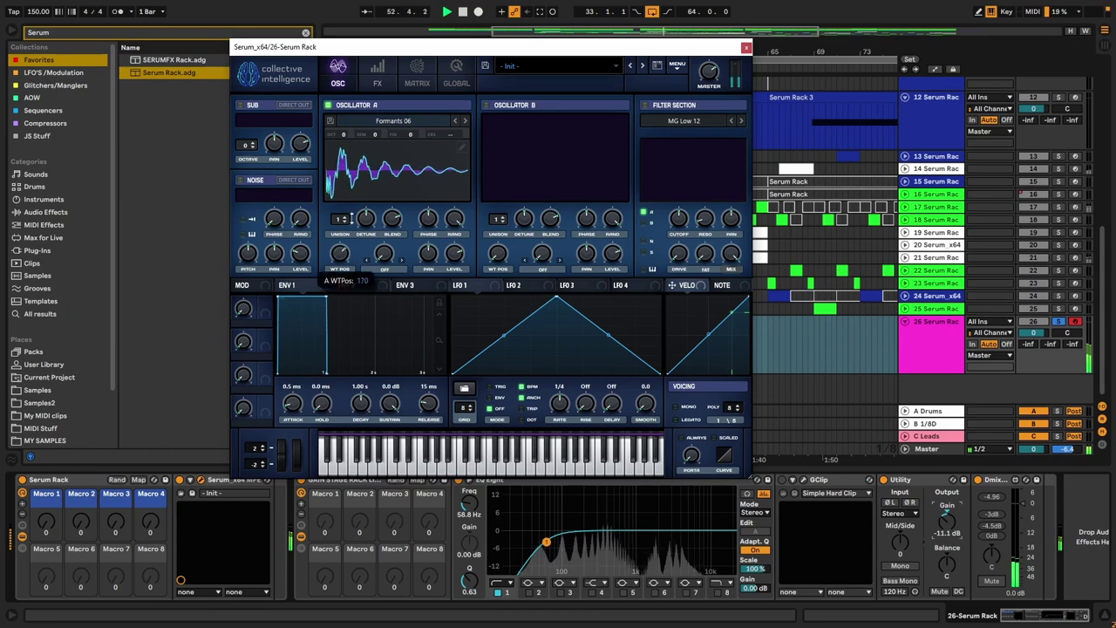
Step: Load the Yoy Formant wavetable from PsyTables V4 into Oscillator A and sweep its wavetable position
click(420, 124)
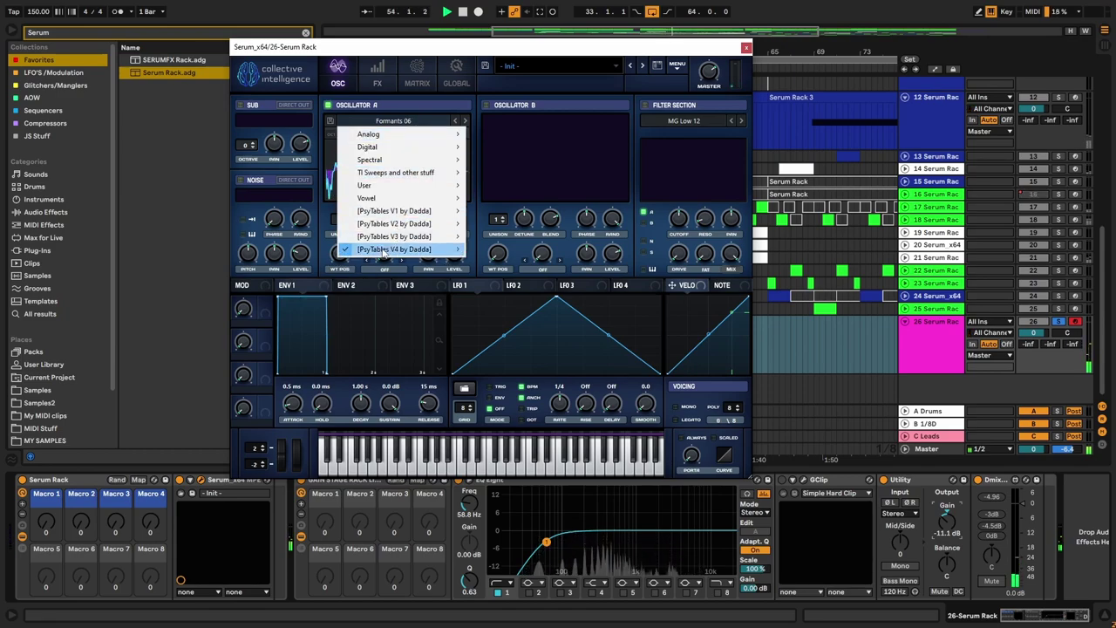
mouse_move(394, 249)
mouse_move(523, 300)
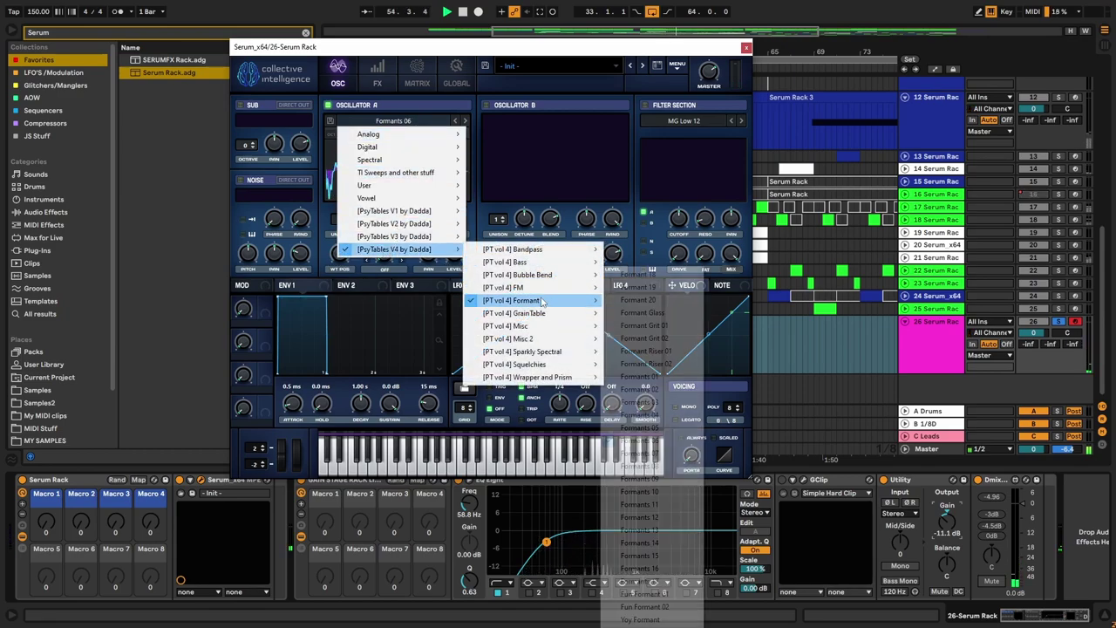
click(663, 619)
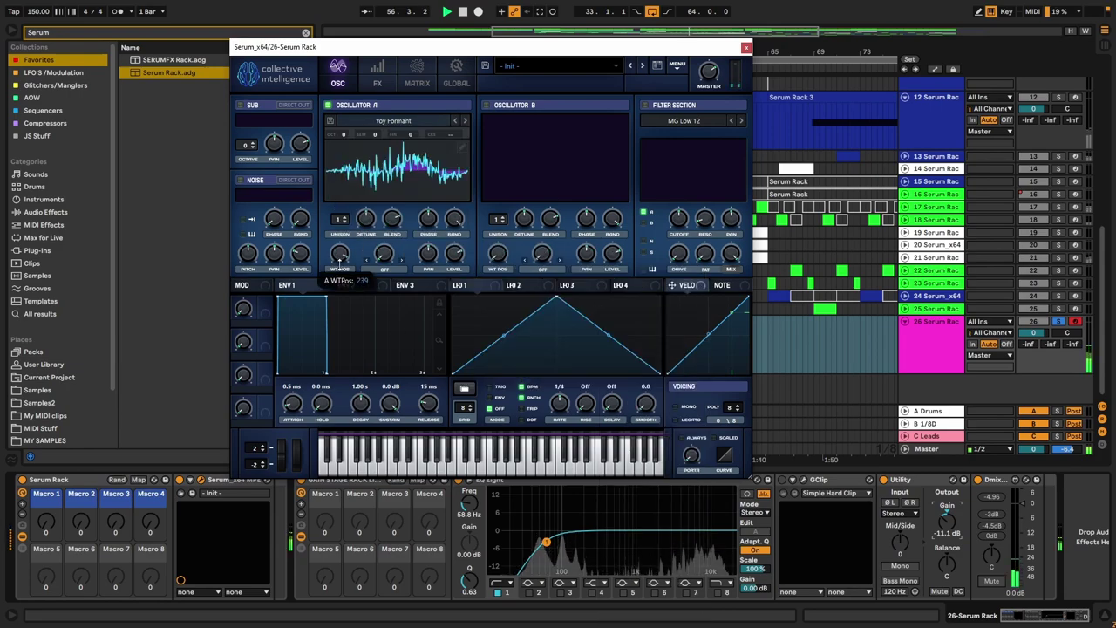
drag(320, 363, 328, 296)
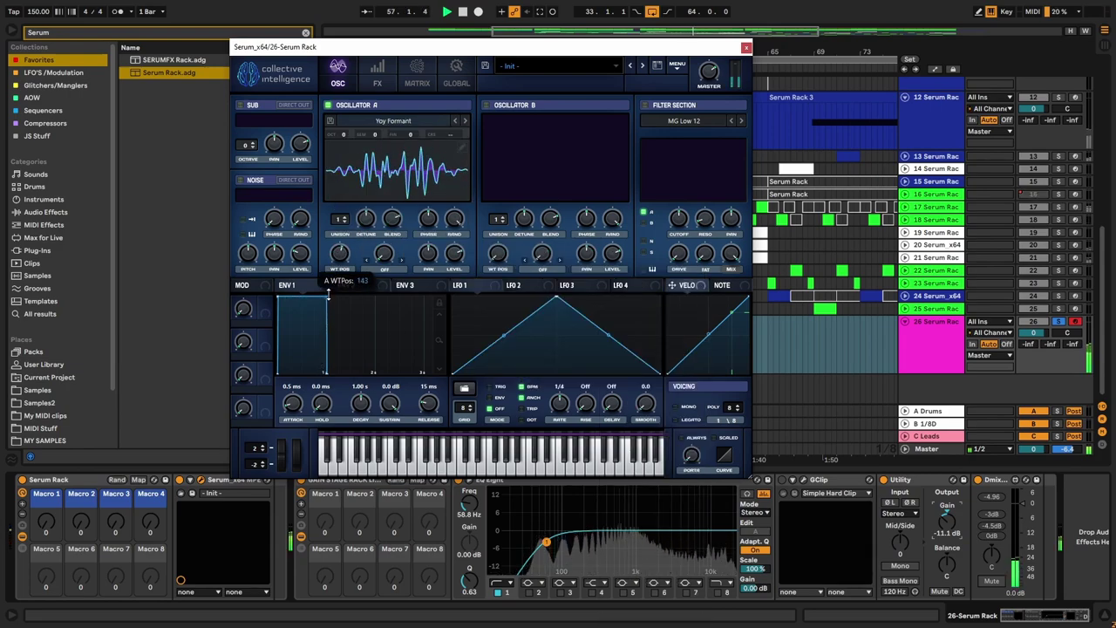
mouse_move(338, 253)
mouse_down()
mouse_move(322, 326)
mouse_move(342, 281)
mouse_move(344, 266)
mouse_move(319, 336)
mouse_move(345, 251)
mouse_up()
Step: Step Oscillator A forward through the GrainTable wavetables to GT 05
click(466, 119)
click(467, 118)
click(465, 120)
Step: Load the FractalTri wavetable from the PsyTables V4 Misc category into Oscillator A
click(393, 121)
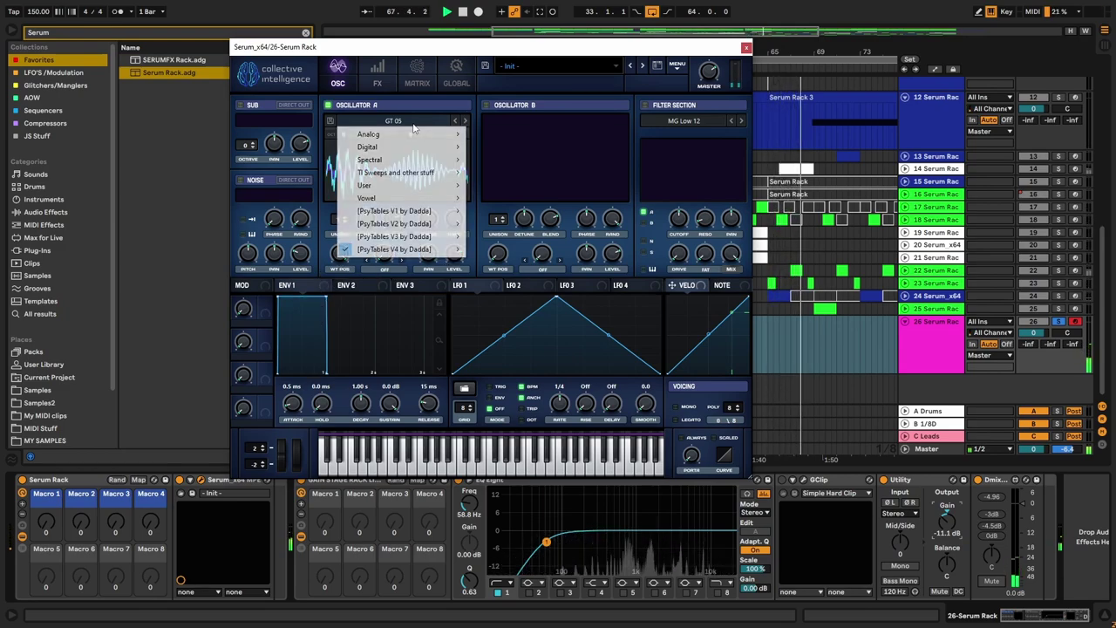
mouse_move(394, 249)
mouse_move(523, 325)
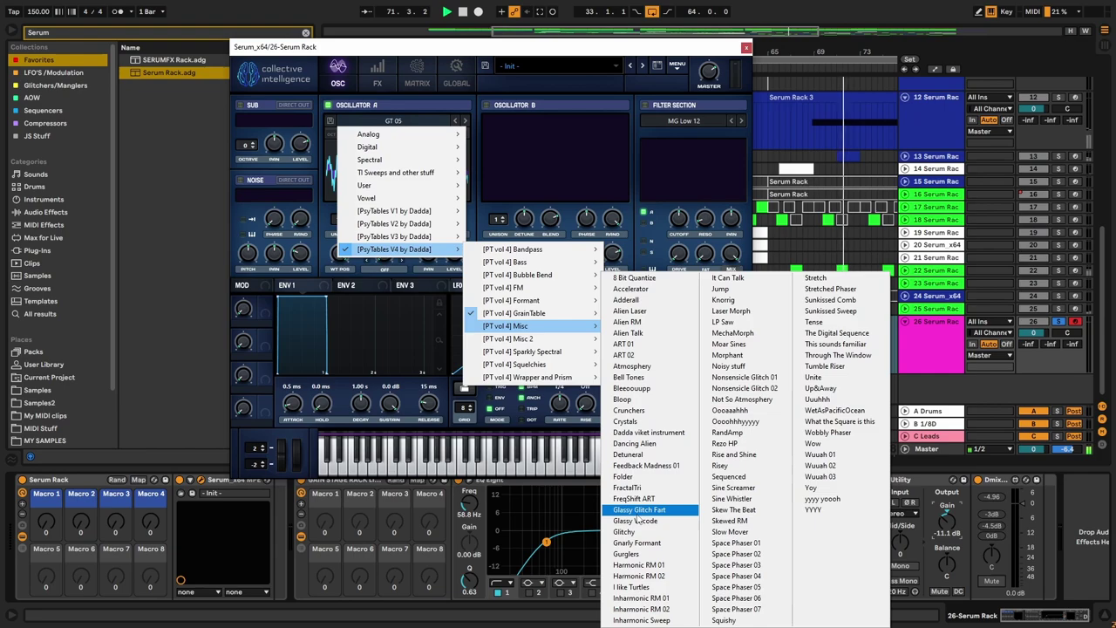
click(647, 487)
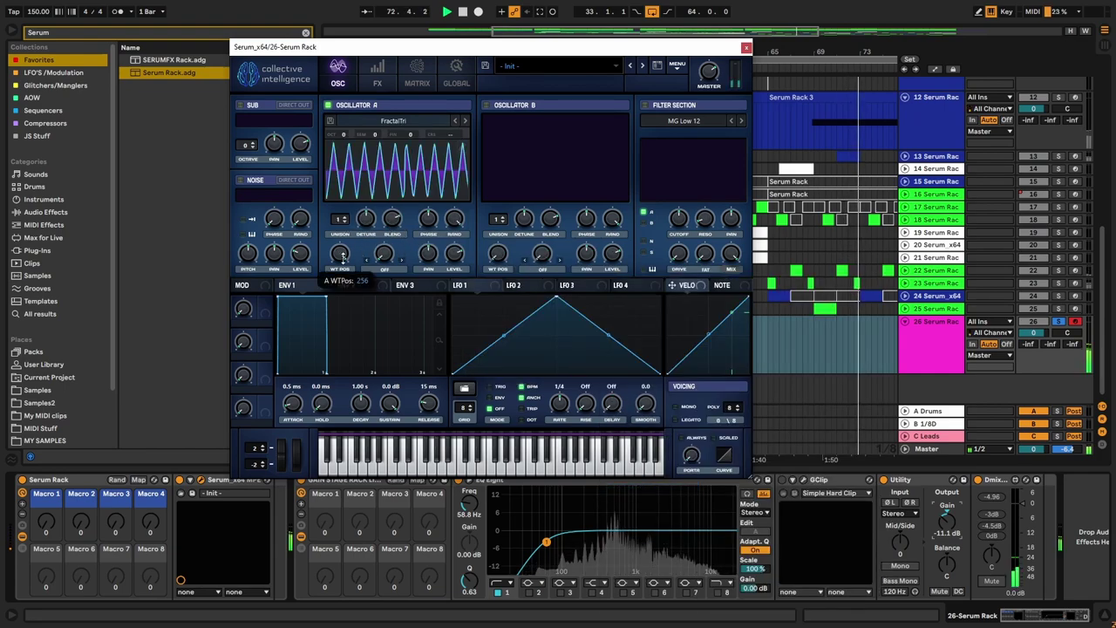
Step: Load the FreqShift ART wavetable into Oscillator A and modulate its wavetable position with LFO 1 at a 2 bar rate
click(466, 121)
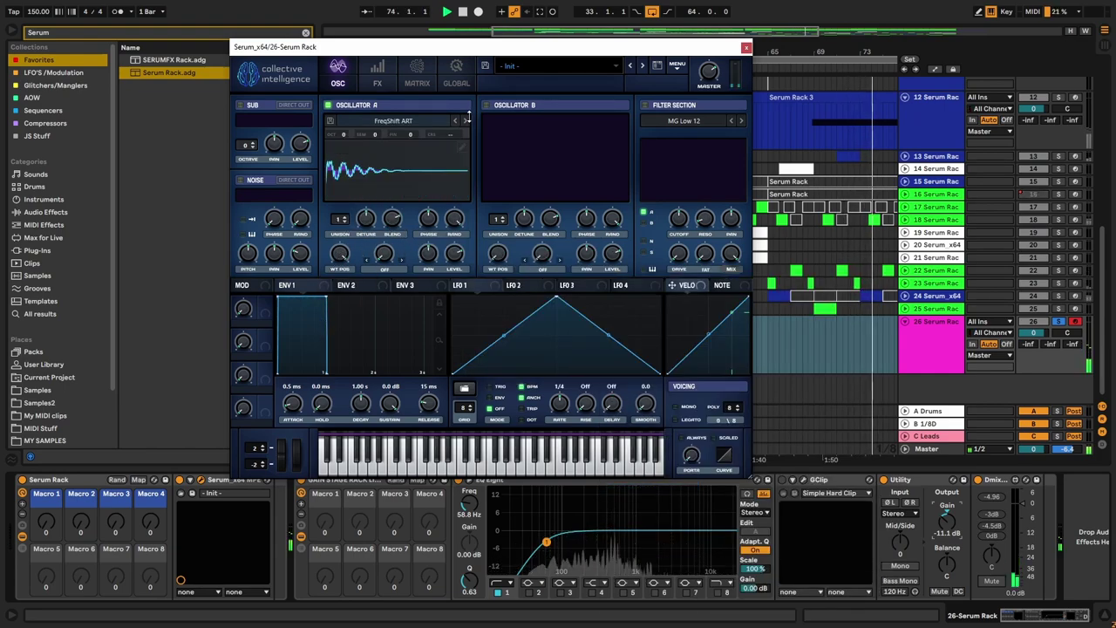
drag(340, 253, 303, 305)
drag(556, 299, 660, 298)
drag(558, 403, 552, 420)
double_click(556, 336)
drag(555, 335, 555, 298)
drag(660, 298, 660, 383)
drag(455, 285, 339, 252)
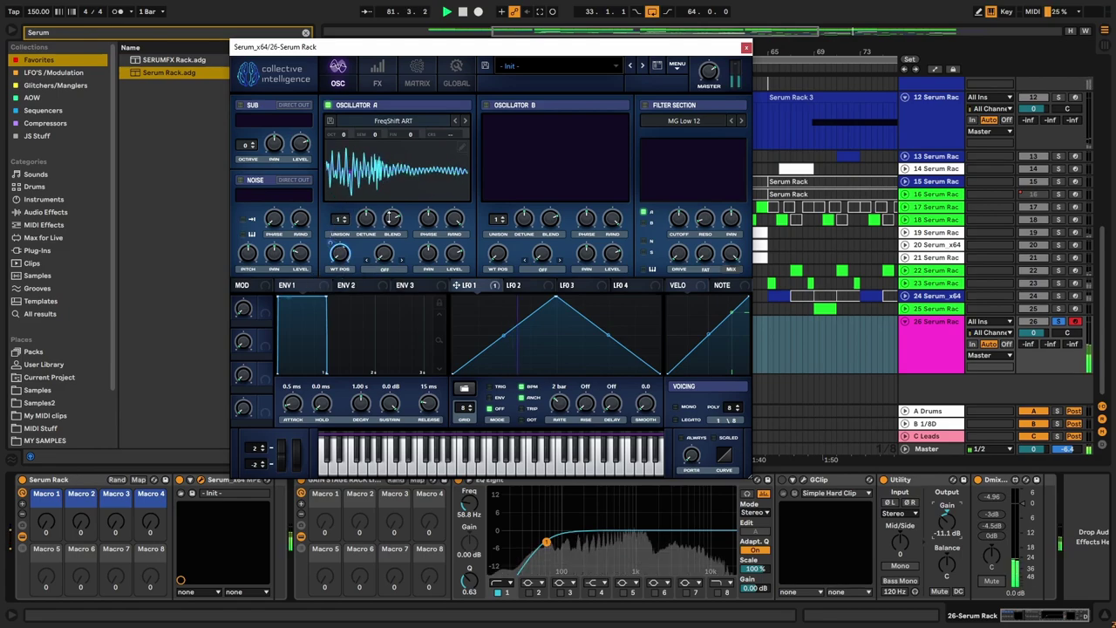
Step: Audition the next wavetables in Oscillator A, from Glassy Glitch Fart through Gnarly Formant and Harmonic RM 02 to I like Turtles
click(466, 122)
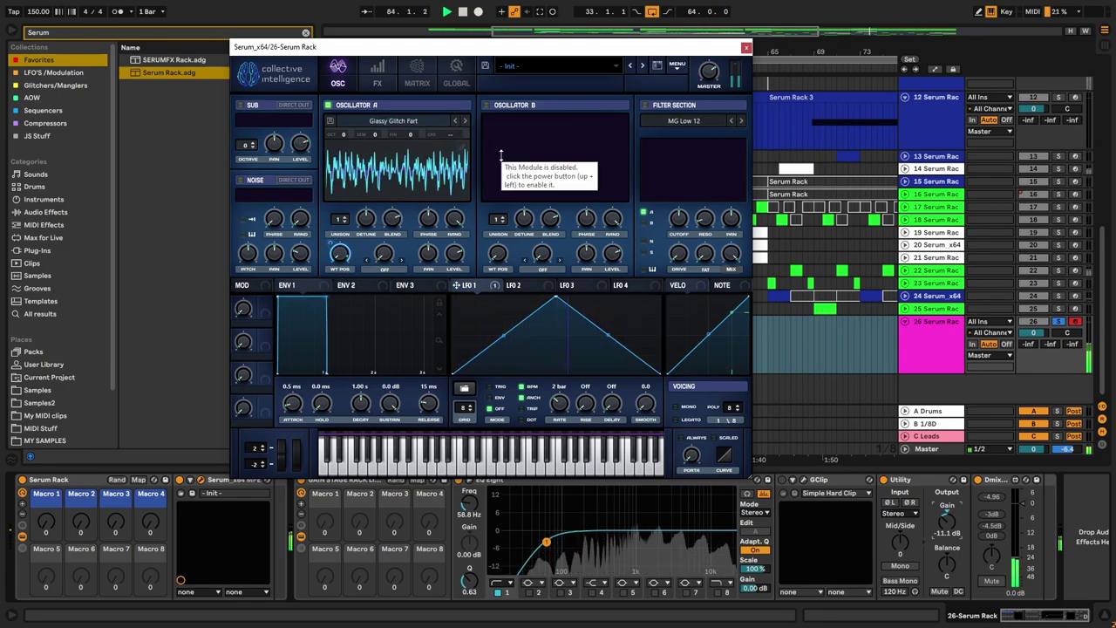
click(466, 122)
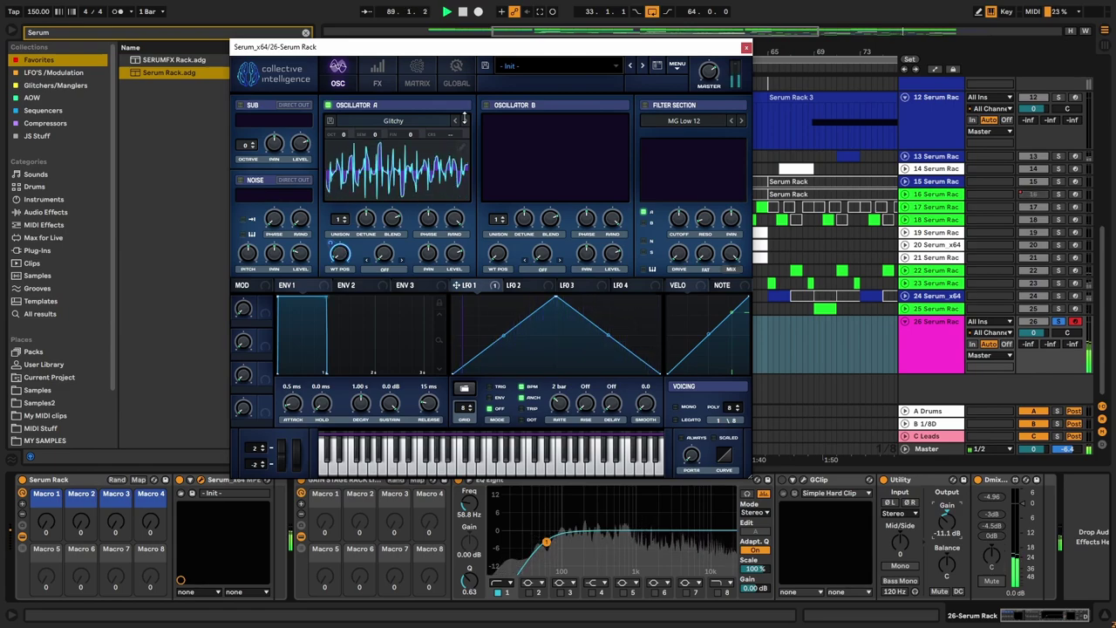
click(465, 121)
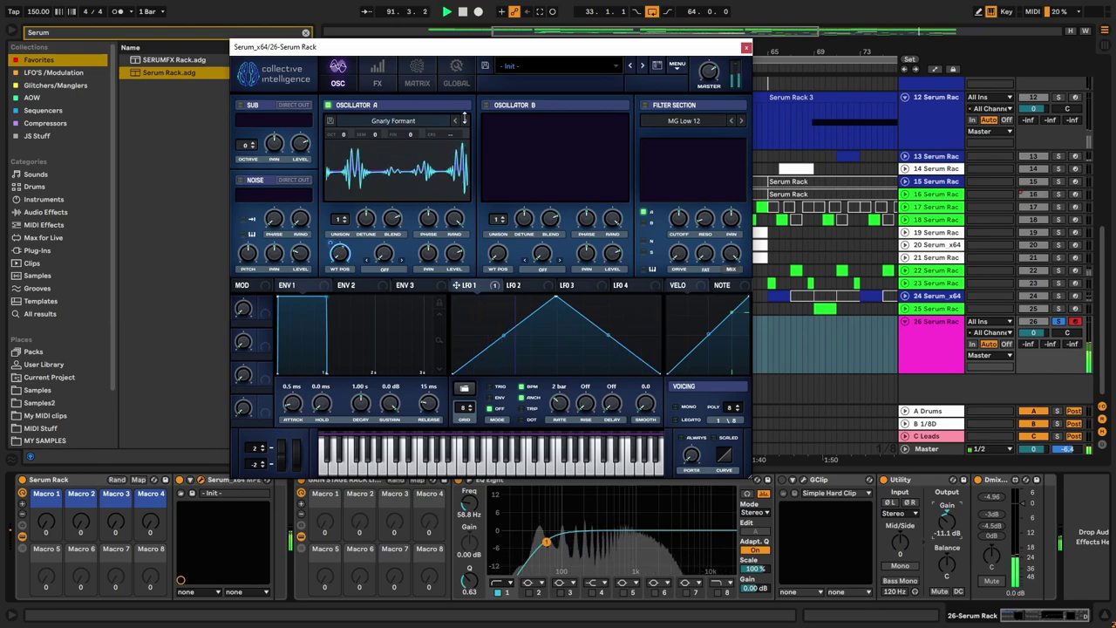
click(465, 120)
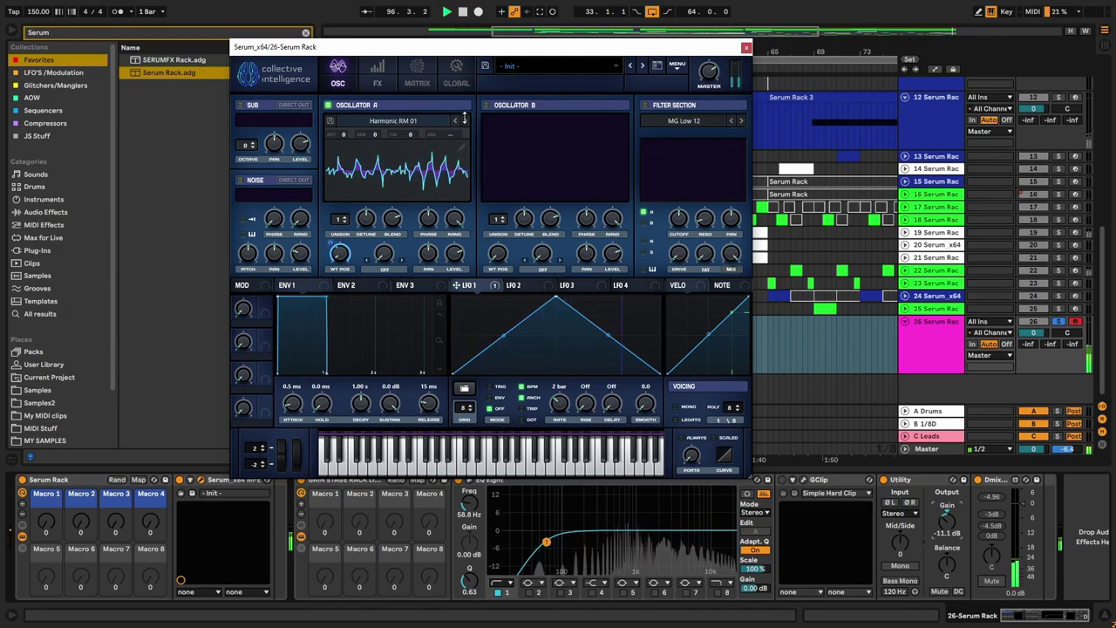
click(465, 120)
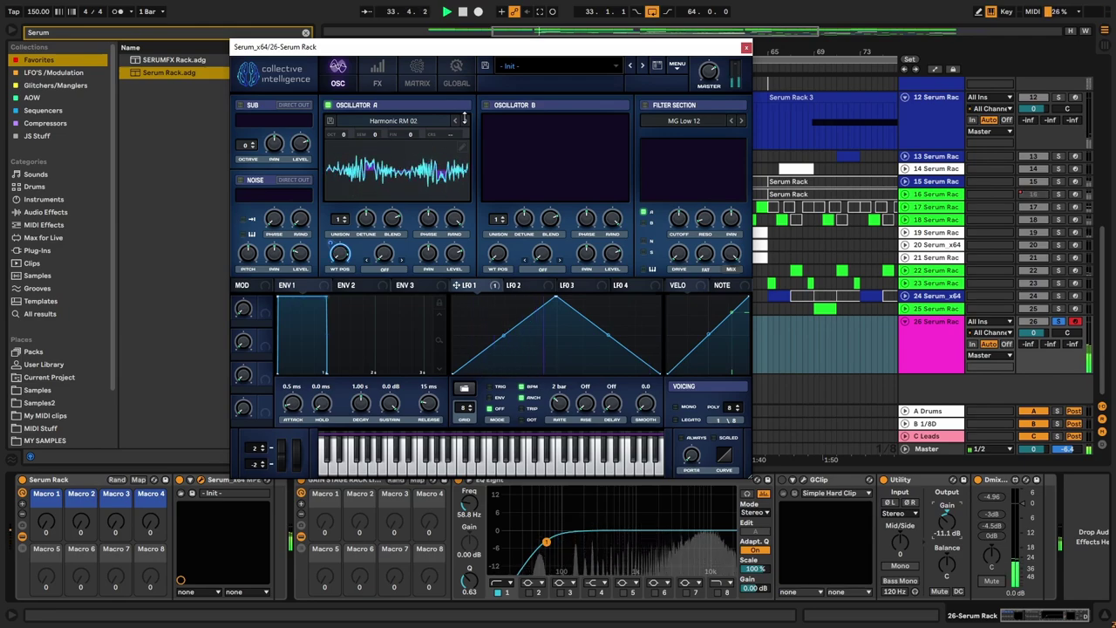
drag(343, 134, 341, 161)
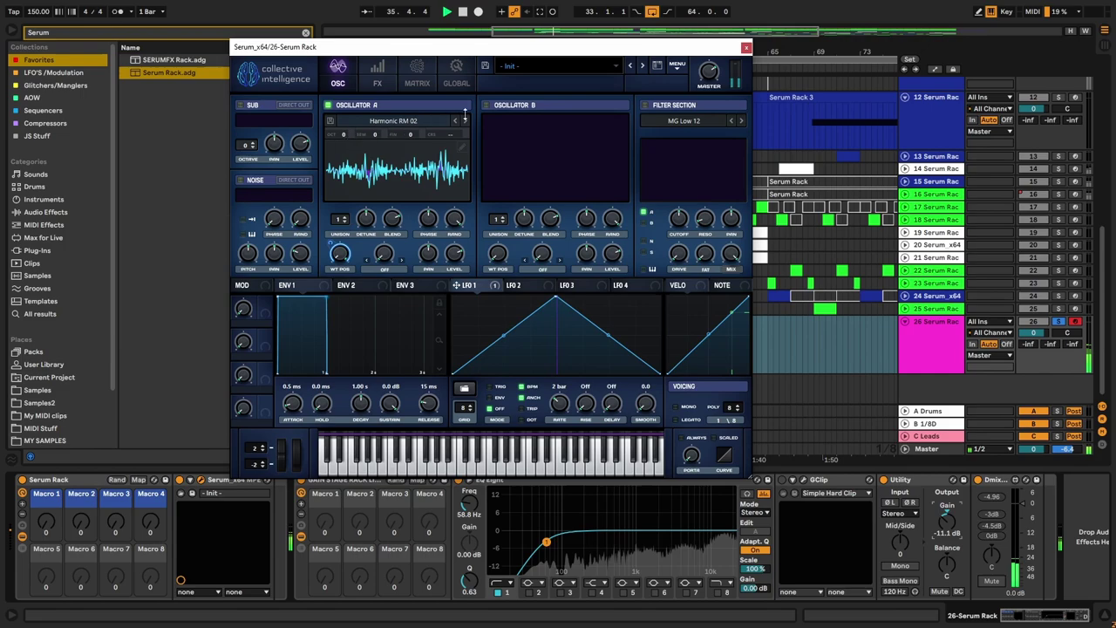
click(400, 177)
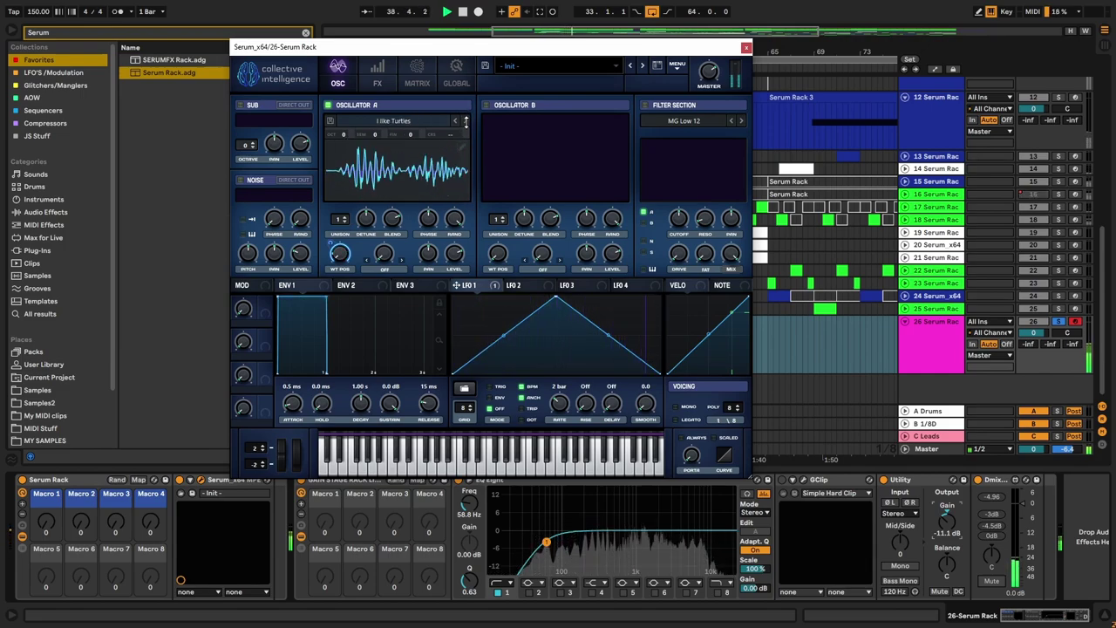
Step: Audition the wavetables from Inharmonic RM 01 through LP Saw and Moar Sines to Noisy stuff in Oscillator A
click(465, 123)
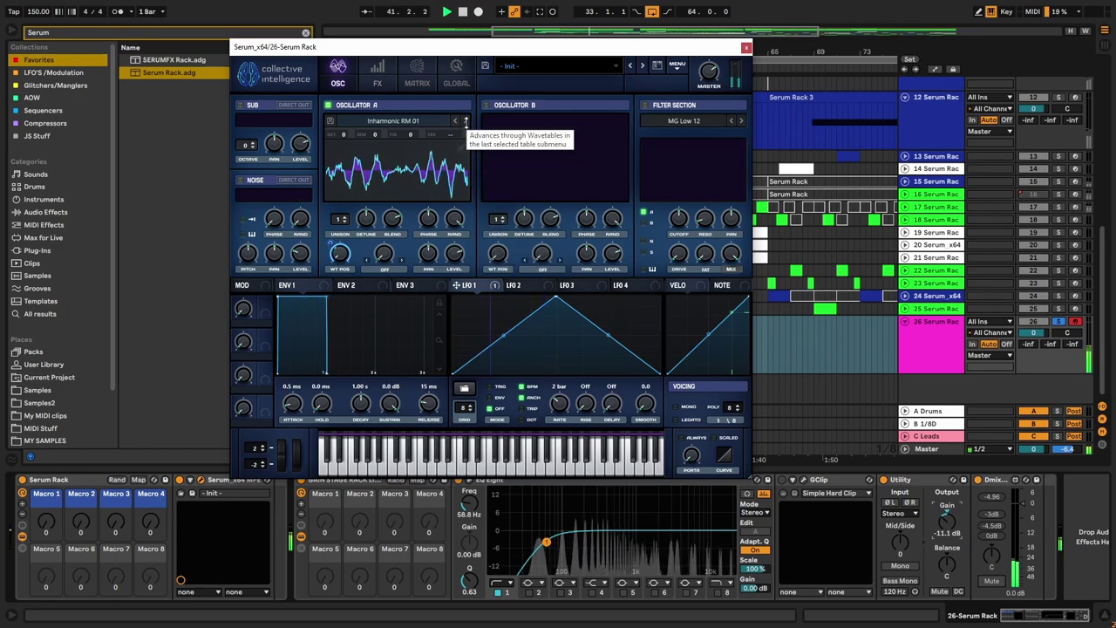
click(466, 123)
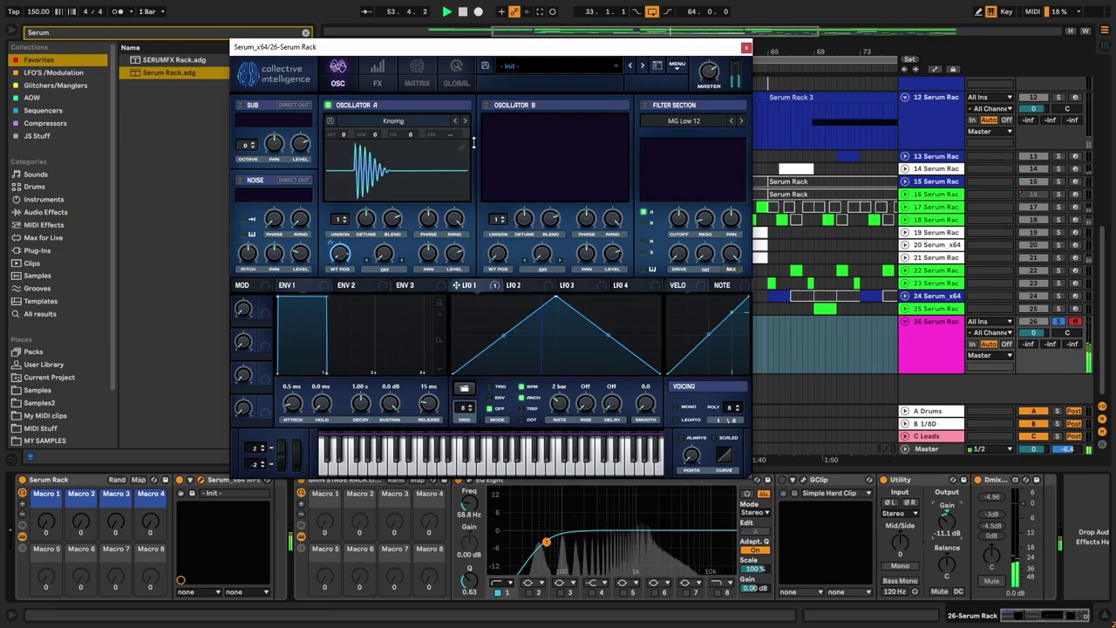
click(465, 120)
click(465, 120)
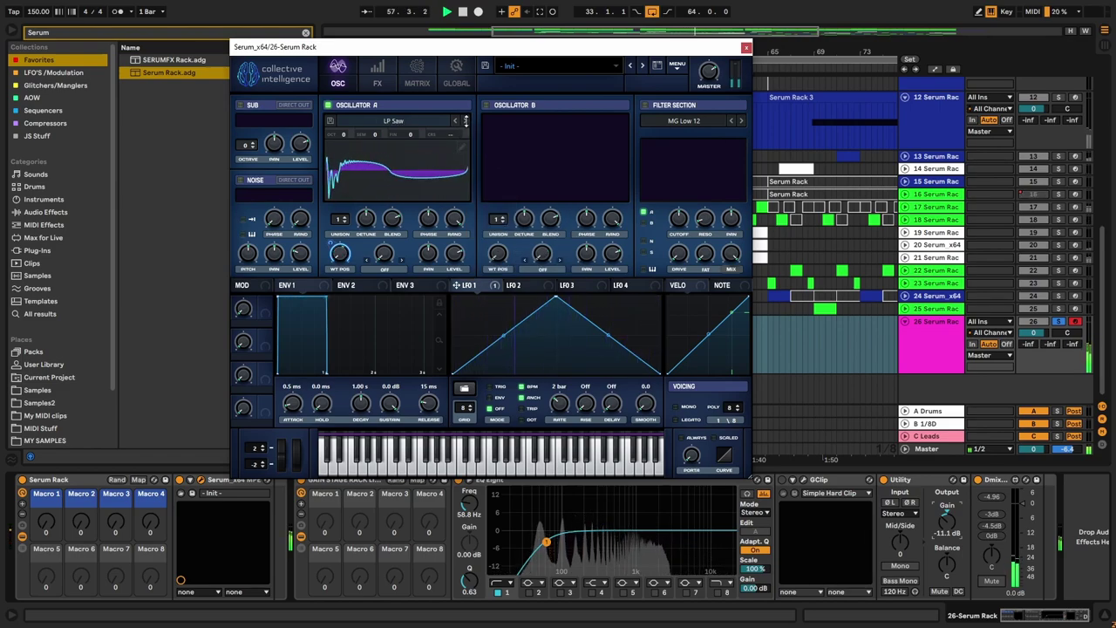
click(465, 120)
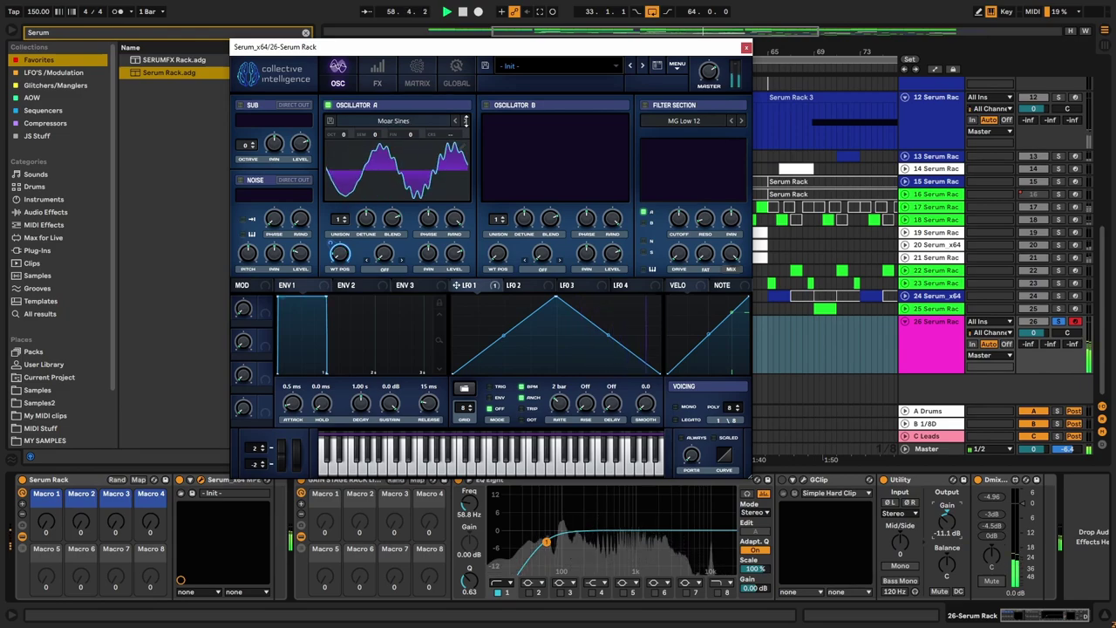
click(465, 120)
click(466, 120)
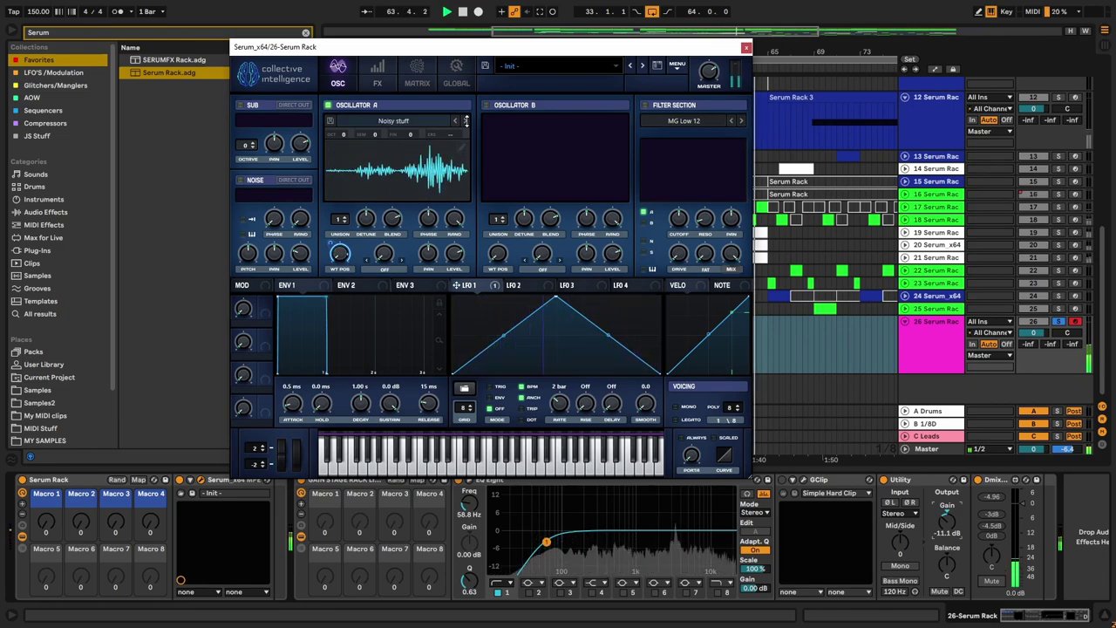
Step: Audition the wavetables from Nonsensicle Glitch 01 through Not So Atmosphery to RandAmp in Oscillator A
click(466, 120)
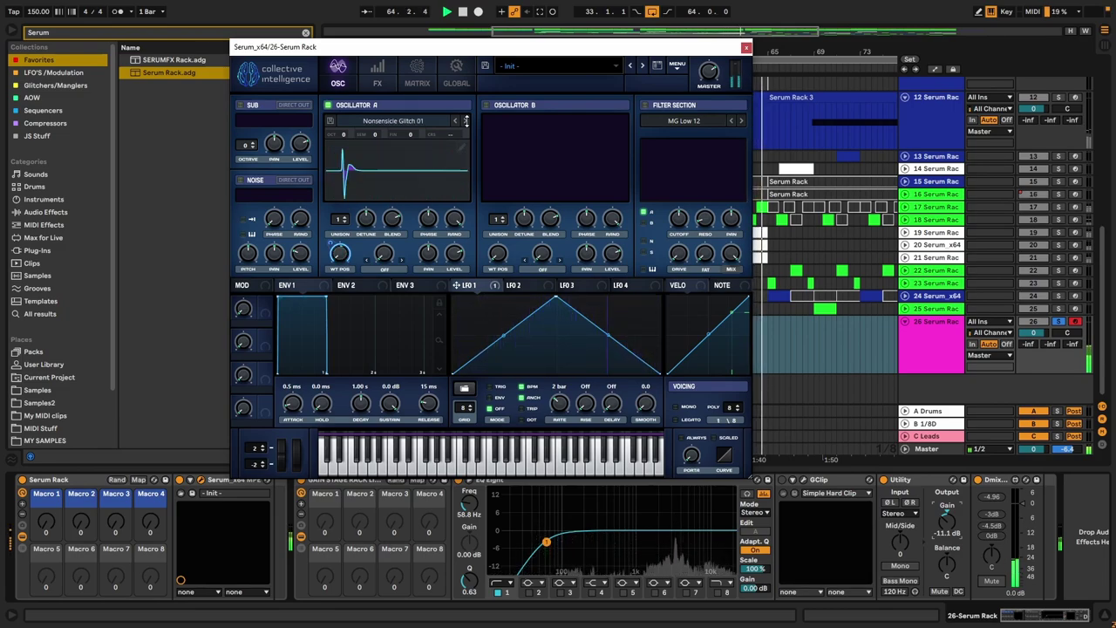
click(466, 120)
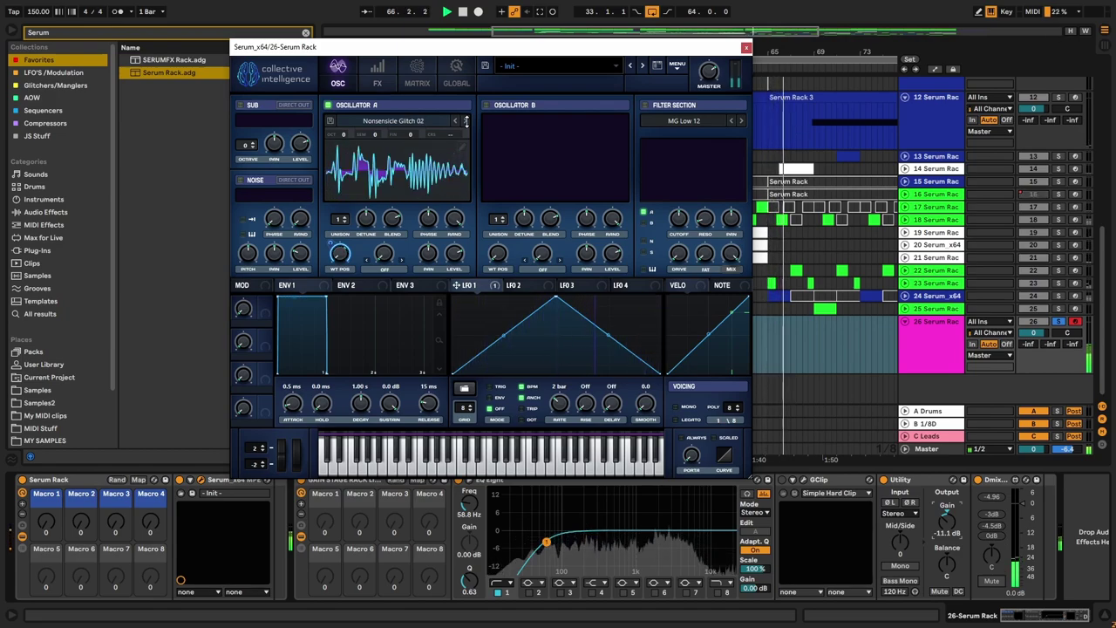
click(466, 120)
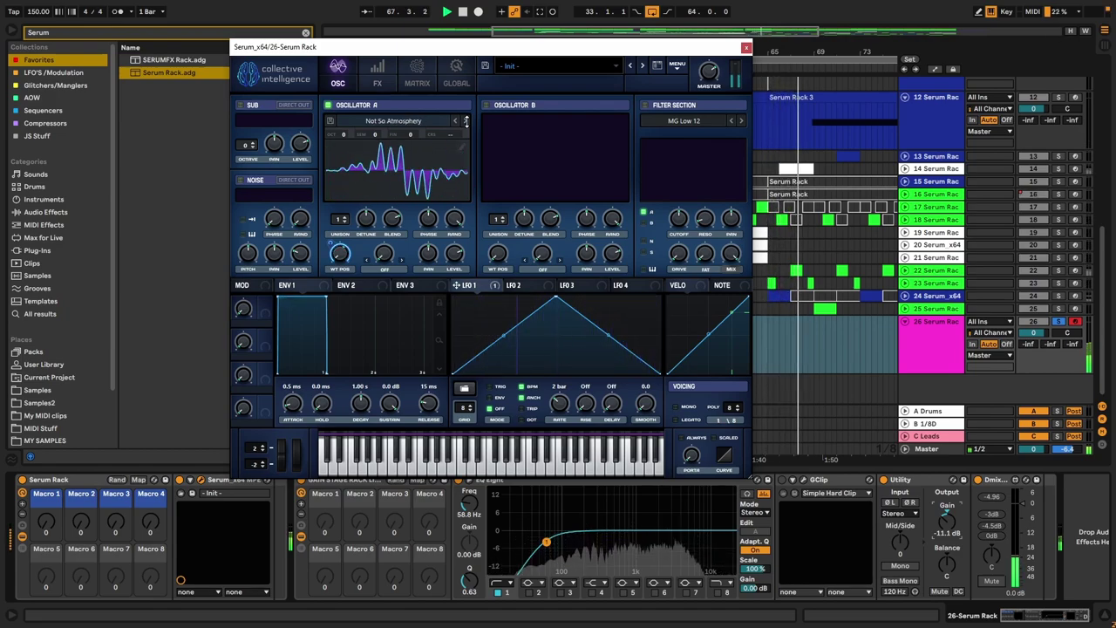
click(466, 120)
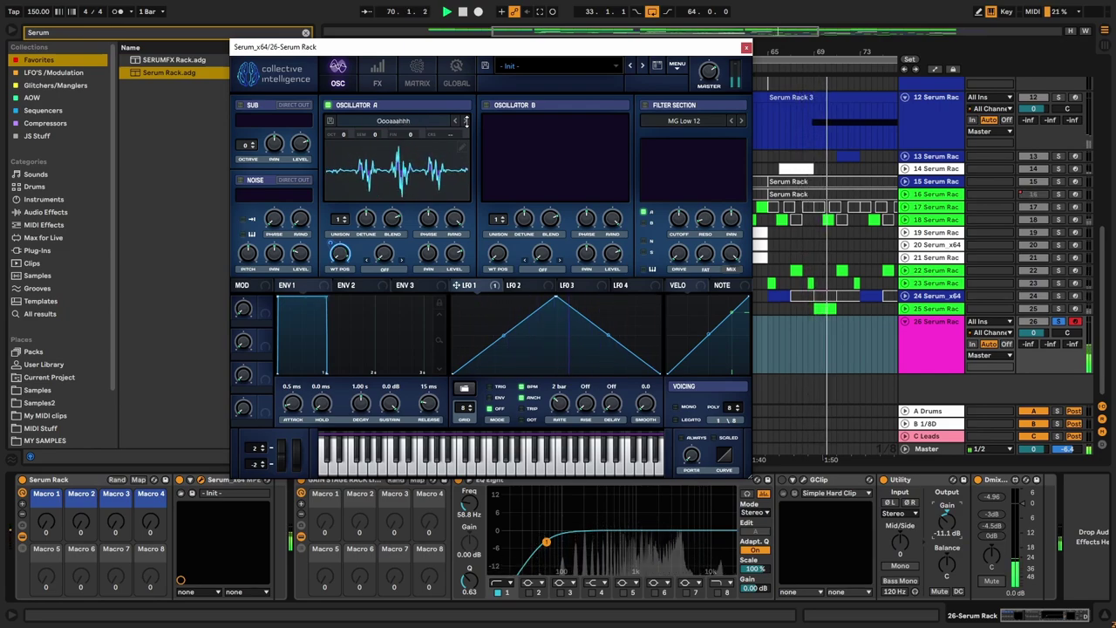
click(466, 120)
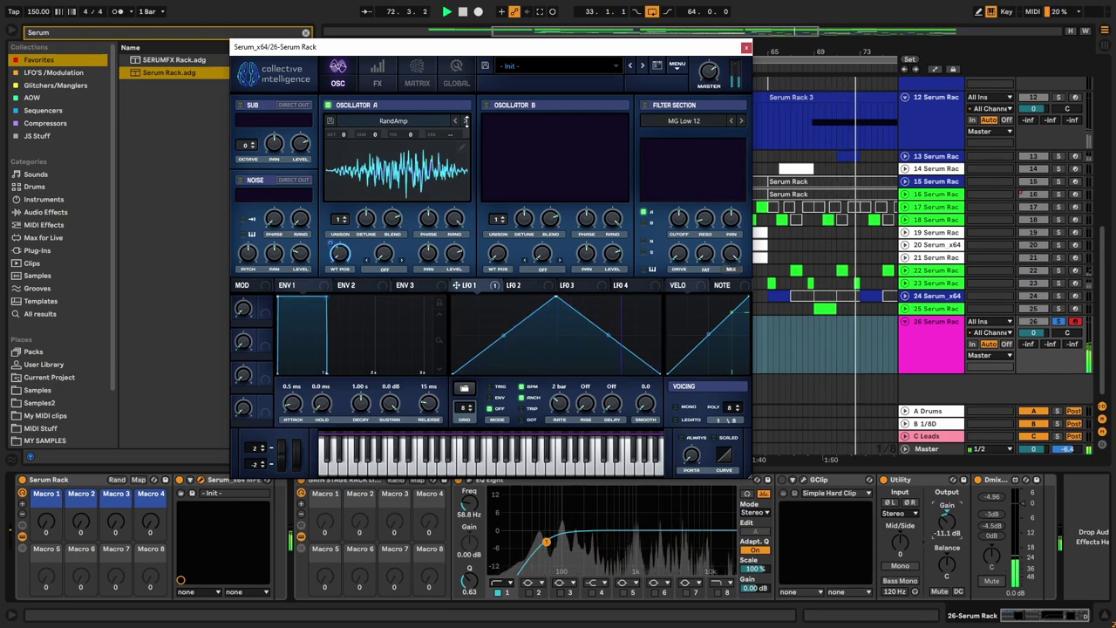
Step: Audition the Rezo HP, Rise and Shine, Sine Screamer and Skew The Beat wavetables in Oscillator A
click(465, 121)
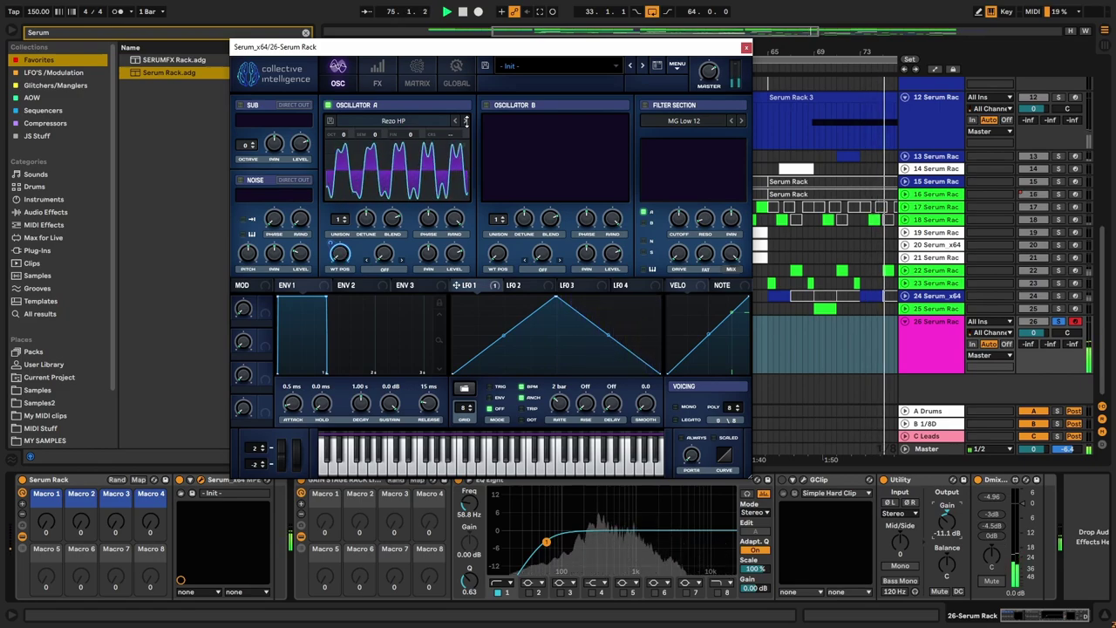
click(465, 122)
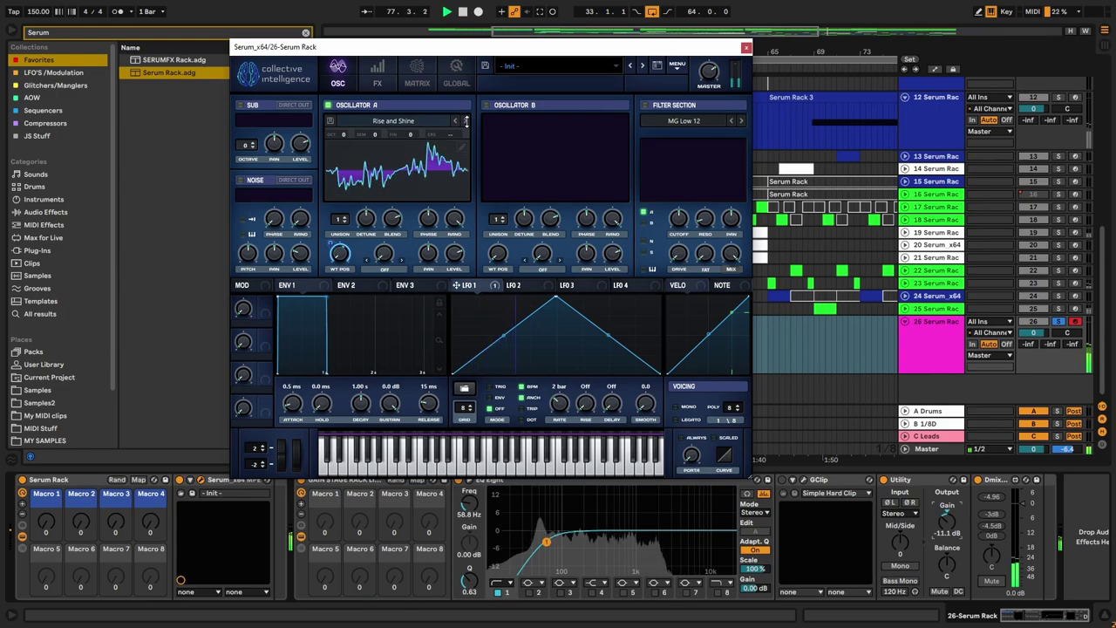
click(466, 121)
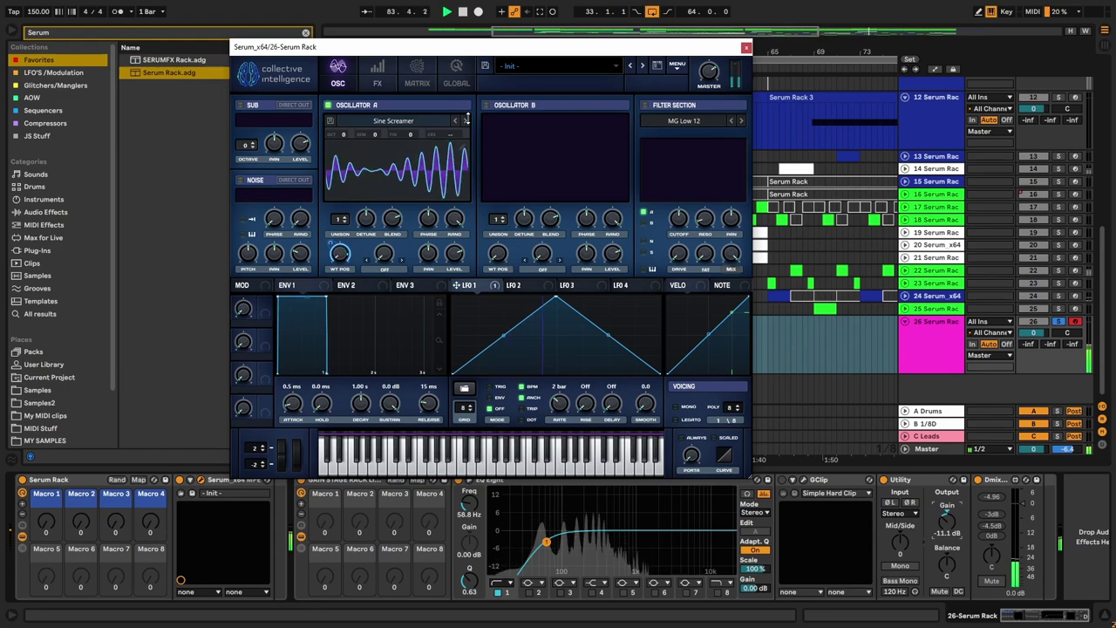
click(467, 120)
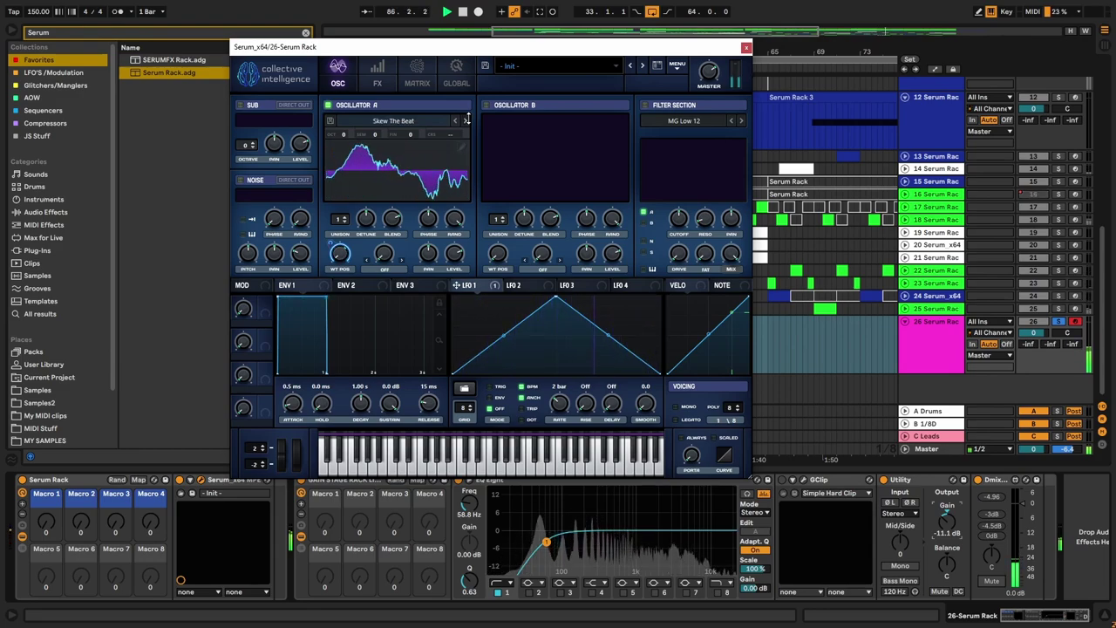
Step: Audition the Space Phaser wavetables up to Space Phaser 06 in Oscillator A, slowing the LFO 1 rate to 4 bar
click(466, 121)
click(466, 120)
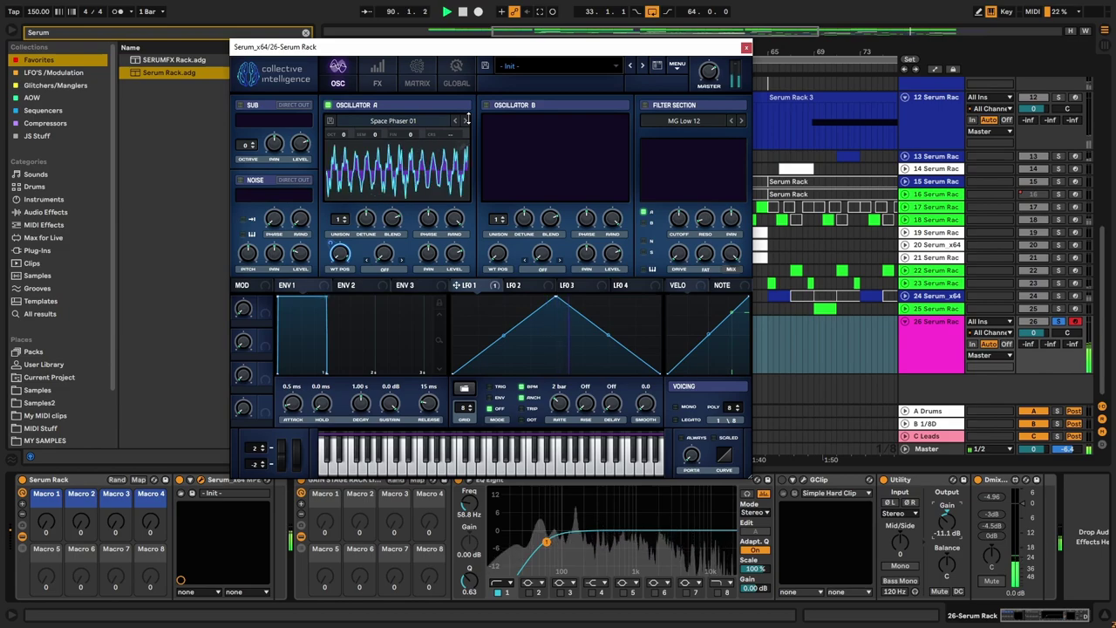
click(466, 119)
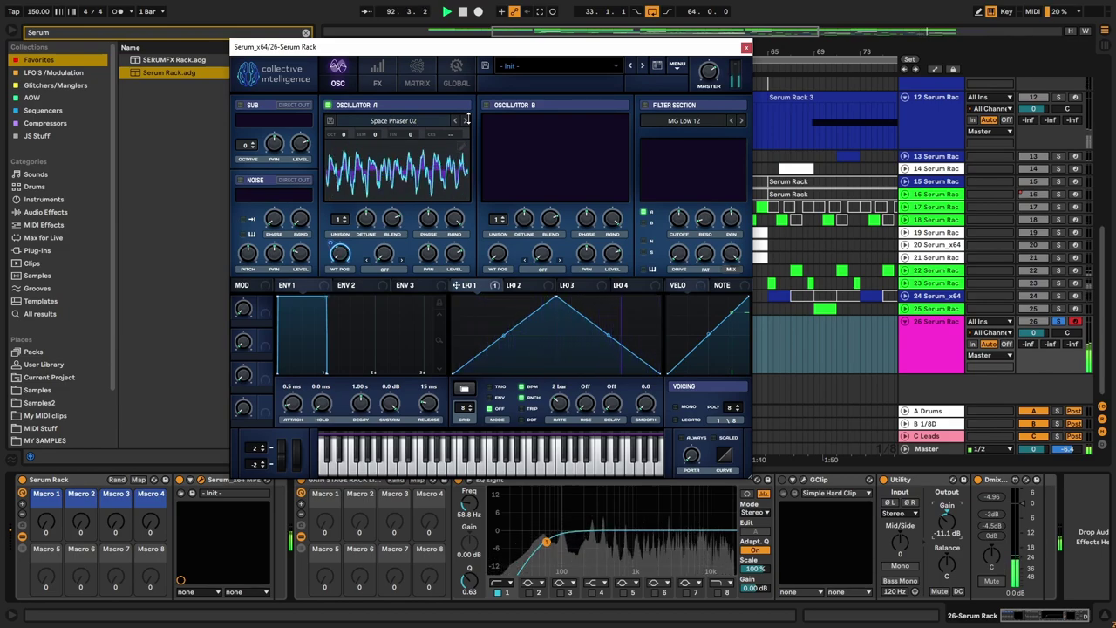
click(466, 119)
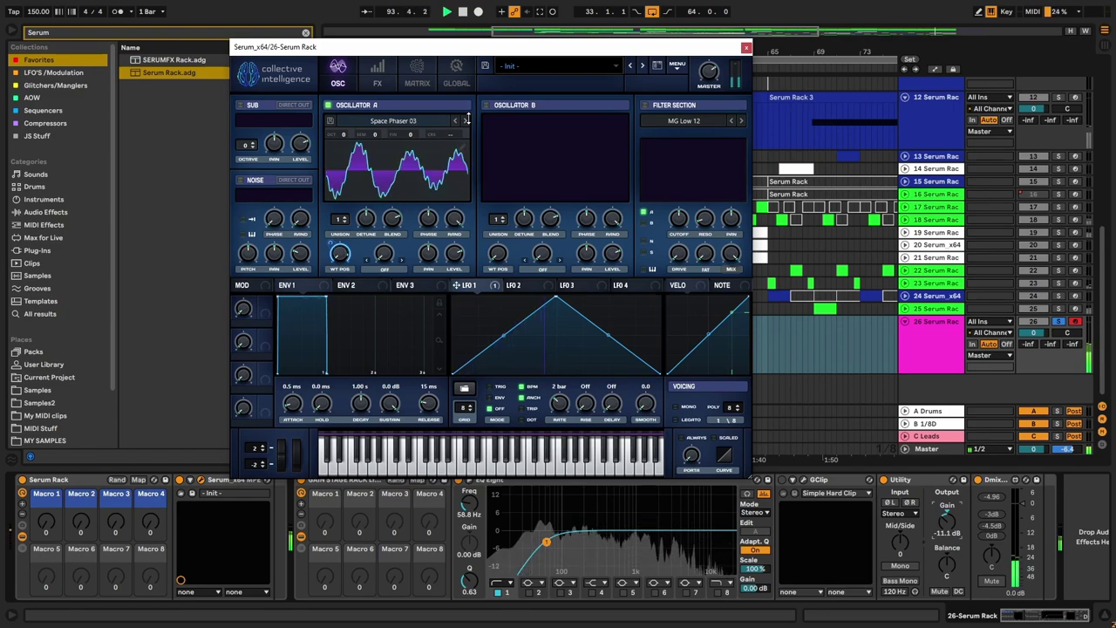
click(466, 119)
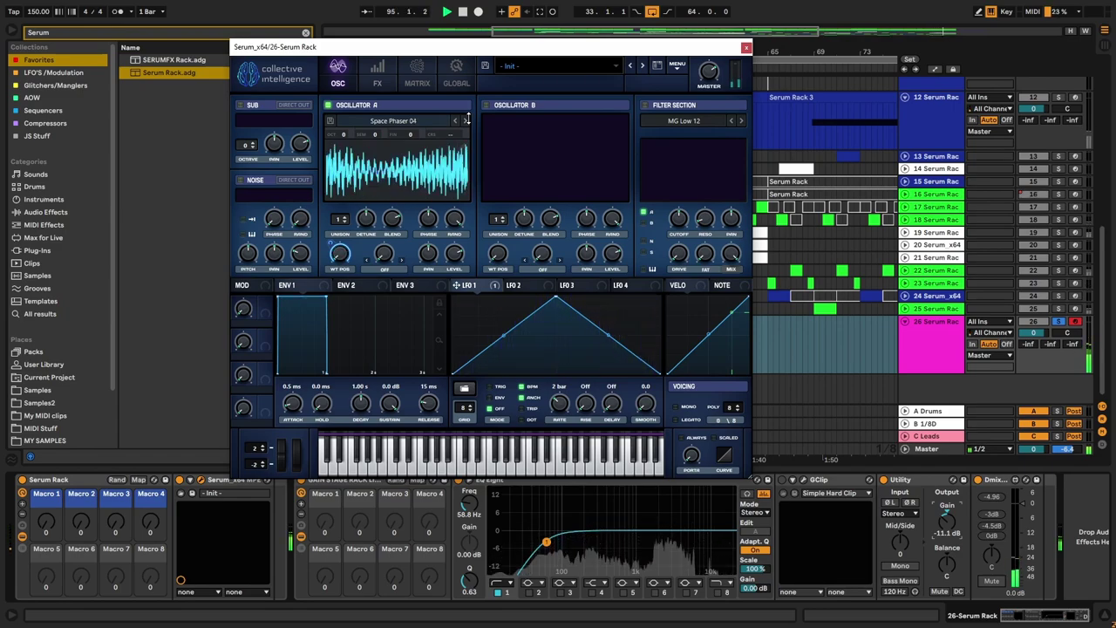
drag(559, 402, 559, 408)
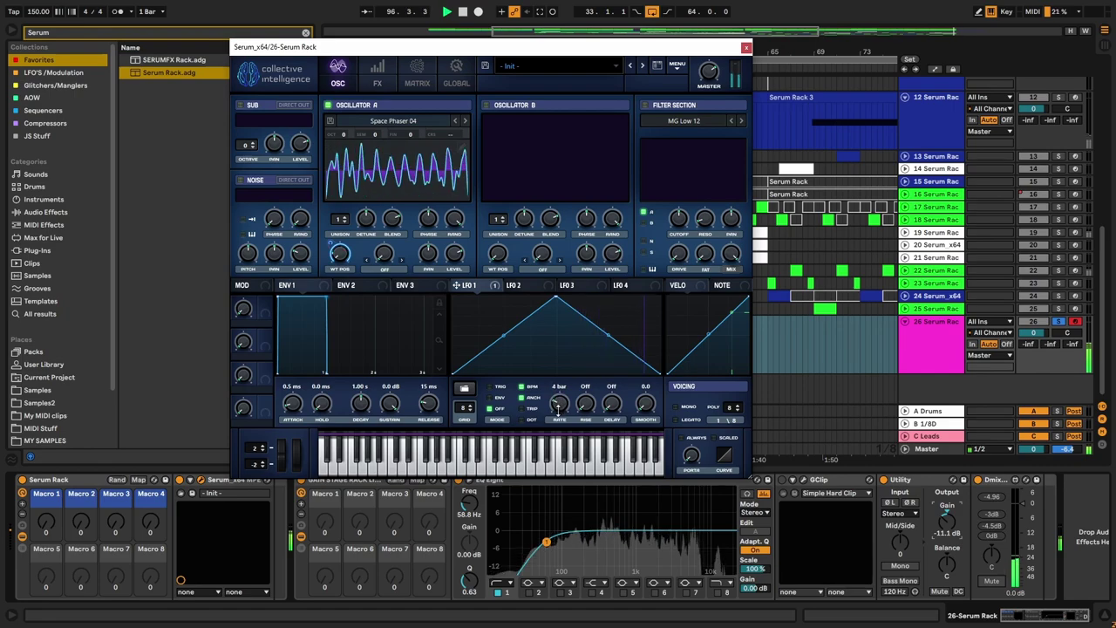
click(467, 119)
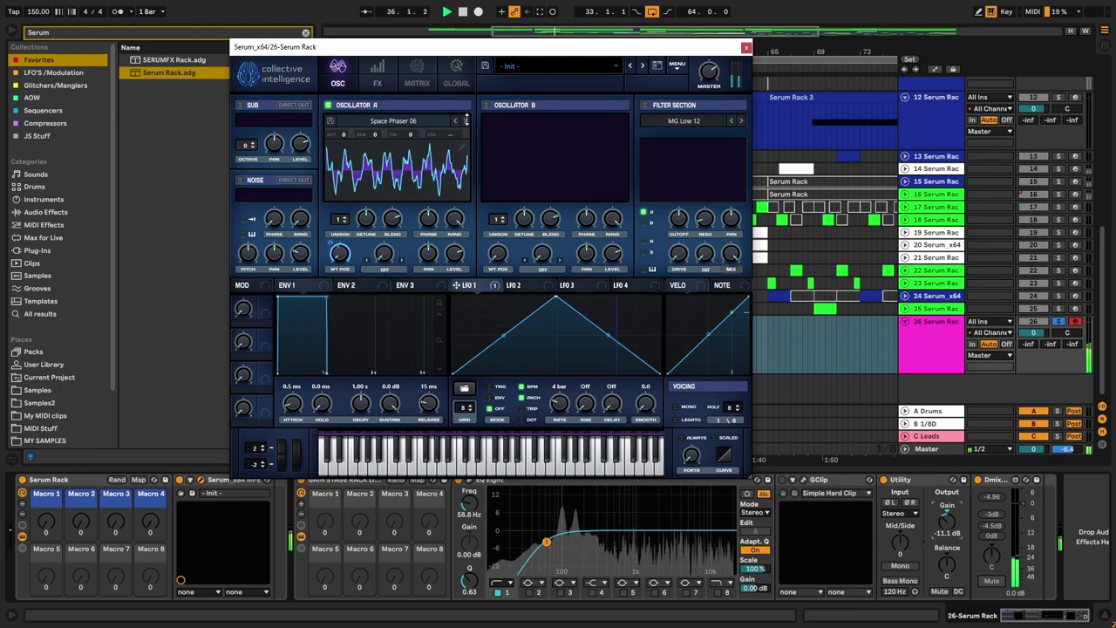
Step: Step Oscillator A from Squishy through The Digital Sequence, Tumble Riser and Up&Away to the WetAsPacificOcean wavetable
click(466, 120)
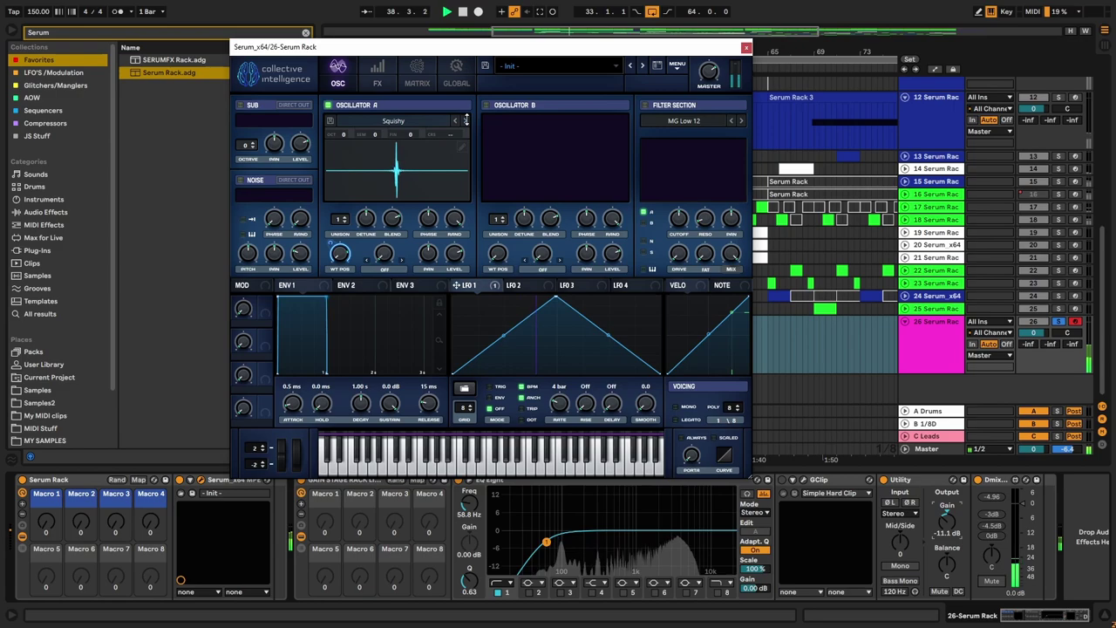
click(466, 120)
click(466, 120)
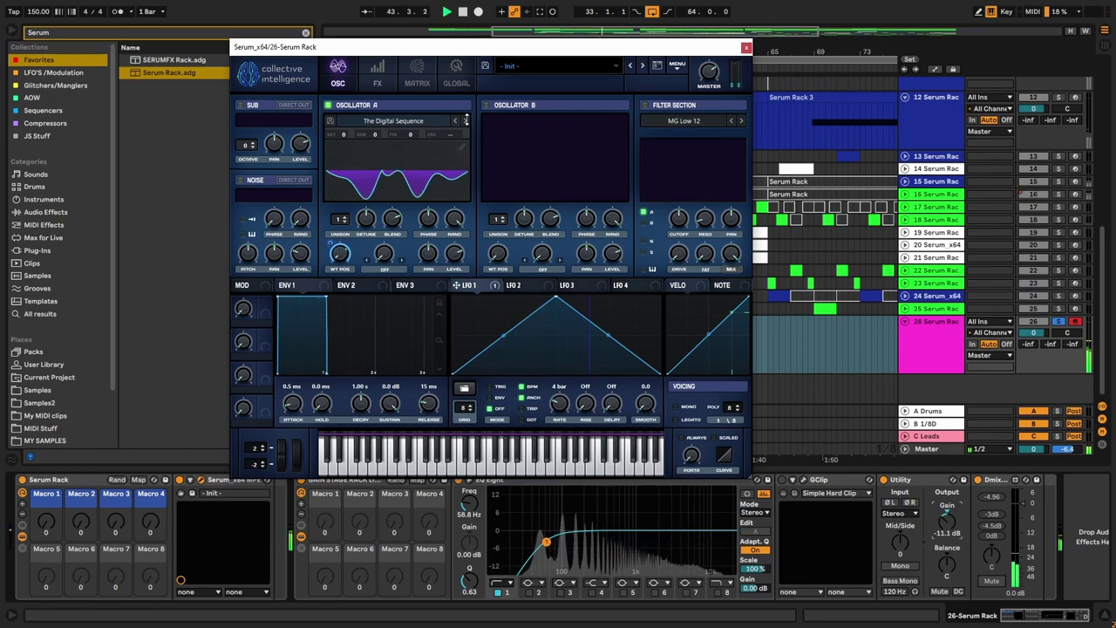
click(466, 120)
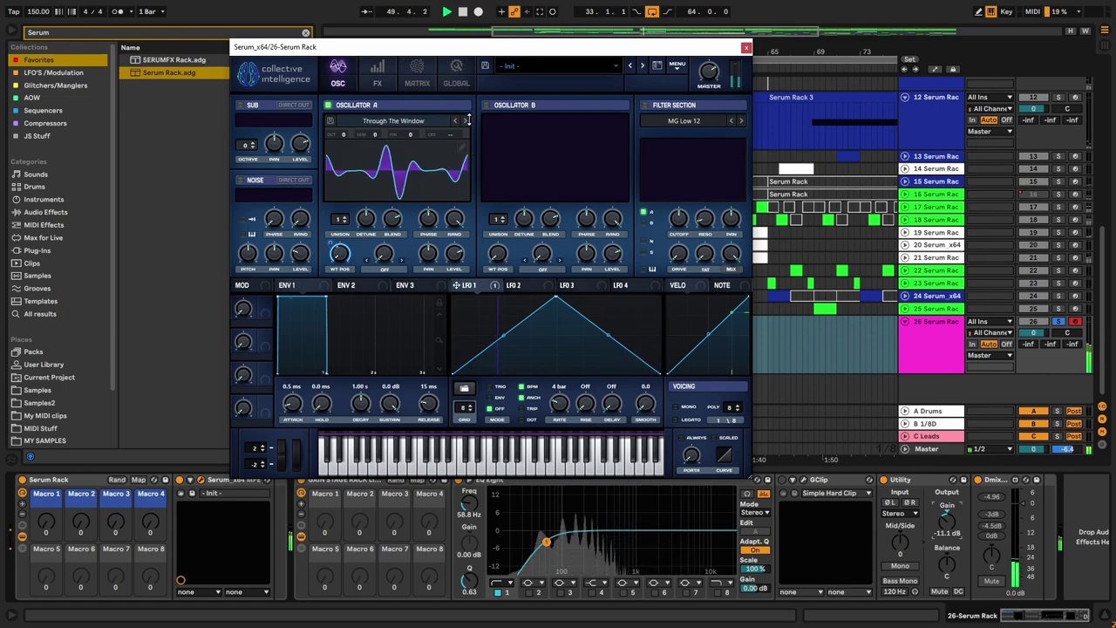
click(467, 120)
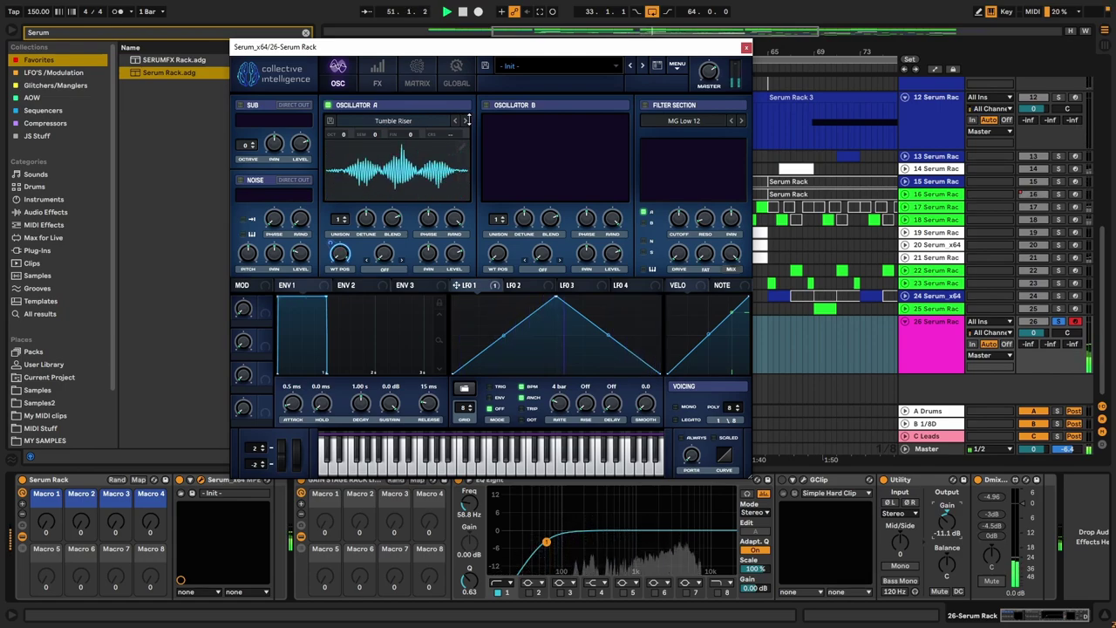
click(467, 121)
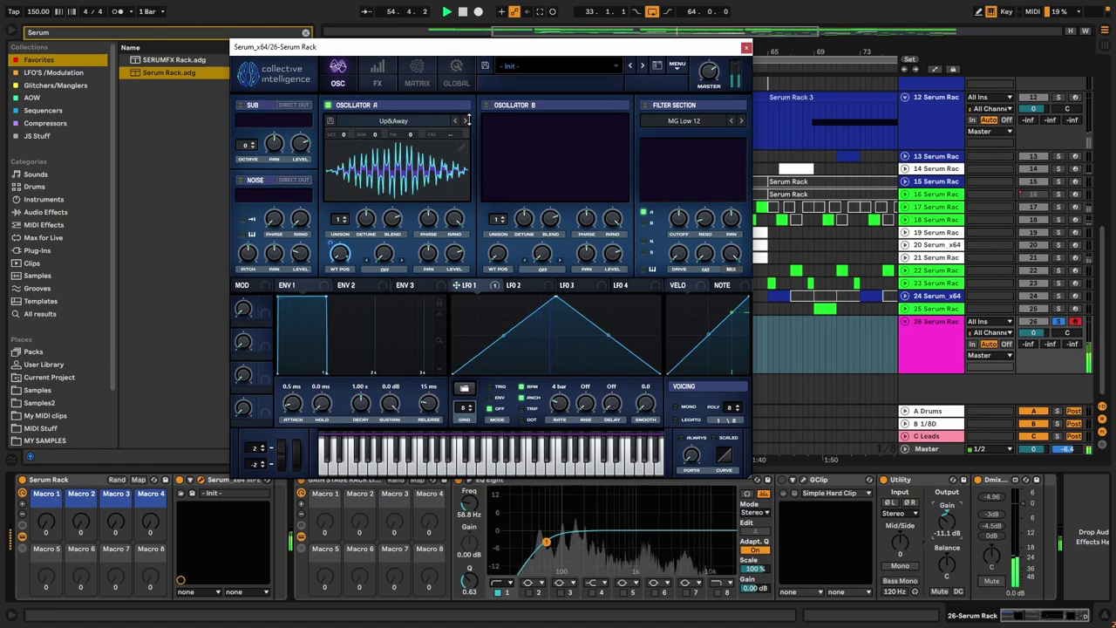
click(467, 120)
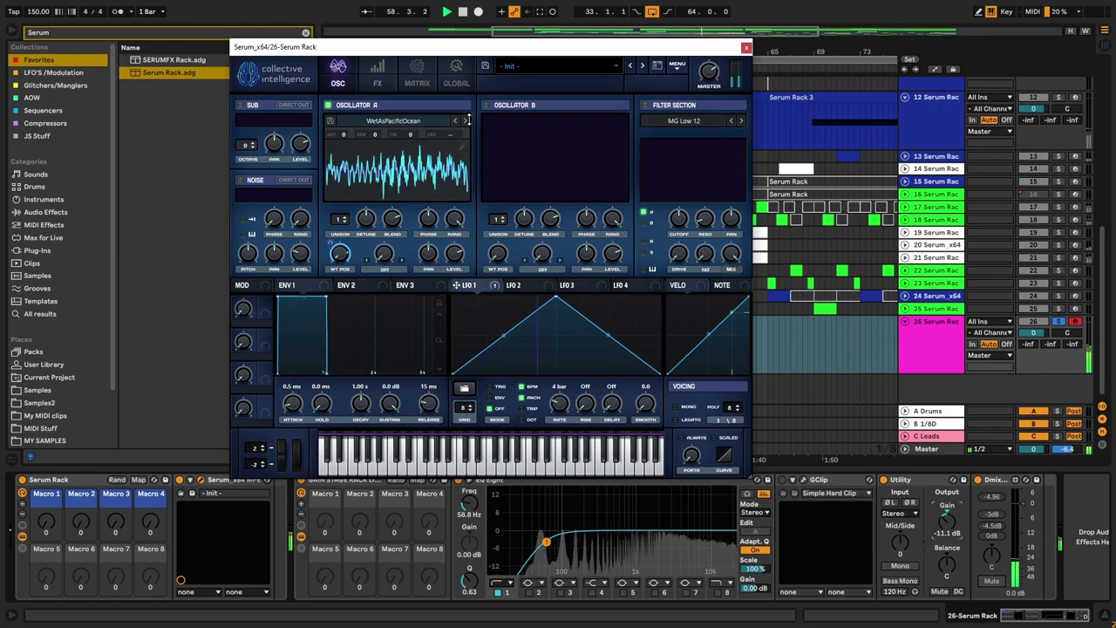
Step: Audition the What the Square is this, Wobbly Phaser, Yoy and yyyy yoooh wavetables in Oscillator A
click(466, 120)
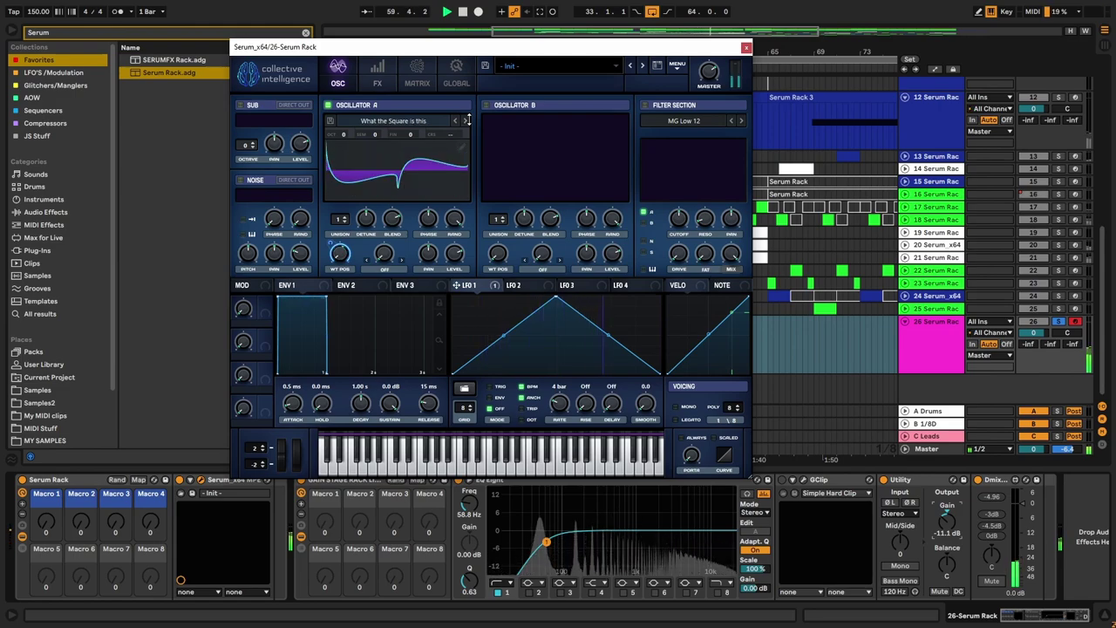
click(467, 121)
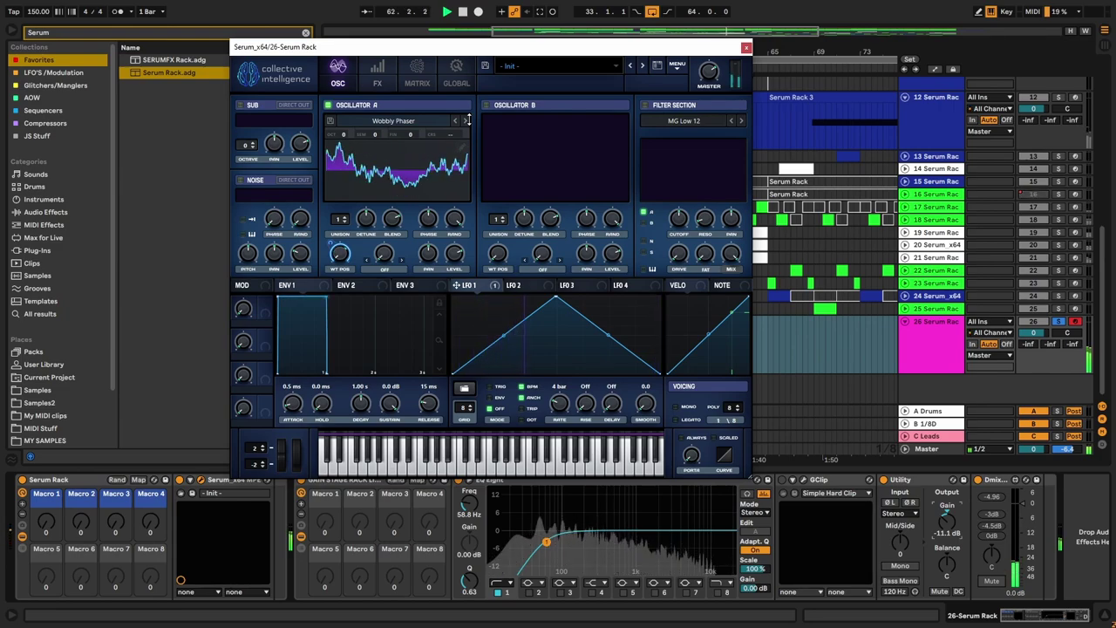
click(466, 121)
click(466, 120)
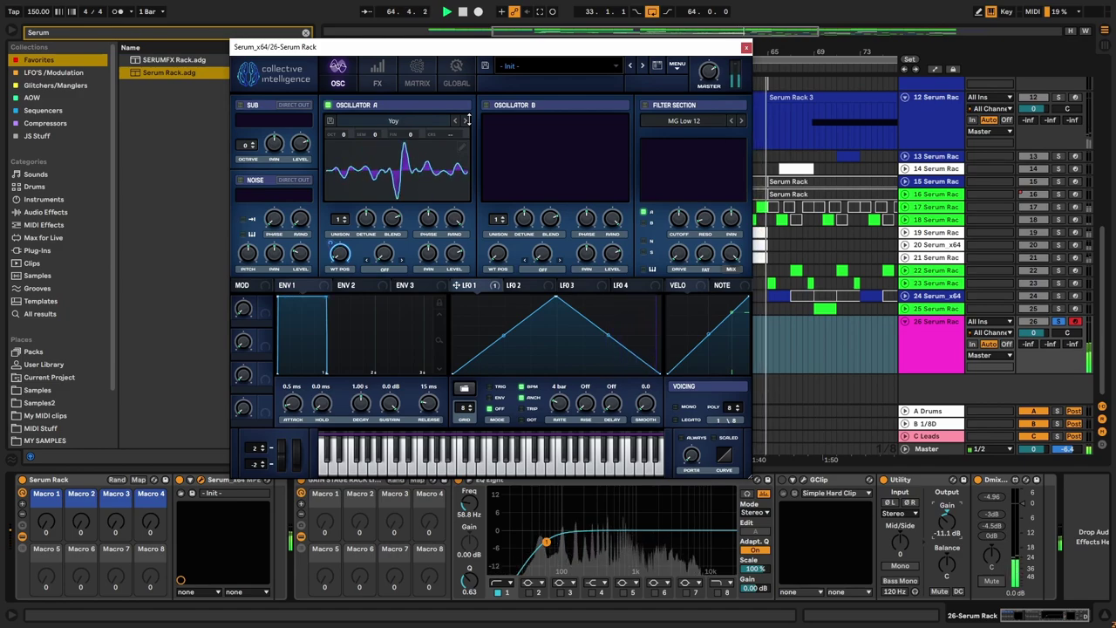
click(467, 120)
click(457, 121)
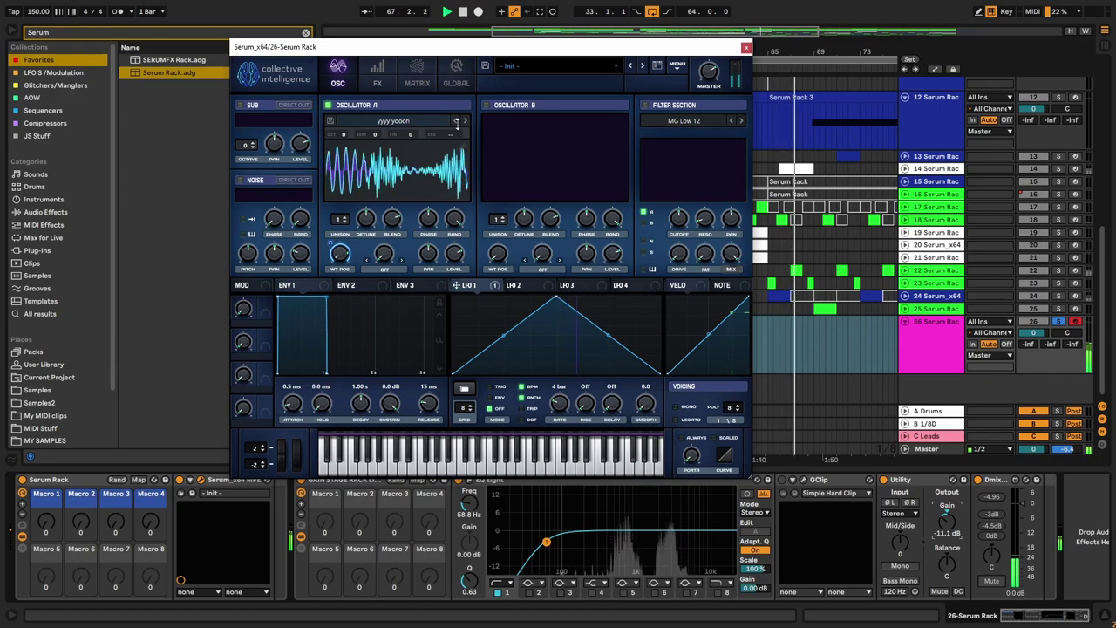
Step: Try the LFO 1 rate at bar and settle it on 2 bar while auditioning the YYYY and Acidy 01 wavetables
drag(561, 413, 561, 405)
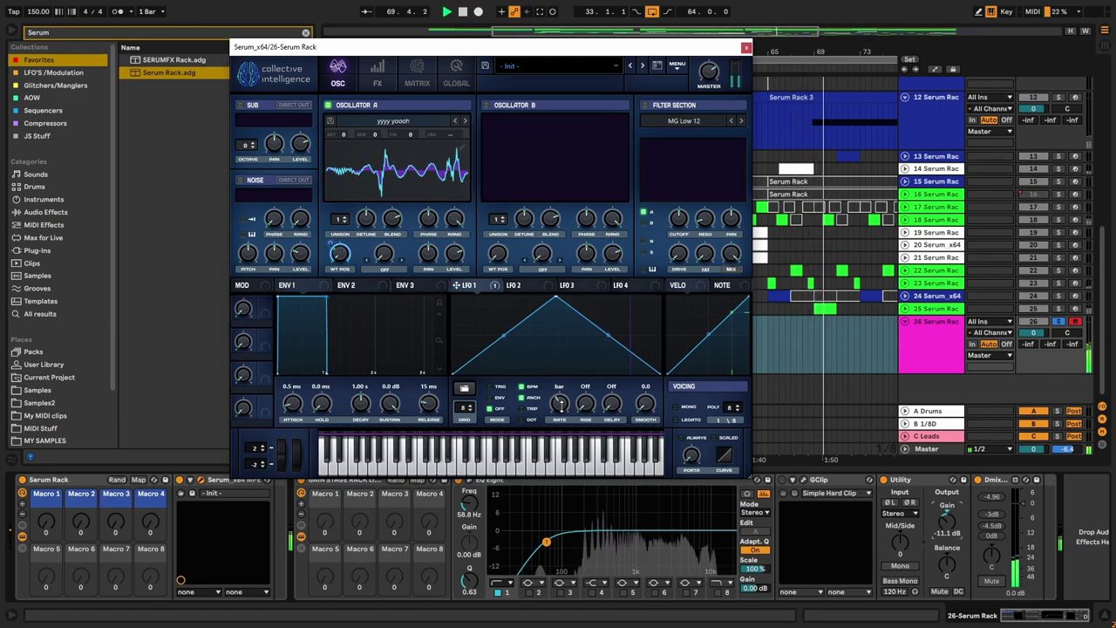
click(467, 120)
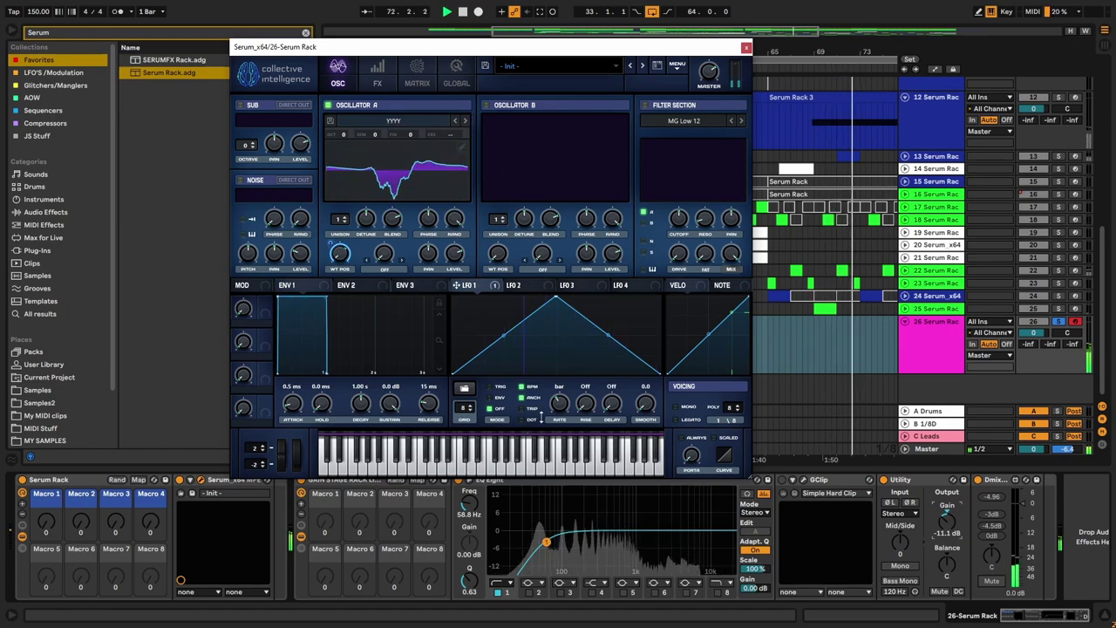
click(467, 120)
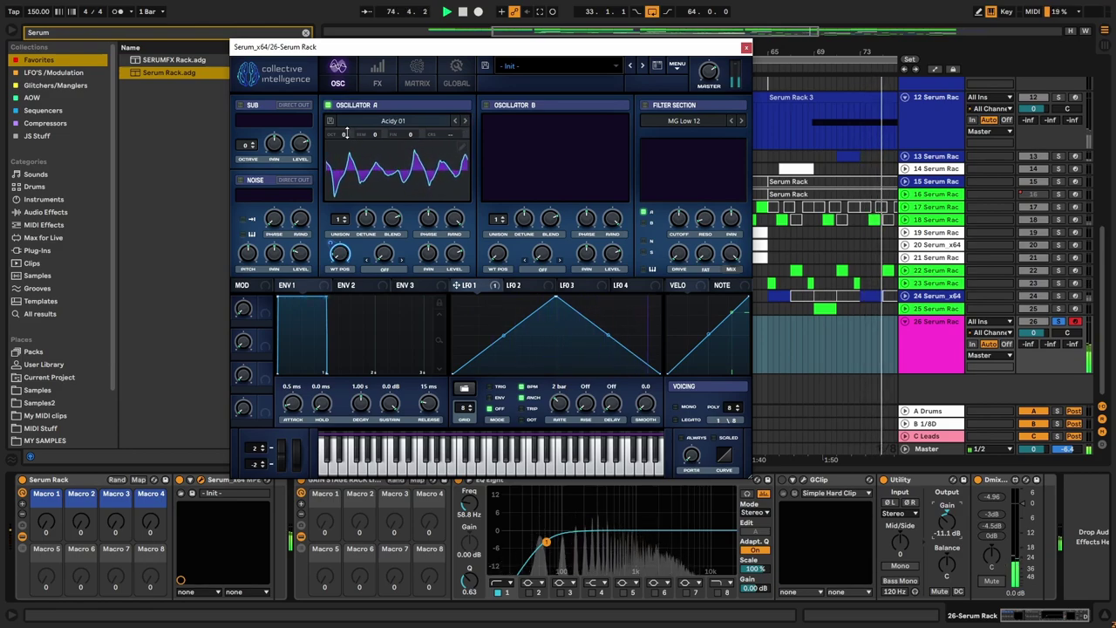
Step: Try Acidy 01 one octave up in Oscillator A, and load Acidy 02 with the octave at 0
scroll(346, 131, down, 1)
drag(344, 125, 348, 105)
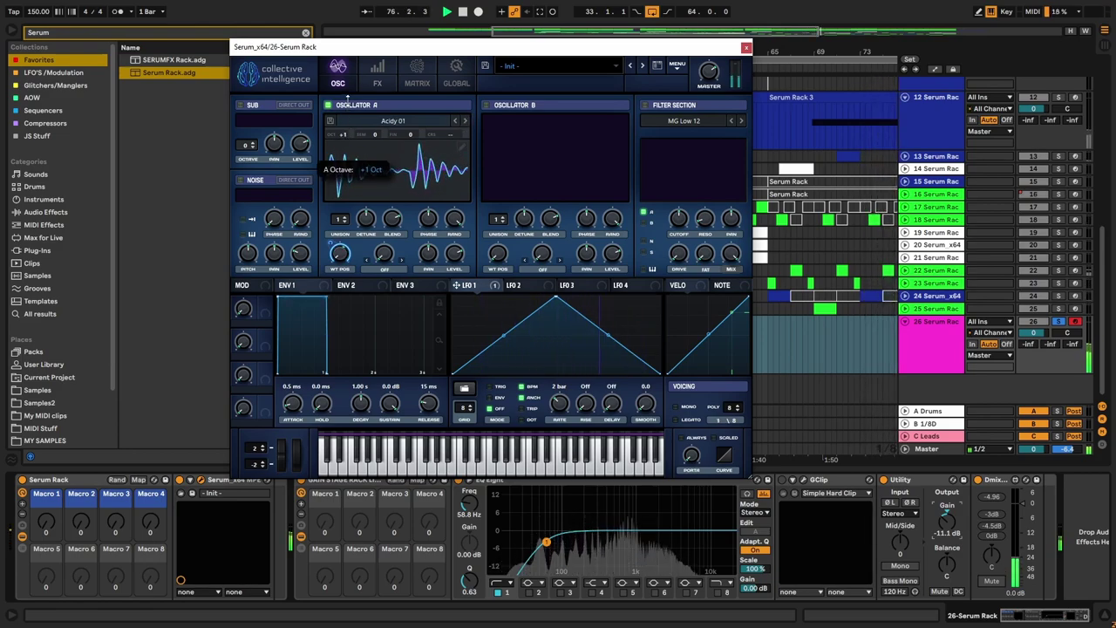
click(465, 120)
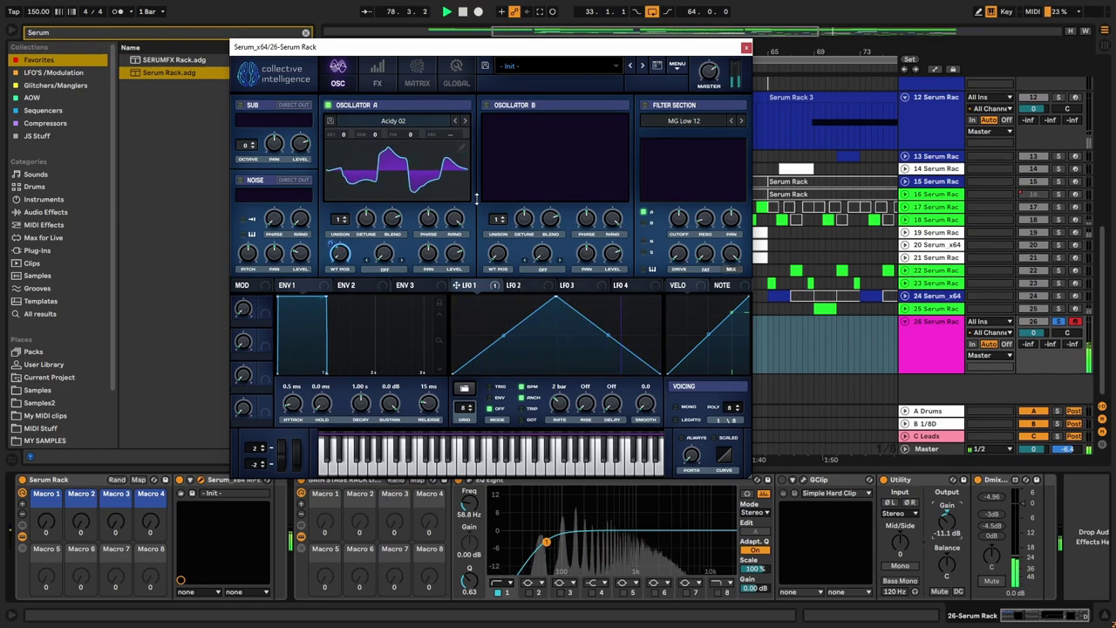
Step: Audition the wavetables from Additive Phase, AM 01 and ART 01 through Basic Antidote Flipped and Creepy 03 to Flangy Squary in Oscillator A
click(466, 122)
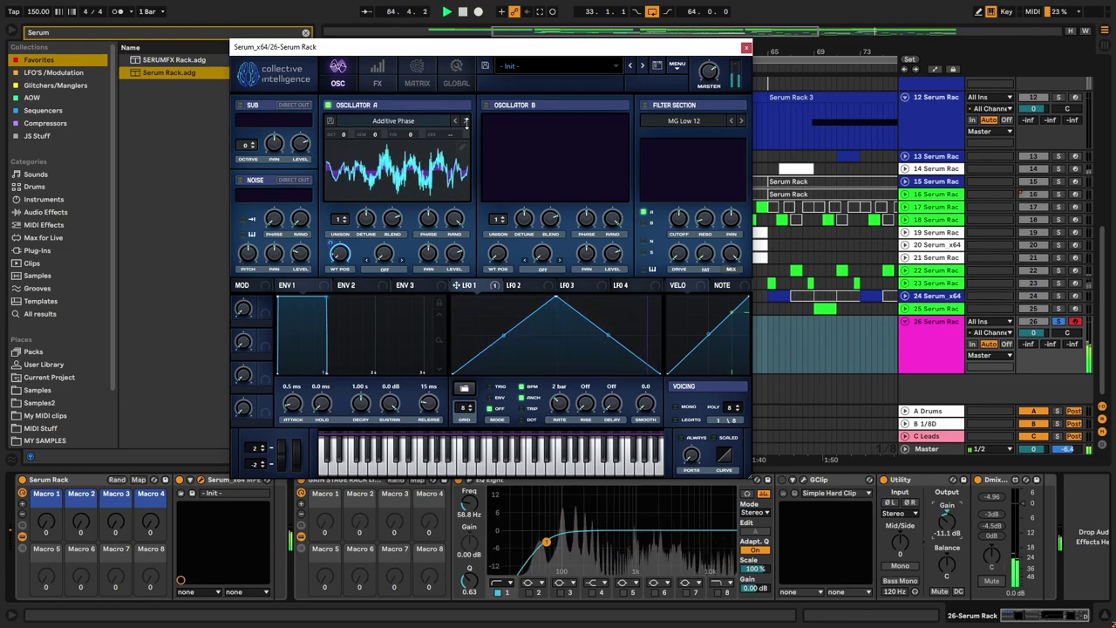
click(466, 122)
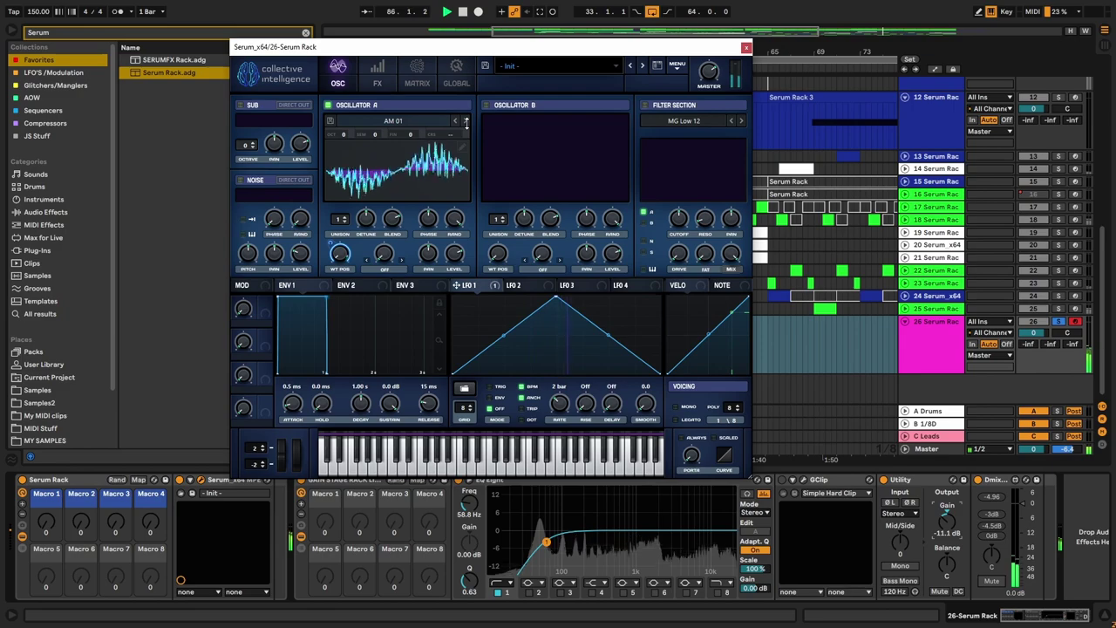
click(466, 122)
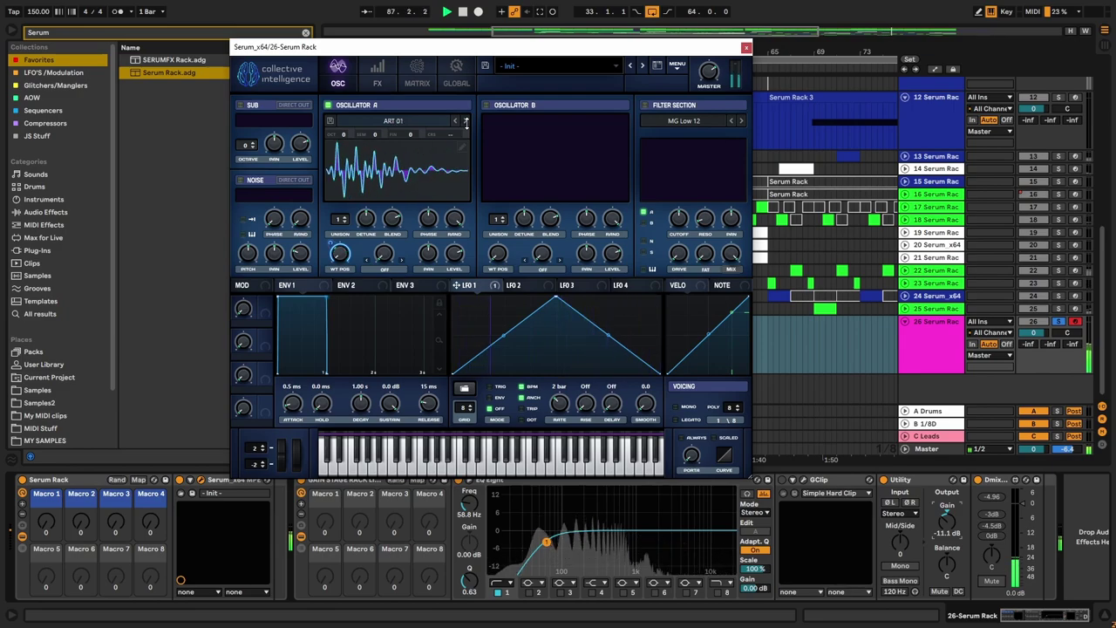
click(466, 122)
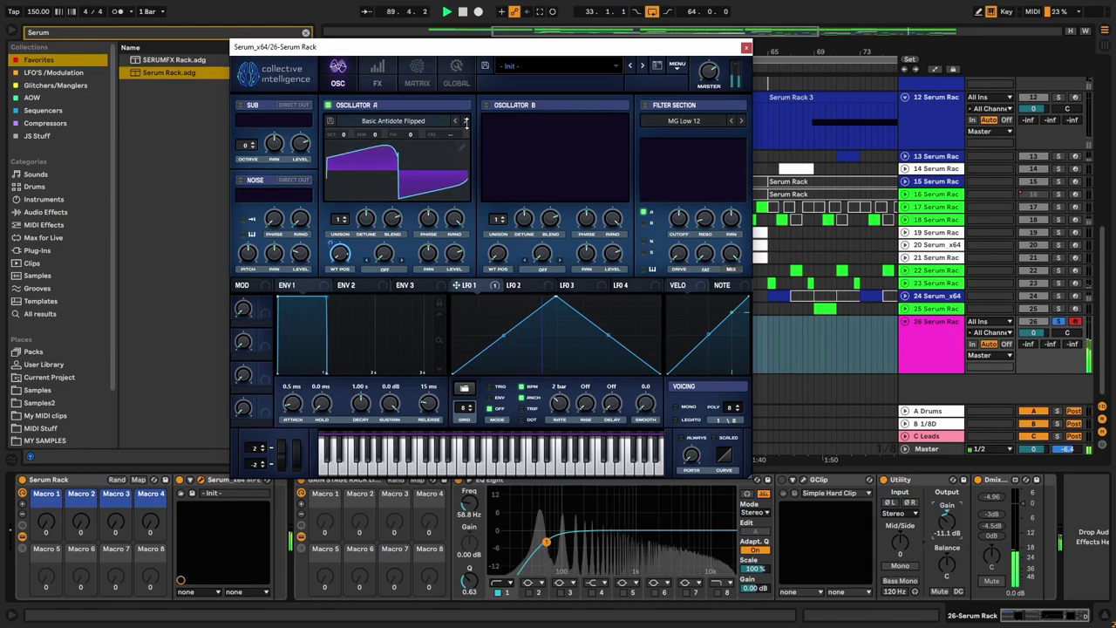
click(466, 122)
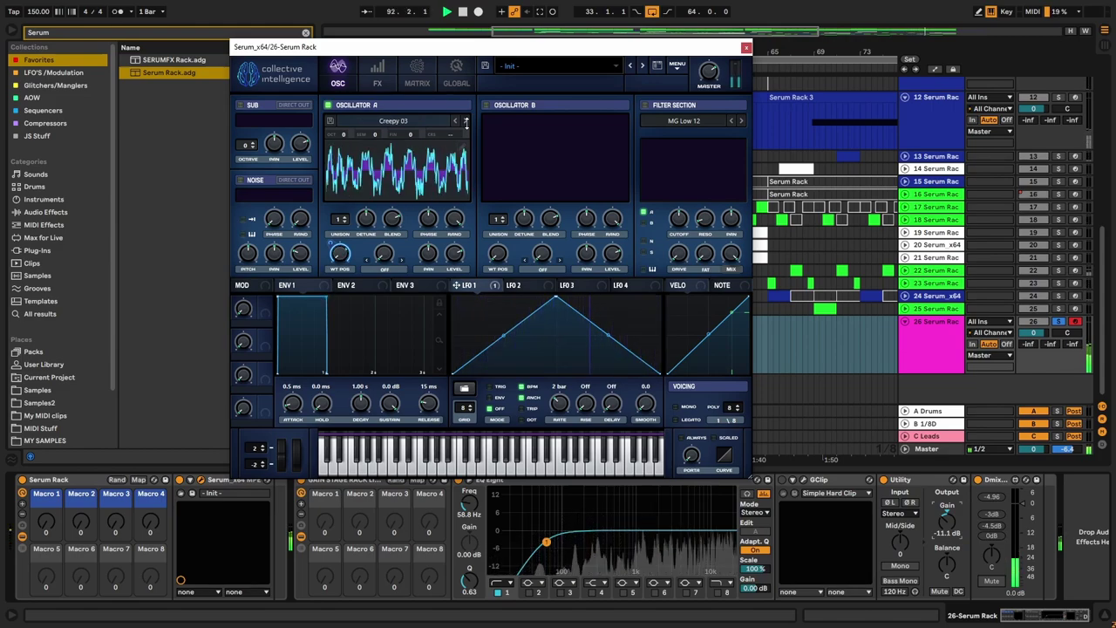
click(466, 122)
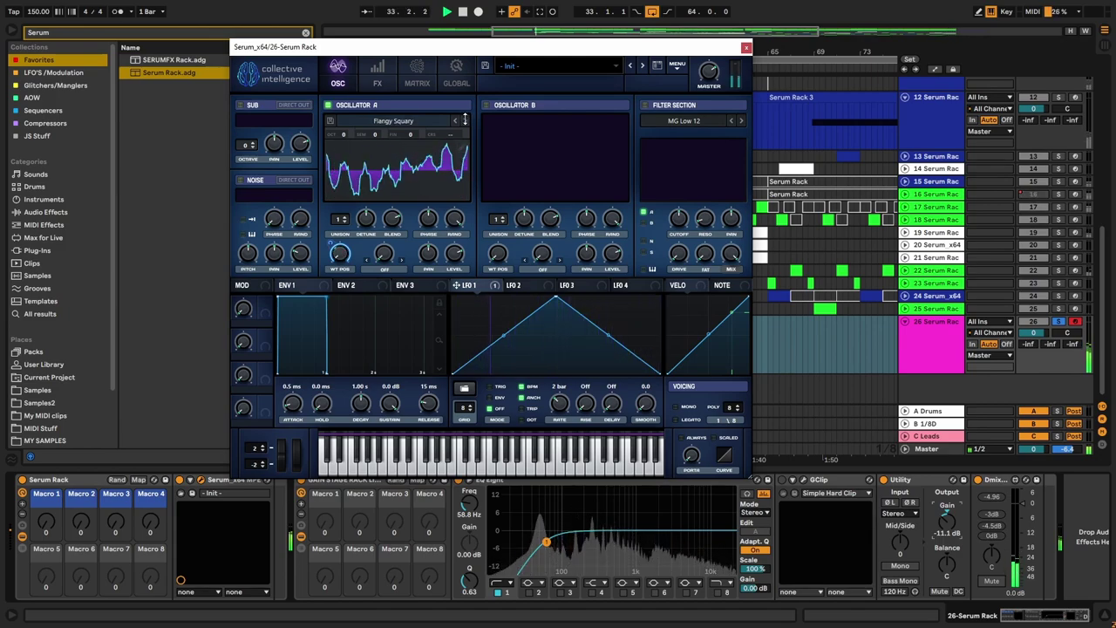
Step: Audition Modular 01 one octave down, reset Oscillator A's octave to 0, and continue through Modular 05 to Phaser Noise
click(465, 120)
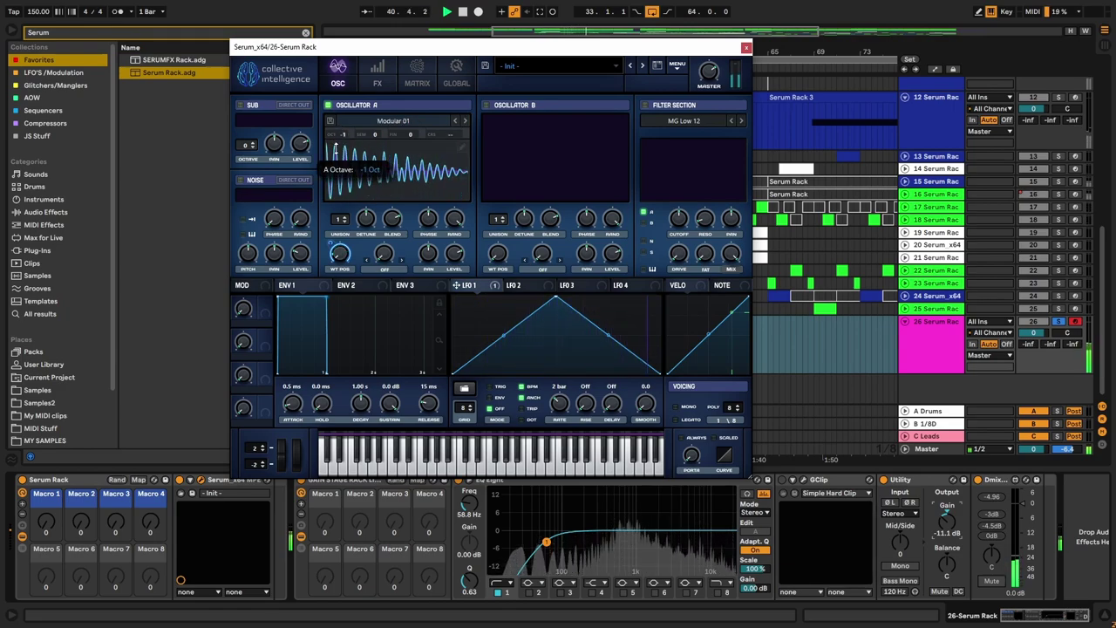
drag(344, 134, 346, 126)
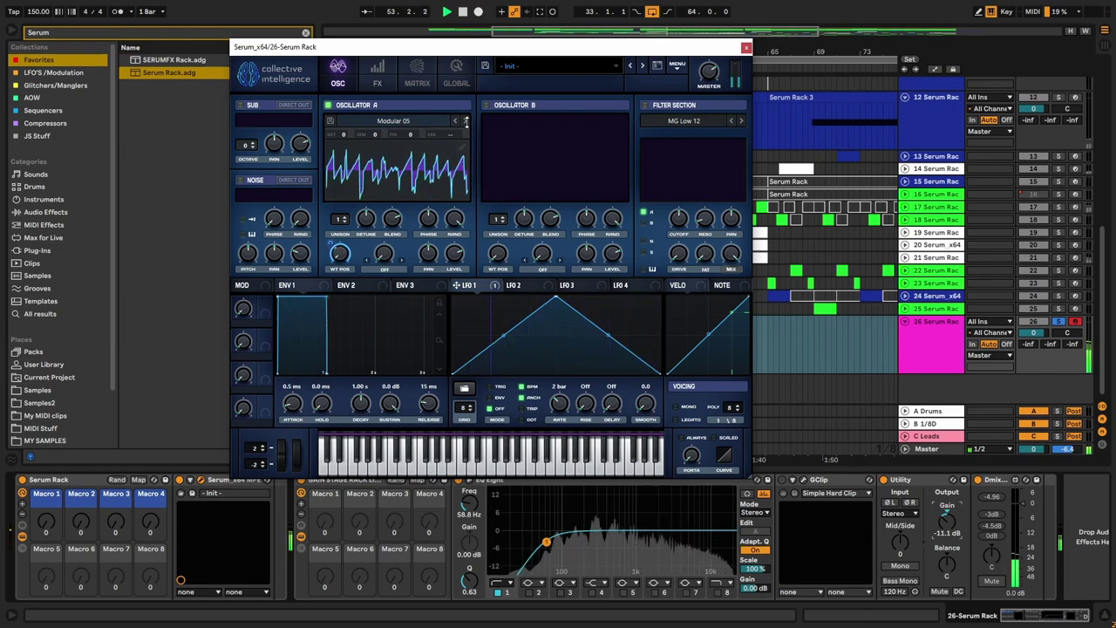
click(466, 122)
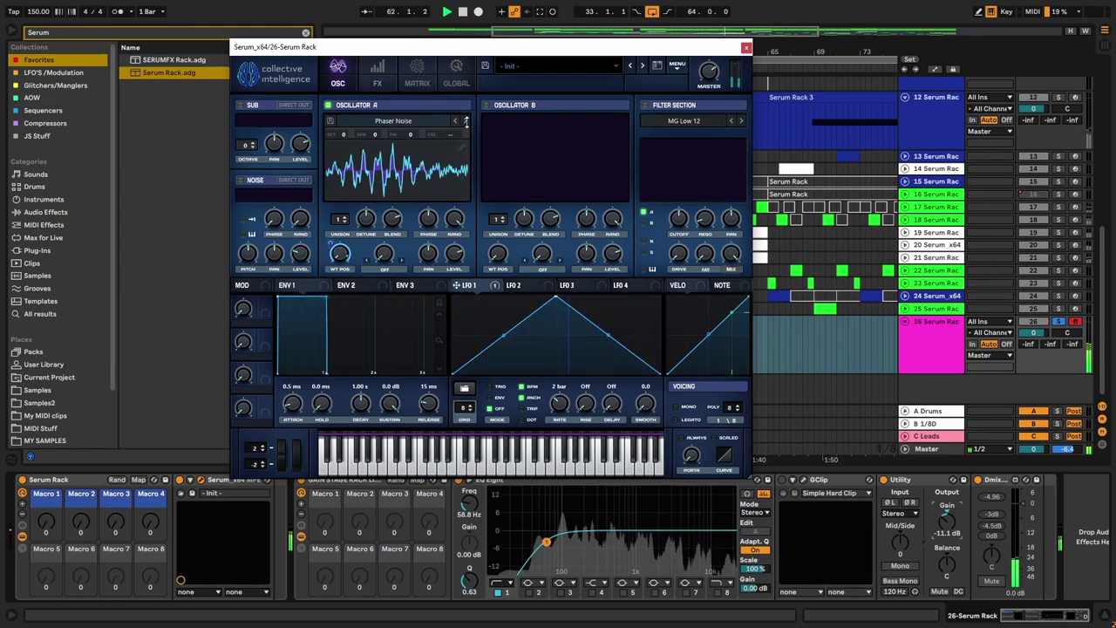
Step: Audition the Phasy Morph, Phasy Saw, RingMod01, RingMod02 and RingModFlange wavetables in Oscillator A
click(466, 122)
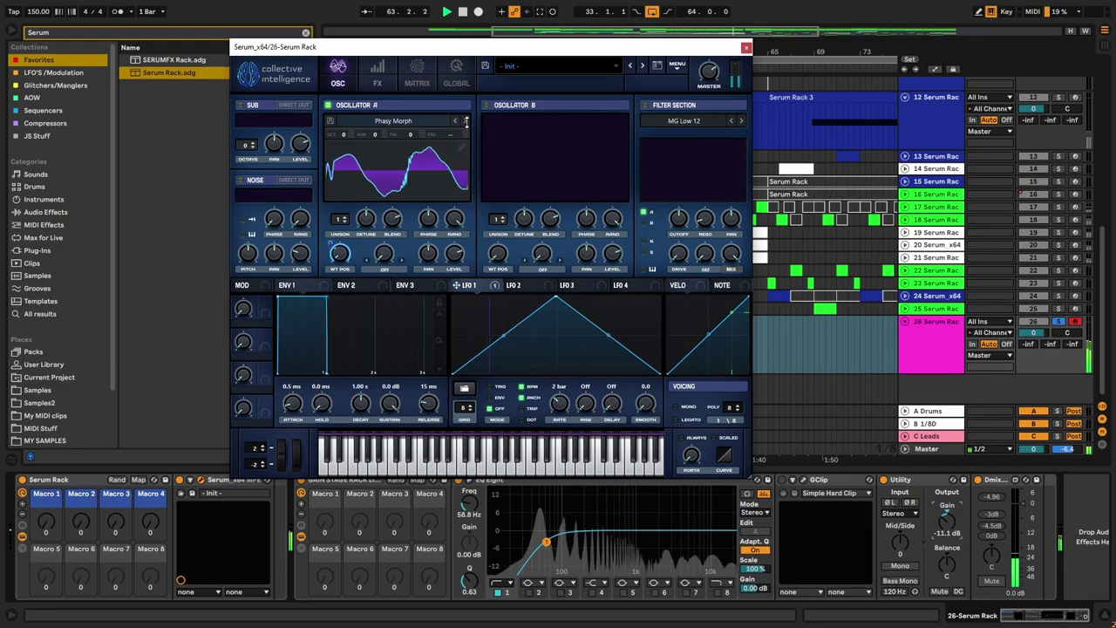
click(466, 123)
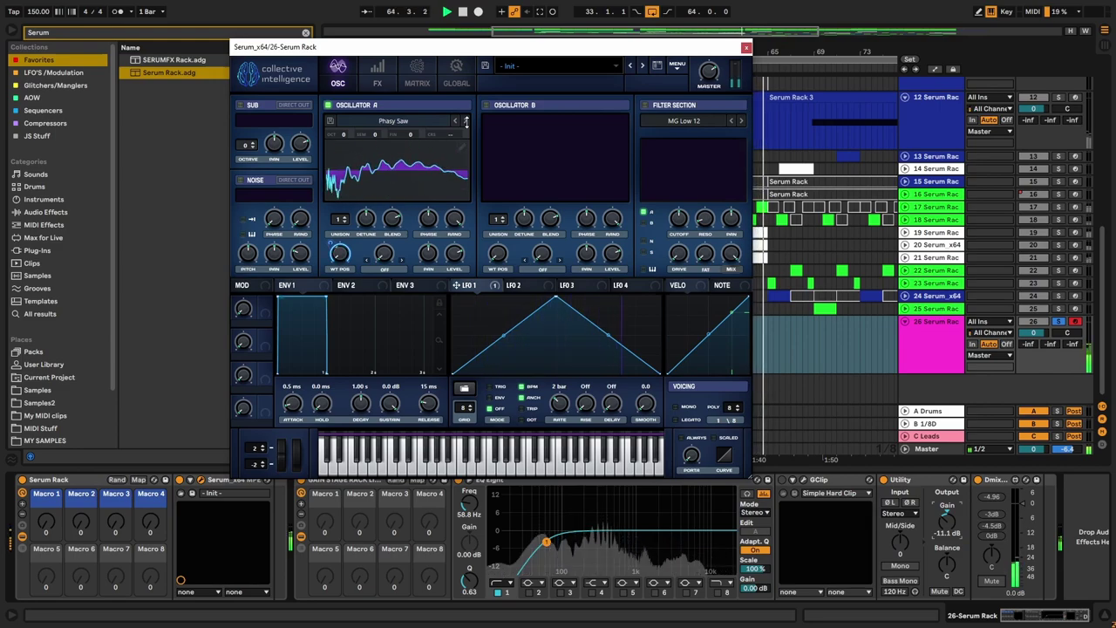
click(467, 122)
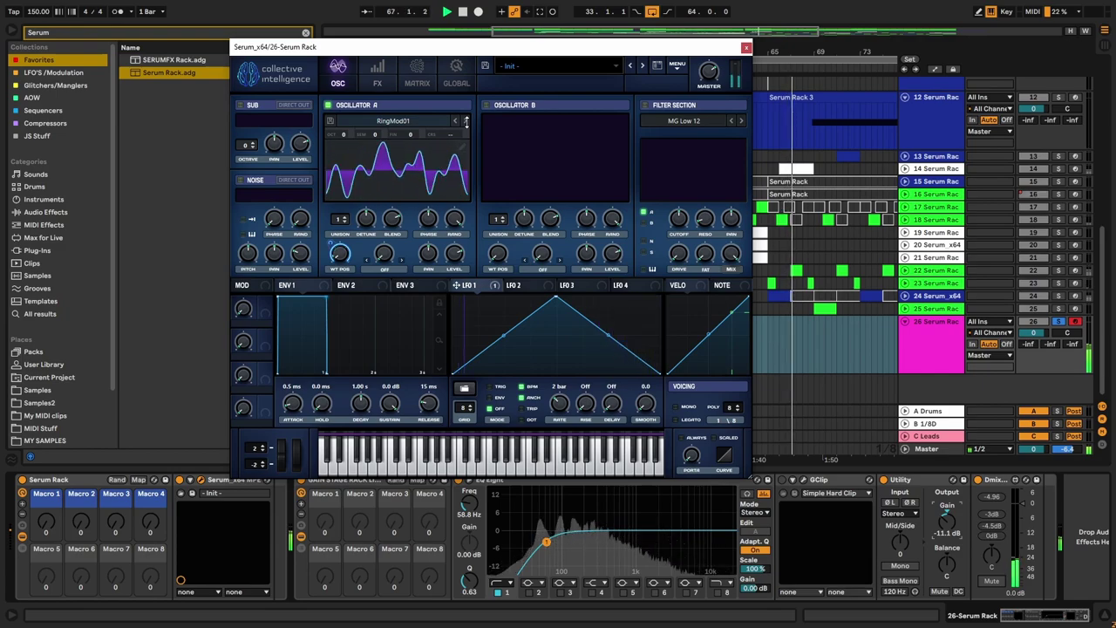
click(466, 122)
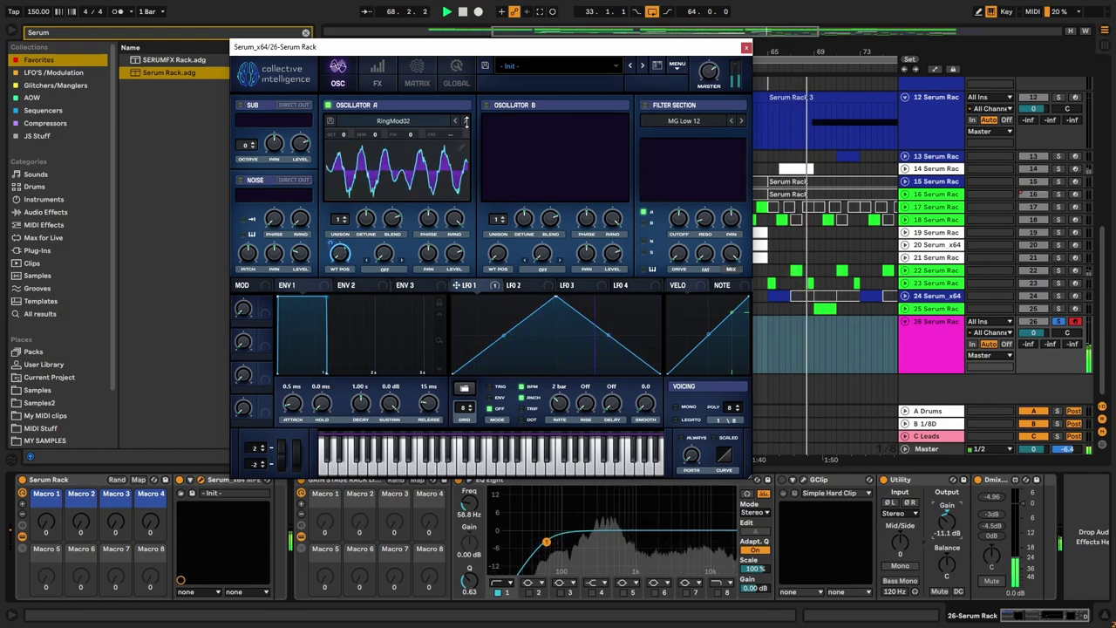
click(466, 122)
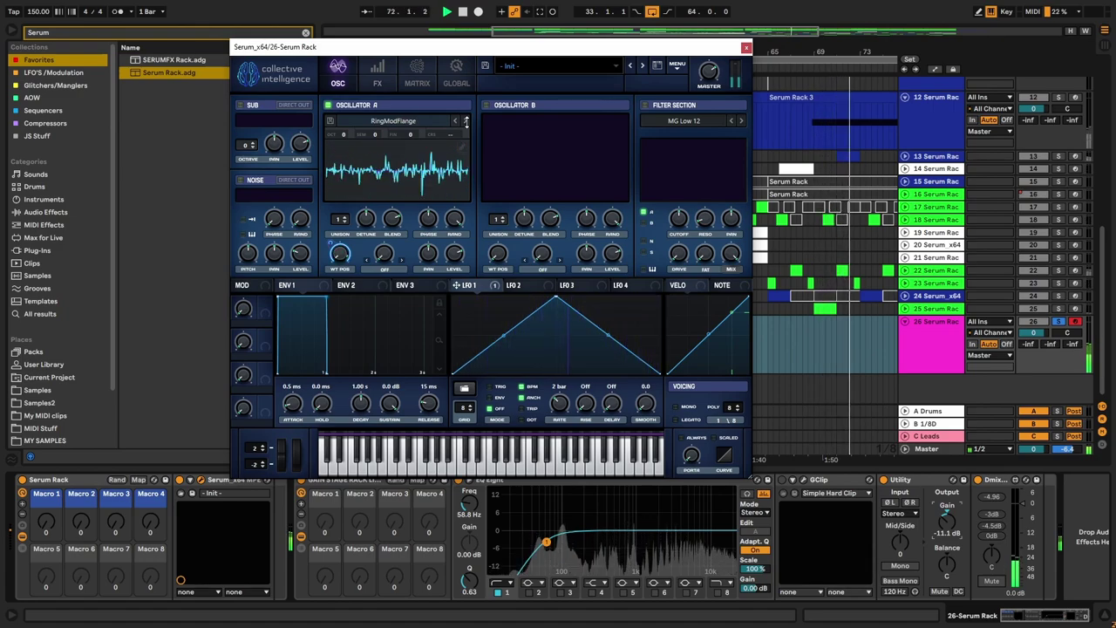
Step: Audition the Ripple Quantize, Ripple Sync, Ripples and WarpFold 01 wavetables in Oscillator A
click(467, 122)
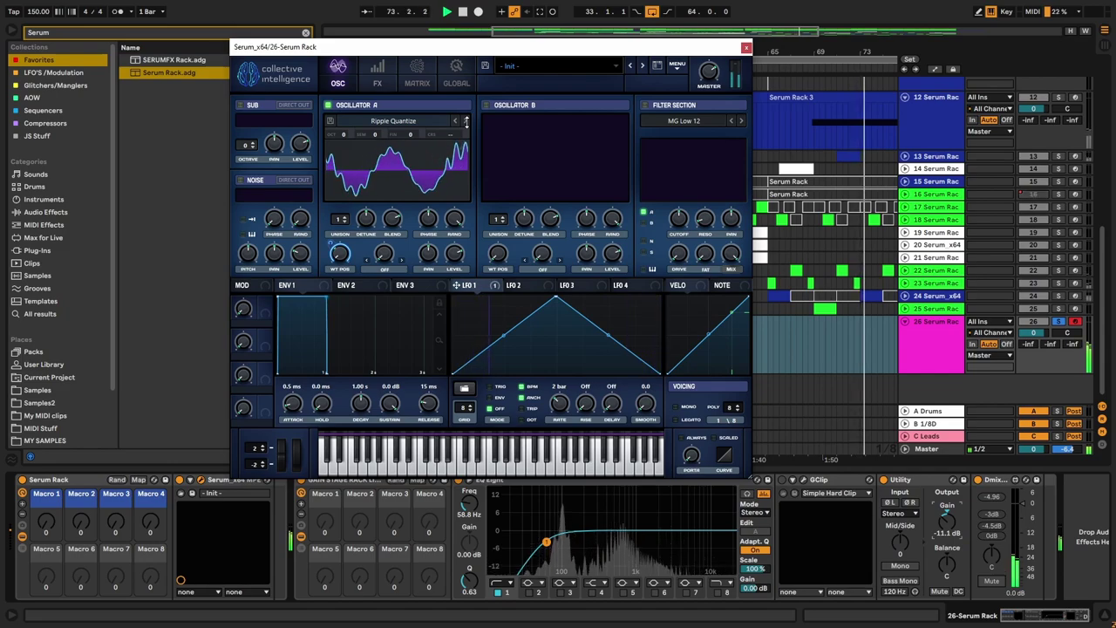
click(467, 122)
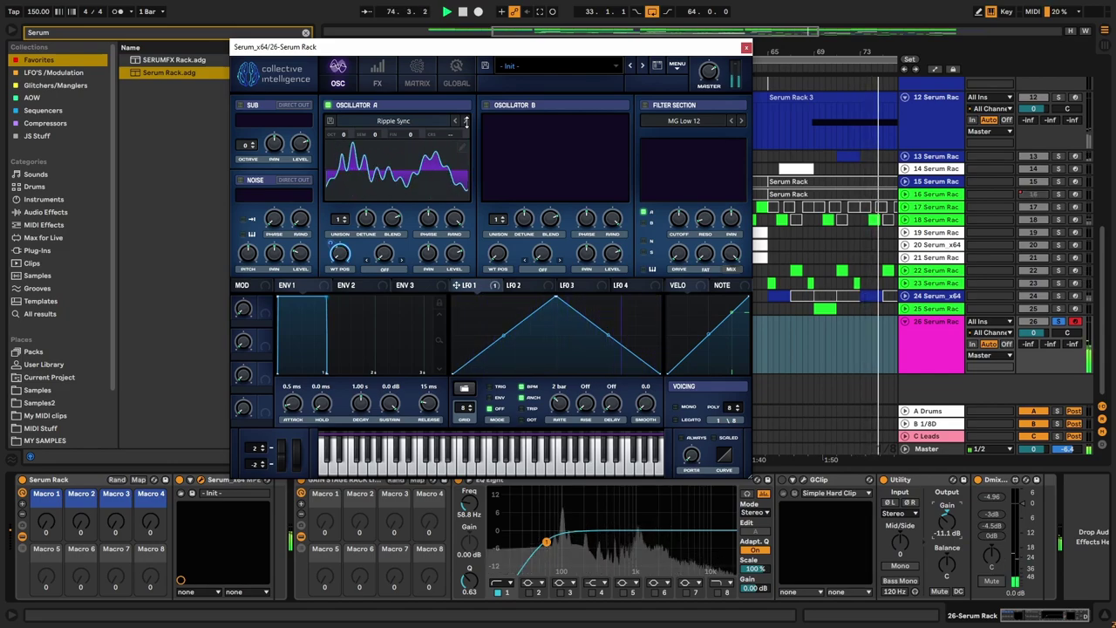
click(467, 122)
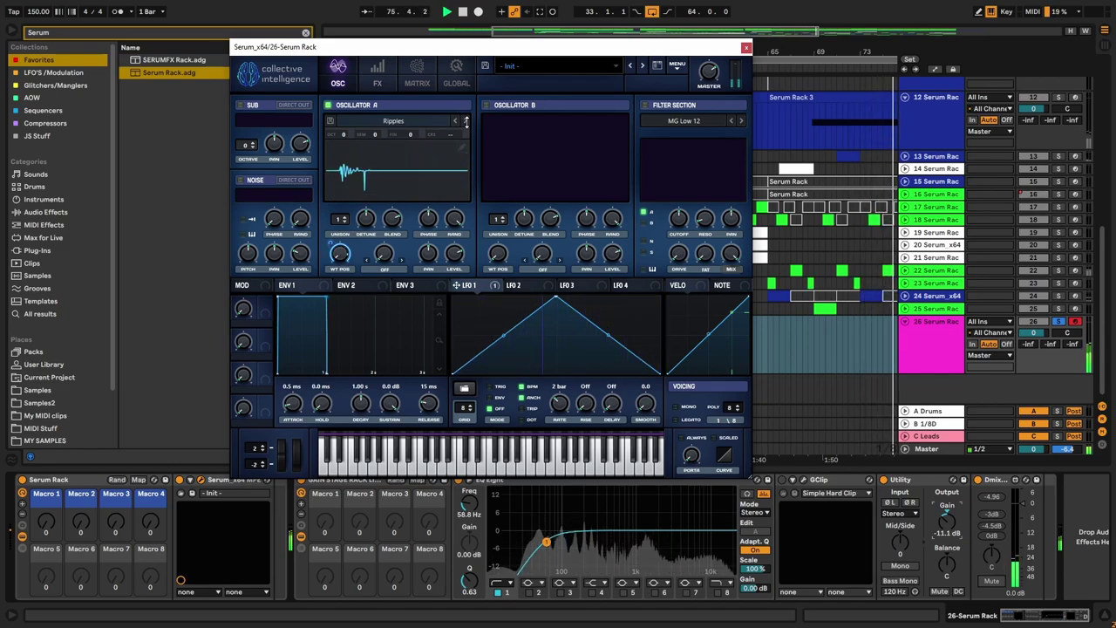
click(467, 122)
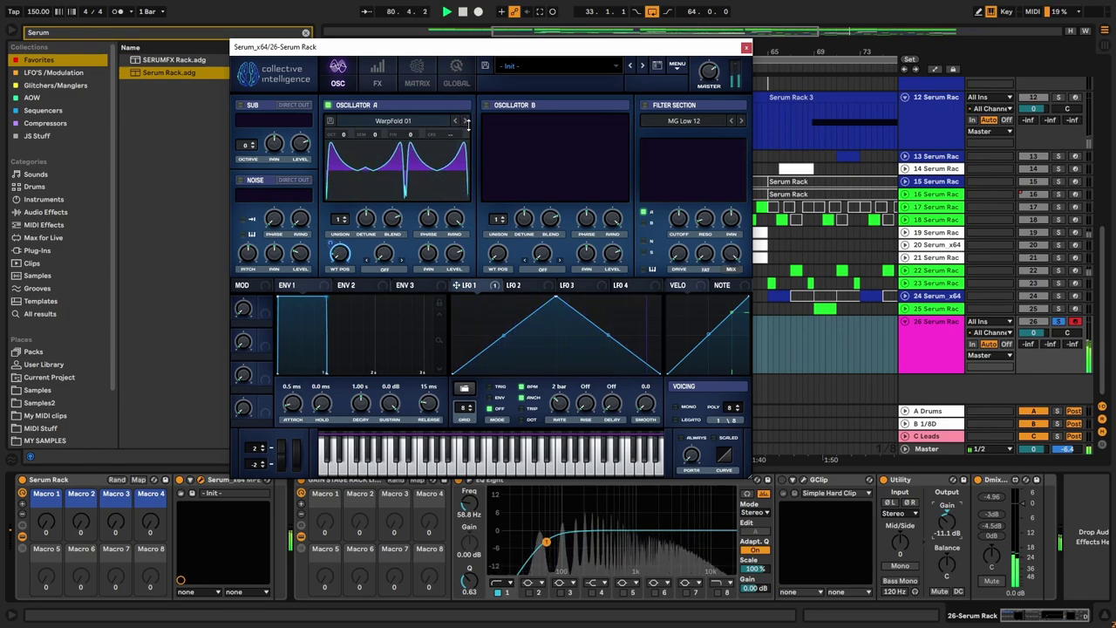
Step: Audition the Water 01, Water 02 and Wet Fart wavetables in Oscillator A, keeping the LFO 1 rate at 2 bar
click(467, 121)
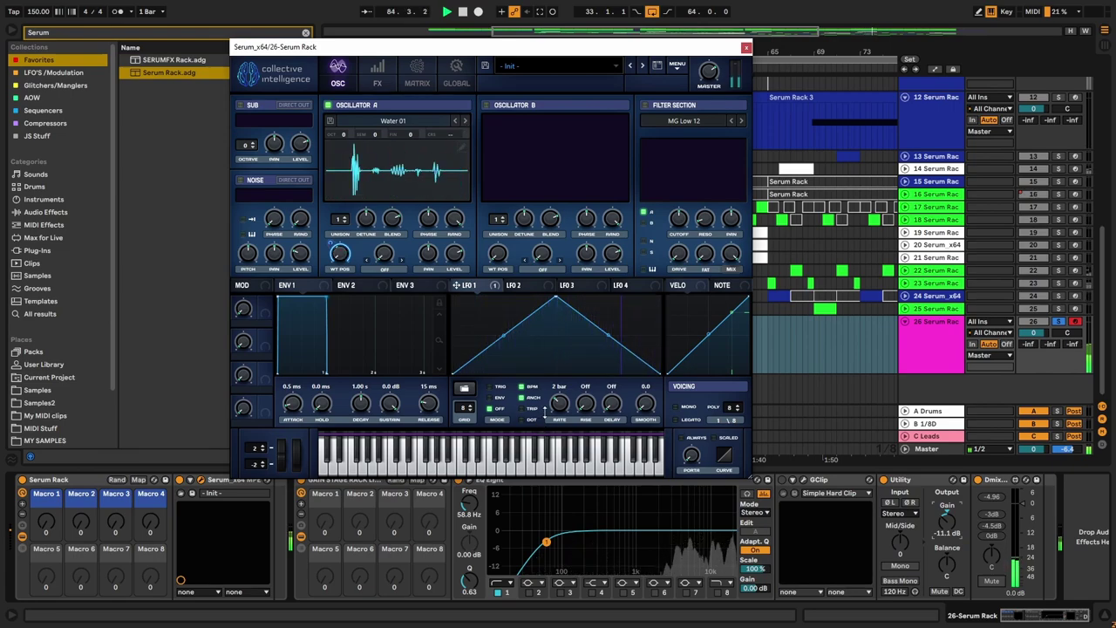
drag(559, 432, 561, 419)
click(466, 121)
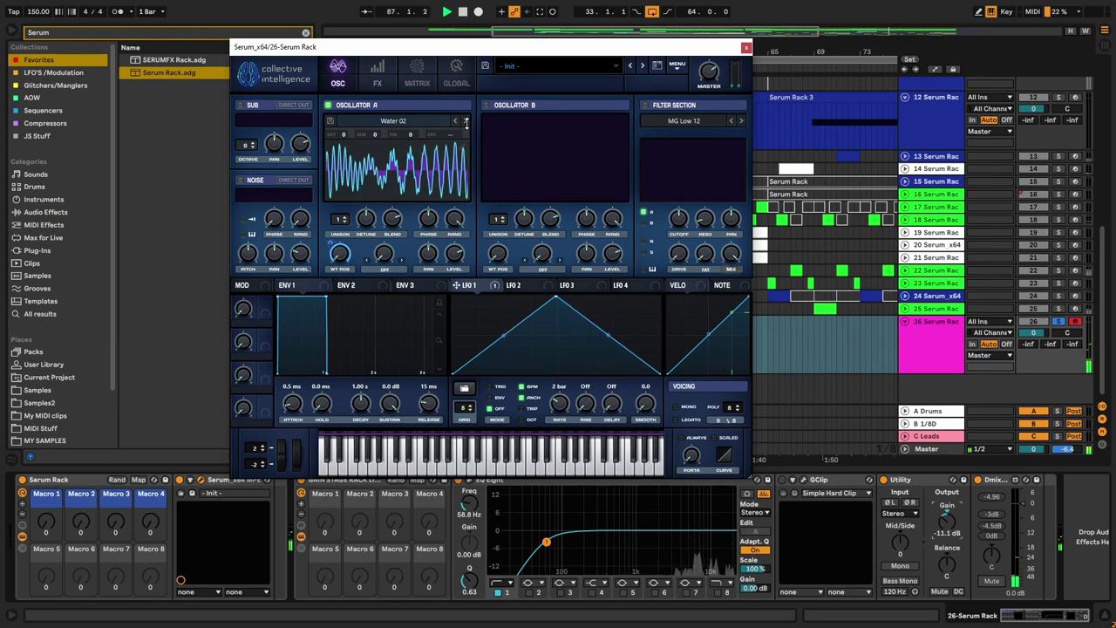
click(465, 121)
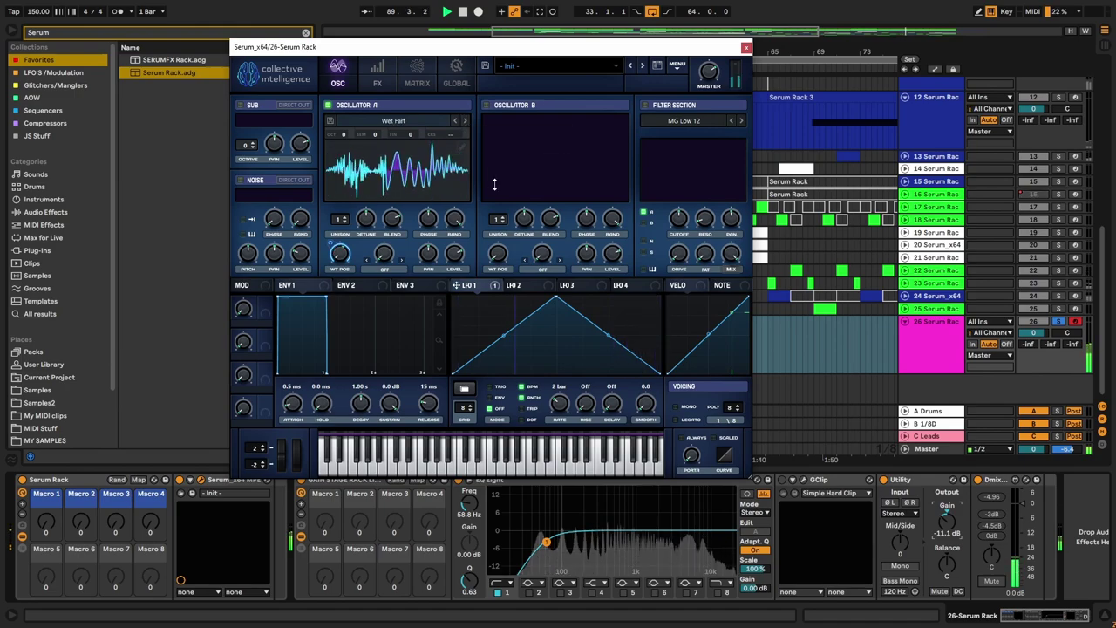
Step: Step Oscillator A through Sparkly 01, Sparkly 02, Spectral 01 and Spectral 02 to the Squelchy 01 wavetable
click(465, 121)
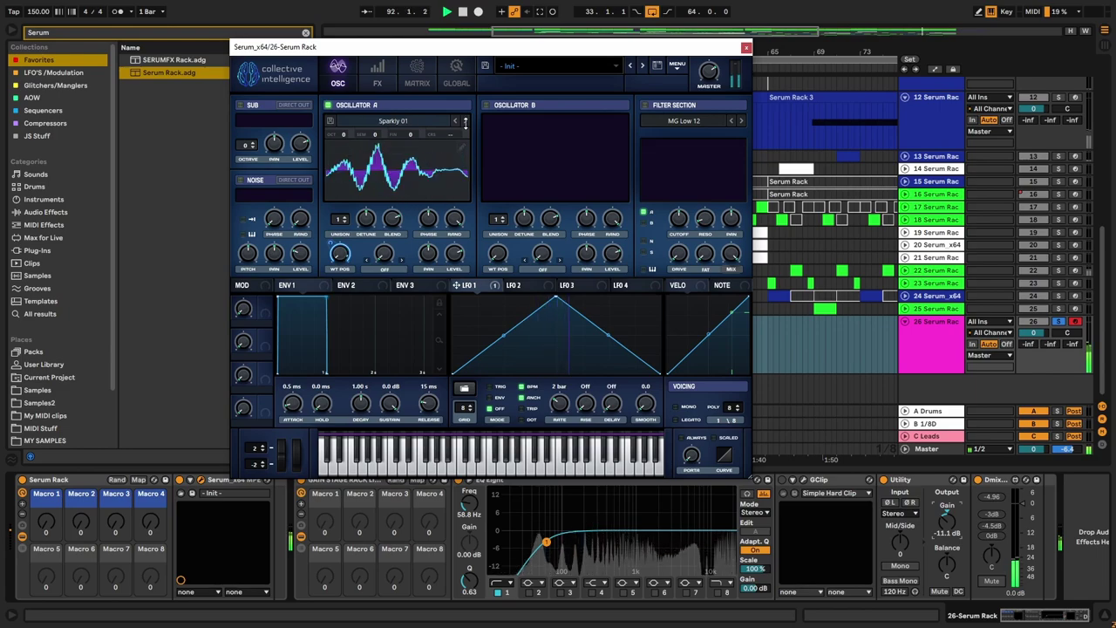
click(465, 122)
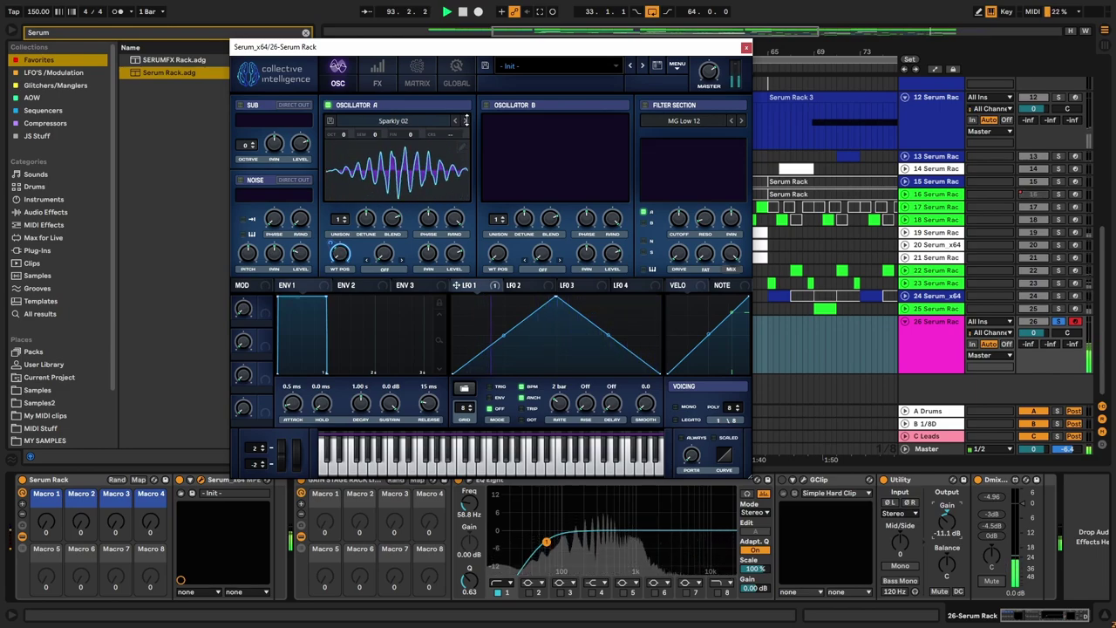
click(465, 121)
click(466, 122)
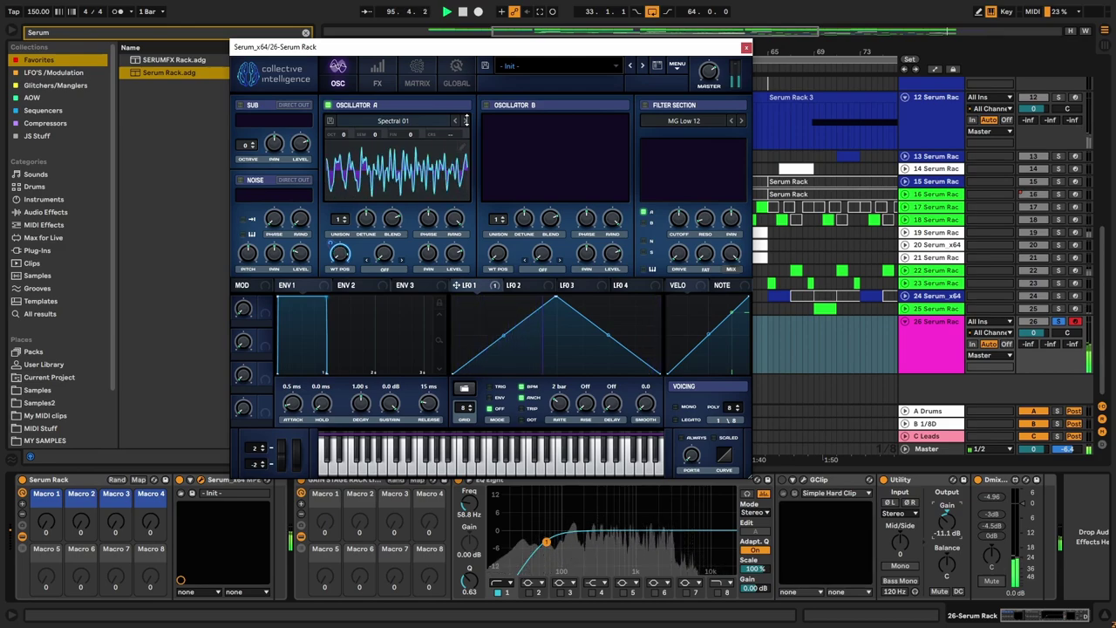
click(466, 121)
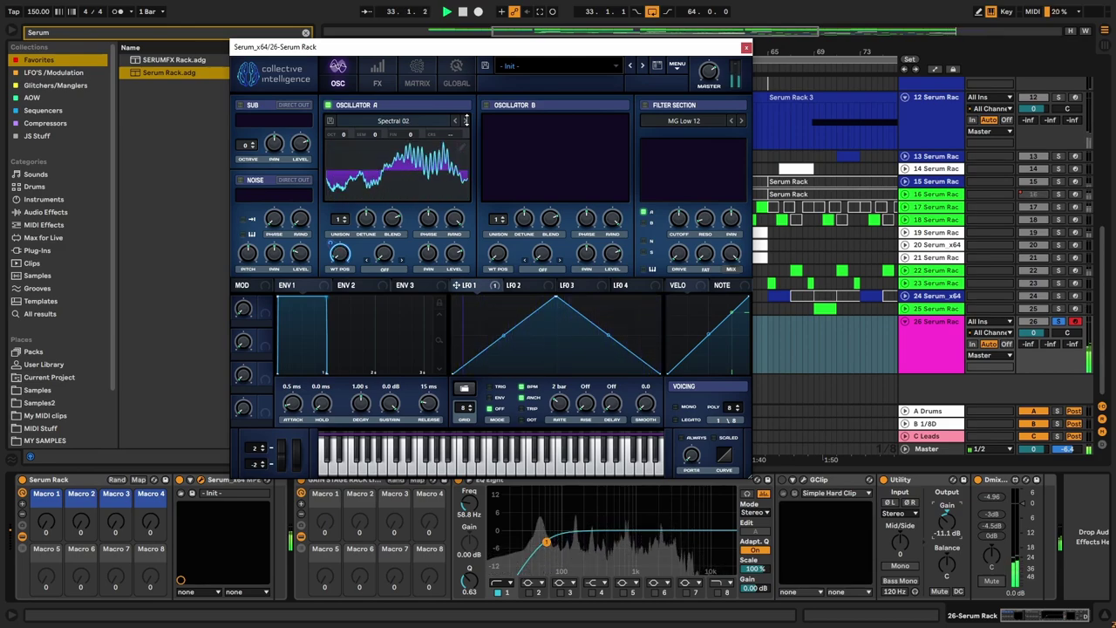
click(465, 121)
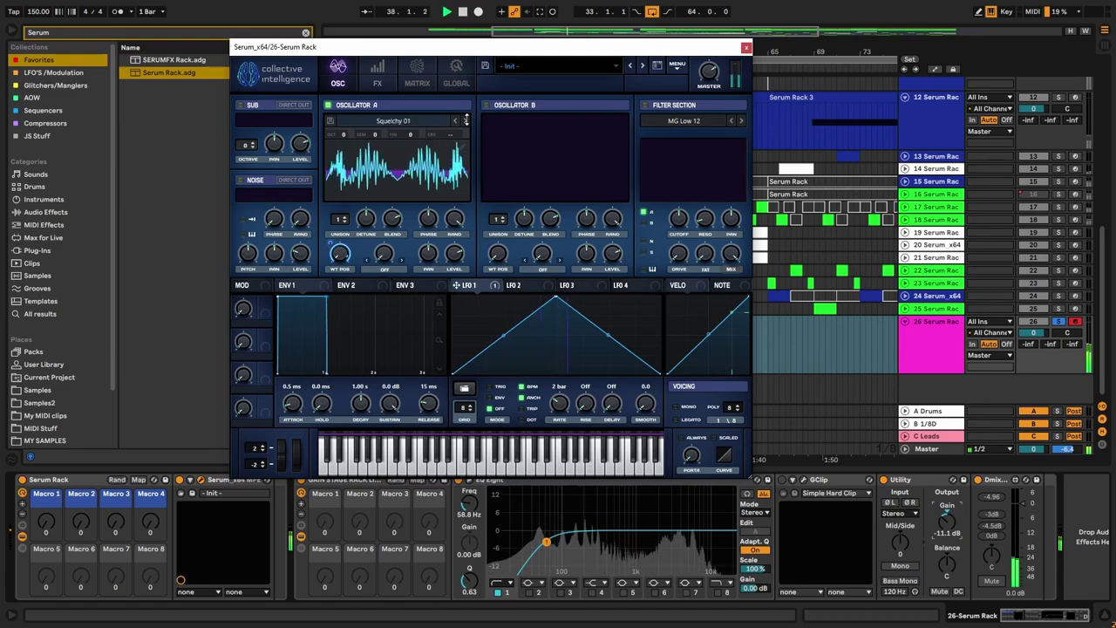
Step: Audition the Squelchy 02, Squelchy 05, Squelchy 07, Squelchy 08, Squelchy 11 and Squelchy RM wavetables in Oscillator A
click(466, 120)
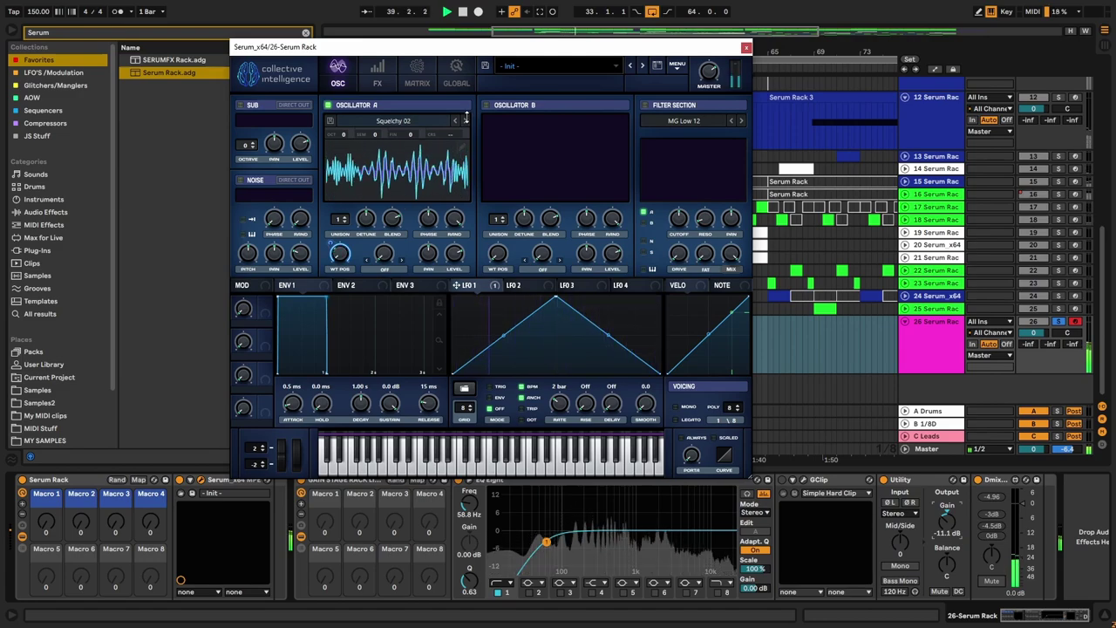
click(466, 119)
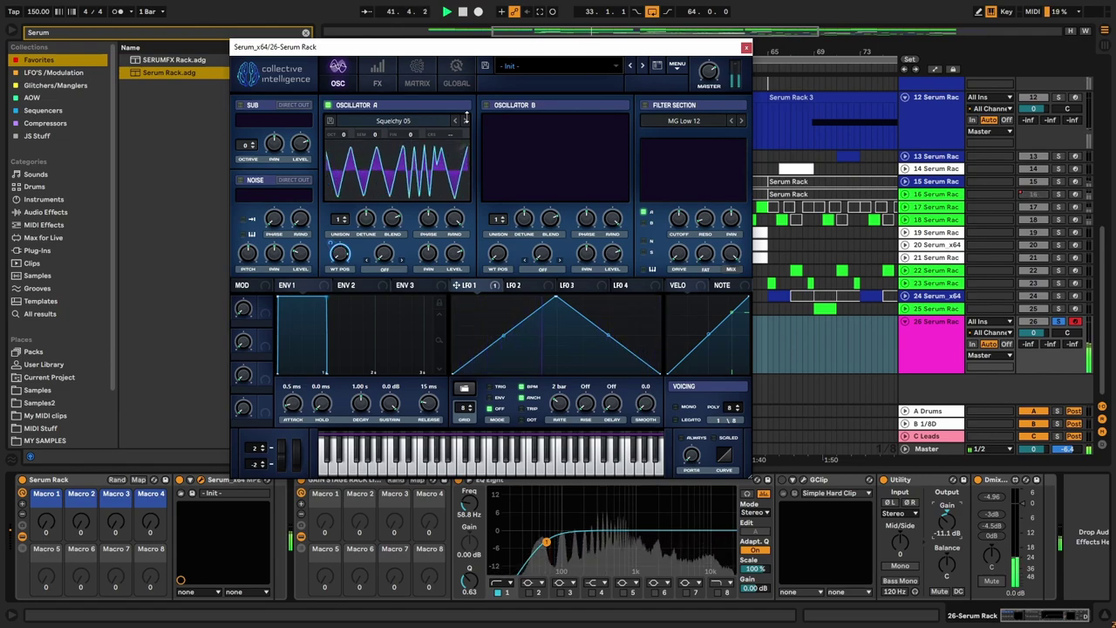
click(465, 120)
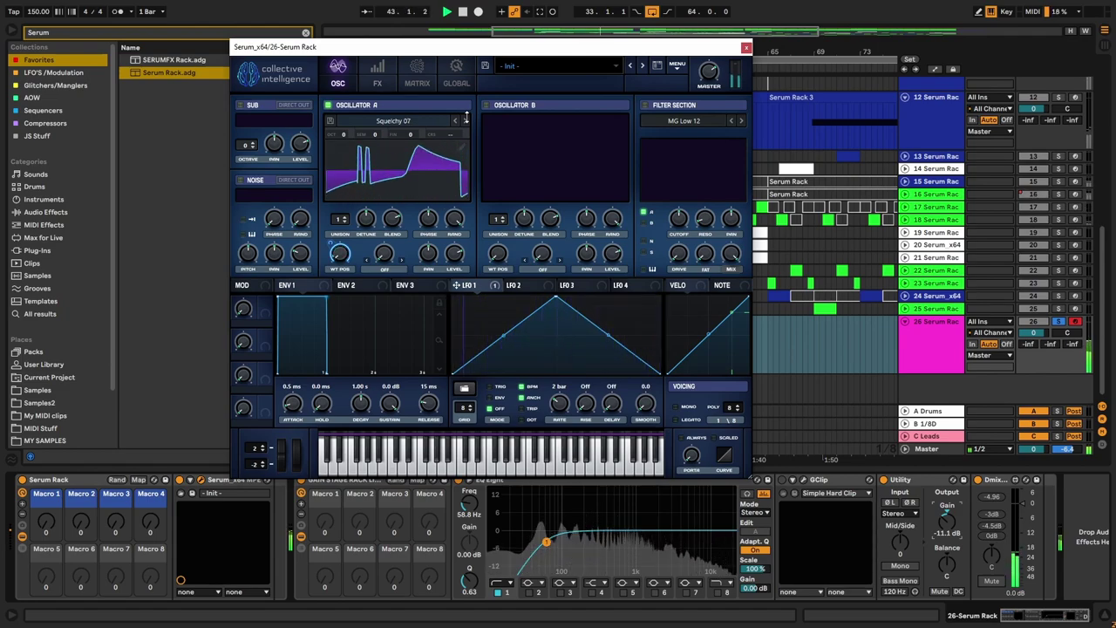
click(466, 119)
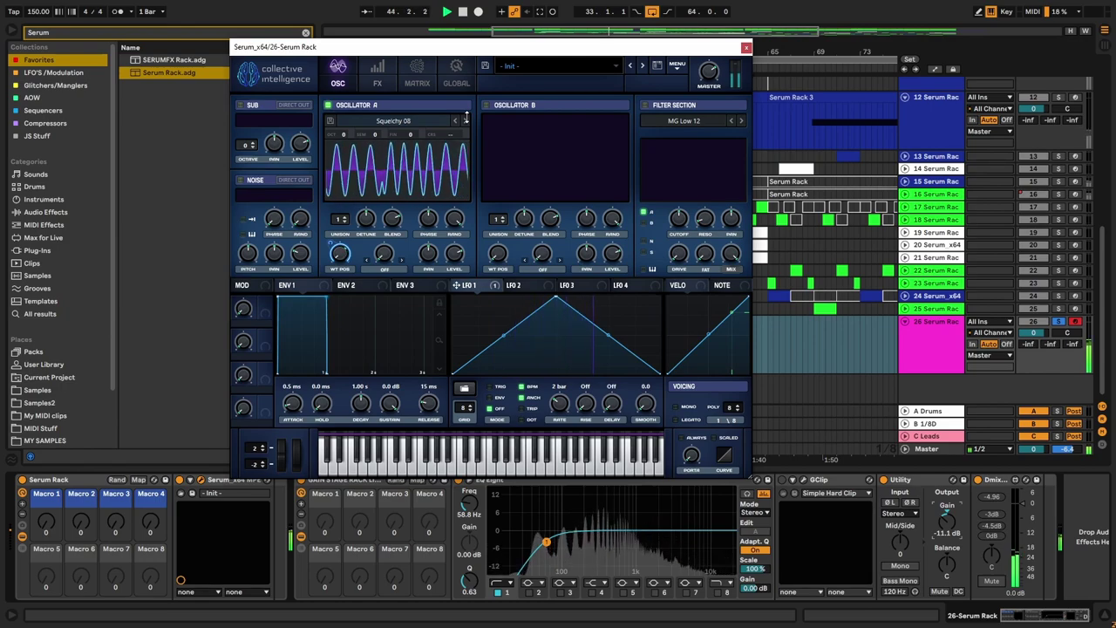
click(465, 119)
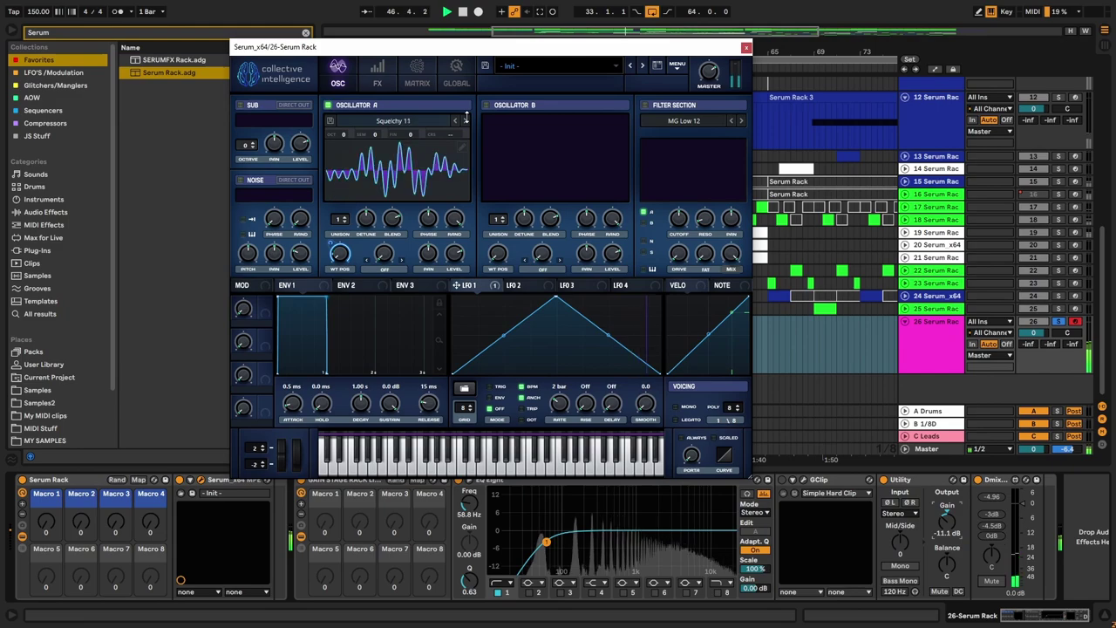
click(465, 120)
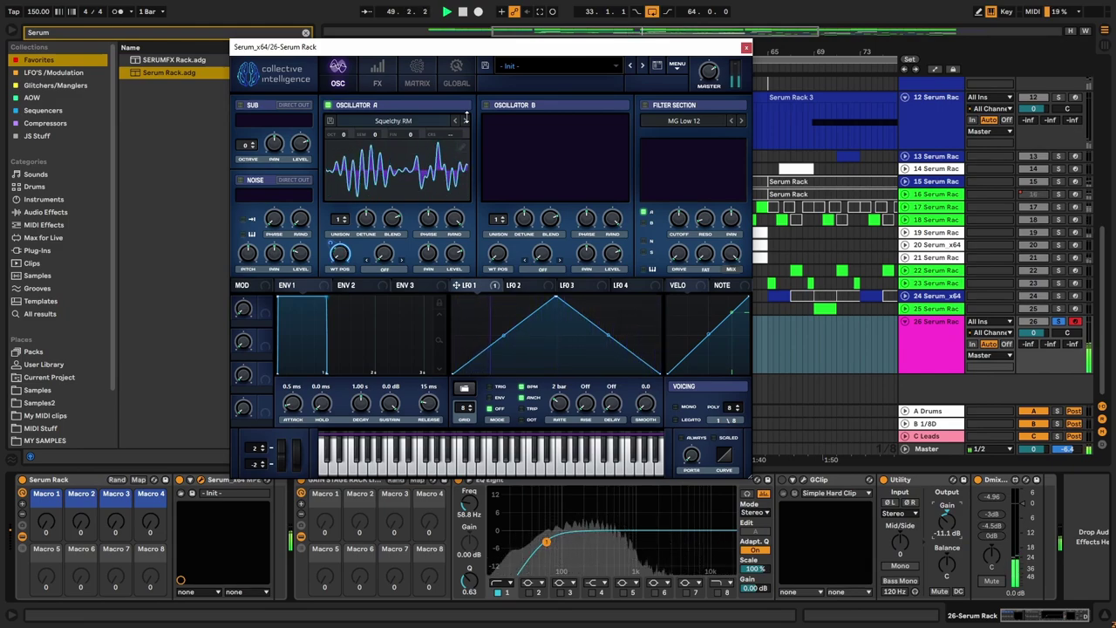
Step: Step Oscillator A through Prism 03, TriWrap, Wrapper 02, Wrapper 04, Wrapper 05 and Wrapper 06 to the 4088 wavetable
click(465, 120)
click(465, 119)
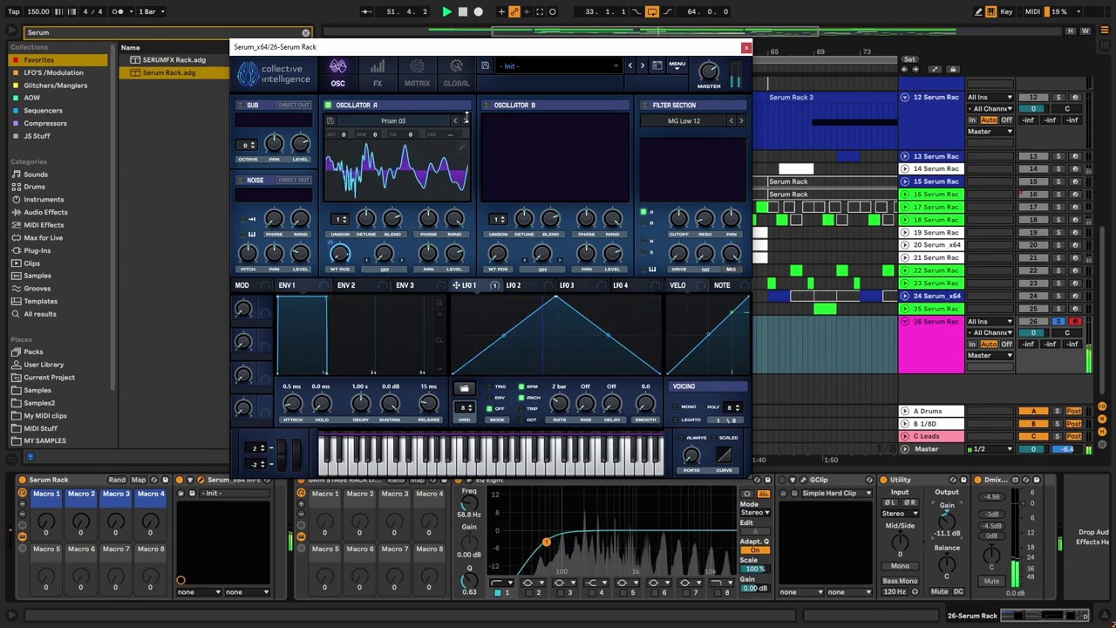
click(465, 120)
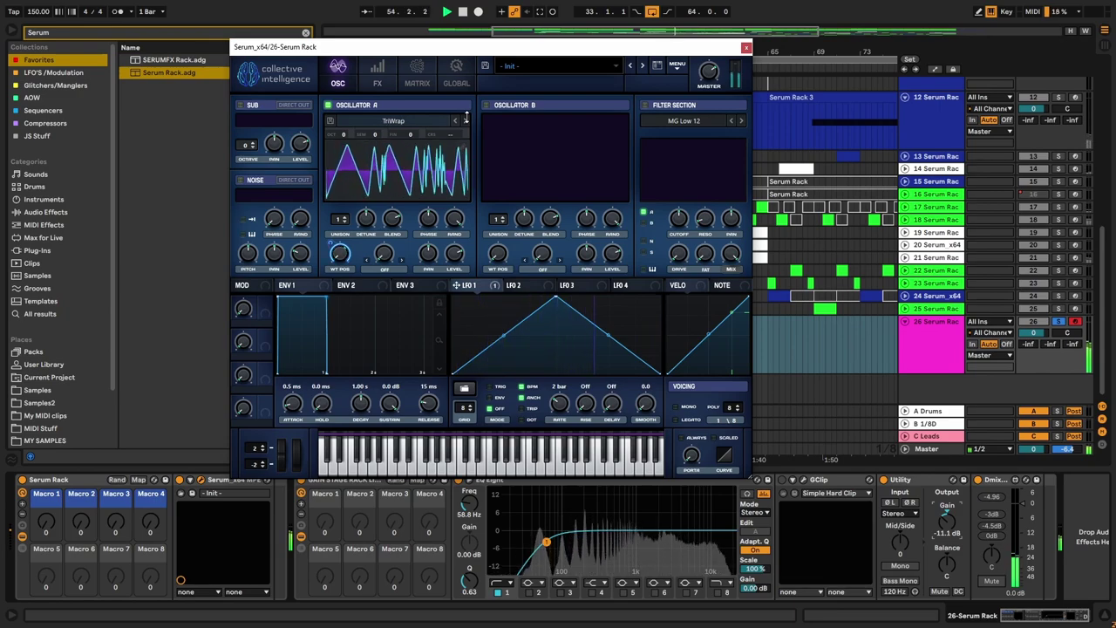
click(466, 120)
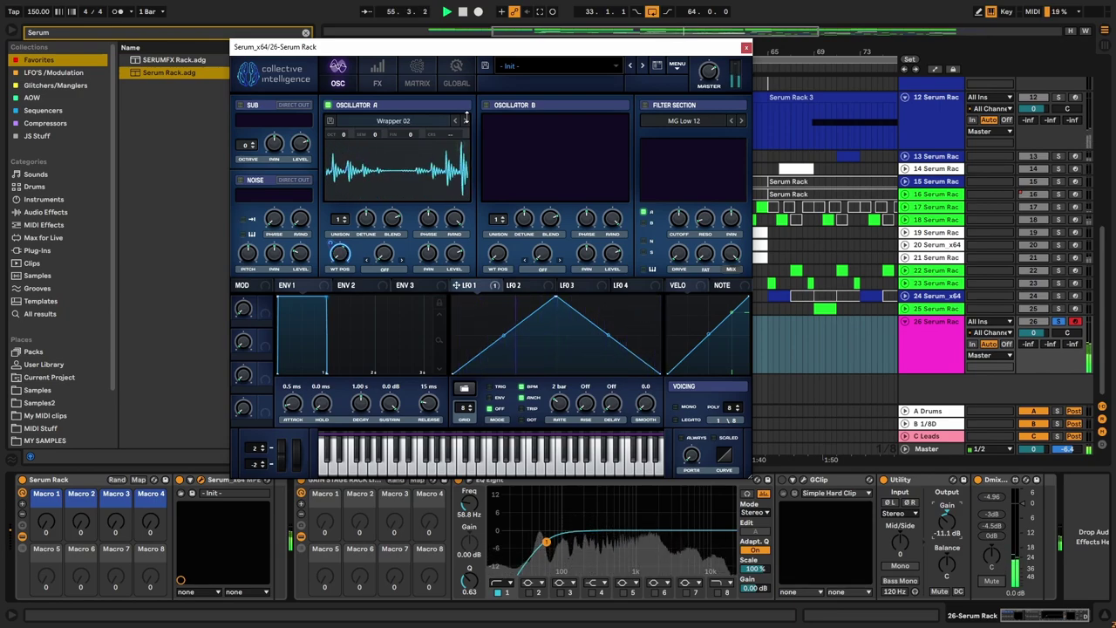
click(466, 119)
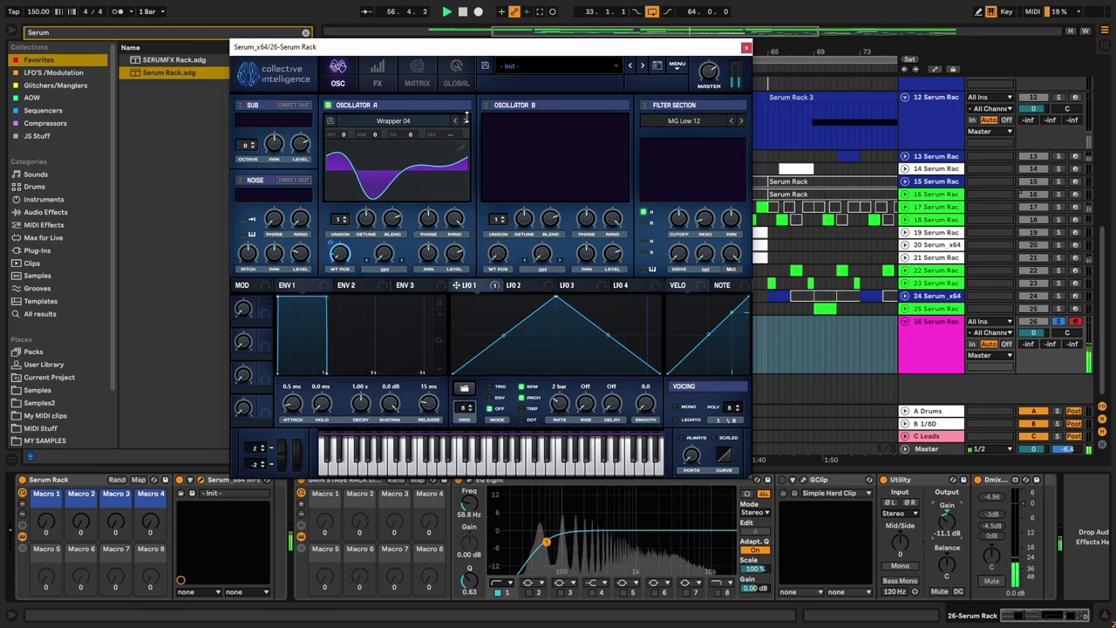
click(465, 119)
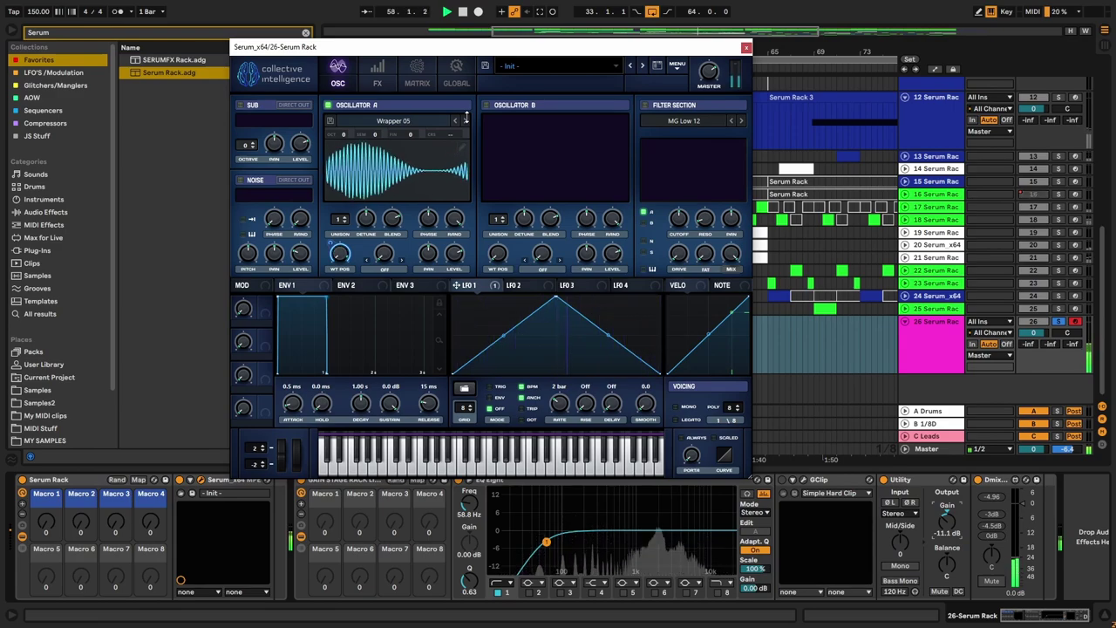
click(466, 119)
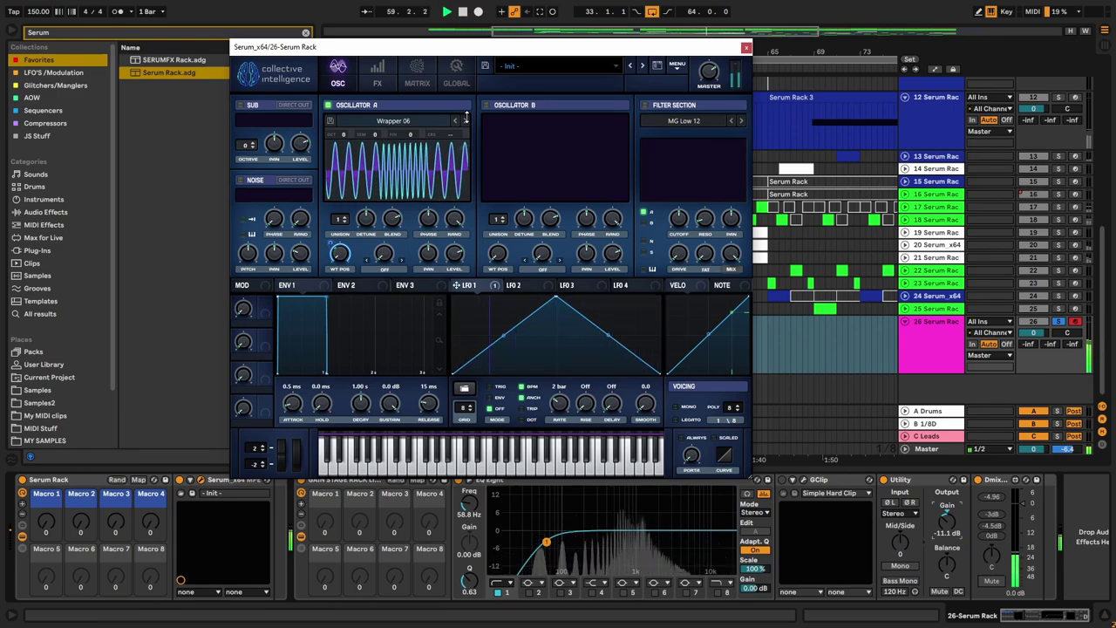
click(465, 120)
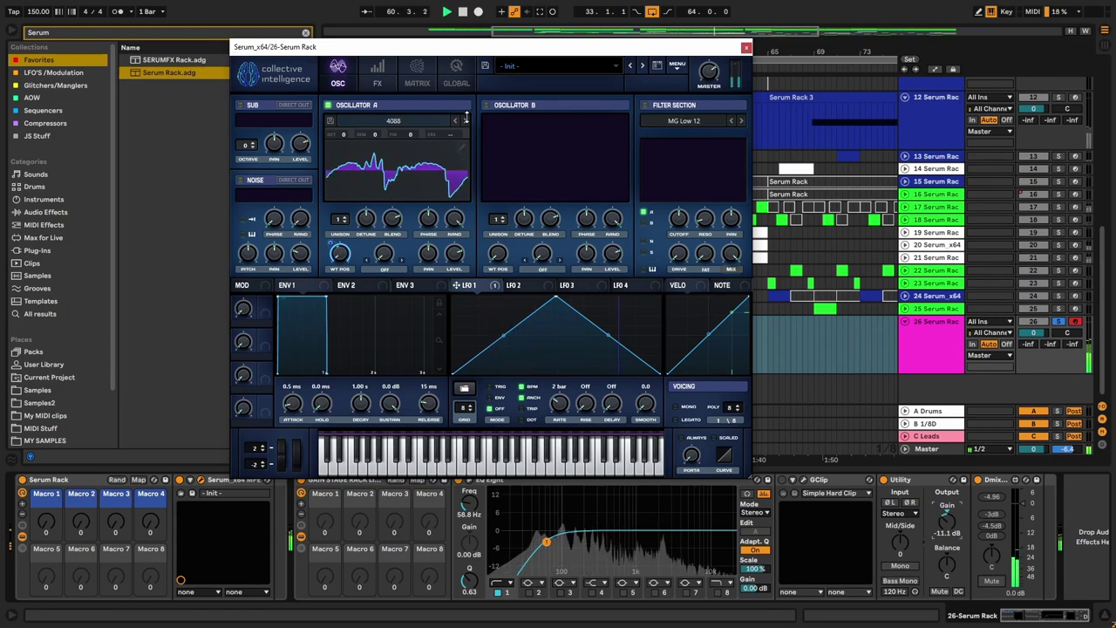